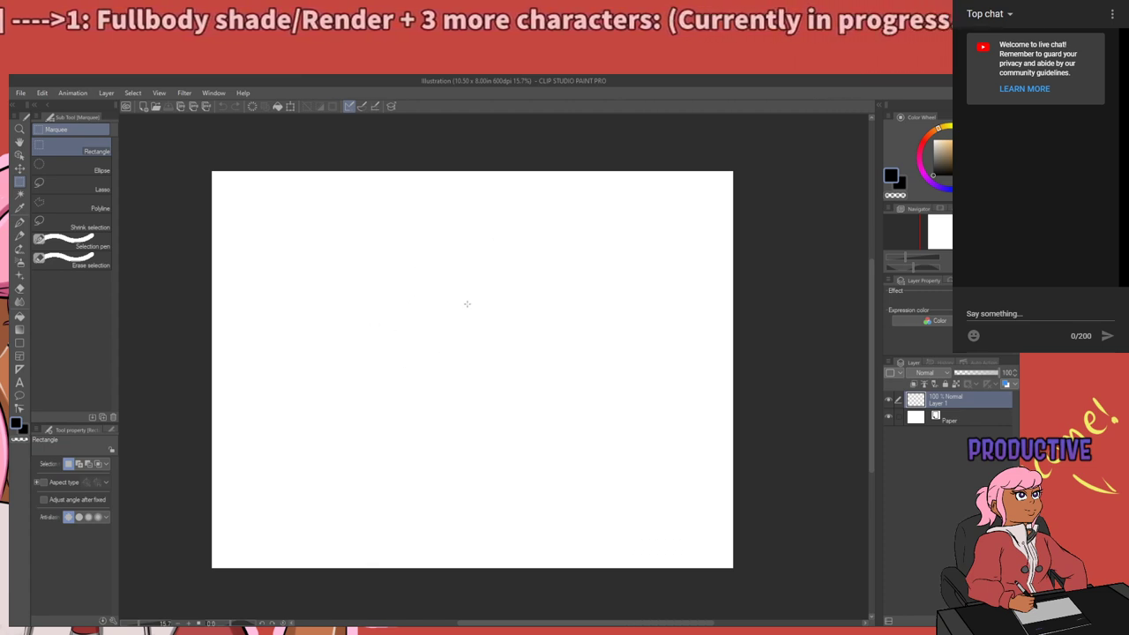
Try a few freehand test strokes with the Real G-Pen on the blank canvas and undo them.
key("b")
key("m")
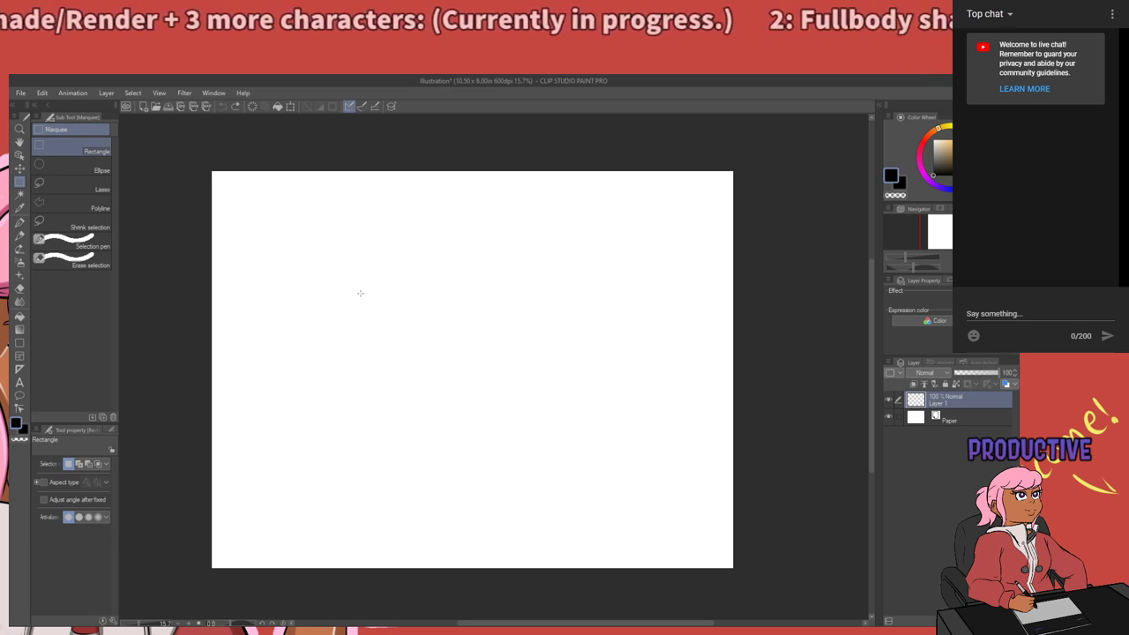
key("b")
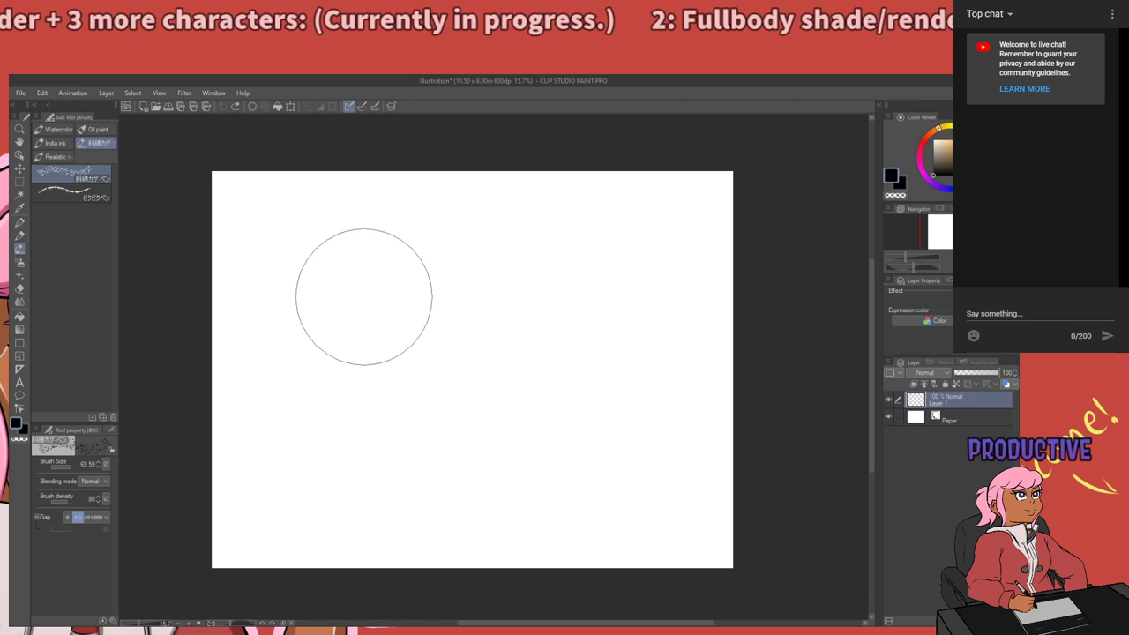
key("p")
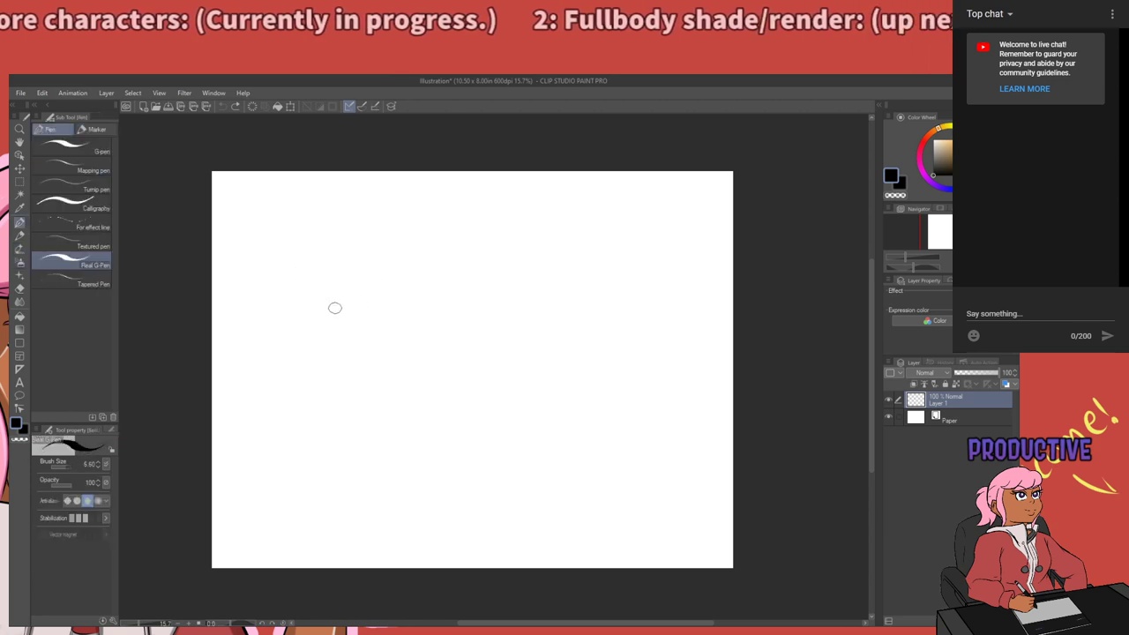
mouse_move(320, 291)
left_mouse_down()
mouse_move(342, 310)
mouse_move(507, 267)
left_mouse_up()
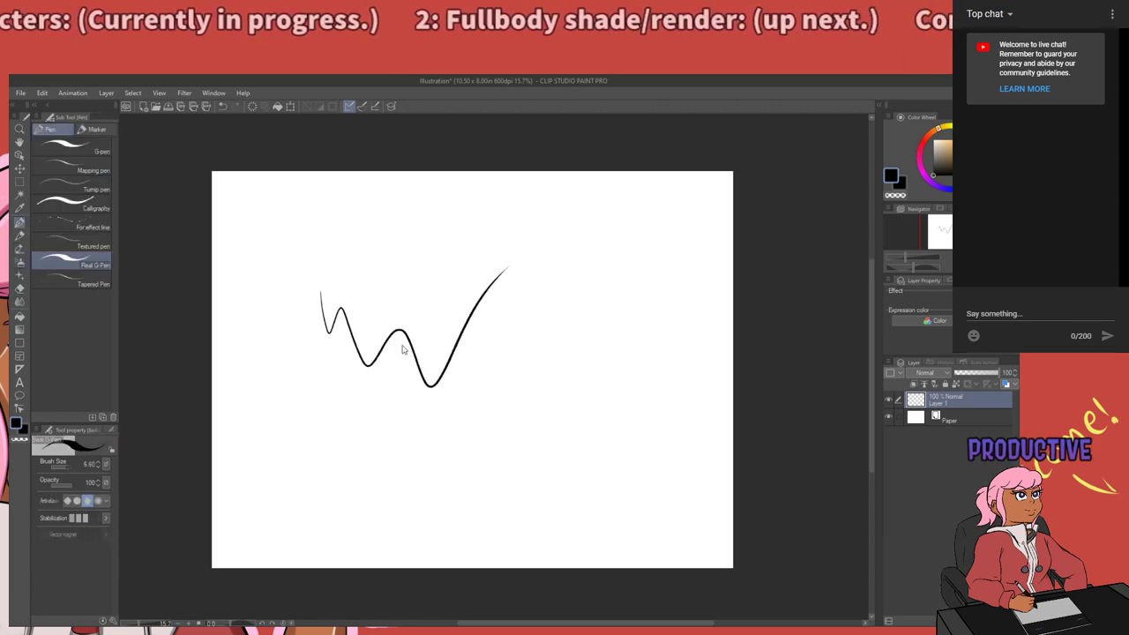
key("ctrl+z")
mouse_move(331, 342)
left_mouse_down()
mouse_move(502, 241)
mouse_move(512, 454)
mouse_move(672, 480)
left_mouse_up()
key("ctrl+z")
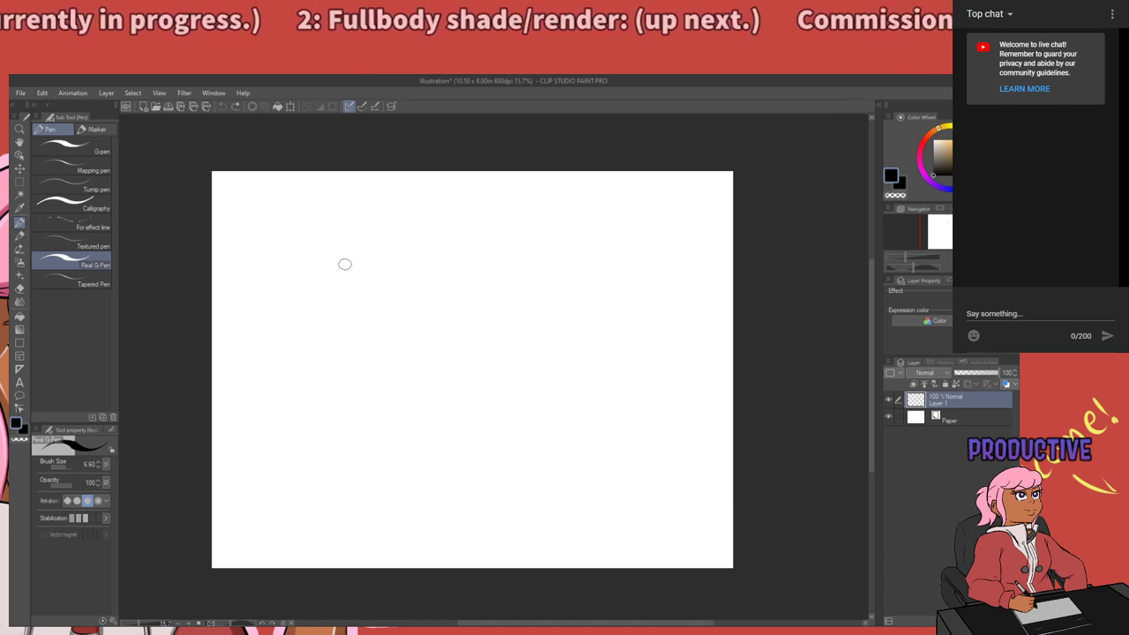
mouse_move(342, 262)
left_mouse_down()
mouse_move(431, 396)
mouse_move(570, 266)
left_mouse_up()
key("ctrl+z")
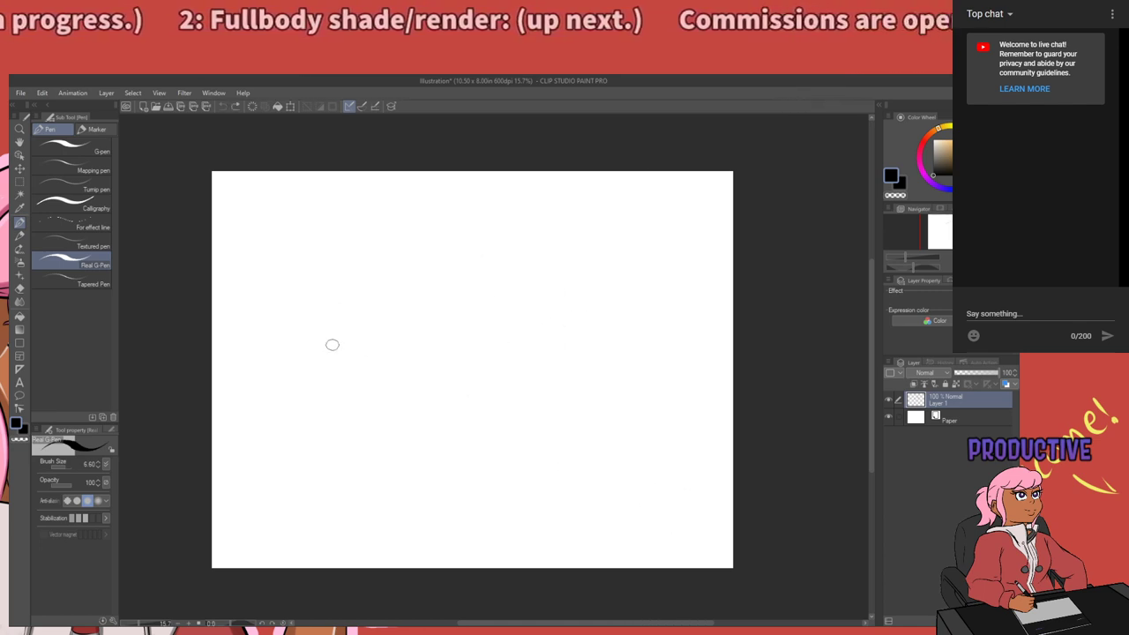
scroll(330, 343, "down", 1)
scroll(329, 343, "up", 2)
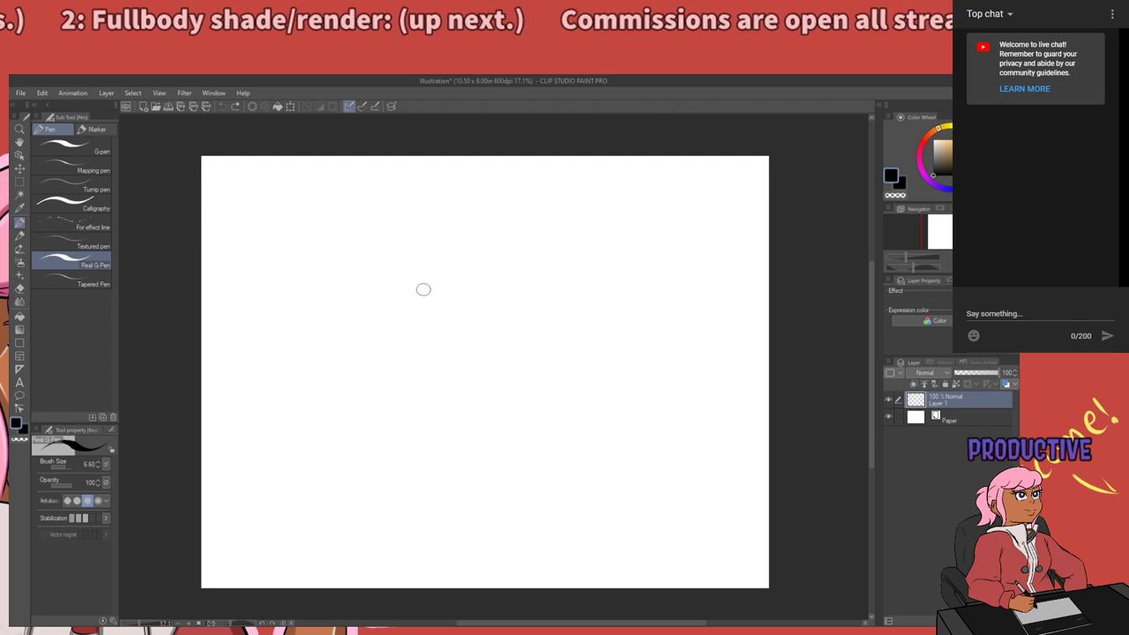
scroll(468, 384, "up", 1)
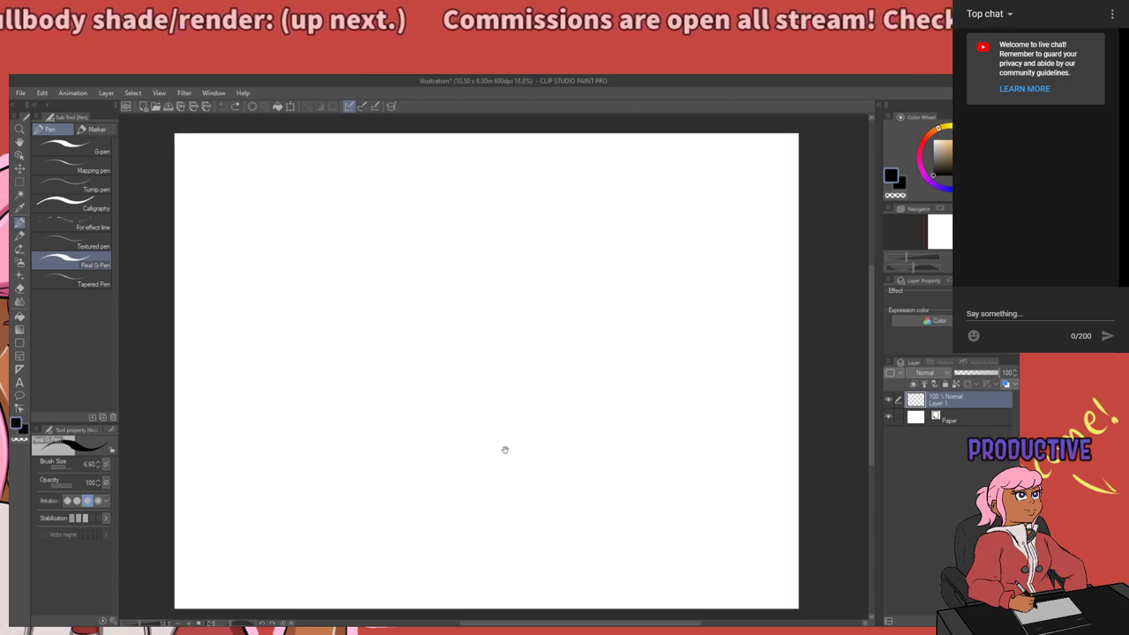
left_click_drag(503, 449, 500, 442)
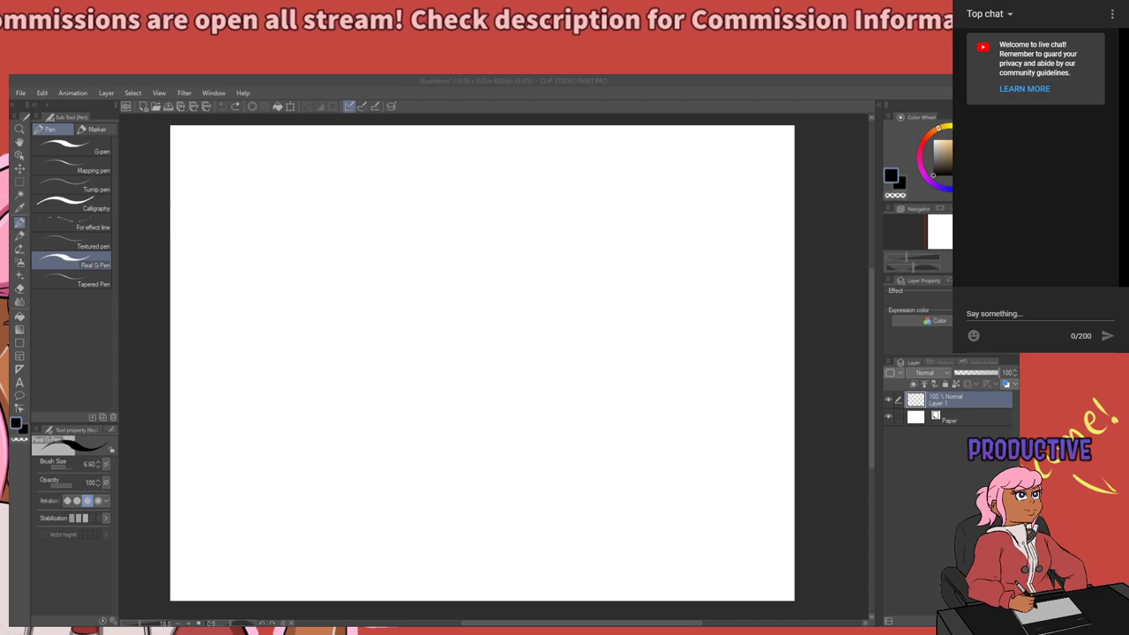
left_click(436, 547)
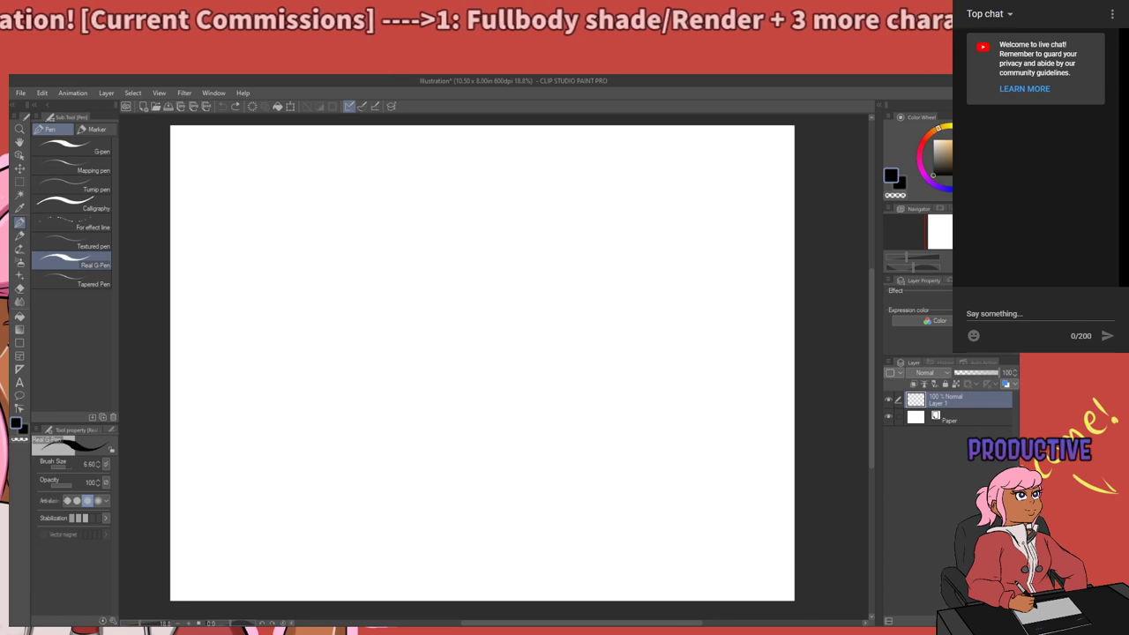
key("minus")
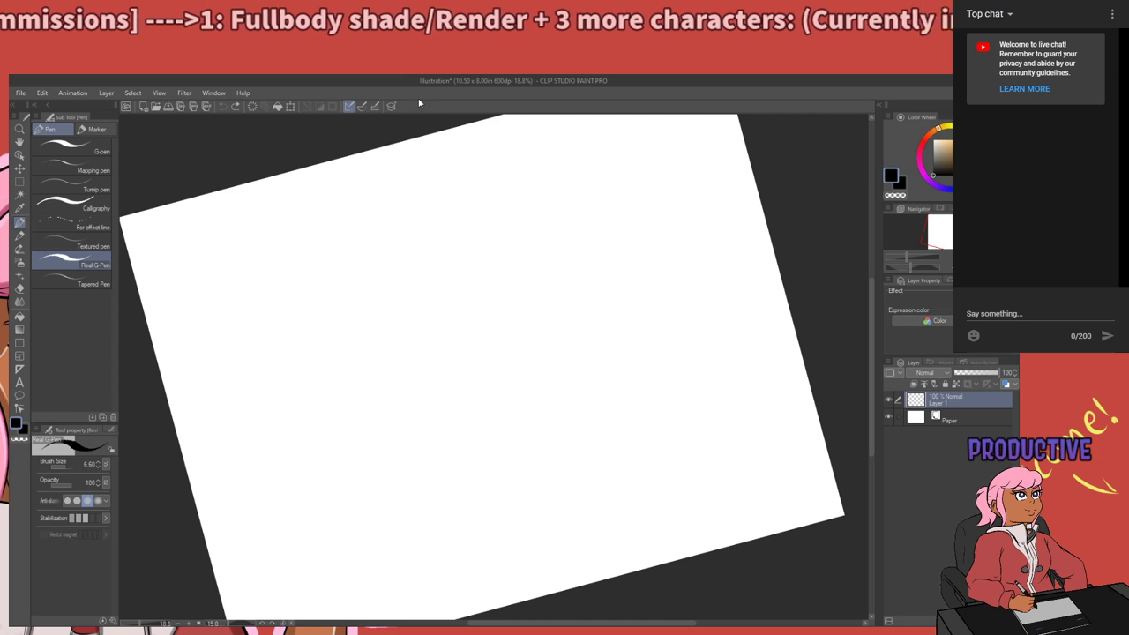
left_click(276, 622)
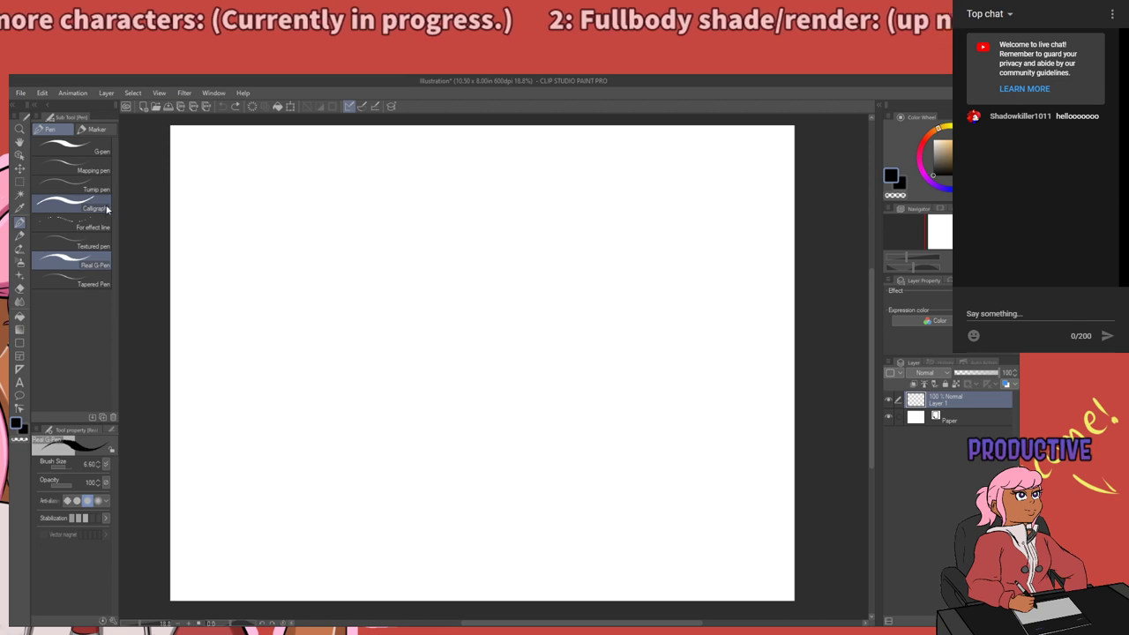
Using the Rough pencil at brush size 6.67, sketch a small oval body with a curved vertical centre line on the canvas's left half.
key("p")
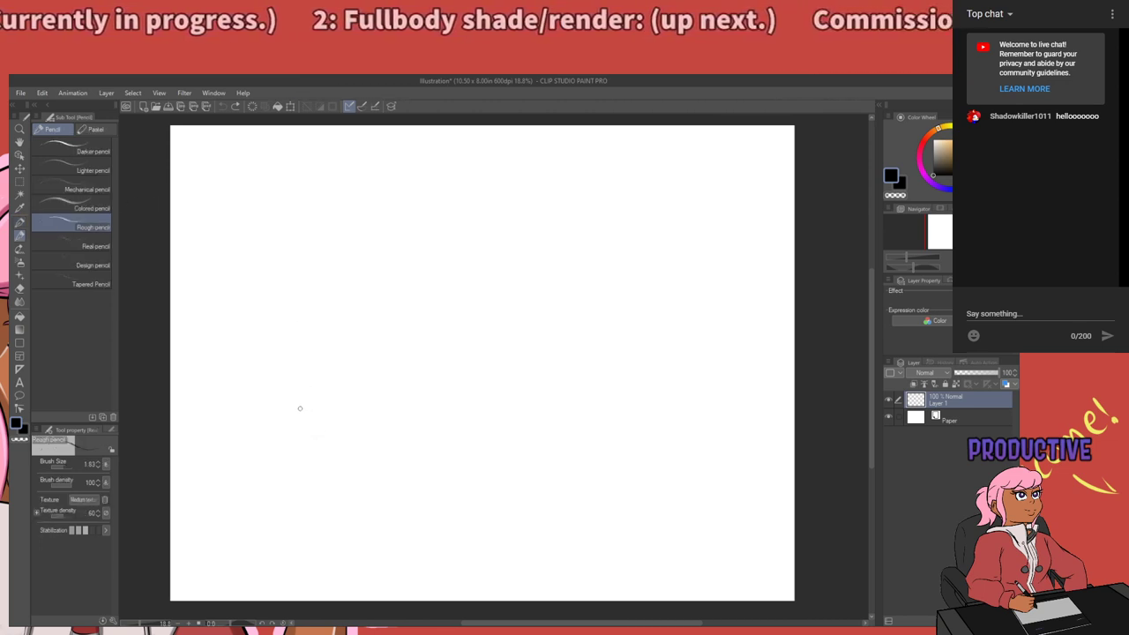
left_click_drag(300, 408, 339, 416)
key("ctrl+z")
key("bracketright")
key("bracketright")
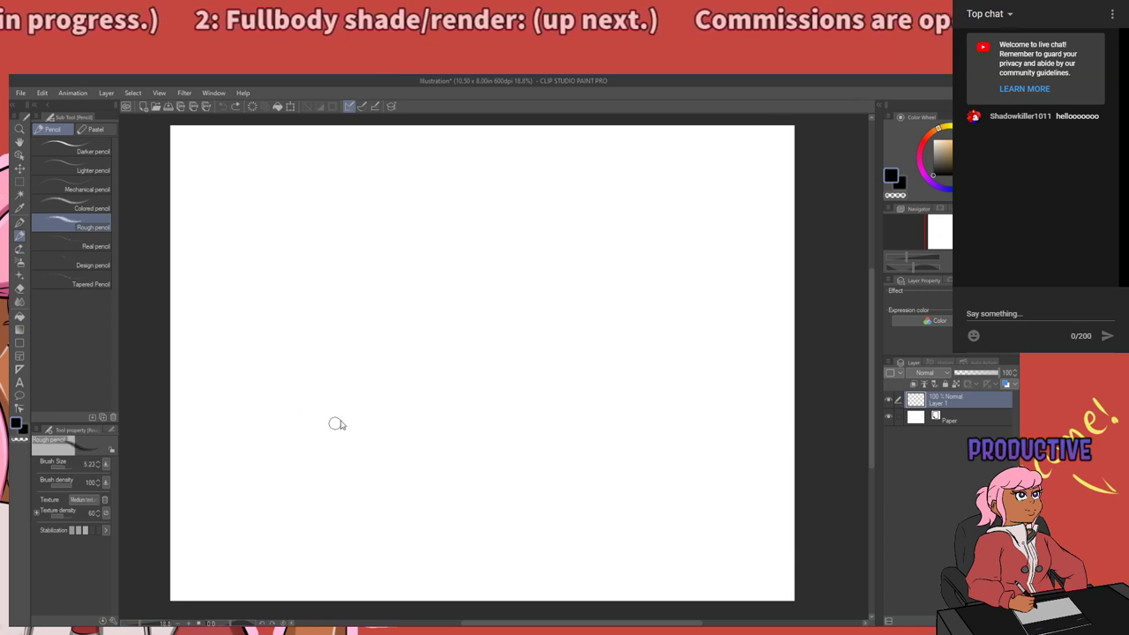
mouse_move(310, 357)
left_mouse_down()
mouse_move(321, 375)
mouse_move(314, 365)
mouse_move(363, 379)
mouse_move(345, 356)
mouse_move(347, 375)
mouse_move(345, 352)
mouse_move(346, 370)
mouse_move(391, 403)
mouse_move(379, 370)
mouse_move(380, 405)
mouse_move(355, 411)
left_mouse_up()
key("ctrl+z")
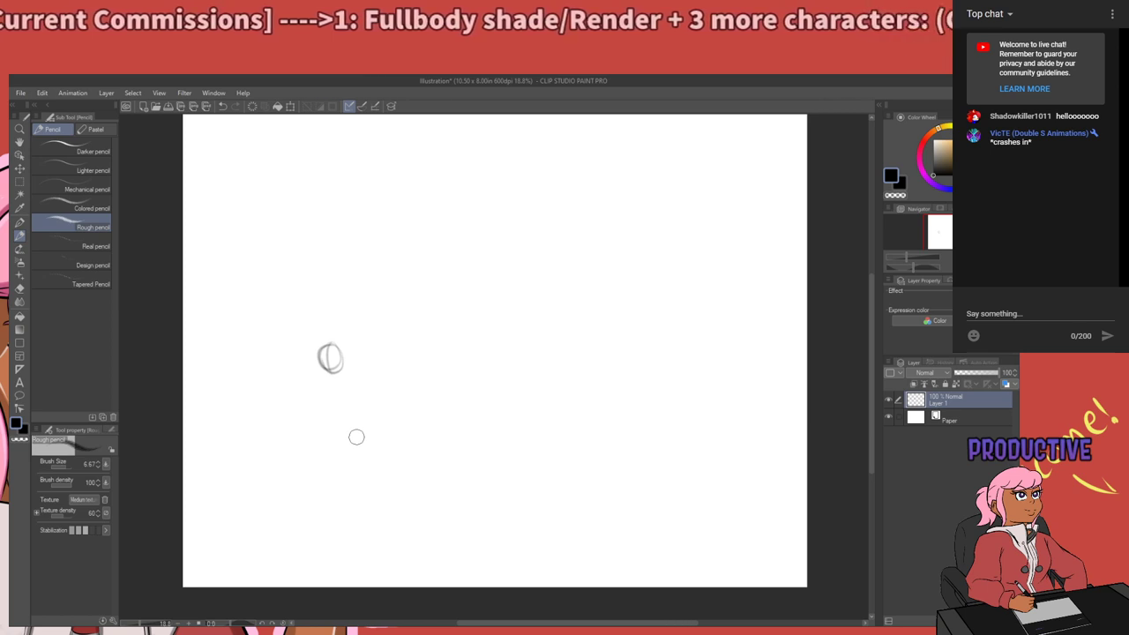
Sketch short downward strokes at the base of the body oval.
scroll(270, 338, "up", 3)
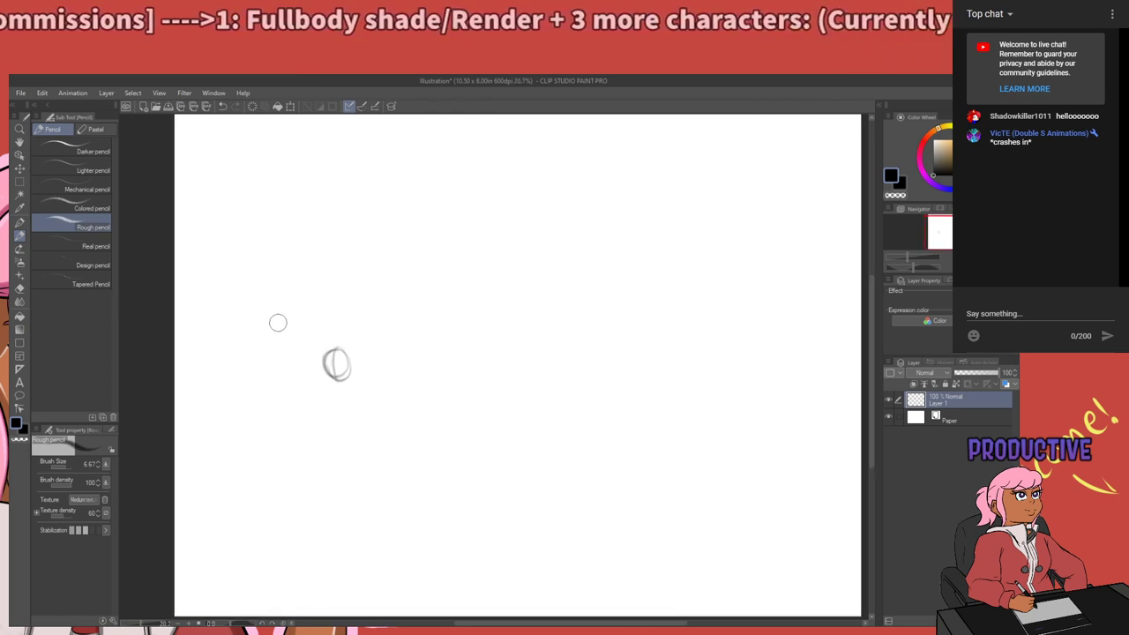
scroll(314, 367, "down", 2)
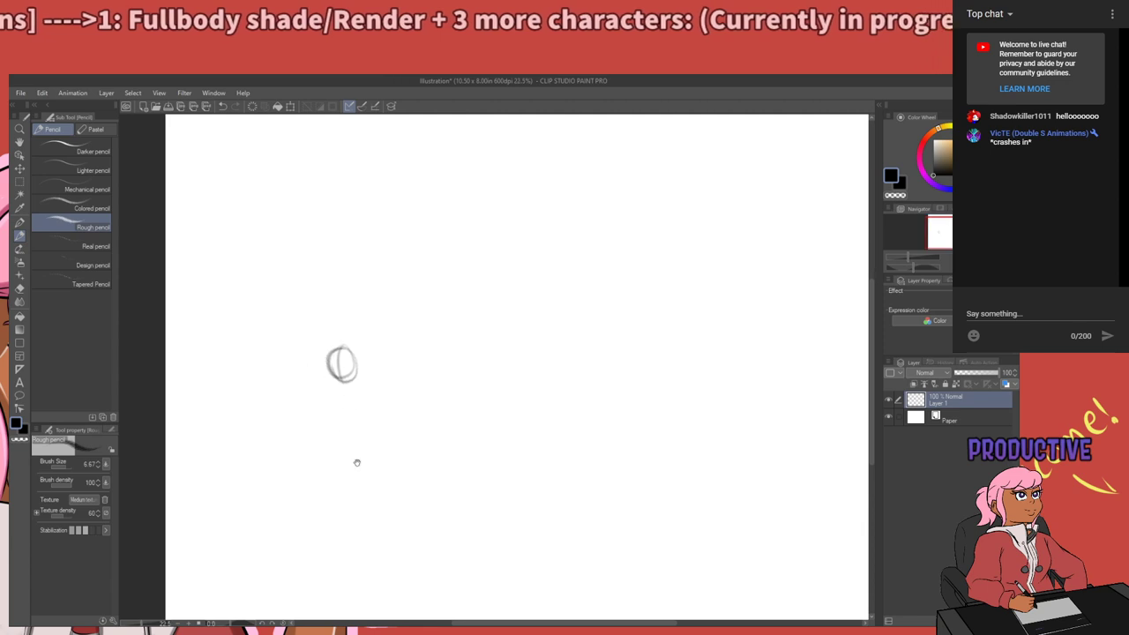
left_click_drag(357, 461, 381, 419)
scroll(361, 406, "up", 1)
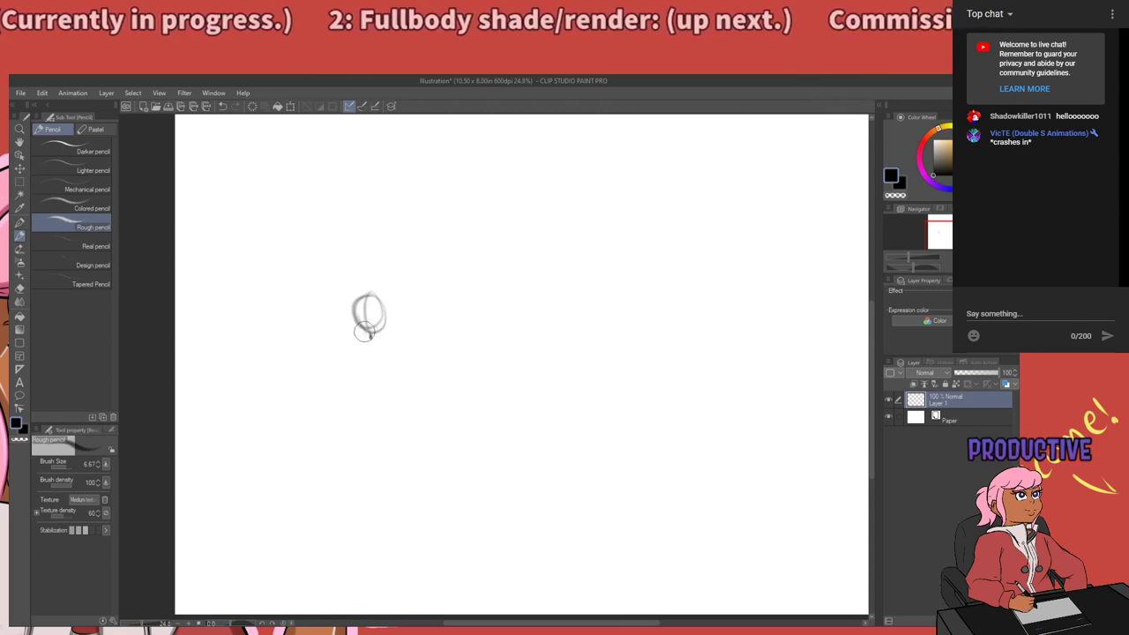
key("ctrl+z")
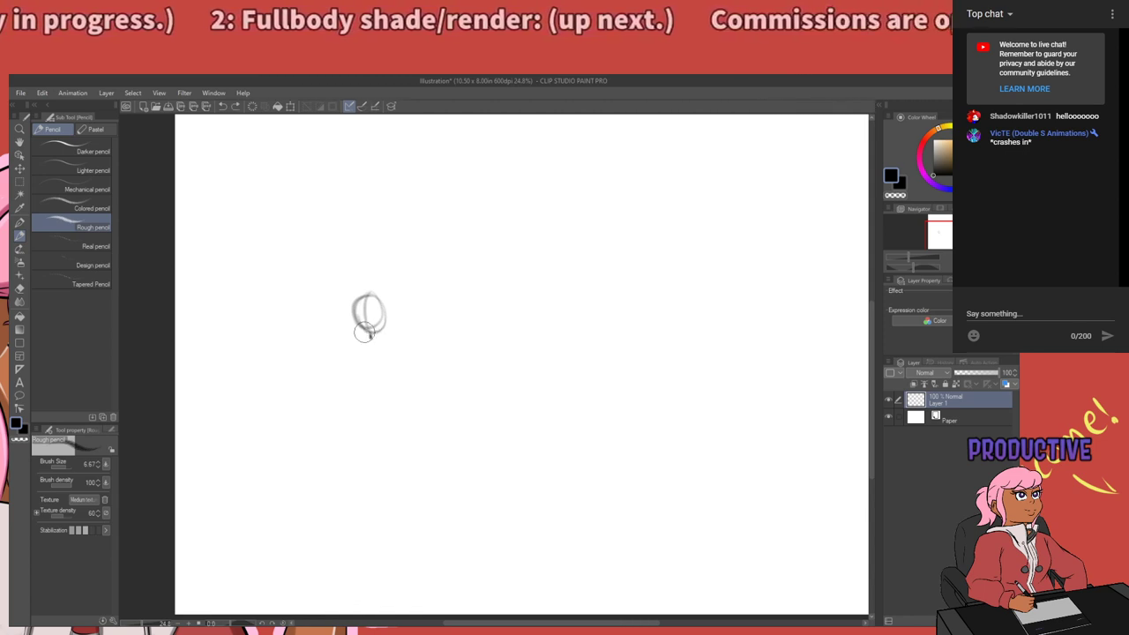
left_click_drag(364, 331, 376, 335)
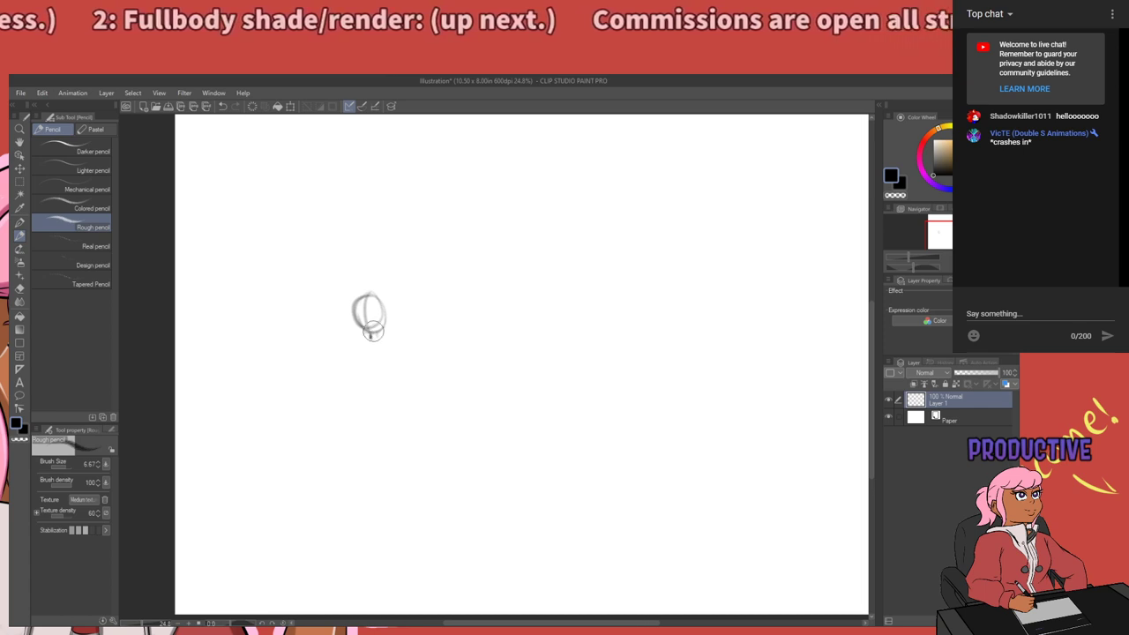
left_click_drag(365, 332, 365, 339)
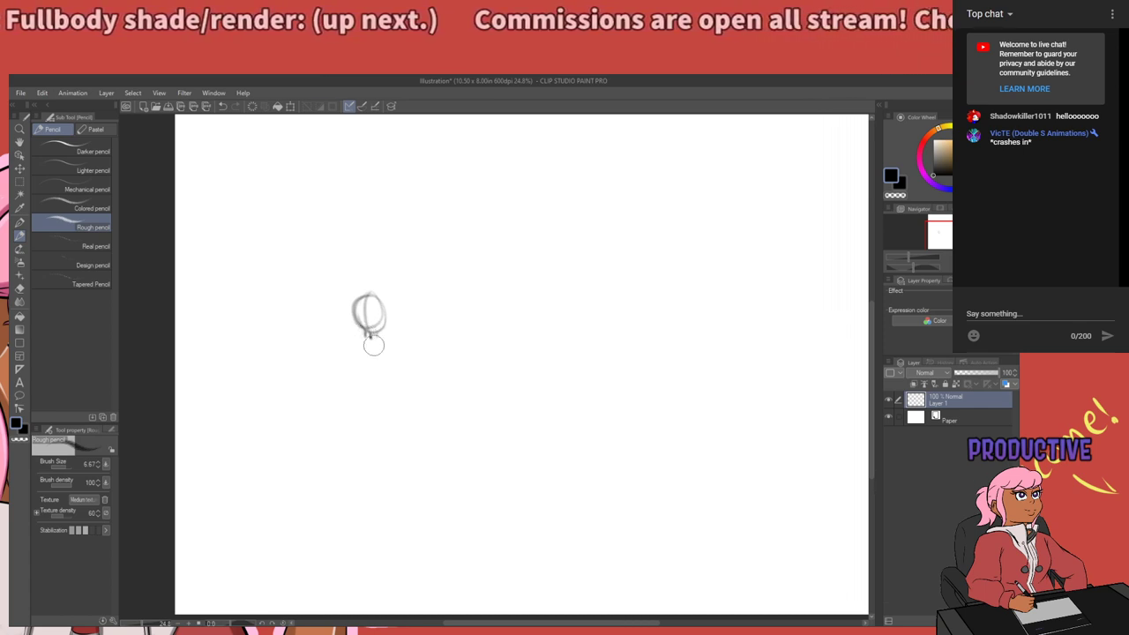
Sketch a small rounded head with crossed guidelines just above the body oval, undoing the rejected arcs.
left_click_drag(398, 374, 396, 363)
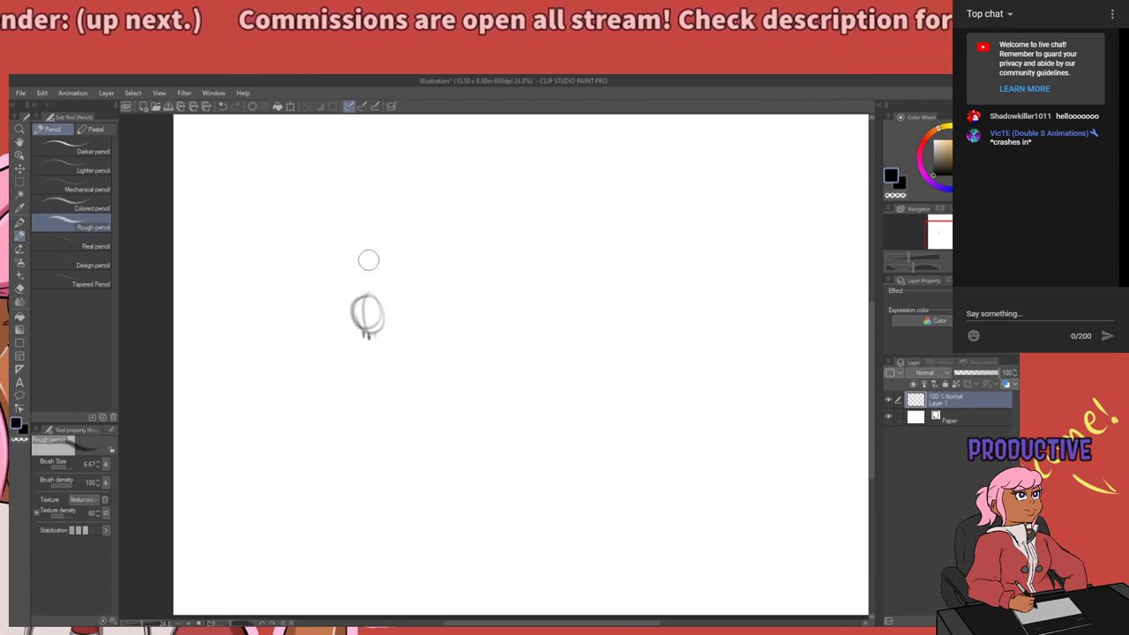
mouse_move(378, 244)
left_mouse_down()
mouse_move(365, 270)
mouse_move(381, 255)
mouse_move(374, 279)
mouse_move(377, 258)
left_mouse_up()
key("ctrl+z")
key("ctrl+z")
key("ctrl+z")
key("ctrl+z")
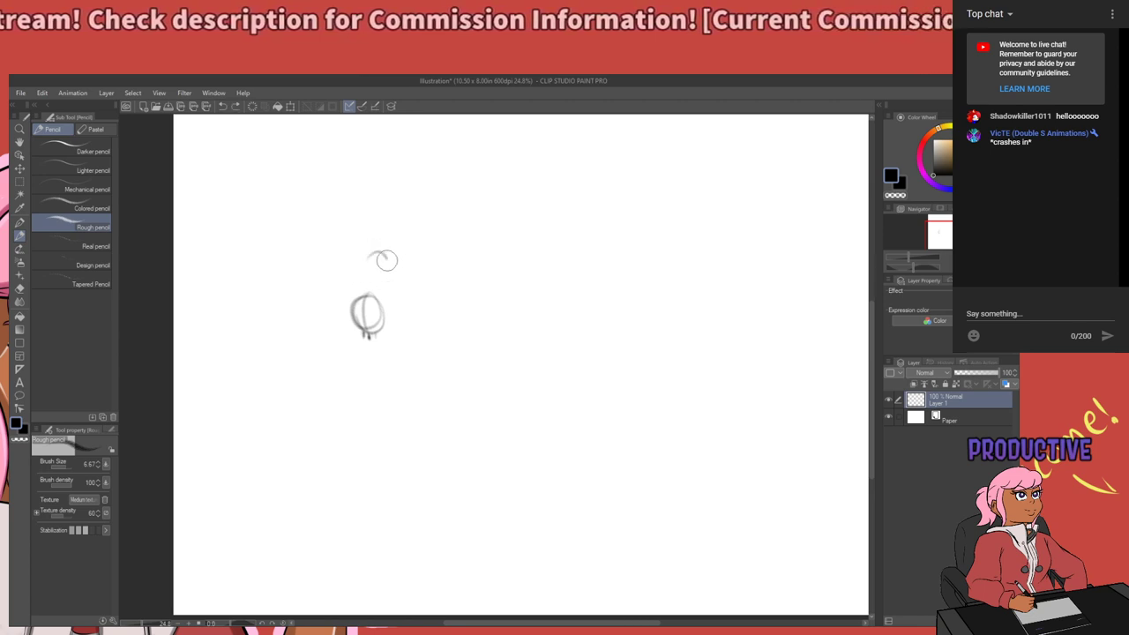
key("ctrl+z")
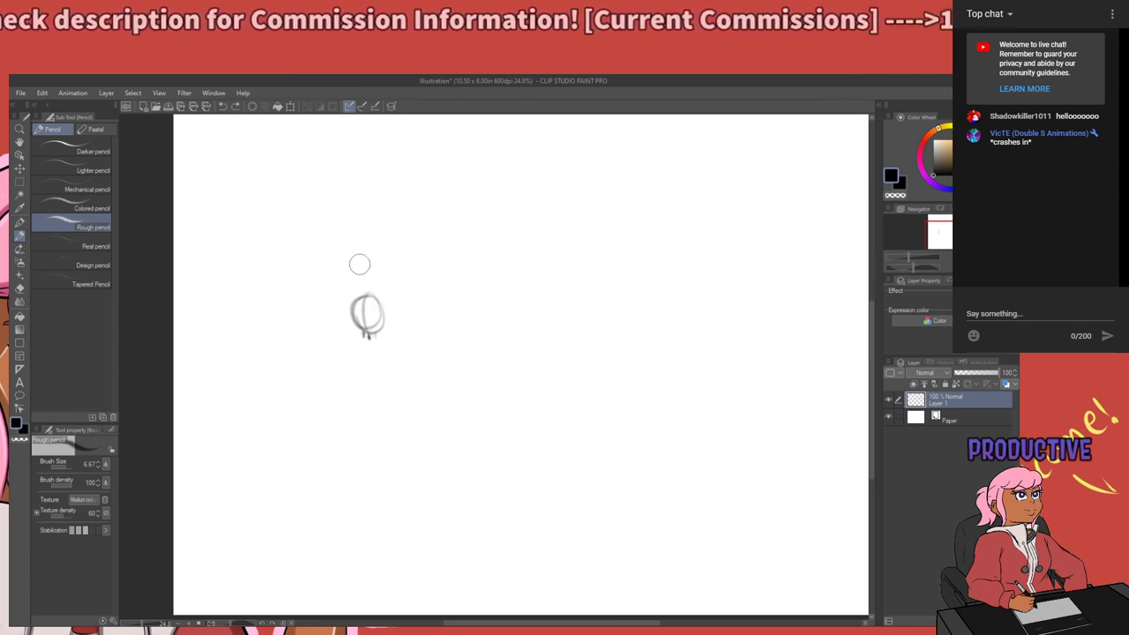
mouse_move(361, 261)
left_mouse_down()
mouse_move(369, 290)
mouse_move(386, 266)
mouse_move(373, 249)
mouse_move(358, 268)
mouse_move(385, 263)
left_mouse_up()
key("ctrl+z")
key("ctrl+z")
mouse_move(380, 314)
left_mouse_down()
mouse_move(384, 283)
mouse_move(356, 268)
left_mouse_up()
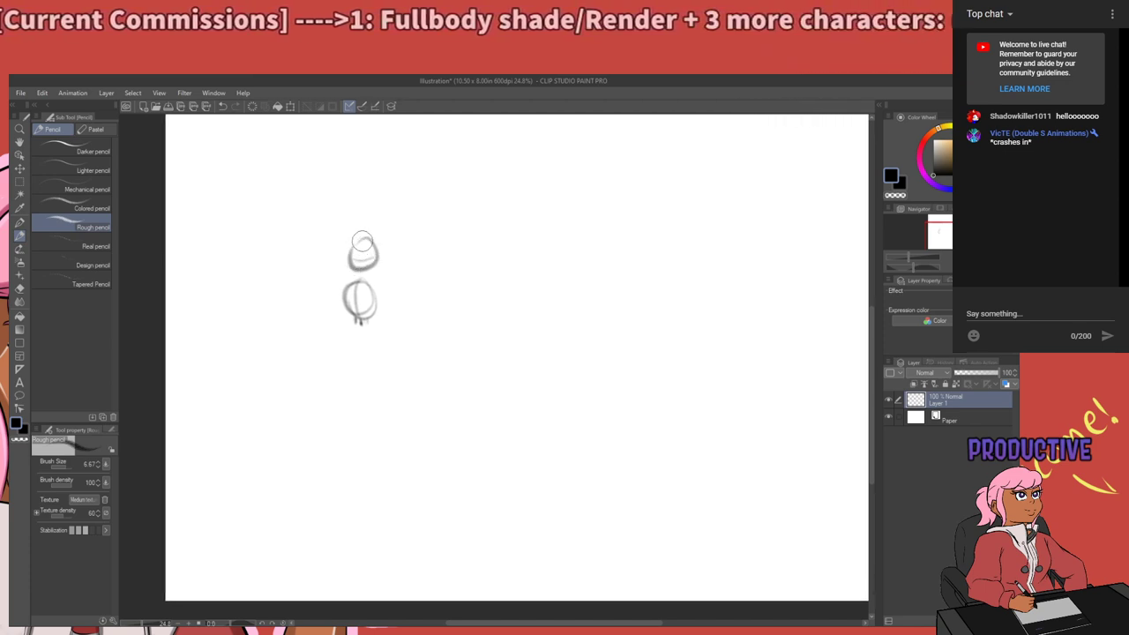
left_click_drag(363, 240, 360, 263)
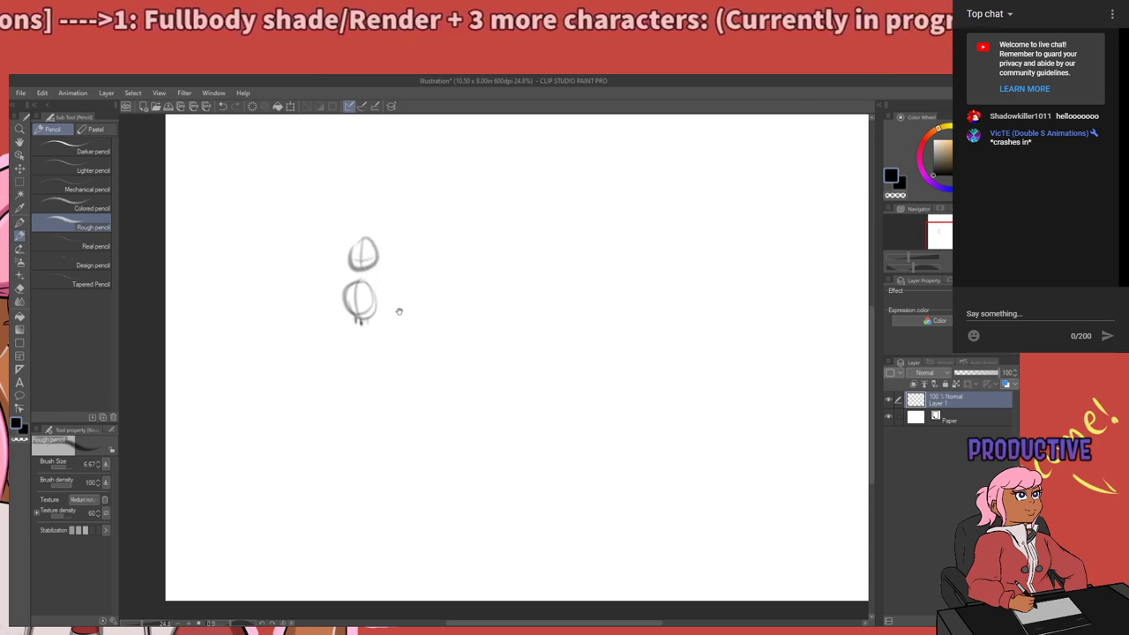
Add a small circle at the body's upper left edge and a short shoulder line beside the base of the head.
left_click_drag(398, 310, 395, 292)
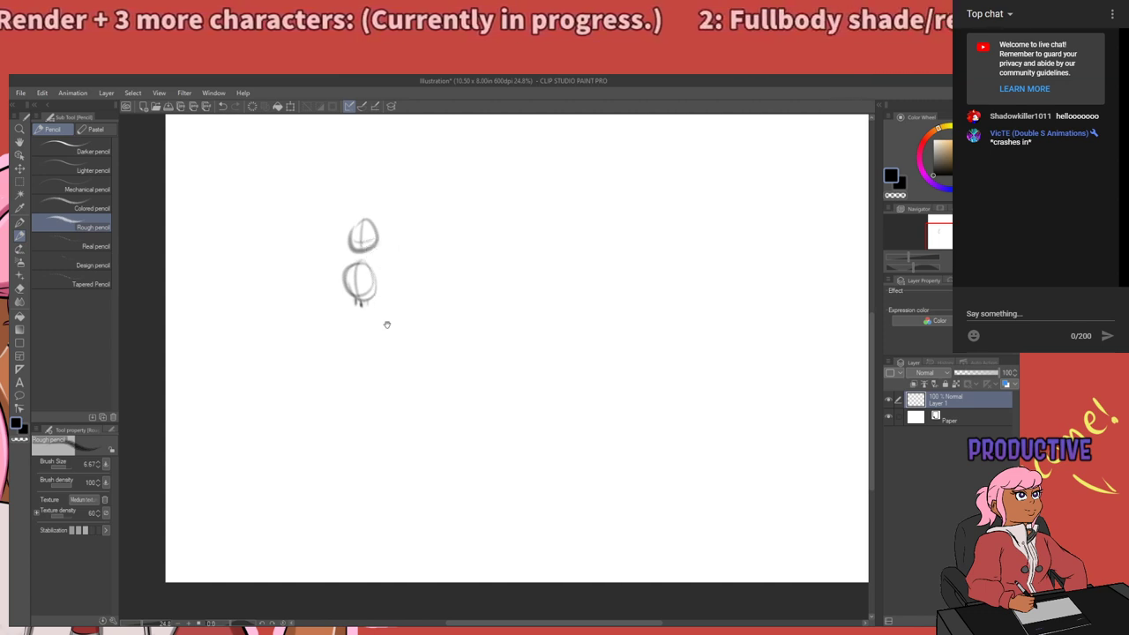
mouse_move(388, 323)
left_mouse_down()
mouse_move(393, 295)
mouse_move(394, 325)
left_mouse_up()
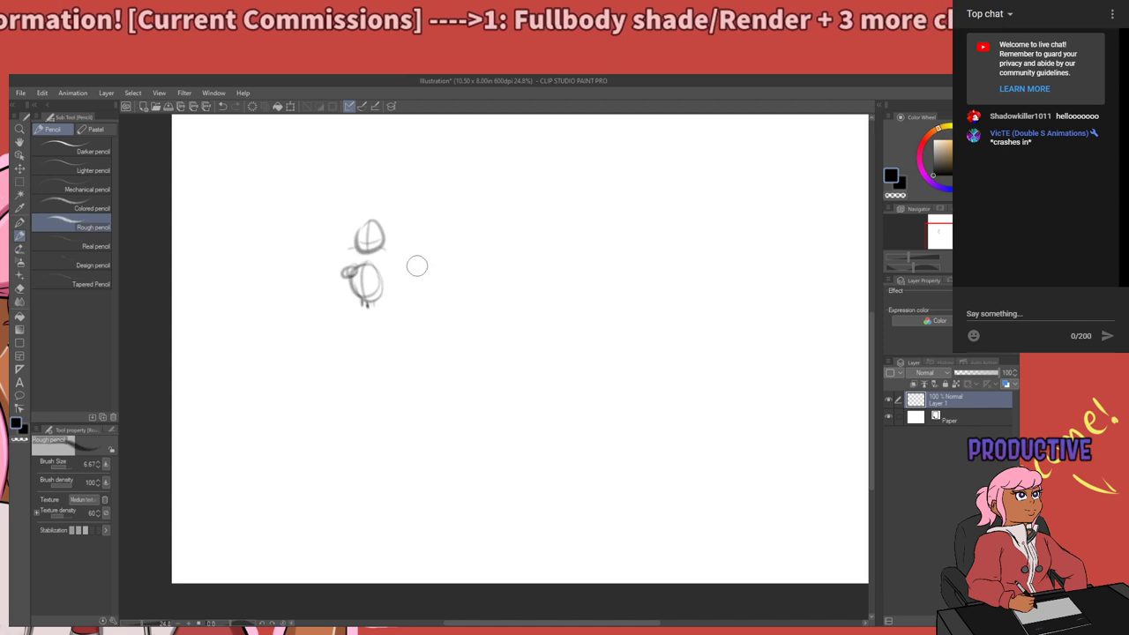
mouse_move(387, 332)
left_mouse_down()
mouse_move(403, 273)
mouse_move(397, 308)
left_mouse_up()
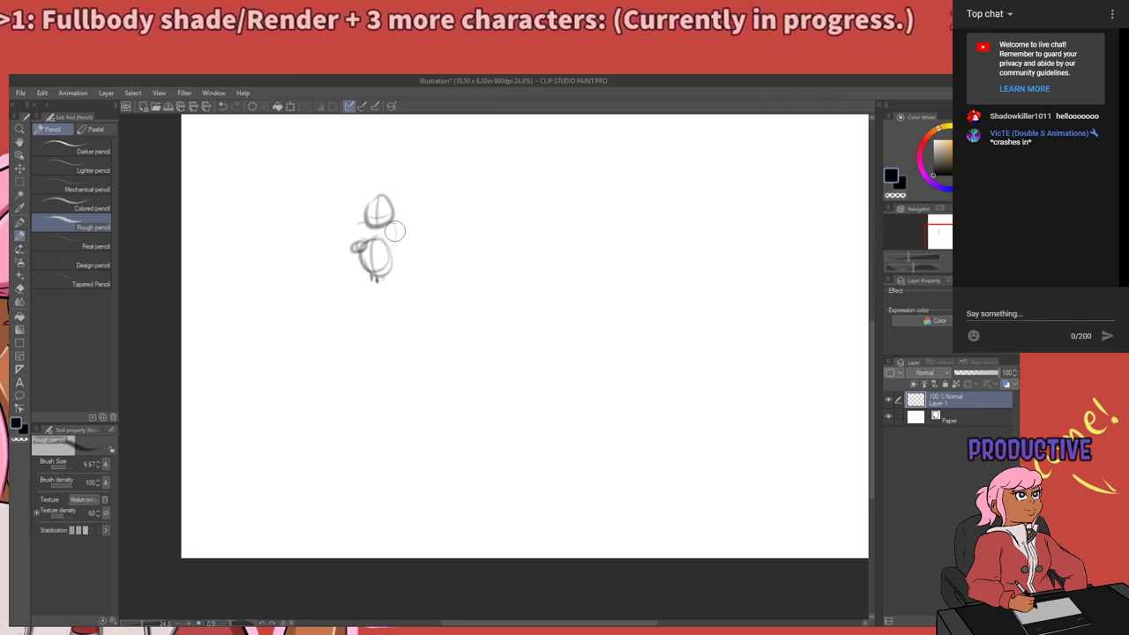
Sketch shoulder and arm lines curving from below the head along both sides of the body, undoing unwanted strokes.
mouse_move(395, 231)
left_mouse_down()
mouse_move(396, 246)
mouse_move(352, 226)
mouse_move(363, 227)
left_mouse_up()
key("ctrl+z")
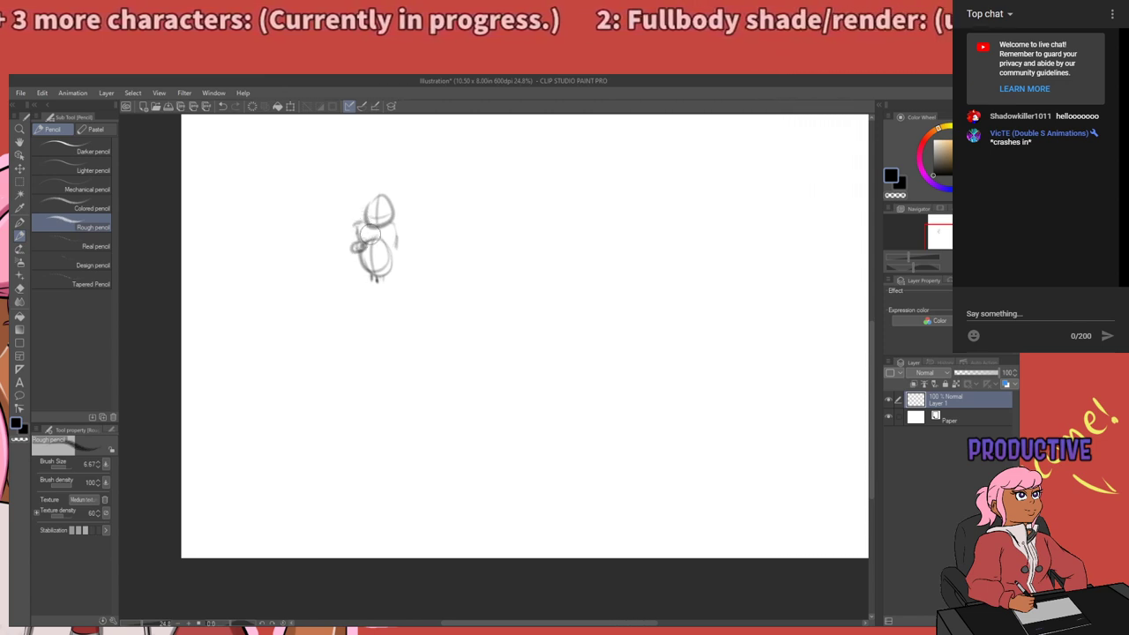
mouse_move(394, 225)
left_mouse_down()
mouse_move(398, 261)
mouse_move(388, 249)
mouse_move(357, 256)
mouse_move(373, 261)
left_mouse_up()
key("ctrl+z")
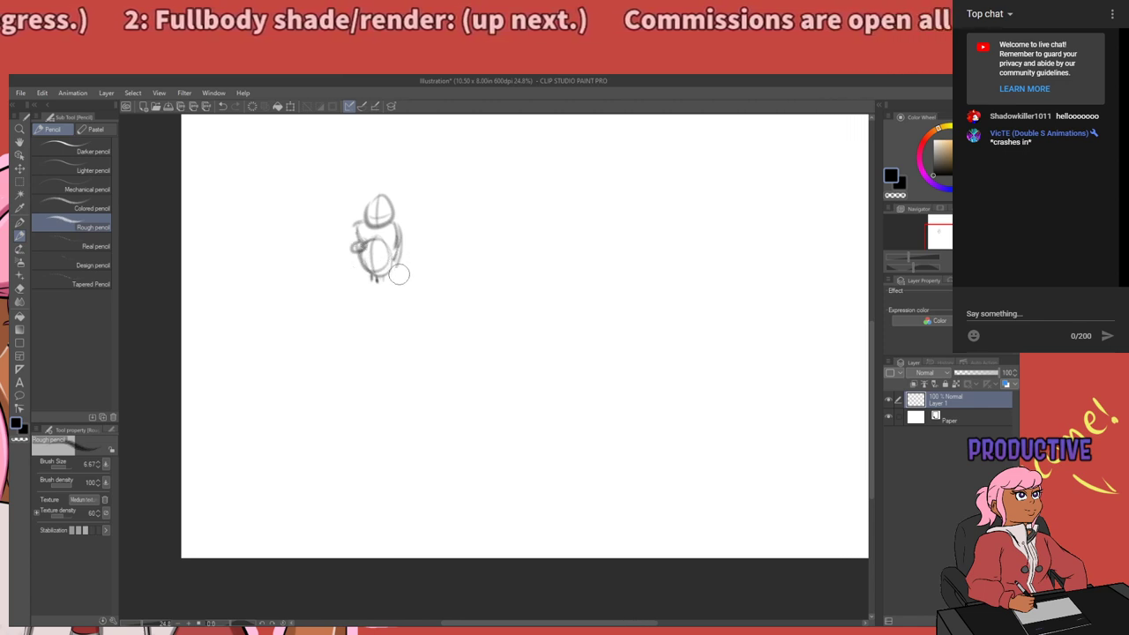
Draw a short vertical line below the small circle left of the body, then try two more lines to its right and undo those two.
mouse_move(372, 263)
left_mouse_down()
mouse_move(345, 273)
mouse_move(354, 271)
mouse_move(350, 311)
left_mouse_up()
key("ctrl+z")
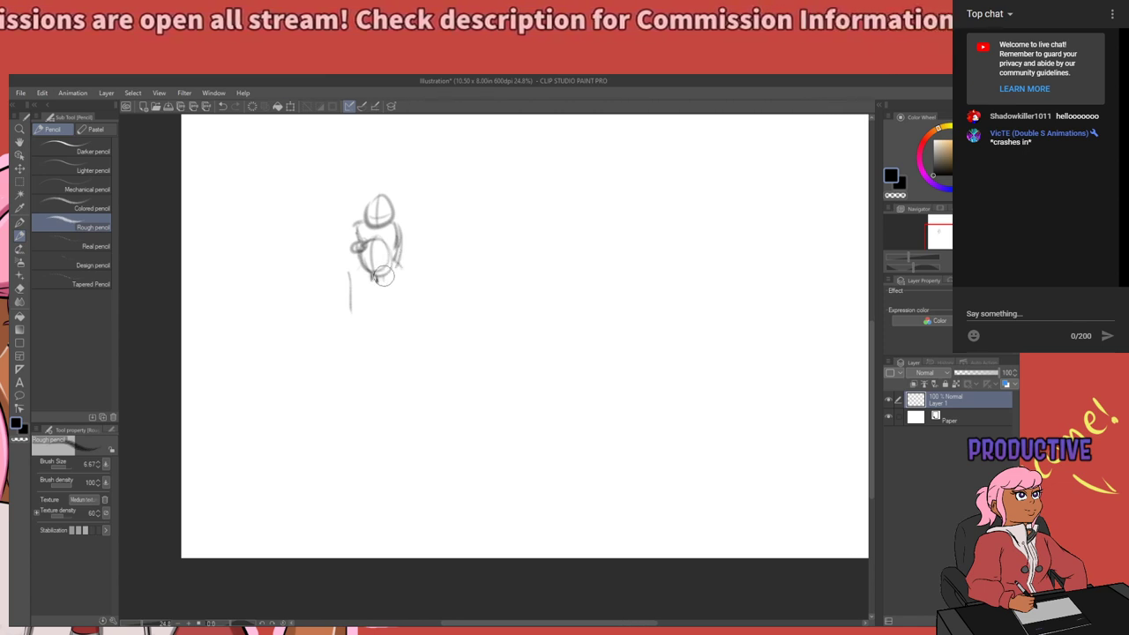
left_click_drag(383, 280, 386, 315)
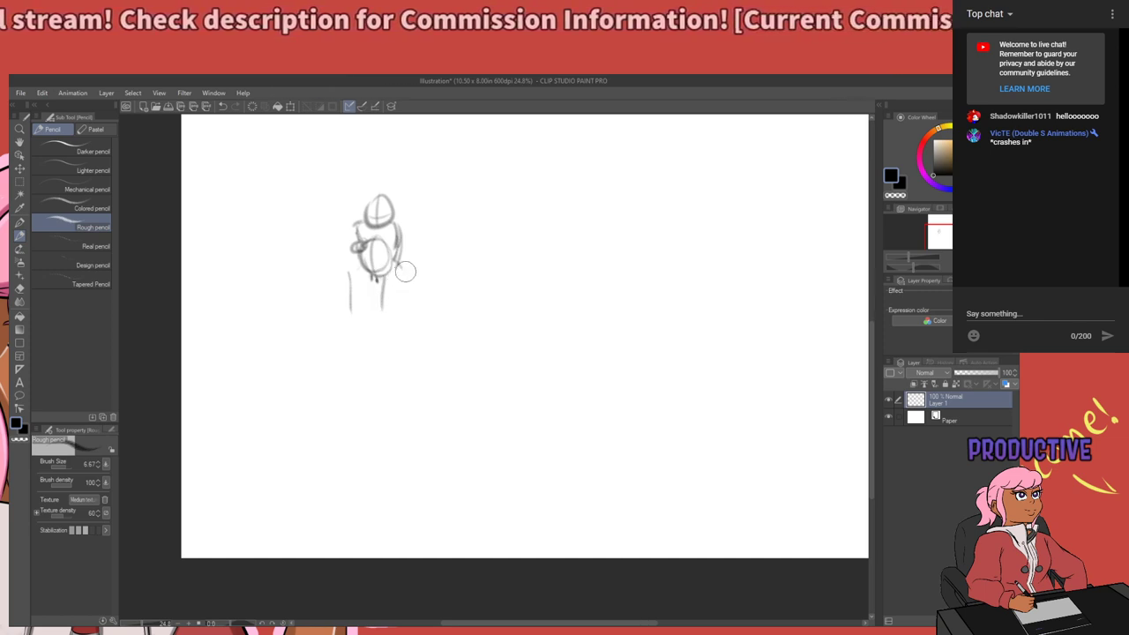
left_click_drag(405, 272, 396, 314)
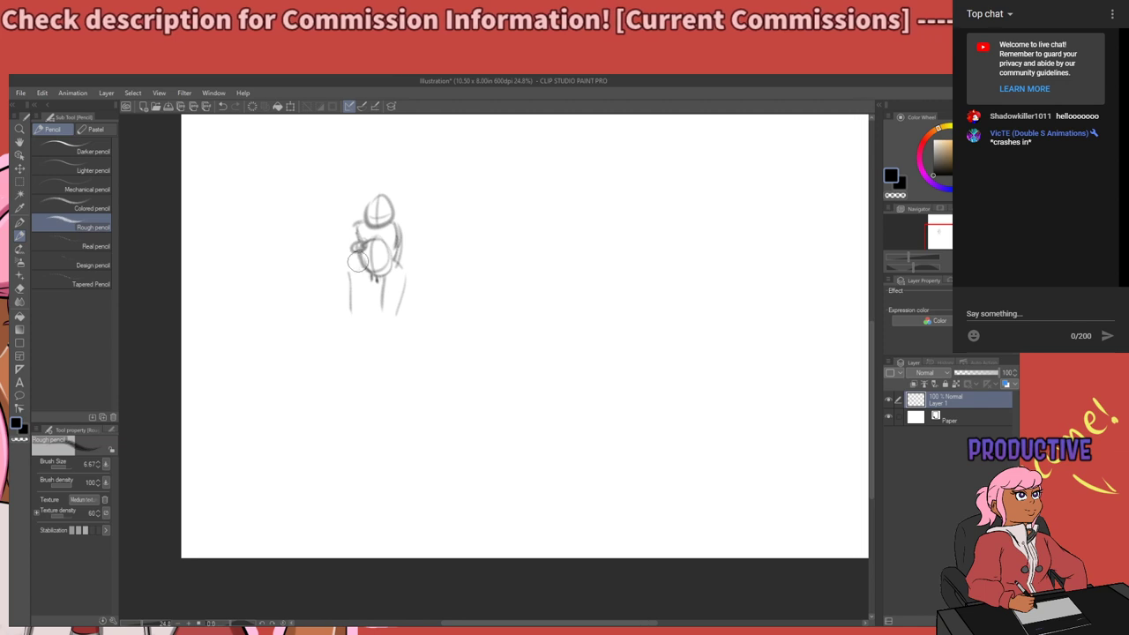
key("ctrl+z")
key("ctrl+z")
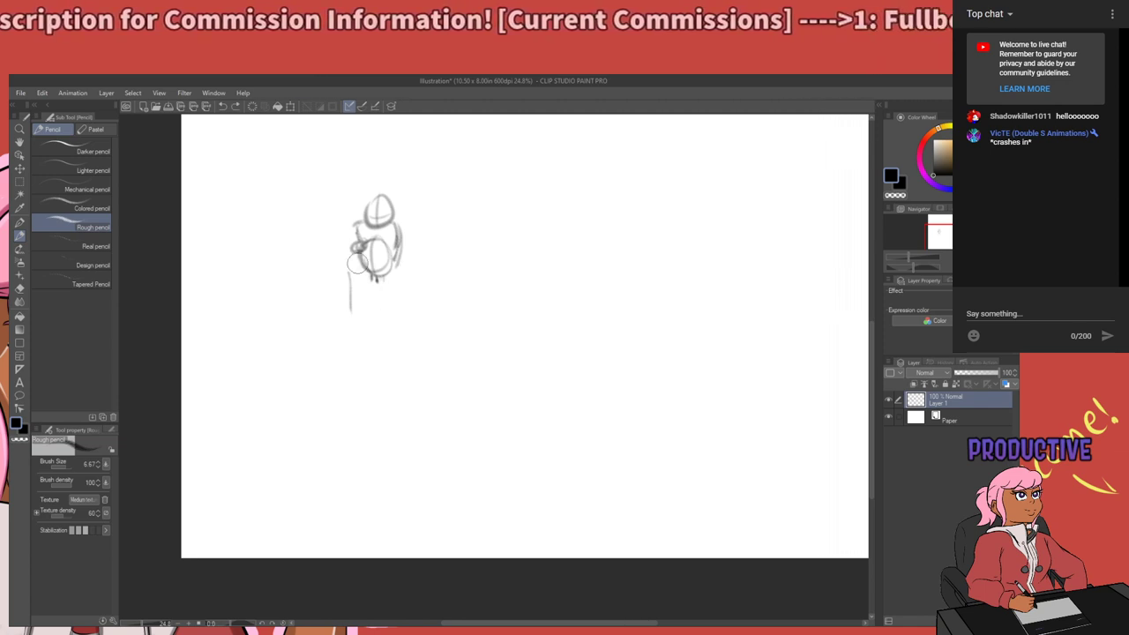
Erase the lower end of the arm line beside the body oval and the vertical line below the small circle.
key("e")
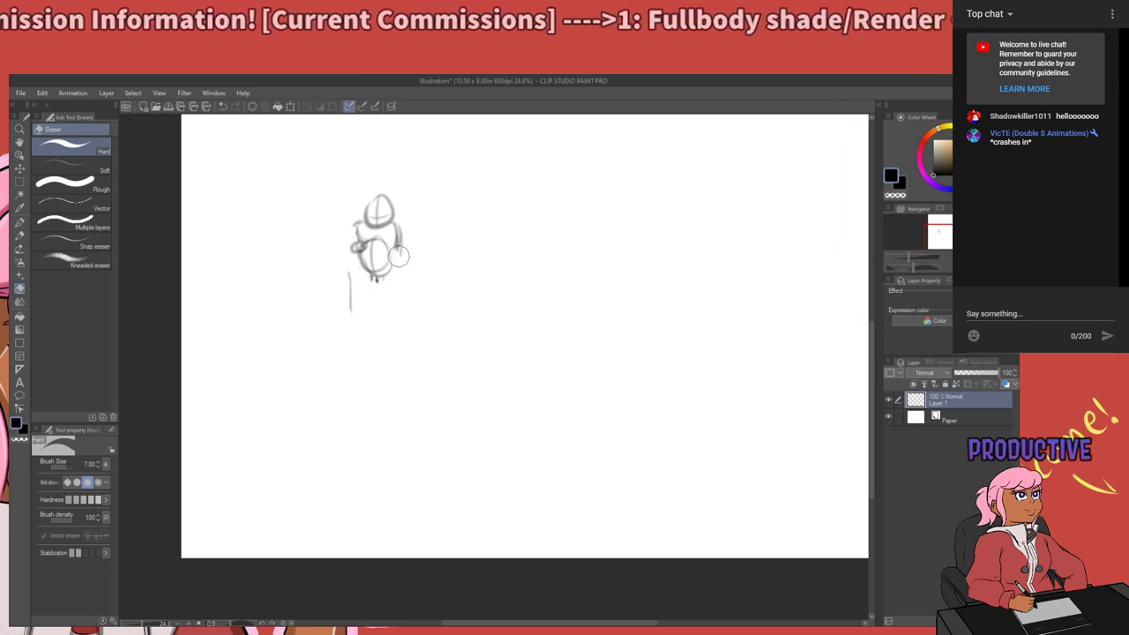
key("p")
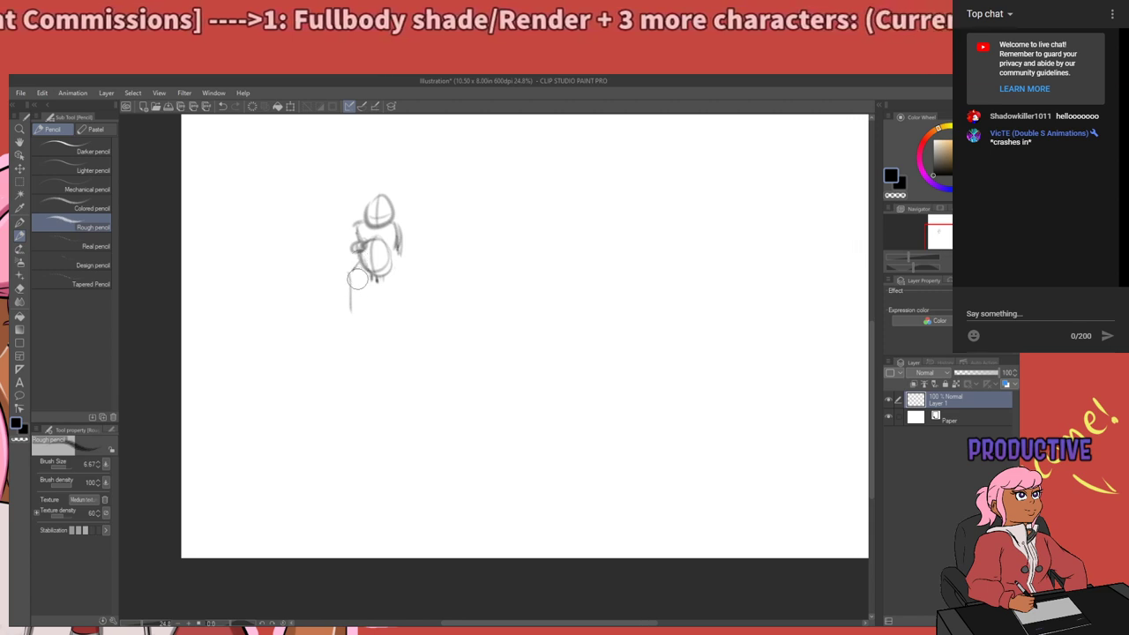
key("e")
left_click_drag(350, 284, 350, 299)
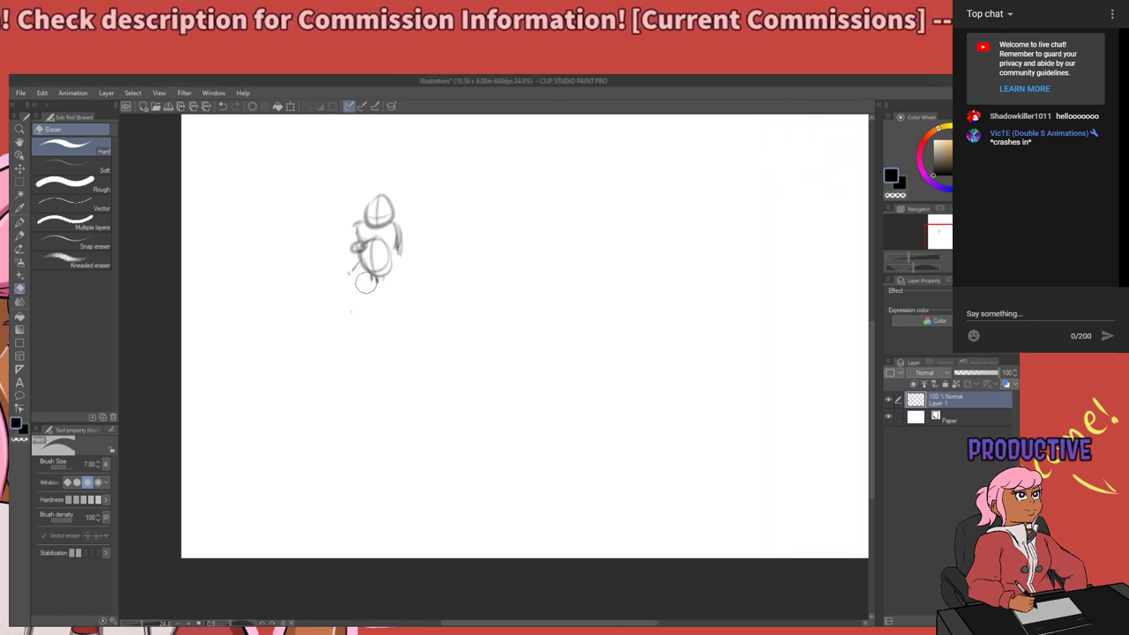
scroll(368, 284, "up", 1)
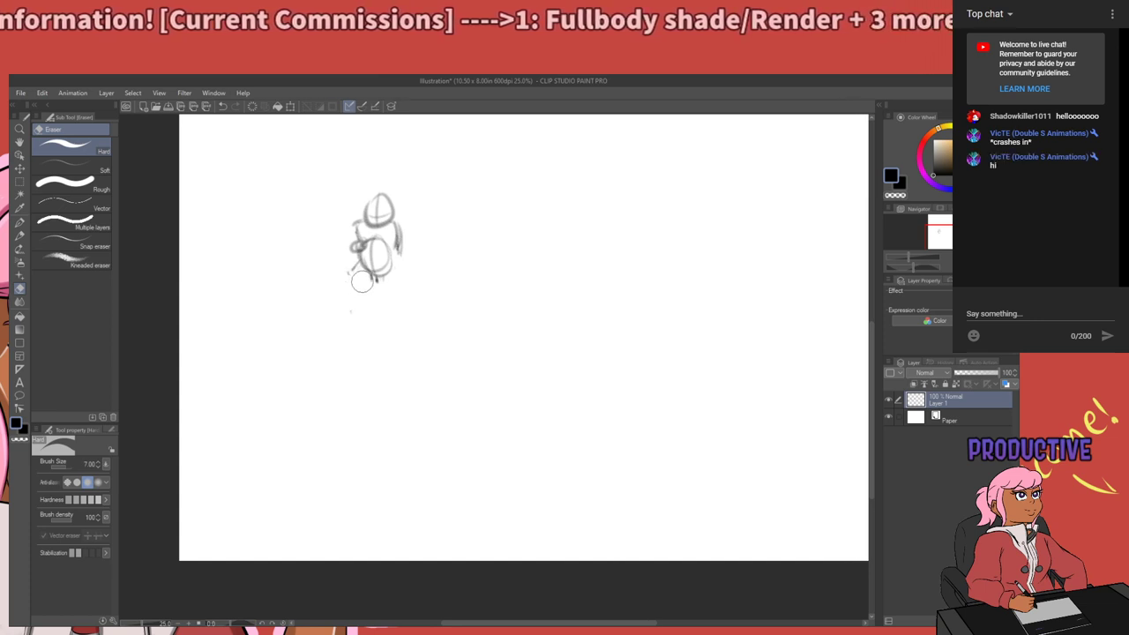
Sketch short horizontal shoulder lines extending outward on both sides beneath the body oval, undoing the rejected stroke.
key("p")
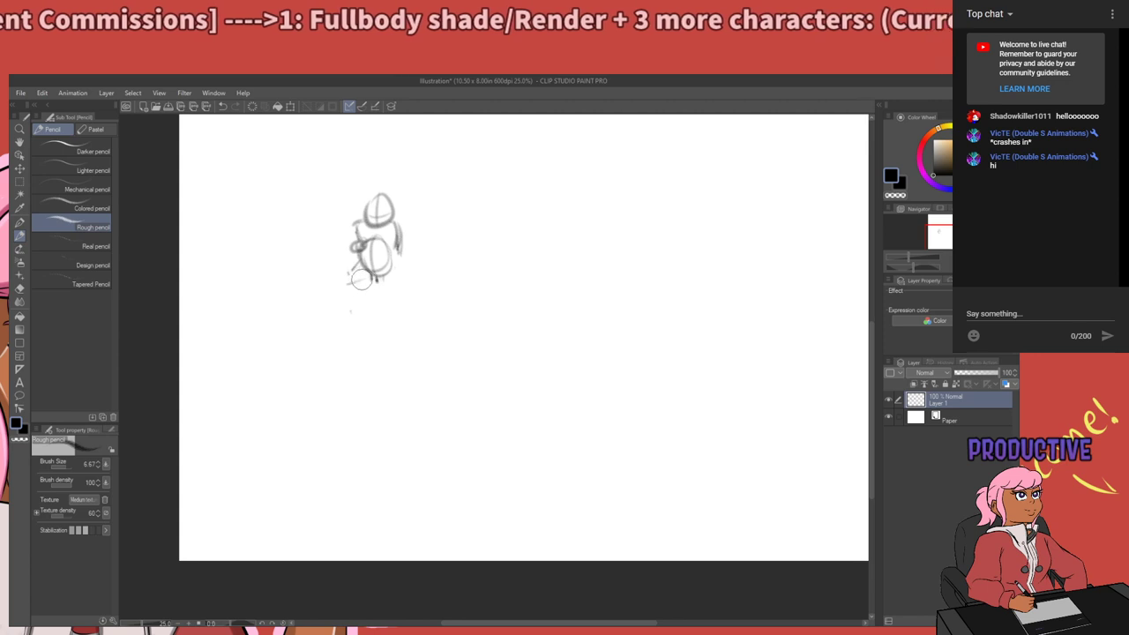
left_click_drag(346, 284, 367, 280)
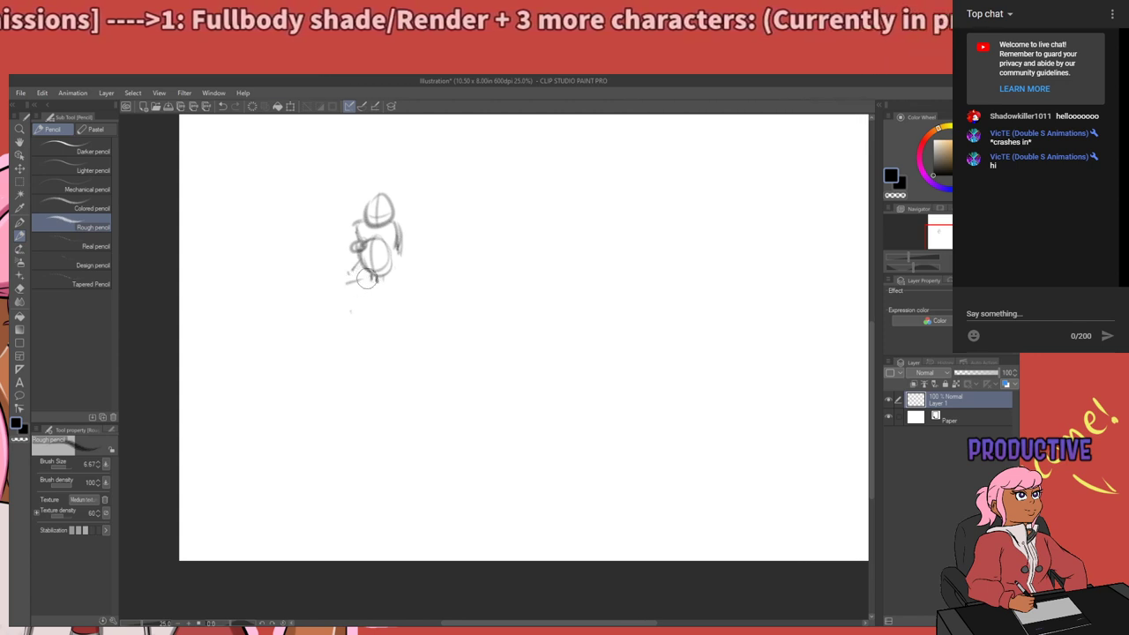
key("ctrl+z")
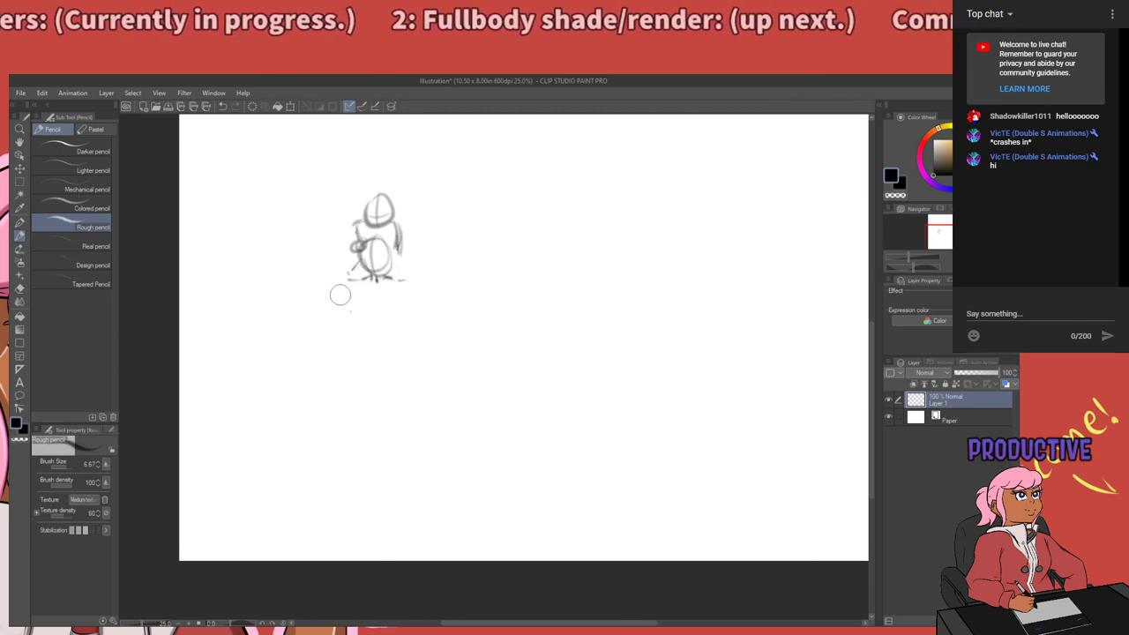
mouse_move(342, 281)
left_mouse_down()
mouse_move(326, 298)
mouse_move(339, 313)
left_mouse_up()
key("ctrl+z")
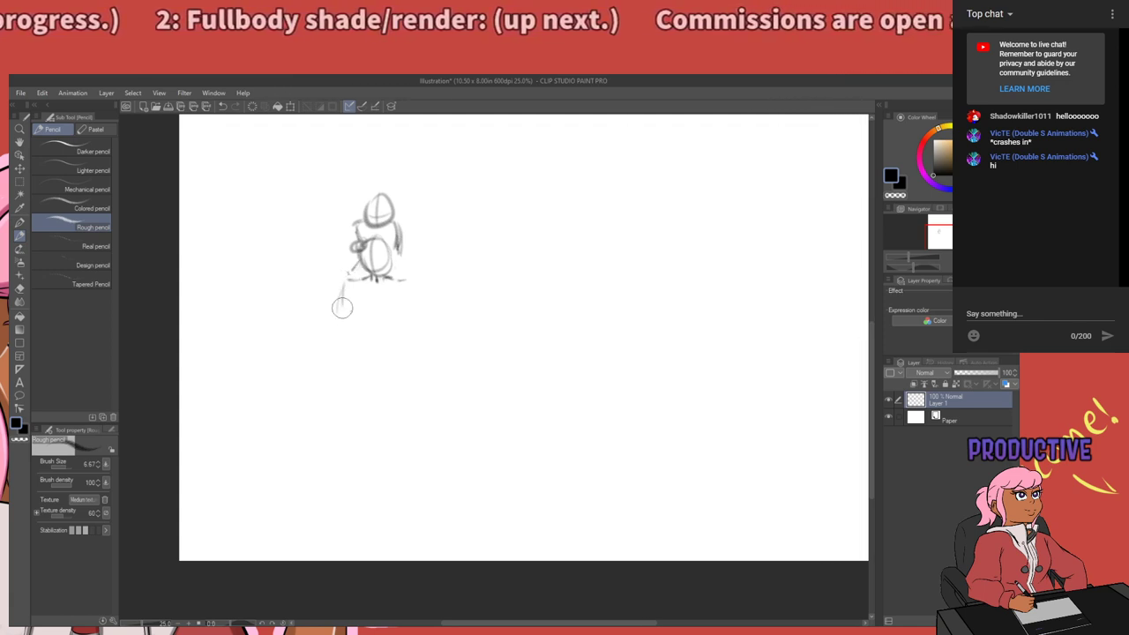
key("ctrl+z")
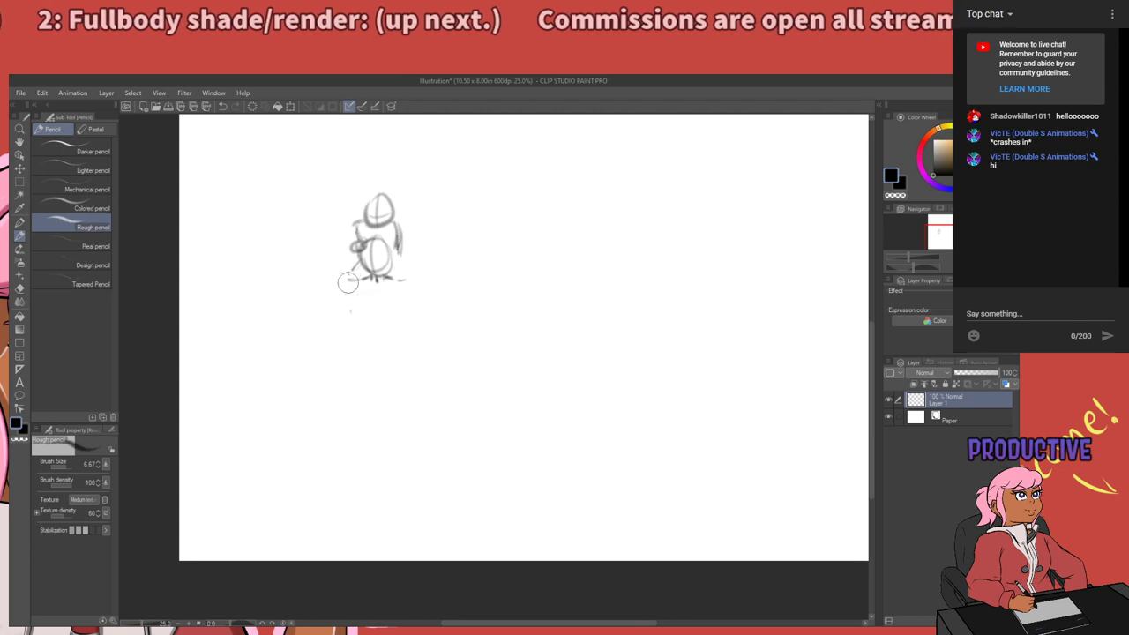
left_click_drag(346, 283, 342, 330)
key("ctrl+z")
key("ctrl+z")
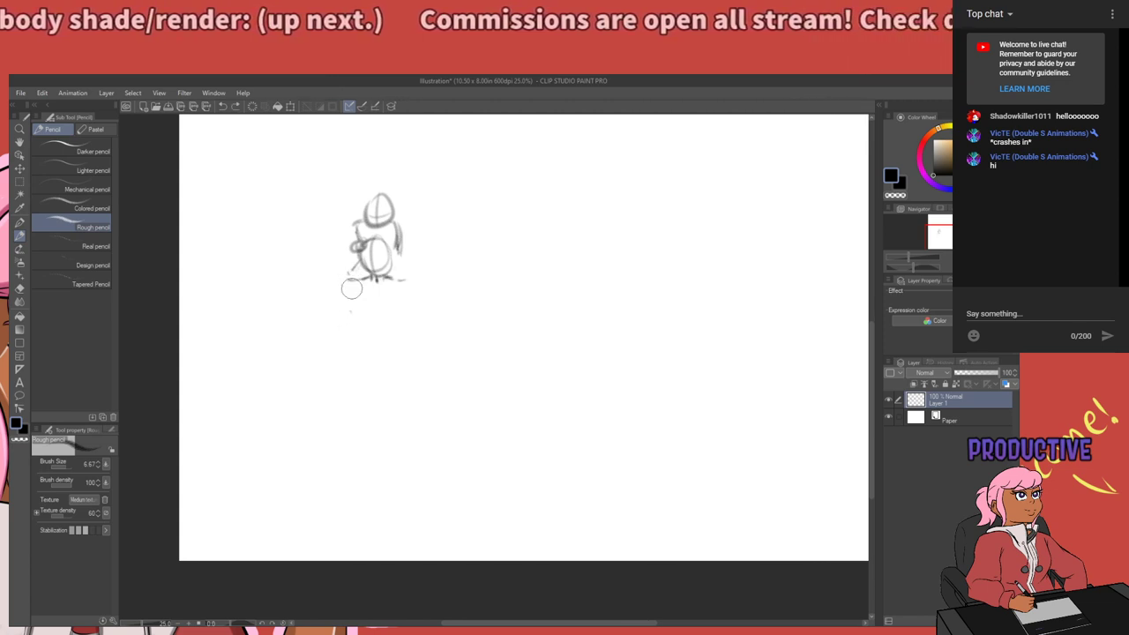
Sketch vertical arm lines down from both ends of the horizontal line, undoing the circles tried beneath them.
left_click_drag(348, 282, 343, 313)
mouse_move(400, 281)
left_mouse_down()
mouse_move(402, 308)
mouse_move(406, 291)
mouse_move(343, 306)
left_mouse_up()
key("ctrl+z")
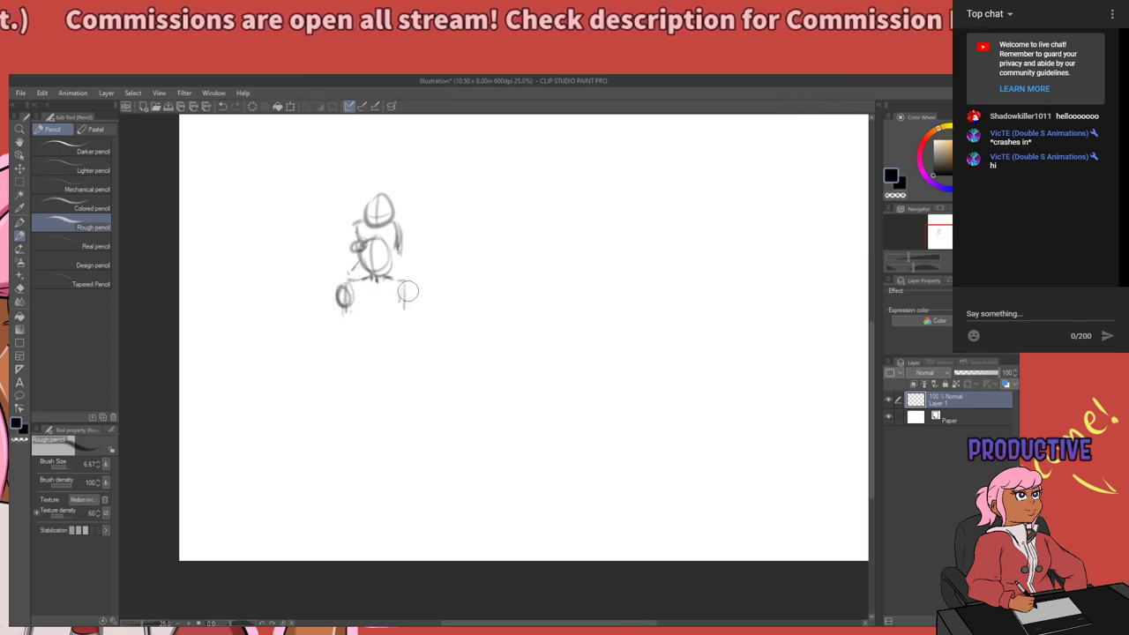
key("ctrl+z")
key("ctrl+z")
key("ctrl+z")
key("ctrl+z")
key("ctrl+z")
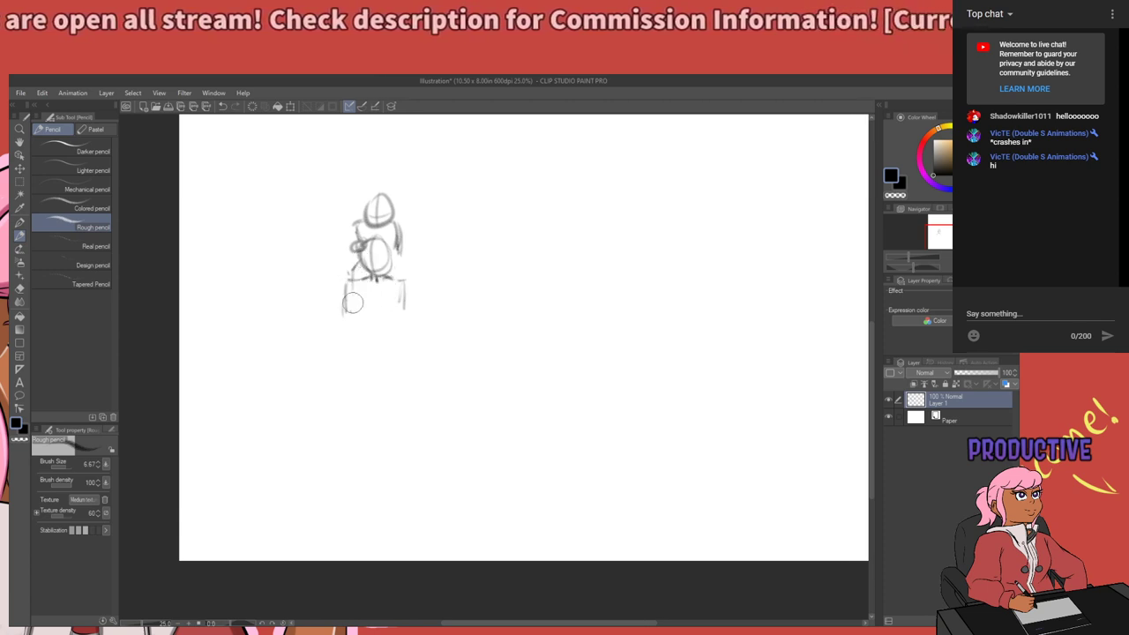
left_click_drag(362, 263, 358, 271)
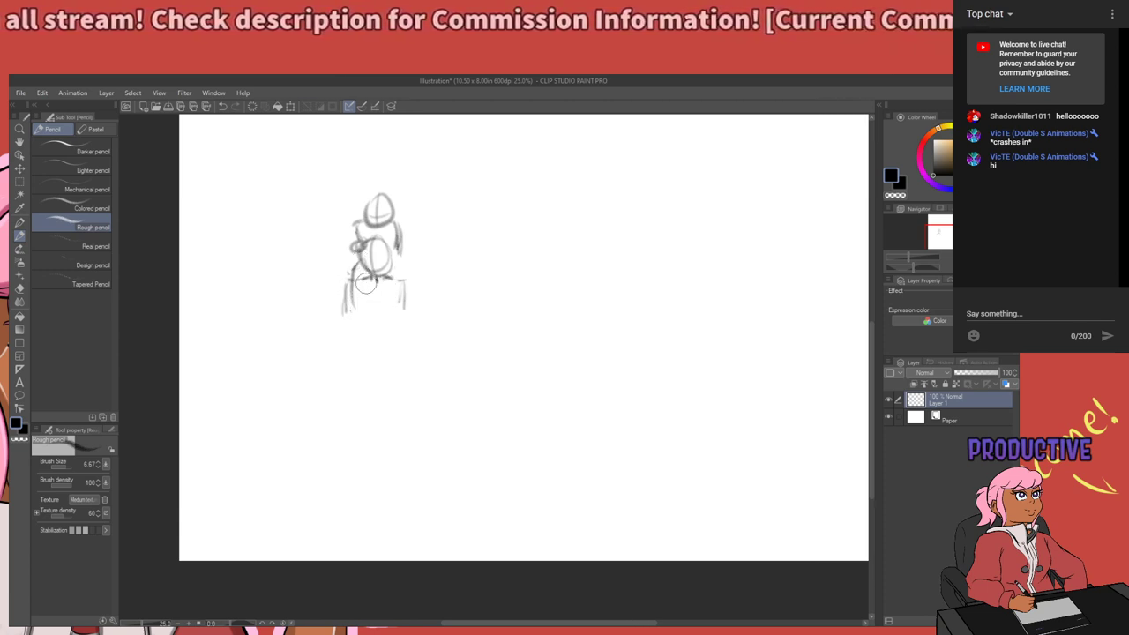
key("m")
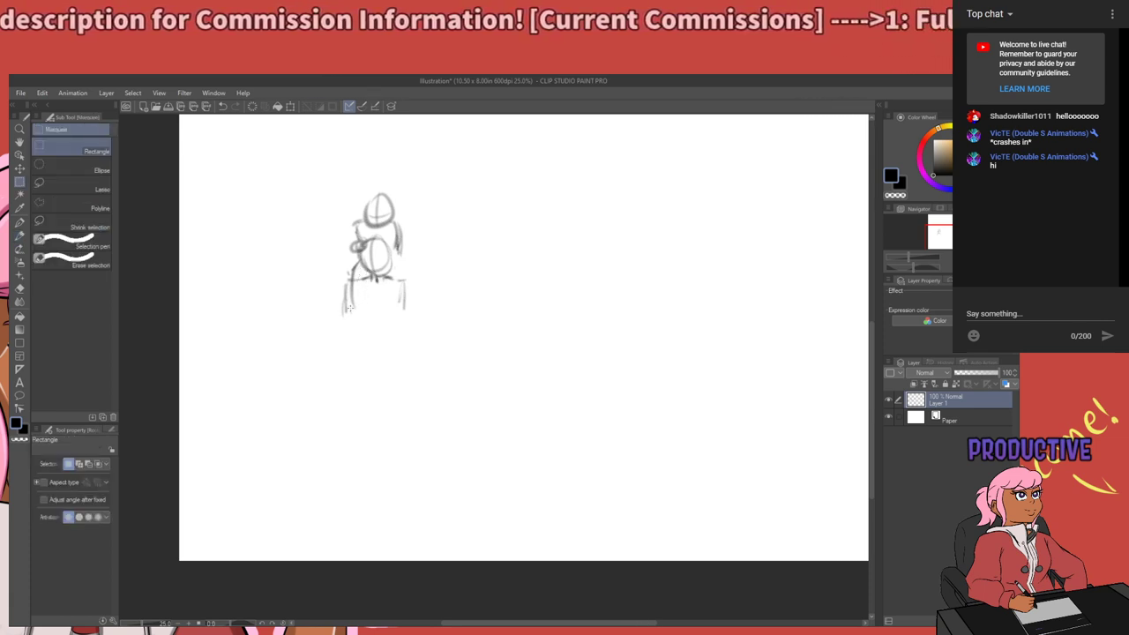
left_click(104, 189)
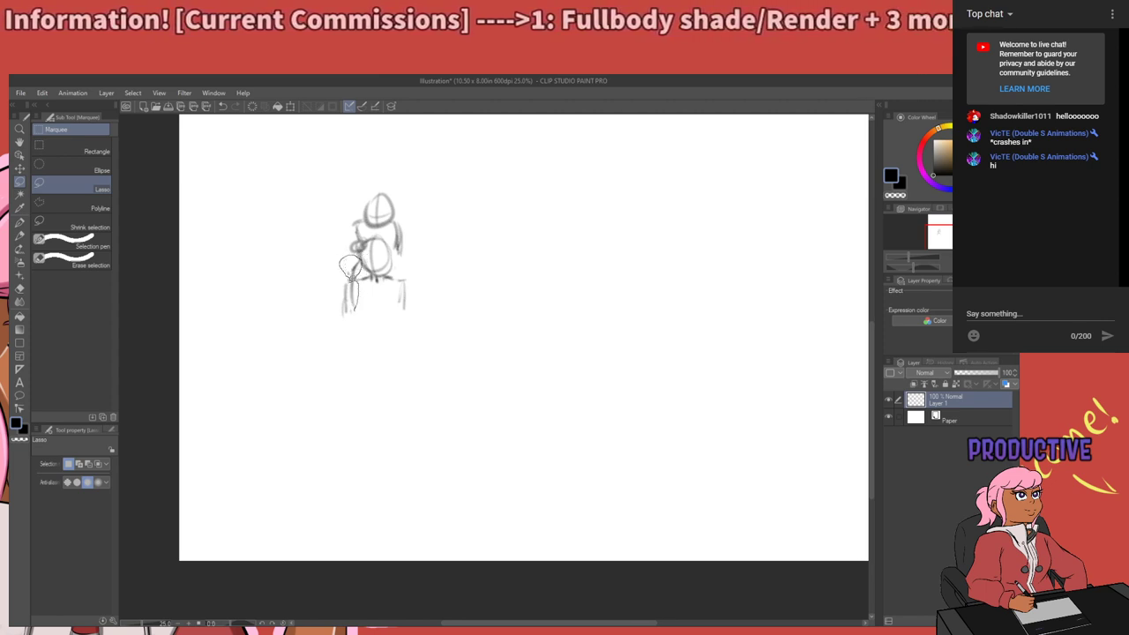
mouse_move(351, 307)
left_mouse_down()
mouse_move(365, 317)
mouse_move(354, 301)
left_mouse_up()
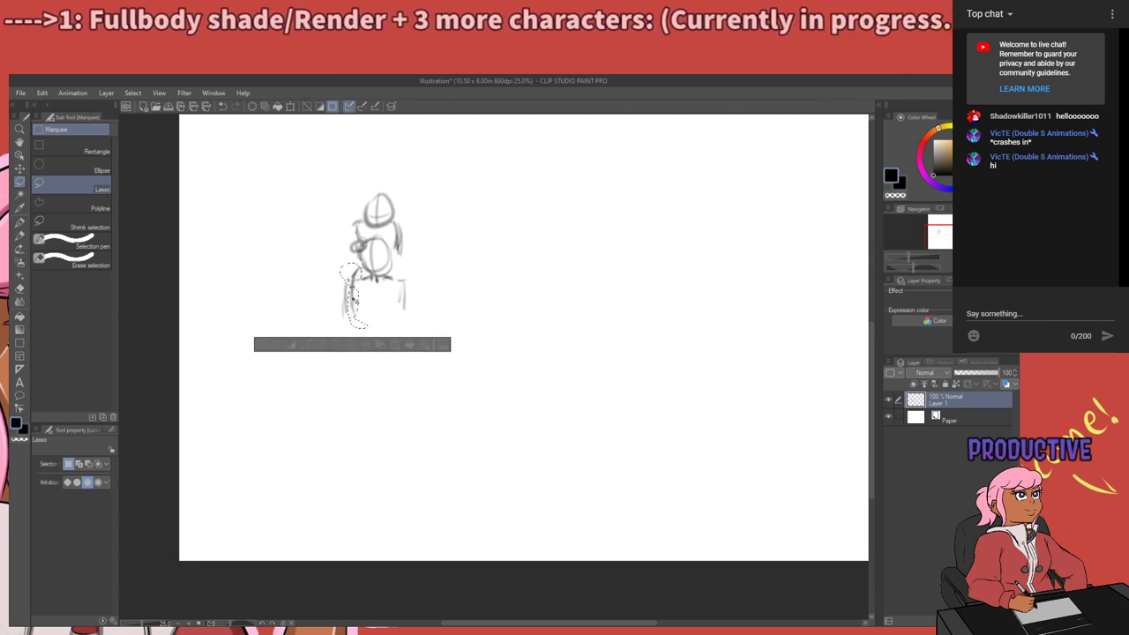
left_click(384, 297)
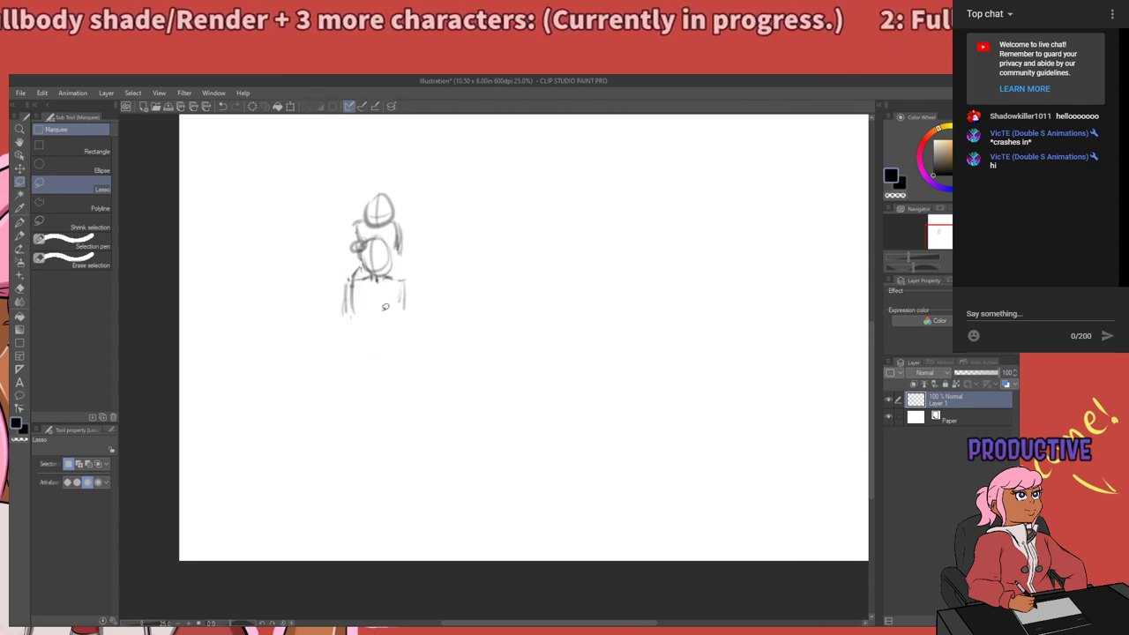
Erase the inner line of the left arm, redraw the shoulder line there and add a horizontal guideline across the lower oval.
key("e")
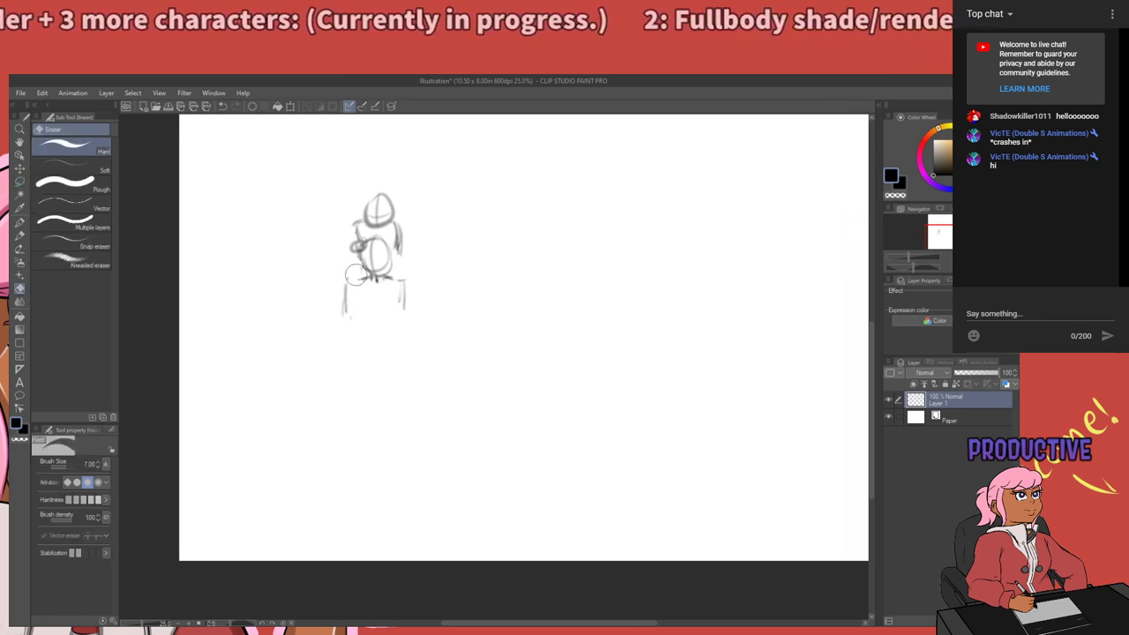
key("p")
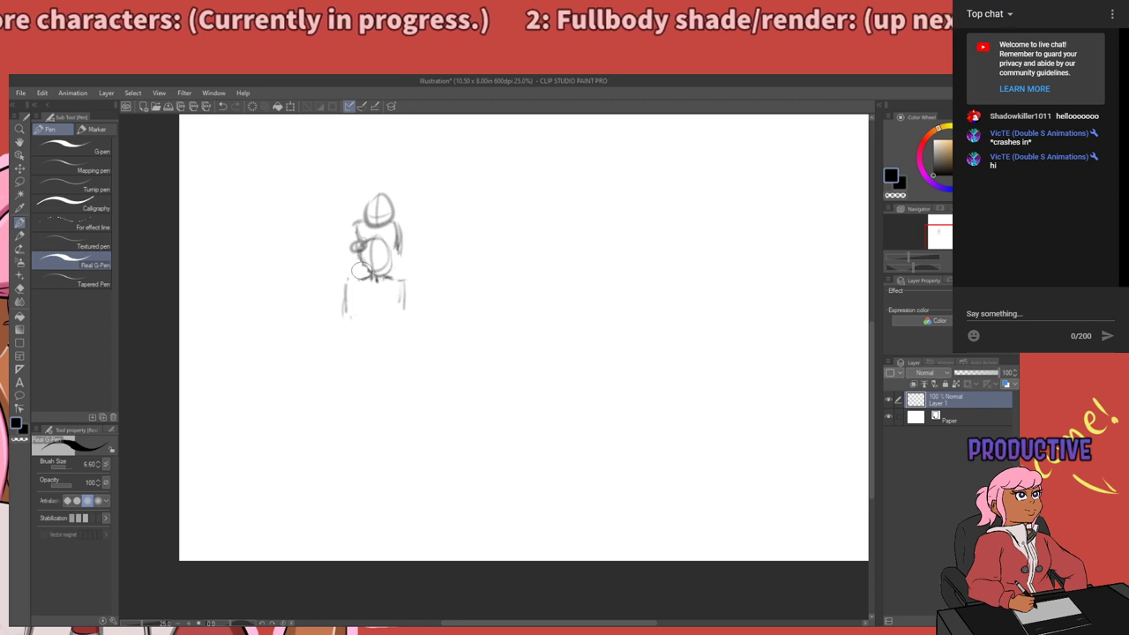
key("p")
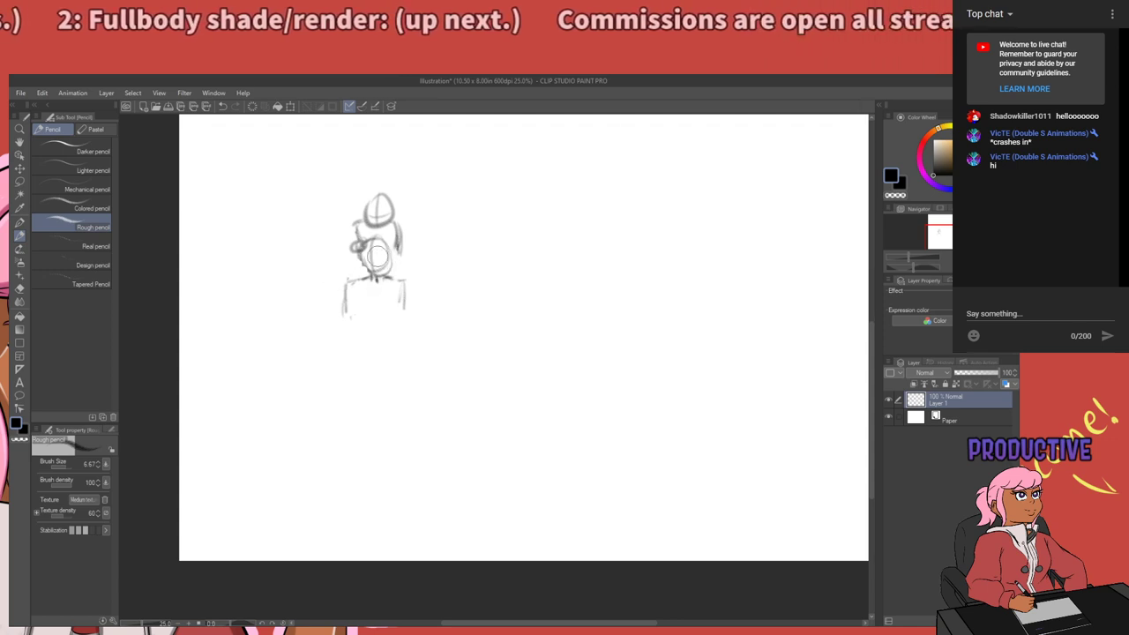
key("ctrl+z")
key("ctrl+z")
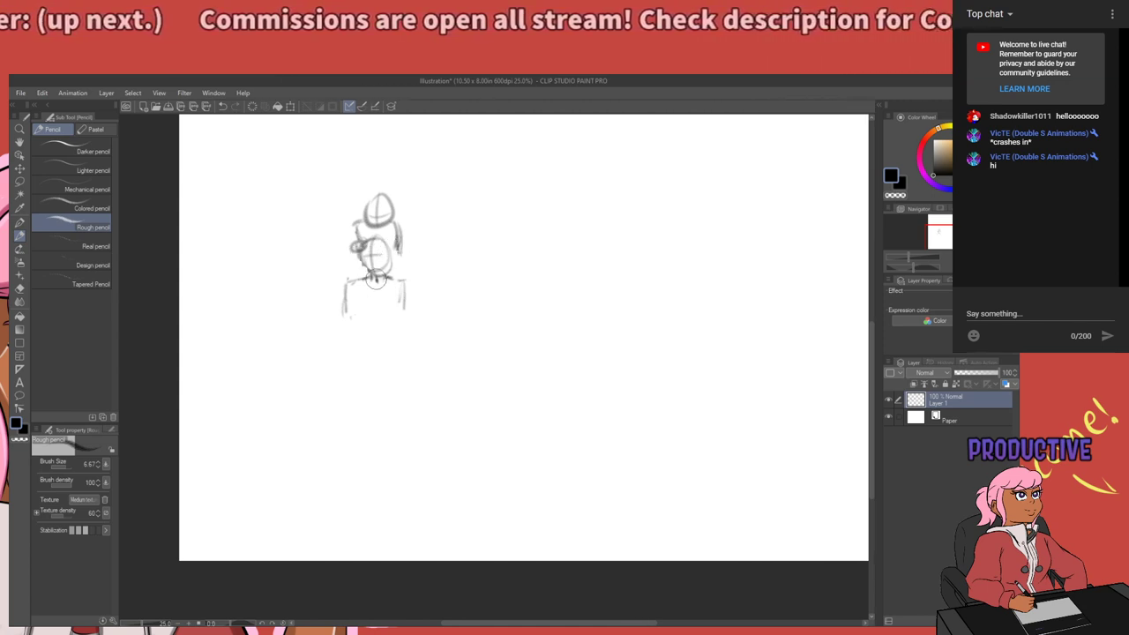
Sketch the lower figure's left arm with a shoulder circle, a dark elbow joint and a short forearm.
scroll(374, 282, "up", 1)
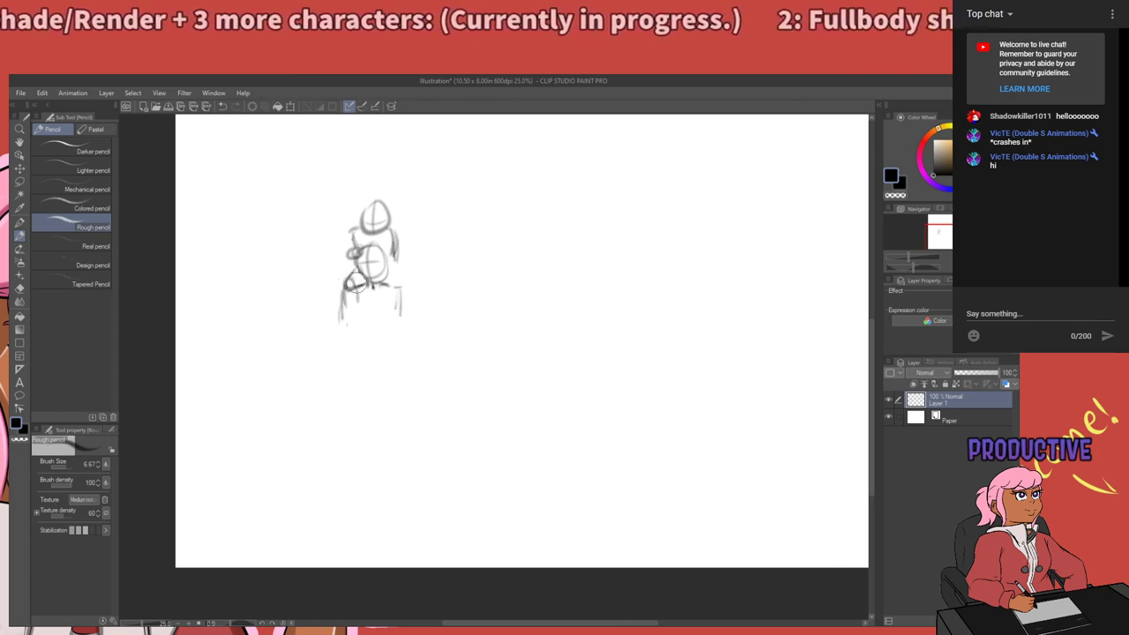
mouse_move(342, 298)
left_mouse_down()
mouse_move(358, 315)
mouse_move(341, 324)
mouse_move(351, 331)
left_mouse_up()
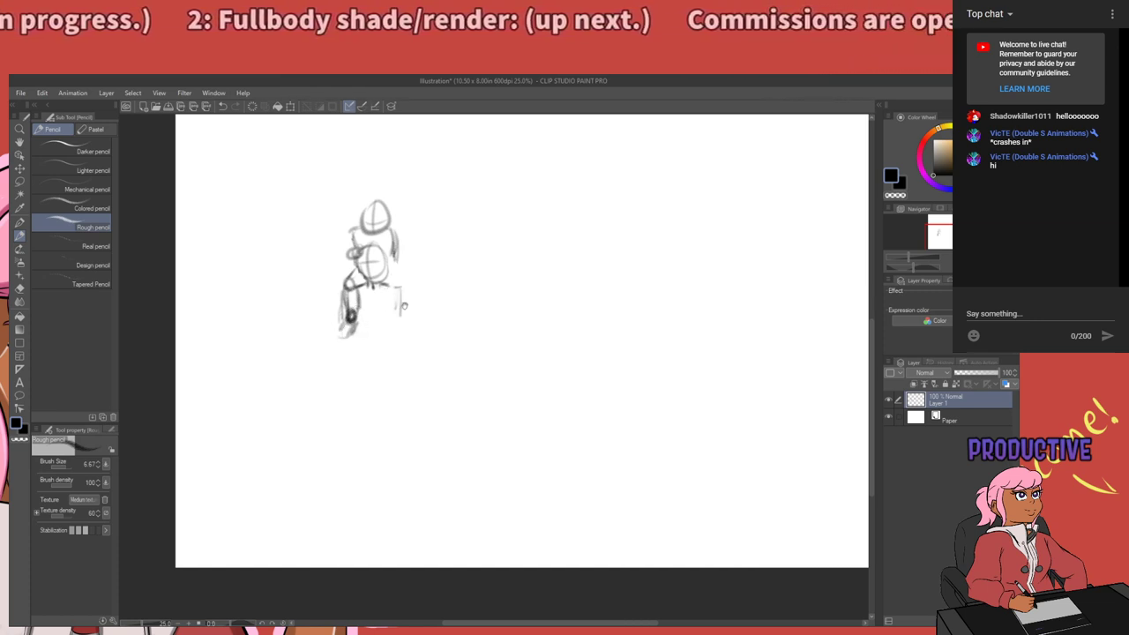
left_click_drag(404, 301, 416, 313)
left_click_drag(356, 256, 358, 258)
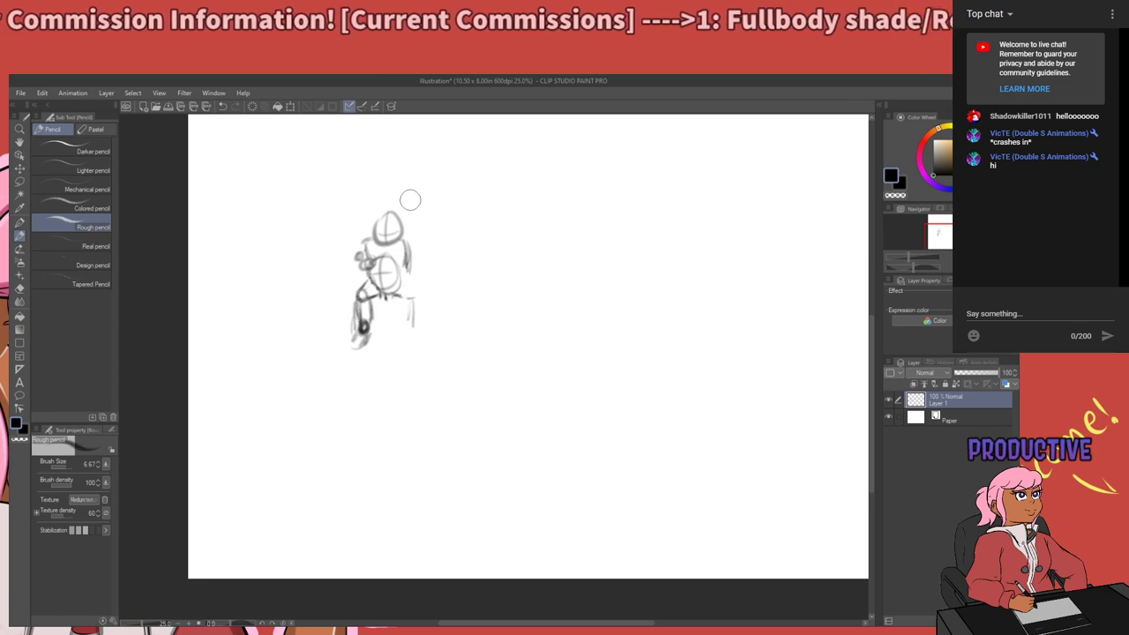
Erase the upper head, shoulders and arms above the lower oval with the Hard eraser at size 19.01.
key("e")
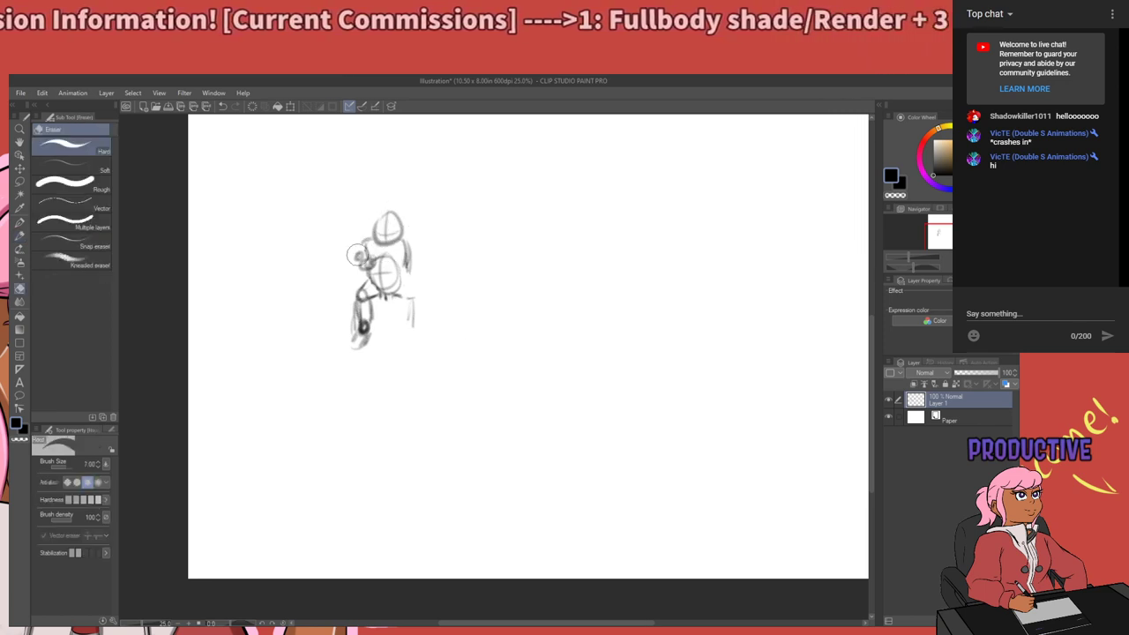
mouse_move(357, 256)
left_mouse_down()
mouse_move(362, 269)
mouse_move(376, 246)
mouse_move(366, 255)
mouse_move(365, 232)
mouse_move(415, 244)
mouse_move(422, 262)
left_mouse_up()
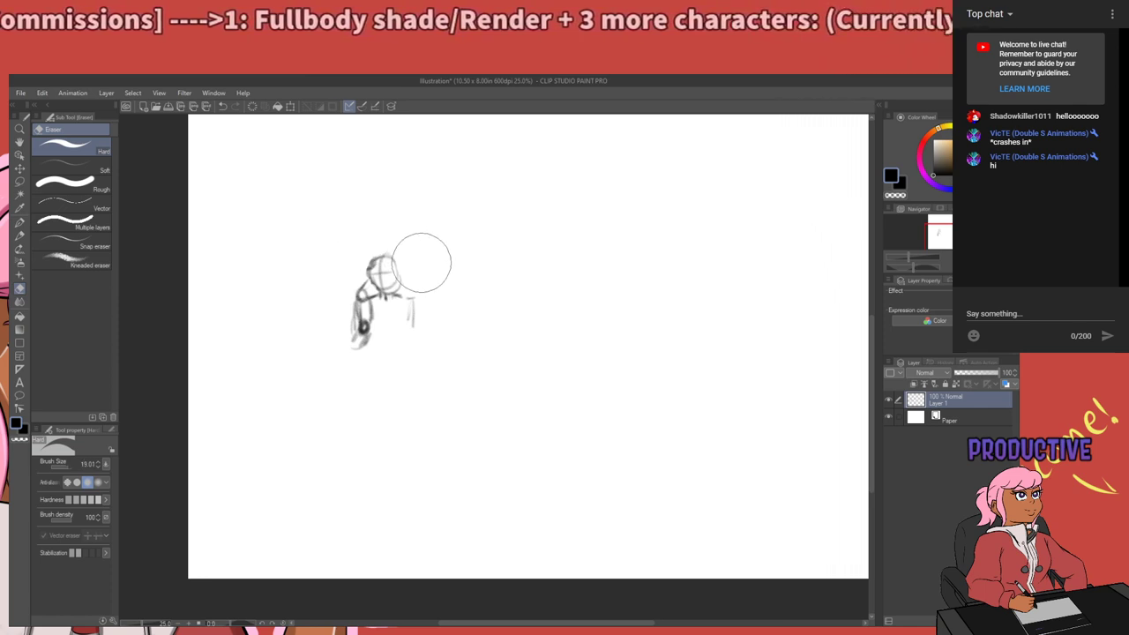
key("p")
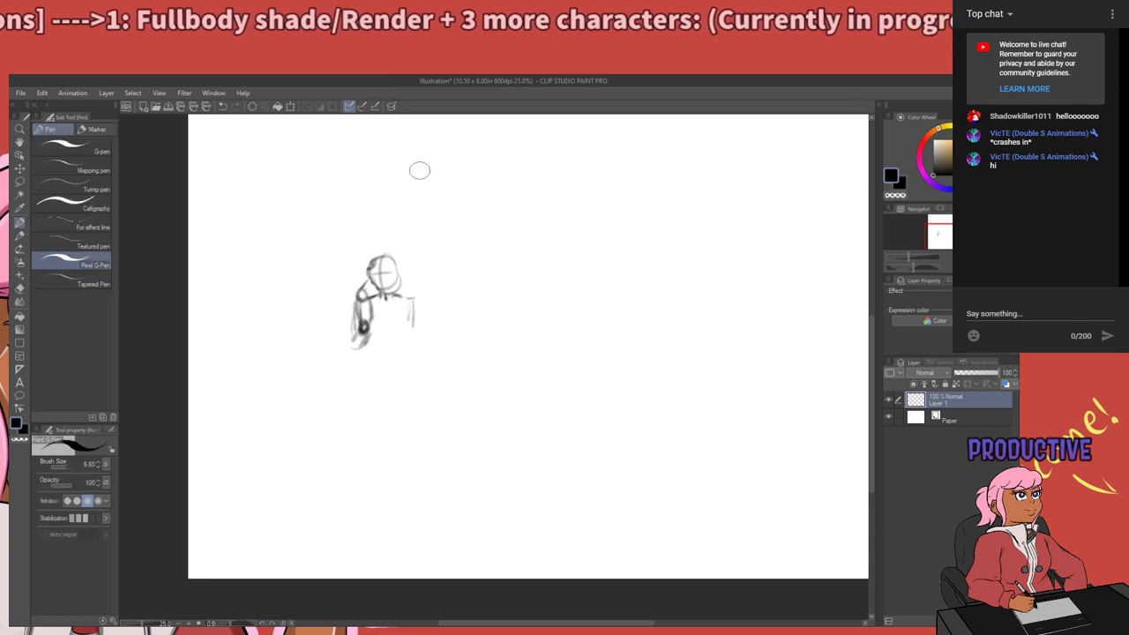
key("p")
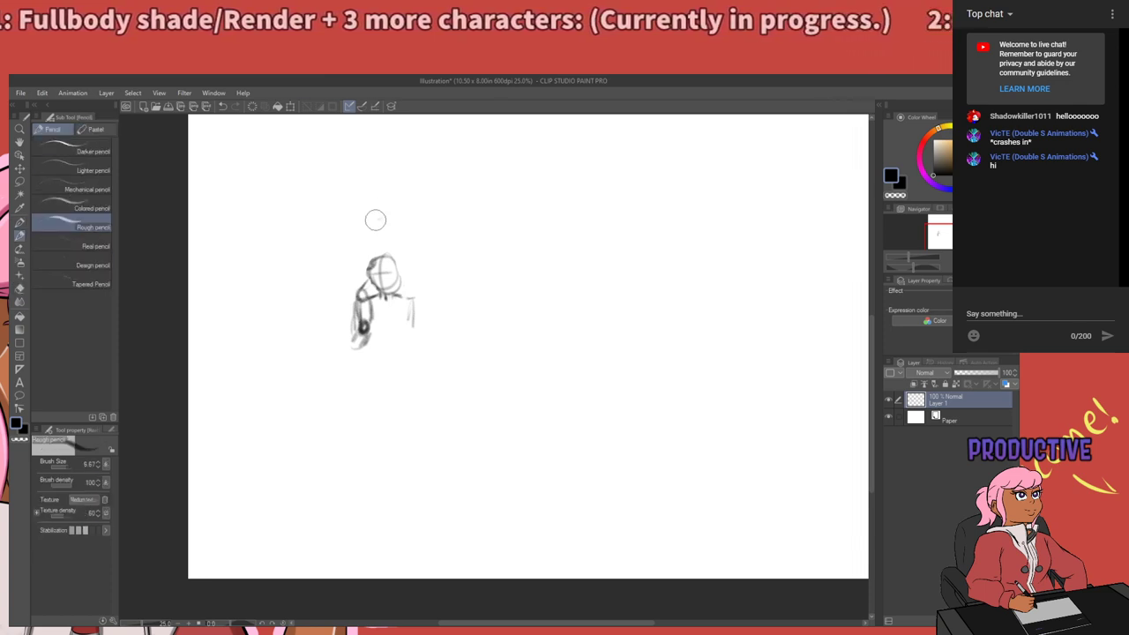
mouse_move(375, 220)
left_mouse_down()
mouse_move(384, 188)
mouse_move(379, 197)
mouse_move(396, 188)
mouse_move(370, 201)
mouse_move(391, 206)
mouse_move(389, 187)
mouse_move(375, 194)
mouse_move(387, 204)
mouse_move(394, 186)
mouse_move(377, 195)
mouse_move(396, 187)
mouse_move(375, 194)
mouse_move(383, 205)
mouse_move(389, 179)
mouse_move(374, 196)
mouse_move(397, 186)
mouse_move(382, 189)
mouse_move(386, 180)
mouse_move(390, 216)
mouse_move(382, 182)
mouse_move(389, 212)
left_mouse_up()
key("ctrl+z")
key("ctrl+z")
key("ctrl+z")
key("ctrl+z")
key("ctrl+z")
key("ctrl+z")
key("ctrl+z")
key("ctrl+z")
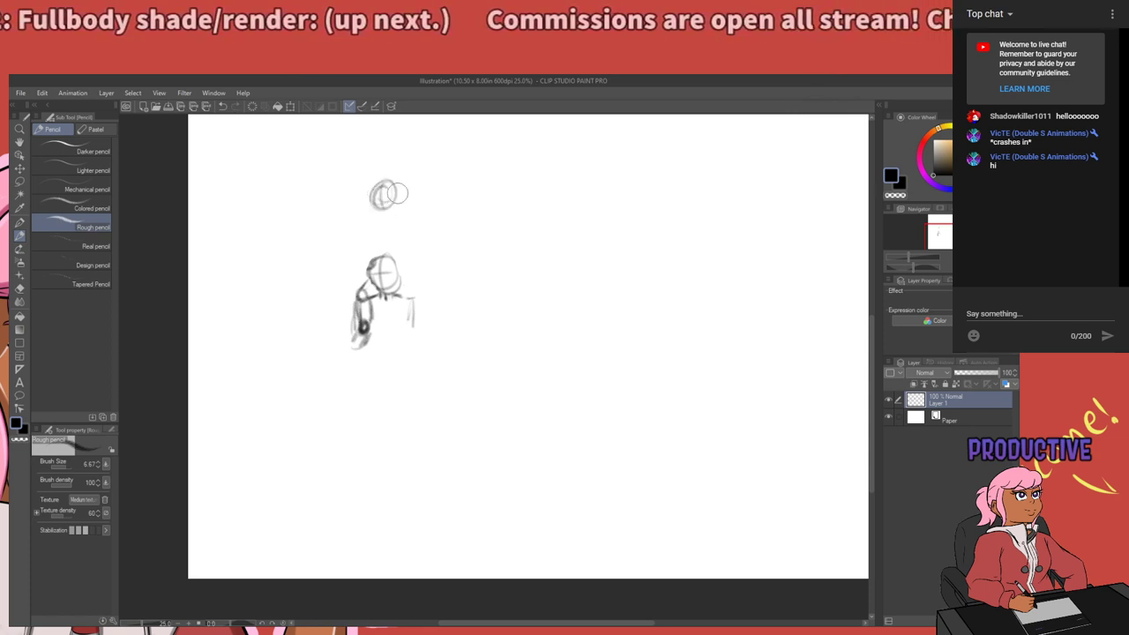
key("ctrl+z")
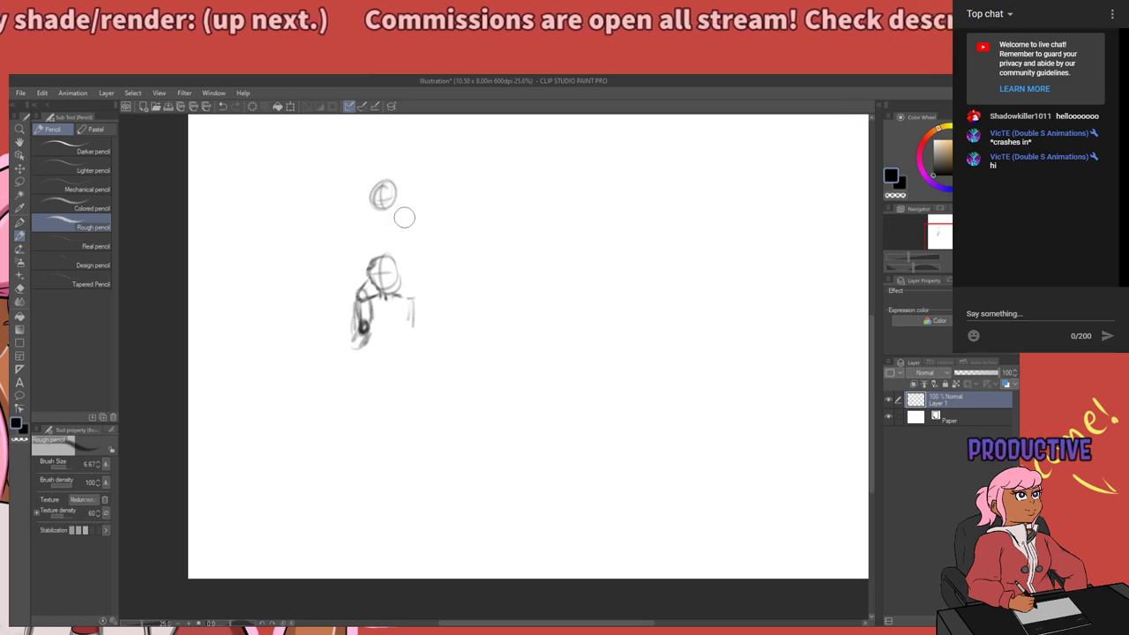
key("ctrl+z")
key("ctrl+z")
key("ctrl+z")
mouse_move(370, 195)
left_mouse_down()
mouse_move(391, 206)
mouse_move(372, 199)
mouse_move(373, 211)
mouse_move(379, 179)
left_mouse_up()
key("ctrl+z")
key("ctrl+z")
key("ctrl+z")
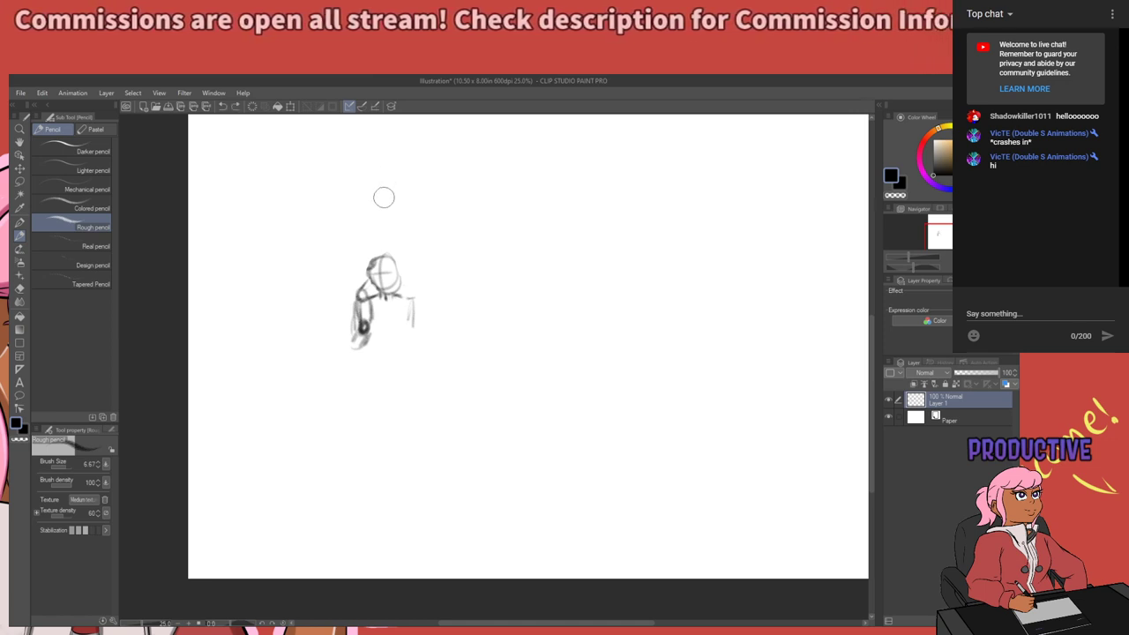
Duplicate the oval with crossed guidelines on a new layer directly above the figure and erase the surplus strokes around the copy.
key("m")
left_click_drag(347, 217, 361, 237)
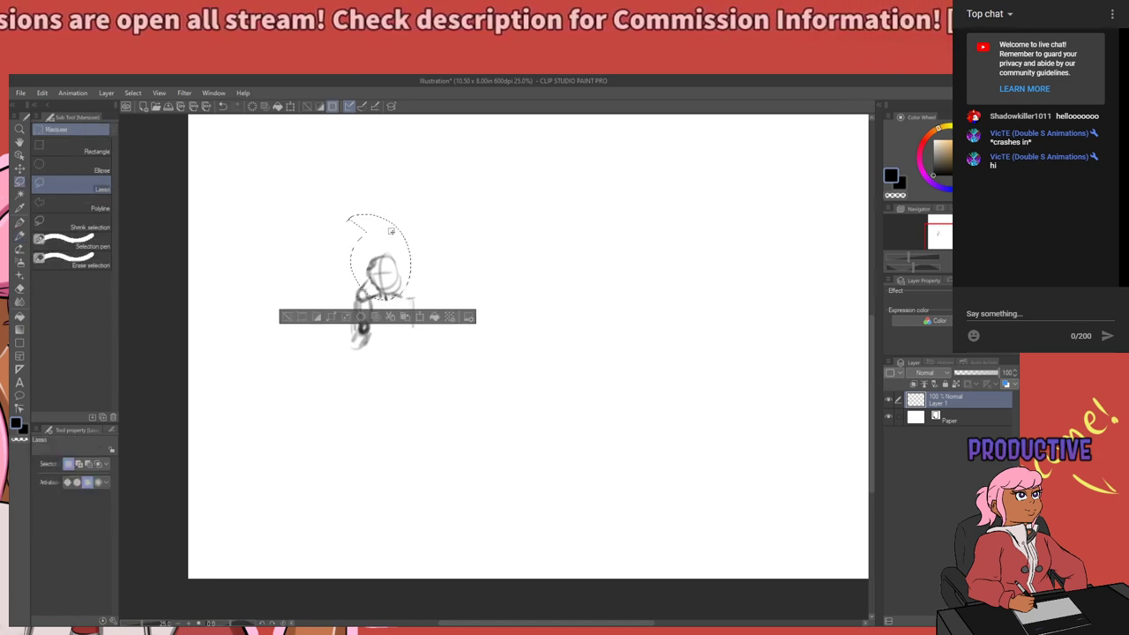
key("ctrl+c")
key("ctrl+v")
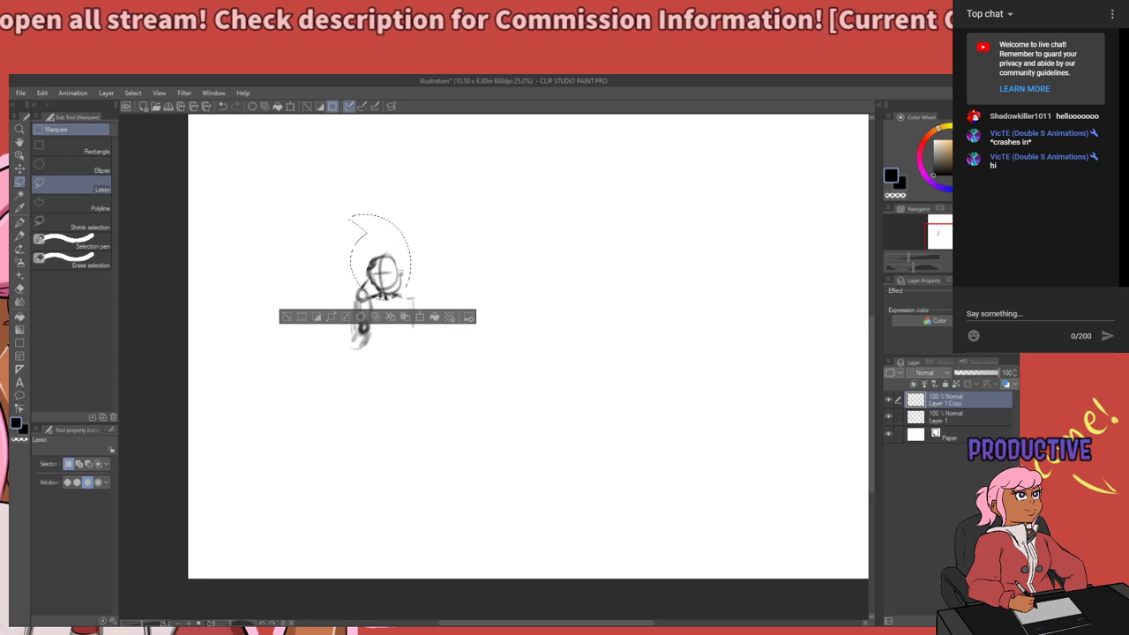
mouse_move(401, 274)
left_mouse_down()
mouse_move(402, 207)
mouse_move(382, 231)
mouse_move(357, 225)
mouse_move(358, 214)
mouse_move(374, 230)
mouse_move(413, 220)
left_mouse_up()
key("ctrl+d")
key("e")
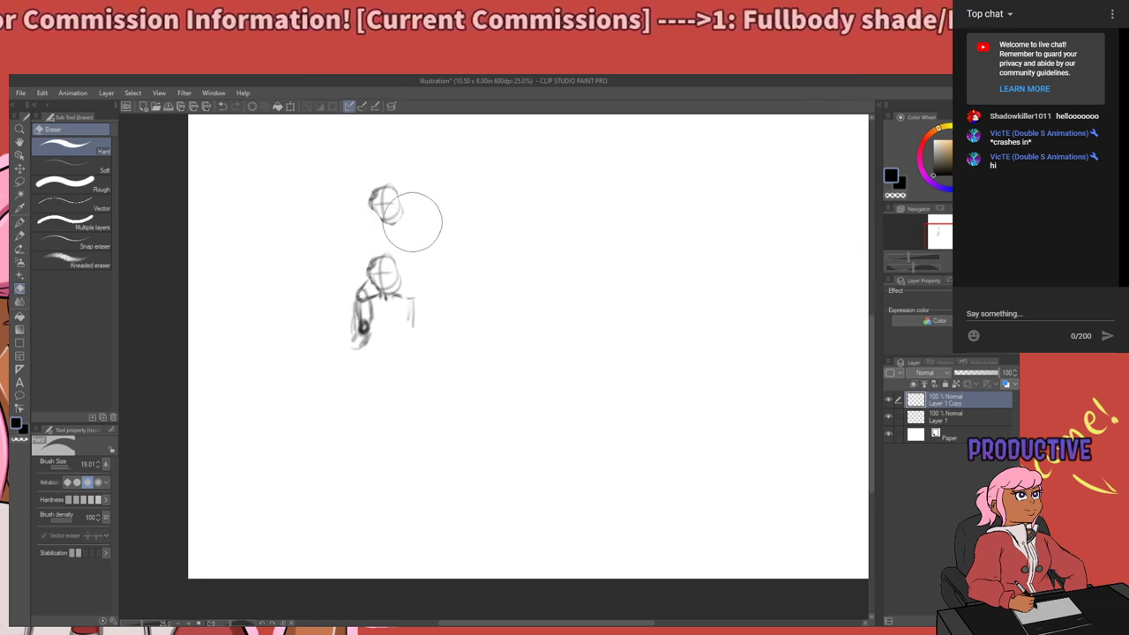
mouse_move(360, 185)
left_mouse_down()
mouse_move(366, 211)
mouse_move(414, 199)
mouse_move(398, 225)
left_mouse_up()
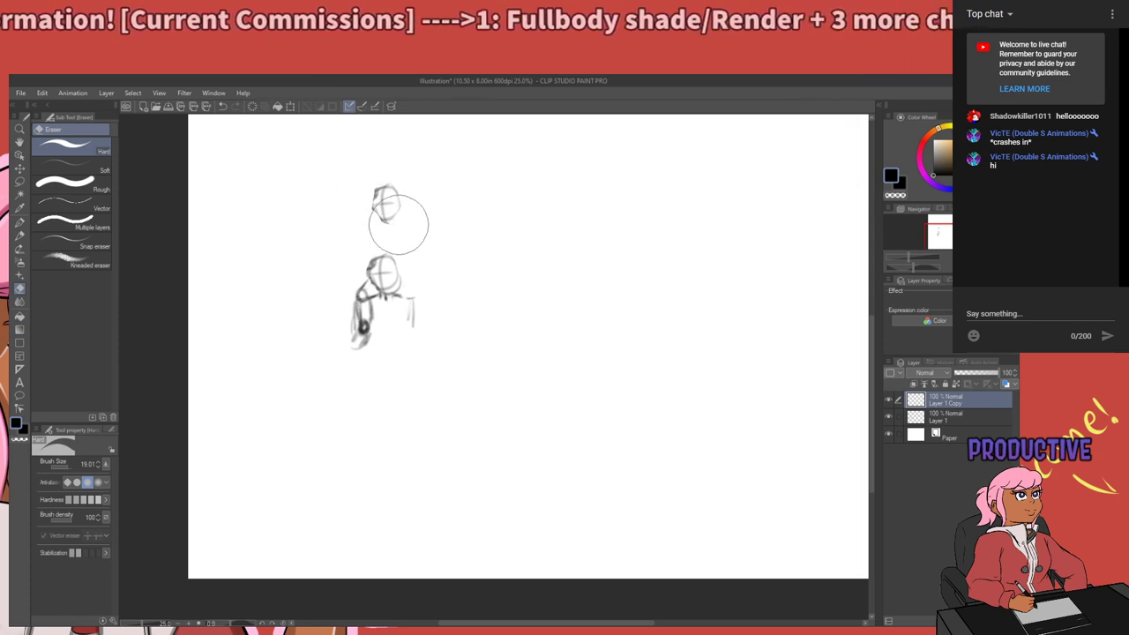
Erase the crossed guidelines inside the upper head and redraw them as a curved vertical and horizontal line with the Rough pencil.
key("p")
key("p")
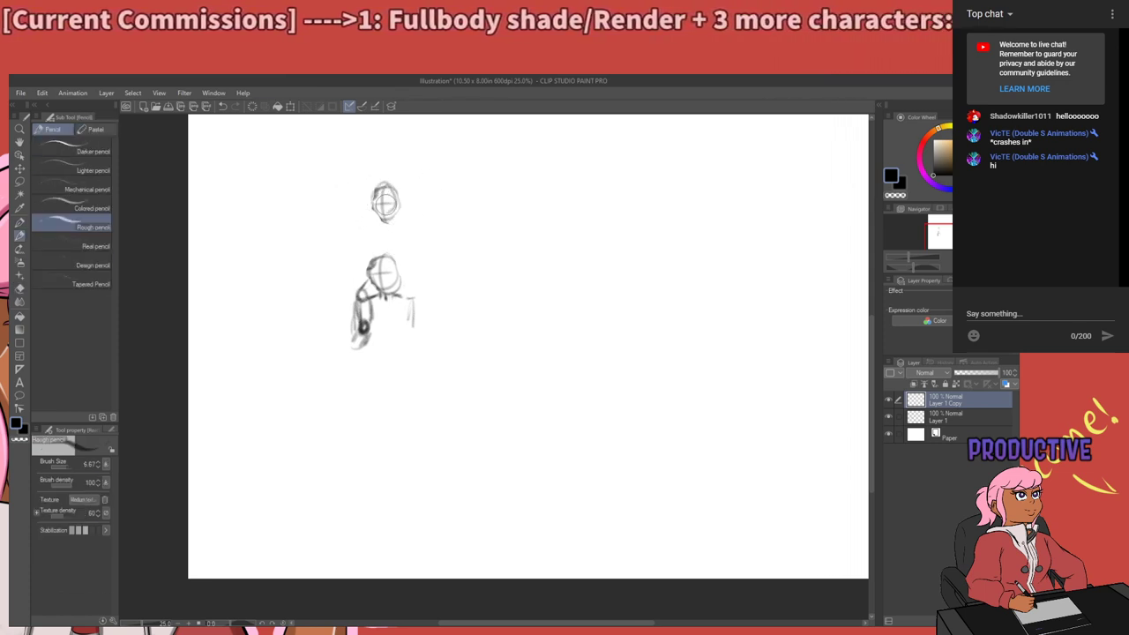
key("ctrl+z")
left_click_drag(394, 184, 383, 212)
key("ctrl+z")
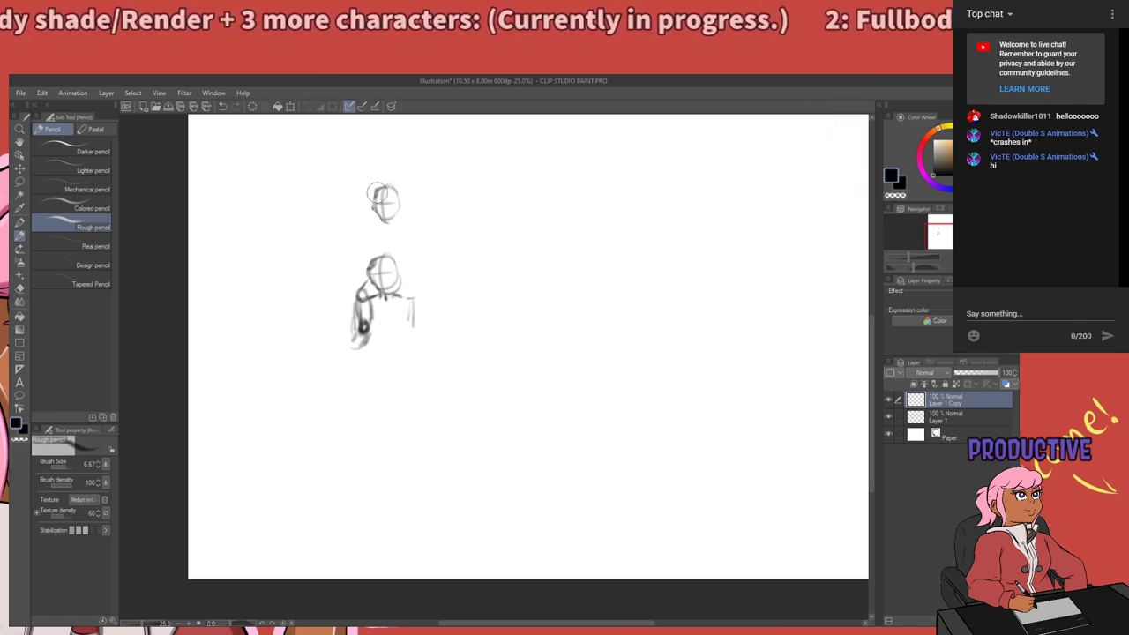
key("e")
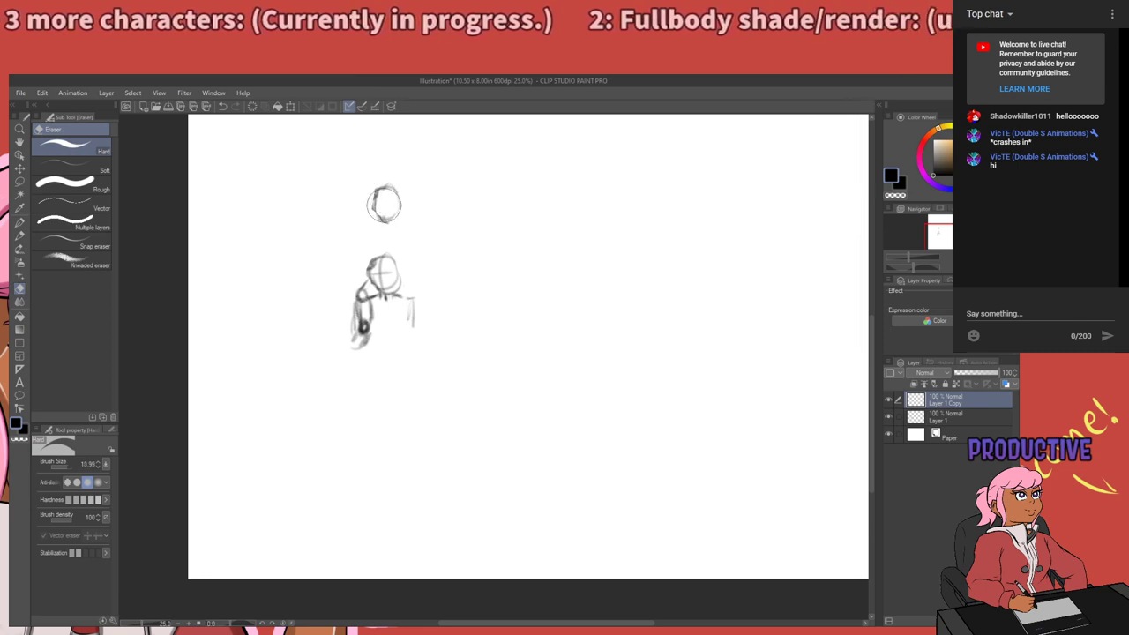
key("p")
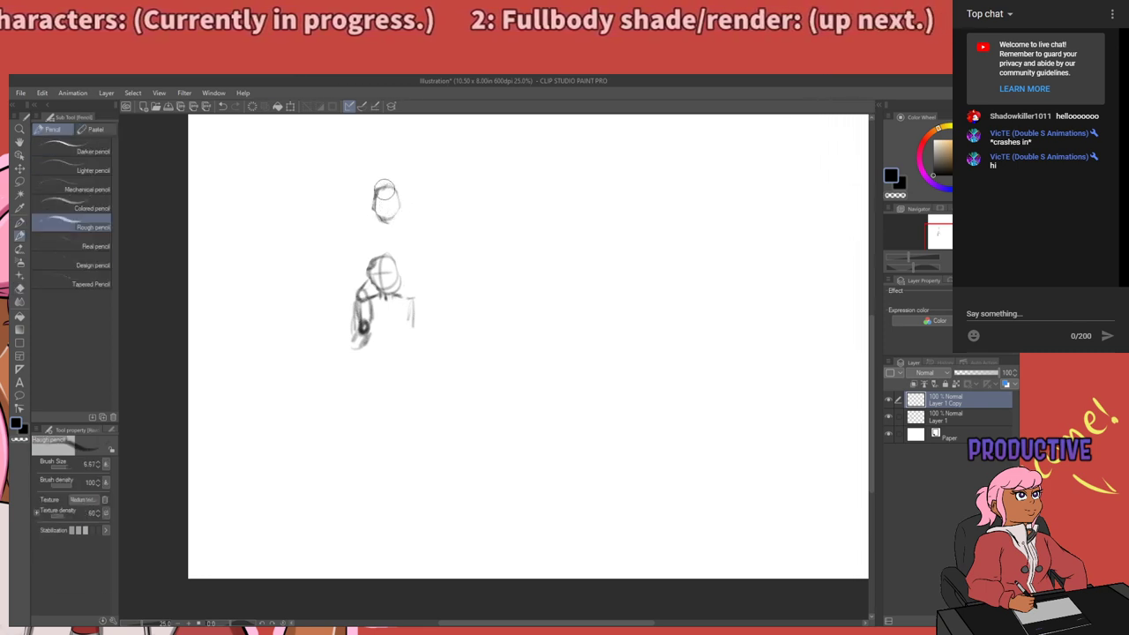
mouse_move(386, 188)
left_mouse_down()
mouse_move(389, 221)
mouse_move(393, 201)
left_mouse_up()
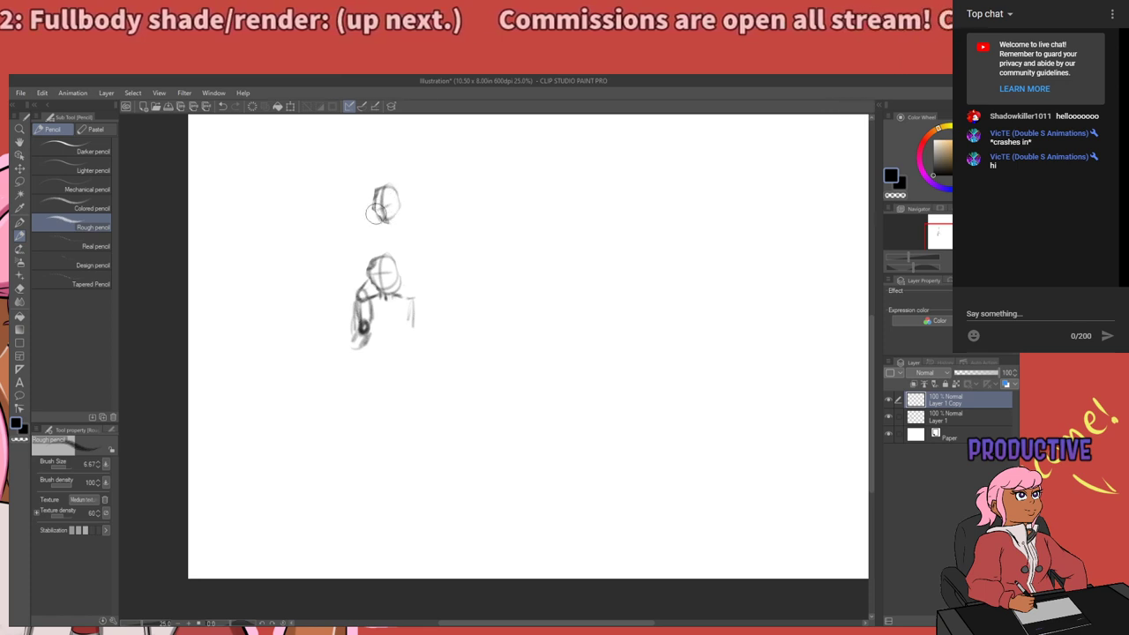
left_click_drag(368, 215, 379, 218)
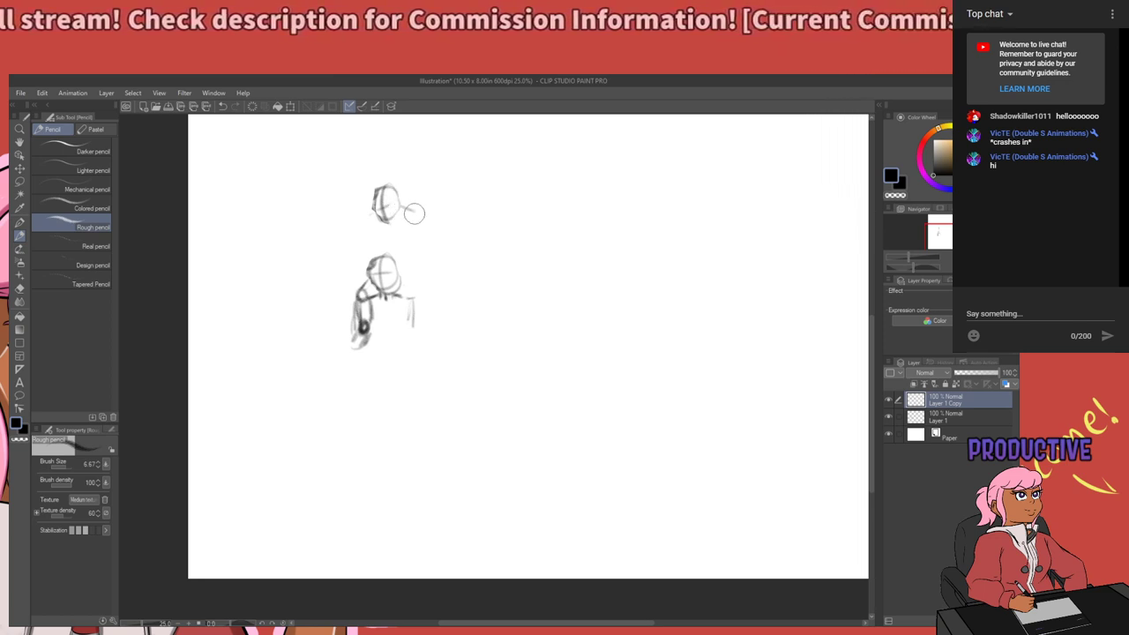
left_click_drag(413, 212, 422, 257)
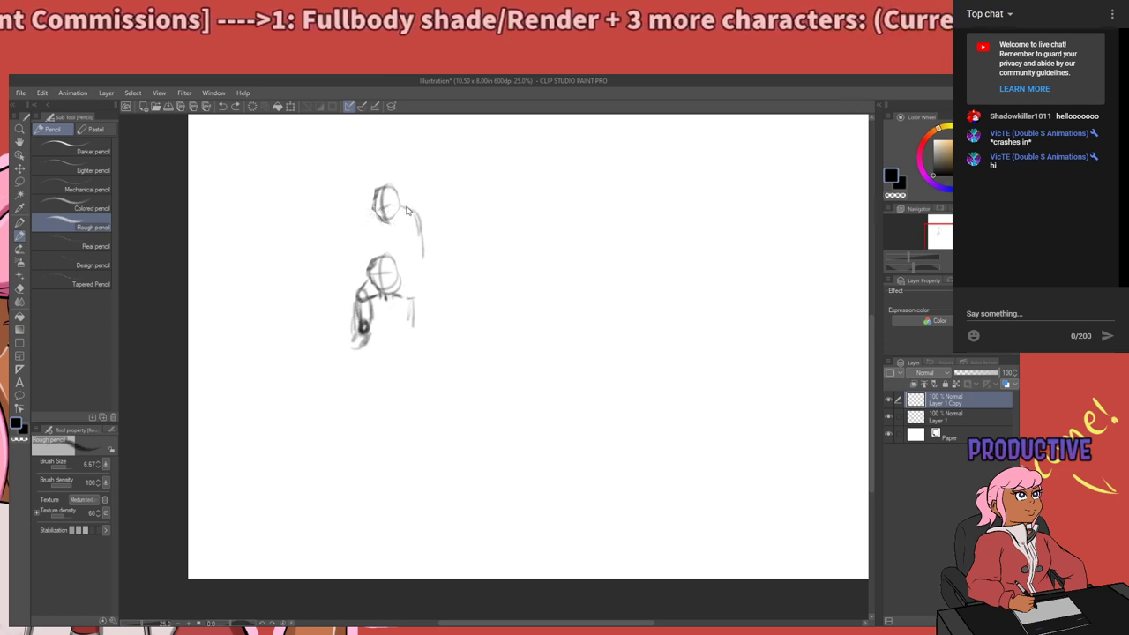
key("ctrl+z")
key("ctrl+z")
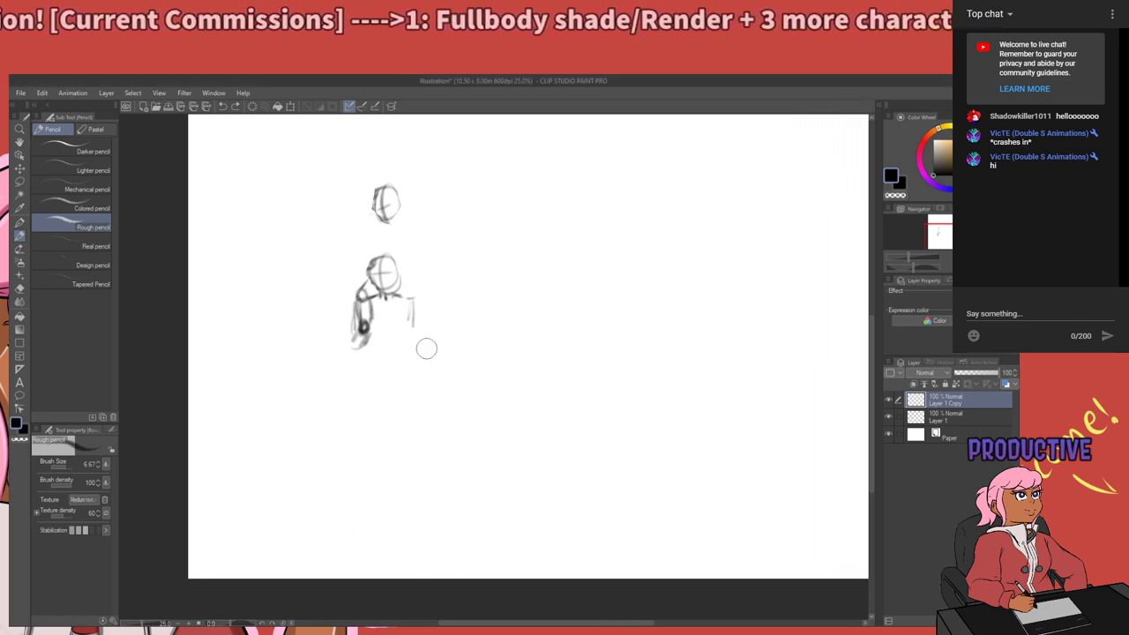
left_click_drag(425, 346, 478, 354)
mouse_move(353, 353)
left_mouse_down()
mouse_move(358, 305)
mouse_move(403, 339)
mouse_move(382, 367)
mouse_move(454, 250)
mouse_move(335, 366)
left_mouse_up()
key("ctrl+z")
Clear the sketches from both drawing layers and merge the emptied Layer 1 into the Paper layer, keeping Layer 1 Copy active.
key("e")
key("Delete")
left_click(920, 423)
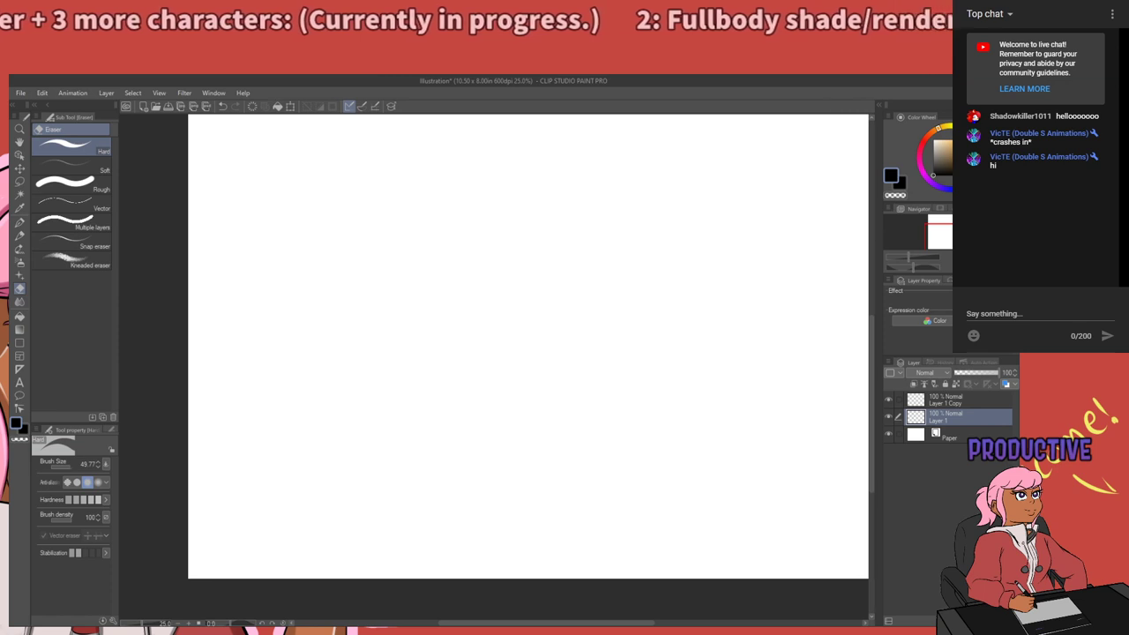
key("ctrl+e")
left_click(970, 400)
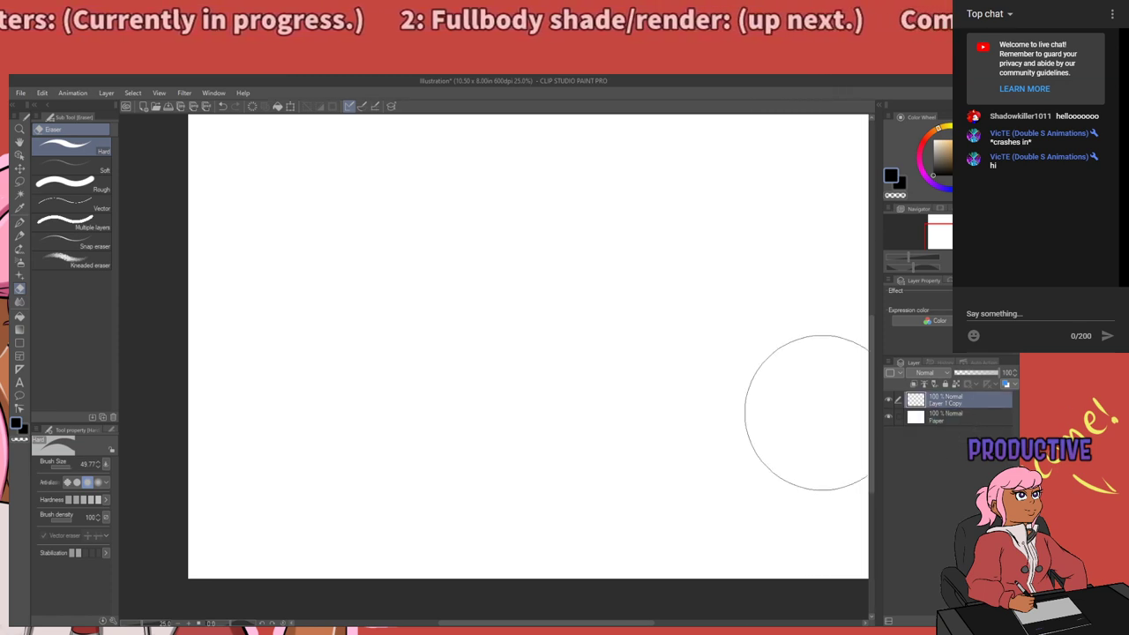
Sketch a small, slightly tilted oval head on the empty canvas with the Rough pencil at size 4.74.
key("p")
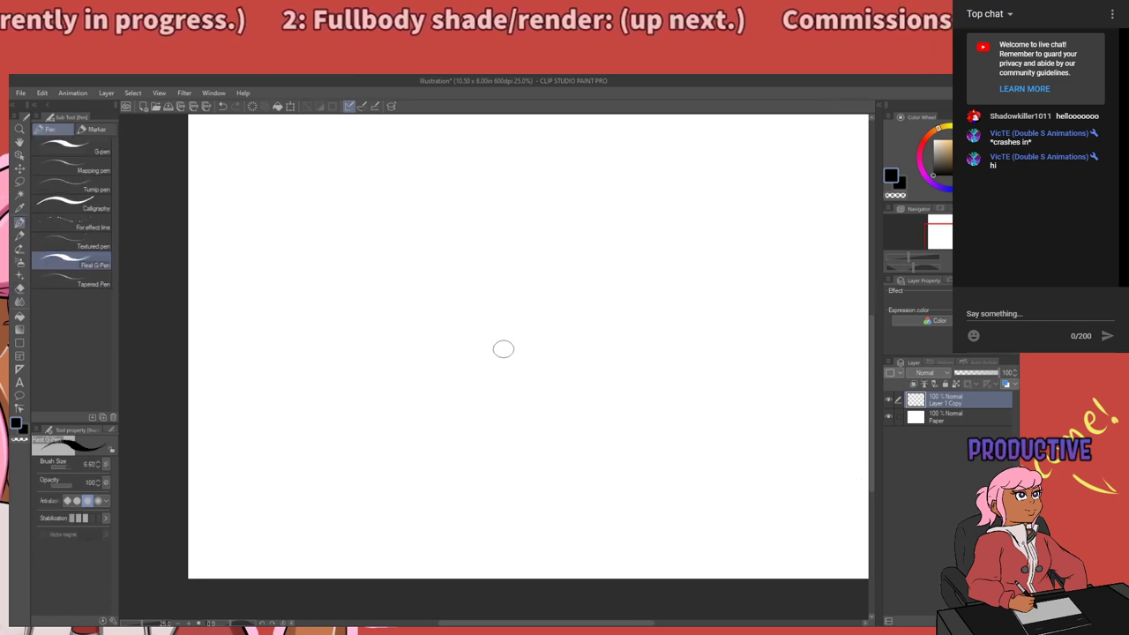
key("p")
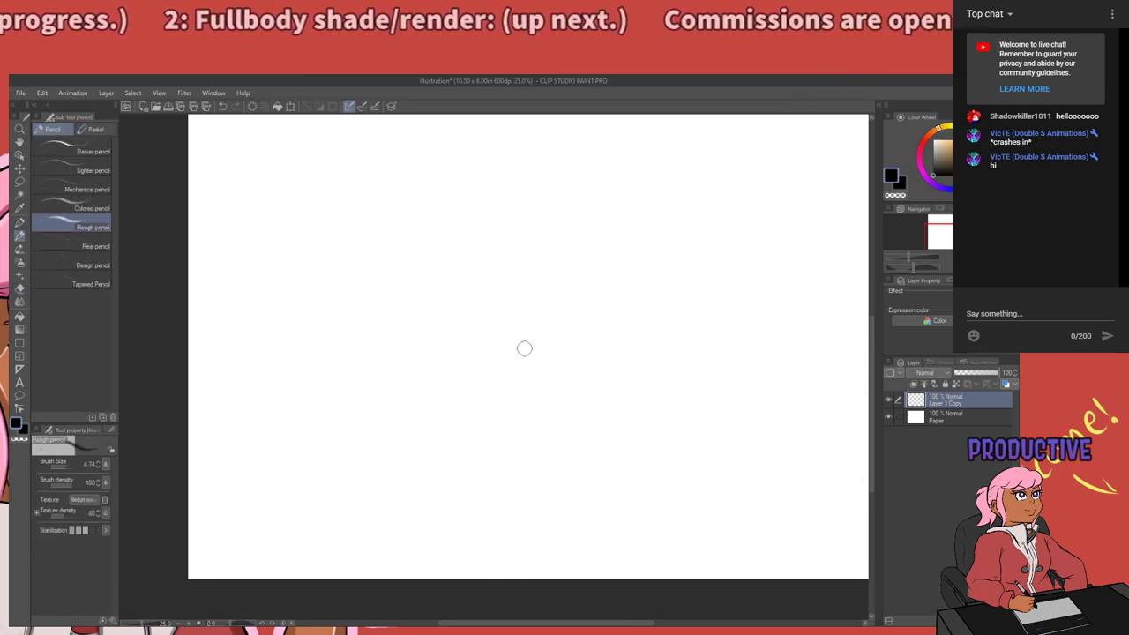
mouse_move(525, 371)
left_mouse_down()
mouse_move(395, 424)
mouse_move(384, 465)
left_mouse_up()
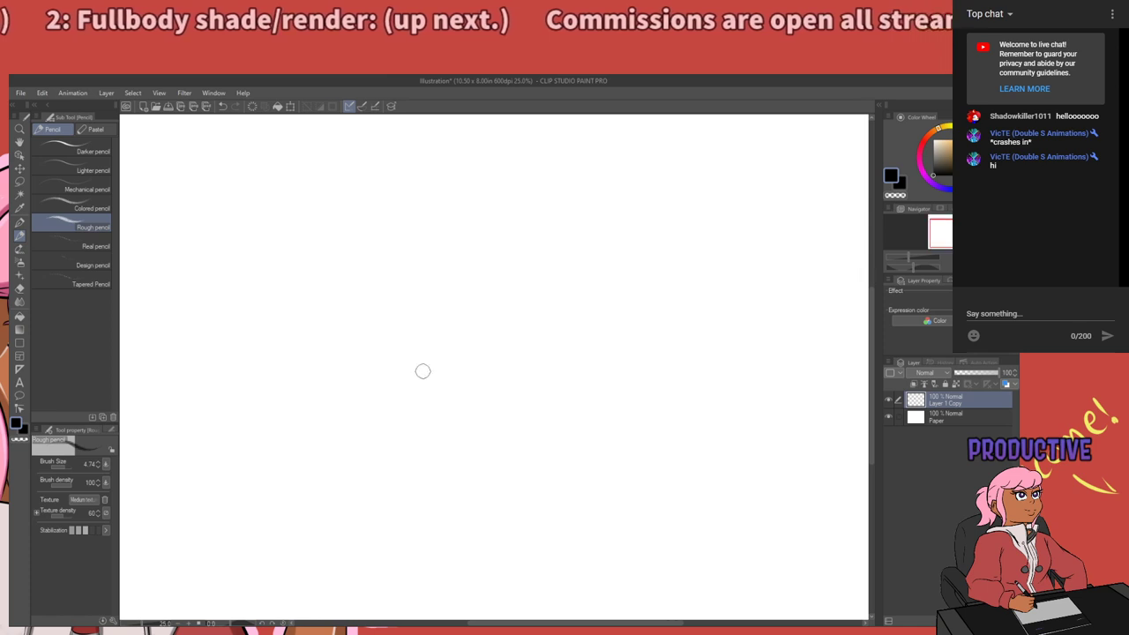
scroll(432, 366, "down", 1)
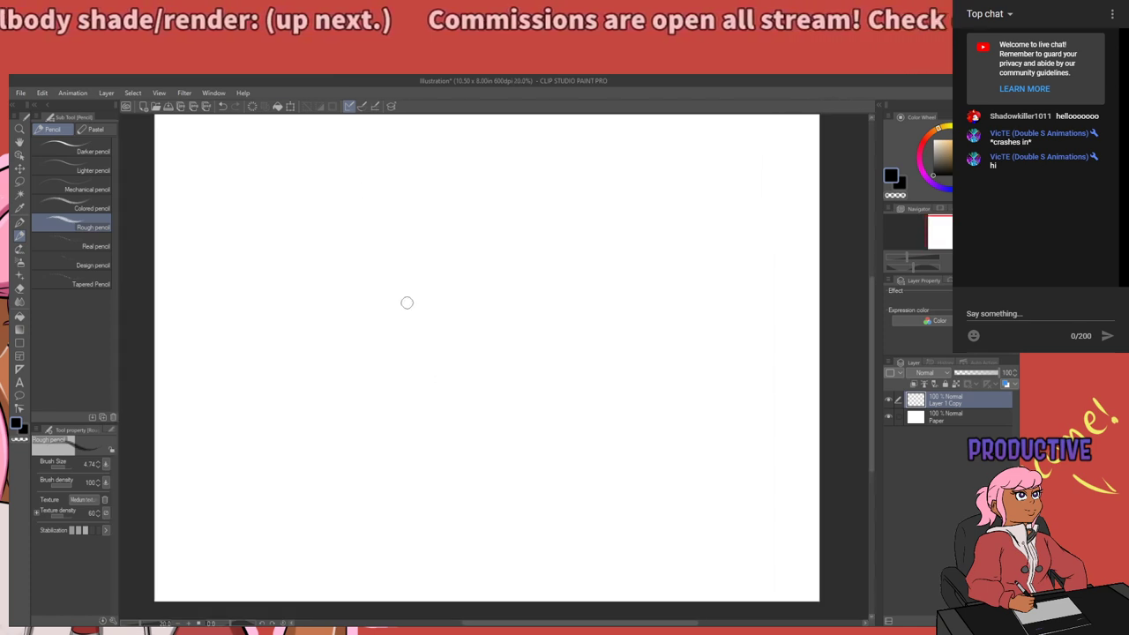
mouse_move(383, 314)
left_mouse_down()
mouse_move(365, 349)
mouse_move(399, 334)
mouse_move(388, 356)
mouse_move(386, 339)
mouse_move(377, 354)
mouse_move(427, 325)
left_mouse_up()
key("ctrl+z")
key("ctrl+z")
key("ctrl+z")
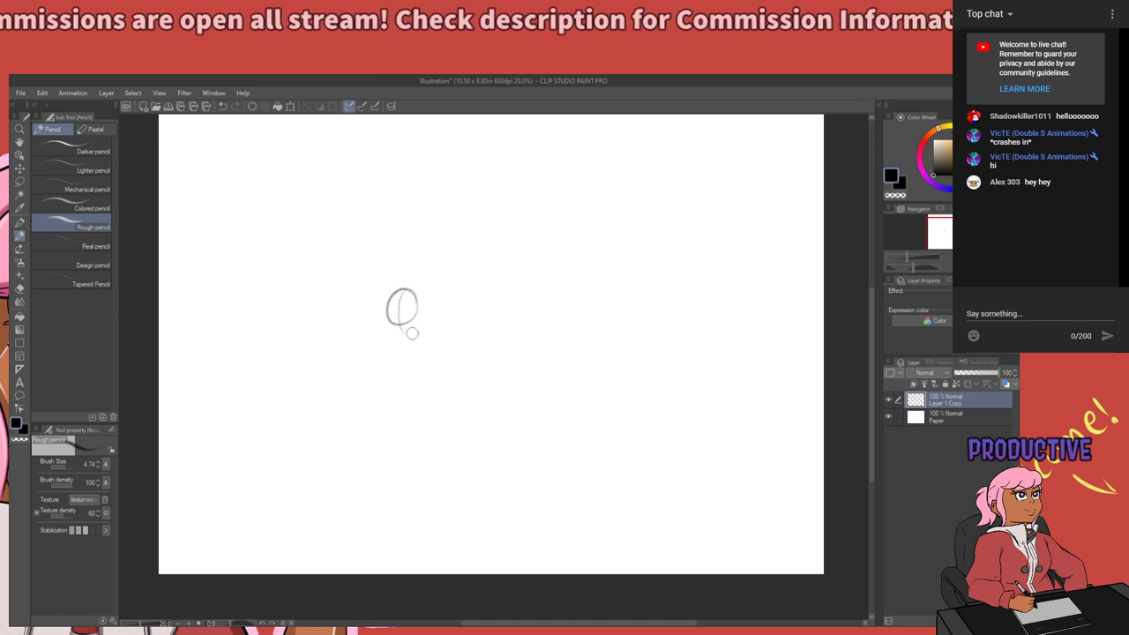
Draw a curved vertical guideline and a light horizontal guideline across the oval head.
mouse_move(404, 290)
left_mouse_down()
mouse_move(399, 324)
mouse_move(411, 312)
mouse_move(436, 383)
left_mouse_up()
key("ctrl+z")
key("ctrl+z")
scroll(453, 353, "up", 2)
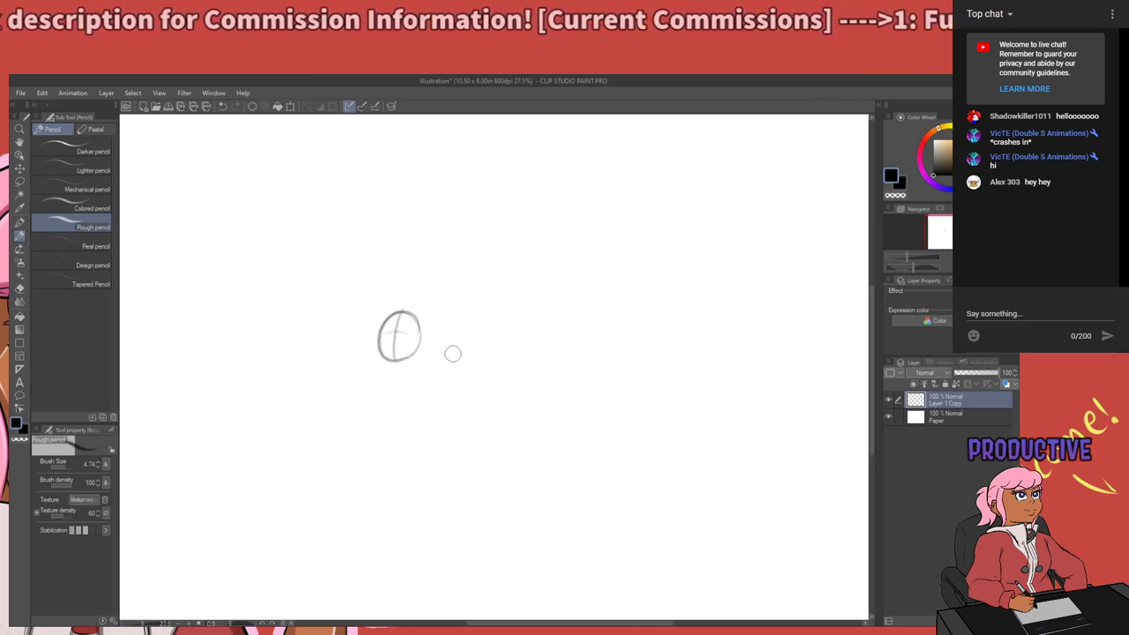
Sketch two short neck lines under the head, the sloping shoulder line and the start of both torso sides.
scroll(452, 354, "down", 1)
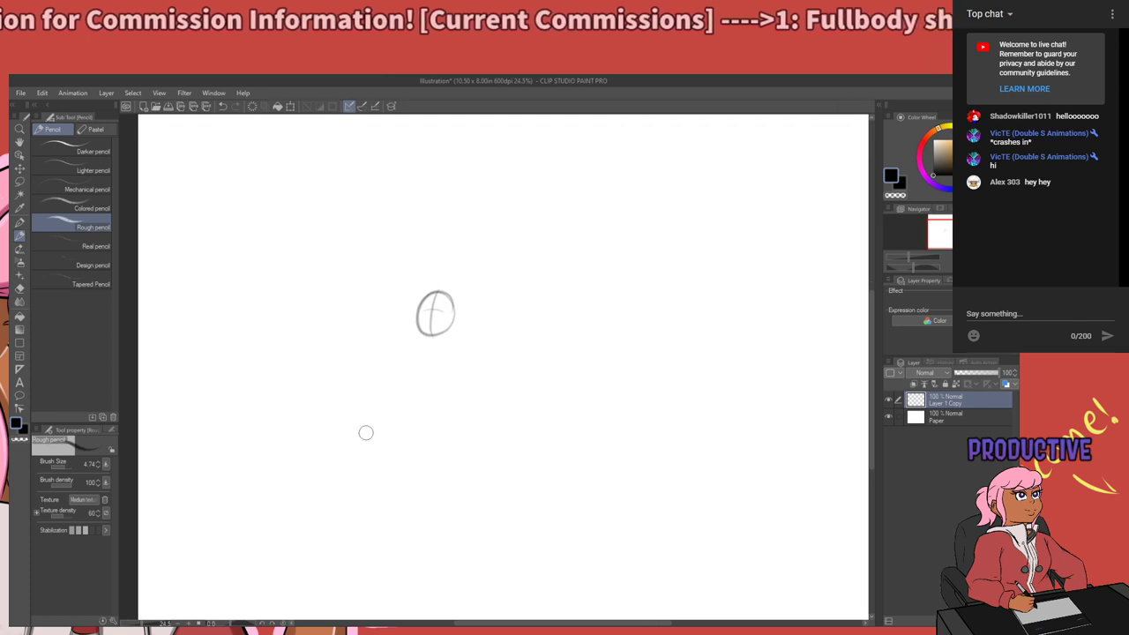
left_click_drag(438, 305, 441, 284)
left_click_drag(433, 336, 426, 340)
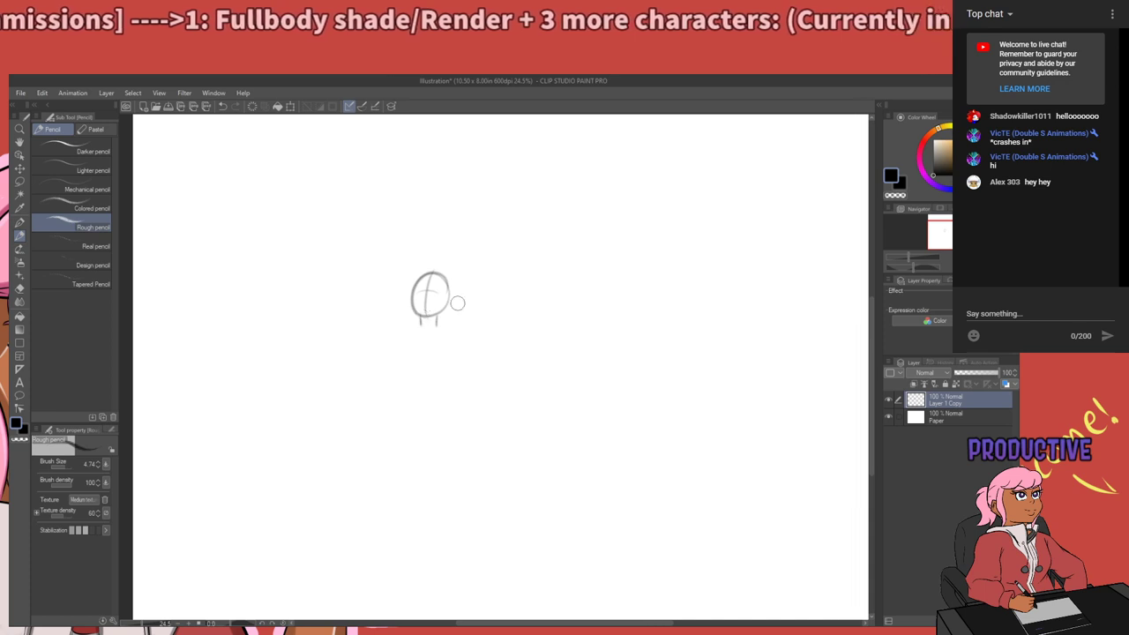
mouse_move(520, 337)
left_mouse_down()
mouse_move(471, 370)
mouse_move(493, 347)
mouse_move(477, 332)
left_mouse_up()
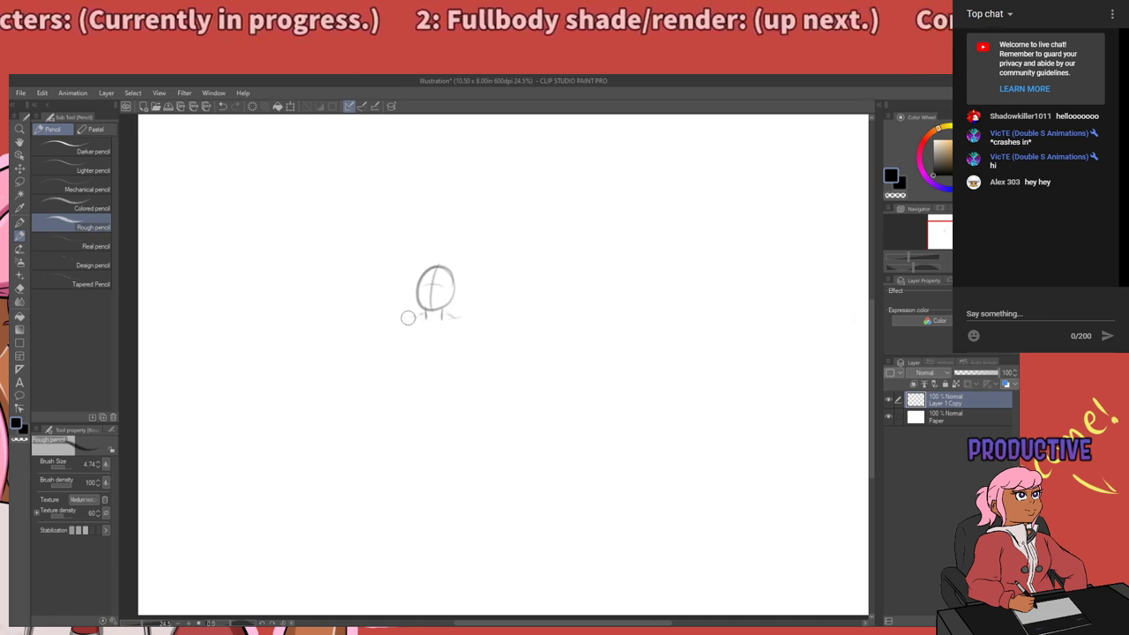
mouse_move(408, 316)
left_mouse_down()
mouse_move(476, 321)
mouse_move(461, 314)
mouse_move(477, 330)
mouse_move(461, 315)
mouse_move(470, 344)
left_mouse_up()
left_click_drag(404, 317, 402, 356)
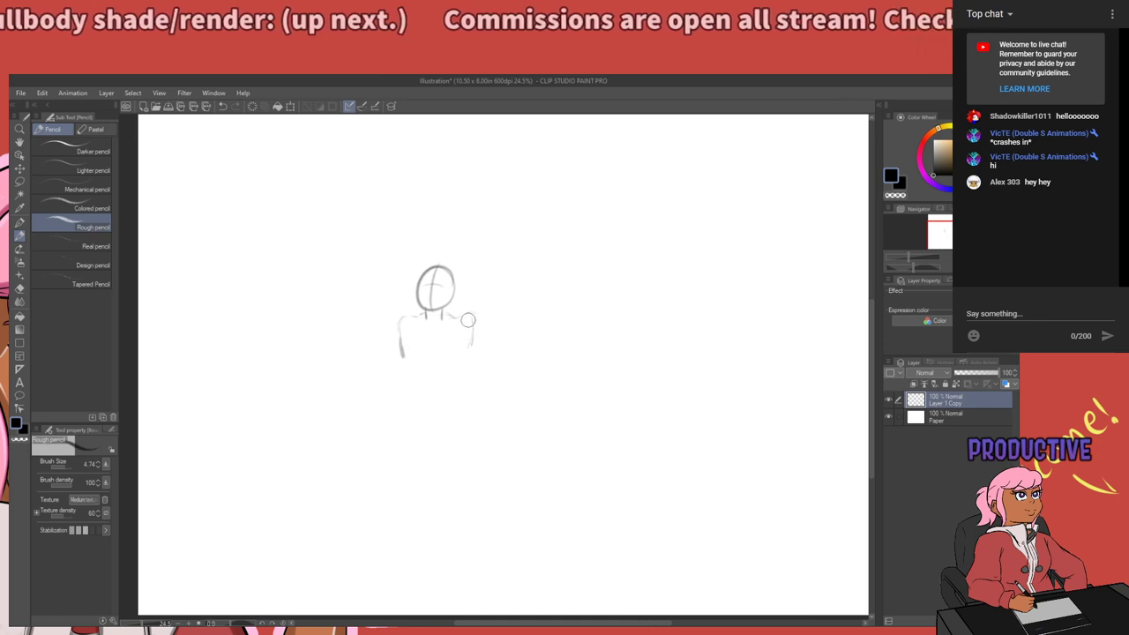
Taper the torso sides to the waist, widen them into the hips and close the shape with a rounded base.
mouse_move(470, 317)
left_mouse_down()
mouse_move(461, 362)
mouse_move(398, 344)
mouse_move(438, 388)
left_mouse_up()
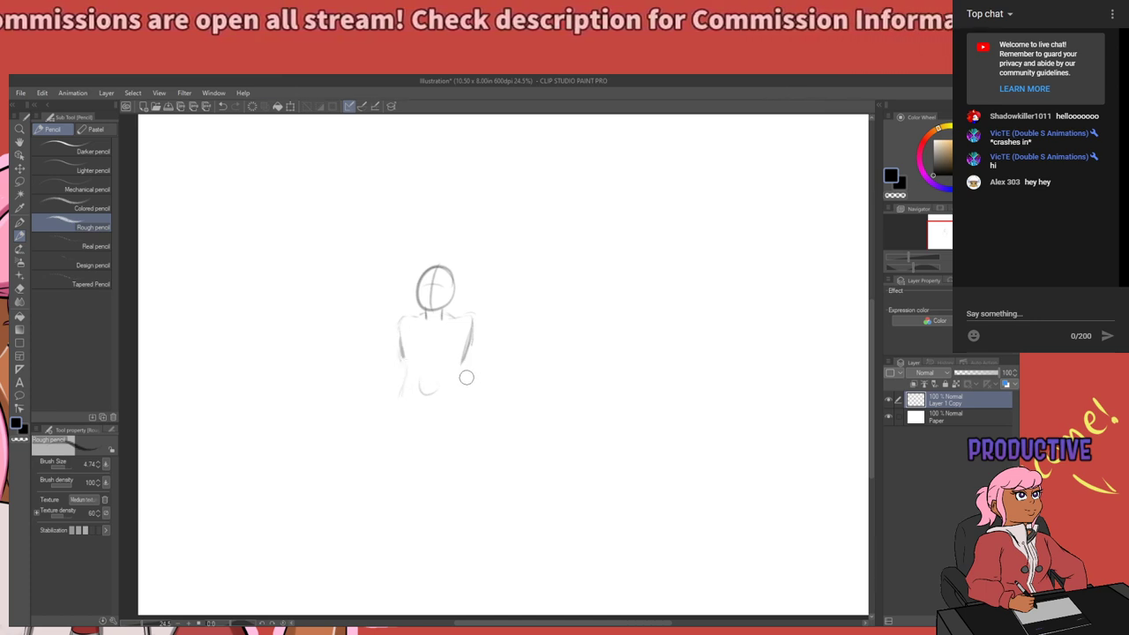
left_click_drag(462, 364, 471, 400)
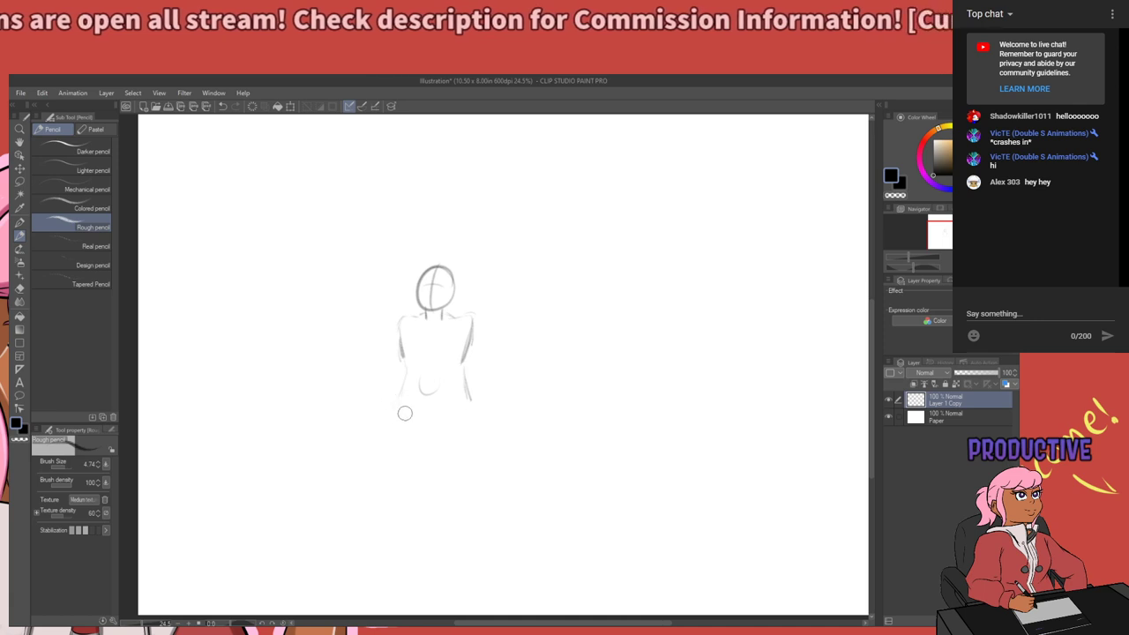
left_click_drag(406, 419, 424, 424)
mouse_move(471, 396)
left_mouse_down()
mouse_move(456, 422)
mouse_move(419, 430)
mouse_move(469, 413)
left_mouse_up()
mouse_move(407, 414)
left_mouse_down()
mouse_move(413, 358)
mouse_move(399, 390)
mouse_move(404, 343)
mouse_move(397, 416)
left_mouse_up()
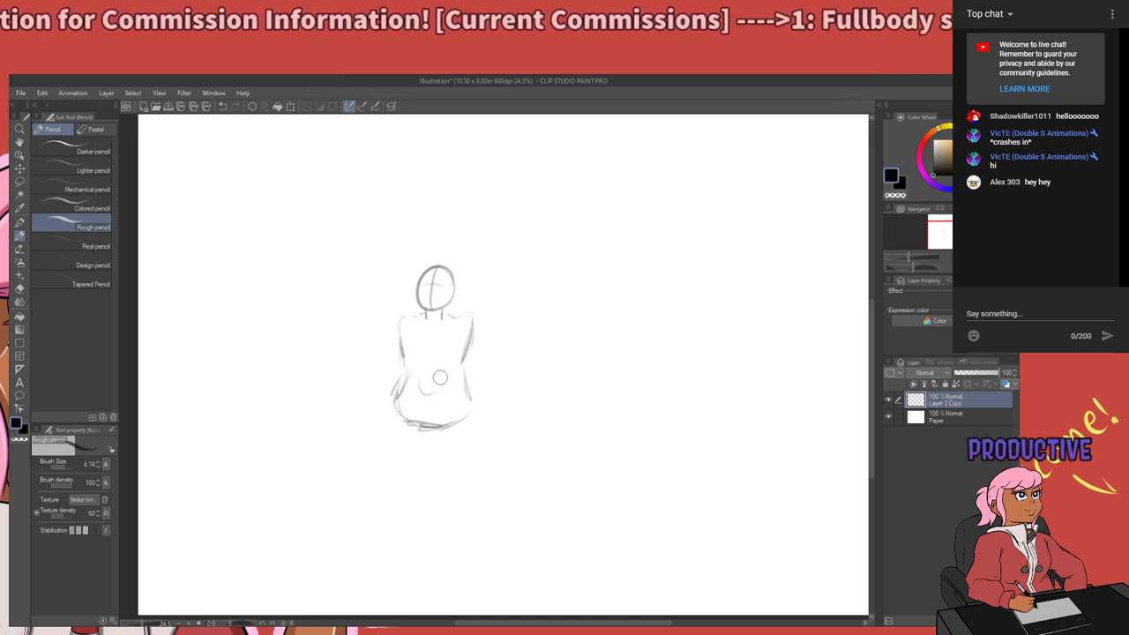
Sketch a second tilted oval head directly above the figure's head and add curved guidelines inside it.
left_click_drag(481, 328, 477, 364)
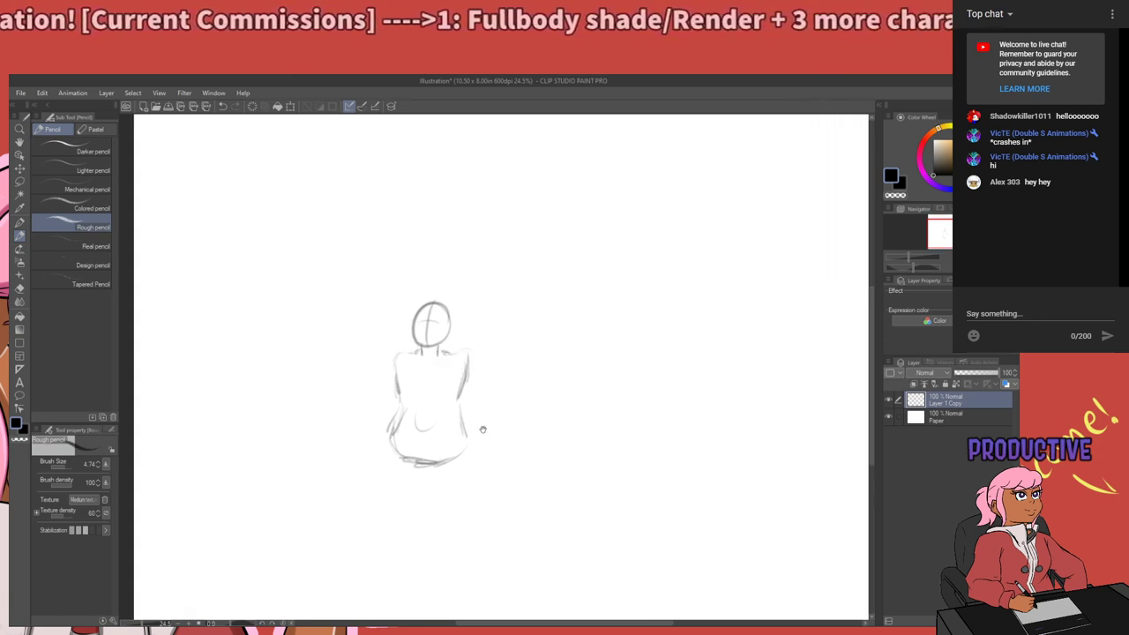
left_click_drag(499, 397, 479, 378)
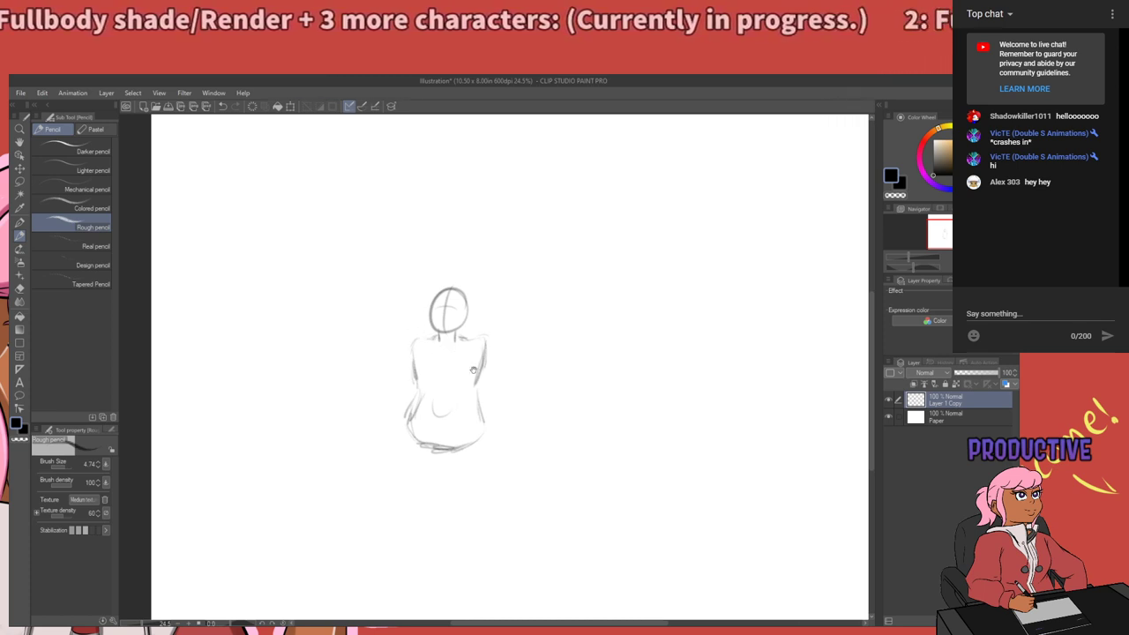
mouse_move(498, 373)
left_mouse_down()
mouse_move(484, 385)
mouse_move(491, 430)
left_mouse_up()
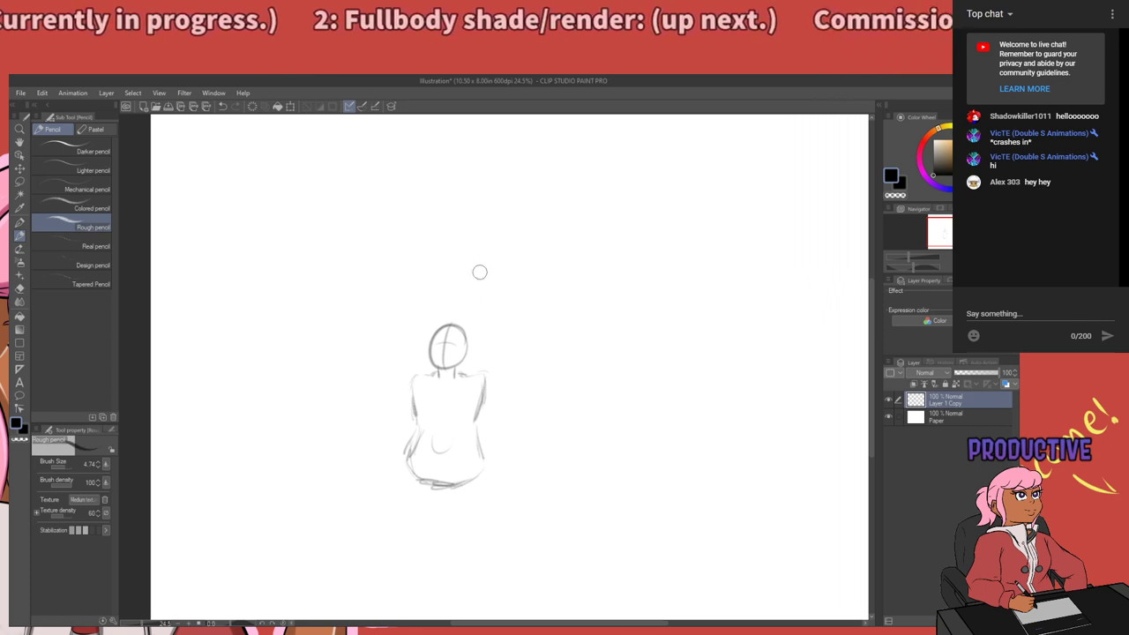
left_click_drag(435, 278, 441, 304)
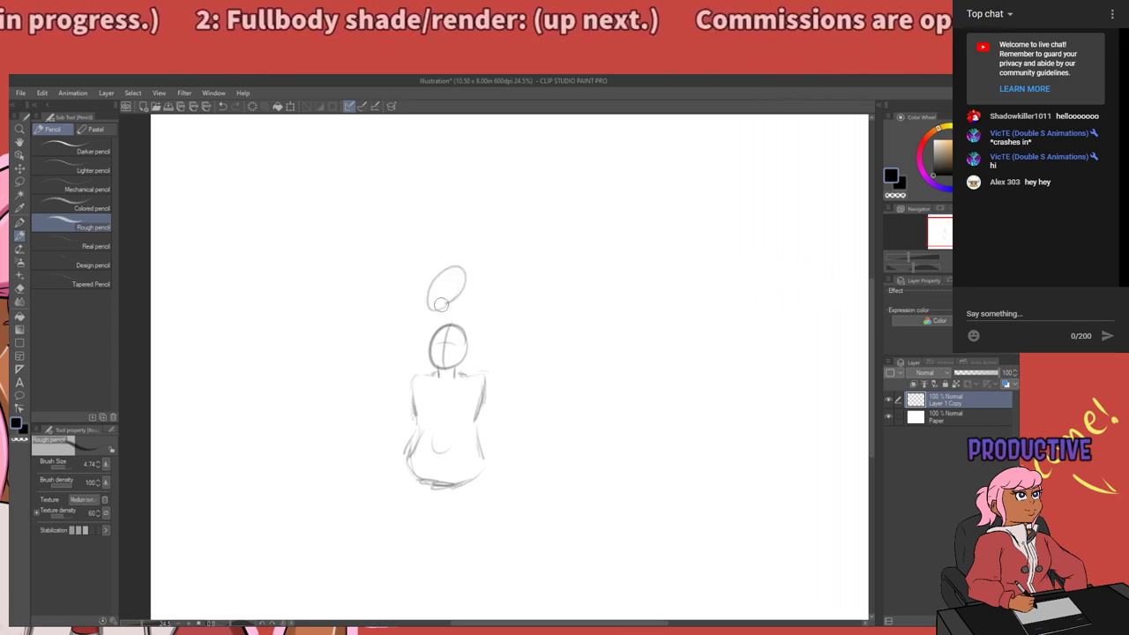
mouse_move(444, 264)
left_mouse_down()
mouse_move(459, 294)
mouse_move(436, 279)
mouse_move(461, 296)
mouse_move(455, 280)
mouse_move(448, 273)
mouse_move(458, 309)
left_mouse_up()
key("ctrl+z")
key("ctrl+z")
key("ctrl+z")
key("ctrl+z")
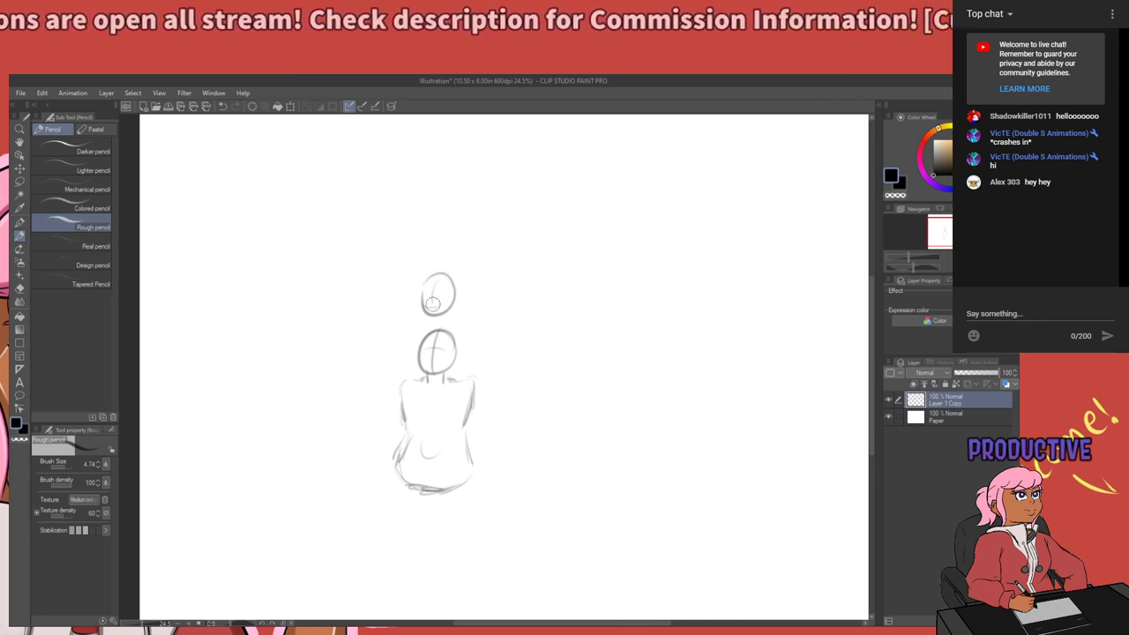
key("ctrl+z")
left_click_drag(435, 279, 432, 308)
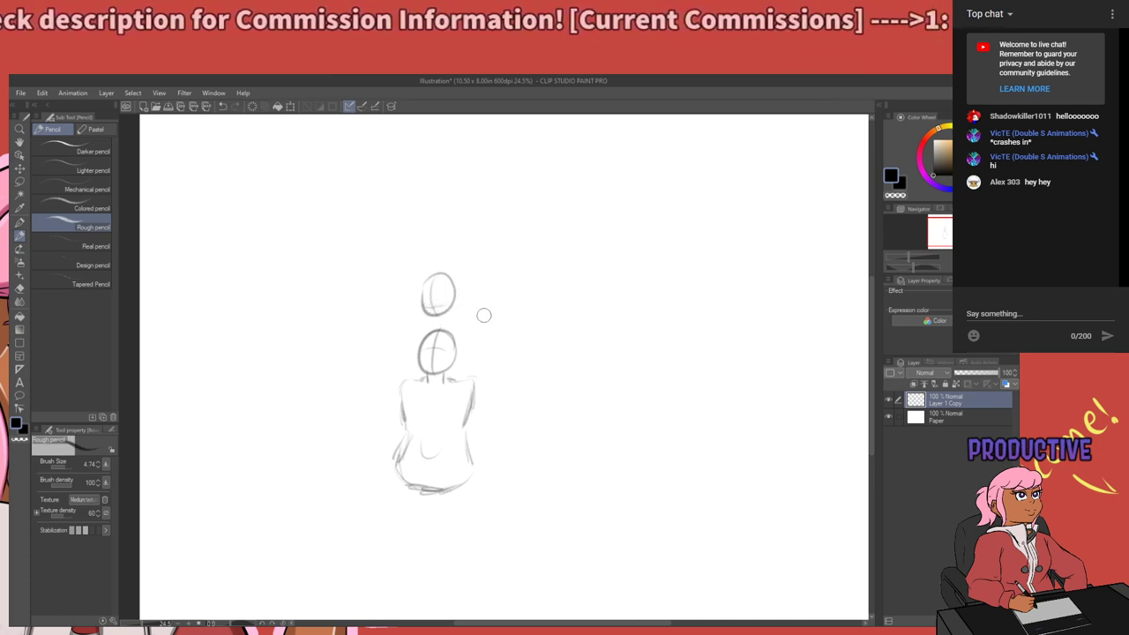
Draw a curved shoulder and back line beside the upper head, arcing down toward the lower figure's shoulder.
left_click_drag(488, 321, 449, 369)
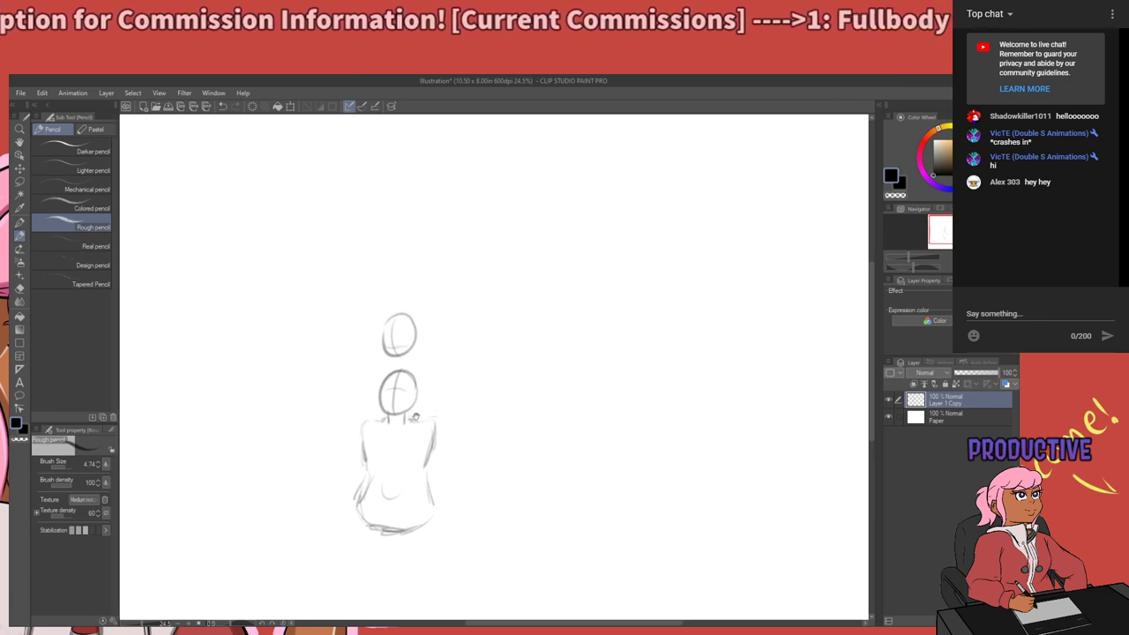
mouse_move(415, 416)
left_mouse_down()
mouse_move(456, 355)
mouse_move(446, 302)
left_mouse_up()
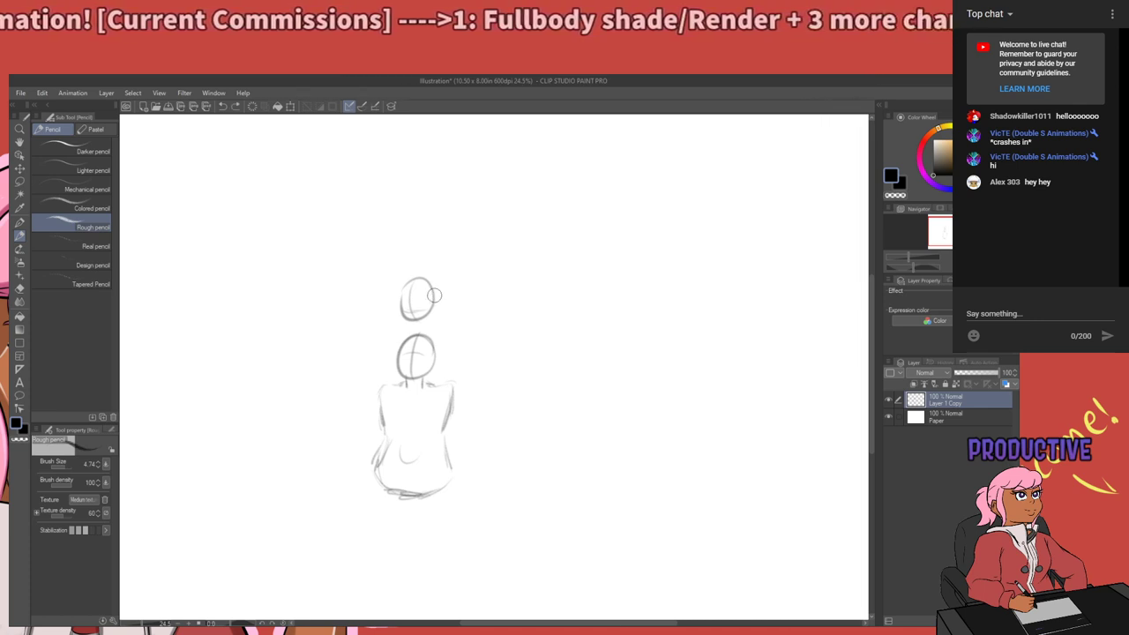
left_click_drag(434, 295, 455, 314)
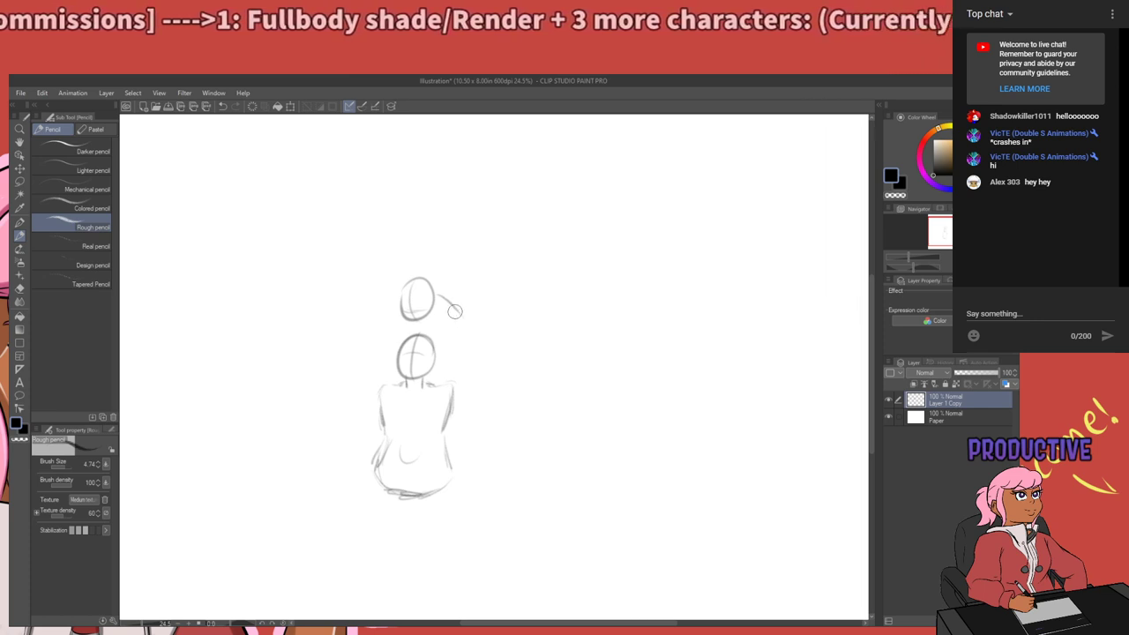
left_click_drag(441, 297, 463, 344)
key("ctrl+z")
left_click_drag(448, 302, 463, 357)
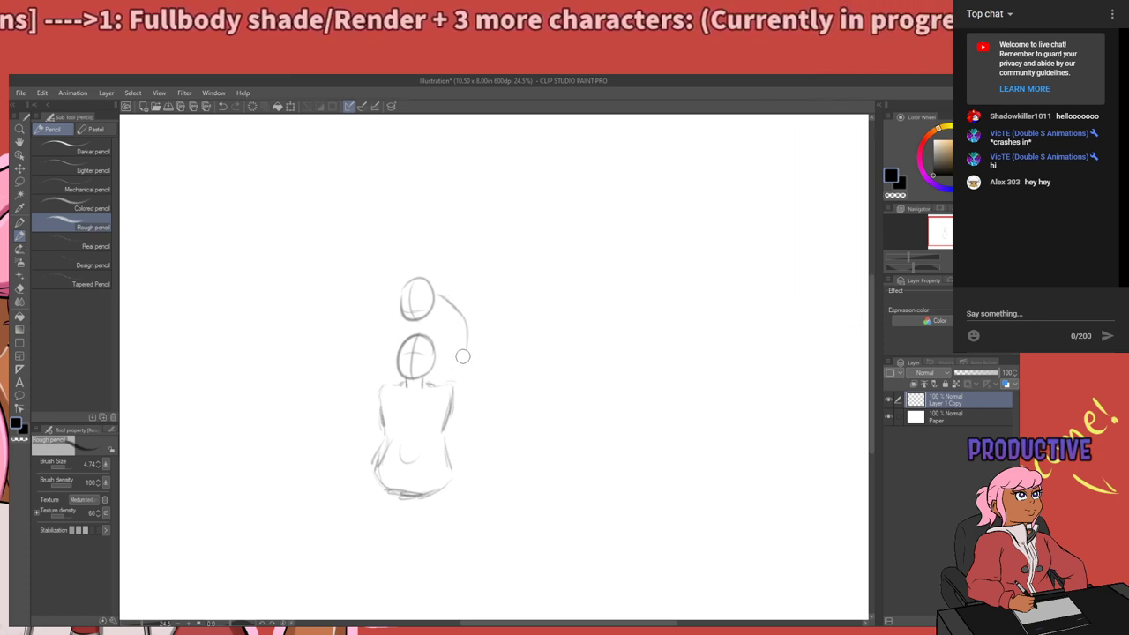
key("ctrl+z")
left_click_drag(452, 308, 466, 352)
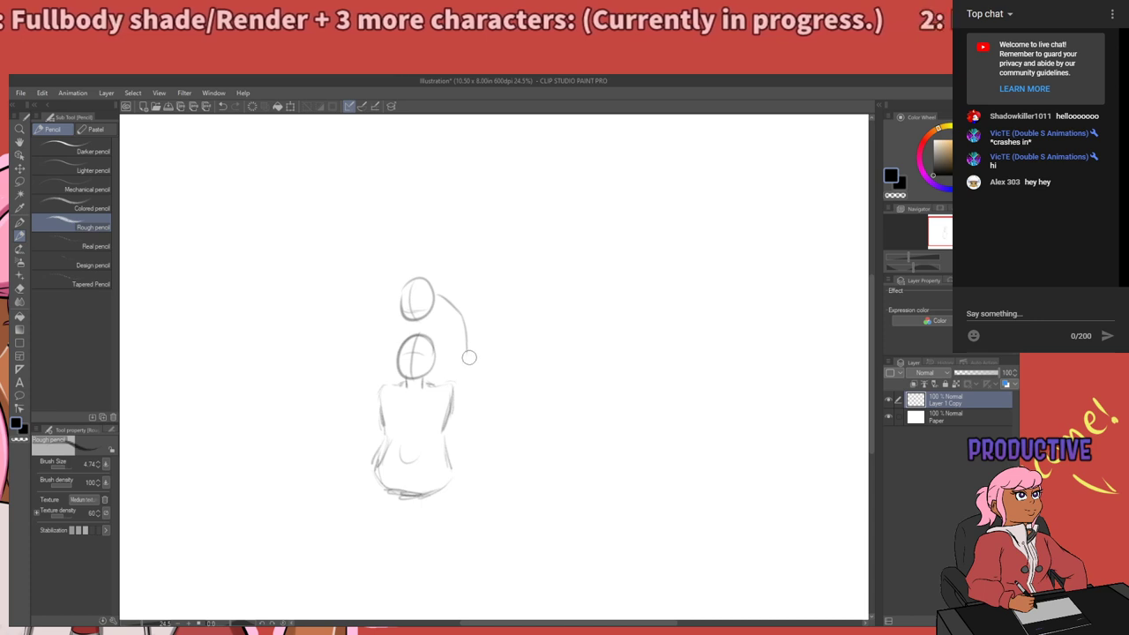
key("ctrl+z")
left_click_drag(449, 302, 465, 357)
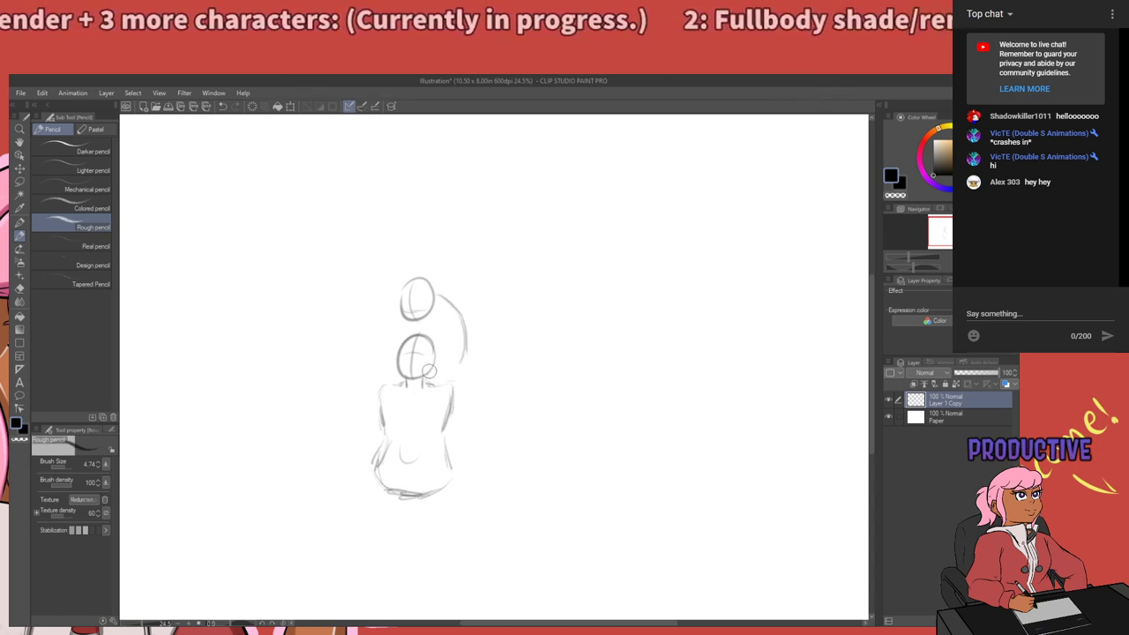
Sketch the front figure's arms with shoulder circles and ovals meeting over the torso, plus a small hand oval on the head's upper edge.
mouse_move(426, 374)
left_mouse_down()
mouse_move(467, 368)
mouse_move(442, 391)
mouse_move(422, 383)
mouse_move(421, 423)
left_mouse_up()
mouse_move(465, 355)
left_mouse_down()
mouse_move(437, 380)
mouse_move(432, 435)
mouse_move(423, 422)
mouse_move(421, 453)
left_mouse_up()
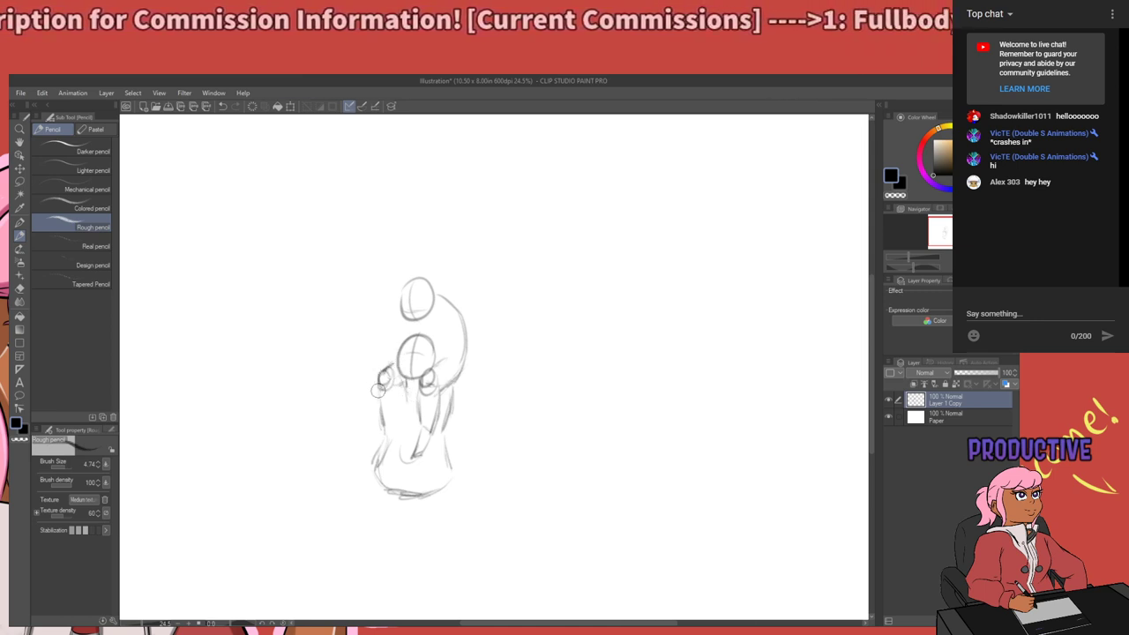
mouse_move(383, 393)
left_mouse_down()
mouse_move(409, 424)
mouse_move(404, 385)
mouse_move(425, 441)
left_mouse_up()
mouse_move(462, 391)
left_mouse_down()
mouse_move(450, 431)
mouse_move(468, 407)
left_mouse_up()
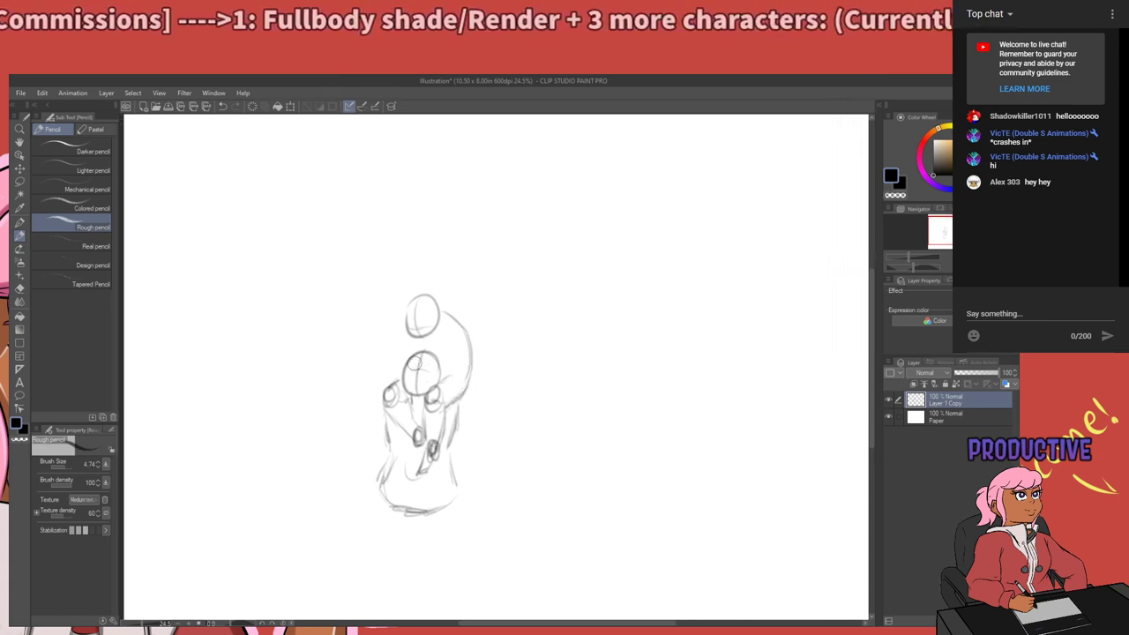
mouse_move(421, 353)
left_mouse_down()
mouse_move(402, 364)
mouse_move(420, 350)
left_mouse_up()
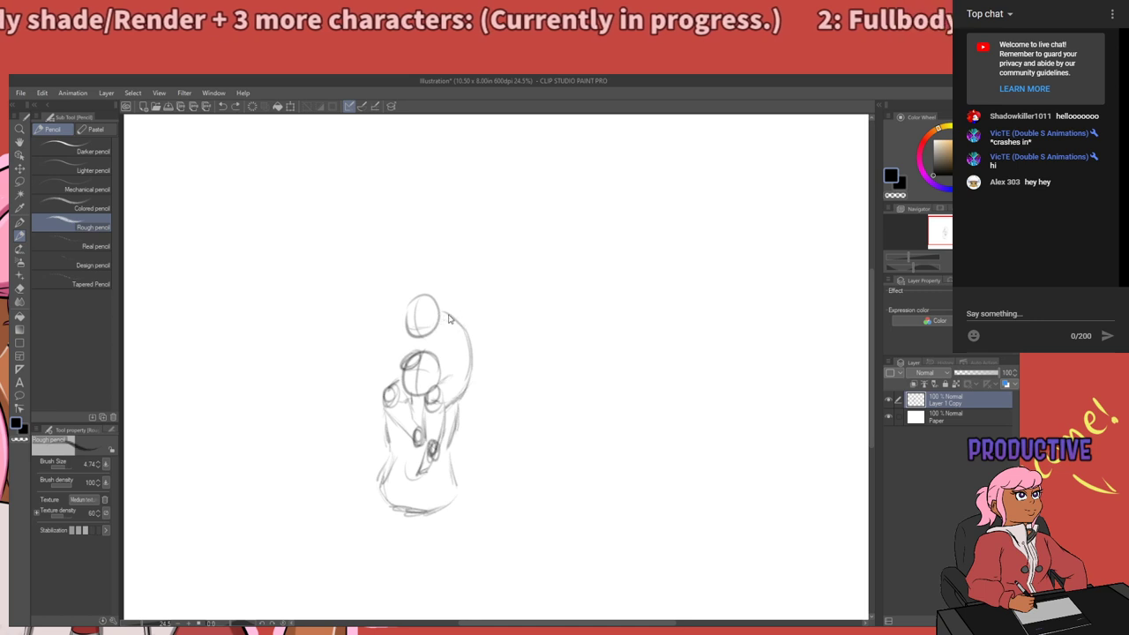
Reduce the eraser to 12.35, erase the top of the upper figure's back line, and redraw that shoulder in pencil with a joint circle.
key("e")
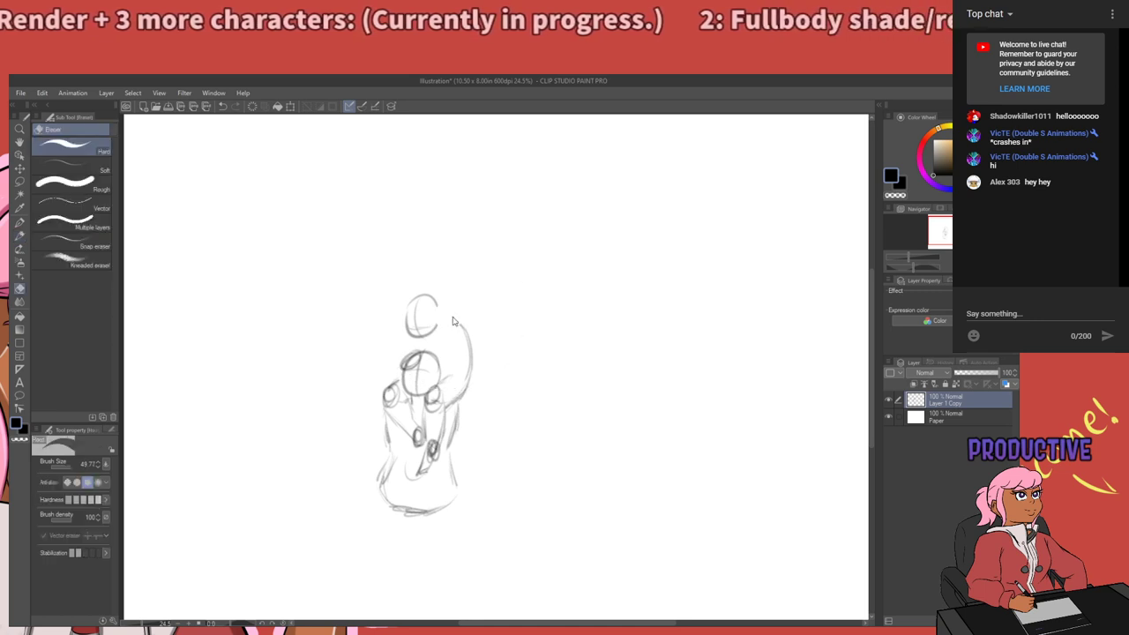
key("ctrl+a")
left_click_drag(403, 360, 347, 359, "ctrl+alt")
left_click_drag(445, 308, 456, 316)
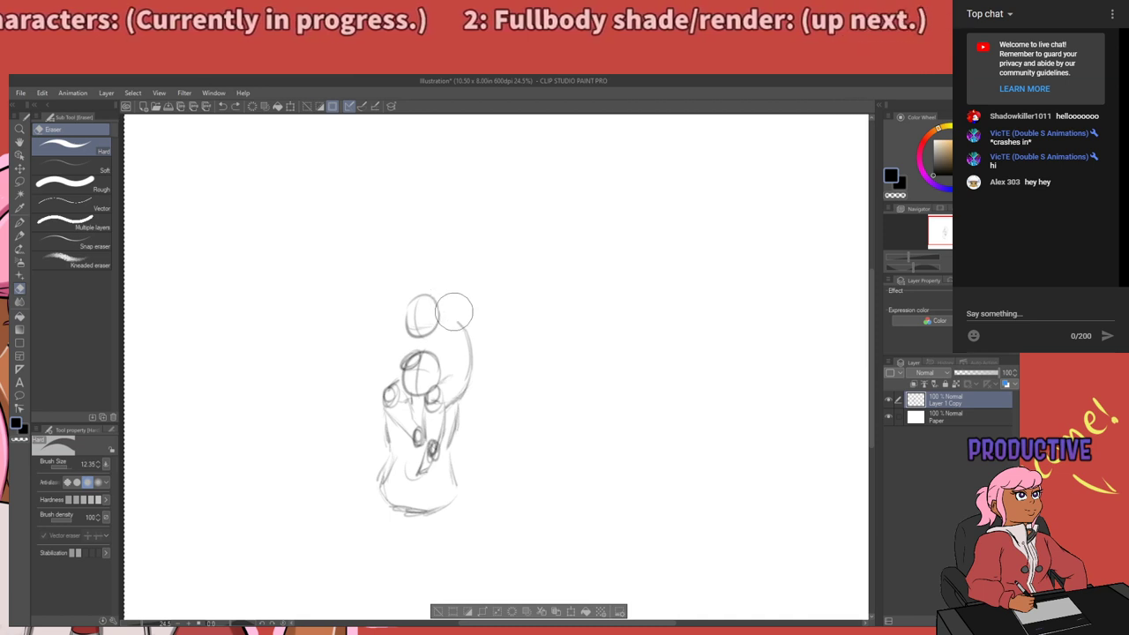
key("p")
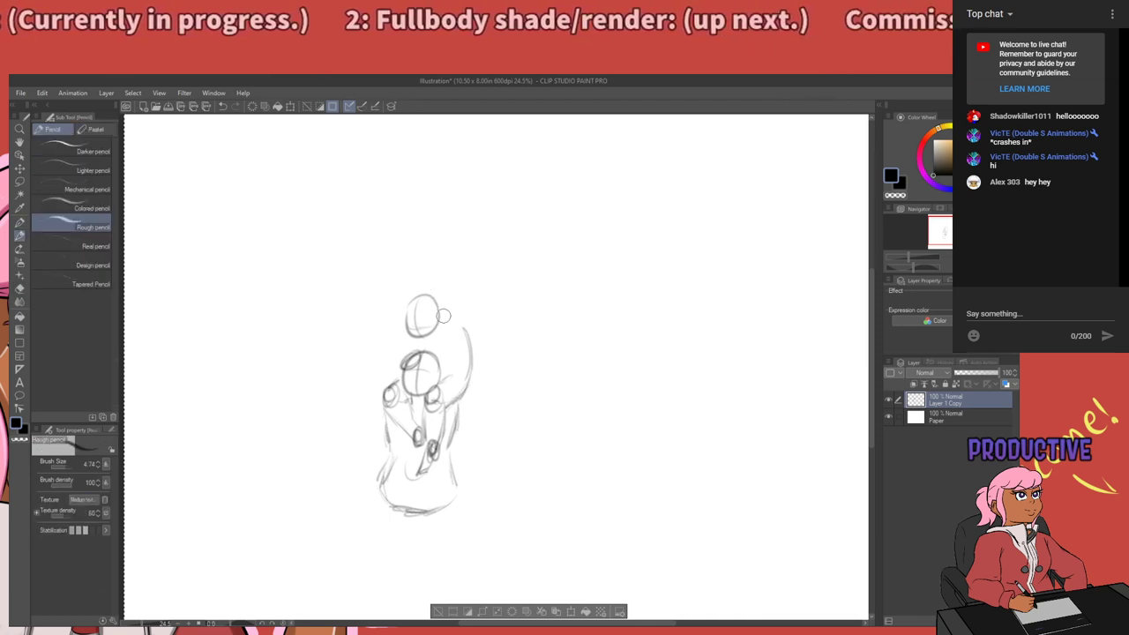
mouse_move(441, 313)
left_mouse_down()
mouse_move(458, 321)
mouse_move(441, 345)
mouse_move(465, 344)
mouse_move(453, 329)
left_mouse_up()
key("ctrl+z")
key("ctrl+z")
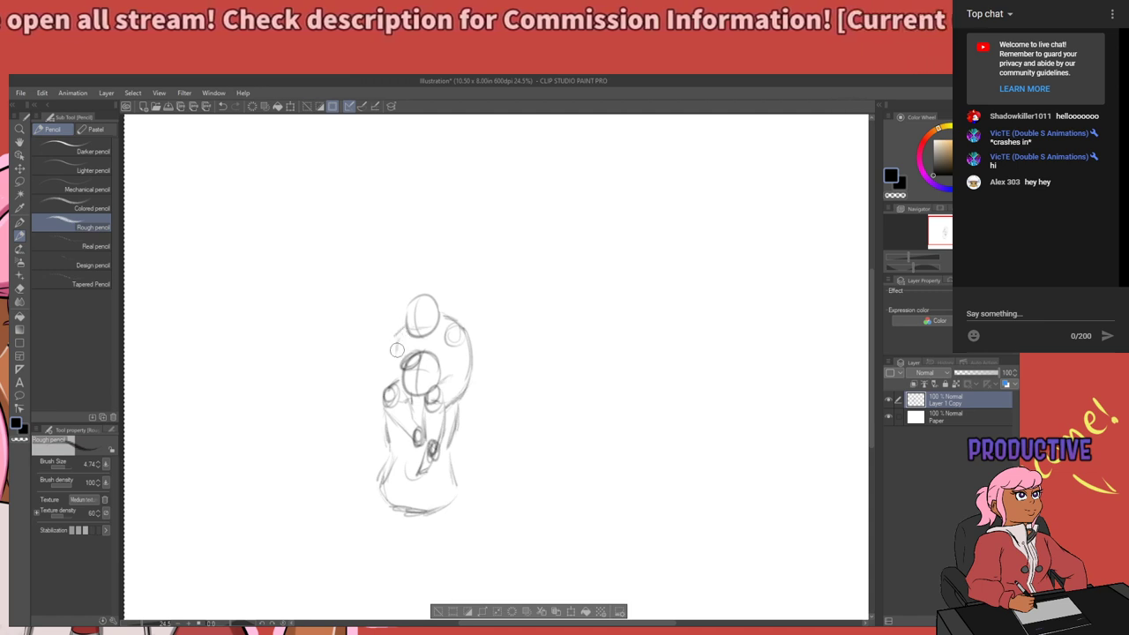
Undo the upper figure's other shoulder line and sketch a bent arm there, with an elbow circle and forearm reaching the lower head.
key("ctrl+z")
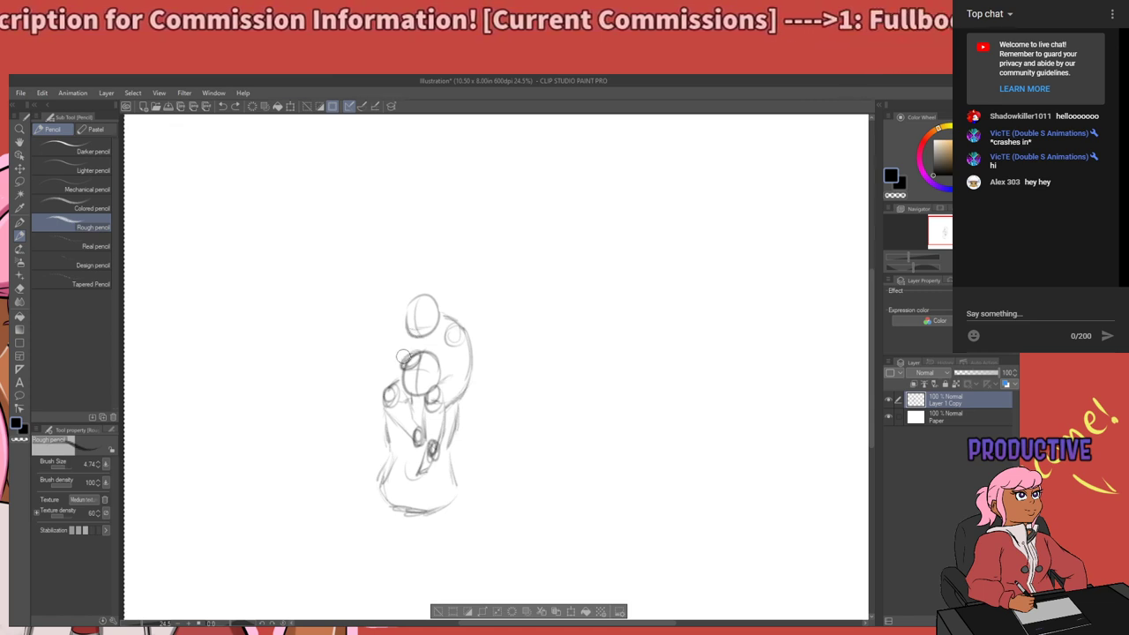
left_click_drag(403, 357, 414, 351)
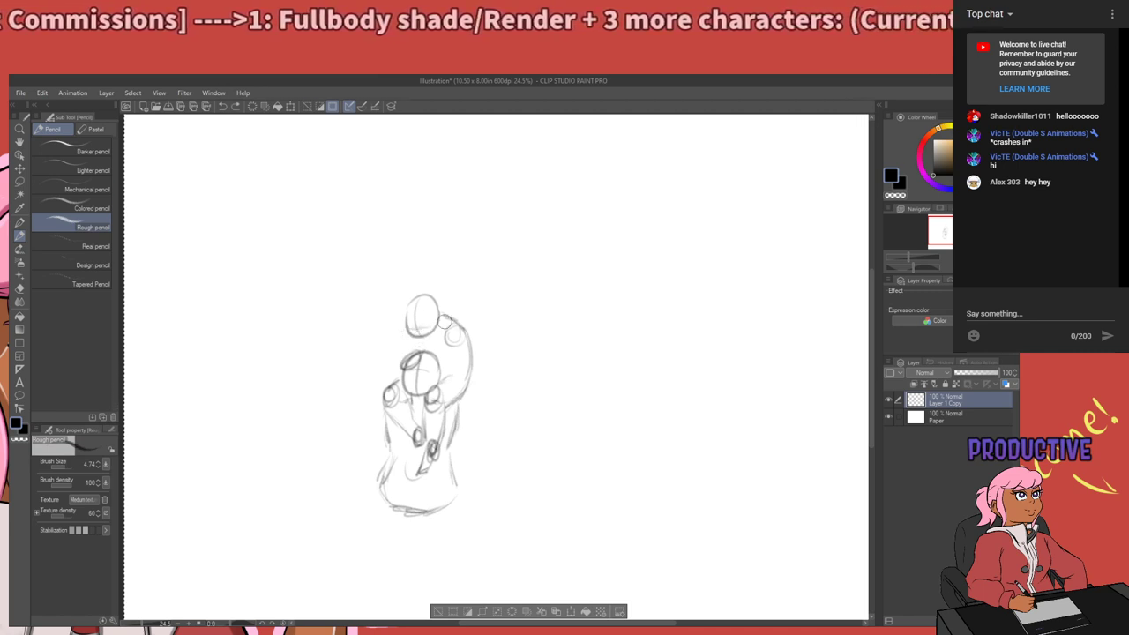
left_click_drag(447, 393, 453, 363)
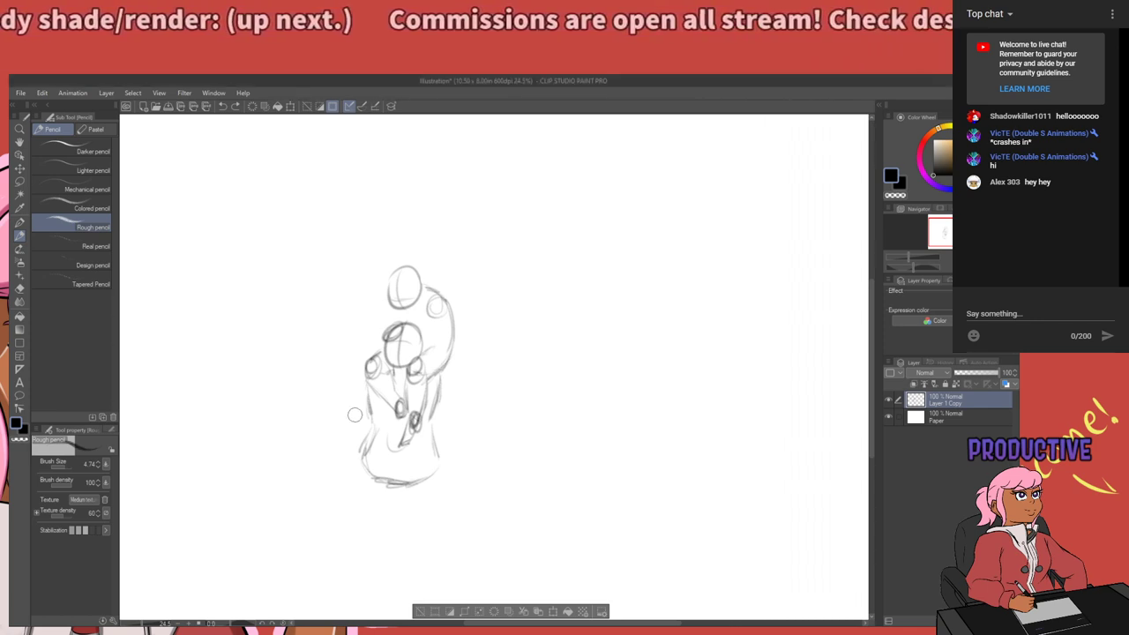
scroll(358, 414, "down", 1)
scroll(372, 410, "up", 1)
scroll(371, 411, "up", 2)
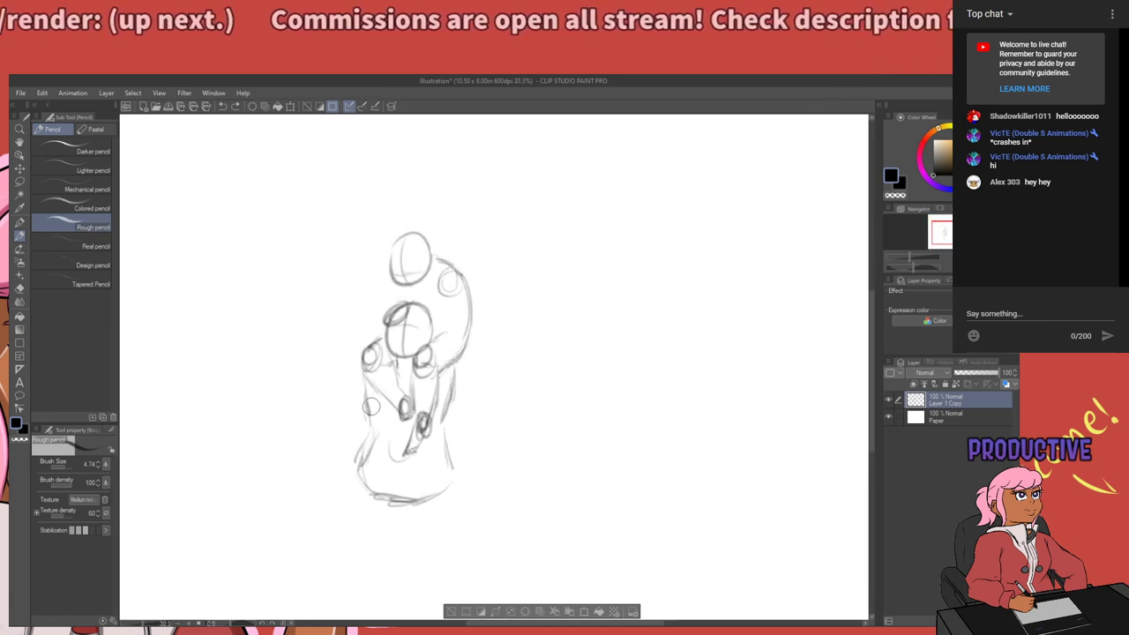
left_click_drag(453, 360, 425, 257)
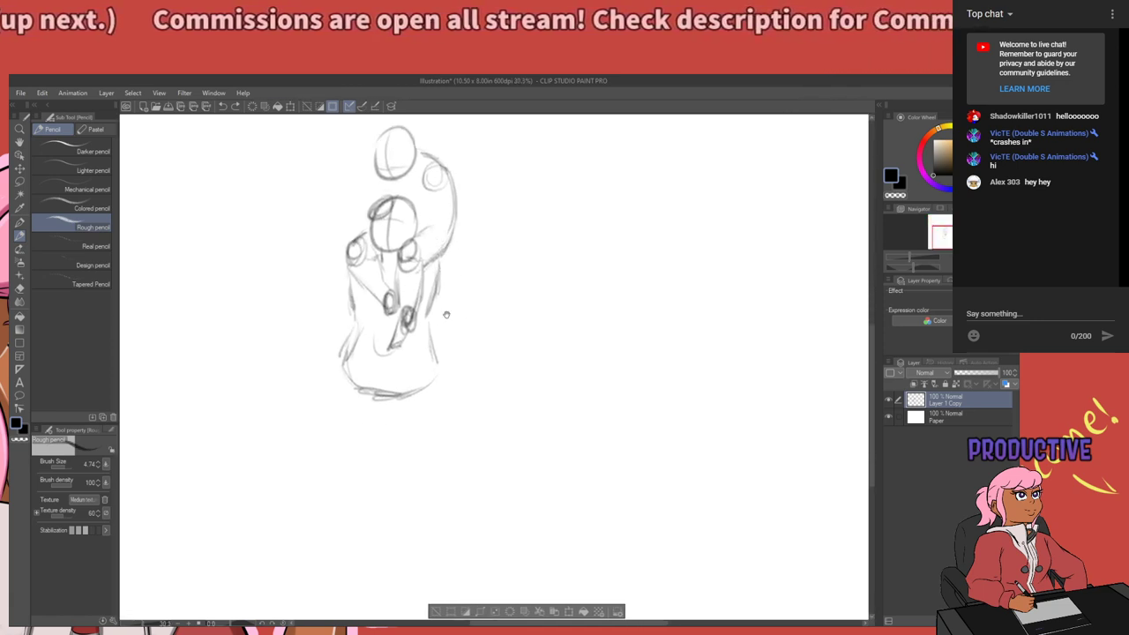
left_click_drag(446, 314, 468, 371)
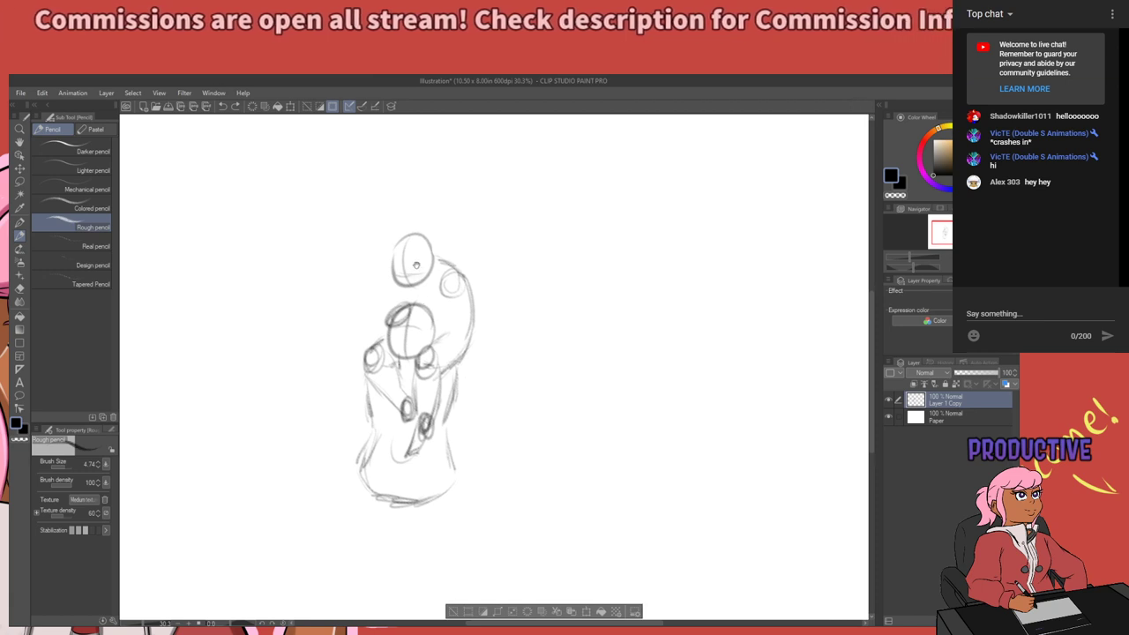
left_click_drag(434, 287, 426, 287)
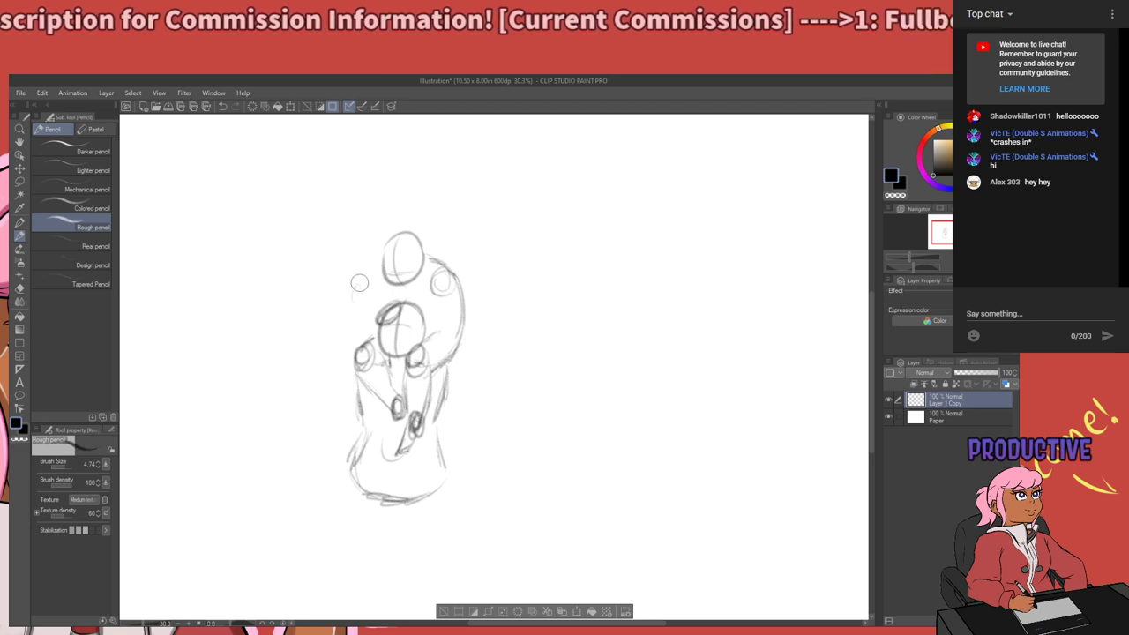
left_click_drag(357, 287, 355, 286)
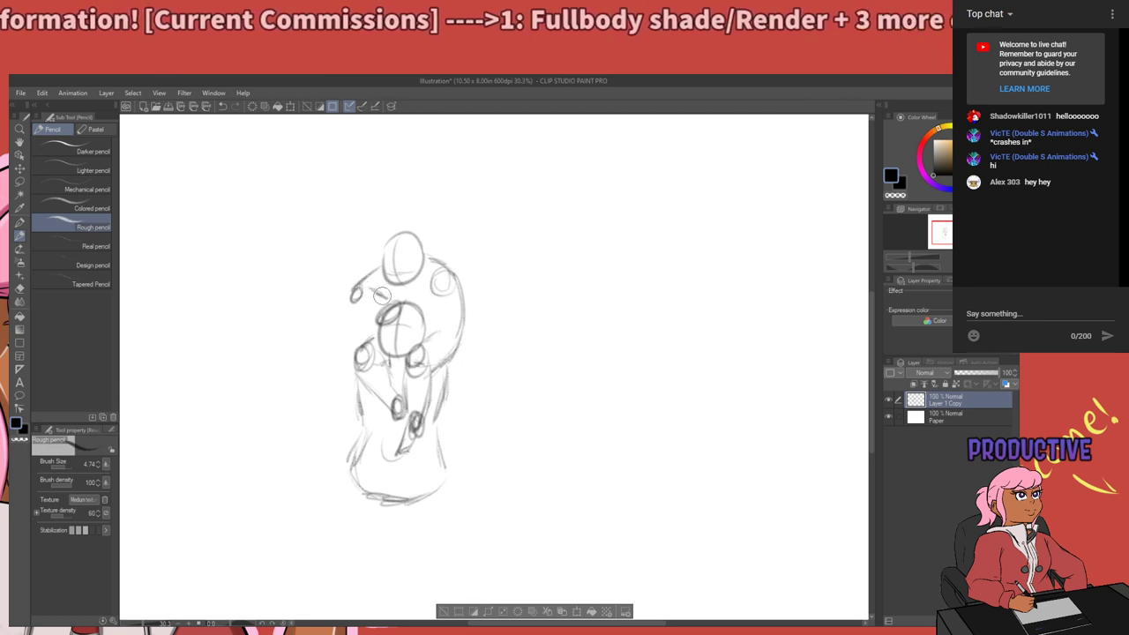
left_click_drag(352, 302, 377, 318)
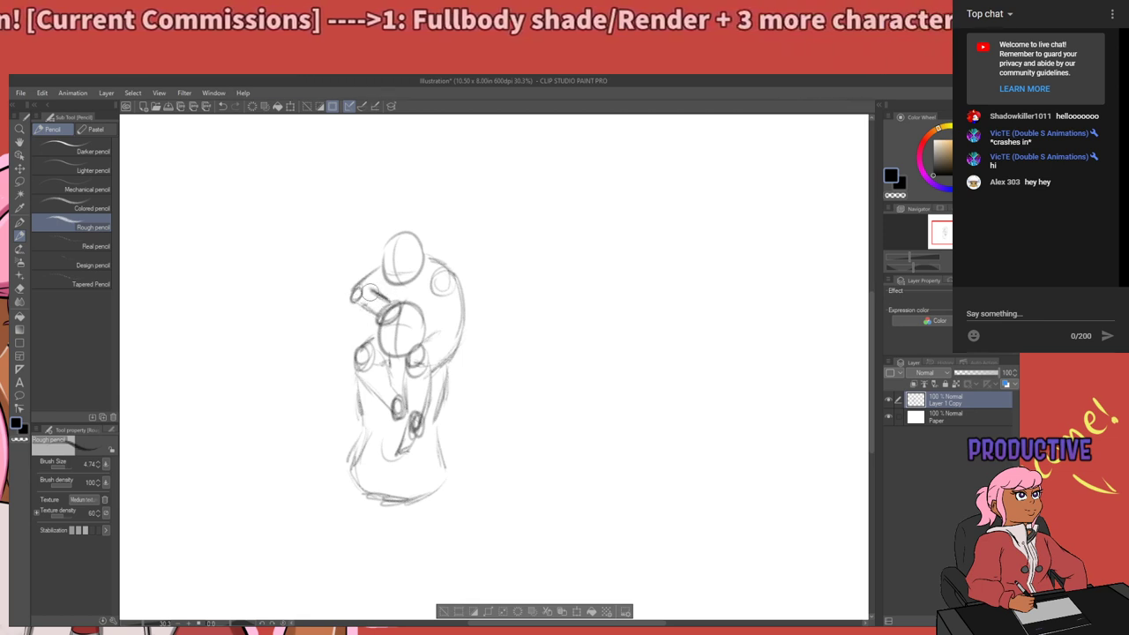
Undo the latest forearm strokes and redraw the upper figure's forearm between the elbow circle and the hand oval.
key("ctrl+z")
key("ctrl+z")
key("ctrl+z")
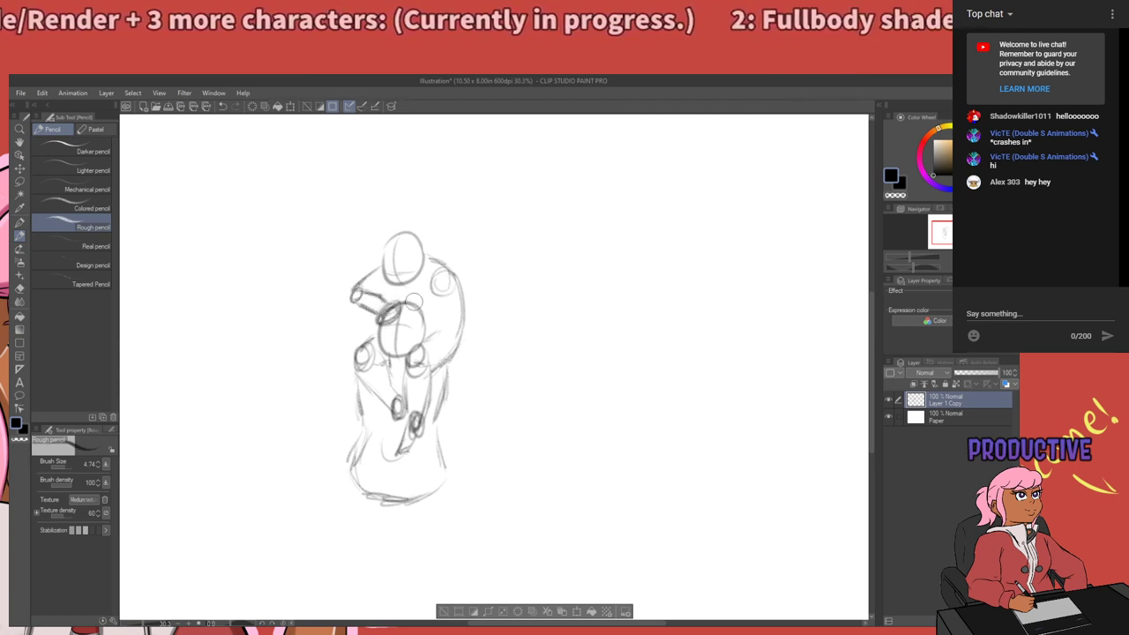
mouse_move(471, 348)
left_mouse_down()
mouse_move(455, 370)
mouse_move(465, 360)
left_mouse_up()
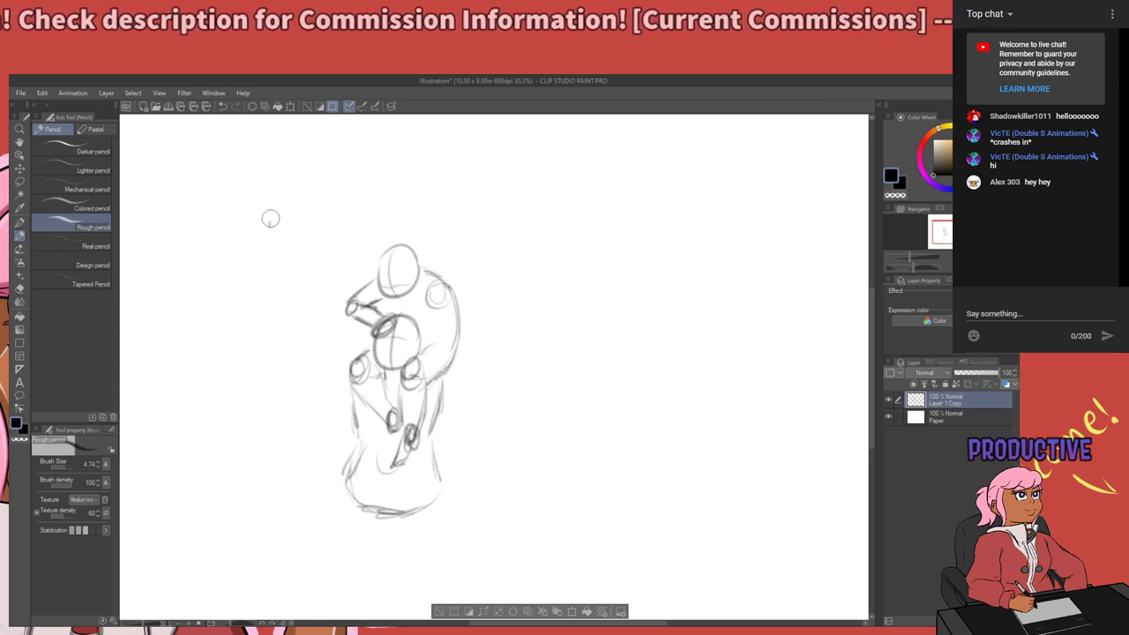
Handwrite the note "One Sec" above the figures.
mouse_move(270, 217)
left_mouse_down()
mouse_move(309, 213)
mouse_move(344, 240)
mouse_move(371, 238)
left_mouse_up()
left_click_drag(440, 205, 417, 240)
left_click_drag(455, 222, 485, 248)
left_click_drag(528, 206, 527, 251)
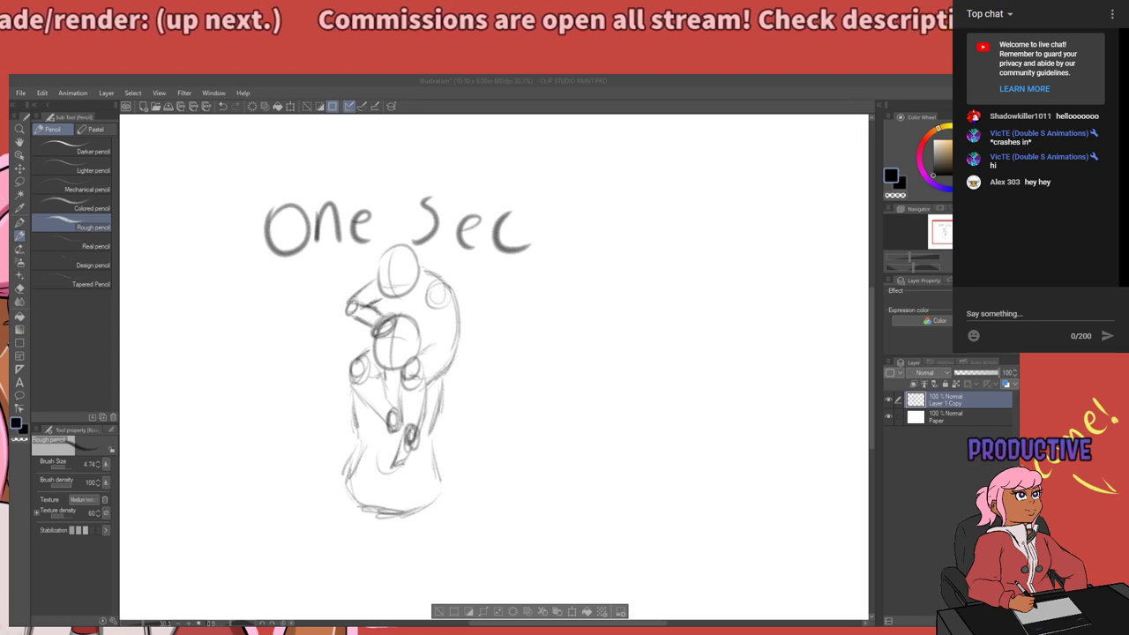
Undo all strokes of the handwritten note above the figures.
key("ctrl+z")
key("ctrl+z")
key("ctrl+z")
key("ctrl+z")
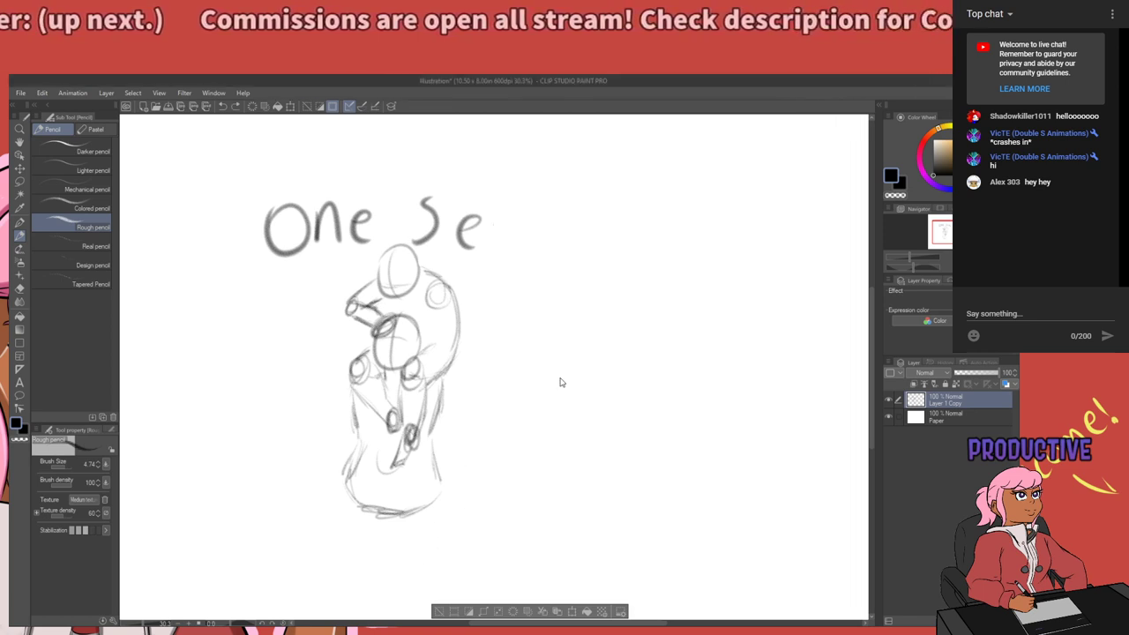
key("ctrl+z")
key("ctrl+z")
Erase the upper figure's bent arm, shoulder circle and back line with the hard eraser at size 8.05, keeping both heads.
scroll(529, 338, "down", 1)
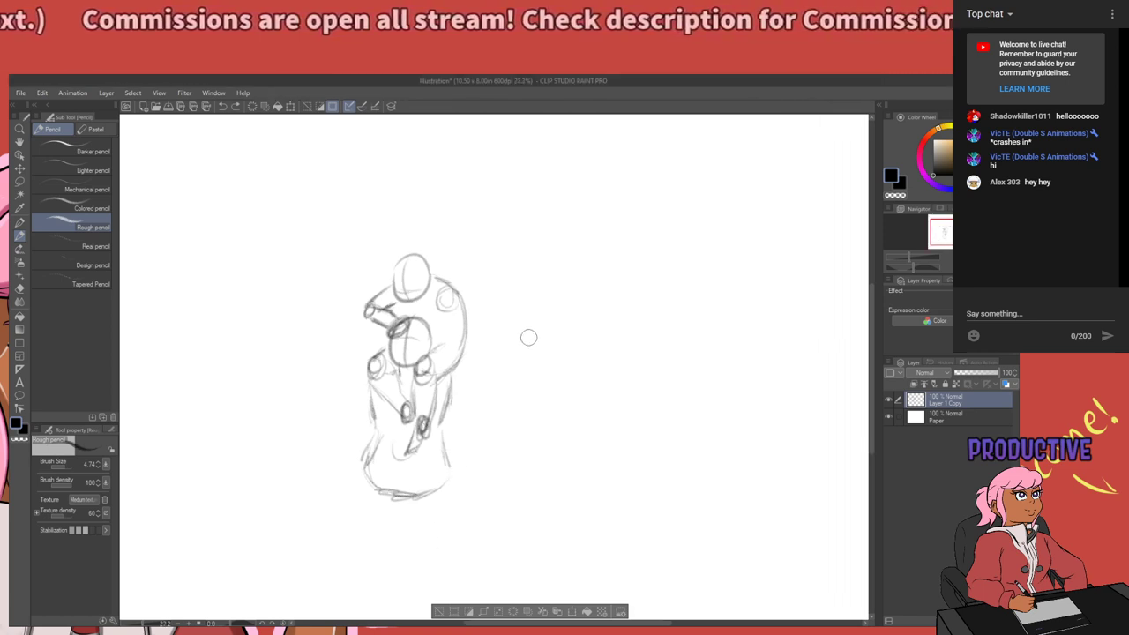
scroll(405, 320, "up", 1)
scroll(308, 297, "up", 1)
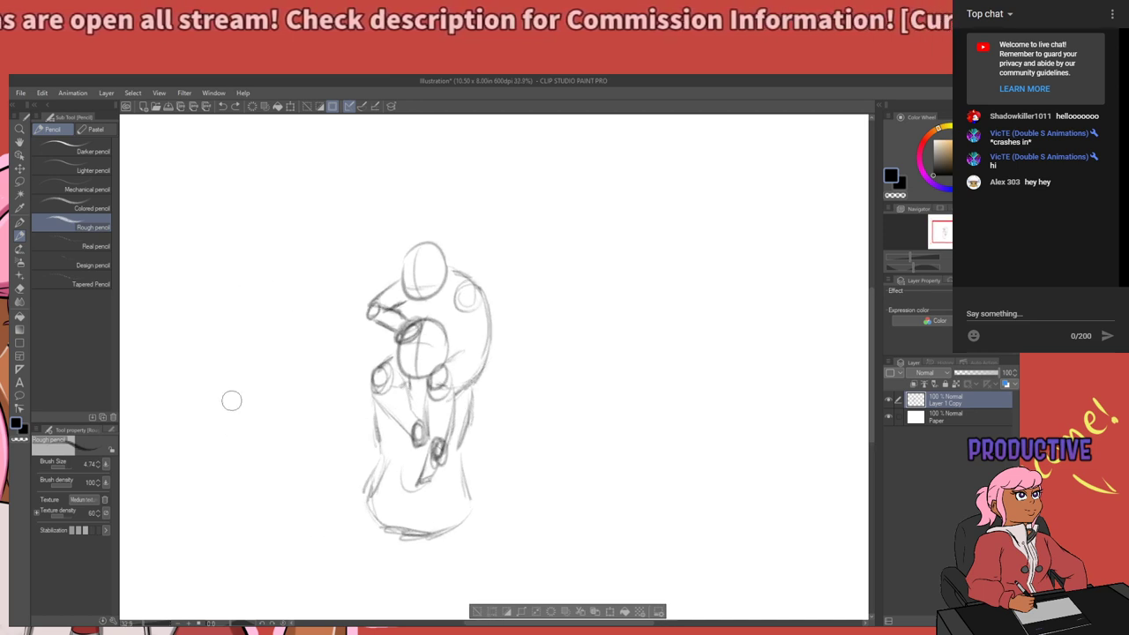
key("e")
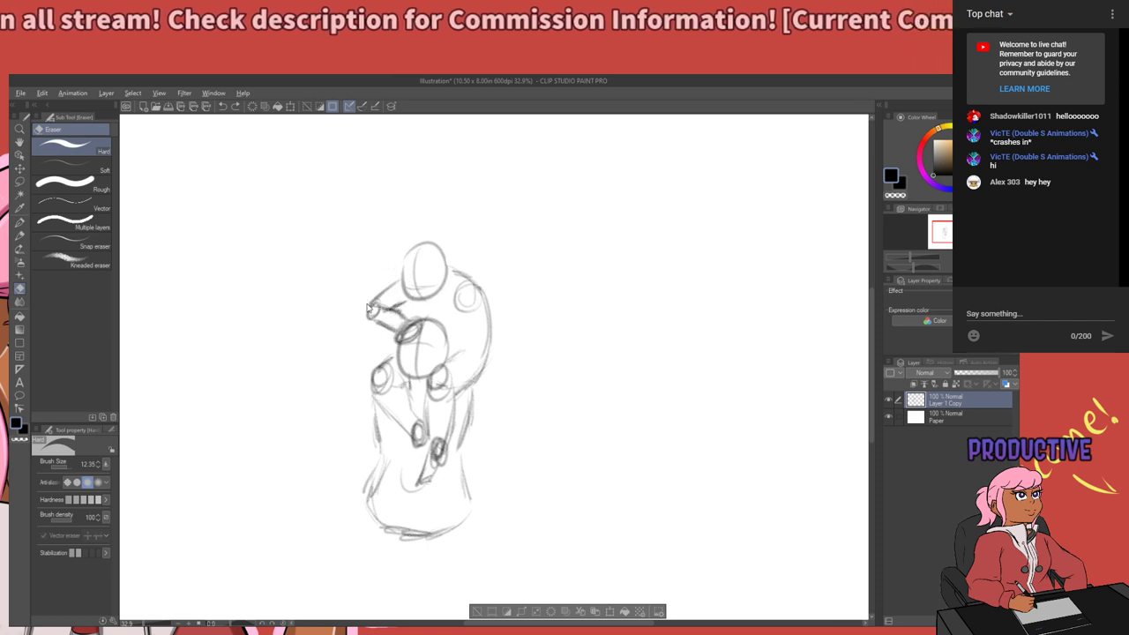
mouse_move(356, 303)
left_mouse_down()
mouse_move(369, 314)
mouse_move(393, 288)
mouse_move(401, 307)
mouse_move(383, 339)
mouse_move(399, 311)
left_mouse_up()
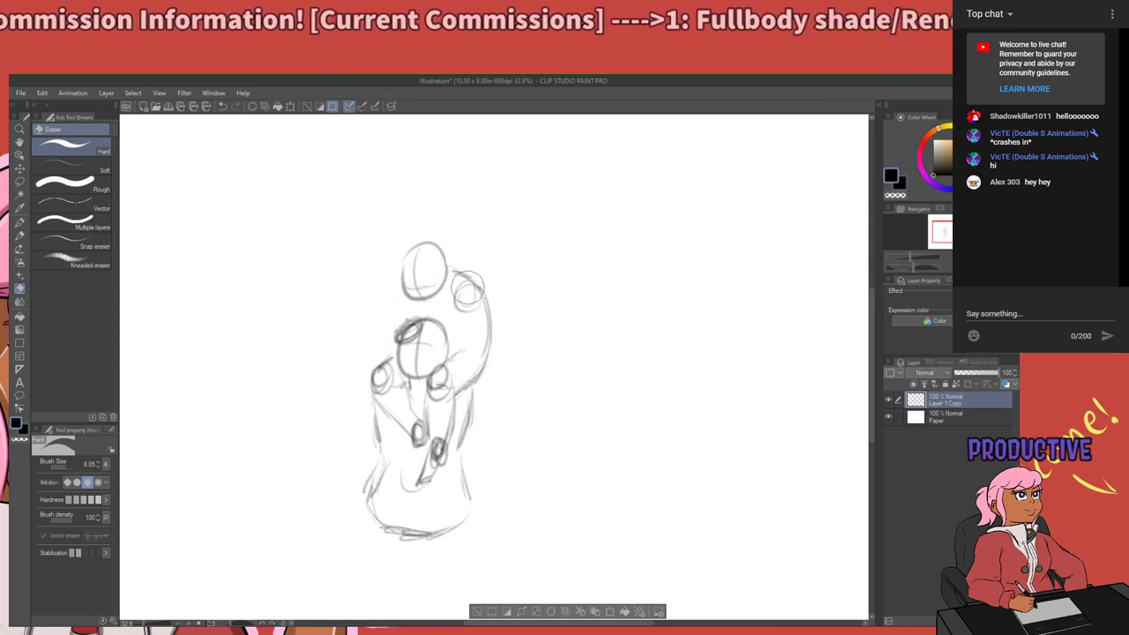
left_click_drag(455, 264, 489, 361)
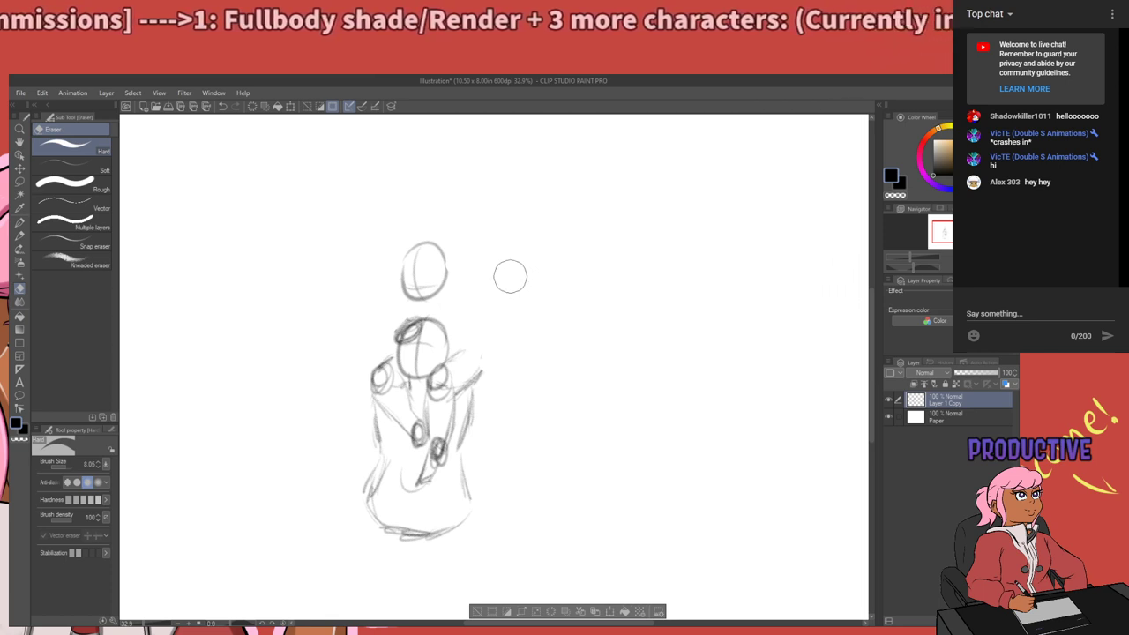
Redraw the upper figure's bent arm in rough pencil as a shorter, angular shape reaching the hand oval on the lower head.
key("p")
key("p")
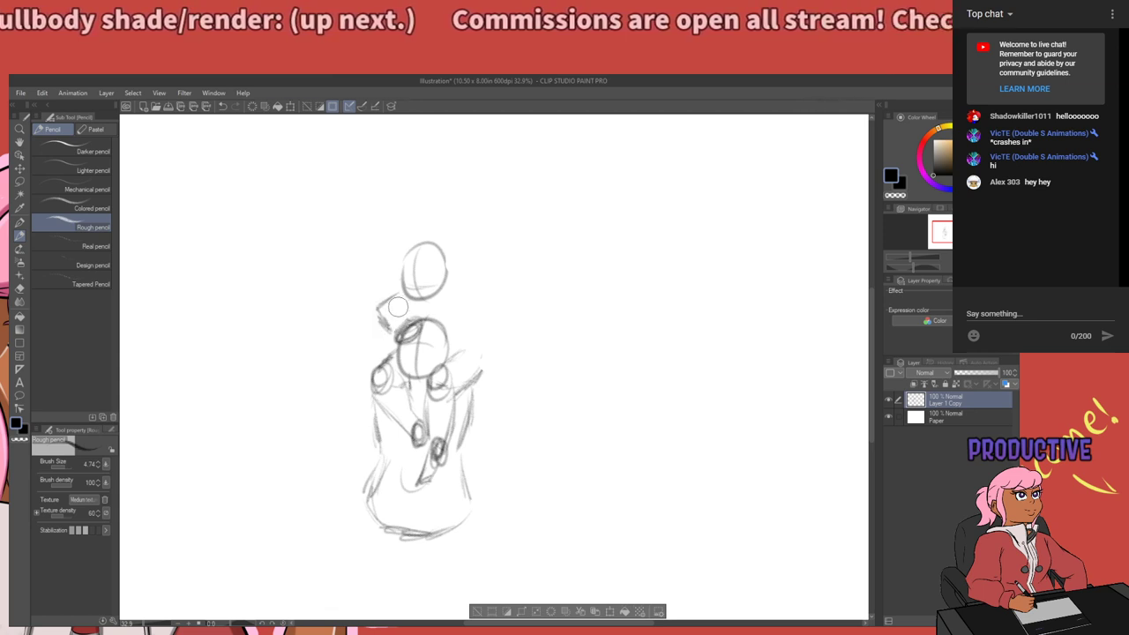
left_click_drag(393, 308, 406, 316)
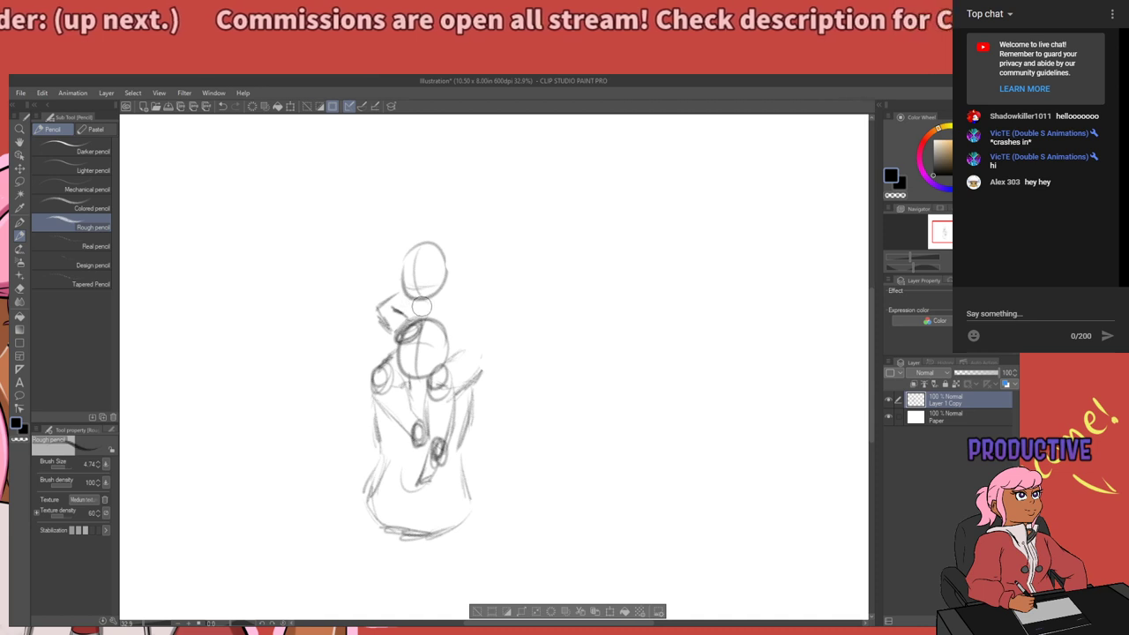
left_click_drag(396, 313, 413, 309)
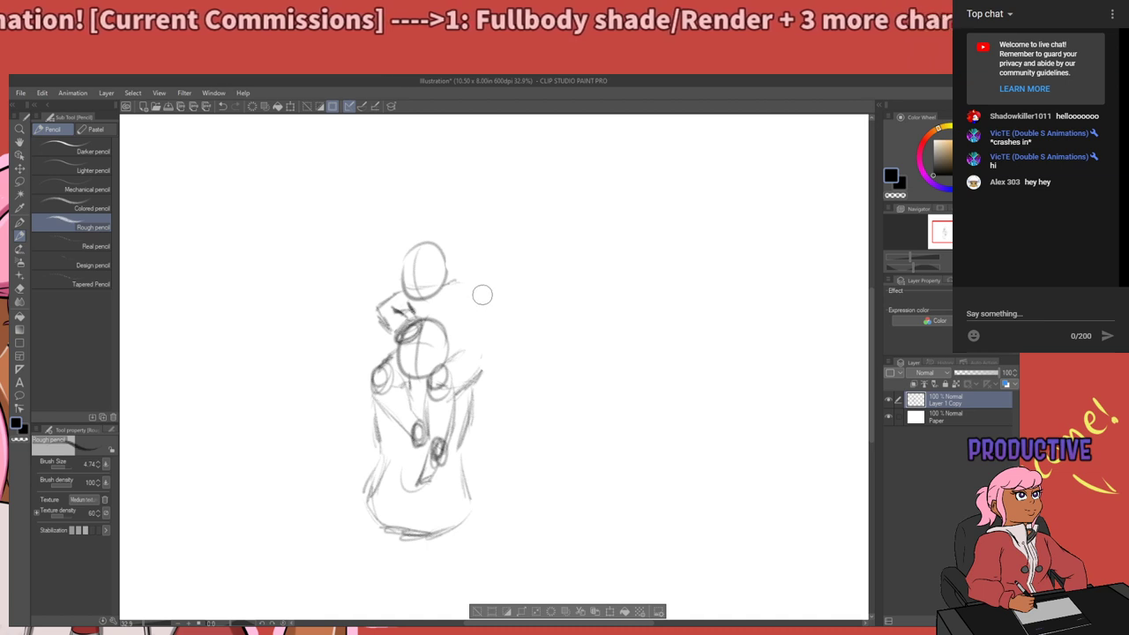
Sketch the upper figure's other shoulder and a raised arm beside the head, with a small circle at its upper end.
left_click_drag(477, 311, 479, 293)
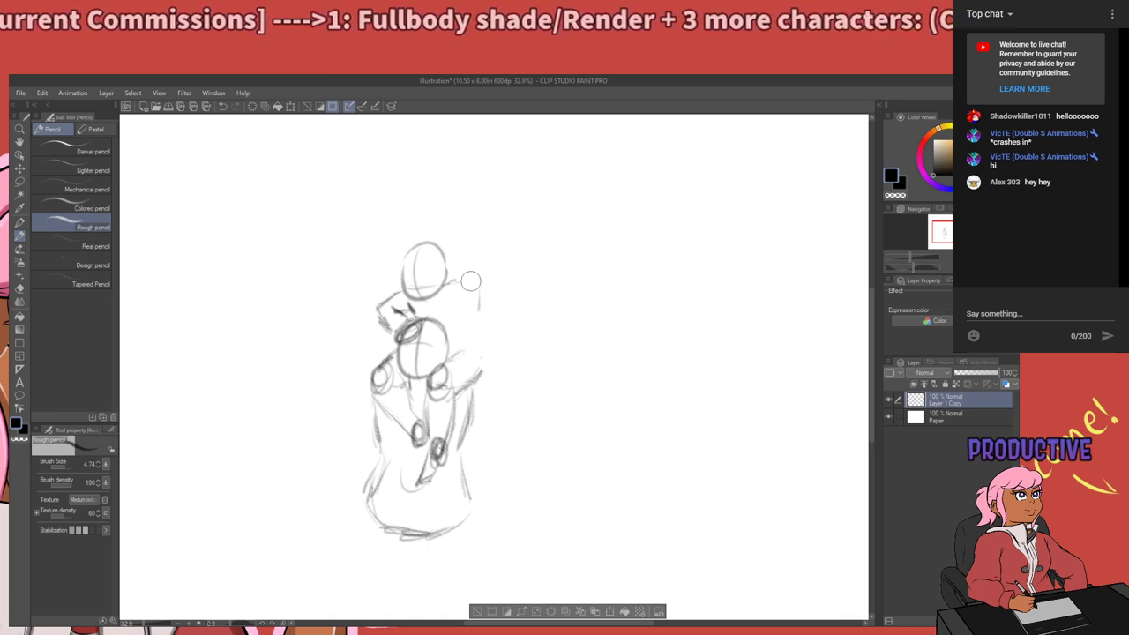
left_click_drag(468, 263, 458, 292)
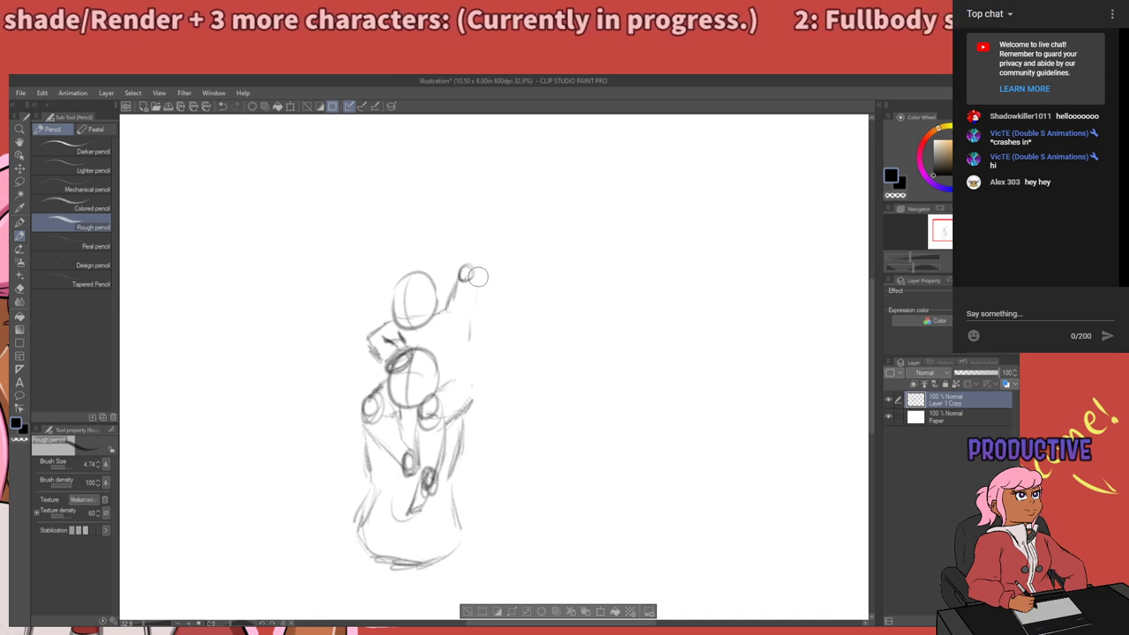
key("ctrl+z")
mouse_move(477, 280)
left_mouse_down()
mouse_move(470, 326)
mouse_move(474, 315)
left_mouse_up()
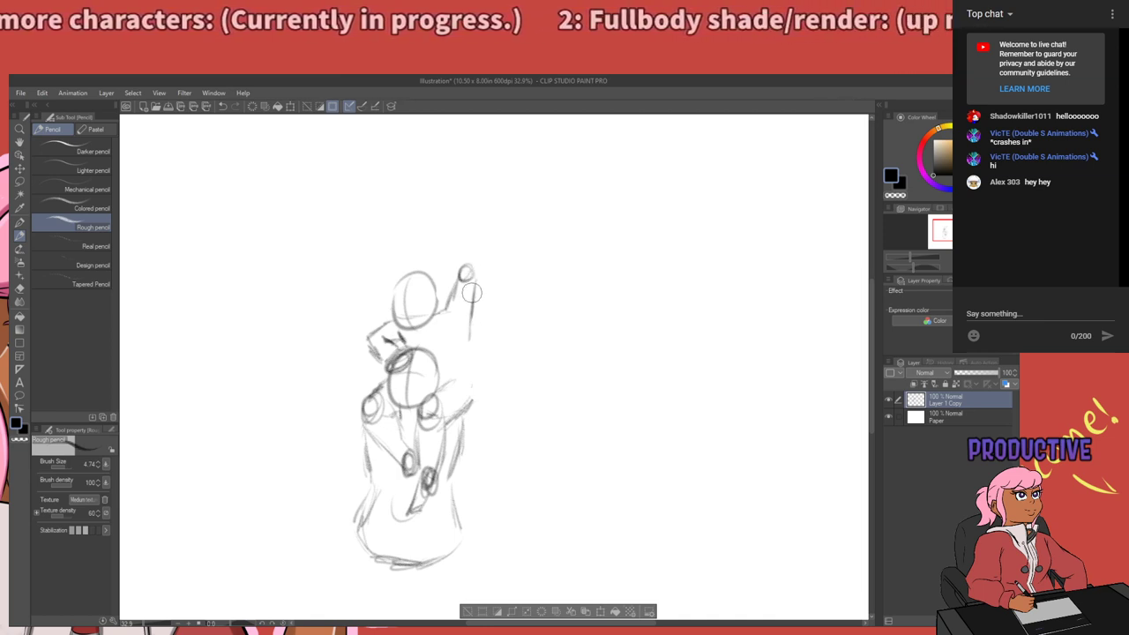
Lasso-select the upper figure's raised arm and shift it slightly closer to the head.
key("m")
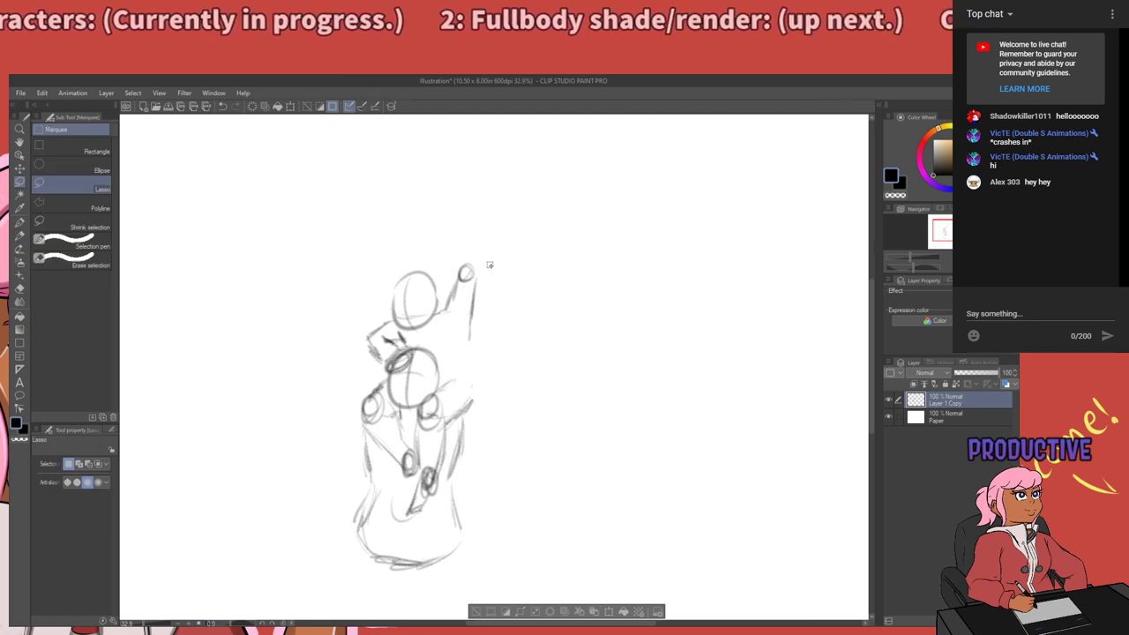
left_click_drag(375, 316, 707, 252)
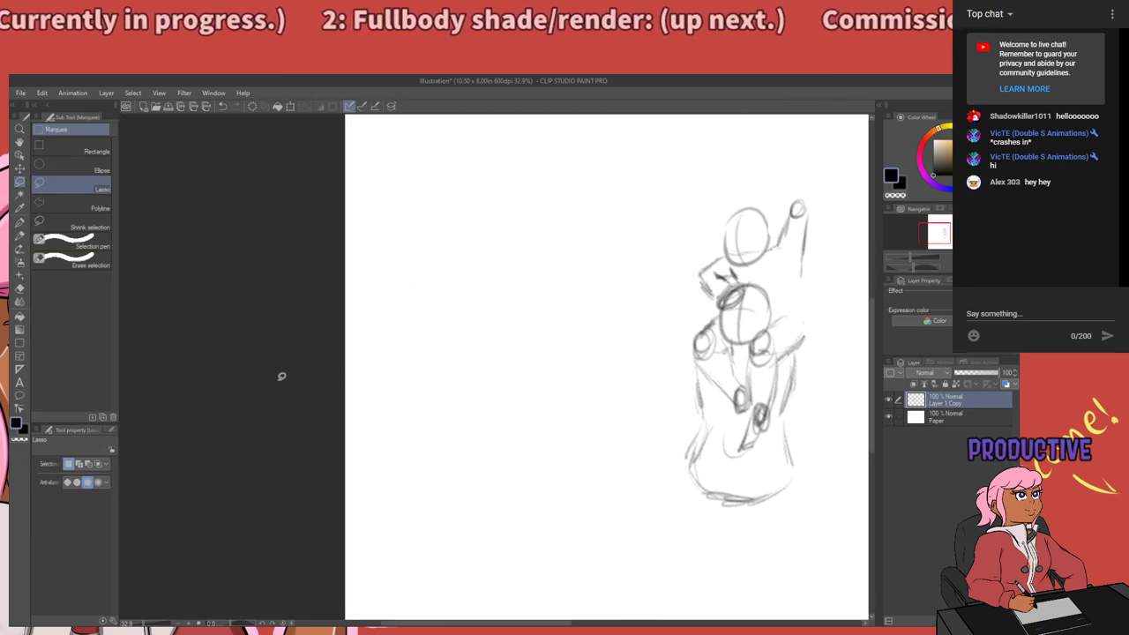
left_click_drag(452, 329, 223, 365)
left_click_drag(491, 276, 478, 302)
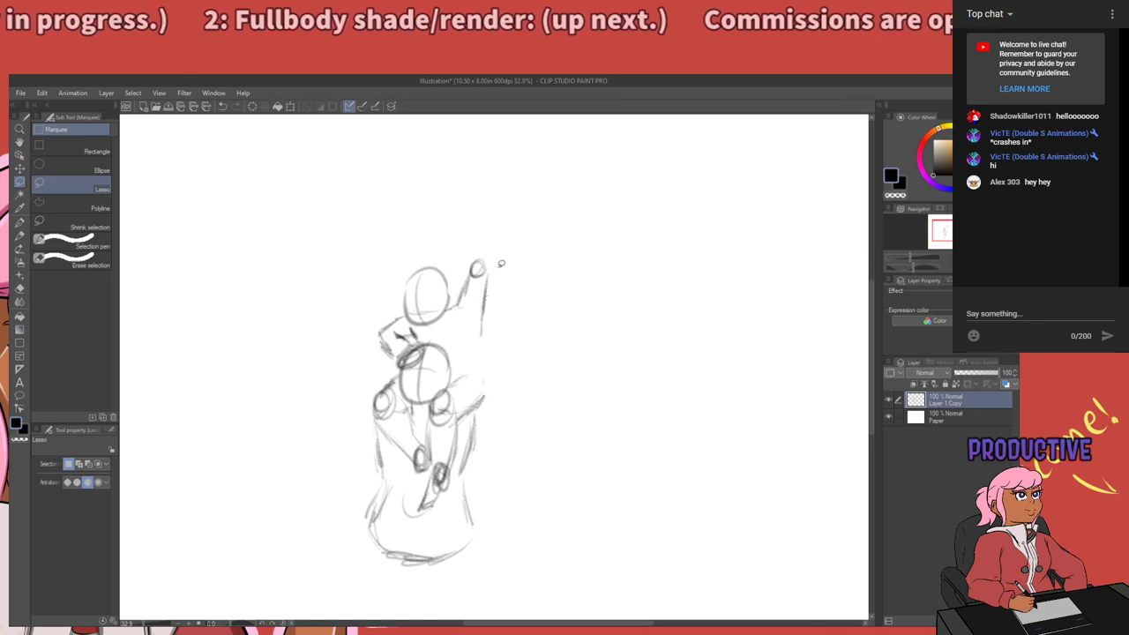
mouse_move(501, 263)
left_mouse_down()
mouse_move(506, 327)
mouse_move(489, 357)
mouse_move(464, 322)
left_mouse_up()
mouse_move(460, 262)
left_mouse_down()
mouse_move(515, 282)
mouse_move(484, 288)
left_mouse_up()
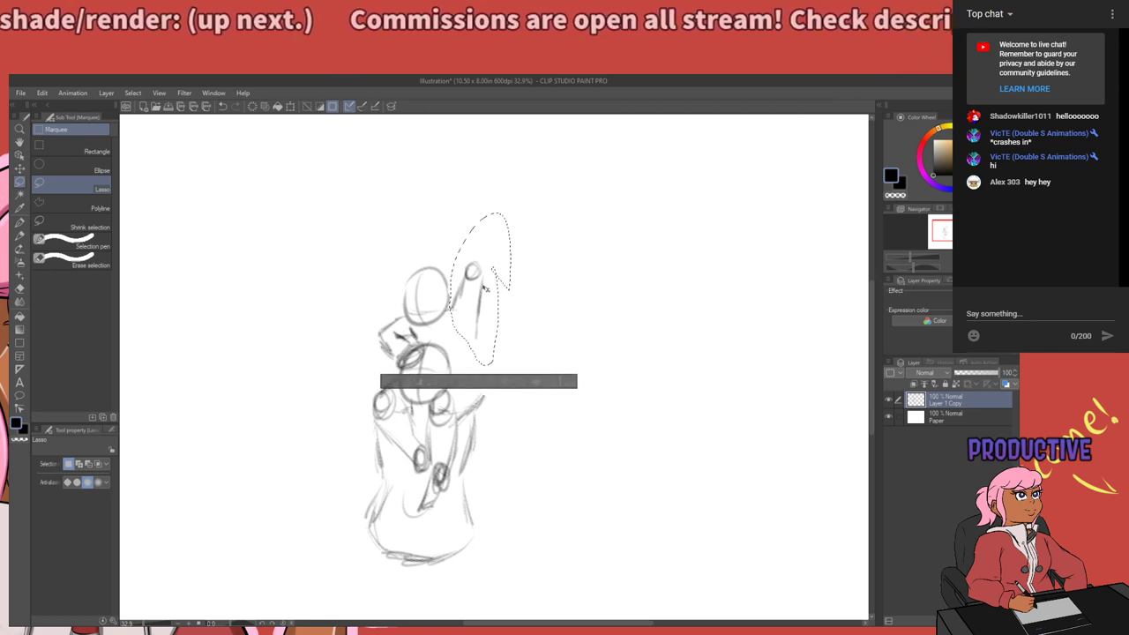
Deselect the raised arm and sketch a small slanted wrist oval in rough pencil above its end circle.
left_click(558, 247)
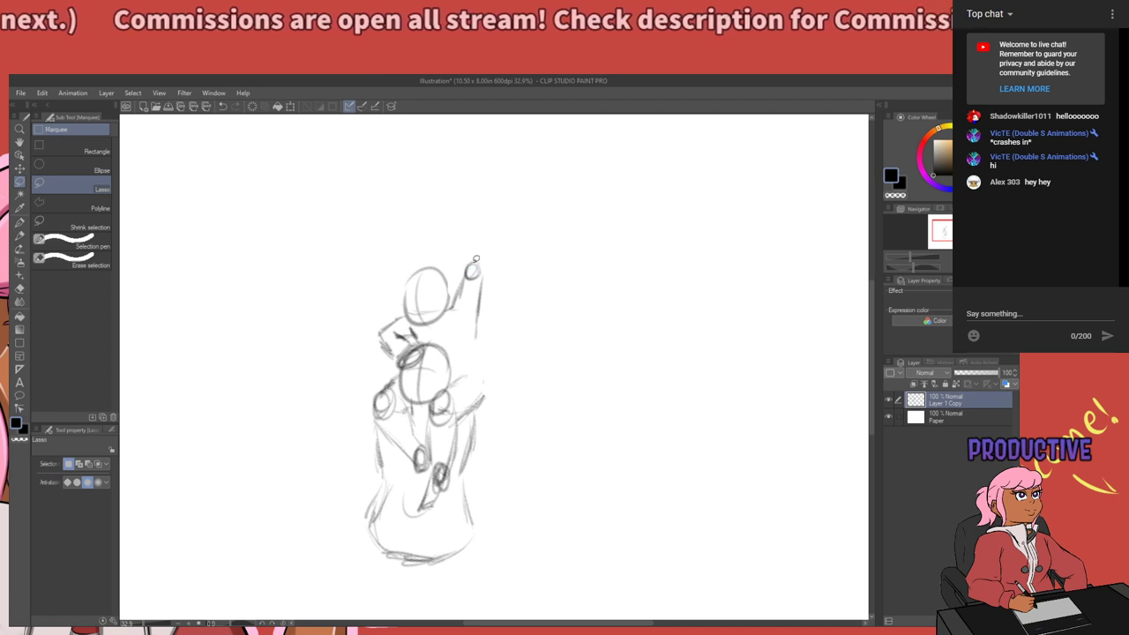
key("p")
key("p")
mouse_move(486, 246)
left_mouse_down()
mouse_move(475, 307)
mouse_move(473, 287)
left_mouse_up()
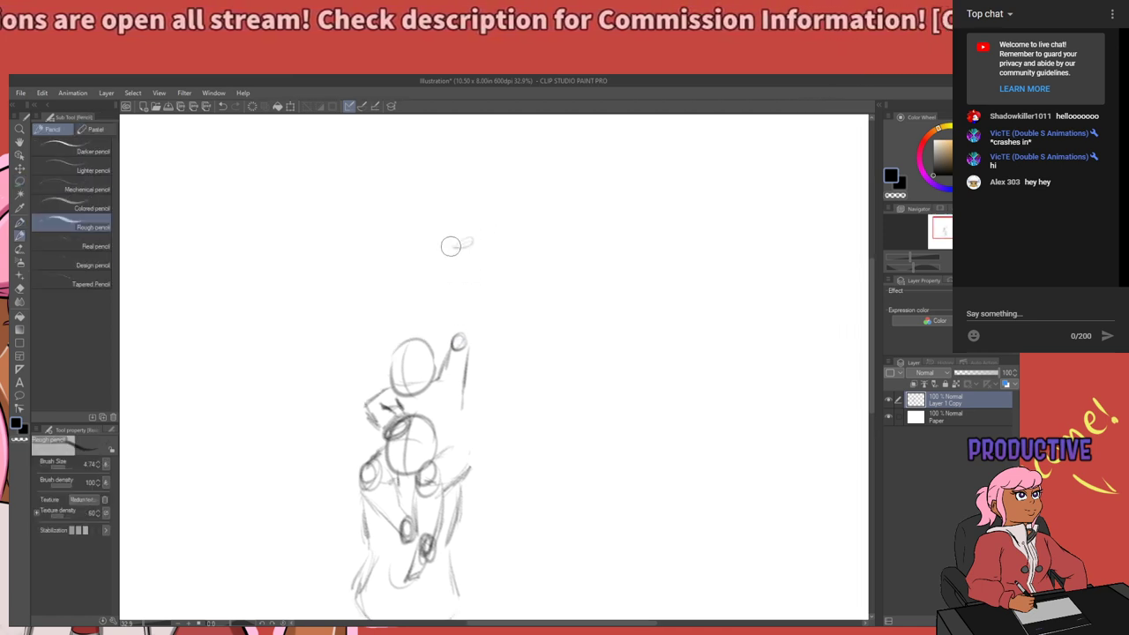
mouse_move(450, 246)
left_mouse_down()
mouse_move(478, 247)
mouse_move(479, 261)
left_mouse_up()
key("ctrl+z")
left_click_drag(481, 309, 471, 270)
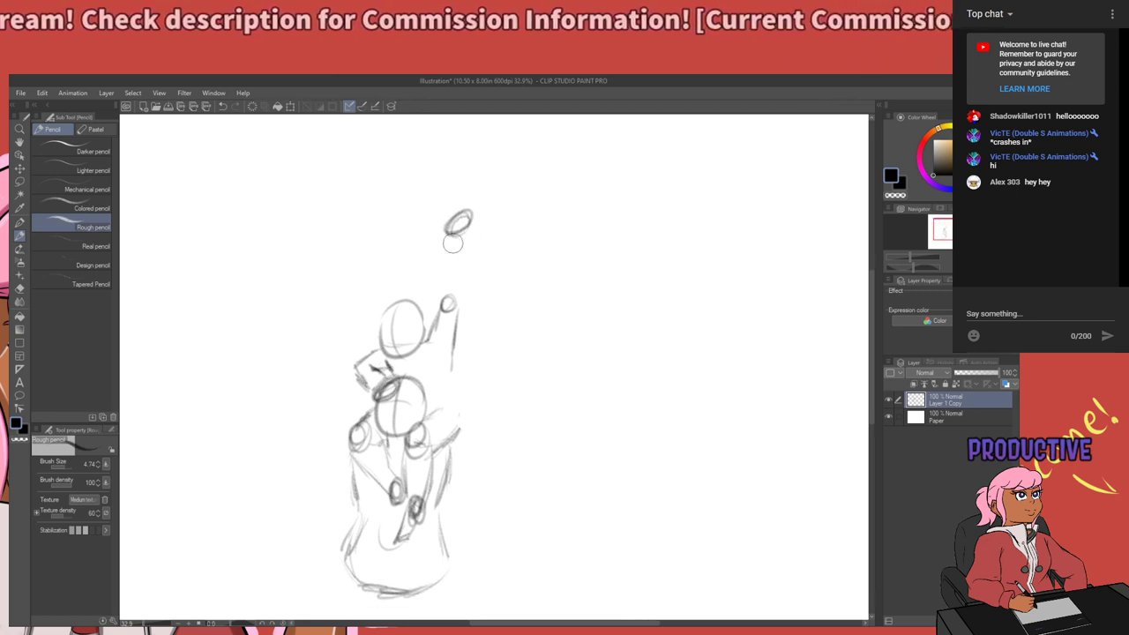
left_click_drag(452, 232, 445, 298)
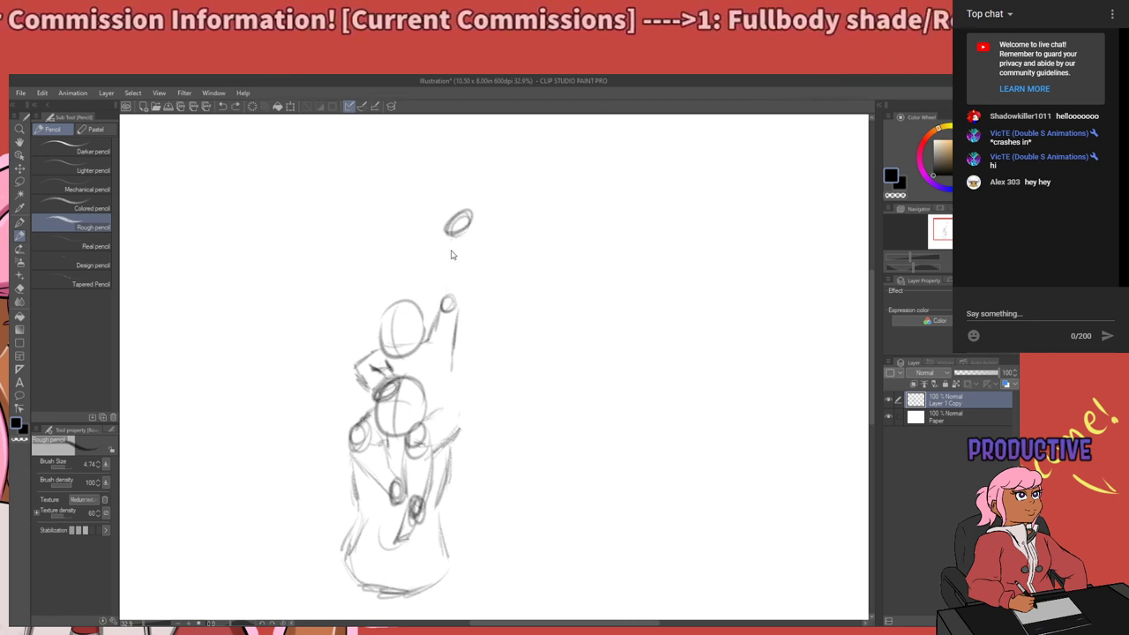
Lasso-select the slanted wrist oval, move it slightly down toward the raised arm, and deselect it.
key("m")
mouse_move(435, 228)
left_mouse_down()
mouse_move(449, 252)
mouse_move(433, 233)
mouse_move(468, 252)
left_mouse_up()
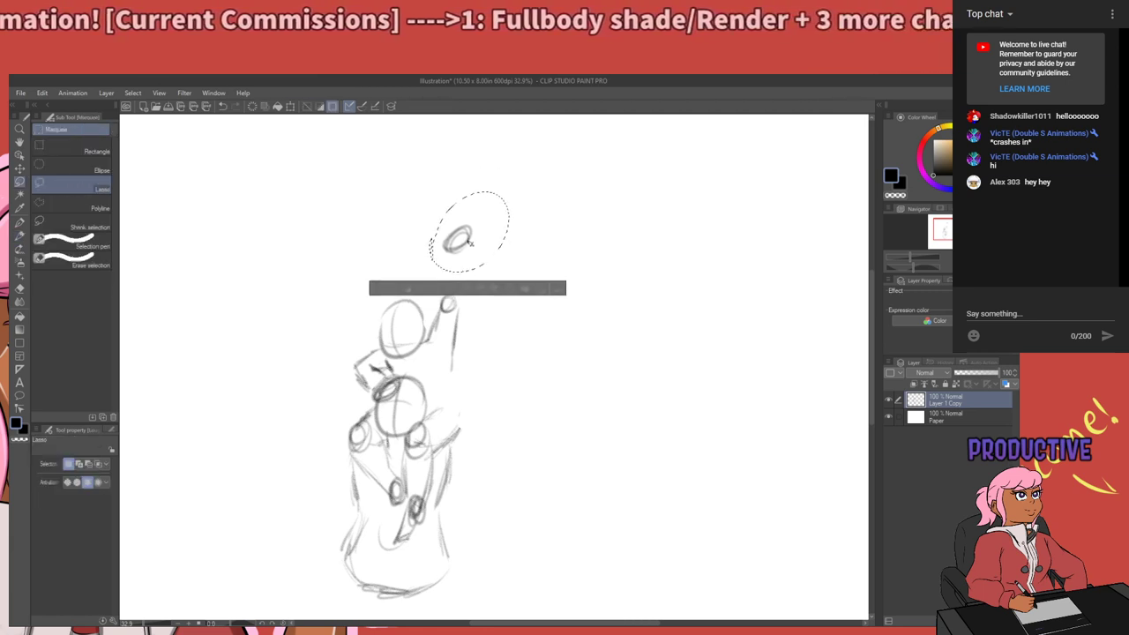
key("ctrl+d")
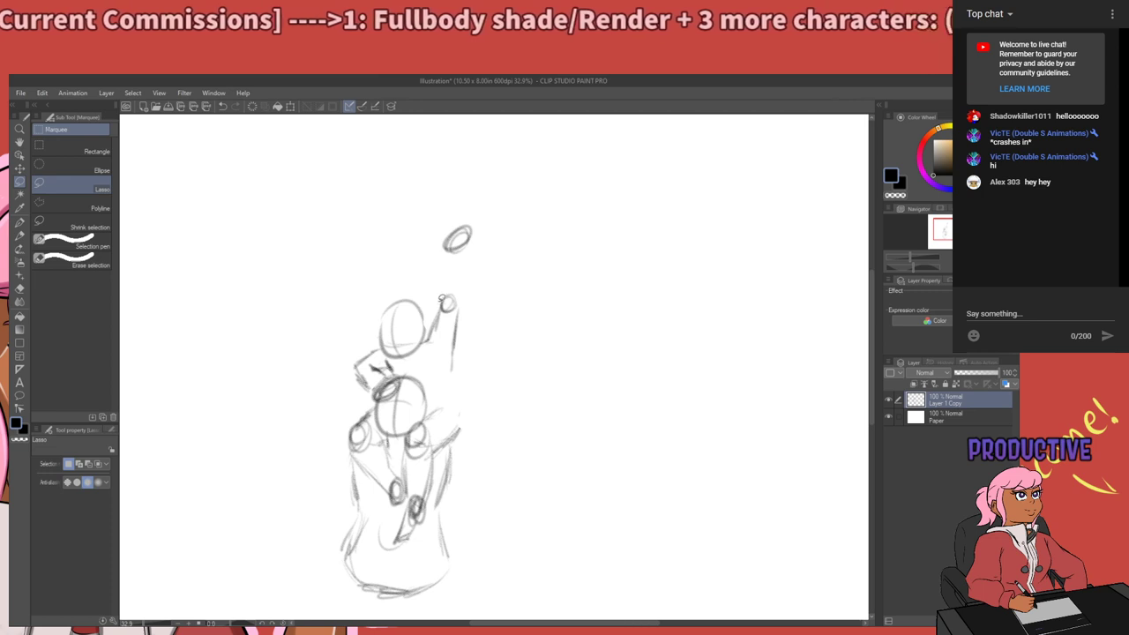
Draw the forearm between the elbow circle and the wrist oval, and add a larger hand oval above the wrist.
key("p")
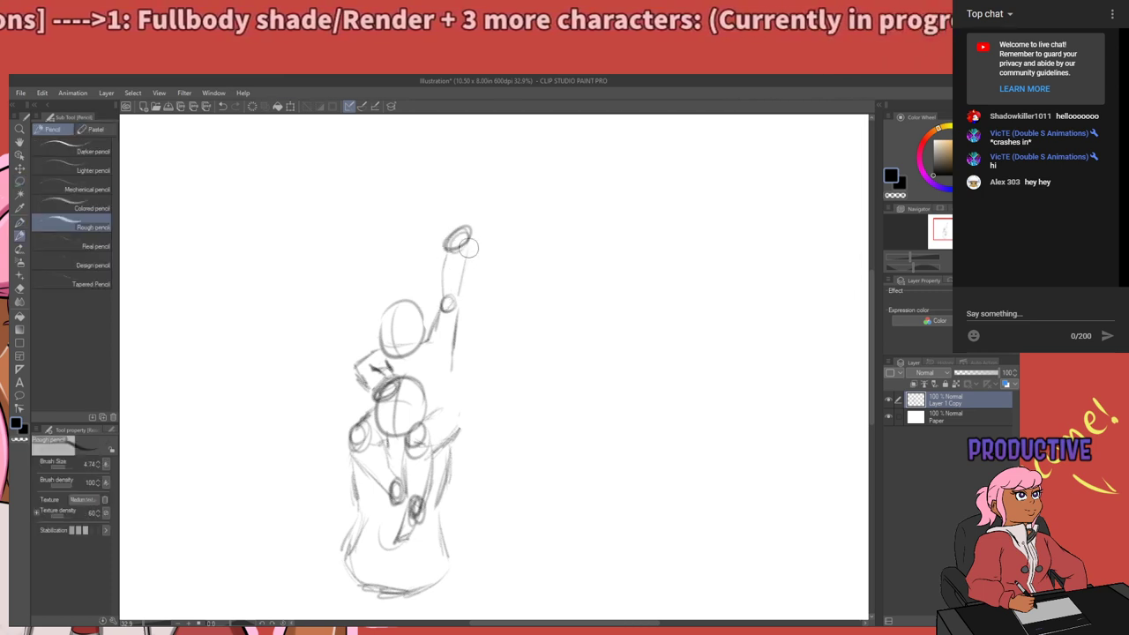
left_click_drag(466, 256, 451, 308)
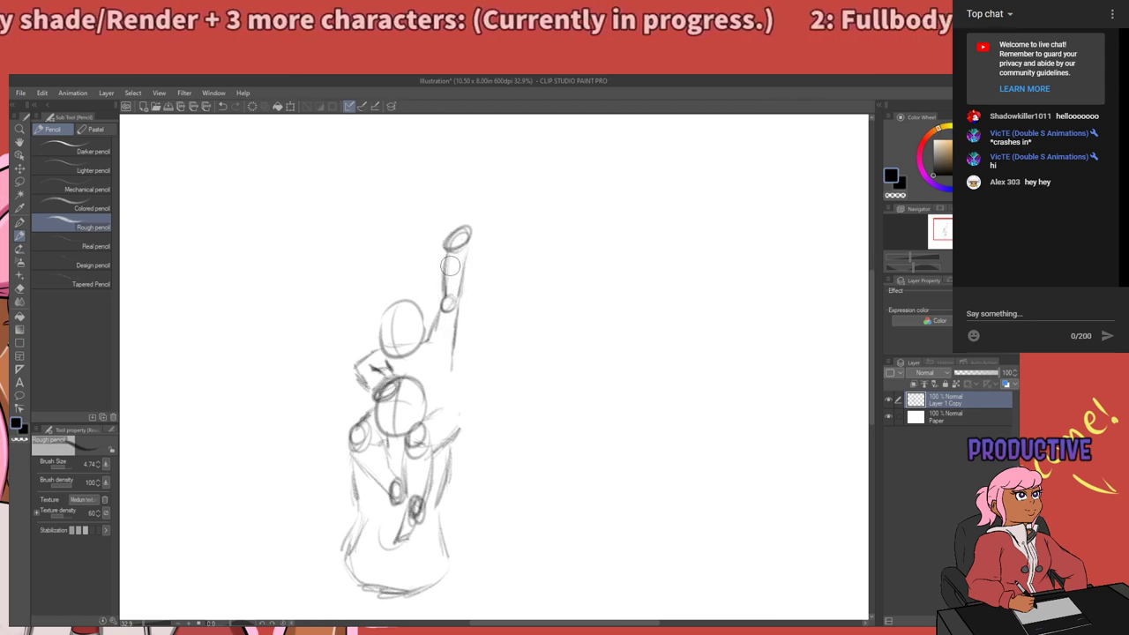
left_click_drag(477, 262, 476, 292)
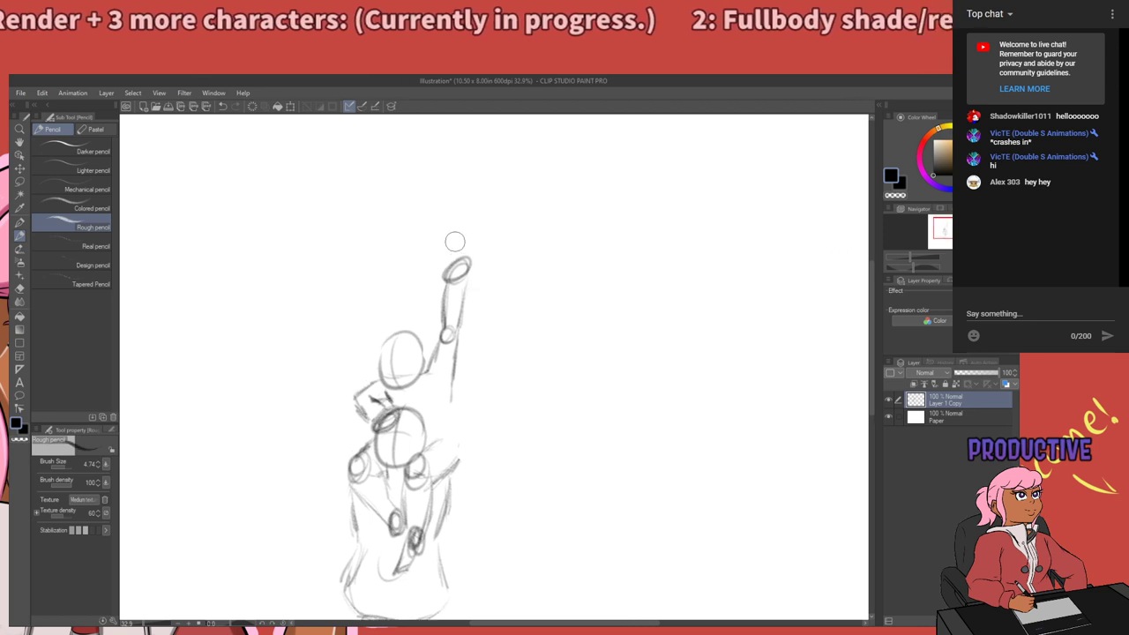
mouse_move(456, 232)
left_mouse_down()
mouse_move(465, 257)
mouse_move(449, 254)
mouse_move(470, 251)
left_mouse_up()
key("ctrl+z")
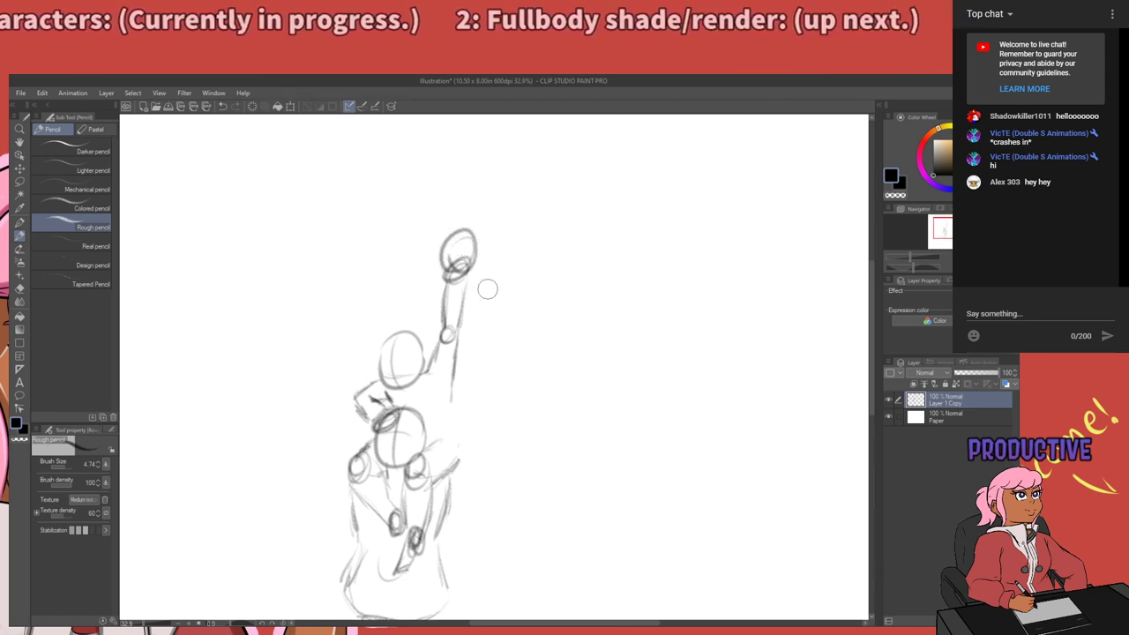
Erase the lower end of the raised arm's outer line and redraw it as the upper figure's side reaching the front figure's shoulder.
mouse_move(438, 397)
left_mouse_down()
mouse_move(508, 251)
mouse_move(481, 271)
left_mouse_up()
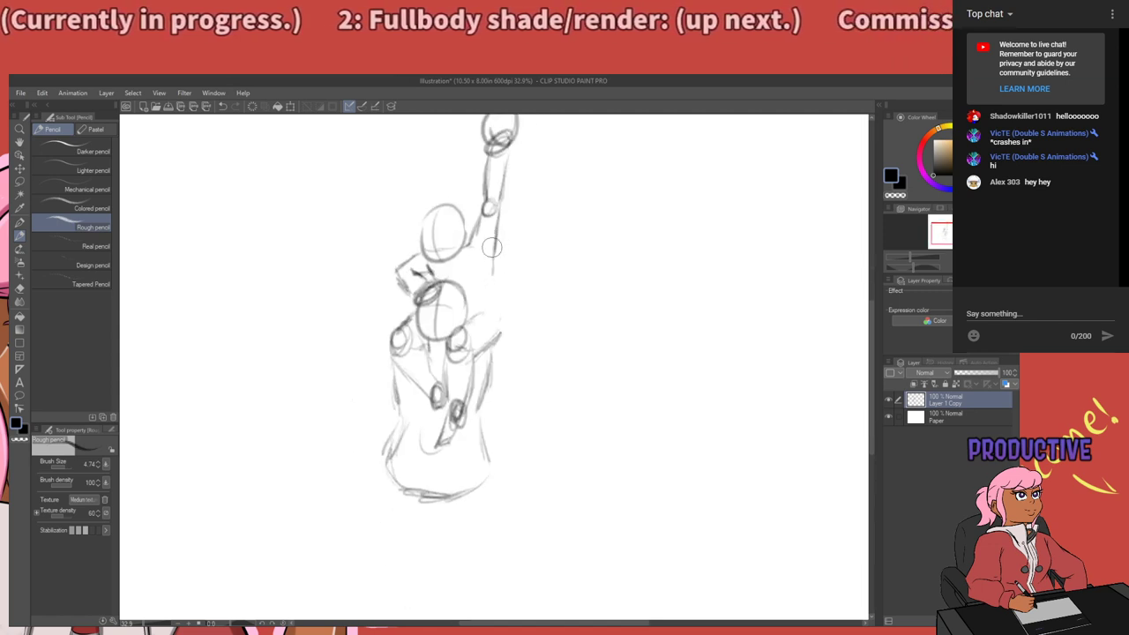
key("e")
key("p")
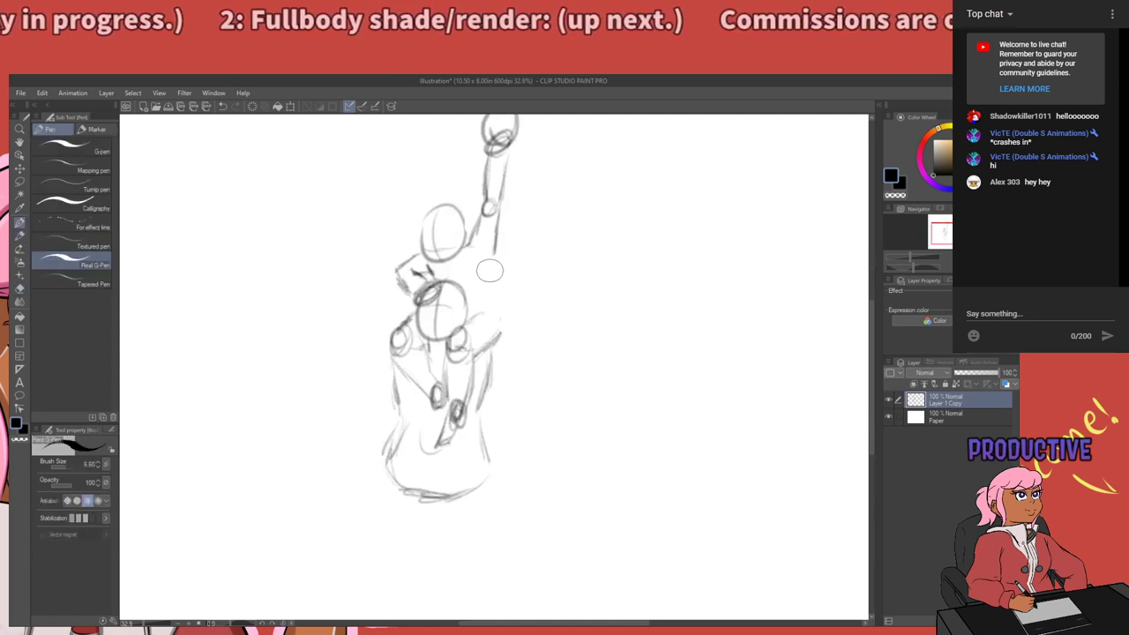
key("p")
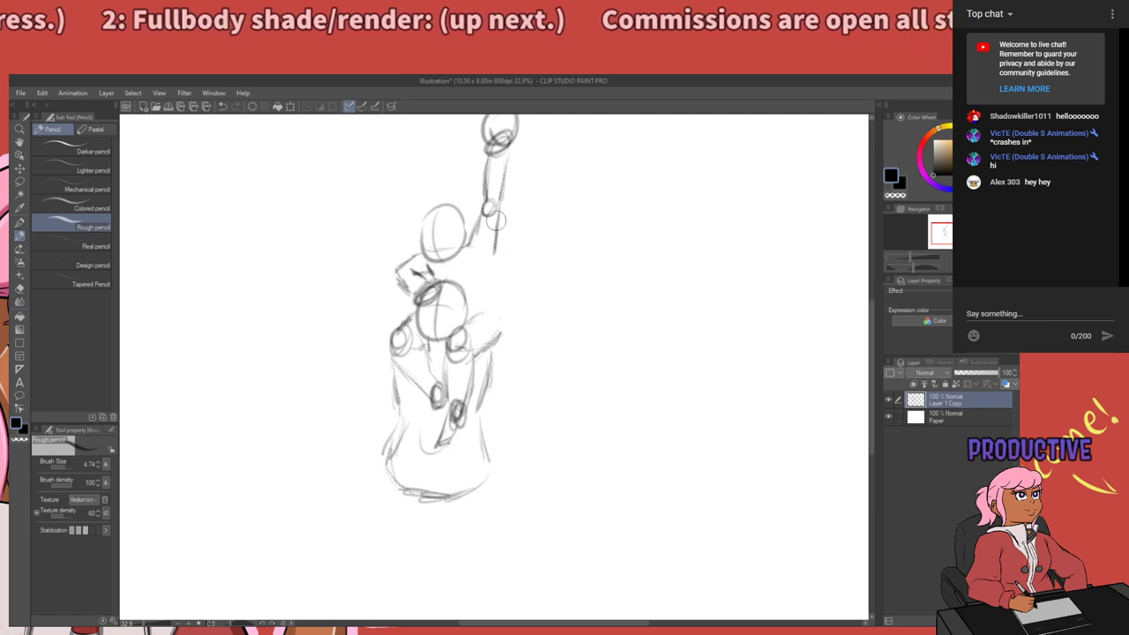
key("ctrl+z")
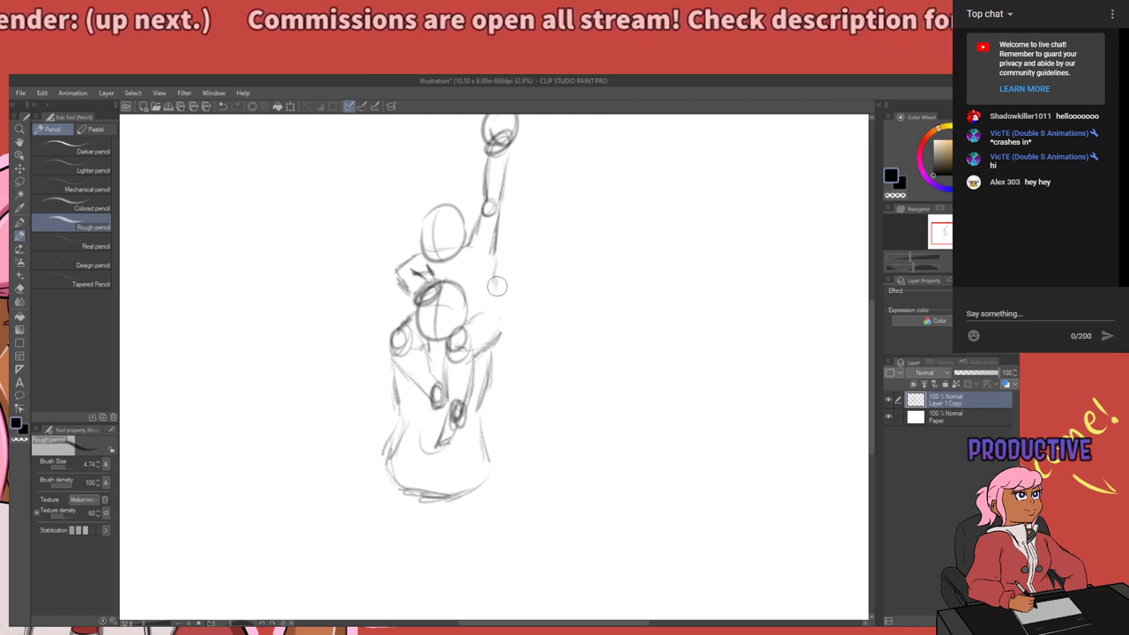
mouse_move(494, 273)
left_mouse_down()
mouse_move(504, 314)
mouse_move(496, 257)
mouse_move(491, 337)
left_mouse_up()
left_click_drag(493, 269, 499, 307)
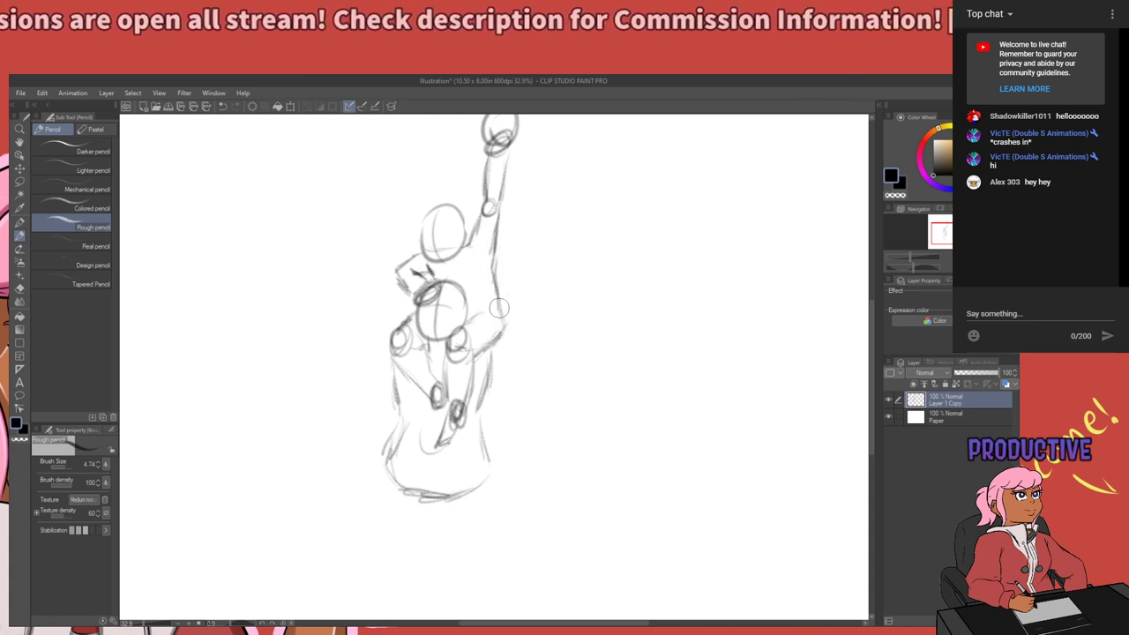
Angle the upper figure's side line in toward the front figure and sketch a dark knee oval over each of the front figure's shoulders.
mouse_move(499, 353)
left_mouse_down()
mouse_move(458, 317)
mouse_move(461, 359)
mouse_move(472, 343)
mouse_move(454, 334)
mouse_move(467, 366)
mouse_move(462, 327)
left_mouse_up()
key("ctrl+z")
key("ctrl+z")
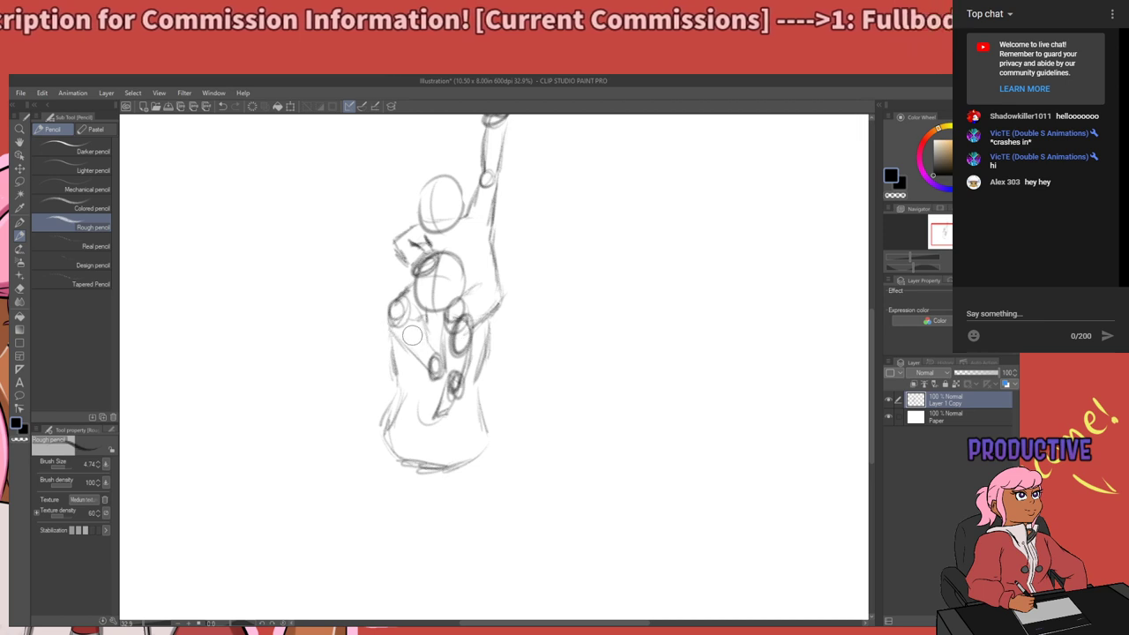
mouse_move(407, 283)
left_mouse_down()
mouse_move(390, 308)
mouse_move(410, 296)
left_mouse_up()
key("ctrl+z")
left_click_drag(398, 280, 402, 304)
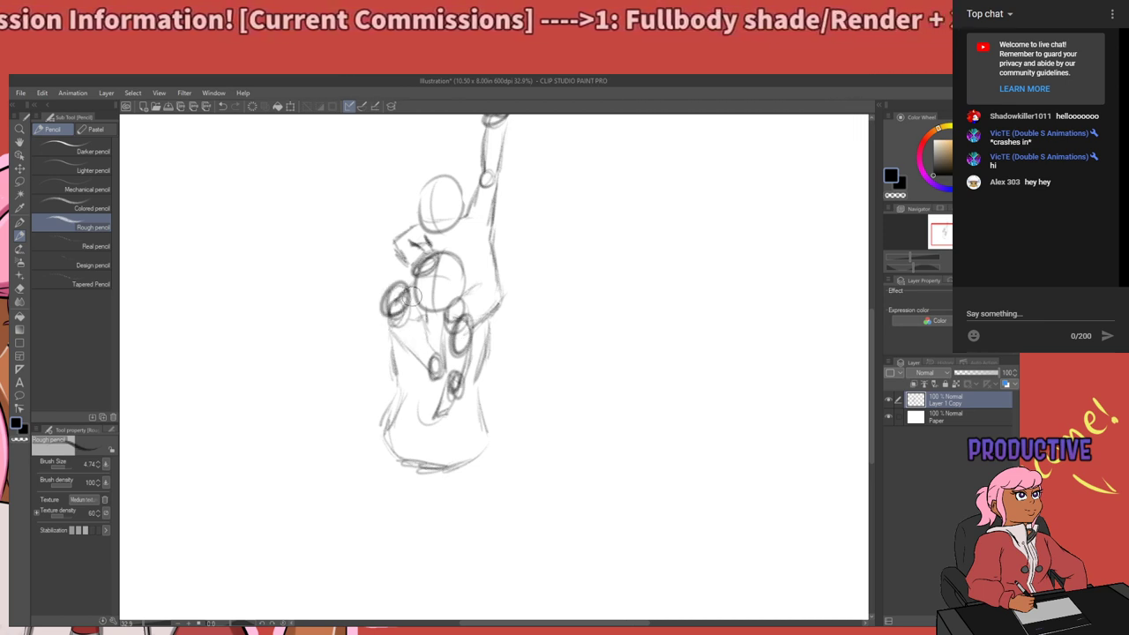
Sketch the upper figure's lower leg hanging from the left knee oval down to a small ankle oval beside the front figure.
left_click_drag(466, 321, 392, 351)
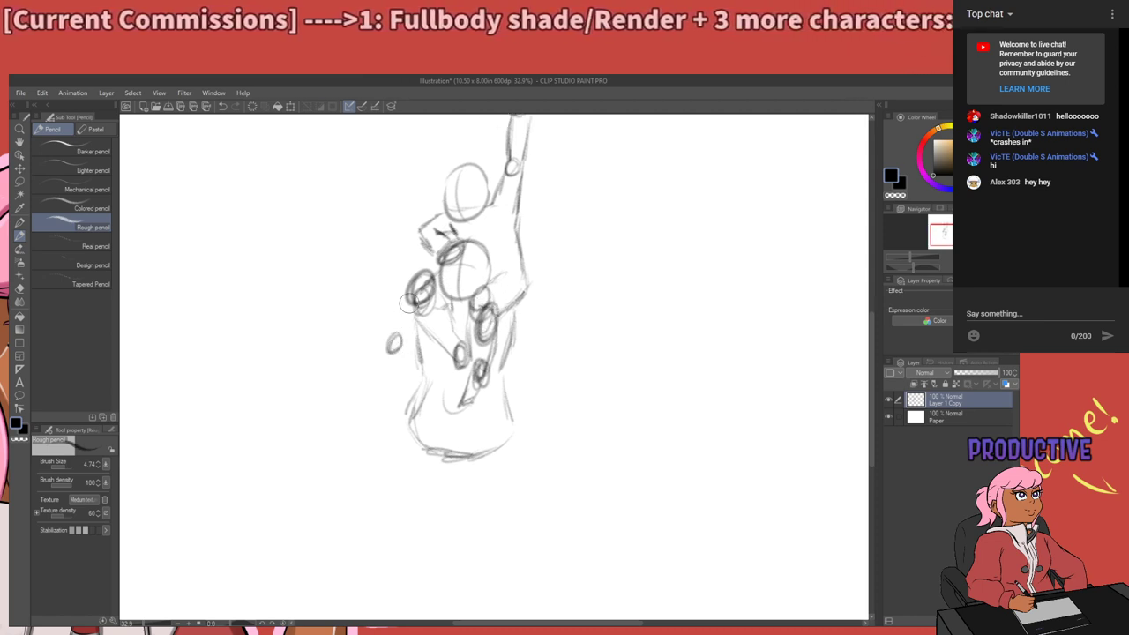
mouse_move(408, 295)
left_mouse_down()
mouse_move(394, 318)
mouse_move(400, 298)
mouse_move(416, 335)
mouse_move(418, 303)
left_mouse_up()
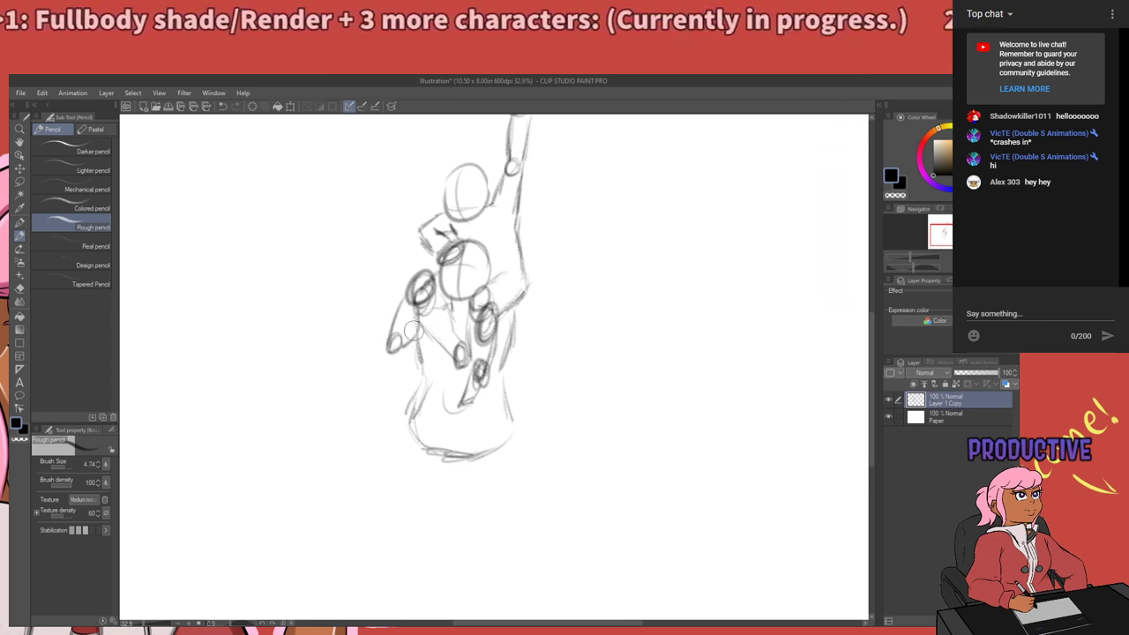
mouse_move(420, 302)
left_mouse_down()
mouse_move(417, 335)
mouse_move(400, 349)
left_mouse_up()
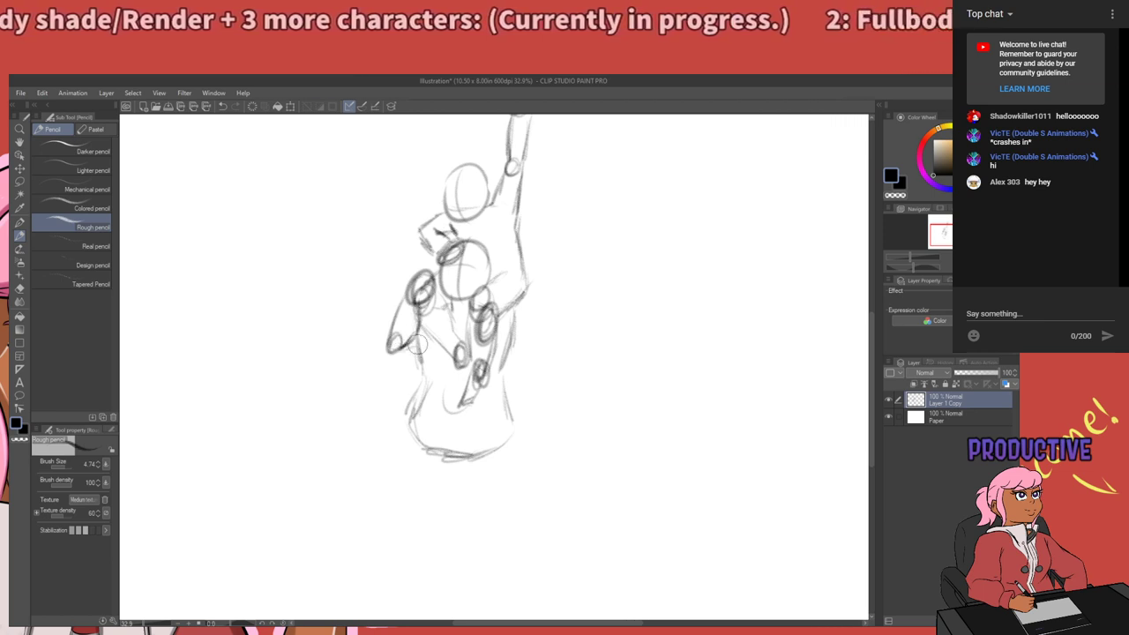
Sketch crossing, angular lower-leg lines behind the front figure's right arm, running down from the upper figure's hip.
mouse_move(524, 303)
left_mouse_down()
mouse_move(416, 326)
mouse_move(419, 303)
mouse_move(462, 400)
mouse_move(482, 355)
mouse_move(481, 411)
mouse_move(486, 315)
mouse_move(477, 314)
left_mouse_up()
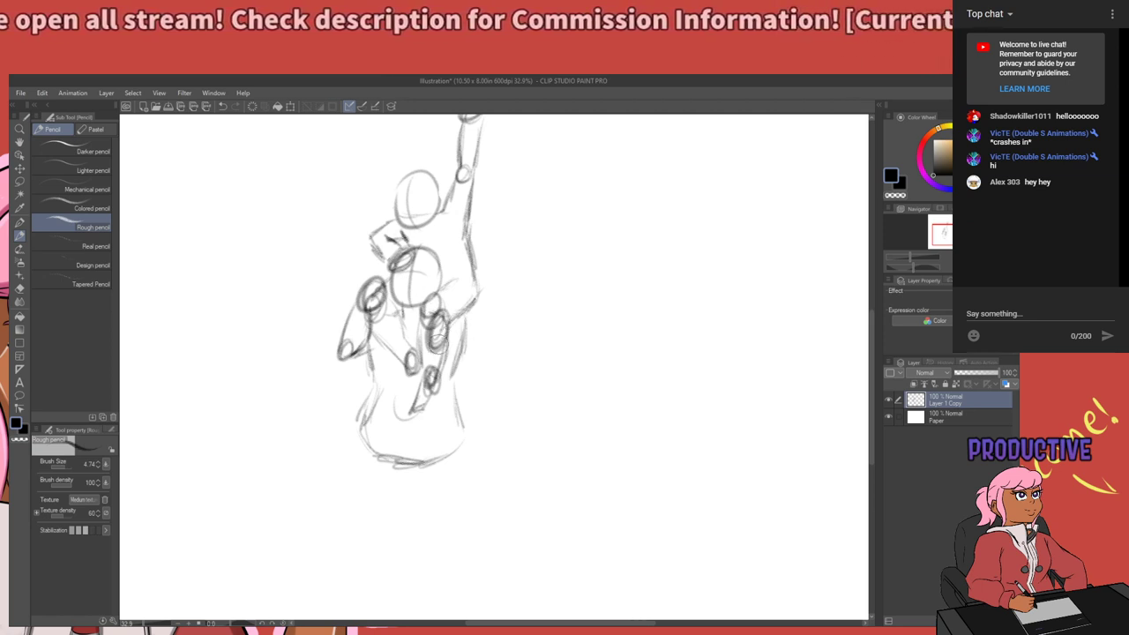
left_click_drag(447, 366, 467, 392)
left_click_drag(451, 334, 475, 371)
mouse_move(469, 314)
left_mouse_down()
mouse_move(473, 343)
mouse_move(469, 309)
mouse_move(483, 389)
mouse_move(481, 352)
mouse_move(481, 394)
left_mouse_up()
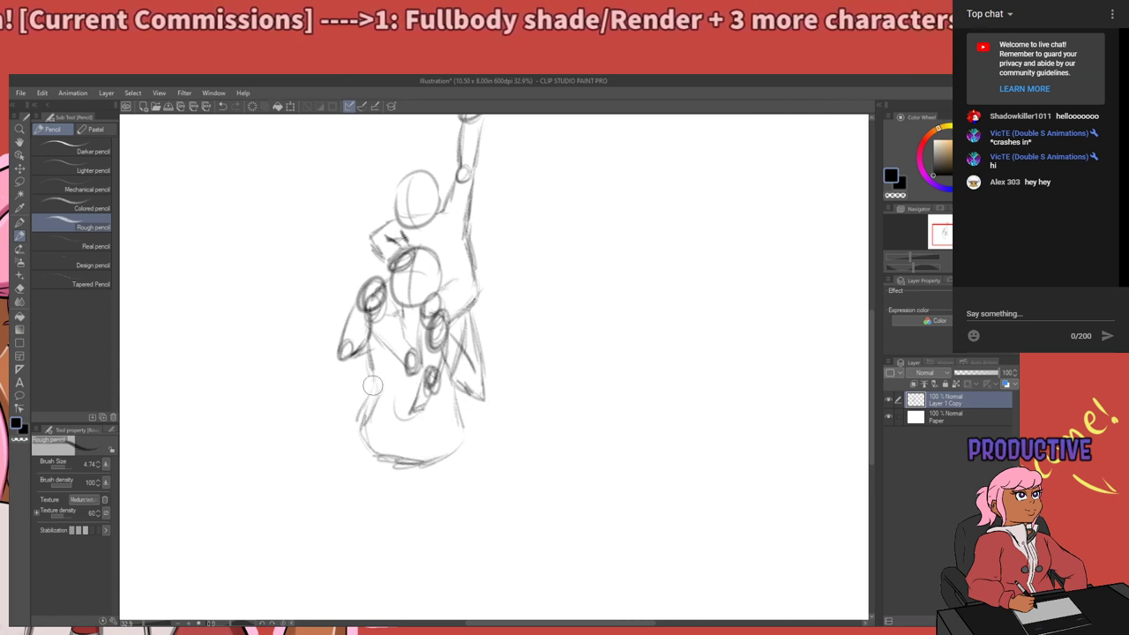
Erase the hanging lower leg and redraw it in rough pencil stretching outward from the left knee oval to a new ankle oval.
key("e")
left_click_drag(345, 372, 351, 329)
key("p")
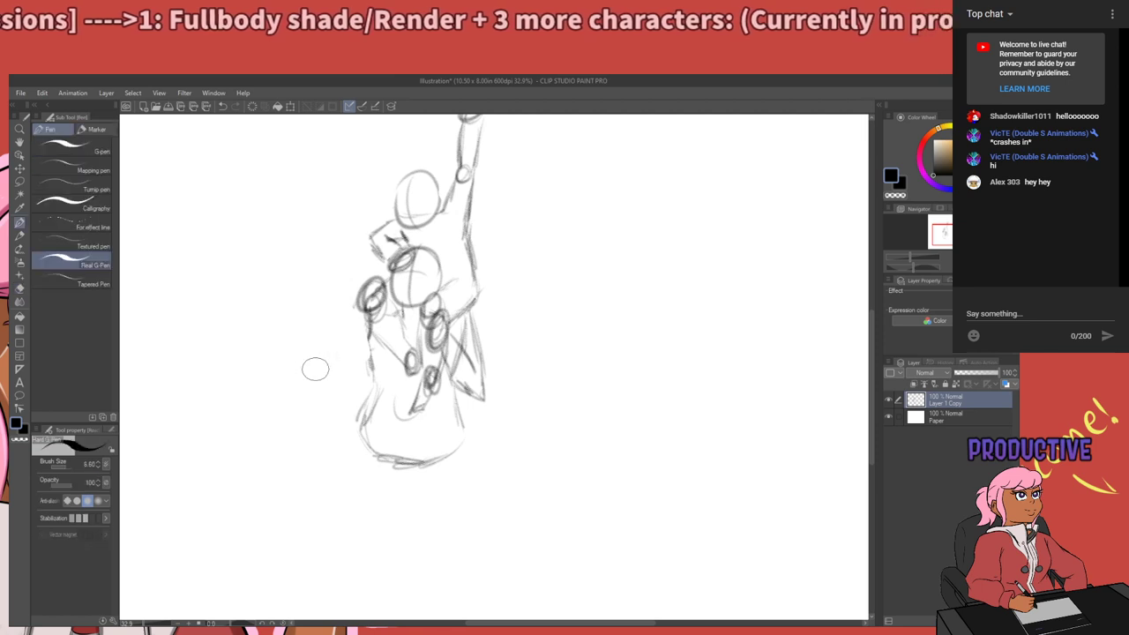
mouse_move(321, 339)
left_mouse_down()
mouse_move(352, 297)
mouse_move(322, 323)
mouse_move(368, 307)
mouse_move(327, 342)
left_mouse_up()
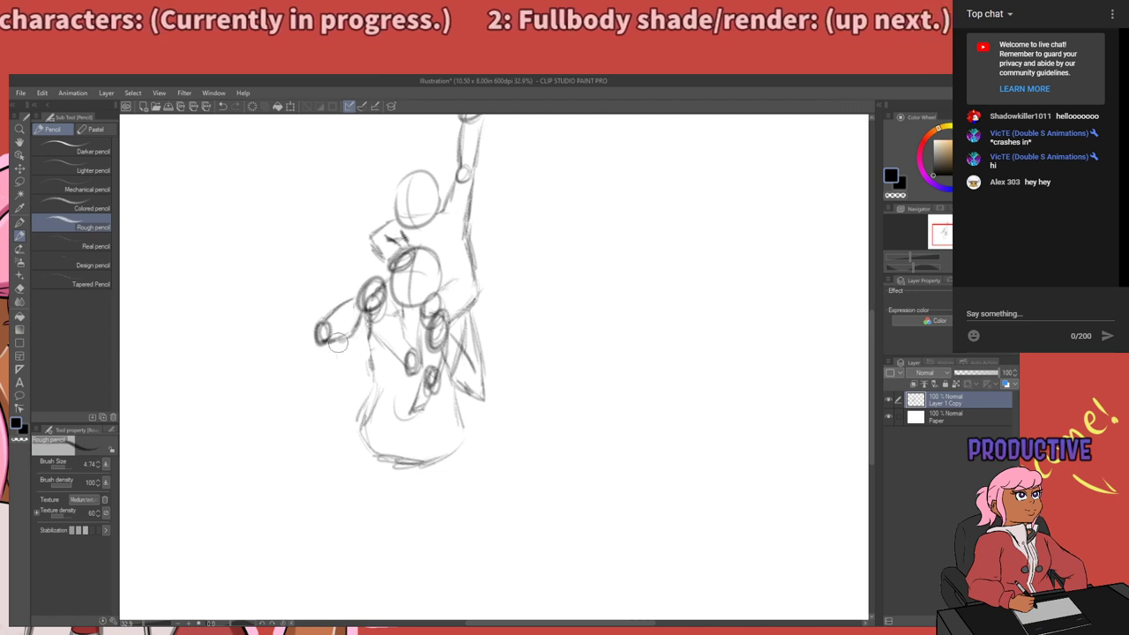
left_click_drag(335, 312, 318, 343)
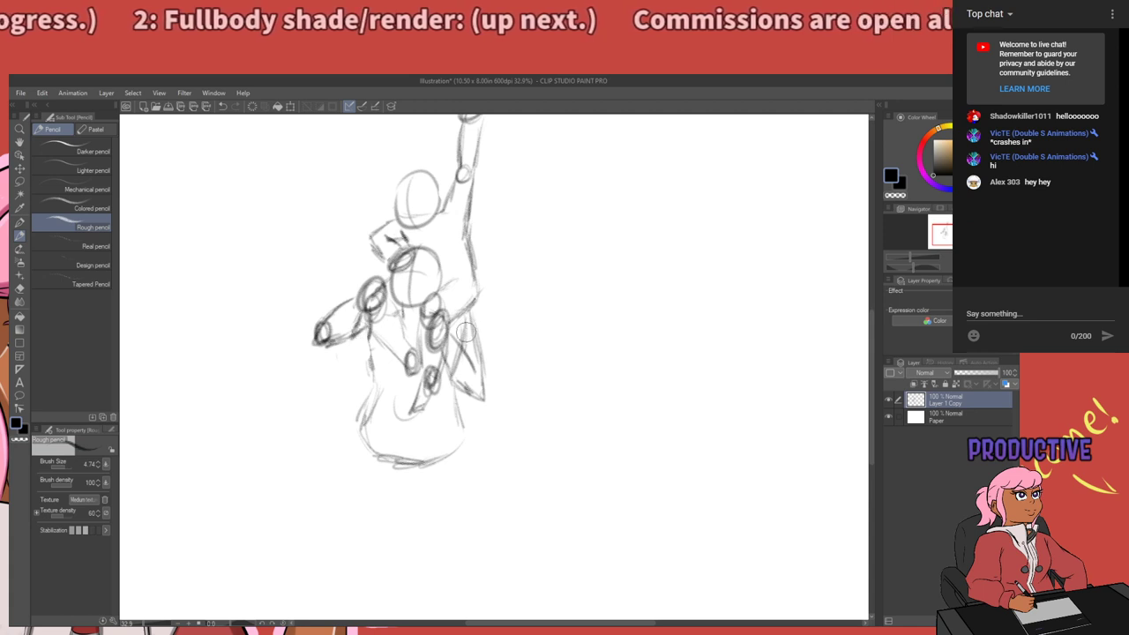
Reinforce the front figure's left torso outline below the outstretched leg with darker rough pencil strokes.
mouse_move(464, 322)
left_mouse_down()
mouse_move(380, 410)
mouse_move(447, 207)
mouse_move(429, 424)
mouse_move(416, 458)
left_mouse_up()
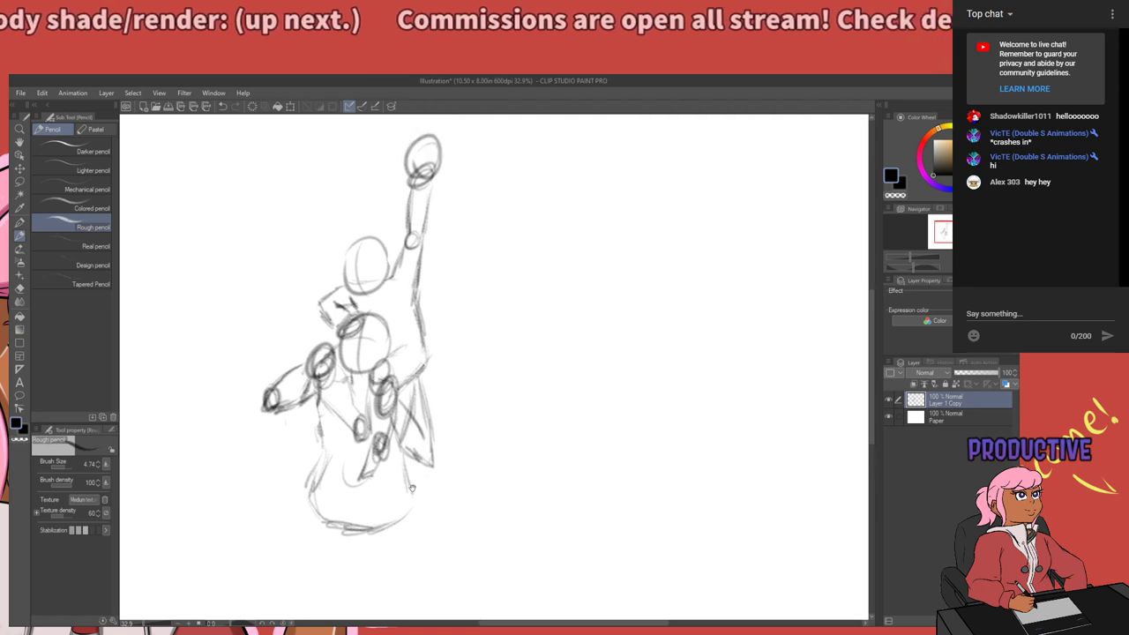
left_click_drag(337, 422, 355, 380)
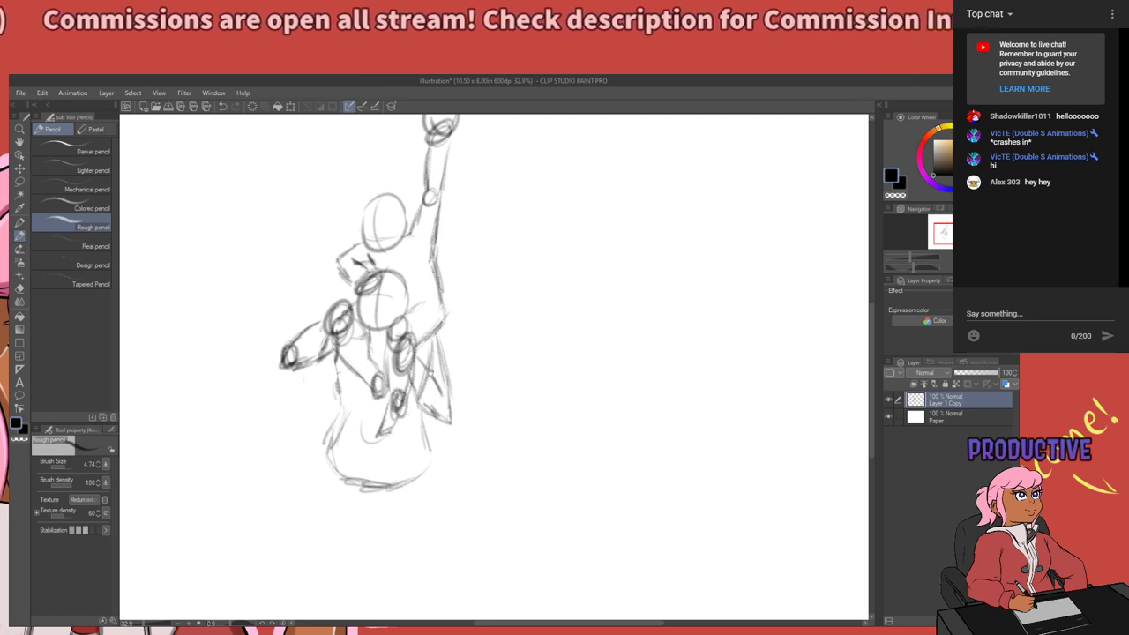
left_click_drag(420, 375, 432, 343)
left_click_drag(347, 322, 360, 370)
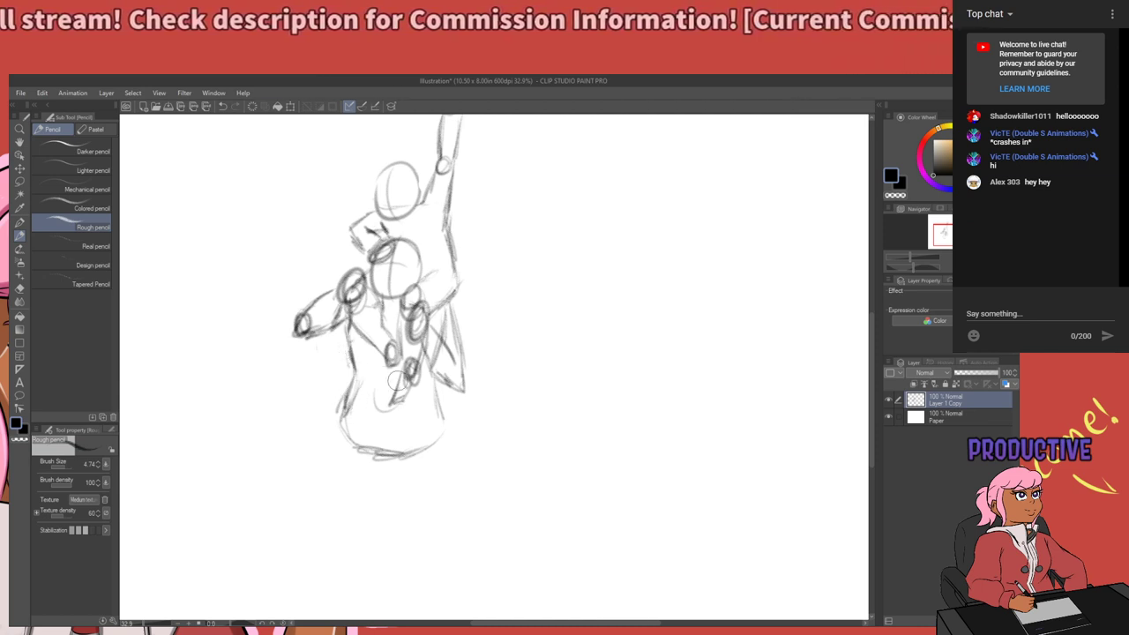
mouse_move(473, 335)
left_mouse_down()
mouse_move(401, 461)
mouse_move(409, 433)
mouse_move(506, 308)
left_mouse_up()
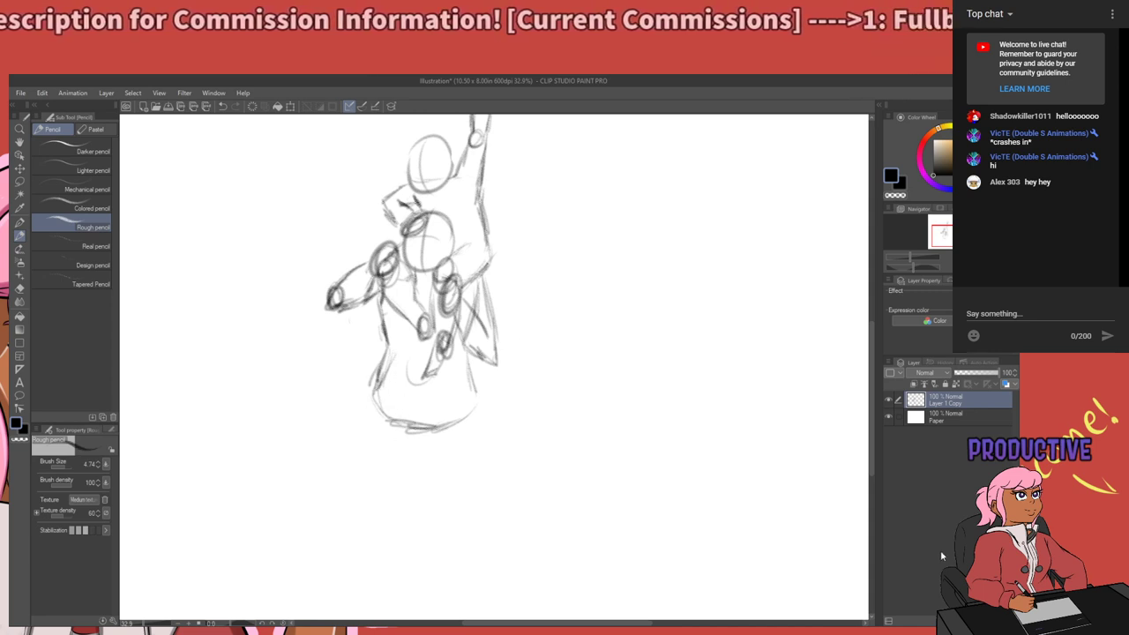
Add a new layer named Labels and handwrite "Rena" across the front figure's lower body.
key("ctrl+shift+n")
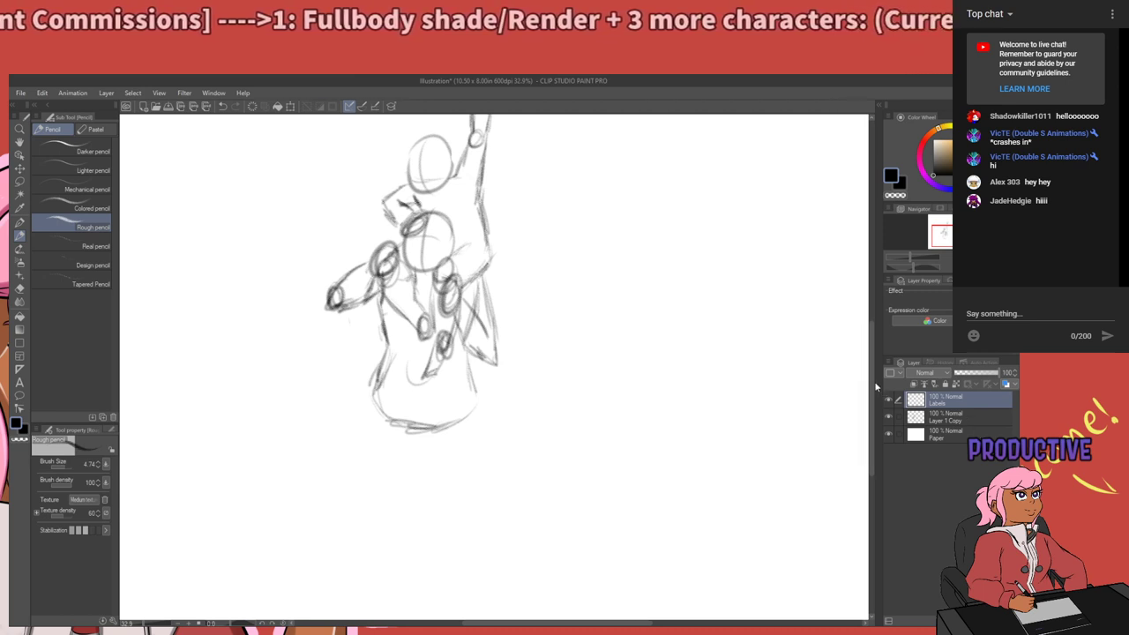
left_click_drag(393, 383, 391, 417)
mouse_move(393, 384)
left_mouse_down()
mouse_move(411, 409)
mouse_move(381, 403)
mouse_move(460, 404)
left_mouse_up()
key("ctrl+z")
key("ctrl+z")
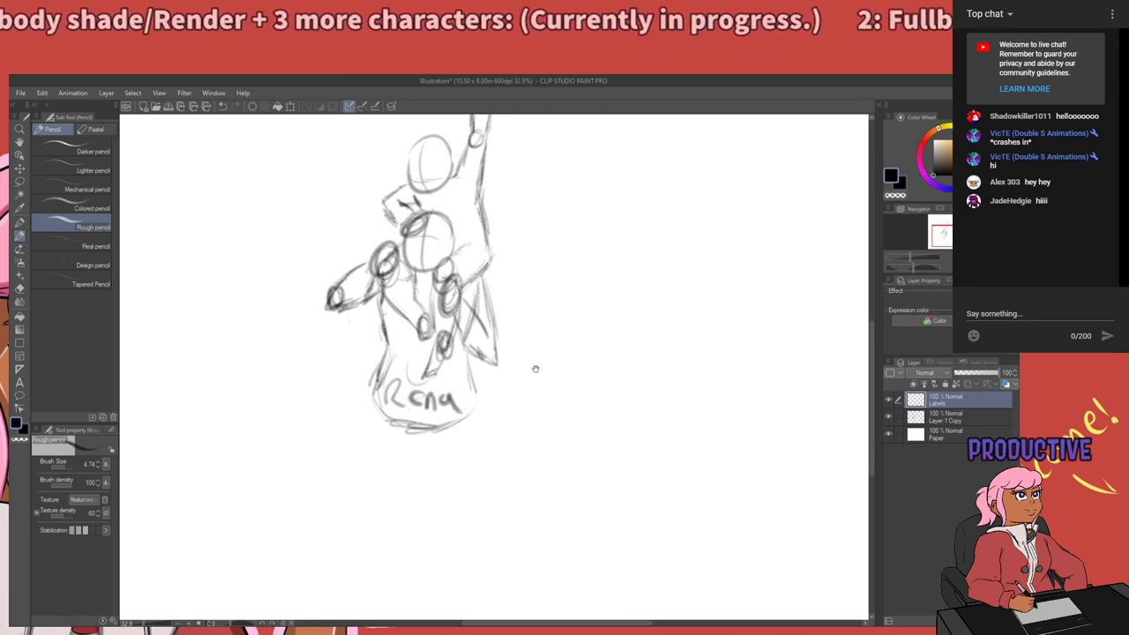
Handwrite "Ashuri" across the upper figure's head on the Labels layer.
mouse_move(532, 368)
left_mouse_down()
mouse_move(520, 428)
mouse_move(587, 433)
mouse_move(577, 479)
left_mouse_up()
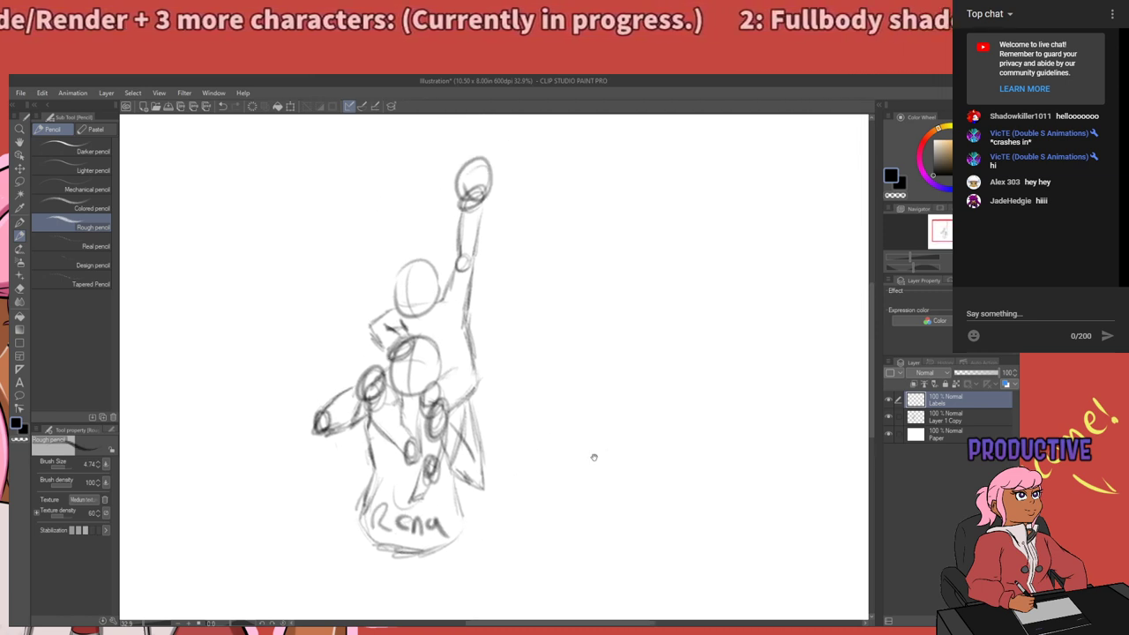
left_click_drag(501, 434, 516, 397)
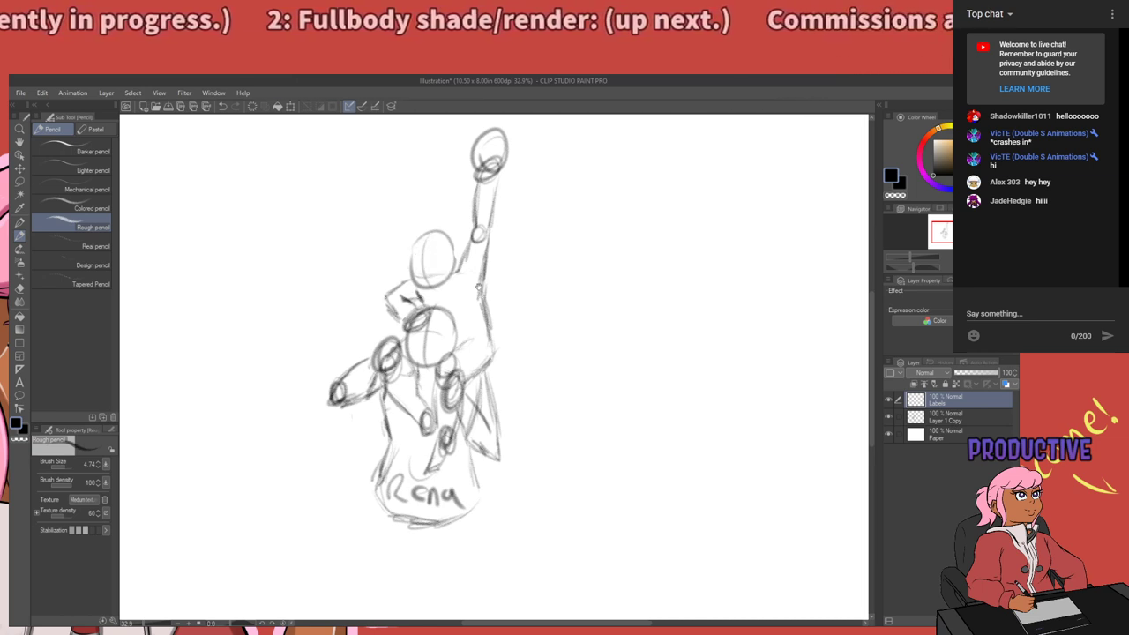
left_click_drag(479, 289, 433, 286)
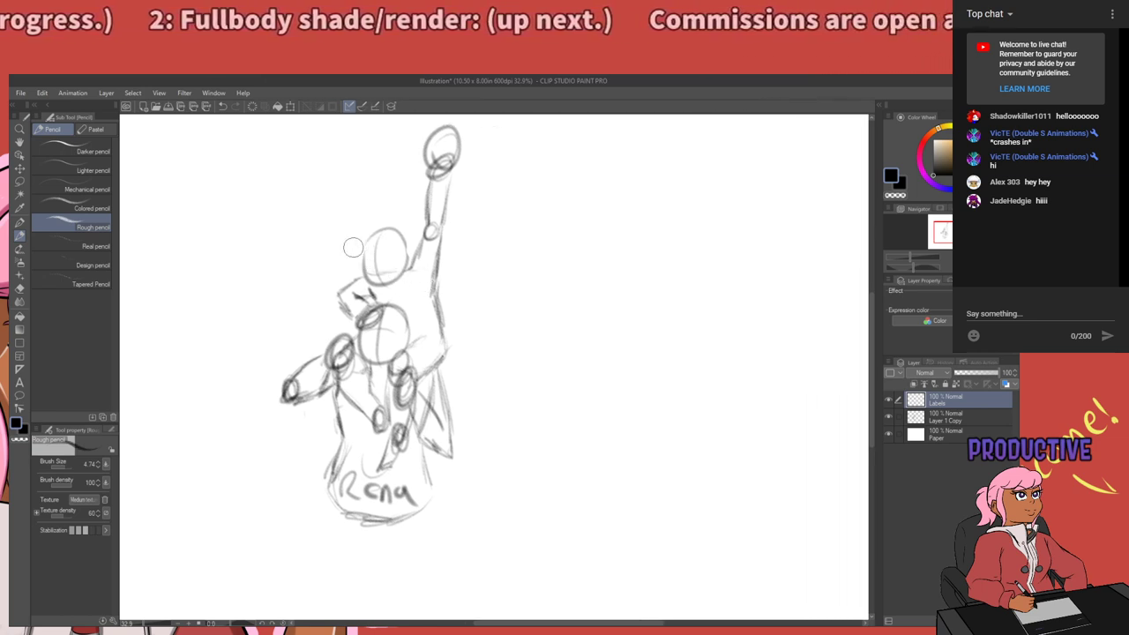
mouse_move(340, 257)
left_mouse_down()
mouse_move(346, 237)
mouse_move(352, 261)
mouse_move(369, 259)
mouse_move(360, 266)
left_mouse_up()
mouse_move(374, 243)
left_mouse_down()
mouse_move(372, 262)
mouse_move(430, 256)
left_mouse_up()
left_click(430, 262)
left_click(429, 248)
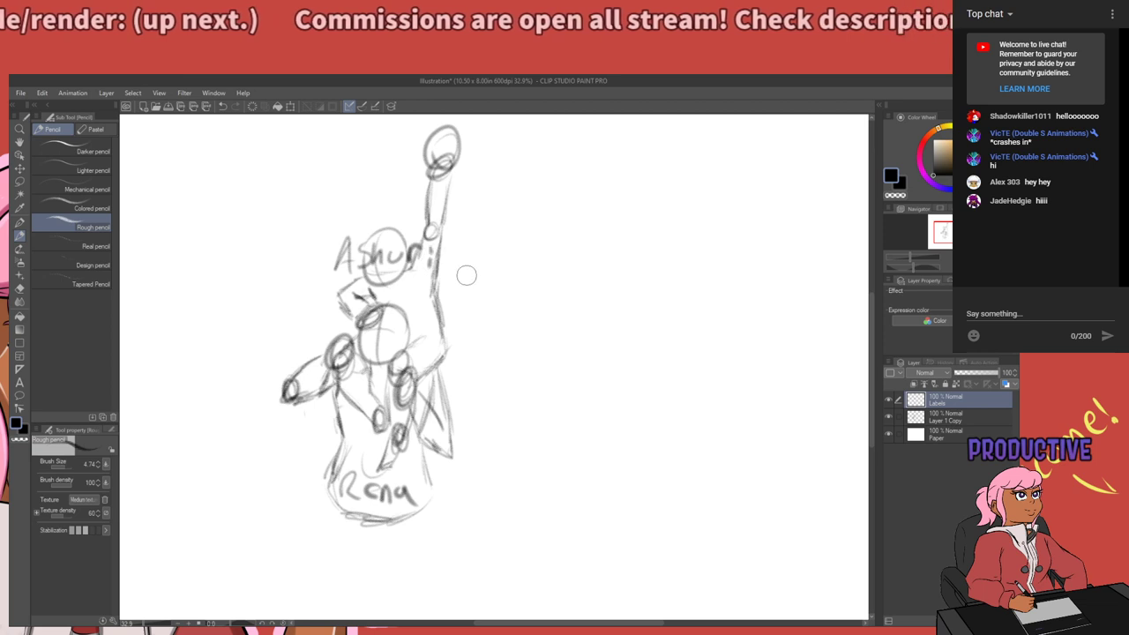
left_click_drag(502, 387, 450, 428)
mouse_move(552, 451)
left_mouse_down()
mouse_move(484, 471)
mouse_move(466, 502)
mouse_move(396, 436)
mouse_move(579, 319)
mouse_move(667, 418)
mouse_move(574, 476)
left_mouse_up()
scroll(221, 367, "down", 2)
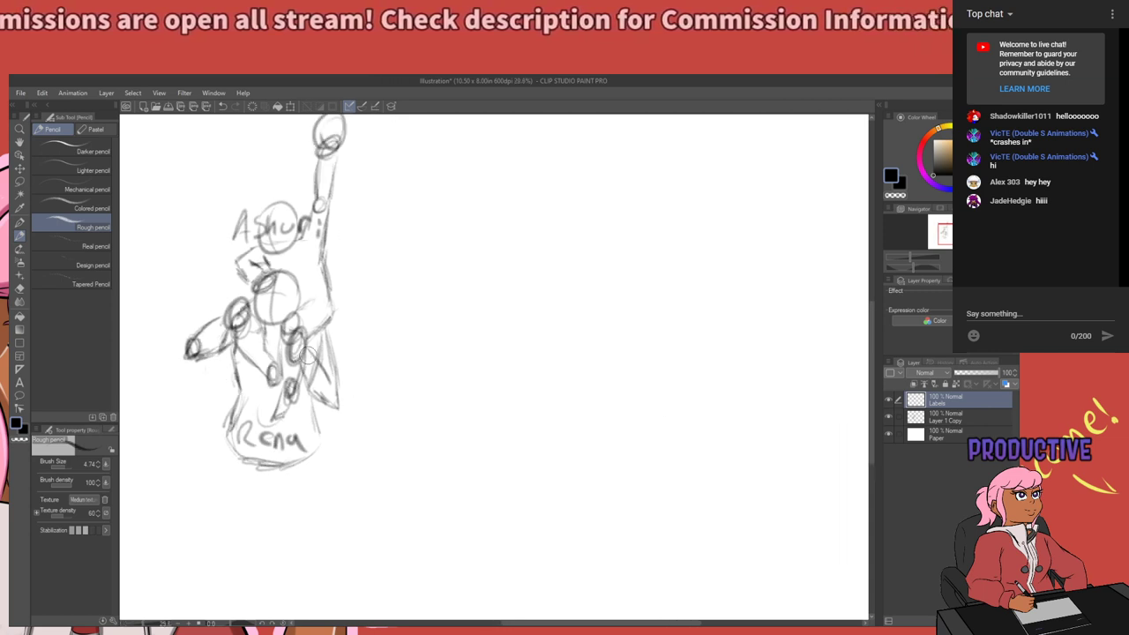
scroll(362, 328, "up", 1)
scroll(329, 335, "down", 1)
scroll(327, 335, "up", 1)
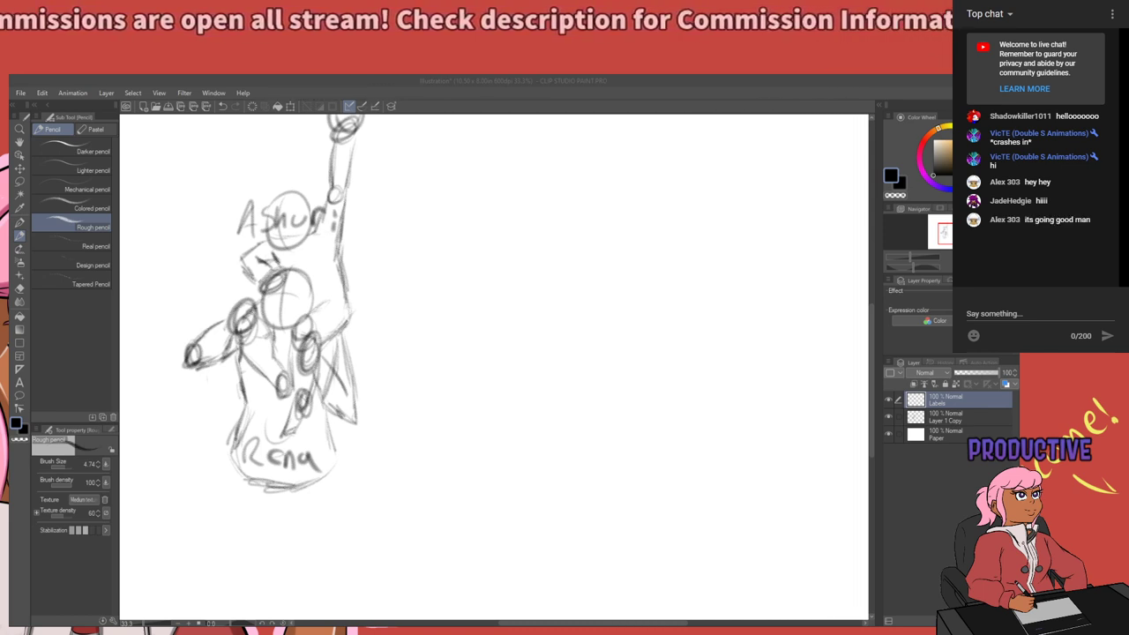
scroll(435, 332, "down", 3)
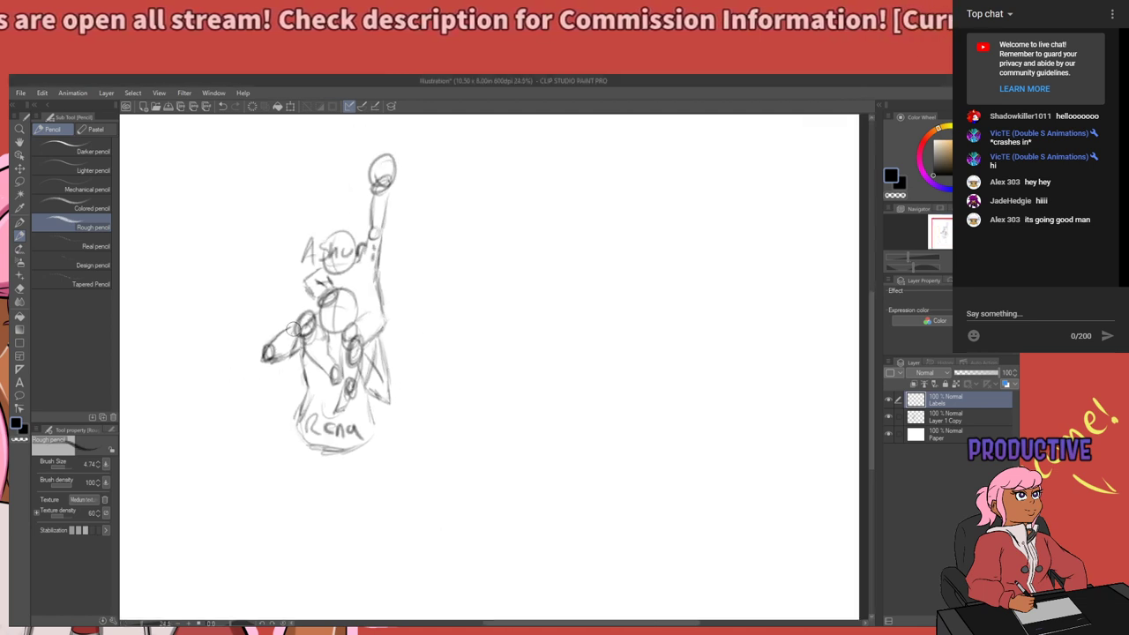
scroll(299, 309, "up", 2)
scroll(291, 328, "down", 2)
scroll(557, 275, "down", 1)
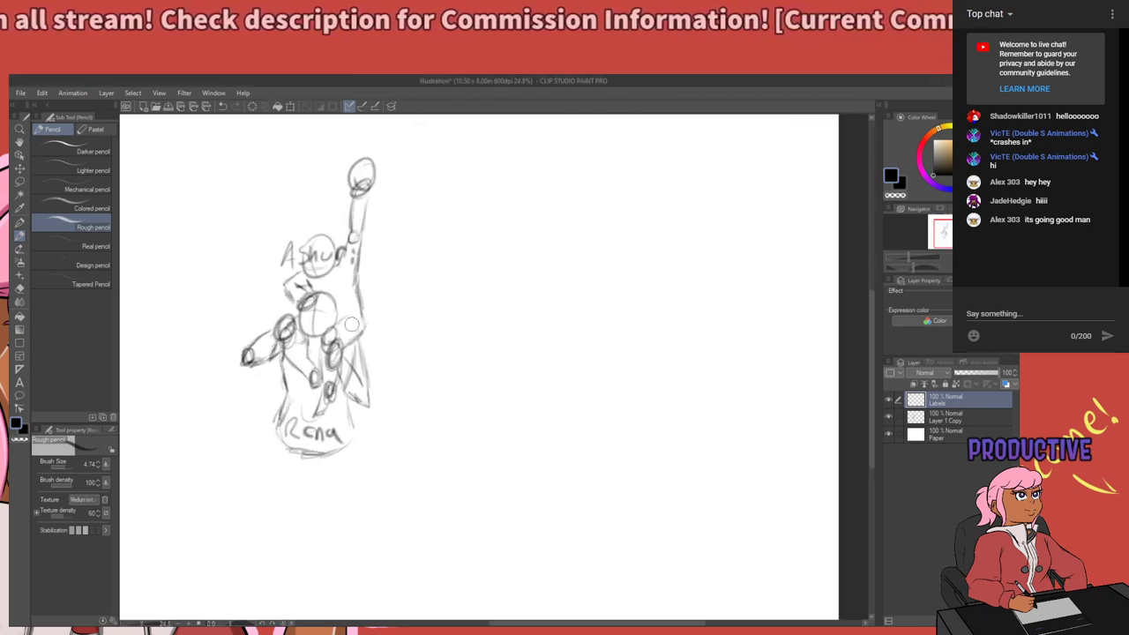
scroll(569, 344, "up", 1)
scroll(508, 380, "up", 1)
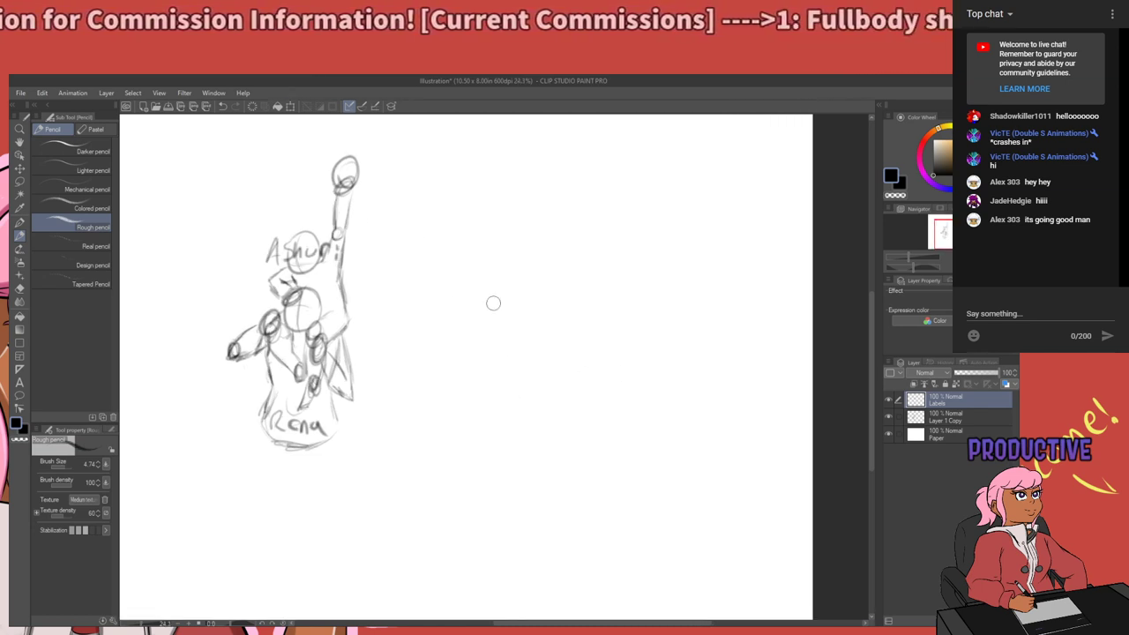
left_click_drag(481, 287, 528, 307)
key("ctrl+z")
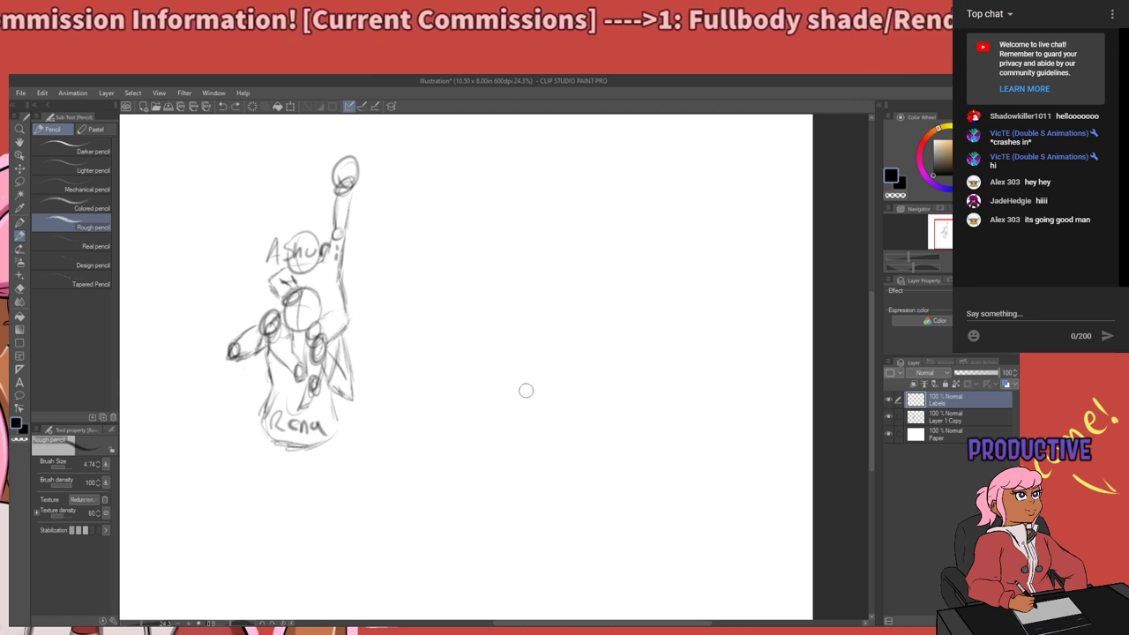
mouse_move(524, 432)
left_mouse_down()
mouse_move(546, 403)
mouse_move(565, 409)
mouse_move(562, 435)
left_mouse_up()
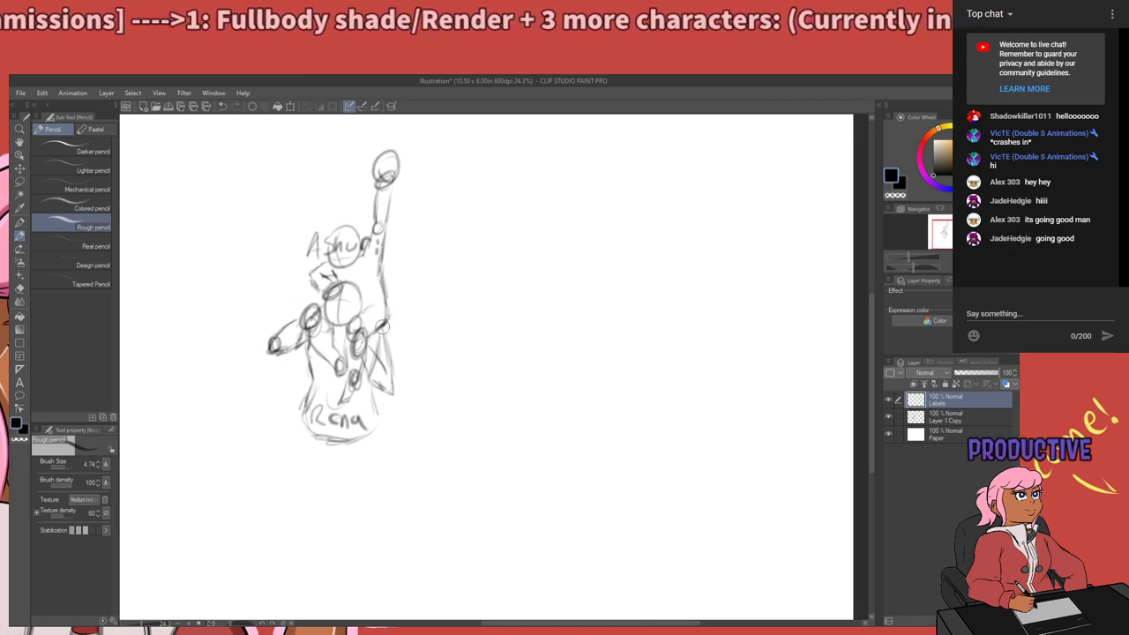
left_click_drag(537, 420, 499, 464)
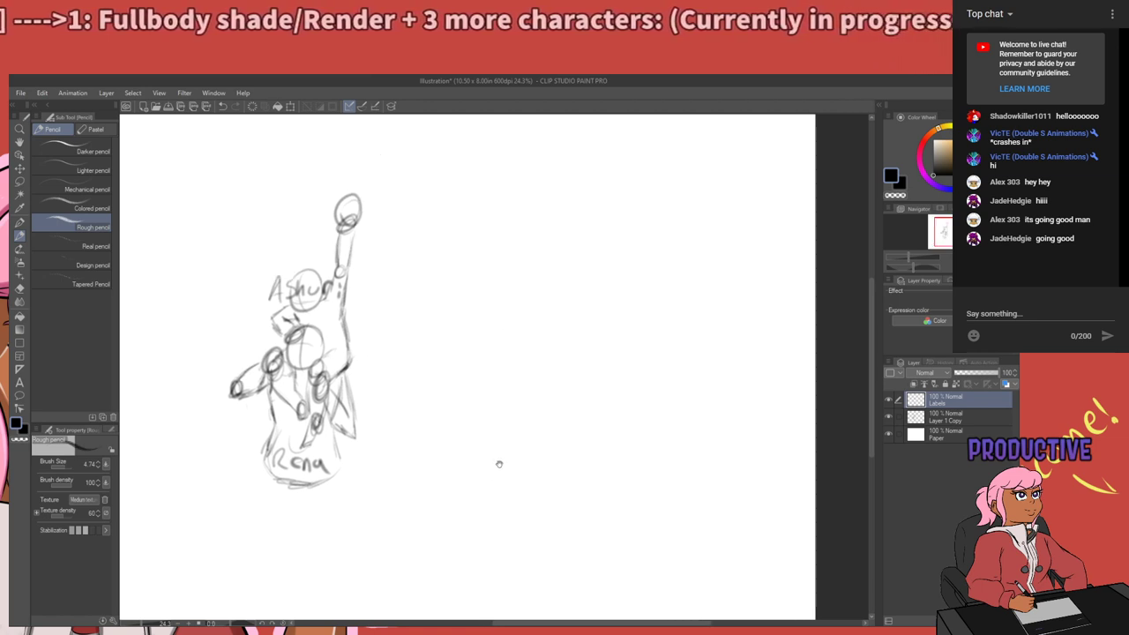
left_click_drag(493, 456, 543, 463)
Lasso the upper figure's raised hand on Layer 1 Copy, move it down toward the elbow to shorten the forearm, and deselect.
key("m")
mouse_move(387, 188)
left_mouse_down()
mouse_move(445, 254)
mouse_move(369, 214)
mouse_move(383, 175)
left_mouse_up()
left_click_drag(409, 227, 407, 244)
left_click(943, 417)
left_click(515, 202)
left_click(529, 302)
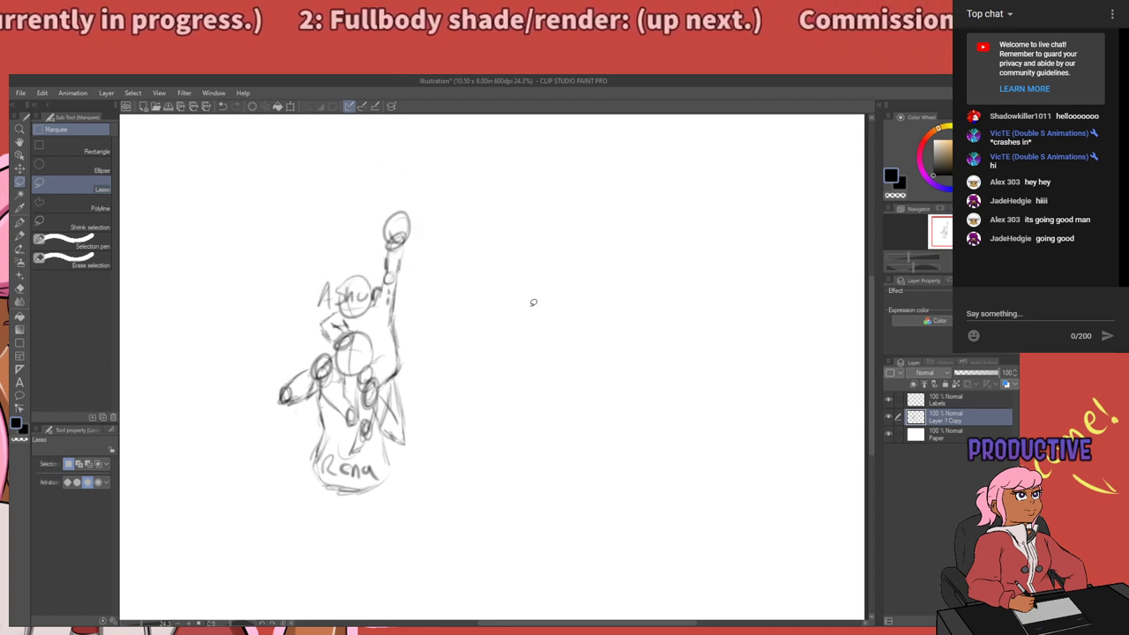
Reinforce the upper figure's bent arm just above the front figure's head with darker rough pencil strokes.
key("p")
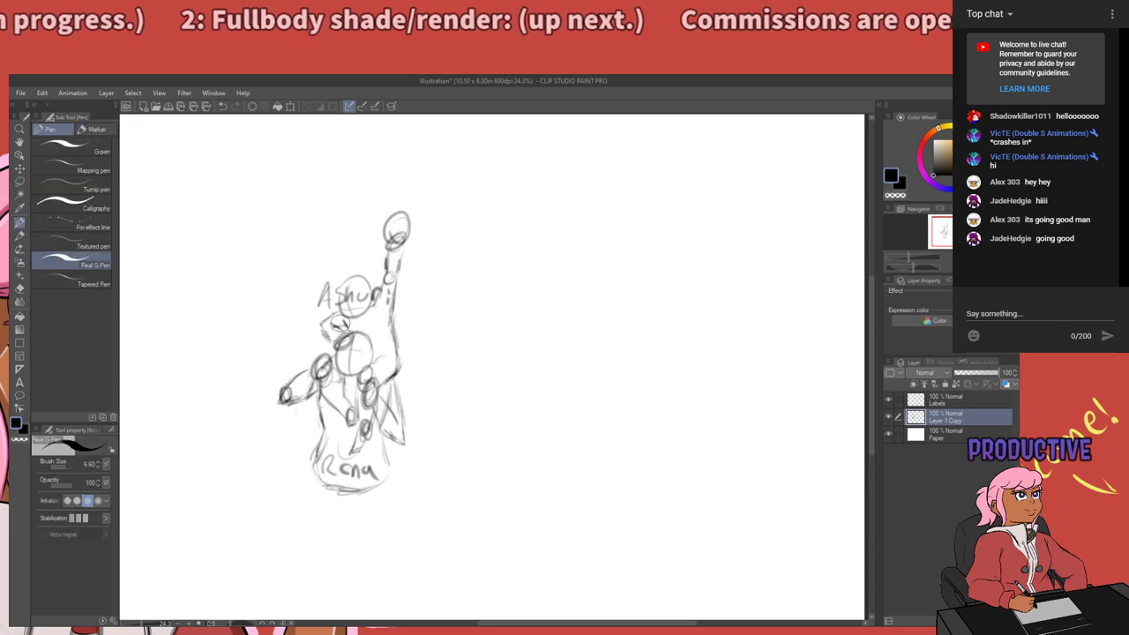
mouse_move(326, 320)
left_mouse_down()
mouse_move(321, 338)
mouse_move(332, 342)
mouse_move(333, 323)
mouse_move(344, 330)
left_mouse_up()
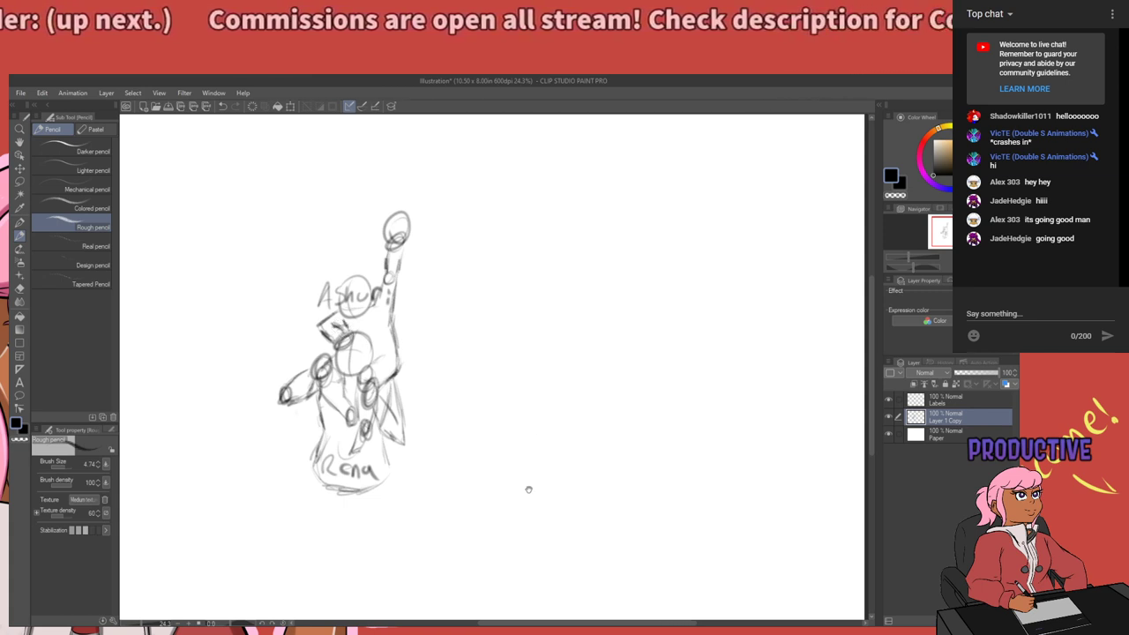
mouse_move(528, 490)
left_mouse_down()
mouse_move(575, 388)
mouse_move(520, 416)
left_mouse_up()
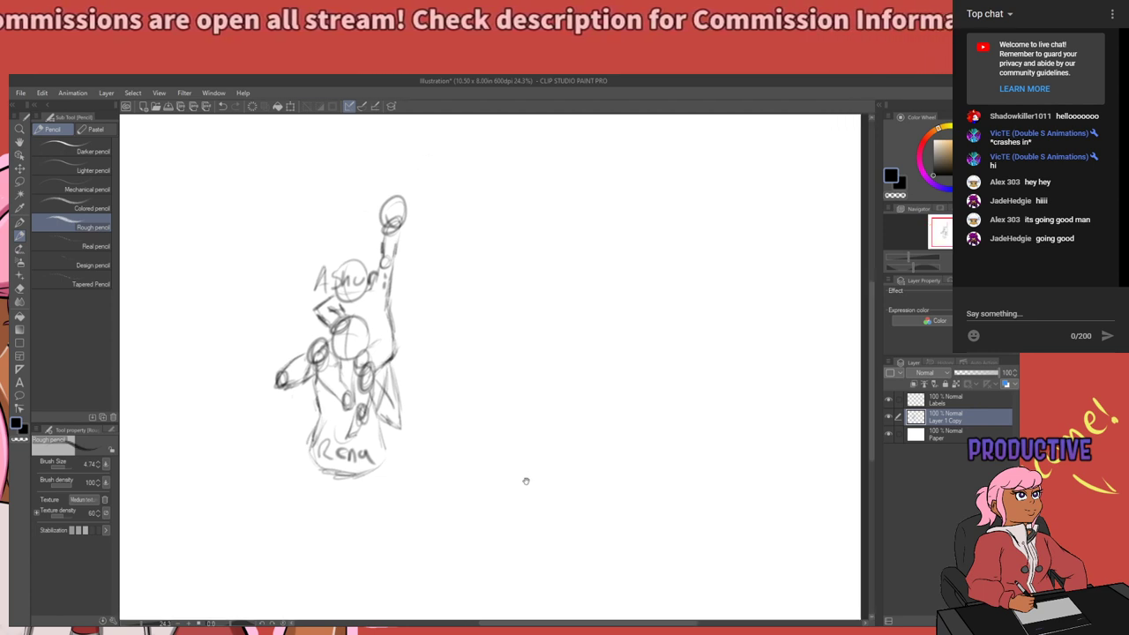
mouse_move(524, 479)
left_mouse_down()
mouse_move(537, 484)
mouse_move(535, 449)
mouse_move(607, 432)
left_mouse_up()
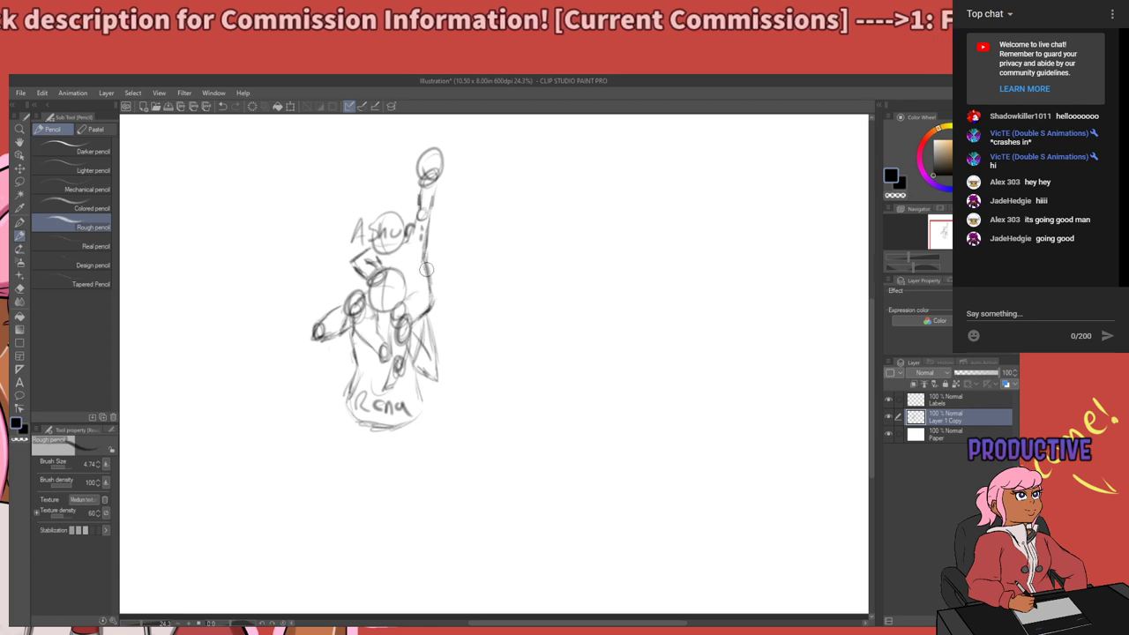
mouse_move(470, 433)
left_mouse_down()
mouse_move(380, 461)
mouse_move(426, 432)
left_mouse_up()
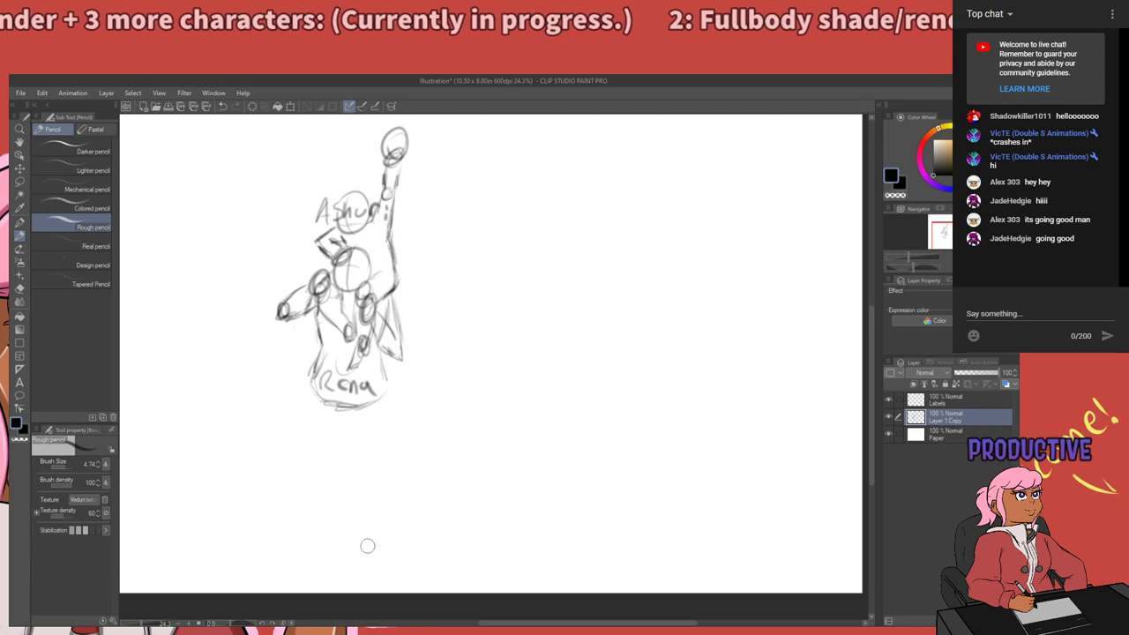
scroll(419, 378, "down", 2)
scroll(322, 340, "down", 1)
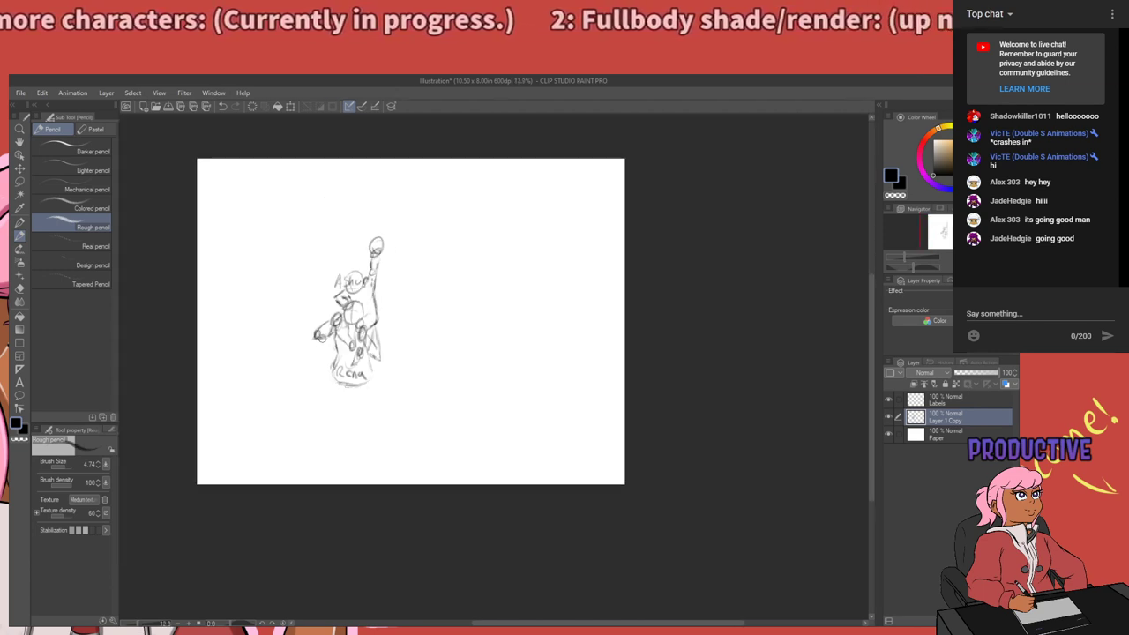
scroll(321, 339, "up", 3)
scroll(321, 341, "down", 2)
scroll(512, 207, "up", 2)
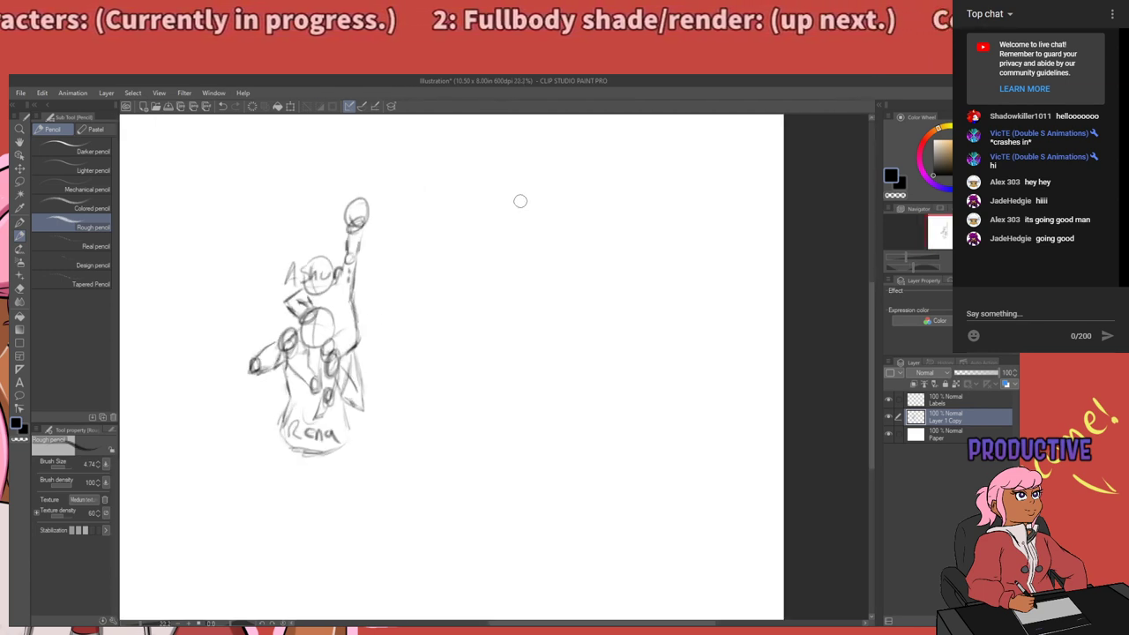
scroll(521, 201, "up", 1)
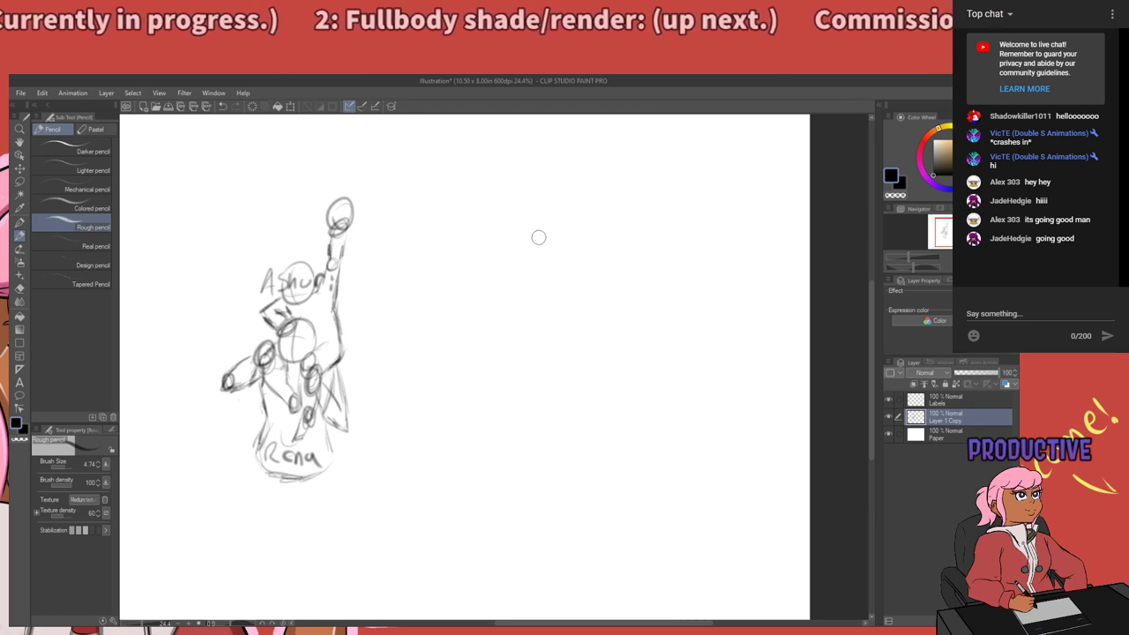
mouse_move(517, 234)
left_mouse_down()
mouse_move(517, 255)
mouse_move(582, 251)
left_mouse_up()
key("ctrl+z")
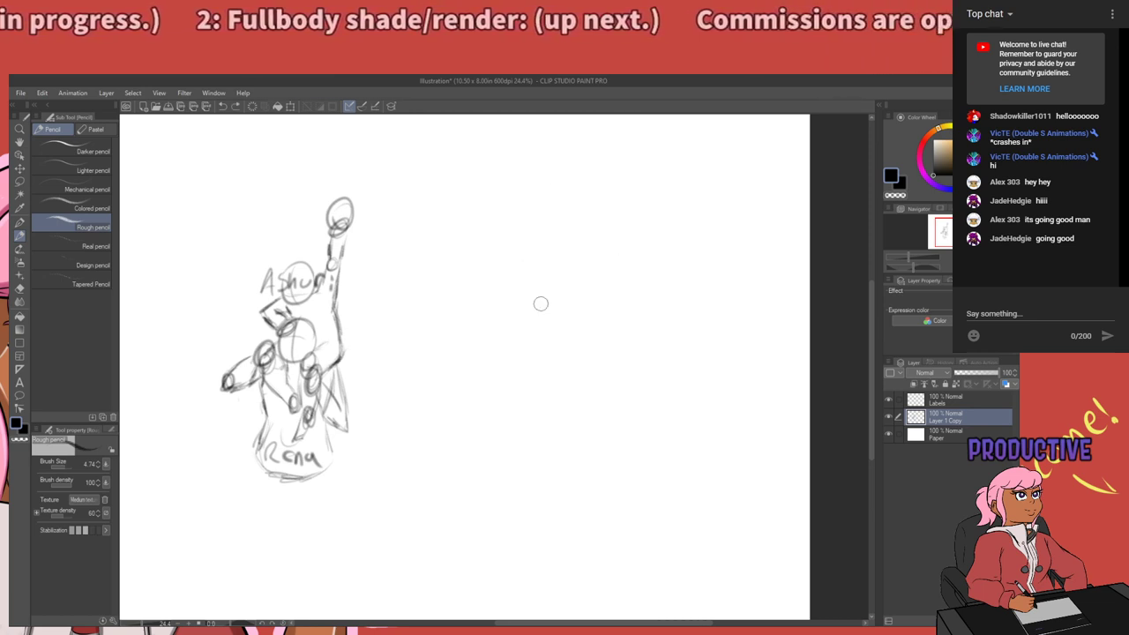
left_click_drag(465, 456, 517, 411)
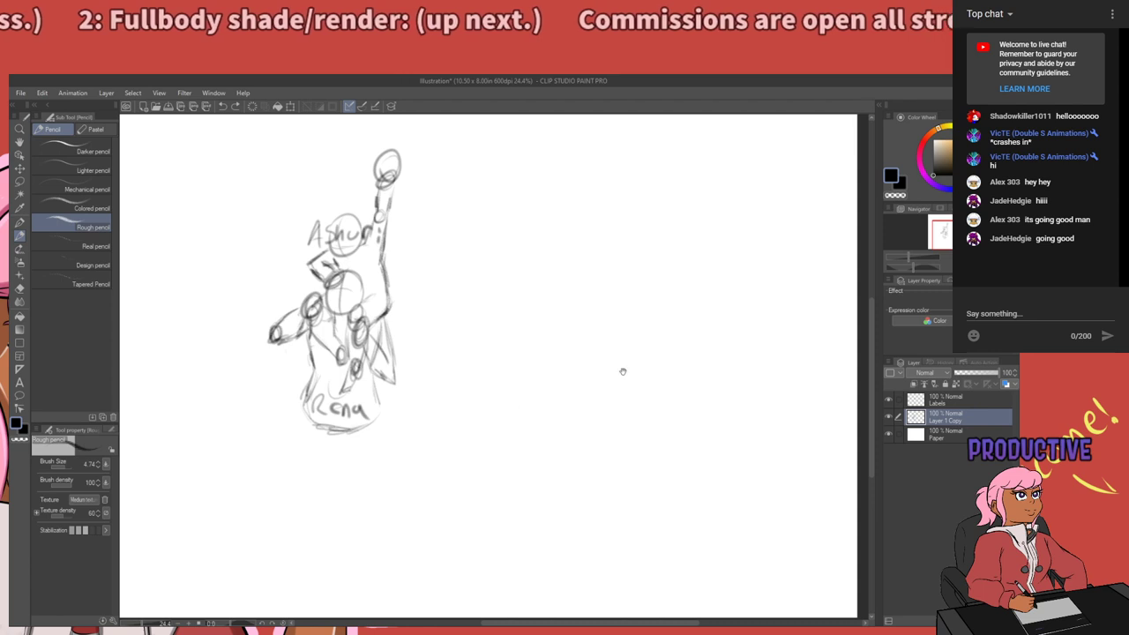
left_click_drag(622, 371, 554, 448)
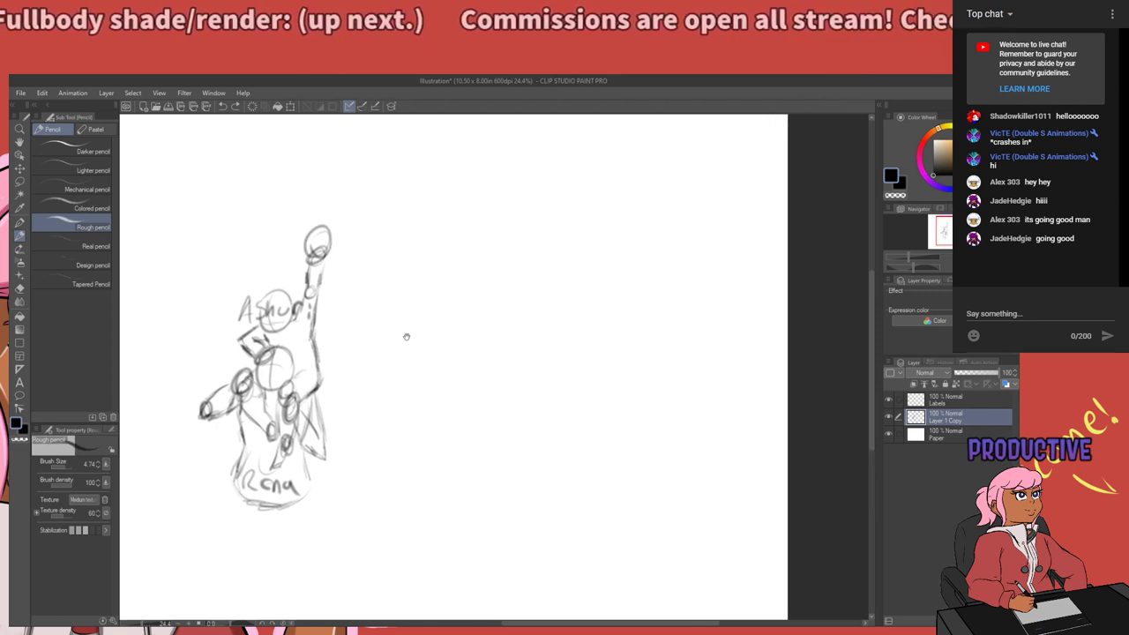
left_click_drag(474, 408, 511, 430)
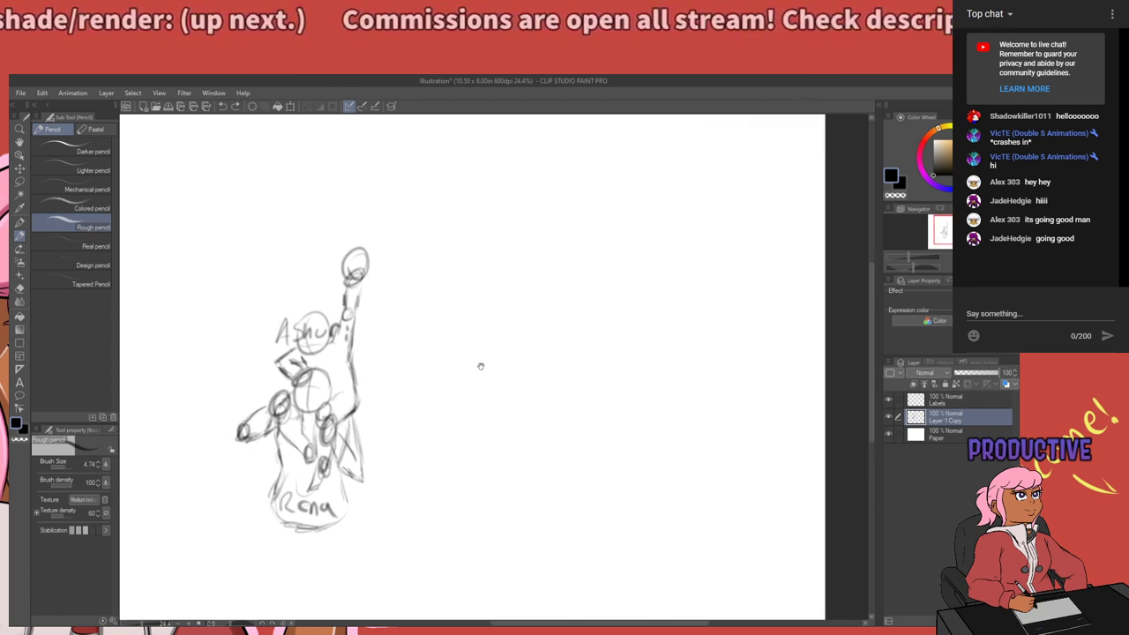
left_click_drag(481, 366, 549, 282)
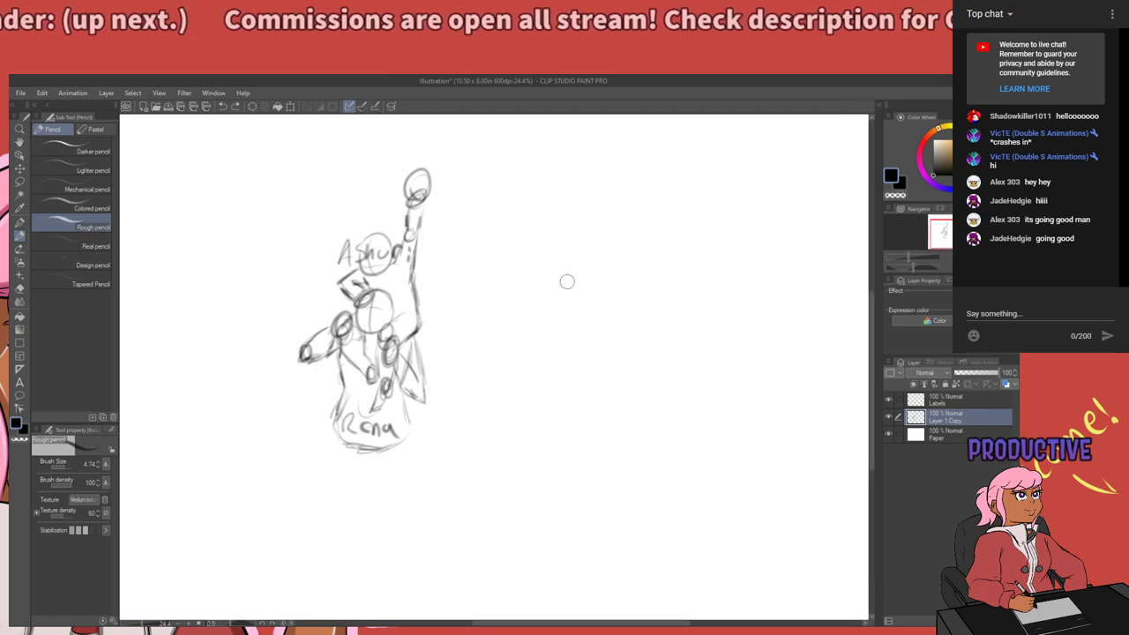
scroll(446, 308, "down", 1)
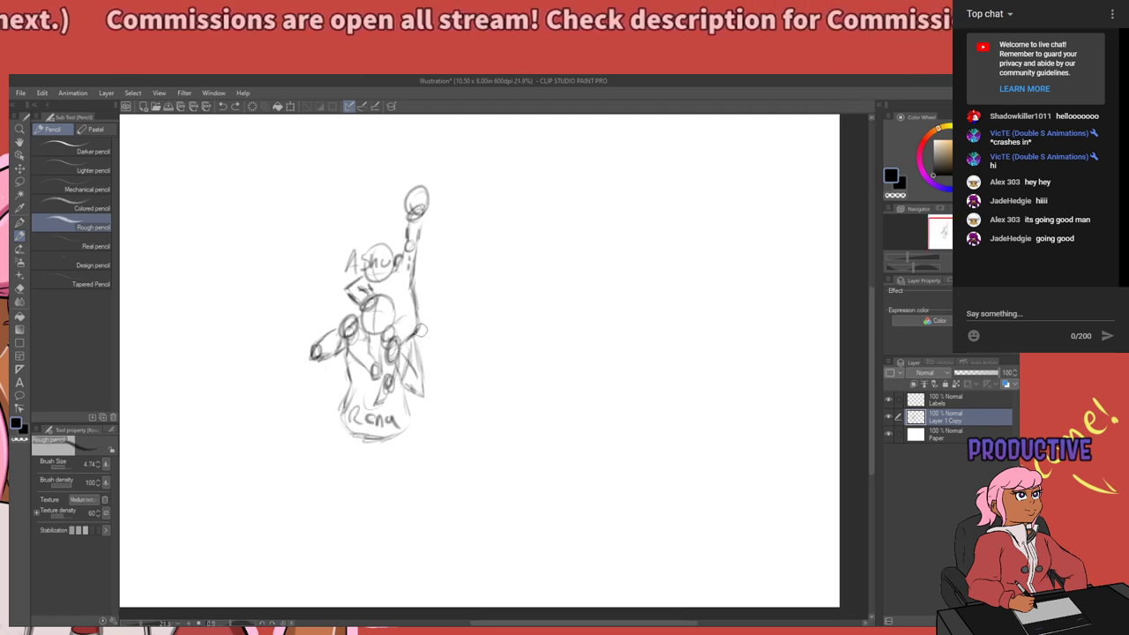
scroll(285, 353, "down", 1)
scroll(282, 356, "up", 1)
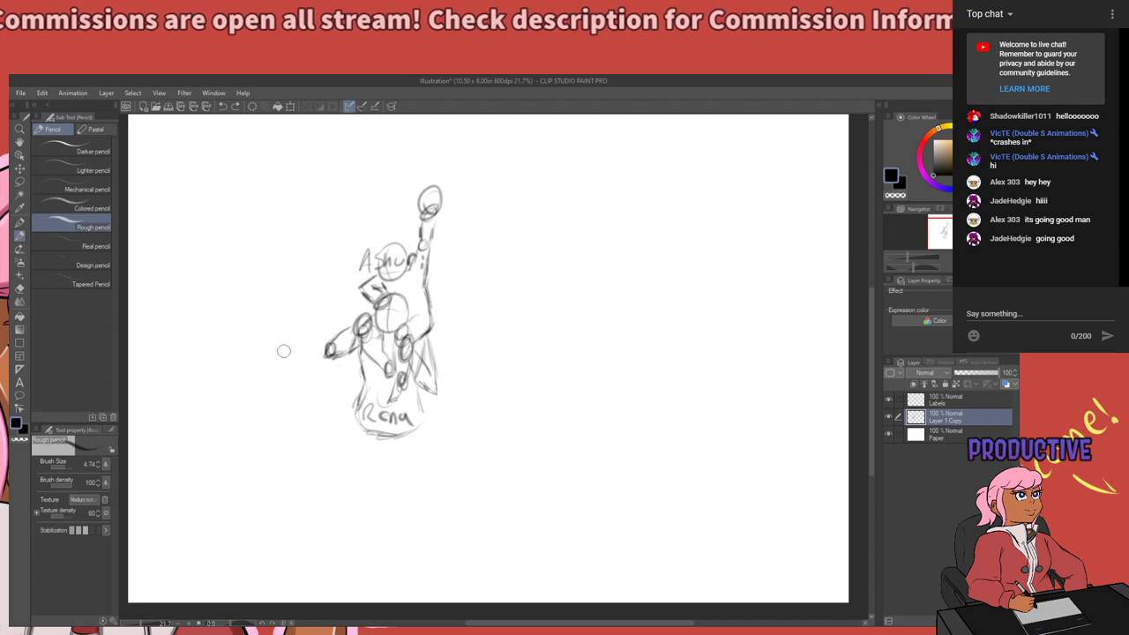
Lasso both figures and move them together with the Labels layer's names left and slightly down on the canvas, and deselect.
key("m")
mouse_move(292, 283)
left_mouse_down()
mouse_move(384, 136)
mouse_move(561, 222)
mouse_move(400, 516)
mouse_move(231, 388)
left_mouse_up()
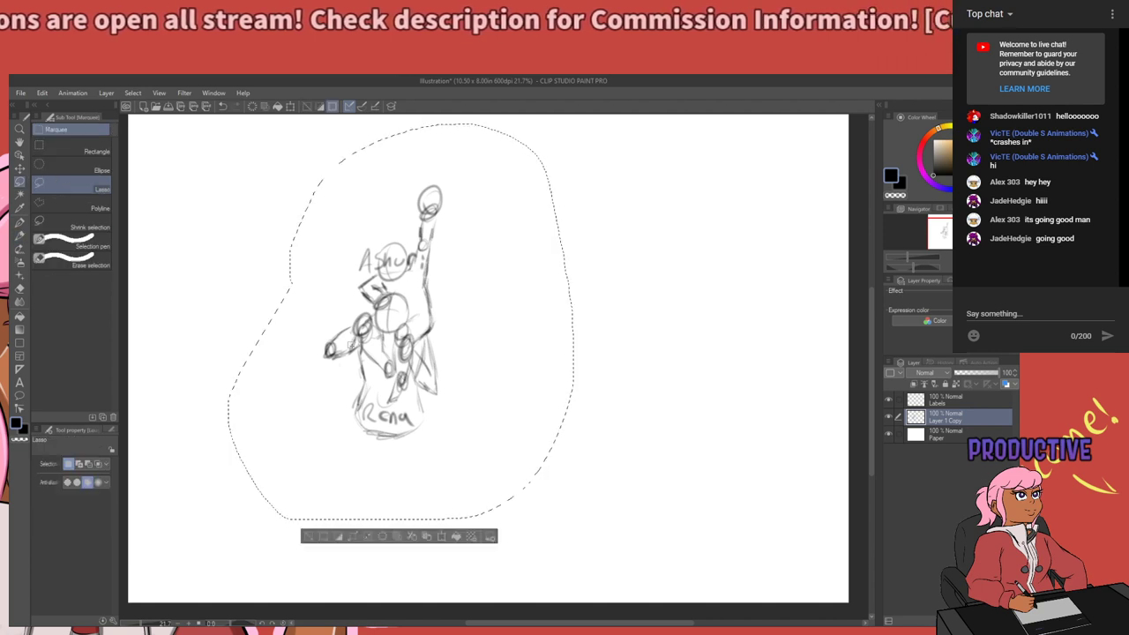
left_click_drag(365, 349, 315, 336)
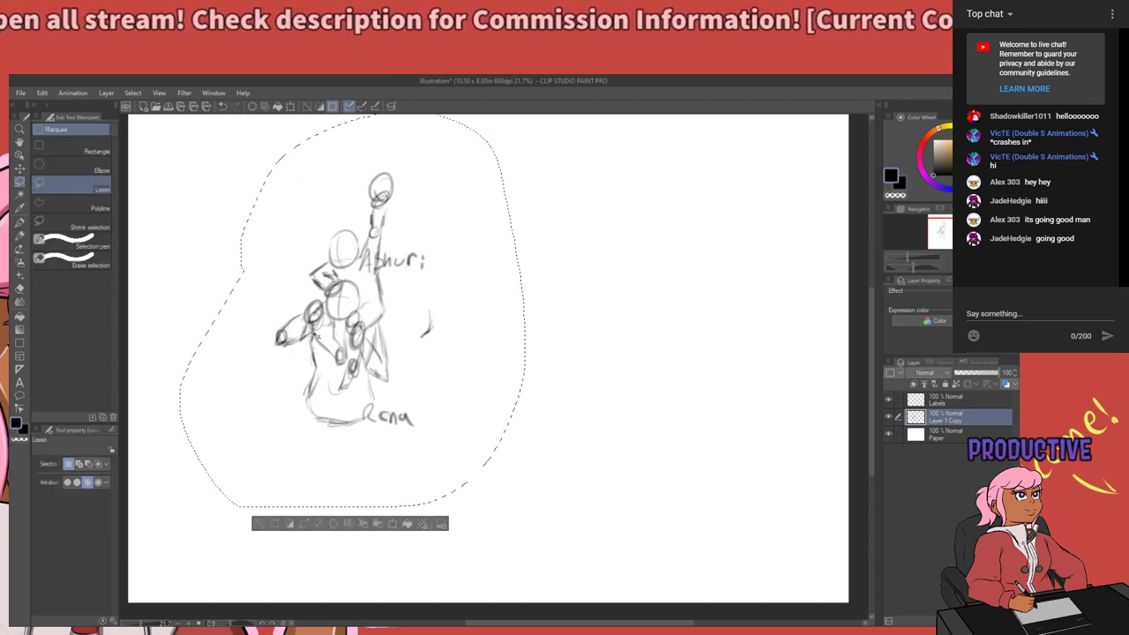
key("asciicircum")
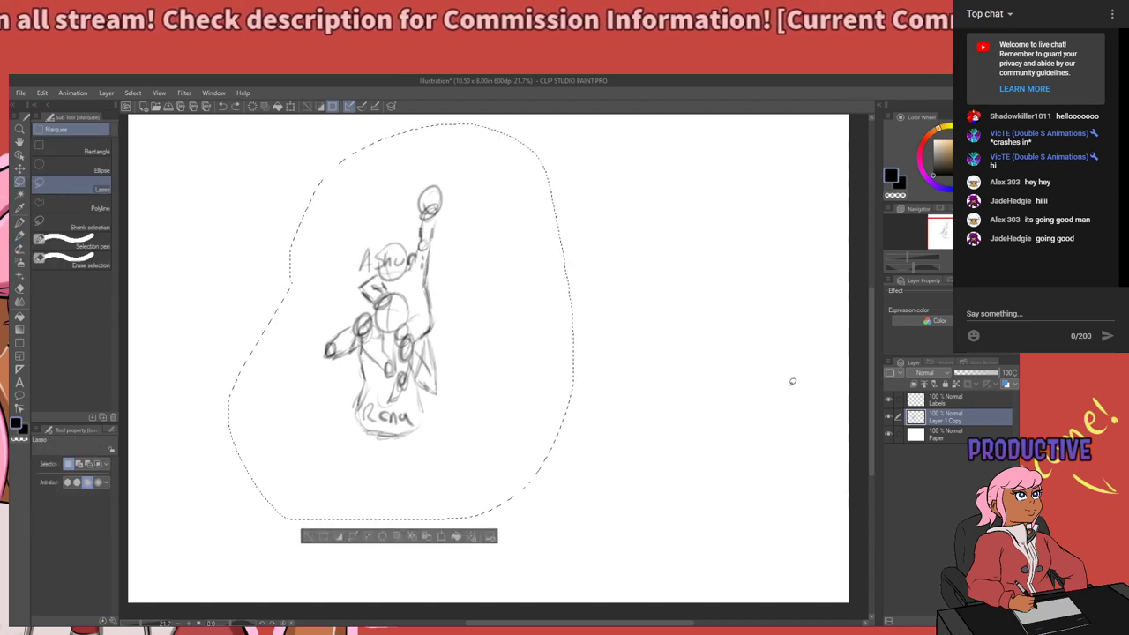
left_click(897, 403)
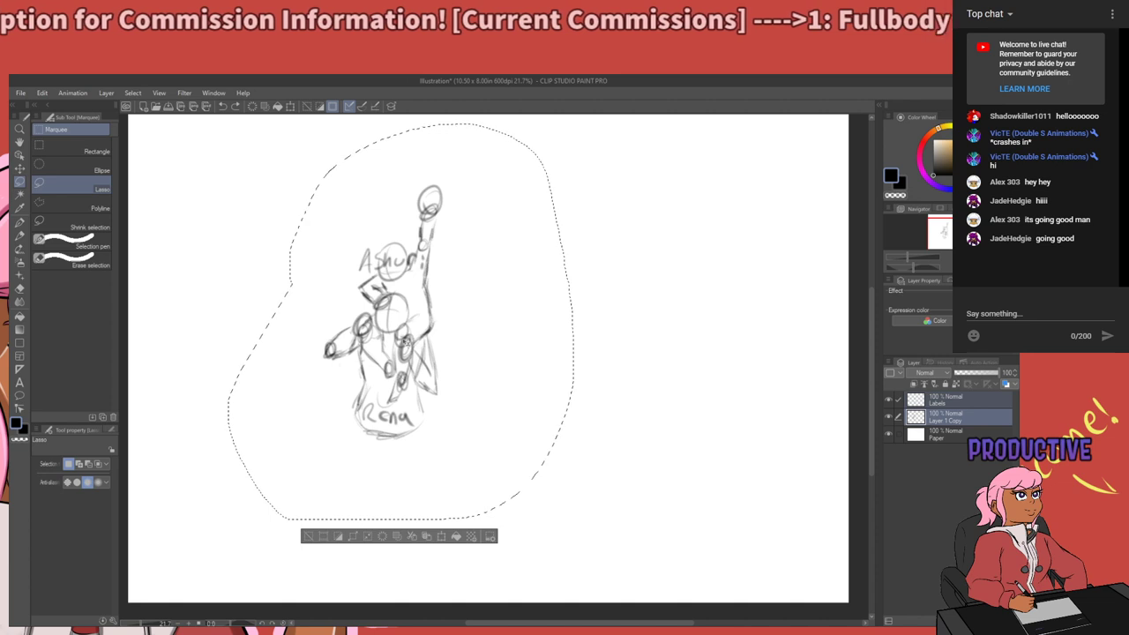
mouse_move(413, 345)
left_mouse_down()
mouse_move(298, 347)
mouse_move(325, 369)
left_mouse_up()
key("ctrl+d")
scroll(391, 303, "down", 1)
scroll(388, 302, "up", 1)
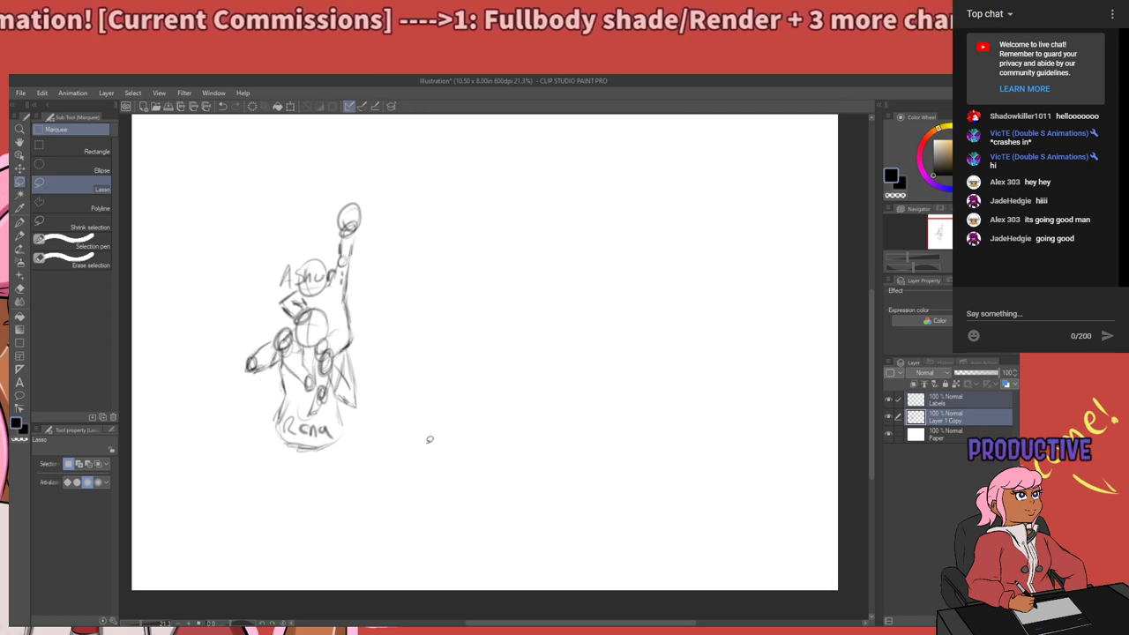
key("p")
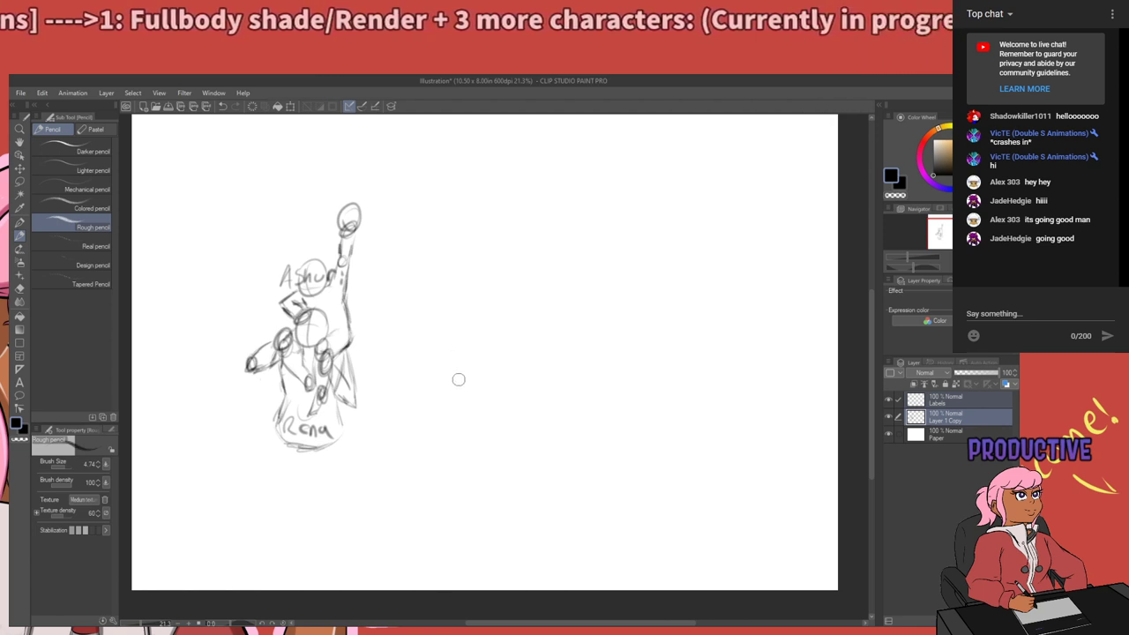
left_click_drag(458, 375, 499, 372)
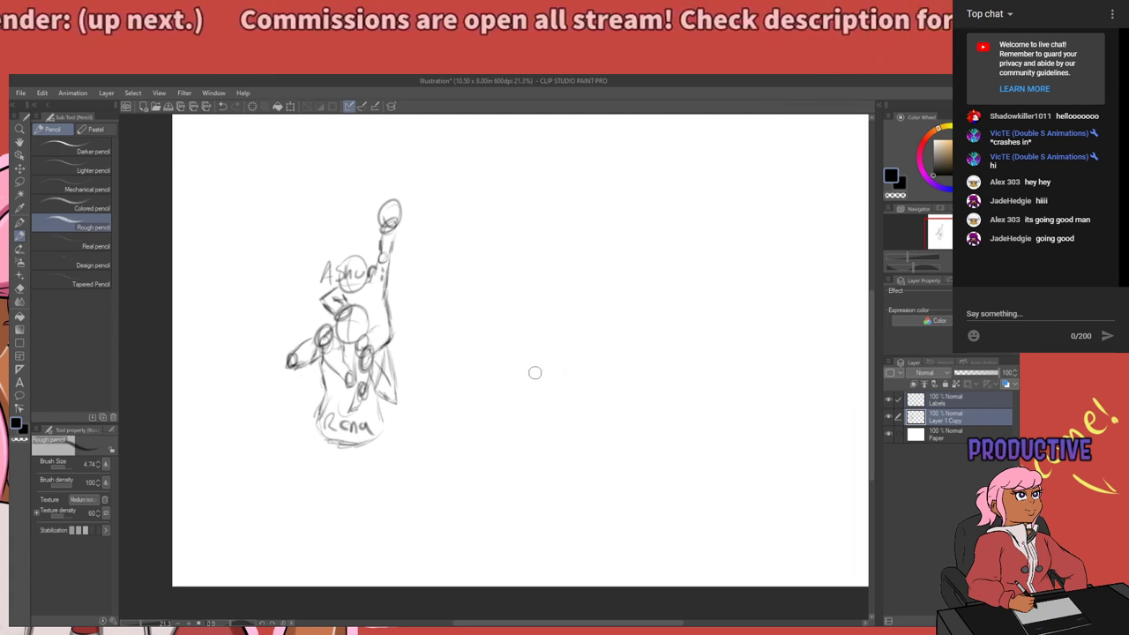
scroll(469, 374, "down", 1)
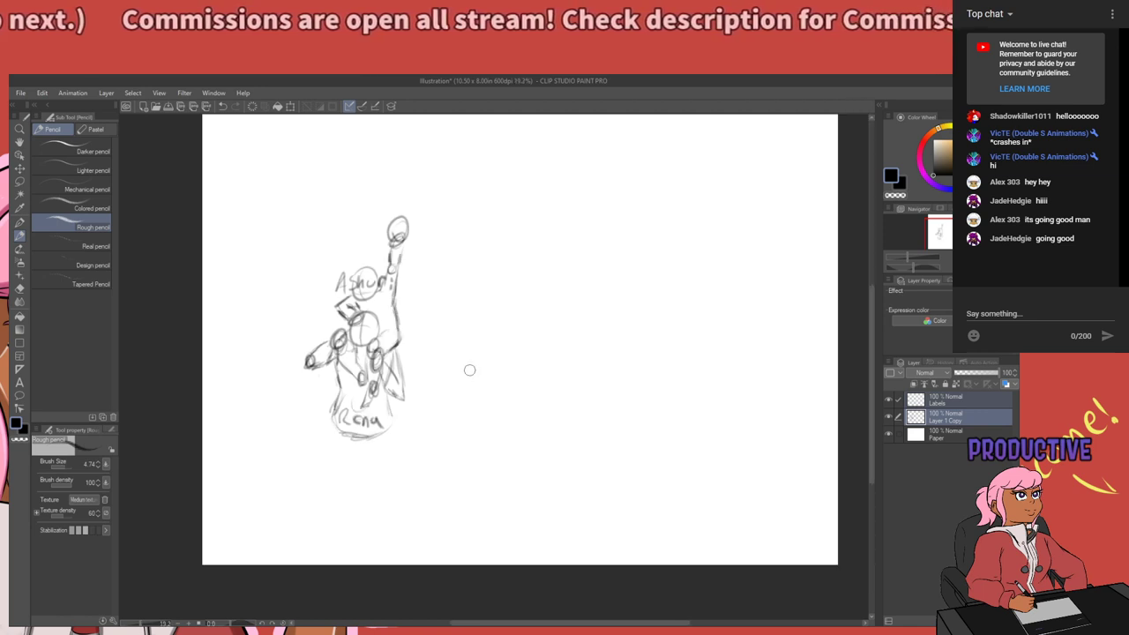
scroll(475, 386, "up", 1)
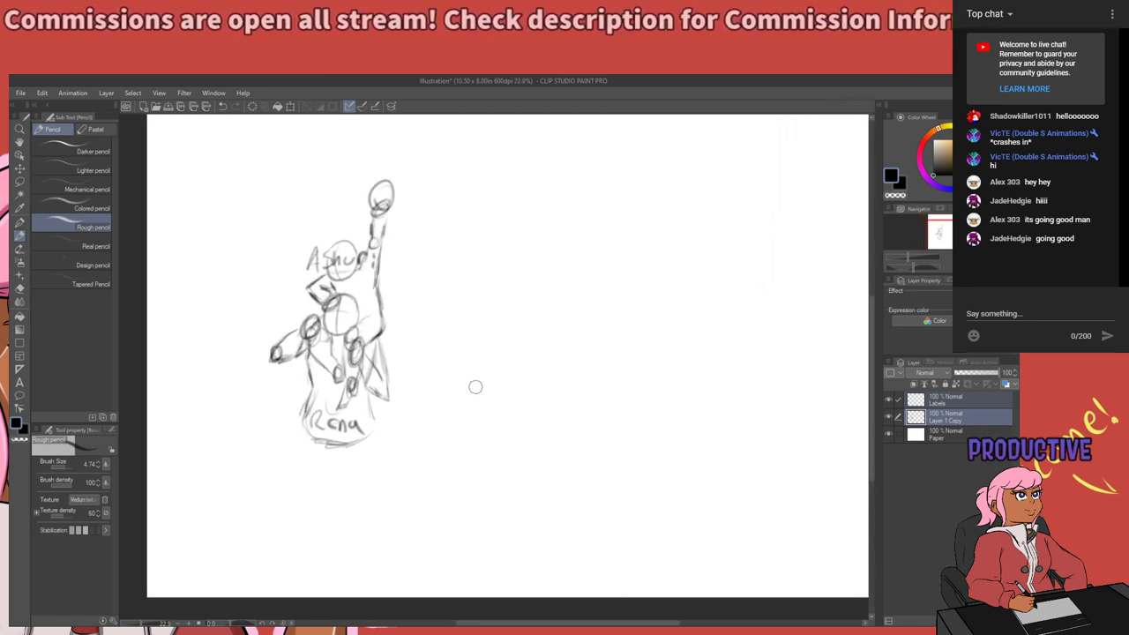
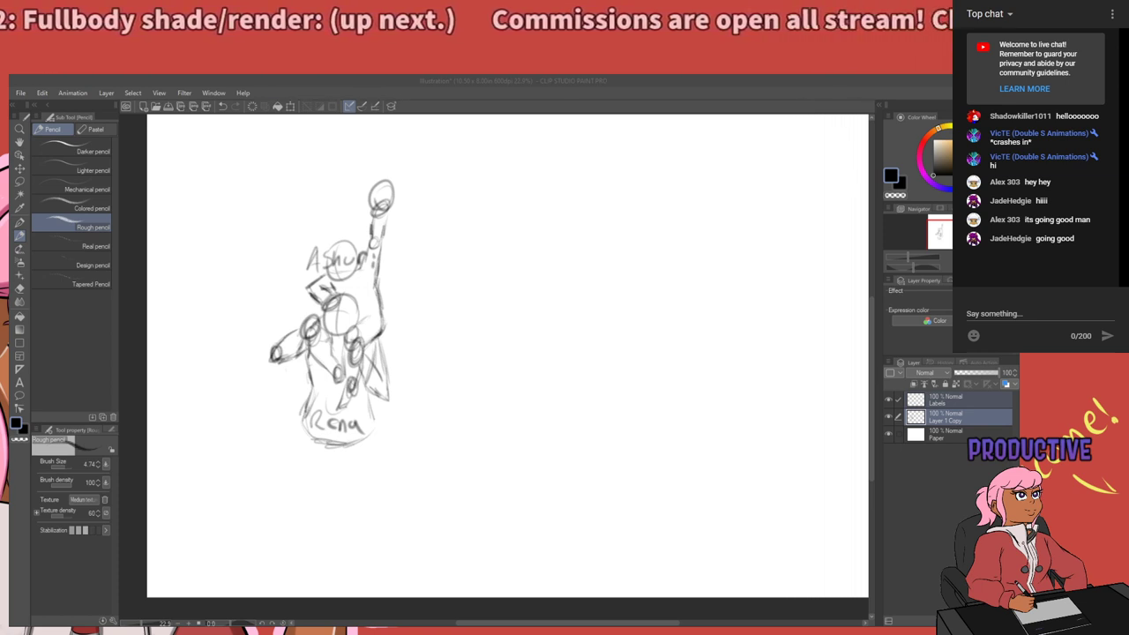
left_click(413, 615)
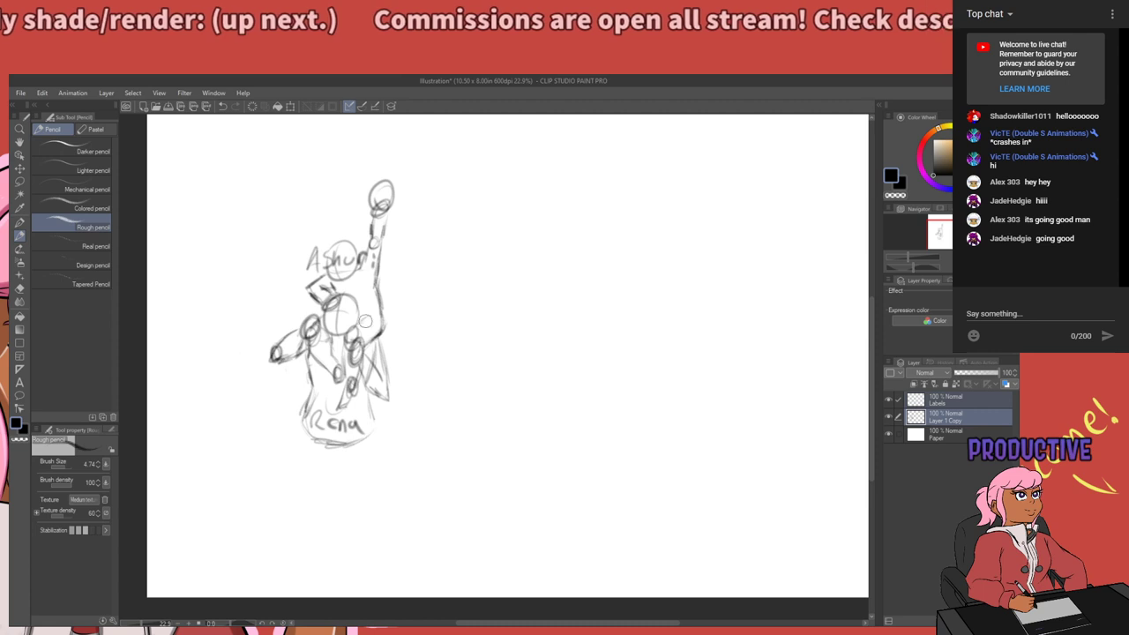
Lasso both figures together with their name labels, move them up and slightly left on the canvas, and deselect.
scroll(442, 328, "down", 2)
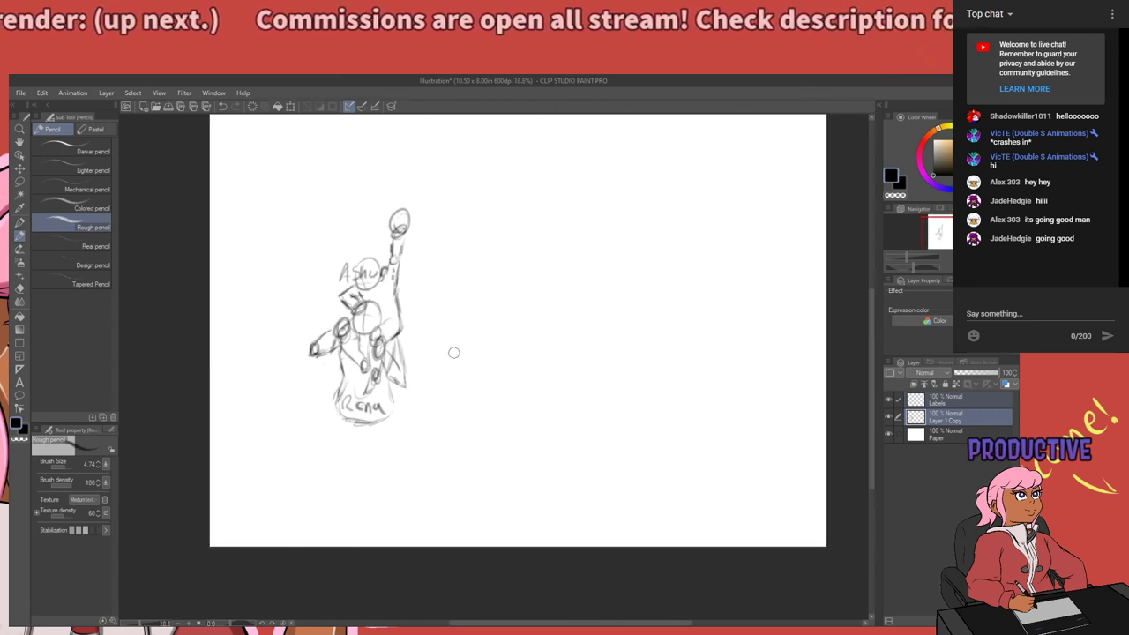
key("m")
mouse_move(294, 185)
left_mouse_down()
mouse_move(464, 262)
mouse_move(235, 373)
mouse_move(269, 251)
left_mouse_up()
left_click_drag(513, 263, 491, 355)
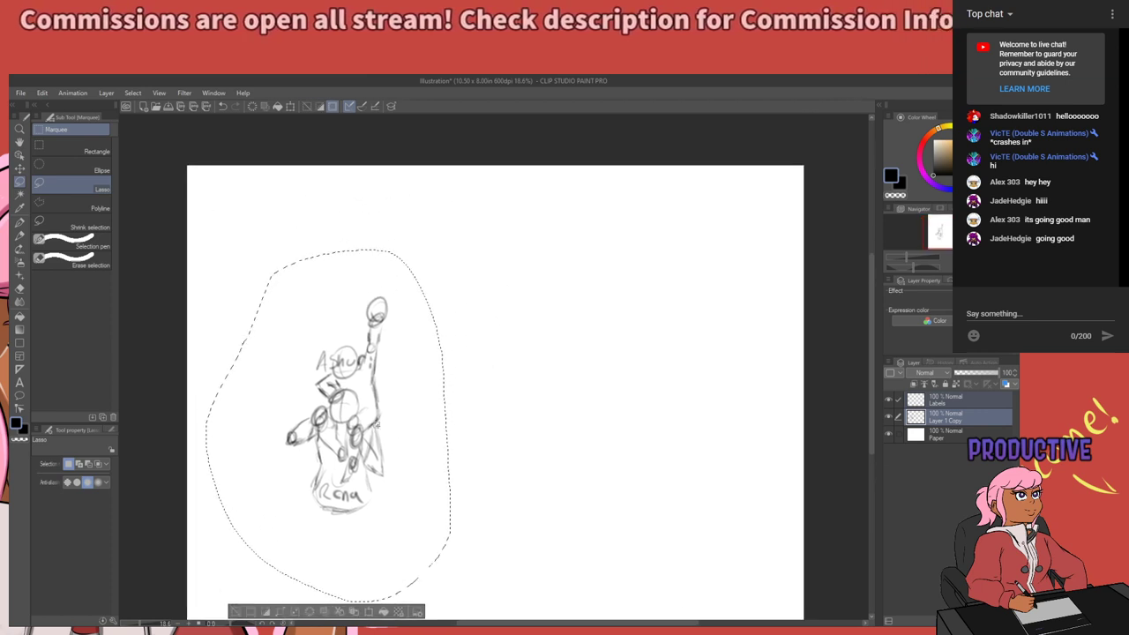
mouse_move(373, 420)
left_mouse_down()
mouse_move(364, 313)
mouse_move(366, 342)
left_mouse_up()
key("ctrl+d")
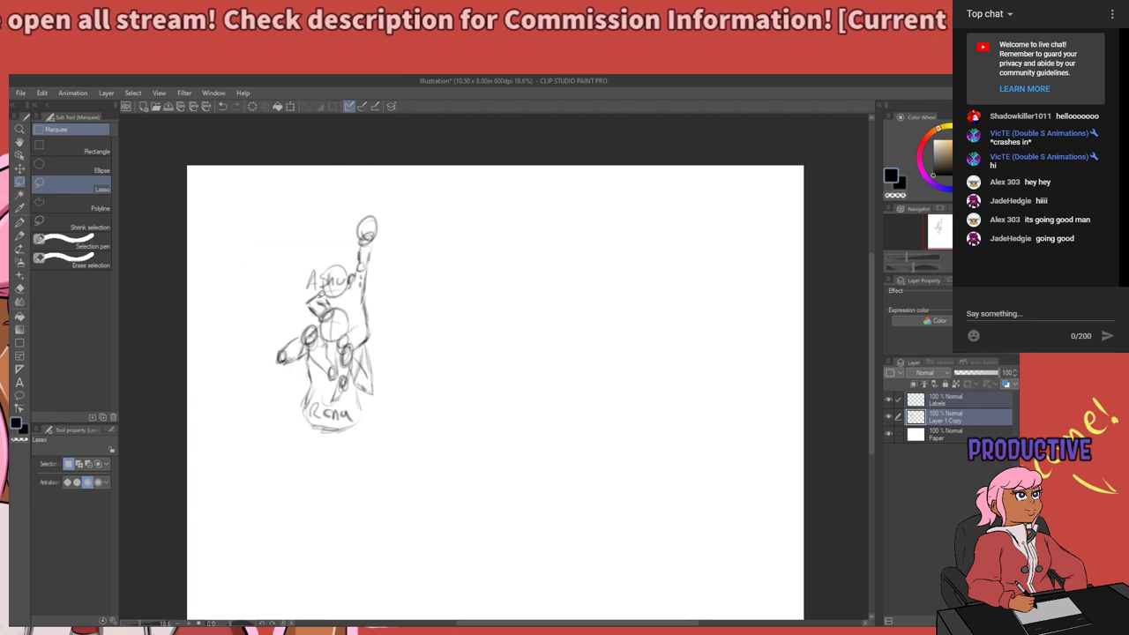
Save the illustration as Rena Commission.
scroll(319, 297, "down", 1)
scroll(456, 379, "up", 2)
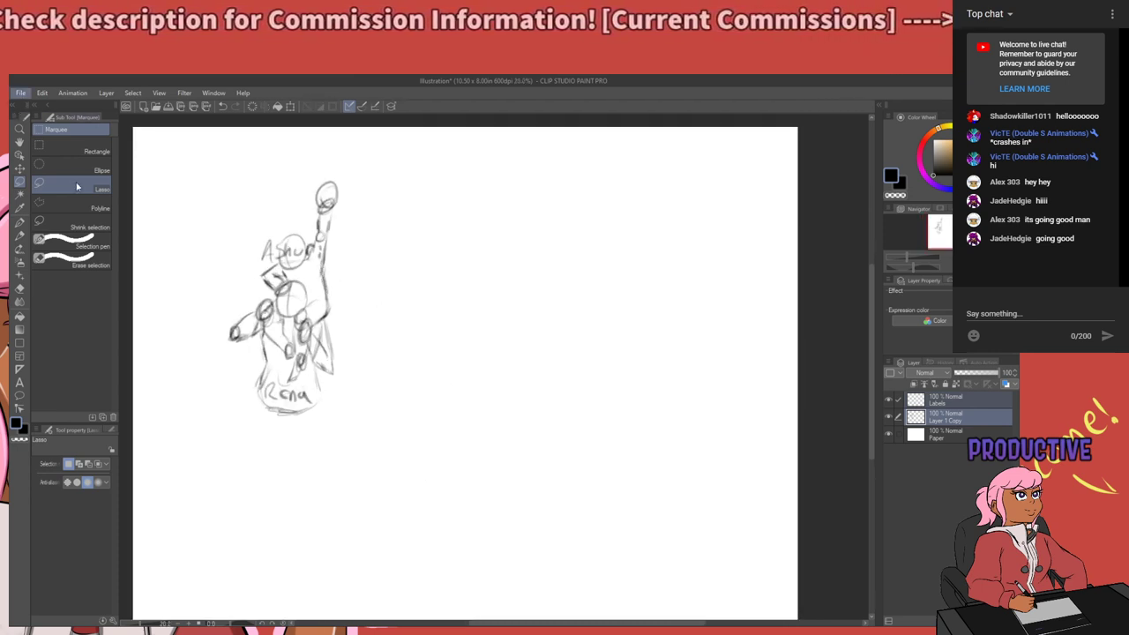
key("alt+Tab")
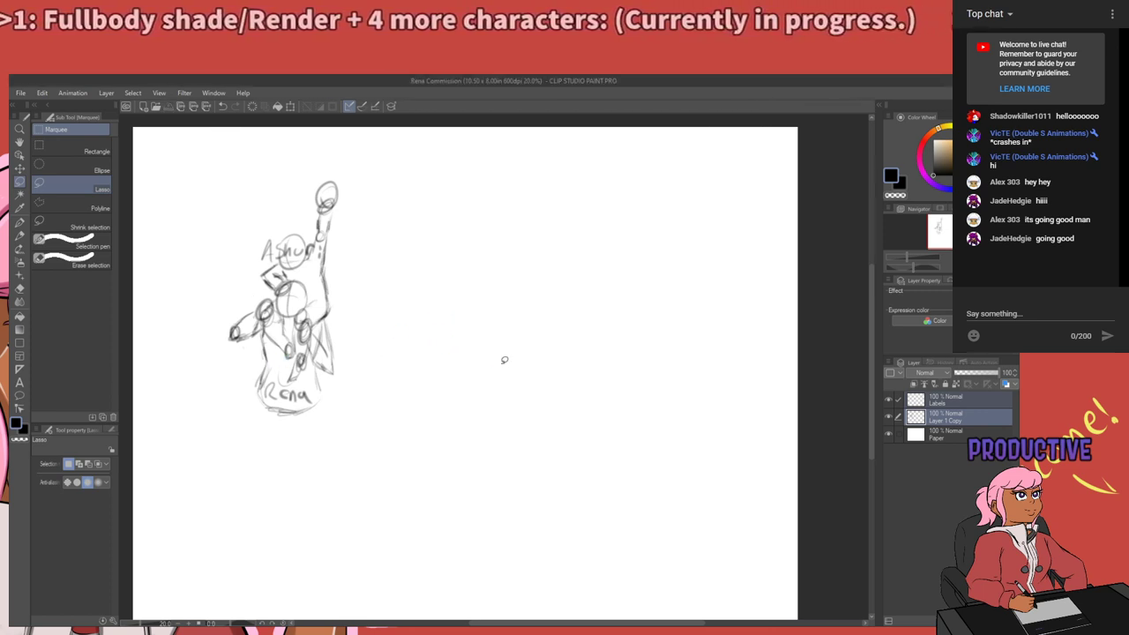
Sketch a new head oval with a vertical guide line in the empty space beside the pair, using the Rough pencil and undoing rejected strokes.
scroll(505, 360, "up", 1)
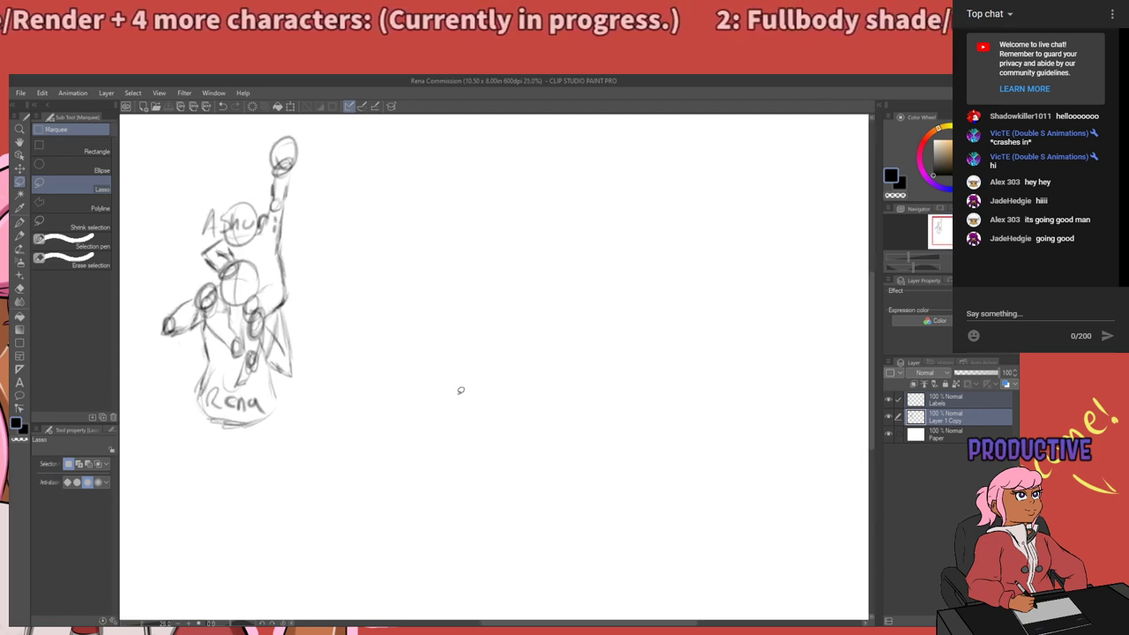
key("p")
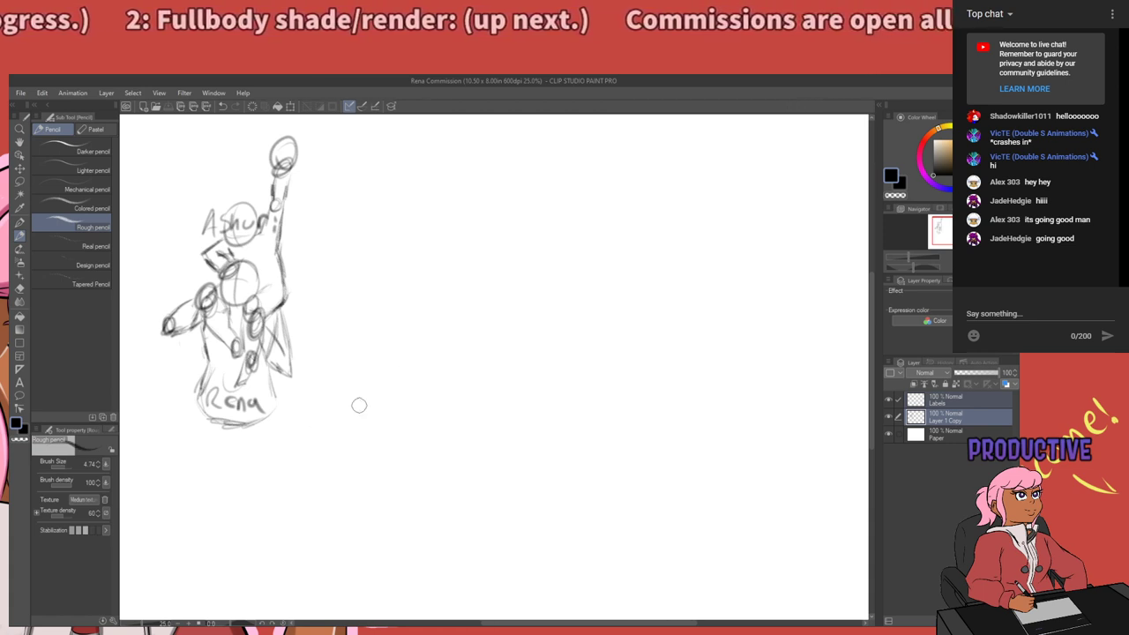
scroll(423, 386, "down", 2)
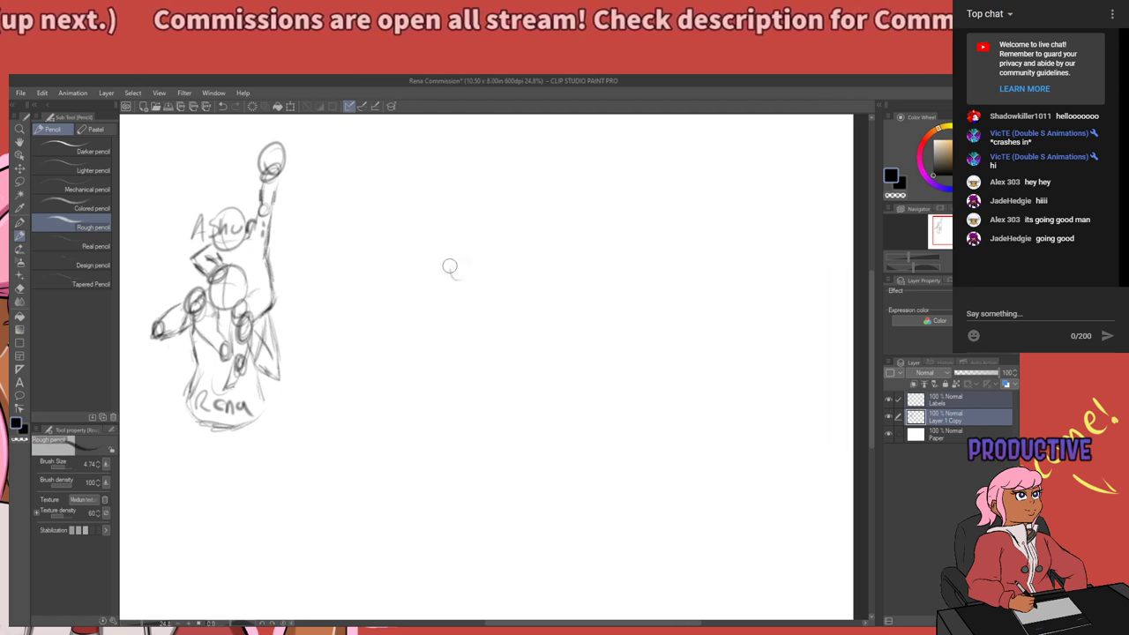
mouse_move(449, 265)
left_mouse_down()
mouse_move(477, 269)
mouse_move(475, 254)
mouse_move(445, 261)
mouse_move(477, 259)
mouse_move(447, 286)
mouse_move(438, 263)
mouse_move(437, 300)
mouse_move(463, 266)
mouse_move(467, 277)
mouse_move(461, 285)
mouse_move(453, 262)
mouse_move(443, 302)
mouse_move(455, 264)
mouse_move(463, 293)
mouse_move(453, 264)
mouse_move(448, 321)
left_mouse_up()
key("ctrl+z")
key("ctrl+z")
key("ctrl+z")
key("ctrl+z")
key("ctrl+z")
key("ctrl+z")
key("ctrl+z")
key("ctrl+z")
key("ctrl+z")
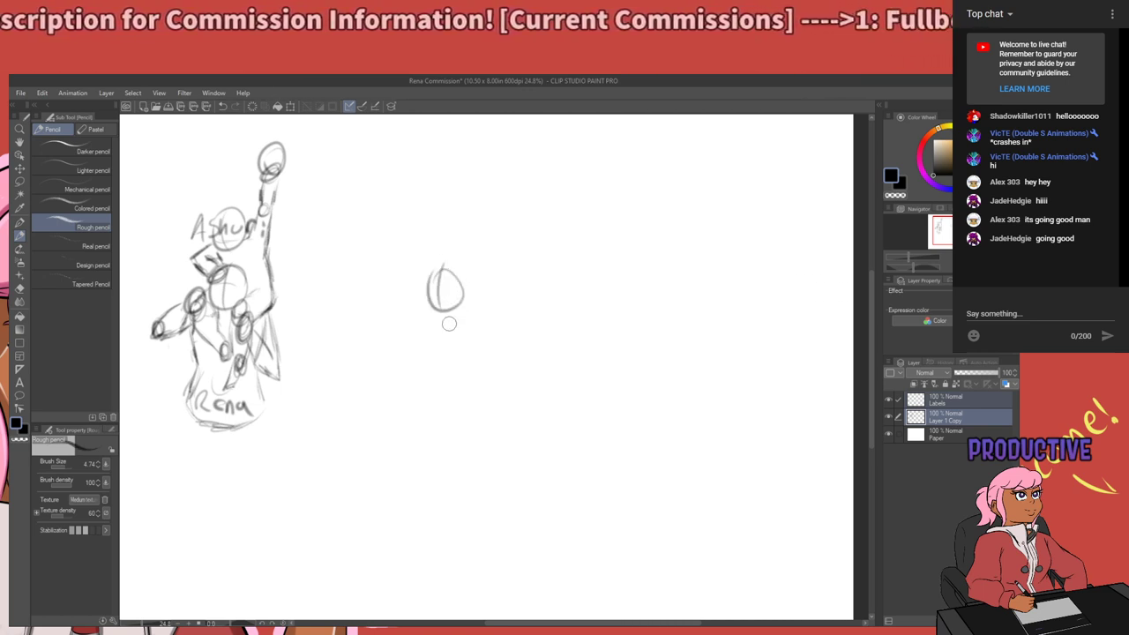
Redraw the new head's vertical guide line inside the oval and add a short horizontal guide line across it.
key("ctrl+z")
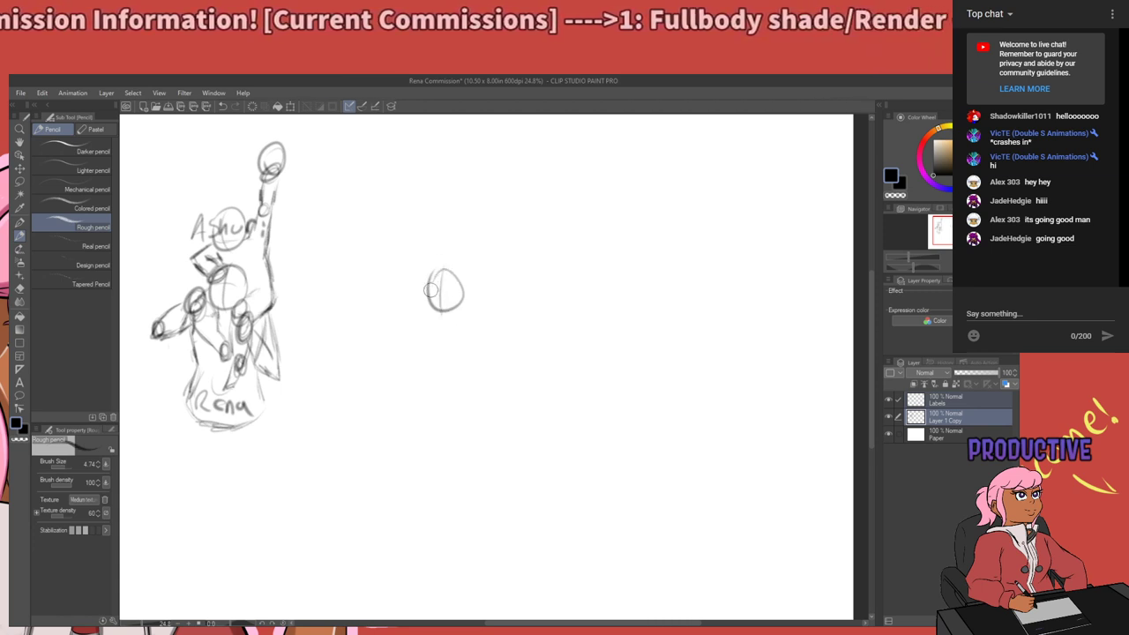
left_click_drag(430, 288, 460, 284)
key("ctrl+z")
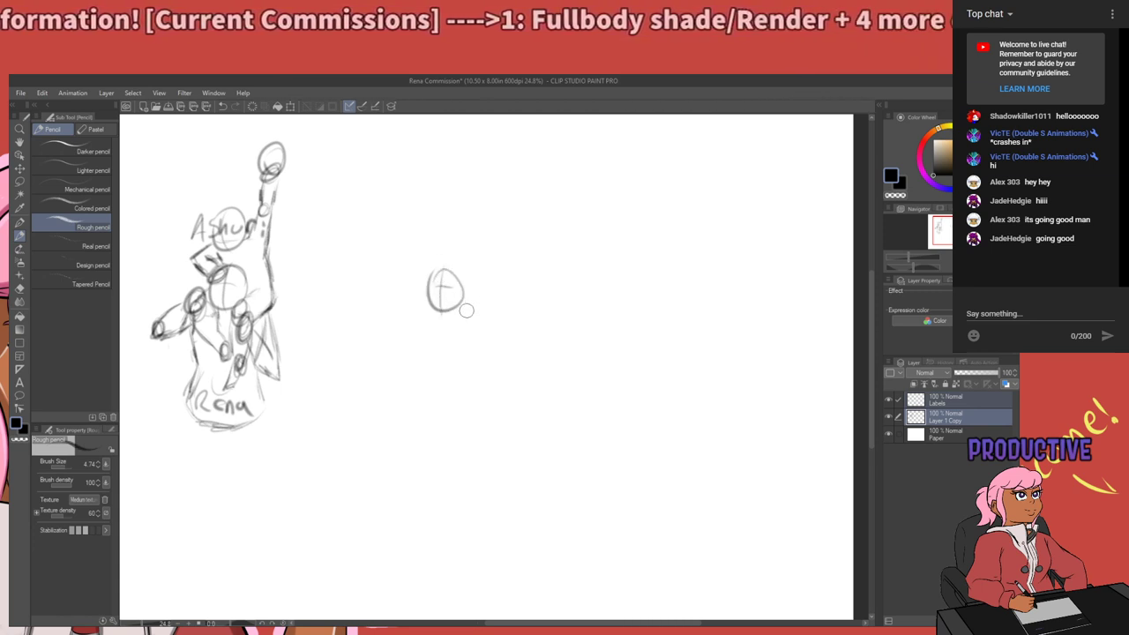
Sketch sloping shoulder lines below the new head and begin the outer arm line on each side.
mouse_move(496, 342)
left_mouse_down()
mouse_move(489, 291)
mouse_move(490, 302)
left_mouse_up()
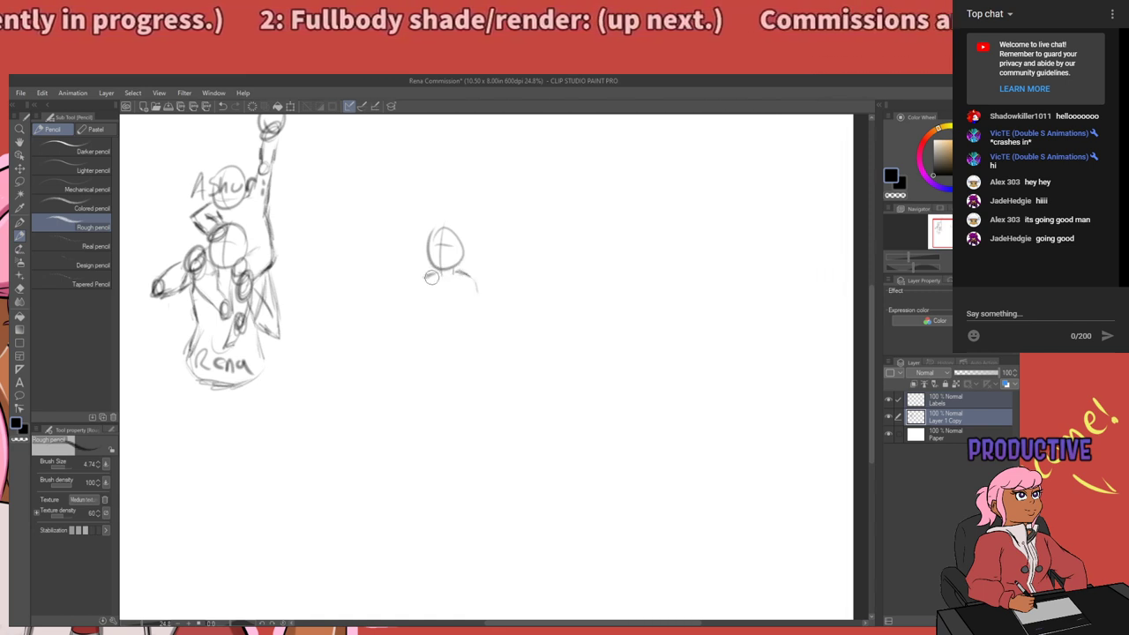
mouse_move(431, 277)
left_mouse_down()
mouse_move(483, 275)
mouse_move(492, 305)
mouse_move(487, 274)
mouse_move(481, 314)
left_mouse_up()
key("ctrl+z")
left_click_drag(411, 278, 415, 316)
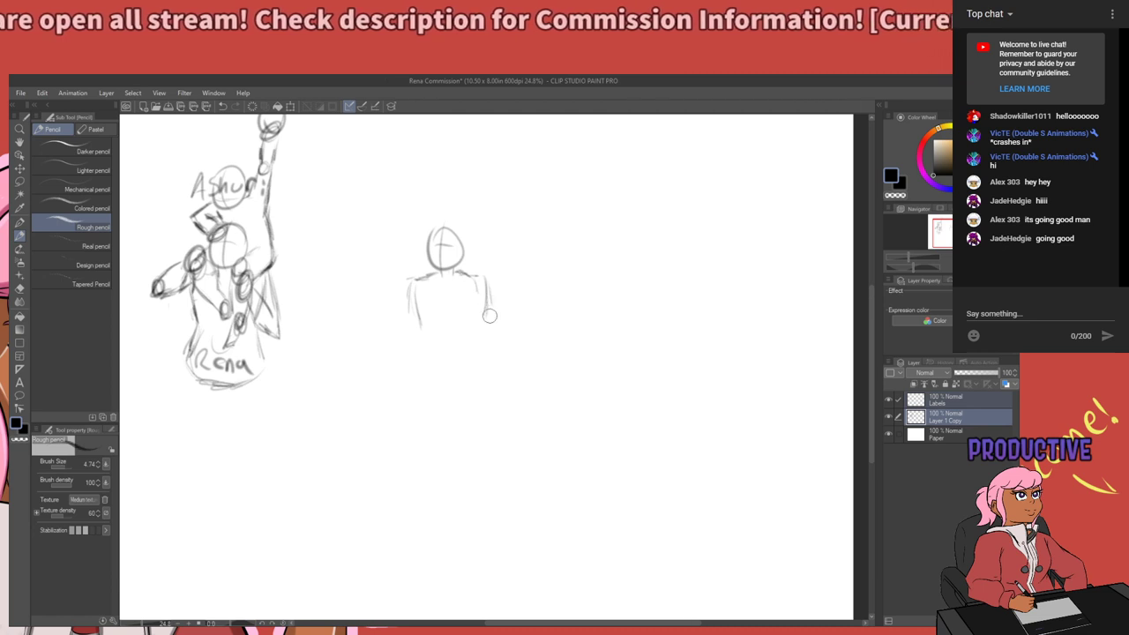
Lengthen and darken the new figure's outer arm lines, and draw a faint vertical centre line down the torso.
left_click_drag(486, 313, 487, 331)
left_click_drag(411, 272, 418, 337)
key("ctrl+z")
key("ctrl+z")
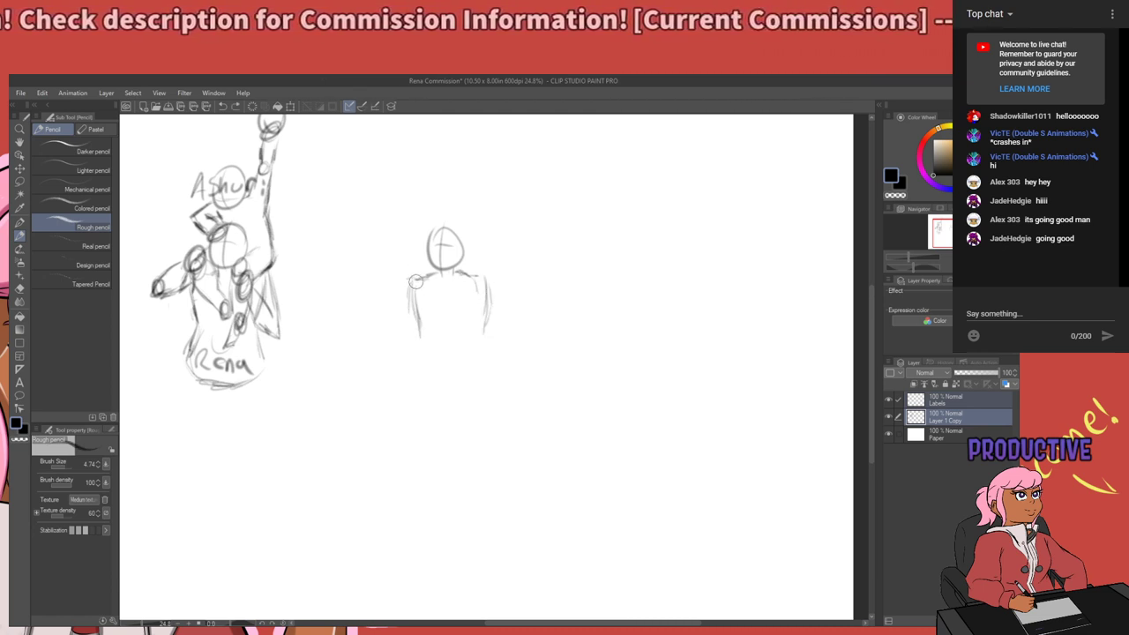
left_click_drag(409, 281, 414, 333)
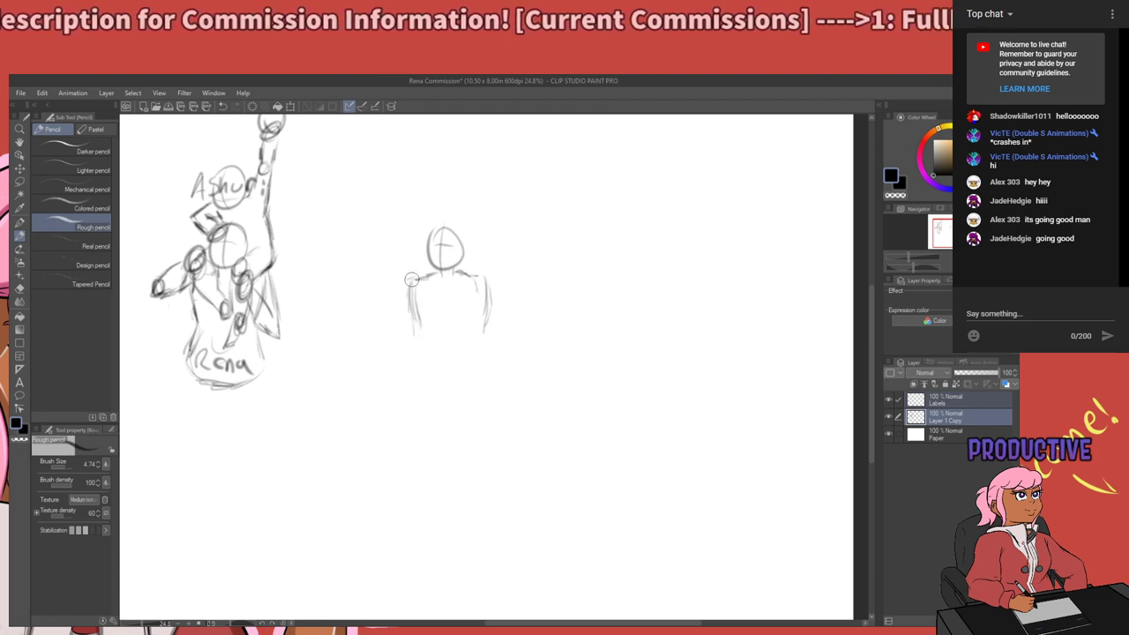
left_click_drag(411, 280, 418, 334)
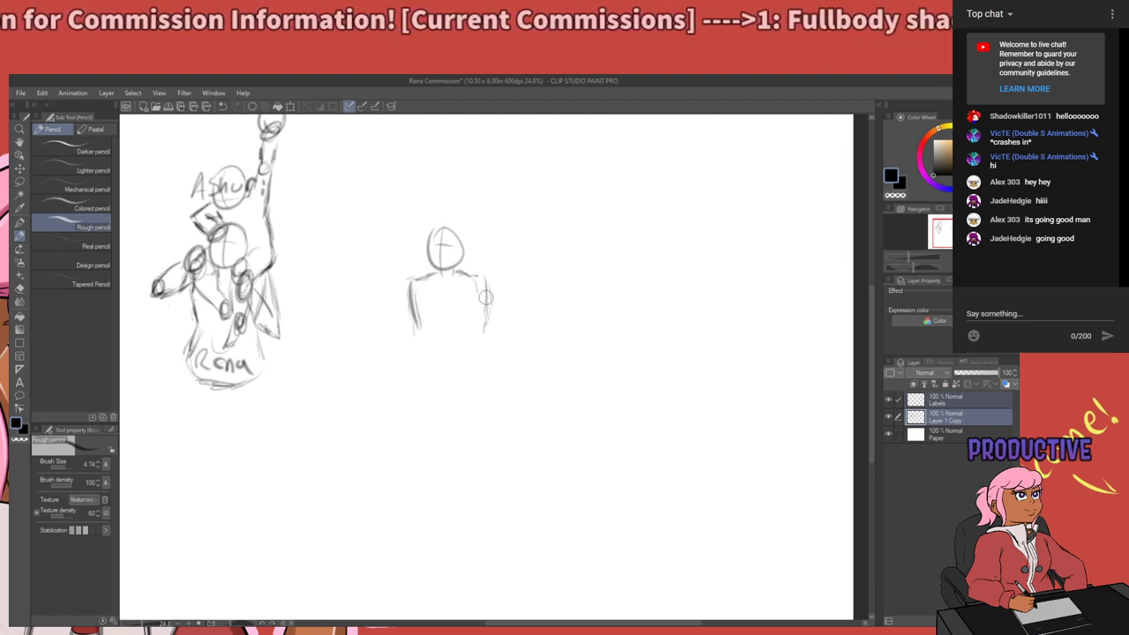
left_click_drag(442, 276, 443, 343)
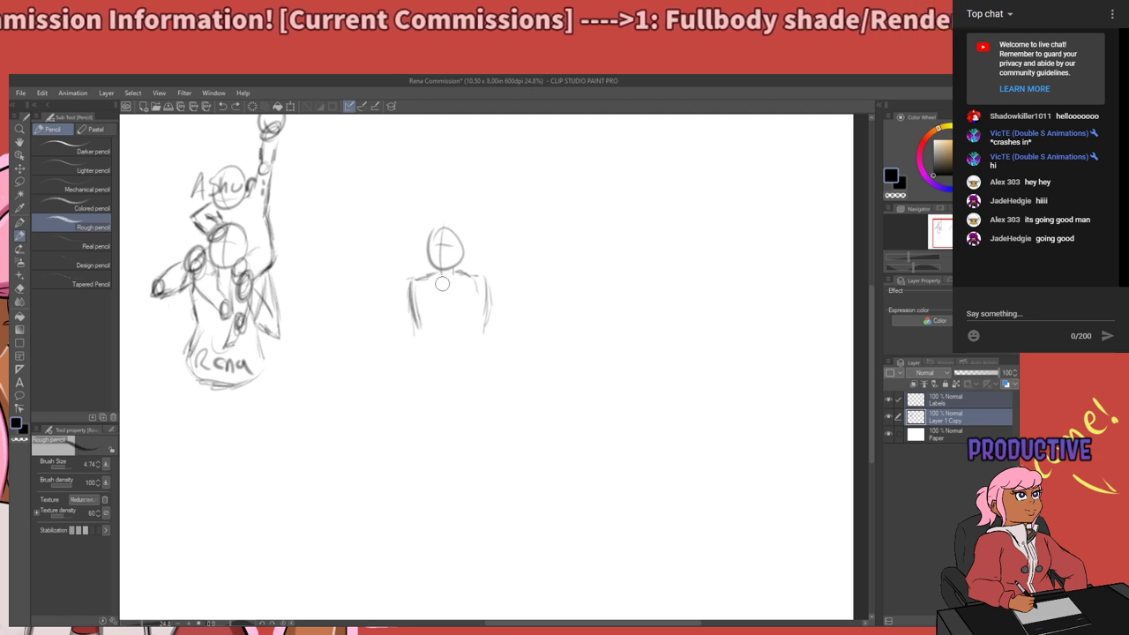
left_click_drag(443, 276, 443, 342)
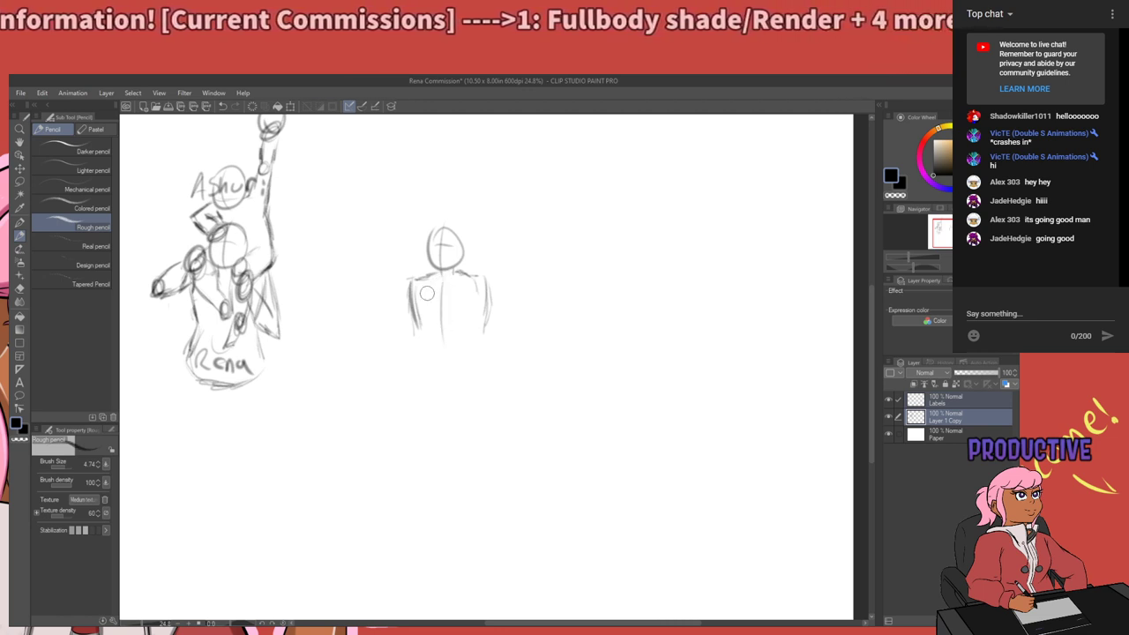
Erase the new figure's left-hand shoulder end and arm line and redraw them slightly closer to the torso.
key("e")
mouse_move(422, 265)
left_mouse_down()
mouse_move(411, 318)
mouse_move(403, 308)
mouse_move(436, 290)
left_mouse_up()
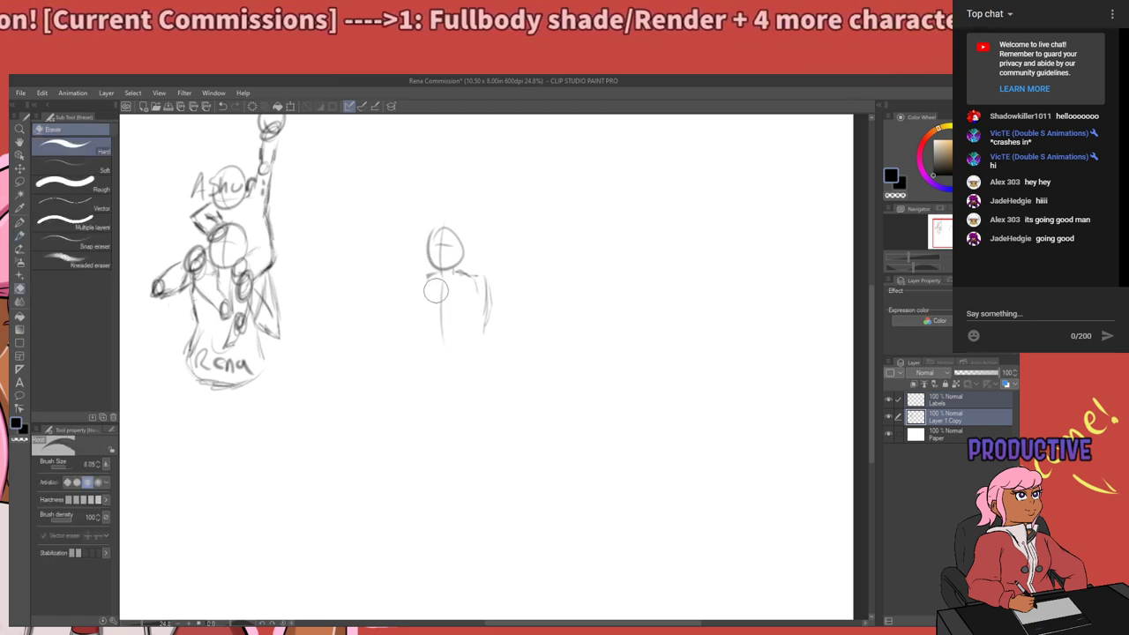
key("p")
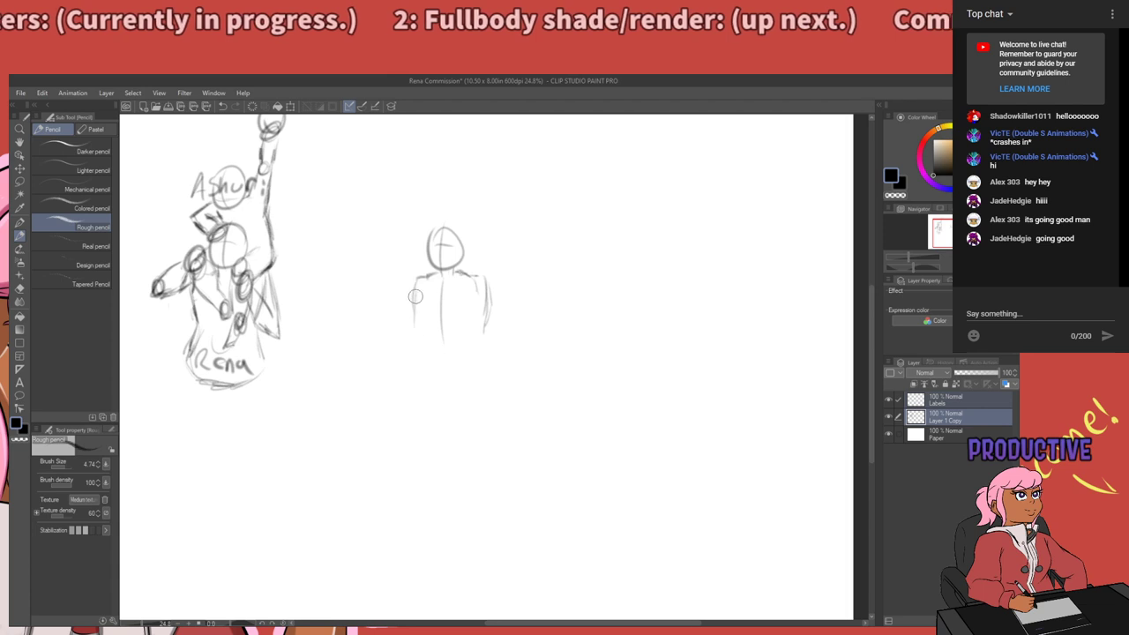
left_click_drag(415, 278, 416, 333)
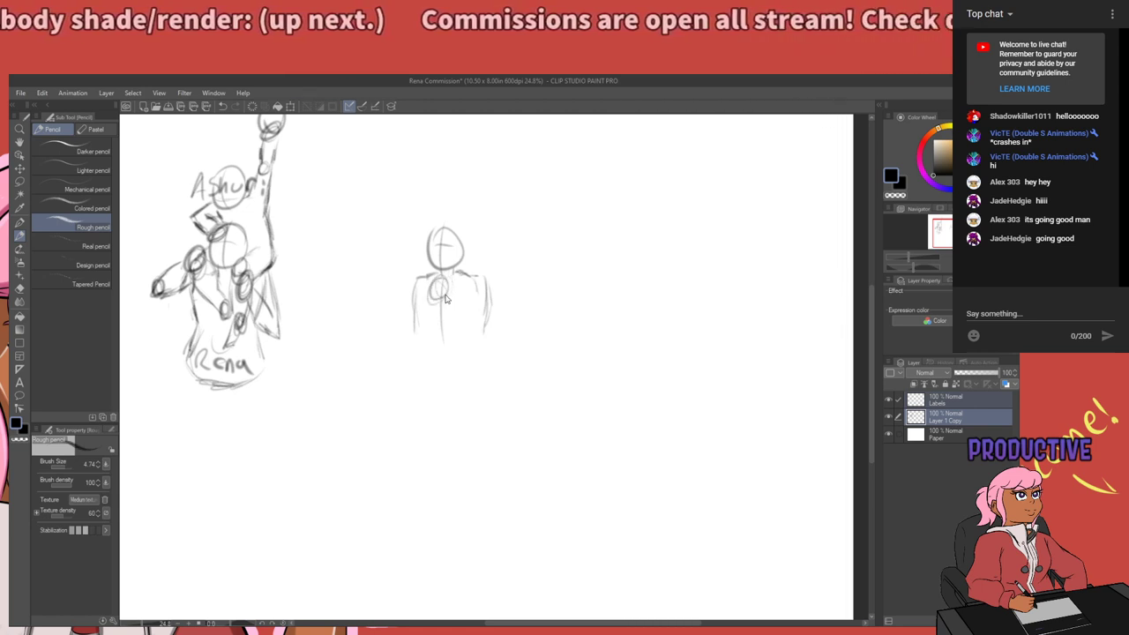
Redraw the small hand oval on the new figure's upper chest, just below the neck.
key("ctrl+z")
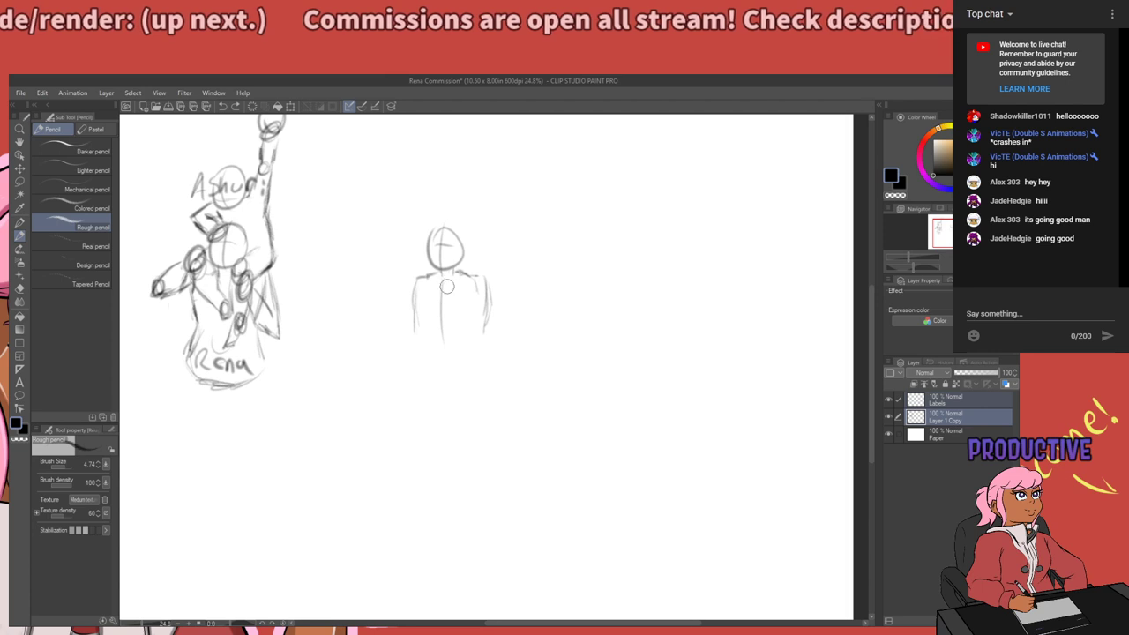
mouse_move(446, 280)
left_mouse_down()
mouse_move(431, 286)
mouse_move(447, 298)
mouse_move(430, 299)
mouse_move(443, 277)
left_mouse_up()
key("ctrl+z")
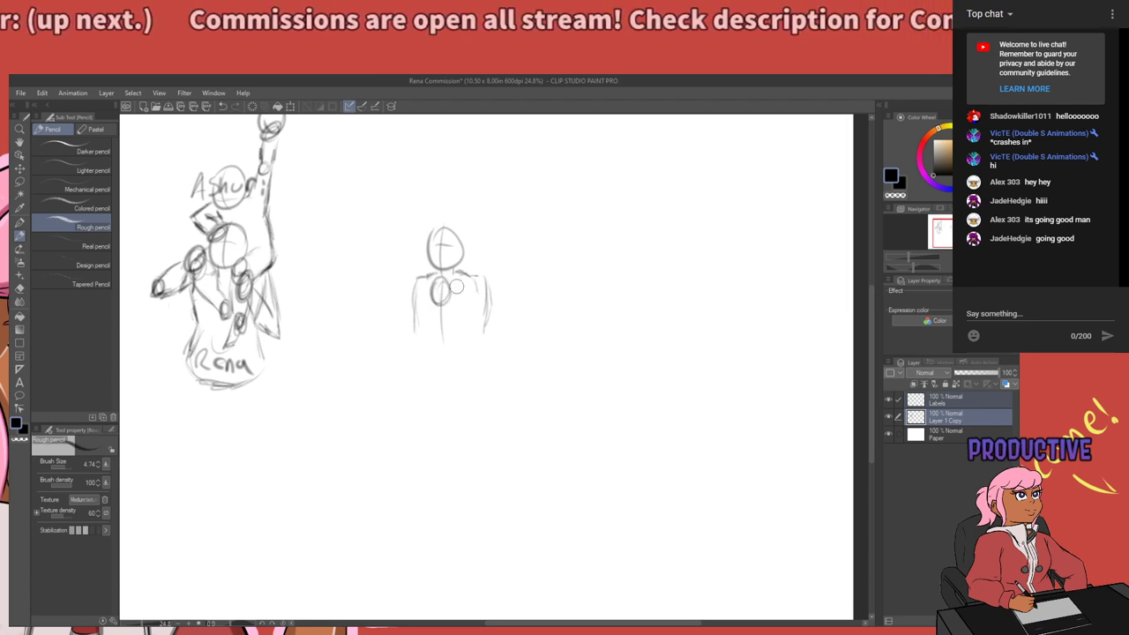
Sketch the new figure's bent arm, with forearm lines running from the chest down to a pointed elbow.
left_click_drag(513, 294, 473, 294)
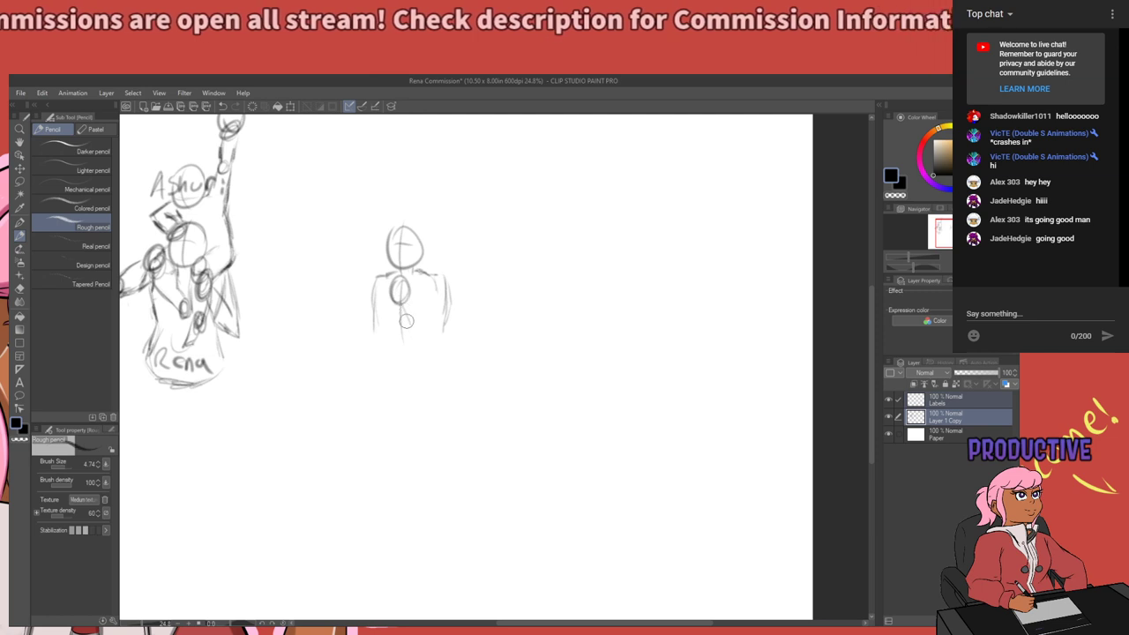
left_click_drag(402, 305, 421, 343)
key("ctrl+z")
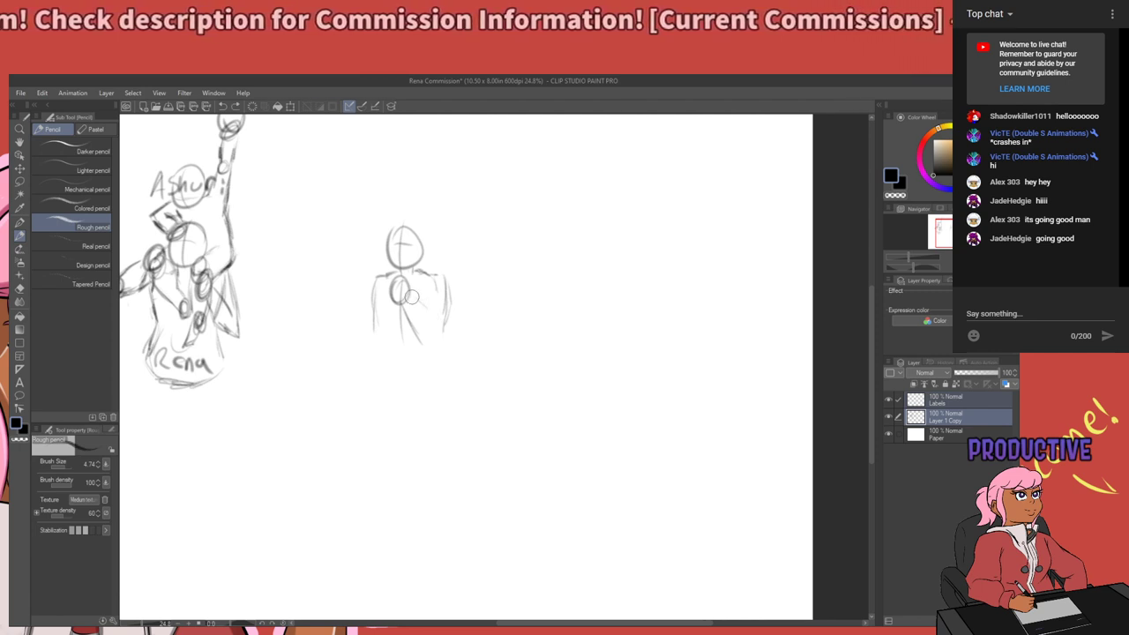
mouse_move(415, 300)
left_mouse_down()
mouse_move(440, 328)
mouse_move(430, 350)
mouse_move(417, 328)
mouse_move(430, 345)
mouse_move(446, 294)
mouse_move(437, 347)
mouse_move(445, 295)
mouse_move(442, 318)
mouse_move(468, 341)
left_mouse_up()
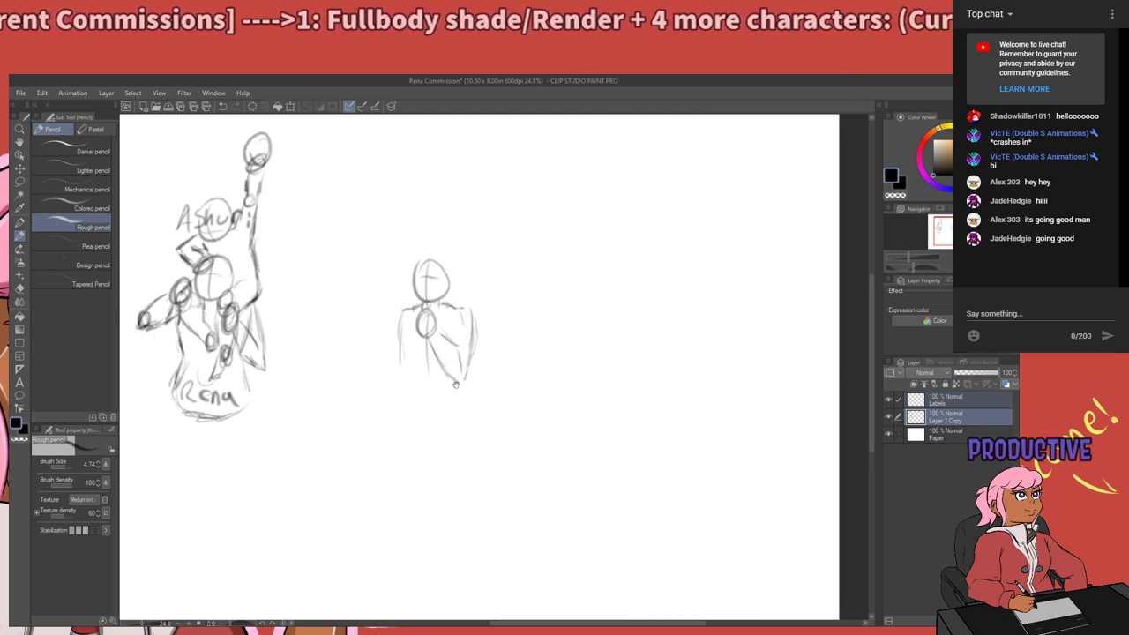
mouse_move(454, 383)
left_mouse_down()
mouse_move(441, 408)
mouse_move(512, 280)
mouse_move(502, 297)
mouse_move(439, 297)
left_mouse_up()
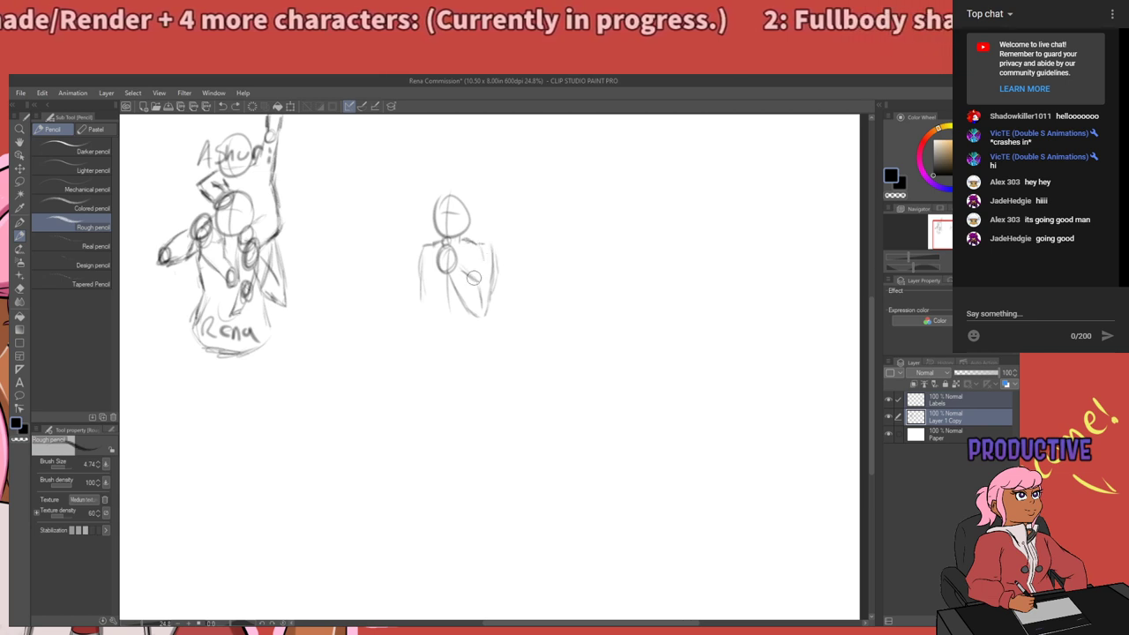
Lasso the new figure's chest hand and bent arm, nudge them slightly left and down, deselect, and return to the Rough pencil.
key("m")
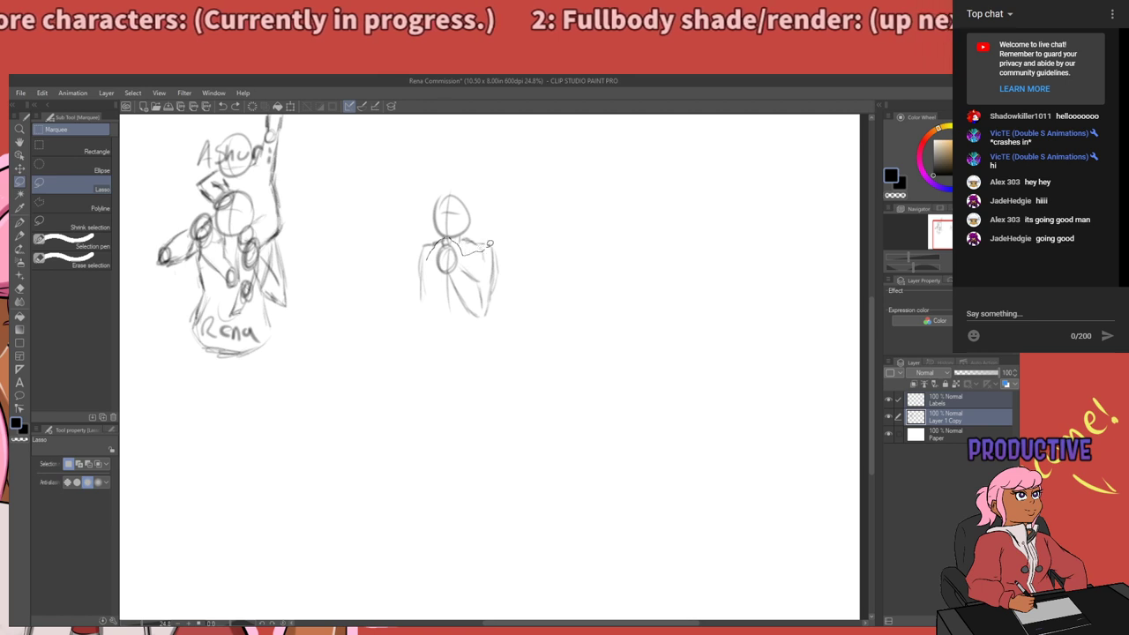
mouse_move(490, 243)
left_mouse_down()
mouse_move(456, 338)
mouse_move(432, 271)
mouse_move(443, 260)
mouse_move(457, 273)
left_mouse_up()
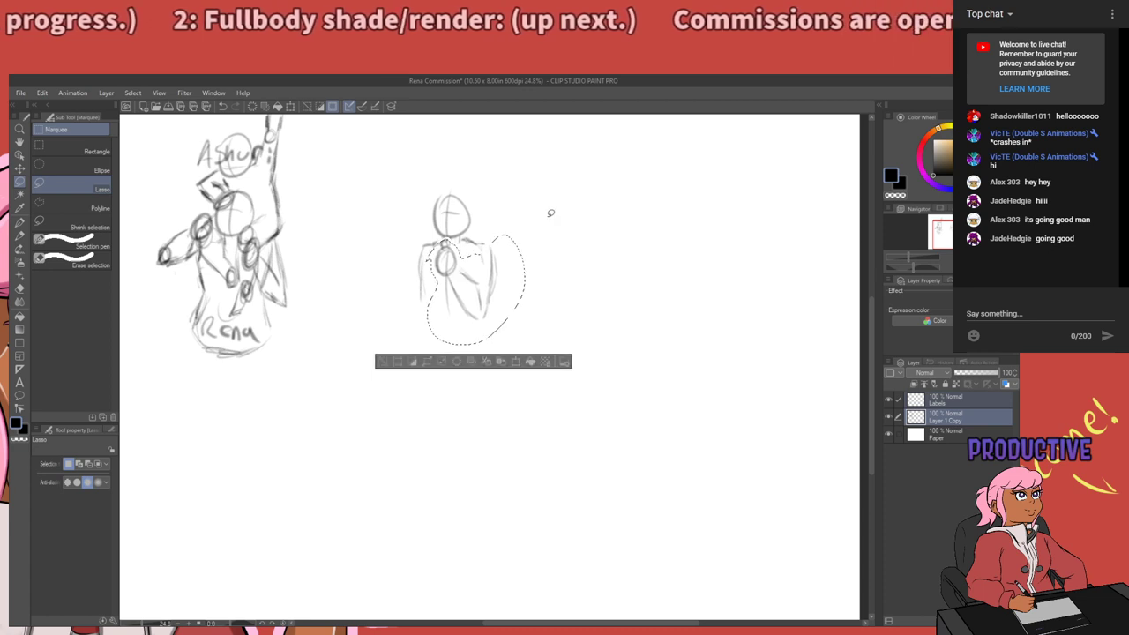
key("ctrl+d")
key("p")
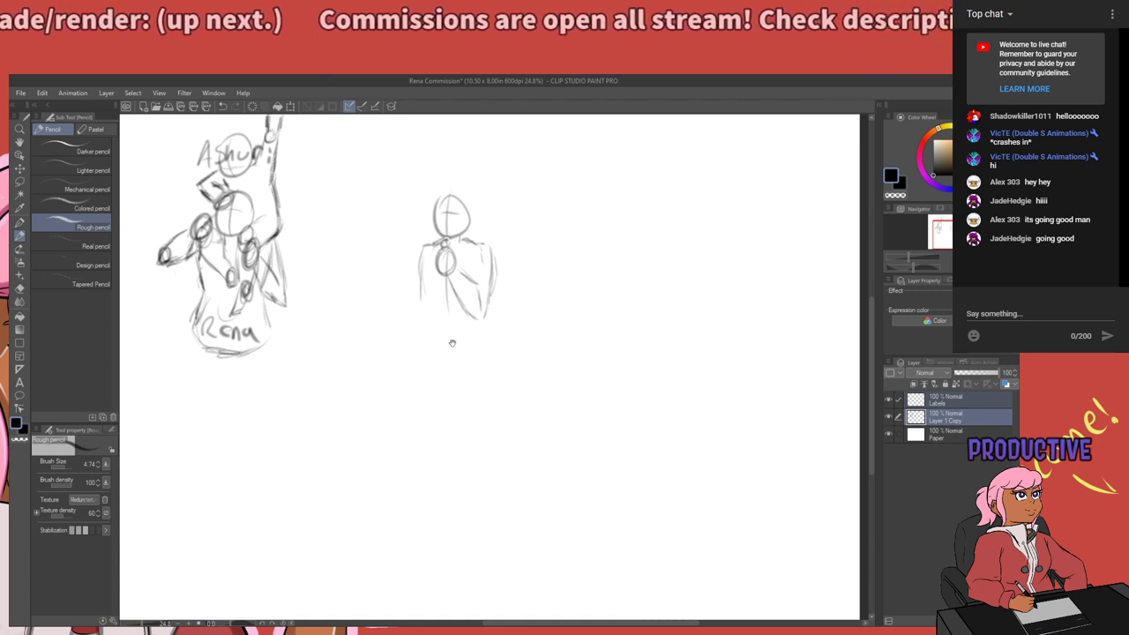
Extend and darken the new figure's left-hand body line and close the torso with a curved bottom edge.
left_click_drag(448, 325, 444, 327)
left_click_drag(423, 264, 423, 310)
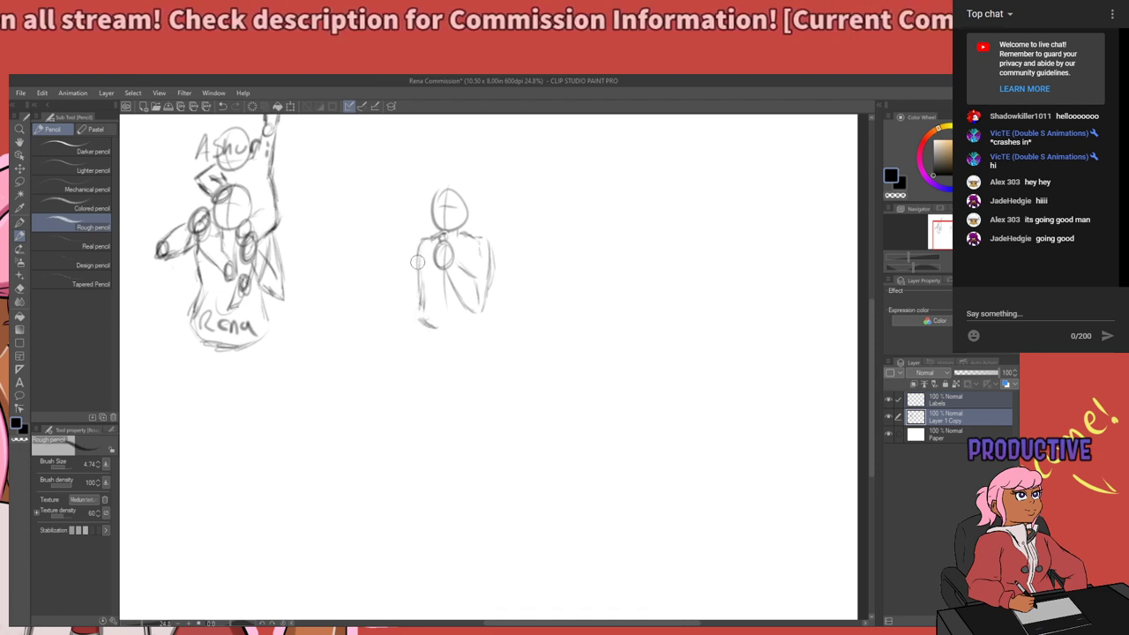
left_click_drag(424, 321, 451, 331)
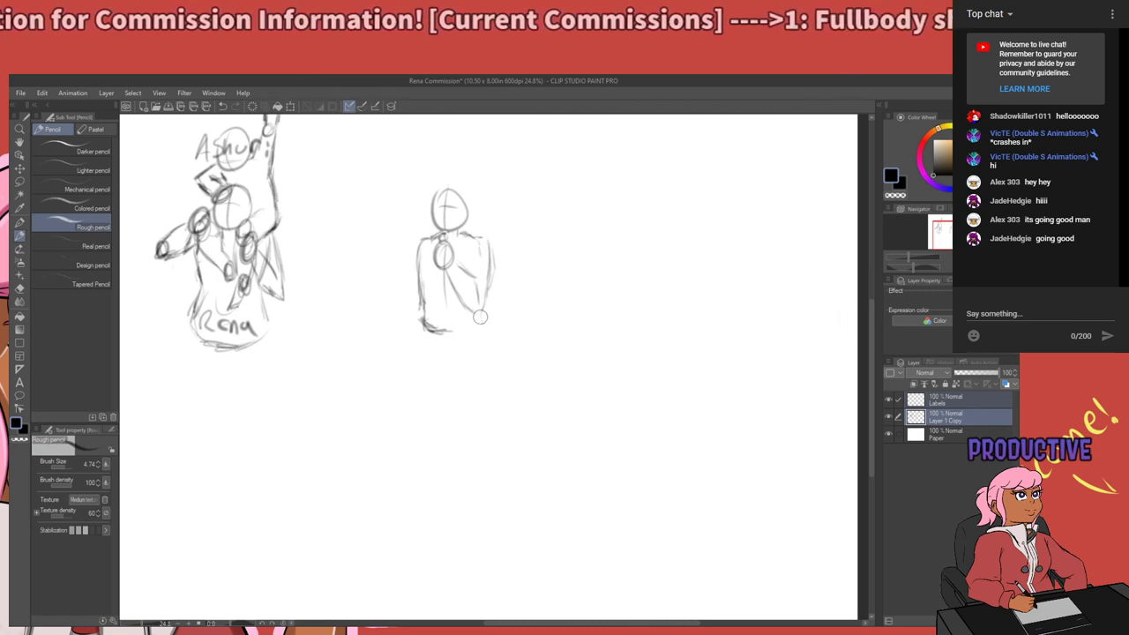
mouse_move(481, 323)
left_mouse_down()
mouse_move(426, 332)
mouse_move(481, 337)
mouse_move(428, 332)
left_mouse_up()
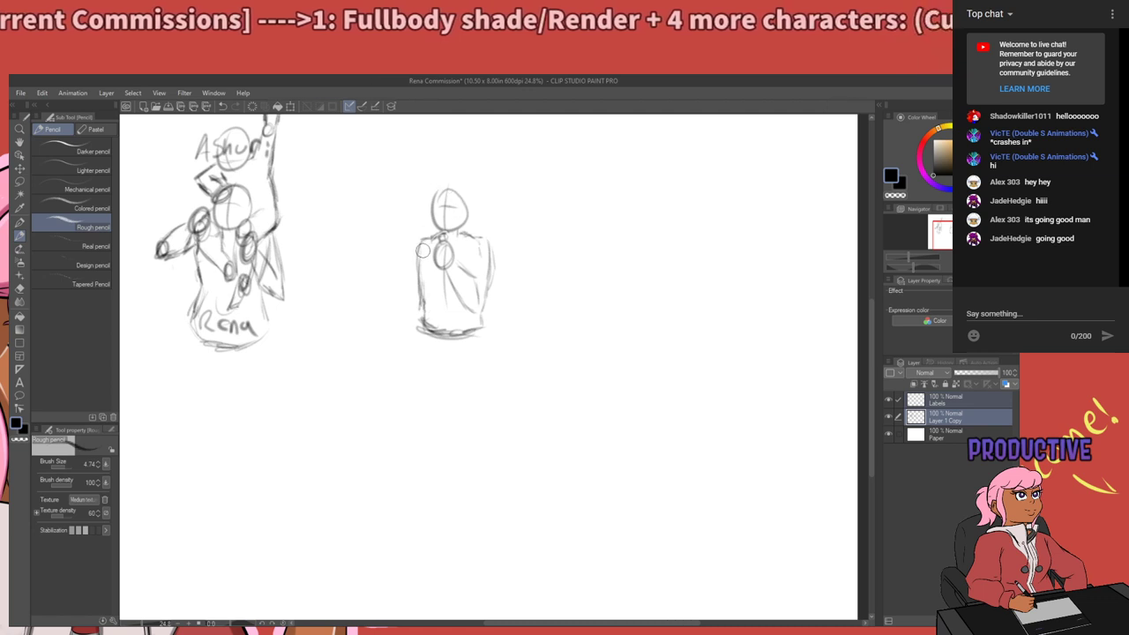
Lasso the whole new figure and move it left and slightly up, closer to the pair.
key("m")
mouse_move(388, 254)
left_mouse_down()
mouse_move(565, 262)
mouse_move(378, 216)
left_mouse_up()
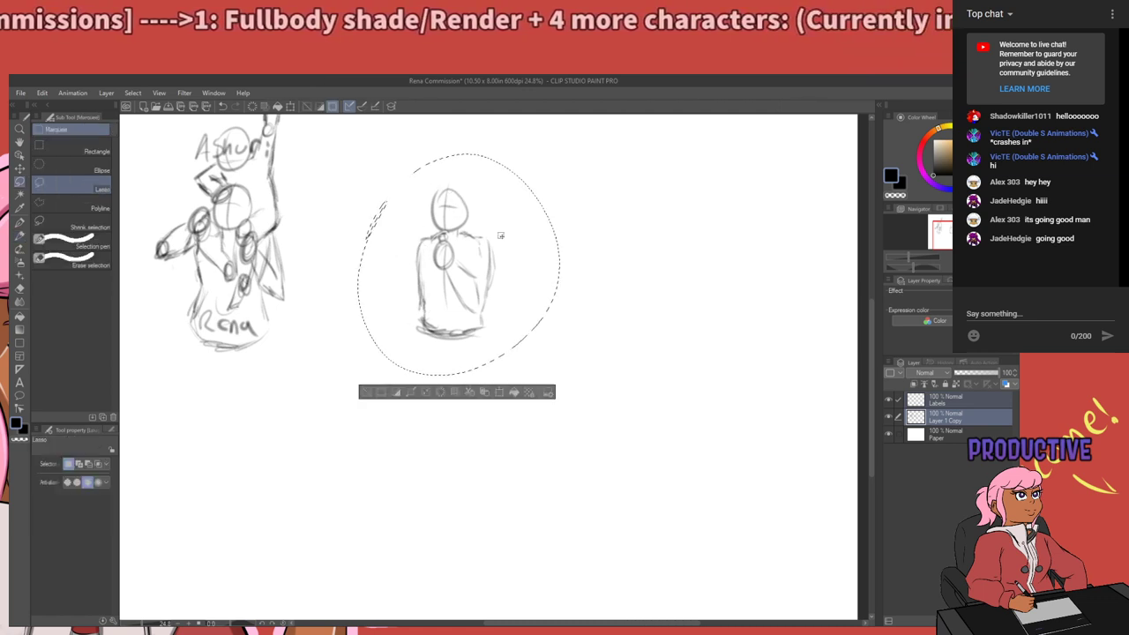
mouse_move(490, 263)
left_mouse_down()
mouse_move(316, 269)
mouse_move(431, 244)
left_mouse_up()
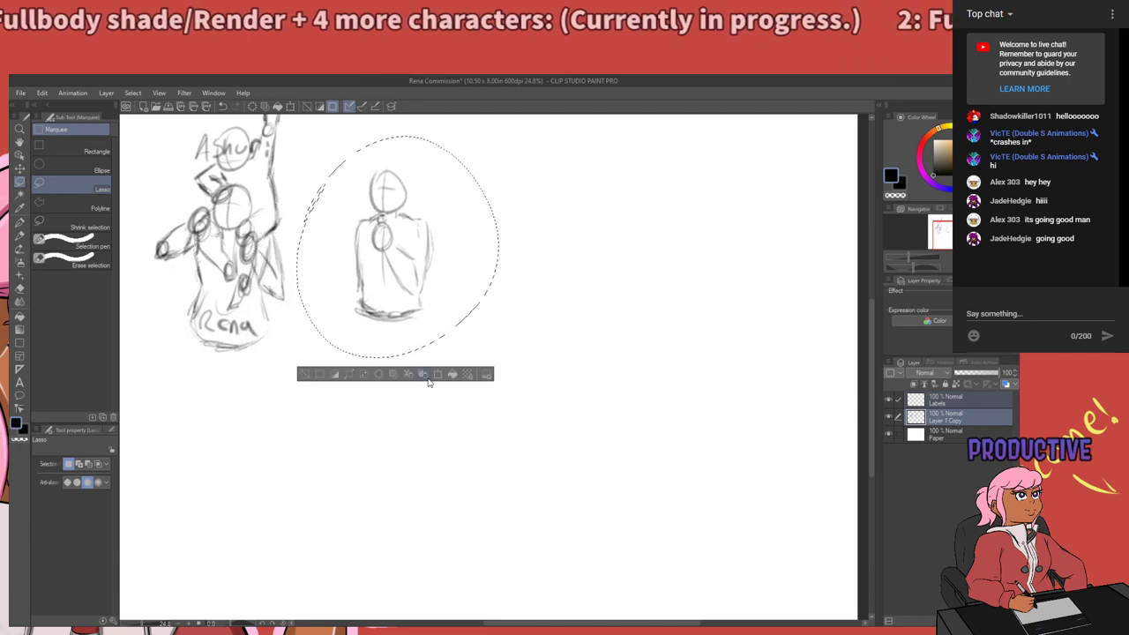
Scale the lassoed new figure up to about 109%, shift it closer to the pair, apply the transformation and deselect.
key("ctrl+t")
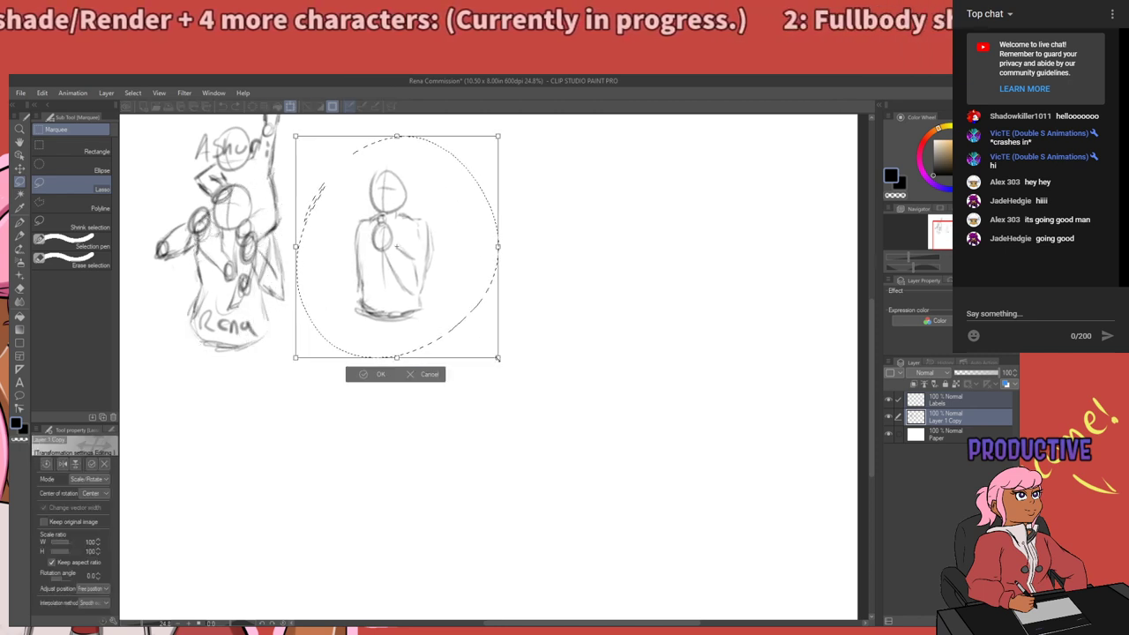
left_click_drag(497, 357, 529, 379)
mouse_move(435, 306)
left_mouse_down()
mouse_move(332, 314)
mouse_move(362, 307)
left_mouse_up()
left_click_drag(367, 305, 412, 288)
left_click_drag(492, 271, 493, 273)
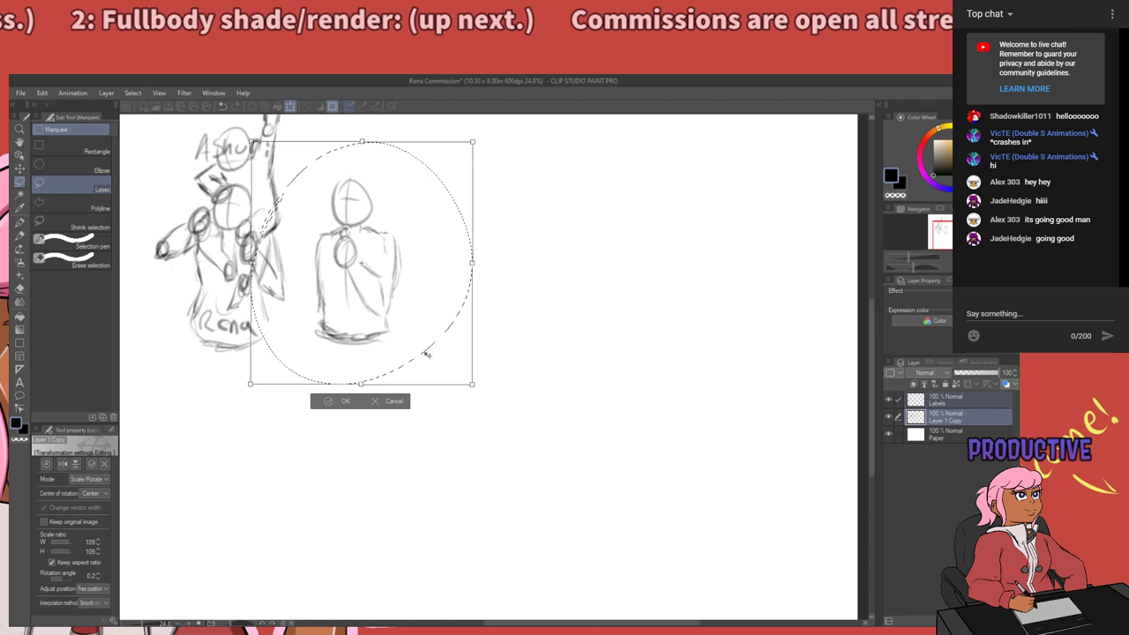
key("Return")
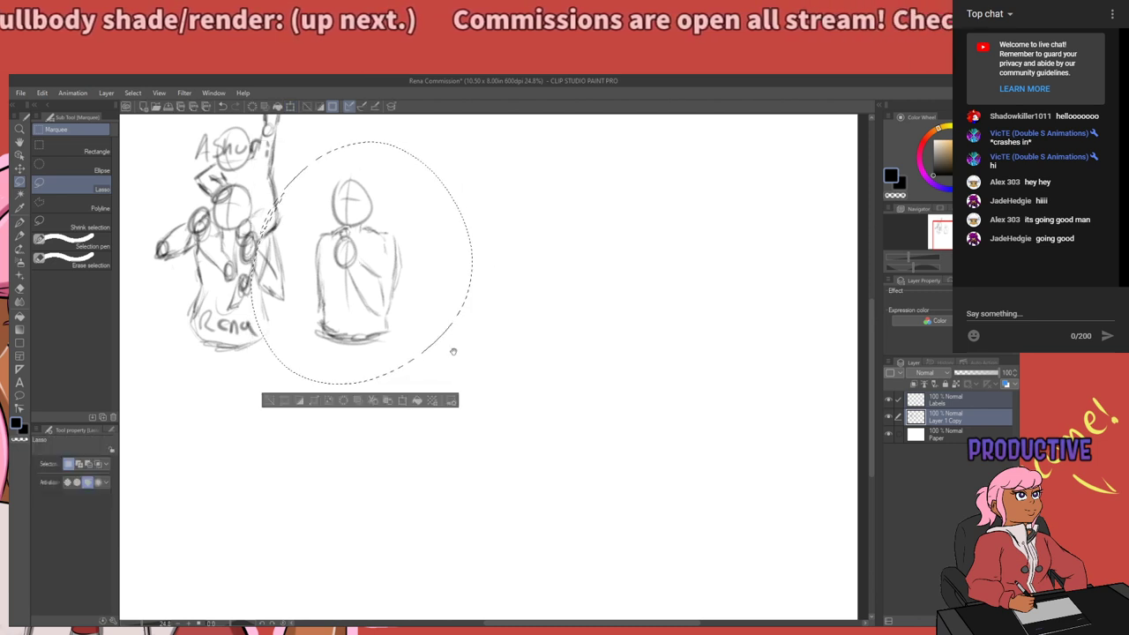
left_click_drag(461, 350, 588, 355)
left_click(367, 390)
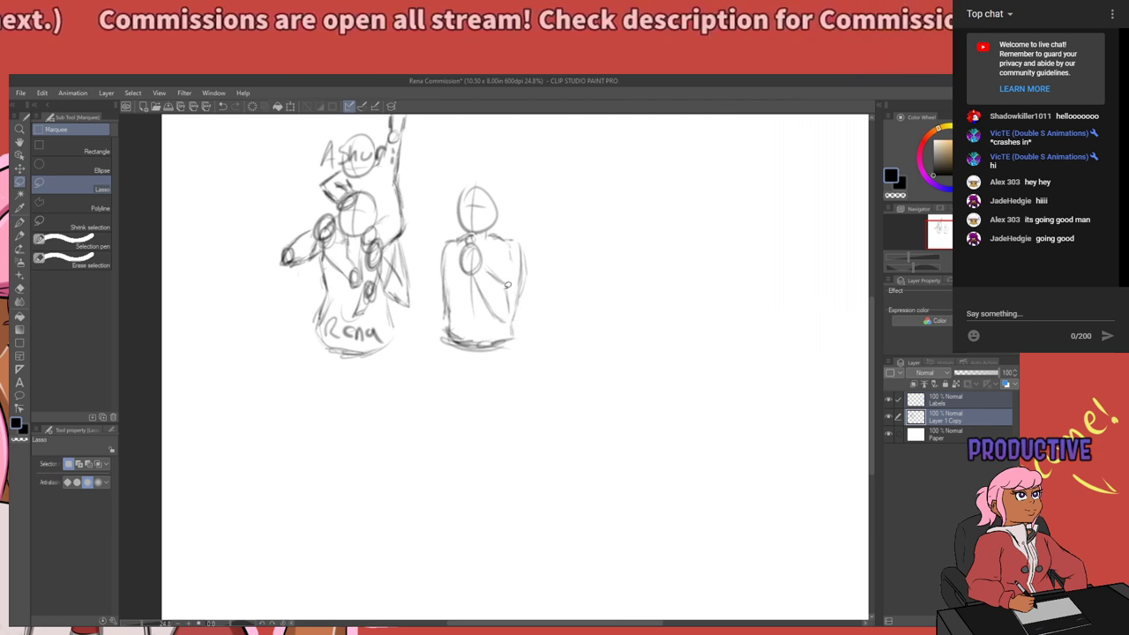
Add an outer arm line with the Rough pencil down the new figure's side nearest the pair, reaching the torso's bottom edge.
key("p")
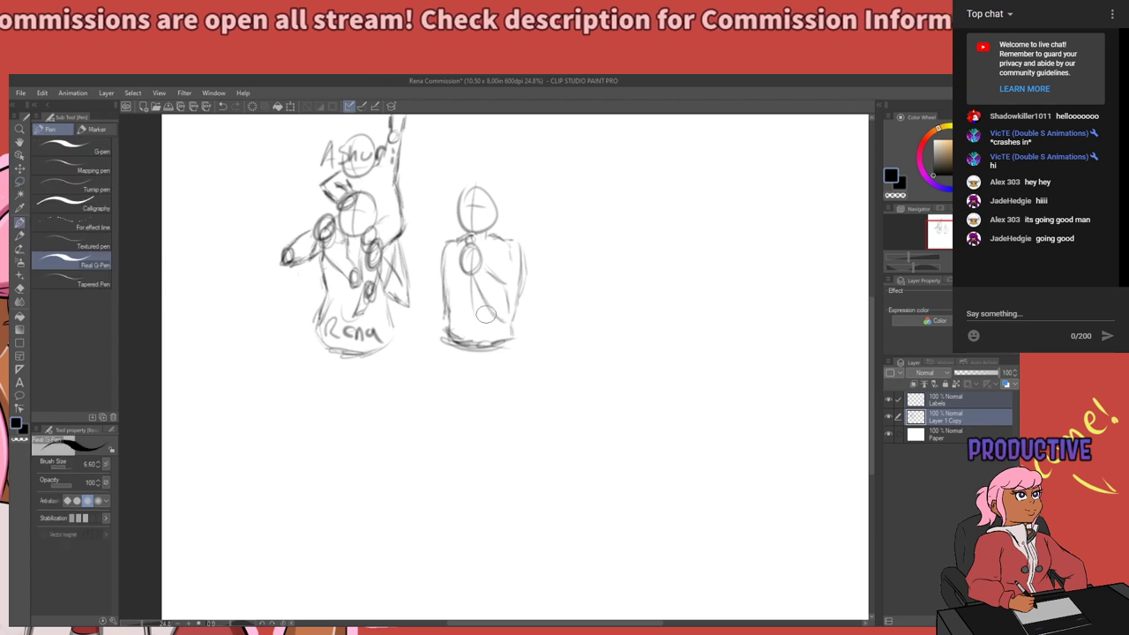
key("p")
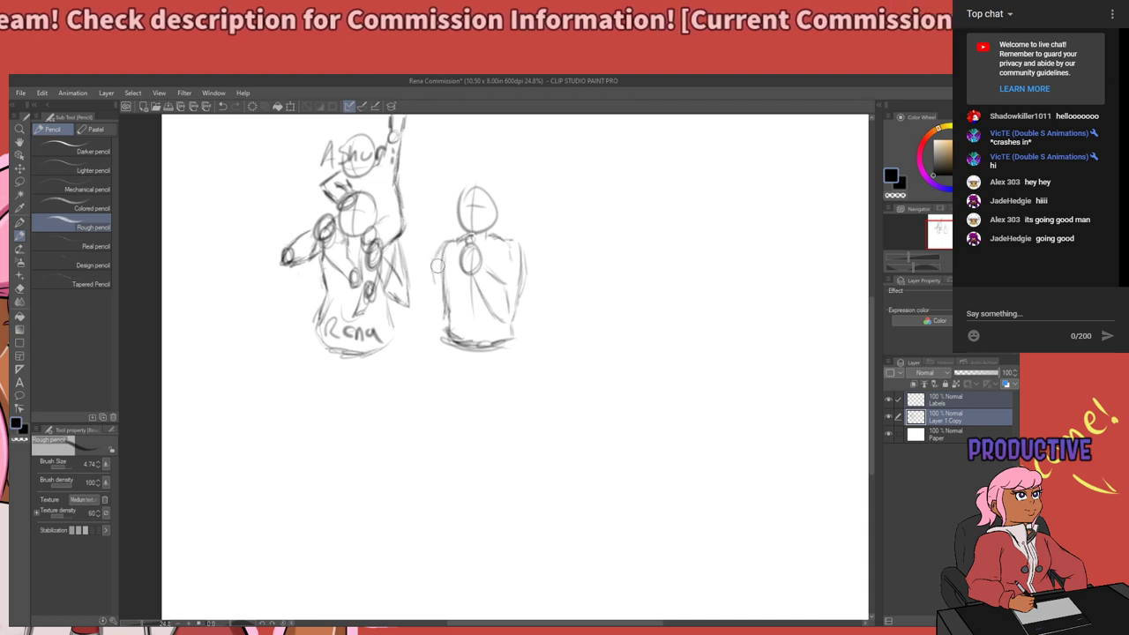
mouse_move(437, 265)
left_mouse_down()
mouse_move(439, 332)
mouse_move(442, 277)
mouse_move(438, 312)
mouse_move(436, 277)
mouse_move(443, 340)
left_mouse_up()
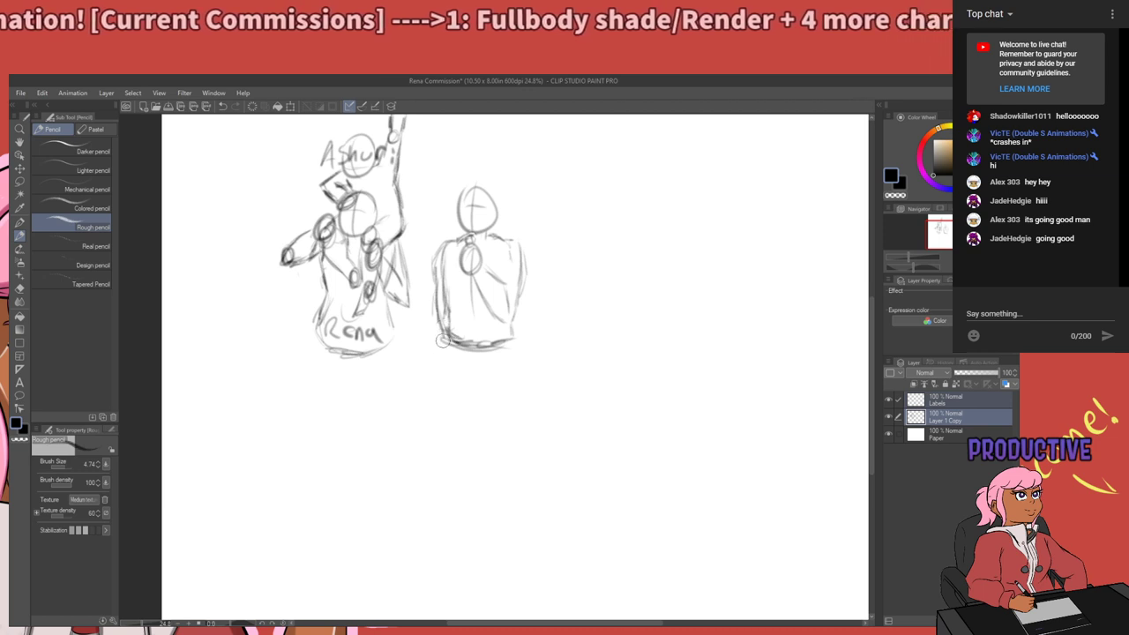
left_click_drag(509, 379, 485, 390)
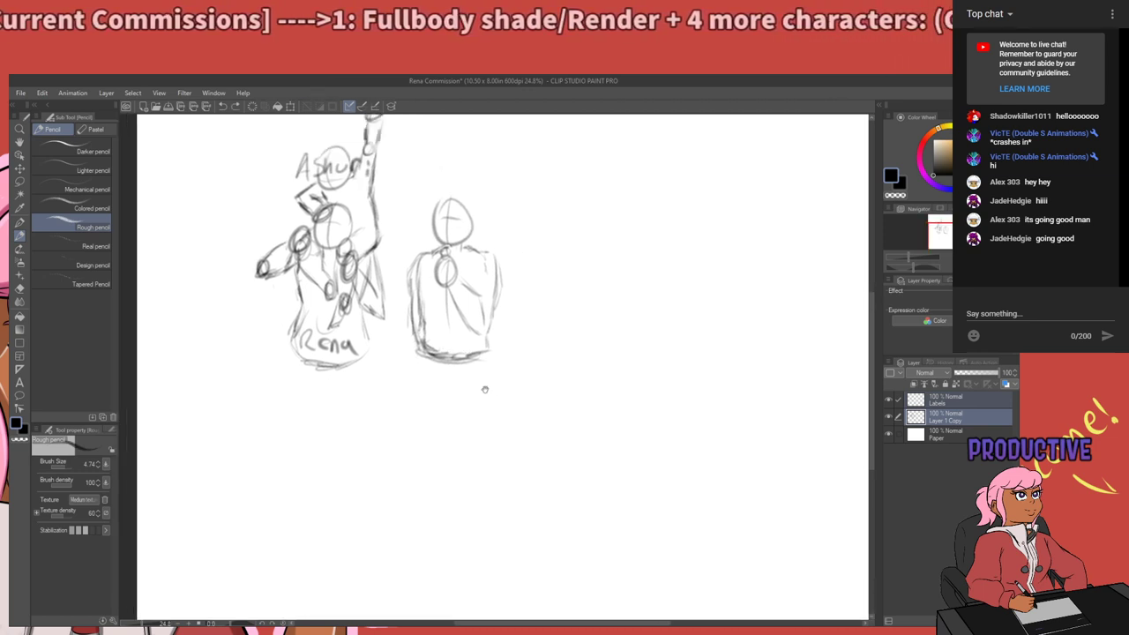
left_click_drag(502, 347, 497, 342)
mouse_move(427, 314)
left_mouse_down()
mouse_move(431, 329)
mouse_move(478, 345)
left_mouse_up()
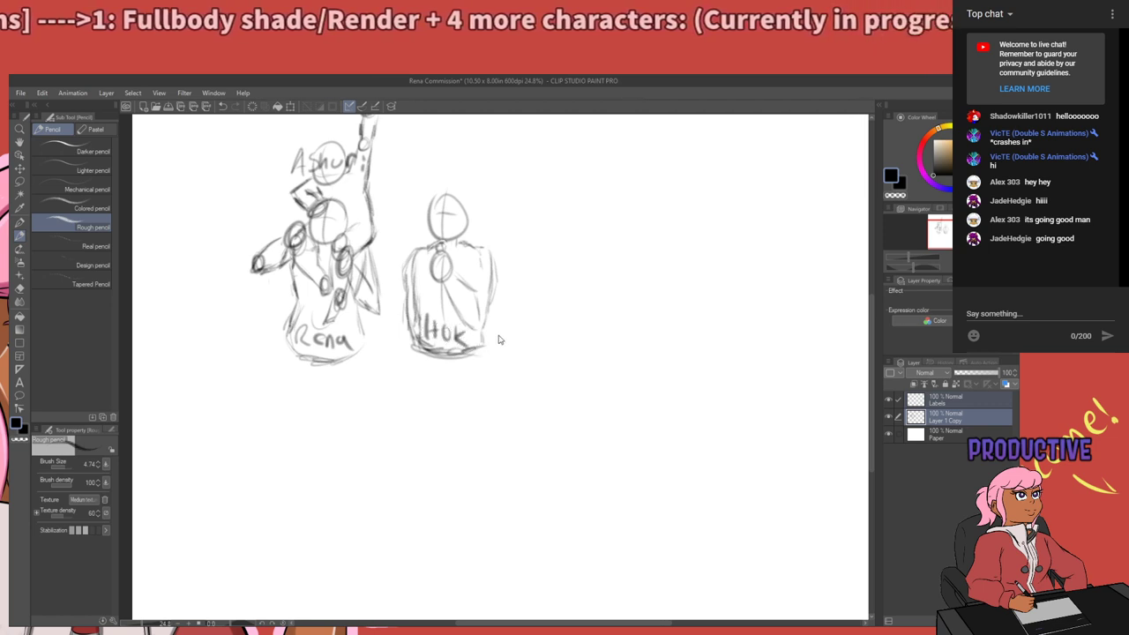
key("ctrl+z")
key("ctrl+z")
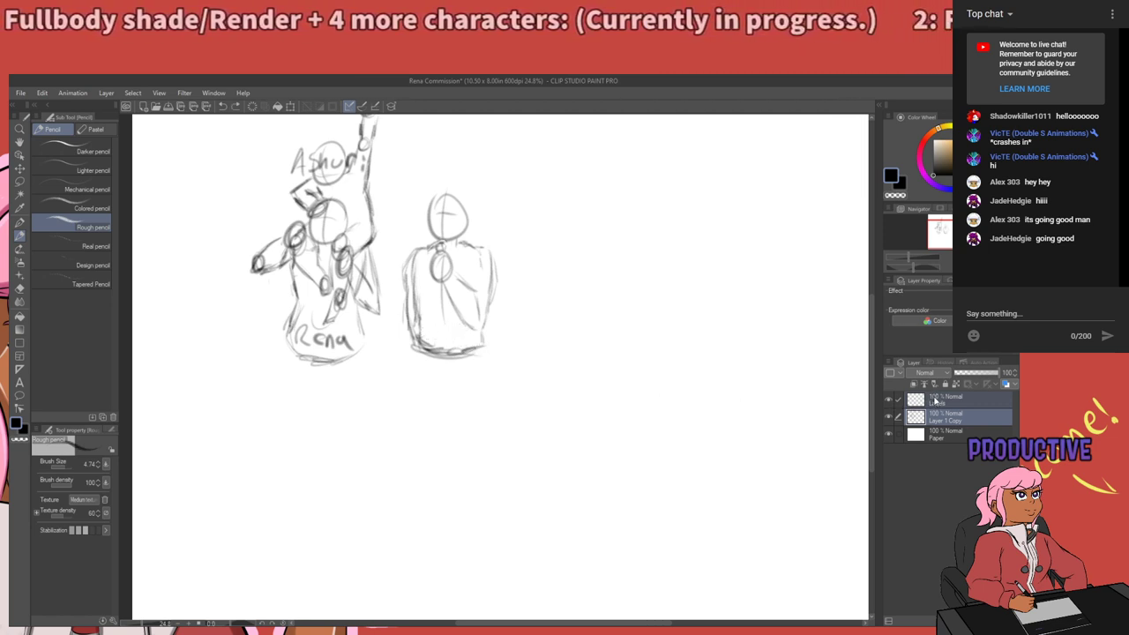
Write "Hoki" across the new figure's lower torso on the Labels layer, and make Layer 1 Copy active again.
left_click(935, 400)
left_click_drag(425, 317, 434, 336)
mouse_move(424, 327)
left_mouse_down()
mouse_move(452, 327)
mouse_move(454, 345)
mouse_move(485, 336)
left_mouse_up()
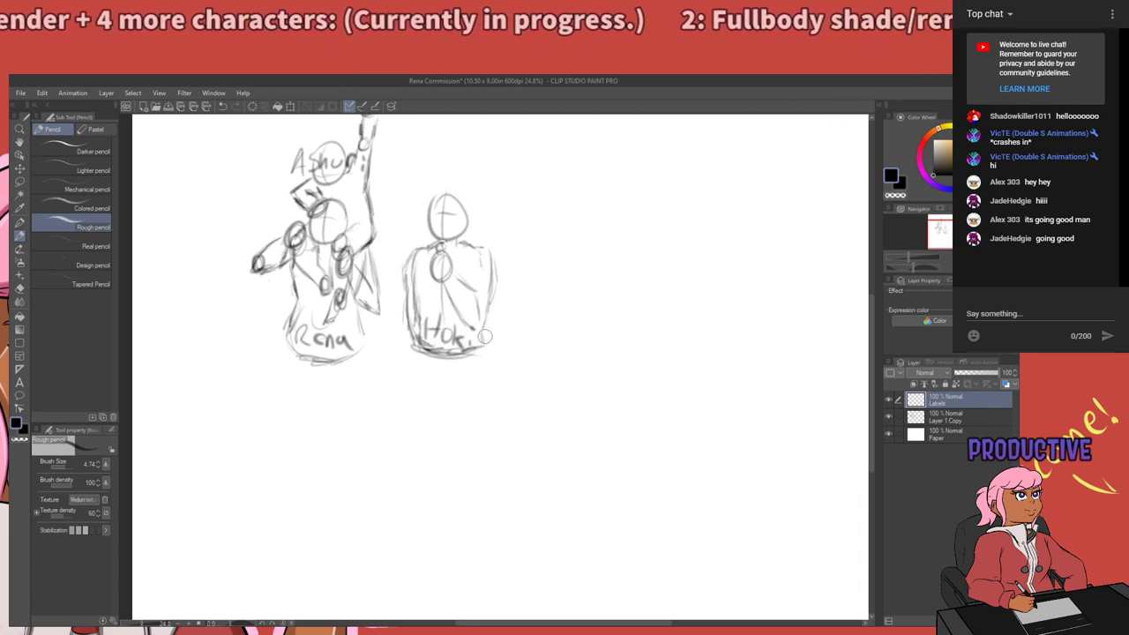
left_click(923, 420)
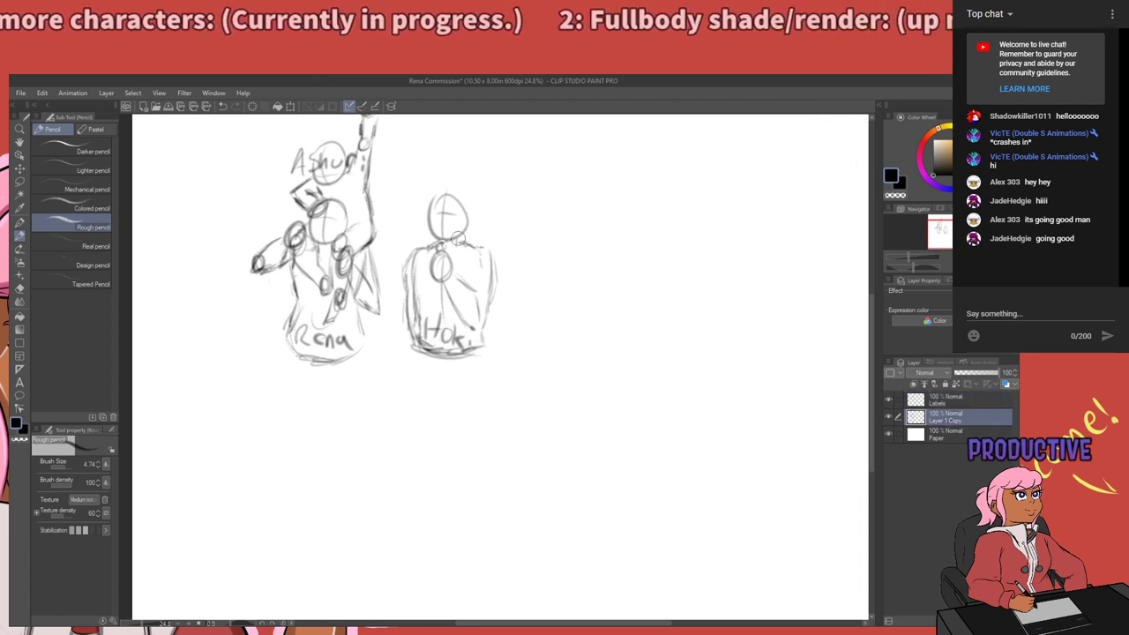
left_click_drag(457, 238, 502, 433)
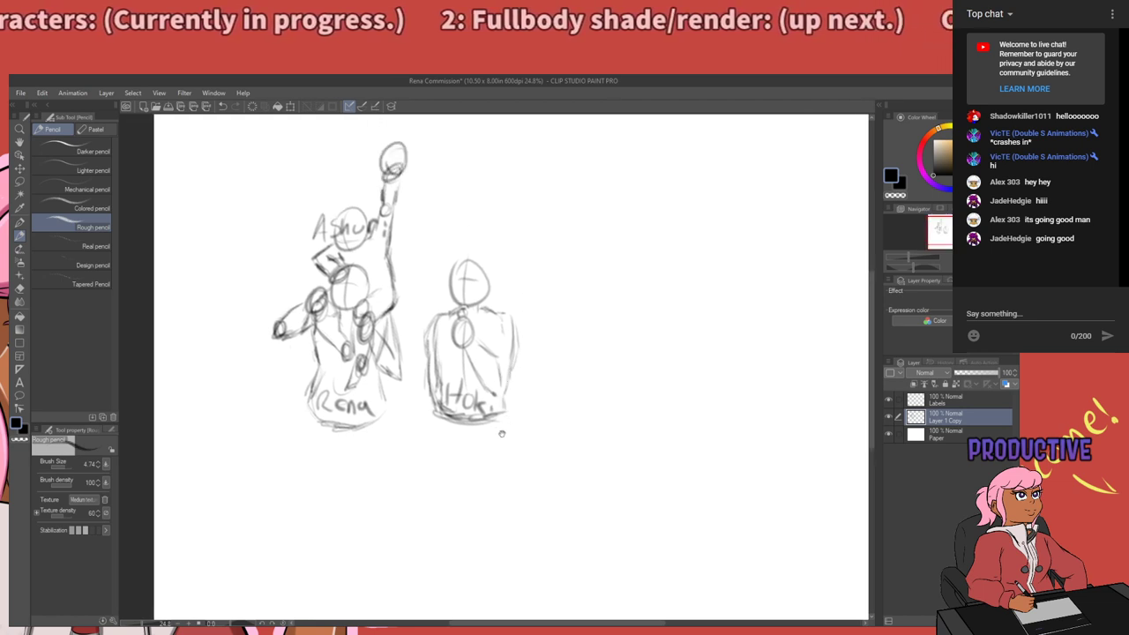
left_click_drag(482, 472, 517, 370)
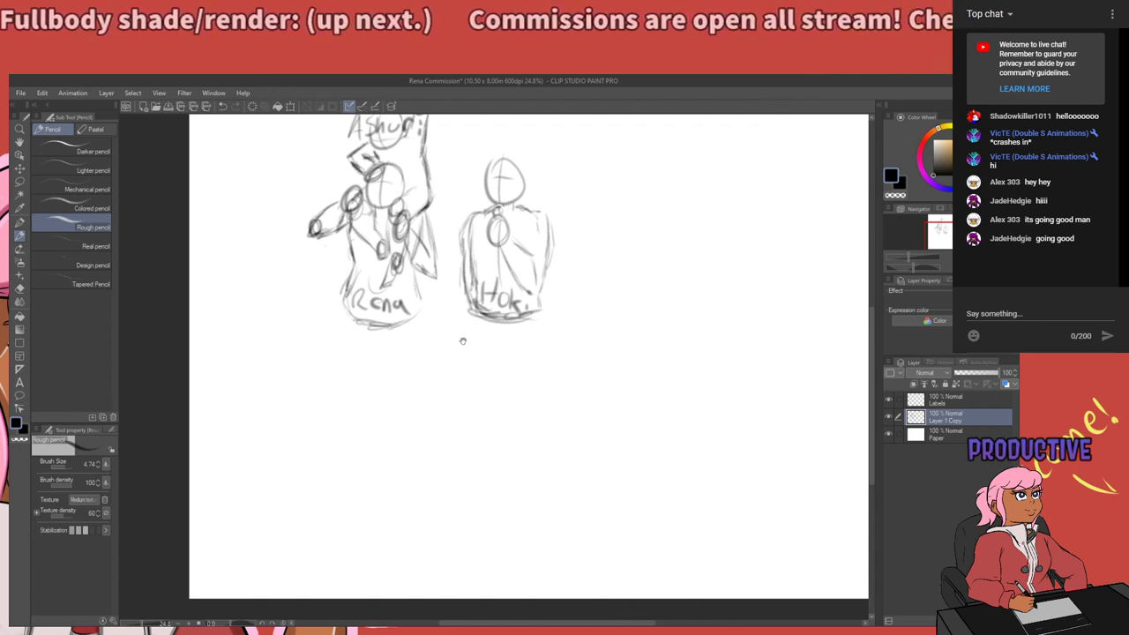
left_click_drag(462, 344, 449, 420)
left_click_drag(456, 371, 458, 422)
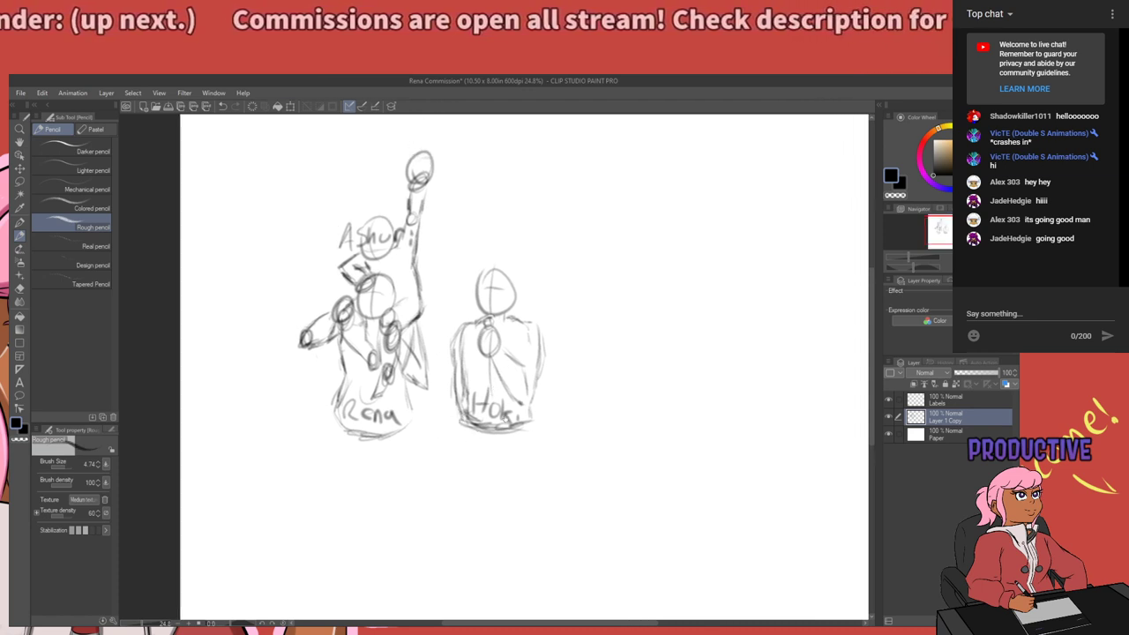
left_click_drag(454, 453, 411, 444)
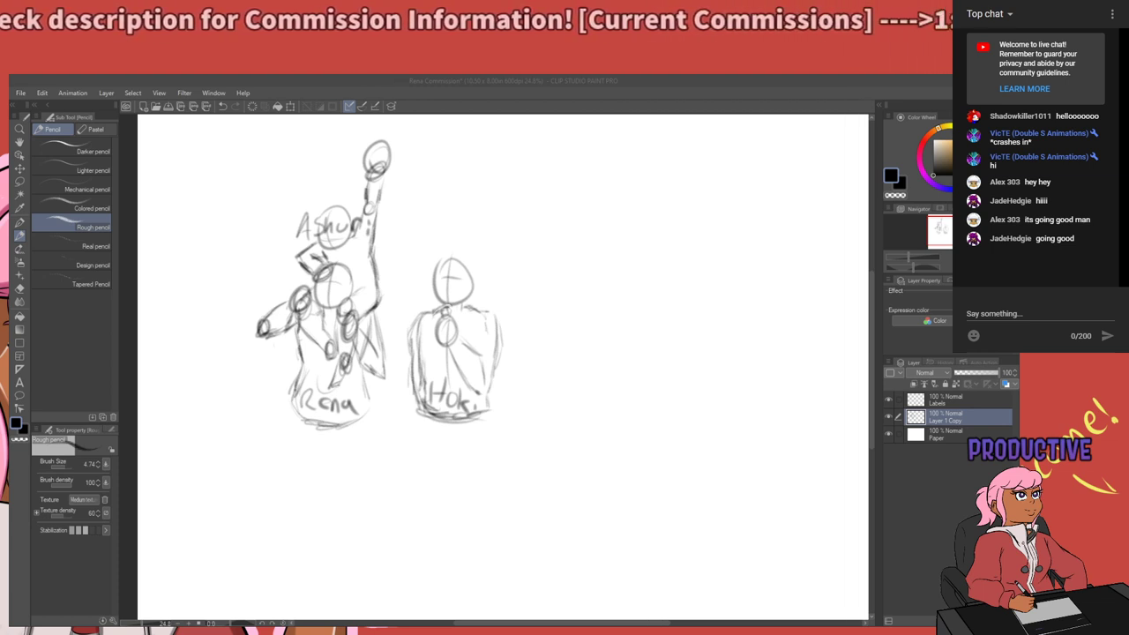
scroll(464, 405, "down", 1)
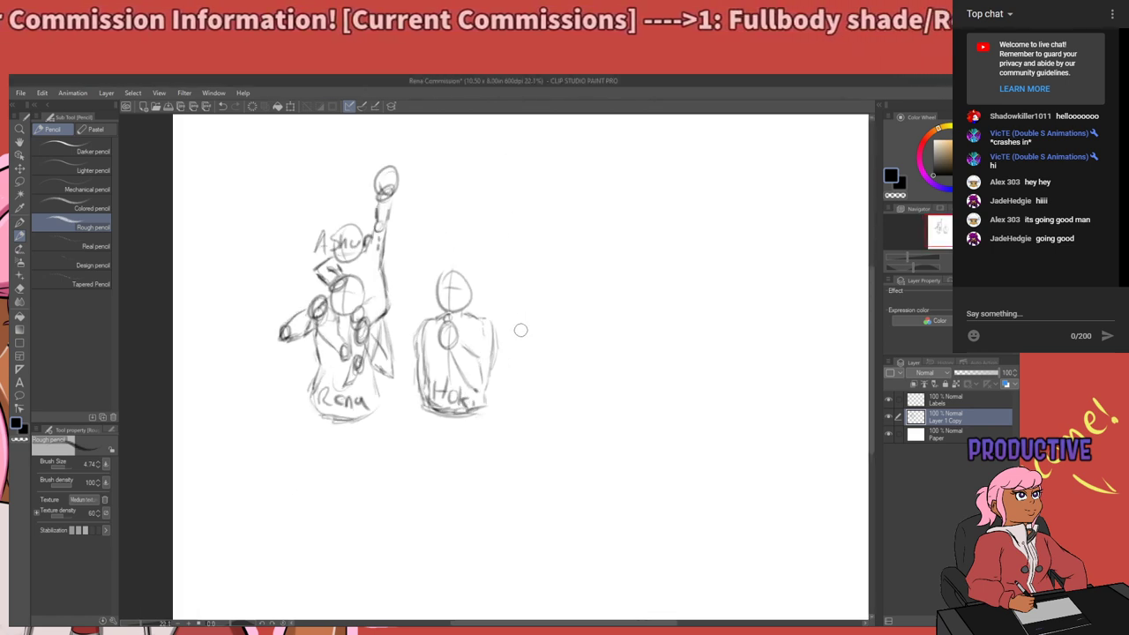
mouse_move(537, 462)
left_mouse_down()
mouse_move(534, 411)
mouse_move(558, 410)
mouse_move(483, 374)
mouse_move(471, 383)
left_mouse_up()
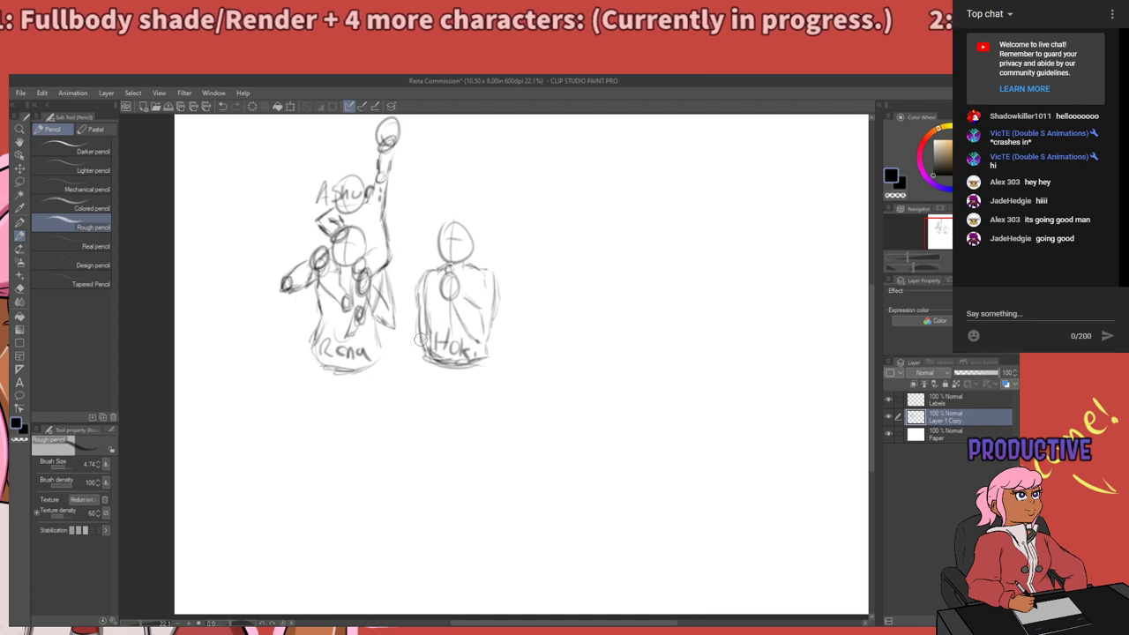
scroll(408, 315, "down", 2)
scroll(450, 318, "up", 2)
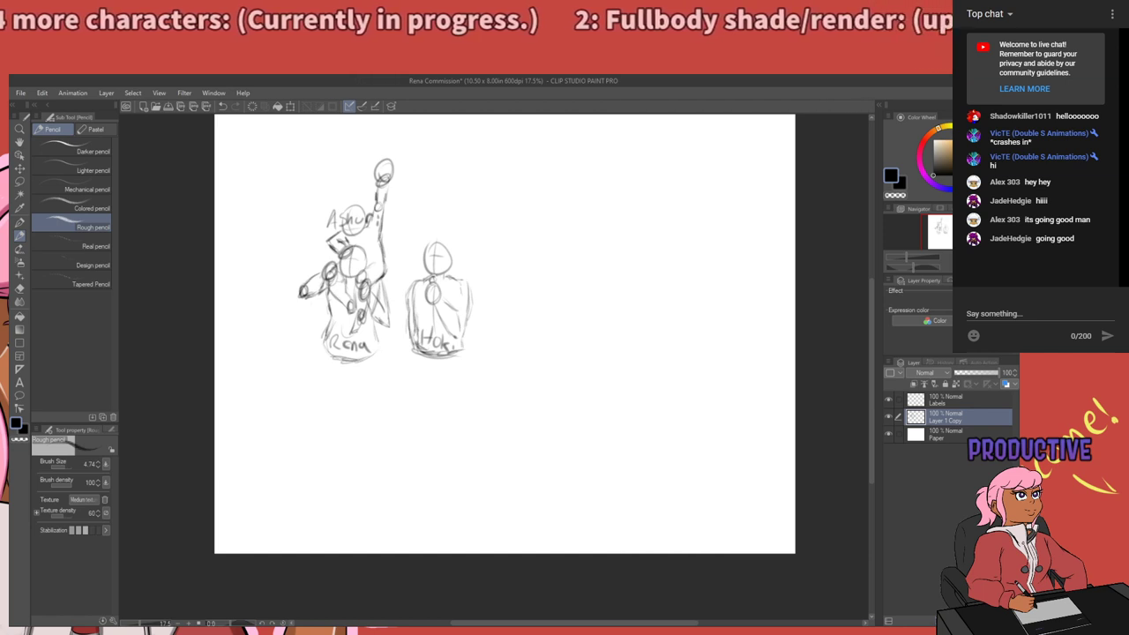
key("ctrl+shift+n")
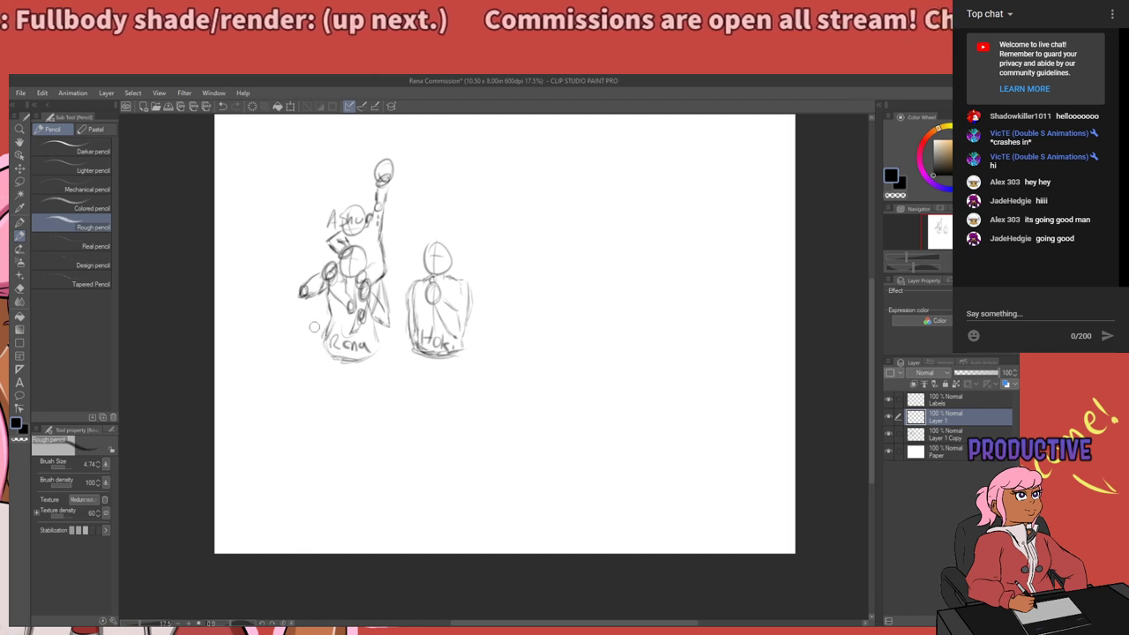
key("ctrl+e")
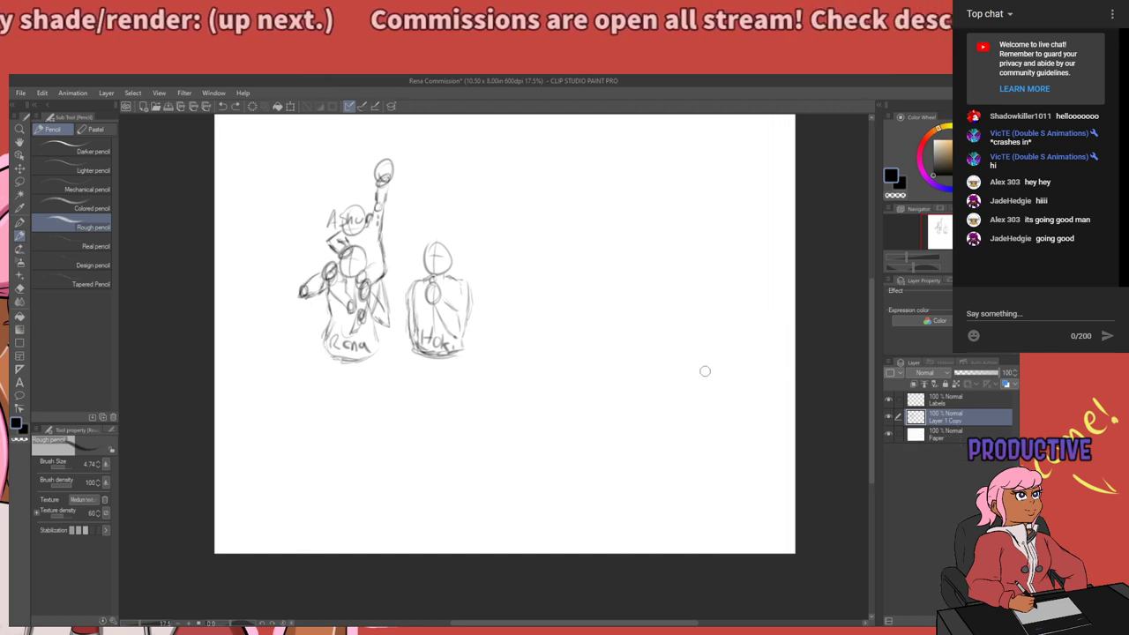
Try sketching the Hoki figure's leg farther from the pair, with thigh lines, a knee circle and a shin line.
scroll(392, 419, "down", 1)
scroll(396, 482, "up", 3)
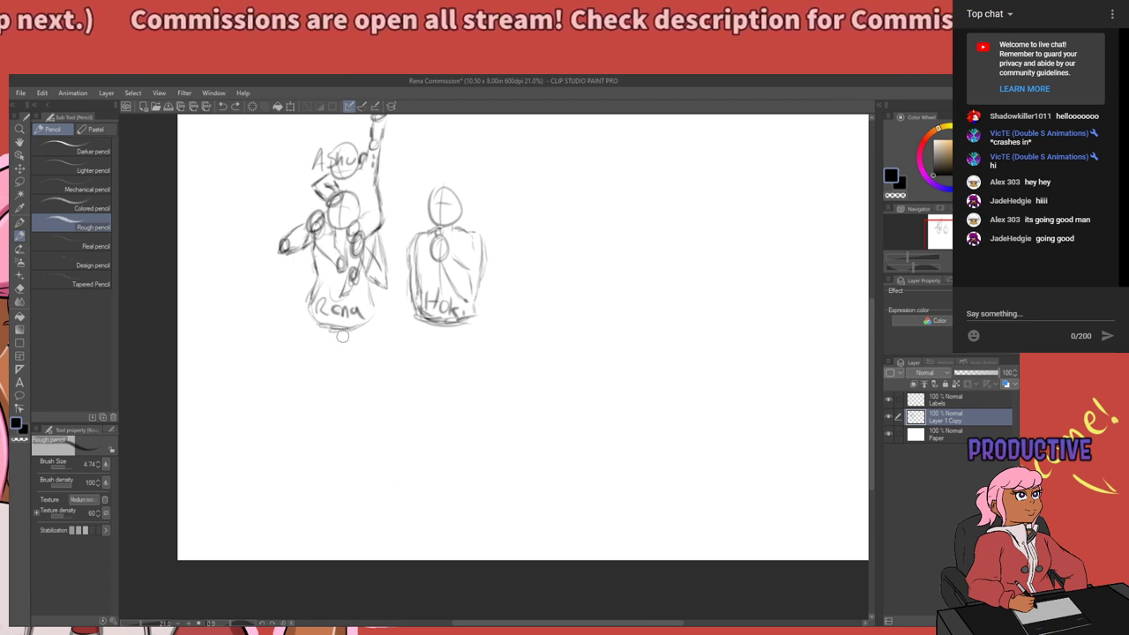
left_click_drag(415, 393, 423, 335)
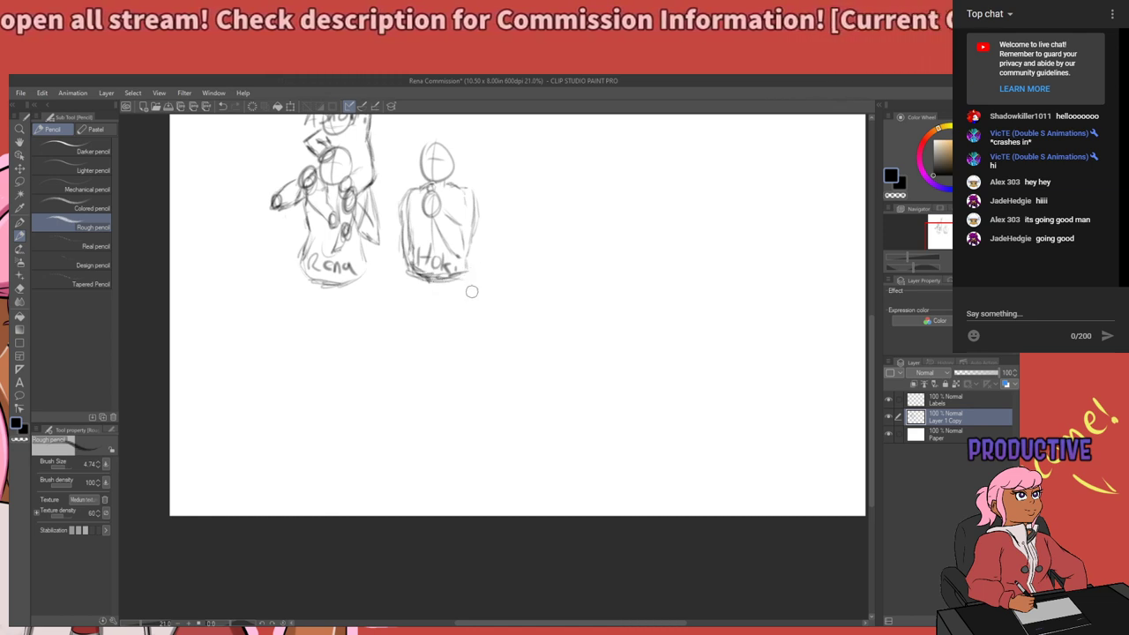
mouse_move(440, 316)
left_mouse_down()
mouse_move(428, 278)
mouse_move(446, 303)
mouse_move(469, 269)
mouse_move(461, 325)
left_mouse_up()
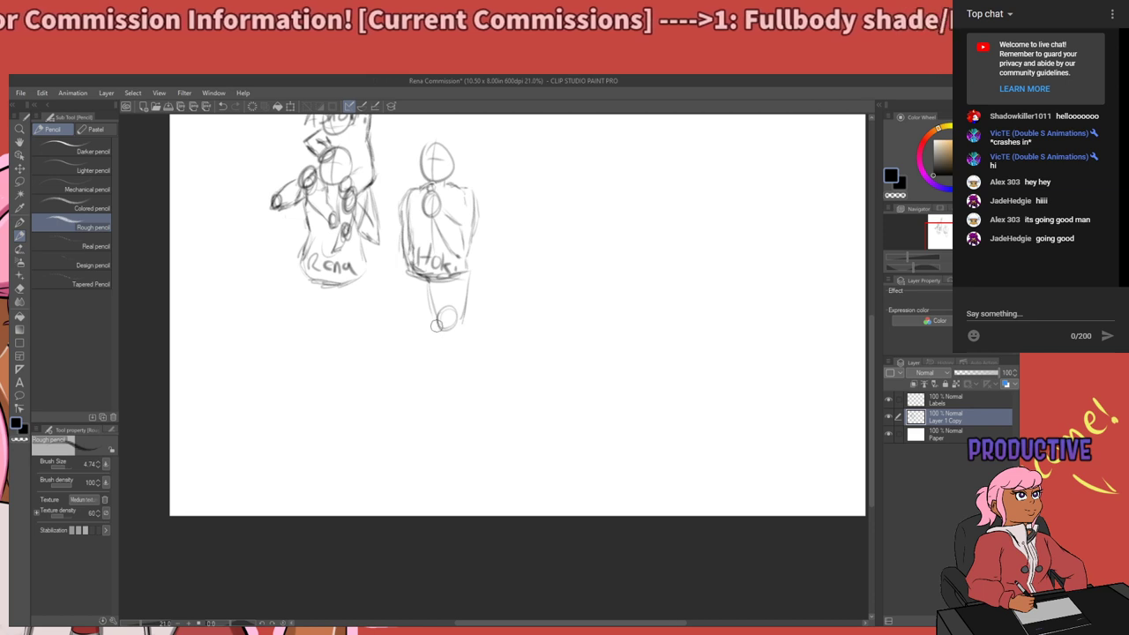
left_click_drag(438, 320, 436, 337)
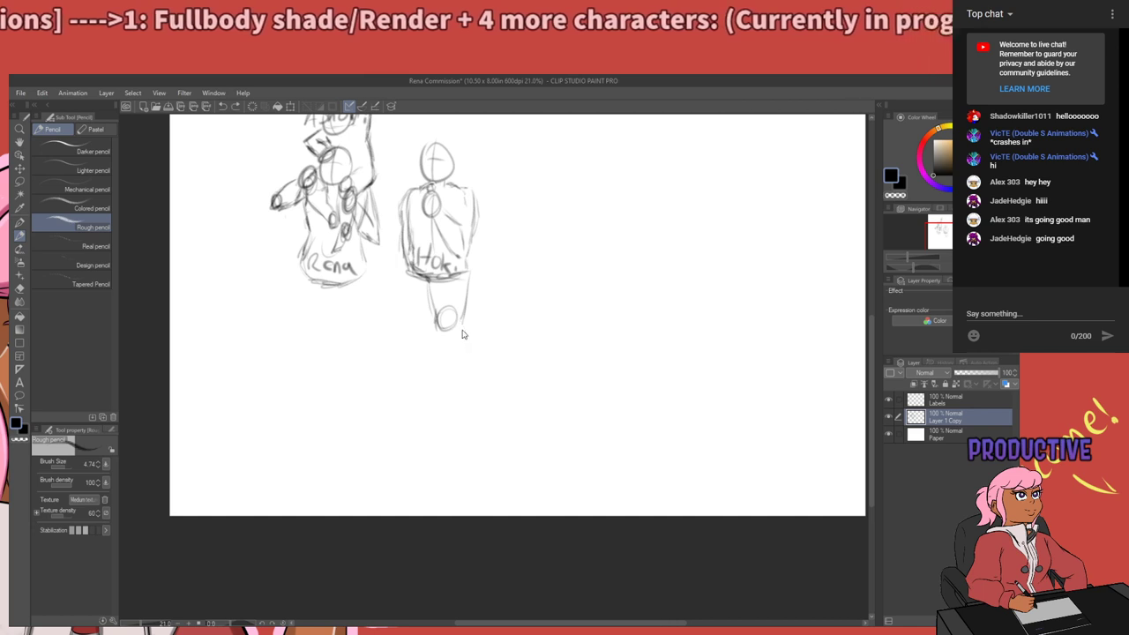
left_click_drag(462, 335, 460, 370)
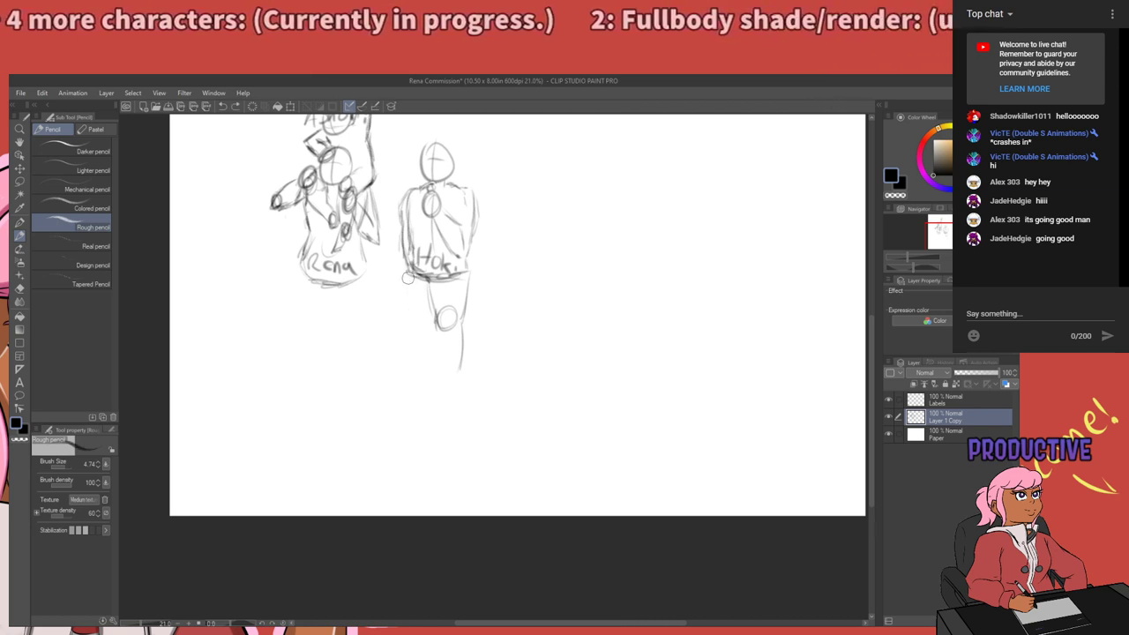
Try sketching the Hoki figure's second leg beside the first, with a thigh, a knee circle and shin lines.
left_click_drag(408, 275, 423, 327)
key("ctrl+z")
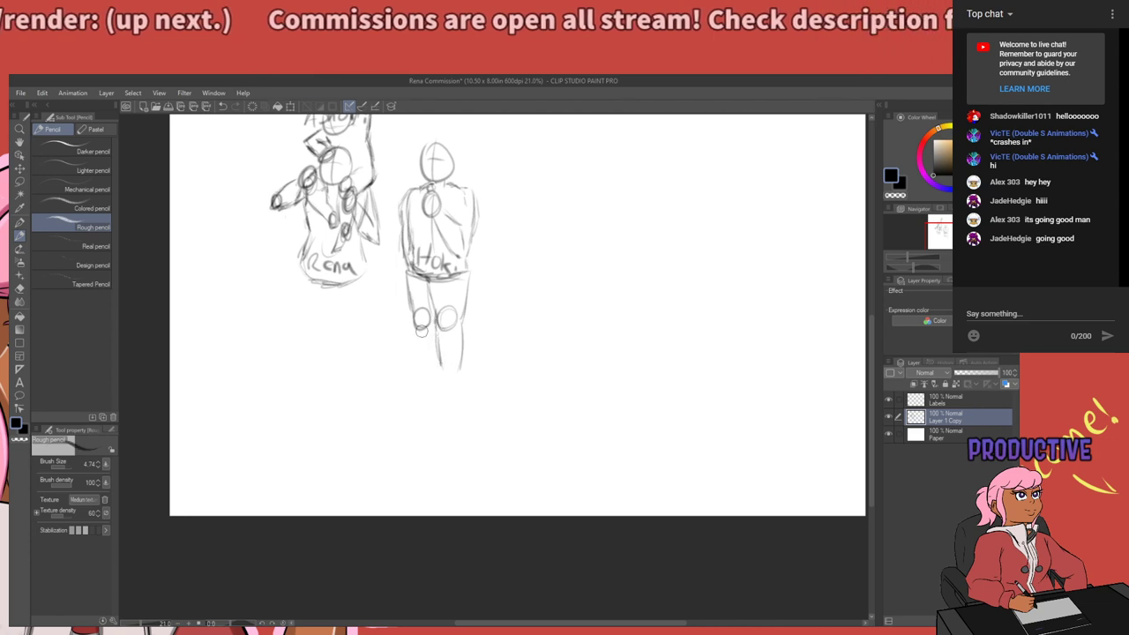
left_click_drag(418, 331, 429, 367)
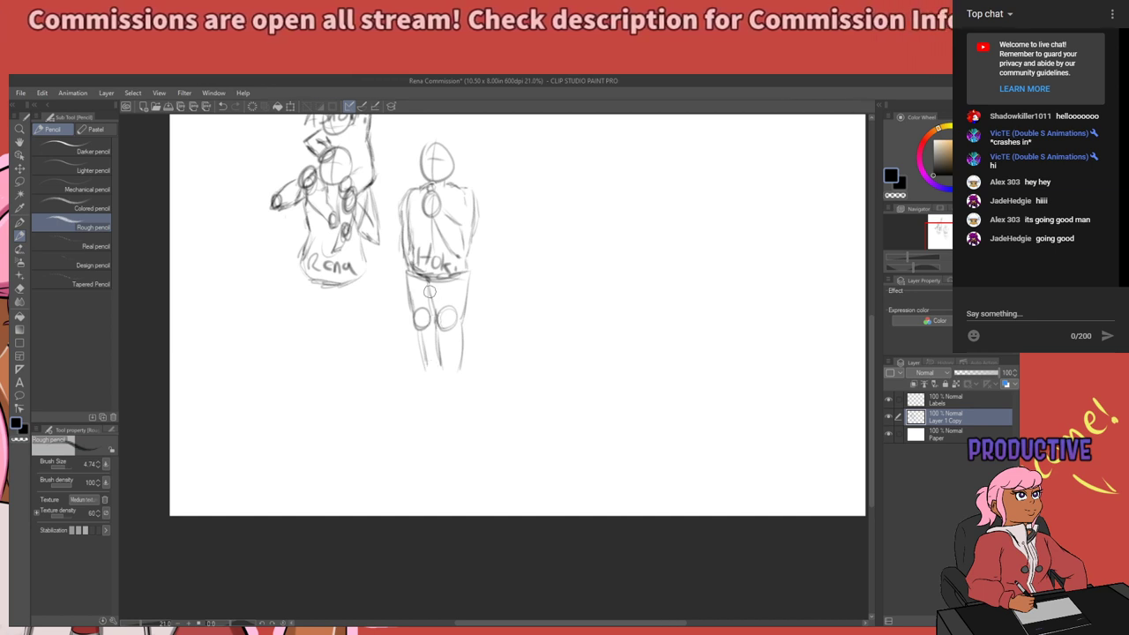
key("e")
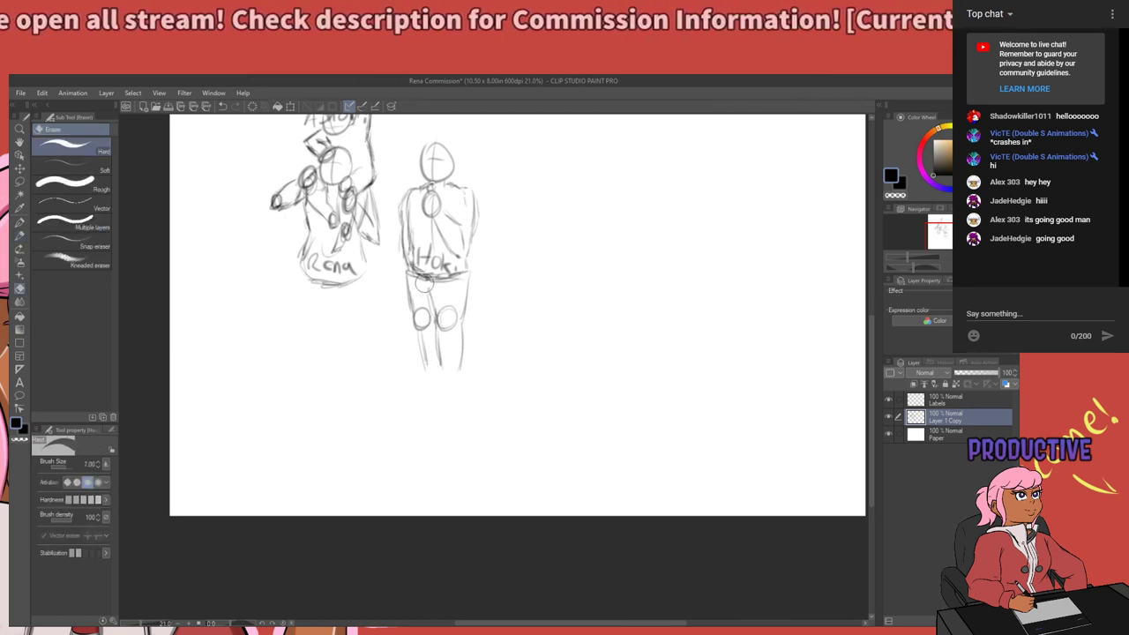
key("p")
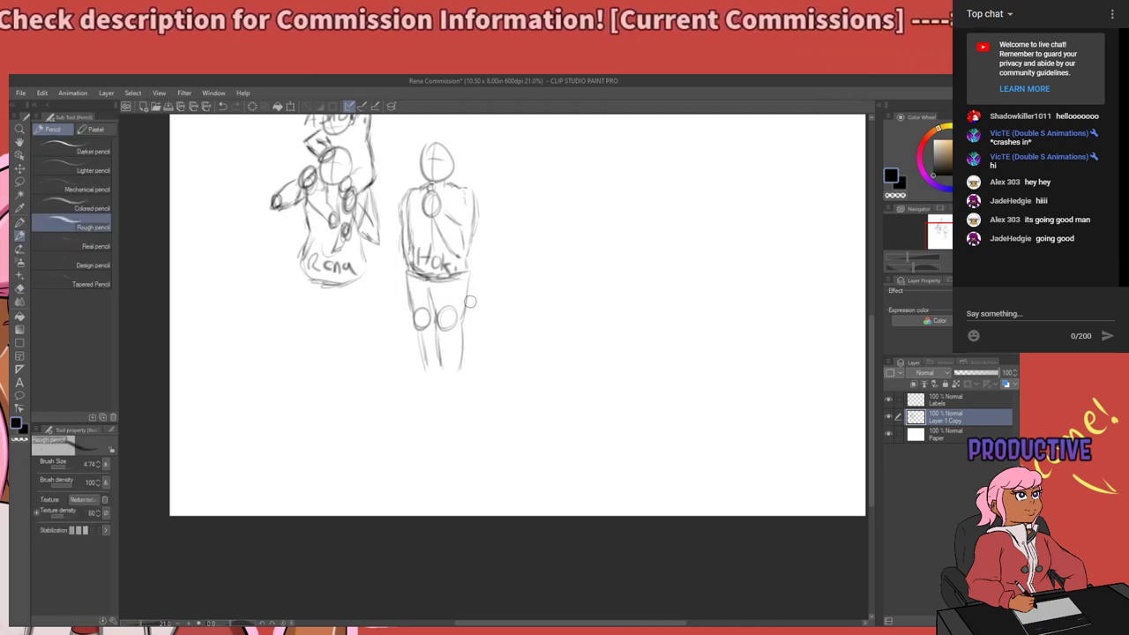
Undo all the leg strokes below the Hoki figure's torso.
key("ctrl+z")
key("ctrl+z")
key("ctrl+z")
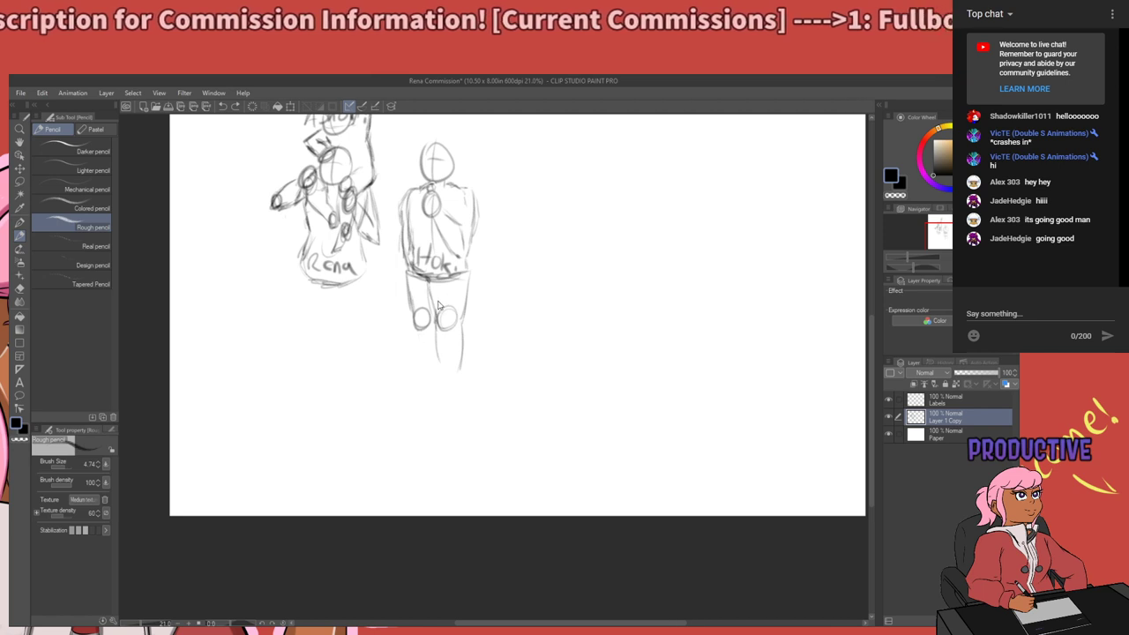
key("ctrl+z")
key("ctrl+z")
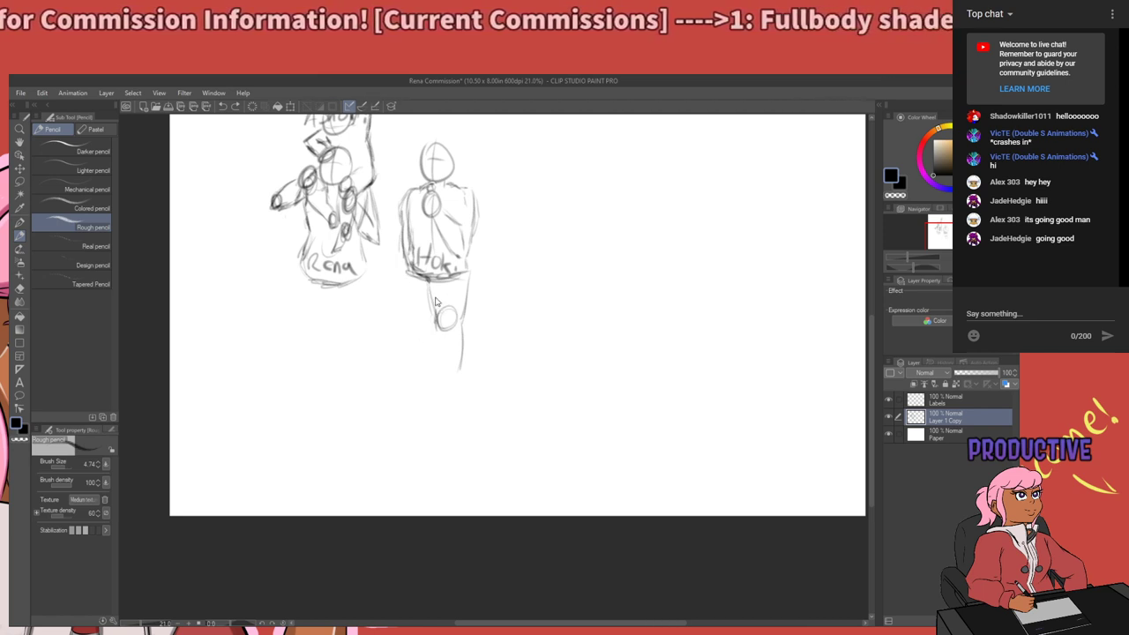
key("ctrl+z")
key("ctrl+z")
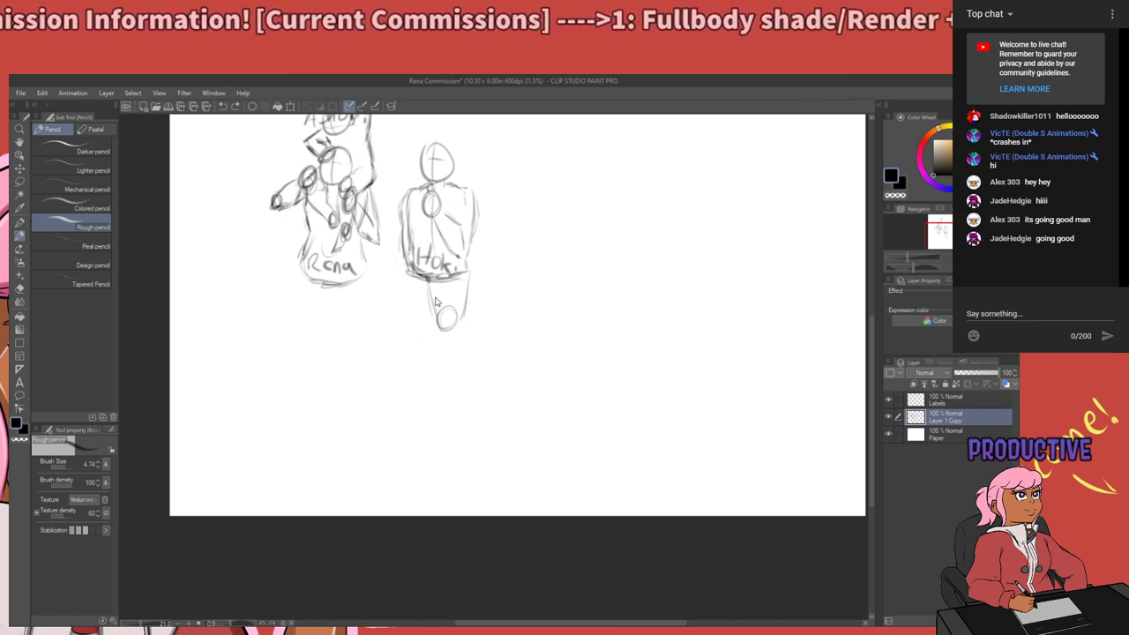
key("ctrl+z")
key("ctrl+z")
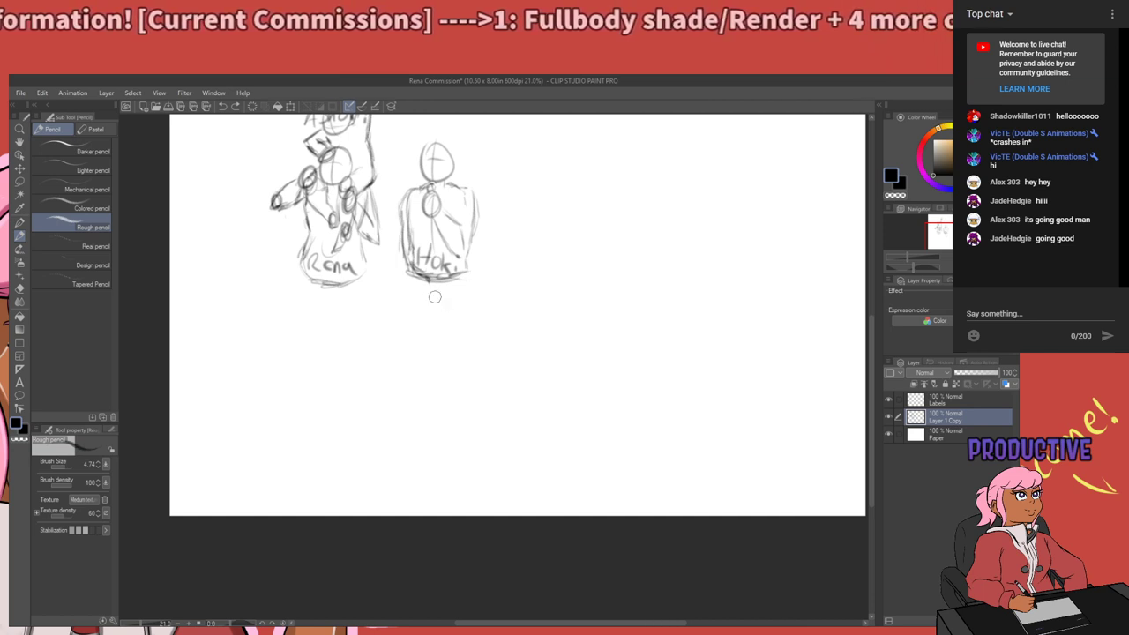
key("ctrl+minus")
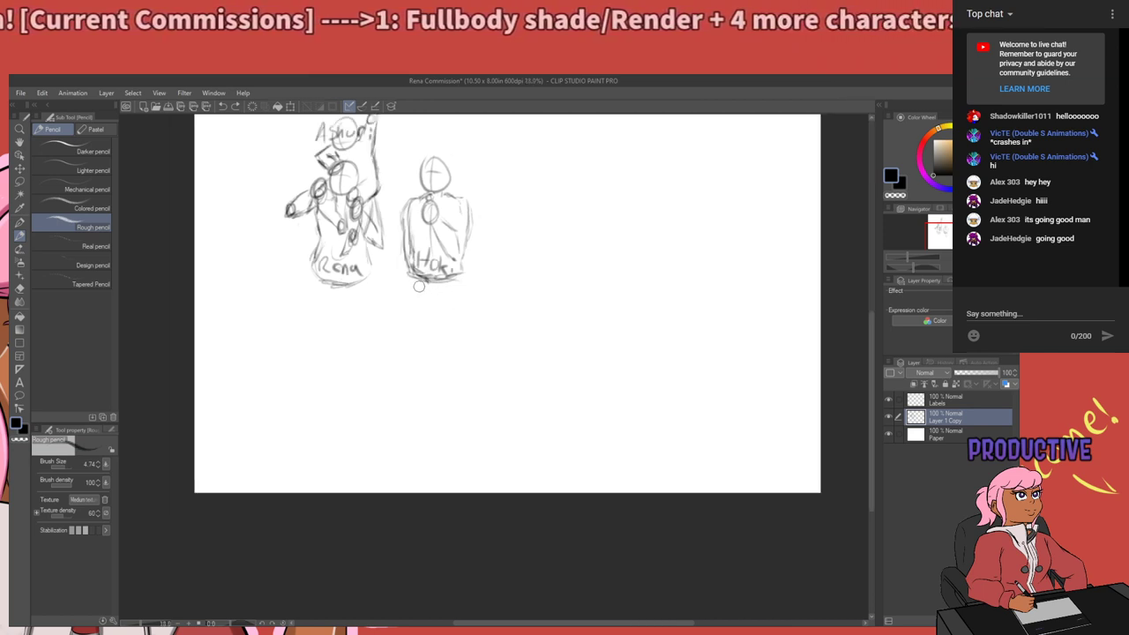
Sketch the Hoki figure's leg nearer the pair, with a knee circle, an outer thigh line and a slanting shin line.
key("ctrl+plus")
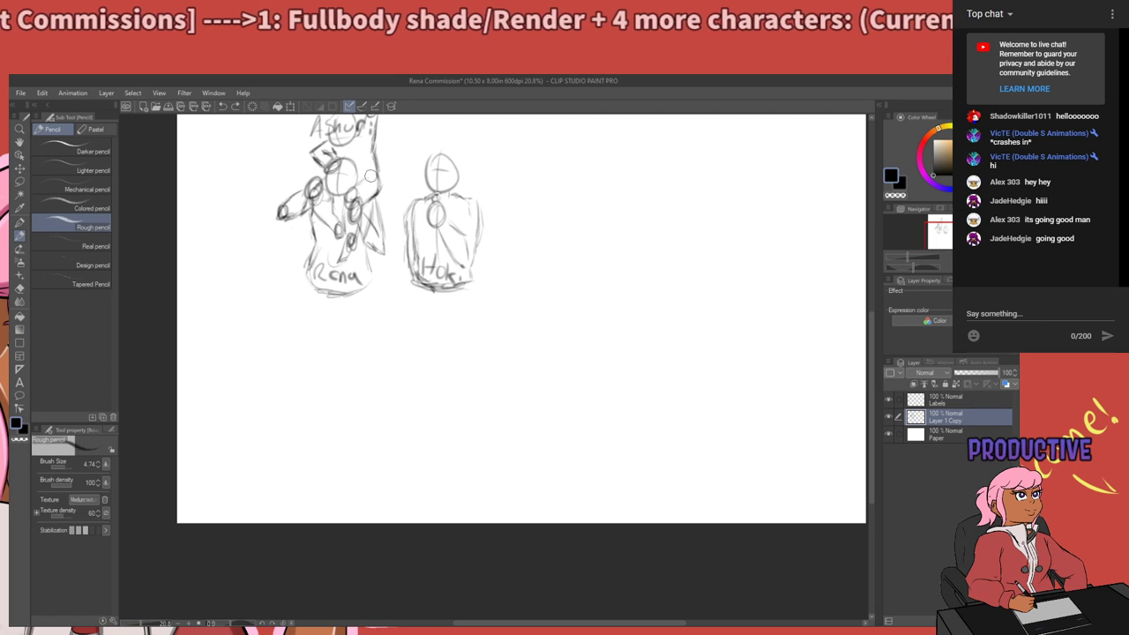
scroll(370, 172, "down", 1)
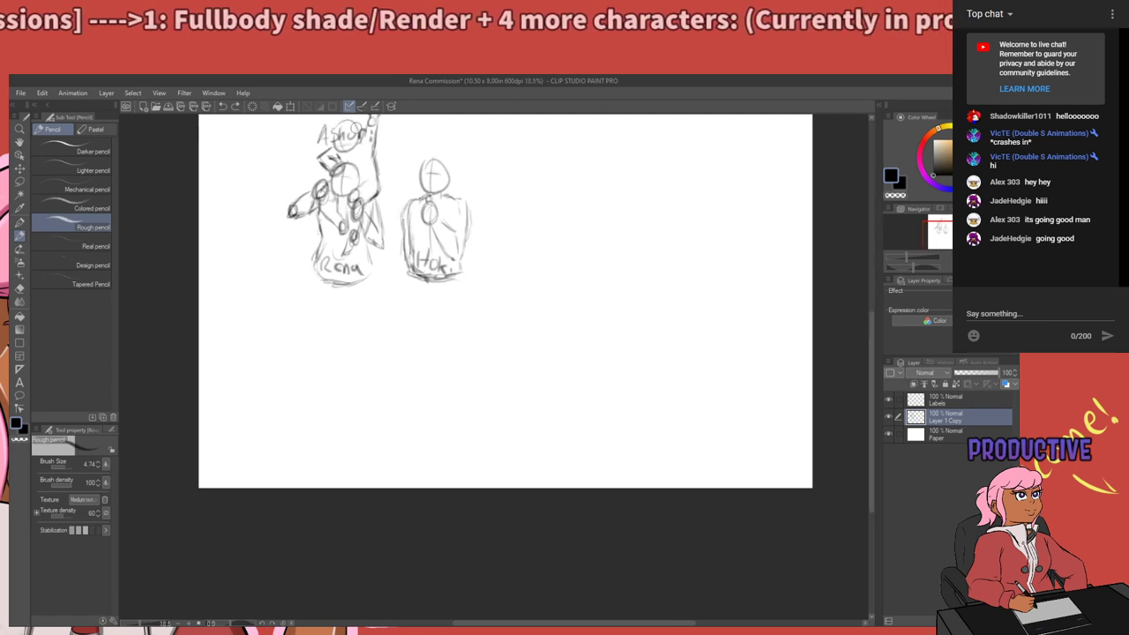
scroll(371, 163, "up", 2)
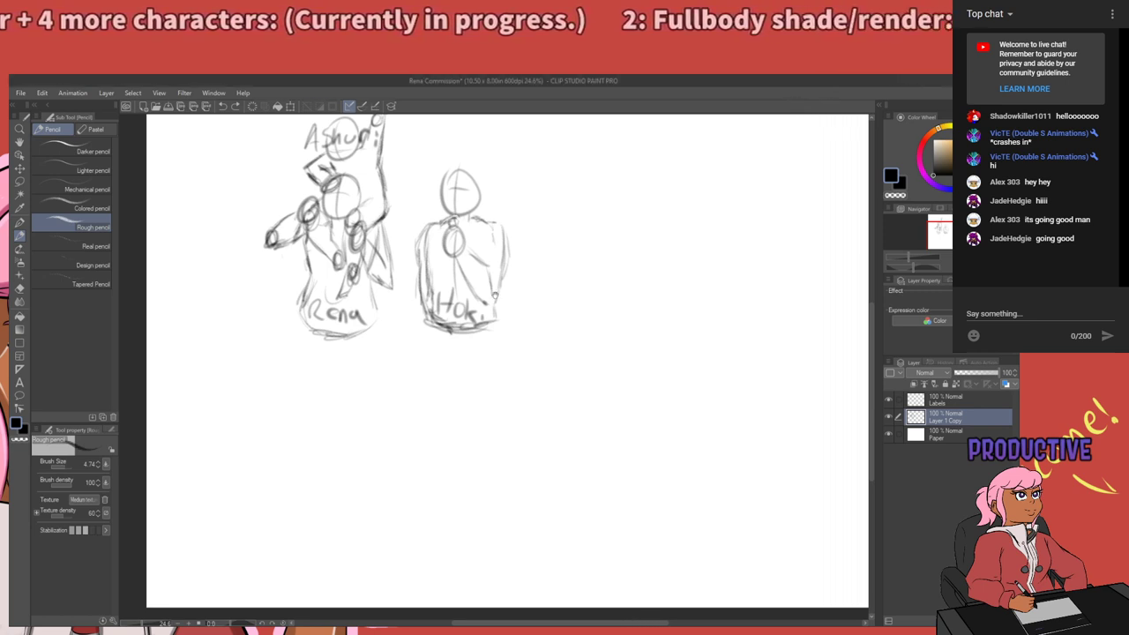
scroll(495, 295, "down", 2)
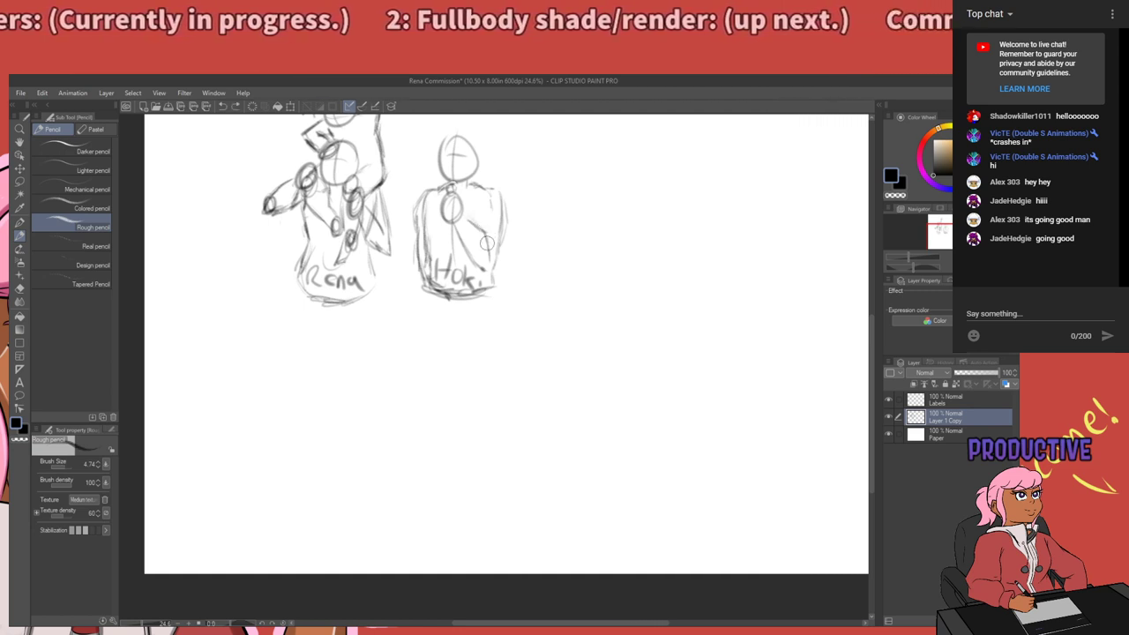
scroll(477, 317, "down", 1)
left_click_drag(429, 269, 441, 331)
key("ctrl+z")
key("ctrl+z")
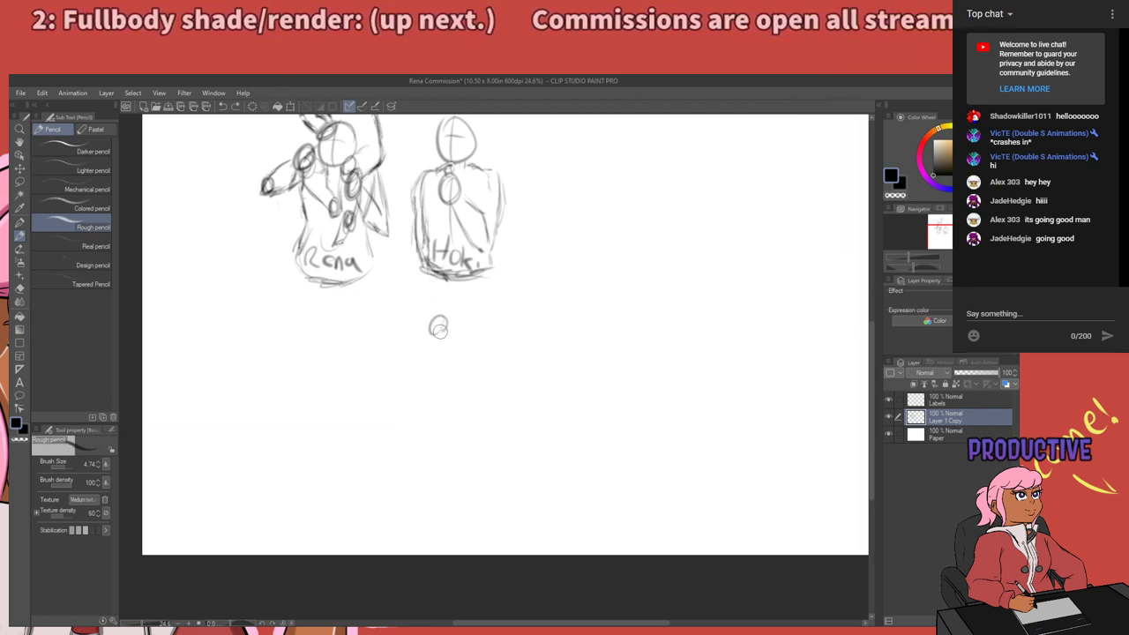
mouse_move(428, 274)
left_mouse_down()
mouse_move(427, 321)
mouse_move(453, 372)
left_mouse_up()
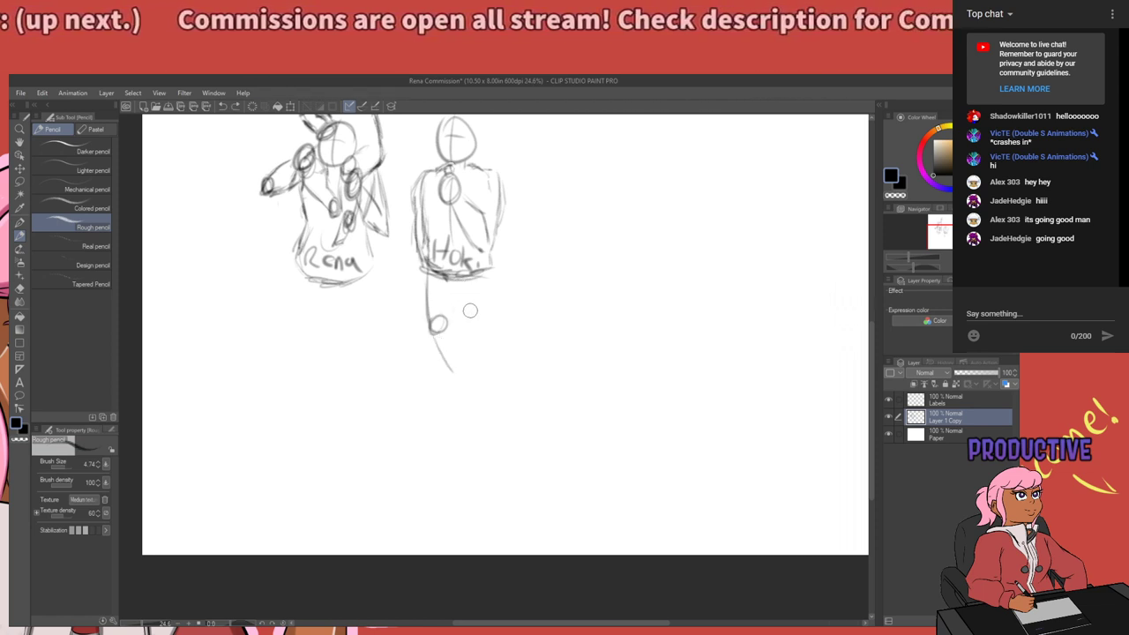
Sketch the Hoki figure's other leg with a knee circle, inner and outer thigh lines, and two shin lines.
left_click_drag(471, 316, 478, 310)
key("ctrl+z")
key("ctrl+z")
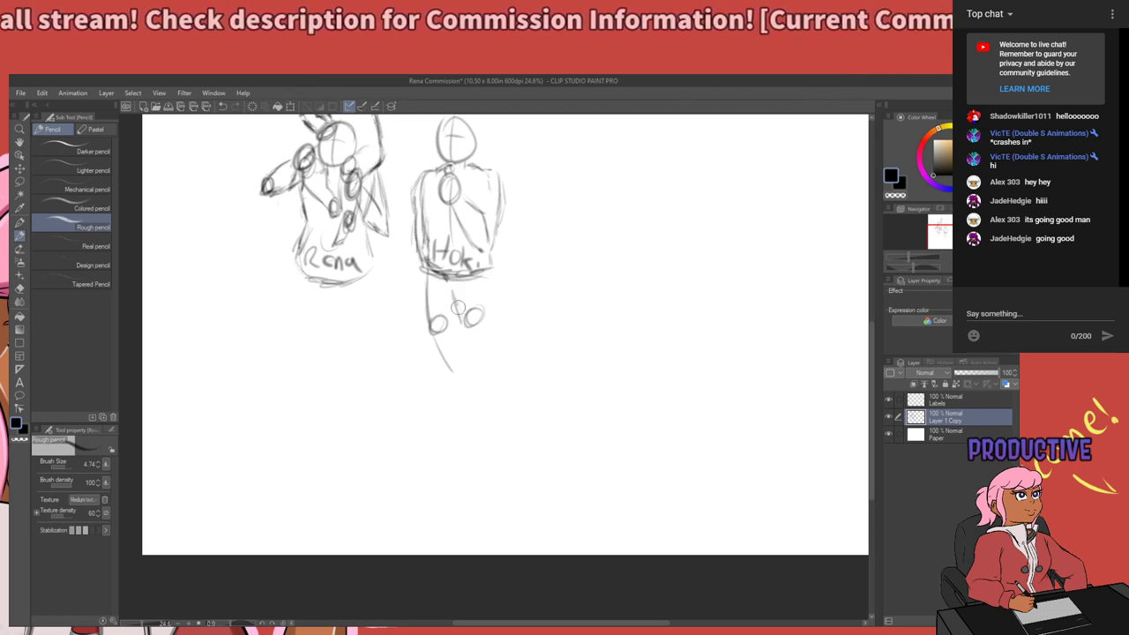
left_click_drag(452, 291, 459, 322)
left_click_drag(491, 282, 482, 315)
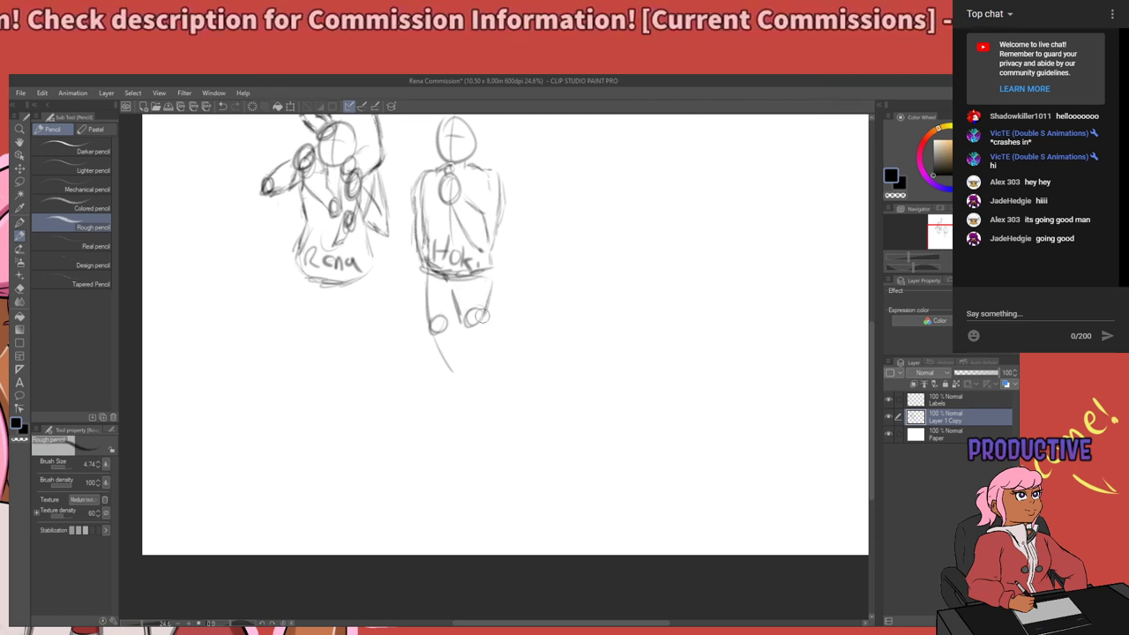
key("ctrl+z")
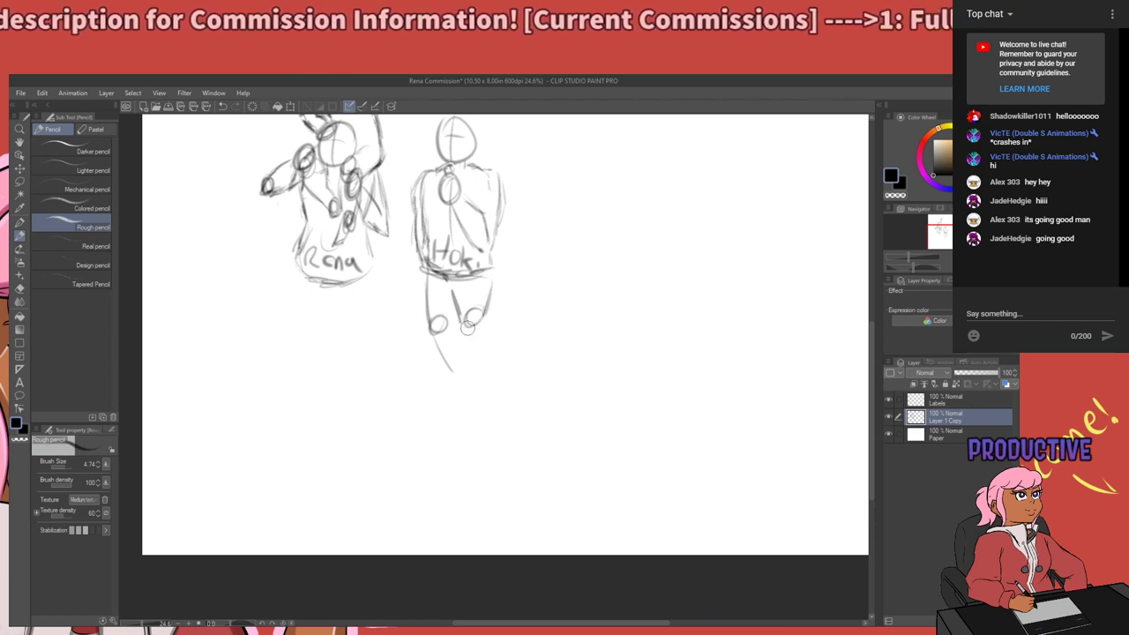
left_click_drag(463, 336, 467, 373)
left_click_drag(489, 321, 489, 385)
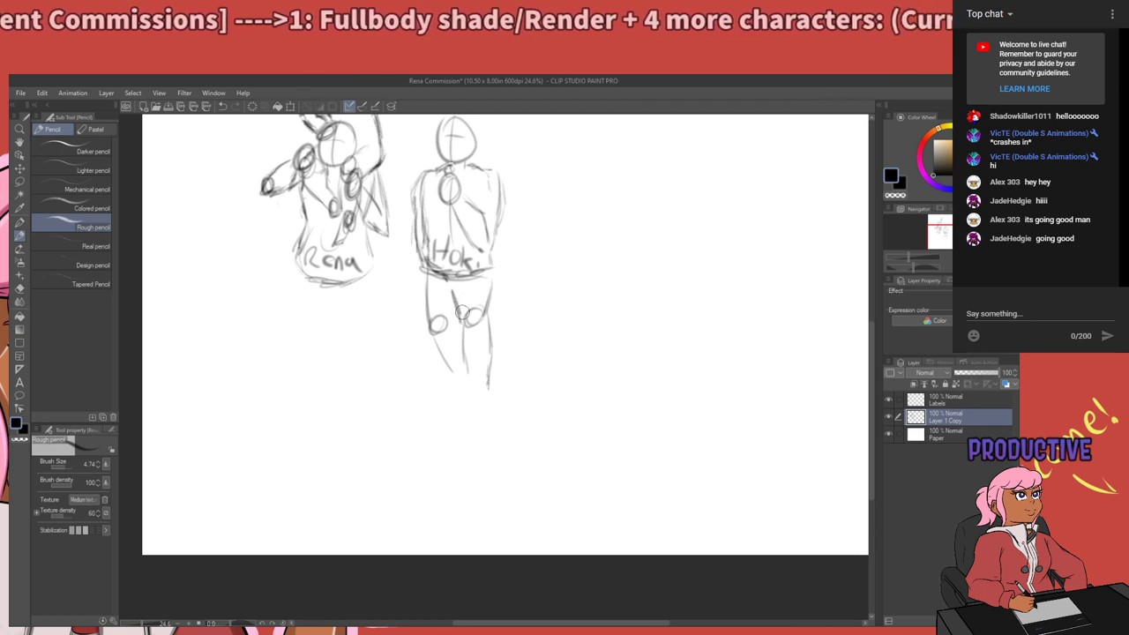
Lasso both of the Hoki figure's legs, move them slightly down from the torso, and clear the selection.
key("m")
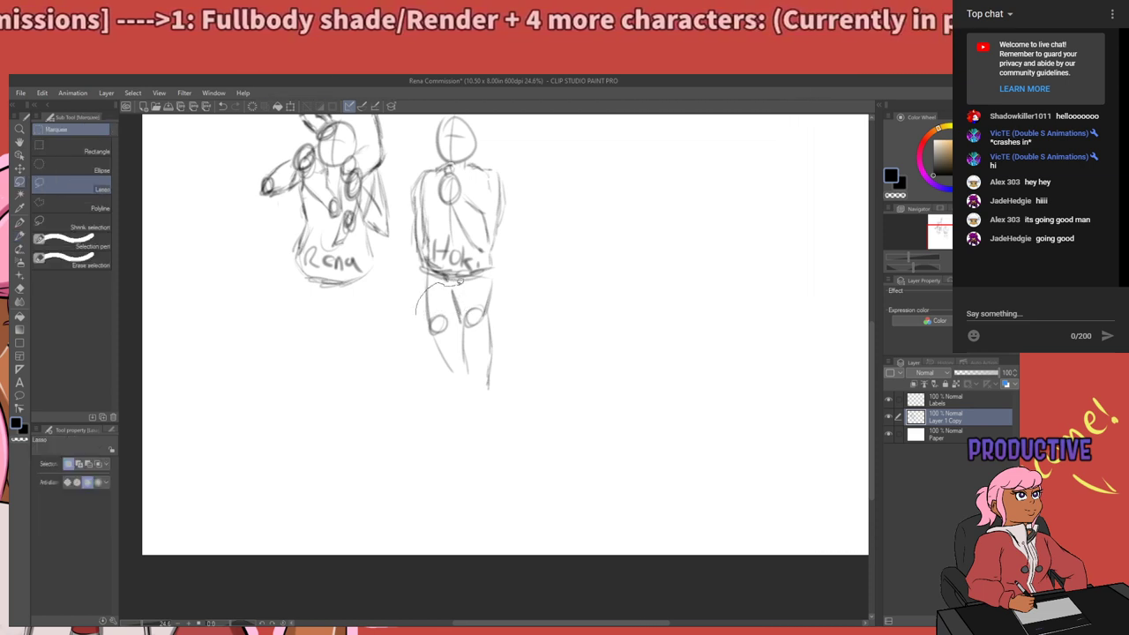
mouse_move(518, 276)
left_mouse_down()
mouse_move(411, 363)
mouse_move(419, 309)
left_mouse_up()
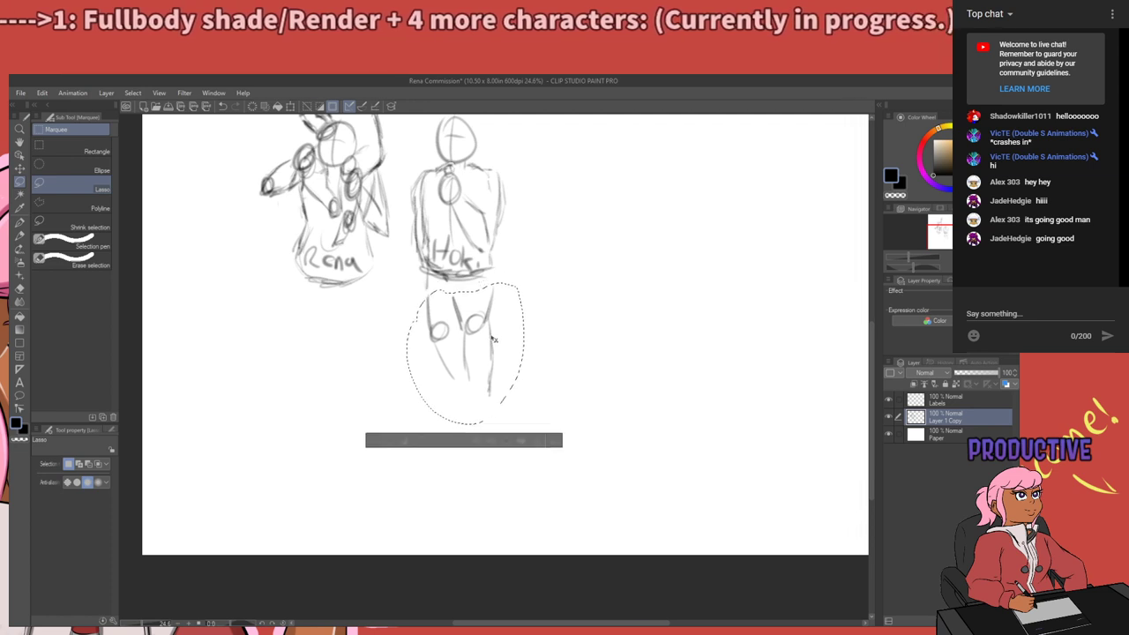
left_click_drag(493, 336, 494, 353)
left_click(538, 295)
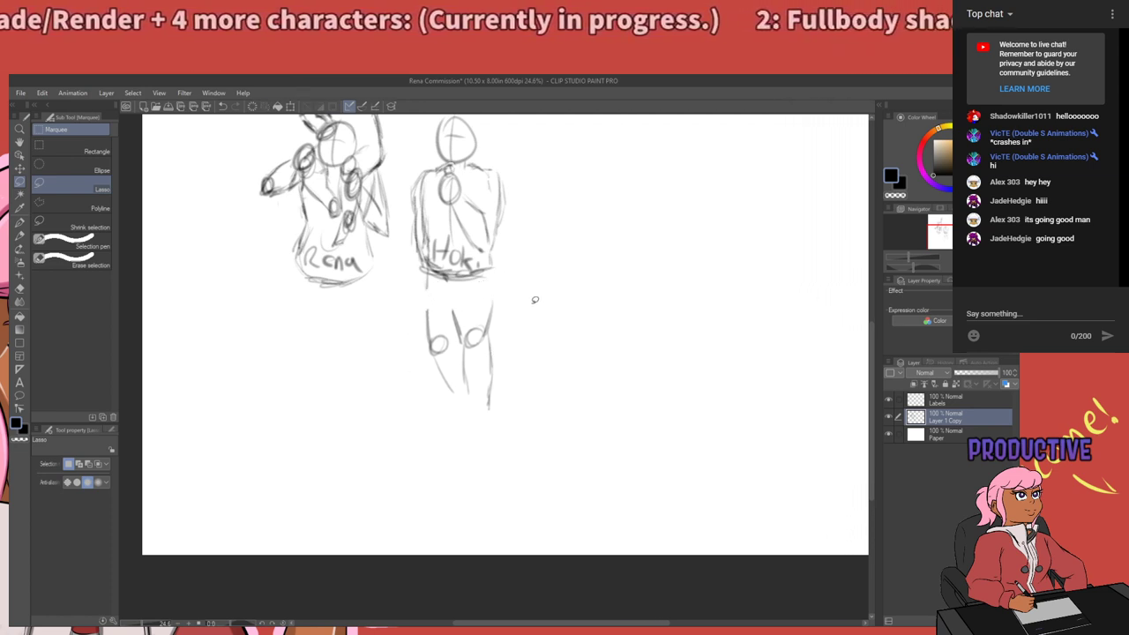
Extend the Hoki figure's thigh lines up to the torso with the Rough pencil and reinforce the leg contours.
key("p")
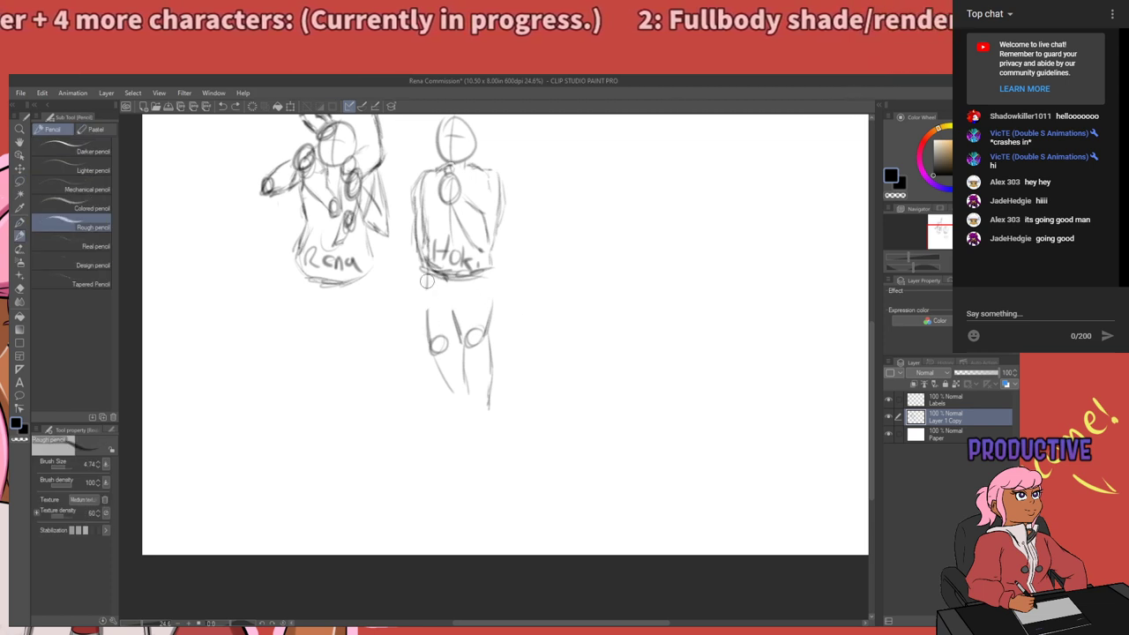
mouse_move(427, 281)
left_mouse_down()
mouse_move(431, 340)
mouse_move(452, 394)
left_mouse_up()
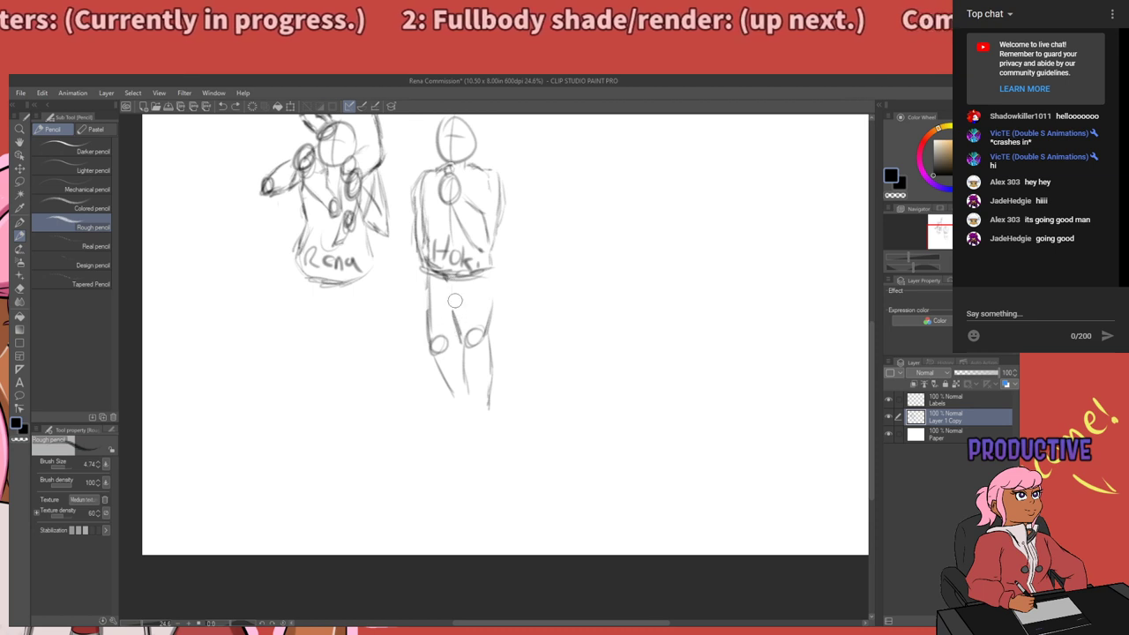
left_click_drag(455, 301, 457, 330)
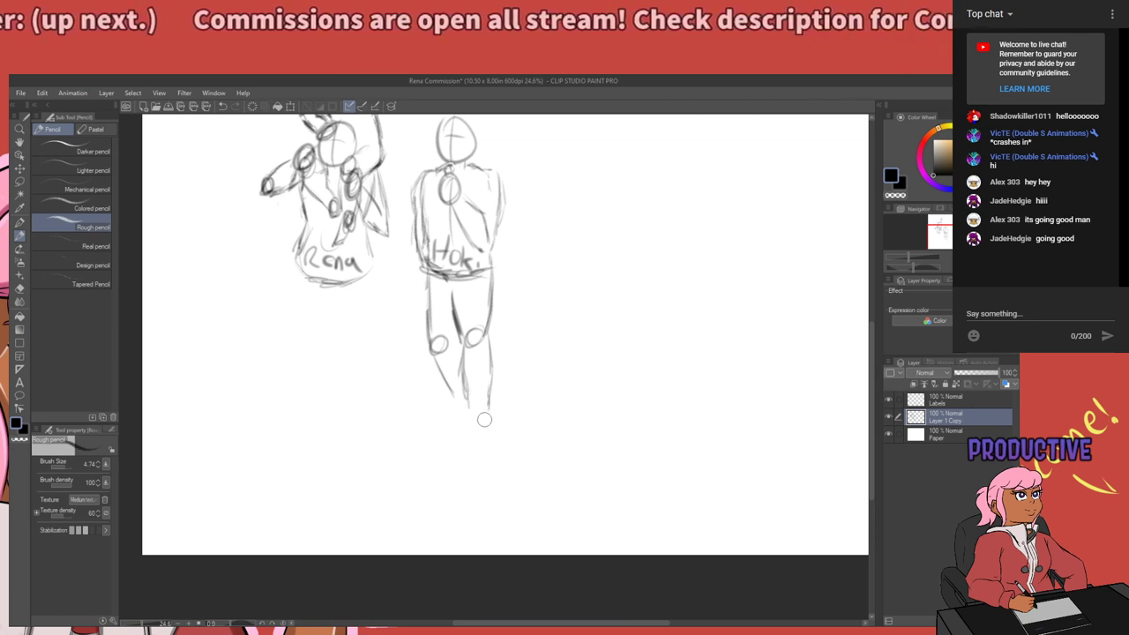
Try sketching a foot below the Hoki figure's shin farther from the pair, and undo its strokes.
mouse_move(471, 414)
left_mouse_down()
mouse_move(483, 432)
mouse_move(486, 413)
mouse_move(480, 441)
mouse_move(485, 431)
left_mouse_up()
key("ctrl+z")
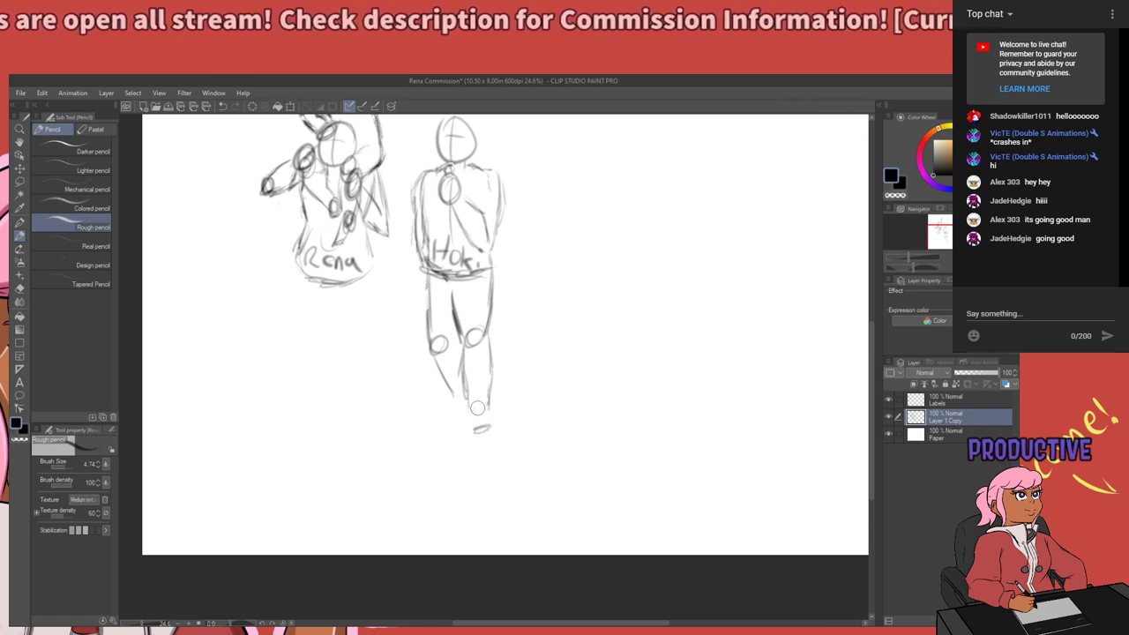
key("ctrl+z")
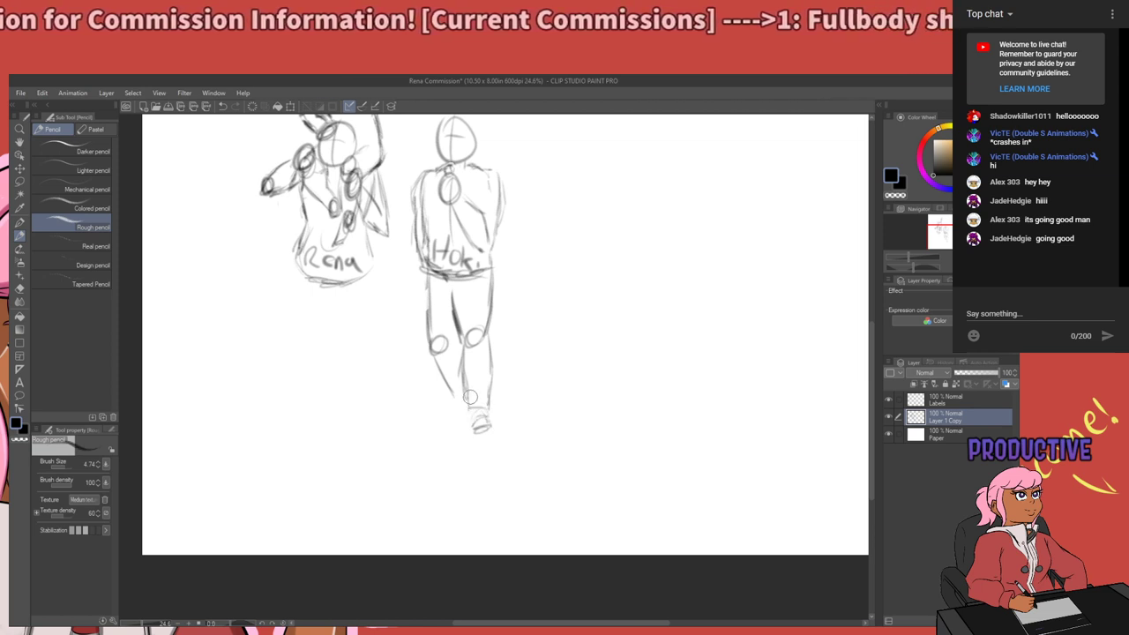
left_click_drag(467, 413, 474, 434)
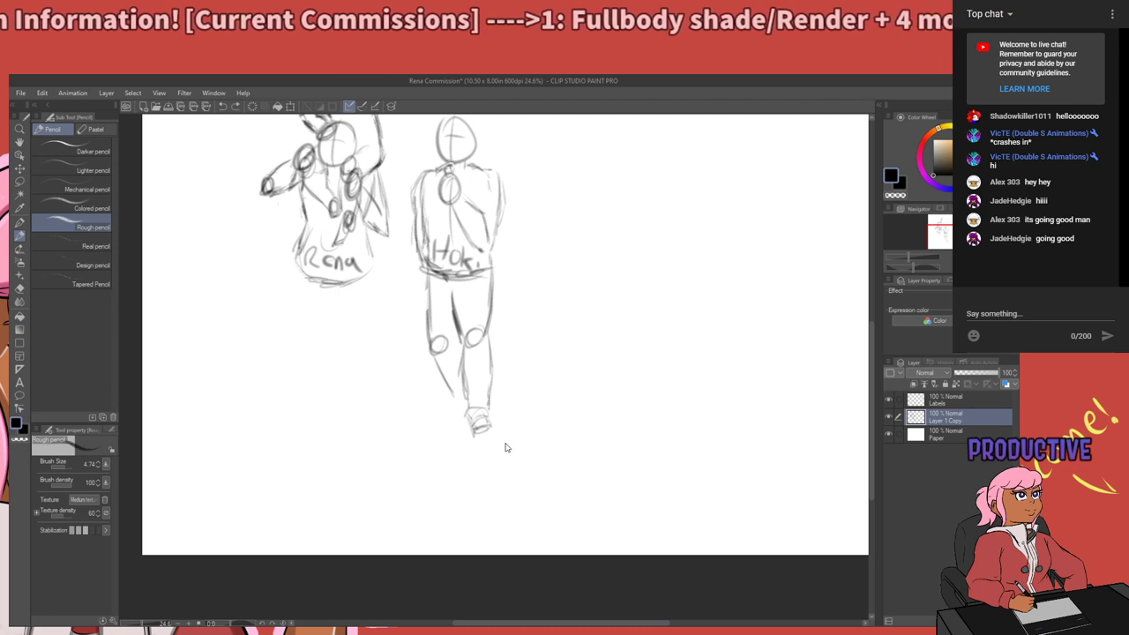
key("ctrl+z")
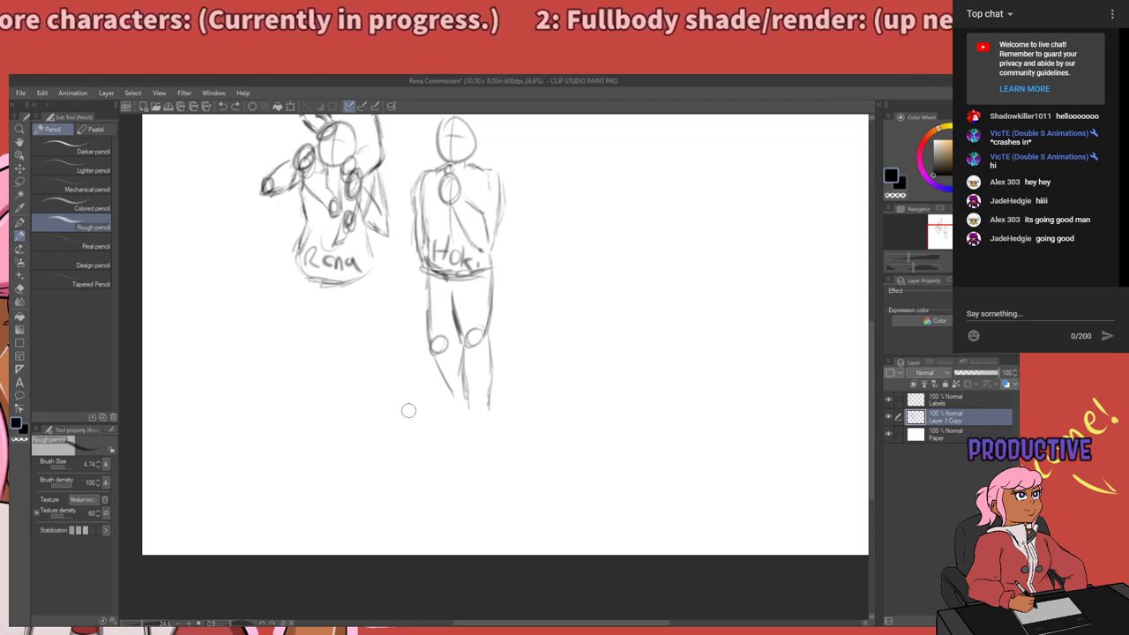
Write "LUL" in the empty space below the Rena figure and undo the lettering.
left_click_drag(422, 278, 434, 303)
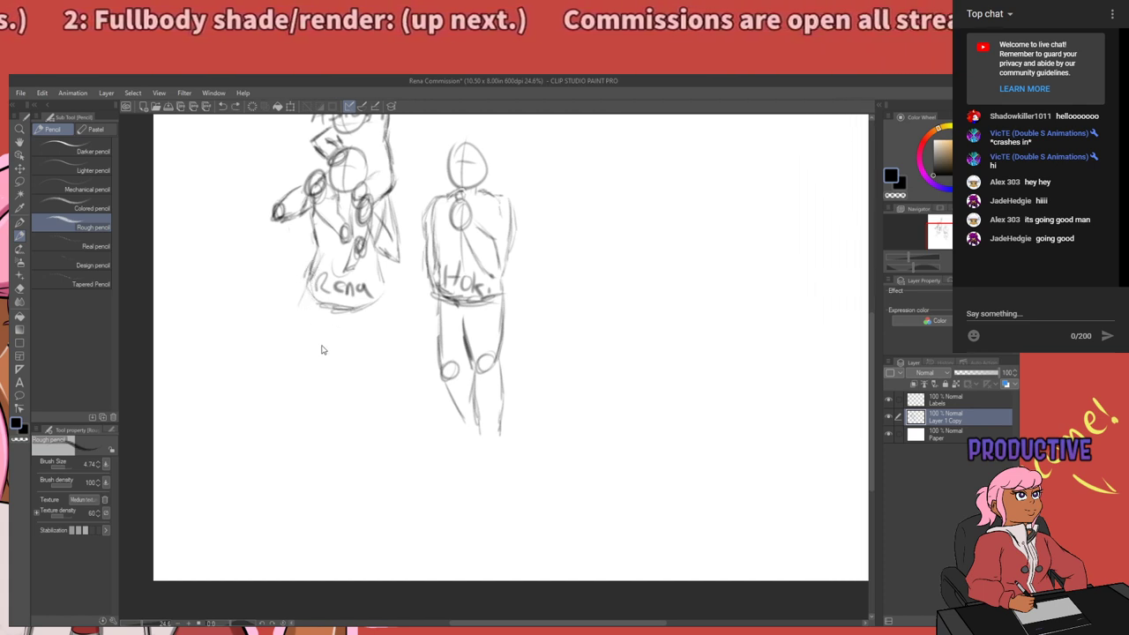
mouse_move(315, 371)
left_mouse_down()
mouse_move(325, 391)
mouse_move(364, 388)
left_mouse_up()
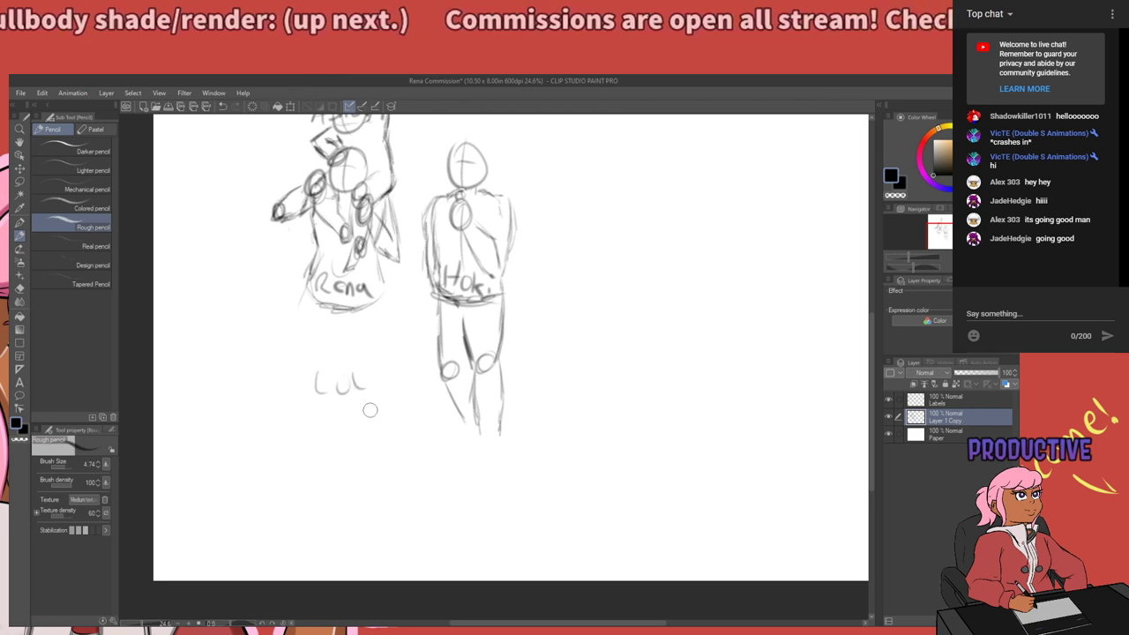
key("ctrl+z")
key("ctrl+z")
key("ctrl+z")
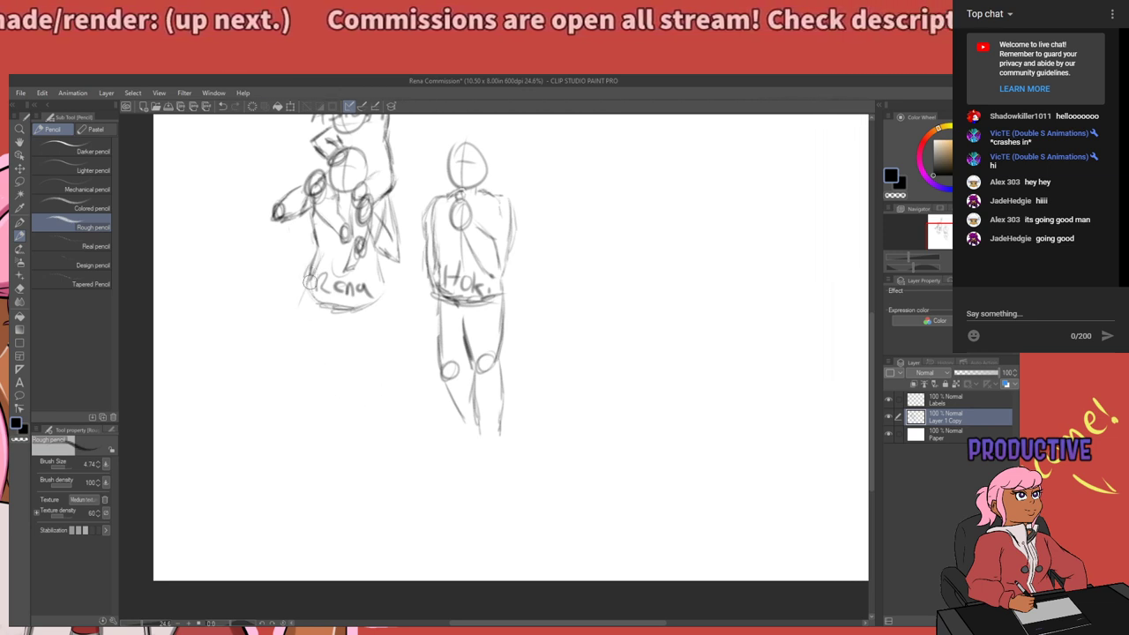
Sketch the Rena figure's leg farther from Hoki, with a knee circle, thigh lines, and inner and outer shin lines.
mouse_move(300, 335)
left_mouse_down()
mouse_move(305, 292)
mouse_move(297, 348)
left_mouse_up()
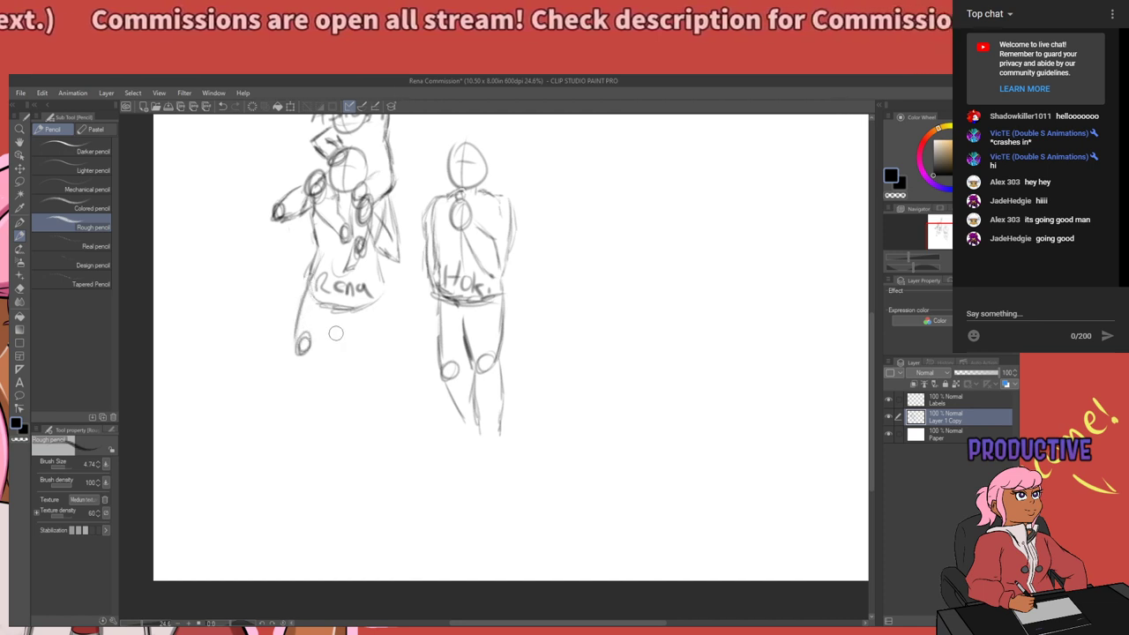
left_click_drag(344, 318, 330, 348)
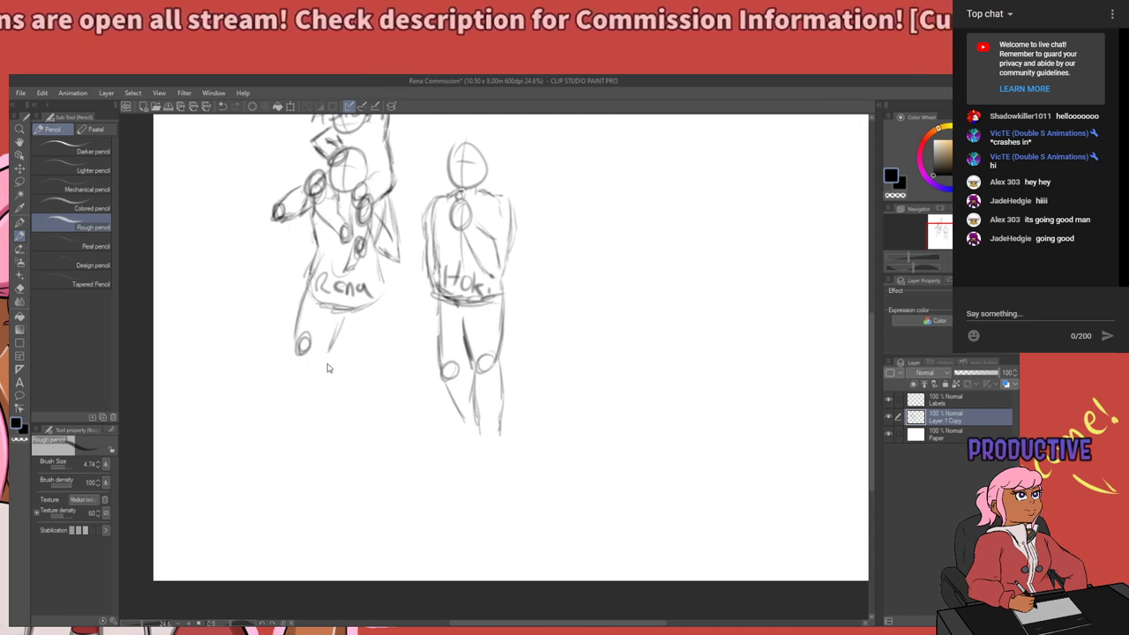
key("ctrl+z")
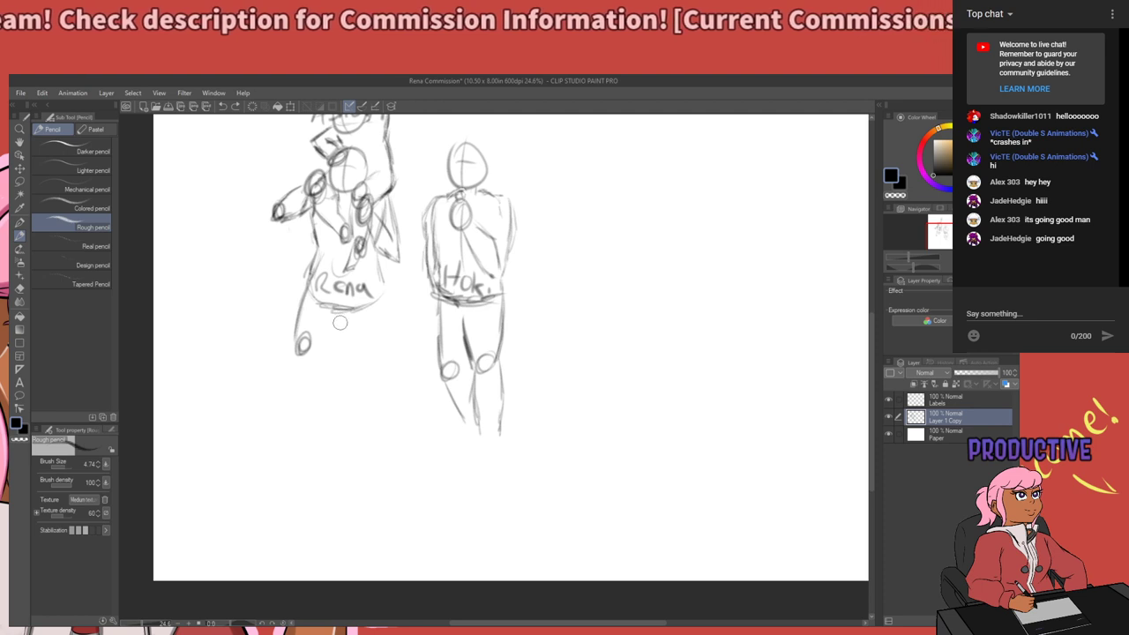
left_click_drag(340, 323, 330, 356)
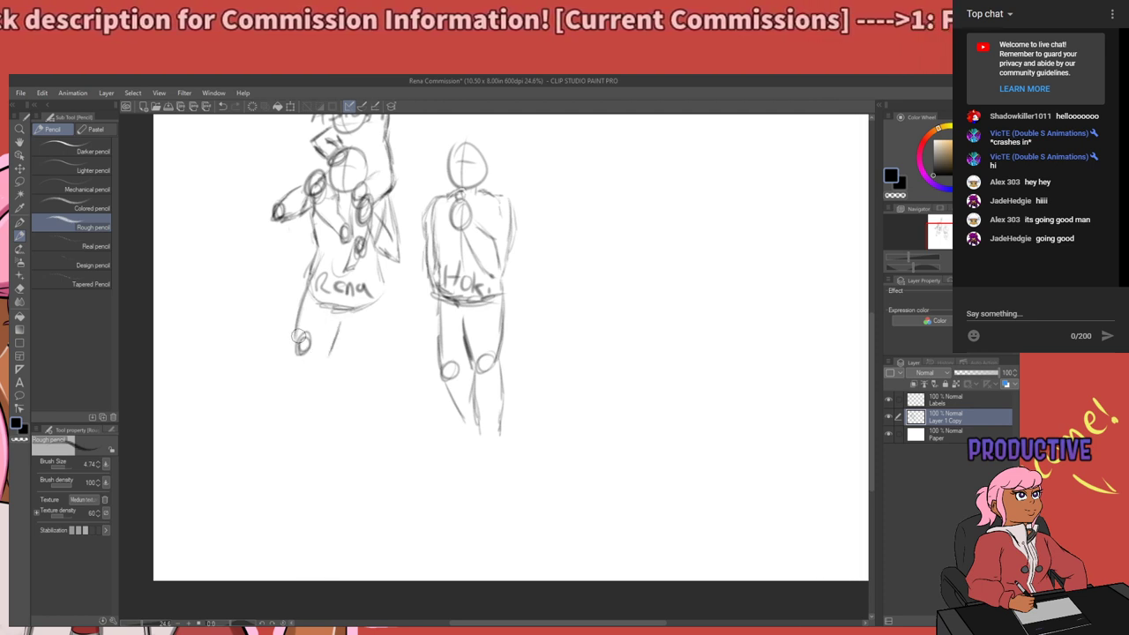
left_click_drag(324, 357, 323, 430)
mouse_move(324, 351)
left_mouse_down()
mouse_move(331, 402)
mouse_move(319, 426)
left_mouse_up()
left_click_drag(298, 351, 298, 420)
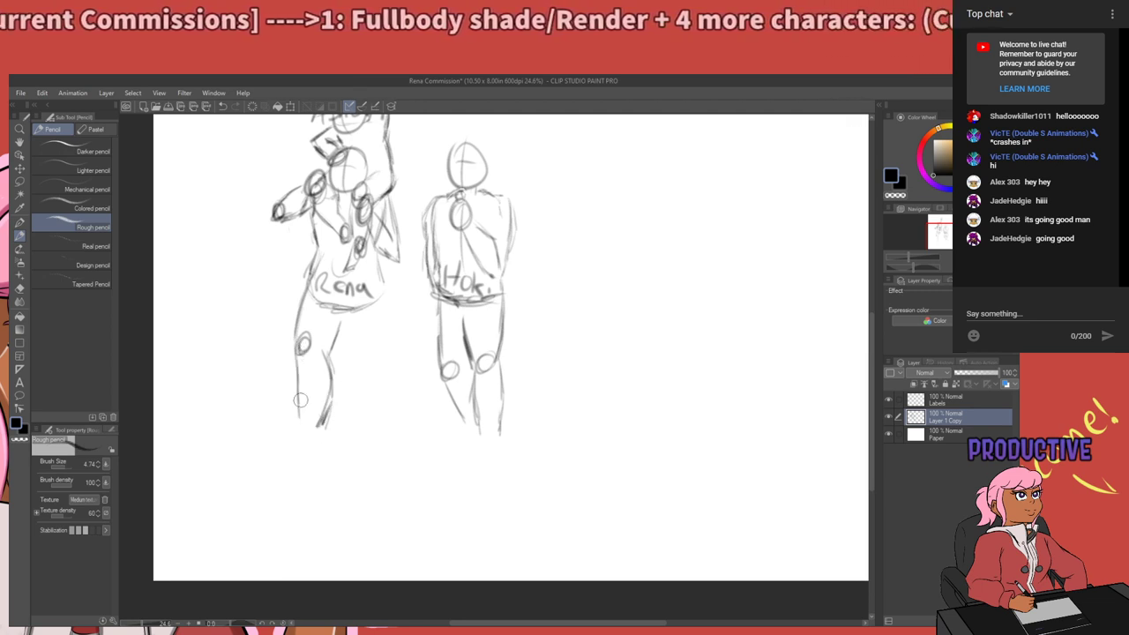
left_click_drag(297, 377, 296, 421)
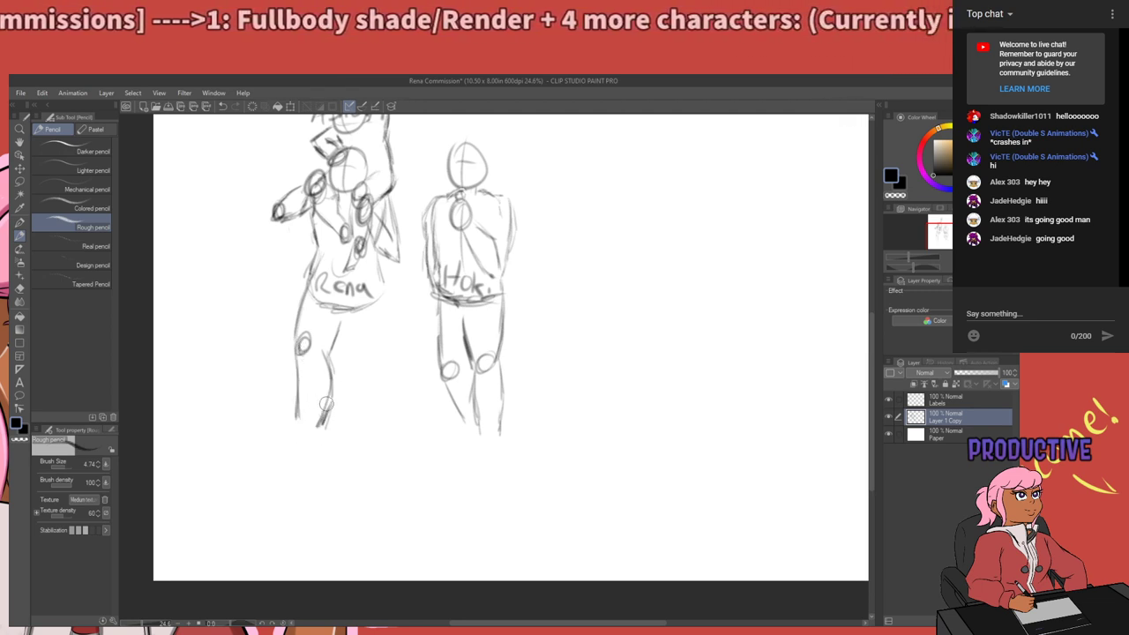
Draw the knee circle of the Rena figure's leg nearest Hoki and connect it to the torso with thigh lines.
mouse_move(362, 388)
left_mouse_down()
mouse_move(372, 457)
mouse_move(373, 397)
mouse_move(357, 364)
left_mouse_up()
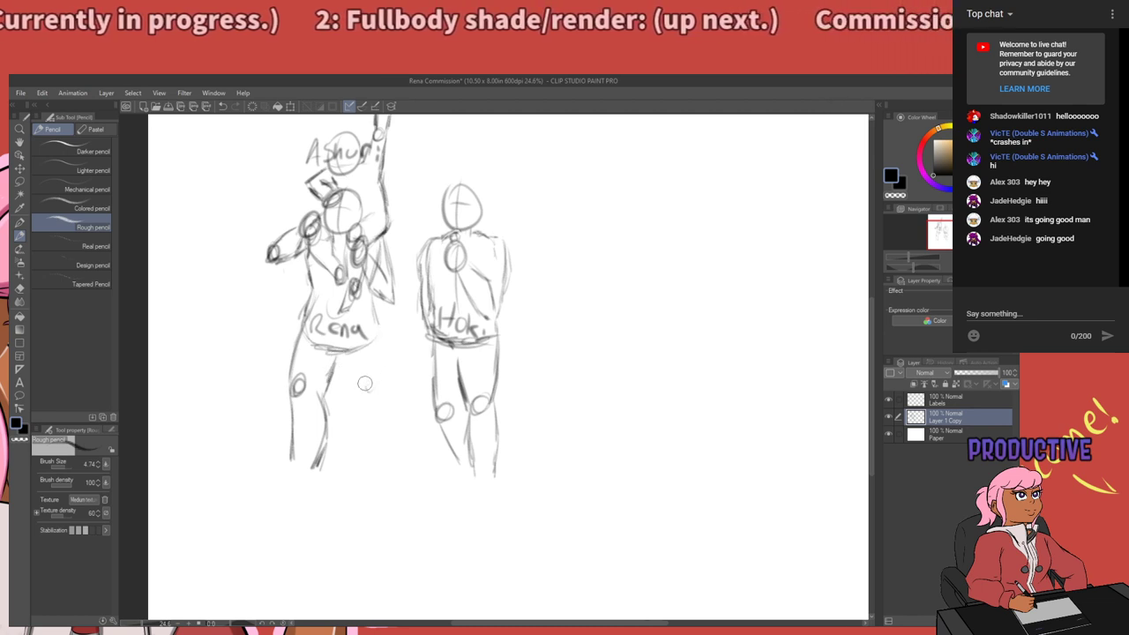
left_click_drag(365, 378, 367, 382)
key("ctrl+z")
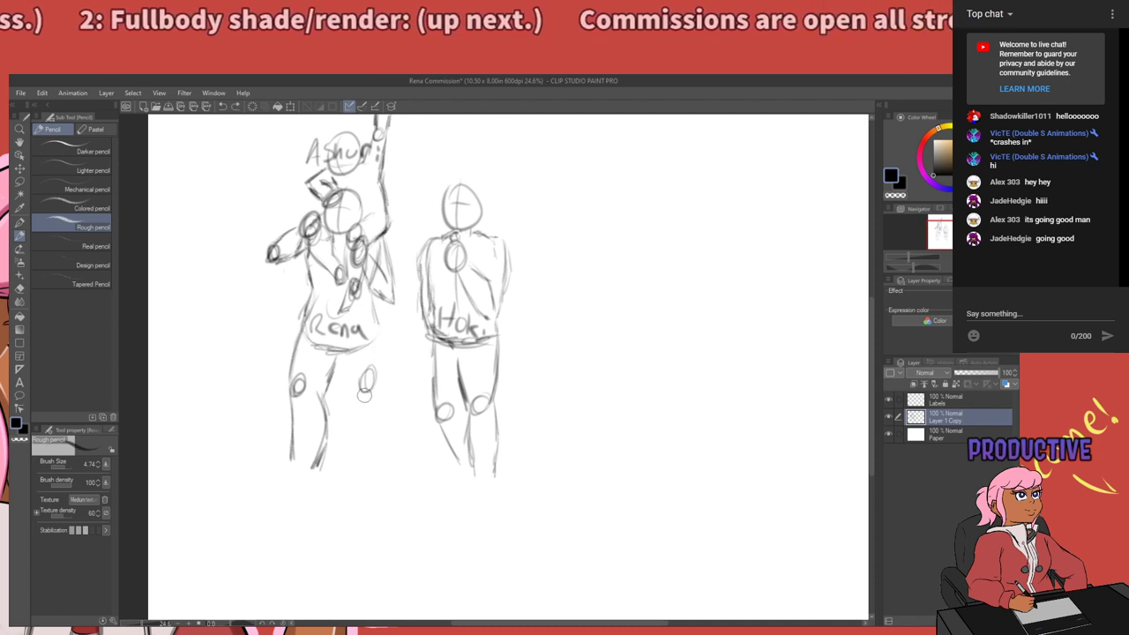
key("ctrl+z")
left_click_drag(368, 388, 363, 384)
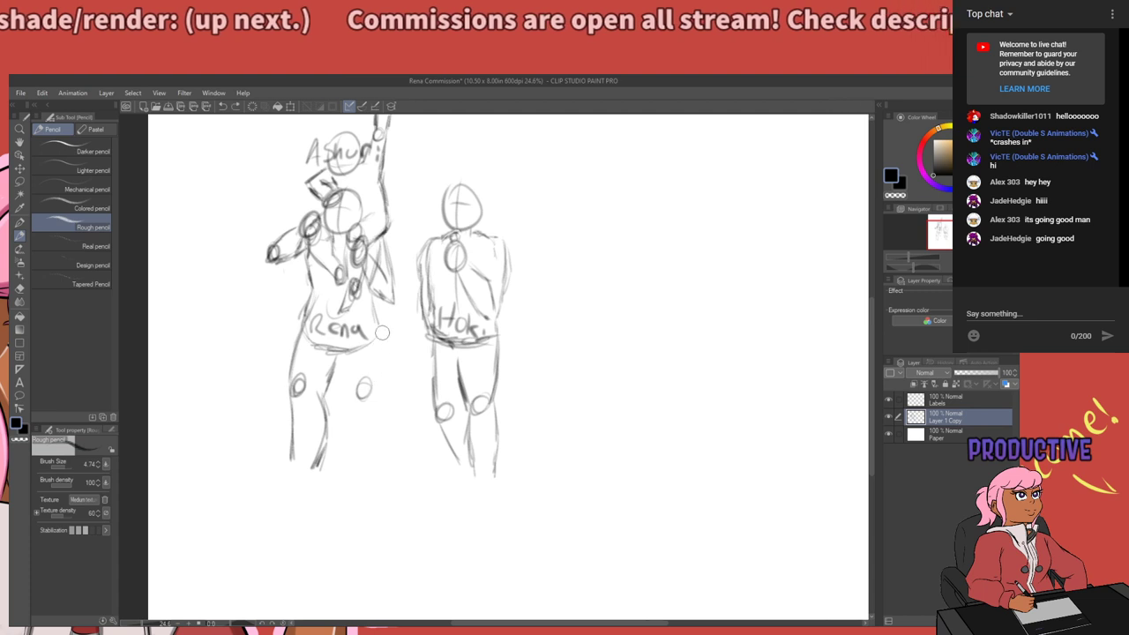
mouse_move(382, 333)
left_mouse_down()
mouse_move(372, 388)
mouse_move(381, 336)
mouse_move(364, 379)
mouse_move(341, 357)
mouse_move(333, 387)
left_mouse_up()
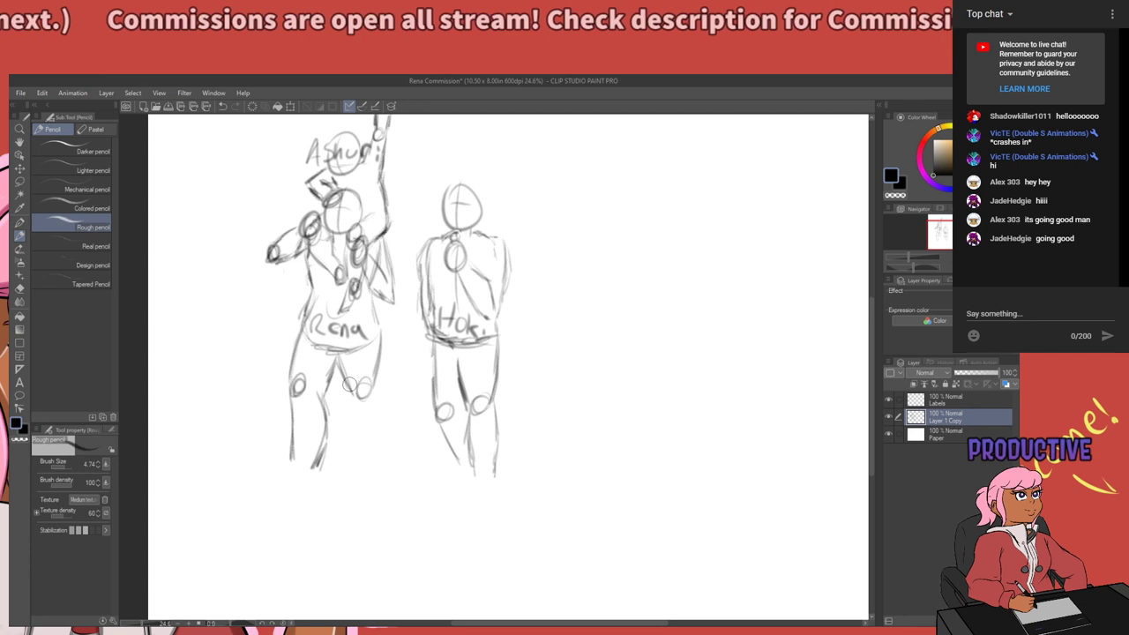
Sketch the inner and outer shin lines below Rena's knee nearest Hoki and darken the inner thigh contours of both legs.
left_click_drag(365, 372, 349, 388)
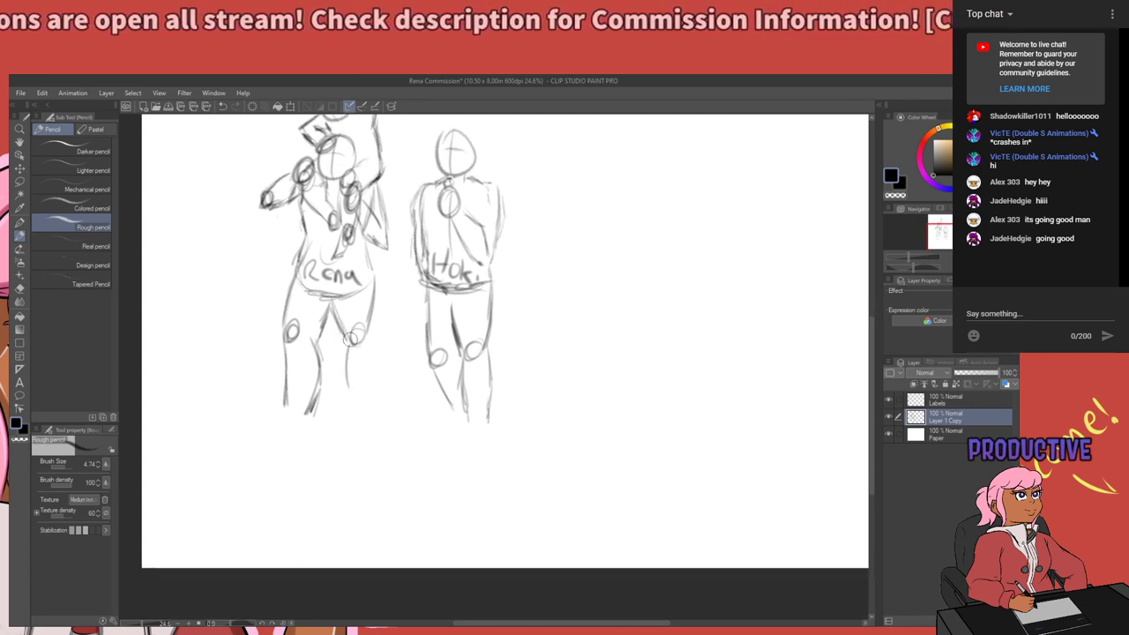
key("ctrl+z")
left_click_drag(344, 342, 346, 395)
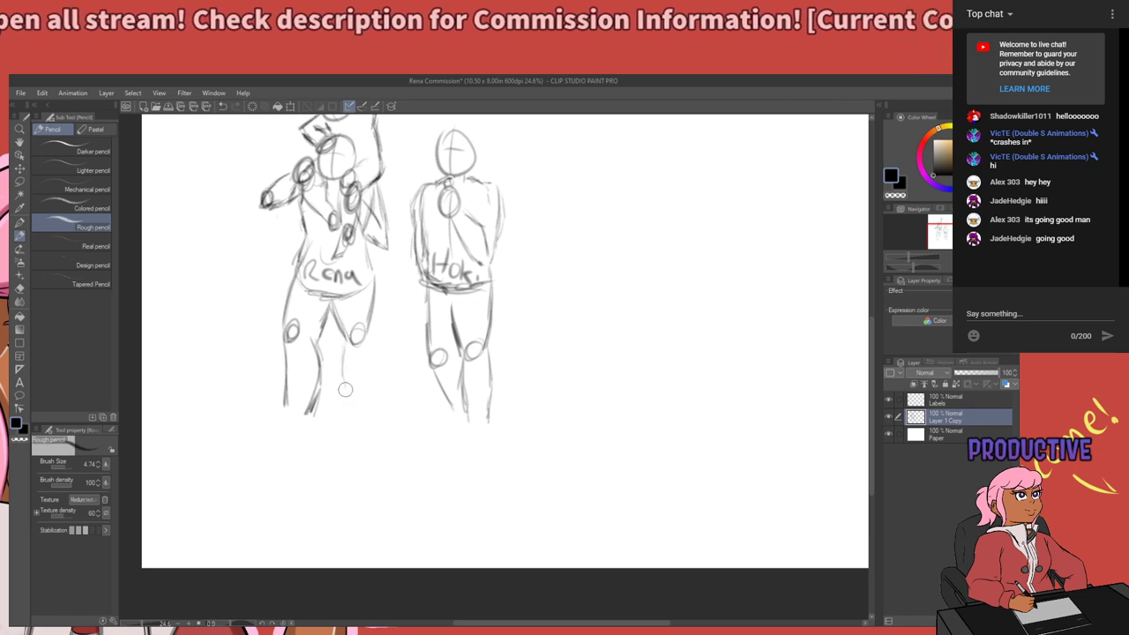
left_click_drag(372, 333, 364, 393)
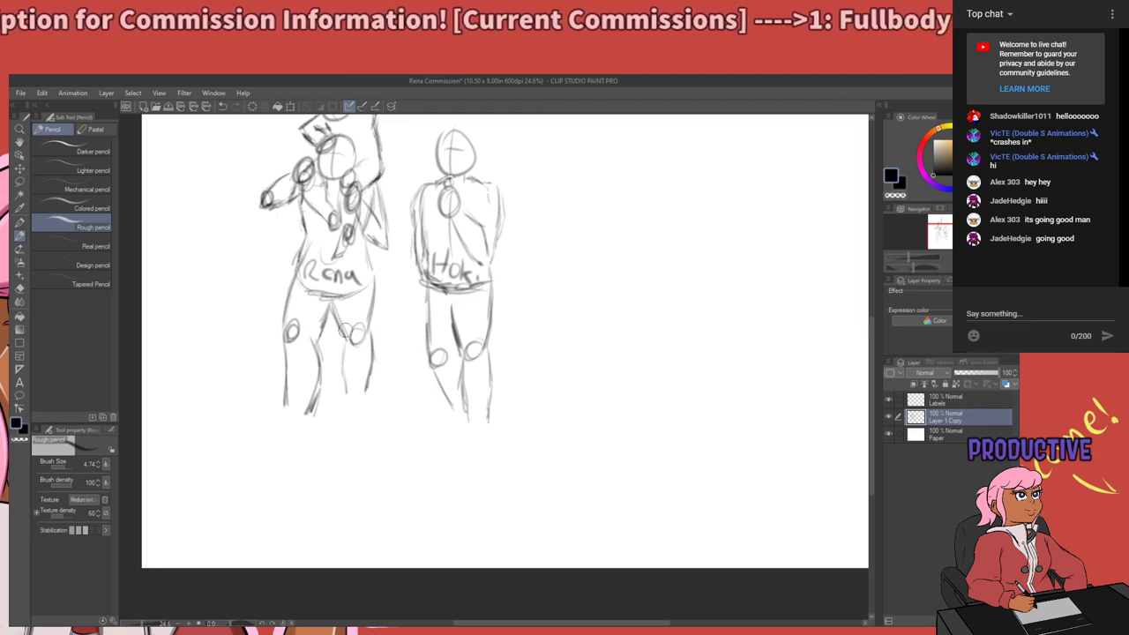
left_click_drag(328, 297, 327, 307)
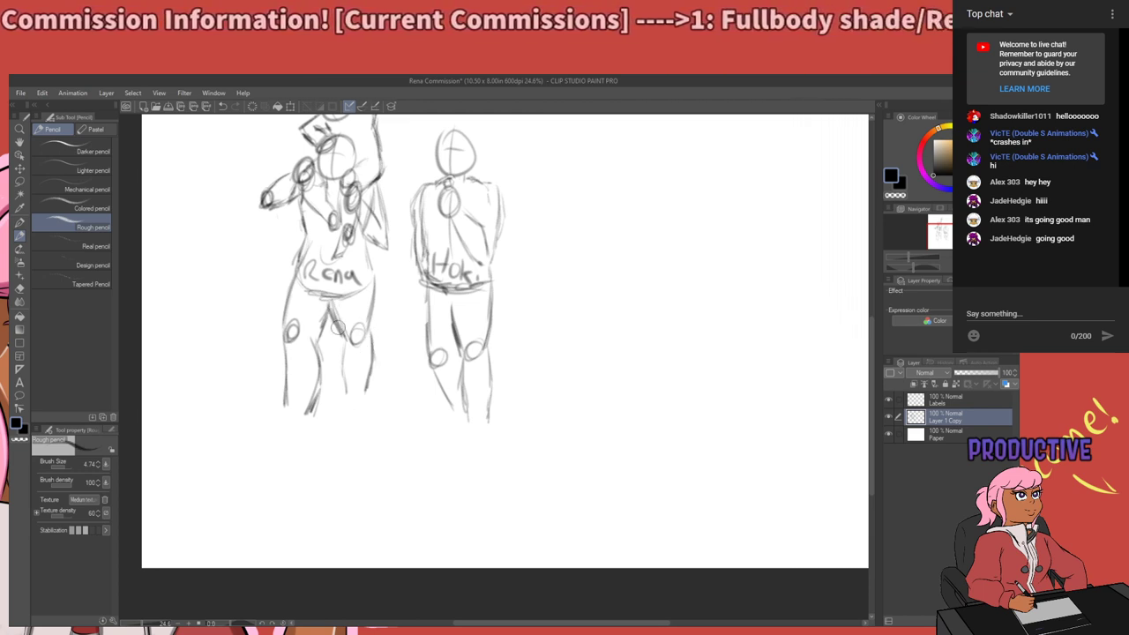
mouse_move(367, 391)
left_mouse_down()
mouse_move(365, 404)
mouse_move(348, 394)
mouse_move(350, 406)
left_mouse_up()
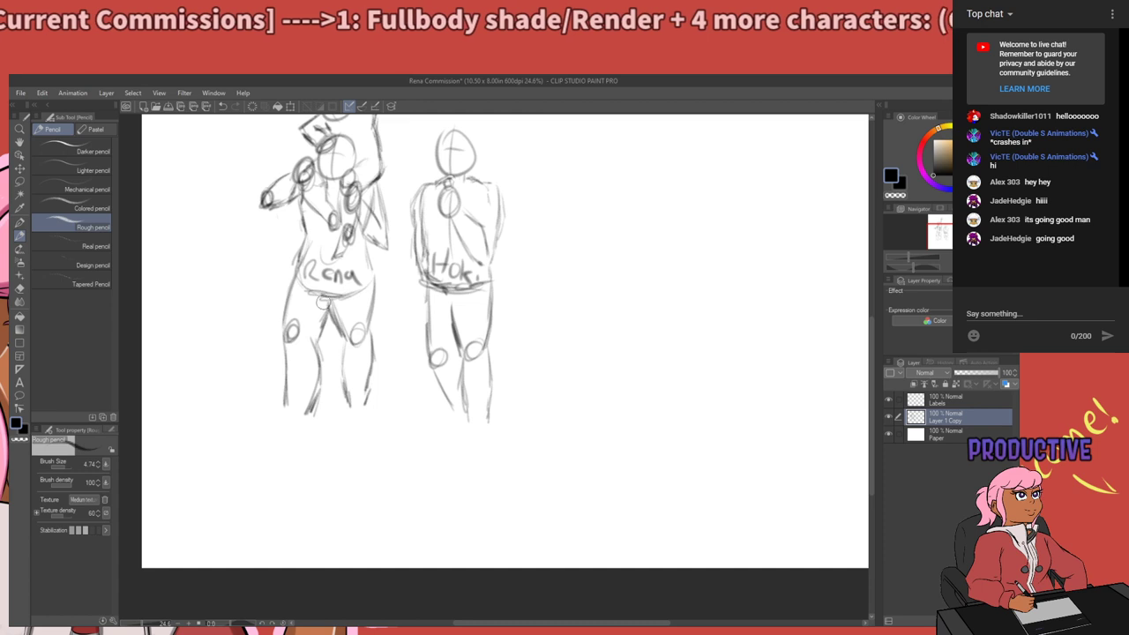
left_click_drag(326, 304, 317, 338)
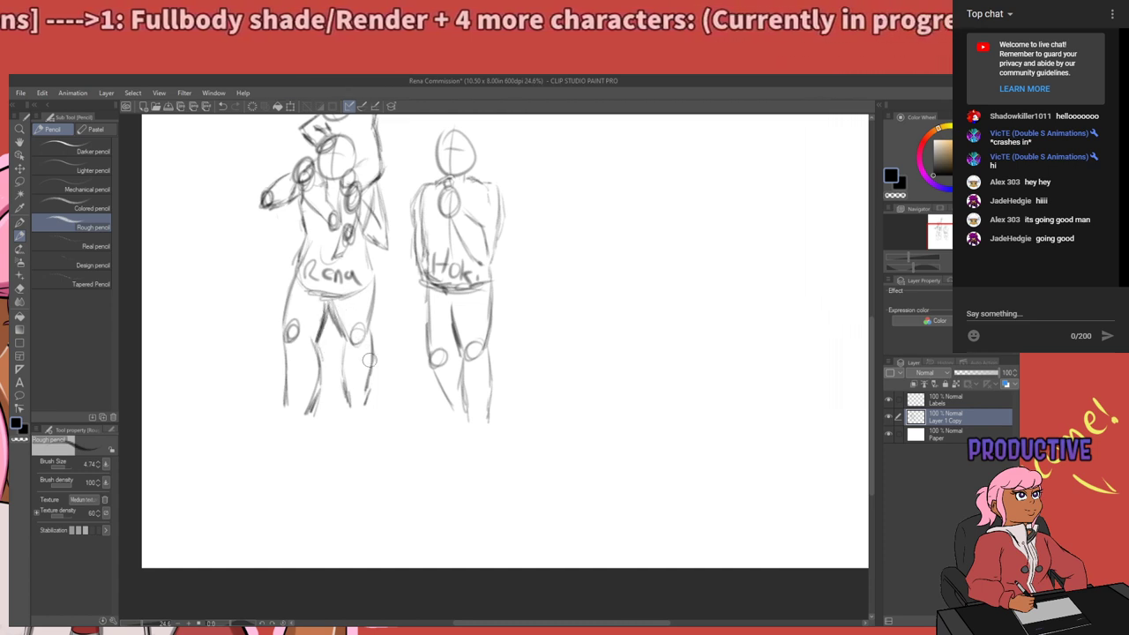
left_click_drag(373, 363, 377, 455)
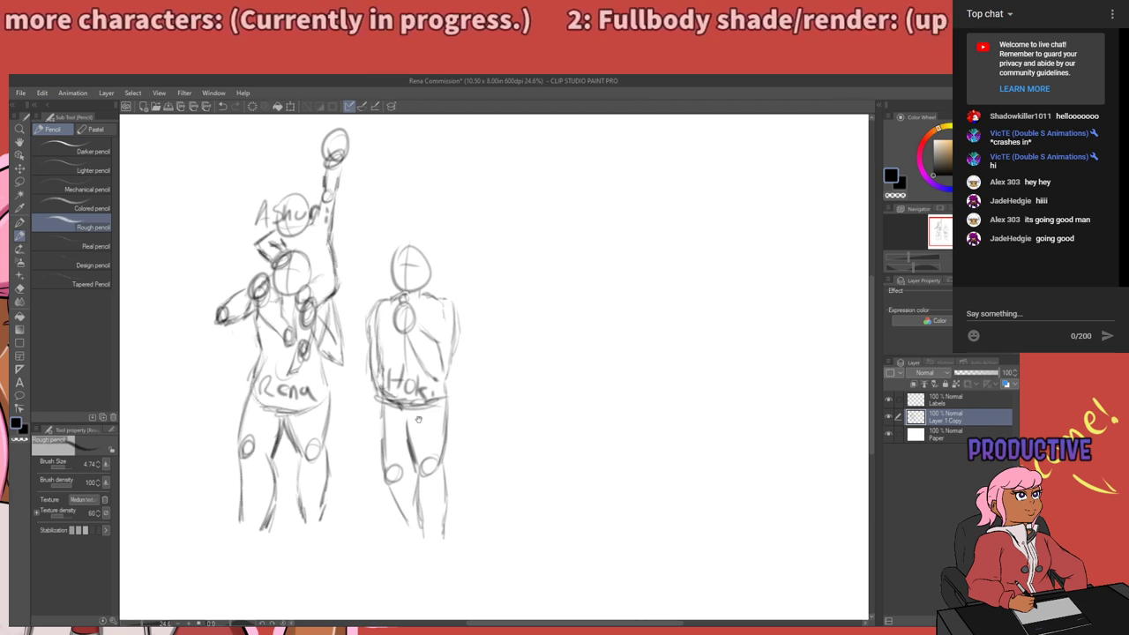
left_click_drag(429, 417, 467, 407)
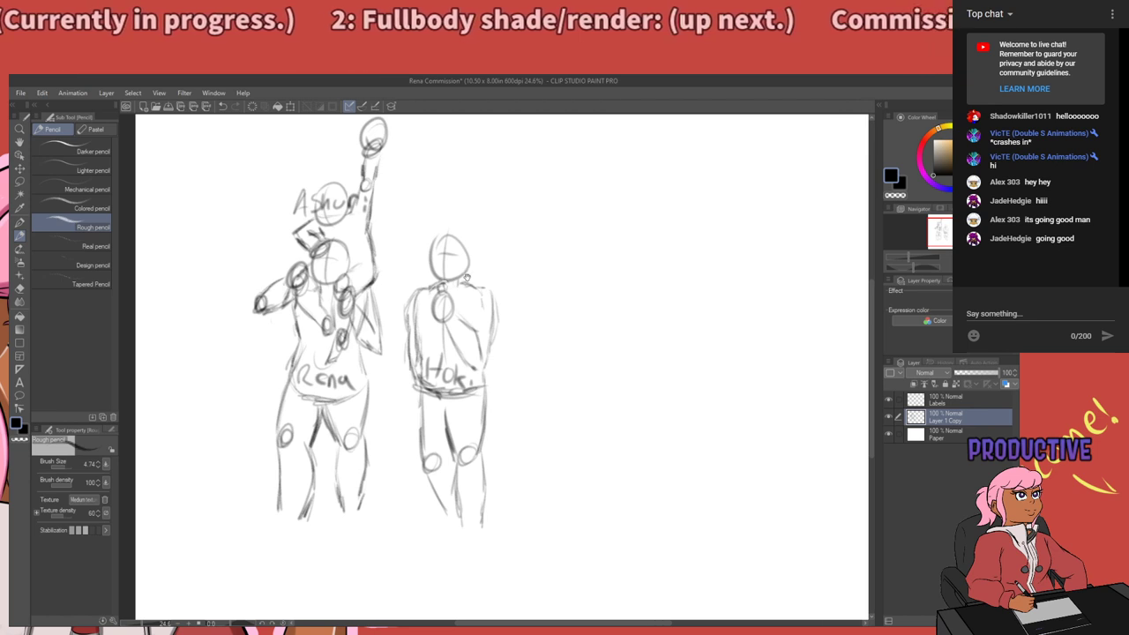
mouse_move(483, 292)
left_mouse_down()
mouse_move(432, 346)
mouse_move(416, 392)
left_mouse_up()
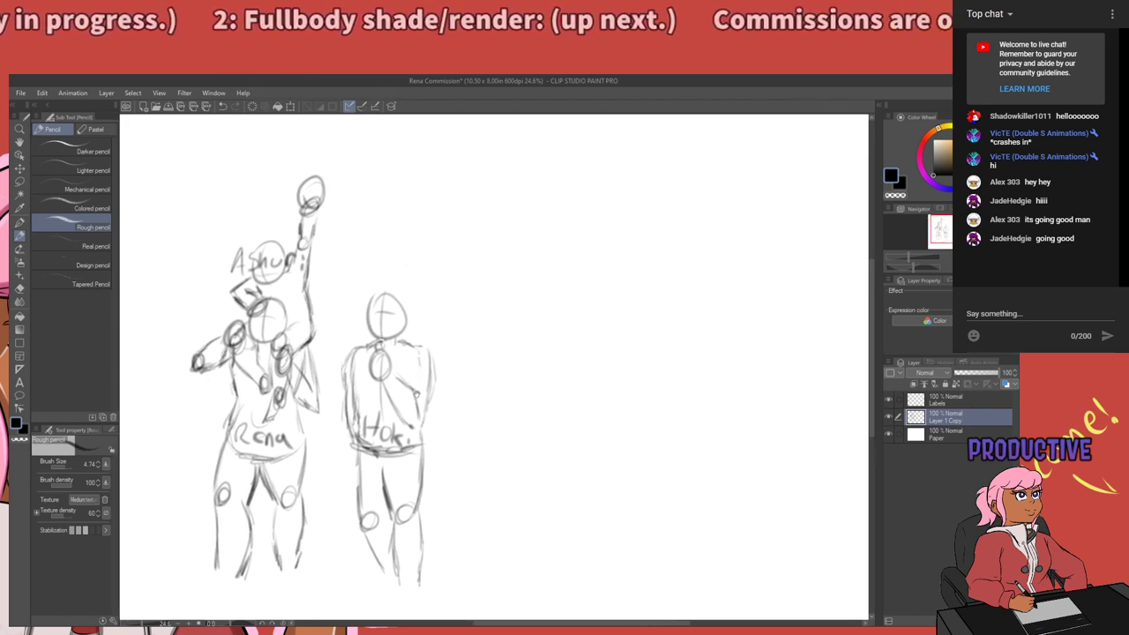
left_click_drag(411, 449, 461, 382)
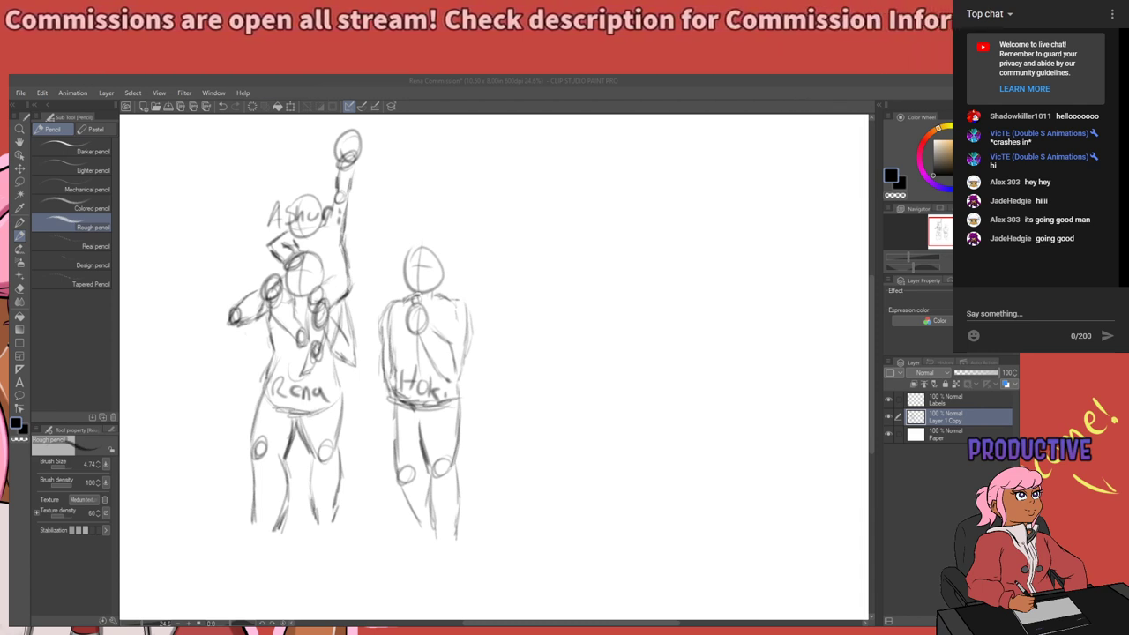
left_click(394, 519)
scroll(383, 298, "down", 1)
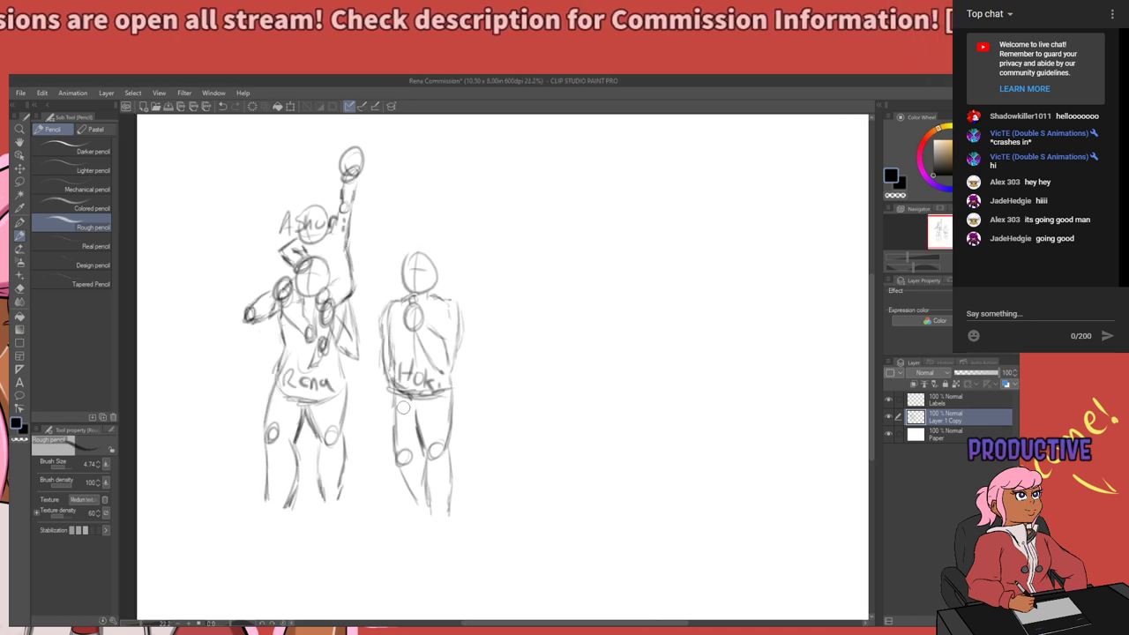
scroll(403, 408, "up", 1)
key("m")
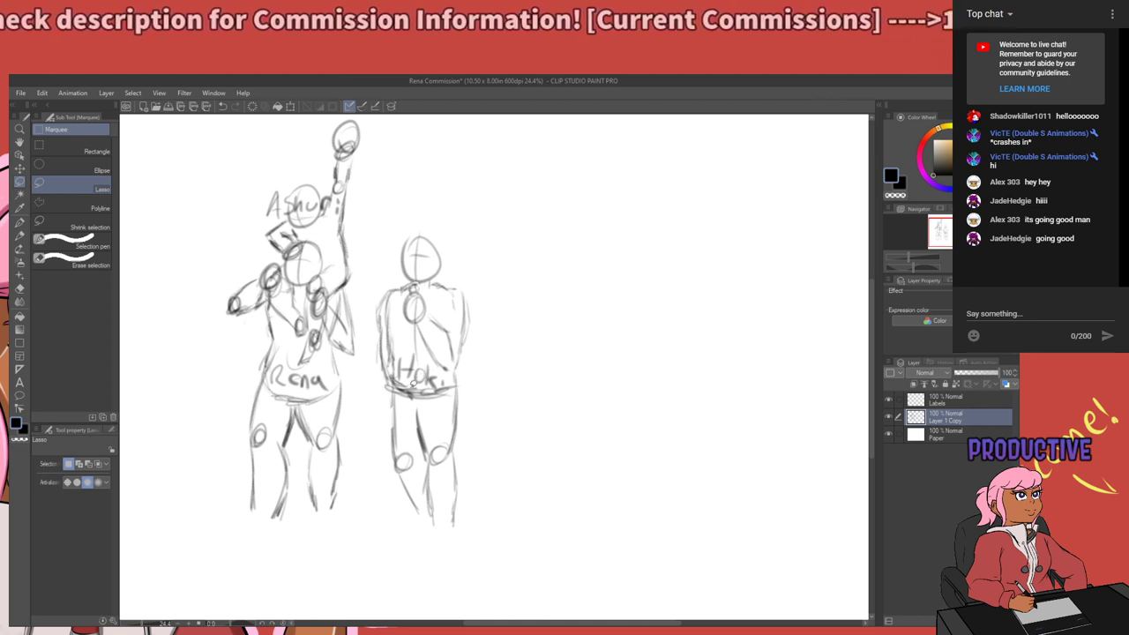
left_click_drag(436, 447, 408, 455)
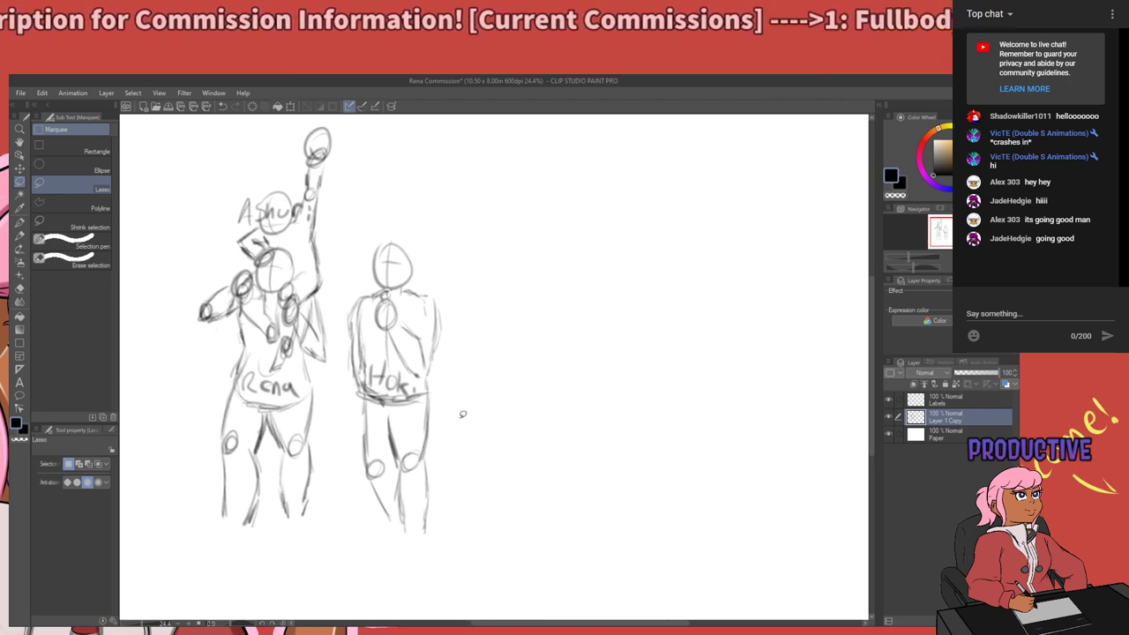
key("e")
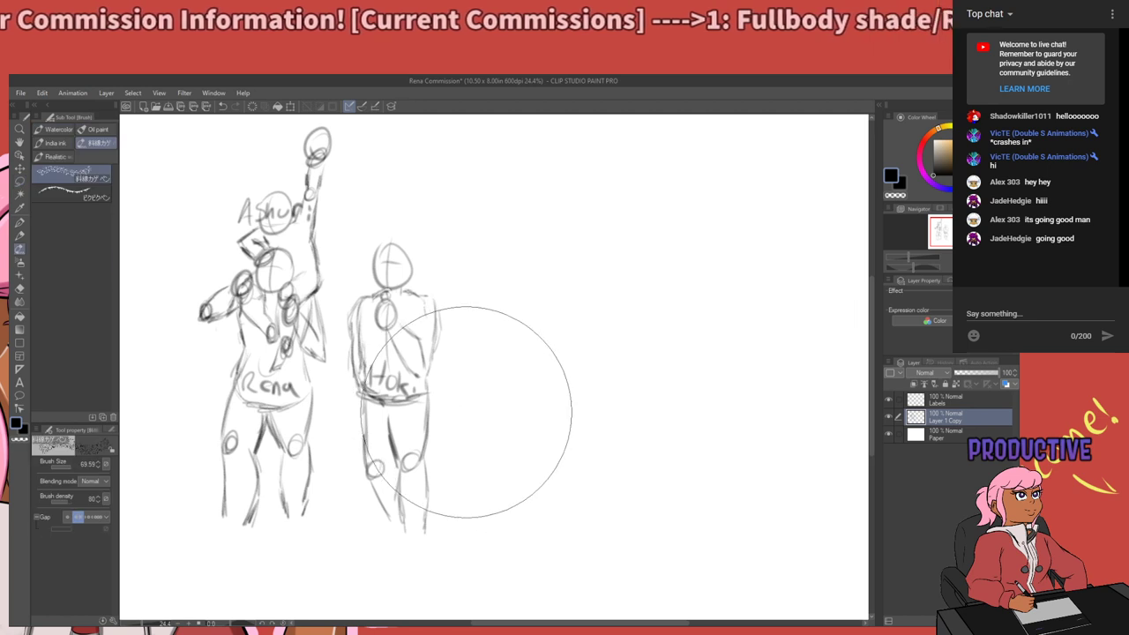
key("p")
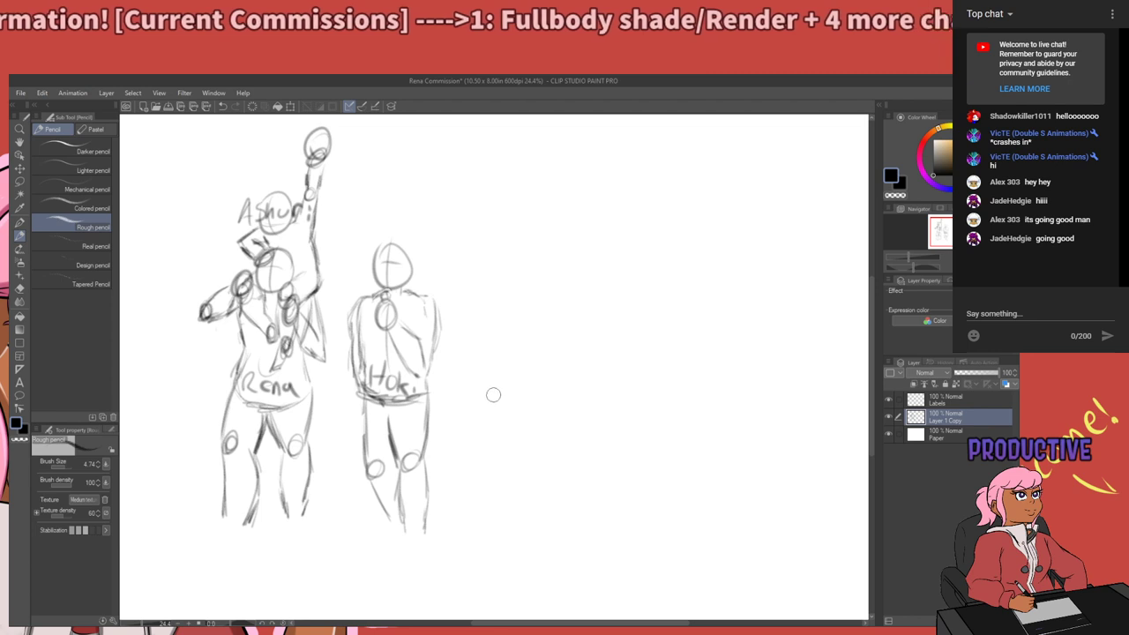
Draw a head circle with the Rough pencil in the empty space beside the Hoki figure, on the side away from Rena.
mouse_move(483, 389)
left_mouse_down()
mouse_move(469, 413)
mouse_move(494, 404)
mouse_move(469, 399)
mouse_move(480, 367)
mouse_move(499, 391)
mouse_move(489, 369)
mouse_move(473, 394)
mouse_move(490, 367)
left_mouse_up()
key("ctrl+z")
key("ctrl+z")
key("ctrl+z")
key("ctrl+z")
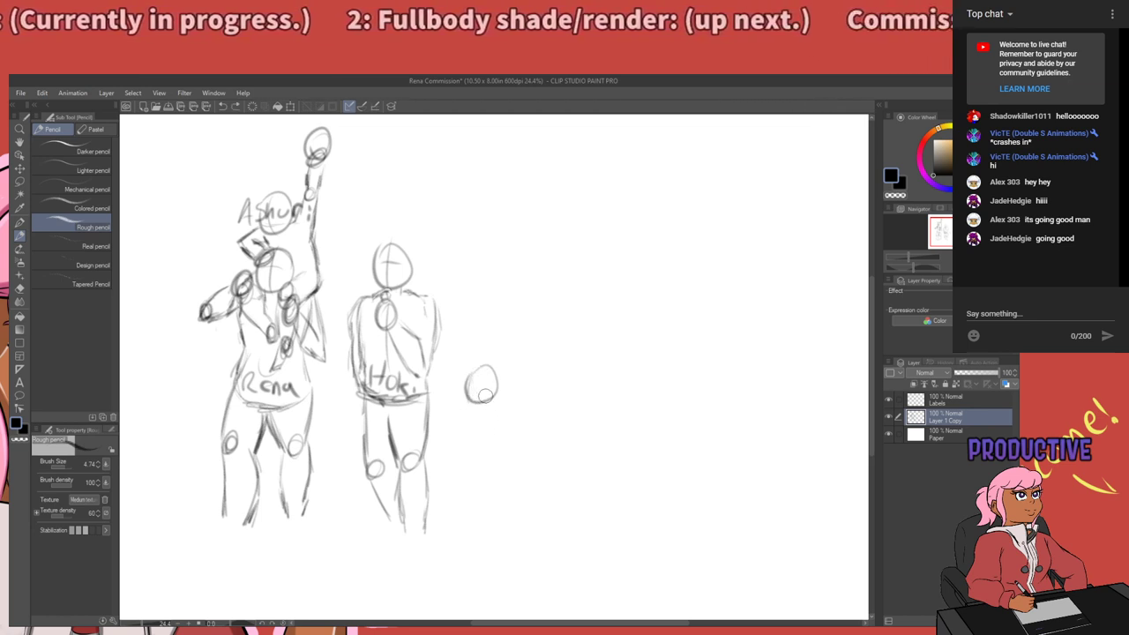
mouse_move(496, 438)
left_mouse_down()
mouse_move(499, 497)
mouse_move(542, 458)
mouse_move(505, 474)
left_mouse_up()
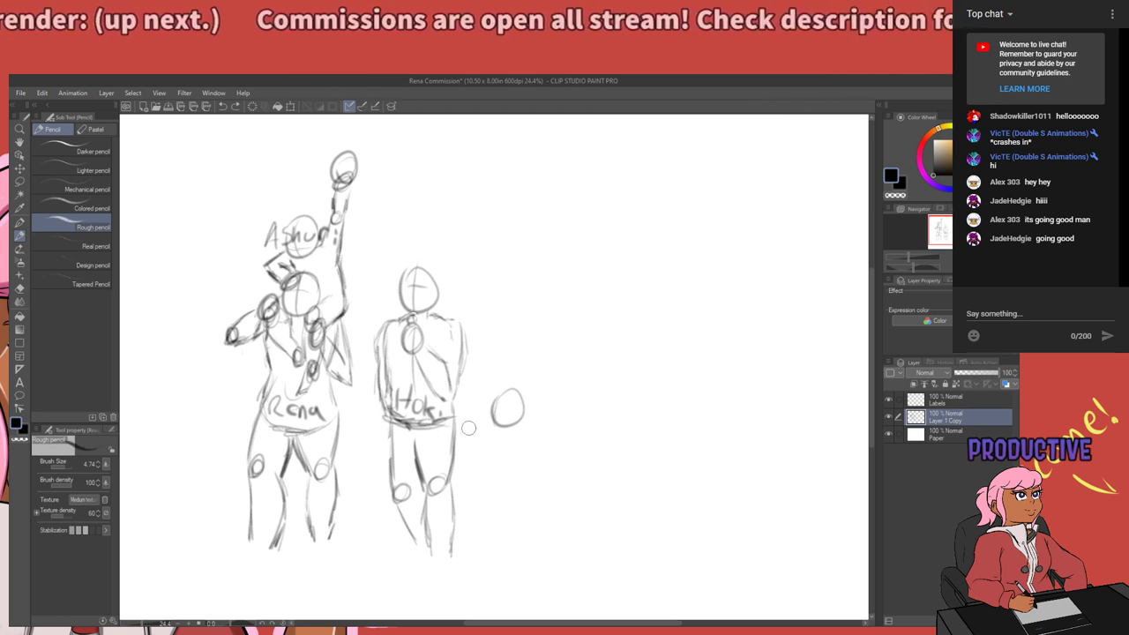
Lasso the Hoki figure together with the new head circle, shift them slightly away from Rena, and deselect.
key("m")
mouse_move(362, 357)
left_mouse_down()
mouse_move(383, 254)
mouse_move(543, 269)
mouse_move(547, 483)
mouse_move(507, 548)
mouse_move(437, 573)
mouse_move(367, 530)
mouse_move(348, 419)
mouse_move(361, 353)
mouse_move(388, 368)
left_mouse_up()
key("ctrl+d")
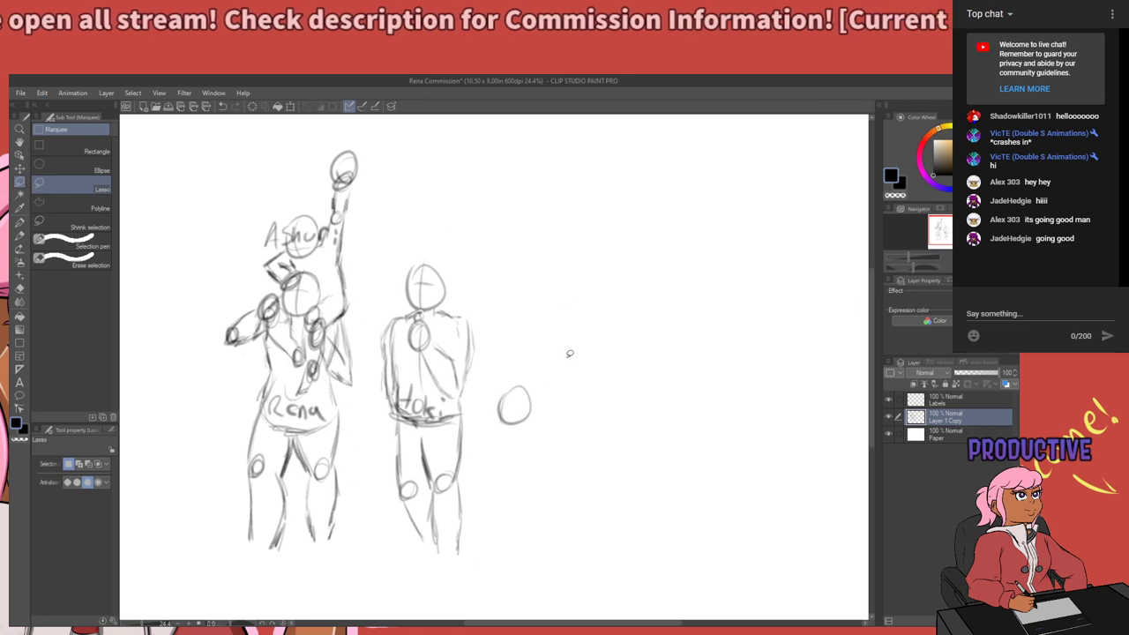
Sketch a small head circle with a vertical guideline between the Rena and Hoki figures at waist height.
key("p")
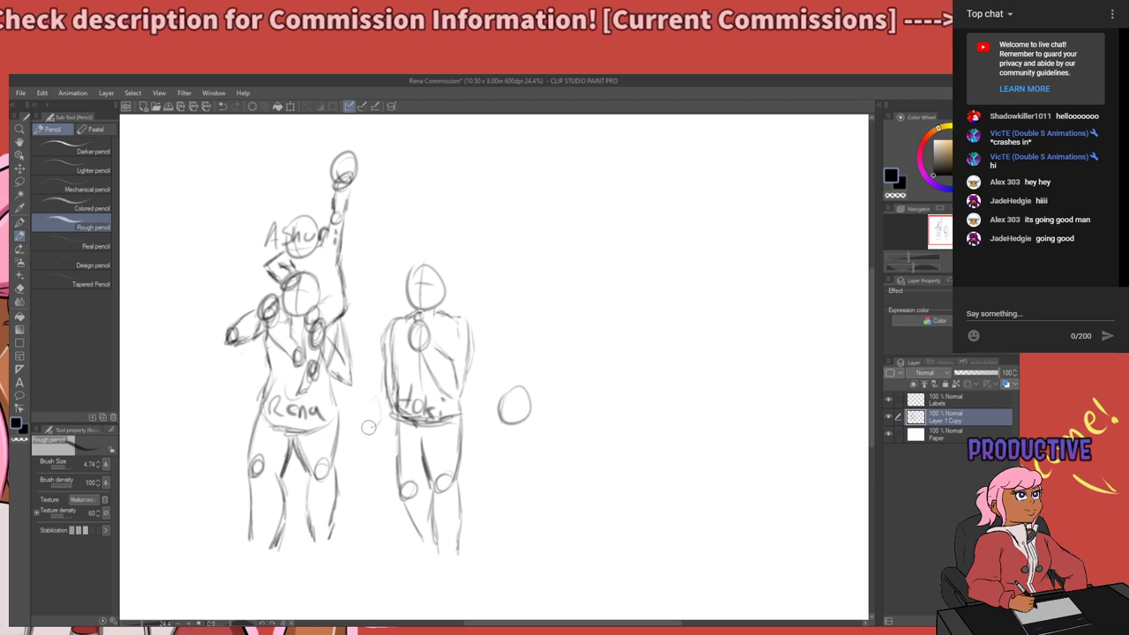
mouse_move(372, 392)
left_mouse_down()
mouse_move(367, 408)
mouse_move(381, 395)
left_mouse_up()
key("ctrl+z")
key("ctrl+z")
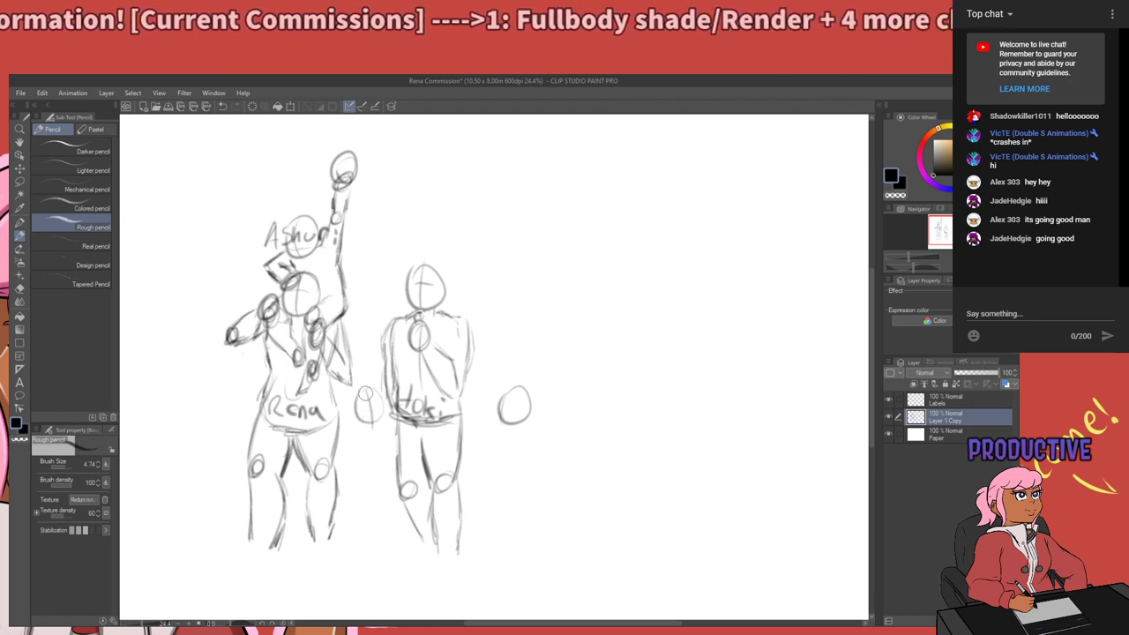
left_click_drag(366, 392, 372, 425)
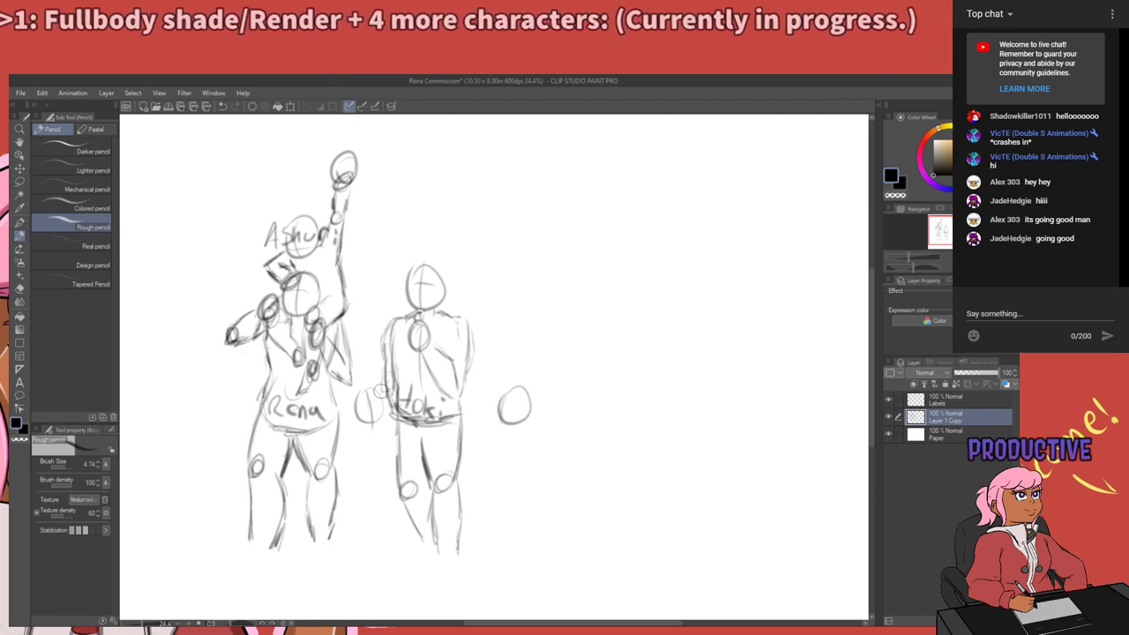
Add joint circles on Hoki's arm and hip, and sketch the small figure's upper body with an arm reaching to the hip circle.
left_click_drag(380, 391, 382, 388)
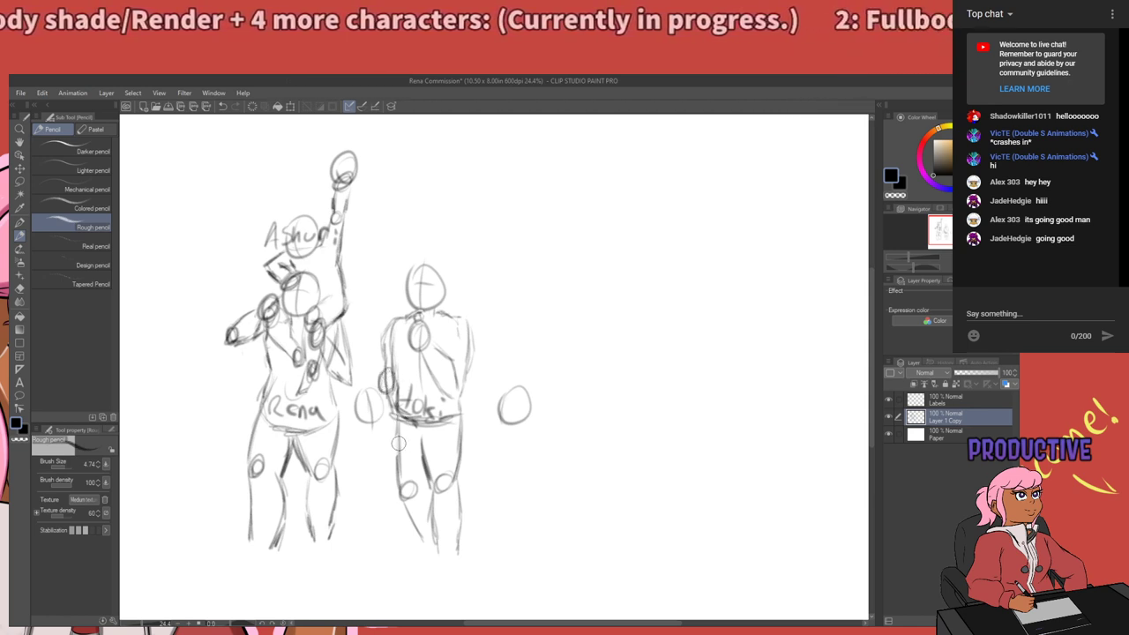
left_click_drag(394, 424, 393, 427)
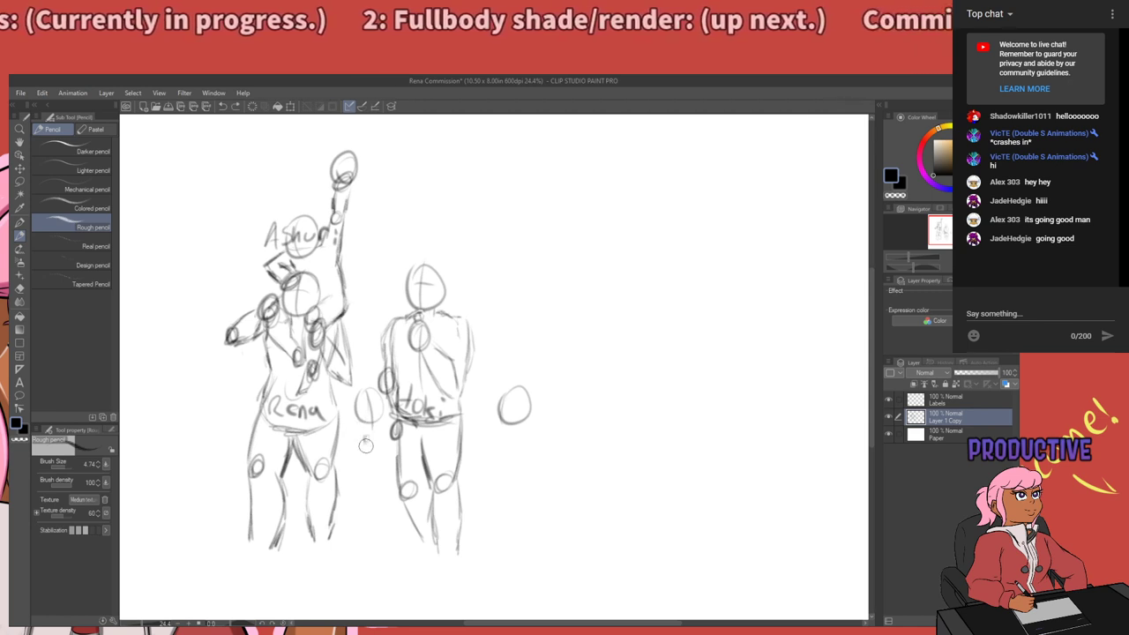
left_click_drag(360, 426, 365, 448)
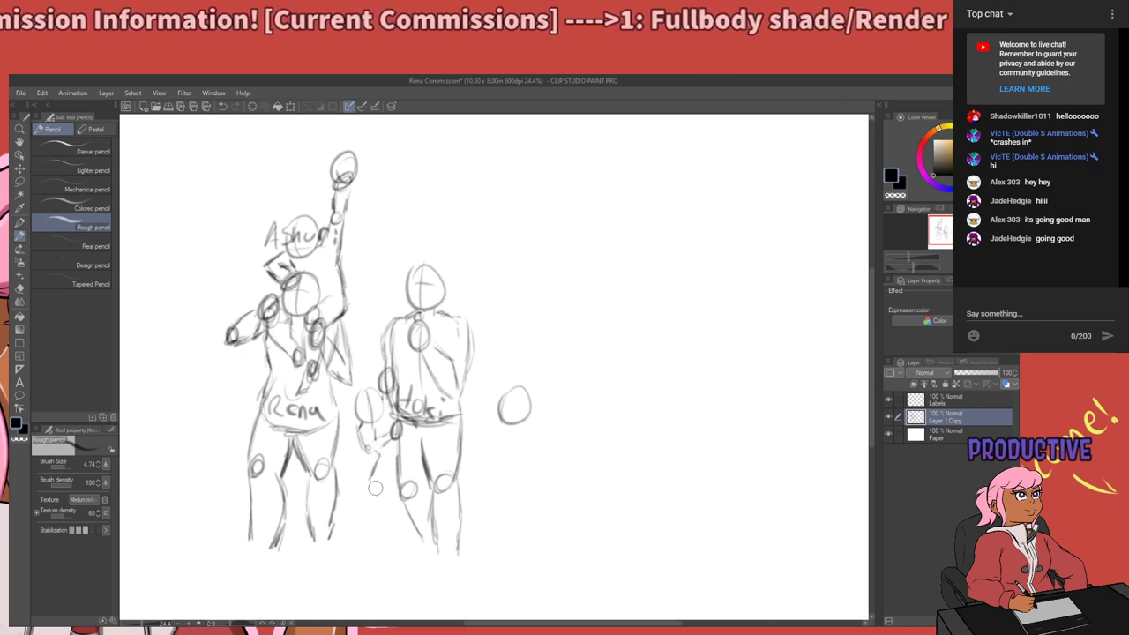
Sketch the small figure's leg lines beside Hoki's leg, then lasso the lower leg and shift it slightly downward.
left_click_drag(370, 482, 379, 508)
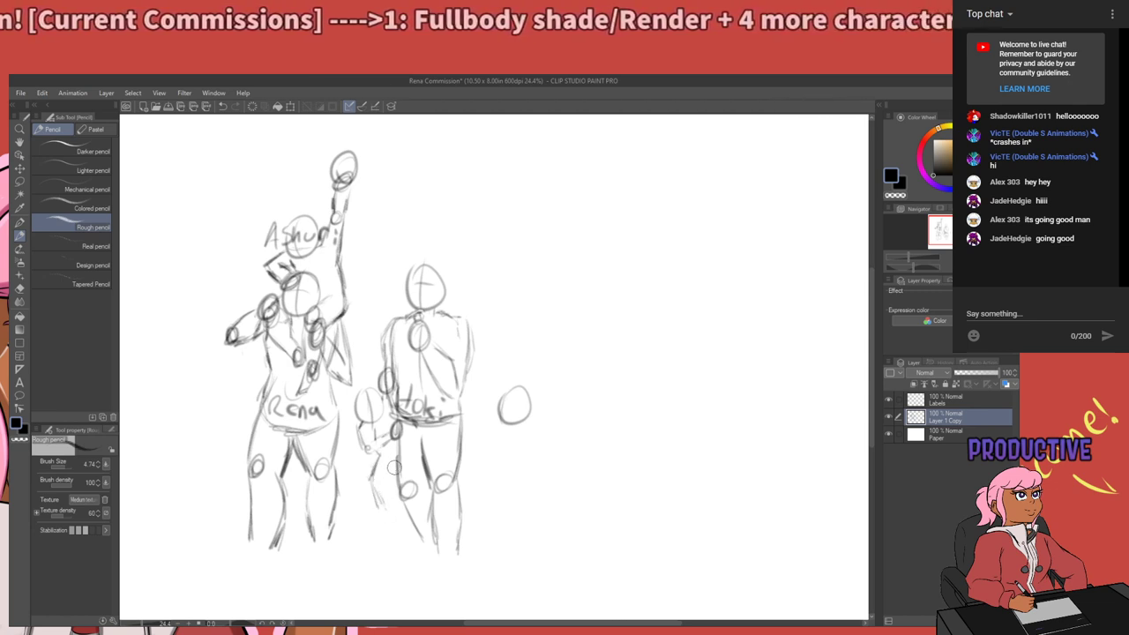
left_click_drag(394, 467, 396, 481)
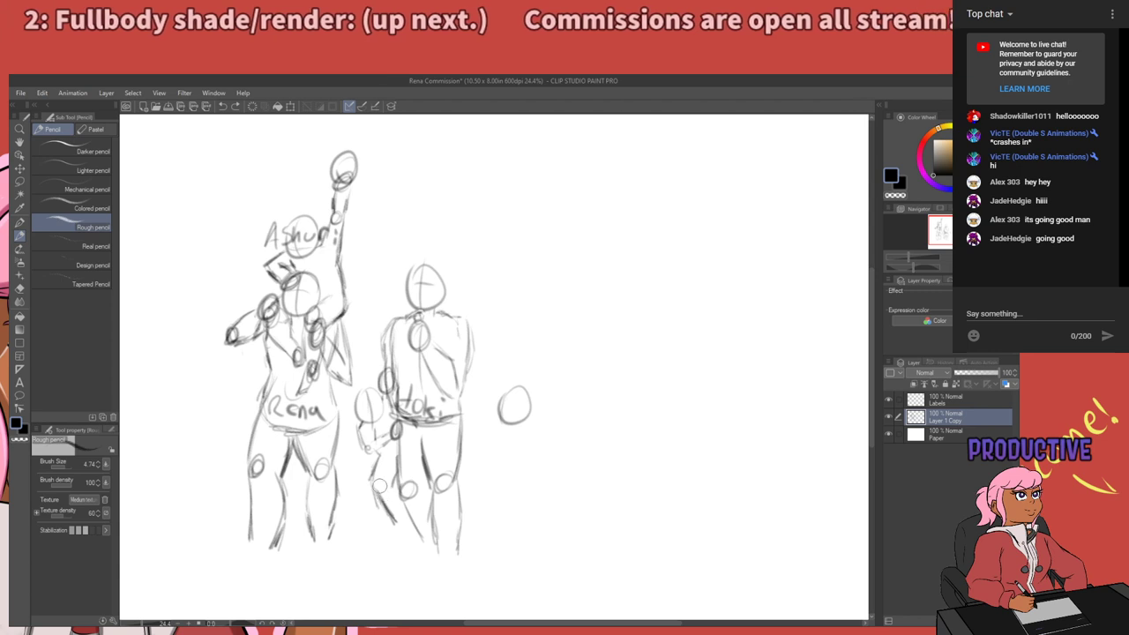
key("m")
mouse_move(379, 468)
left_mouse_down()
mouse_move(389, 479)
mouse_move(378, 533)
mouse_move(366, 469)
mouse_move(384, 514)
left_mouse_up()
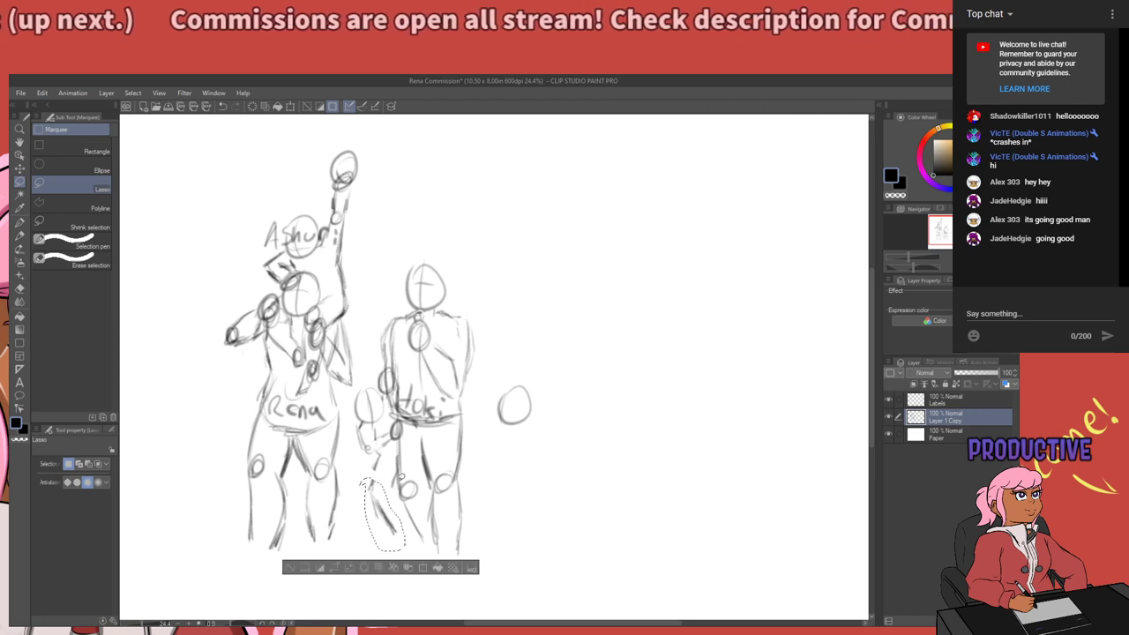
key("ctrl+d")
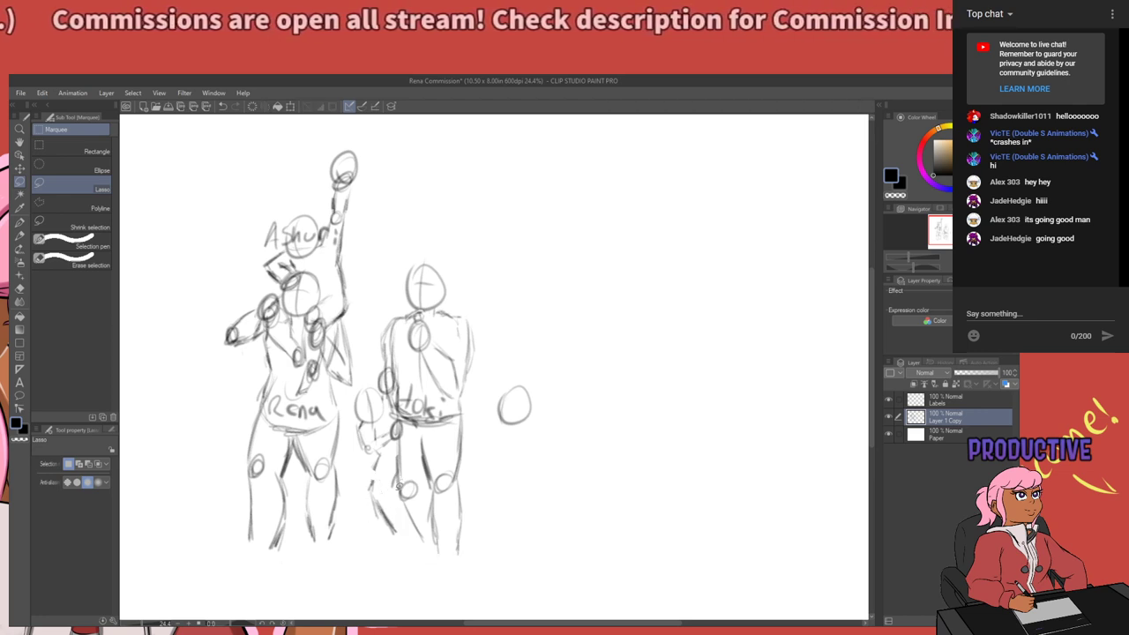
Darken the small figure's leg contour with the Rough pencil and add foot circles at its lower end.
key("p")
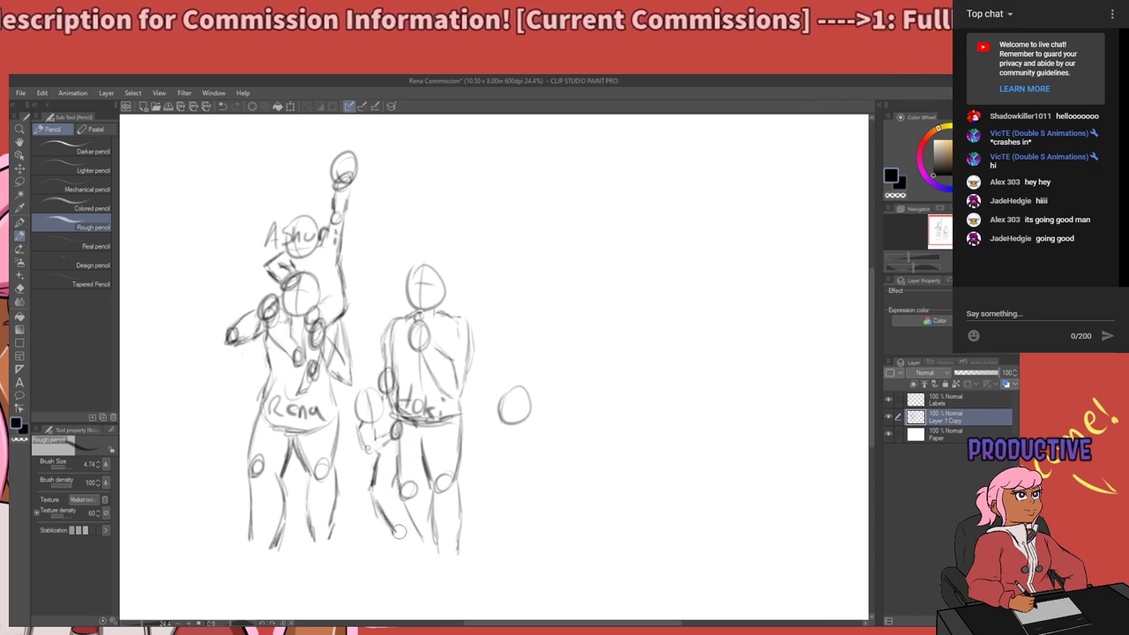
mouse_move(402, 526)
left_mouse_down()
mouse_move(388, 537)
mouse_move(408, 533)
mouse_move(392, 522)
mouse_move(402, 538)
left_mouse_up()
key("ctrl+z")
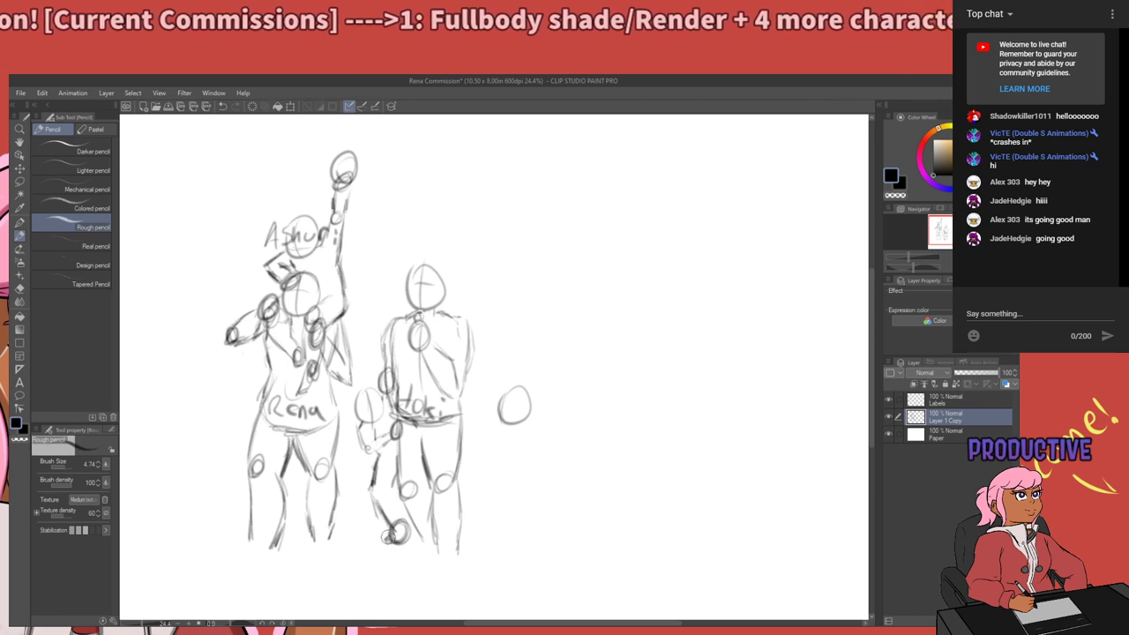
left_click_drag(398, 490, 399, 501)
left_click_drag(478, 498, 485, 527)
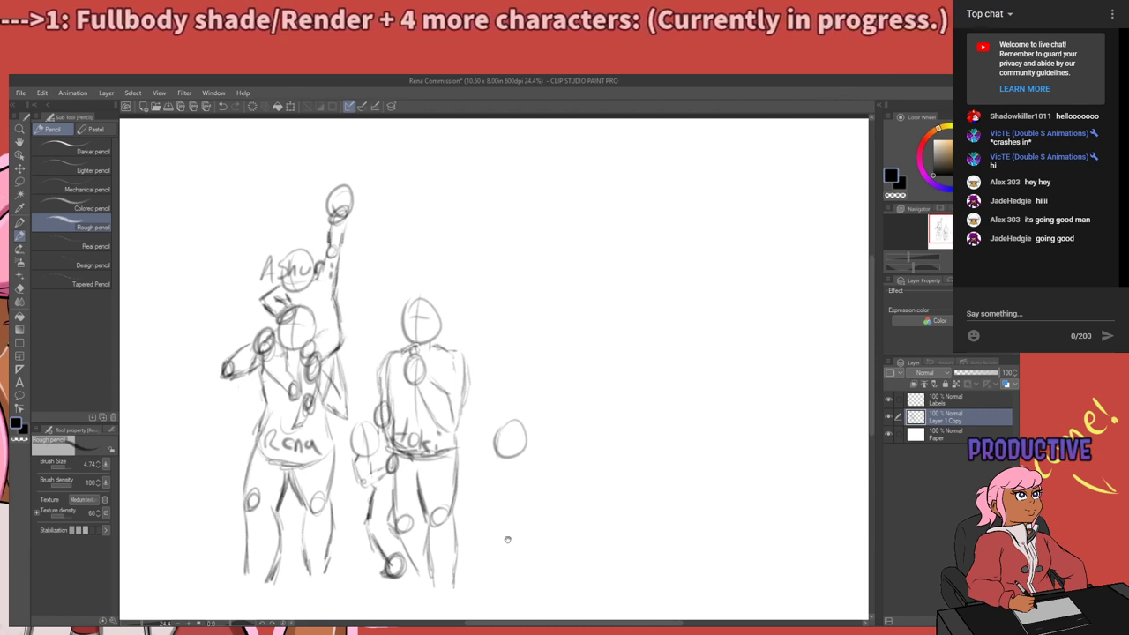
Sketch an oval foot with an inner circle at the lower end of Hoki's leg farther from the small figure.
mouse_move(486, 495)
left_mouse_down()
mouse_move(449, 529)
mouse_move(444, 433)
left_mouse_up()
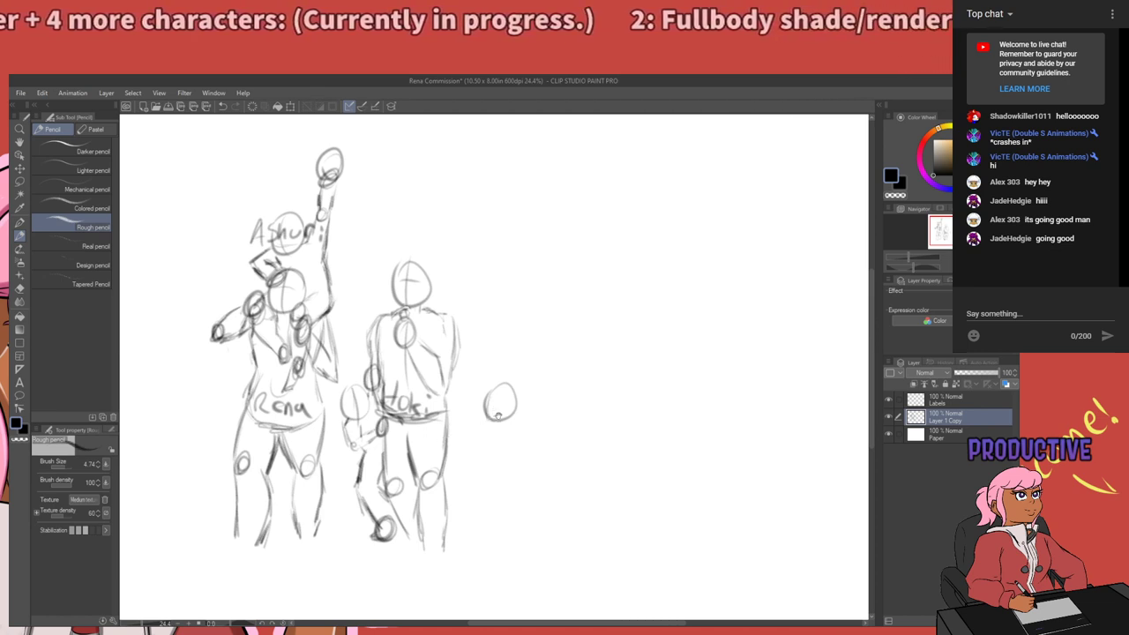
mouse_move(425, 458)
left_mouse_down()
mouse_move(503, 461)
mouse_move(508, 514)
mouse_move(489, 436)
left_mouse_up()
left_click_drag(487, 525, 458, 485)
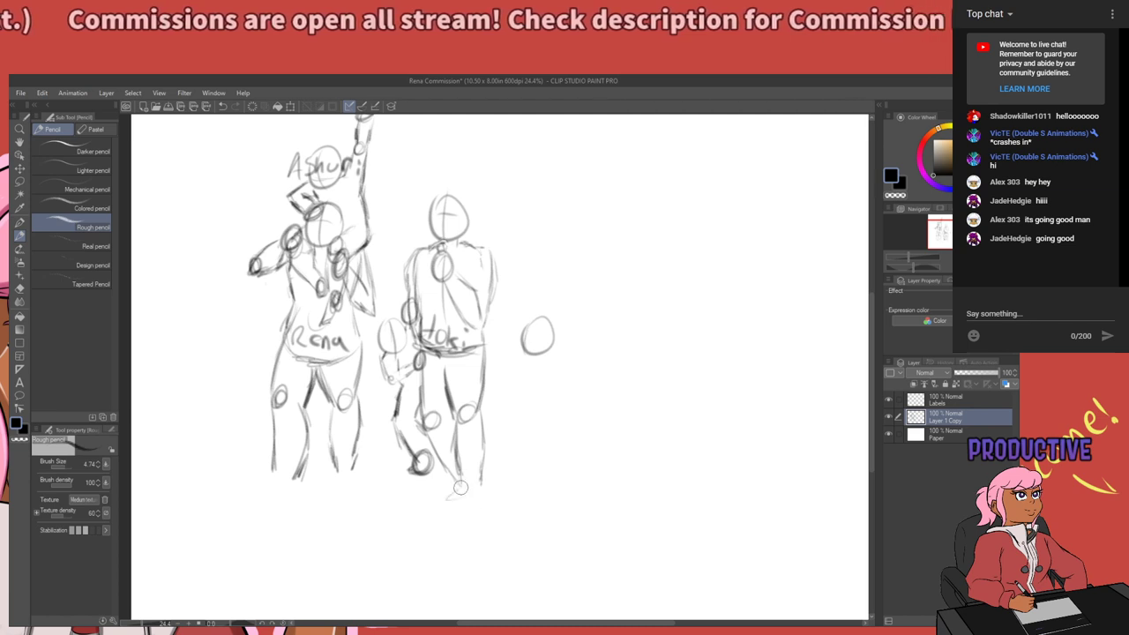
mouse_move(474, 481)
left_mouse_down()
mouse_move(467, 501)
mouse_move(469, 487)
mouse_move(481, 487)
mouse_move(460, 502)
mouse_move(452, 496)
mouse_move(477, 487)
left_mouse_up()
key("ctrl+z")
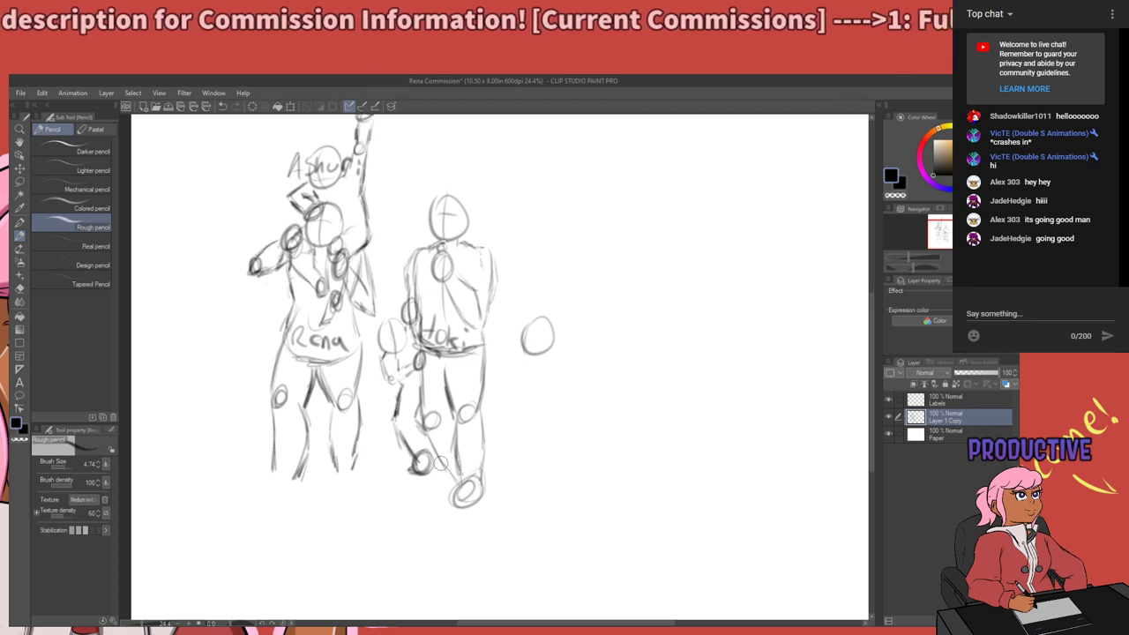
left_click_drag(459, 519, 525, 559)
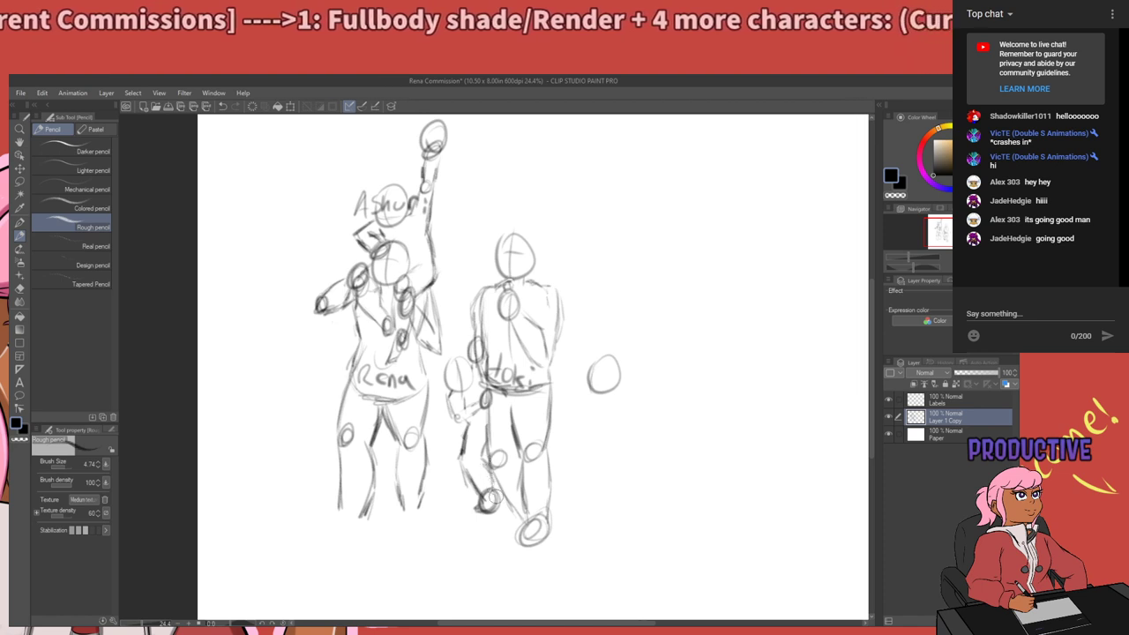
Lasso the whole small figure between Rena and Hoki and shift it slightly downward.
key("m")
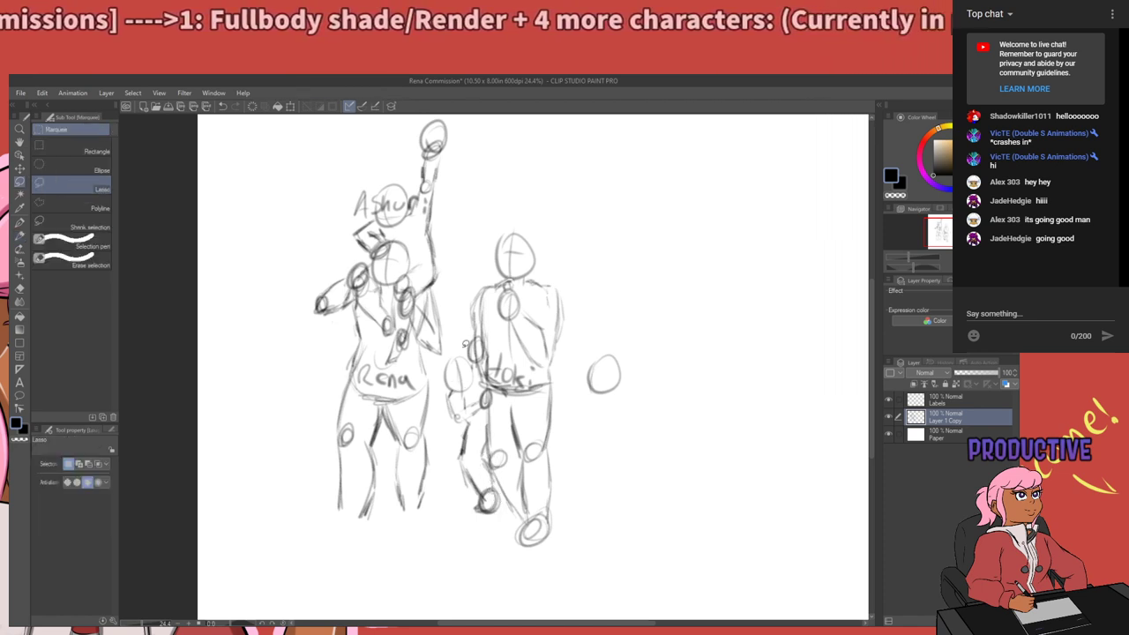
mouse_move(450, 347)
left_mouse_down()
mouse_move(468, 331)
mouse_move(479, 339)
mouse_move(470, 352)
left_mouse_up()
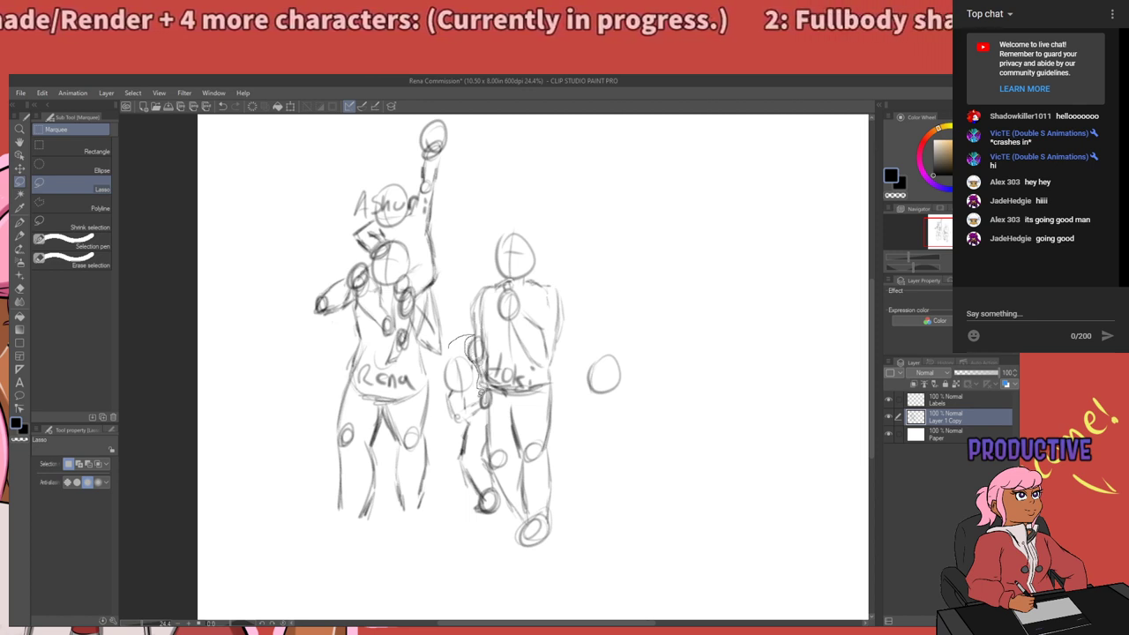
left_click_drag(484, 407, 491, 446)
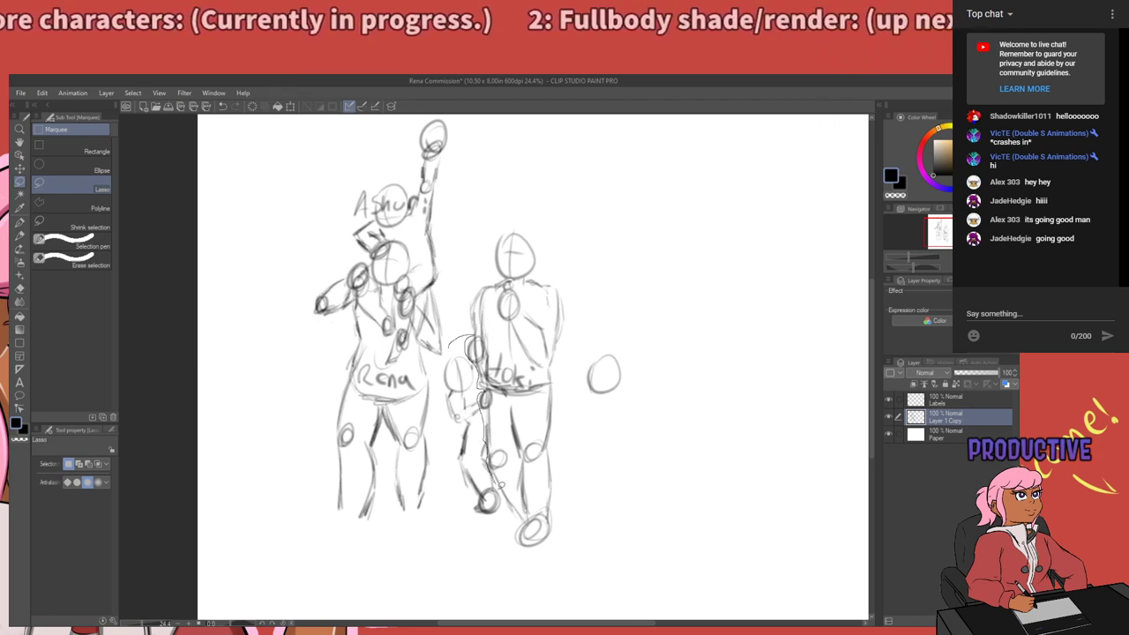
mouse_move(501, 483)
left_mouse_down()
mouse_move(460, 529)
mouse_move(437, 426)
mouse_move(445, 351)
mouse_move(473, 408)
left_mouse_up()
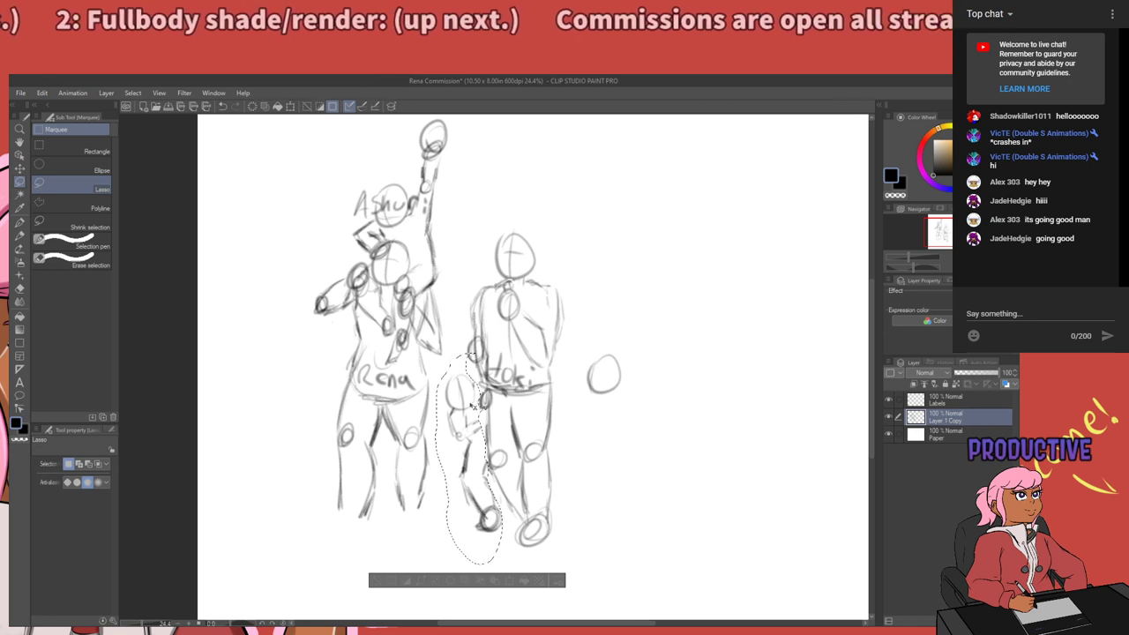
Nudge the lassoed small figure beside Hoki slightly up and left, deselect it, and rework its arm lines with the eraser and Rough pencil.
left_click_drag(472, 405, 469, 402)
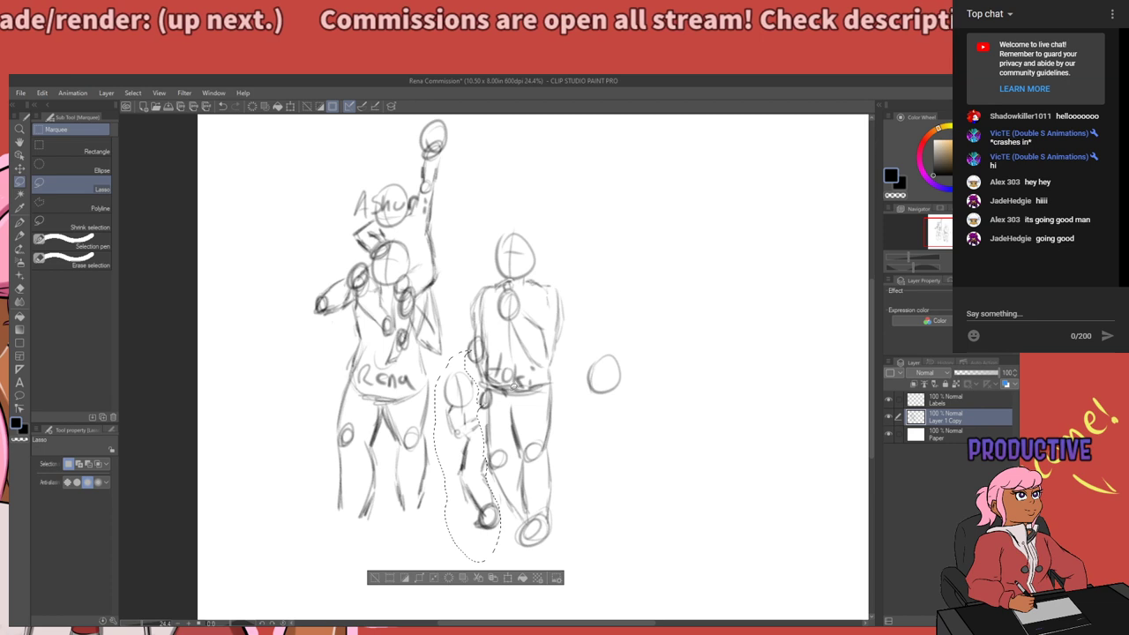
left_click(512, 387)
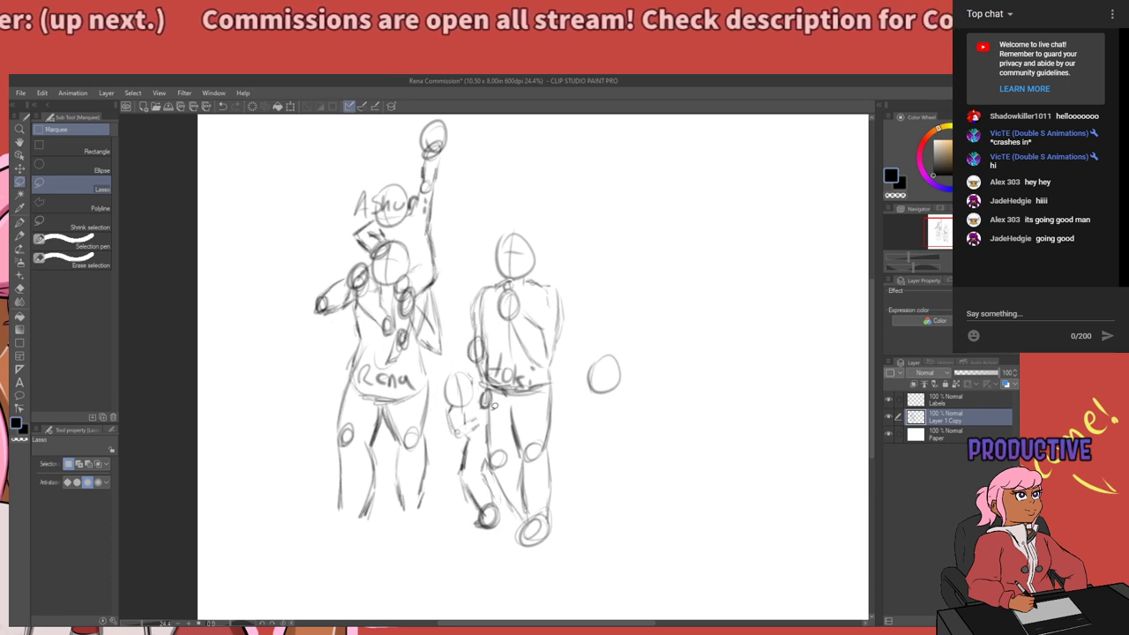
key("p")
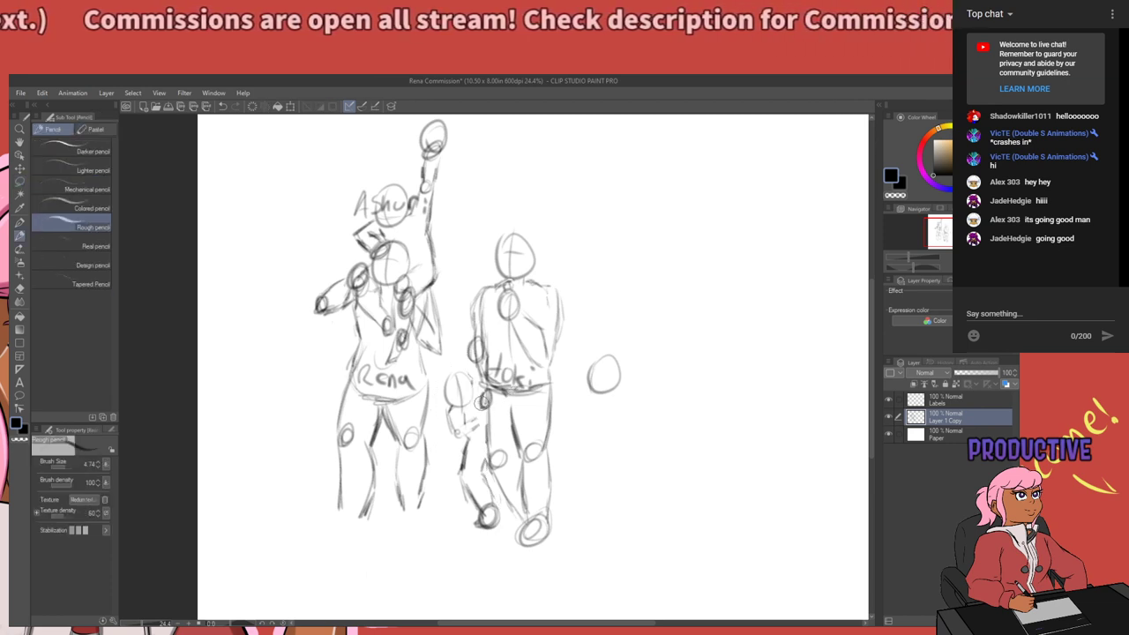
key("e")
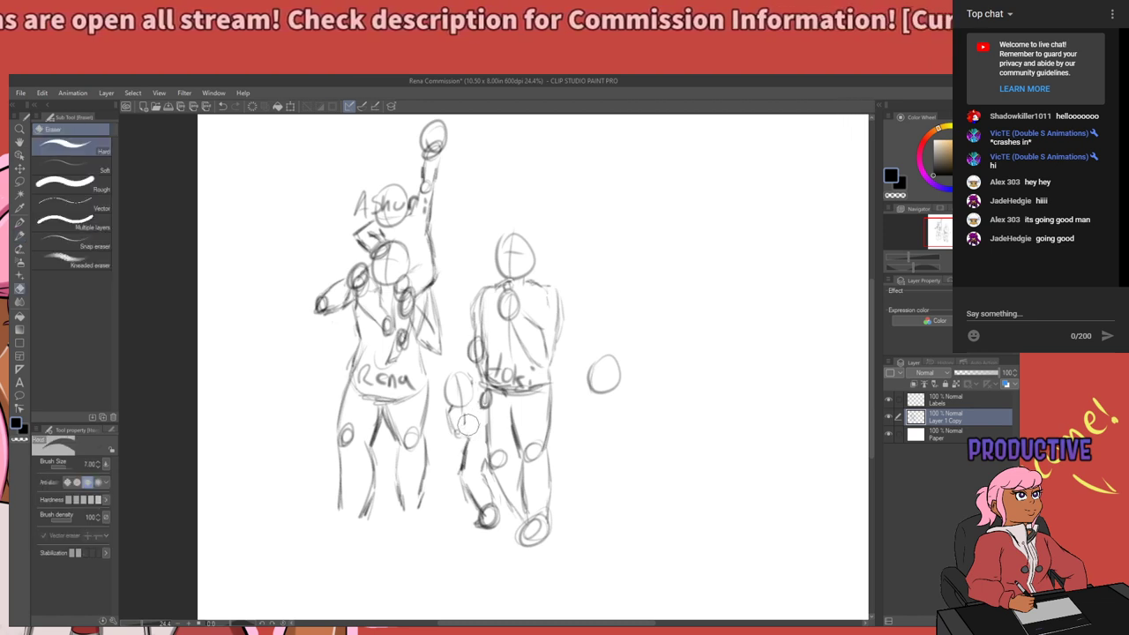
key("p")
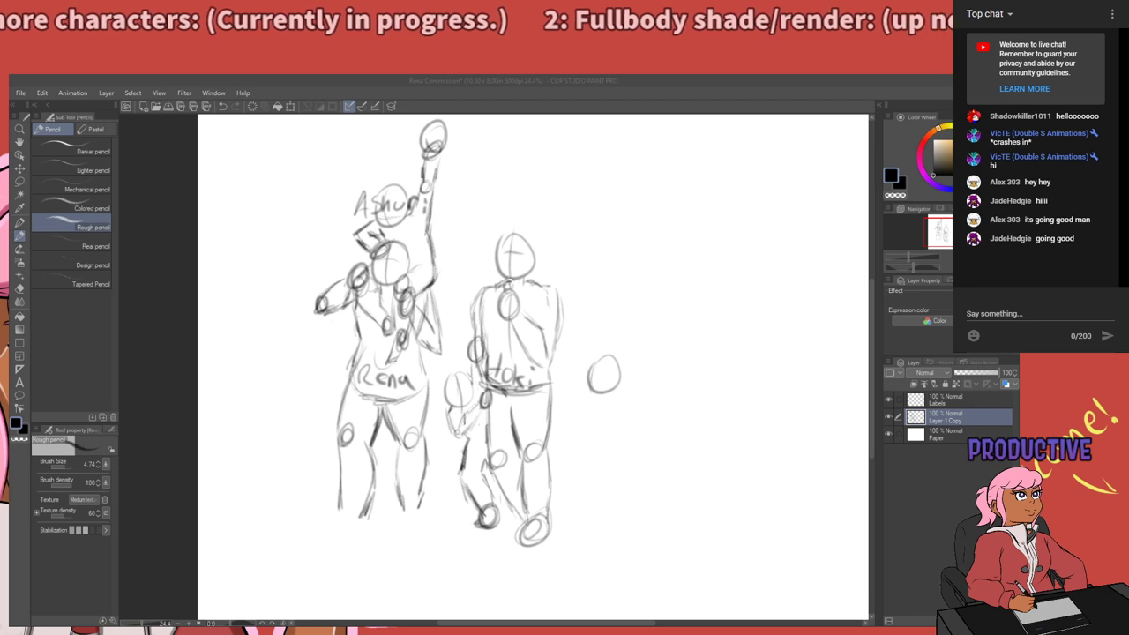
scroll(324, 415, "down", 1)
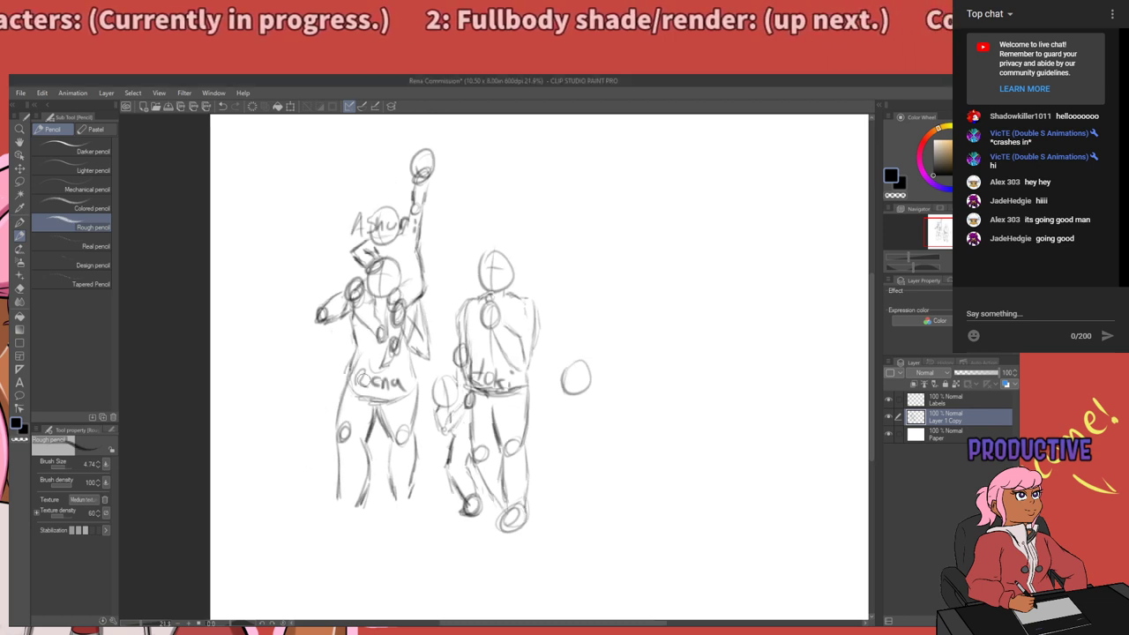
scroll(483, 396, "up", 2)
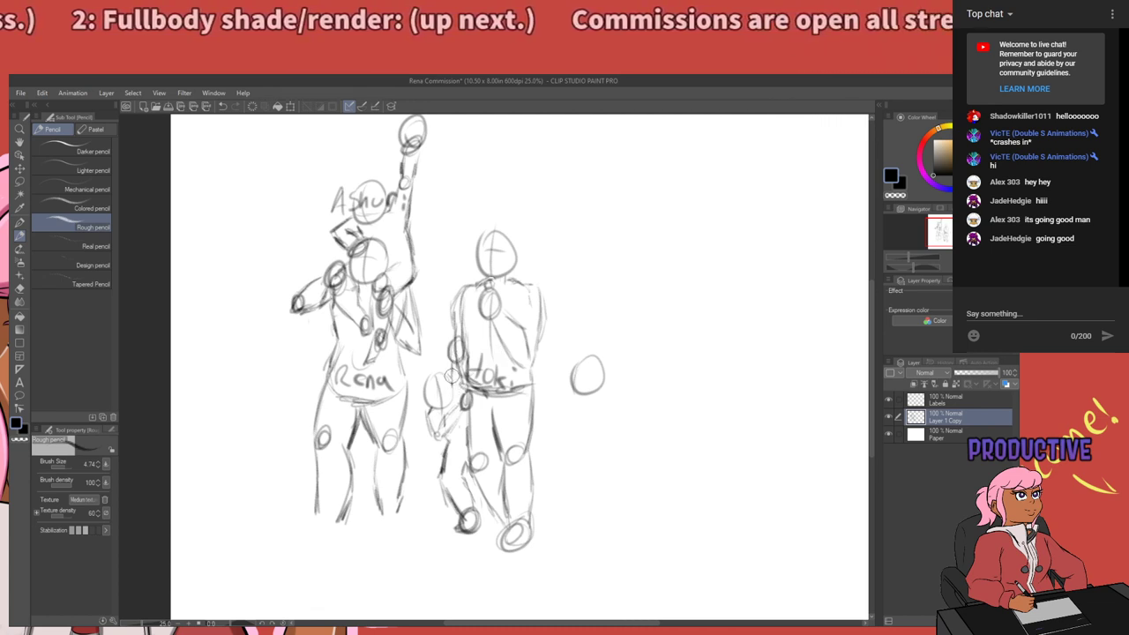
Erase both of Rena's legs and the stray marks below her torso with the Hard eraser.
left_click_drag(481, 413, 535, 382)
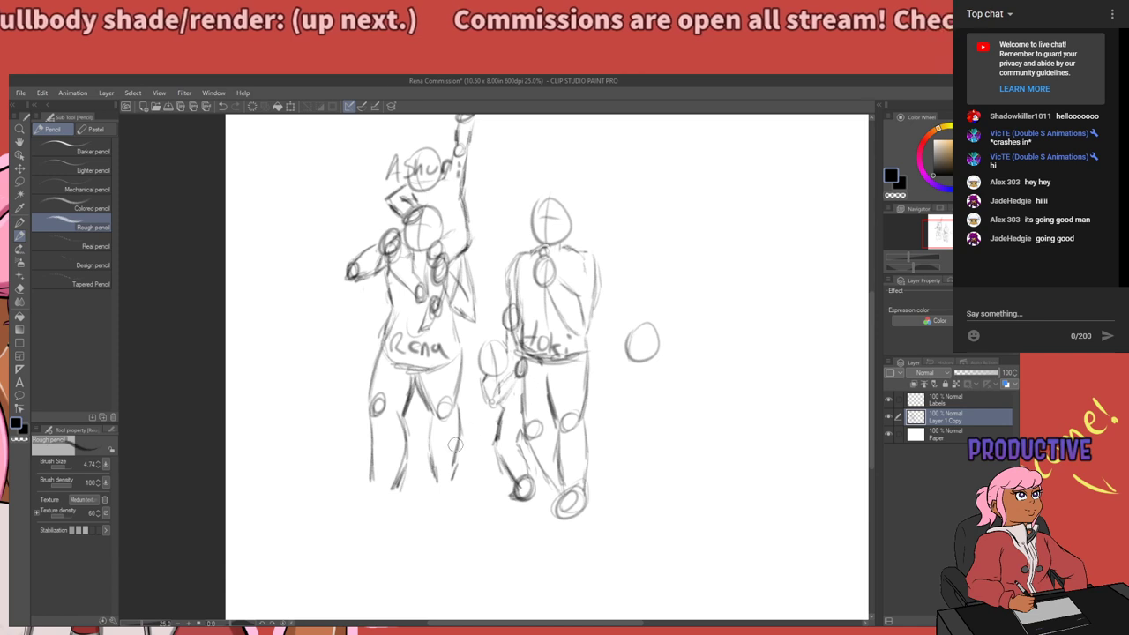
left_click_drag(430, 414, 439, 482)
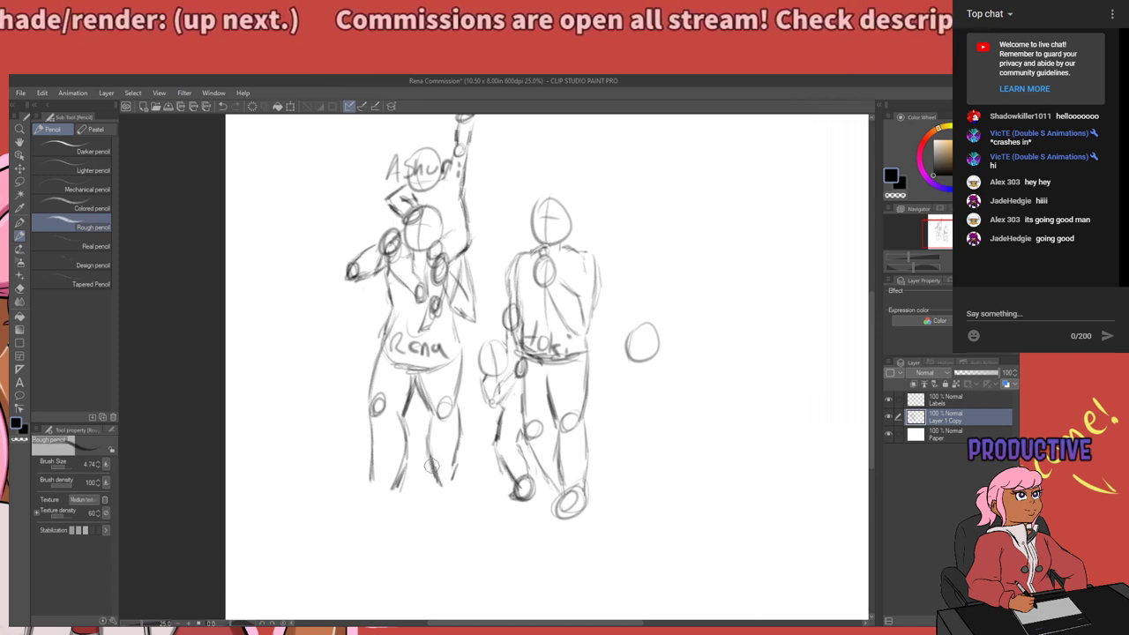
key("e")
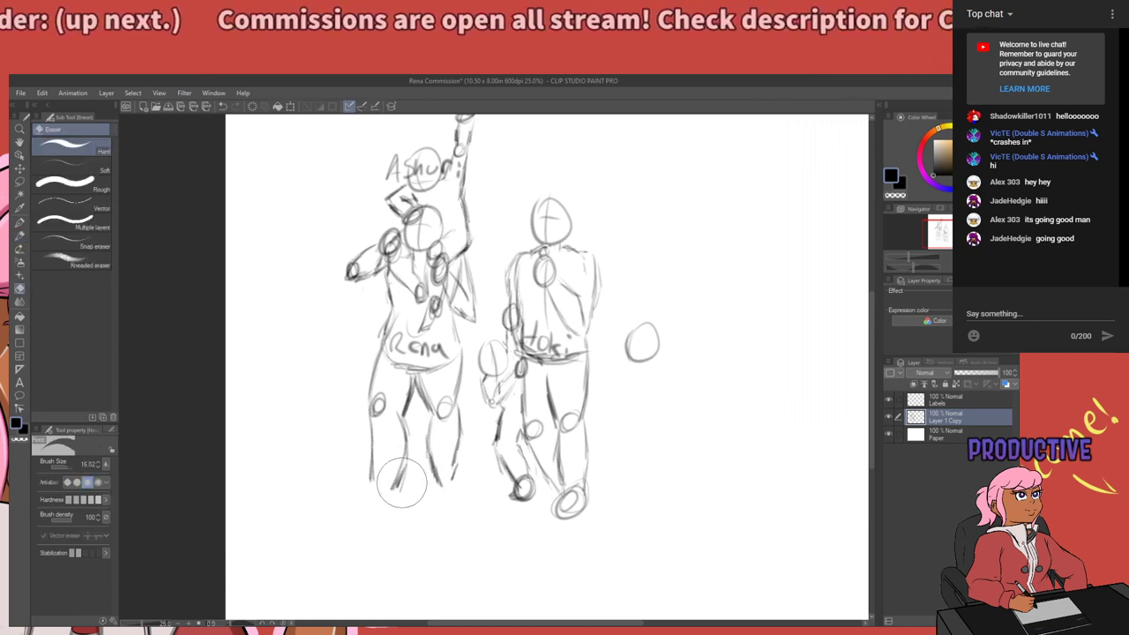
mouse_move(401, 484)
left_mouse_down()
mouse_move(341, 468)
mouse_move(415, 460)
mouse_move(420, 498)
mouse_move(441, 405)
mouse_move(466, 359)
mouse_move(451, 399)
mouse_move(455, 387)
mouse_move(423, 397)
mouse_move(364, 372)
mouse_move(360, 352)
mouse_move(422, 416)
mouse_move(448, 420)
mouse_move(444, 465)
left_mouse_up()
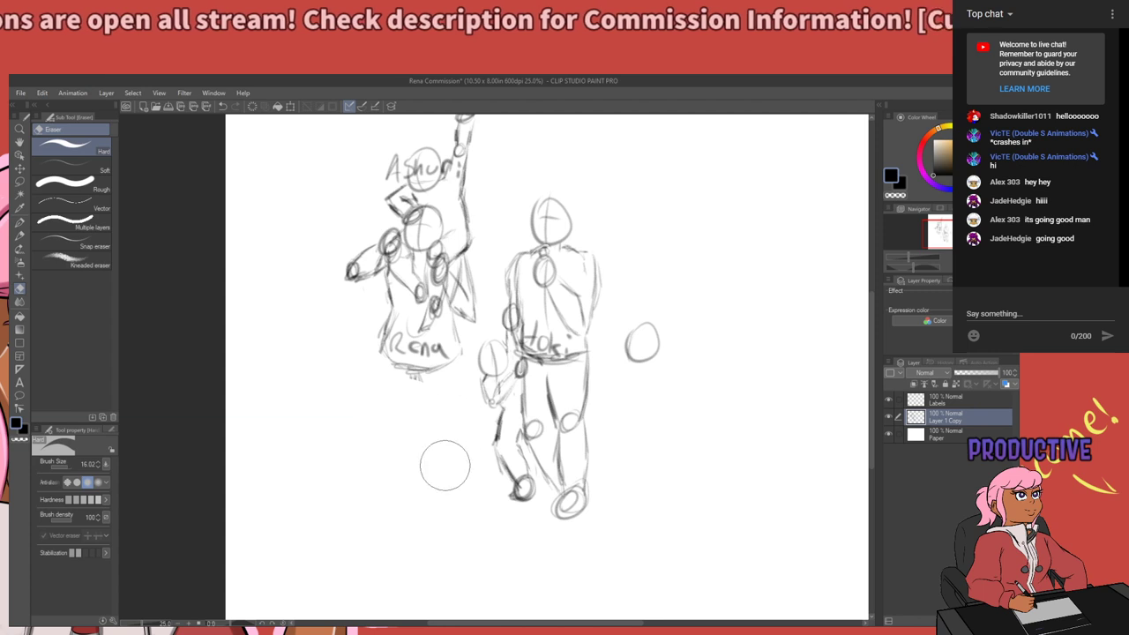
left_click_drag(428, 387, 404, 382)
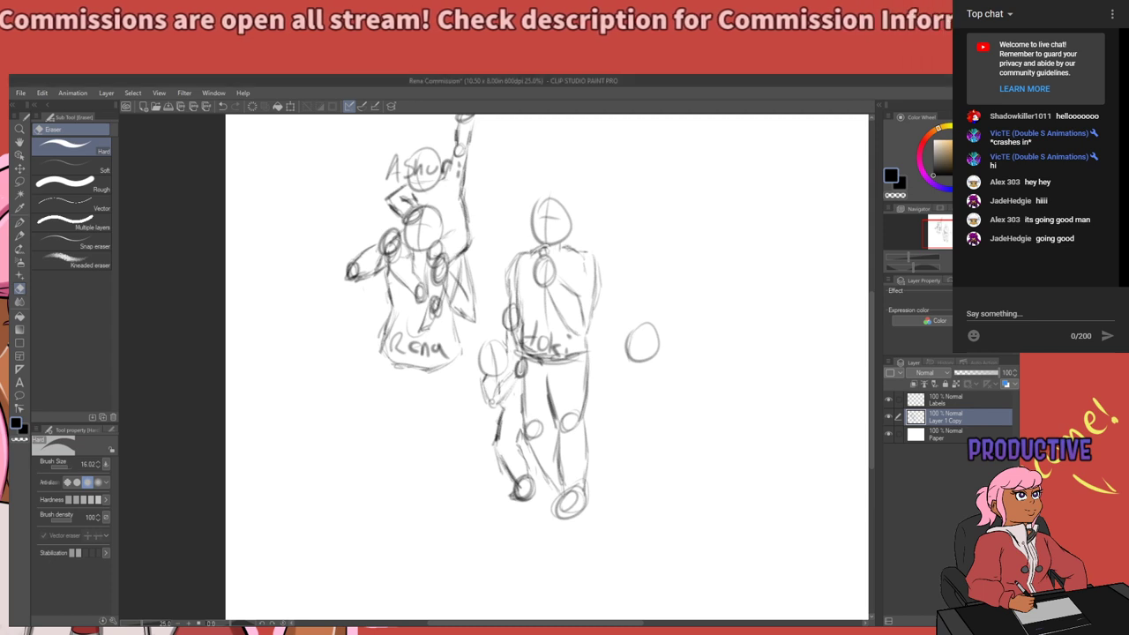
Lasso the loose head circle beside Hoki, shift it slightly down and left, and clear the selection.
scroll(367, 413, "down", 1)
key("ctrl+plus")
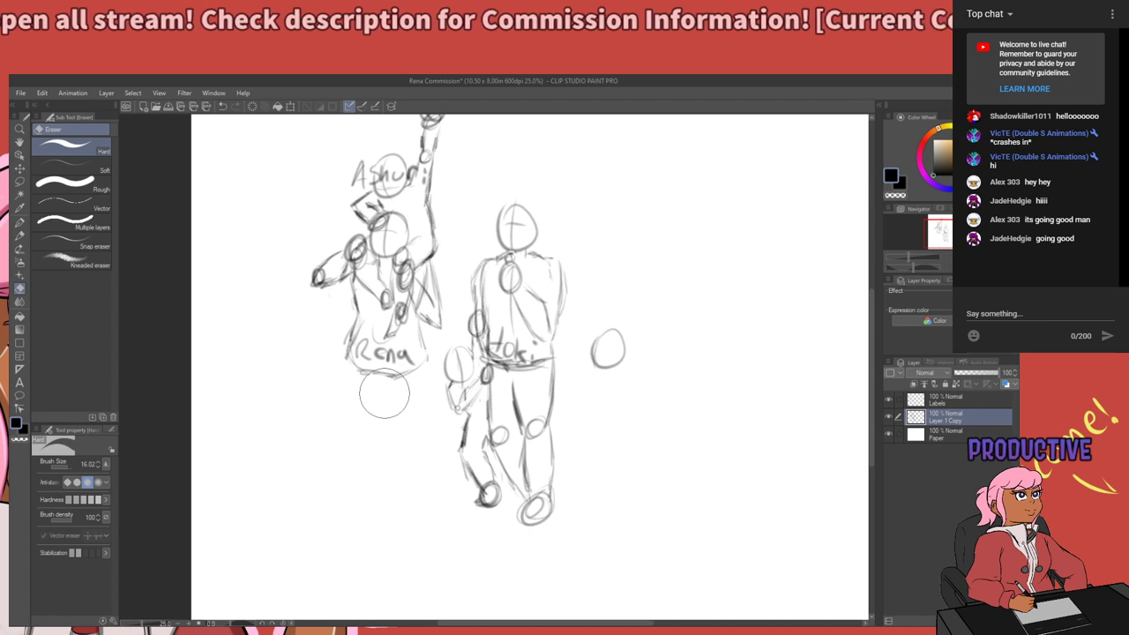
key("p")
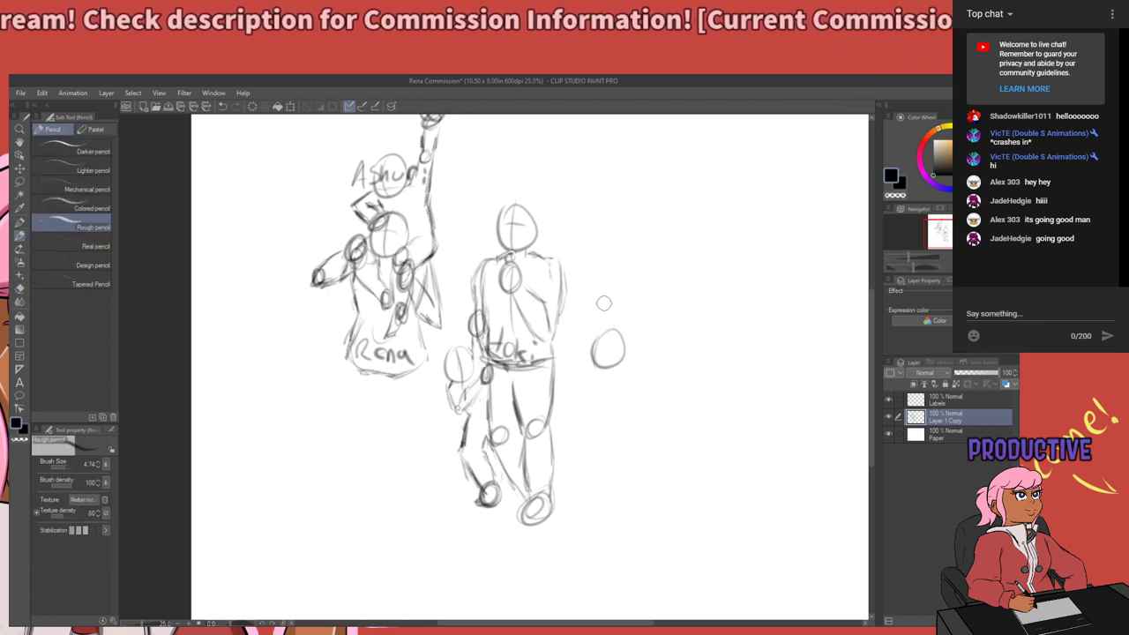
key("m")
mouse_move(600, 322)
left_mouse_down()
mouse_move(663, 361)
mouse_move(582, 354)
mouse_move(608, 317)
left_mouse_up()
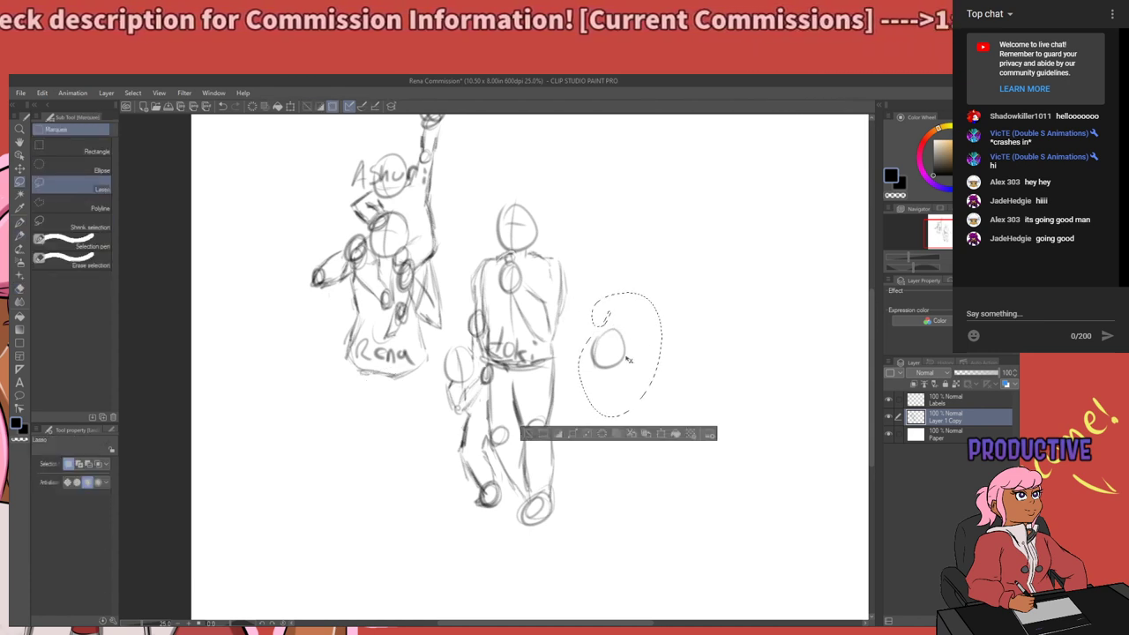
left_click_drag(629, 359, 622, 379)
key("ctrl+d")
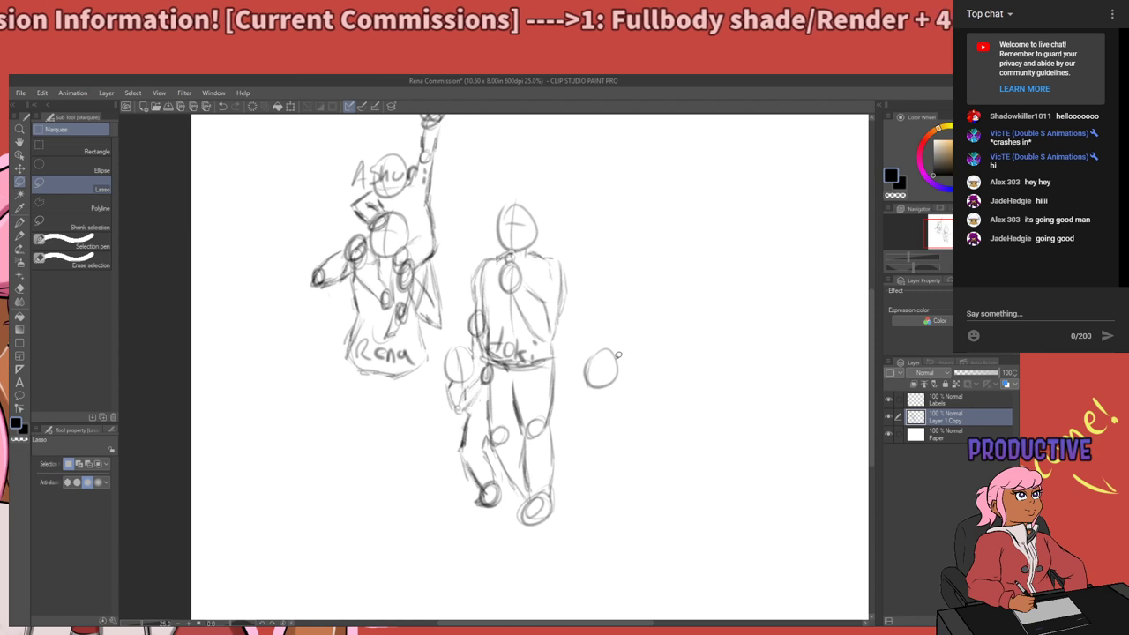
Try to sketch a neck, torso and outstretched arm for the loose head circle, and undo the strokes.
key("p")
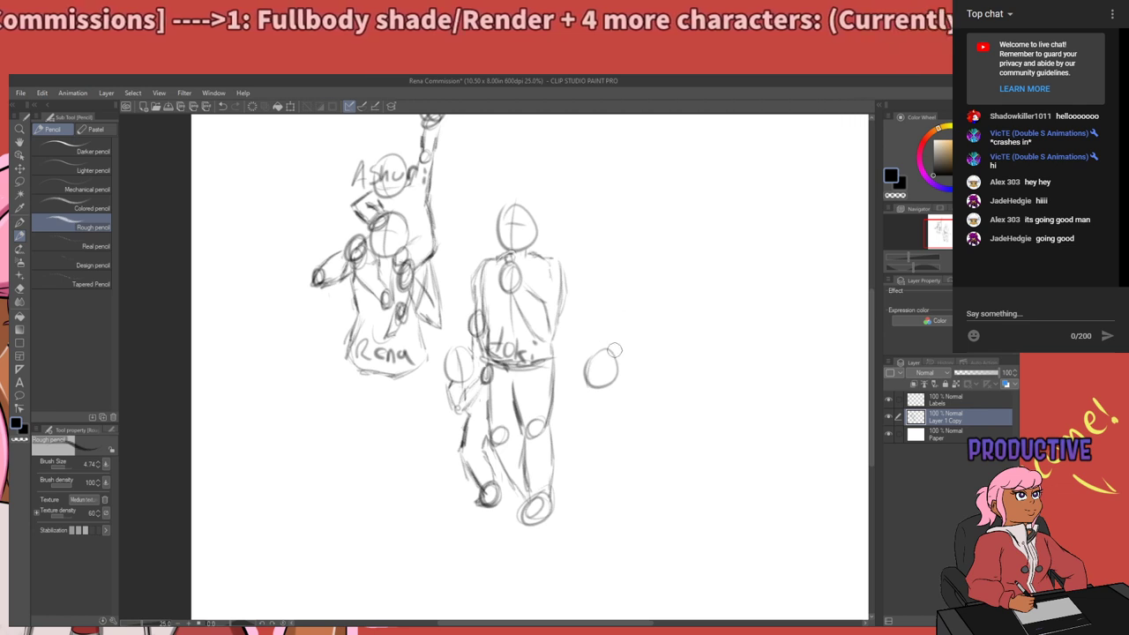
left_click_drag(604, 351, 601, 374)
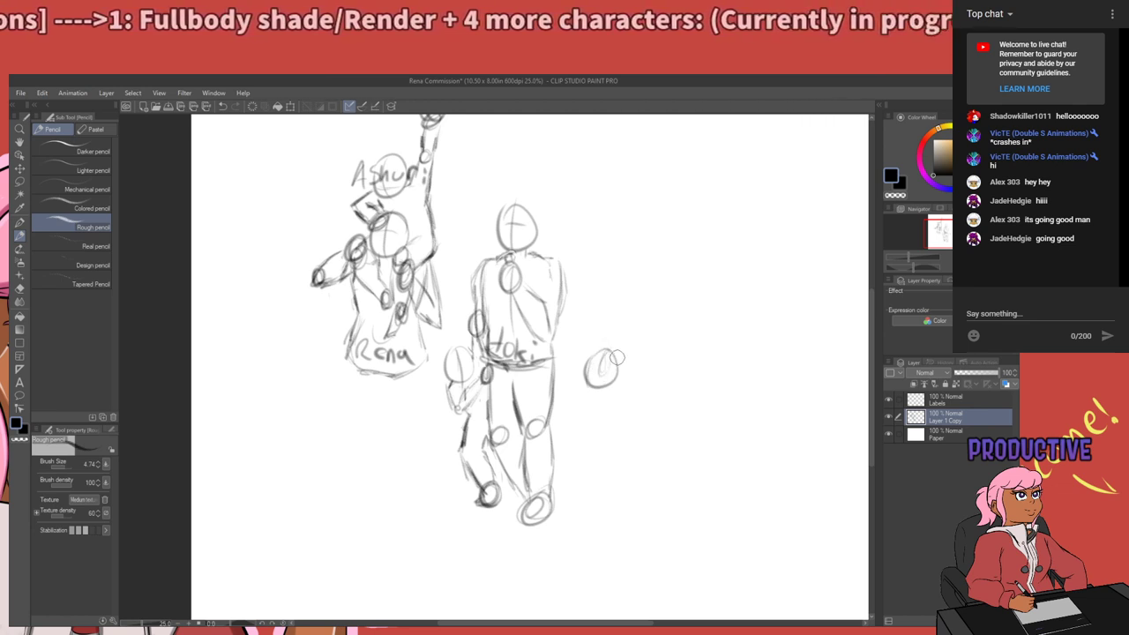
key("ctrl+z")
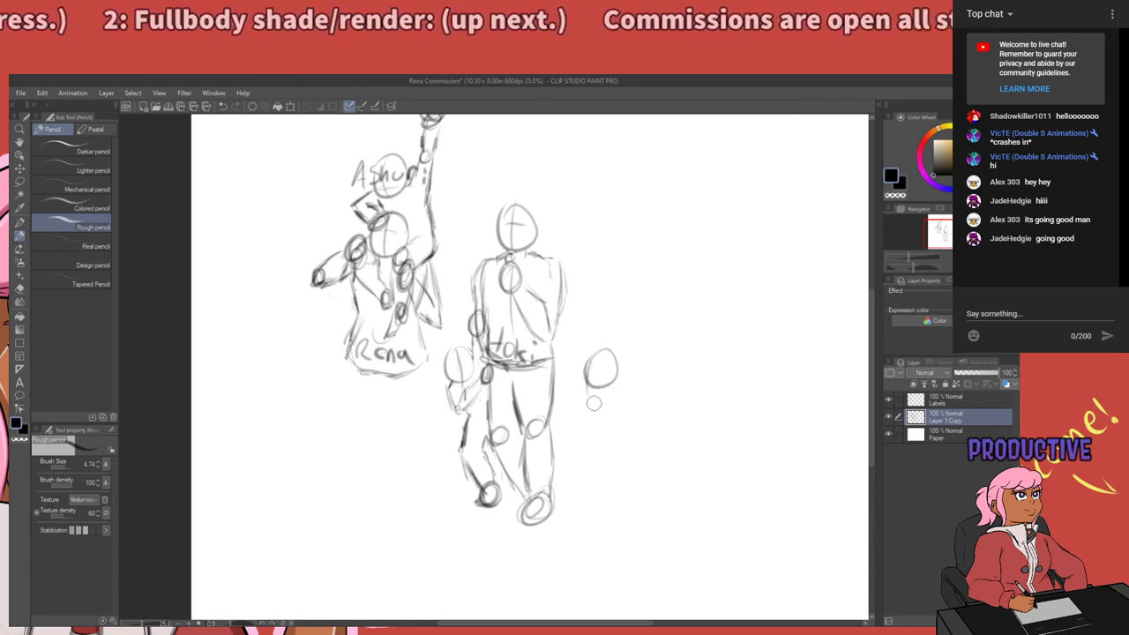
left_click_drag(615, 379, 616, 407)
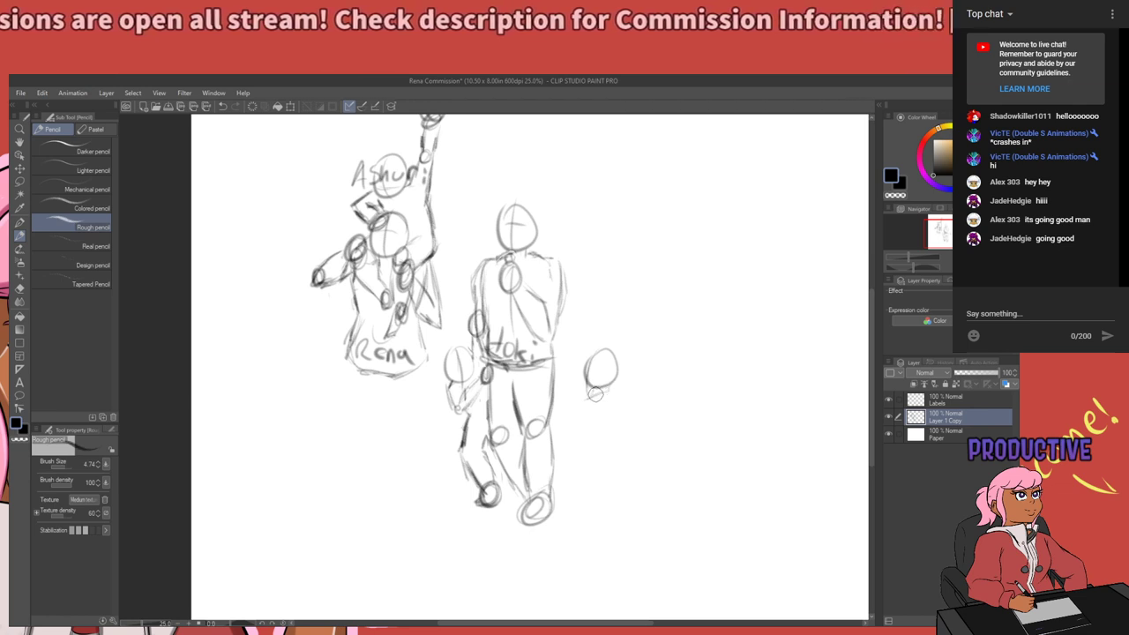
left_click_drag(589, 393, 582, 413)
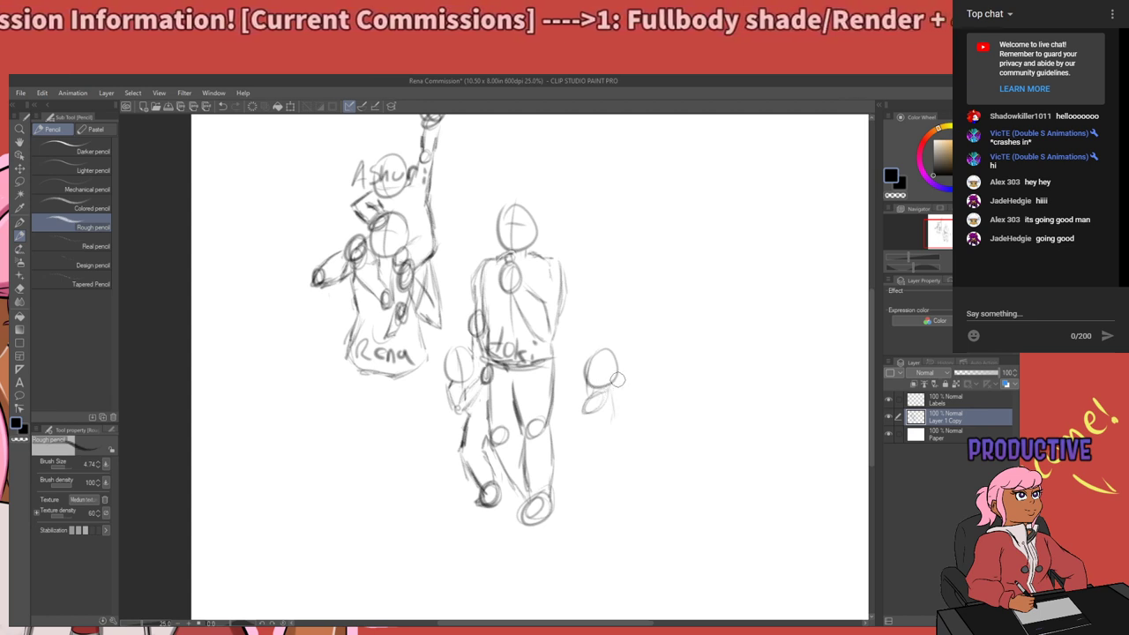
mouse_move(615, 410)
left_mouse_down()
mouse_move(596, 443)
mouse_move(616, 425)
mouse_move(563, 420)
mouse_move(605, 401)
mouse_move(568, 414)
mouse_move(541, 390)
left_mouse_up()
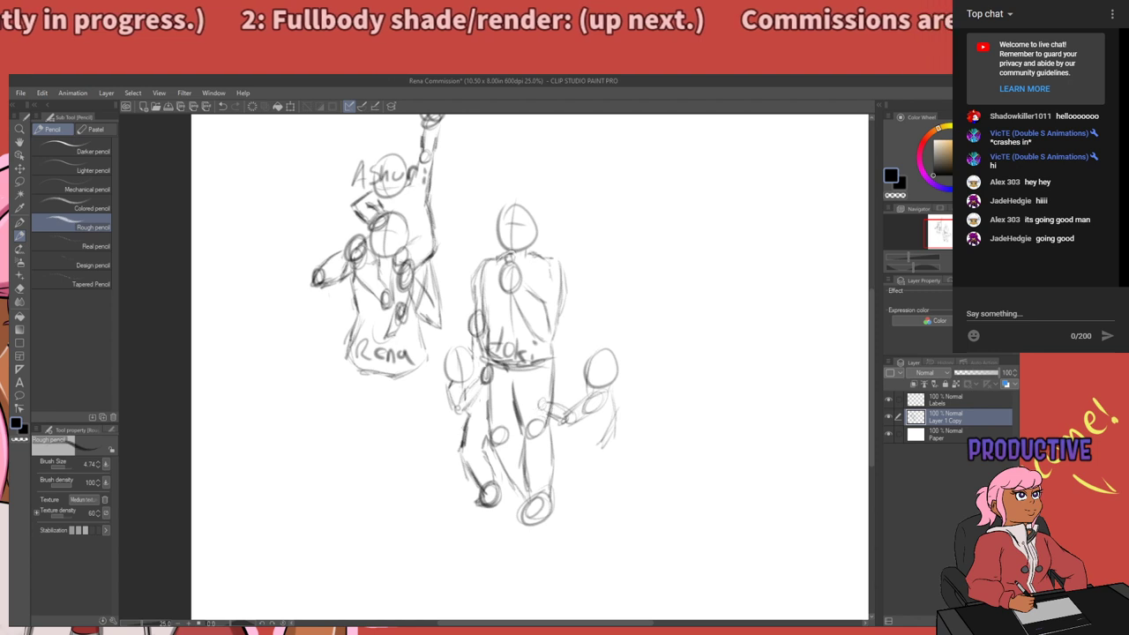
key("ctrl+z")
key("ctrl+z")
key("ctrl+z")
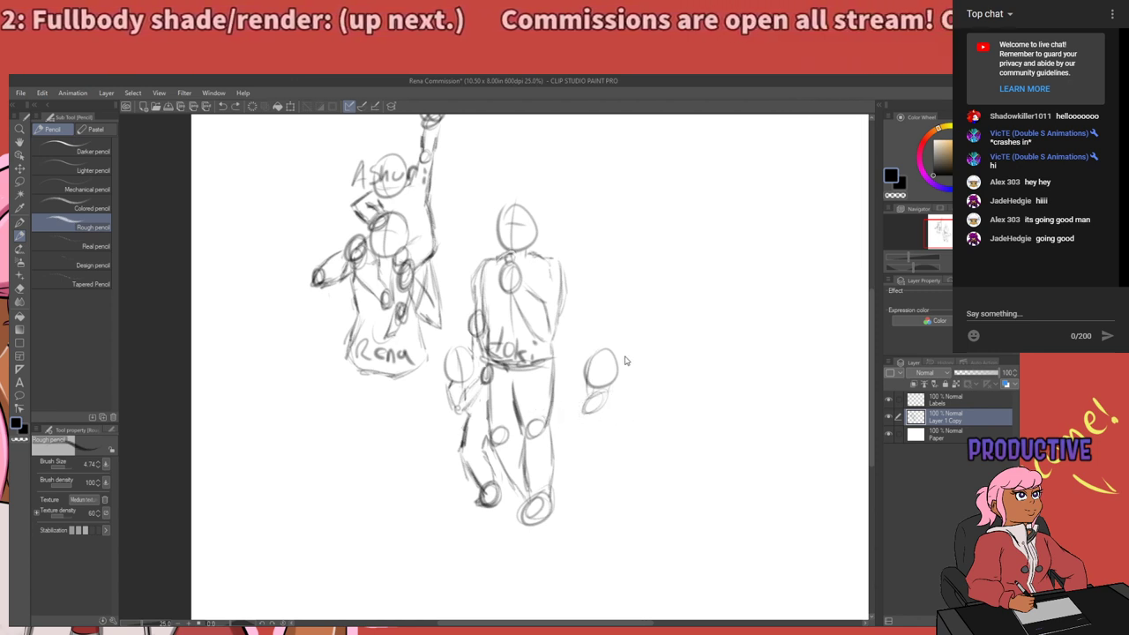
key("ctrl+z")
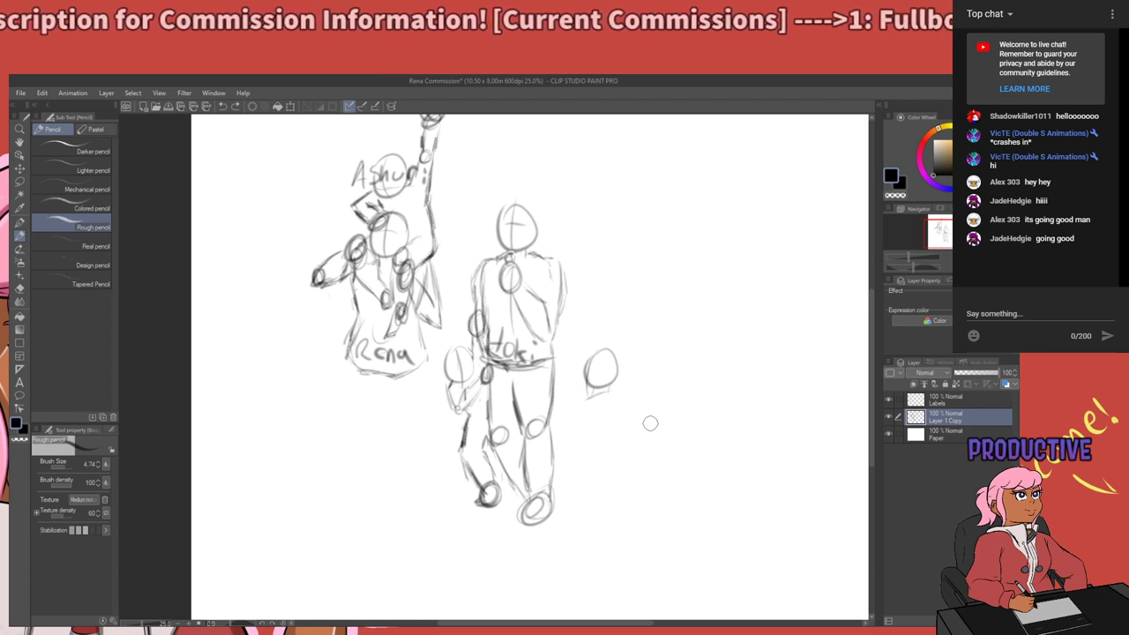
Handwrite a name label across the small figure beside Hoki on the Labels layer with the Rough pencil.
scroll(436, 340, "down", 1)
scroll(466, 336, "up", 1)
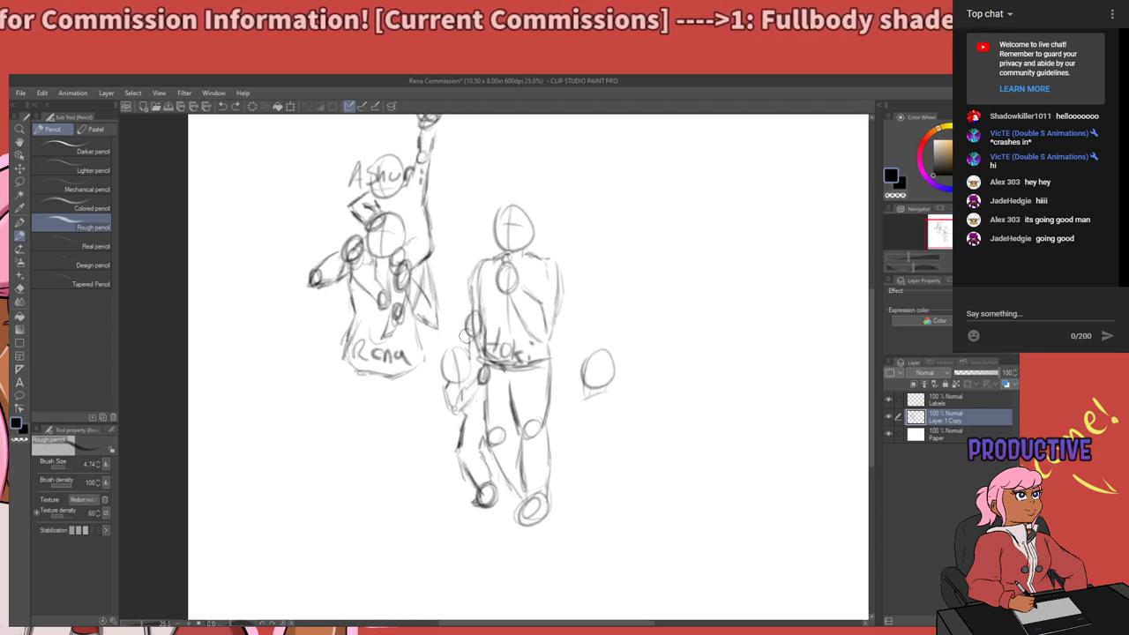
scroll(463, 336, "up", 1)
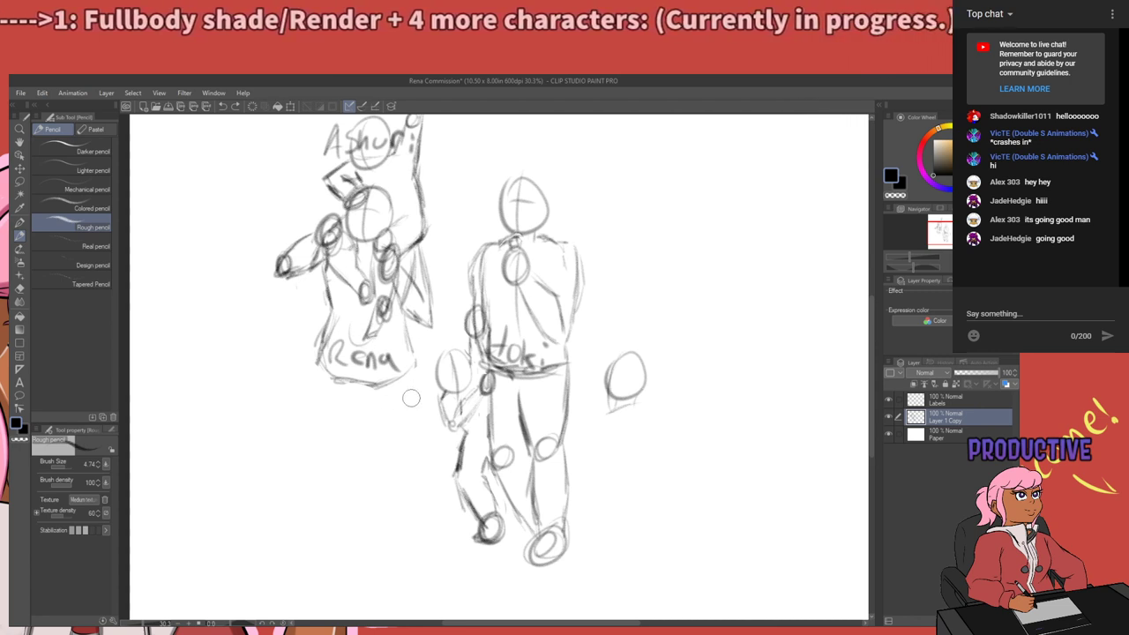
left_click_drag(438, 381, 422, 406)
key("ctrl+z")
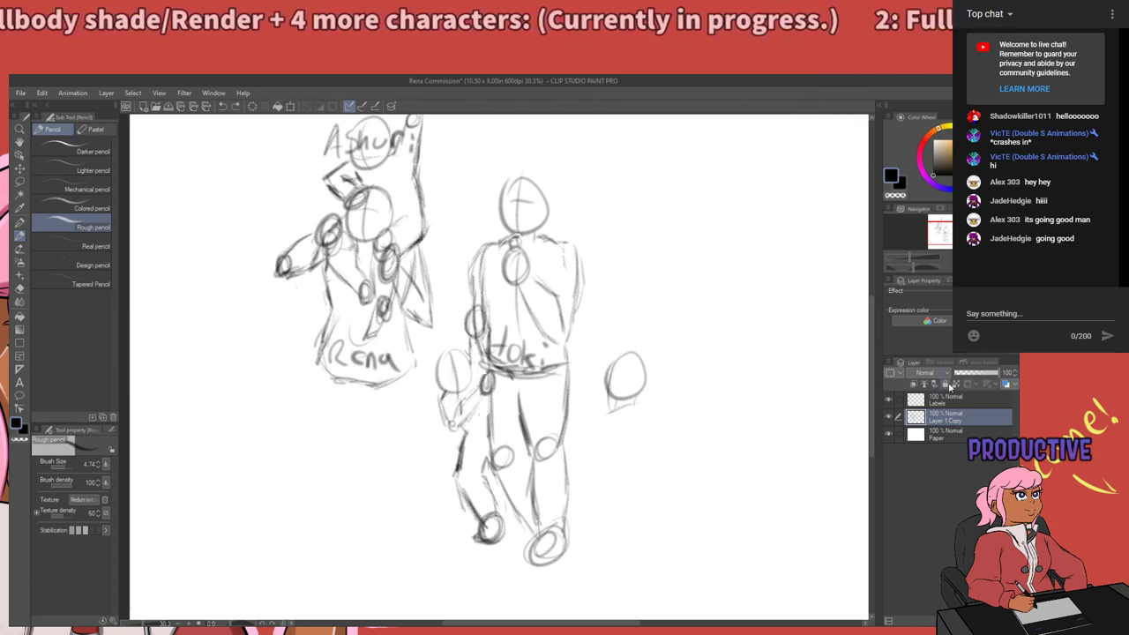
left_click(945, 399)
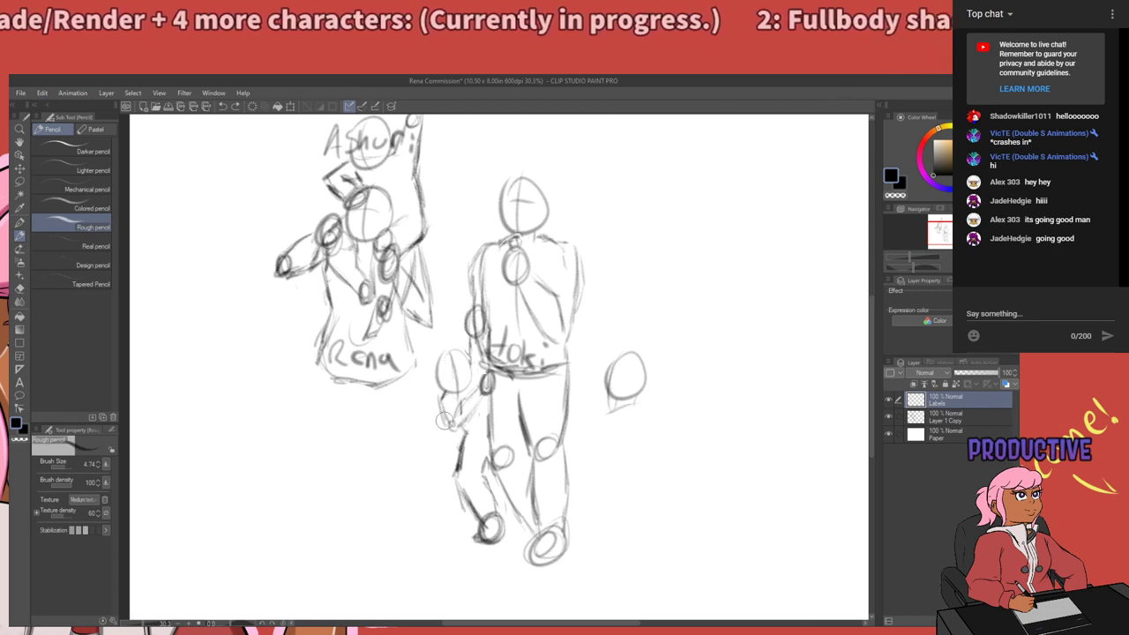
mouse_move(417, 388)
left_mouse_down()
mouse_move(446, 383)
mouse_move(432, 400)
mouse_move(453, 431)
left_mouse_up()
left_click(463, 447)
left_click(474, 432)
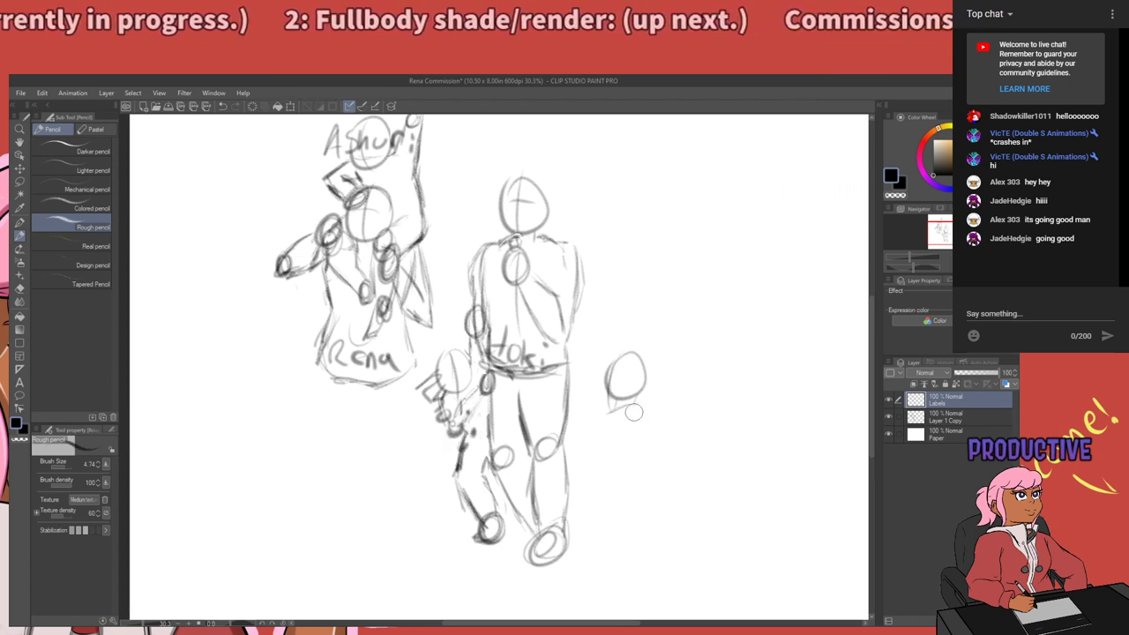
Erase the loose head circle and its torso marks from Layer 1 Copy, and switch to the Real G-Pen.
key("e")
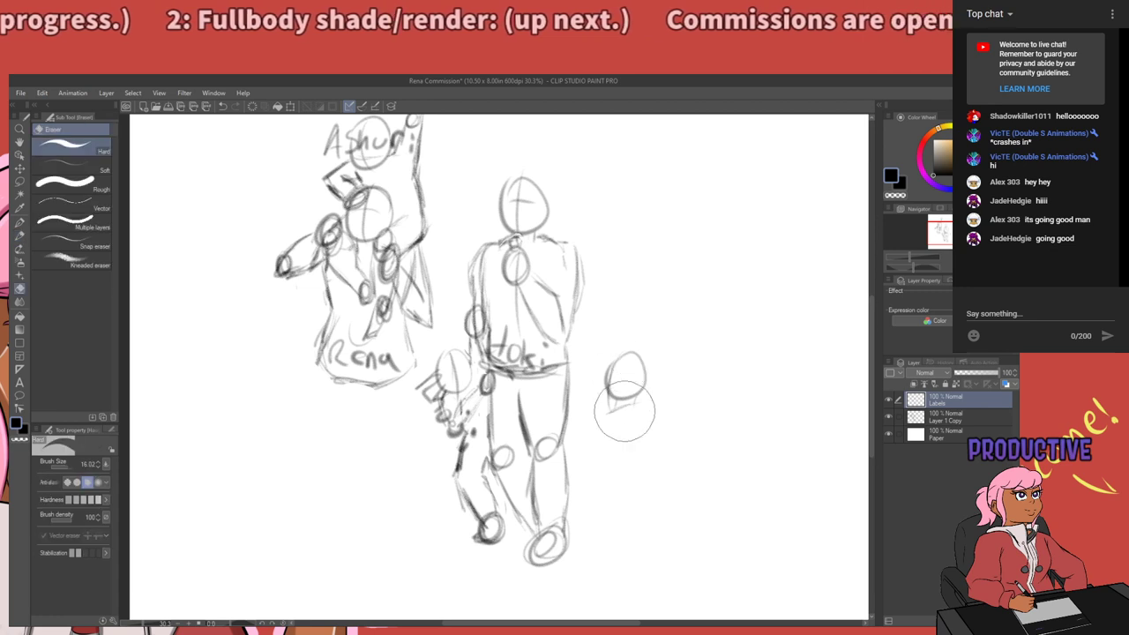
left_click(918, 420)
left_click_drag(613, 370, 626, 355)
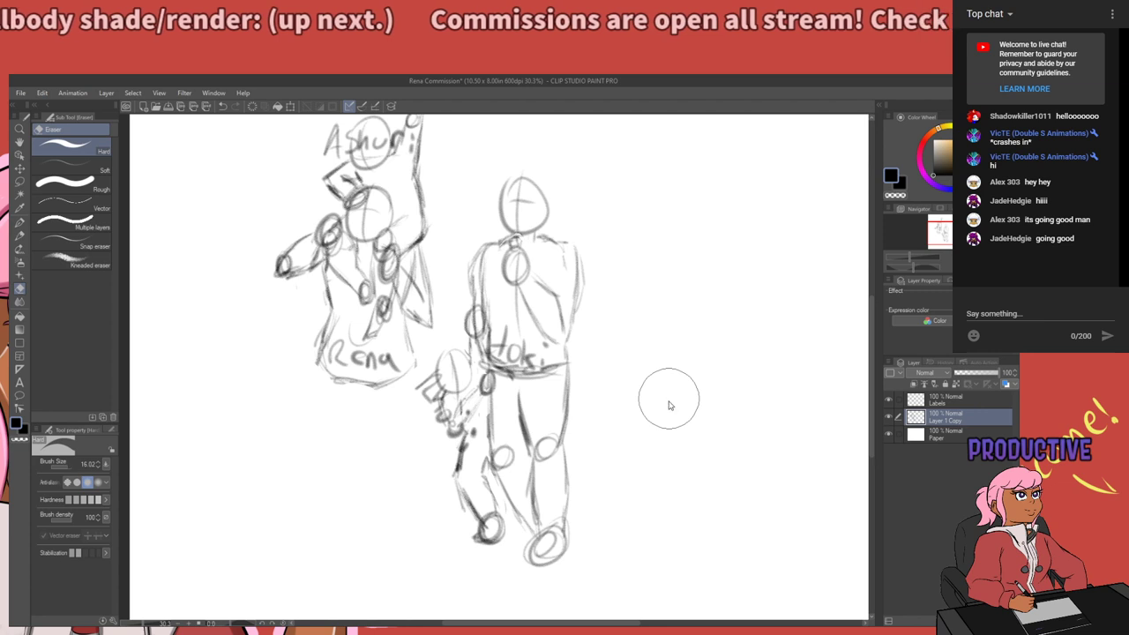
key("o")
key("p")
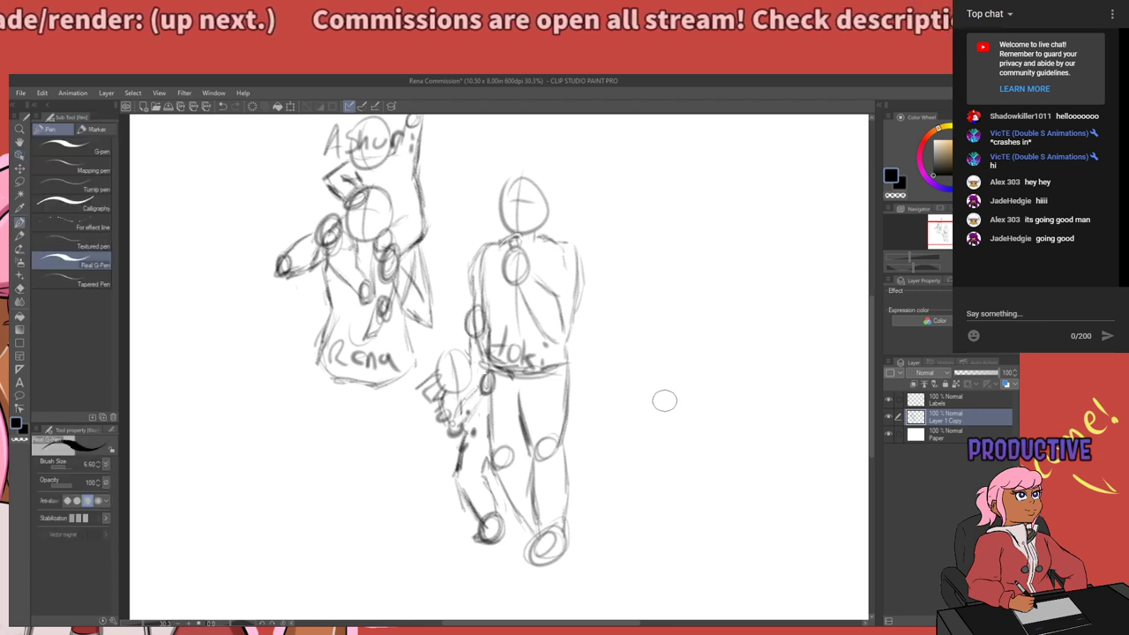
key("ctrl+minus")
scroll(662, 333, "up", 1)
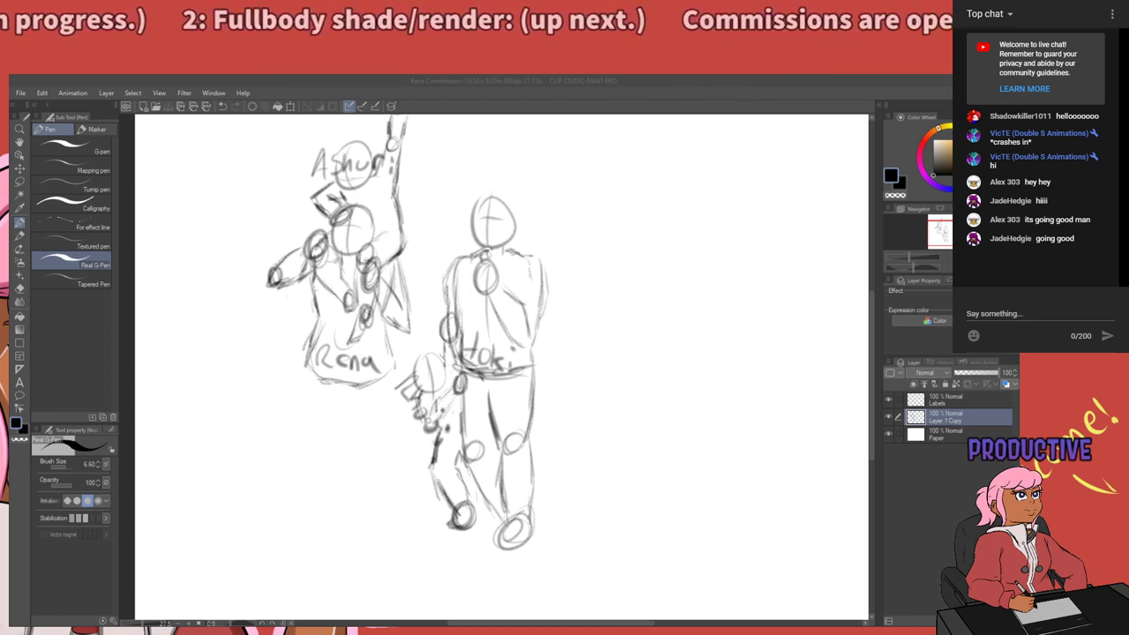
scroll(630, 354, "up", 2)
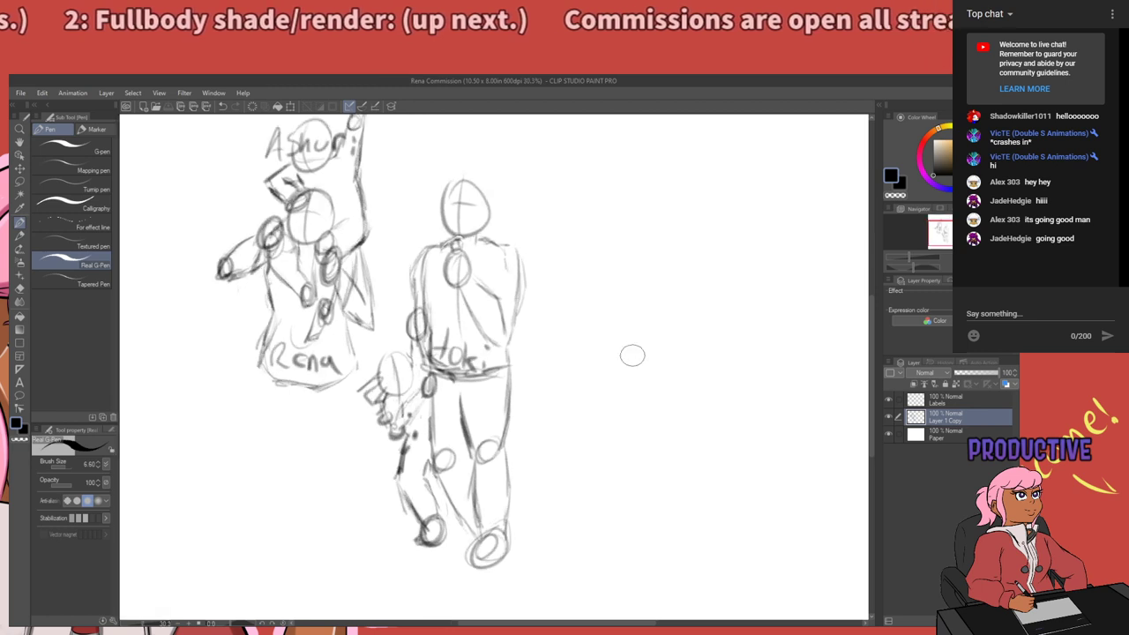
scroll(212, 454, "down", 2)
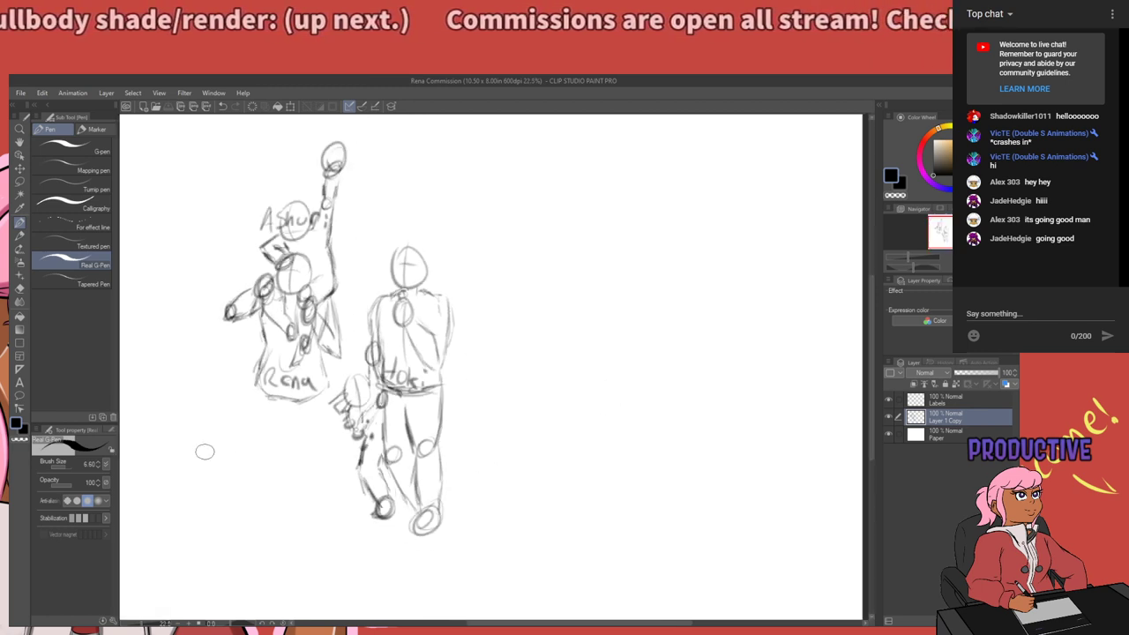
Sketch a knee circle and the thigh lines of one leg below Rena's shirt on Layer 1 Copy with the Rough pencil.
scroll(204, 452, "up", 2)
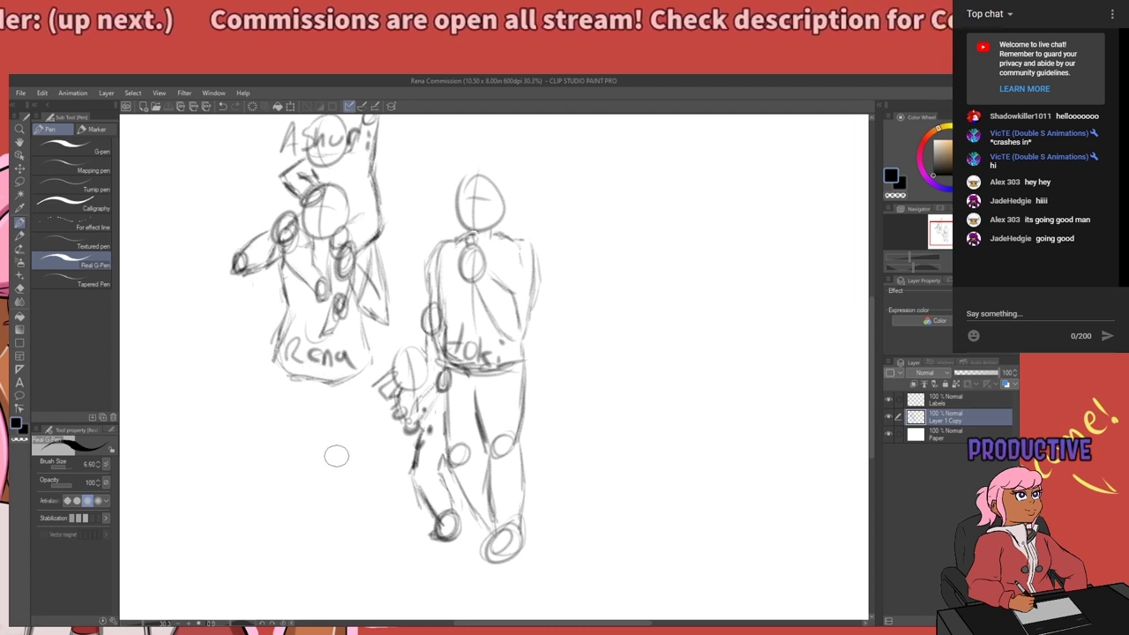
left_click_drag(337, 448, 339, 452)
key("ctrl+z")
key("p")
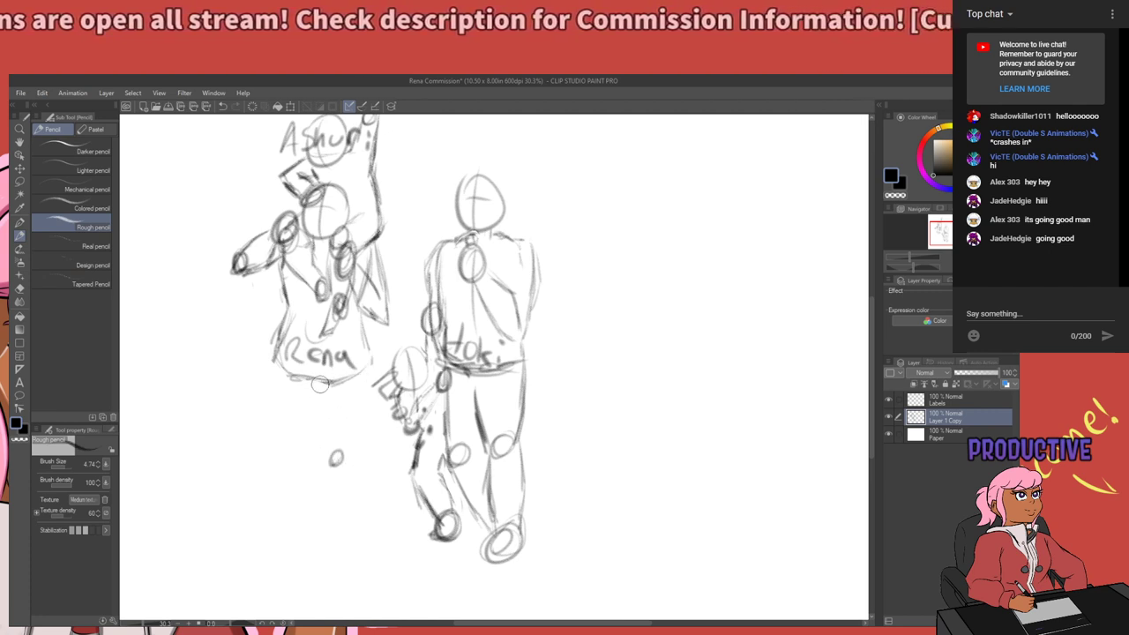
left_click_drag(318, 387, 313, 436)
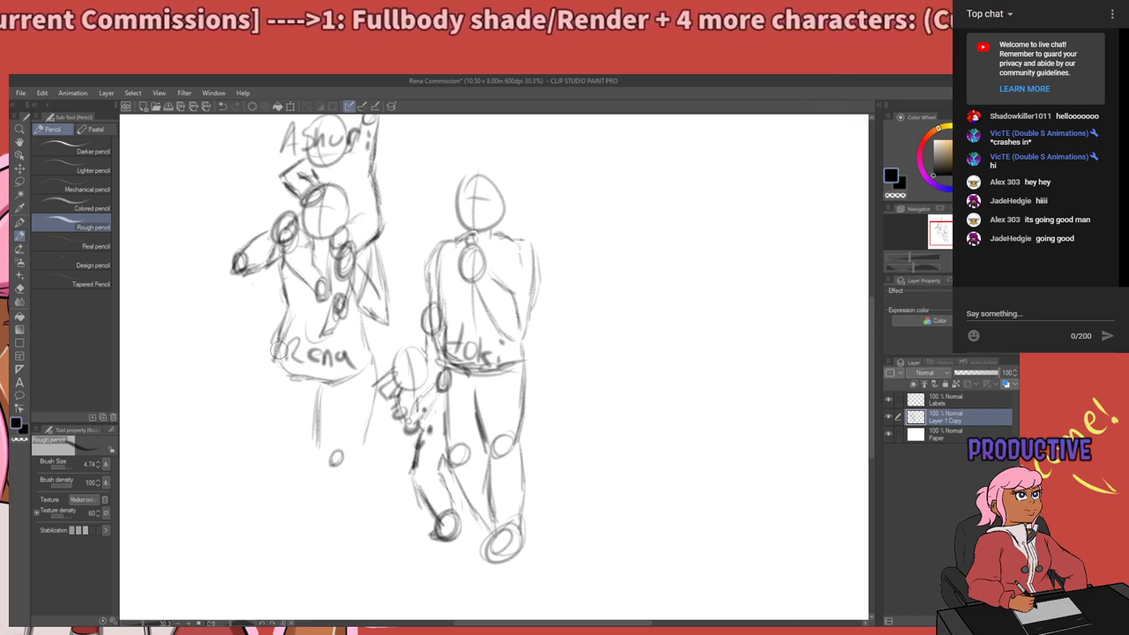
scroll(344, 384, "down", 2)
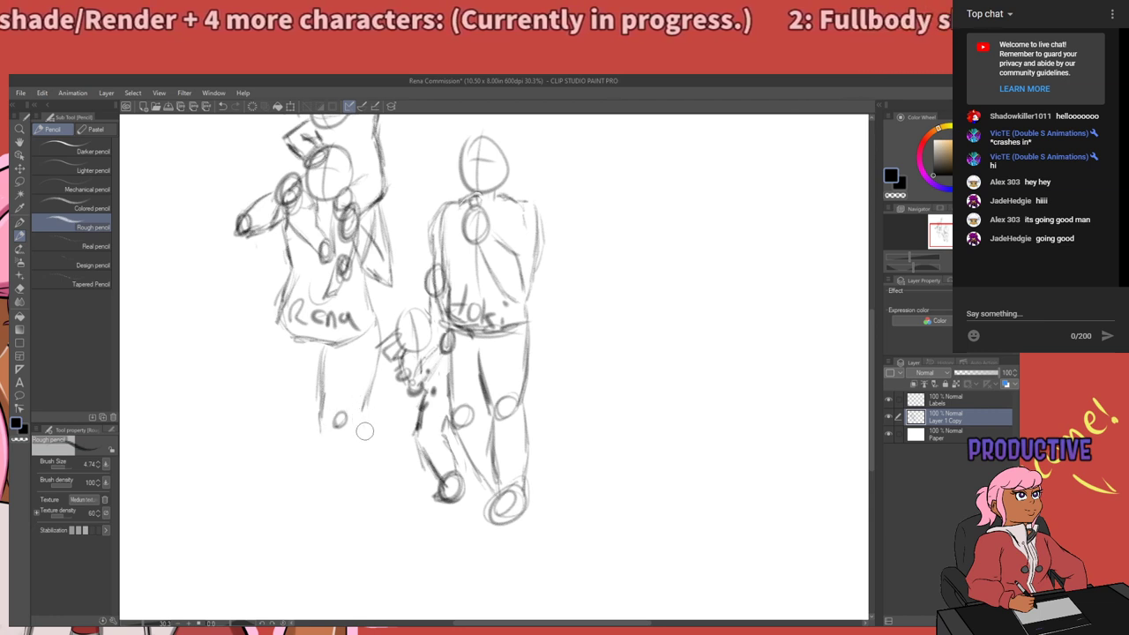
left_click_drag(375, 435, 368, 412)
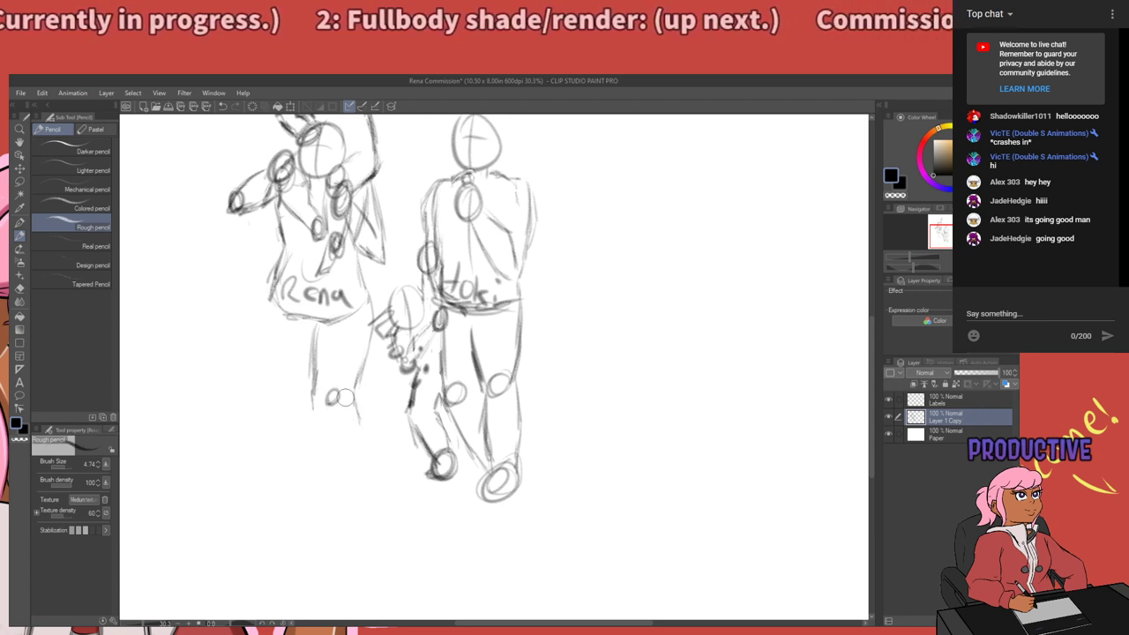
Try to sketch the lower leg below Rena's knee circle, and undo the strokes.
left_click_drag(355, 427, 352, 464)
left_click_drag(353, 402, 351, 484)
left_click_drag(308, 402, 324, 472)
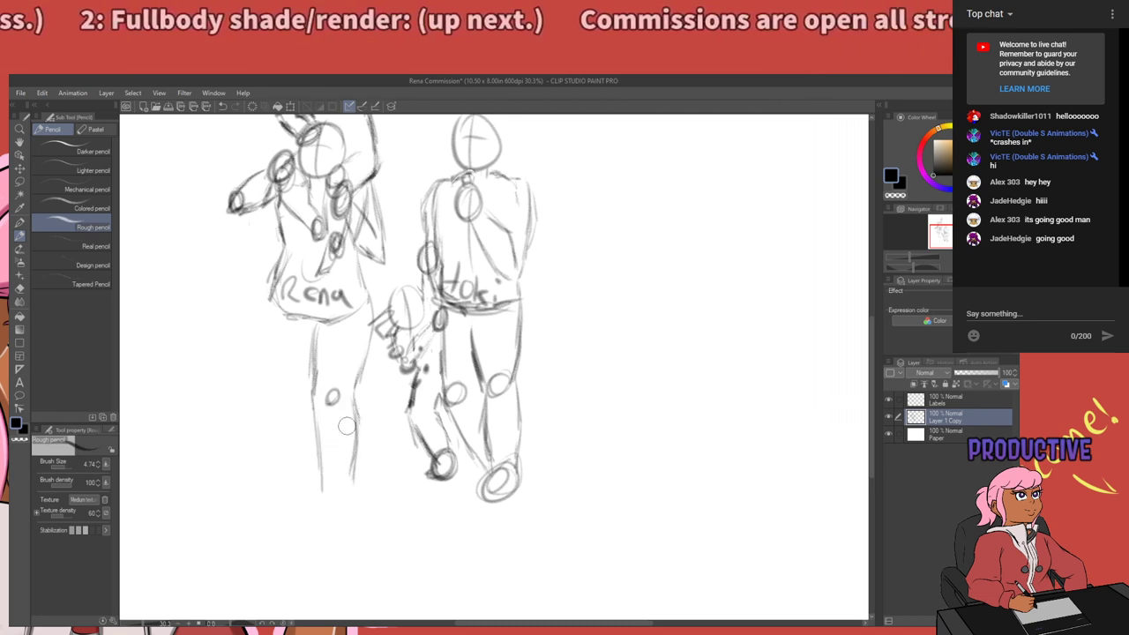
mouse_move(368, 426)
left_mouse_down()
mouse_move(365, 485)
mouse_move(370, 448)
left_mouse_up()
key("ctrl+z")
key("ctrl+z")
key("ctrl+z")
key("ctrl+z")
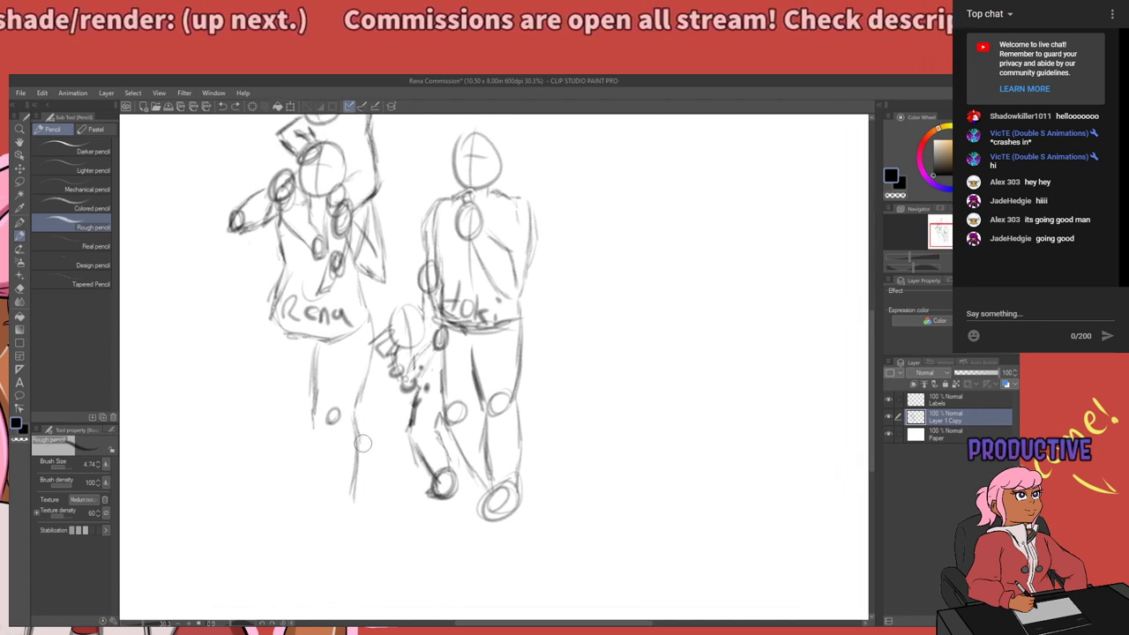
key("ctrl+z")
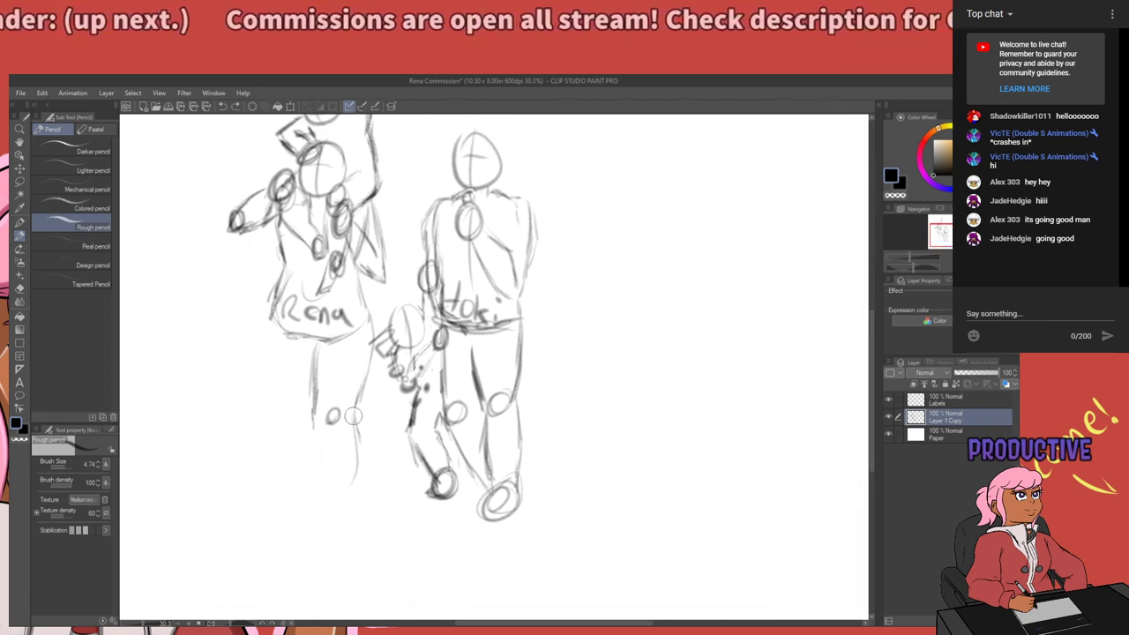
Redraw the lower leg below Rena's knee circle and outline the outer side of her other leg from hip to ankle.
left_click_drag(353, 415, 356, 469)
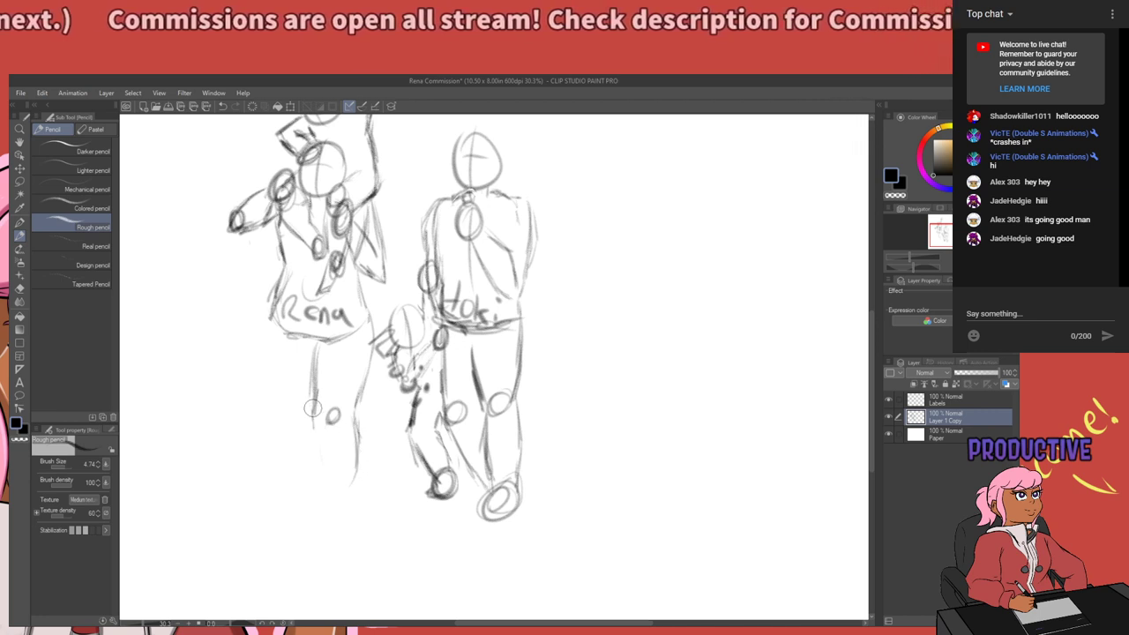
left_click_drag(319, 415, 317, 469)
left_click_drag(271, 329, 312, 349)
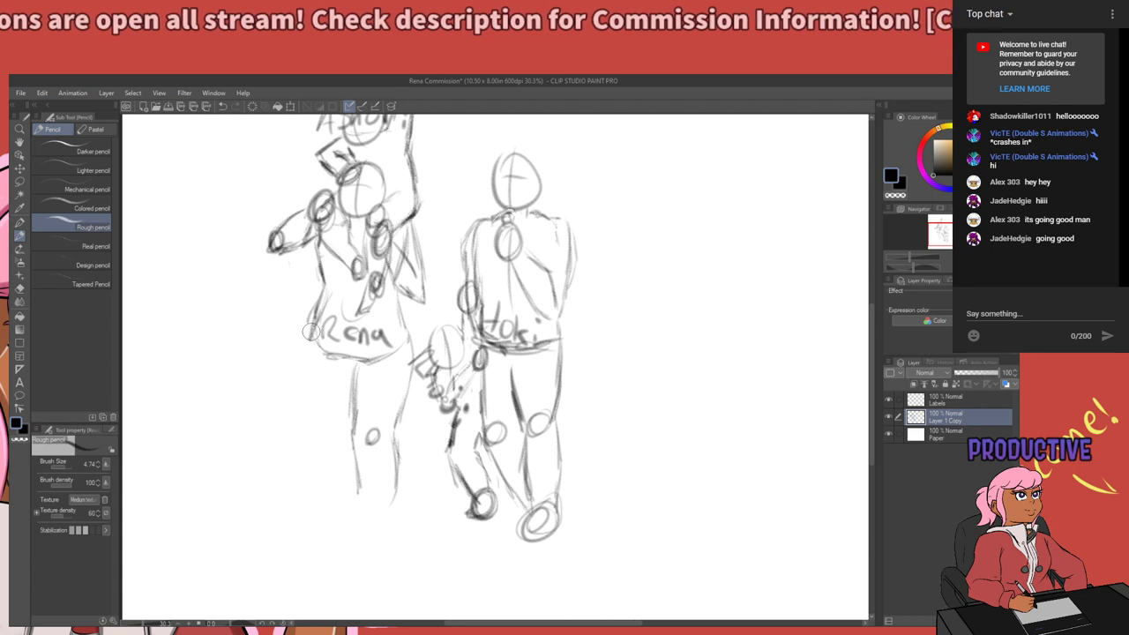
left_click_drag(314, 328, 312, 374)
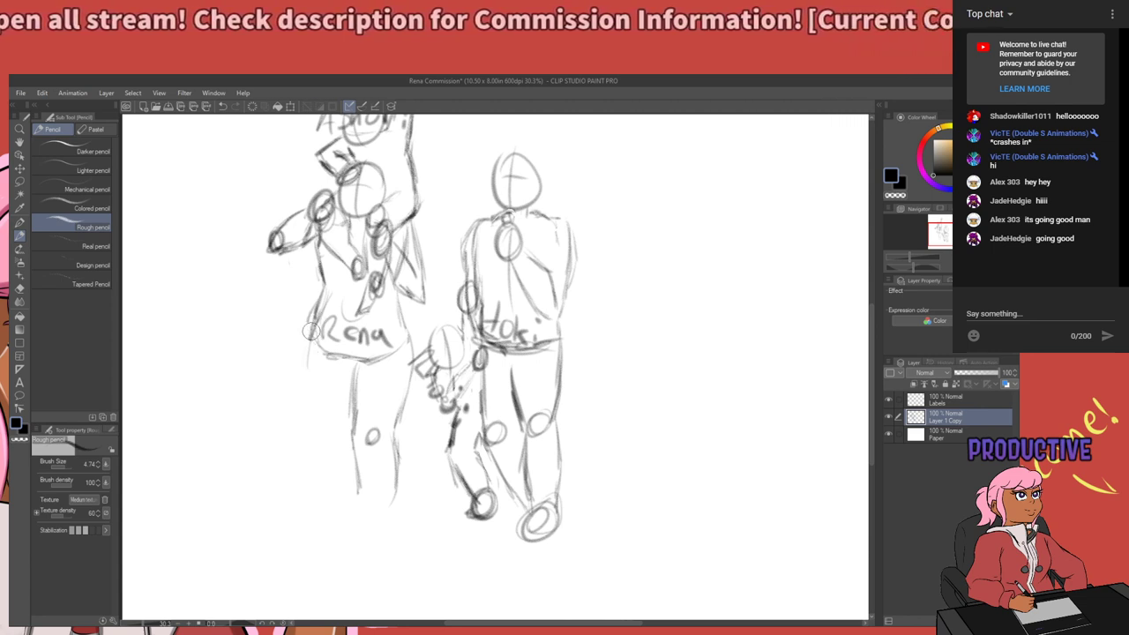
mouse_move(311, 331)
left_mouse_down()
mouse_move(313, 419)
mouse_move(319, 392)
left_mouse_up()
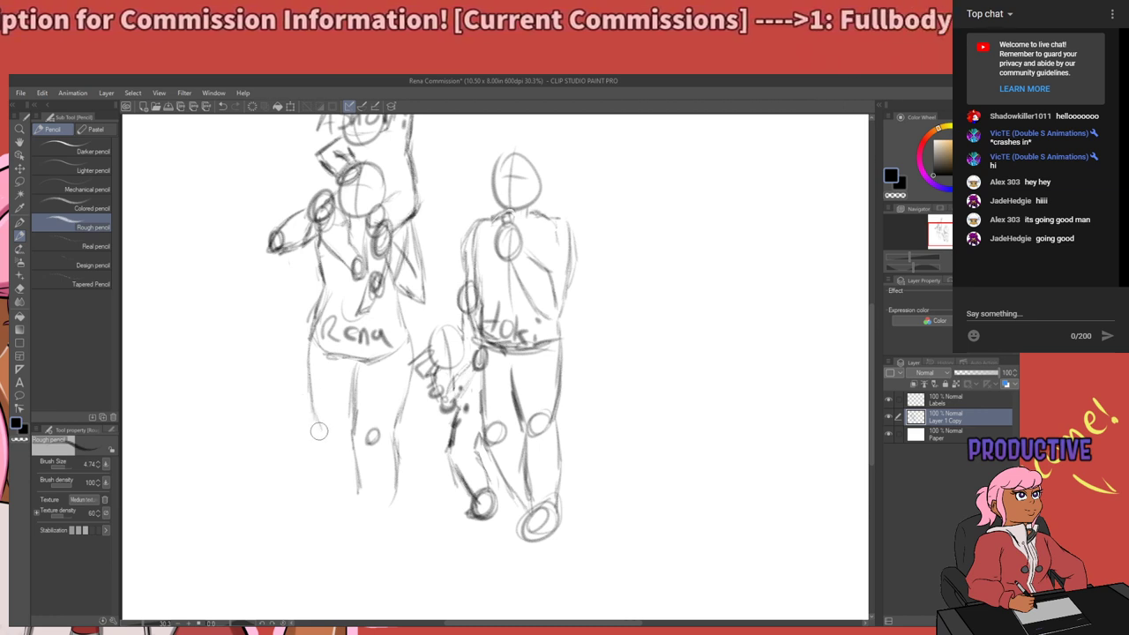
left_click_drag(322, 441, 343, 498)
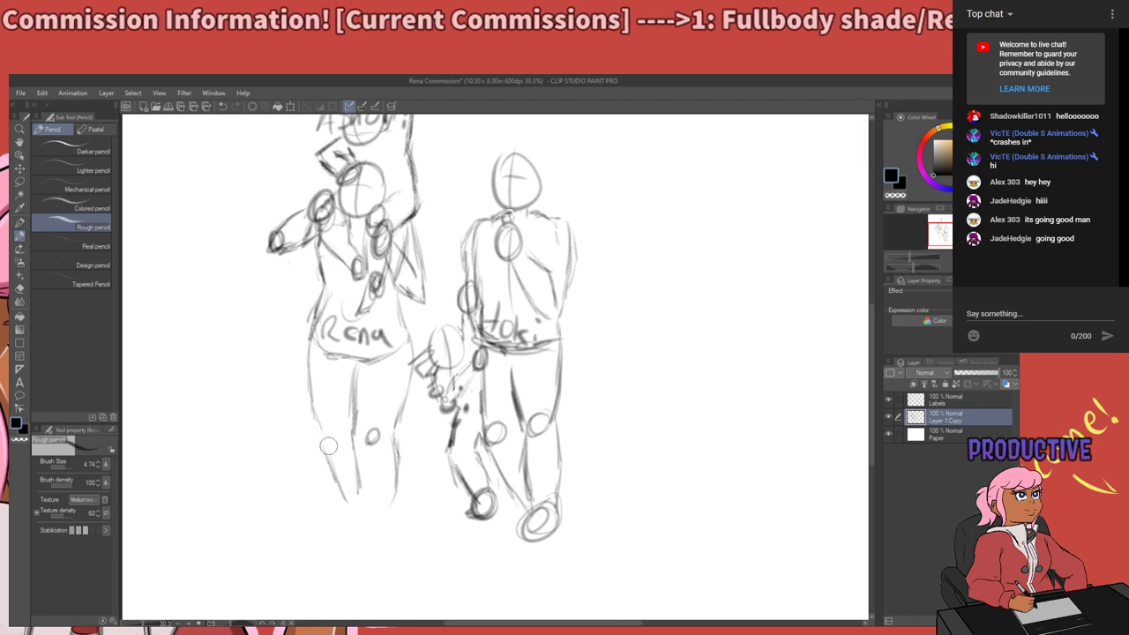
Sketch an oval foot at the end of Rena's leg with the knee circle, undoing unwanted strokes.
scroll(361, 441, "down", 3)
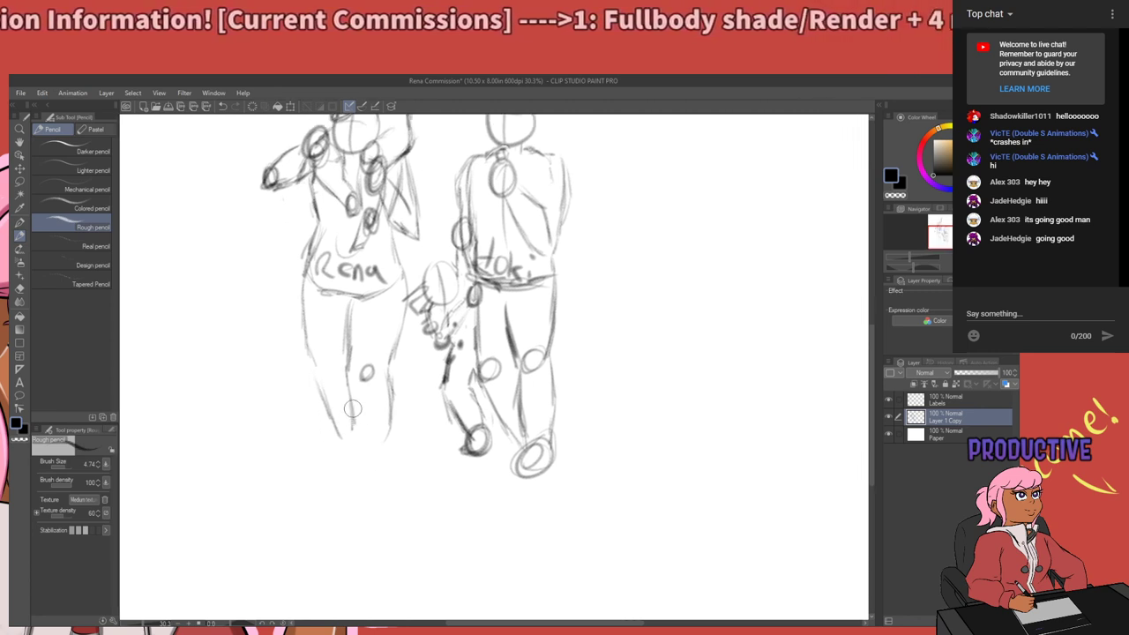
mouse_move(349, 381)
left_mouse_down()
mouse_move(357, 444)
mouse_move(389, 412)
mouse_move(387, 435)
mouse_move(367, 447)
mouse_move(383, 444)
mouse_move(370, 440)
mouse_move(375, 462)
mouse_move(380, 446)
mouse_move(365, 463)
mouse_move(358, 444)
mouse_move(361, 478)
mouse_move(375, 478)
mouse_move(359, 434)
mouse_move(377, 453)
left_mouse_up()
key("ctrl+z")
key("ctrl+z")
key("ctrl+z")
key("ctrl+z")
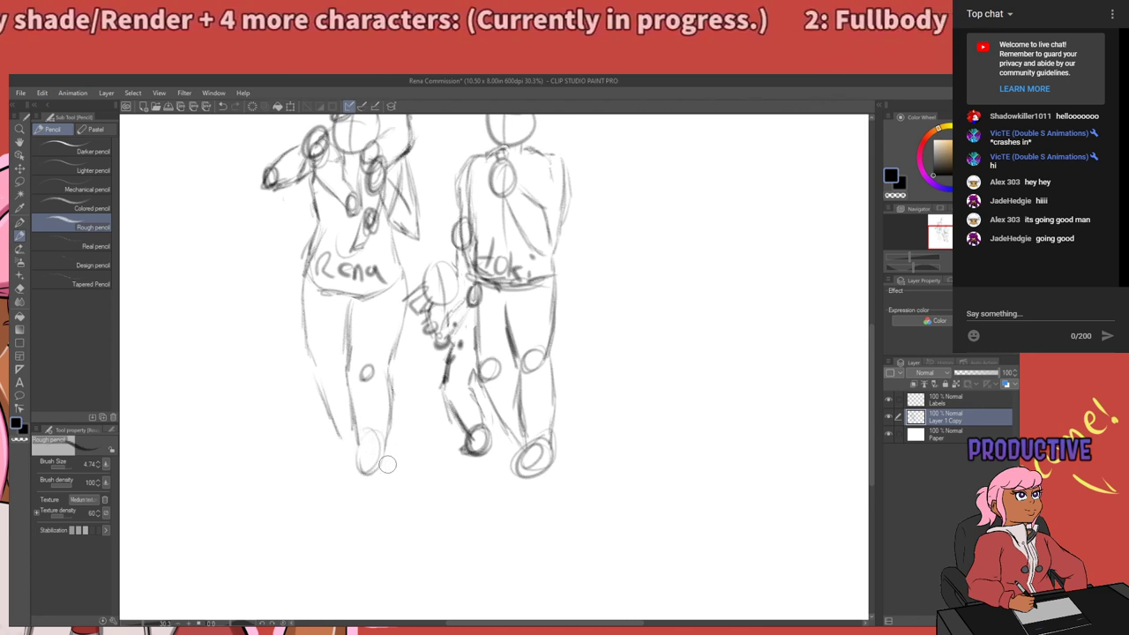
mouse_move(413, 311)
left_mouse_down()
mouse_move(405, 461)
mouse_move(327, 476)
mouse_move(442, 354)
mouse_move(420, 464)
mouse_move(379, 456)
left_mouse_up()
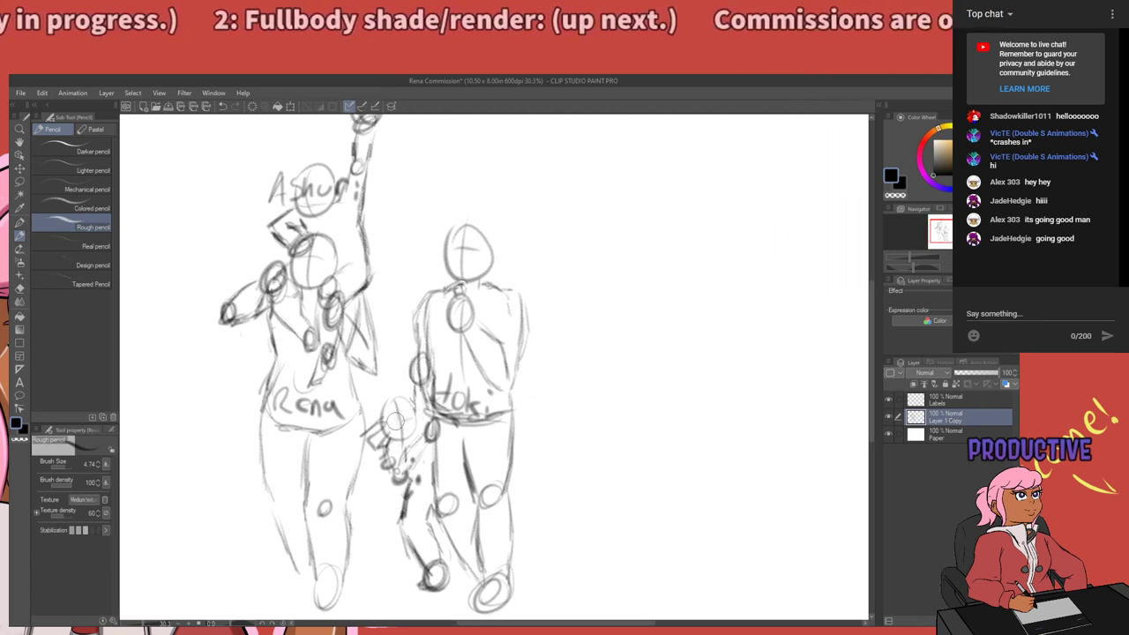
Sketch a short inner line on Hoki's upper arm just below the shoulder, undoing an unwanted stroke.
mouse_move(484, 410)
left_mouse_down()
mouse_move(390, 411)
mouse_move(437, 367)
mouse_move(388, 436)
mouse_move(404, 370)
mouse_move(423, 446)
mouse_move(432, 411)
mouse_move(433, 429)
mouse_move(381, 394)
left_mouse_up()
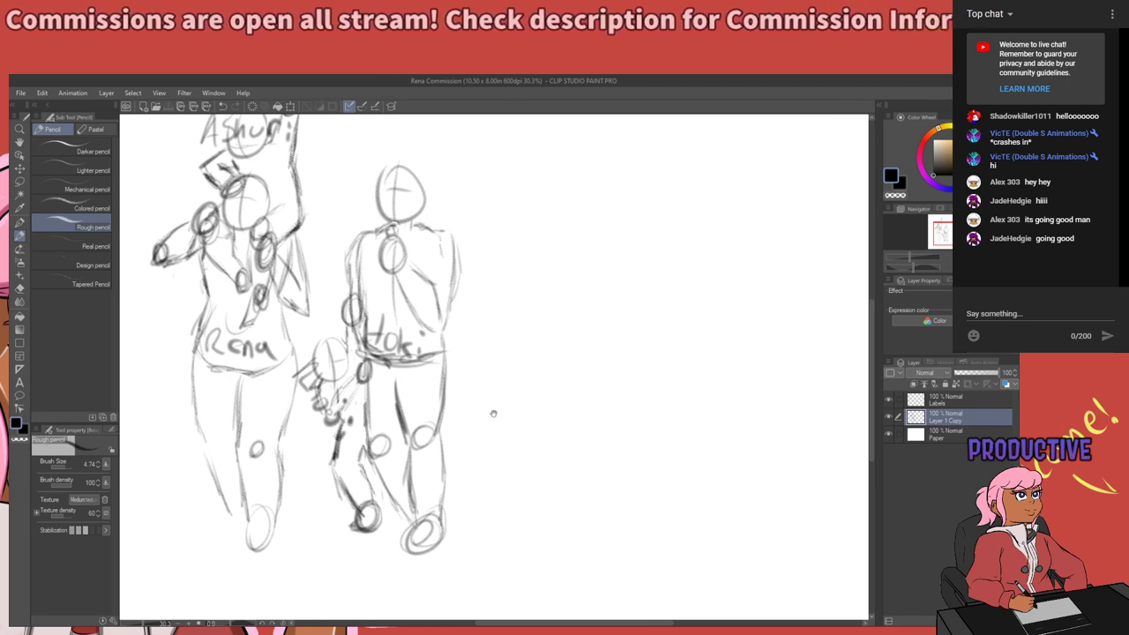
left_click_drag(493, 414, 565, 485)
left_click_drag(540, 446, 520, 423)
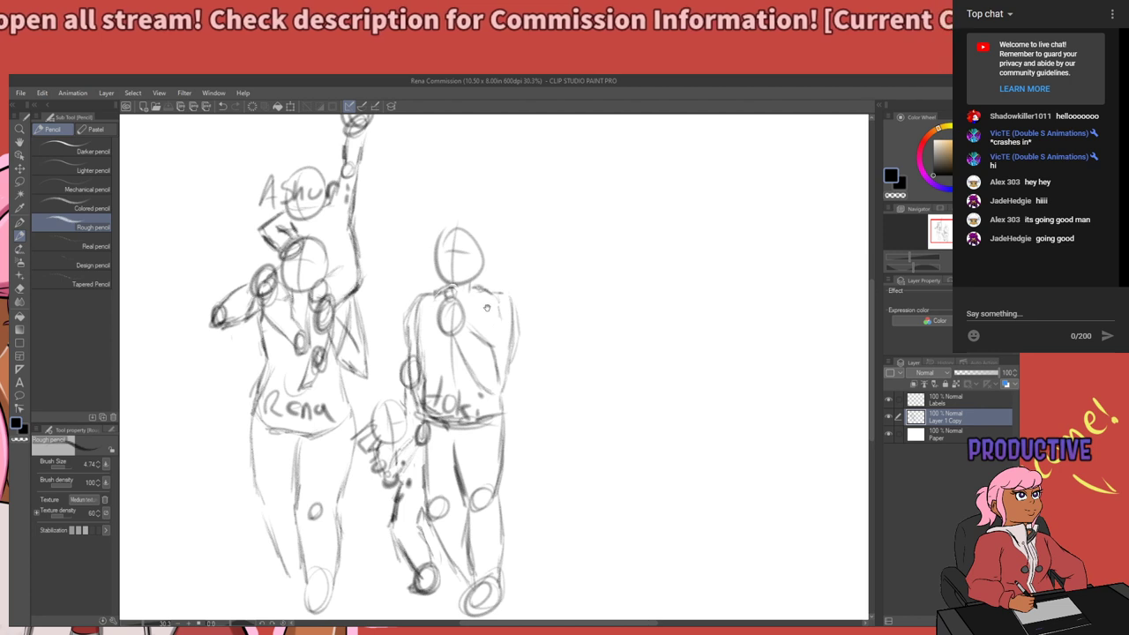
left_click_drag(489, 302, 490, 334)
key("ctrl+z")
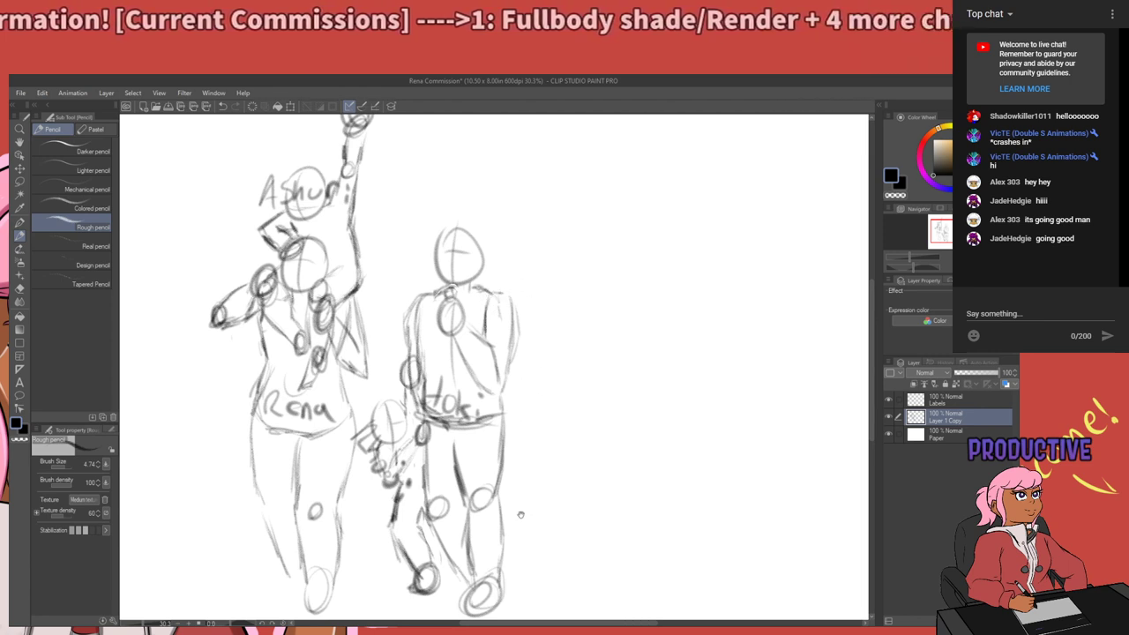
mouse_move(521, 515)
left_mouse_down()
mouse_move(498, 398)
mouse_move(480, 430)
mouse_move(532, 511)
mouse_move(529, 453)
mouse_move(528, 487)
left_mouse_up()
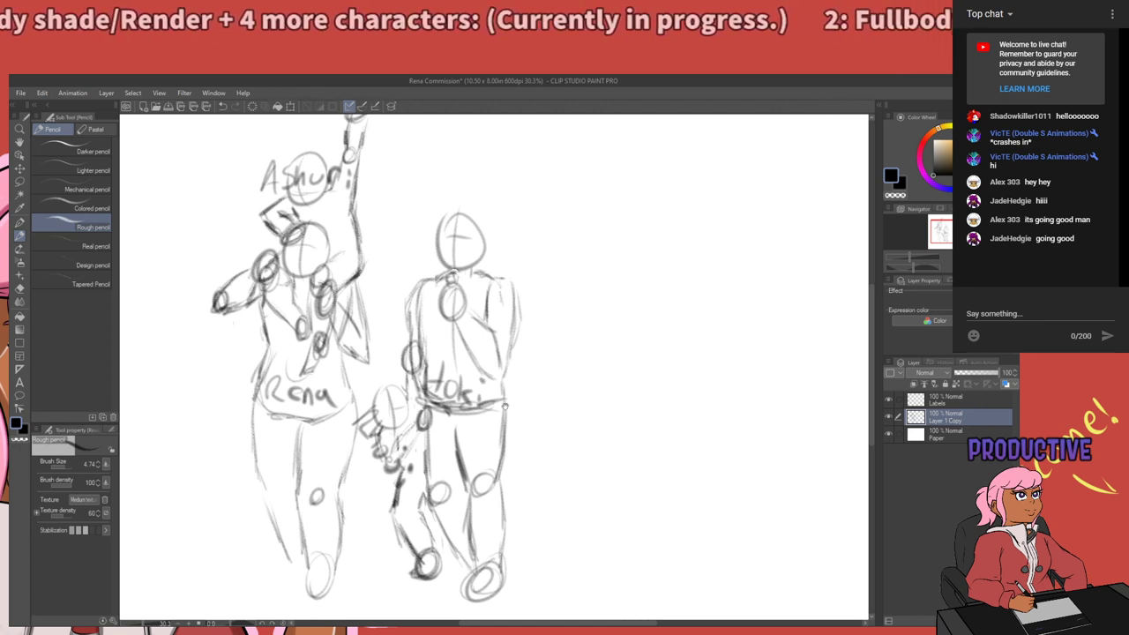
left_click_drag(538, 407, 510, 406)
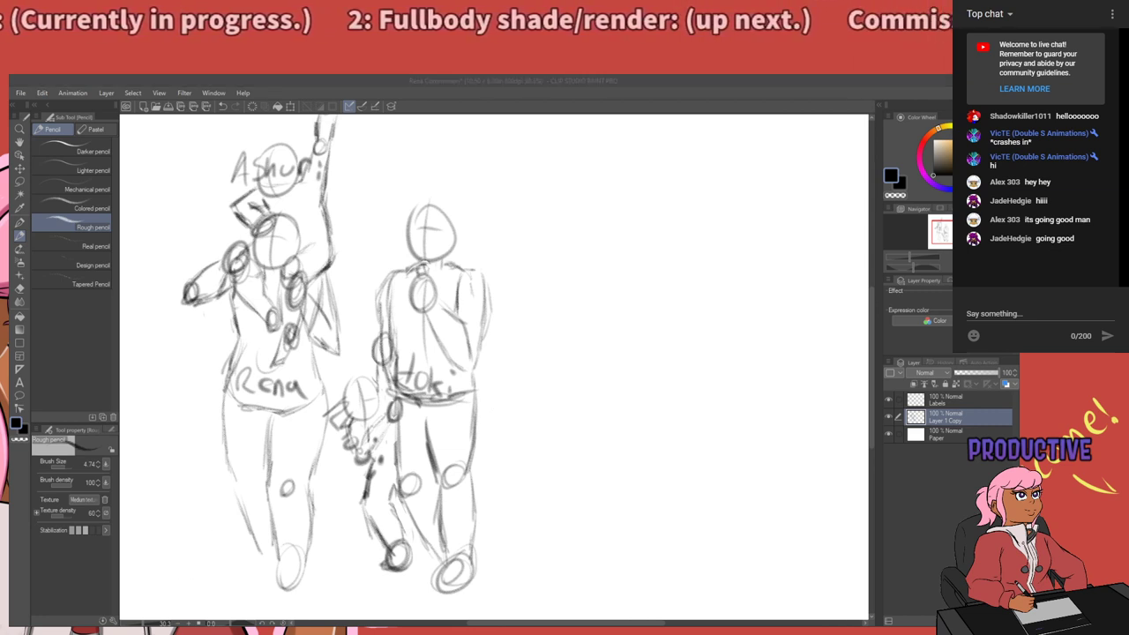
left_click(330, 374)
scroll(367, 308, "down", 1)
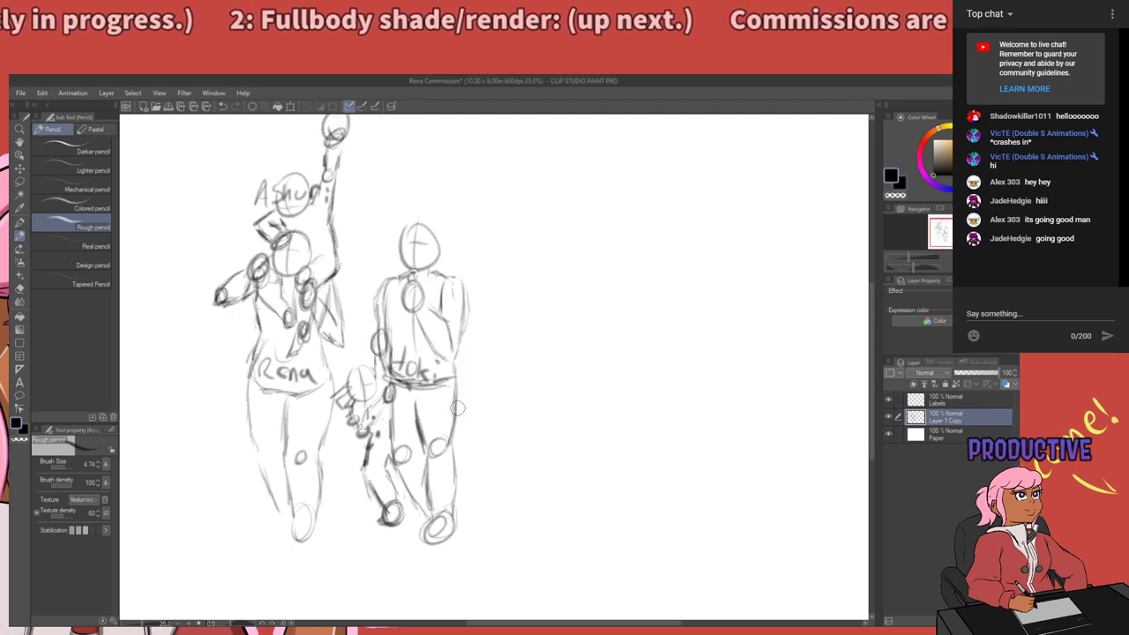
scroll(471, 405, "up", 1)
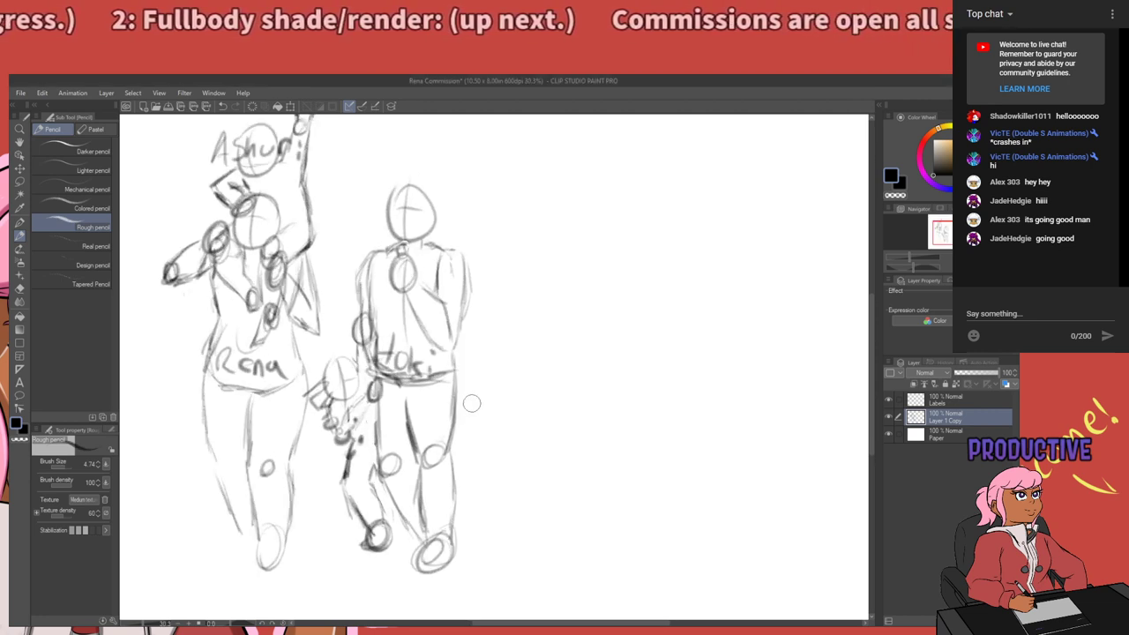
scroll(137, 380, "down", 1)
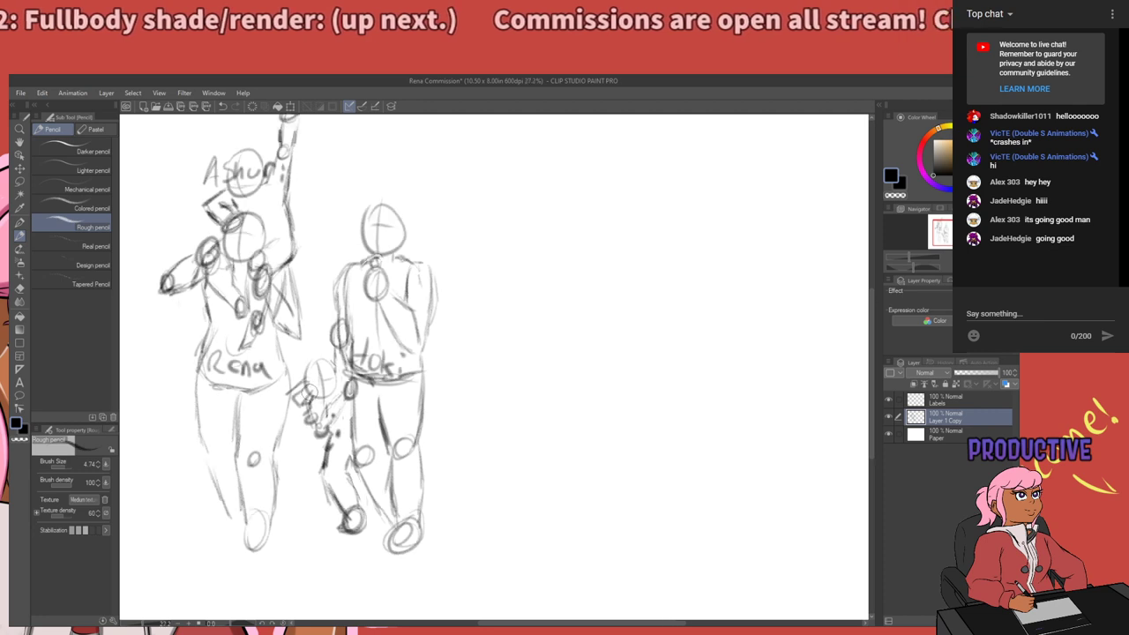
scroll(719, 455, "down", 1)
scroll(679, 453, "up", 2)
scroll(367, 427, "down", 2)
scroll(568, 461, "up", 2)
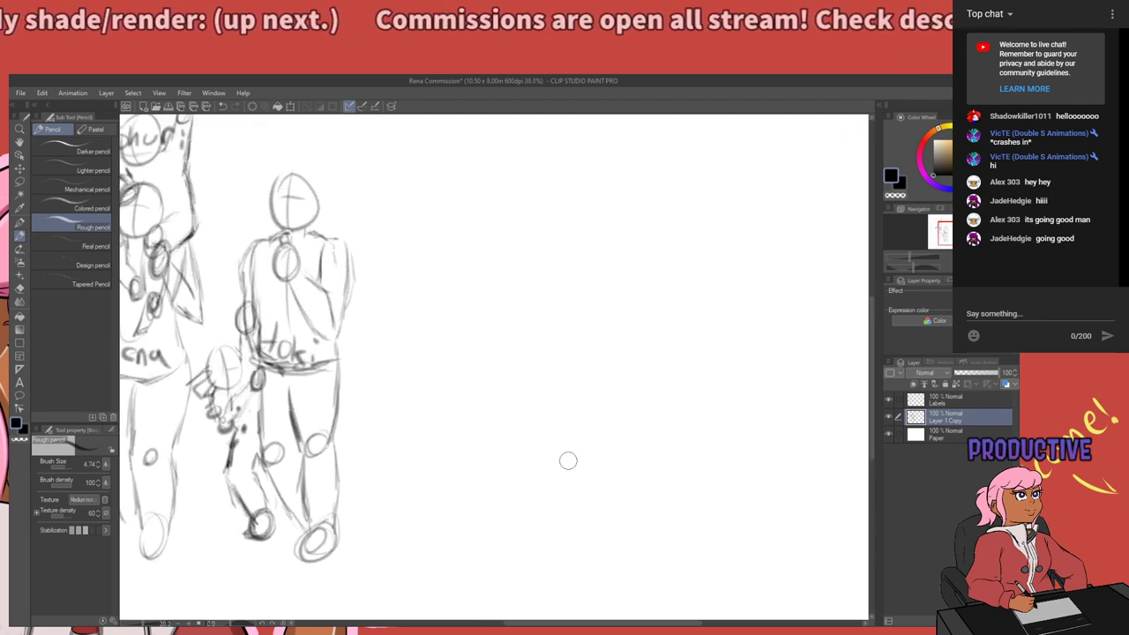
Try to sketch a small head oval in the empty area well away from Hoki, and undo it.
left_click_drag(596, 409, 559, 411)
key("ctrl+z")
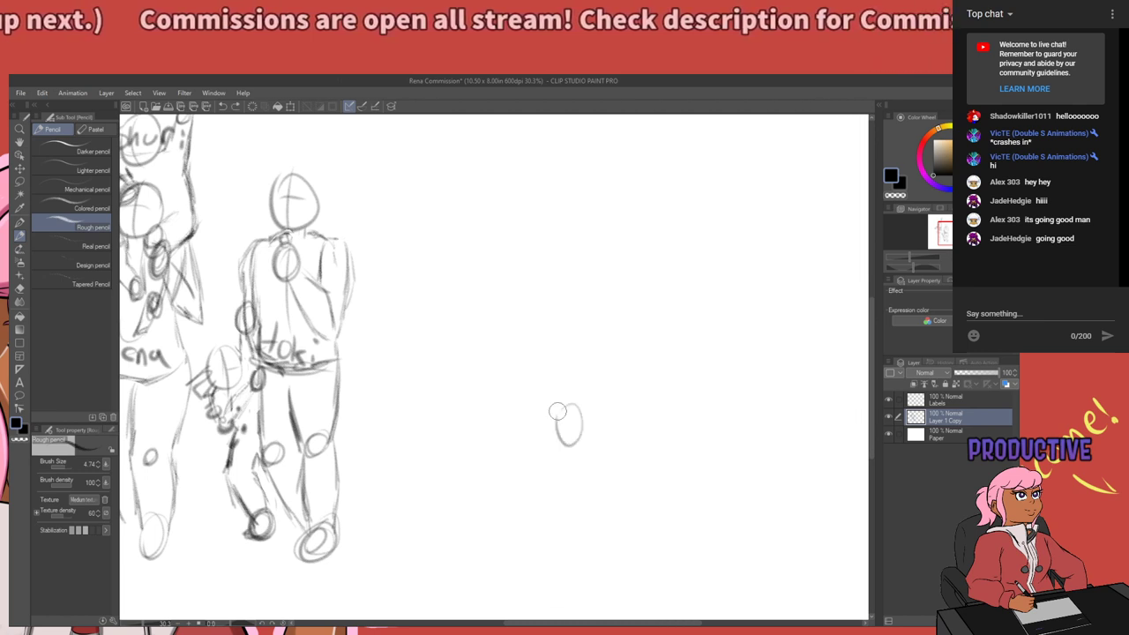
scroll(578, 415, "down", 1)
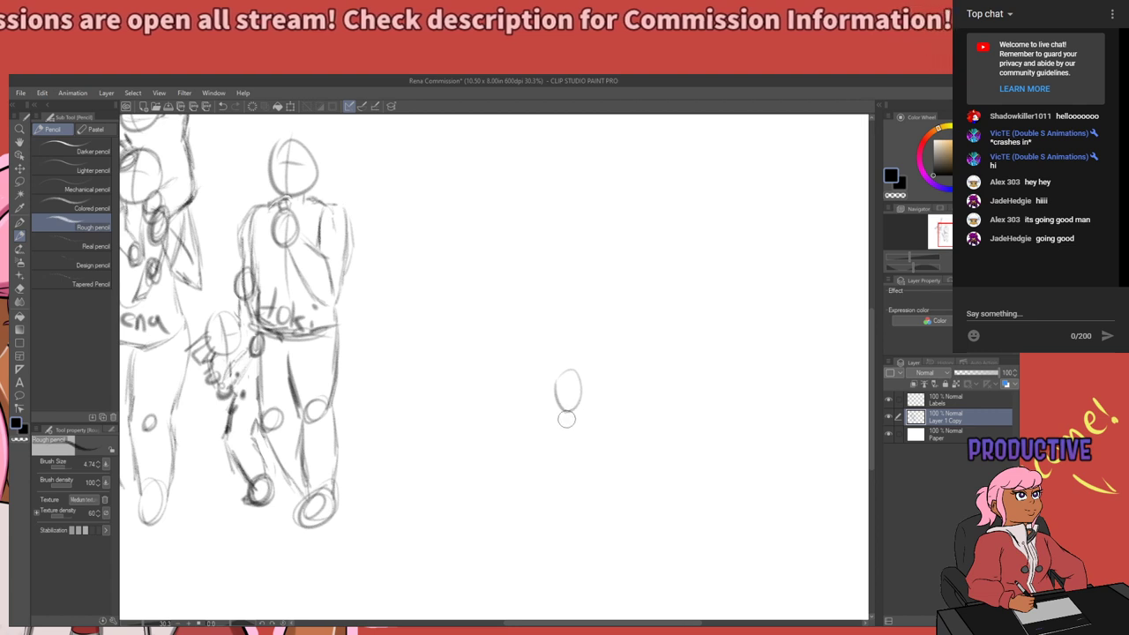
key("ctrl+z")
mouse_move(556, 399)
left_mouse_down()
mouse_move(569, 403)
mouse_move(568, 388)
left_mouse_up()
key("ctrl+z")
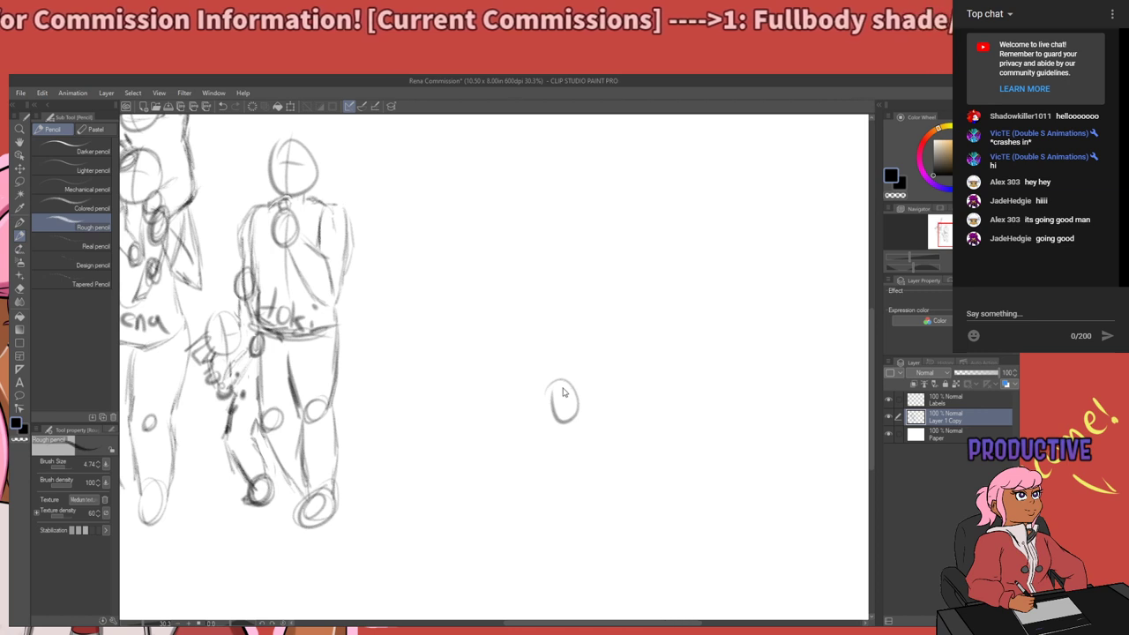
key("ctrl+z")
Sketch a small head oval with a centre line beside Hoki's hip, and lasso it to shift it closer to Hoki.
left_click_drag(472, 383, 621, 412)
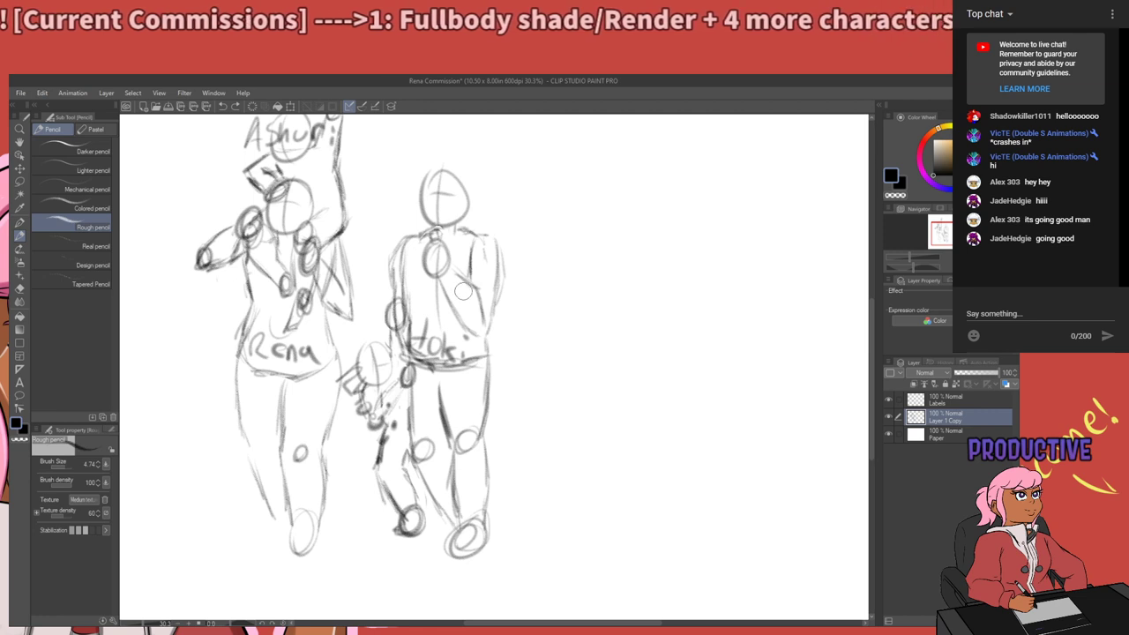
mouse_move(473, 314)
left_mouse_down()
mouse_move(477, 404)
mouse_move(448, 436)
mouse_move(480, 332)
left_mouse_up()
left_click_drag(446, 441, 483, 353)
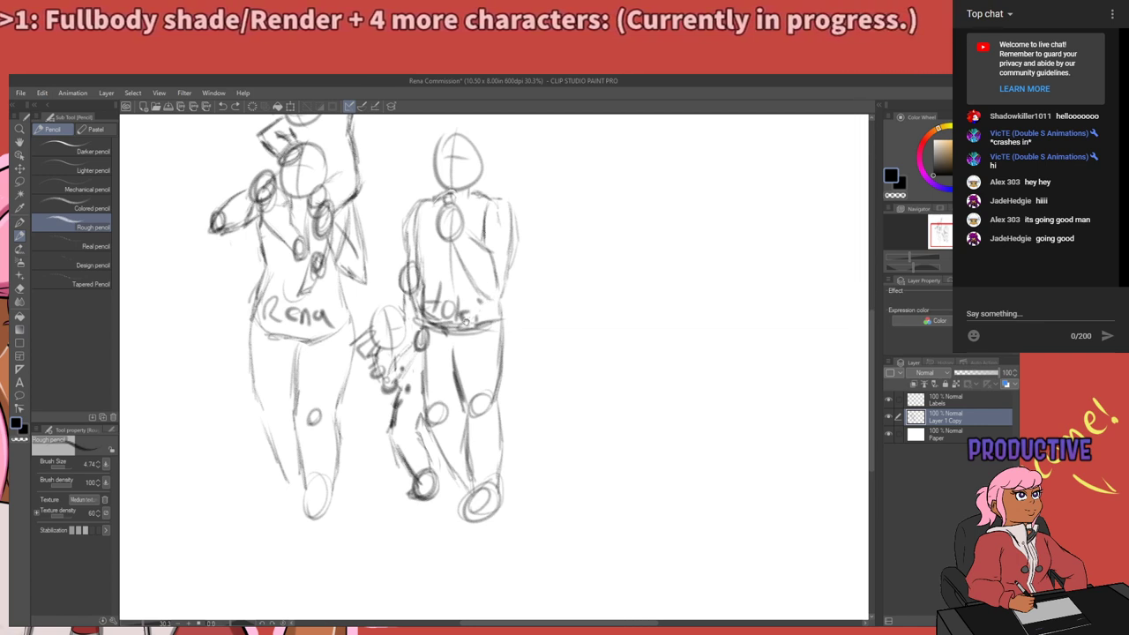
left_click_drag(473, 335, 462, 377)
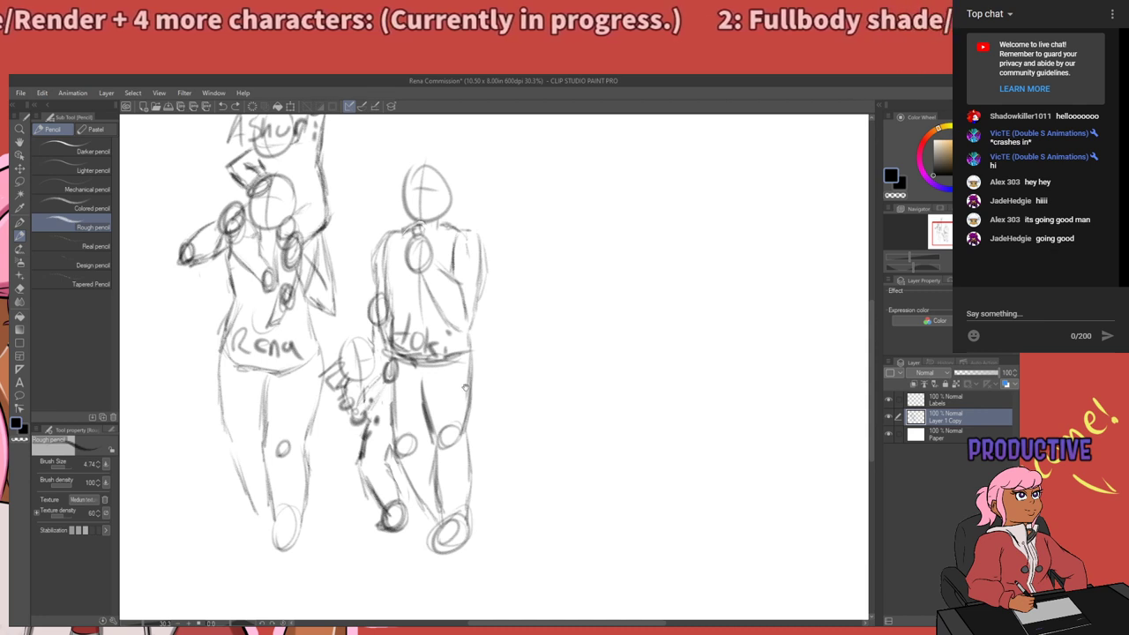
left_click_drag(466, 384, 430, 414)
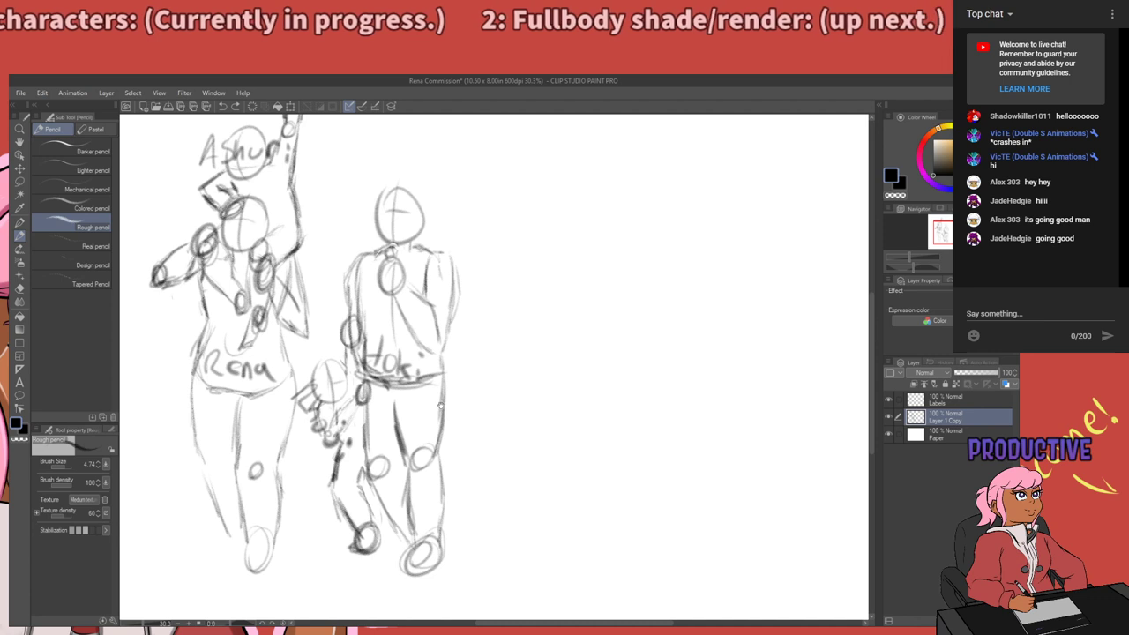
left_click_drag(445, 403, 428, 409)
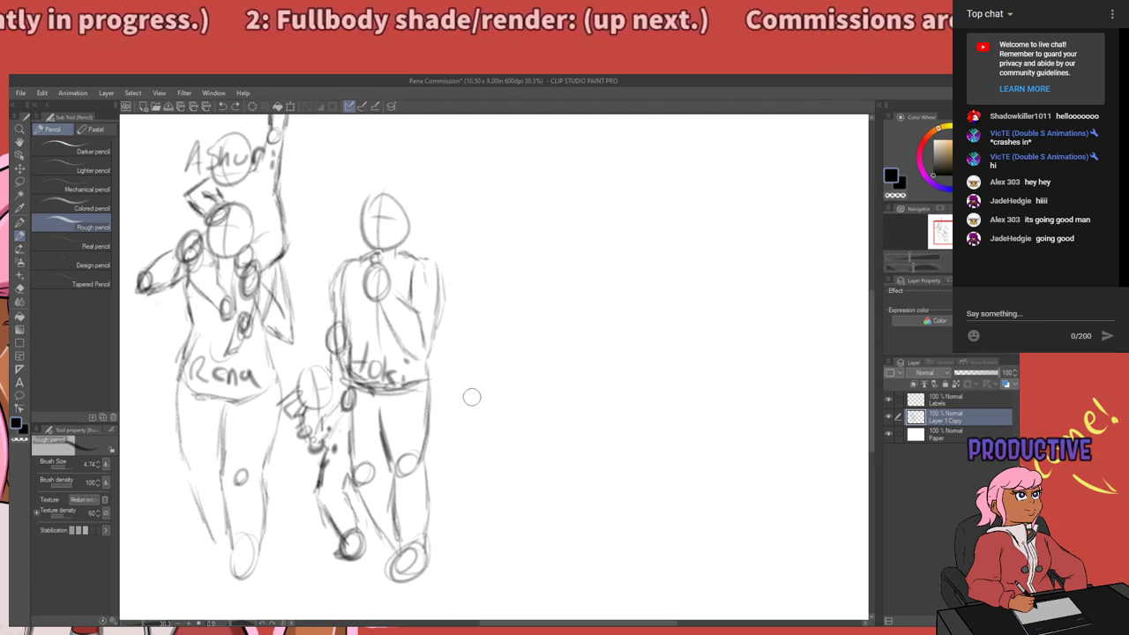
mouse_move(494, 379)
left_mouse_down()
mouse_move(471, 374)
mouse_move(471, 390)
mouse_move(491, 393)
mouse_move(503, 387)
mouse_move(473, 383)
left_mouse_up()
key("ctrl+z")
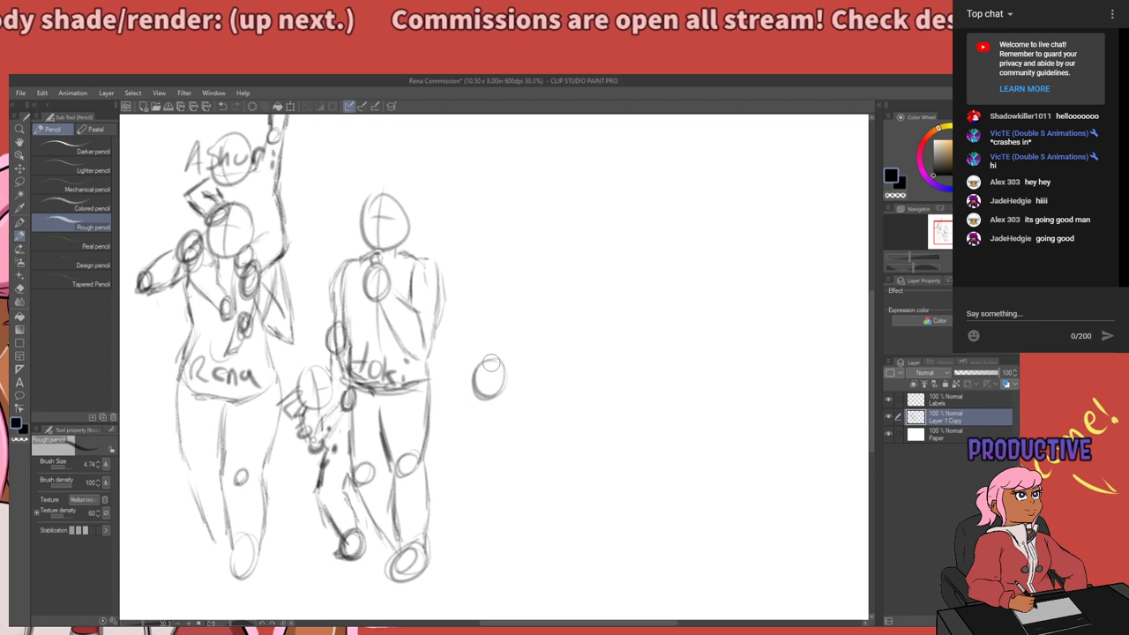
mouse_move(491, 362)
left_mouse_down()
mouse_move(494, 387)
mouse_move(476, 408)
mouse_move(467, 348)
mouse_move(501, 366)
left_mouse_up()
key("m")
key("ctrl+d")
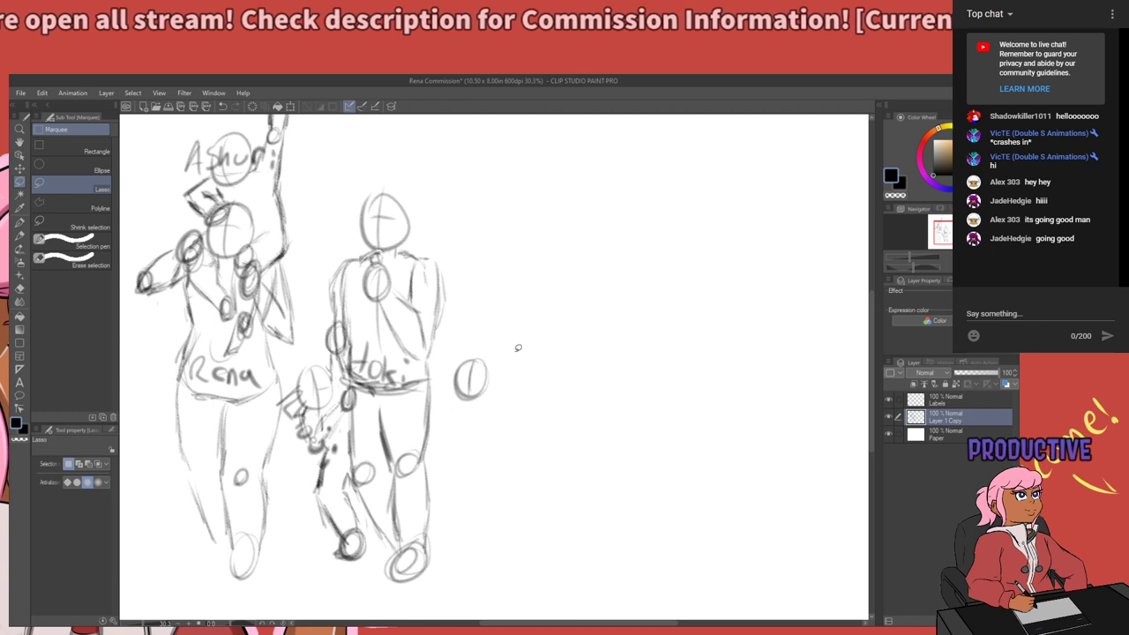
Sketch an oval hand at Hoki's hip and a small circle over the lower part of the small figure's head.
key("p")
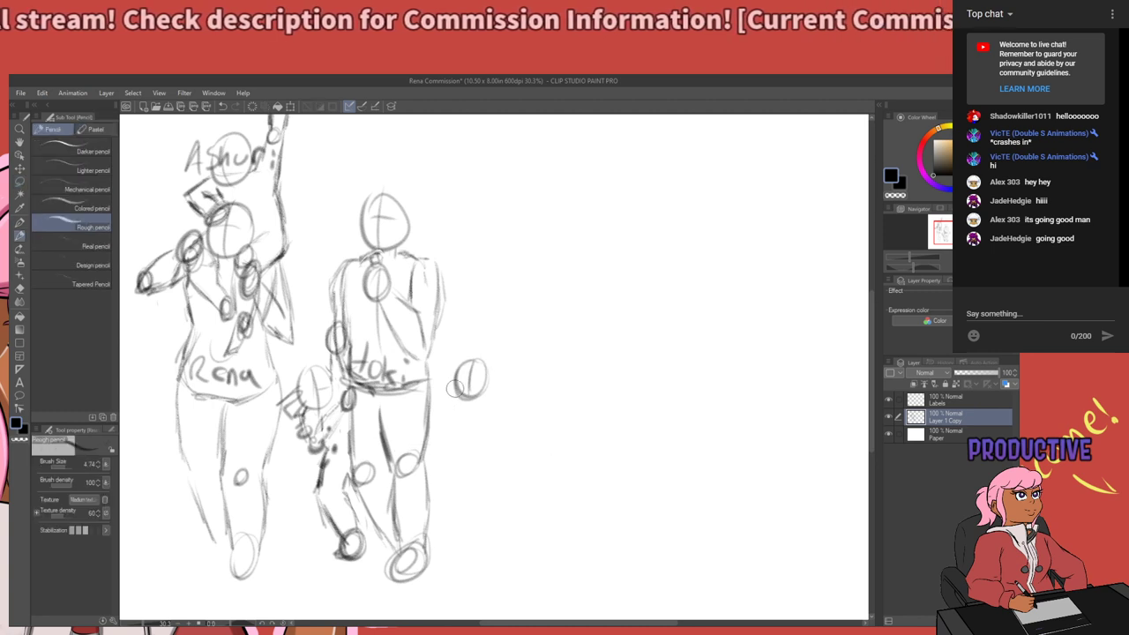
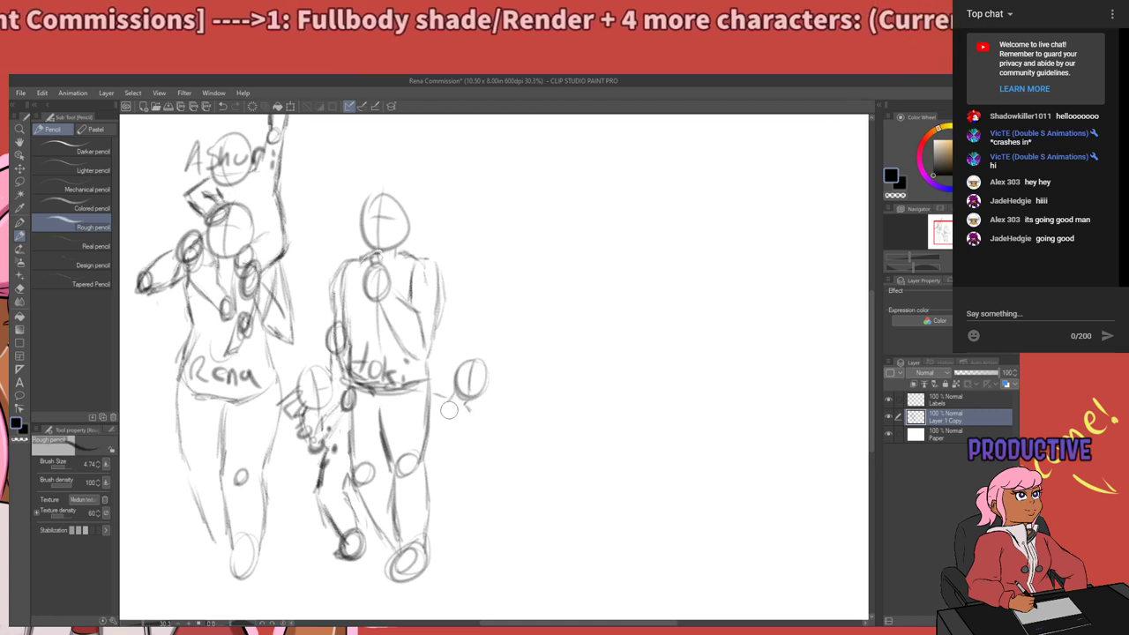
left_click_drag(421, 400, 434, 396)
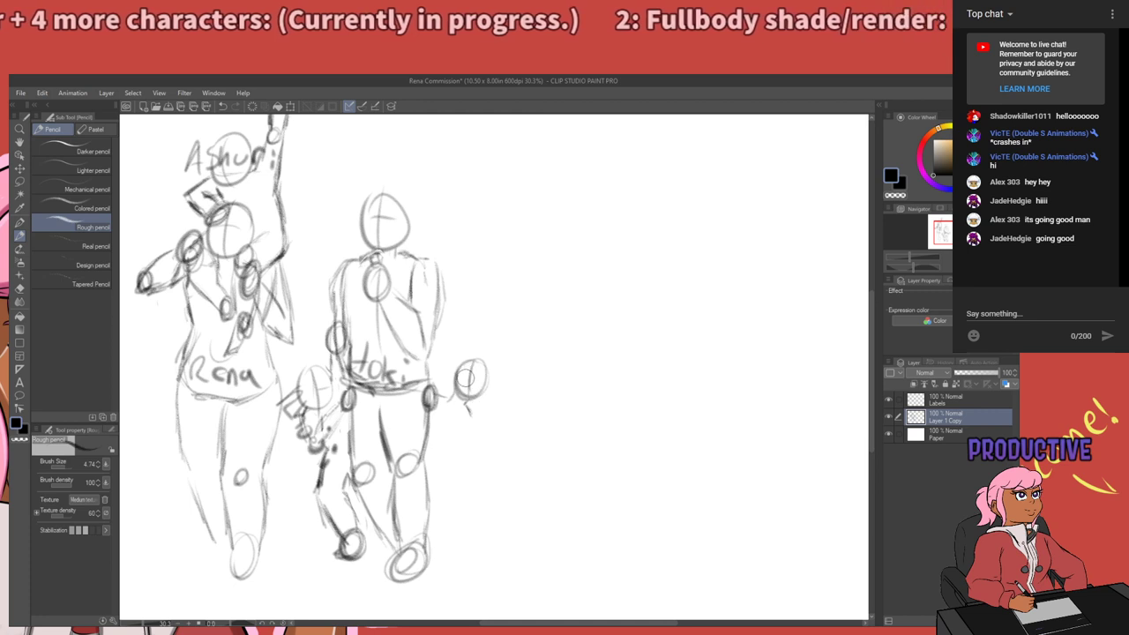
key("e")
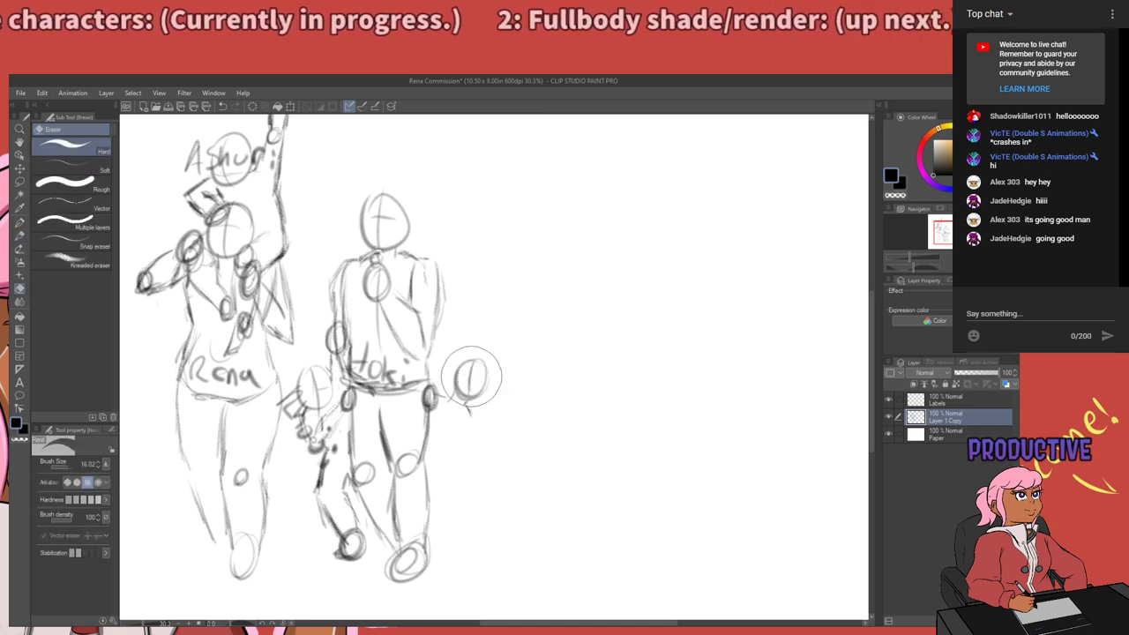
key("[")
left_click_drag(469, 376, 472, 367)
key("p")
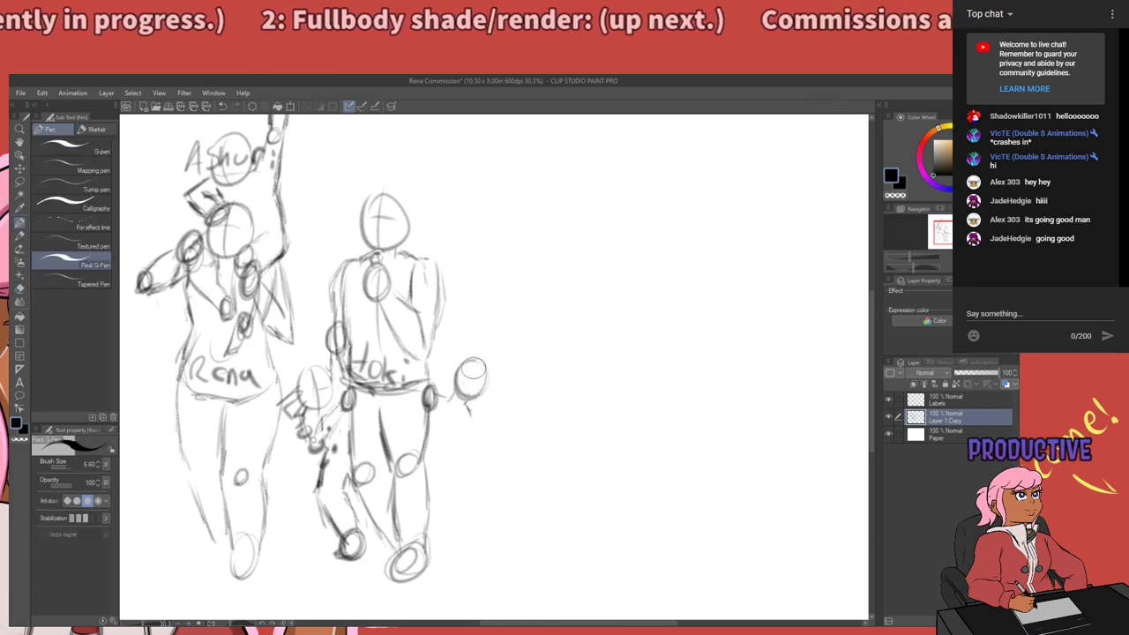
mouse_move(476, 363)
left_mouse_down()
mouse_move(468, 395)
mouse_move(478, 368)
left_mouse_up()
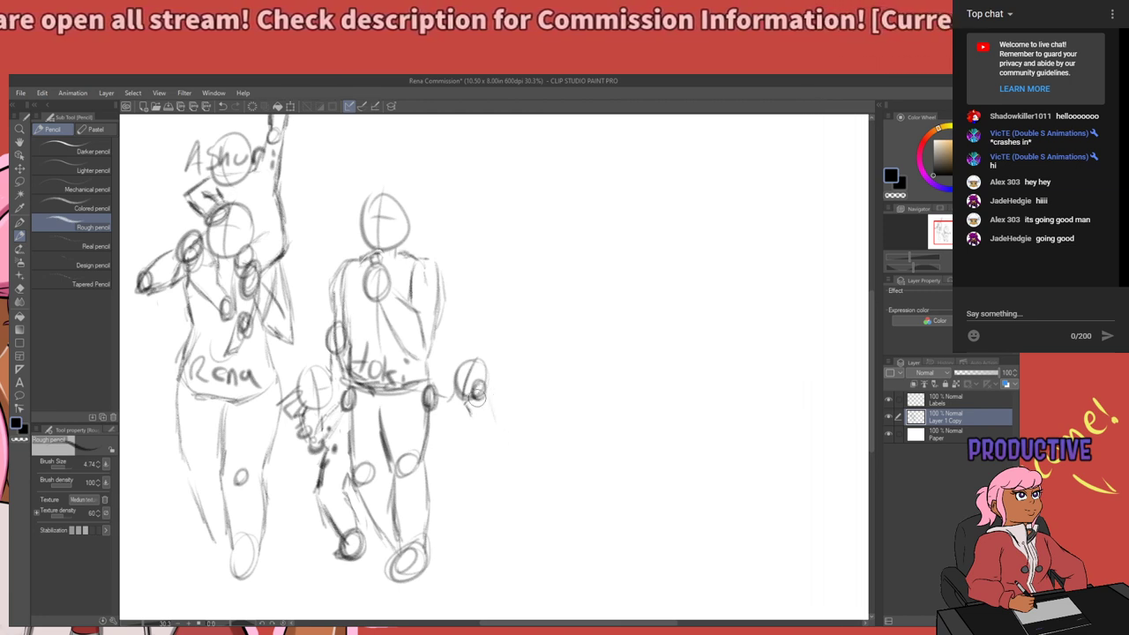
Sketch the small figure's back and inner torso lines and a slanted line reaching toward Hoki's leg, undoing unwanted strokes.
left_click_drag(479, 416, 484, 439)
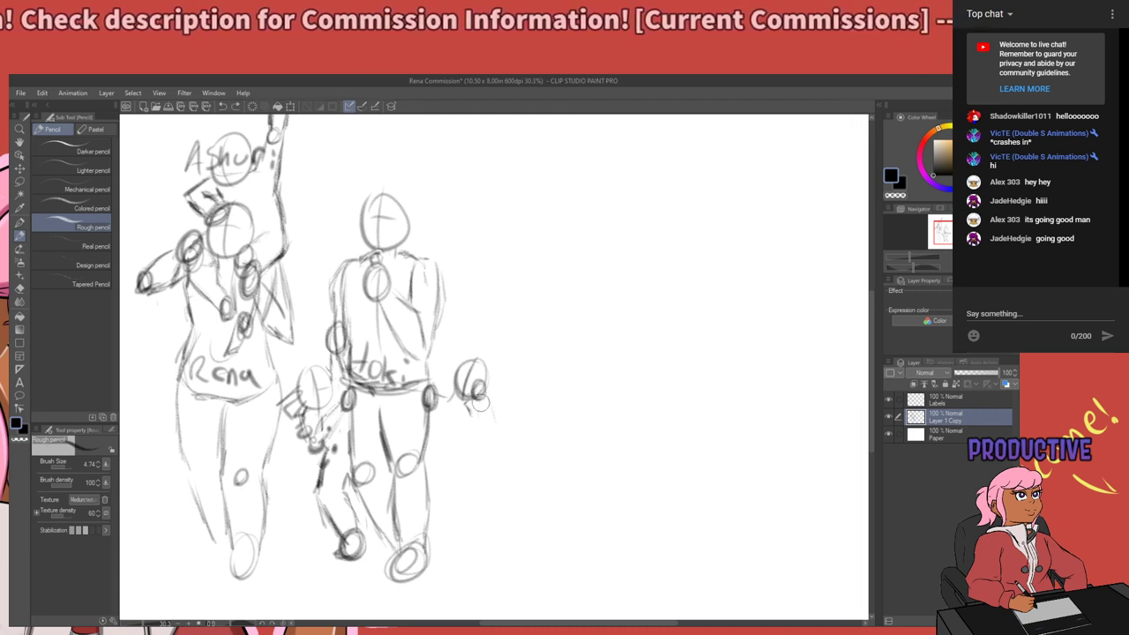
left_click_drag(476, 404, 489, 445)
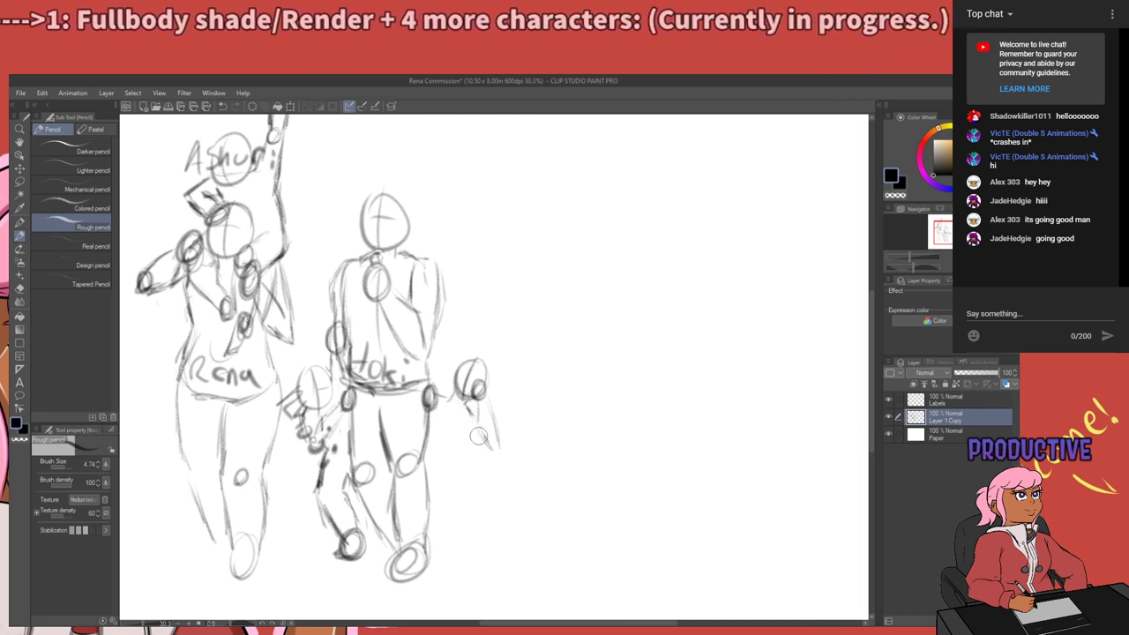
left_click_drag(471, 431, 435, 450)
key("ctrl+z")
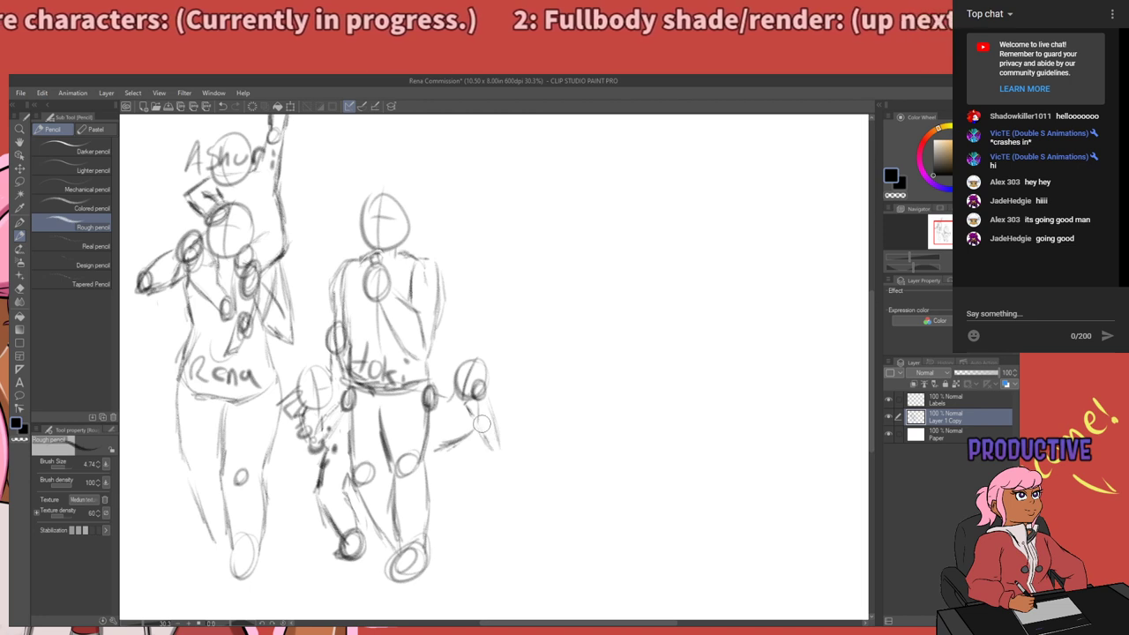
key("ctrl+z")
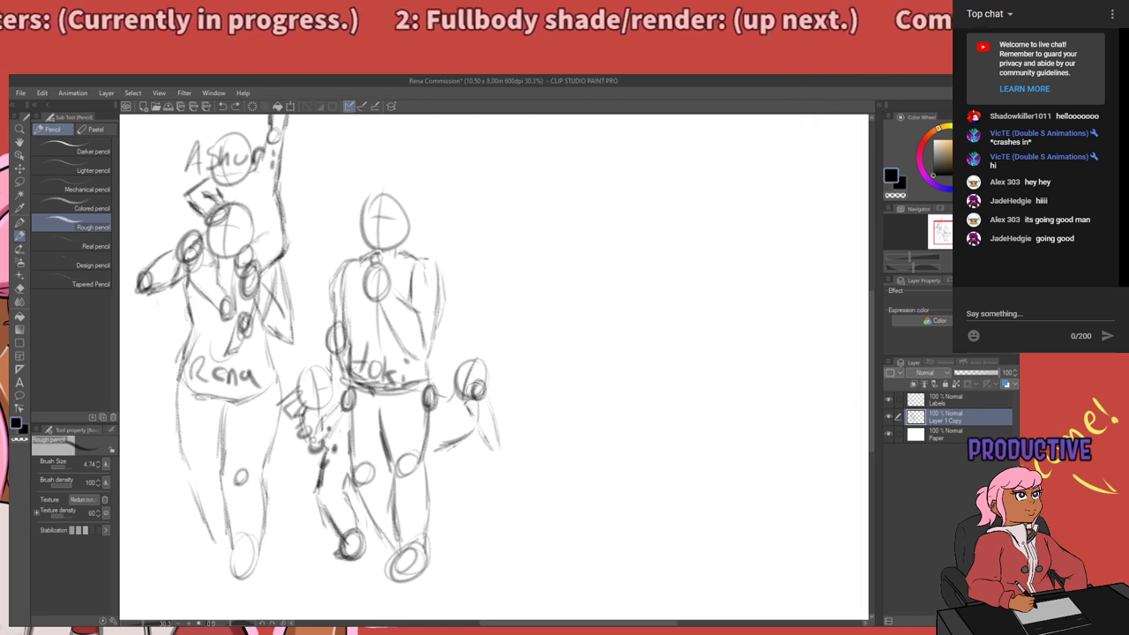
mouse_move(474, 381)
left_mouse_down()
mouse_move(472, 395)
mouse_move(477, 382)
mouse_move(485, 394)
left_mouse_up()
key("ctrl+z")
mouse_move(461, 452)
left_mouse_down()
mouse_move(440, 433)
mouse_move(455, 431)
mouse_move(449, 450)
left_mouse_up()
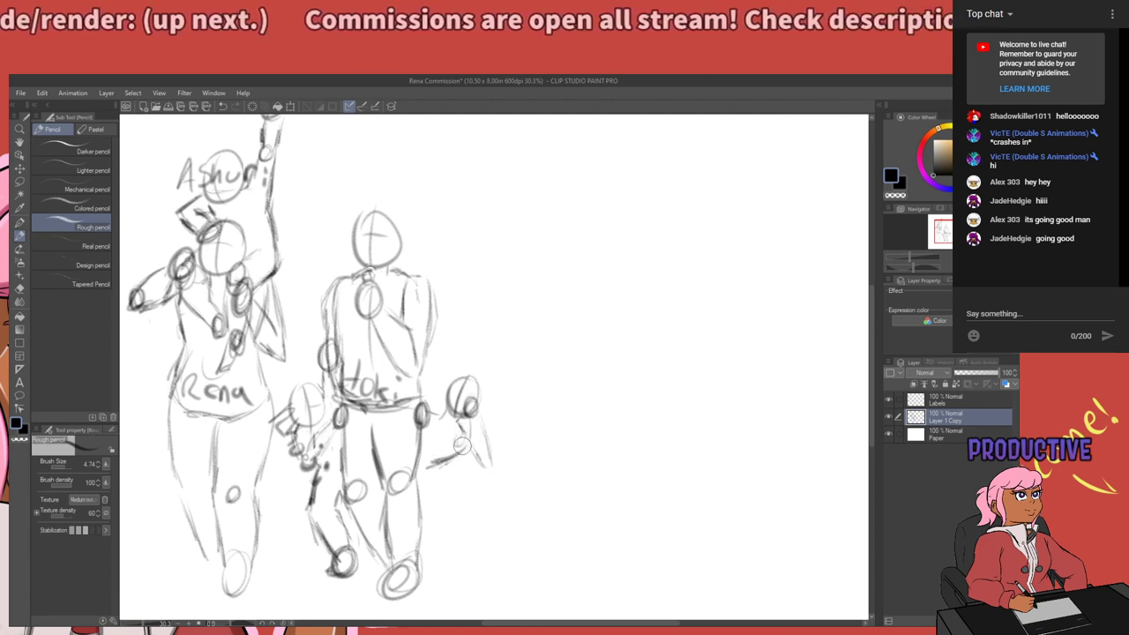
Sketch a small joint circle at the lower end of the small figure's back line, undoing unwanted strokes.
mouse_move(483, 464)
left_mouse_down()
mouse_move(452, 445)
mouse_move(465, 470)
mouse_move(480, 472)
left_mouse_up()
key("ctrl+z")
key("ctrl+z")
key("ctrl+z")
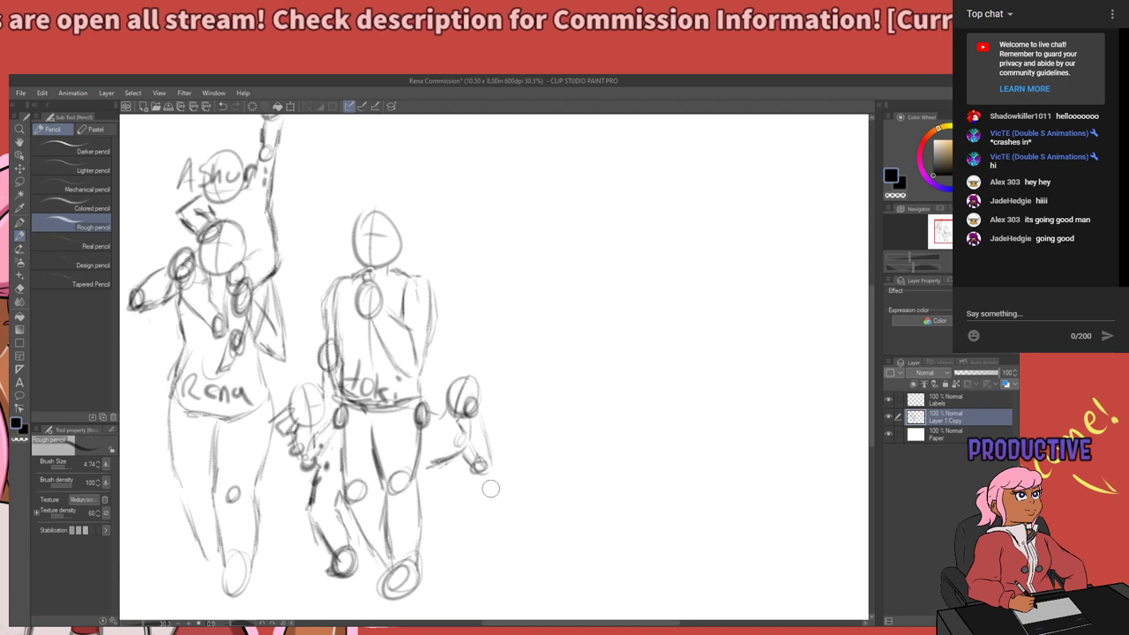
Try to sketch the small figure's bent leg beside Hoki's knee, and undo the strokes.
left_click_drag(479, 512, 504, 451)
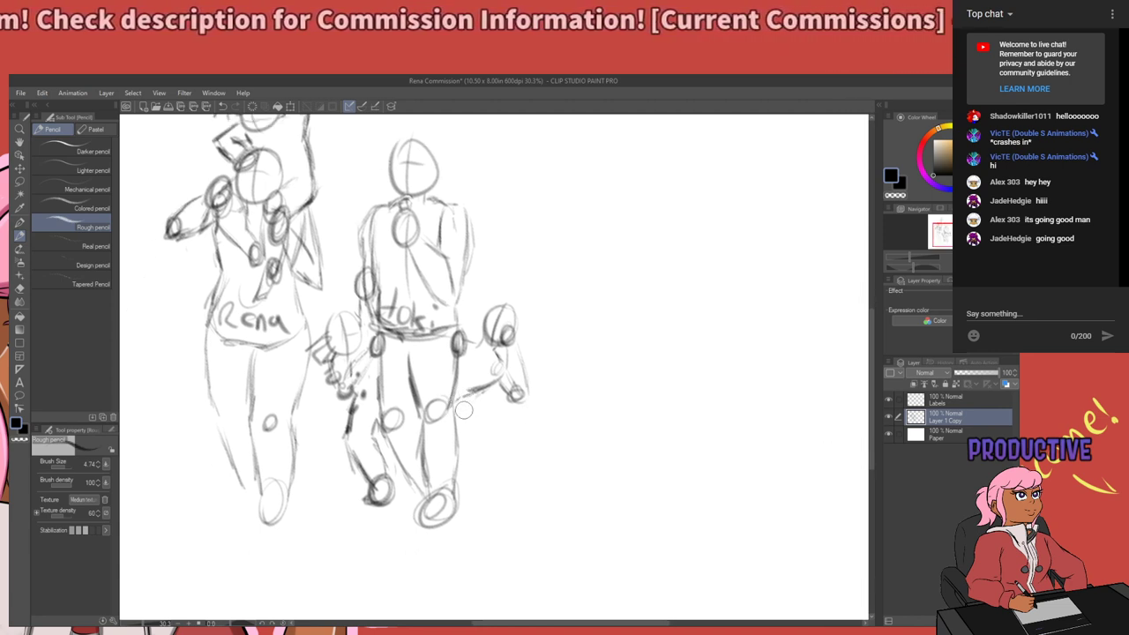
mouse_move(477, 409)
left_mouse_down()
mouse_move(454, 455)
mouse_move(431, 468)
left_mouse_up()
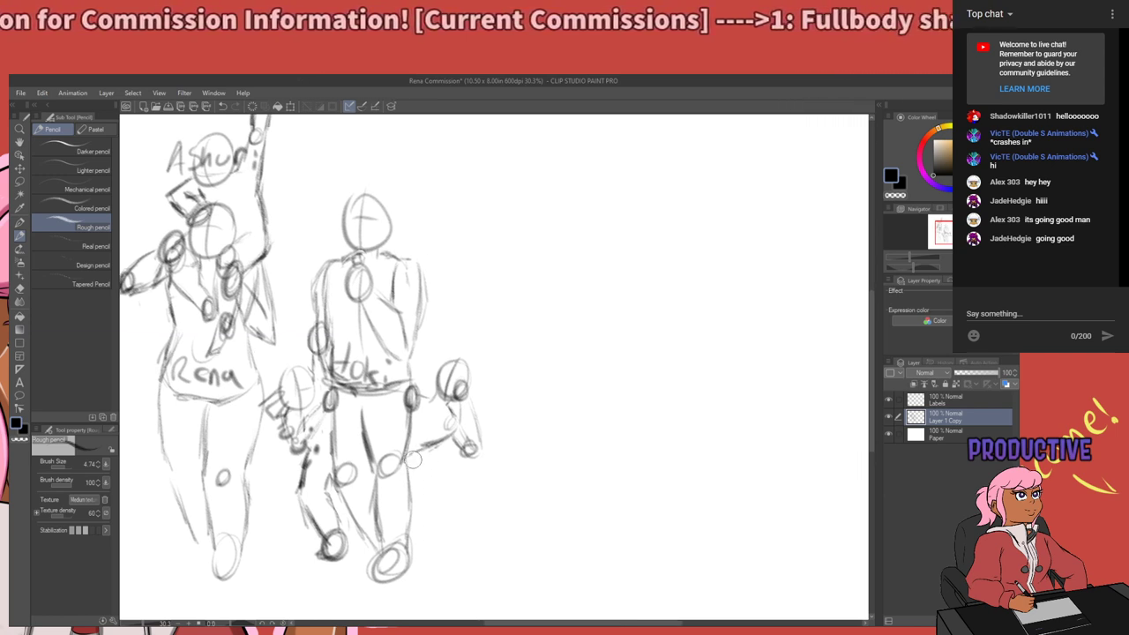
key("ctrl+z")
left_click_drag(412, 467, 449, 481)
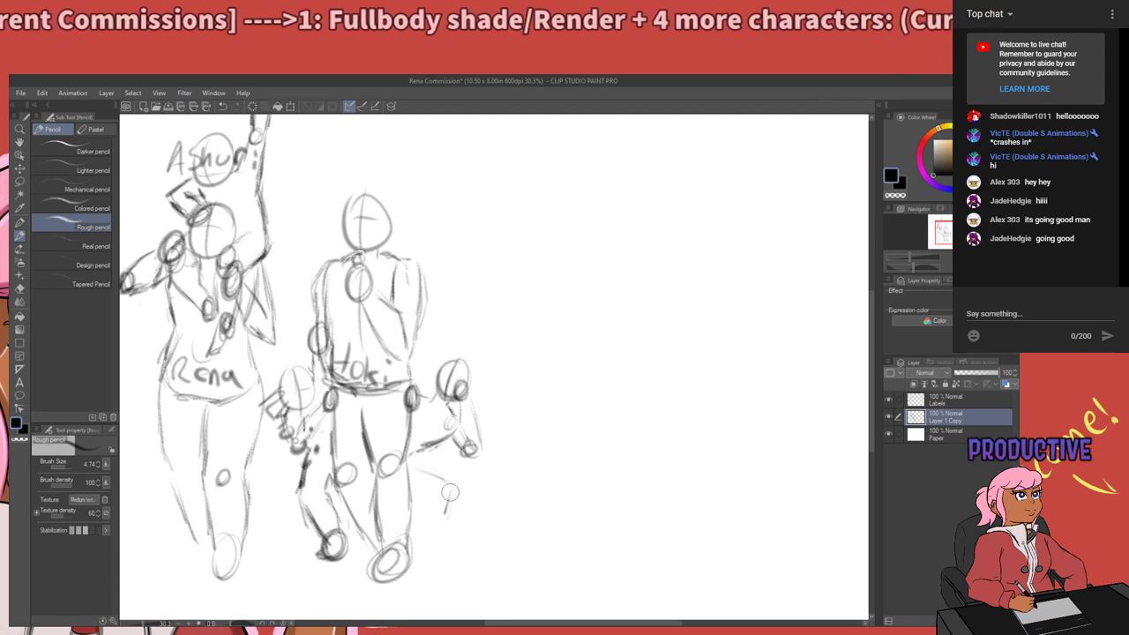
mouse_move(450, 497)
left_mouse_down()
mouse_move(443, 525)
mouse_move(433, 470)
mouse_move(449, 487)
mouse_move(444, 528)
left_mouse_up()
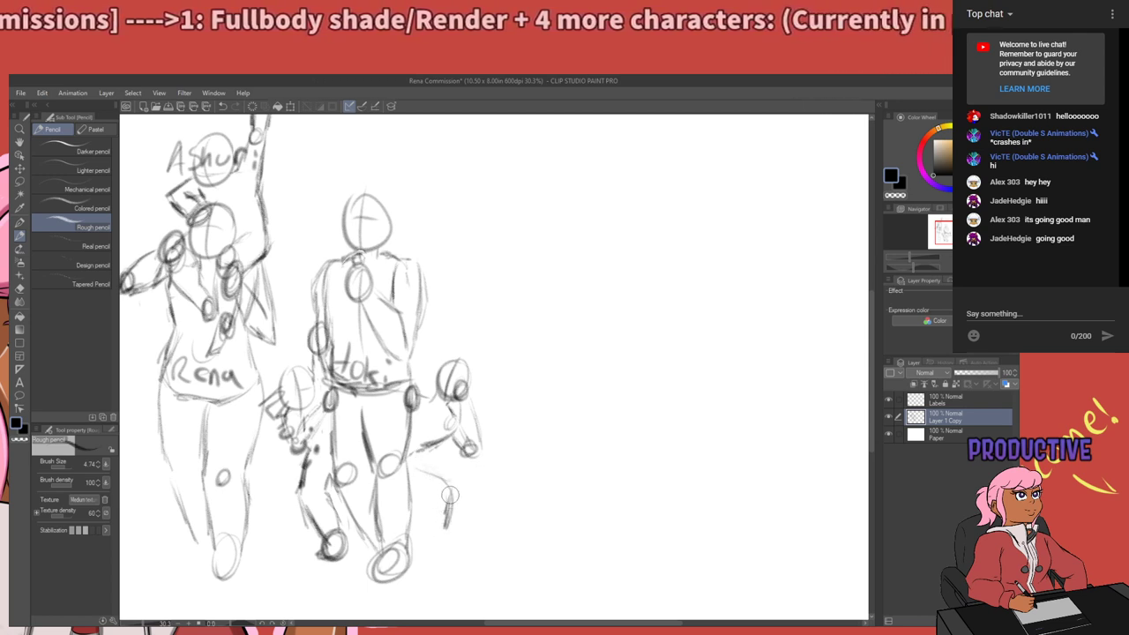
key("ctrl+z")
key("ctrl+z")
key("ctrl+z")
key("ctrl+z")
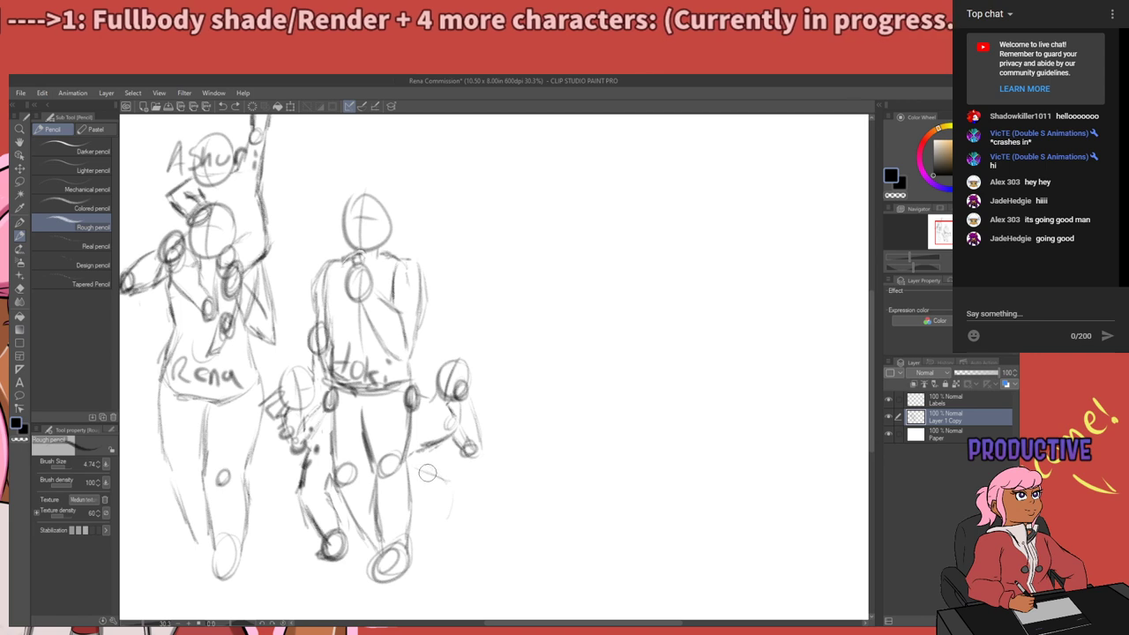
Sketch the thigh and both shin lines of the small figure's bent leg, trying a foot oval and undoing it.
left_click_drag(427, 473, 460, 481)
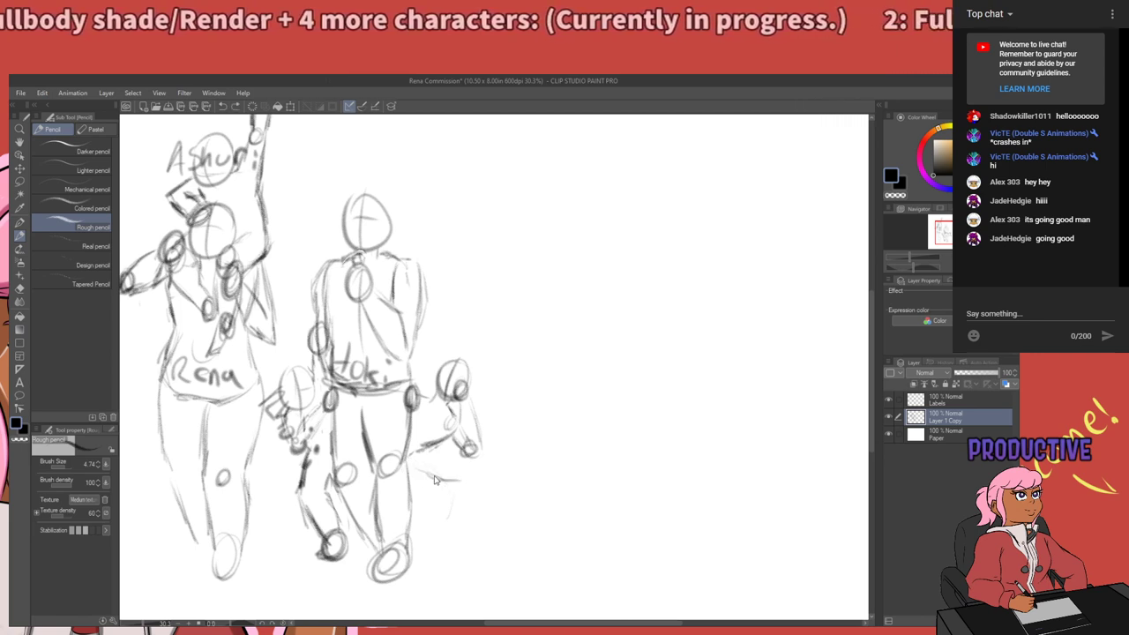
left_click_drag(455, 491, 443, 526)
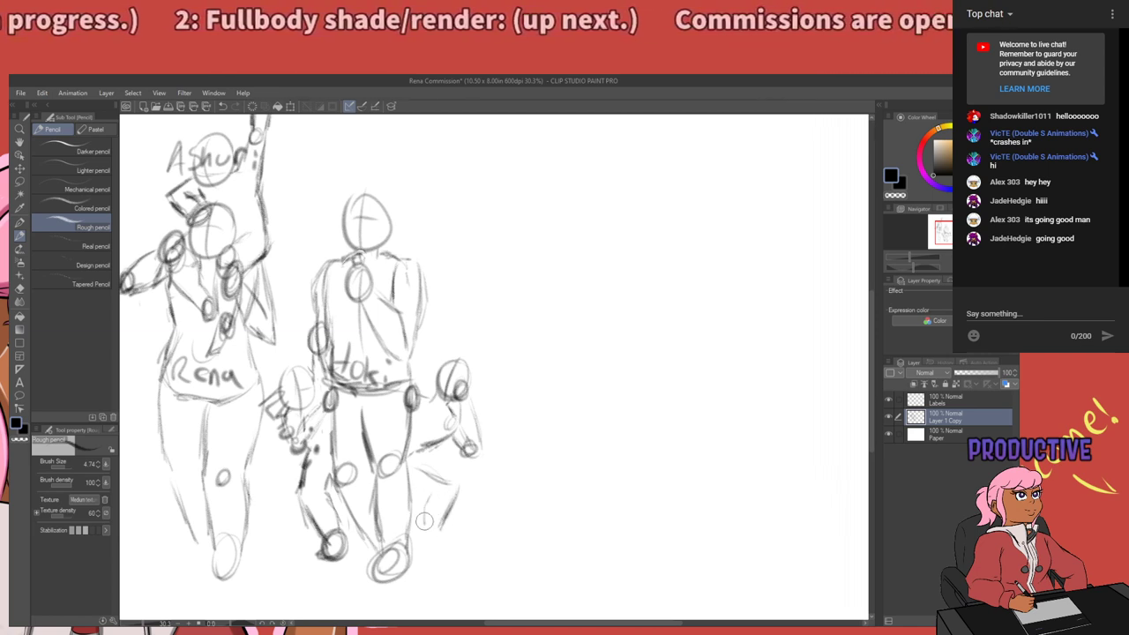
left_click_drag(425, 521, 424, 531)
left_click_drag(458, 493, 442, 521)
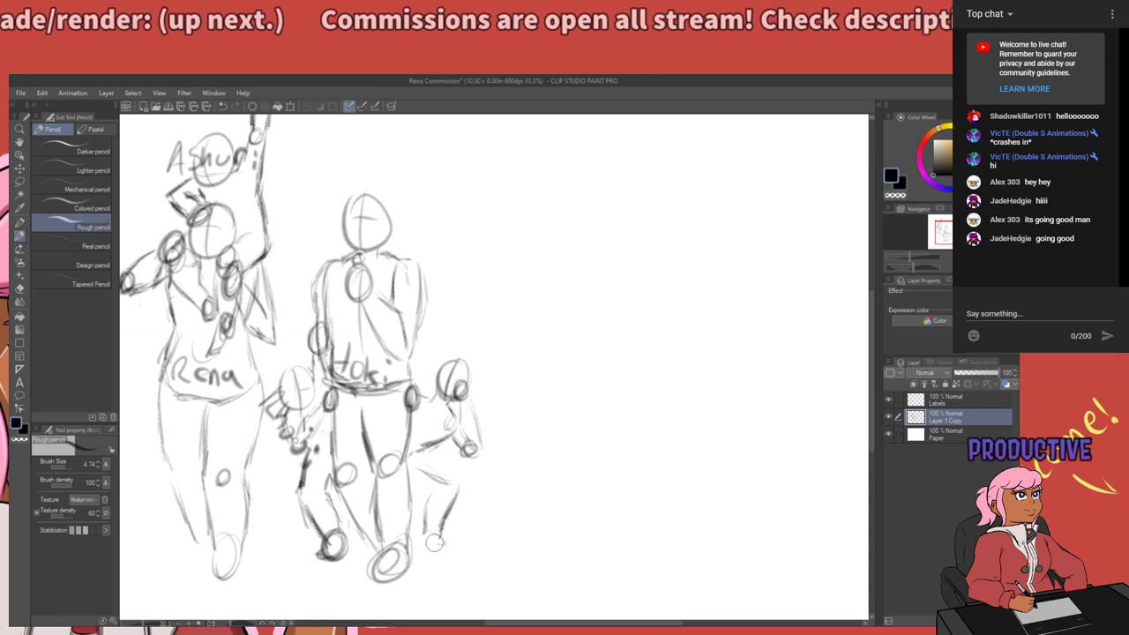
mouse_move(434, 543)
left_mouse_down()
mouse_move(445, 536)
mouse_move(432, 542)
mouse_move(441, 546)
mouse_move(430, 538)
left_mouse_up()
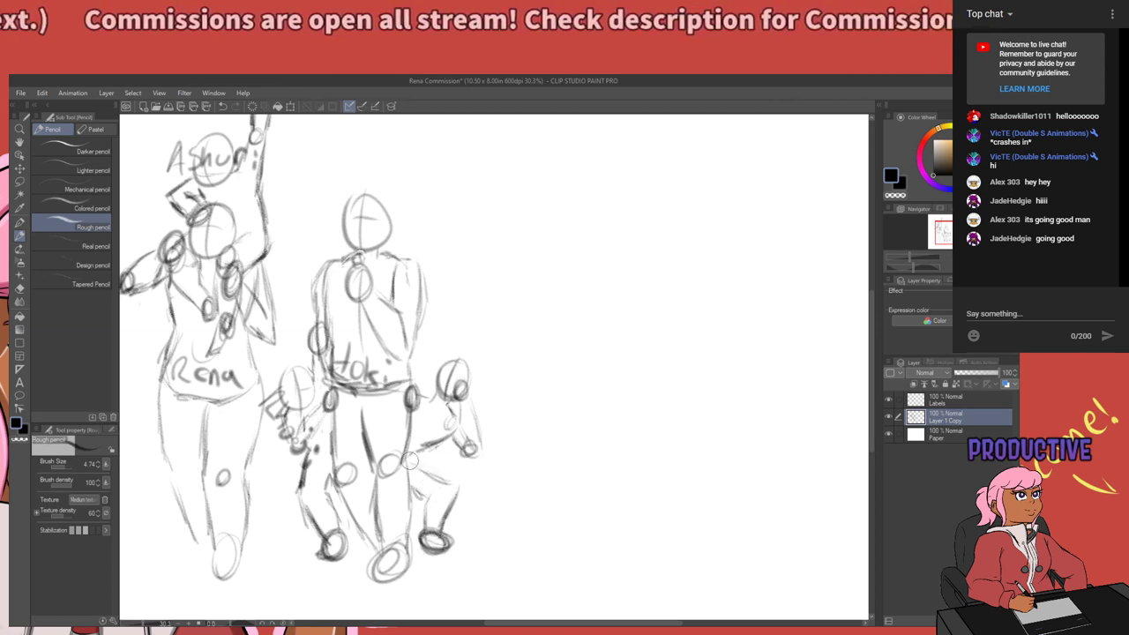
key("ctrl+z")
key("ctrl+z")
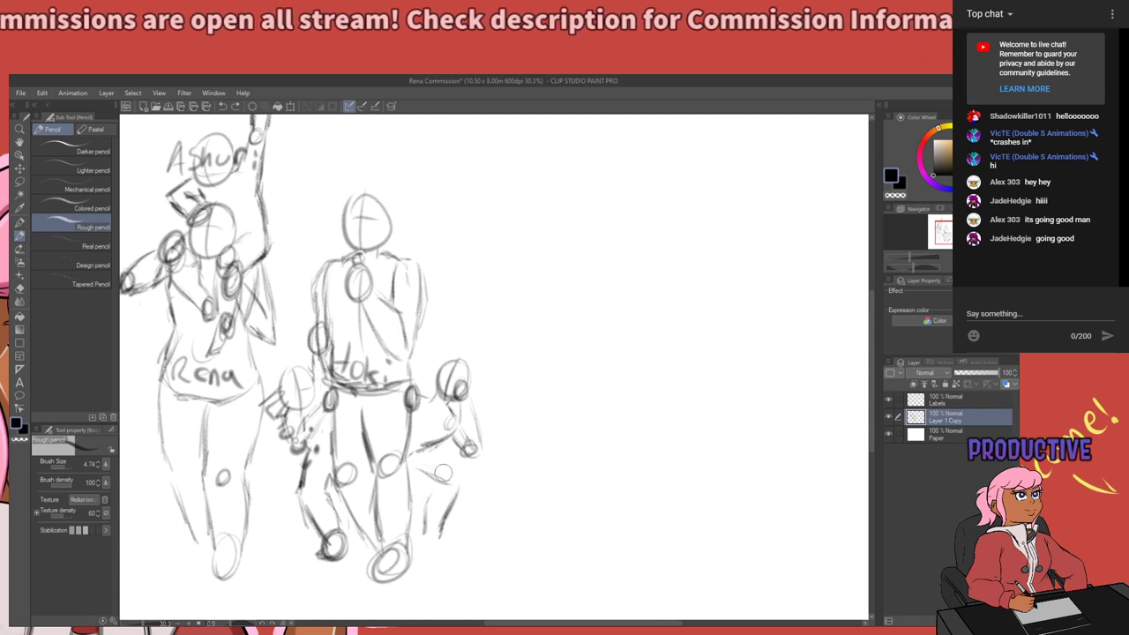
Erase the start of the small figure's thigh line, and lasso the leg to shift it closer to Hoki.
key("e")
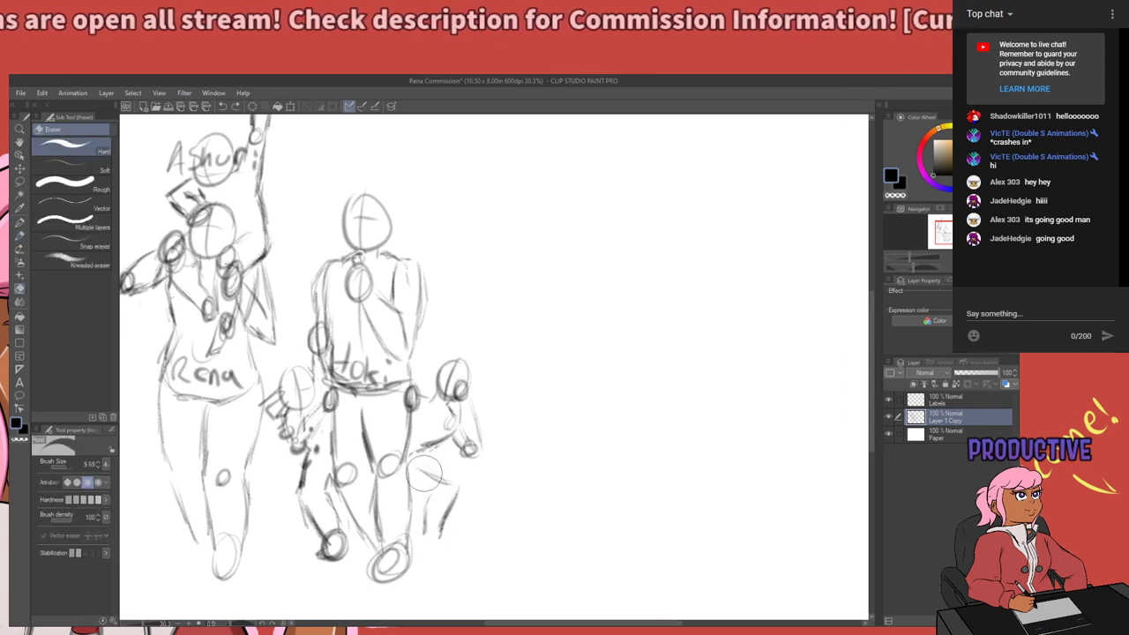
key("bracketright")
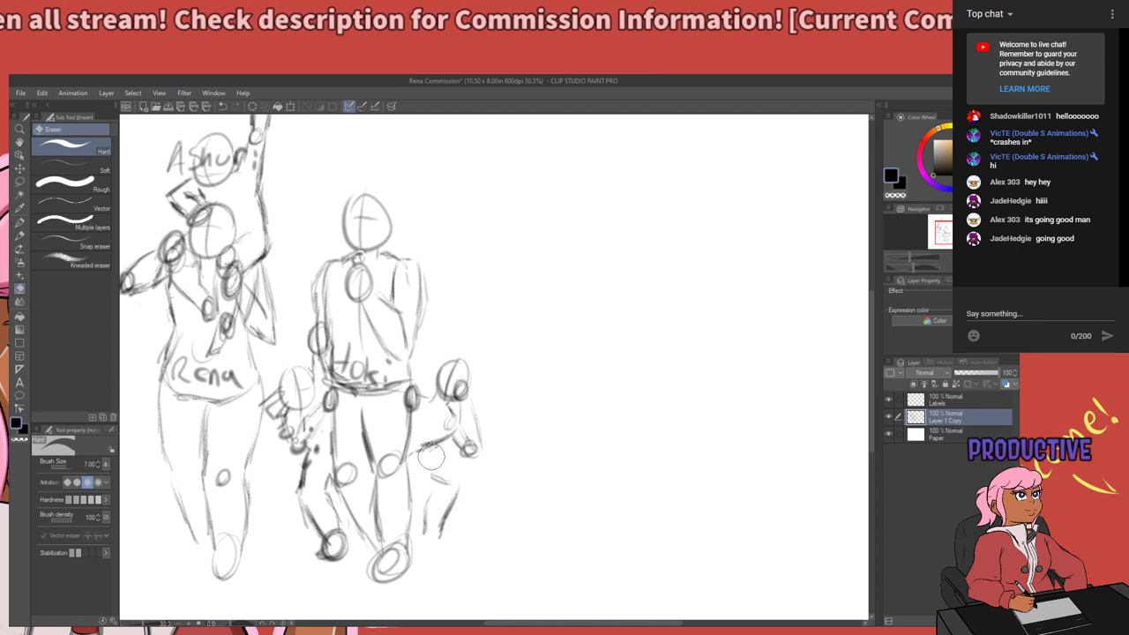
key("m")
mouse_move(441, 462)
left_mouse_down()
mouse_move(478, 465)
mouse_move(459, 556)
mouse_move(418, 530)
mouse_move(426, 465)
mouse_move(442, 487)
left_mouse_up()
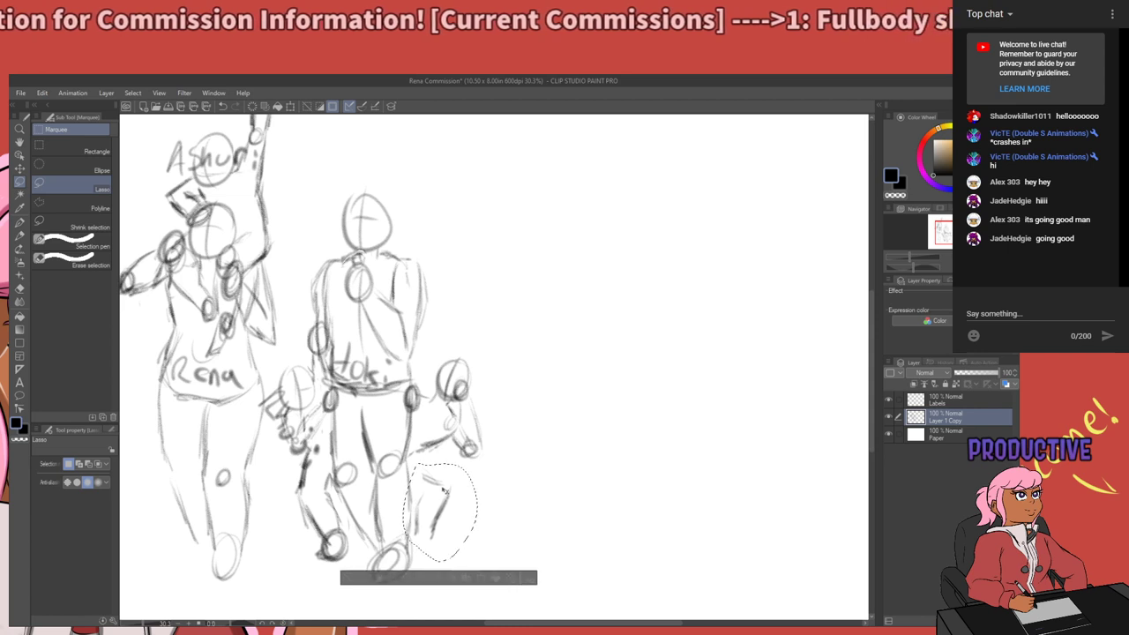
key("ctrl+d")
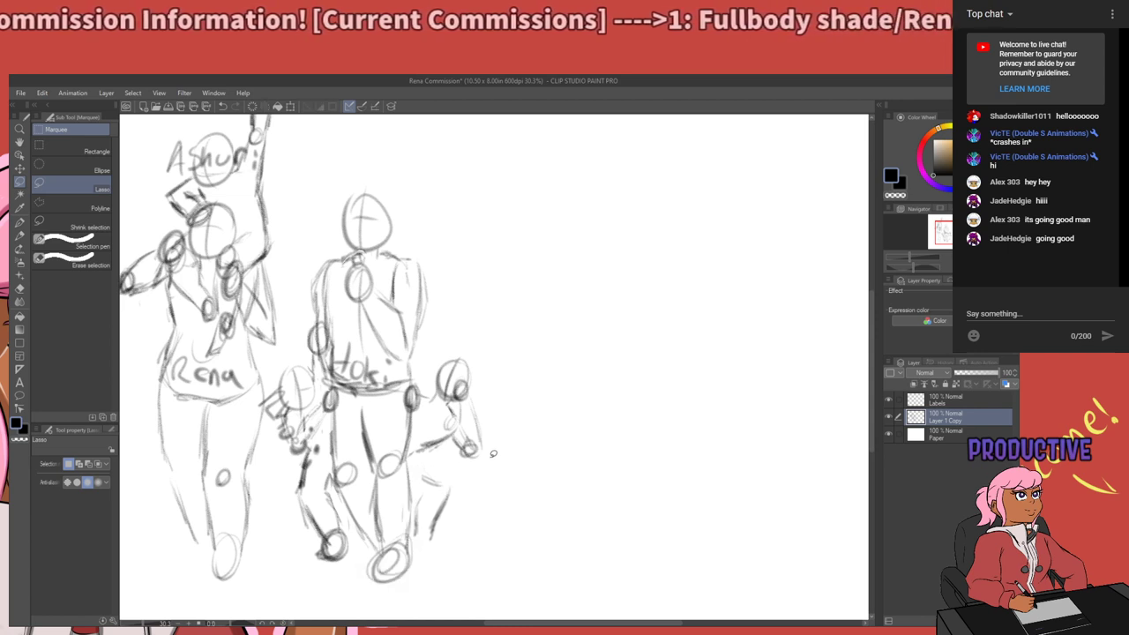
Reconnect the small figure's thigh line to Hoki's leg and sketch a round foot under the shin, undoing unwanted strokes.
key("p")
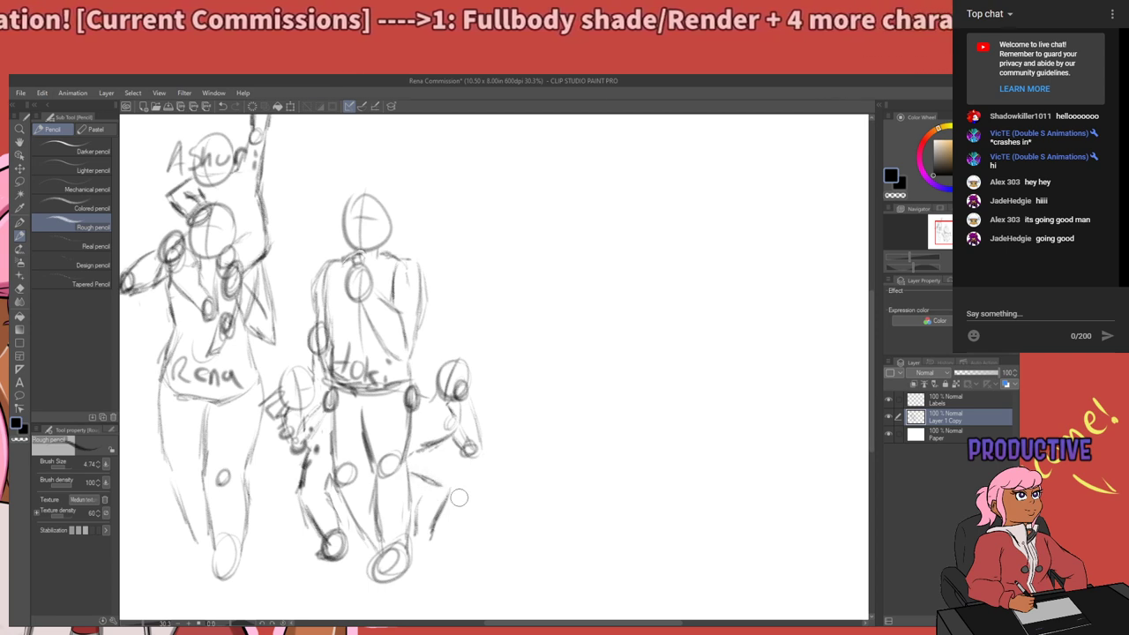
mouse_move(473, 515)
left_mouse_down()
mouse_move(474, 559)
mouse_move(475, 474)
left_mouse_up()
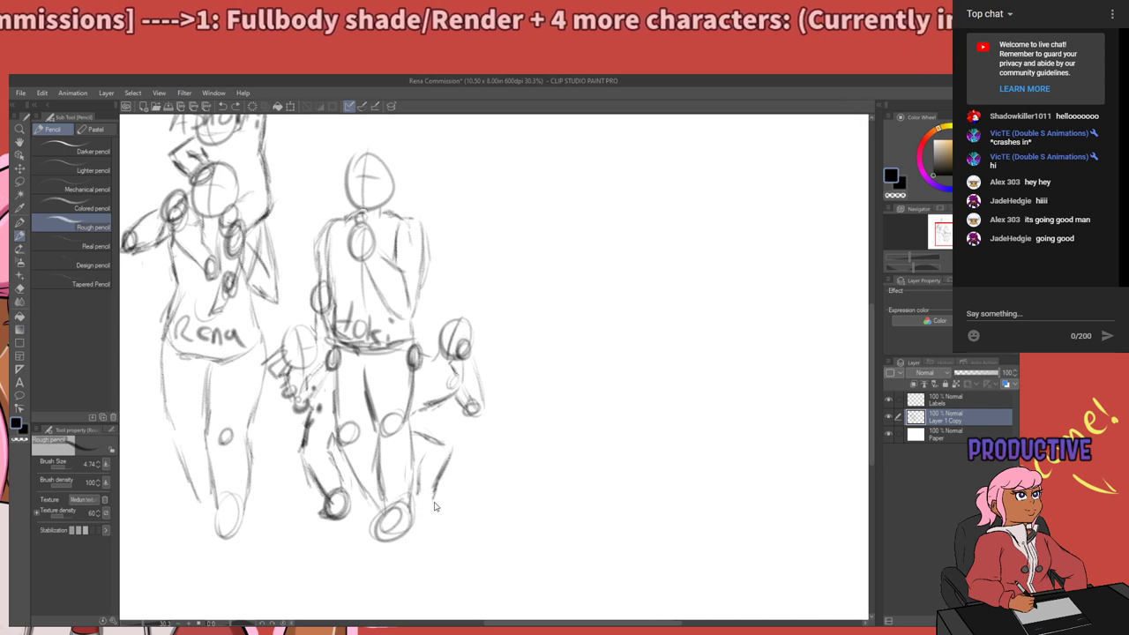
mouse_move(424, 494)
left_mouse_down()
mouse_move(438, 507)
mouse_move(414, 497)
mouse_move(431, 508)
mouse_move(434, 489)
mouse_move(439, 502)
mouse_move(418, 451)
left_mouse_up()
key("ctrl+z")
key("ctrl+z")
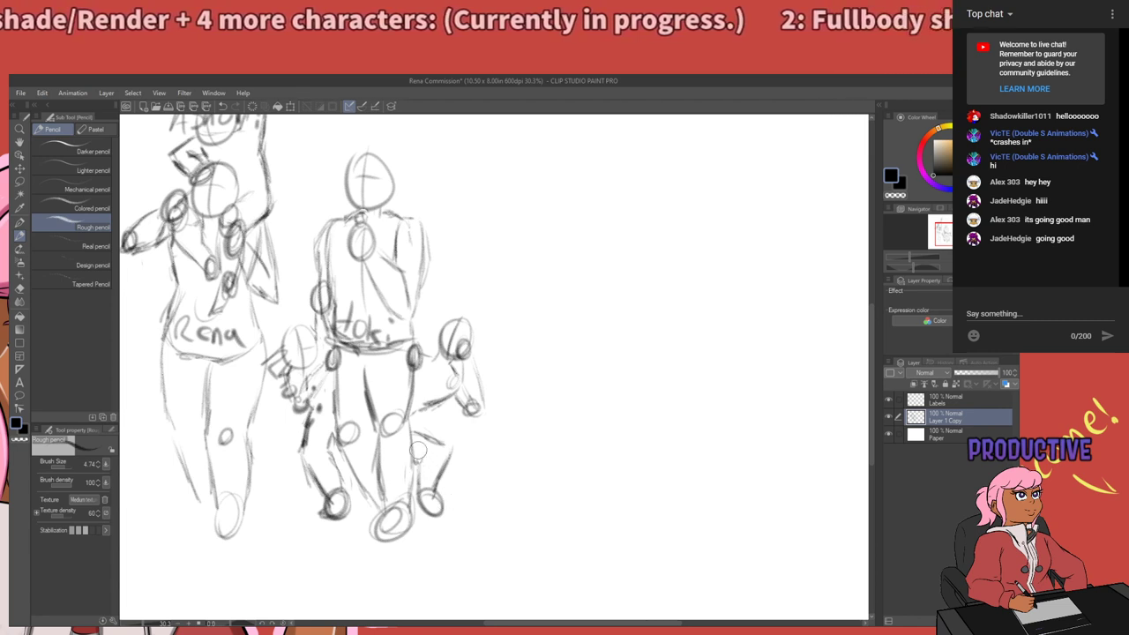
Write the label "Tamako" across the new small figure on the Labels layer.
mouse_move(437, 393)
left_mouse_down()
mouse_move(494, 476)
mouse_move(389, 445)
mouse_move(399, 439)
left_mouse_up()
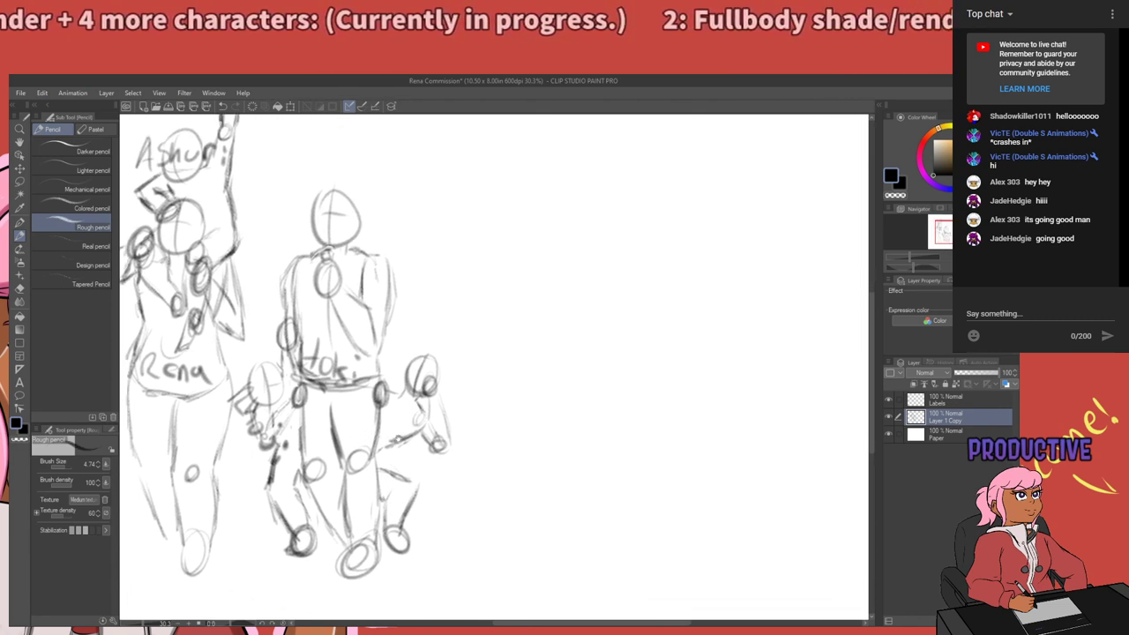
left_click(948, 403)
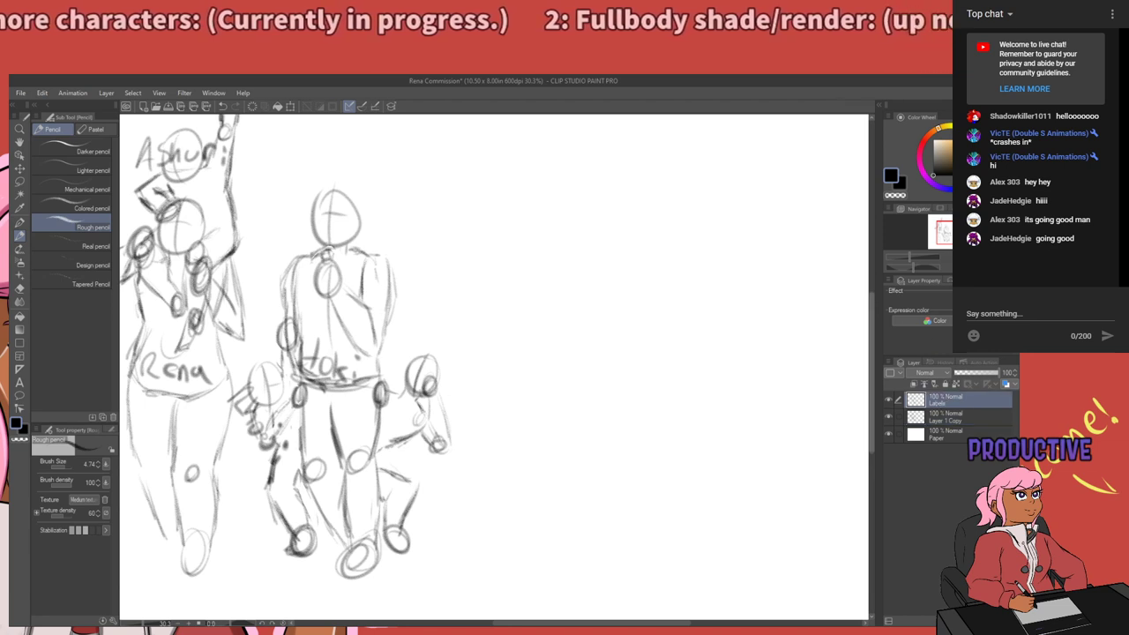
mouse_move(419, 430)
left_mouse_down()
mouse_move(461, 470)
mouse_move(492, 439)
left_mouse_up()
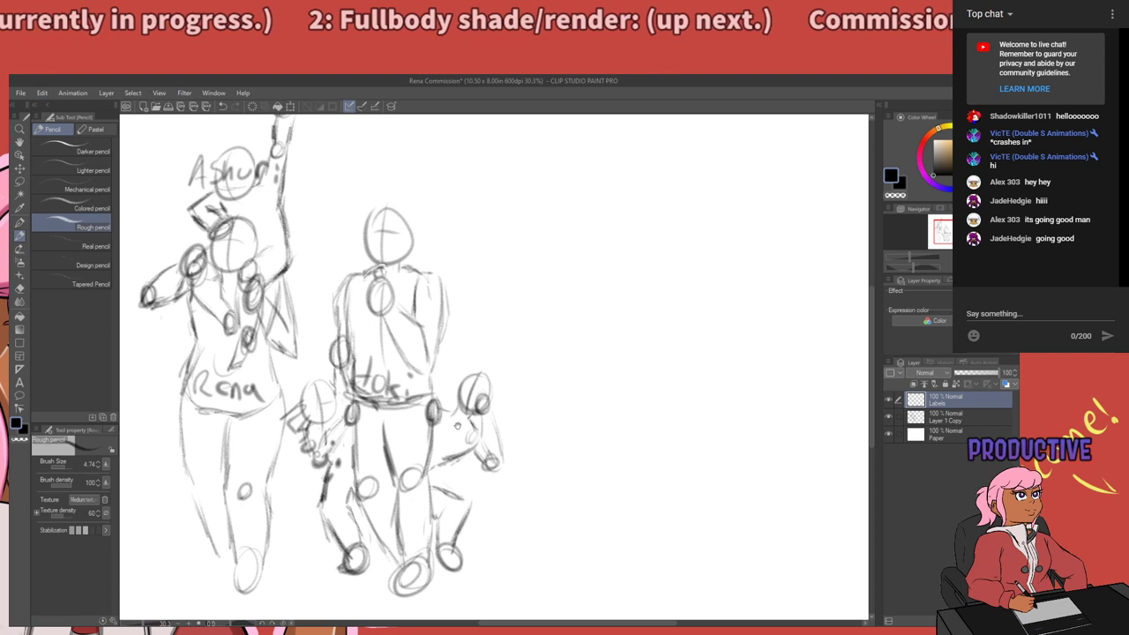
mouse_move(450, 430)
left_mouse_down()
mouse_move(447, 446)
mouse_move(458, 432)
mouse_move(481, 451)
mouse_move(531, 448)
left_mouse_up()
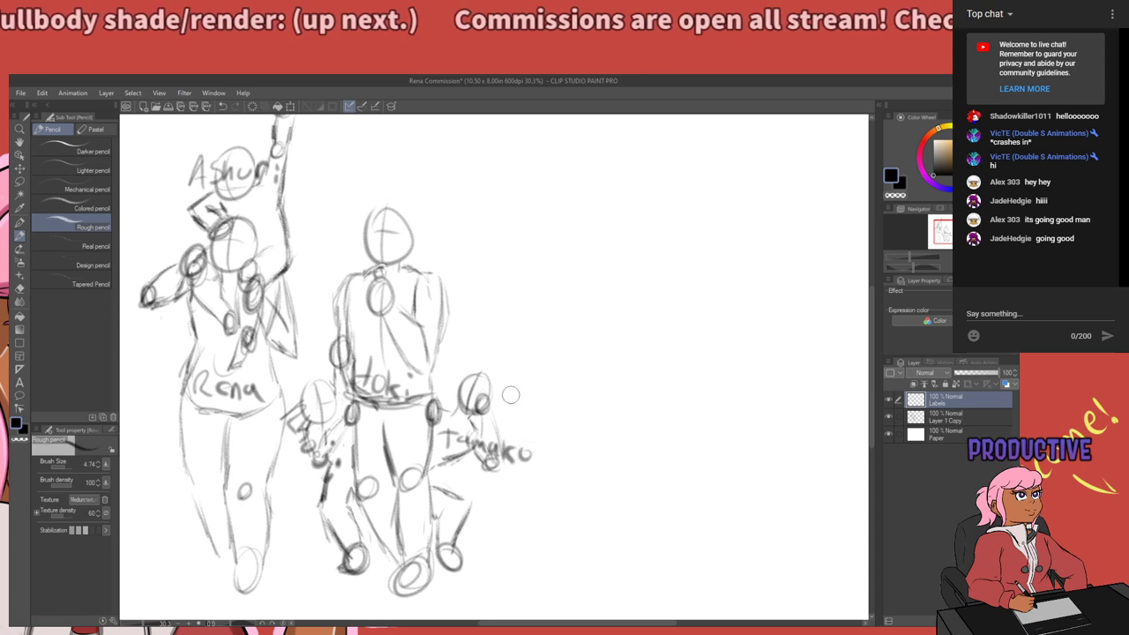
scroll(384, 317, "down", 1)
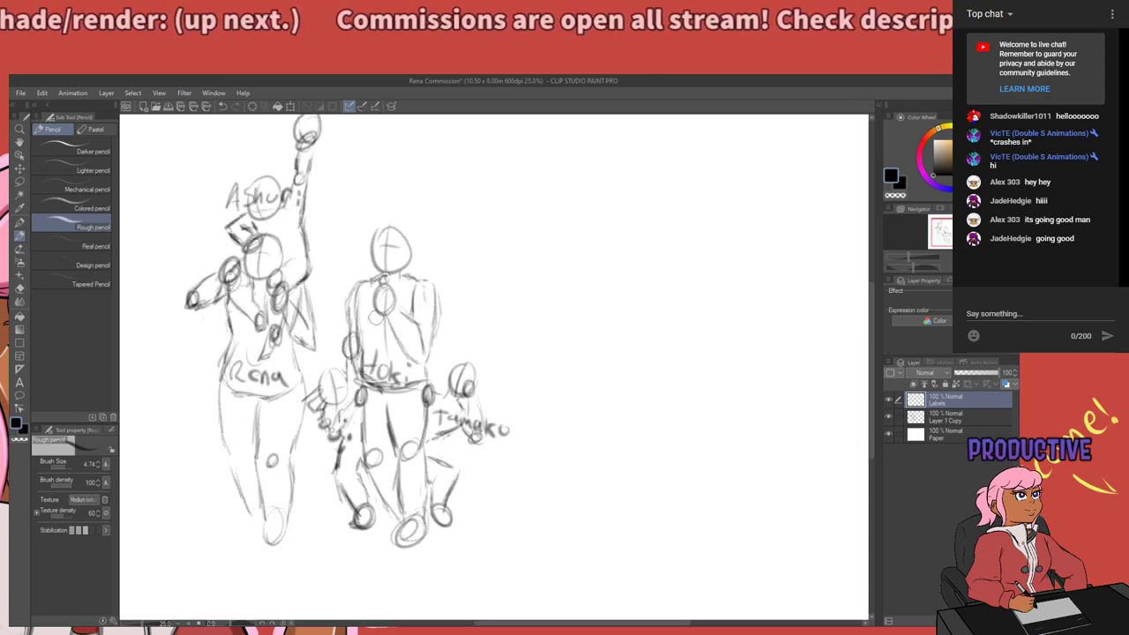
scroll(384, 314, "down", 2)
scroll(254, 345, "up", 2)
scroll(199, 332, "up", 1)
scroll(199, 332, "down", 2)
scroll(196, 305, "up", 1)
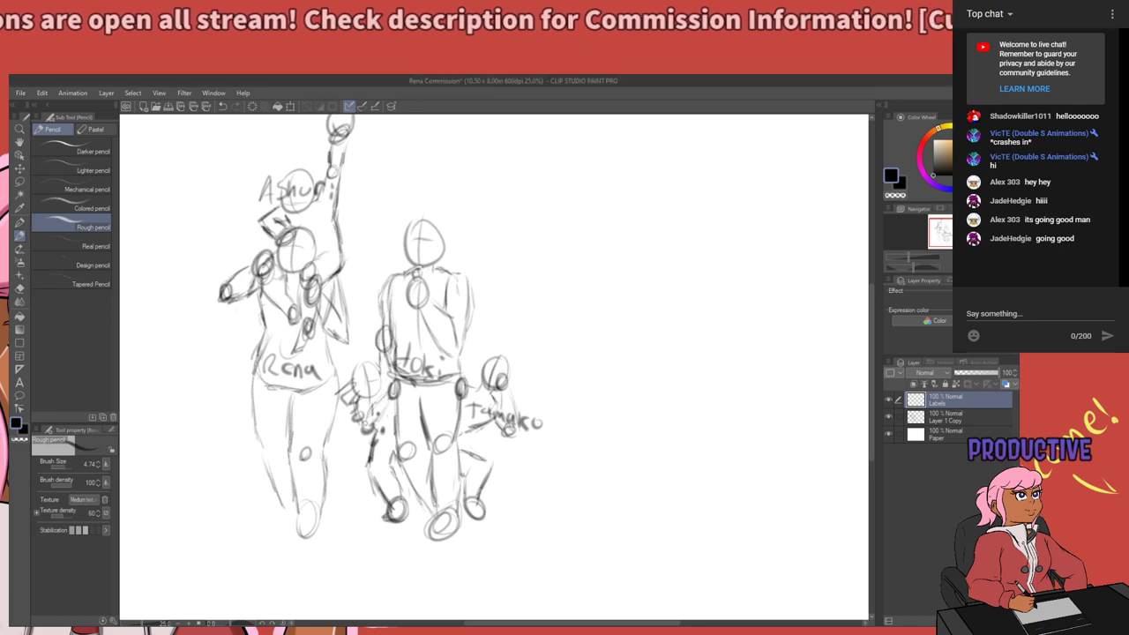
Lasso all the figures with their labels on the Labels and Layer 1 Copy layers and move them toward the canvas's upper-left corner.
scroll(453, 433, "down", 2)
scroll(428, 409, "up", 1)
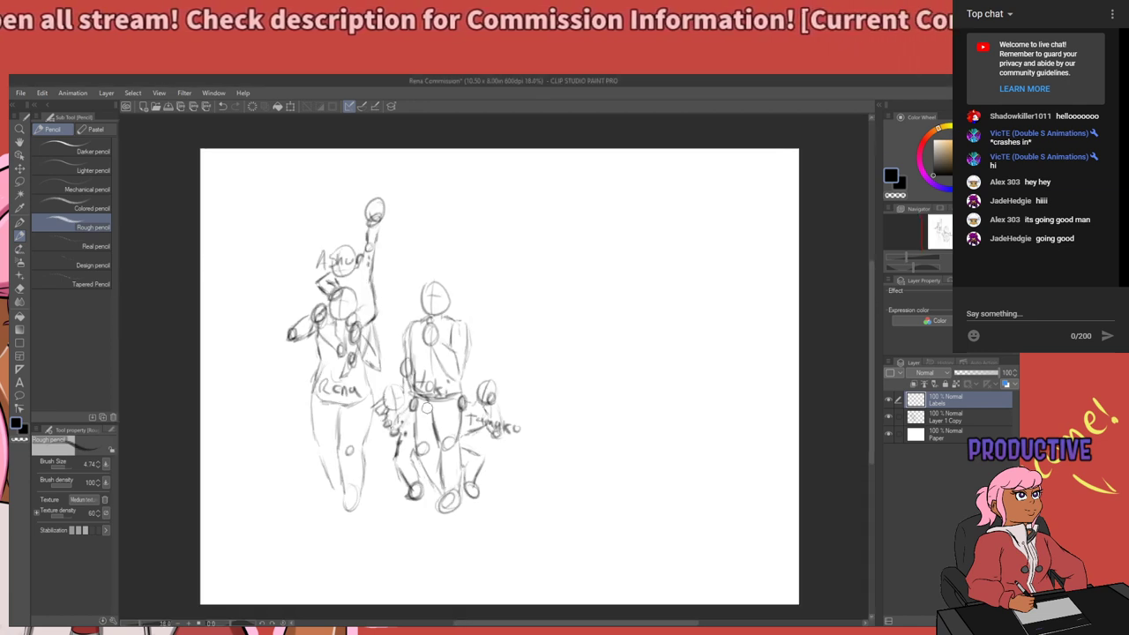
scroll(549, 361, "down", 2)
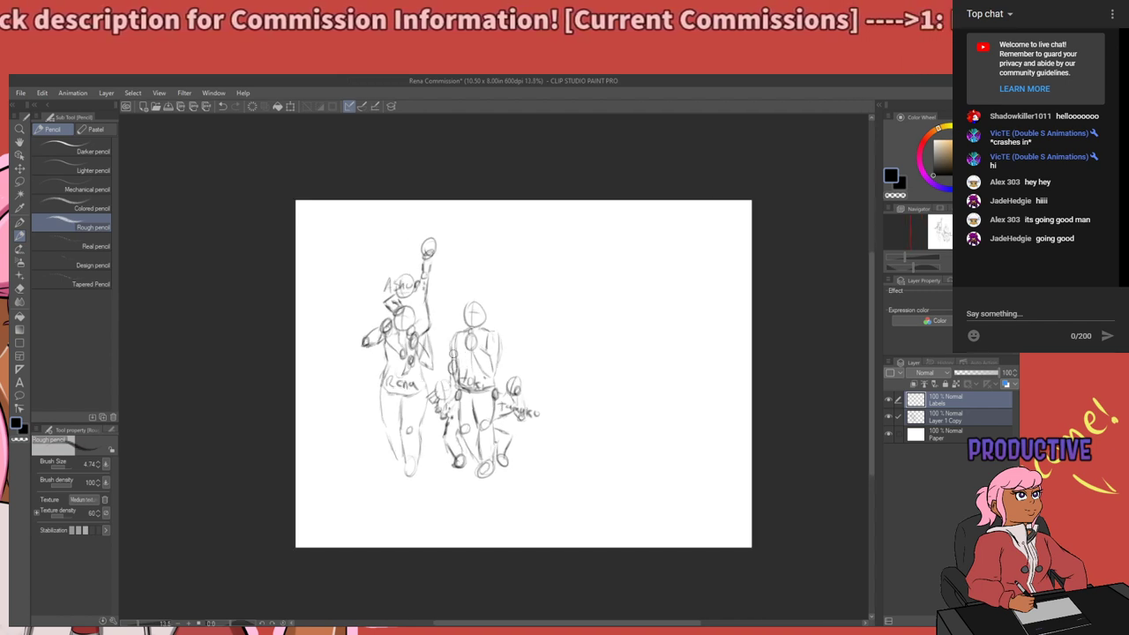
key("m")
mouse_move(348, 231)
left_mouse_down()
mouse_move(334, 258)
mouse_move(328, 394)
mouse_move(406, 507)
mouse_move(563, 519)
mouse_move(616, 271)
mouse_move(464, 174)
mouse_move(345, 205)
left_mouse_up()
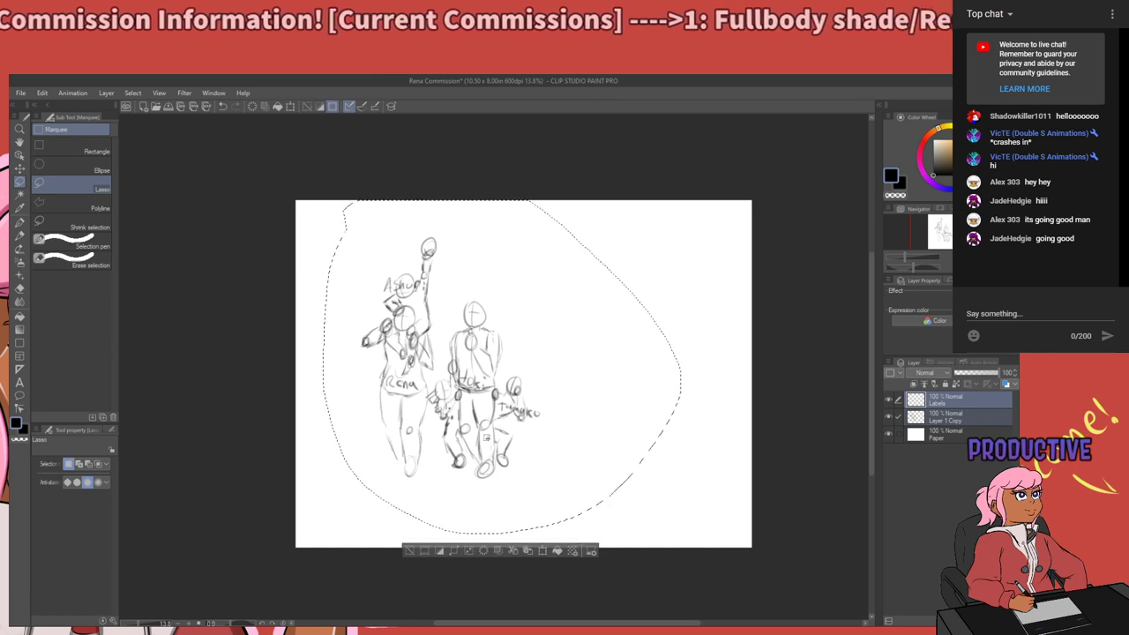
mouse_move(481, 440)
left_mouse_down()
mouse_move(516, 386)
mouse_move(514, 418)
mouse_move(425, 407)
mouse_move(481, 424)
mouse_move(439, 411)
left_mouse_up()
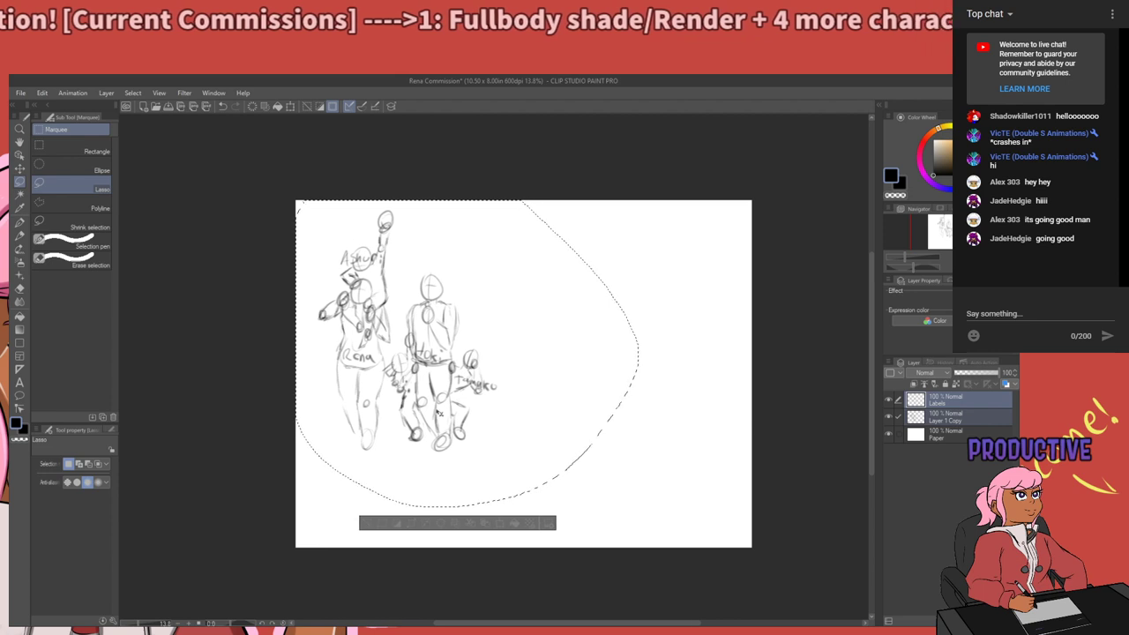
Scale the selected sketch up to 143%, place the figures against the left side of the canvas, and deselect.
left_click(500, 524)
key("ctrl+t")
mouse_move(636, 507)
left_mouse_down()
mouse_move(738, 605)
mouse_move(885, 562)
mouse_move(791, 501)
left_mouse_up()
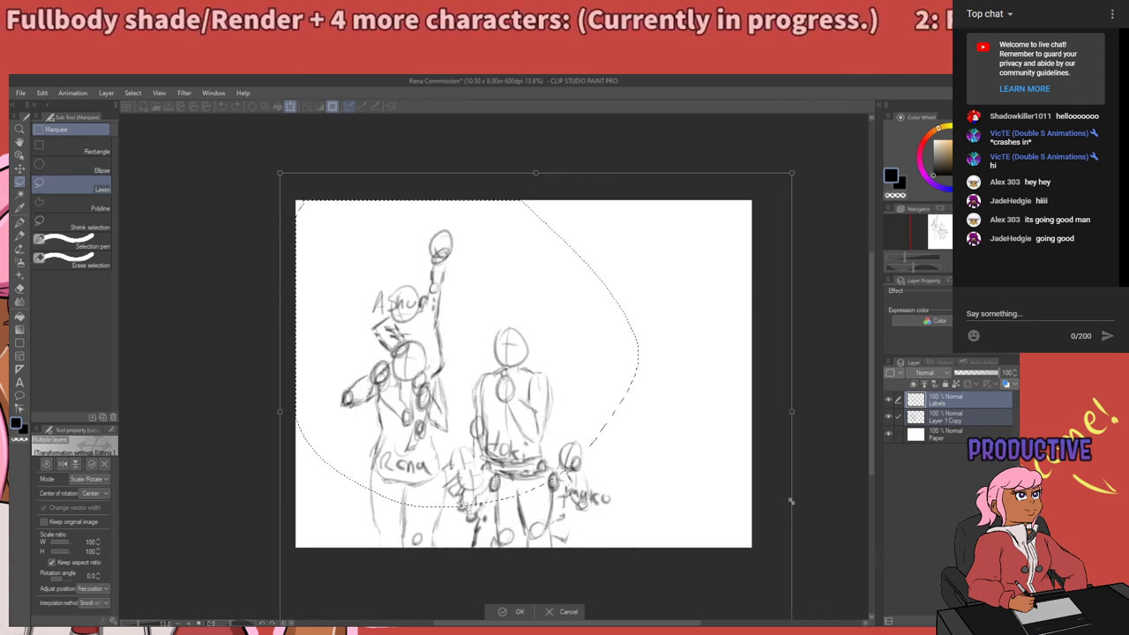
mouse_move(539, 424)
left_mouse_down()
mouse_move(558, 402)
mouse_move(594, 398)
left_mouse_up()
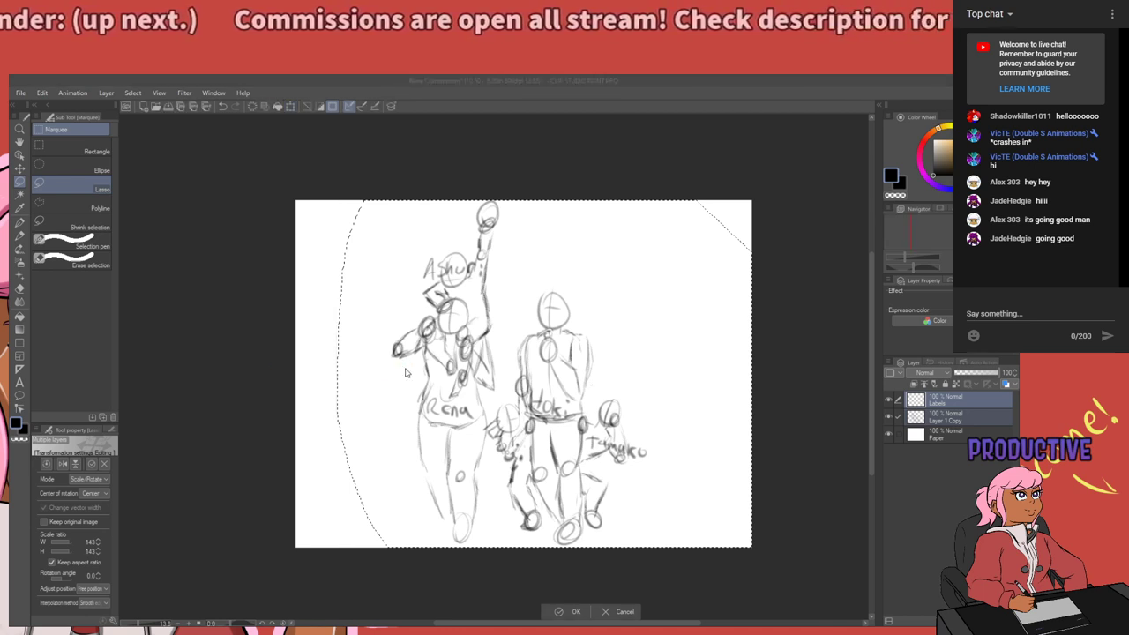
key("Return")
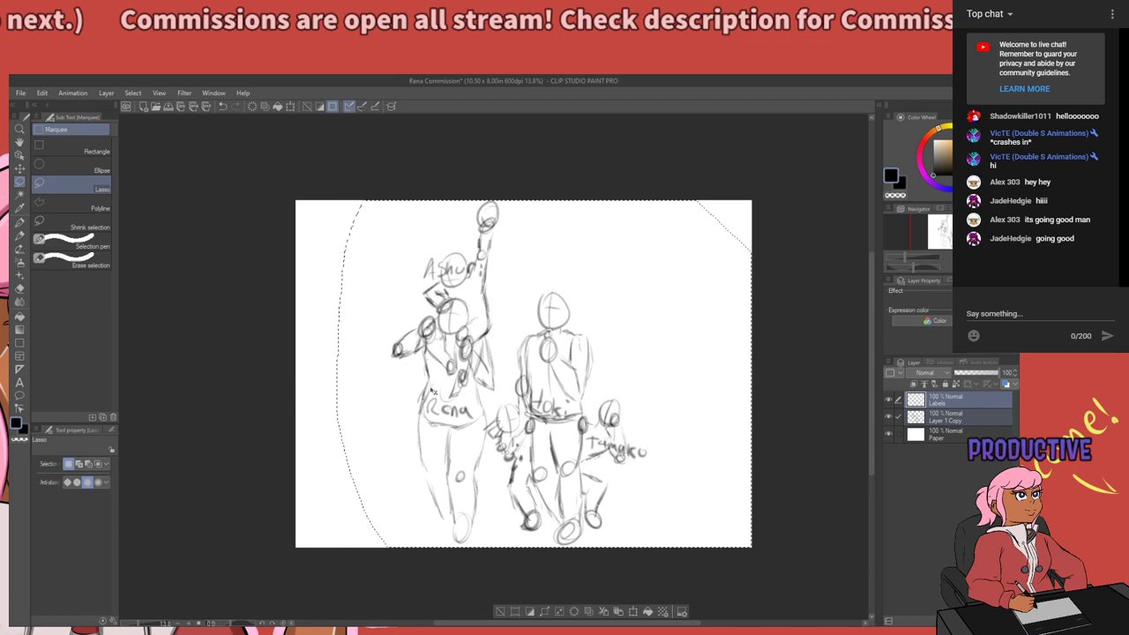
mouse_move(445, 391)
left_mouse_down()
mouse_move(509, 391)
mouse_move(343, 389)
mouse_move(354, 393)
left_mouse_up()
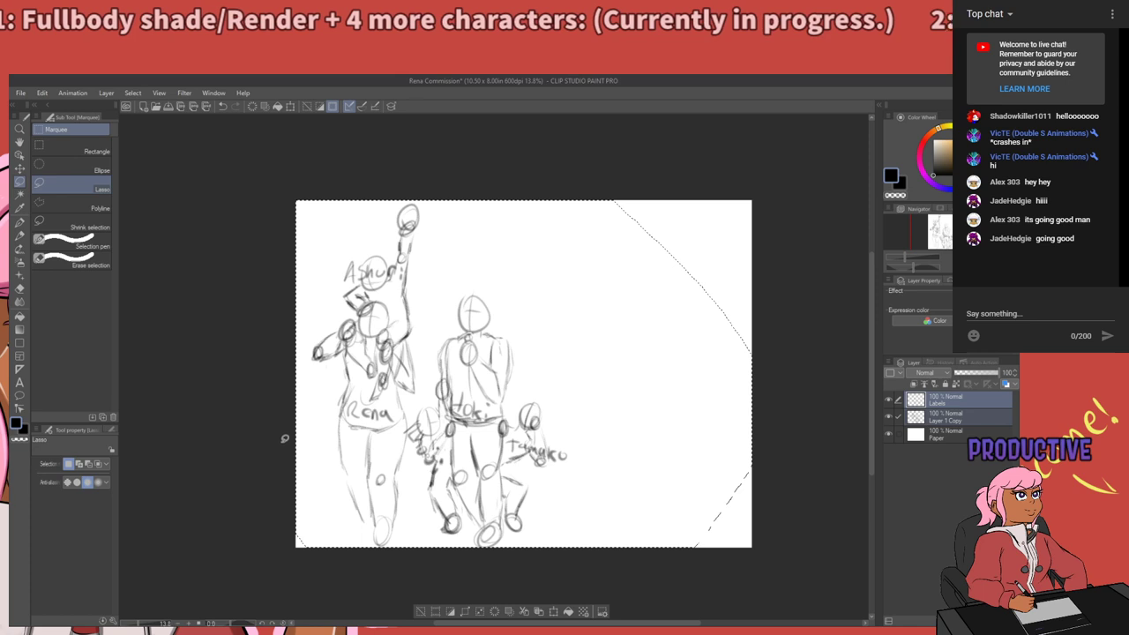
key("ctrl+d")
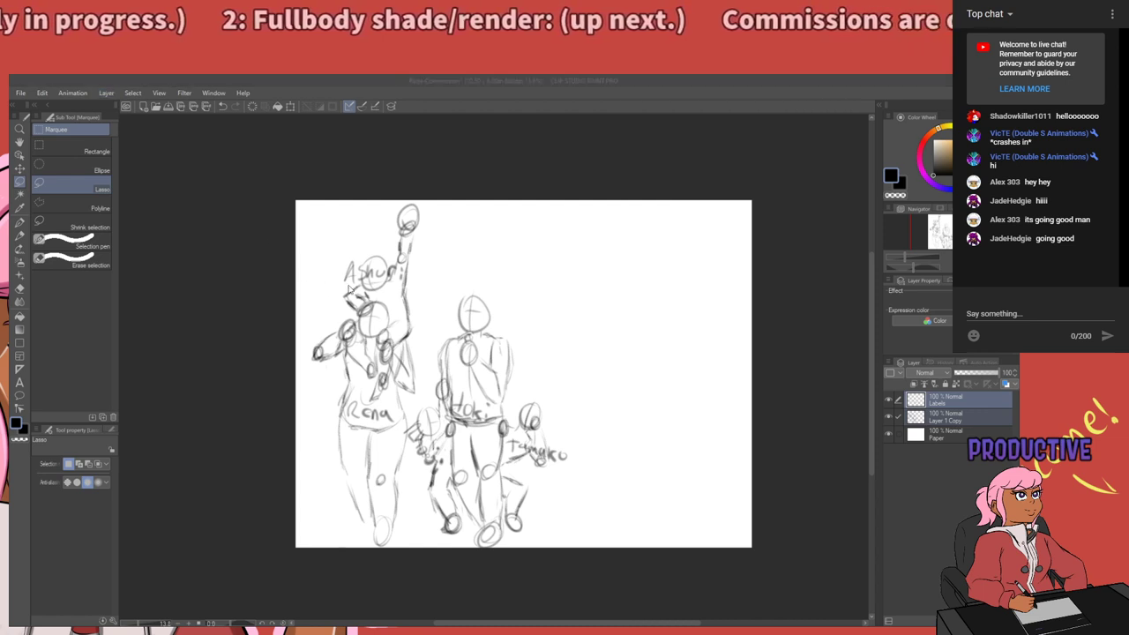
Add a one-point perspective ruler and move its vanishing point near the canvas's right edge, slightly below mid-height.
left_click(555, 350)
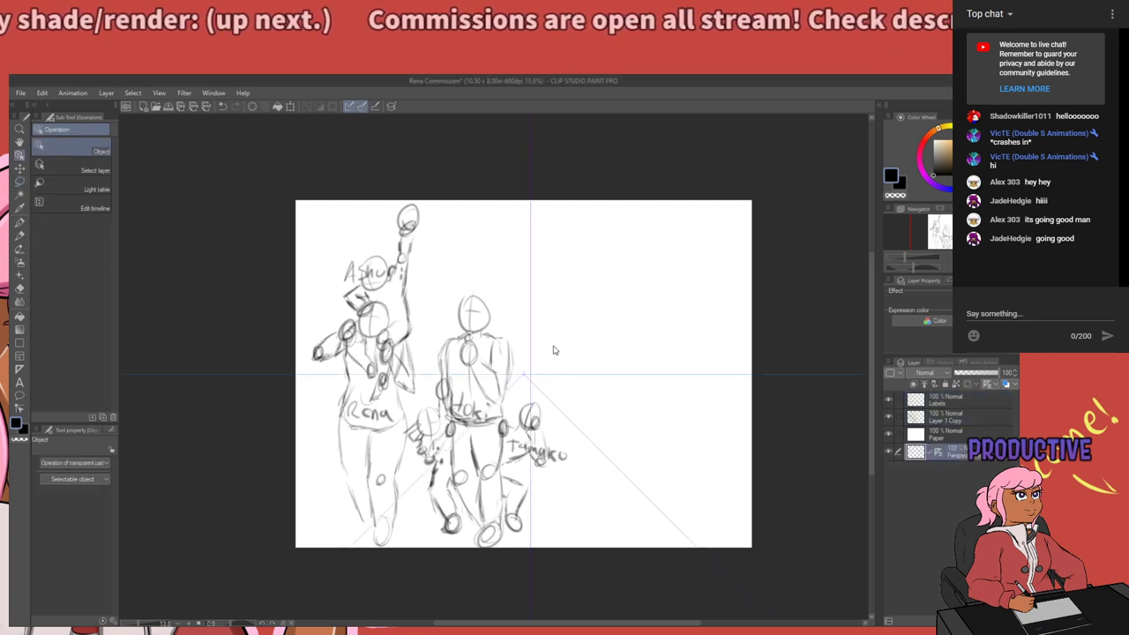
left_click(522, 377)
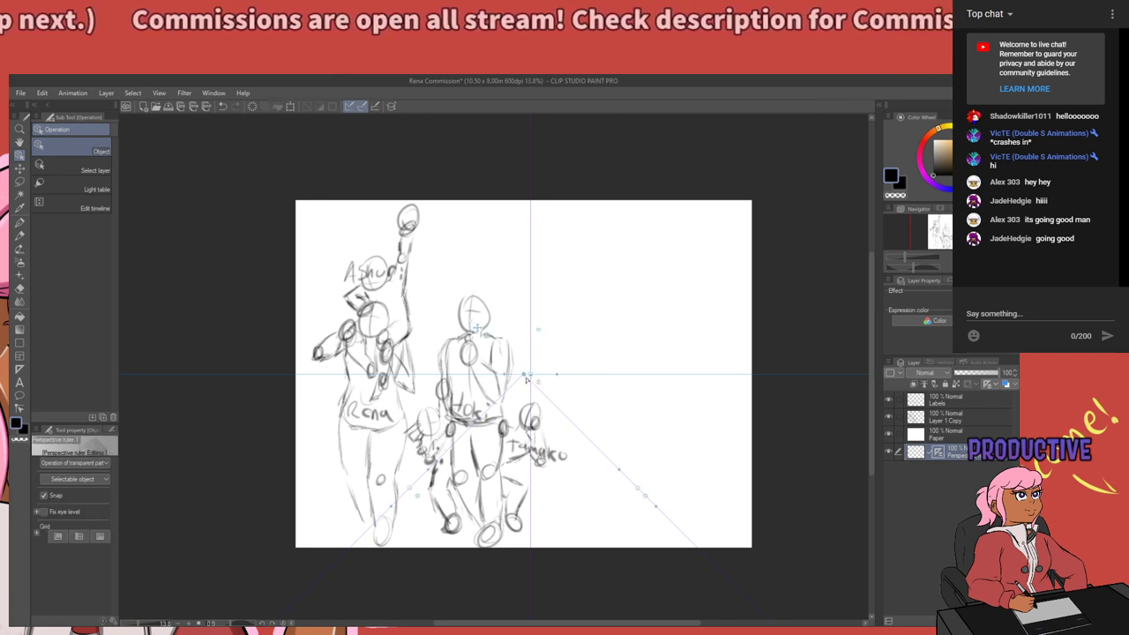
left_click_drag(524, 377, 706, 387)
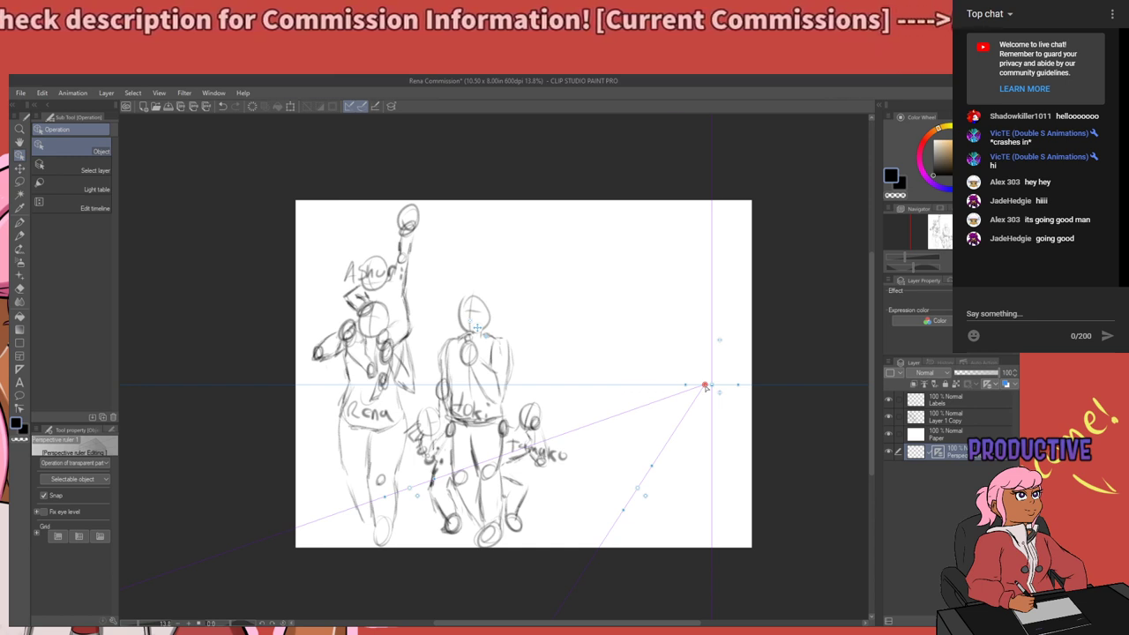
left_click_drag(706, 387, 708, 388)
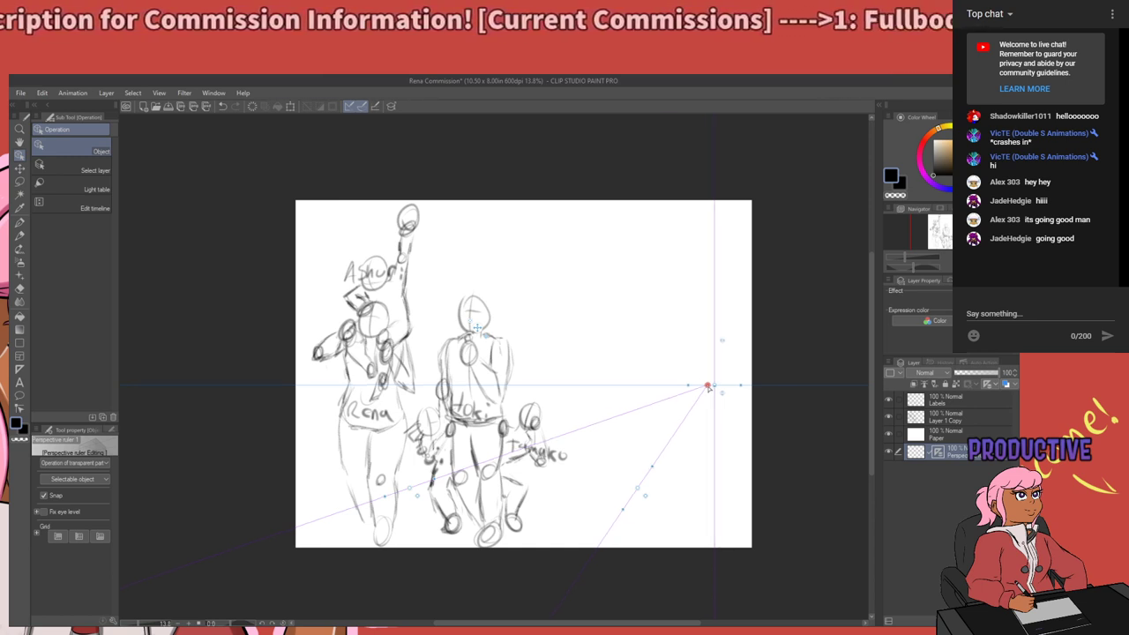
left_click(760, 355)
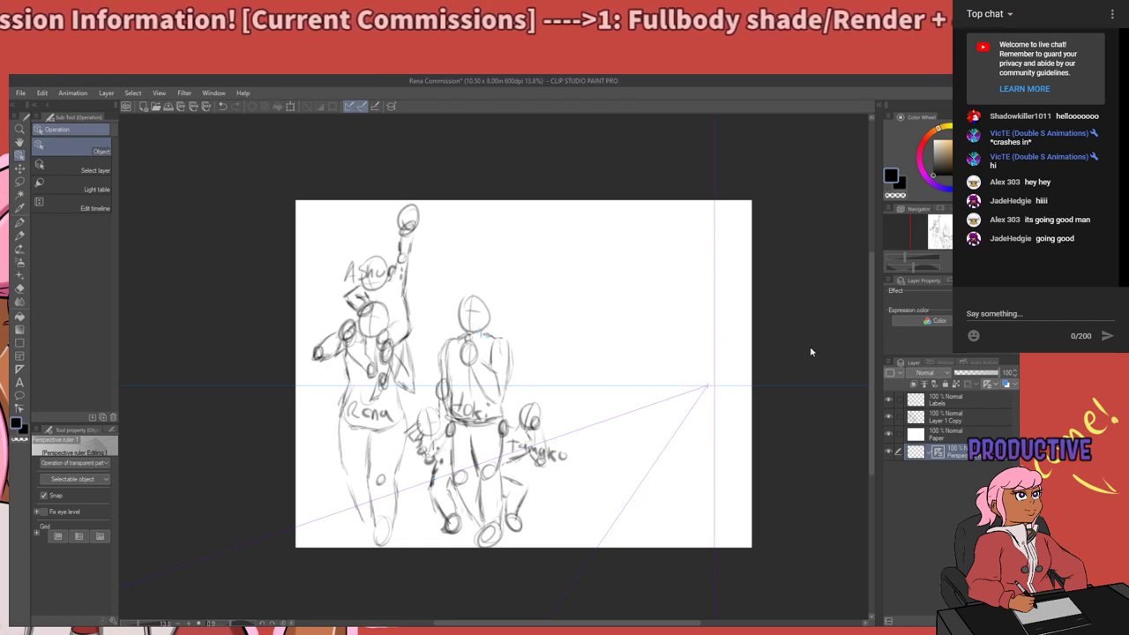
Move the perspective layer above the Paper layer and keep it active for drawing.
key("p")
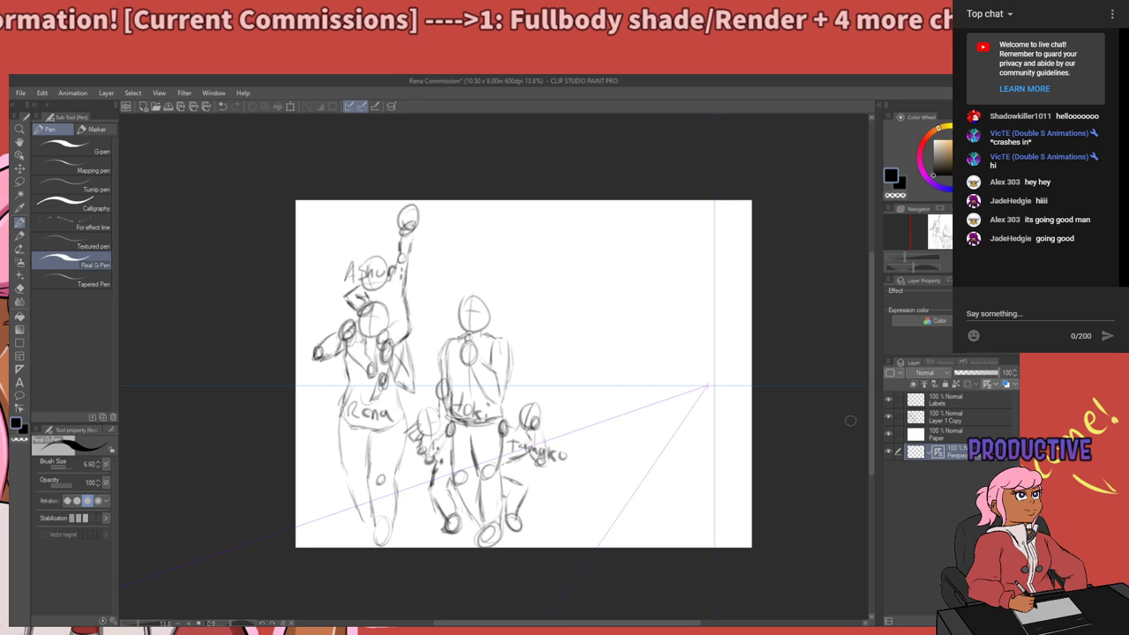
left_click(915, 451)
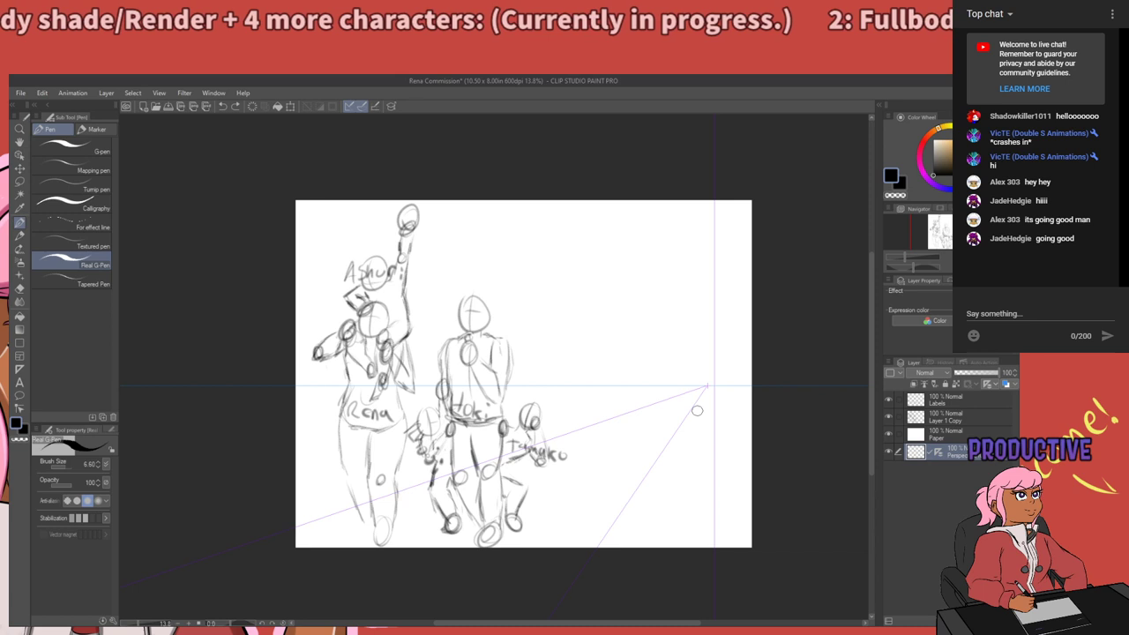
left_click(925, 434)
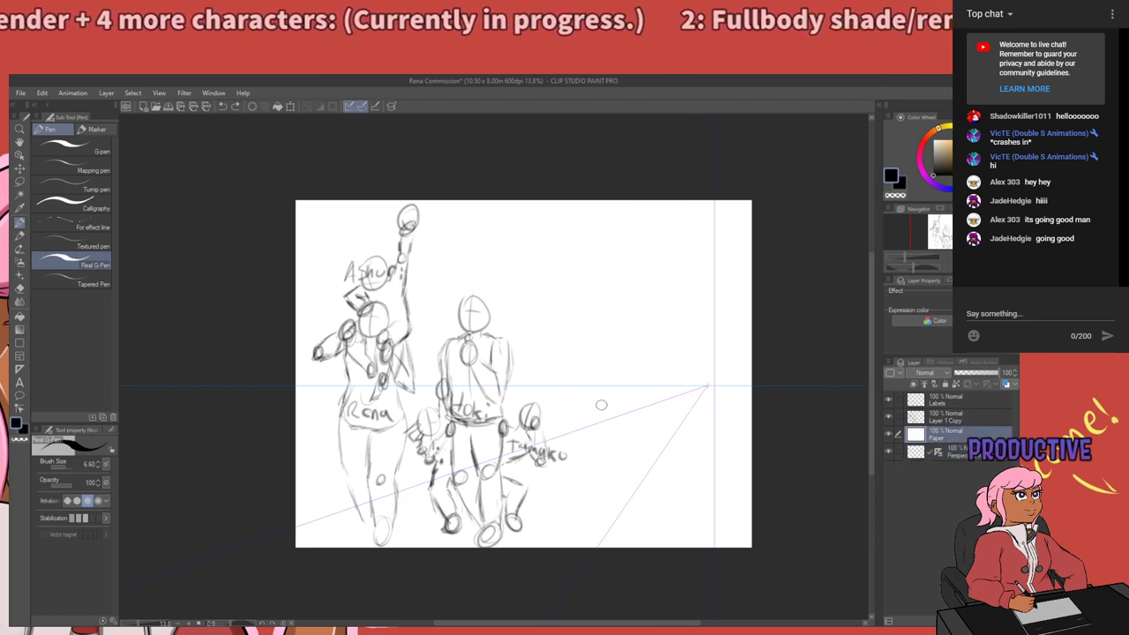
left_click(937, 453)
left_click_drag(960, 454, 967, 434)
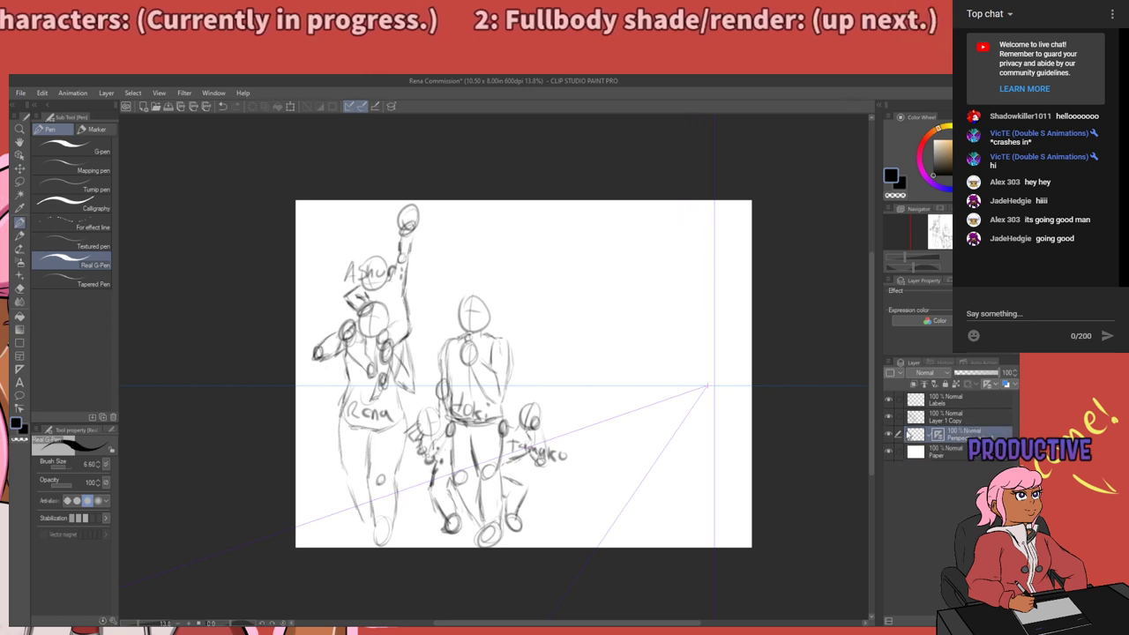
Draw a Rough pencil guide line from near the vanishing point across the figures' legs to the canvas's left edge, undoing the trial strokes.
left_click_drag(672, 393, 450, 488)
key("ctrl+z")
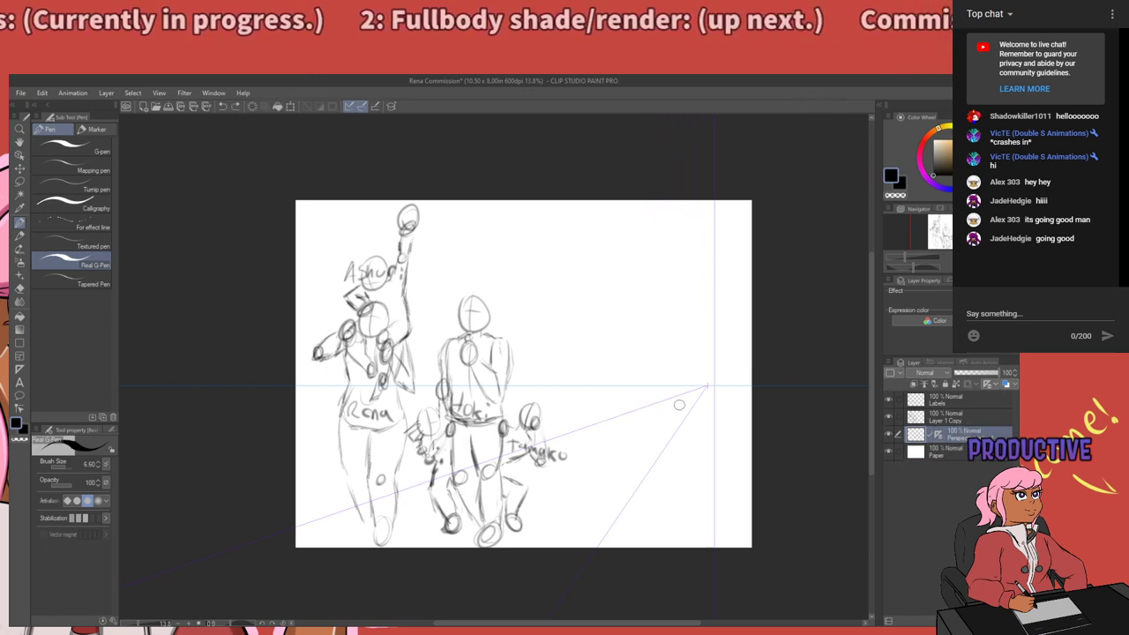
key("p")
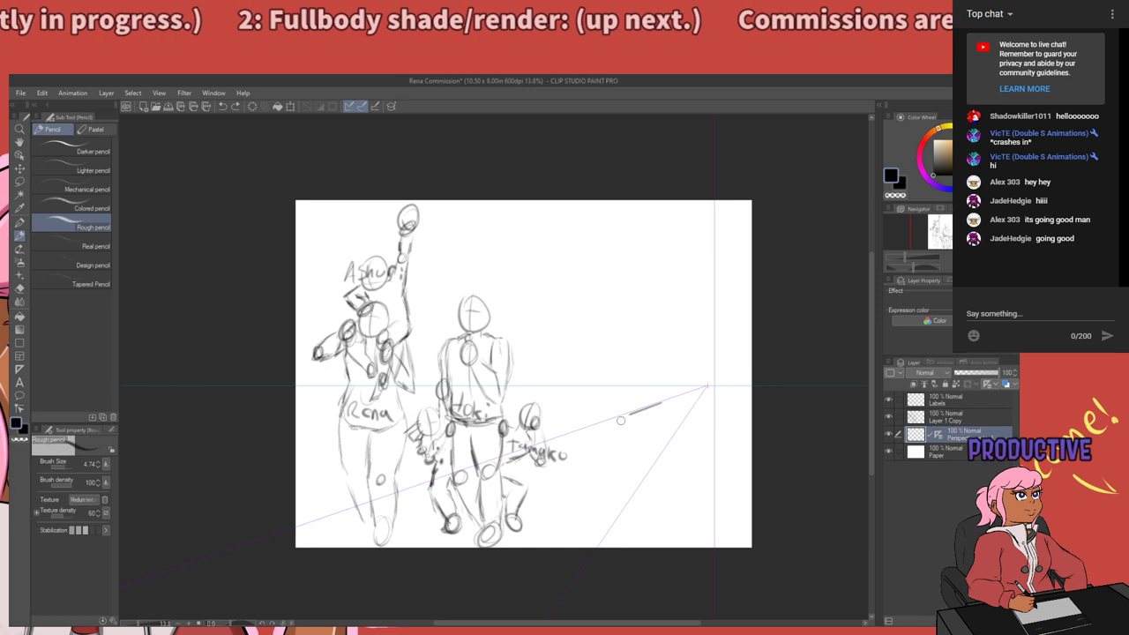
left_click_drag(622, 421, 485, 467)
key("ctrl+z")
left_click_drag(642, 401, 383, 467)
left_click_drag(383, 514, 298, 530)
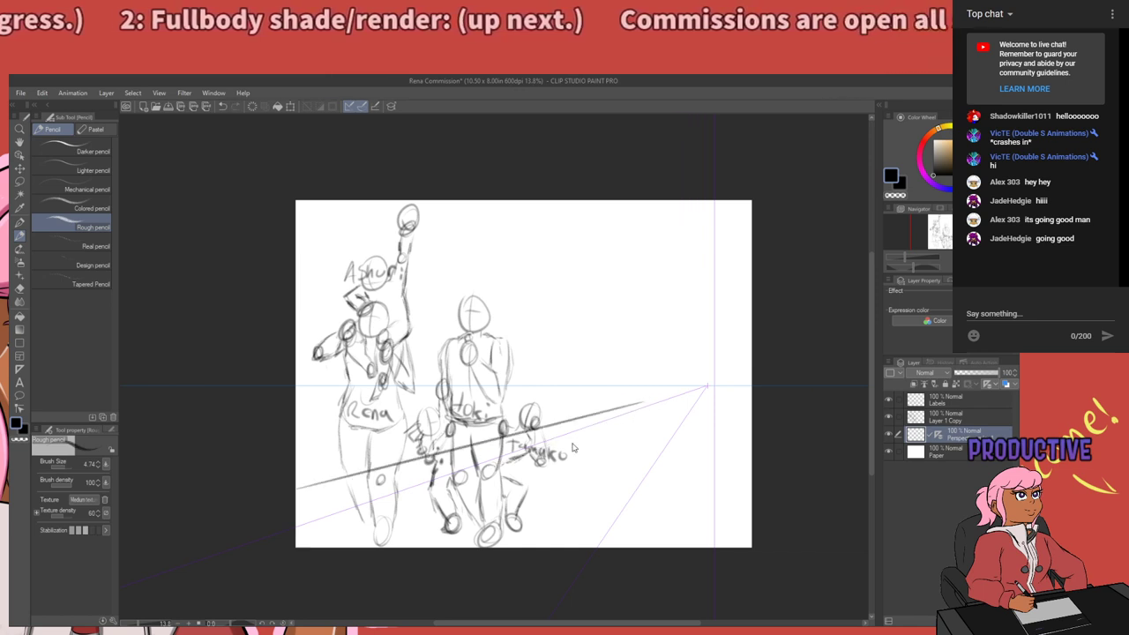
Draw a steep perspective line from just under the vanishing point to the canvas's bottom edge, undoing the misdirected attempts.
left_click_drag(708, 410, 706, 547)
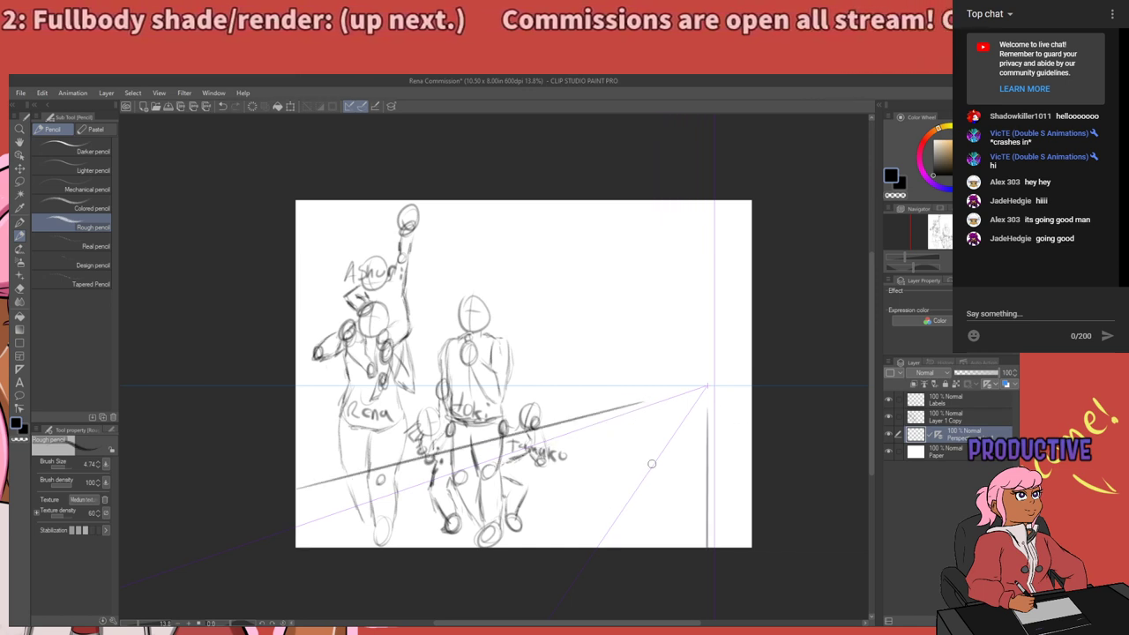
key("ctrl+z")
left_click_drag(692, 407, 668, 432)
key("ctrl+z")
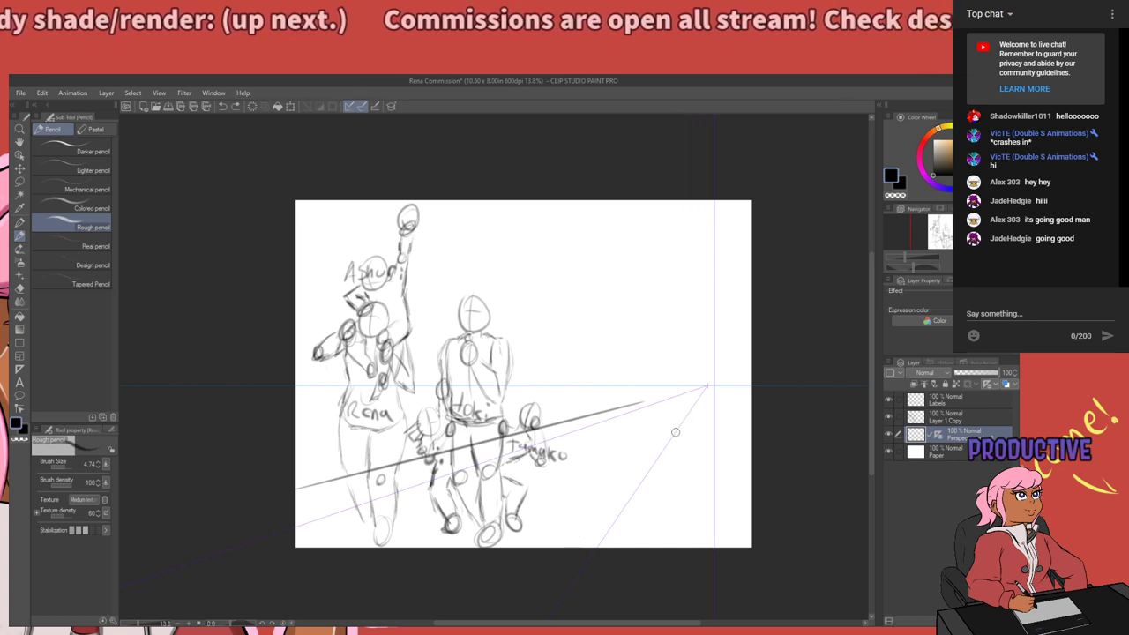
left_click_drag(683, 417, 683, 547)
key("ctrl+z")
left_click_drag(700, 407, 655, 545)
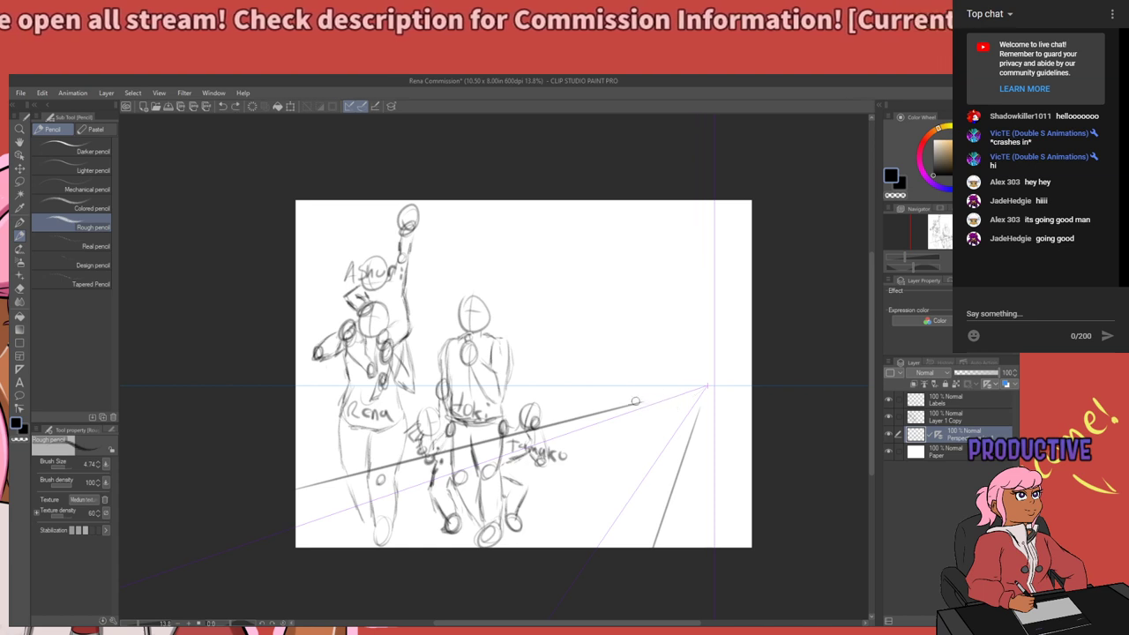
Extend the shallow and steep guide lines until they meet at the vanishing point.
mouse_move(635, 404)
left_mouse_down()
mouse_move(686, 389)
mouse_move(688, 423)
left_mouse_up()
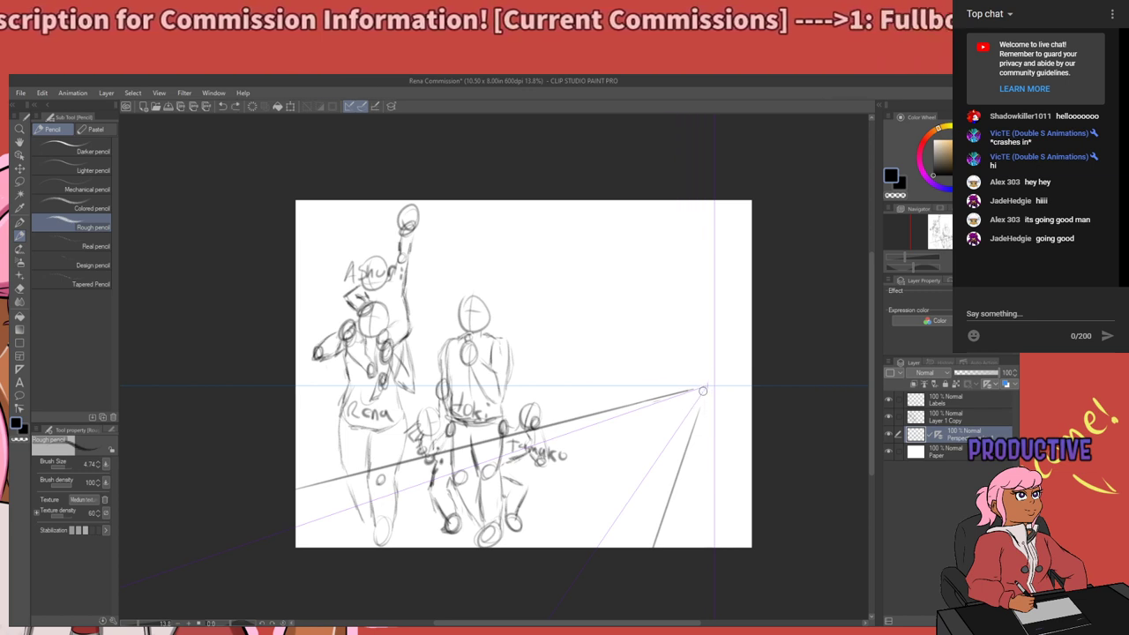
mouse_move(703, 391)
left_mouse_down()
mouse_move(686, 420)
mouse_move(708, 385)
left_mouse_up()
key("ctrl+z")
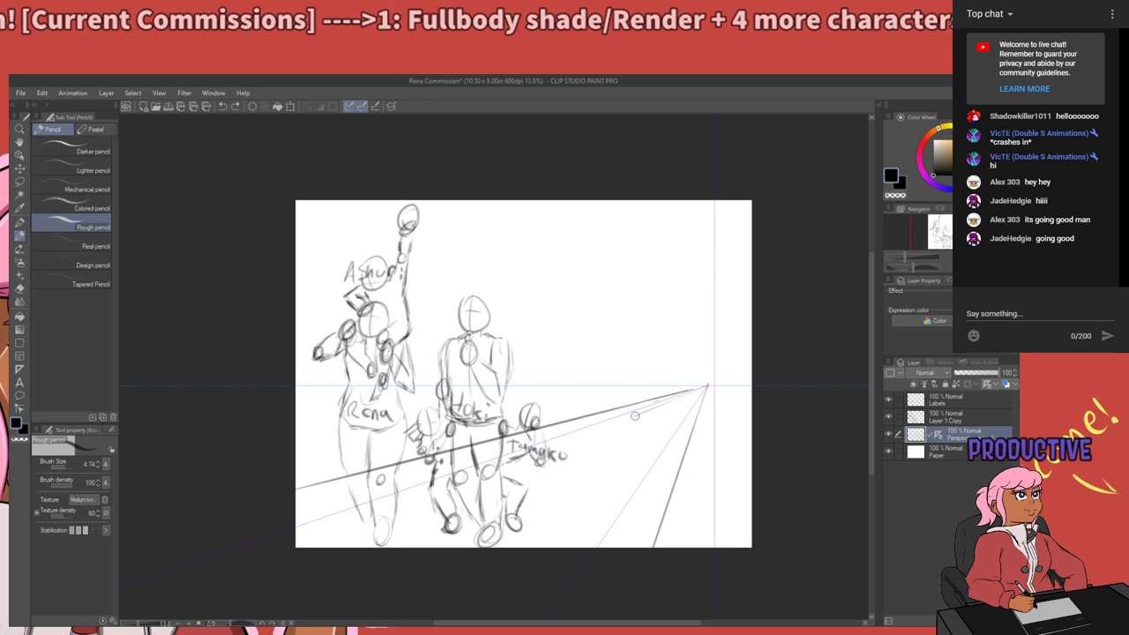
Add converging floor lines between the two guides and a vertical line from the vanishing point down to the canvas's bottom edge.
left_click_drag(640, 412, 316, 543)
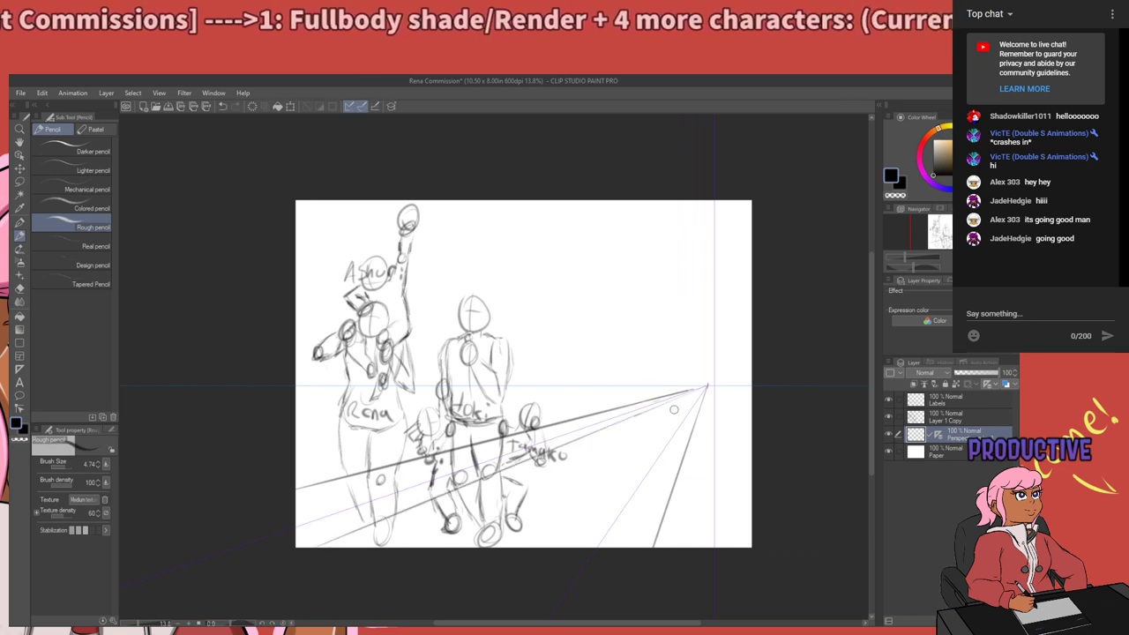
left_click_drag(674, 409, 566, 510)
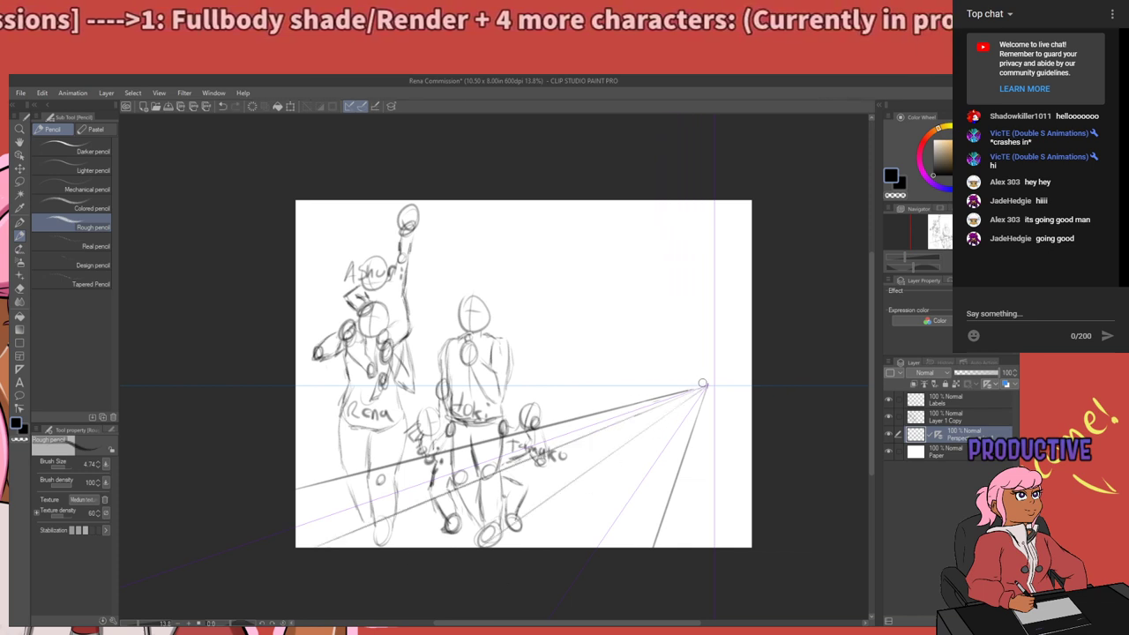
left_click_drag(711, 384, 699, 543)
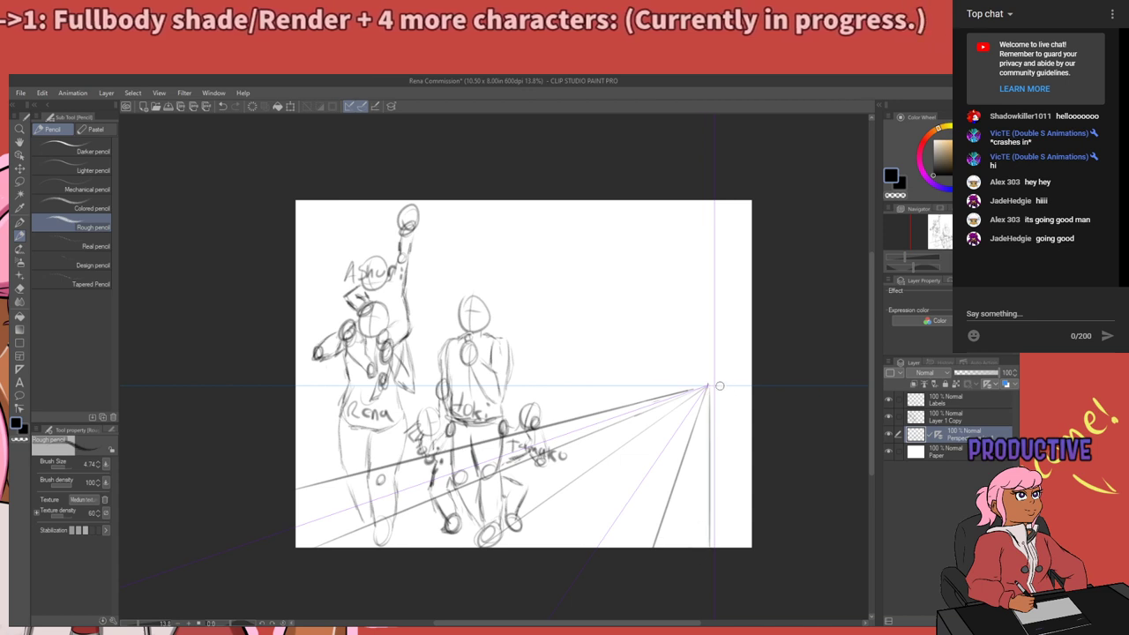
key("ctrl+z")
left_click_drag(710, 392, 710, 543)
left_click_drag(715, 391, 710, 545)
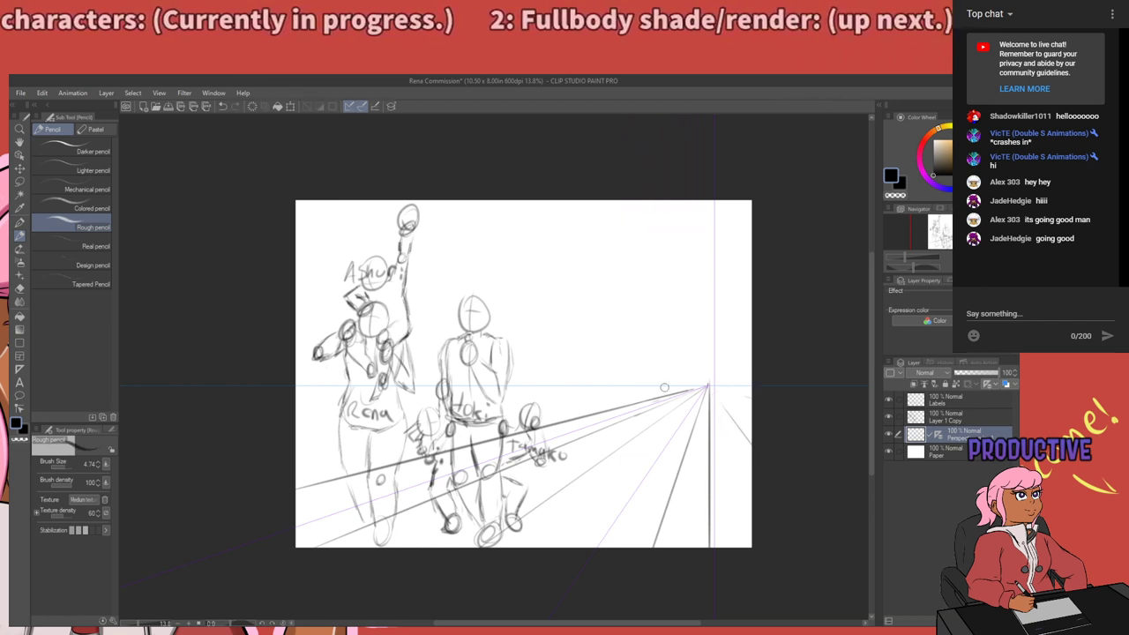
Draw the horizon line leftward from the vanishing point and add shallower converging lines behind Rena and Hoki, undoing a stray stroke.
left_click_drag(697, 383, 293, 477)
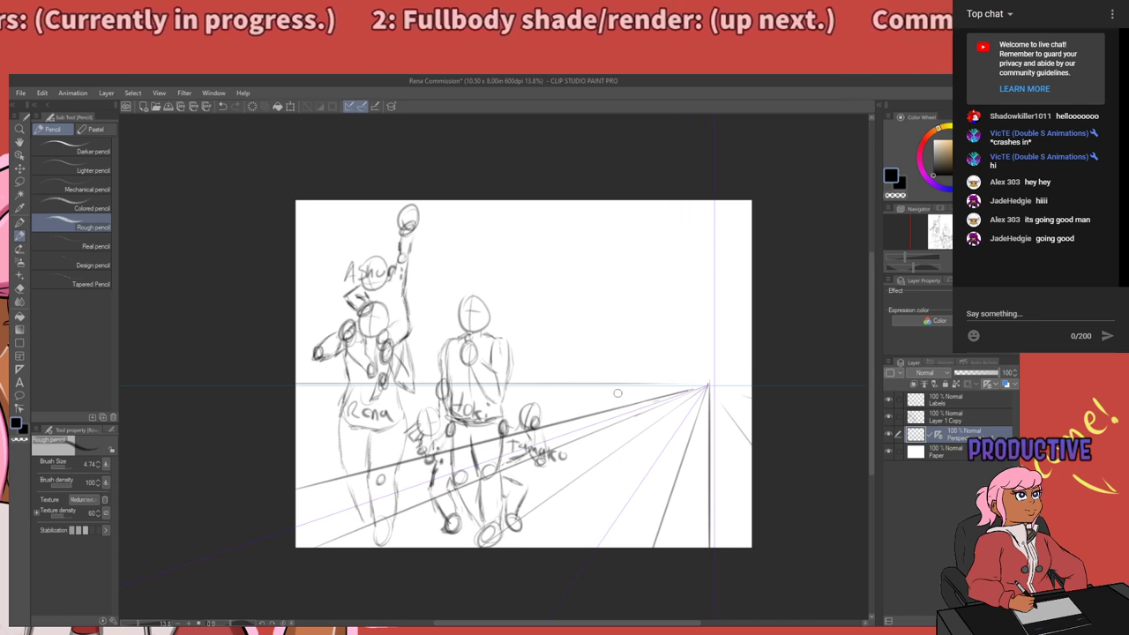
left_click_drag(551, 397, 209, 533)
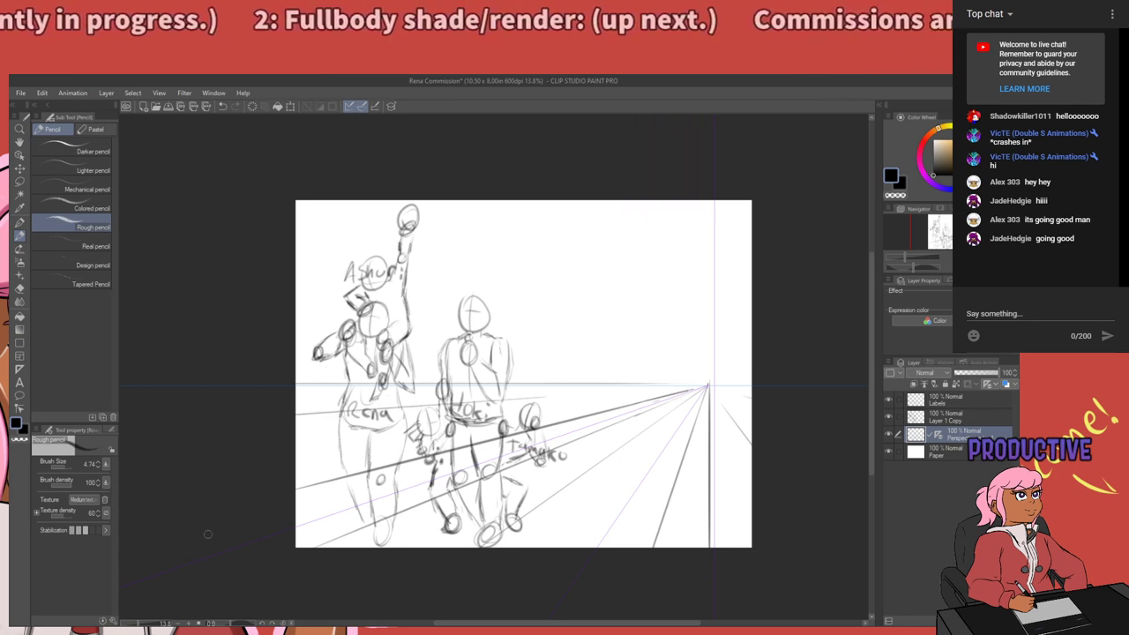
left_click_drag(520, 405, 226, 536)
key("ctrl+z")
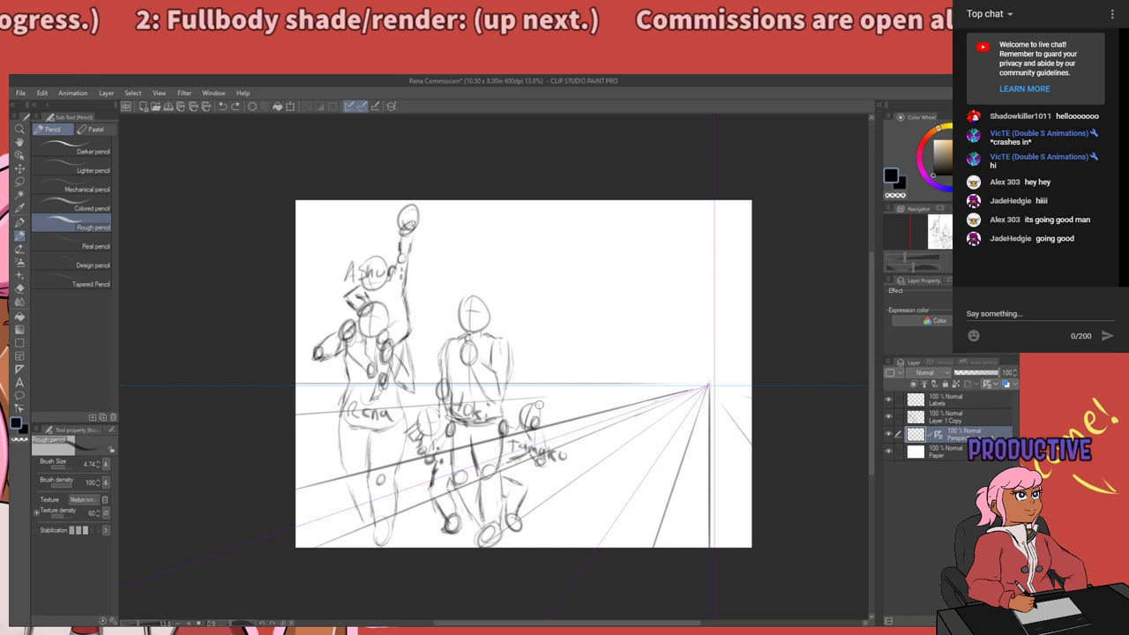
left_click_drag(538, 405, 262, 530)
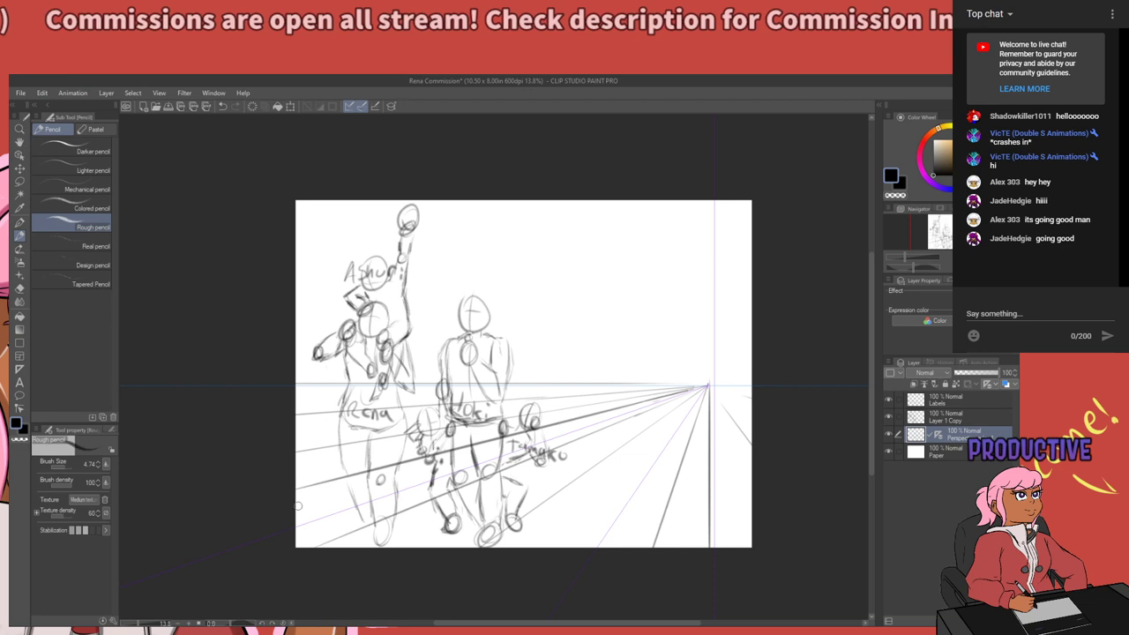
Draw two horizontal floor lines across the full canvas, one at the figures' thighs and one at their shins.
mouse_move(272, 505)
left_mouse_down()
mouse_move(545, 535)
mouse_move(758, 538)
left_mouse_up()
mouse_move(299, 441)
left_mouse_down()
mouse_move(427, 431)
mouse_move(601, 462)
left_mouse_up()
key("ctrl+z")
left_click_drag(778, 454, 298, 452)
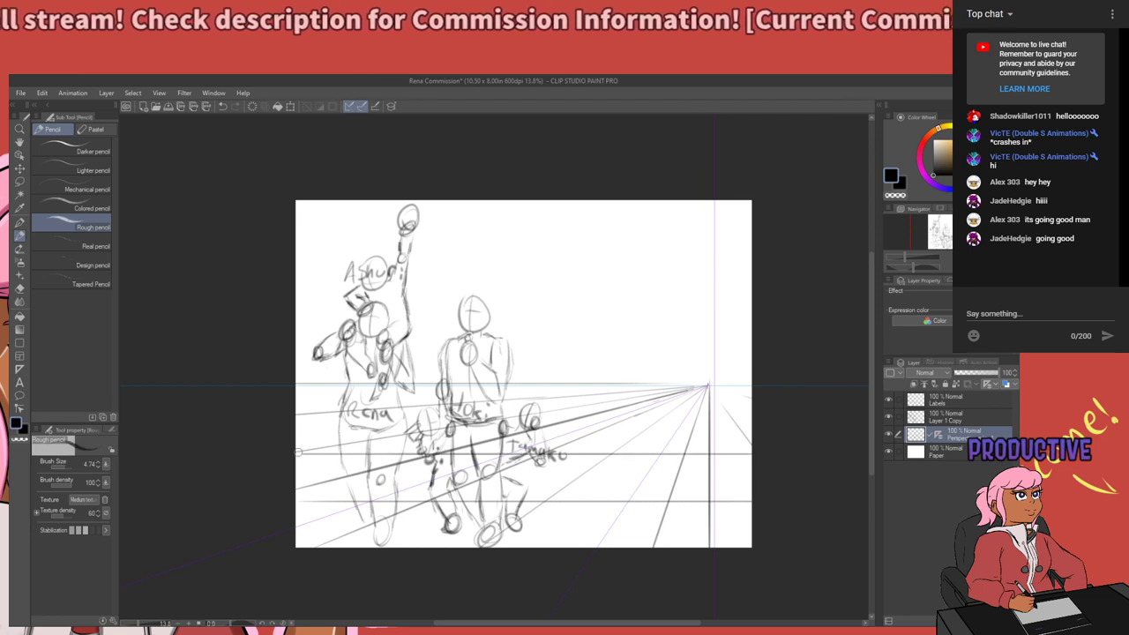
Add two more horizontal floor lines across the canvas between the horizon and the thigh-level line, undoing the misplaced strokes.
mouse_move(786, 409)
left_mouse_down()
mouse_move(382, 443)
mouse_move(240, 442)
left_mouse_up()
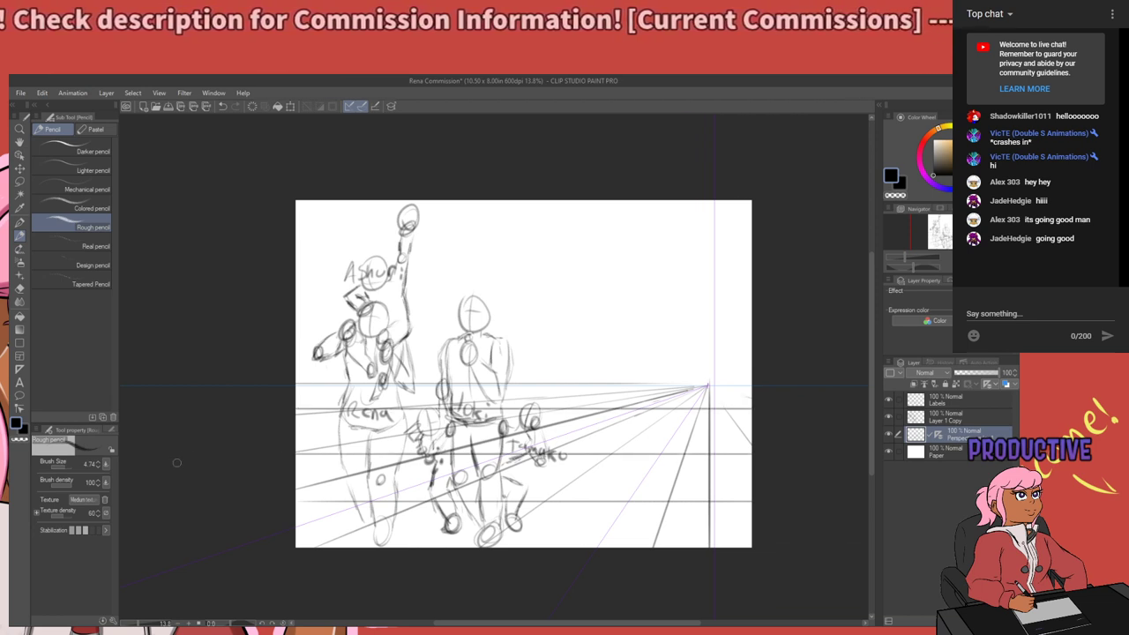
key("ctrl+z")
left_click_drag(777, 430, 250, 463)
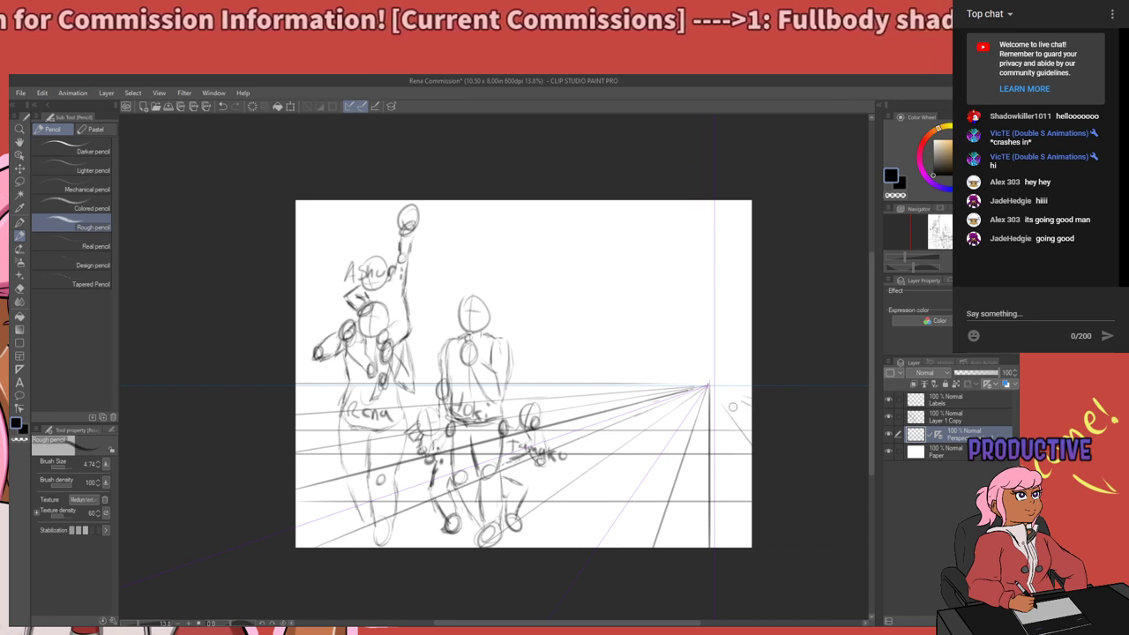
left_click_drag(733, 408, 387, 458)
key("ctrl+z")
mouse_move(770, 414)
left_mouse_down()
mouse_move(435, 447)
mouse_move(218, 518)
left_mouse_up()
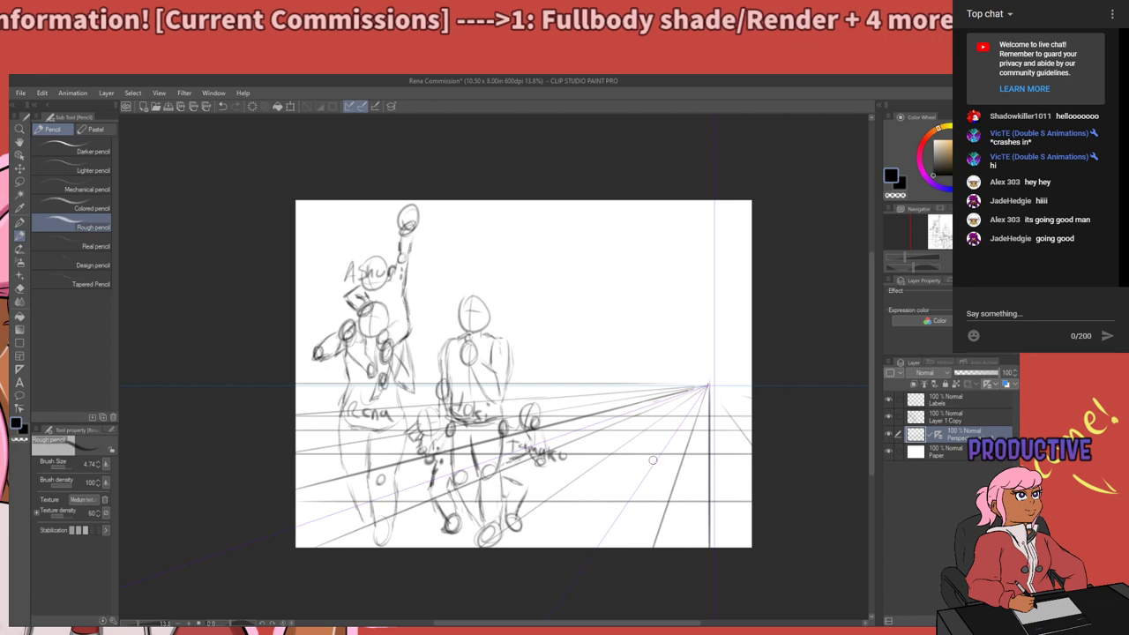
Lower the perspective ruler layer's opacity to 40%.
mouse_move(653, 461)
left_mouse_down()
mouse_move(647, 535)
mouse_move(711, 420)
mouse_move(663, 450)
mouse_move(667, 441)
left_mouse_up()
left_click(965, 376)
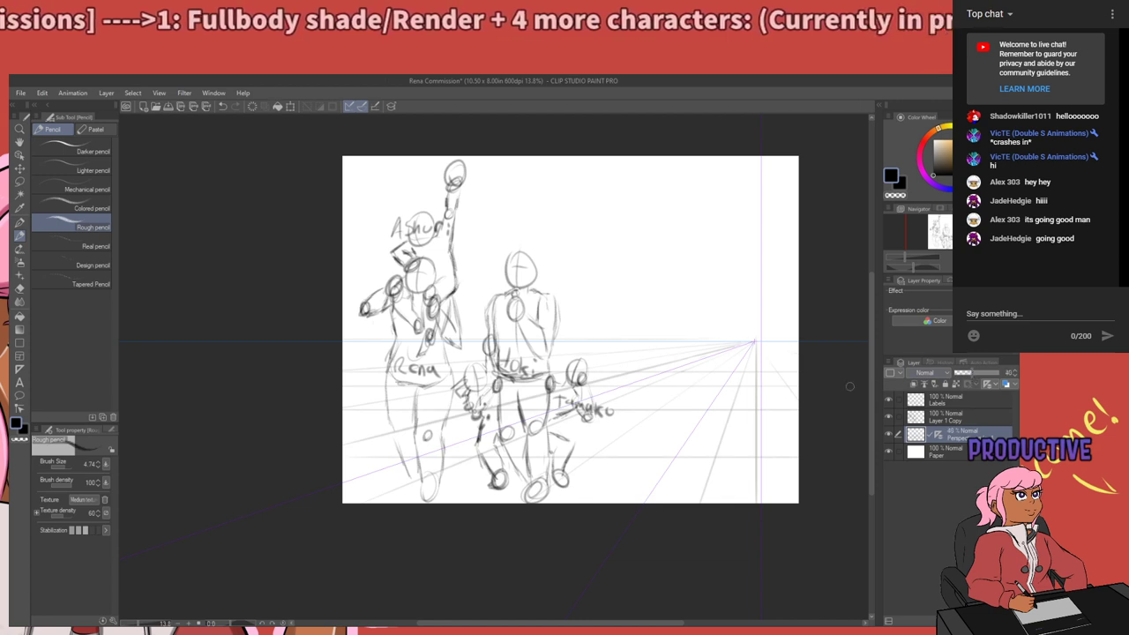
left_click_drag(732, 424, 694, 484)
Lasso the whole character group and shift it slightly upward together with its labels, undoing the move made without the Labels layer.
key("m")
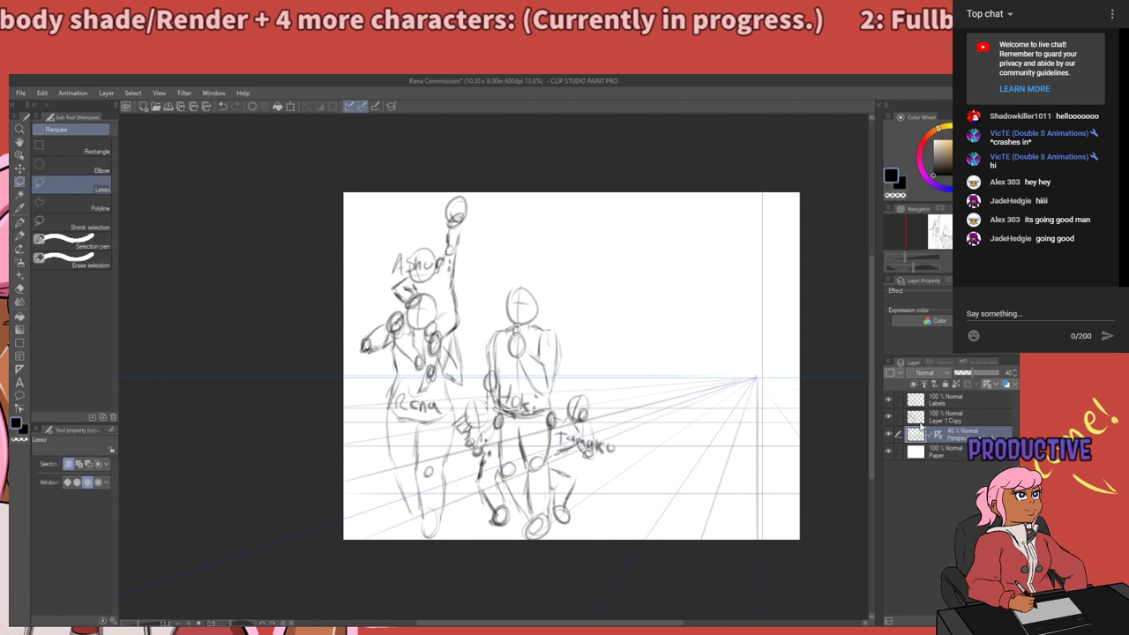
left_click(935, 419)
mouse_move(386, 280)
left_mouse_down()
mouse_move(427, 161)
mouse_move(663, 335)
mouse_move(454, 582)
mouse_move(343, 268)
left_mouse_up()
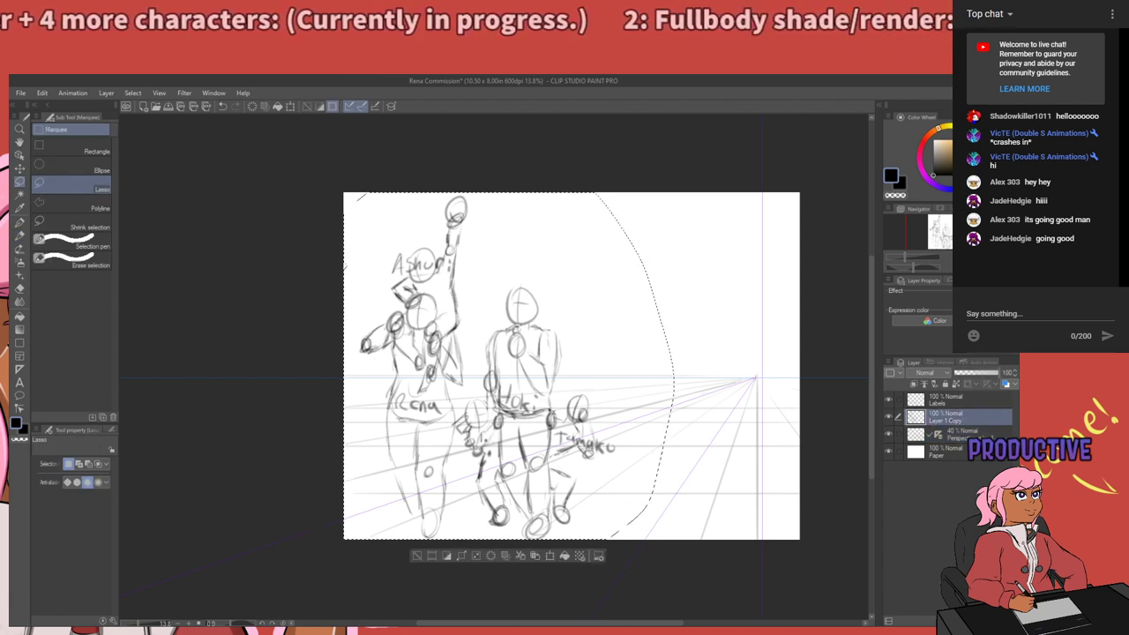
left_click_drag(551, 410, 553, 387)
key("ctrl+z")
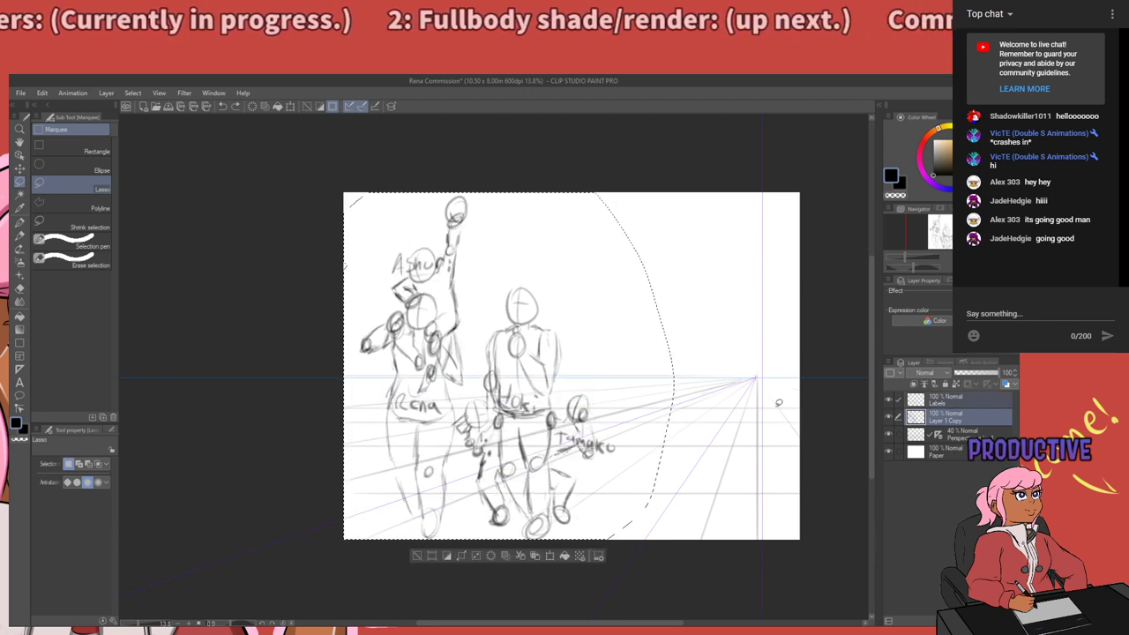
left_click_drag(571, 450, 576, 430)
left_click(674, 395)
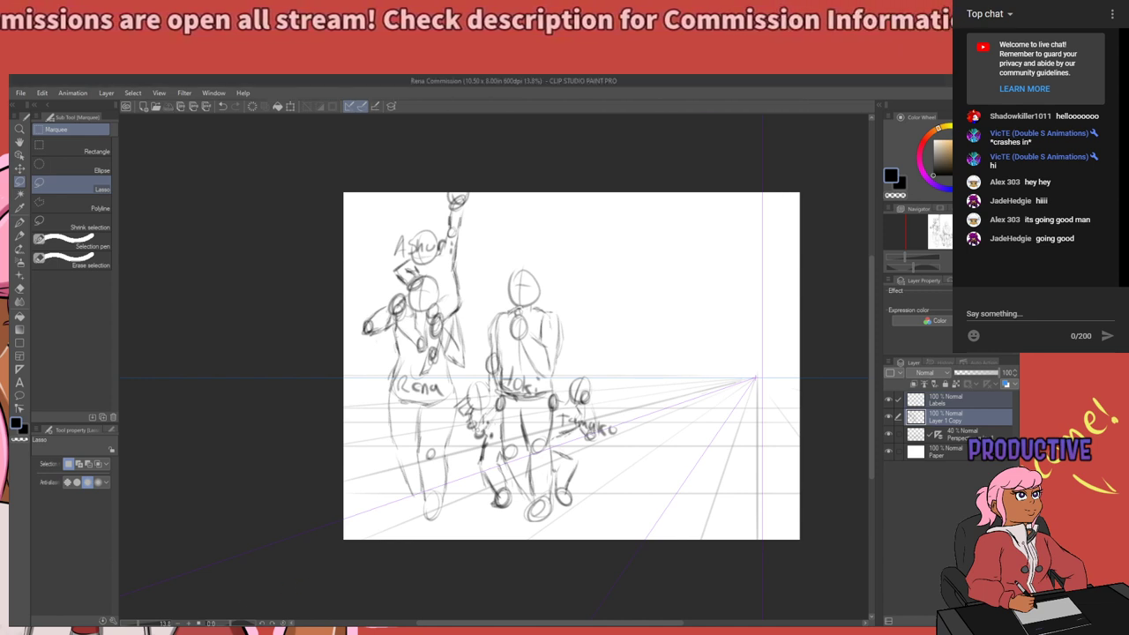
Examine the raised character group against the perspective grid at different magnifications.
scroll(396, 343, "down", 1)
scroll(418, 282, "up", 1)
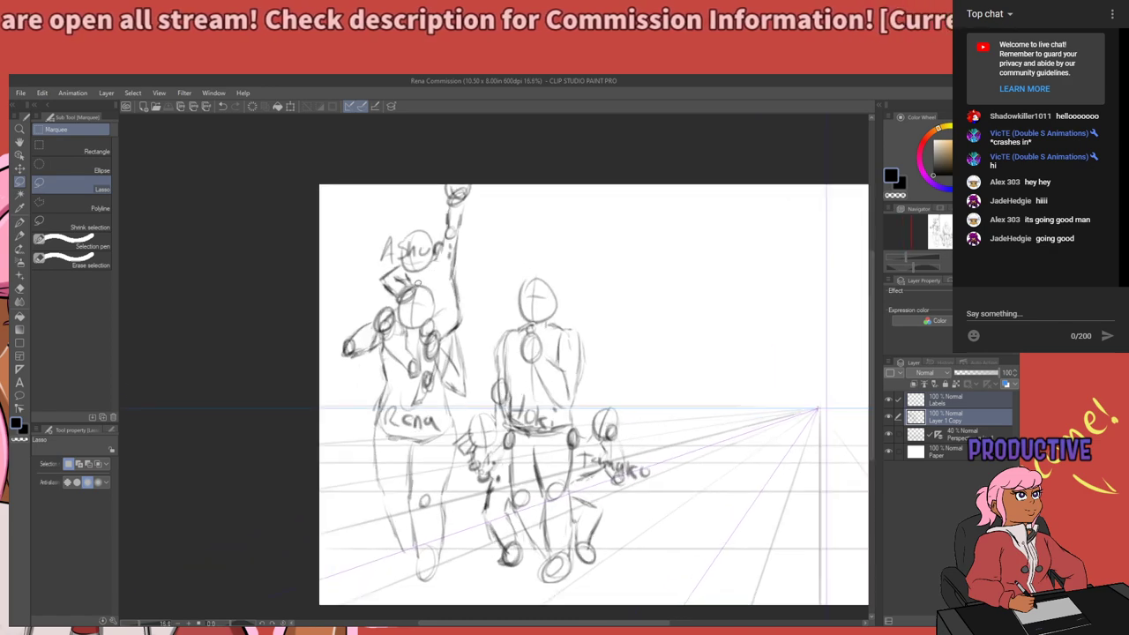
scroll(354, 312, "down", 1)
scroll(516, 300, "up", 1)
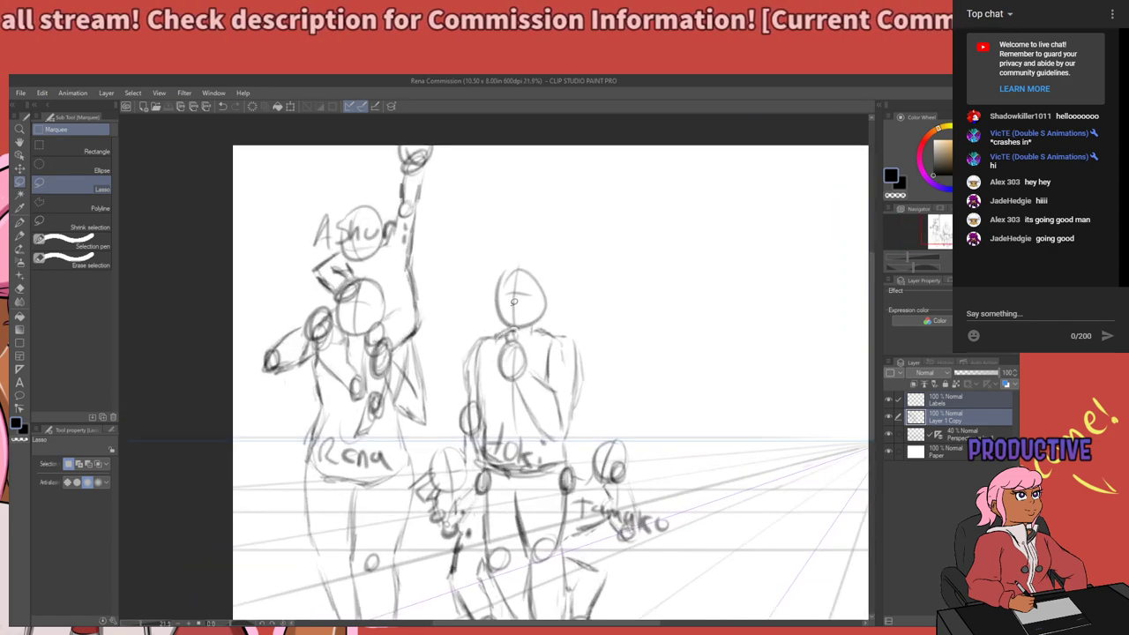
scroll(393, 294, "down", 1)
scroll(275, 291, "up", 2)
scroll(263, 292, "down", 3)
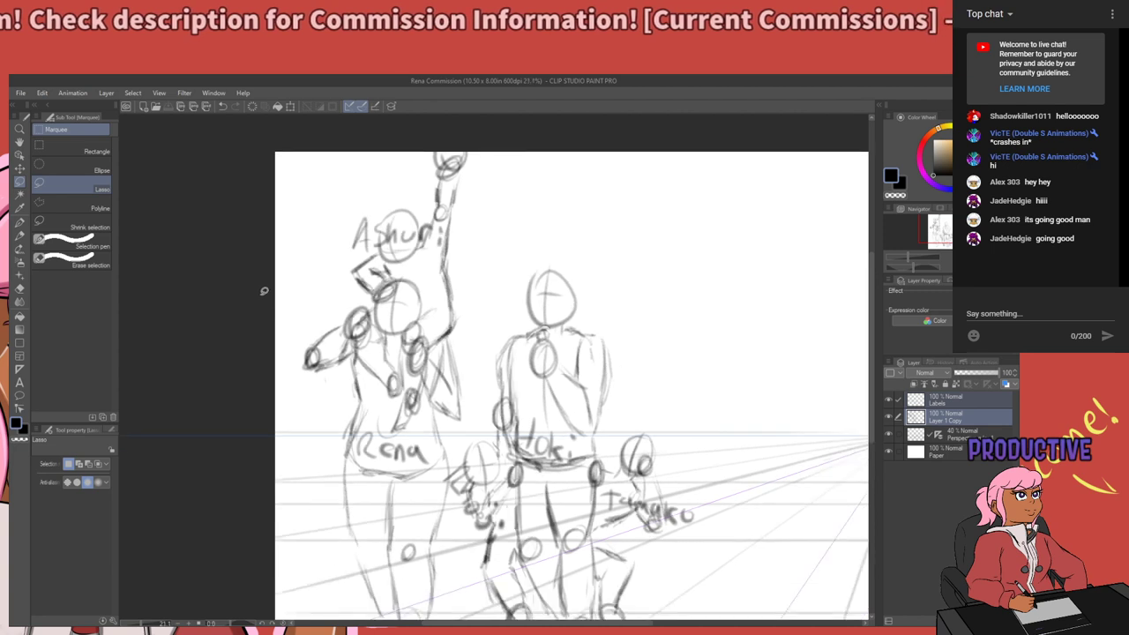
scroll(265, 291, "up", 1)
scroll(302, 281, "up", 1)
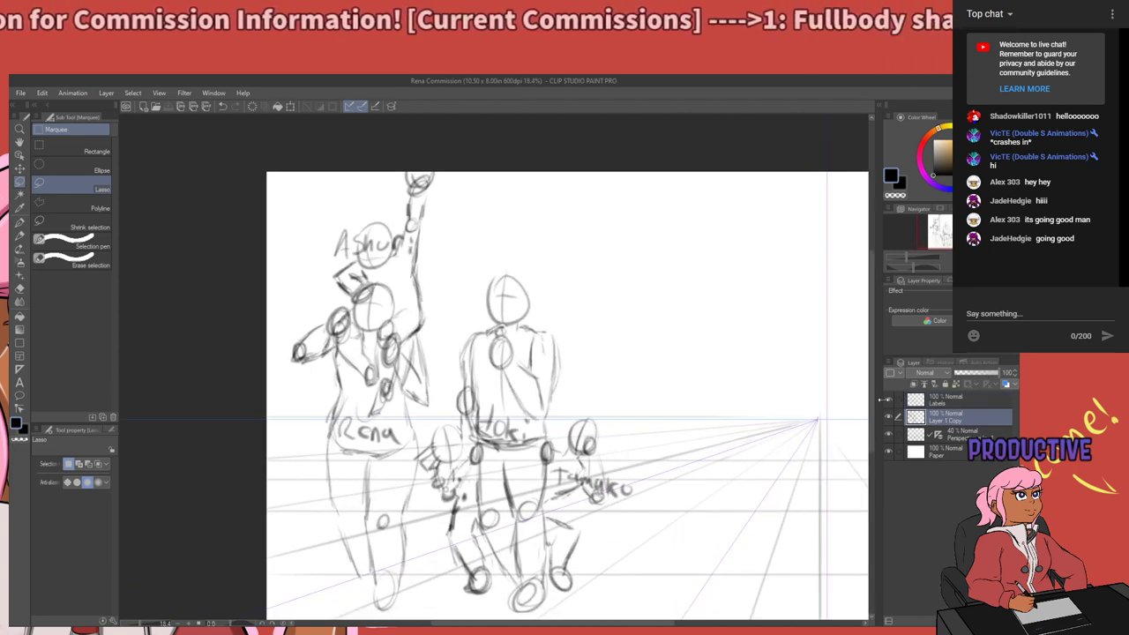
Merge the Labels layer down into Layer 1 Copy and fade the merged sketch to under 20% opacity.
left_click(950, 405)
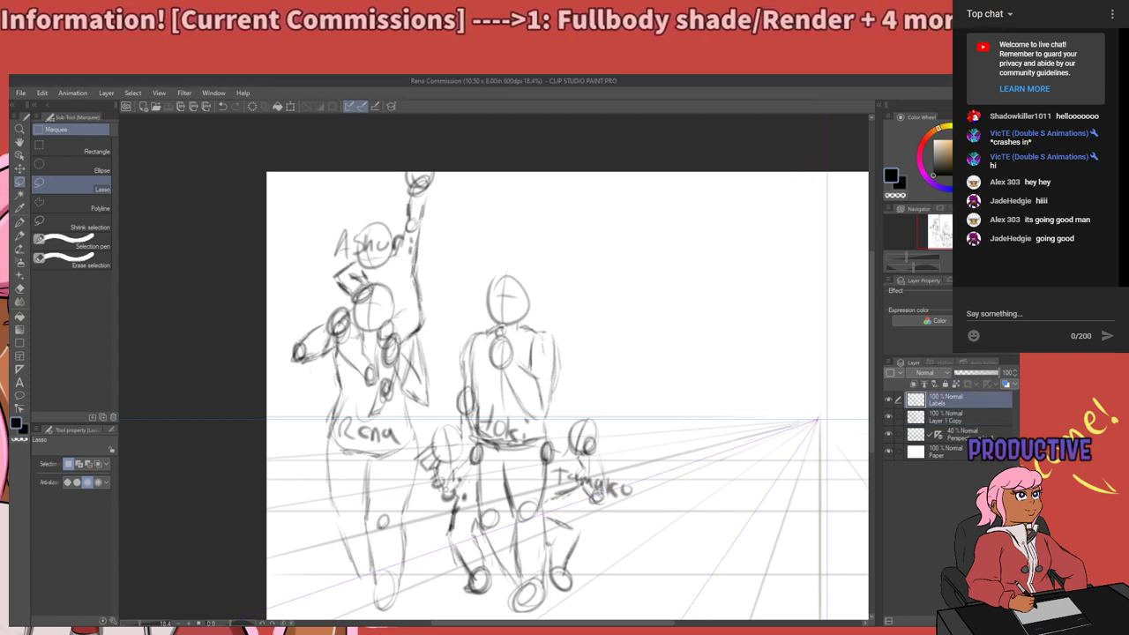
key("ctrl+e")
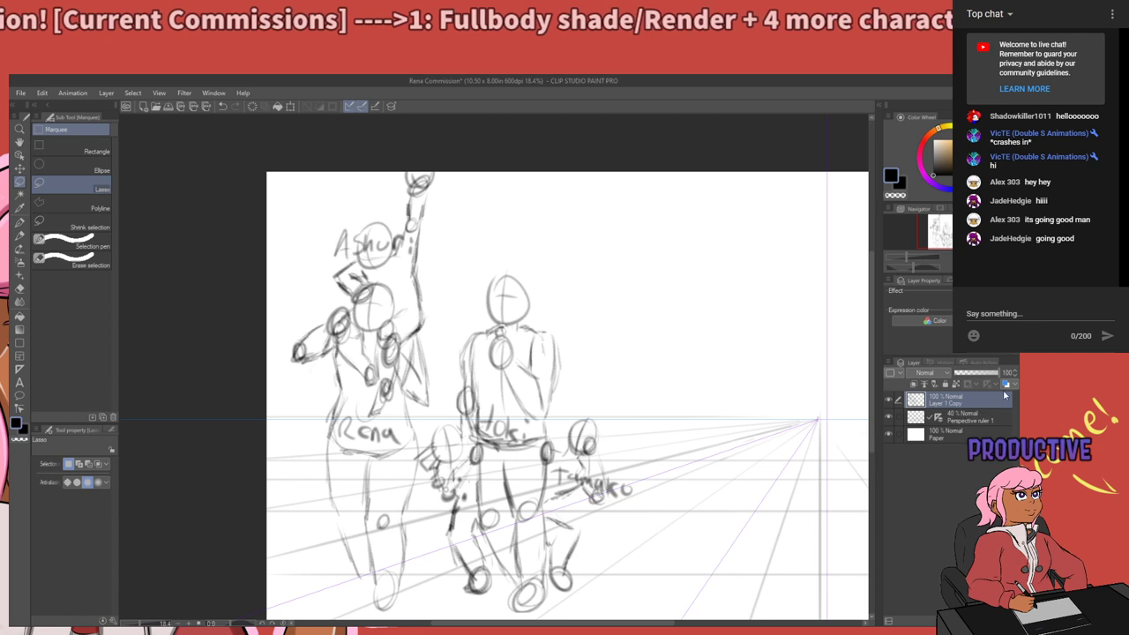
left_click_drag(986, 374, 962, 374)
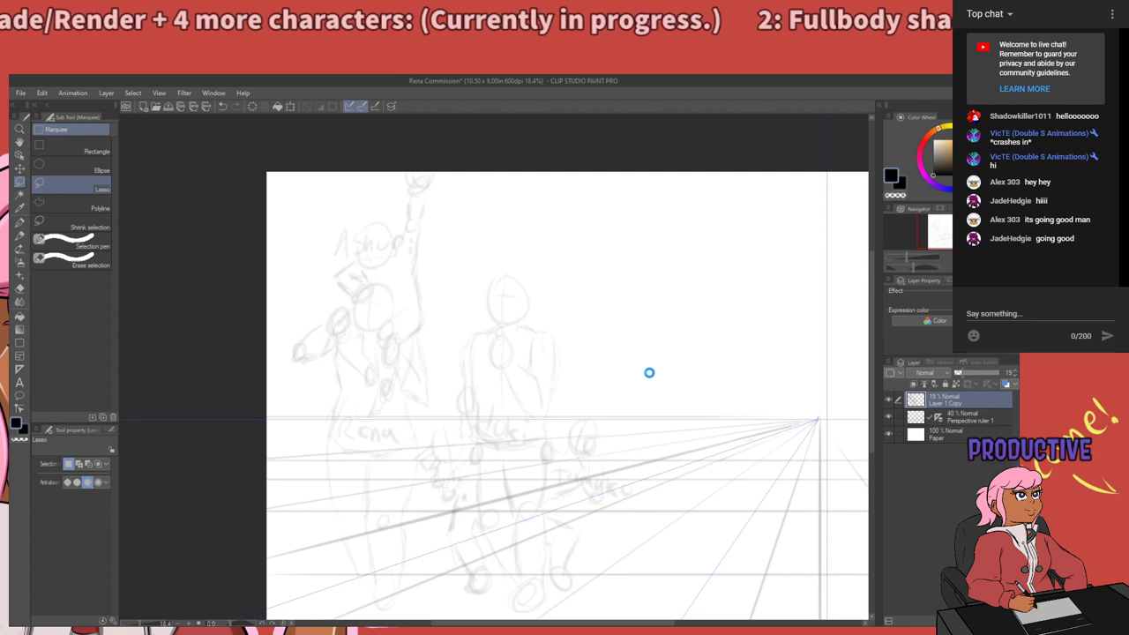
Switch to the Rough pencil for sketching around Ashur and Rena, and turn off snapping to the perspective ruler.
scroll(319, 304, "down", 1)
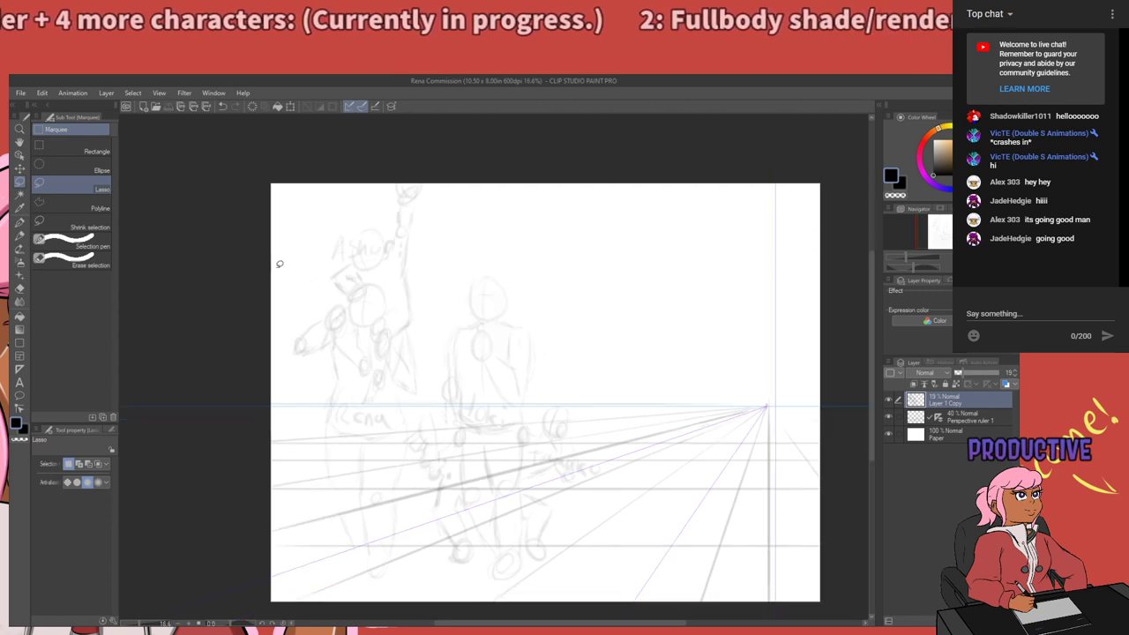
scroll(279, 264, "up", 1)
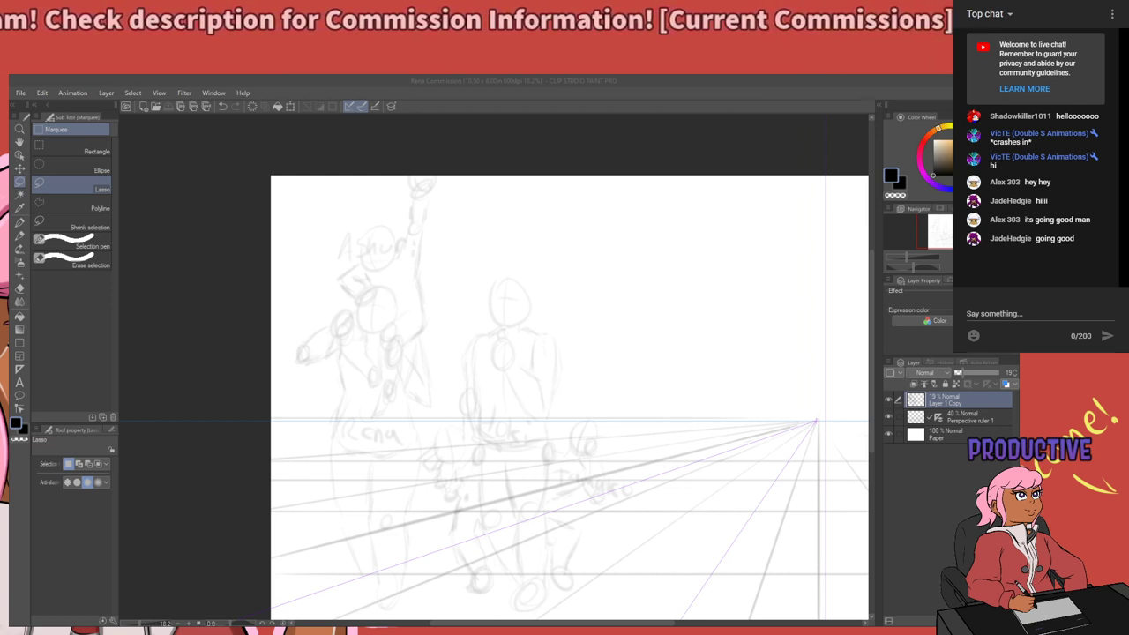
left_click(427, 616)
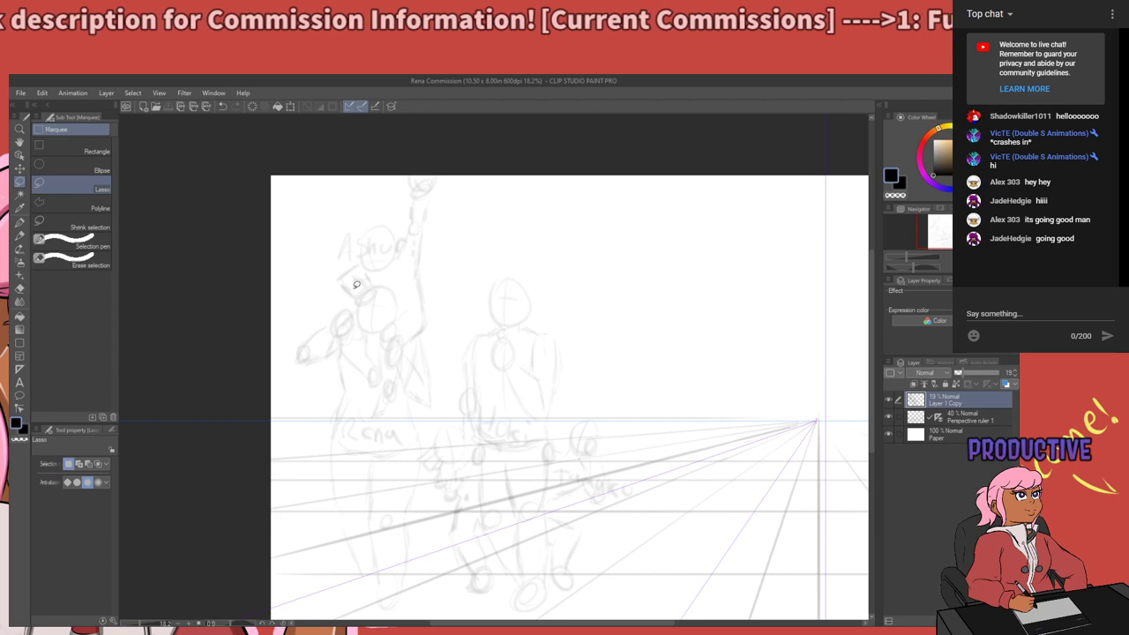
scroll(352, 242, "up", 3)
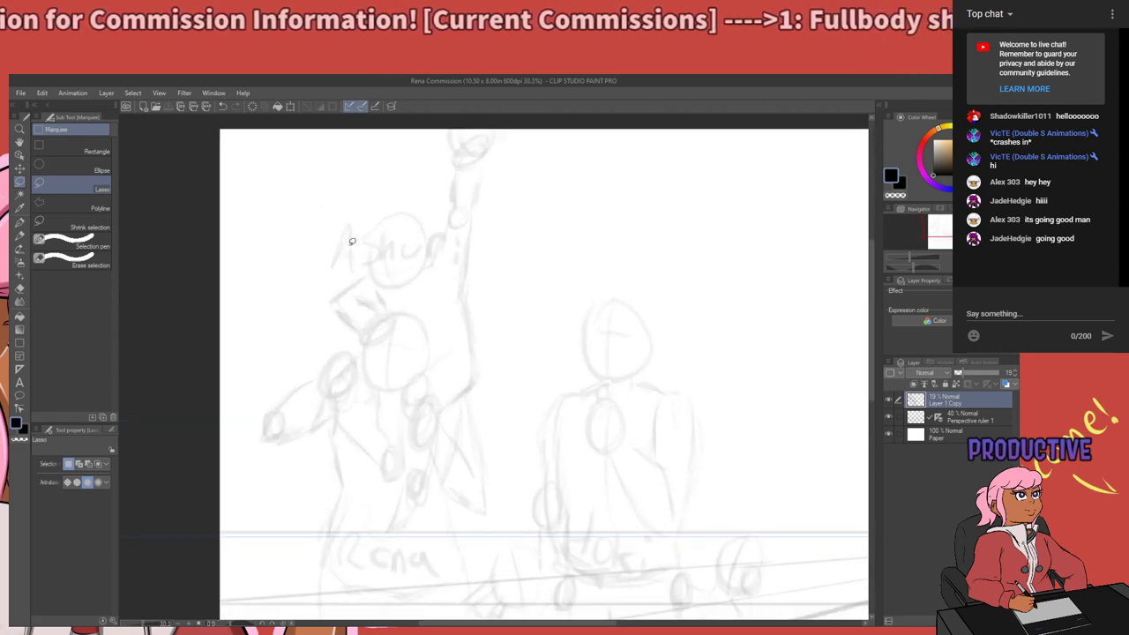
key("p")
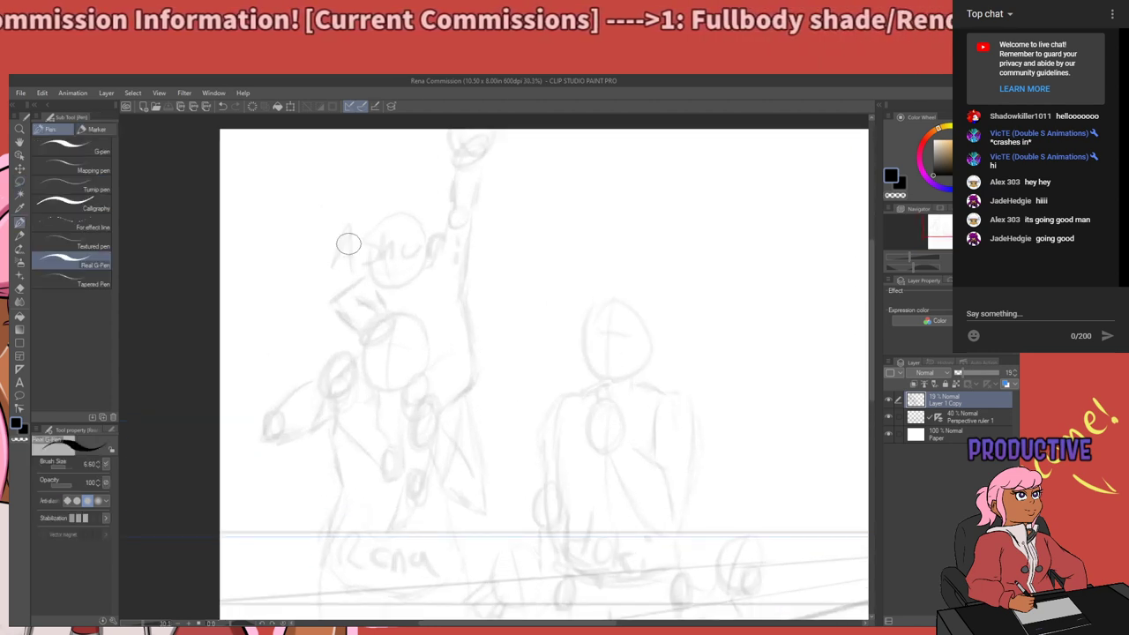
key("p")
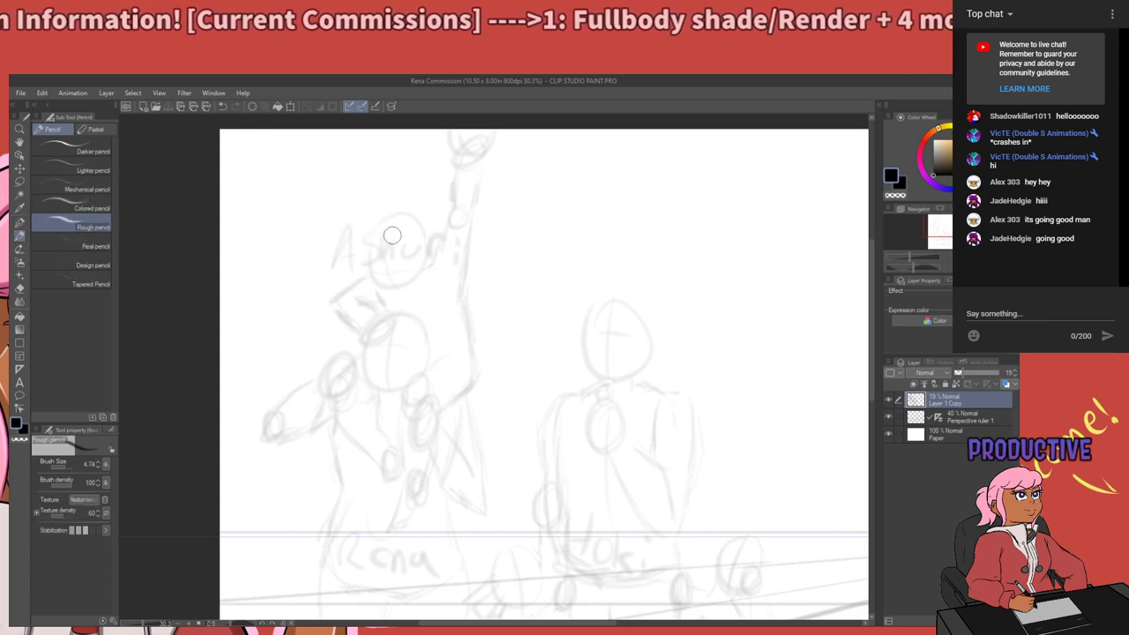
left_click_drag(446, 344, 478, 354)
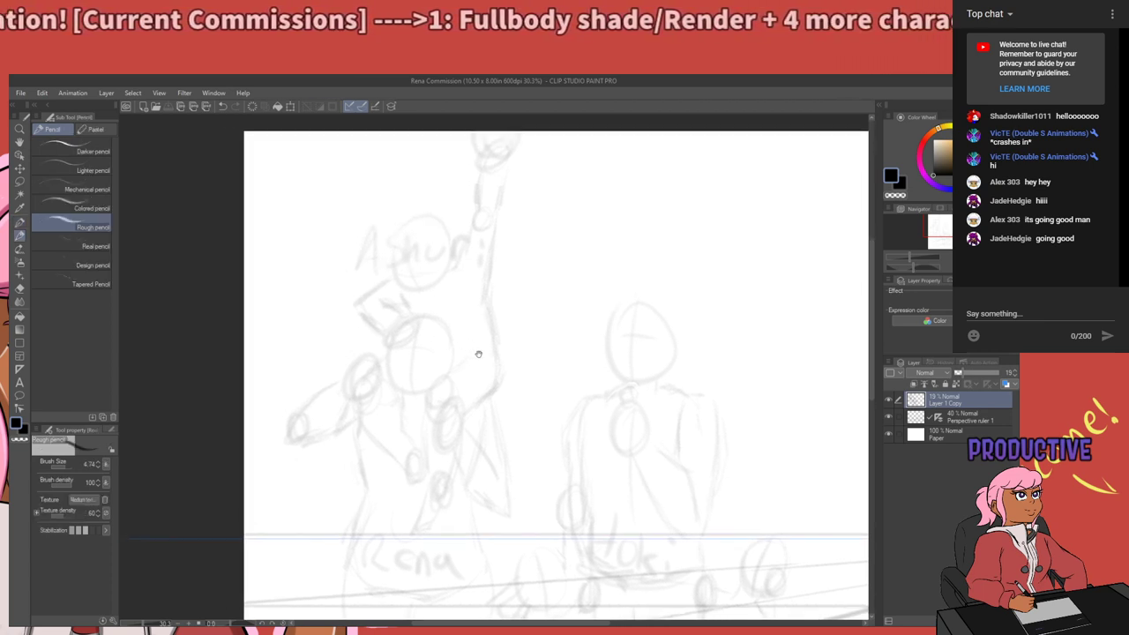
left_click(395, 286)
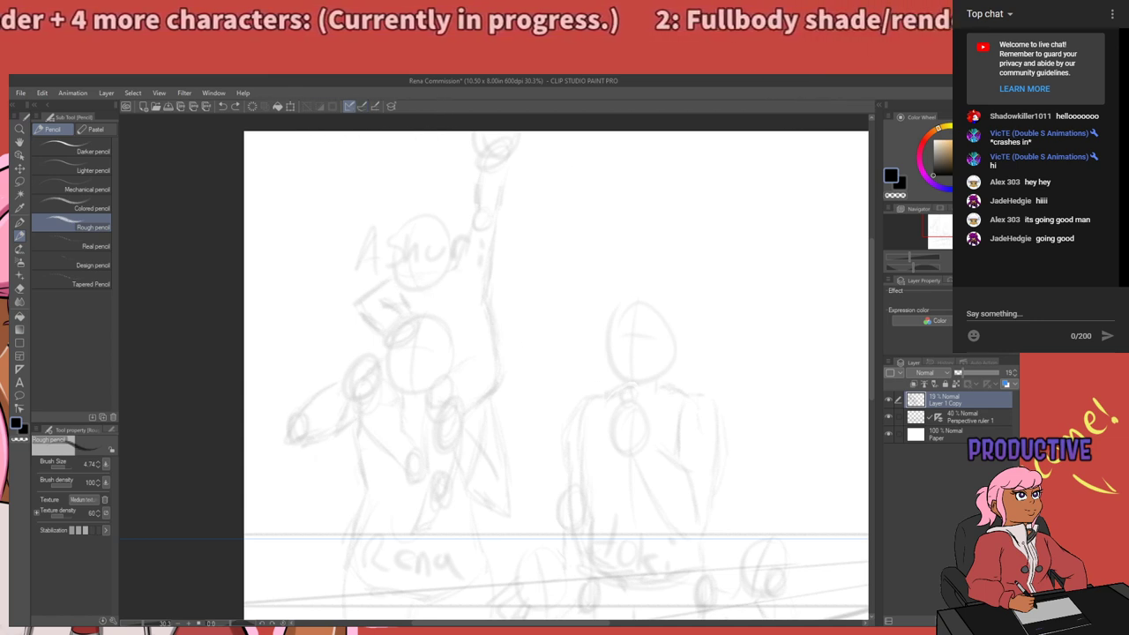
Create a new raster layer above the faded sketch and draw Ashur's head on it as a circle.
key("ctrl+shift+n")
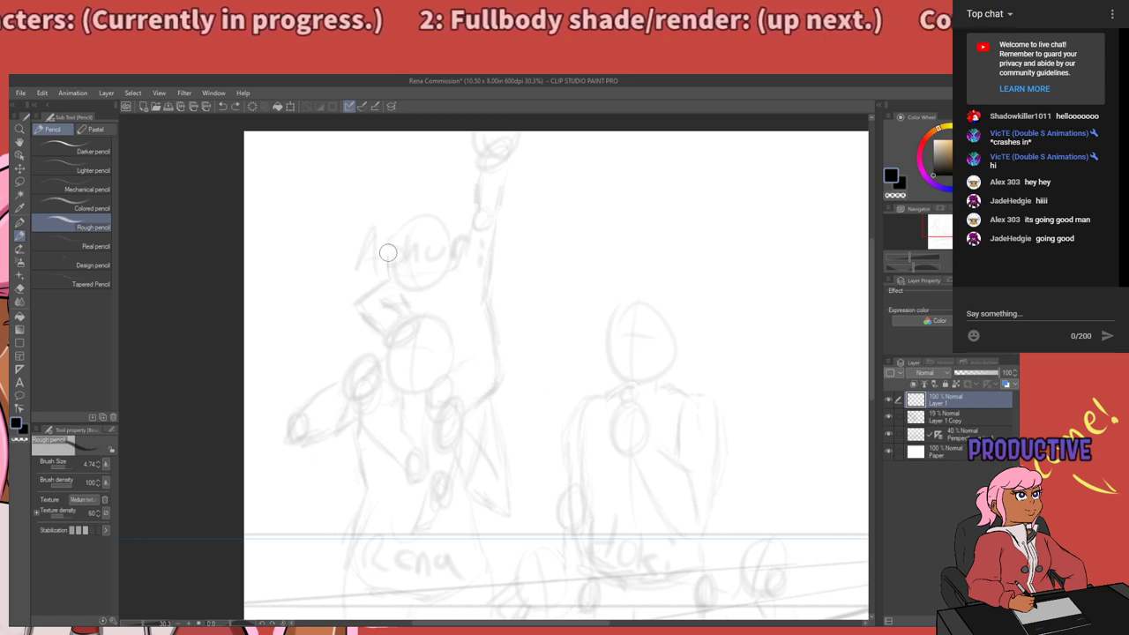
mouse_move(389, 251)
left_mouse_down()
mouse_move(416, 224)
mouse_move(442, 240)
mouse_move(443, 273)
mouse_move(389, 249)
mouse_move(389, 268)
mouse_move(414, 286)
mouse_move(435, 277)
mouse_move(441, 254)
mouse_move(406, 284)
left_mouse_up()
mouse_move(441, 244)
left_mouse_down()
mouse_move(432, 274)
mouse_move(444, 246)
mouse_move(406, 283)
left_mouse_up()
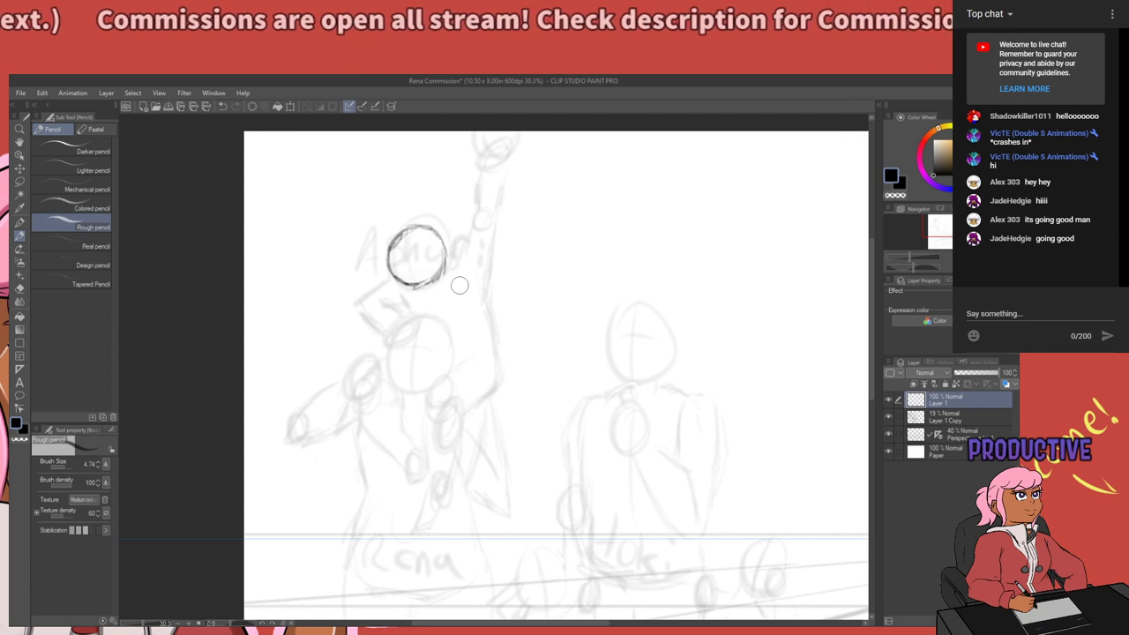
Lasso Ashur's new head circle and nudge it down and to the left, closer to Rena's head.
key("m")
left_click_drag(358, 245, 368, 229)
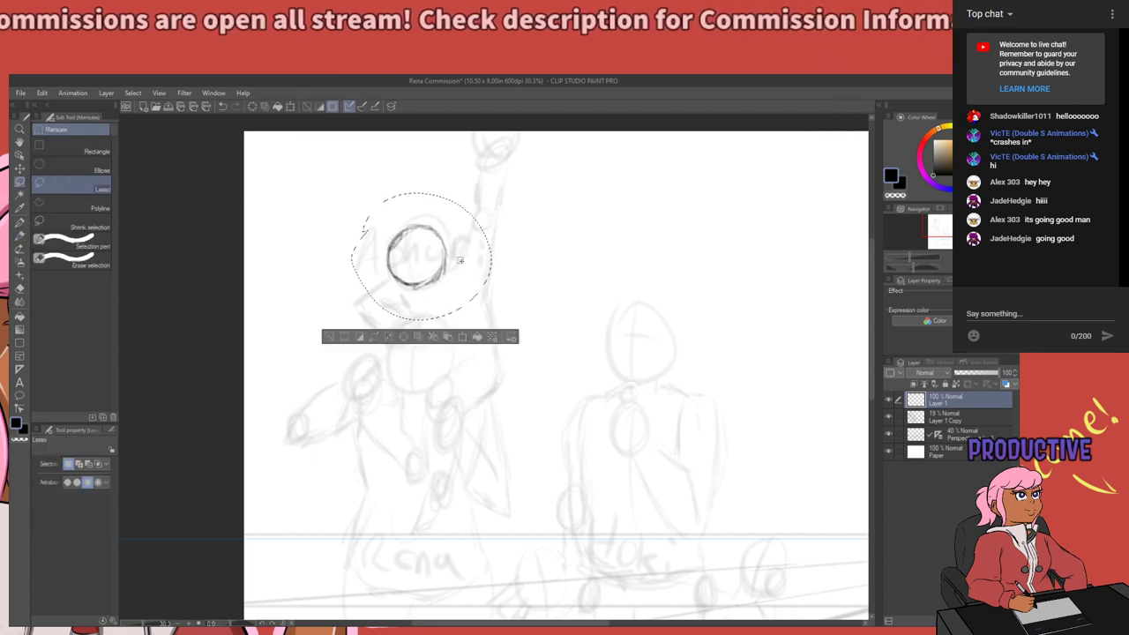
left_click_drag(445, 267, 444, 283)
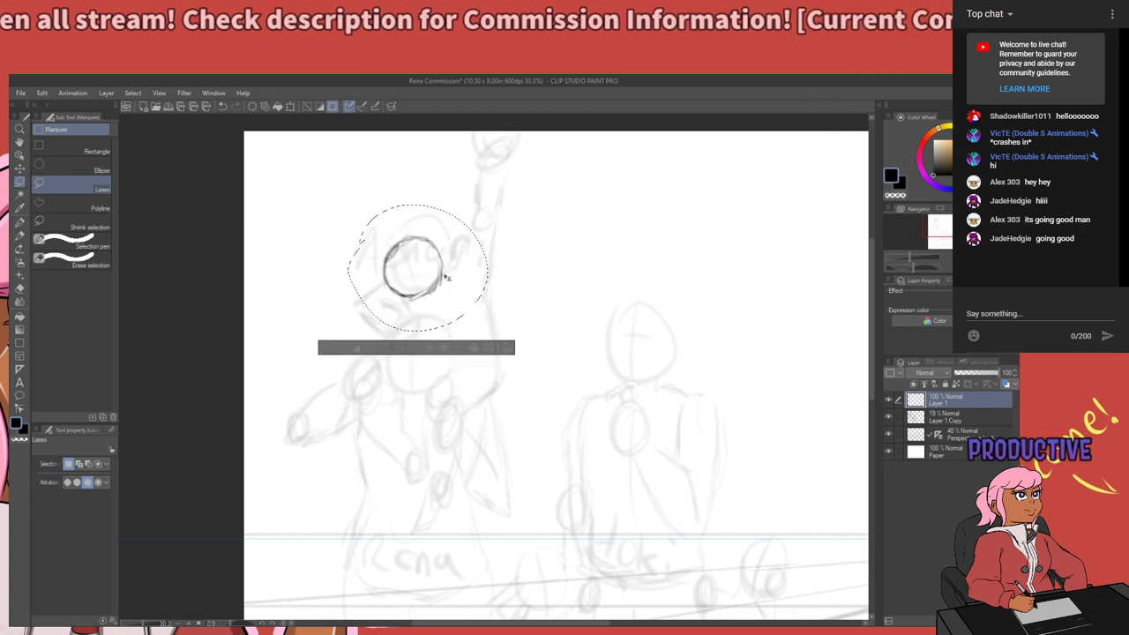
left_click(526, 243)
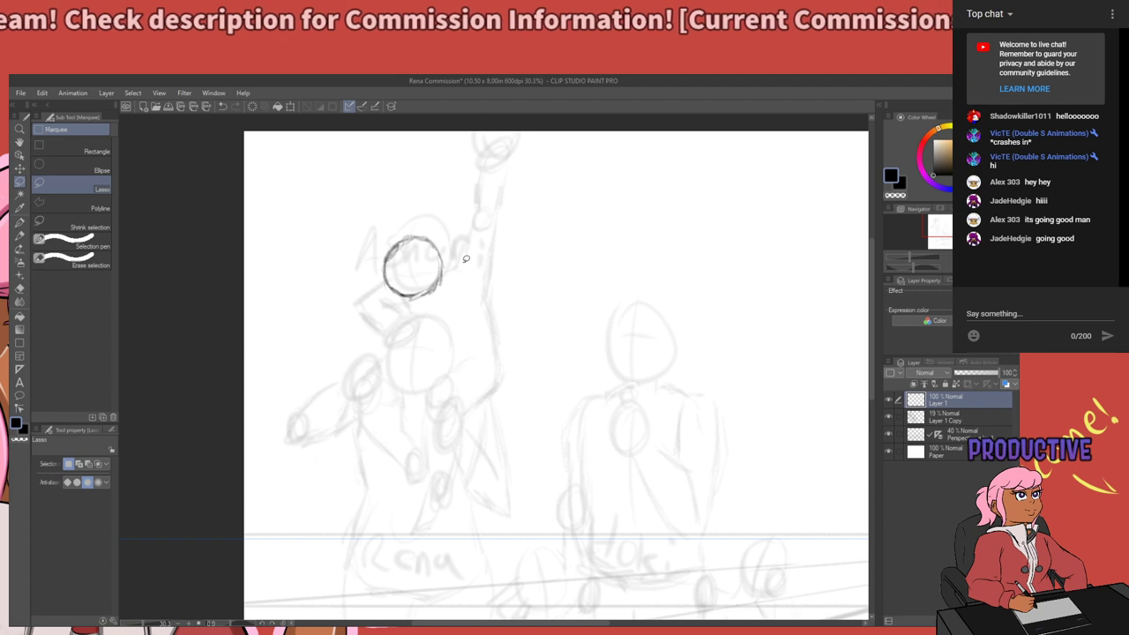
mouse_move(357, 236)
left_mouse_down()
mouse_move(461, 319)
mouse_move(351, 269)
left_mouse_up()
key("ctrl+d")
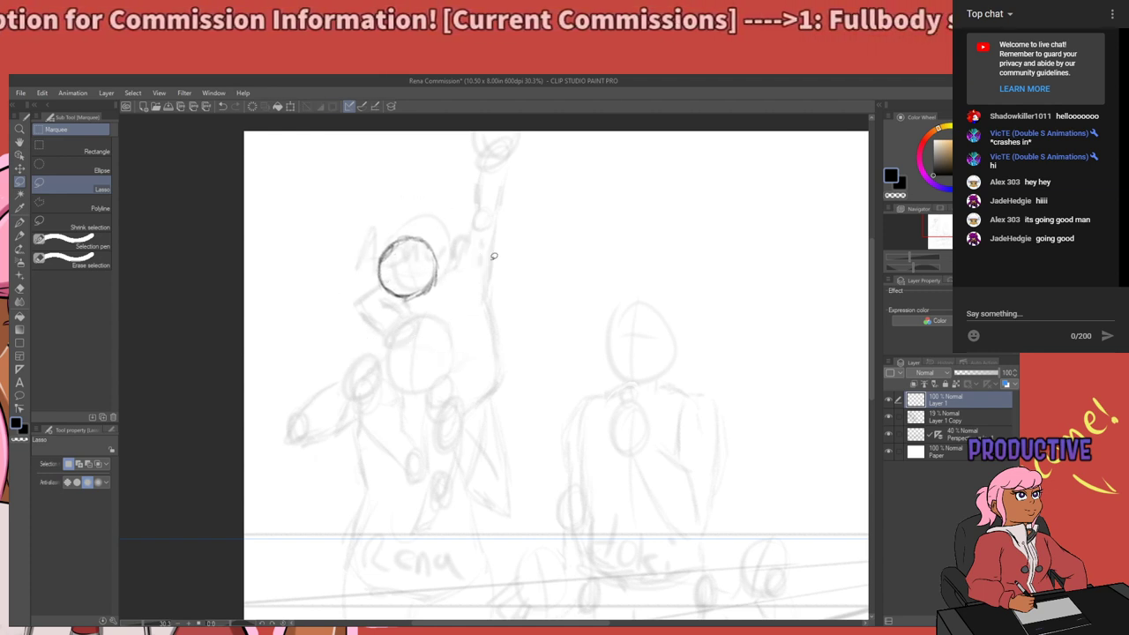
Draw a curved back line from Ashur's head down behind Rena's head with the Rough pencil, undoing rejected strokes, and add a short diagonal beneath it.
key("p")
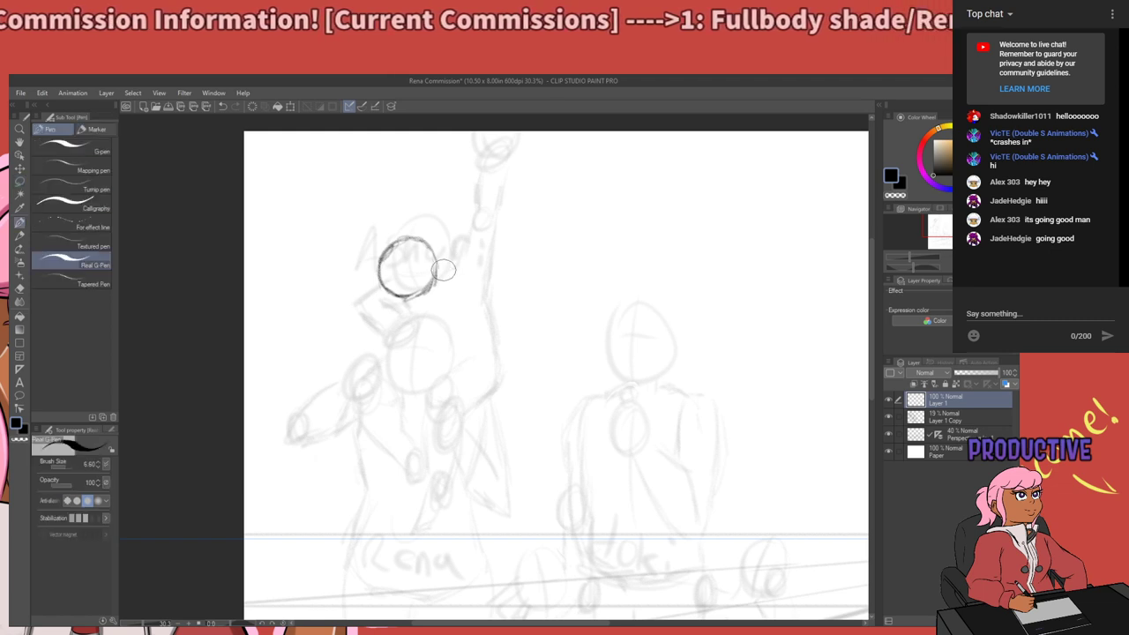
key("p")
mouse_move(459, 290)
left_mouse_down()
mouse_move(479, 298)
mouse_move(462, 309)
mouse_move(486, 335)
left_mouse_up()
key("ctrl+z")
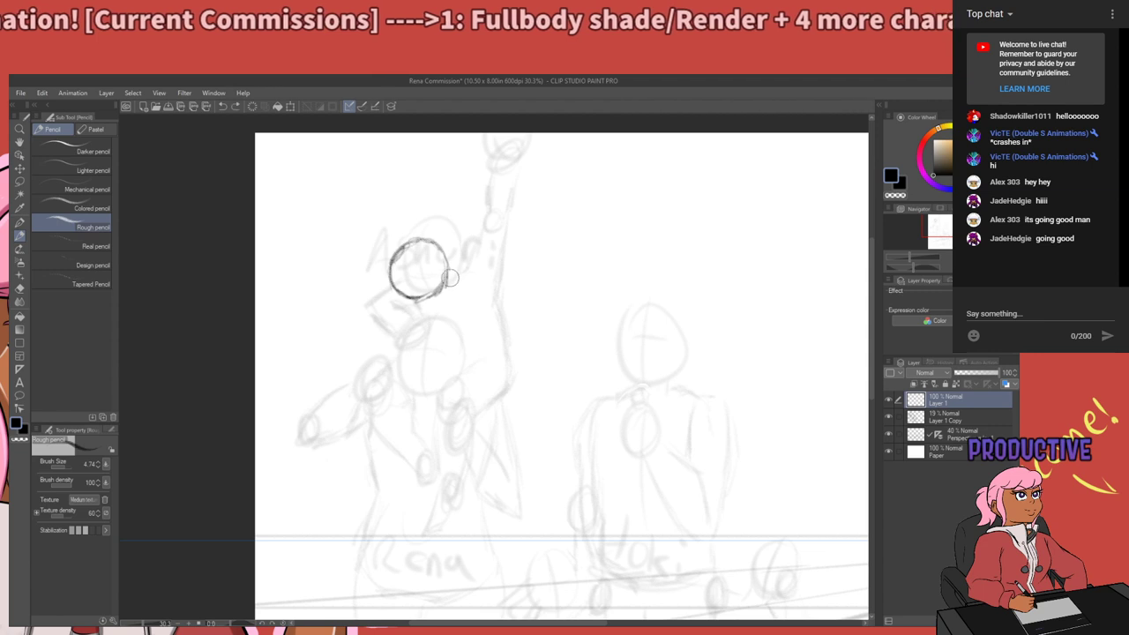
left_click_drag(448, 275, 492, 353)
key("ctrl+z")
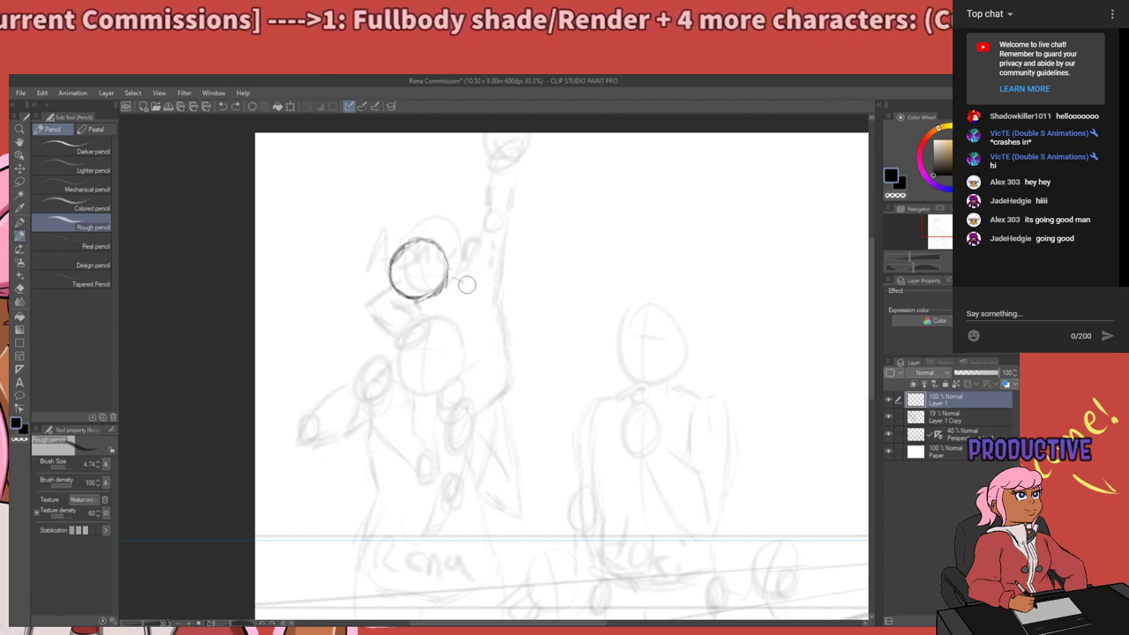
left_click_drag(459, 281, 503, 379)
key("ctrl+z")
left_click_drag(452, 276, 501, 346)
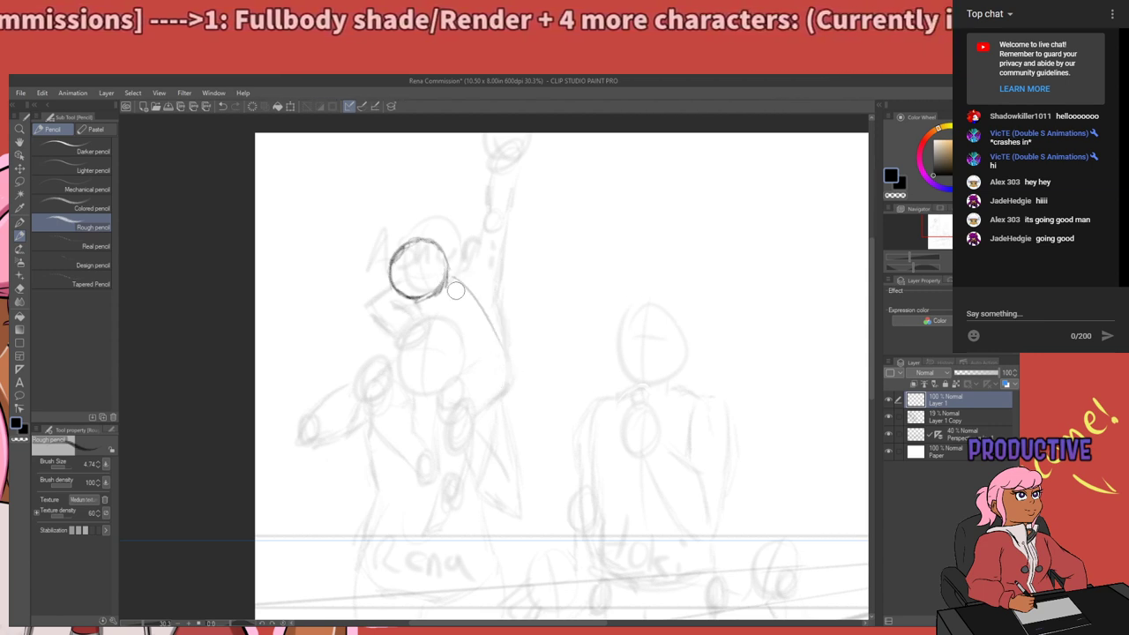
key("ctrl+z")
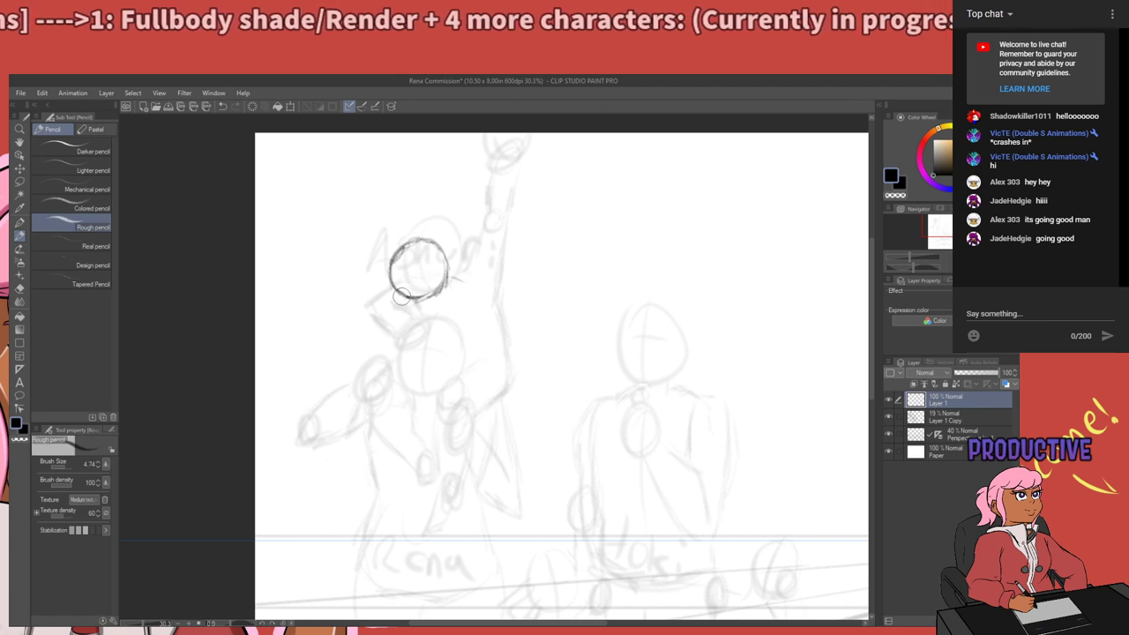
mouse_move(454, 281)
left_mouse_down()
mouse_move(493, 390)
mouse_move(443, 392)
left_mouse_up()
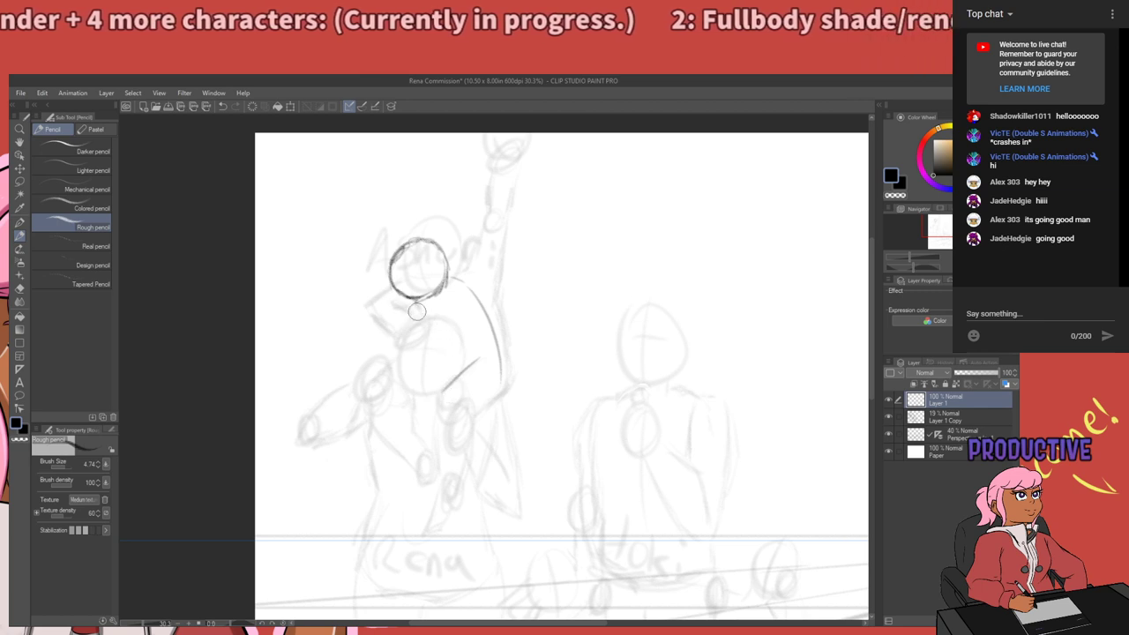
Undo the curved back line and the short diagonal beneath it, leaving only Ashur's head circle on the new layer.
key("ctrl+z")
key("ctrl+z")
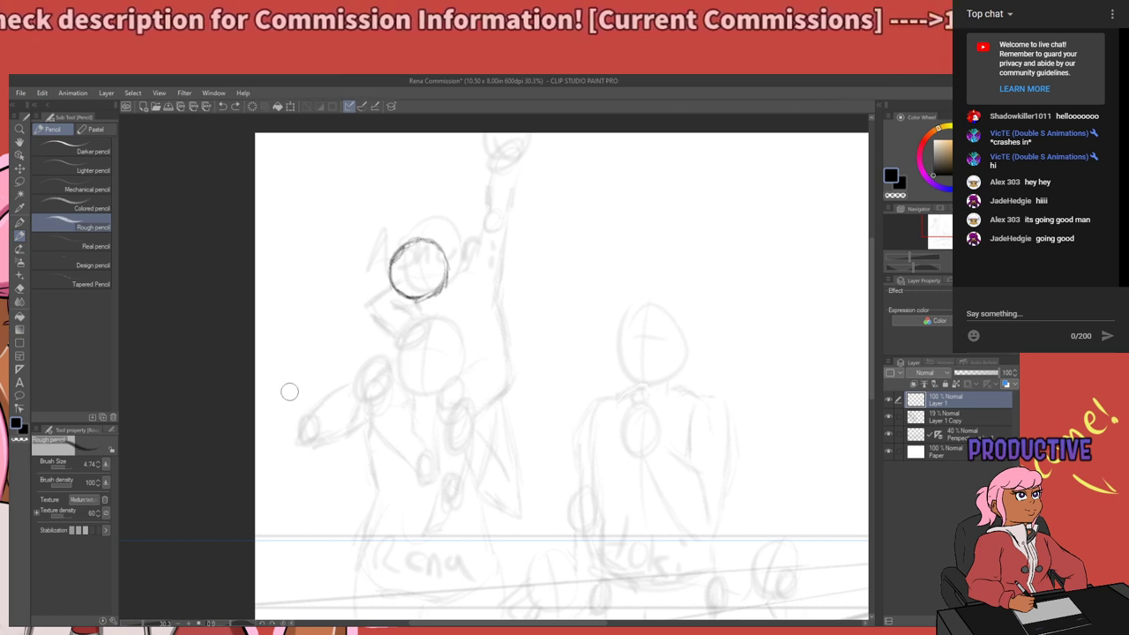
mouse_move(335, 396)
left_mouse_down()
mouse_move(376, 398)
mouse_move(389, 387)
mouse_move(411, 401)
mouse_move(476, 400)
mouse_move(507, 402)
left_mouse_up()
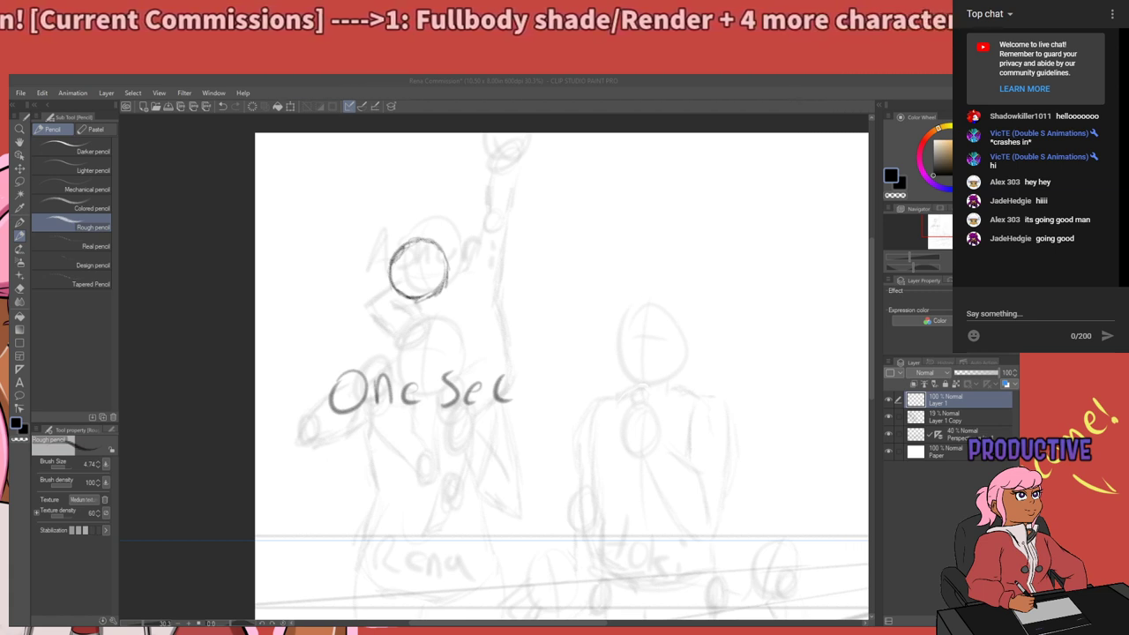
key("ctrl+z")
key("ctrl+z")
key("ctrl+z")
key("ctrl+z")
key("ctrl+z")
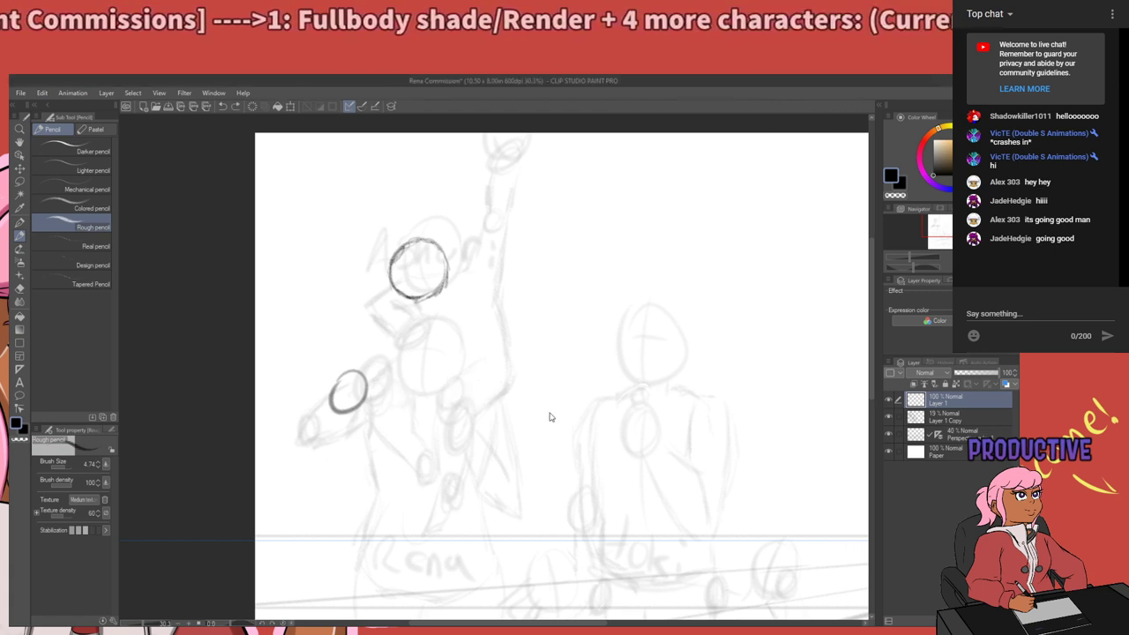
Restore the lasso selection around Ashur's head circle, scale it to 110%, shift it slightly up and to the left, and deselect.
key("ctrl+z")
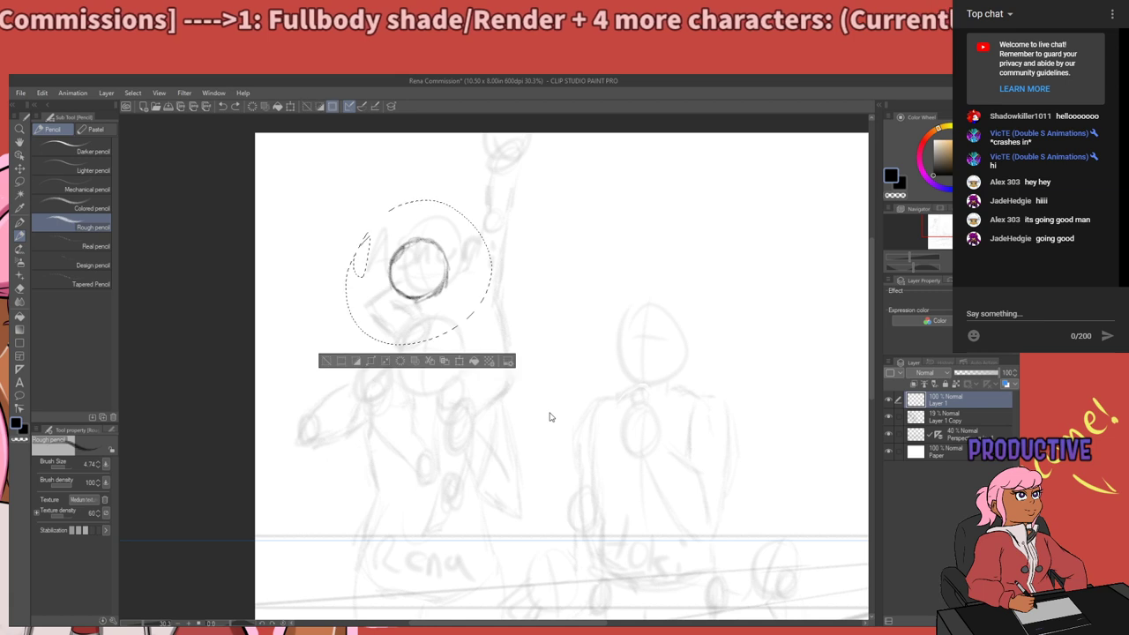
left_click(459, 361)
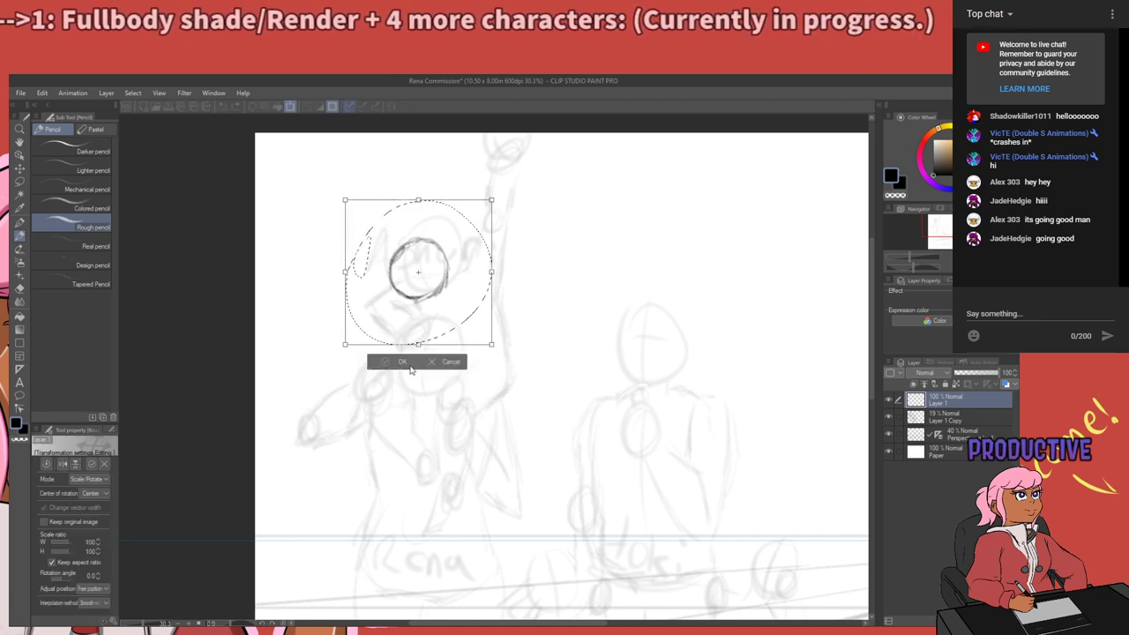
left_click_drag(490, 343, 506, 352)
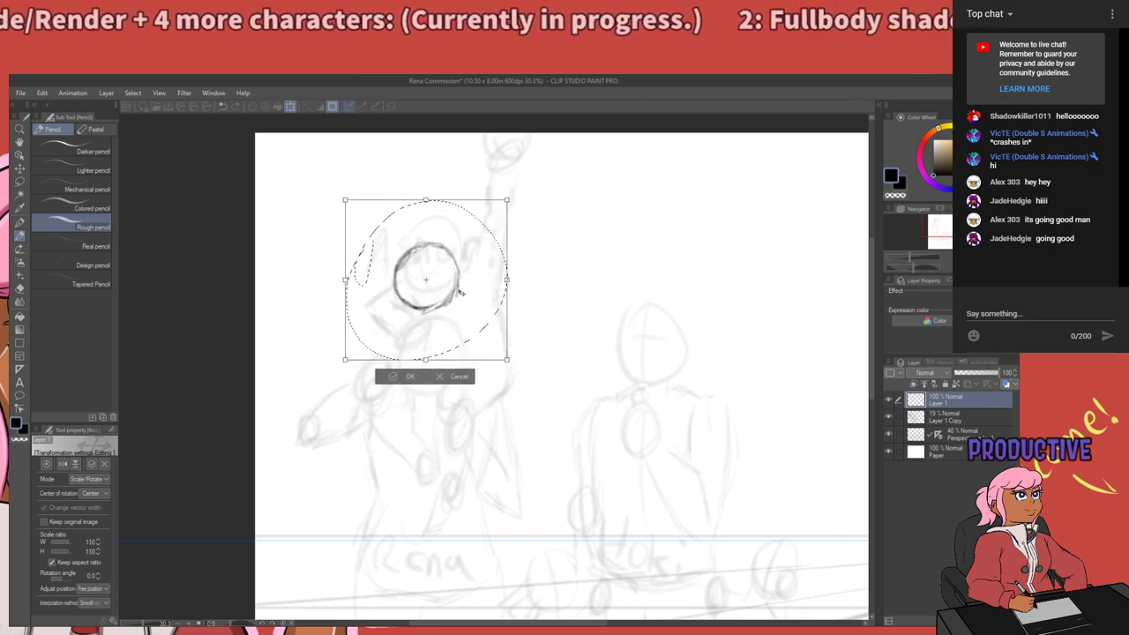
left_click_drag(467, 295, 459, 289)
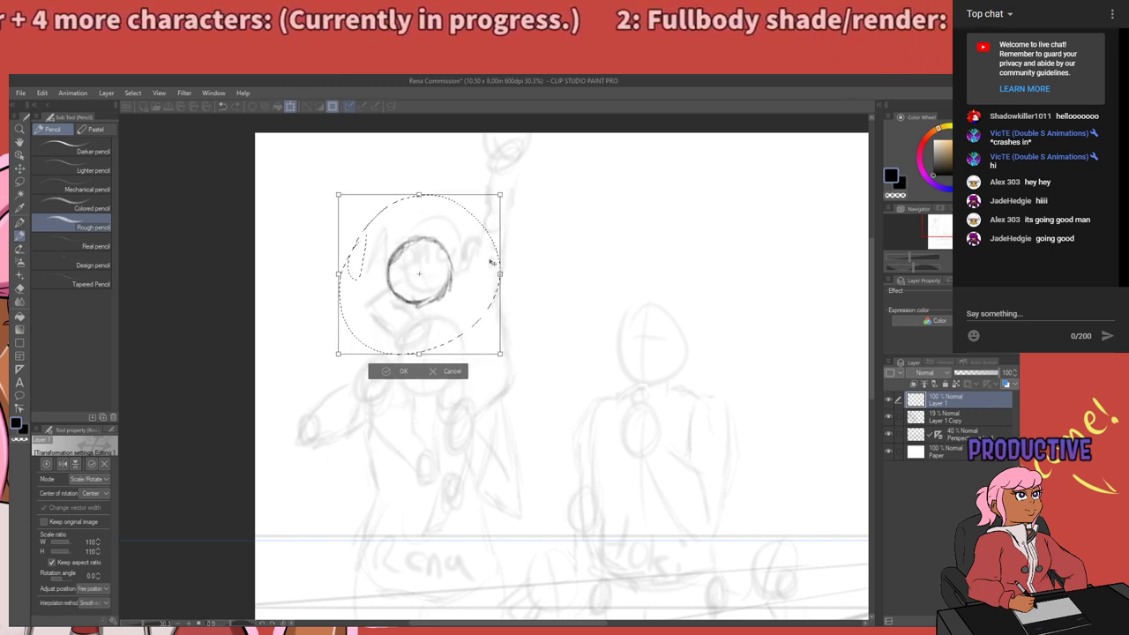
left_click(394, 372)
scroll(353, 282, "up", 1)
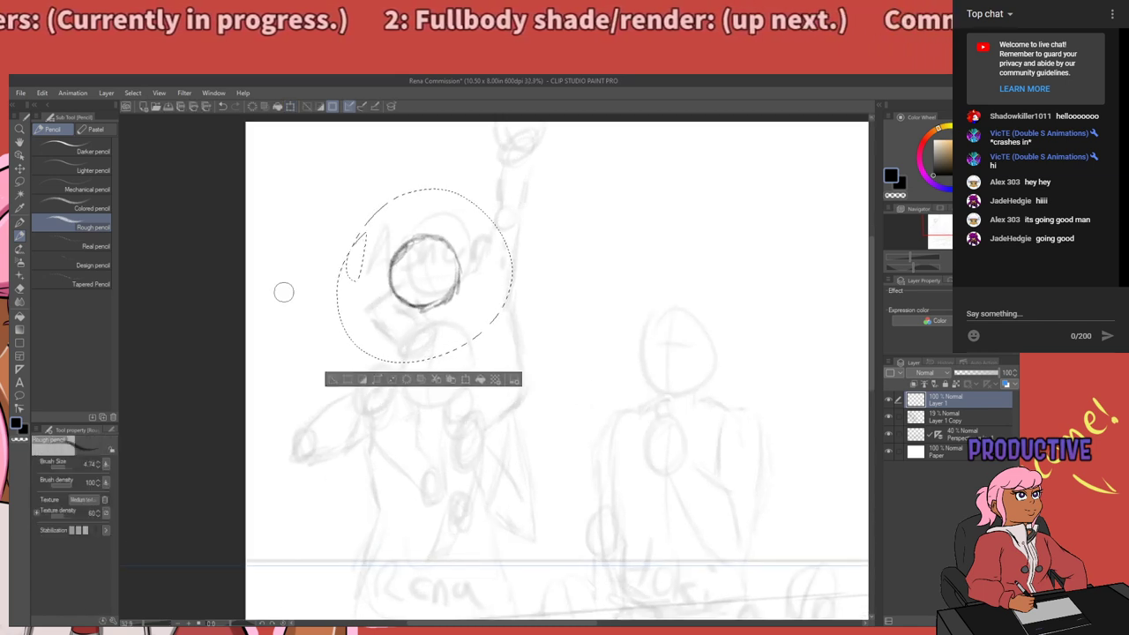
key("m")
left_click(309, 279)
Erase Ashur's head circle and sketch a new chin and left side of the head with the Rough pencil, undoing rejected strokes.
scroll(368, 241, "up", 1)
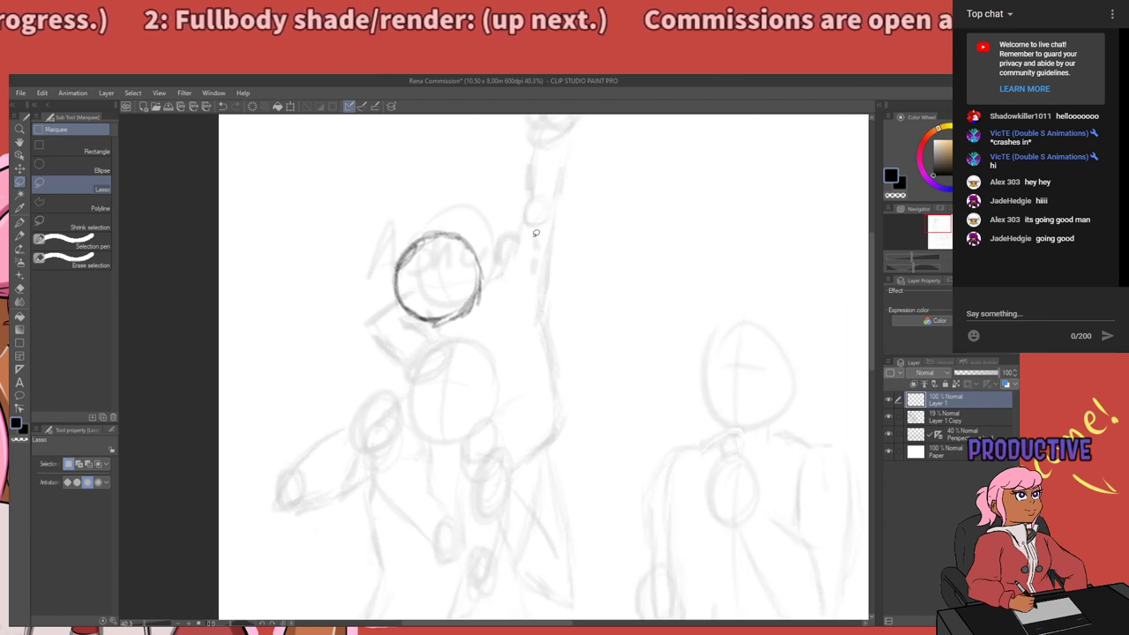
key("e")
mouse_move(418, 322)
left_mouse_down()
mouse_move(423, 210)
mouse_move(396, 294)
mouse_move(416, 248)
mouse_move(443, 225)
mouse_move(469, 275)
mouse_move(465, 319)
mouse_move(447, 326)
mouse_move(435, 291)
mouse_move(426, 327)
mouse_move(467, 257)
mouse_move(453, 274)
mouse_move(469, 290)
mouse_move(406, 238)
mouse_move(415, 275)
left_mouse_up()
key("p")
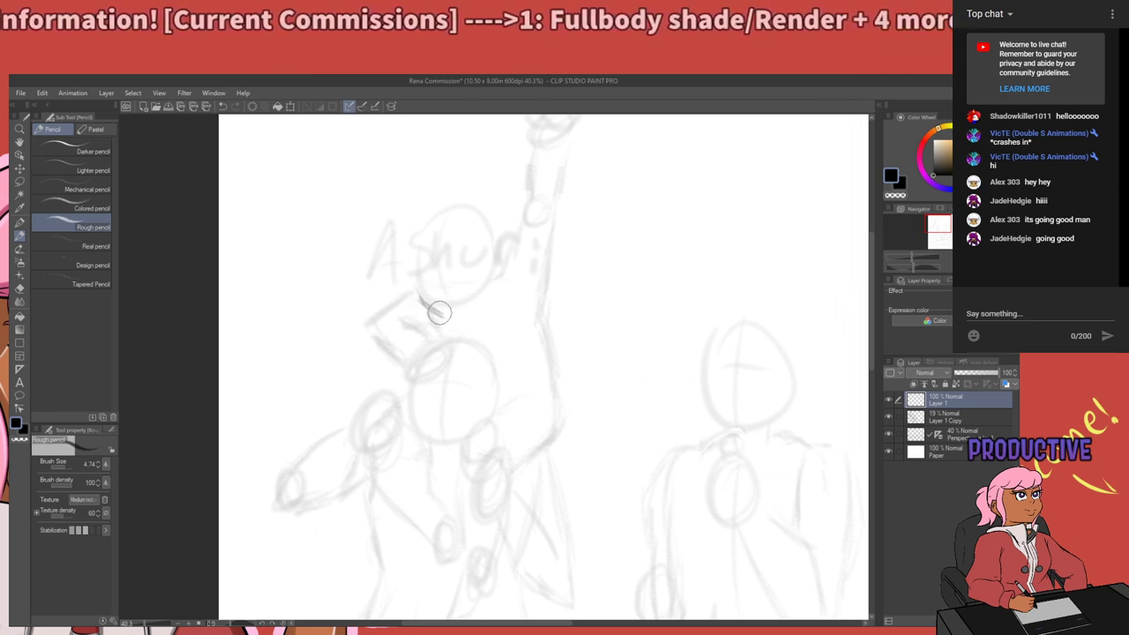
left_click_drag(440, 313, 476, 304)
key("ctrl+z")
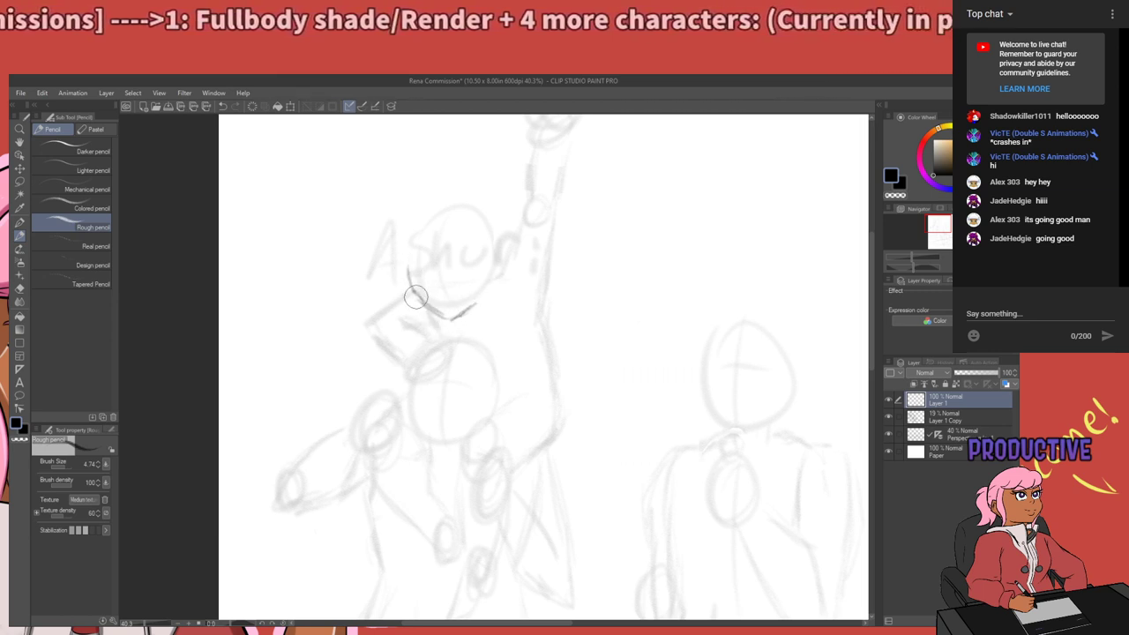
mouse_move(417, 297)
left_mouse_down()
mouse_move(412, 262)
mouse_move(412, 283)
mouse_move(446, 232)
left_mouse_up()
left_click_drag(414, 295, 450, 232)
key("ctrl+z")
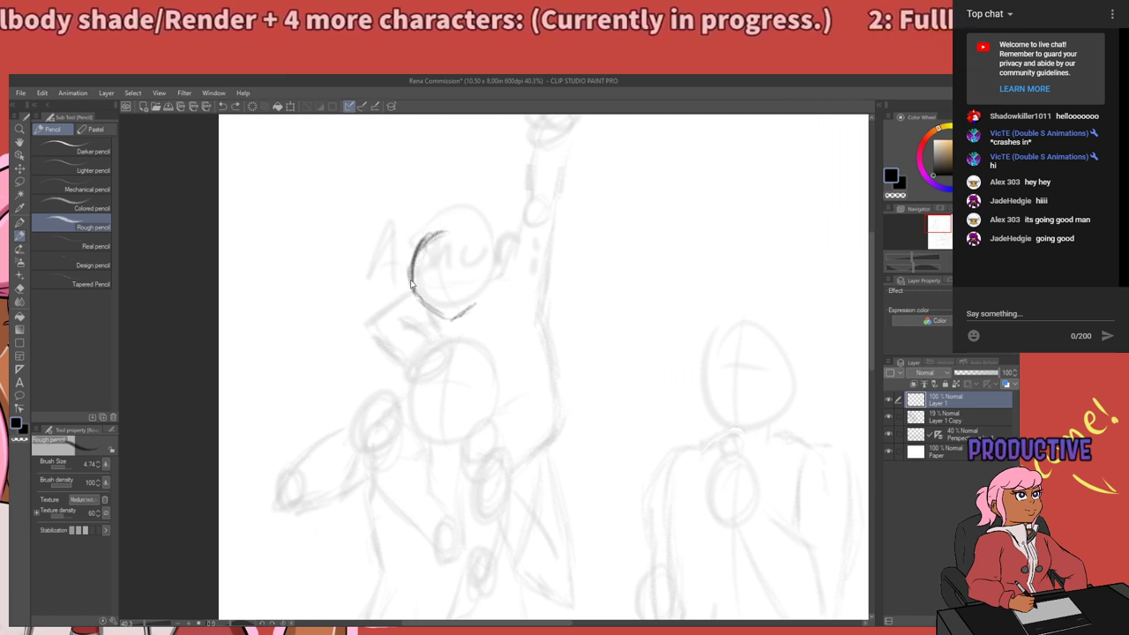
Complete Ashur's new head outline around the crown and far side, redrawing the chin and adding a small mark at the lower right edge.
mouse_move(410, 284)
left_mouse_down()
mouse_move(464, 225)
mouse_move(426, 239)
mouse_move(471, 236)
mouse_move(453, 220)
mouse_move(474, 247)
mouse_move(447, 229)
mouse_move(463, 229)
mouse_move(434, 236)
mouse_move(477, 238)
mouse_move(493, 282)
mouse_move(469, 240)
mouse_move(440, 236)
mouse_move(422, 252)
mouse_move(432, 232)
mouse_move(425, 235)
mouse_move(456, 238)
mouse_move(429, 292)
mouse_move(414, 285)
mouse_move(449, 325)
mouse_move(430, 300)
mouse_move(418, 307)
mouse_move(459, 310)
left_mouse_up()
key("e")
key("p")
key("p")
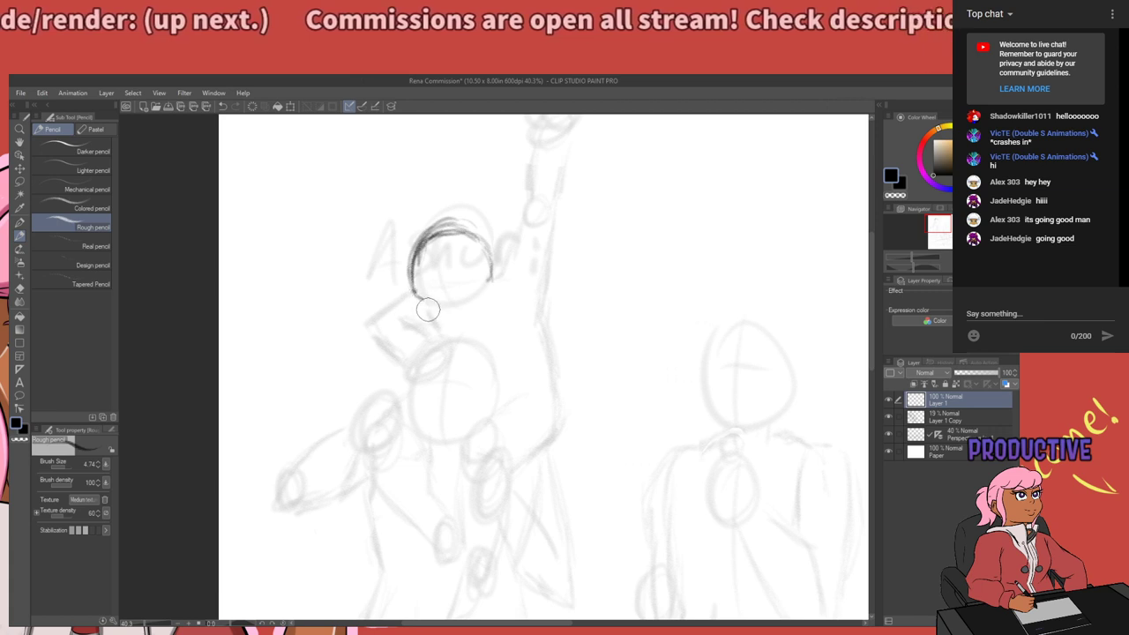
left_click_drag(435, 312, 472, 305)
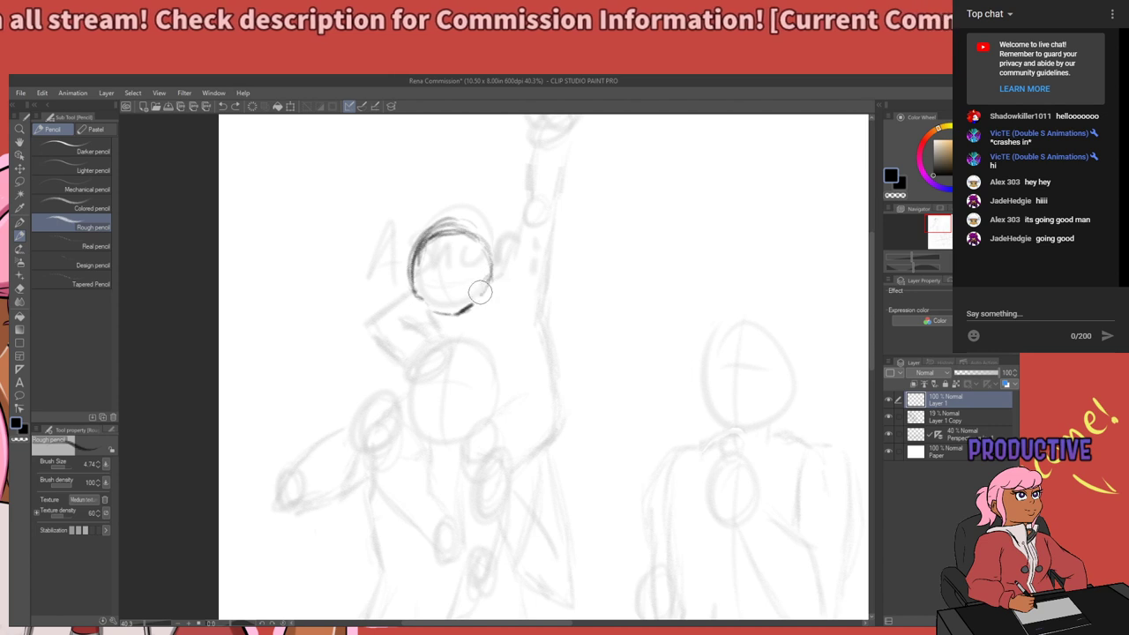
mouse_move(480, 288)
left_mouse_down()
mouse_move(486, 275)
mouse_move(481, 290)
left_mouse_up()
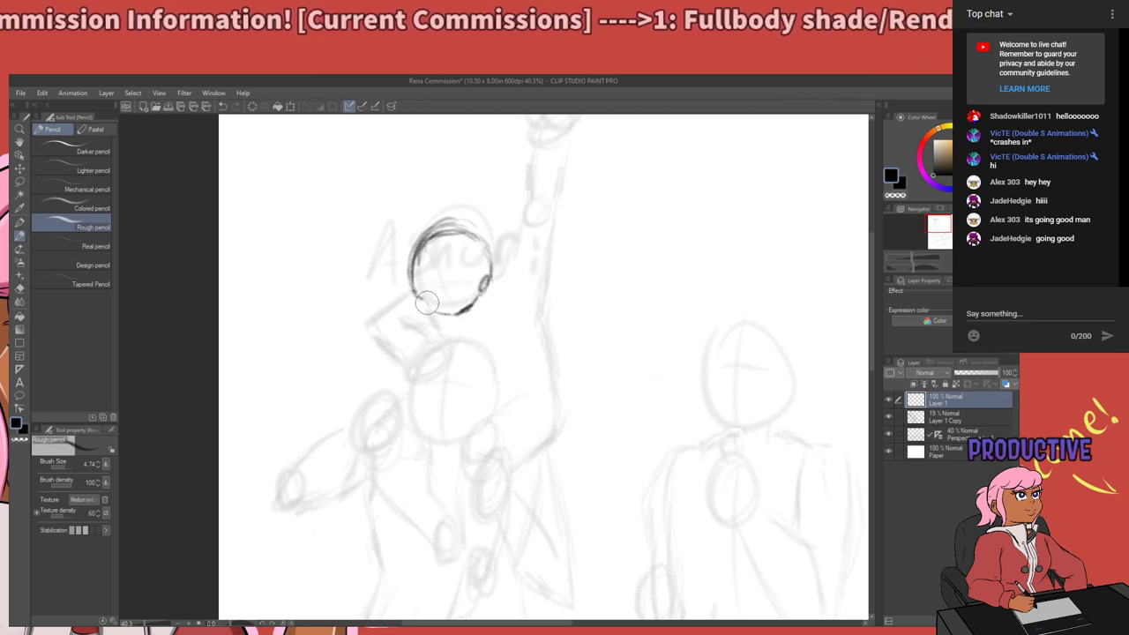
left_click_drag(427, 303, 433, 312)
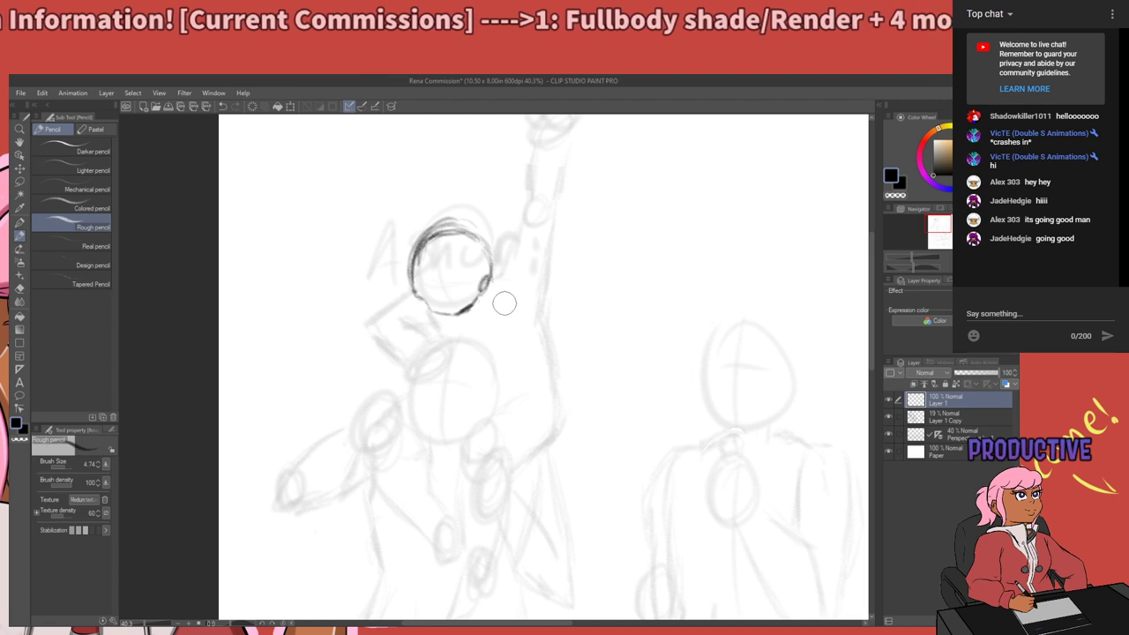
Lasso Ashur's redrawn head and move it slightly down and to the left, keeping it selected.
key("m")
mouse_move(384, 267)
left_mouse_down()
mouse_move(396, 366)
mouse_move(401, 220)
left_mouse_up()
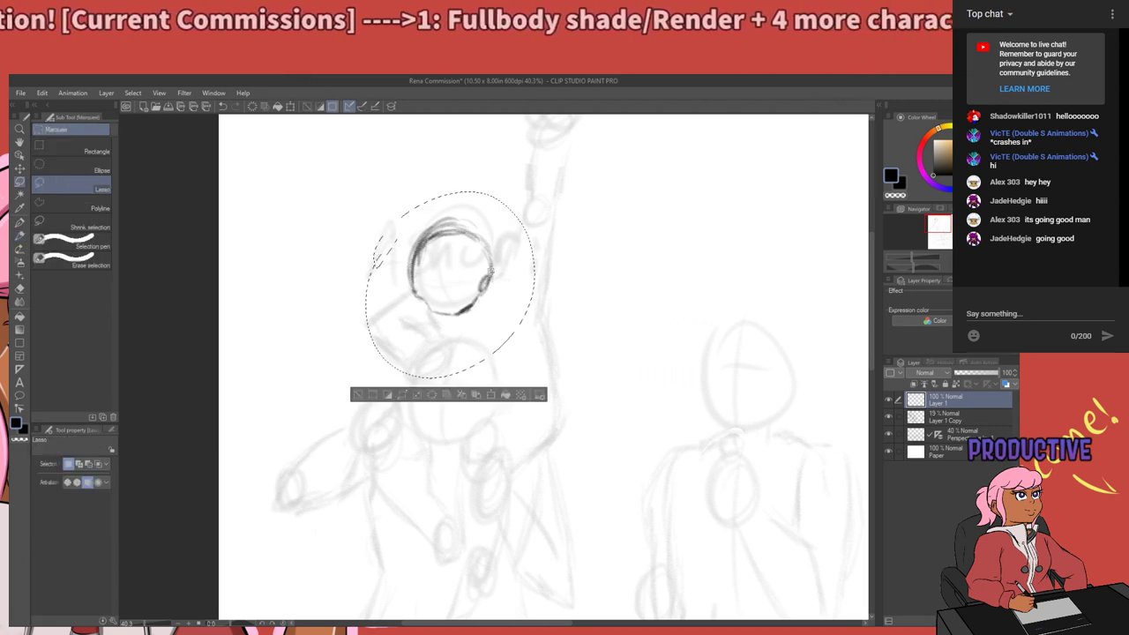
left_click_drag(492, 278, 480, 288)
key("ctrl+d")
key("ctrl+z")
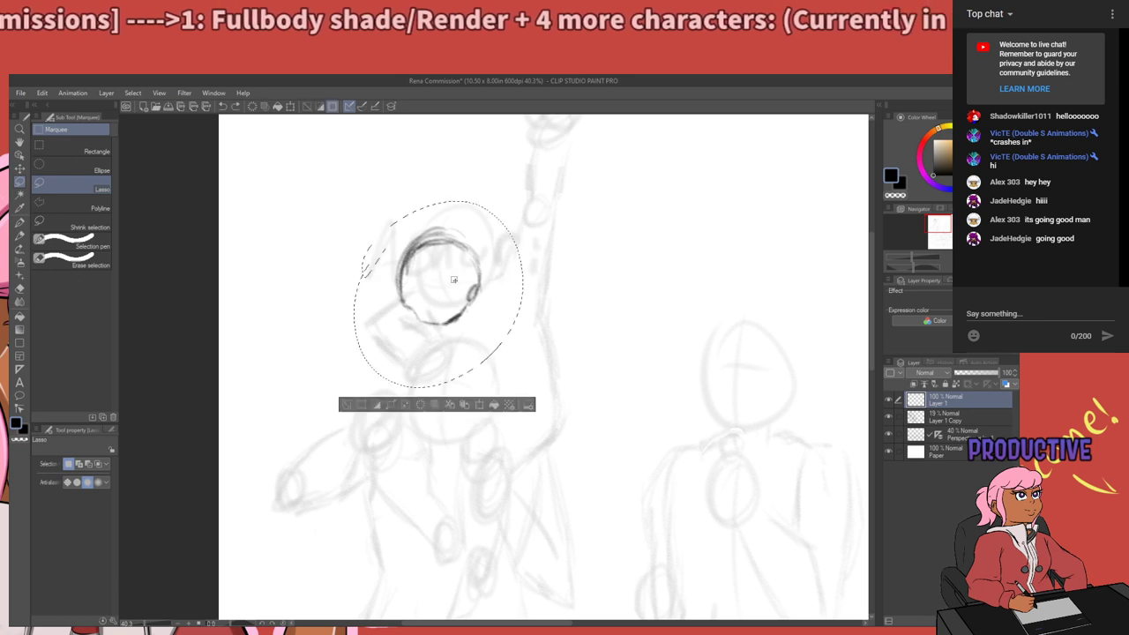
Scale the selected head to 105%, nudge it left with a 0.3° rotation, apply the transformation and deselect.
left_click(481, 408)
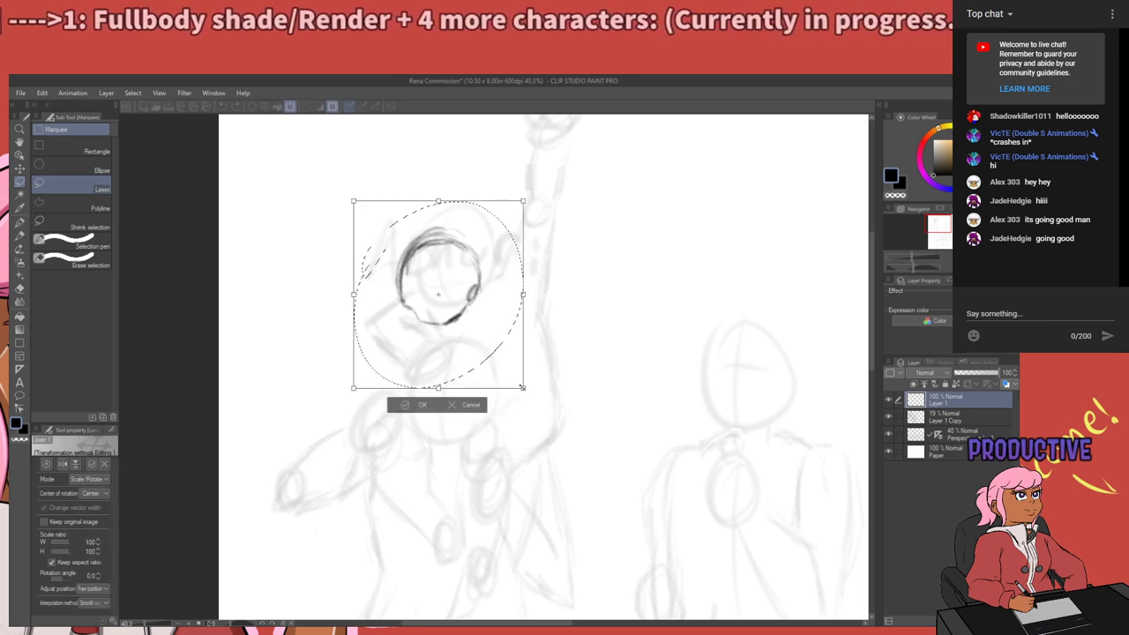
left_click_drag(523, 387, 531, 396)
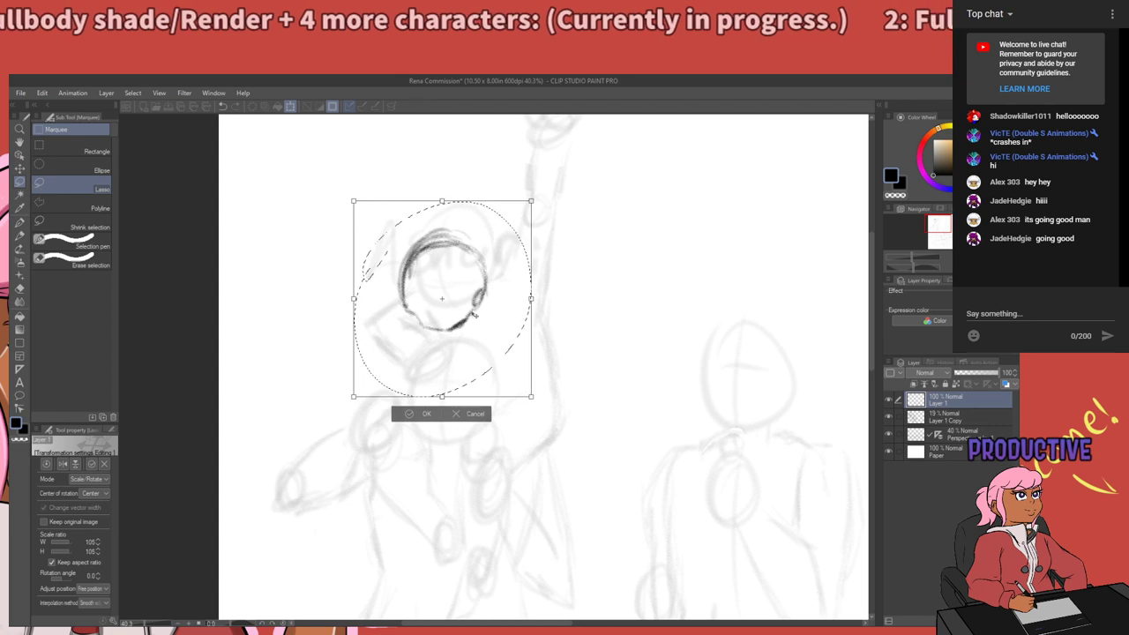
left_click_drag(474, 314, 466, 316)
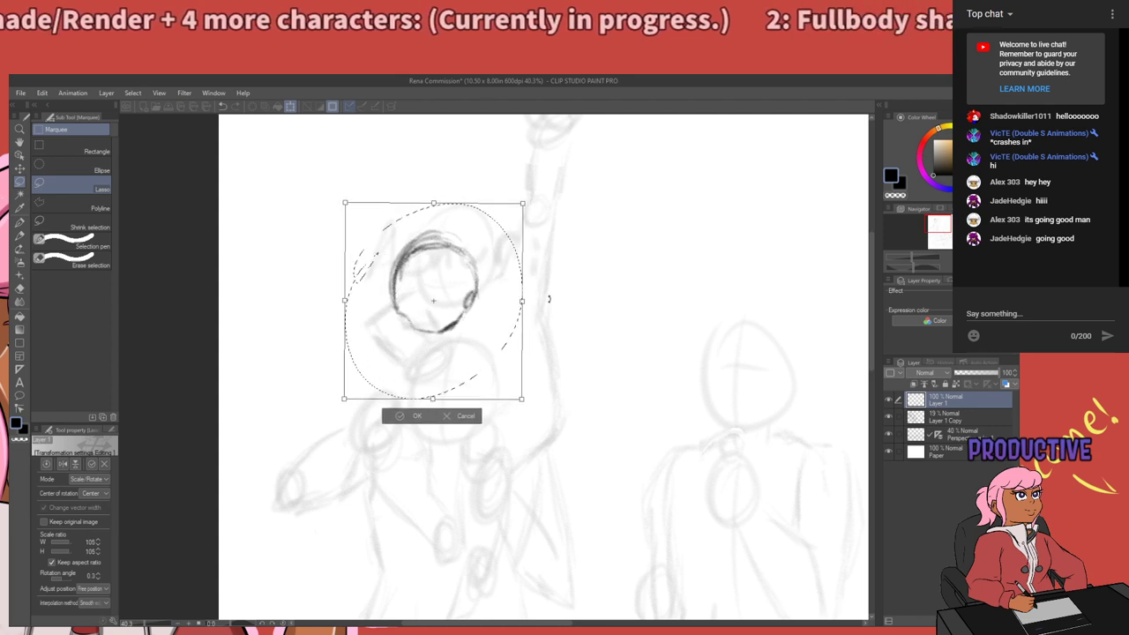
key("Return")
key("ctrl+d")
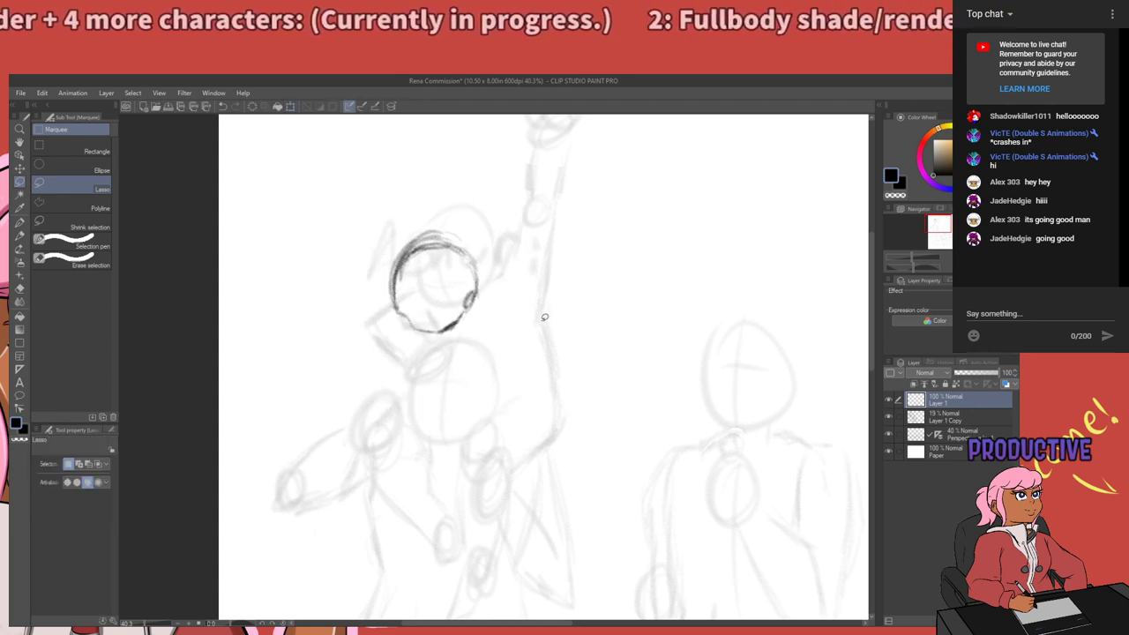
Draw a narrow oval inside the right edge of Ashur's head with the Rough pencil.
key("p")
key("p")
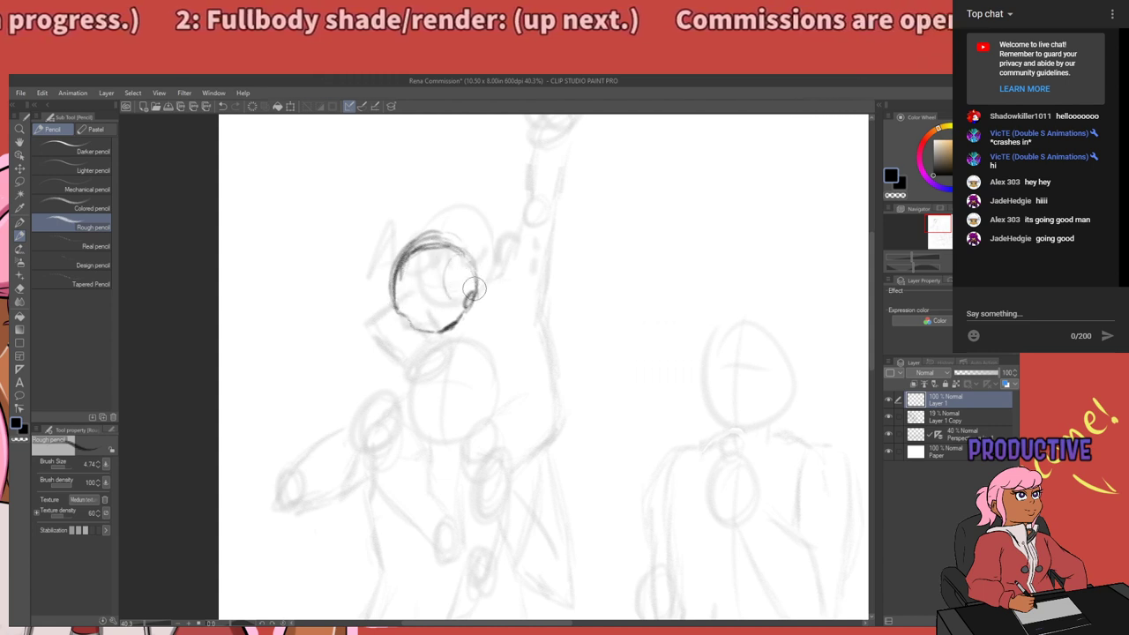
left_click_drag(465, 255, 461, 304)
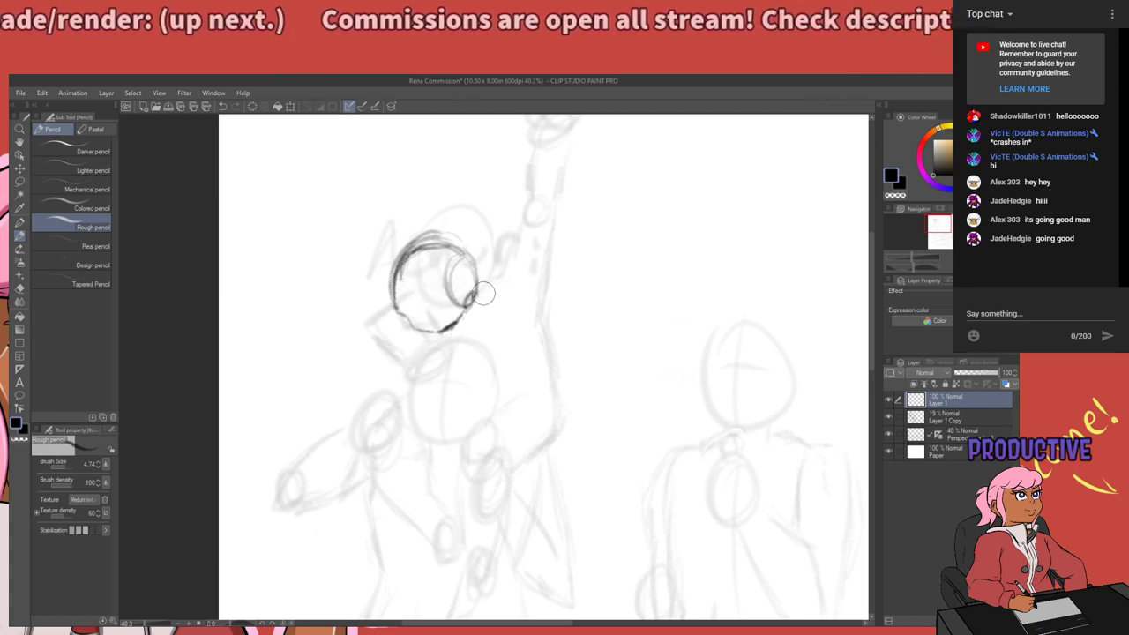
left_click_drag(478, 273, 476, 294)
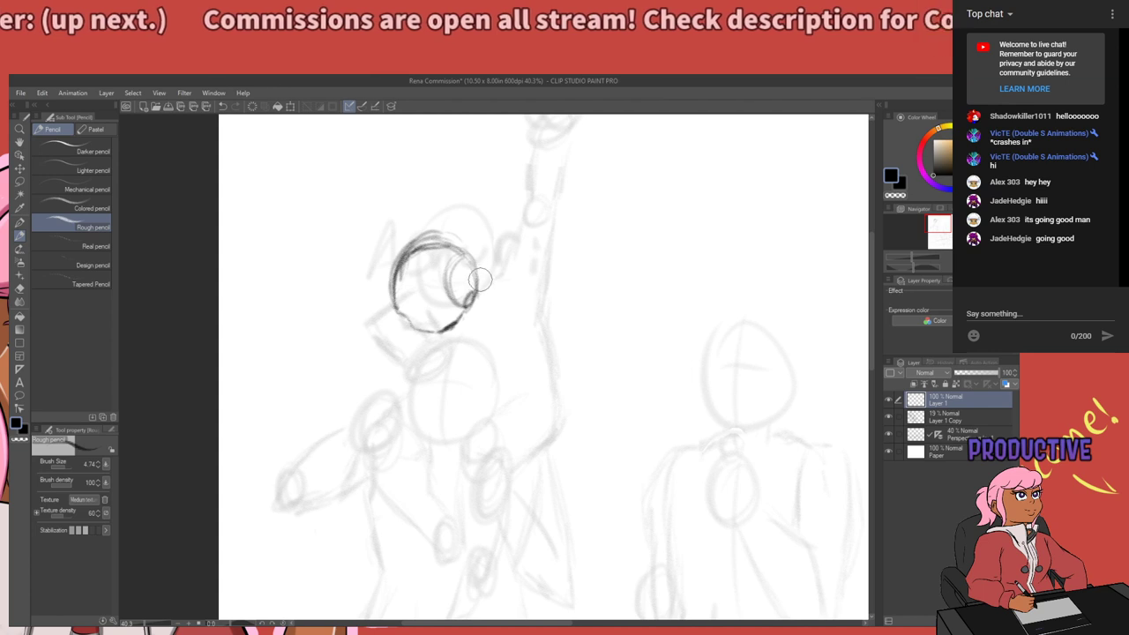
Sketch a curved form below the left of Ashur's head, ending in a small tilted oval against Rena's head.
left_click_drag(483, 342, 469, 393)
mouse_move(470, 348)
left_mouse_down()
mouse_move(474, 323)
mouse_move(513, 358)
left_mouse_up()
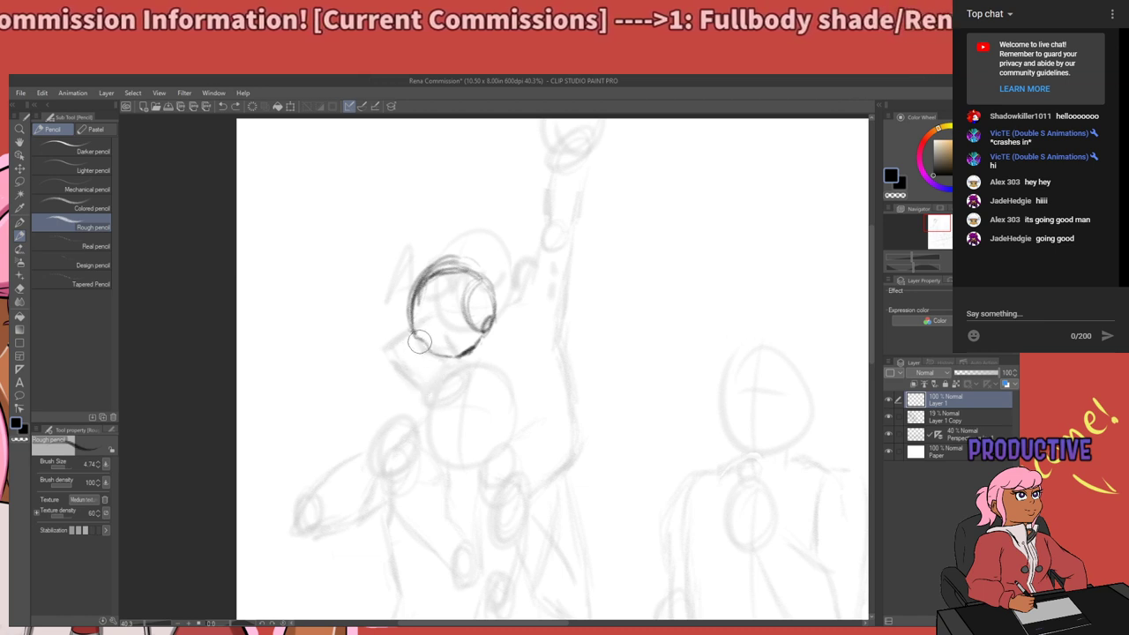
left_click_drag(406, 342, 427, 391)
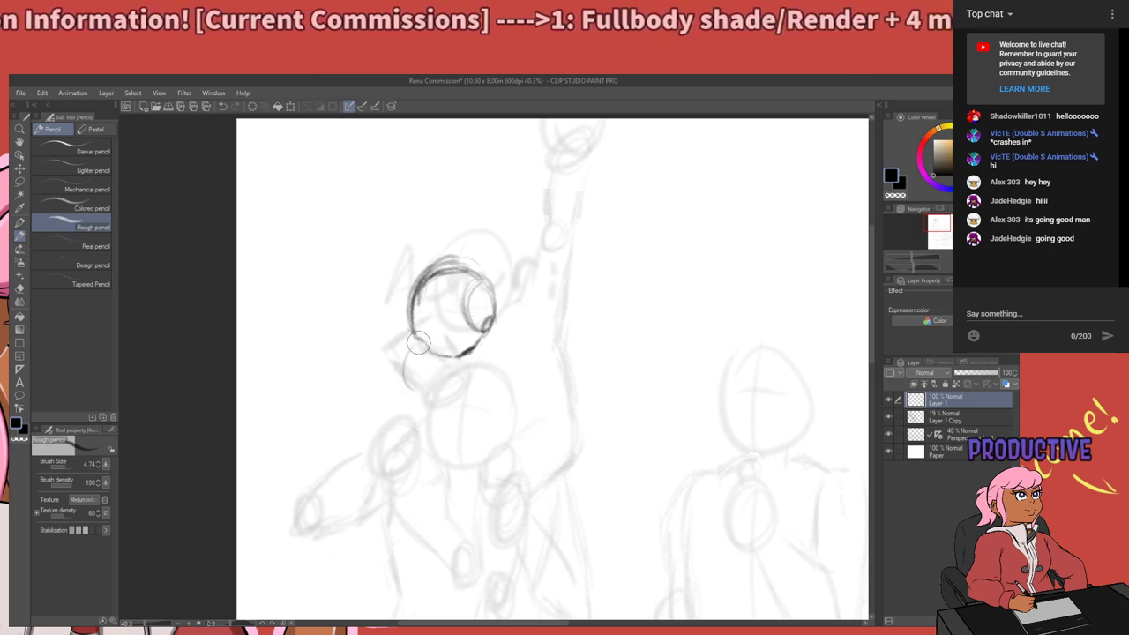
left_click_drag(406, 369, 414, 387)
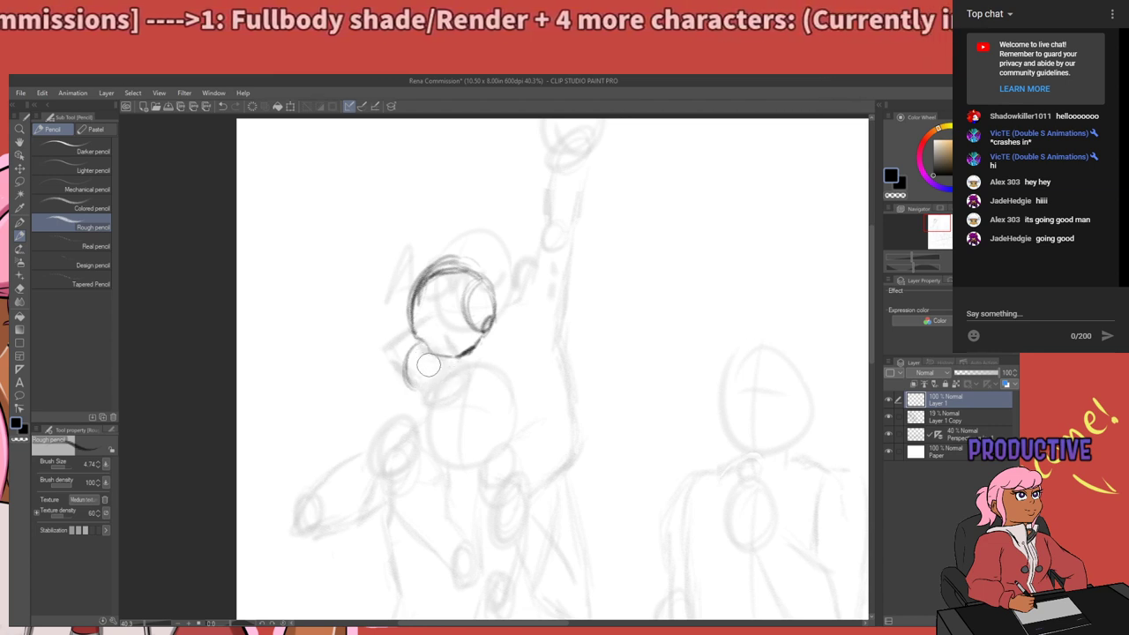
left_click_drag(414, 356, 424, 391)
key("ctrl+z")
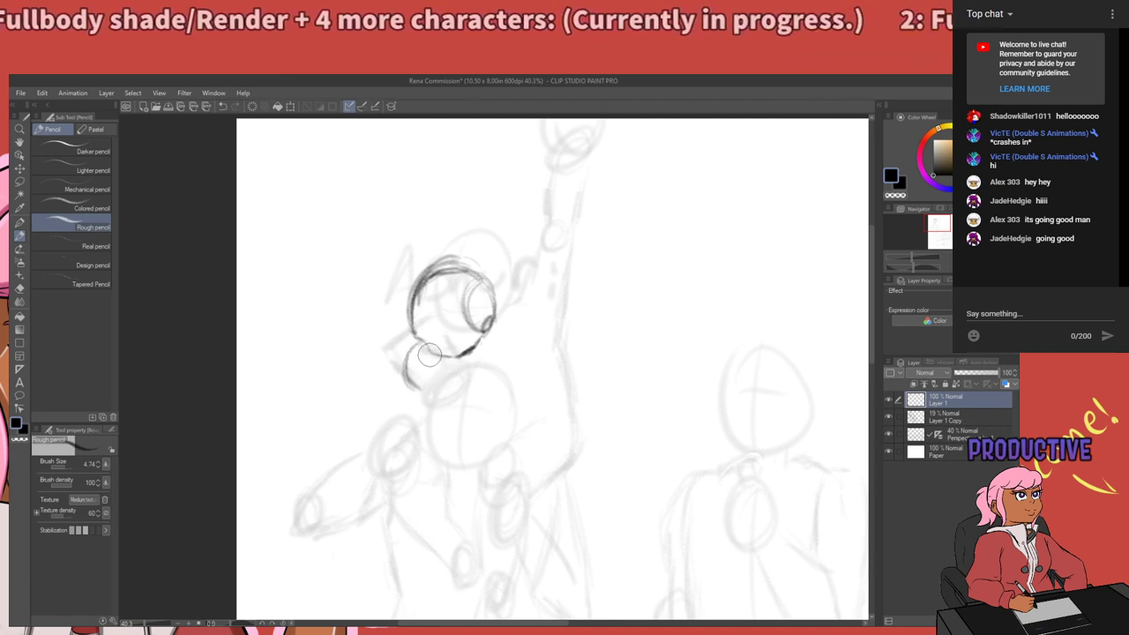
mouse_move(416, 351)
left_mouse_down()
mouse_move(452, 375)
mouse_move(414, 381)
mouse_move(446, 385)
mouse_move(427, 398)
mouse_move(430, 380)
mouse_move(422, 397)
mouse_move(476, 363)
left_mouse_up()
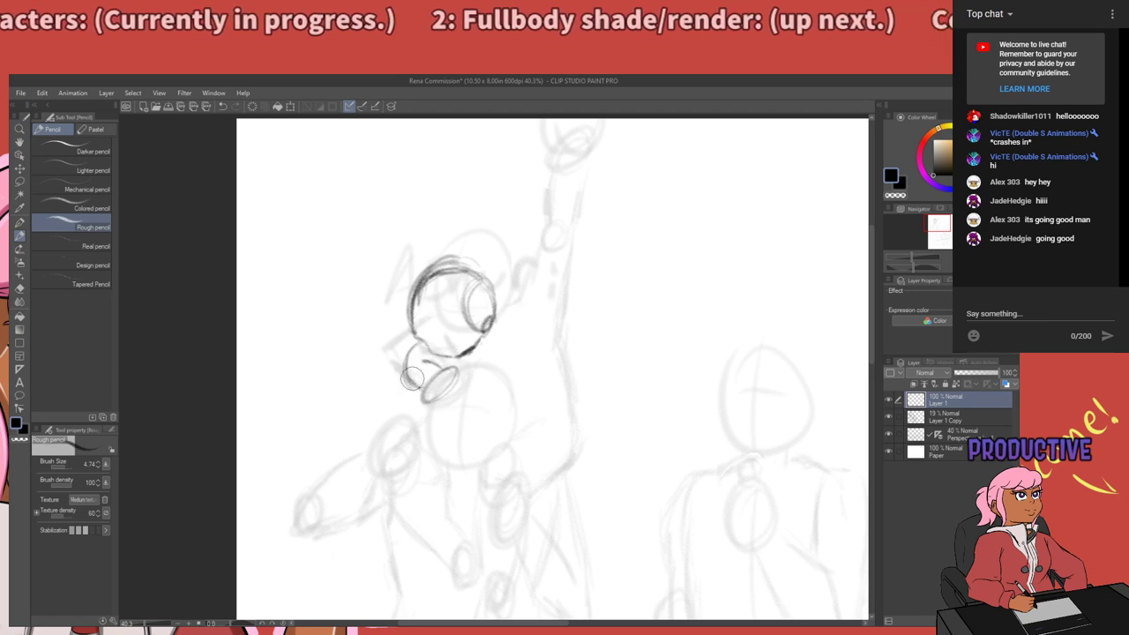
Darken the outer contour of the curved form below Ashur's head with the Rough pencil.
left_click_drag(499, 388, 426, 439)
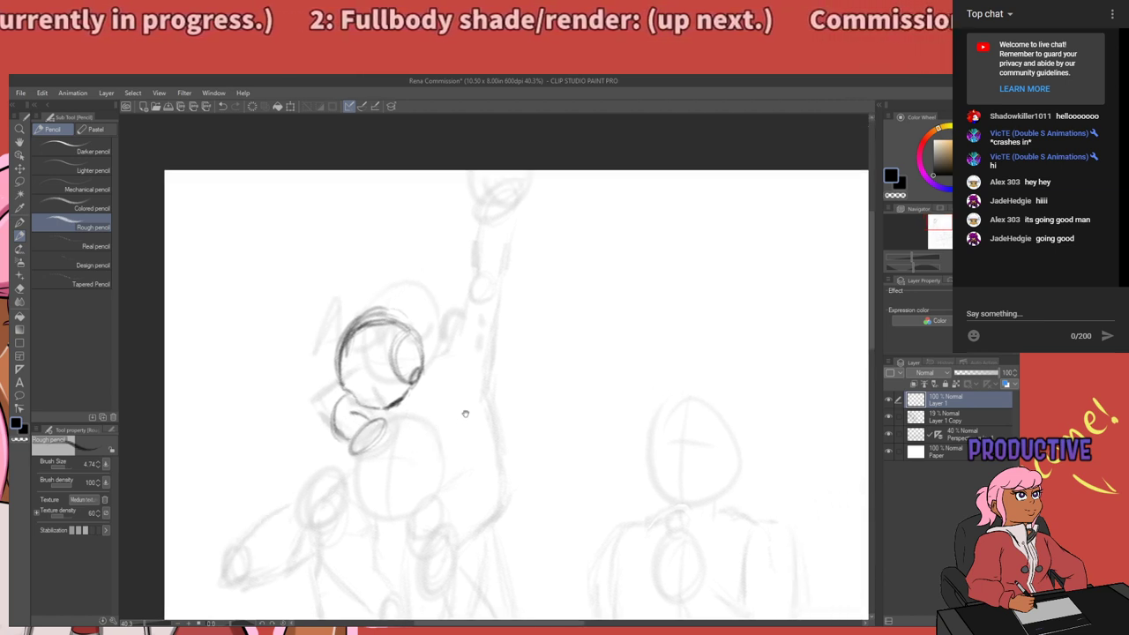
mouse_move(450, 382)
left_mouse_down()
mouse_move(436, 404)
mouse_move(451, 388)
left_mouse_up()
left_click_drag(355, 395, 345, 439)
key("ctrl+z")
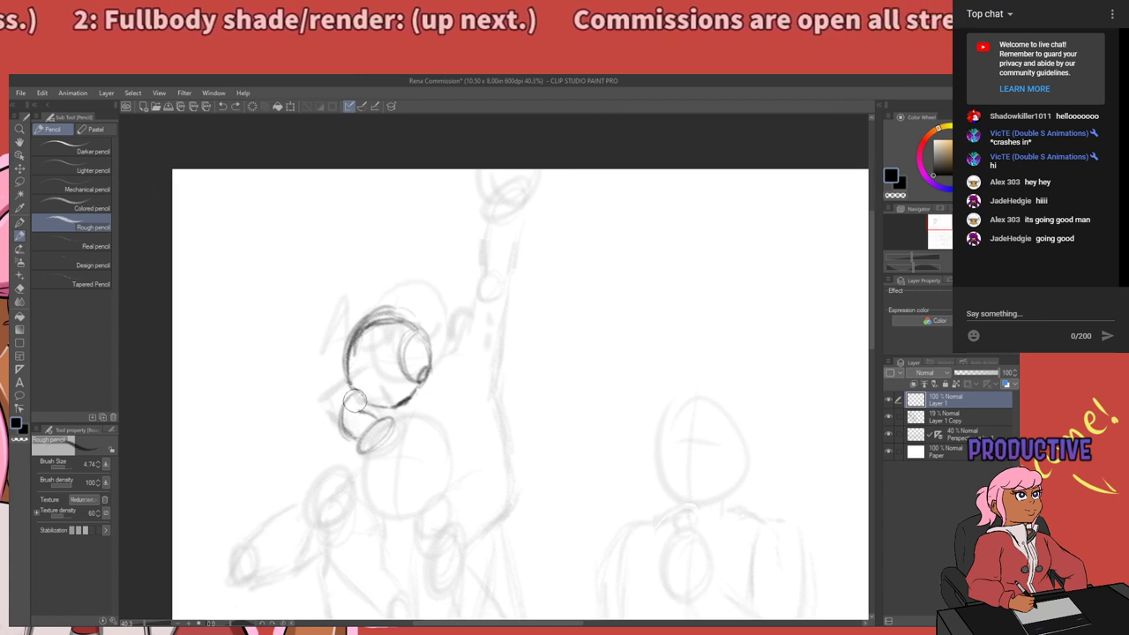
left_click_drag(356, 400, 354, 433)
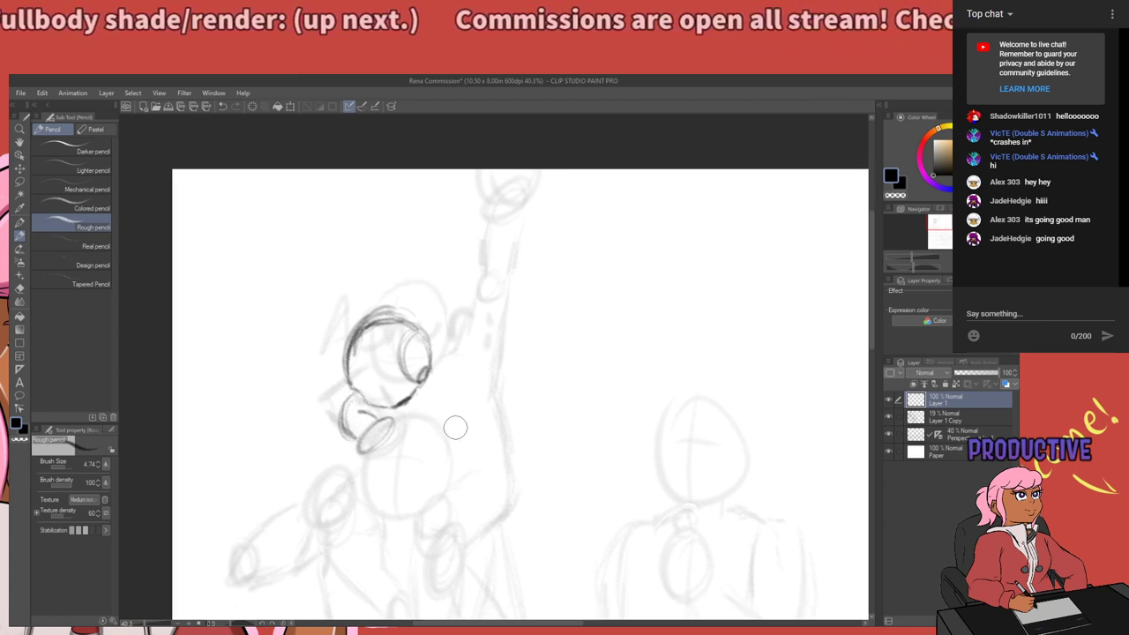
left_click_drag(460, 407, 454, 446)
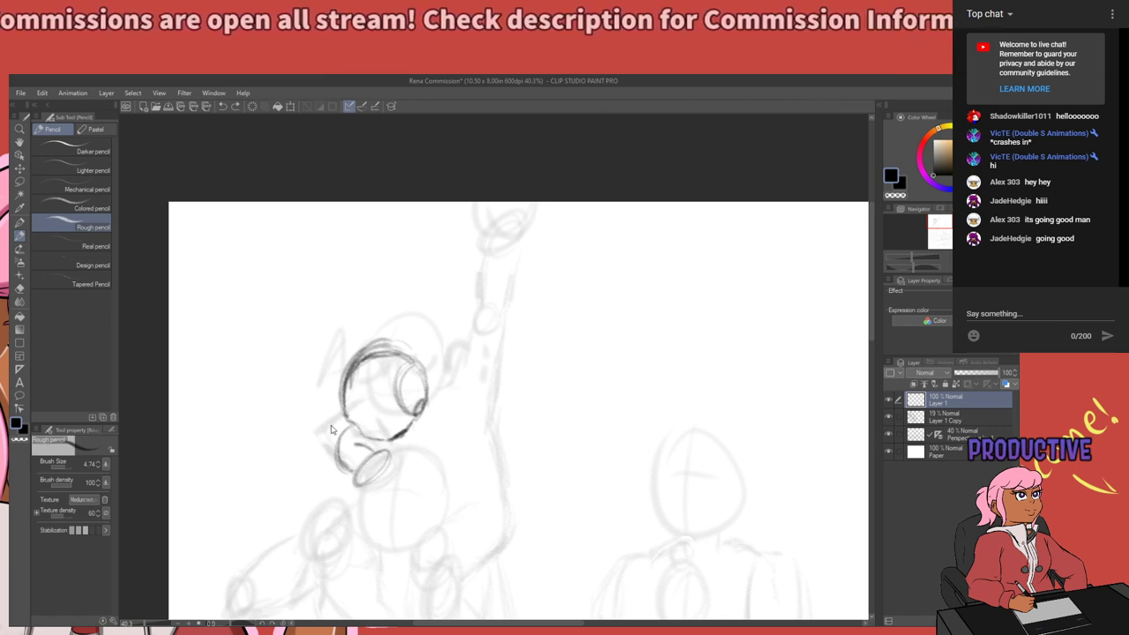
key("e")
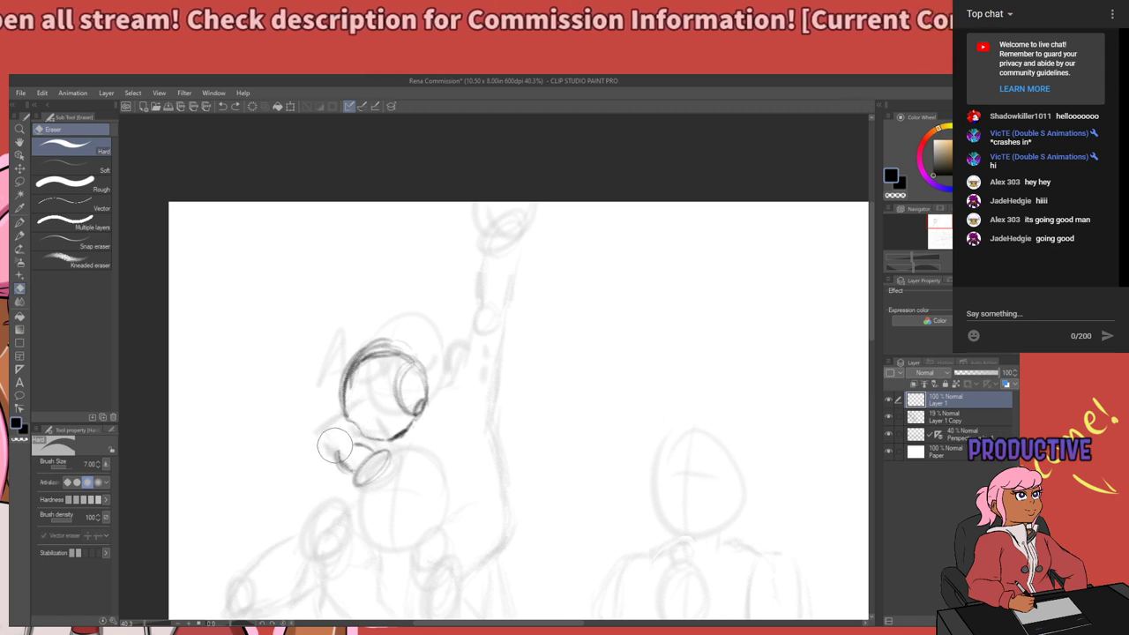
key("p")
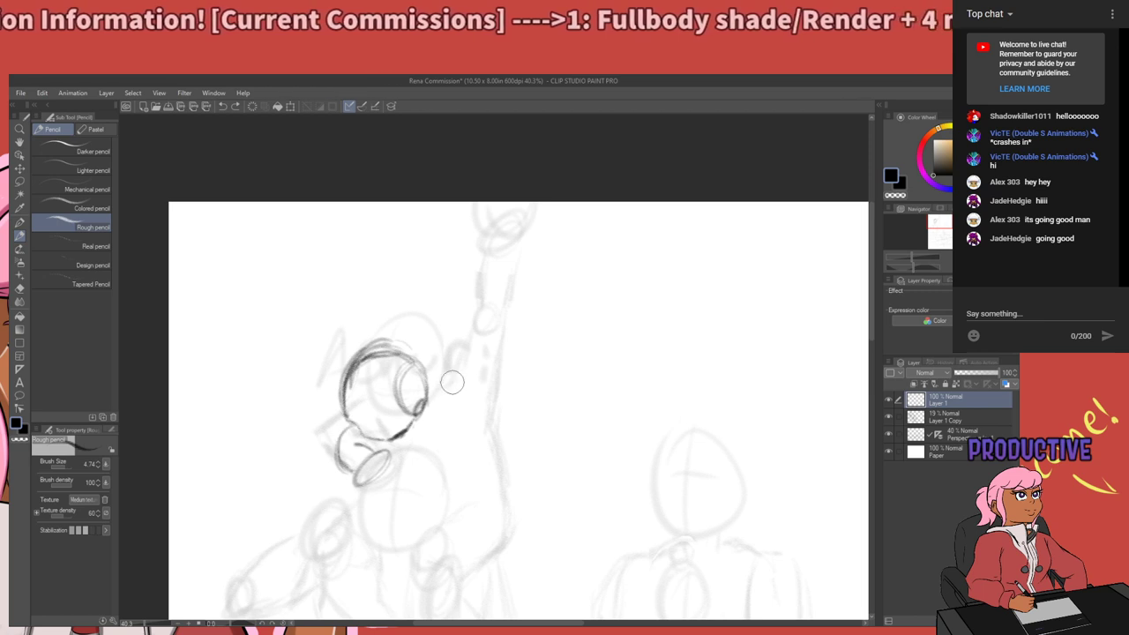
Sketch Ashur's raised arm as two long lines beside the head, topped by two small overlapping circles for the hand.
mouse_move(452, 381)
left_mouse_down()
mouse_move(408, 386)
mouse_move(427, 375)
mouse_move(444, 439)
left_mouse_up()
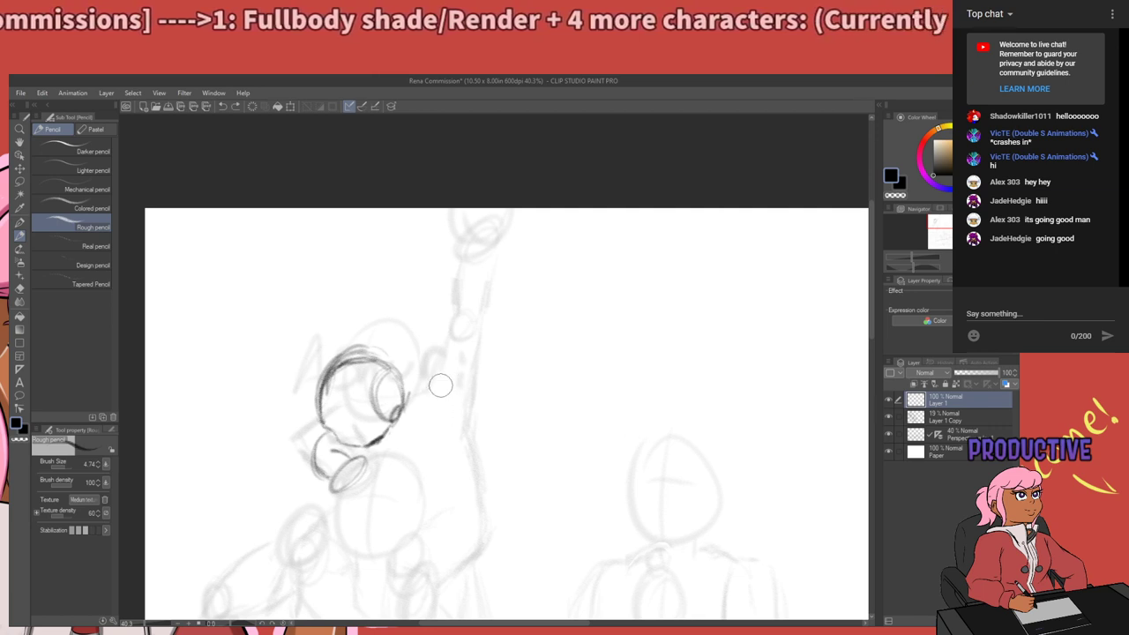
mouse_move(445, 383)
left_mouse_down()
mouse_move(440, 421)
mouse_move(418, 344)
mouse_move(442, 388)
left_mouse_up()
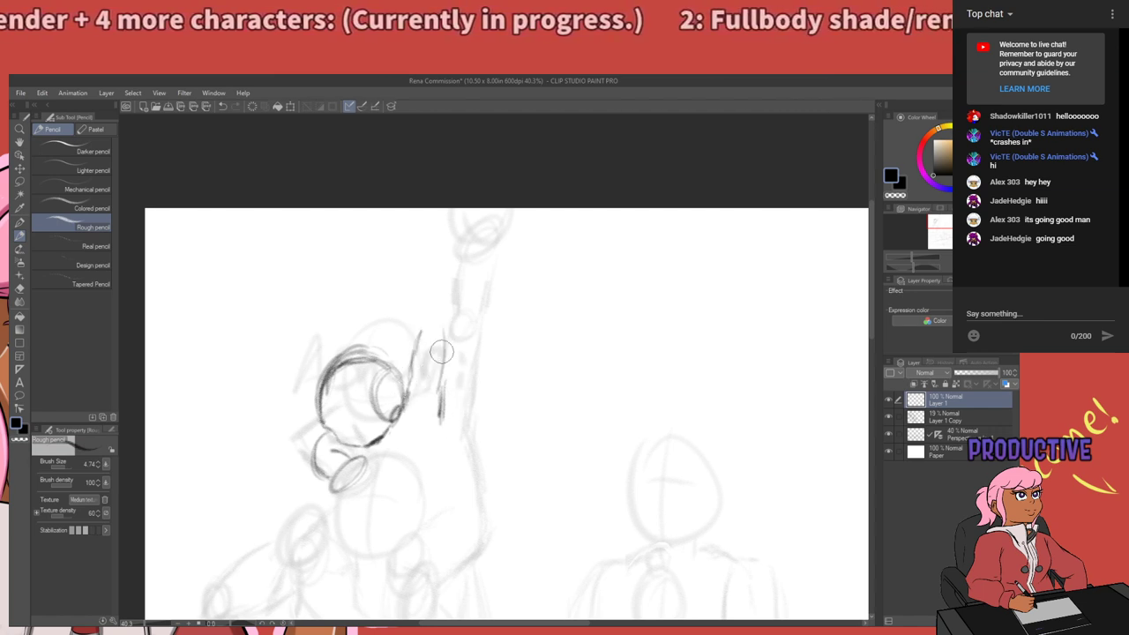
left_click_drag(444, 330, 443, 392)
mouse_move(439, 317)
left_mouse_down()
mouse_move(414, 325)
mouse_move(440, 318)
mouse_move(446, 289)
mouse_move(429, 289)
mouse_move(445, 311)
left_mouse_up()
key("ctrl+z")
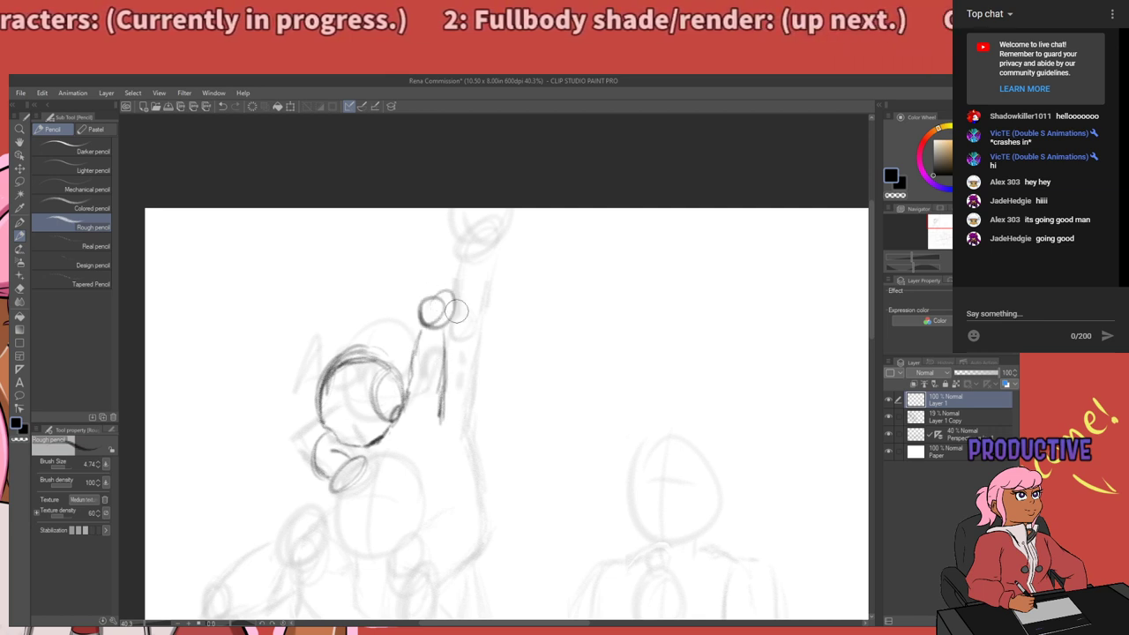
left_click_drag(449, 427, 458, 281)
left_click_drag(478, 328, 526, 368)
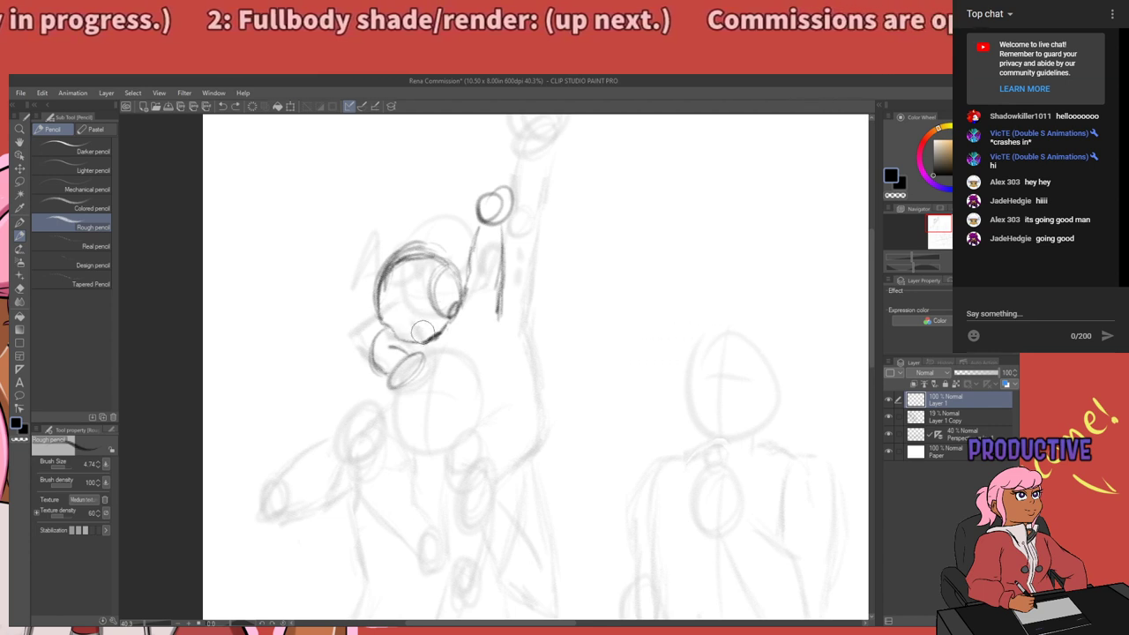
Try drawing Ashur's back contour from the base of the raised arm down toward the hip, undoing the attempted strokes.
mouse_move(419, 327)
left_mouse_down()
mouse_move(459, 323)
mouse_move(462, 337)
mouse_move(436, 339)
mouse_move(481, 360)
left_mouse_up()
key("ctrl+z")
mouse_move(491, 355)
left_mouse_down()
mouse_move(516, 360)
mouse_move(485, 362)
left_mouse_up()
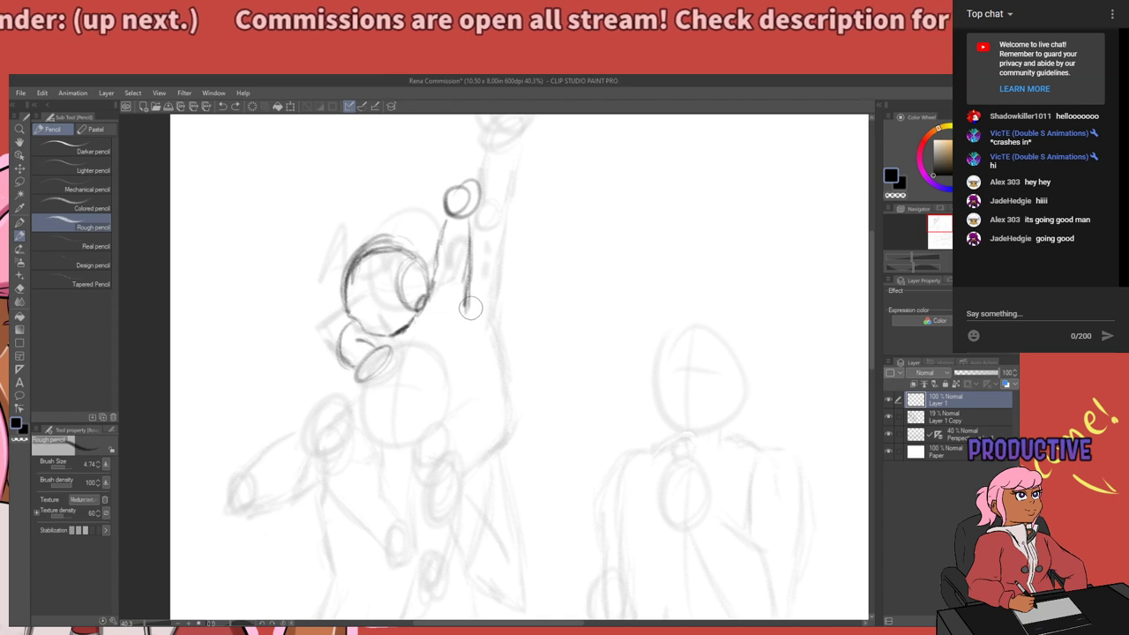
mouse_move(468, 309)
left_mouse_down()
mouse_move(494, 387)
mouse_move(494, 425)
left_mouse_up()
key("ctrl+z")
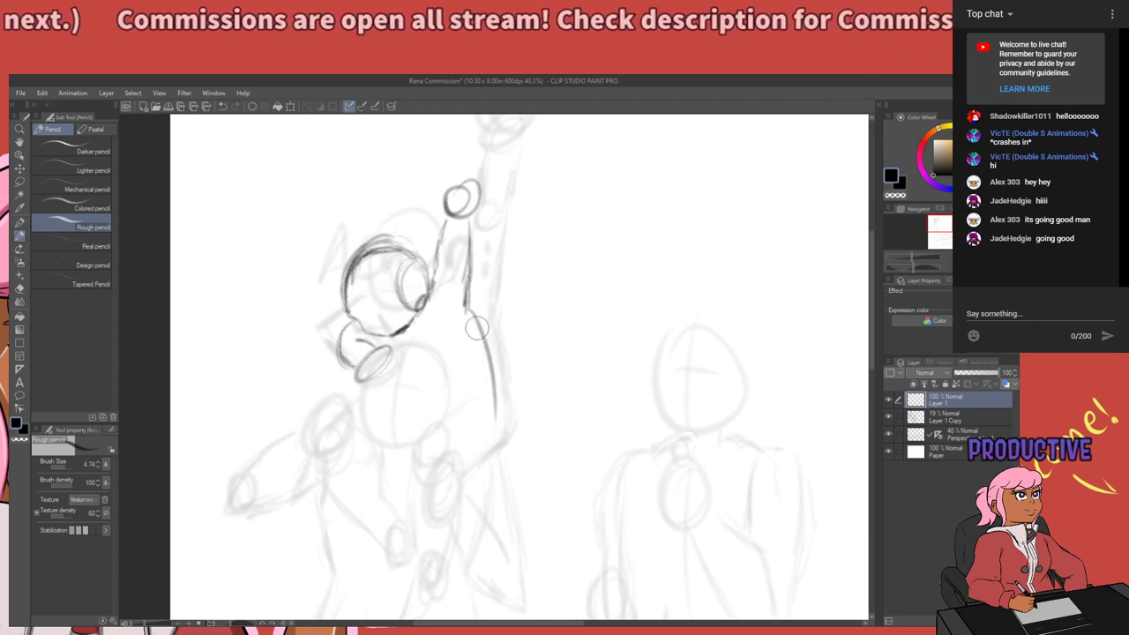
left_click_drag(466, 304, 495, 422)
left_click_drag(476, 334, 491, 417)
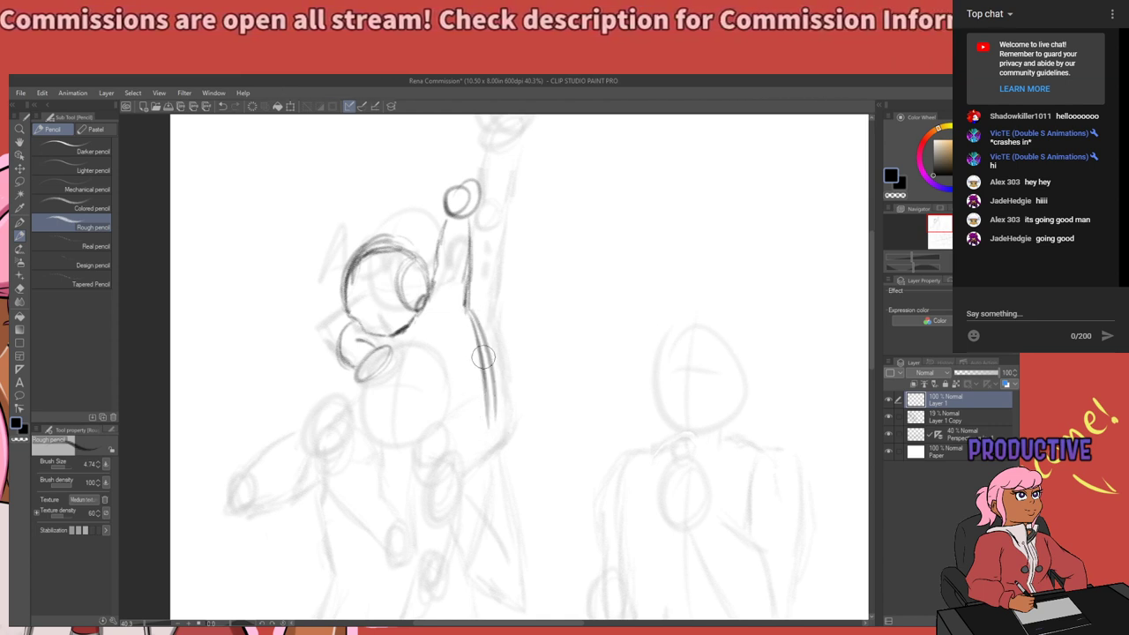
key("ctrl+z")
key("ctrl+z")
key("ctrl+z")
Try a longer back contour turning inward at the hip, undo the hip stroke and erase the contour with the Hard eraser.
left_click_drag(471, 315, 501, 444)
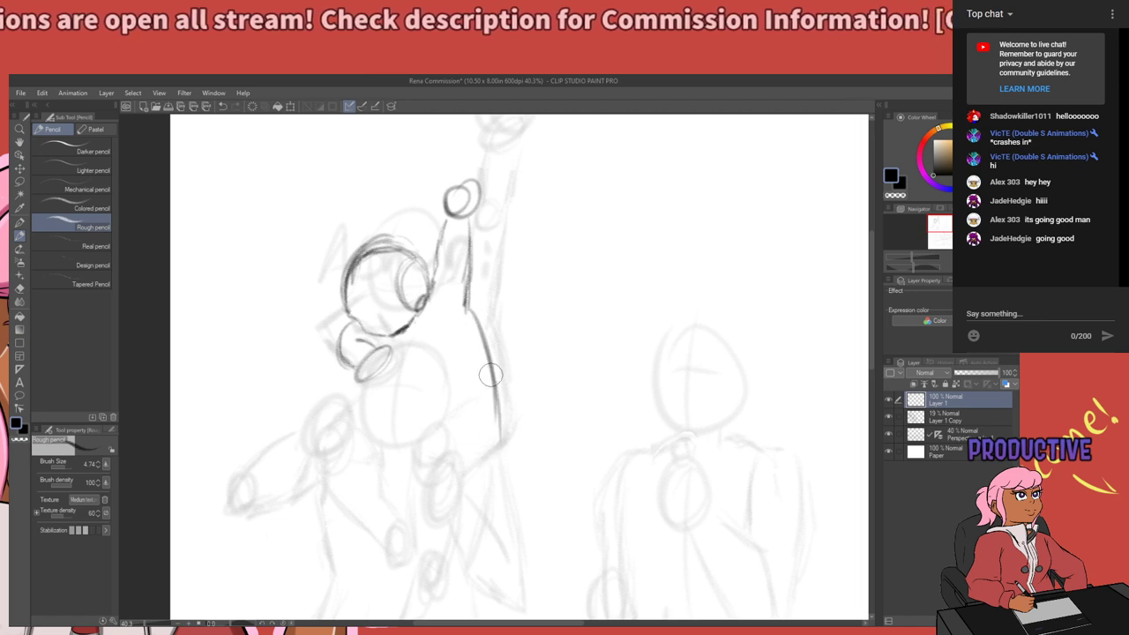
key("ctrl+z")
mouse_move(486, 352)
left_mouse_down()
mouse_move(499, 424)
mouse_move(481, 464)
left_mouse_up()
mouse_move(521, 420)
left_mouse_down()
mouse_move(557, 371)
mouse_move(514, 488)
mouse_move(565, 355)
mouse_move(557, 394)
left_mouse_up()
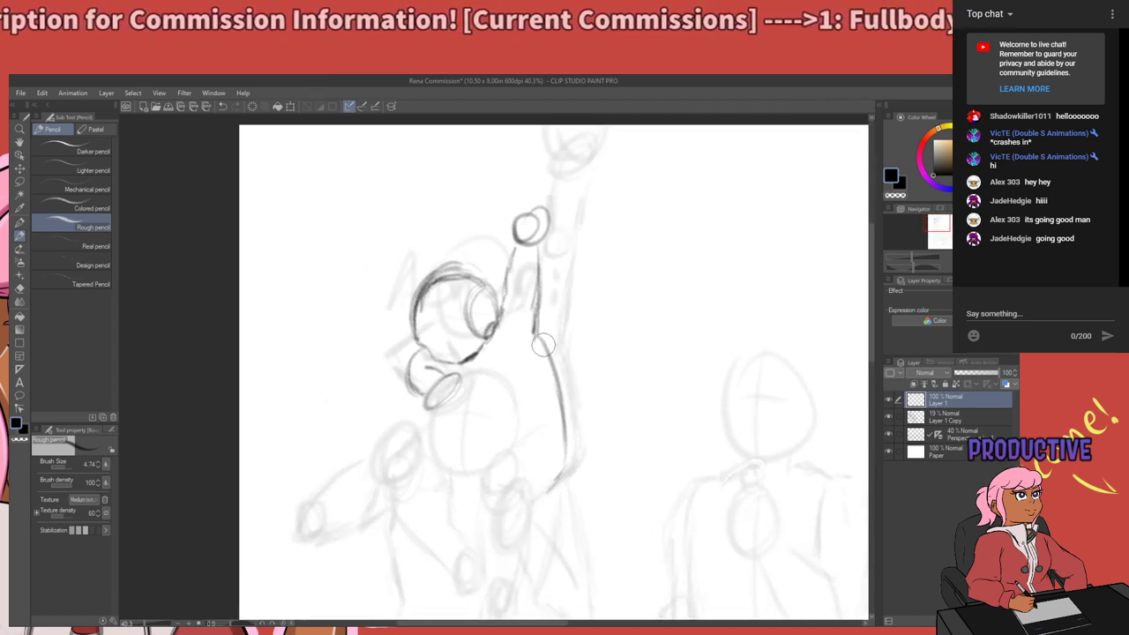
key("ctrl+z")
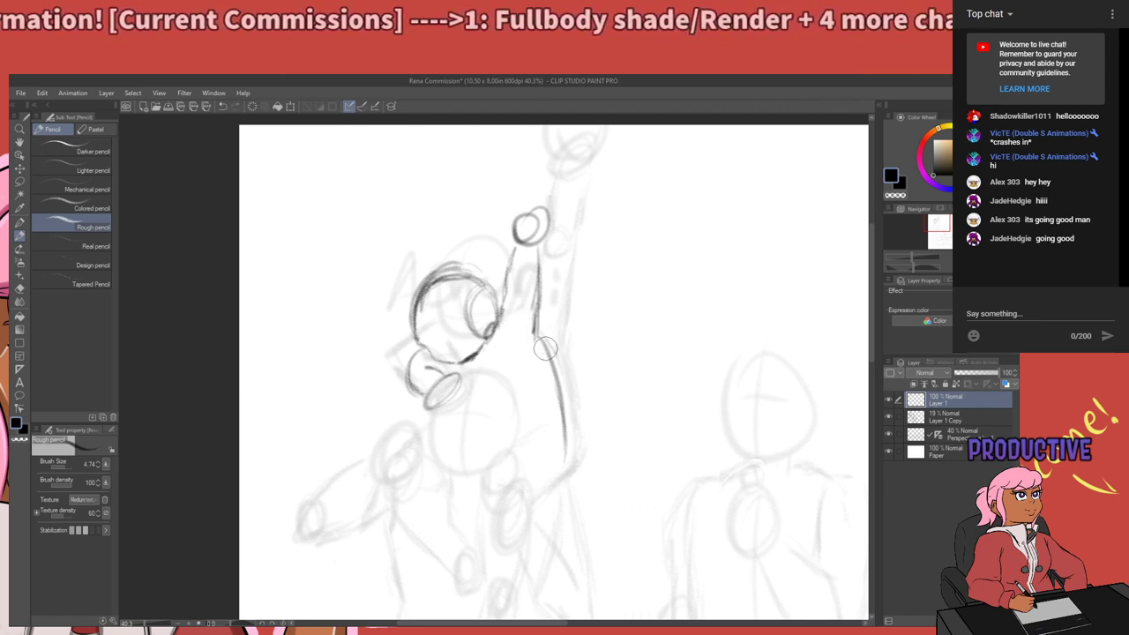
key("e")
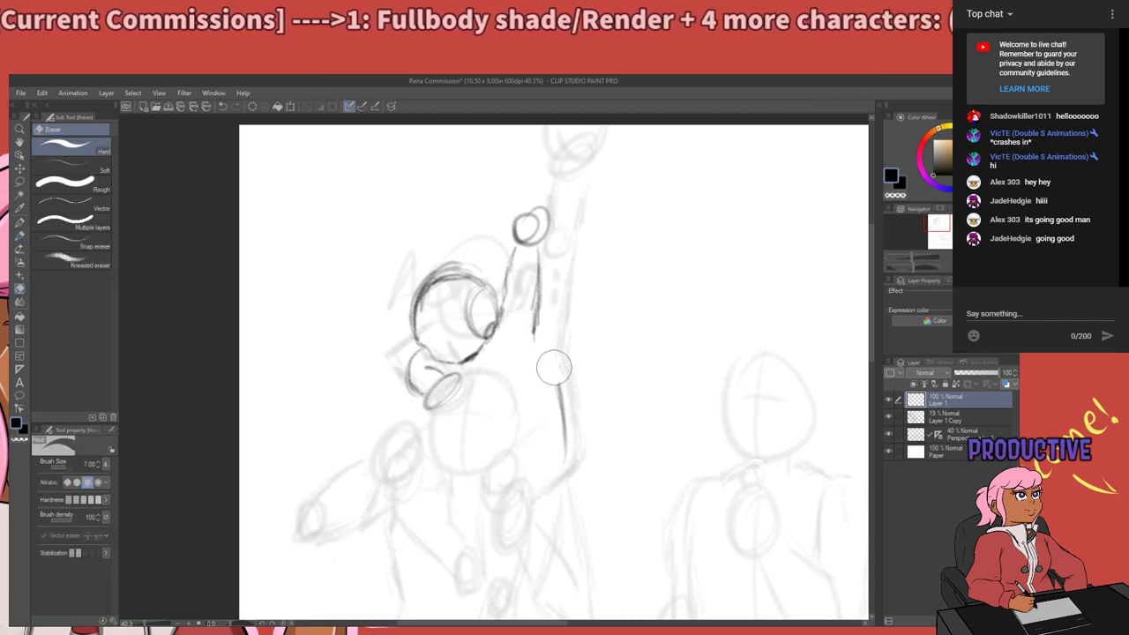
left_click_drag(554, 367, 567, 403)
key("p")
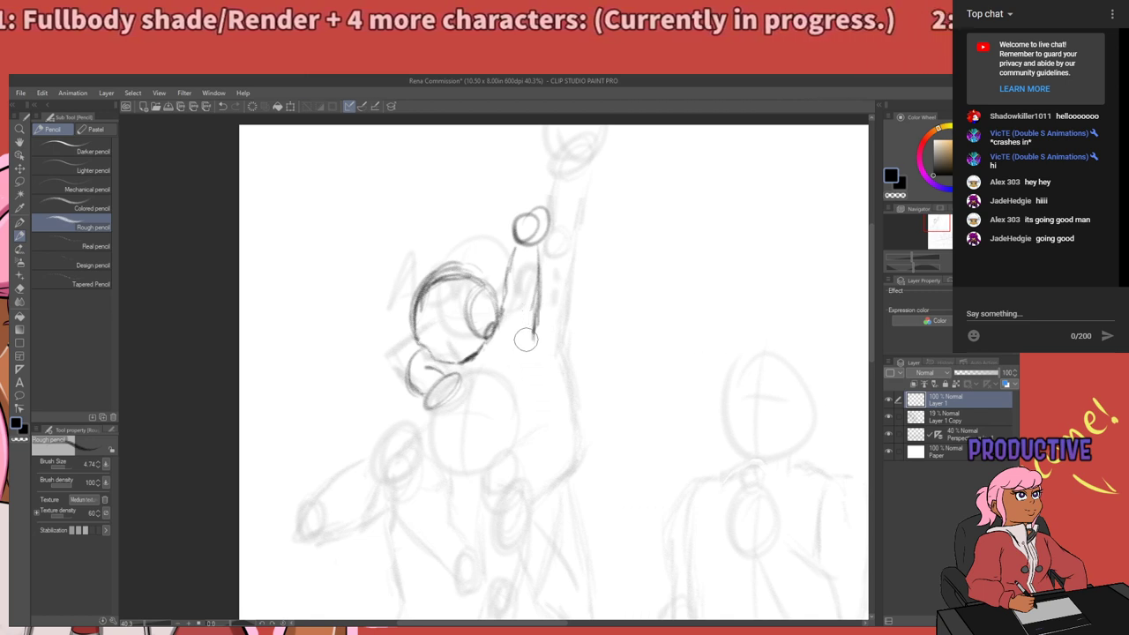
Redraw Ashur's back contour as a smooth curve from the raised arm down and around under the hip.
left_click_drag(526, 339, 530, 385)
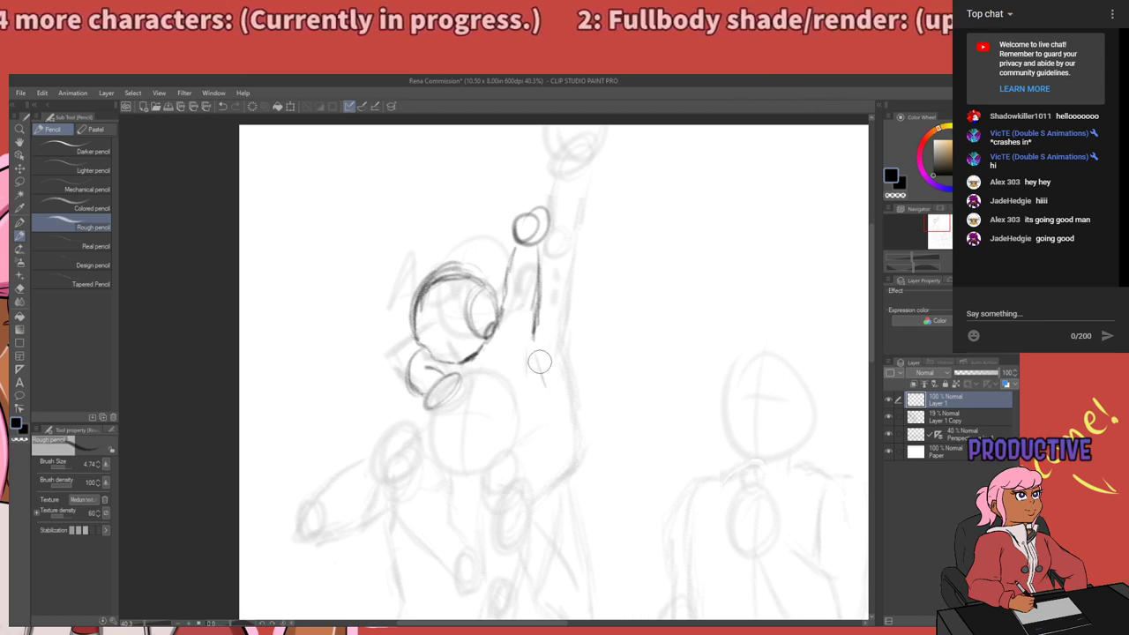
left_click_drag(536, 334, 547, 382)
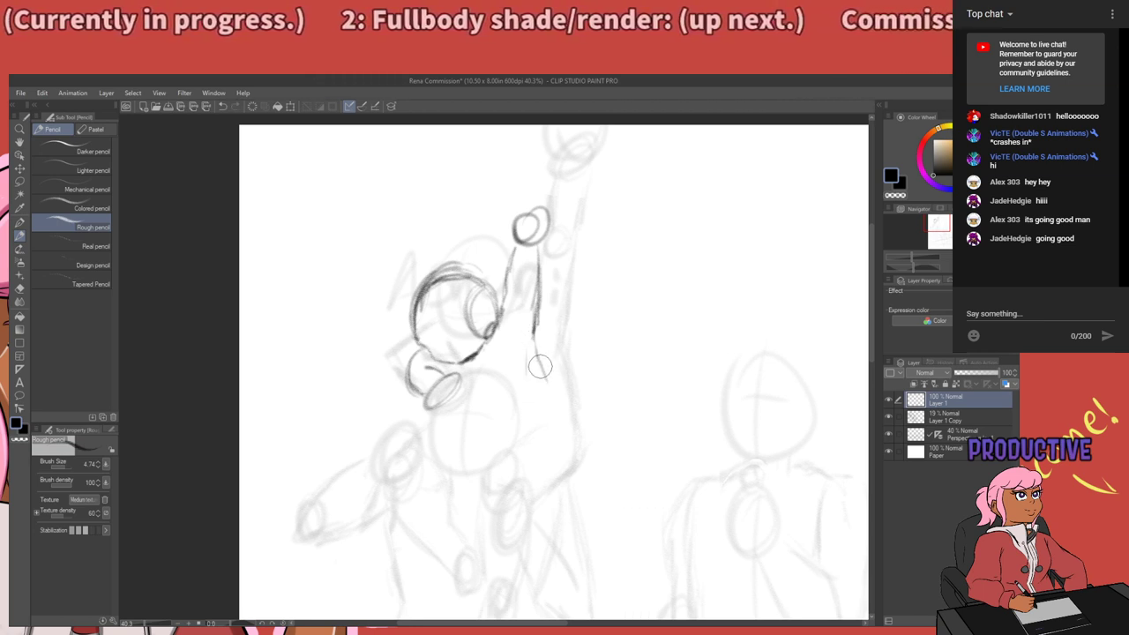
left_click_drag(540, 366, 566, 421)
mouse_move(545, 373)
left_mouse_down()
mouse_move(571, 432)
mouse_move(566, 467)
mouse_move(519, 494)
mouse_move(564, 414)
mouse_move(577, 311)
mouse_move(573, 396)
left_mouse_up()
Sketch Ashur's near leg with a bent thigh line, two lower-leg contours and a pointed foot.
left_click_drag(545, 353, 512, 384)
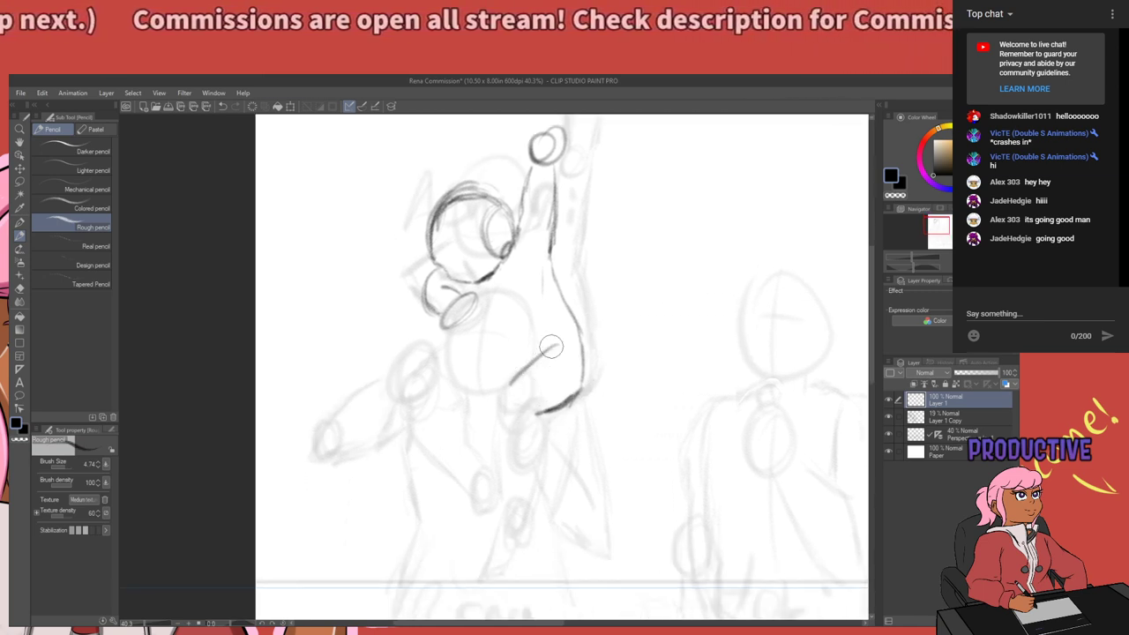
key("ctrl+z")
left_click_drag(549, 344, 510, 372)
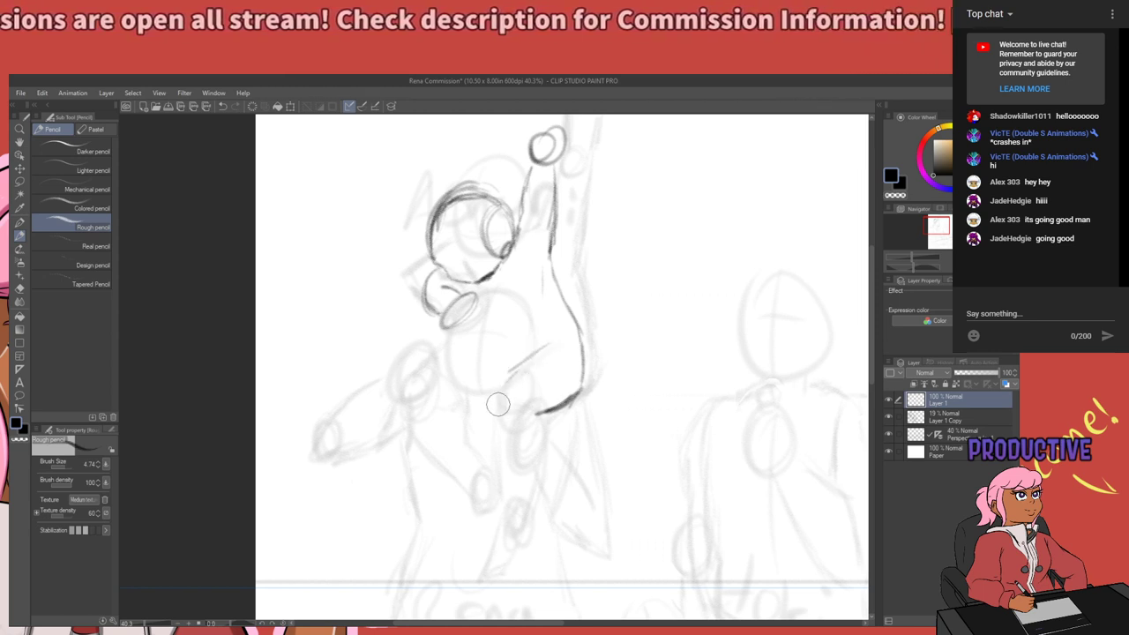
left_click_drag(506, 386, 496, 448)
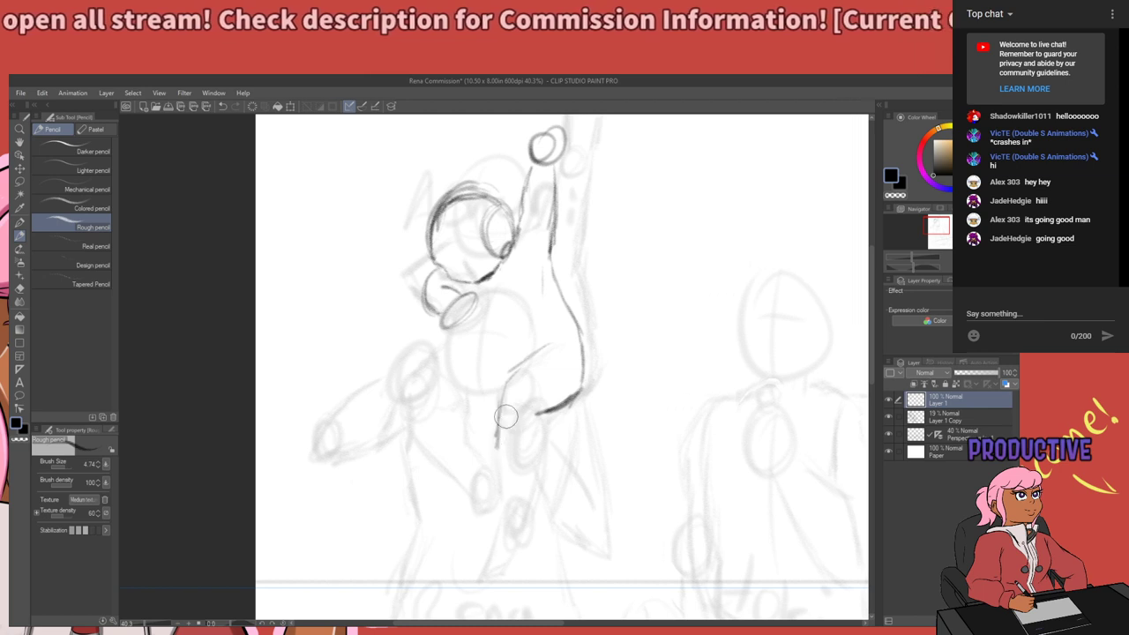
left_click_drag(513, 374, 495, 448)
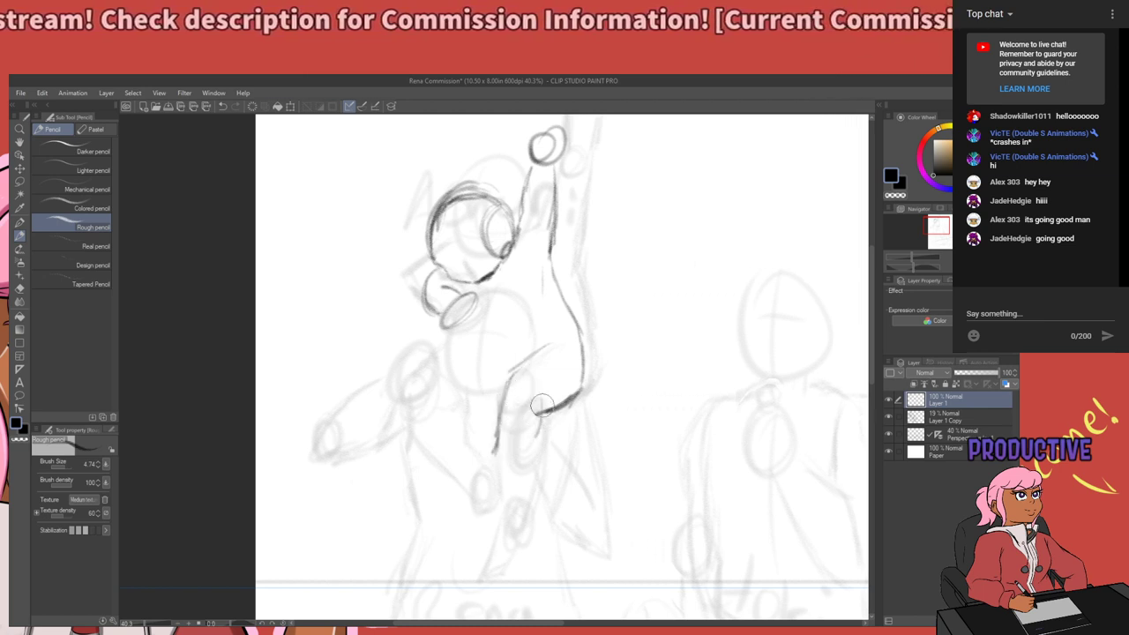
left_click_drag(542, 414, 512, 469)
mouse_move(500, 420)
left_mouse_down()
mouse_move(493, 460)
mouse_move(469, 483)
mouse_move(513, 476)
mouse_move(470, 484)
mouse_move(493, 450)
mouse_move(563, 502)
mouse_move(583, 459)
left_mouse_up()
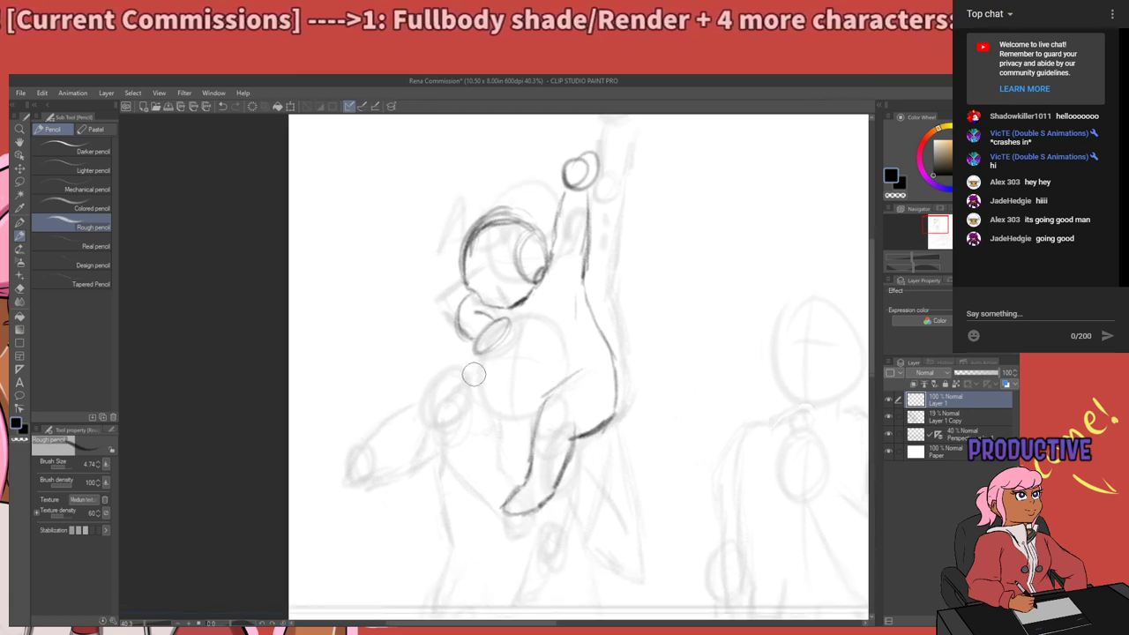
Darken the head-side edge of Ashur's raised arm just below the hand circles.
mouse_move(569, 357)
left_mouse_down()
mouse_move(482, 367)
mouse_move(451, 411)
mouse_move(494, 381)
mouse_move(450, 410)
mouse_move(473, 411)
mouse_move(505, 531)
left_mouse_up()
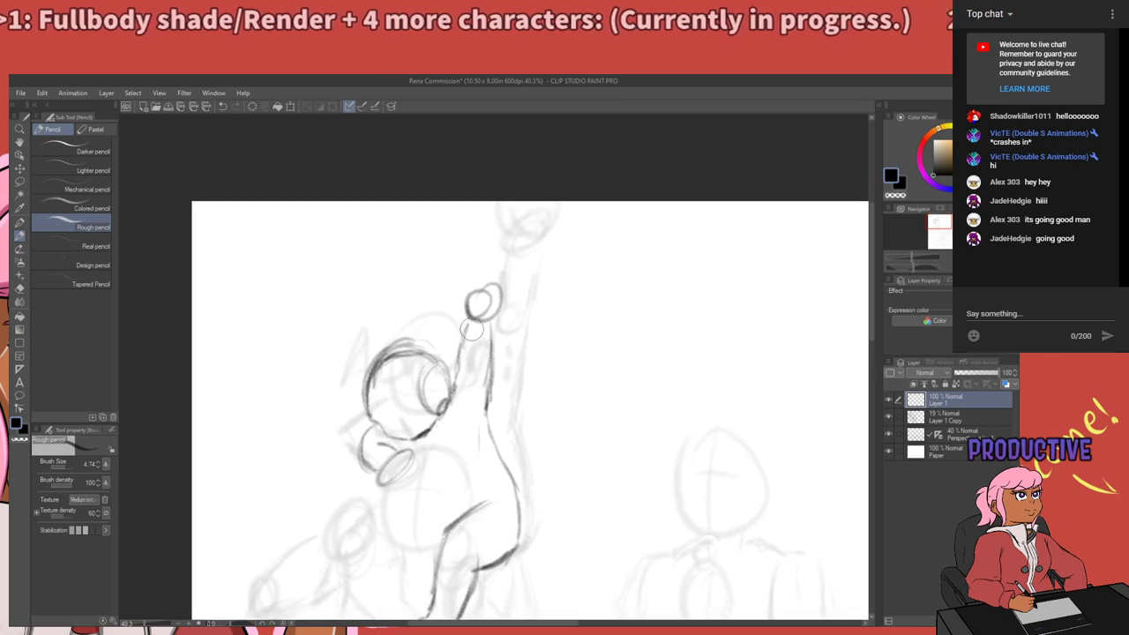
mouse_move(471, 329)
left_mouse_down()
mouse_move(476, 310)
mouse_move(462, 364)
left_mouse_up()
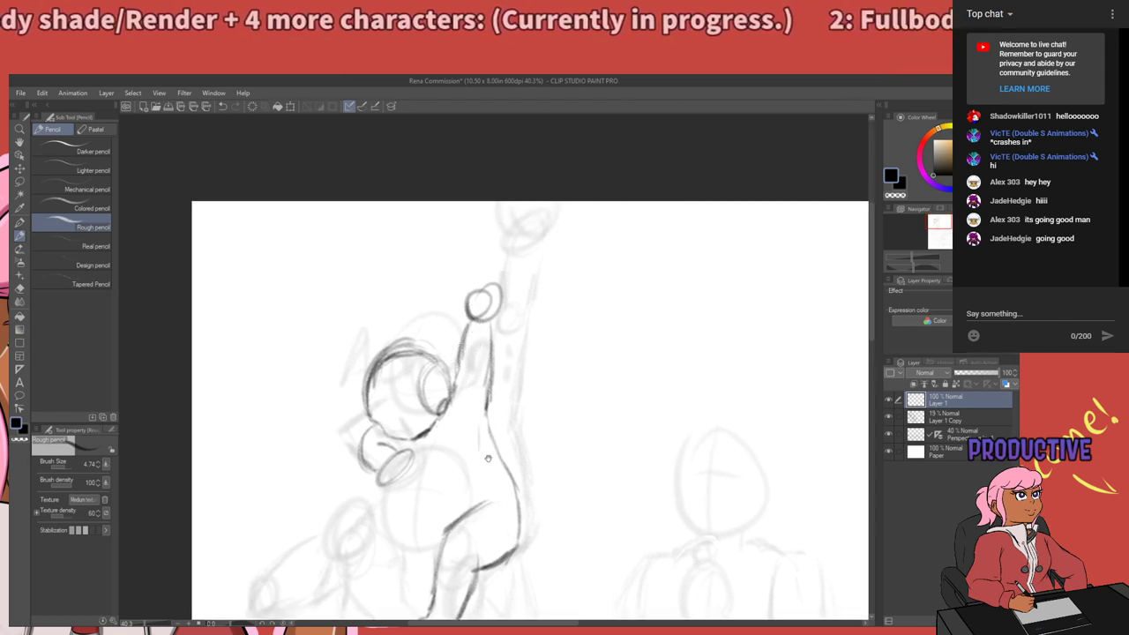
left_click_drag(488, 458, 537, 346)
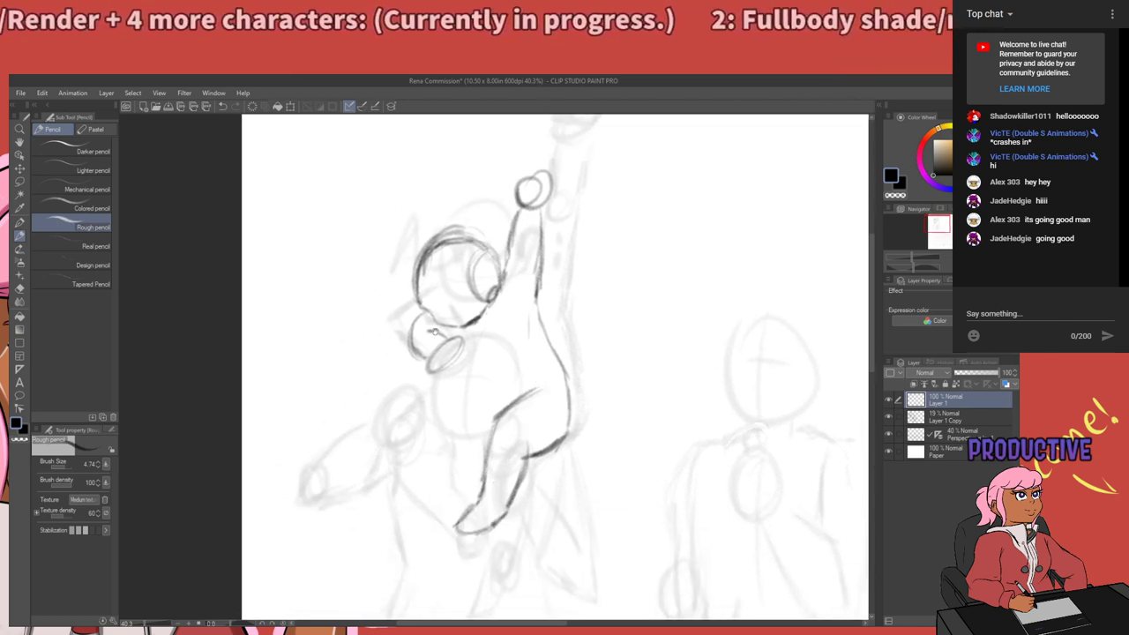
left_click_drag(433, 331, 450, 340)
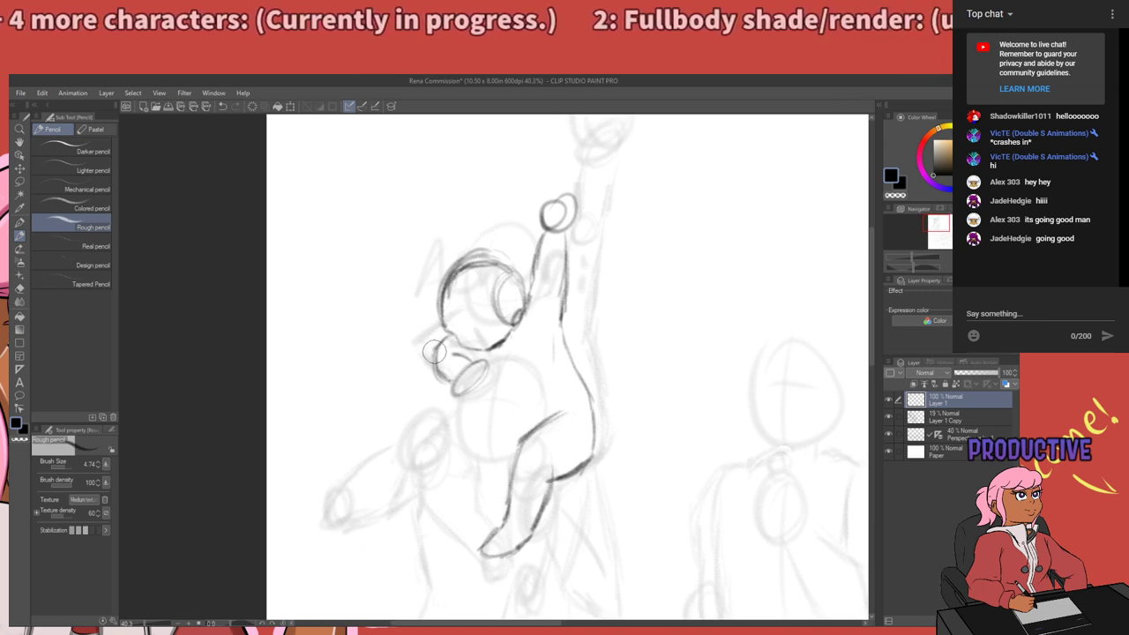
left_click_drag(495, 450, 507, 382)
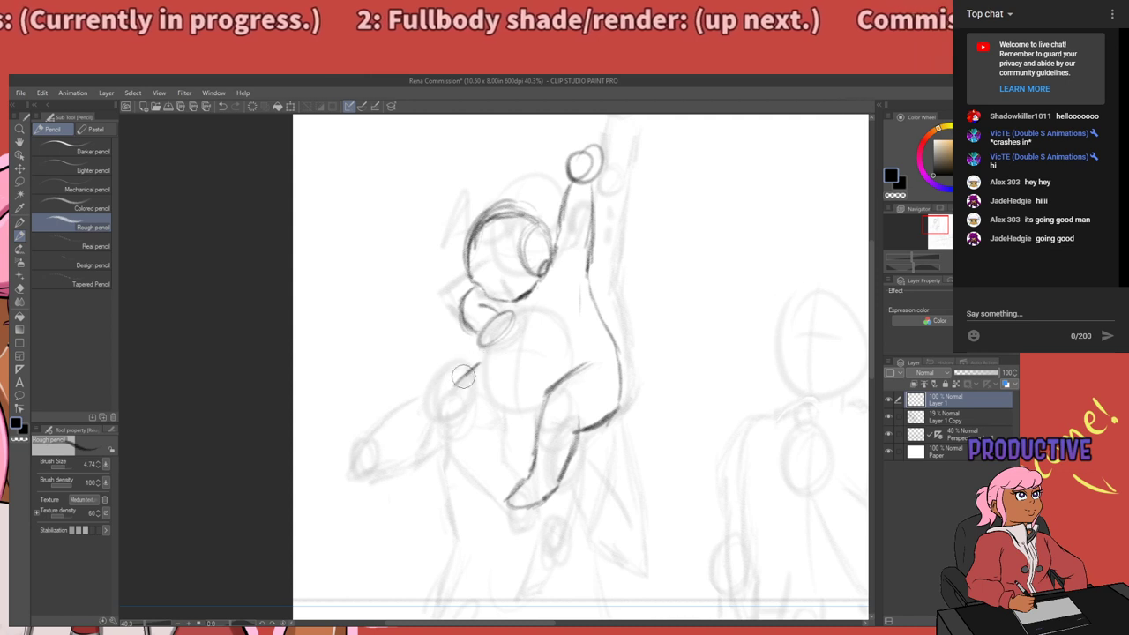
Sketch Ashur's far leg with a bent knee over Rena's shoulder and a foot beside the near foot.
left_click_drag(479, 363, 459, 381)
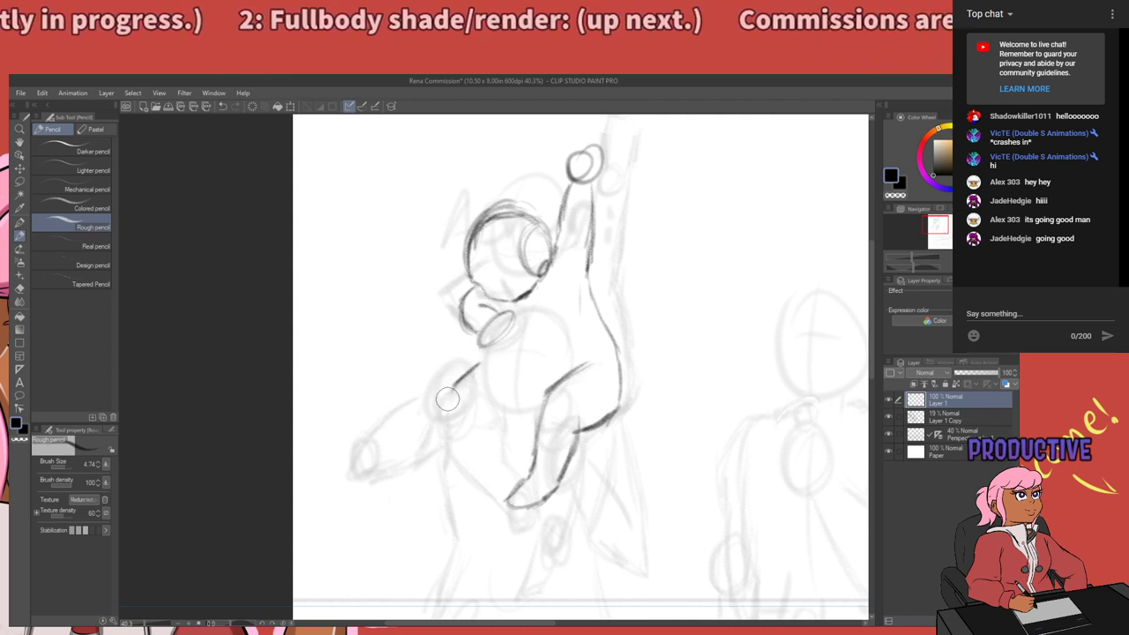
left_click_drag(455, 404, 493, 460)
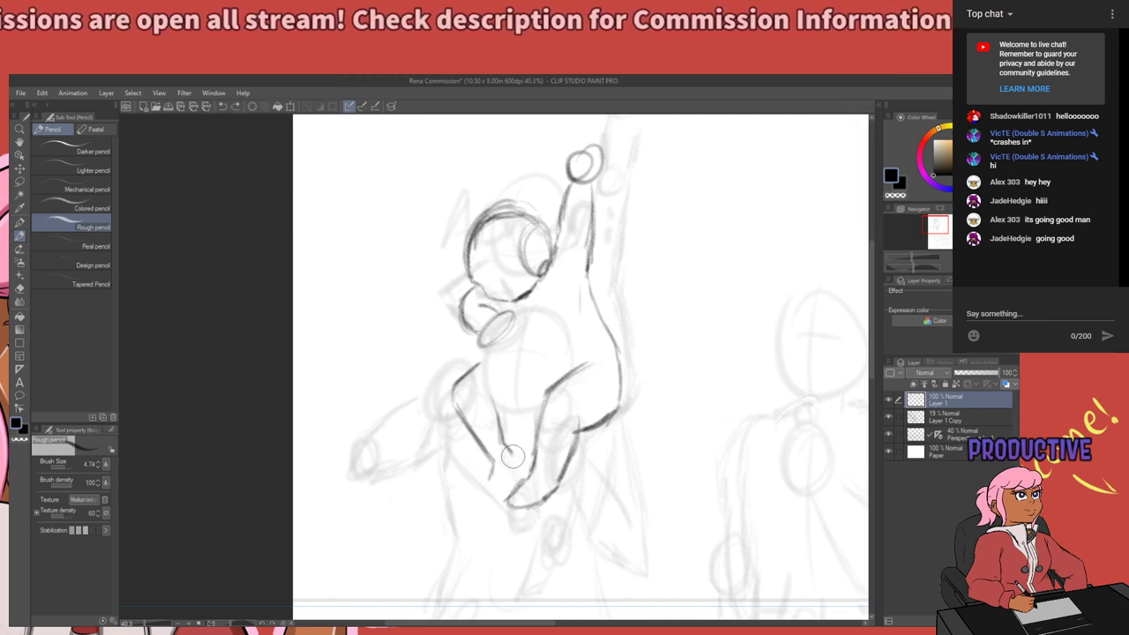
mouse_move(512, 455)
left_mouse_down()
mouse_move(501, 484)
mouse_move(477, 495)
mouse_move(496, 486)
left_mouse_up()
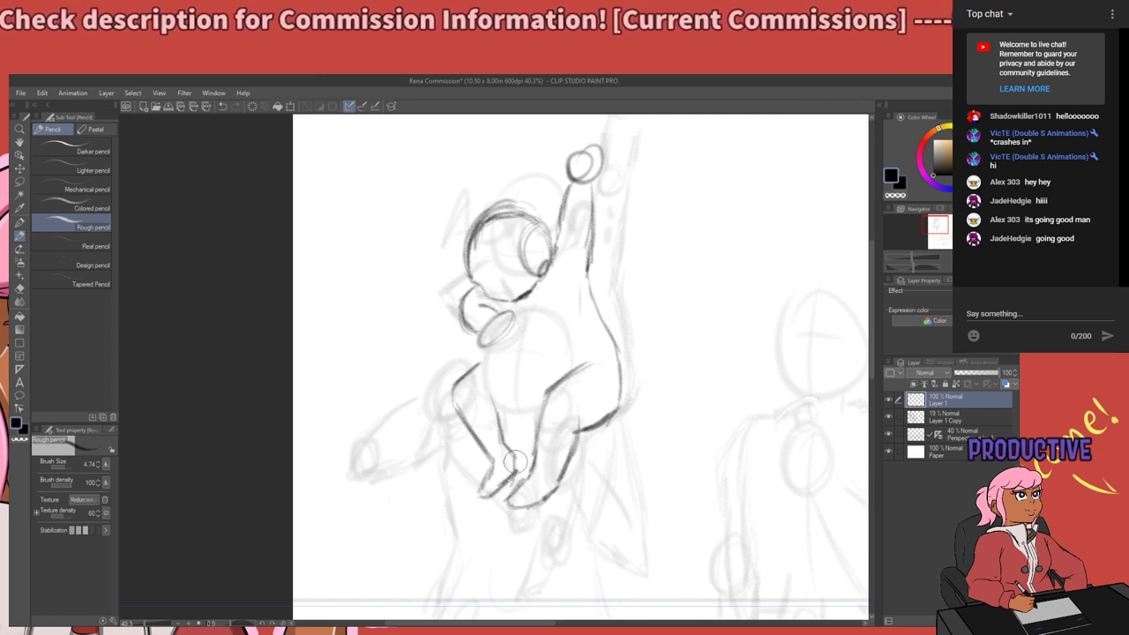
Reinforce the short vertical line inside Ashur's back contour, just below the raised arm.
mouse_move(573, 414)
left_mouse_down()
mouse_move(556, 446)
mouse_move(574, 358)
mouse_move(475, 487)
left_mouse_up()
left_click_drag(506, 405, 504, 442)
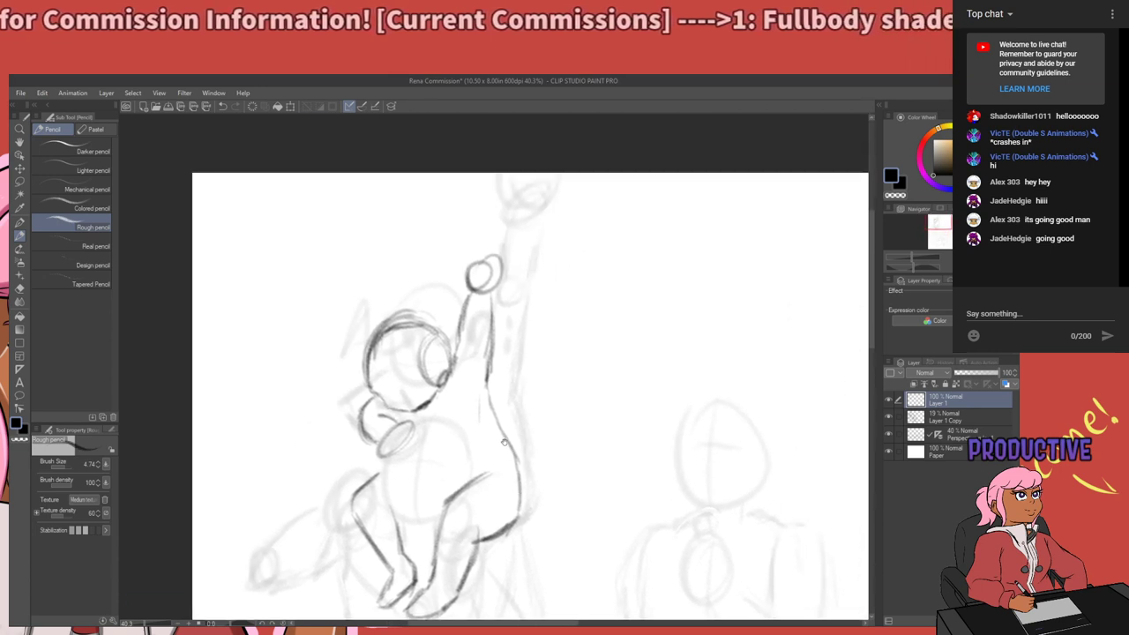
mouse_move(477, 402)
left_mouse_down()
mouse_move(476, 391)
mouse_move(478, 422)
left_mouse_up()
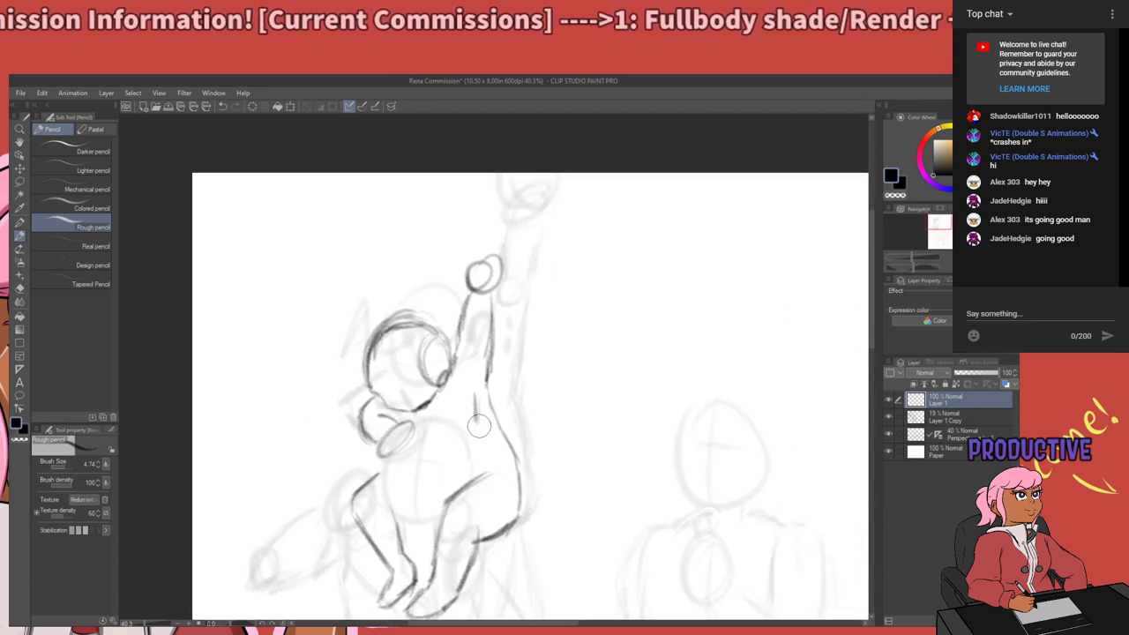
Handwrite the note "way bett" in the empty area between Ashur and the neighbouring rough figure.
left_click_drag(485, 495, 549, 446)
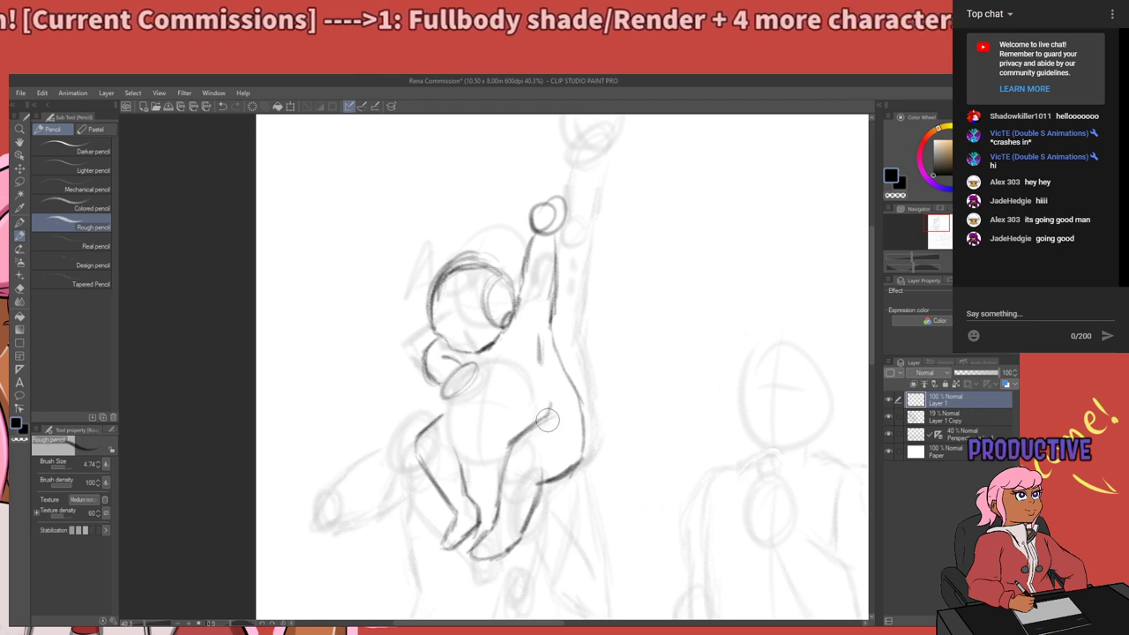
left_click_drag(576, 390, 552, 415)
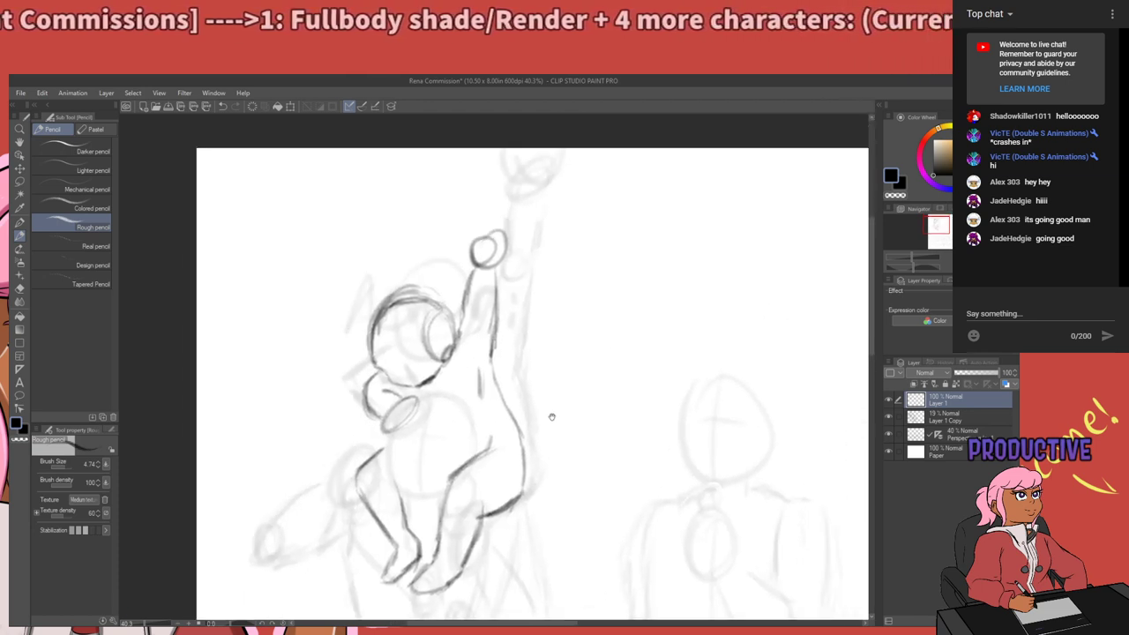
left_click_drag(518, 486, 486, 368)
mouse_move(455, 329)
left_mouse_down()
mouse_move(513, 316)
mouse_move(539, 348)
mouse_move(575, 355)
left_mouse_up()
left_click_drag(598, 328, 567, 384)
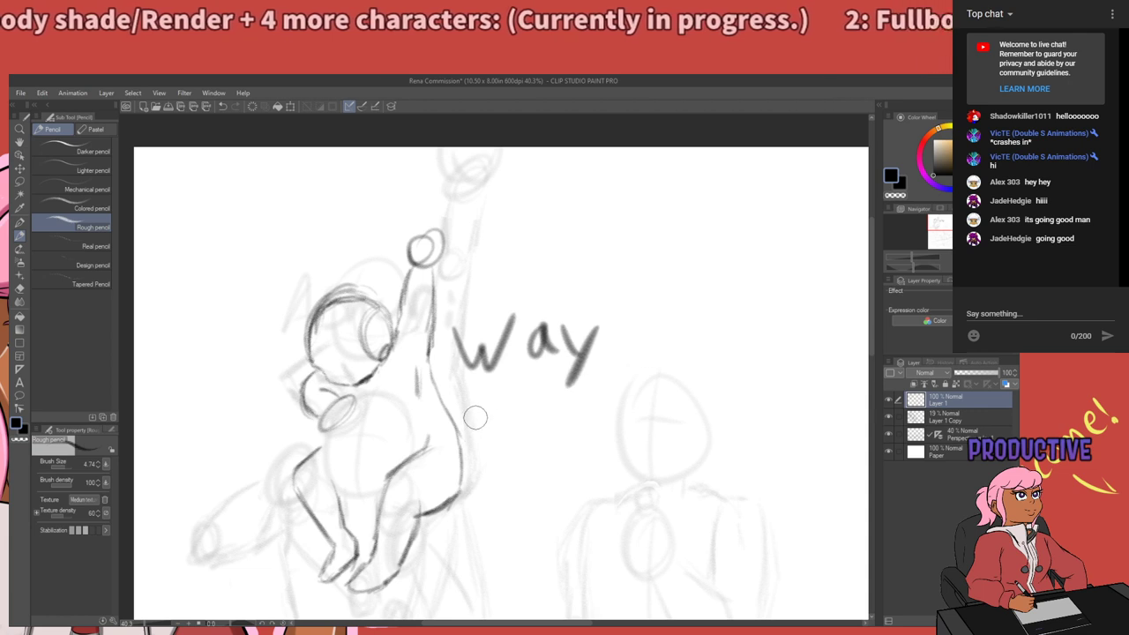
mouse_move(478, 408)
left_mouse_down()
mouse_move(492, 434)
mouse_move(530, 436)
mouse_move(540, 423)
mouse_move(551, 436)
left_mouse_up()
mouse_move(540, 424)
left_mouse_down()
mouse_move(579, 434)
mouse_move(639, 413)
mouse_move(628, 431)
mouse_move(655, 417)
mouse_move(653, 433)
left_mouse_up()
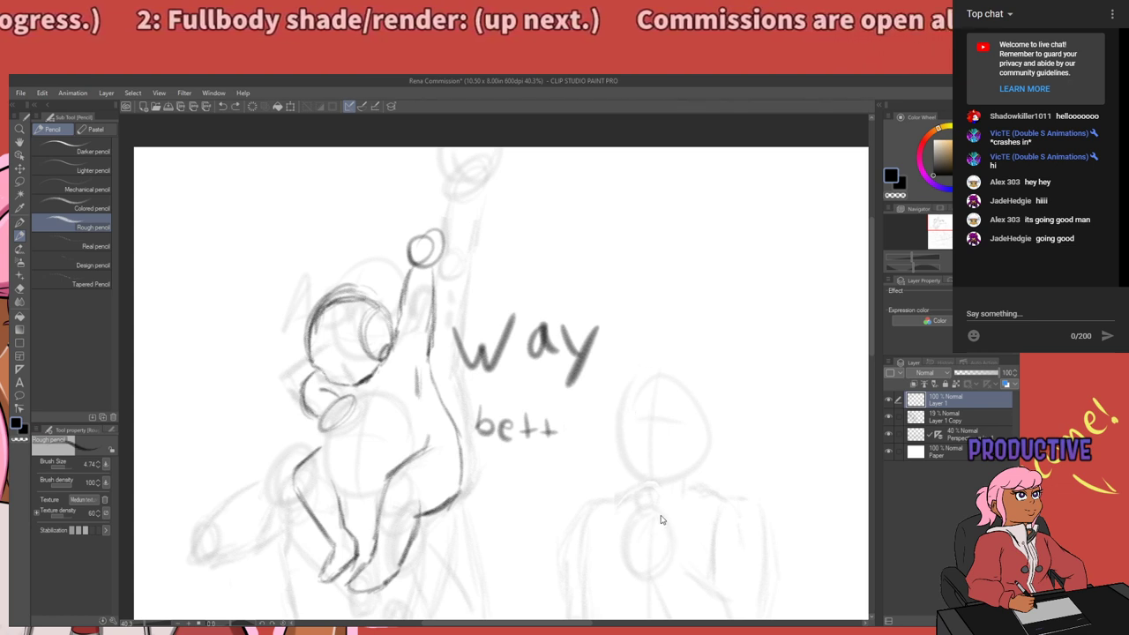
Undo all strokes of the handwritten note beside Ashur.
key("ctrl+z")
key("ctrl+z")
key("ctrl+z")
key("ctrl+z")
key("ctrl+z")
key("ctrl+z")
key("ctrl+z")
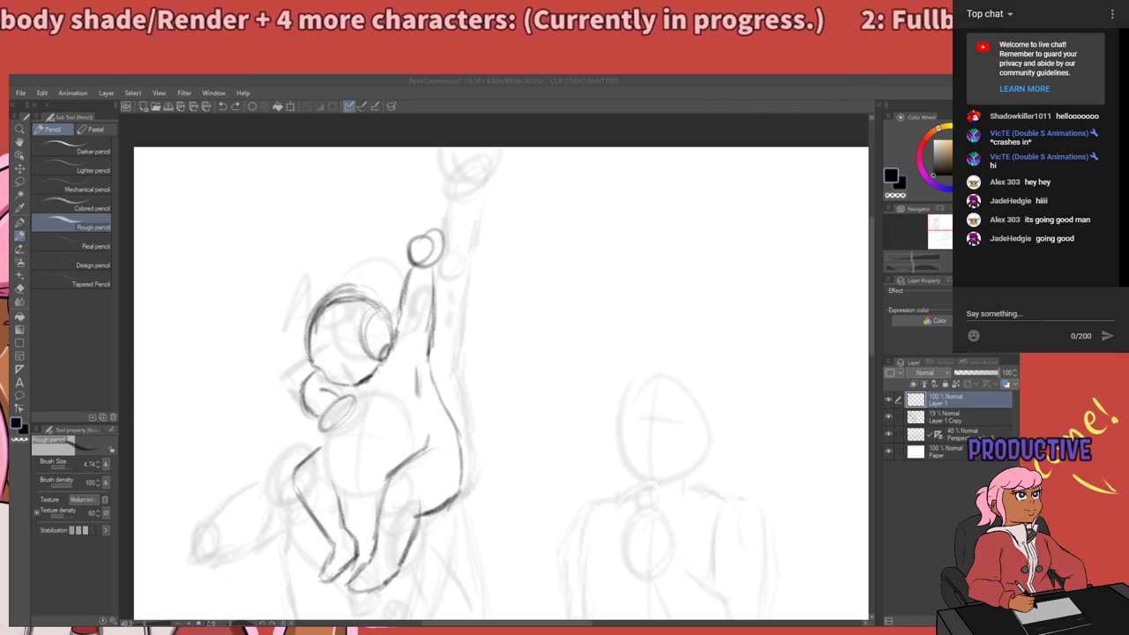
Examine Ashur's redrawn pose close up and against the whole group composition.
scroll(355, 379, "down", 3)
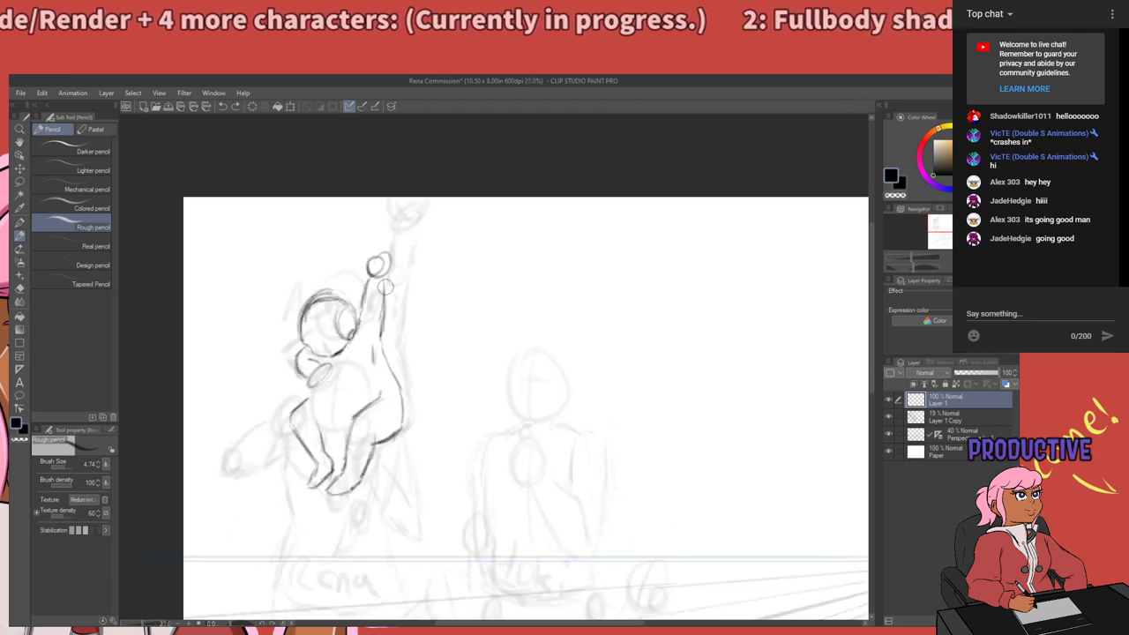
scroll(314, 379, "up", 1)
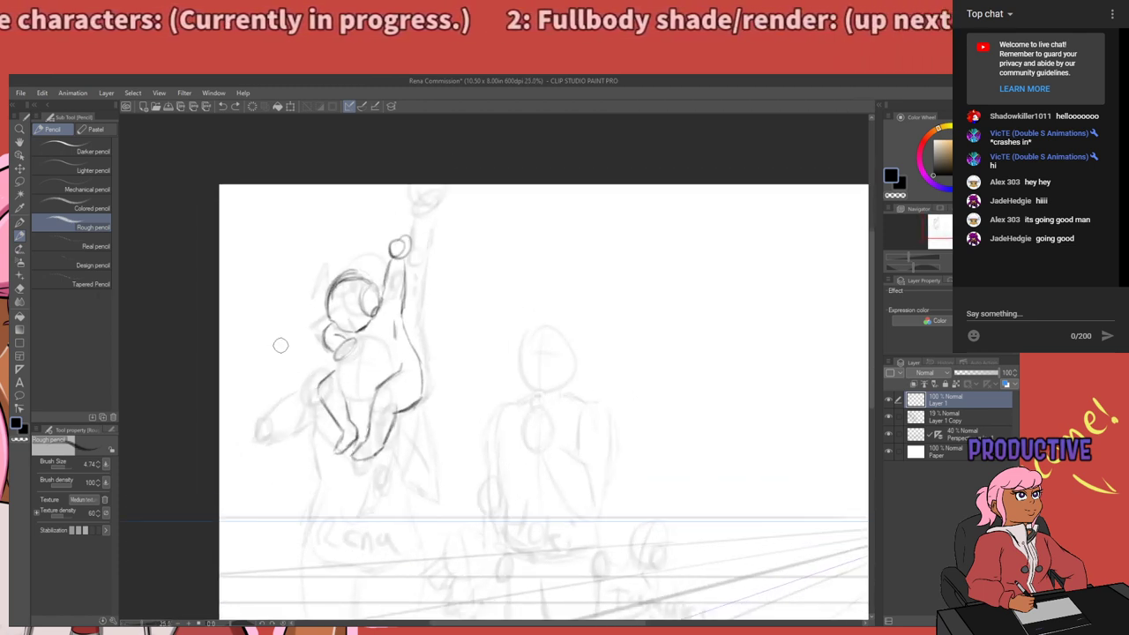
scroll(280, 345, "up", 2)
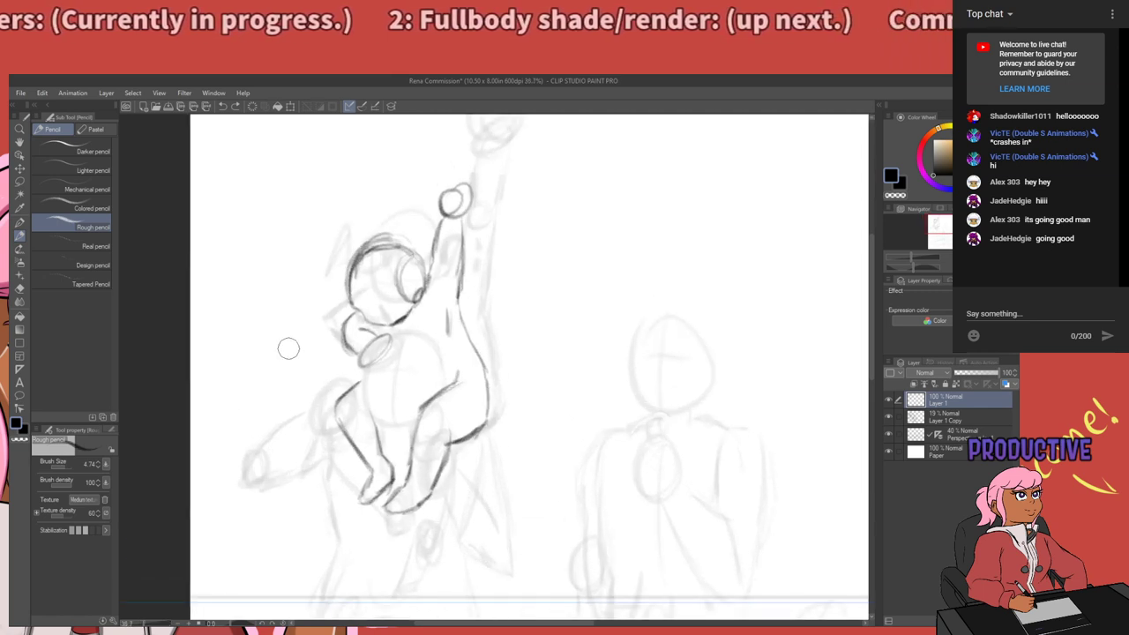
scroll(278, 345, "up", 1)
scroll(277, 347, "down", 3)
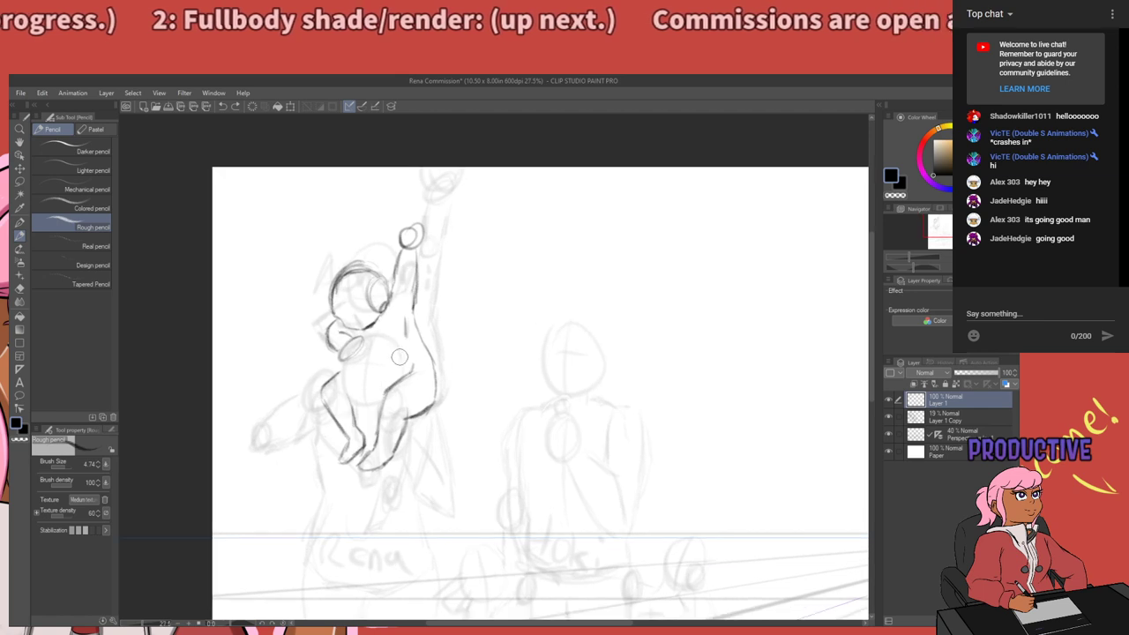
scroll(399, 356, "down", 3)
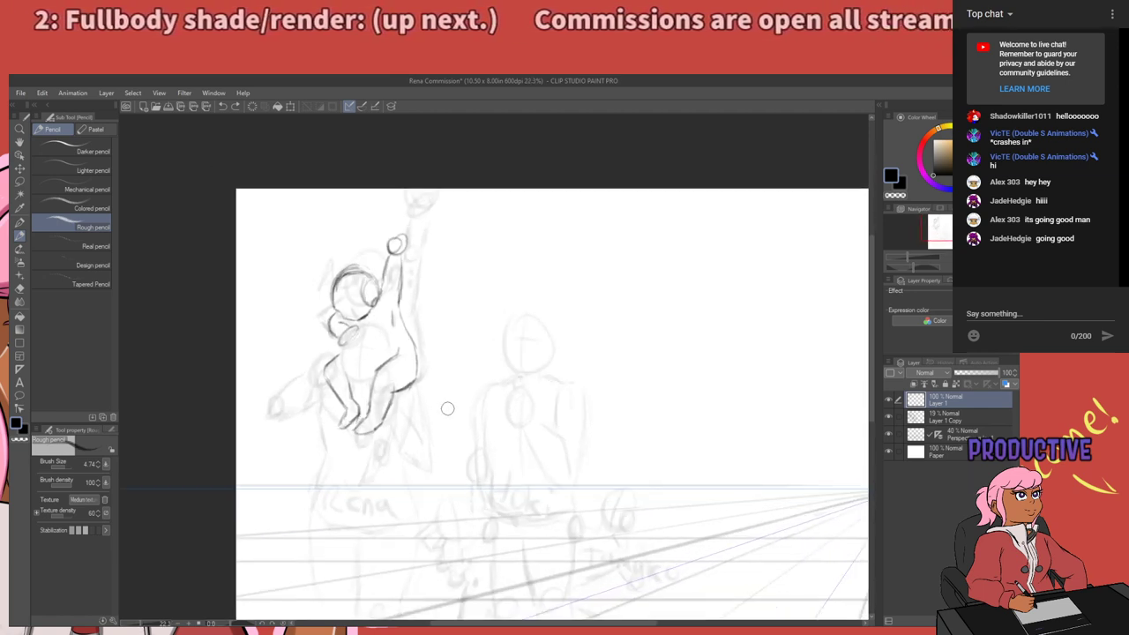
scroll(476, 366, "down", 1)
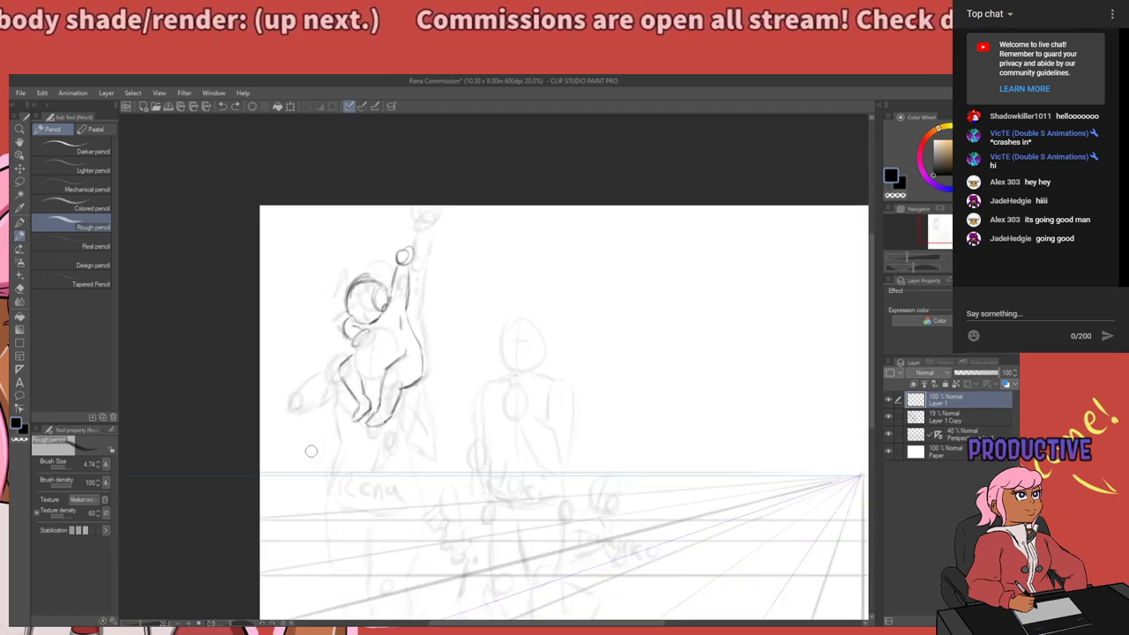
scroll(264, 441, "up", 1)
scroll(327, 299, "up", 2)
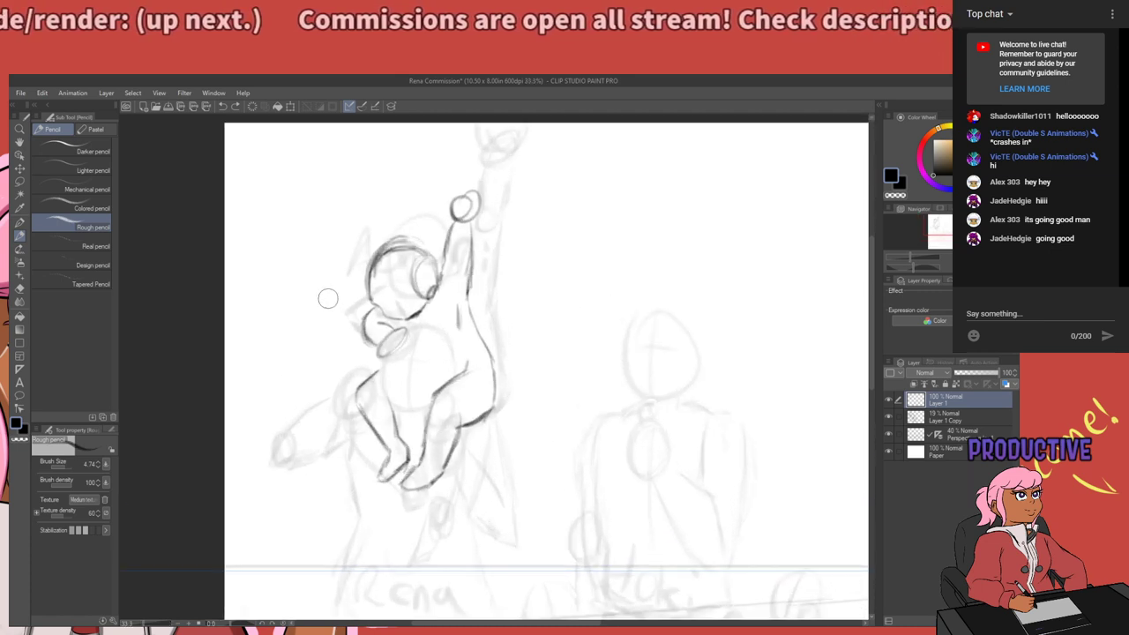
scroll(328, 284, "down", 1)
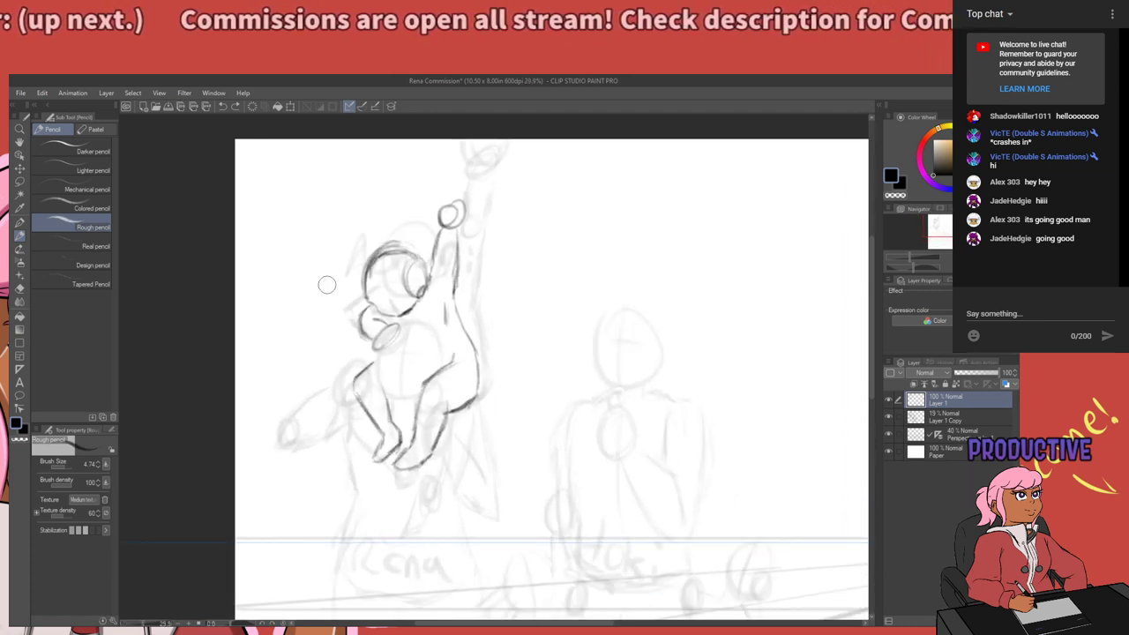
scroll(326, 284, "up", 1)
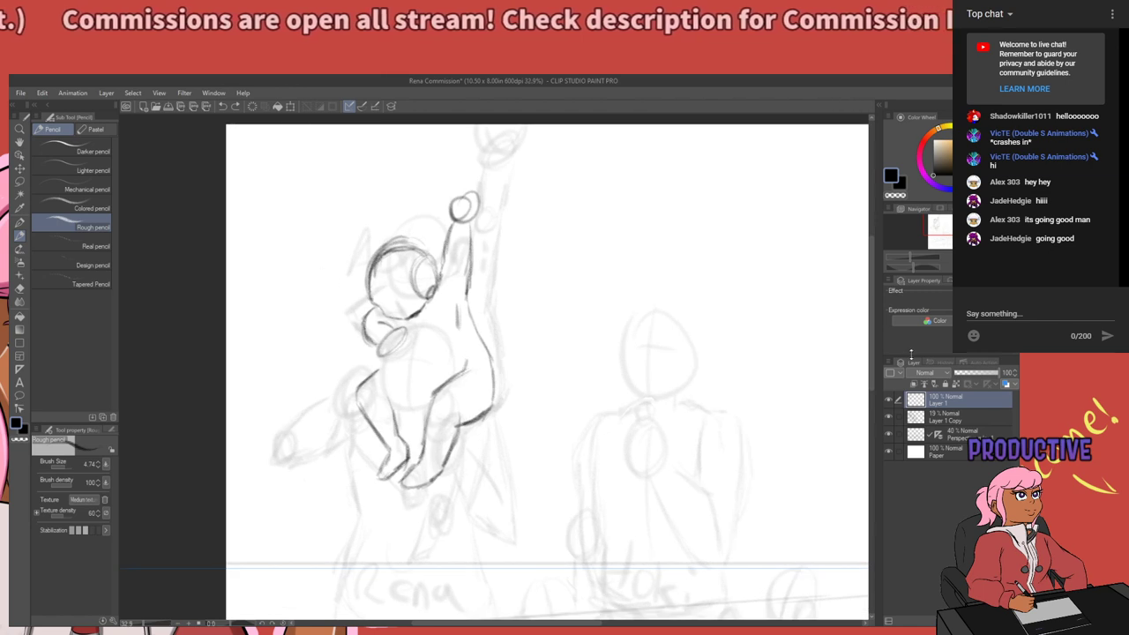
Hide and reshow Ashur's sketch layer to compare the redrawn pose with the faded rough underneath.
left_click(892, 400)
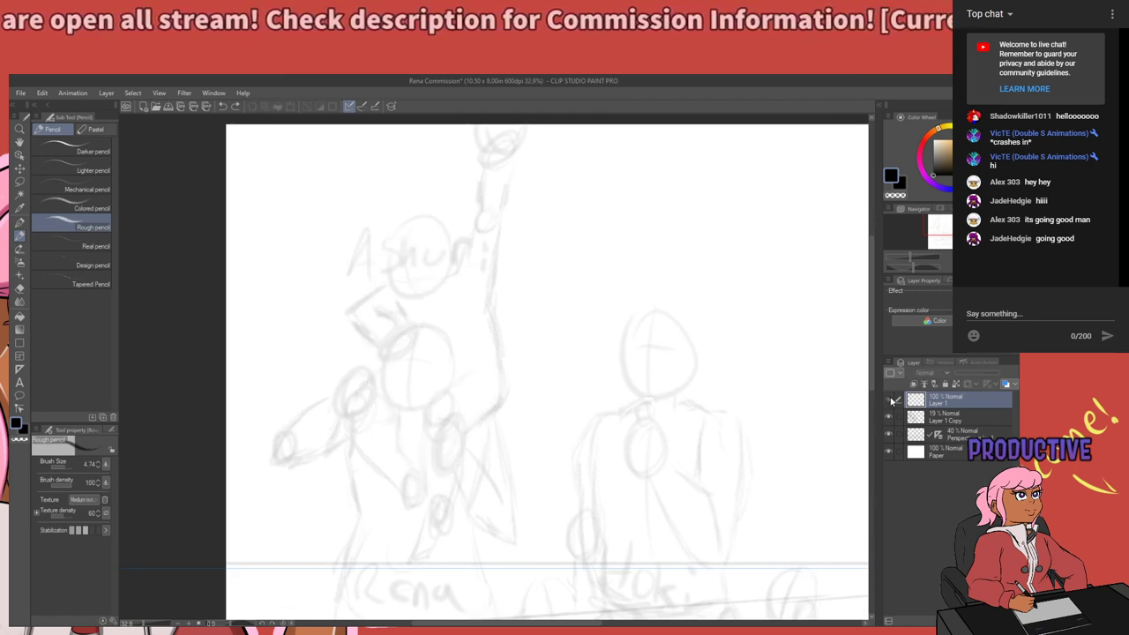
left_click(892, 400)
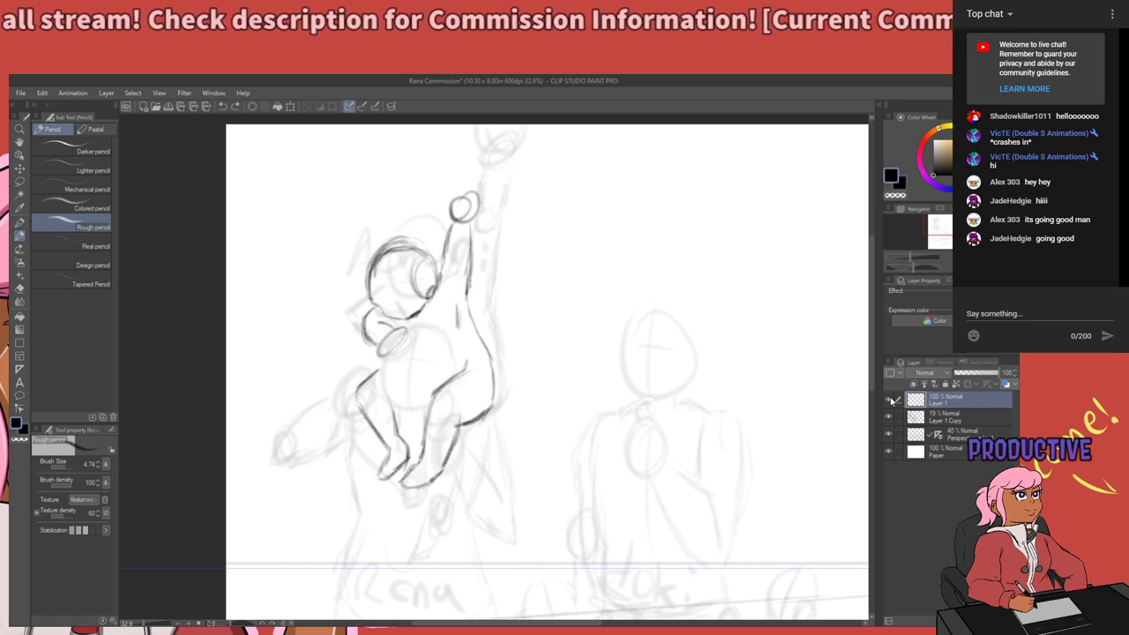
scroll(398, 273, "up", 4)
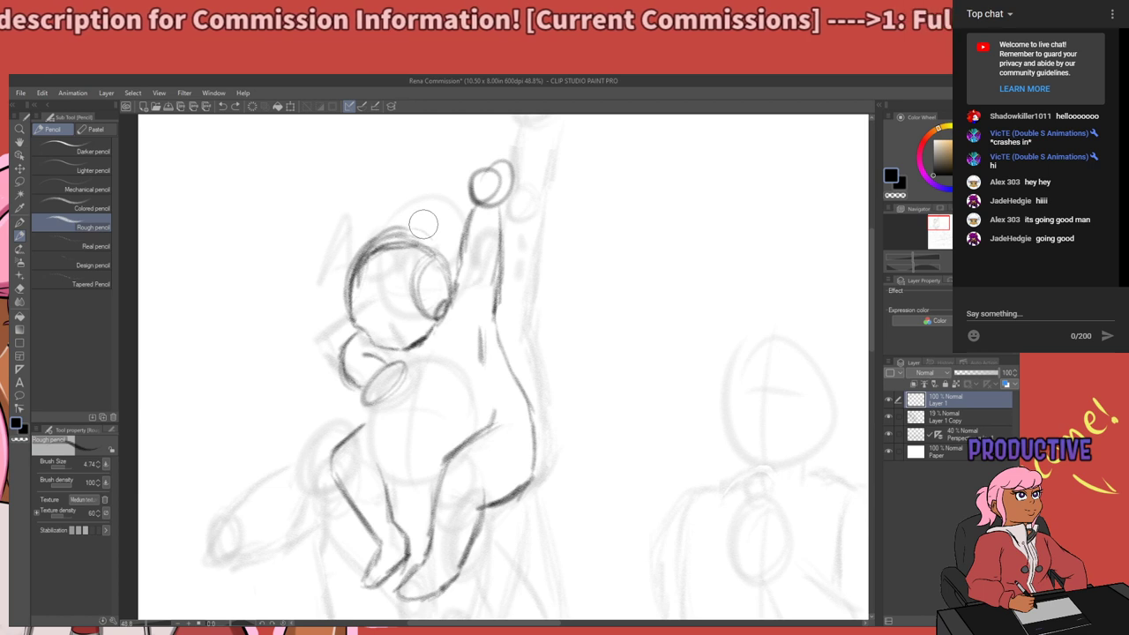
scroll(422, 224, "down", 3)
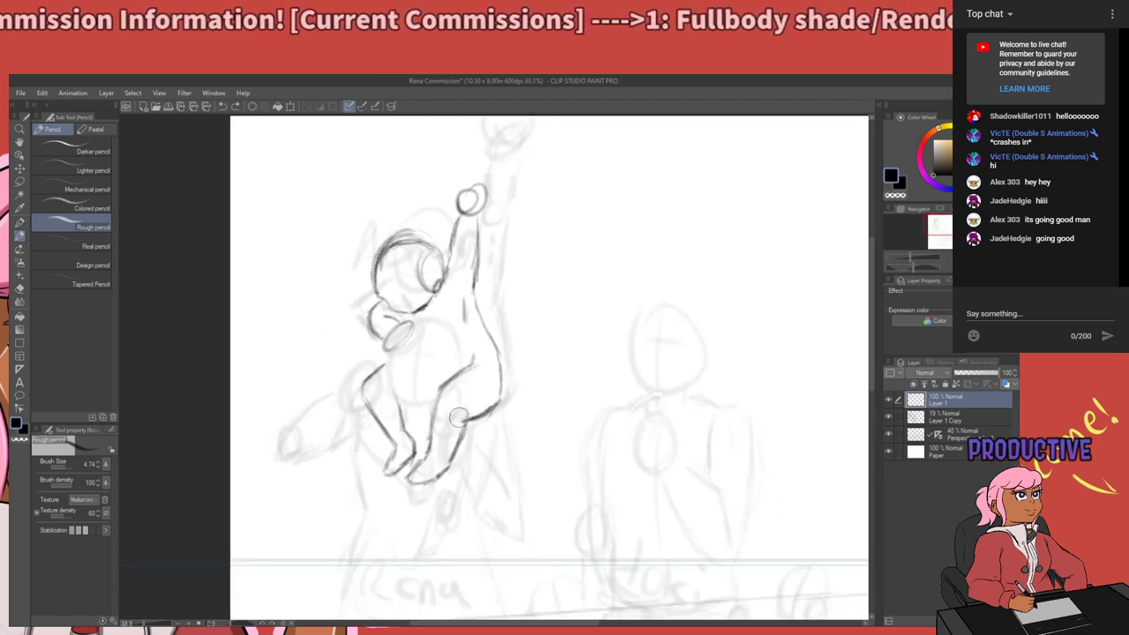
scroll(459, 419, "up", 3)
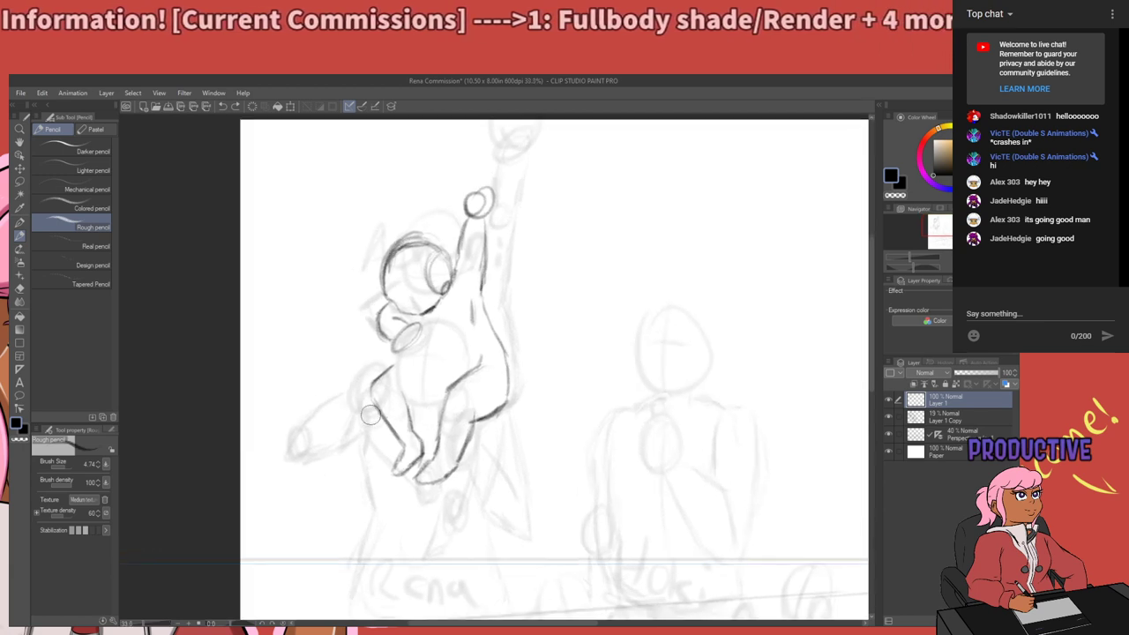
scroll(396, 351, "down", 2)
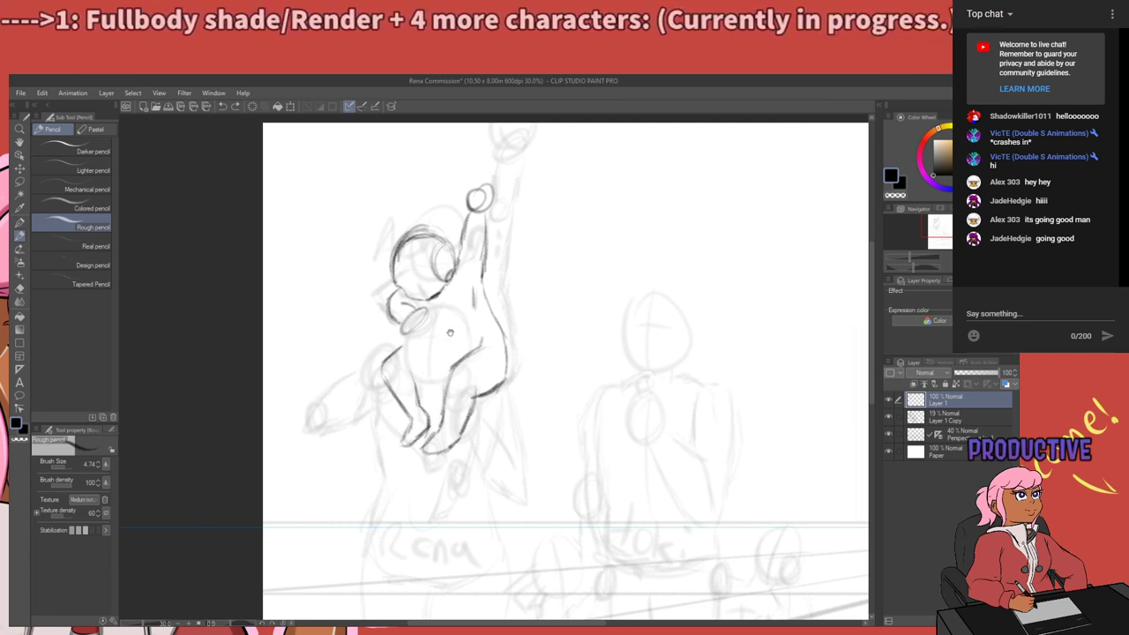
left_click_drag(416, 328, 420, 342)
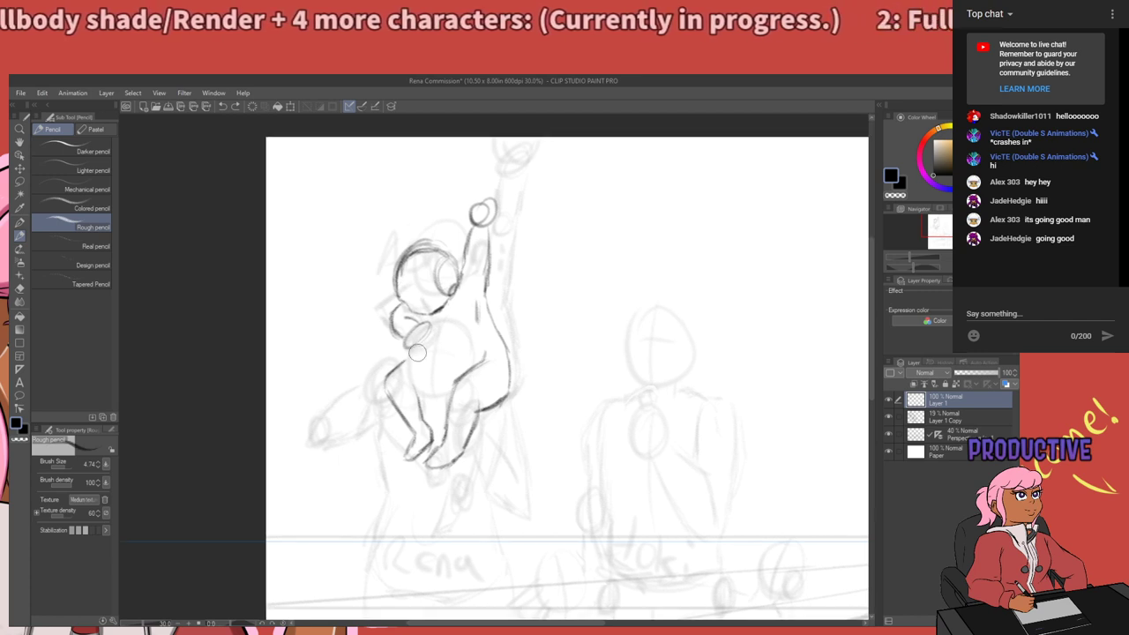
scroll(417, 352, "up", 2)
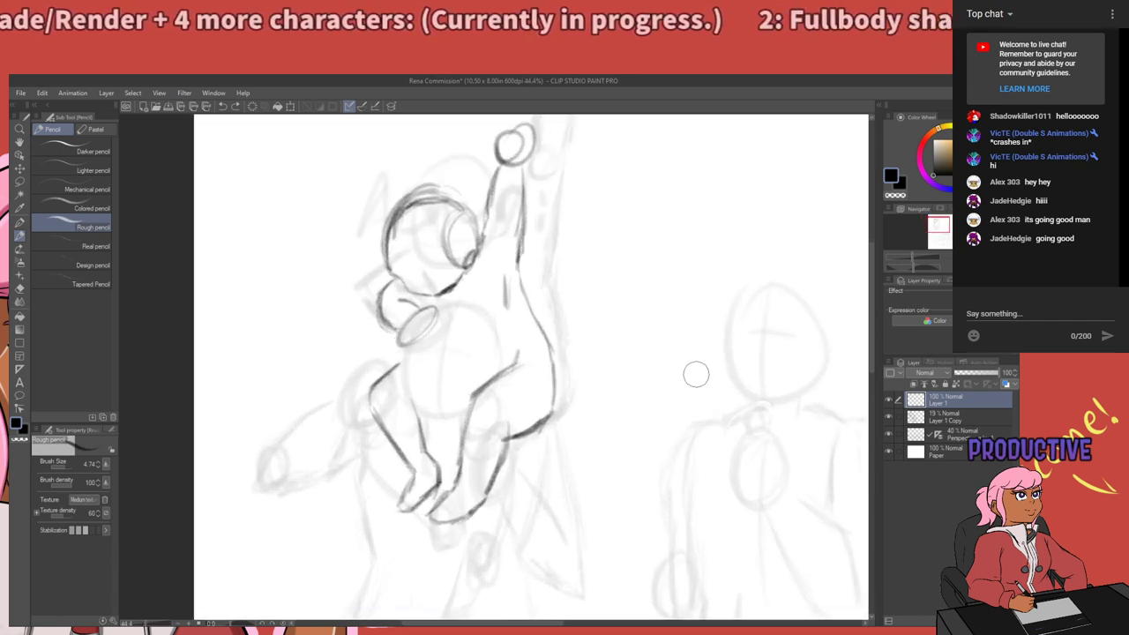
Add a new raster layer above Ashur's sketch layer for redrawing Rena.
key("ctrl+shift+n")
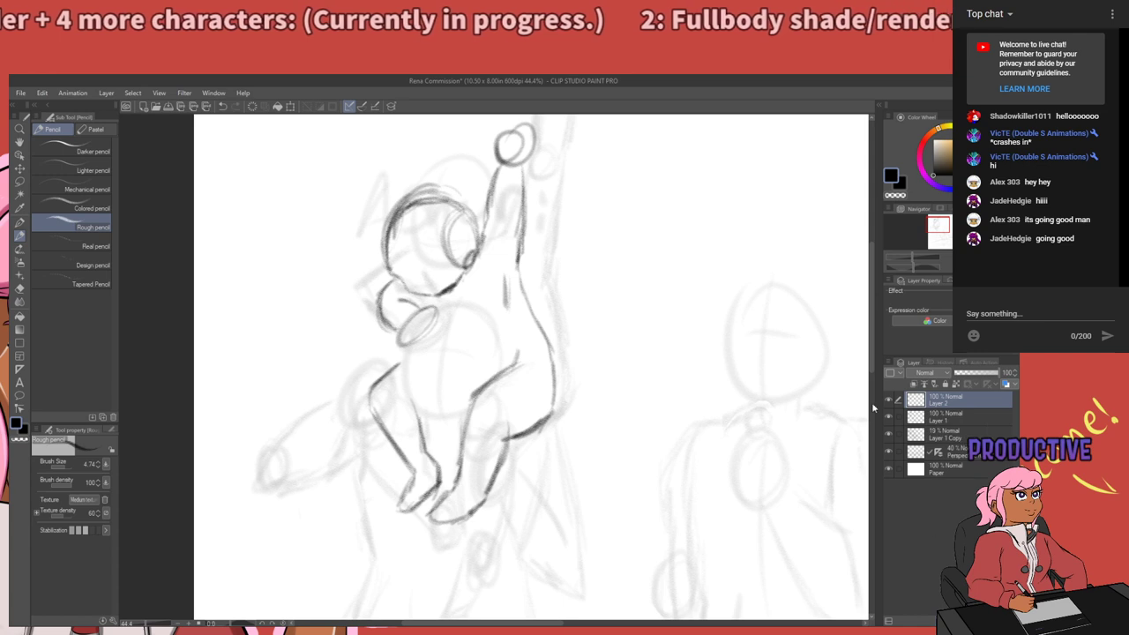
scroll(410, 326, "down", 1)
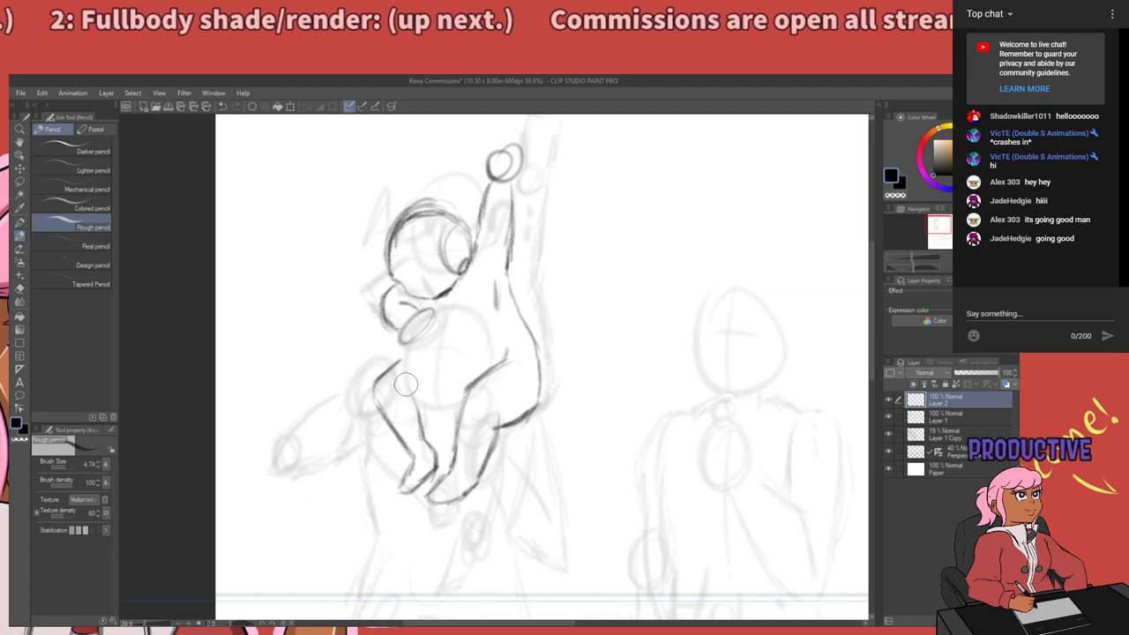
scroll(406, 384, "up", 1)
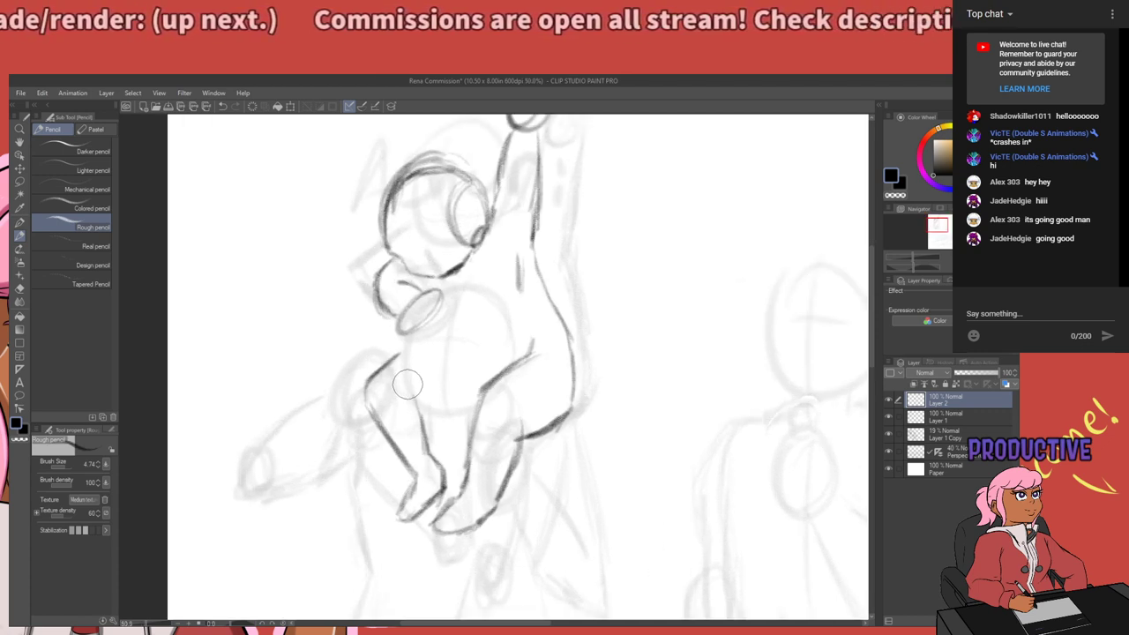
scroll(406, 383, "up", 1)
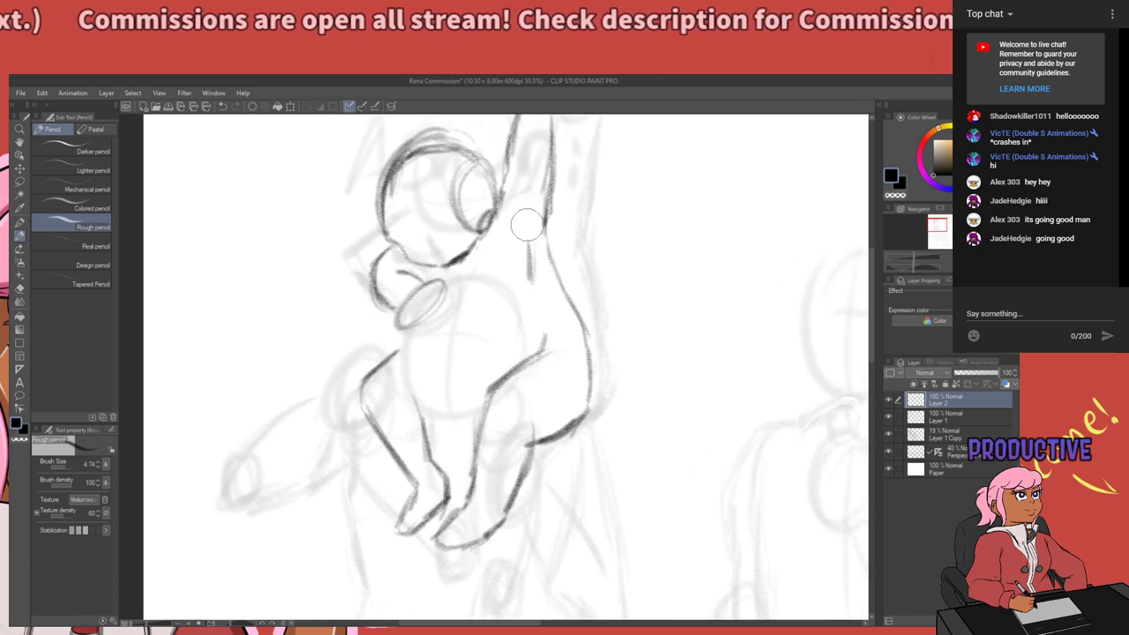
key("p")
key("p")
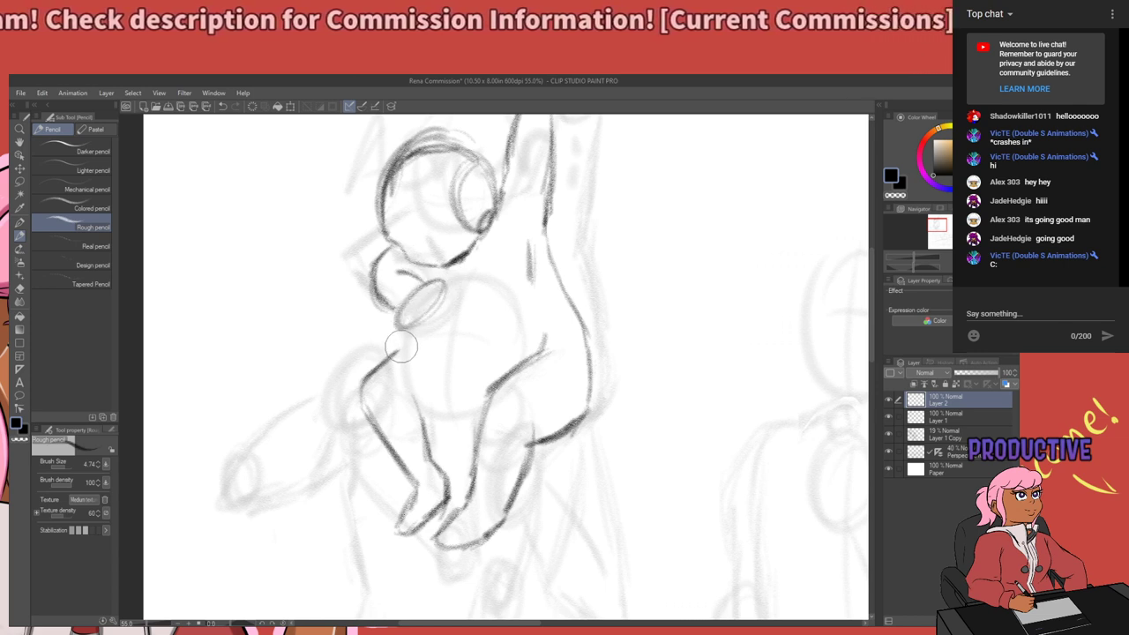
left_click_drag(392, 354, 402, 345)
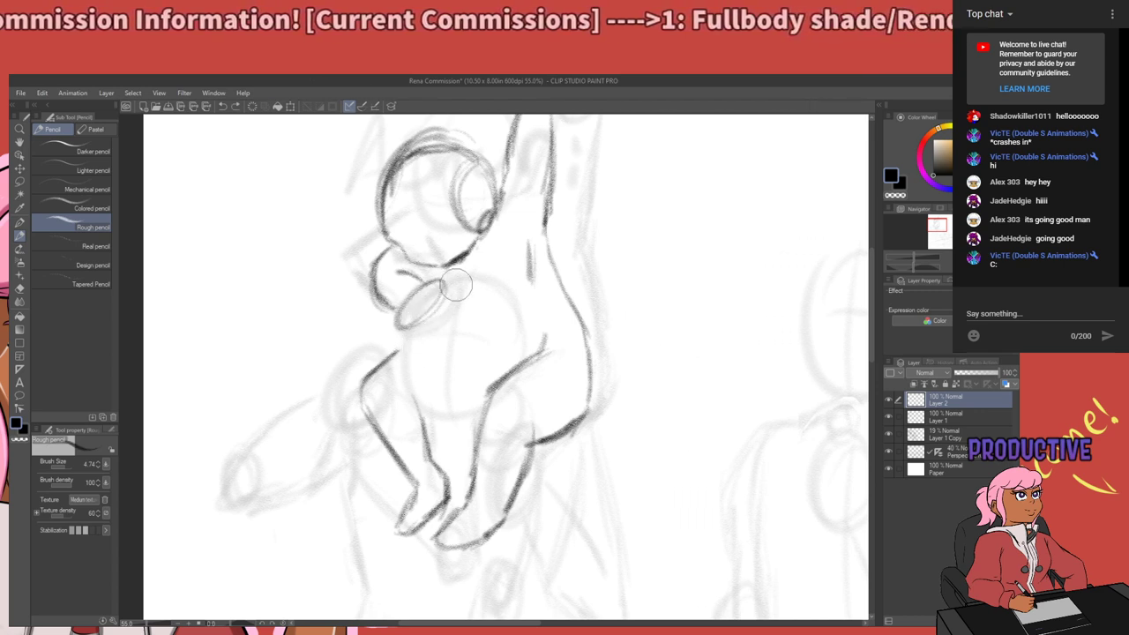
key("ctrl+z")
key("ctrl+z")
key("ctrl+z")
key("ctrl+z")
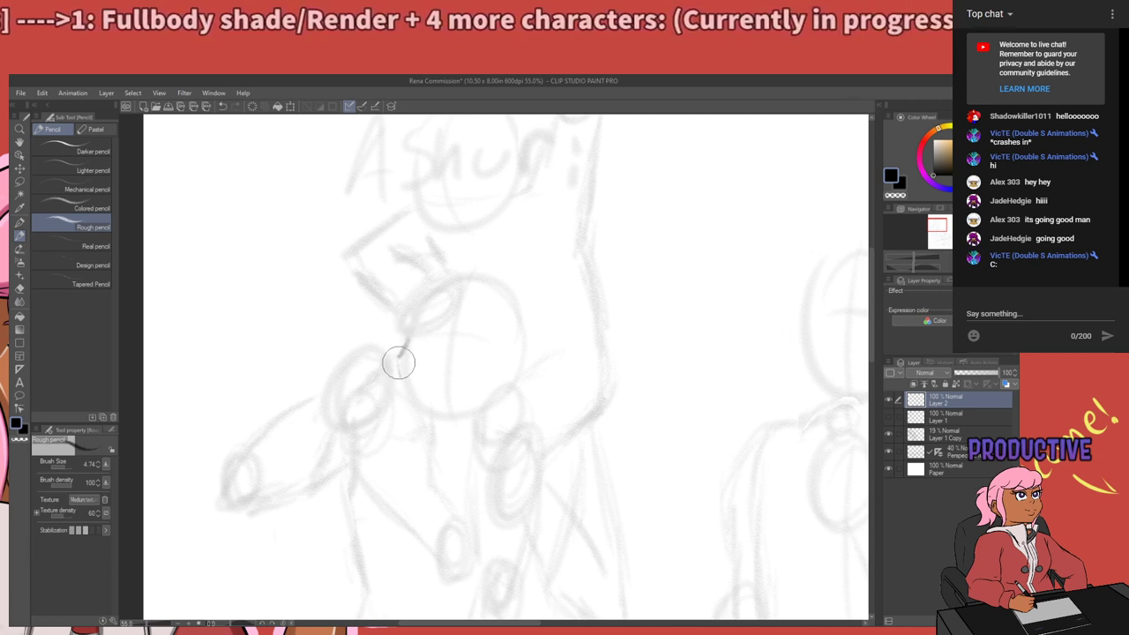
Sketch the rounded outline of Rena's head over the faded rough circle, redrawing the cheek and closing the chin curve.
left_click_drag(399, 365, 403, 385)
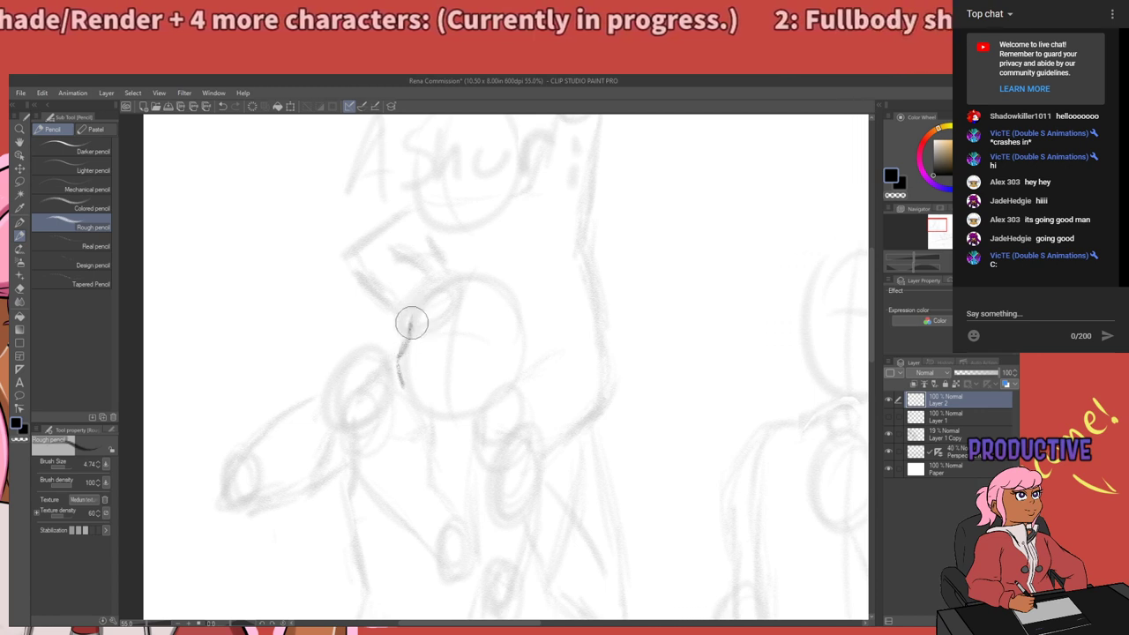
mouse_move(406, 335)
left_mouse_down()
mouse_move(416, 304)
mouse_move(408, 343)
mouse_move(416, 305)
mouse_move(411, 337)
mouse_move(417, 307)
mouse_move(412, 329)
mouse_move(409, 317)
mouse_move(431, 303)
mouse_move(417, 313)
mouse_move(418, 302)
mouse_move(433, 304)
mouse_move(413, 316)
mouse_move(438, 286)
mouse_move(484, 278)
mouse_move(470, 276)
mouse_move(508, 298)
mouse_move(485, 283)
mouse_move(515, 306)
mouse_move(497, 287)
mouse_move(522, 314)
left_mouse_up()
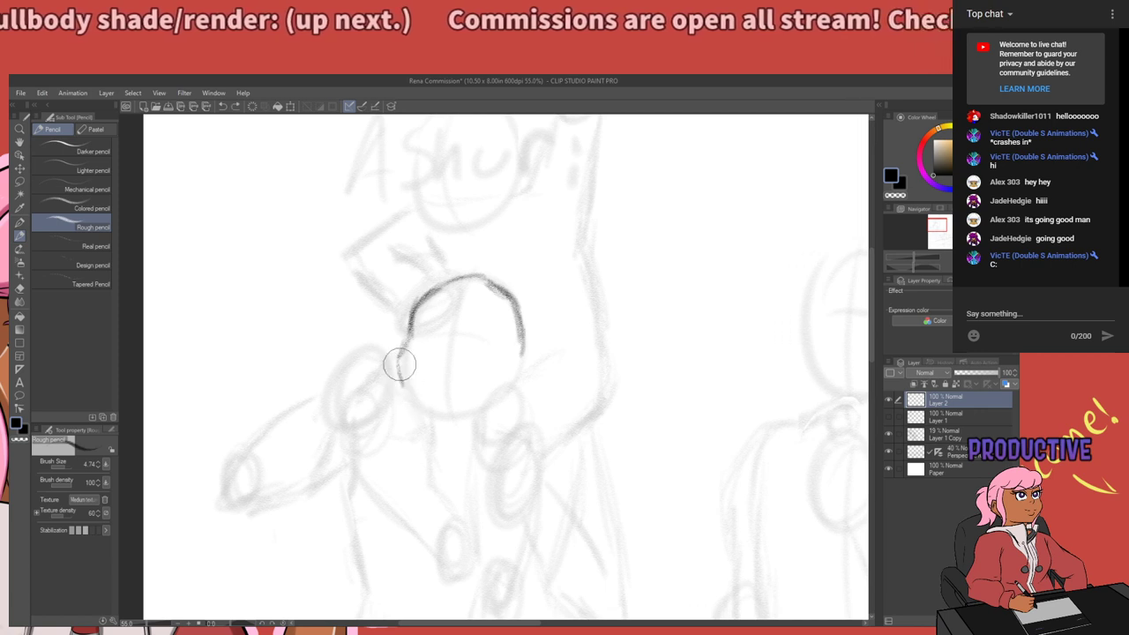
left_click_drag(398, 354, 418, 401)
key("ctrl+z")
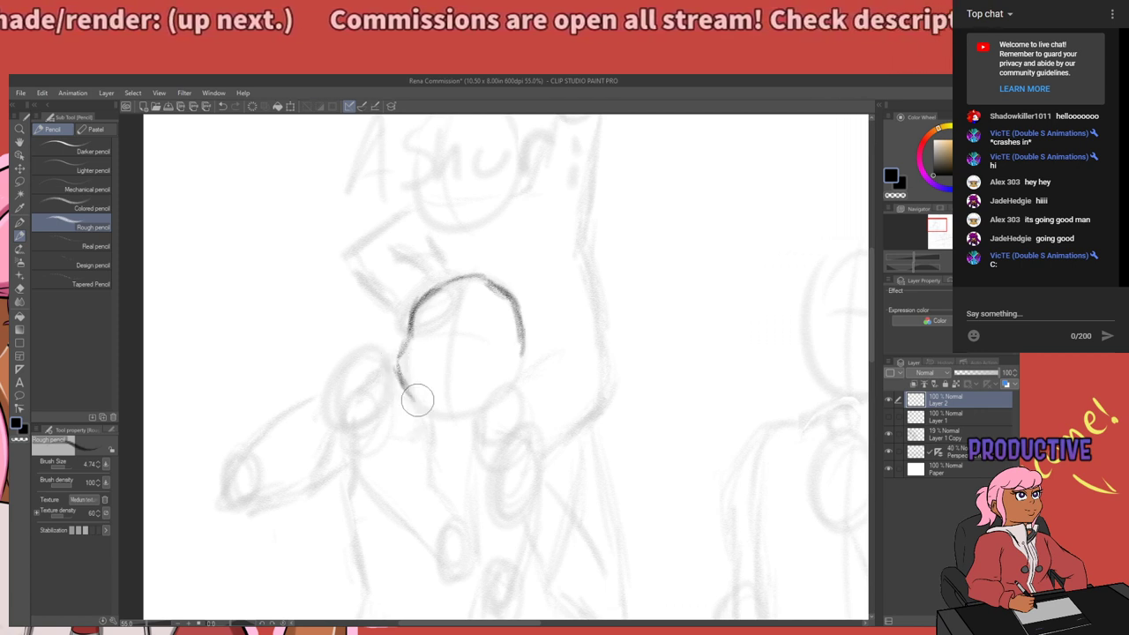
key("ctrl+z")
mouse_move(400, 364)
left_mouse_down()
mouse_move(429, 418)
mouse_move(422, 410)
mouse_move(494, 407)
left_mouse_up()
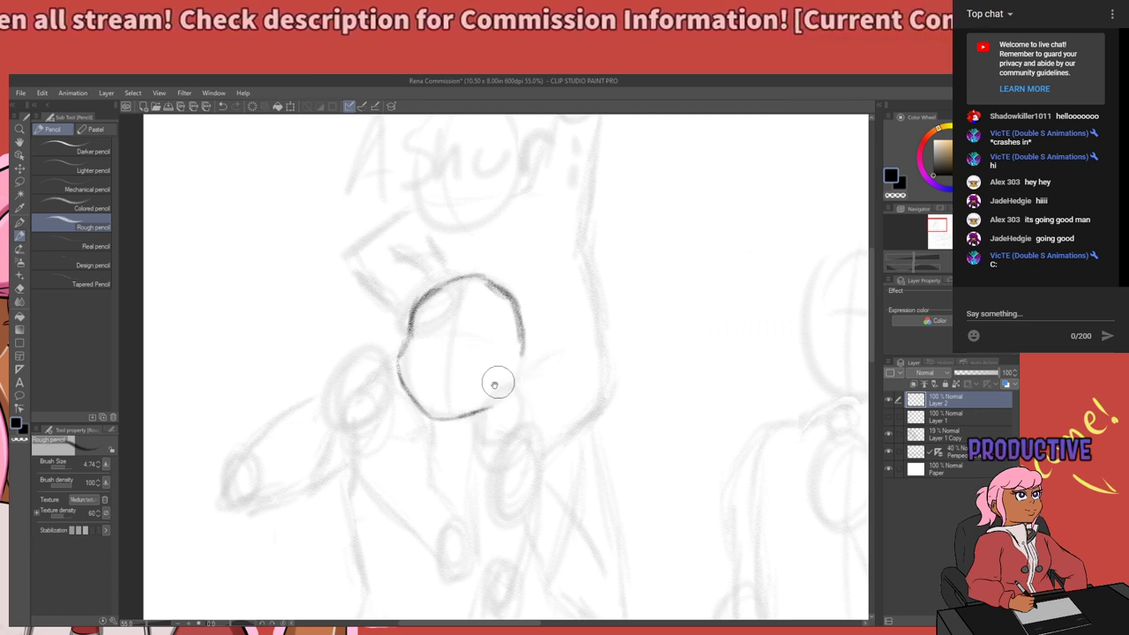
mouse_move(494, 383)
left_mouse_down()
mouse_move(454, 516)
mouse_move(488, 410)
left_mouse_up()
left_click_drag(504, 362, 486, 430)
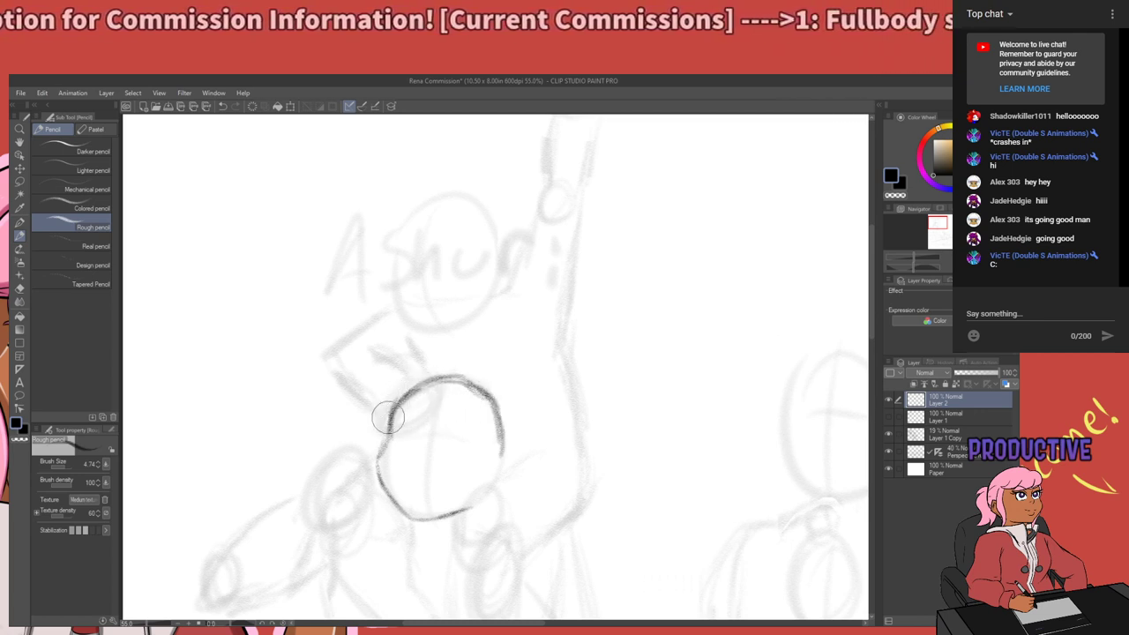
left_click_drag(475, 429, 486, 309)
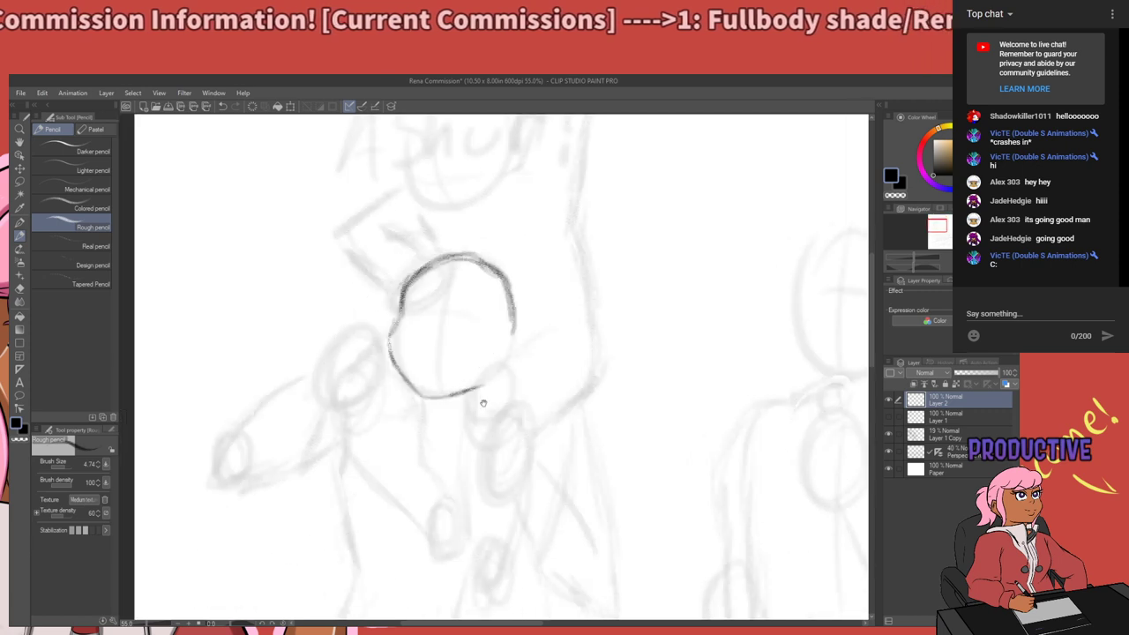
left_click_drag(438, 448, 496, 391)
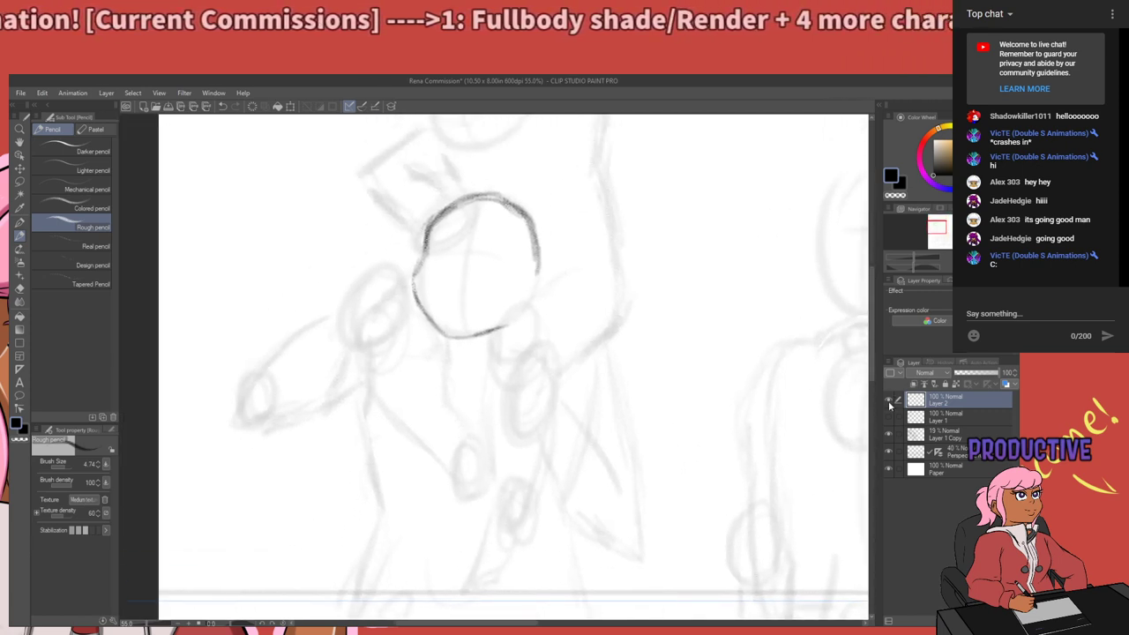
Show Ashur's sketch layer again and sketch Rena's ear beside Ashur's thigh.
left_click(889, 402)
left_click(888, 418)
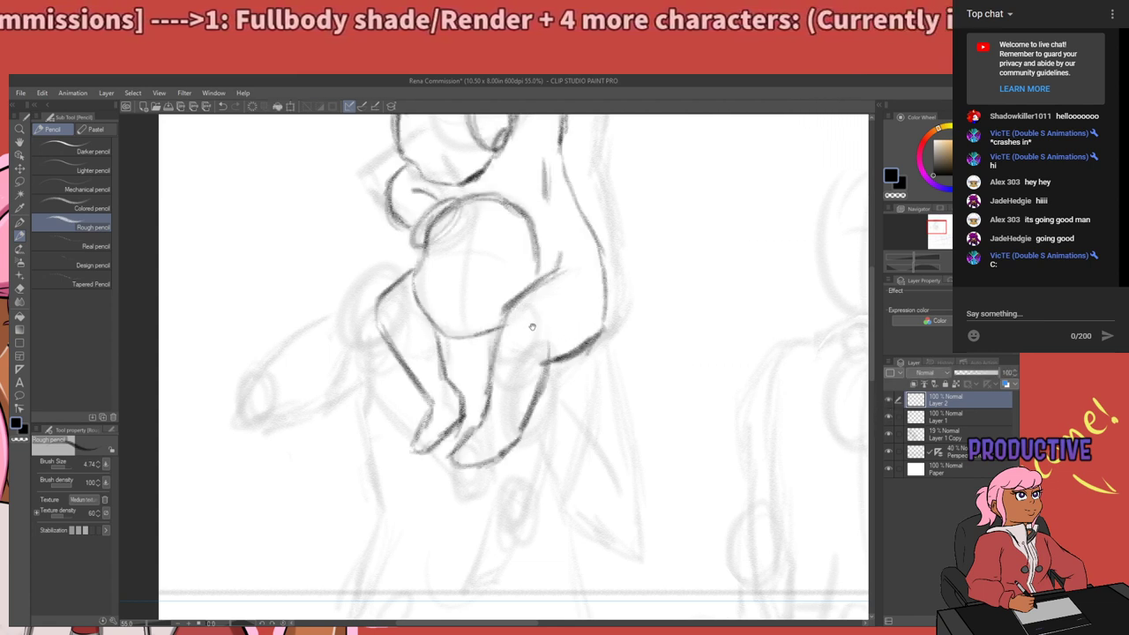
left_click_drag(537, 260, 546, 324)
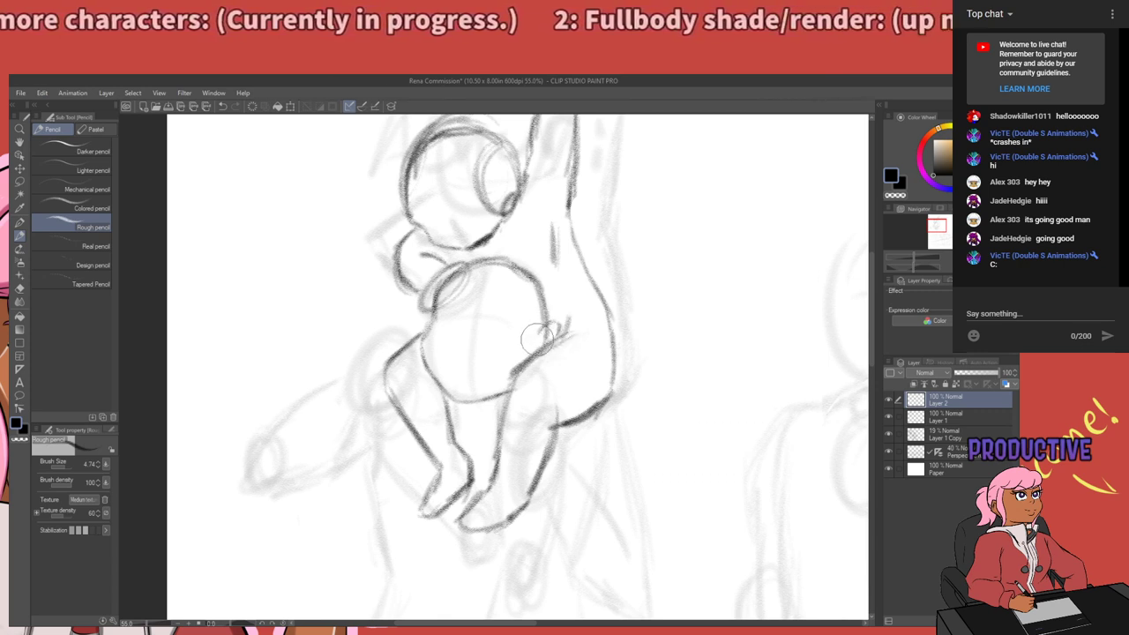
Sketch Rena's facial features: a short straight mouth, an angled brow and a round eye with its brow.
left_click_drag(530, 447, 545, 509)
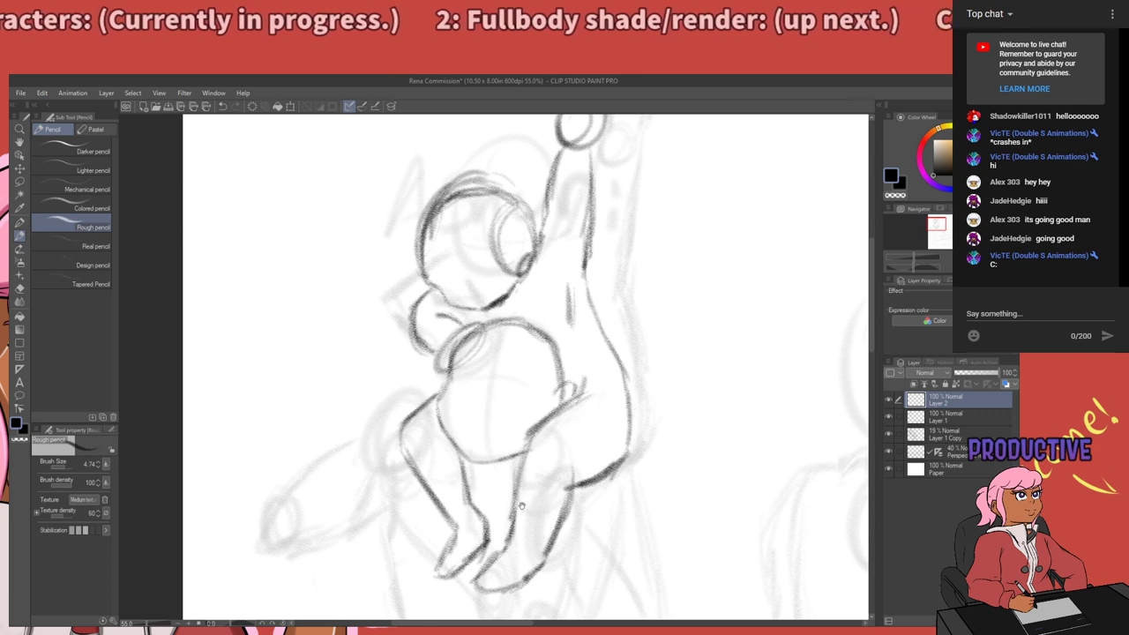
left_click_drag(528, 453, 564, 335)
mouse_move(521, 447)
left_mouse_down()
mouse_move(544, 358)
mouse_move(520, 424)
left_mouse_up()
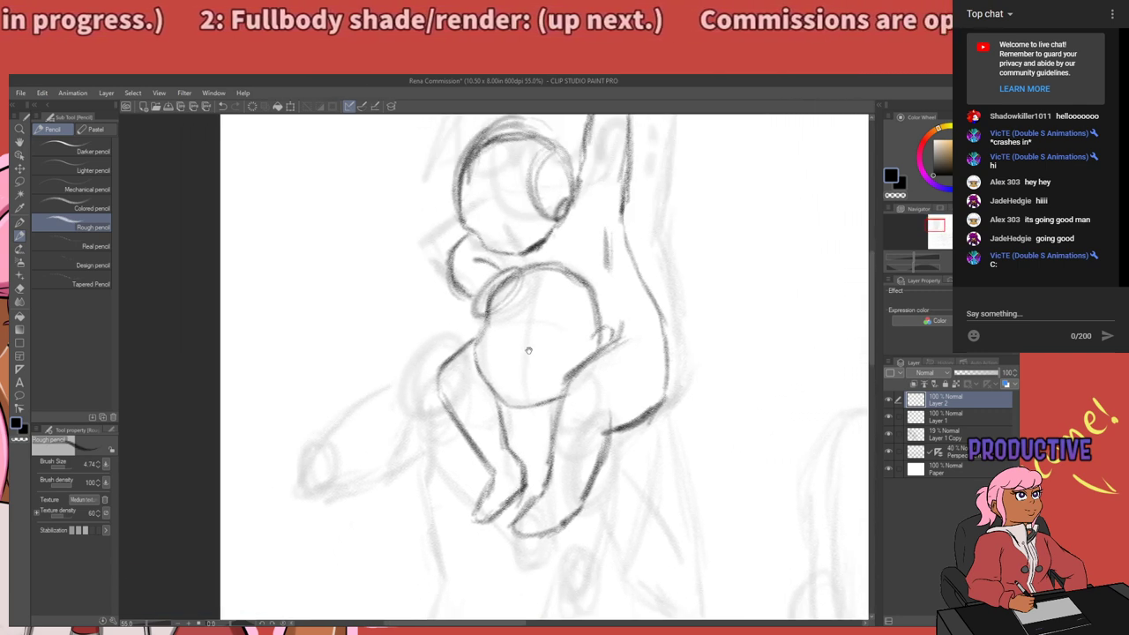
left_click_drag(528, 350, 538, 361)
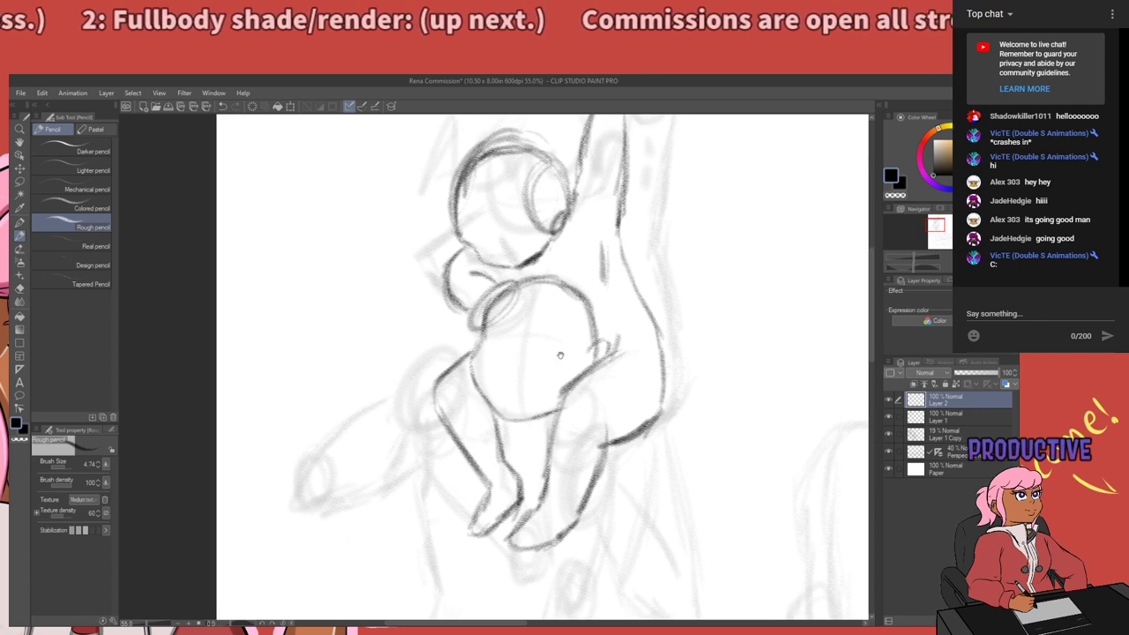
mouse_move(589, 402)
left_mouse_down()
mouse_move(570, 250)
mouse_move(552, 398)
mouse_move(554, 389)
left_mouse_up()
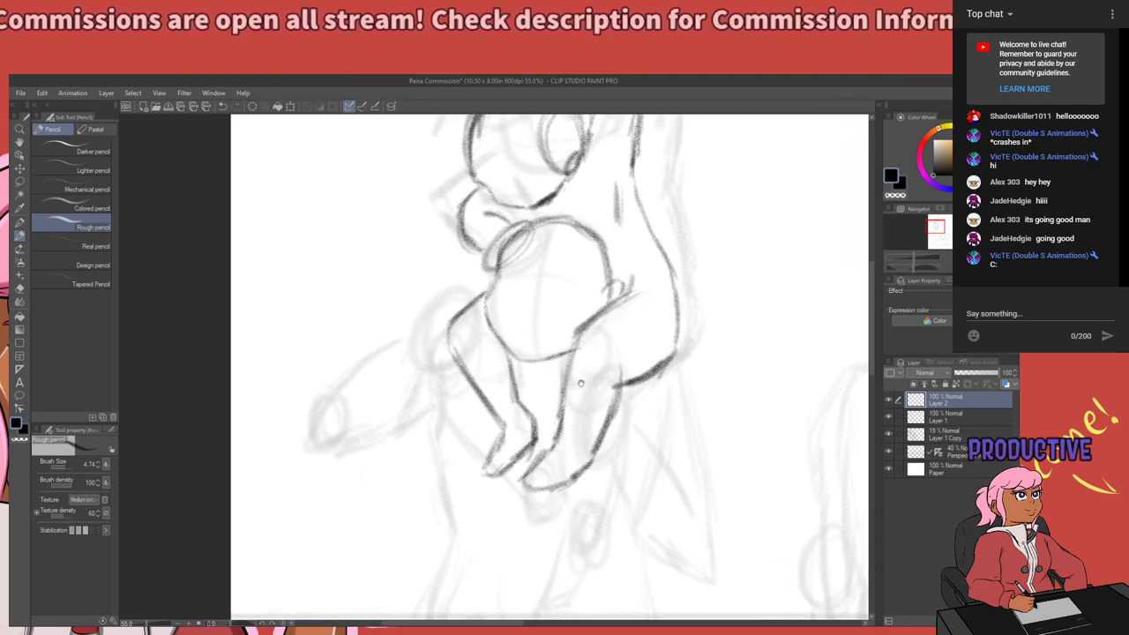
left_click_drag(580, 383, 513, 486)
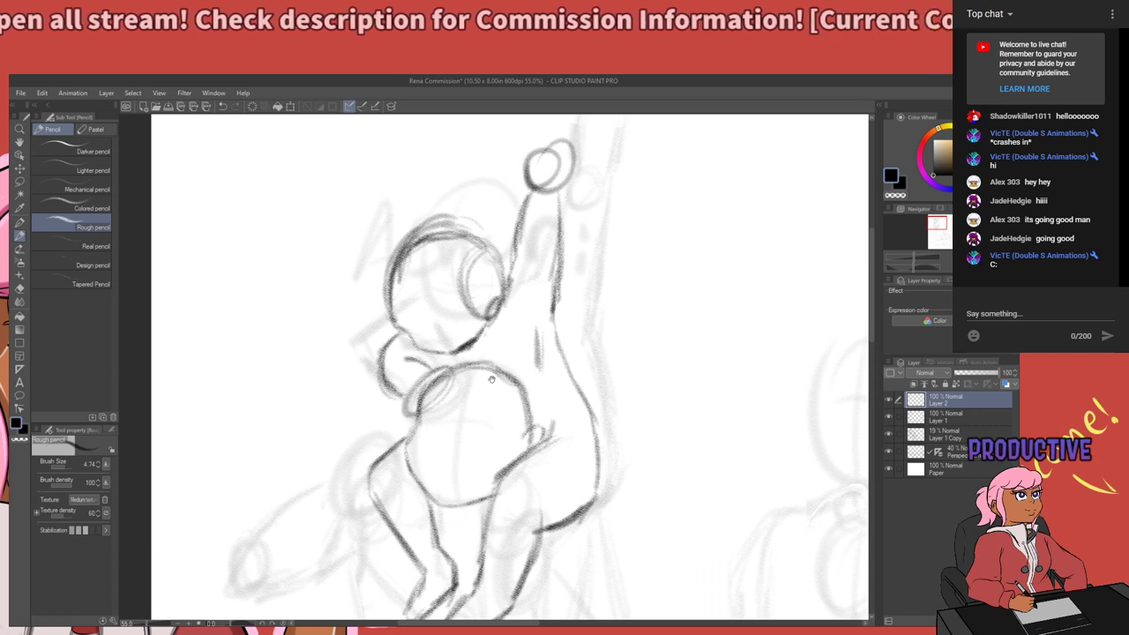
left_click_drag(491, 389, 495, 350)
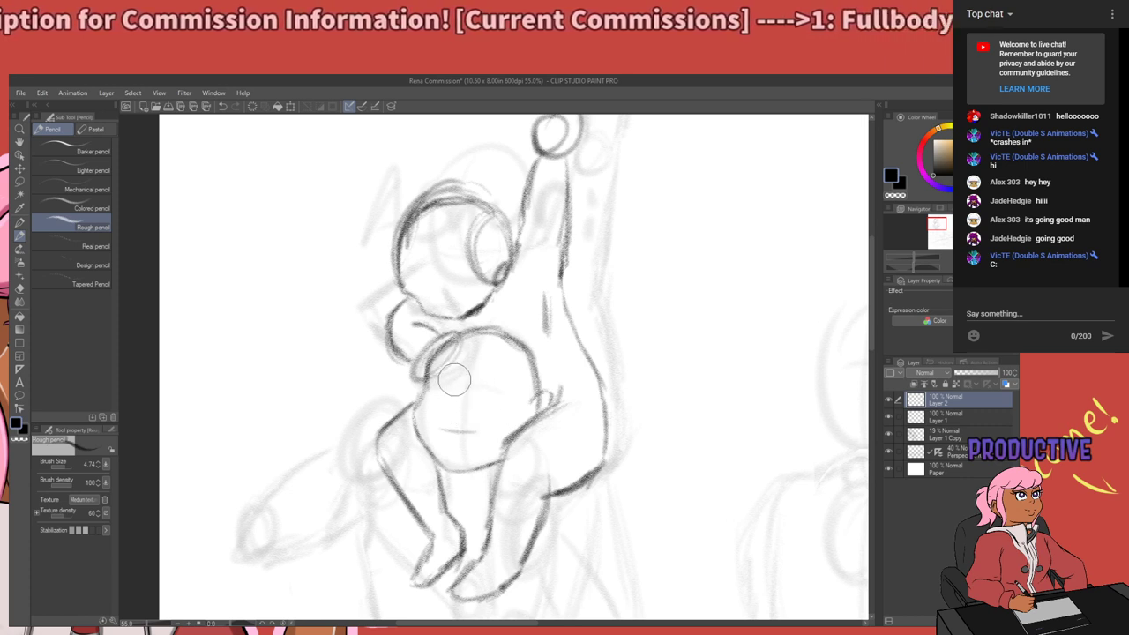
left_click_drag(453, 381, 442, 383)
key("ctrl+z")
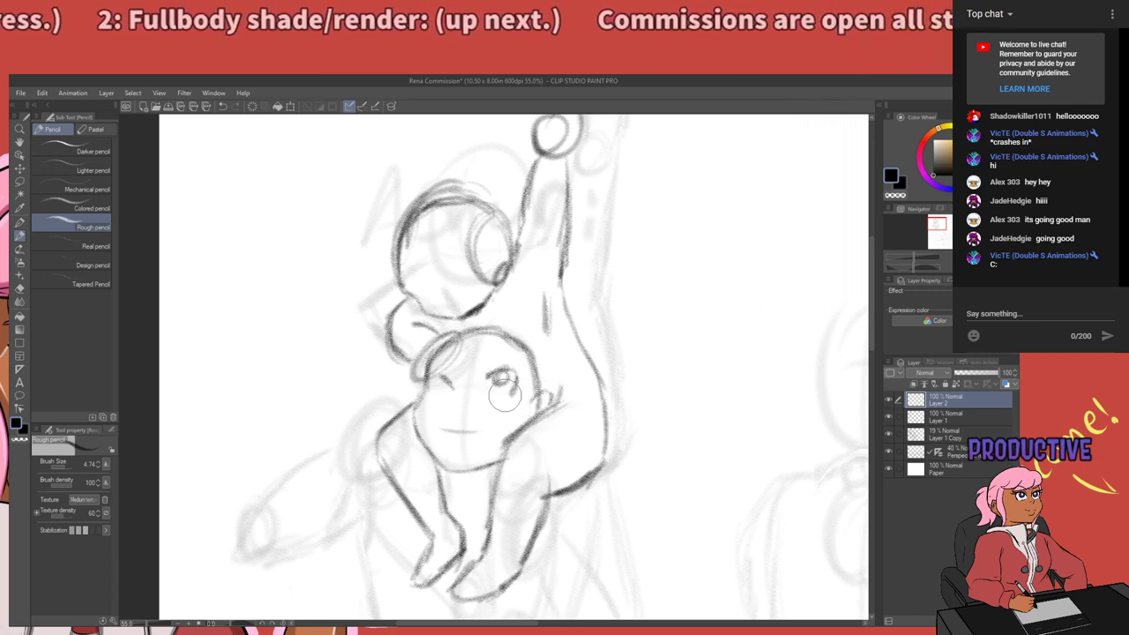
Lasso Rena's round eye, shift it slightly toward the middle of the face and deselect.
key("m")
left_click_drag(525, 385, 490, 407)
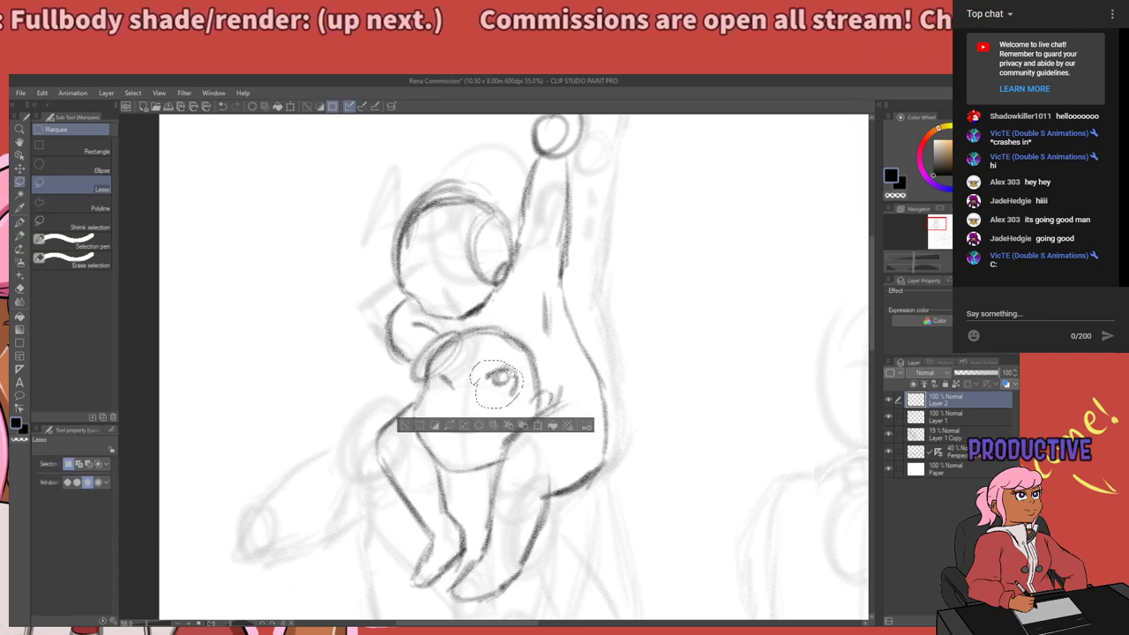
key("ctrl+d")
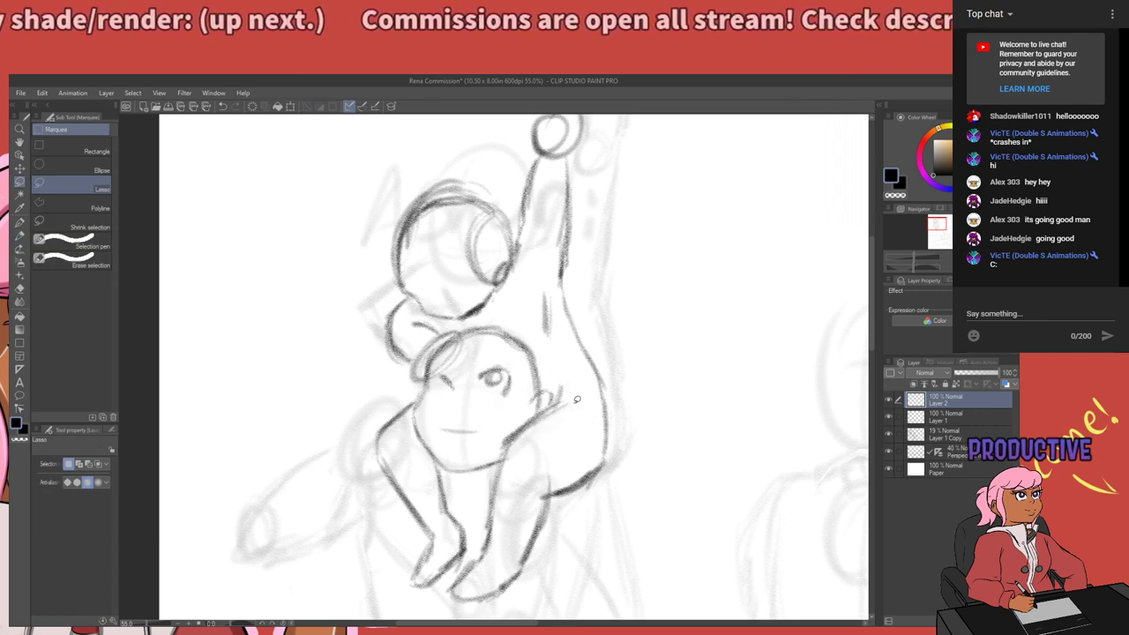
mouse_move(544, 441)
left_mouse_down()
mouse_move(515, 506)
mouse_move(530, 414)
left_mouse_up()
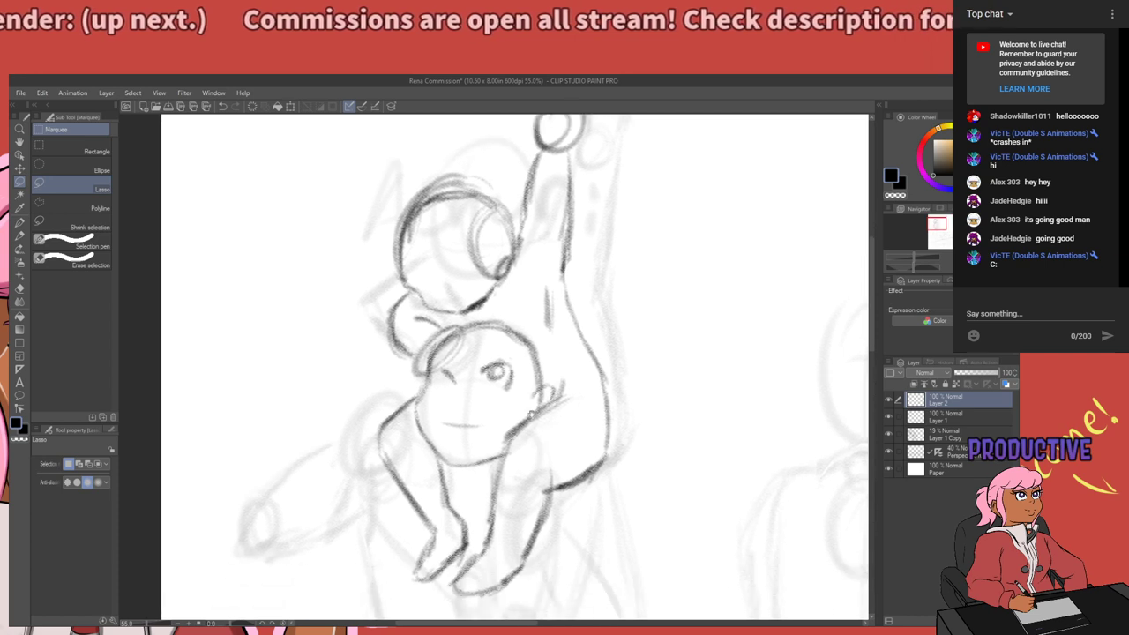
Add the nose and brow lines to Rena's face with the Rough pencil.
key("p")
key("p")
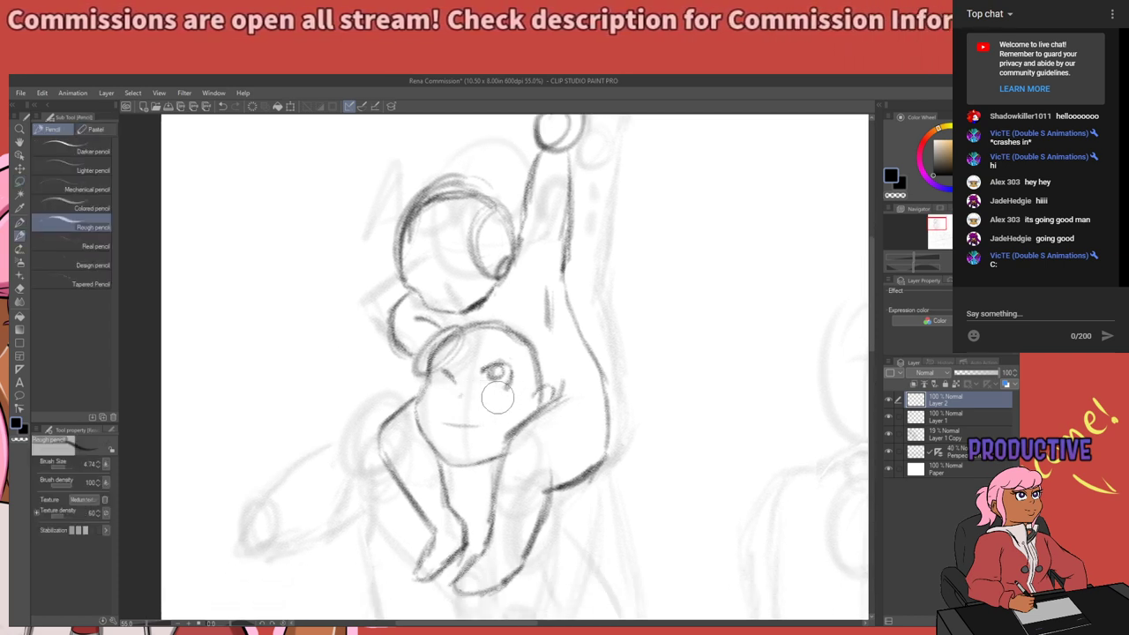
mouse_move(532, 456)
left_mouse_down()
mouse_move(496, 517)
mouse_move(547, 407)
mouse_move(542, 463)
left_mouse_up()
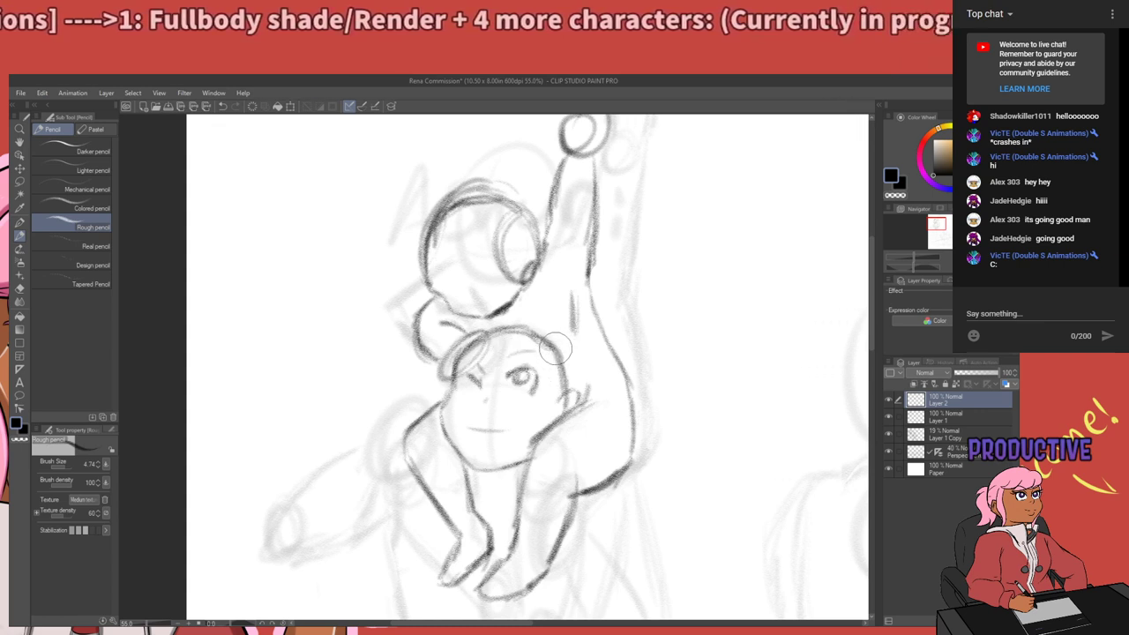
key("space")
mouse_move(569, 384)
left_mouse_down()
mouse_move(496, 492)
mouse_move(543, 371)
left_mouse_up()
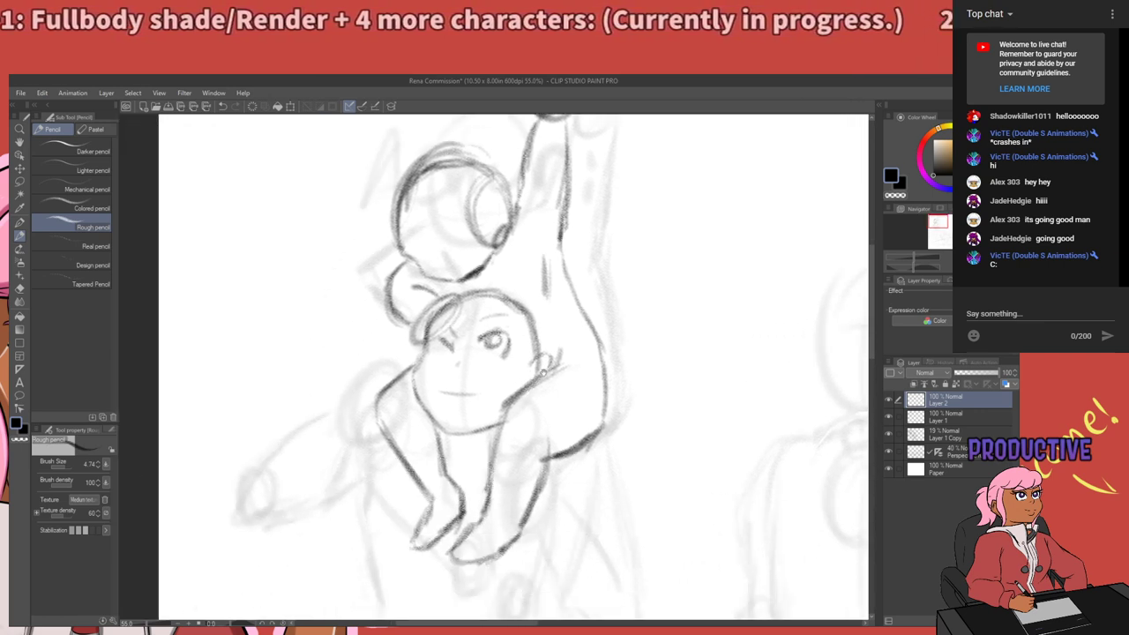
mouse_move(523, 439)
left_mouse_down()
mouse_move(565, 336)
mouse_move(567, 465)
mouse_move(567, 447)
left_mouse_up()
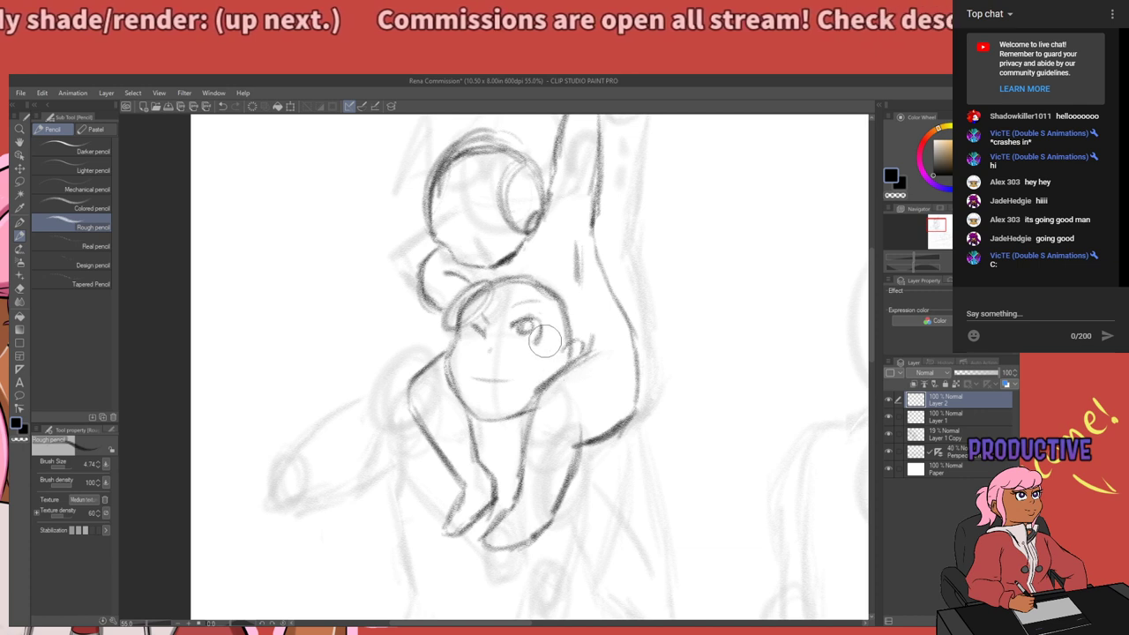
Check Rena's face against the wider group composition and save the Rena Commission file.
scroll(529, 351, "down", 2)
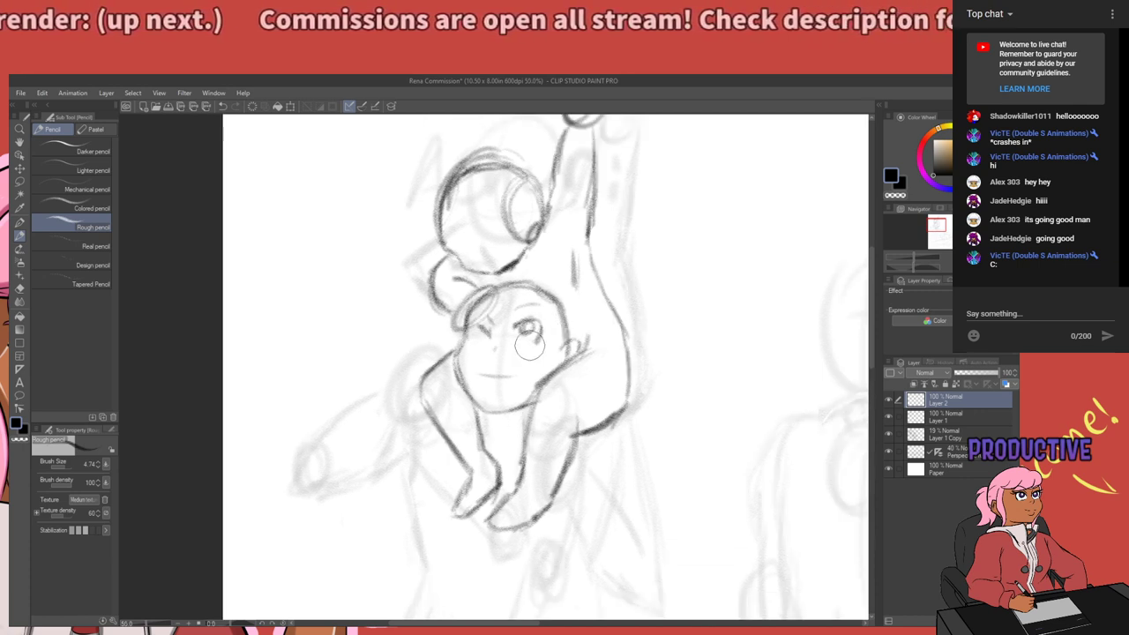
scroll(526, 347, "down", 2)
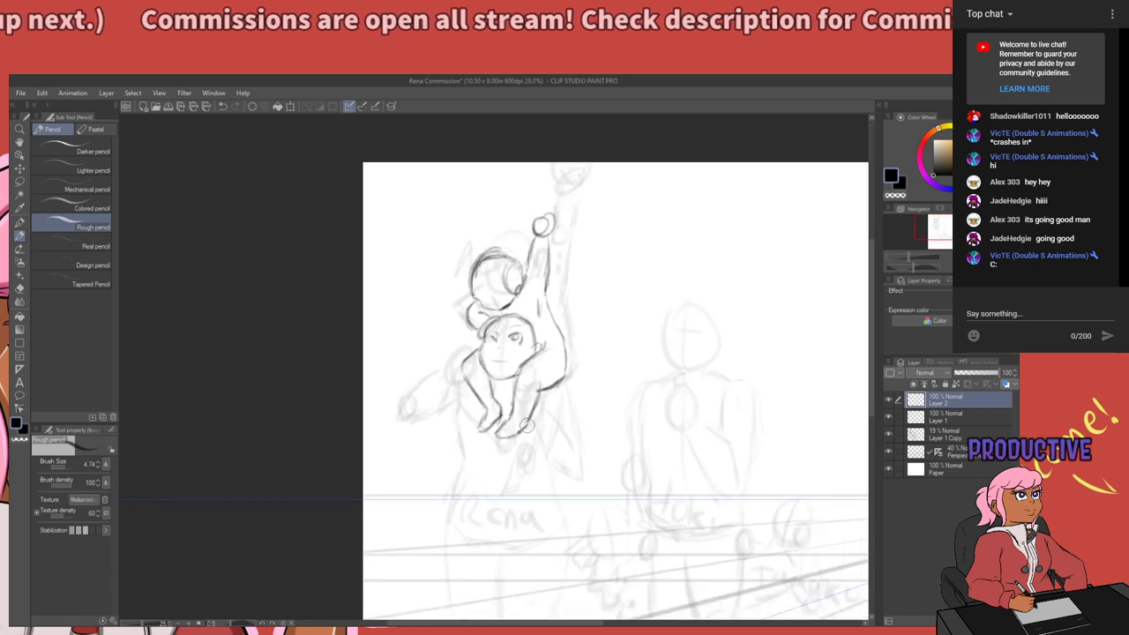
scroll(541, 434, "up", 1)
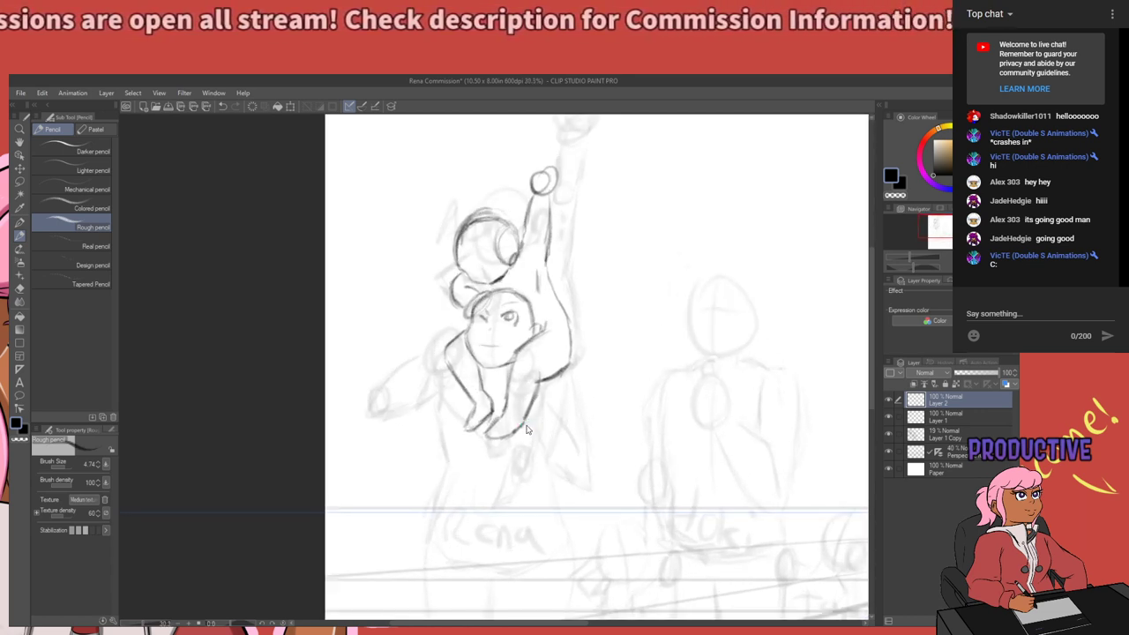
key("ctrl+s")
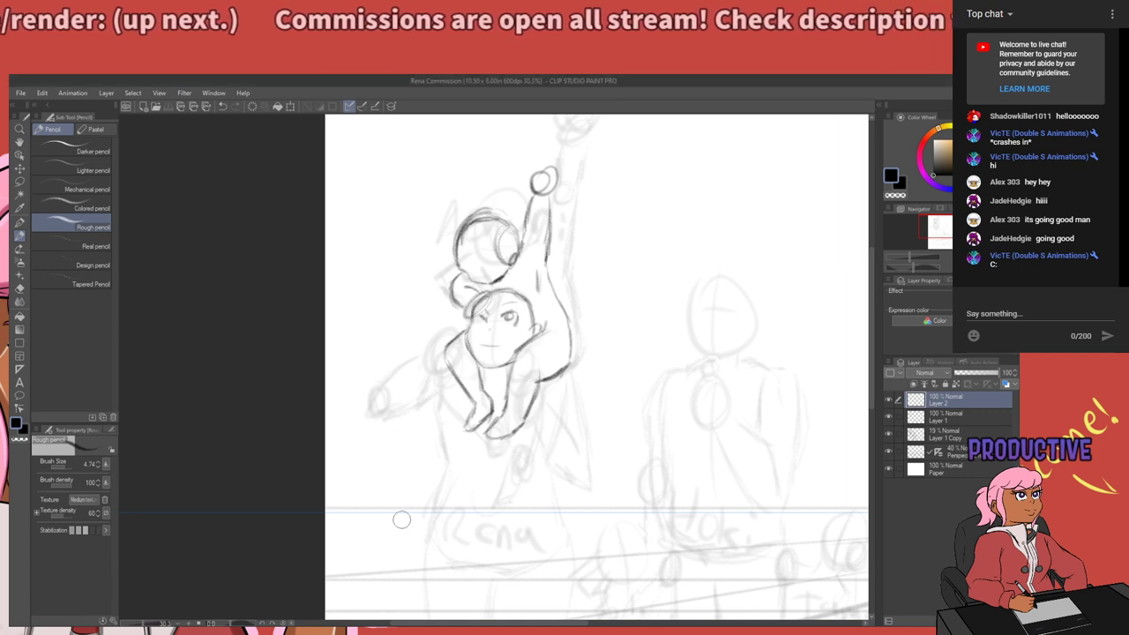
Make Ashur's sketch layer active and darken the outline of Ashur's head around the chin.
scroll(486, 266, "up", 1)
scroll(486, 267, "up", 4)
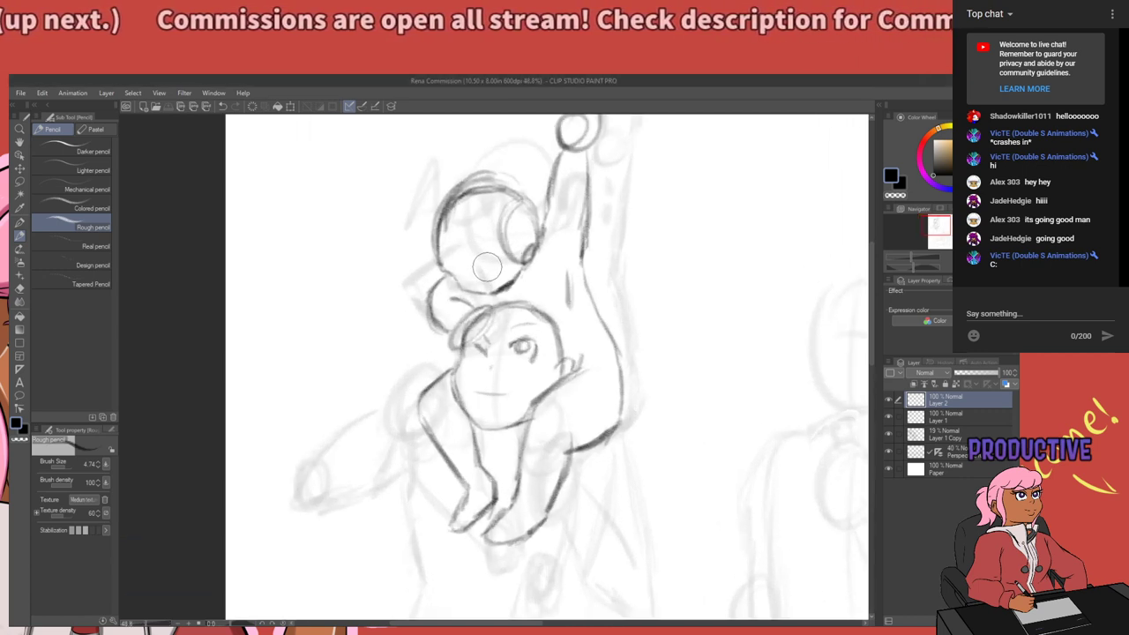
left_click(928, 420)
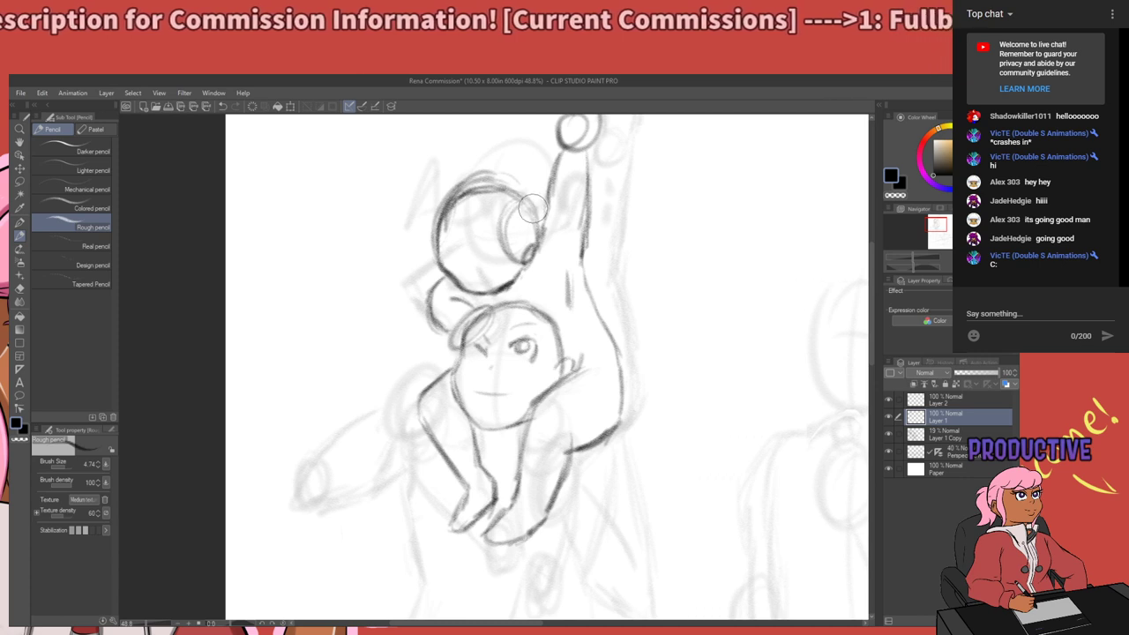
Try to rework Ashur's bent knee over Rena's shoulder with a rounder outline.
mouse_move(558, 385)
left_mouse_down()
mouse_move(521, 457)
mouse_move(567, 359)
left_mouse_up()
mouse_move(547, 418)
left_mouse_down()
mouse_move(583, 365)
mouse_move(569, 380)
left_mouse_up()
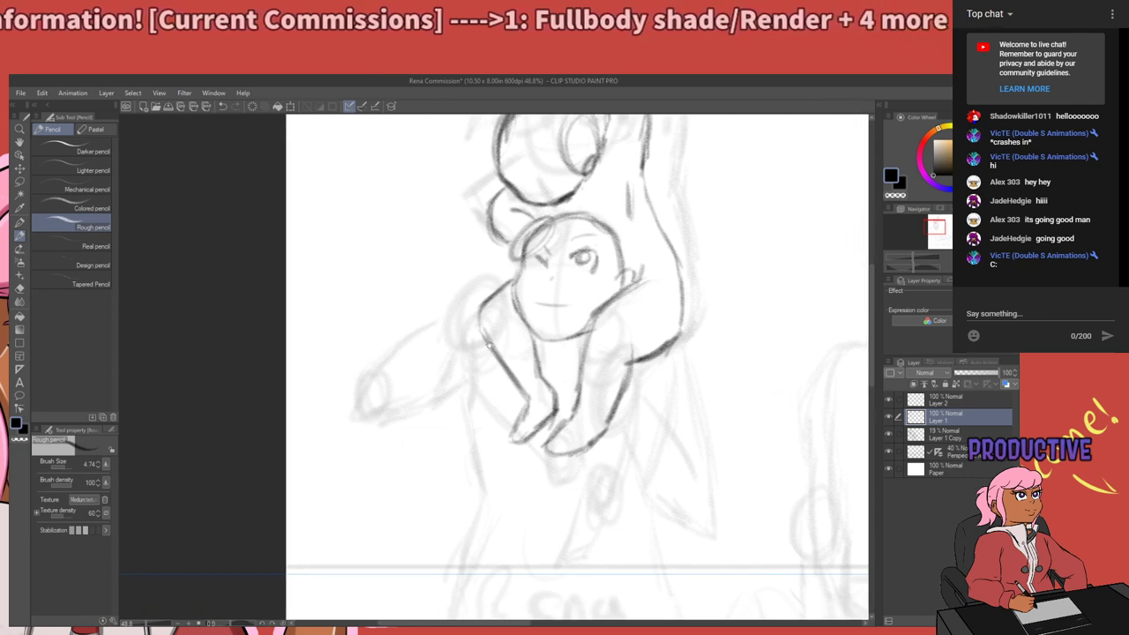
mouse_move(489, 347)
left_mouse_down()
mouse_move(520, 375)
mouse_move(531, 359)
left_mouse_up()
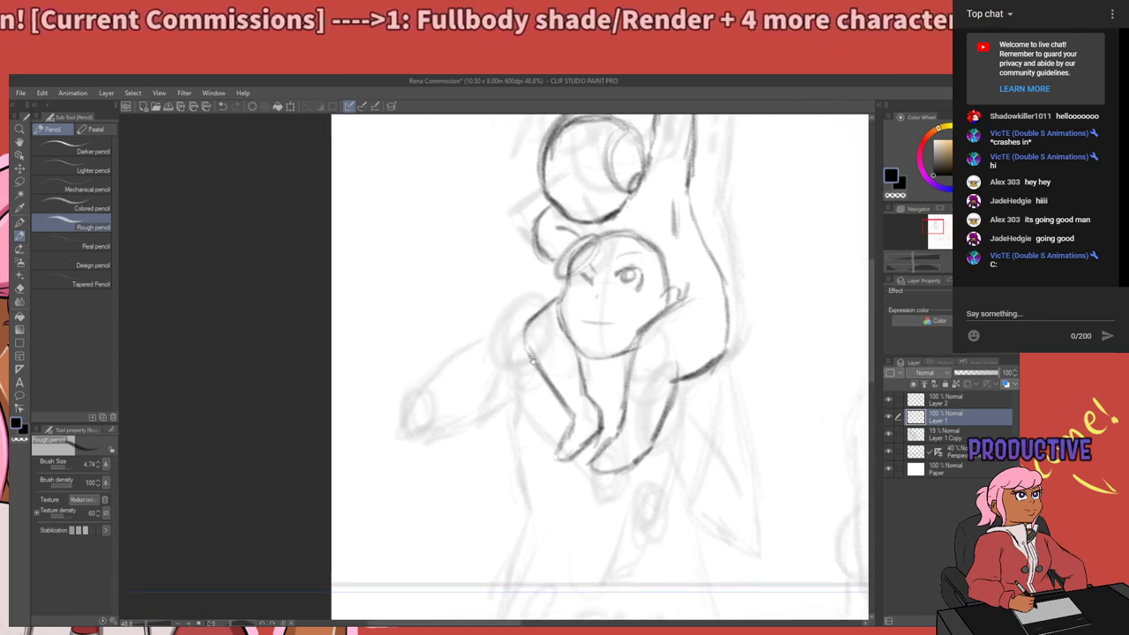
mouse_move(536, 310)
left_mouse_down()
mouse_move(530, 348)
mouse_move(547, 312)
mouse_move(539, 308)
mouse_move(505, 327)
mouse_move(513, 343)
mouse_move(543, 323)
left_mouse_up()
key("ctrl+z")
key("ctrl+z")
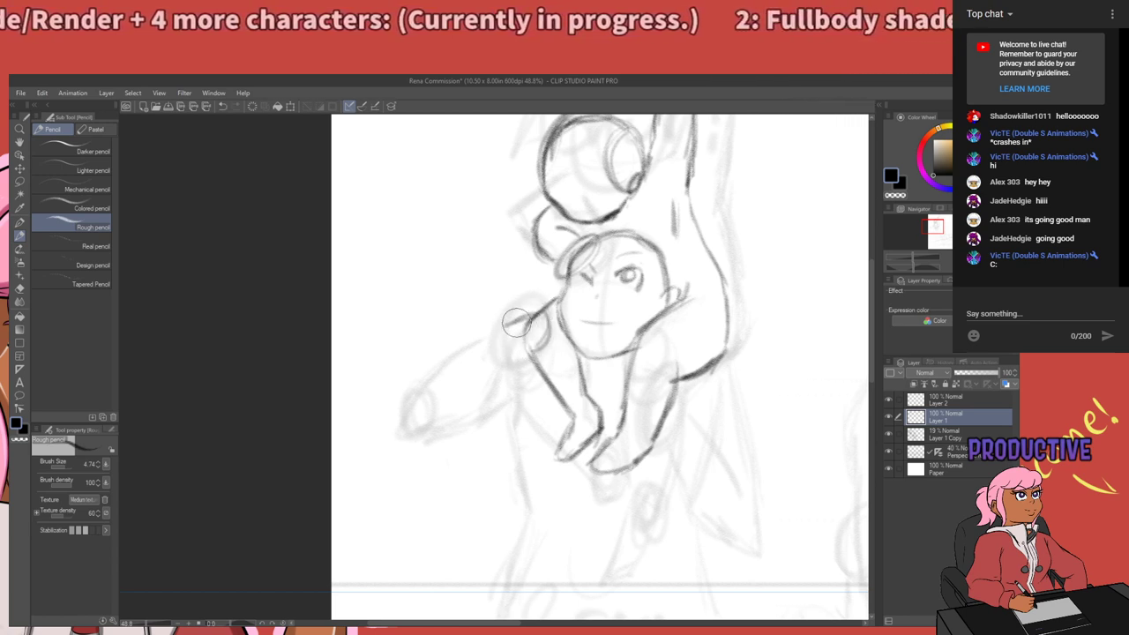
mouse_move(513, 323)
left_mouse_down()
mouse_move(506, 352)
mouse_move(505, 324)
mouse_move(507, 357)
mouse_move(536, 346)
left_mouse_up()
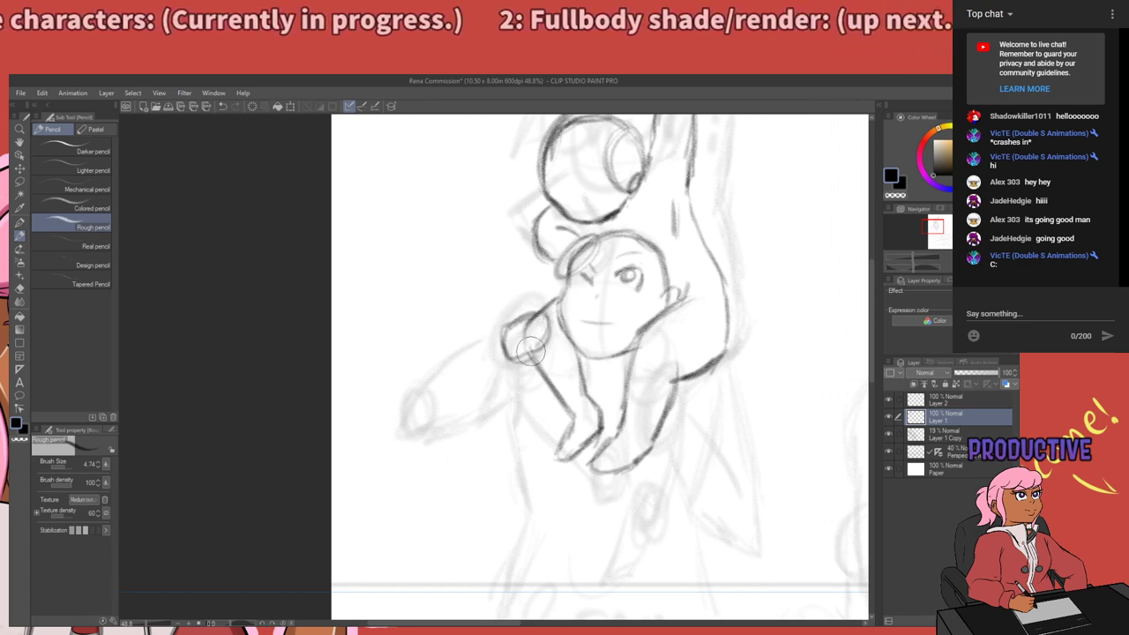
mouse_move(639, 388)
left_mouse_down()
mouse_move(612, 423)
mouse_move(571, 426)
left_mouse_up()
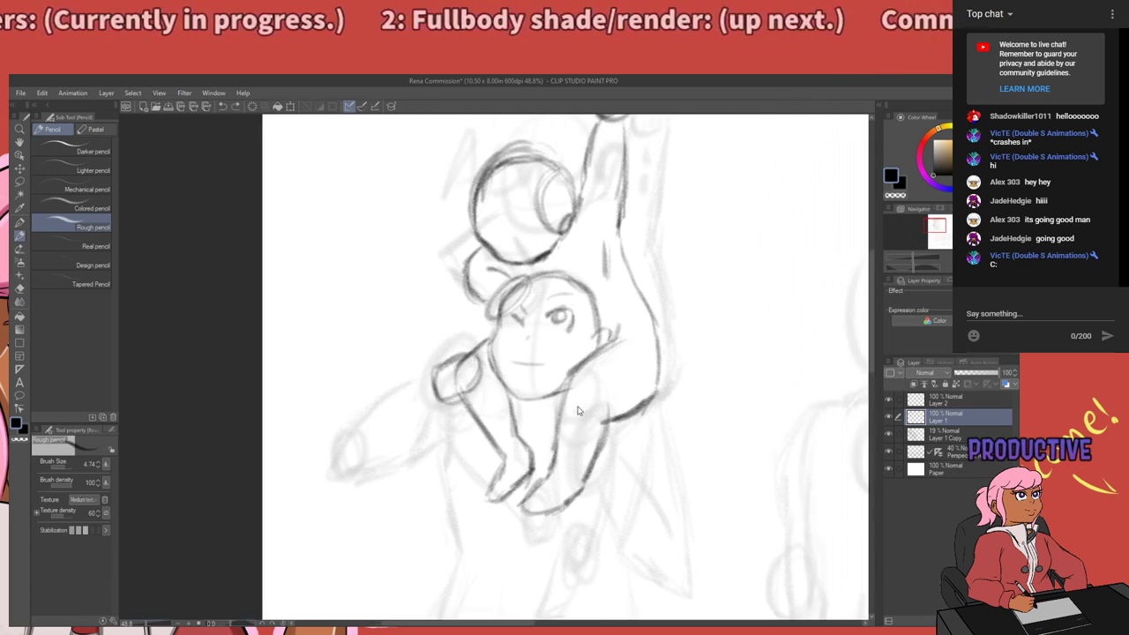
Undo the latest strokes of the rounder knee on Ashur's leg.
key("ctrl+z")
key("ctrl+z")
key("ctrl+z")
key("ctrl+z")
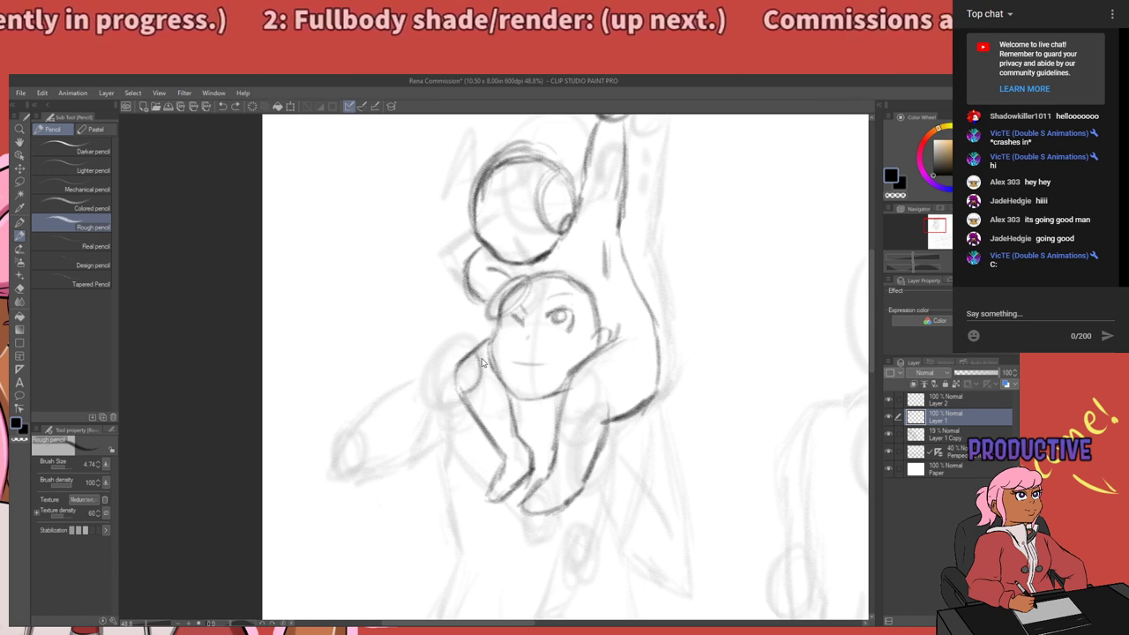
Try to sketch round shoulder joints for Rena on both sides of her head over Ashur's legs.
mouse_move(449, 328)
left_mouse_down()
mouse_move(469, 374)
mouse_move(442, 354)
mouse_move(474, 373)
mouse_move(453, 358)
left_mouse_up()
key("ctrl+z")
key("ctrl+z")
mouse_move(606, 416)
left_mouse_down()
mouse_move(488, 412)
mouse_move(509, 359)
mouse_move(555, 352)
mouse_move(455, 404)
mouse_move(481, 425)
mouse_move(502, 381)
mouse_move(488, 369)
mouse_move(507, 365)
left_mouse_up()
key("ctrl+z")
key("ctrl+z")
key("ctrl+z")
key("ctrl+z")
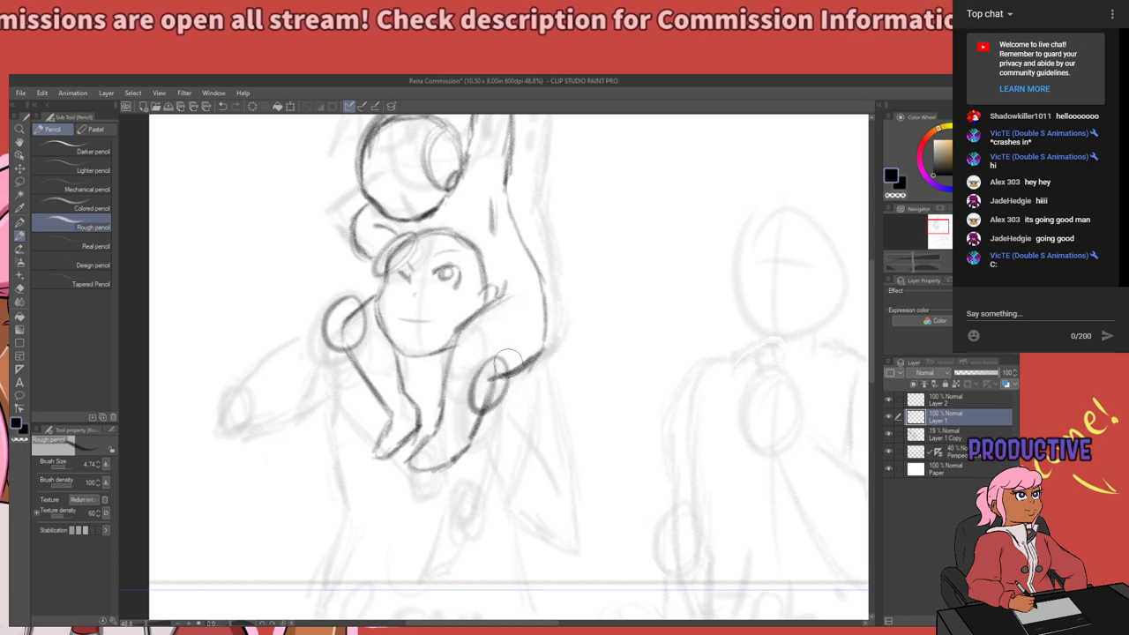
mouse_move(556, 418)
left_mouse_down()
mouse_move(484, 477)
mouse_move(521, 492)
mouse_move(611, 434)
mouse_move(553, 470)
mouse_move(534, 503)
mouse_move(613, 391)
left_mouse_up()
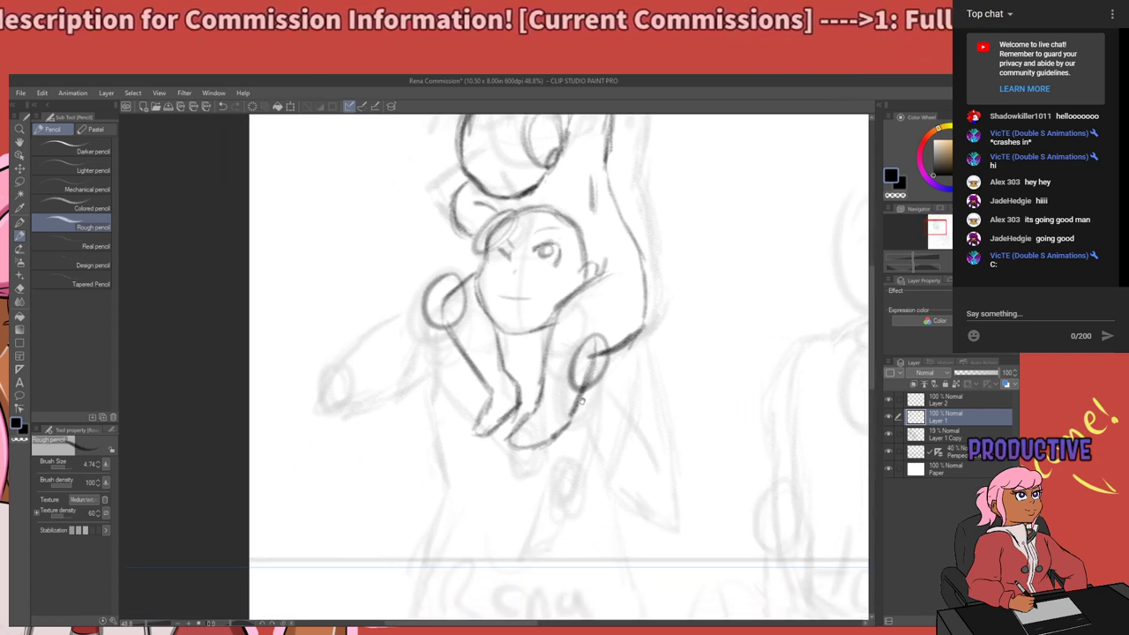
left_click_drag(552, 414, 640, 439)
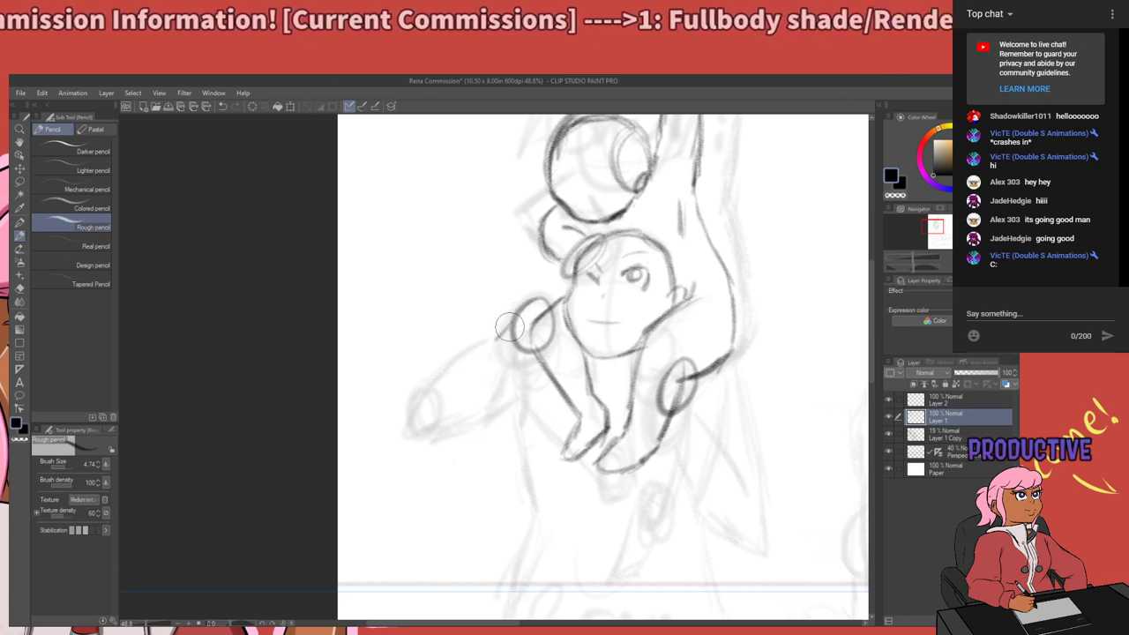
Try to outline Rena's outstretched upper arm from the shoulder circle down to the elbow along the rough pose.
left_click_drag(514, 332, 426, 404)
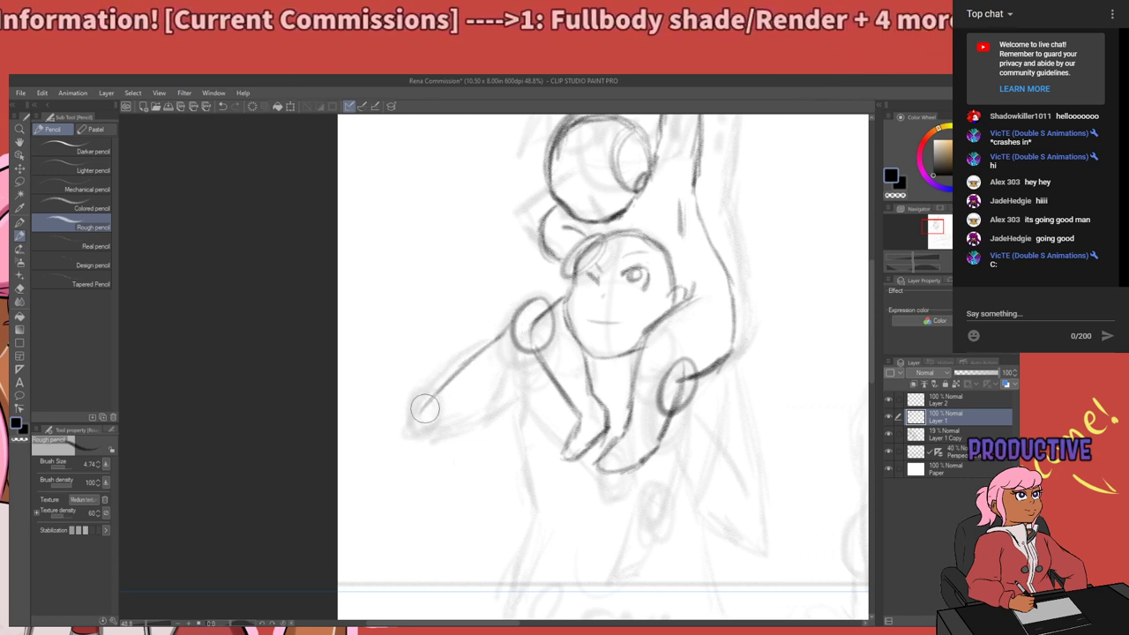
key("ctrl+z")
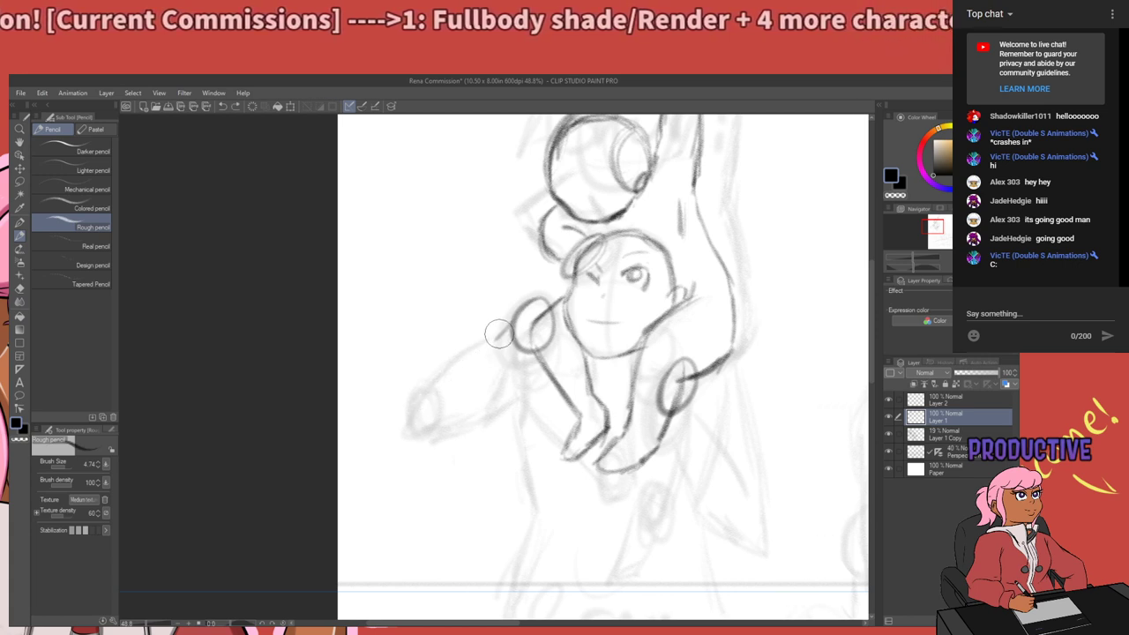
left_click_drag(499, 331, 409, 420)
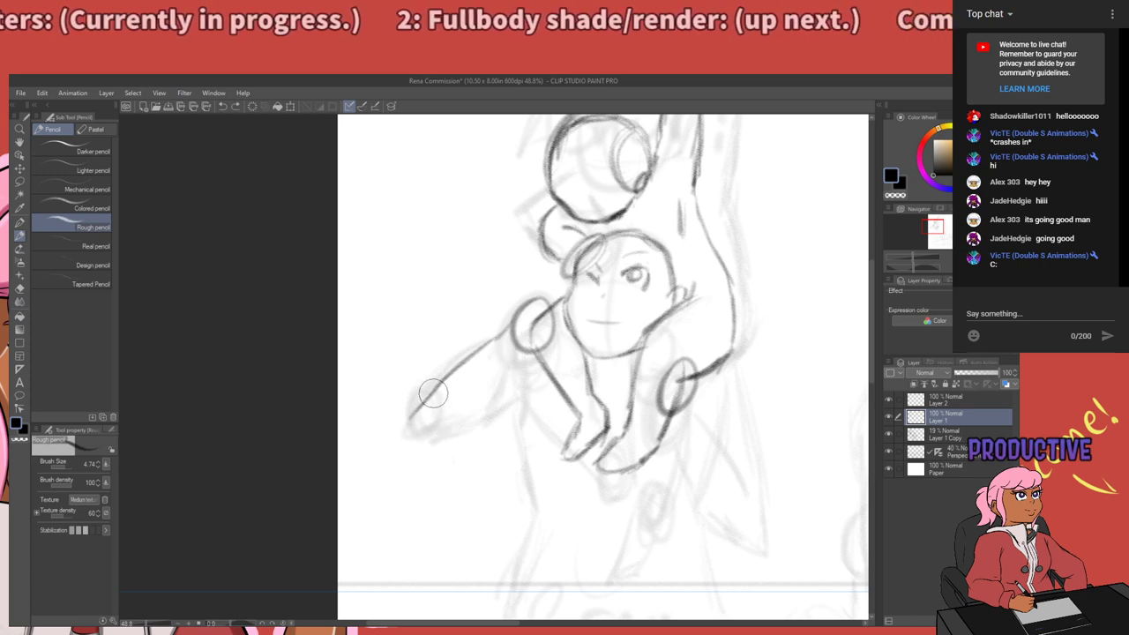
key("e")
key("p")
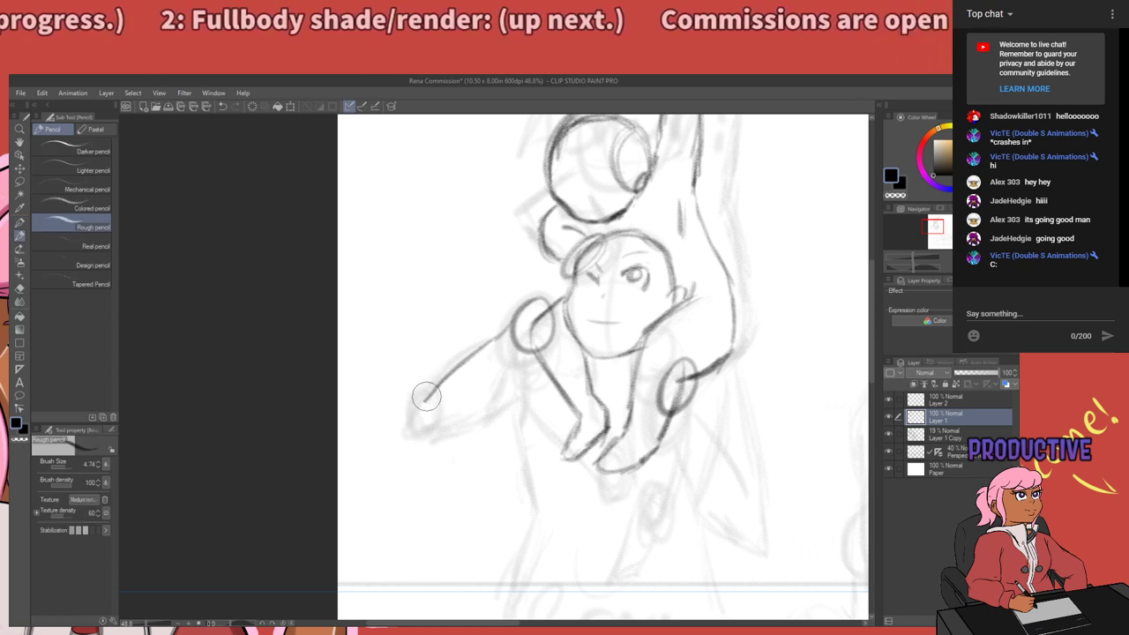
mouse_move(426, 397)
left_mouse_down()
mouse_move(484, 355)
mouse_move(506, 375)
mouse_move(513, 349)
mouse_move(492, 394)
mouse_move(444, 431)
mouse_move(479, 408)
mouse_move(491, 390)
mouse_move(431, 432)
mouse_move(455, 422)
mouse_move(425, 426)
left_mouse_up()
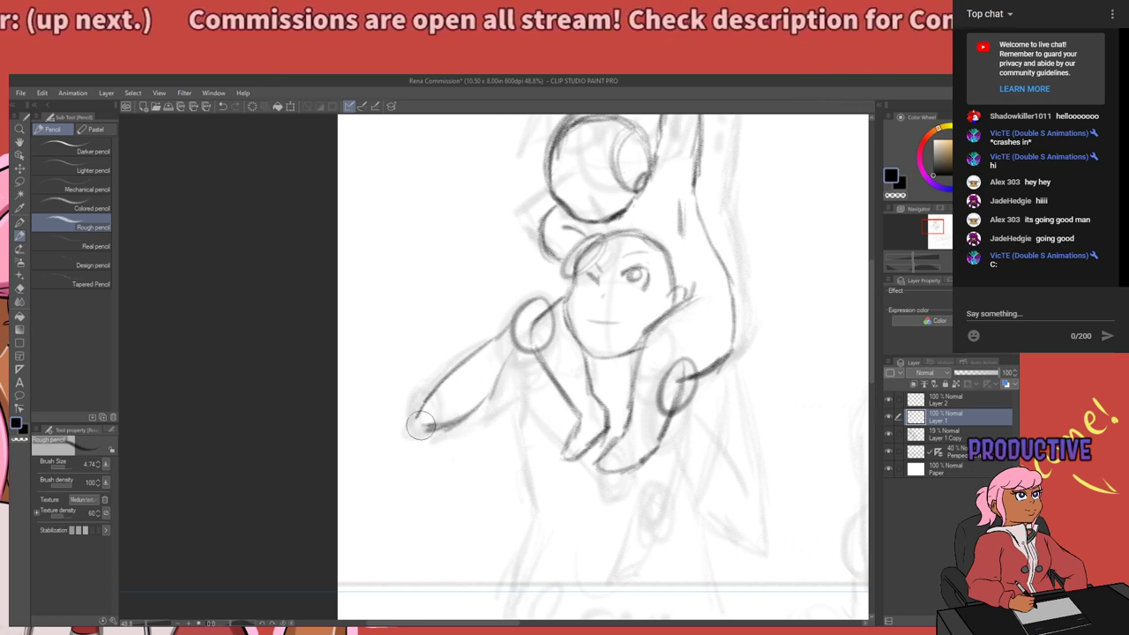
left_click_drag(482, 399, 457, 419)
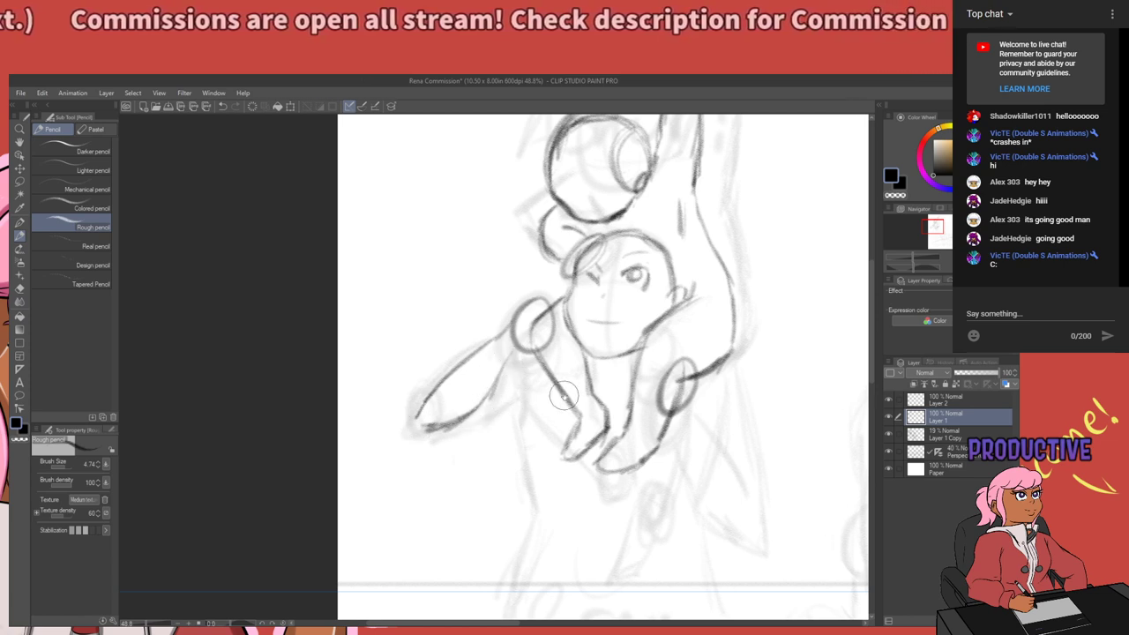
mouse_move(569, 392)
left_mouse_down()
mouse_move(462, 469)
mouse_move(502, 445)
mouse_move(525, 406)
left_mouse_up()
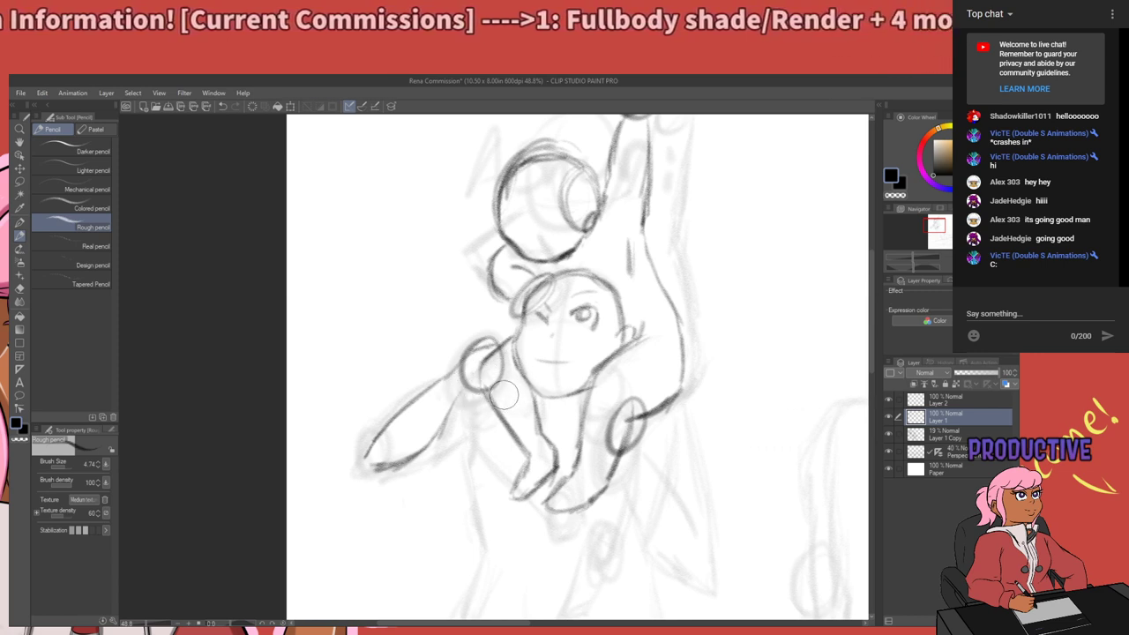
mouse_move(620, 479)
left_mouse_down()
mouse_move(548, 425)
mouse_move(593, 401)
mouse_move(583, 414)
left_mouse_up()
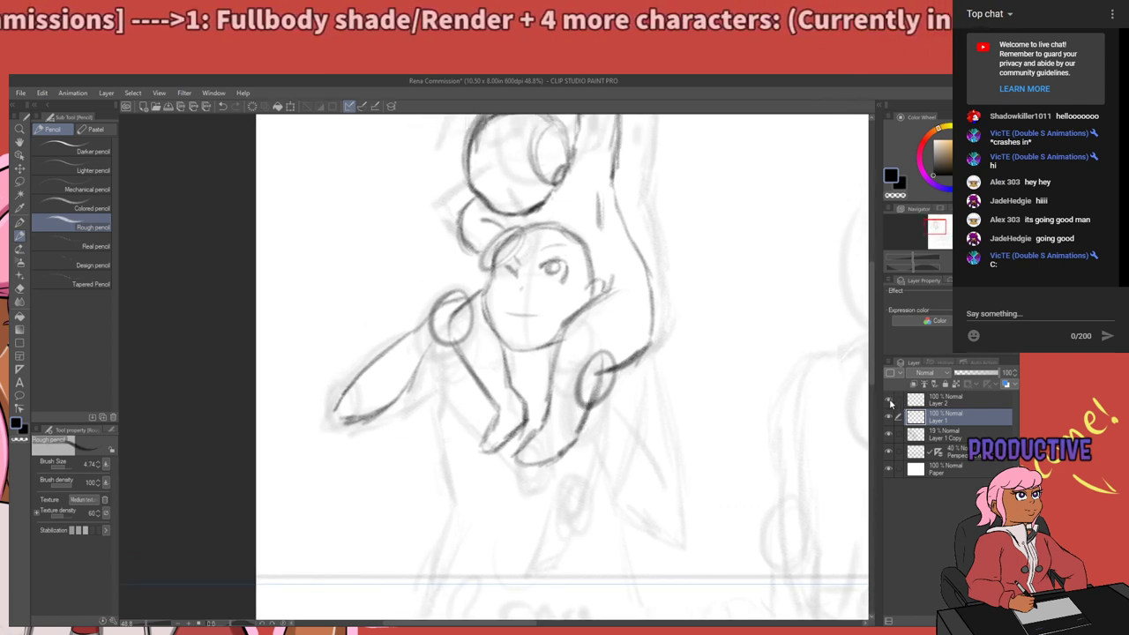
Toggle the visibility of Layer 2 and Layer 1 to compare the new sketch with the rough pose.
left_click(891, 402)
left_click(890, 402)
left_click(890, 418)
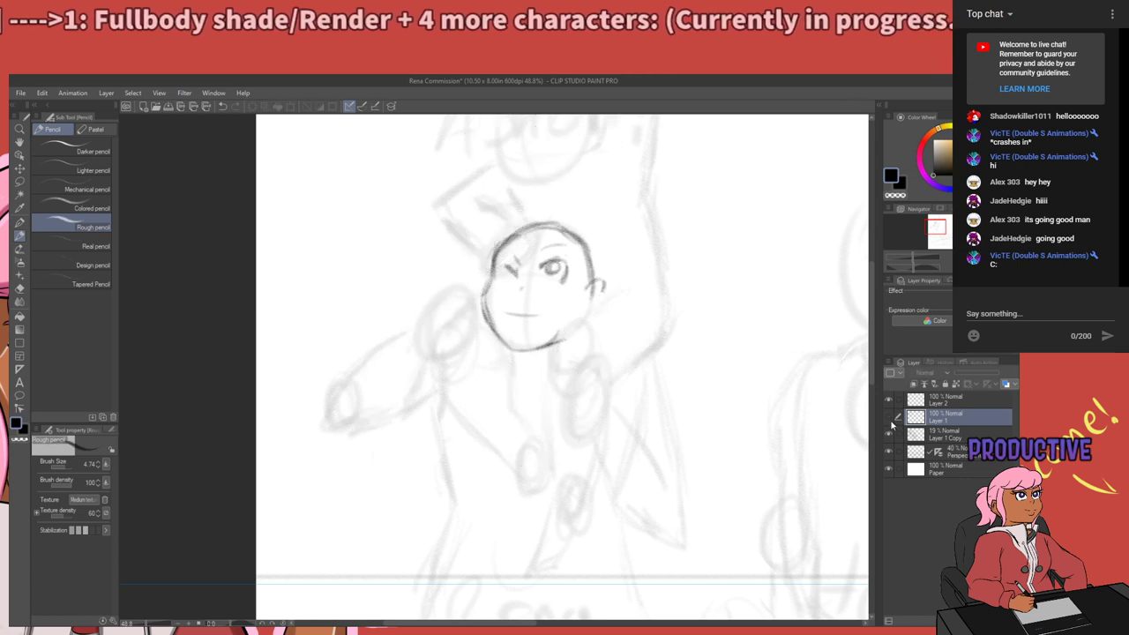
left_click(890, 419)
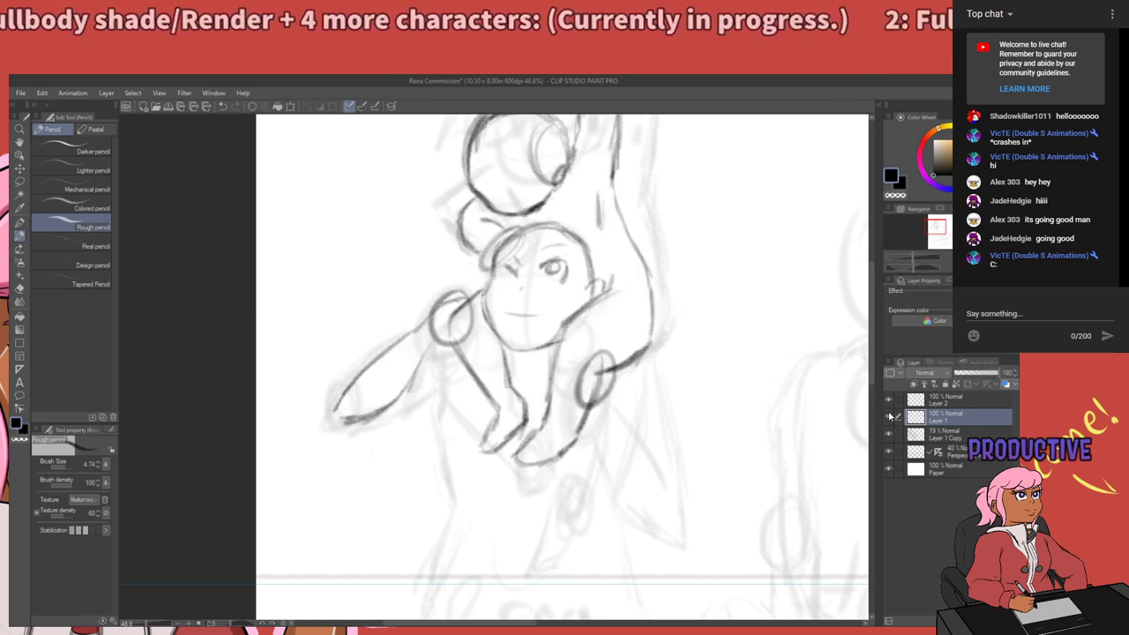
Undo the strokes of Rena's upper arm and both shoulder circles.
key("ctrl+z")
key("ctrl+z")
key("ctrl+z")
key("ctrl+z")
key("ctrl+z")
key("ctrl+z")
key("ctrl+z")
key("ctrl+z")
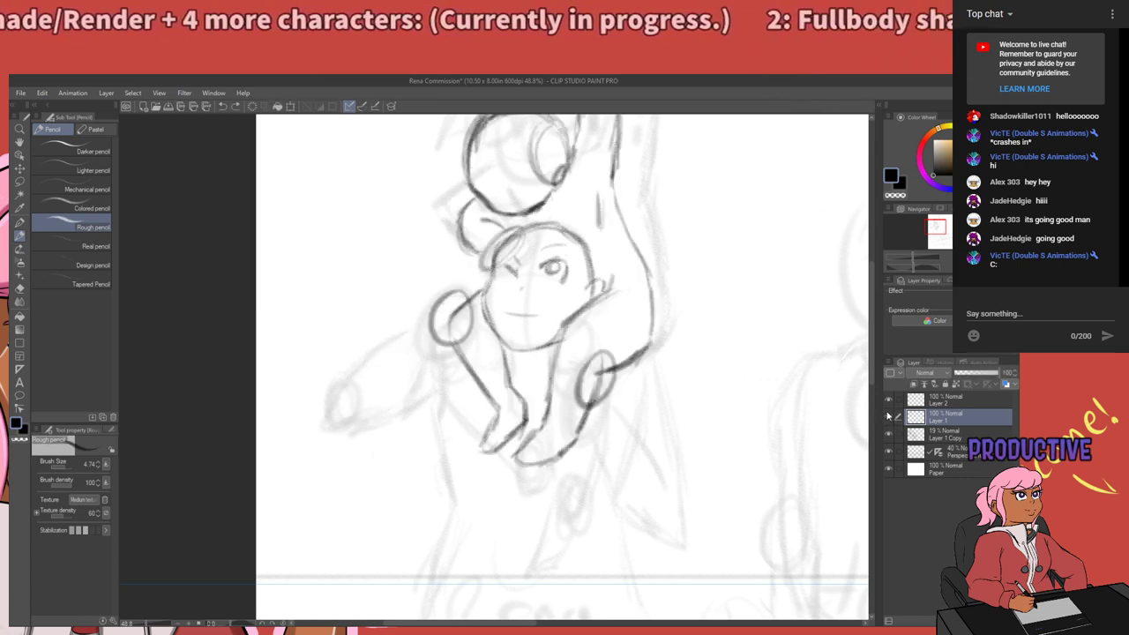
key("ctrl+z")
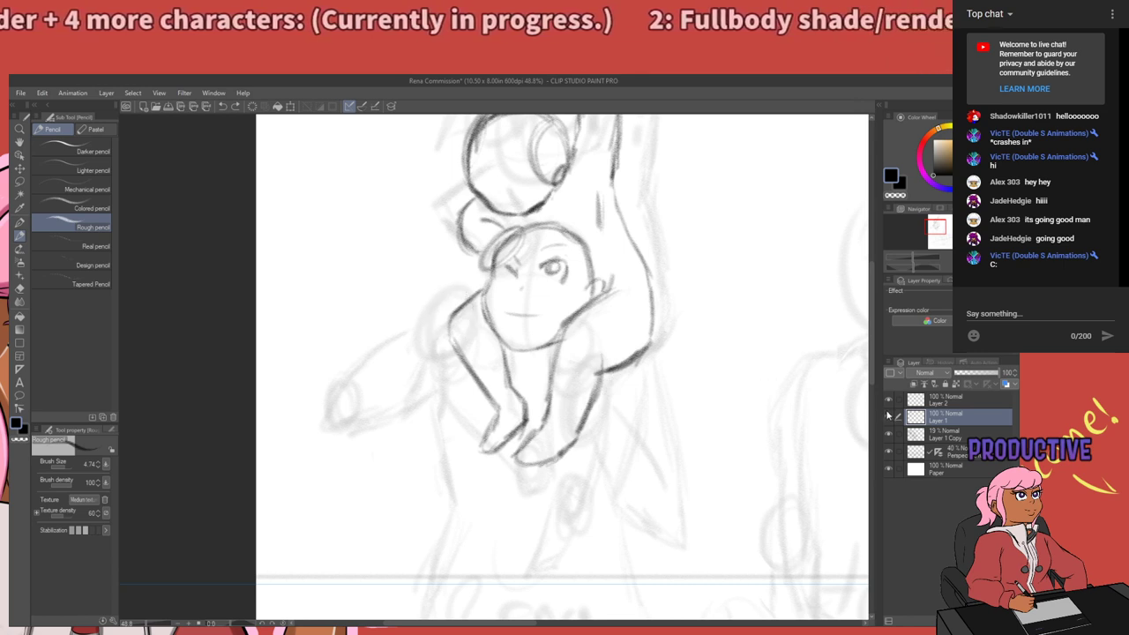
Hide Ashur's sketch on Layer 1 and check Rena's face on Layer 2 against the faded rough pose.
left_click(889, 417)
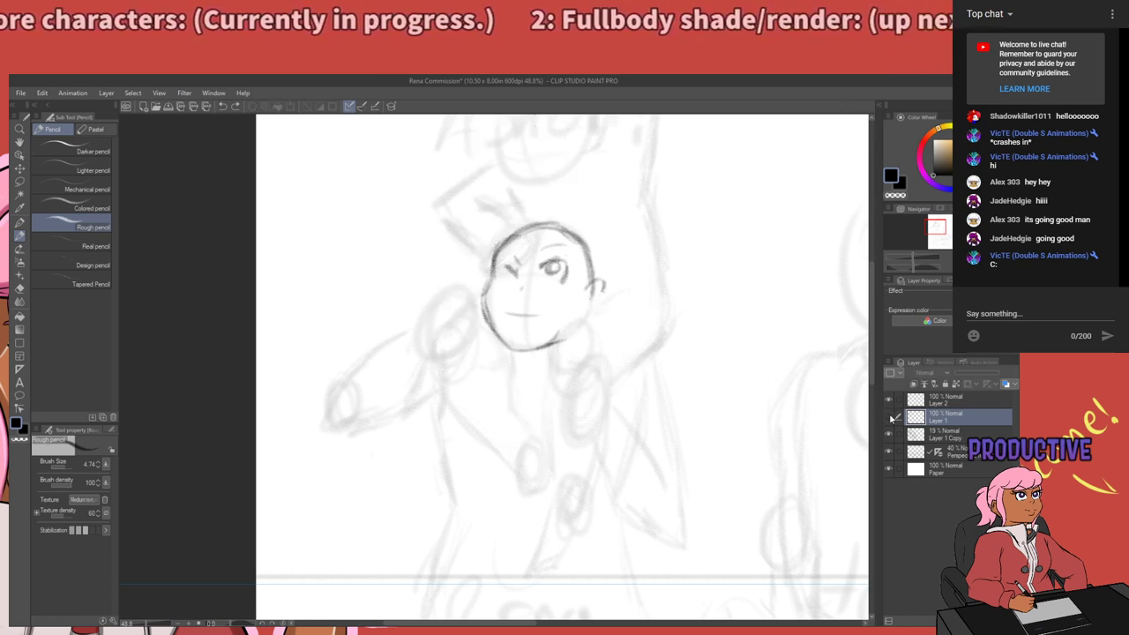
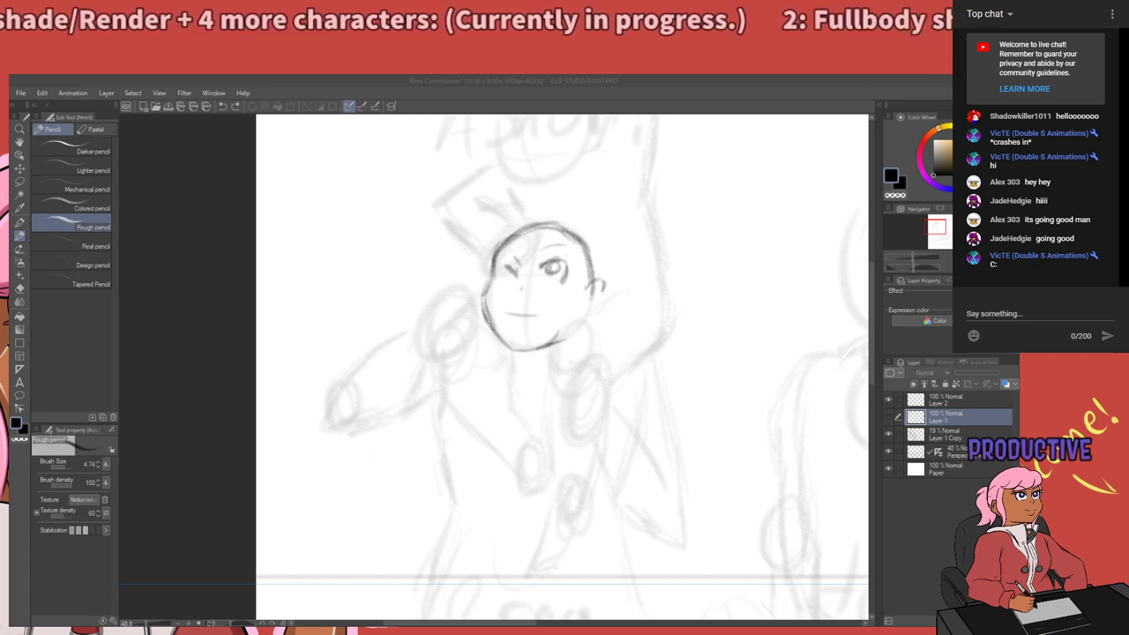
scroll(403, 365, "down", 4)
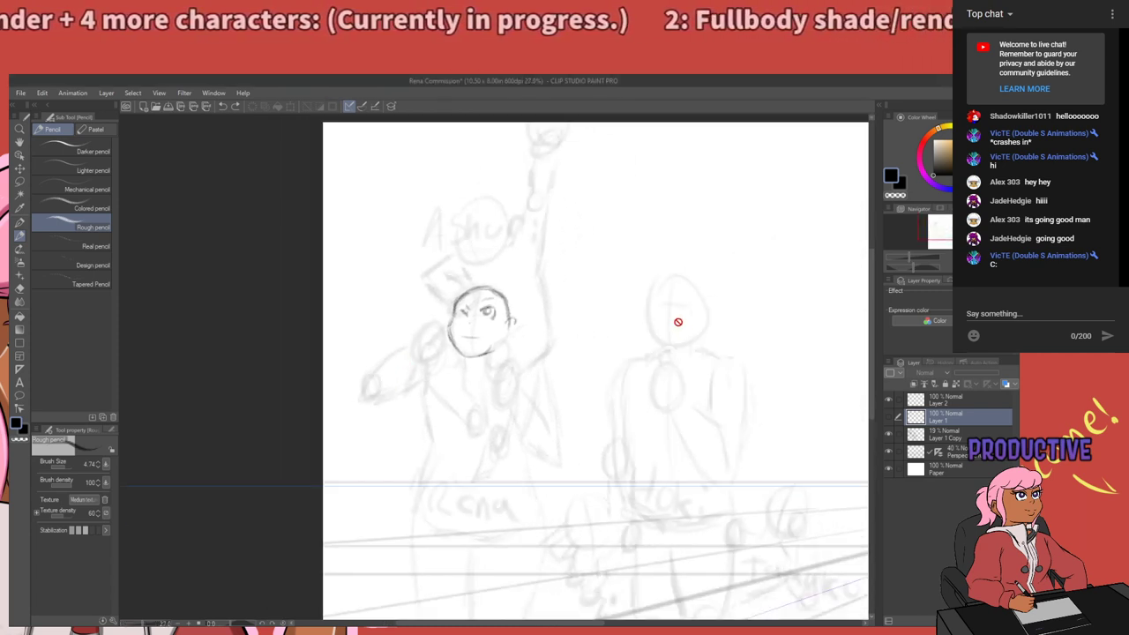
scroll(411, 312, "up", 3)
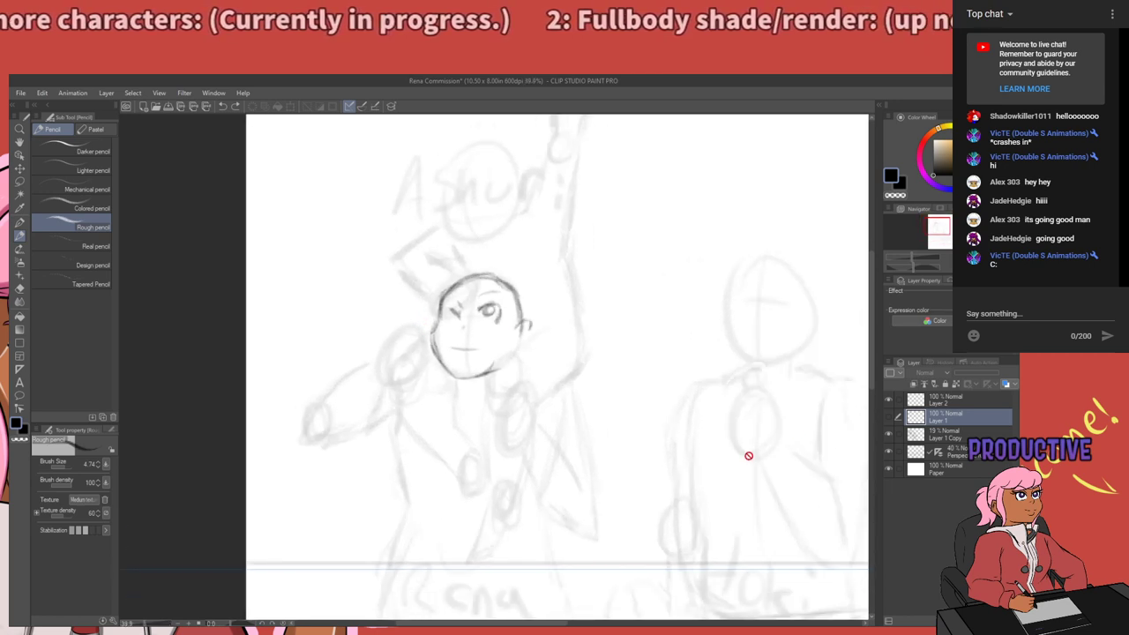
left_click(887, 397)
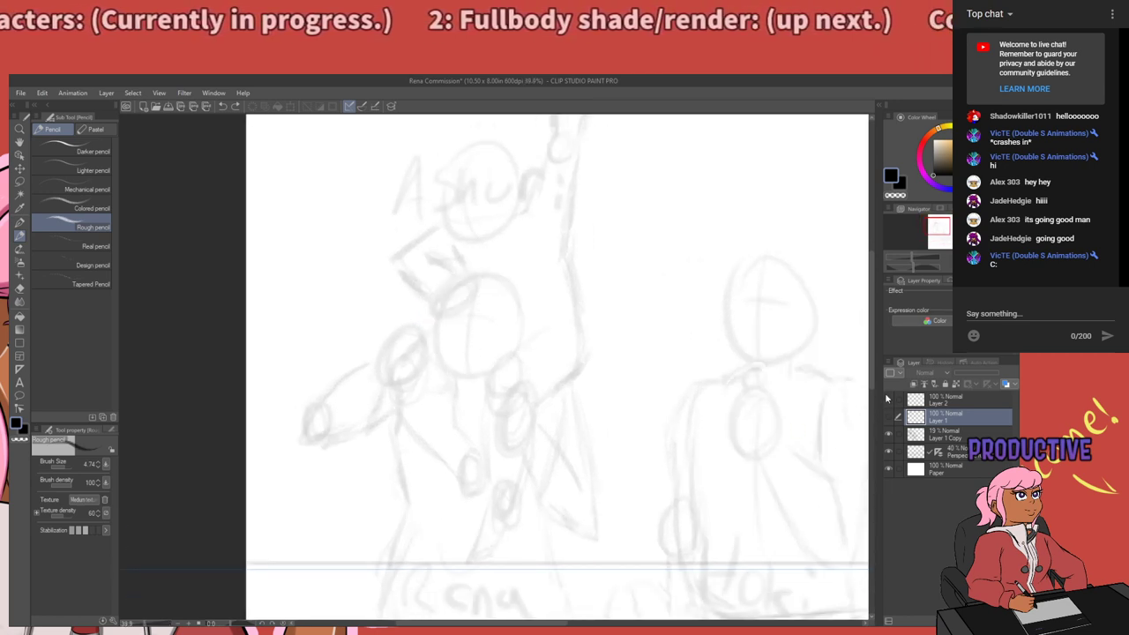
left_click(888, 399)
left_click(889, 422)
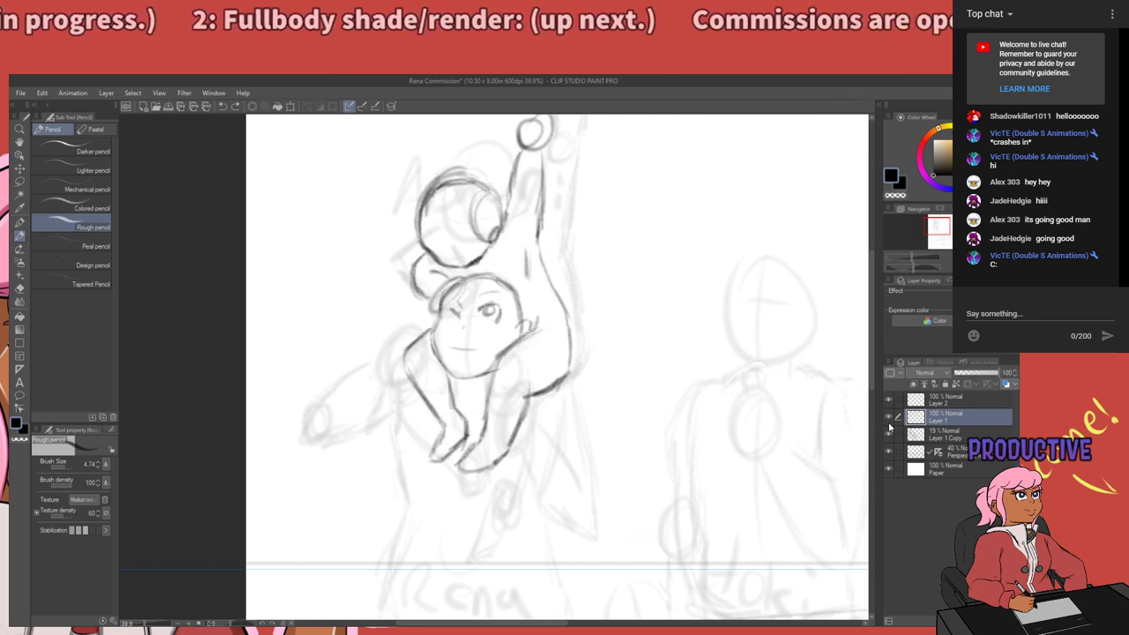
left_click(888, 418)
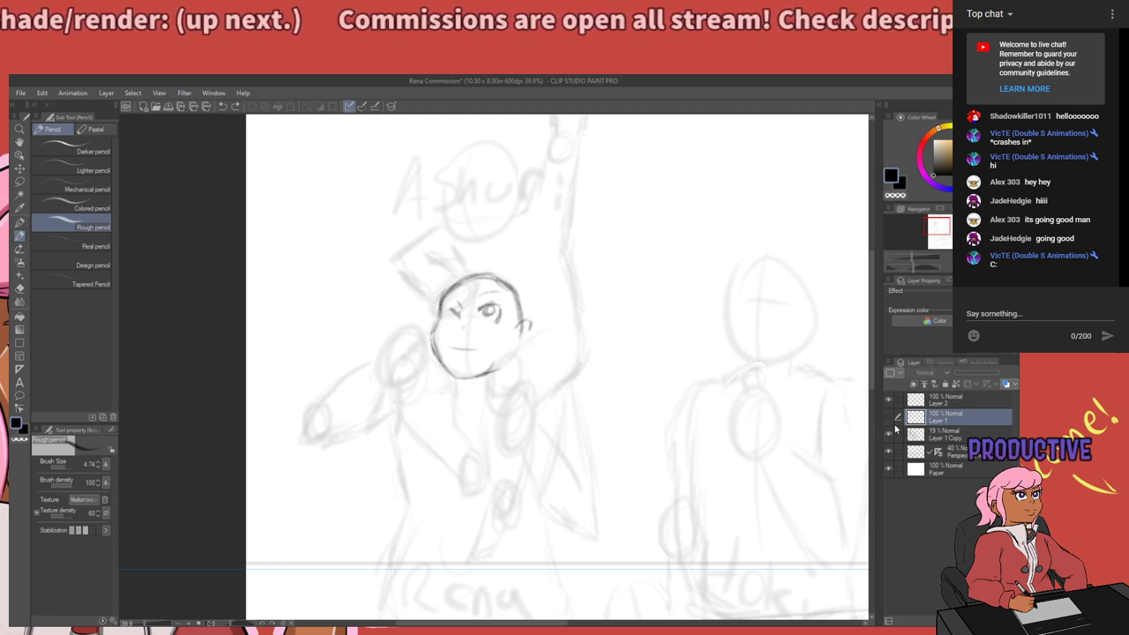
key("ctrl+minus")
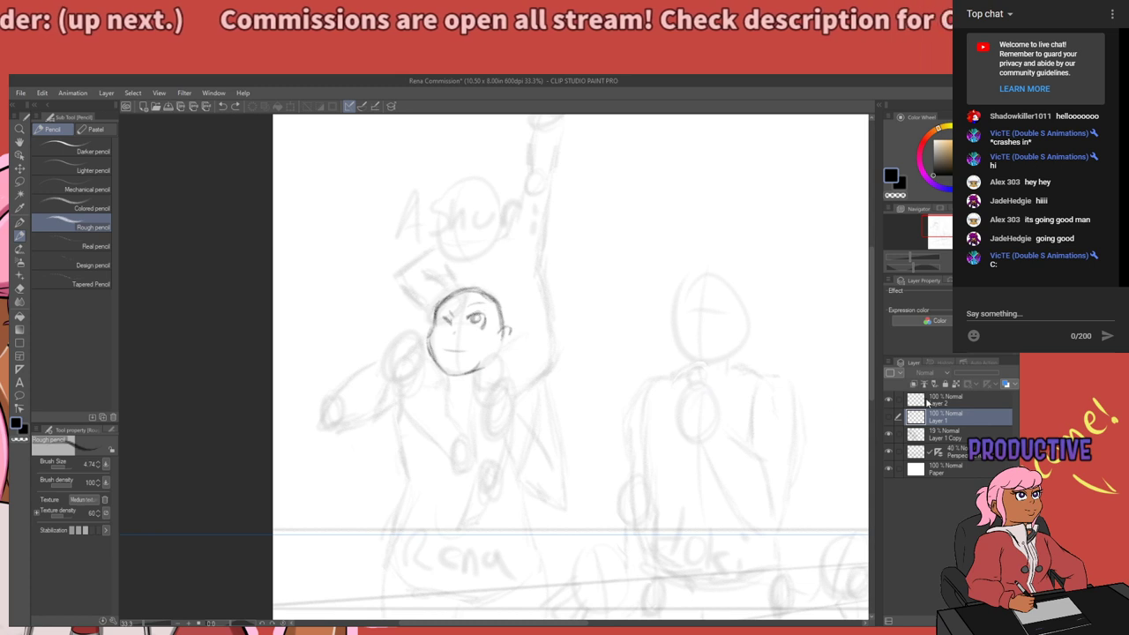
Make Layer 2 active, erase Rena's whole face sketch with an enlarged hard eraser, and return to the Rough pencil.
left_click(927, 402)
scroll(449, 306, "down", 3)
scroll(449, 305, "up", 2)
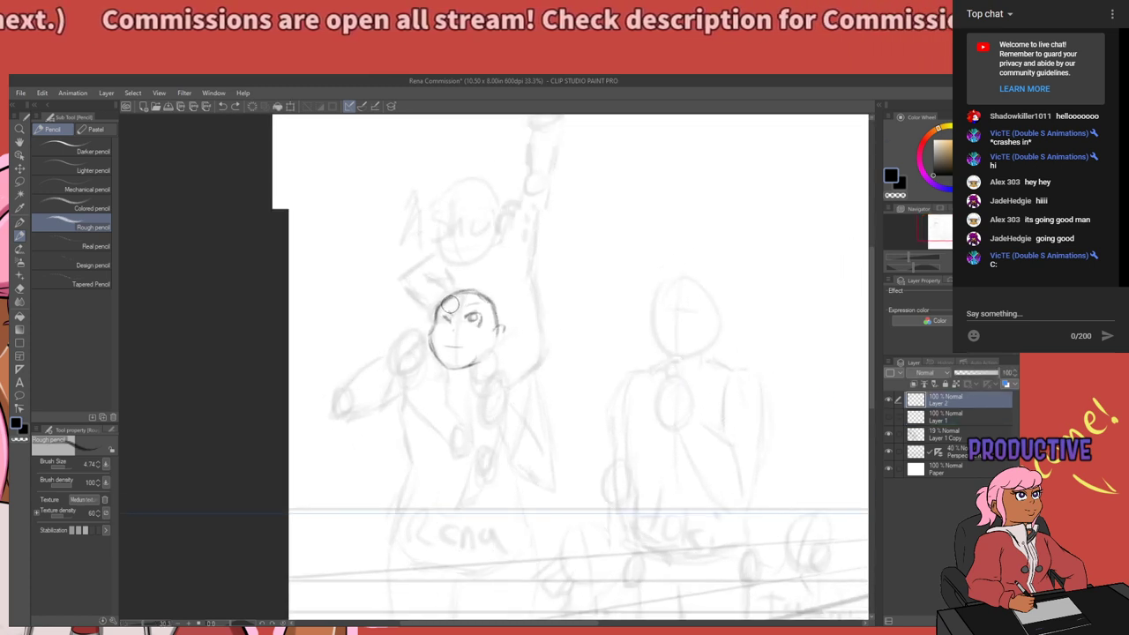
scroll(450, 304, "up", 7)
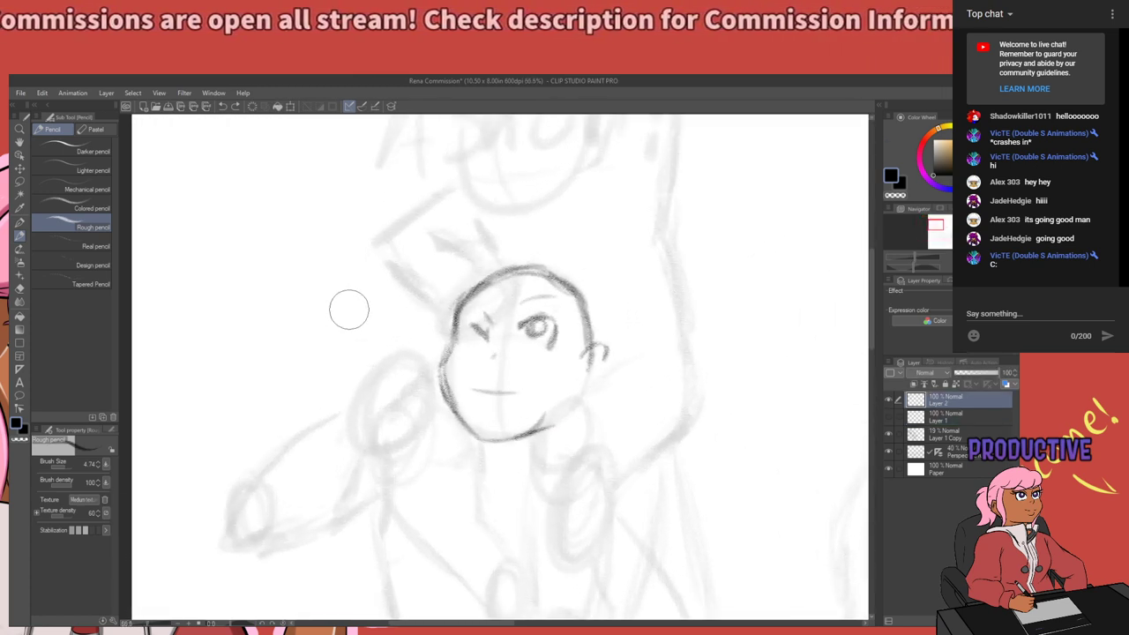
scroll(351, 309, "down", 2)
scroll(416, 322, "up", 1)
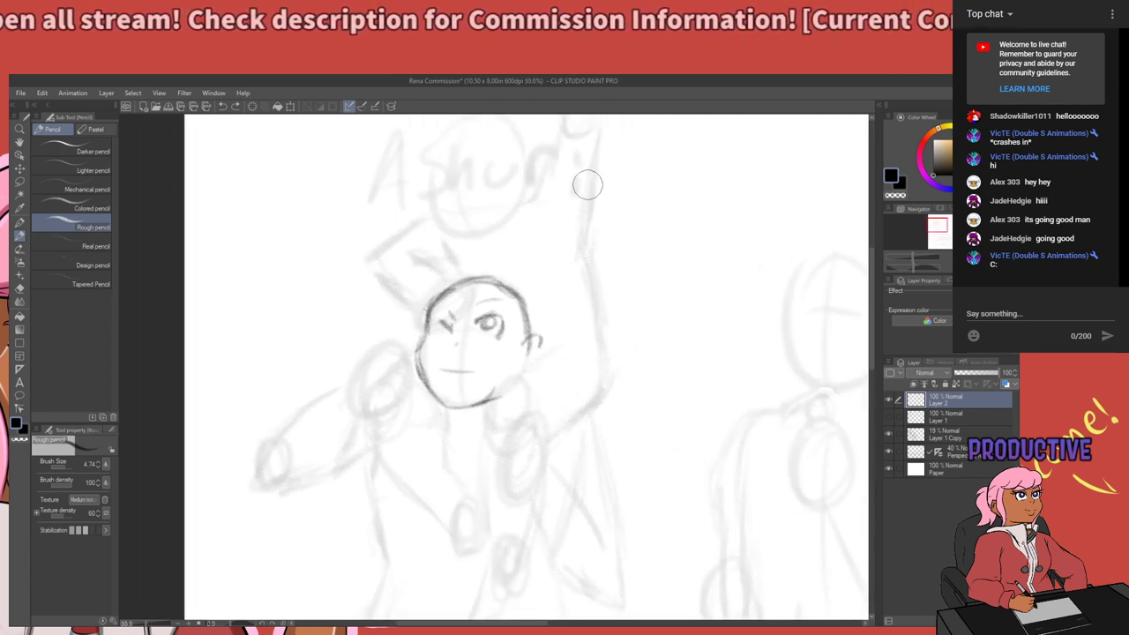
key("e")
key("bracketright")
mouse_move(482, 291)
left_mouse_down()
mouse_move(417, 415)
mouse_move(433, 345)
mouse_move(486, 303)
mouse_move(496, 415)
mouse_move(530, 388)
left_mouse_up()
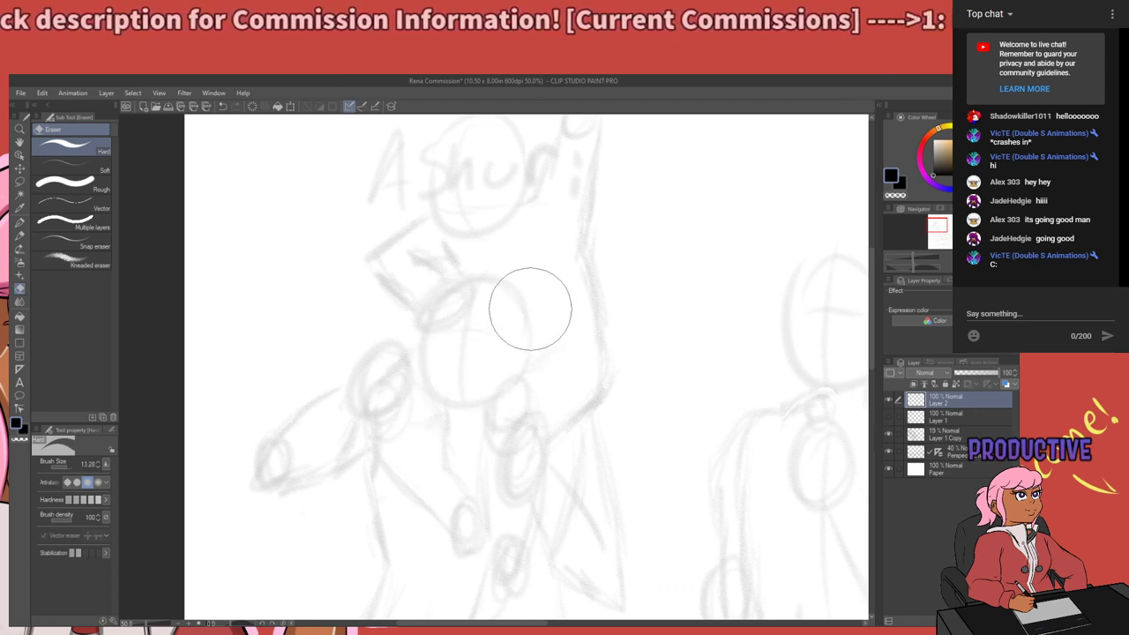
key("p")
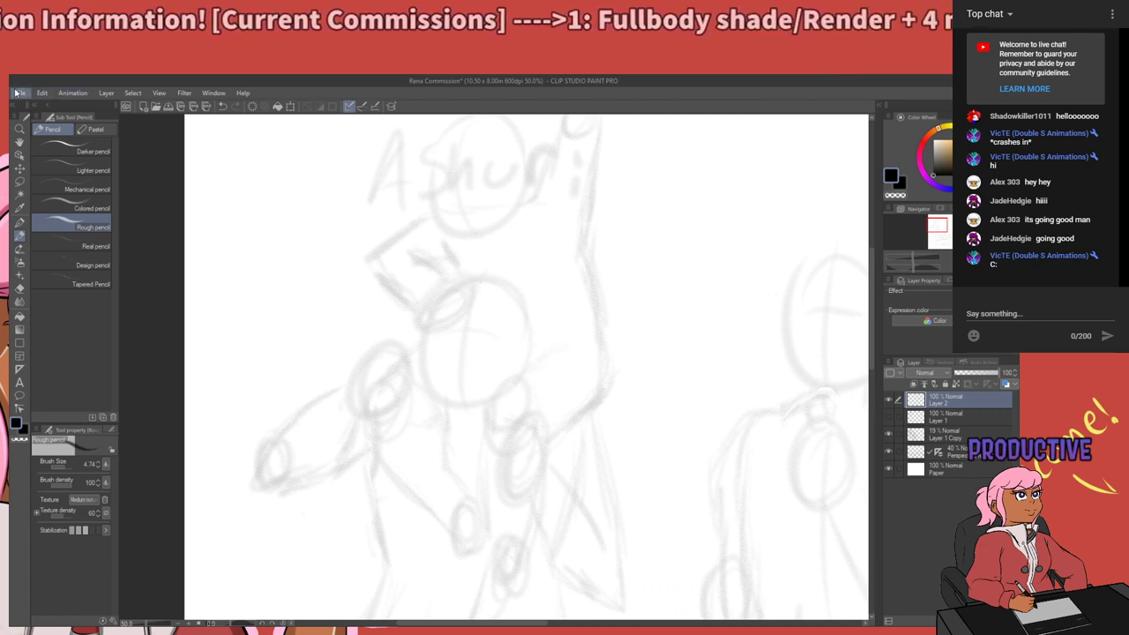
Open the Rena post time skip2 watermarktest file as a reference and examine the crouching character's pose.
left_click(44, 131)
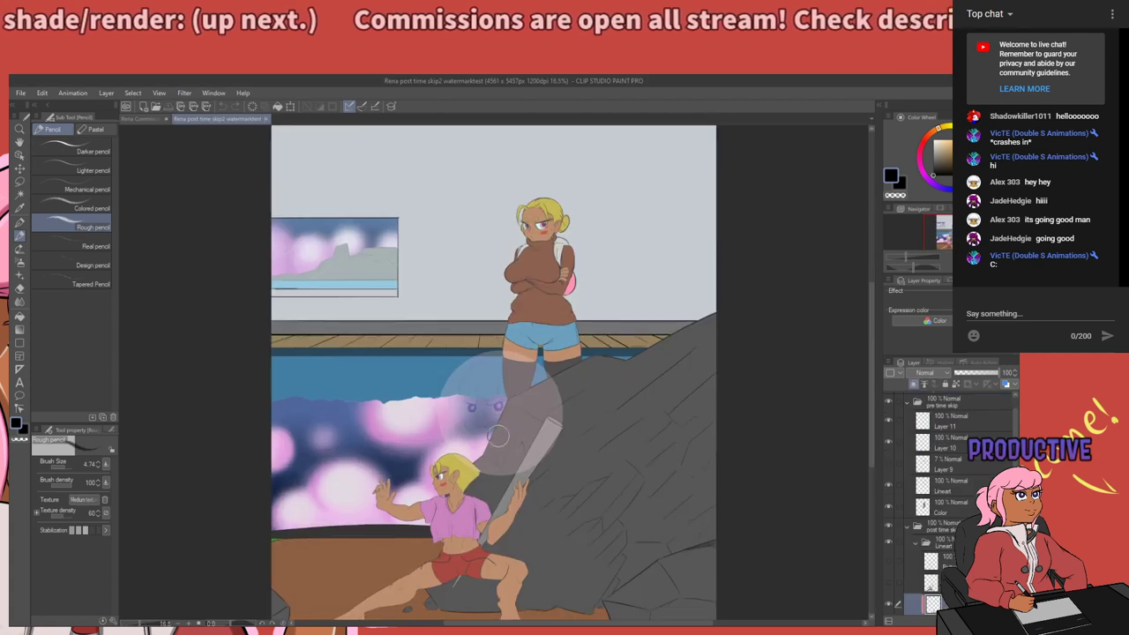
scroll(442, 380, "up", 3)
left_click_drag(491, 481, 500, 426)
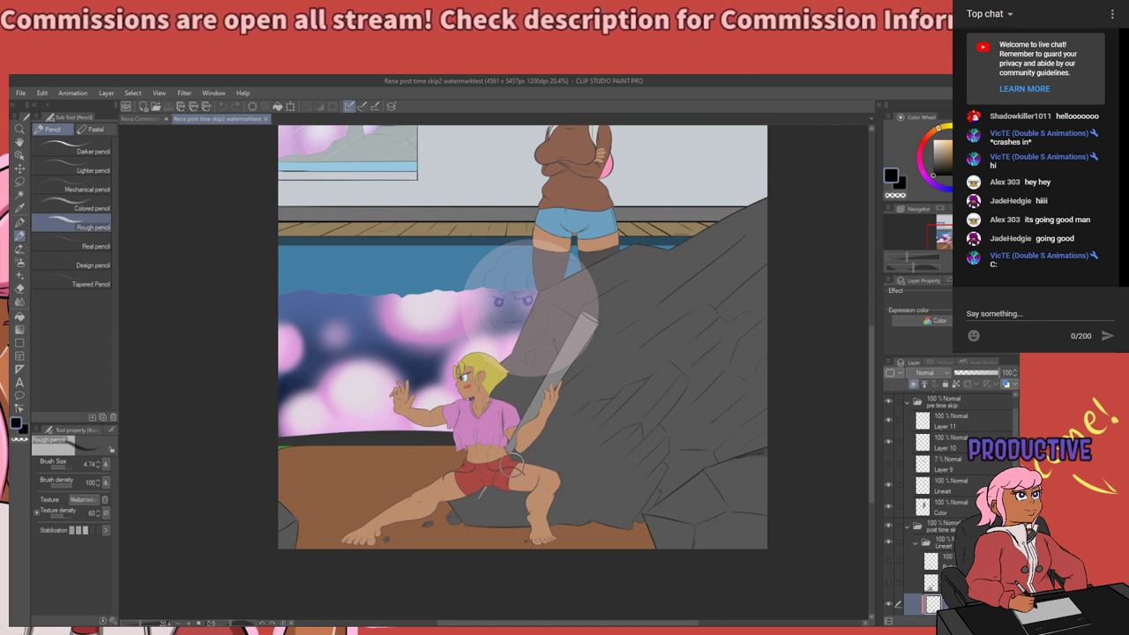
scroll(485, 499, "up", 1)
left_click_drag(452, 503, 451, 491)
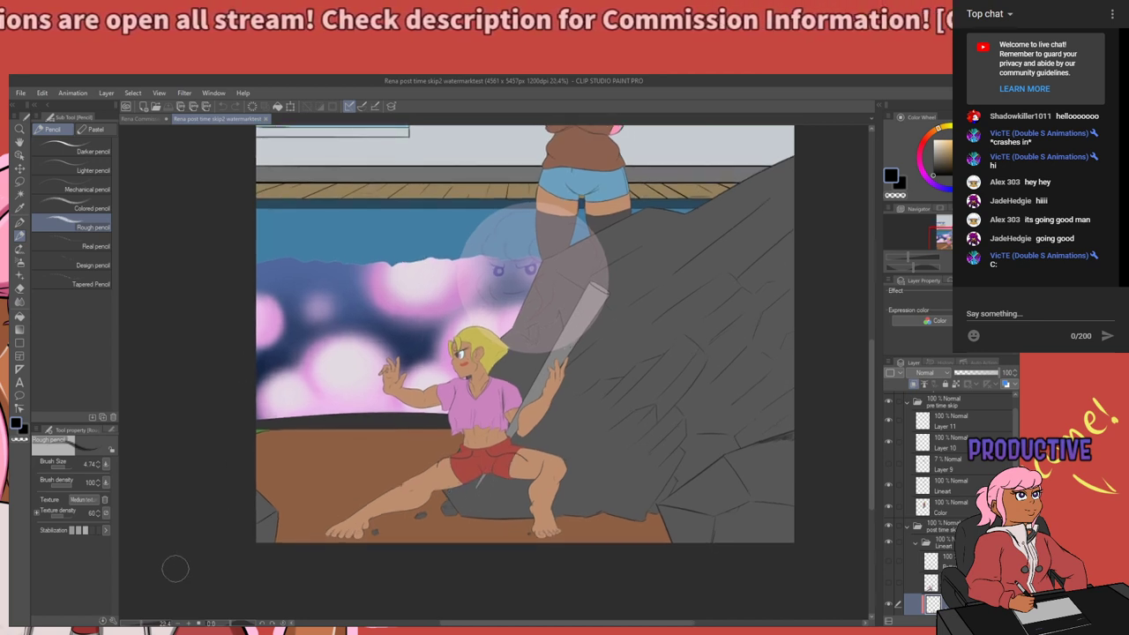
Compare both figures in the reference drawing with the Rena Commission rough pose, ending on the Rena Commission document.
left_click(146, 119)
scroll(492, 411, "up", 3)
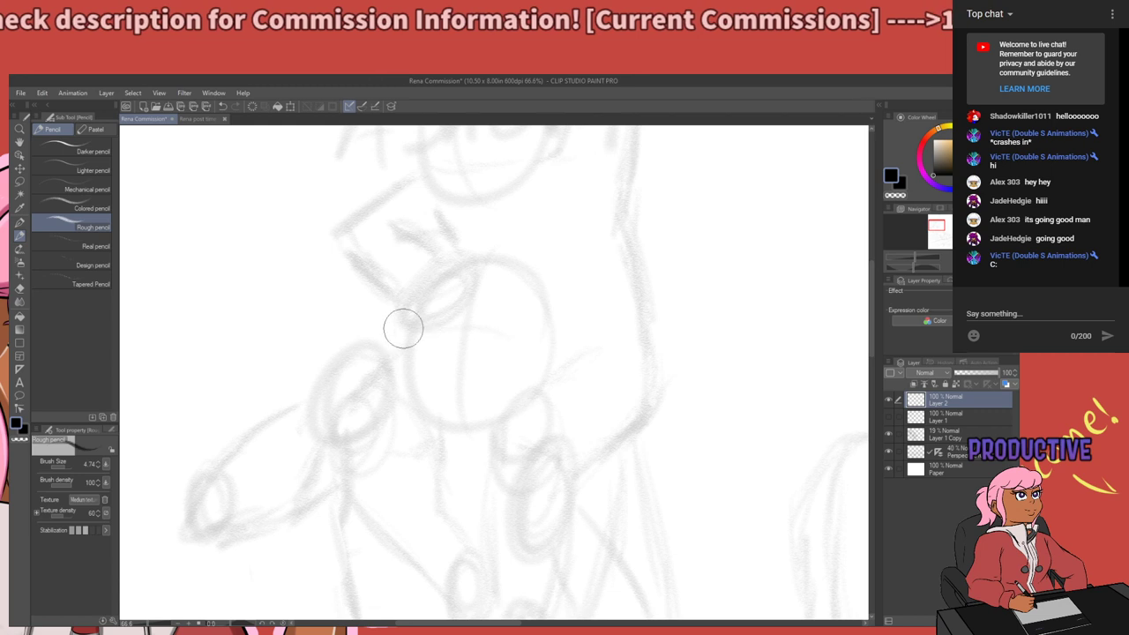
left_click(194, 124)
scroll(304, 256, "down", 2)
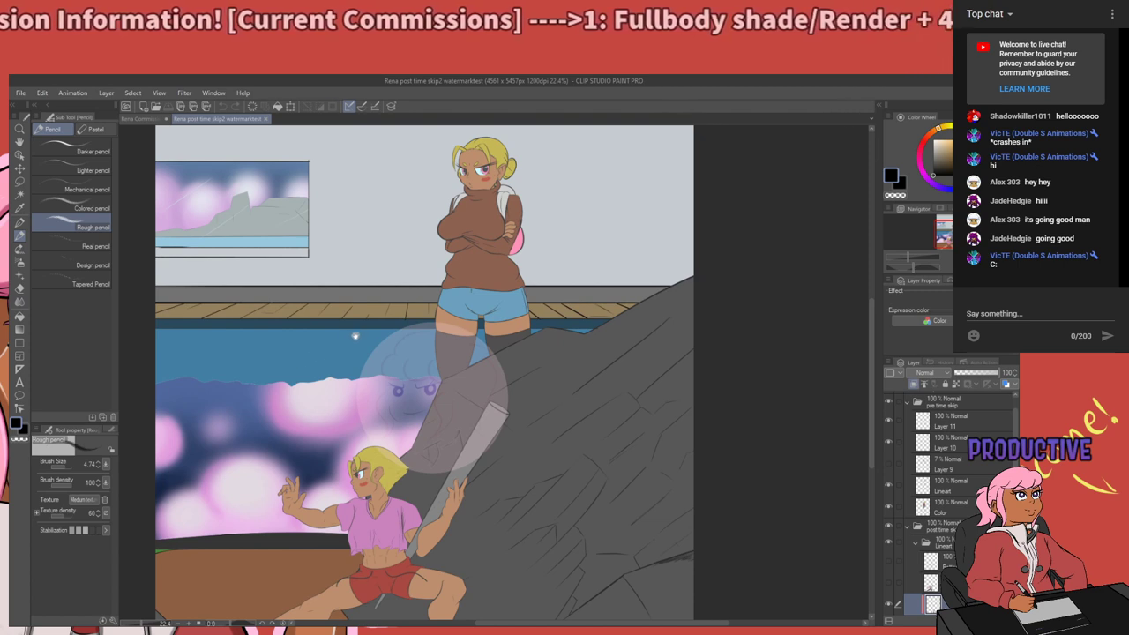
mouse_move(363, 326)
left_mouse_down()
mouse_move(396, 295)
mouse_move(406, 257)
left_mouse_up()
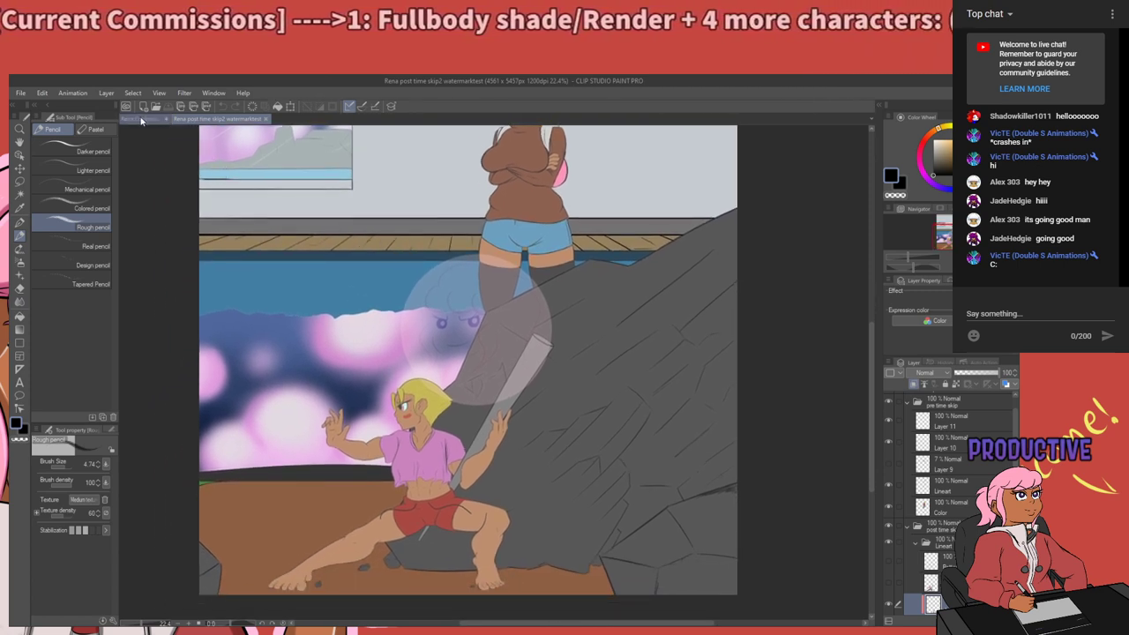
left_click(141, 119)
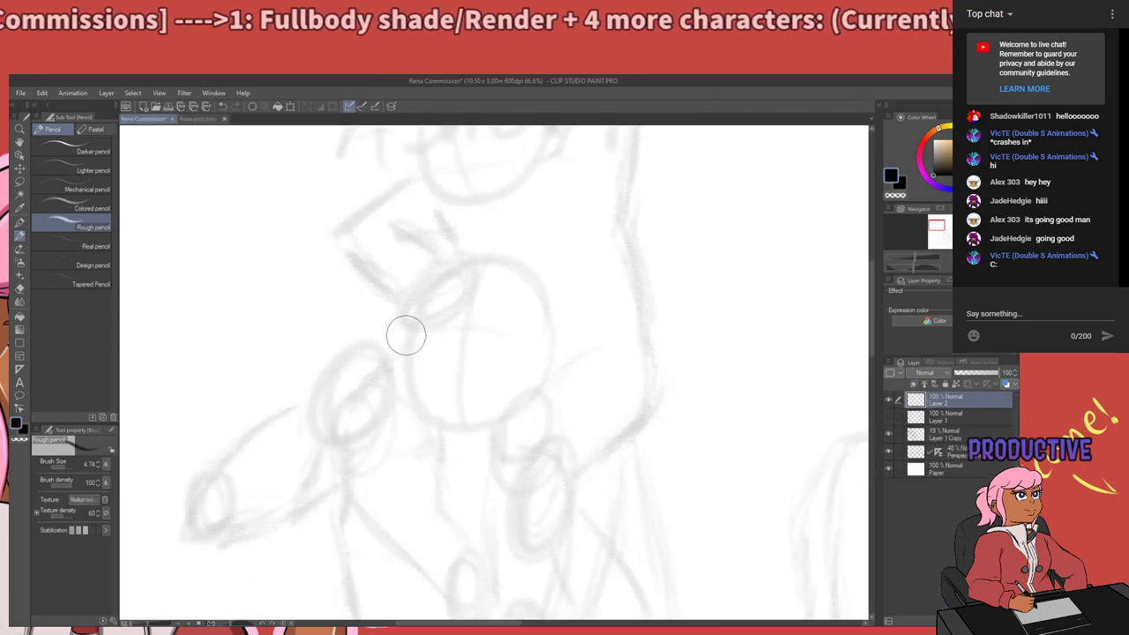
Sketch Rena's cheek and jaw line with the Rough pencil along the lower edge of the faded head circle, retrying unsatisfactory strokes.
scroll(439, 334, "up", 1)
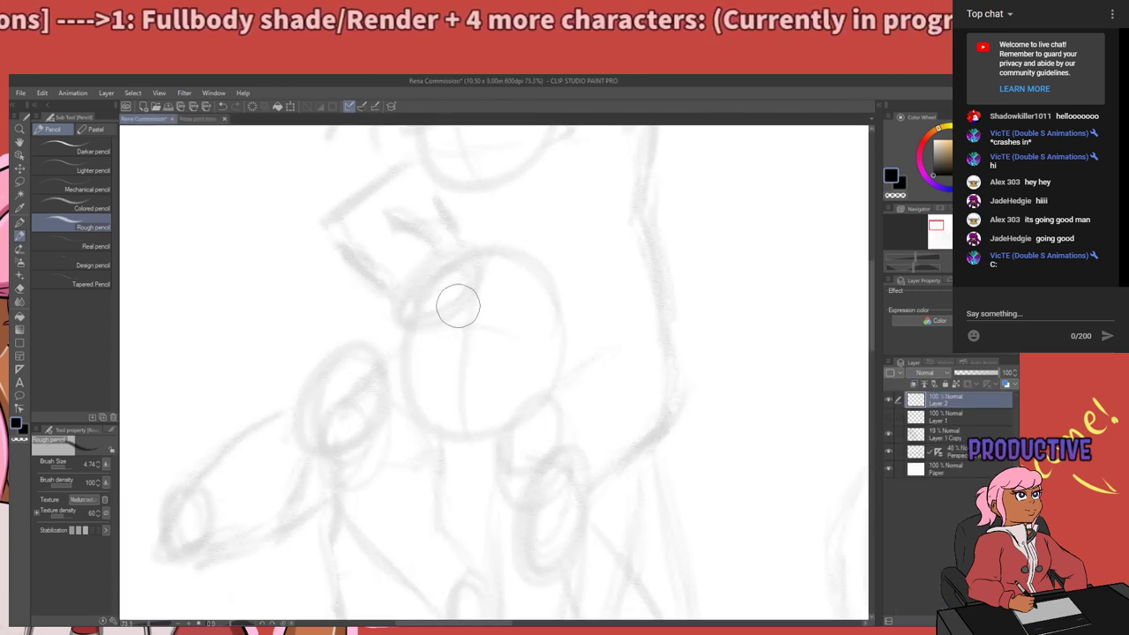
mouse_move(415, 328)
left_mouse_down()
mouse_move(396, 353)
mouse_move(403, 343)
mouse_move(401, 388)
left_mouse_up()
key("ctrl+z")
key("ctrl+z")
key("ctrl+z")
mouse_move(407, 336)
left_mouse_down()
mouse_move(414, 397)
mouse_move(401, 377)
mouse_move(431, 433)
left_mouse_up()
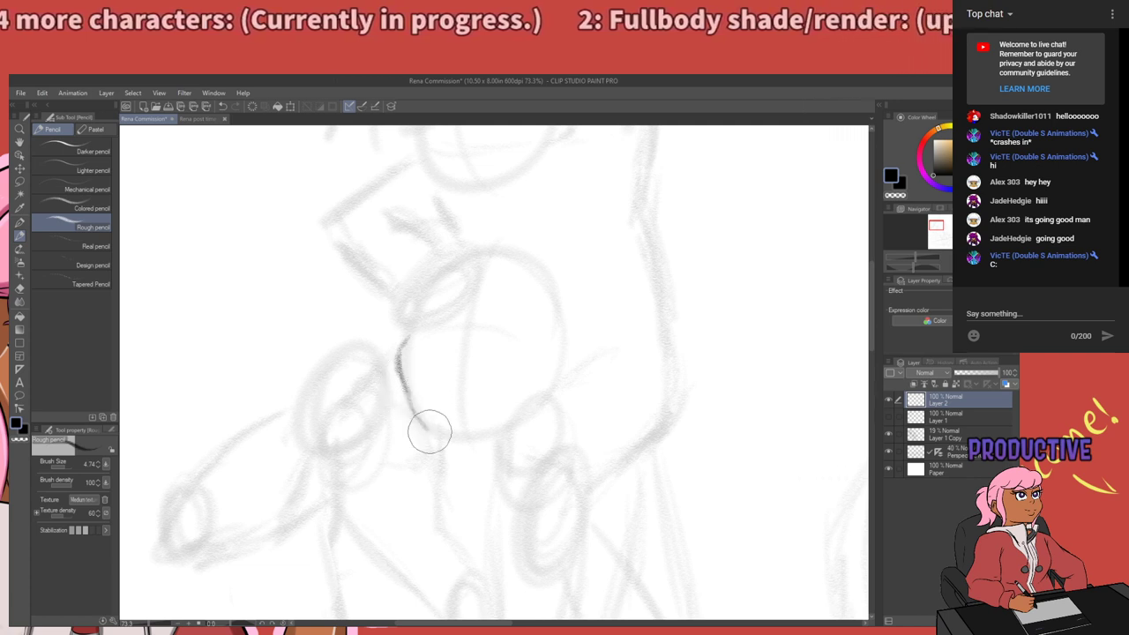
key("ctrl+z")
mouse_move(403, 378)
left_mouse_down()
mouse_move(425, 434)
mouse_move(421, 422)
mouse_move(476, 436)
mouse_move(418, 415)
mouse_move(465, 433)
mouse_move(422, 418)
mouse_move(455, 434)
mouse_move(438, 430)
mouse_move(496, 423)
mouse_move(460, 434)
mouse_move(487, 428)
left_mouse_up()
key("ctrl+z")
key("ctrl+z")
key("ctrl+z")
key("ctrl+z")
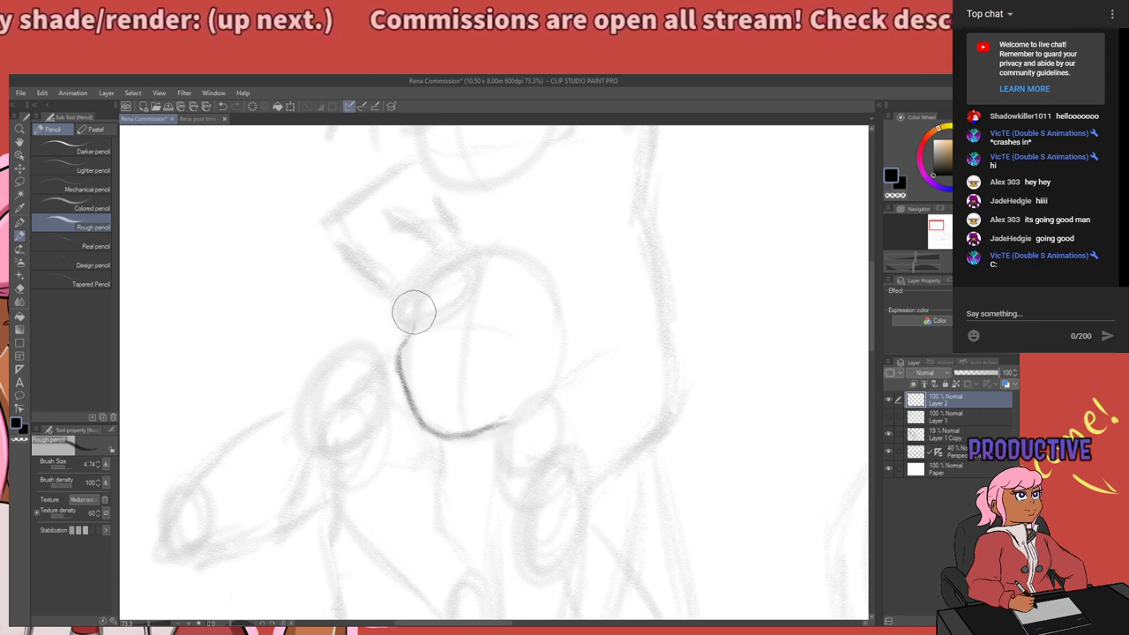
Sketch the forehead and rounded top of Rena's head over the faded circle, continuing from the cheek line.
mouse_move(408, 320)
left_mouse_down()
mouse_move(404, 339)
mouse_move(430, 286)
left_mouse_up()
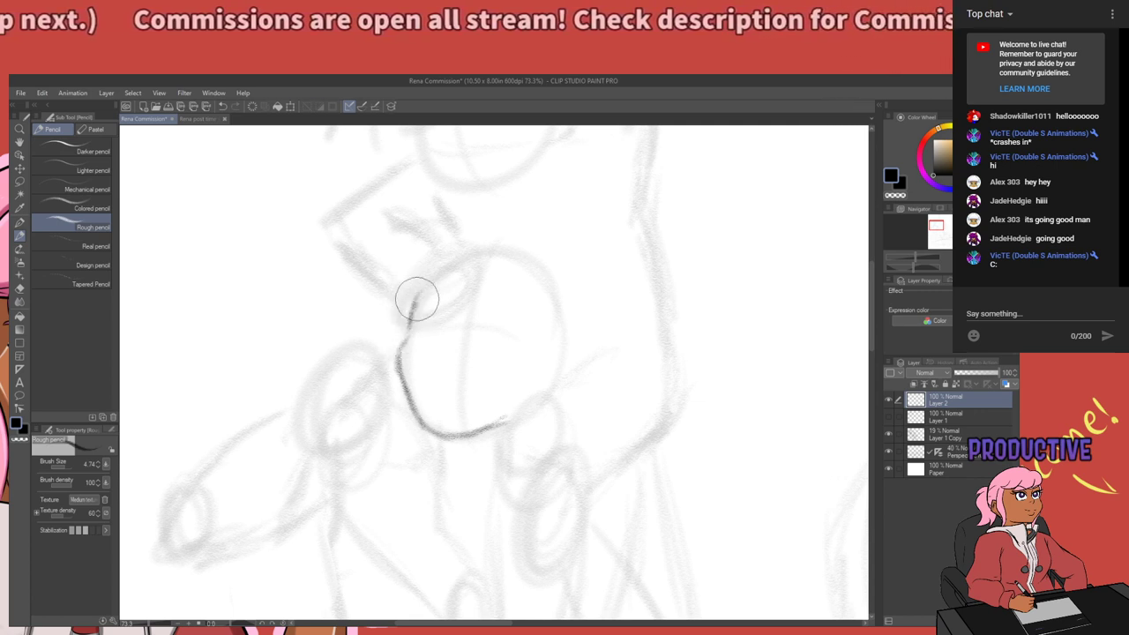
mouse_move(409, 323)
left_mouse_down()
mouse_move(434, 277)
mouse_move(423, 297)
mouse_move(478, 252)
mouse_move(458, 267)
mouse_move(480, 263)
mouse_move(444, 281)
mouse_move(522, 259)
mouse_move(561, 341)
left_mouse_up()
key("ctrl+z")
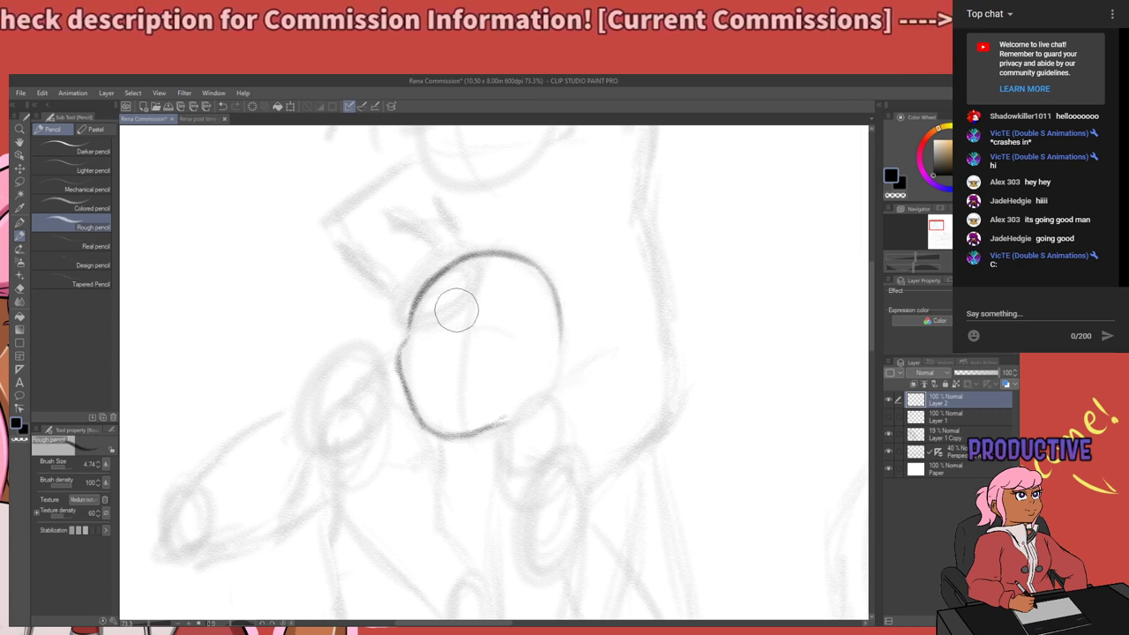
Sketch a short slanted lash line for one eye and a curved lid with a round eye outline on the other side.
mouse_move(434, 308)
left_mouse_down()
mouse_move(453, 328)
mouse_move(519, 316)
mouse_move(532, 330)
left_mouse_up()
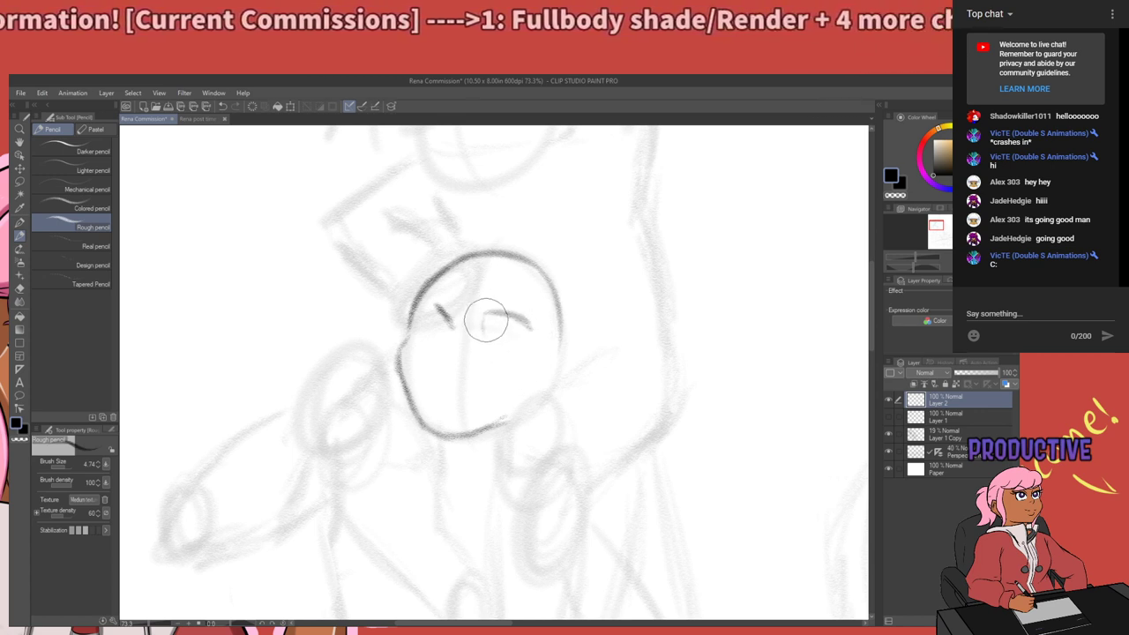
key("ctrl+z")
key("ctrl+z")
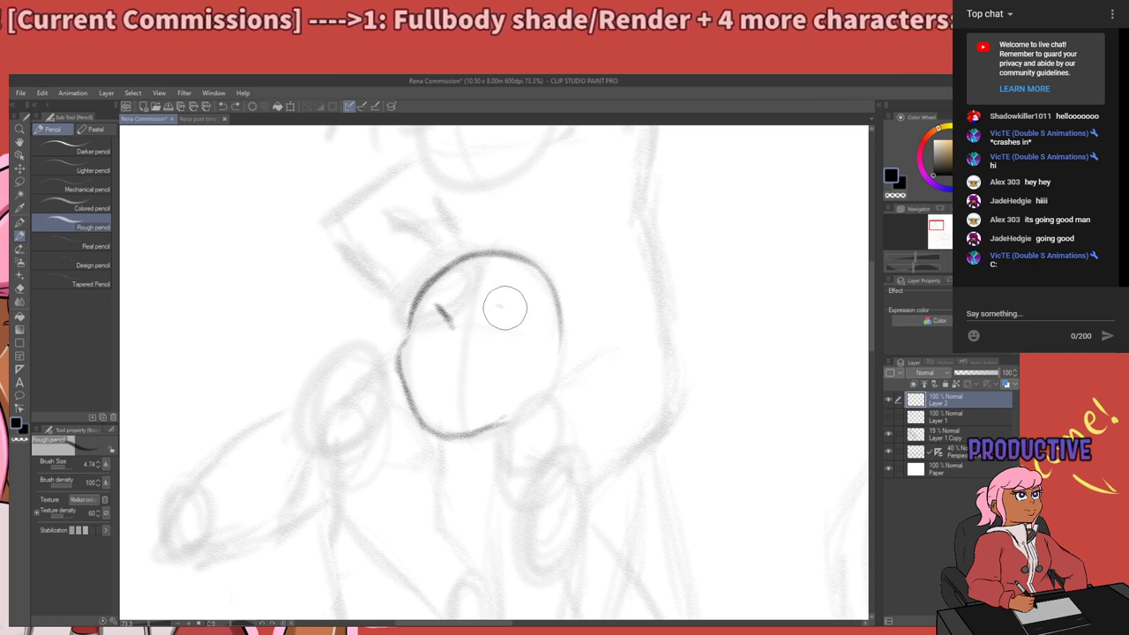
mouse_move(492, 309)
left_mouse_down()
mouse_move(526, 314)
mouse_move(531, 332)
left_mouse_up()
key("ctrl+z")
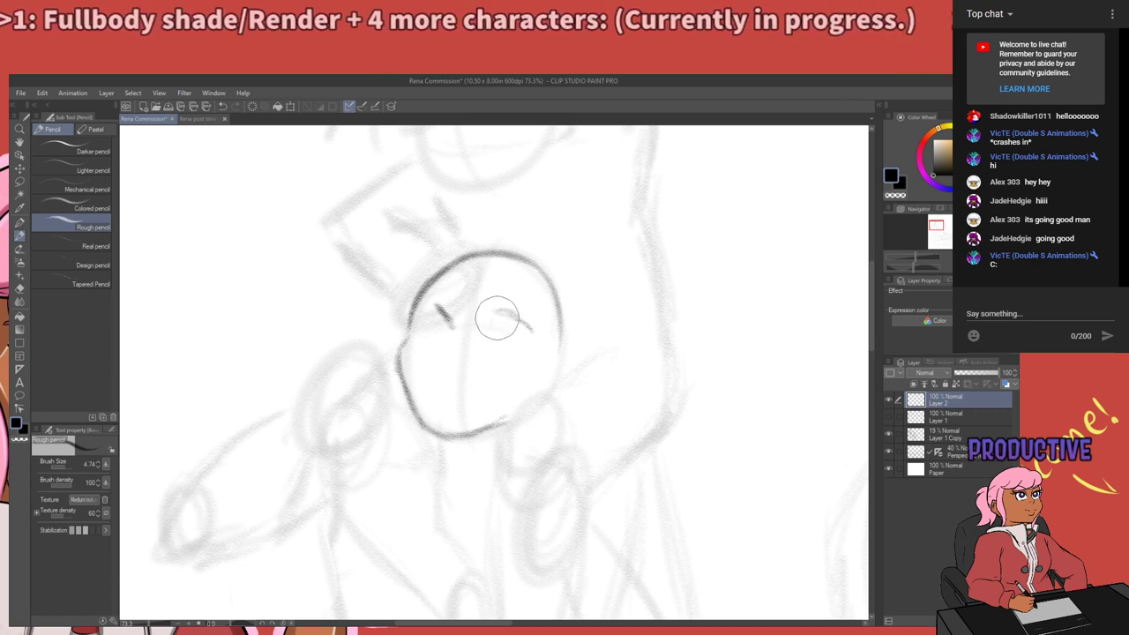
left_click_drag(495, 313, 496, 336)
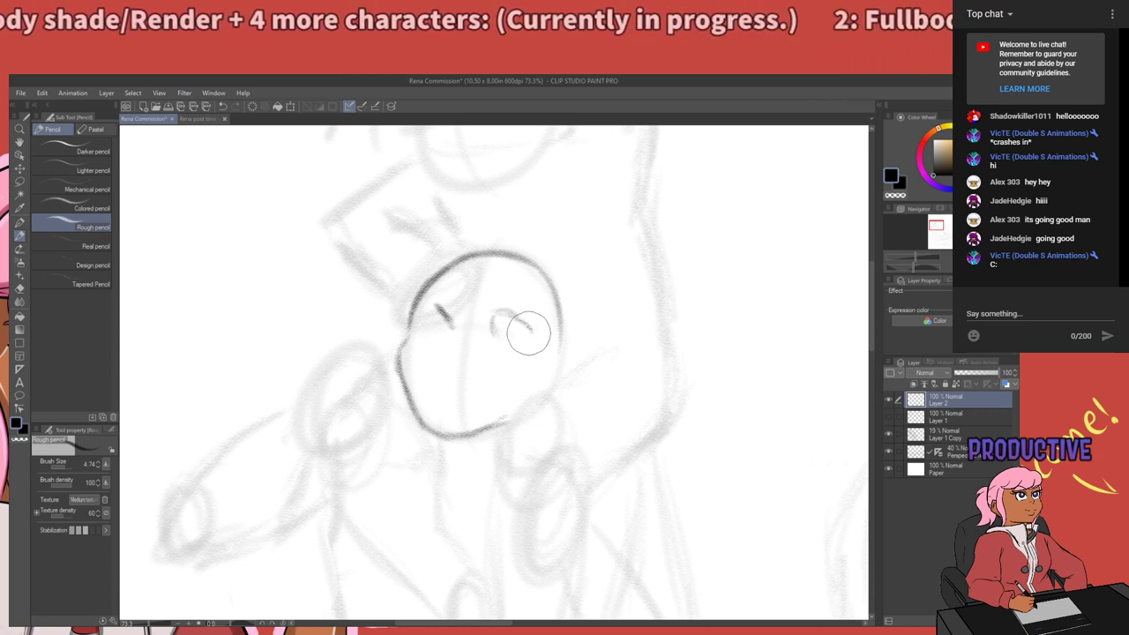
mouse_move(523, 344)
left_mouse_down()
mouse_move(490, 330)
mouse_move(517, 344)
mouse_move(516, 319)
mouse_move(543, 331)
left_mouse_up()
key("ctrl+z")
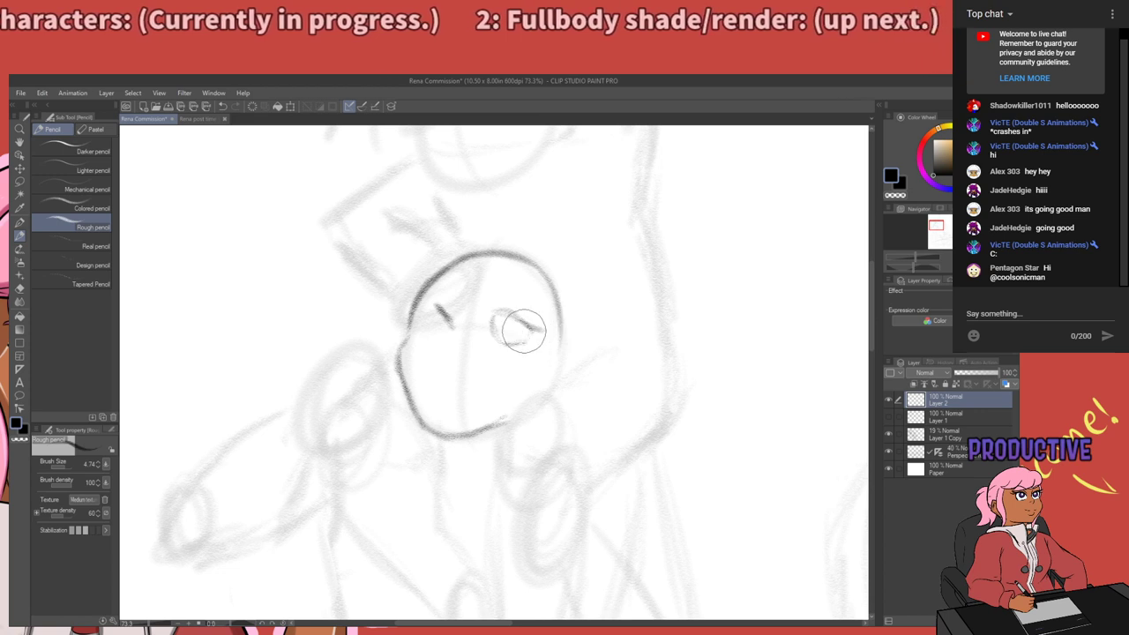
Lasso the rounder eye, shift it toward the face's centre line and start a Scale/Rotate transform on it.
key("m")
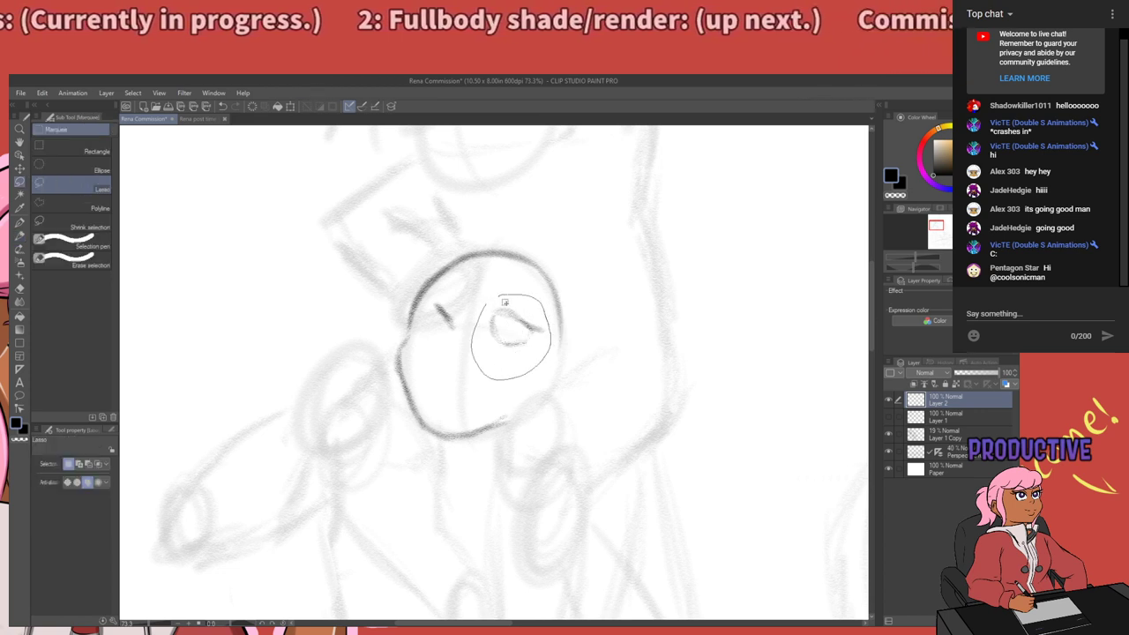
left_click_drag(504, 302, 496, 297)
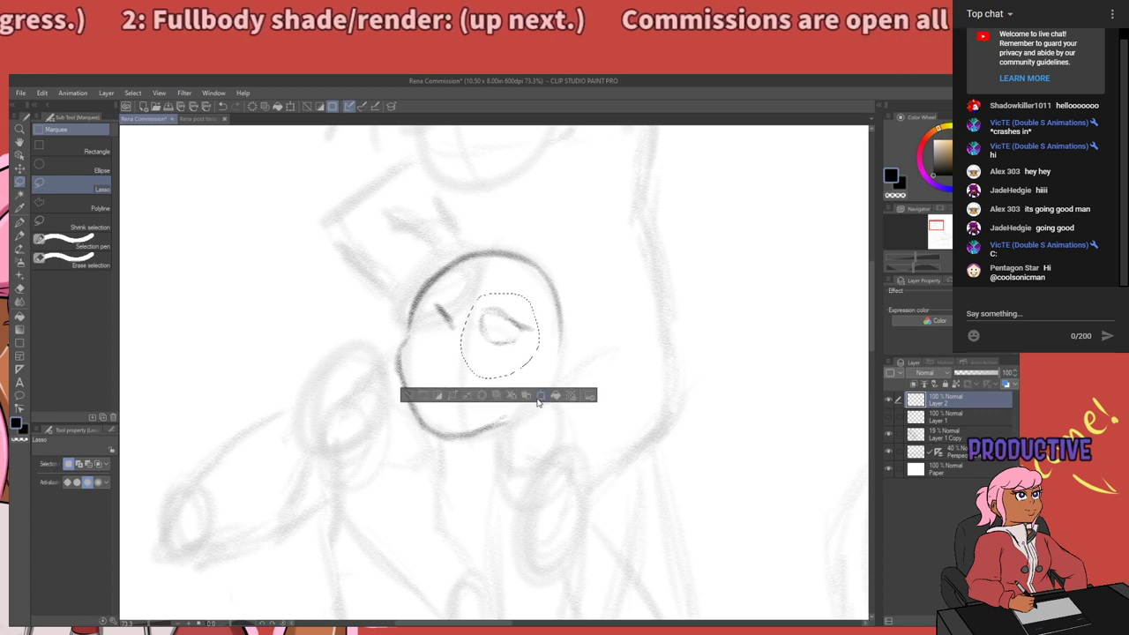
left_click(541, 394)
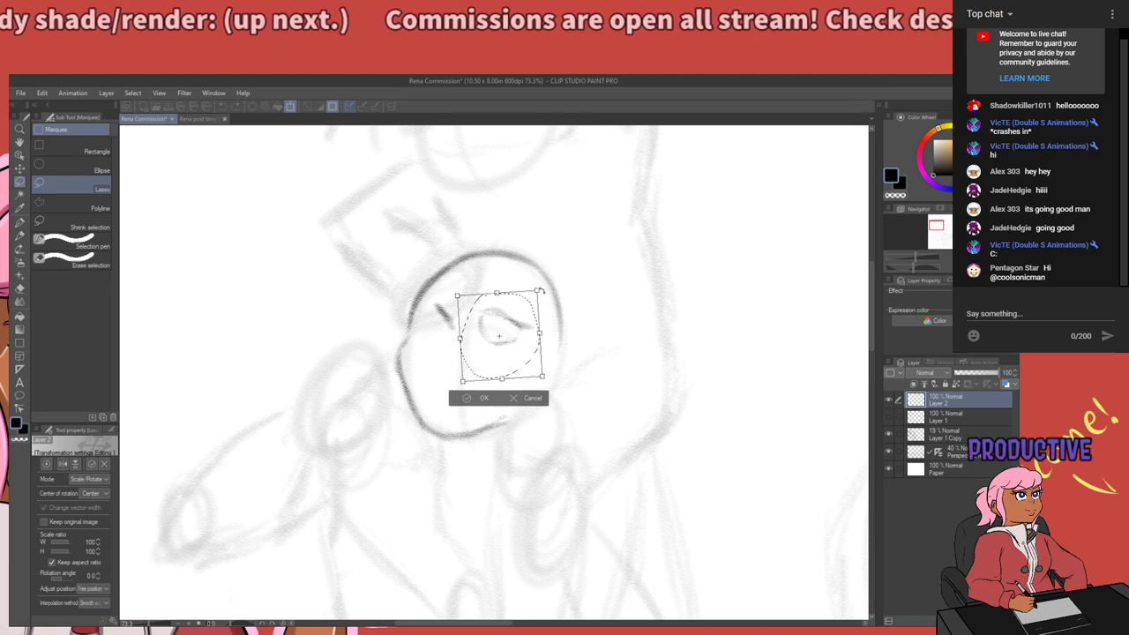
Apply the transform to the lassoed open eye, nudge the eye slightly toward the face's edge and clear the selection.
key("Return")
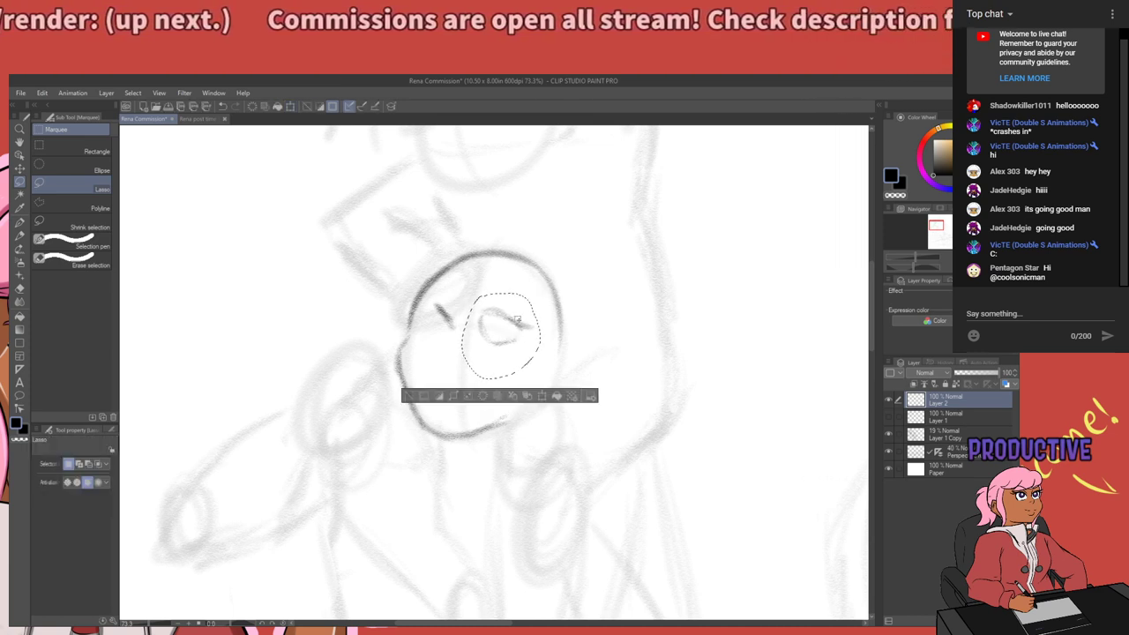
left_click_drag(518, 320, 520, 325)
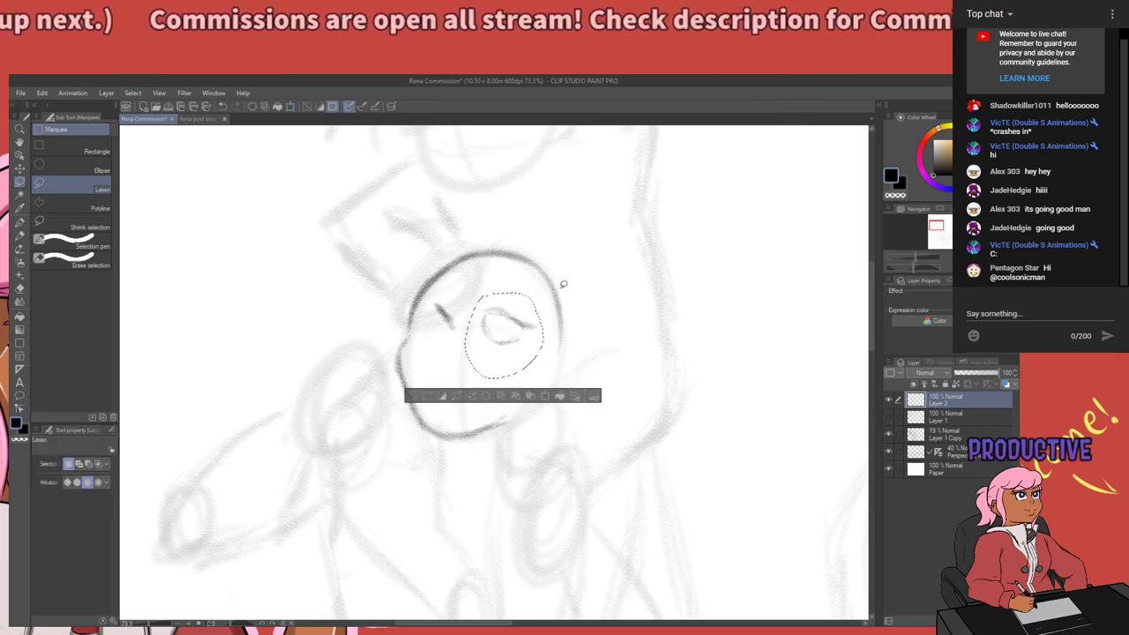
key("ctrl+d")
Sketch a small smiling mouth and short eyebrow marks on the face with the Rough pencil.
key("p")
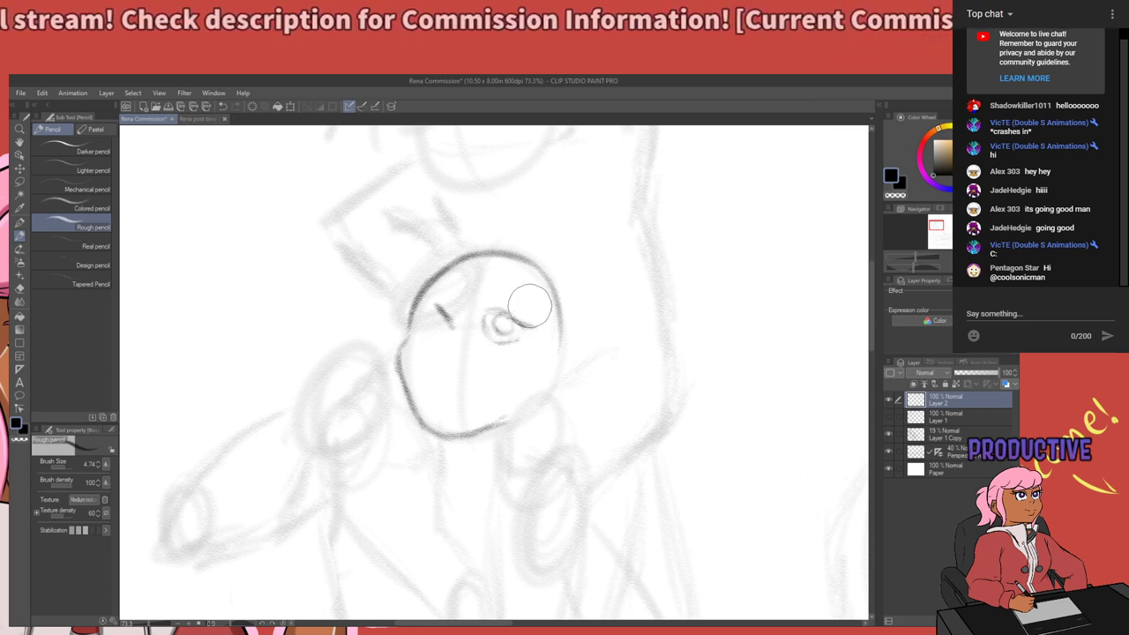
left_click_drag(438, 391, 482, 380)
key("ctrl+z")
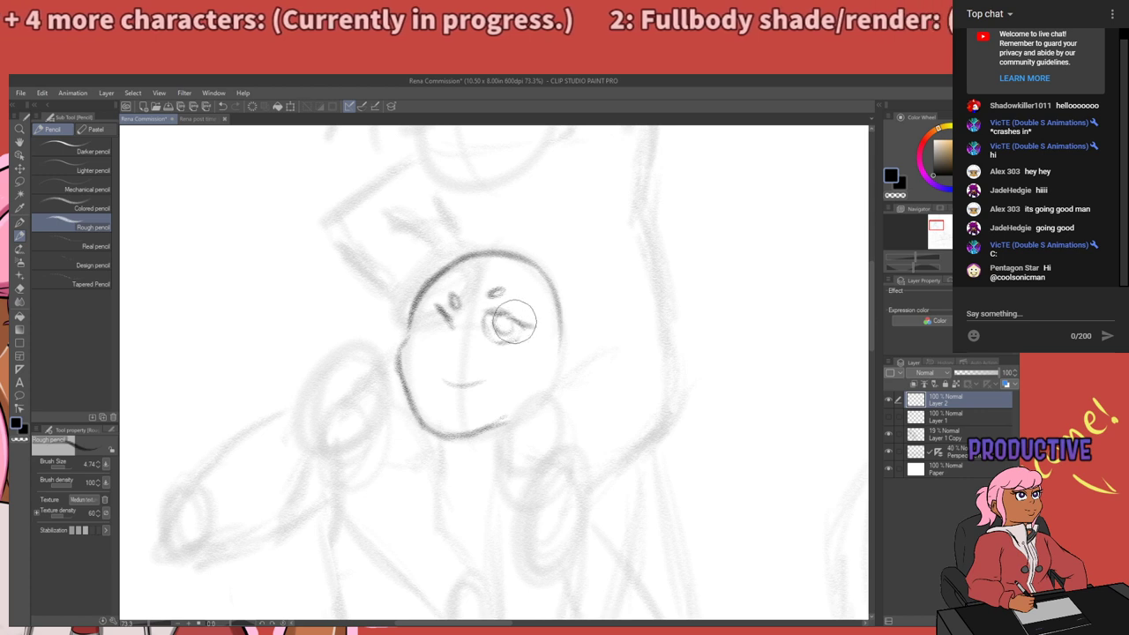
Clean up the inside of the open eye with the Hard eraser, and redraw its pupil, lid and lashes with the Rough pencil.
key("e")
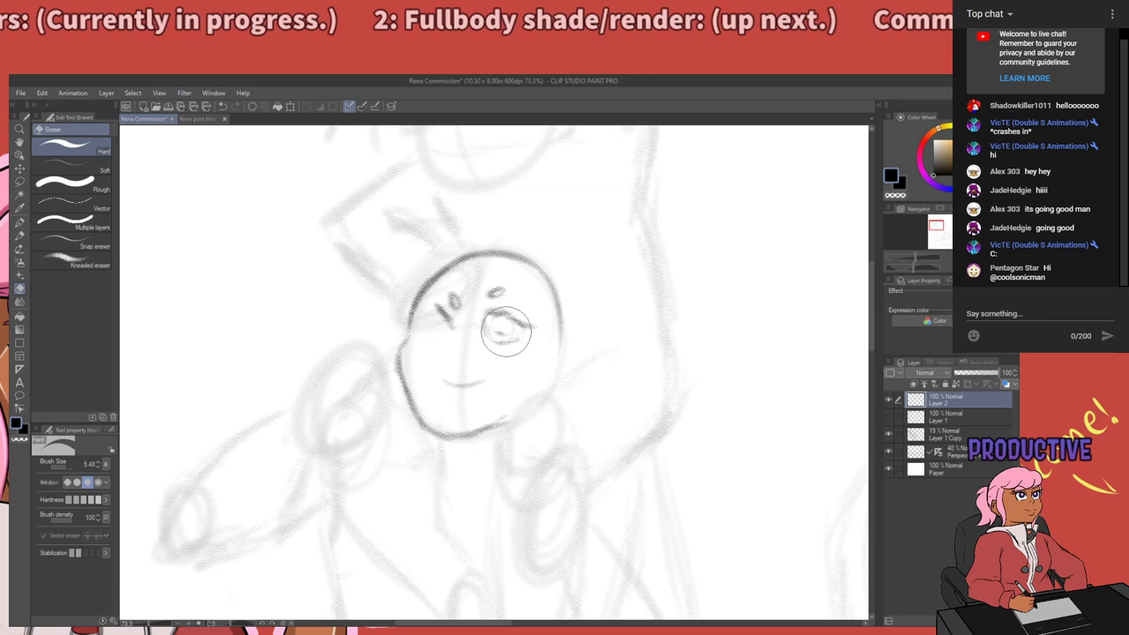
key("p")
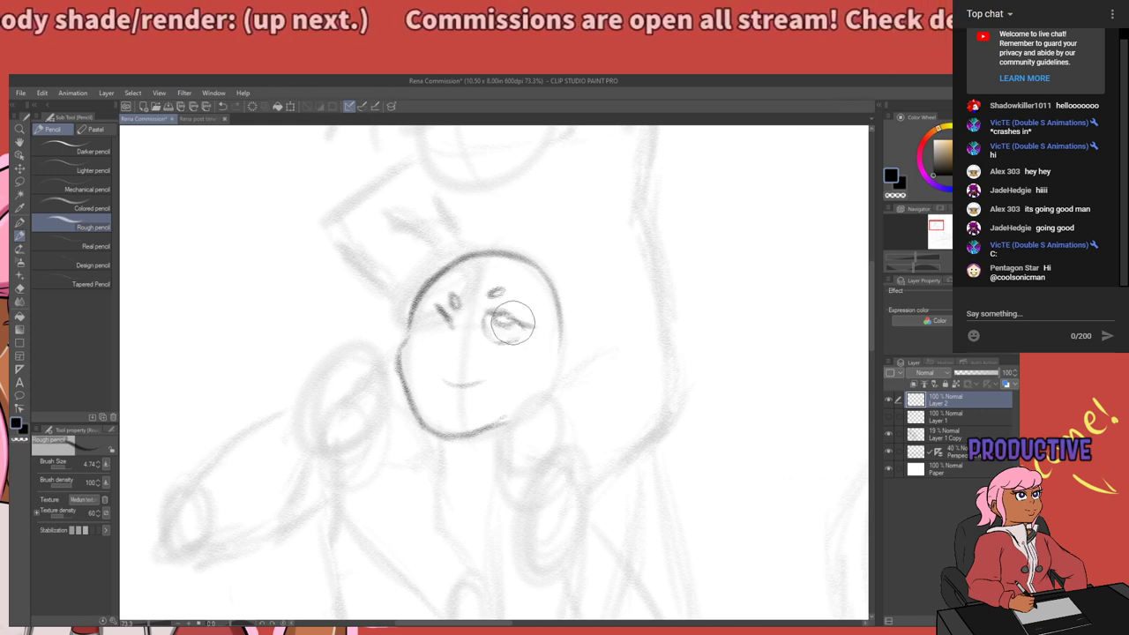
left_click_drag(541, 338, 478, 375)
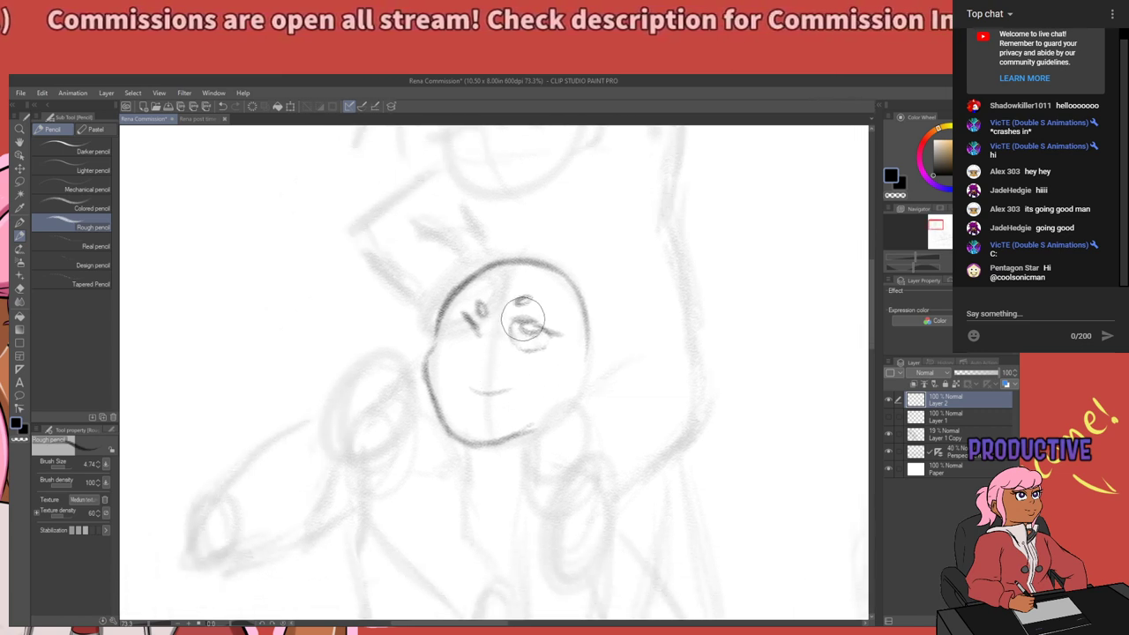
mouse_move(512, 326)
left_mouse_down()
mouse_move(539, 347)
mouse_move(549, 323)
mouse_move(575, 345)
mouse_move(541, 323)
mouse_move(569, 356)
mouse_move(538, 328)
mouse_move(552, 335)
left_mouse_up()
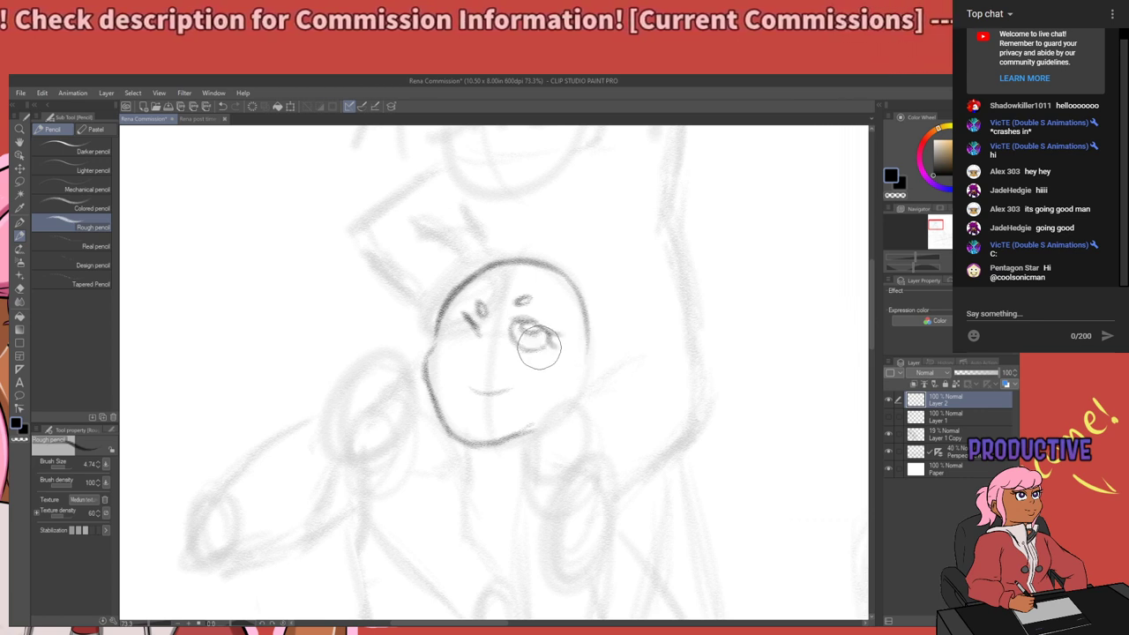
Lasso the open eye, fine-tune its placement with the Scale/Rotate transform and clear the selection.
key("m")
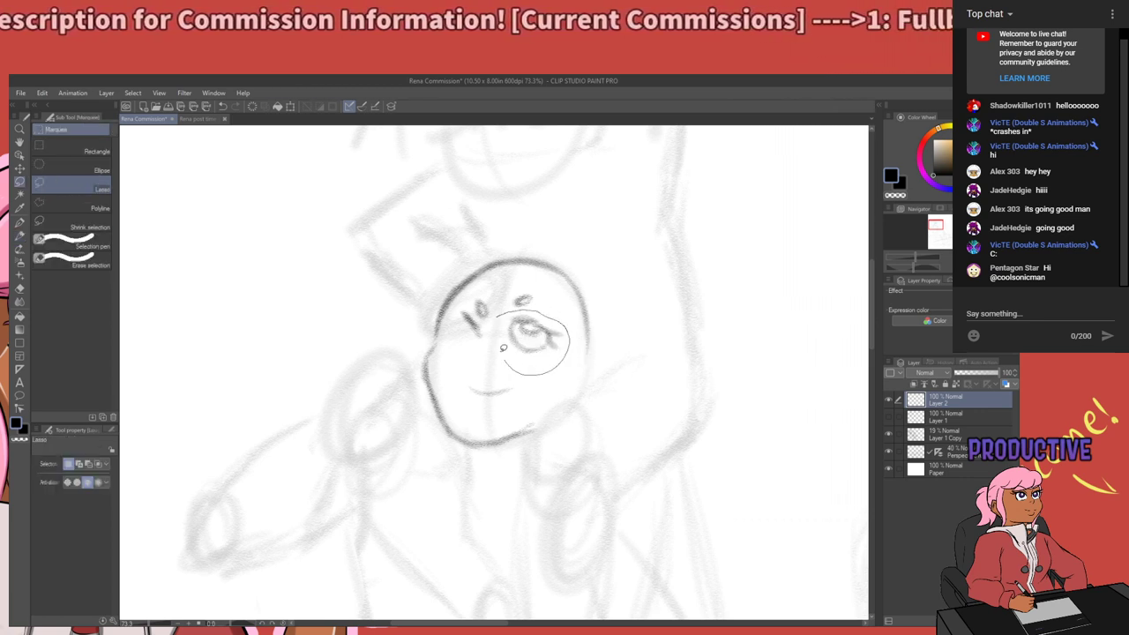
left_click_drag(503, 348, 497, 318)
left_click(574, 392)
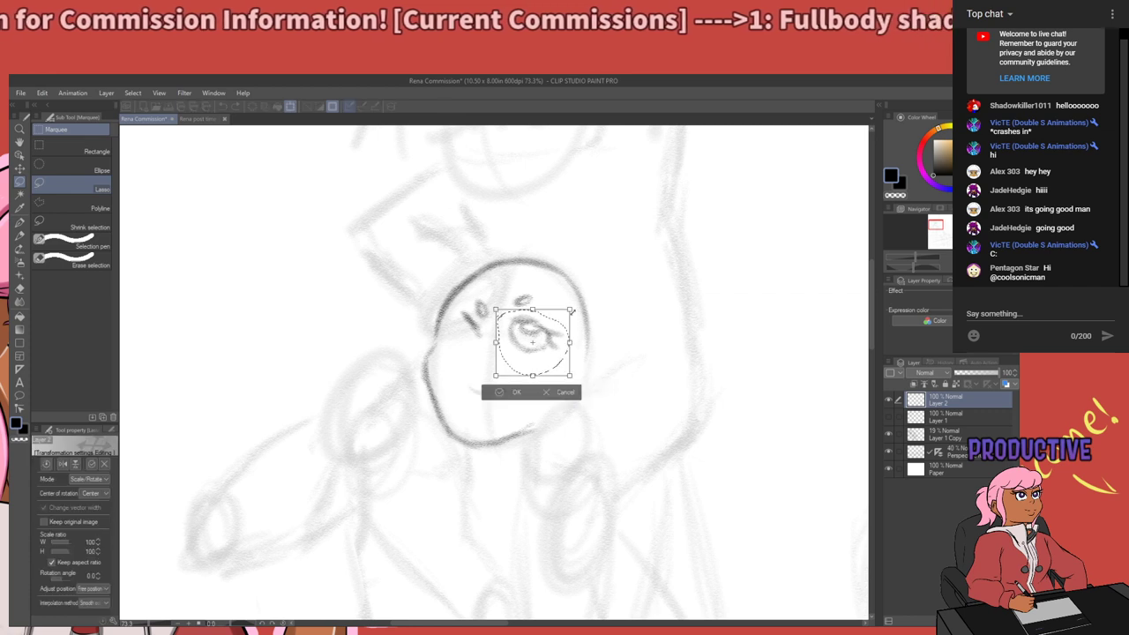
left_click_drag(572, 311, 605, 322)
key("Return")
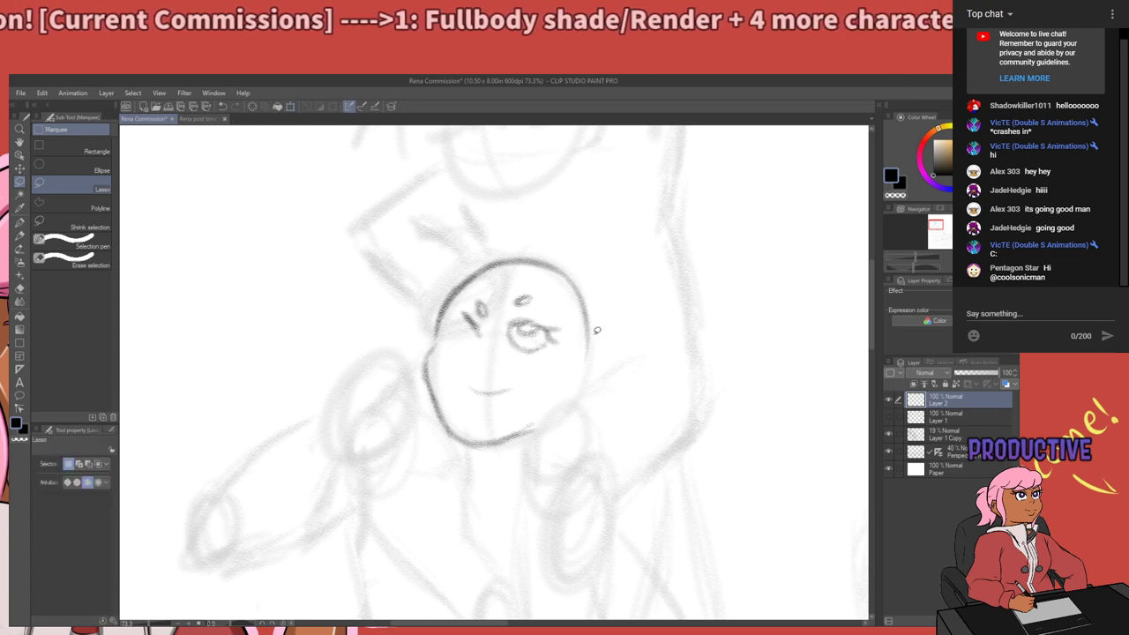
Sketch a small nose above the mouth with the Rough pencil and try a short stroke below the narrow eye.
left_click_drag(552, 354, 542, 361)
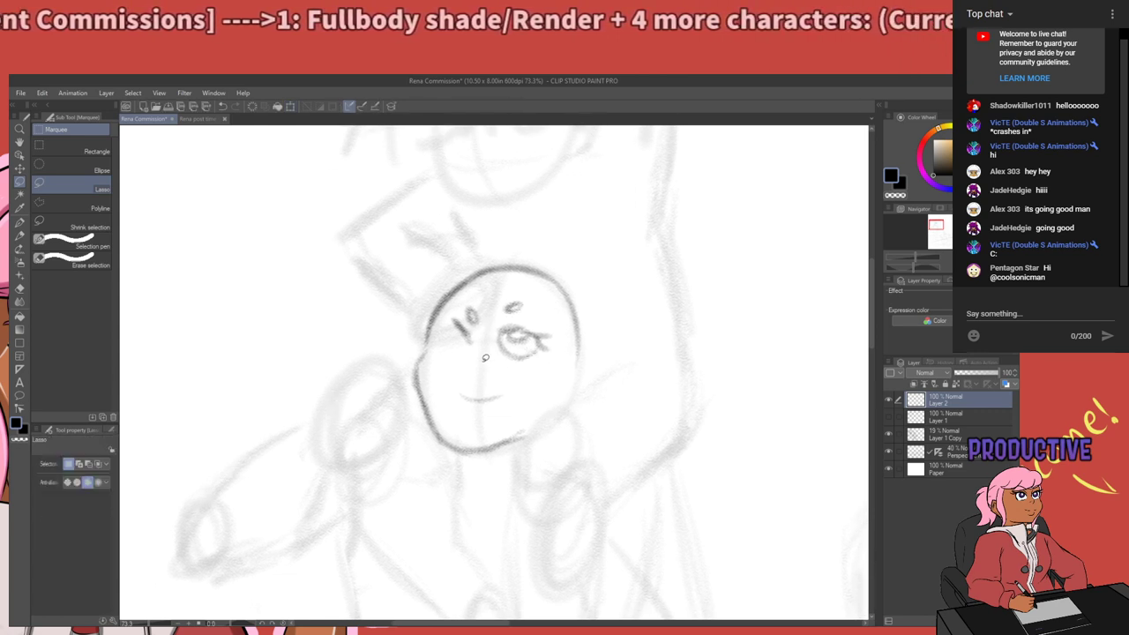
key("p")
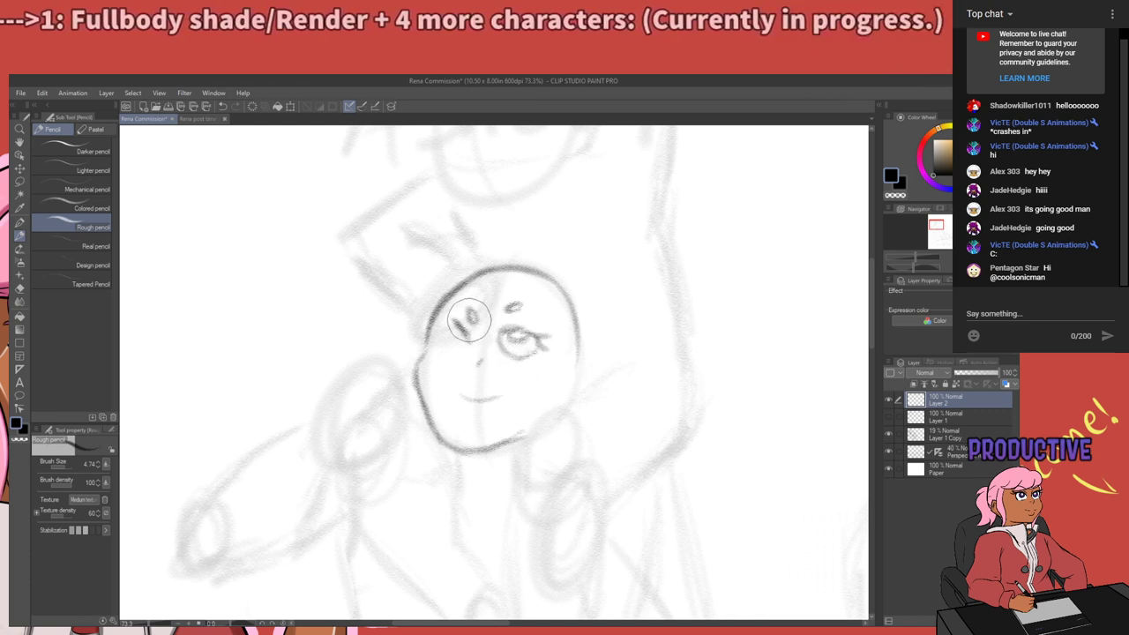
left_click_drag(461, 337, 467, 340)
key("ctrl+z")
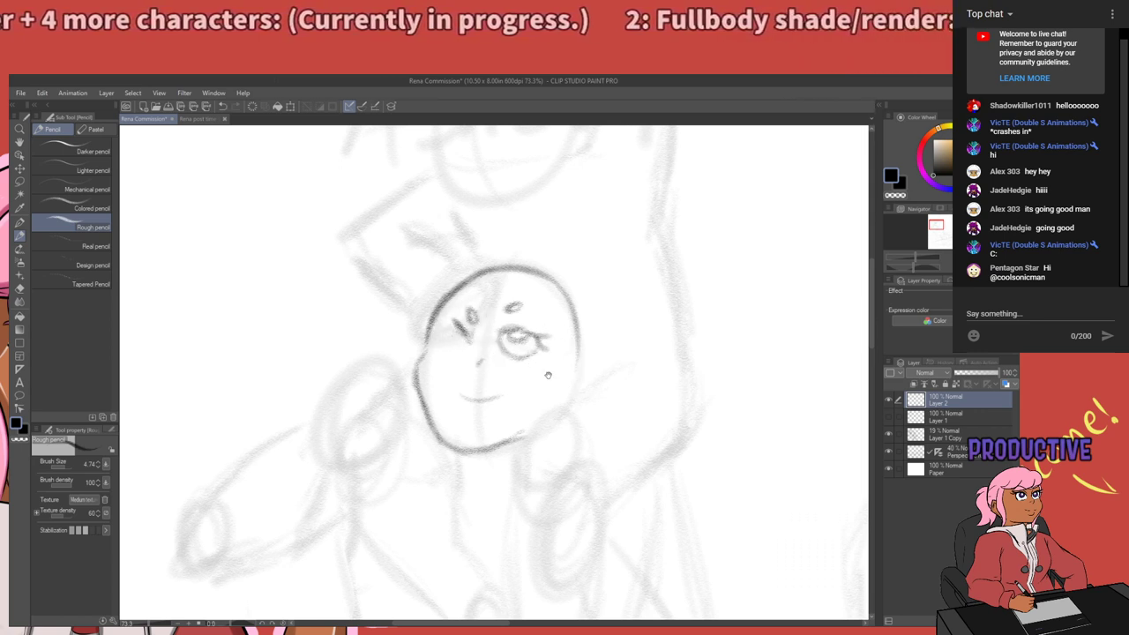
mouse_move(535, 410)
left_mouse_down()
mouse_move(517, 478)
mouse_move(525, 408)
left_mouse_up()
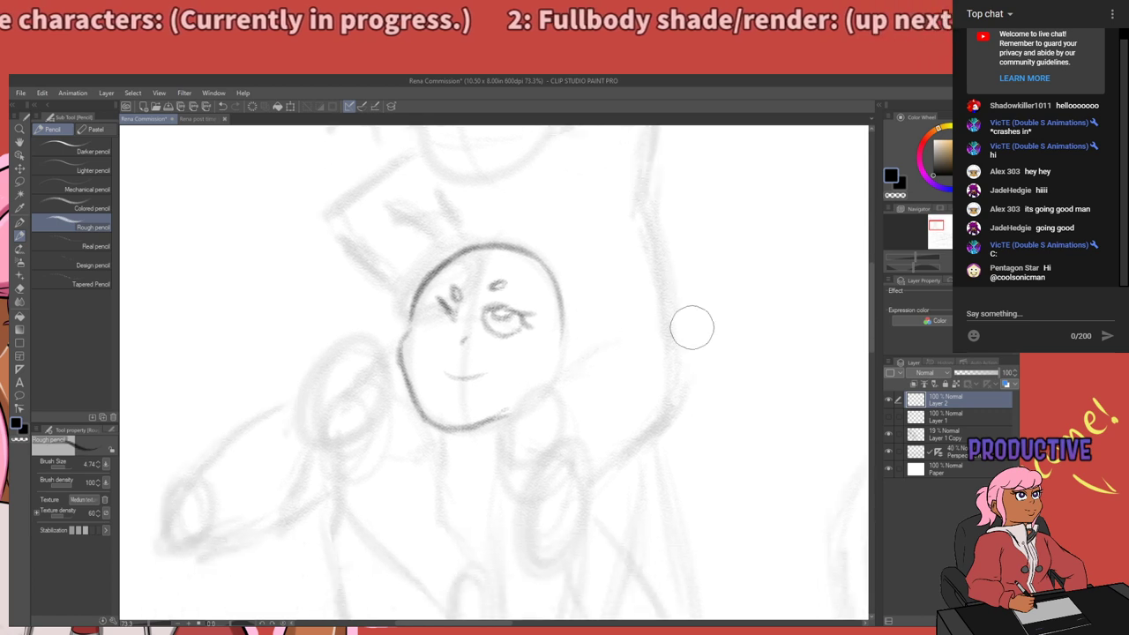
Make Layer 1 visible and sketch a short contour at the face's edge just above the raised shoulder.
left_click(888, 424)
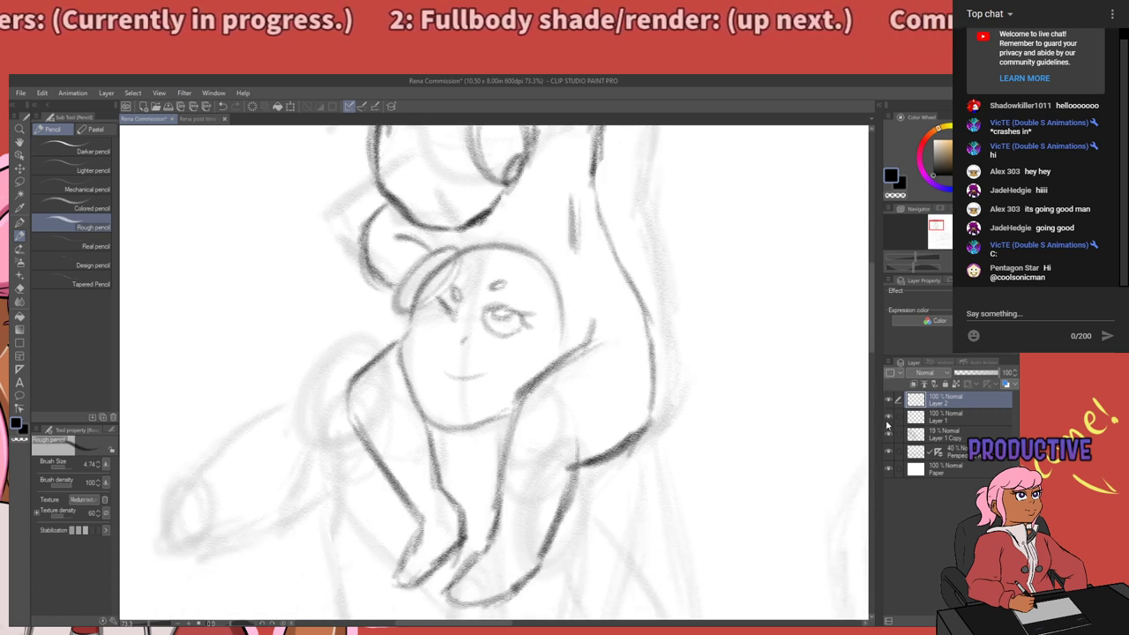
left_click_drag(507, 403, 521, 458)
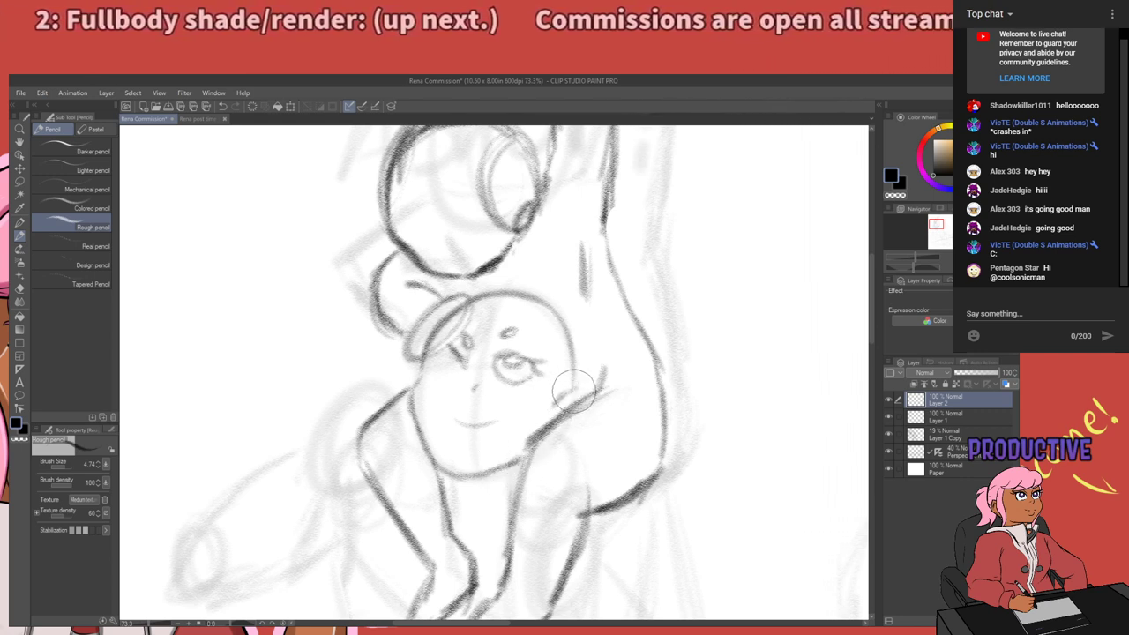
mouse_move(565, 401)
left_mouse_down()
mouse_move(575, 388)
mouse_move(552, 409)
left_mouse_up()
key("space")
left_click_drag(506, 503, 557, 554)
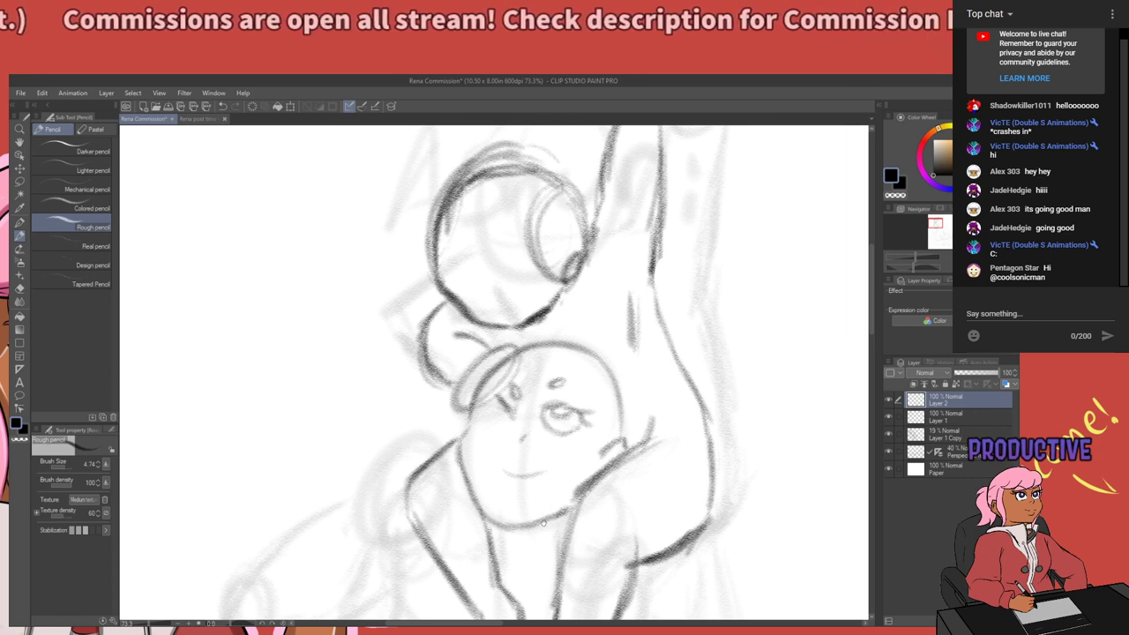
Sketch broken-line blush patches on both cheeks with the Rough pencil.
left_click_drag(543, 524, 544, 346)
left_click_drag(544, 391, 533, 437)
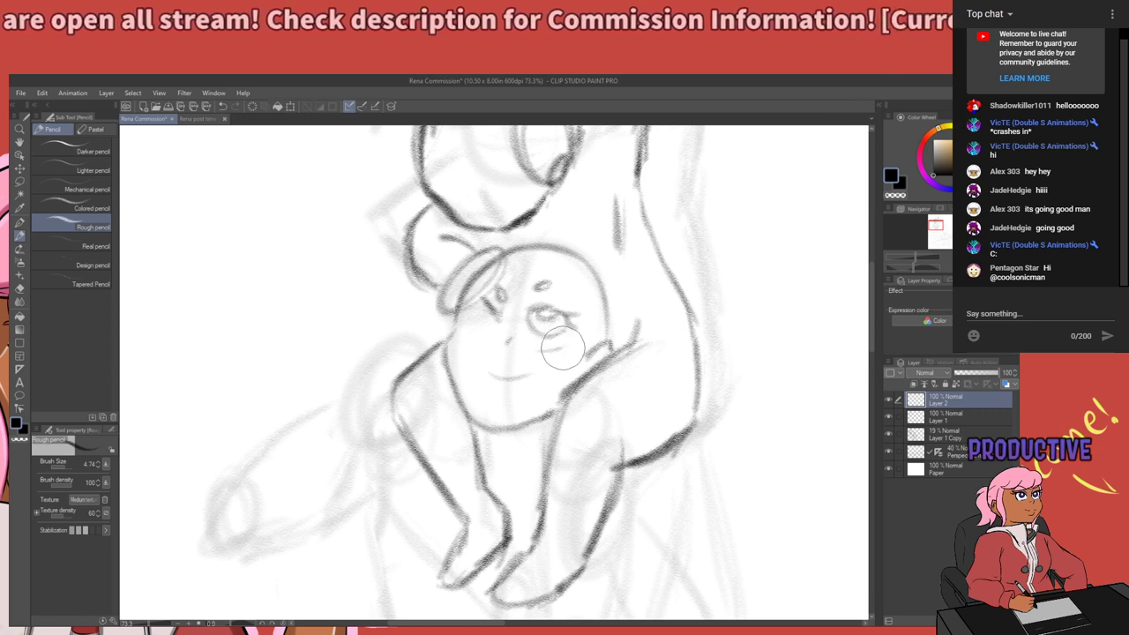
mouse_move(567, 348)
left_mouse_down()
mouse_move(572, 358)
mouse_move(534, 365)
mouse_move(568, 358)
mouse_move(558, 368)
left_mouse_up()
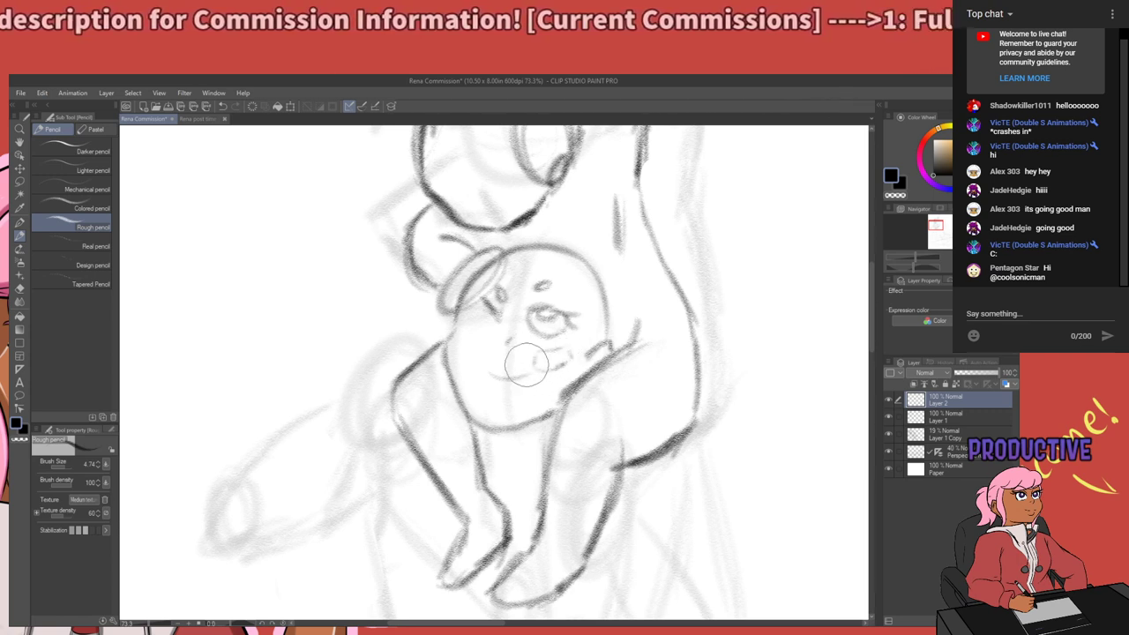
mouse_move(466, 338)
left_mouse_down()
mouse_move(477, 361)
mouse_move(455, 346)
mouse_move(471, 363)
left_mouse_up()
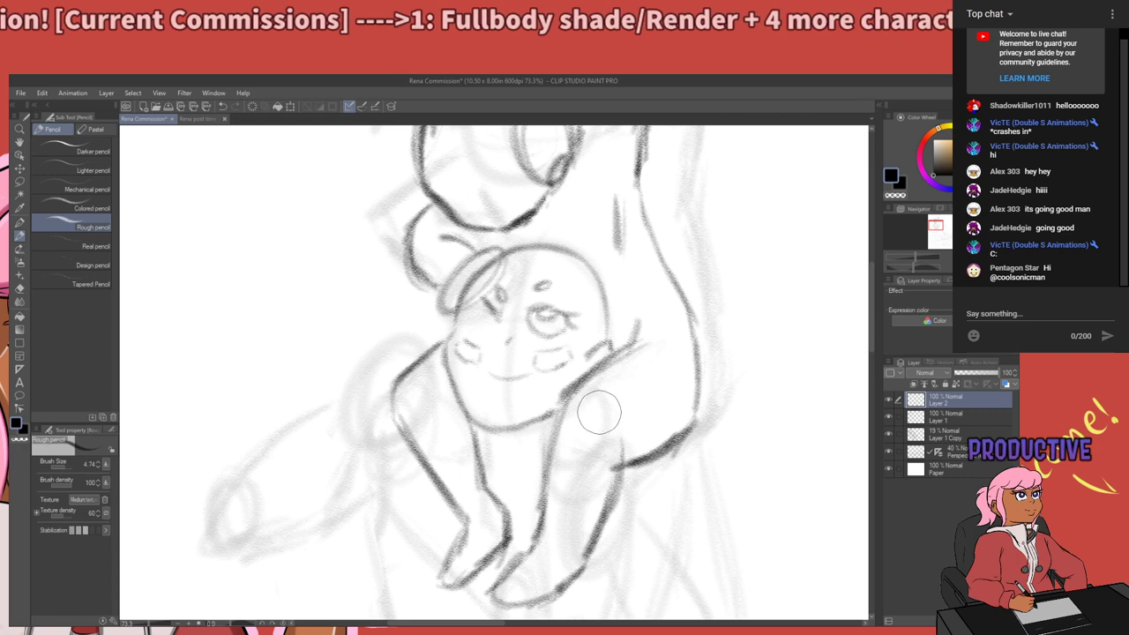
Lasso the blush patch below the narrow eye, nudge it slightly toward the nose and clear the selection.
key("m")
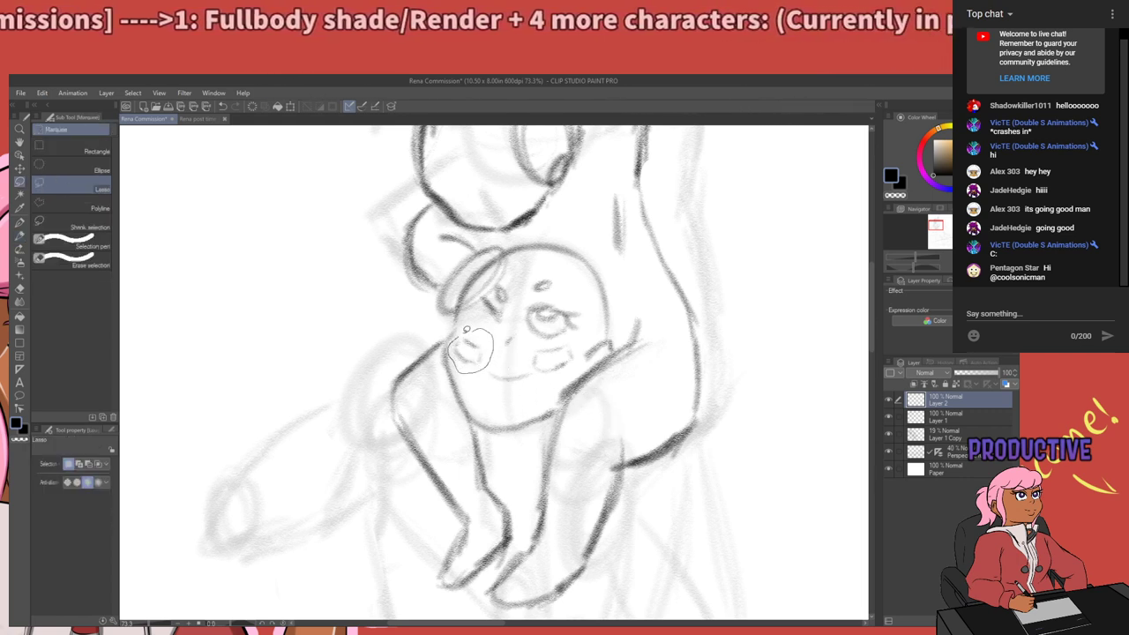
left_click_drag(466, 329, 468, 331)
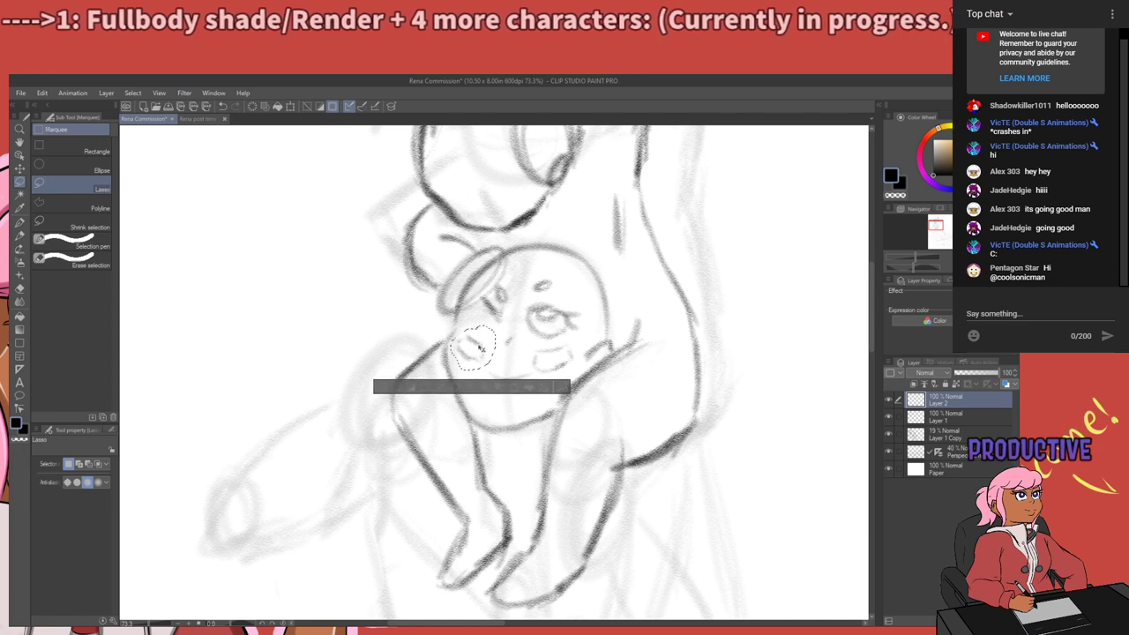
left_click(544, 340)
left_click_drag(580, 388, 532, 432)
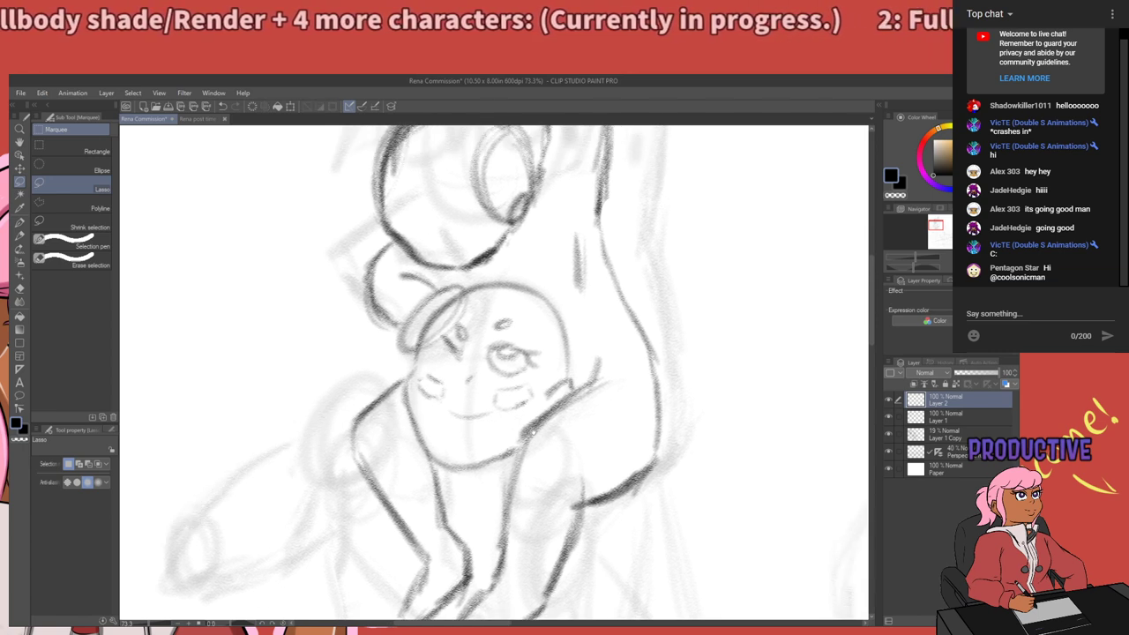
Strengthen the upper lid line of the open eye with the Rough pencil.
mouse_move(574, 340)
left_mouse_down()
mouse_move(532, 428)
mouse_move(568, 333)
left_mouse_up()
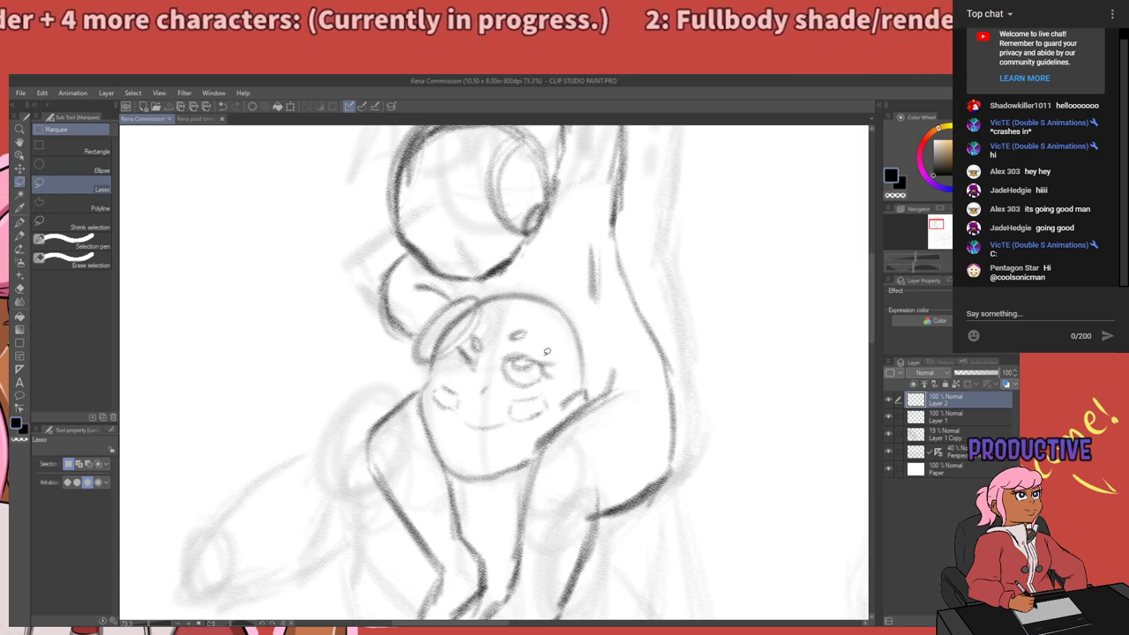
left_click_drag(447, 441, 485, 389)
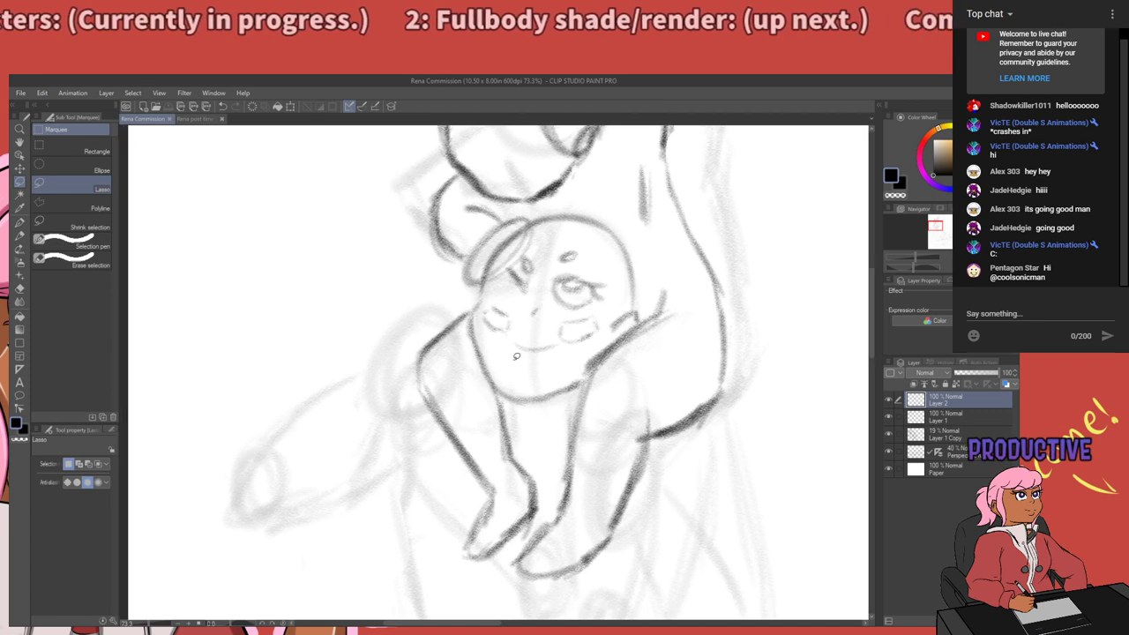
scroll(350, 393, "down", 3)
scroll(358, 385, "up", 1)
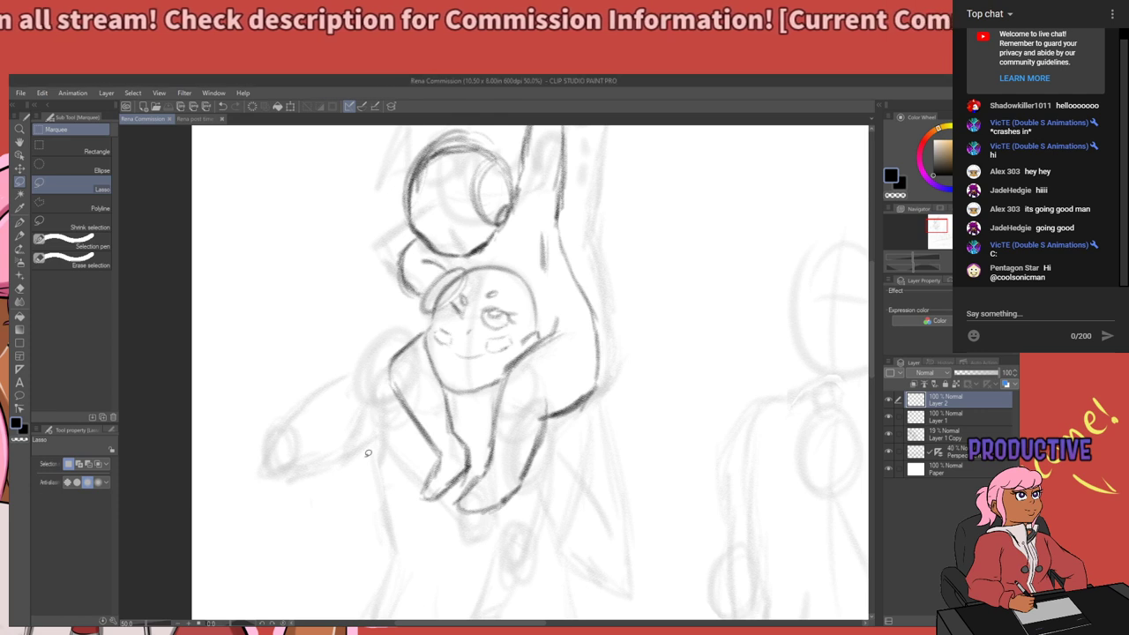
scroll(481, 334, "up", 2)
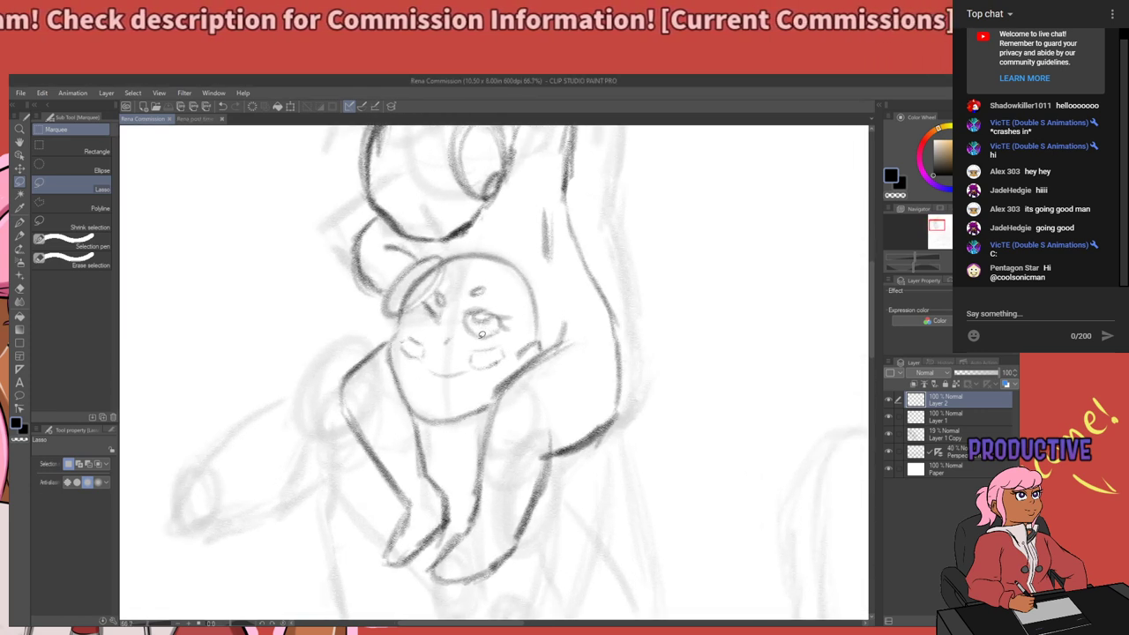
key("p")
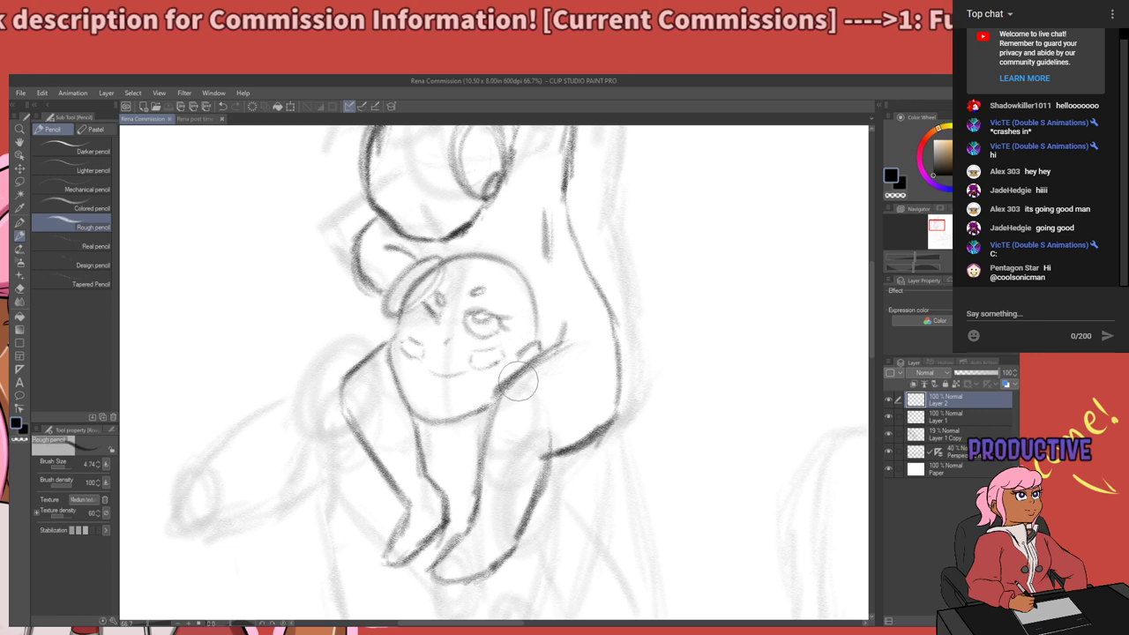
left_click_drag(468, 309, 499, 321)
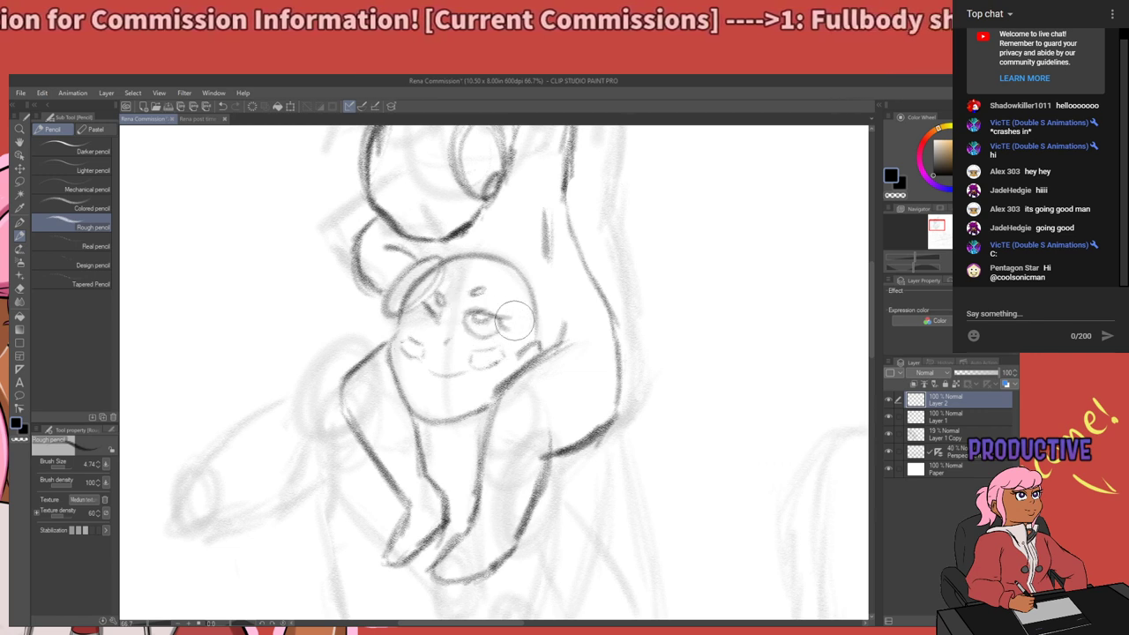
Draw a curved body contour running down from the bent elbow along the faint guide sketch, redoing the first stroke.
mouse_move(483, 485)
left_mouse_down()
mouse_move(506, 407)
mouse_move(590, 422)
left_mouse_up()
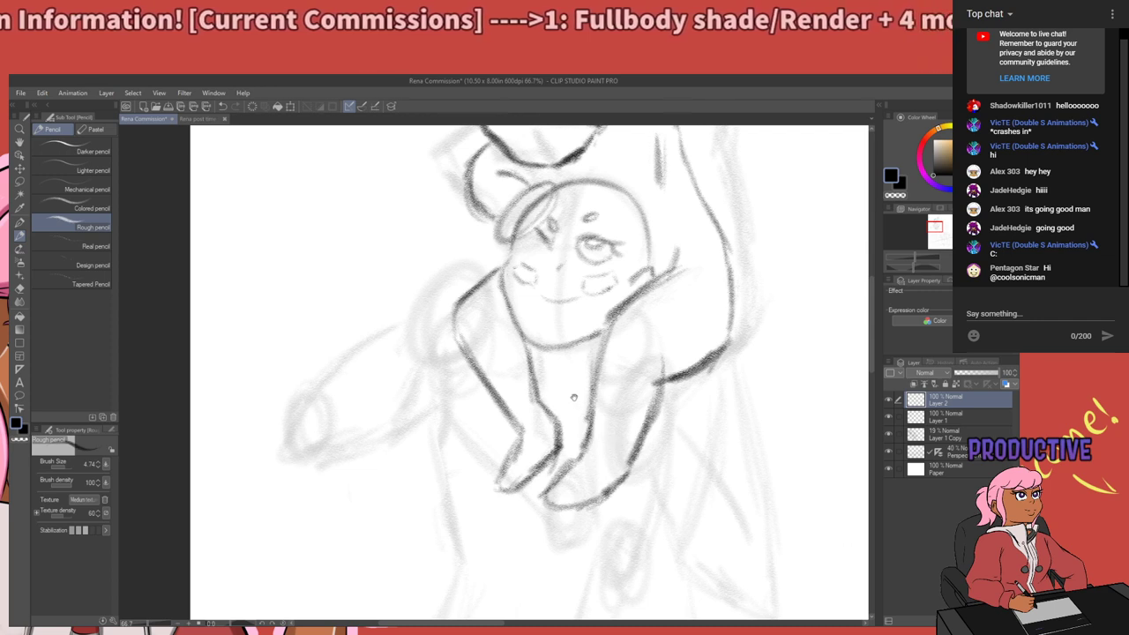
mouse_move(582, 274)
left_mouse_down()
mouse_move(532, 371)
mouse_move(591, 316)
left_mouse_up()
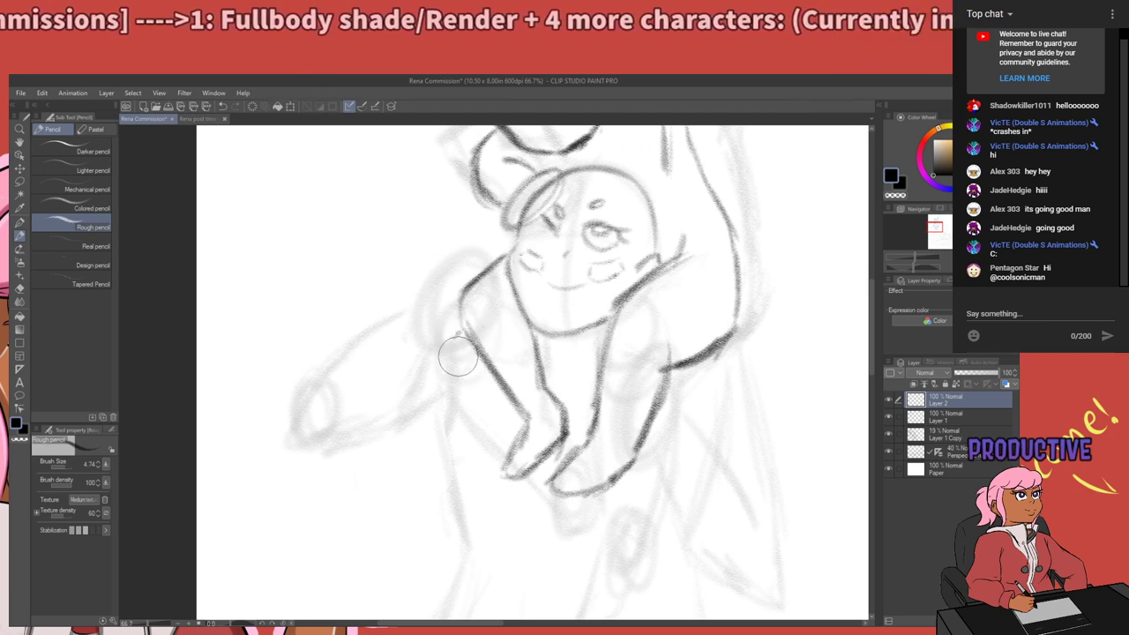
left_click_drag(457, 333, 452, 484)
key("ctrl+z")
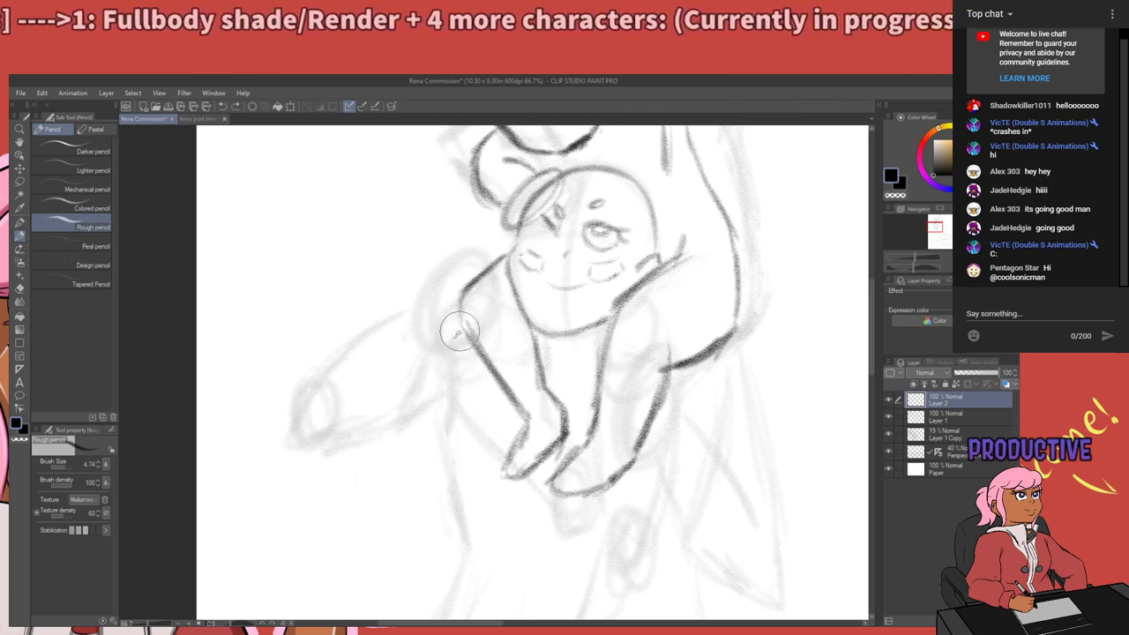
left_click_drag(461, 327, 474, 497)
left_click_drag(454, 333, 481, 502)
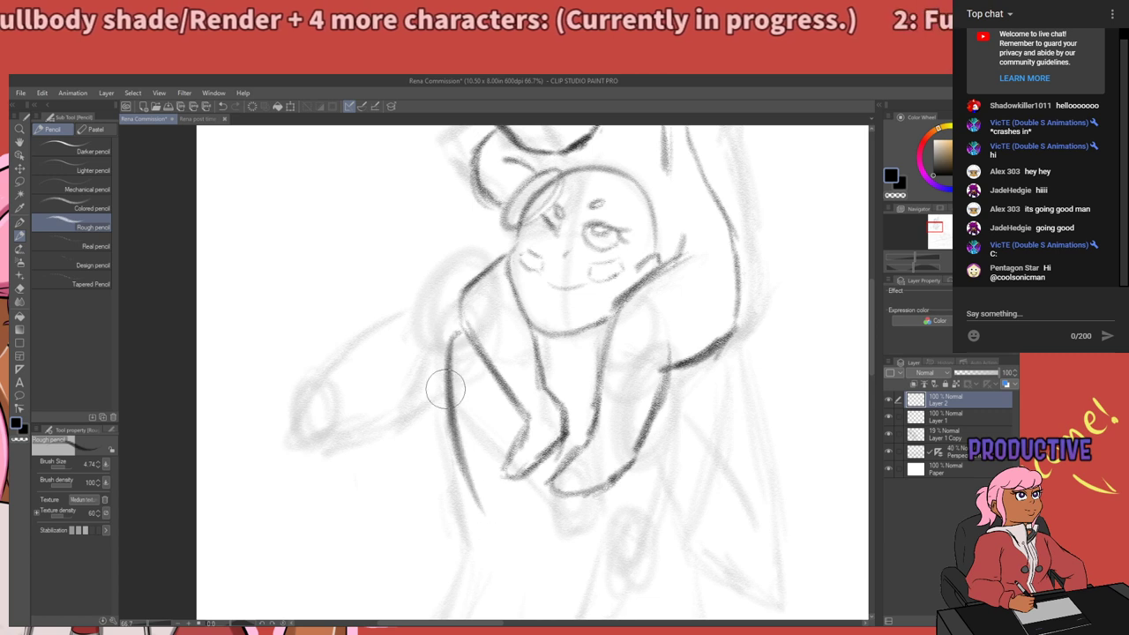
left_click_drag(478, 429, 454, 239)
left_click_drag(523, 408, 553, 532)
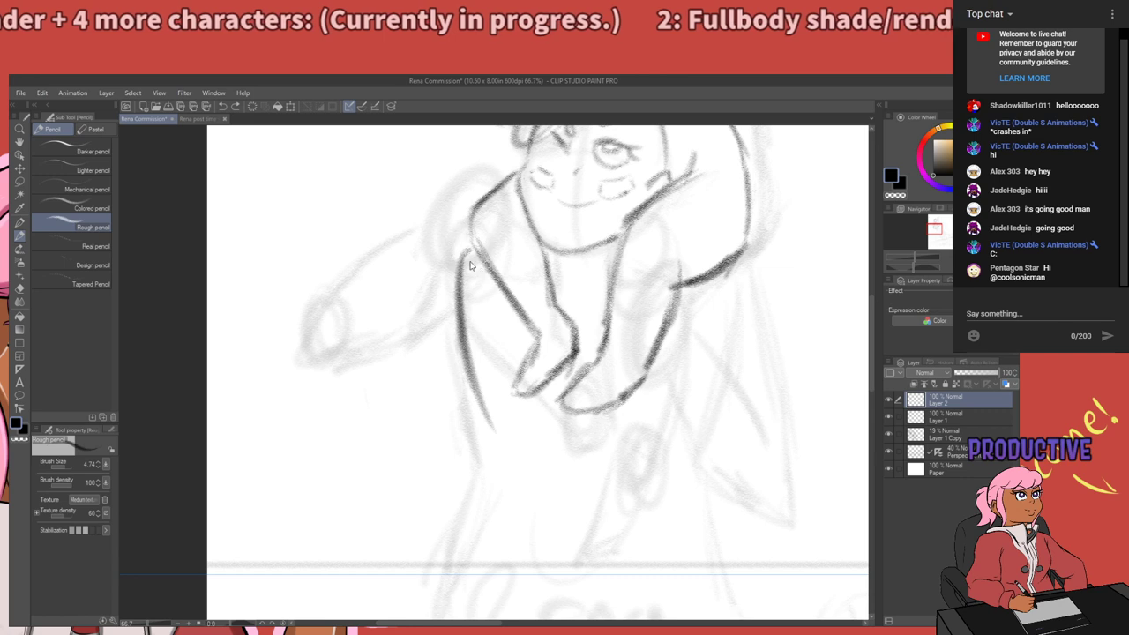
Redraw the body contour running down from the bent elbow and thicken it with overlapping Rough pencil strokes.
key("ctrl+z")
left_click_drag(463, 251, 477, 448)
key("ctrl+z")
left_click_drag(467, 253, 478, 446)
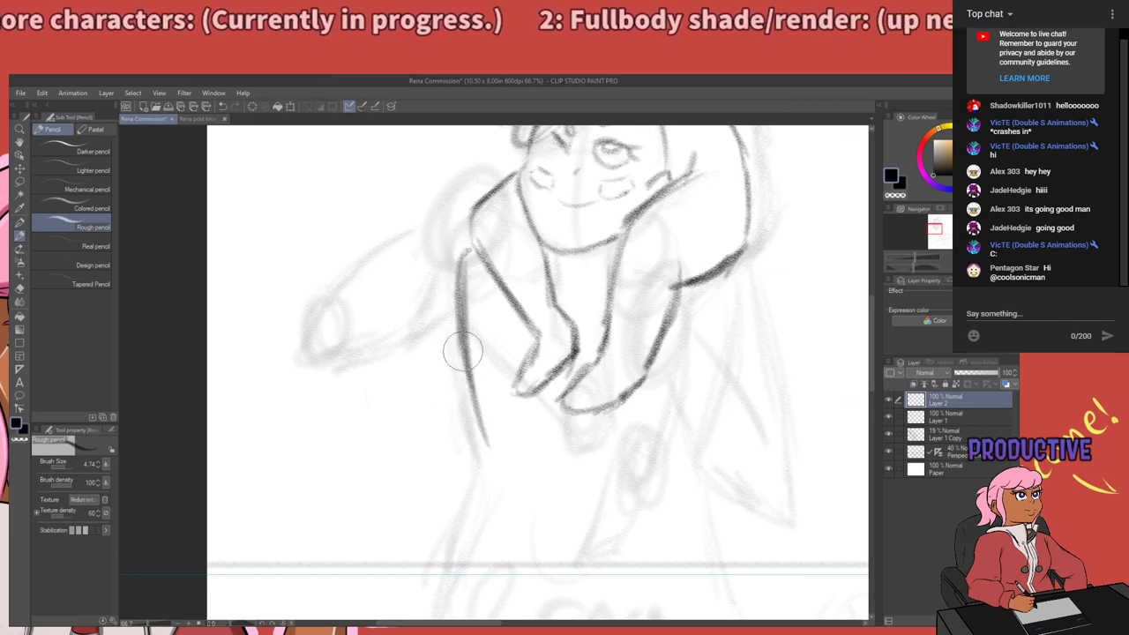
left_click_drag(462, 353, 490, 472)
left_click_drag(469, 407, 492, 480)
mouse_move(550, 440)
left_mouse_down()
mouse_move(400, 478)
mouse_move(509, 459)
mouse_move(483, 466)
mouse_move(547, 396)
mouse_move(514, 497)
mouse_move(618, 478)
left_mouse_up()
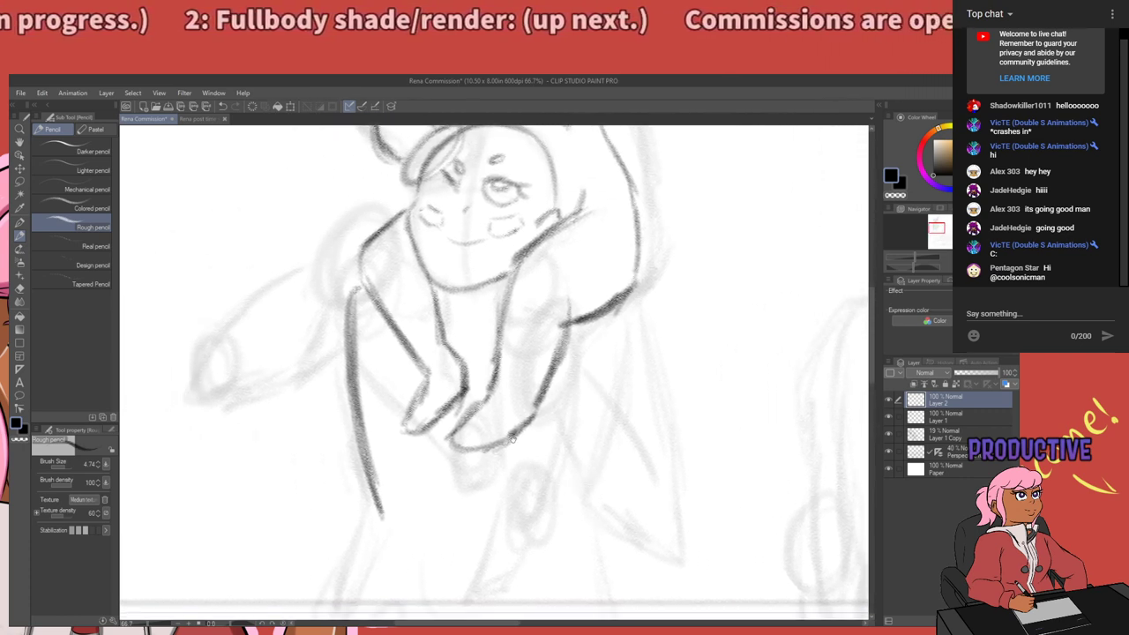
left_click_drag(493, 440, 535, 459)
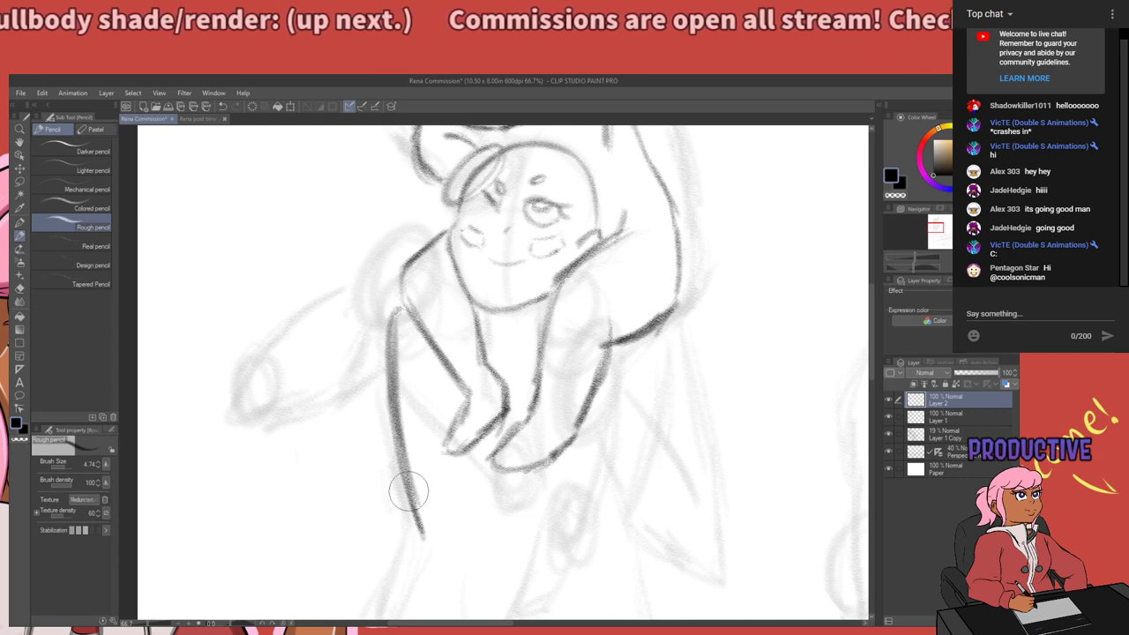
Add a short outward-angled stroke at the lower end of the body contour.
left_click_drag(457, 490, 491, 353)
mouse_move(457, 417)
left_mouse_down()
mouse_move(454, 388)
mouse_move(458, 410)
left_mouse_up()
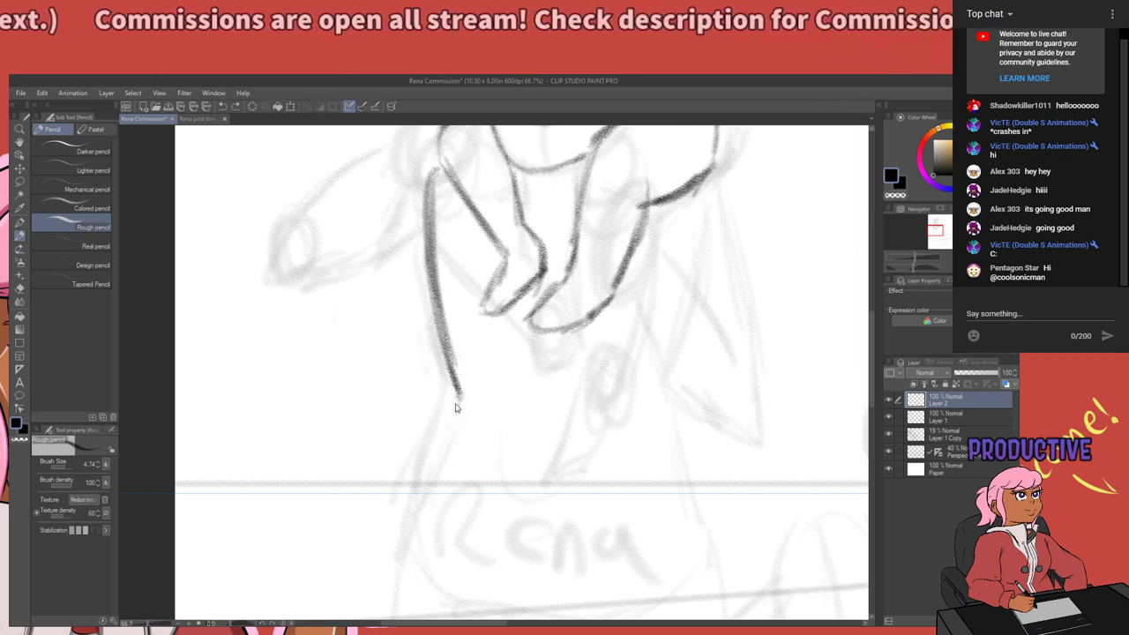
left_click_drag(460, 396, 445, 414)
scroll(276, 276, "down", 1)
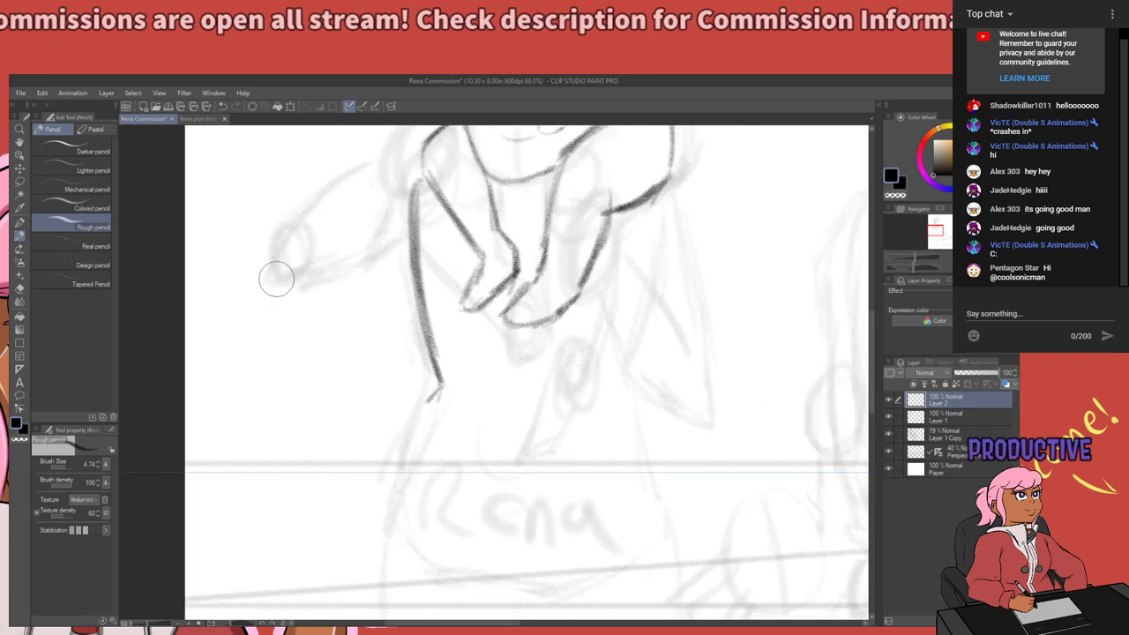
Erase the whole body contour below the bent elbow with the Hard eraser.
scroll(276, 278, "down", 2)
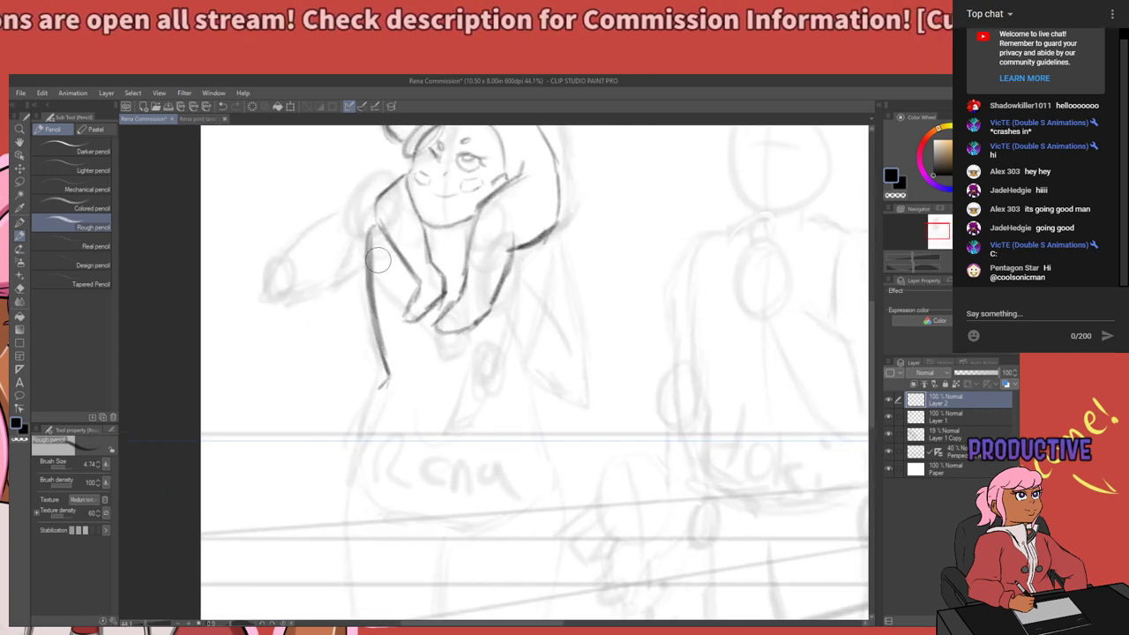
scroll(377, 258, "up", 2)
key("e")
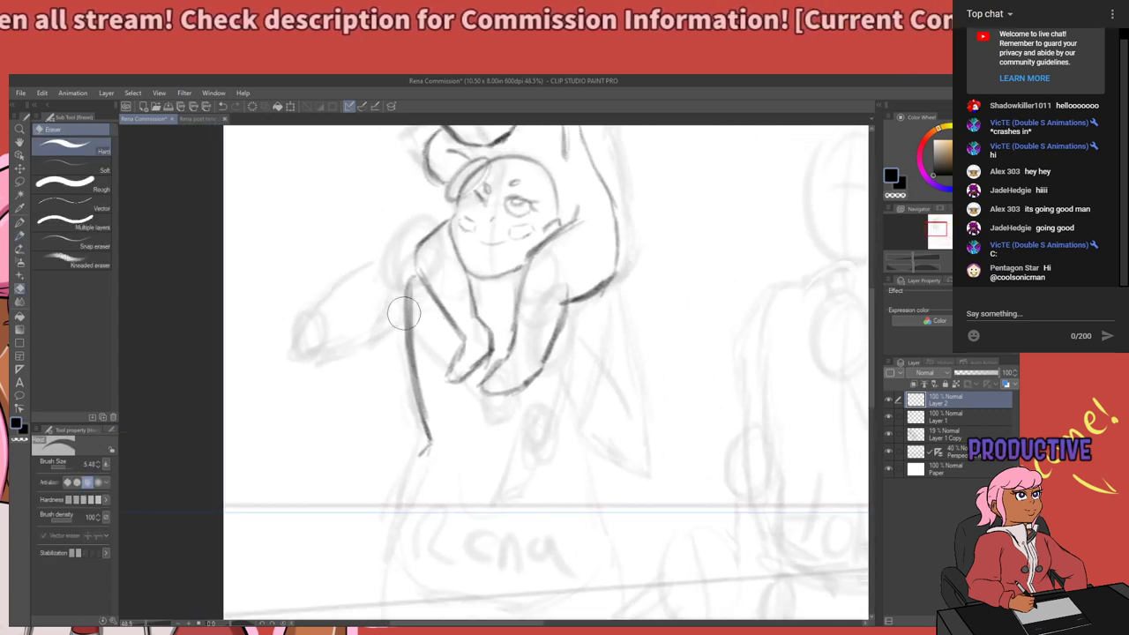
mouse_move(413, 319)
left_mouse_down()
mouse_move(402, 277)
mouse_move(420, 467)
left_mouse_up()
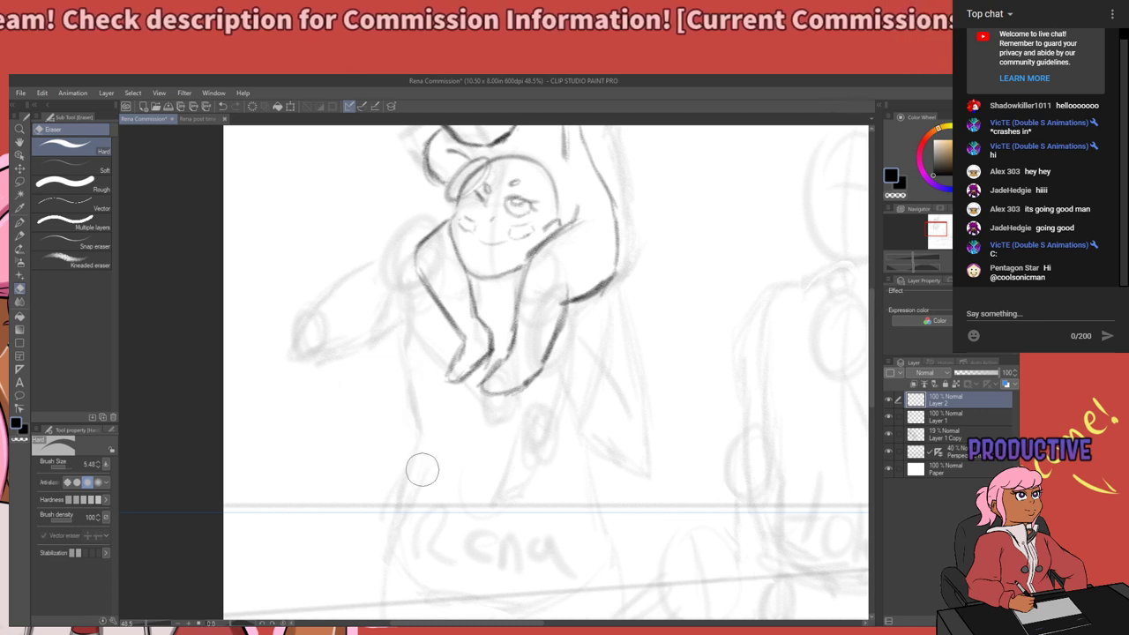
Draw the side contour of the body below the bent elbow again with overlapping Rough pencil strokes.
key("p")
key("p")
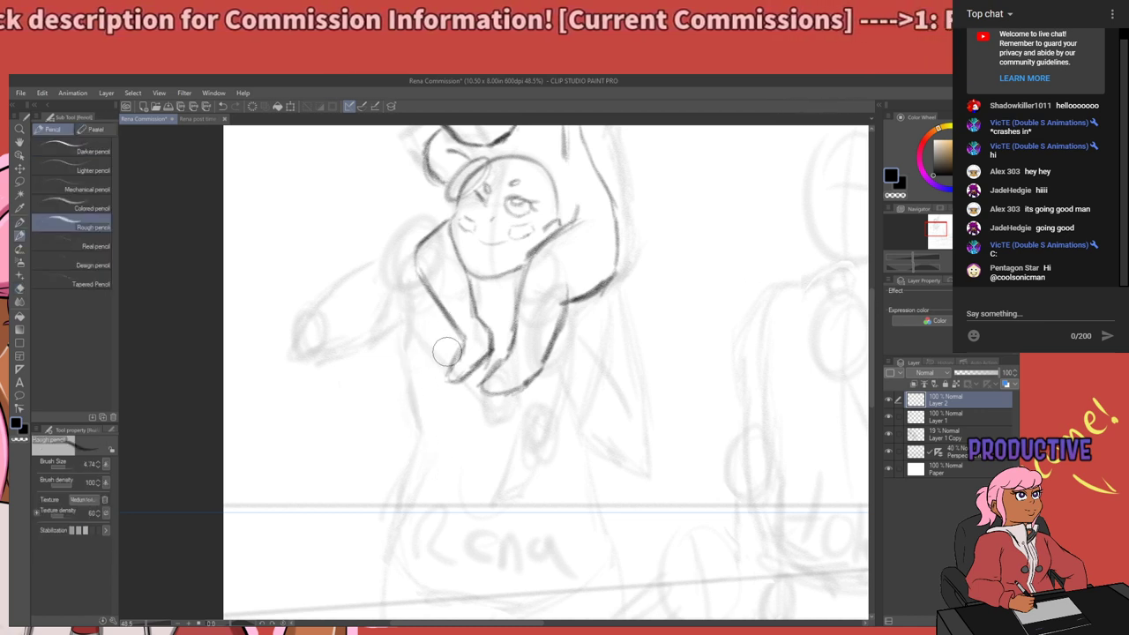
mouse_move(447, 327)
left_mouse_down()
mouse_move(456, 364)
mouse_move(429, 313)
mouse_move(436, 391)
left_mouse_up()
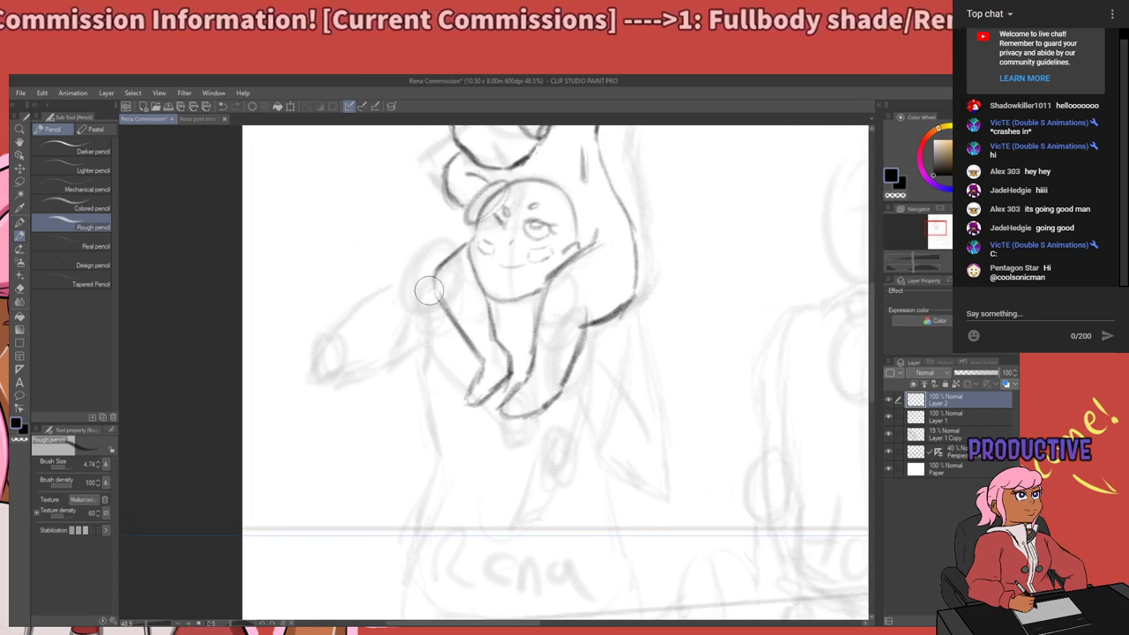
mouse_move(422, 322)
left_mouse_down()
mouse_move(443, 409)
mouse_move(430, 402)
left_mouse_up()
left_click_drag(422, 343, 437, 415)
left_click_drag(423, 376, 441, 443)
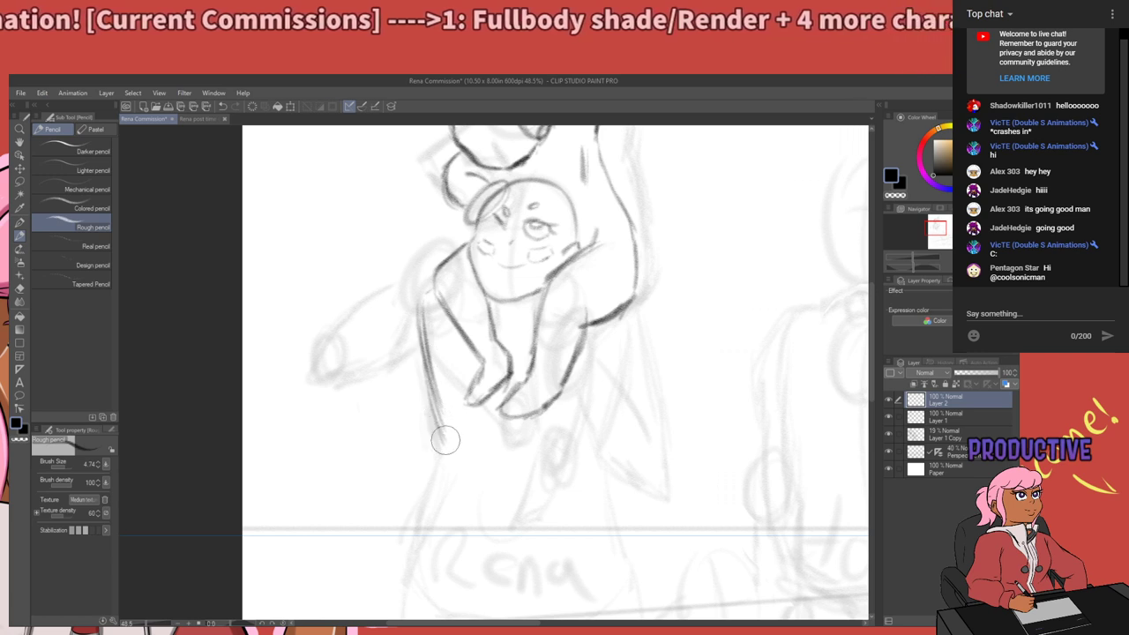
left_click_drag(524, 405, 433, 431)
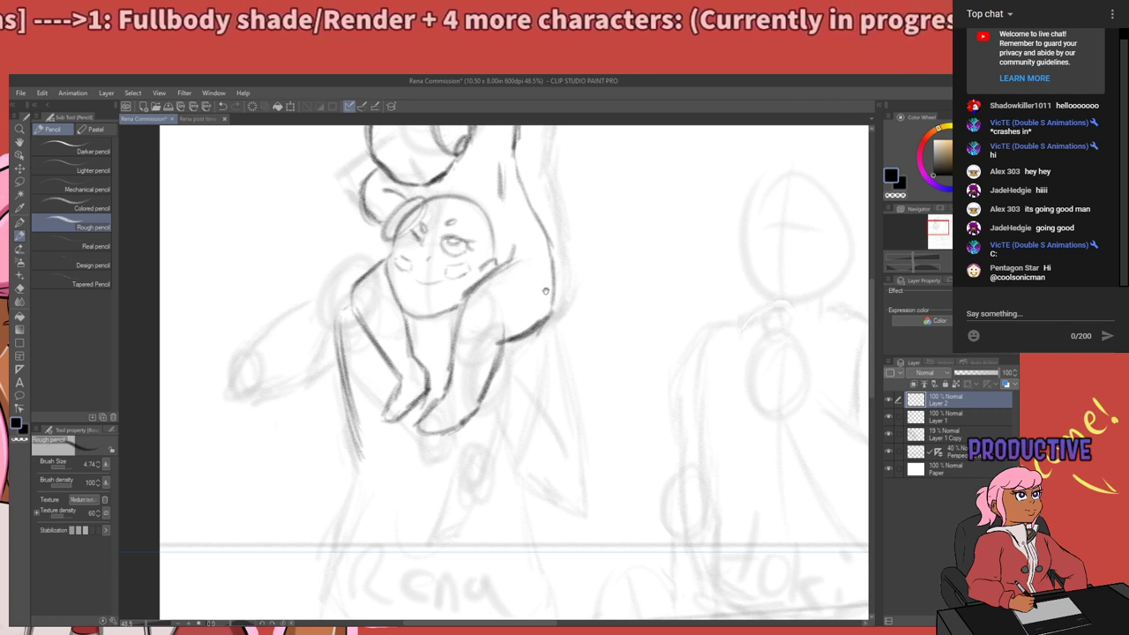
Draw the opposite side contour of the body, curving down and inward from the raised body's lower corner, redoing the first attempts.
left_click_drag(545, 292, 549, 404)
left_click_drag(547, 447, 524, 356)
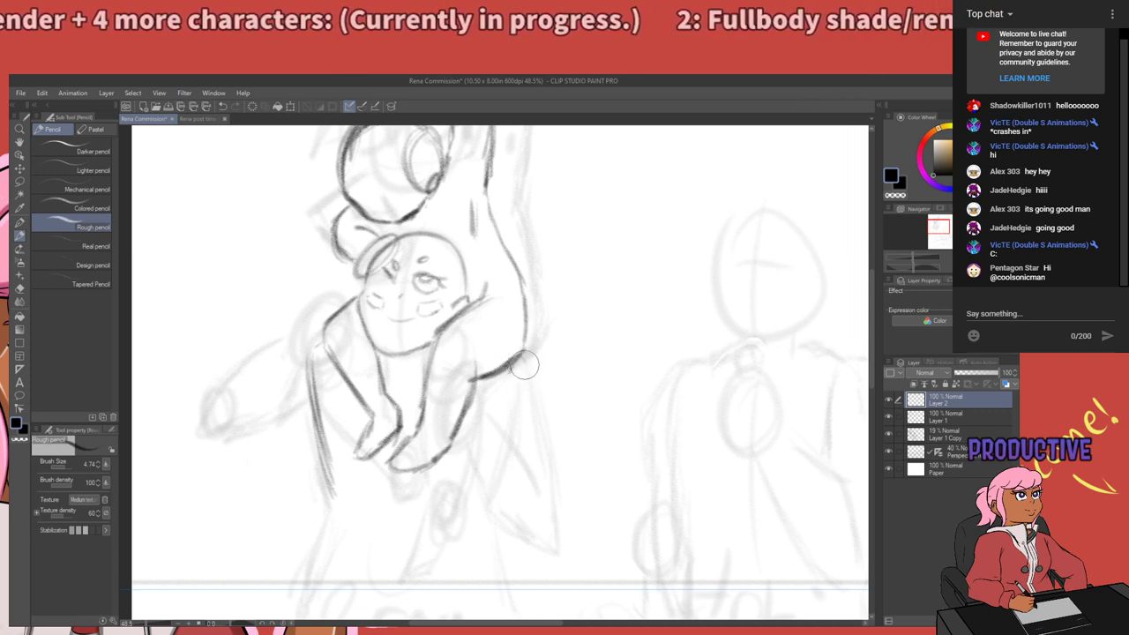
left_click_drag(524, 364, 502, 462)
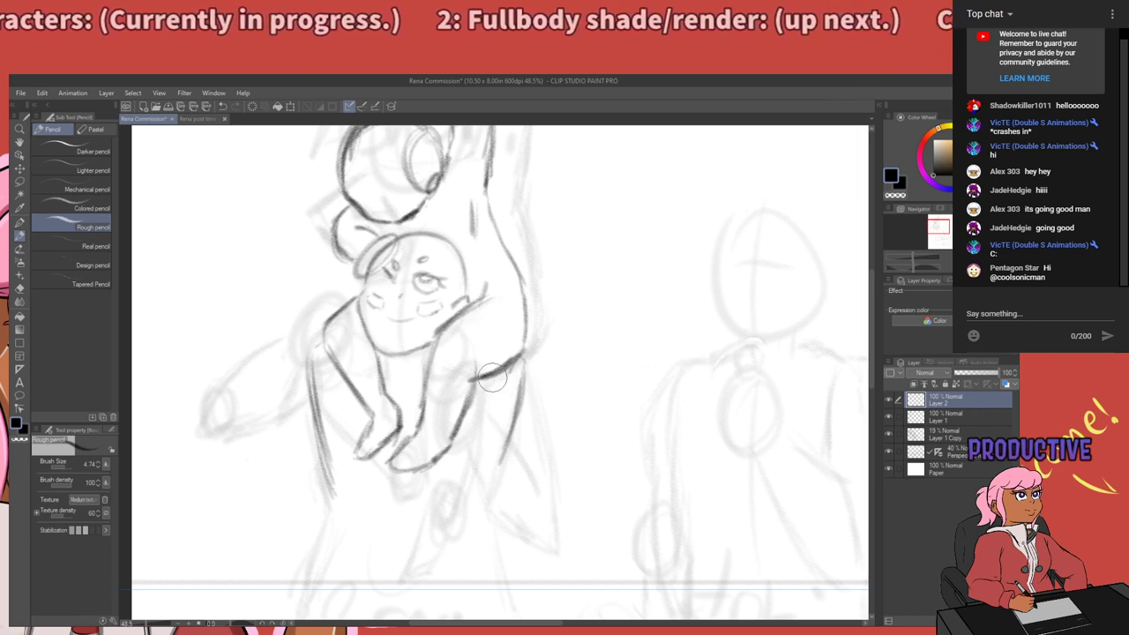
mouse_move(502, 379)
left_mouse_down()
mouse_move(500, 414)
mouse_move(515, 394)
mouse_move(504, 377)
mouse_move(516, 364)
mouse_move(505, 392)
mouse_move(511, 360)
mouse_move(503, 367)
mouse_move(494, 401)
mouse_move(517, 370)
left_mouse_up()
key("ctrl+z")
key("ctrl+z")
key("ctrl+z")
left_click_drag(468, 520, 507, 446)
left_click_drag(547, 352, 534, 401)
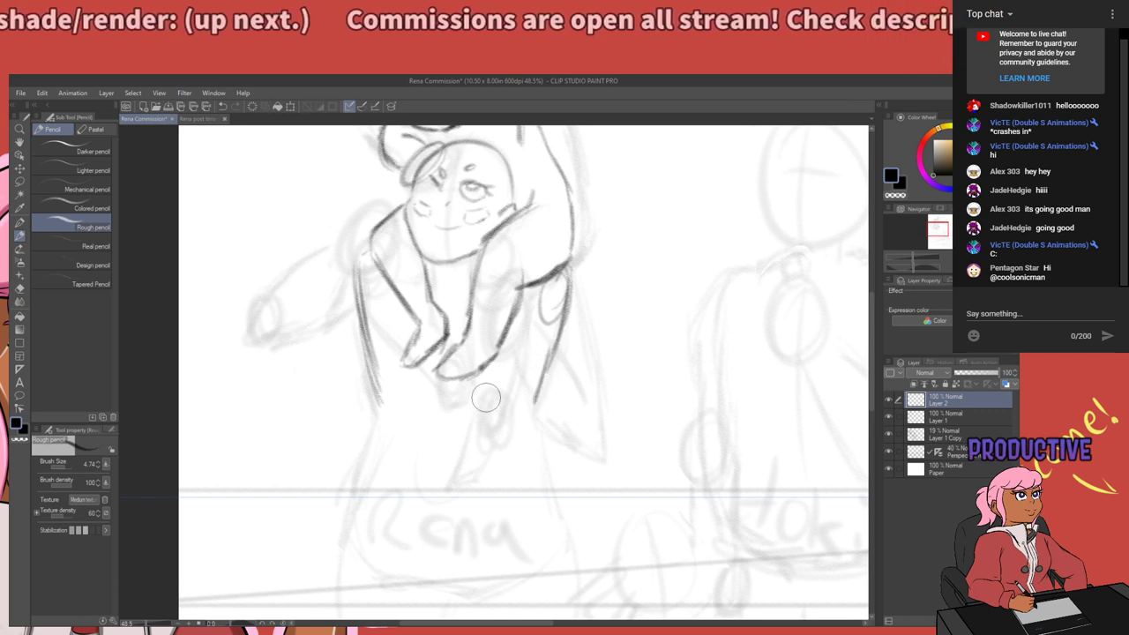
Strengthen the side contours of the torso with additional Rough pencil strokes.
left_click_drag(376, 360, 382, 408)
left_click_drag(439, 378, 457, 456)
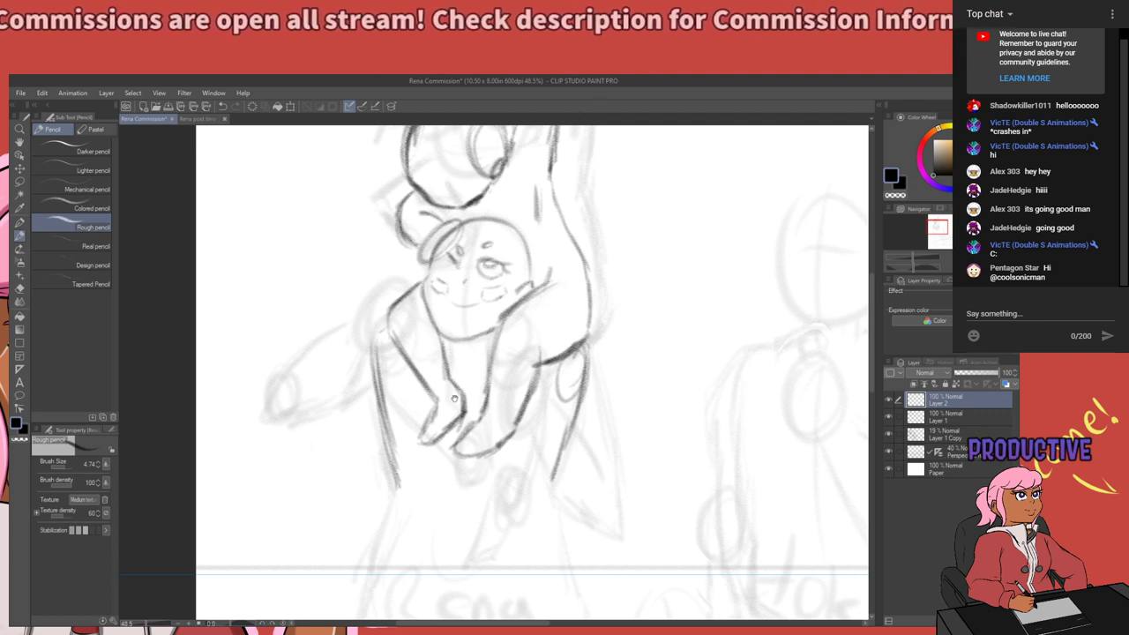
mouse_move(455, 399)
left_mouse_down()
mouse_move(429, 411)
mouse_move(464, 342)
left_mouse_up()
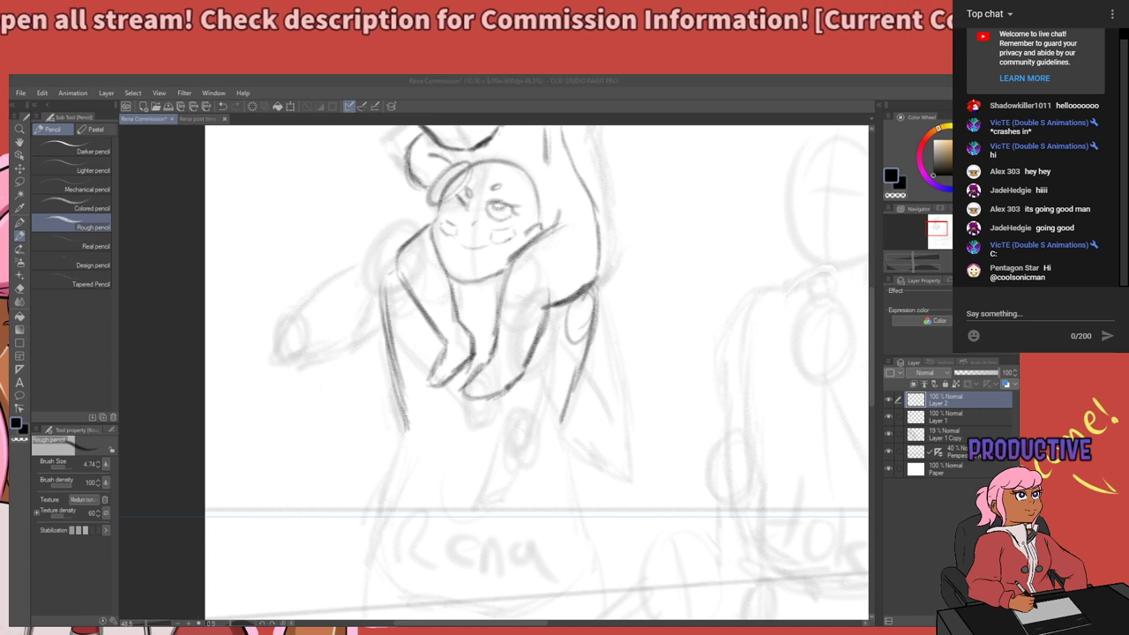
left_click(230, 592)
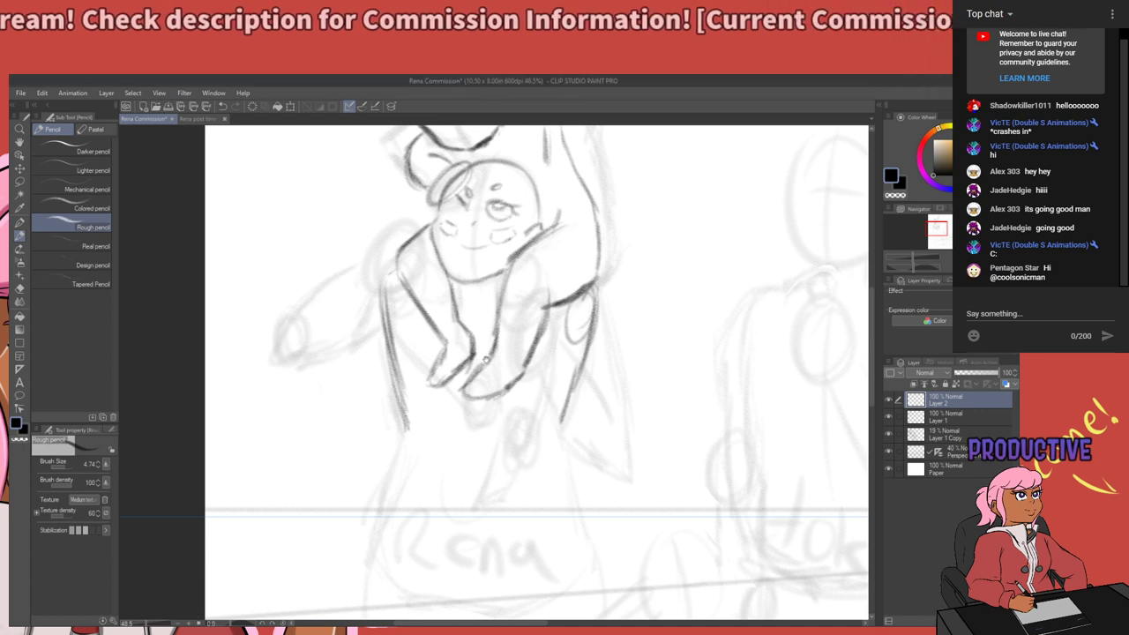
left_click_drag(405, 374, 407, 458)
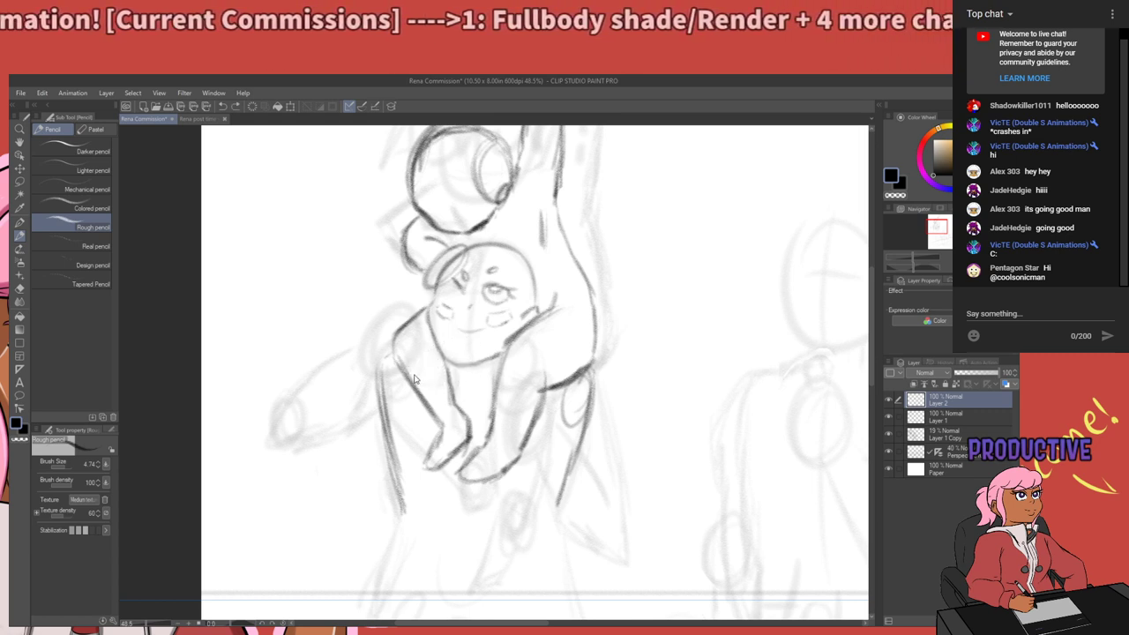
Undo the strokes of both torso side contours back to the bare guide sketch.
key("ctrl+z")
key("ctrl+z")
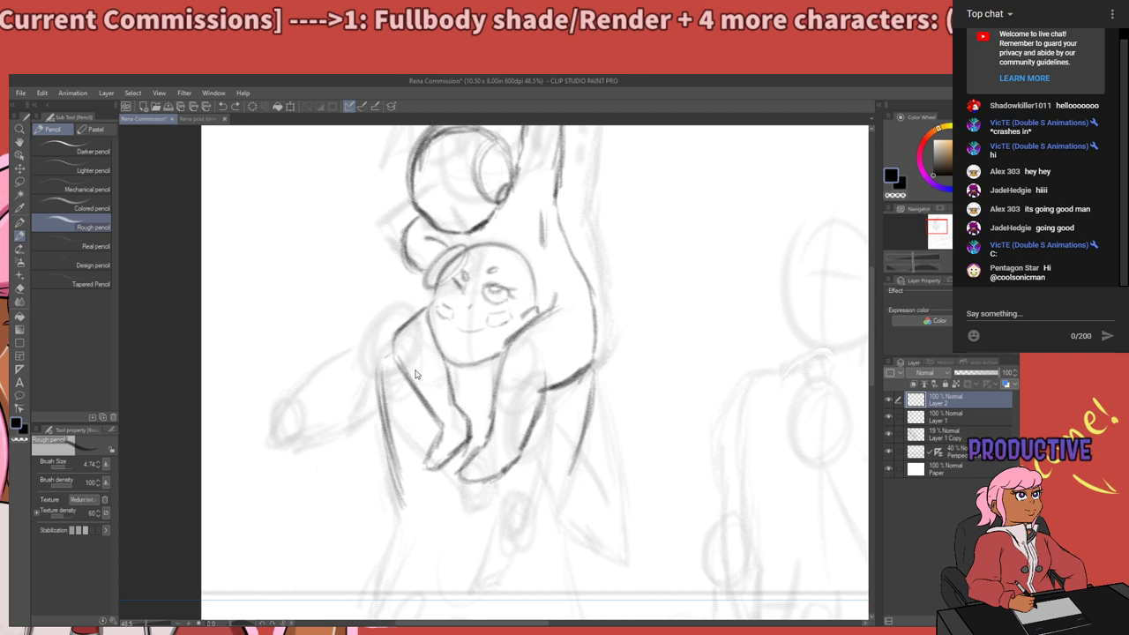
key("ctrl+z")
key("ctrl+z")
key("ctrl+z")
key("ctrl+z")
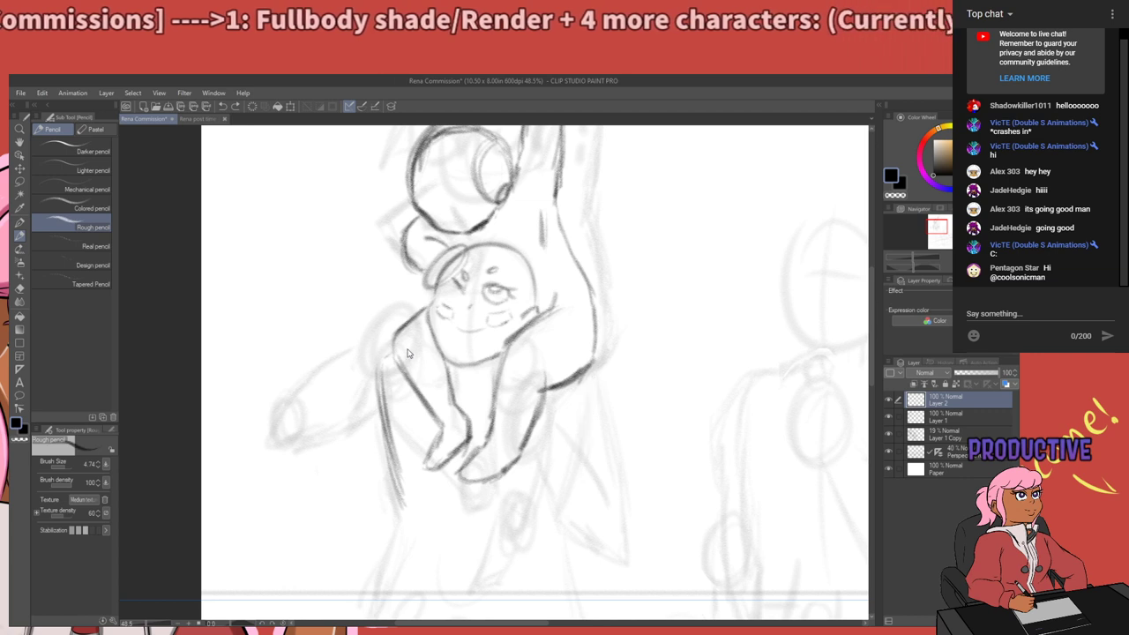
key("ctrl+z")
key("ctrl+z")
key("ctrl+z")
key("ctrl+z")
key("ctrl+z")
key("ctrl+z")
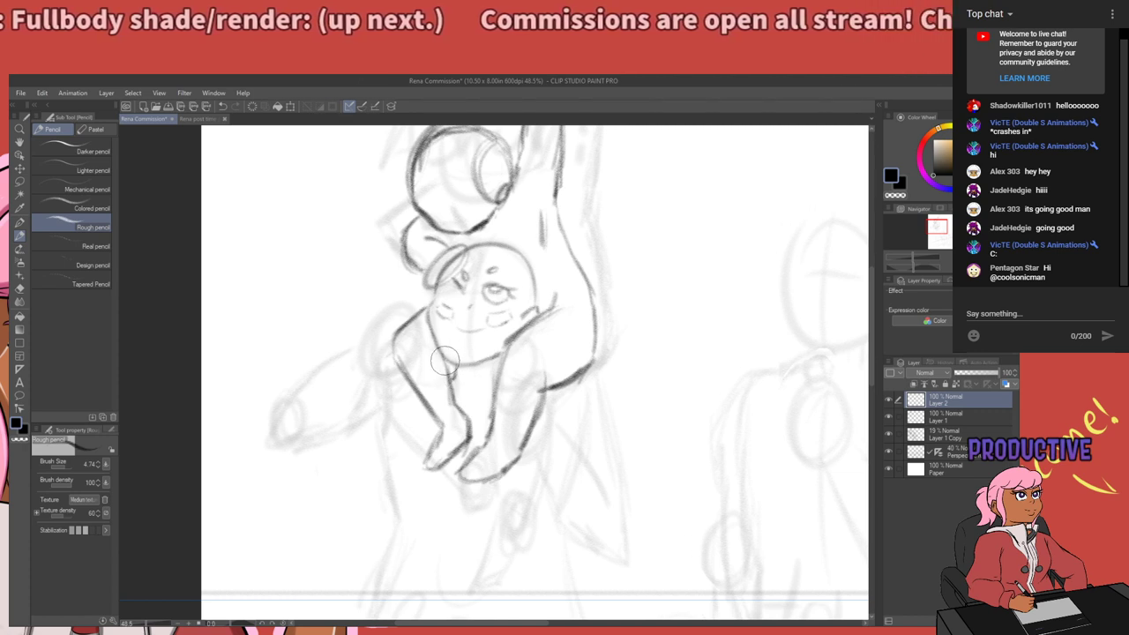
Sketch a shorter torso contour starting lower beneath the bent arm with the Rough pencil, redoing the first stroke.
key("e")
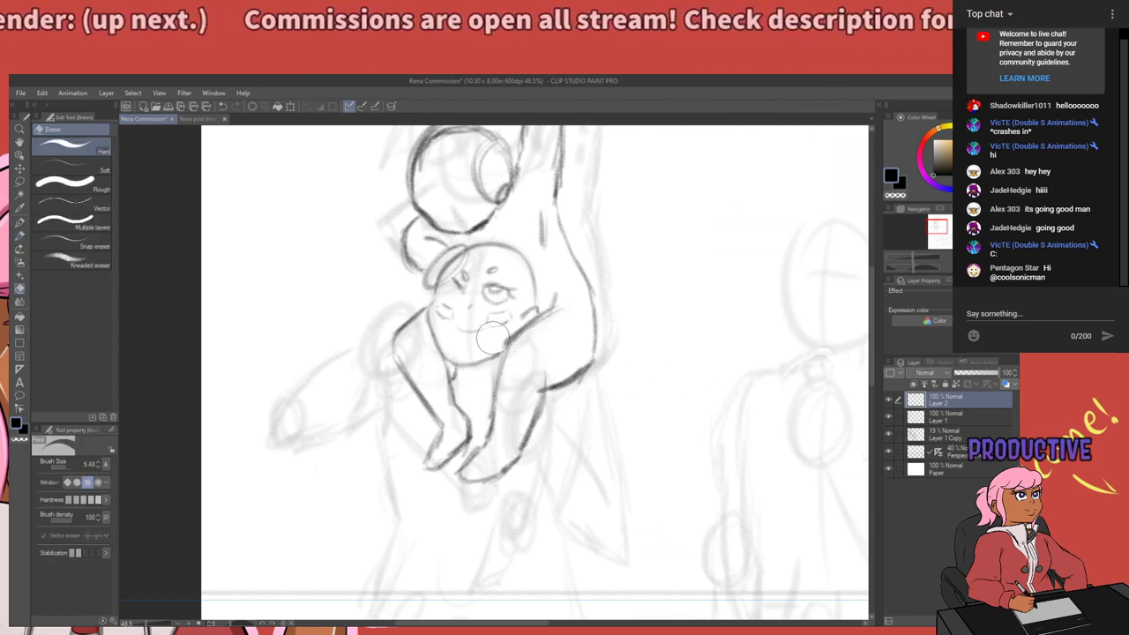
key("p")
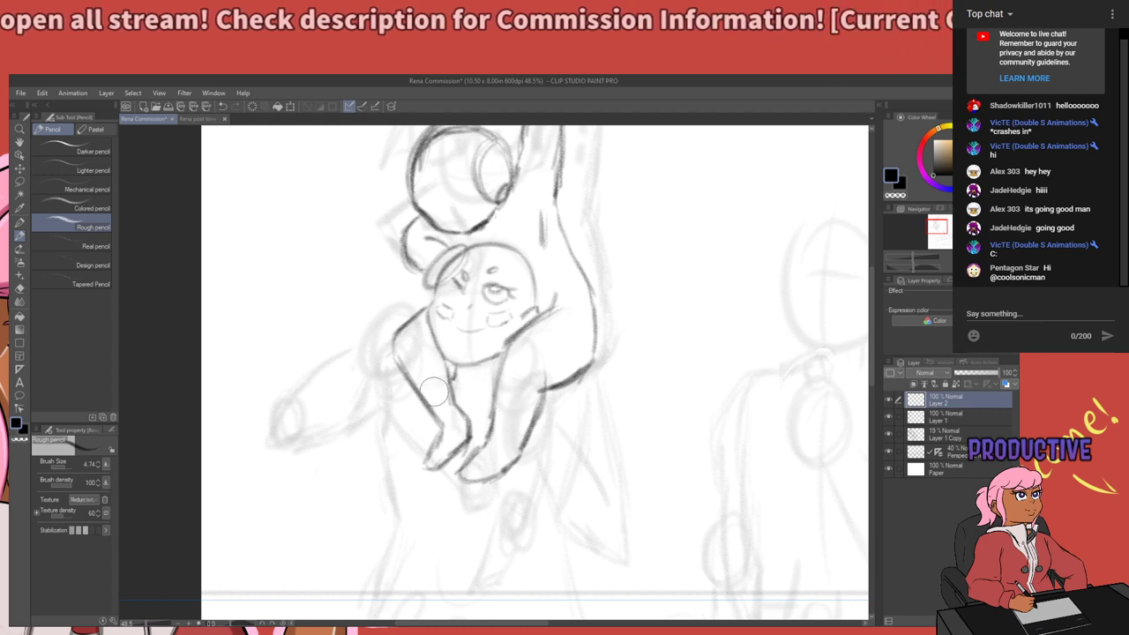
mouse_move(414, 386)
left_mouse_down()
mouse_move(381, 404)
mouse_move(392, 494)
left_mouse_up()
key("ctrl+z")
key("ctrl+z")
mouse_move(382, 405)
left_mouse_down()
mouse_move(384, 450)
mouse_move(390, 466)
mouse_move(385, 420)
mouse_move(395, 491)
left_mouse_up()
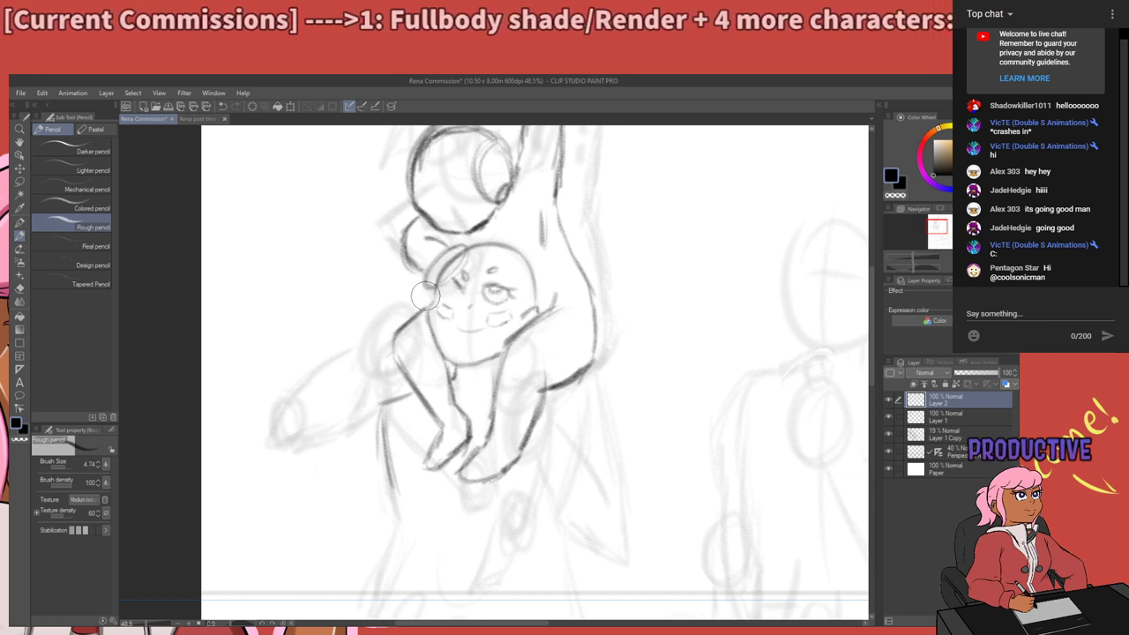
Lasso the bent arm beside the chin on Layer 1, shift it slightly down toward the other hand and clear the selection.
key("m")
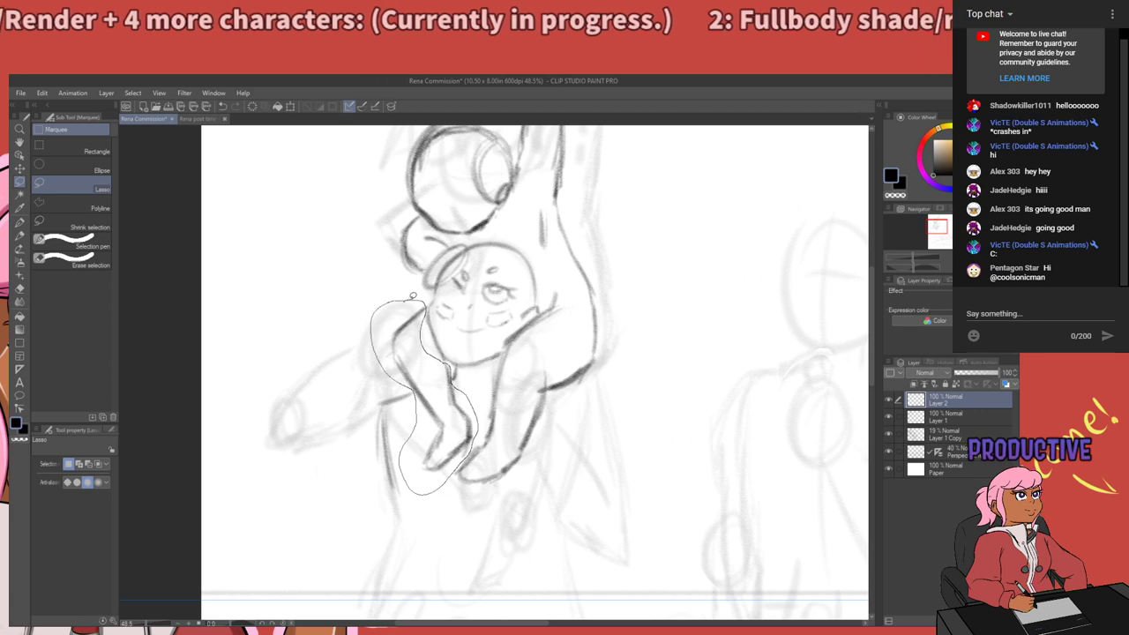
left_click_drag(413, 297, 424, 305)
left_click(326, 352)
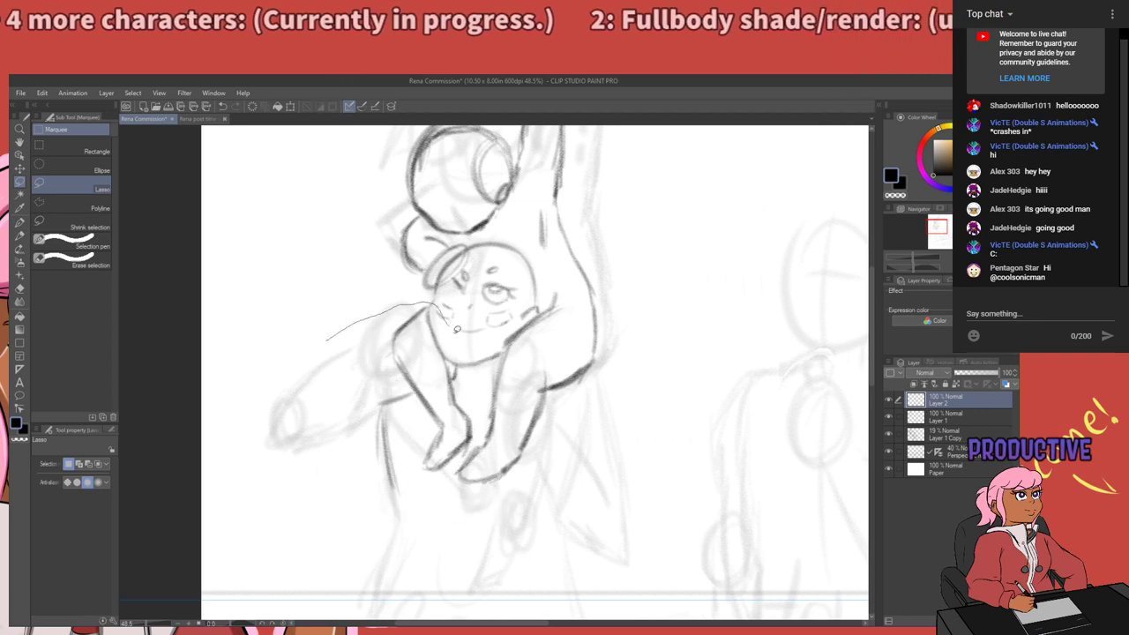
mouse_move(443, 476)
left_mouse_down()
mouse_move(355, 388)
mouse_move(351, 297)
left_mouse_up()
left_click(935, 416)
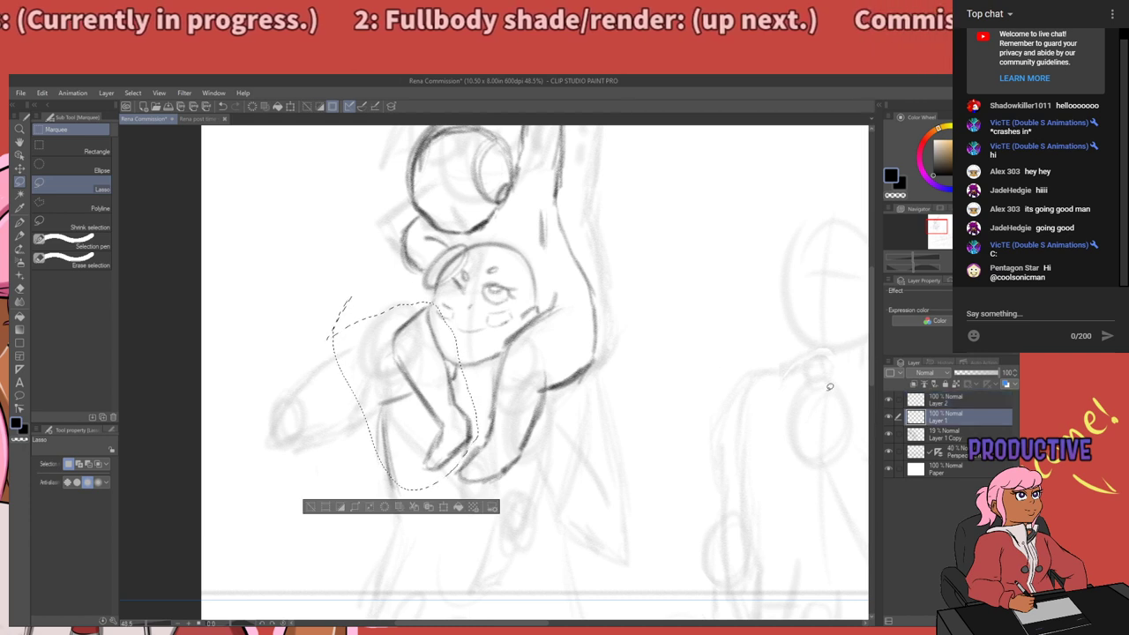
left_click_drag(450, 385, 460, 392)
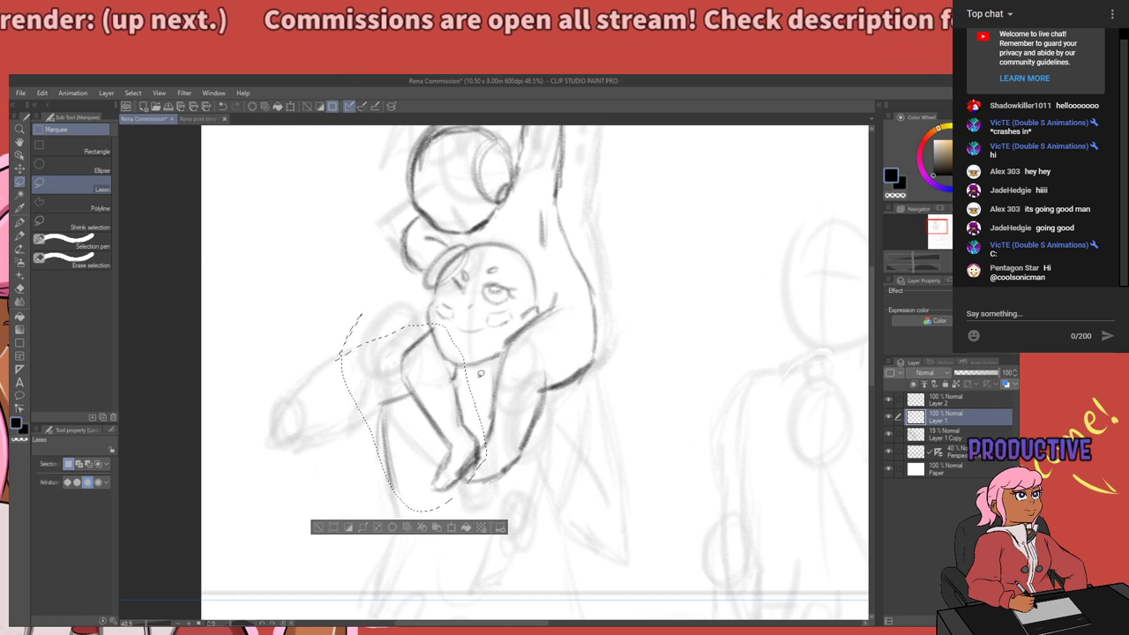
key("ctrl+d")
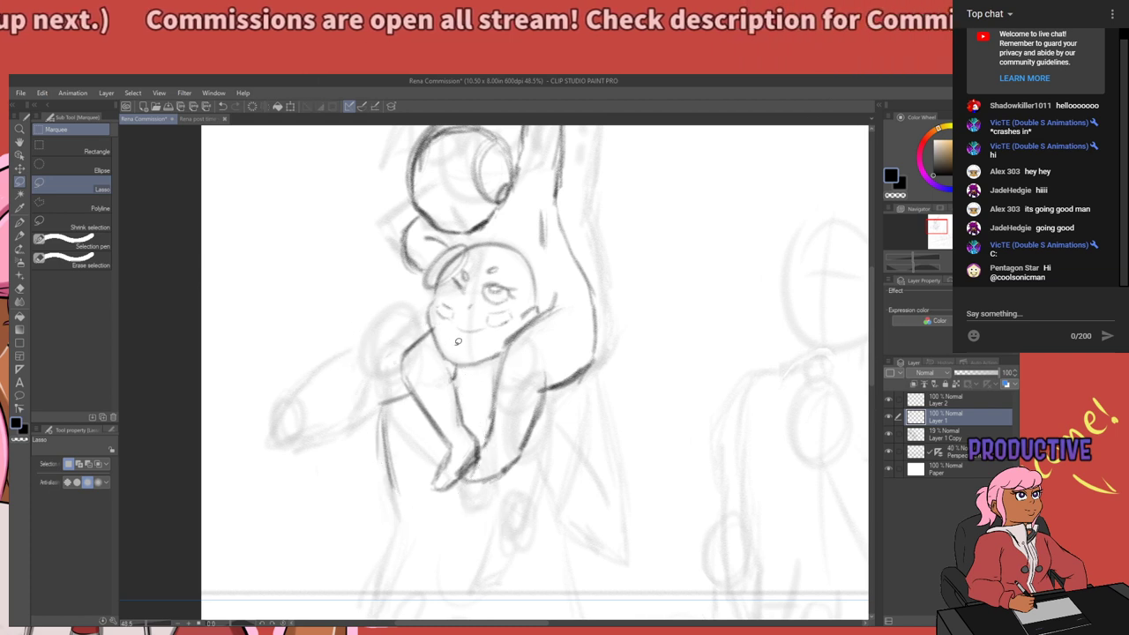
Set the Hard eraser size to 4.00, erase the torso contour below the bent arm on Layer 2 and return to the Rough pencil.
key("e")
key("ctrl+z")
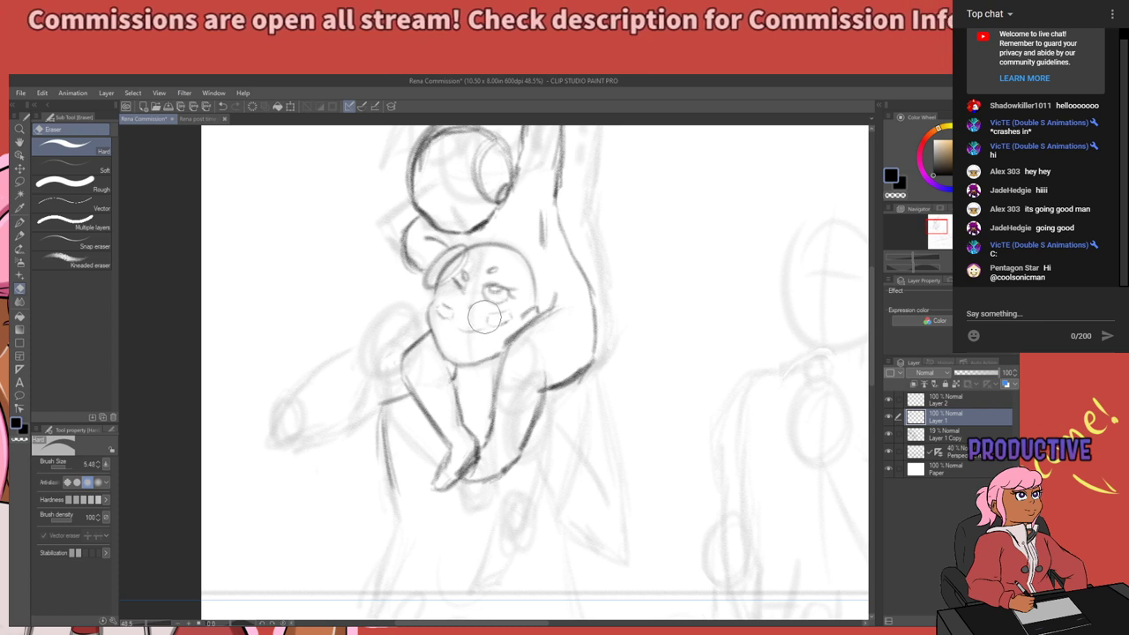
key("bracketleft")
key("bracketleft")
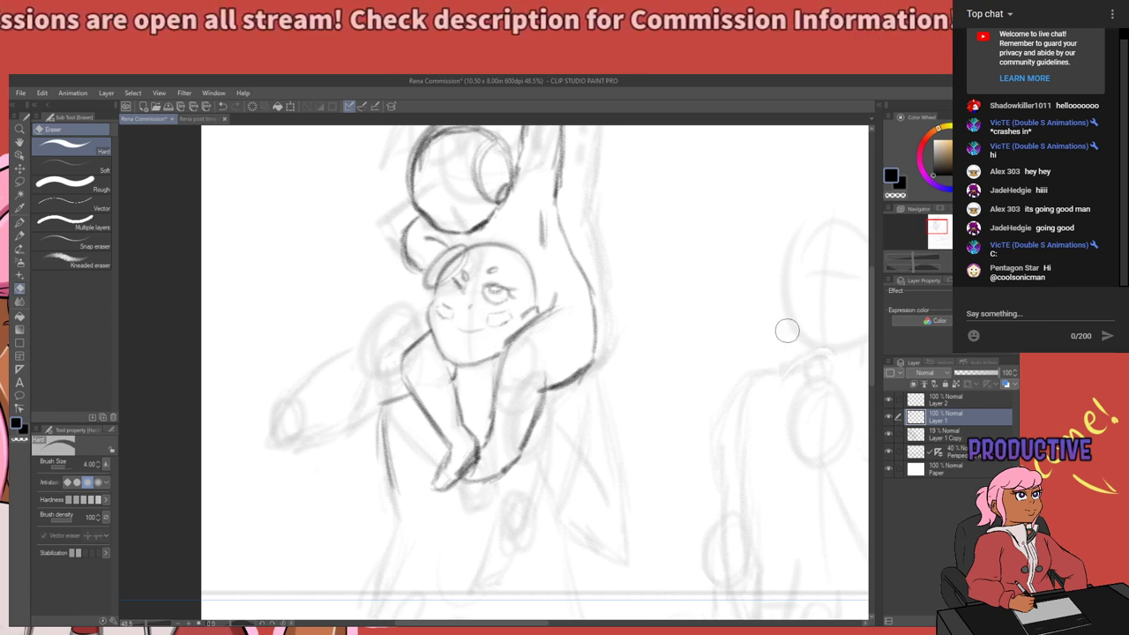
left_click(954, 403)
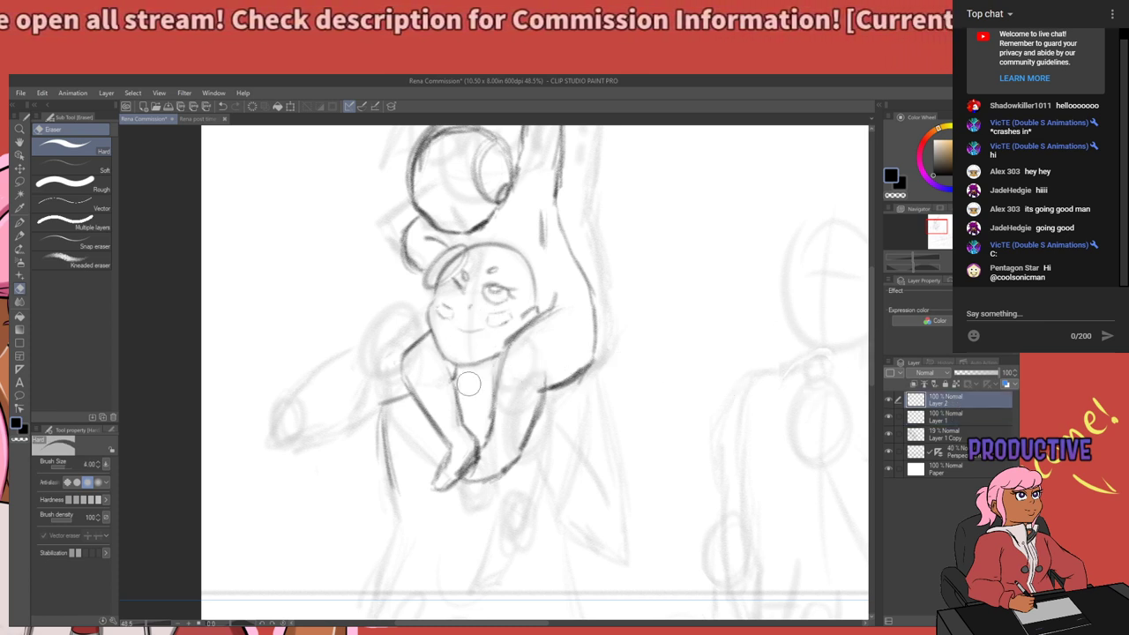
mouse_move(378, 422)
left_mouse_down()
mouse_move(387, 404)
mouse_move(383, 462)
mouse_move(401, 499)
left_mouse_up()
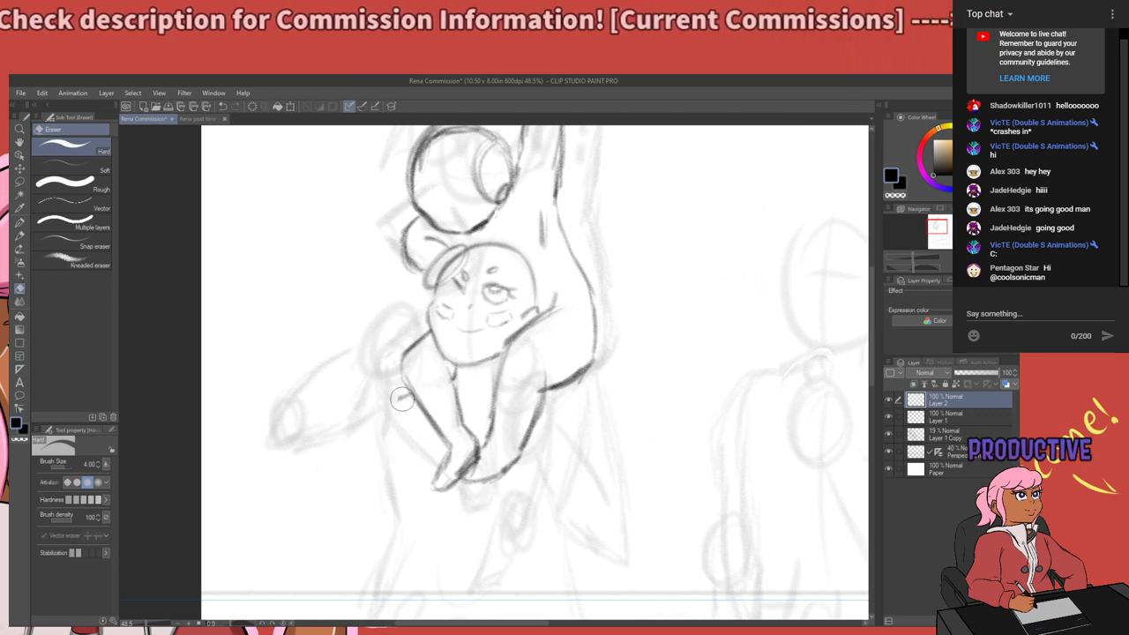
key("p")
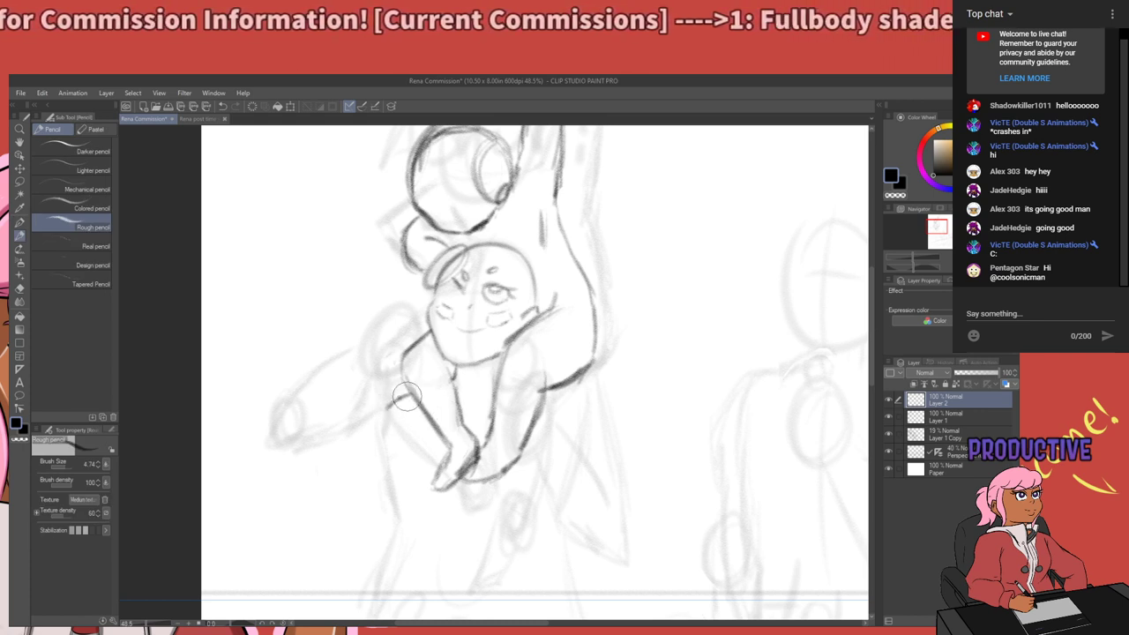
Sketch the short shoulder line beneath the bent arm, then the right shoulder oval and torso side contour down toward the waist.
left_click_drag(410, 395, 389, 408)
left_click_drag(475, 418, 378, 437)
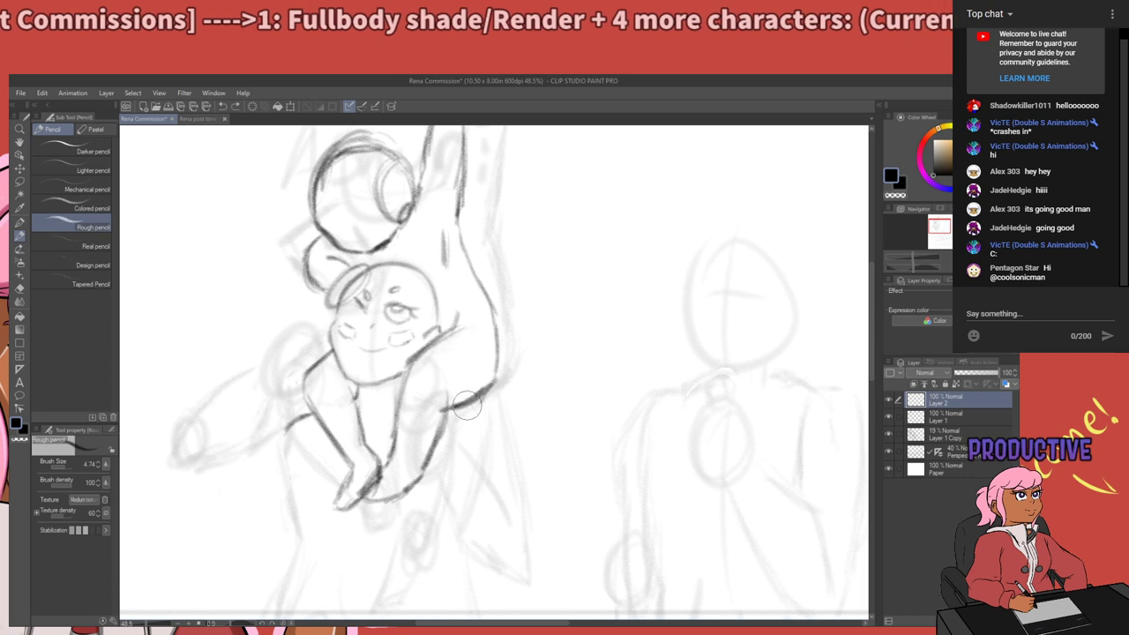
mouse_move(485, 408)
left_mouse_down()
mouse_move(485, 457)
mouse_move(487, 424)
mouse_move(471, 439)
mouse_move(485, 413)
mouse_move(465, 408)
mouse_move(456, 439)
mouse_move(479, 419)
left_mouse_up()
key("ctrl+z")
left_click_drag(437, 521, 501, 401)
mouse_move(552, 344)
left_mouse_down()
mouse_move(556, 297)
mouse_move(561, 319)
mouse_move(528, 433)
mouse_move(555, 362)
mouse_move(536, 415)
left_mouse_up()
mouse_move(547, 375)
left_mouse_down()
mouse_move(534, 444)
mouse_move(517, 416)
left_mouse_up()
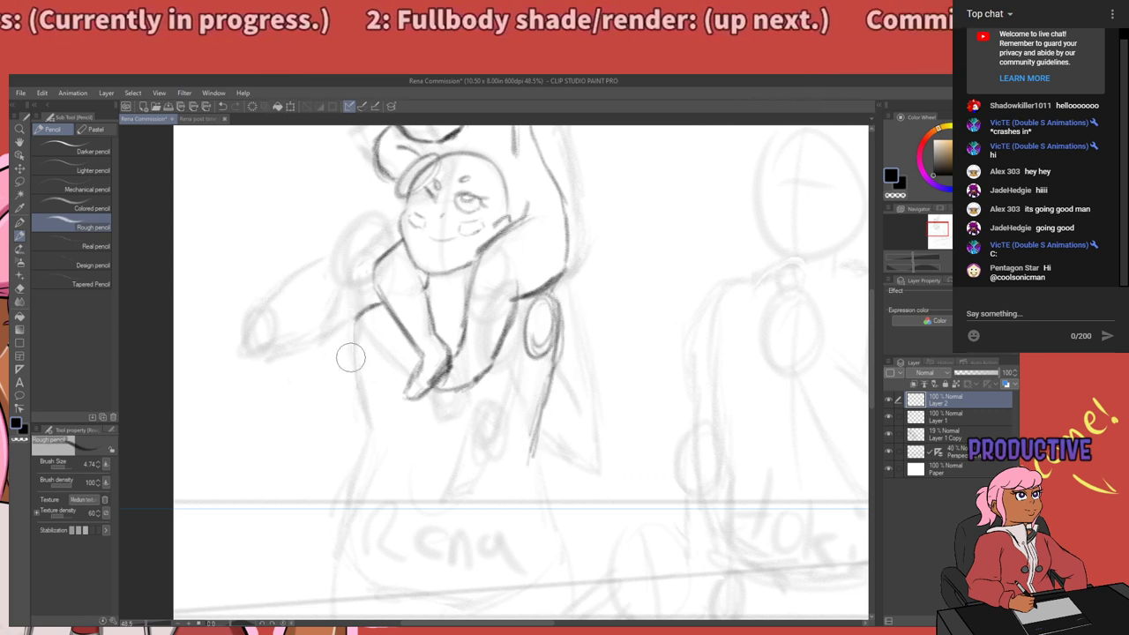
Draw the left torso side from the shoulder down to the waist and flare the right hip contour outward over the guide.
left_click_drag(357, 319, 371, 448)
mouse_move(358, 386)
left_mouse_down()
mouse_move(418, 464)
mouse_move(404, 406)
mouse_move(399, 415)
mouse_move(389, 398)
mouse_move(411, 459)
mouse_move(392, 392)
left_mouse_up()
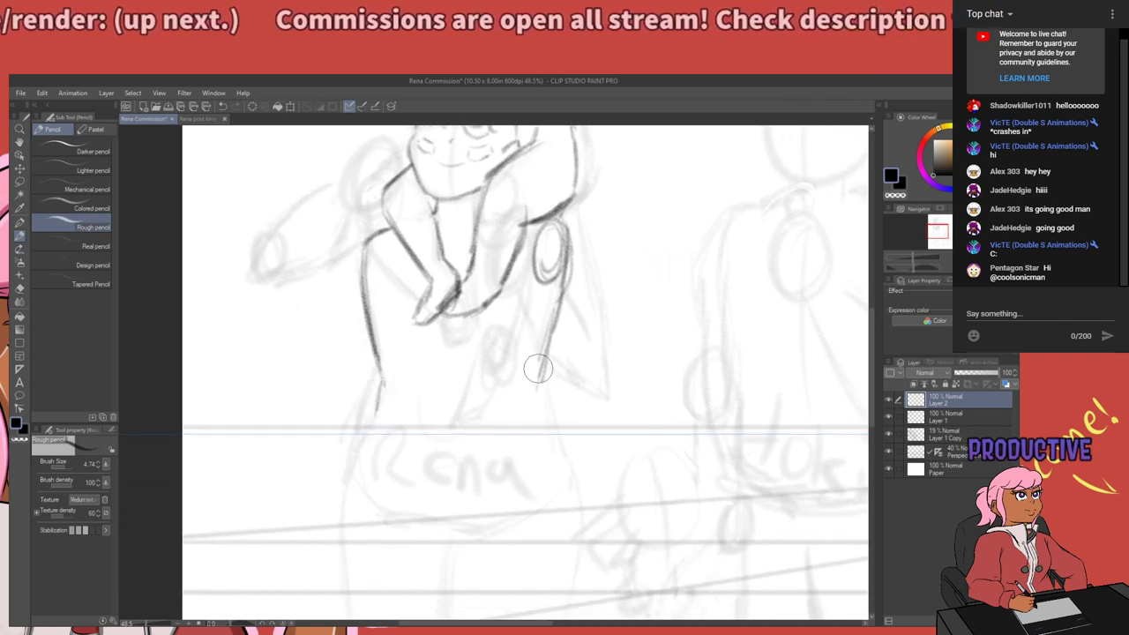
mouse_move(539, 376)
left_mouse_down()
mouse_move(547, 424)
mouse_move(541, 390)
mouse_move(577, 468)
left_mouse_up()
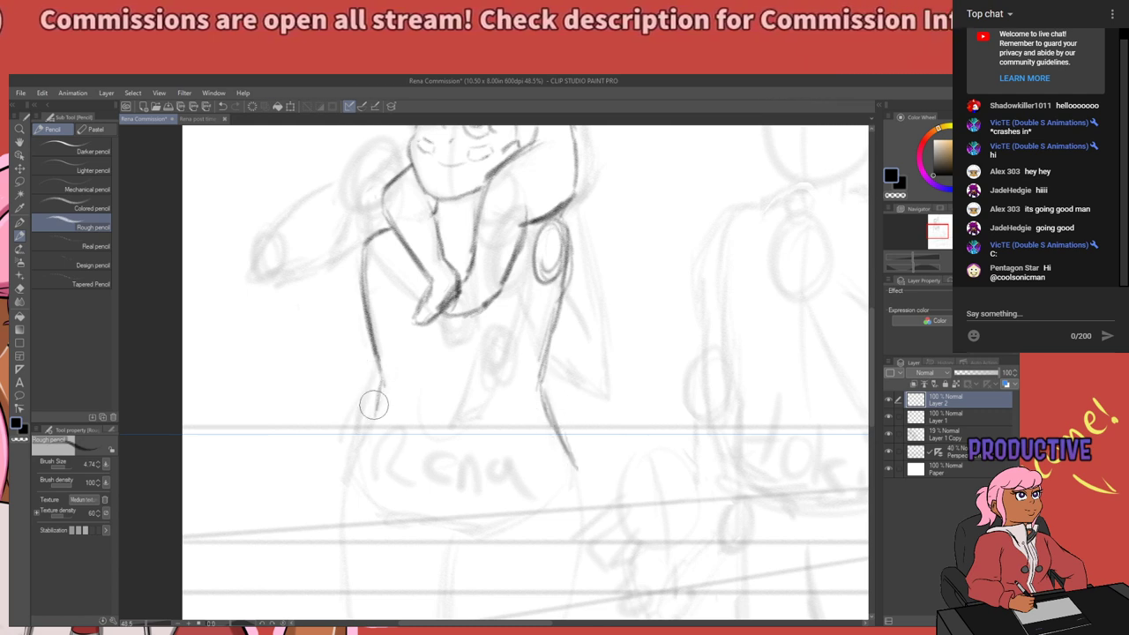
Draw the left hip contour flaring from the waist down to the upper thigh with the Rough pencil.
left_click_drag(422, 378, 451, 368)
left_click_drag(445, 429, 438, 378)
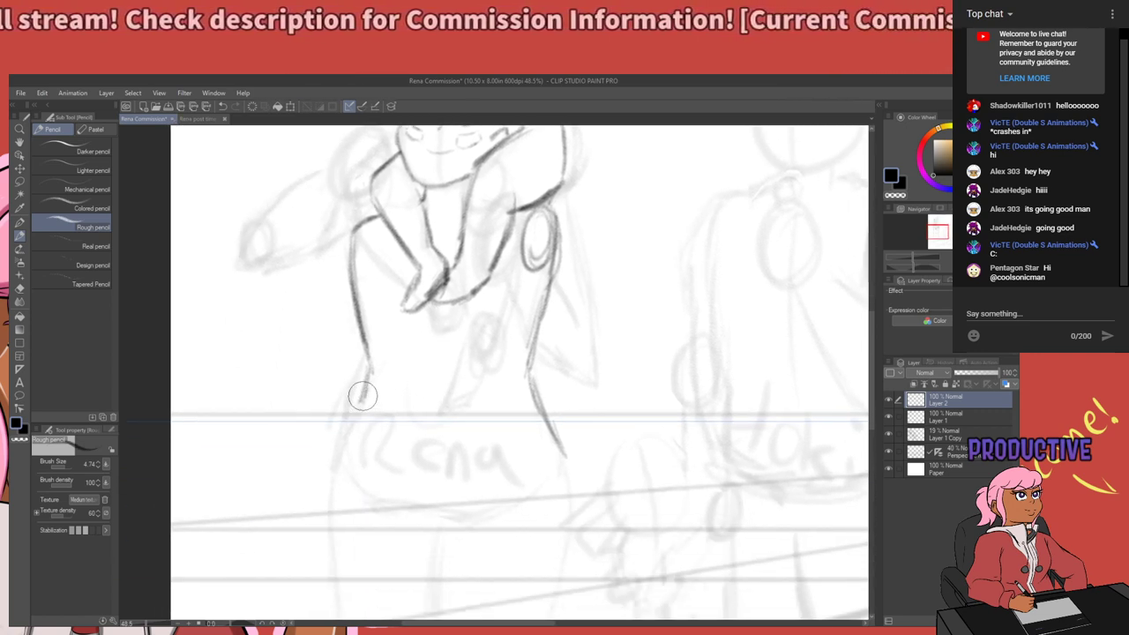
mouse_move(363, 396)
left_mouse_down()
mouse_move(357, 401)
mouse_move(342, 430)
mouse_move(363, 395)
mouse_move(340, 442)
mouse_move(371, 387)
mouse_move(399, 418)
mouse_move(338, 401)
mouse_move(360, 369)
mouse_move(341, 432)
left_mouse_up()
left_click_drag(352, 376, 340, 452)
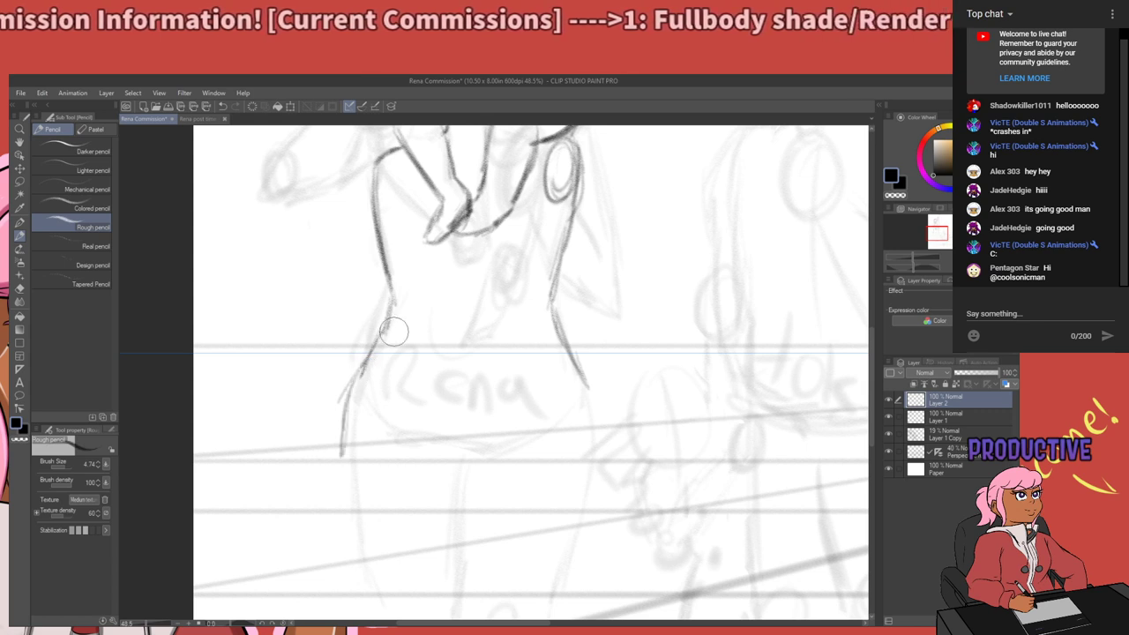
left_click_drag(421, 309, 359, 499)
mouse_move(375, 403)
left_mouse_down()
mouse_move(413, 485)
mouse_move(415, 402)
left_mouse_up()
left_click_drag(395, 348, 402, 341)
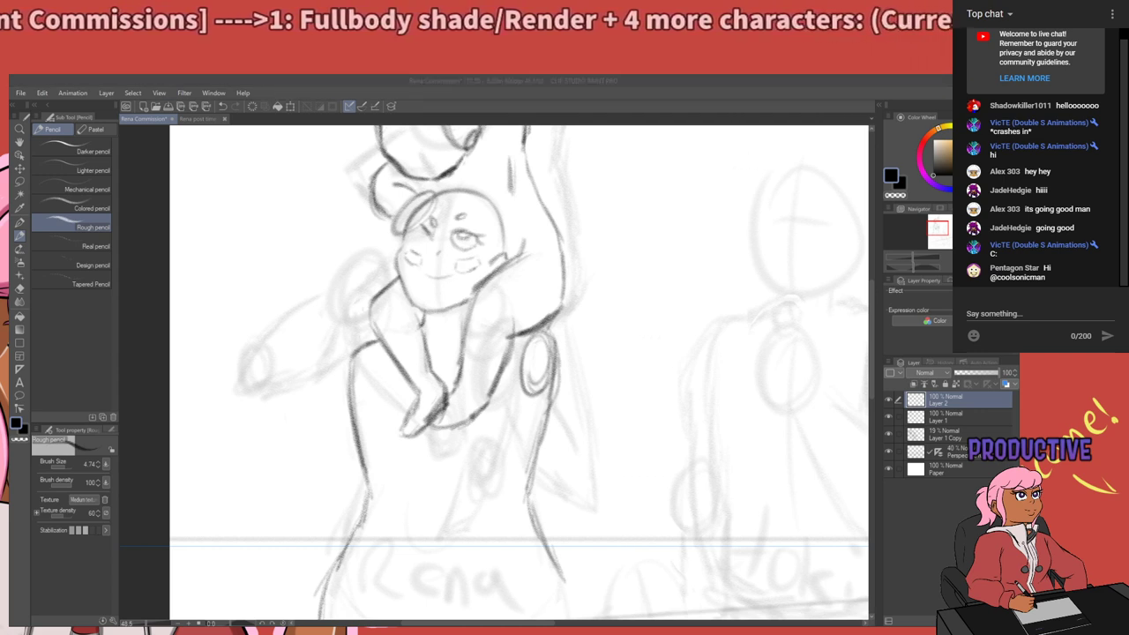
Sketch a small shoulder oval over the bent arm left of the chin, redoing the first attempt.
scroll(474, 401, "down", 3)
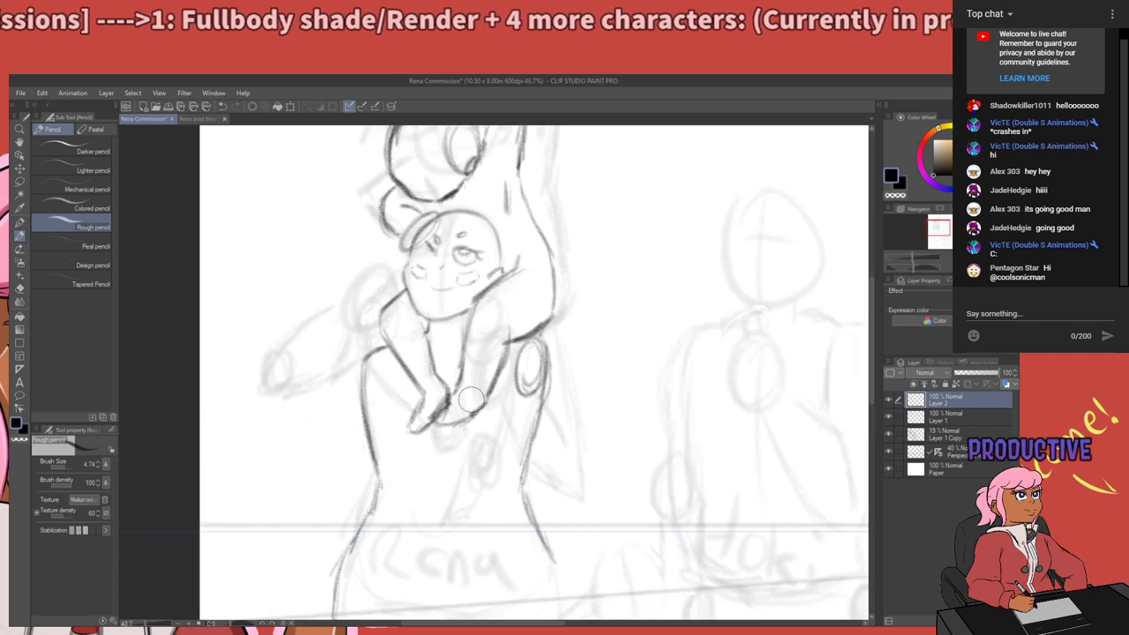
scroll(411, 342, "up", 4)
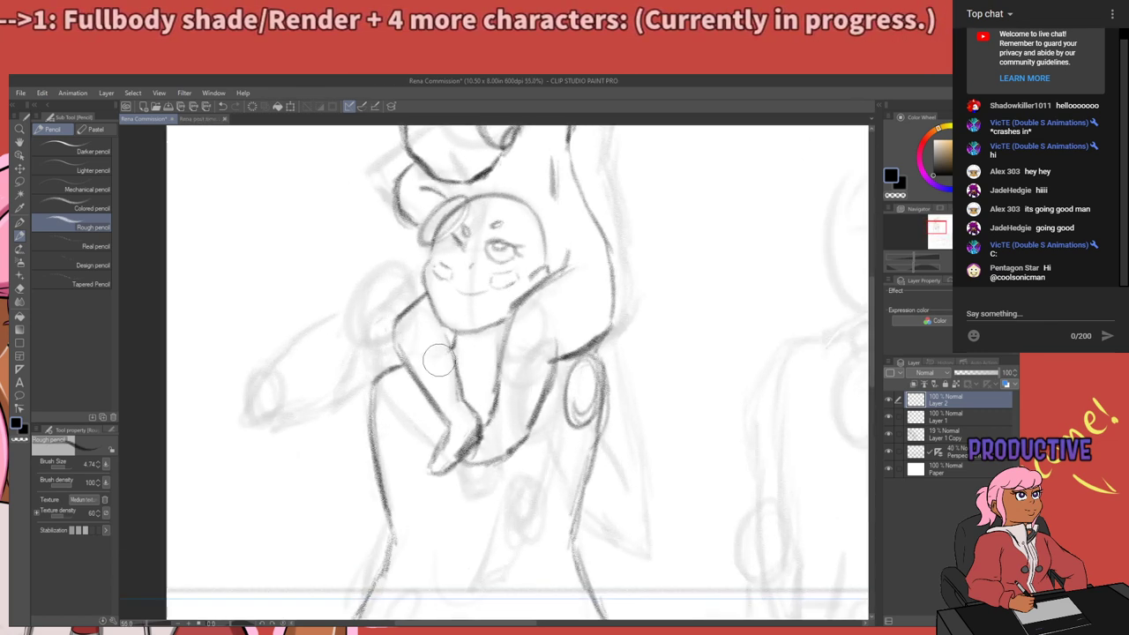
scroll(303, 345, "down", 1)
scroll(322, 345, "up", 1)
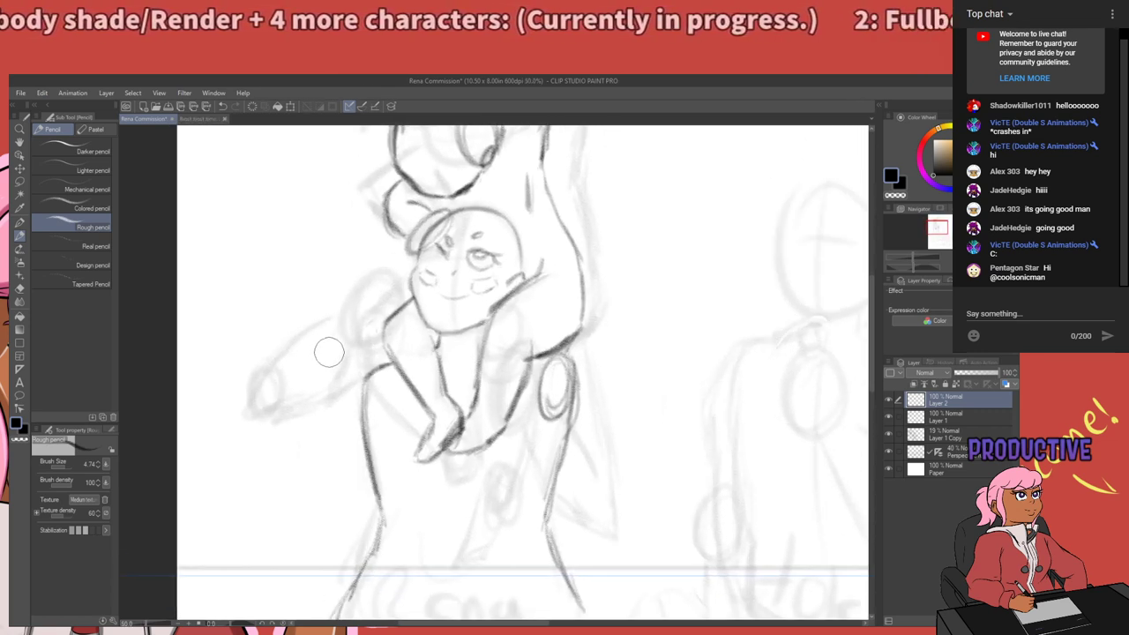
scroll(516, 387, "up", 2)
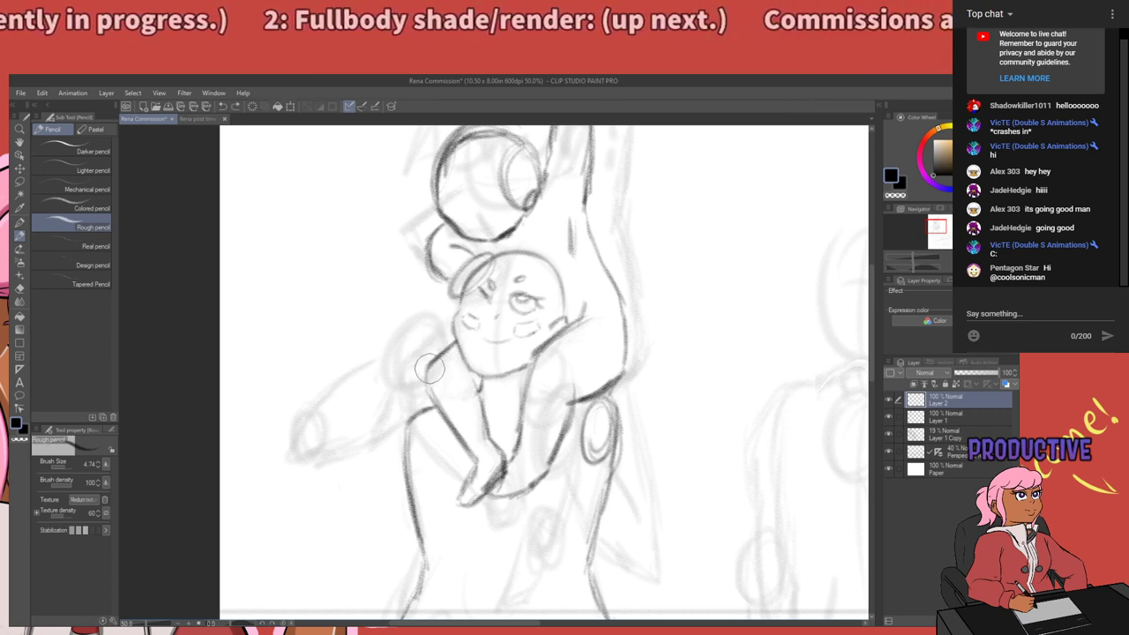
key("ctrl+z")
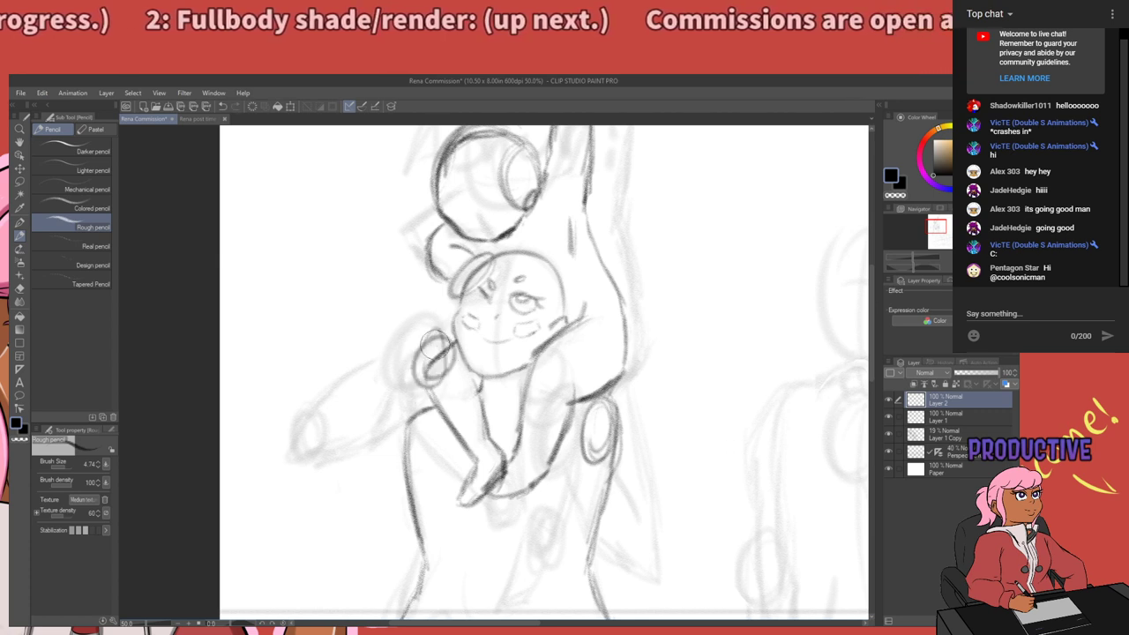
left_click_drag(425, 381, 448, 331)
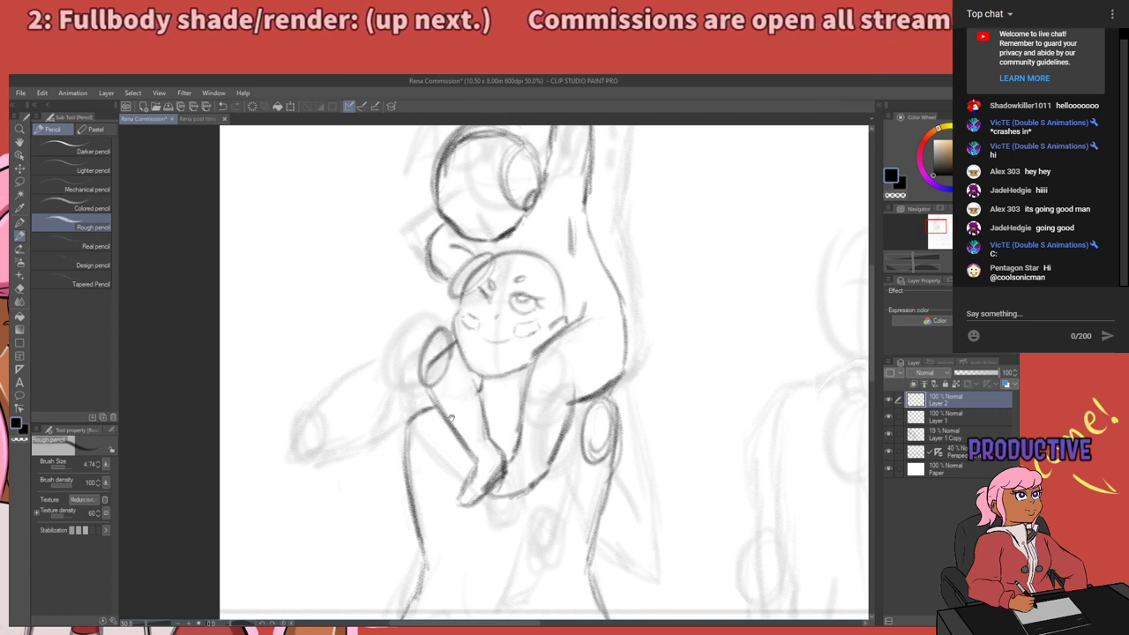
left_click_drag(425, 394, 457, 392)
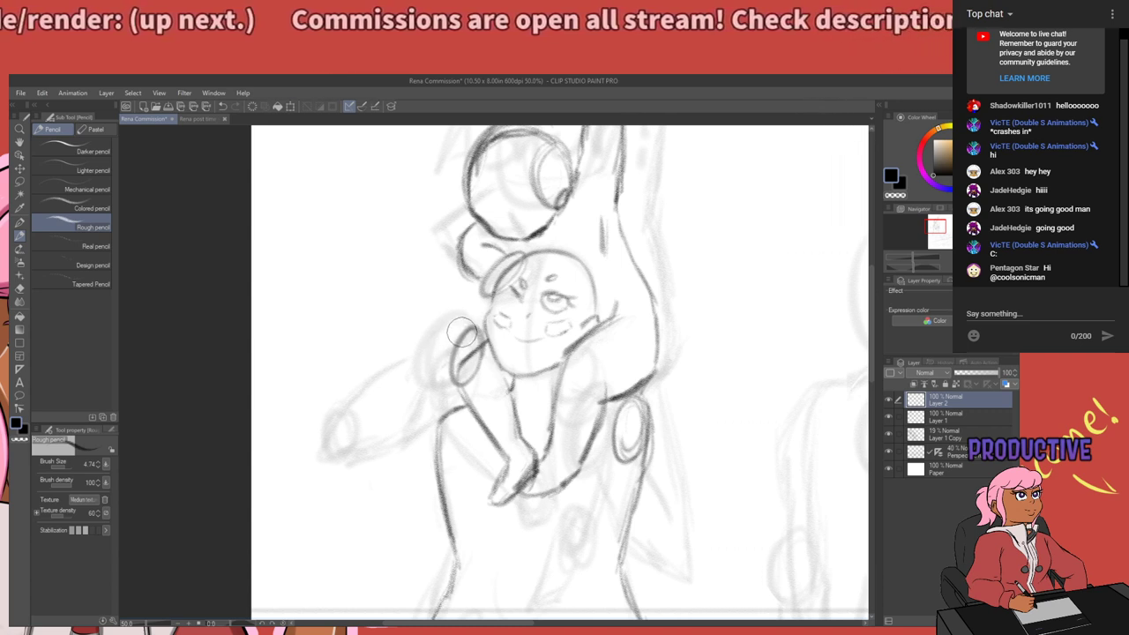
Sketch the lower figure's left arm from the shoulder oval out to a pointed elbow and back to the torso.
left_click_drag(462, 336, 340, 435)
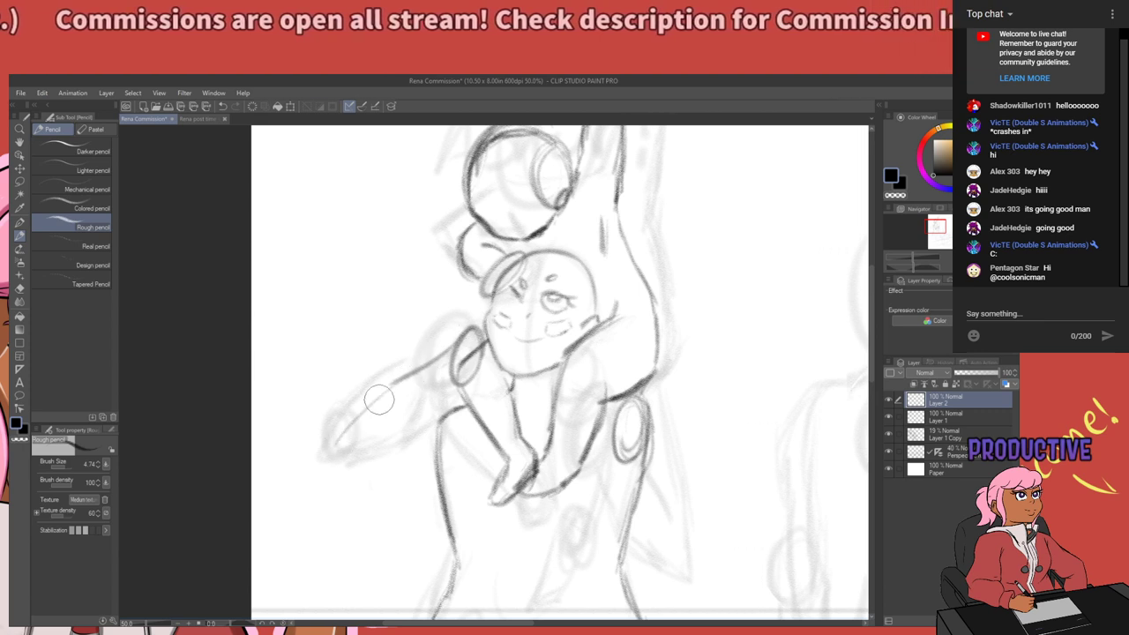
mouse_move(395, 383)
left_mouse_down()
mouse_move(354, 415)
mouse_move(393, 385)
mouse_move(425, 398)
mouse_move(466, 384)
mouse_move(451, 377)
mouse_move(394, 444)
mouse_move(340, 451)
mouse_move(396, 452)
mouse_move(346, 437)
mouse_move(338, 449)
mouse_move(402, 378)
left_mouse_up()
mouse_move(402, 378)
left_mouse_down()
mouse_move(341, 441)
mouse_move(405, 379)
mouse_move(429, 434)
mouse_move(406, 459)
mouse_move(380, 462)
mouse_move(456, 412)
mouse_move(421, 410)
mouse_move(427, 419)
mouse_move(398, 449)
mouse_move(370, 458)
mouse_move(430, 461)
mouse_move(385, 451)
left_mouse_up()
left_click_drag(596, 442, 567, 351)
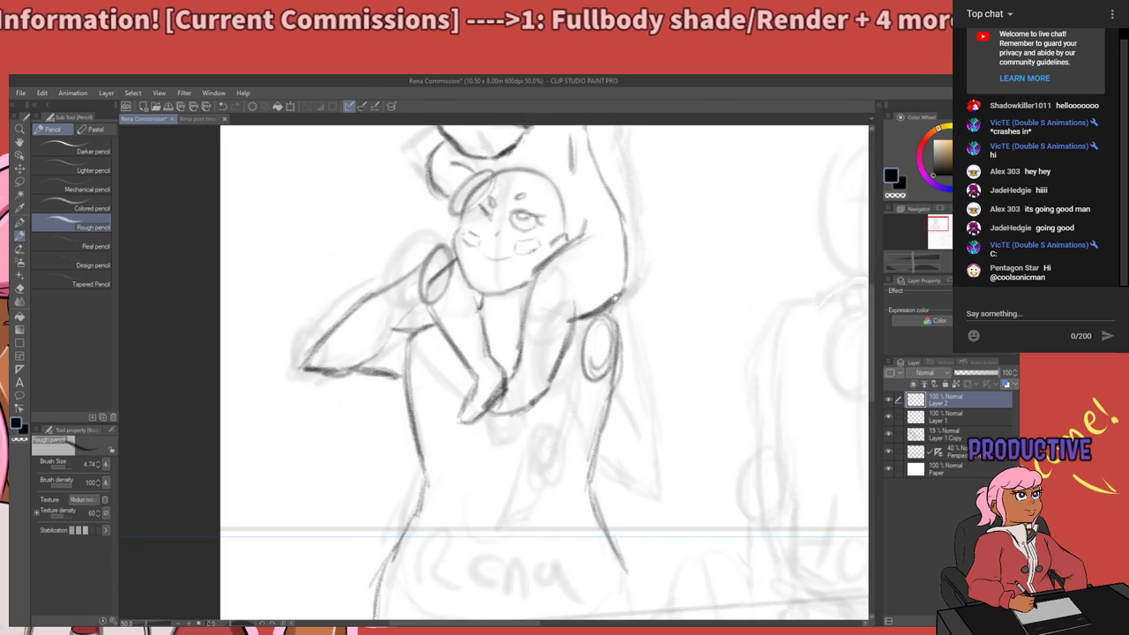
left_click_drag(636, 340, 544, 405)
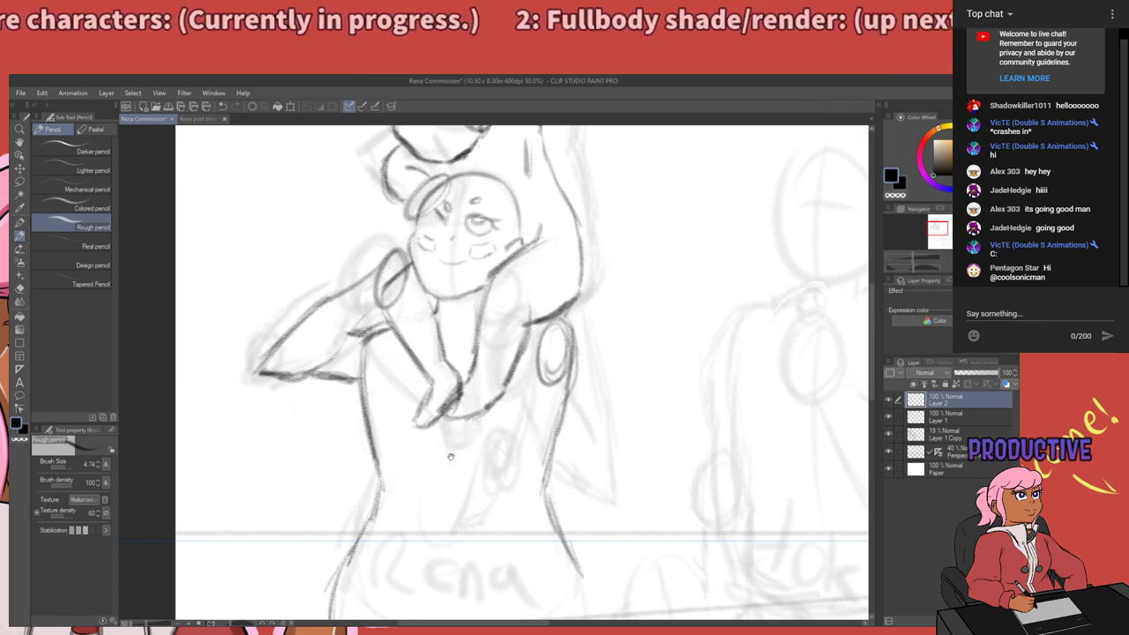
mouse_move(450, 457)
left_mouse_down()
mouse_move(446, 552)
mouse_move(457, 441)
mouse_move(474, 534)
left_mouse_up()
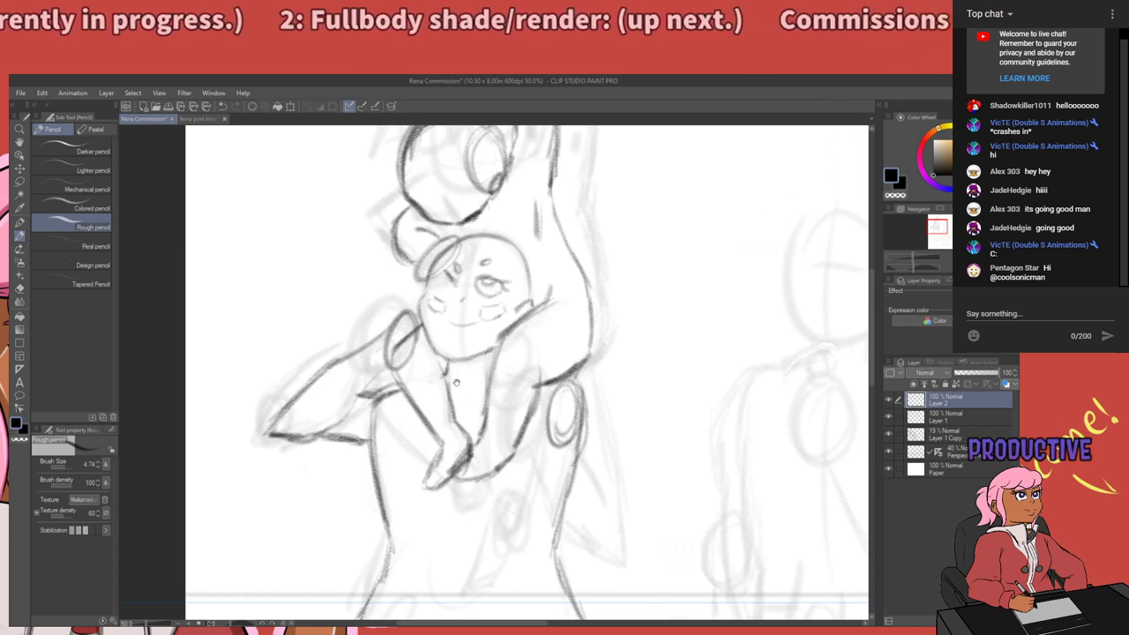
left_click_drag(431, 459, 470, 411)
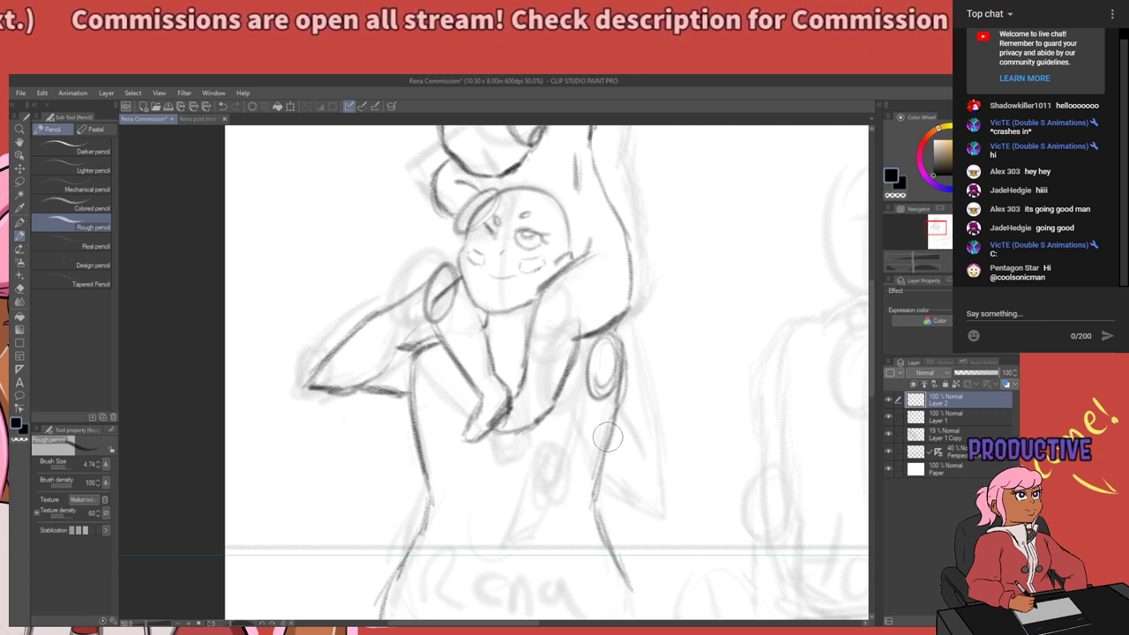
Lasso the right torso contour with its shoulder oval, shift it slightly inward, clear the selection and return to the Rough pencil.
scroll(575, 388, "down", 5)
scroll(541, 371, "up", 2)
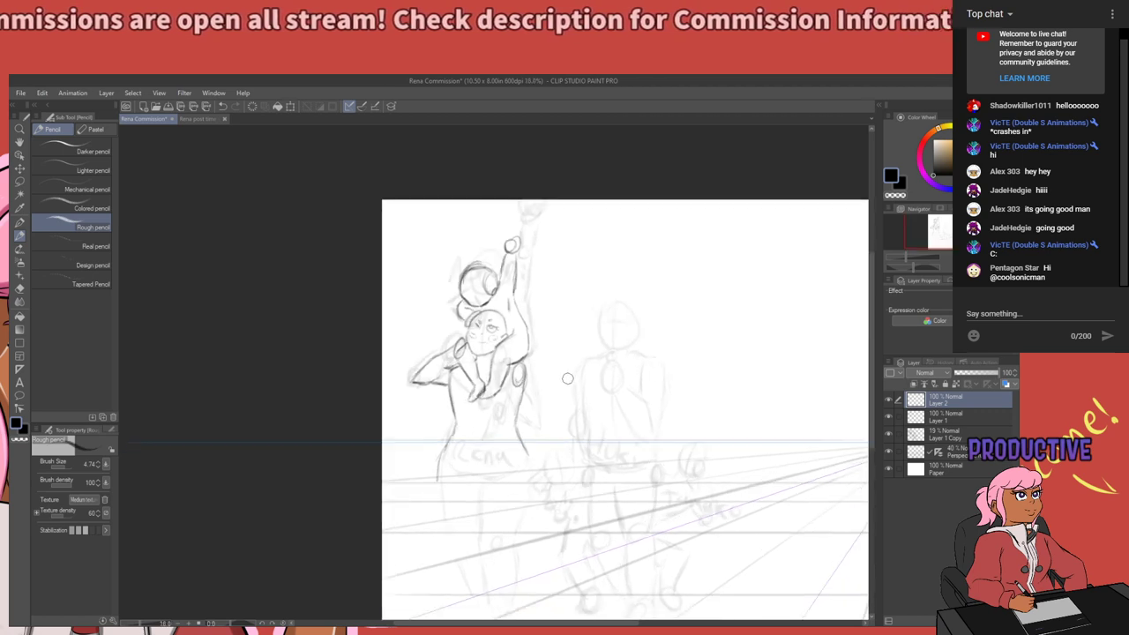
scroll(443, 410, "up", 1)
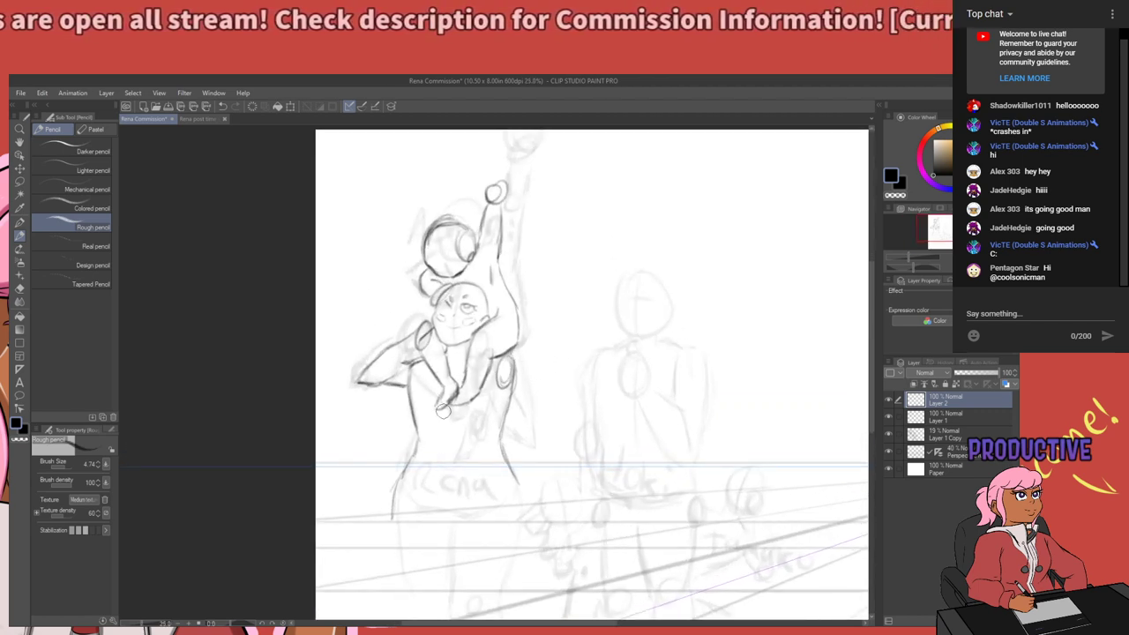
scroll(441, 402, "up", 1)
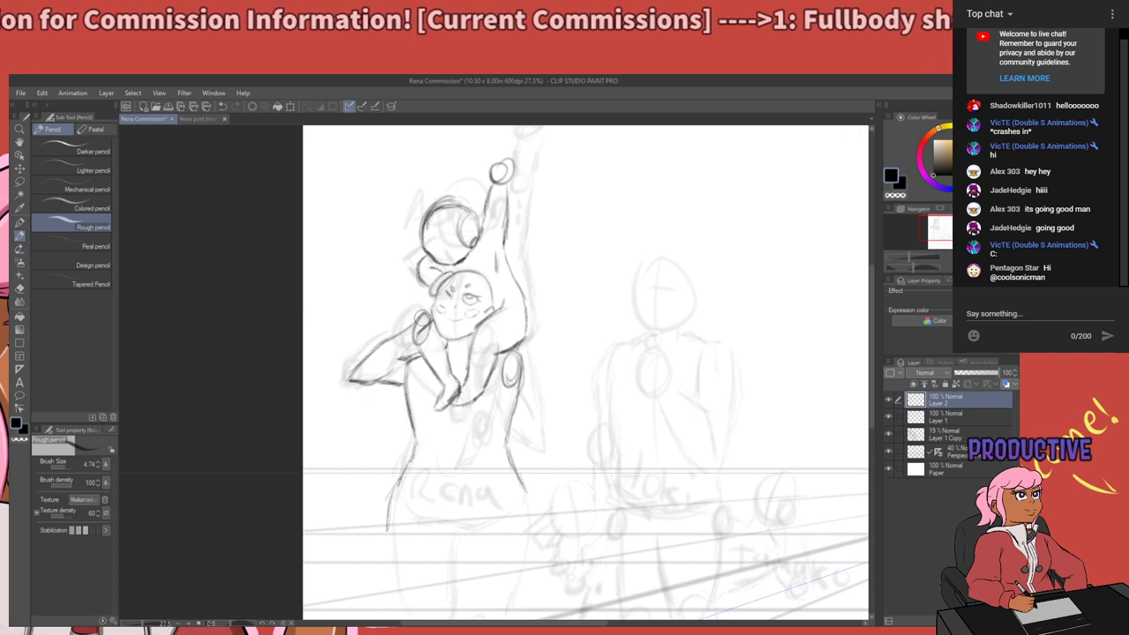
scroll(459, 367, "up", 2)
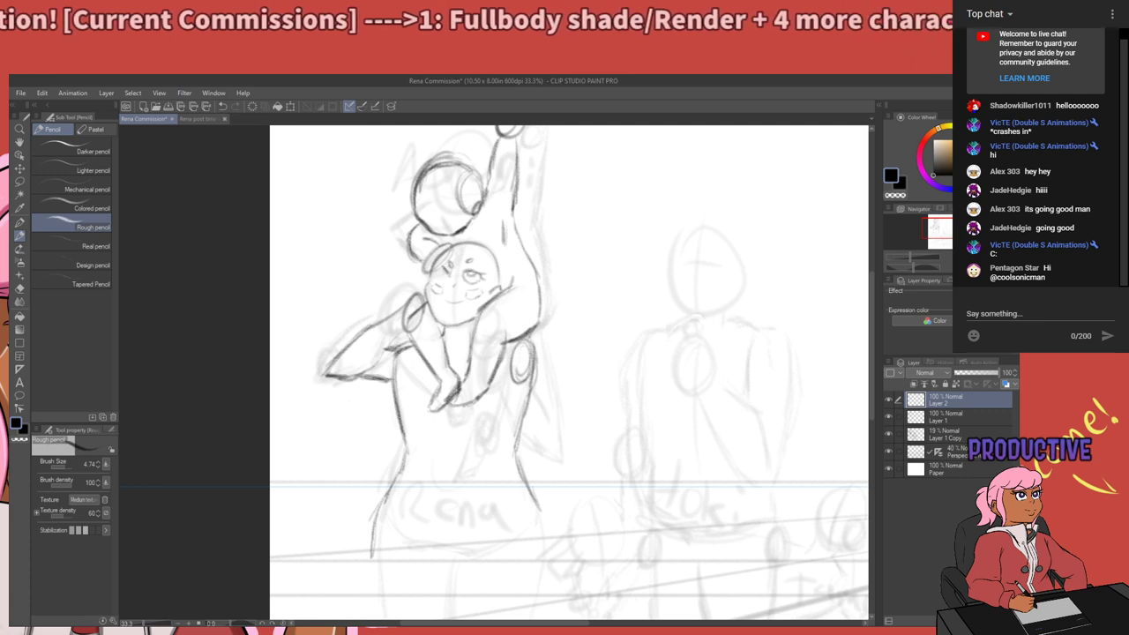
left_click(214, 564)
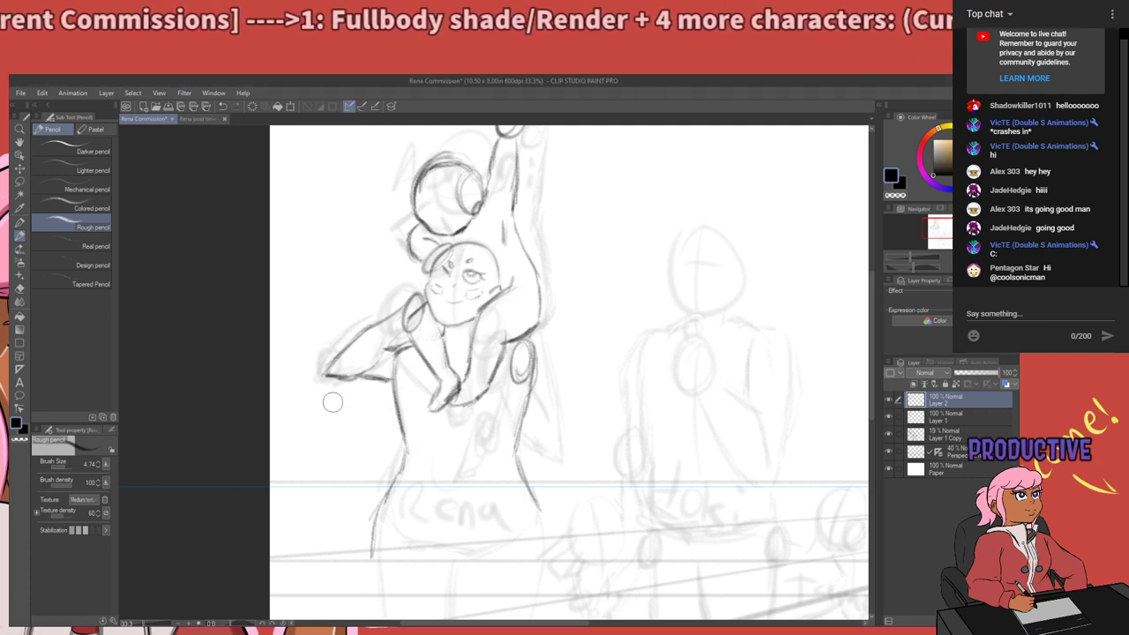
scroll(555, 459, "up", 1)
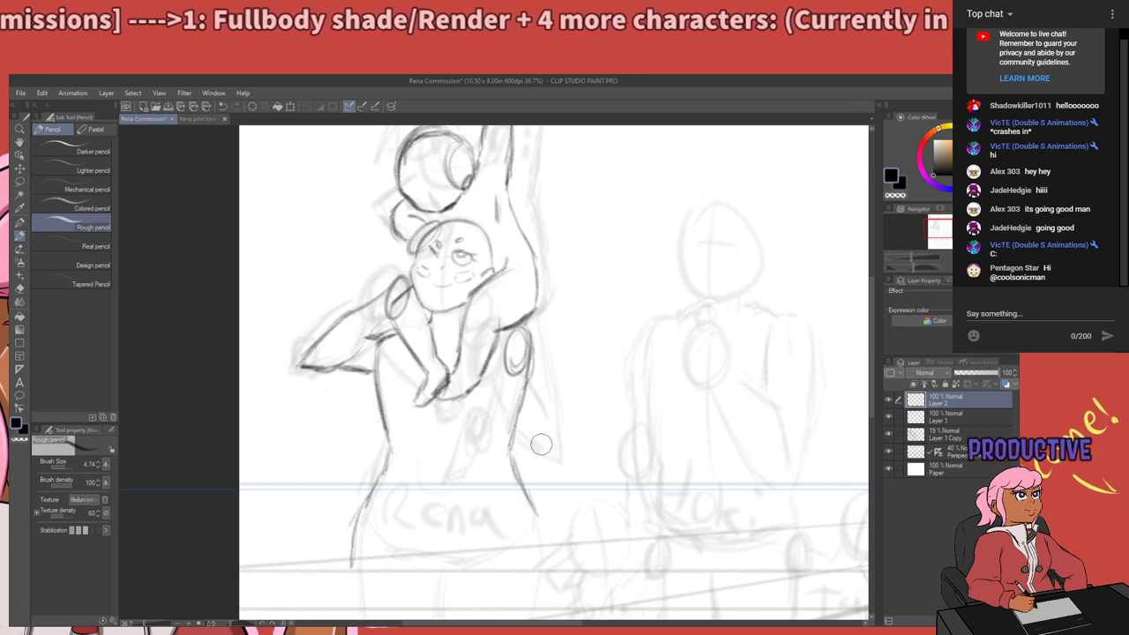
key("m")
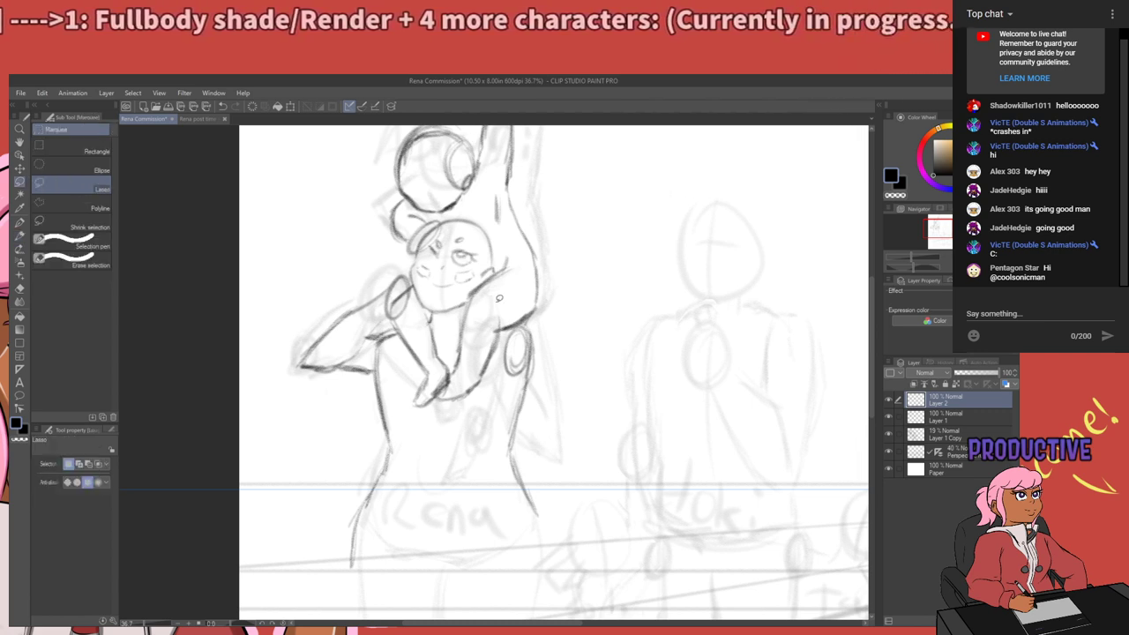
mouse_move(495, 342)
left_mouse_down()
mouse_move(592, 329)
mouse_move(477, 398)
mouse_move(520, 394)
mouse_move(531, 379)
left_mouse_up()
left_click(618, 244)
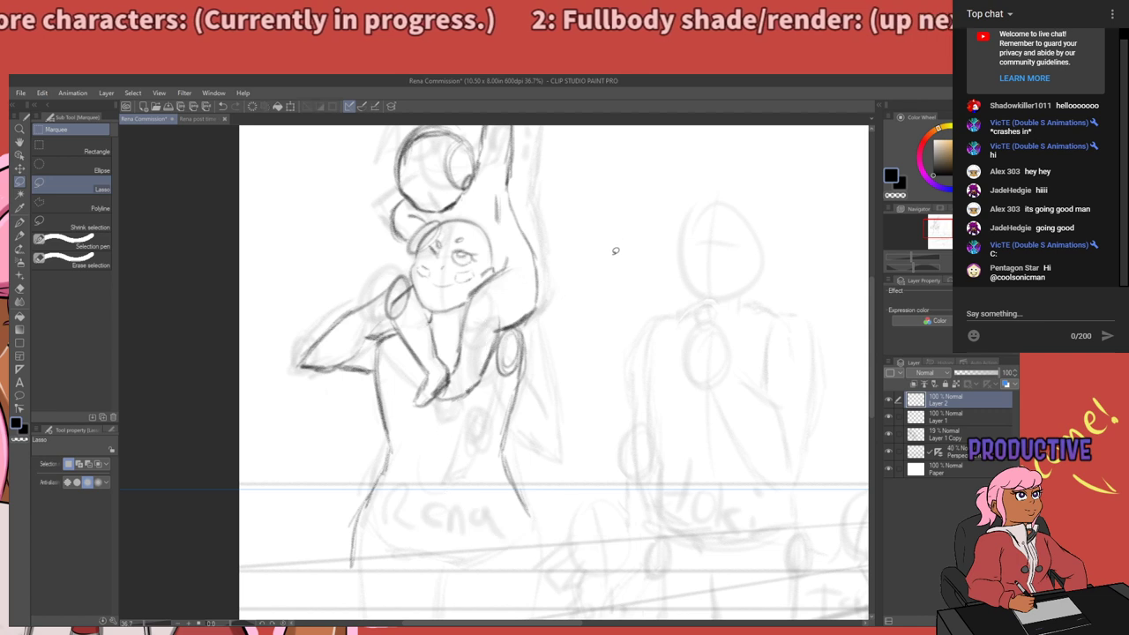
key("p")
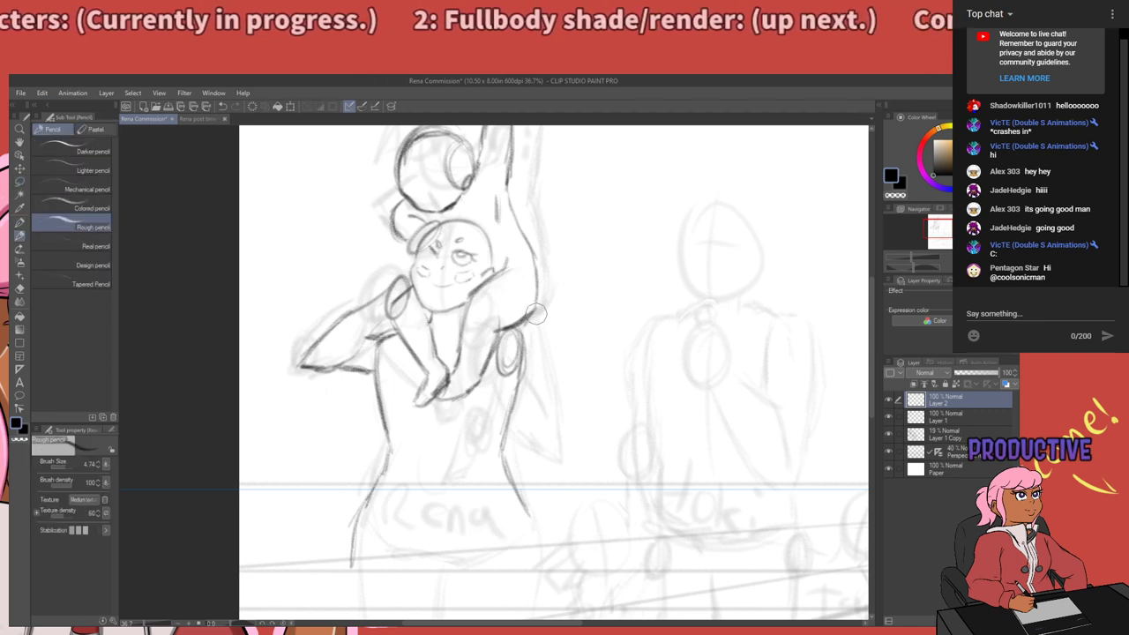
Erase the underside line between the left elbow and the torso with the Hard eraser and redraw it with the Rough pencil.
mouse_move(559, 414)
left_mouse_down()
mouse_move(573, 369)
mouse_move(569, 254)
left_mouse_up()
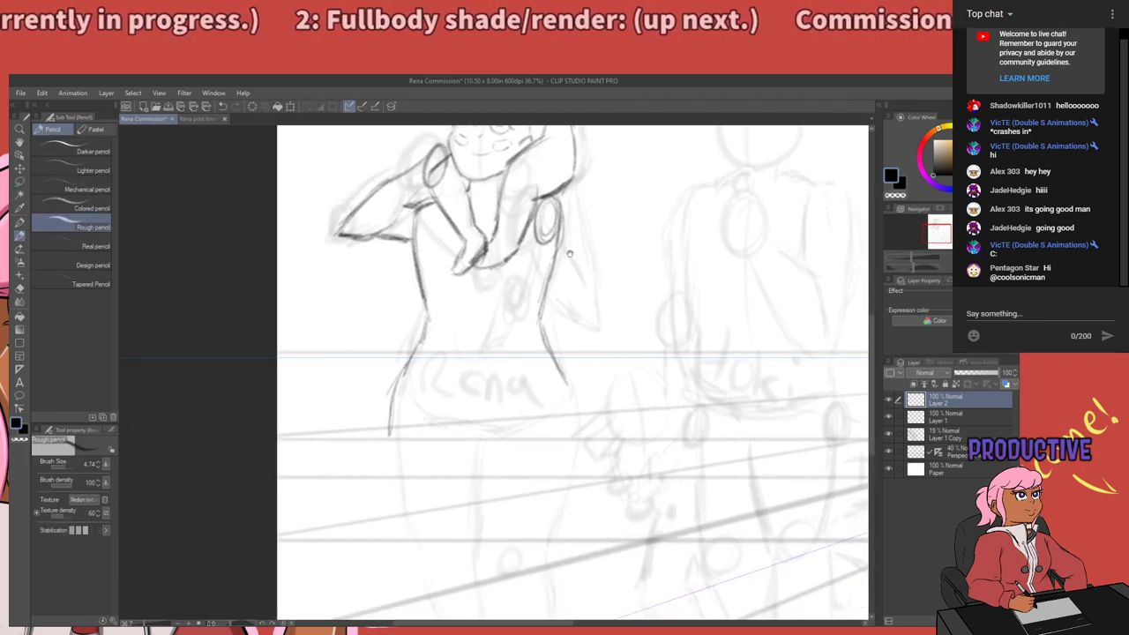
left_click_drag(557, 343, 544, 440)
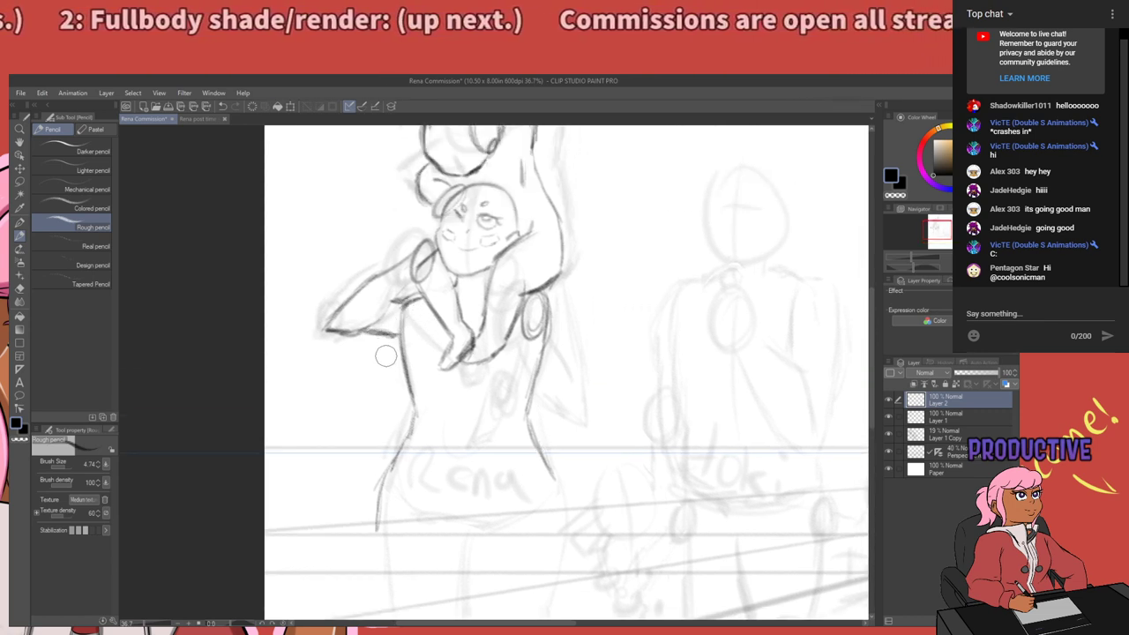
key("e")
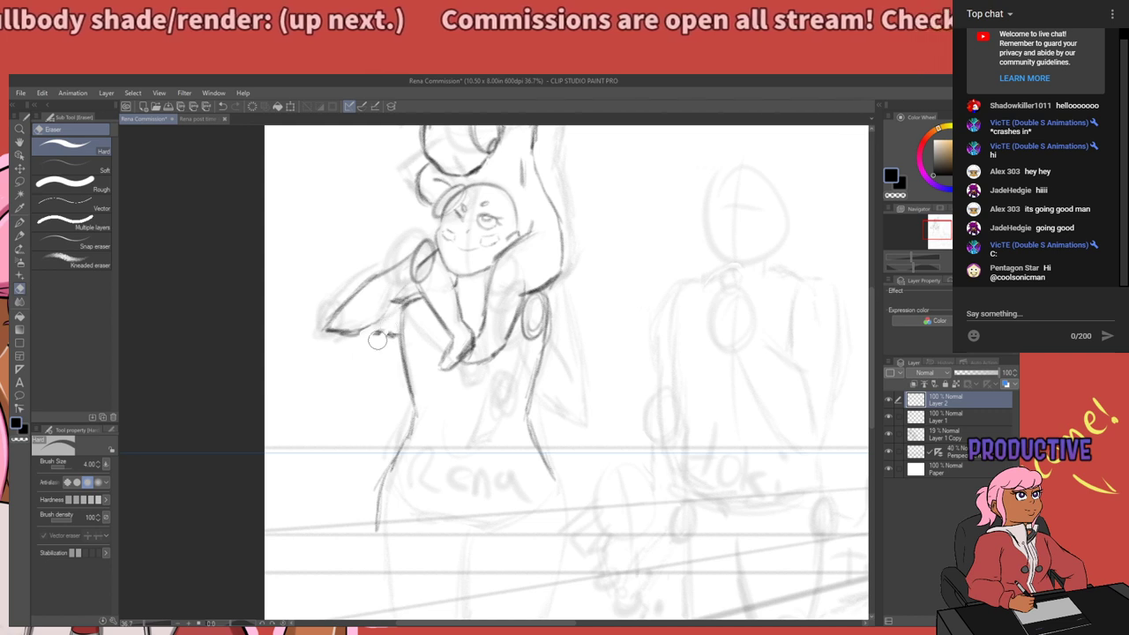
key("p")
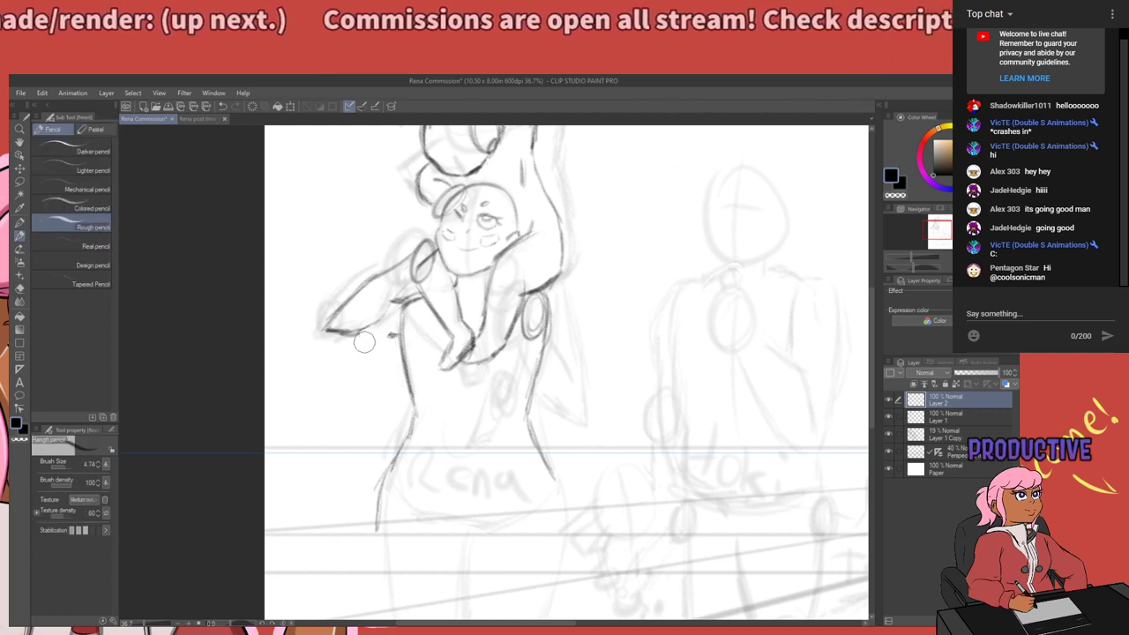
left_click_drag(348, 332, 401, 335)
key("ctrl+z")
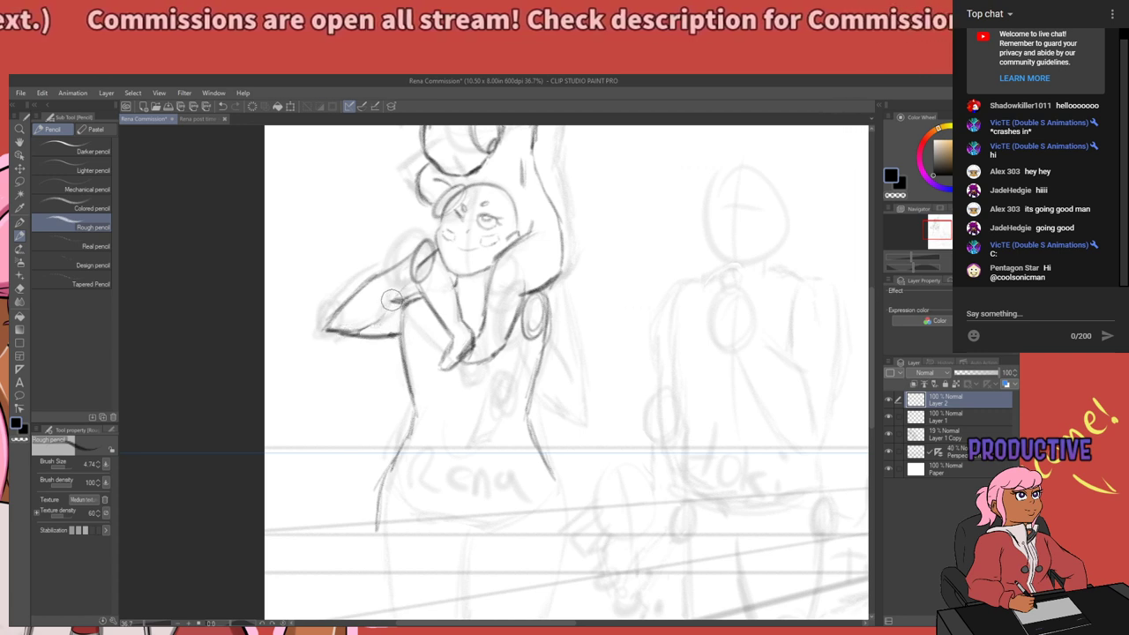
Erase the lower figure's extended left arm outline with the enlarged Hard eraser, keeping the shoulder oval, and return to the Rough pencil.
left_click_drag(408, 286, 363, 327)
left_click_drag(464, 343, 411, 378)
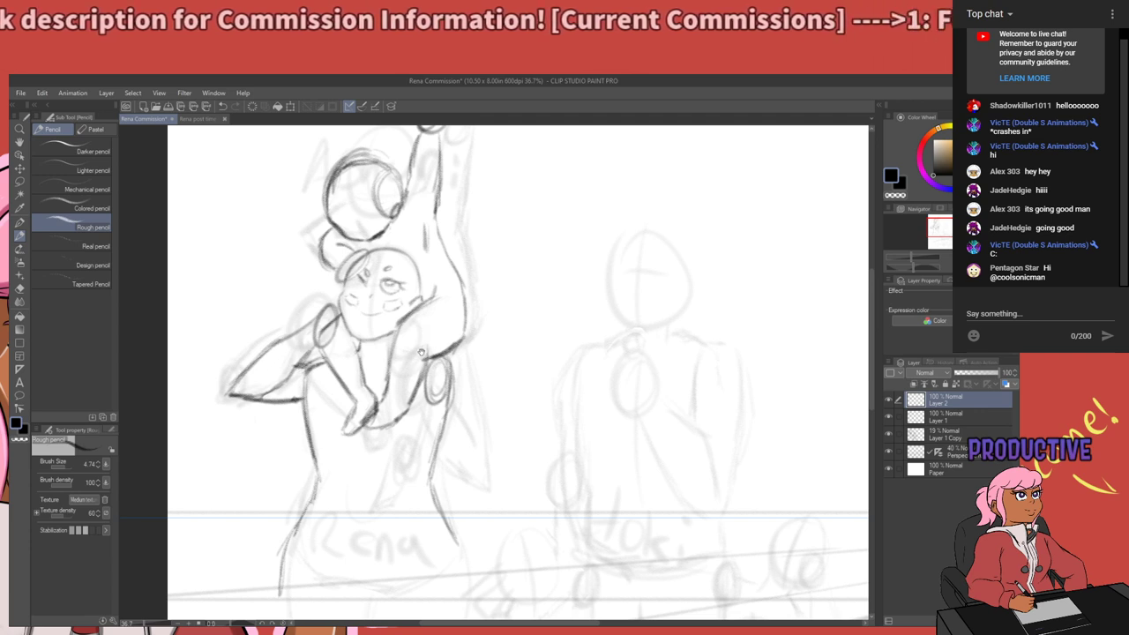
key("e")
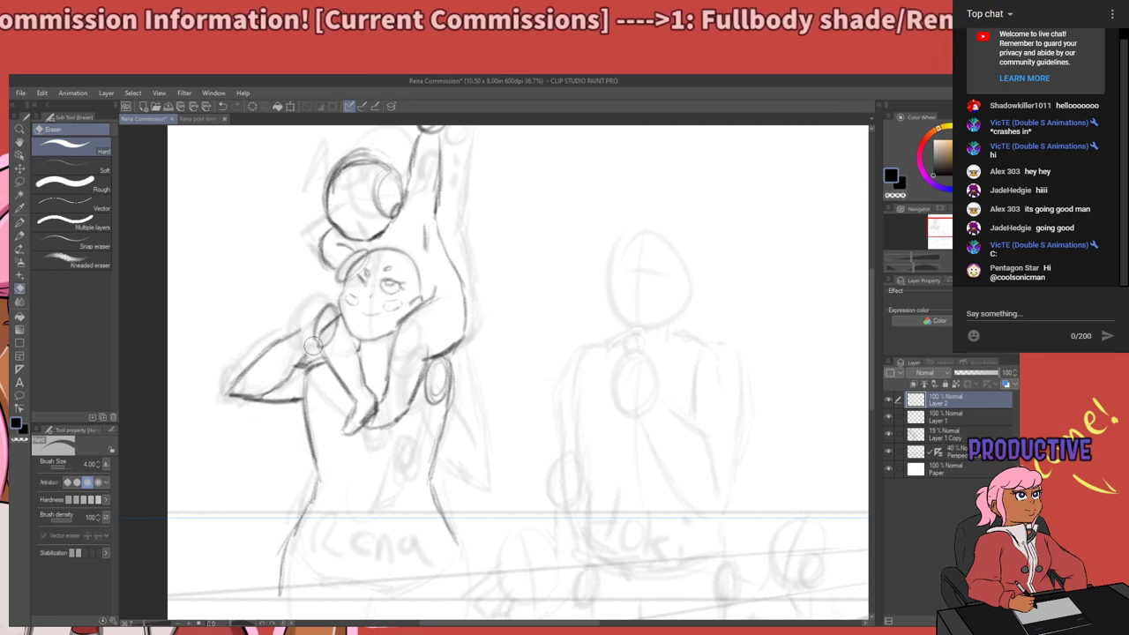
left_click_drag(307, 350, 302, 357)
mouse_move(281, 402)
left_mouse_down()
mouse_move(279, 342)
mouse_move(280, 370)
mouse_move(278, 356)
mouse_move(232, 406)
mouse_move(247, 353)
left_mouse_up()
key("]")
key("bracketright")
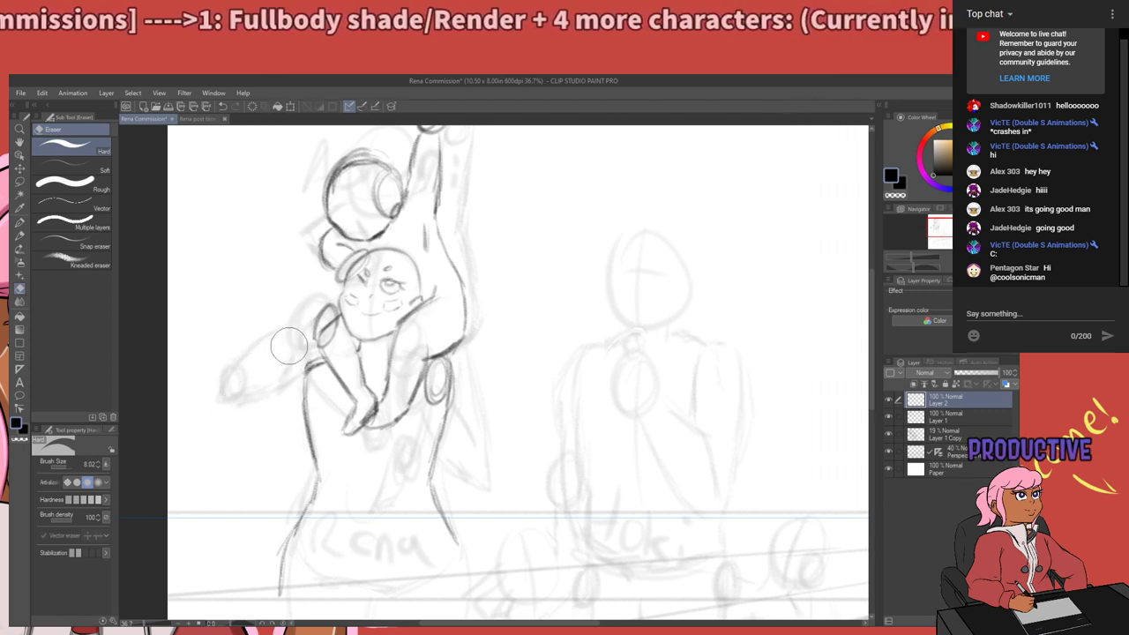
key("p")
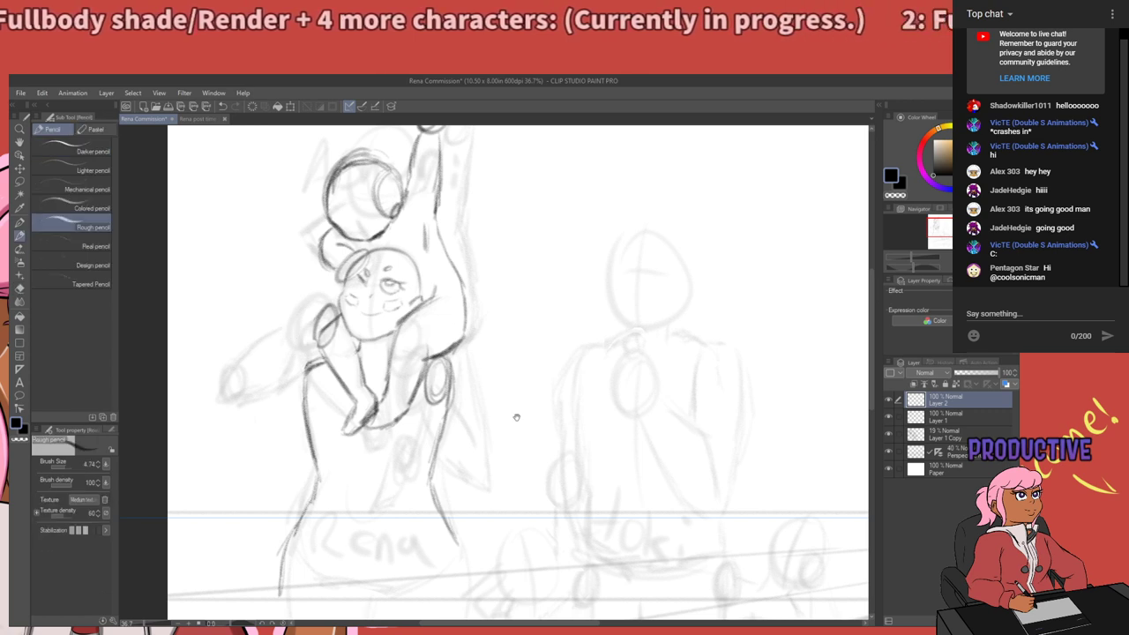
mouse_move(516, 418)
left_mouse_down()
mouse_move(547, 346)
mouse_move(487, 467)
mouse_move(546, 487)
left_mouse_up()
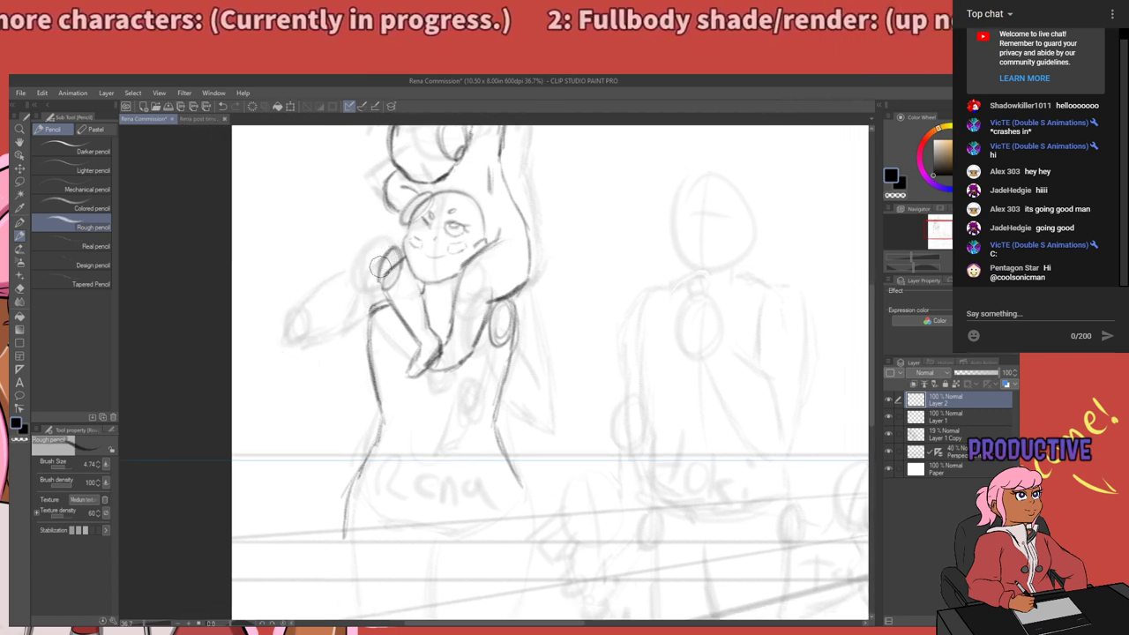
mouse_move(380, 266)
left_mouse_down()
mouse_move(379, 286)
mouse_move(394, 291)
left_mouse_up()
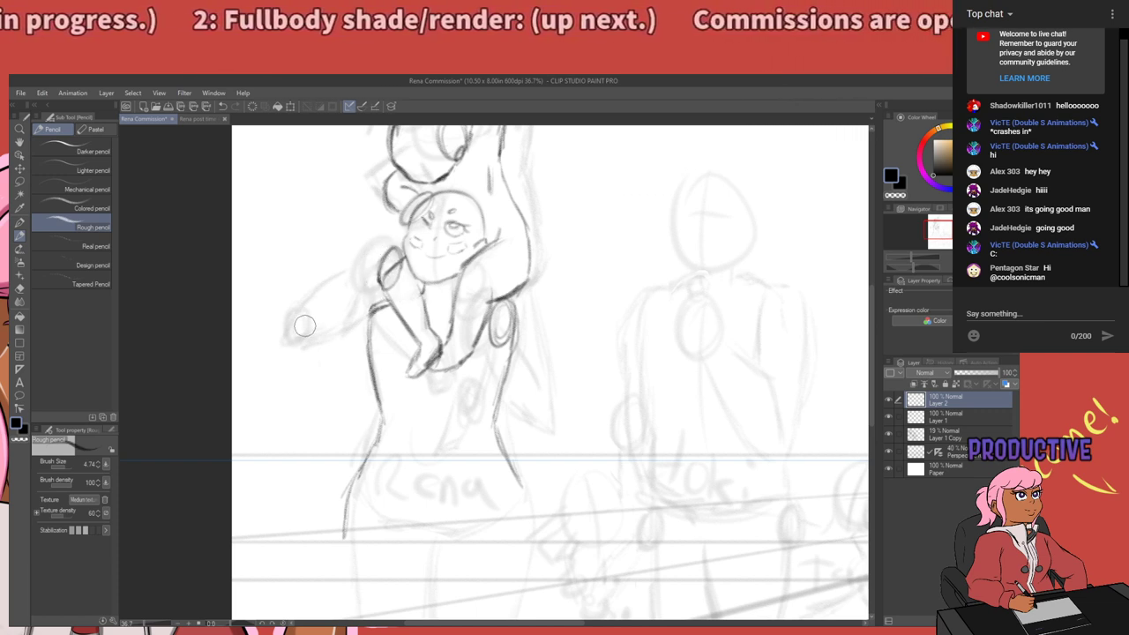
mouse_move(298, 336)
left_mouse_down()
mouse_move(327, 360)
mouse_move(348, 355)
mouse_move(300, 357)
left_mouse_up()
left_click_drag(374, 307, 313, 324)
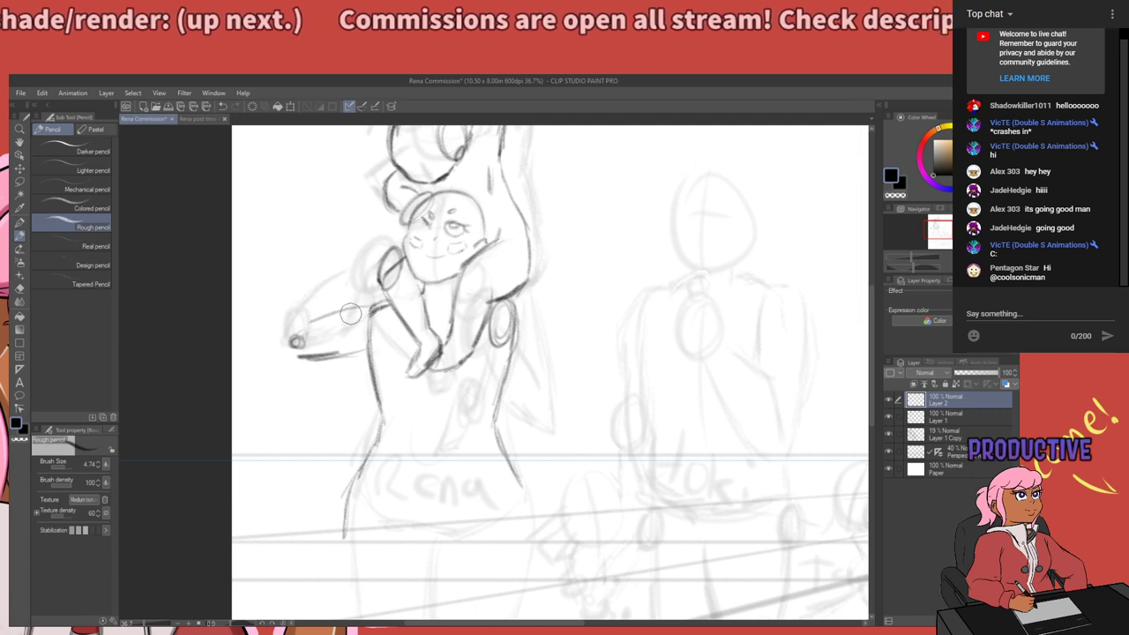
key("ctrl+z")
key("ctrl+z")
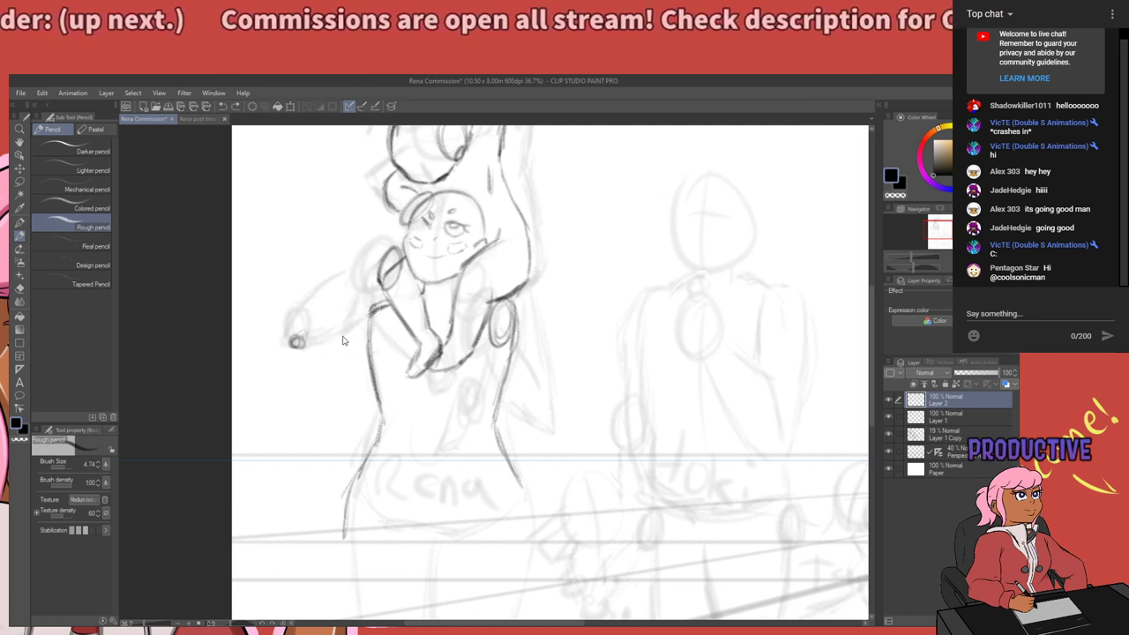
key("ctrl+z")
key("ctrl+z")
key("ctrl+y")
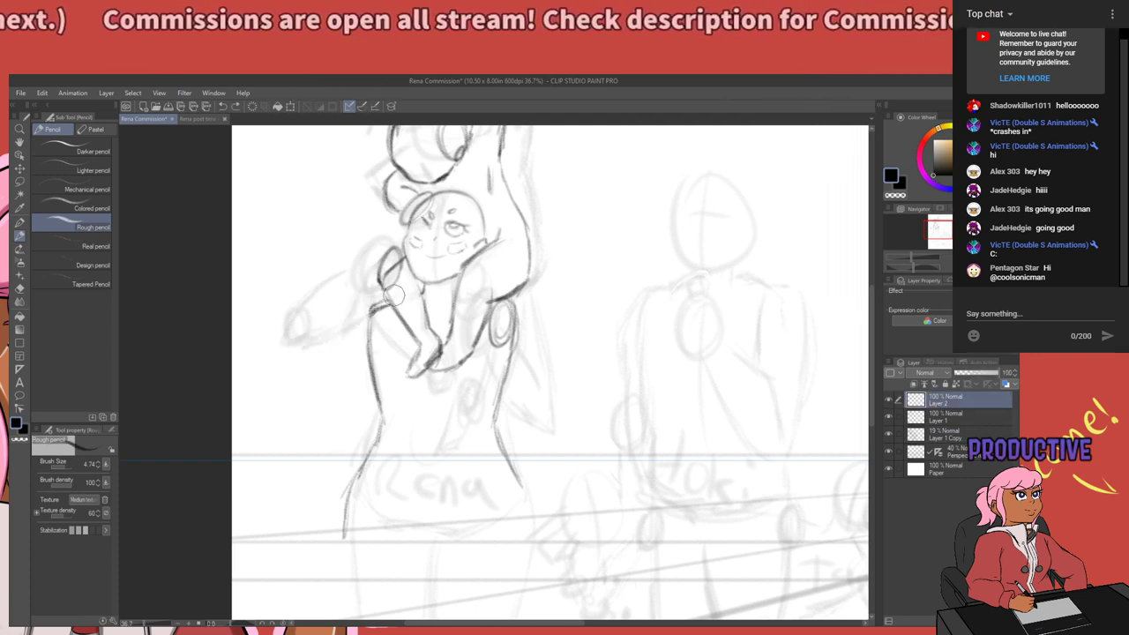
Darken the shoulder oval left of the chin and sketch a matching bold oval beside the right shoulder.
left_click_drag(397, 331, 305, 459)
left_click_drag(425, 399, 438, 348)
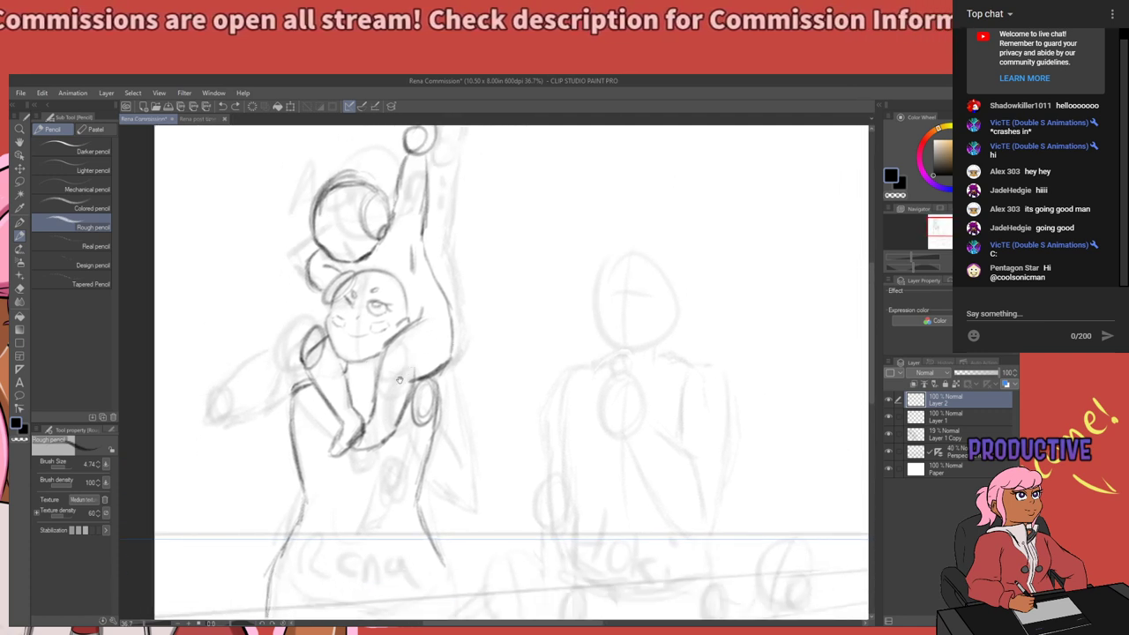
left_click_drag(397, 439, 403, 392)
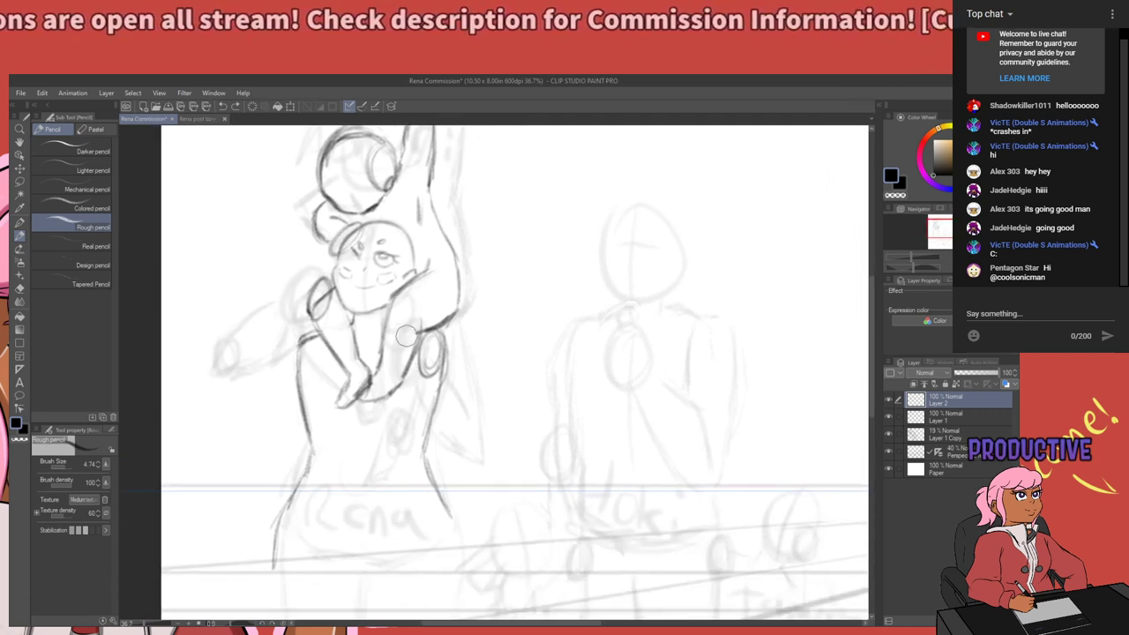
mouse_move(418, 336)
left_mouse_down()
mouse_move(398, 370)
mouse_move(423, 355)
mouse_move(415, 330)
mouse_move(399, 374)
mouse_move(422, 353)
mouse_move(415, 326)
mouse_move(433, 351)
left_mouse_up()
mouse_move(314, 295)
left_mouse_down()
mouse_move(320, 304)
mouse_move(306, 303)
mouse_move(327, 289)
mouse_move(325, 315)
mouse_move(310, 302)
left_mouse_up()
mouse_move(445, 402)
left_mouse_down()
mouse_move(412, 421)
mouse_move(383, 388)
mouse_move(408, 371)
left_mouse_up()
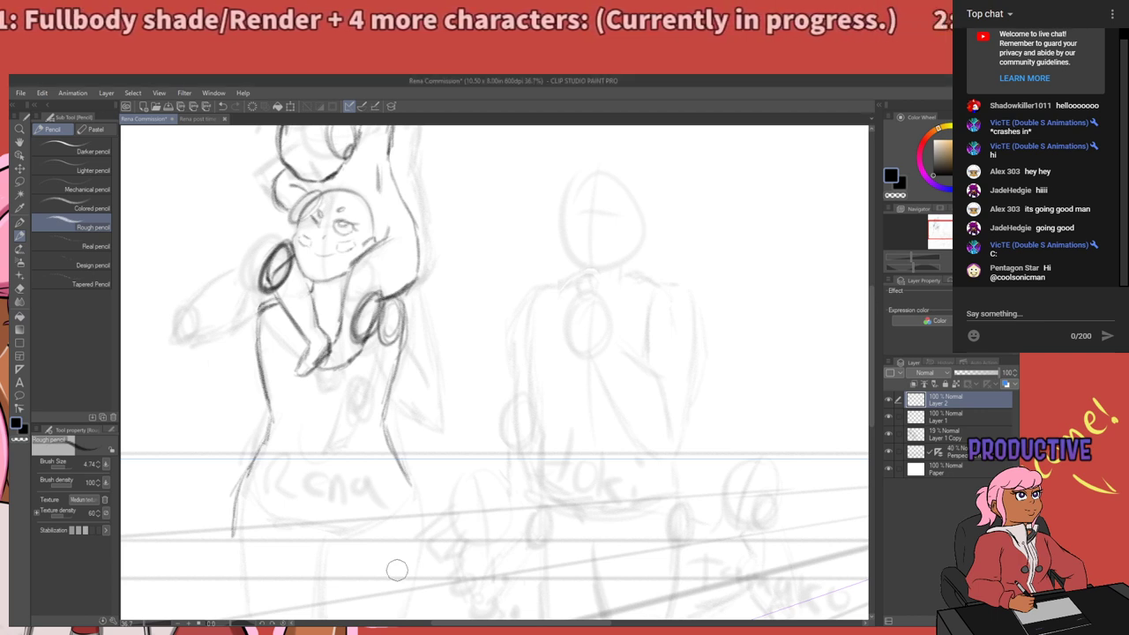
Sketch the lower figure's right hip and outer thigh as one curve from the waist down to the knee.
scroll(440, 495, "down", 2)
scroll(211, 364, "up", 1)
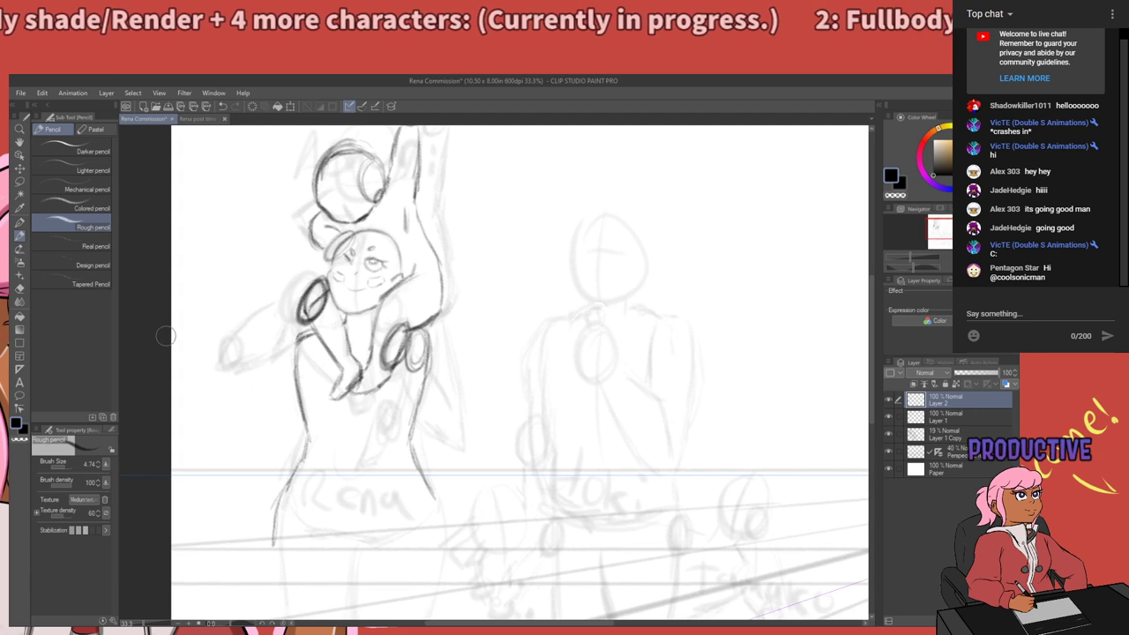
scroll(166, 335, "up", 1)
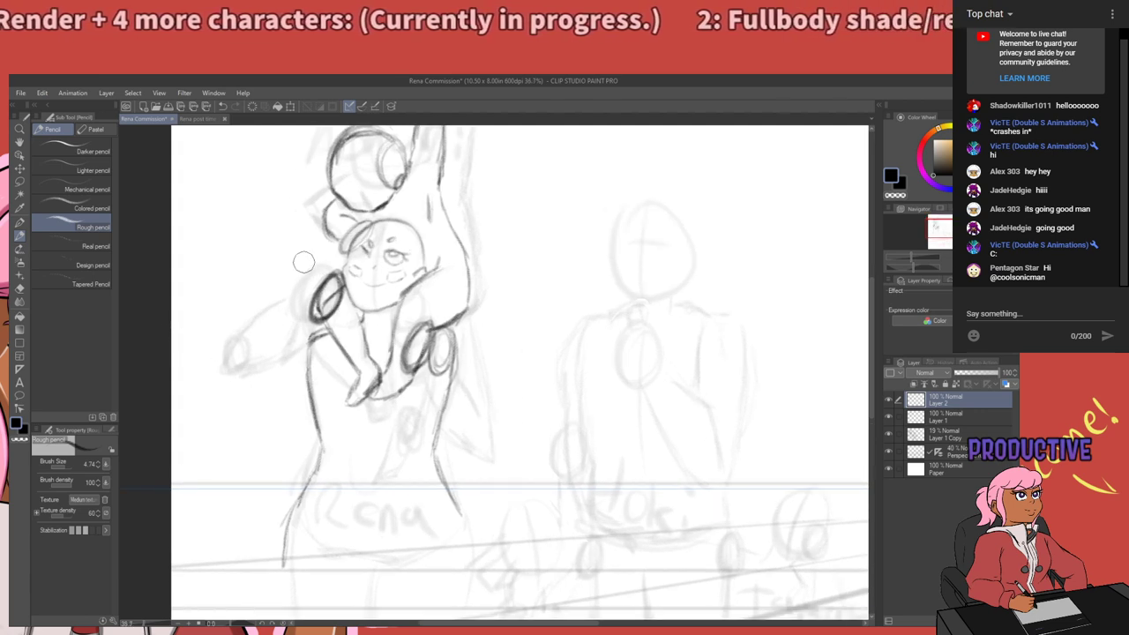
mouse_move(392, 433)
left_mouse_down()
mouse_move(459, 303)
mouse_move(451, 269)
left_mouse_up()
left_click_drag(488, 360, 475, 321)
left_click_drag(473, 259, 507, 340)
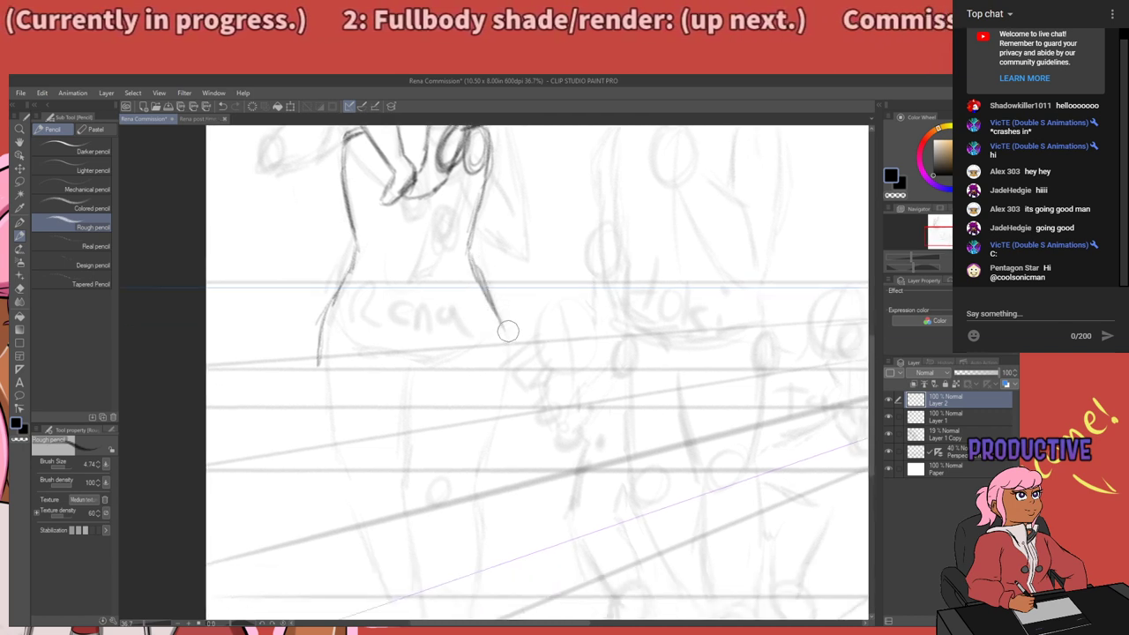
mouse_move(505, 332)
left_mouse_down()
mouse_move(515, 391)
mouse_move(485, 456)
left_mouse_up()
left_click_drag(510, 340, 485, 451)
key("ctrl+z")
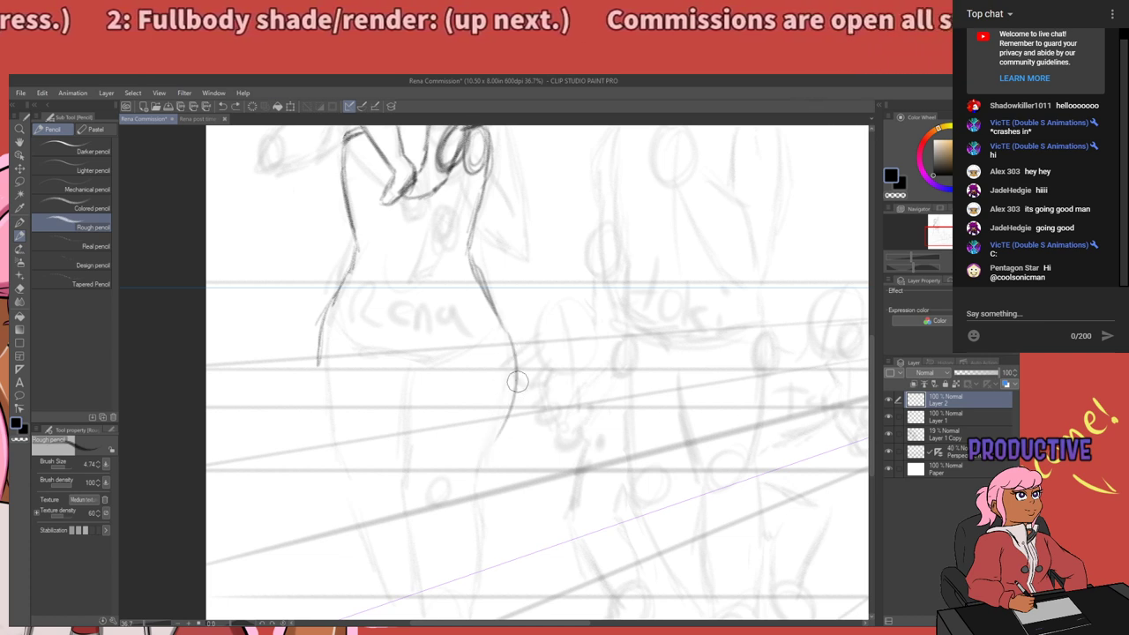
left_click_drag(515, 388, 471, 465)
Sketch the inner leg line from the crotch past the knee to the ankle, redoing the faulty strokes.
left_click_drag(411, 358, 408, 425)
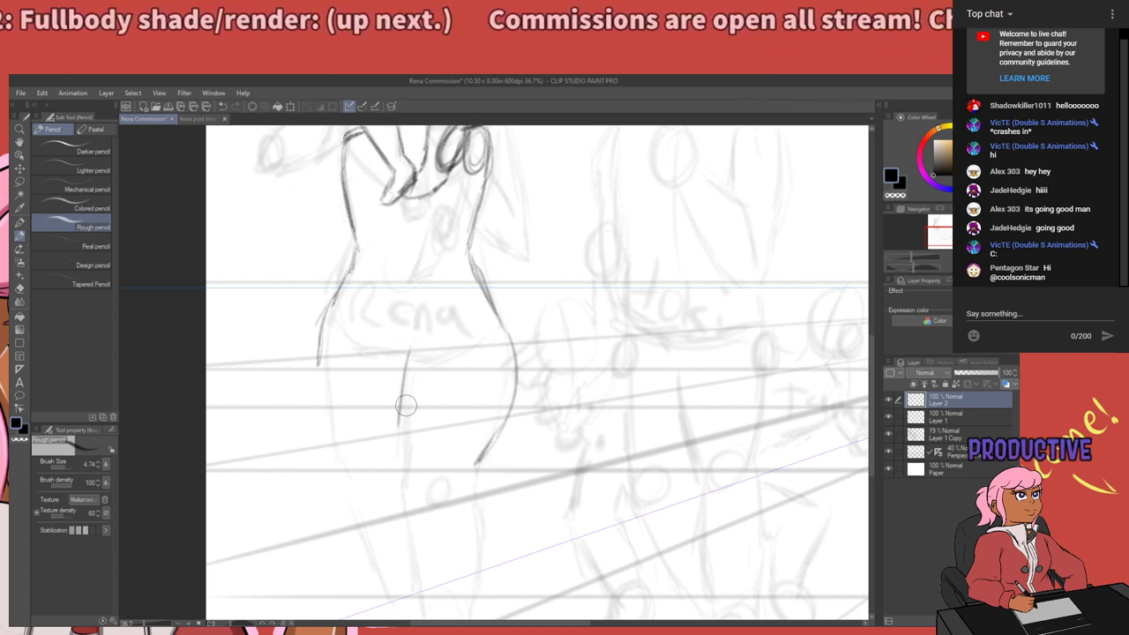
key("ctrl+z")
left_click_drag(412, 360, 408, 425)
mouse_move(413, 355)
left_mouse_down()
mouse_move(404, 472)
mouse_move(408, 456)
left_mouse_up()
scroll(414, 415, "down", 3)
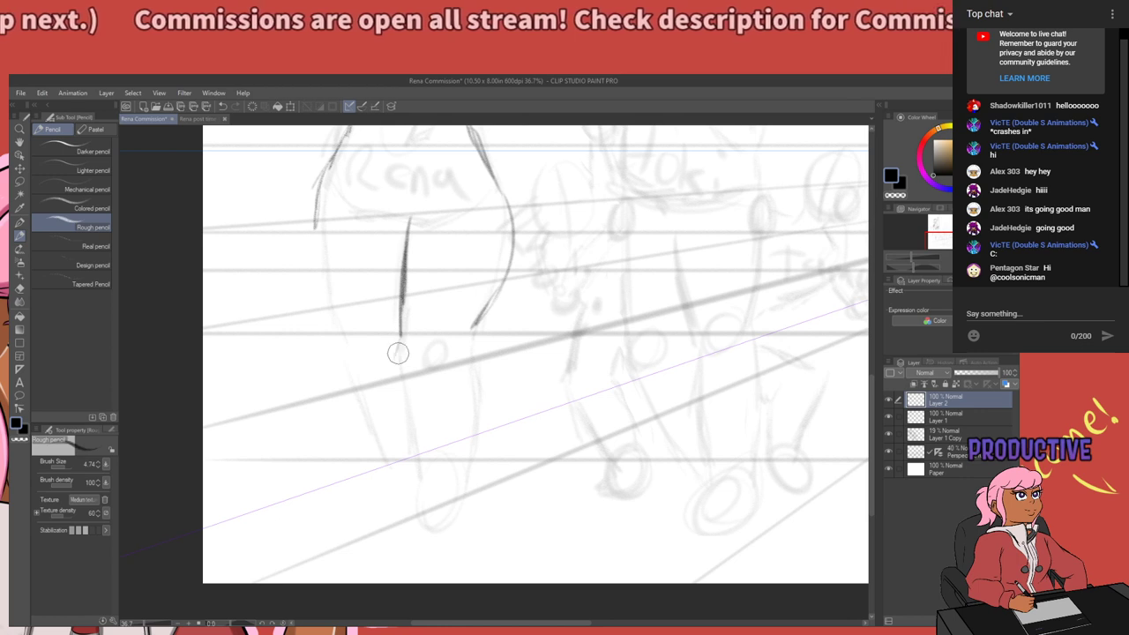
left_click_drag(398, 346, 408, 415)
left_click_drag(402, 328, 402, 406)
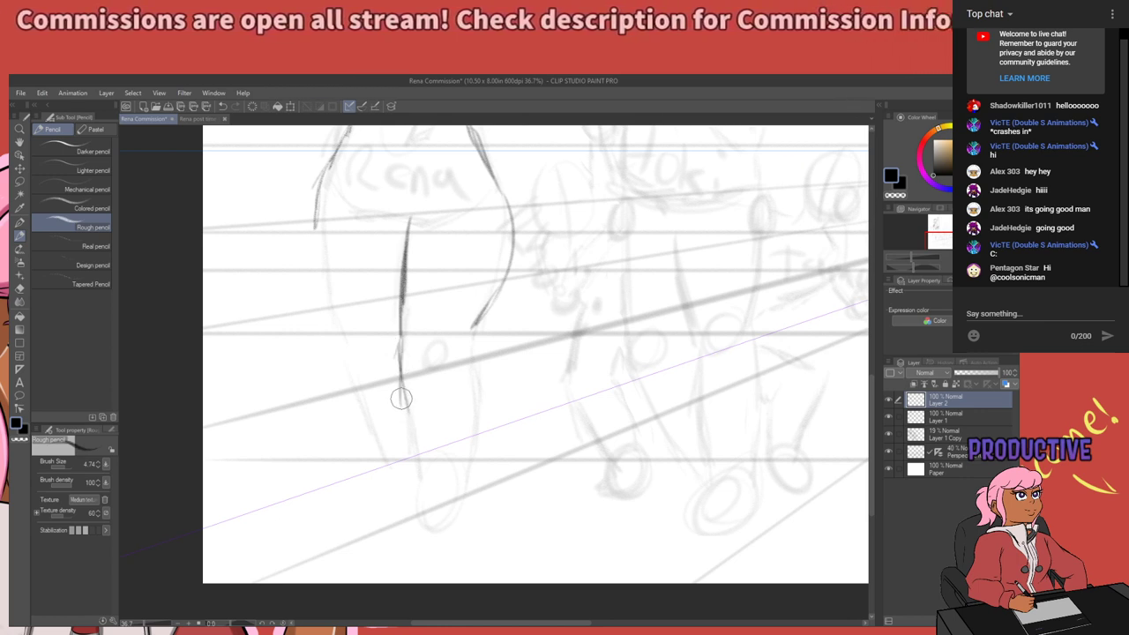
key("ctrl+z")
left_click_drag(401, 344, 412, 476)
left_click_drag(402, 374, 415, 481)
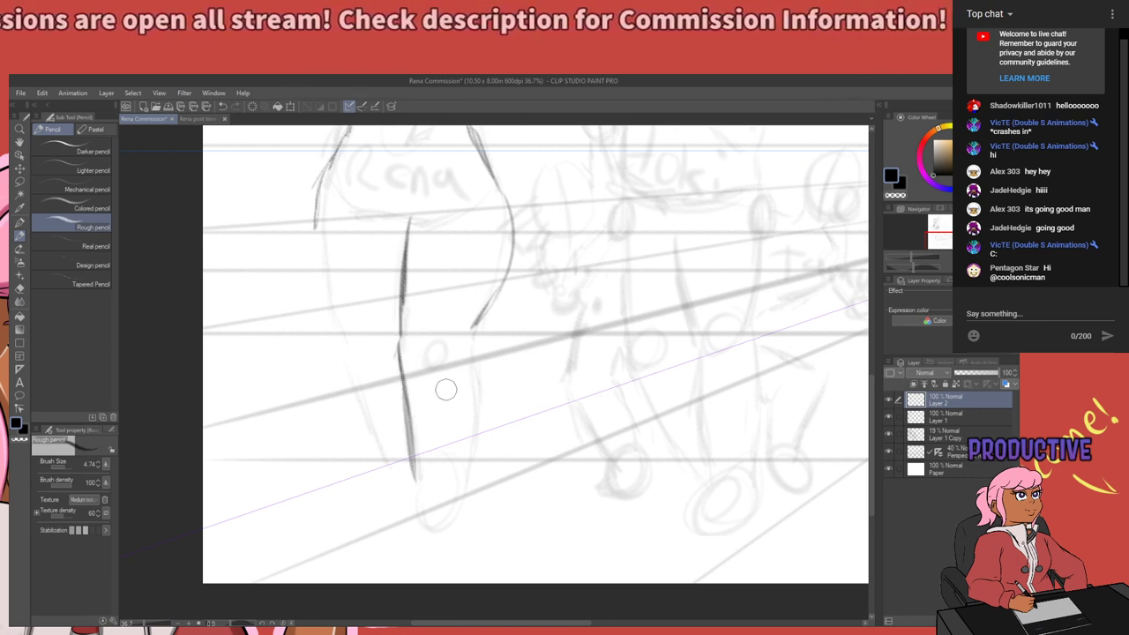
Sketch the right calf's outer contour from the knee down to the ankle, redoing strokes until the curve fits.
left_click_drag(475, 325, 470, 378)
key("ctrl+z")
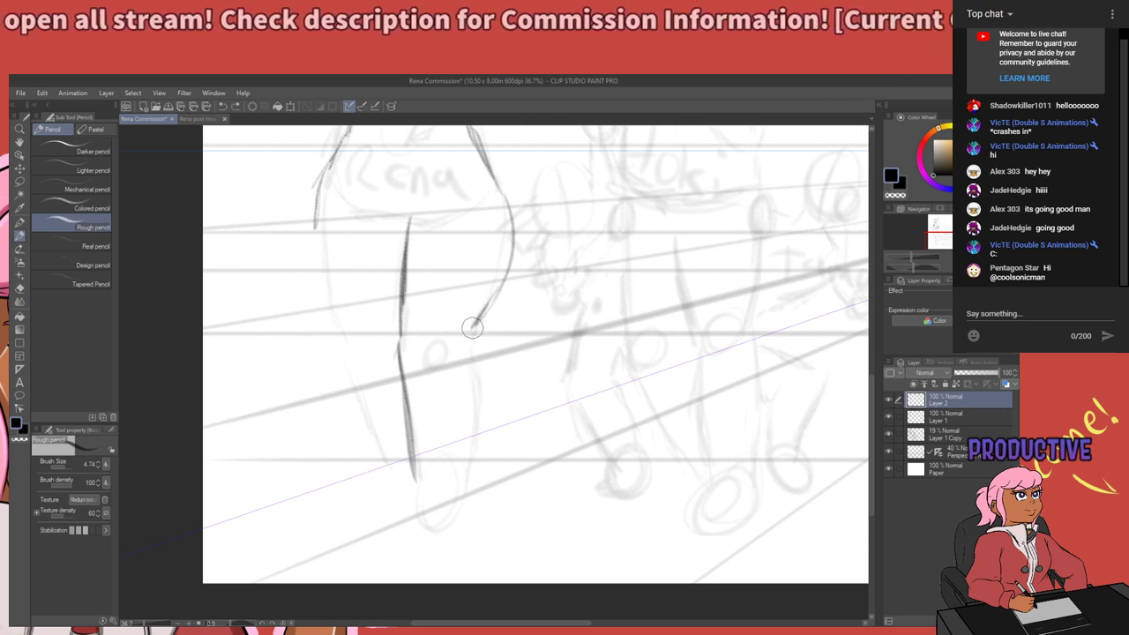
left_click_drag(472, 328, 474, 378)
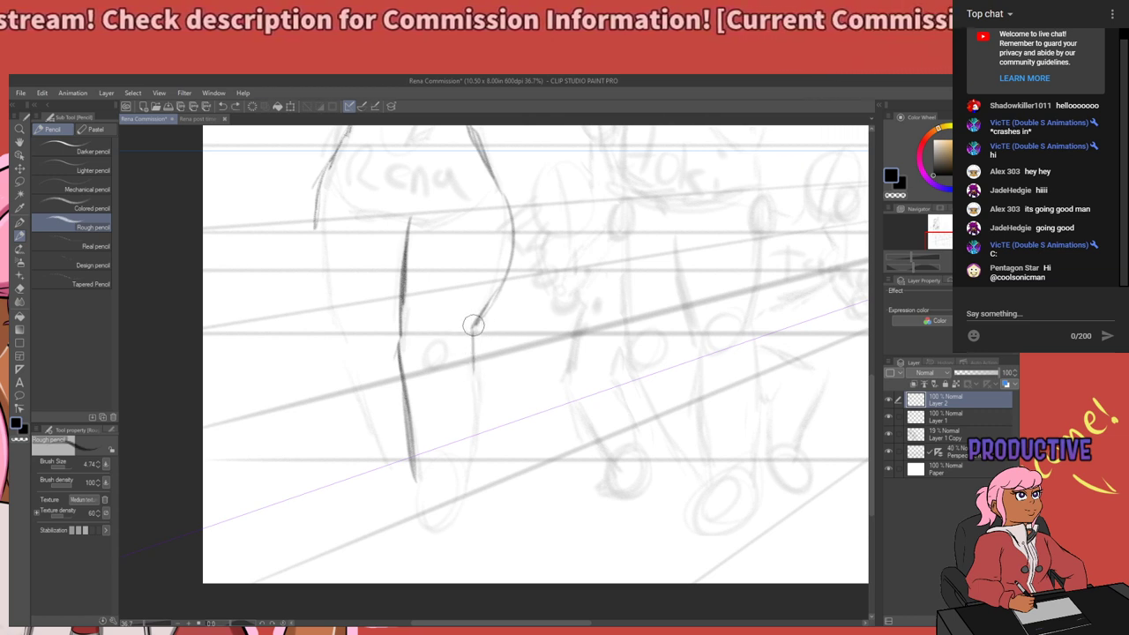
key("ctrl+z")
left_click_drag(474, 327, 479, 384)
key("ctrl+z")
mouse_move(473, 328)
left_mouse_down()
mouse_move(482, 392)
mouse_move(481, 374)
mouse_move(469, 455)
left_mouse_up()
key("ctrl+z")
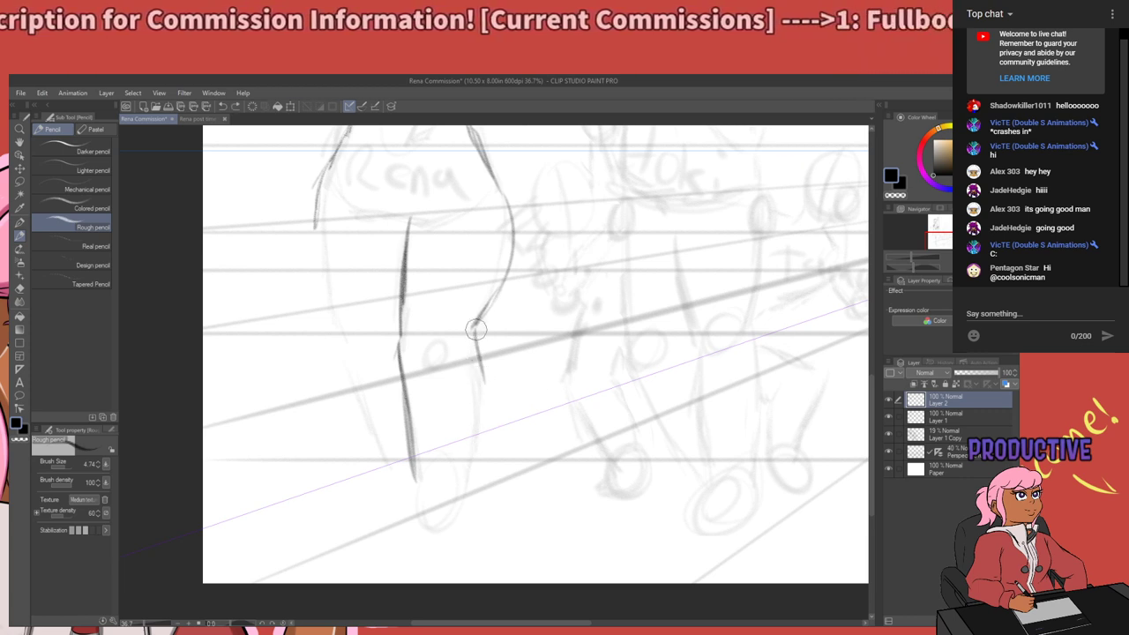
left_click_drag(474, 324, 482, 401)
key("ctrl+z")
mouse_move(474, 328)
left_mouse_down()
mouse_move(484, 411)
mouse_move(459, 461)
left_mouse_up()
key("ctrl+z")
left_click_drag(478, 411, 446, 520)
key("ctrl+z")
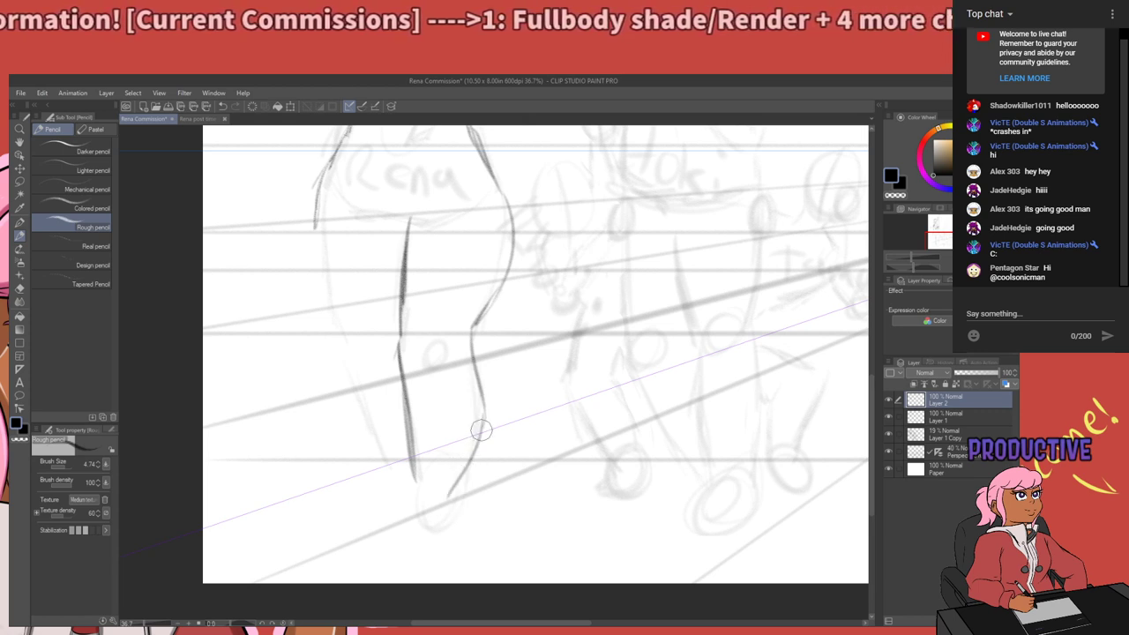
key("ctrl+z")
left_click_drag(481, 419, 446, 505)
Extend the inner leg line slightly further down at the ankle.
mouse_move(497, 343)
left_mouse_down()
mouse_move(439, 538)
mouse_move(528, 319)
mouse_move(523, 346)
mouse_move(471, 479)
mouse_move(511, 302)
left_mouse_up()
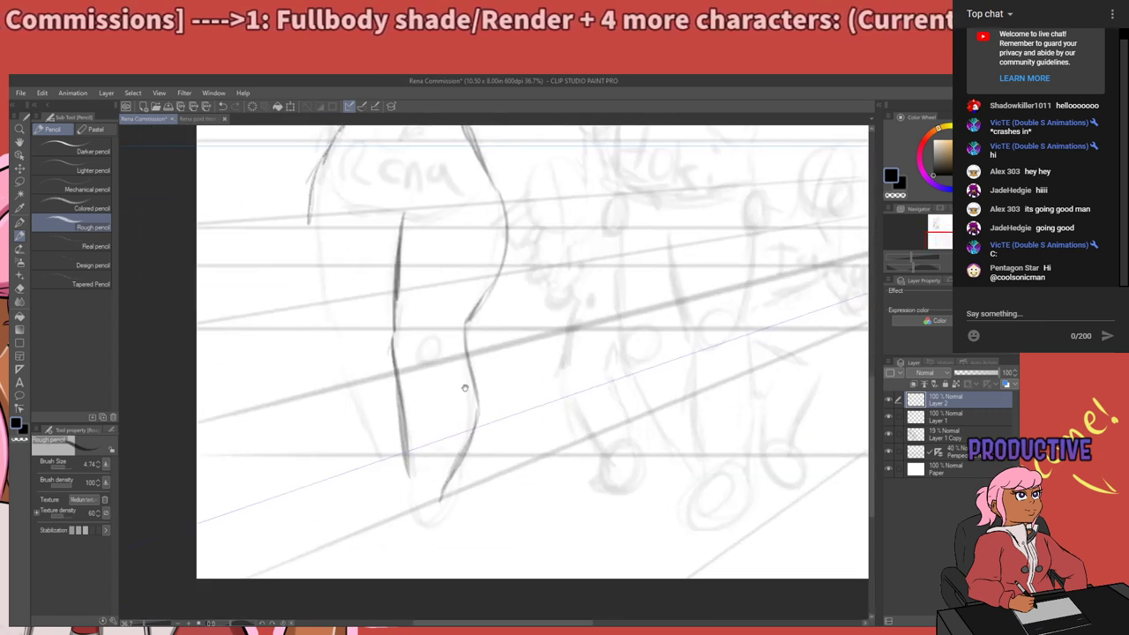
mouse_move(434, 429)
left_mouse_down()
mouse_move(441, 402)
mouse_move(424, 470)
left_mouse_up()
key("ctrl+z")
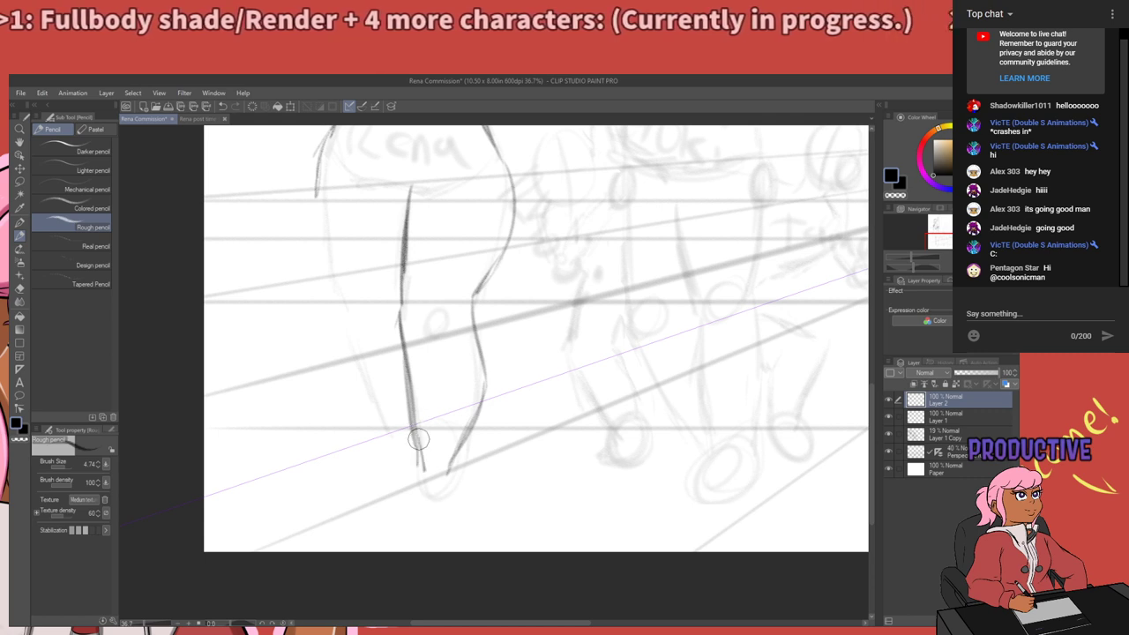
Sketch the left hip and outer leg contour from the waist through the thigh and knee down to the ankle.
mouse_move(470, 391)
left_mouse_down()
mouse_move(417, 540)
mouse_move(468, 401)
mouse_move(419, 544)
mouse_move(388, 518)
mouse_move(502, 290)
mouse_move(500, 375)
mouse_move(524, 357)
left_mouse_up()
scroll(417, 540, "up", 5)
left_click_drag(356, 343, 394, 278)
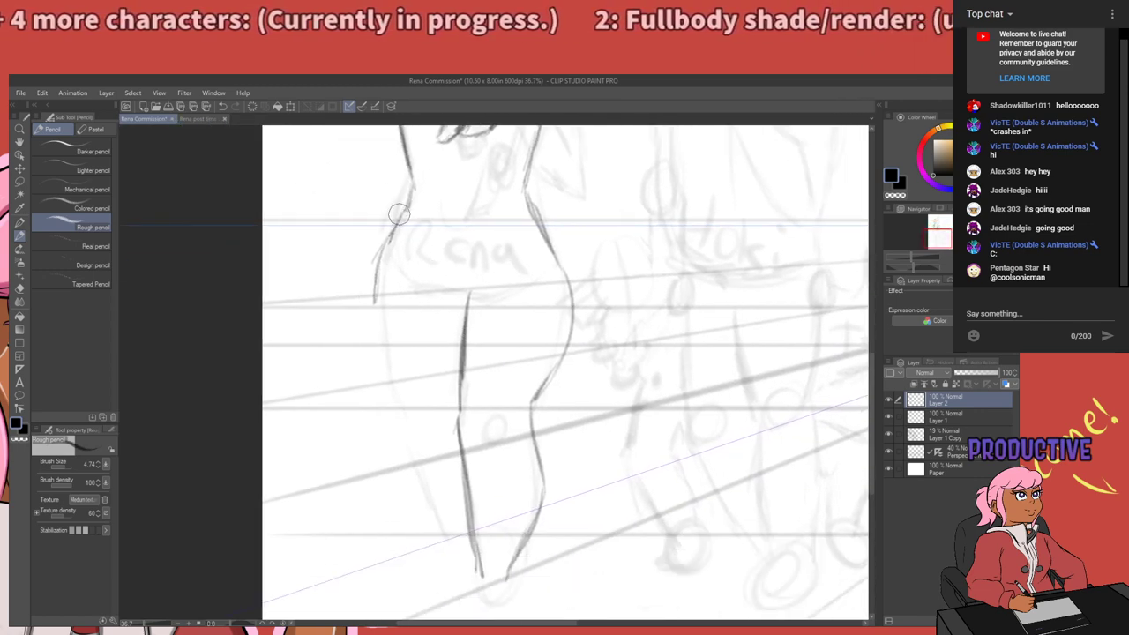
left_click_drag(396, 221, 376, 270)
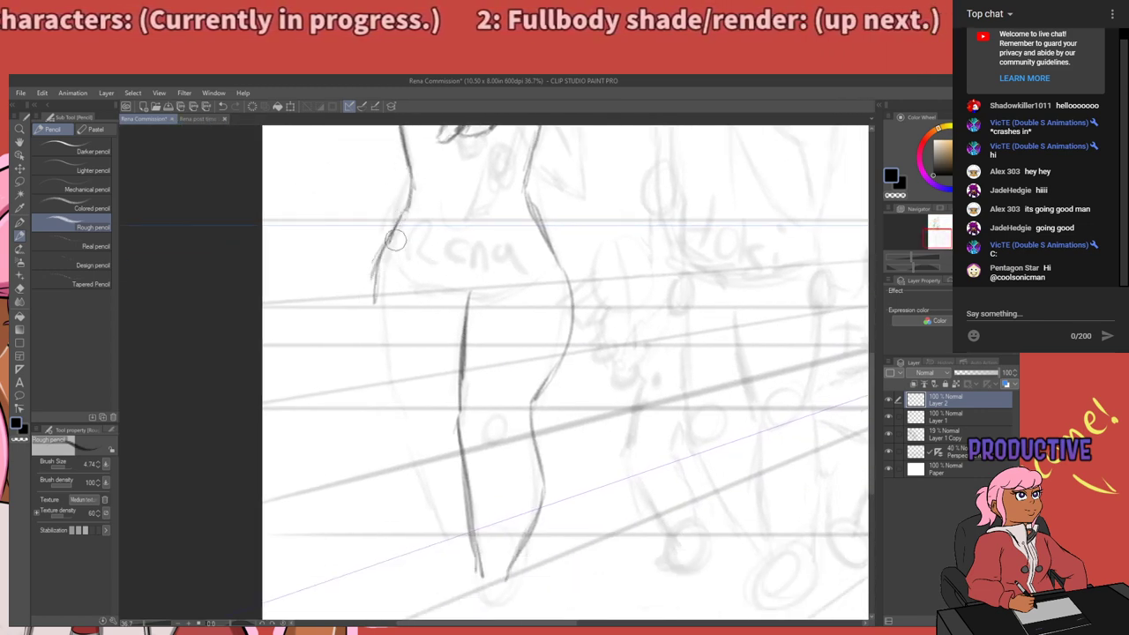
left_click_drag(373, 280, 398, 404)
key("ctrl+z")
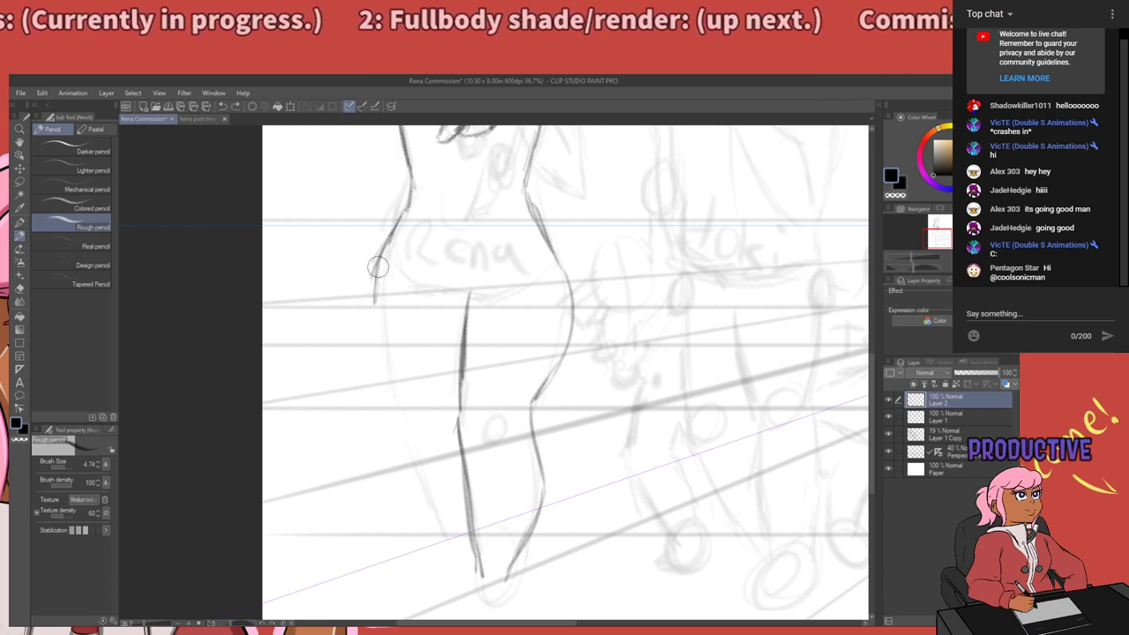
left_click_drag(378, 266, 392, 385)
left_click_drag(376, 269, 393, 396)
mouse_move(381, 346)
left_mouse_down()
mouse_move(409, 446)
mouse_move(464, 540)
left_mouse_up()
left_click_drag(414, 453, 469, 558)
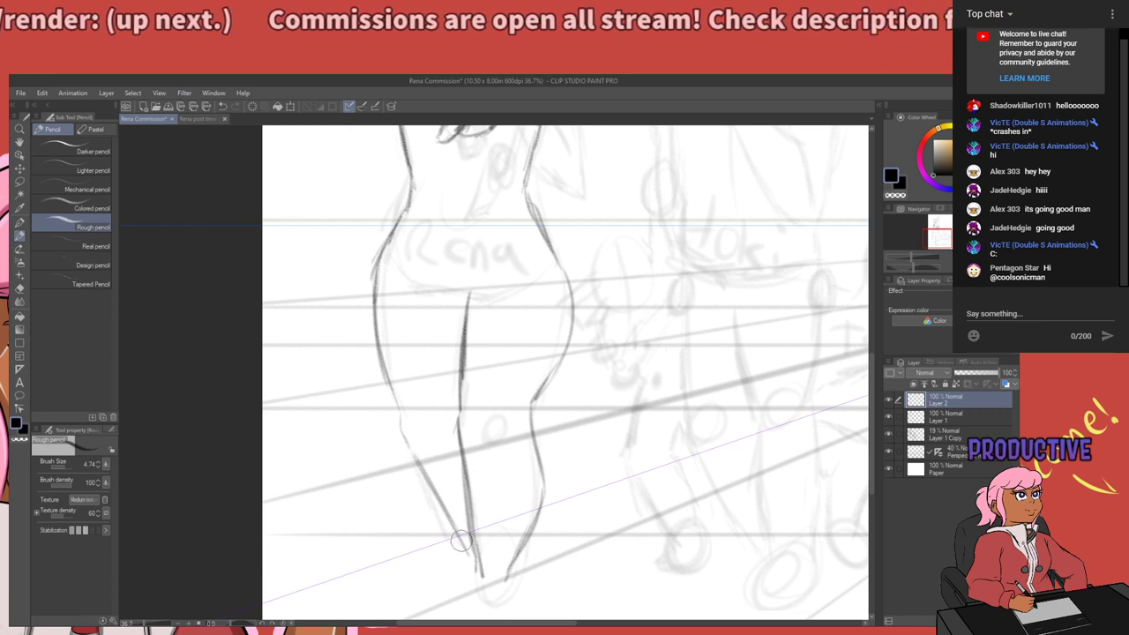
Trim the end of the right calf line and start the heel below it, discarding the trial stroke for the foot's front.
mouse_move(512, 485)
left_mouse_down()
mouse_move(480, 608)
mouse_move(498, 383)
left_mouse_up()
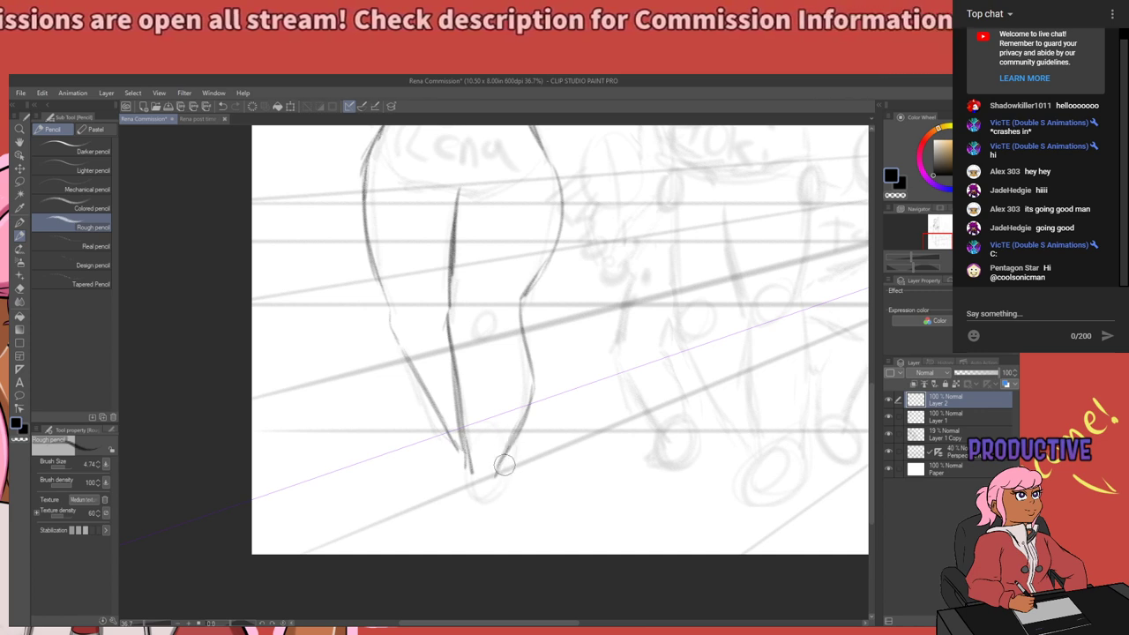
key("e")
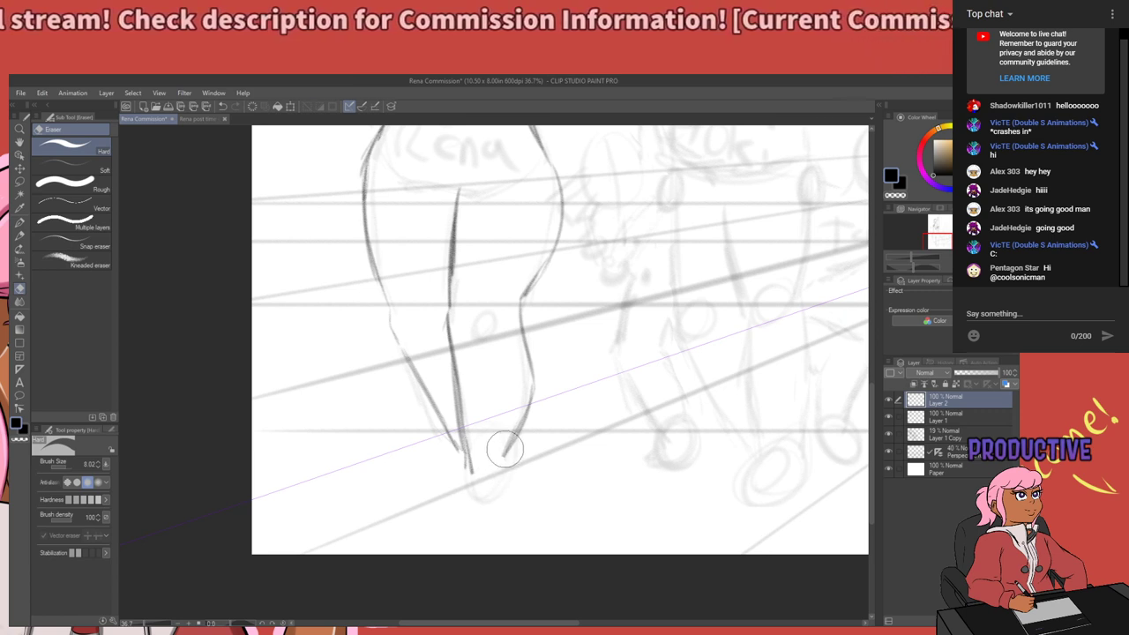
key("p")
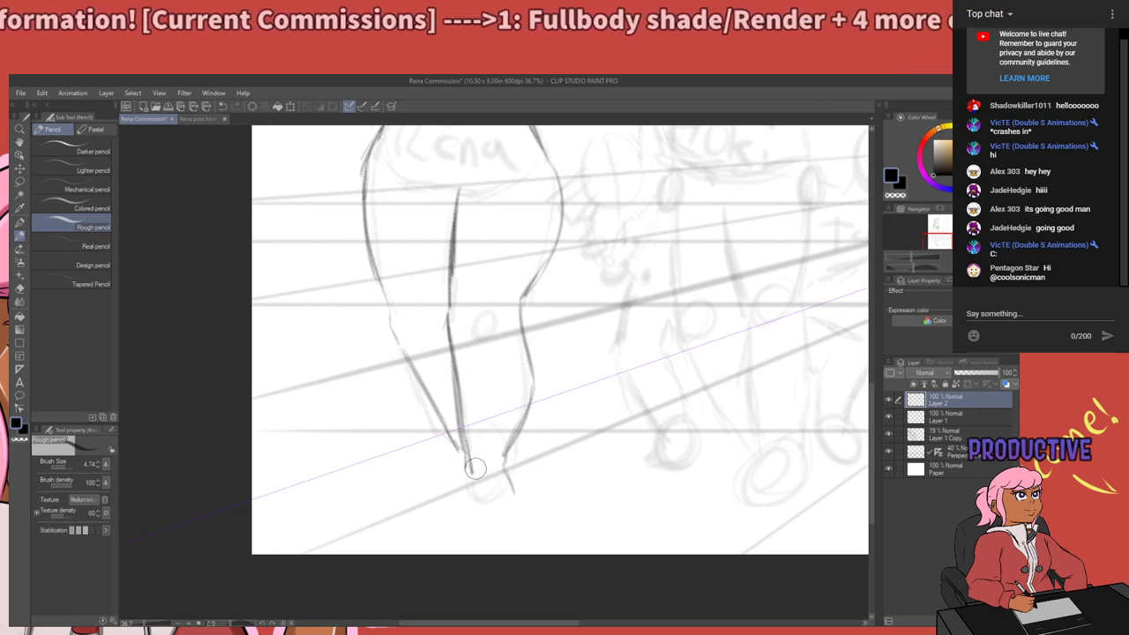
mouse_move(475, 468)
left_mouse_down()
mouse_move(439, 512)
mouse_move(467, 489)
left_mouse_up()
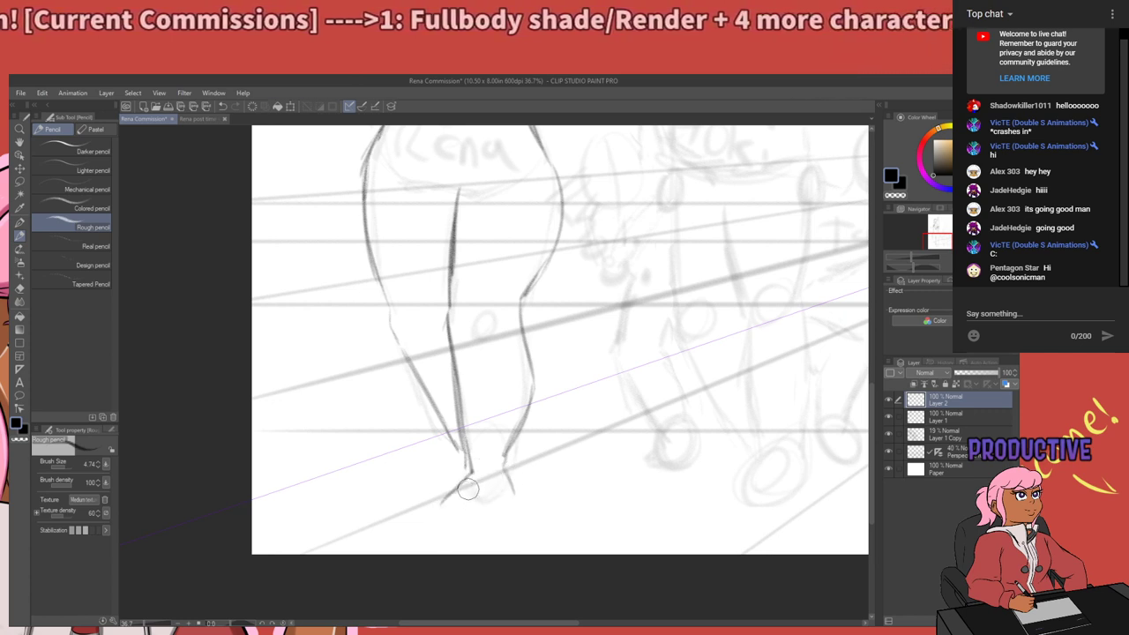
key("ctrl+z")
key("ctrl+z")
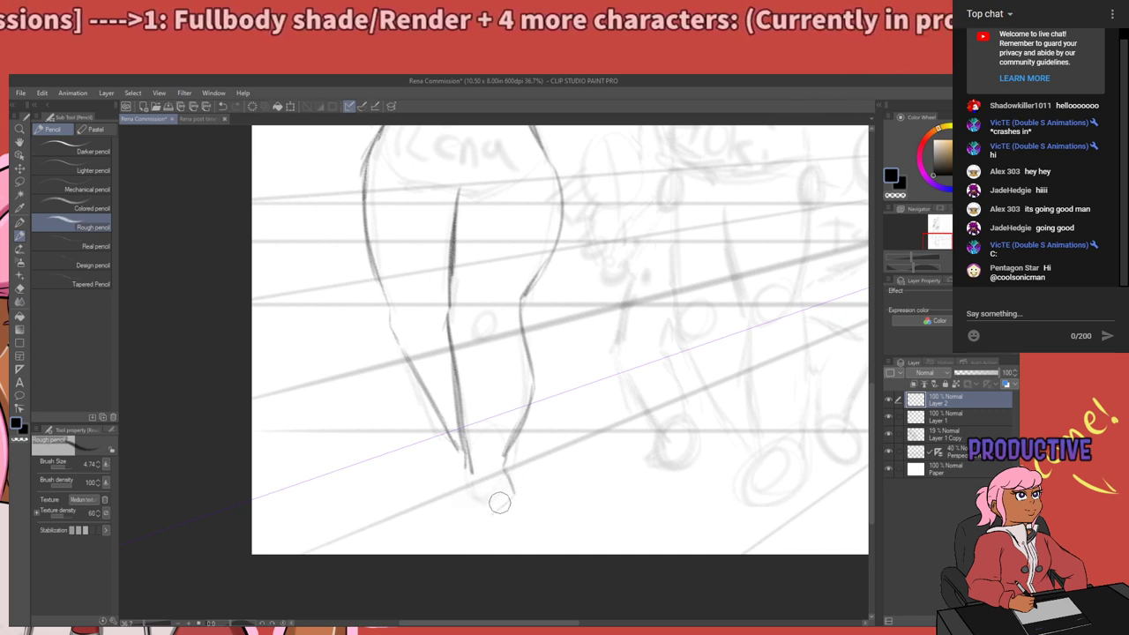
Sketch the right foot's rounded heel below the ankle, undoing and redoing the adjoining instep and sole strokes.
left_click_drag(512, 489, 477, 532)
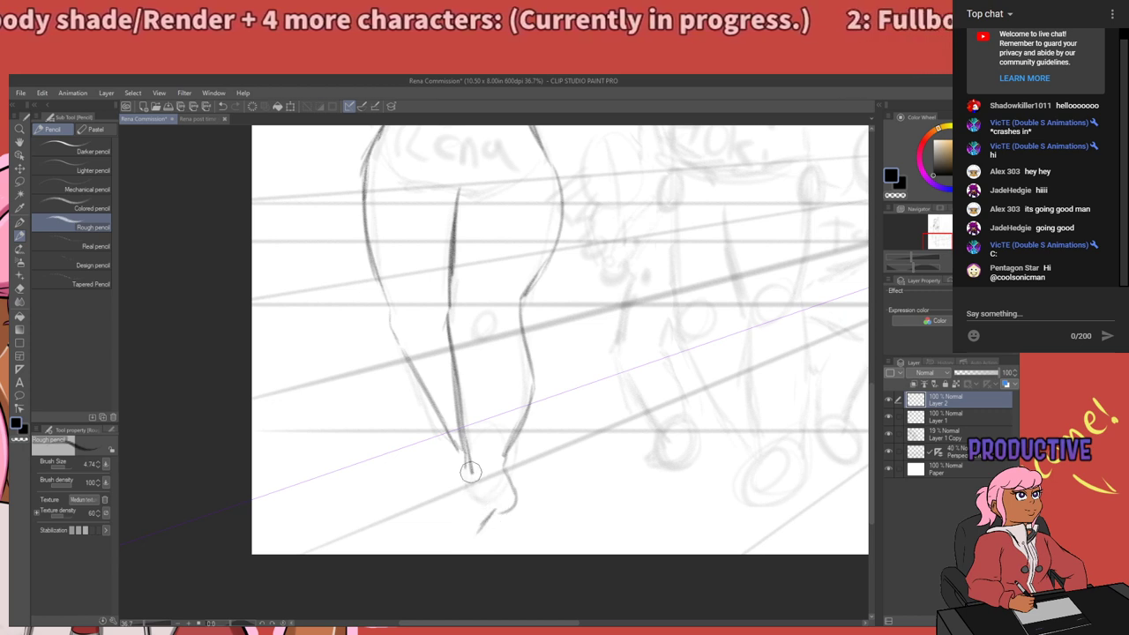
left_click_drag(470, 475, 437, 512)
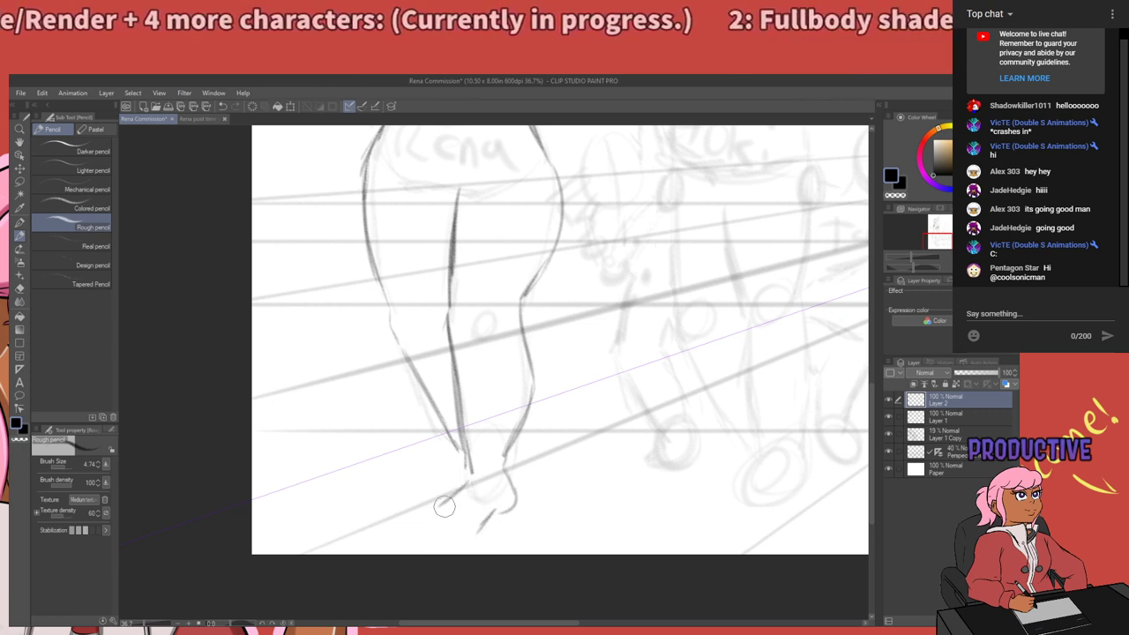
left_click_drag(536, 455, 546, 463)
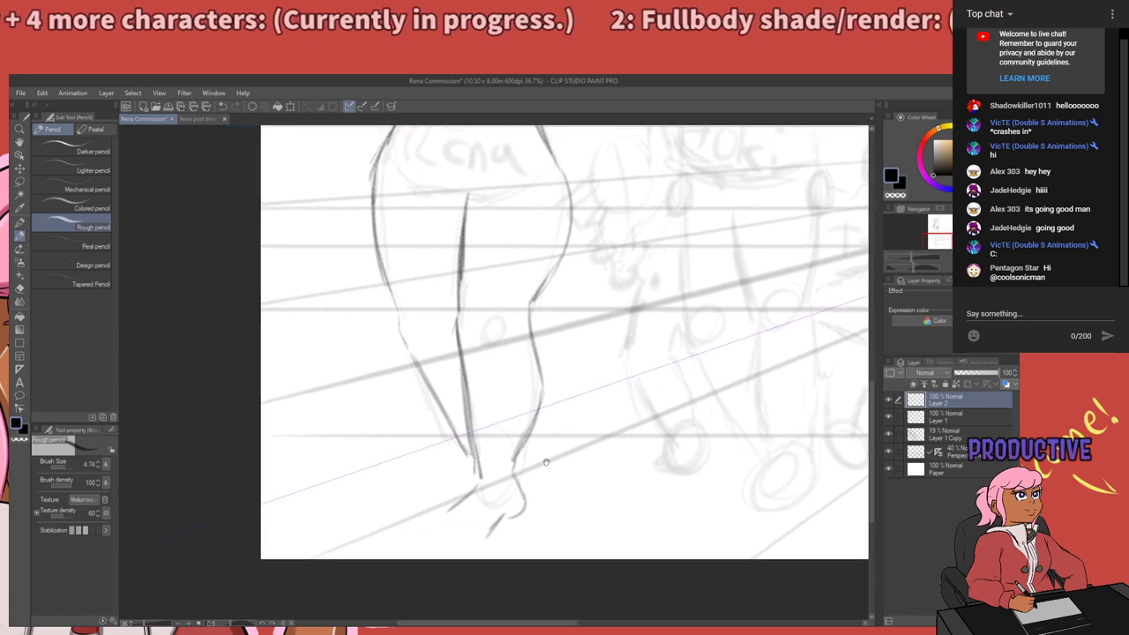
key("ctrl+z")
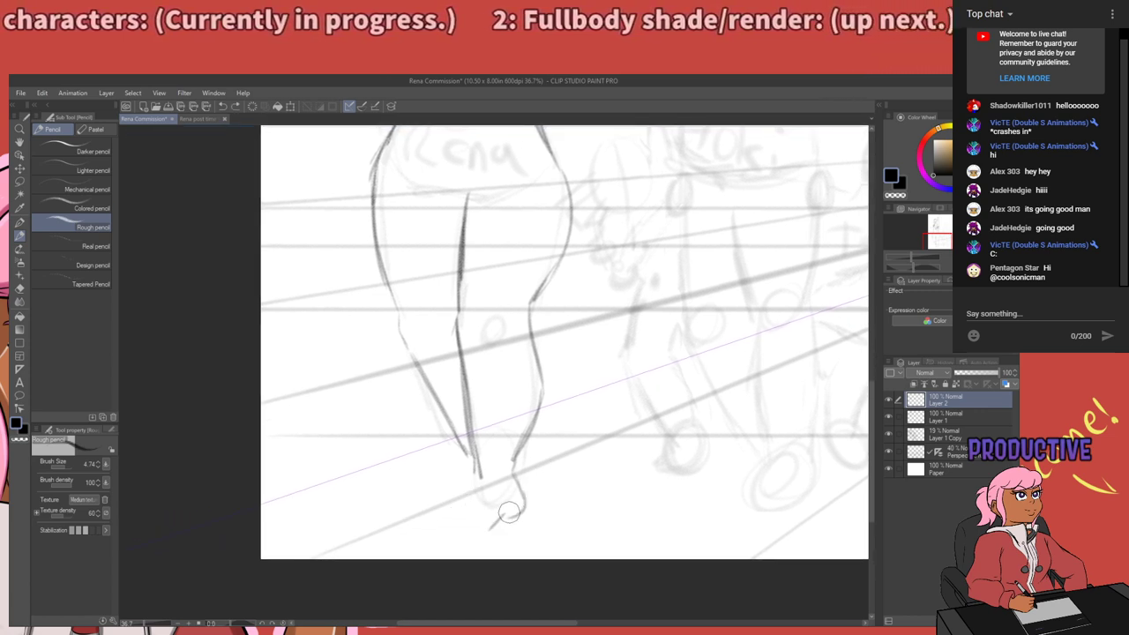
left_click_drag(507, 510, 495, 531)
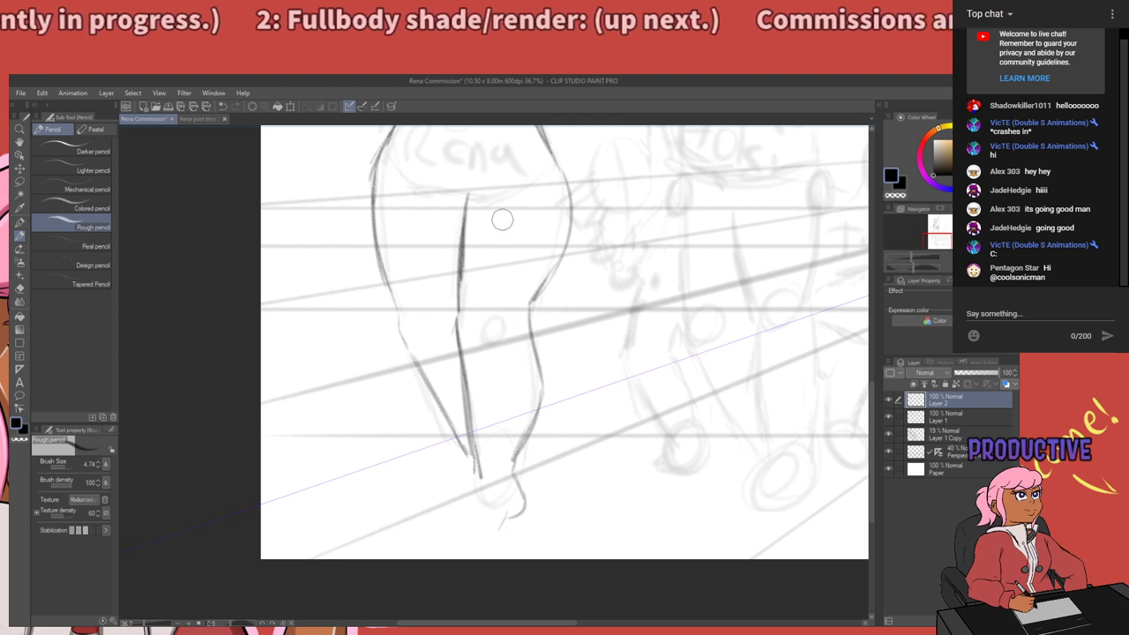
Trim the top of the inner leg line and sketch a short diagonal crease from it toward the left hip.
scroll(485, 264, "up", 3)
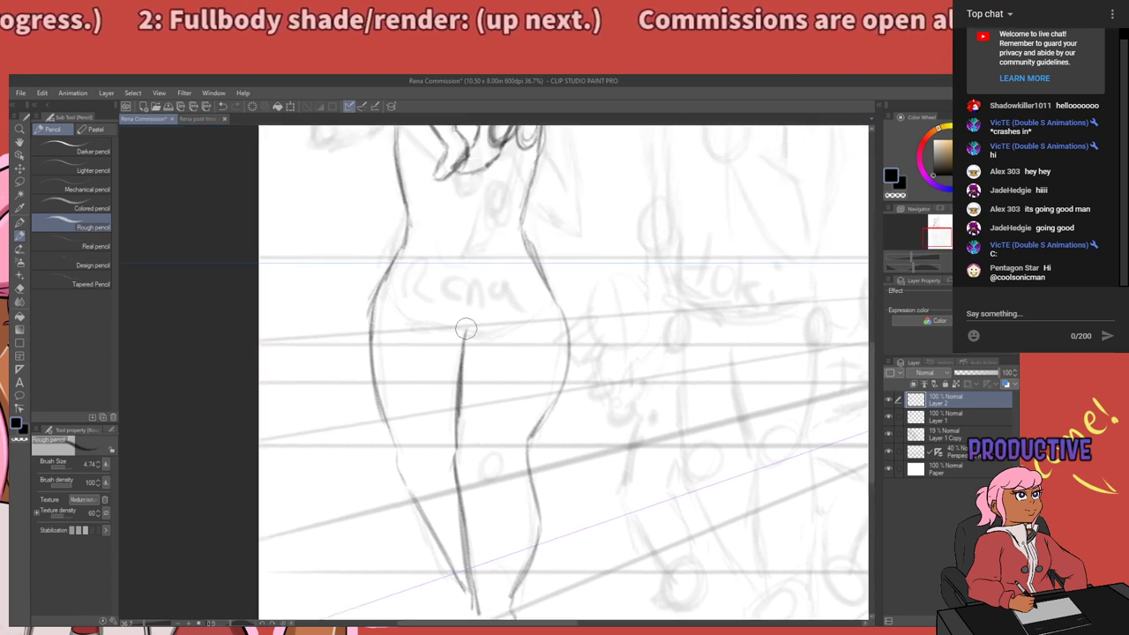
left_click_drag(455, 315, 463, 328)
key("e")
key("p")
key("p")
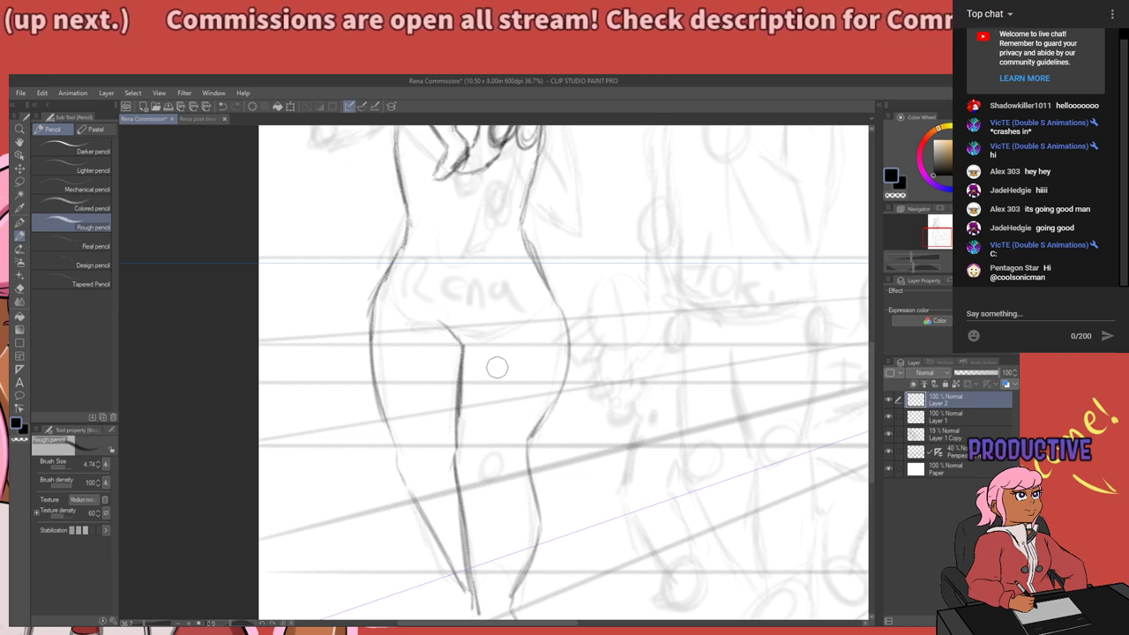
Sketch the rest of the right foot, drawing the instep, rounded toe outline and sole to meet the heel.
left_click_drag(518, 358, 491, 338)
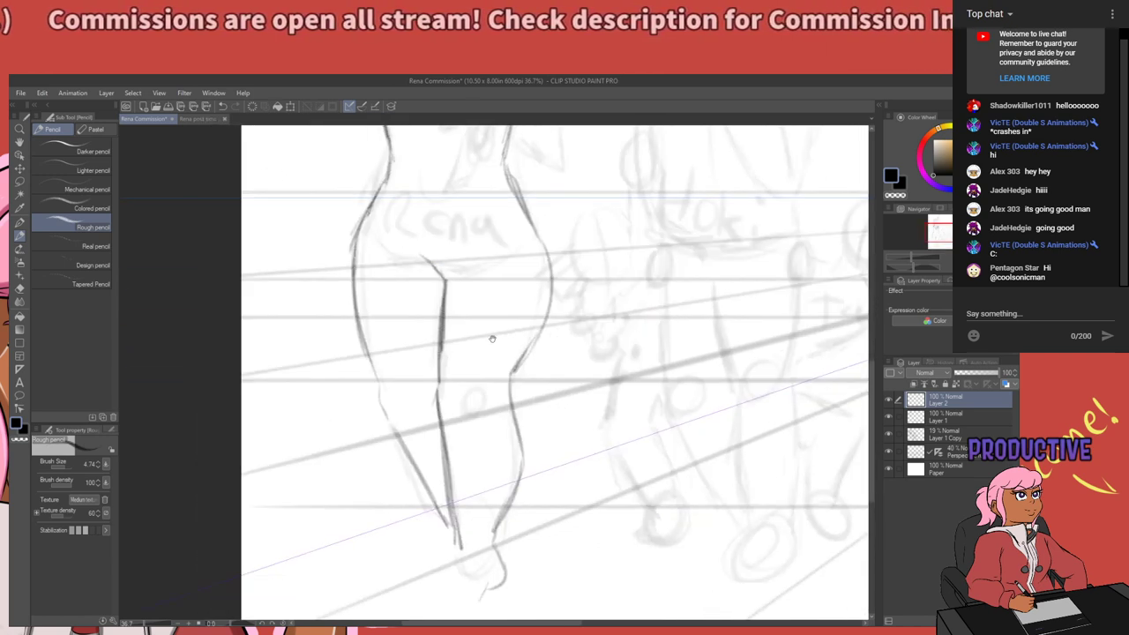
left_click_drag(485, 434, 486, 355)
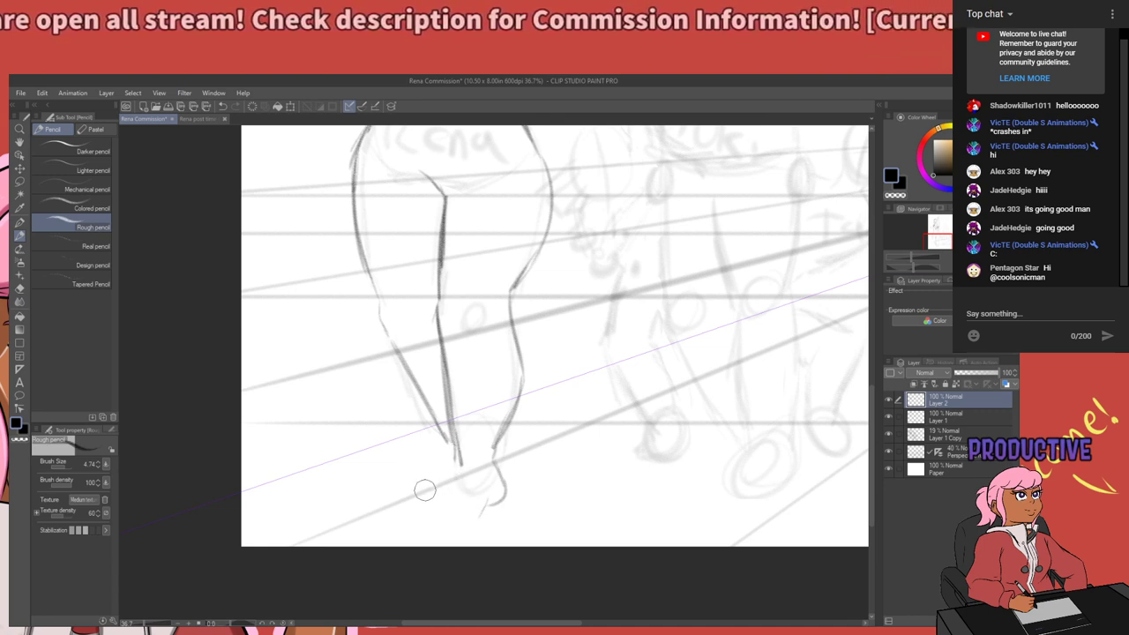
mouse_move(447, 411)
left_mouse_down()
mouse_move(461, 503)
mouse_move(451, 503)
mouse_move(459, 465)
mouse_move(424, 500)
mouse_move(471, 517)
mouse_move(432, 516)
mouse_move(457, 521)
mouse_move(488, 496)
mouse_move(471, 519)
mouse_move(481, 505)
left_mouse_up()
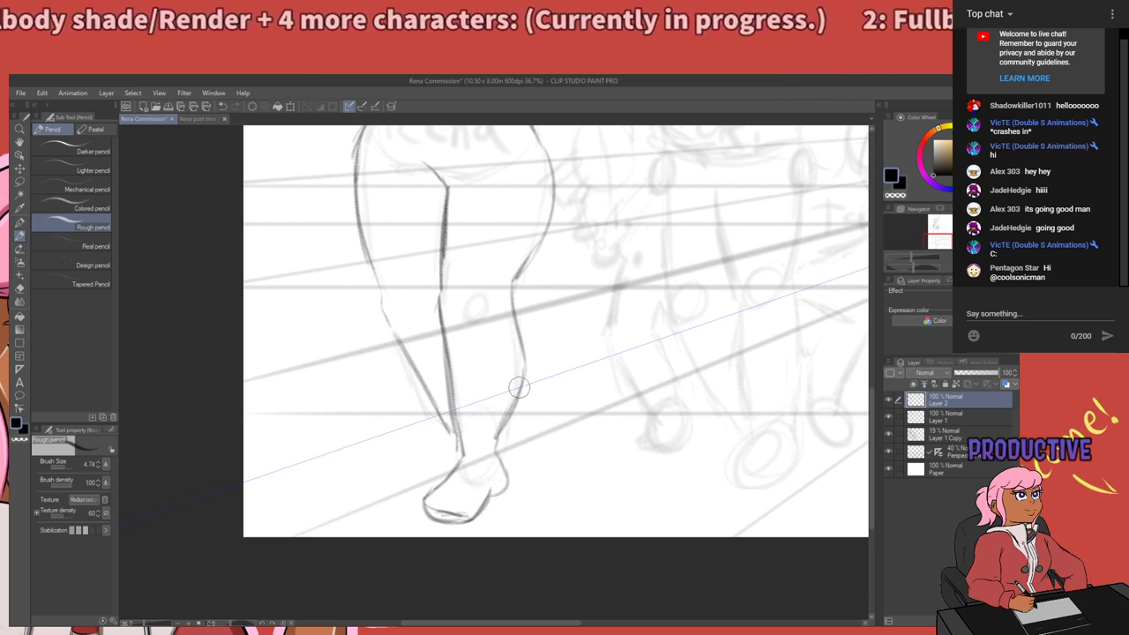
Sketch a small elbow circle at the end of the faint left arm and its outer contour from the shoulder oval.
left_click_drag(553, 250, 494, 525)
left_click_drag(523, 315, 595, 365)
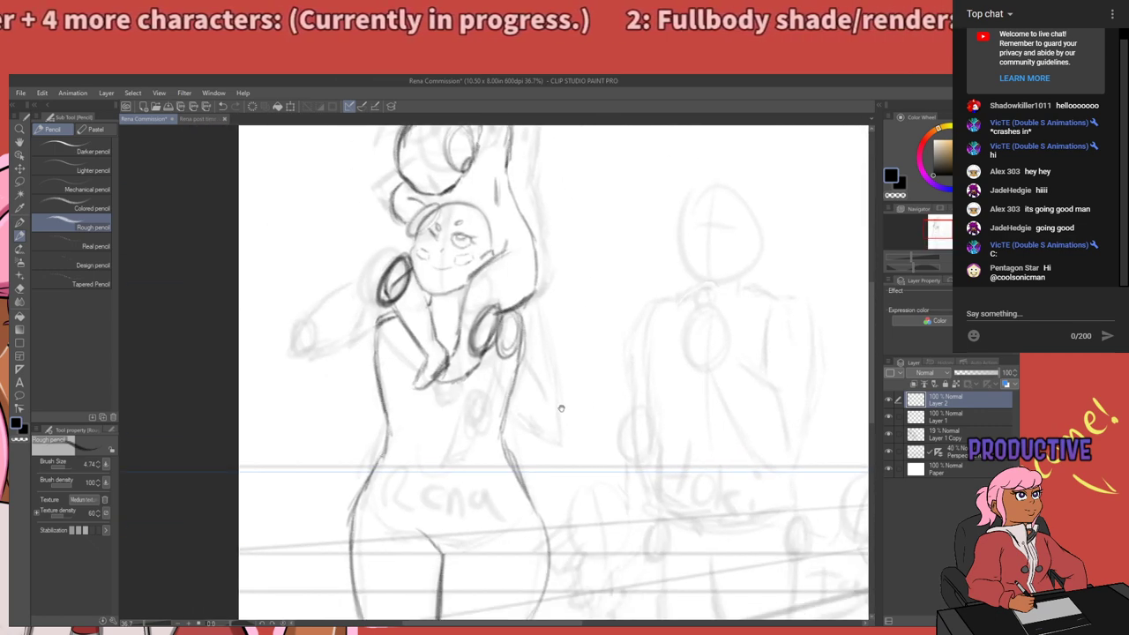
left_click_drag(550, 430, 588, 373)
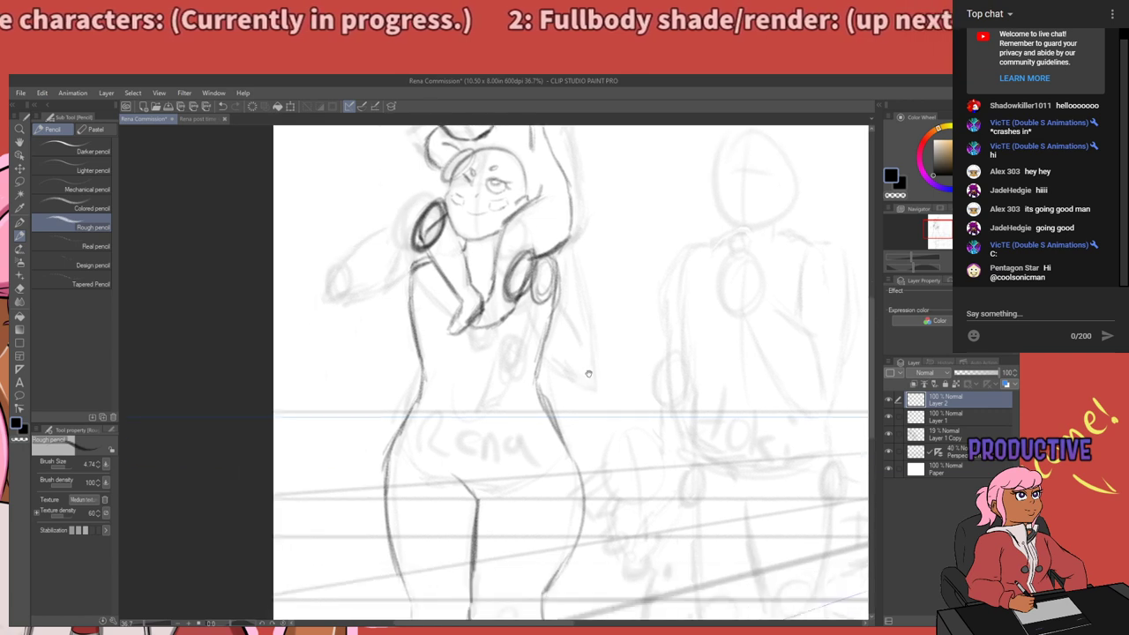
left_click_drag(549, 411, 572, 476)
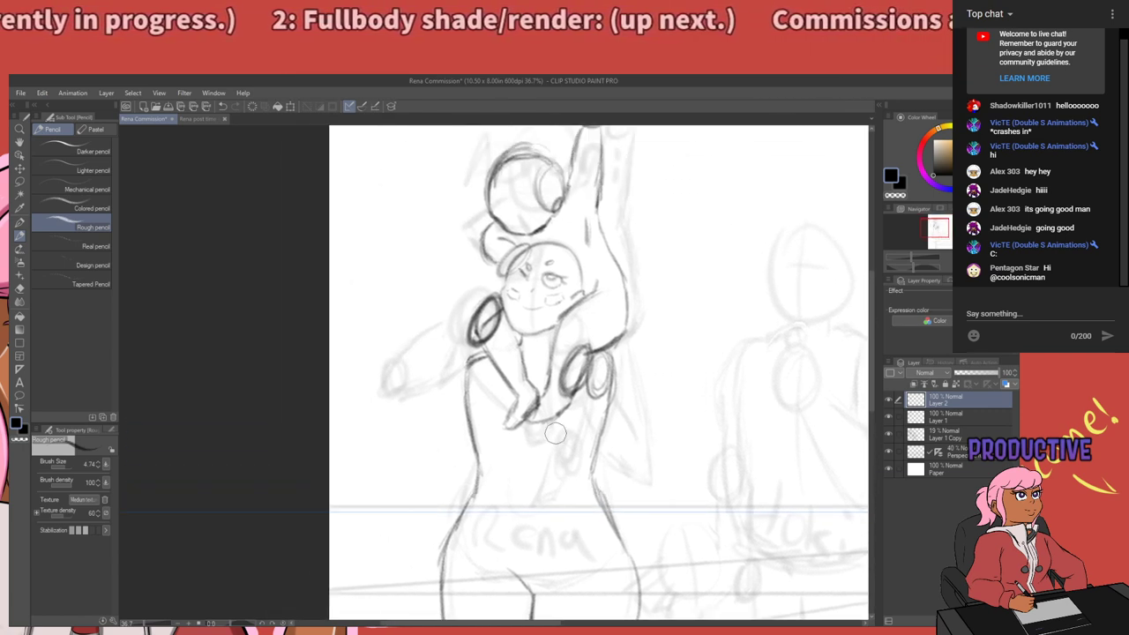
scroll(545, 426, "down", 2)
scroll(461, 359, "up", 5)
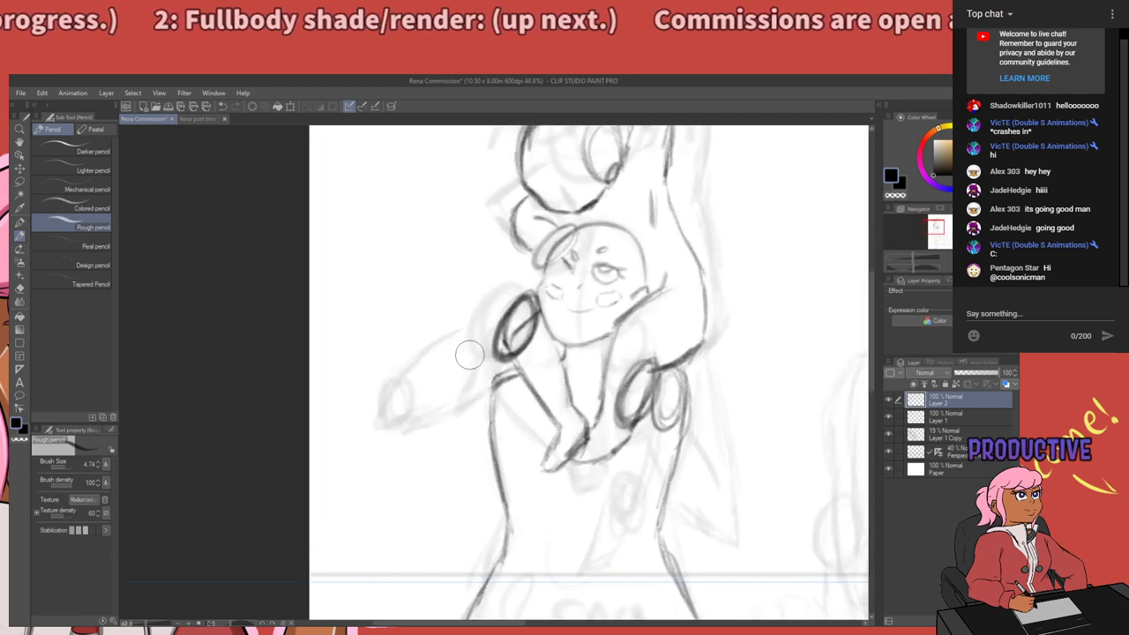
mouse_move(513, 440)
left_mouse_down()
mouse_move(520, 336)
mouse_move(495, 369)
left_mouse_up()
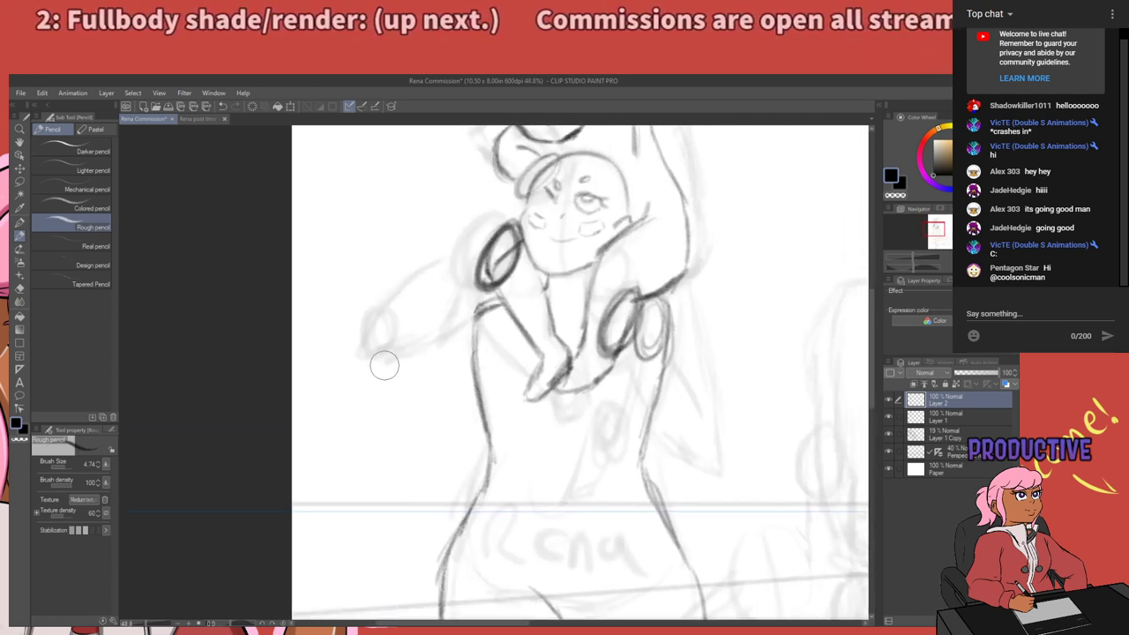
left_click_drag(365, 358, 356, 380)
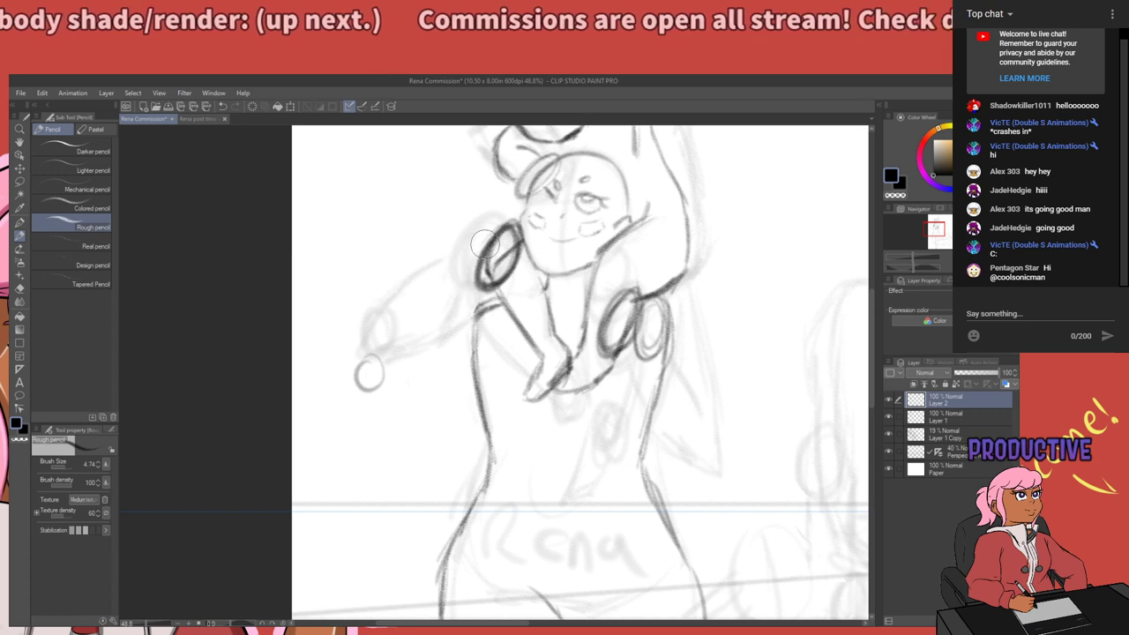
left_click_drag(483, 245, 431, 296)
left_click_drag(487, 236, 413, 308)
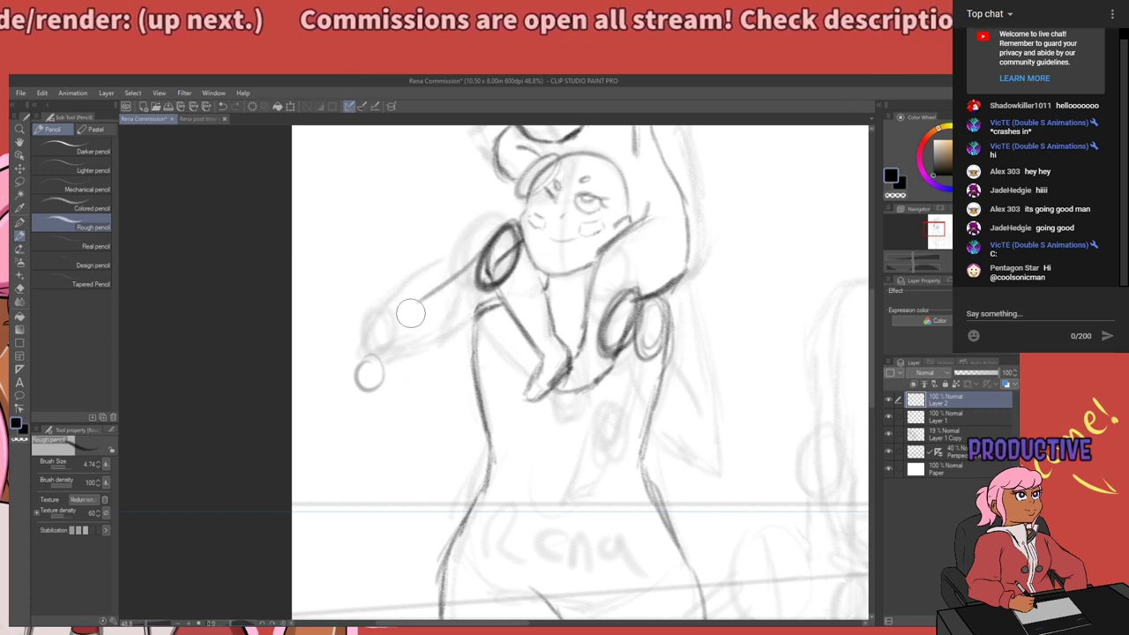
key("ctrl+z")
mouse_move(482, 254)
left_mouse_down()
mouse_move(363, 355)
mouse_move(417, 294)
mouse_move(443, 286)
mouse_move(368, 346)
mouse_move(479, 252)
mouse_move(482, 285)
mouse_move(461, 326)
left_mouse_up()
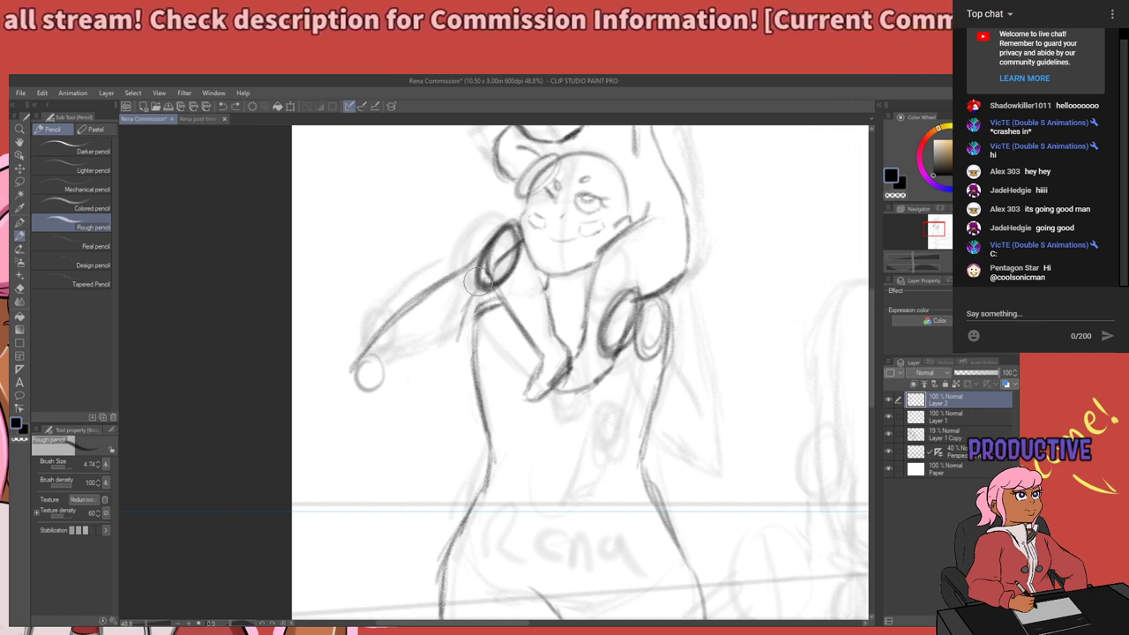
Sketch the left upper arm's inner contour and the forearm line from the elbow to the torso, redoing faulty strokes.
left_click_drag(477, 284, 420, 360)
key("ctrl+z")
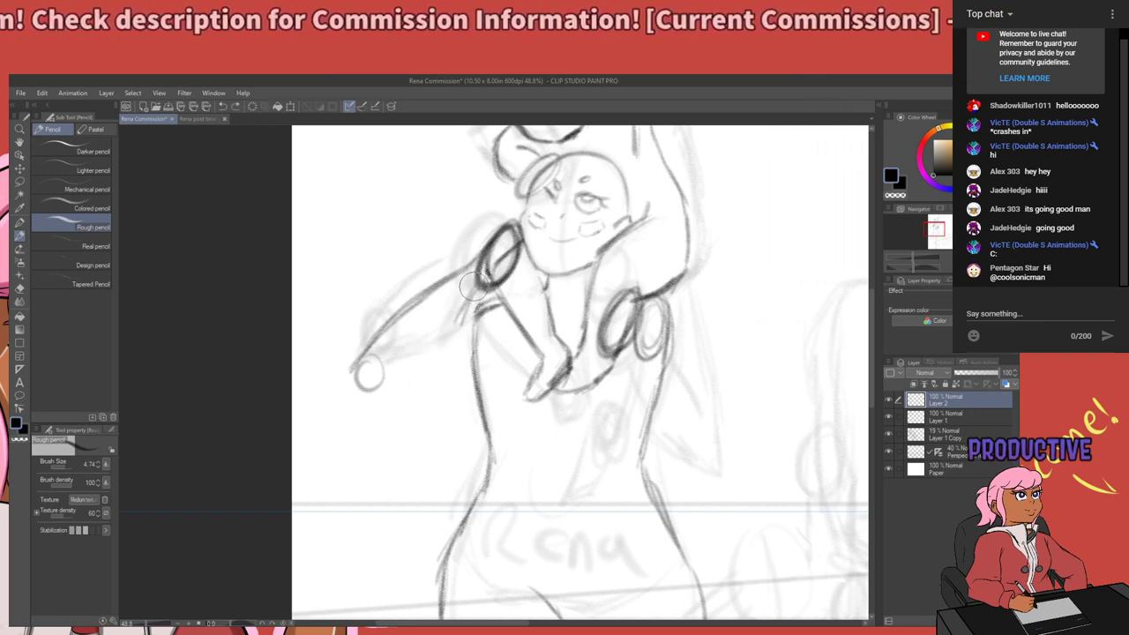
mouse_move(474, 286)
left_mouse_down()
mouse_move(407, 381)
mouse_move(426, 368)
mouse_move(365, 389)
mouse_move(450, 328)
mouse_move(426, 355)
mouse_move(466, 296)
mouse_move(450, 335)
mouse_move(418, 367)
mouse_move(446, 361)
mouse_move(374, 388)
left_mouse_up()
key("ctrl+z")
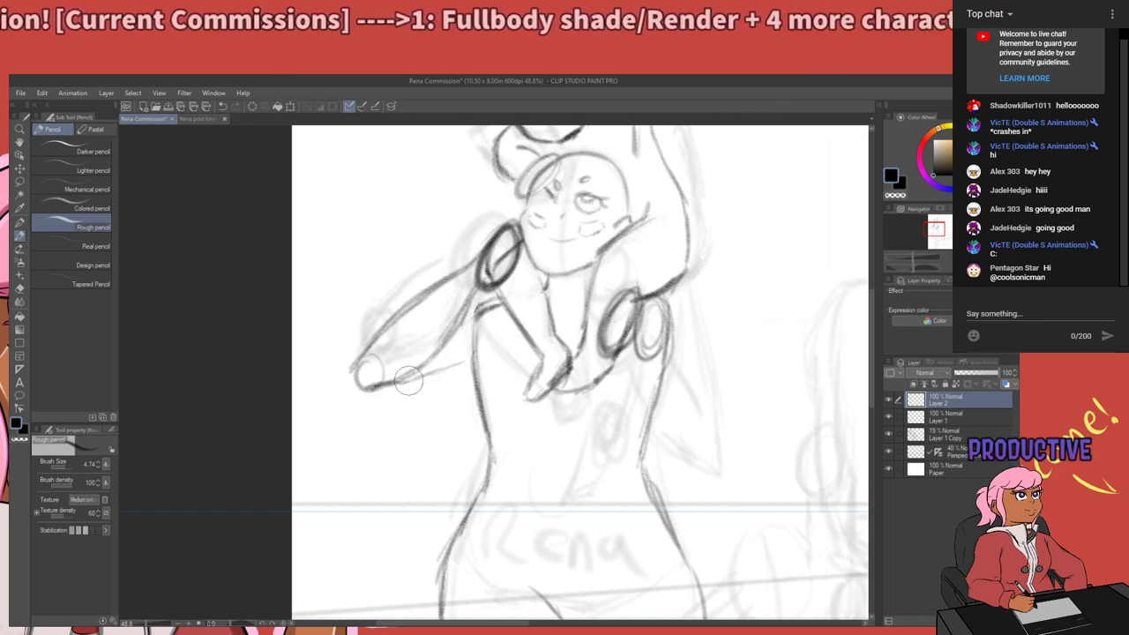
mouse_move(449, 363)
left_mouse_down()
mouse_move(392, 385)
mouse_move(479, 352)
mouse_move(403, 385)
left_mouse_up()
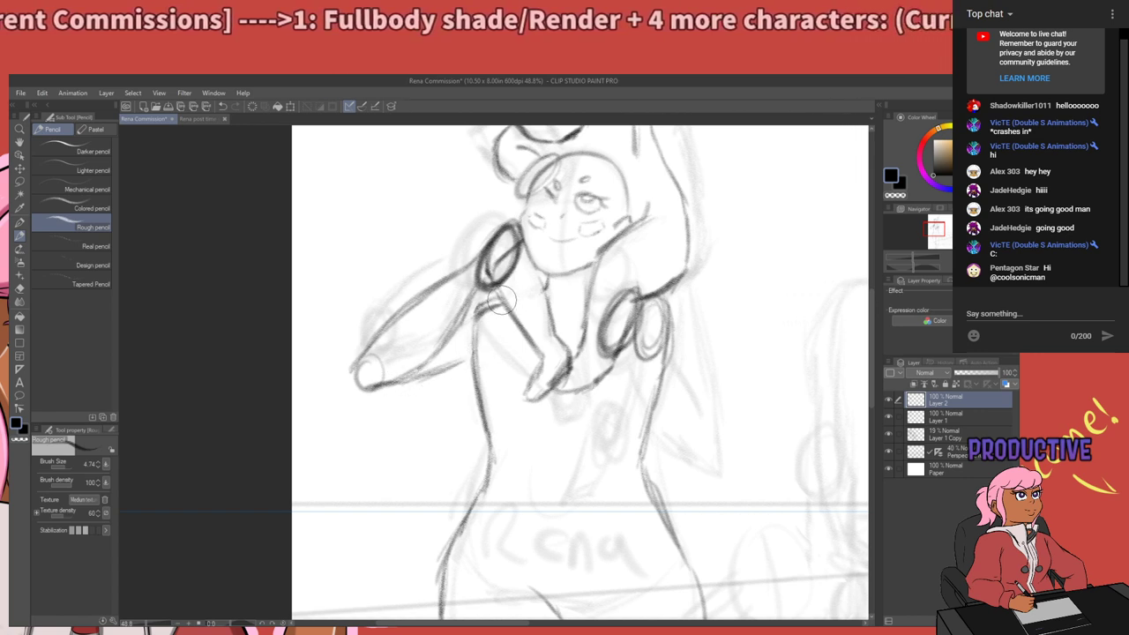
left_click_drag(501, 299, 468, 312)
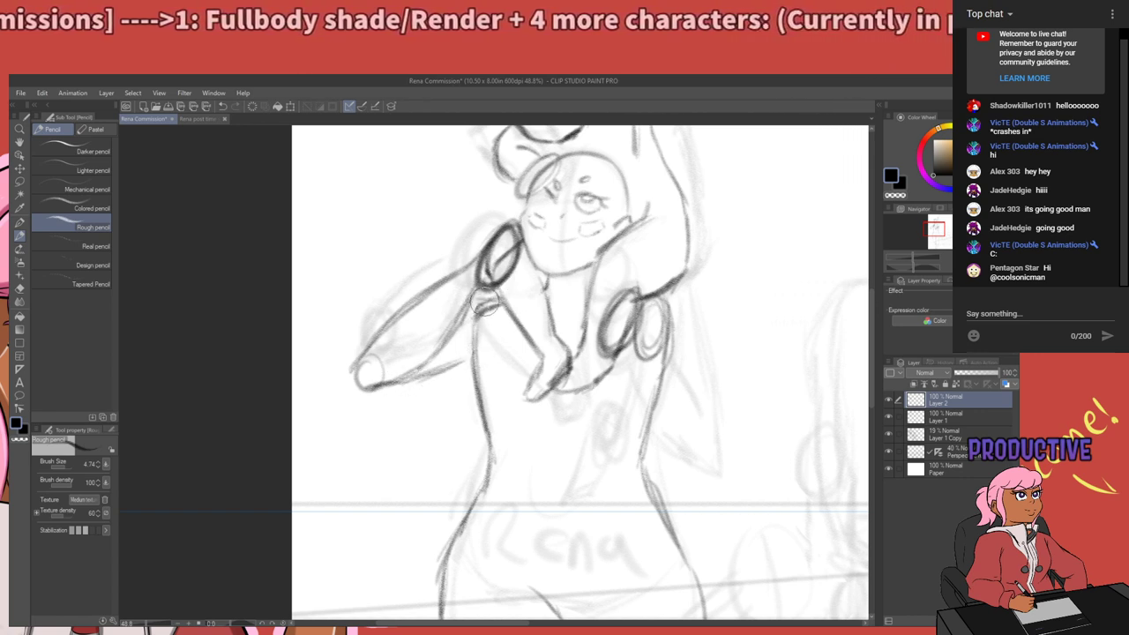
key("ctrl+z")
key("ctrl+z")
key("ctrl+z")
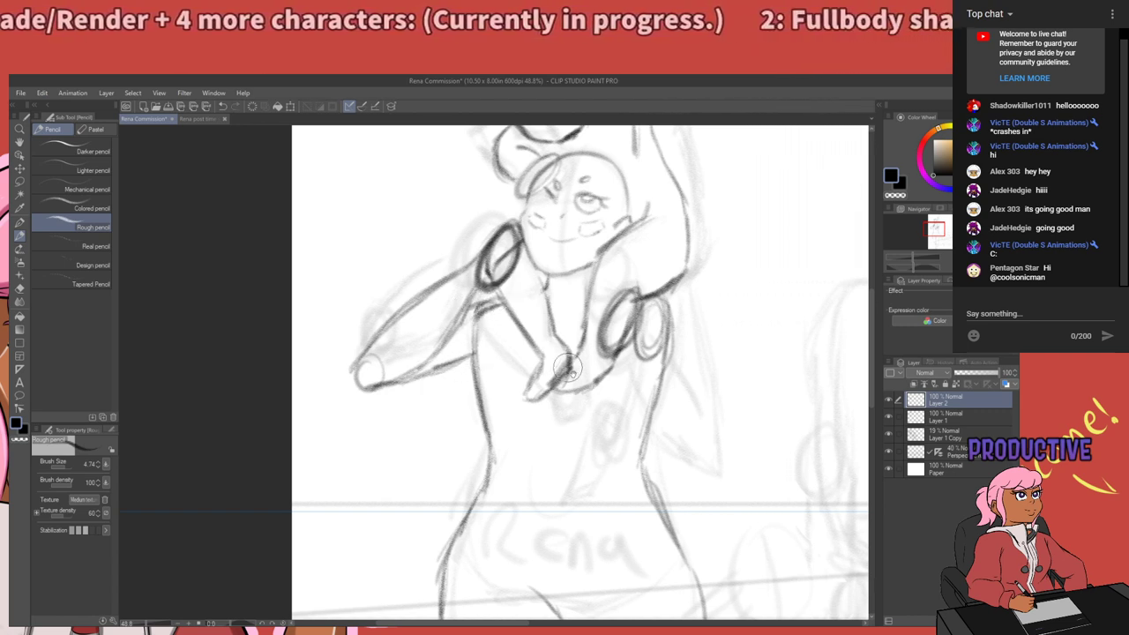
Try reinforcing the left arm's contours, then undo those strokes and the forearm stroke joining the torso.
mouse_move(565, 370)
left_mouse_down()
mouse_move(369, 520)
mouse_move(370, 485)
mouse_move(558, 232)
mouse_move(414, 497)
mouse_move(465, 382)
mouse_move(482, 369)
mouse_move(539, 411)
left_mouse_up()
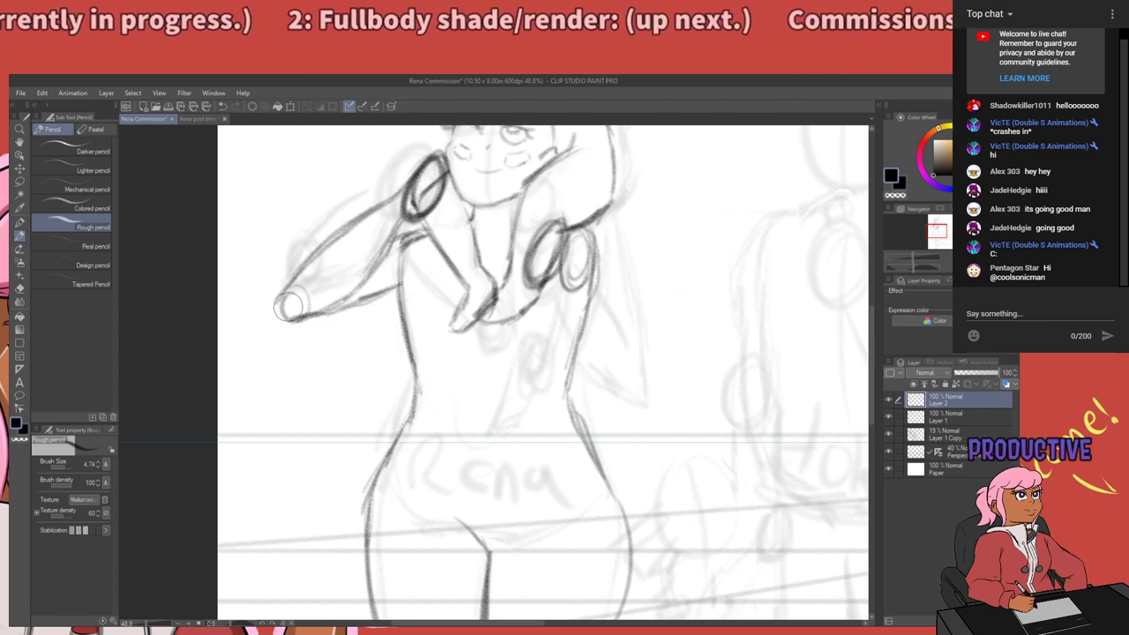
left_click_drag(284, 309, 397, 263)
left_click_drag(398, 206, 300, 308)
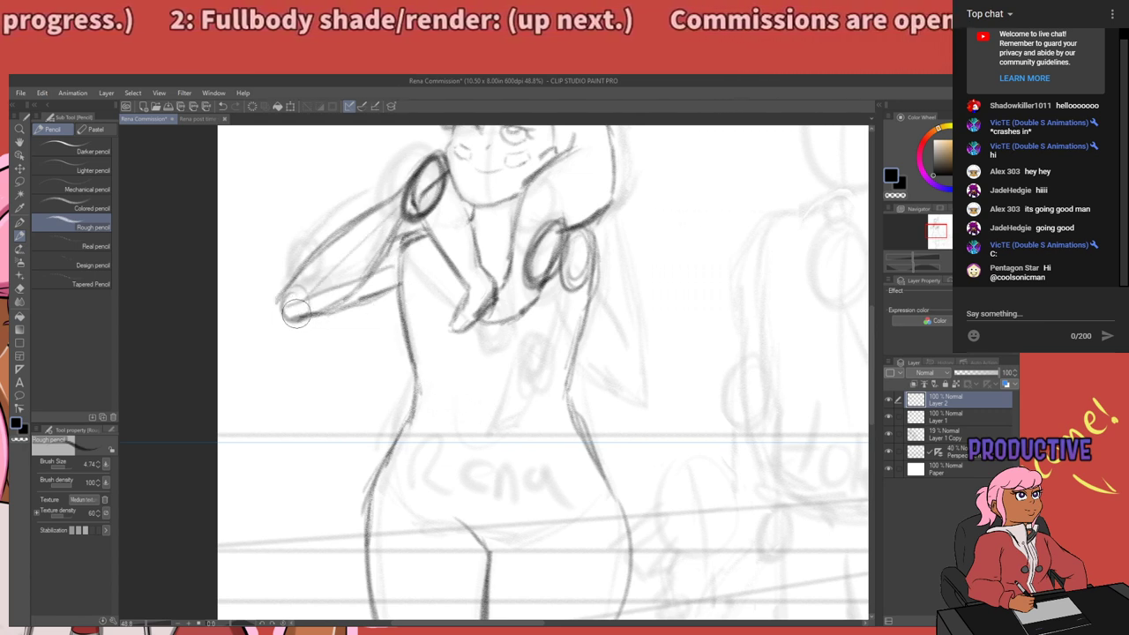
key("ctrl+z")
key("ctrl+z")
key("ctrl+z")
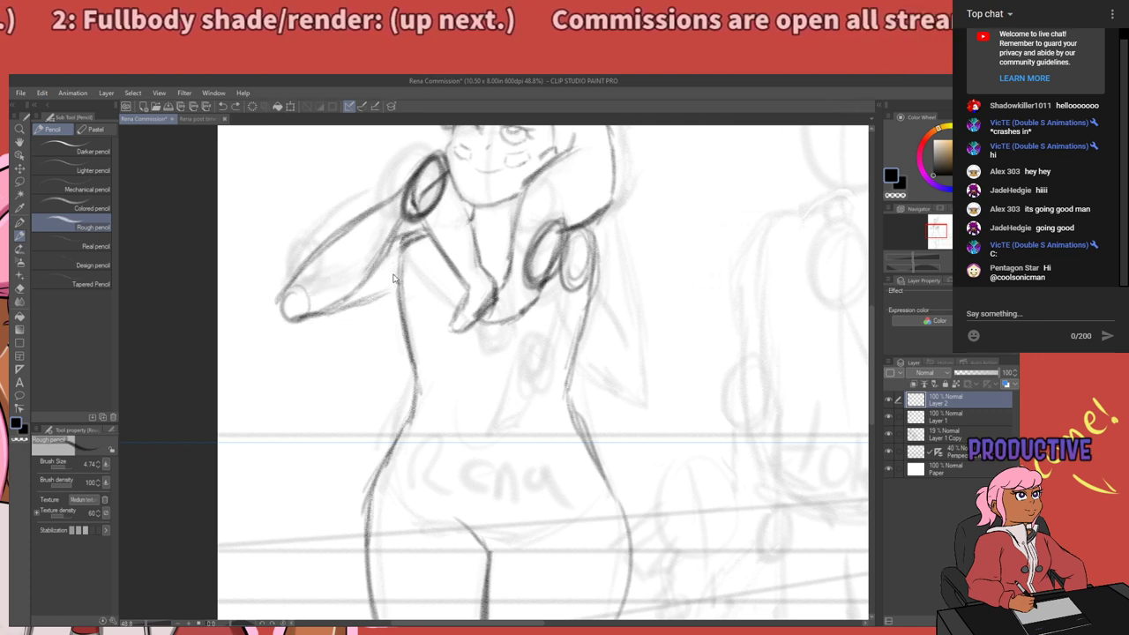
Lasso-select the sketched left arm and shoulder oval on Layer 2, trimming the selection away from the face.
left_click(390, 280, "ctrl+shift")
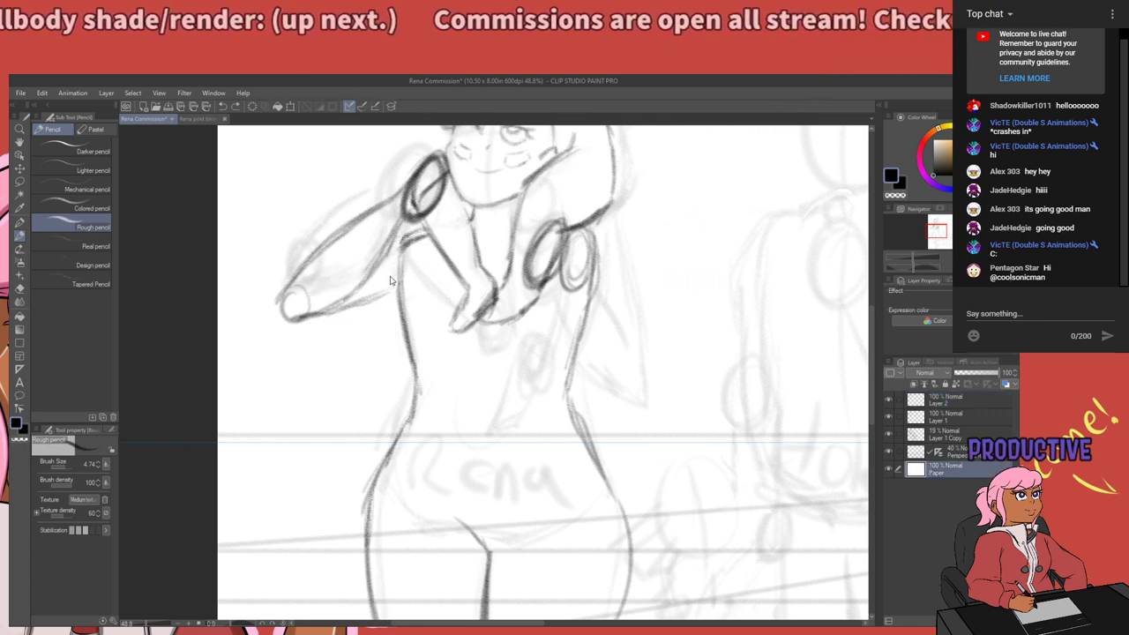
left_click(413, 370, "ctrl+shift")
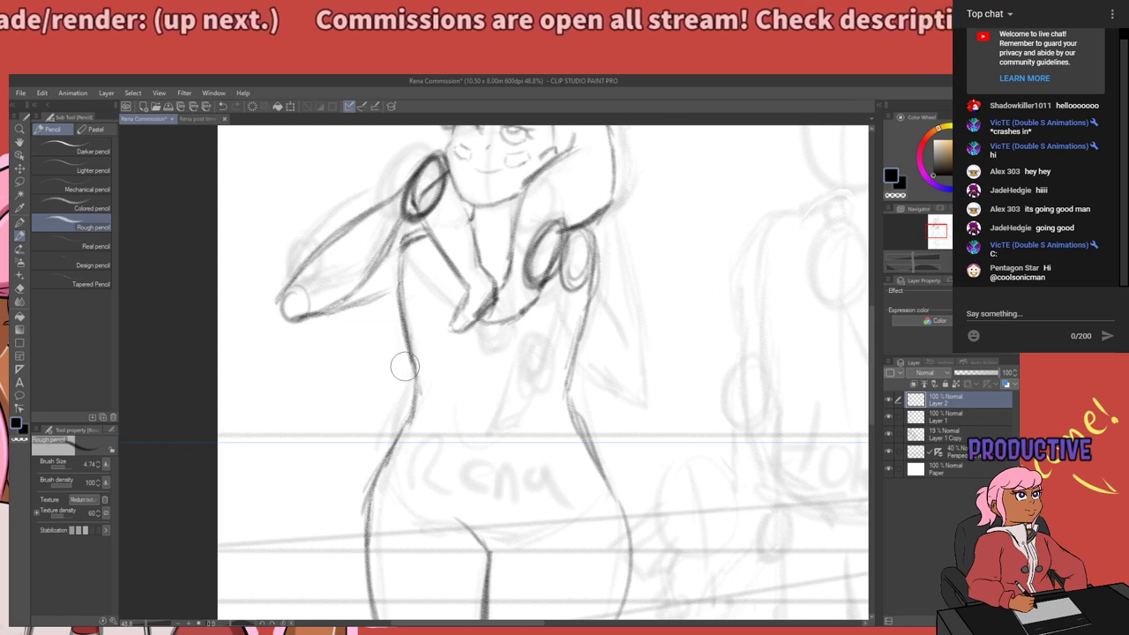
key("m")
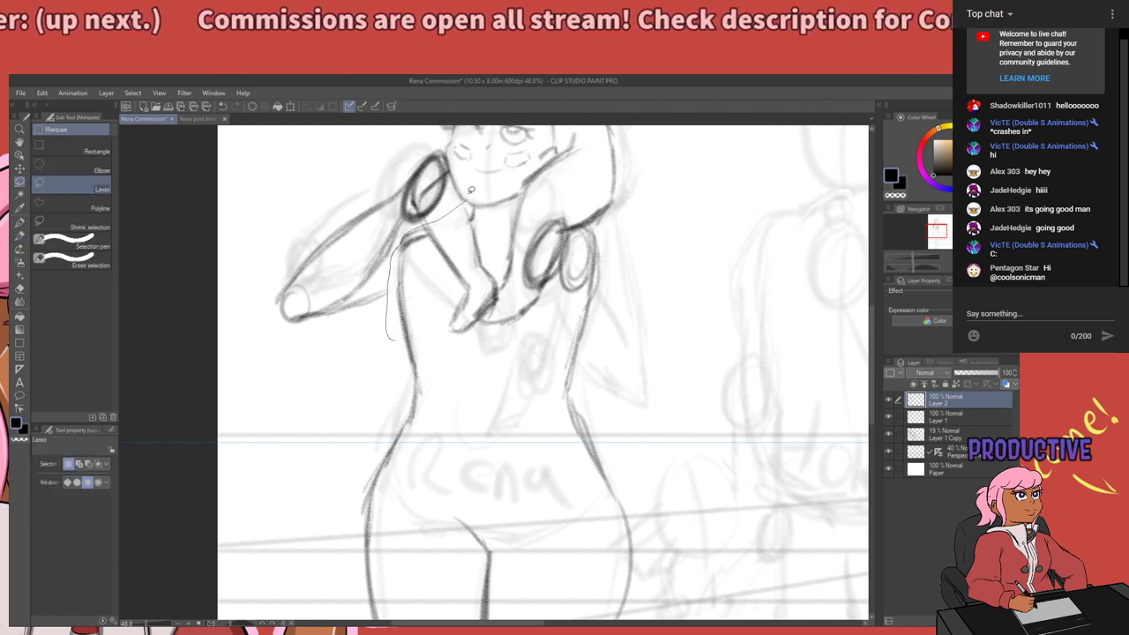
left_click_drag(377, 348, 391, 341)
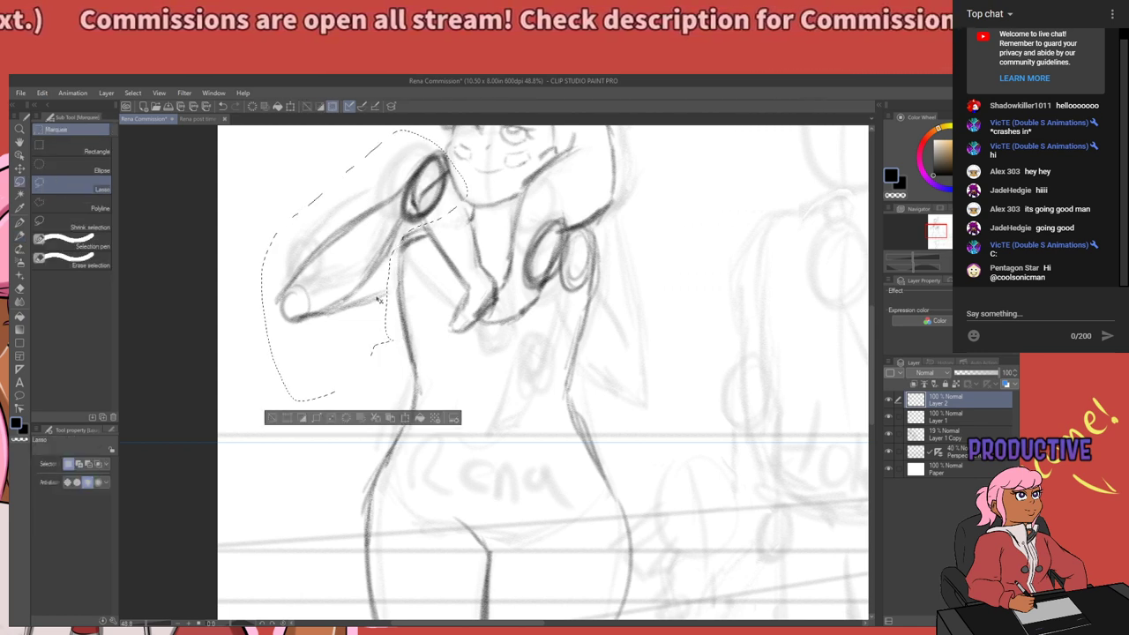
mouse_move(378, 299)
left_mouse_down()
mouse_move(353, 301)
mouse_move(378, 279)
left_mouse_up()
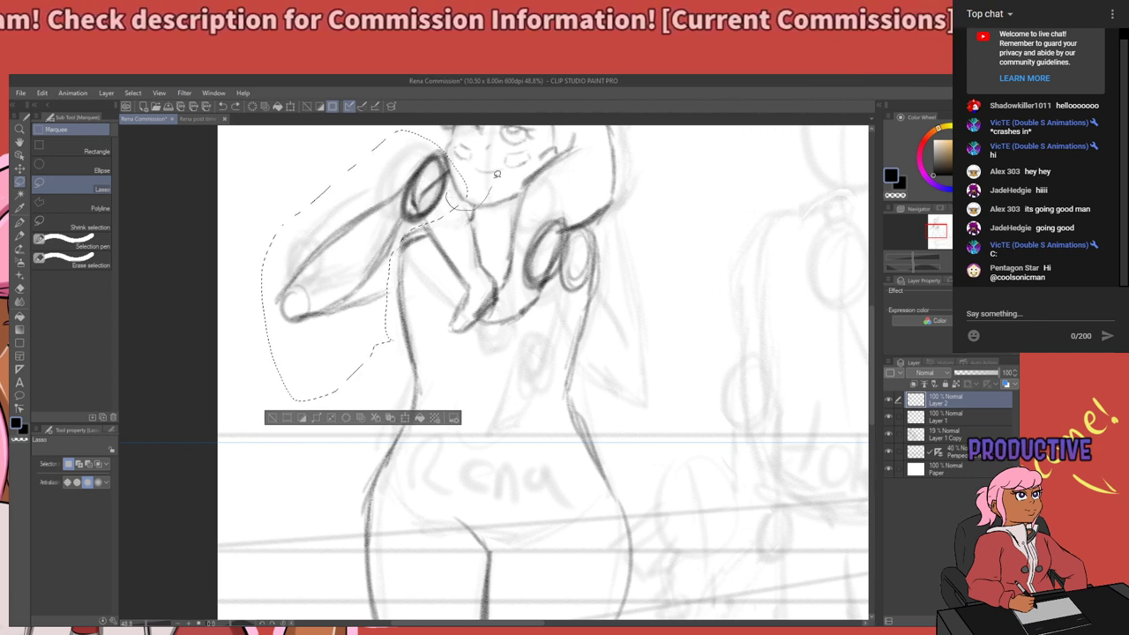
left_click_drag(497, 174, 473, 150)
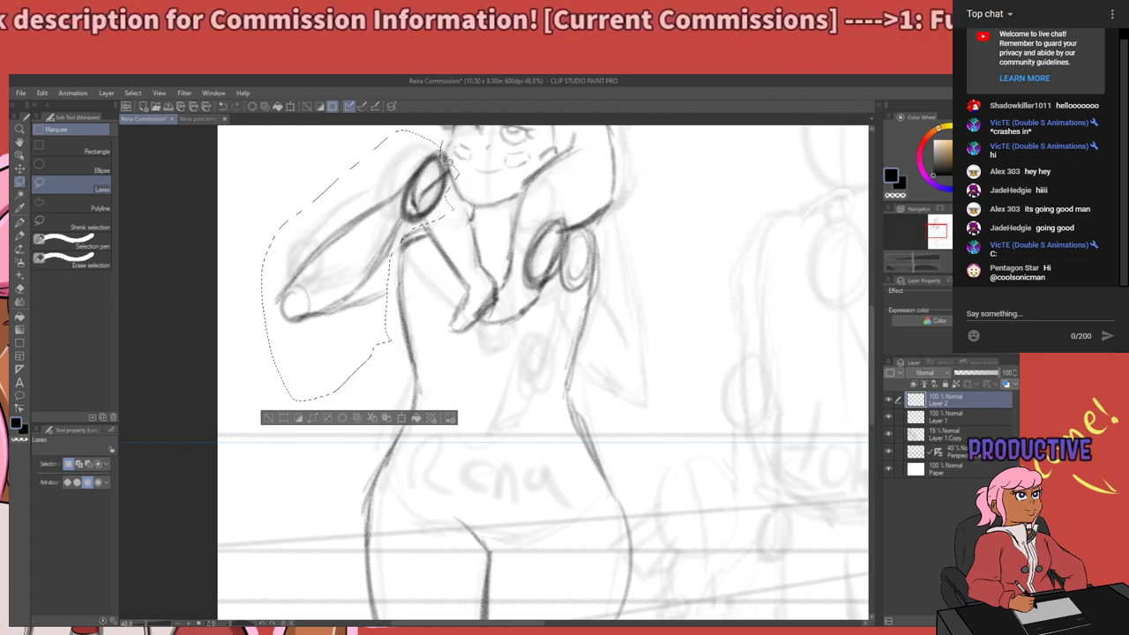
left_click_drag(465, 199, 502, 140)
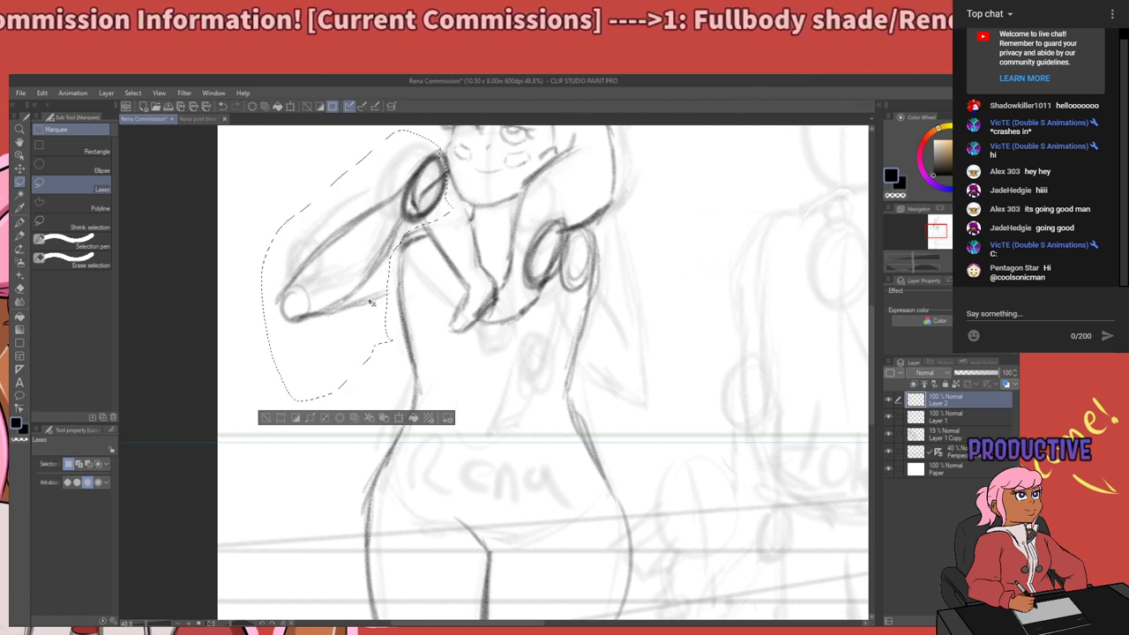
Reposition the selected left arm slightly lower beside the shoulder, keeping it selected.
left_click_drag(372, 303, 361, 304)
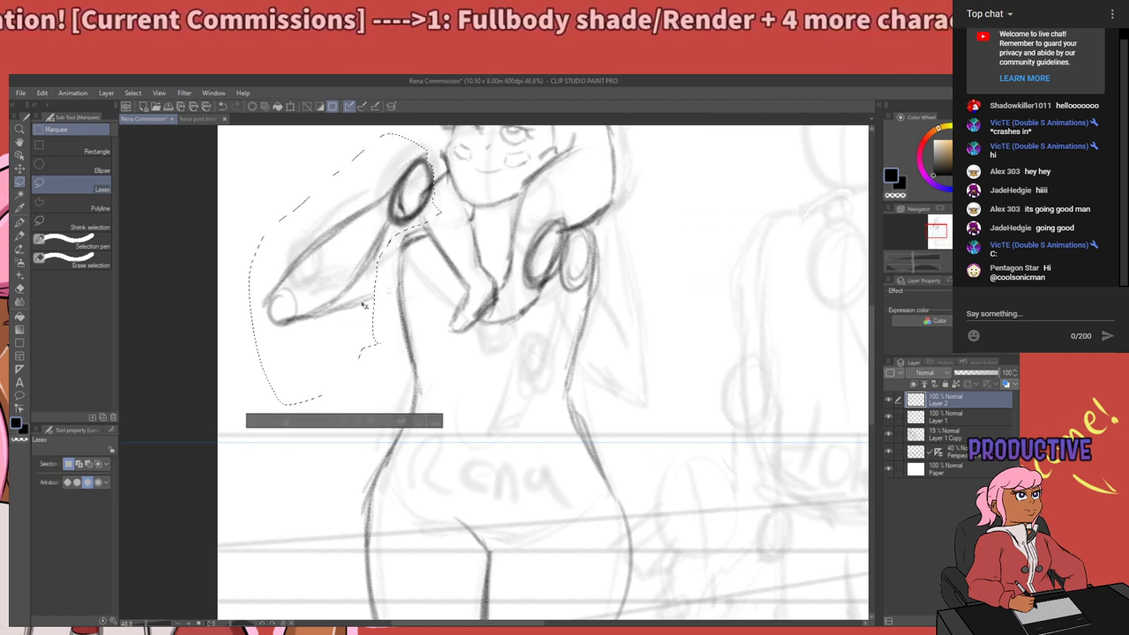
left_click_drag(362, 305, 377, 308)
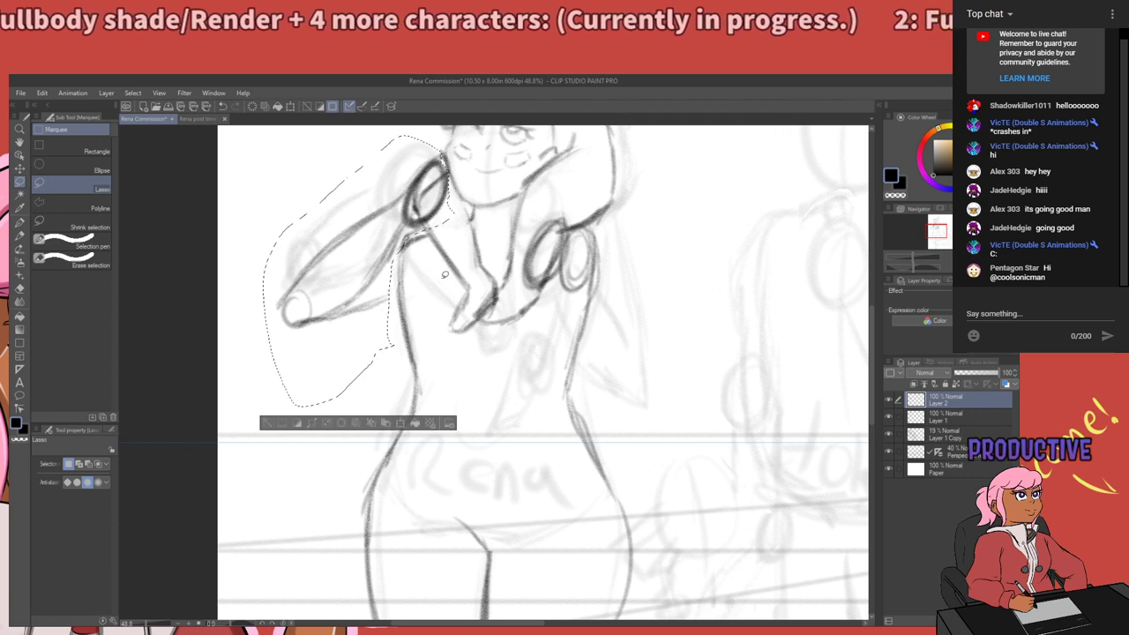
key("ctrl+d")
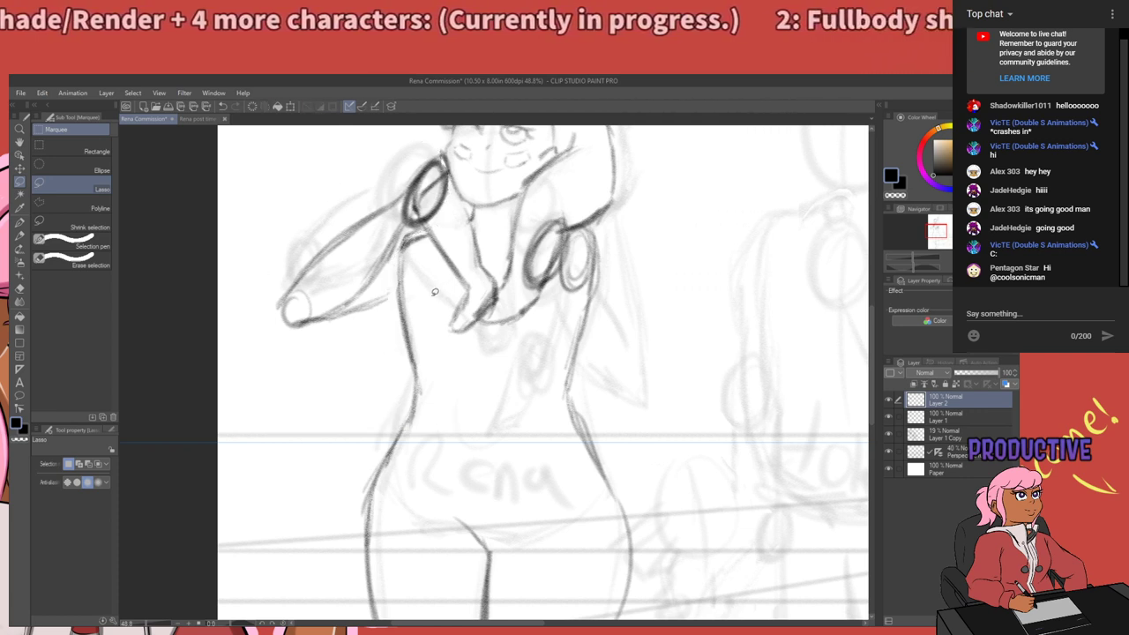
key("ctrl+z")
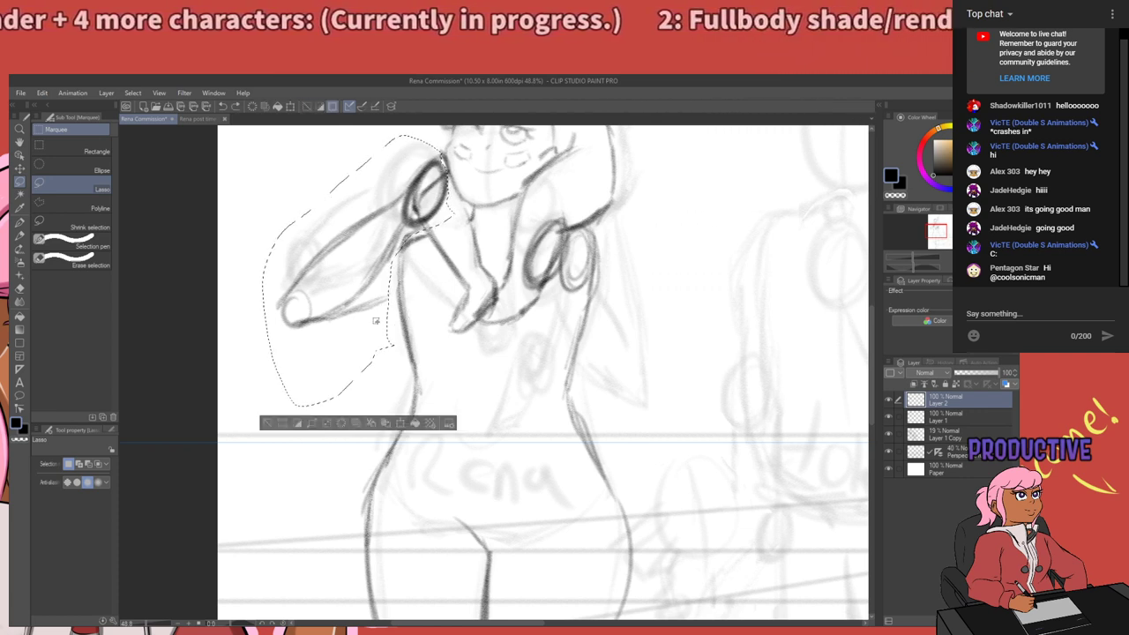
Rotate the left arm slightly counterclockwise and shift it down so its shoulder oval meets the torso, then apply the transform.
left_click(403, 425)
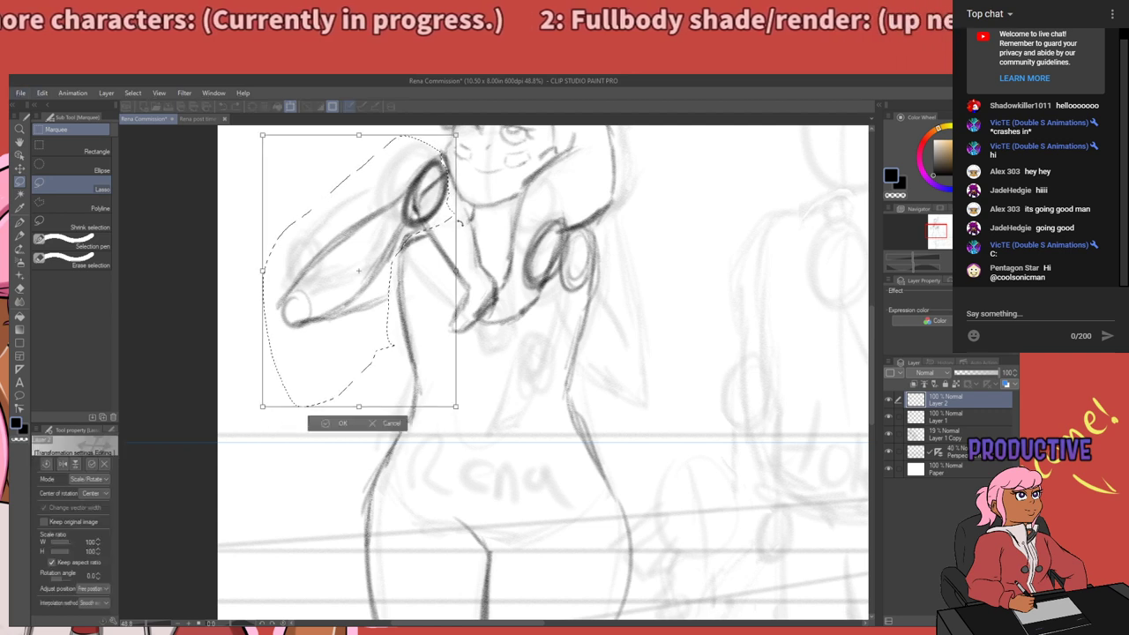
left_click_drag(458, 411, 477, 393)
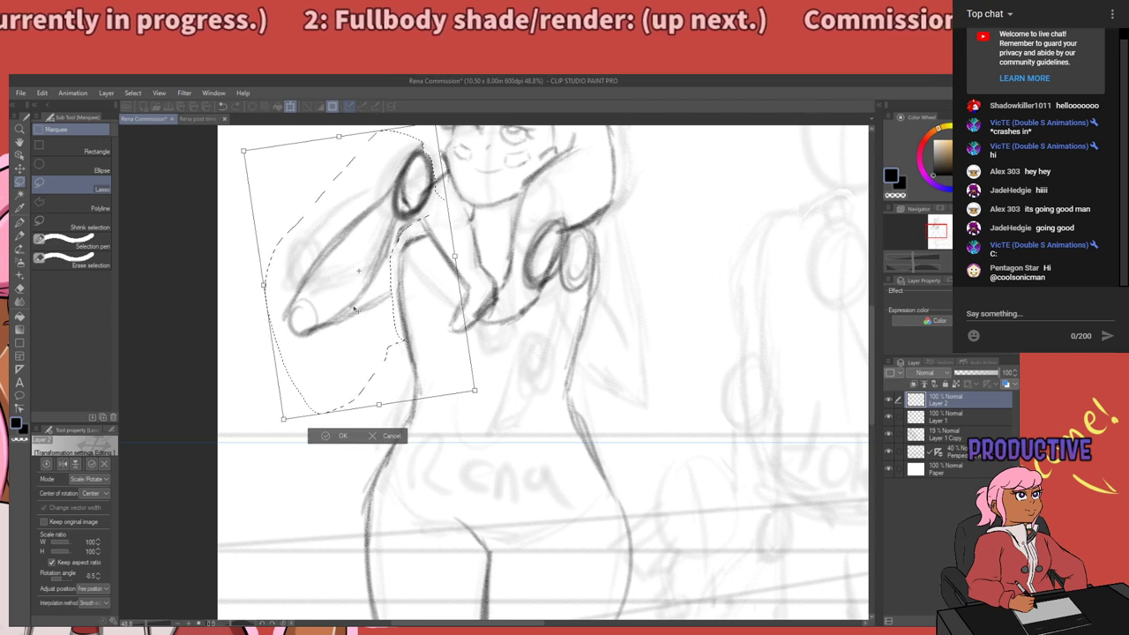
left_click_drag(353, 309, 363, 325)
left_click_drag(519, 268, 515, 275)
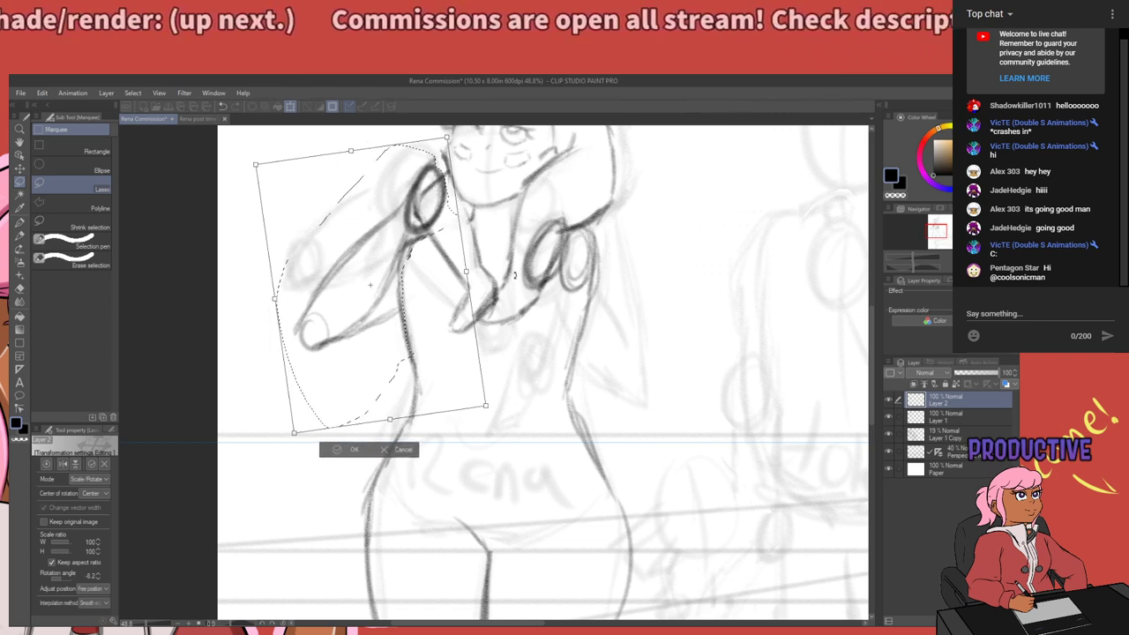
left_click_drag(511, 408, 494, 405)
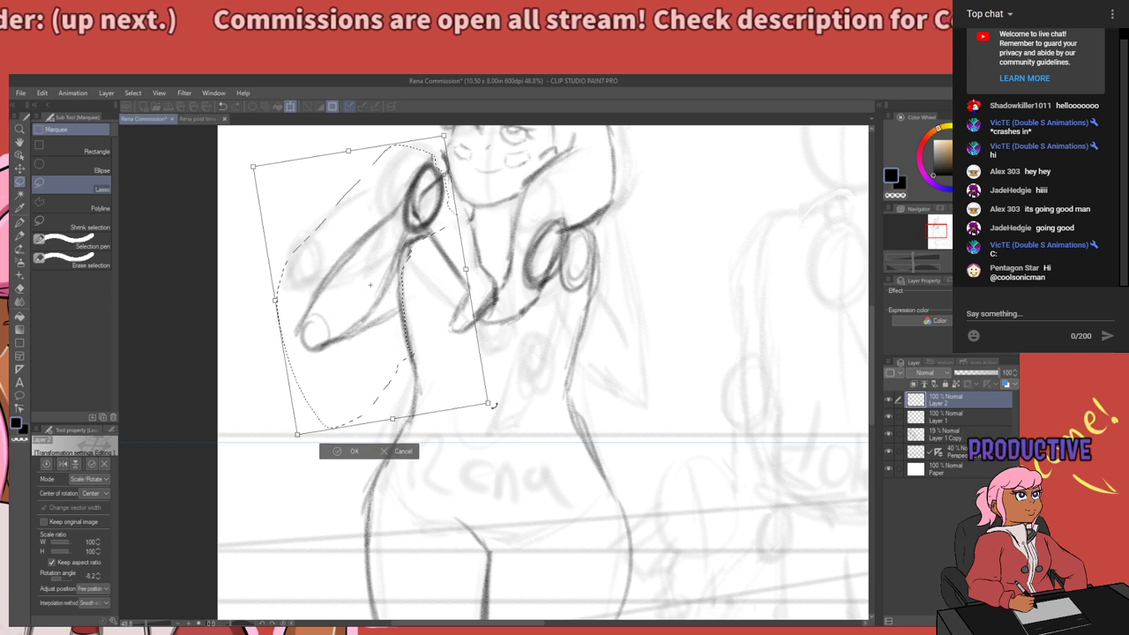
left_click(350, 452)
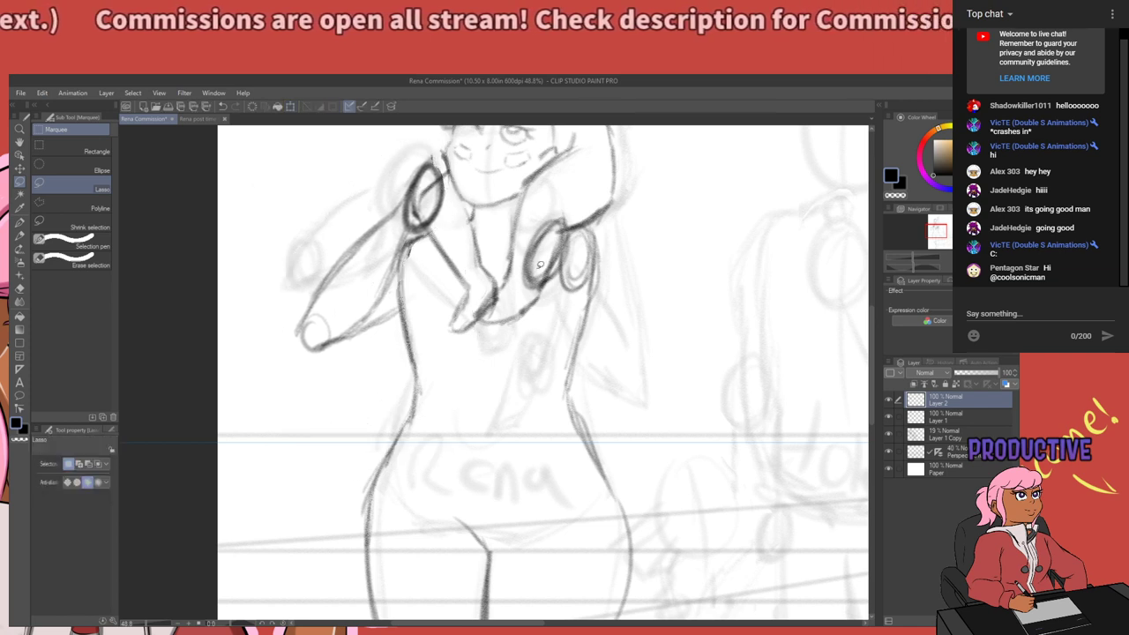
Lasso the left arm again and scale it up to 107% with its aspect ratio kept.
scroll(540, 265, "down", 3)
scroll(462, 226, "up", 1)
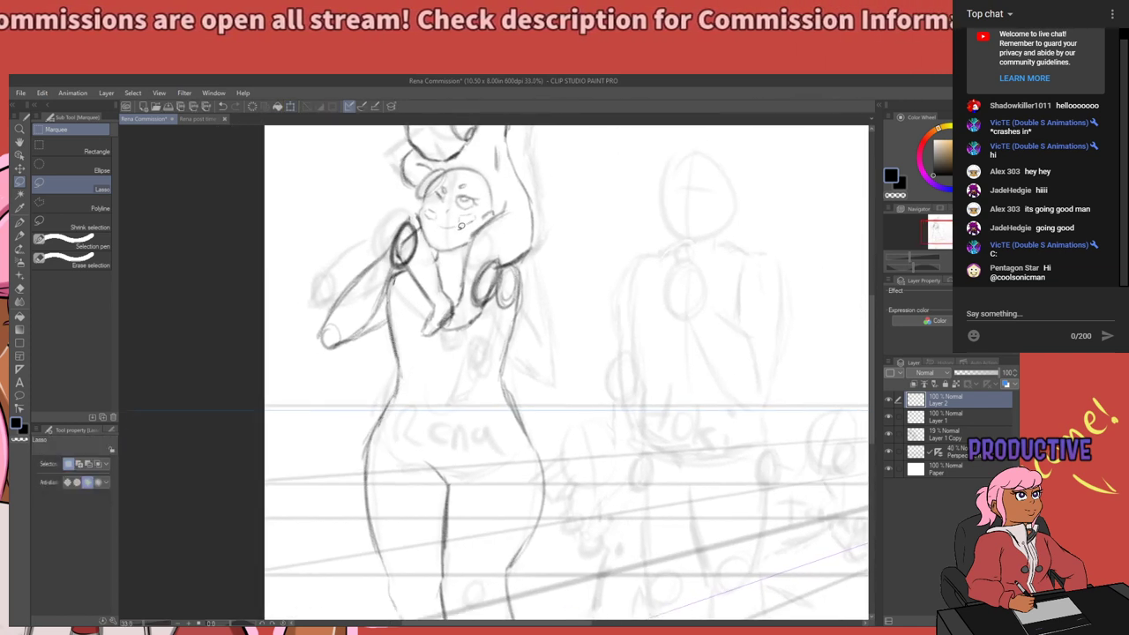
scroll(477, 280, "up", 1)
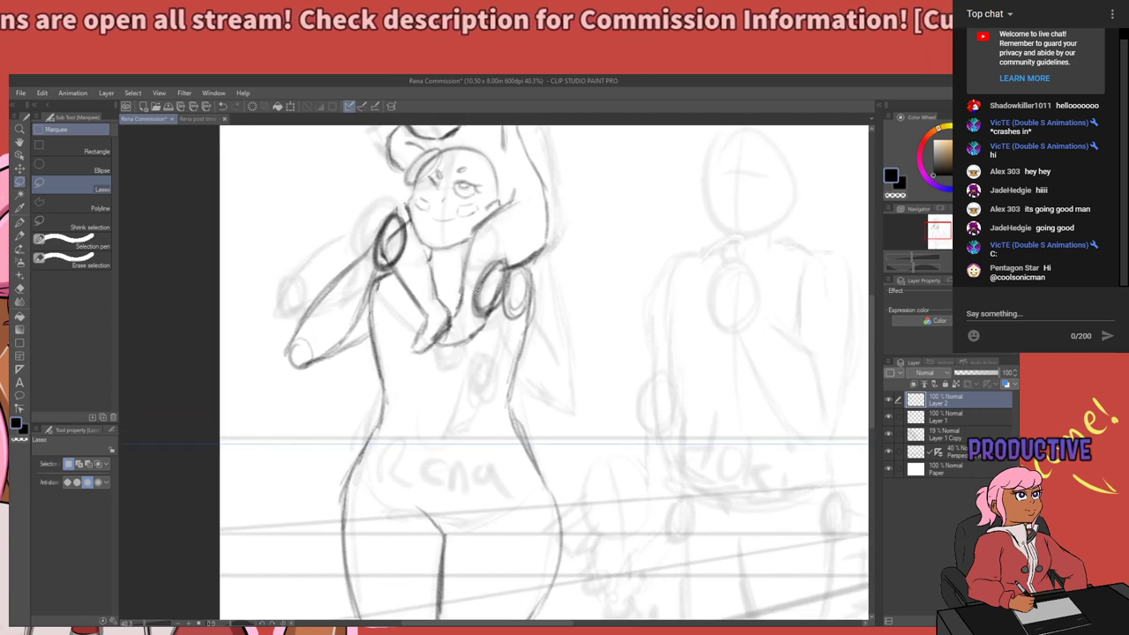
left_click_drag(357, 201, 282, 282)
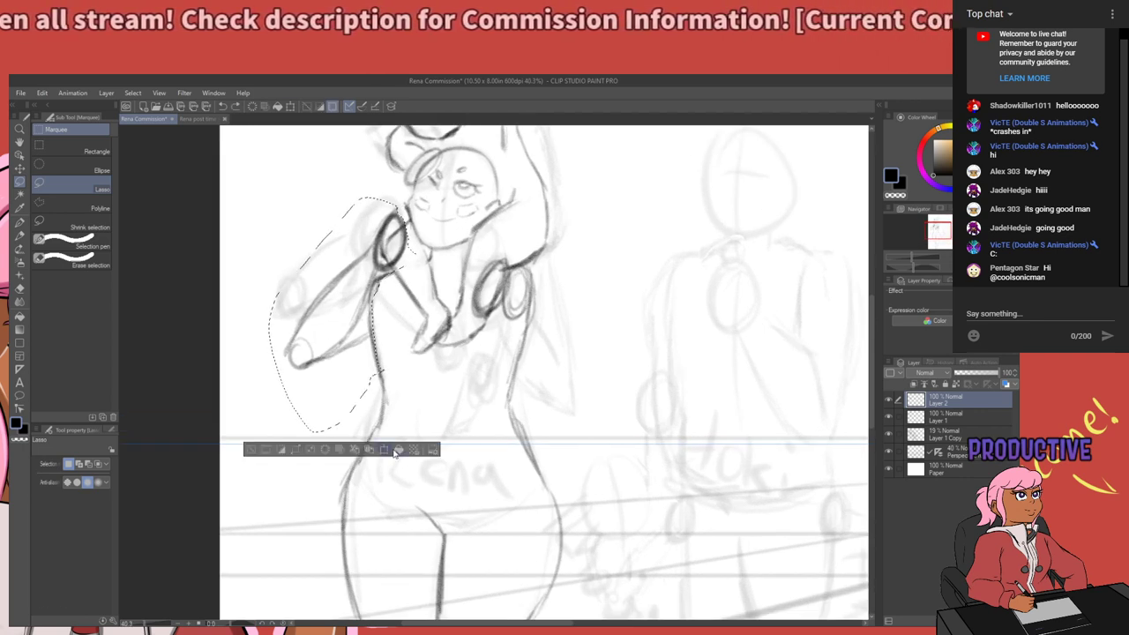
left_click(397, 451)
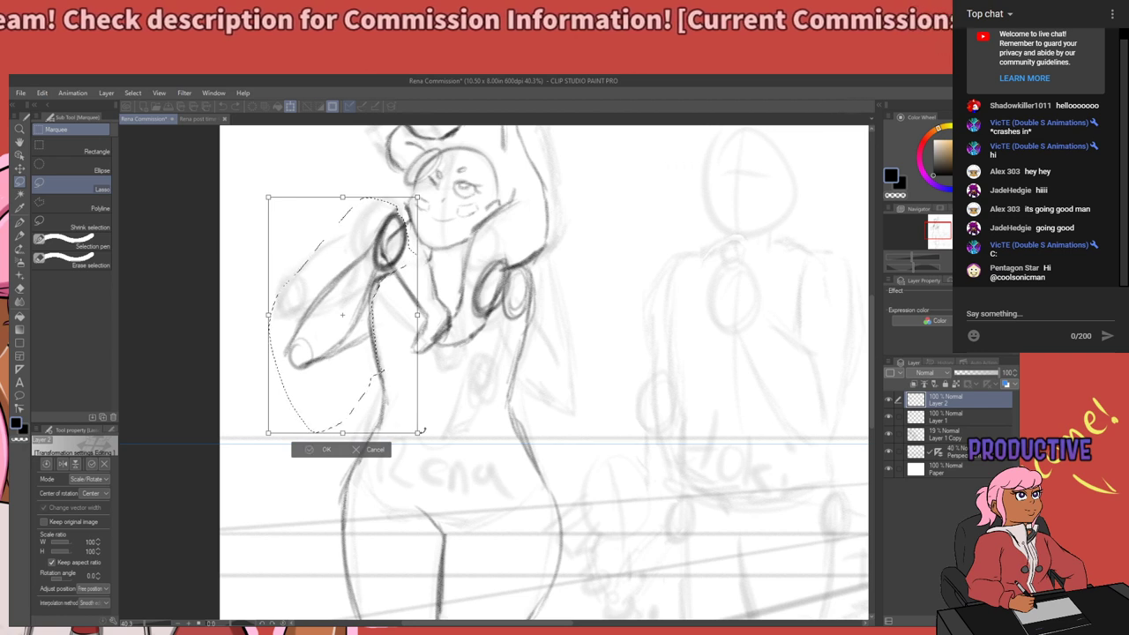
left_click_drag(424, 441, 441, 450)
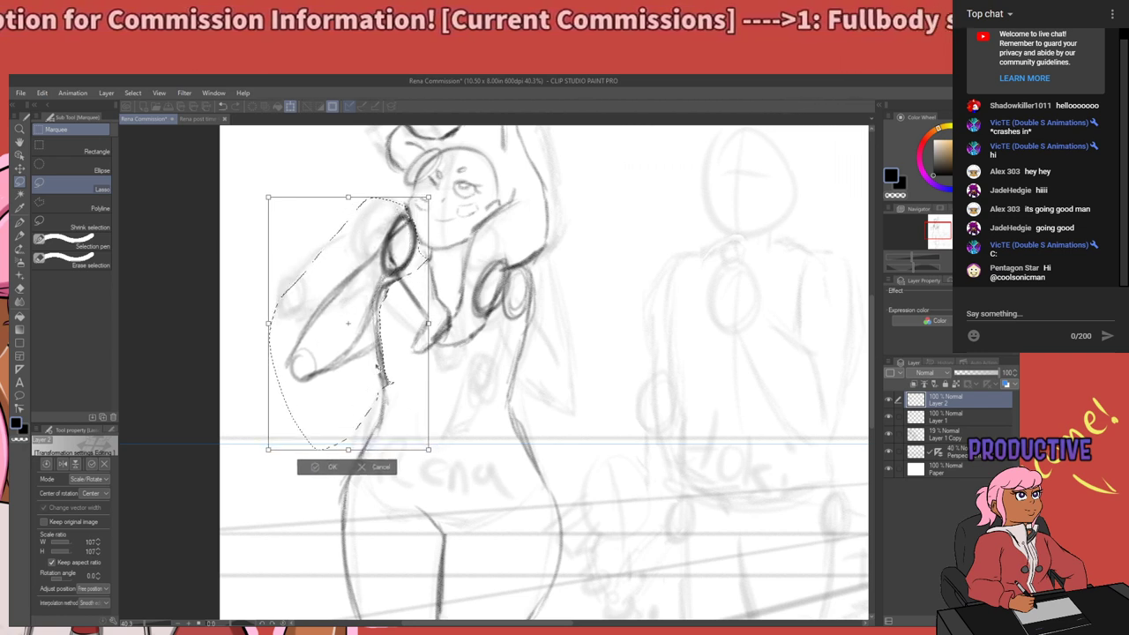
Nudge the enlarged arm slightly left to realign its shoulder oval, apply the transform and clear the selection.
key("Left")
key("Left")
key("Left")
key("Left")
key("Left")
key("Left")
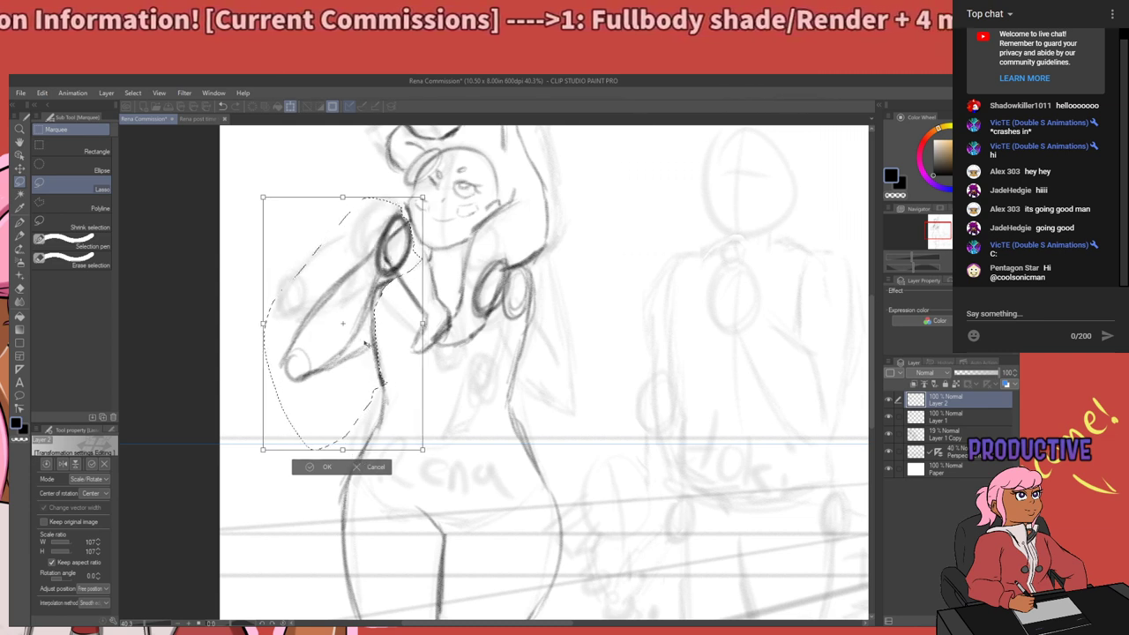
left_click(322, 468)
key("ctrl+d")
scroll(346, 304, "down", 2)
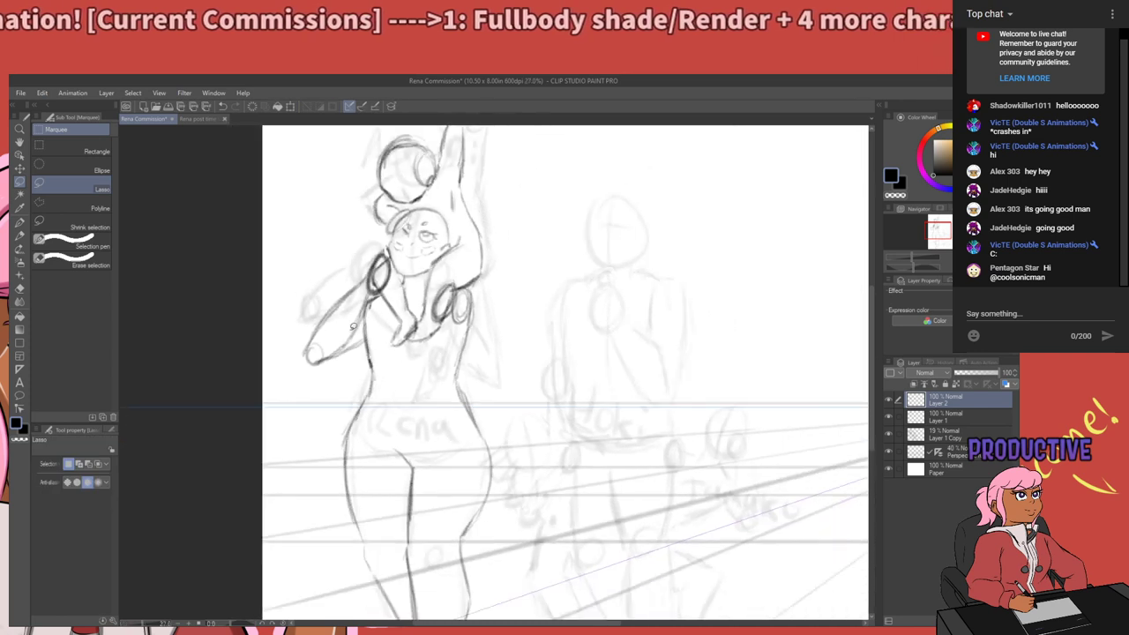
Sketch the right arm's inner contour with the Rough pencil, curving from the armpit to the faint elbow point, redoing faulty strokes.
scroll(466, 302, "up", 1)
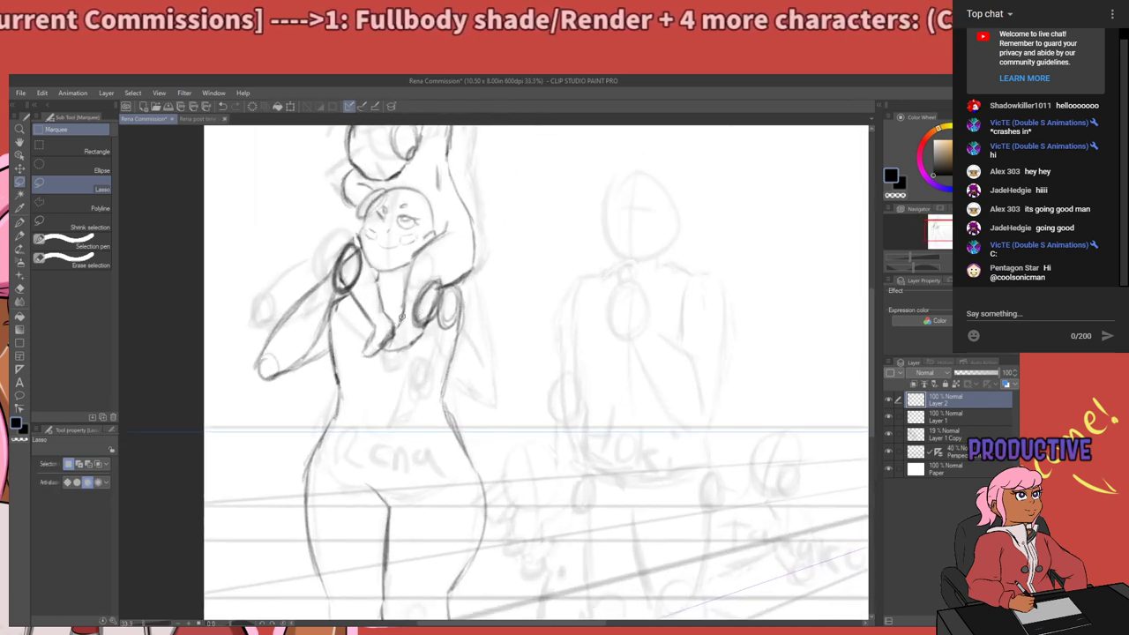
scroll(378, 323, "up", 1)
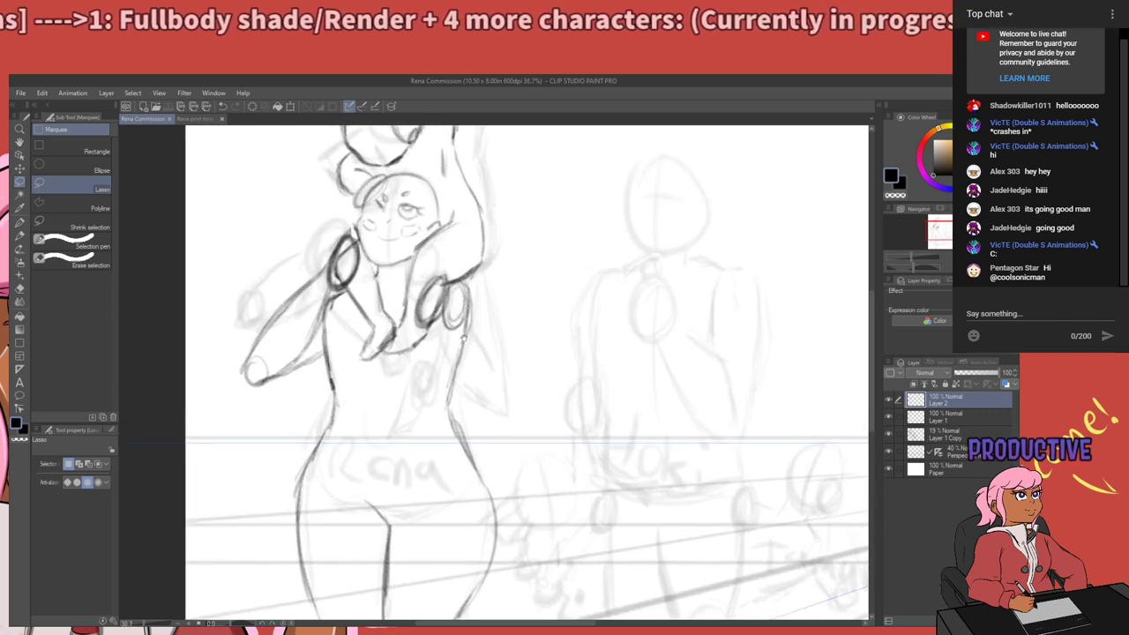
left_click_drag(431, 314, 433, 302)
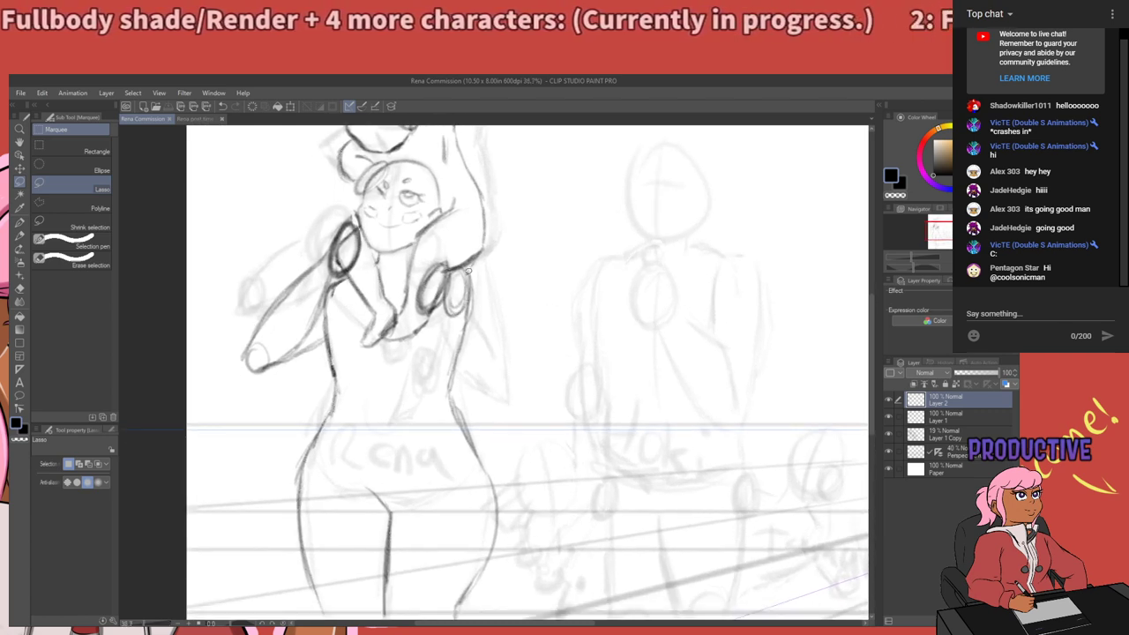
key("p")
key("p")
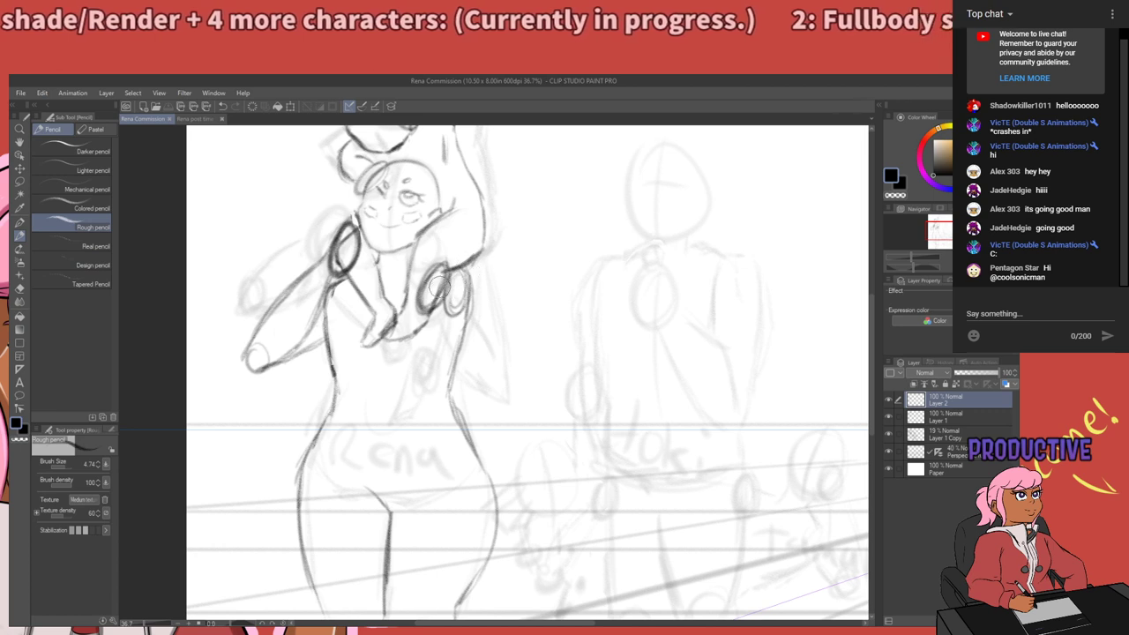
mouse_move(448, 277)
left_mouse_down()
mouse_move(432, 305)
mouse_move(449, 335)
mouse_move(430, 299)
mouse_move(442, 355)
left_mouse_up()
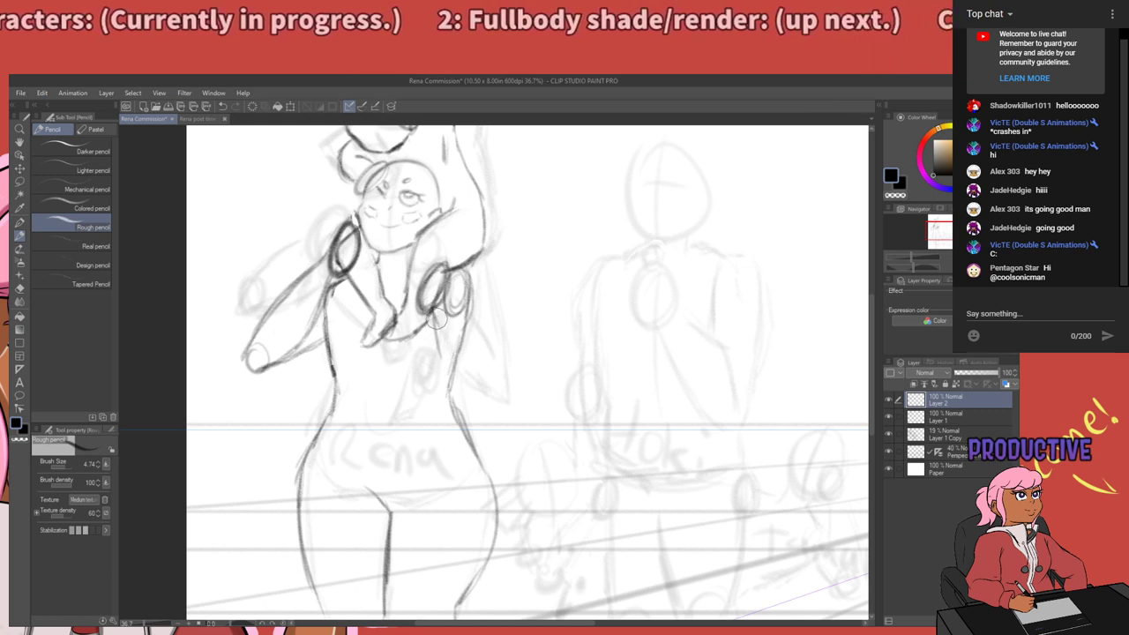
key("ctrl+z")
mouse_move(436, 312)
left_mouse_down()
mouse_move(456, 370)
mouse_move(516, 397)
left_mouse_up()
key("ctrl+z")
left_click_drag(444, 339, 492, 397)
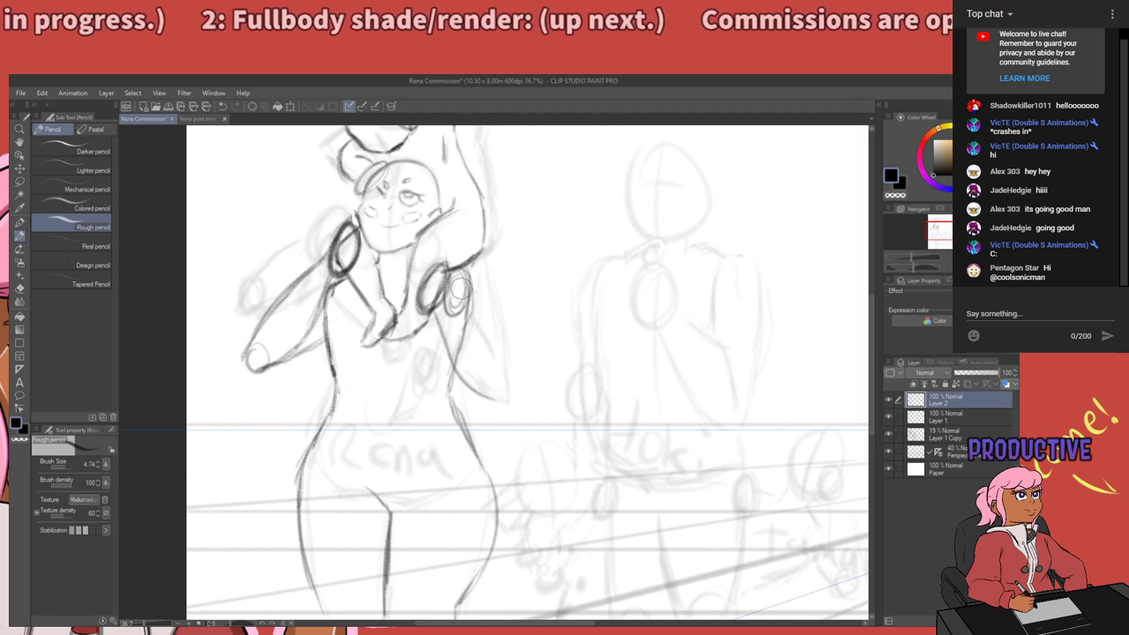
Sketch the right upper arm's outer contour from inside the shoulder oval down to the elbow point, replacing a faulty stroke.
left_click_drag(453, 290, 491, 356)
left_click_drag(455, 296, 499, 383)
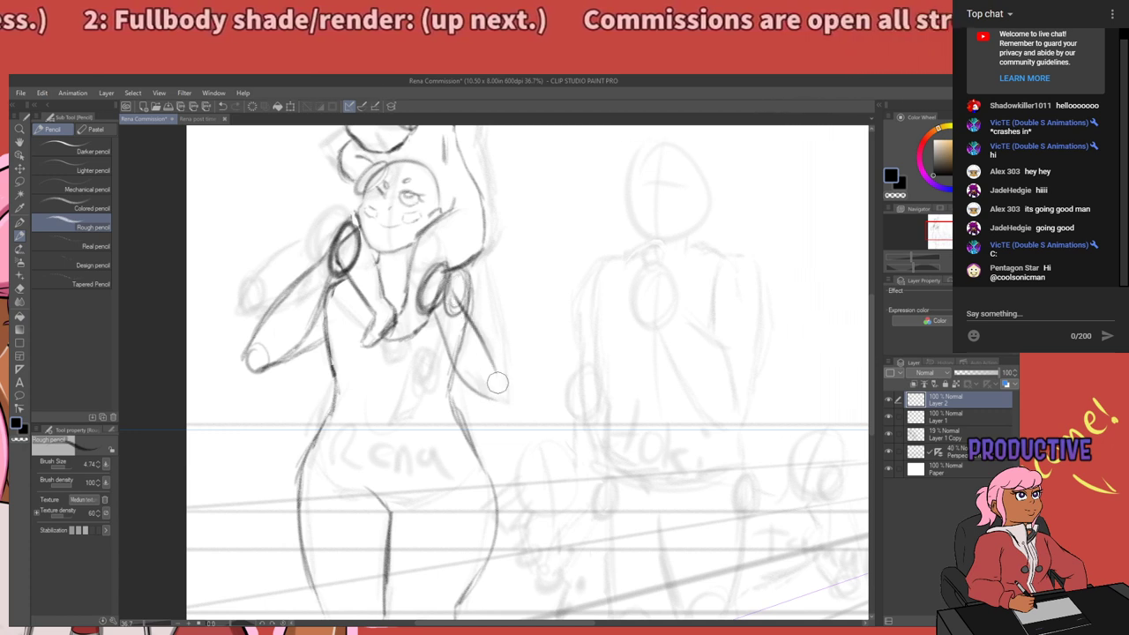
key("ctrl+z")
left_click_drag(449, 290, 497, 368)
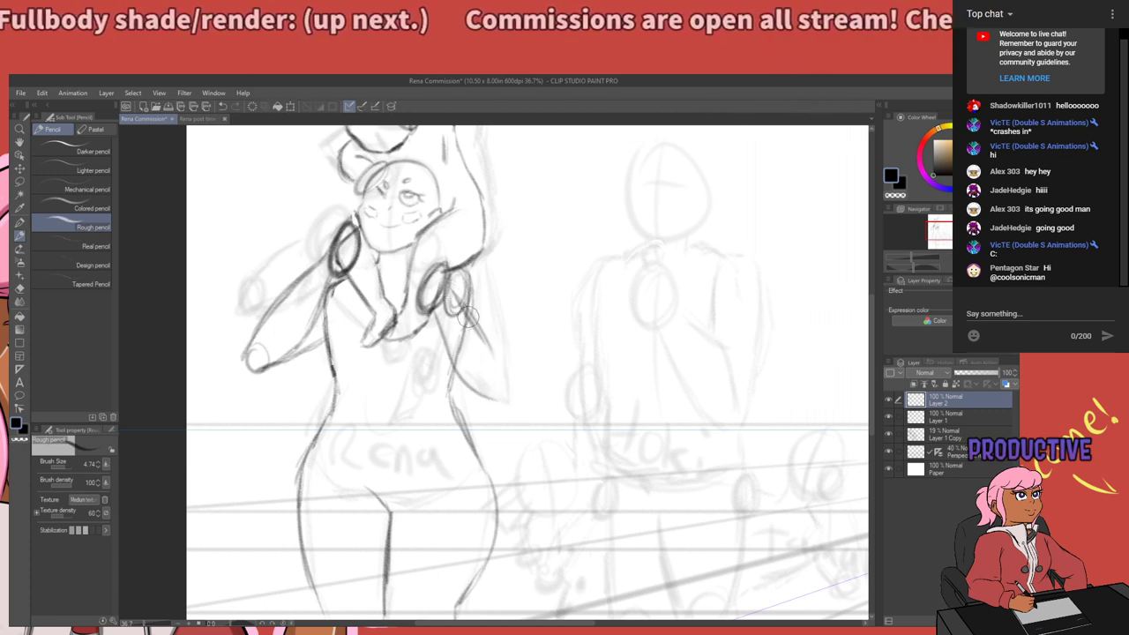
left_click_drag(466, 310, 502, 381)
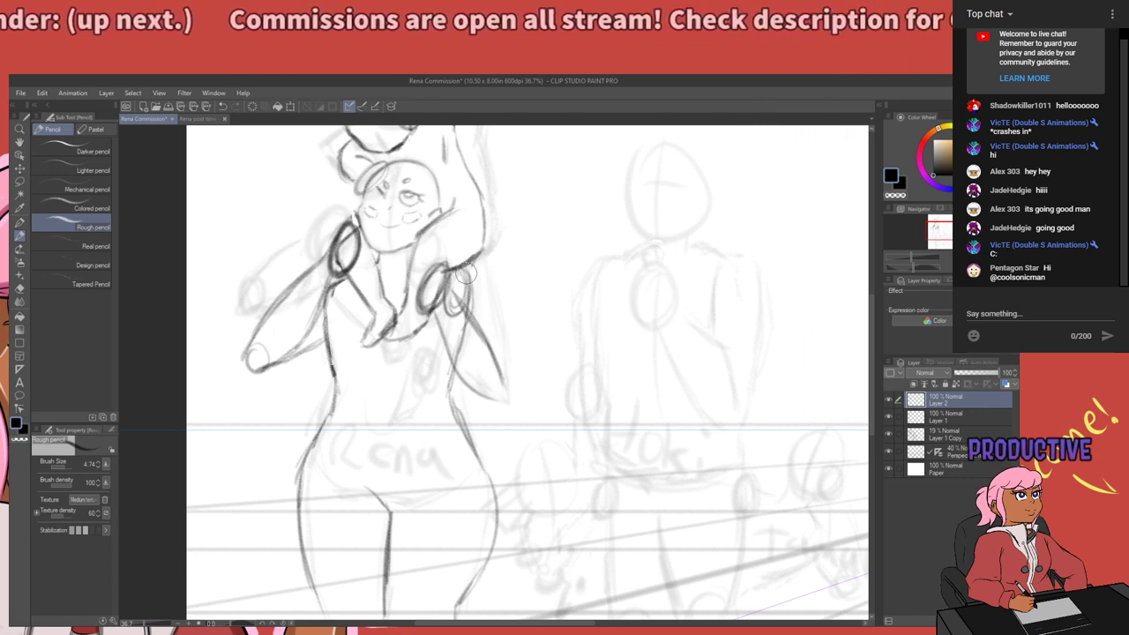
Reinforce the right arm's outer edge with longer strokes from the top of the shoulder oval to the elbow.
left_click_drag(463, 273, 505, 367)
key("ctrl+z")
left_click_drag(461, 274, 499, 361)
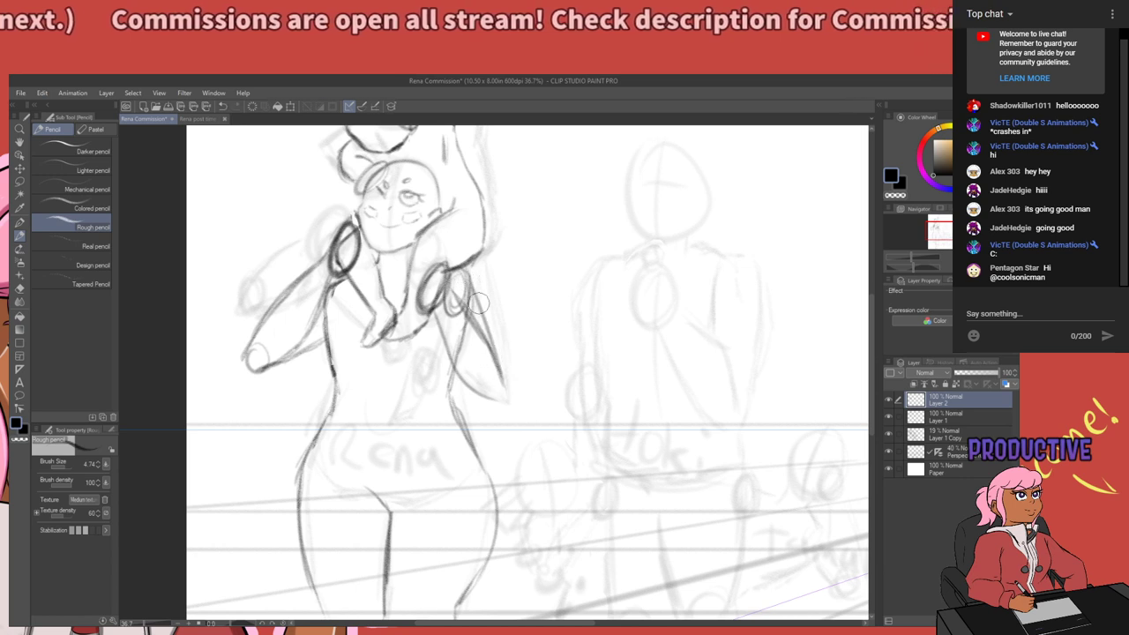
mouse_move(462, 272)
left_mouse_down()
mouse_move(512, 395)
mouse_move(498, 364)
mouse_move(500, 401)
left_mouse_up()
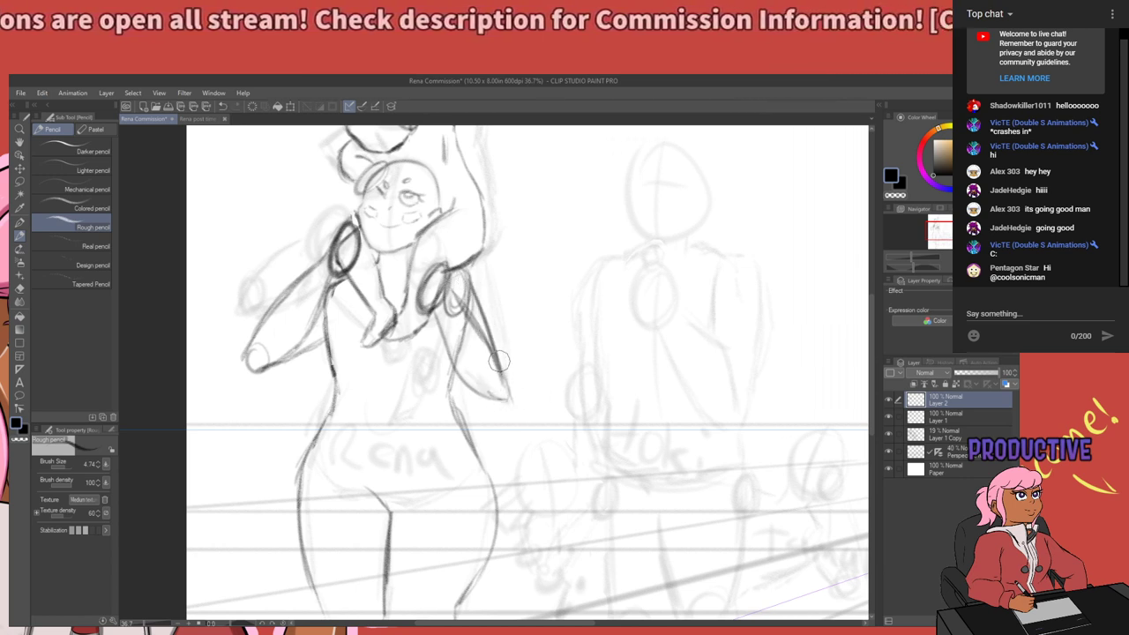
left_click_drag(469, 280, 503, 381)
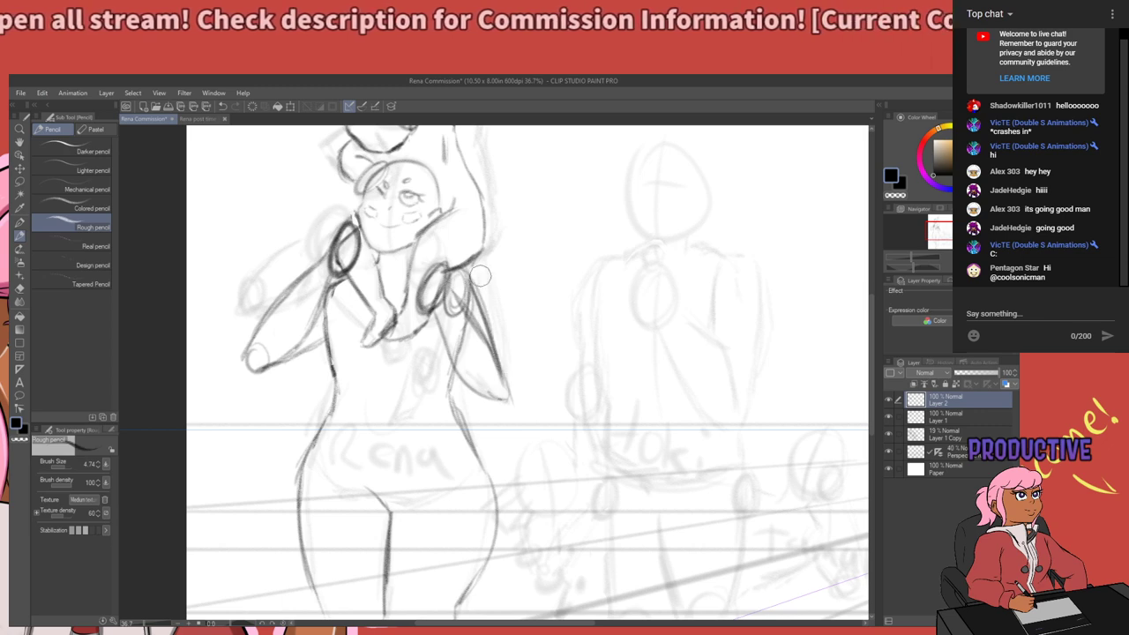
Look over the sketched figure from the raised arm down to the feet and check the whole composition against the guide.
left_click_drag(493, 329, 550, 461)
left_click_drag(540, 564, 455, 495)
left_click_drag(464, 341, 504, 453)
left_click_drag(476, 593, 552, 132)
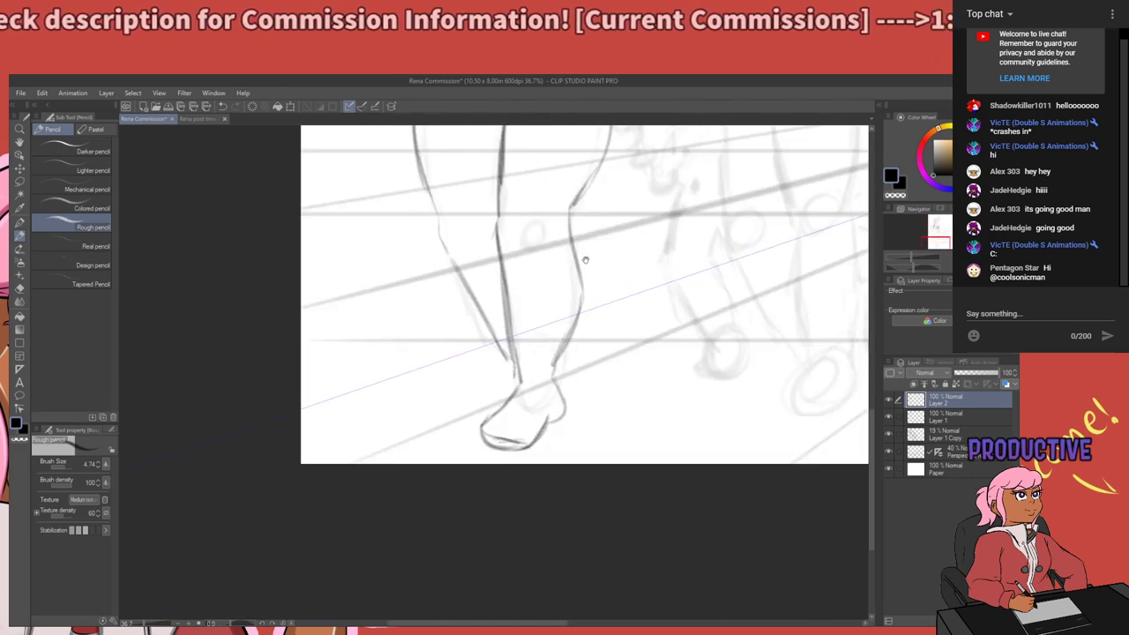
left_click_drag(585, 260, 466, 409)
left_click_drag(471, 133, 548, 407)
left_click_drag(501, 271, 503, 367)
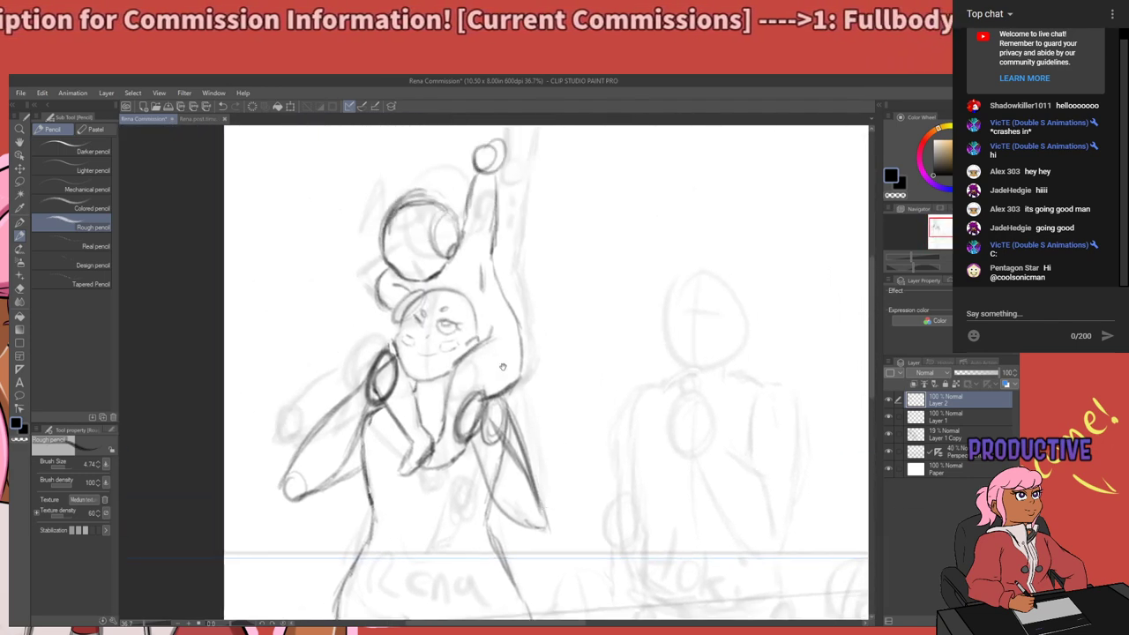
scroll(503, 366, "up", 3)
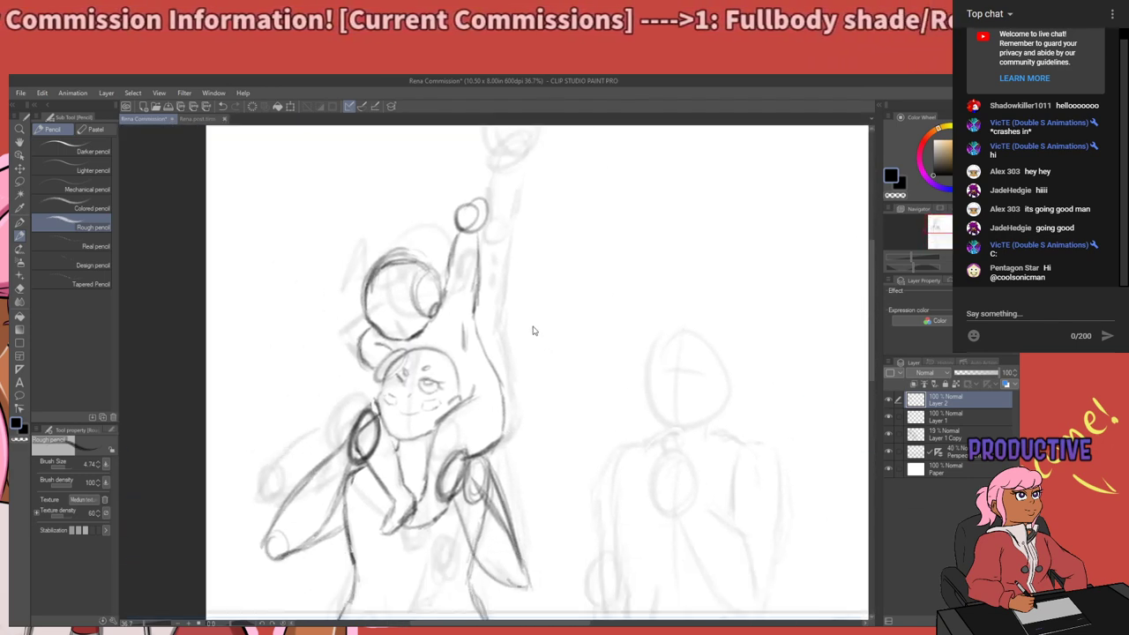
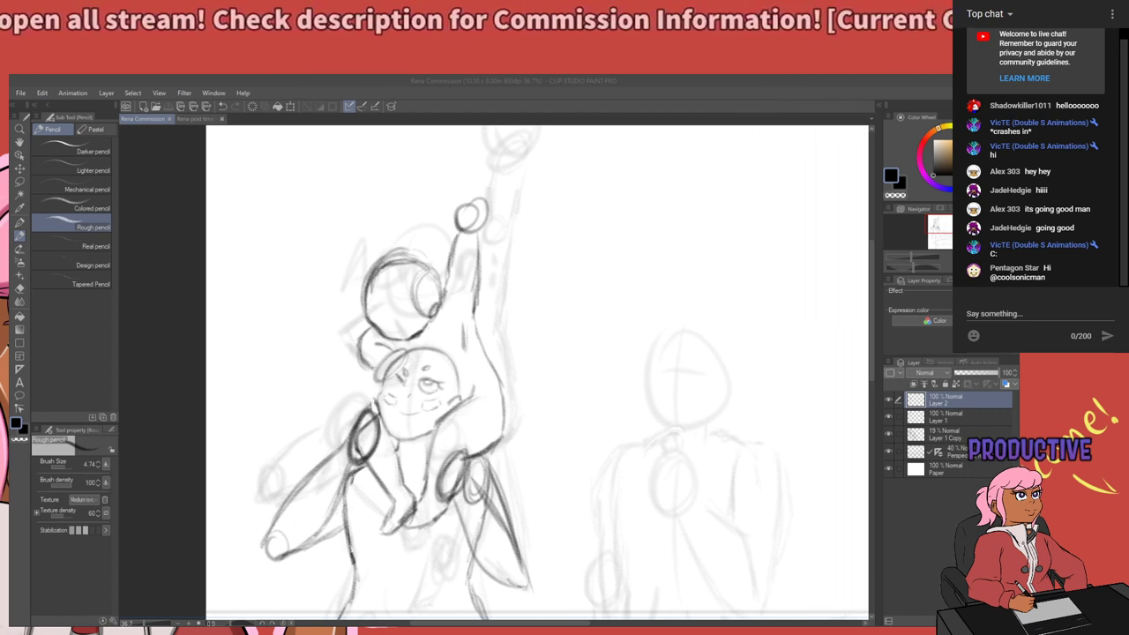
scroll(439, 305, "down", 3)
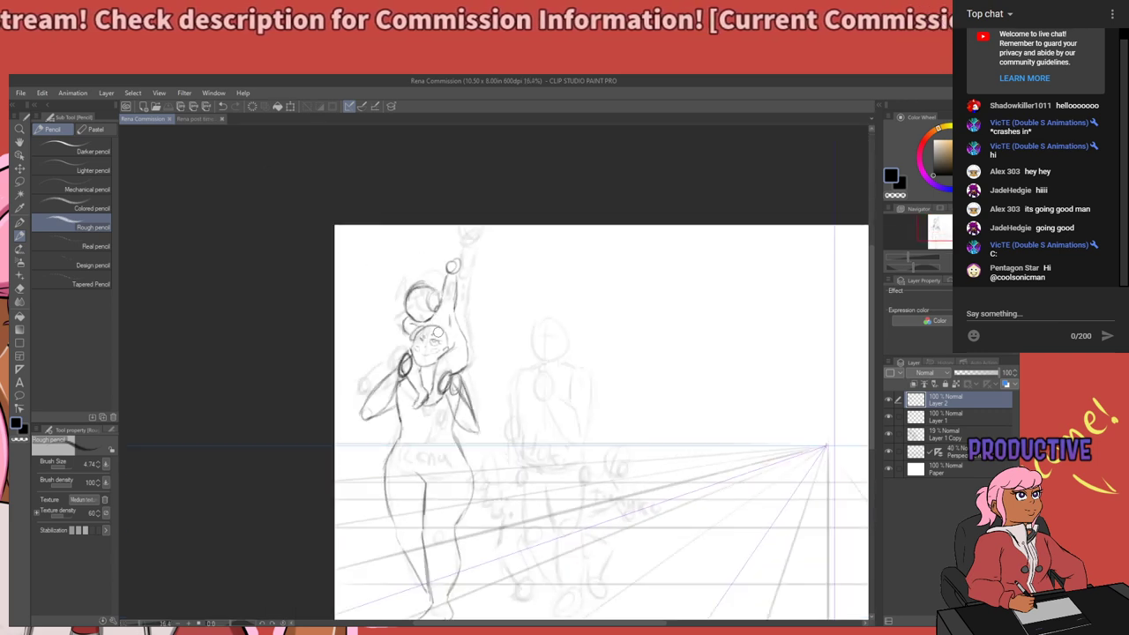
scroll(453, 342, "down", 1)
scroll(503, 380, "up", 2)
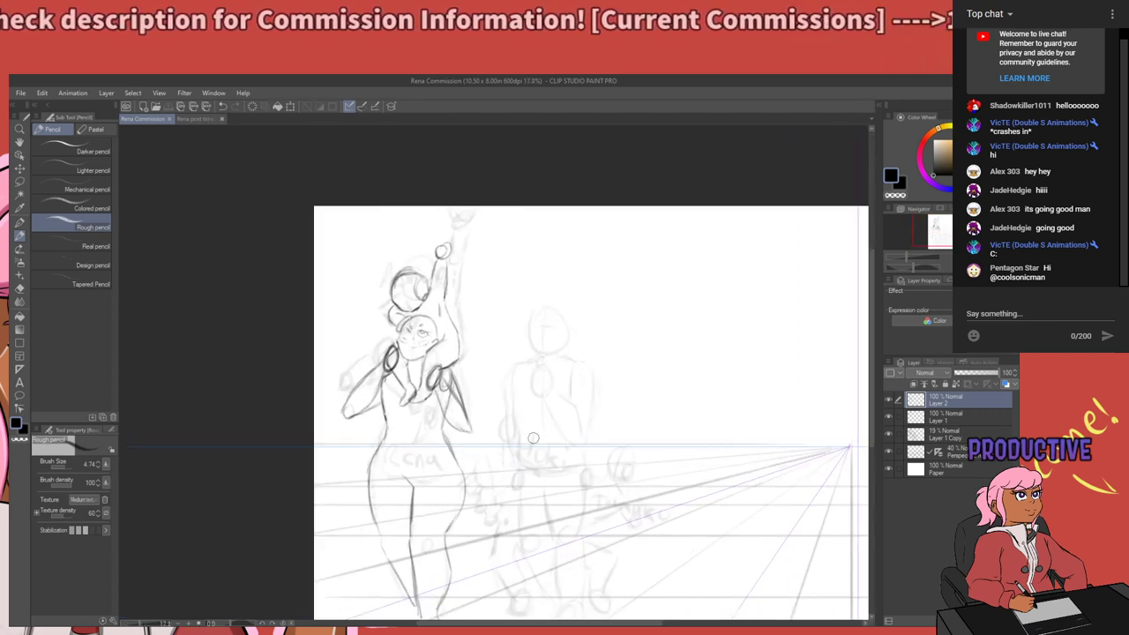
scroll(533, 438, "up", 3)
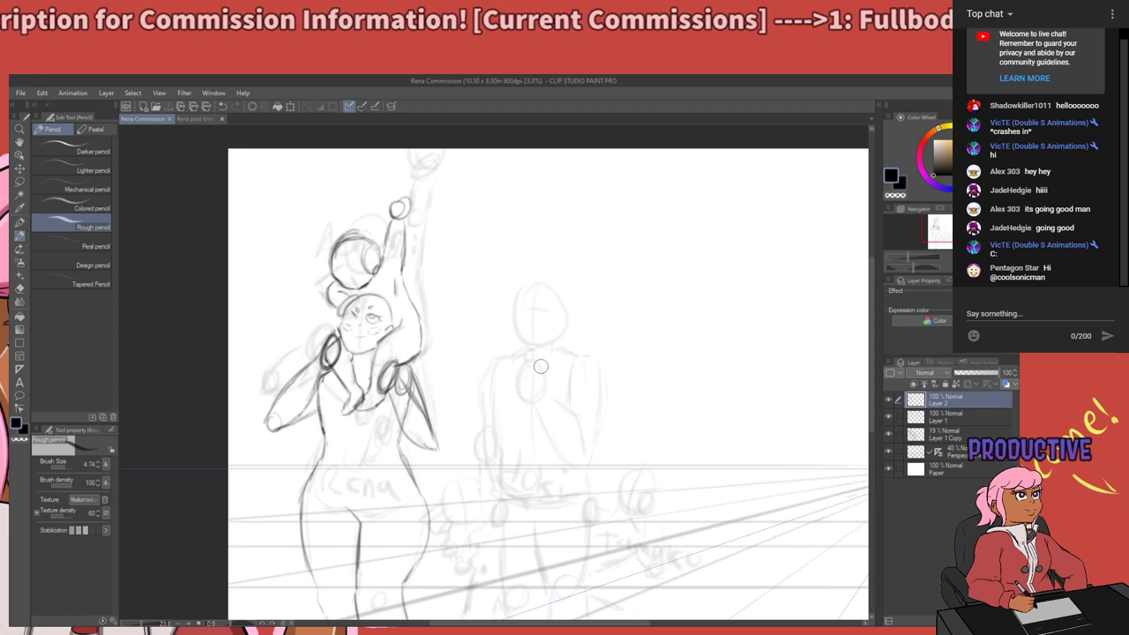
scroll(541, 366, "up", 2)
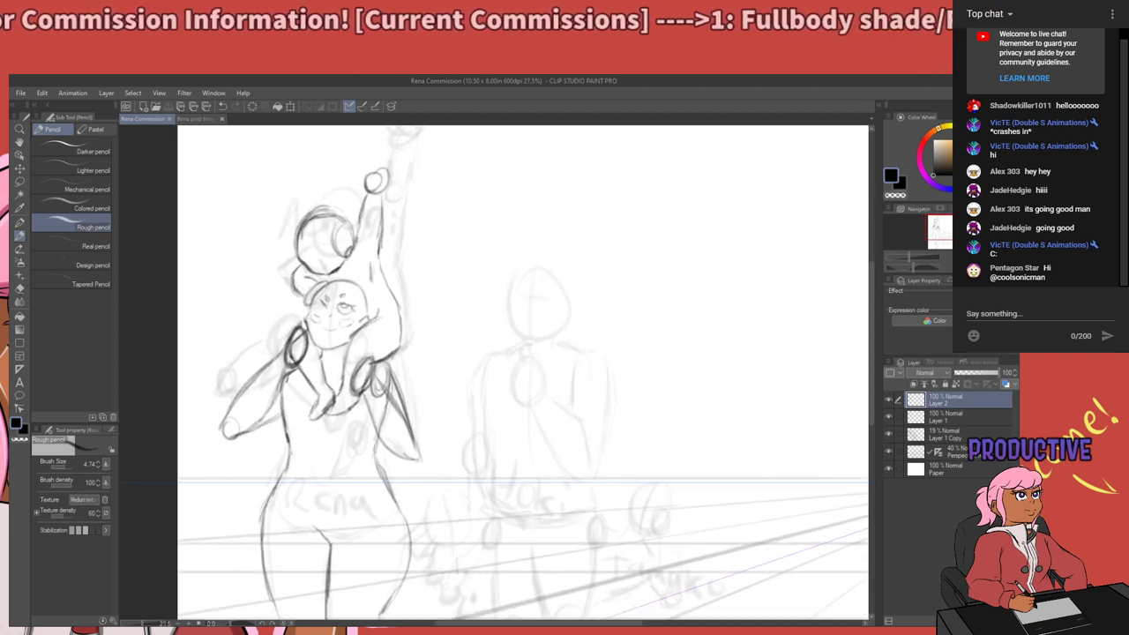
Add a new raster layer above the finished figure's sketch and rename the sketch layer Layer 2 as "Rena rough".
key("ctrl+shift+n")
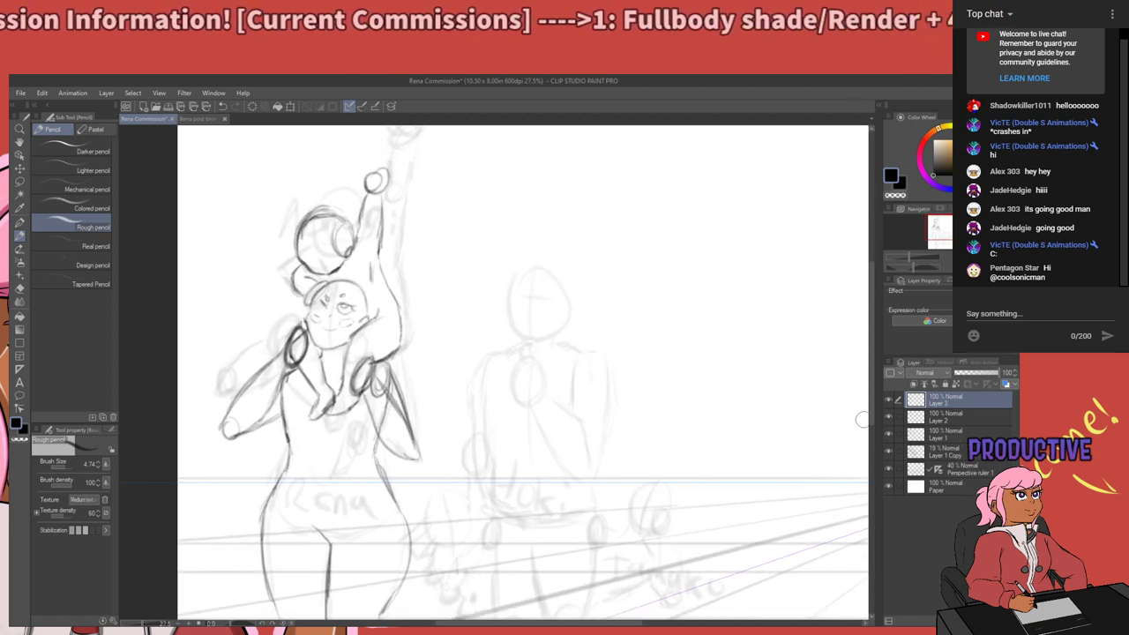
left_click(889, 417)
left_click(889, 417)
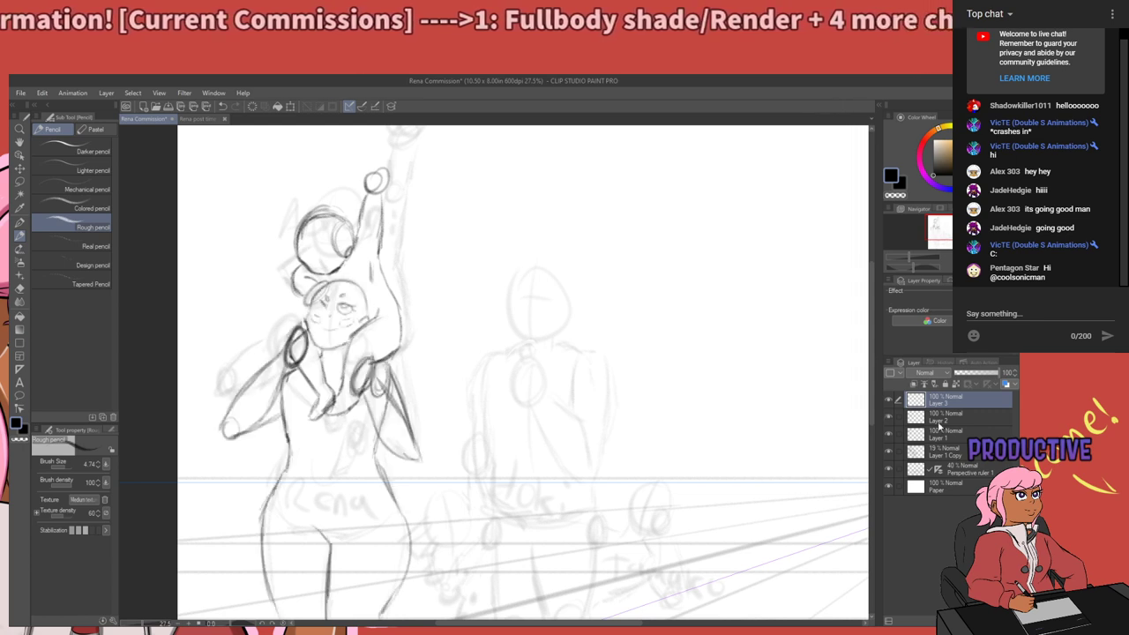
left_click(940, 416)
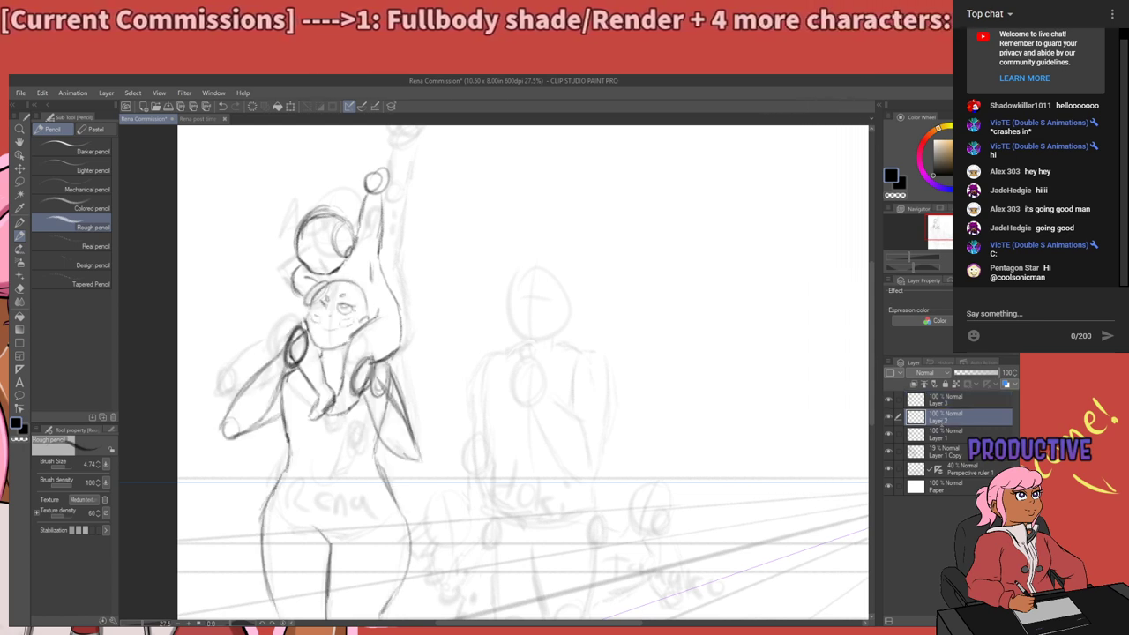
type("Rena rough")
key("Return")
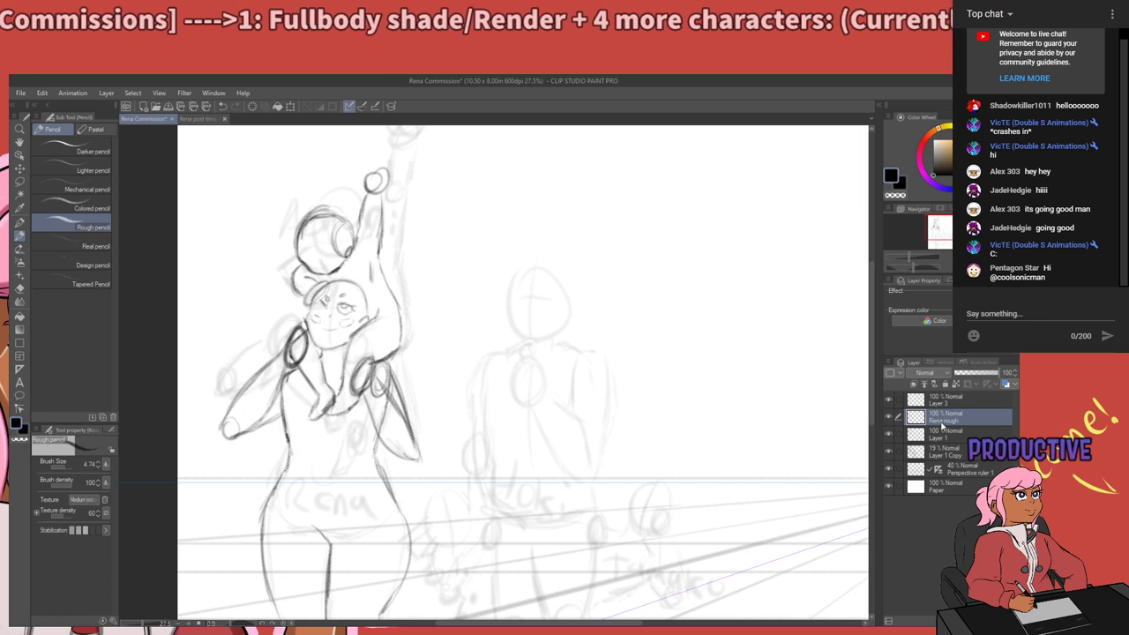
Raise the Layer 1 Copy guide's opacity to 48% to read its labels and lower it to 18%.
left_click(939, 404)
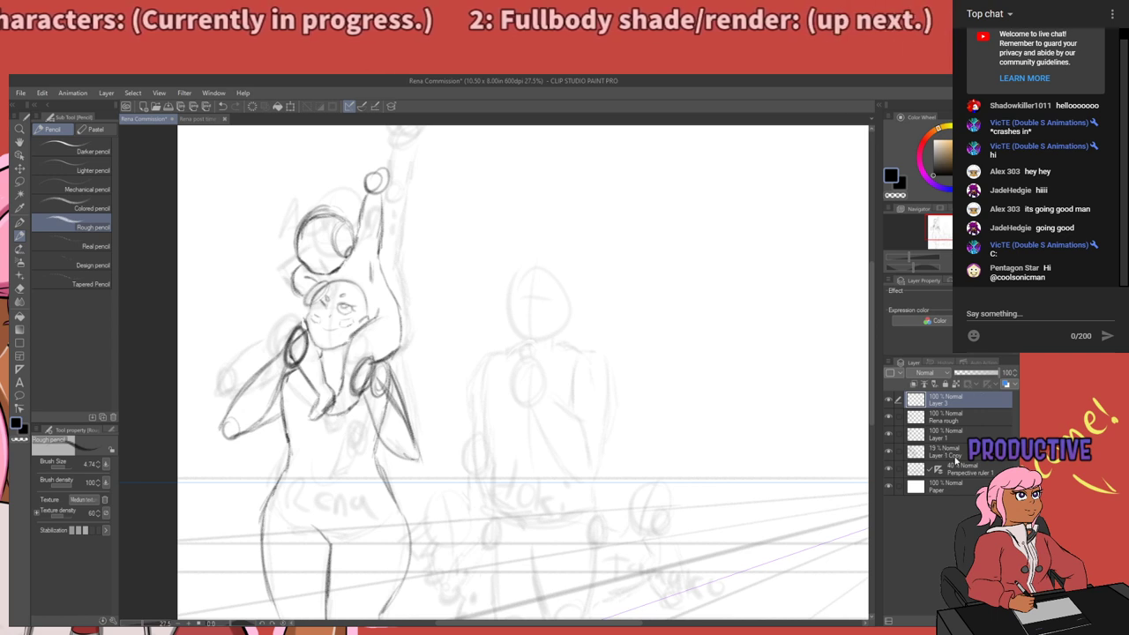
left_click(955, 457)
left_click(977, 375)
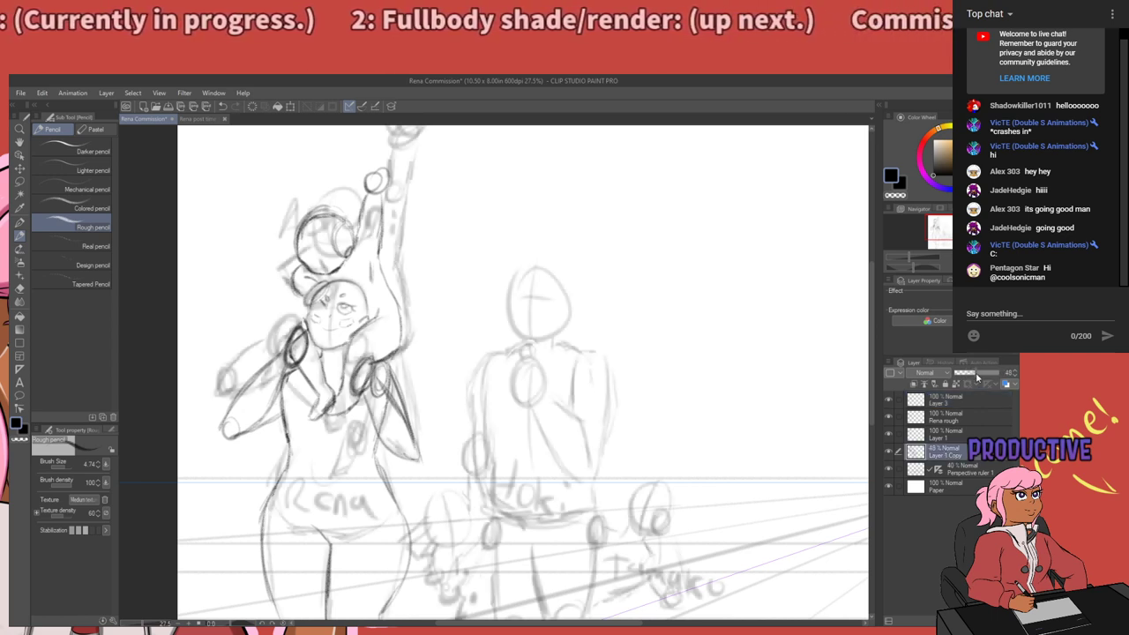
left_click_drag(976, 375, 963, 375)
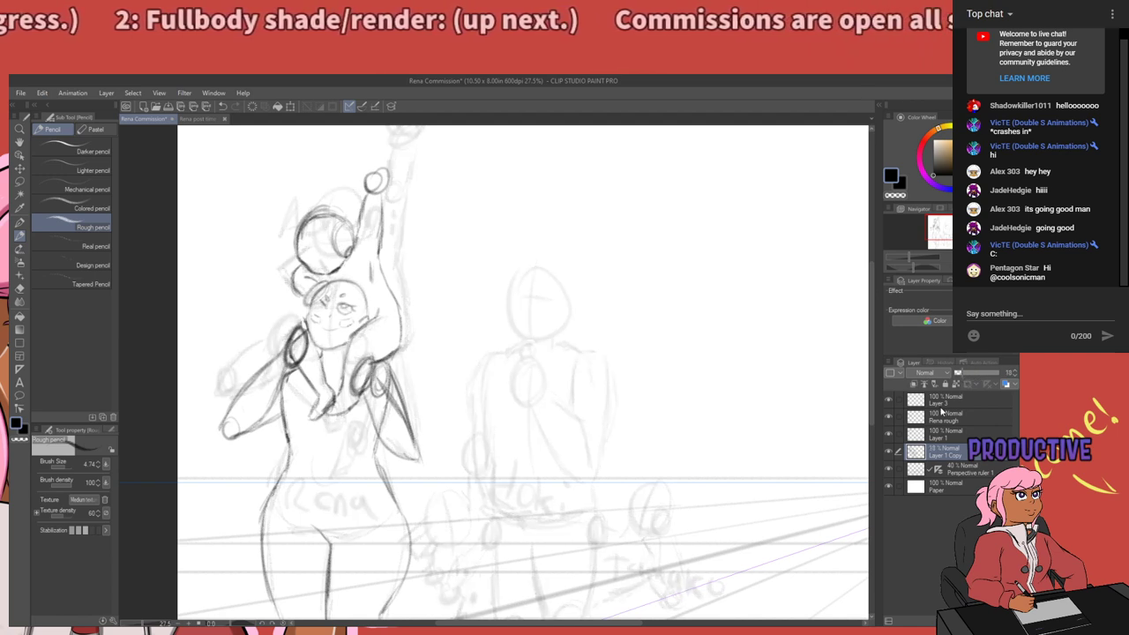
Name the remaining character layers, with "Hoki Rough" at the top of the stack and "Ashuri Rough" directly below "Rena rough".
left_click(941, 405)
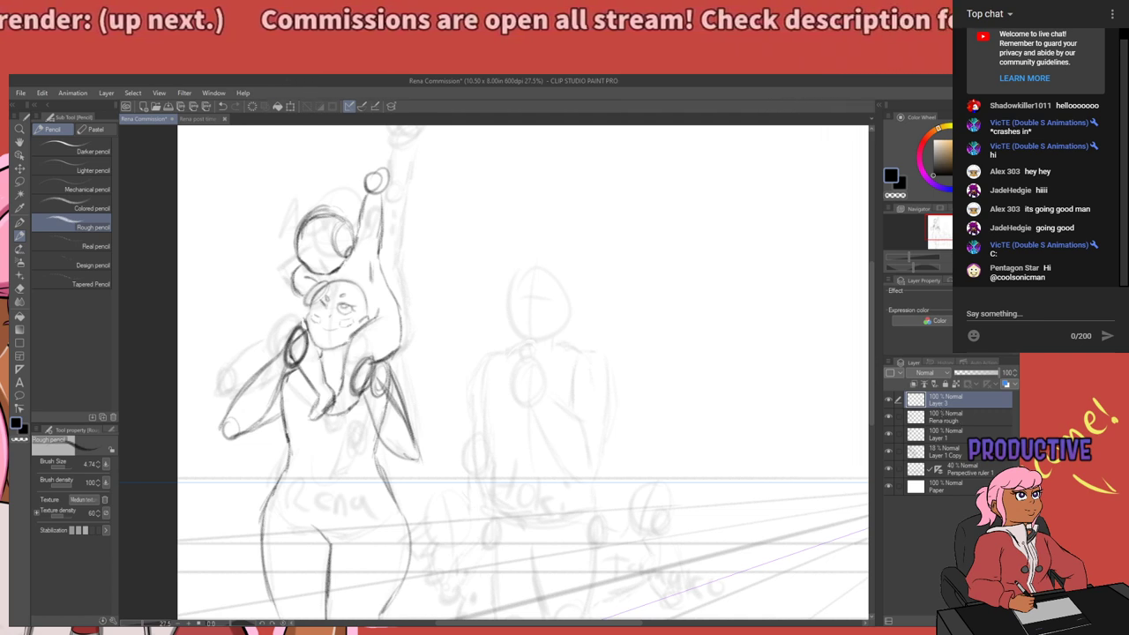
type("Ashuri Rough")
key("Return")
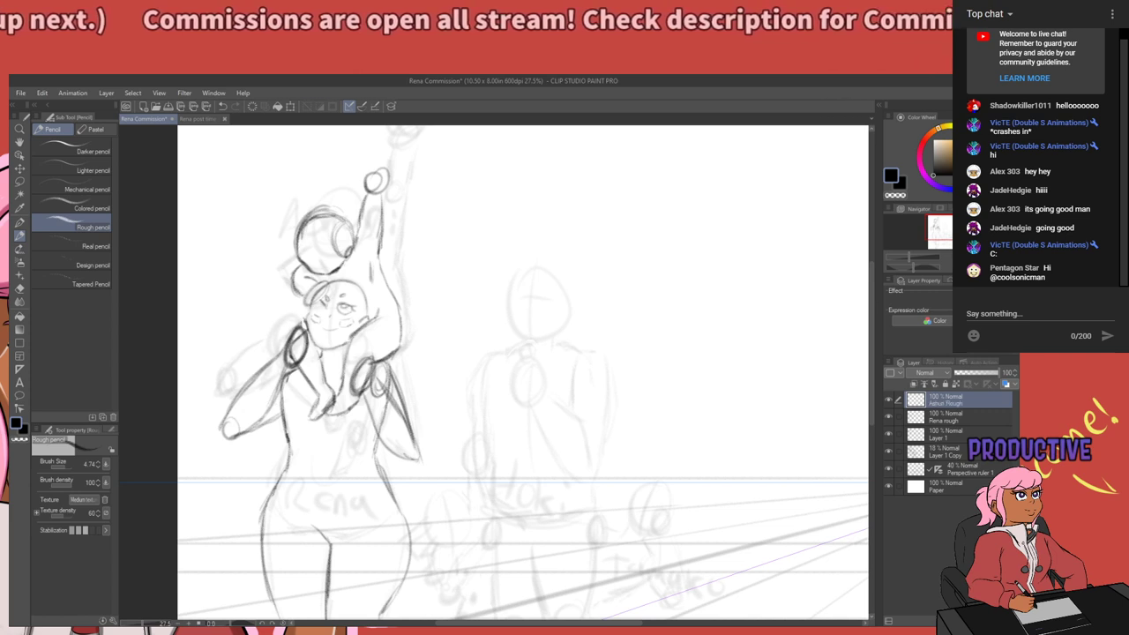
left_click(895, 402)
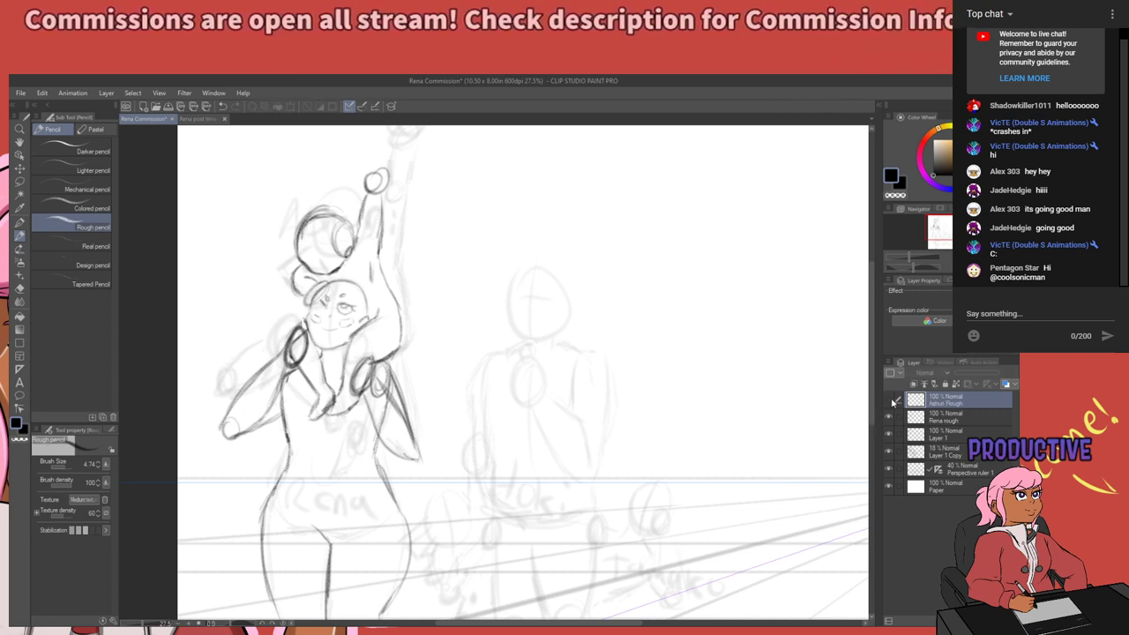
left_click(891, 401)
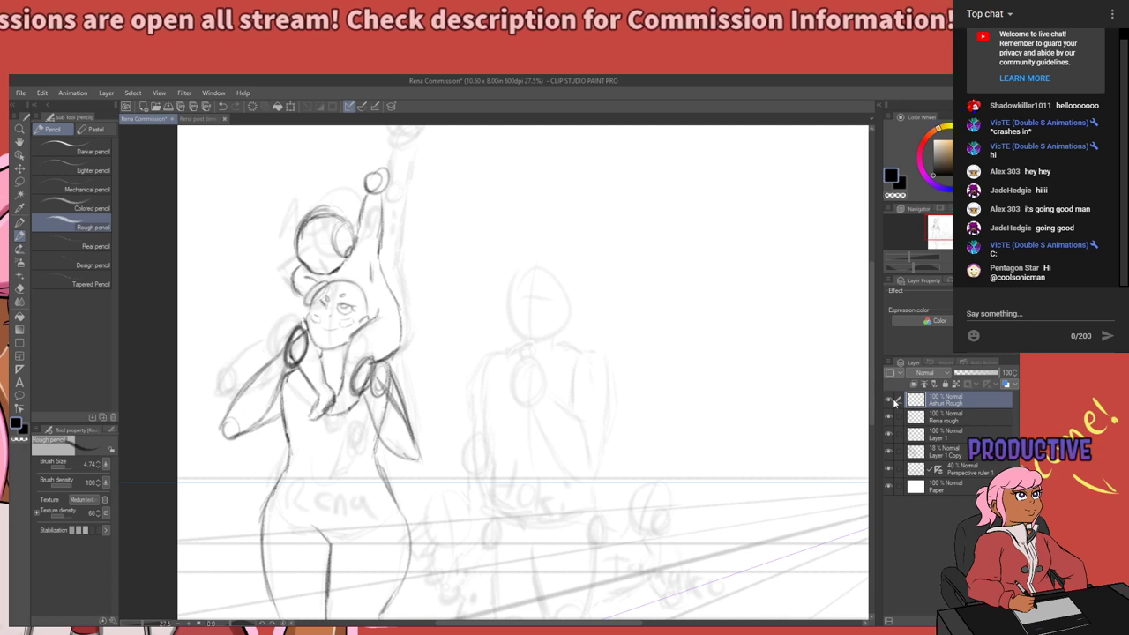
left_click(894, 441)
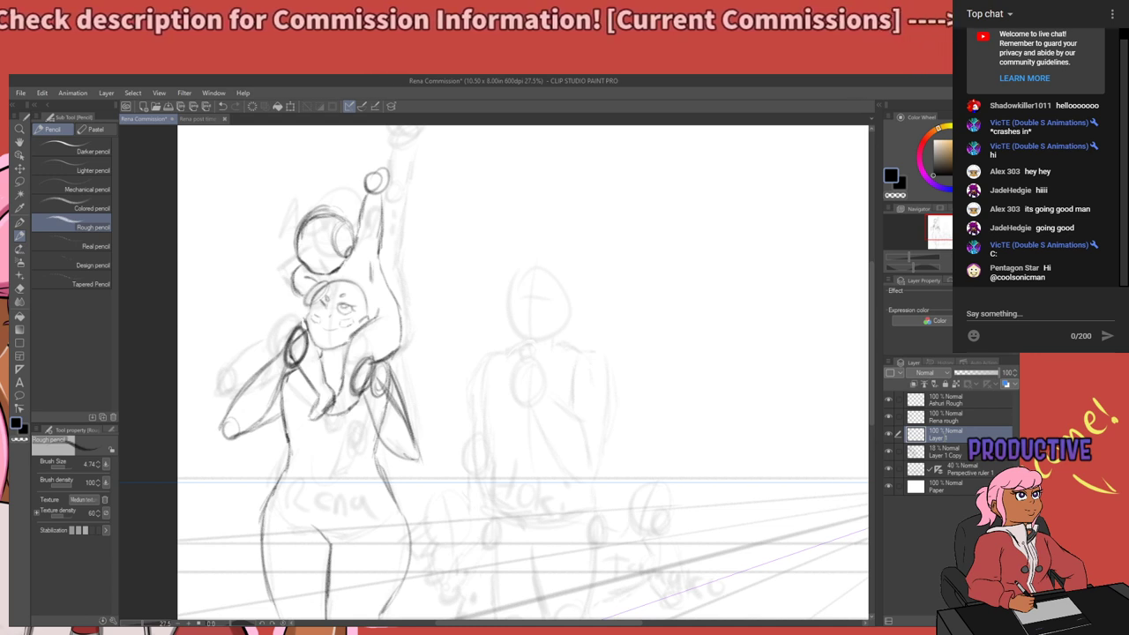
left_click(944, 403)
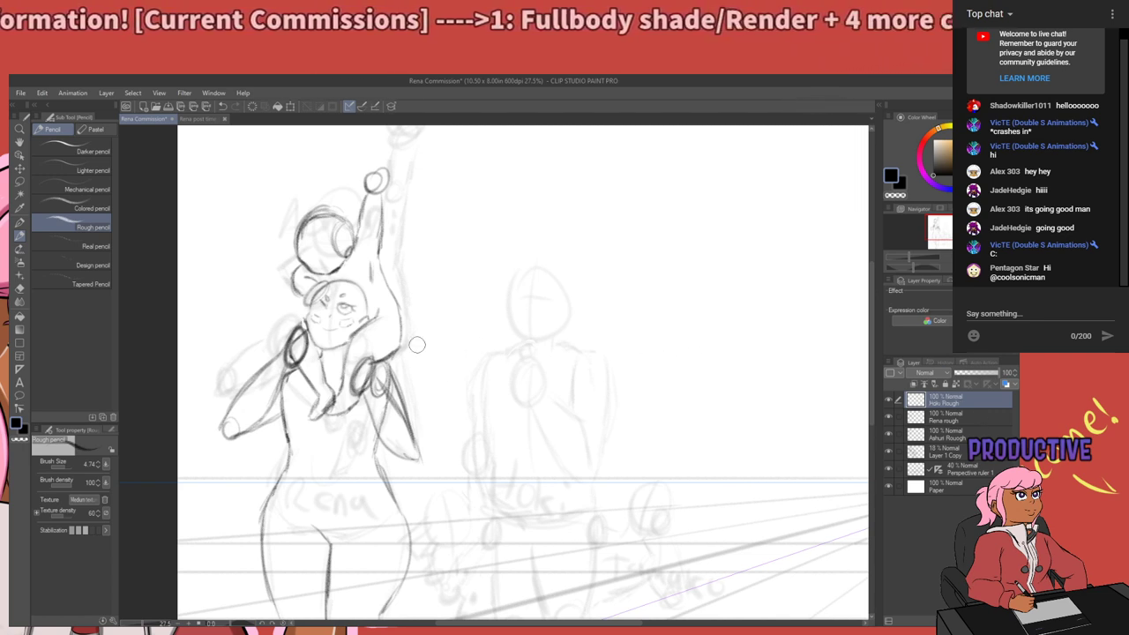
Sketch the left cheek and jaw edge of the Hoki figure's head over the faint guide with the Rough pencil, redoing the first stroke.
scroll(374, 341, "down", 1)
scroll(591, 355, "up", 1)
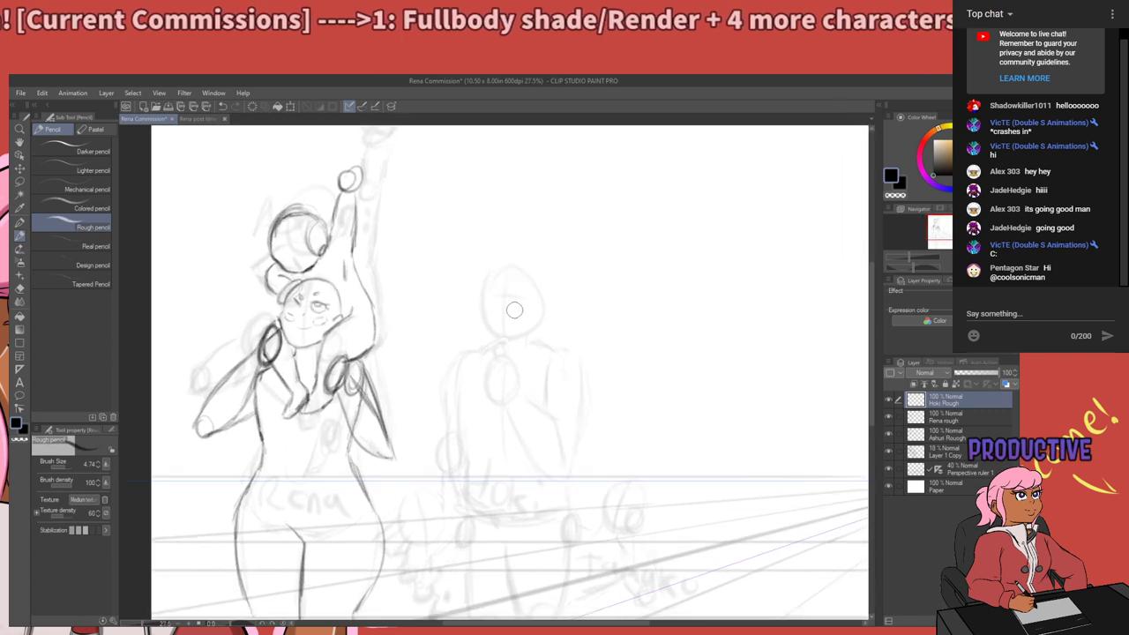
scroll(514, 310, "up", 3)
scroll(567, 270, "up", 2)
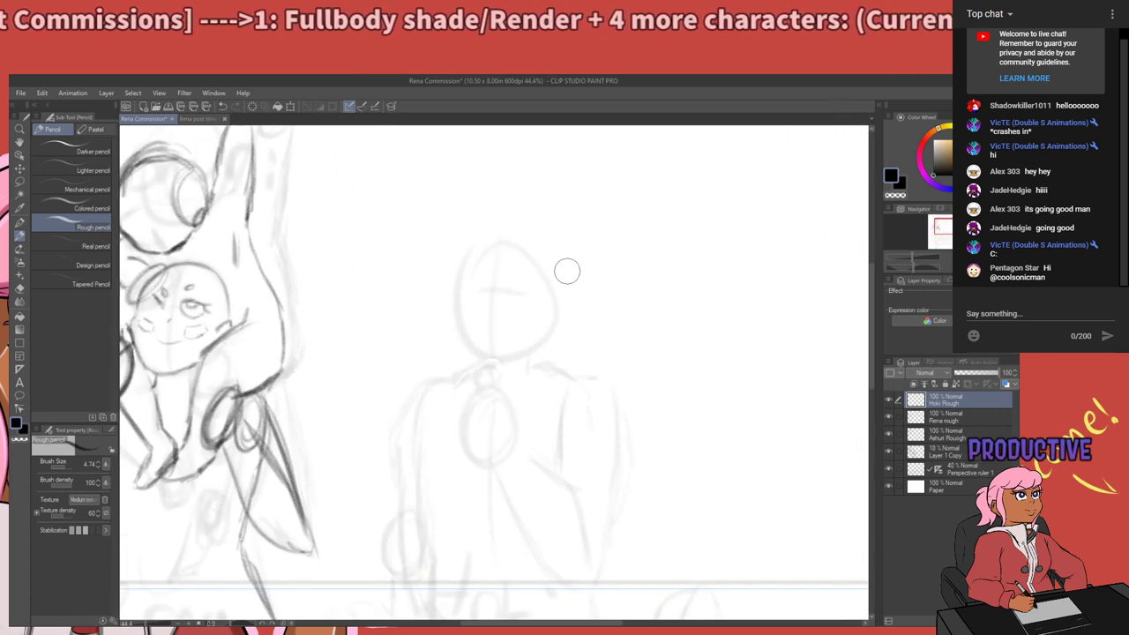
scroll(398, 376, "down", 3)
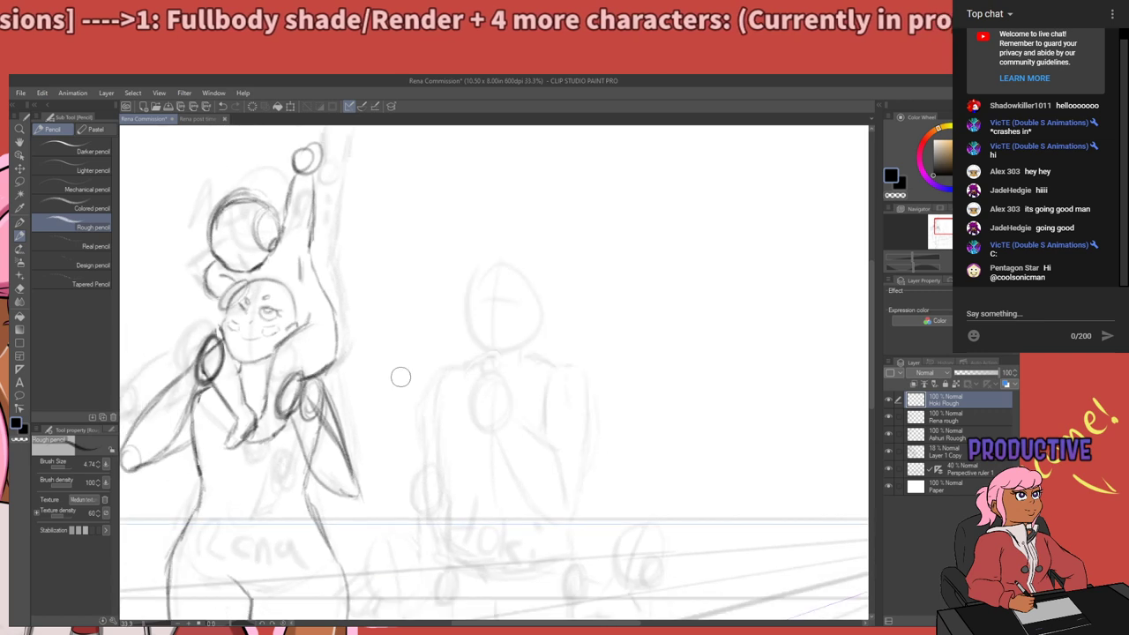
scroll(441, 336, "up", 1)
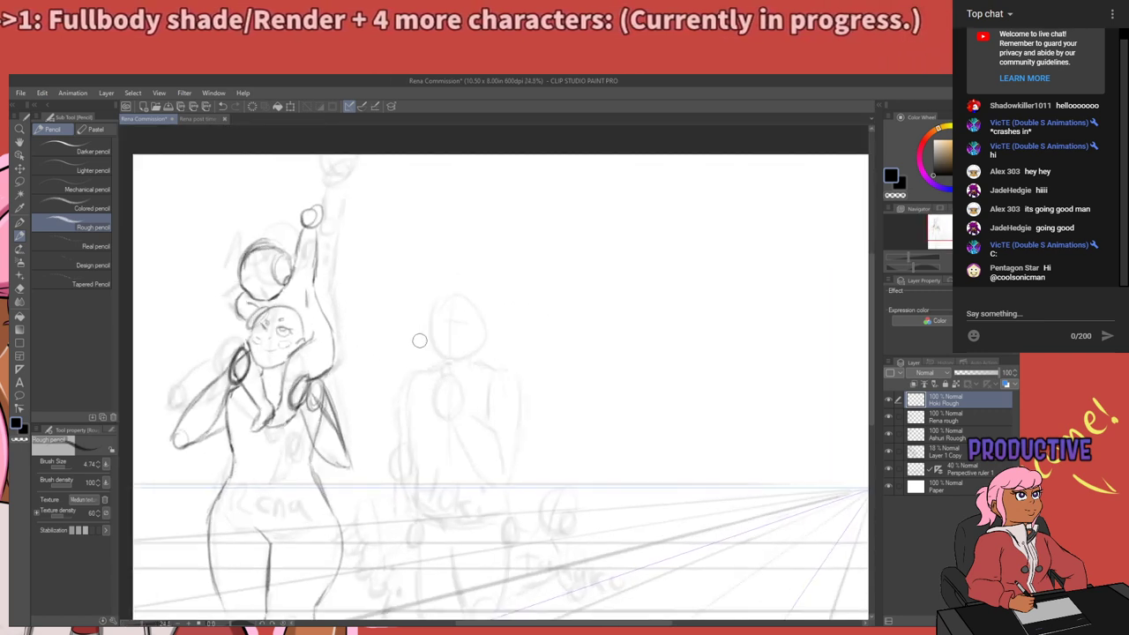
scroll(423, 337, "up", 4)
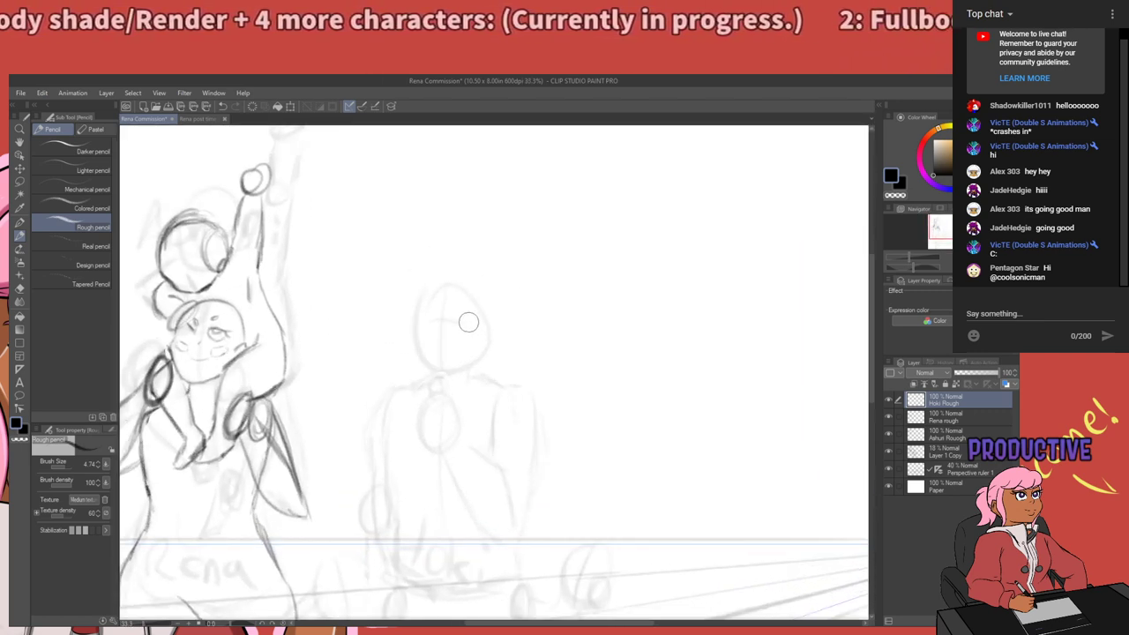
scroll(444, 285, "up", 2)
scroll(433, 330, "down", 3)
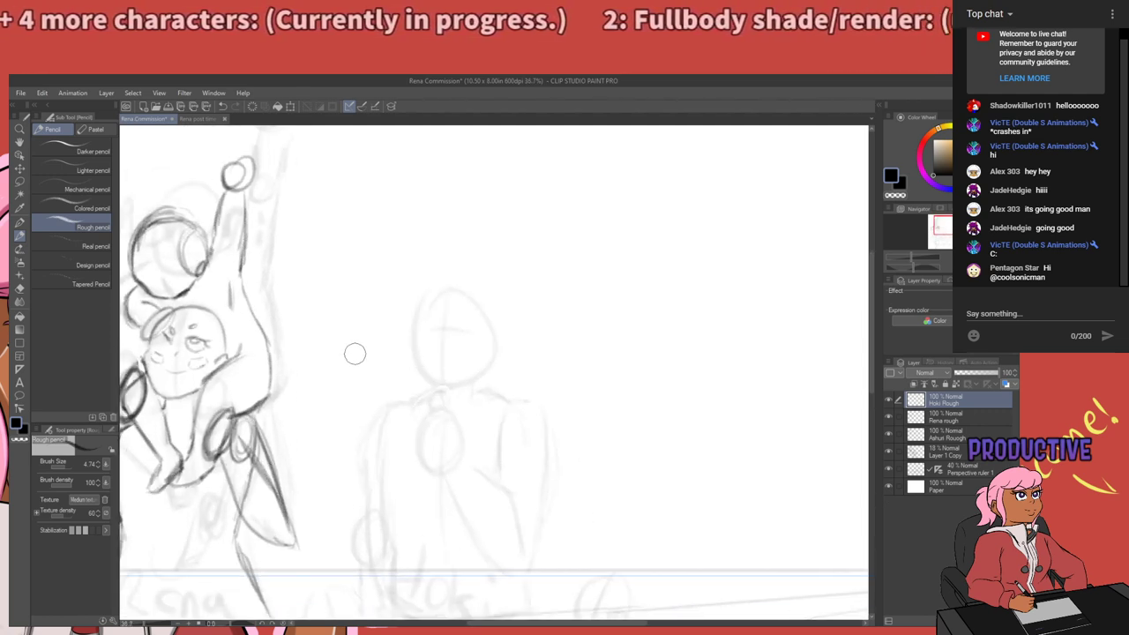
scroll(354, 353, "up", 1)
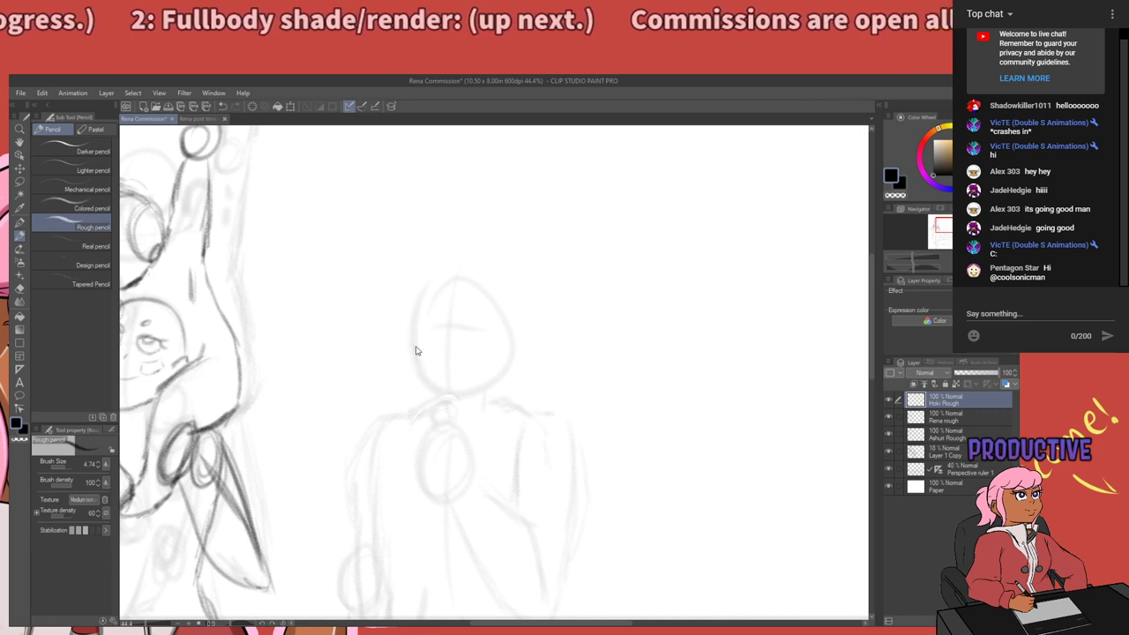
left_click_drag(409, 330, 411, 371)
key("ctrl+z")
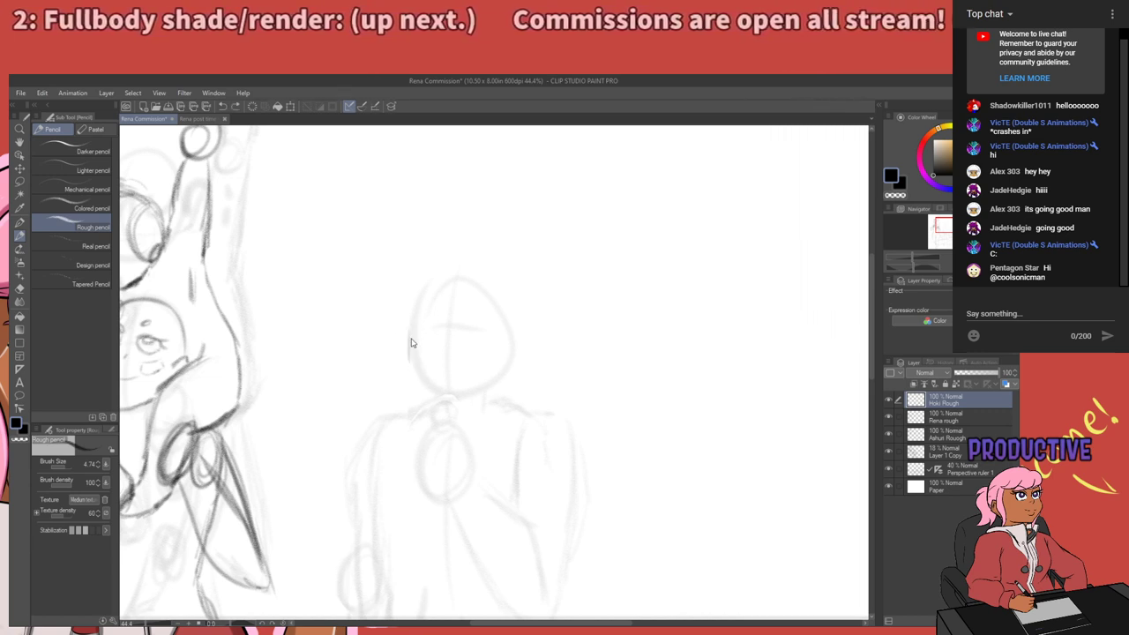
left_click_drag(409, 332, 414, 371)
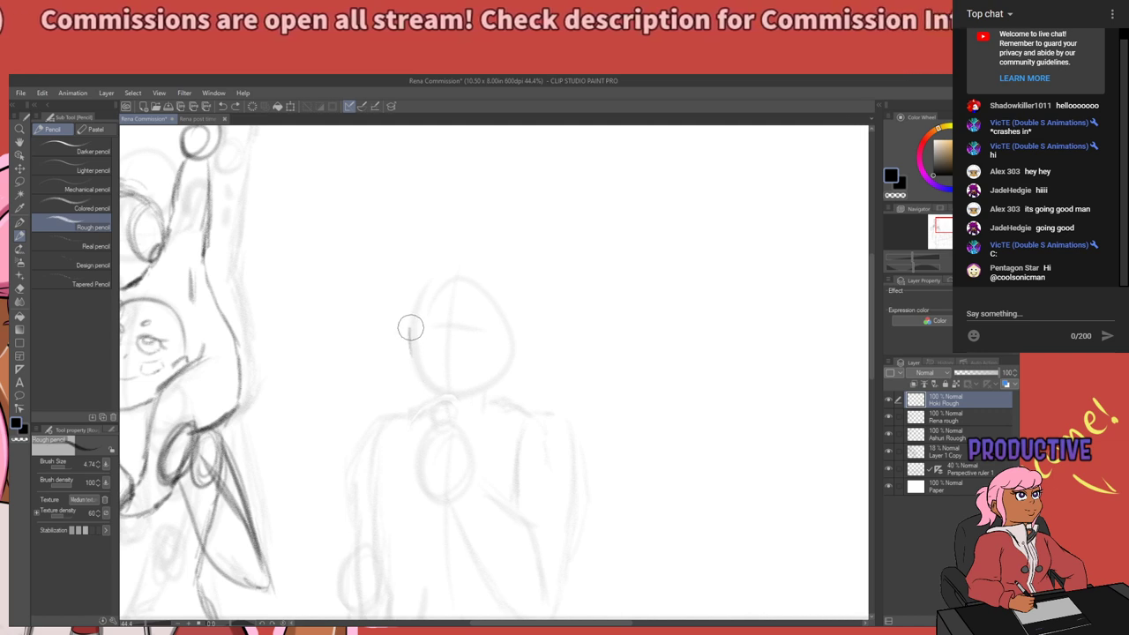
left_click_drag(410, 351, 432, 390)
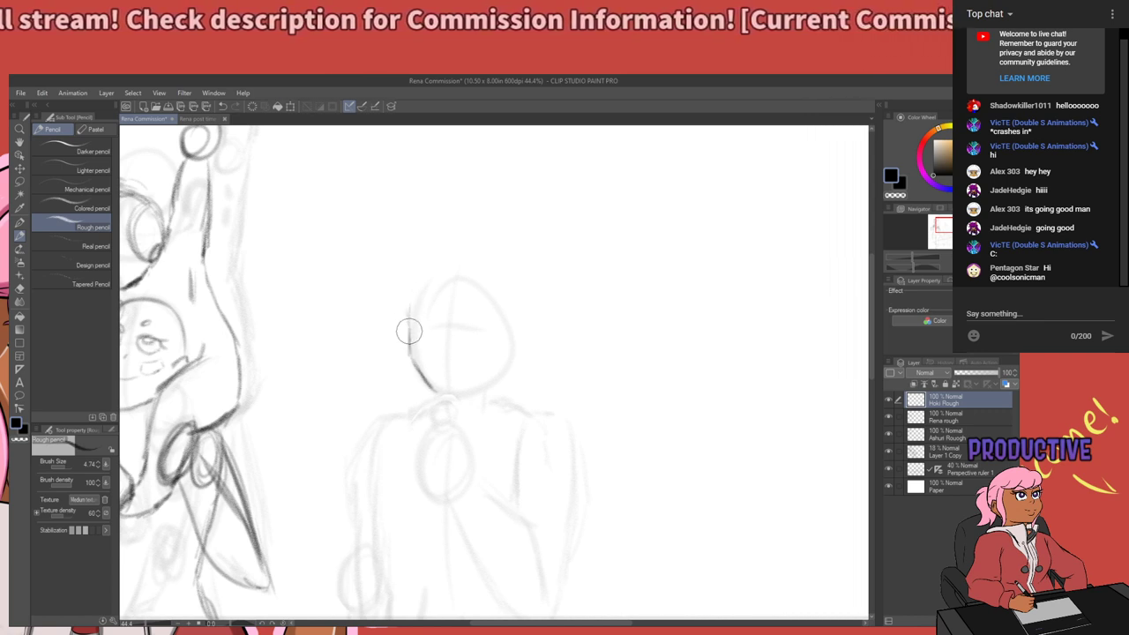
Outline the rounded crown and right side of the Hoki figure's head, replacing a faulty stroke at the upper left.
mouse_move(410, 297)
left_mouse_down()
mouse_move(411, 325)
mouse_move(411, 281)
mouse_move(409, 305)
mouse_move(429, 273)
left_mouse_up()
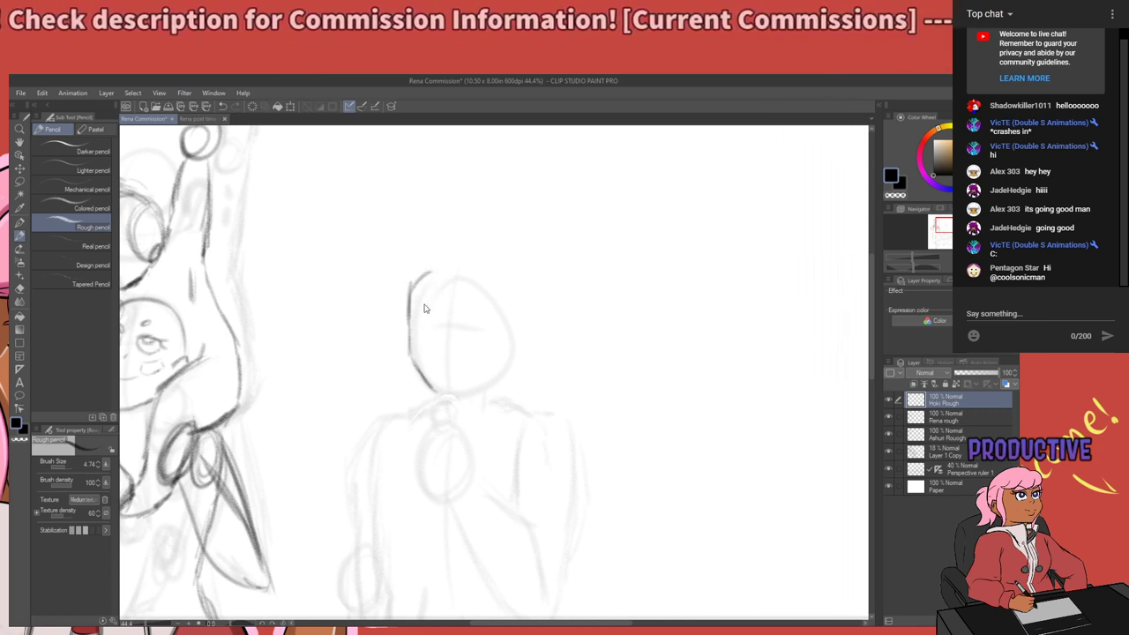
key("ctrl+z")
mouse_move(409, 309)
left_mouse_down()
mouse_move(444, 263)
mouse_move(424, 279)
mouse_move(483, 273)
mouse_move(475, 266)
mouse_move(493, 282)
mouse_move(488, 268)
mouse_move(515, 330)
mouse_move(517, 318)
mouse_move(514, 353)
mouse_move(511, 292)
mouse_move(517, 323)
mouse_move(488, 267)
mouse_move(502, 273)
mouse_move(521, 327)
left_mouse_up()
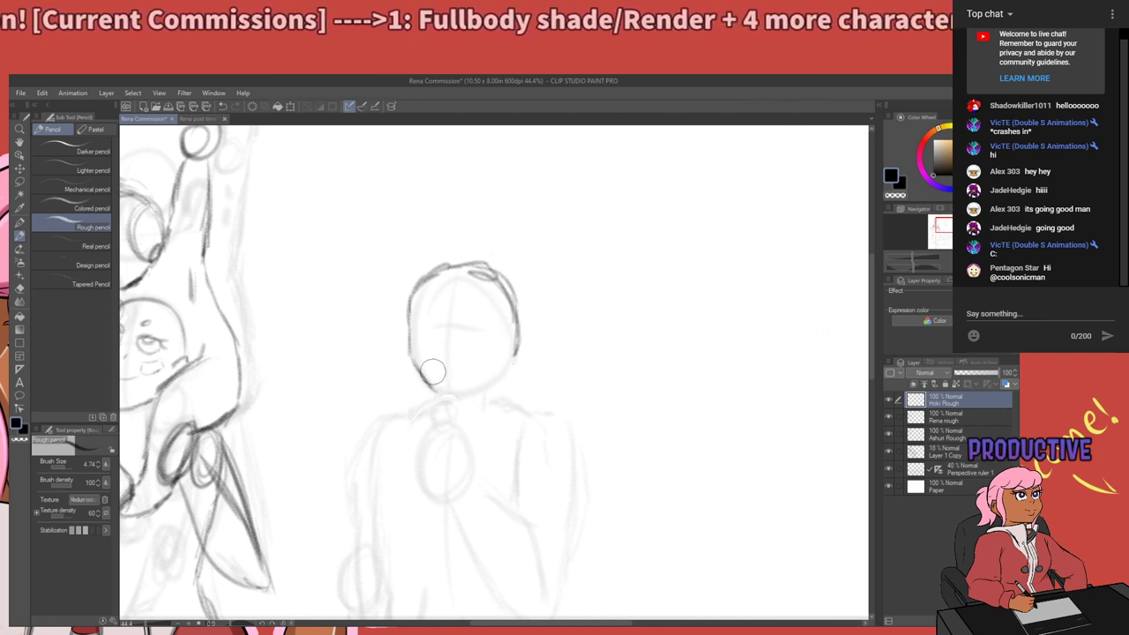
left_click_drag(464, 434, 612, 264)
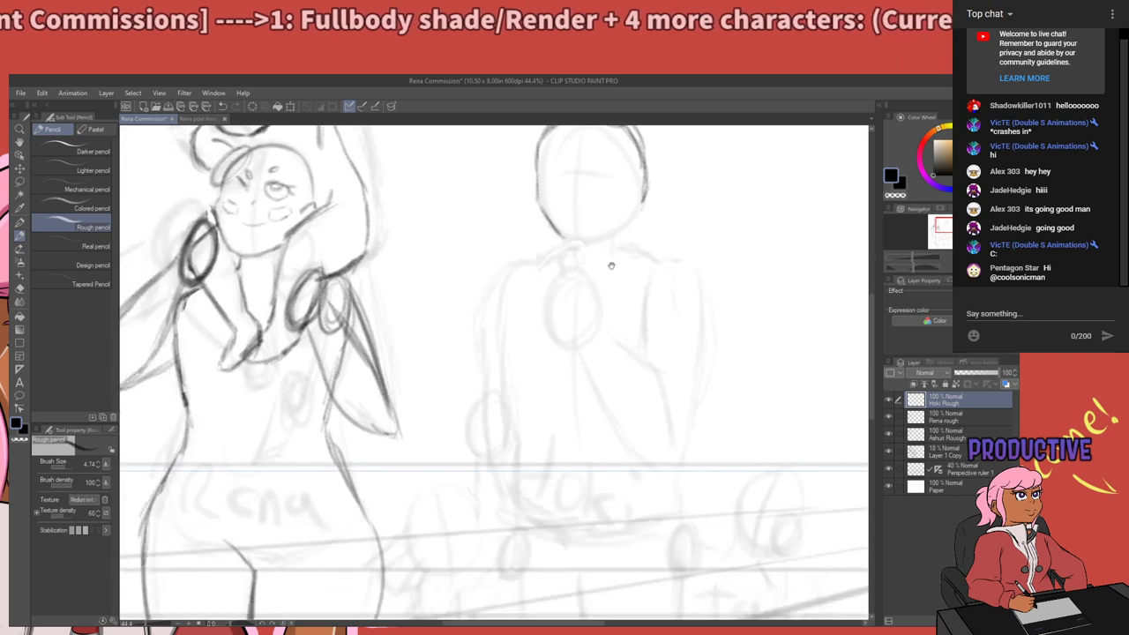
left_click_drag(589, 340, 471, 434)
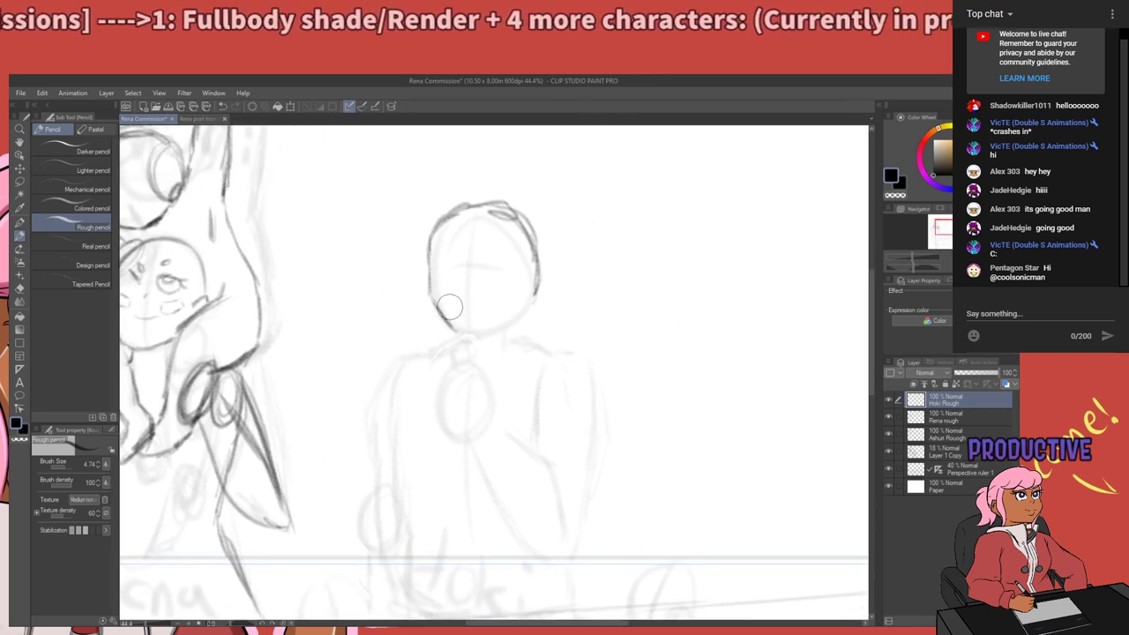
Close the jaw and chin of Hoki's head, and sketch a frowning face with half-closed eyes, slanted brows, small nose and wavy mouth.
mouse_move(432, 303)
left_mouse_down()
mouse_move(458, 334)
mouse_move(481, 334)
mouse_move(464, 343)
mouse_move(447, 328)
mouse_move(486, 332)
mouse_move(465, 338)
mouse_move(493, 325)
left_mouse_up()
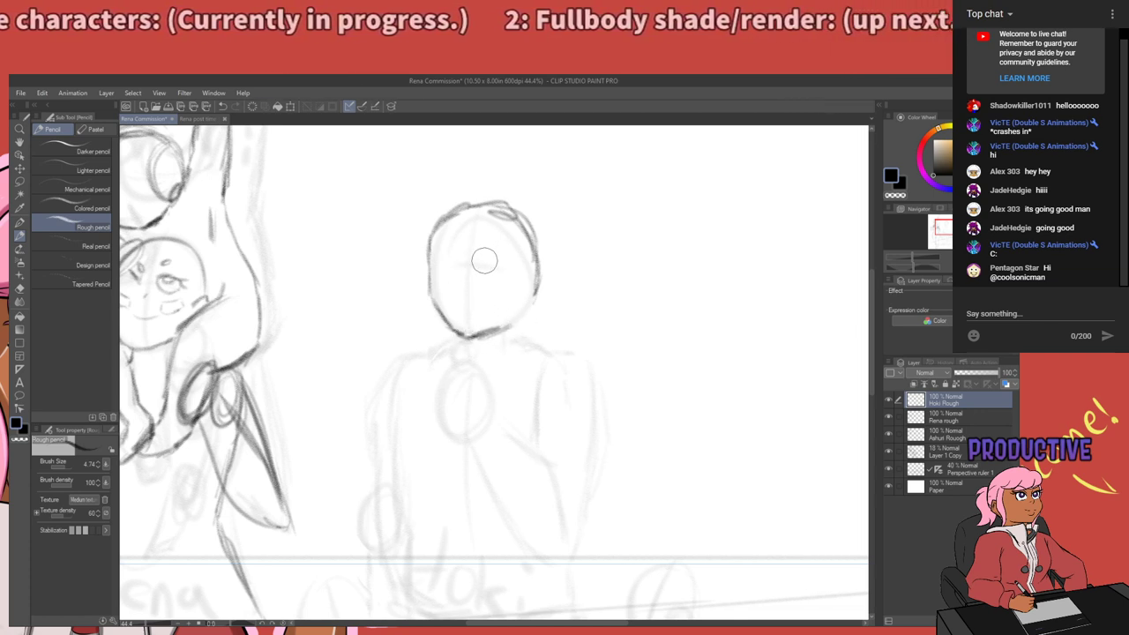
key("space")
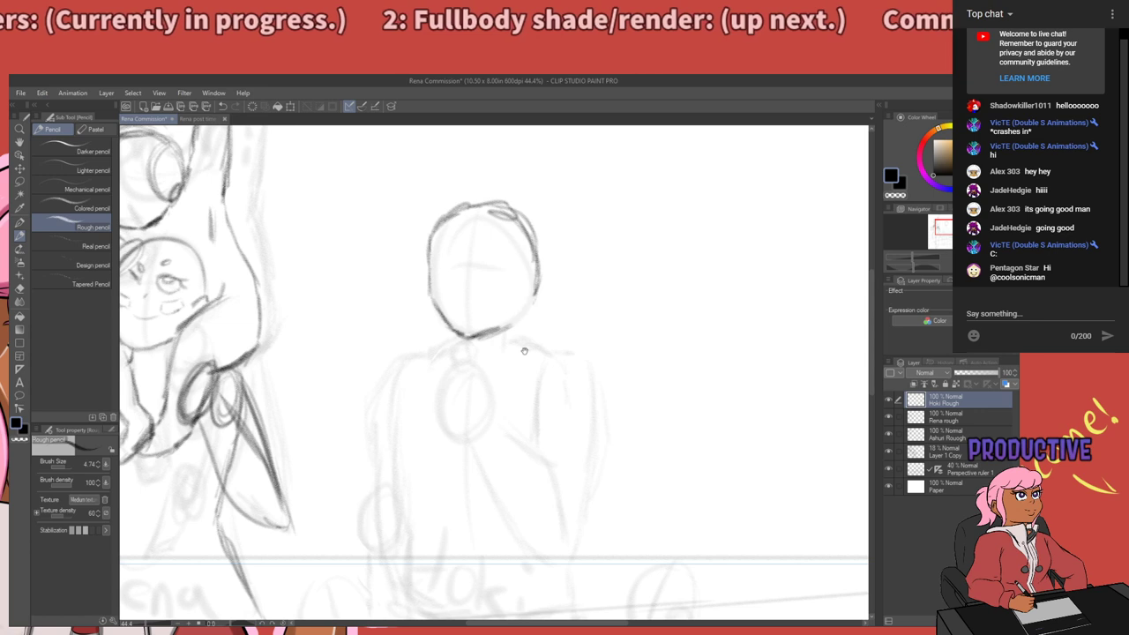
left_click_drag(521, 349, 527, 362)
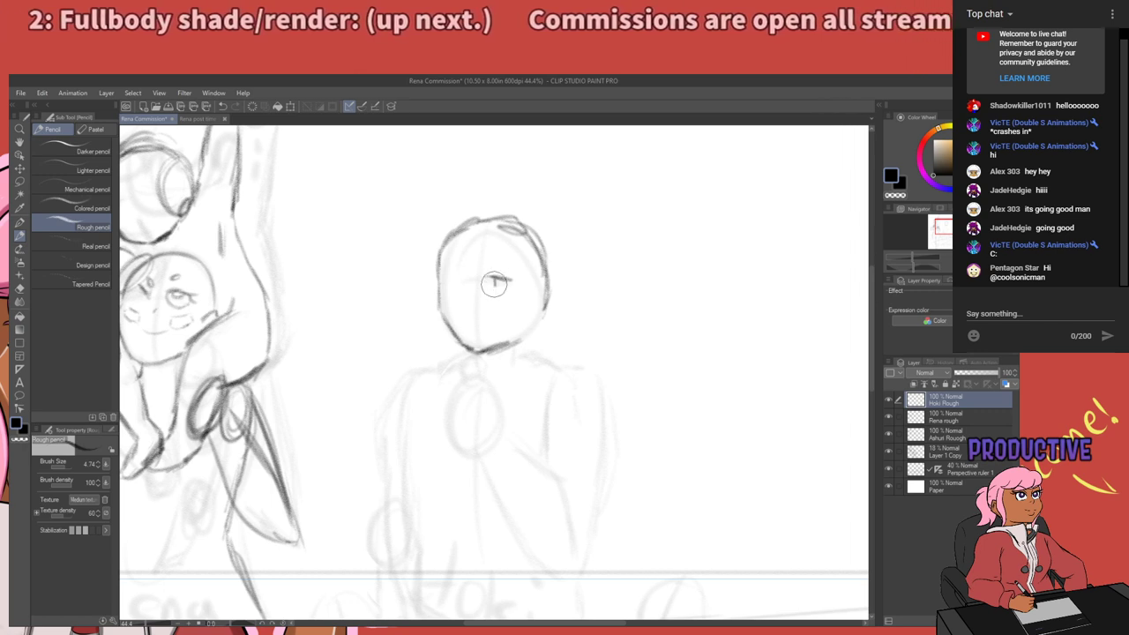
mouse_move(471, 276)
left_mouse_down()
mouse_move(449, 281)
mouse_move(458, 290)
left_mouse_up()
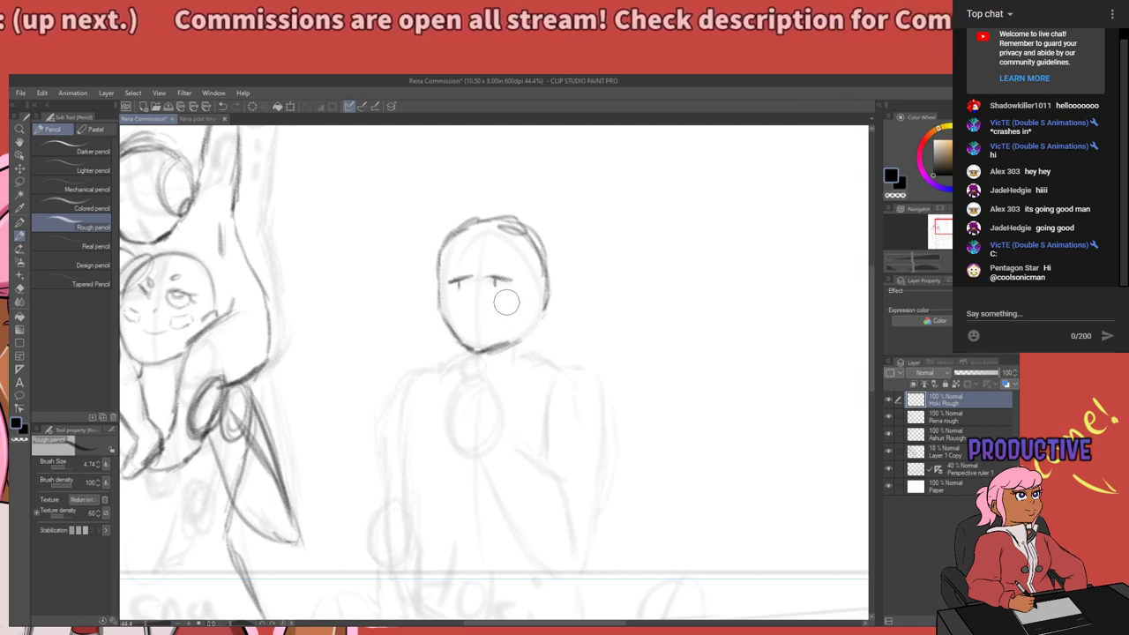
mouse_move(487, 266)
left_mouse_down()
mouse_move(526, 261)
mouse_move(450, 266)
left_mouse_up()
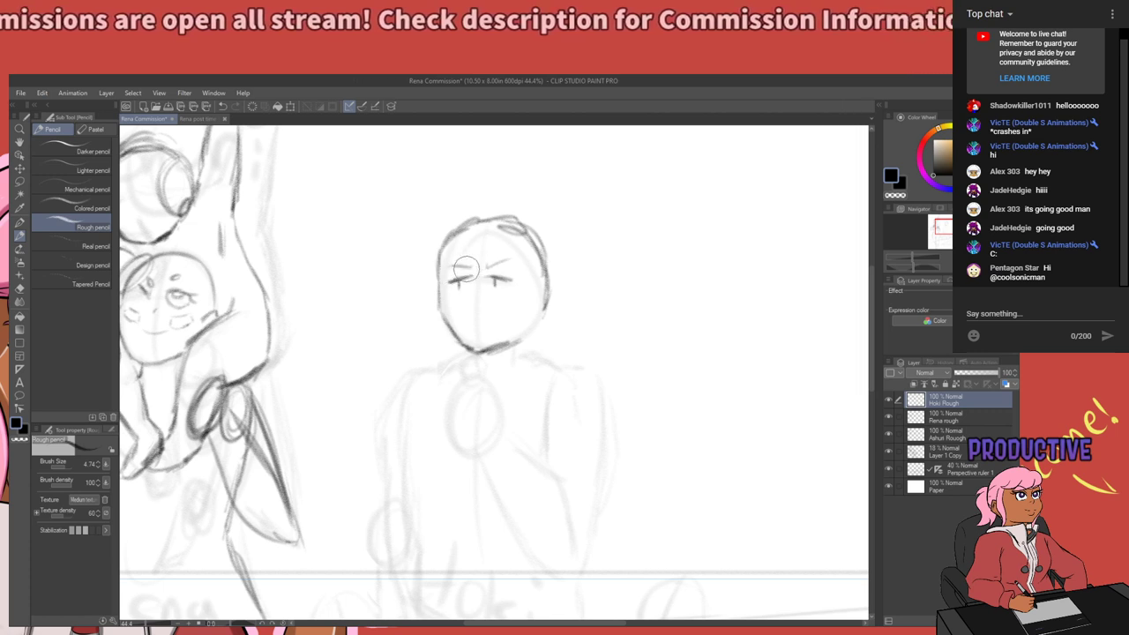
mouse_move(468, 319)
left_mouse_down()
mouse_move(506, 323)
mouse_move(484, 318)
mouse_move(495, 319)
left_mouse_up()
key("ctrl+z")
key("ctrl+z")
key("ctrl+z")
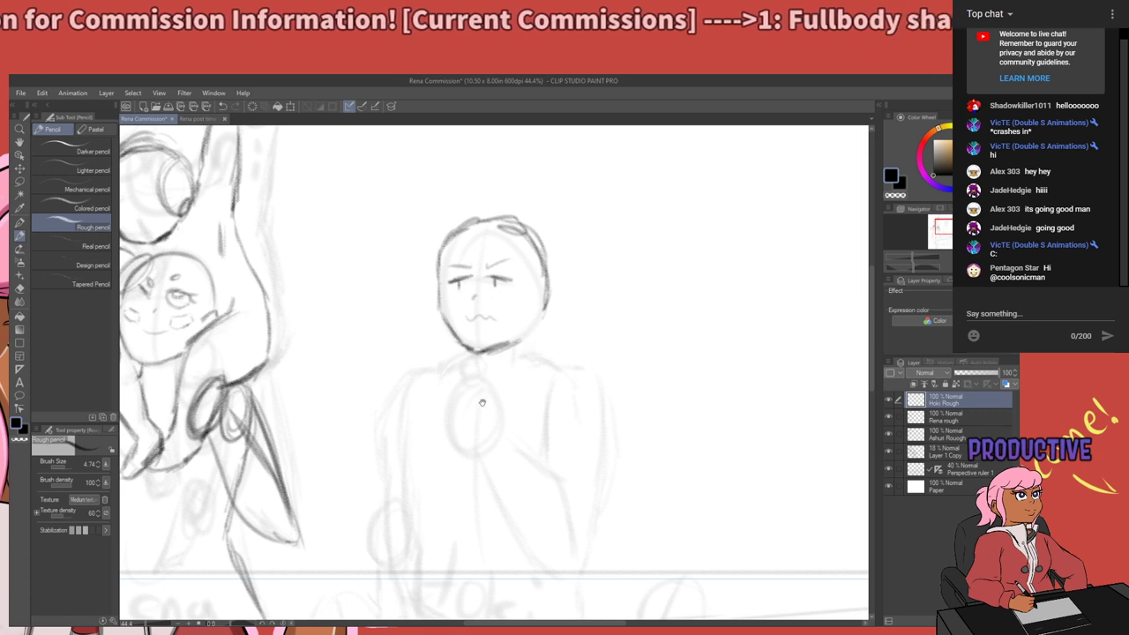
Sketch Hoki's neck and the sloping shoulder line on each side over the faint guide, redoing the first shoulder strokes.
mouse_move(482, 402)
left_mouse_down()
mouse_move(608, 300)
mouse_move(493, 309)
mouse_move(479, 354)
left_mouse_up()
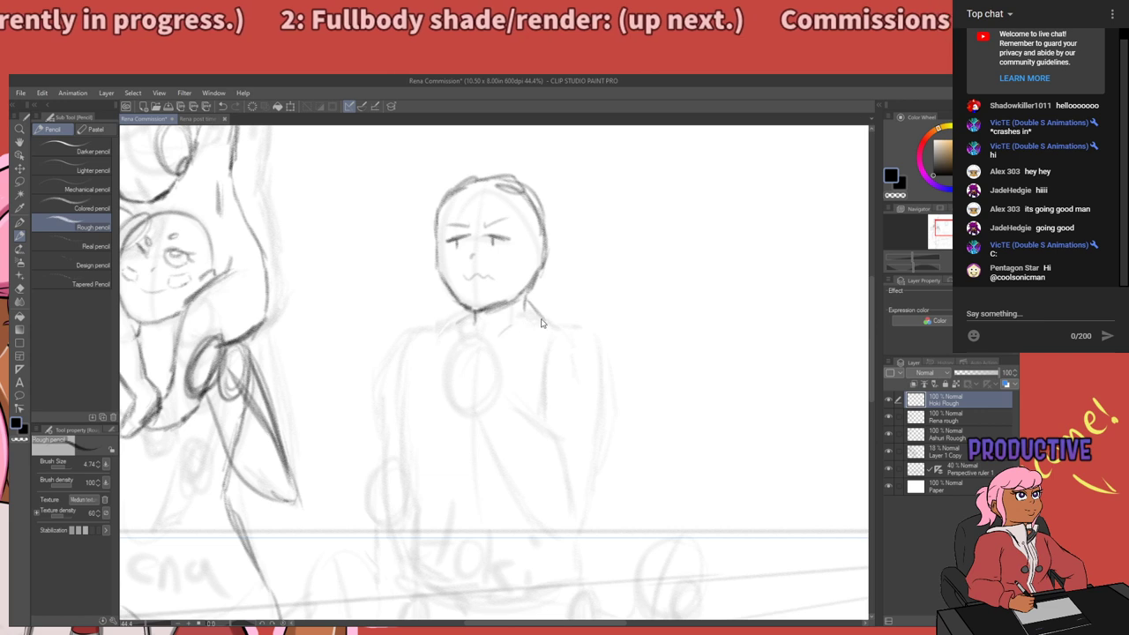
mouse_move(524, 303)
left_mouse_down()
mouse_move(539, 315)
mouse_move(414, 328)
left_mouse_up()
left_click_drag(529, 306, 581, 324)
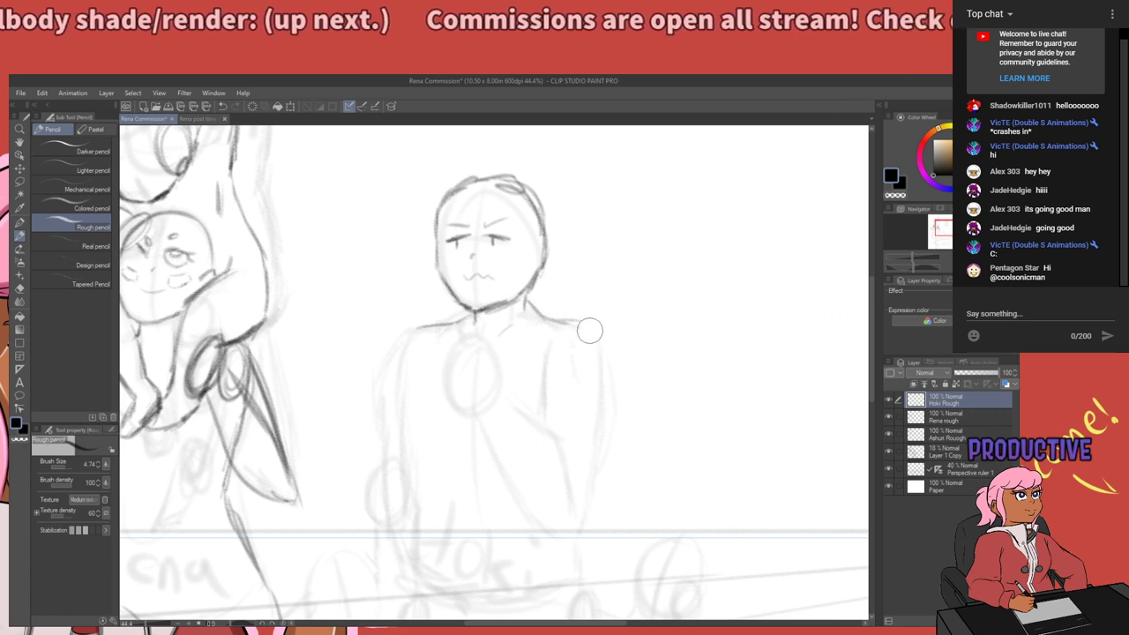
key("ctrl+z")
key("ctrl+z")
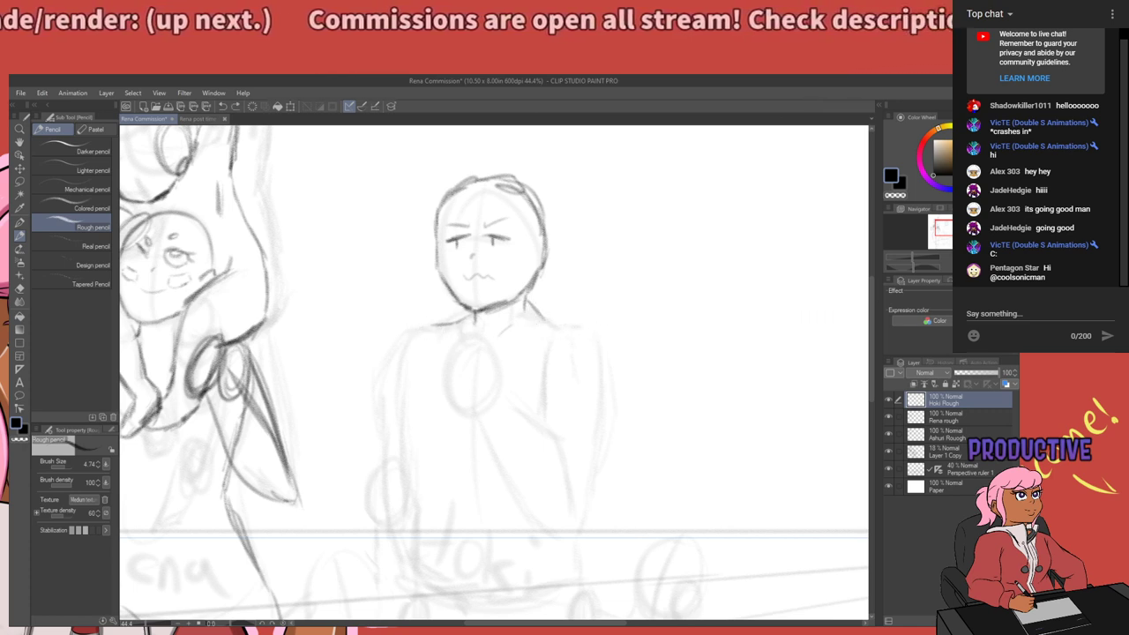
left_click_drag(475, 309, 405, 337)
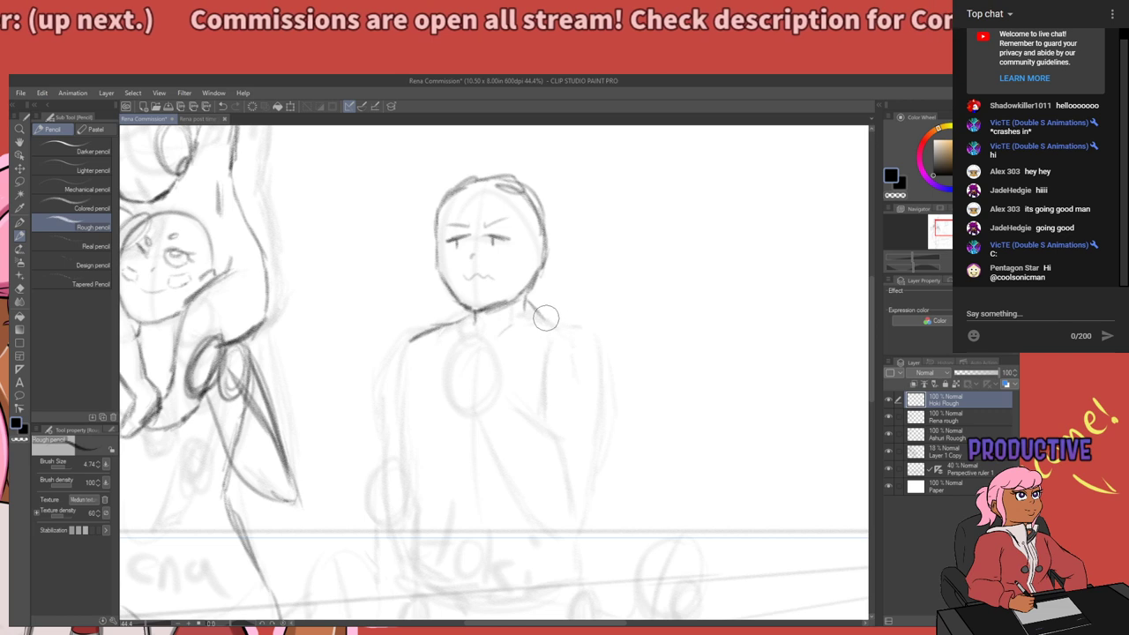
left_click_drag(528, 301, 587, 327)
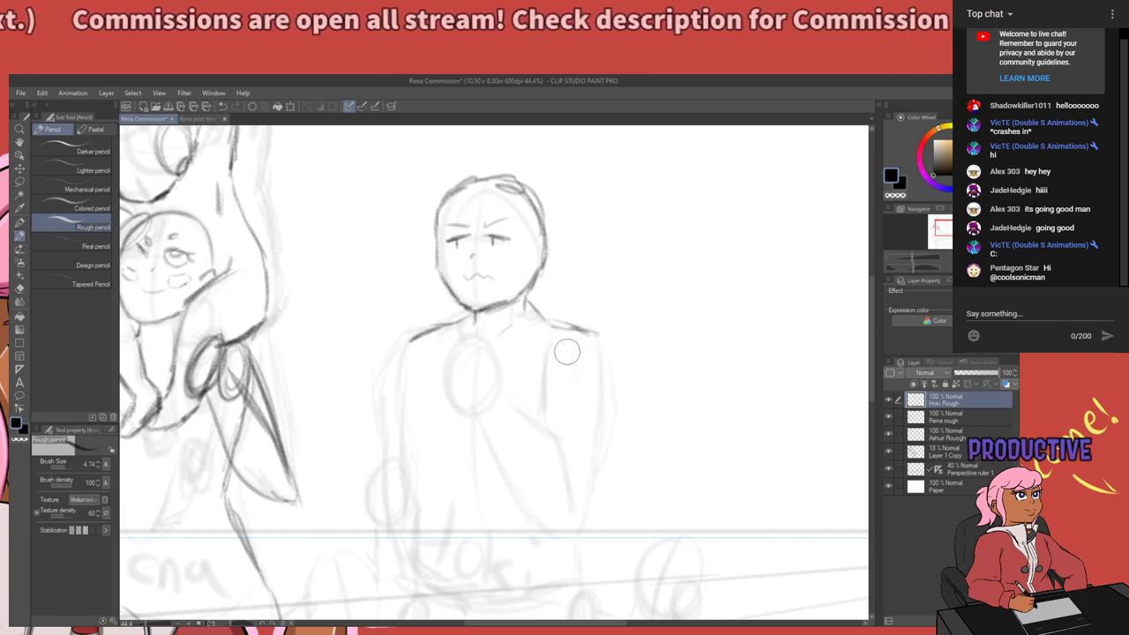
Lasso Rena's head on the Rena rough layer, enlarge it to 113% with aspect ratio kept, and adjust its position over the neck.
left_click_drag(544, 370, 621, 278)
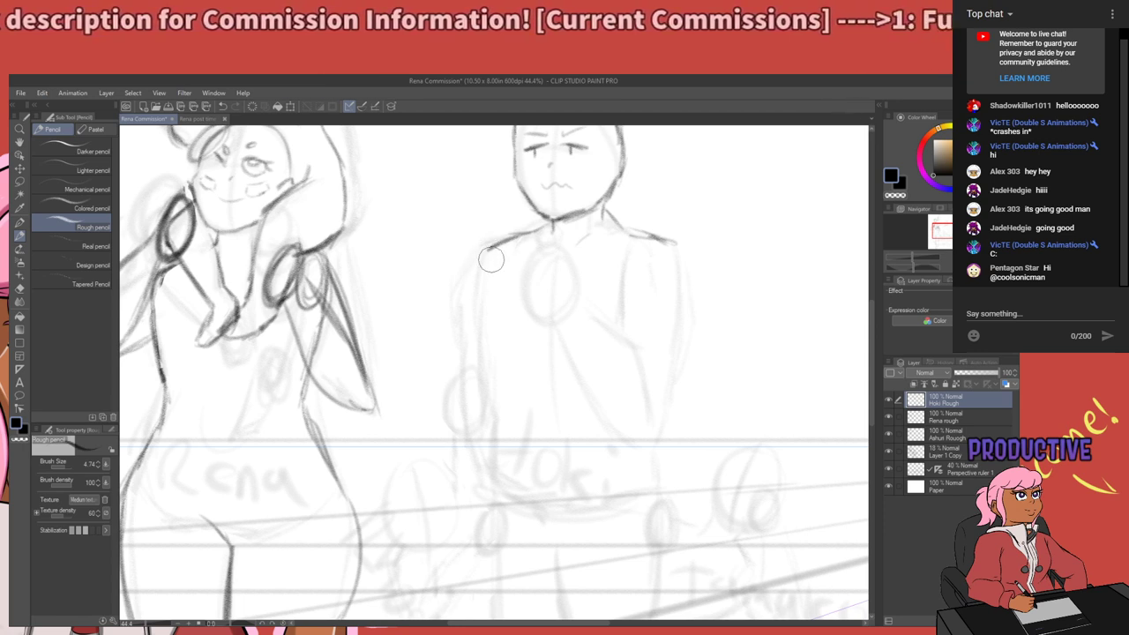
left_click_drag(552, 296, 478, 365)
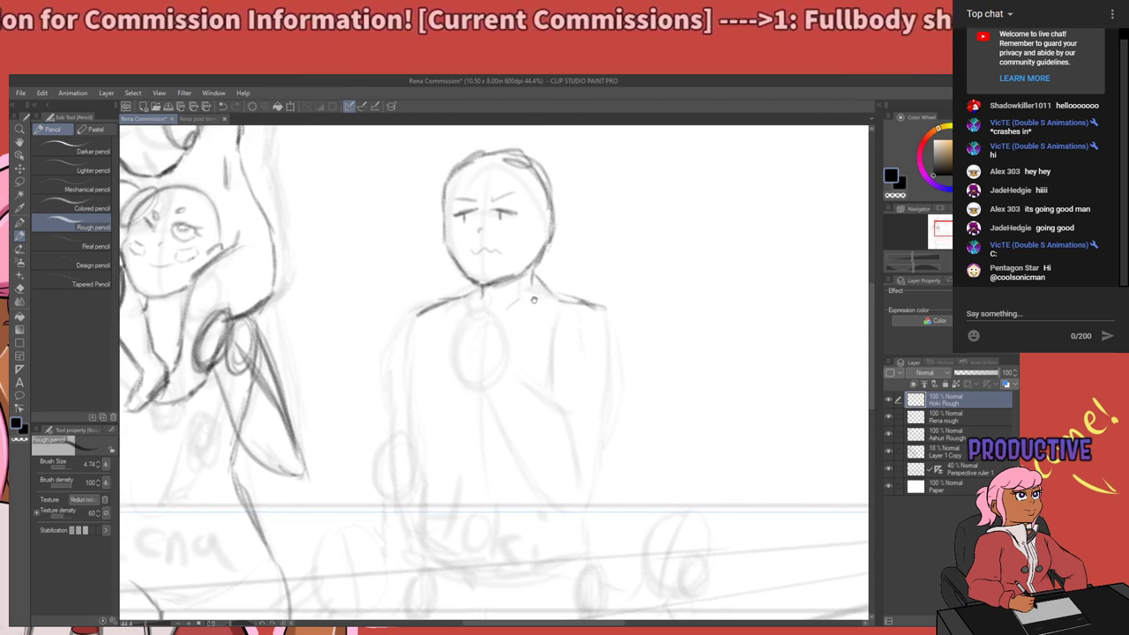
left_click_drag(534, 300, 482, 398)
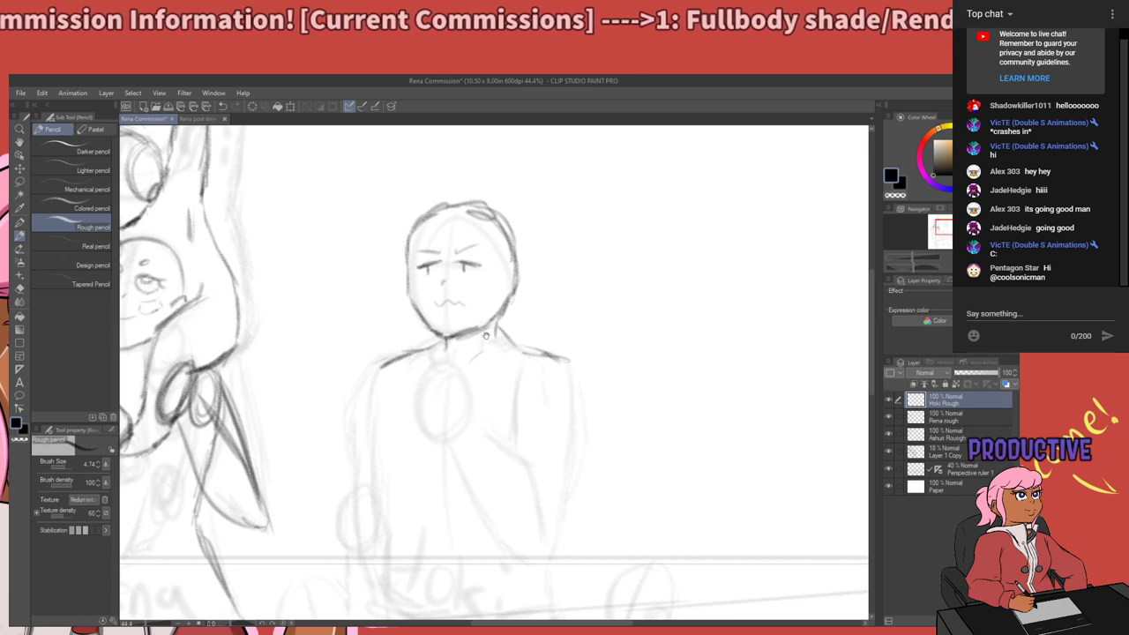
left_click_drag(486, 335, 481, 469)
left_click_drag(408, 445, 582, 302)
left_click_drag(487, 352, 533, 375)
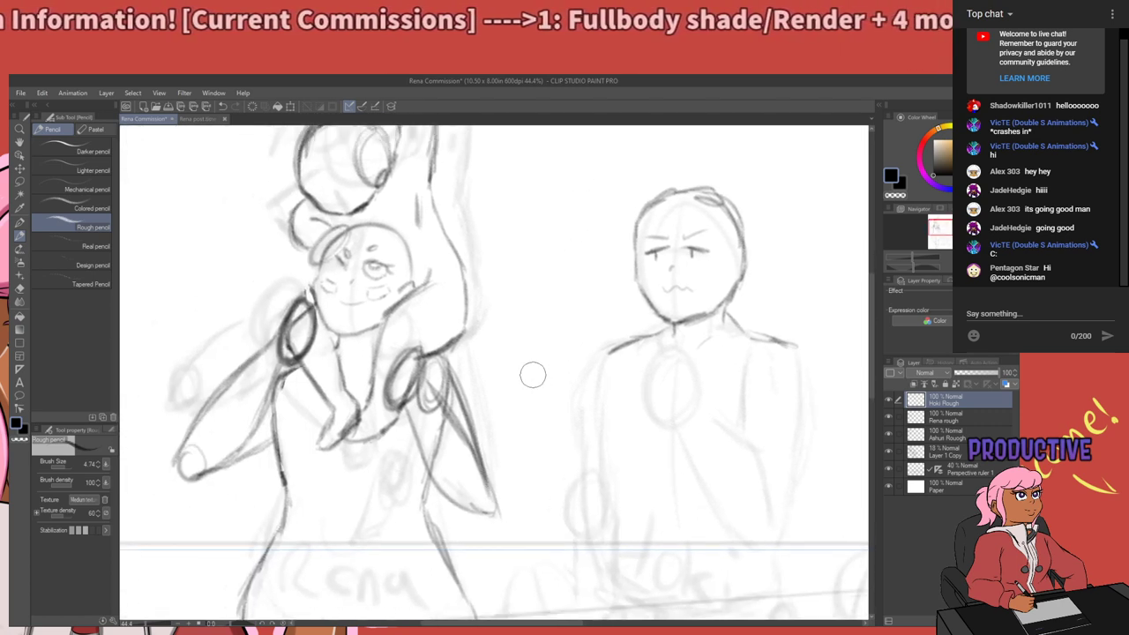
key("m")
left_click(938, 420)
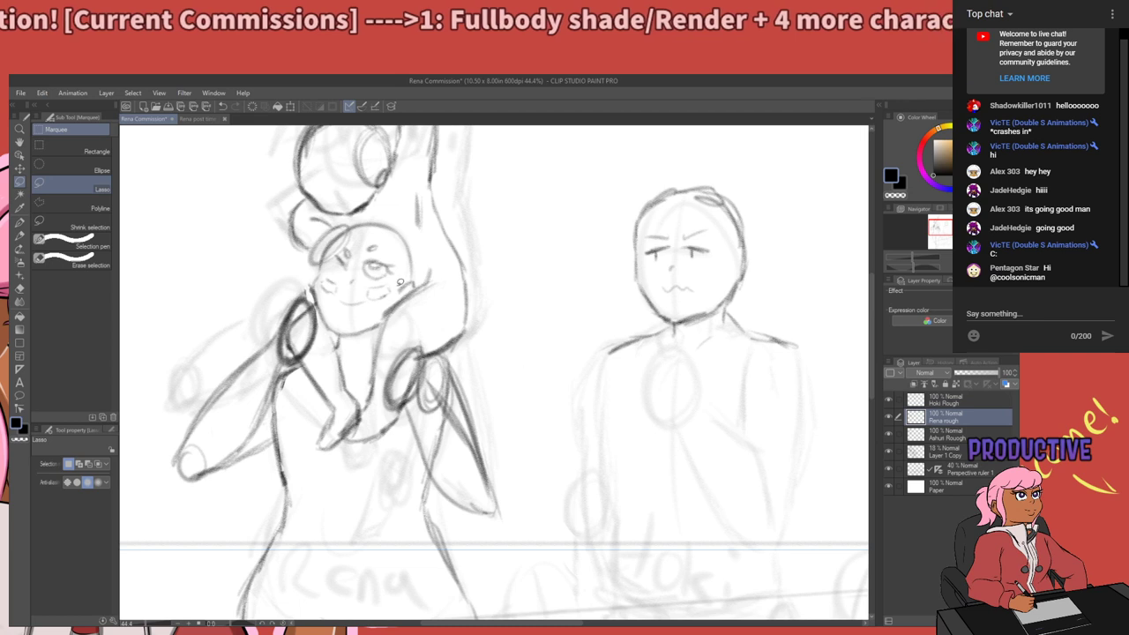
mouse_move(337, 205)
left_mouse_down()
mouse_move(385, 198)
mouse_move(426, 241)
mouse_move(430, 288)
mouse_move(418, 316)
left_mouse_up()
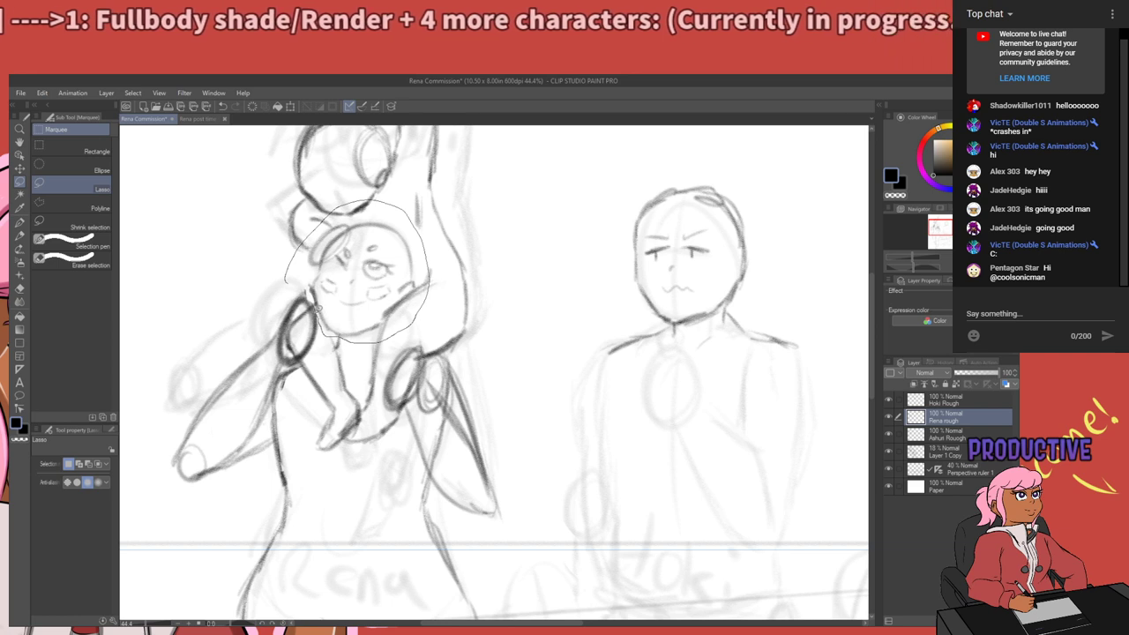
left_click_drag(304, 289, 287, 281)
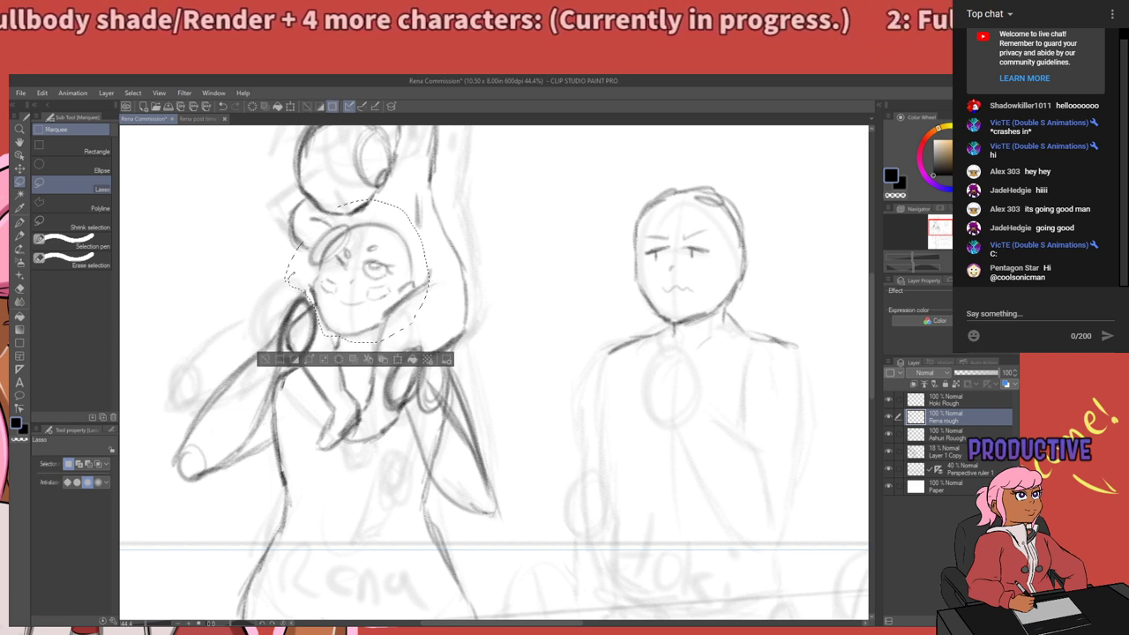
left_click(399, 360)
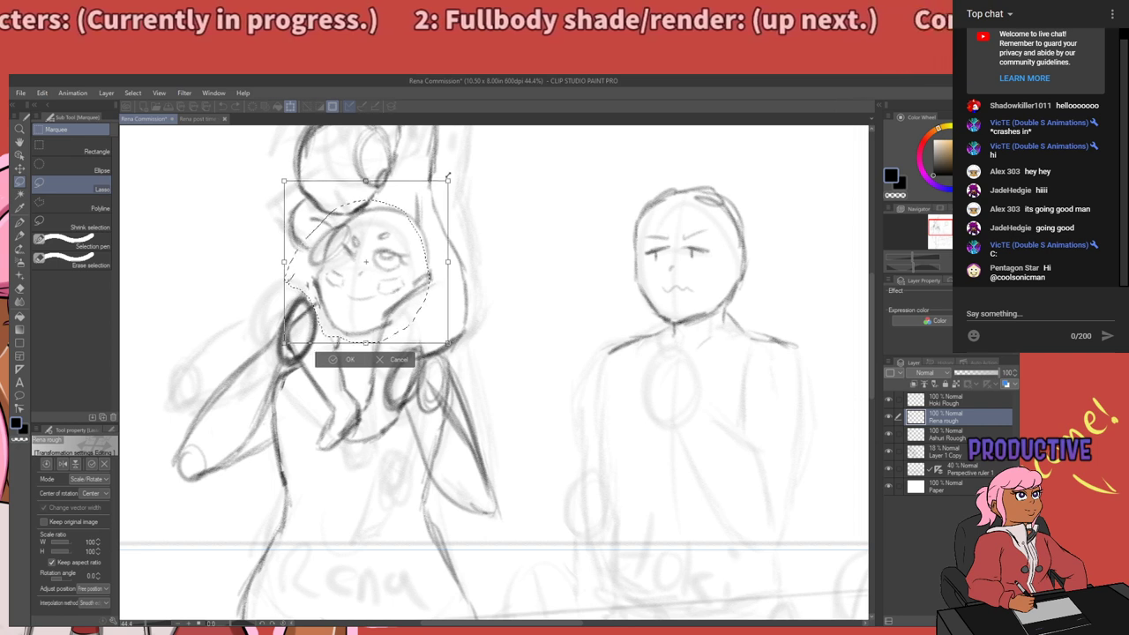
key("Left")
key("Left")
key("Left")
key("Left")
key("Left")
key("Left")
key("Left")
key("Left")
key("Left")
key("Left")
key("Left")
key("Left")
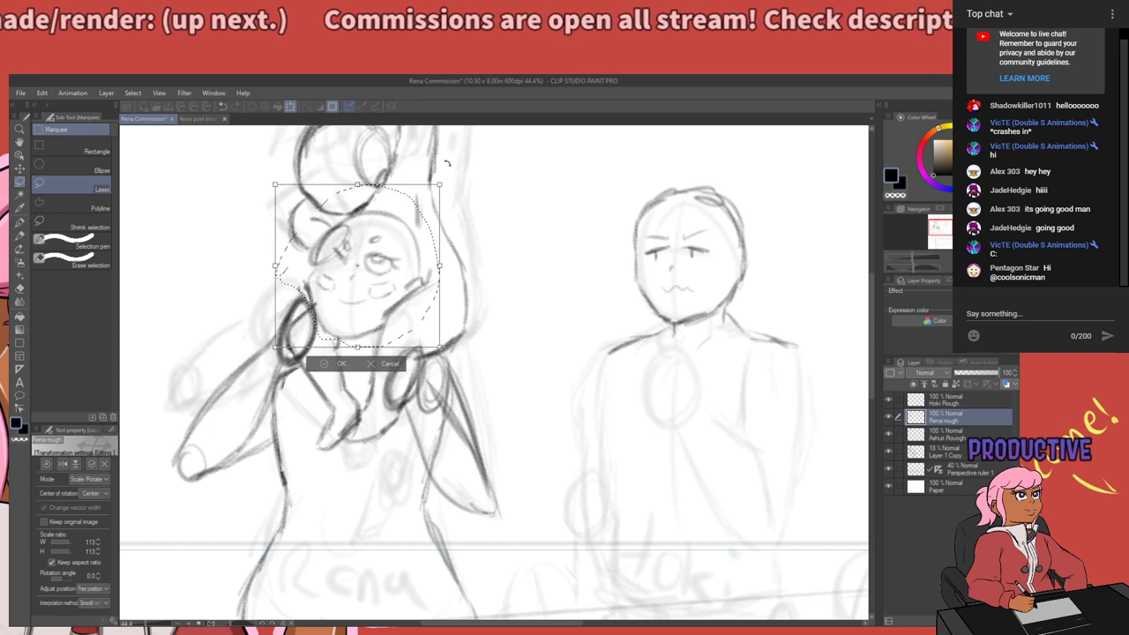
key("Return")
Sketch the left side line of Hoki's body down from the shoulder end with the Rough pencil, replacing the first stroke.
scroll(529, 265, "down", 2)
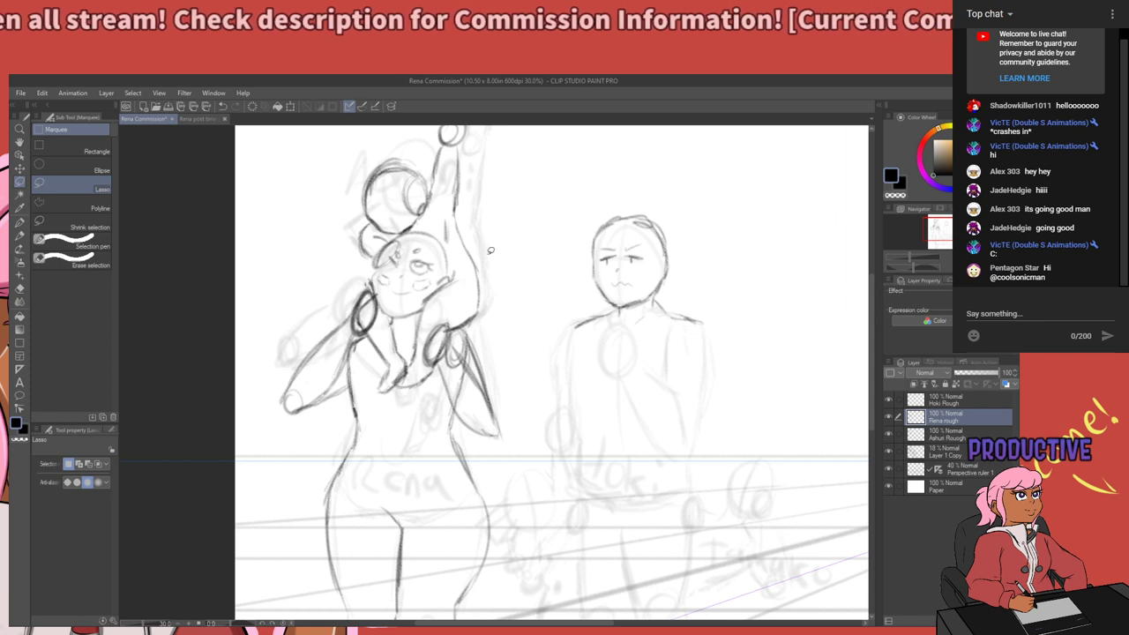
scroll(378, 310, "down", 2)
scroll(603, 323, "up", 3)
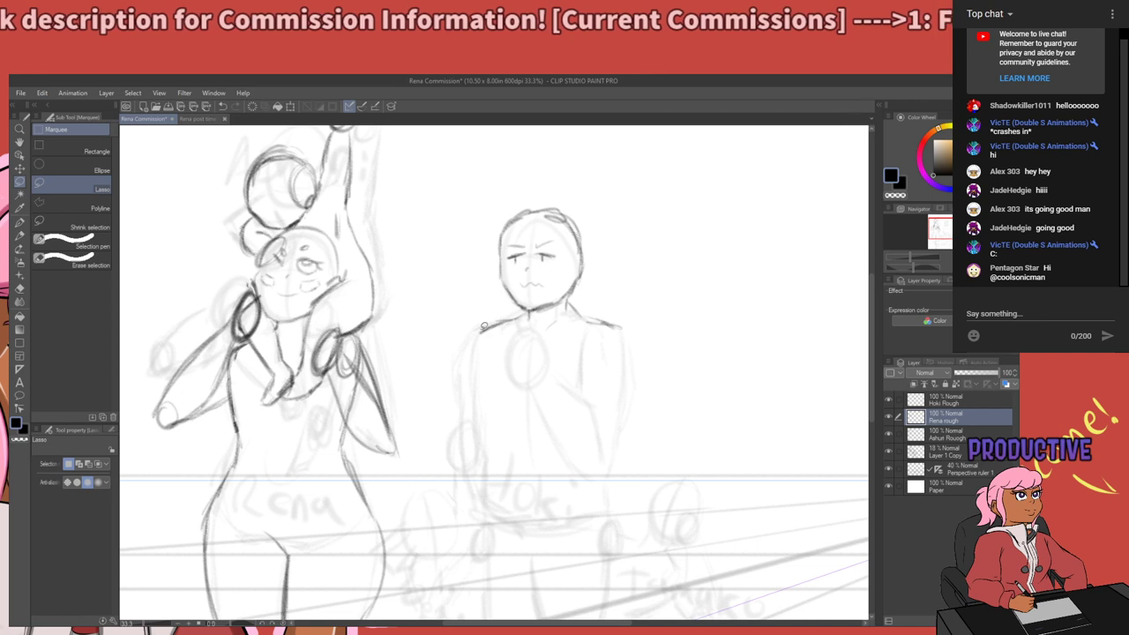
key("p")
key("p")
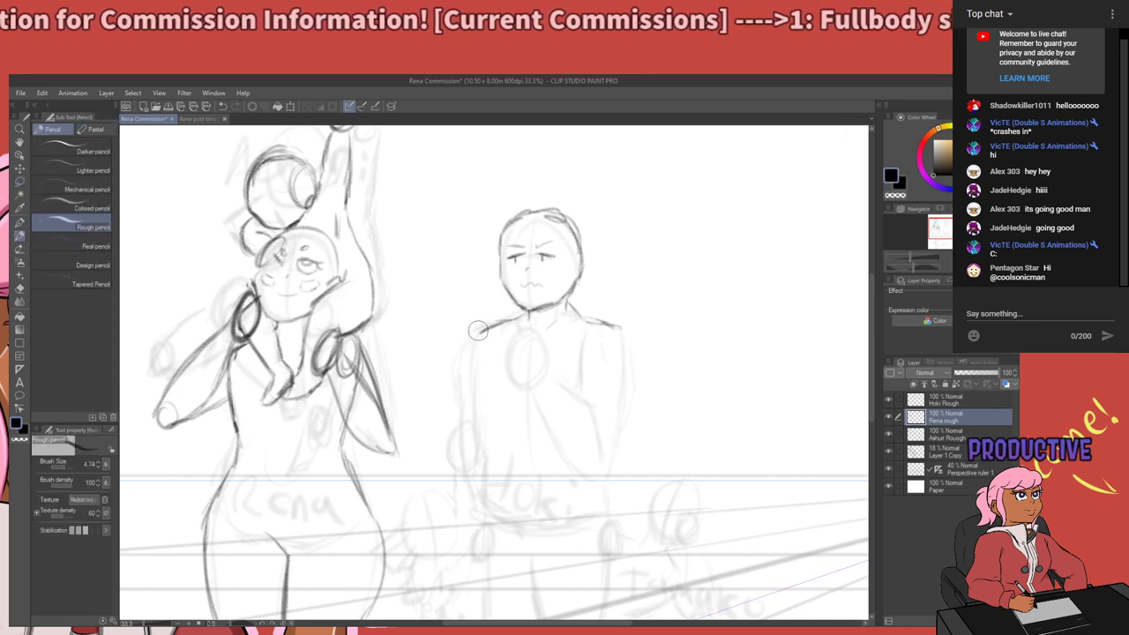
left_click_drag(479, 331, 477, 407)
key("ctrl+z")
left_click_drag(479, 332, 474, 404)
left_click_drag(479, 330, 481, 424)
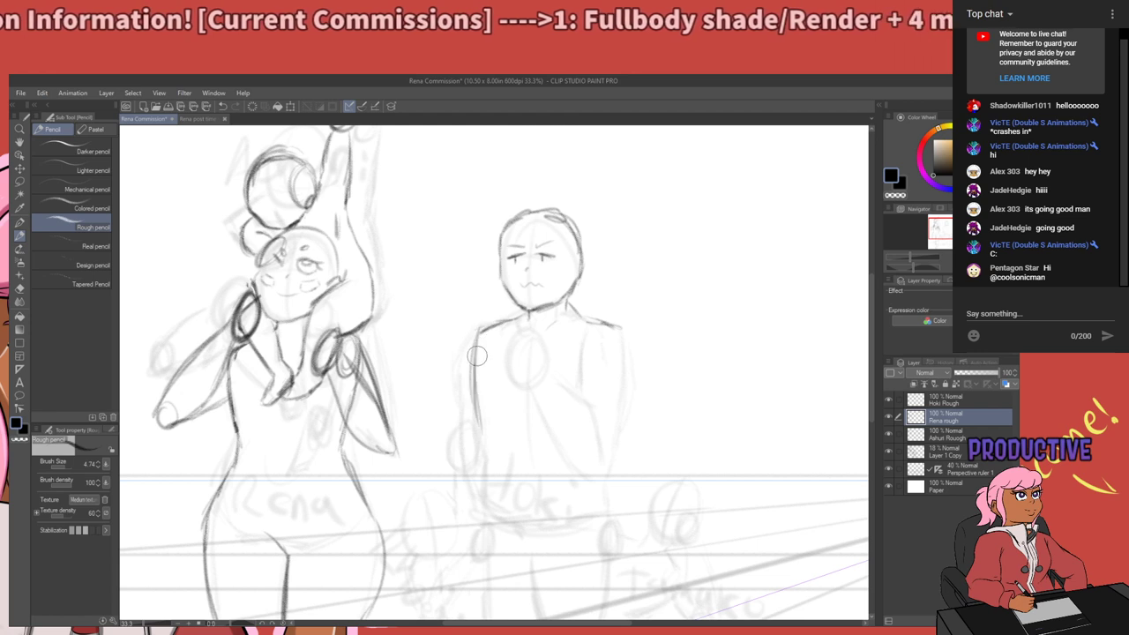
left_click_drag(477, 356, 482, 412)
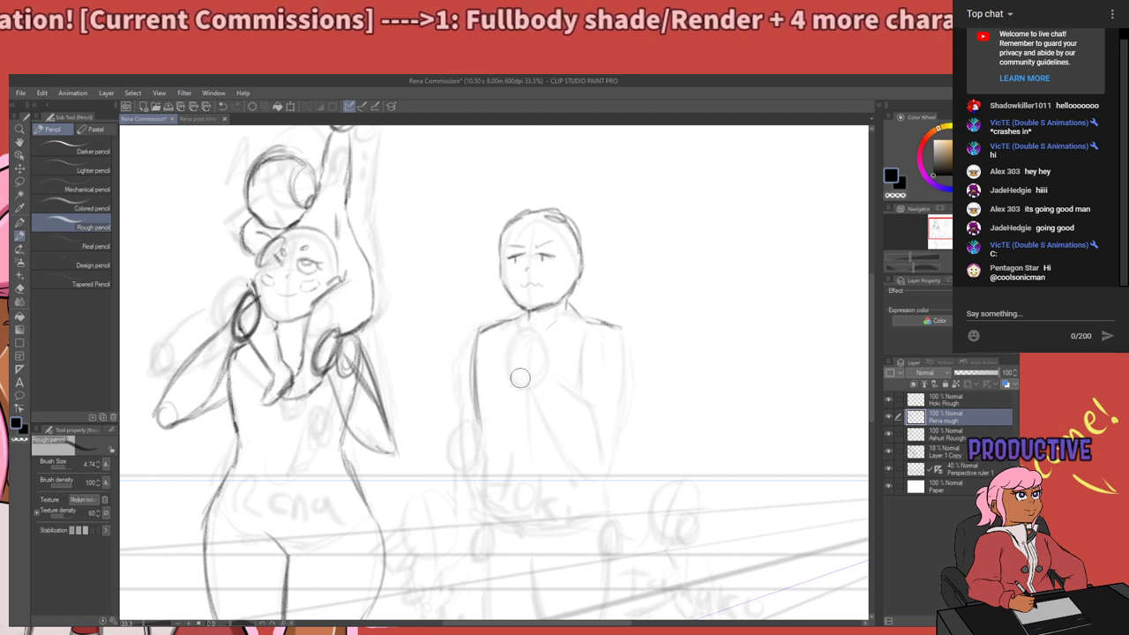
Sketch a round shape at the centre of Hoki's chest, with small ovals leading up to the neck and a short point beneath.
mouse_move(521, 378)
left_mouse_down()
mouse_move(480, 414)
mouse_move(524, 352)
mouse_move(443, 373)
mouse_move(461, 392)
mouse_move(427, 378)
mouse_move(447, 385)
mouse_move(447, 408)
mouse_move(439, 378)
mouse_move(453, 379)
left_mouse_up()
key("ctrl+z")
key("ctrl+z")
key("ctrl+z")
key("ctrl+z")
key("ctrl+z")
key("ctrl+z")
key("ctrl+z")
key("ctrl+z")
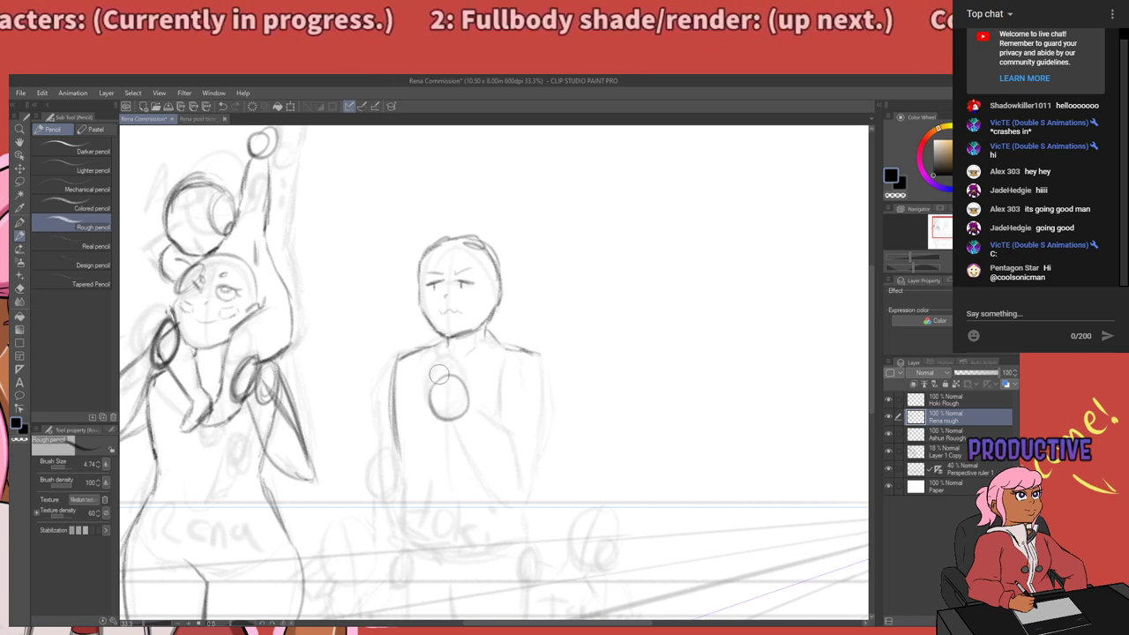
left_click_drag(443, 420, 446, 434)
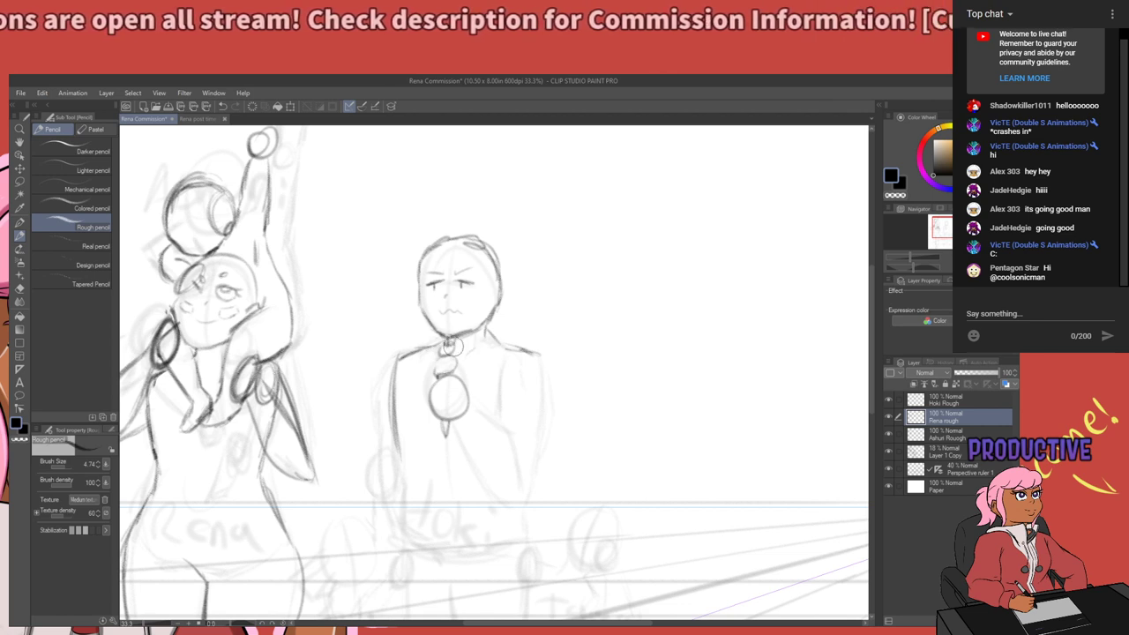
left_click_drag(541, 396, 571, 318)
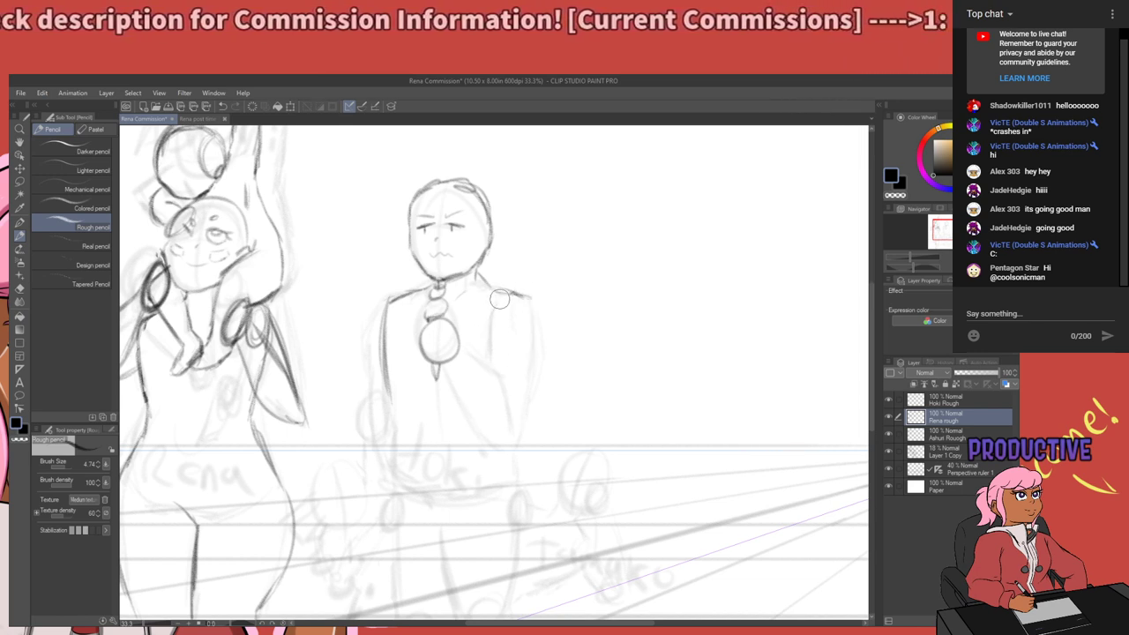
left_click_drag(492, 309, 483, 362)
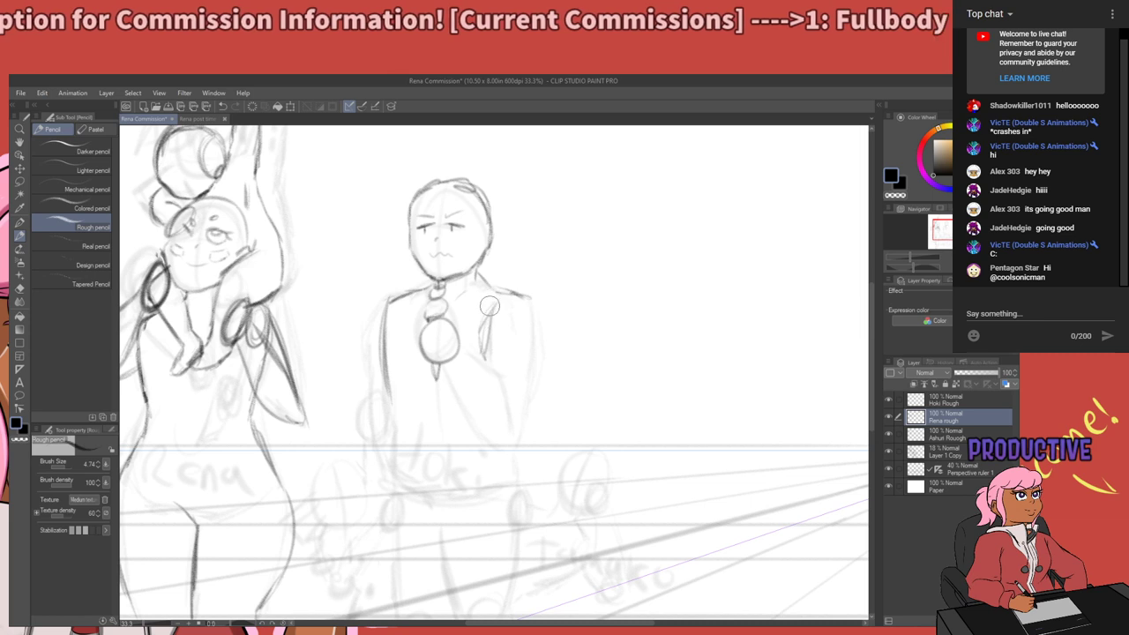
left_click_drag(489, 299, 483, 363)
left_click_drag(524, 296, 530, 399)
left_click_drag(536, 353, 518, 443)
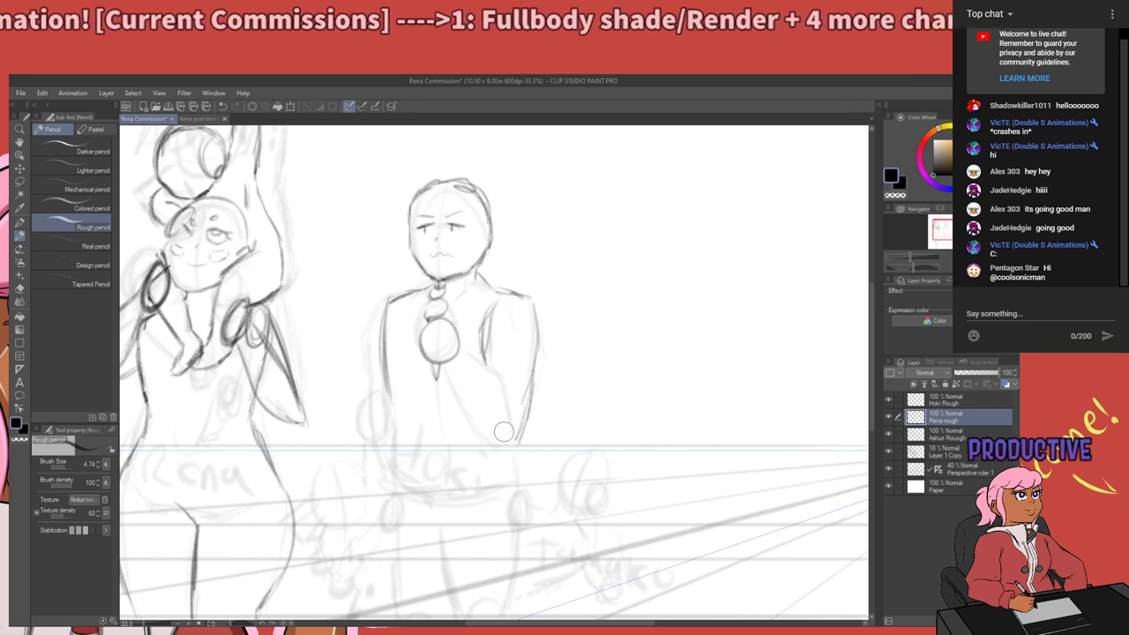
key("ctrl+z")
key("ctrl+z")
key("ctrl+z")
key("ctrl+z")
key("ctrl+z")
key("ctrl+z")
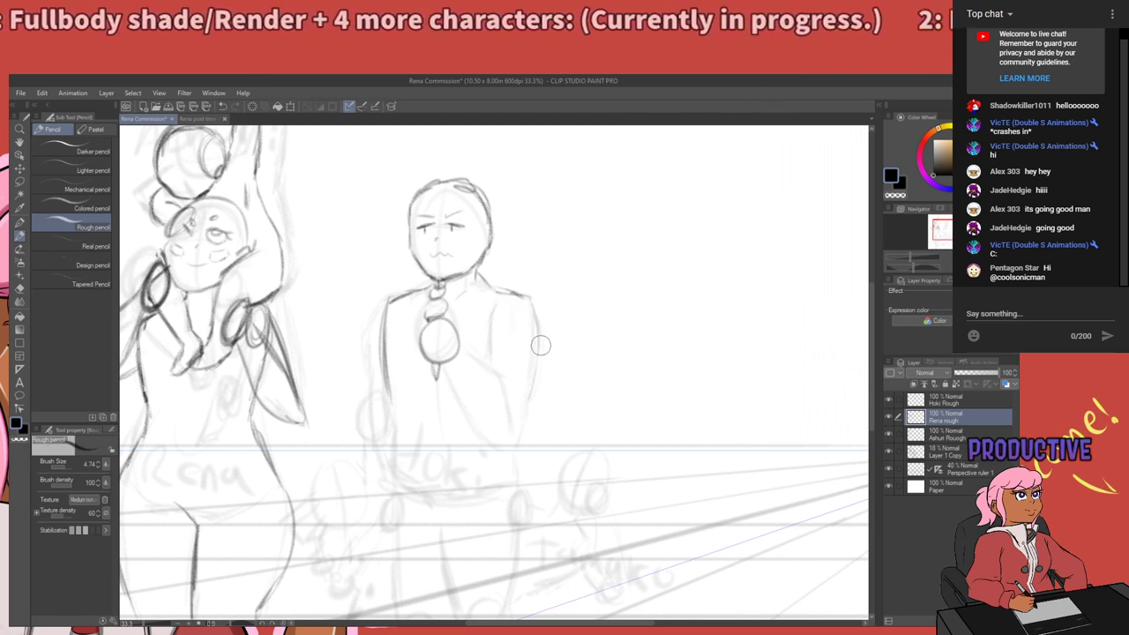
Sketch Hoki's bent right-hand arm with outer and inner upper-arm lines and both forearm edges running from the chest circle to the elbow.
left_click_drag(538, 348, 519, 428)
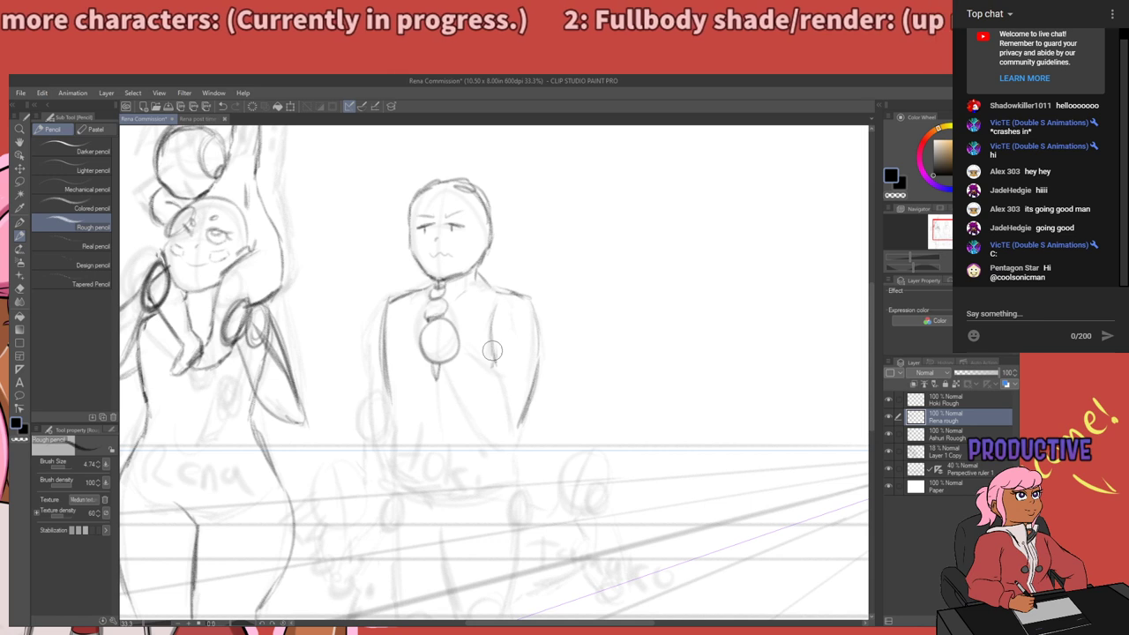
mouse_move(492, 352)
left_mouse_down()
mouse_move(515, 393)
mouse_move(458, 348)
mouse_move(507, 386)
mouse_move(500, 379)
mouse_move(512, 419)
left_mouse_up()
key("ctrl+z")
key("ctrl+z")
key("ctrl+z")
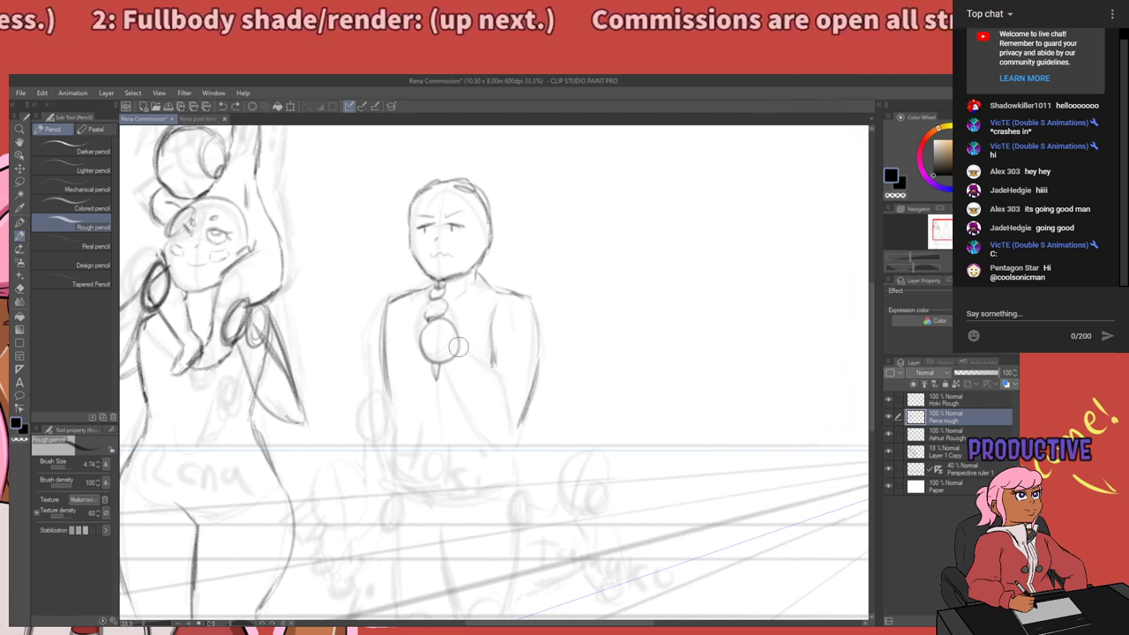
mouse_move(459, 347)
left_mouse_down()
mouse_move(497, 376)
mouse_move(508, 425)
left_mouse_up()
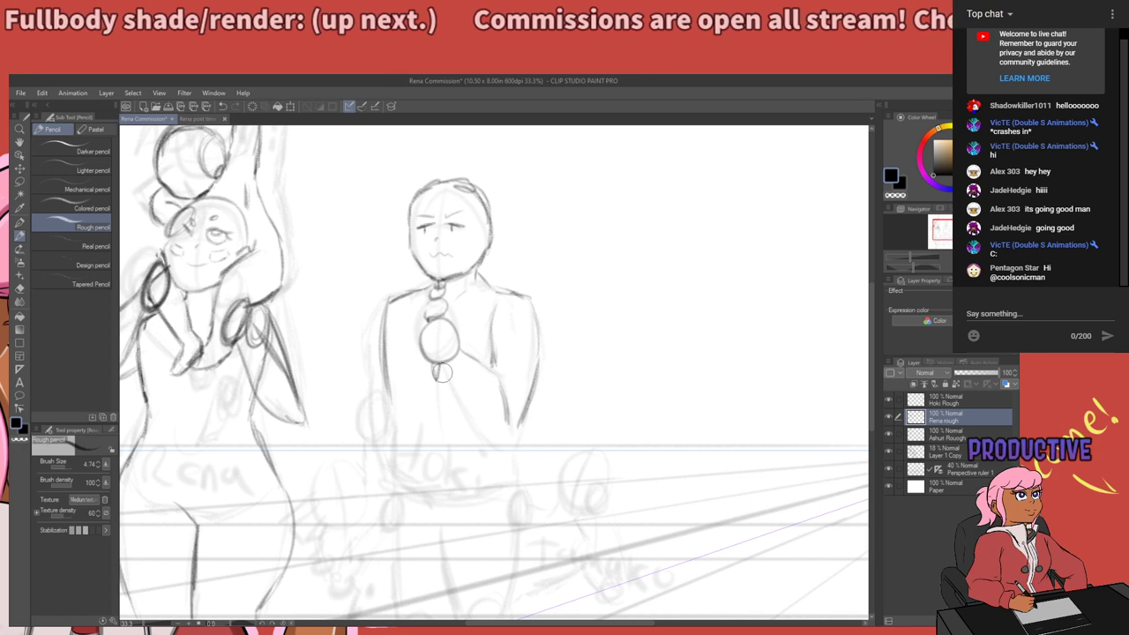
mouse_move(447, 372)
left_mouse_down()
mouse_move(488, 439)
mouse_move(515, 449)
mouse_move(491, 441)
left_mouse_up()
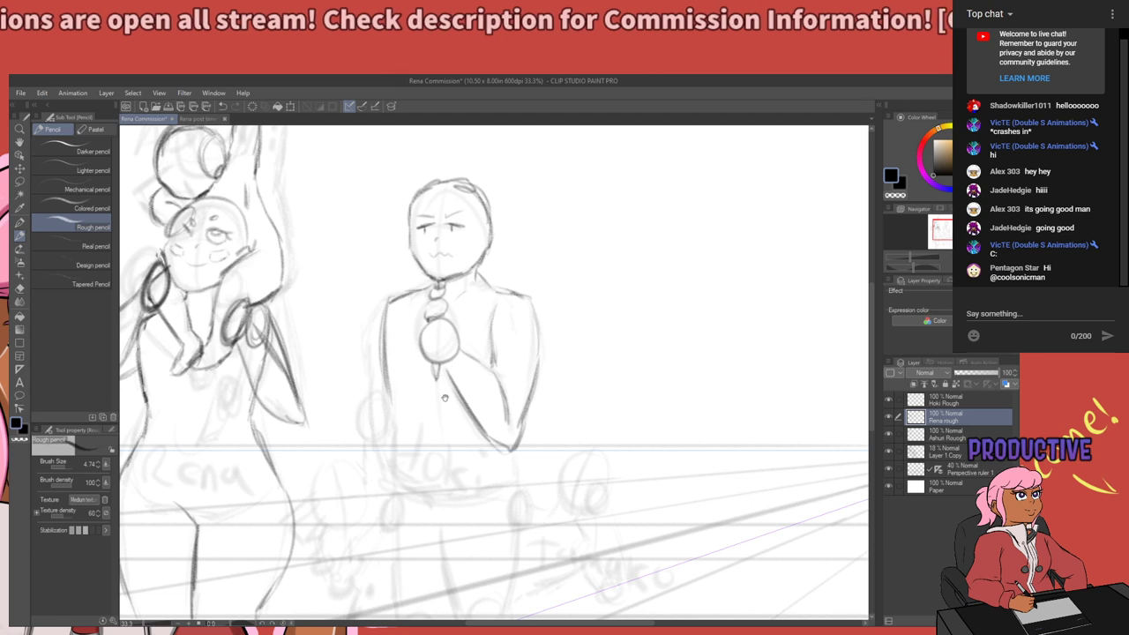
Sketch the outer line of Hoki's straight arm down from the shoulder and extend the body's side line beside it to the waist.
left_click_drag(445, 397, 466, 424)
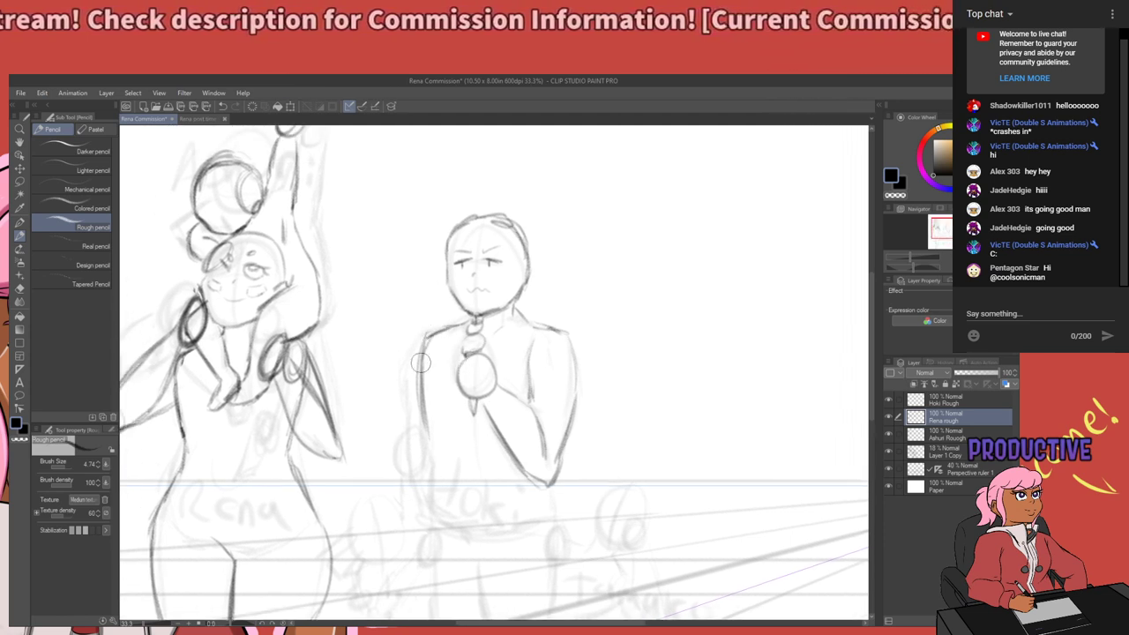
left_click_drag(461, 467, 464, 312)
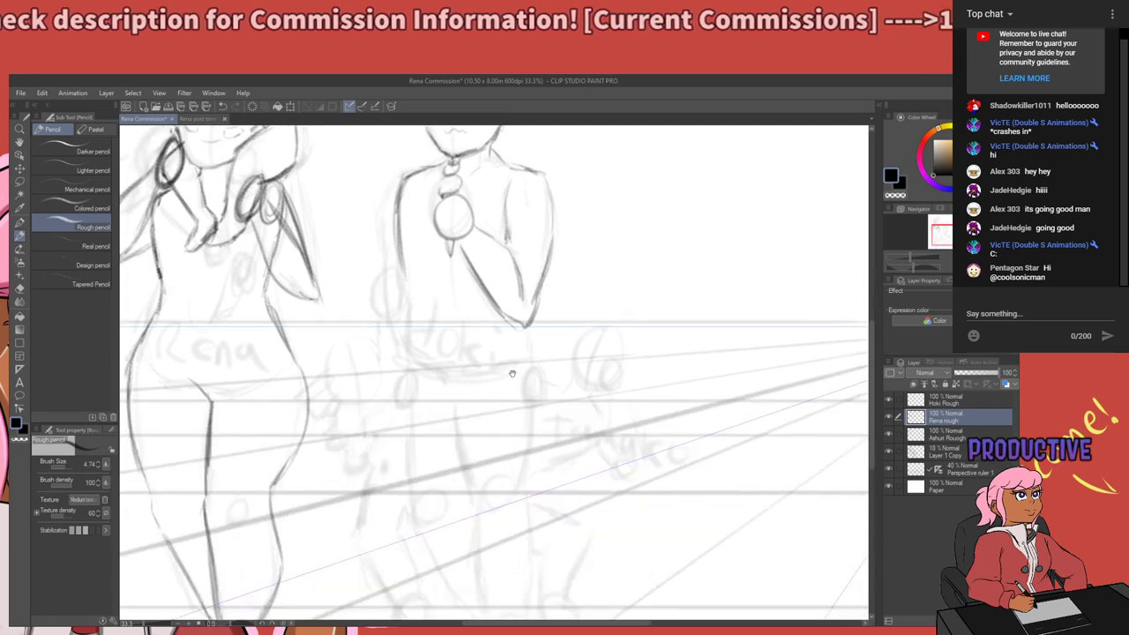
left_click_drag(511, 373, 436, 441)
left_click_drag(418, 394, 471, 406)
left_click_drag(462, 343, 487, 363)
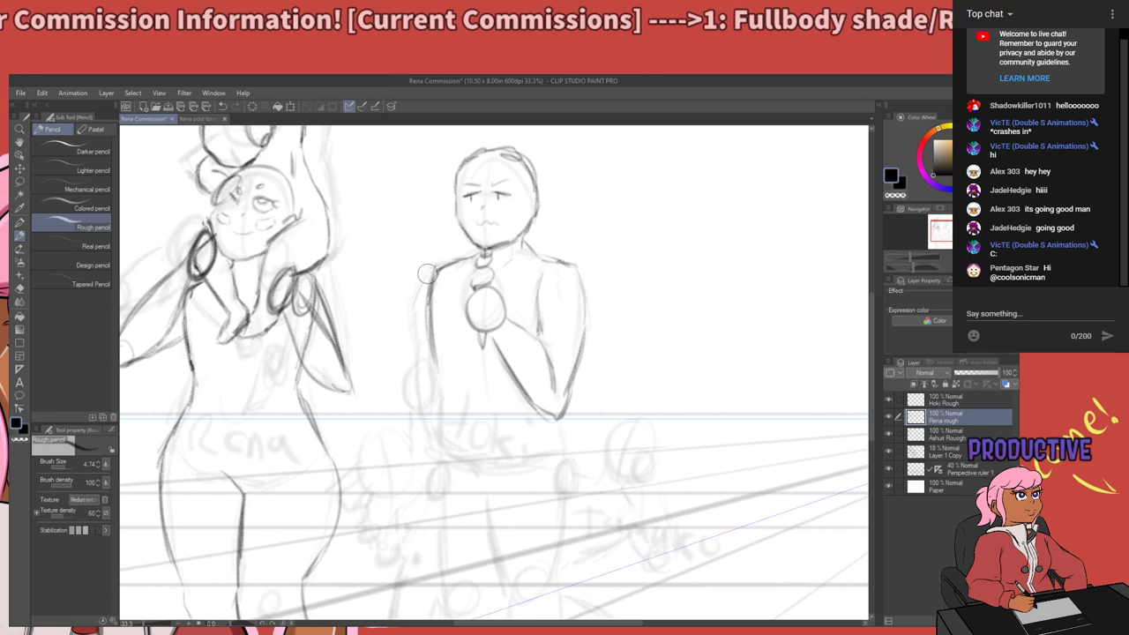
left_click_drag(430, 273, 414, 319)
mouse_move(431, 273)
left_mouse_down()
mouse_move(417, 324)
mouse_move(418, 303)
mouse_move(432, 374)
left_mouse_up()
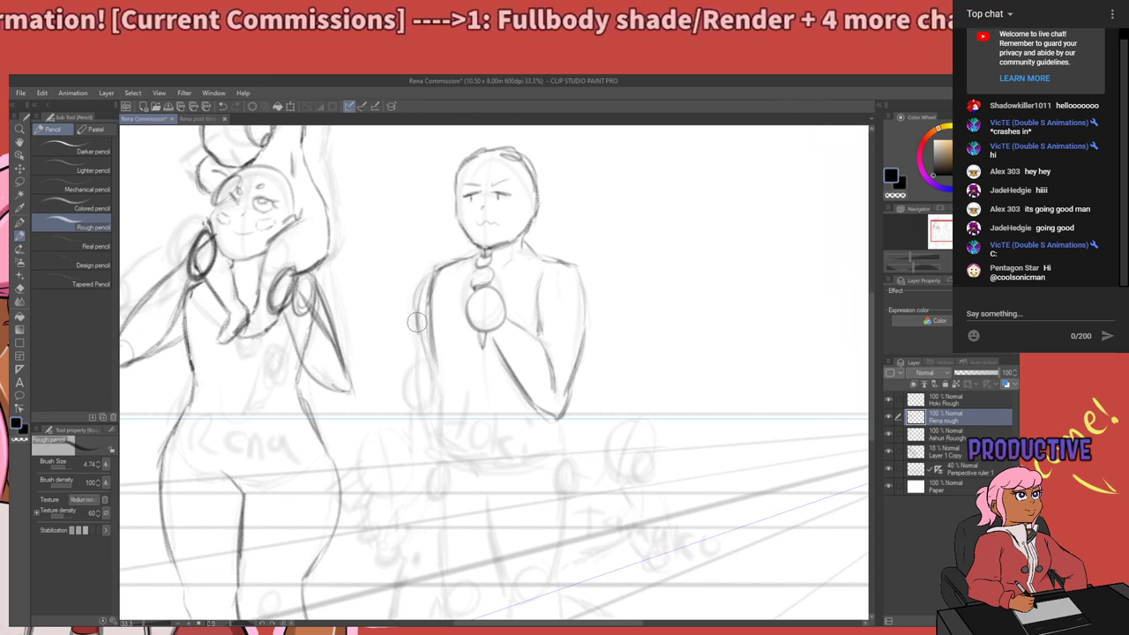
mouse_move(417, 323)
left_mouse_down()
mouse_move(441, 388)
mouse_move(432, 418)
left_mouse_up()
mouse_move(435, 374)
left_mouse_down()
mouse_move(435, 420)
mouse_move(453, 448)
mouse_move(458, 399)
left_mouse_up()
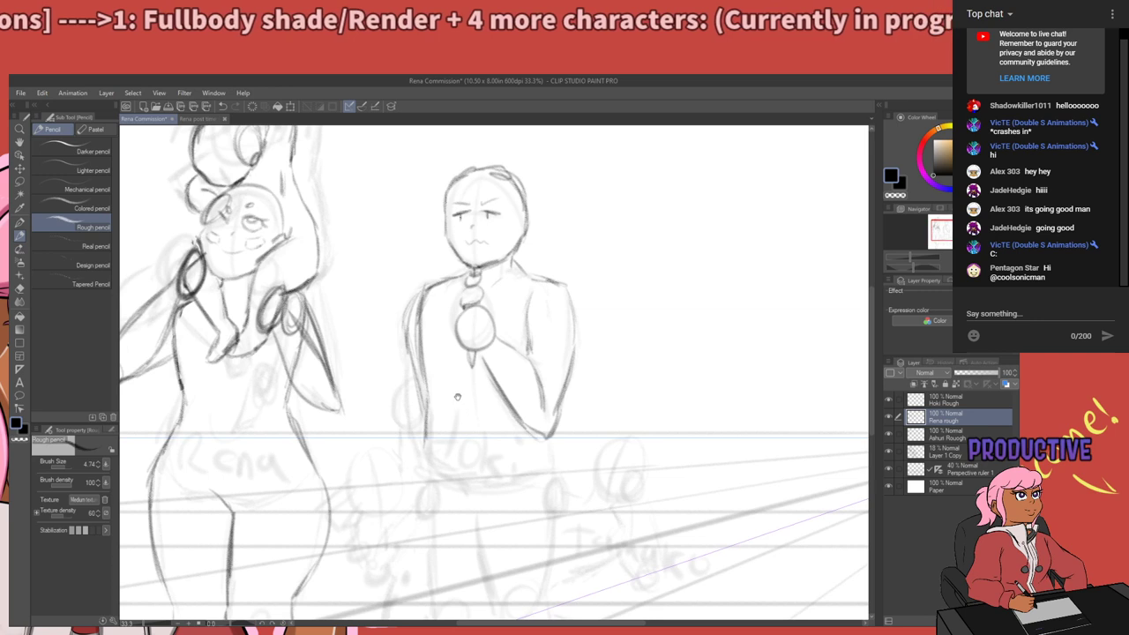
Sketch a short waist line running down from Hoki's bent elbow toward the hip with the Rough pencil.
scroll(450, 397, "down", 3)
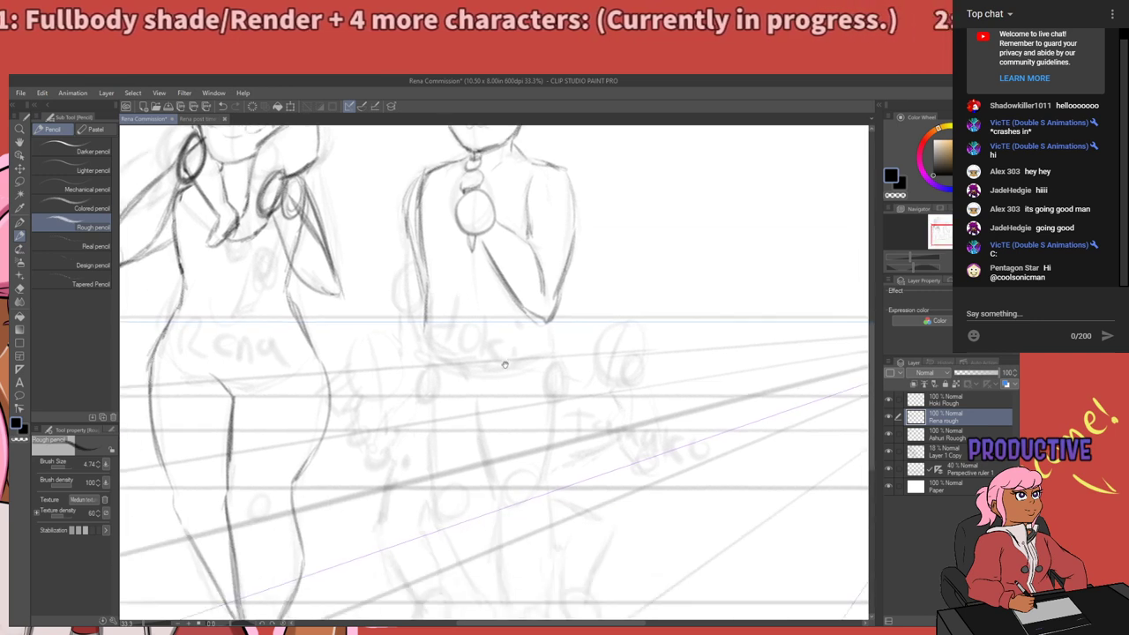
left_click_drag(506, 364, 450, 387)
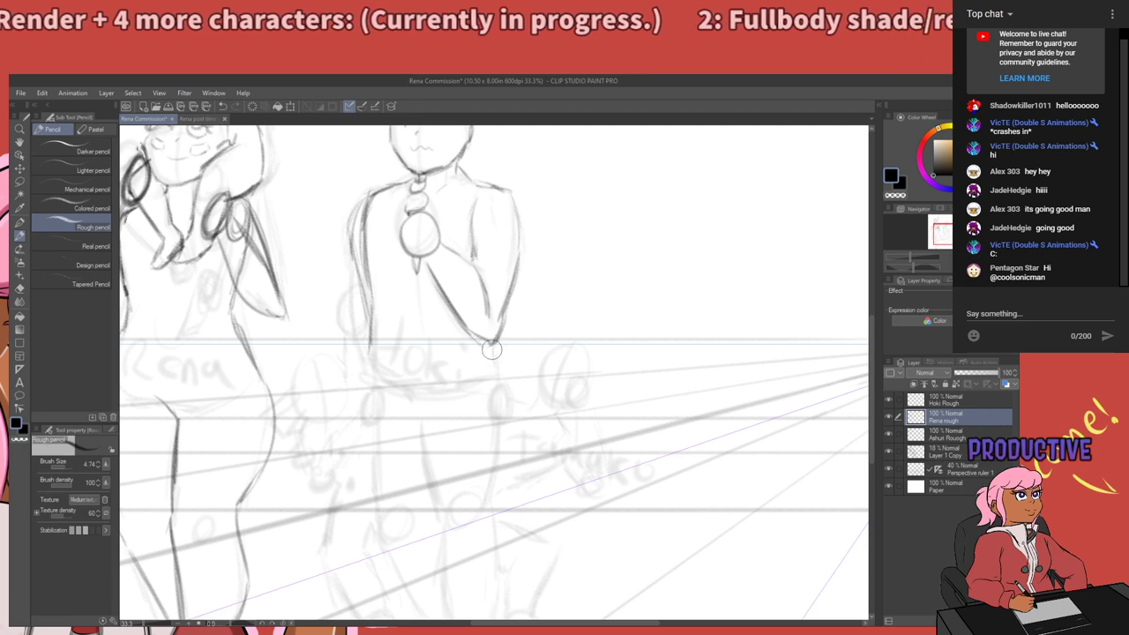
scroll(494, 353, "up", 1)
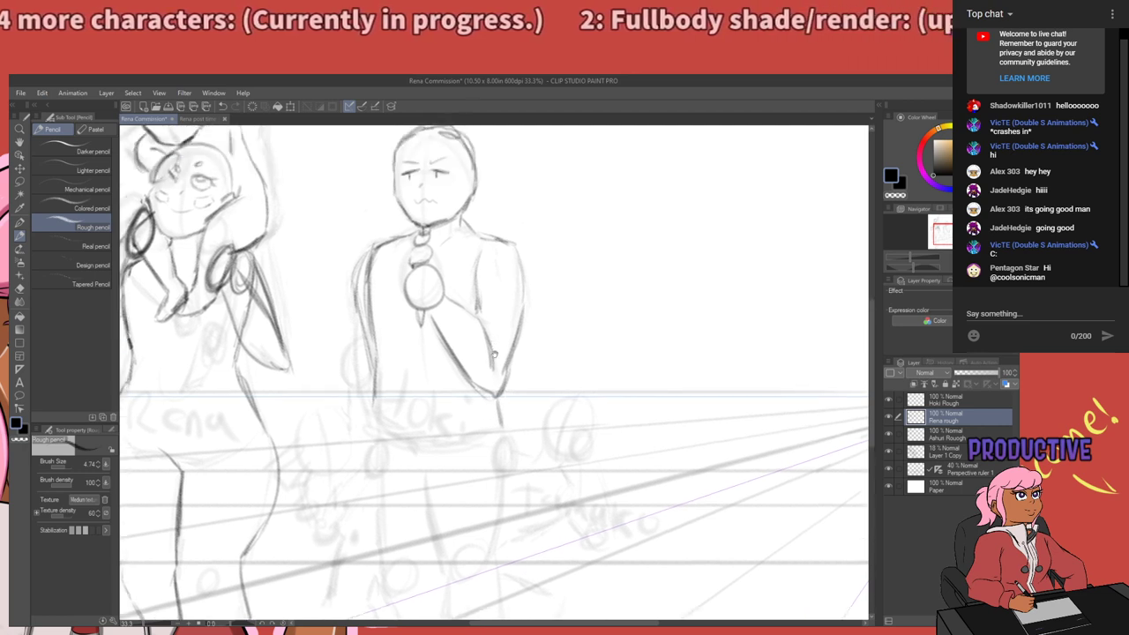
left_click_drag(494, 355, 496, 470)
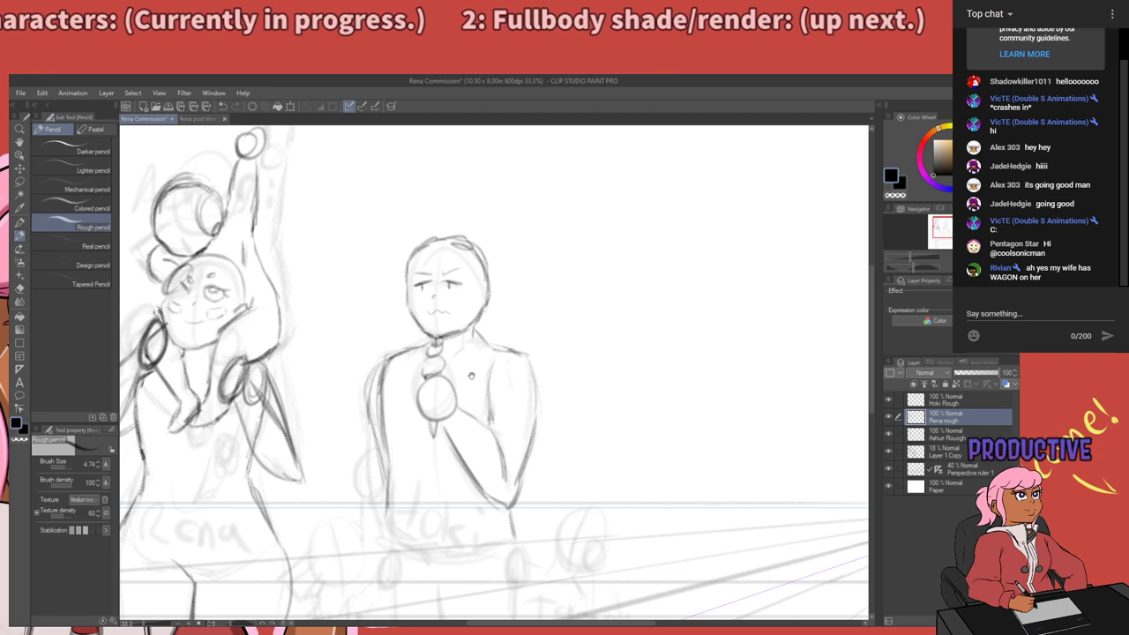
mouse_move(428, 520)
left_mouse_down()
mouse_move(481, 442)
mouse_move(443, 373)
mouse_move(448, 411)
mouse_move(450, 371)
mouse_move(451, 388)
left_mouse_up()
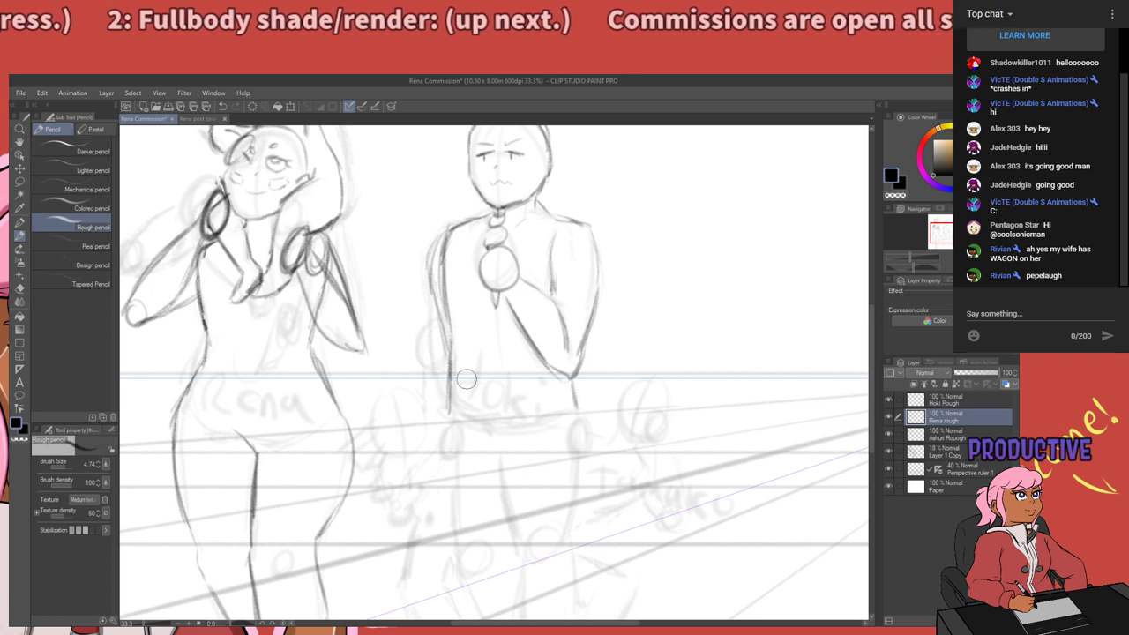
left_click_drag(486, 335, 468, 409)
left_click_drag(422, 473, 408, 380)
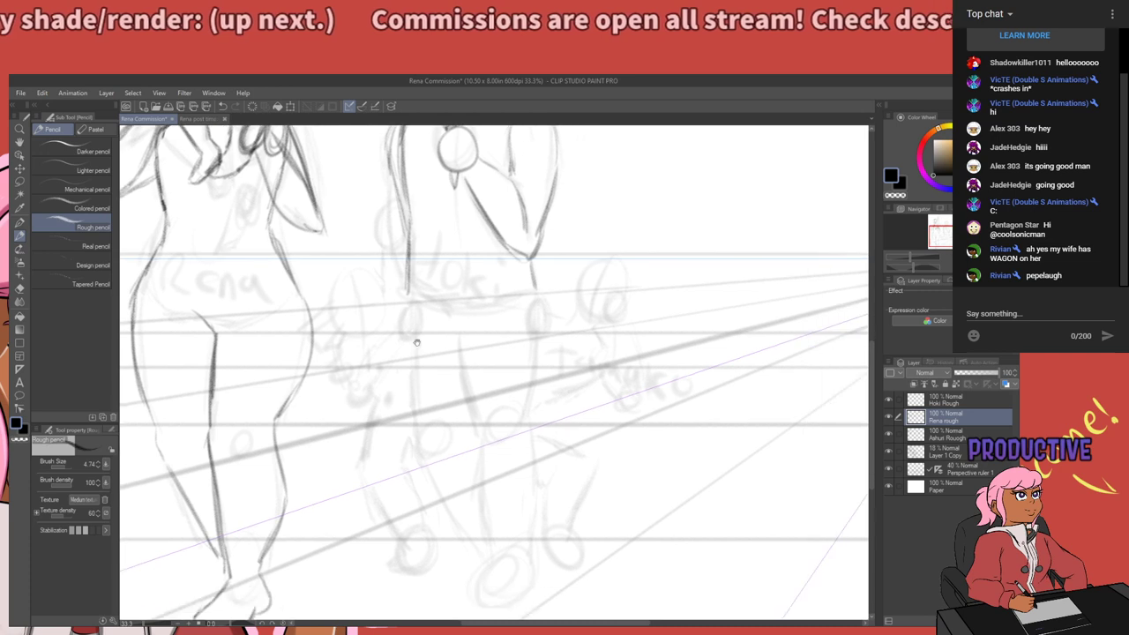
left_click_drag(486, 455, 471, 363)
left_click_drag(520, 320, 494, 328)
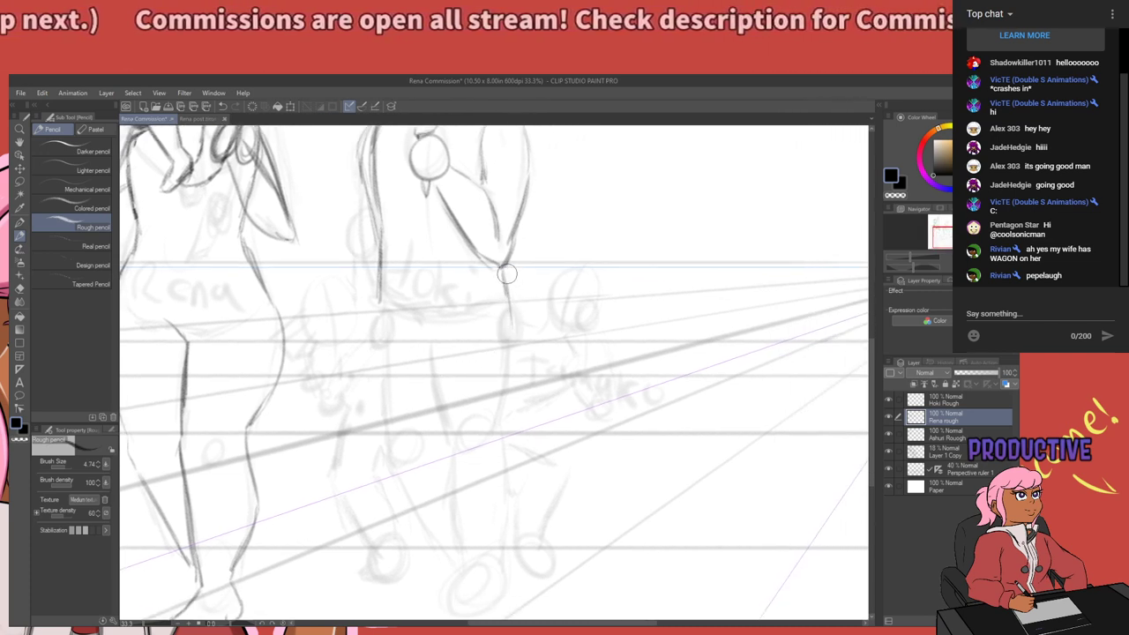
Sketch the hip and outer thigh line below Hoki's bent elbow, replacing the first stroke, and add the crotch and inner thigh lines.
left_click_drag(505, 276, 504, 373)
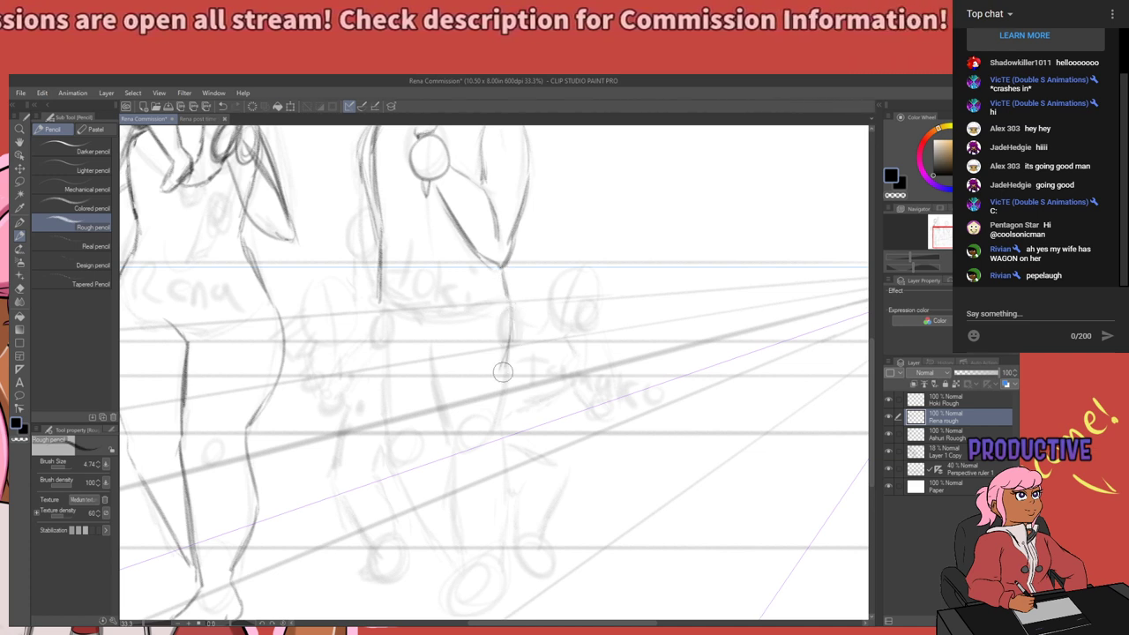
key("ctrl+z")
left_click_drag(512, 319, 500, 406)
left_click_drag(411, 325, 435, 389)
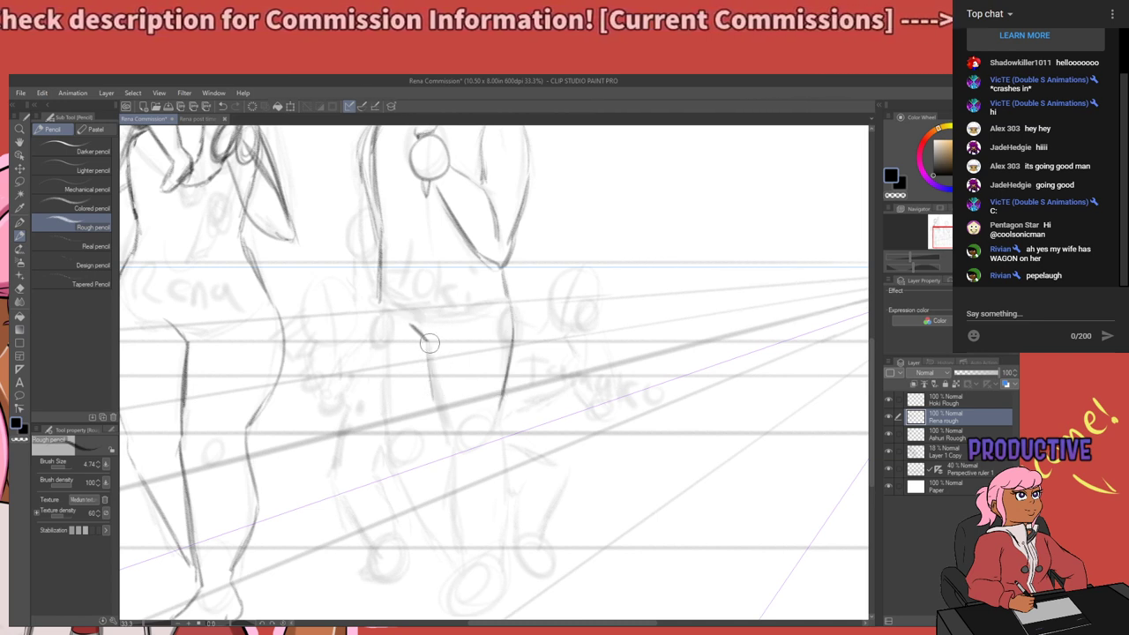
left_click_drag(430, 344, 440, 412)
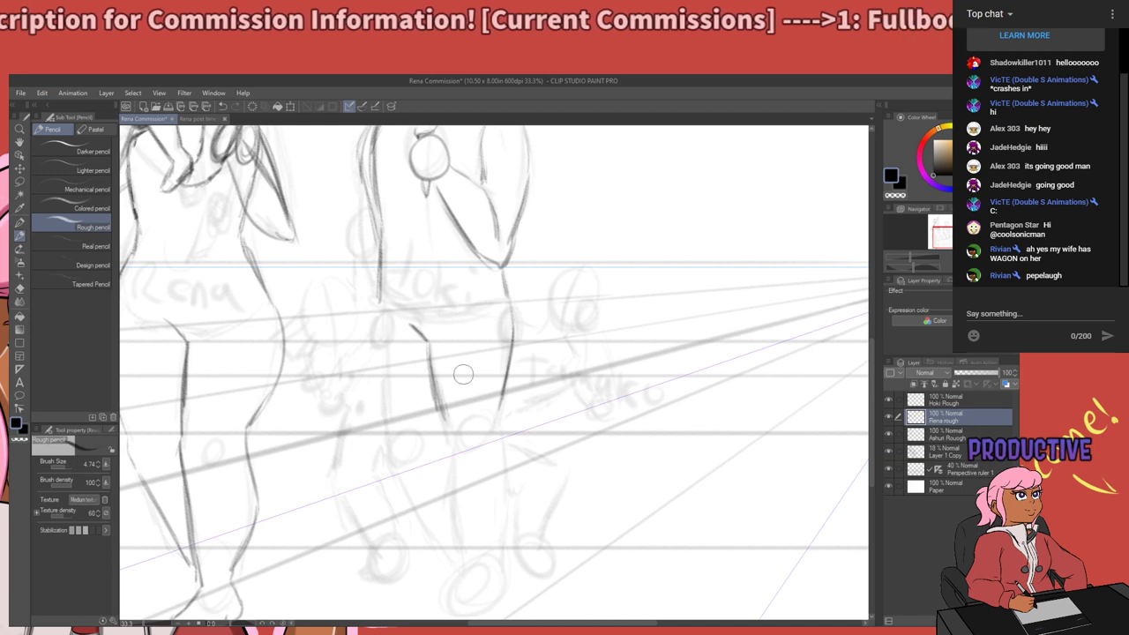
Sketch the outer thigh line on Hoki's straight-arm side from the hip to the knee, replacing the first stroke and reinforcing it.
mouse_move(462, 374)
left_mouse_down()
mouse_move(466, 424)
mouse_move(494, 431)
mouse_move(486, 356)
left_mouse_up()
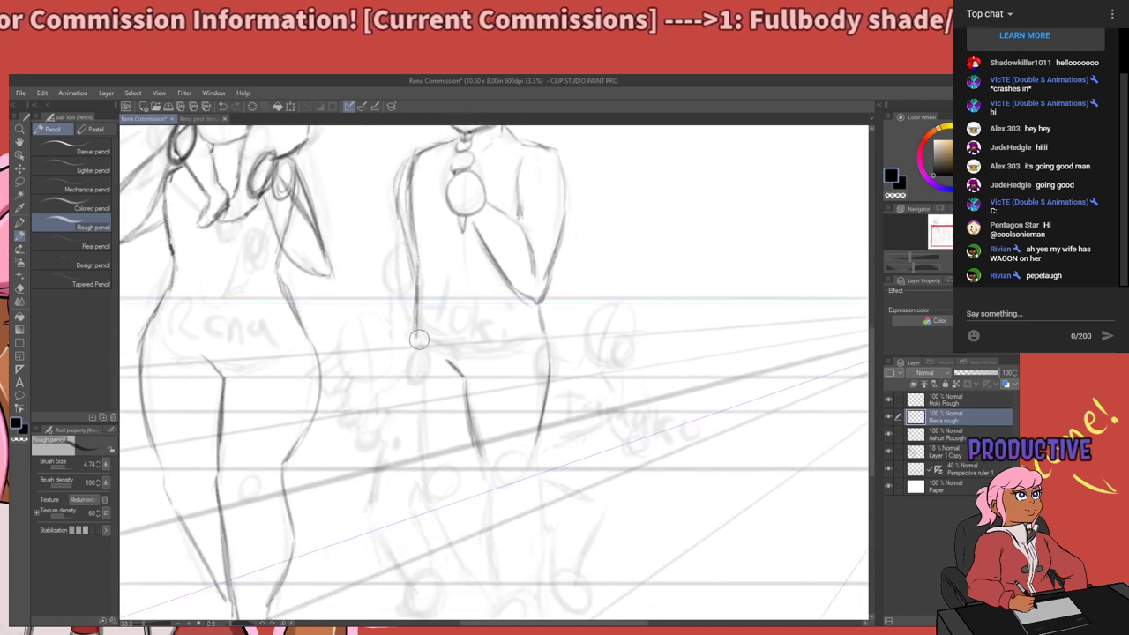
left_click_drag(416, 332, 419, 438)
key("ctrl+z")
key("ctrl+z")
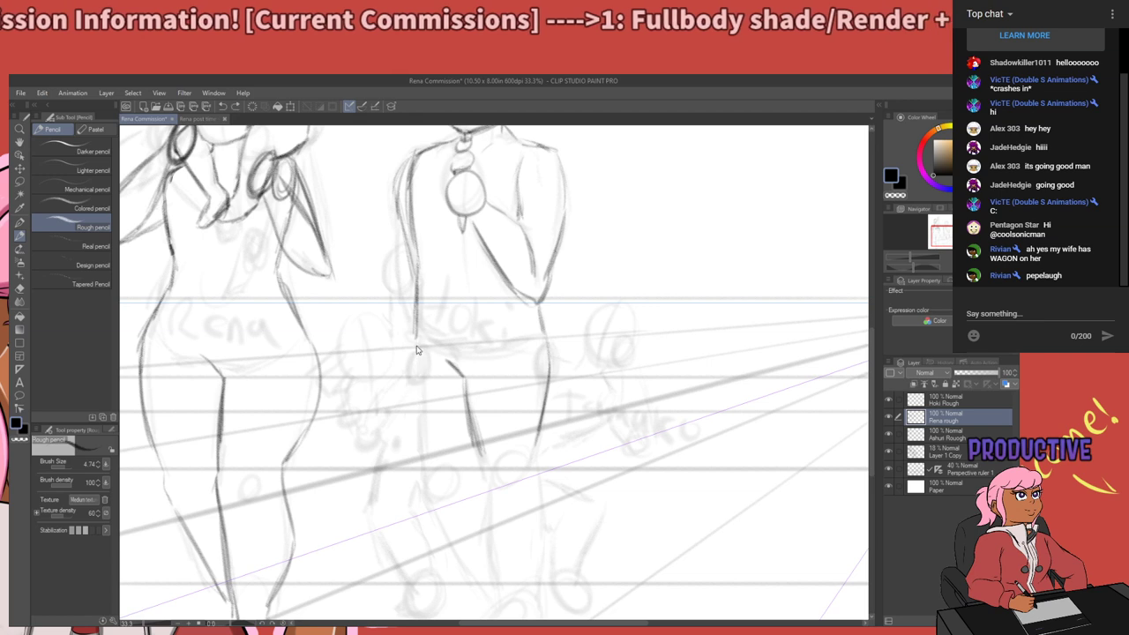
left_click_drag(417, 330, 418, 423)
left_click_drag(416, 357, 418, 452)
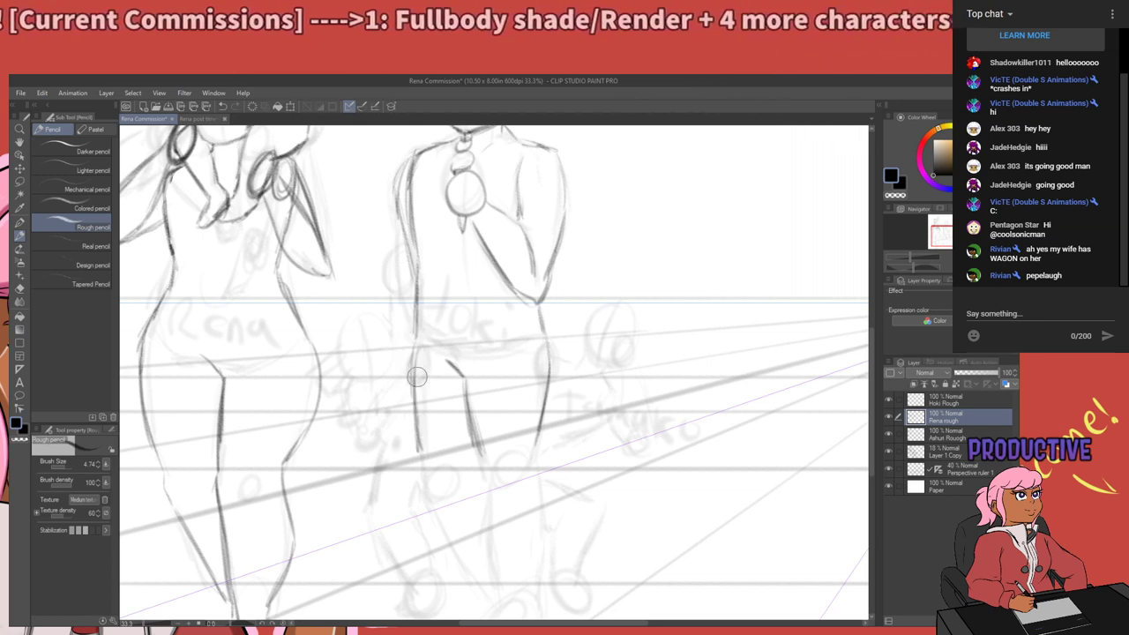
left_click_drag(414, 379, 424, 480)
left_click_drag(418, 425, 420, 460)
Sketch the diagonal lower-leg line from Hoki's knee down to the foot circle of the guide.
left_click_drag(460, 322, 455, 366)
left_click_drag(476, 413, 444, 321)
left_click_drag(440, 428, 428, 363)
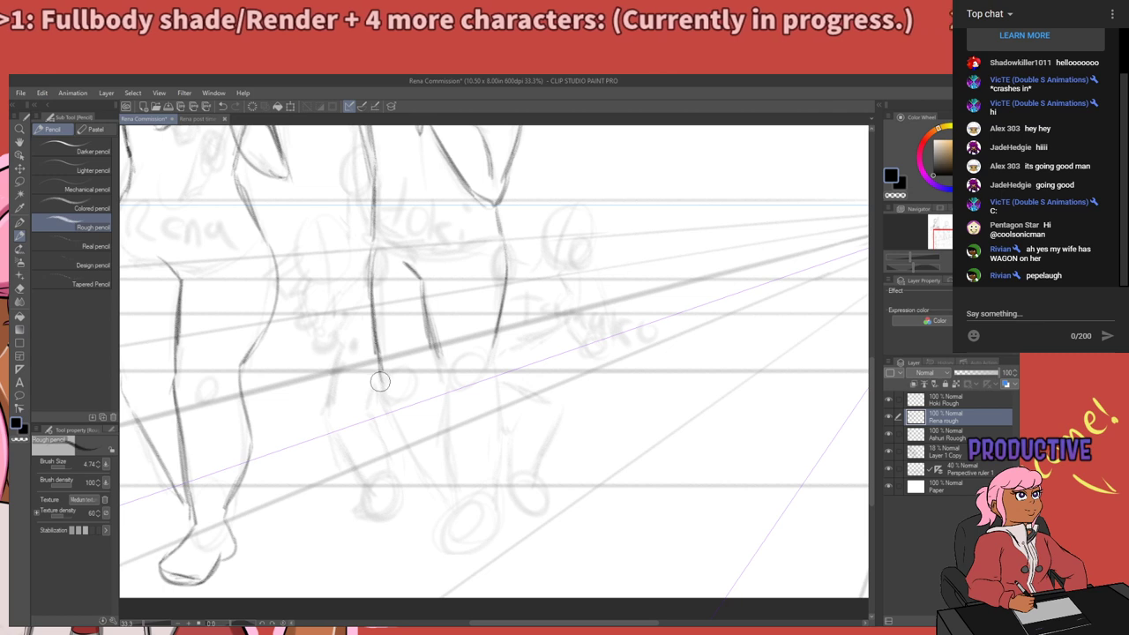
mouse_move(394, 407)
left_mouse_down()
mouse_move(422, 463)
mouse_move(404, 416)
mouse_move(419, 444)
left_mouse_up()
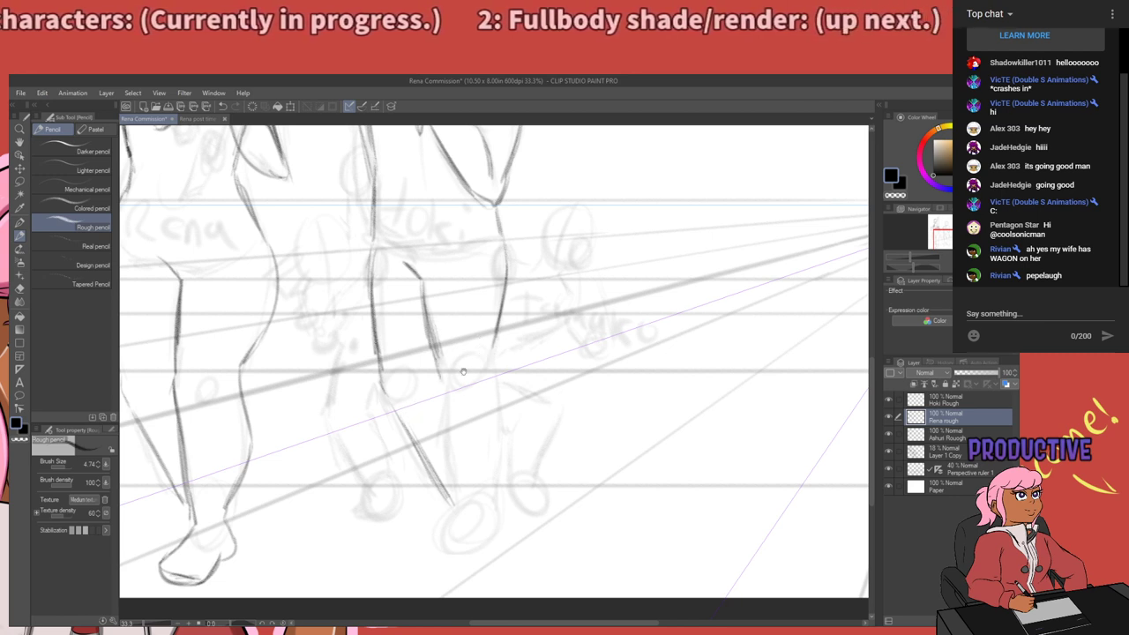
left_click_drag(463, 371, 485, 325)
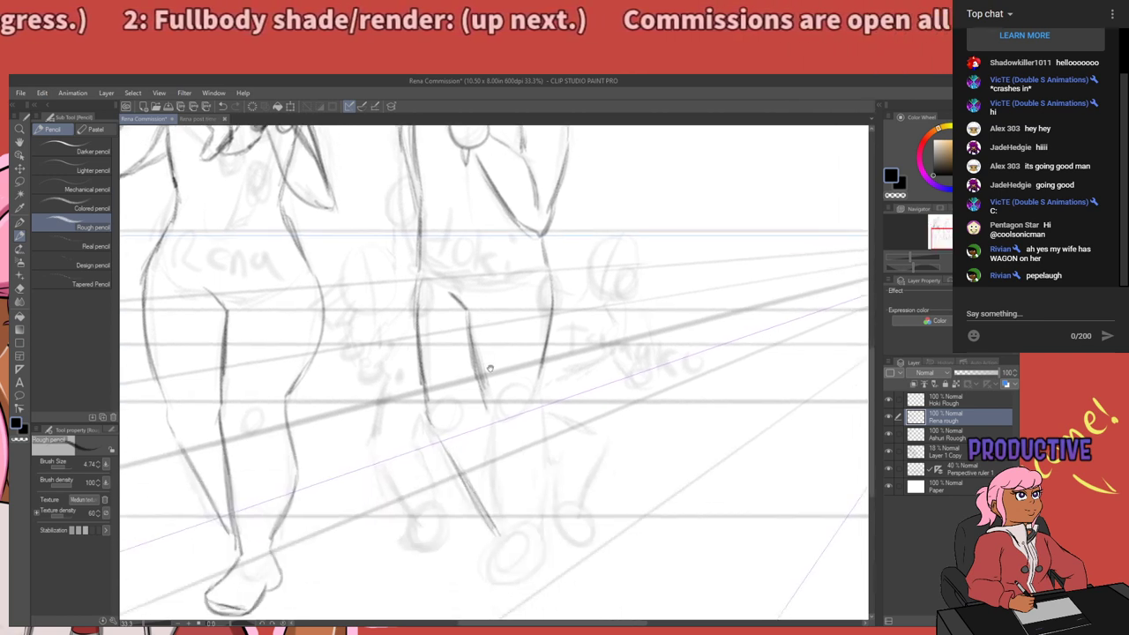
Erase the outer line of Hoki's straight arm beside the torso with the Hard eraser, keeping the body's side line.
left_click_drag(487, 359, 497, 461)
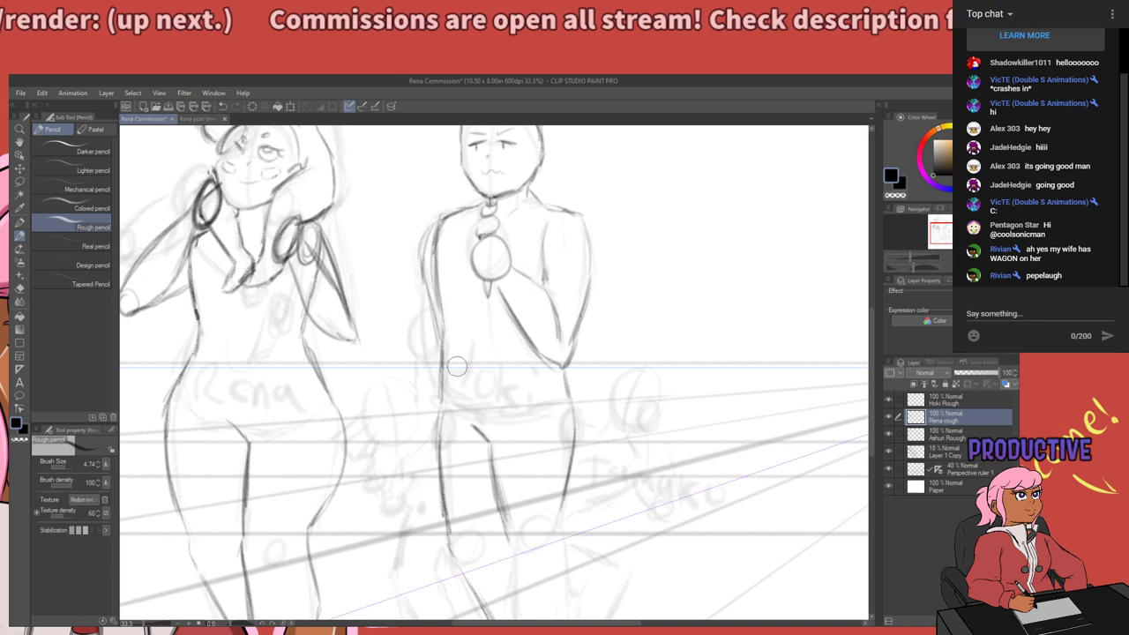
key("e")
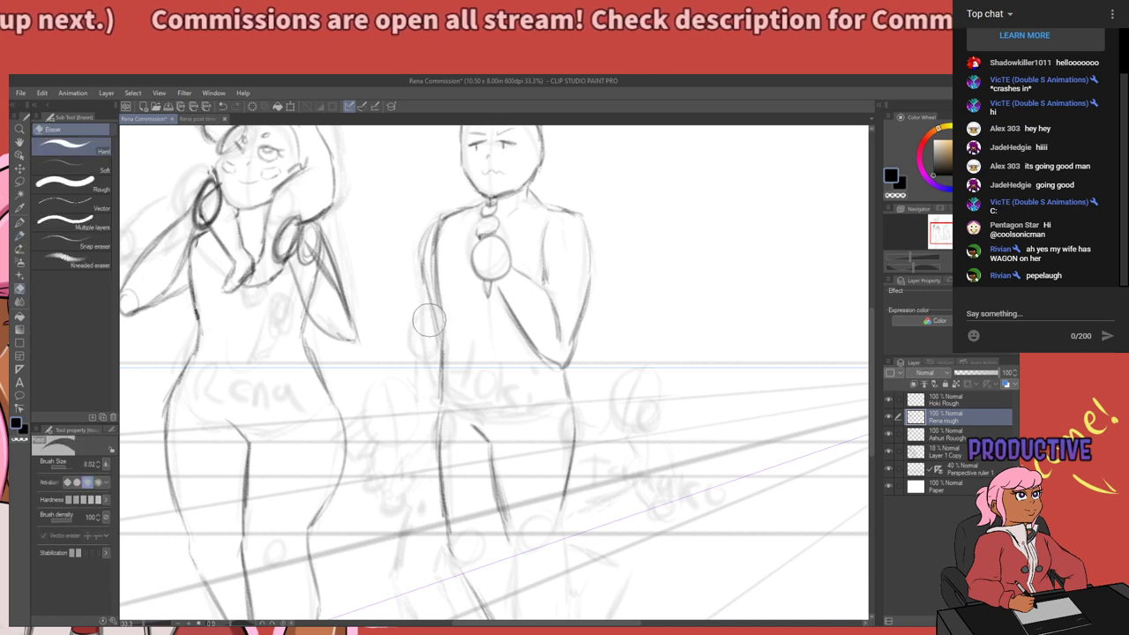
mouse_move(426, 298)
left_mouse_down()
mouse_move(427, 211)
mouse_move(422, 287)
mouse_move(421, 245)
mouse_move(441, 192)
left_mouse_up()
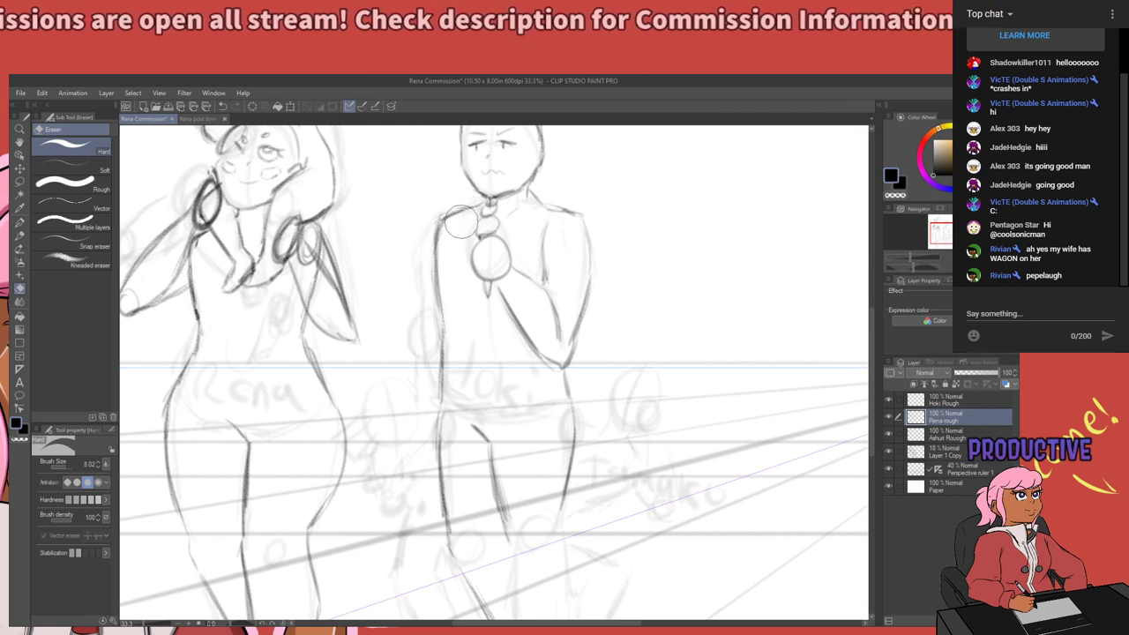
Sketch a round hand shape between Rena's and Hoki's hips with the Rough pencil, plus a small elbow oval above it.
key("p")
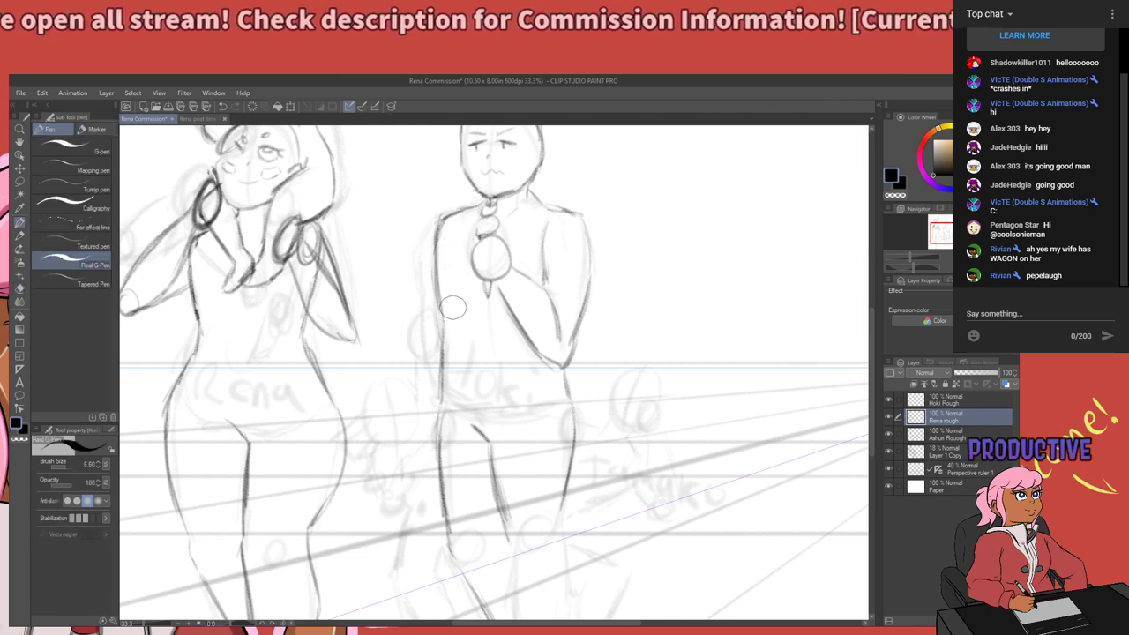
key("p")
scroll(424, 388, "down", 2)
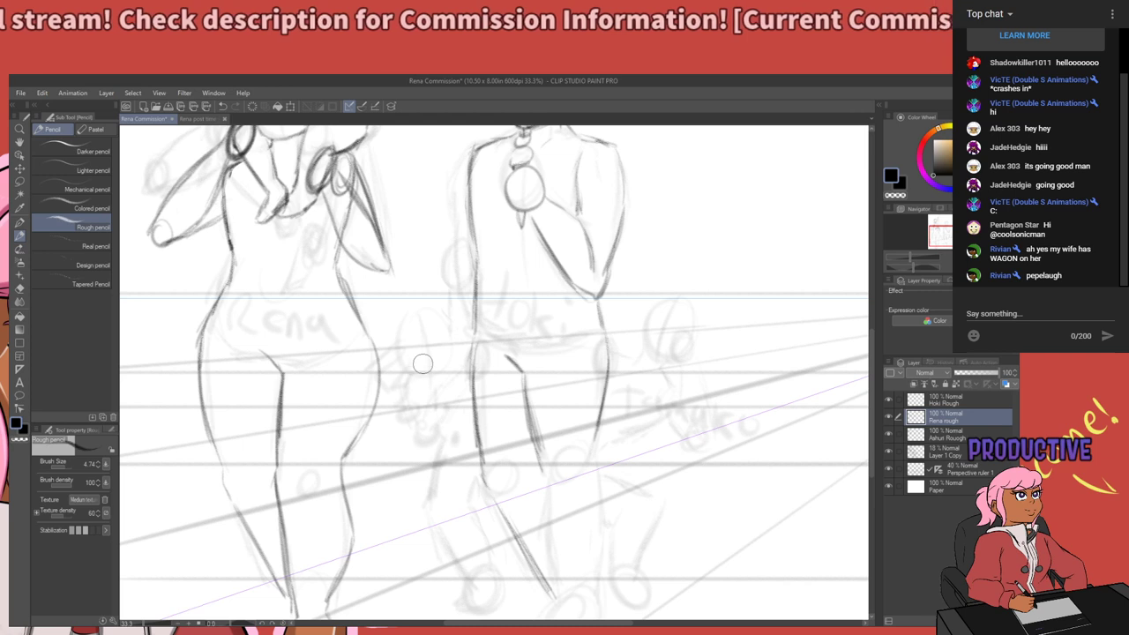
mouse_move(422, 363)
left_mouse_down()
mouse_move(411, 368)
mouse_move(428, 349)
mouse_move(420, 340)
left_mouse_up()
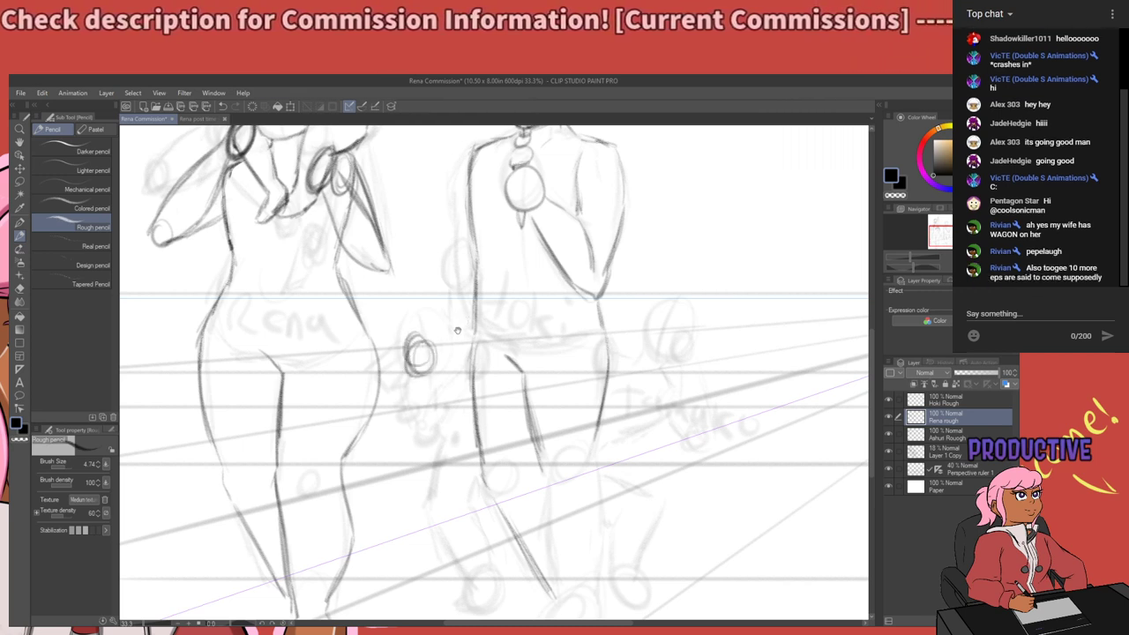
scroll(457, 330, "up", 2)
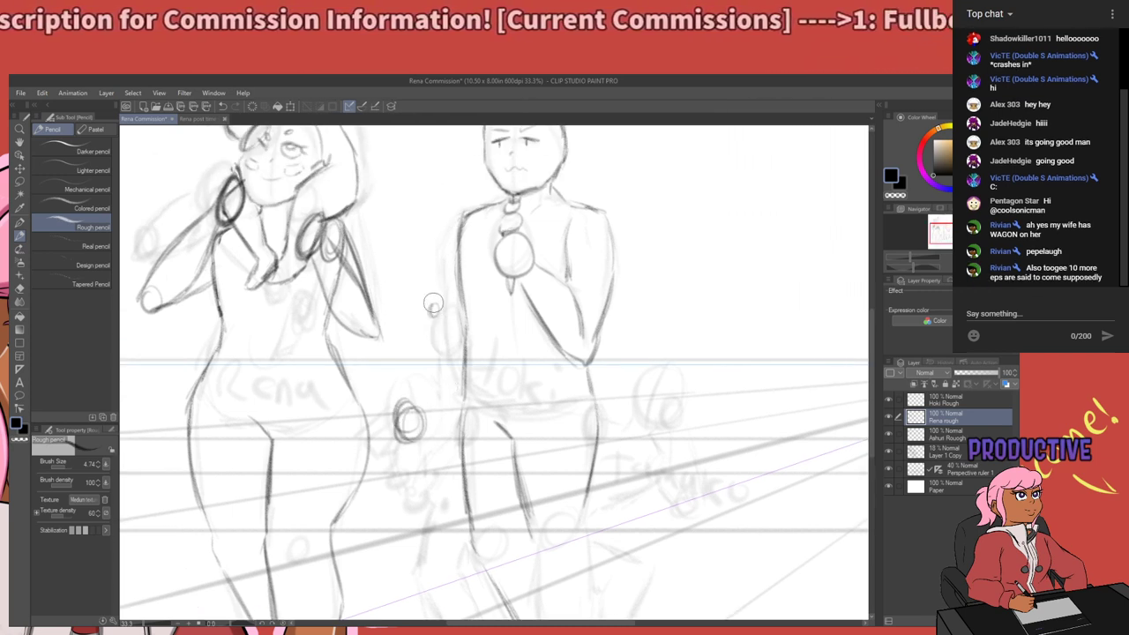
Sketch Hoki's lowered arm from the shoulder past the elbow oval to the hand circle, replacing the first upper-arm stroke, and shape the wrist.
mouse_move(458, 216)
left_mouse_down()
mouse_move(430, 269)
mouse_move(441, 231)
mouse_move(428, 256)
left_mouse_up()
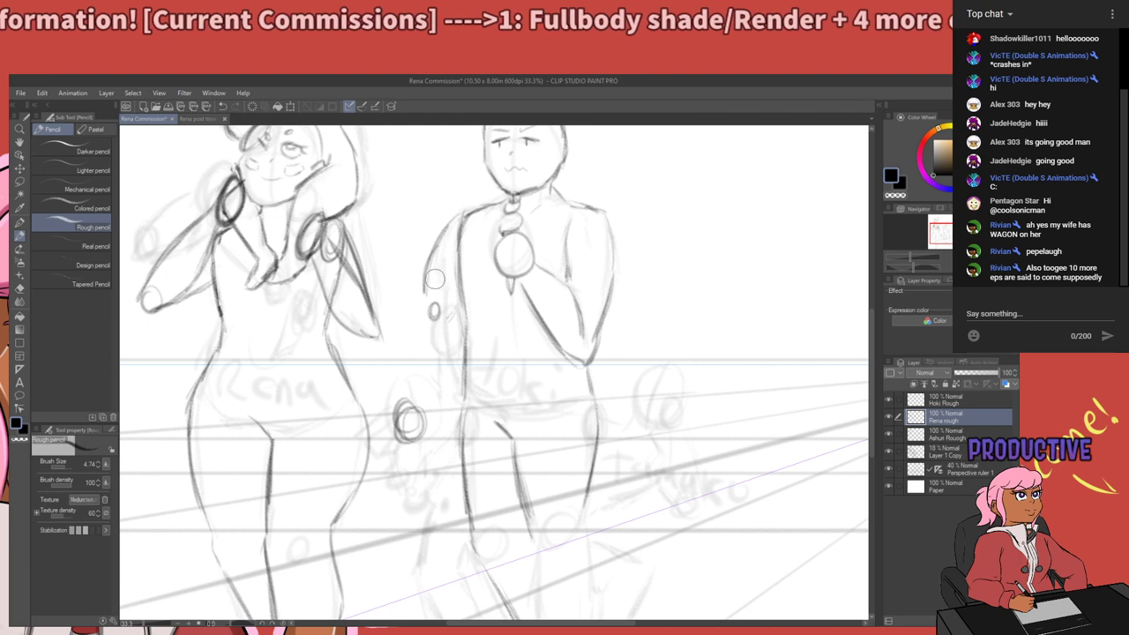
key("ctrl+z")
key("ctrl+z")
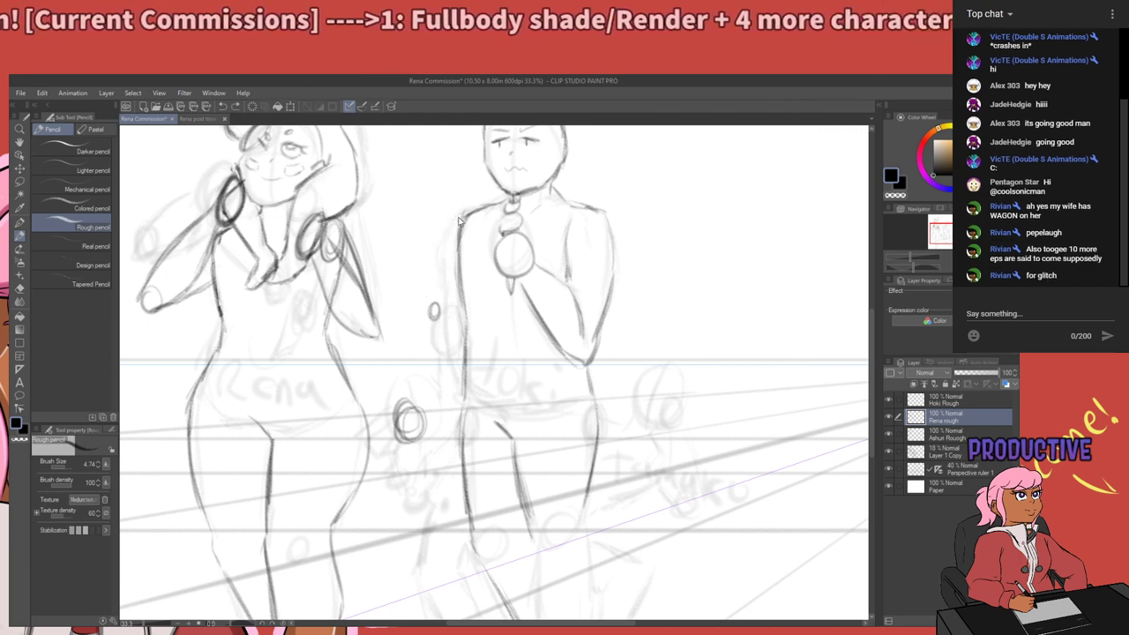
left_click_drag(455, 215, 425, 292)
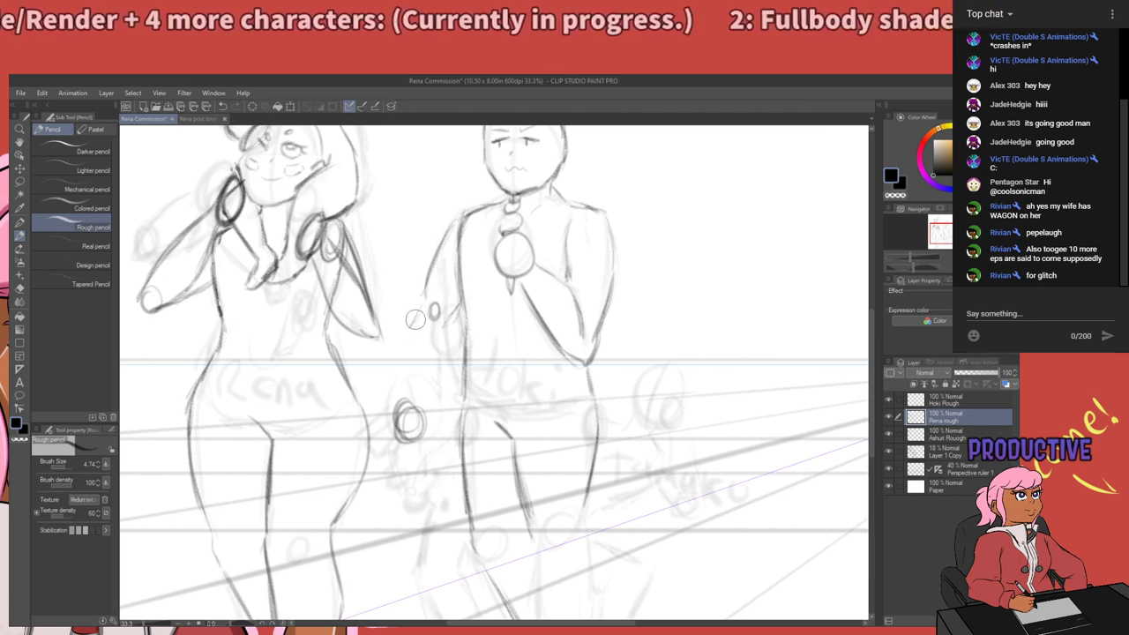
mouse_move(420, 311)
left_mouse_down()
mouse_move(397, 350)
mouse_move(396, 388)
left_mouse_up()
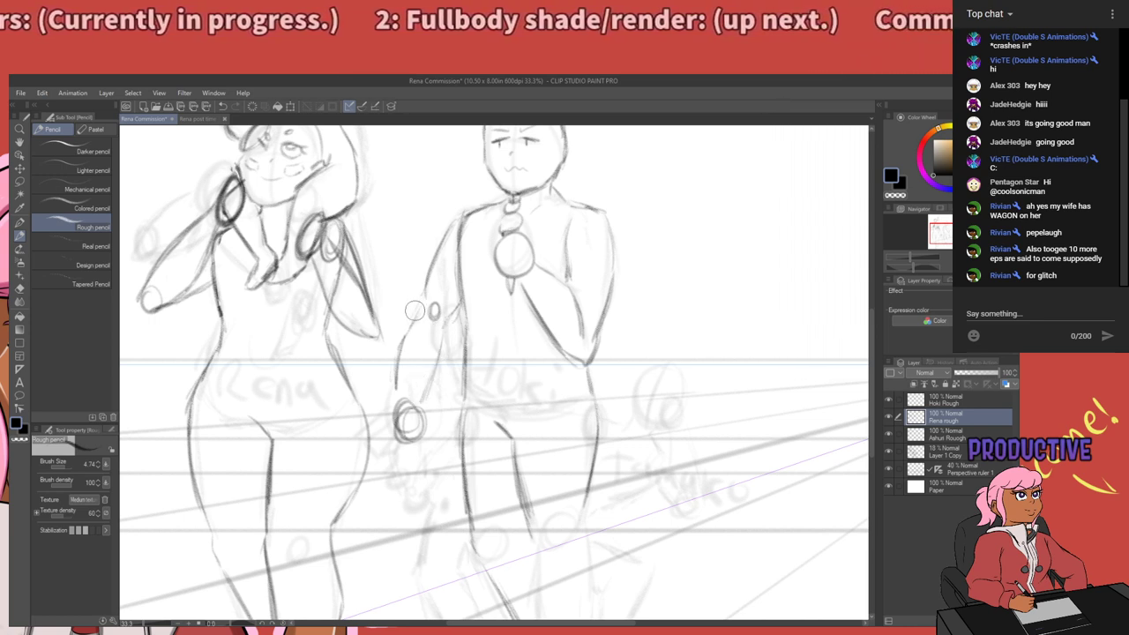
mouse_move(413, 404)
left_mouse_down()
mouse_move(402, 421)
mouse_move(399, 399)
left_mouse_up()
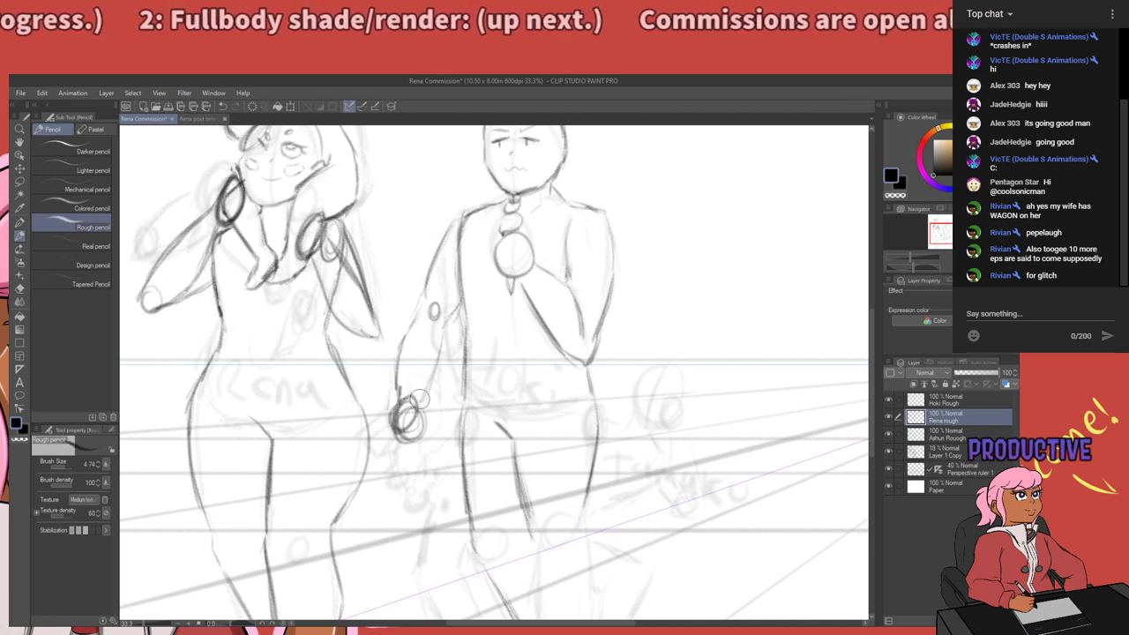
left_click_drag(481, 347, 458, 311)
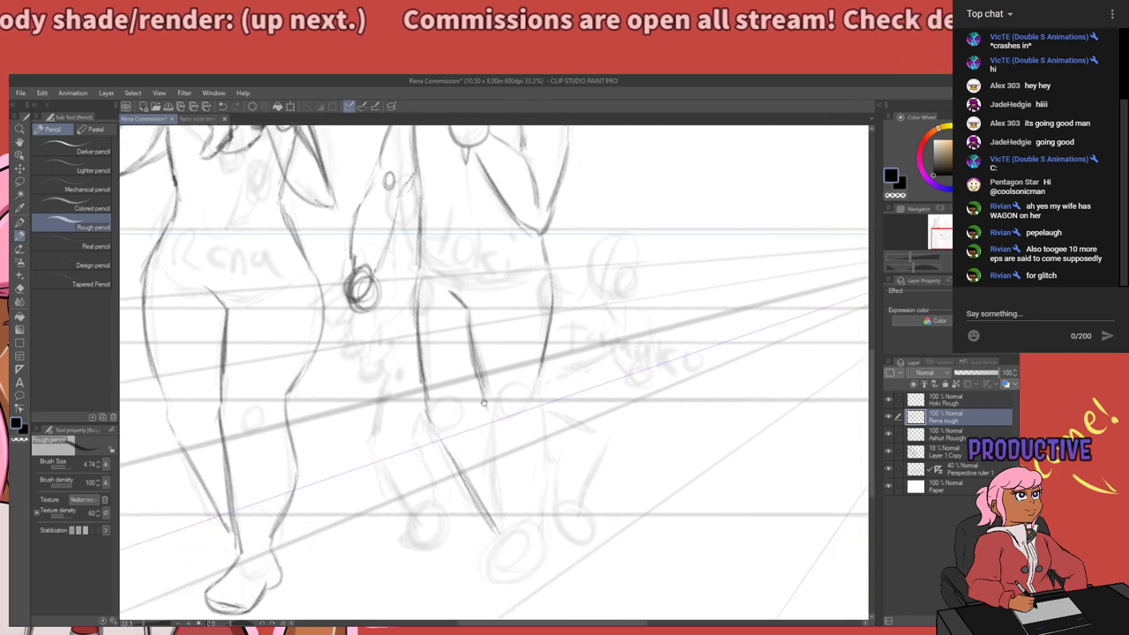
left_click_drag(484, 403, 479, 453)
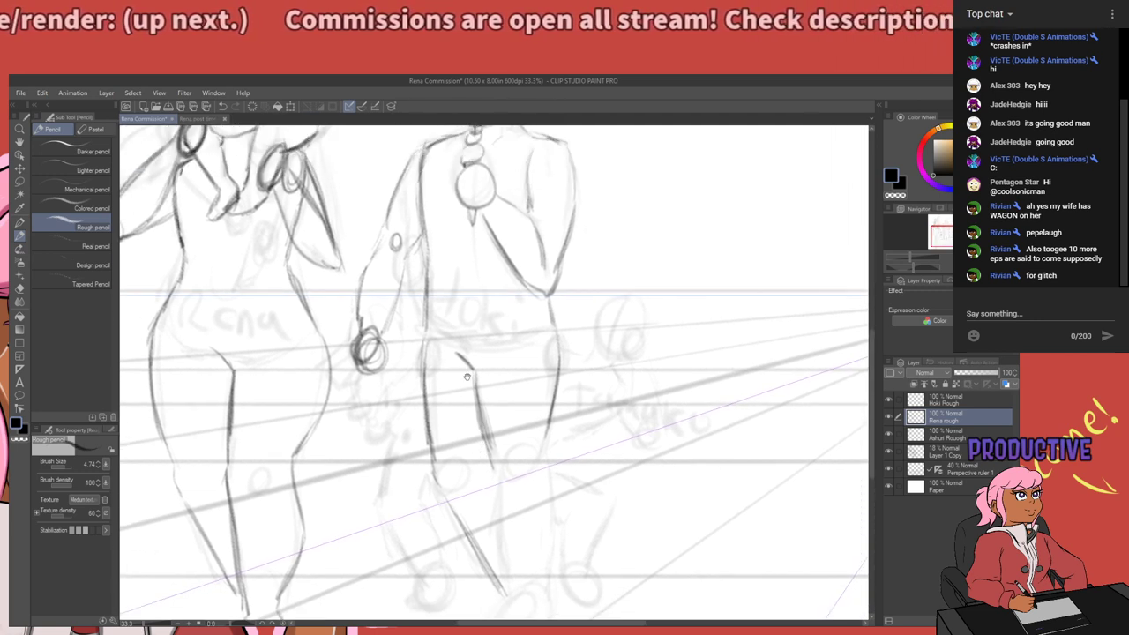
Undo the strokes of Hoki's lowered arm, including the wrist, the elbow oval and the hand circle between the hips.
left_click_drag(467, 377, 464, 461)
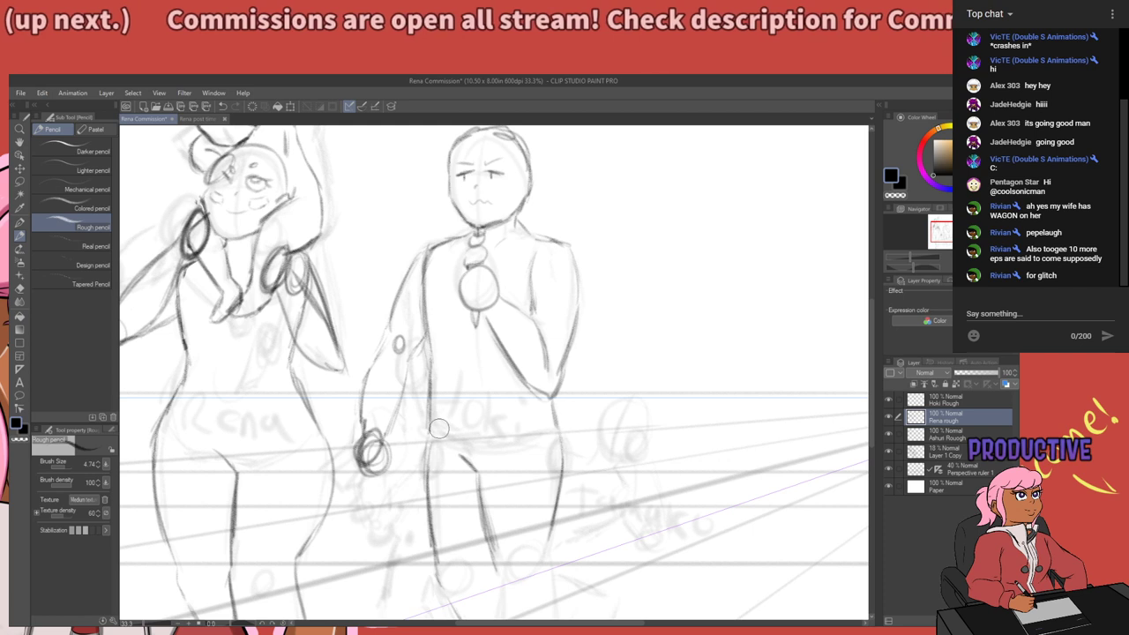
key("ctrl+z")
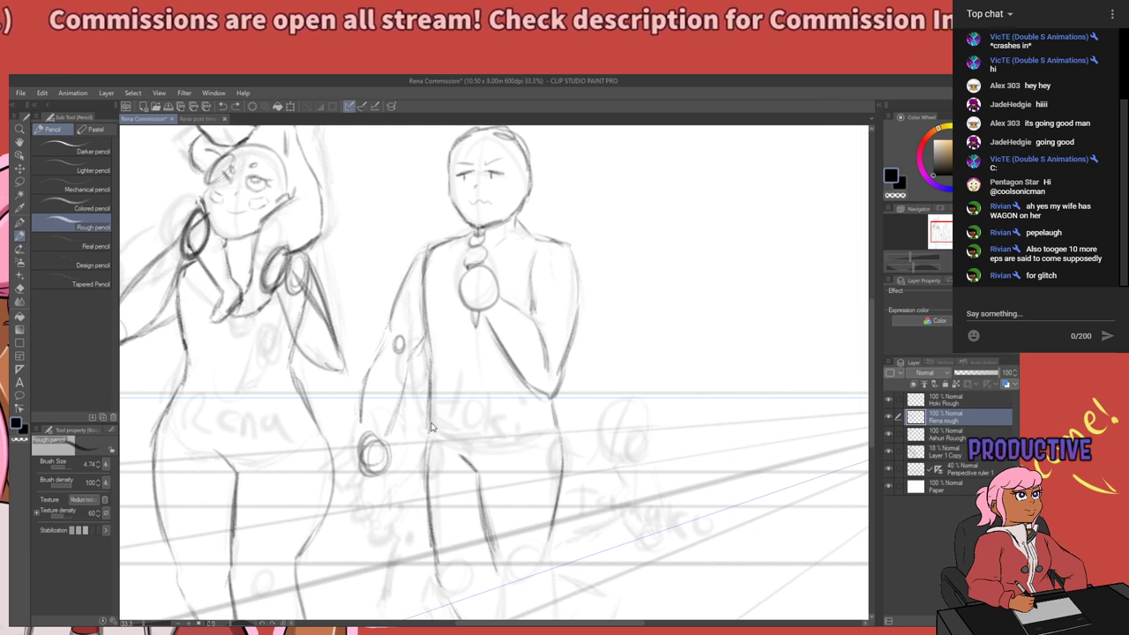
key("ctrl+z")
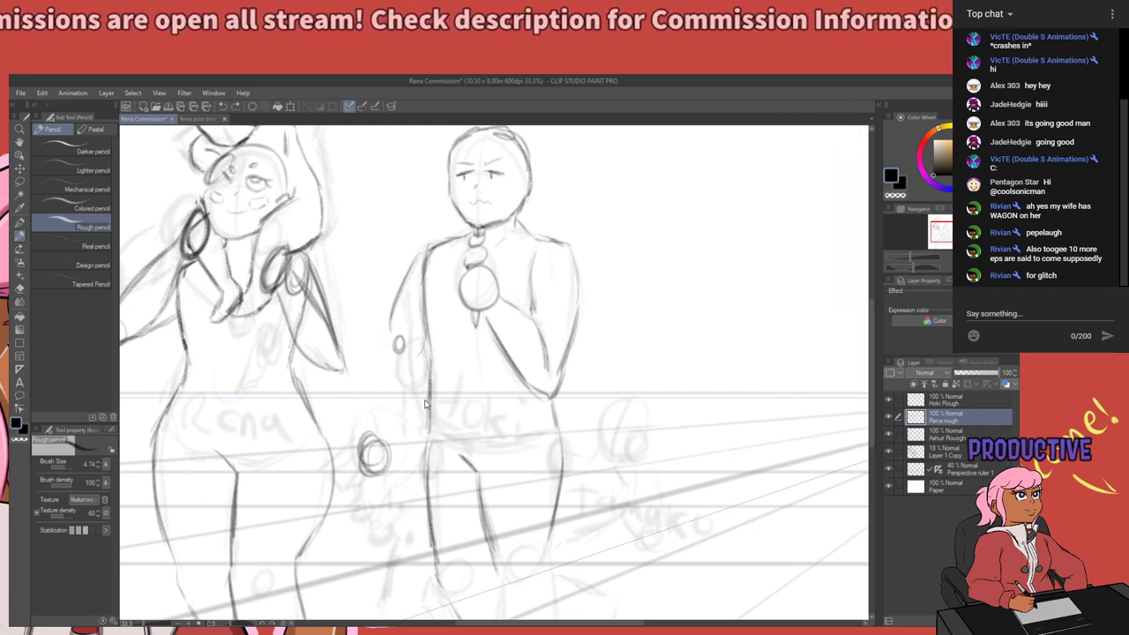
key("ctrl+z")
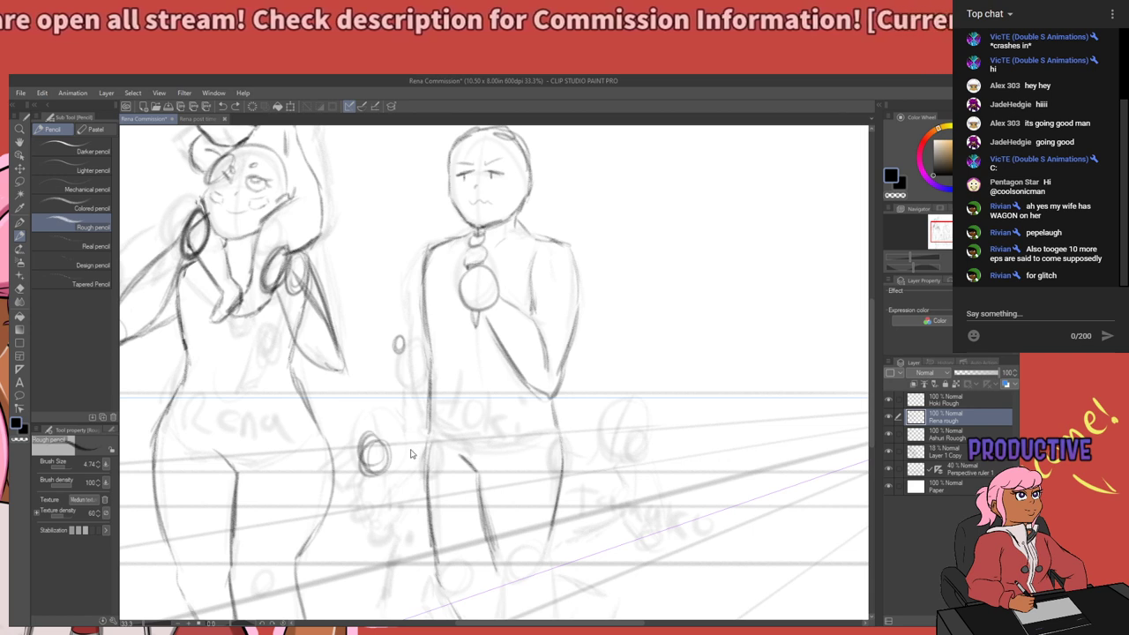
key("ctrl+z")
key("ctrl+z")
mouse_move(406, 438)
left_mouse_down()
mouse_move(408, 429)
mouse_move(399, 447)
left_mouse_up()
key("ctrl+z")
key("ctrl+z")
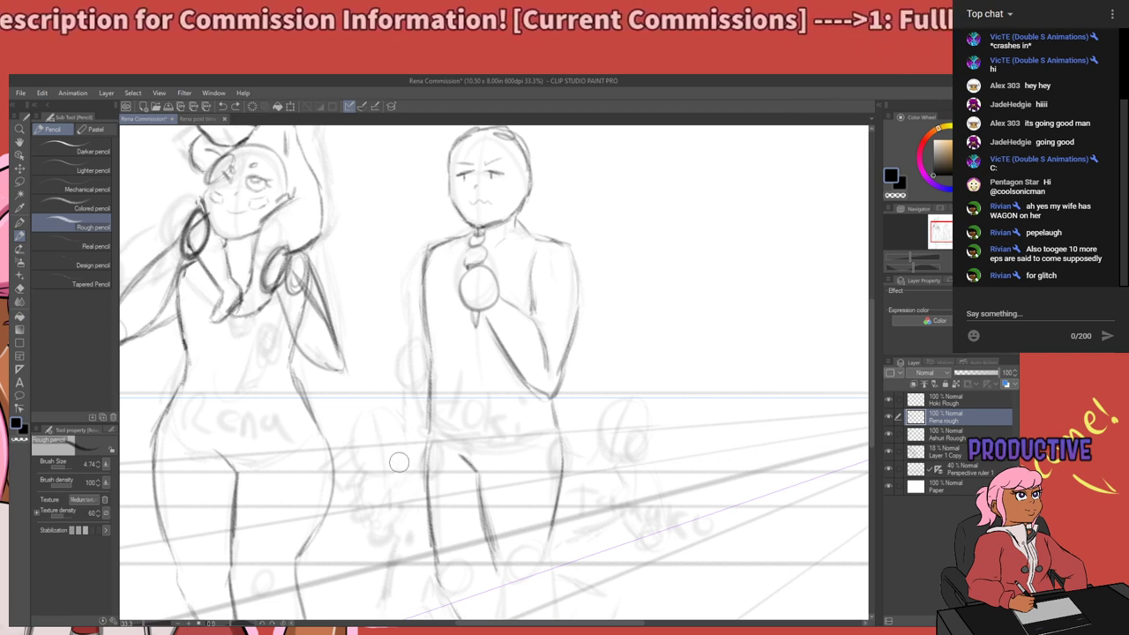
Sketch Hoki's lowered arm closer to the torso with the Rough pencil, running from the shoulder past the elbow to an oval hand beside the hip.
left_click_drag(393, 480, 411, 473)
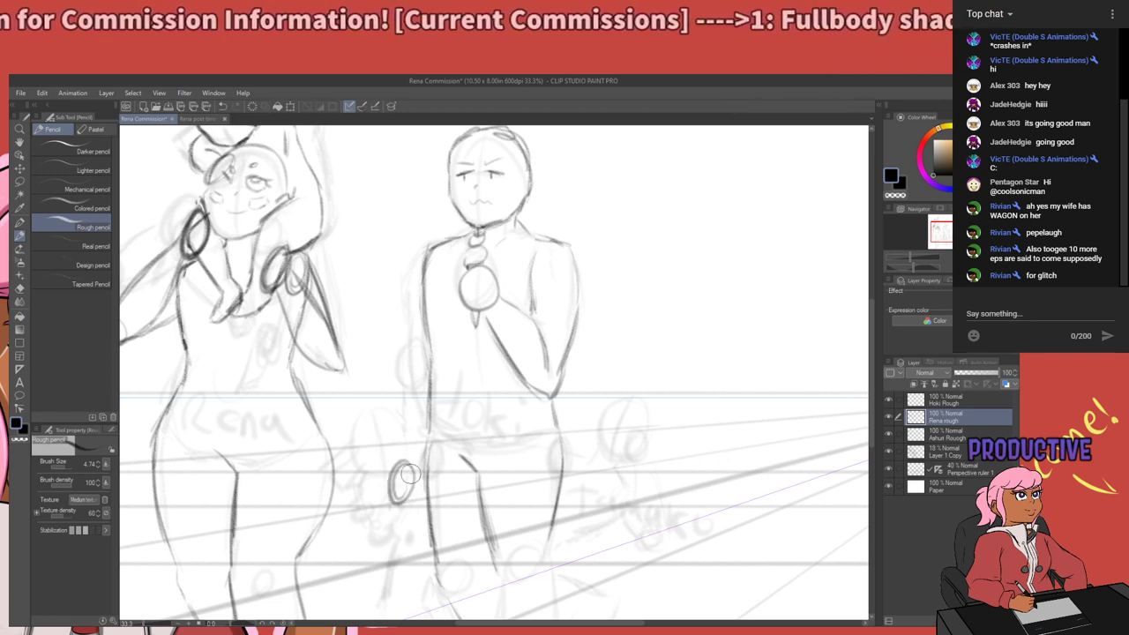
left_click_drag(424, 247, 404, 362)
key("ctrl+z")
left_click_drag(419, 251, 401, 316)
key("ctrl+z")
mouse_move(421, 258)
left_mouse_down()
mouse_move(403, 353)
mouse_move(398, 333)
left_mouse_up()
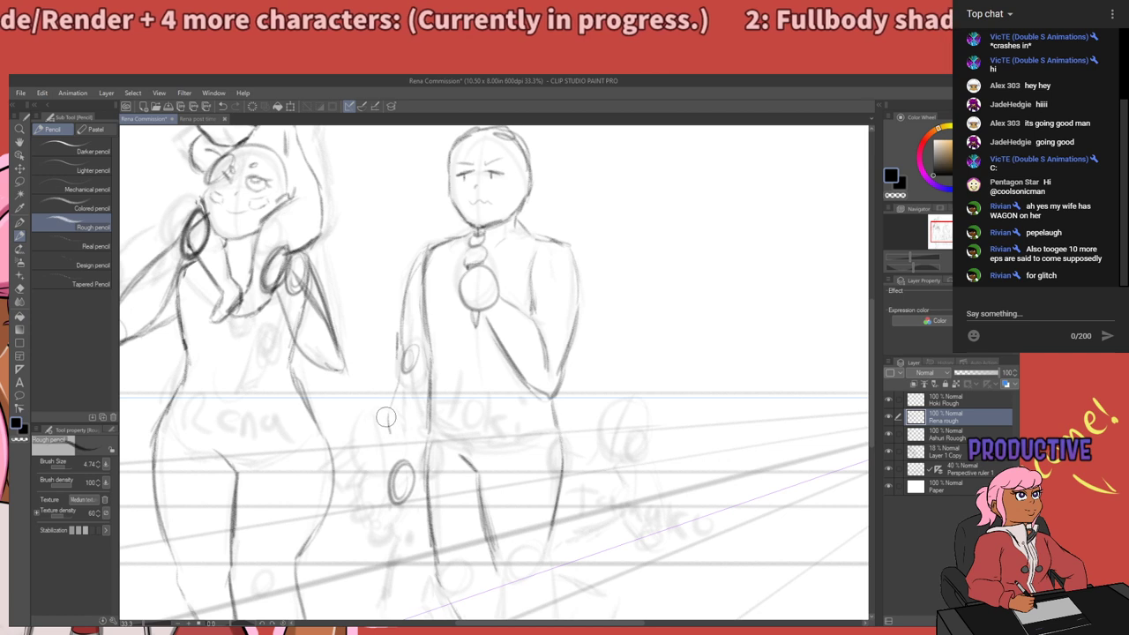
left_click_drag(390, 415, 389, 441)
left_click_drag(400, 373, 391, 424)
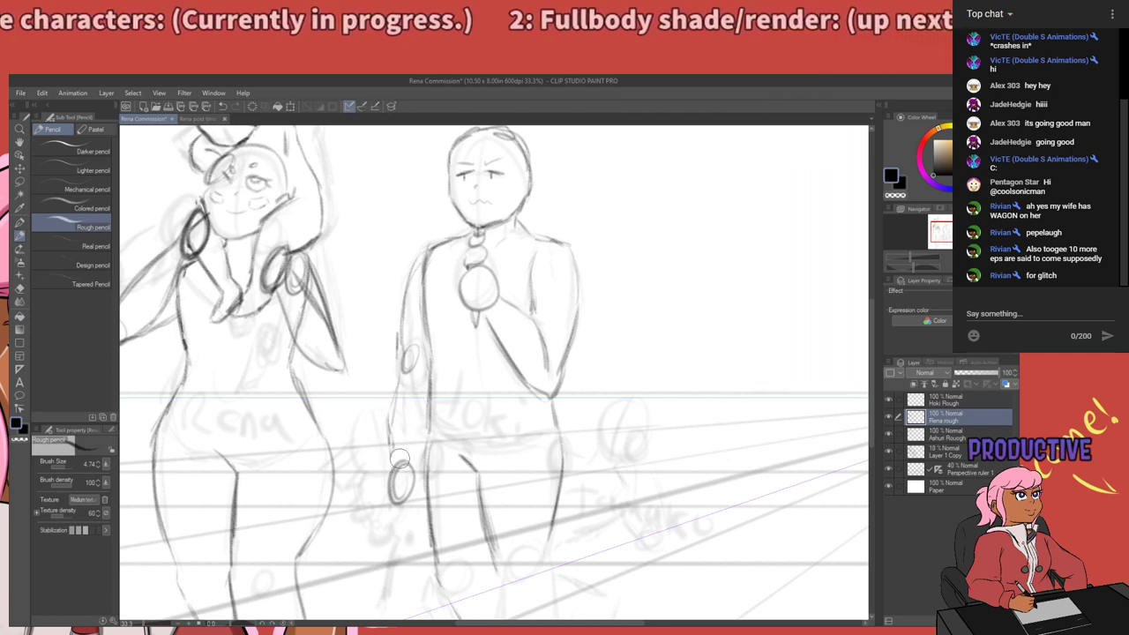
Handwrite the word "Stiff" in large letters beside Hoki's head with the Rough pencil.
left_click_drag(448, 447, 381, 516)
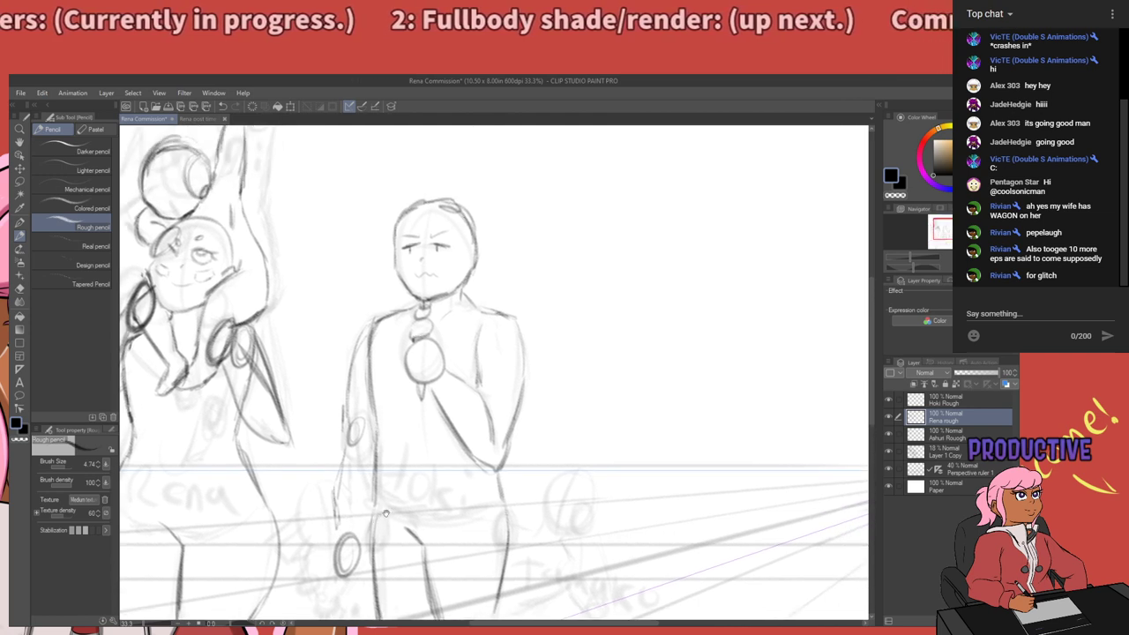
left_click_drag(413, 402, 429, 393)
left_click_drag(469, 357, 441, 327)
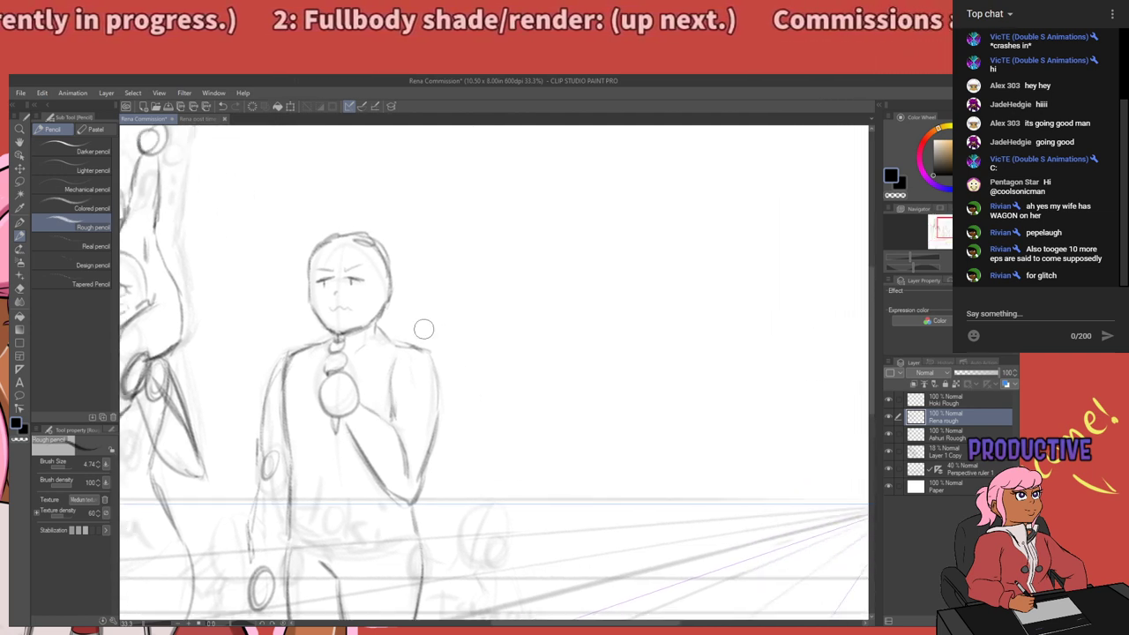
mouse_move(452, 261)
left_mouse_down()
mouse_move(435, 343)
mouse_move(381, 363)
left_mouse_up()
left_click_drag(466, 275, 455, 362)
left_click_drag(441, 333, 494, 321)
left_click_drag(506, 313, 501, 344)
mouse_move(510, 280)
left_mouse_down()
mouse_move(528, 333)
mouse_move(564, 289)
left_mouse_up()
mouse_move(523, 319)
left_mouse_down()
mouse_move(559, 315)
mouse_move(579, 351)
left_mouse_up()
left_click_drag(583, 307, 618, 300)
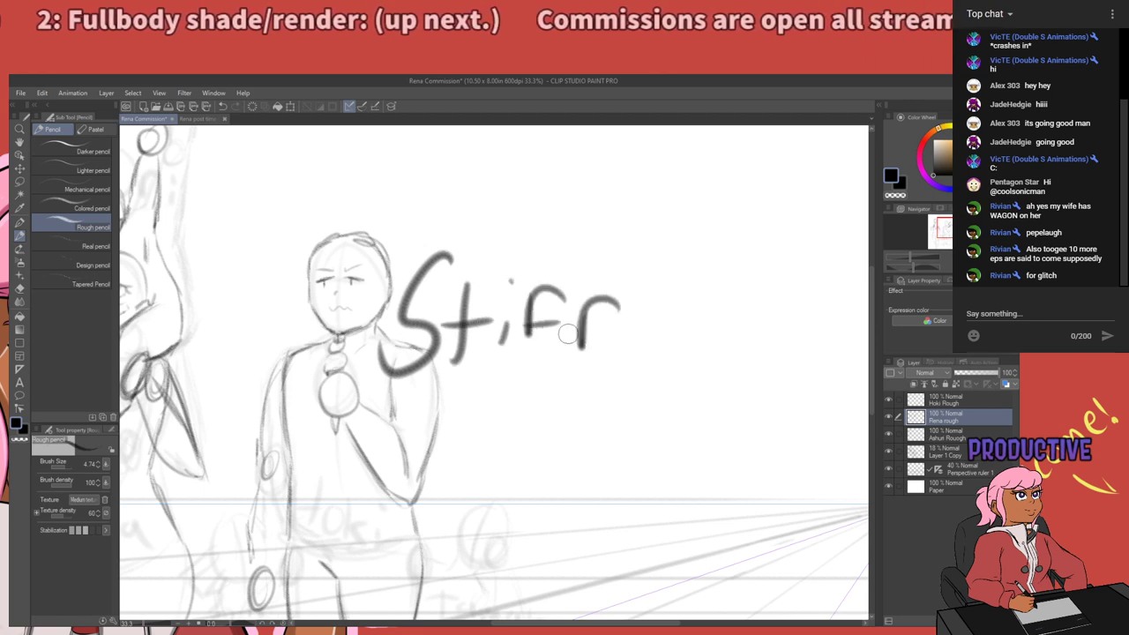
left_click_drag(561, 324, 607, 321)
Handwrite "AAA" in large letters below the word "Stiff", starting over Hoki's waist.
left_click_drag(438, 548, 478, 427)
mouse_move(431, 322)
left_mouse_down()
mouse_move(386, 432)
mouse_move(455, 436)
left_mouse_up()
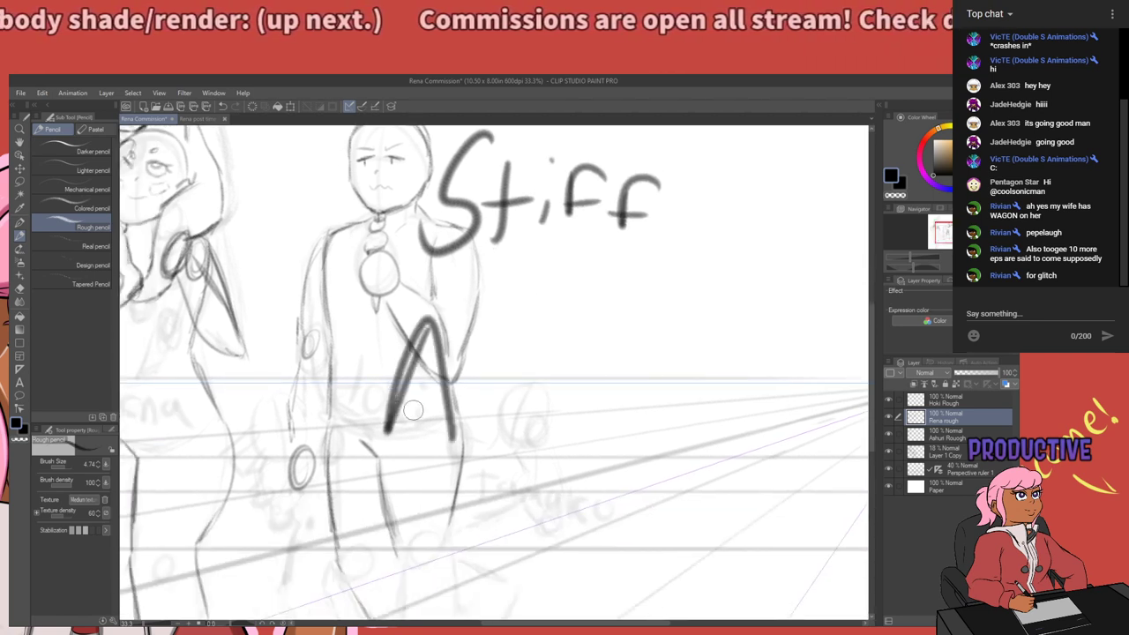
left_click_drag(393, 414, 490, 387)
left_click_drag(530, 325, 495, 428)
mouse_move(529, 322)
left_mouse_down()
mouse_move(544, 432)
mouse_move(587, 383)
left_mouse_up()
mouse_move(617, 328)
left_mouse_down()
mouse_move(589, 434)
mouse_move(644, 465)
left_mouse_up()
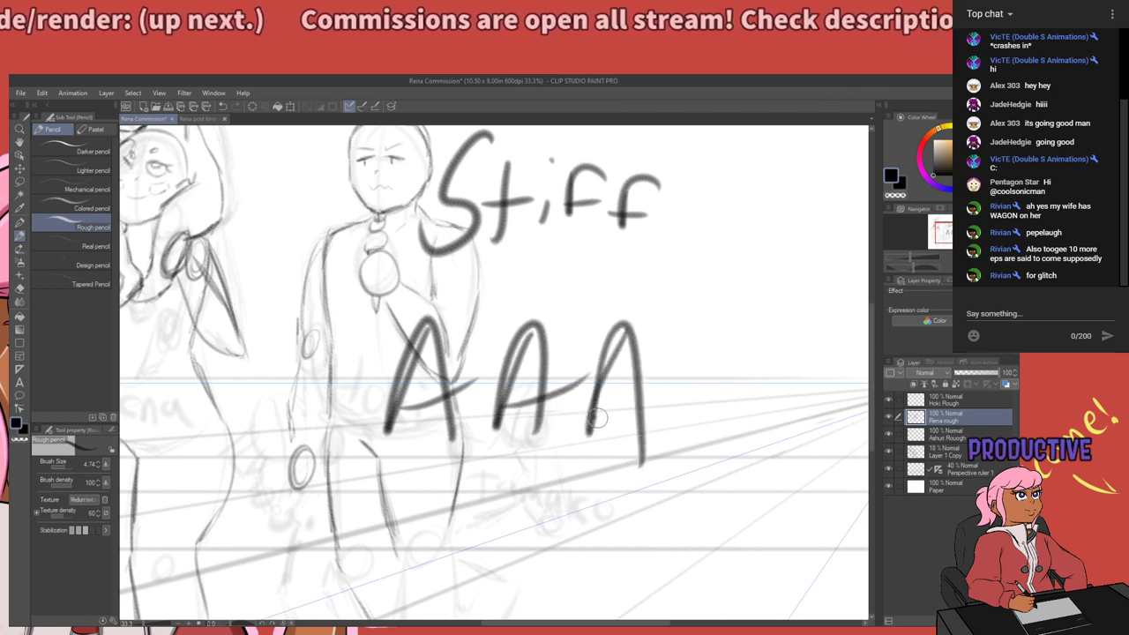
left_click_drag(589, 425, 683, 402)
Undo all the handwritten letters of "Stiff" and "AAA" over the sketch.
key("ctrl+z")
key("ctrl+z")
key("ctrl+z")
key("ctrl+z")
key("ctrl+z")
key("ctrl+z")
key("ctrl+z")
key("ctrl+z")
key("ctrl+z")
key("ctrl+z")
key("ctrl+z")
key("ctrl+z")
key("ctrl+z")
key("ctrl+z")
key("ctrl+z")
key("ctrl+z")
key("ctrl+z")
key("ctrl+z")
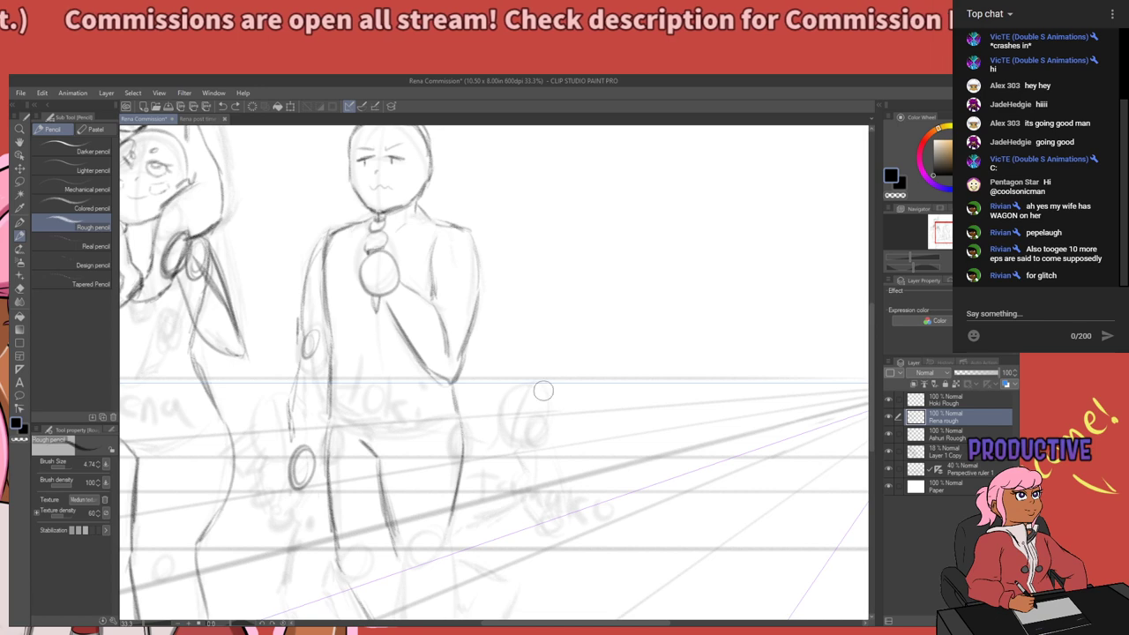
Handwrite "One sec" in the empty area above Hoki's head with the Rough pencil.
left_click_drag(536, 391, 658, 225)
scroll(487, 344, "up", 2)
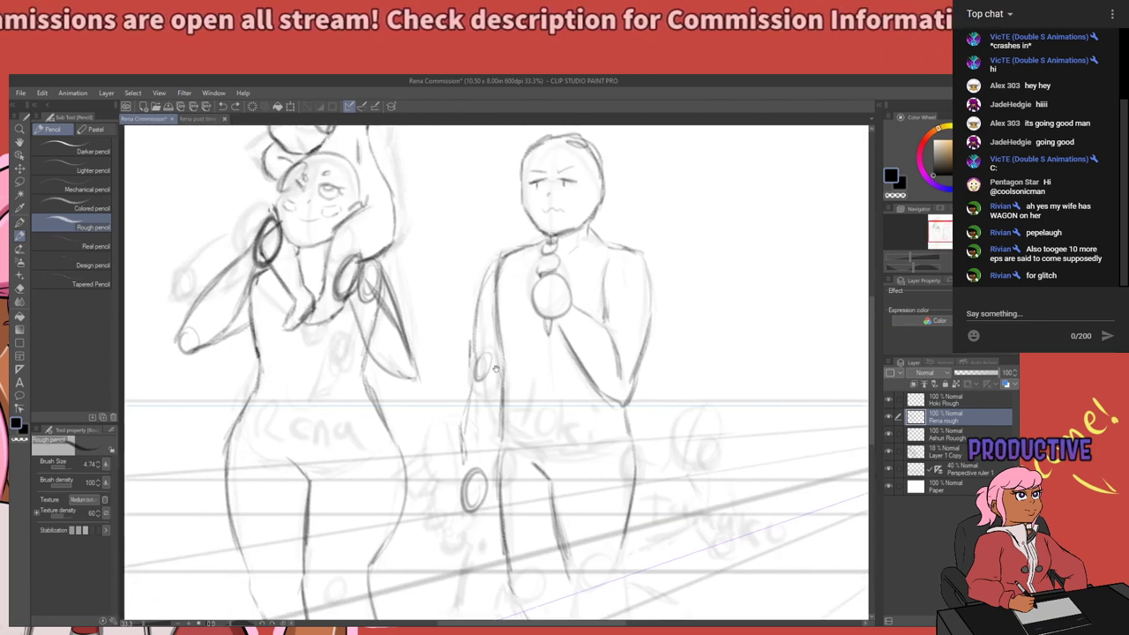
scroll(564, 317, "up", 2)
scroll(540, 415, "up", 2)
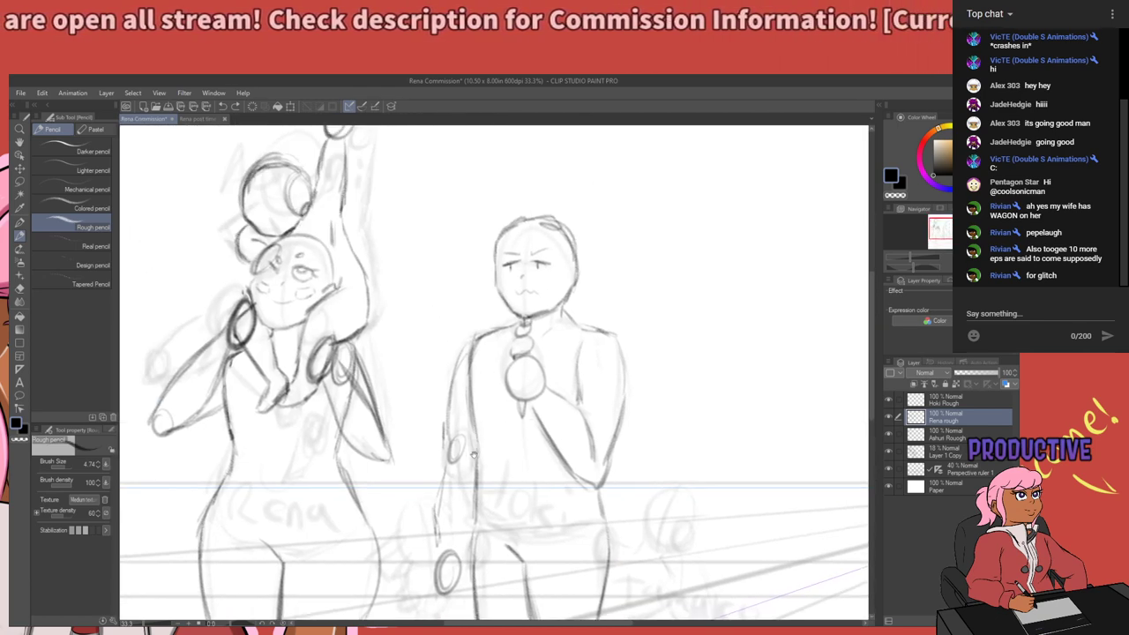
mouse_move(444, 237)
left_mouse_down()
mouse_move(457, 266)
mouse_move(501, 280)
left_mouse_up()
mouse_move(554, 251)
left_mouse_down()
mouse_move(538, 281)
mouse_move(615, 286)
left_mouse_up()
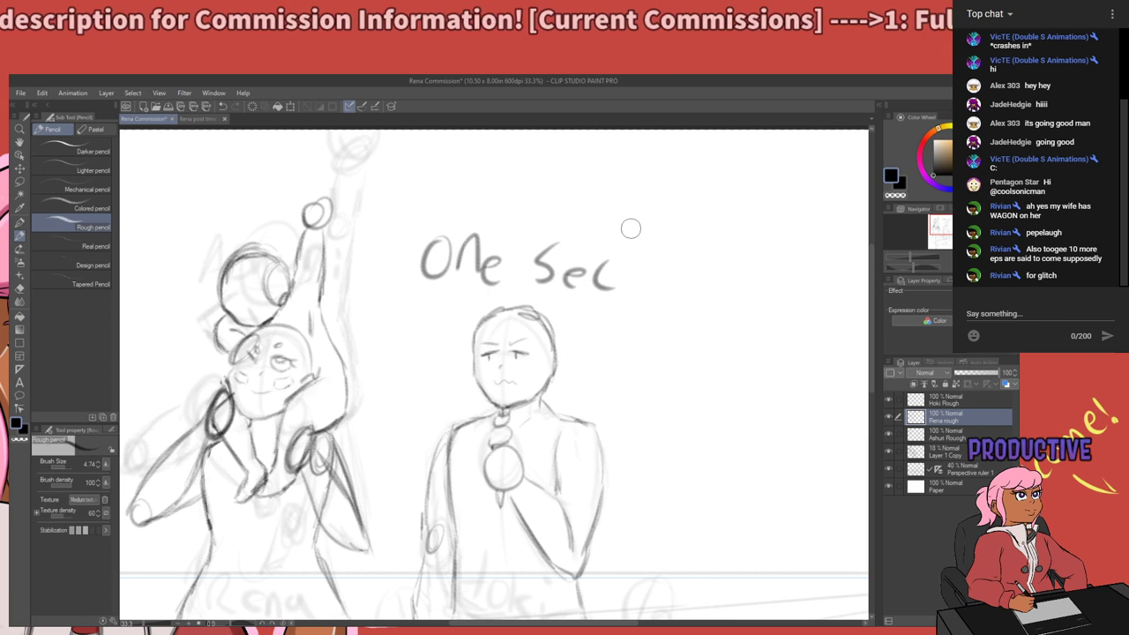
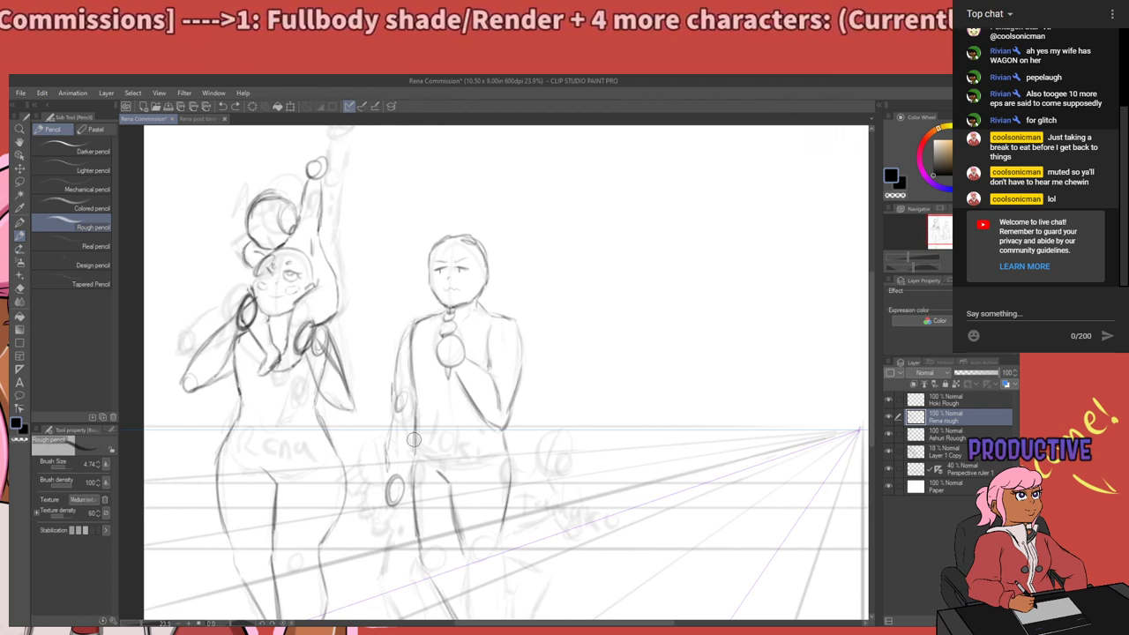
mouse_move(469, 342)
left_mouse_down("ctrl+alt")
mouse_move(567, 328)
mouse_move(526, 339)
mouse_move(538, 339)
left_mouse_up("ctrl+alt")
left_click_drag(506, 242, 494, 414)
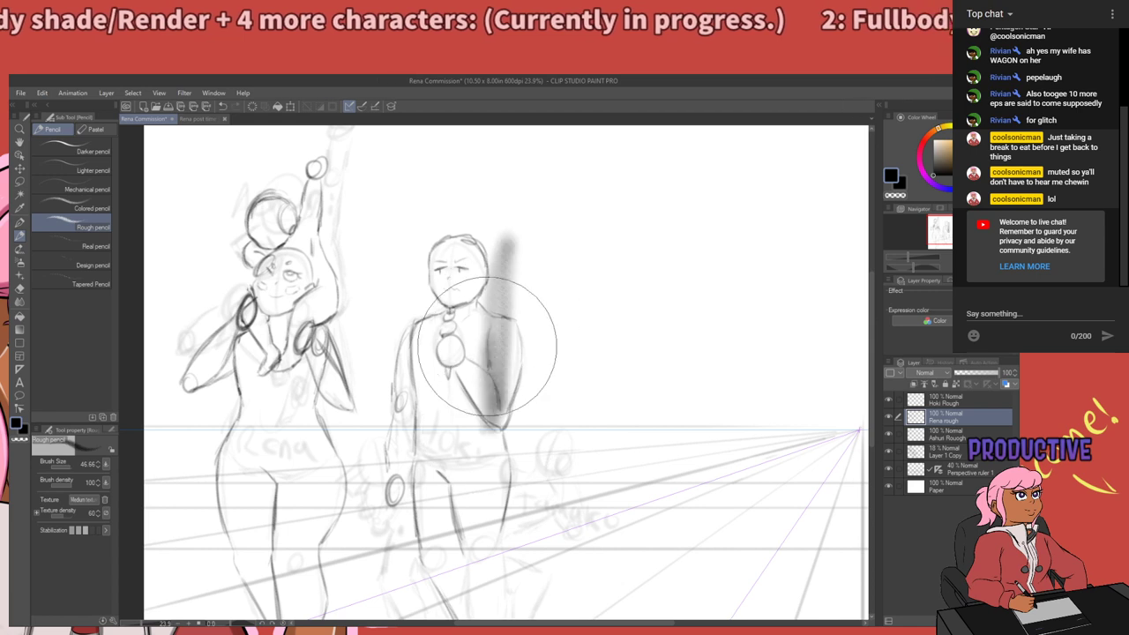
key("ctrl+z")
mouse_move(507, 346)
left_mouse_down("ctrl+alt")
mouse_move(437, 350)
mouse_move(489, 367)
mouse_move(472, 431)
mouse_move(446, 318)
left_mouse_up("ctrl+alt")
key("ctrl+z")
Erase Hoki's arms, raised hand, torso sides and legs on the Rena rough layer with a large Hard eraser, leaving the faint guide.
key("e")
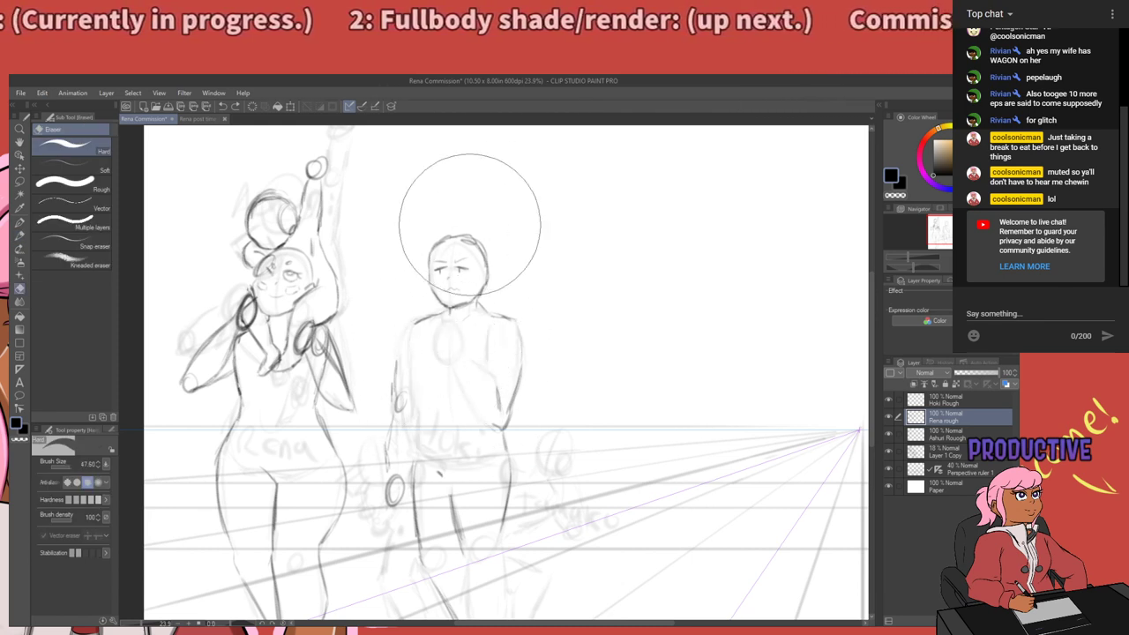
mouse_move(509, 382)
left_mouse_down()
mouse_move(516, 445)
mouse_move(520, 431)
mouse_move(490, 563)
mouse_move(495, 441)
mouse_move(493, 493)
mouse_move(472, 505)
mouse_move(470, 489)
mouse_move(411, 502)
left_mouse_up()
left_click_drag(427, 462, 427, 330)
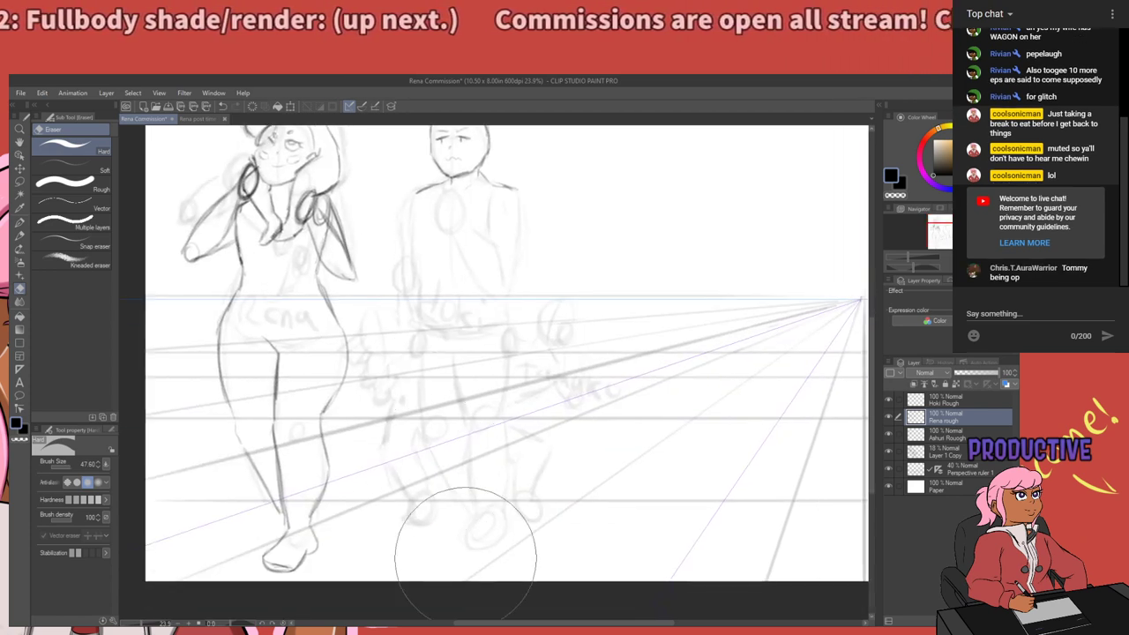
left_click_drag(480, 356, 480, 529)
Make the Hoki Rough layer active and erase Hoki's eyes, brows, nose and mouth with a smaller Hard eraser, keeping the head outline.
left_click(928, 436)
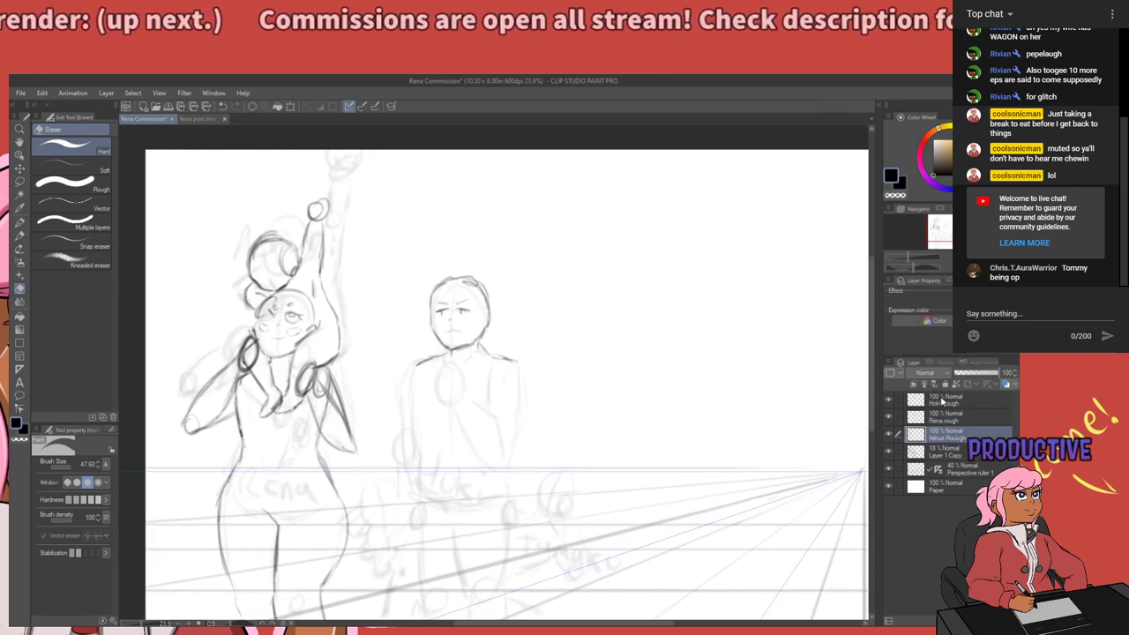
left_click(942, 403)
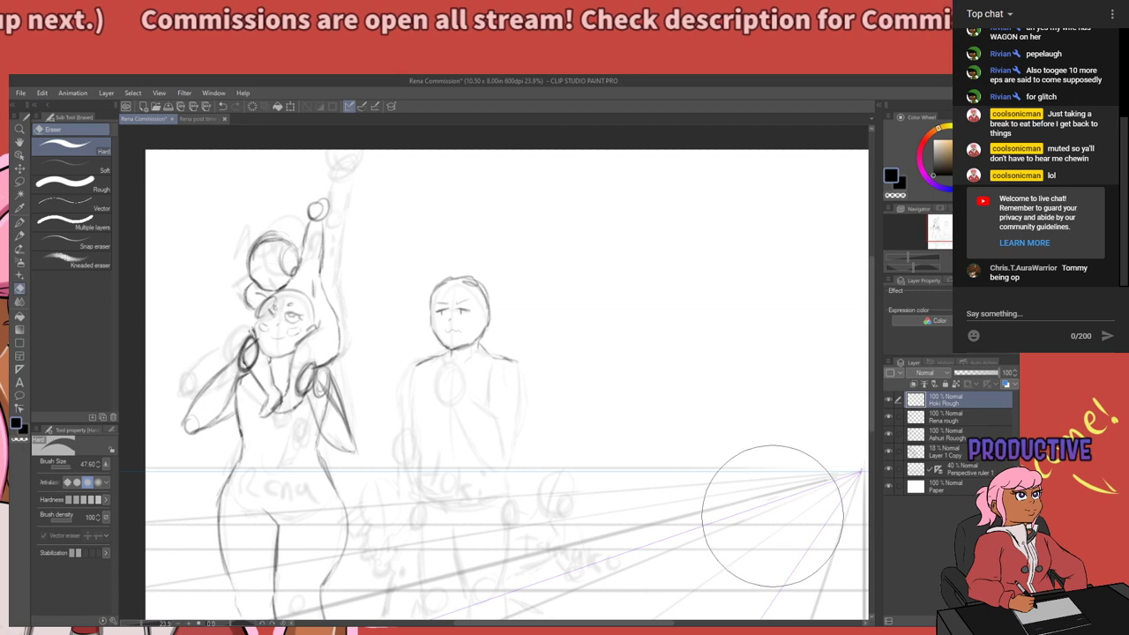
key("p")
key("p")
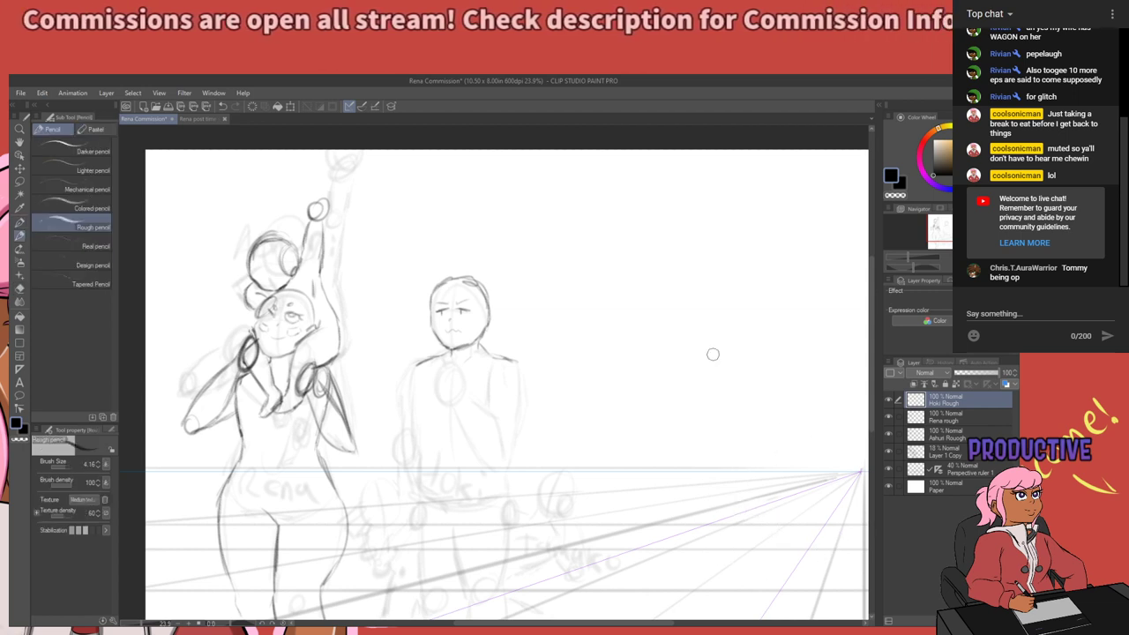
scroll(548, 188, "up", 2)
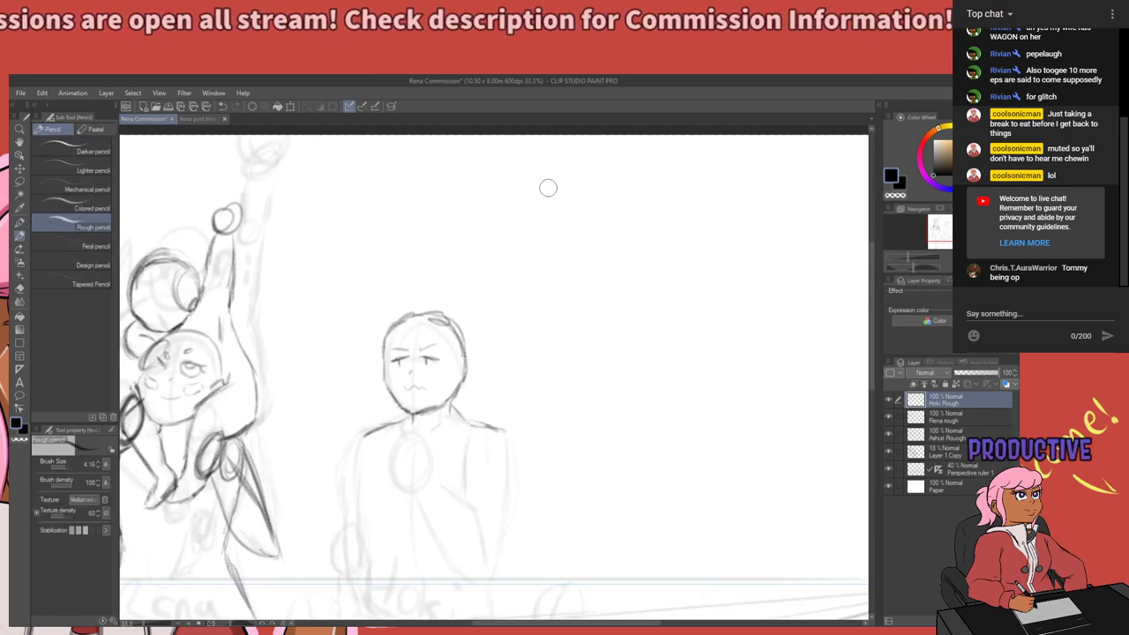
key("e")
left_click_drag(394, 386, 367, 411)
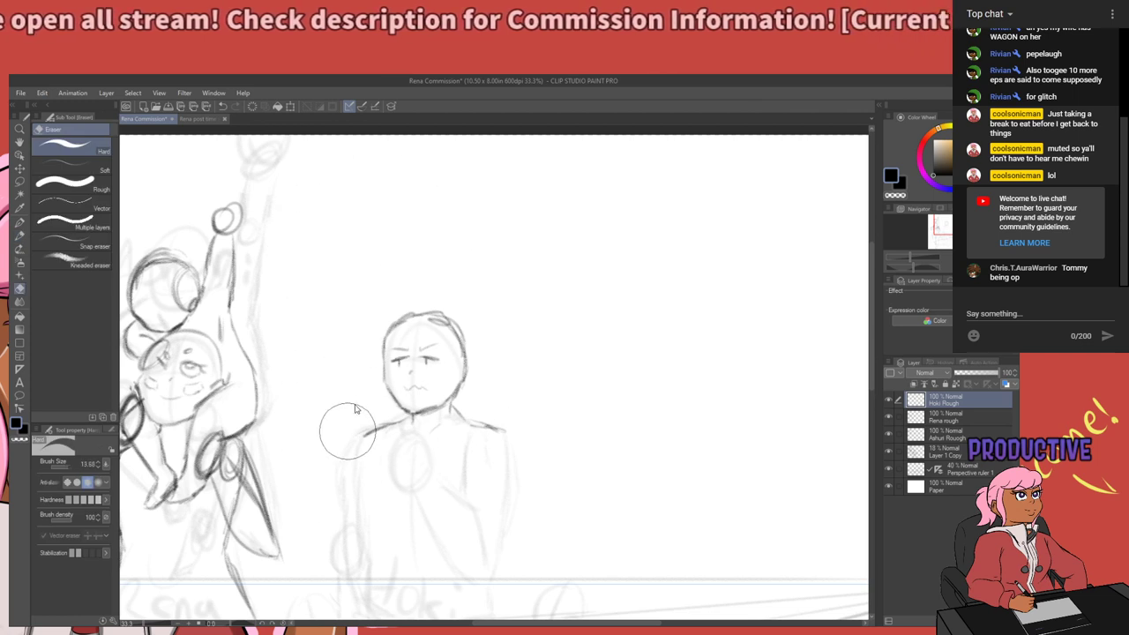
mouse_move(420, 359)
left_mouse_down()
mouse_move(419, 383)
mouse_move(409, 371)
left_mouse_up()
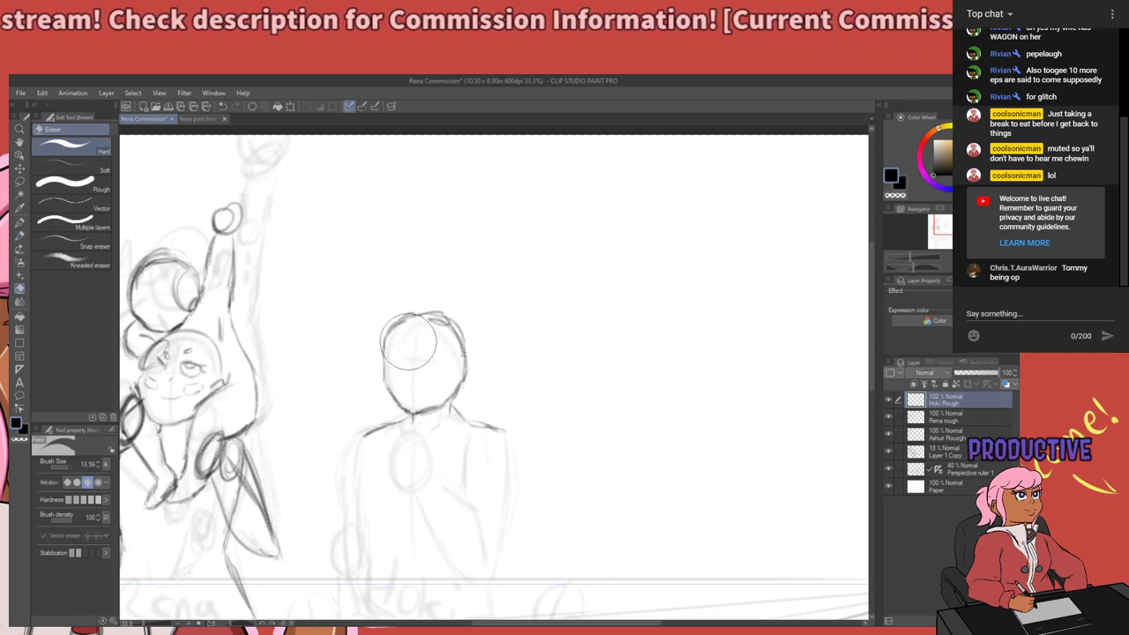
scroll(463, 314, "up", 2)
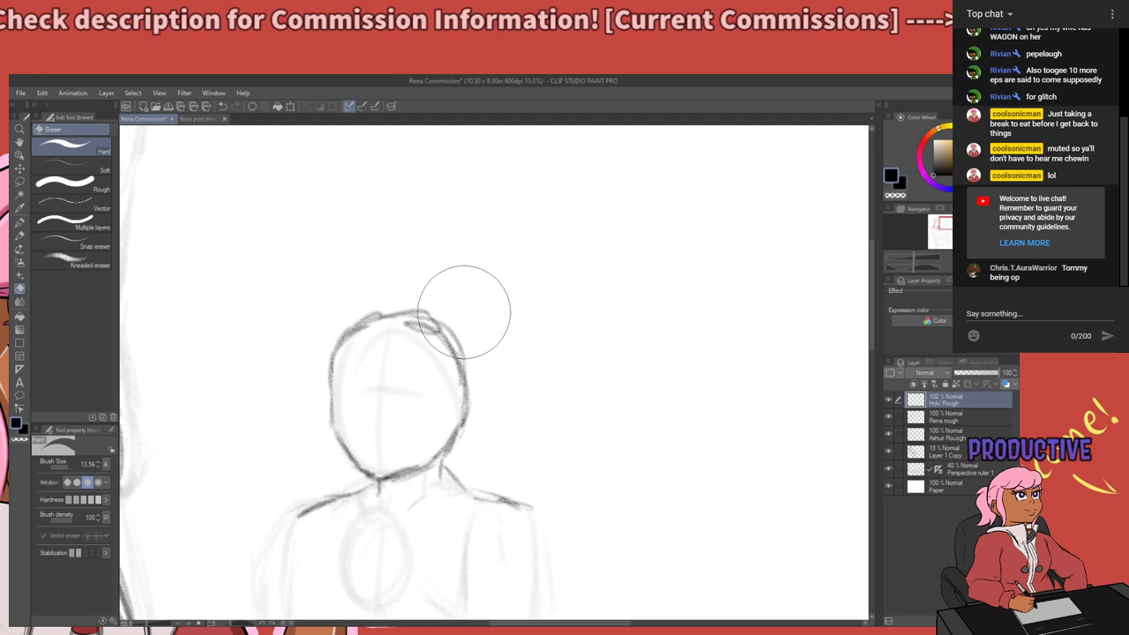
Sketch a small downturned open mouth with pointed teeth low on Hoki's face using the Rough pencil.
key("p")
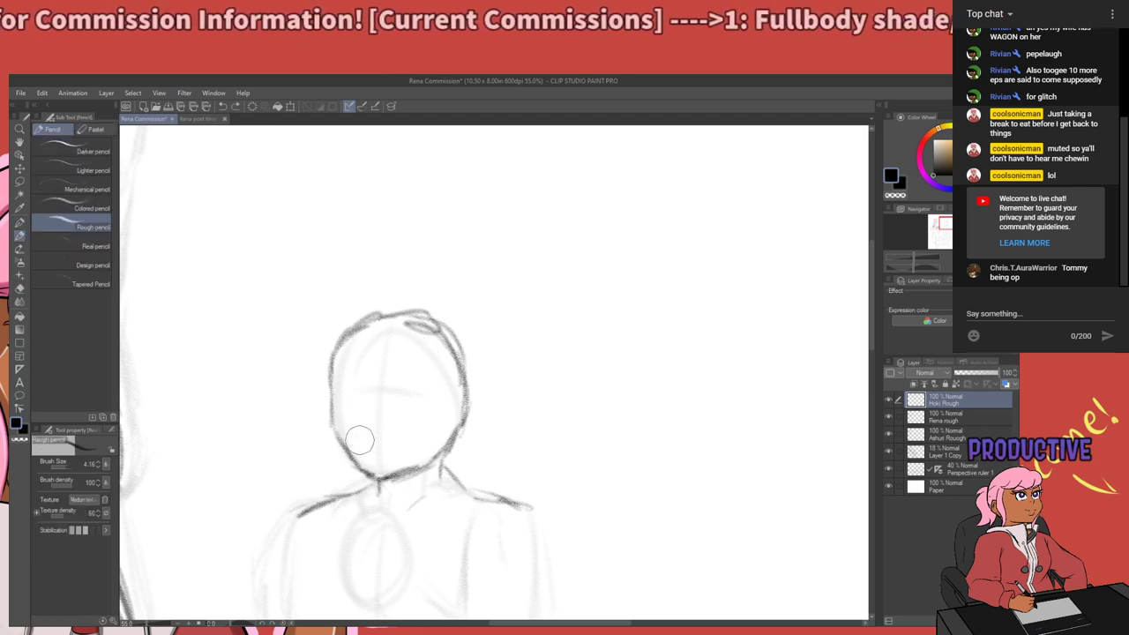
mouse_move(361, 439)
left_mouse_down()
mouse_move(383, 429)
mouse_move(396, 444)
left_mouse_up()
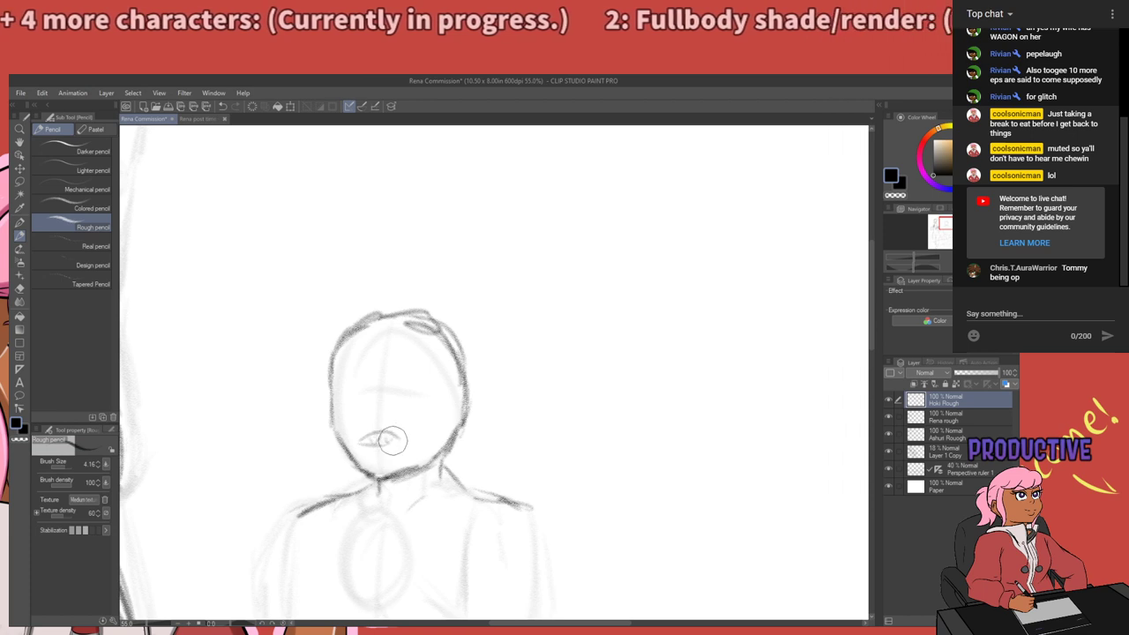
left_click_drag(378, 441, 398, 442)
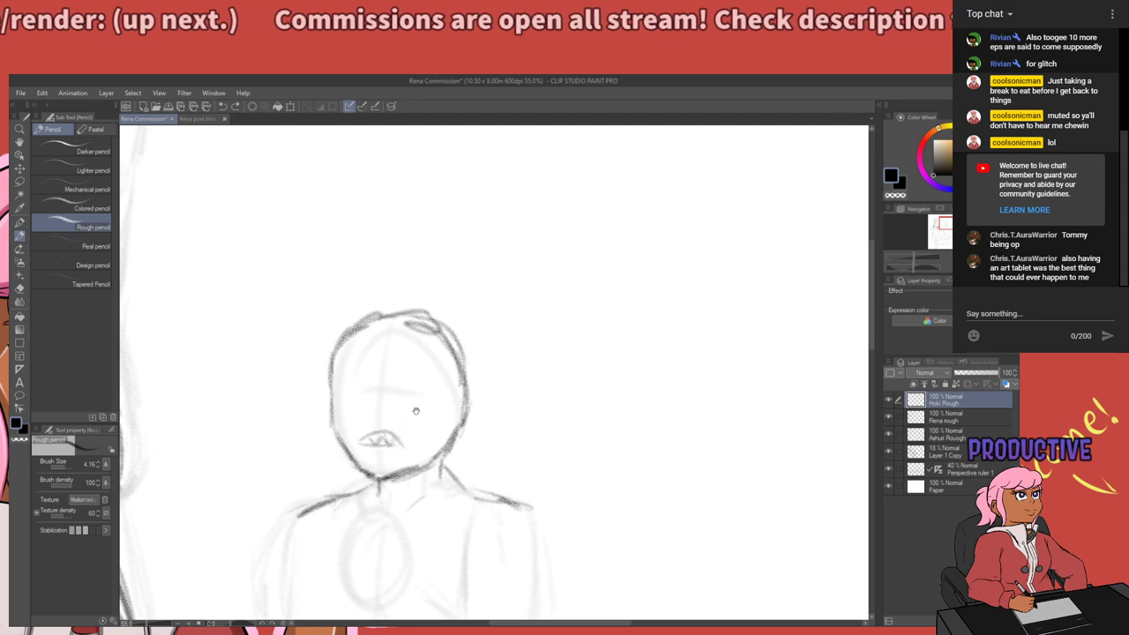
mouse_move(417, 411)
left_mouse_down()
mouse_move(414, 438)
mouse_move(423, 419)
left_mouse_up()
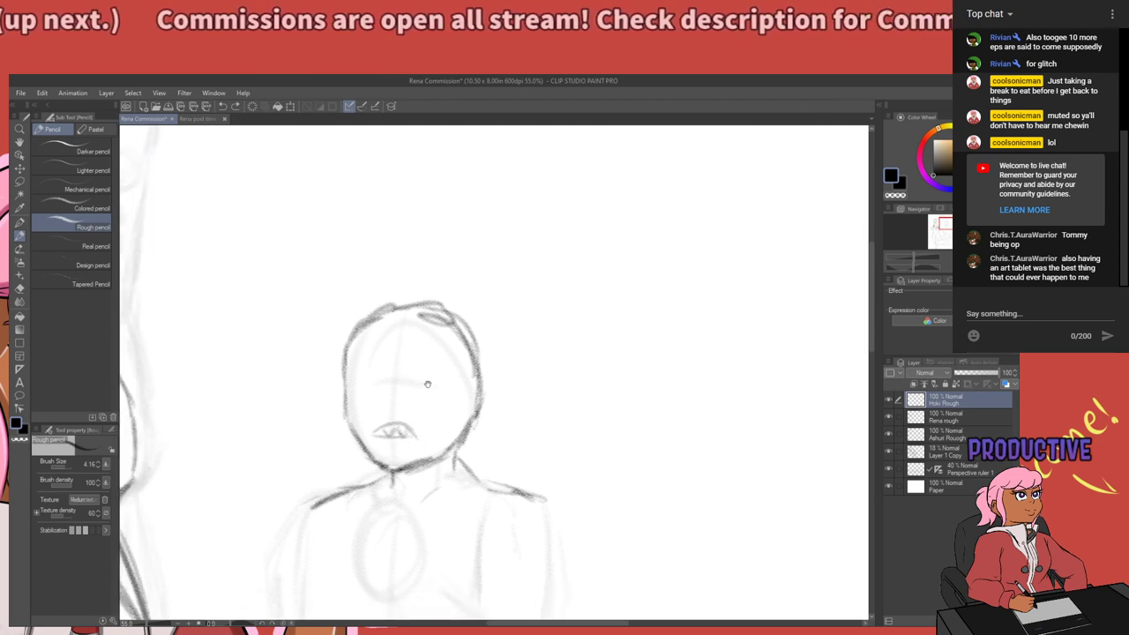
mouse_move(359, 485)
left_mouse_down()
mouse_move(491, 380)
mouse_move(406, 451)
left_mouse_up()
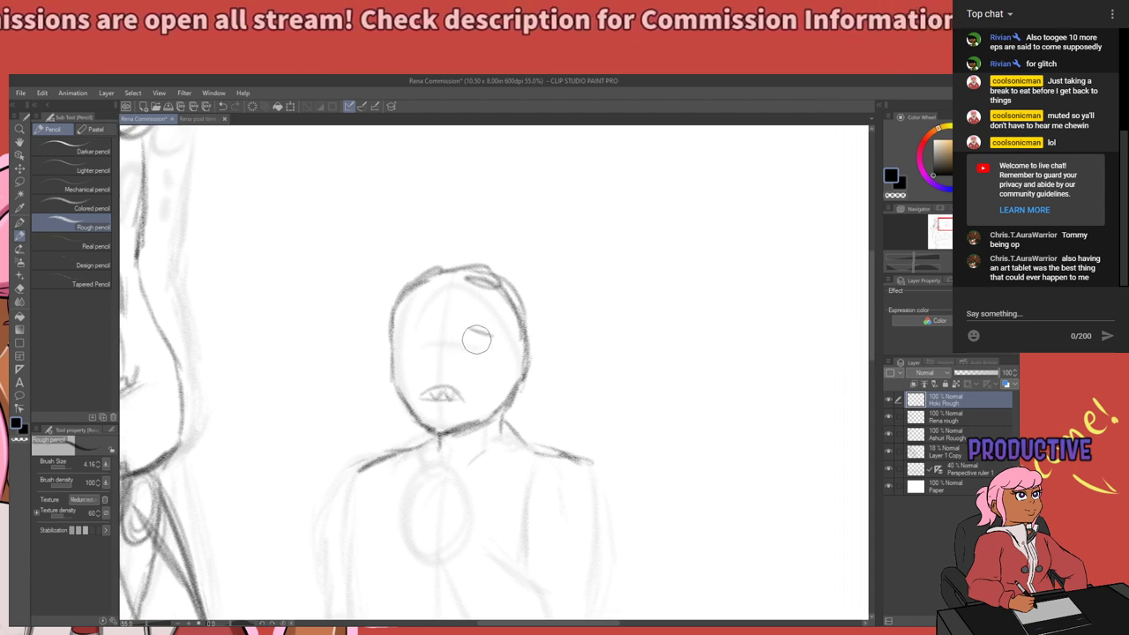
Try to sketch Hoki's eyes with slanted upper lids above the mouth, then undo the strokes.
mouse_move(467, 331)
left_mouse_down()
mouse_move(490, 344)
mouse_move(477, 354)
left_mouse_up()
key("ctrl+z")
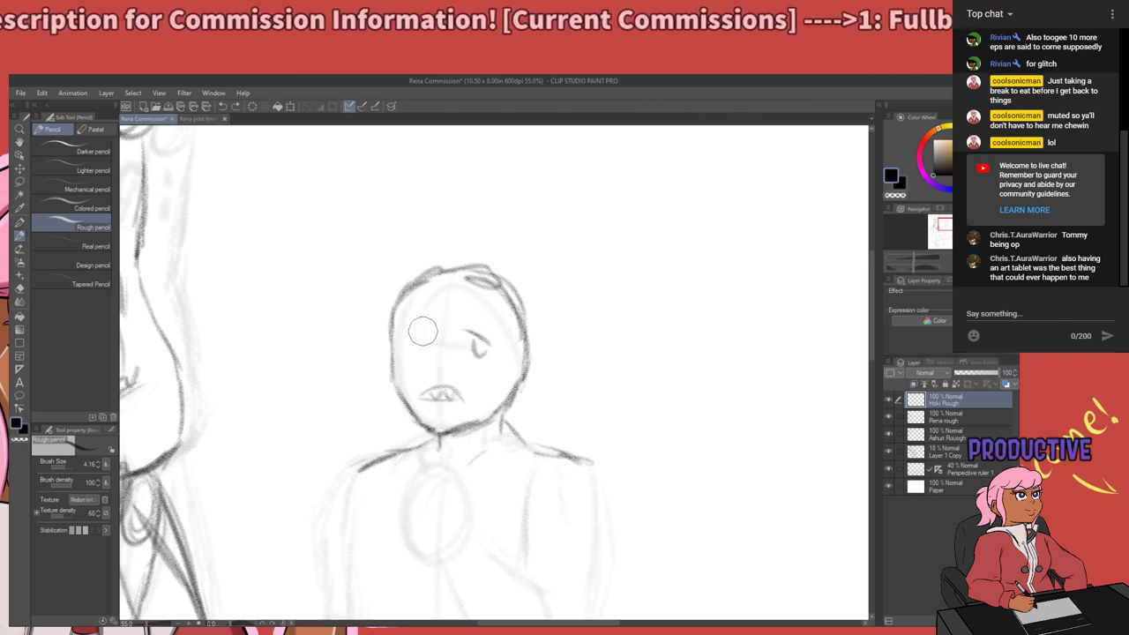
key("ctrl+z")
mouse_move(429, 333)
left_mouse_down()
mouse_move(408, 349)
mouse_move(425, 346)
left_mouse_up()
key("ctrl+z")
key("ctrl+z")
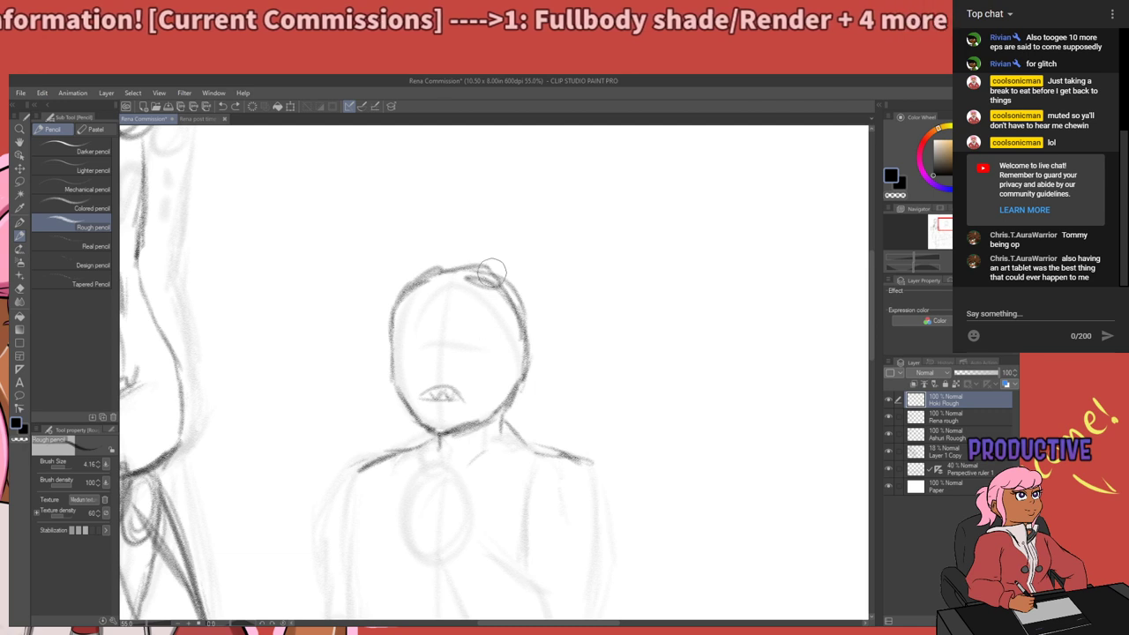
Try sketching Hoki's worried eyes with slanted upper lids and raised inner brows above the mouth using the Rough pencil.
scroll(531, 283, "down", 3)
scroll(556, 283, "up", 2)
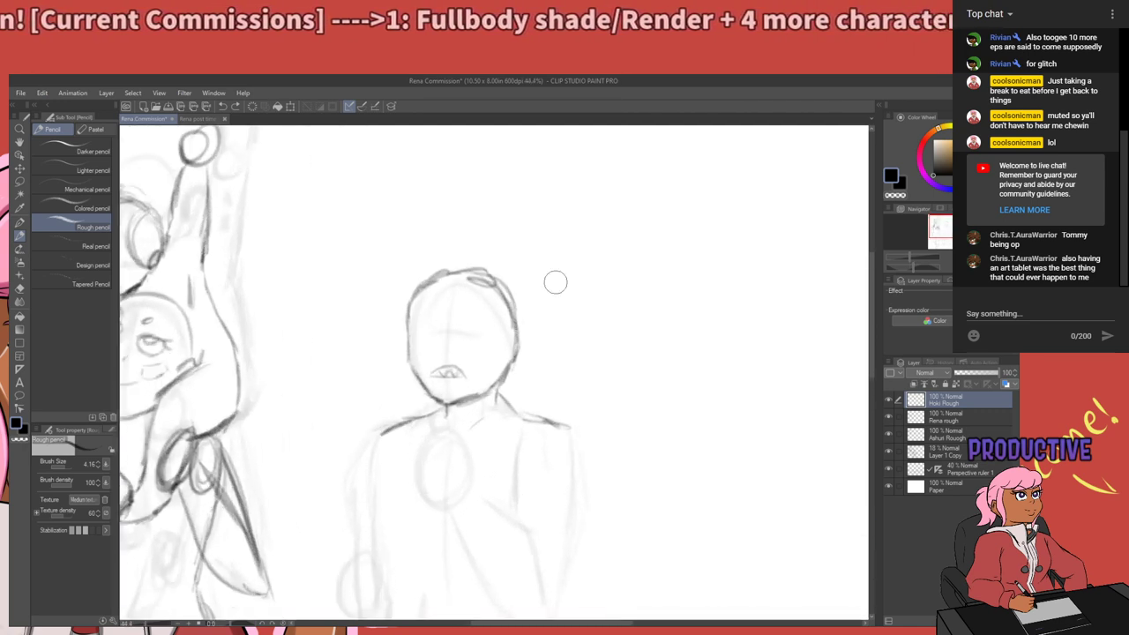
scroll(556, 282, "up", 3)
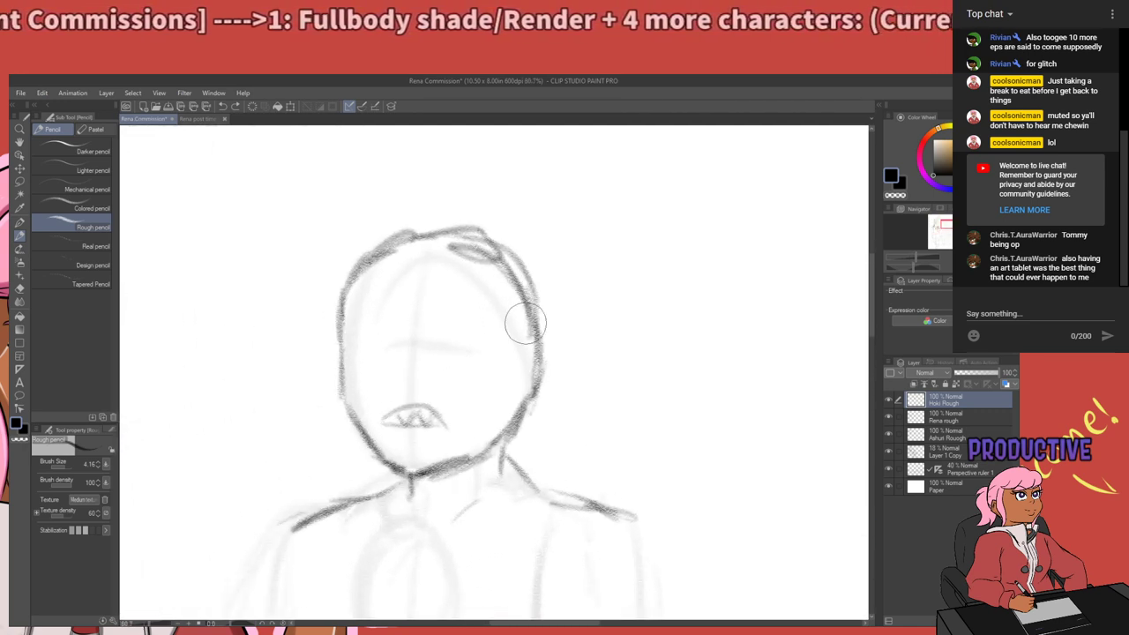
mouse_move(439, 329)
left_mouse_down()
mouse_move(488, 334)
mouse_move(491, 351)
mouse_move(462, 342)
mouse_move(477, 348)
left_mouse_up()
key("ctrl+z")
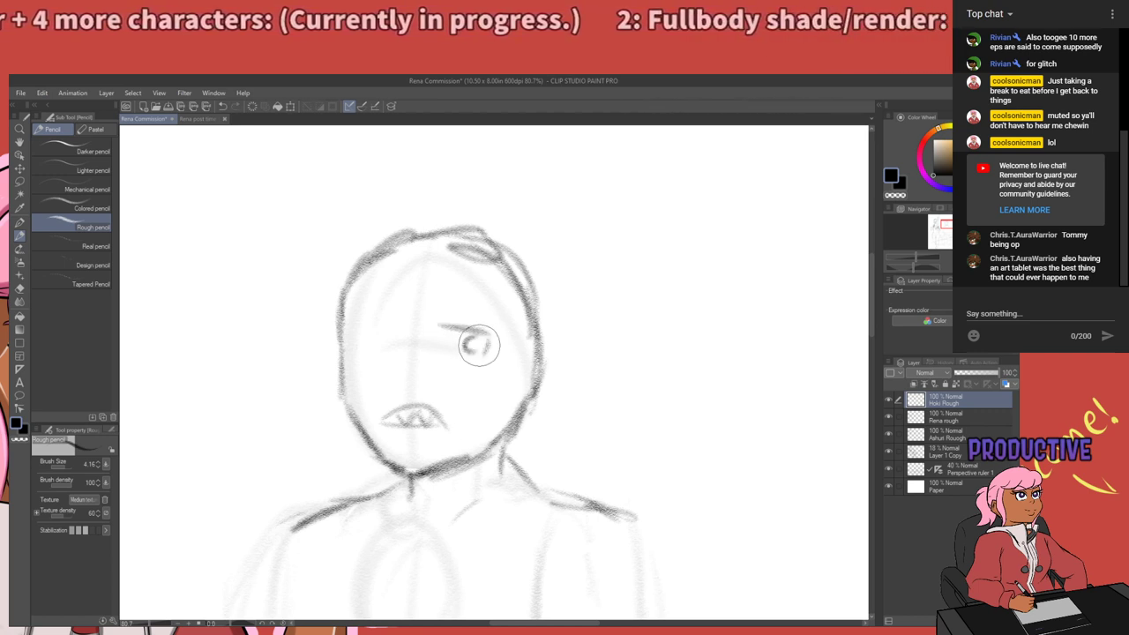
mouse_move(432, 316)
left_mouse_down()
mouse_move(440, 330)
mouse_move(358, 333)
mouse_move(390, 351)
mouse_move(398, 346)
mouse_move(381, 337)
mouse_move(386, 328)
mouse_move(388, 344)
mouse_move(410, 352)
left_mouse_up()
key("ctrl+z")
key("ctrl+z")
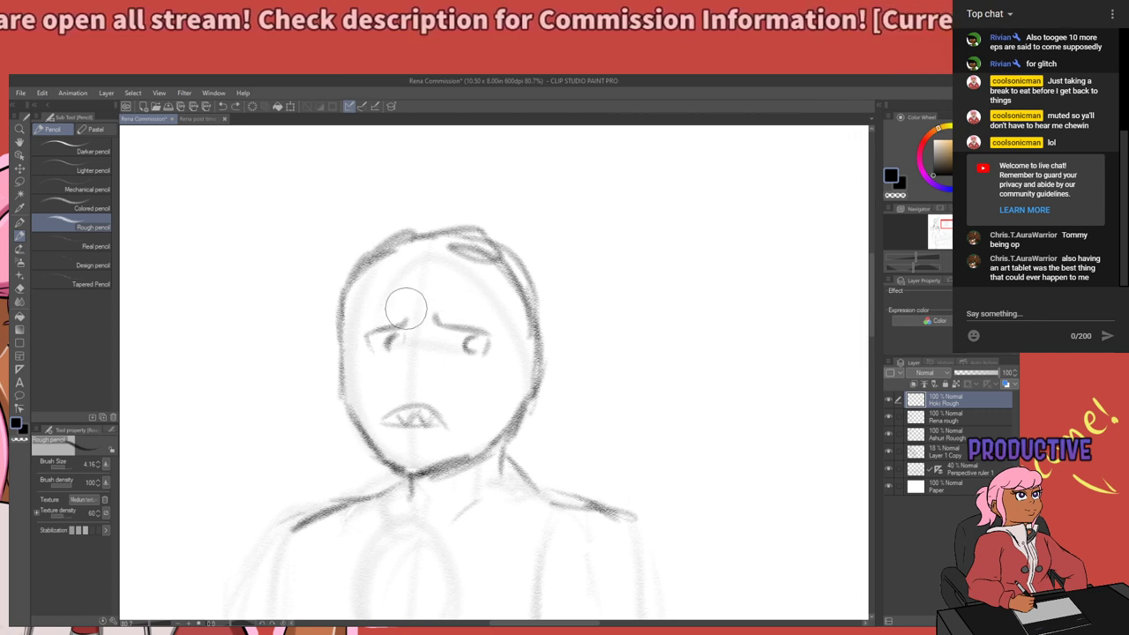
left_click_drag(434, 313, 485, 322)
mouse_move(427, 485)
left_mouse_down()
mouse_move(486, 317)
mouse_move(385, 381)
left_mouse_up()
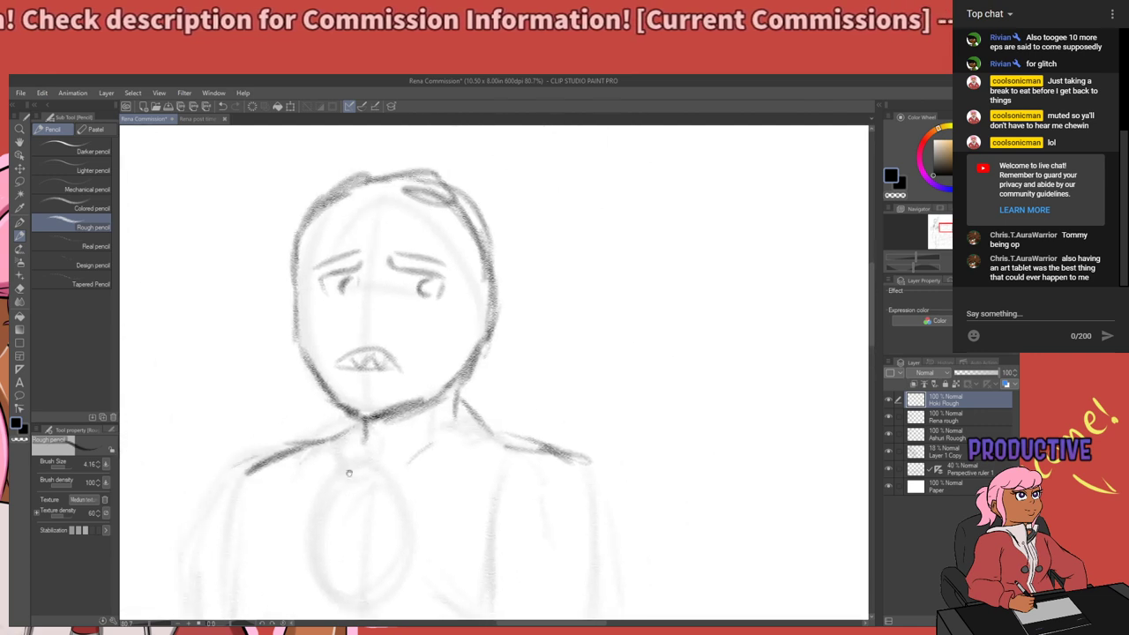
left_click_drag(360, 465, 425, 490)
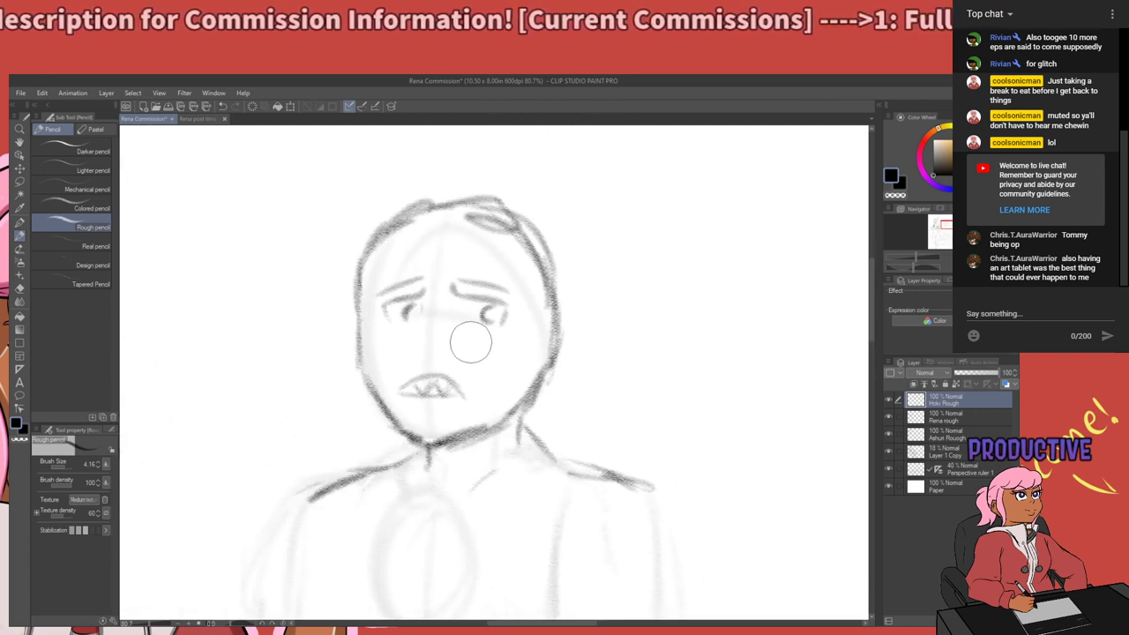
Undo all the eye and brow strokes on Hoki's face, keeping the mouth and head outline.
key("ctrl+z")
key("ctrl+z")
key("ctrl+z")
key("ctrl+z")
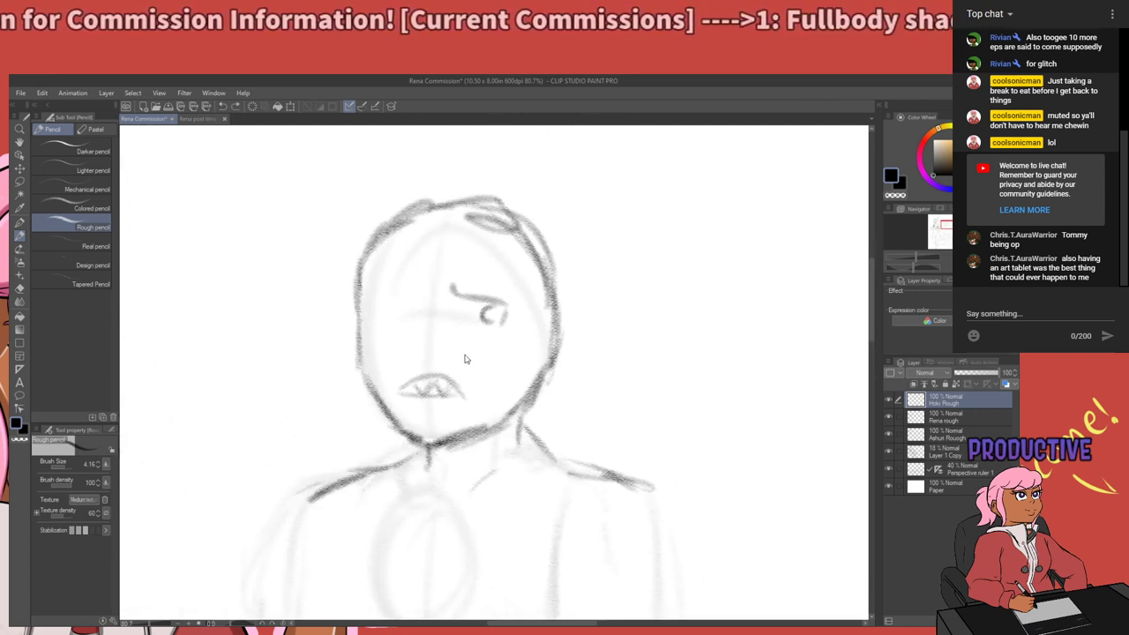
key("ctrl+z")
key("ctrl+z")
key("ctrl+z")
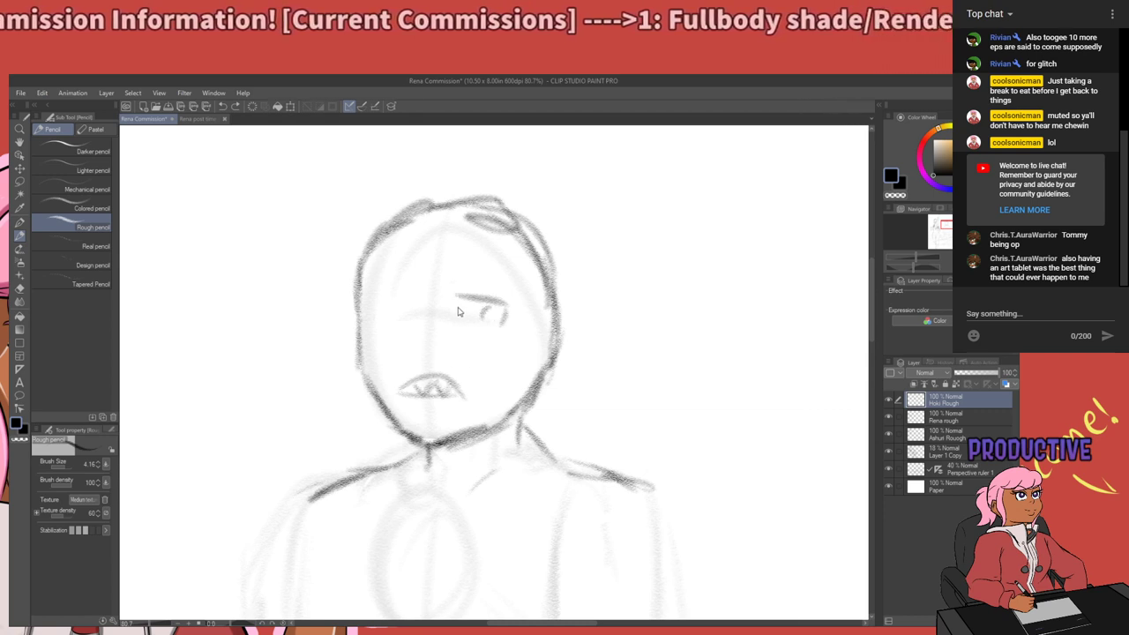
key("ctrl+z")
key("ctrl+z")
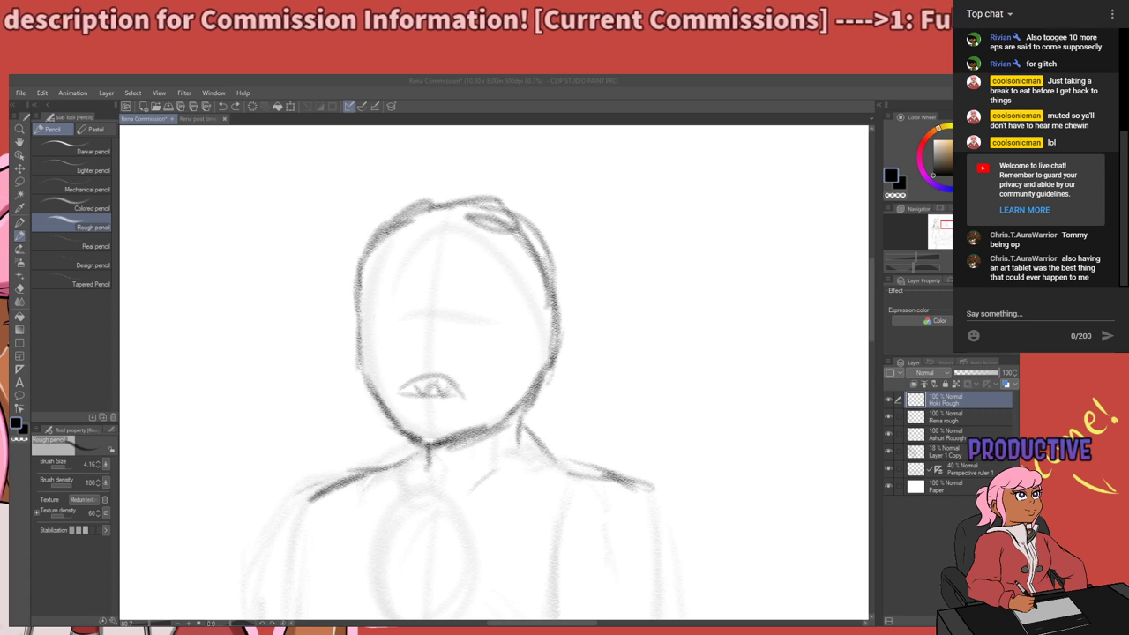
Reduce the Rough pencil size to 1.91 and undo the strokes of Hoki's toothed mouth.
scroll(384, 363, "down", 2)
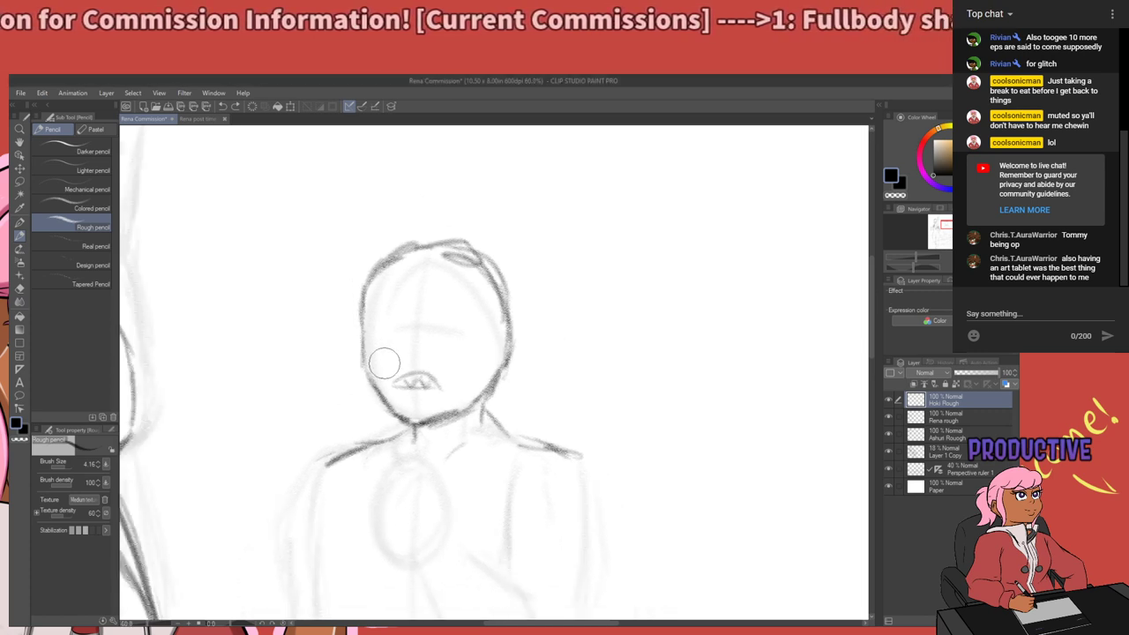
scroll(385, 362, "up", 3)
mouse_move(447, 370)
left_mouse_down("ctrl+alt")
mouse_move(453, 351)
mouse_move(449, 359)
left_mouse_up("ctrl+alt")
key("ctrl+z")
key("ctrl+z")
key("ctrl+z")
key("ctrl+z")
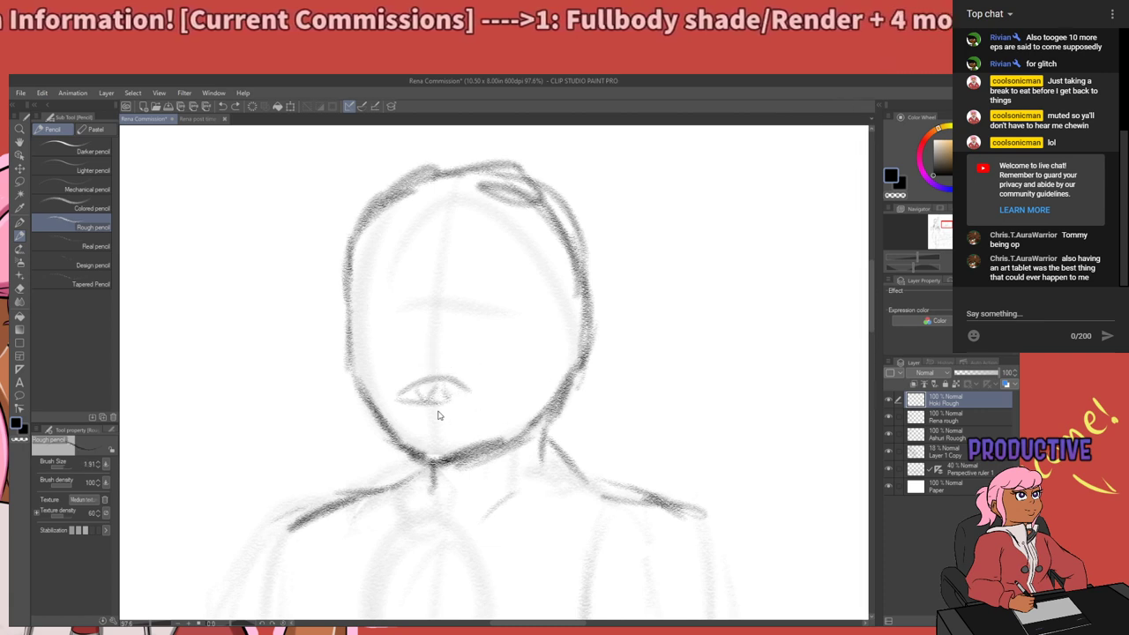
key("ctrl+z")
key("ctrl+z")
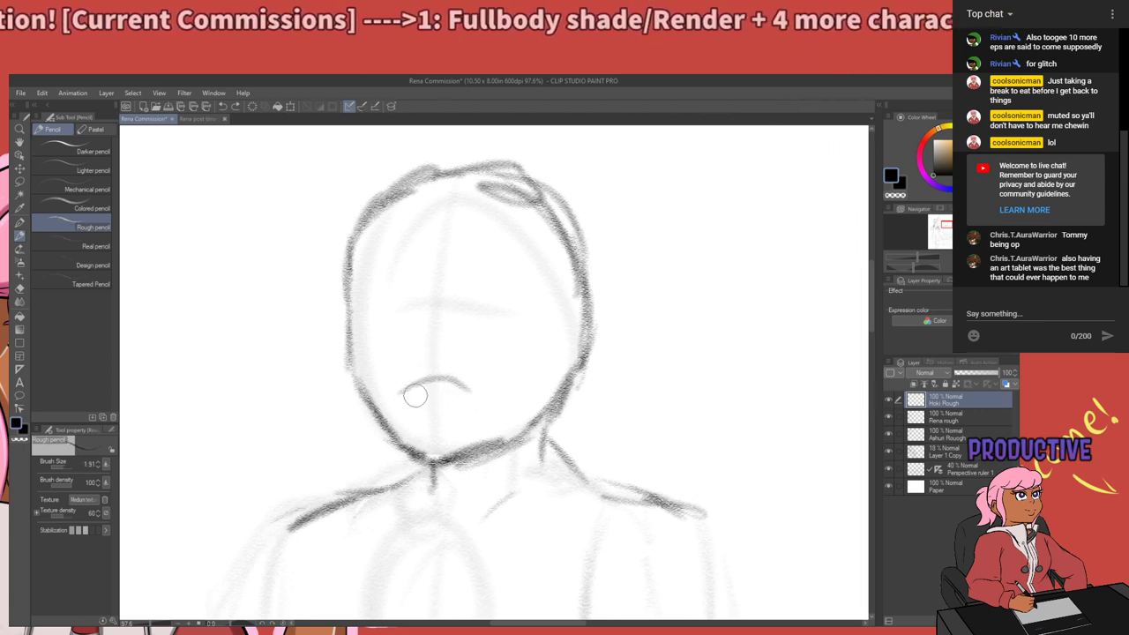
key("ctrl+z")
Redraw the upper line of Hoki's mouth as a wide downturned curve with the thinner Rough pencil.
mouse_move(406, 394)
left_mouse_down()
mouse_move(438, 375)
mouse_move(429, 380)
mouse_move(467, 406)
mouse_move(472, 399)
left_mouse_up()
key("ctrl+z")
key("ctrl+z")
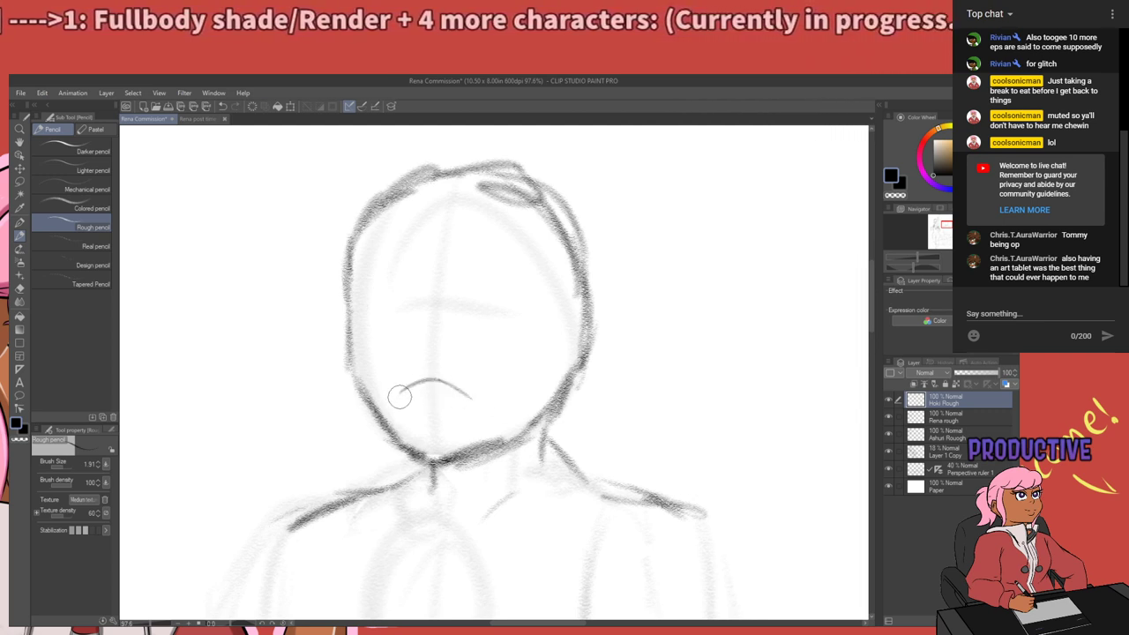
Sketch a downturned mouth filled with jagged teeth and a small angular nose on the blank face.
left_click_drag(400, 402, 474, 403)
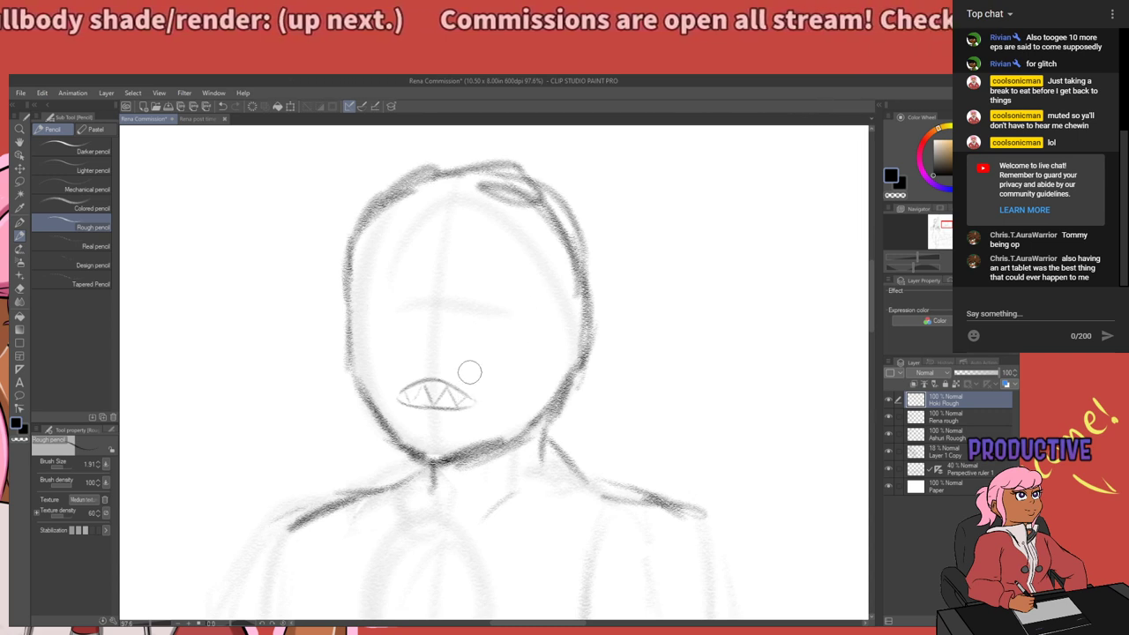
left_click_drag(482, 374, 478, 421)
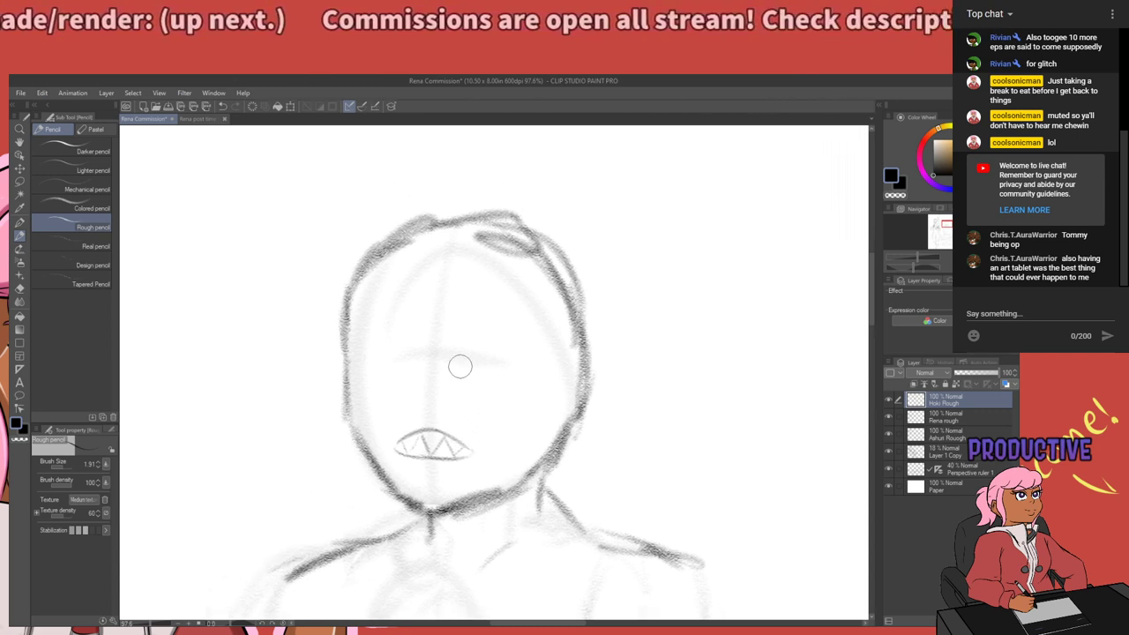
left_click_drag(429, 361, 424, 375)
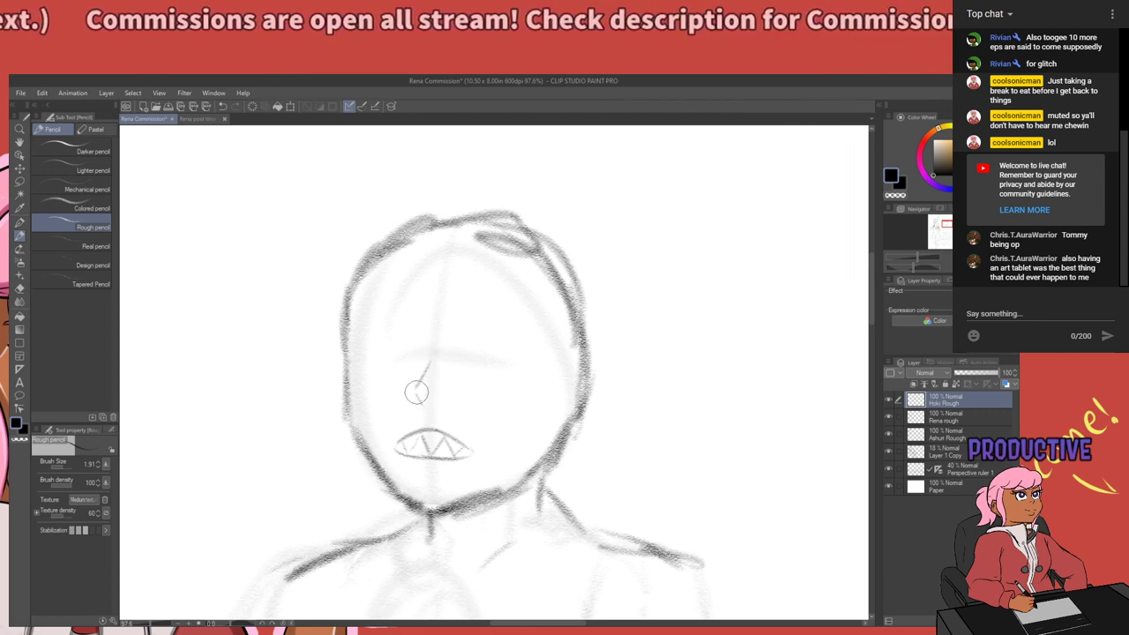
left_click_drag(425, 391, 430, 396)
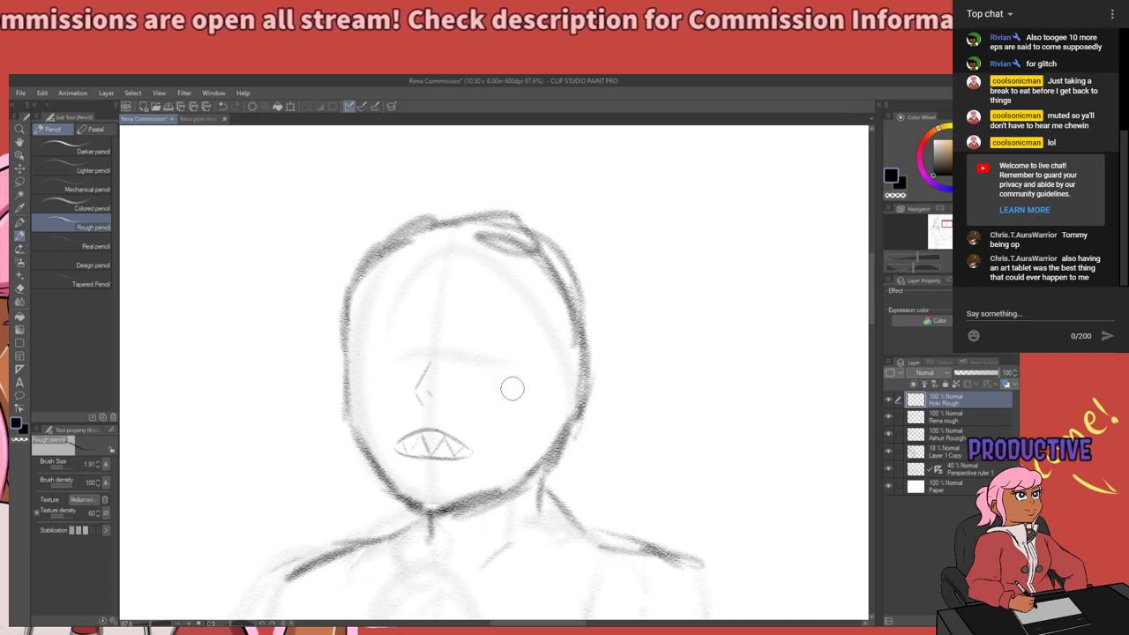
Sketch the eye on the right half of the face, with an angled upper lid, round iris and dark pupil.
mouse_move(501, 402)
left_mouse_down()
mouse_move(470, 444)
mouse_move(482, 387)
left_mouse_up()
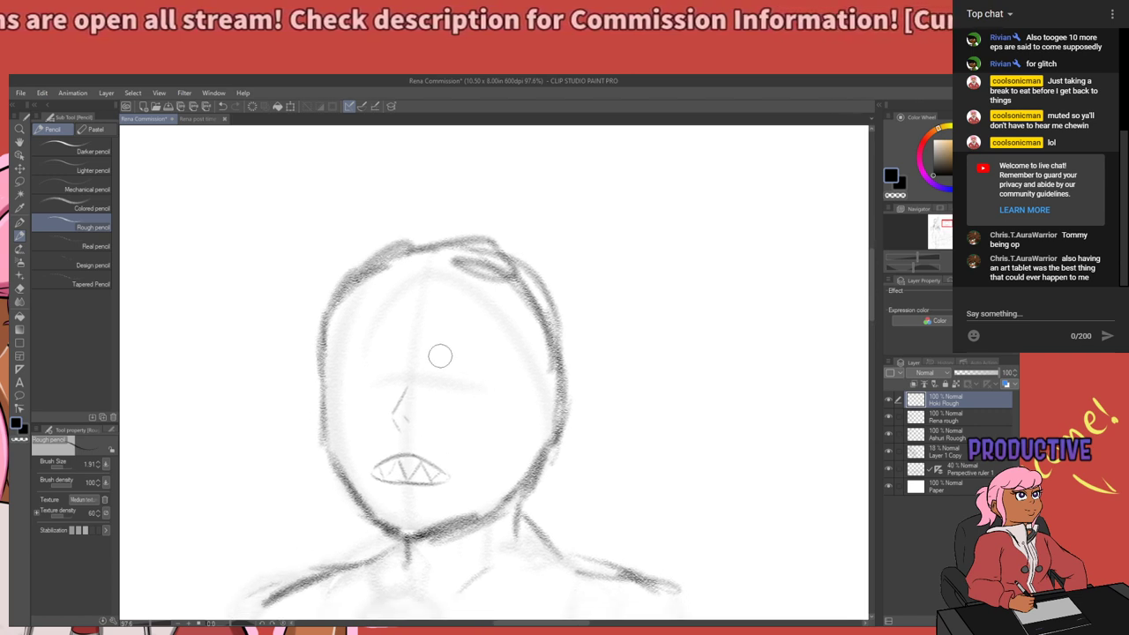
mouse_move(425, 356)
left_mouse_down()
mouse_move(505, 371)
mouse_move(461, 354)
mouse_move(490, 359)
left_mouse_up()
key("ctrl+z")
key("ctrl+z")
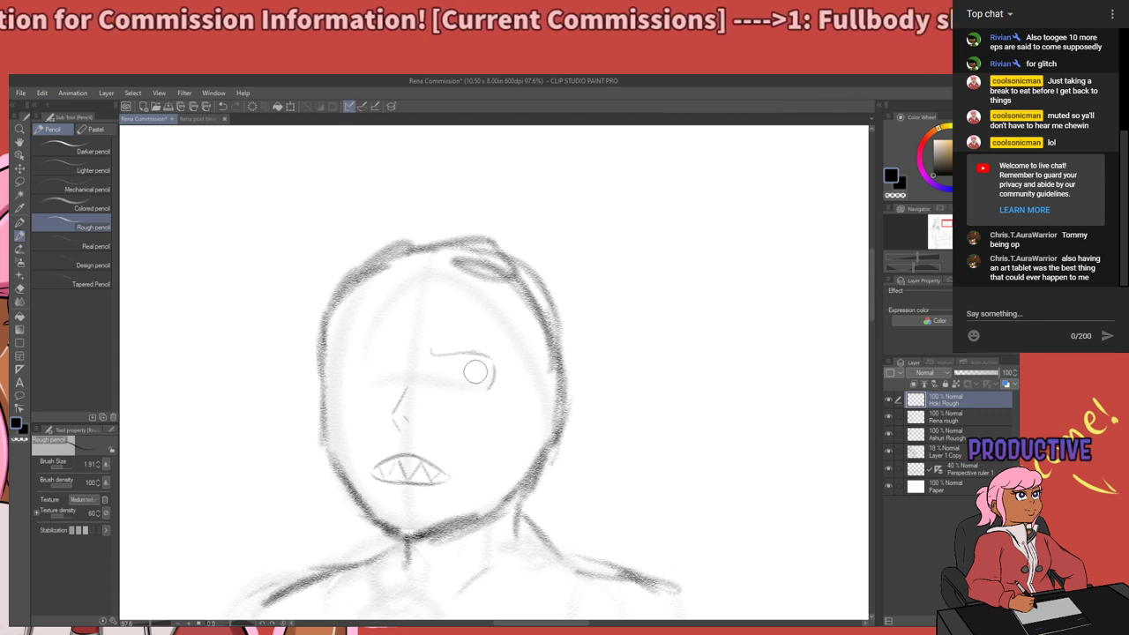
mouse_move(478, 365)
left_mouse_down()
mouse_move(465, 393)
mouse_move(481, 381)
left_mouse_up()
key("ctrl+z")
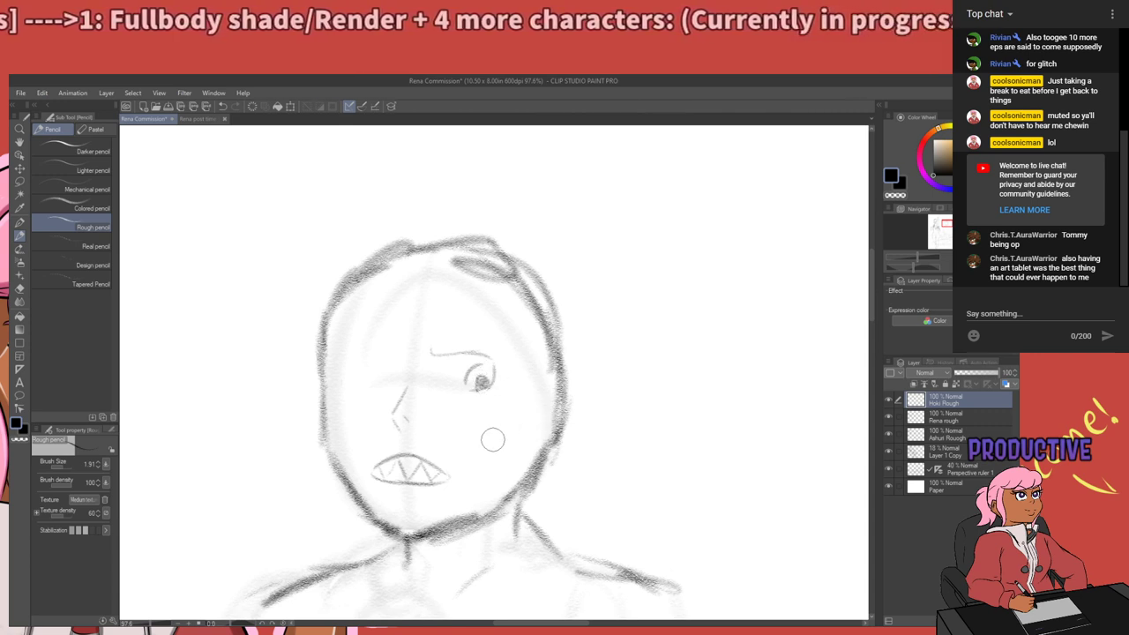
Draw a slanted, angry eyebrow above the finished eye, redoing the stroke until it fits.
left_click_drag(422, 351, 478, 328)
key("ctrl+z")
key("ctrl+z")
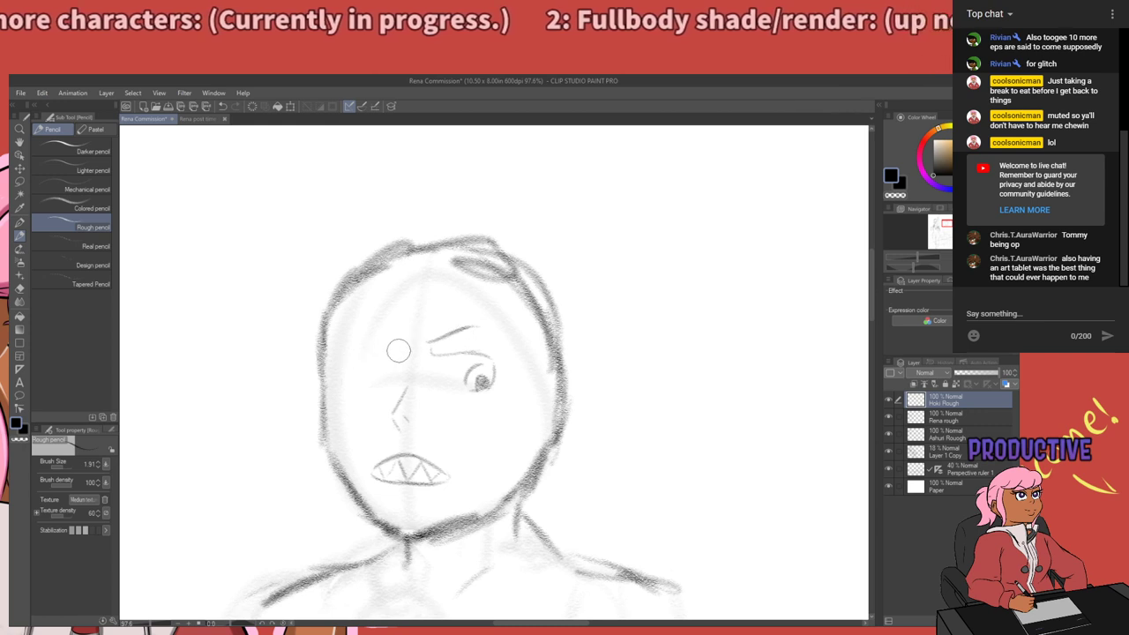
Sketch the matching eye on the left half of the face and add a lowered, angry eyebrow above it.
left_click_drag(399, 351, 356, 359)
key("ctrl+z")
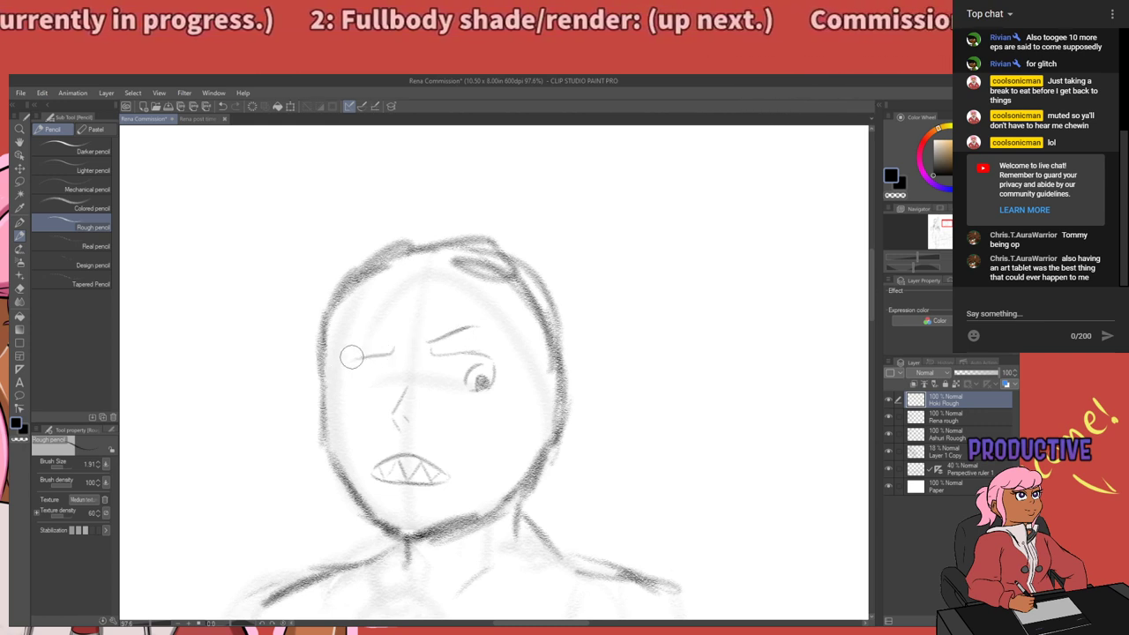
mouse_move(362, 358)
left_mouse_down()
mouse_move(346, 361)
mouse_move(351, 384)
left_mouse_up()
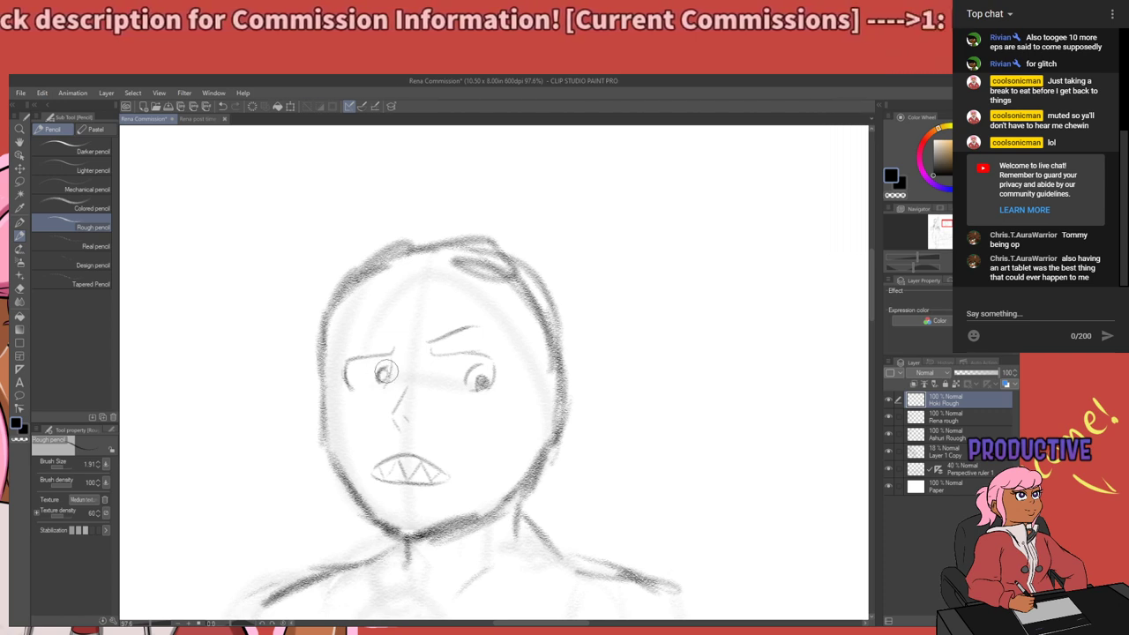
mouse_move(484, 380)
left_mouse_down()
mouse_move(384, 448)
mouse_move(467, 360)
mouse_move(479, 392)
left_mouse_up()
mouse_move(394, 354)
left_mouse_down()
mouse_move(353, 347)
mouse_move(334, 369)
mouse_move(397, 348)
mouse_move(323, 364)
mouse_move(350, 372)
left_mouse_up()
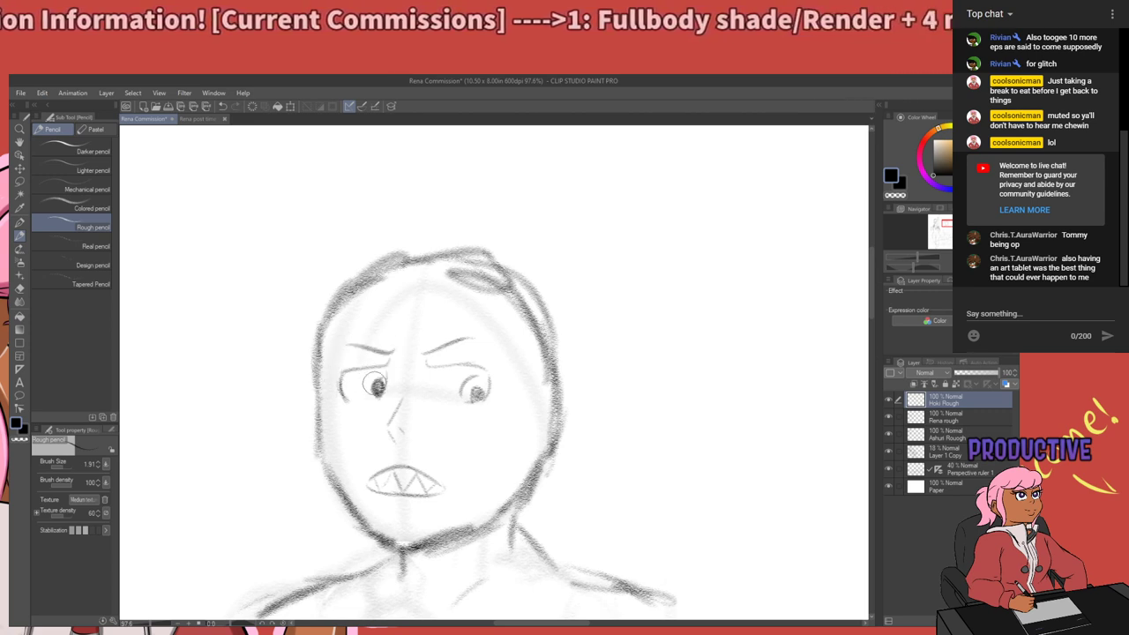
Examine the face sketch close up and against the body and the neighbouring figure.
left_click_drag(306, 502, 292, 433)
left_click_drag(317, 383, 373, 470)
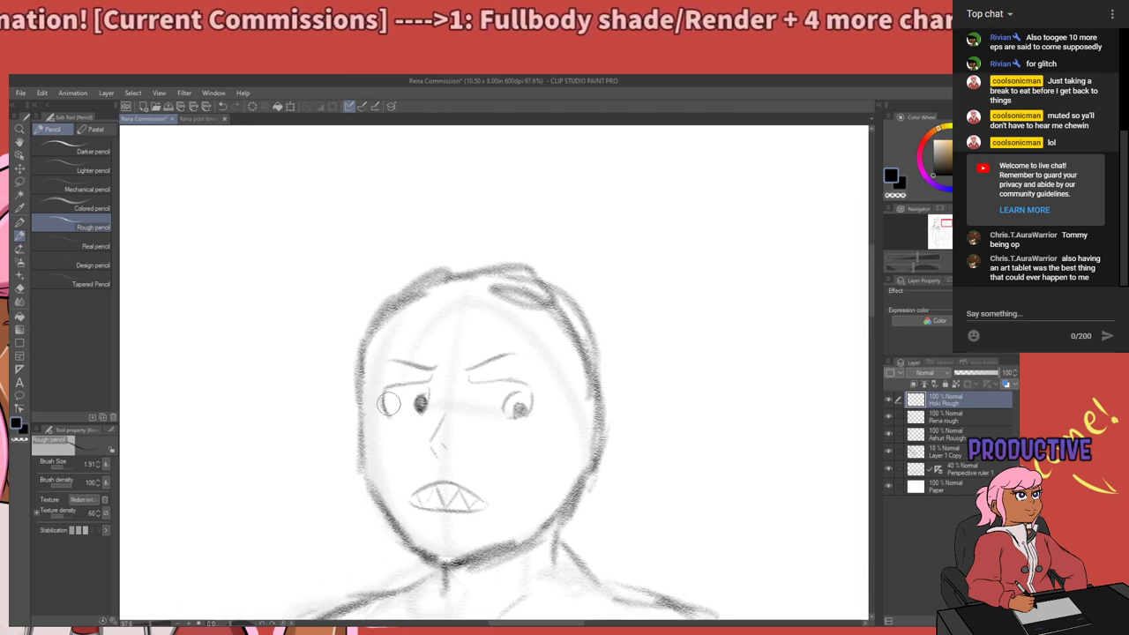
scroll(381, 343, "down", 5)
scroll(415, 437, "up", 2)
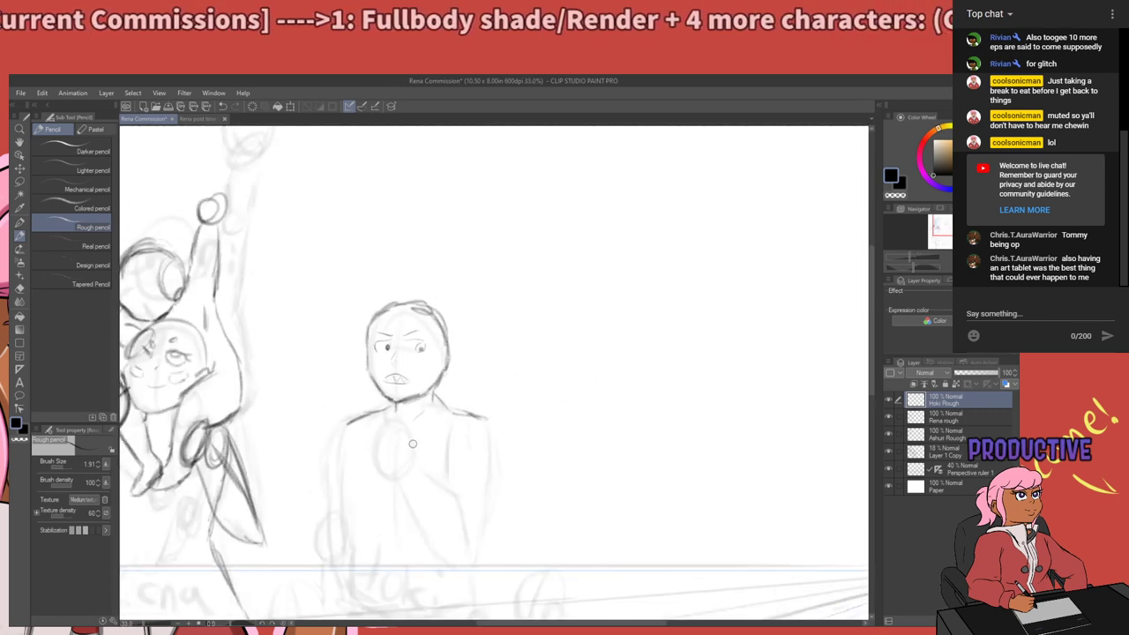
scroll(460, 429, "down", 1)
left_click_drag(459, 429, 486, 470)
scroll(501, 444, "up", 2)
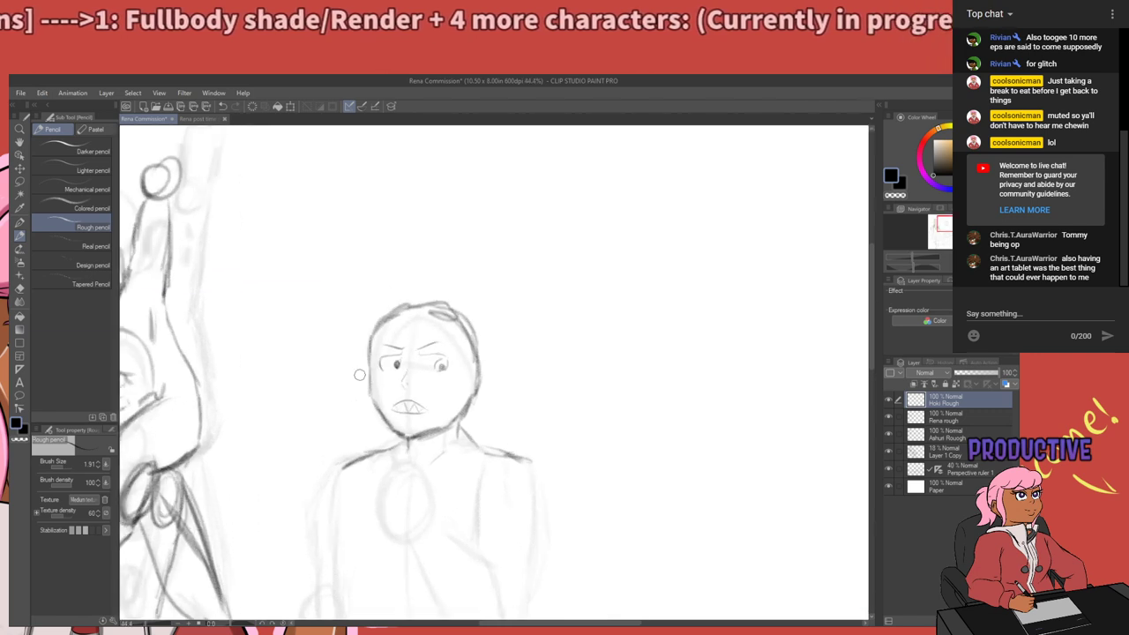
scroll(363, 375, "down", 1)
scroll(390, 389, "up", 4)
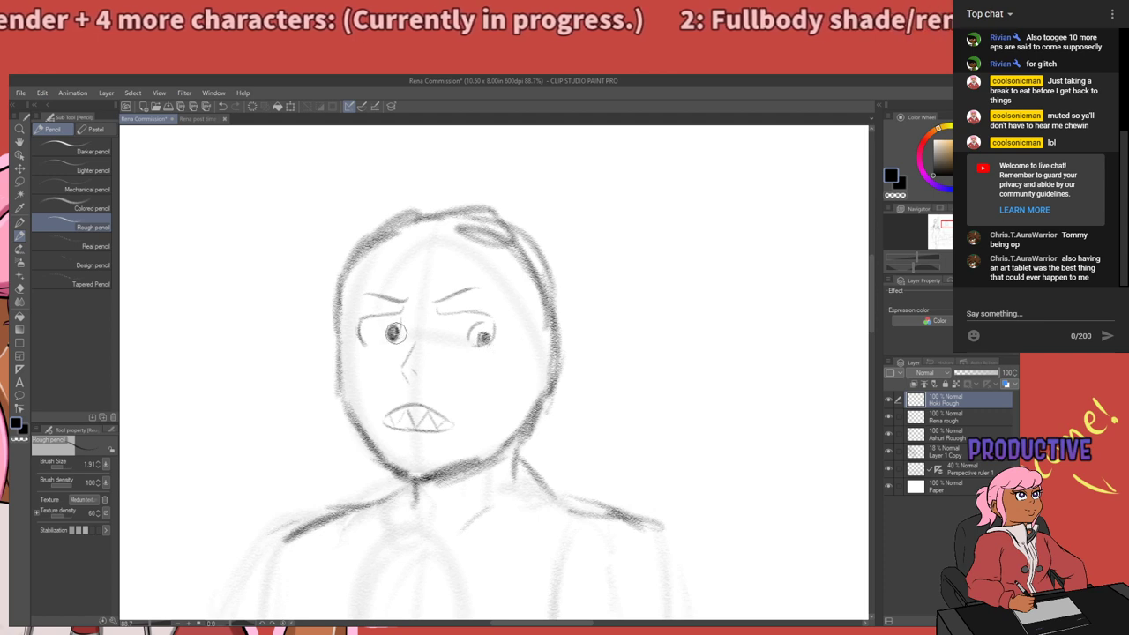
scroll(493, 250, "down", 3)
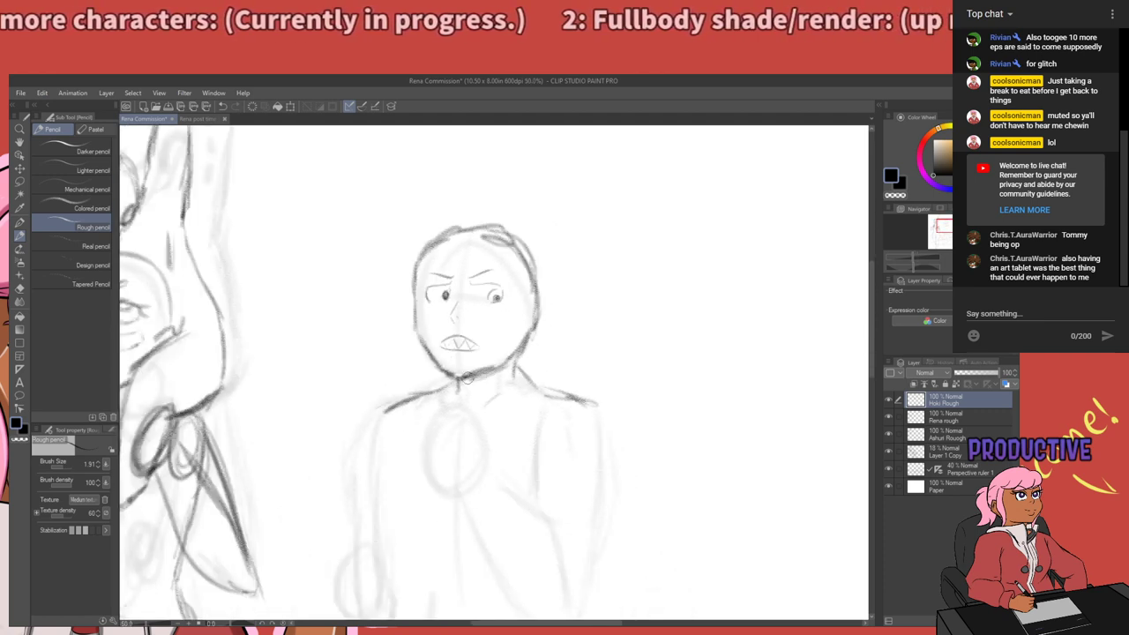
scroll(470, 393, "down", 3)
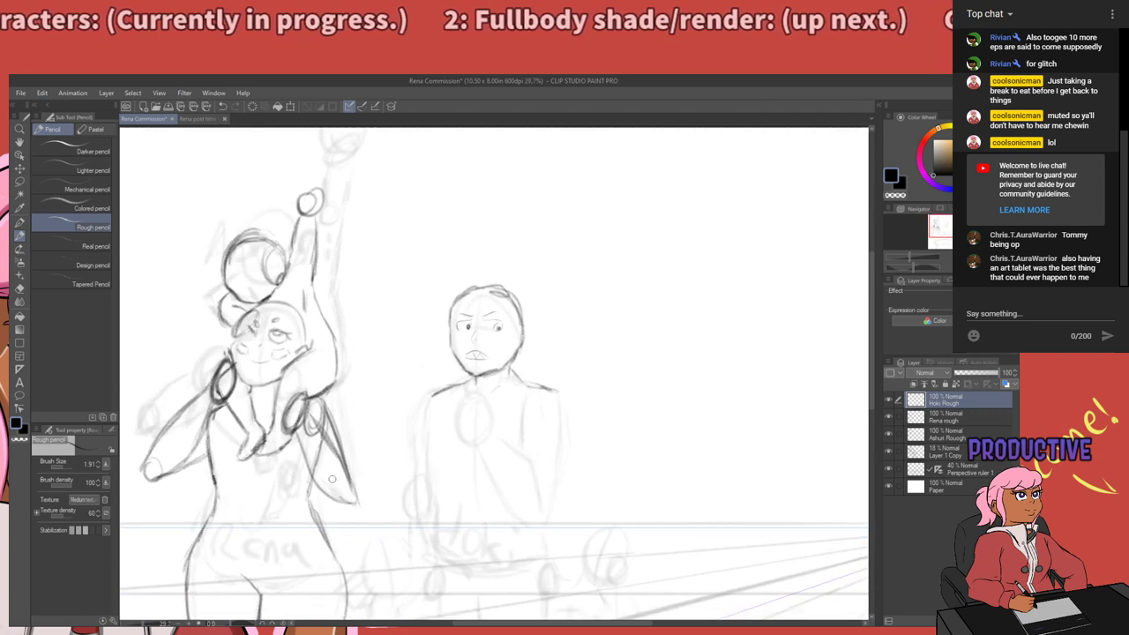
Sketch a pointed speech-bubble tail beside the character's head and try out a rounded outline for the bubble.
mouse_move(568, 364)
left_mouse_down()
mouse_move(388, 383)
mouse_move(433, 343)
mouse_move(433, 366)
left_mouse_up()
scroll(332, 336, "up", 1)
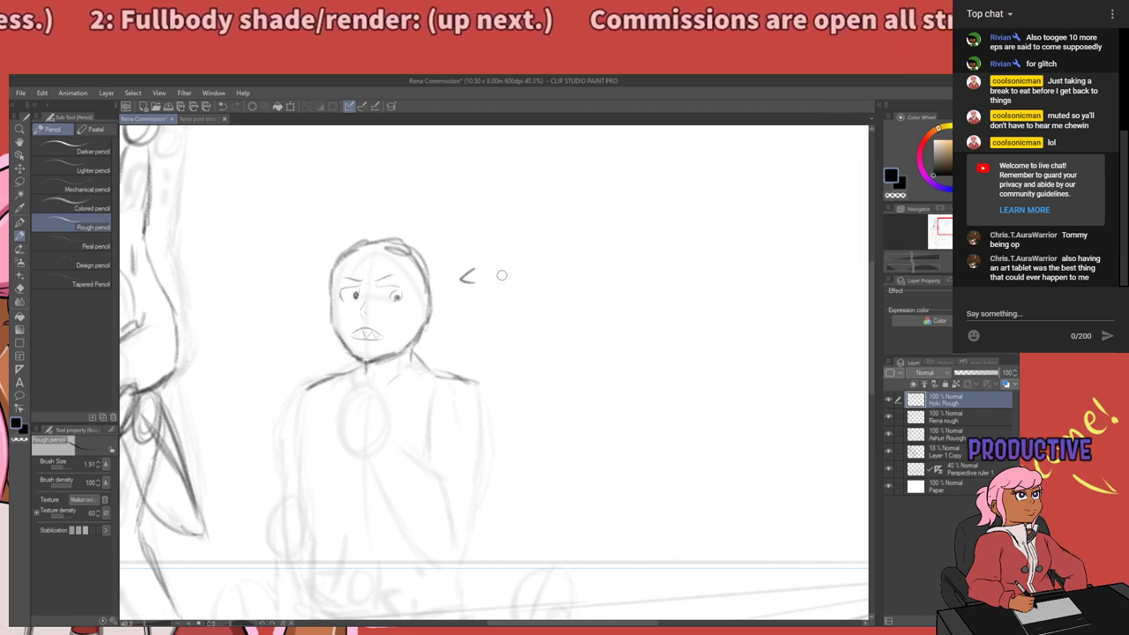
mouse_move(473, 268)
left_mouse_down()
mouse_move(562, 200)
mouse_move(492, 265)
mouse_move(486, 323)
left_mouse_up()
key("ctrl+z")
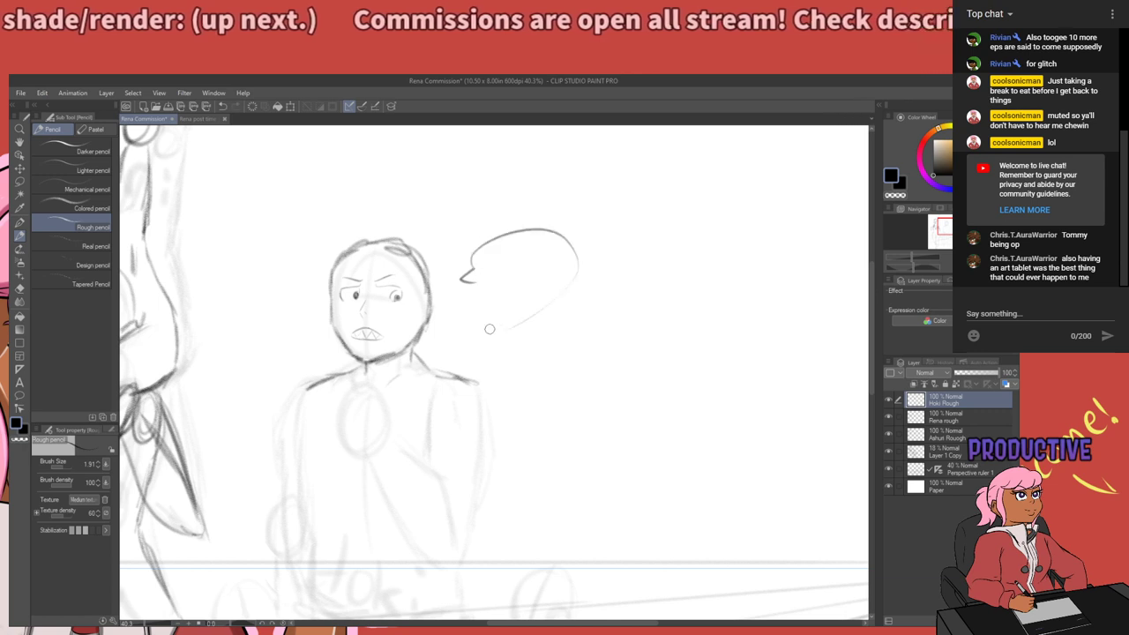
key("ctrl+z")
left_click_drag(462, 261, 587, 291)
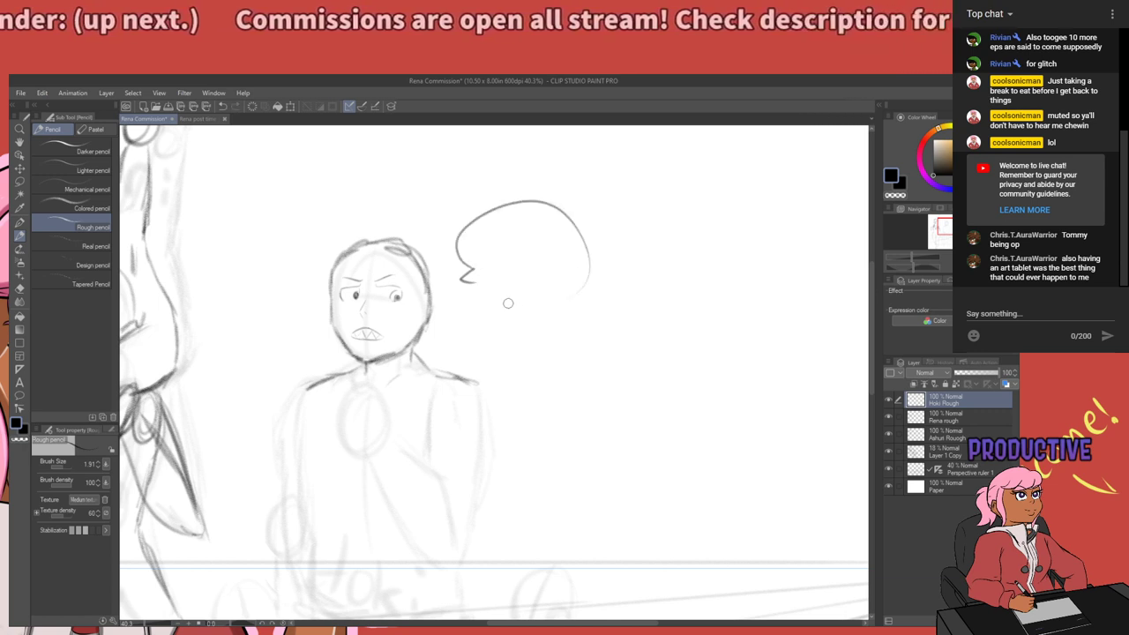
key("ctrl+z")
Handwrite "I can Shape >:c" in the empty area beside the character's head.
left_click_drag(475, 172, 477, 215)
left_click_drag(460, 176, 509, 172)
mouse_move(469, 215)
left_mouse_down()
mouse_move(477, 174)
mouse_move(471, 206)
mouse_move(543, 213)
mouse_move(571, 215)
left_mouse_up()
mouse_move(576, 202)
left_mouse_down()
mouse_move(590, 223)
mouse_move(514, 280)
left_mouse_up()
mouse_move(546, 233)
left_mouse_down()
mouse_move(566, 262)
mouse_move(600, 279)
left_mouse_up()
mouse_move(607, 255)
left_mouse_down()
mouse_move(609, 282)
mouse_move(623, 266)
mouse_move(645, 288)
left_mouse_up()
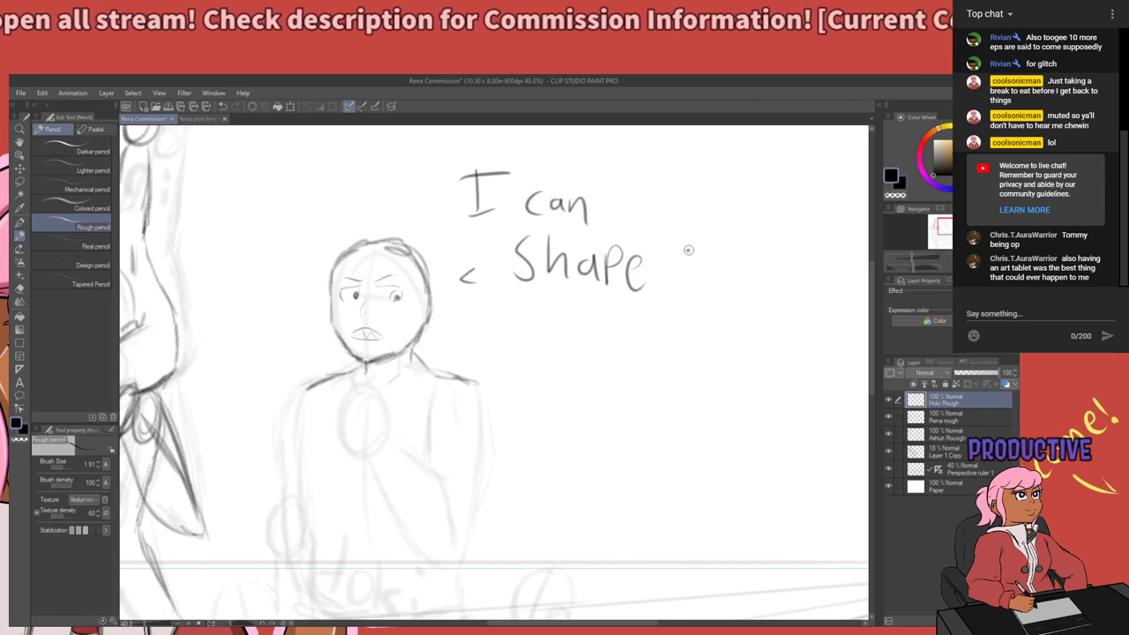
left_click_drag(688, 253, 691, 287)
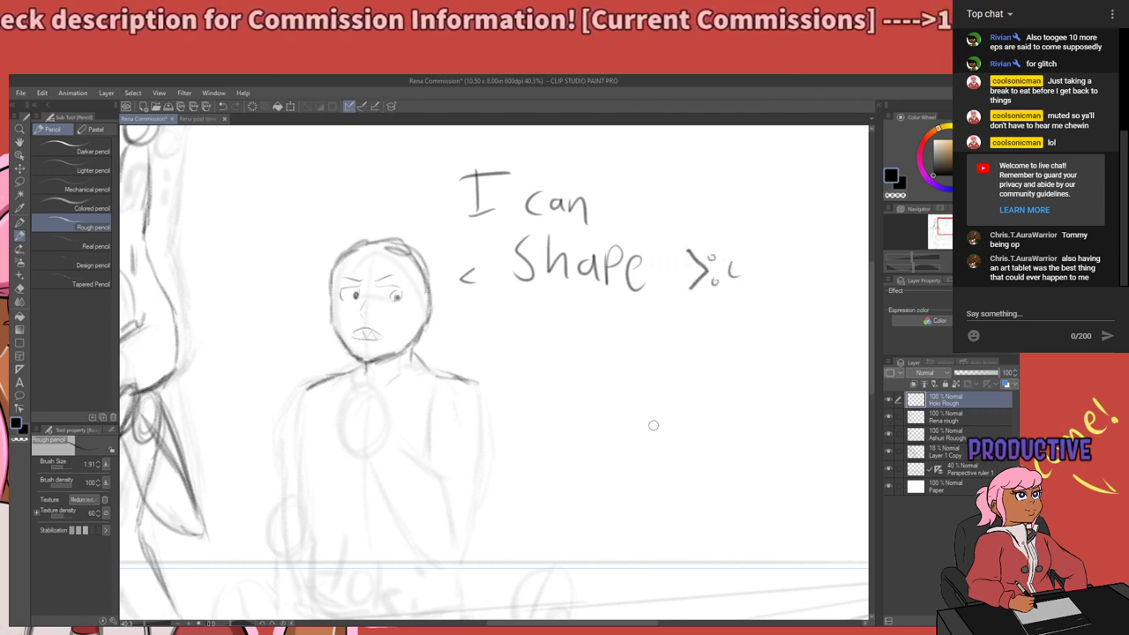
Undo all the handwritten lettering beside the head, keeping the speech-bubble tail.
key("ctrl+z")
key("ctrl+z")
key("ctrl+z")
key("ctrl+z")
key("ctrl+z")
key("ctrl+z")
key("ctrl+z")
key("ctrl+z")
key("ctrl+z")
key("ctrl+z")
key("ctrl+z")
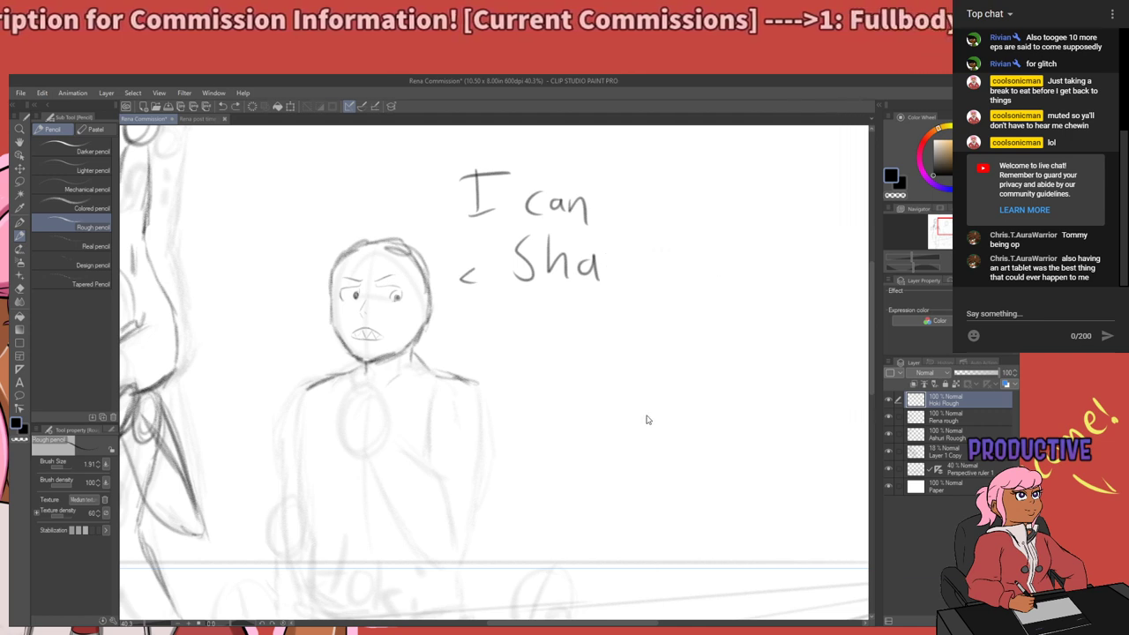
key("ctrl+z")
key("ctrl+z")
key("ctrl+z")
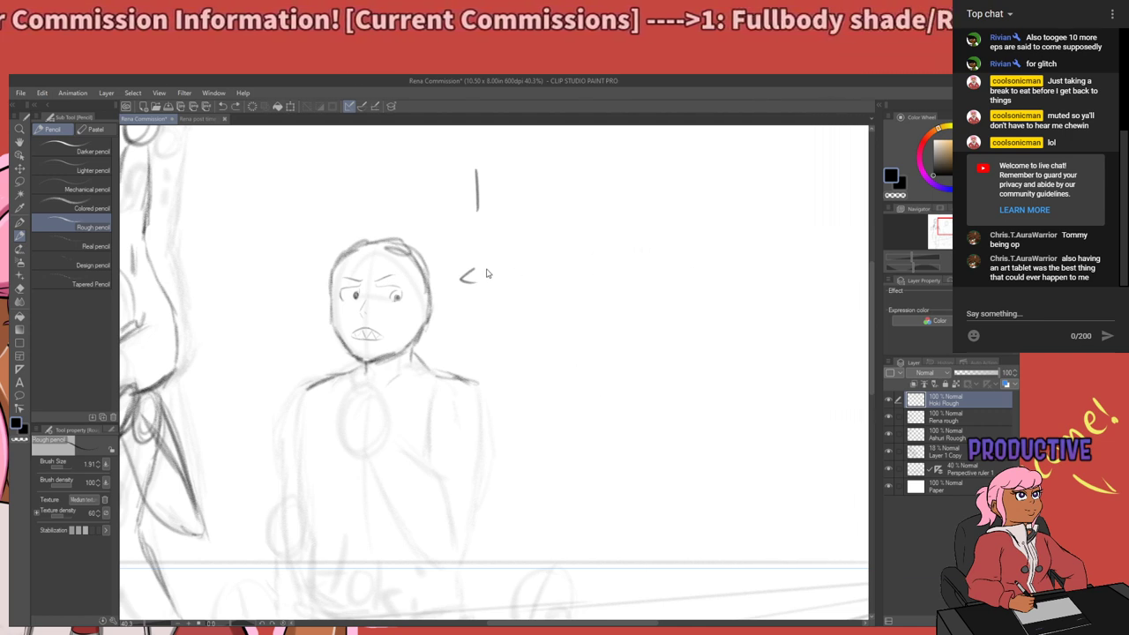
Draw a rounded speech-bubble outline from the tail, redoing the curve on the far side to close it.
left_click_drag(472, 270, 551, 215)
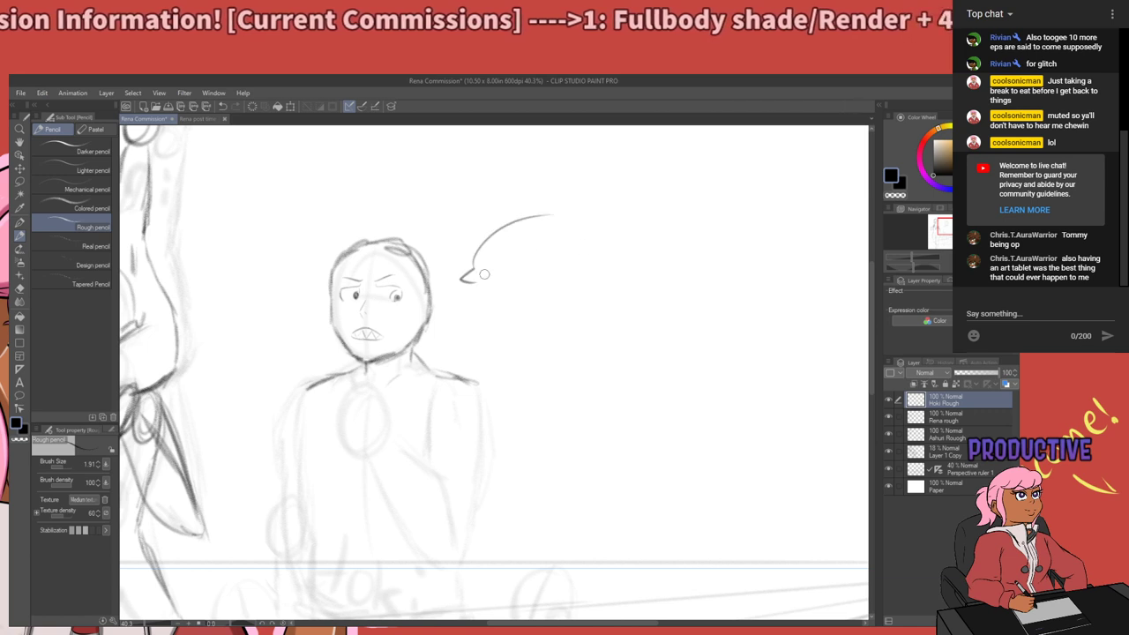
left_click_drag(481, 296, 561, 288)
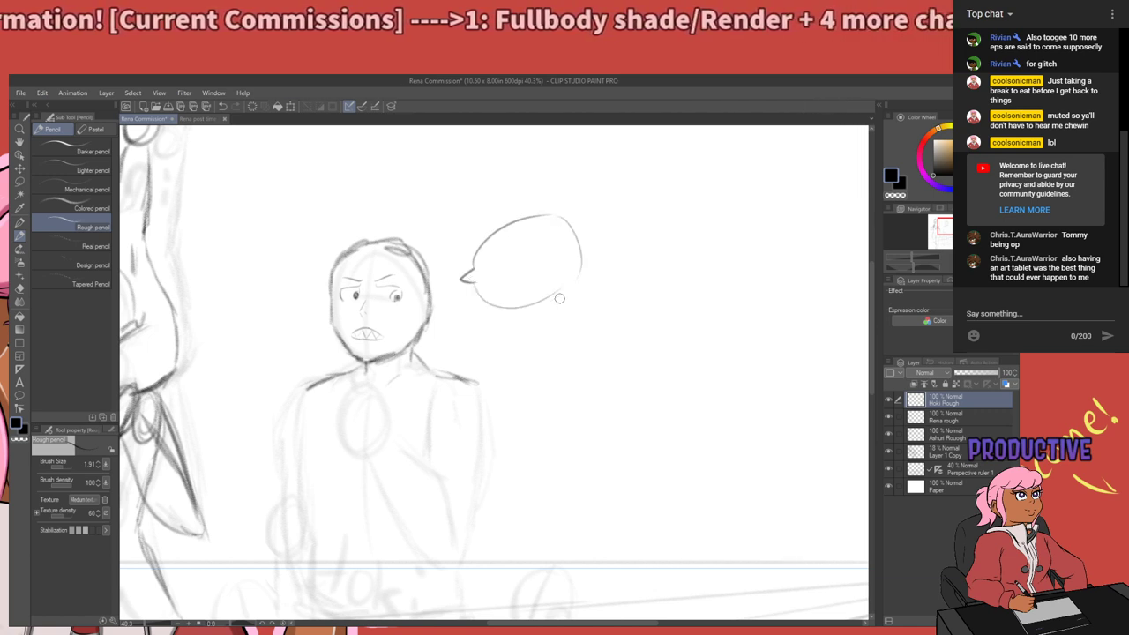
left_click_drag(566, 229, 554, 291)
key("ctrl+z")
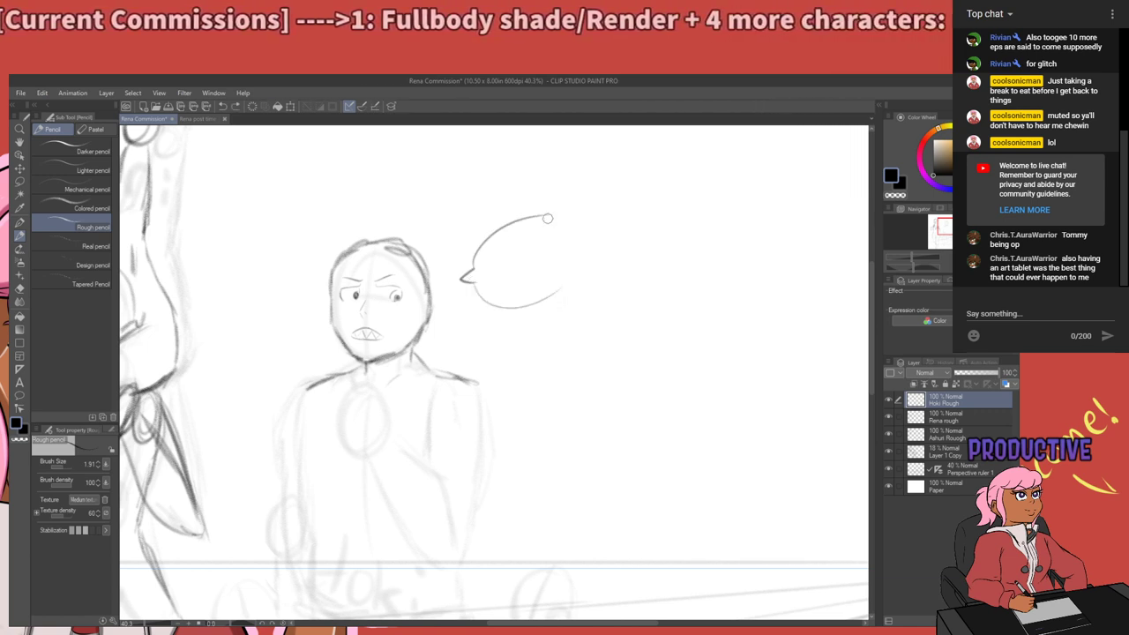
mouse_move(547, 215)
left_mouse_down()
mouse_move(576, 251)
mouse_move(551, 301)
left_mouse_up()
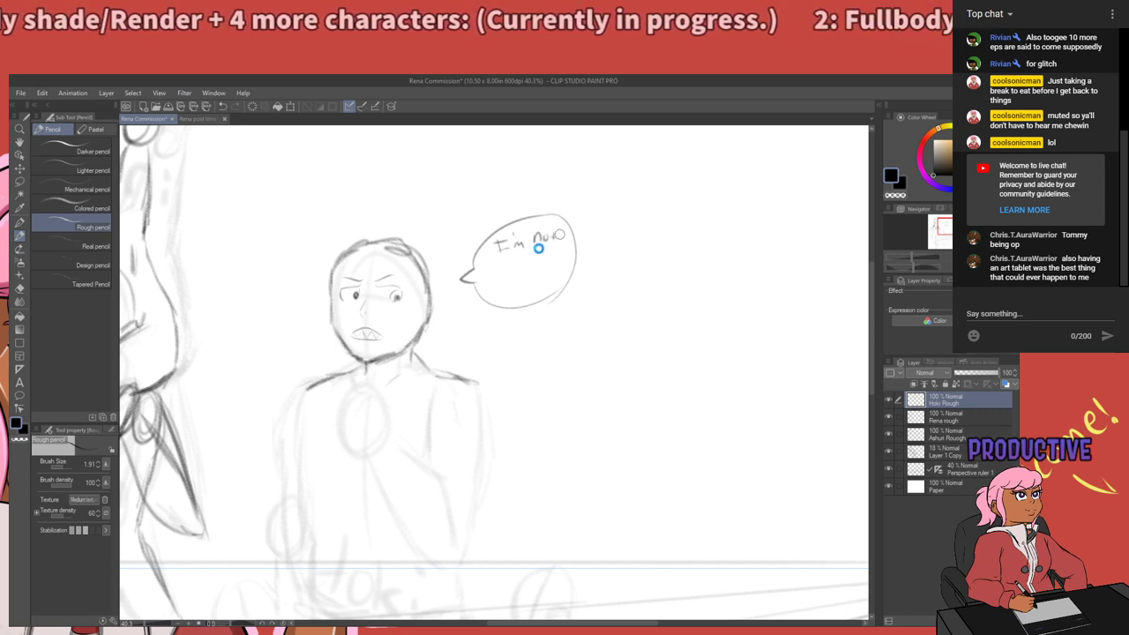
Try lettering "I'm not" inside the speech bubble and undo it down to the empty bubble.
left_click_drag(550, 230, 551, 243)
left_click_drag(546, 235, 557, 235)
scroll(777, 244, "up", 3)
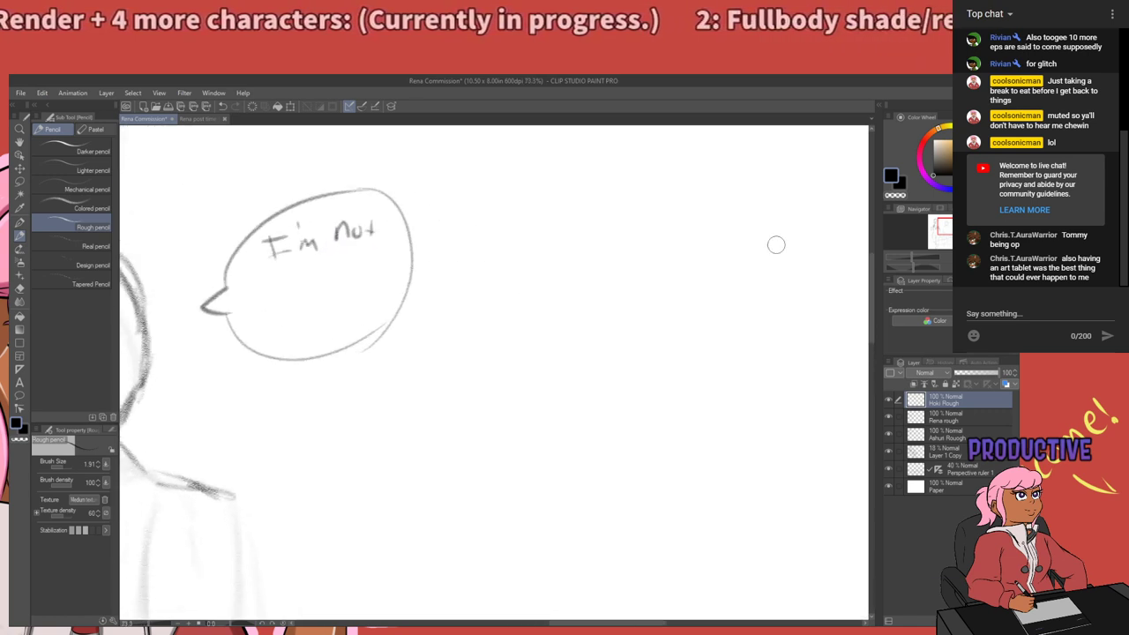
key("ctrl+z")
key("ctrl+z")
key("ctrl+z")
key("ctrl+z")
key("ctrl+z")
key("ctrl+z")
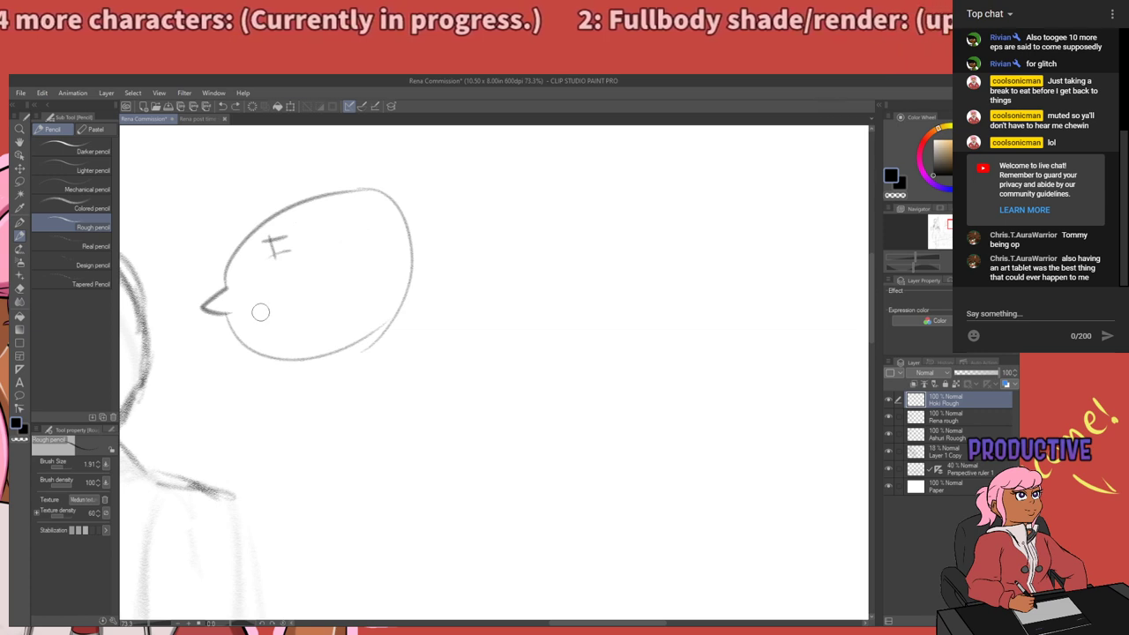
scroll(192, 258, "up", 2)
key("ctrl+z")
key("ctrl+z")
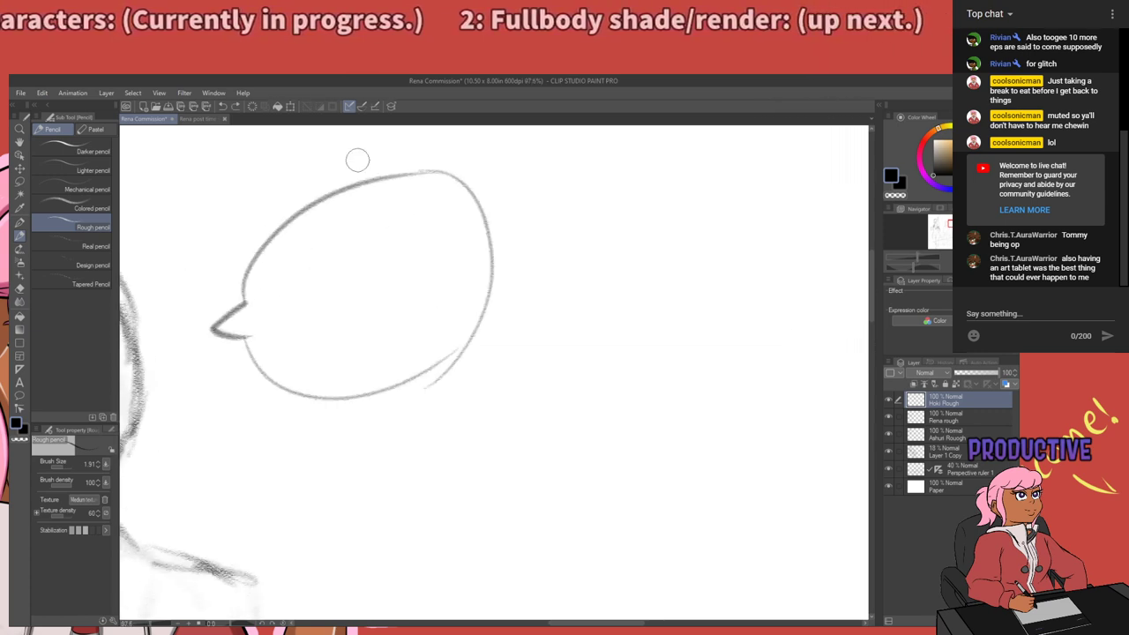
Handwrite "I'm not a Friggin gym" on two lines in the upper half of the speech bubble.
mouse_move(293, 235)
left_mouse_down()
mouse_move(315, 253)
mouse_move(321, 233)
mouse_move(347, 238)
mouse_move(364, 220)
mouse_move(375, 232)
mouse_move(405, 212)
mouse_move(397, 218)
mouse_move(446, 211)
left_mouse_up()
mouse_move(281, 275)
left_mouse_down()
mouse_move(281, 298)
mouse_move(297, 274)
mouse_move(295, 285)
mouse_move(314, 278)
mouse_move(318, 290)
mouse_move(345, 273)
mouse_move(369, 279)
mouse_move(357, 293)
left_mouse_up()
left_click(313, 270)
left_click(357, 266)
left_click_drag(363, 284, 379, 280)
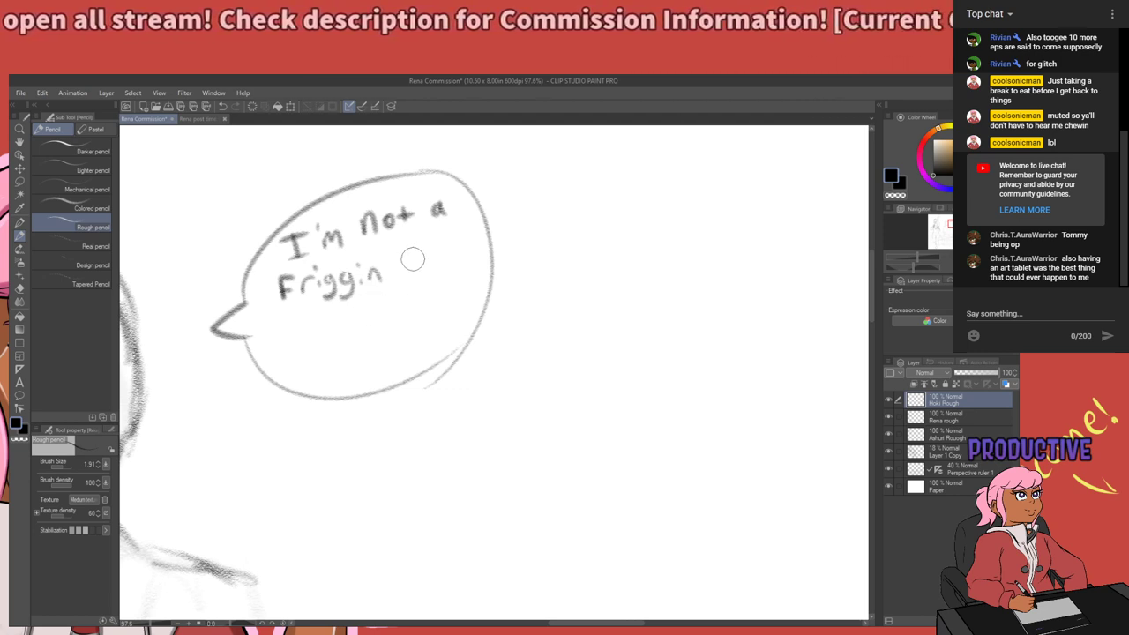
mouse_move(418, 256)
left_mouse_down()
mouse_move(407, 289)
mouse_move(444, 257)
mouse_move(464, 250)
mouse_move(471, 261)
left_mouse_up()
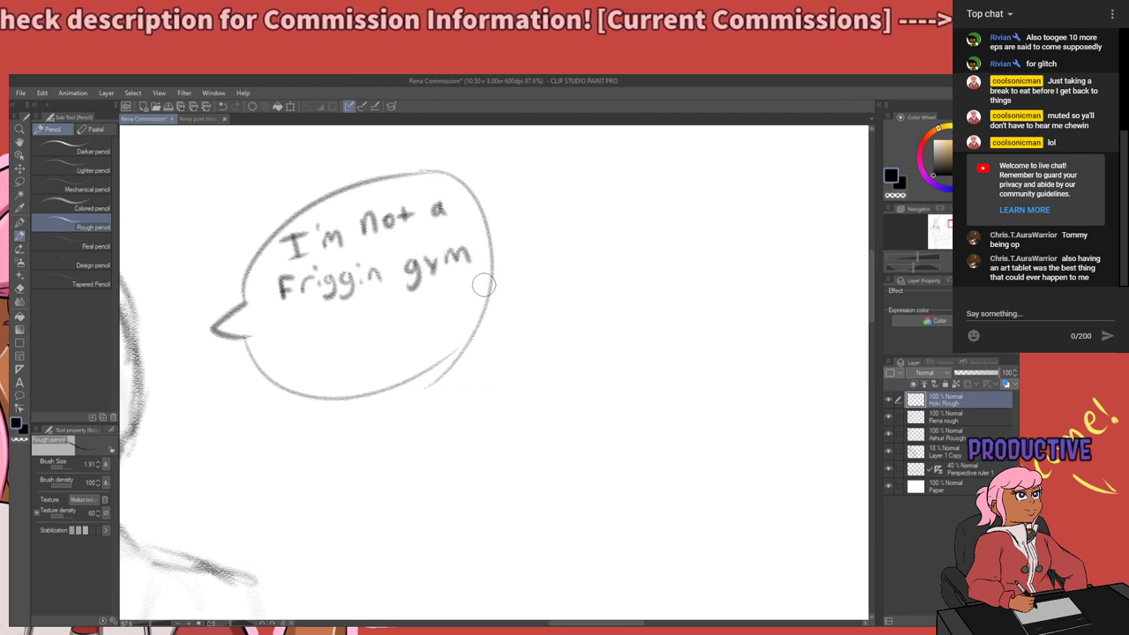
Add an ellipsis of three dots below the lettering in the speech bubble.
left_click(333, 349)
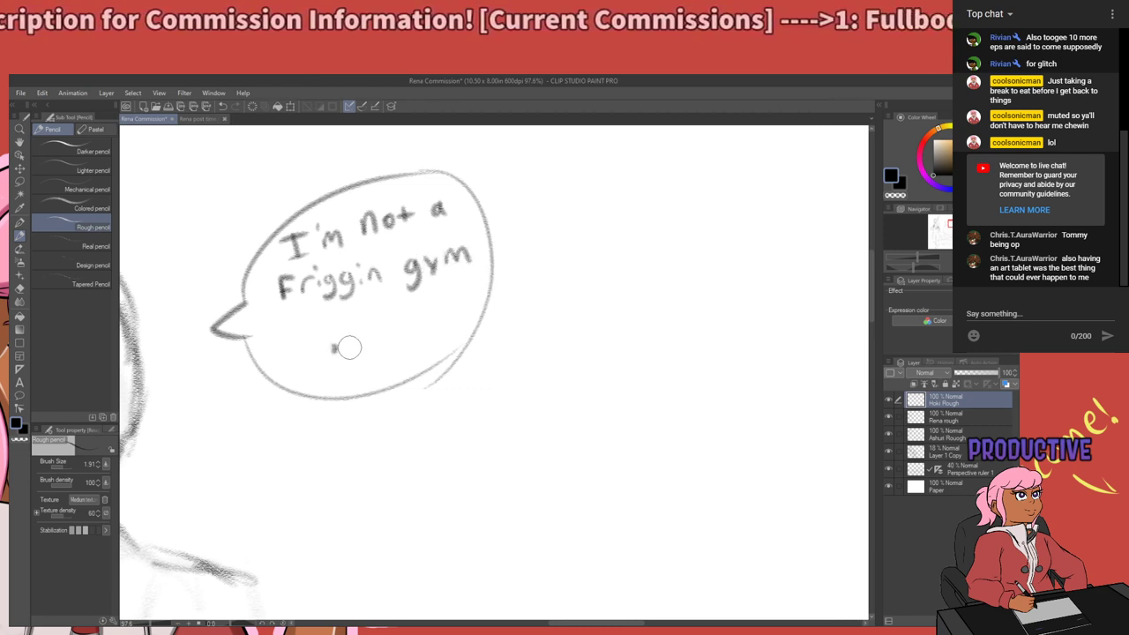
left_click(353, 347)
left_click(377, 342)
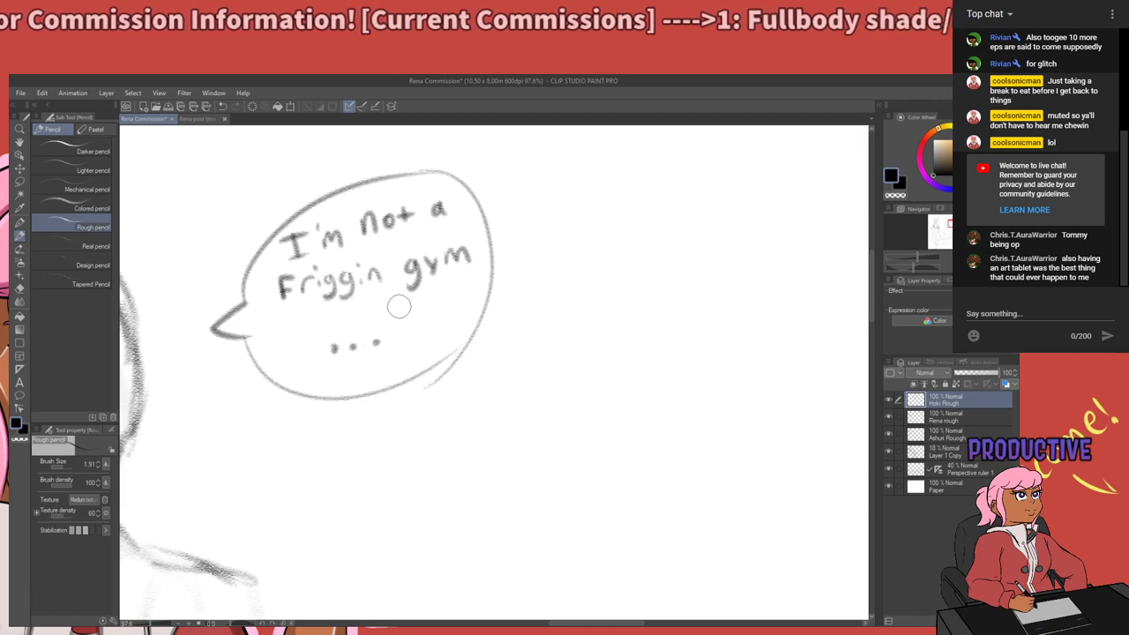
Examine Hoki's face and speech bubble in relation to the neighbouring Rena figure and the overall composition.
scroll(402, 296, "down", 5)
scroll(430, 273, "down", 1)
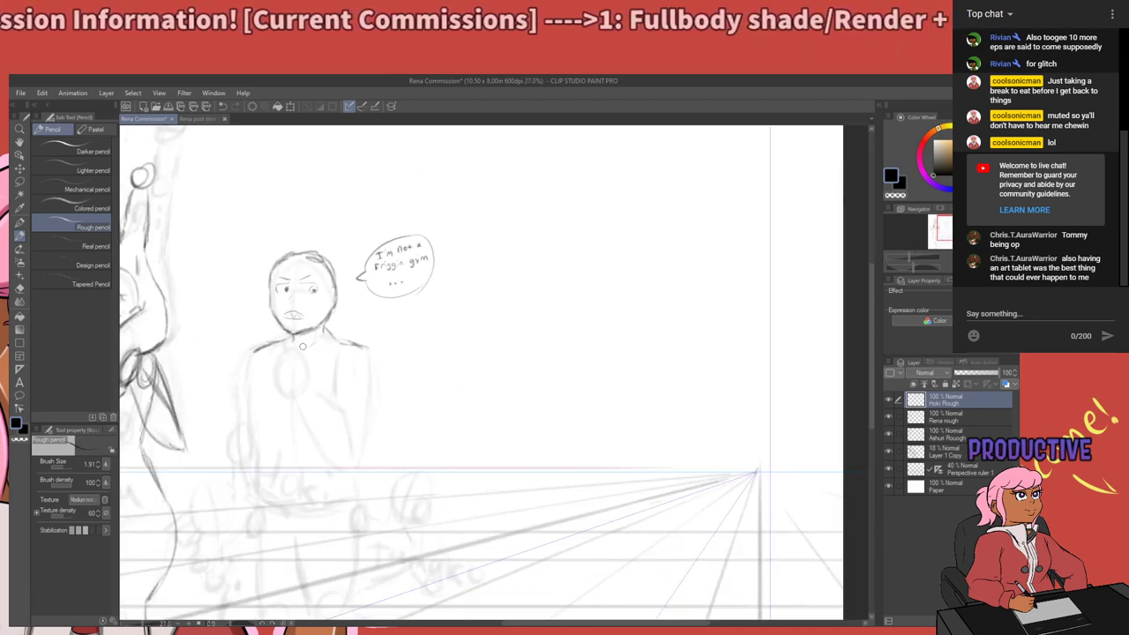
scroll(239, 419, "up", 2)
mouse_move(306, 438)
left_mouse_down()
mouse_move(419, 418)
mouse_move(478, 482)
mouse_move(638, 526)
mouse_move(479, 557)
left_mouse_up()
scroll(494, 473, "down", 2)
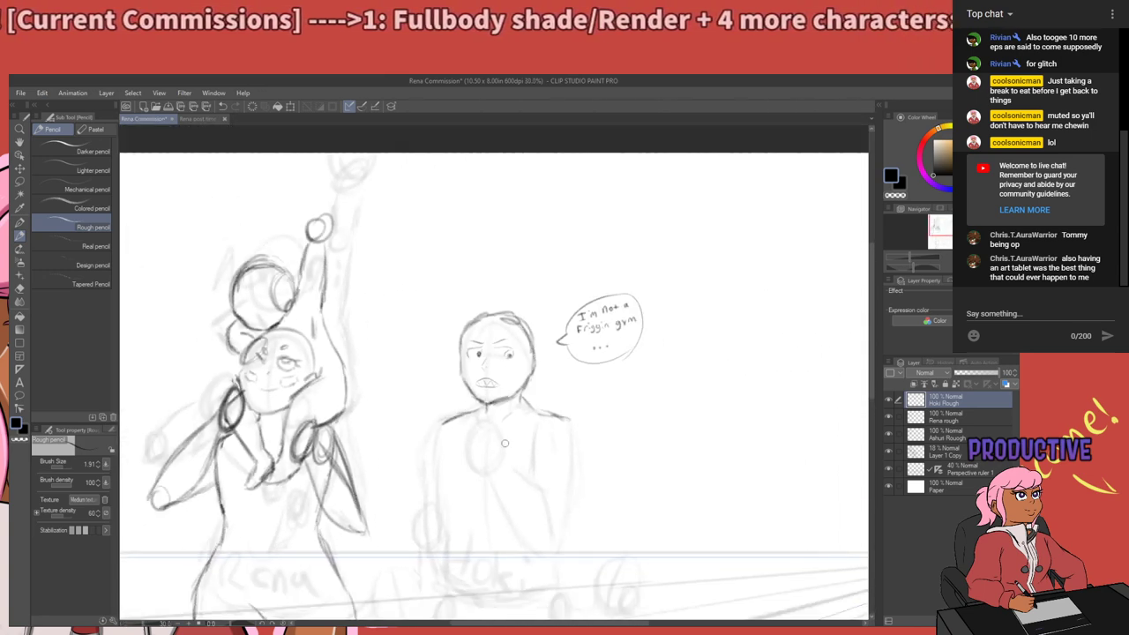
scroll(503, 441, "up", 2)
scroll(507, 415, "down", 2)
scroll(511, 402, "up", 2)
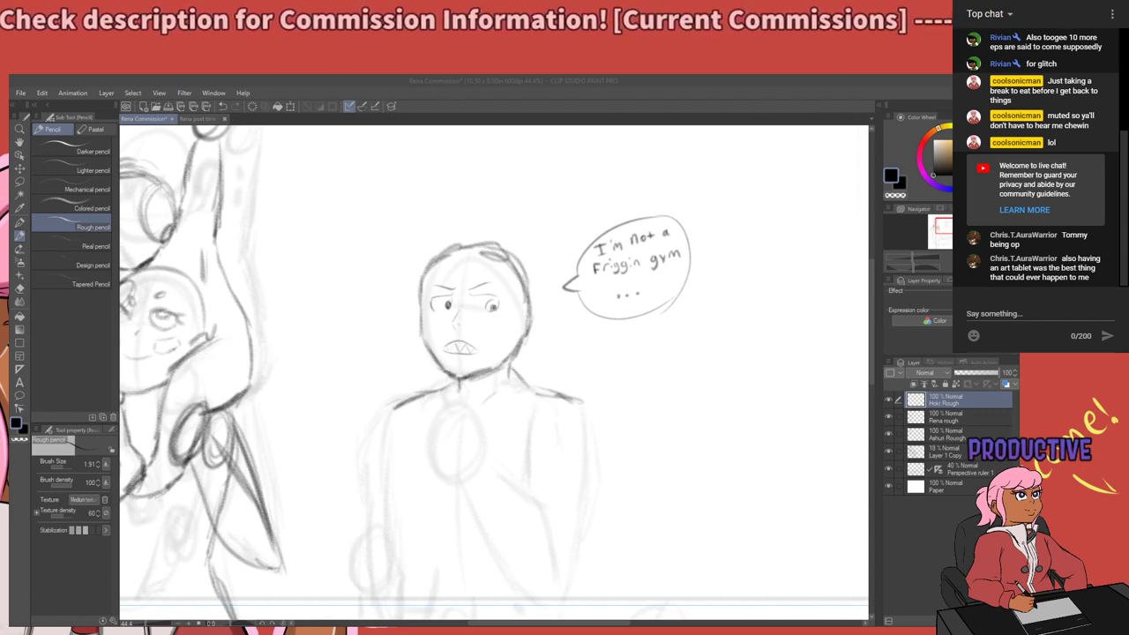
scroll(479, 388, "down", 3)
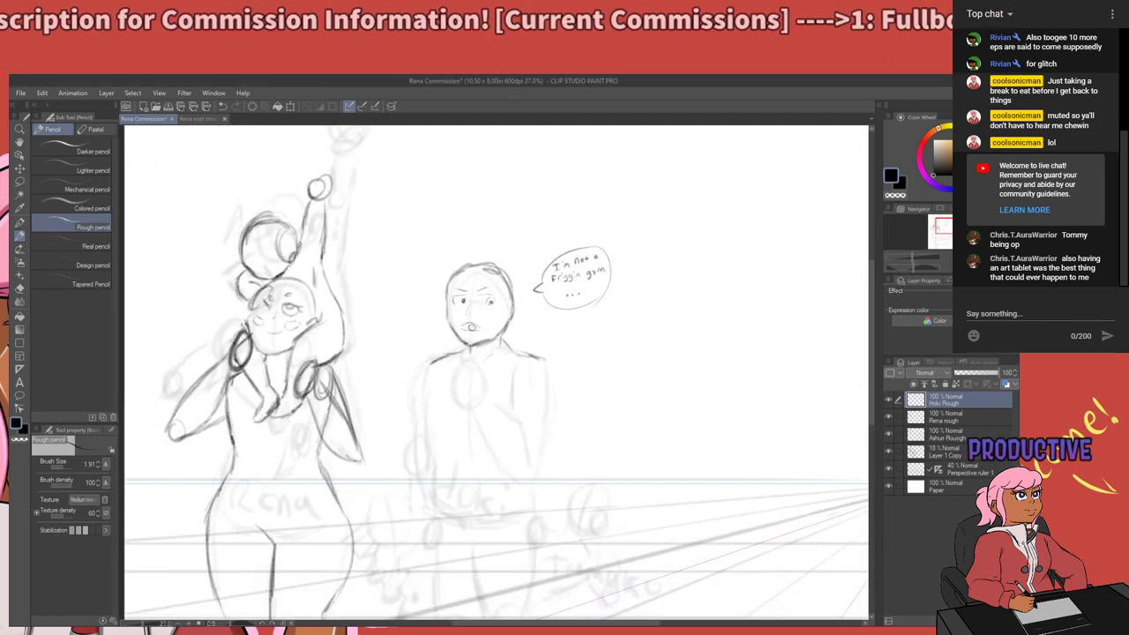
scroll(520, 333, "up", 2)
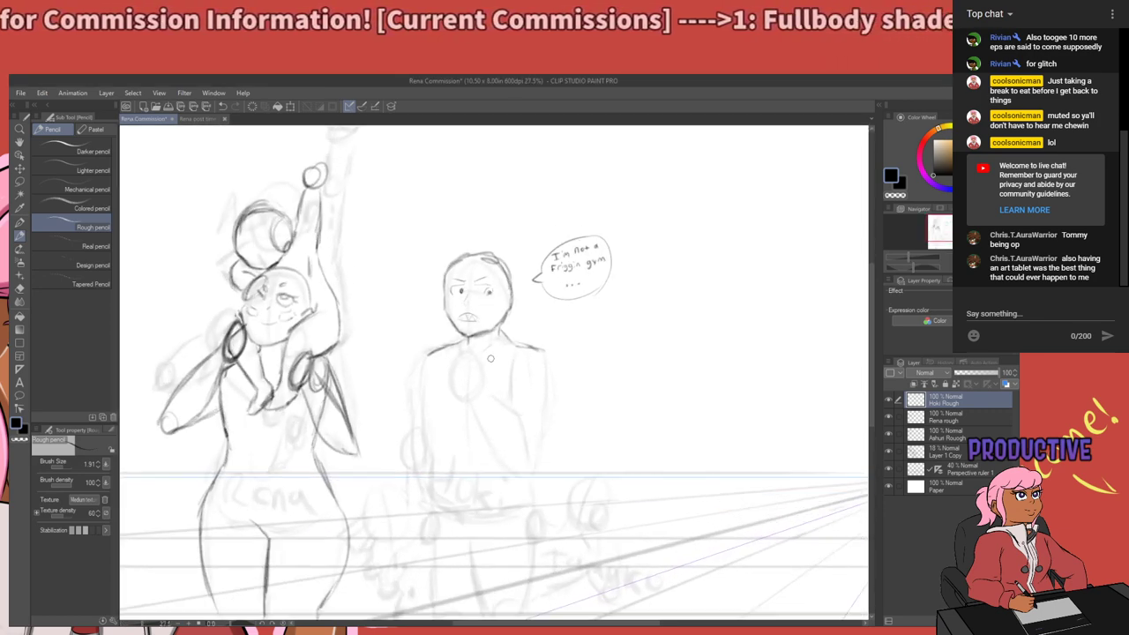
Try sketching the upper arm below Hoki's Rena-side shoulder with short, nearly parallel downward strokes.
scroll(509, 338, "up", 2)
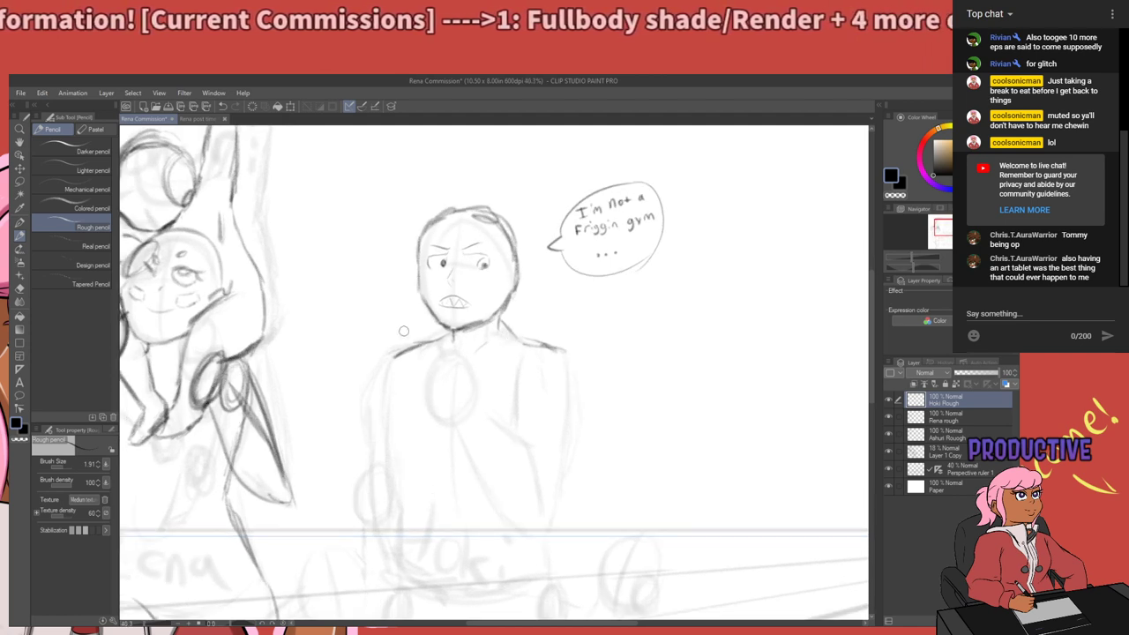
left_click_drag(390, 369, 385, 429)
key("ctrl+z")
left_click_drag(387, 359, 382, 425)
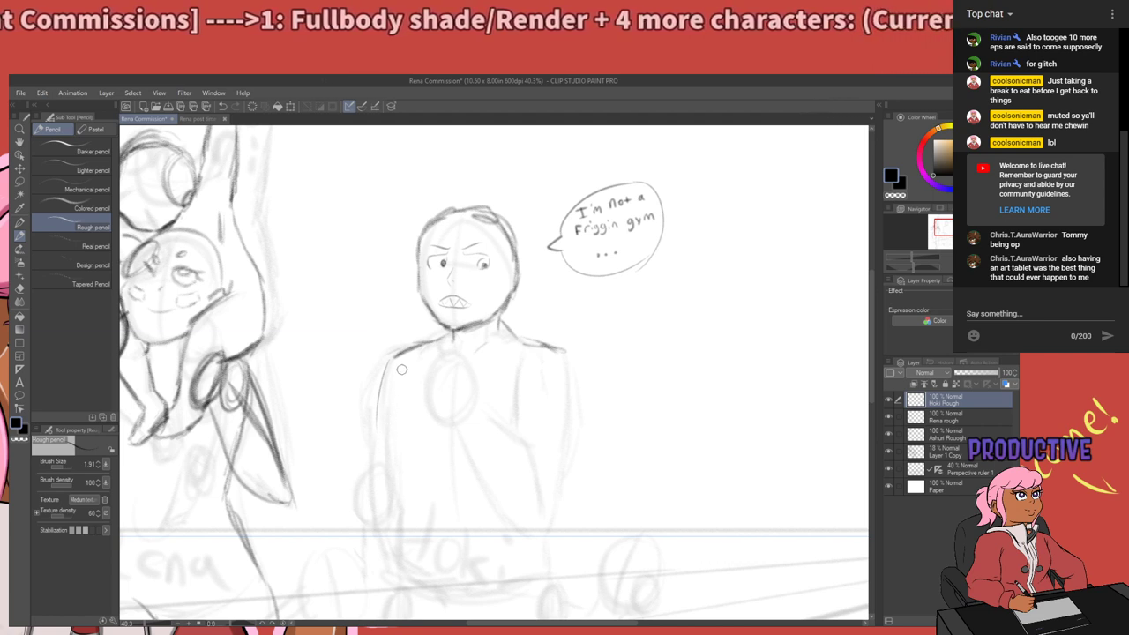
left_click_drag(392, 360, 382, 422)
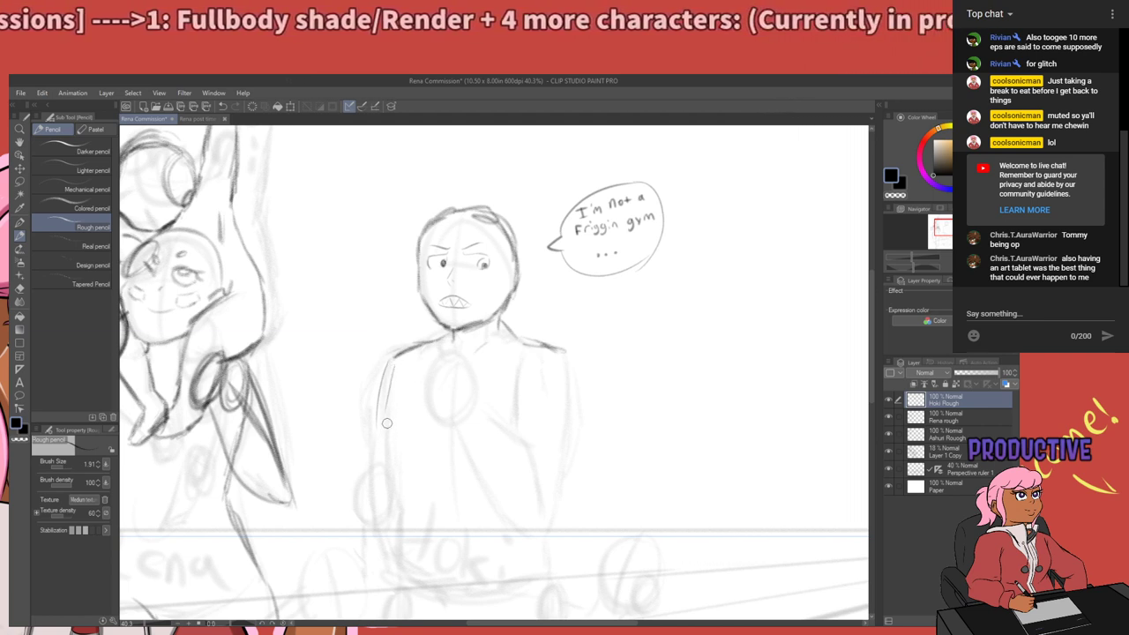
key("ctrl+z")
left_click_drag(394, 361, 388, 438)
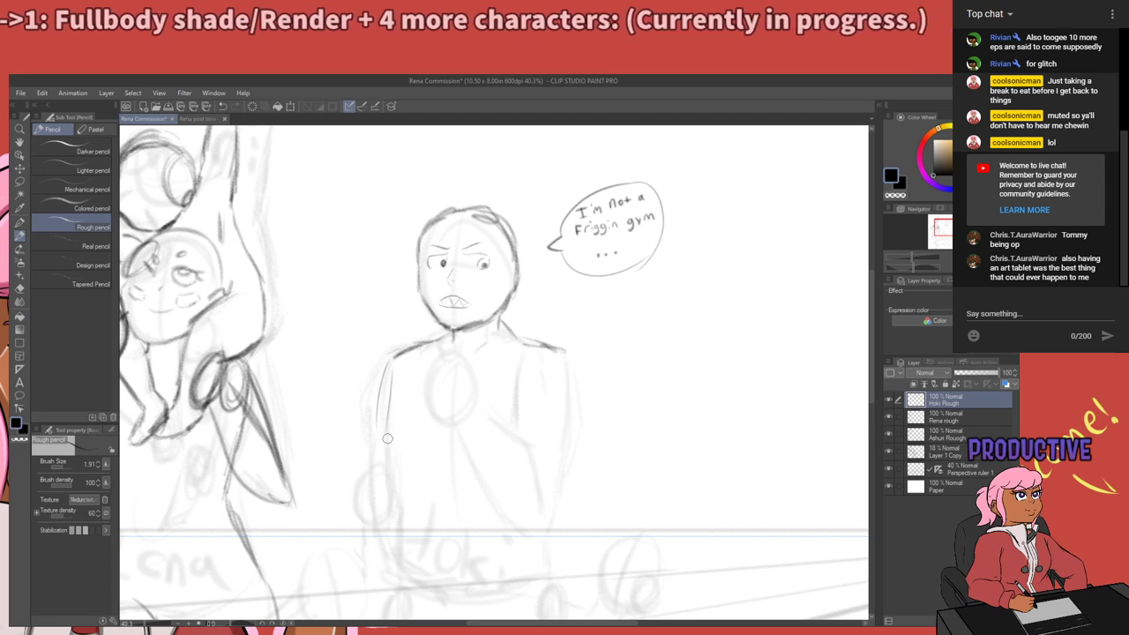
key("ctrl+z")
left_click_drag(393, 363, 384, 425)
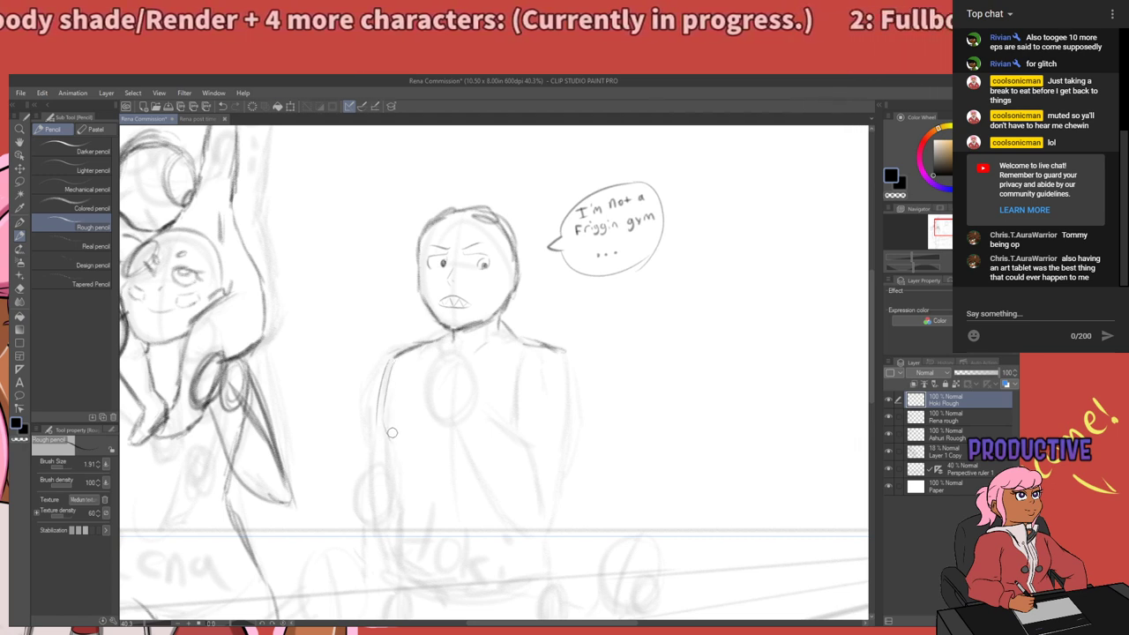
left_click_drag(388, 424, 421, 364)
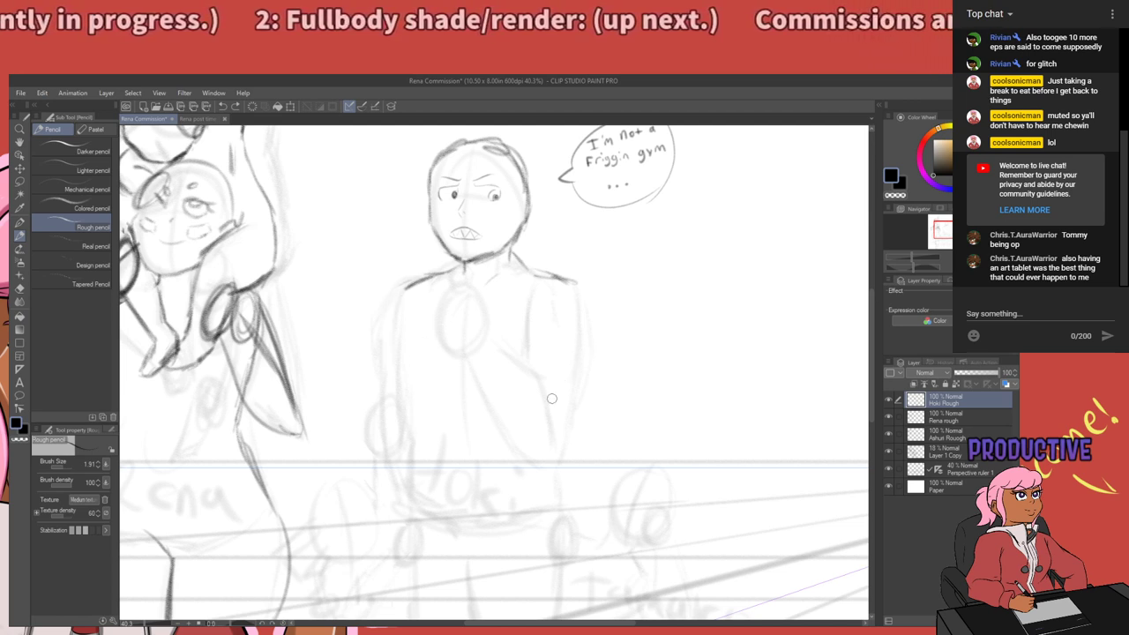
Try a slanted arm line running outward from Hoki's Rena-side shoulder and a small curve beside the torso.
mouse_move(555, 310)
left_mouse_down()
mouse_move(559, 423)
mouse_move(649, 375)
left_mouse_up()
left_click_drag(509, 351, 486, 399)
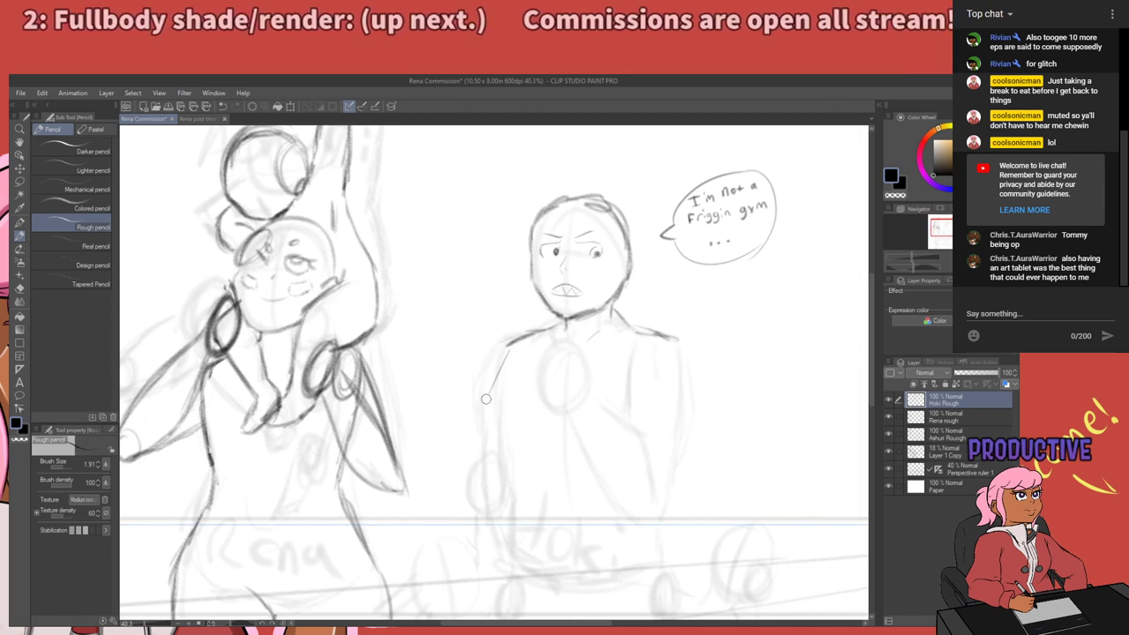
key("ctrl+z")
left_click_drag(508, 348, 491, 408)
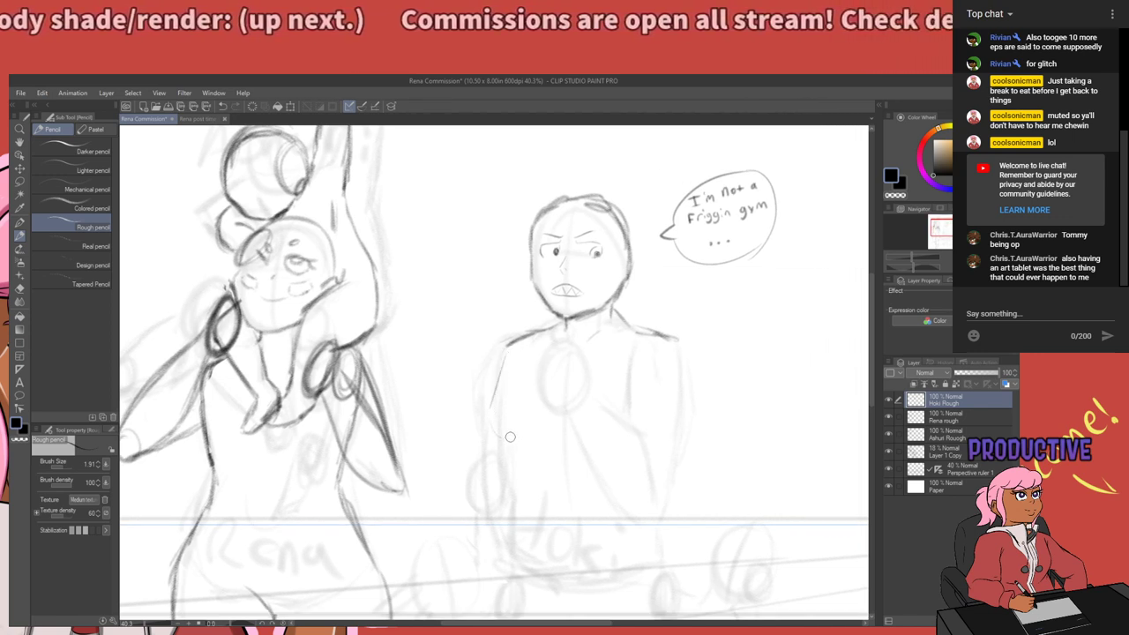
key("ctrl+z")
left_click_drag(502, 401, 511, 417)
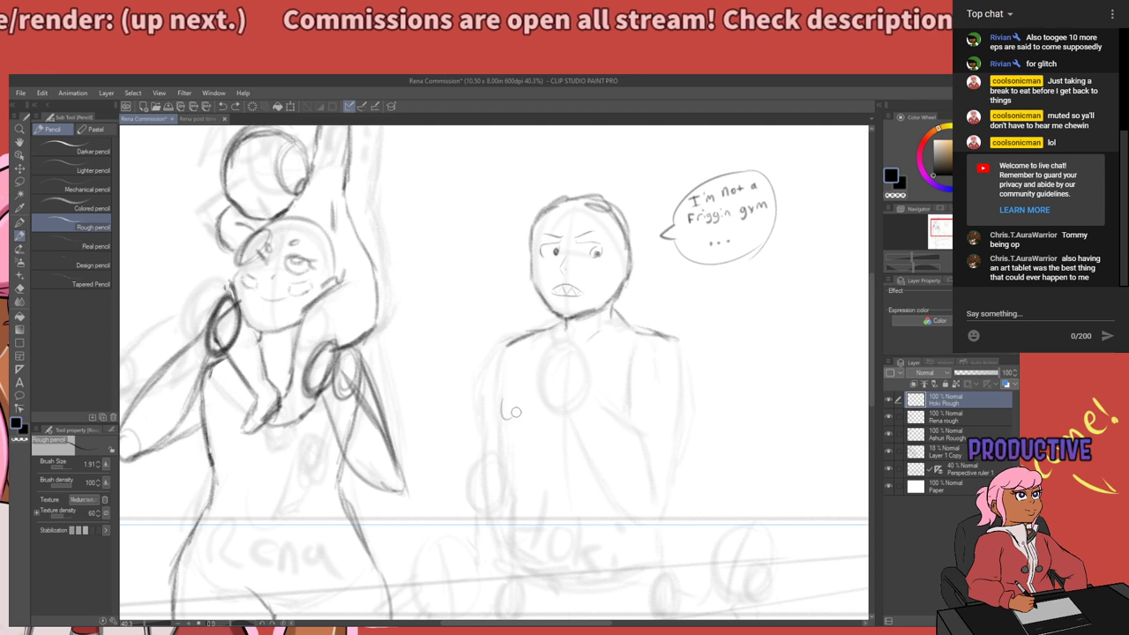
key("ctrl+z")
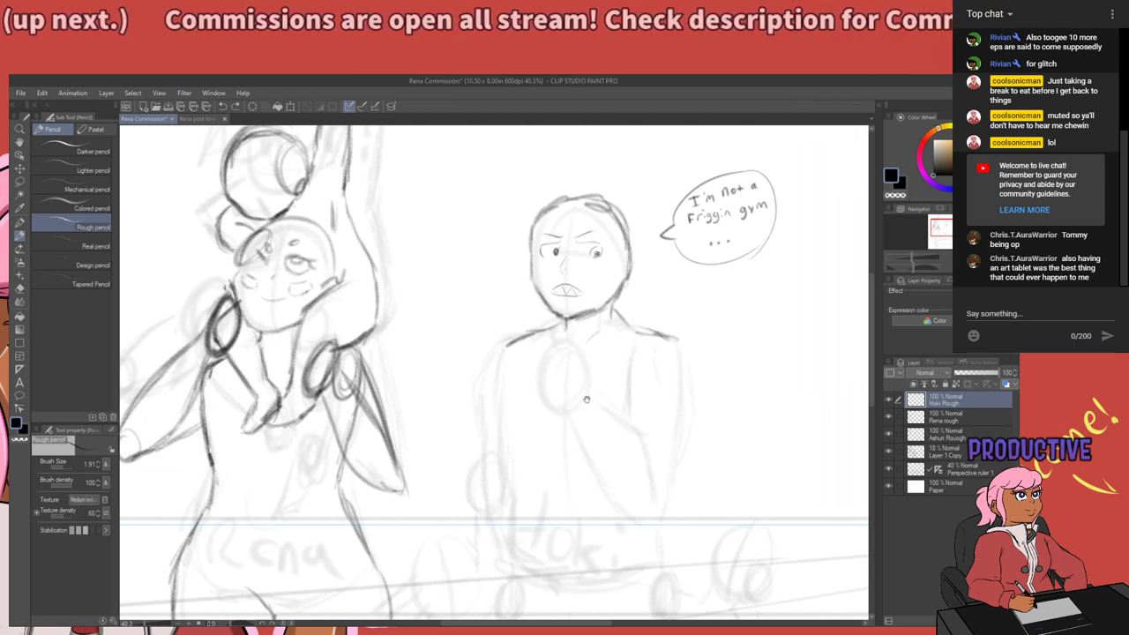
left_click_drag(585, 399, 525, 447)
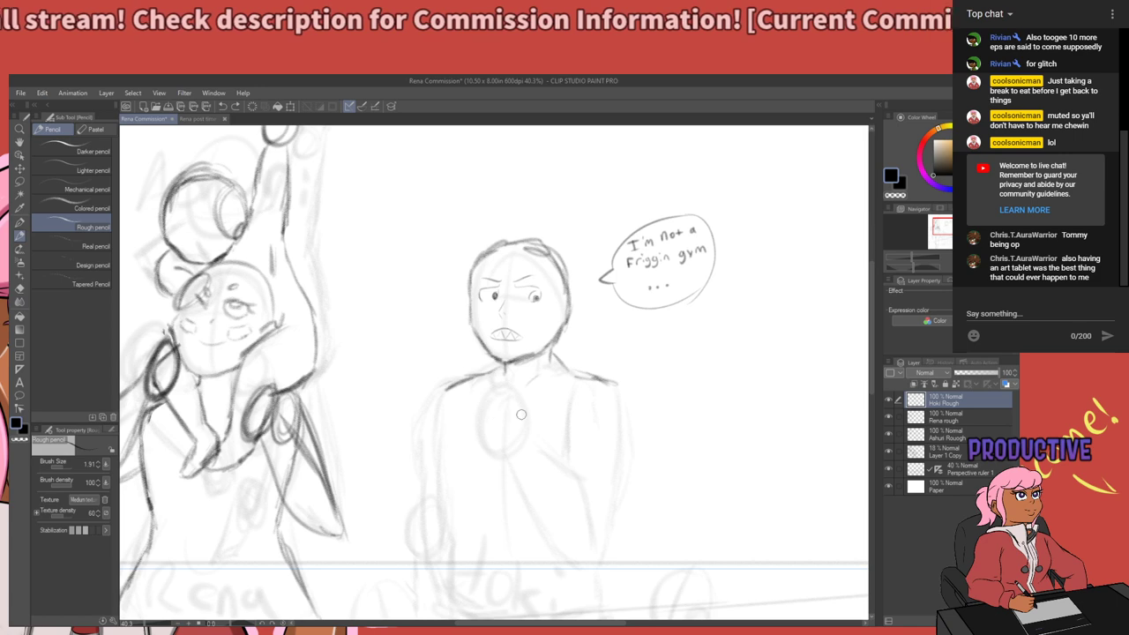
left_click_drag(433, 477, 425, 391)
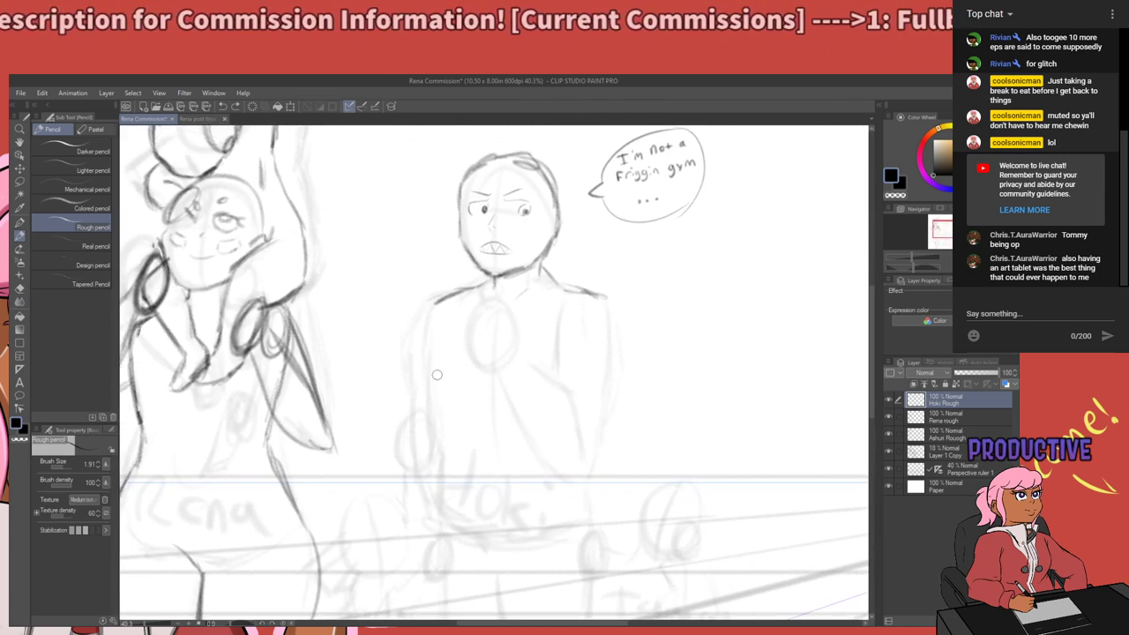
scroll(464, 291, "up", 1)
scroll(460, 303, "down", 1)
scroll(594, 308, "up", 1)
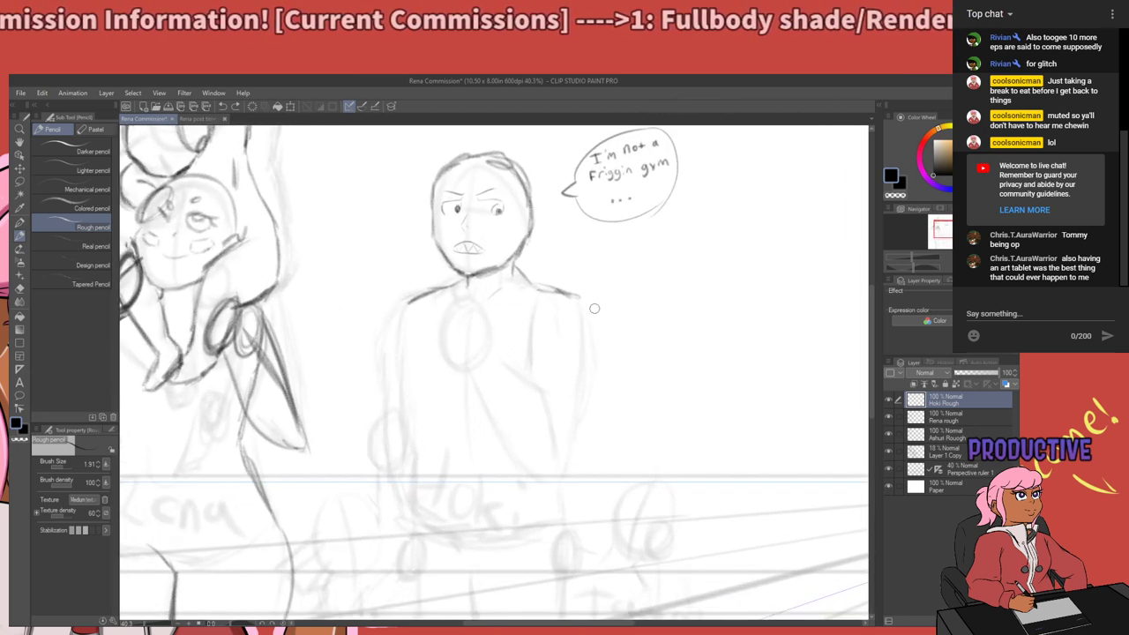
scroll(595, 307, "down", 1)
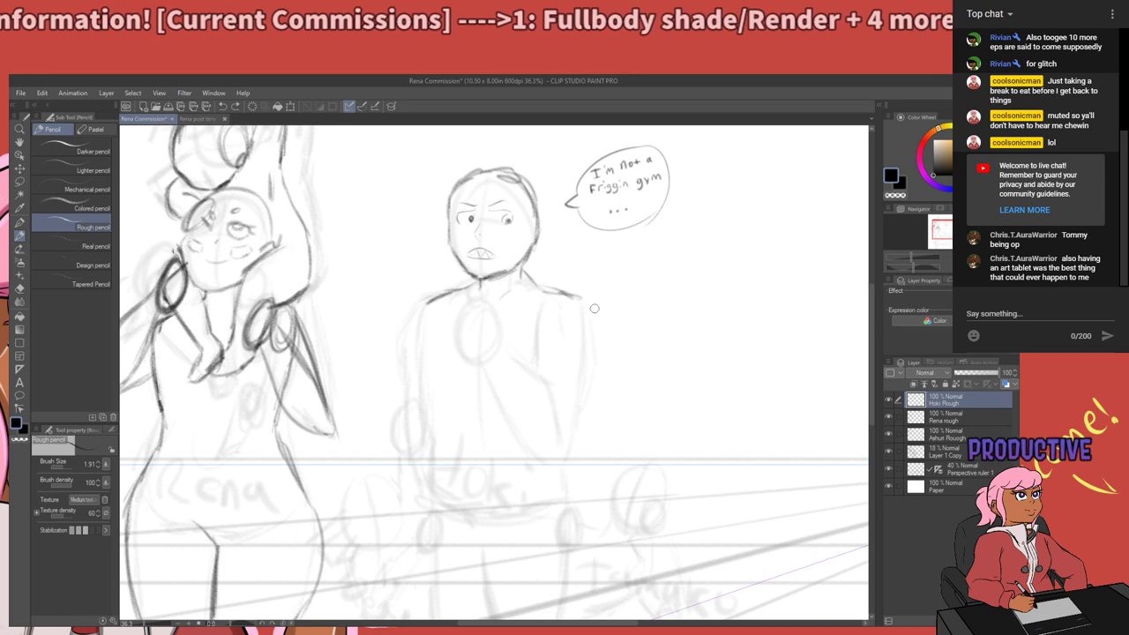
scroll(595, 308, "down", 1)
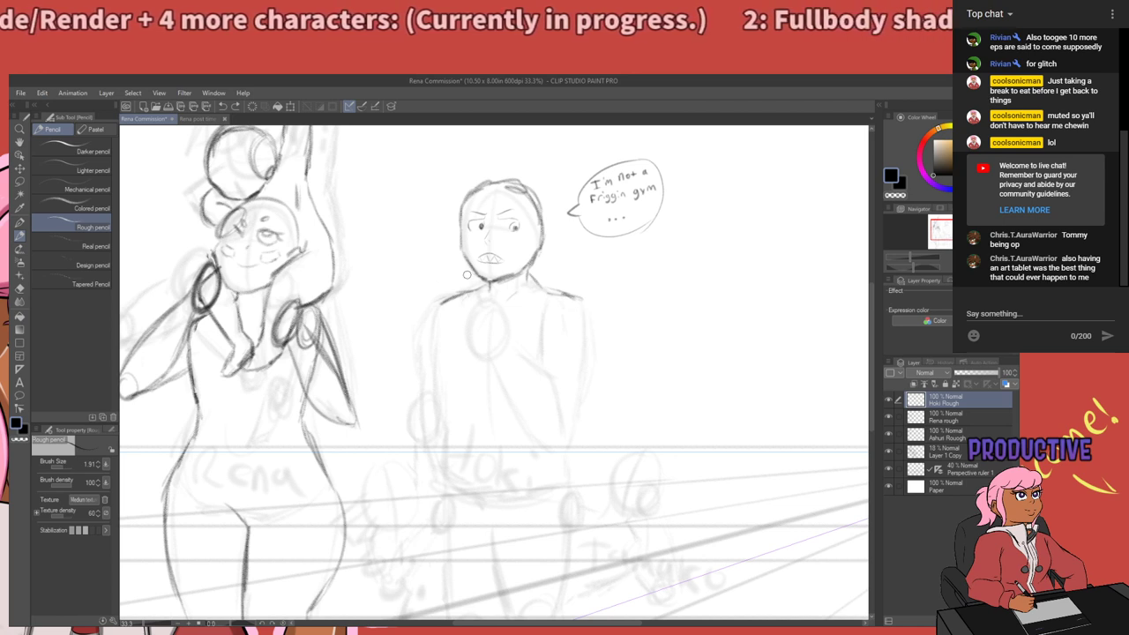
scroll(465, 267, "down", 1)
scroll(471, 214, "up", 1)
scroll(608, 174, "up", 1)
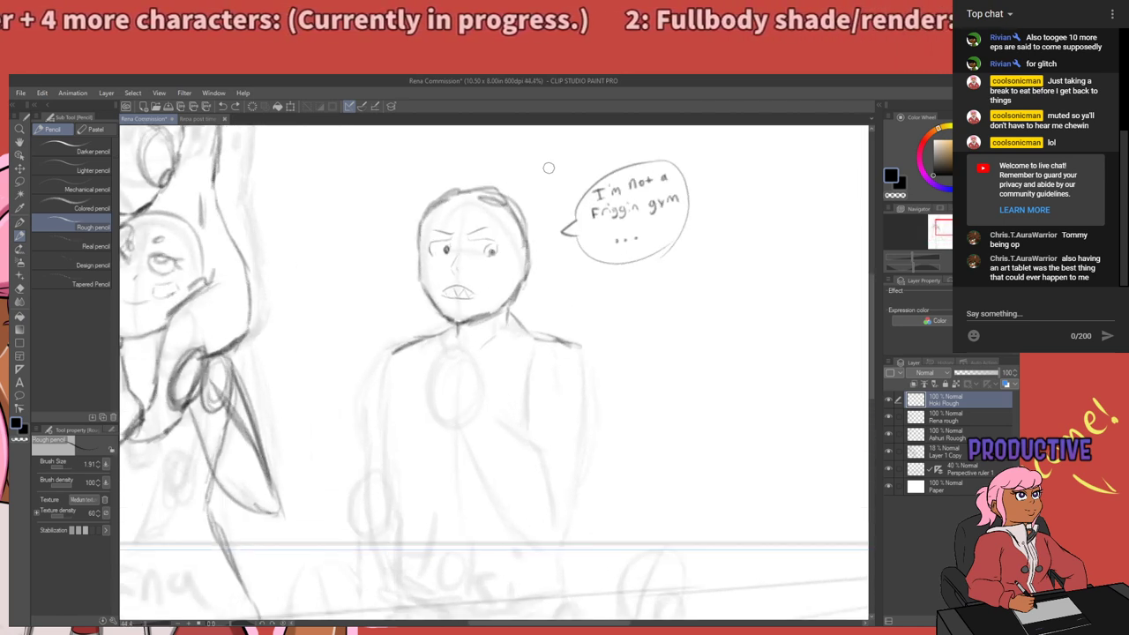
scroll(471, 156, "down", 1)
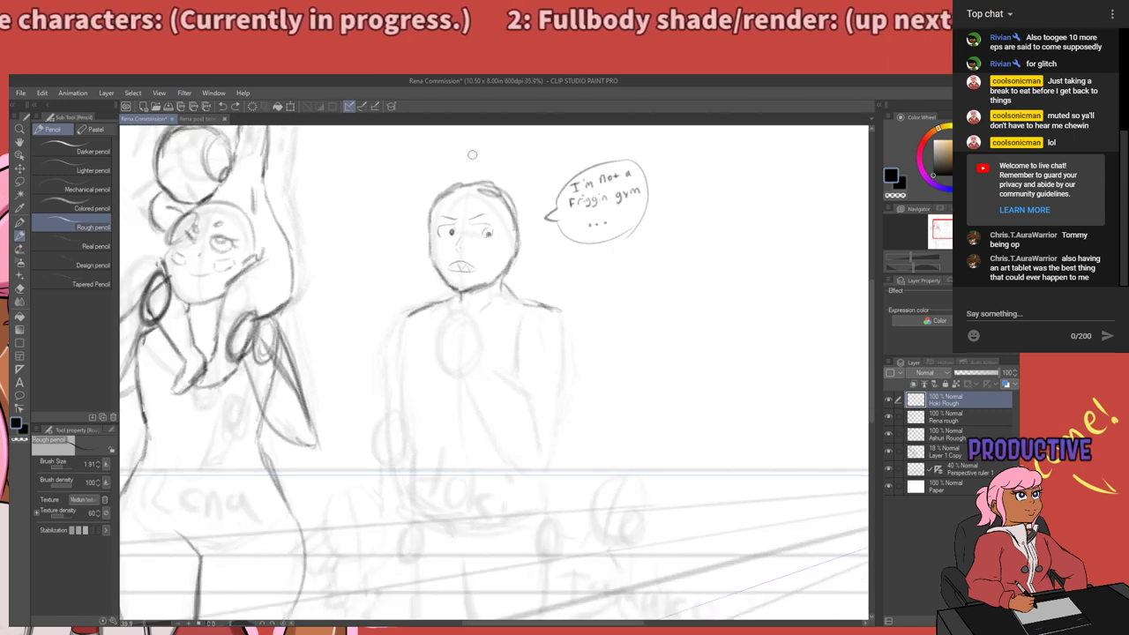
Erase the pupil of Hoki's eye on the side nearer Rena and redraw it with the rough pencil as a curved iris and dark pupil.
scroll(472, 155, "up", 4)
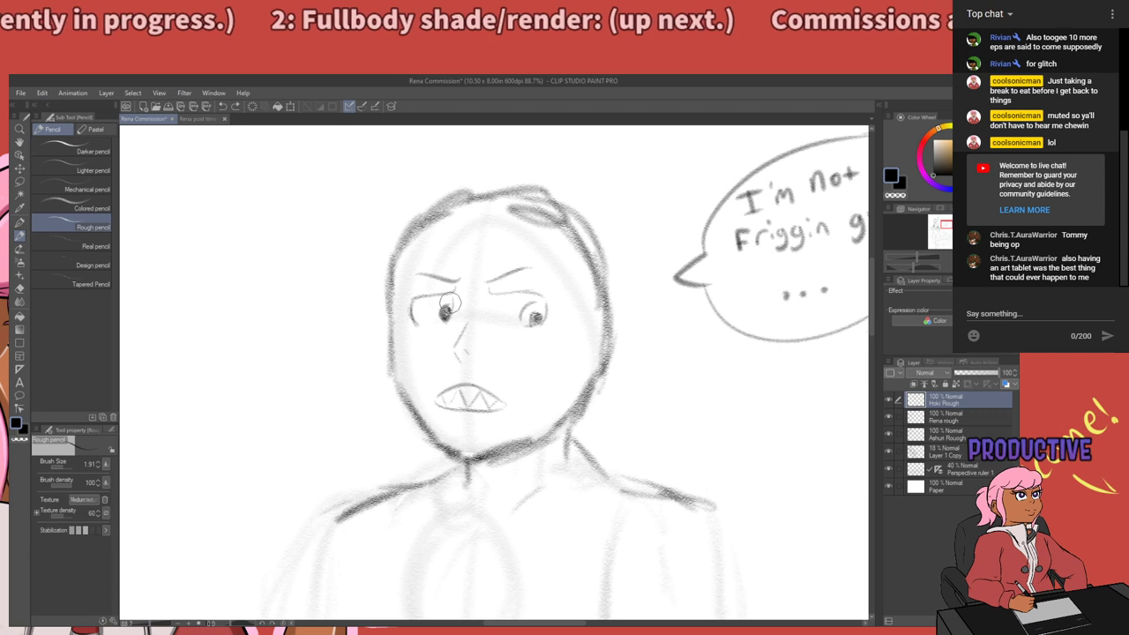
key("e")
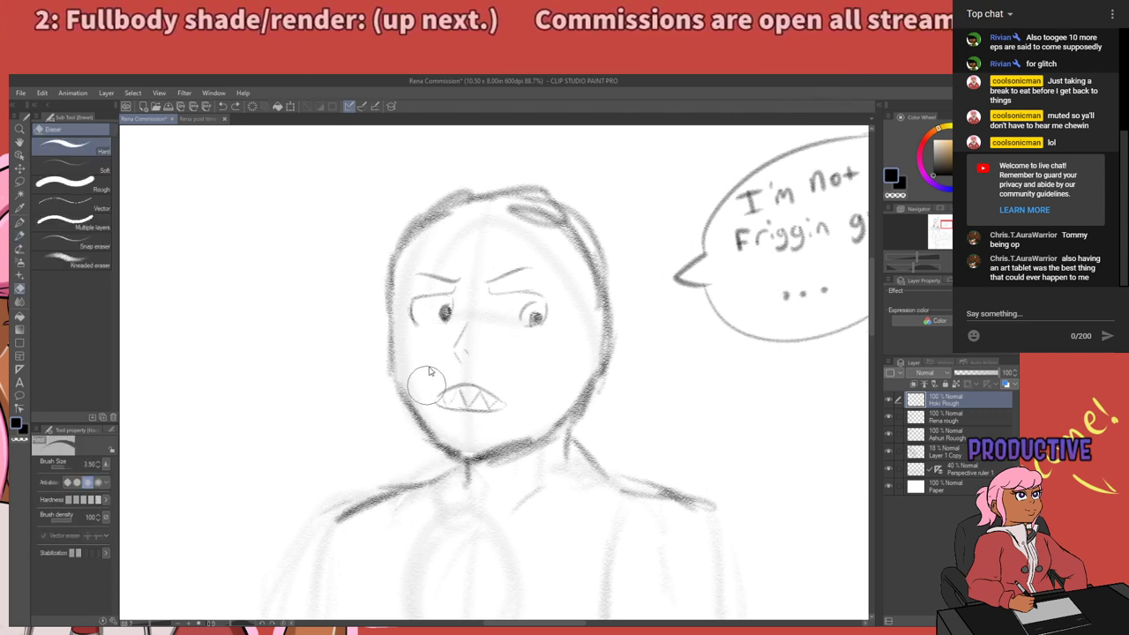
left_click_drag(442, 307, 438, 315)
key("p")
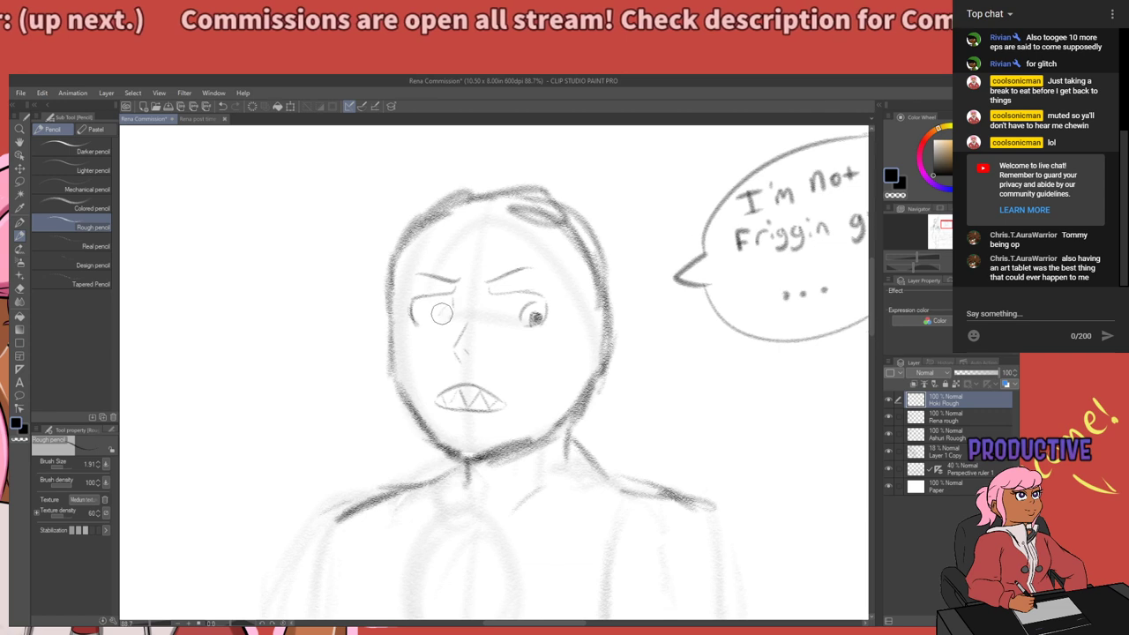
key("ctrl+z")
left_click_drag(439, 308, 444, 308)
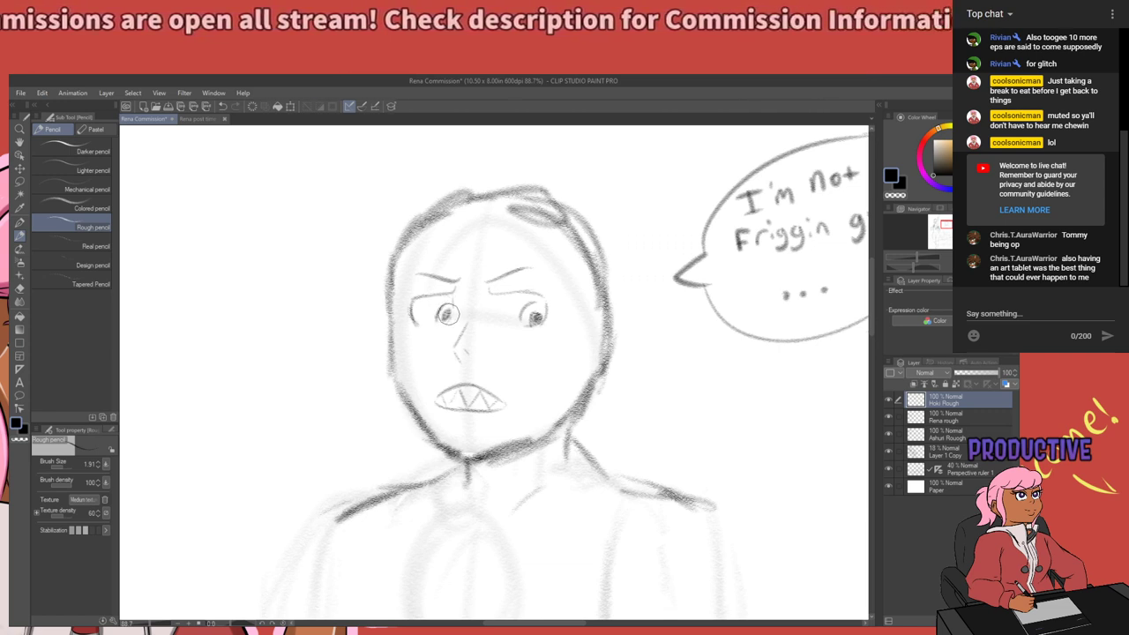
key("ctrl+z")
key("ctrl+y")
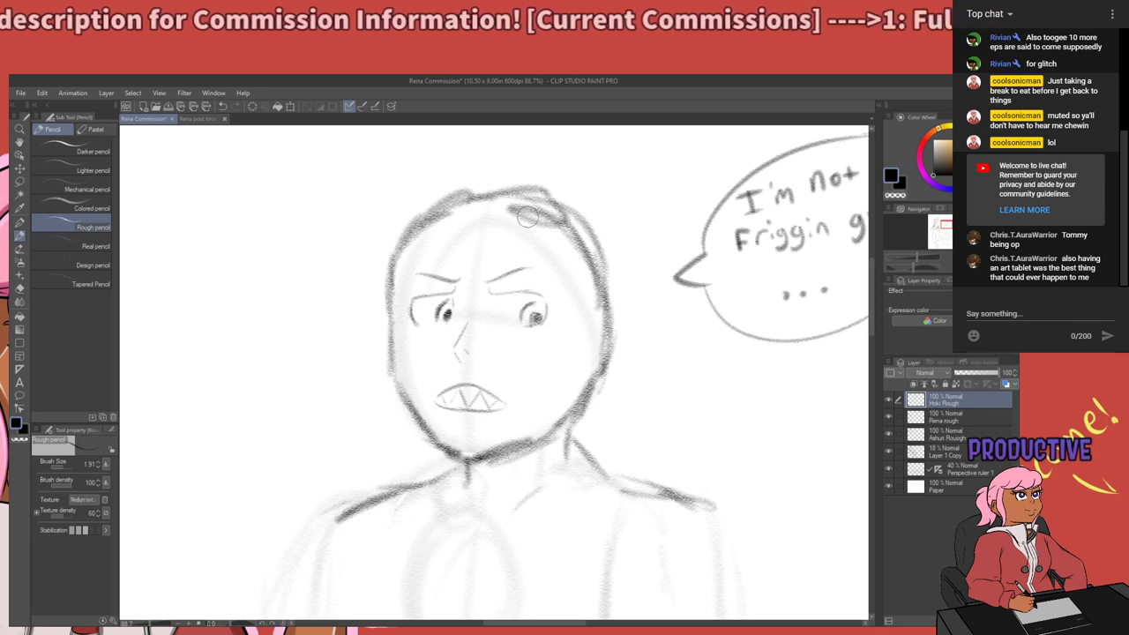
Sketch the inner and outer contours of Hoki's upper arm on the Rena side and round the outer line into the shoulder.
scroll(474, 257, "down", 4)
scroll(421, 309, "up", 3)
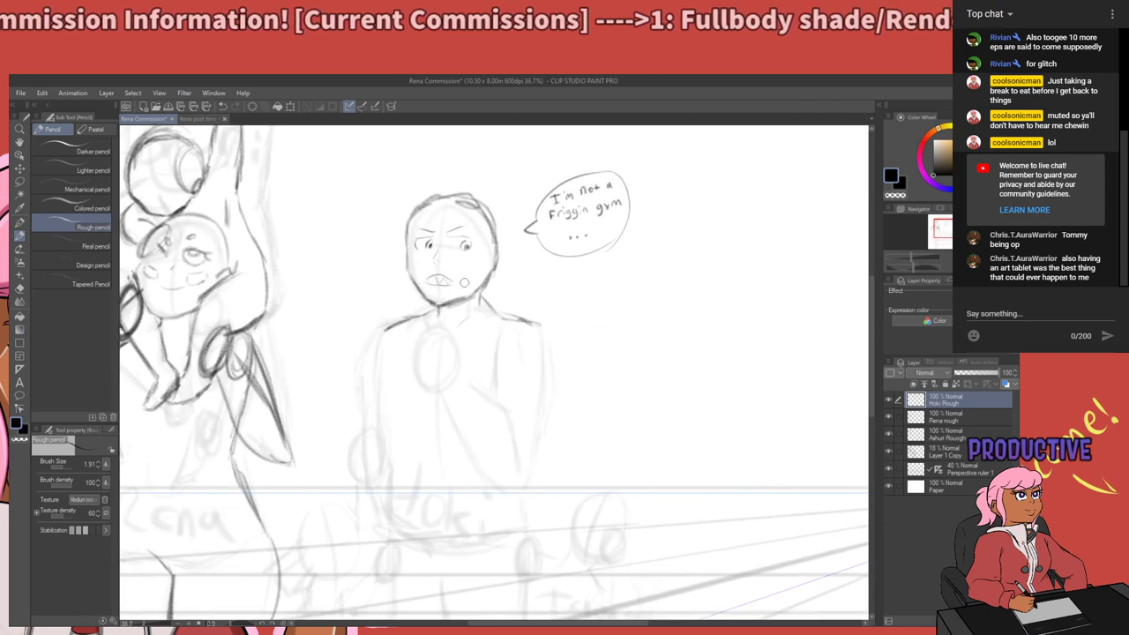
scroll(465, 283, "down", 2)
scroll(456, 473, "up", 1)
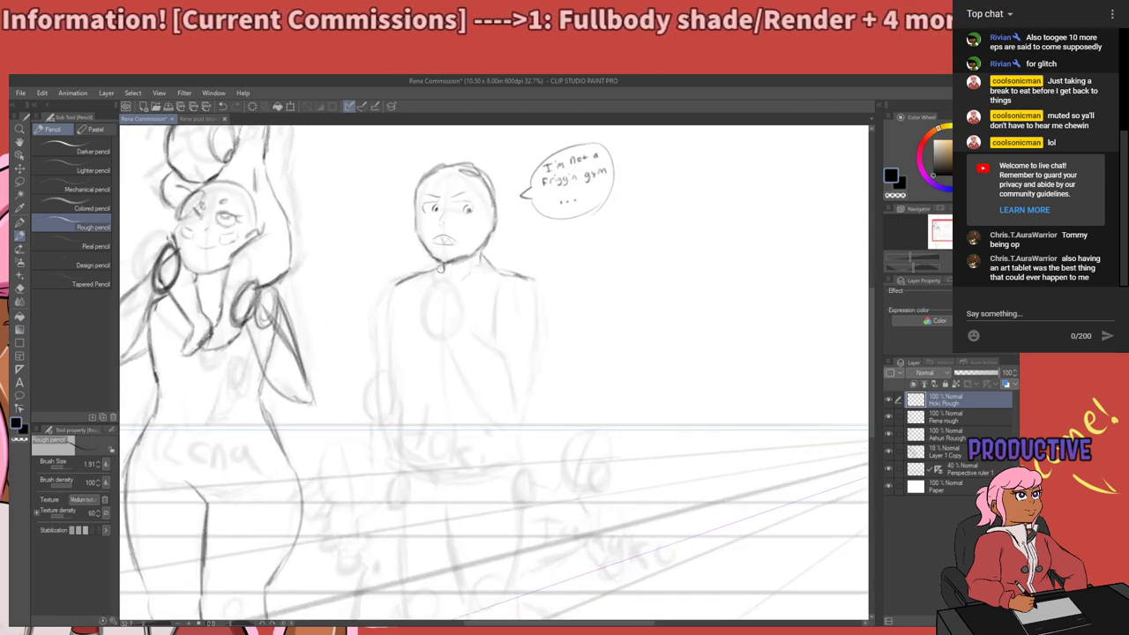
scroll(460, 427, "up", 1)
scroll(459, 427, "up", 1)
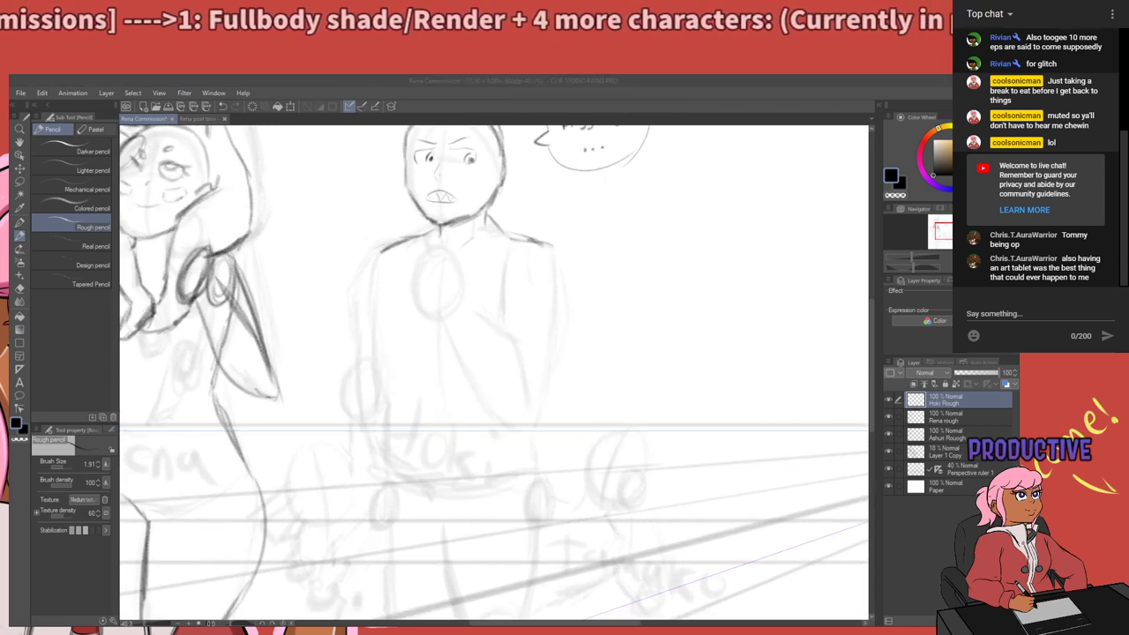
scroll(386, 305, "down", 2)
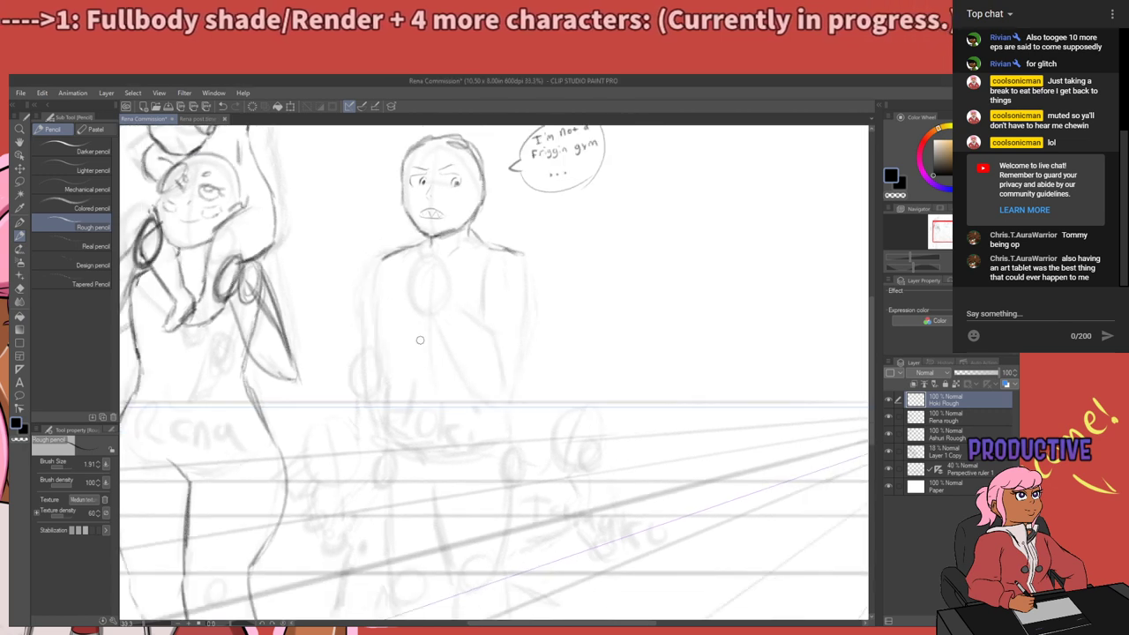
scroll(420, 341, "up", 1)
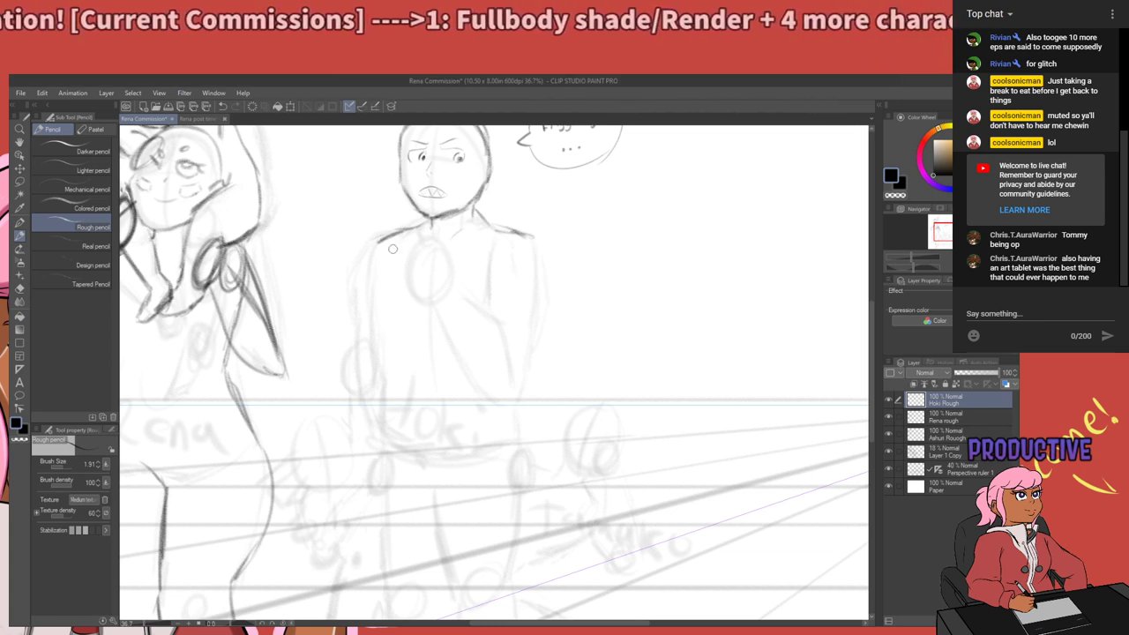
mouse_move(374, 255)
left_mouse_down()
mouse_move(370, 289)
mouse_move(384, 309)
left_mouse_up()
left_click_drag(375, 254, 384, 316)
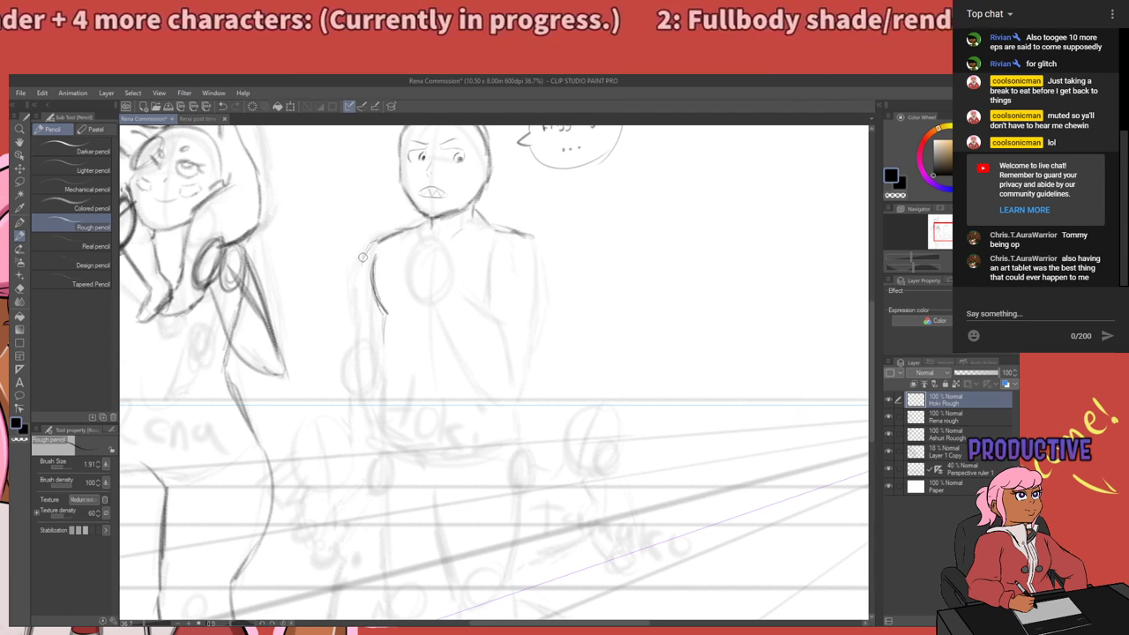
left_click_drag(373, 238, 358, 305)
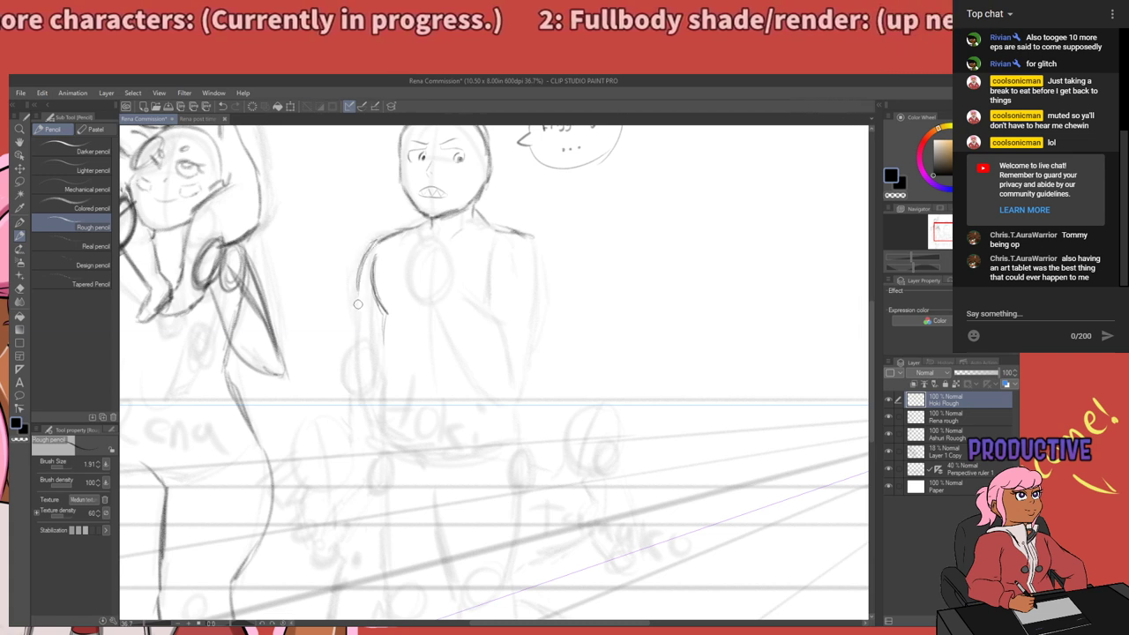
left_click_drag(369, 247, 406, 231)
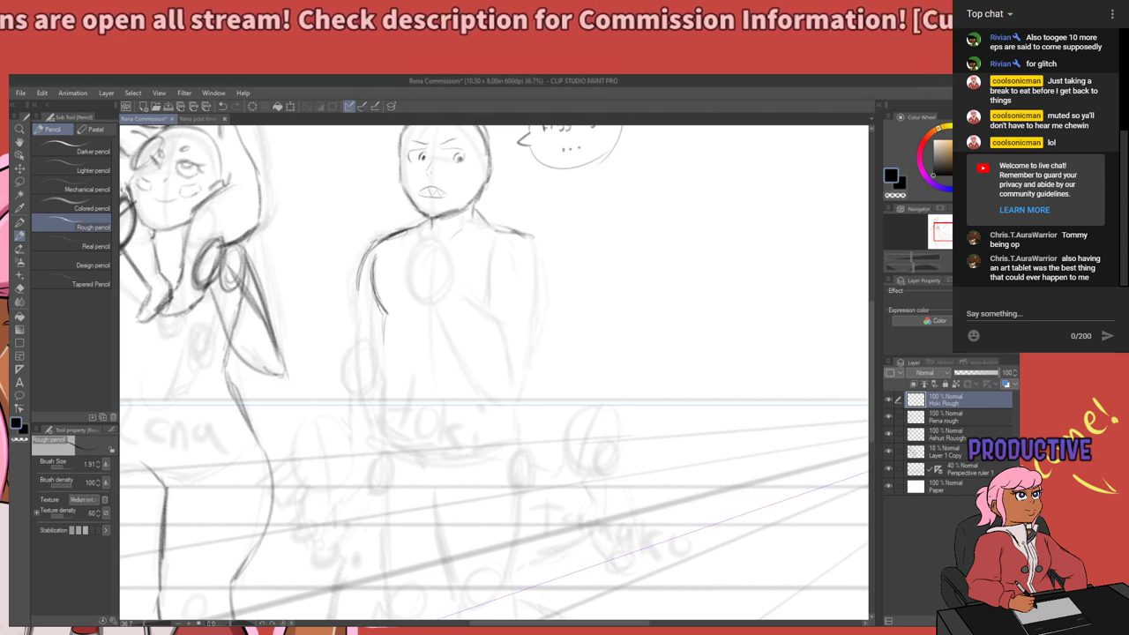
Sketch a short centre line on Hoki's chest and extend the Rena-side torso contour from the armpit down to the waist.
left_click_drag(431, 251, 426, 303)
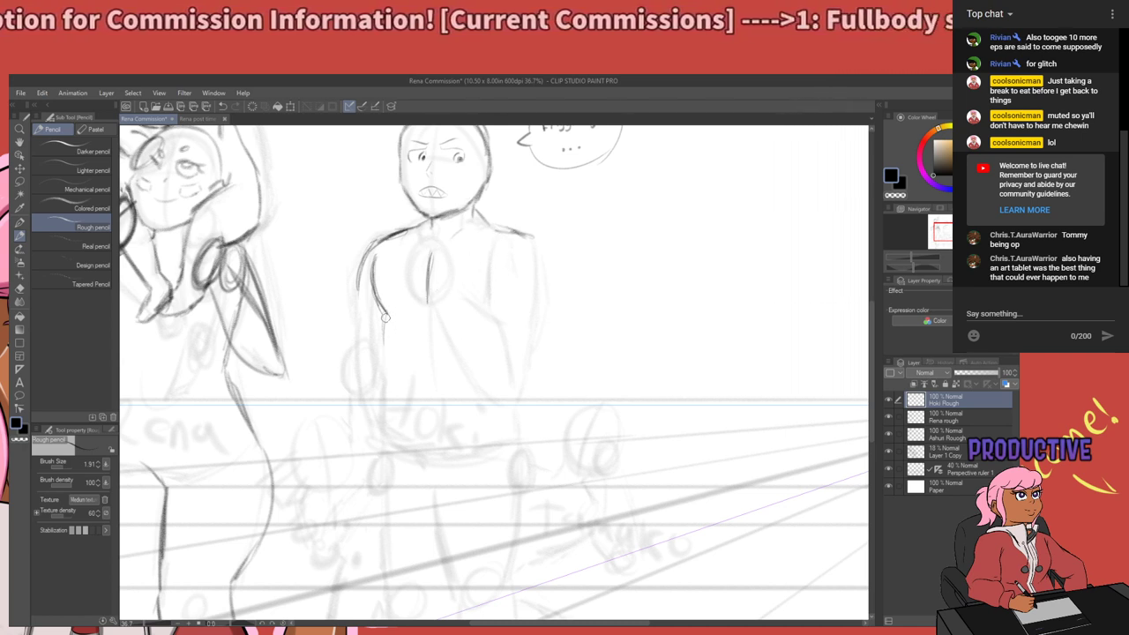
mouse_move(386, 311)
left_mouse_down()
mouse_move(388, 376)
mouse_move(400, 385)
mouse_move(401, 371)
mouse_move(390, 314)
mouse_move(386, 409)
left_mouse_up()
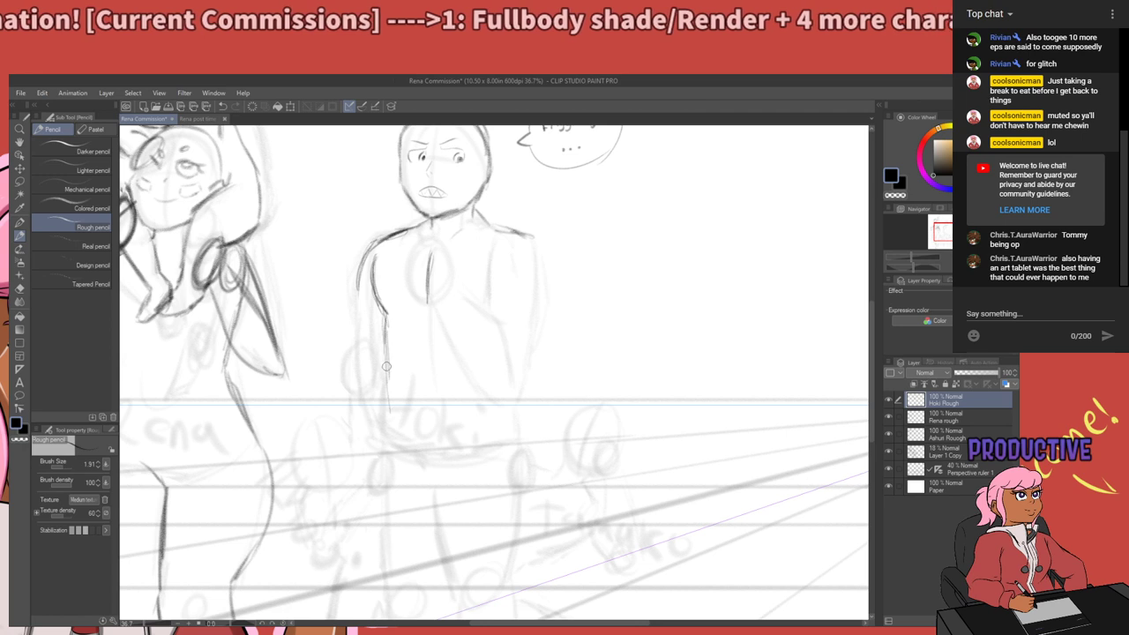
left_click_drag(386, 370, 388, 412)
left_click_drag(387, 337, 389, 408)
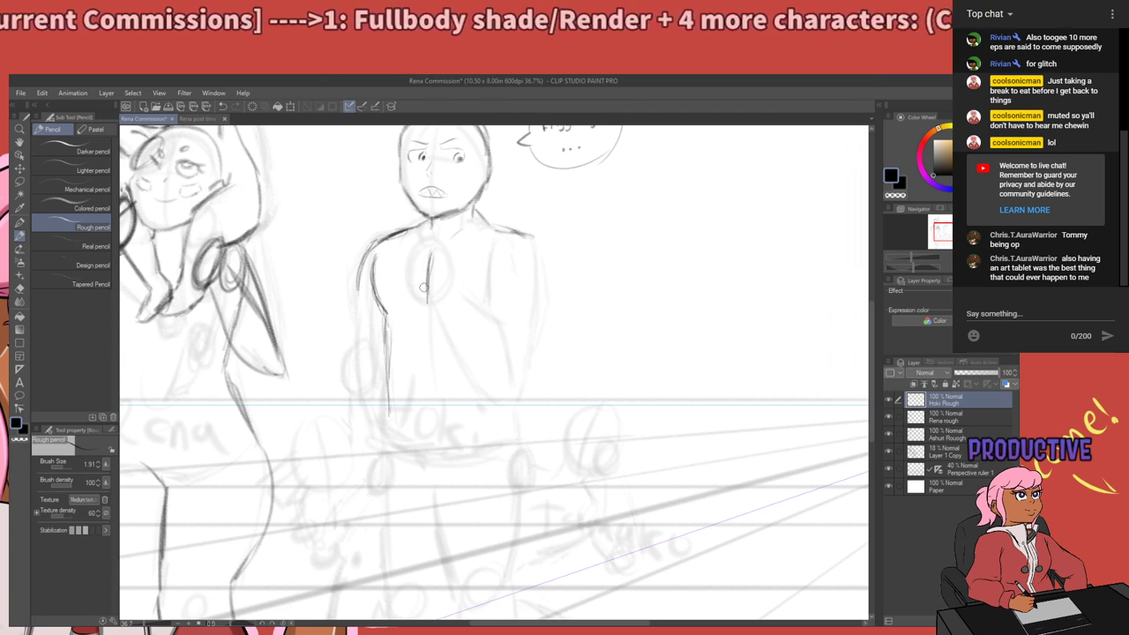
Try small curved marks and dots near Hoki's elbow on the side away from Rena, and undo them.
mouse_move(500, 295)
left_mouse_down()
mouse_move(495, 315)
mouse_move(529, 316)
left_mouse_up()
left_click(514, 301)
left_click(511, 315)
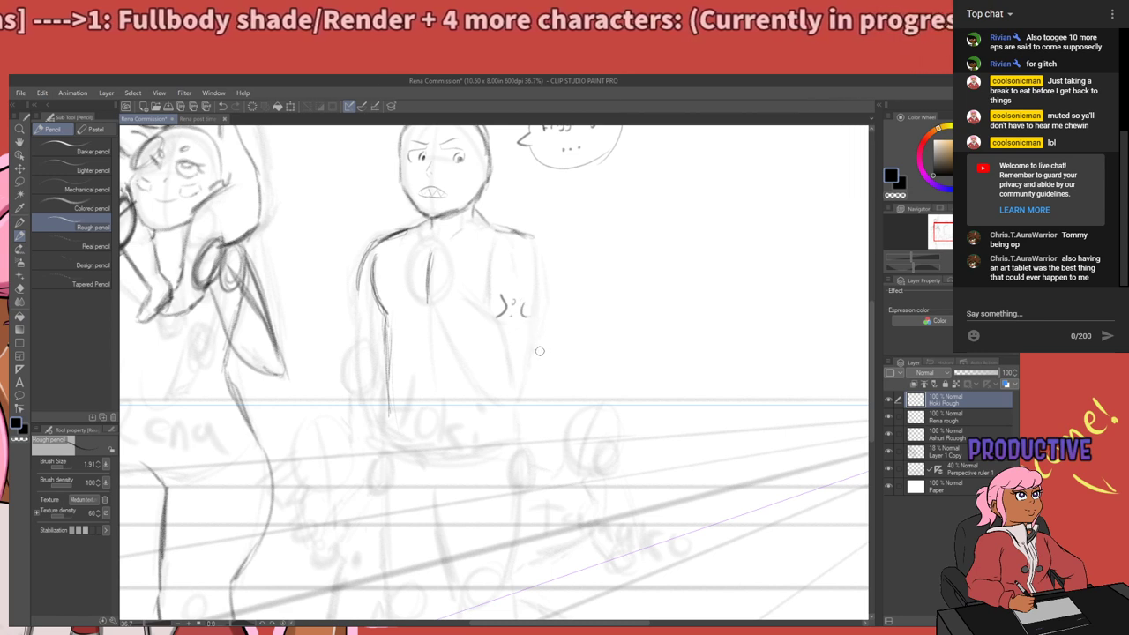
key("ctrl+z")
key("ctrl+z")
key("ctrl+z")
key("ctrl+z")
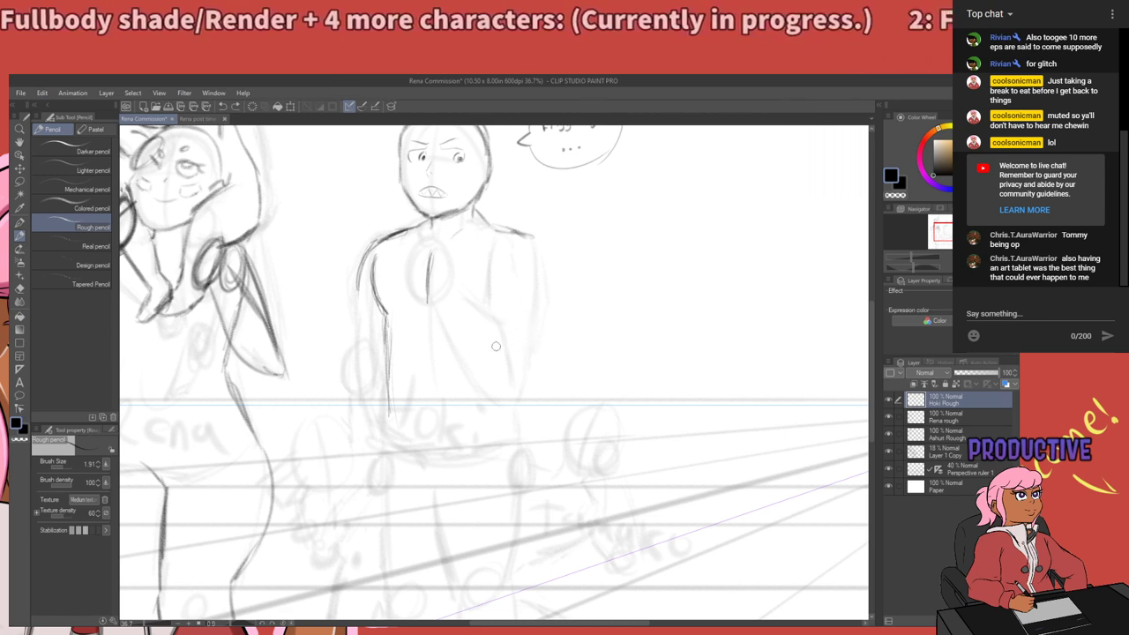
Erase the dark rough lines of Hoki's torso, Rena-side arm and both shoulders, and return to the rough pencil.
key("e")
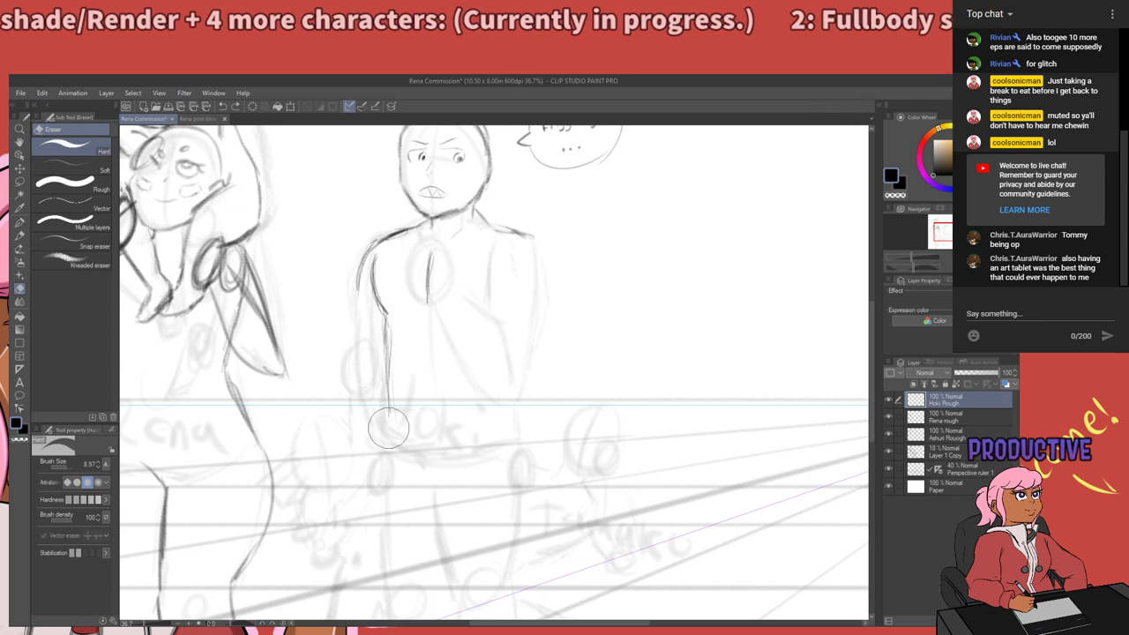
mouse_move(389, 428)
left_mouse_down()
mouse_move(374, 251)
mouse_move(411, 228)
mouse_move(422, 231)
mouse_move(427, 299)
left_mouse_up()
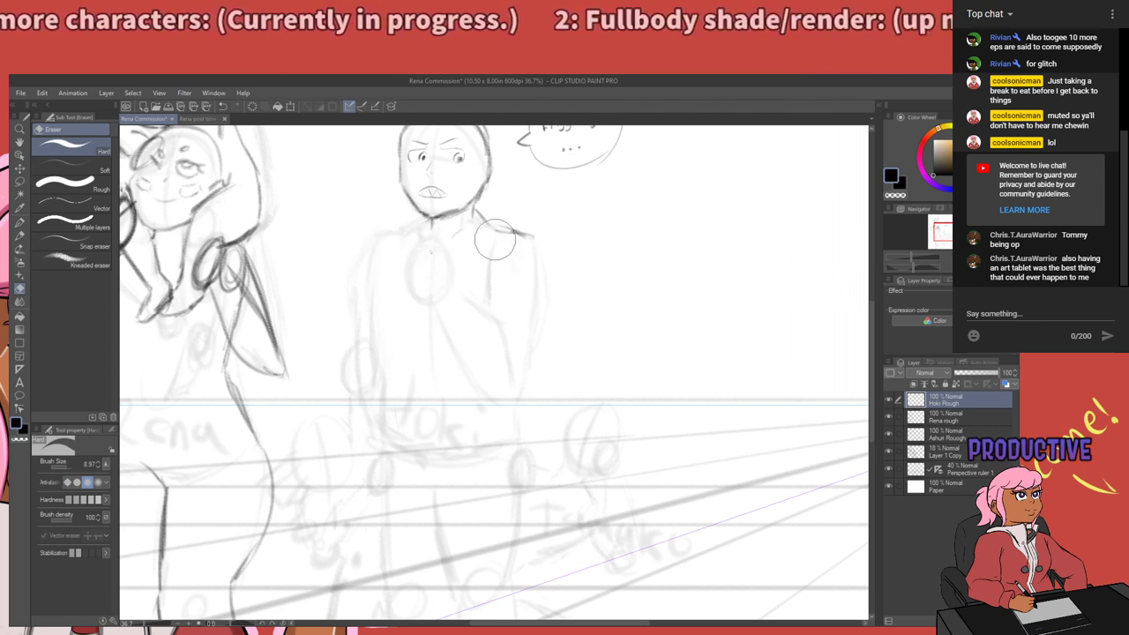
mouse_move(495, 237)
left_mouse_down()
mouse_move(490, 212)
mouse_move(511, 224)
left_mouse_up()
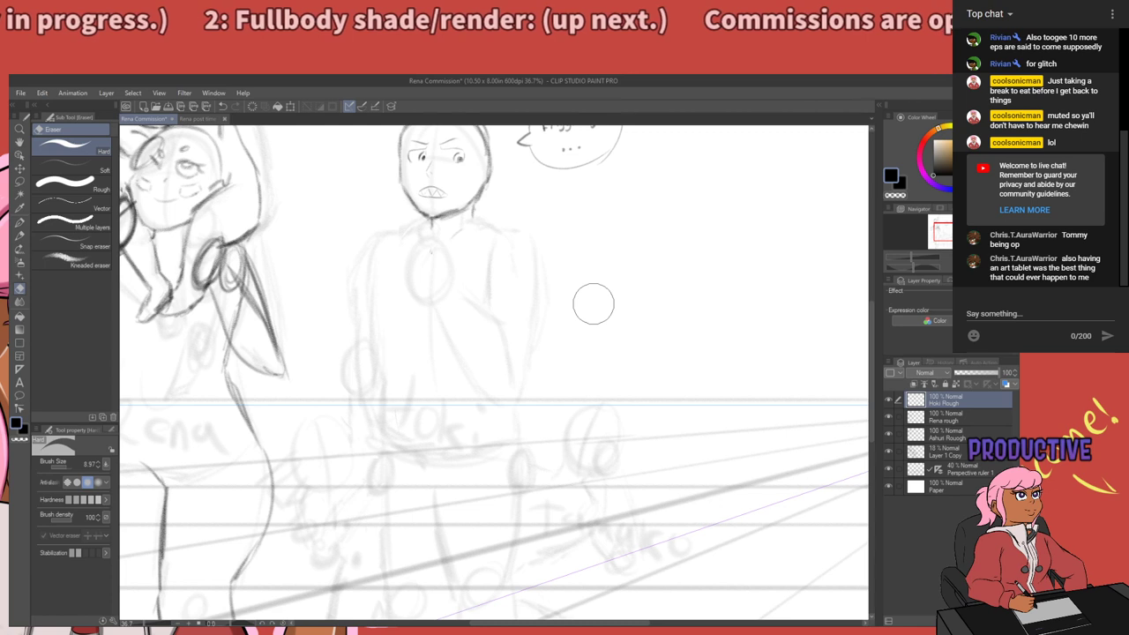
key("p")
key("p")
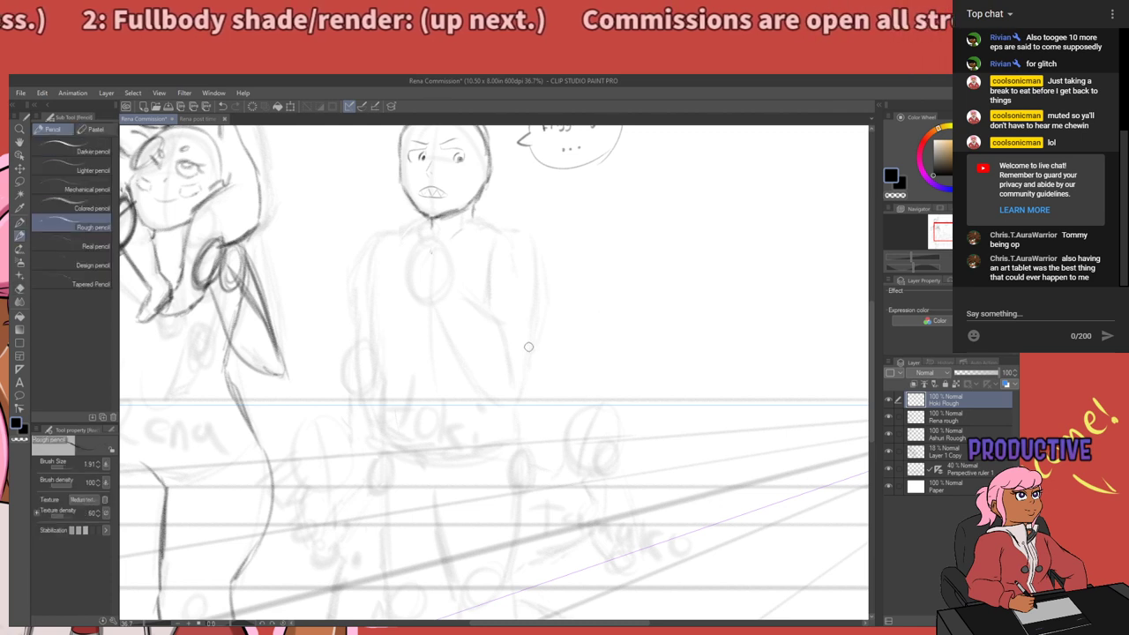
Erase the remaining neck lines below Hoki's chin and switch back to the rough pencil.
scroll(523, 318, "down", 2)
scroll(479, 308, "up", 2)
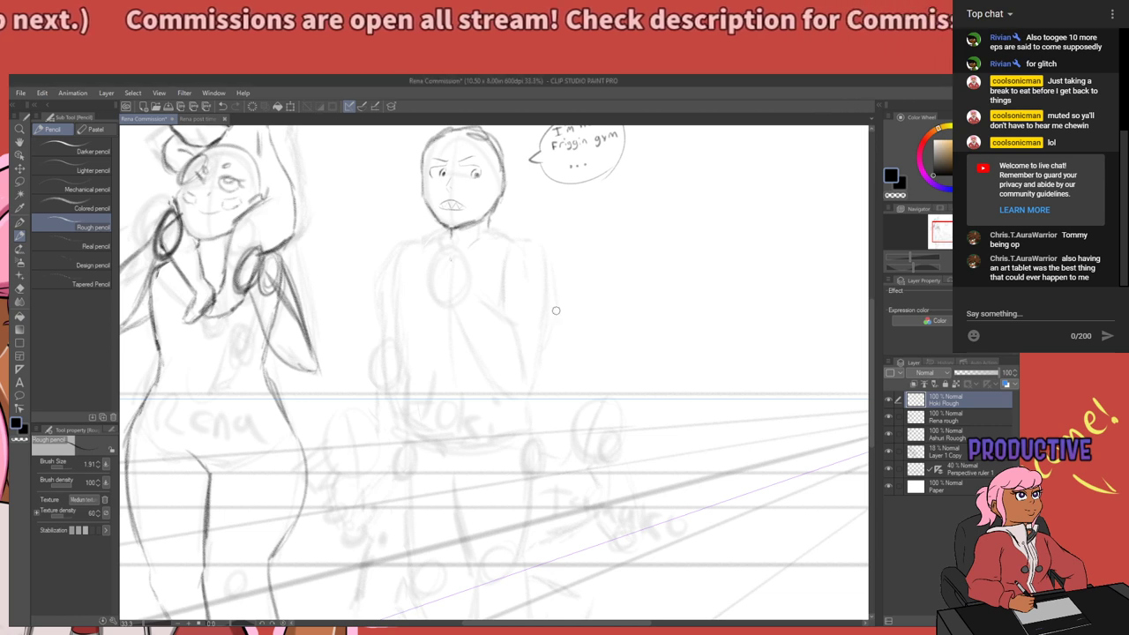
scroll(556, 311, "down", 1)
scroll(584, 266, "up", 1)
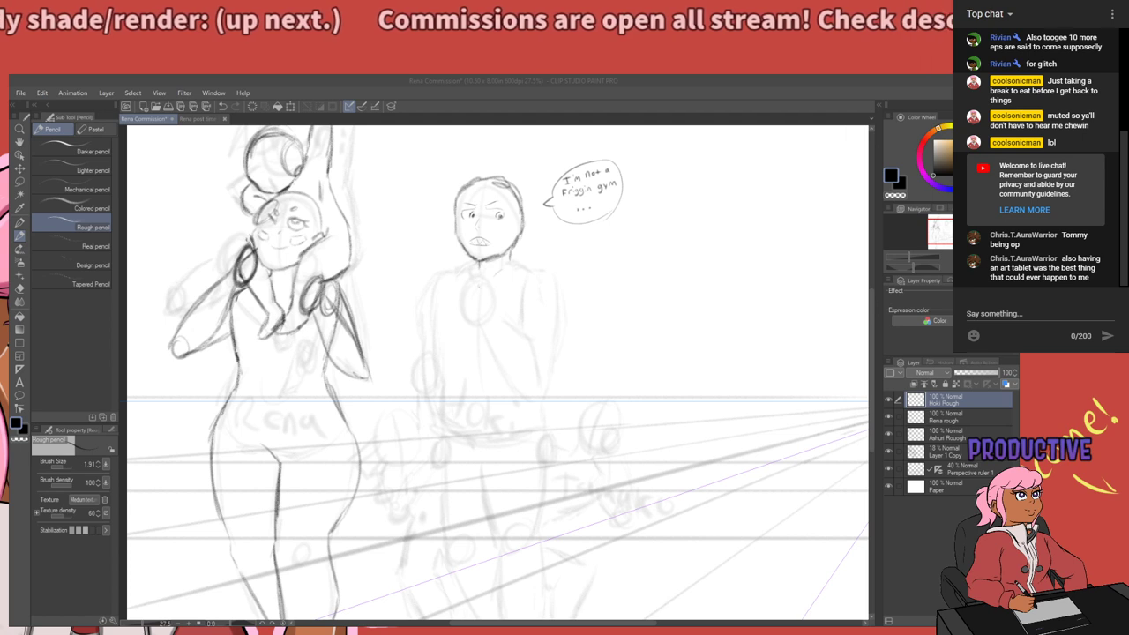
scroll(488, 289, "up", 3)
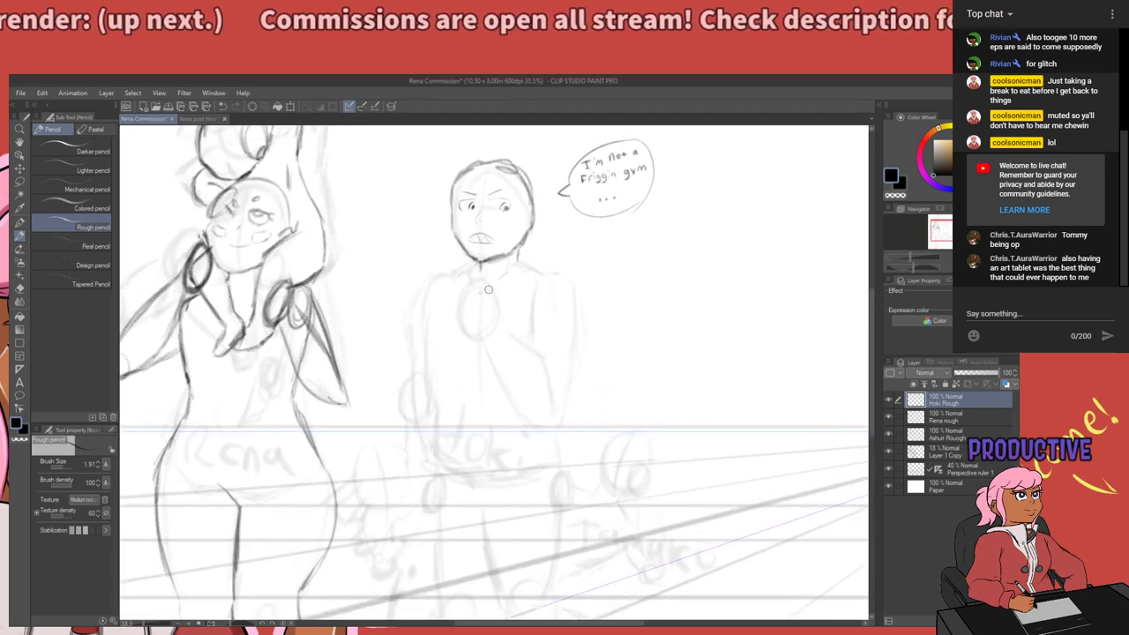
key("e")
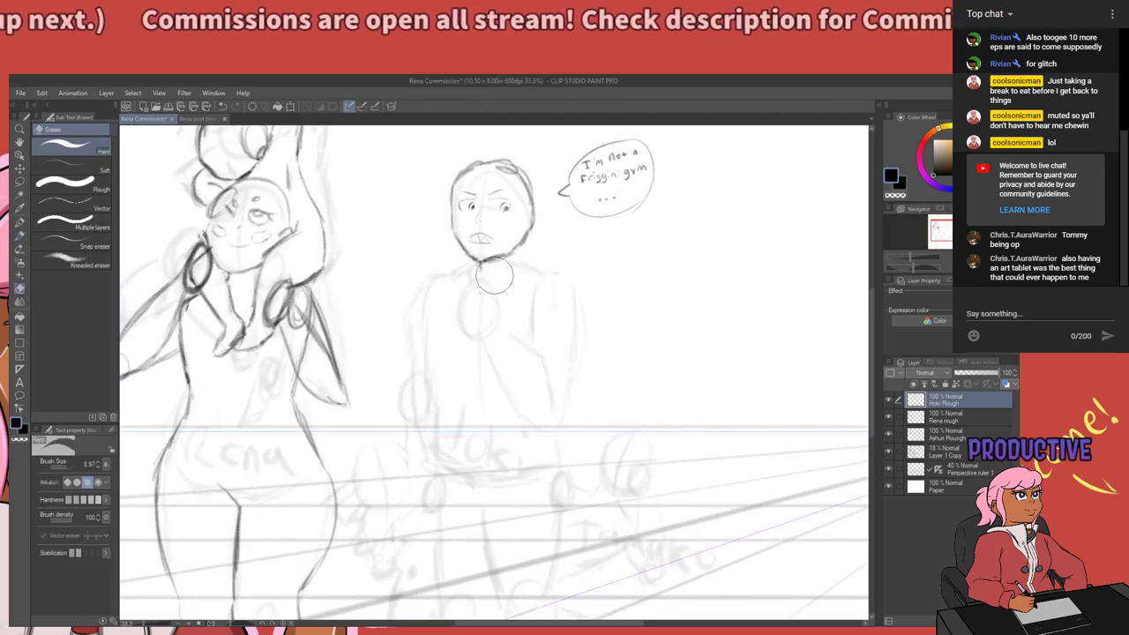
key("p")
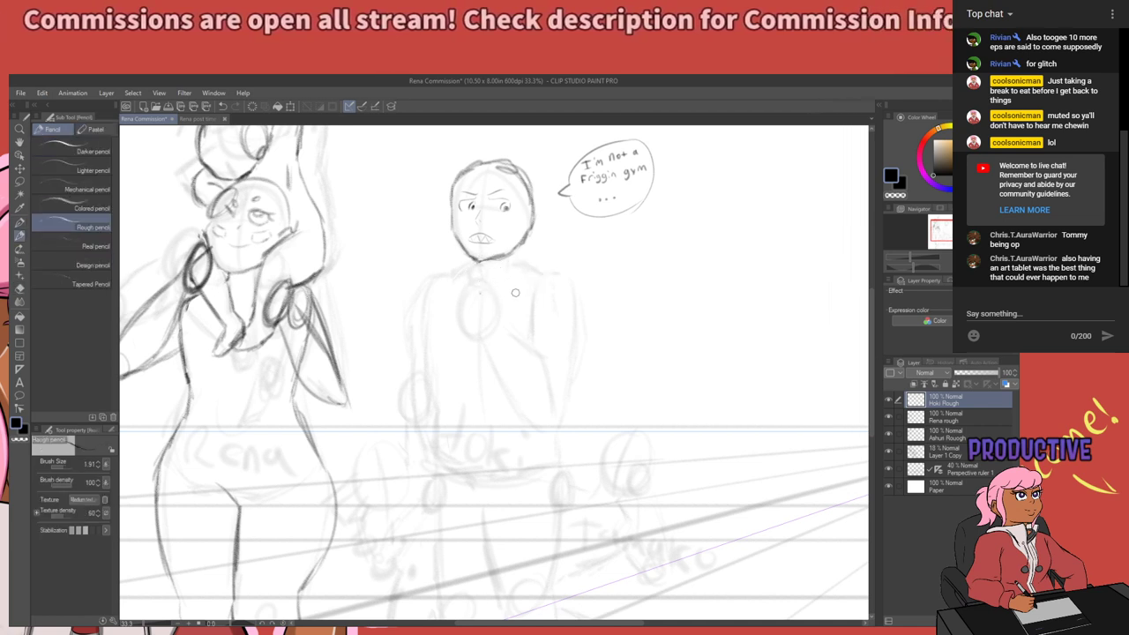
Lasso Hoki's head, rotate it clockwise by about 6.5 degrees, shift it slightly toward the speech bubble, and clear the selection.
key("m")
left_click_drag(455, 269, 455, 347)
mouse_move(418, 281)
left_mouse_down()
mouse_move(485, 192)
mouse_move(546, 271)
mouse_move(417, 295)
mouse_move(429, 230)
left_mouse_up()
mouse_move(544, 300)
left_mouse_down()
mouse_move(540, 282)
mouse_move(540, 295)
left_mouse_up()
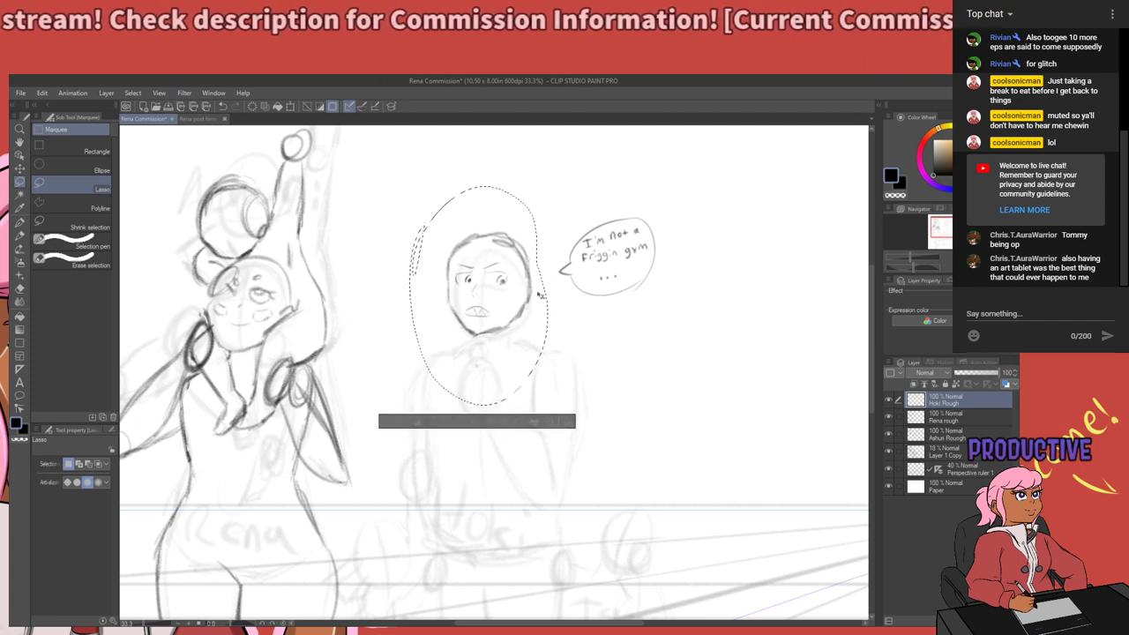
key("ctrl+t")
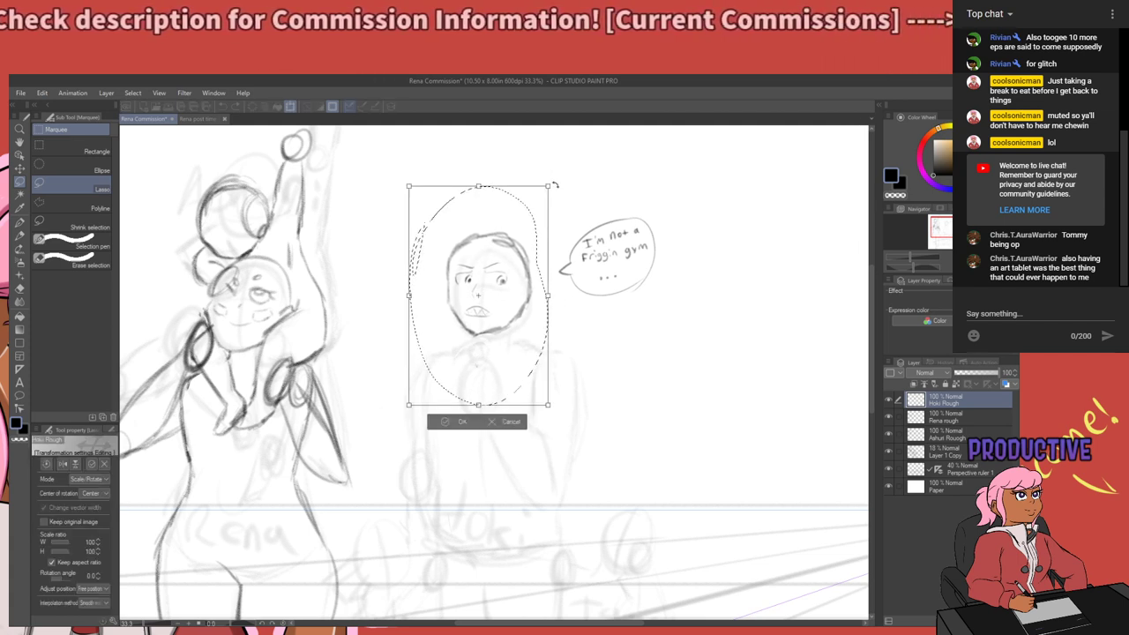
left_click_drag(555, 185, 567, 195)
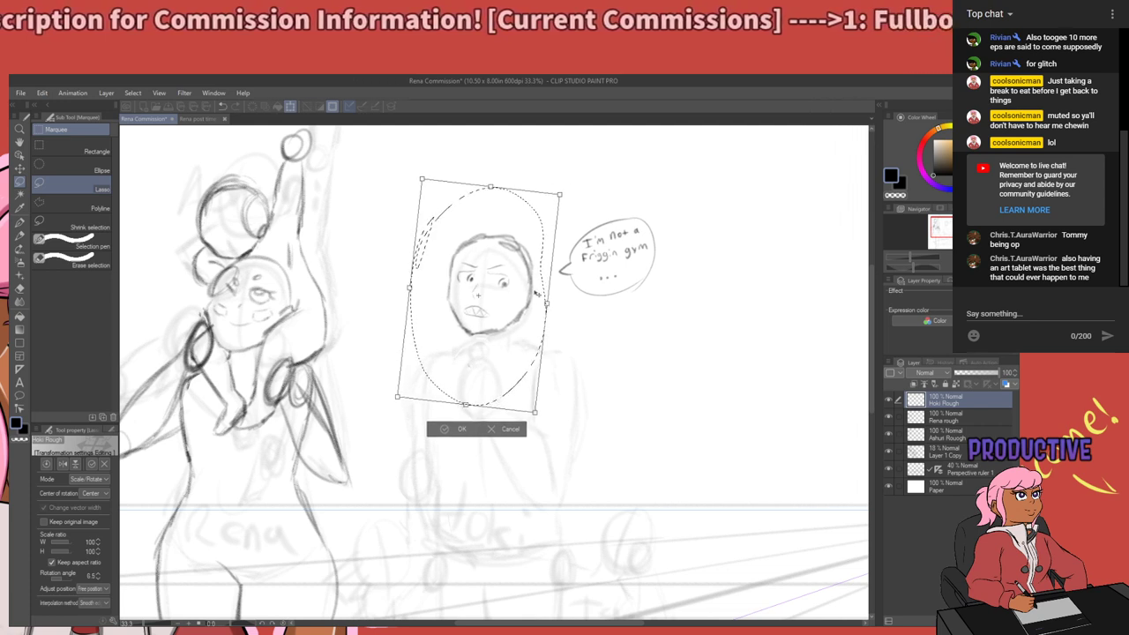
left_click_drag(535, 294, 543, 297)
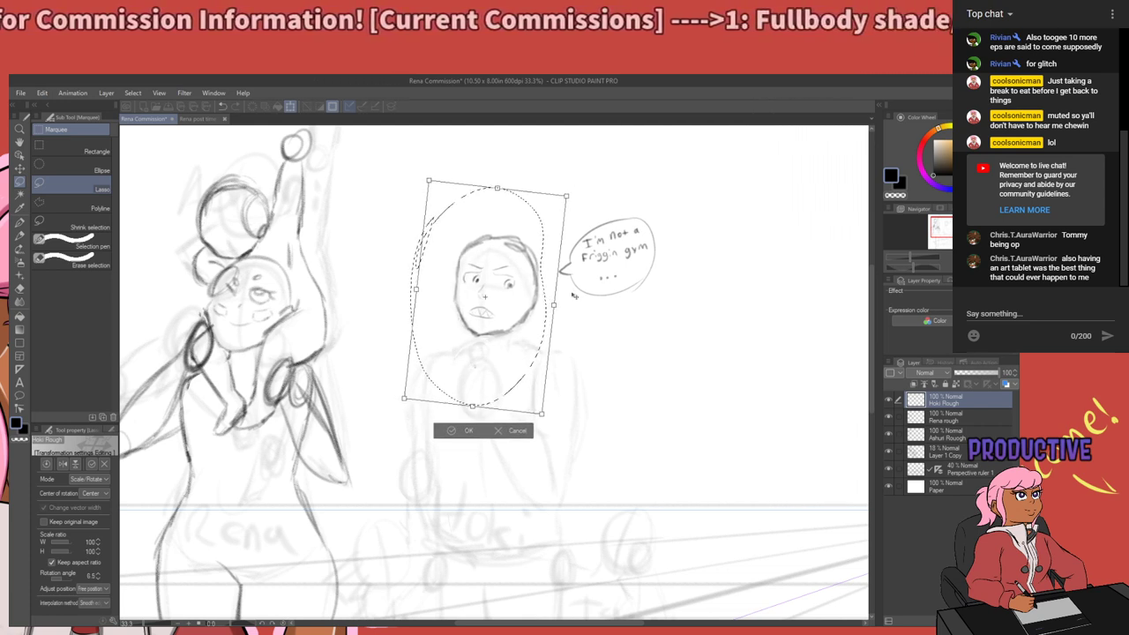
key("Return")
key("ctrl+d")
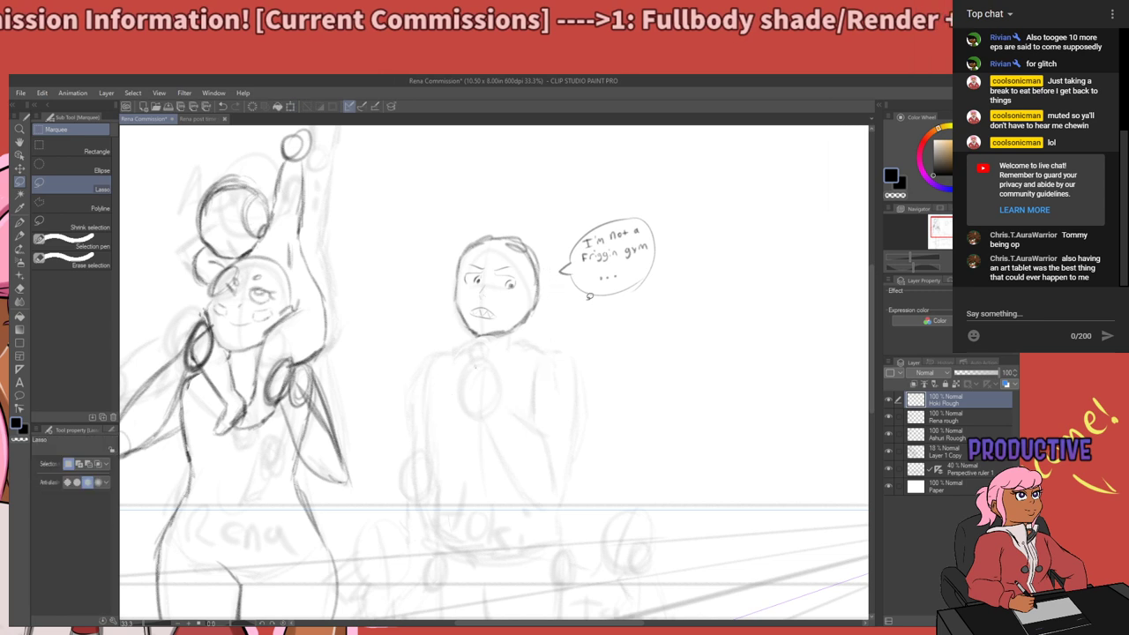
Try two short neck lines under Hoki's tilted chin with the rough pencil, and erase them.
key("p")
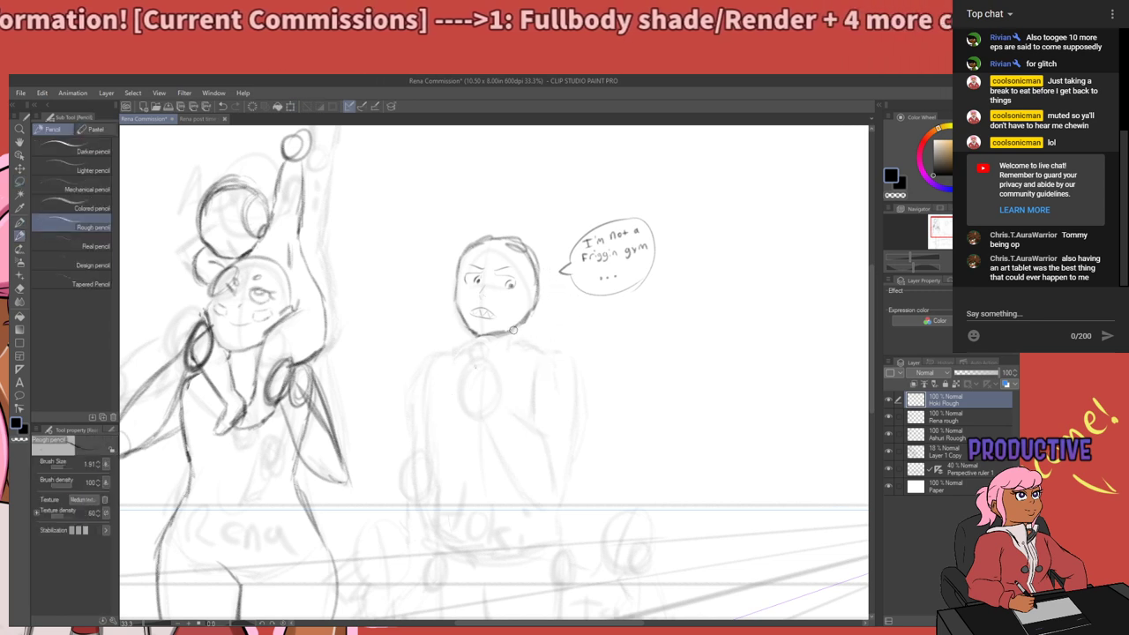
mouse_move(513, 331)
left_mouse_down()
mouse_move(511, 353)
mouse_move(478, 339)
left_mouse_up()
key("ctrl+z")
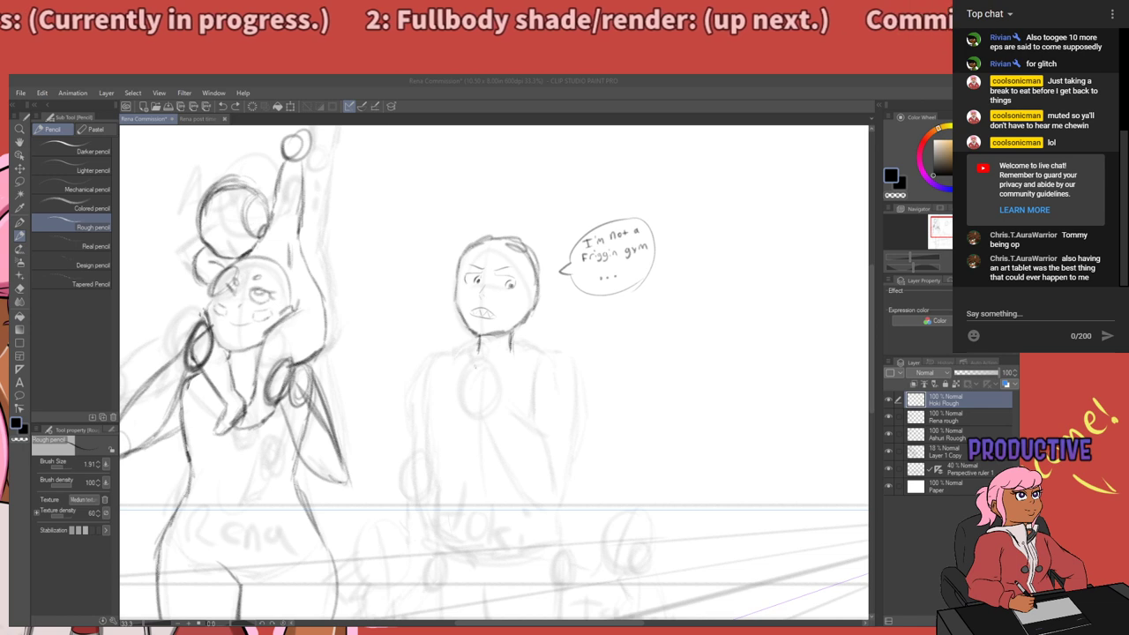
key("alt+Tab")
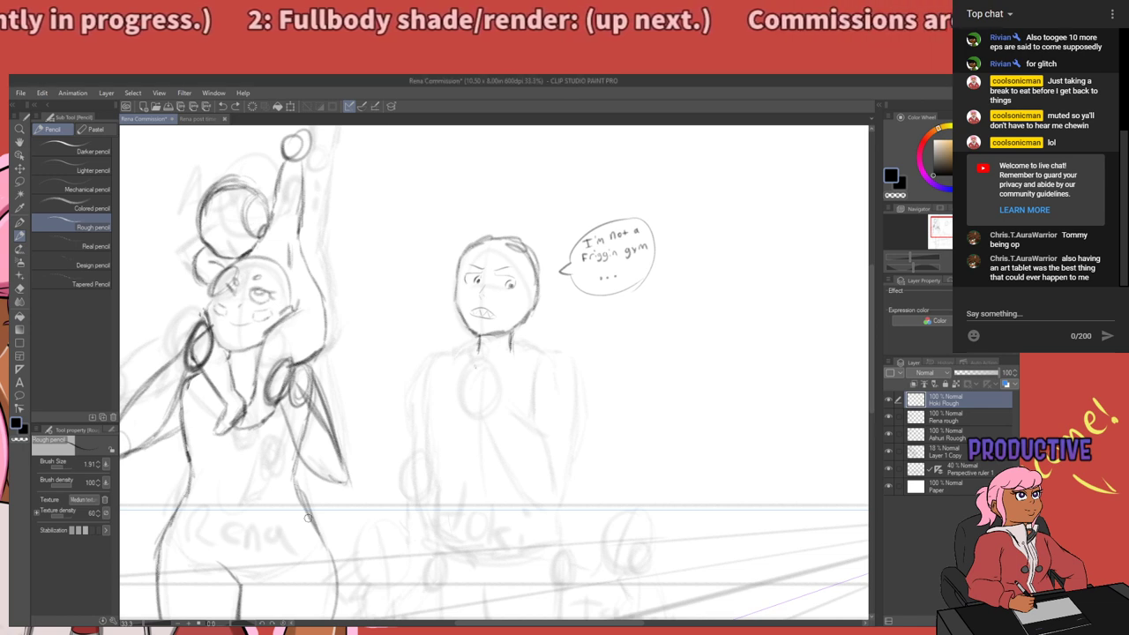
key("e")
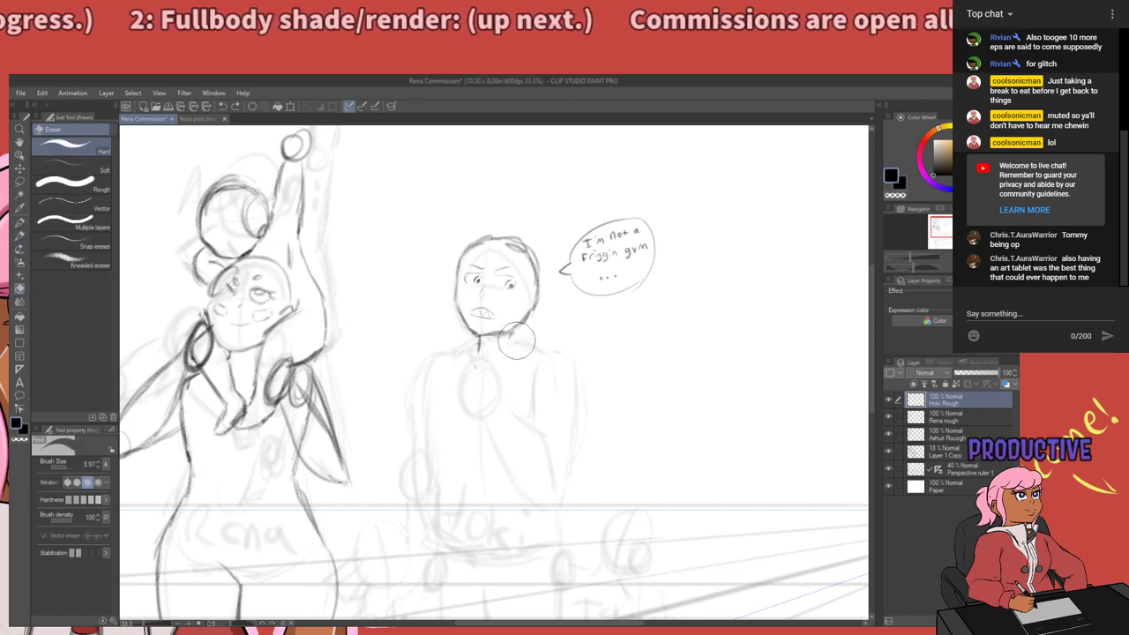
key("bracketleft")
mouse_move(513, 343)
left_mouse_down()
mouse_move(477, 346)
mouse_move(509, 349)
left_mouse_up()
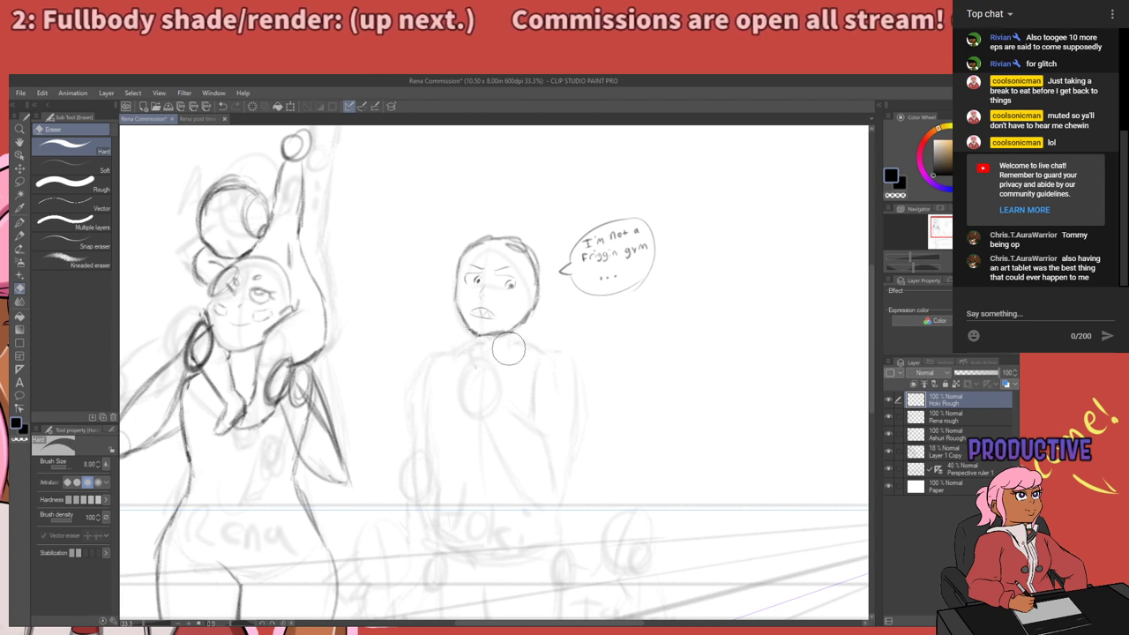
Sketch the sides of Hoki's neck with the rough pencil and a nearly flat shoulder line across the top of the torso.
key("p")
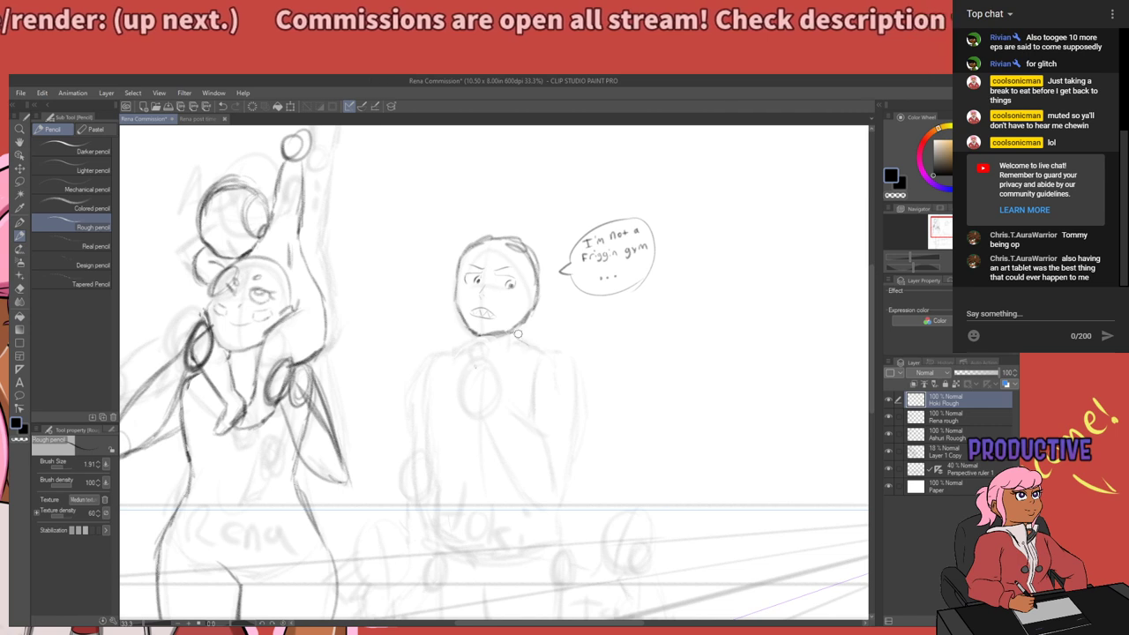
left_click_drag(512, 333, 524, 344)
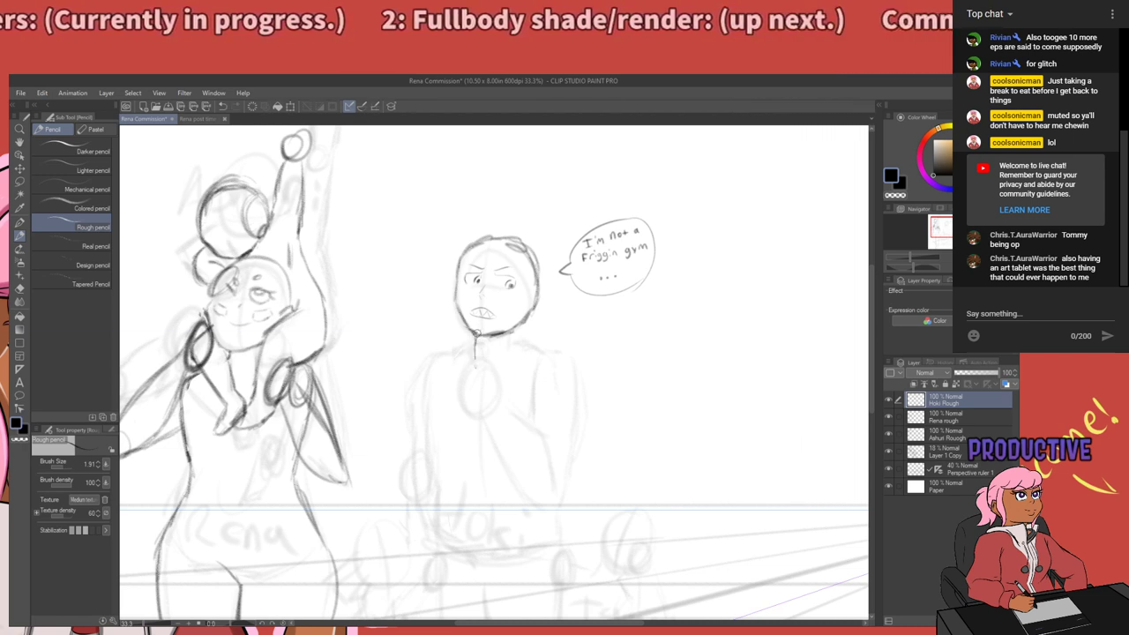
left_click_drag(476, 334, 475, 364)
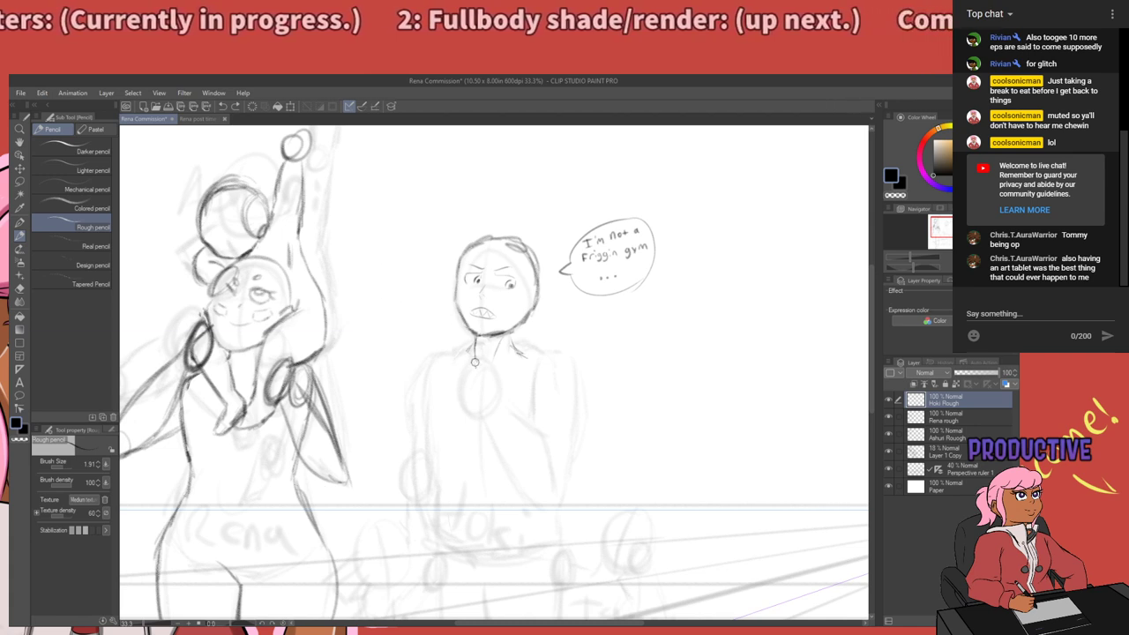
left_click_drag(474, 360, 432, 360)
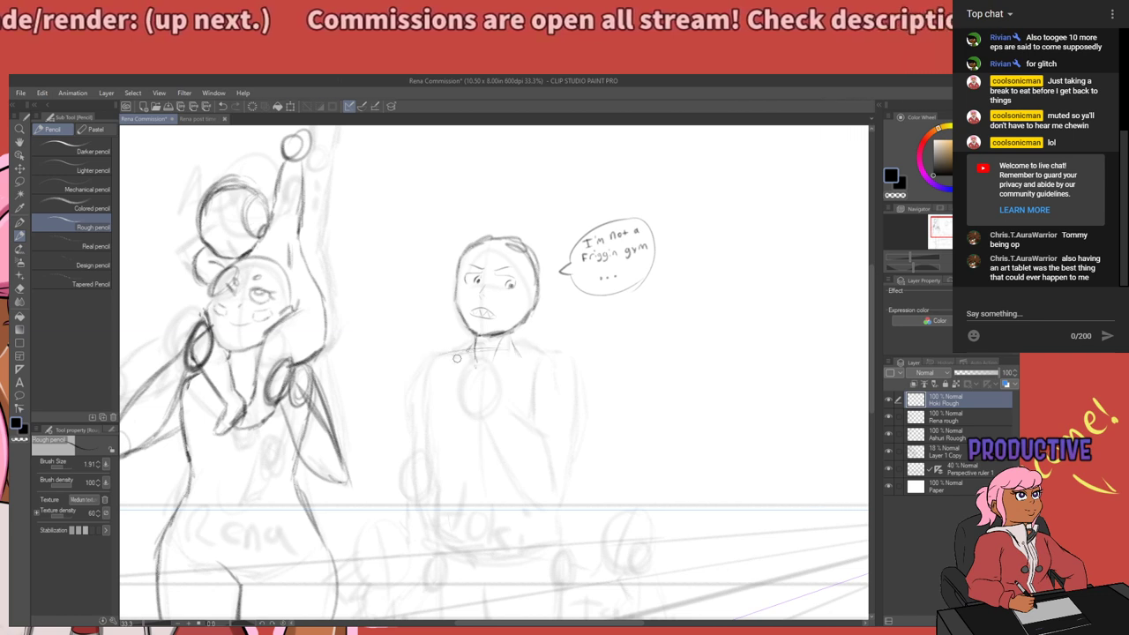
mouse_move(477, 357)
left_mouse_down()
mouse_move(560, 356)
mouse_move(442, 358)
left_mouse_up()
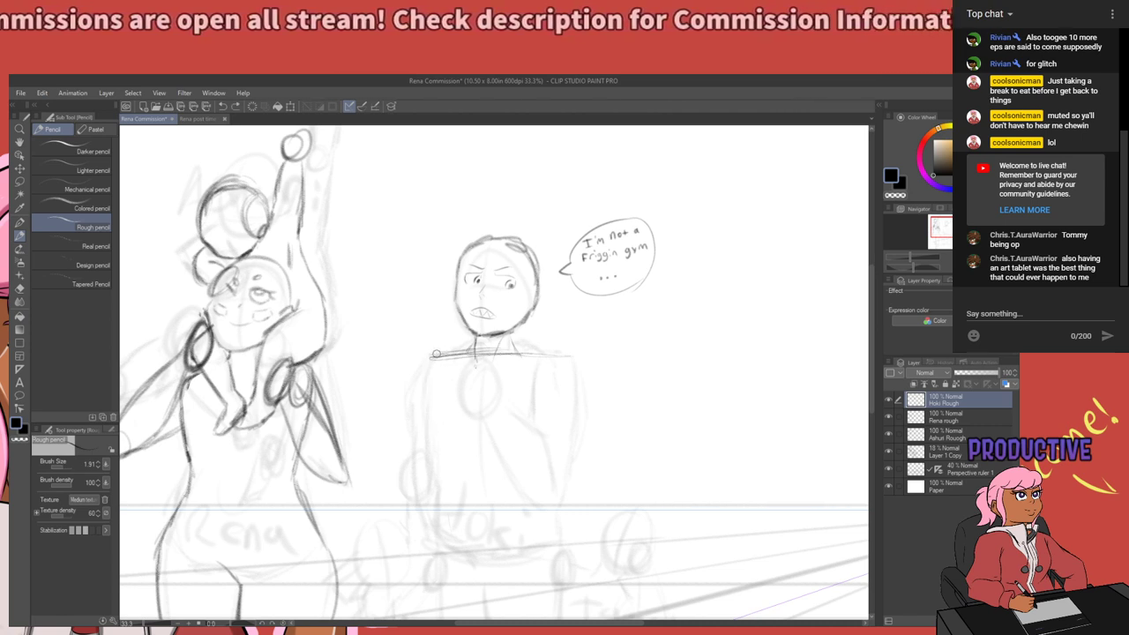
Sketch the outer contour of Hoki's Rena-side upper arm as one curve down from the shoulder, undoing unwanted strokes.
left_click_drag(430, 362, 430, 405)
key("ctrl+z")
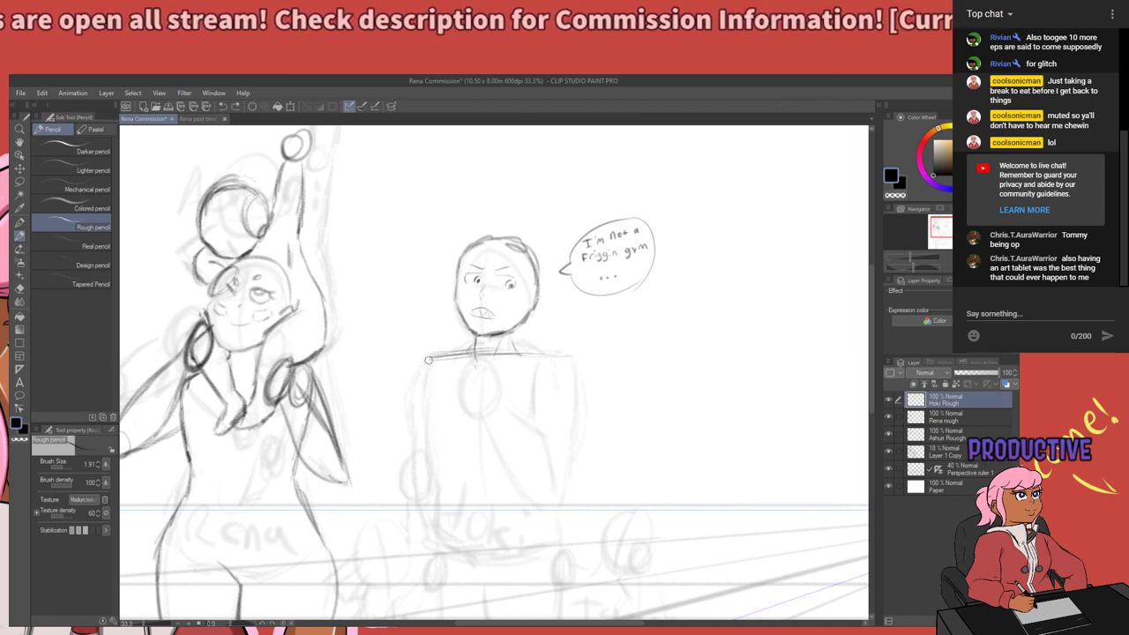
left_click_drag(430, 361, 438, 402)
key("ctrl+z")
key("ctrl+z")
left_click_drag(431, 357, 425, 405)
key("ctrl+z")
left_click_drag(430, 355, 433, 415)
key("ctrl+z")
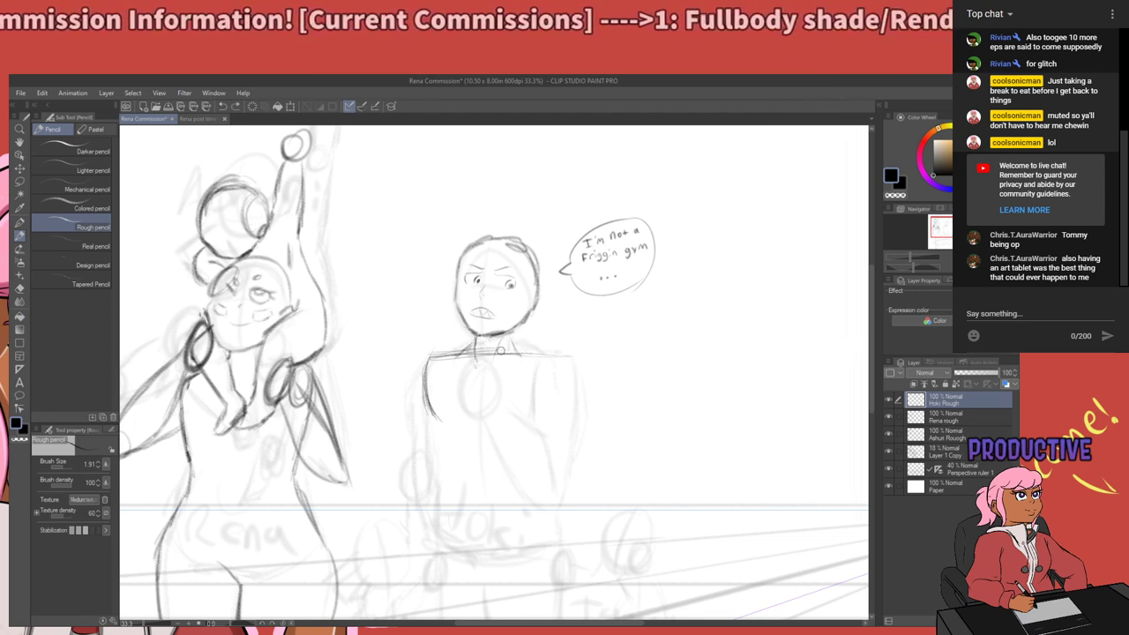
Erase Hoki's neck and flat shoulder line, and redraw the shoulders as a gentle arch running down into the opposite outer arm.
key("e")
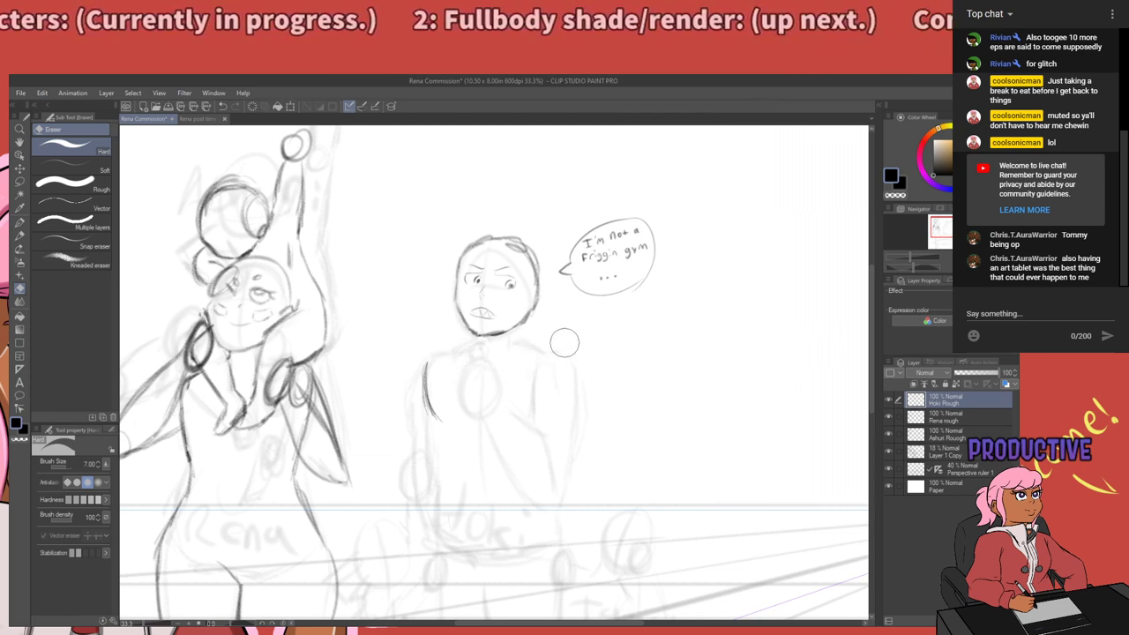
key("p")
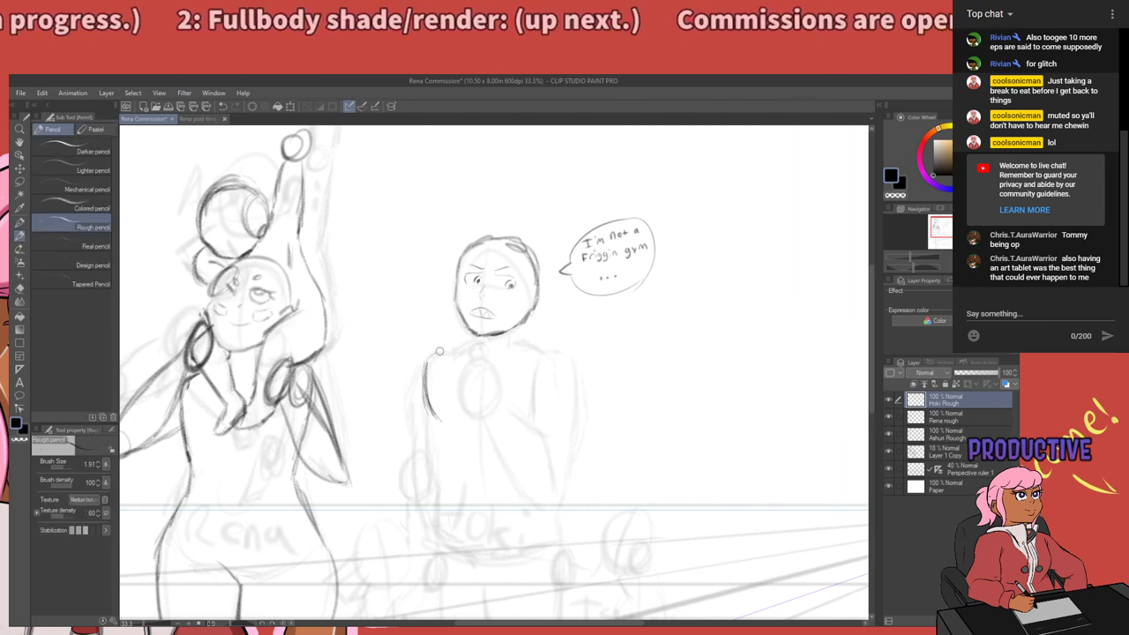
left_click_drag(427, 363, 481, 342)
key("ctrl+z")
key("ctrl+z")
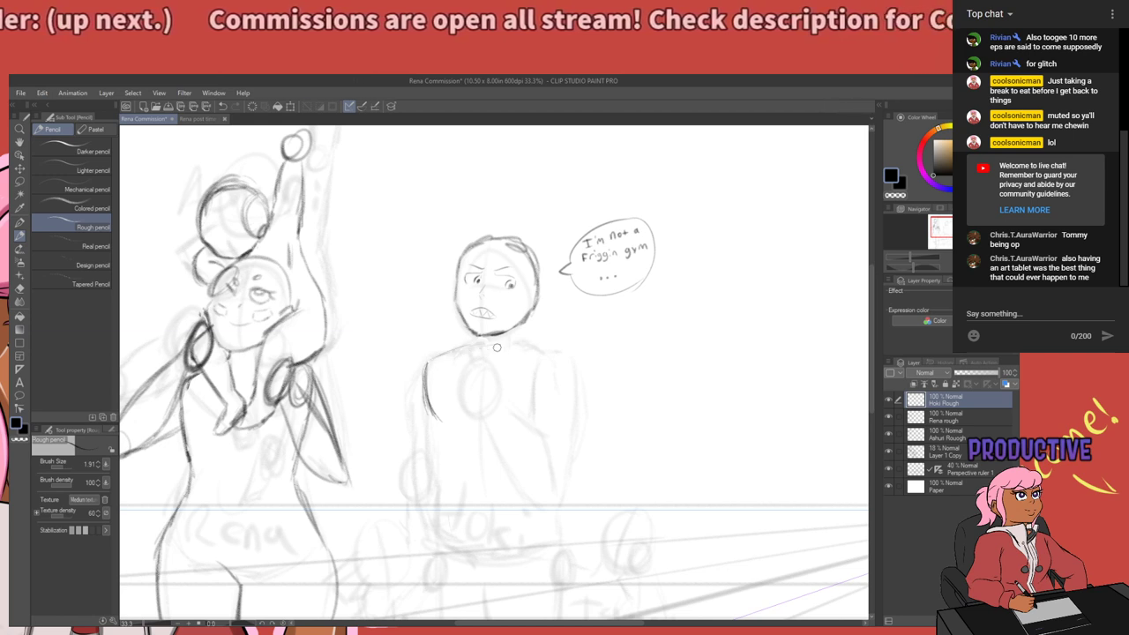
mouse_move(438, 353)
left_mouse_down()
mouse_move(555, 342)
mouse_move(575, 372)
mouse_move(564, 437)
mouse_move(577, 406)
mouse_move(552, 472)
left_mouse_up()
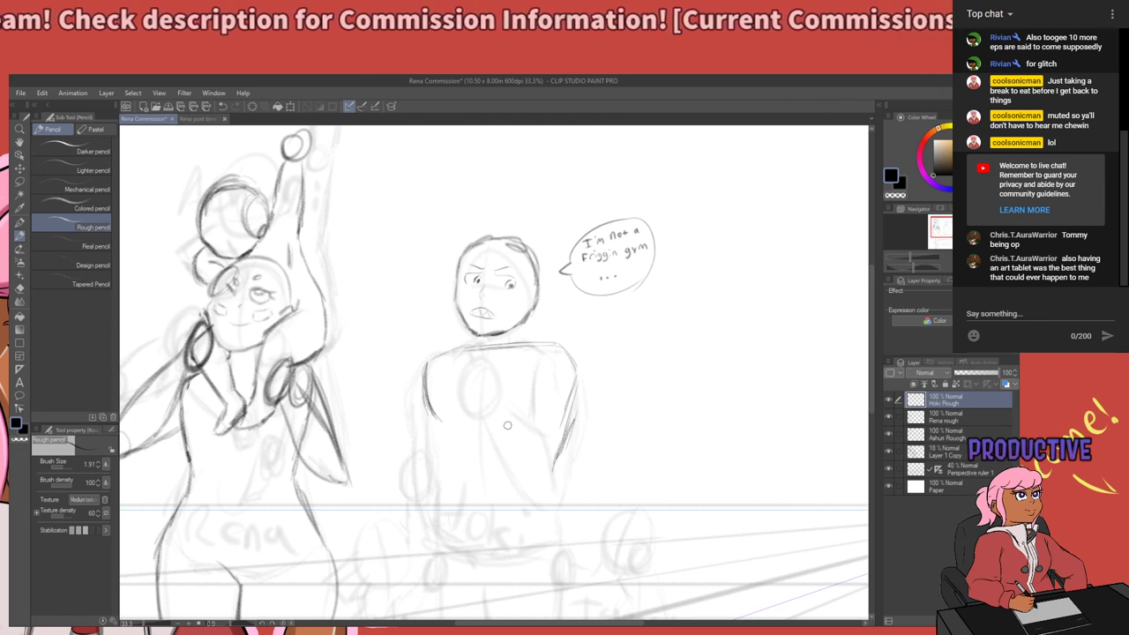
Sketch Hoki's bubble-side waist line from the elbow down to the hip, and reinforce the outer arm line above it.
mouse_move(569, 406)
left_mouse_down()
mouse_move(555, 454)
mouse_move(559, 542)
left_mouse_up()
mouse_move(555, 490)
left_mouse_down()
mouse_move(559, 533)
mouse_move(561, 503)
left_mouse_up()
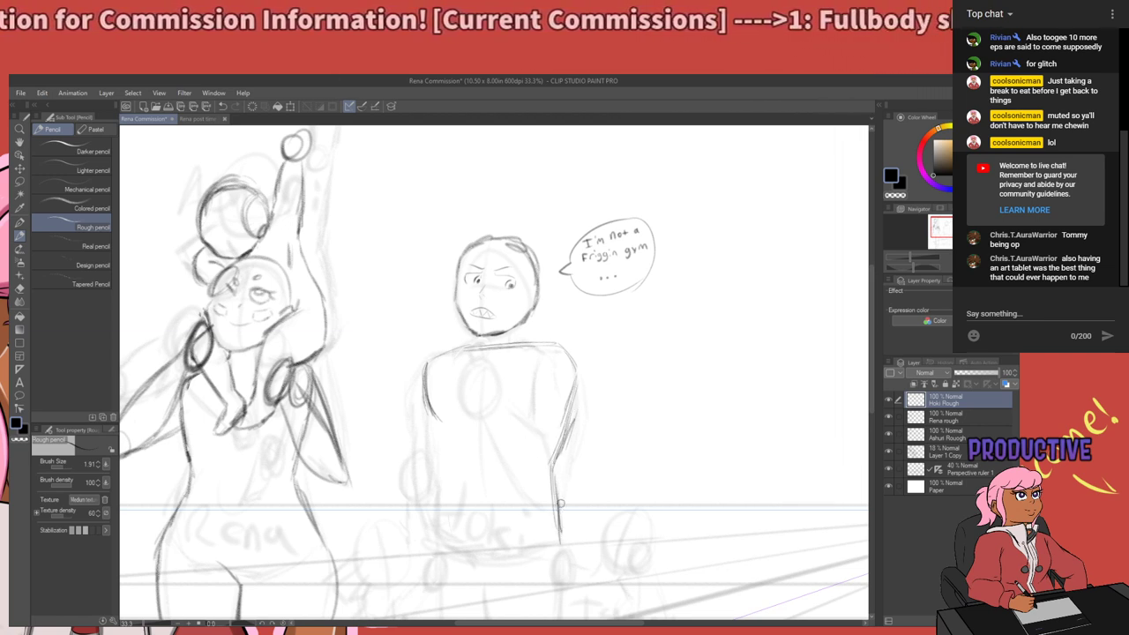
left_click_drag(570, 391, 547, 460)
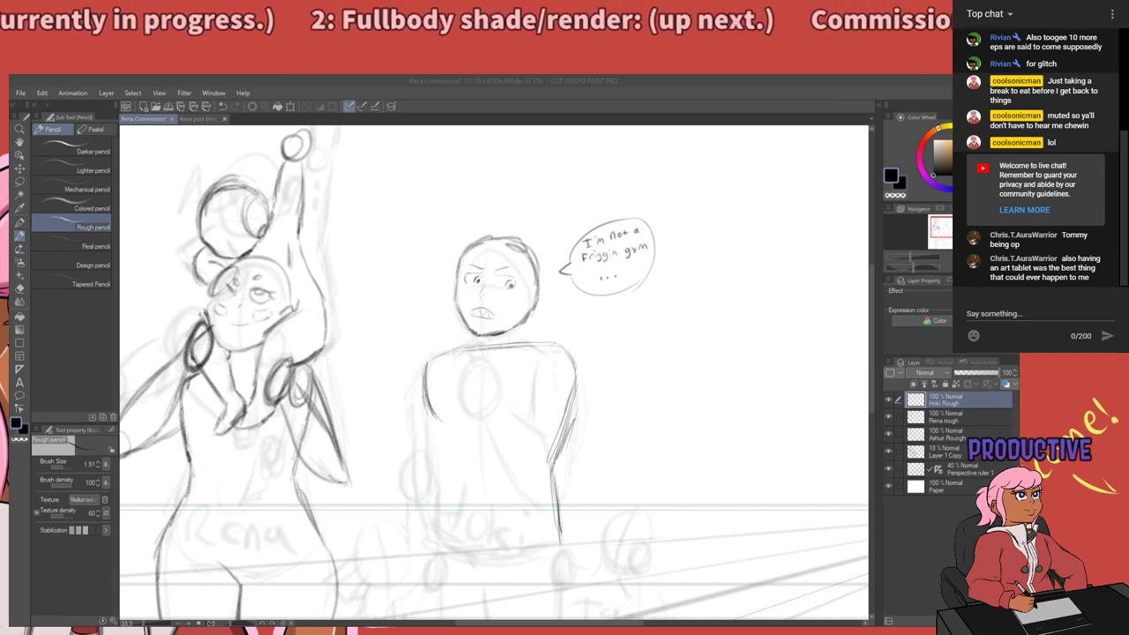
Lasso Hoki's head, move it slightly up away from the shoulders, and clear the selection.
key("m")
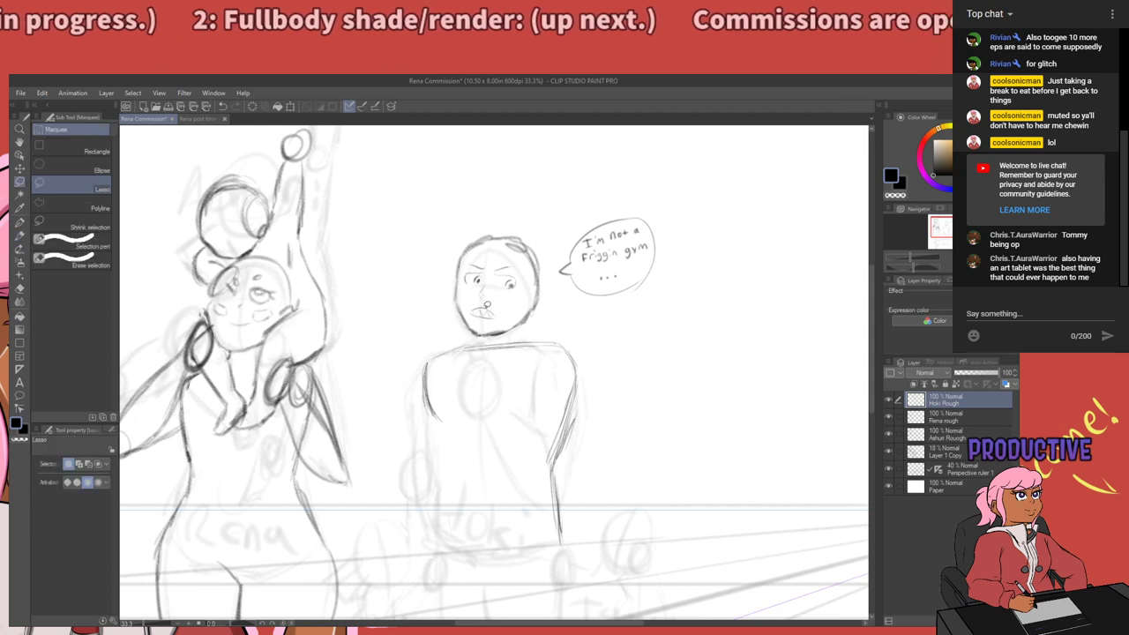
mouse_move(440, 228)
left_mouse_down()
mouse_move(510, 226)
mouse_move(554, 246)
mouse_move(536, 334)
mouse_move(483, 340)
mouse_move(432, 224)
left_mouse_up()
left_click_drag(543, 319, 535, 304)
left_click(651, 305)
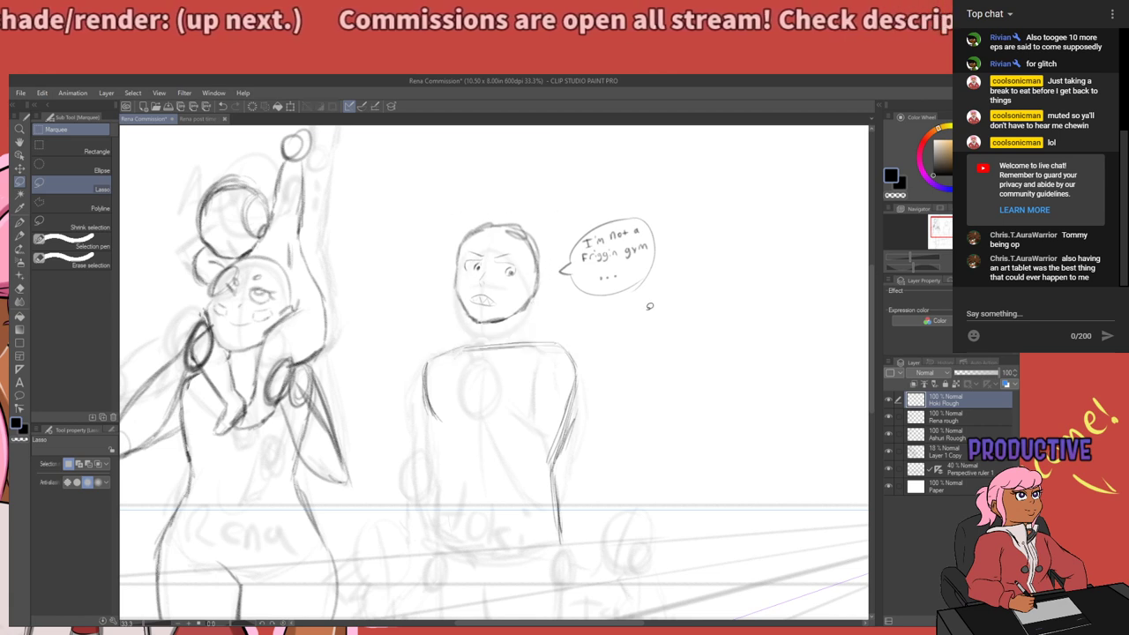
key("m")
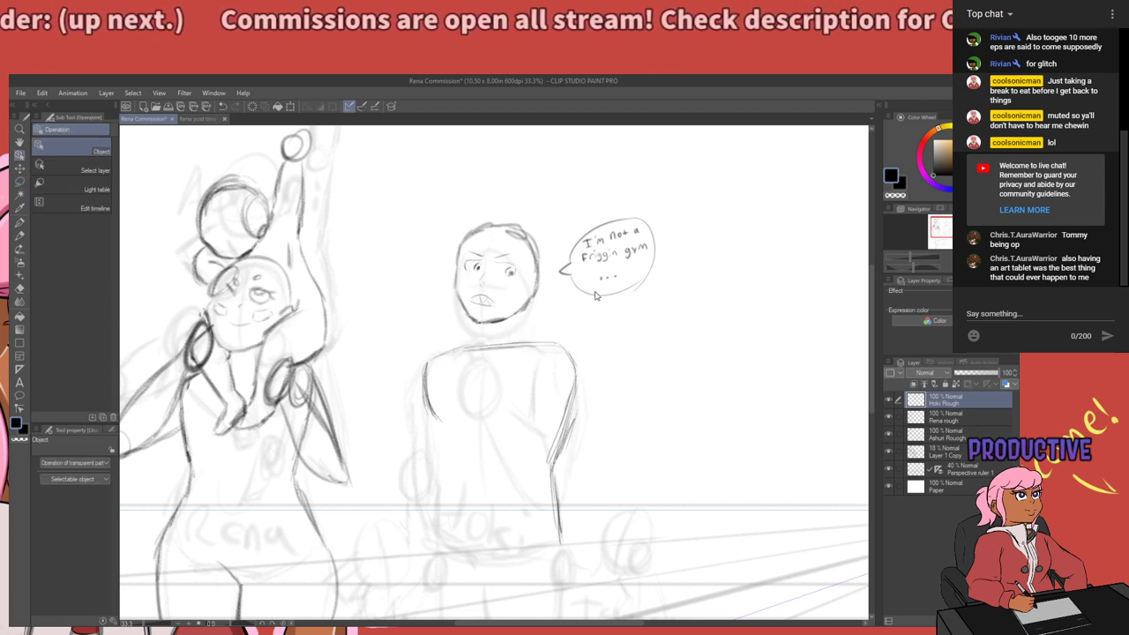
Sketch both sides of Hoki's neck with the rough pencil, joining the raised chin to the shoulder line.
key("p")
key("p")
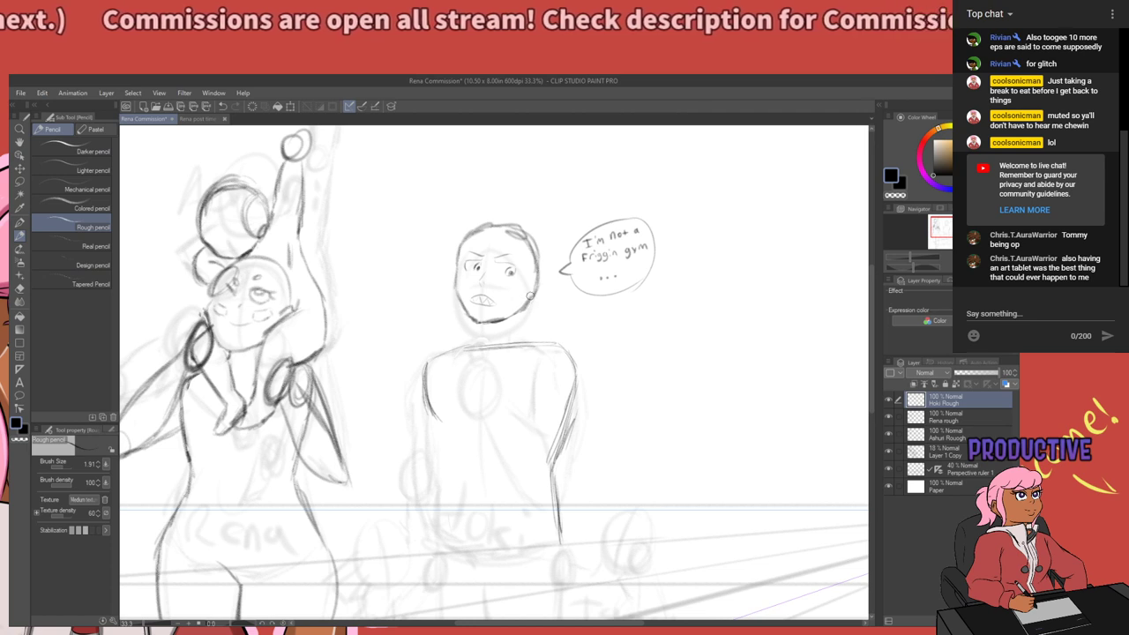
left_click_drag(529, 295, 522, 325)
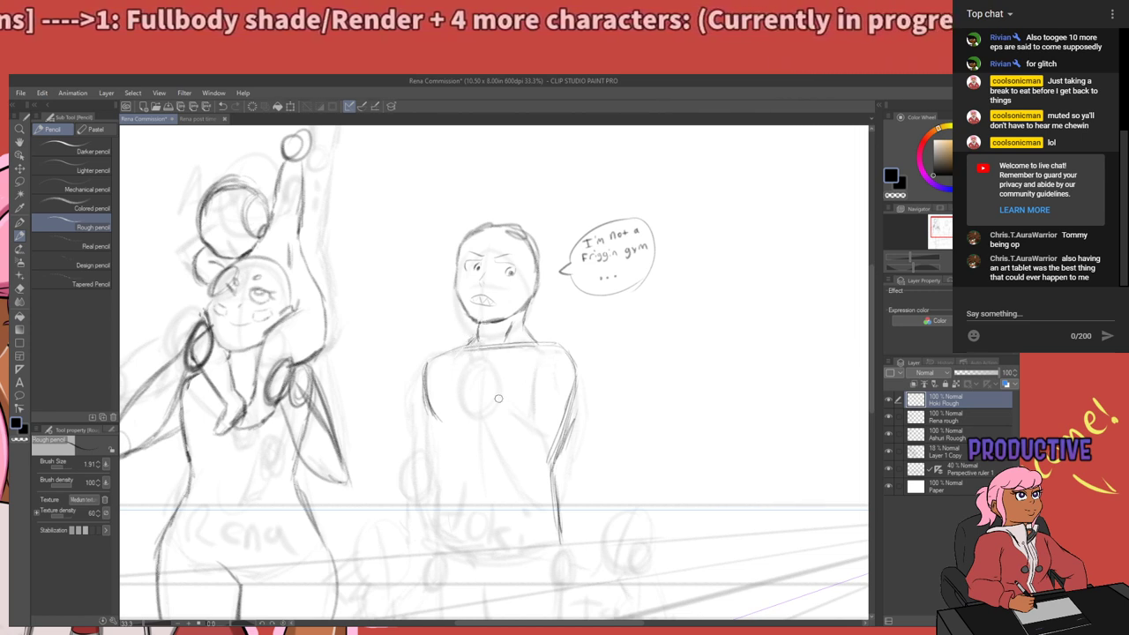
mouse_move(529, 380)
left_mouse_down()
mouse_move(469, 502)
mouse_move(515, 383)
left_mouse_up()
left_click_drag(594, 297, 551, 396)
left_click_drag(494, 363, 547, 363)
mouse_move(492, 465)
left_mouse_down()
mouse_move(632, 345)
mouse_move(509, 409)
left_mouse_up()
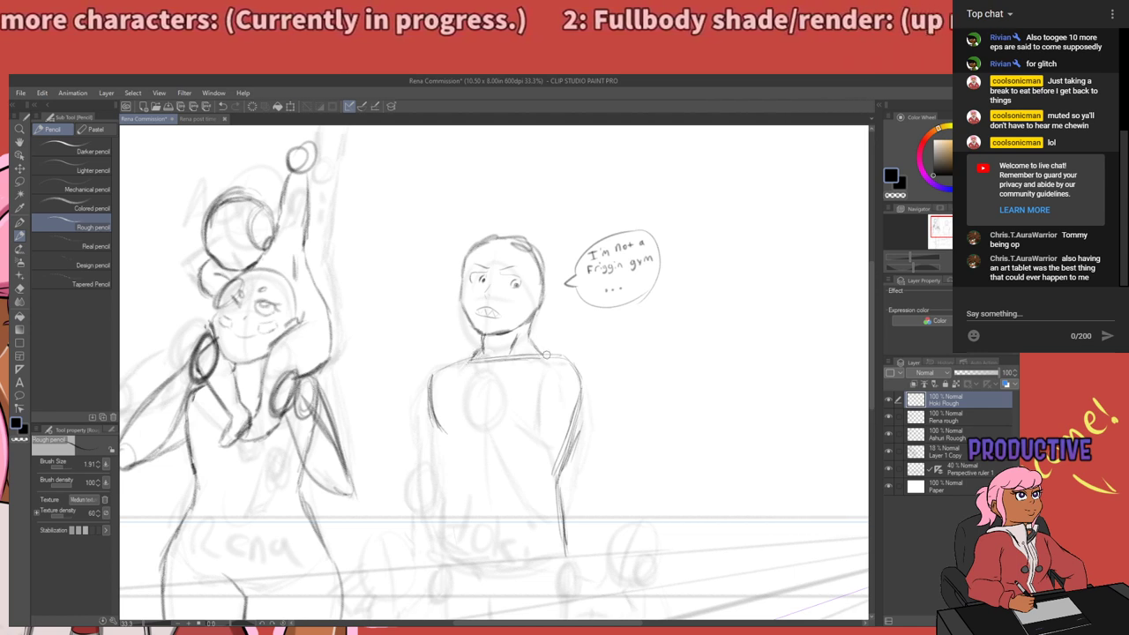
mouse_move(566, 378)
left_mouse_down()
mouse_move(530, 406)
mouse_move(598, 372)
mouse_move(610, 348)
left_mouse_up()
left_click_drag(637, 433, 539, 500)
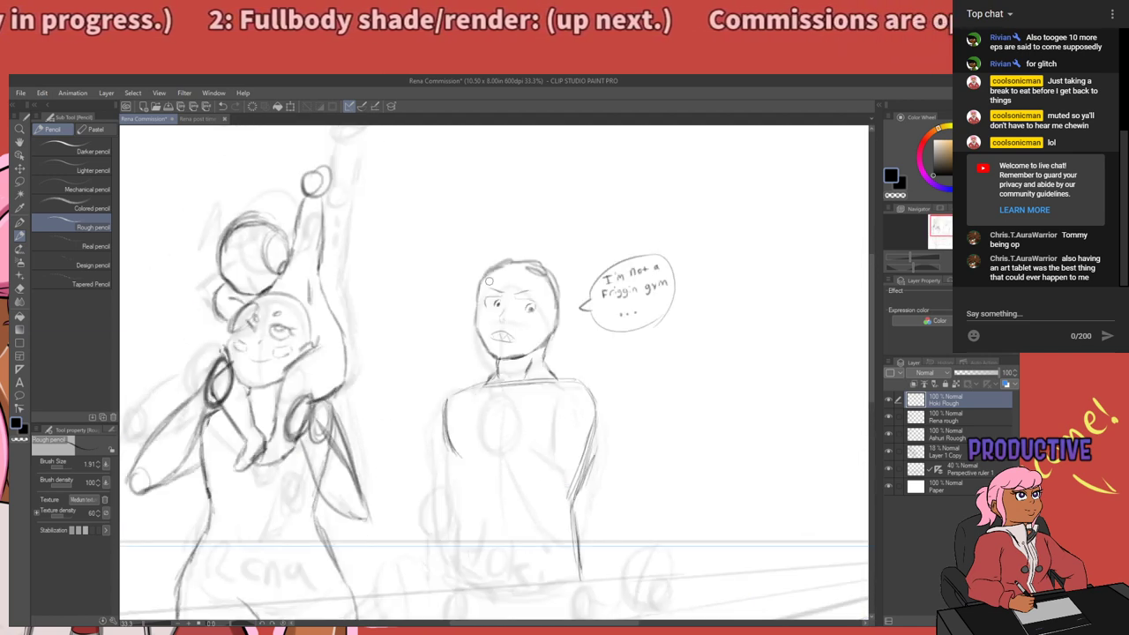
Try a rough pencil stroke down the Rena-side edge of Hoki's face, and undo it.
mouse_move(475, 290)
left_mouse_down()
mouse_move(488, 358)
mouse_move(506, 358)
left_mouse_up()
key("ctrl+z")
key("ctrl+z")
key("ctrl+z")
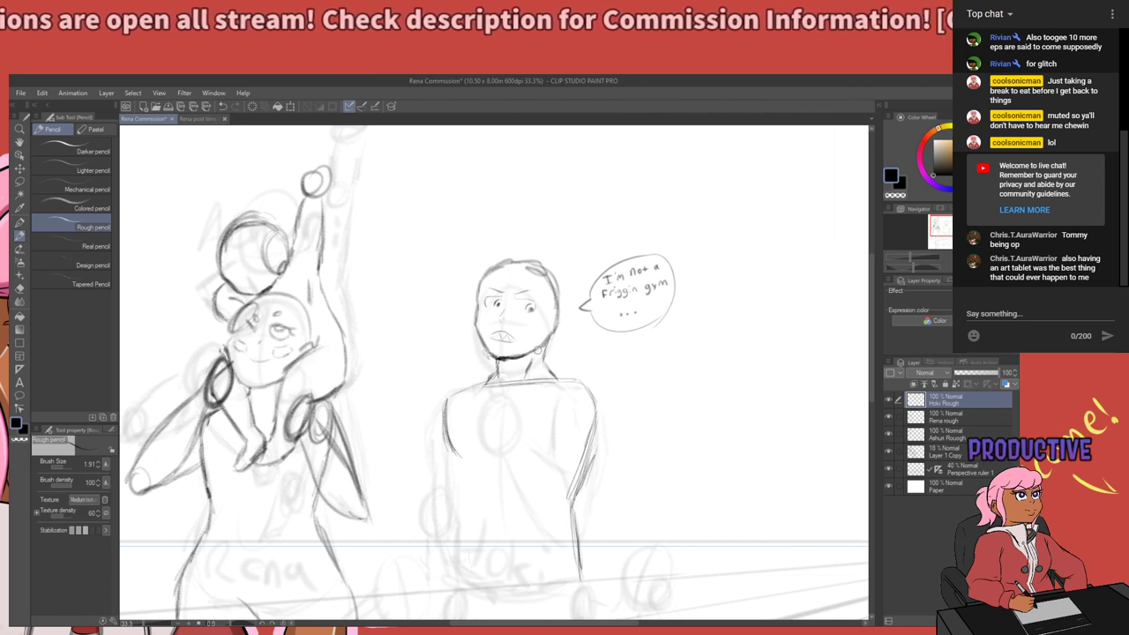
Erase Hoki's Rena-side arm contour and redraw it with the rough pencil as a lighter curve tapering inward below the shoulder.
mouse_move(591, 391)
left_mouse_down()
mouse_move(528, 472)
mouse_move(573, 386)
left_mouse_up()
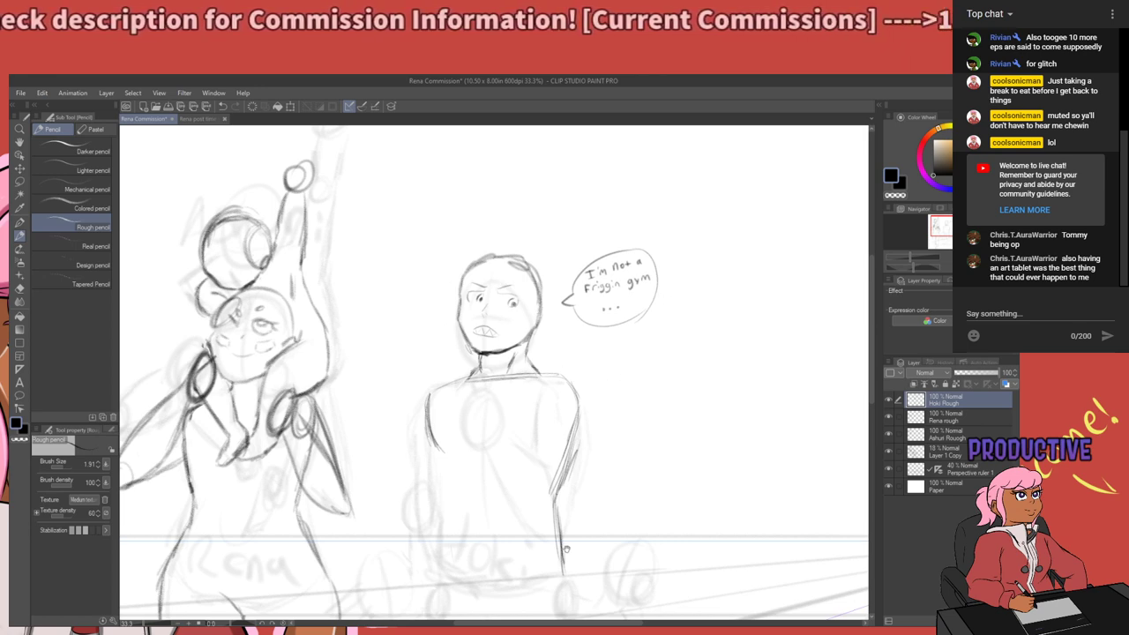
left_click_drag(566, 549, 605, 358)
left_click_drag(572, 304, 535, 417)
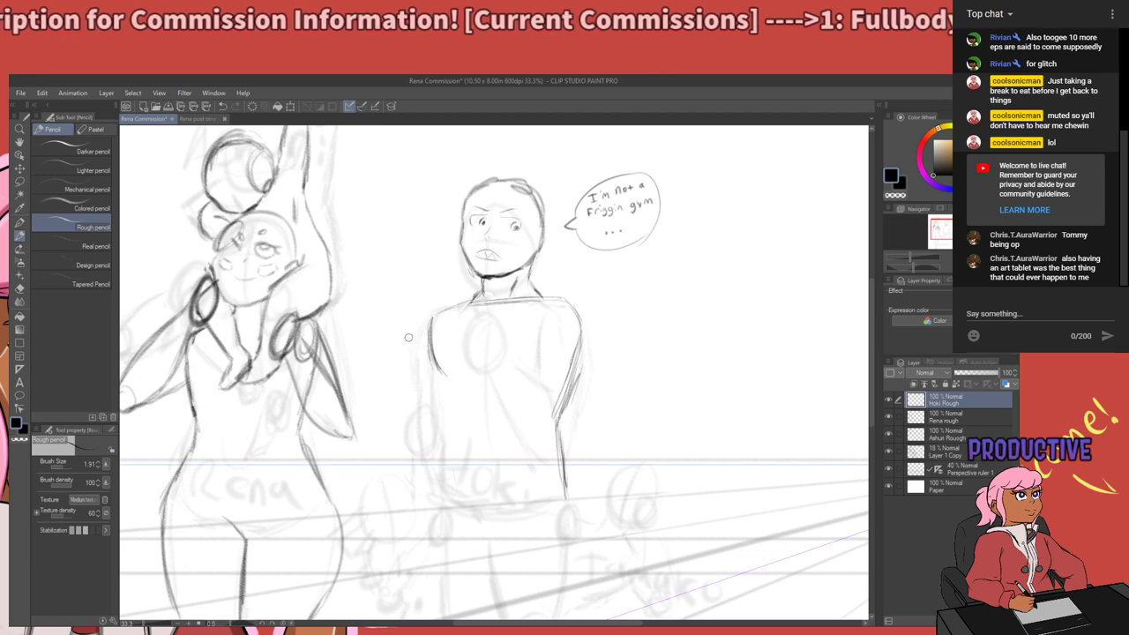
key("e")
left_click_drag(434, 324, 437, 368)
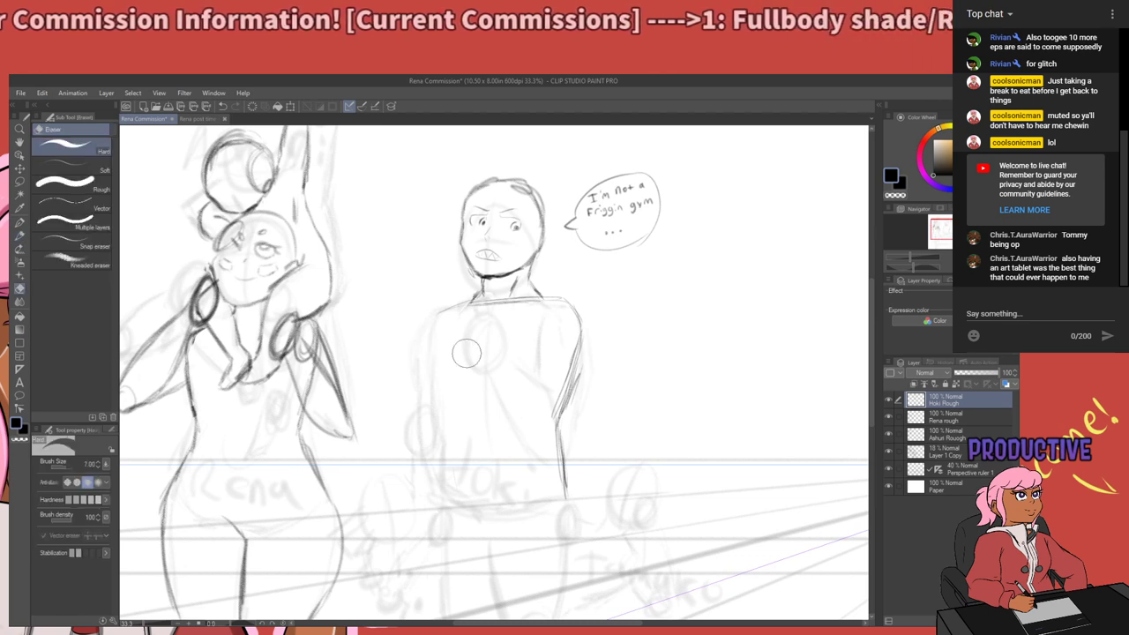
key("p")
key("p")
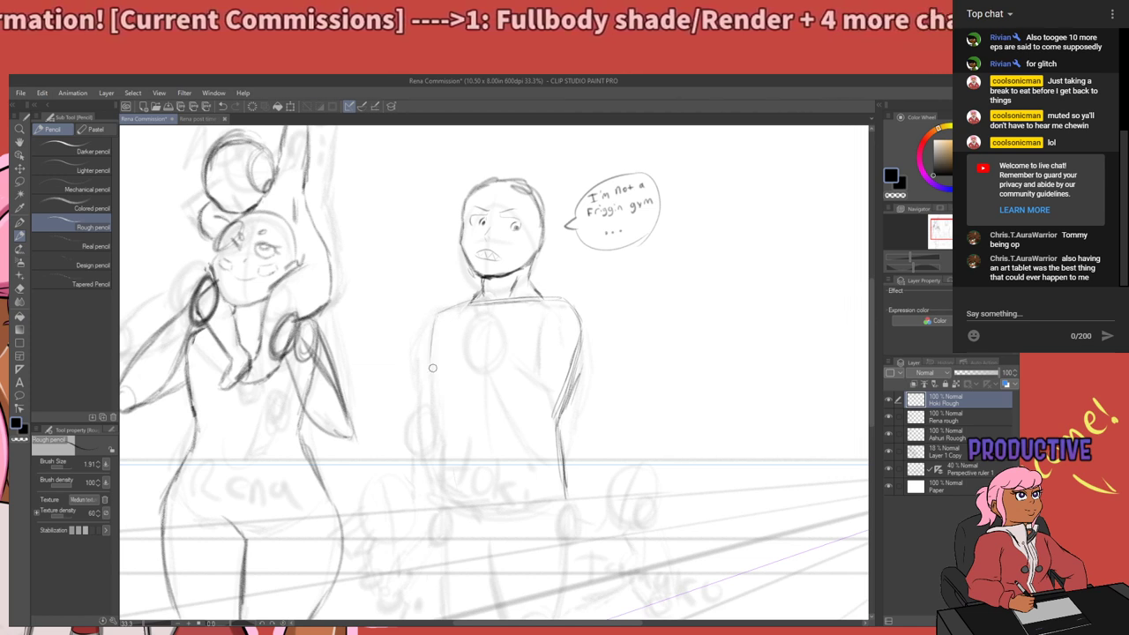
mouse_move(435, 318)
left_mouse_down()
mouse_move(430, 364)
mouse_move(444, 380)
left_mouse_up()
mouse_move(435, 344)
left_mouse_down()
mouse_move(449, 383)
mouse_move(476, 330)
mouse_move(477, 379)
left_mouse_up()
key("ctrl+z")
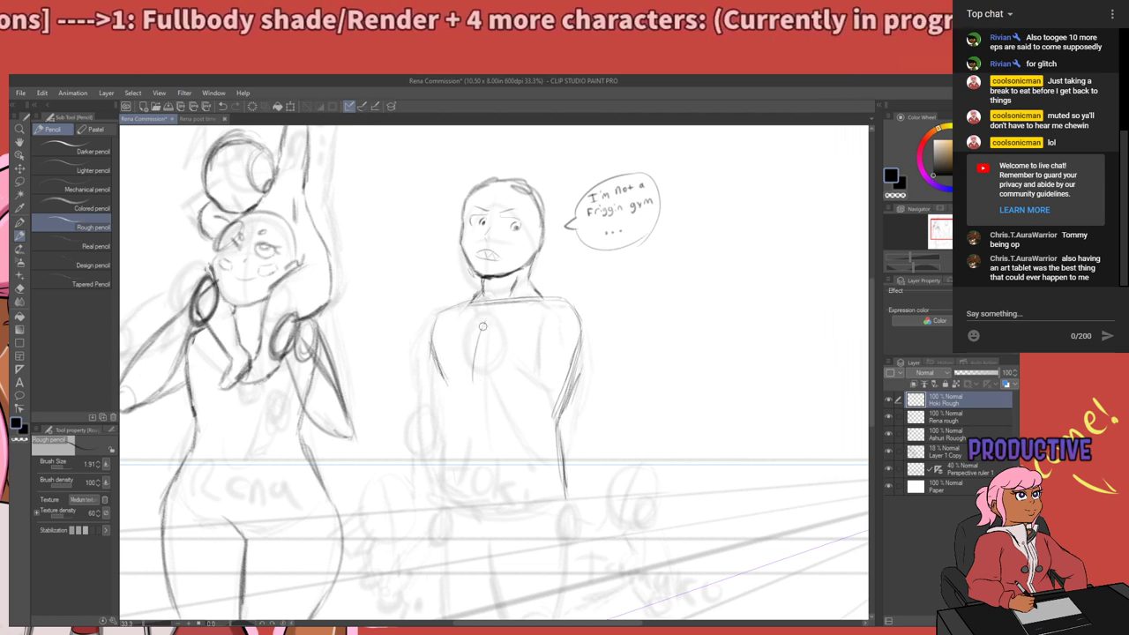
Sketch a short vertical centre line on Hoki's chest and short curves for the lower edges of the pectorals, undoing unwanted strokes.
left_click_drag(483, 327, 478, 375)
key("ctrl+z")
key("ctrl+z")
mouse_move(485, 323)
left_mouse_down()
mouse_move(478, 376)
mouse_move(464, 390)
mouse_move(509, 393)
mouse_move(582, 352)
left_mouse_up()
key("ctrl+z")
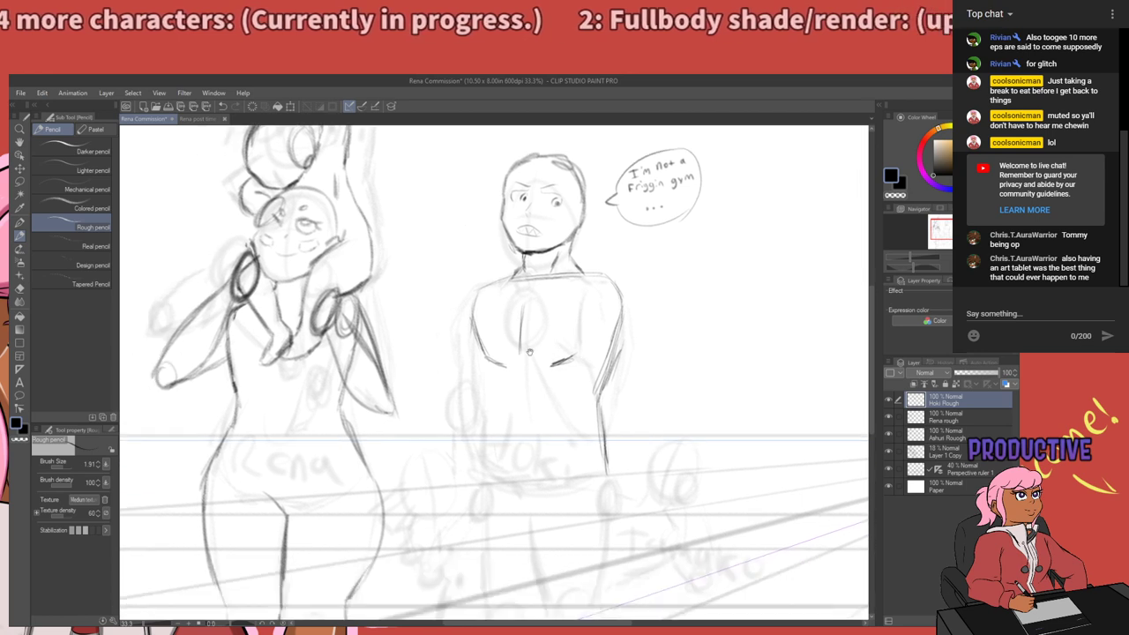
Sketch Hoki's Rena-side torso contour from under the chest, in at the waist and out to the hip.
left_click_drag(483, 351, 485, 393)
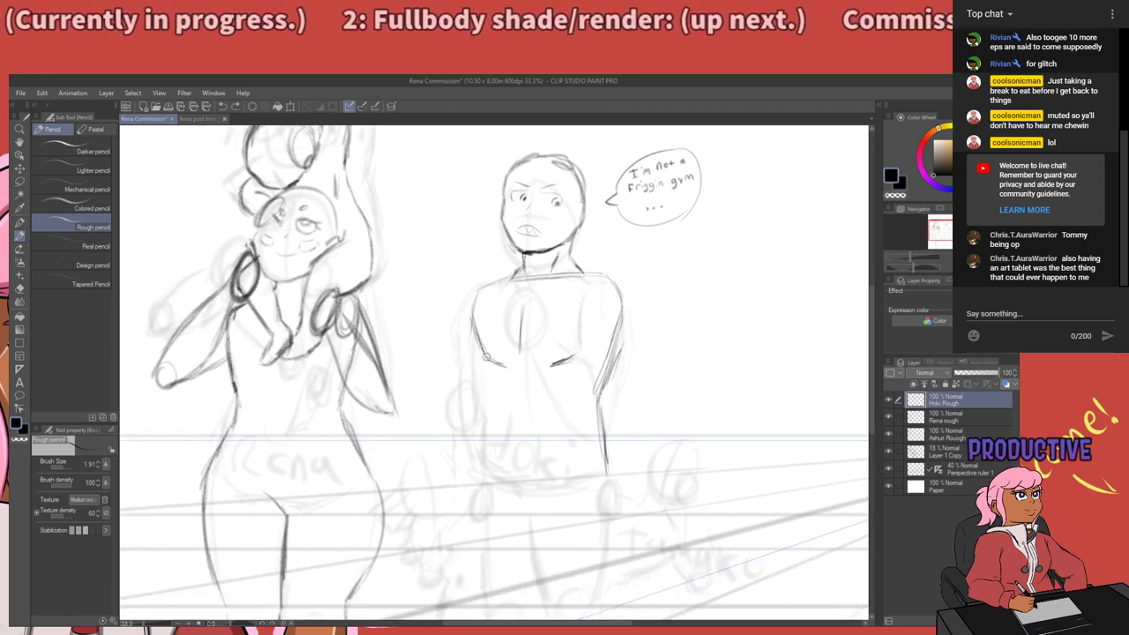
left_click_drag(489, 362, 490, 395)
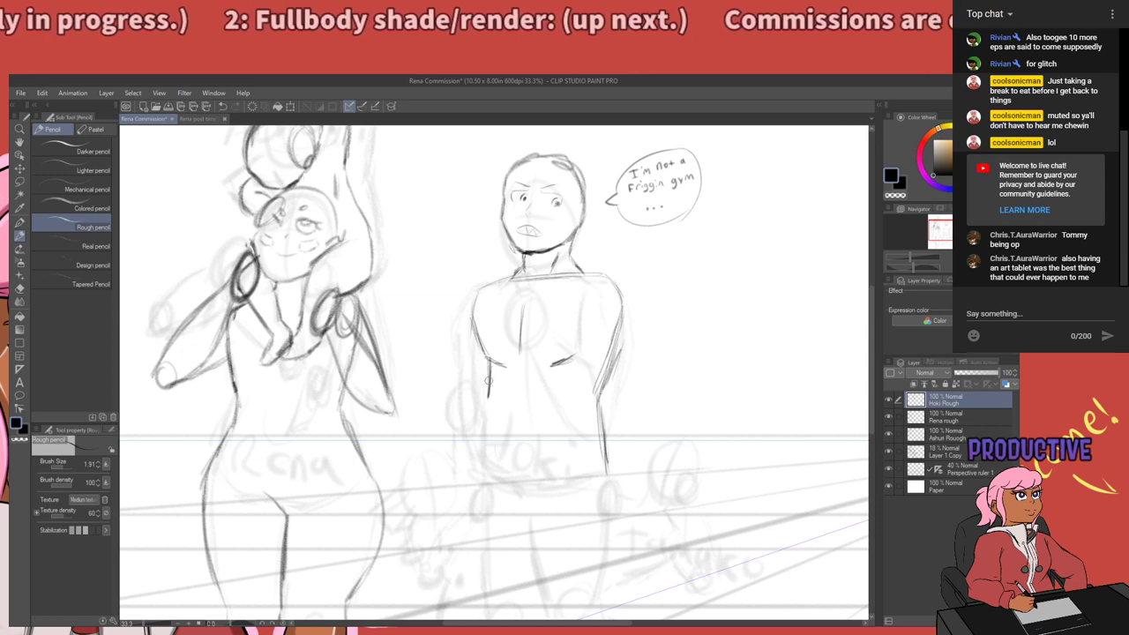
mouse_move(589, 394)
left_mouse_down()
mouse_move(570, 486)
mouse_move(590, 411)
left_mouse_up()
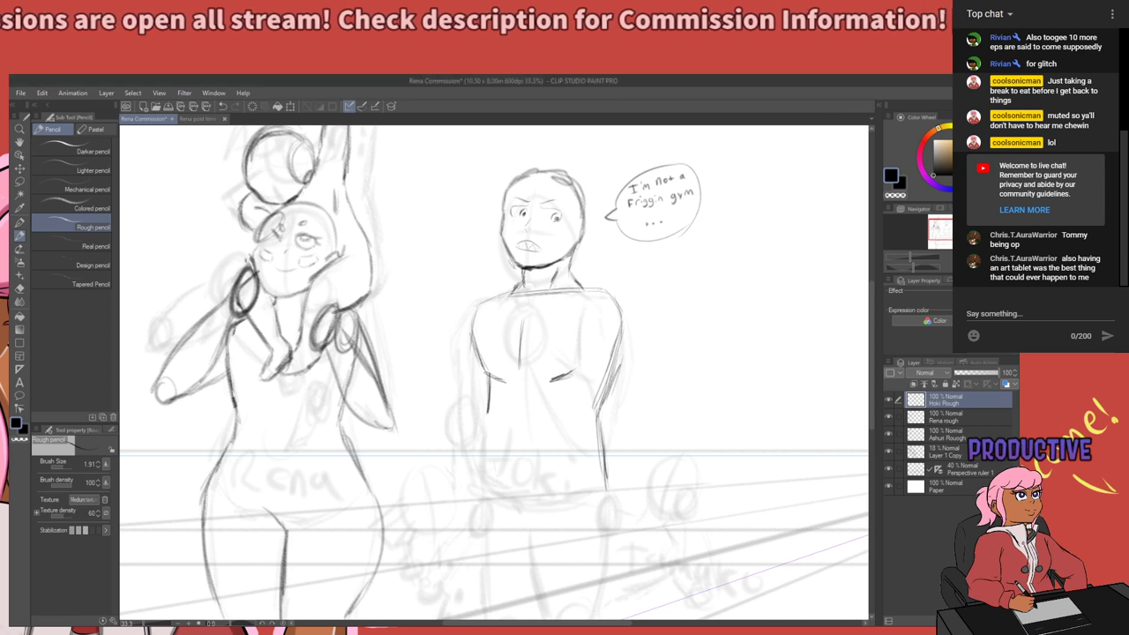
scroll(549, 333, "down", 1)
scroll(621, 335, "up", 1)
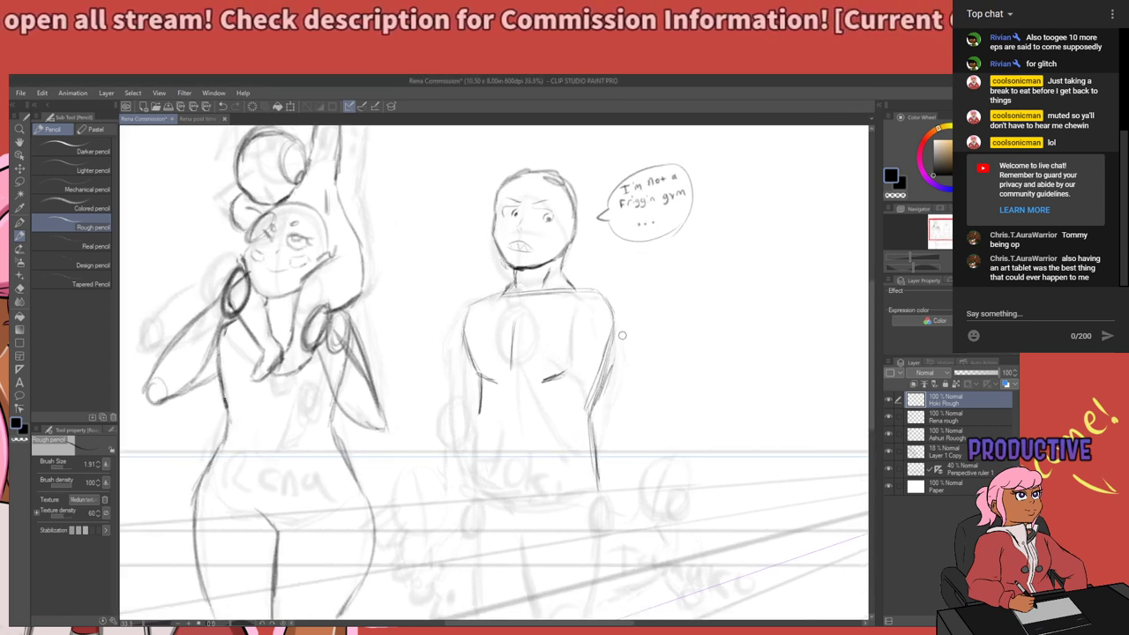
left_click_drag(599, 329, 583, 352)
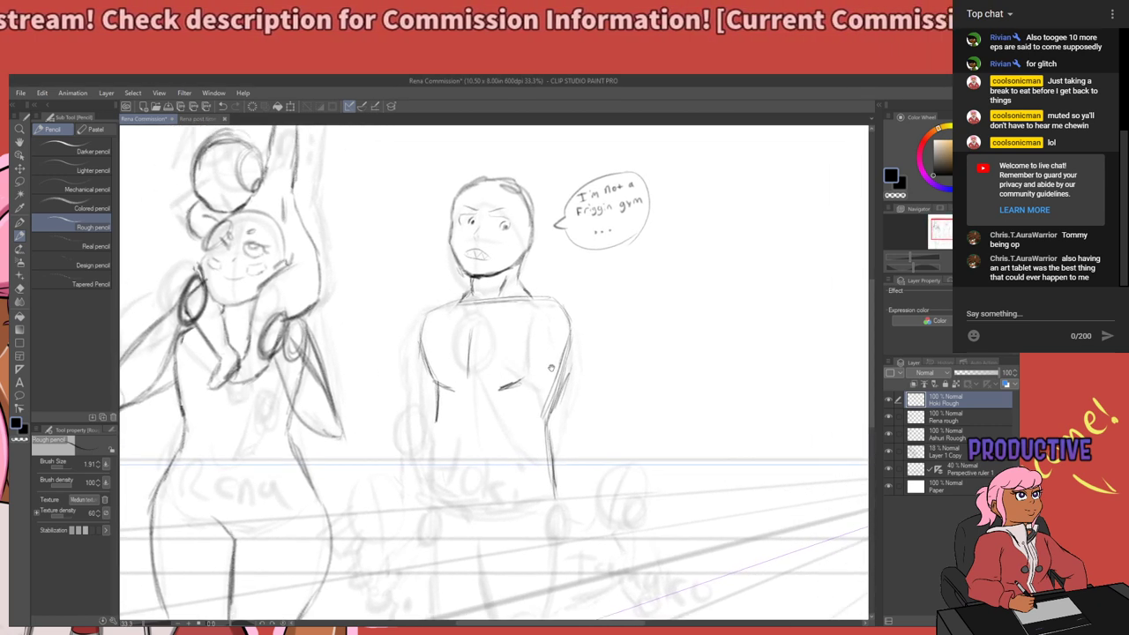
scroll(551, 366, "down", 3)
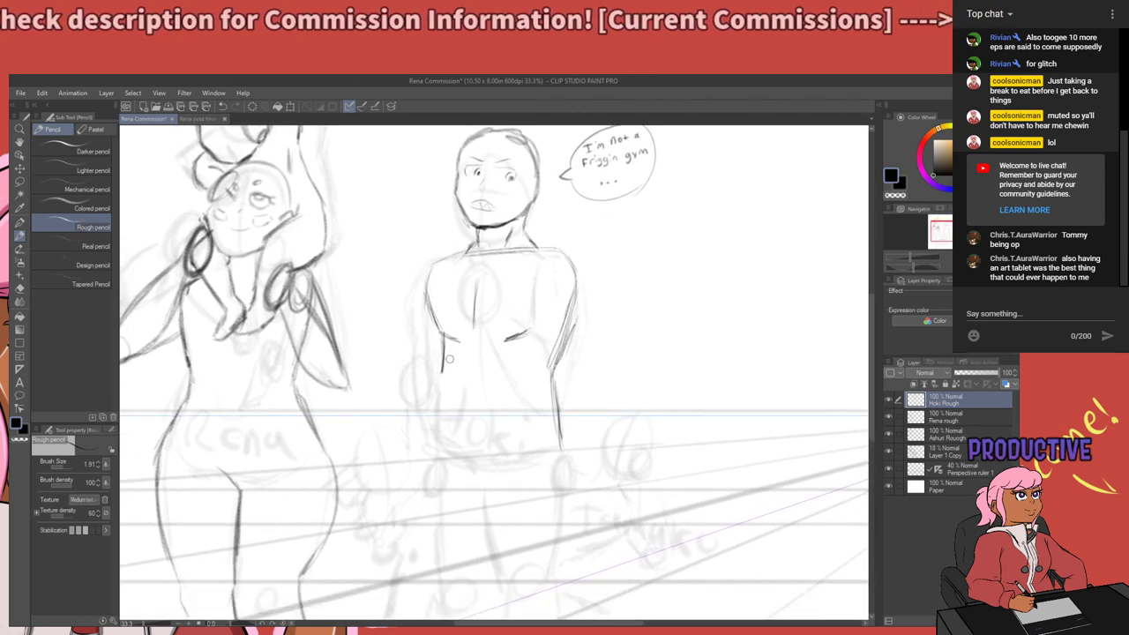
mouse_move(439, 363)
left_mouse_down()
mouse_move(440, 417)
mouse_move(446, 400)
mouse_move(430, 439)
left_mouse_up()
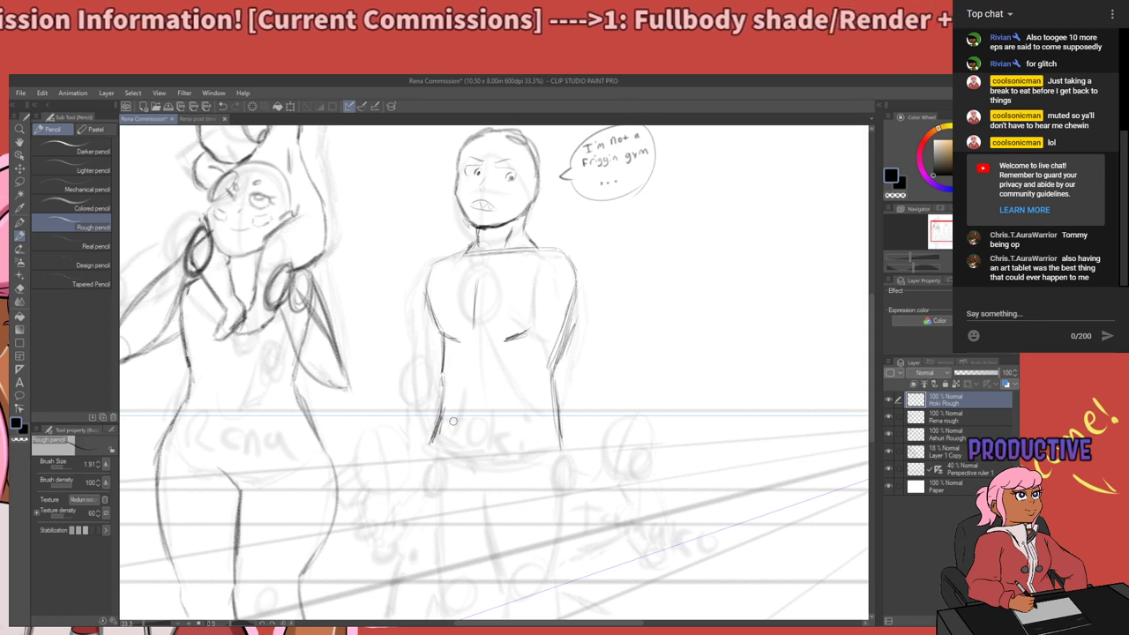
Examine Hoki's torso pose and proportions against Rena, the faint layout sketch and the perspective lines.
scroll(446, 419, "up", 5)
mouse_move(436, 493)
left_mouse_down()
mouse_move(507, 349)
mouse_move(467, 430)
left_mouse_up()
left_click_drag(494, 377, 494, 446)
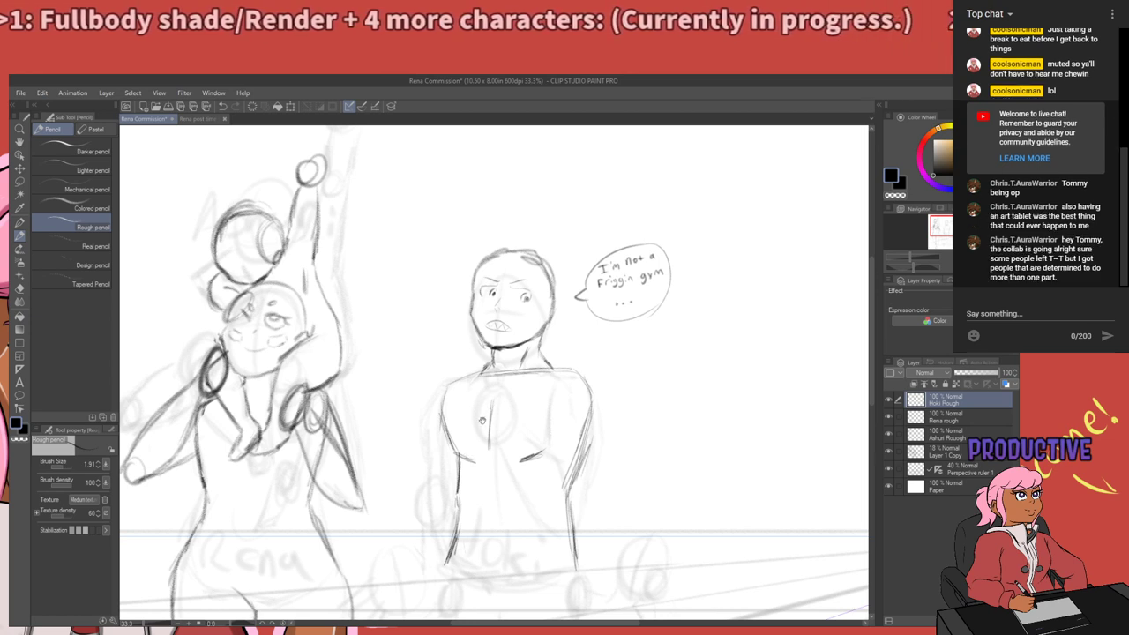
mouse_move(461, 453)
left_mouse_down()
mouse_move(459, 275)
mouse_move(430, 406)
mouse_move(472, 423)
left_mouse_up()
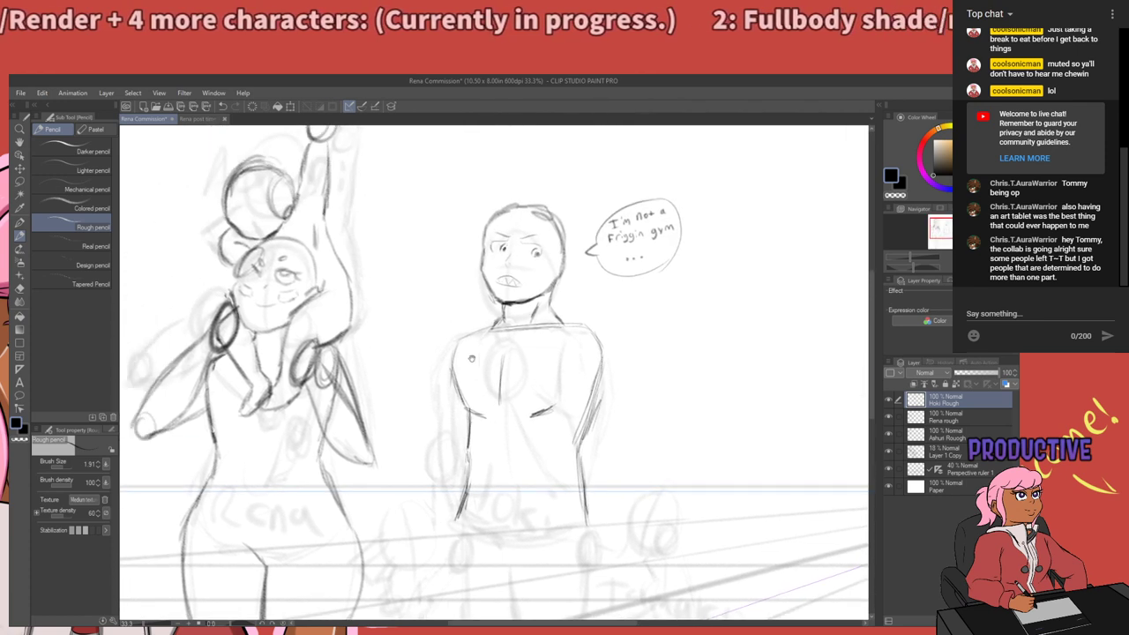
mouse_move(468, 382)
left_mouse_down()
mouse_move(420, 410)
mouse_move(437, 439)
mouse_move(392, 385)
mouse_move(511, 382)
left_mouse_up()
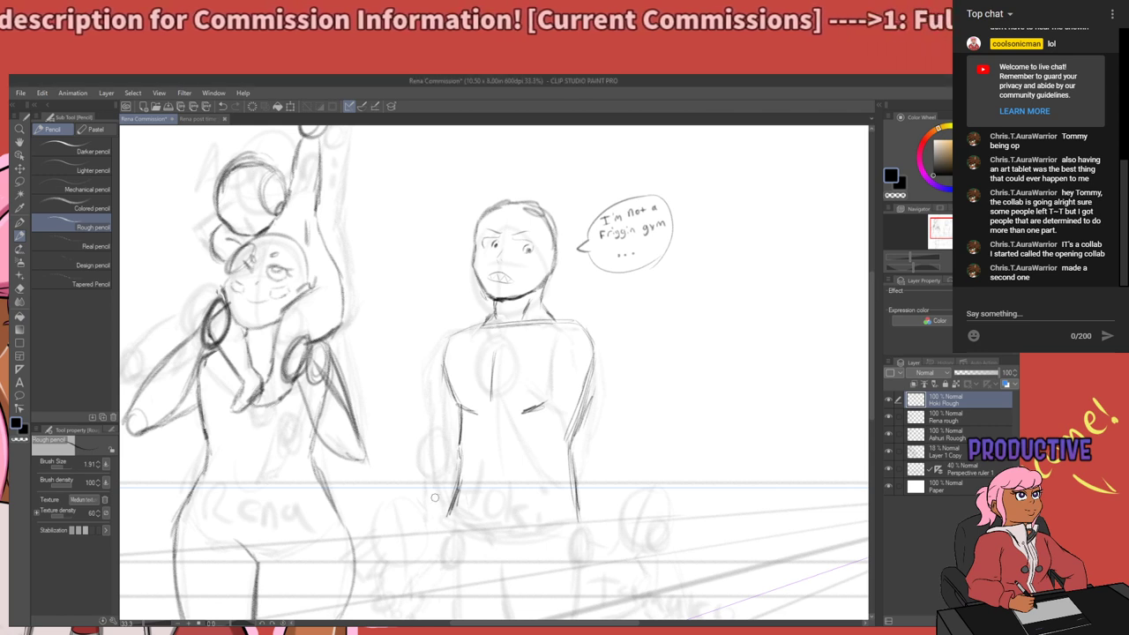
scroll(432, 362, "down", 1)
scroll(440, 331, "down", 4)
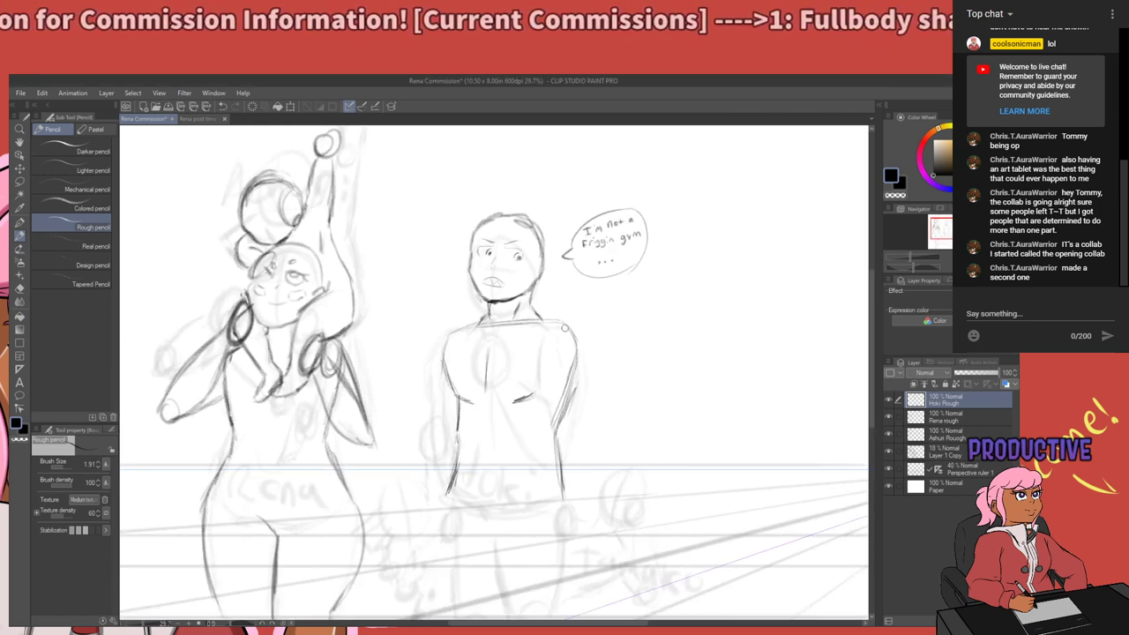
scroll(623, 486, "up", 1)
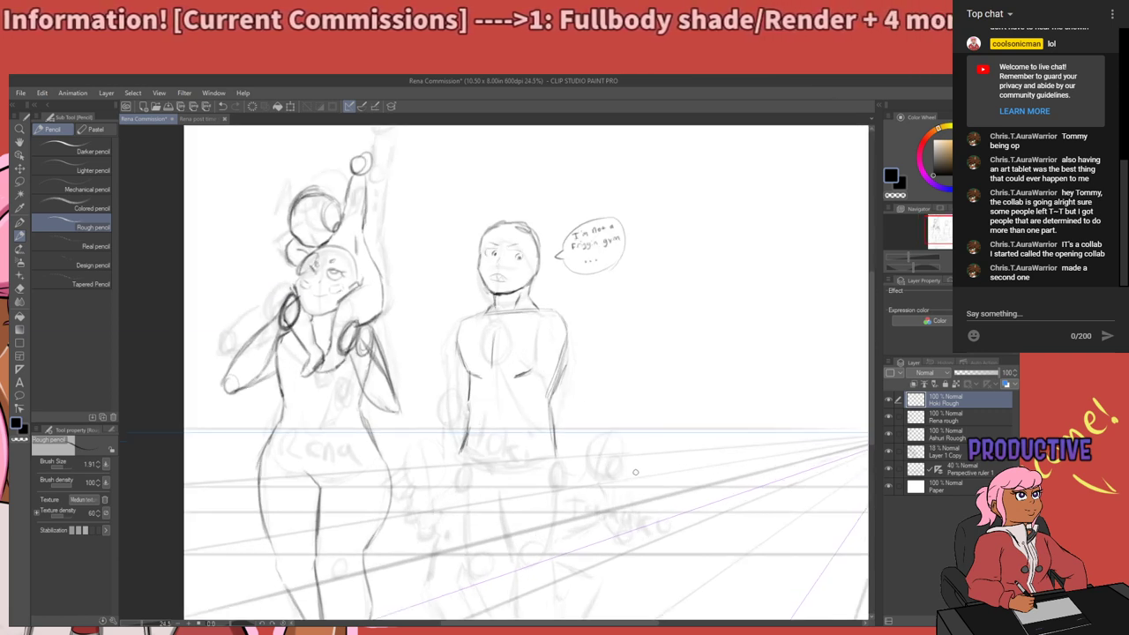
scroll(635, 472, "down", 2)
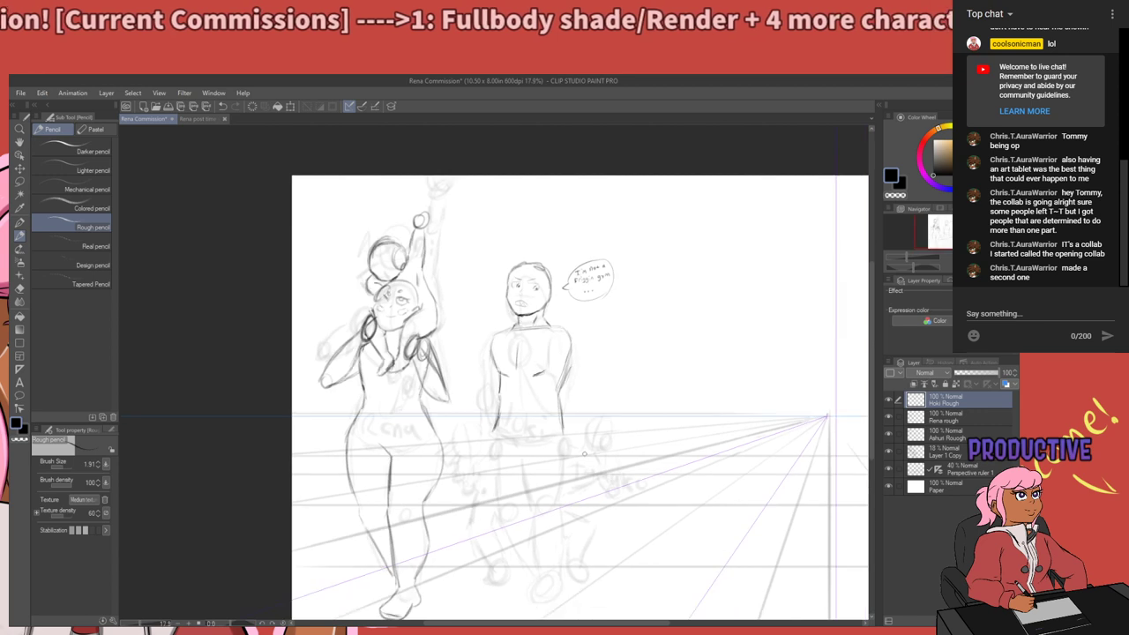
scroll(583, 454, "up", 3)
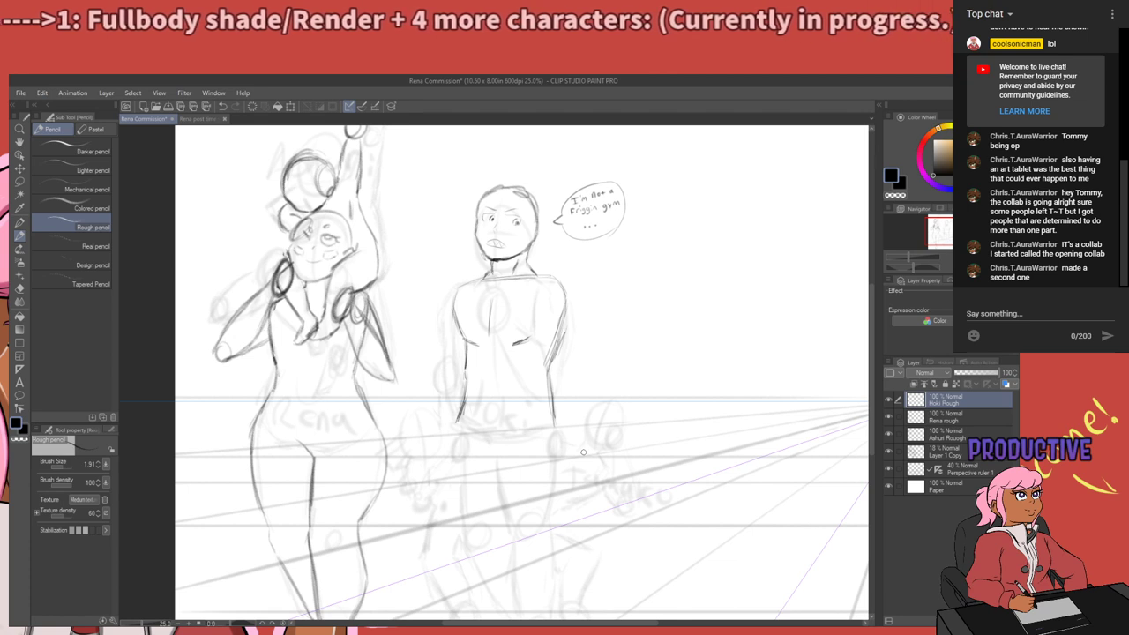
scroll(529, 203, "up", 1)
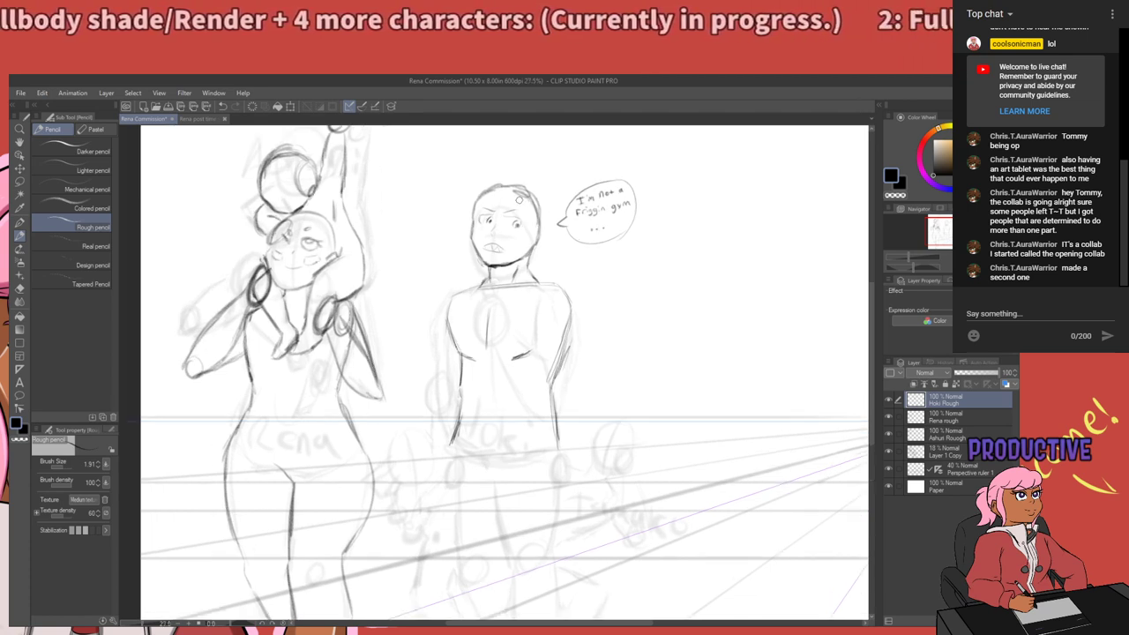
scroll(518, 200, "up", 1)
scroll(519, 200, "up", 1)
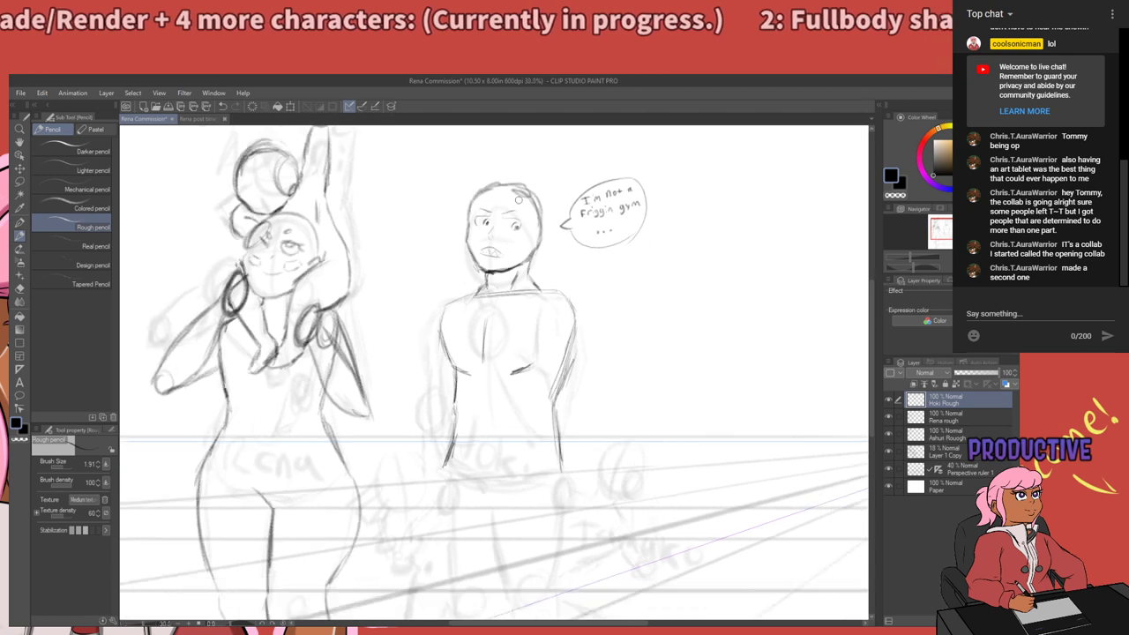
scroll(519, 200, "down", 1)
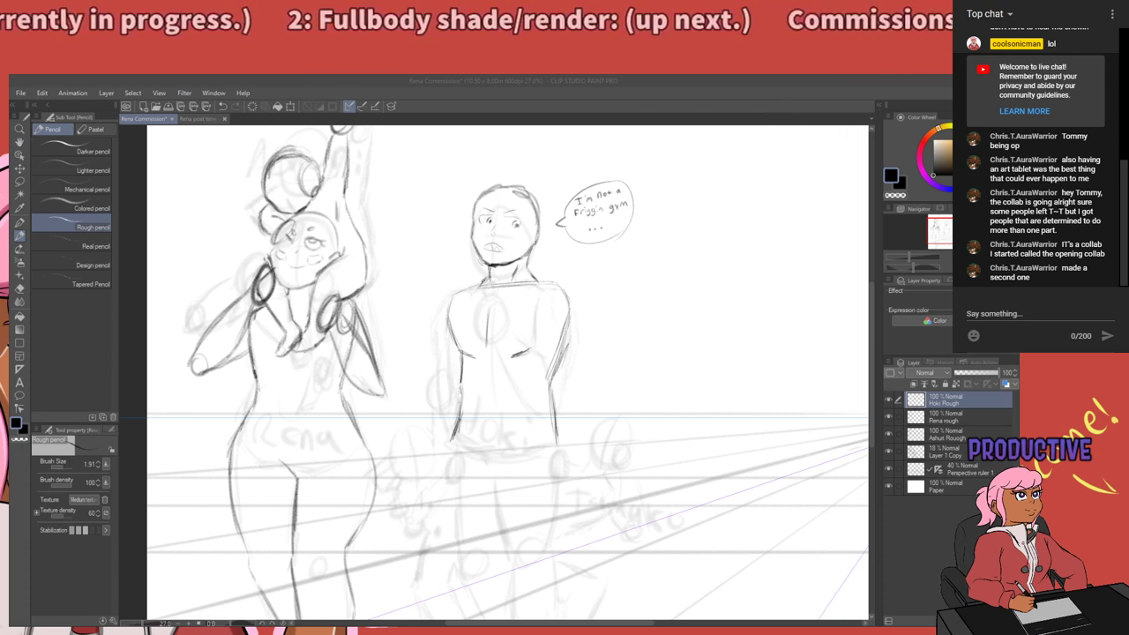
left_click(762, 619)
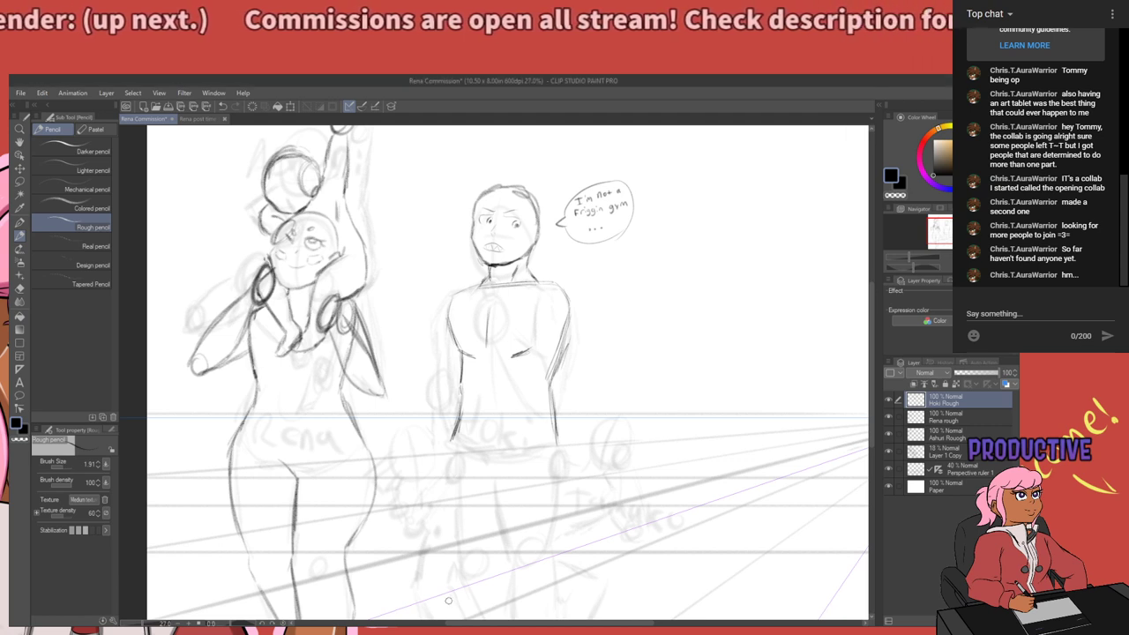
scroll(435, 430, "down", 2)
scroll(558, 352, "up", 2)
scroll(559, 352, "down", 2)
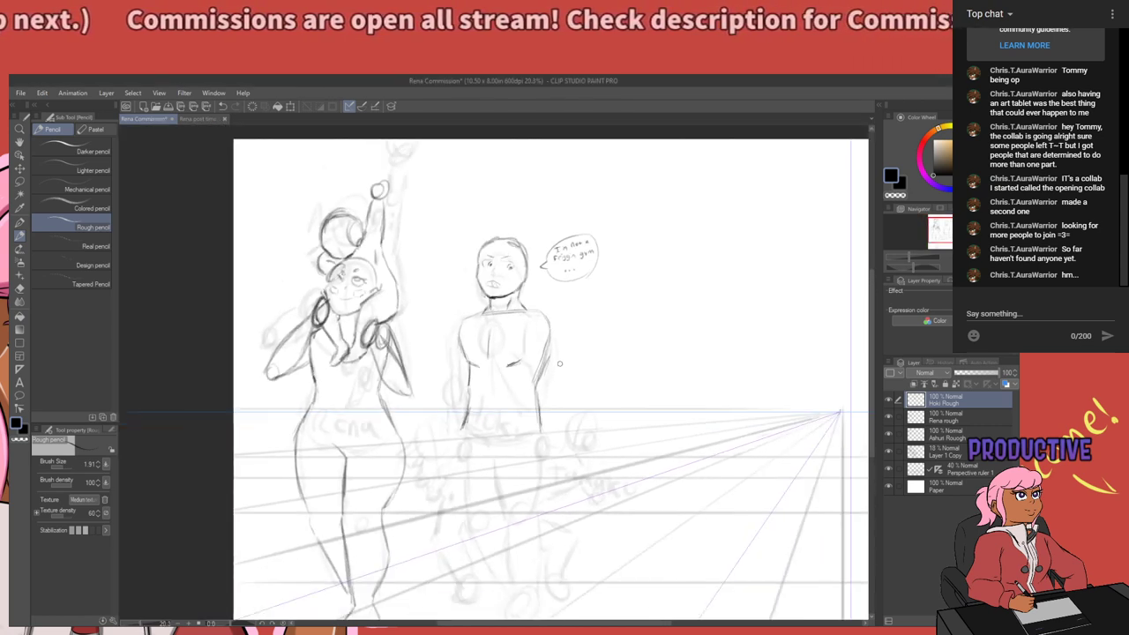
Sketch a short hip line that continues Hoki's Rena-side waist contour downward.
scroll(438, 404, "up", 1)
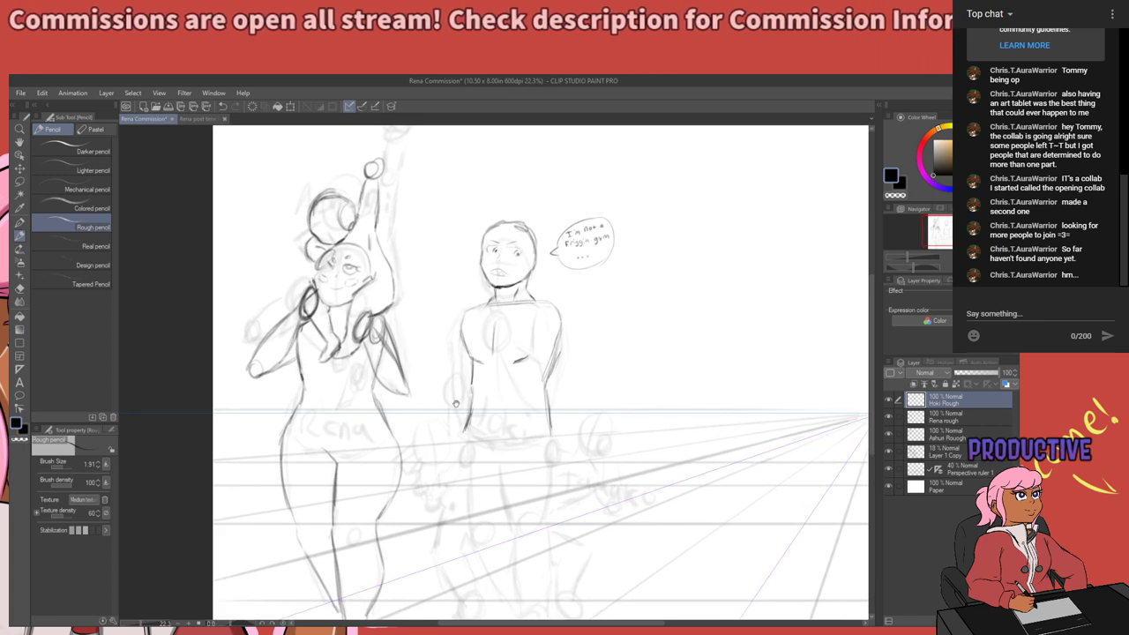
left_click_drag(509, 315, 446, 274)
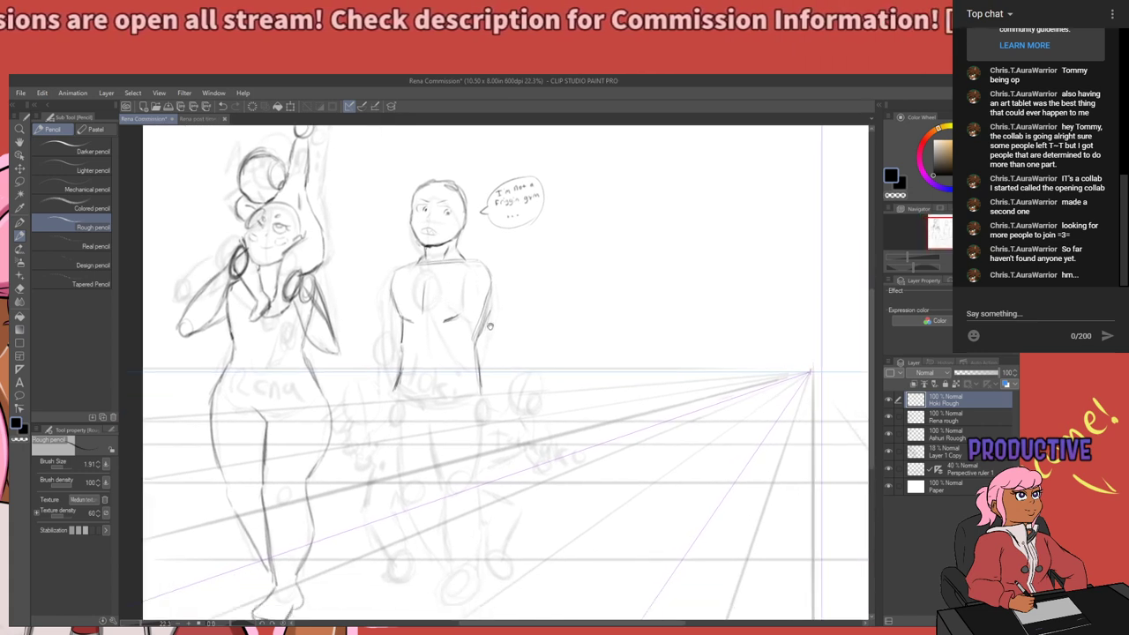
left_click_drag(490, 326, 508, 316)
scroll(508, 316, "up", 2)
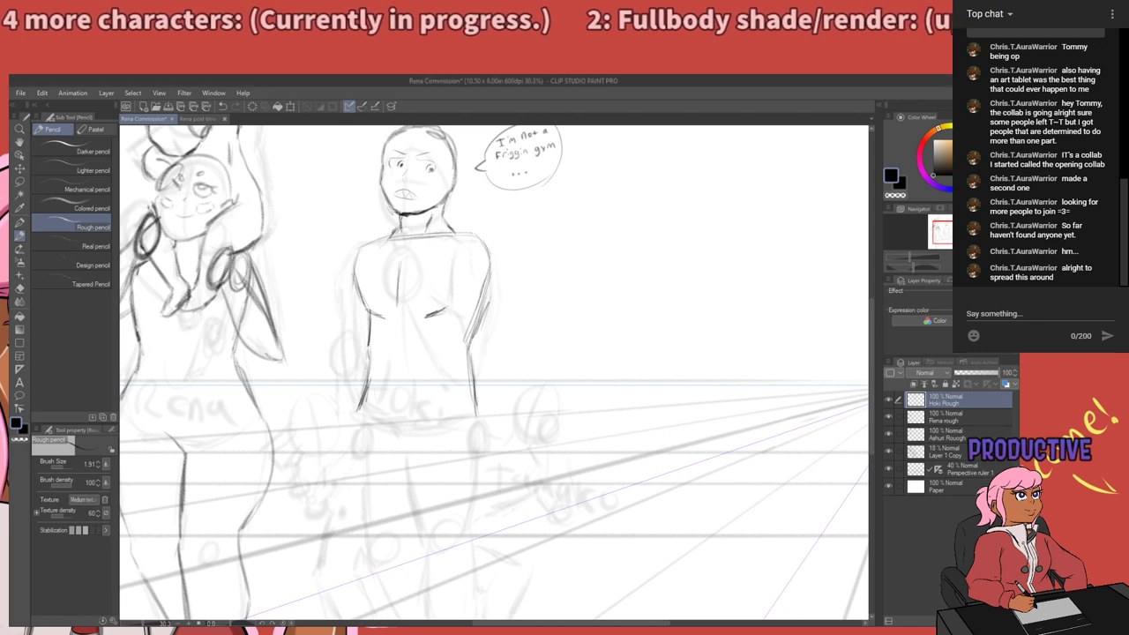
scroll(441, 421, "down", 1)
scroll(352, 299, "up", 1)
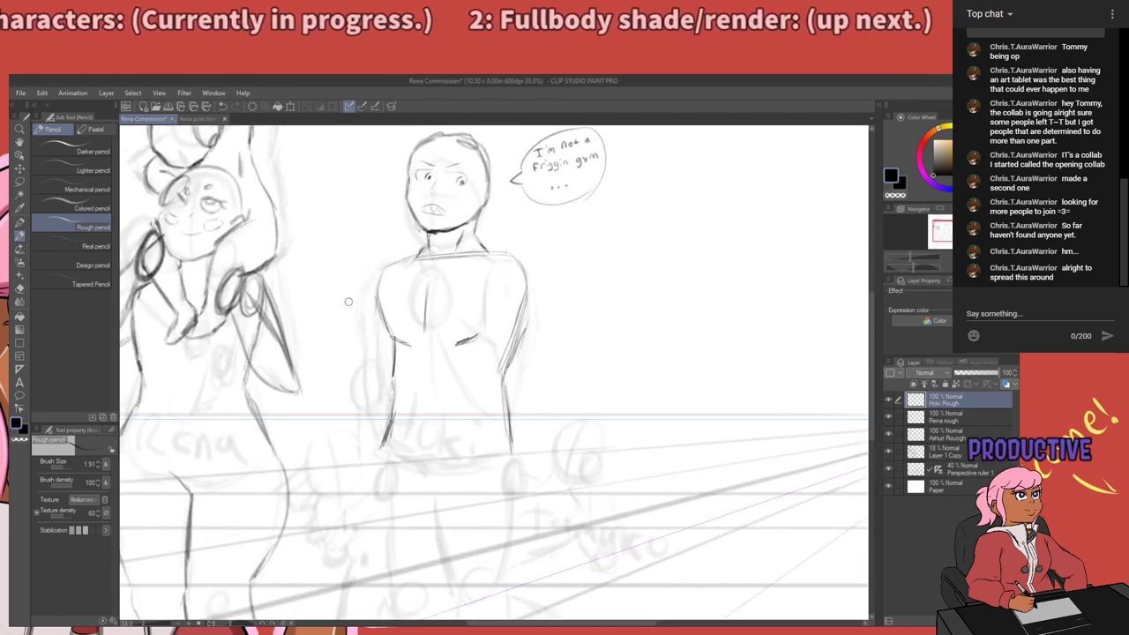
left_click_drag(535, 350, 527, 292)
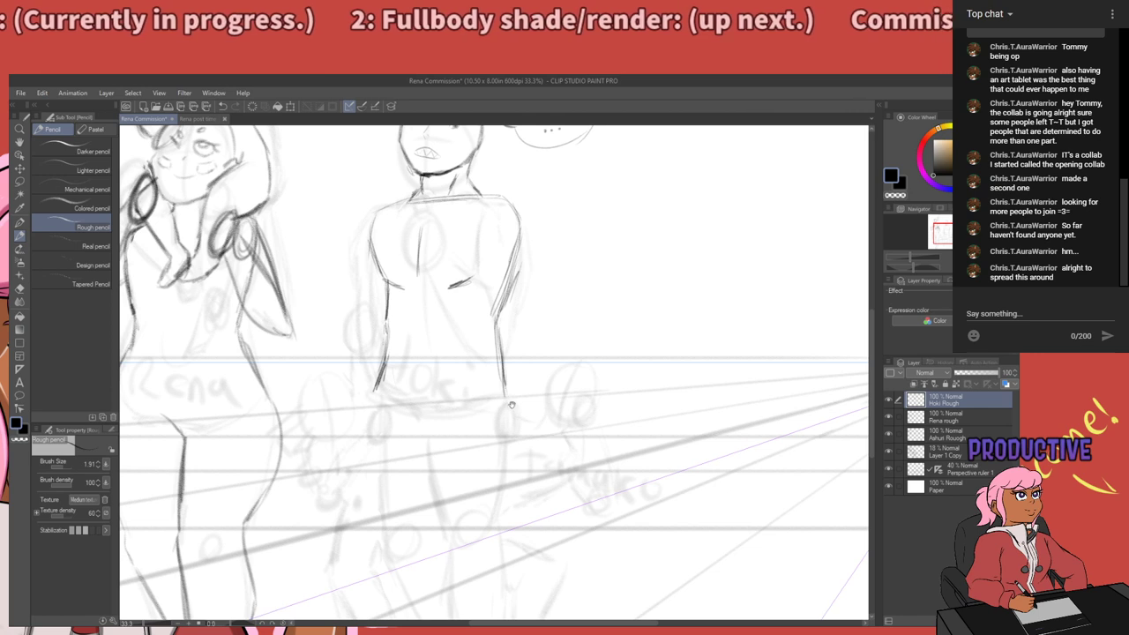
left_click_drag(512, 405, 530, 348)
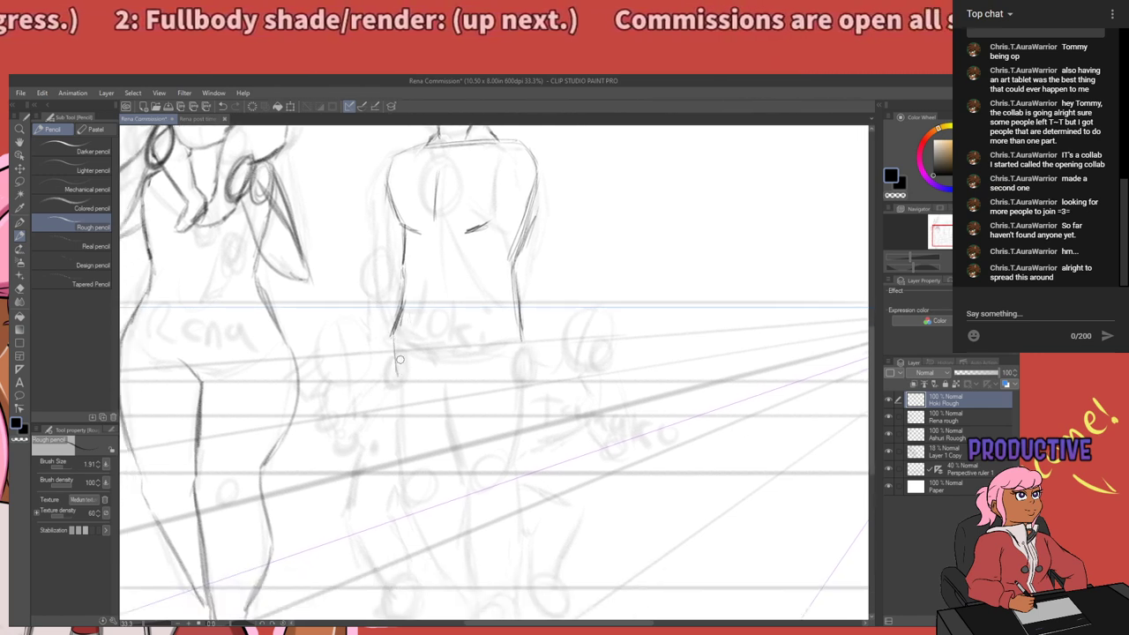
left_click_drag(399, 325, 395, 353)
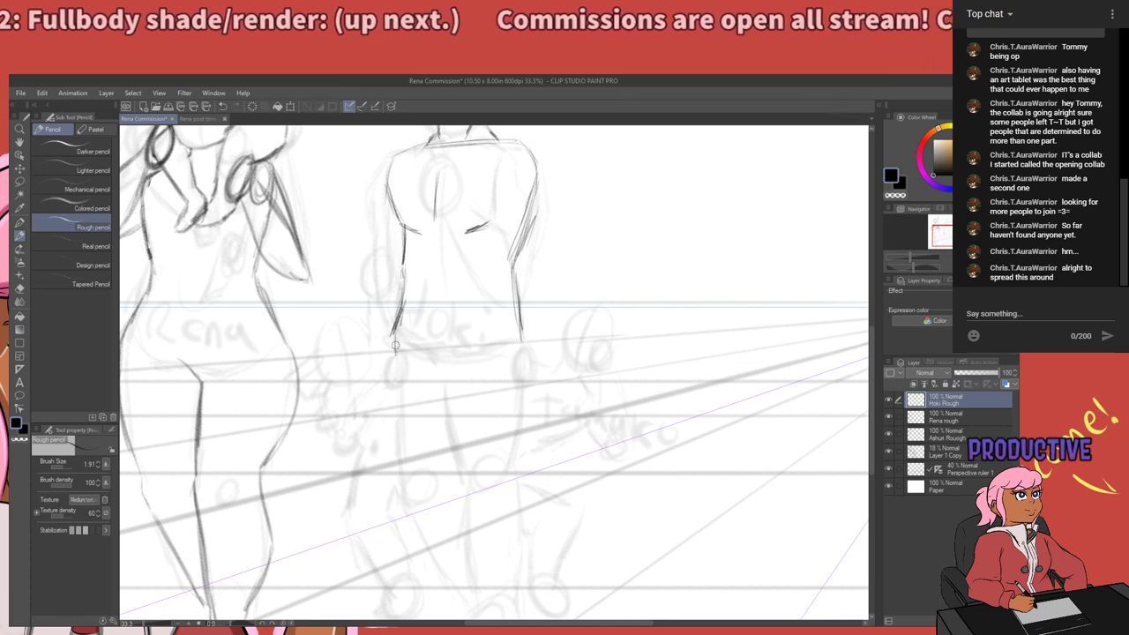
mouse_move(512, 321)
left_mouse_down()
mouse_move(491, 303)
mouse_move(496, 366)
left_mouse_up()
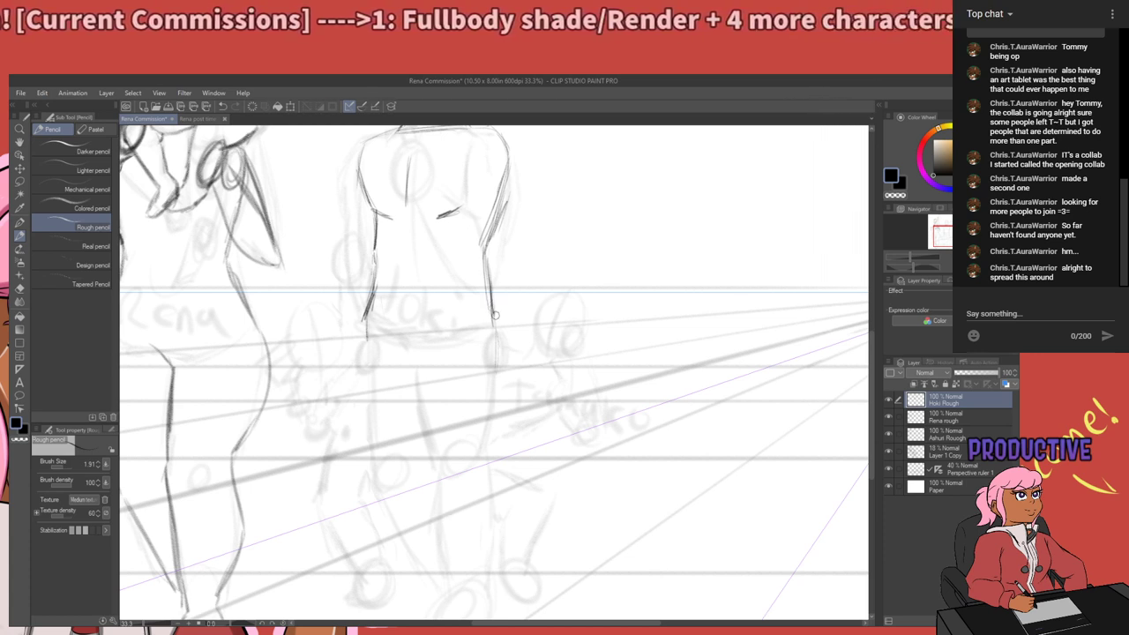
Sketch the outer contour of Hoki's leg farther from Rena from hip to knee, plus its inner thigh line from the crotch.
left_click_drag(495, 317, 494, 418)
left_click_drag(505, 344, 487, 445)
left_click_drag(505, 337, 493, 416)
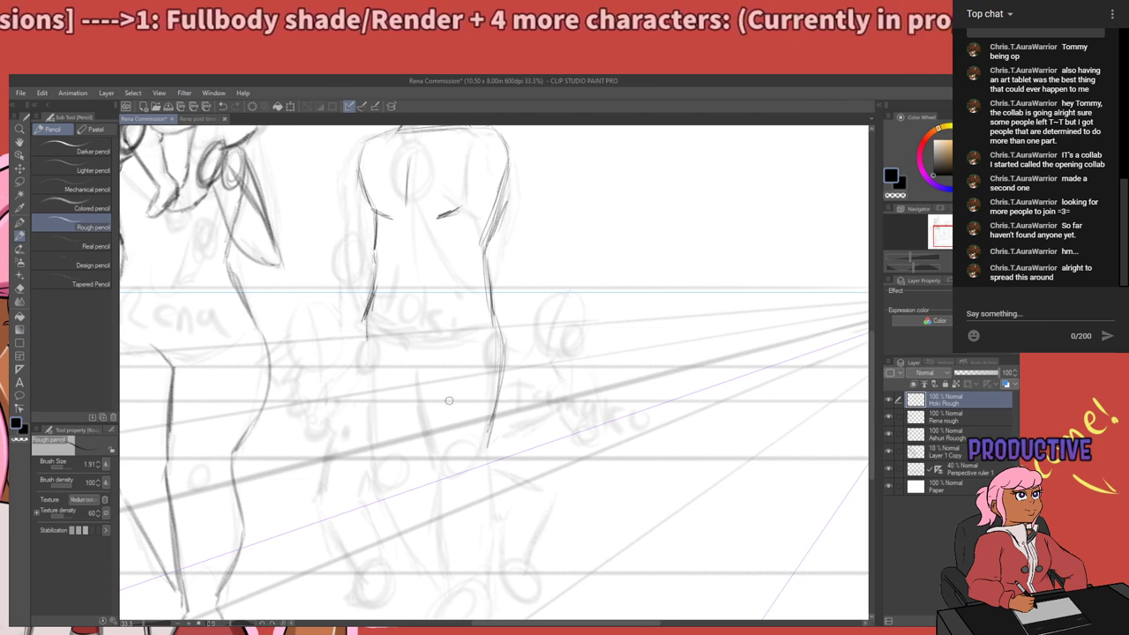
left_click_drag(405, 361, 435, 458)
left_click_drag(422, 388, 437, 463)
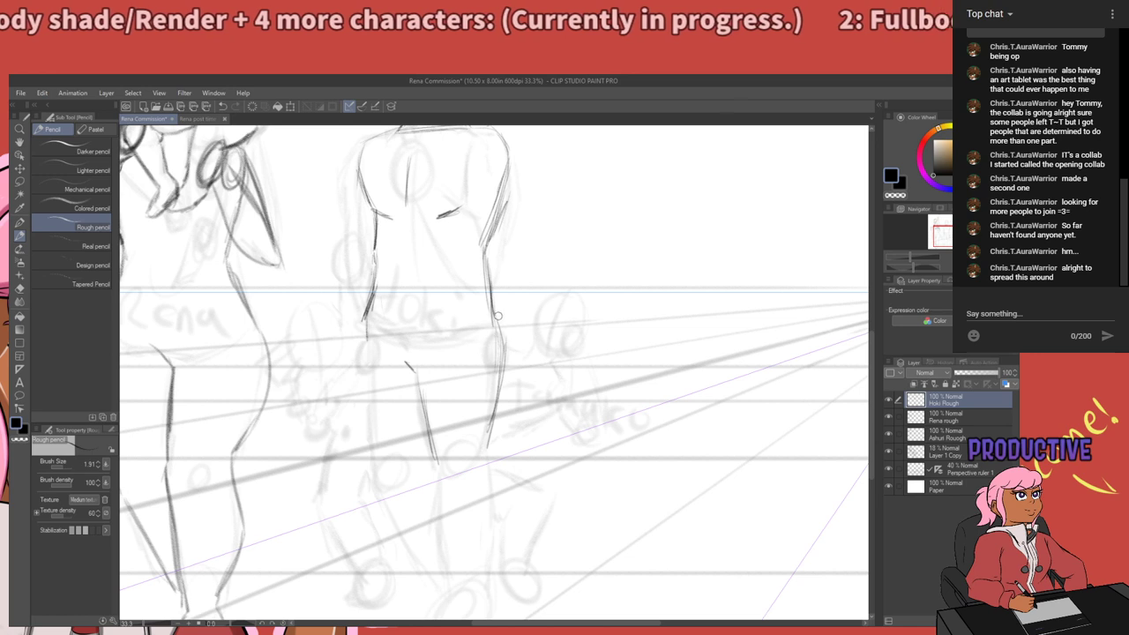
left_click_drag(498, 316, 487, 466)
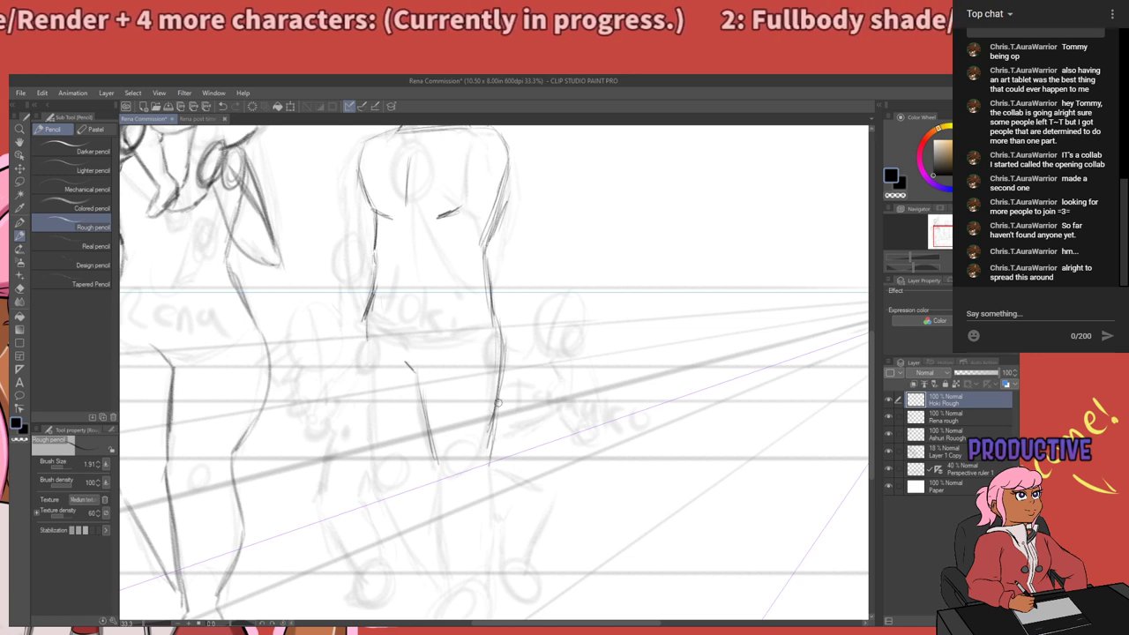
left_click_drag(503, 393, 493, 438)
Sketch the inner contour of that leg below the knee, running down to the ankle of the layout sketch.
scroll(492, 438, "down", 3)
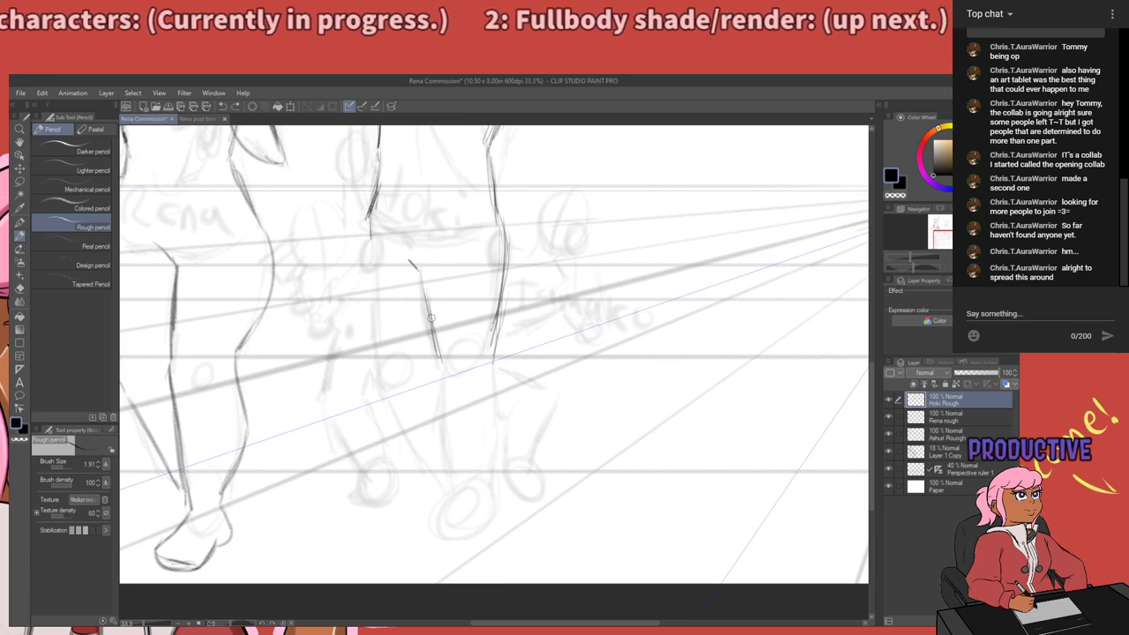
left_click_drag(431, 318, 442, 370)
left_click_drag(474, 306, 472, 524)
left_click_drag(488, 420, 486, 474)
scroll(485, 474, "down", 8)
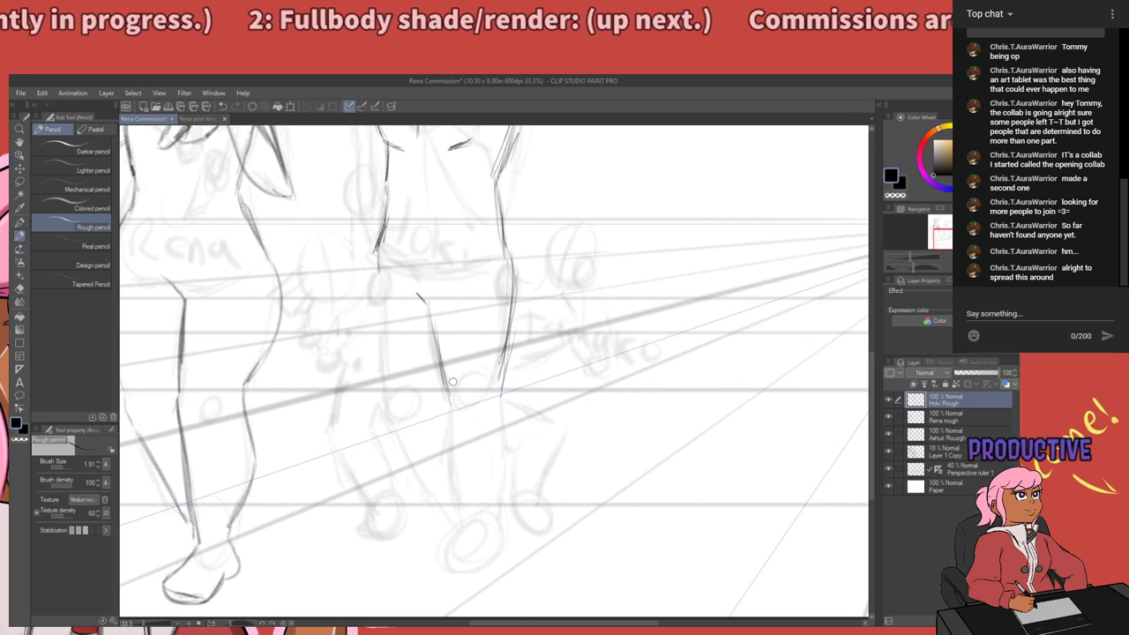
left_click_drag(452, 384, 450, 408)
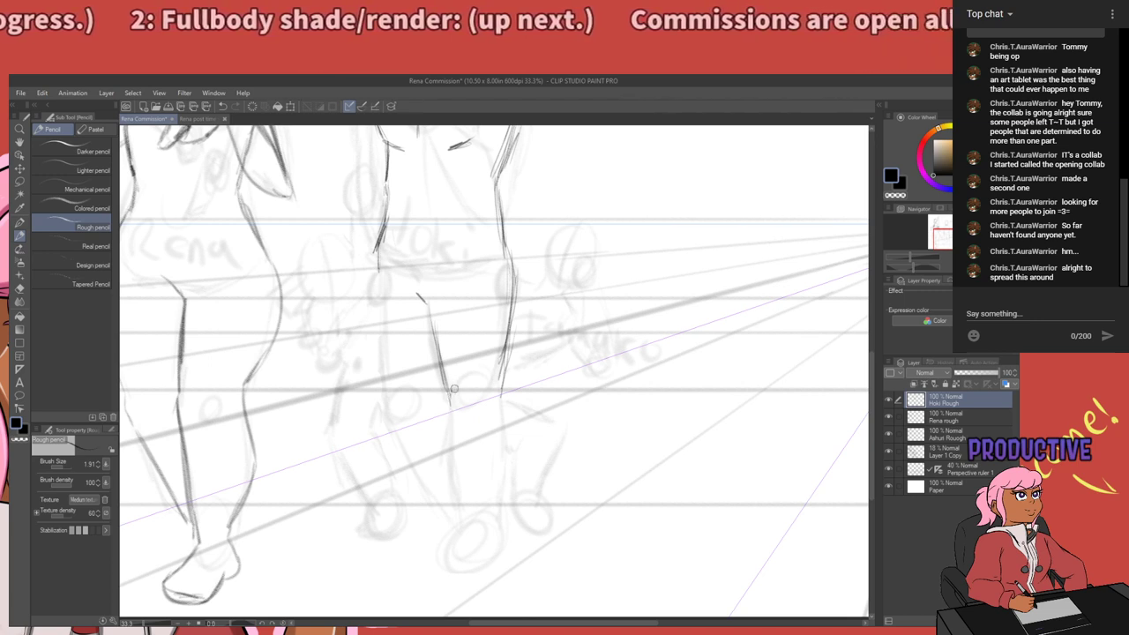
left_click_drag(449, 379, 448, 481)
left_click_drag(447, 437, 456, 515)
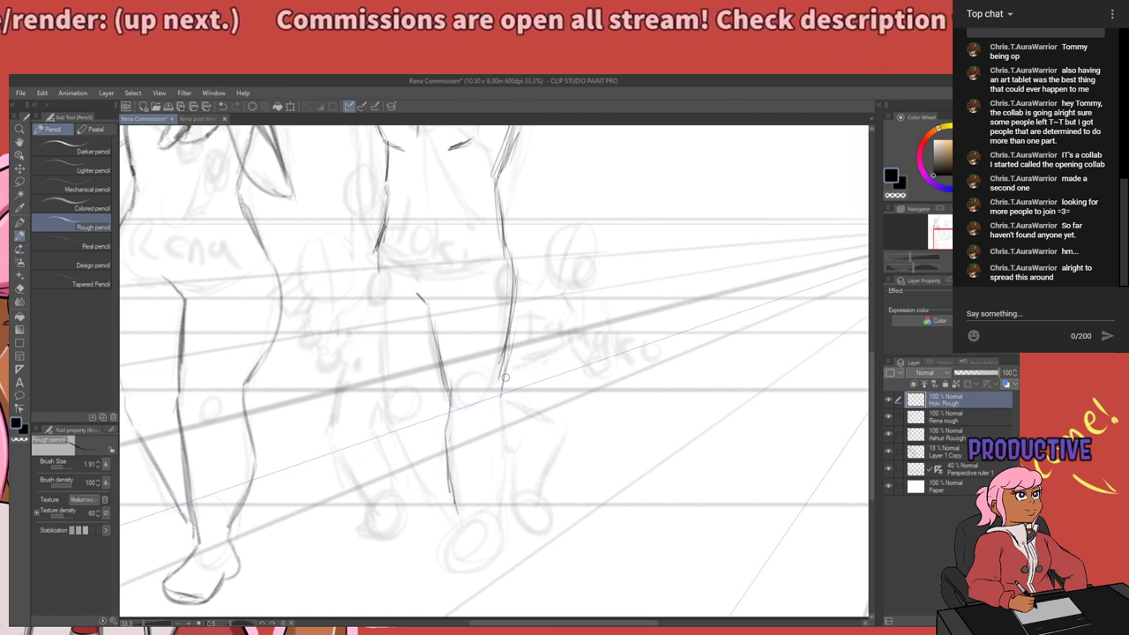
Sketch the outer calf contour from the knee to the ankle, undoing the unwanted strokes.
left_click_drag(499, 402, 505, 439)
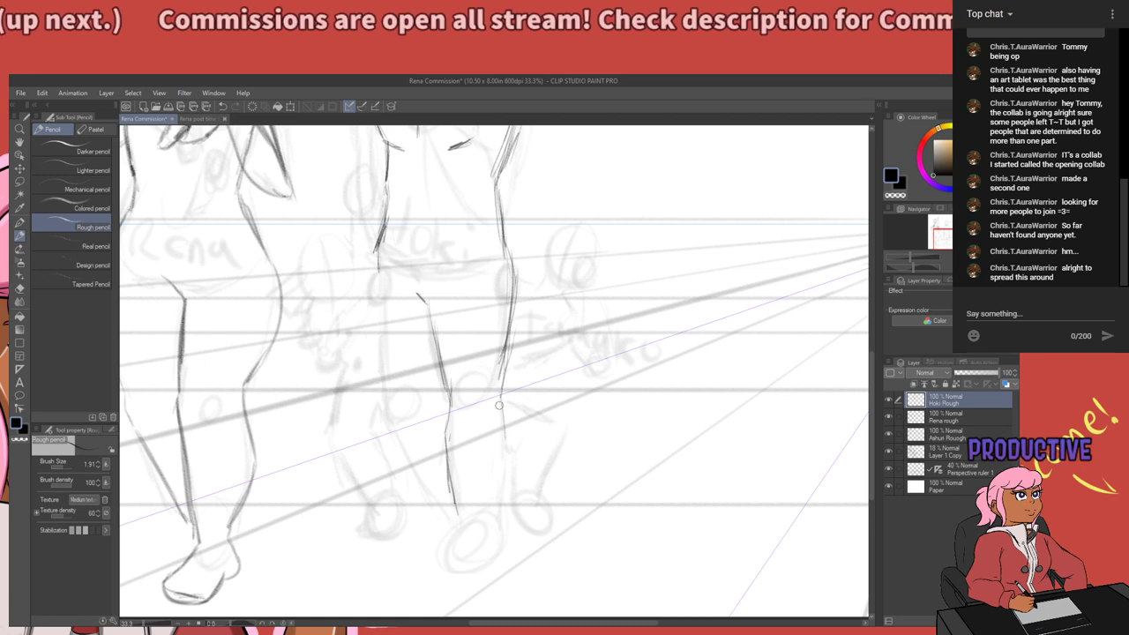
left_click_drag(499, 394, 510, 446)
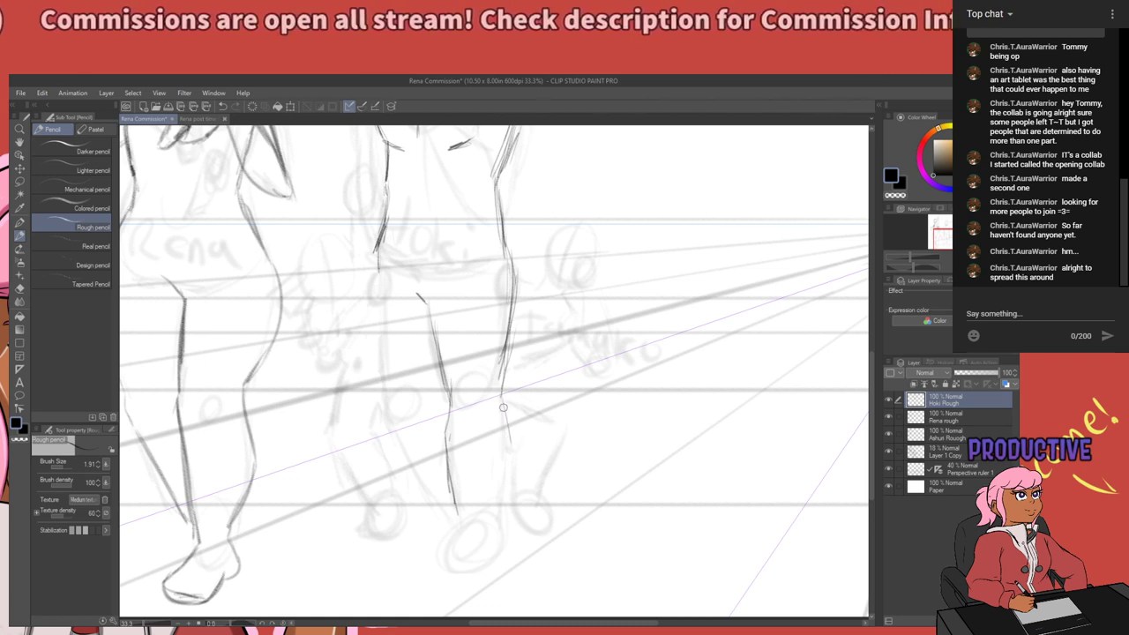
key("ctrl+z")
key("ctrl+z")
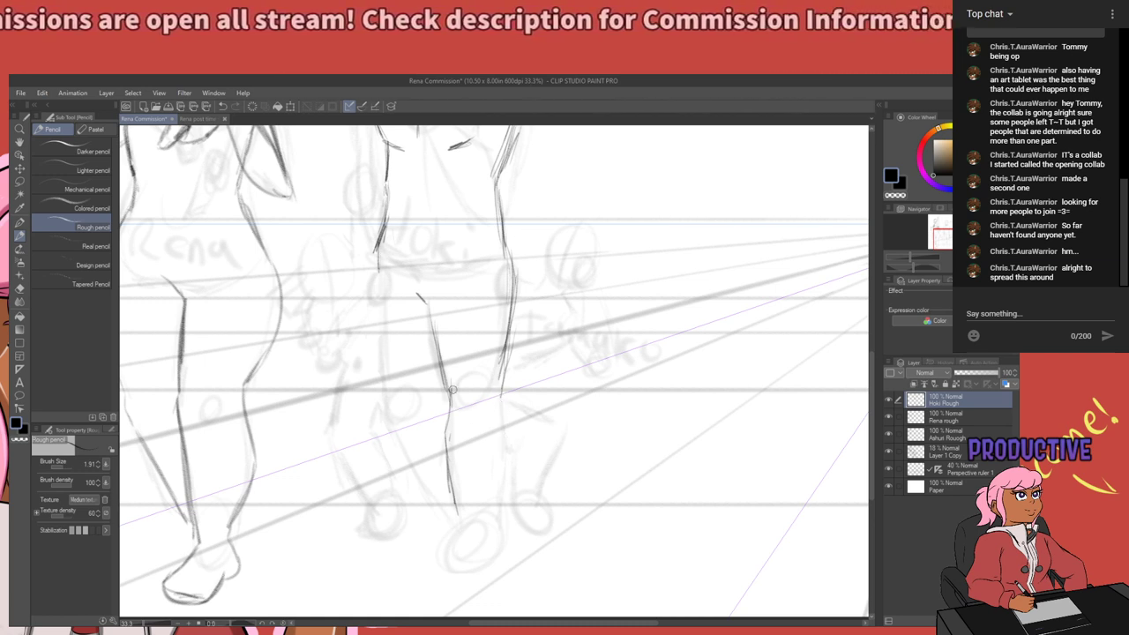
left_click_drag(499, 389, 506, 438)
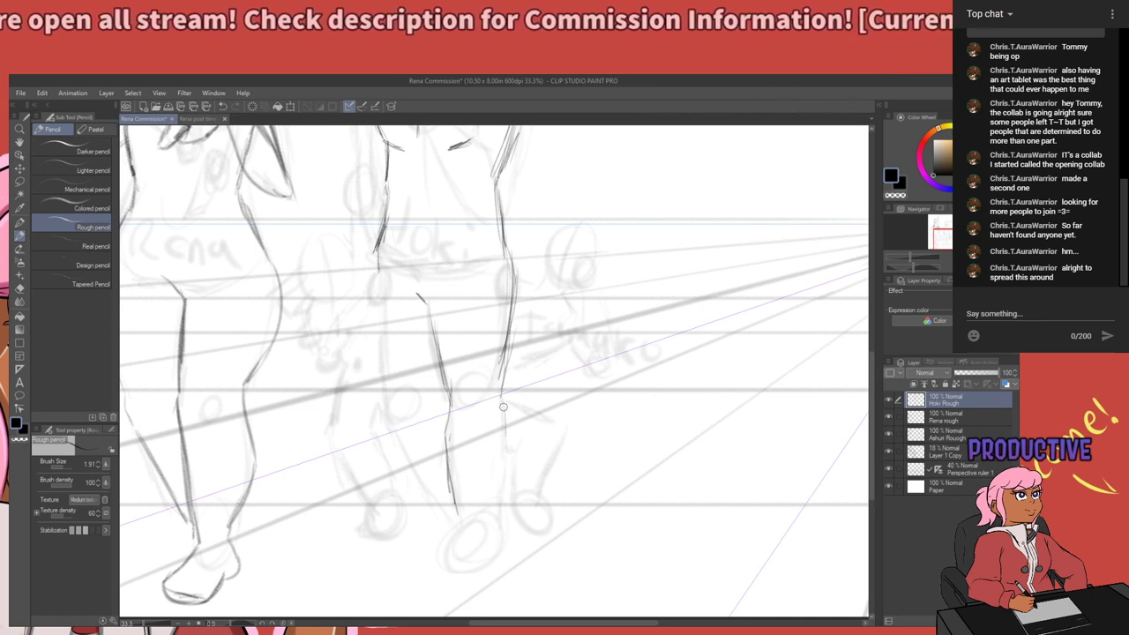
key("ctrl+z")
left_click_drag(501, 393, 496, 491)
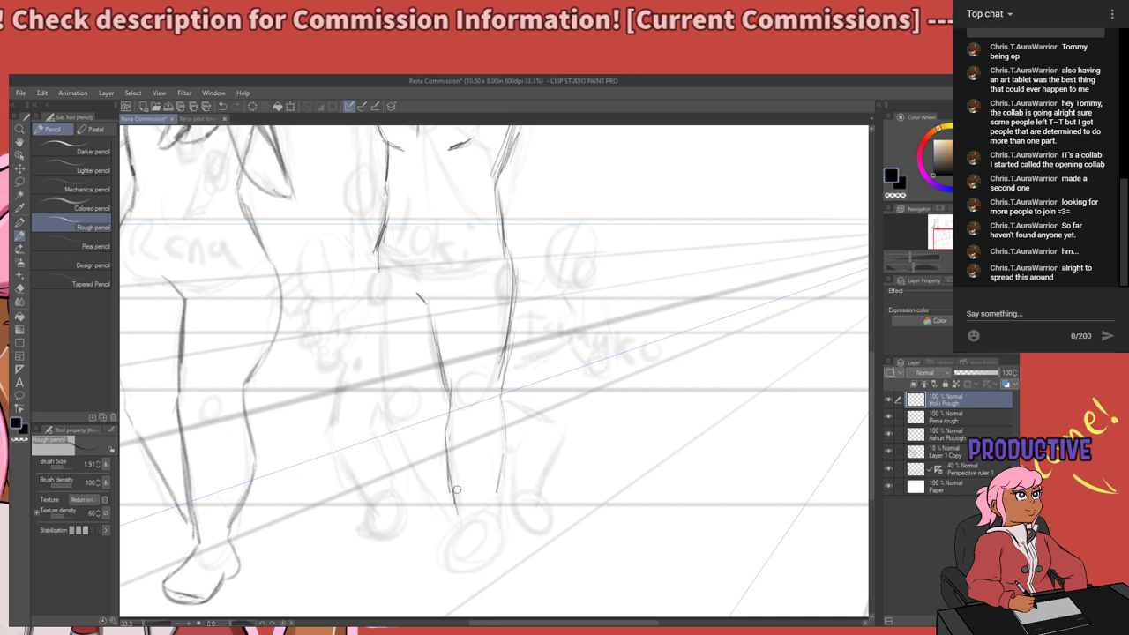
Erase the inner lower-leg line and redraw it straighter from the knee to the ankle with the rough pencil.
key("e")
left_click_drag(457, 508, 445, 413)
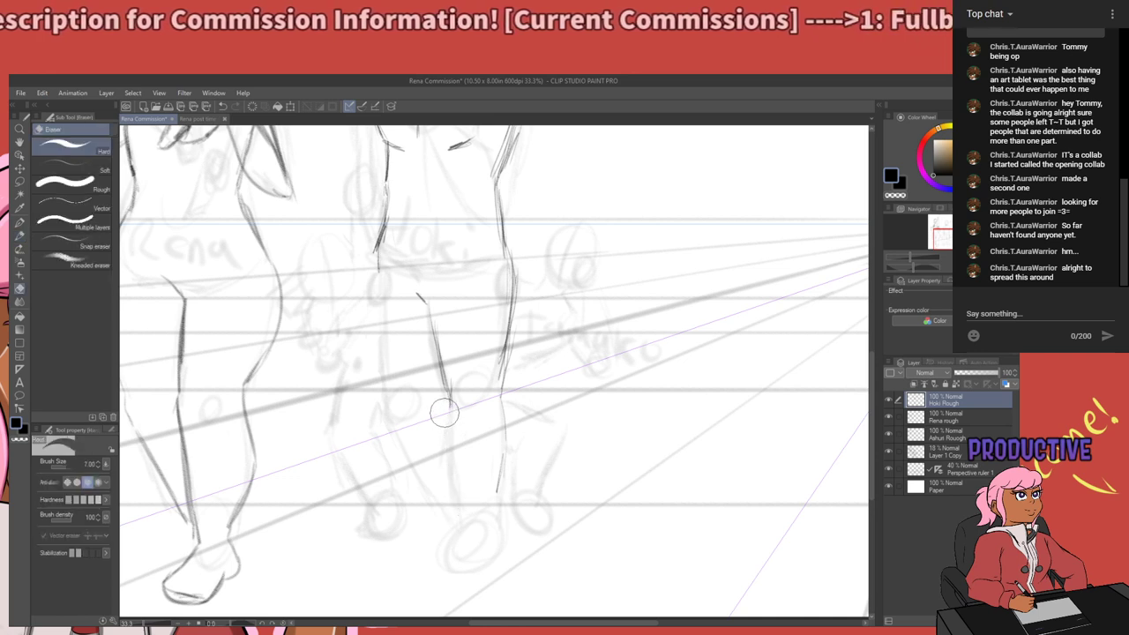
key("o")
key("p")
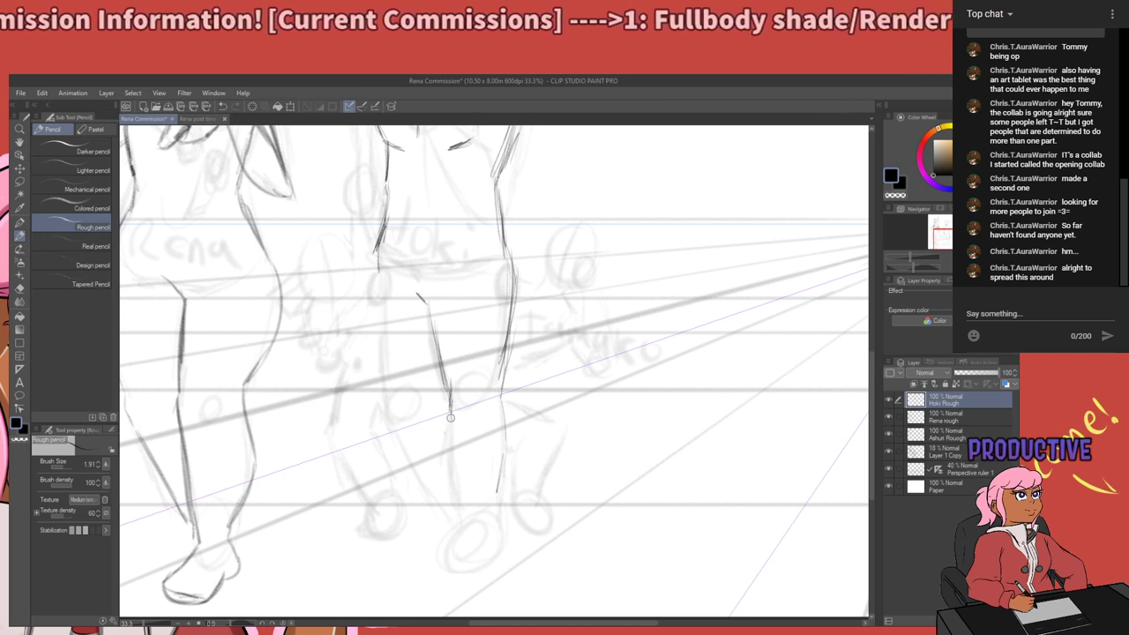
mouse_move(451, 418)
left_mouse_down()
mouse_move(454, 480)
mouse_move(455, 470)
left_mouse_up()
key("ctrl+z")
key("ctrl+z")
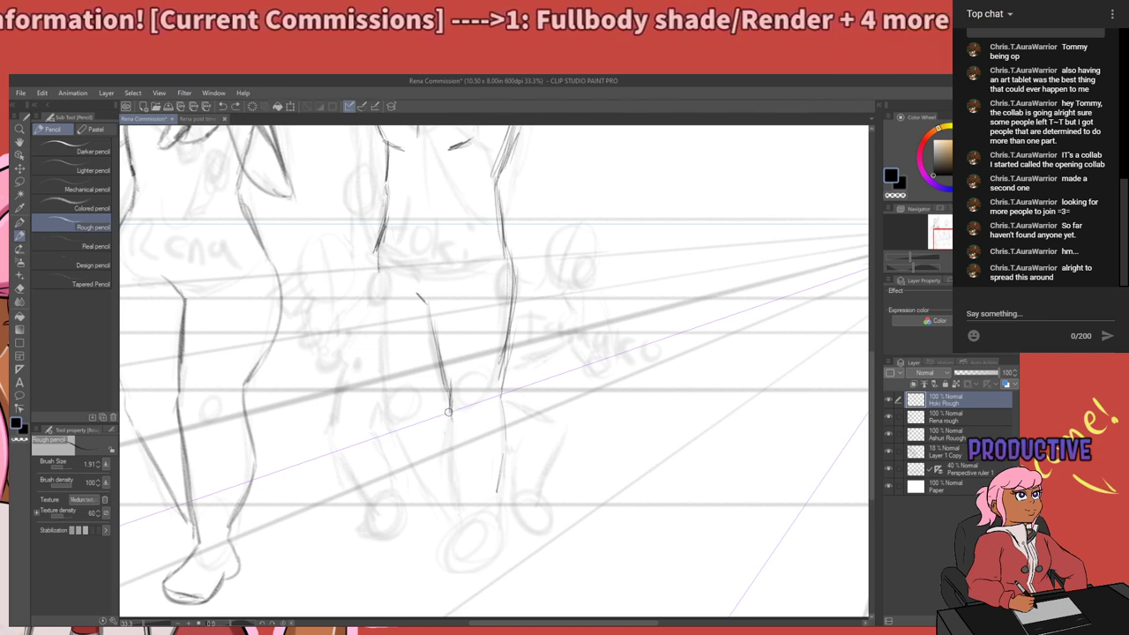
left_click_drag(449, 415, 459, 510)
left_click_drag(450, 420, 457, 485)
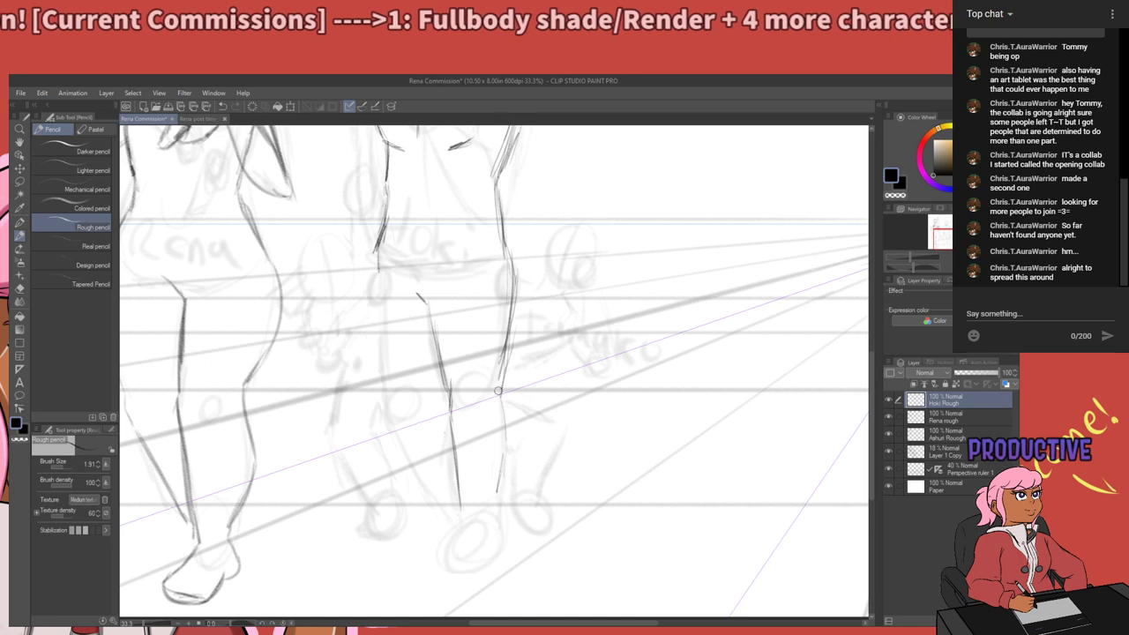
Erase both lower-leg lines below Hoki's knee and check the thigh against the torso.
left_click_drag(497, 392, 499, 469)
key("e")
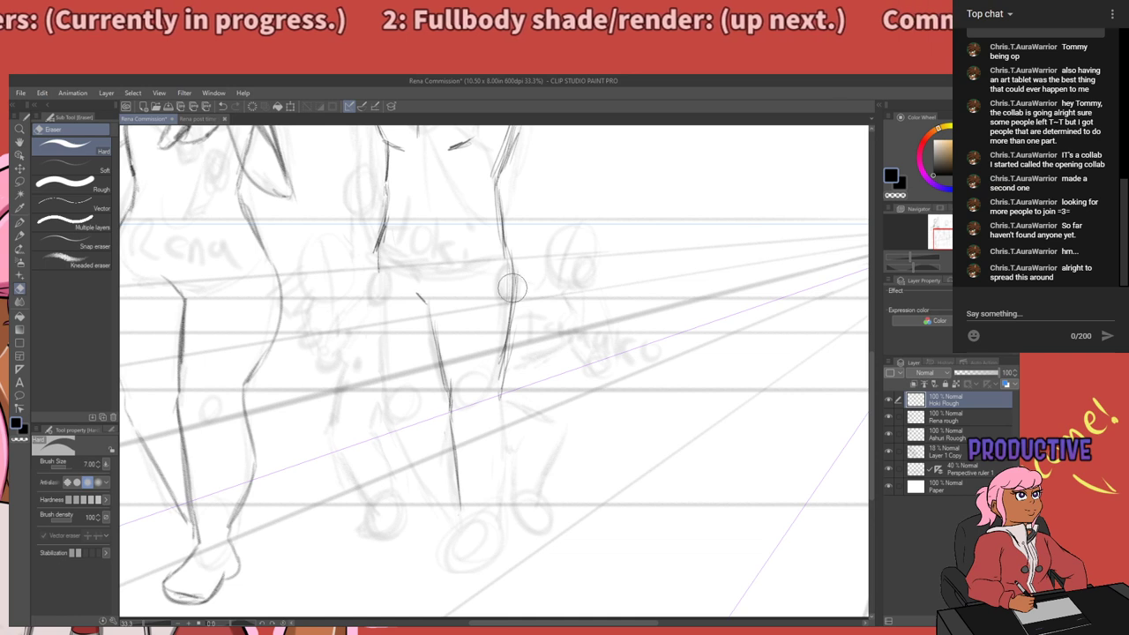
mouse_move(457, 361)
left_mouse_down()
mouse_move(447, 473)
mouse_move(459, 504)
left_mouse_up()
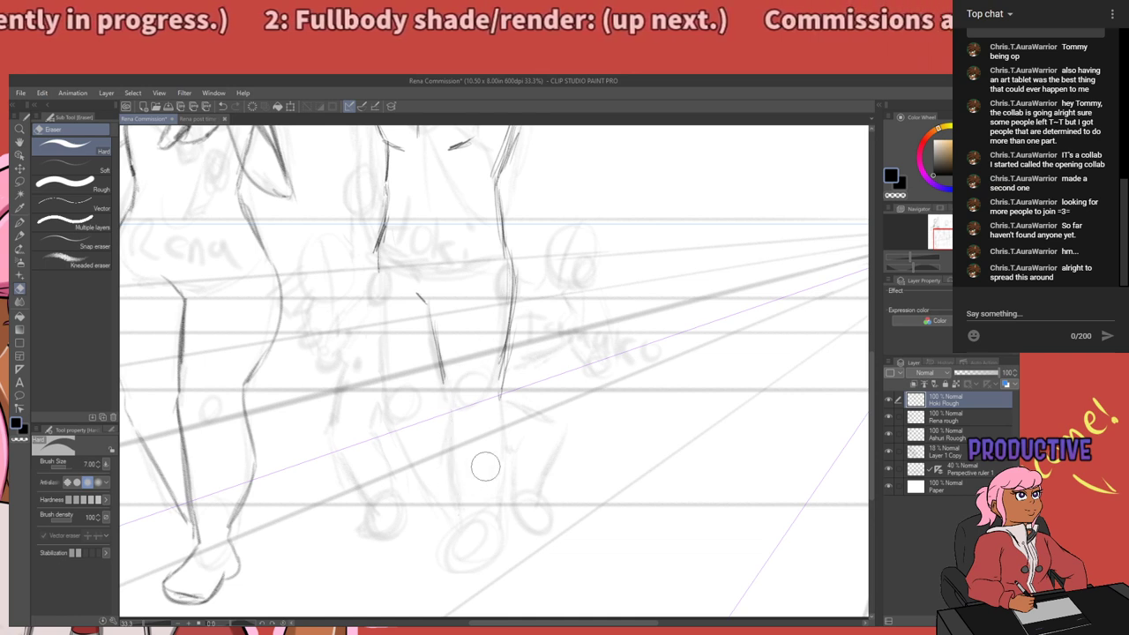
left_click_drag(497, 378, 527, 534)
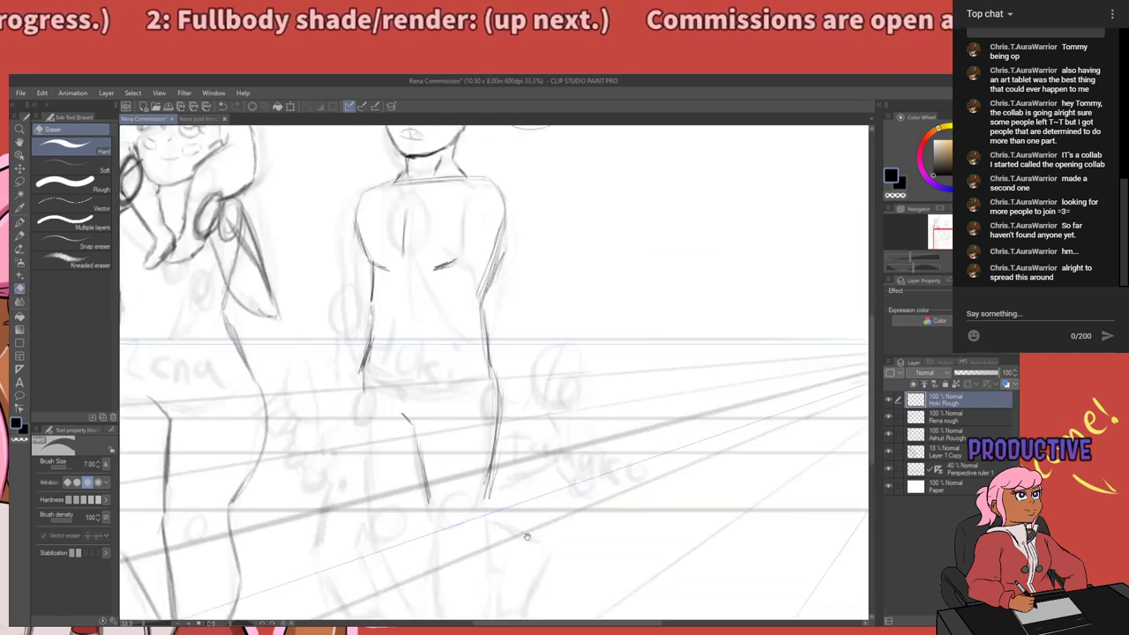
left_click_drag(526, 490, 521, 548)
mouse_move(538, 435)
left_mouse_down()
mouse_move(553, 394)
mouse_move(575, 407)
left_mouse_up()
scroll(574, 407, "down", 5)
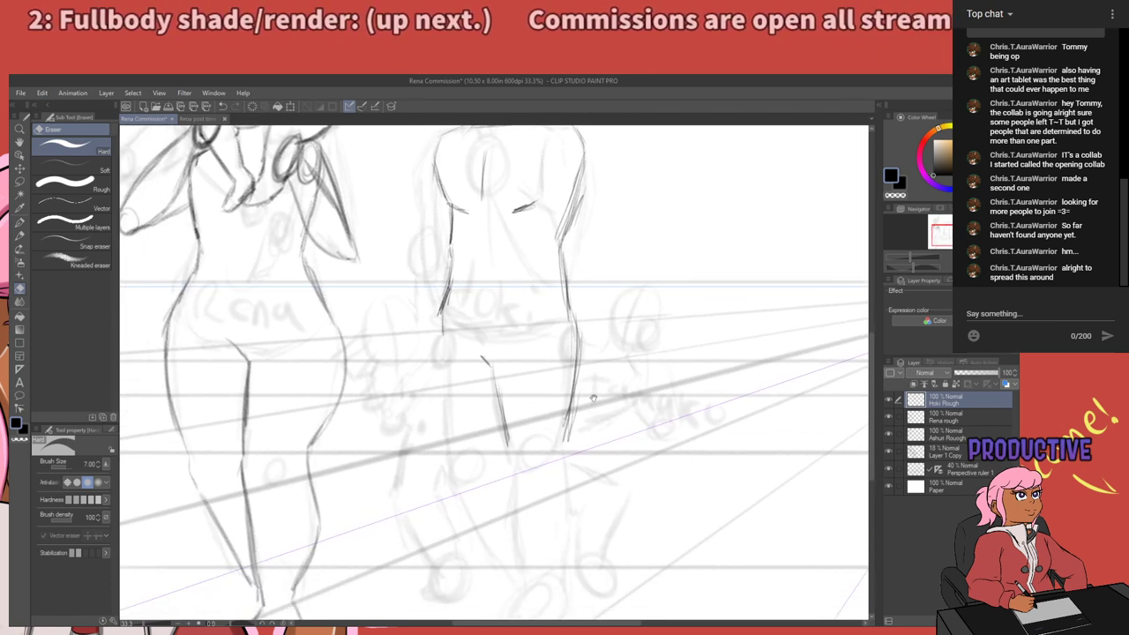
scroll(591, 424, "up", 5)
scroll(598, 436, "down", 2)
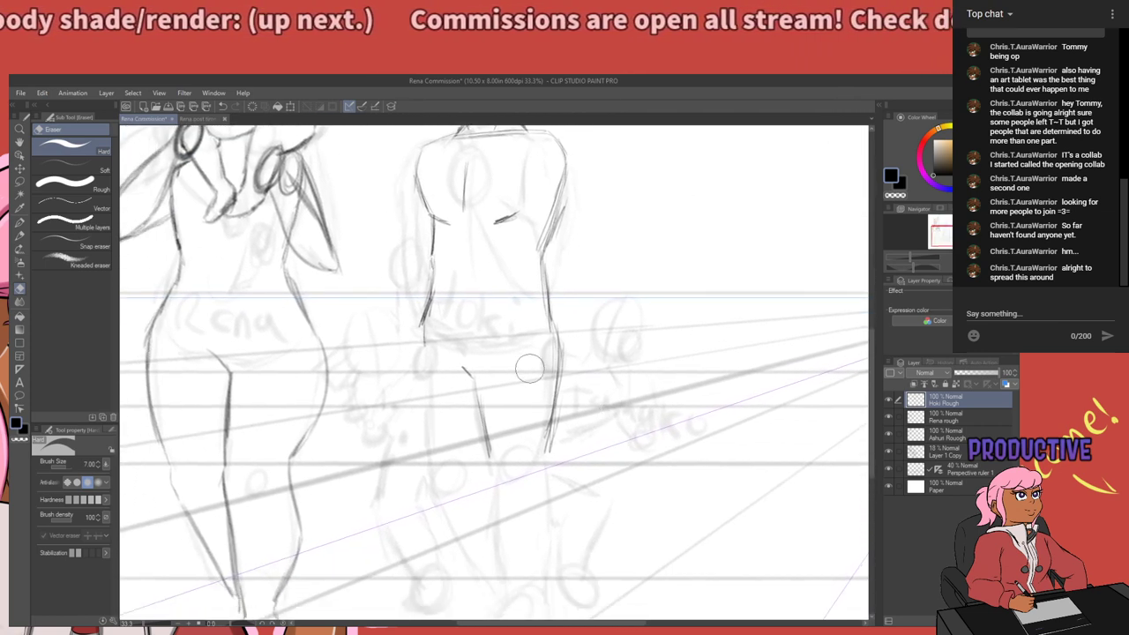
Sketch a light vertical guide line down the middle of Hoki's thigh with the rough pencil, undoing the misplaced strokes.
key("p")
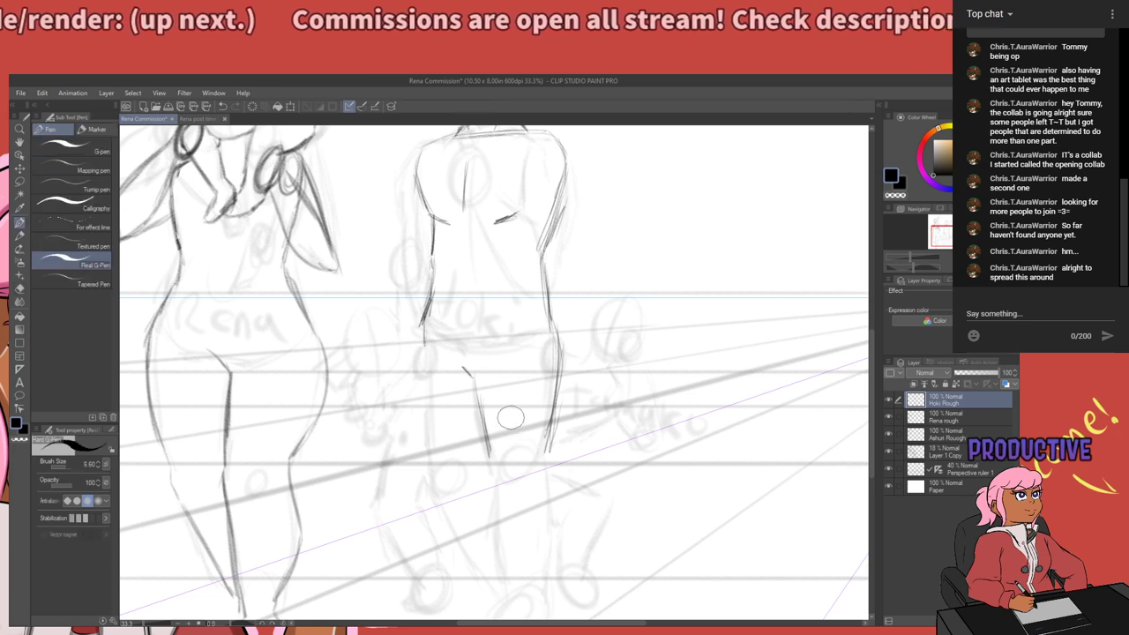
left_click_drag(508, 352, 507, 455)
key("ctrl+z")
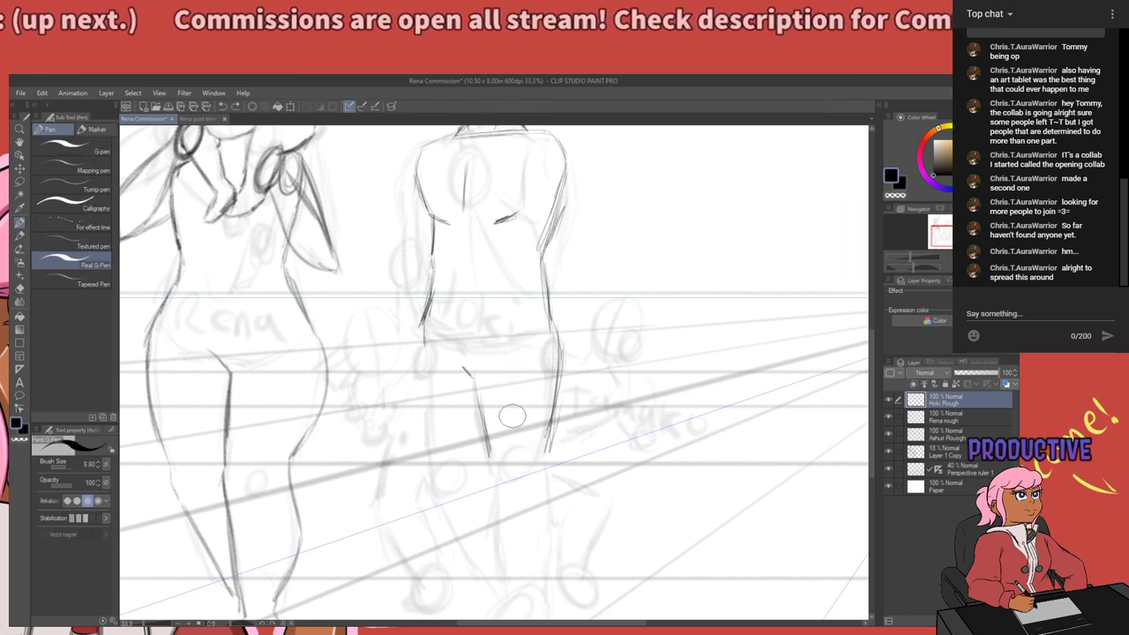
key("p")
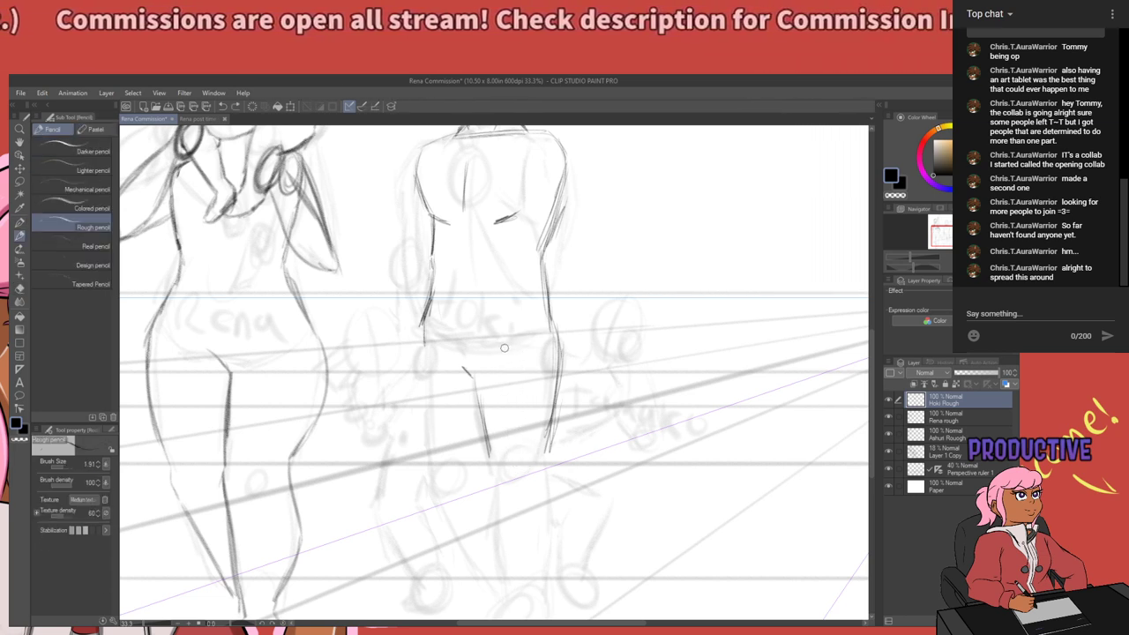
left_click_drag(507, 352, 511, 454)
mouse_move(523, 416)
left_mouse_down()
mouse_move(519, 368)
mouse_move(518, 378)
left_mouse_up()
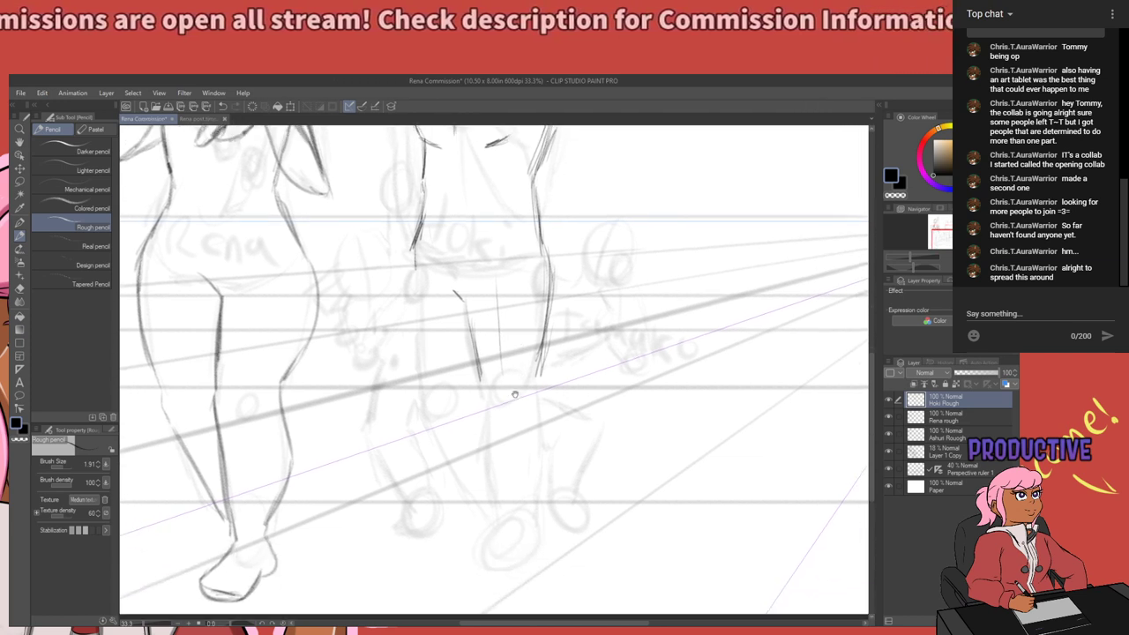
key("ctrl+z")
left_click_drag(498, 307, 498, 370)
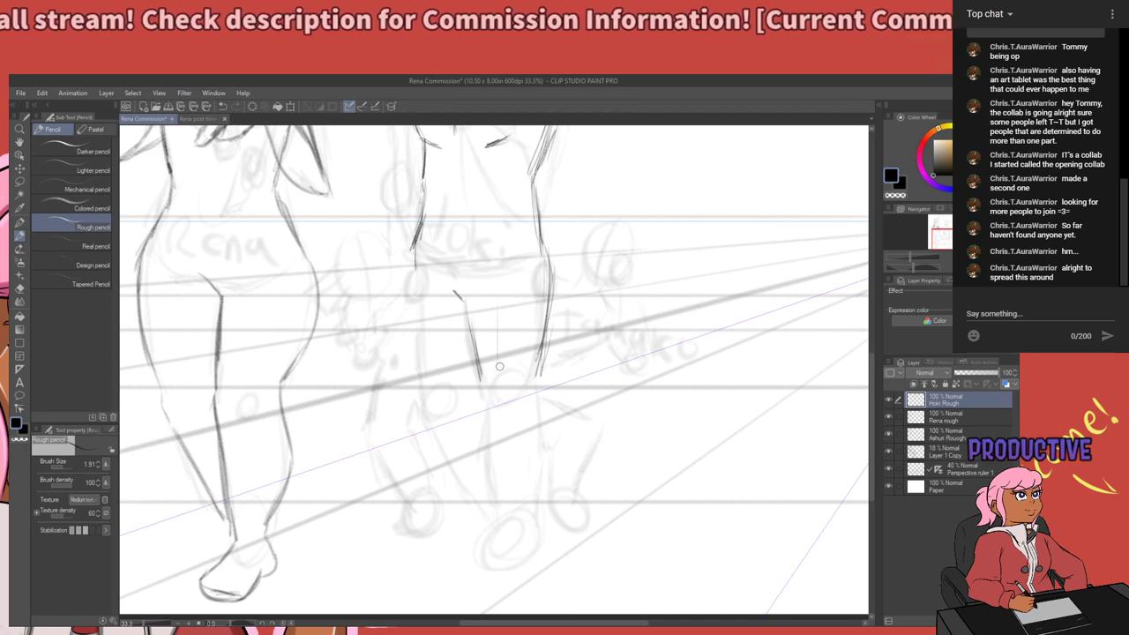
Sketch both contours of Hoki's straight lower leg from the knee to the ankle with the rough pencil, undoing the misplaced stroke.
mouse_move(480, 374)
left_mouse_down()
mouse_move(482, 373)
mouse_move(485, 460)
left_mouse_up()
key("ctrl+z")
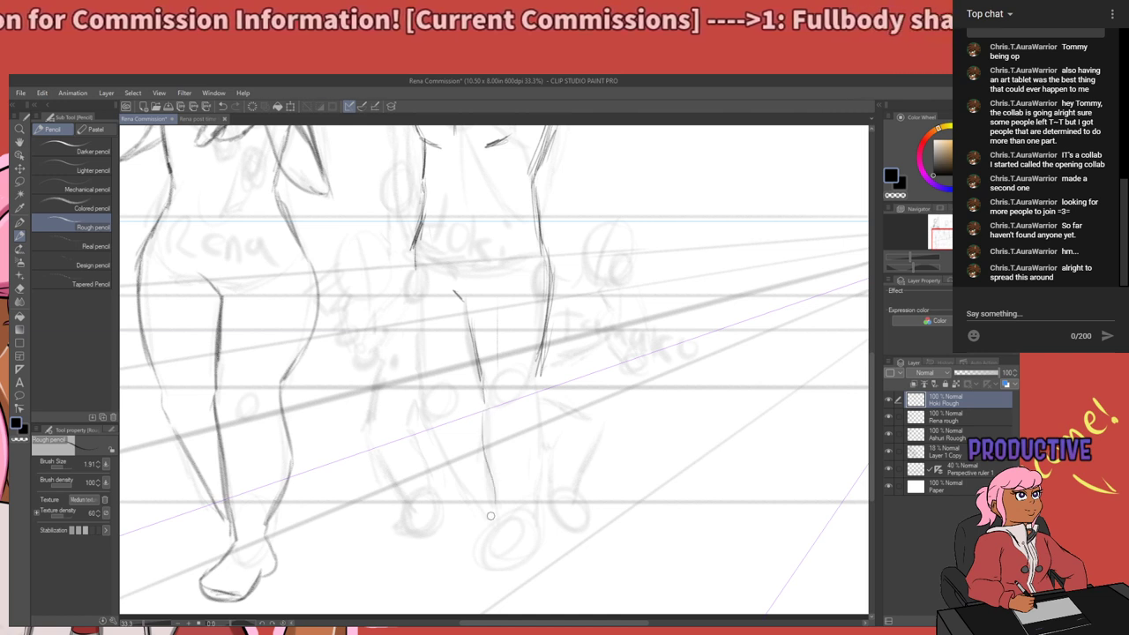
left_click_drag(484, 404, 496, 501)
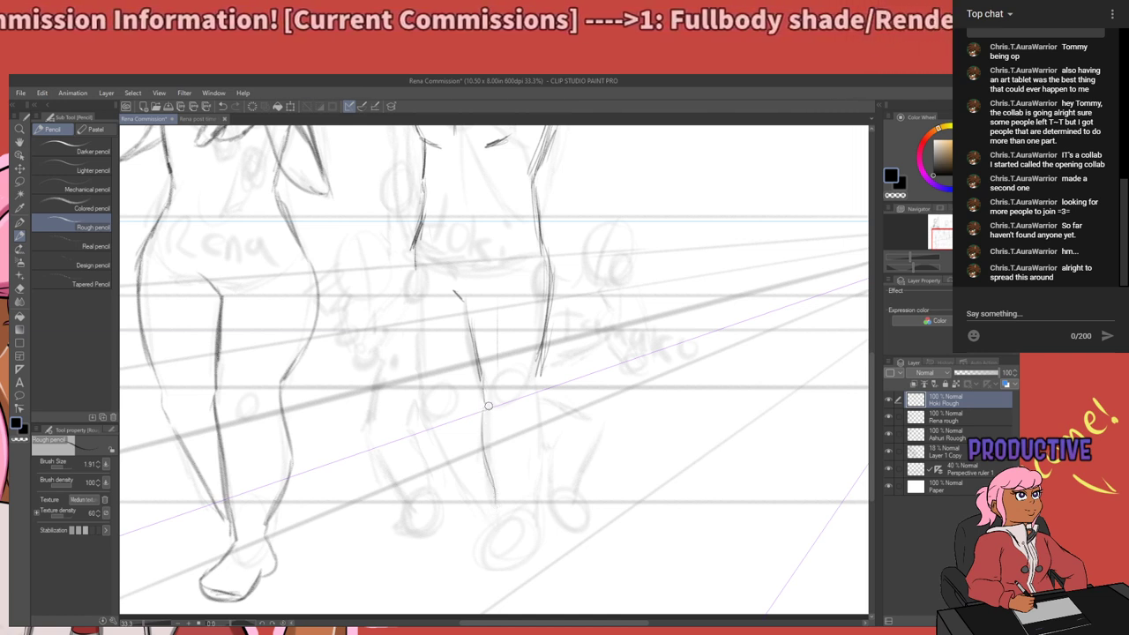
left_click_drag(488, 407, 496, 484)
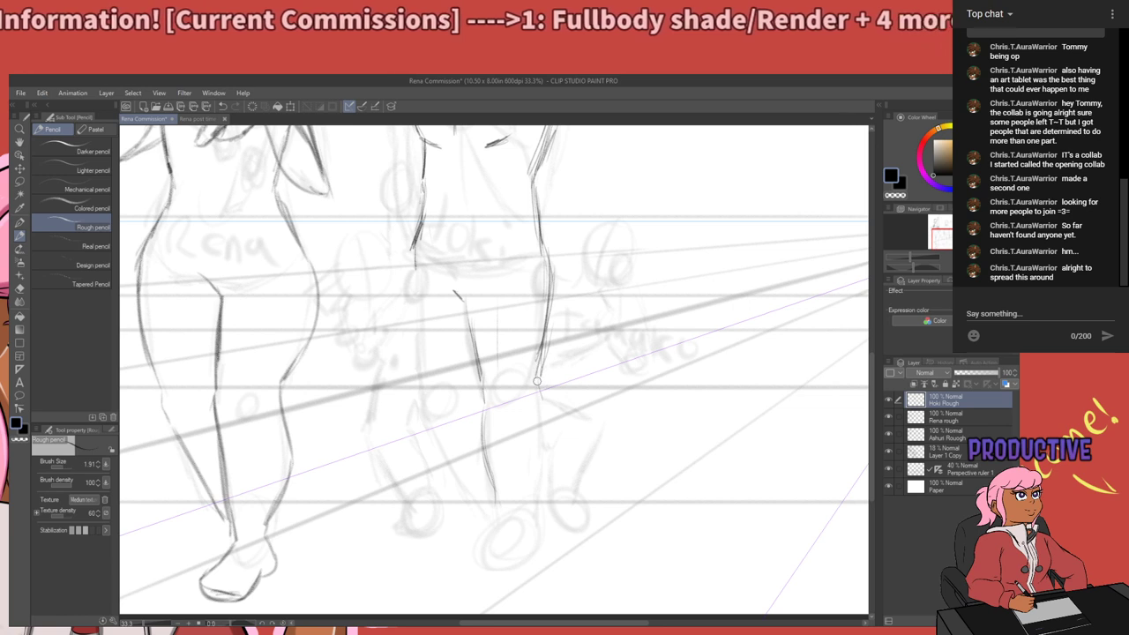
mouse_move(541, 354)
left_mouse_down()
mouse_move(539, 461)
mouse_move(544, 450)
mouse_move(540, 469)
mouse_move(541, 434)
mouse_move(532, 510)
left_mouse_up()
left_click_drag(540, 454, 530, 499)
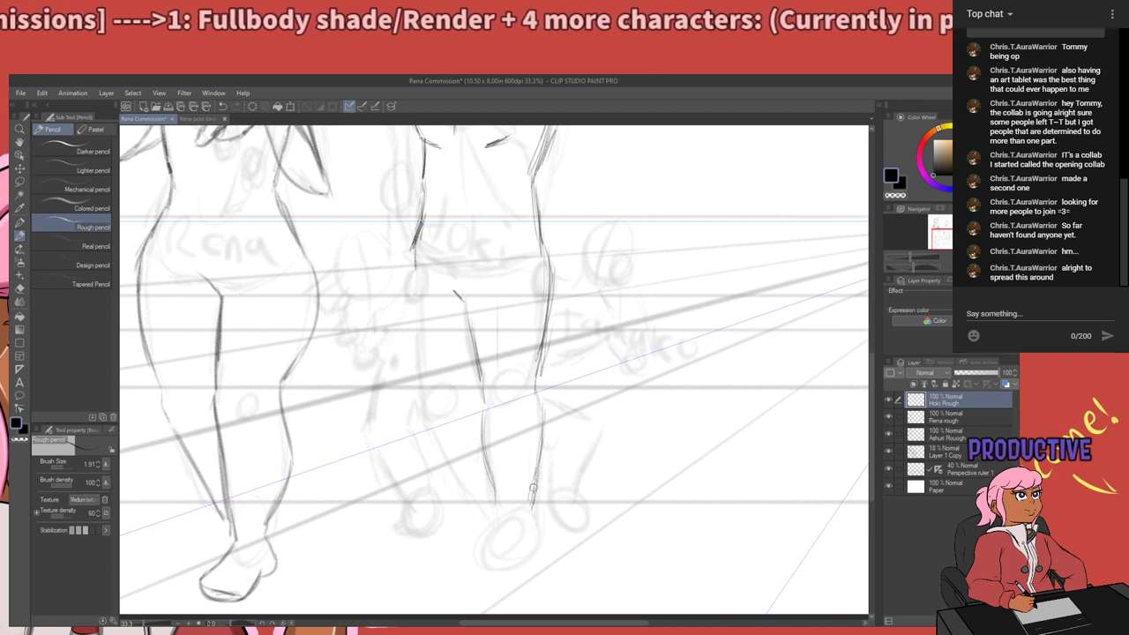
left_click_drag(492, 484, 497, 507)
Darken the ankle lines of Hoki's straight leg and rough in the outline of the foot below them.
mouse_move(557, 320)
left_mouse_down()
mouse_move(542, 540)
mouse_move(552, 419)
left_mouse_up()
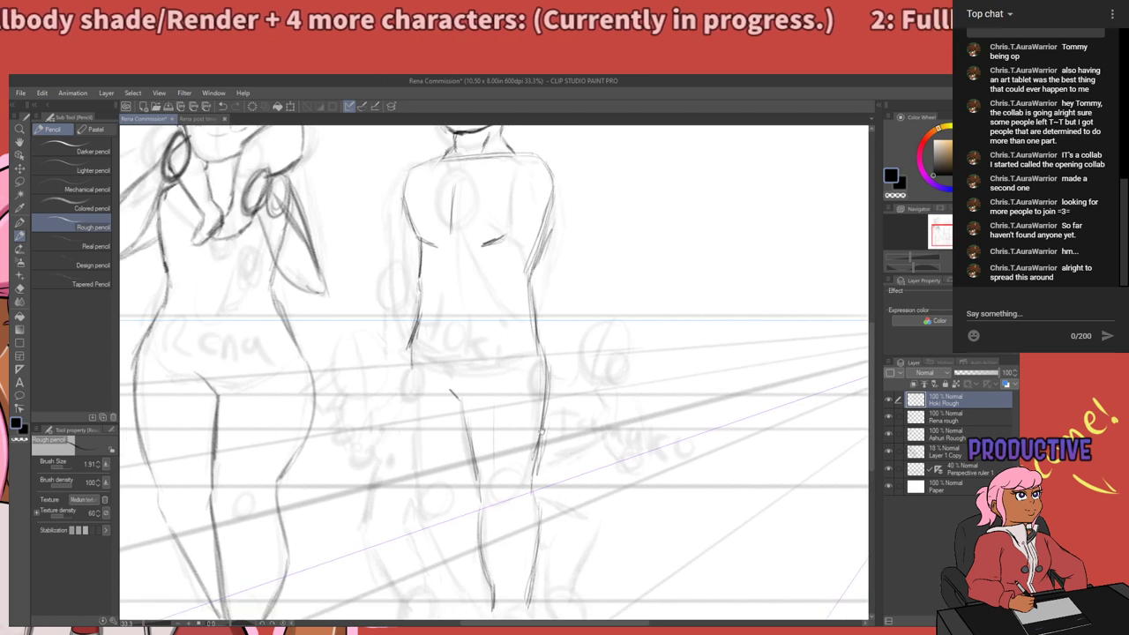
scroll(542, 431, "up", 2)
scroll(556, 405, "down", 4)
scroll(539, 394, "down", 1)
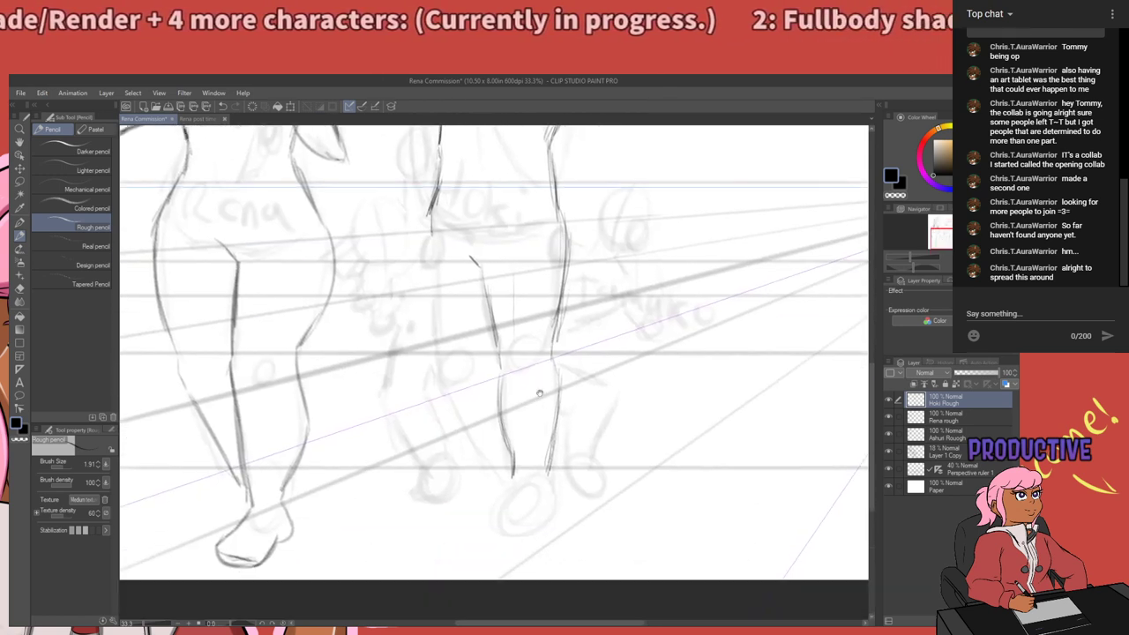
left_click_drag(540, 393, 543, 367)
mouse_move(506, 403)
left_mouse_down()
mouse_move(514, 454)
mouse_move(516, 445)
left_mouse_up()
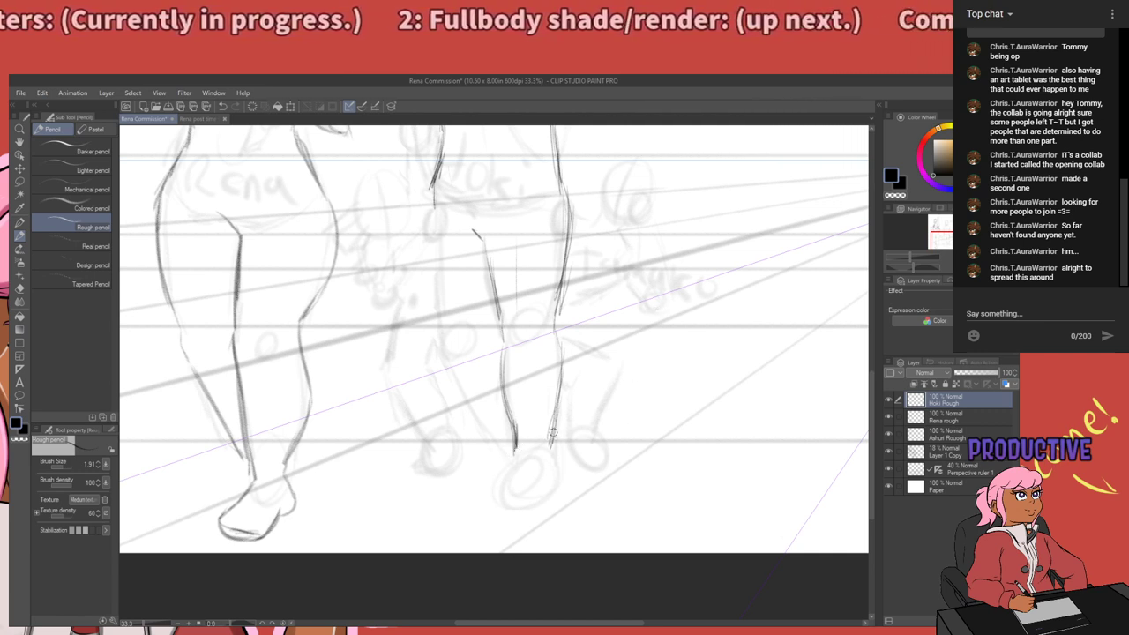
mouse_move(550, 423)
left_mouse_down()
mouse_move(556, 460)
mouse_move(553, 439)
left_mouse_up()
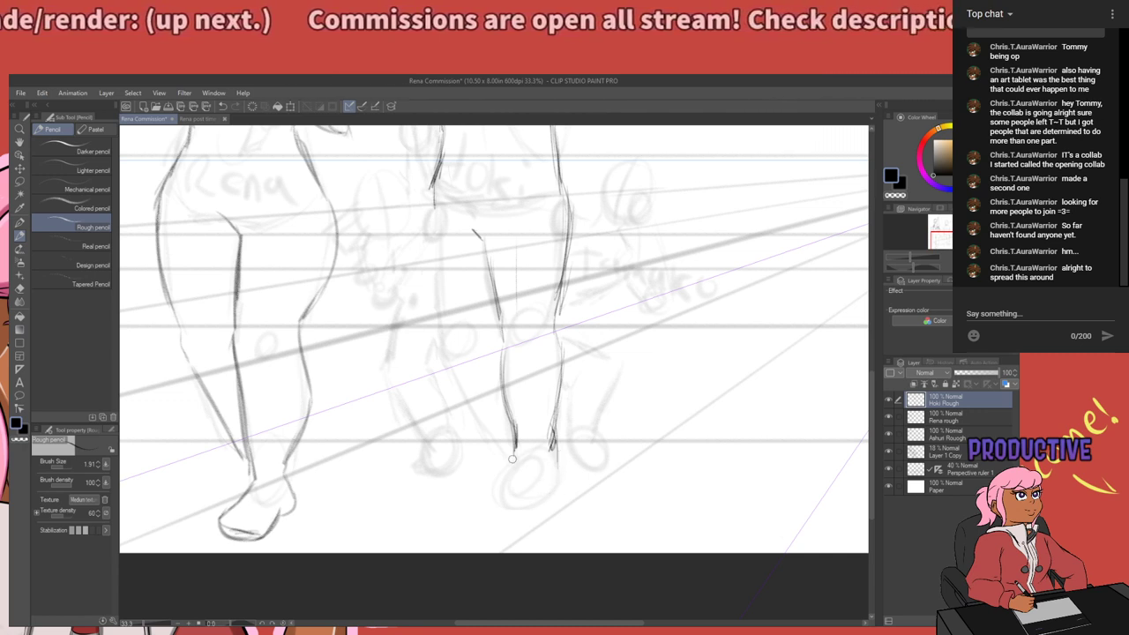
mouse_move(516, 451)
left_mouse_down()
mouse_move(491, 477)
mouse_move(518, 461)
mouse_move(490, 491)
mouse_move(520, 509)
left_mouse_up()
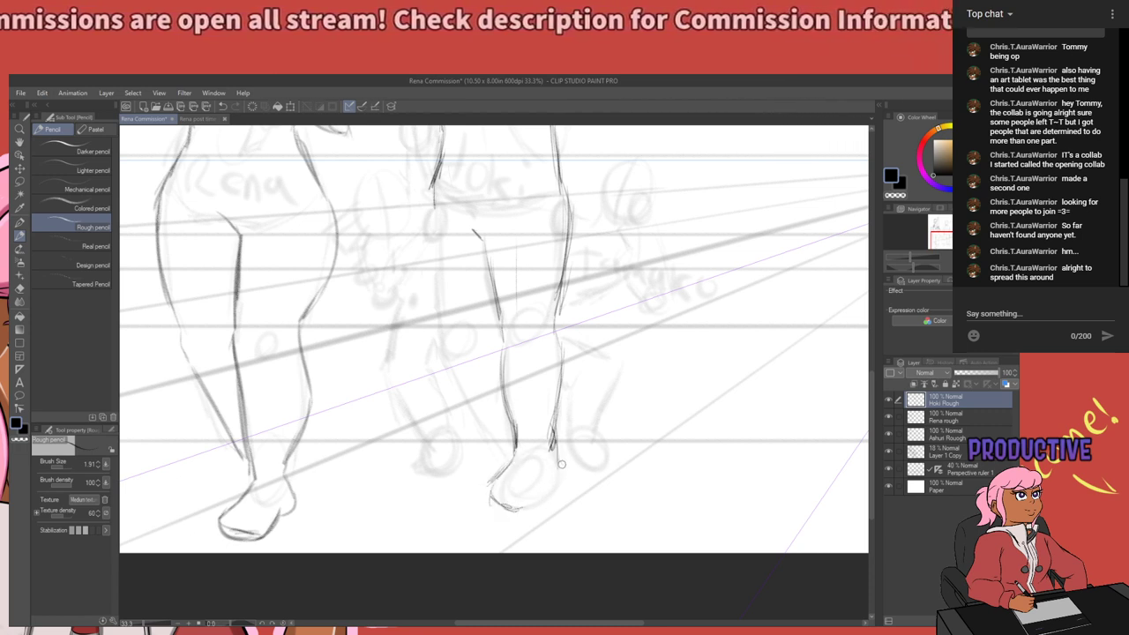
left_click_drag(560, 475, 541, 490)
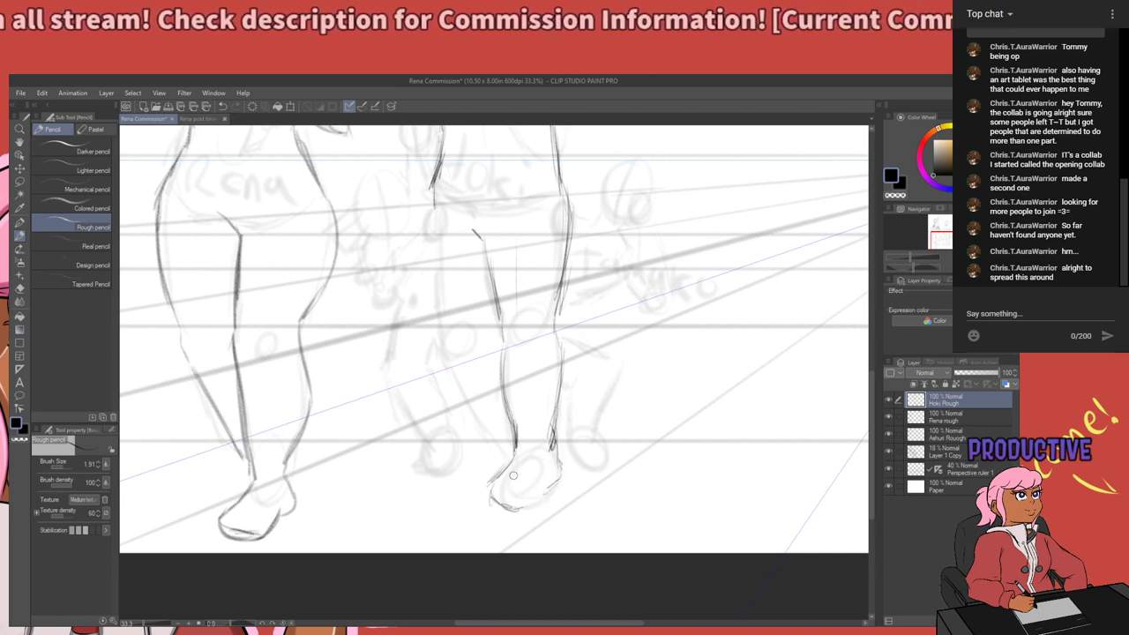
Erase the toe side of Hoki's foot and redraw the foot outline down from the ankle with the rough pencil.
key("e")
mouse_move(499, 484)
left_mouse_down()
mouse_move(485, 478)
mouse_move(497, 477)
mouse_move(505, 505)
left_mouse_up()
key("p")
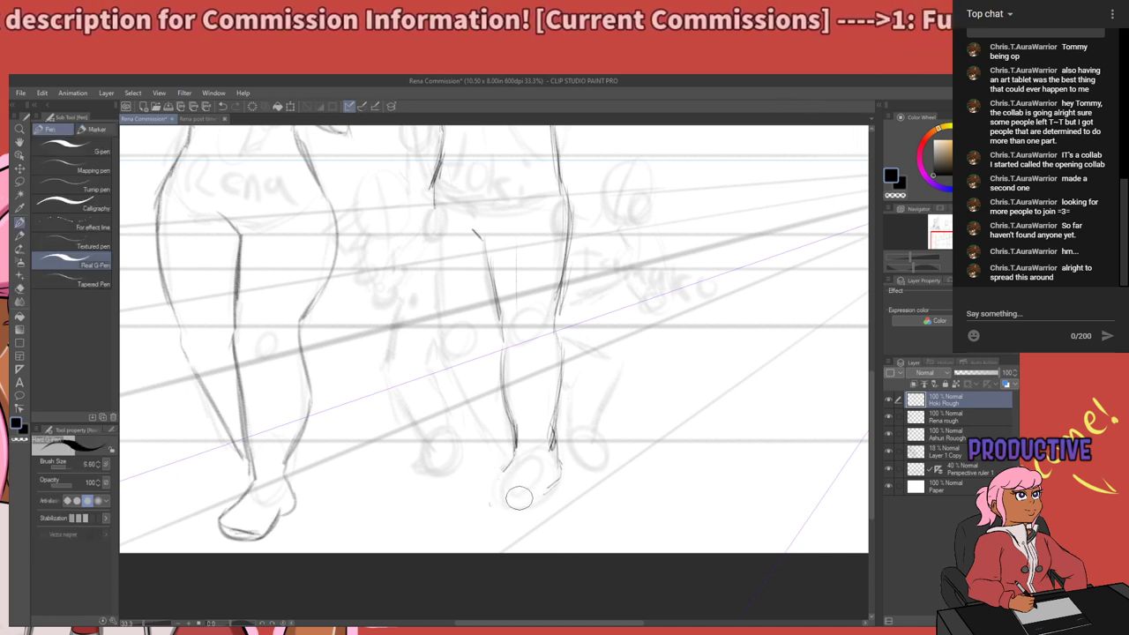
key("p")
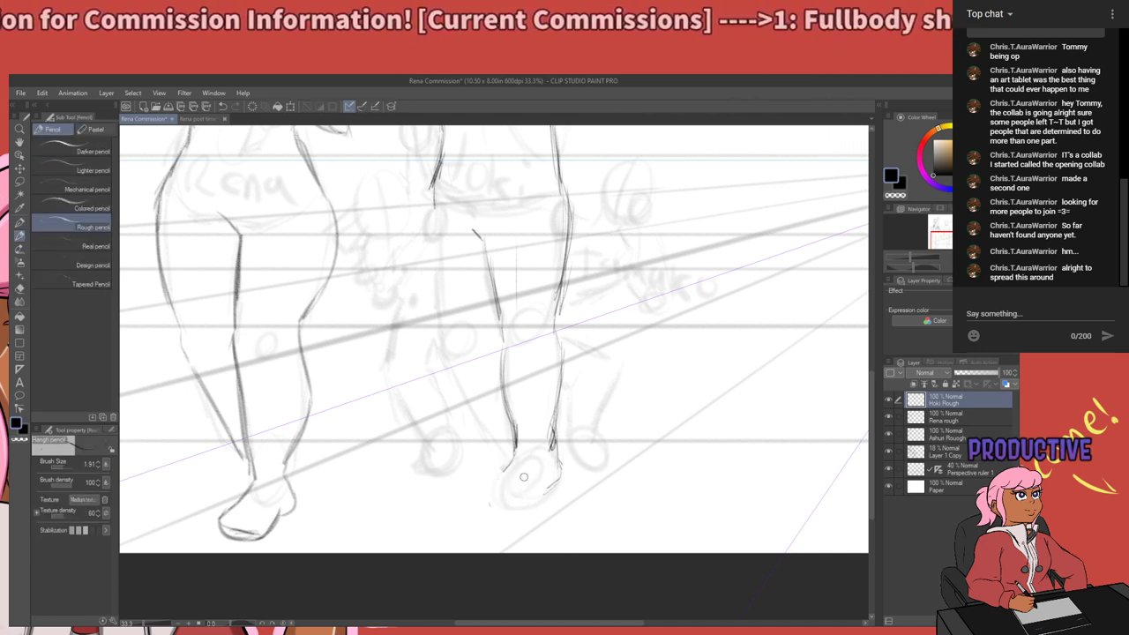
mouse_move(516, 439)
left_mouse_down()
mouse_move(491, 495)
mouse_move(497, 504)
mouse_move(535, 501)
mouse_move(546, 483)
mouse_move(538, 503)
mouse_move(513, 508)
mouse_move(549, 492)
mouse_move(519, 512)
mouse_move(492, 501)
mouse_move(526, 510)
left_mouse_up()
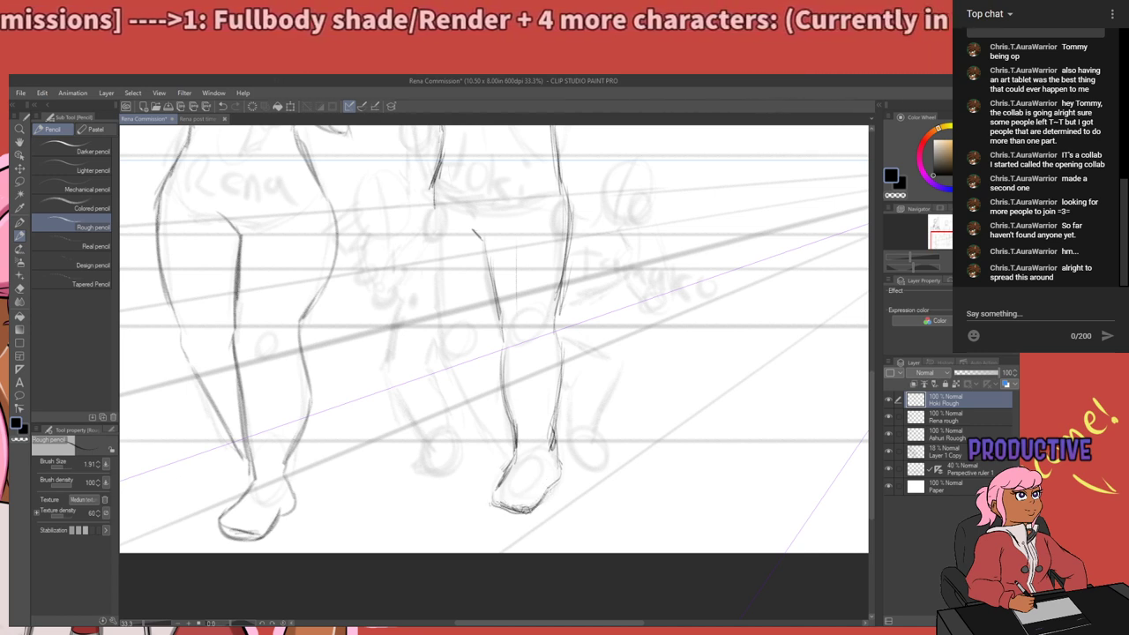
Sketch the outer contour of Hoki's other thigh from the hip to the knee, undoing the misplaced strokes.
scroll(424, 377, "down", 3)
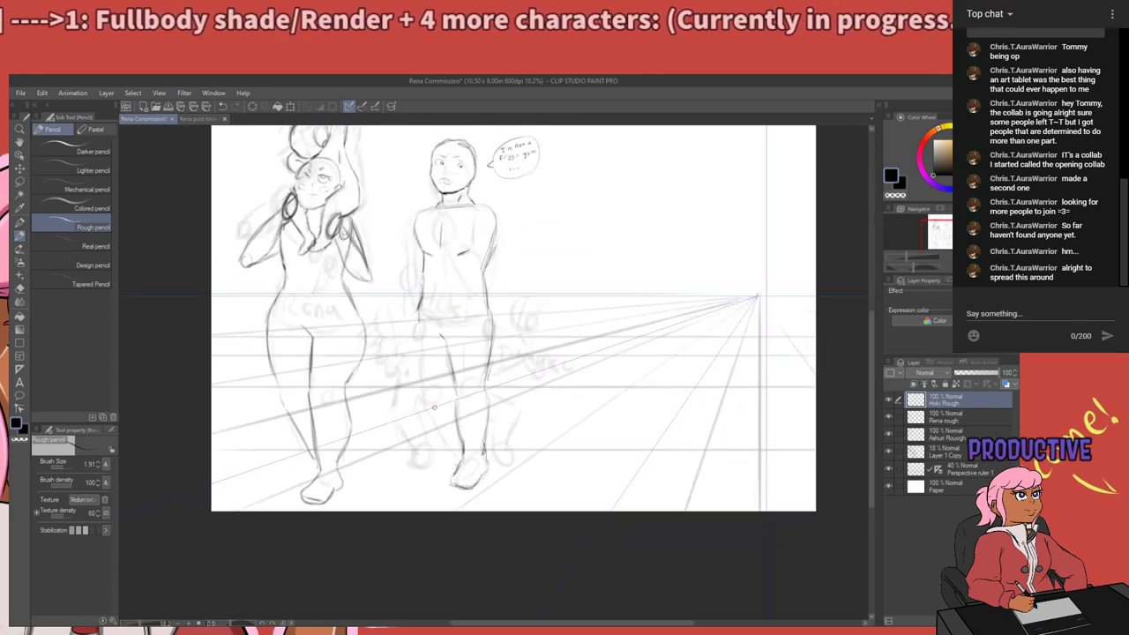
scroll(430, 409, "up", 1)
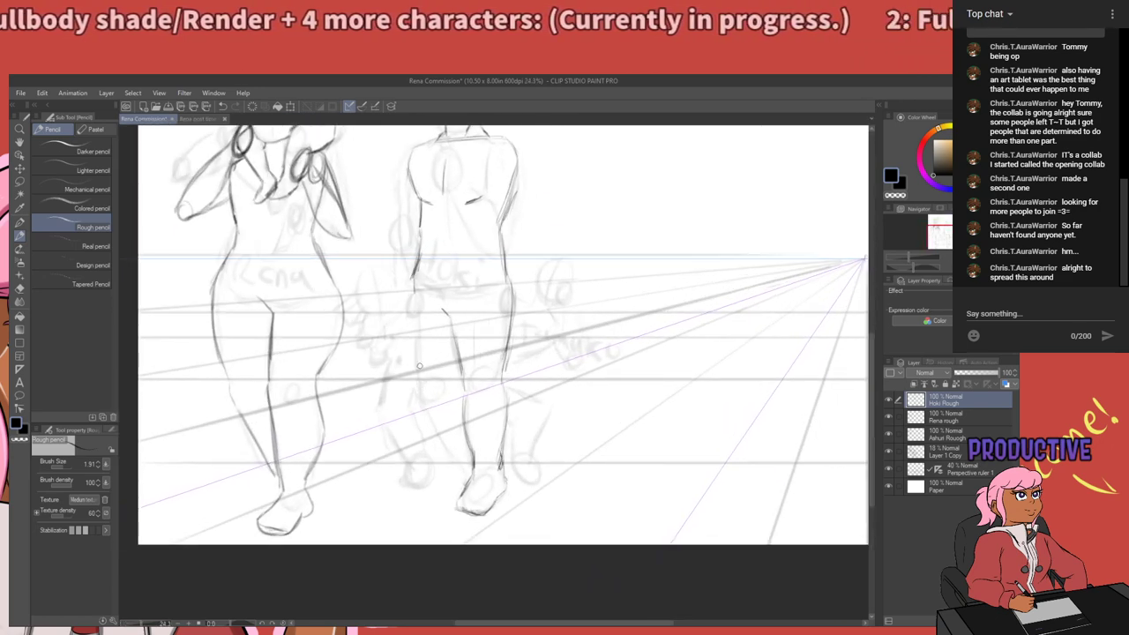
scroll(420, 366, "down", 2)
scroll(381, 337, "up", 3)
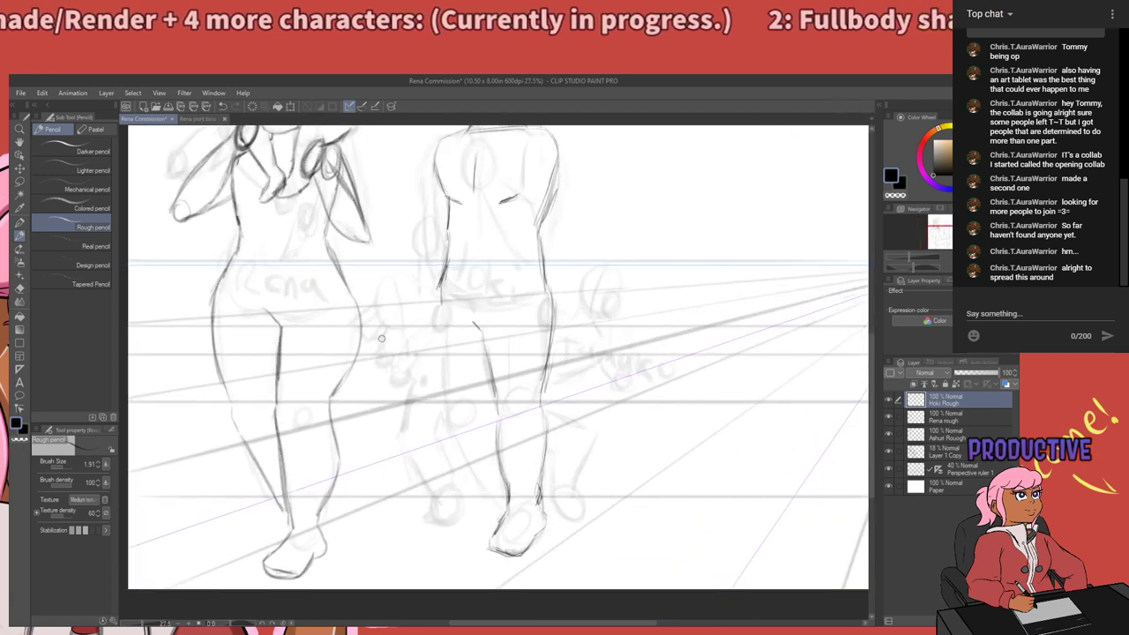
left_click_drag(443, 295, 441, 353)
key("ctrl+z")
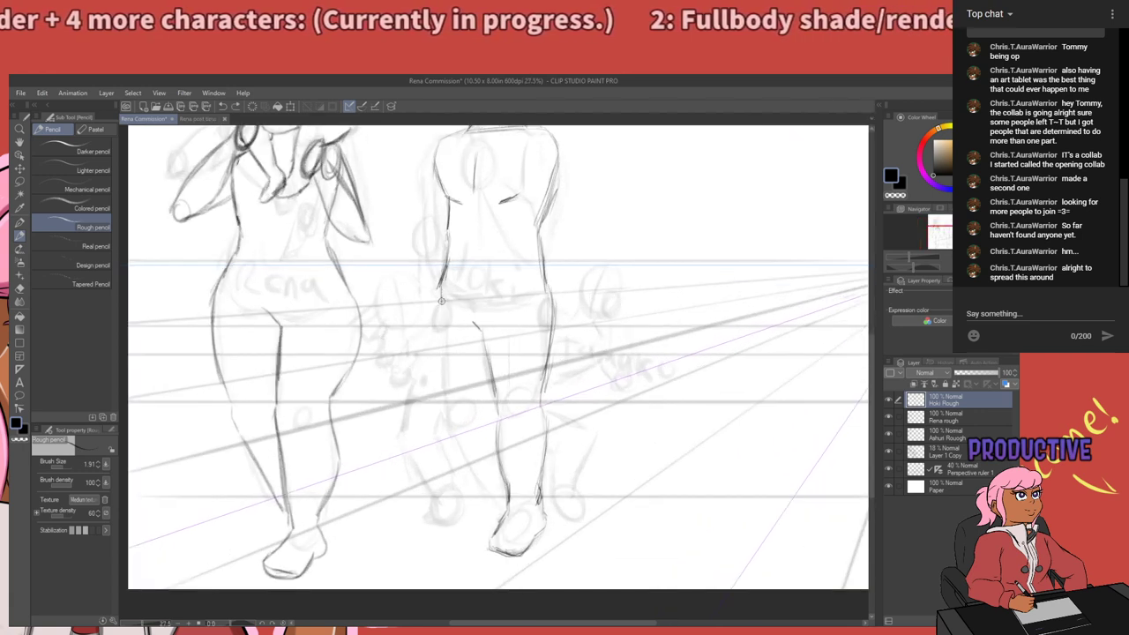
left_click_drag(443, 306, 440, 377)
key("ctrl+z")
key("ctrl+z")
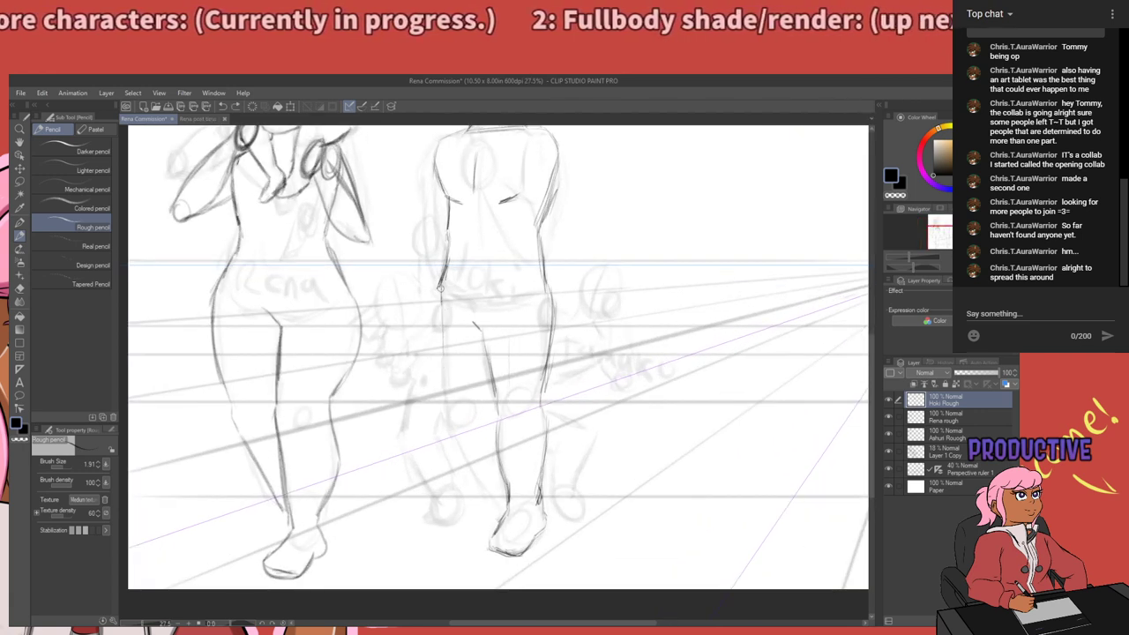
left_click_drag(440, 293, 447, 392)
Sketch the calf contour slanting from Hoki's other knee to the ankle of the straight leg, undoing the rejected strokes.
mouse_move(441, 353)
left_mouse_down()
mouse_move(445, 410)
mouse_move(443, 383)
mouse_move(448, 414)
mouse_move(450, 404)
mouse_move(494, 462)
left_mouse_up()
key("ctrl+z")
key("ctrl+z")
key("ctrl+z")
left_click_drag(458, 420, 490, 473)
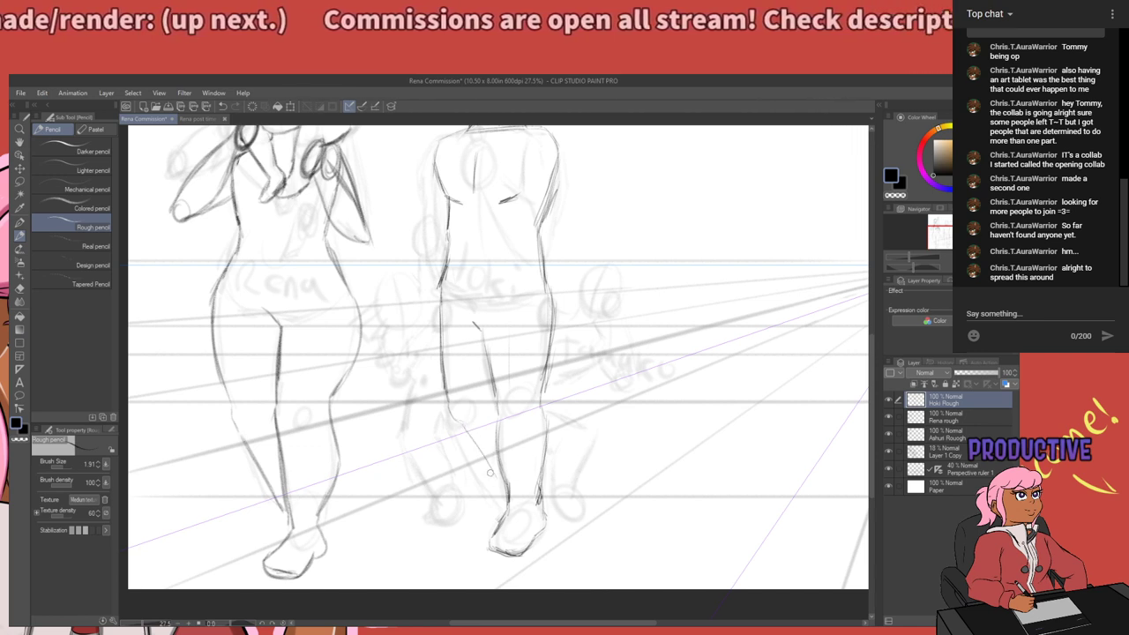
left_click_drag(463, 424, 499, 491)
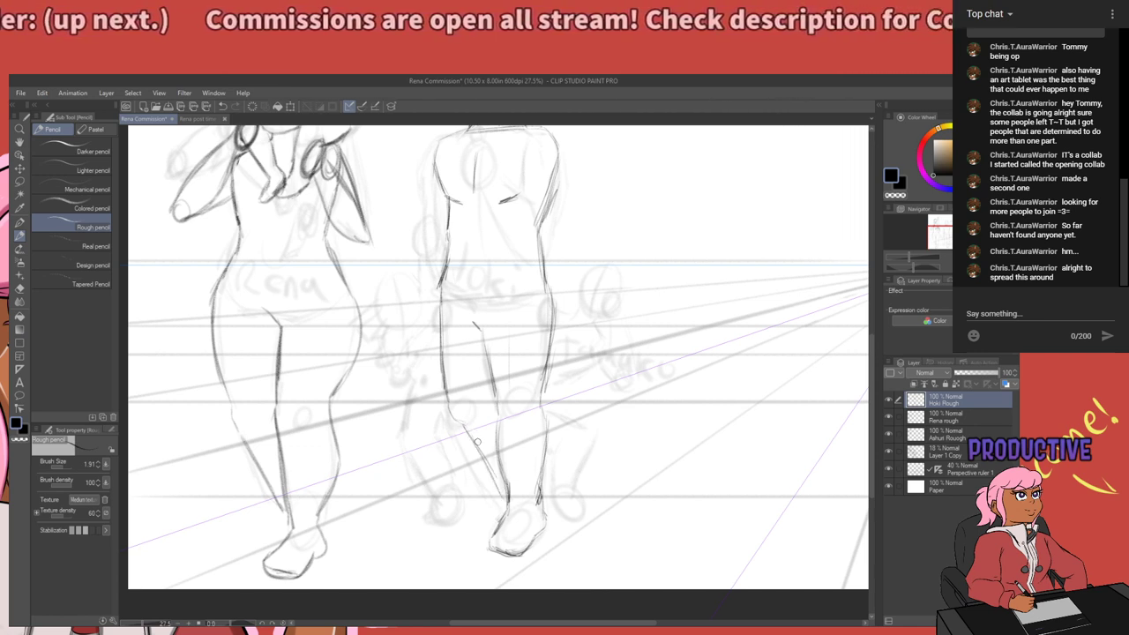
left_click_drag(468, 429, 510, 499)
Compare Hoki's waist height with Rena's using temporary horizontal lines drawn between the two figures, undoing each one.
left_click_drag(474, 359, 513, 527)
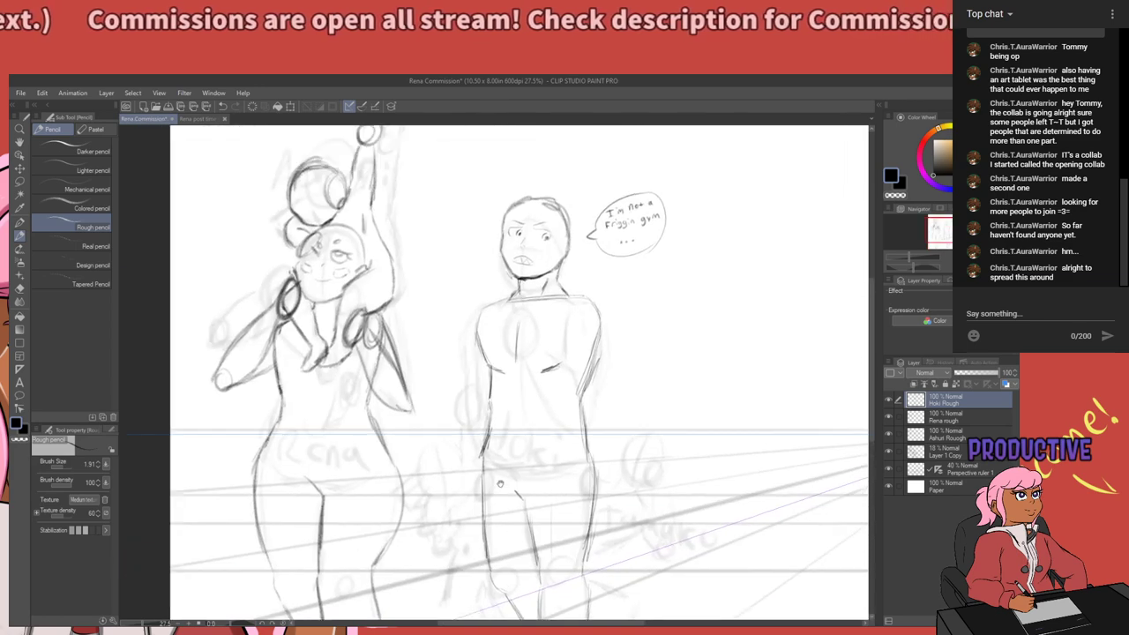
left_click_drag(488, 455, 483, 344)
left_click_drag(513, 266, 506, 450)
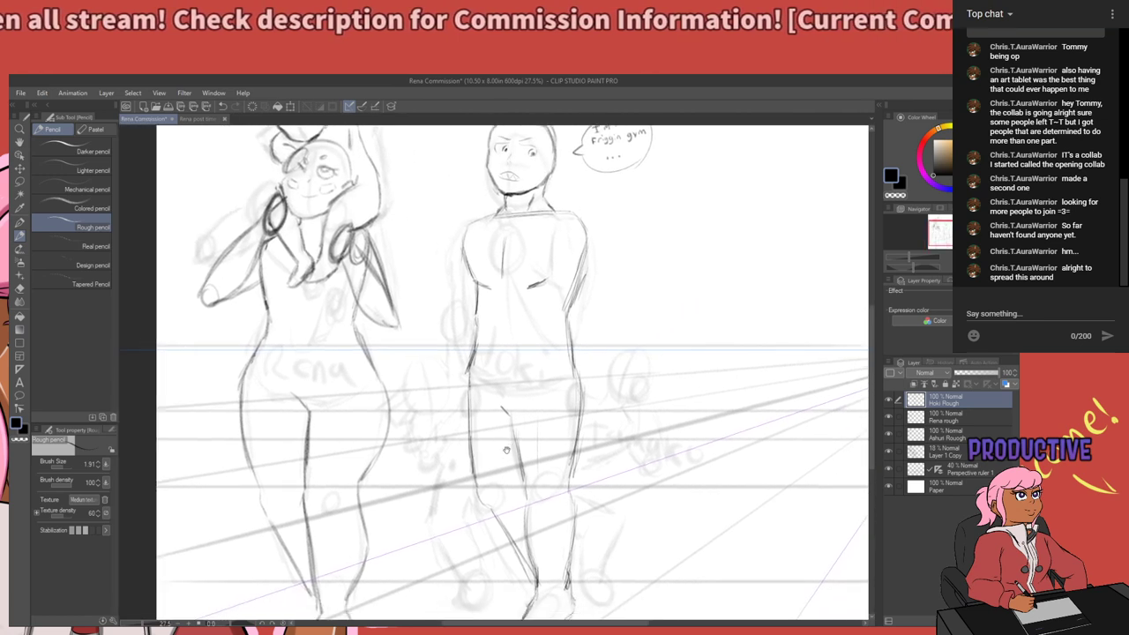
left_click_drag(370, 362, 475, 353)
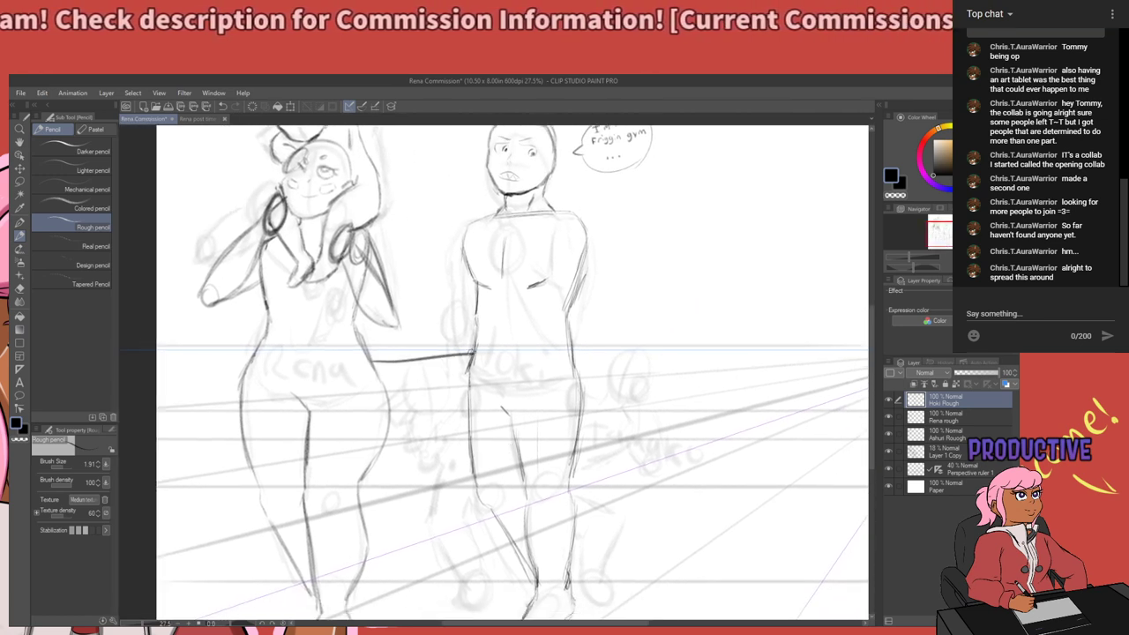
key("ctrl+z")
left_click_drag(376, 369, 466, 368)
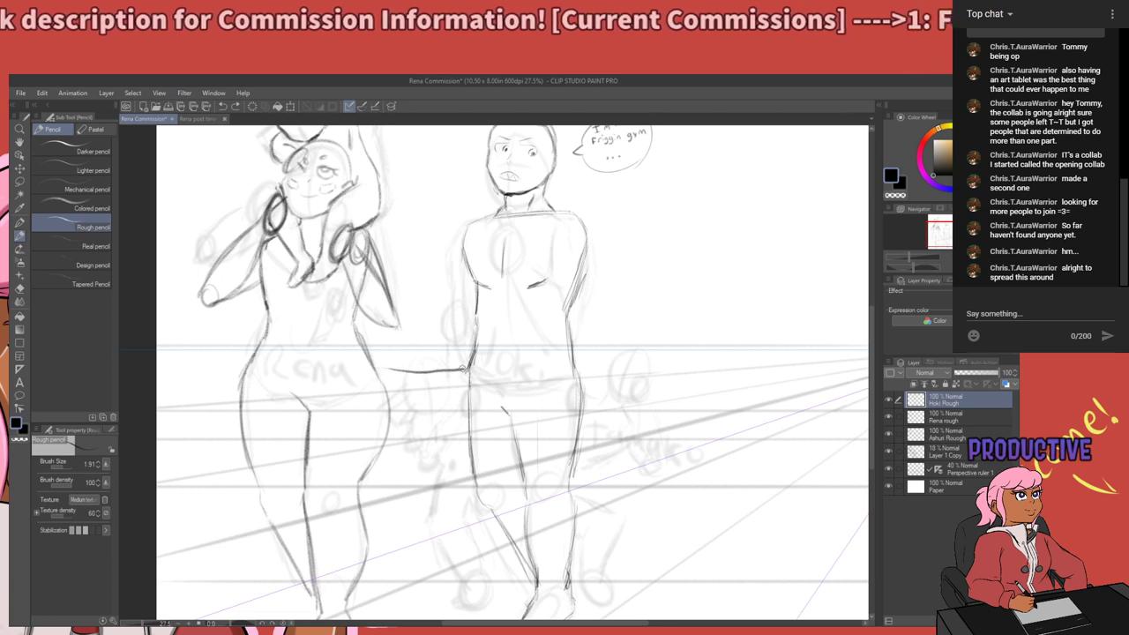
key("ctrl+z")
left_click_drag(392, 366, 495, 368)
key("ctrl+z")
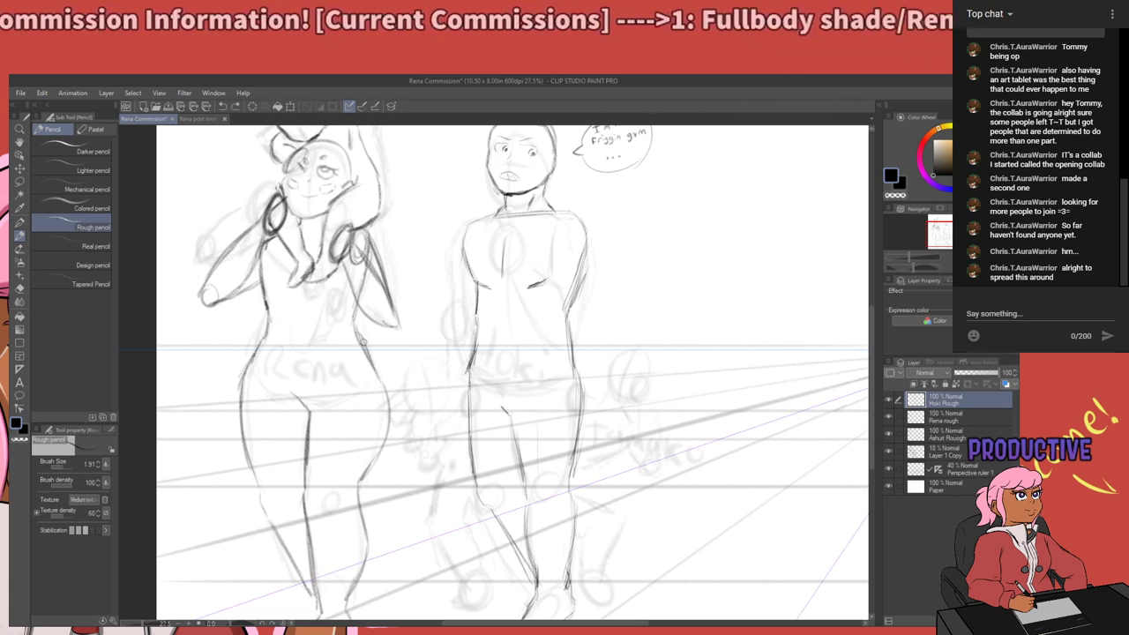
mouse_move(363, 338)
left_mouse_down()
mouse_move(481, 344)
mouse_move(468, 332)
mouse_move(472, 356)
left_mouse_up()
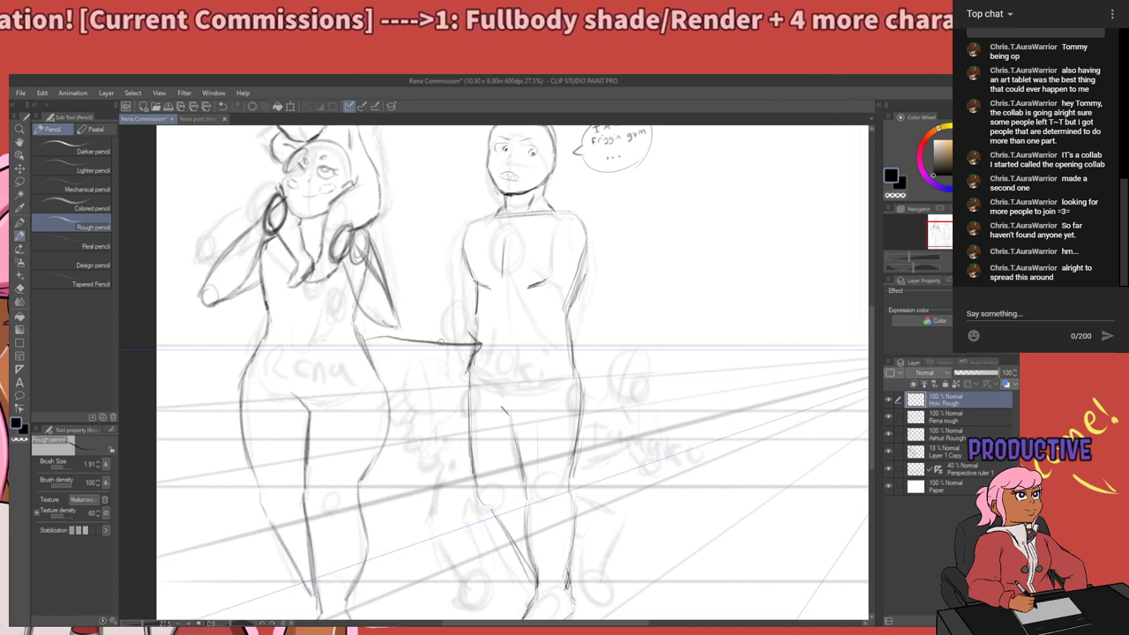
left_click_drag(440, 396, 480, 472)
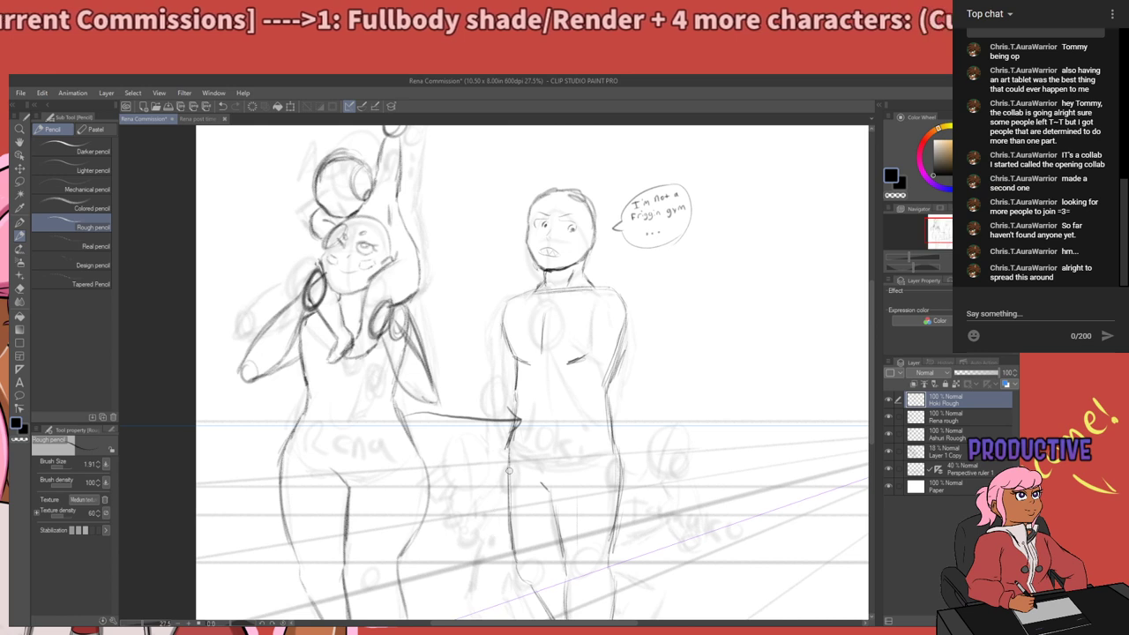
key("ctrl+z")
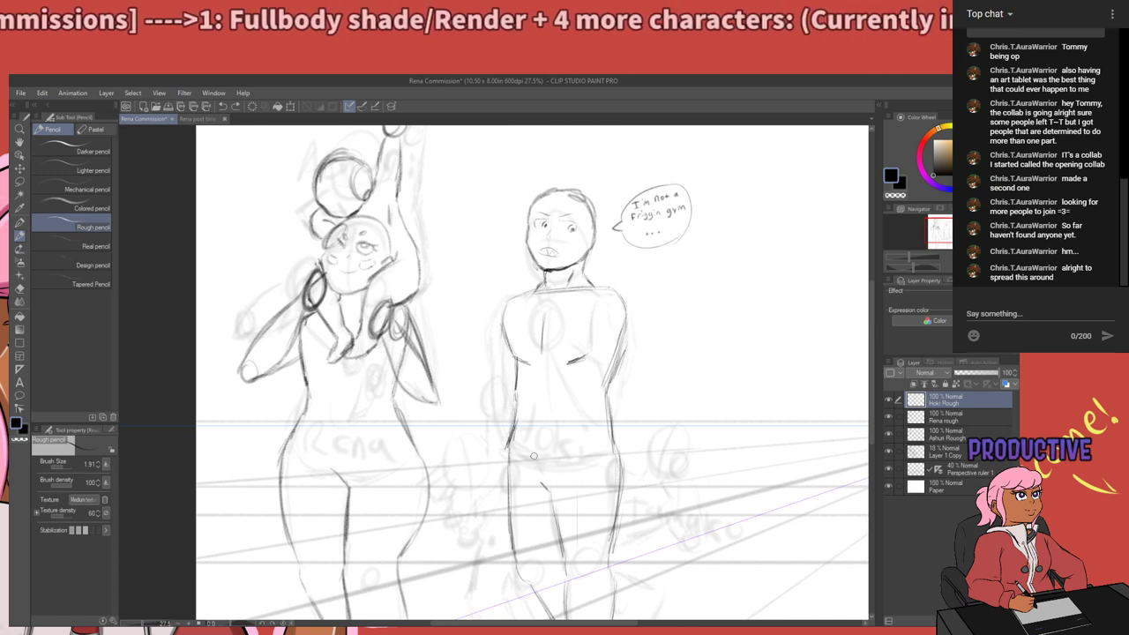
mouse_move(559, 431)
left_mouse_down()
mouse_move(488, 512)
mouse_move(610, 327)
left_mouse_up()
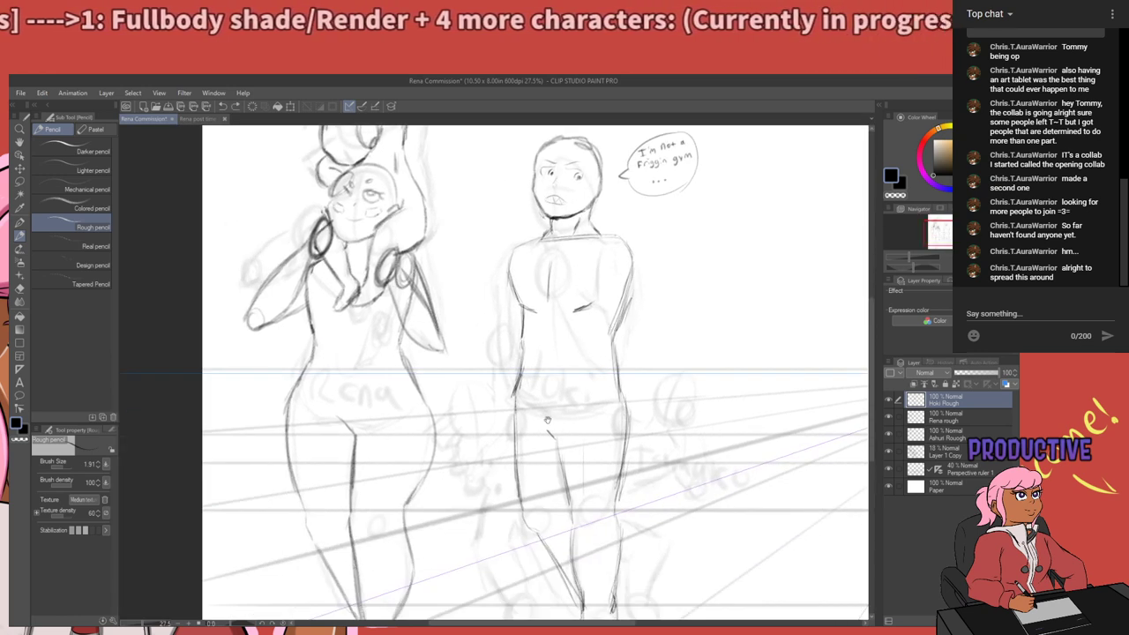
left_click_drag(532, 472, 499, 562)
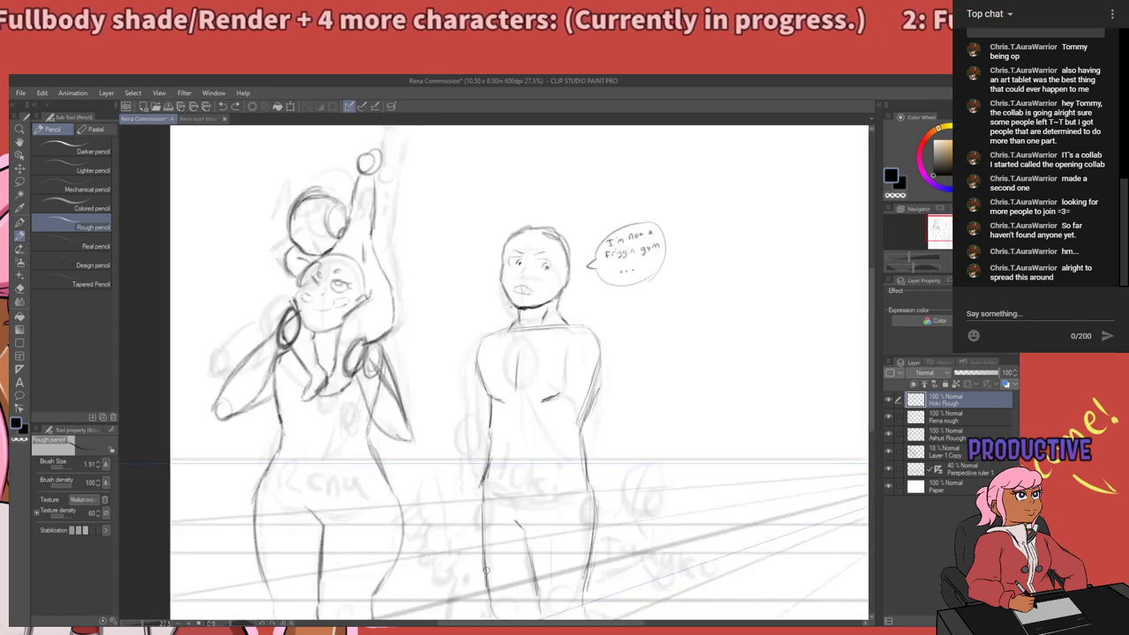
scroll(445, 538, "down", 4)
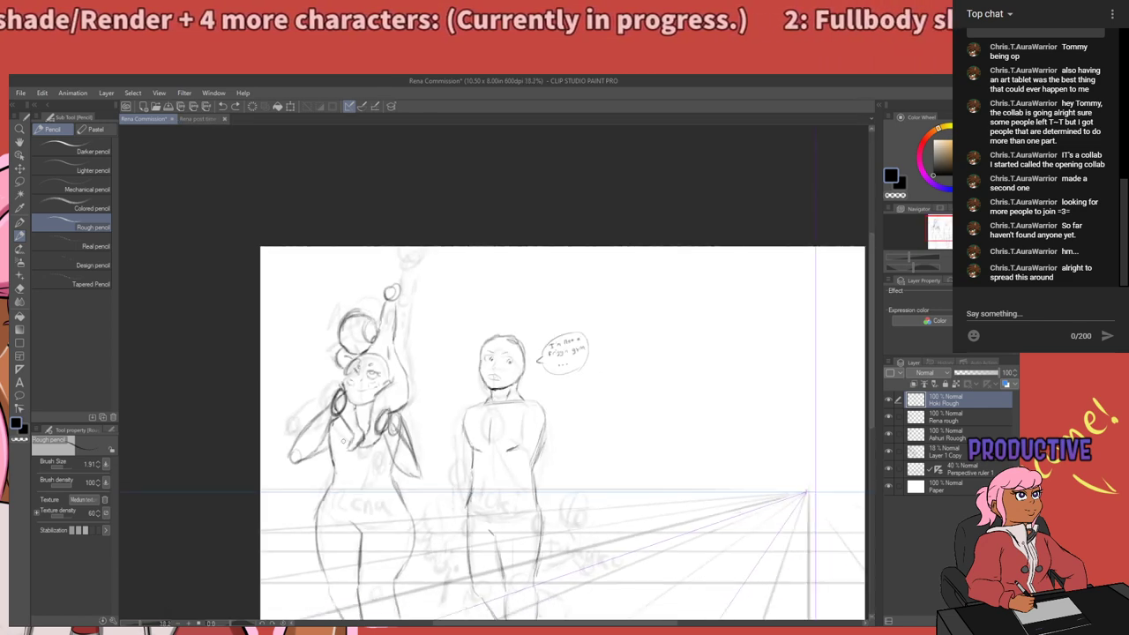
scroll(461, 353, "up", 3)
left_click_drag(439, 397, 467, 257)
scroll(468, 331, "down", 3)
scroll(481, 330, "up", 2)
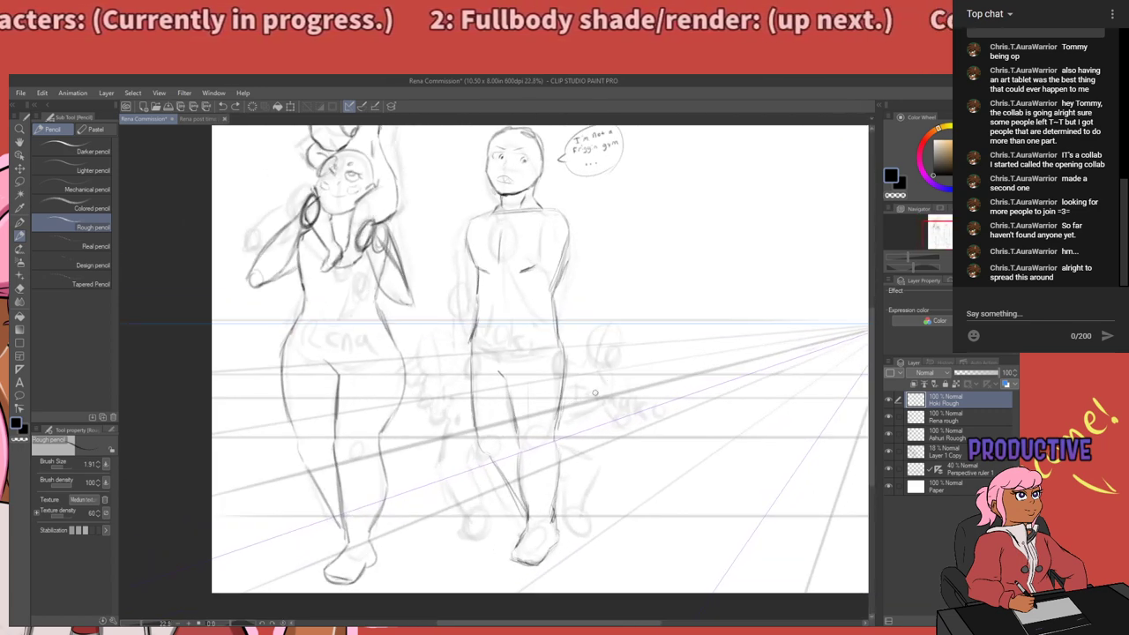
Lasso Hoki's legs from the upper thighs down to the foot and nudge them slightly along their length.
key("m")
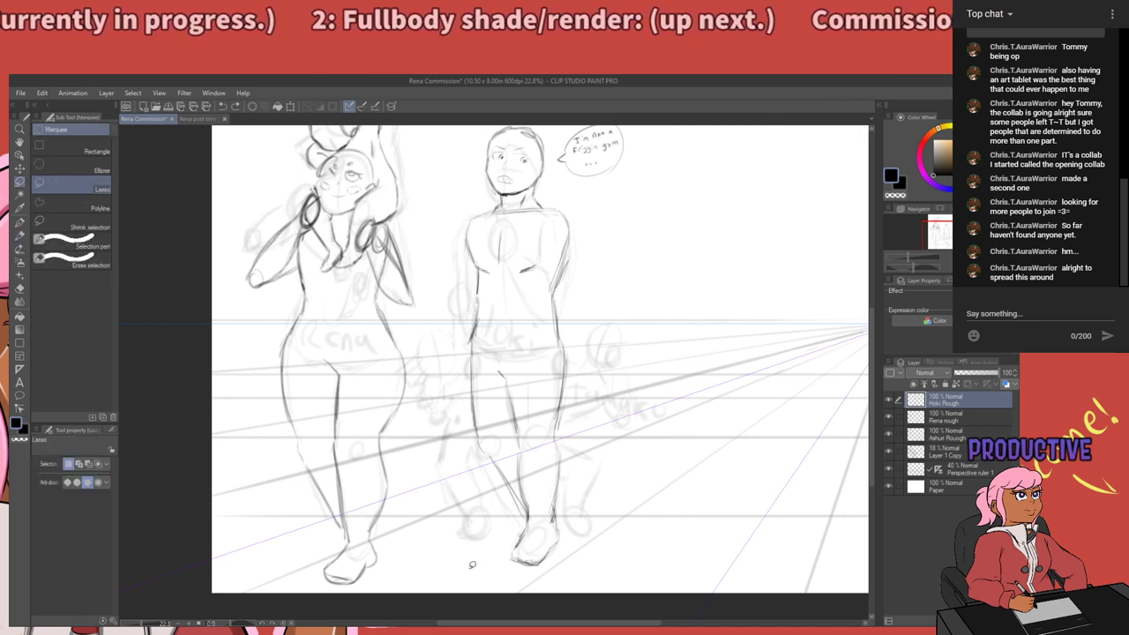
mouse_move(465, 572)
left_mouse_down()
mouse_move(574, 552)
mouse_move(590, 404)
mouse_move(582, 388)
mouse_move(516, 376)
mouse_move(465, 385)
left_mouse_up()
key("ctrl+d")
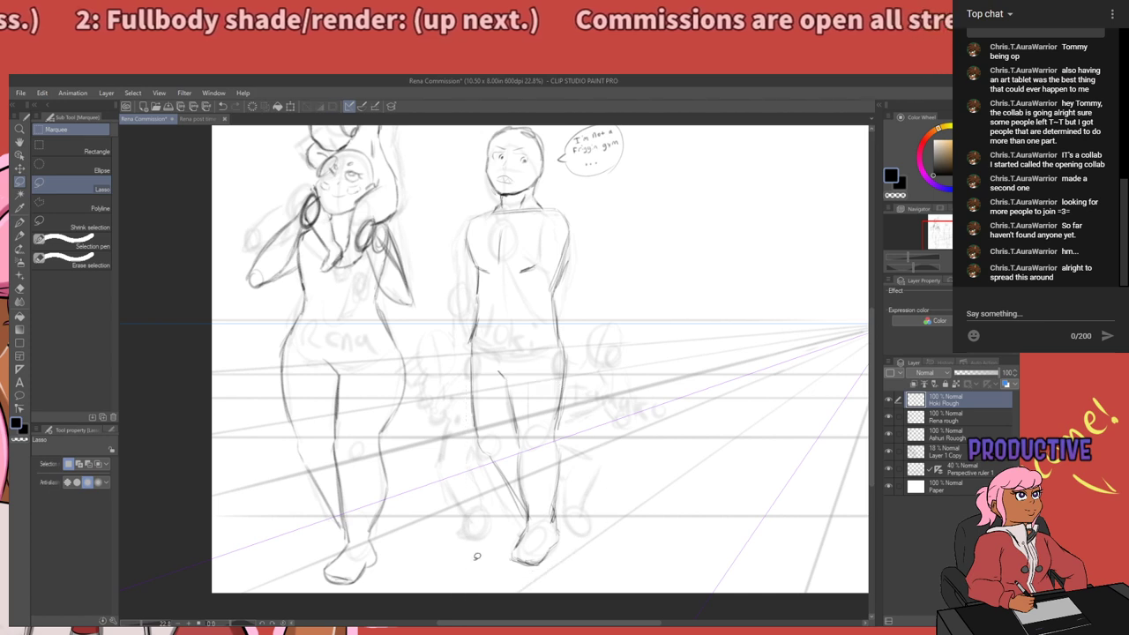
mouse_move(475, 561)
left_mouse_down()
mouse_move(592, 400)
mouse_move(570, 375)
mouse_move(506, 353)
mouse_move(442, 393)
left_mouse_up()
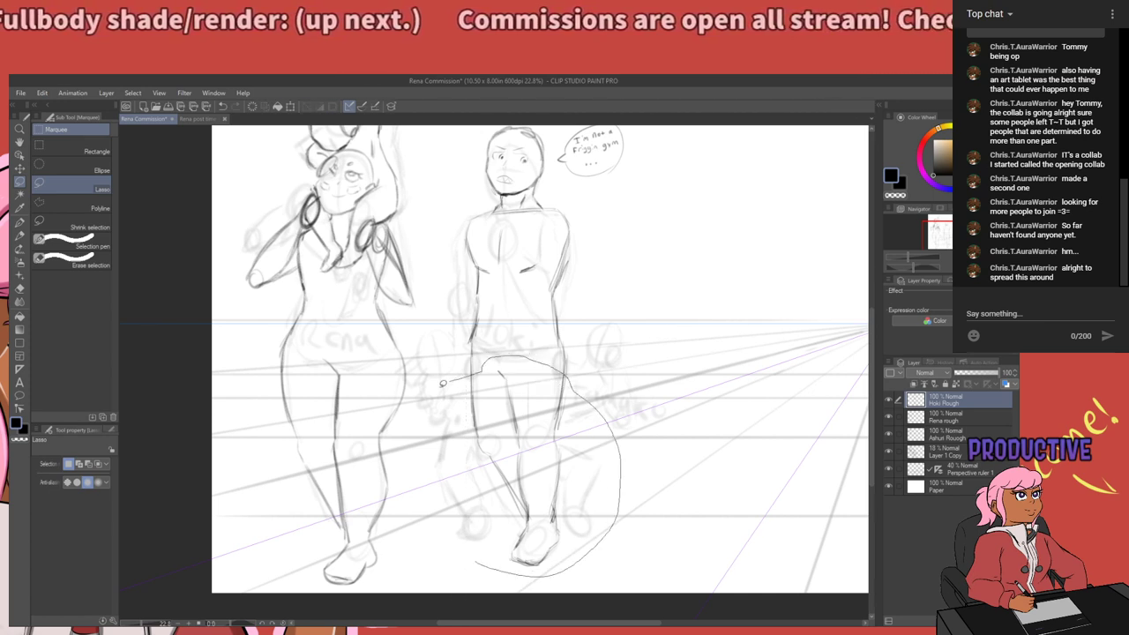
left_click_drag(549, 433, 549, 429)
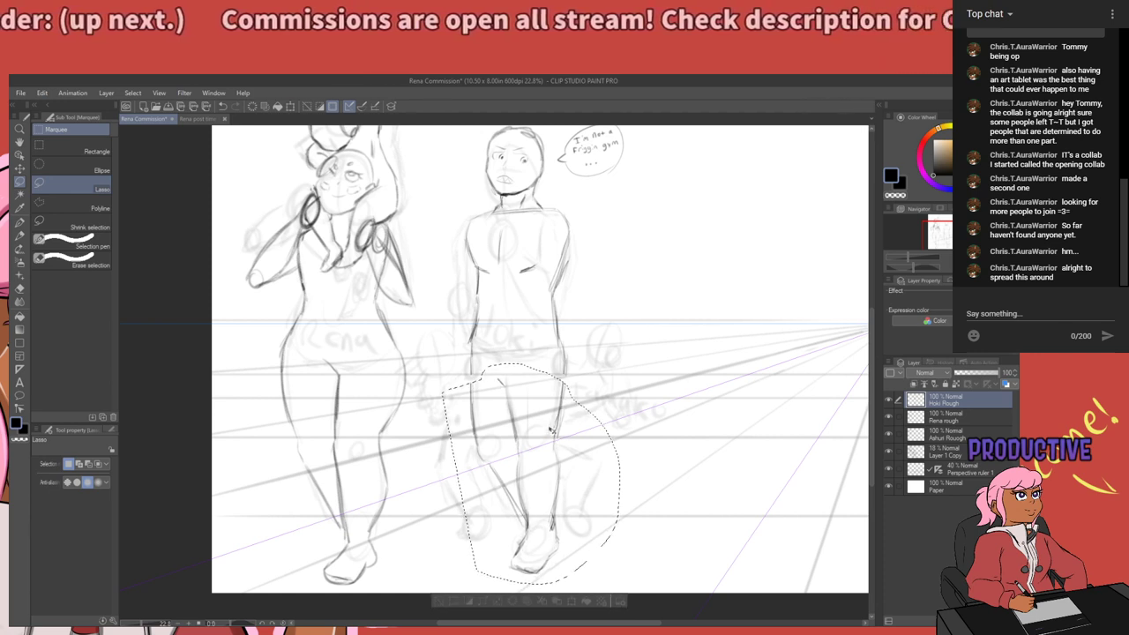
key("ctrl+d")
Lasso Hoki's lower legs and foot and shift them slightly down to lengthen the shins.
mouse_move(609, 497)
left_mouse_down()
mouse_move(521, 484)
mouse_move(473, 510)
left_mouse_up()
key("ctrl+d")
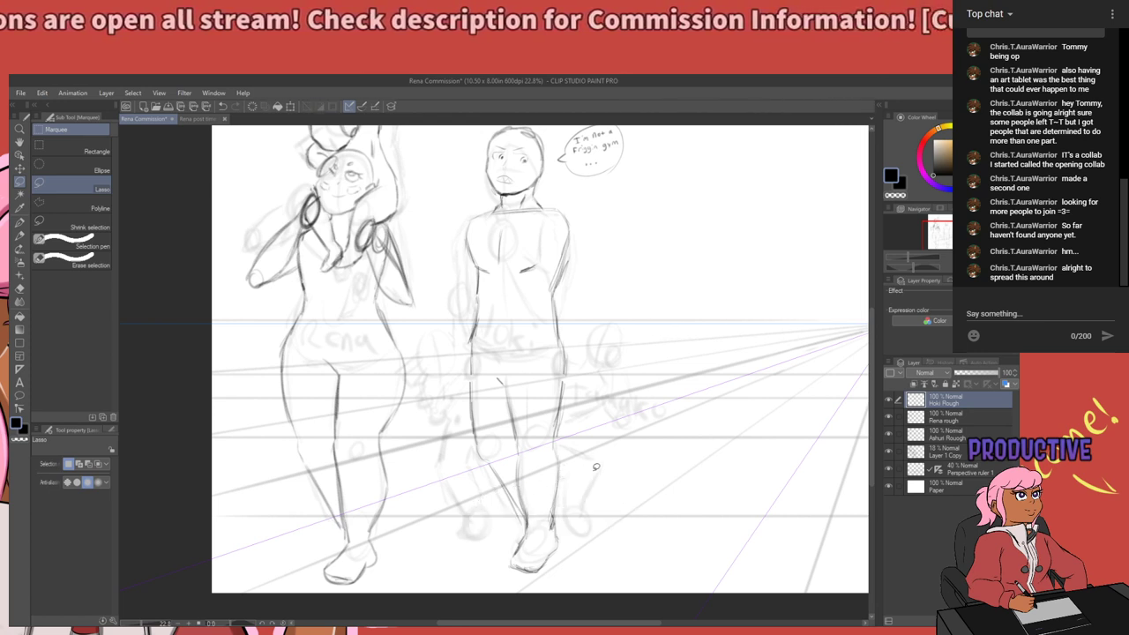
mouse_move(595, 480)
left_mouse_down()
mouse_move(535, 484)
mouse_move(479, 542)
mouse_move(596, 554)
mouse_move(583, 484)
left_mouse_up()
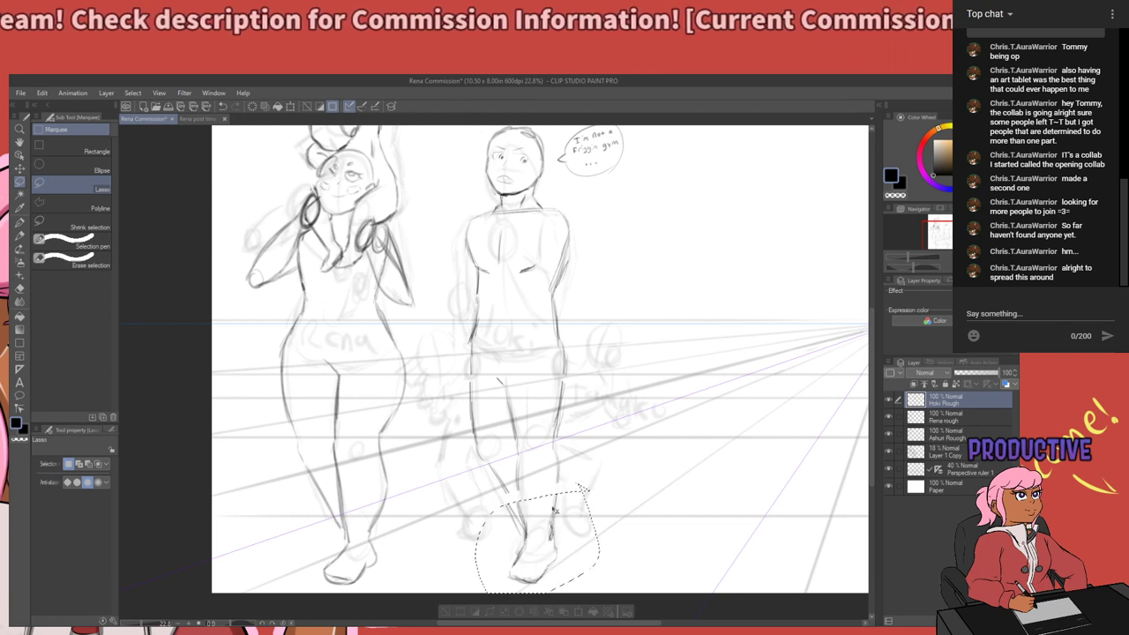
key("ctrl+d")
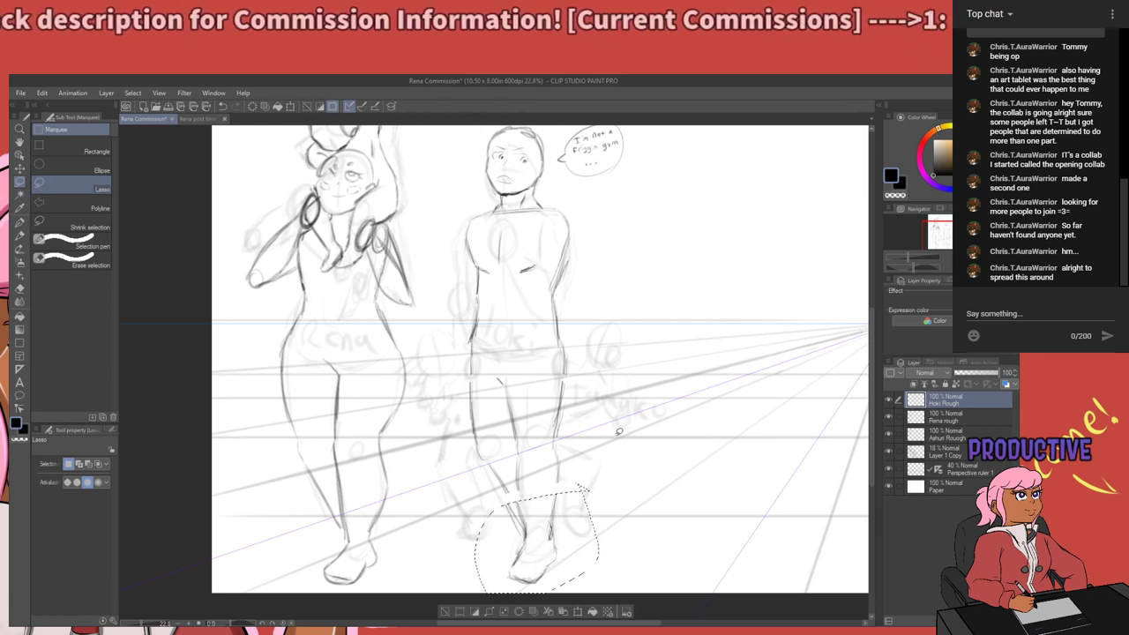
Reconnect the broken calf and hip contours of Hoki's adjusted legs with the rough pencil.
key("p")
key("p")
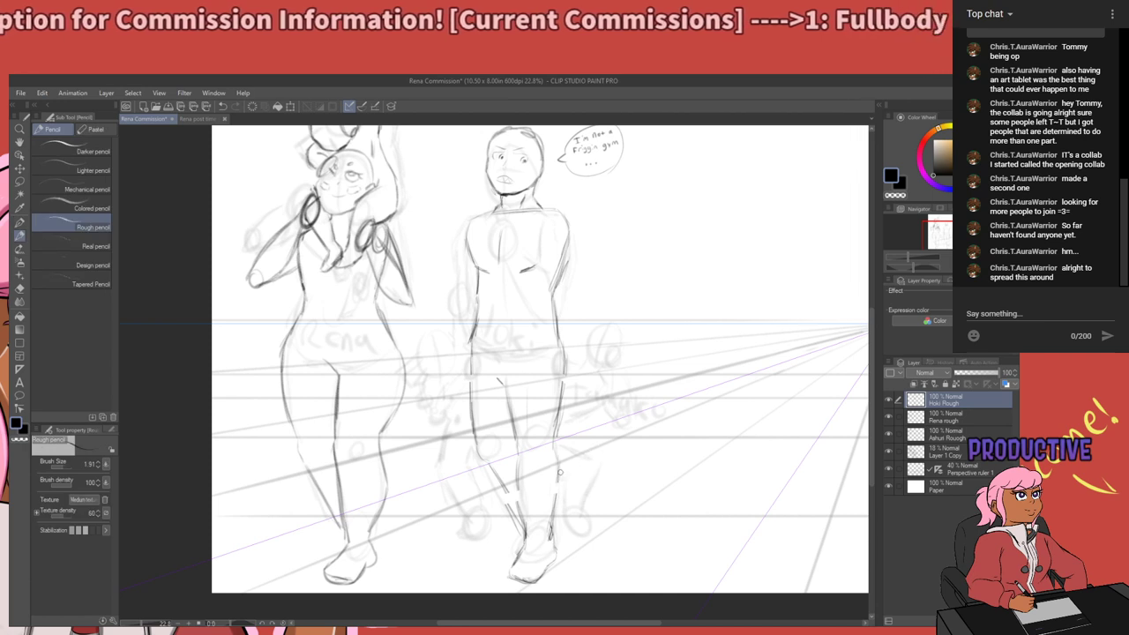
mouse_move(557, 478)
left_mouse_down()
mouse_move(554, 504)
mouse_move(558, 473)
left_mouse_up()
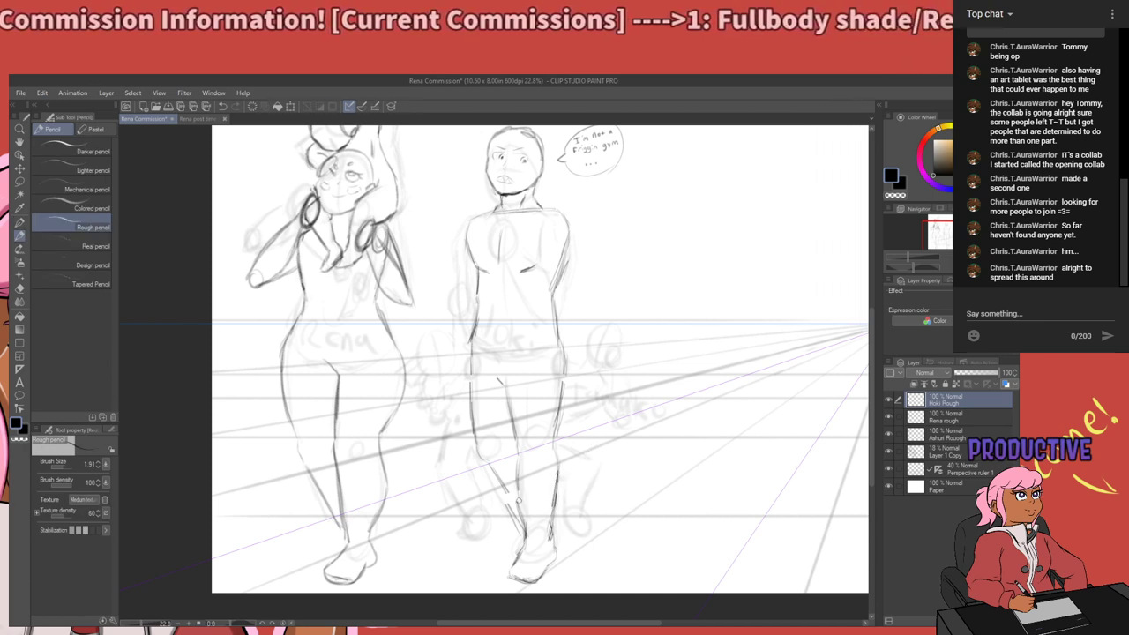
mouse_move(520, 516)
left_mouse_down()
mouse_move(522, 487)
mouse_move(500, 472)
mouse_move(525, 522)
left_mouse_up()
left_click_drag(567, 361, 557, 388)
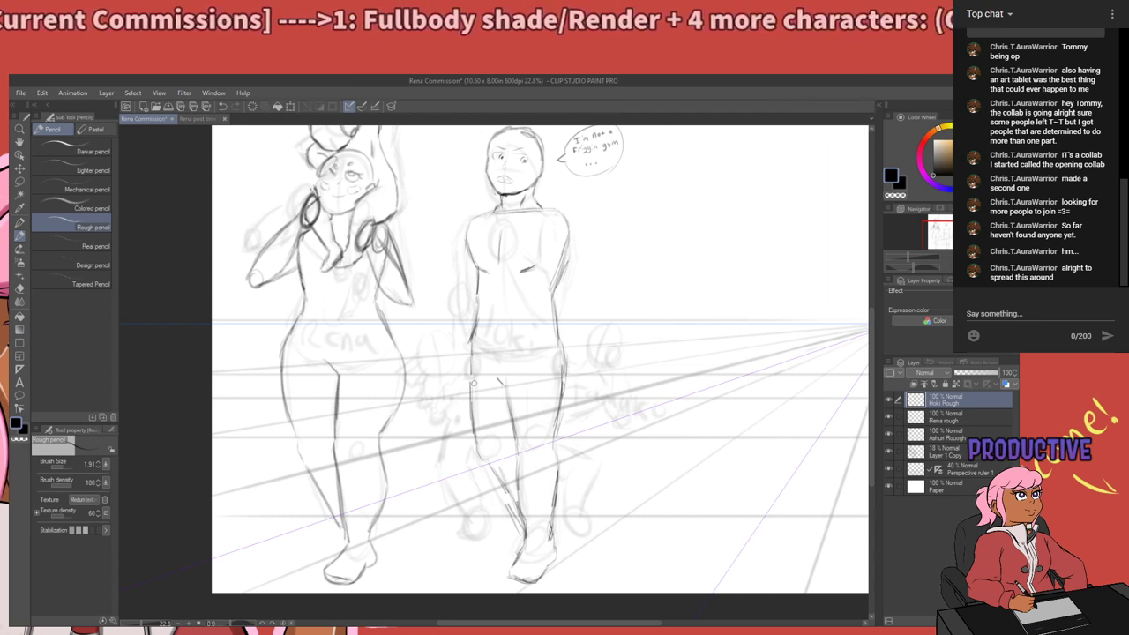
left_click_drag(476, 399, 469, 371)
Sketch the shoulder slope, upper arm and elbow oval of Hoki's arm on the side facing Rena.
left_click_drag(579, 370, 608, 487)
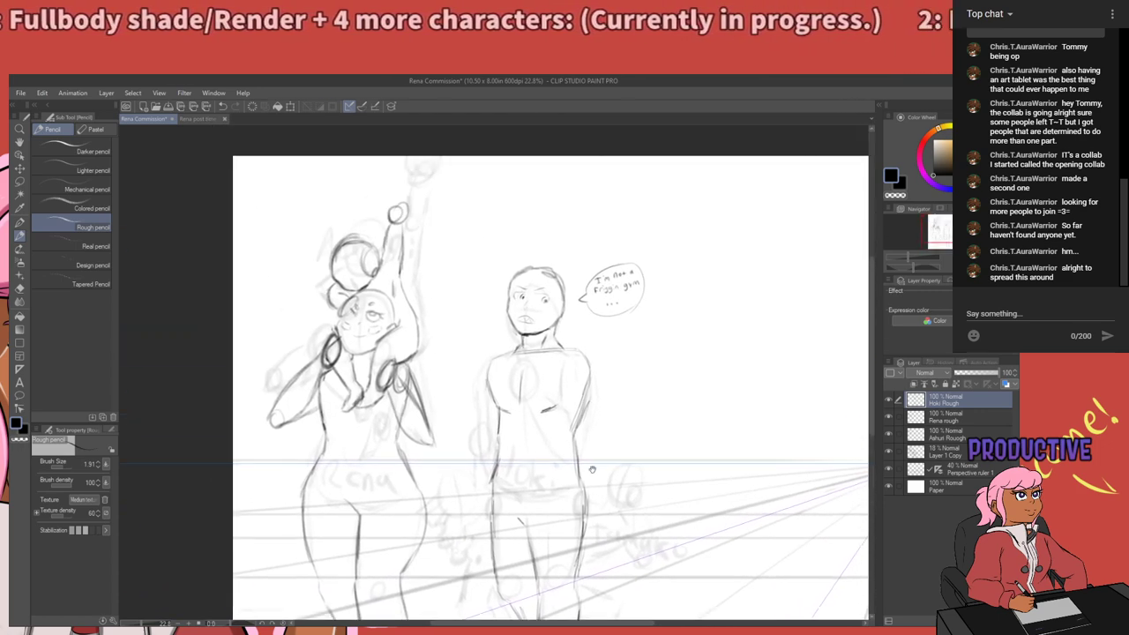
scroll(643, 366, "up", 1)
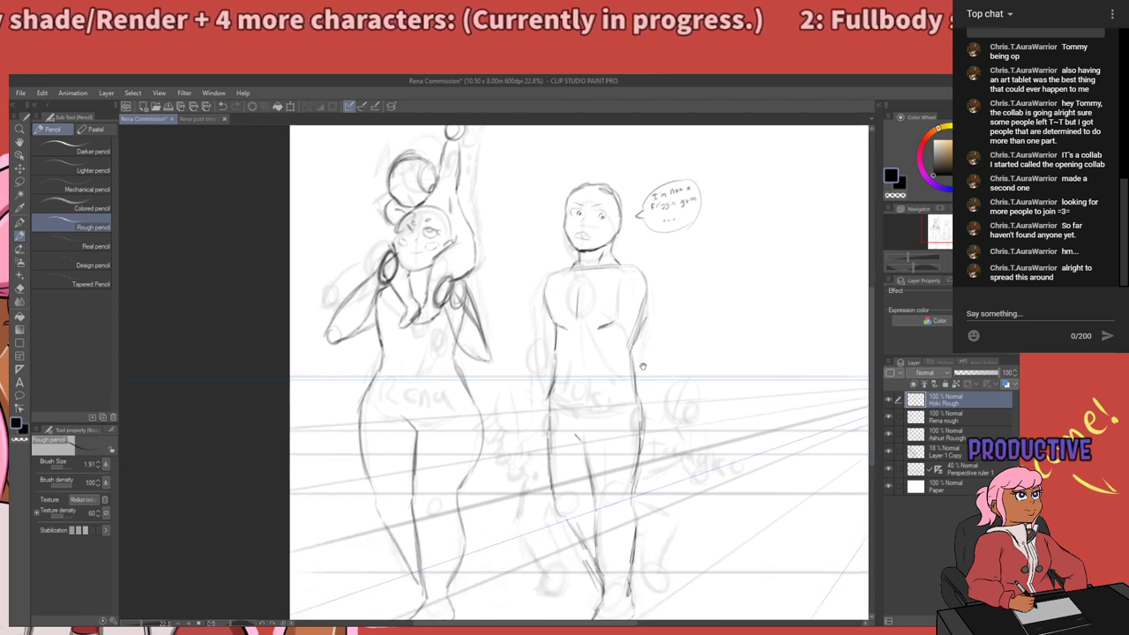
scroll(656, 325, "up", 1)
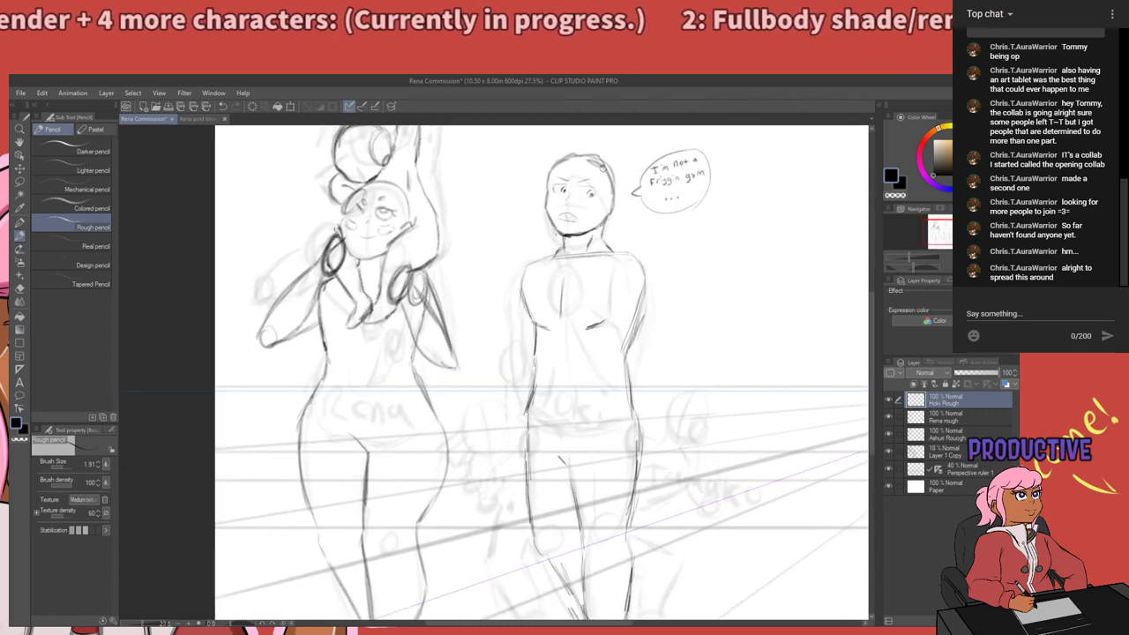
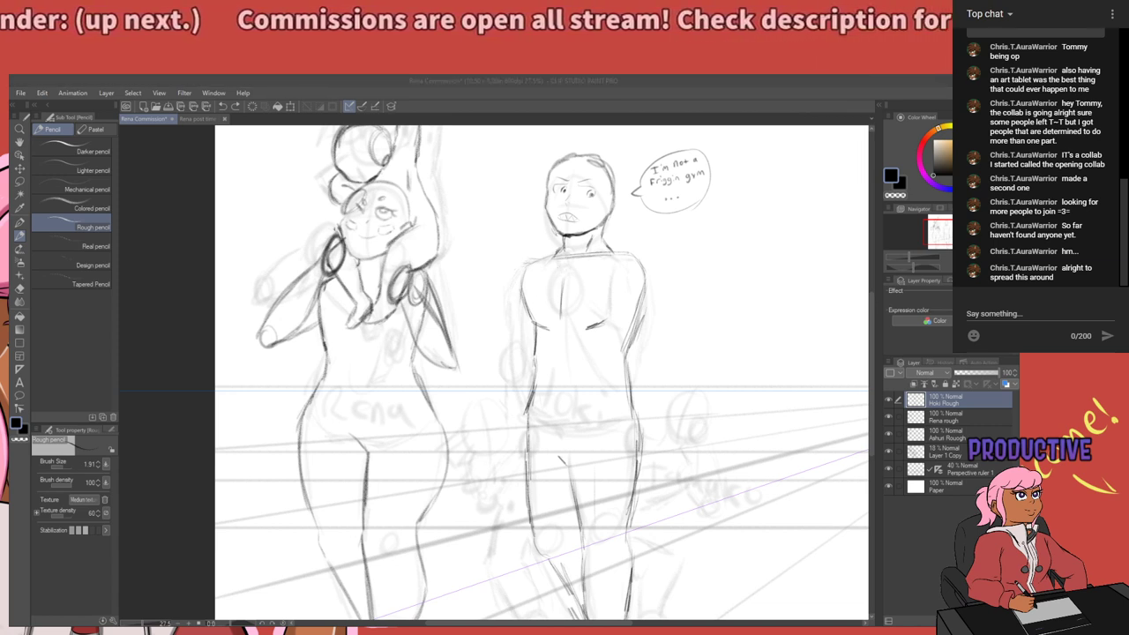
left_click(295, 547)
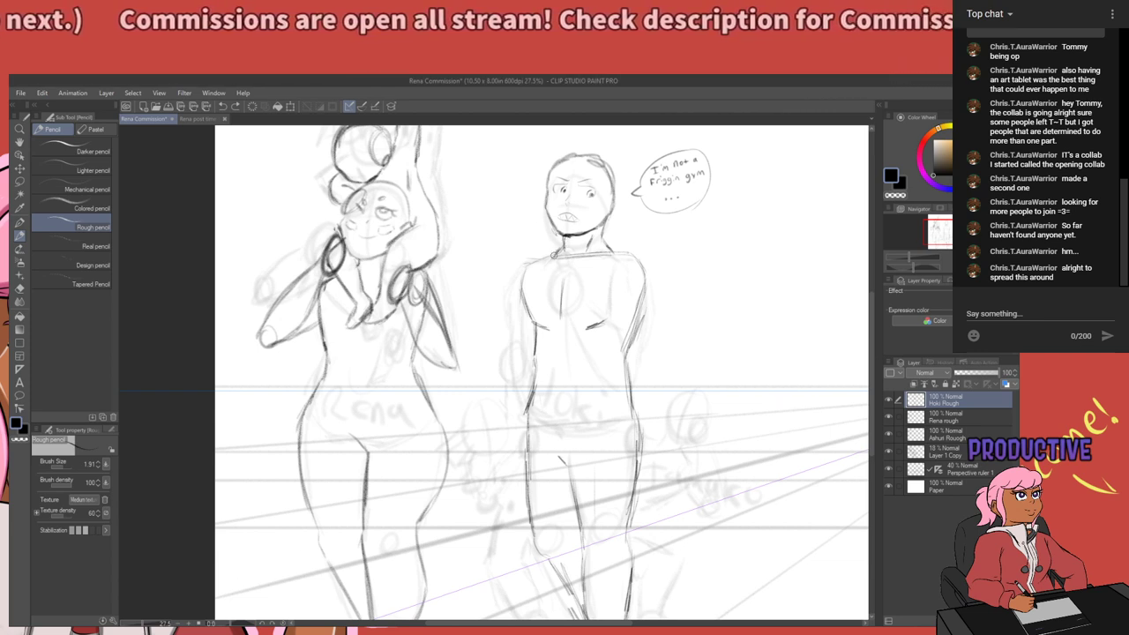
left_click_drag(554, 251, 524, 264)
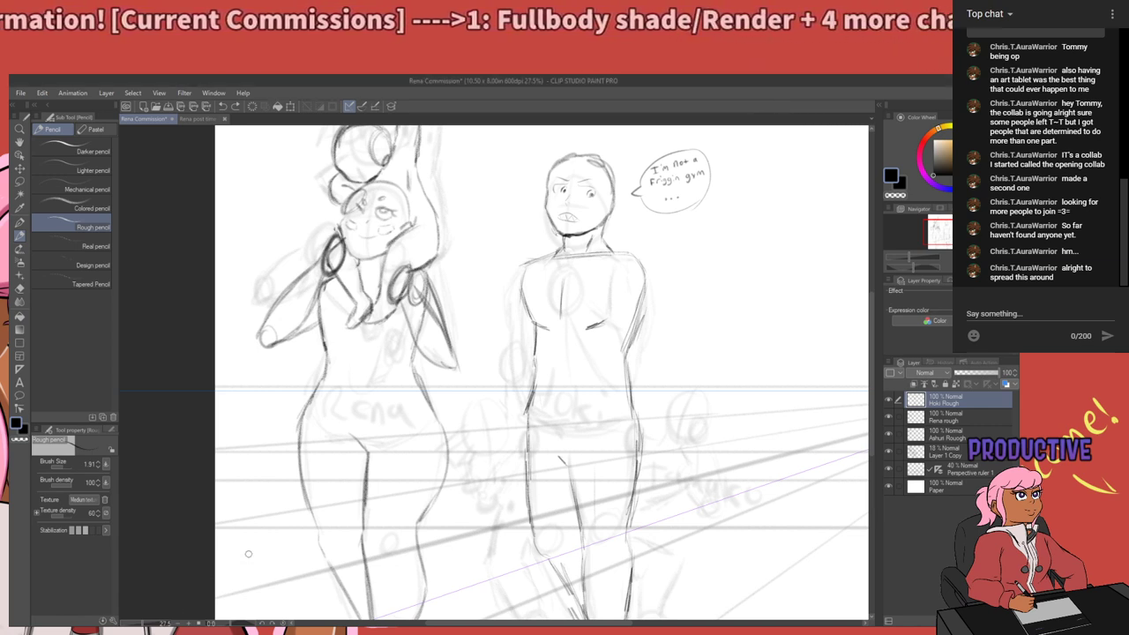
scroll(566, 413, "up", 1)
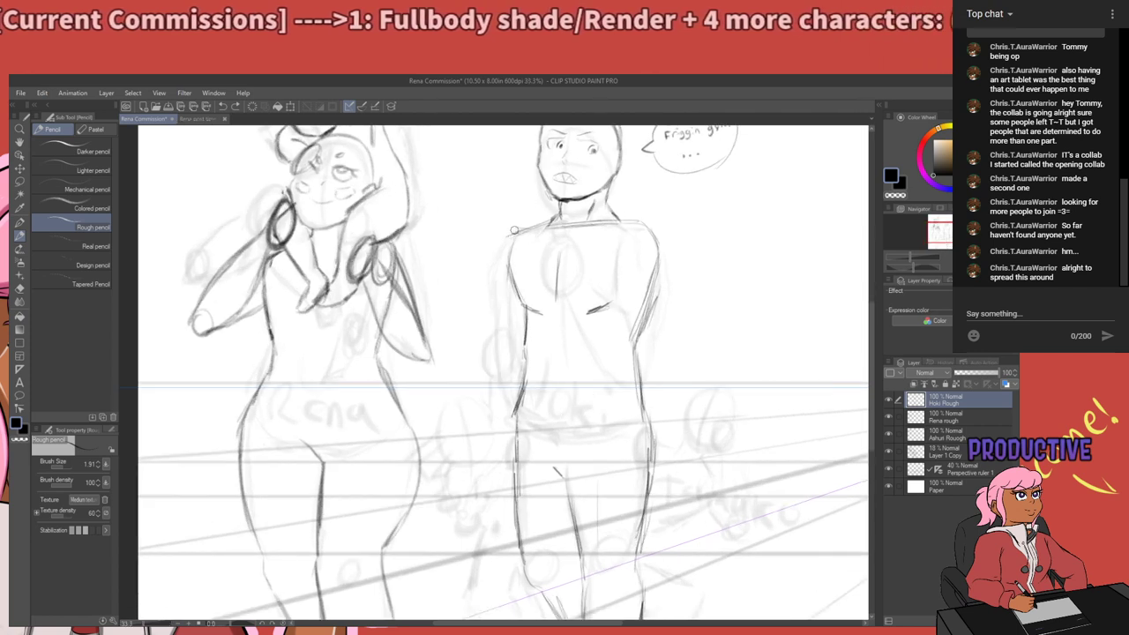
left_click_drag(523, 227, 506, 263)
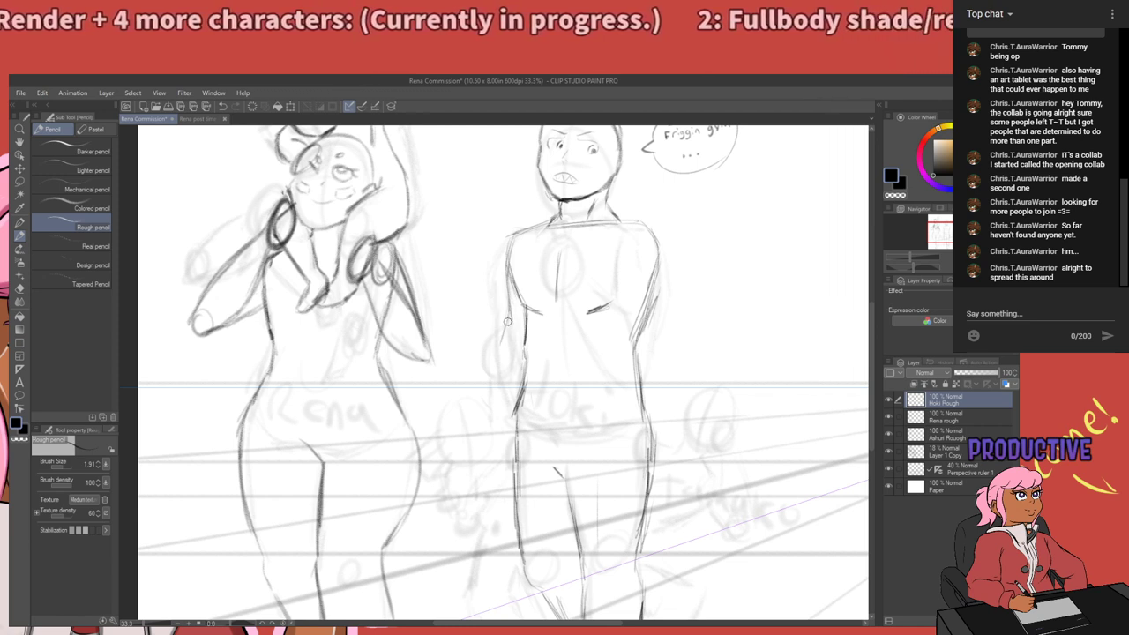
mouse_move(509, 323)
left_mouse_down()
mouse_move(501, 344)
mouse_move(518, 333)
mouse_move(511, 325)
left_mouse_up()
left_click_drag(503, 274, 508, 325)
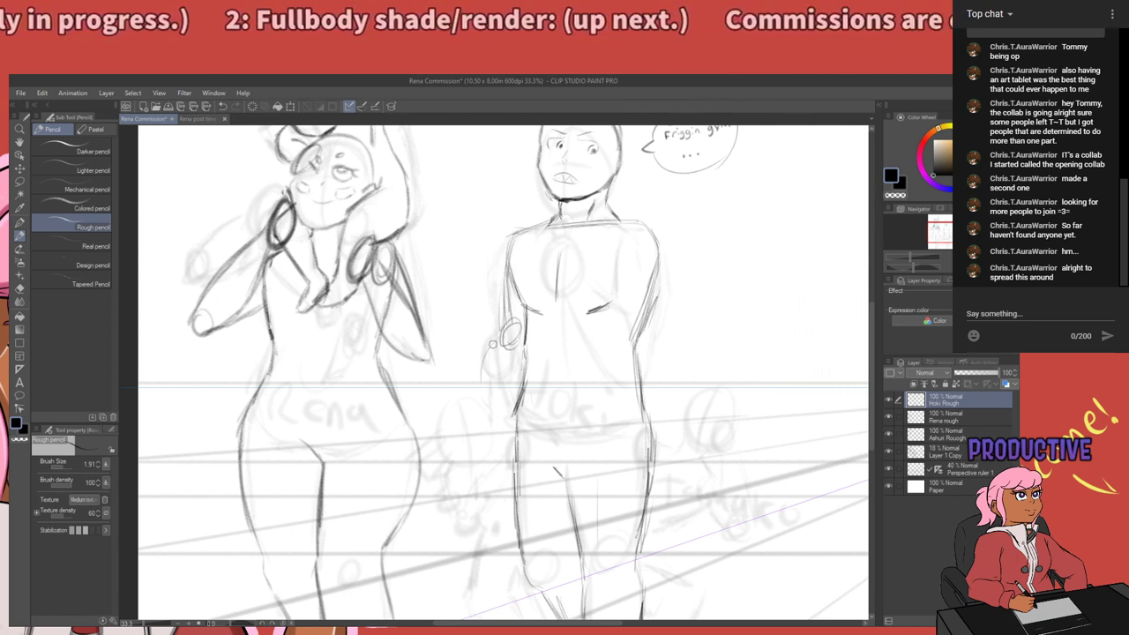
Sketch the forearm hanging from Hoki's elbow and a hand oval beside the hip, undoing the rejected strokes.
left_click_drag(498, 351, 488, 417)
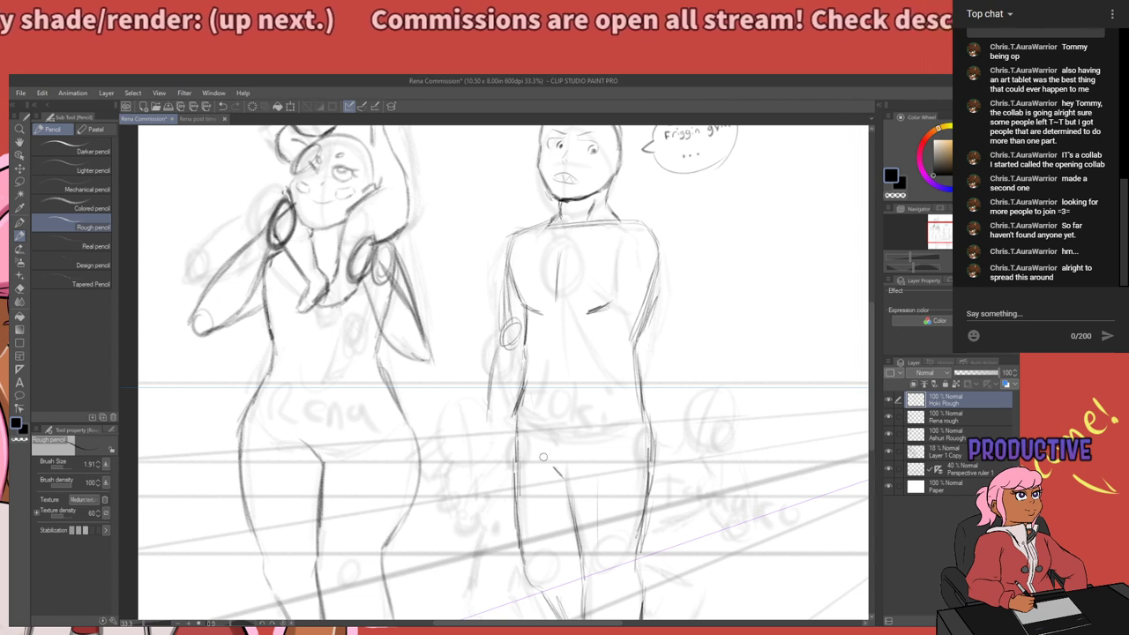
left_click_drag(537, 479, 527, 436)
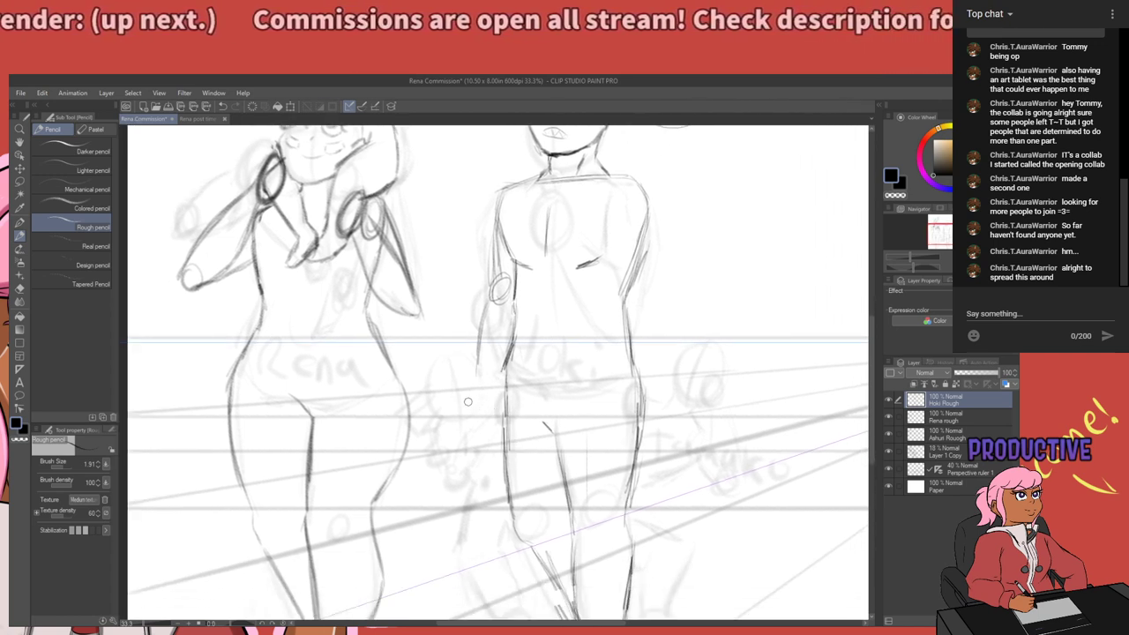
mouse_move(482, 388)
left_mouse_down()
mouse_move(499, 398)
mouse_move(488, 384)
mouse_move(474, 389)
left_mouse_up()
key("ctrl+z")
key("ctrl+z")
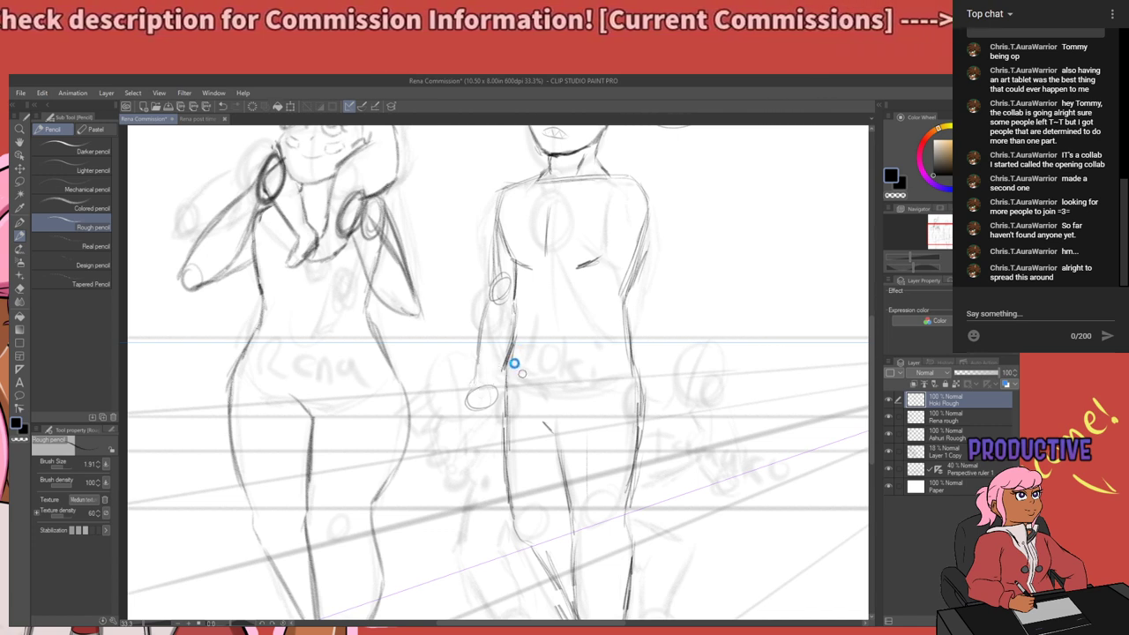
Draw an upright oval on Hoki's chest over the faint guide as the placeholder for the raised hand.
scroll(545, 410, "up", 3)
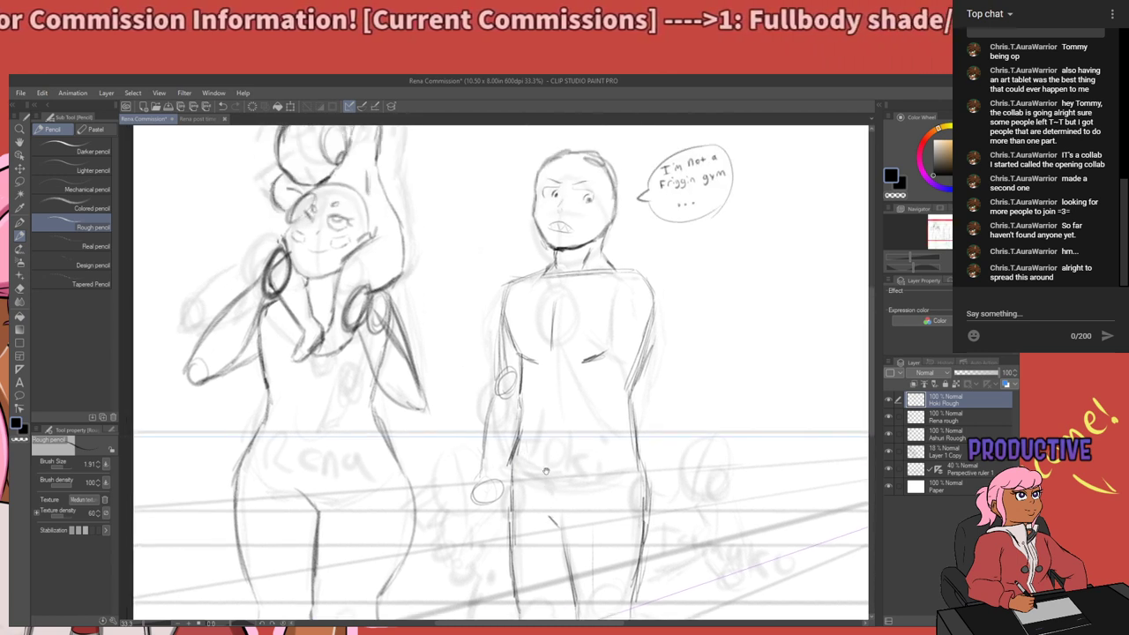
left_click_drag(534, 454, 568, 411)
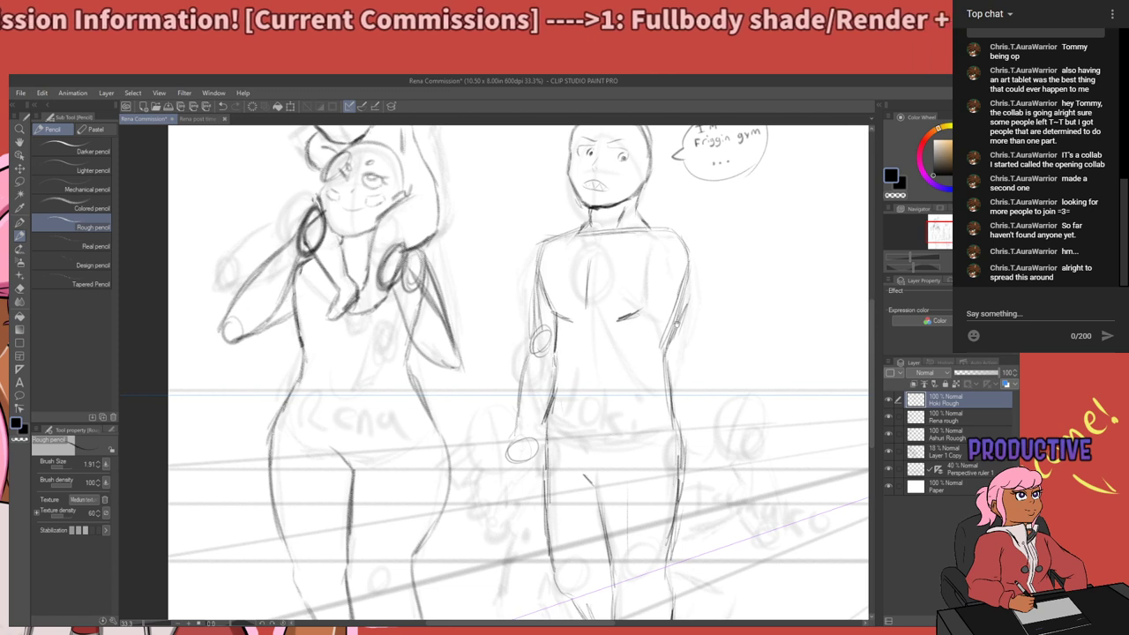
mouse_move(709, 382)
left_mouse_down()
mouse_move(539, 456)
mouse_move(592, 490)
left_mouse_up()
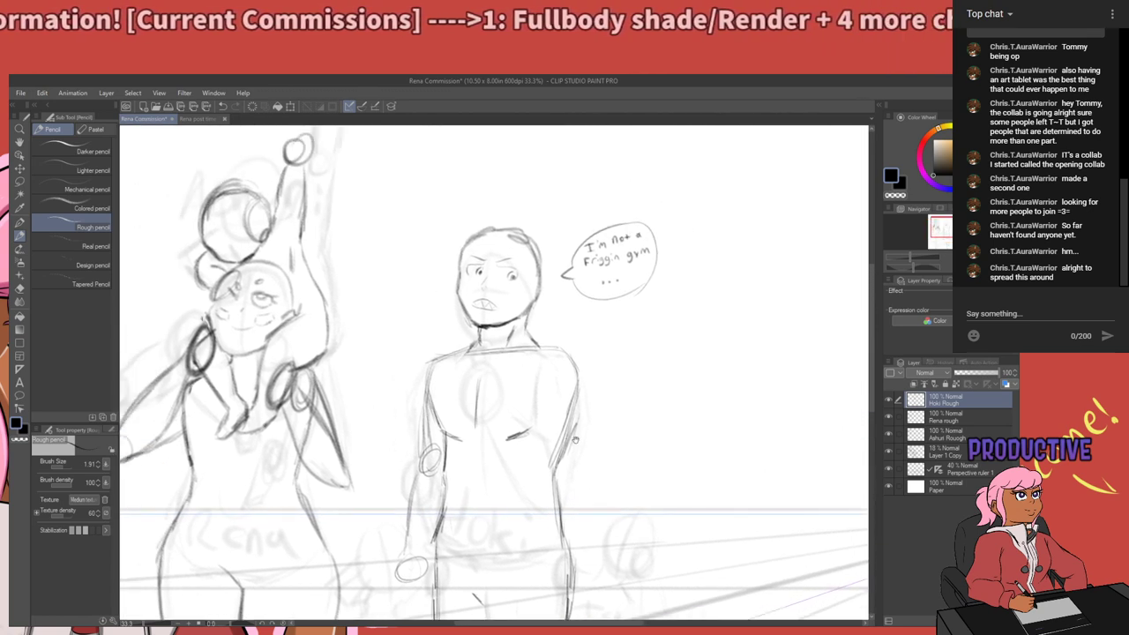
left_click_drag(576, 441, 598, 385)
left_click_drag(508, 411, 570, 251)
left_click_drag(565, 348, 417, 540)
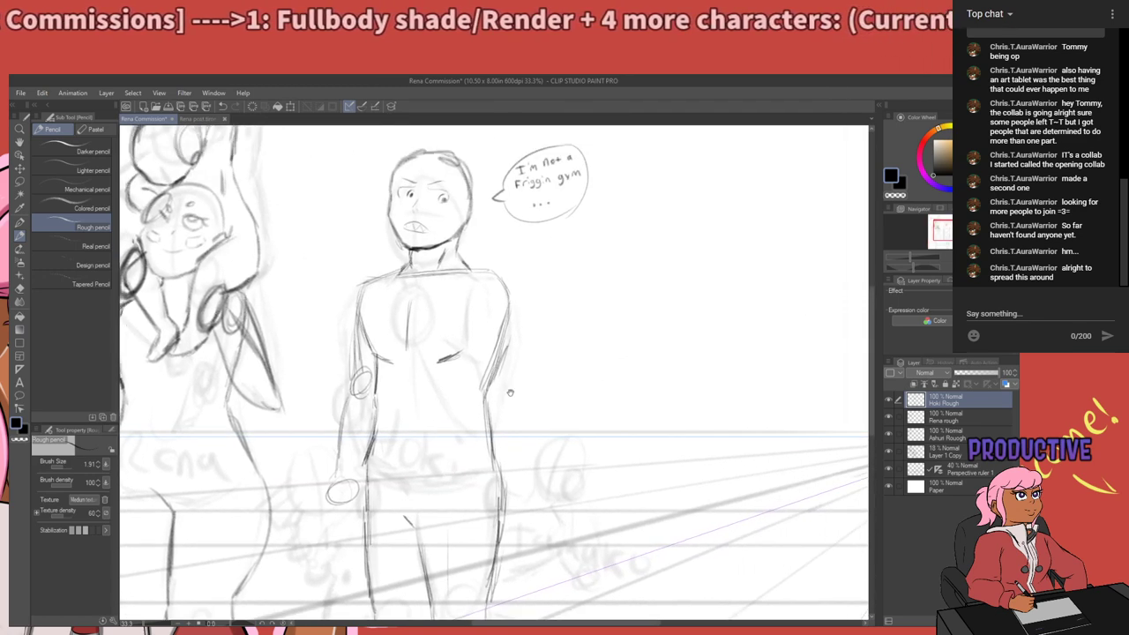
mouse_move(510, 393)
left_mouse_down()
mouse_move(423, 520)
mouse_move(510, 294)
mouse_move(524, 381)
mouse_move(593, 533)
mouse_move(570, 608)
mouse_move(512, 458)
mouse_move(486, 348)
mouse_move(473, 319)
mouse_move(463, 321)
left_mouse_up()
key("ctrl+z")
left_click_drag(494, 369, 458, 335)
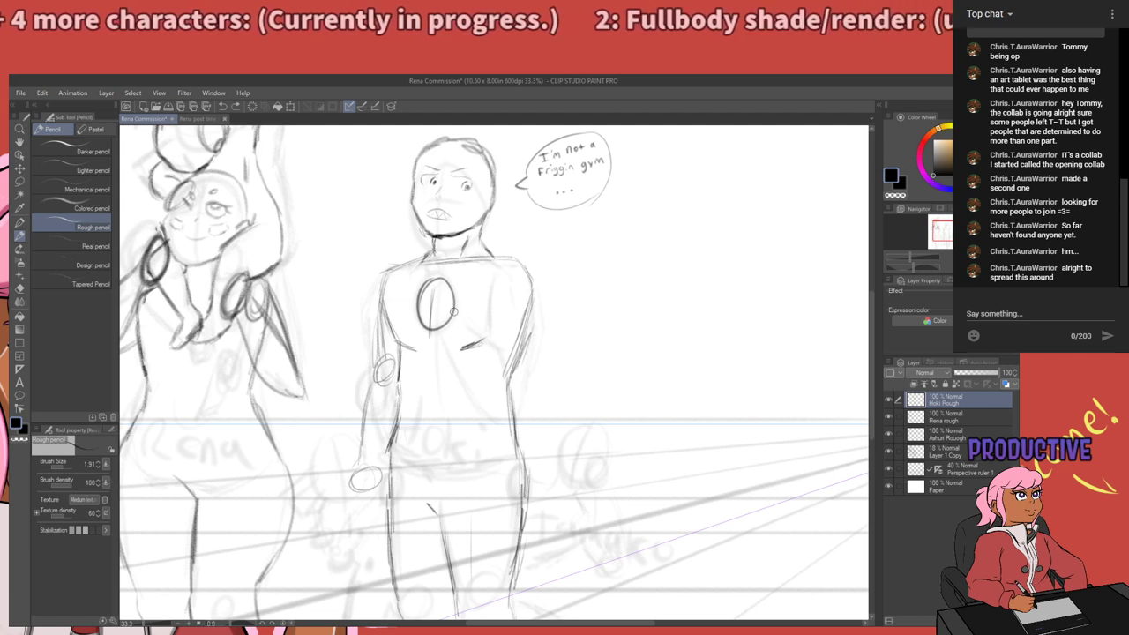
Sketch the upper and lower forearm contours from the chest hand to the bent elbow at Hoki's waist, undoing misplaced strokes.
left_click_drag(491, 341, 511, 400)
key("ctrl+z")
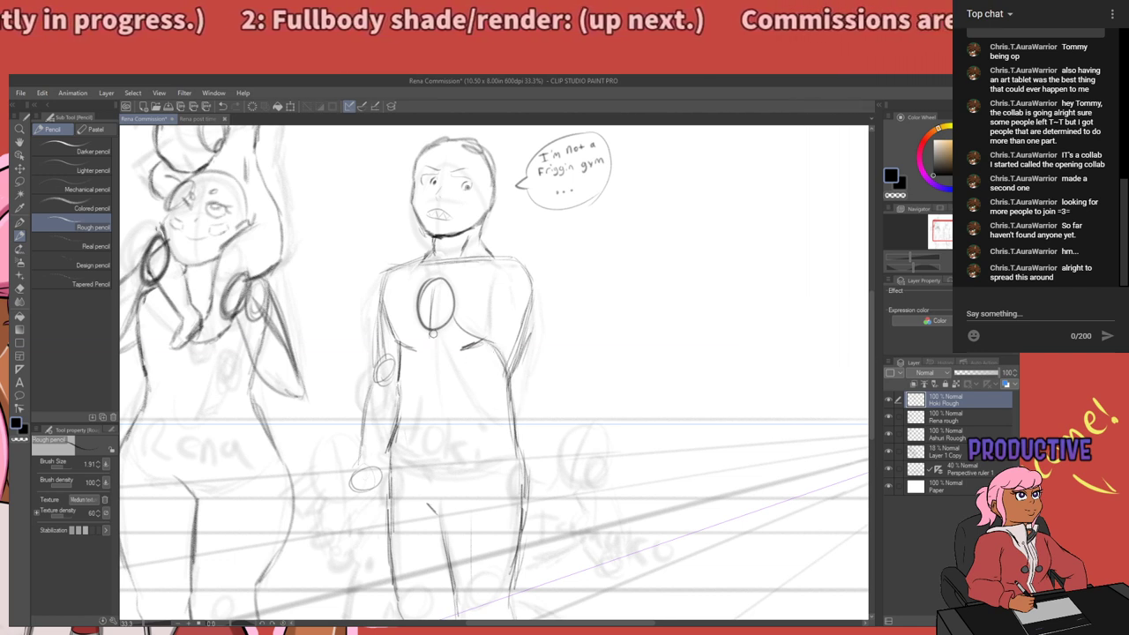
left_click_drag(441, 335, 471, 408)
key("ctrl+z")
mouse_move(447, 347)
left_mouse_down()
mouse_move(472, 403)
mouse_move(516, 418)
mouse_move(449, 353)
mouse_move(483, 409)
left_mouse_up()
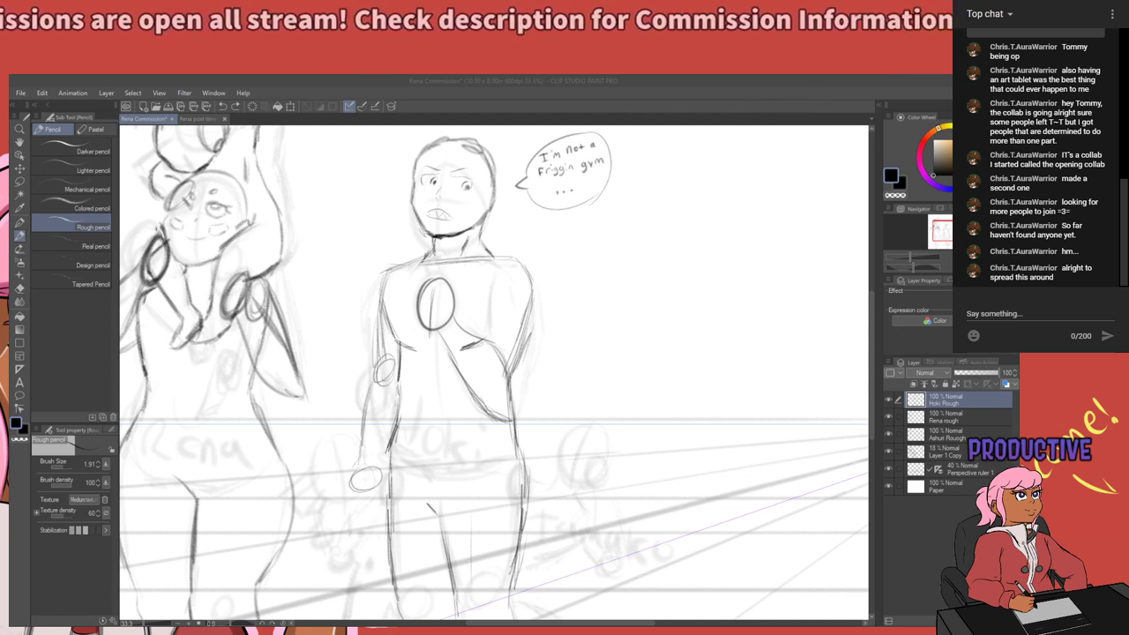
Try a broader shoulder and upper arm on Hoki's bent arm, with an inner armpit line and an outer contour down to the elbow.
left_click(345, 513)
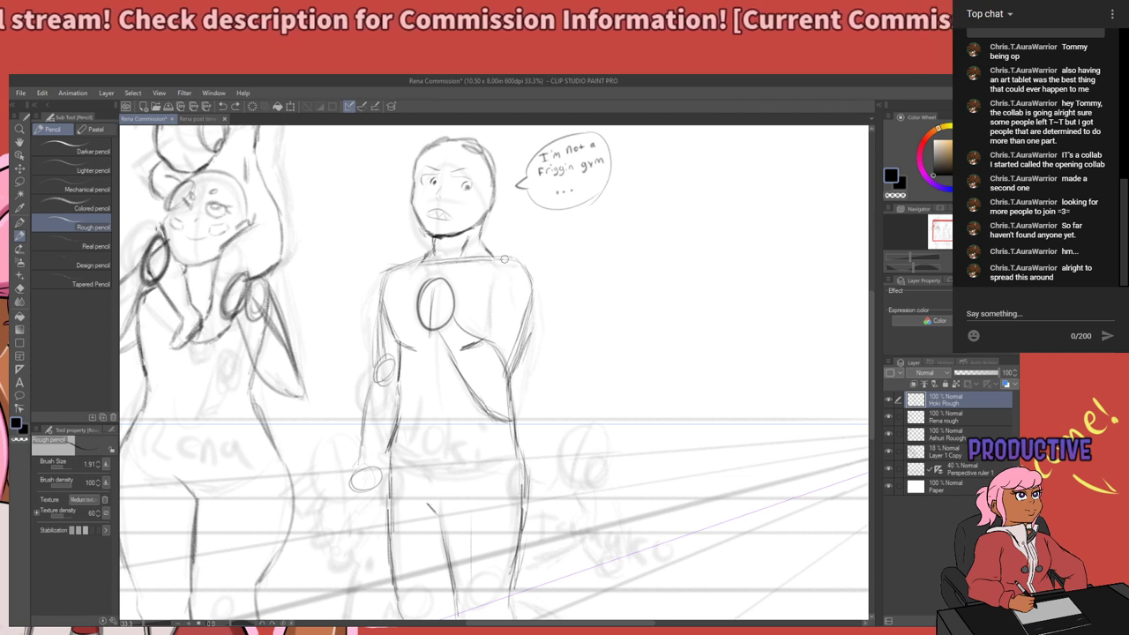
mouse_move(490, 257)
left_mouse_down()
mouse_move(526, 253)
mouse_move(547, 300)
left_mouse_up()
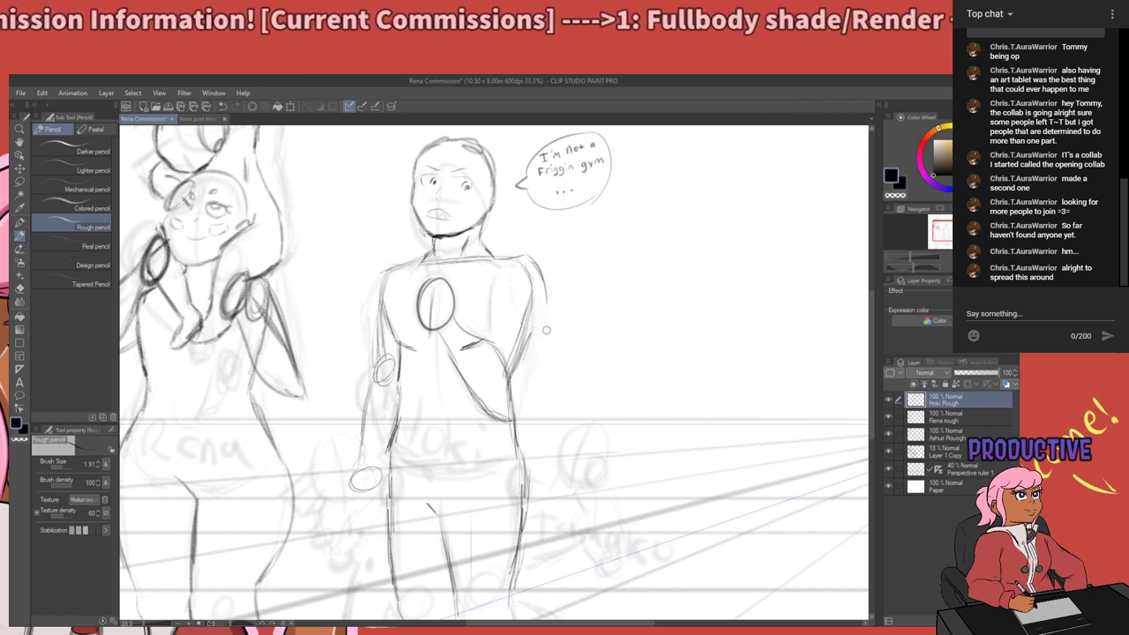
left_click_drag(494, 278, 504, 296)
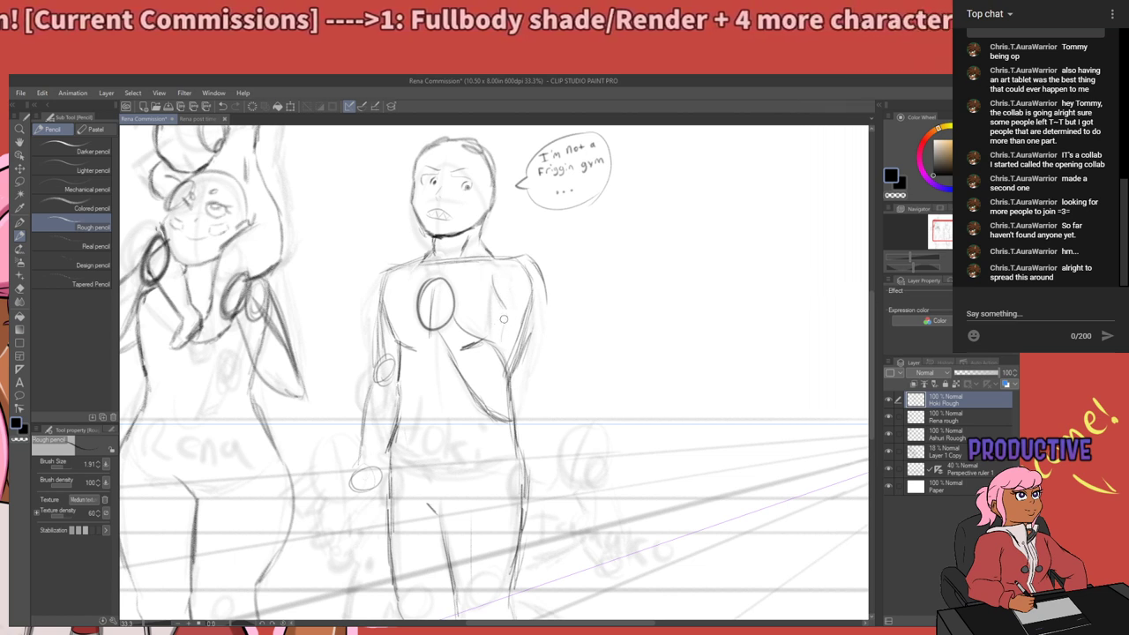
left_click_drag(551, 303, 531, 370)
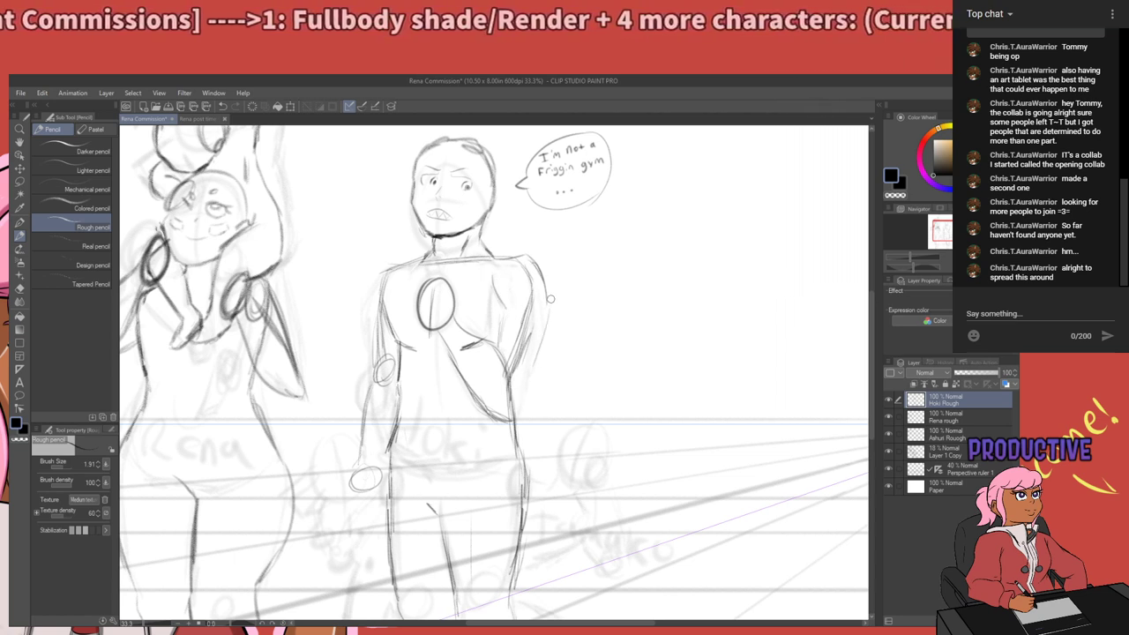
left_click_drag(551, 300, 531, 376)
left_click_drag(550, 300, 532, 377)
key("ctrl+z")
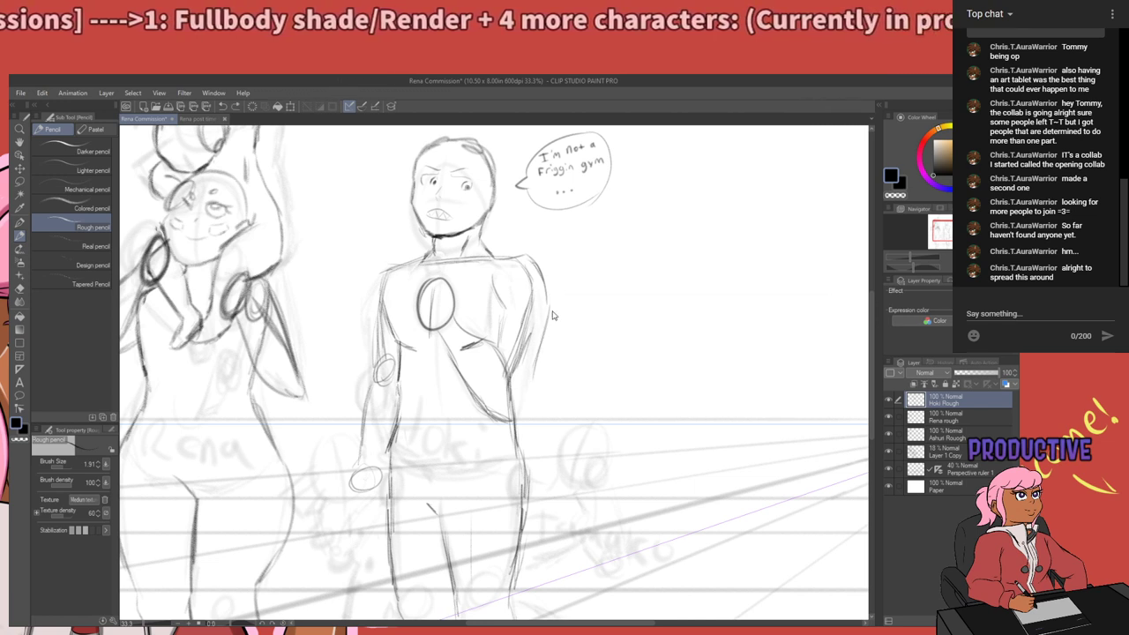
key("ctrl+z")
key("ctrl+z")
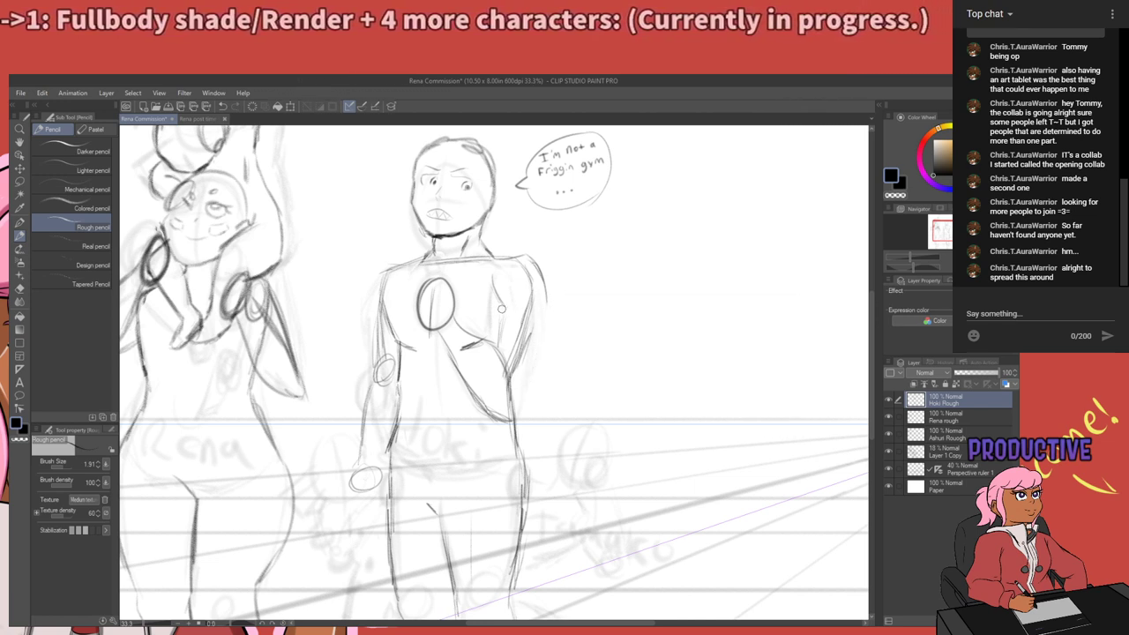
left_click_drag(551, 304, 537, 357)
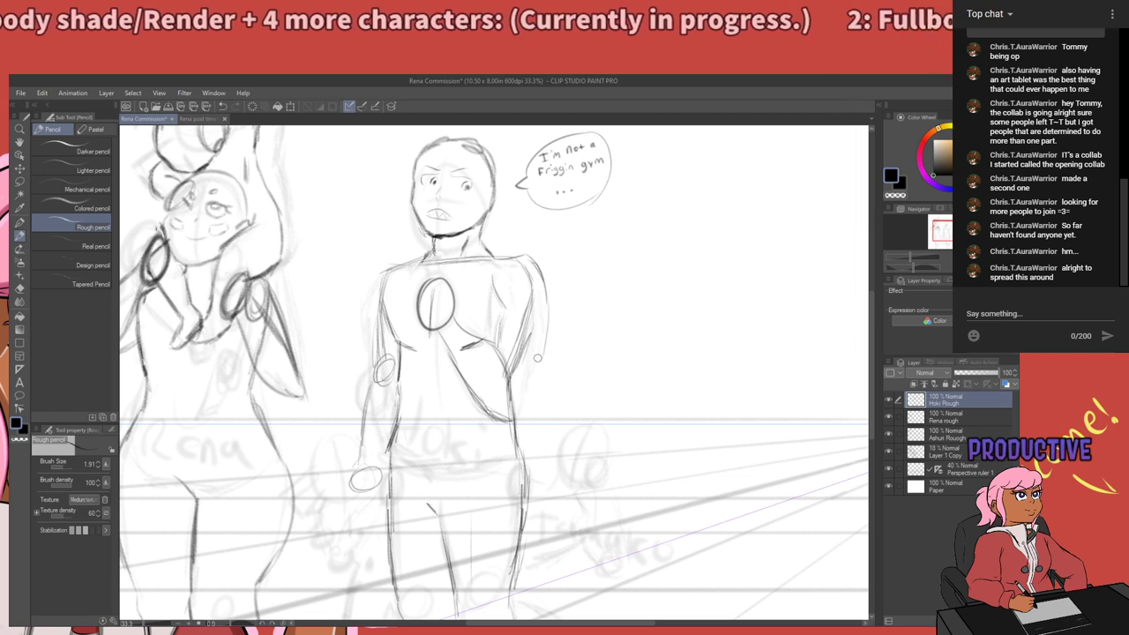
mouse_move(546, 306)
left_mouse_down()
mouse_move(516, 408)
mouse_move(548, 312)
mouse_move(516, 400)
left_mouse_up()
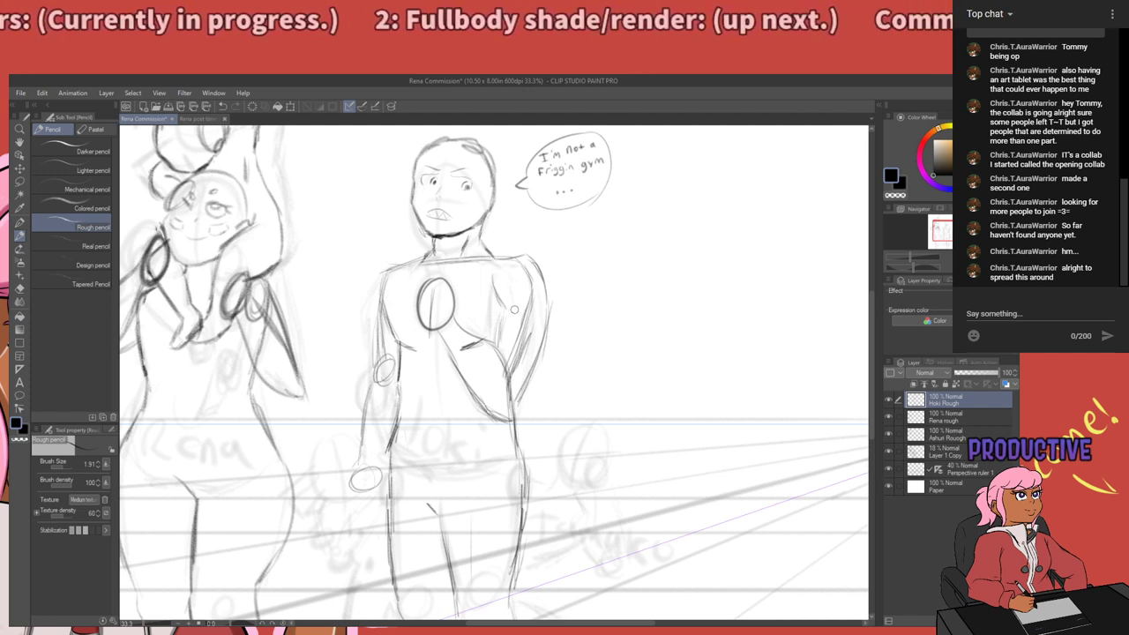
Sketch straight guide lines through both of Hoki's arms and across the elbows to compare their lengths, plus a small blank face doodle.
left_click_drag(544, 371, 571, 373)
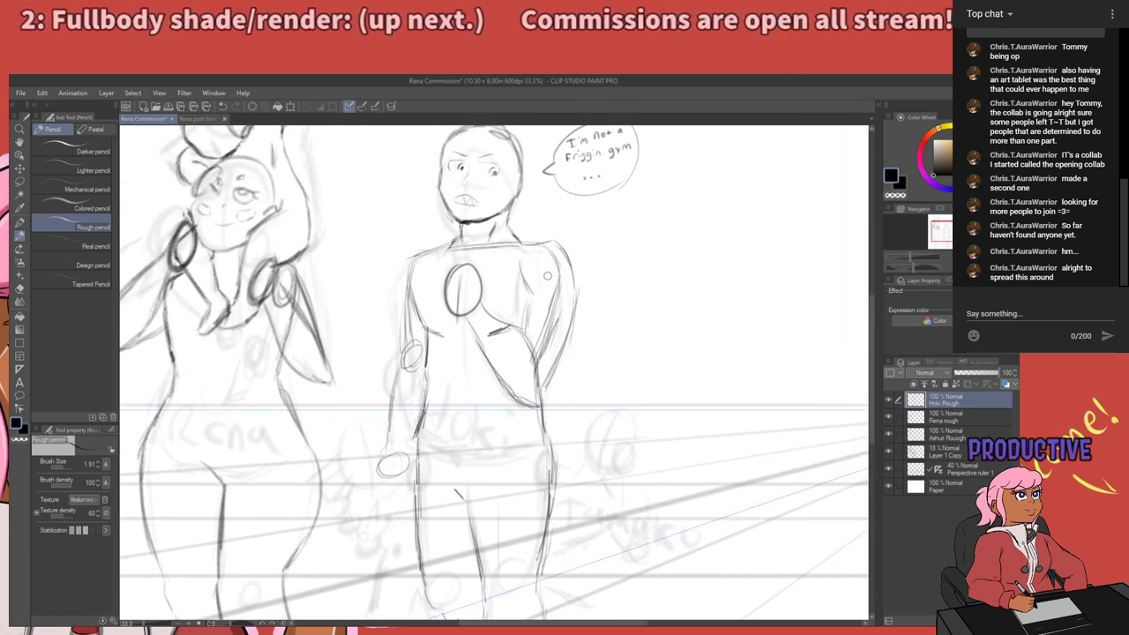
mouse_move(556, 262)
left_mouse_down()
mouse_move(551, 304)
mouse_move(509, 356)
mouse_move(459, 284)
mouse_move(411, 351)
mouse_move(406, 450)
left_mouse_up()
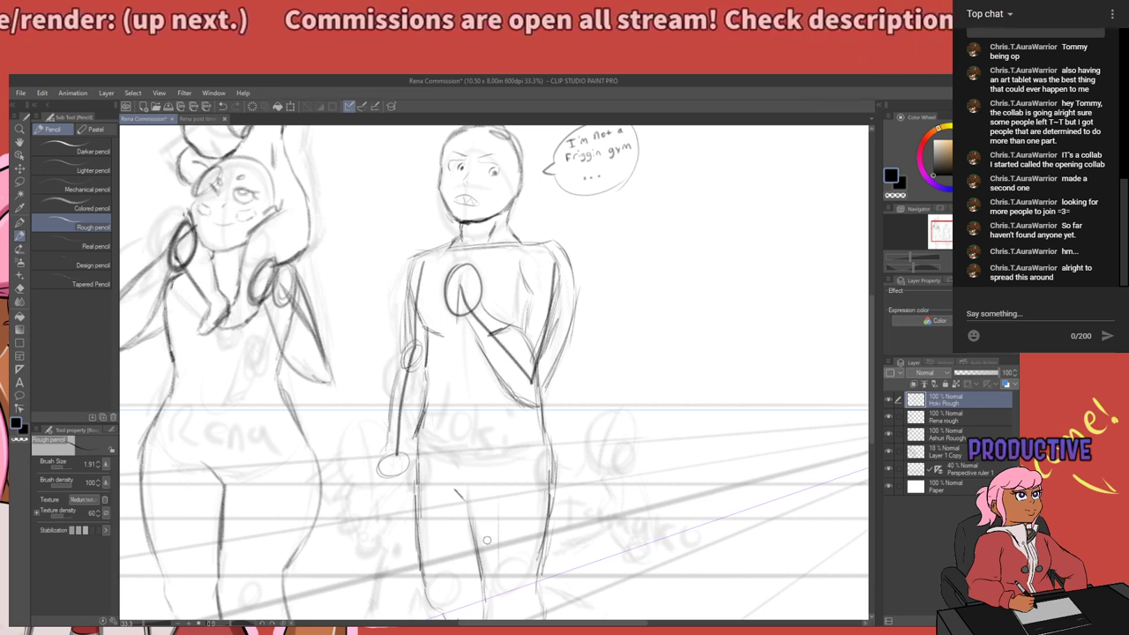
left_click_drag(565, 384, 418, 395)
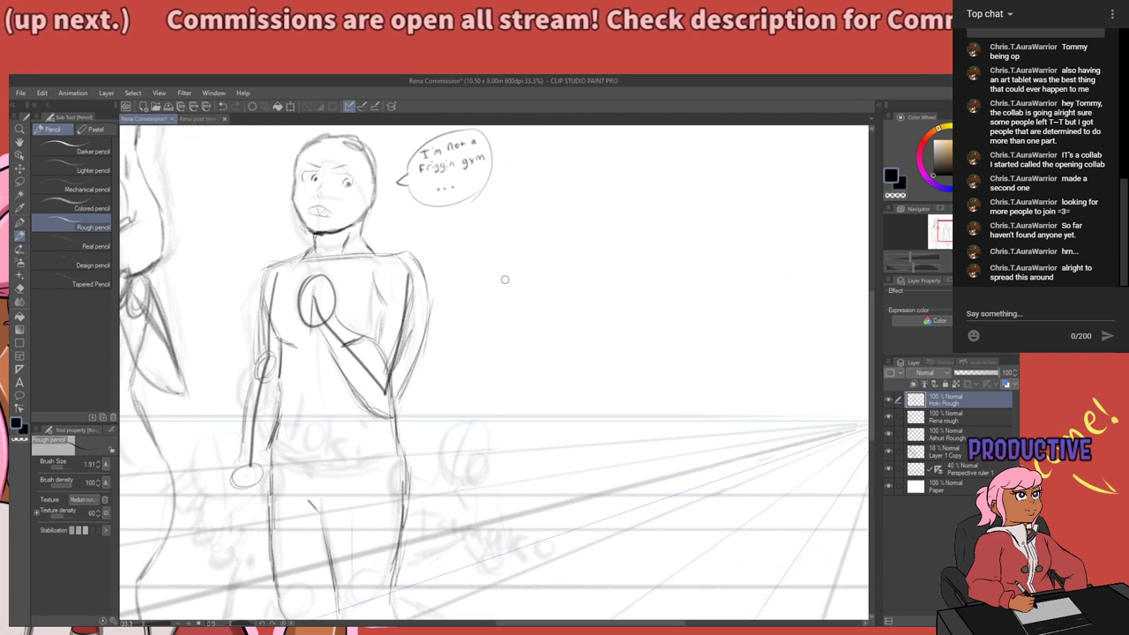
mouse_move(491, 271)
left_mouse_down()
mouse_move(495, 280)
mouse_move(499, 263)
mouse_move(520, 265)
mouse_move(520, 298)
left_mouse_up()
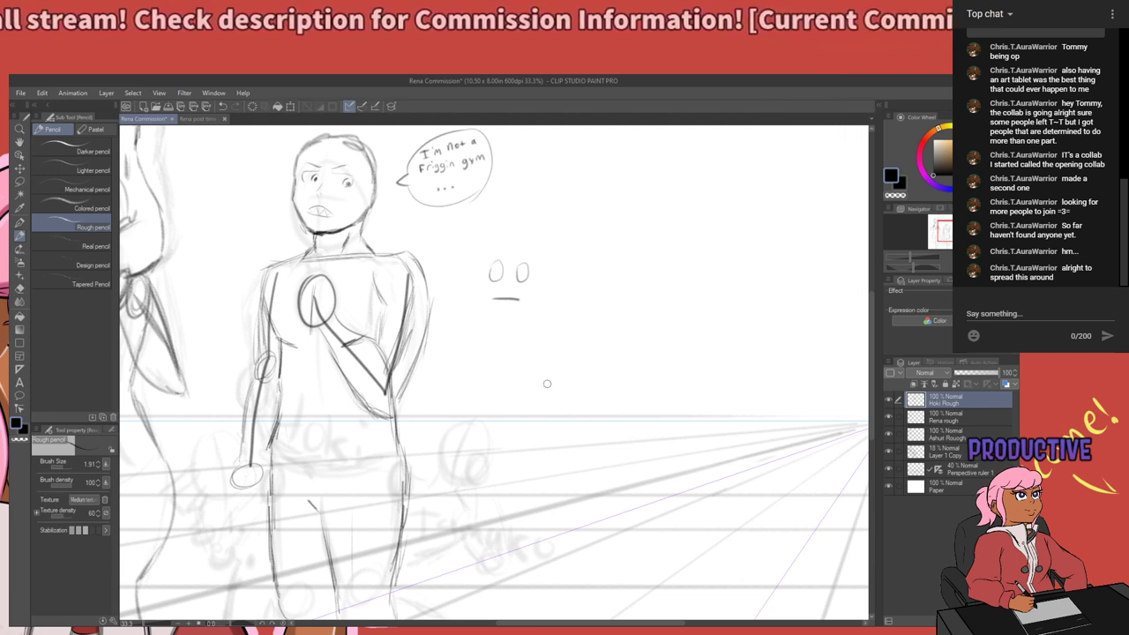
left_click_drag(125, 332, 175, 314)
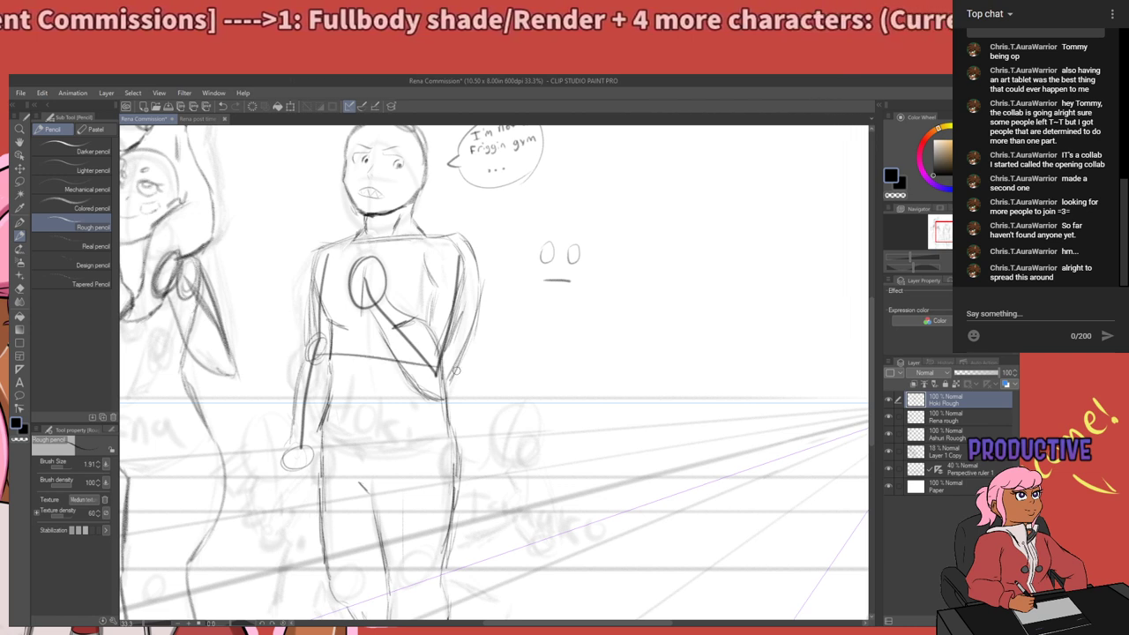
Undo the arm guide lines, the face doodle and the broader shoulder and upper arm strokes.
key("ctrl+z")
key("ctrl+z")
key("ctrl+z")
key("ctrl+z")
key("ctrl+z")
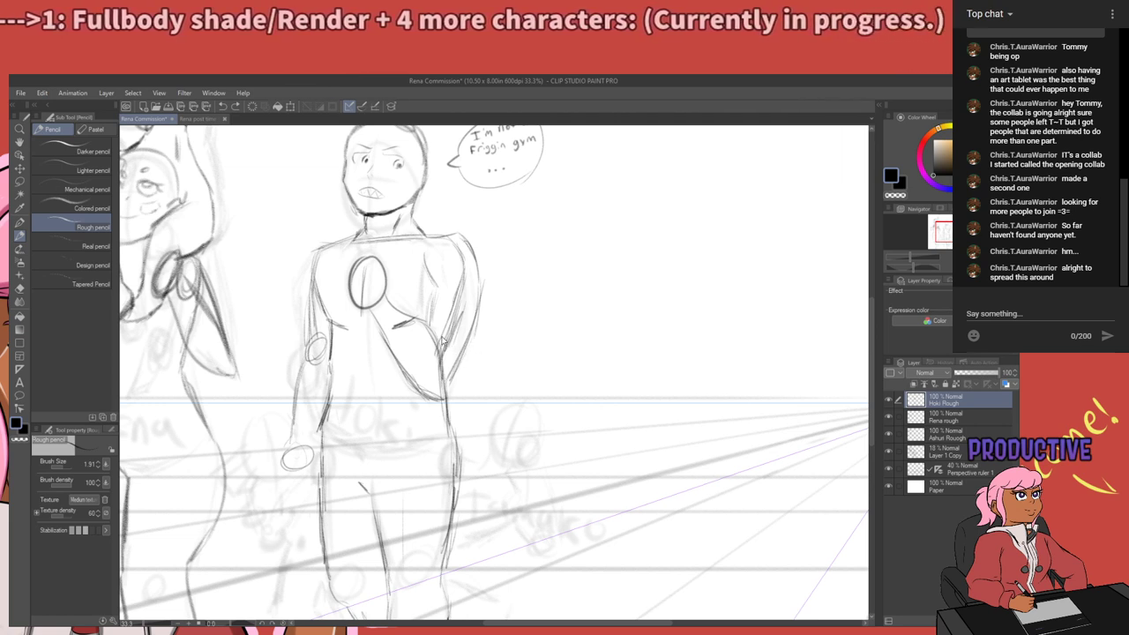
key("ctrl+z")
key("ctrl+z")
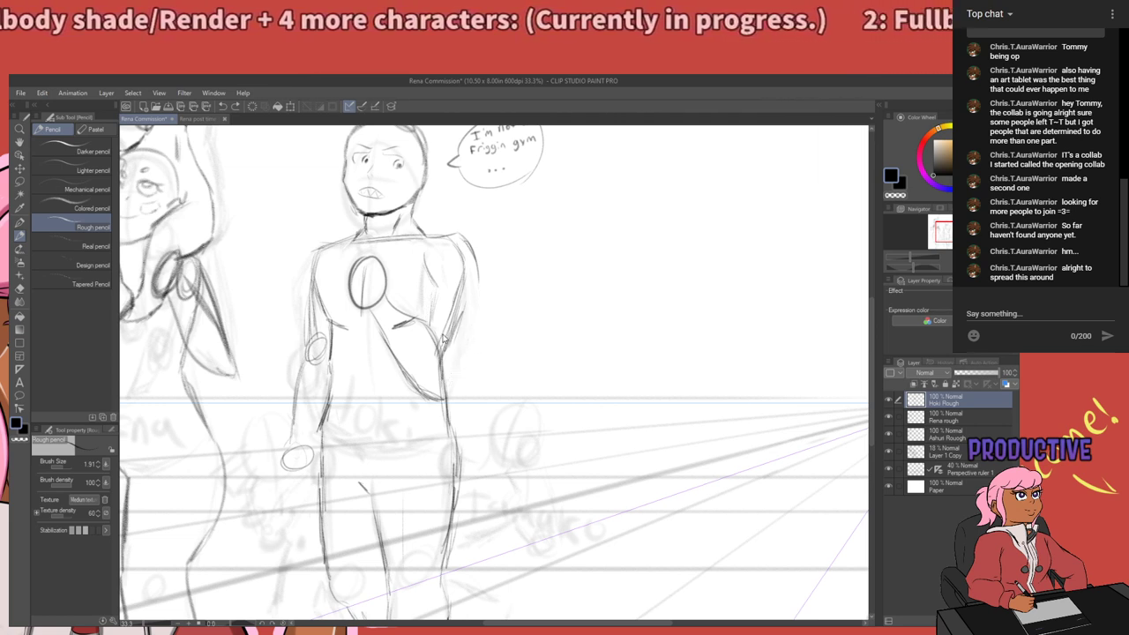
key("ctrl+z")
key("ctrl+z")
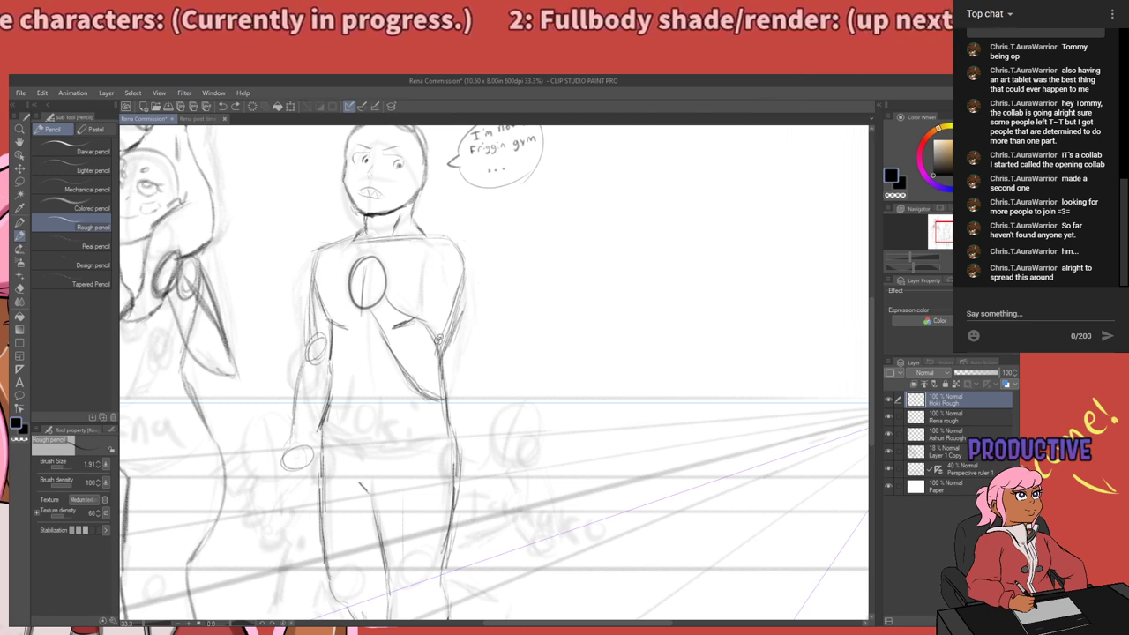
Lasso Hoki's bent forearm and hand oval, move them up so the hand sits just below the chin, and deselect.
key("m")
mouse_move(348, 304)
left_mouse_down()
mouse_move(340, 297)
mouse_move(397, 251)
mouse_move(419, 269)
mouse_move(440, 333)
mouse_move(432, 380)
mouse_move(446, 394)
mouse_move(410, 421)
mouse_move(342, 310)
left_mouse_up()
left_click_drag(427, 321, 427, 299)
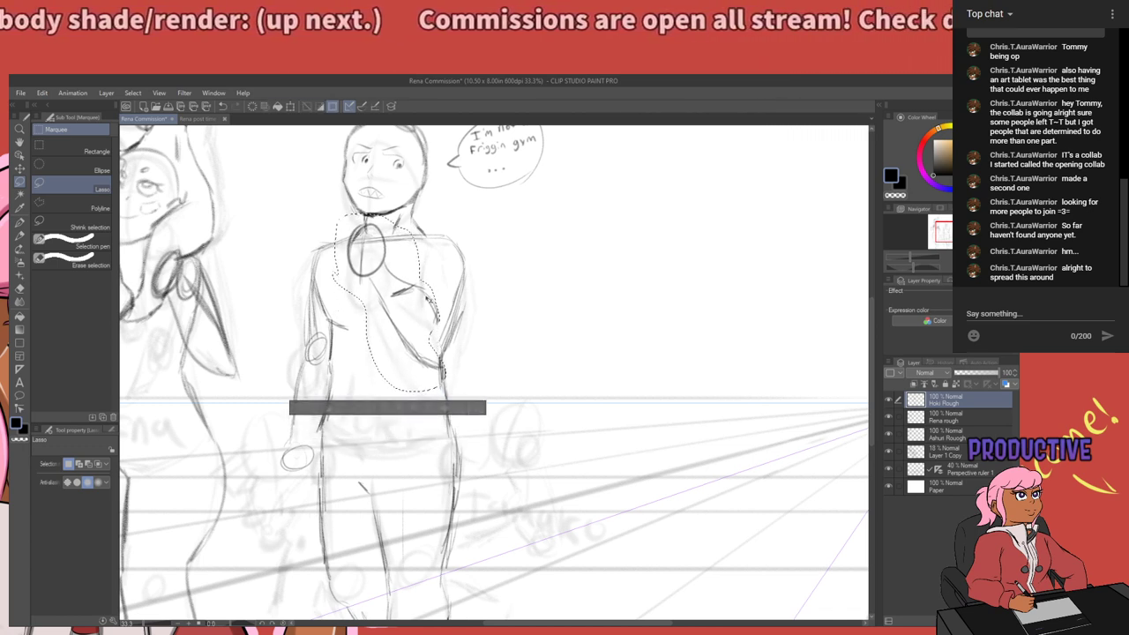
left_click(479, 299)
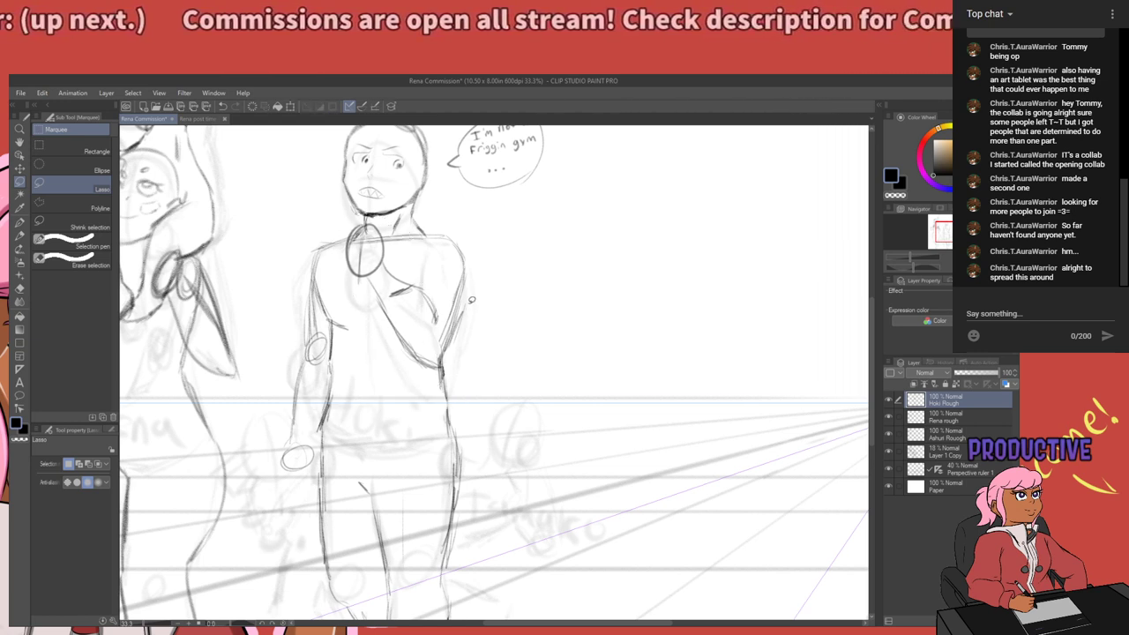
Rework Hoki's shoulder line and erase the old shoulder curve and outer upper arm above the bent elbow.
key("p")
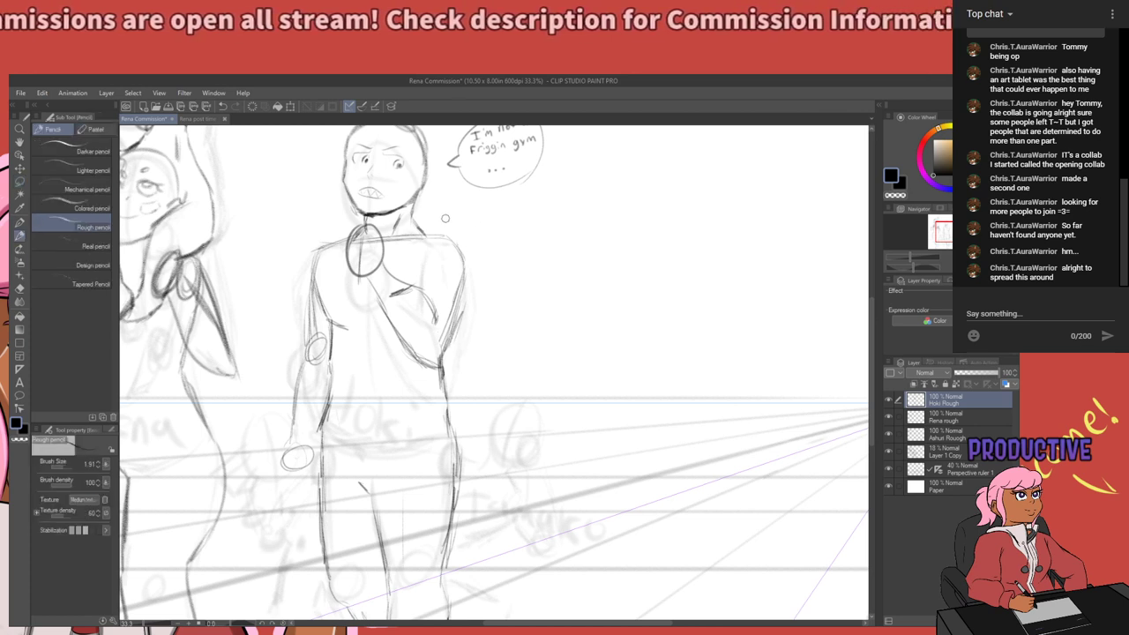
mouse_move(424, 234)
left_mouse_down()
mouse_move(474, 233)
mouse_move(473, 253)
mouse_move(448, 234)
left_mouse_up()
key("ctrl+z")
key("ctrl+z")
key("ctrl+z")
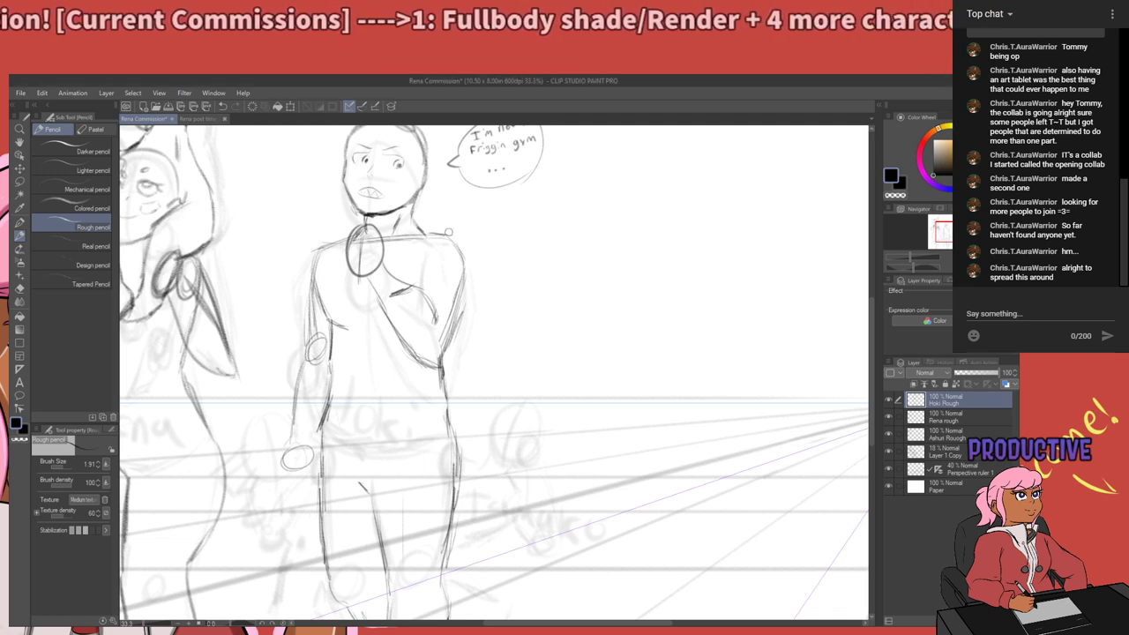
key("e")
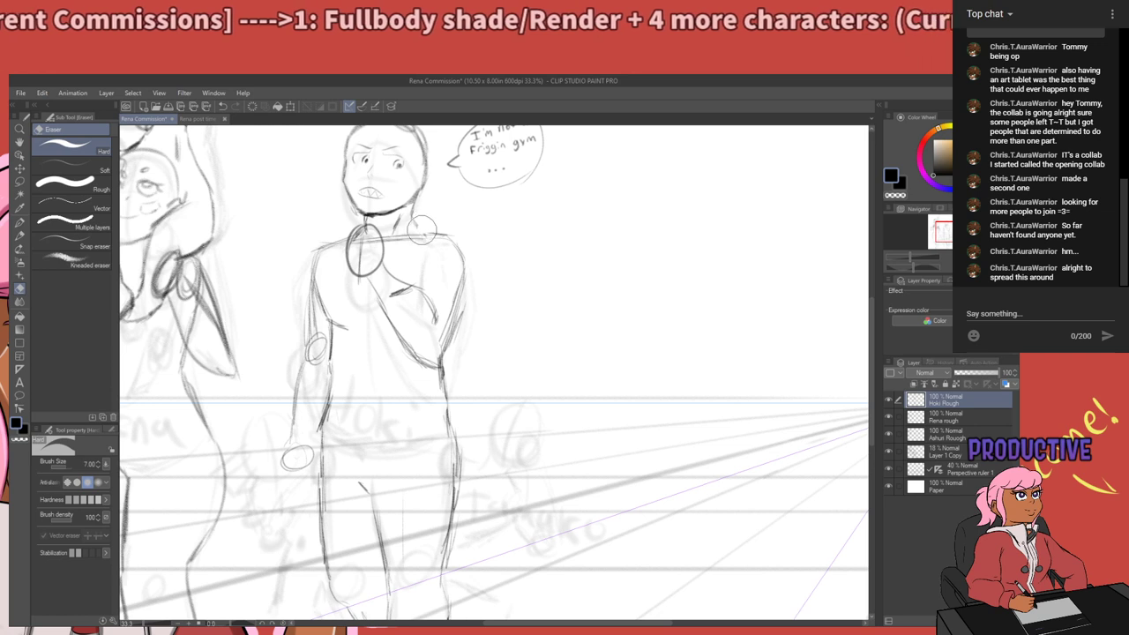
key("p")
key("p")
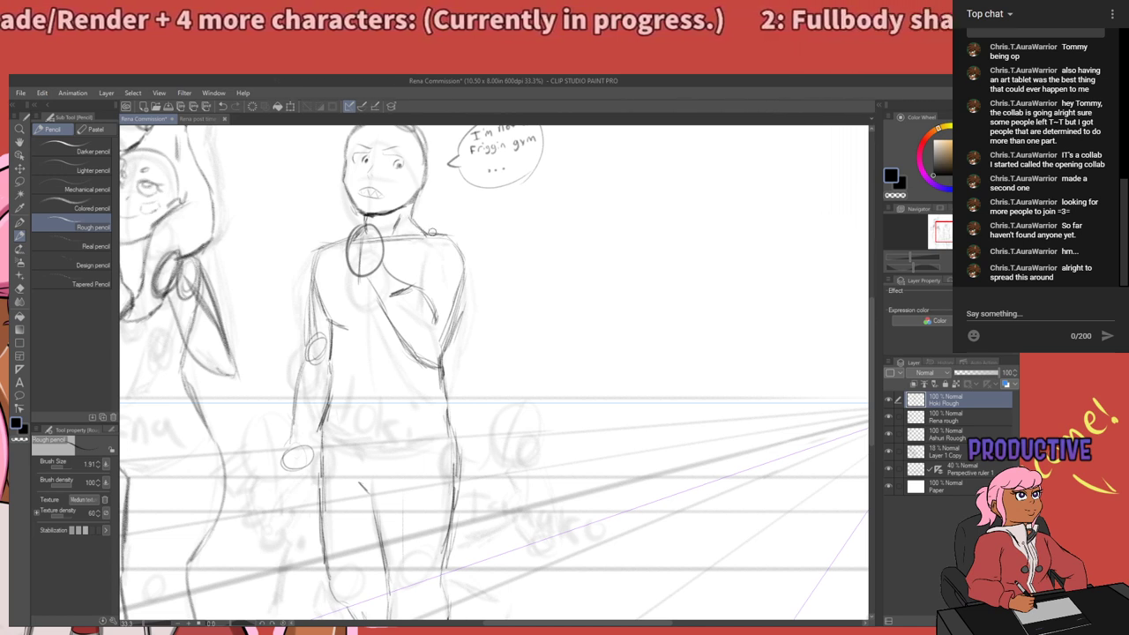
key("e")
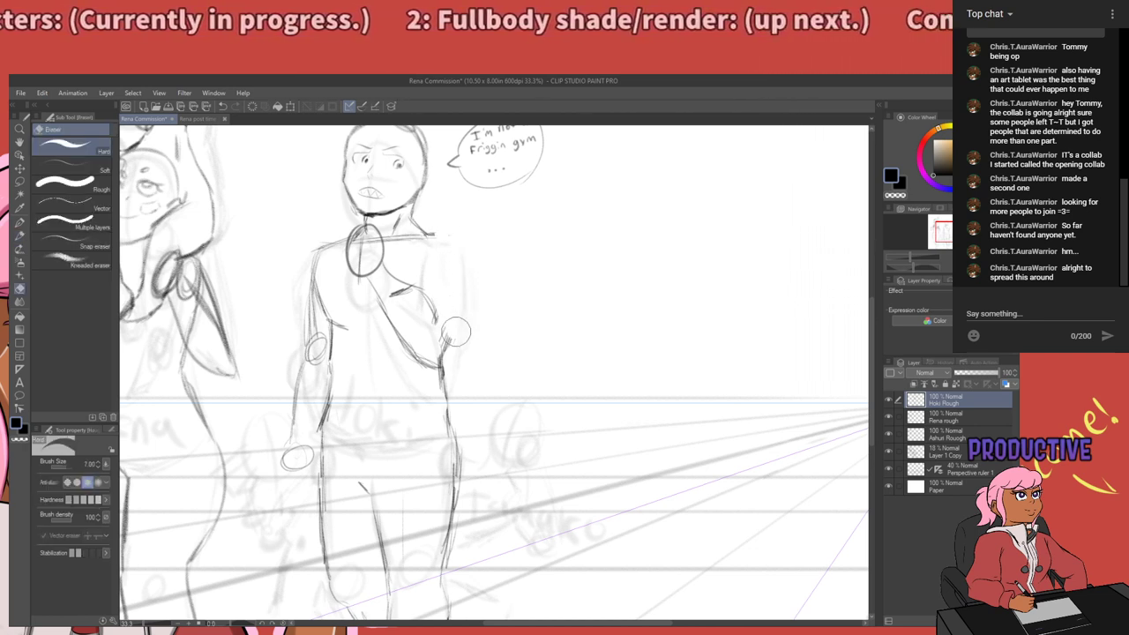
Sketch a wider rounded shoulder on Hoki's bent-arm side with a light outer arm line, undoing the rejected strokes.
key("p")
key("p")
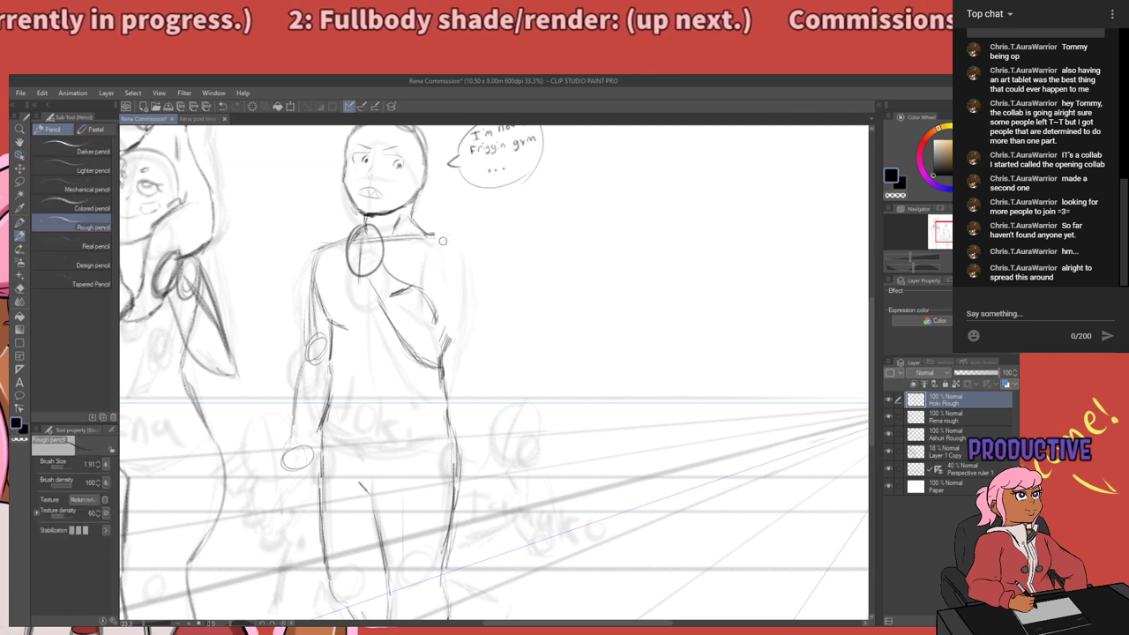
mouse_move(431, 235)
left_mouse_down()
mouse_move(449, 232)
mouse_move(459, 248)
left_mouse_up()
key("ctrl+z")
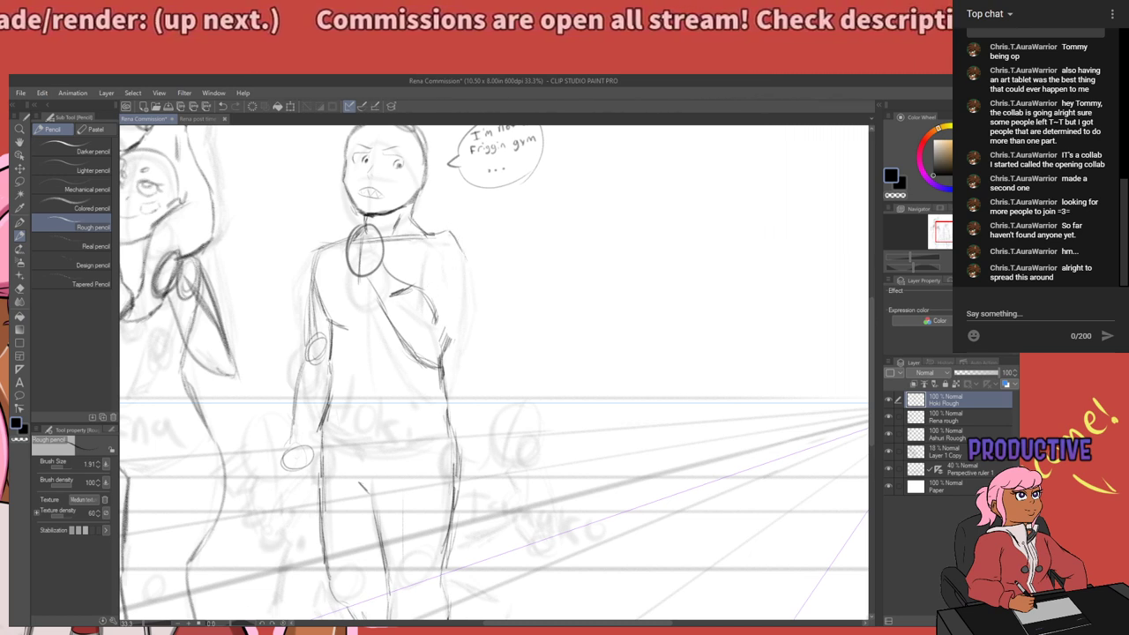
key("alt+Tab")
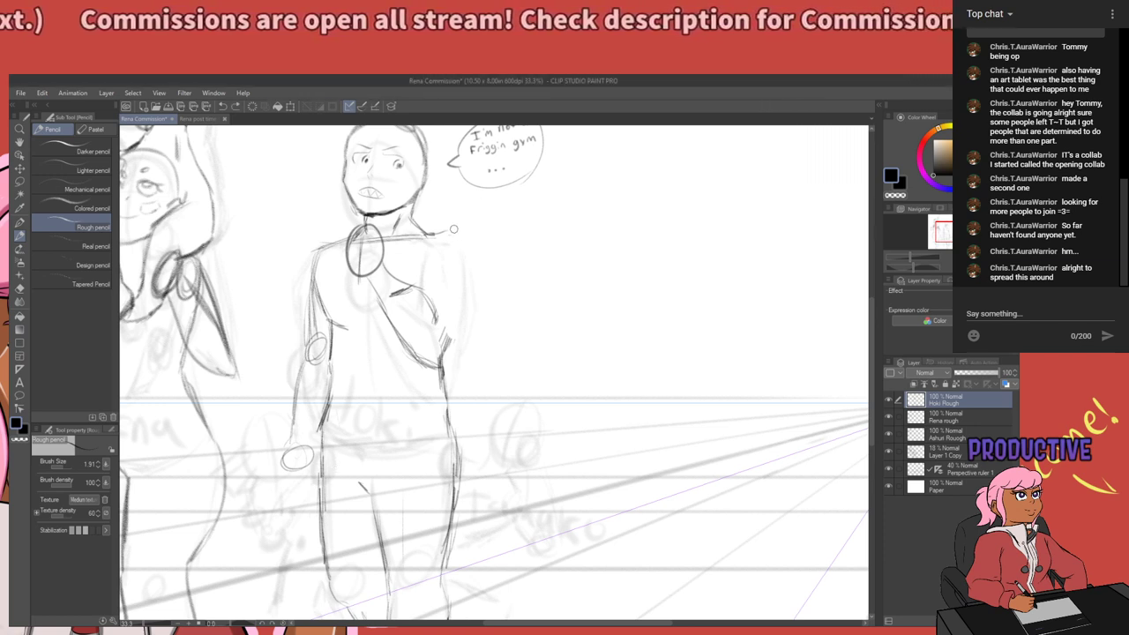
mouse_move(434, 237)
left_mouse_down()
mouse_move(469, 235)
mouse_move(466, 263)
mouse_move(479, 264)
mouse_move(483, 300)
left_mouse_up()
key("ctrl+z")
key("ctrl+z")
left_click_drag(474, 259, 466, 316)
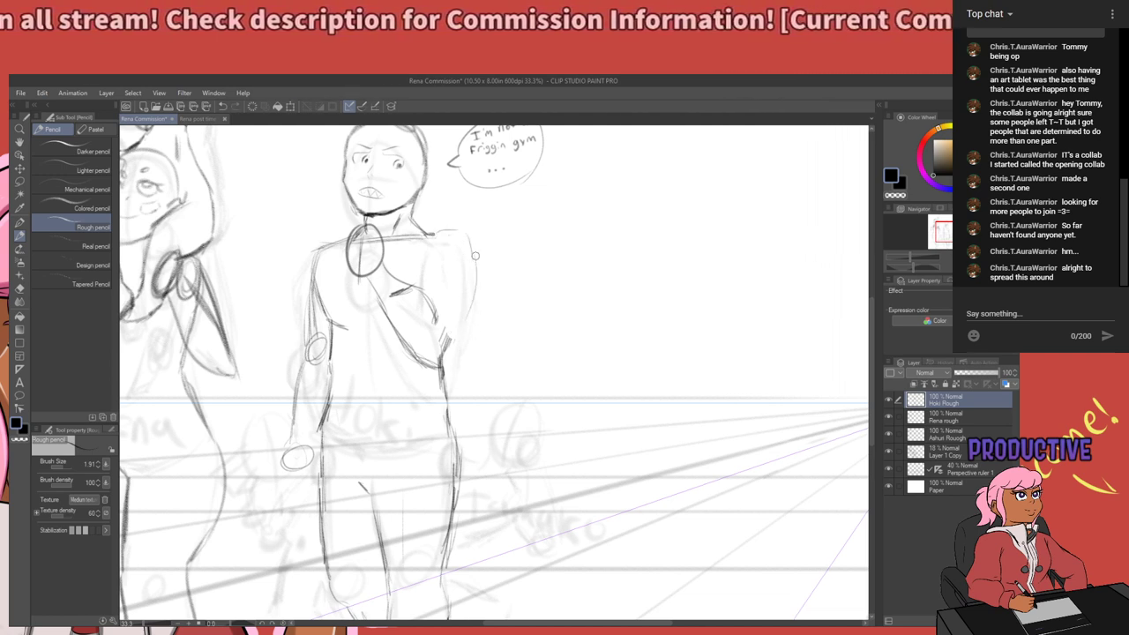
Redraw the outer upper-arm contour from Hoki's new shoulder to the bent elbow and add a short inner line at the armpit.
left_click_drag(477, 256, 455, 329)
key("ctrl+z")
key("ctrl+z")
key("ctrl+z")
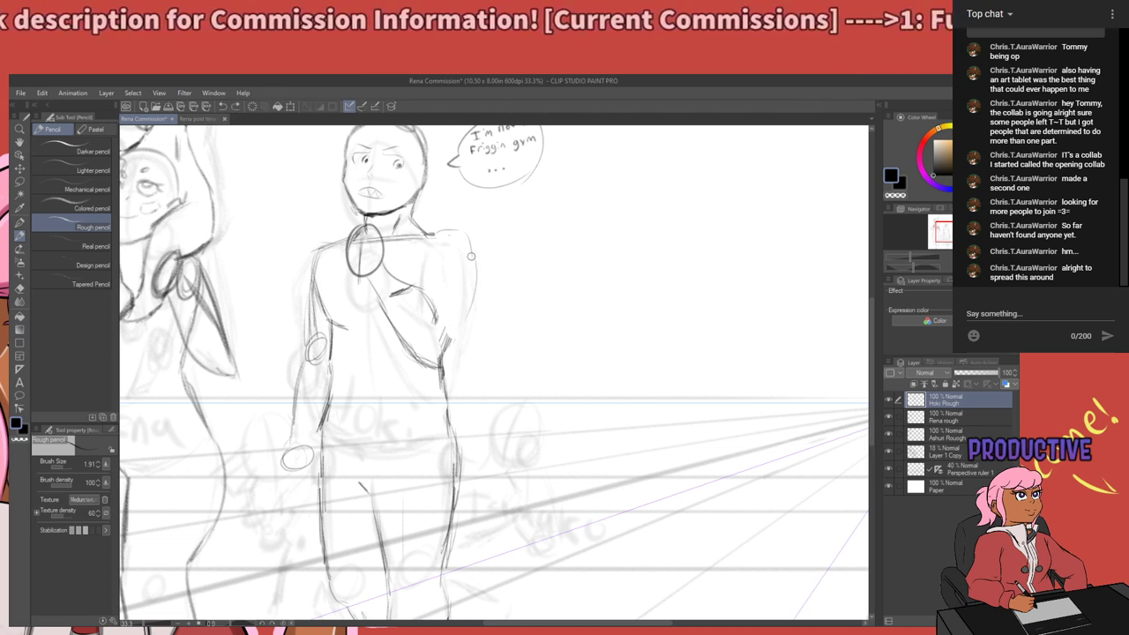
left_click_drag(471, 257, 451, 333)
key("ctrl+z")
left_click_drag(471, 254, 454, 340)
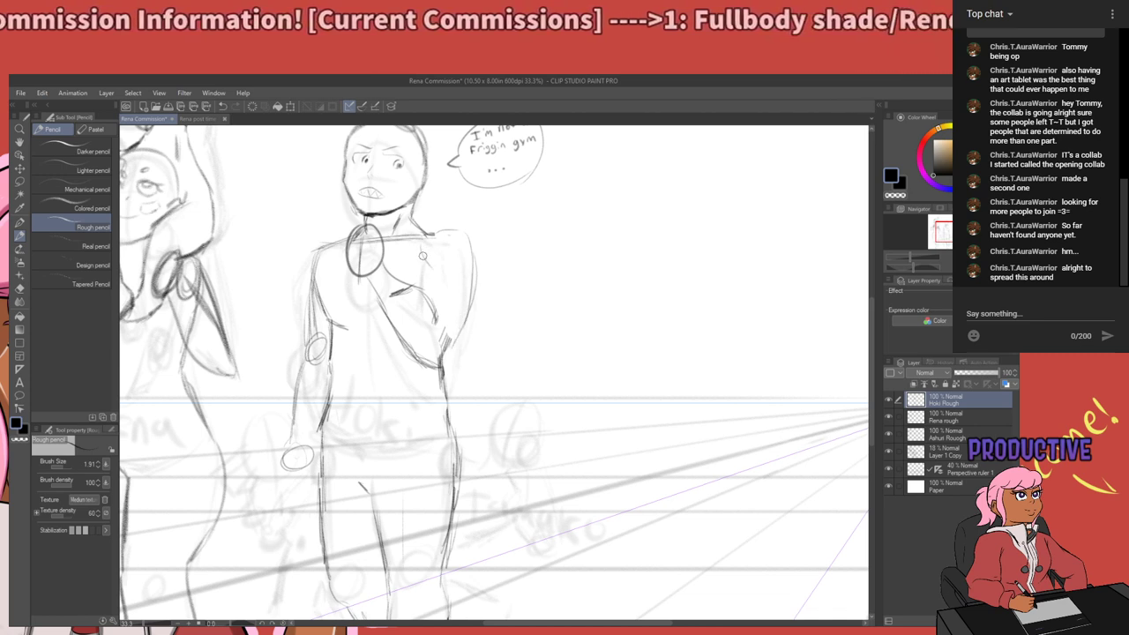
left_click_drag(424, 250, 431, 273)
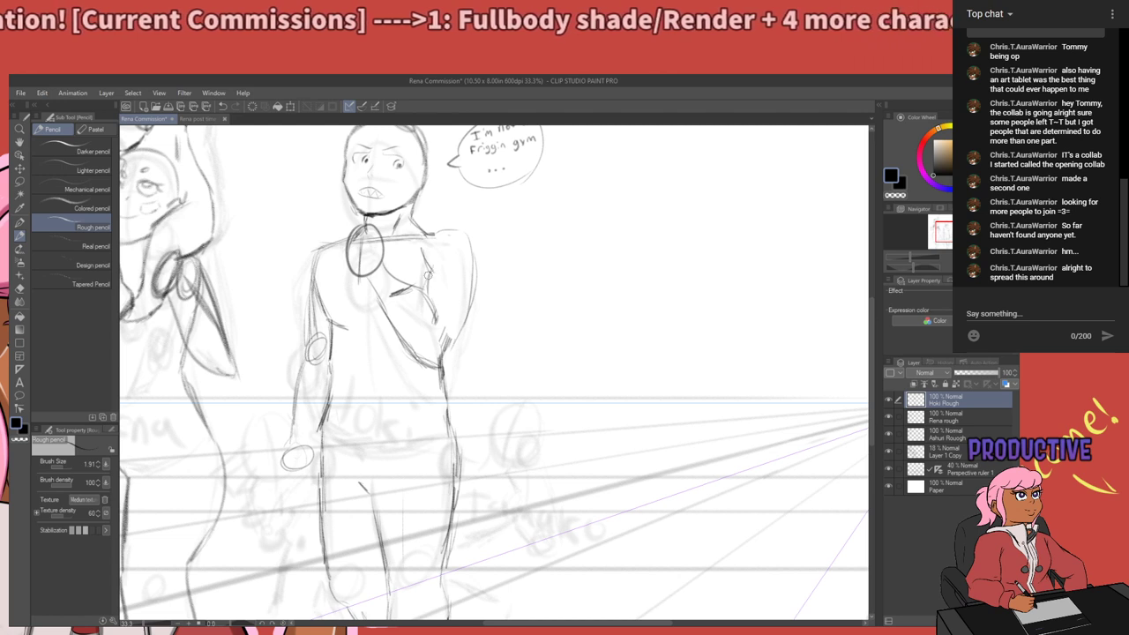
Erase the upper arm, elbow oval and forearm of Hoki's hanging arm, keeping the hand oval beside the hip.
mouse_move(492, 289)
left_mouse_down()
mouse_move(501, 350)
mouse_move(534, 237)
left_mouse_up()
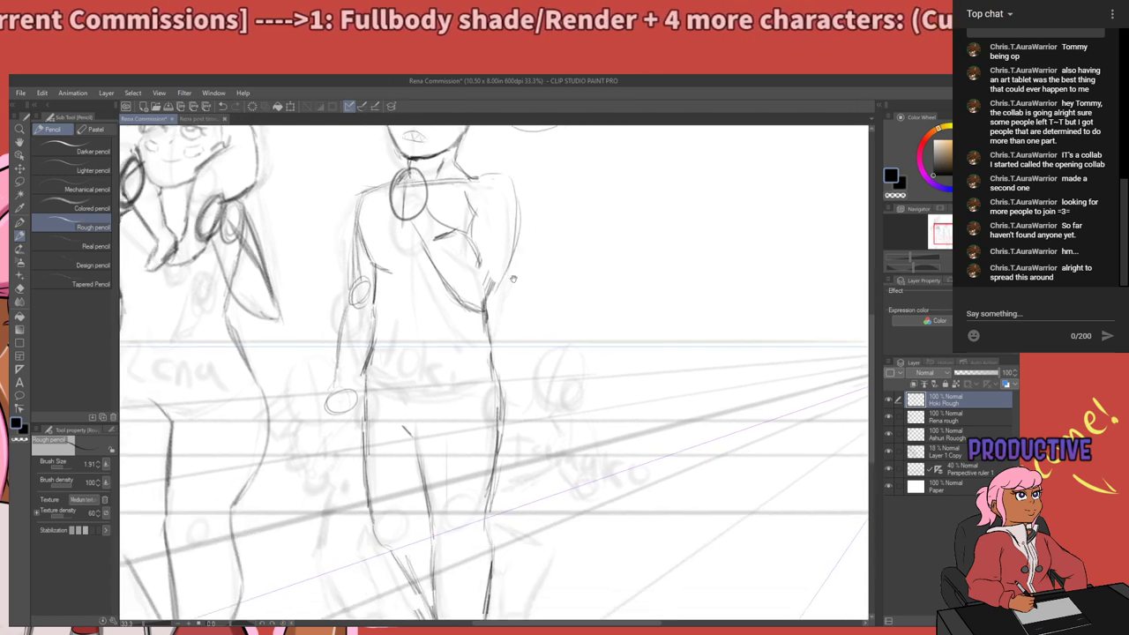
mouse_move(497, 280)
left_mouse_down()
mouse_move(484, 311)
mouse_move(493, 337)
left_mouse_up()
key("e")
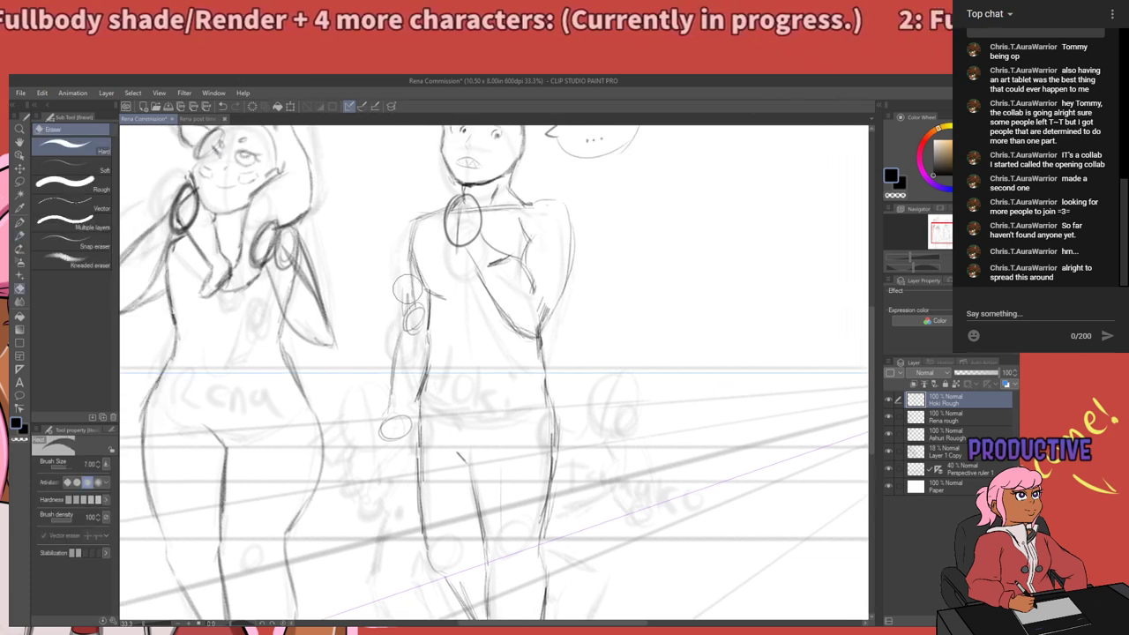
mouse_move(406, 263)
left_mouse_down()
mouse_move(398, 247)
mouse_move(416, 304)
mouse_move(394, 357)
left_mouse_up()
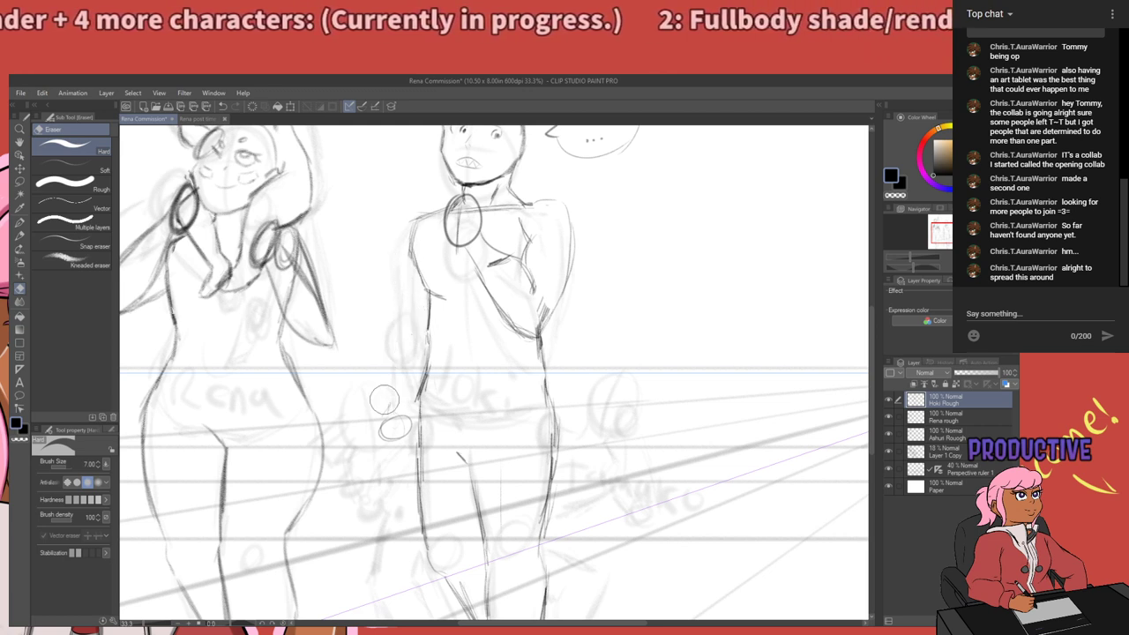
scroll(365, 358, "down", 2)
scroll(378, 320, "up", 1)
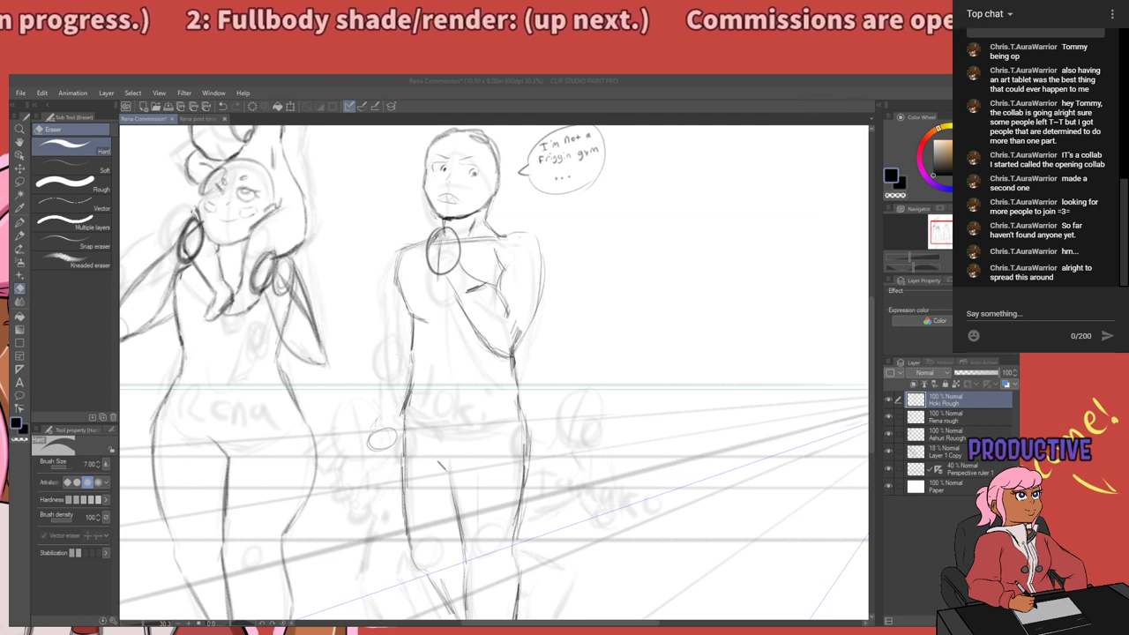
left_click(193, 611)
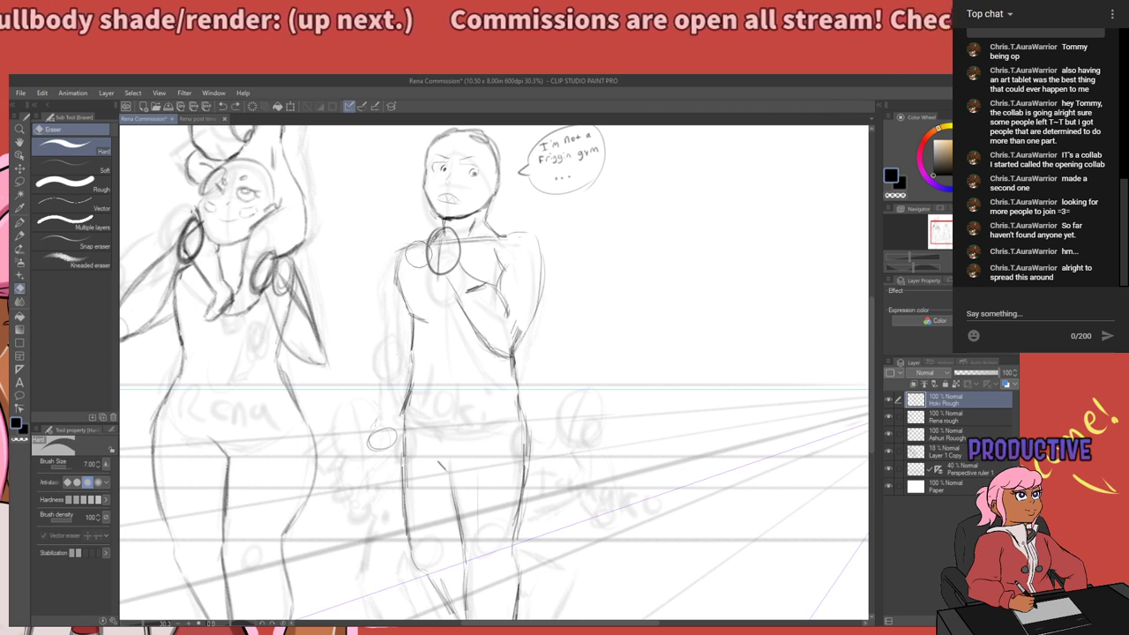
Sketch the outer shoulder curve of Hoki's hanging arm with the Rough pencil and erase the outer upper-arm line on the bent-arm side.
key("p")
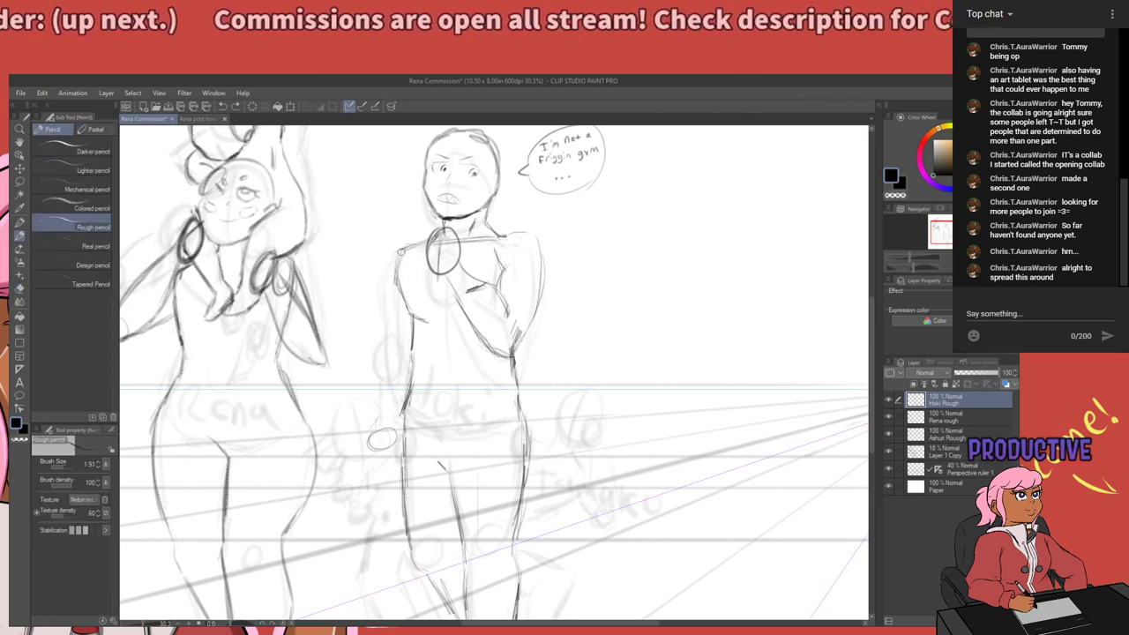
mouse_move(401, 252)
left_mouse_down()
mouse_move(391, 299)
mouse_move(404, 255)
left_mouse_up()
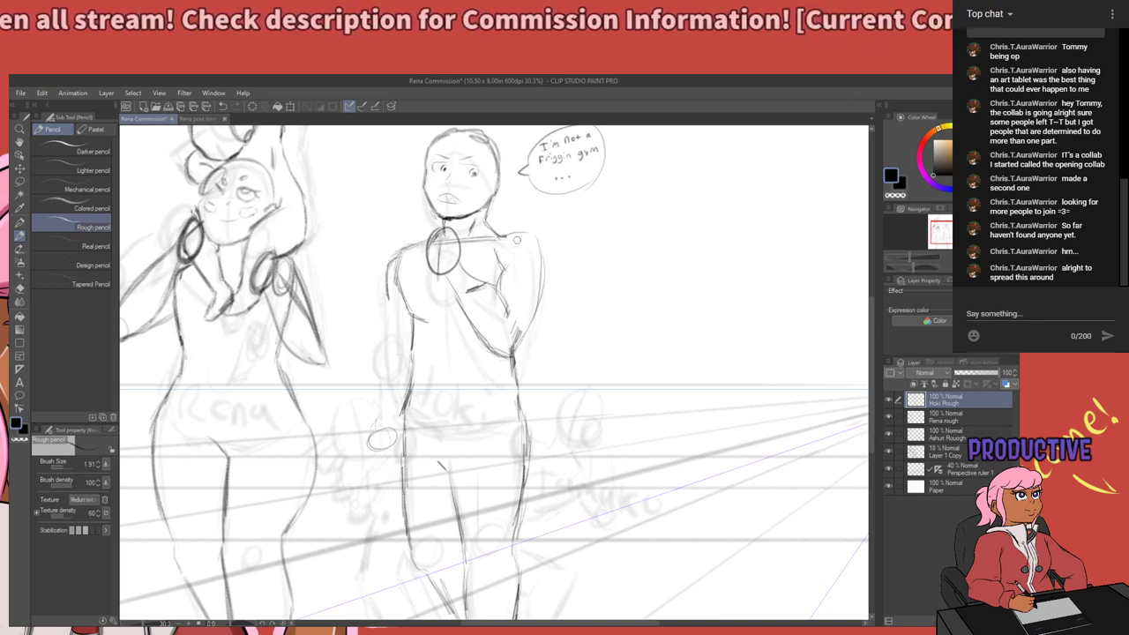
key("e")
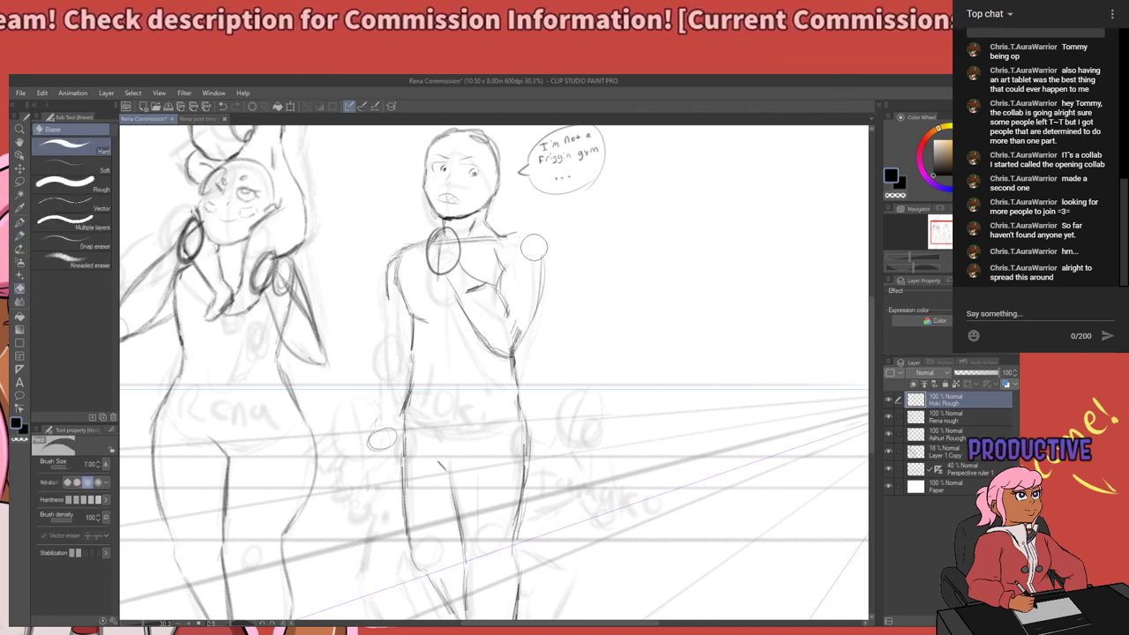
key("p")
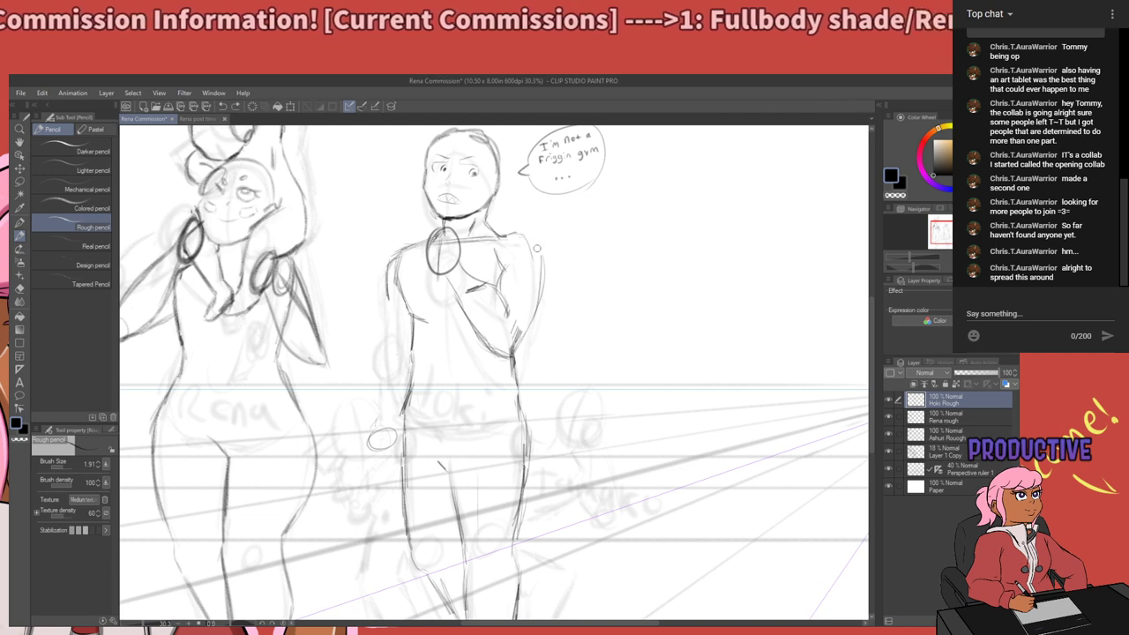
key("e")
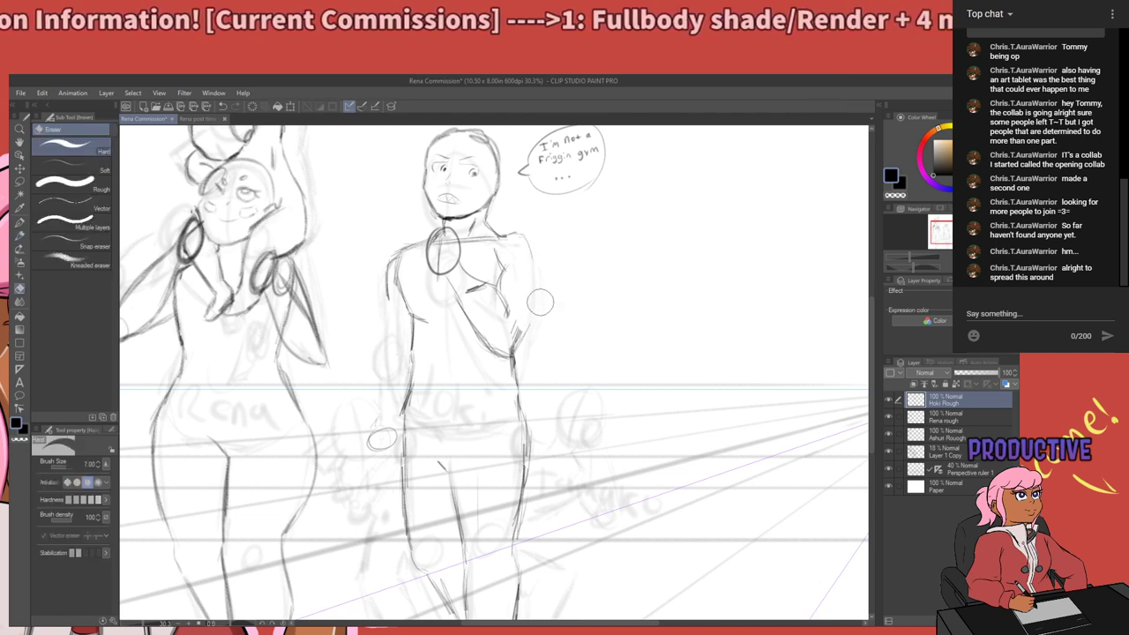
key("p")
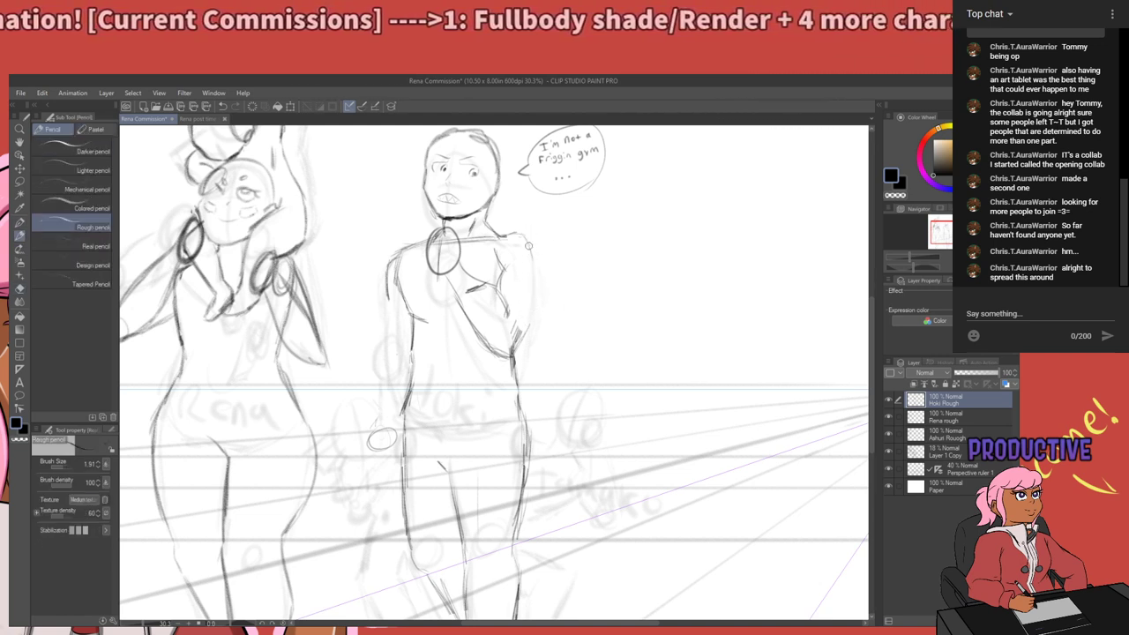
Redraw the outer contour of Hoki's bent arm closer to the body, from the shoulder down toward the elbow.
key("o")
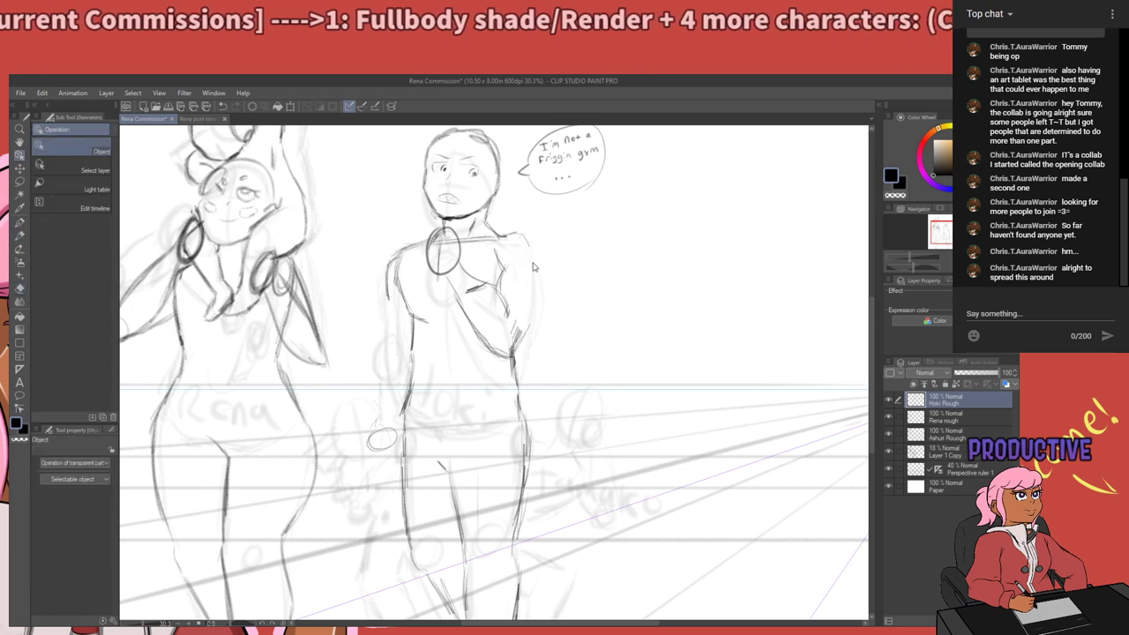
key("p")
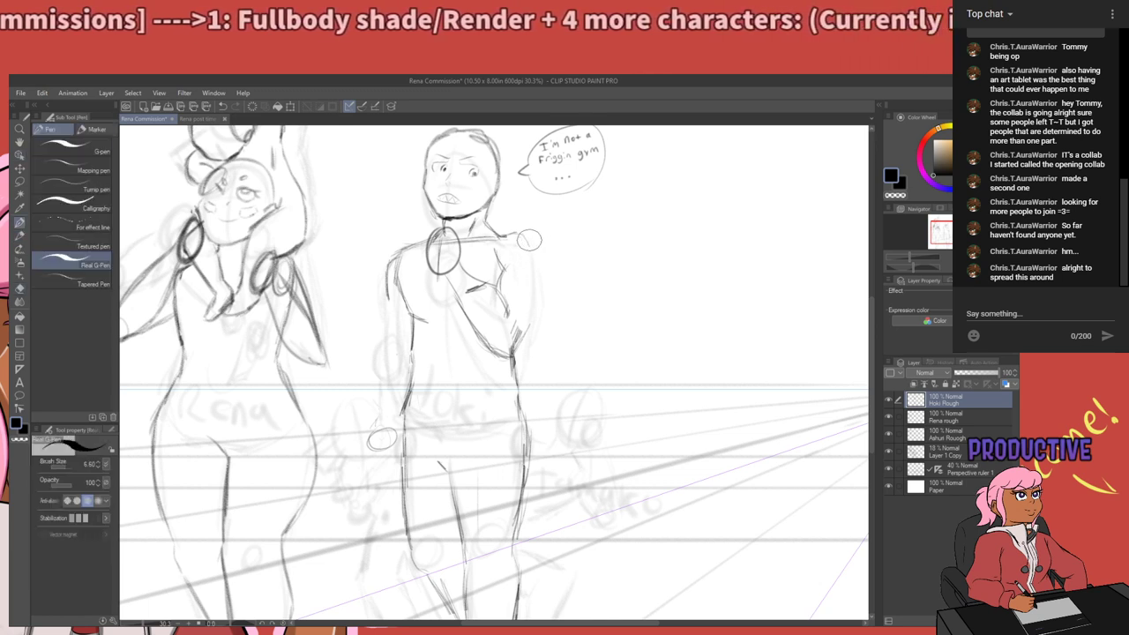
key("p")
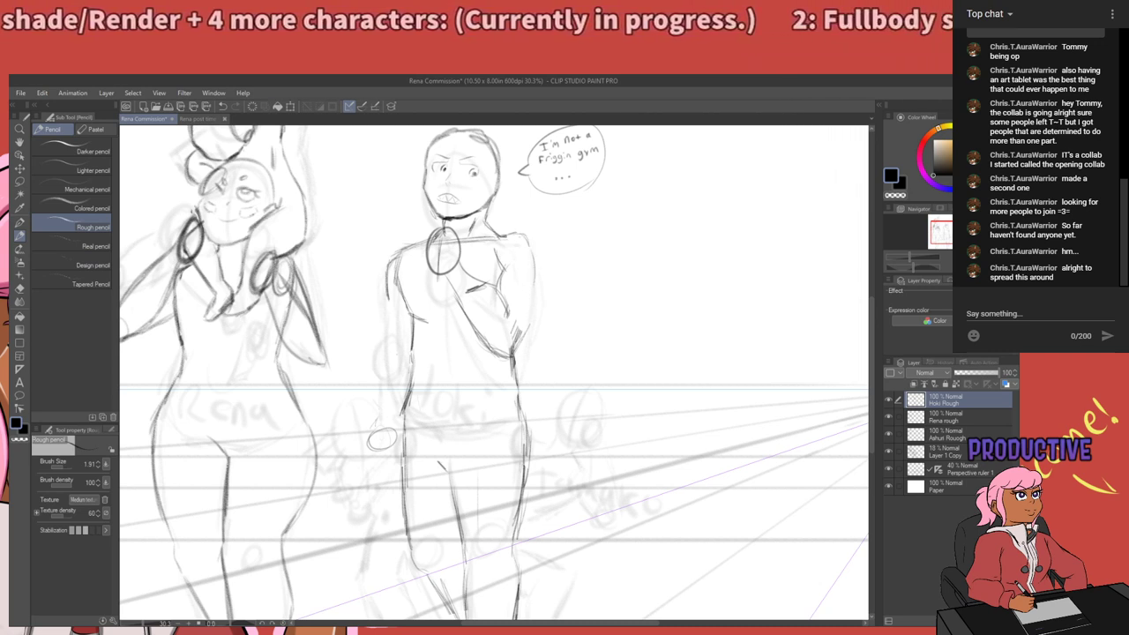
left_click_drag(534, 253, 523, 337)
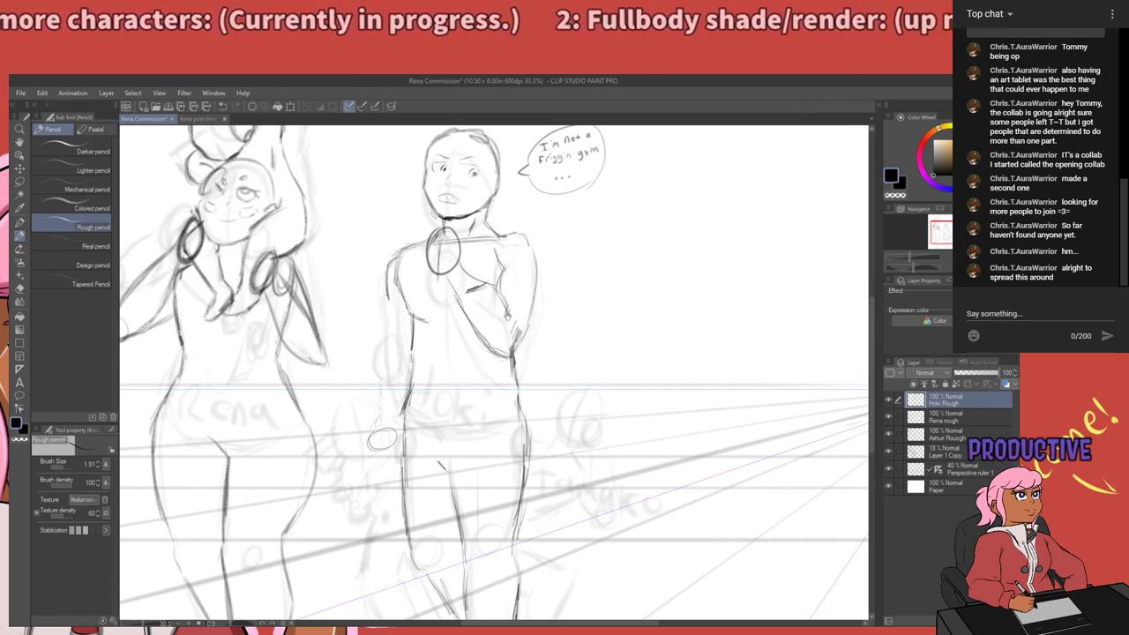
left_click_drag(489, 353, 528, 349)
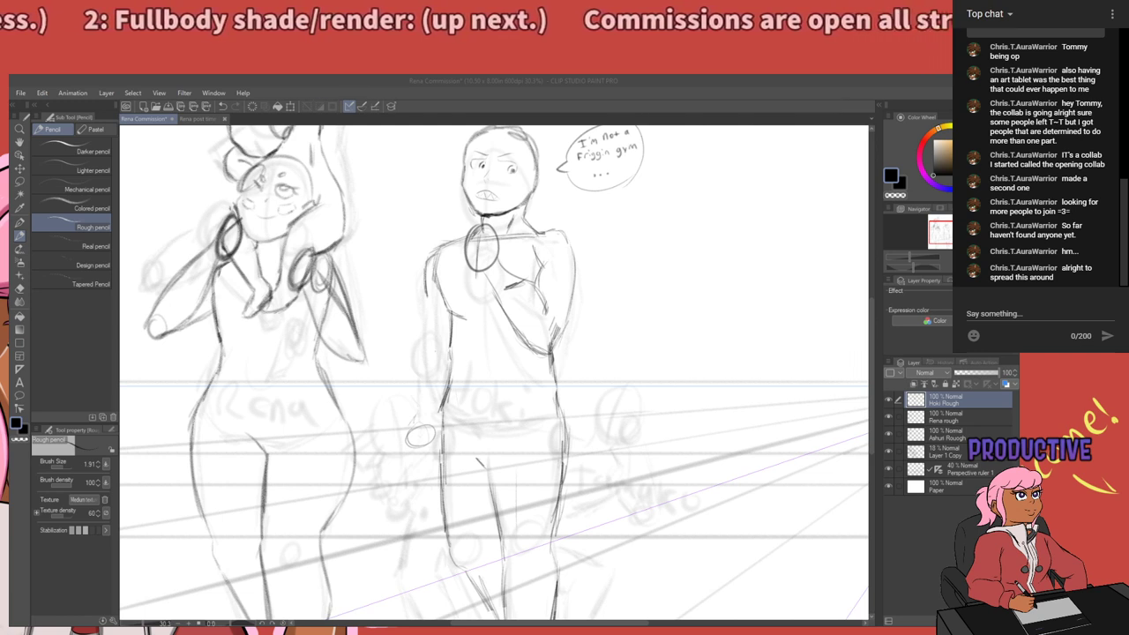
Sketch the outer and inner lines of Hoki's hanging arm from the upper arm down to the hand oval beside the hip.
left_click(357, 422)
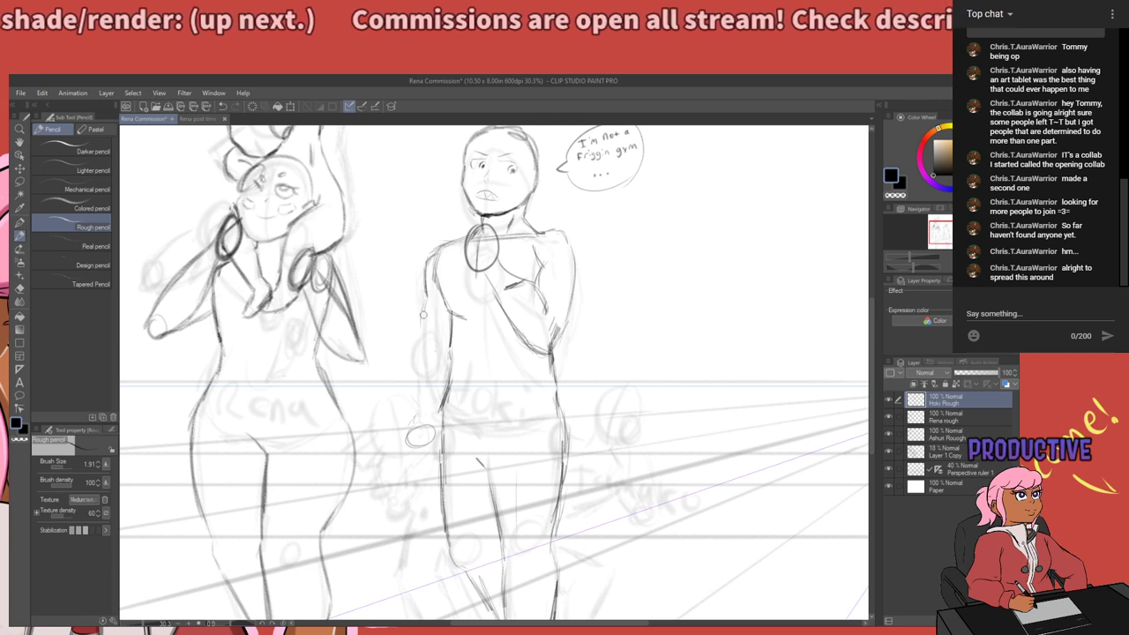
left_click_drag(426, 309, 421, 357)
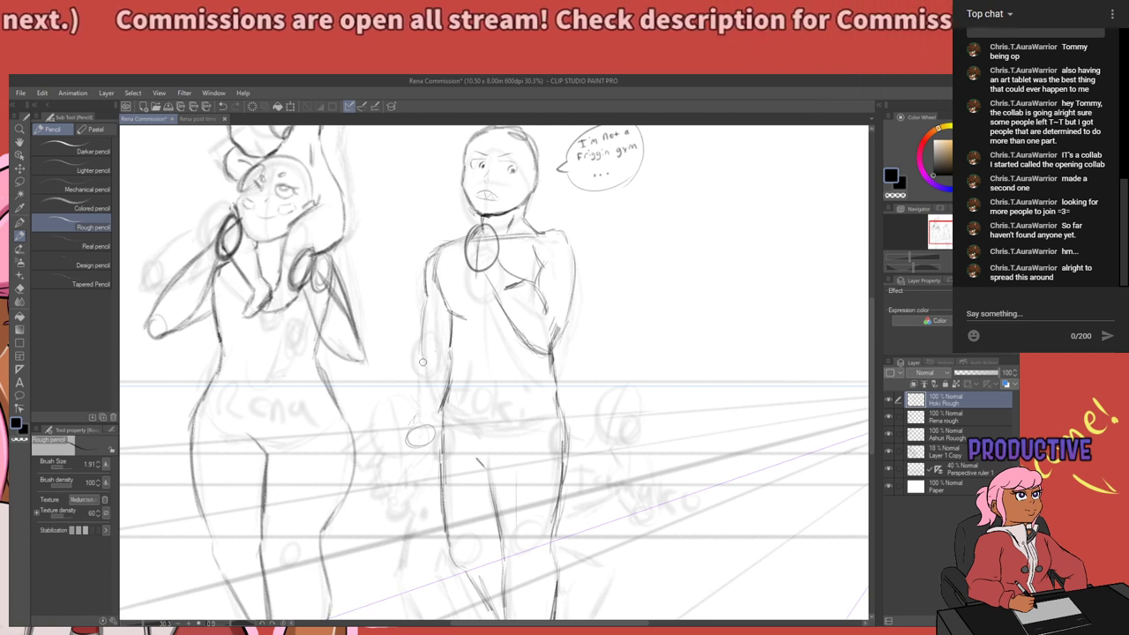
mouse_move(444, 360)
left_mouse_down()
mouse_move(438, 378)
mouse_move(439, 350)
left_mouse_up()
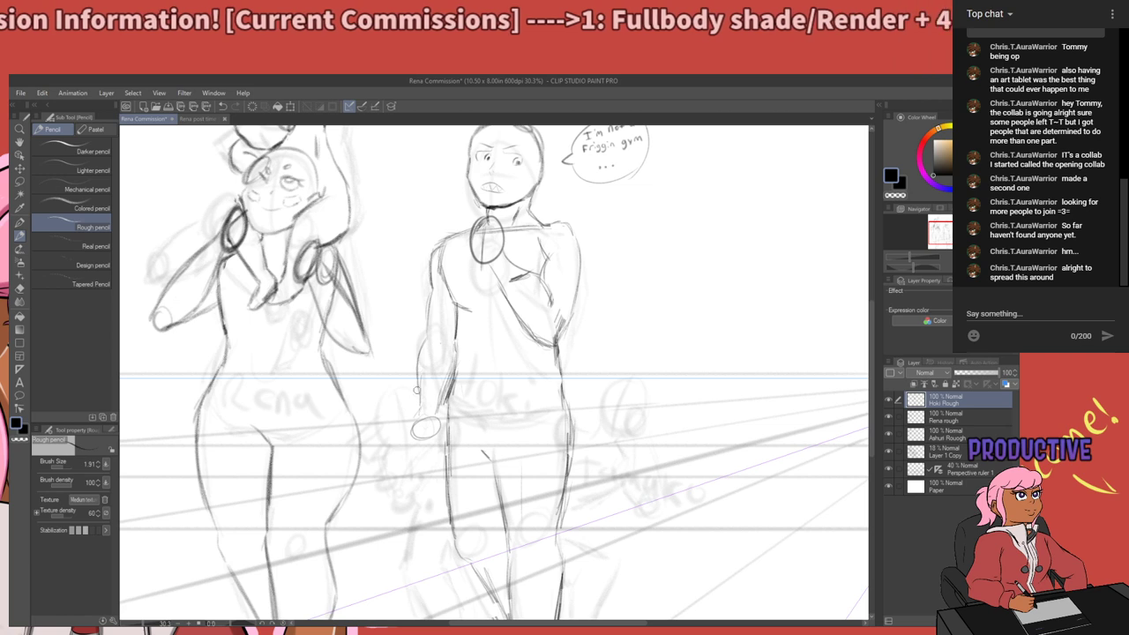
left_click_drag(422, 415, 452, 345)
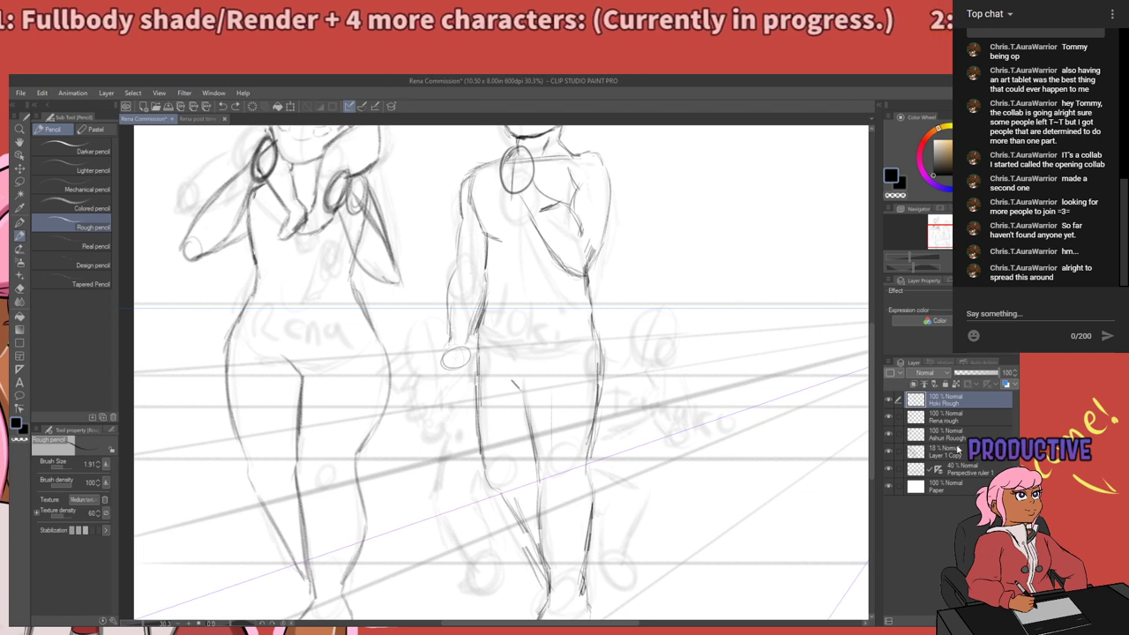
Make the Ashun Rough layer active and look over the Rena and Hoki figures on the whole page.
left_click(952, 451)
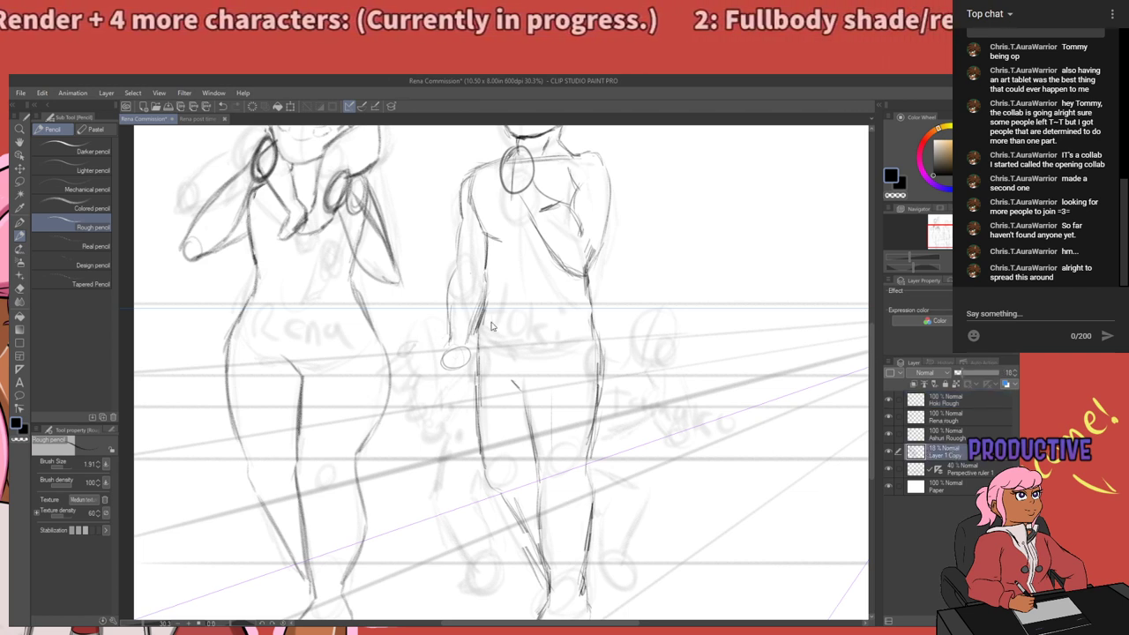
left_click(942, 438)
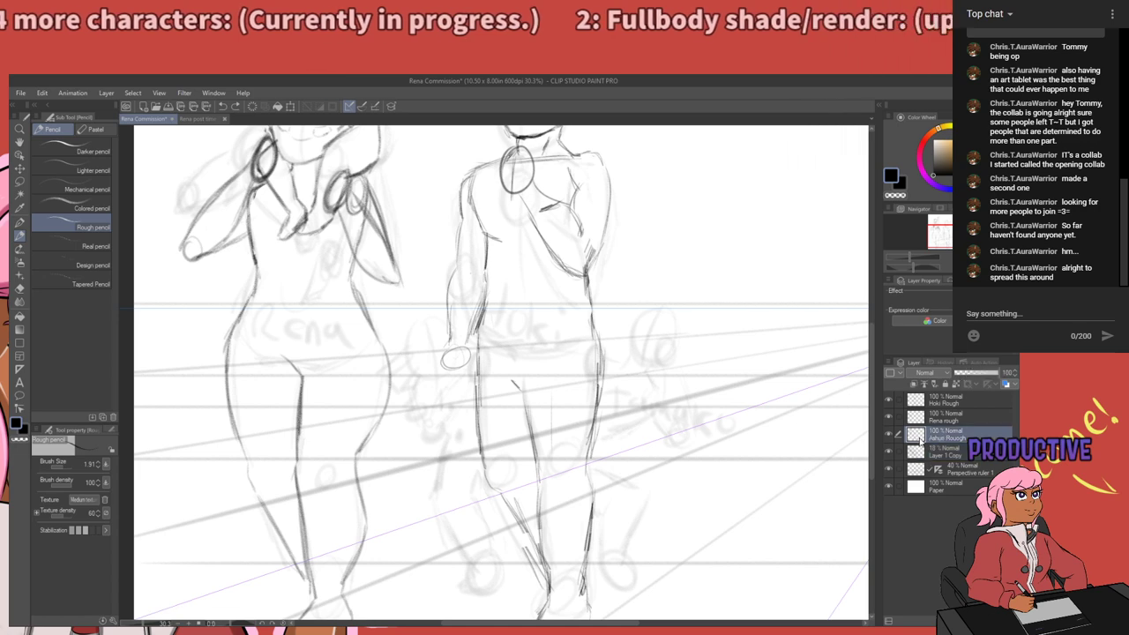
left_click_drag(610, 380, 597, 446)
left_click_drag(681, 374, 709, 375)
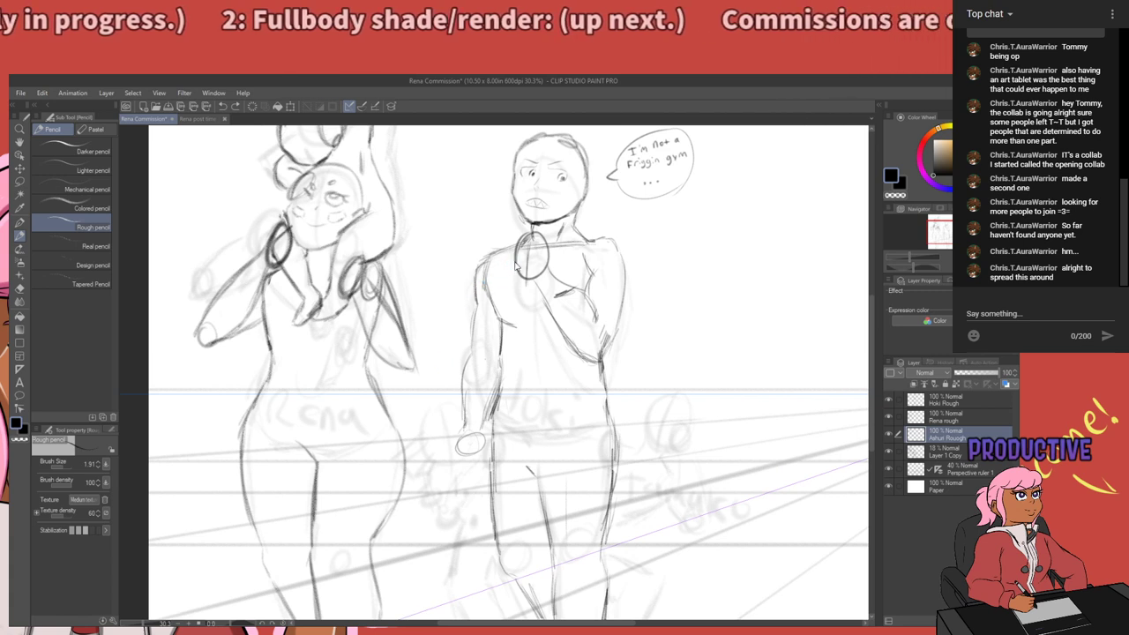
scroll(529, 299, "down", 3)
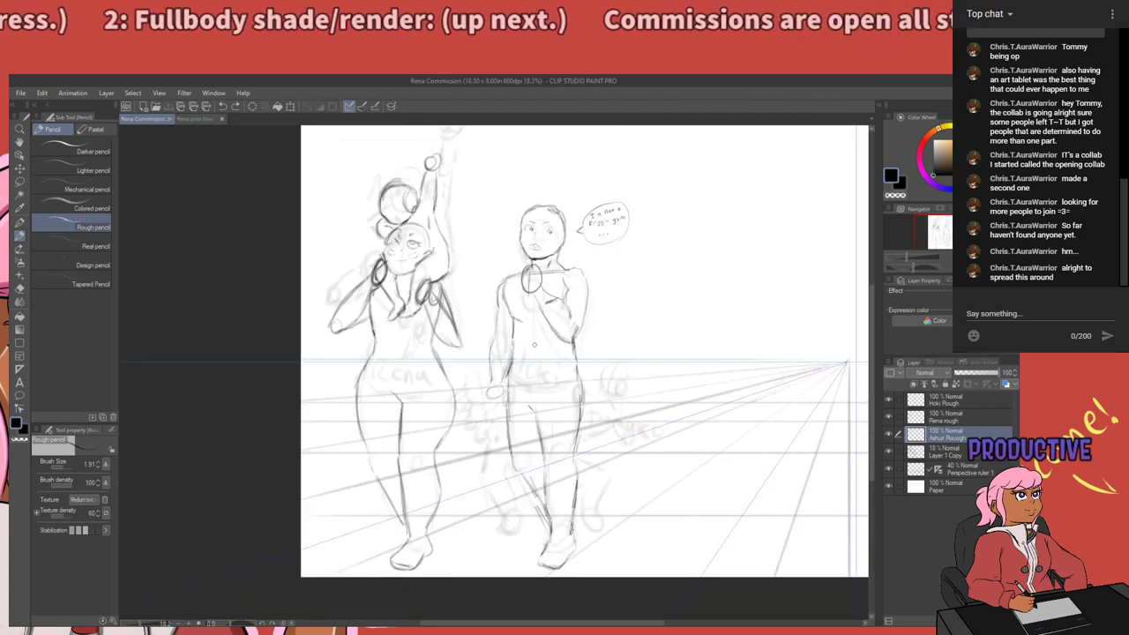
scroll(531, 327, "up", 1)
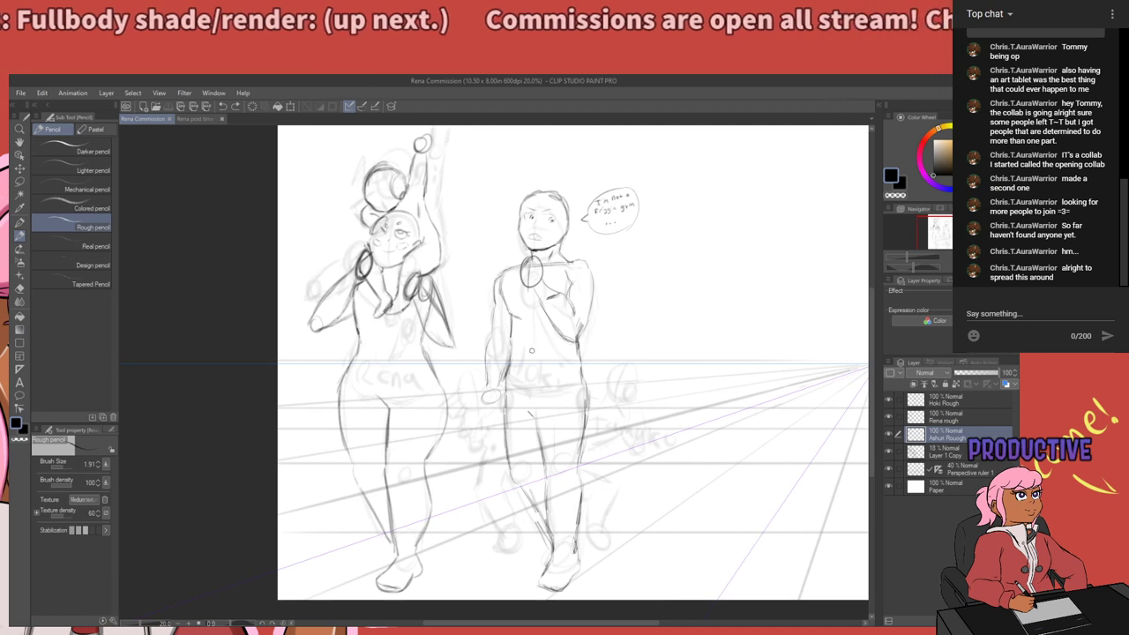
scroll(531, 351, "up", 4)
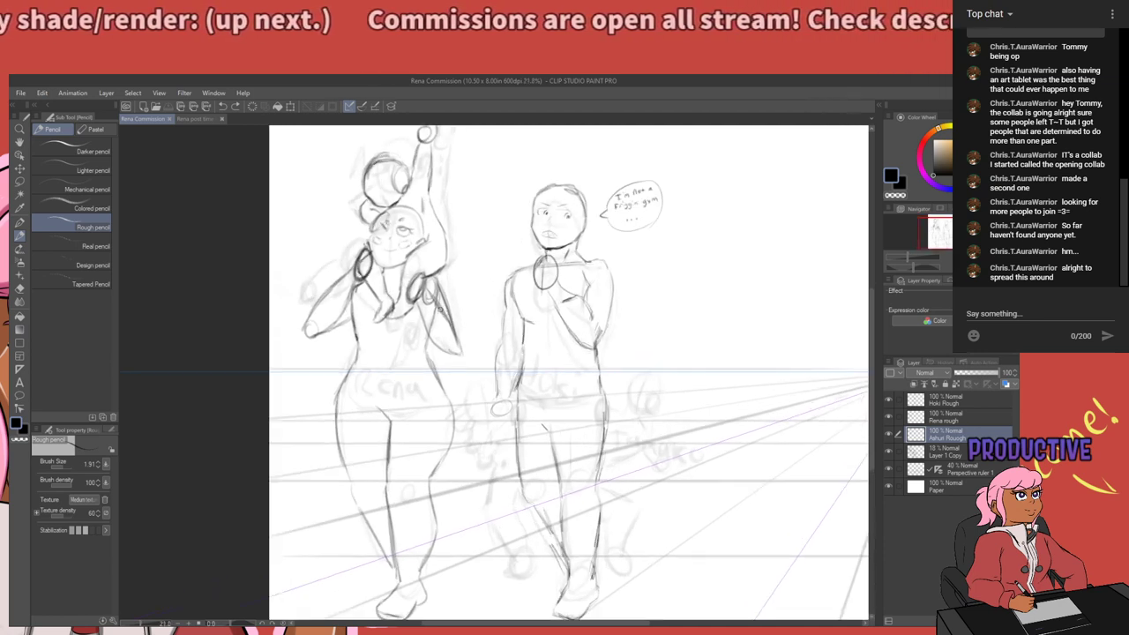
scroll(529, 353, "up", 1)
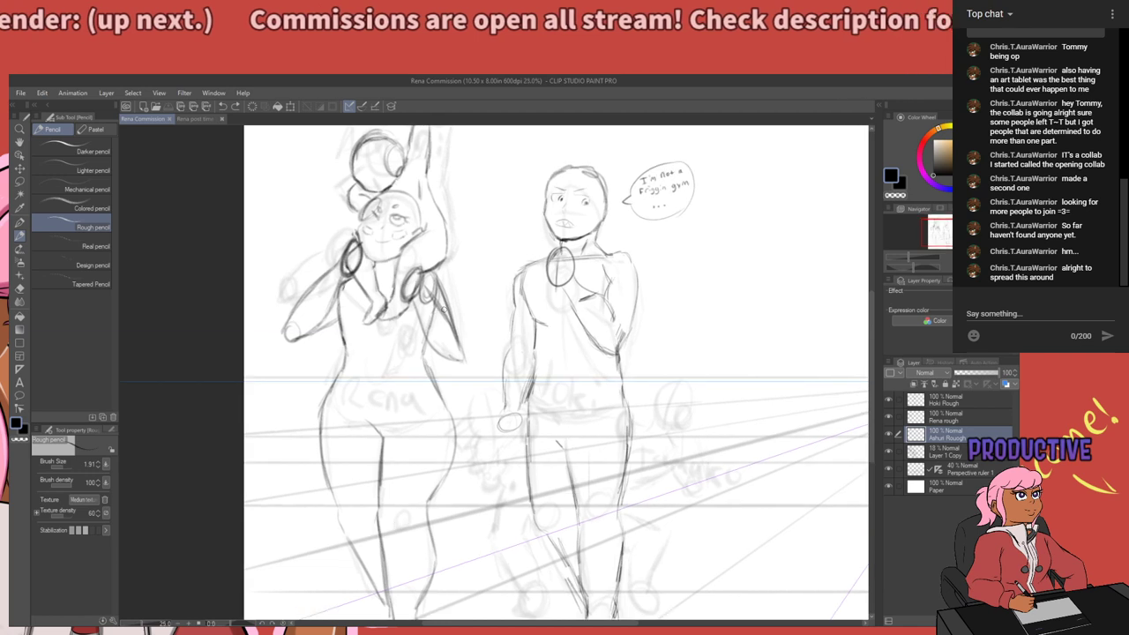
left_click_drag(540, 289, 432, 357)
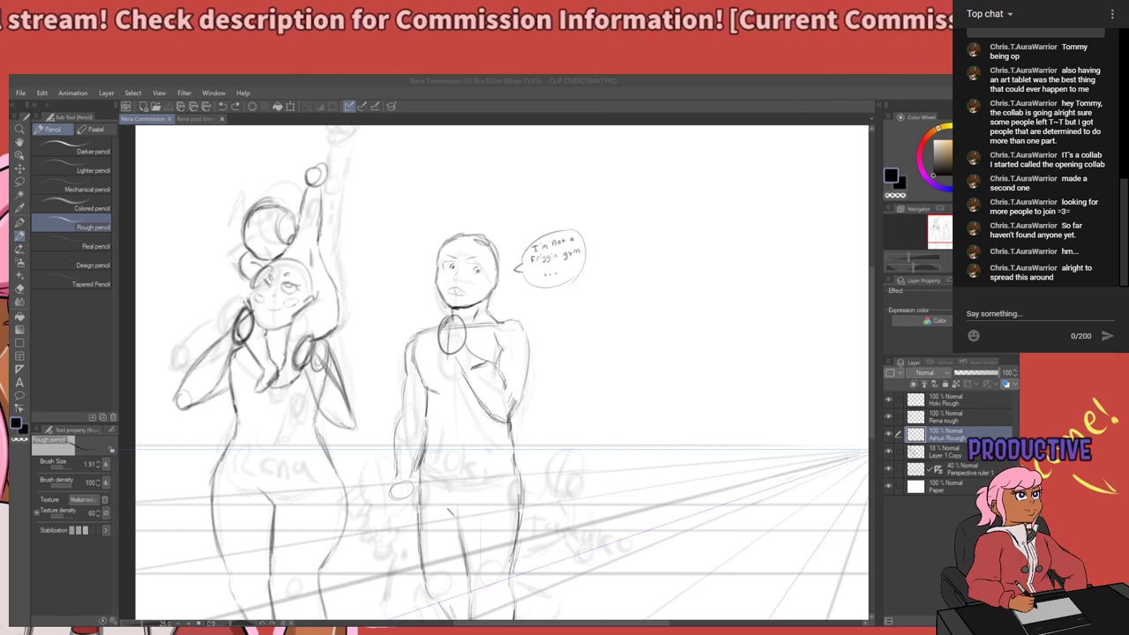
scroll(362, 377, "down", 2)
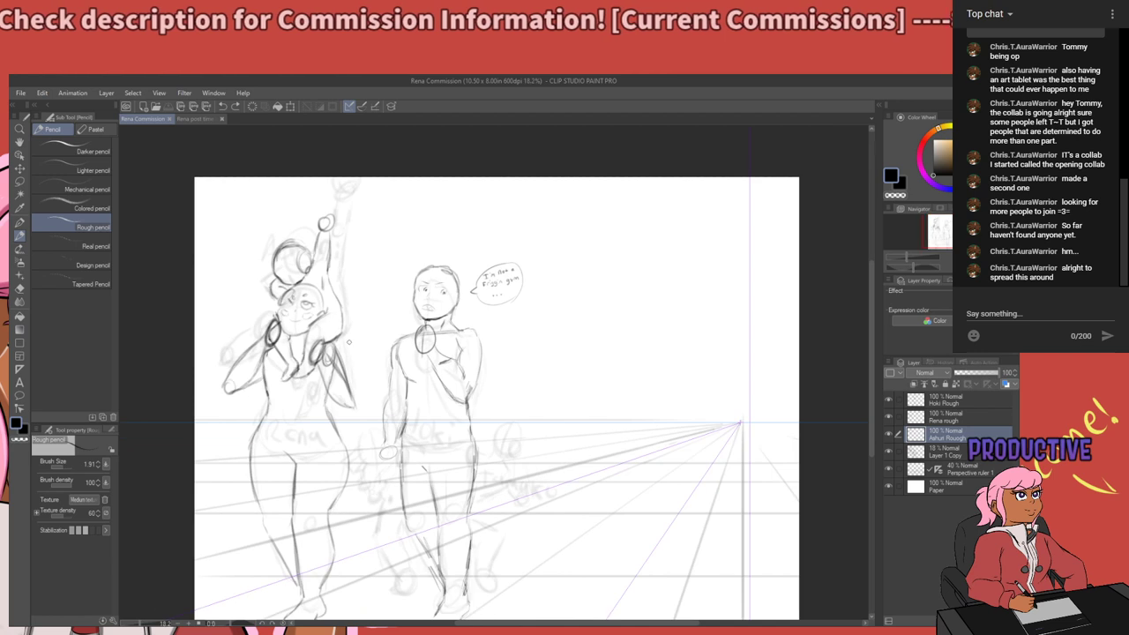
scroll(439, 448, "up", 3)
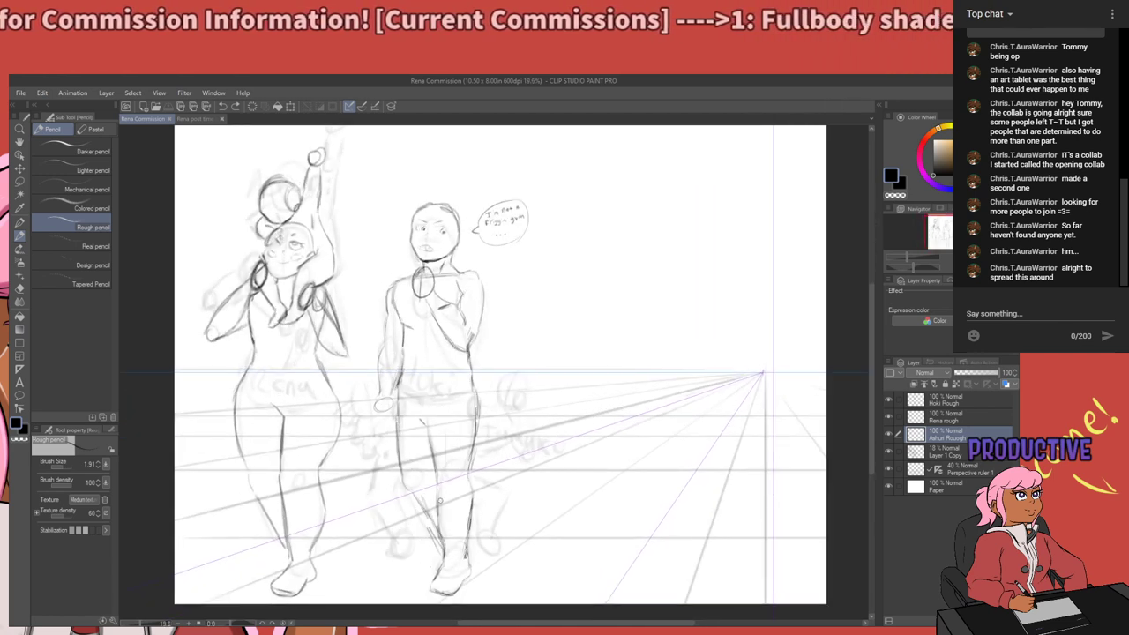
Switch to the Lasso selection tool and examine the faint guide sketch between and around Rena's and Hoki's legs.
key("m")
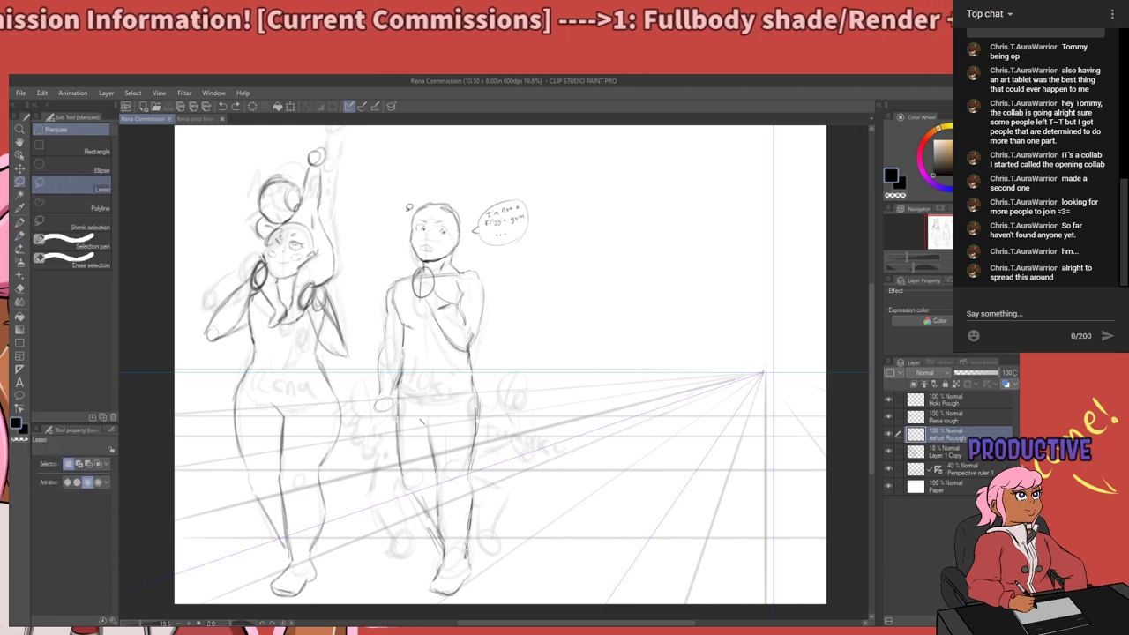
mouse_move(416, 158)
left_mouse_down()
mouse_move(616, 235)
mouse_move(680, 414)
mouse_move(554, 594)
mouse_move(508, 623)
mouse_move(409, 543)
mouse_move(396, 460)
mouse_move(358, 349)
left_mouse_up()
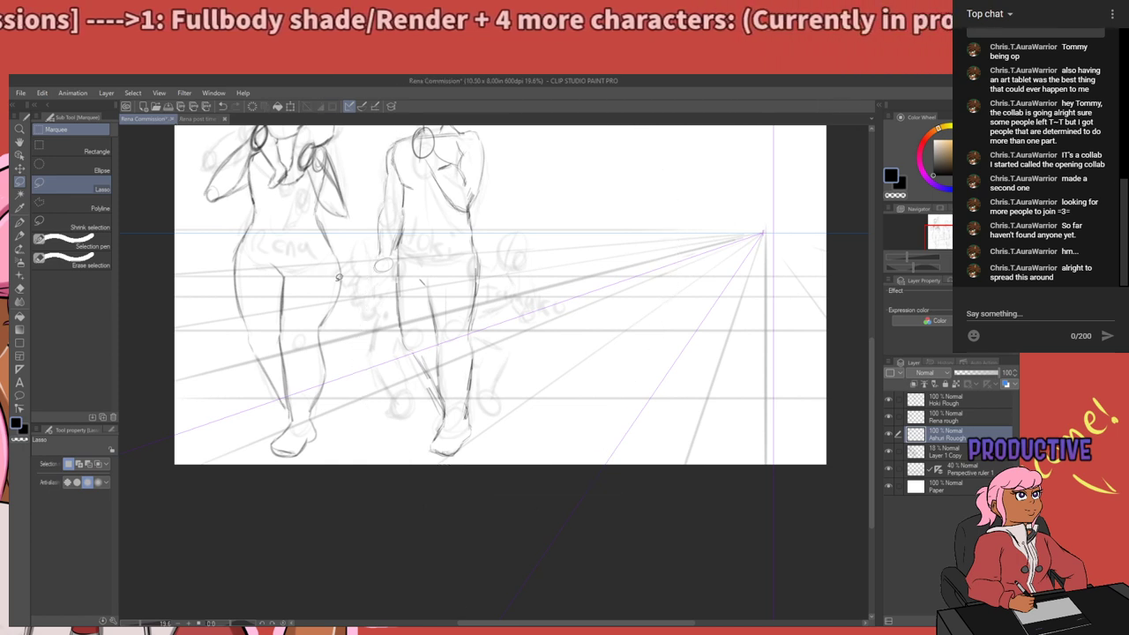
scroll(338, 278, "up", 3)
scroll(338, 278, "up", 2)
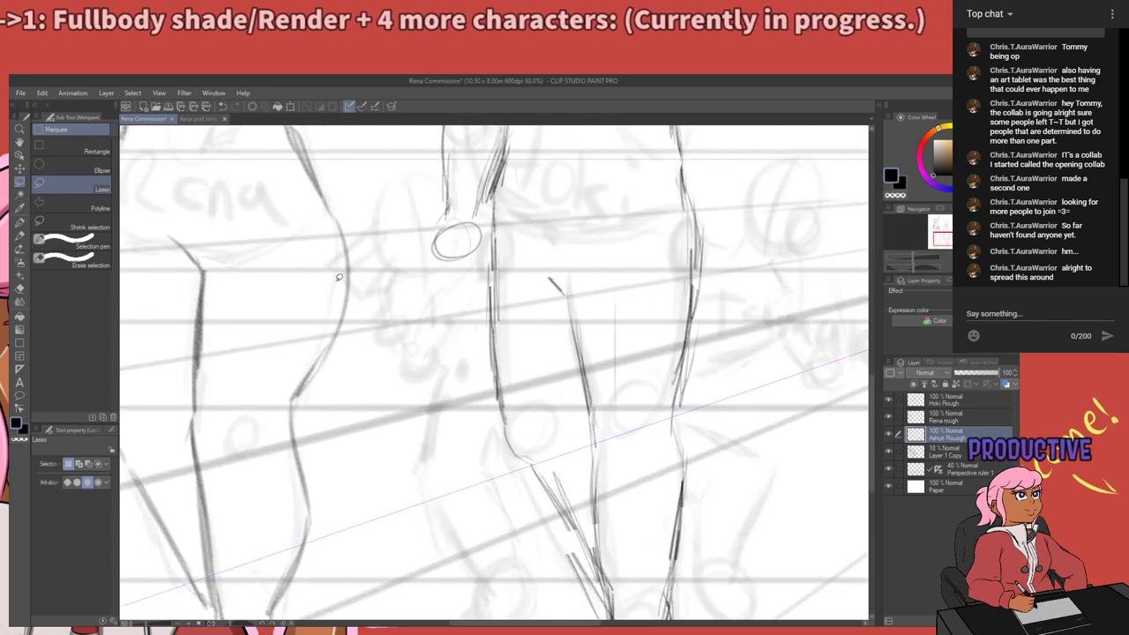
scroll(339, 278, "down", 3)
scroll(319, 244, "up", 3)
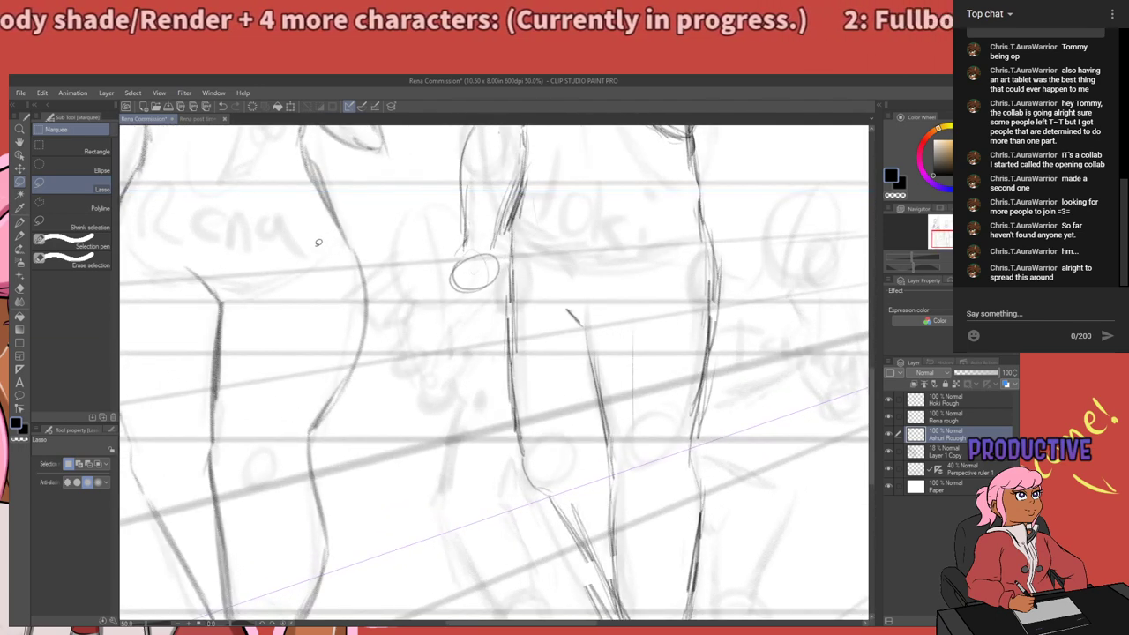
scroll(319, 242, "up", 1)
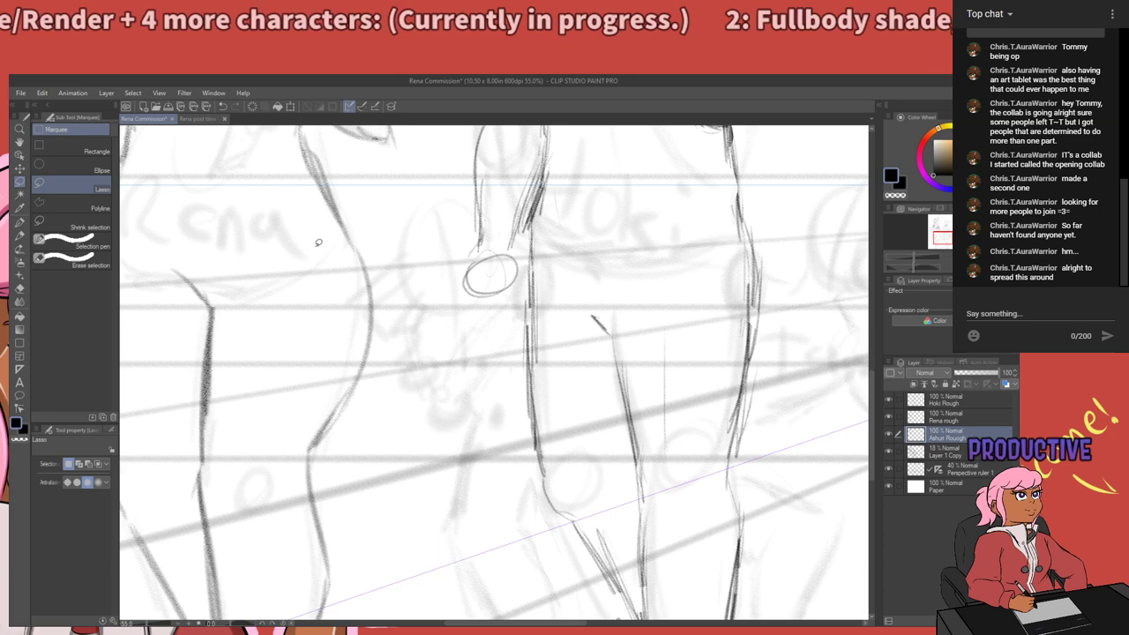
scroll(319, 242, "down", 4)
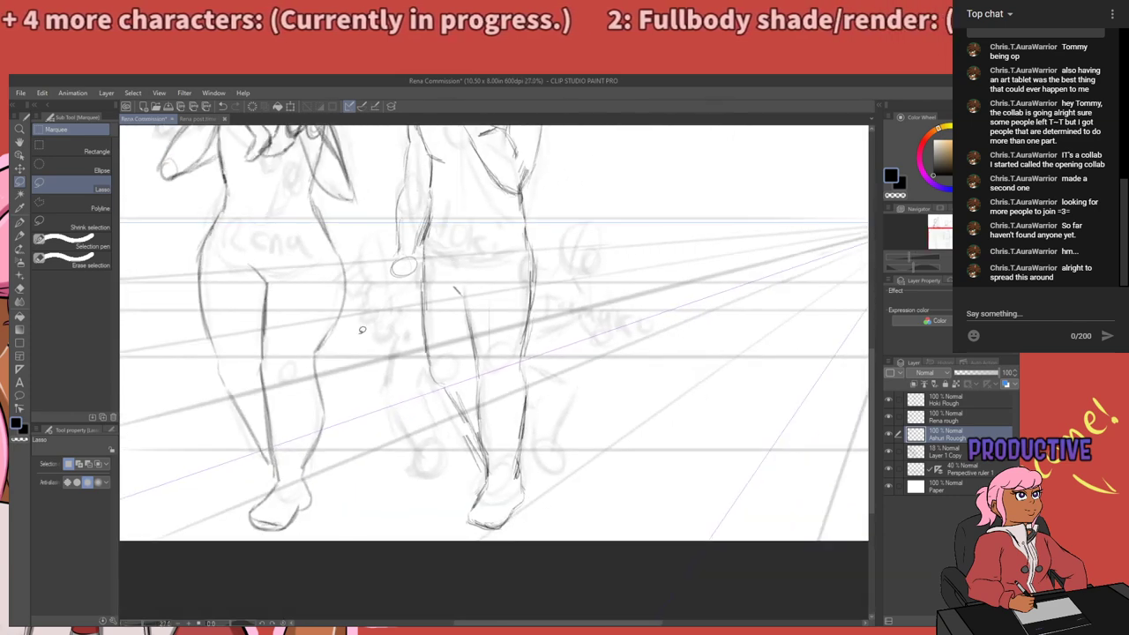
scroll(362, 330, "up", 1)
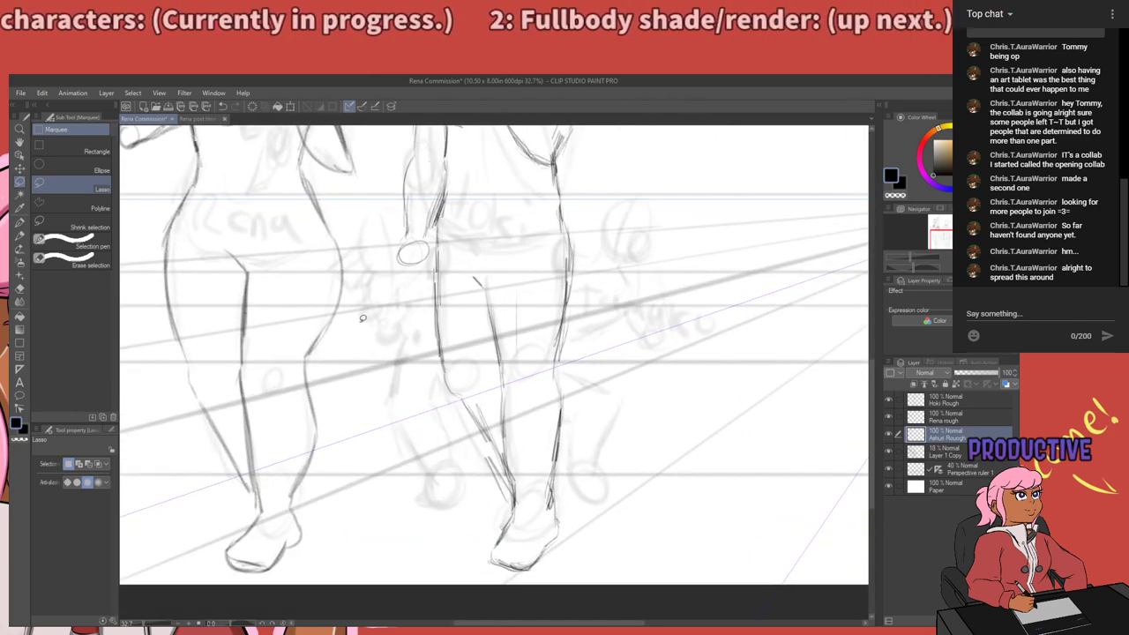
scroll(364, 309, "up", 1)
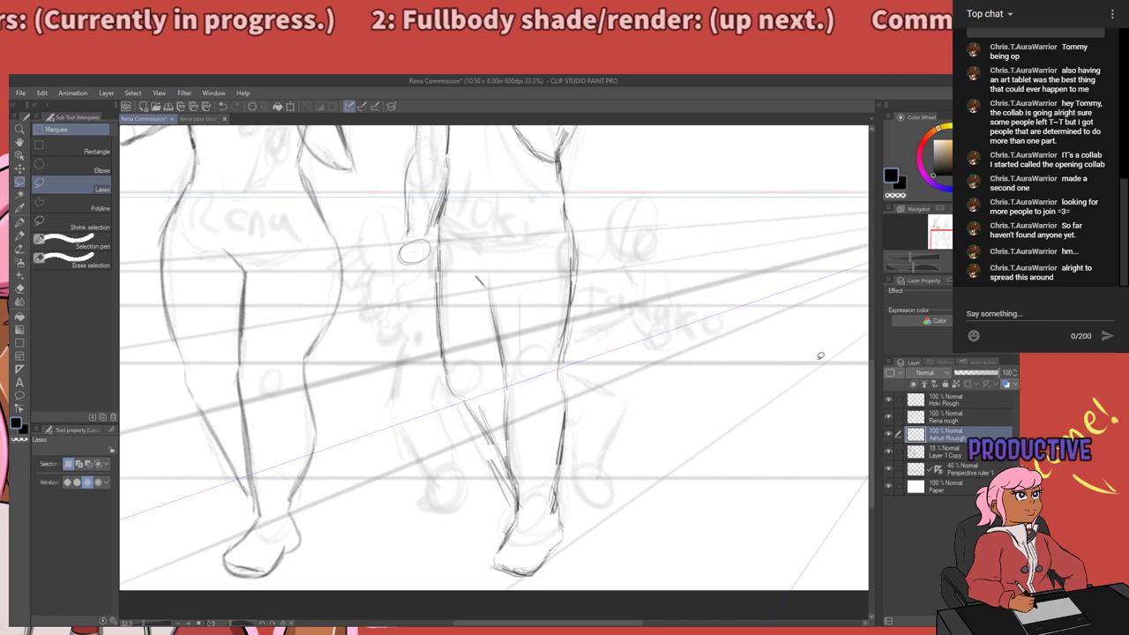
scroll(404, 362, "down", 3)
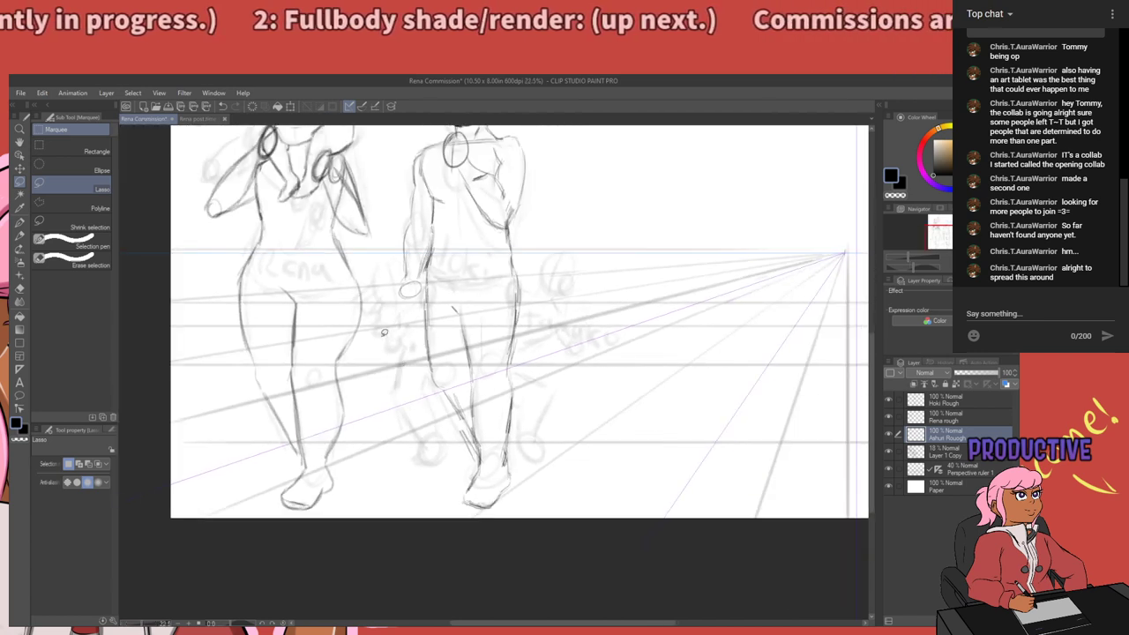
scroll(350, 248, "up", 3)
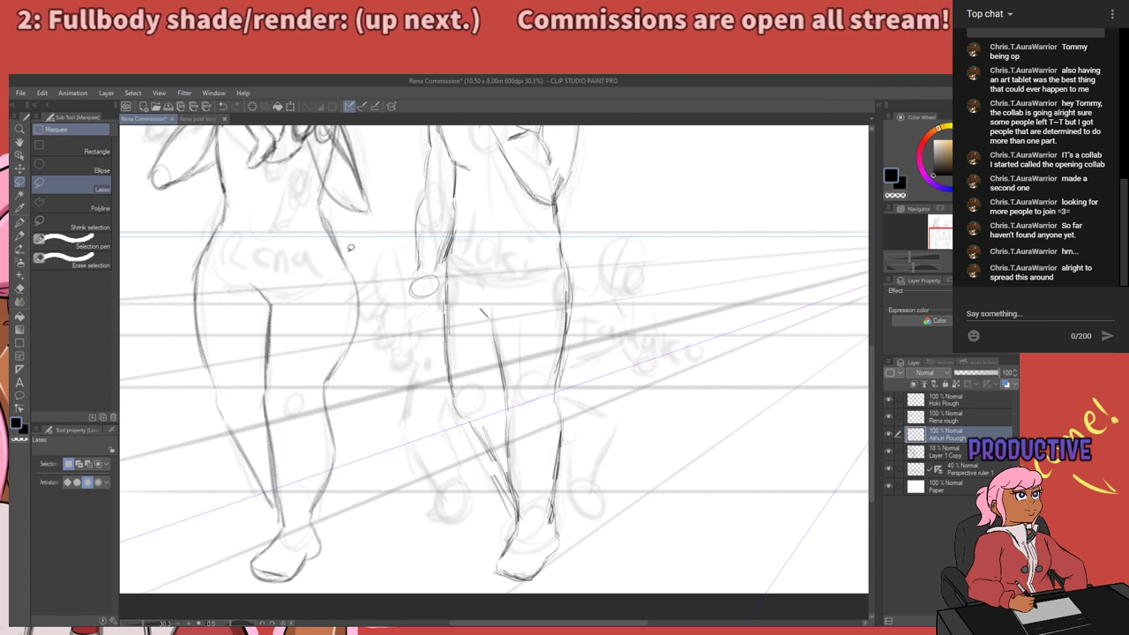
Set the opacity of the Layer 1 Copy guide sketch to 26%, hiding the Hoki Rough layer while adjusting it.
left_click(889, 400)
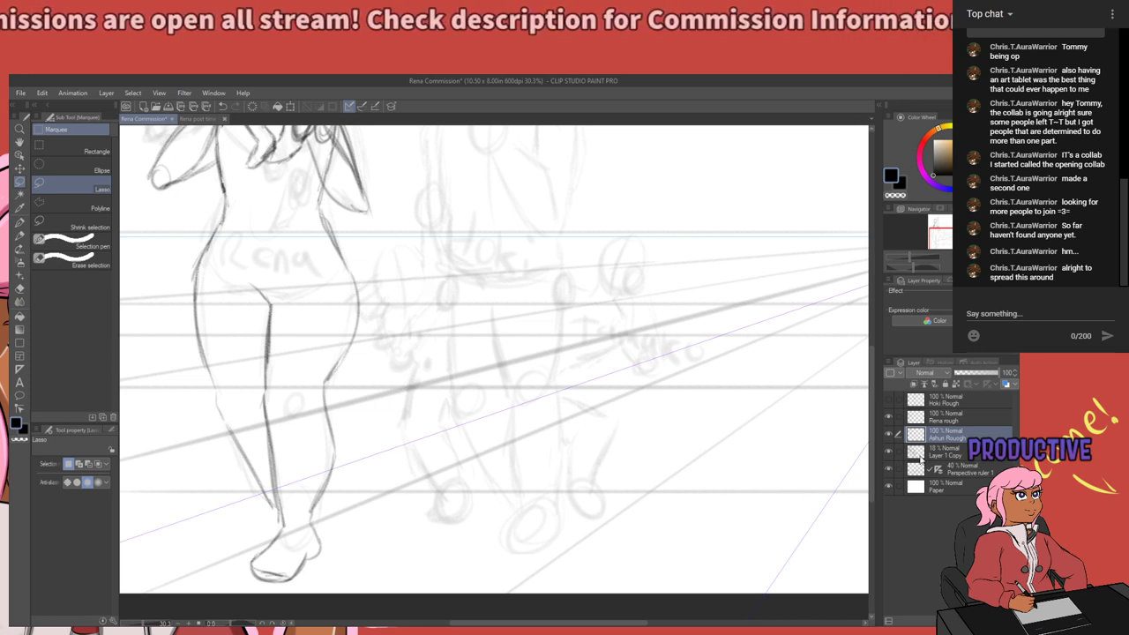
left_click(925, 453)
left_click_drag(979, 375, 1004, 382)
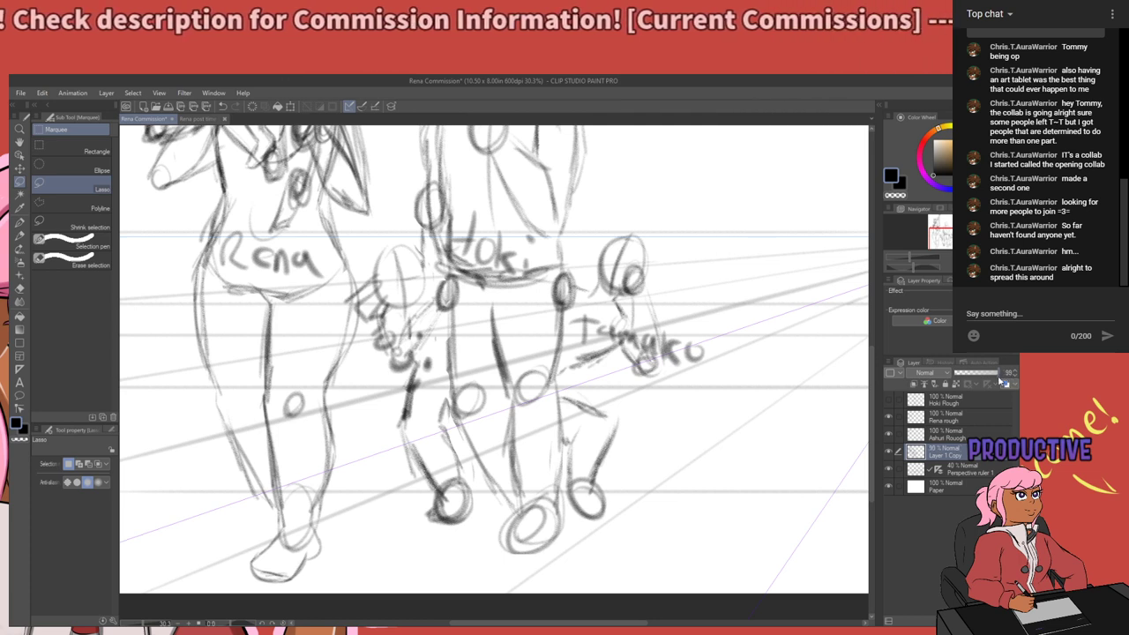
left_click_drag(1004, 381, 967, 377)
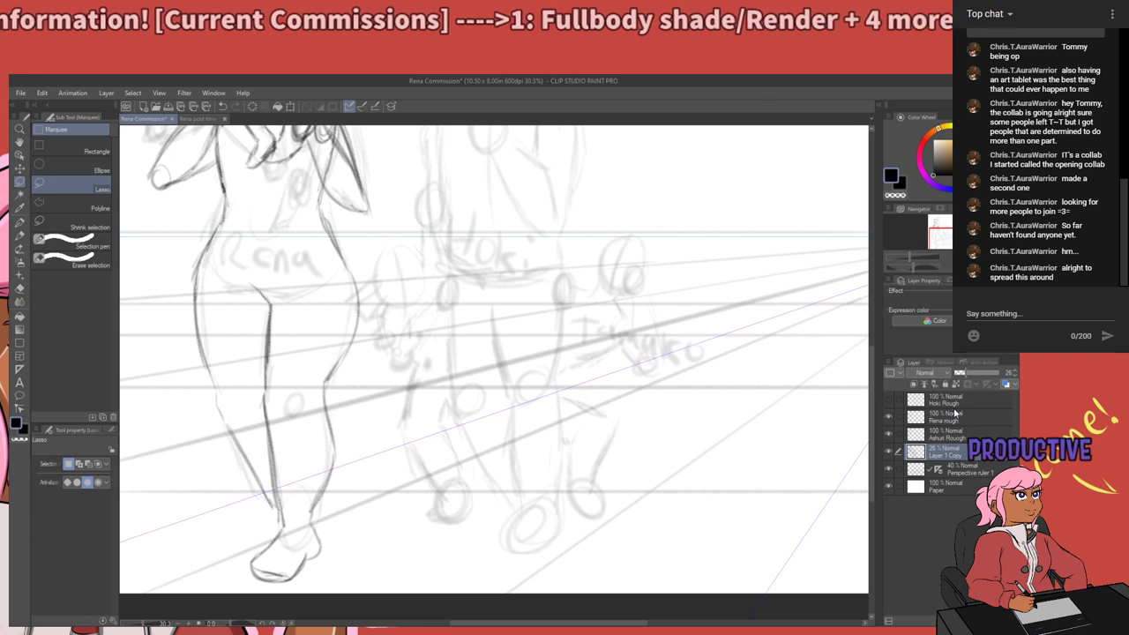
left_click(889, 399)
Check the guide sketch around Rena's and Hoki's hips and legs and save the drawing.
scroll(370, 341, "down", 2)
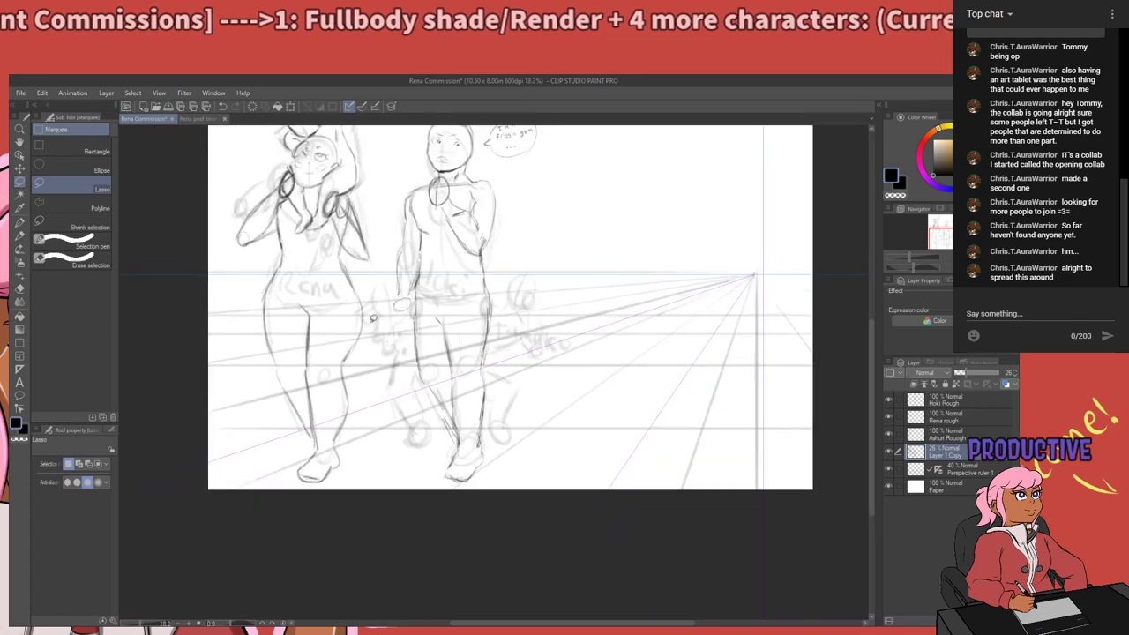
scroll(356, 273, "up", 2)
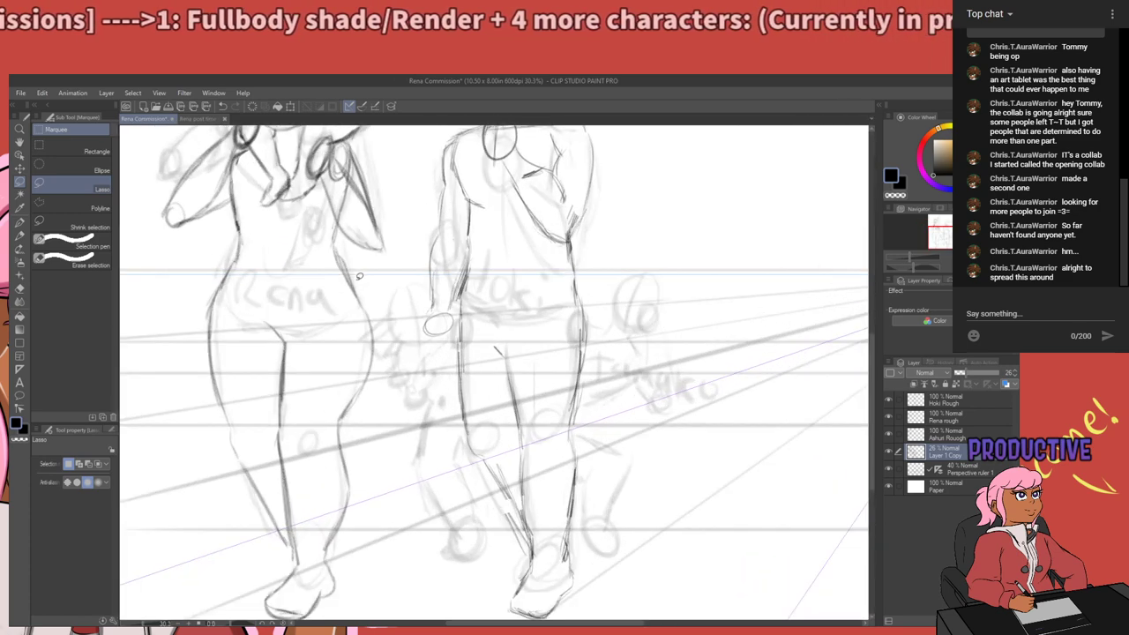
scroll(359, 276, "up", 1)
scroll(347, 284, "up", 1)
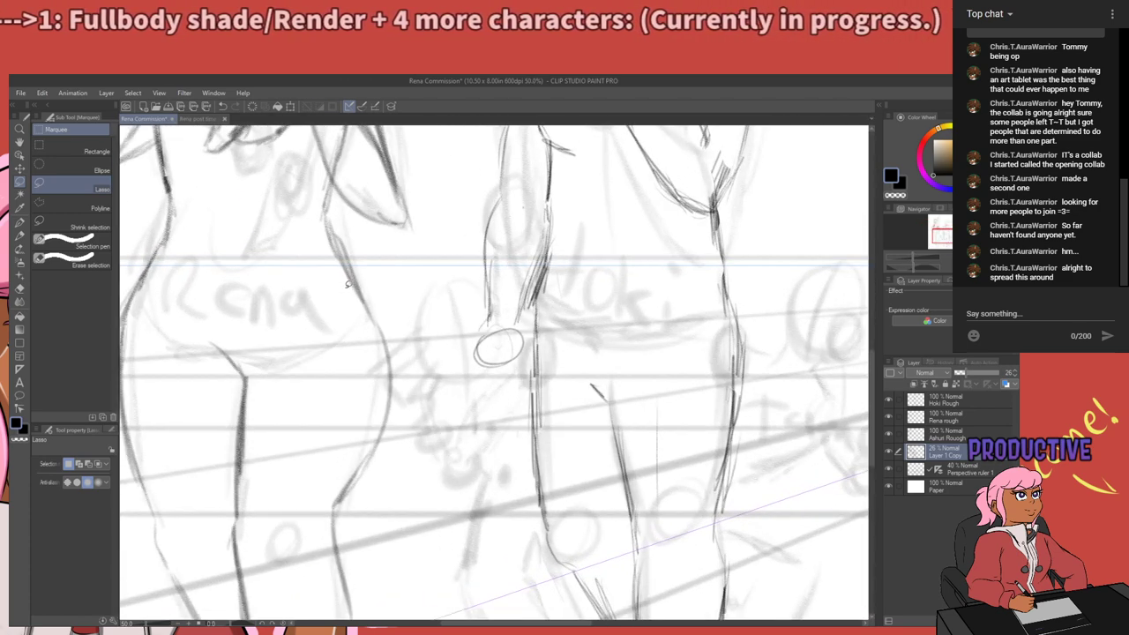
scroll(347, 284, "down", 3)
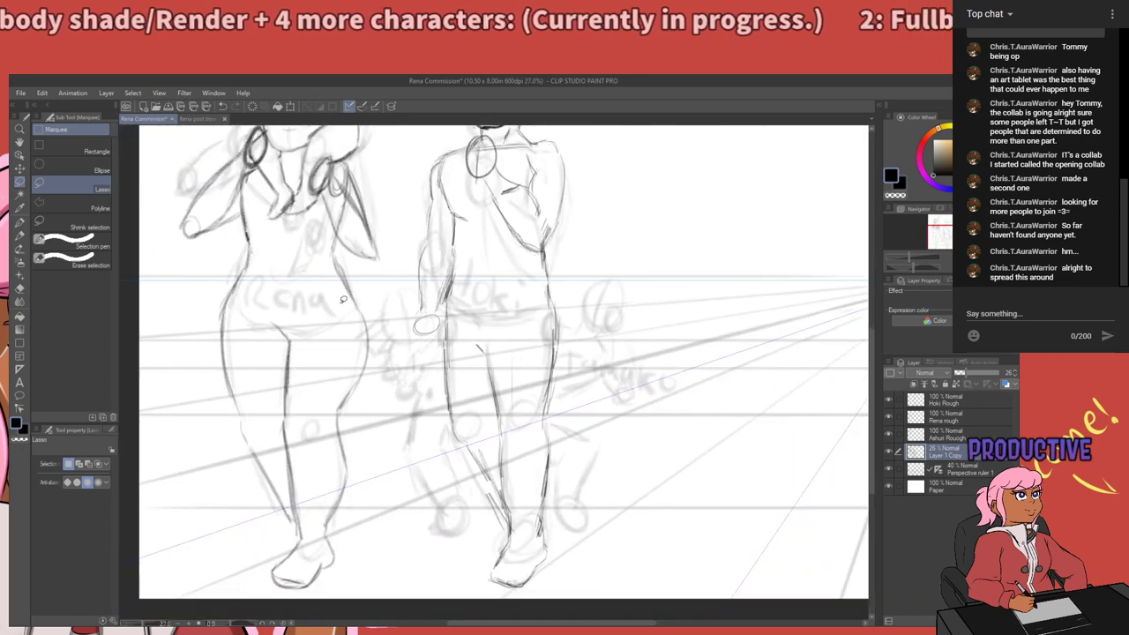
scroll(342, 303, "up", 2)
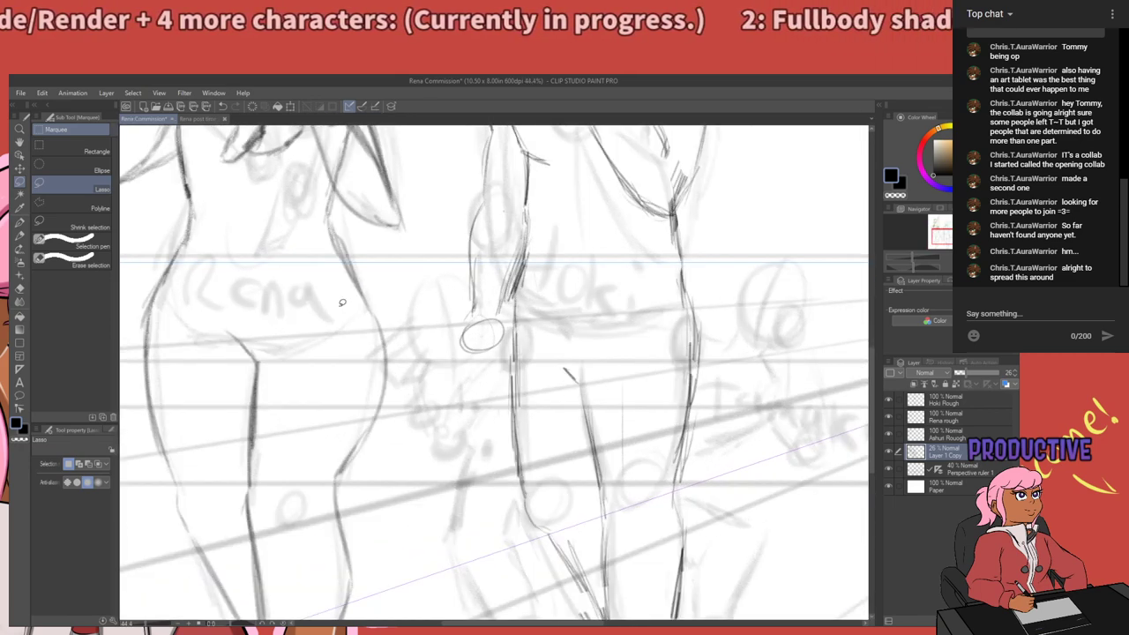
key("ctrl+s")
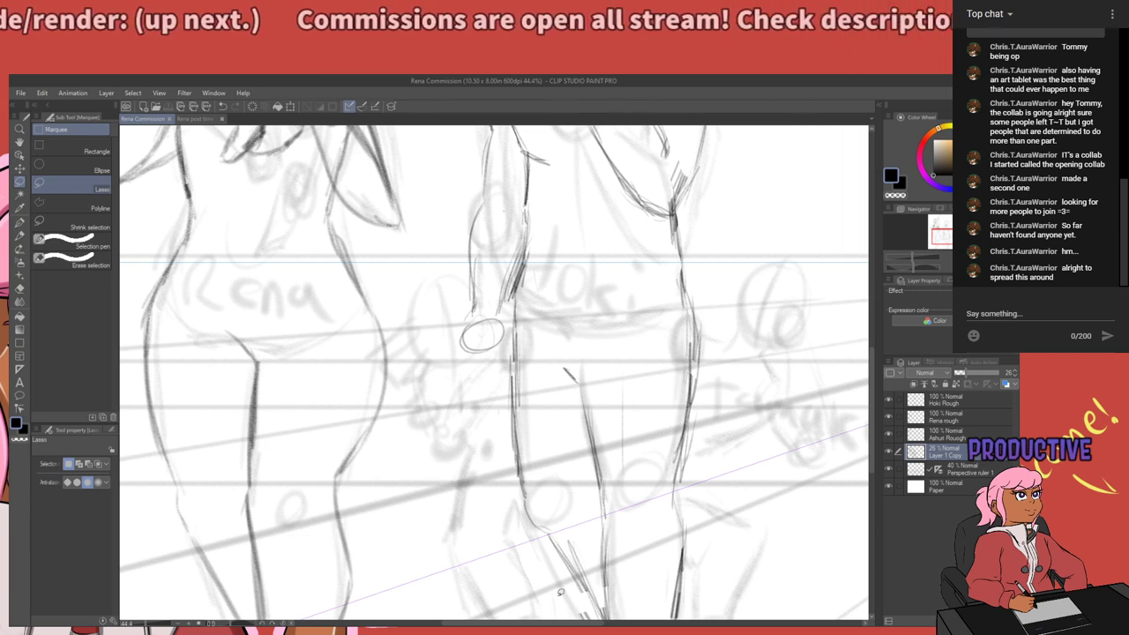
Examine the faint guide figures between Rena and Hoki, comparing their size and placement with the whole page.
scroll(445, 331, "down", 3)
scroll(388, 331, "down", 2)
scroll(370, 207, "up", 3)
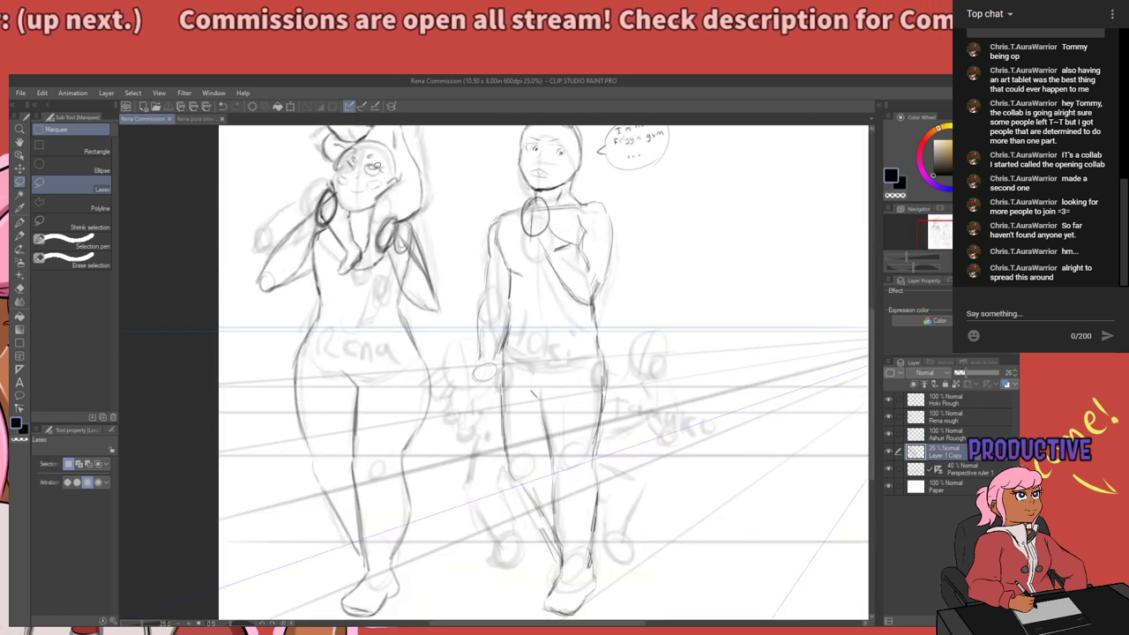
scroll(308, 348, "down", 2)
scroll(280, 195, "up", 3)
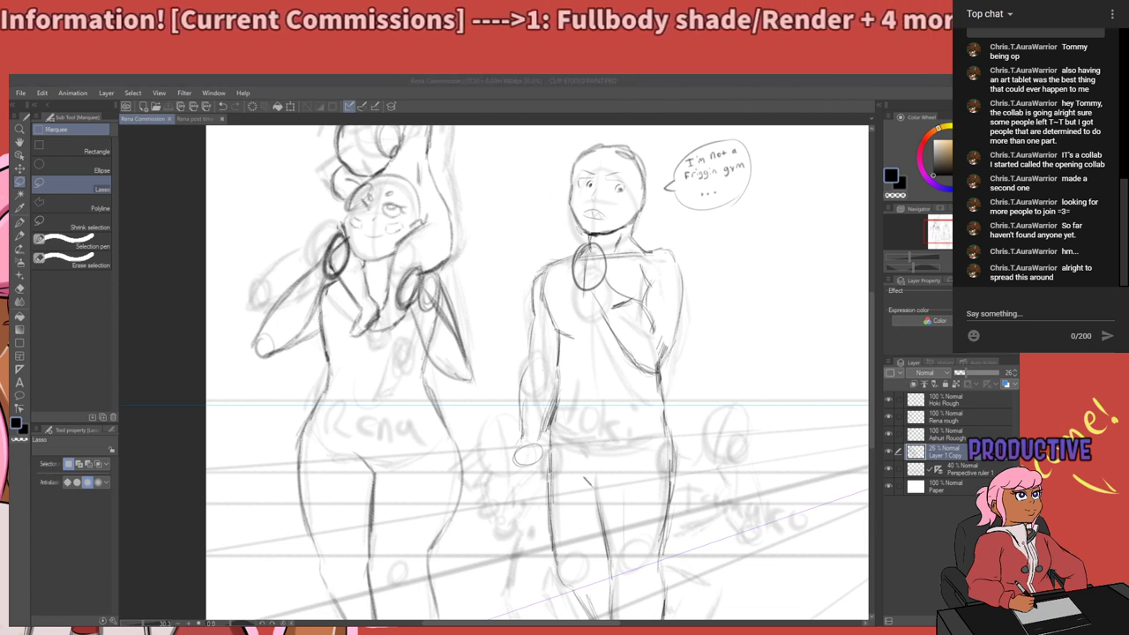
scroll(562, 310, "down", 3)
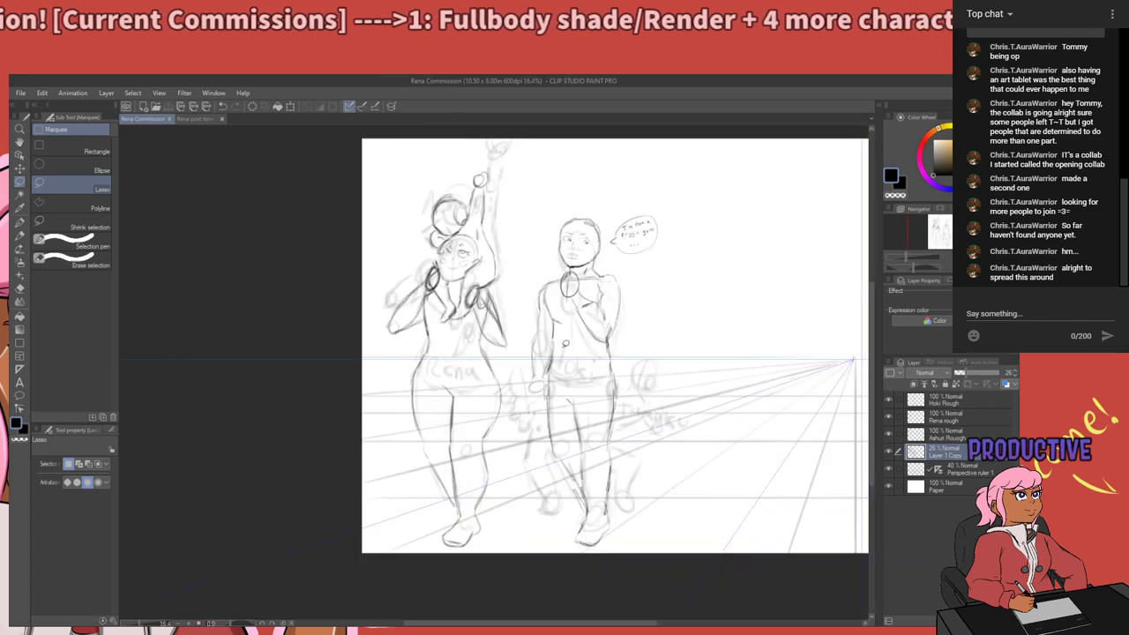
scroll(738, 554, "up", 2)
scroll(681, 549, "up", 1)
scroll(417, 291, "up", 2)
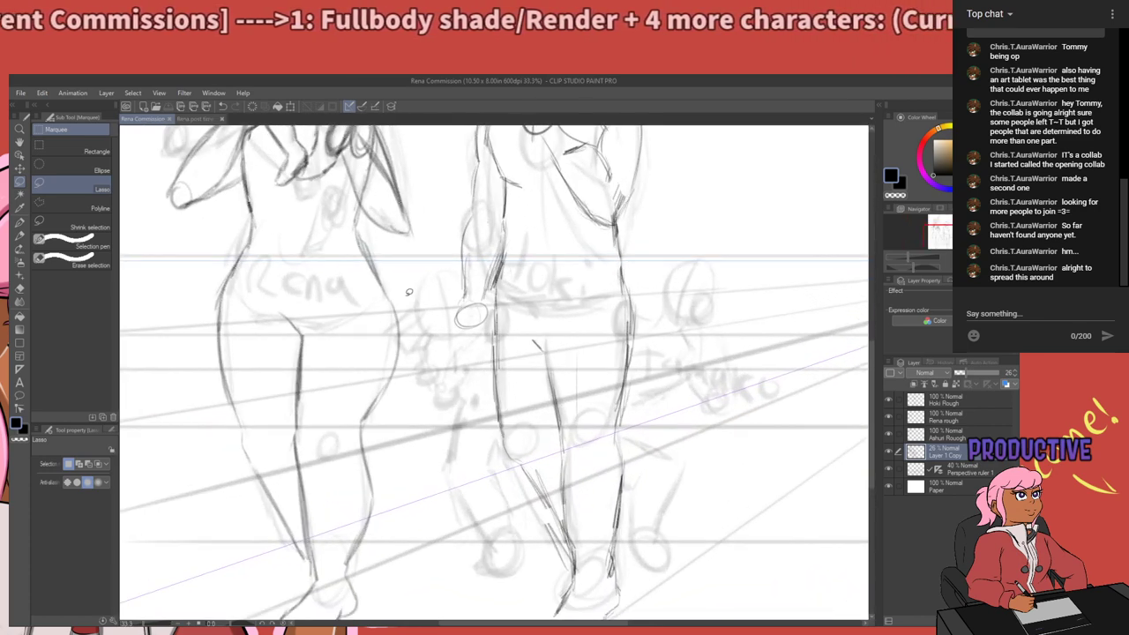
scroll(410, 288, "up", 1)
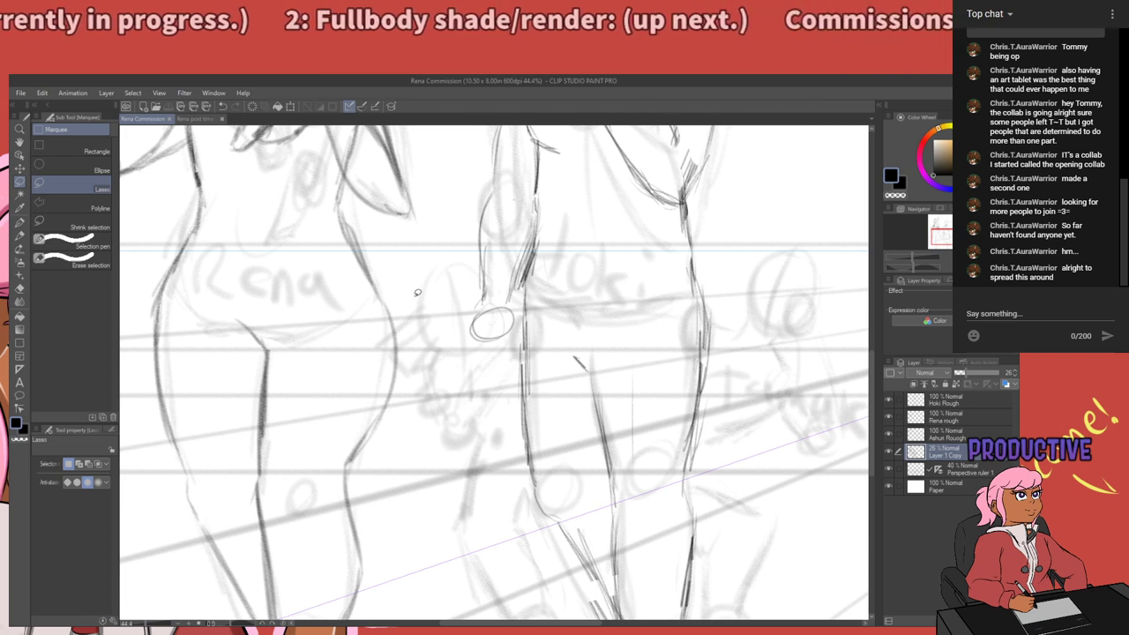
scroll(417, 307, "down", 2)
scroll(418, 308, "up", 3)
scroll(418, 308, "up", 1)
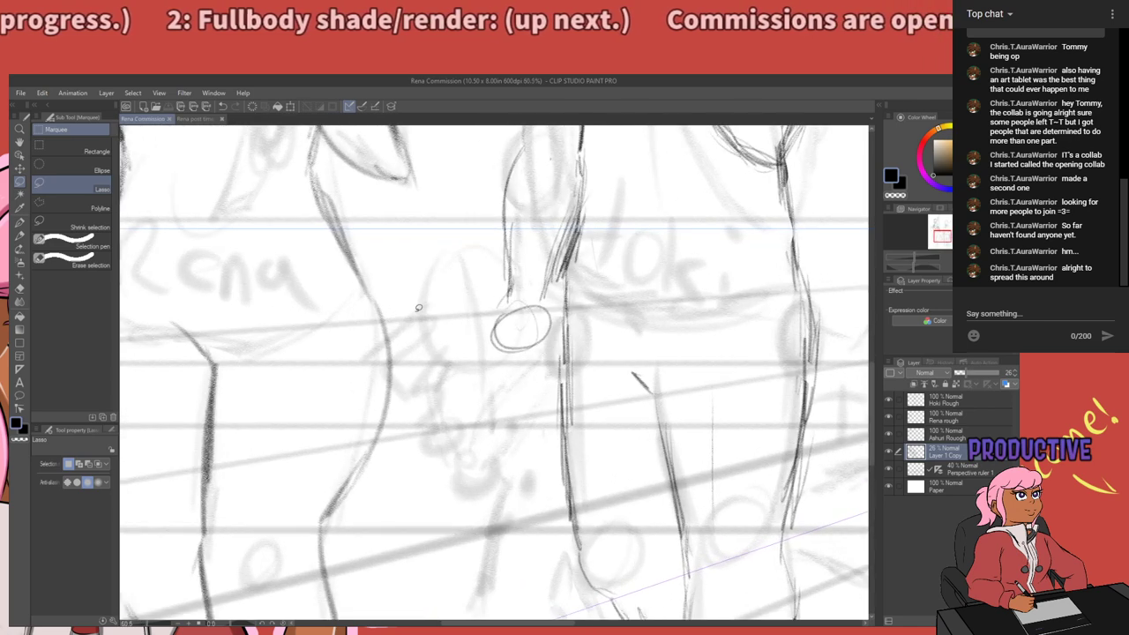
scroll(418, 308, "down", 1)
scroll(418, 308, "down", 3)
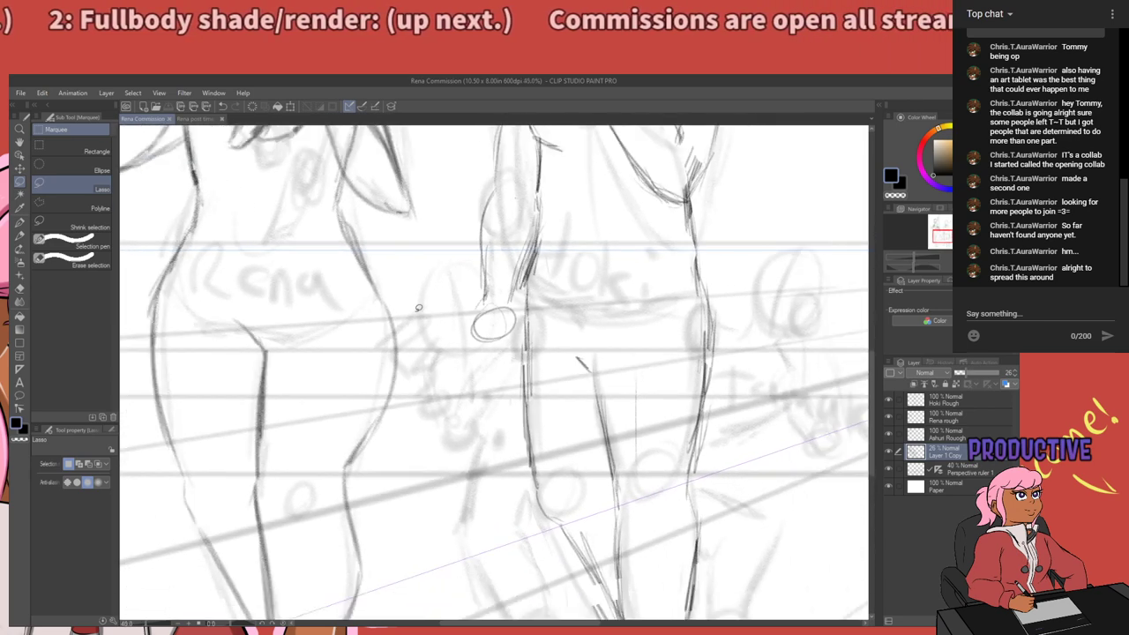
left_click_drag(425, 283, 421, 334)
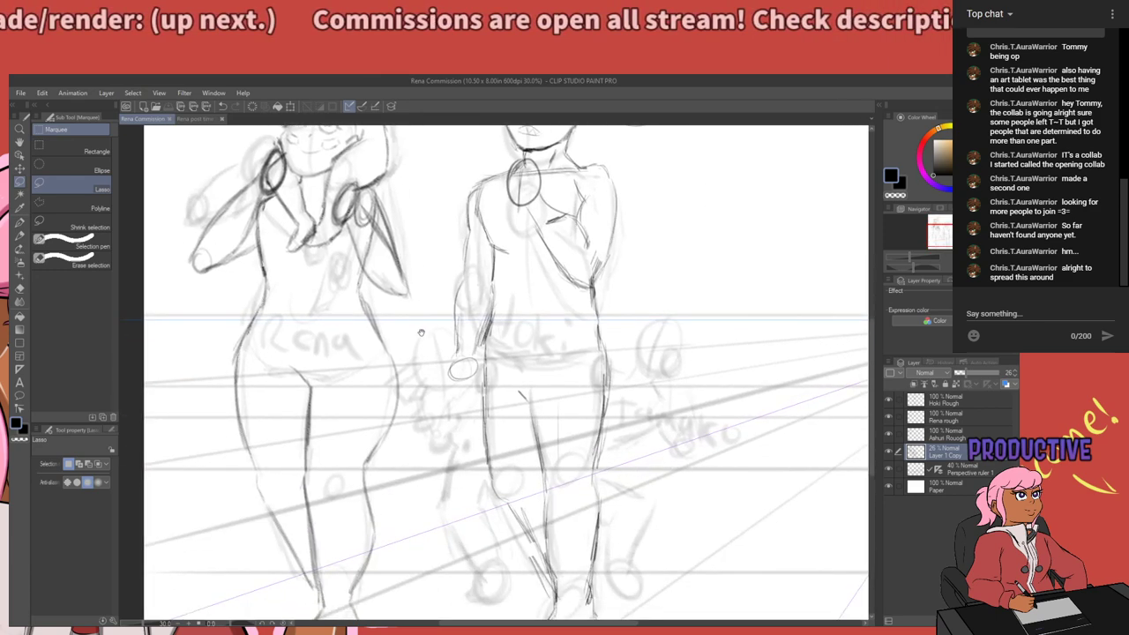
scroll(420, 342, "up", 2)
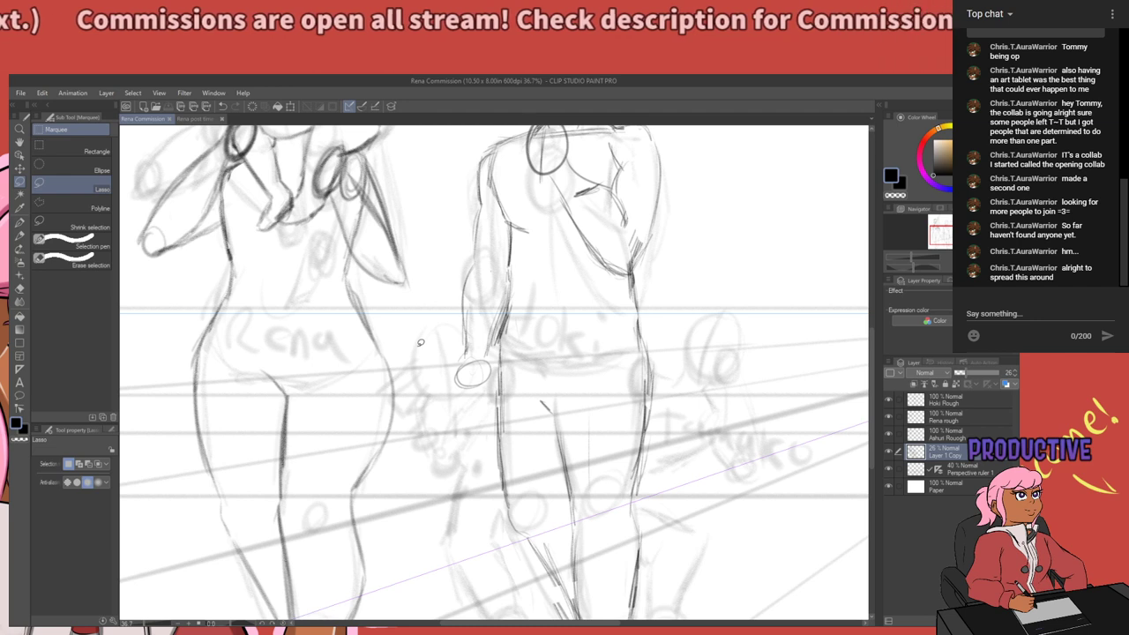
scroll(420, 342, "up", 2)
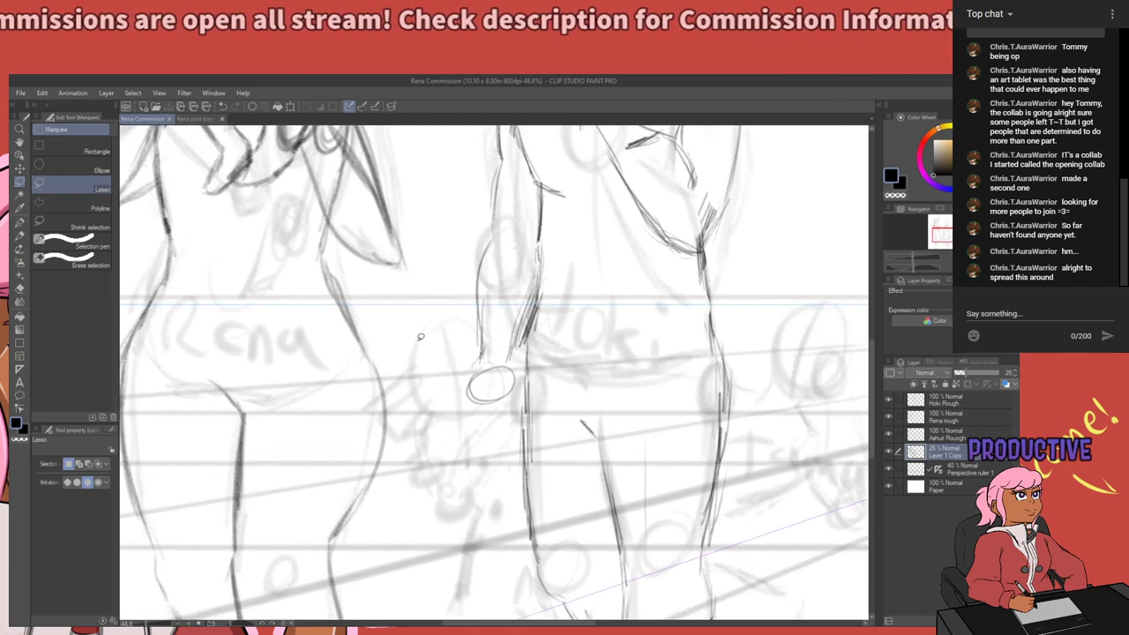
Switch to the Rough pencil and add a new layer named Rhoji Rough directly above the Ashun Rough layer.
key("p")
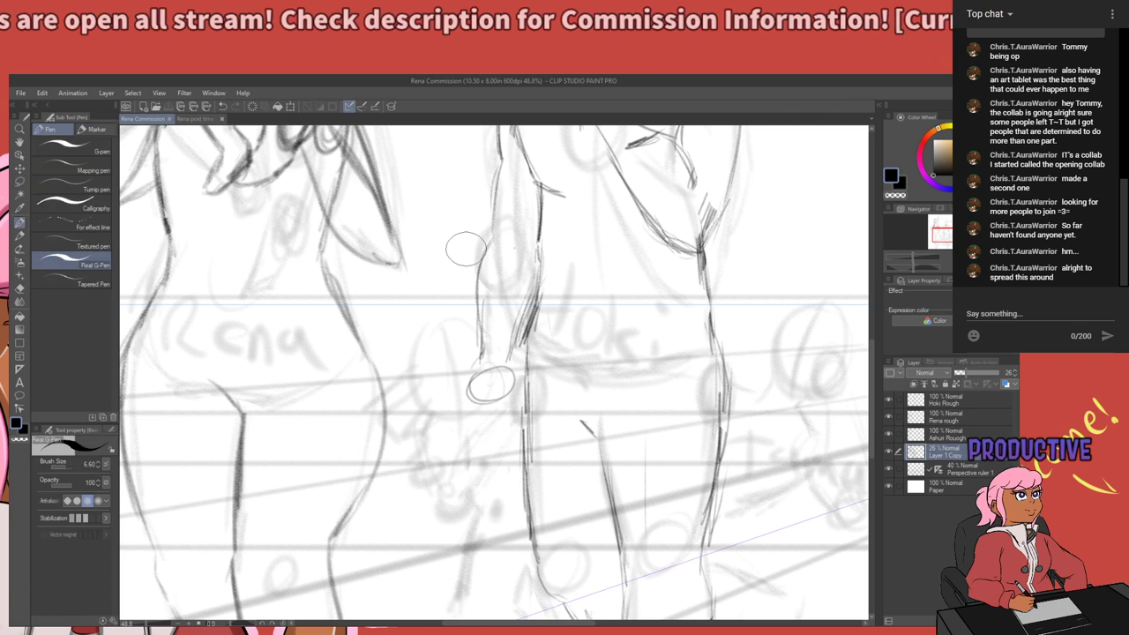
scroll(437, 348, "down", 1)
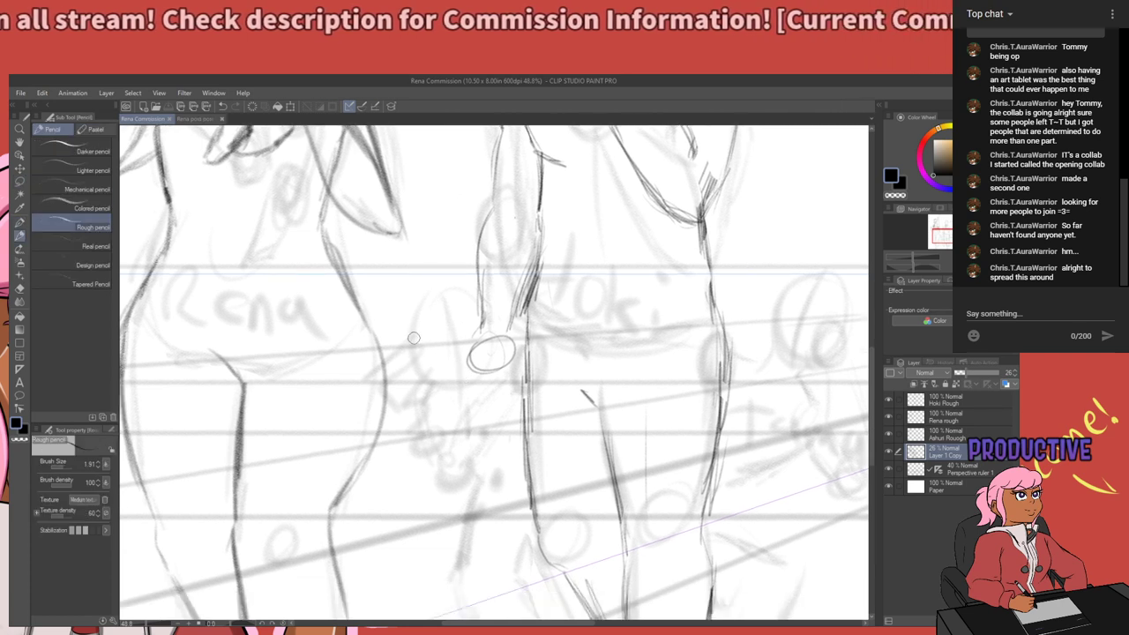
left_click_drag(415, 341, 419, 358)
key("ctrl+z")
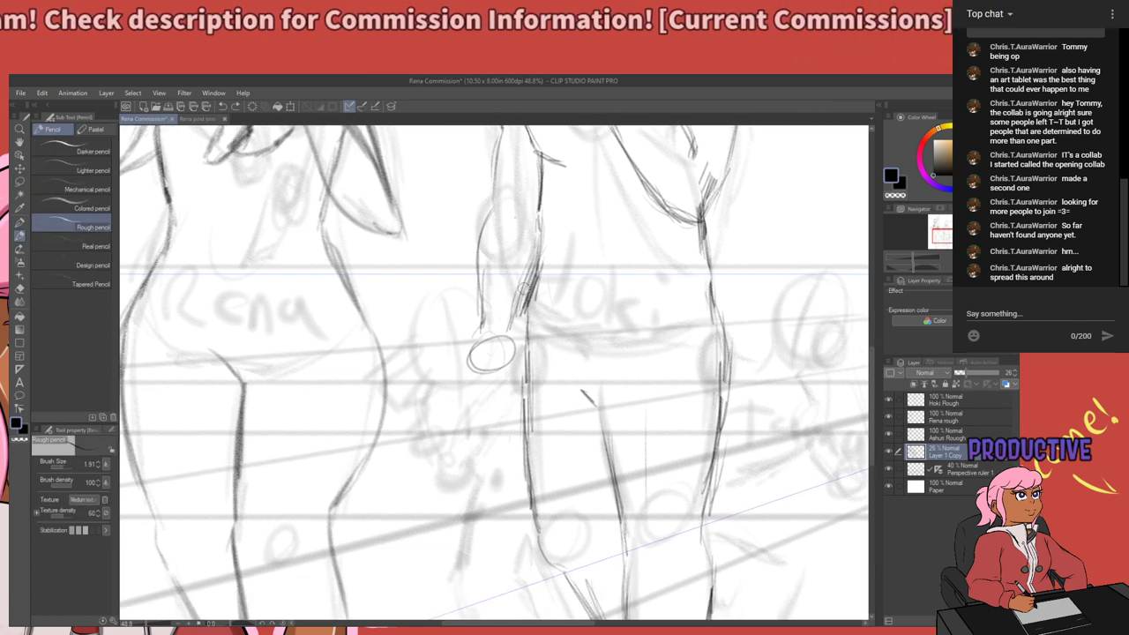
left_click(953, 440)
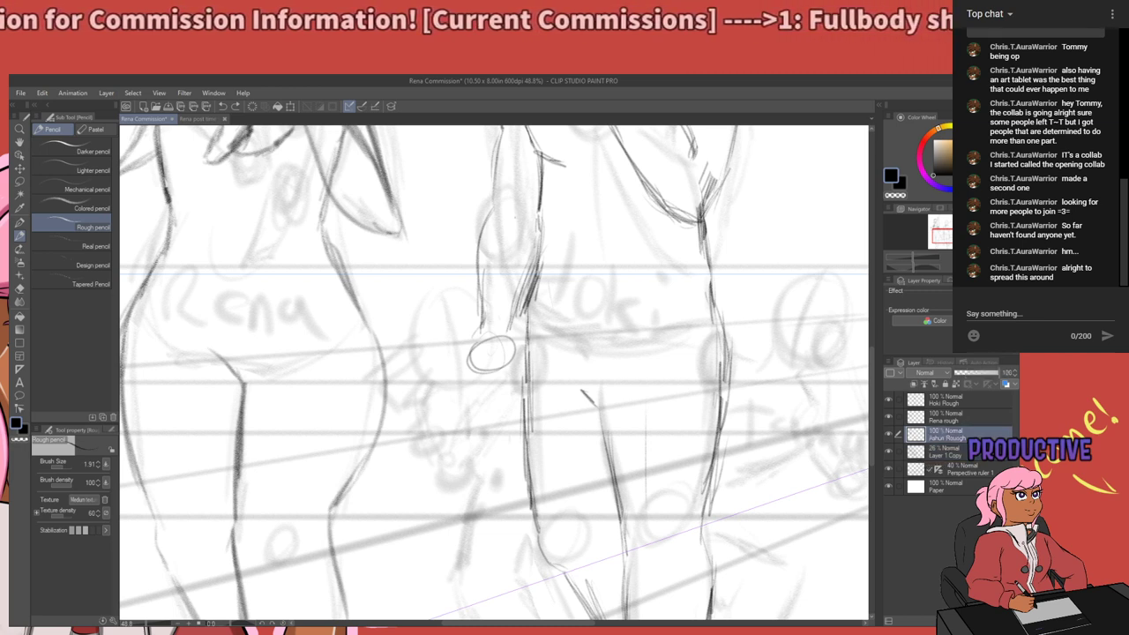
key("ctrl+shift+n")
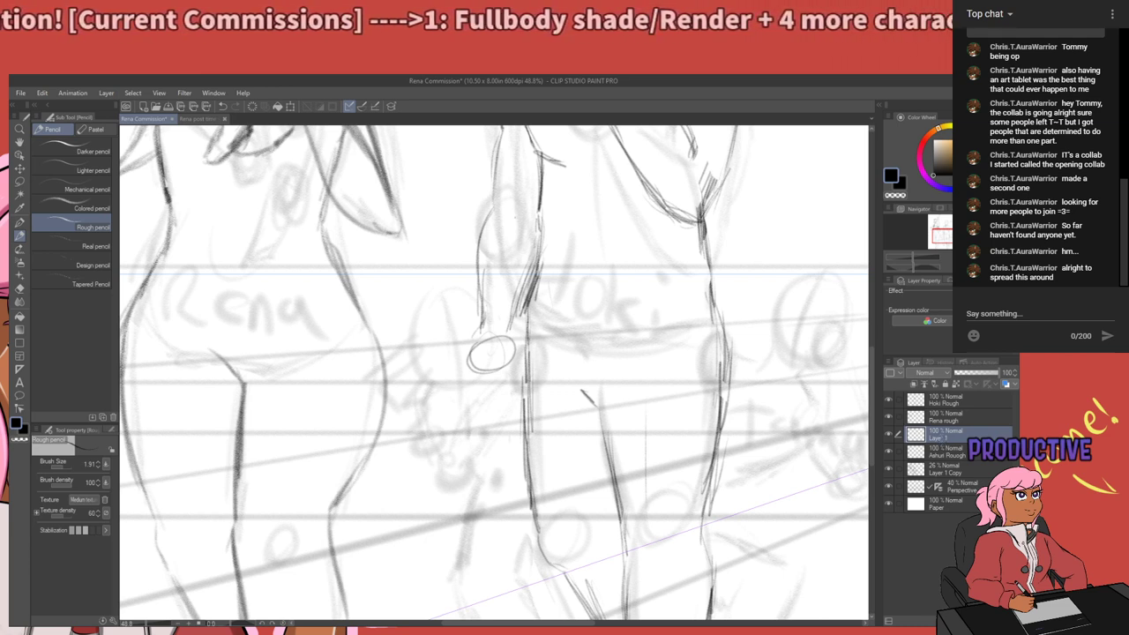
key("Return")
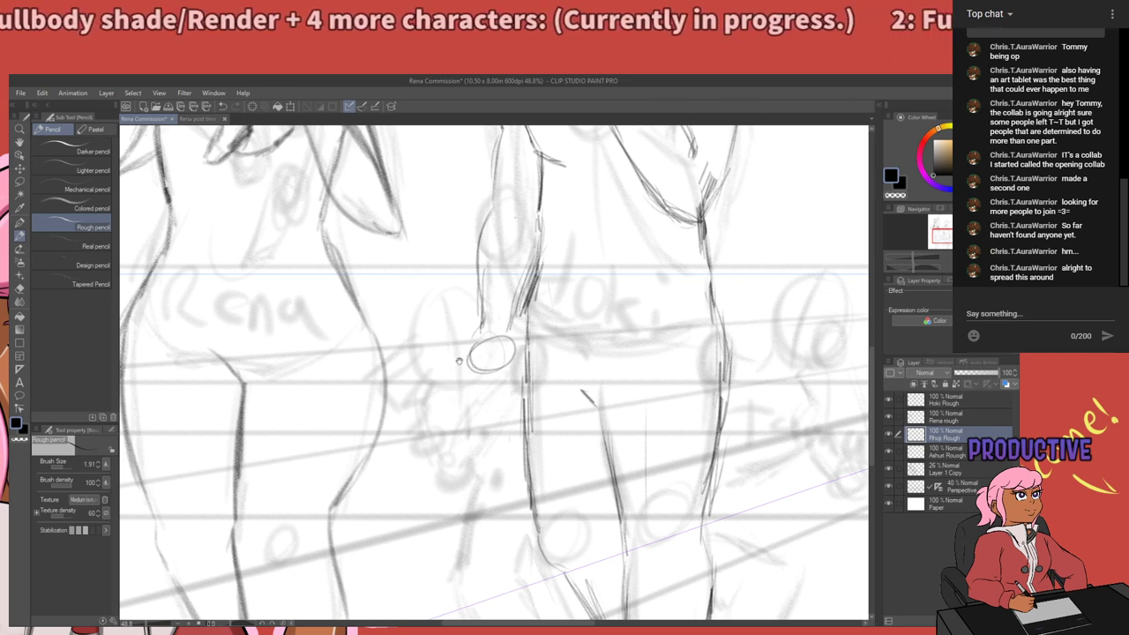
Hide the Hoki Rough layer and sketch the oval outline of Rhoji's head over the guide beside Rena's hip.
left_click_drag(469, 351, 497, 345)
left_click(888, 400)
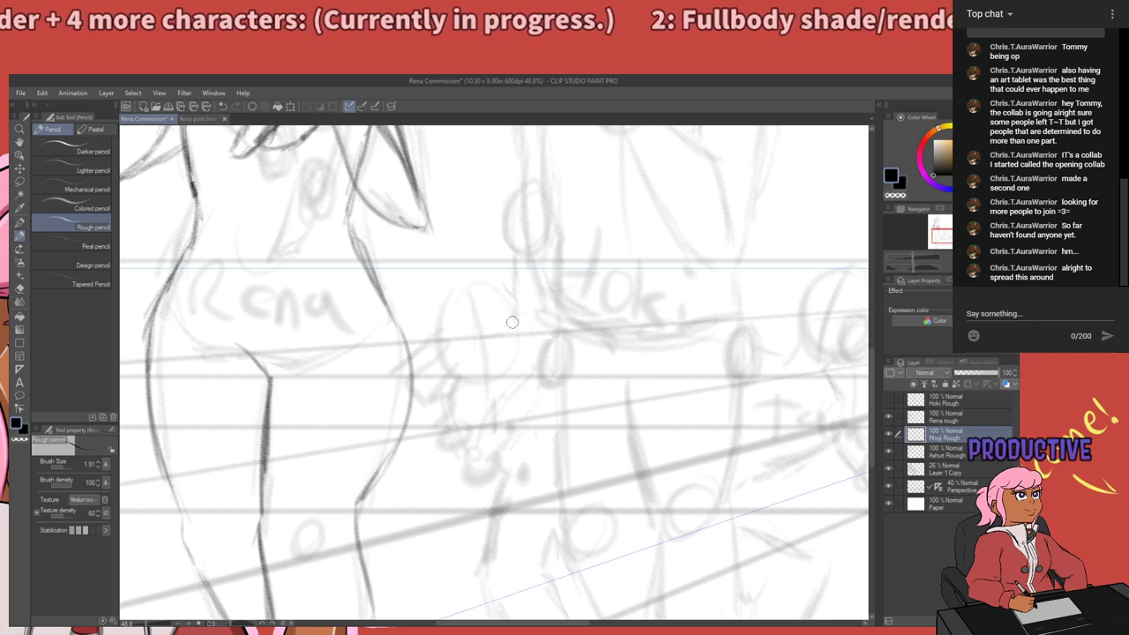
mouse_move(513, 322)
left_mouse_down()
mouse_move(514, 365)
mouse_move(495, 371)
mouse_move(514, 366)
mouse_move(458, 373)
left_mouse_up()
key("ctrl+z")
key("ctrl+z")
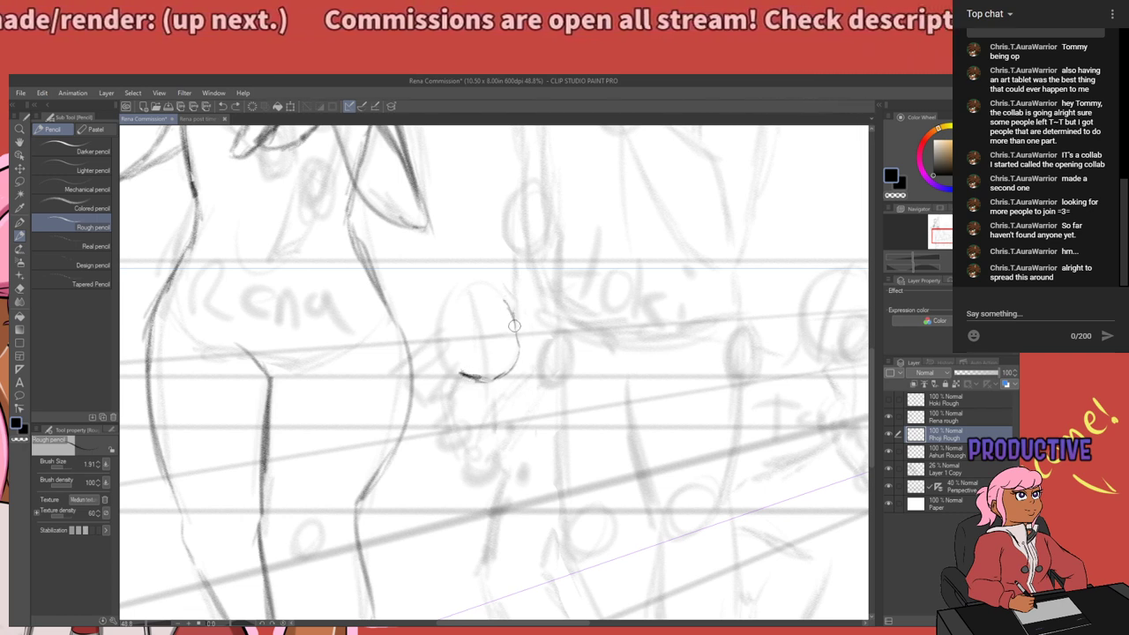
mouse_move(509, 301)
left_mouse_down()
mouse_move(481, 282)
mouse_move(467, 287)
mouse_move(446, 330)
left_mouse_up()
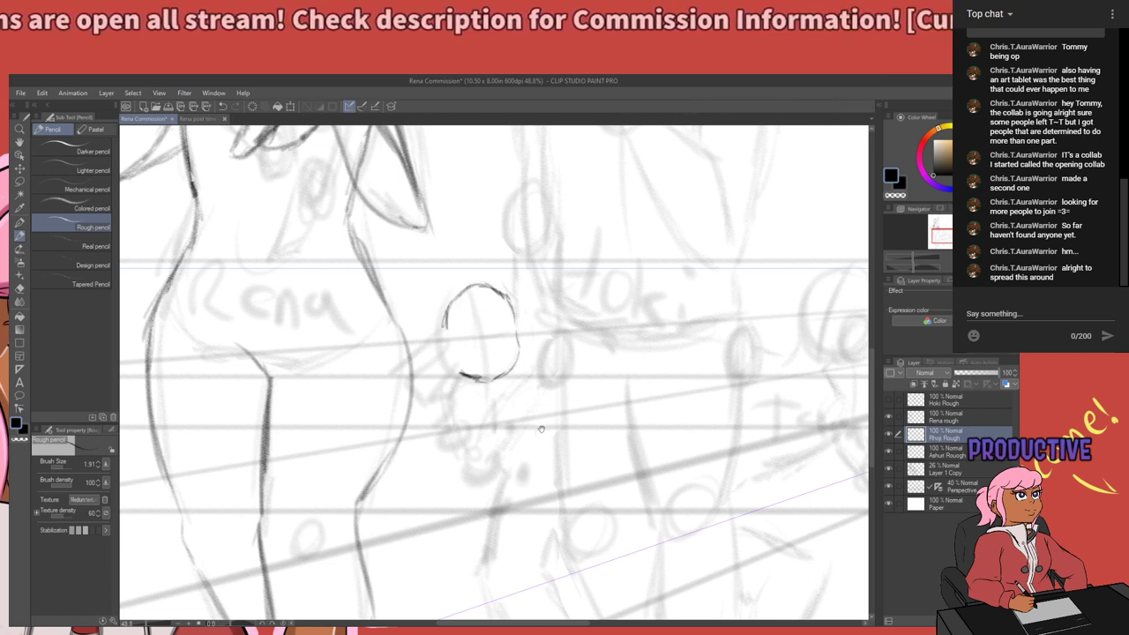
Sketch a curved body line from the base of Rhoji's head downward on the side nearest Rena.
mouse_move(530, 408)
left_mouse_down()
mouse_move(549, 356)
mouse_move(556, 382)
left_mouse_up()
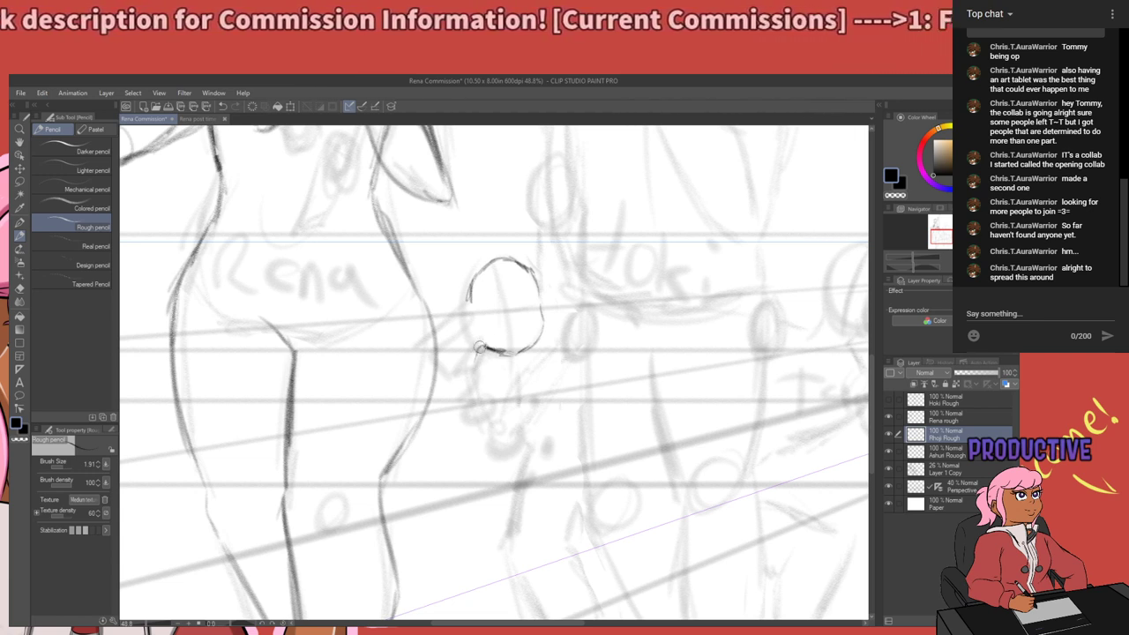
left_click_drag(471, 366, 483, 415)
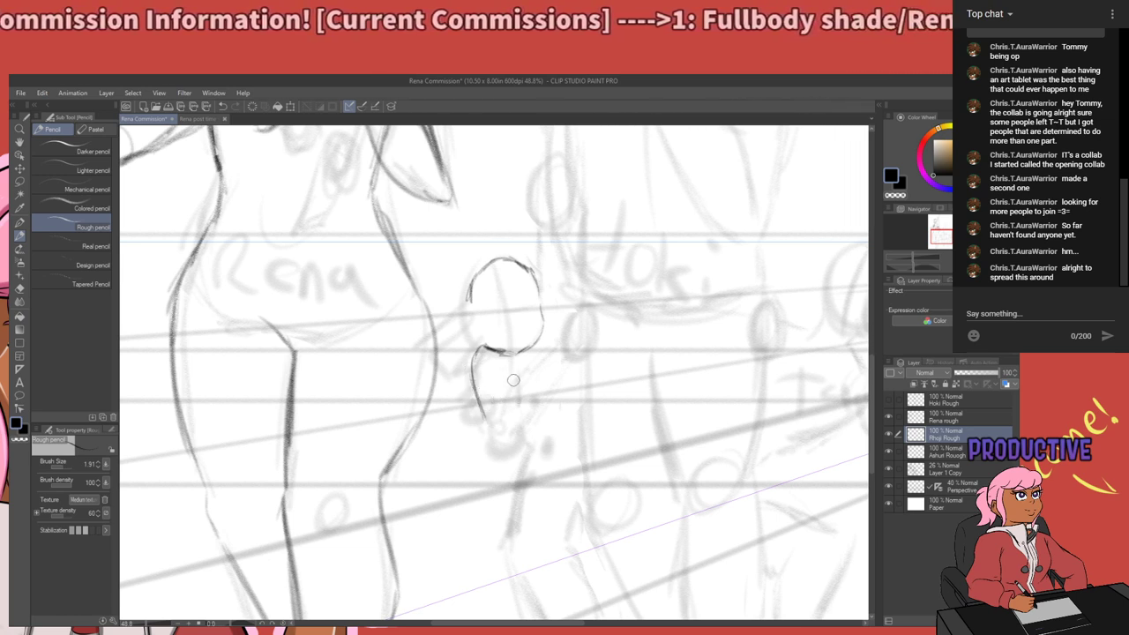
mouse_move(546, 398)
left_mouse_down()
mouse_move(549, 460)
mouse_move(548, 413)
left_mouse_up()
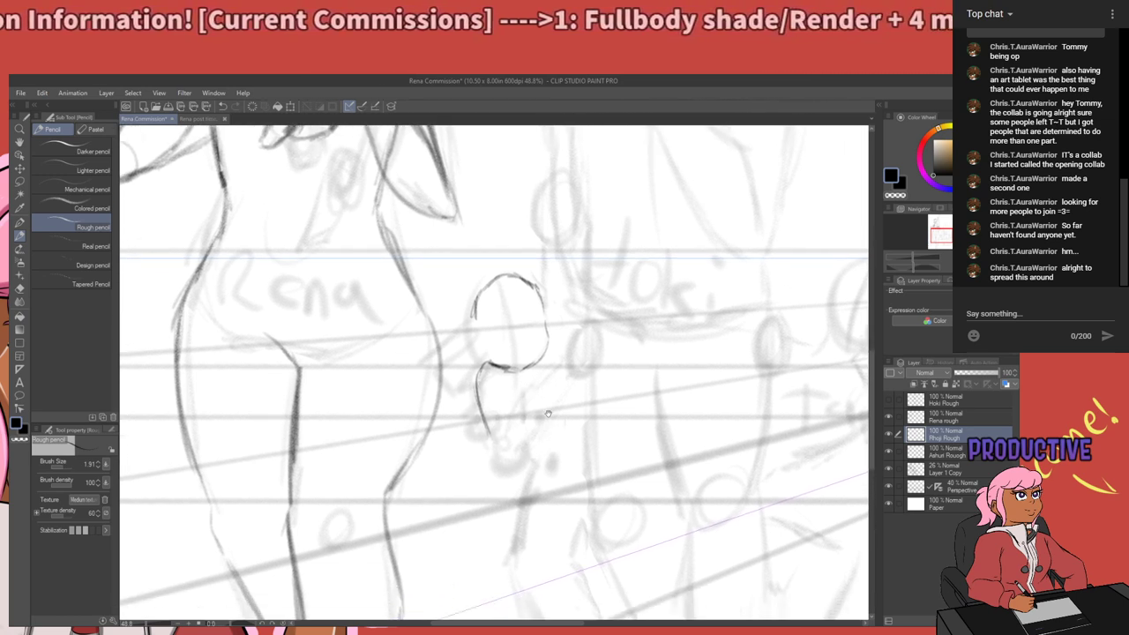
scroll(551, 414, "up", 1)
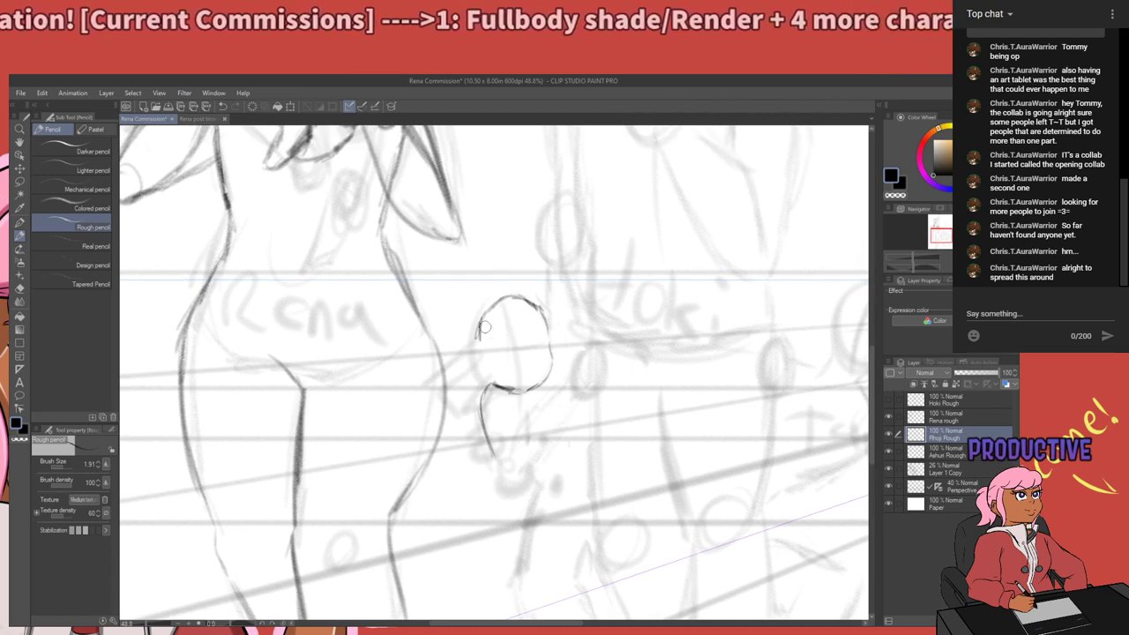
Close the head outline on the side facing Rena and sketch short guide marks across Rhoji's lower face.
mouse_move(474, 336)
left_mouse_down()
mouse_move(477, 361)
mouse_move(473, 340)
mouse_move(472, 351)
left_mouse_up()
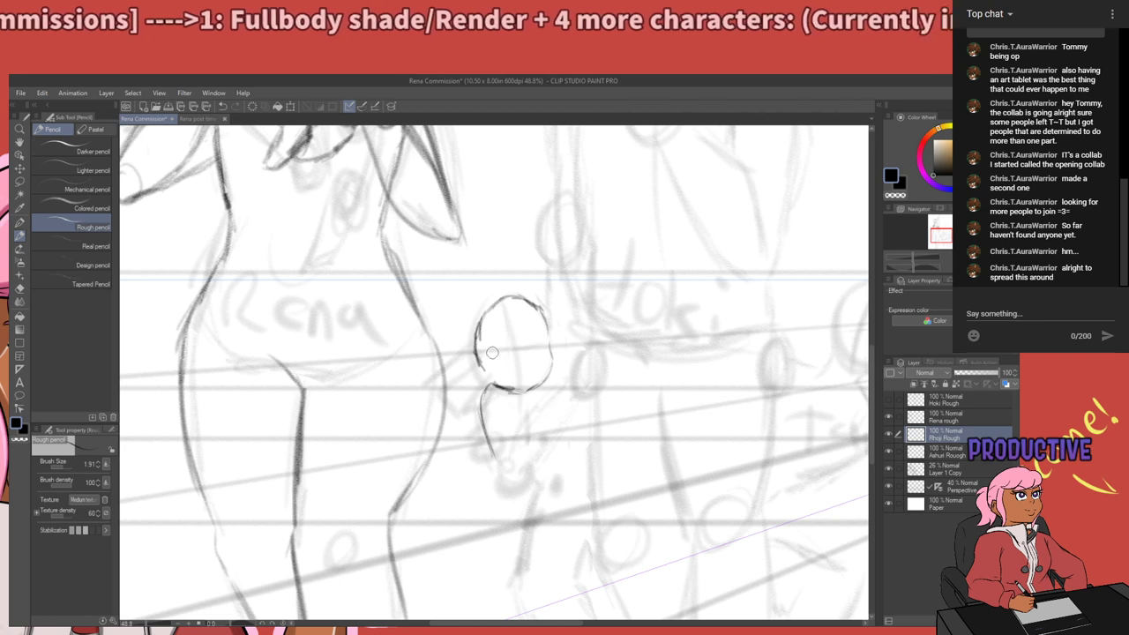
left_click_drag(481, 354, 481, 377)
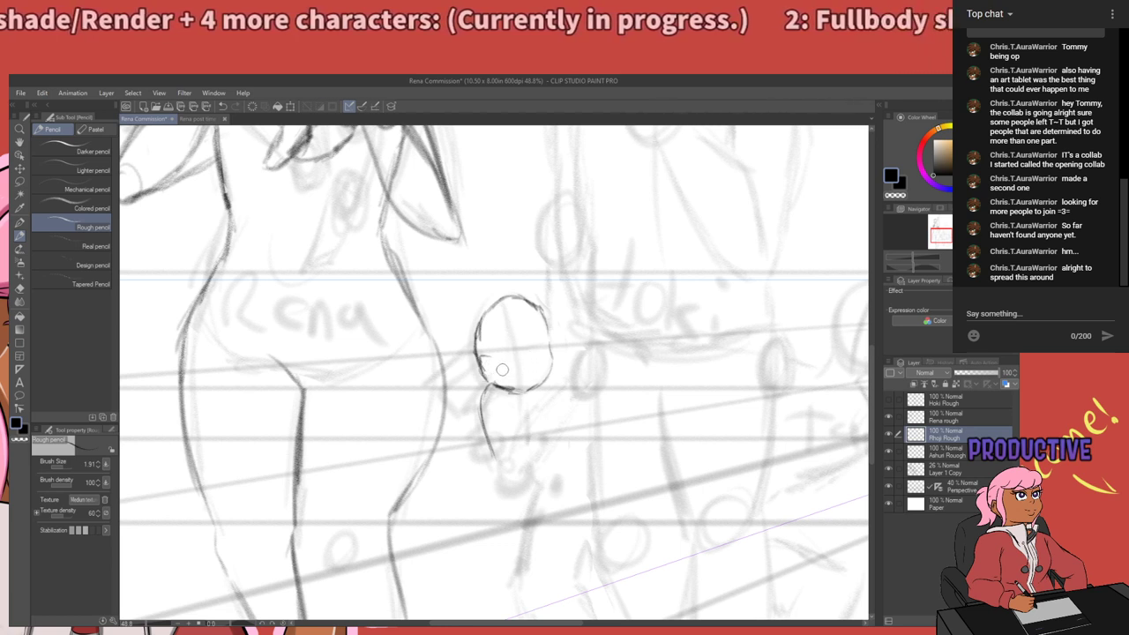
left_click_drag(503, 365, 535, 361)
key("ctrl+z")
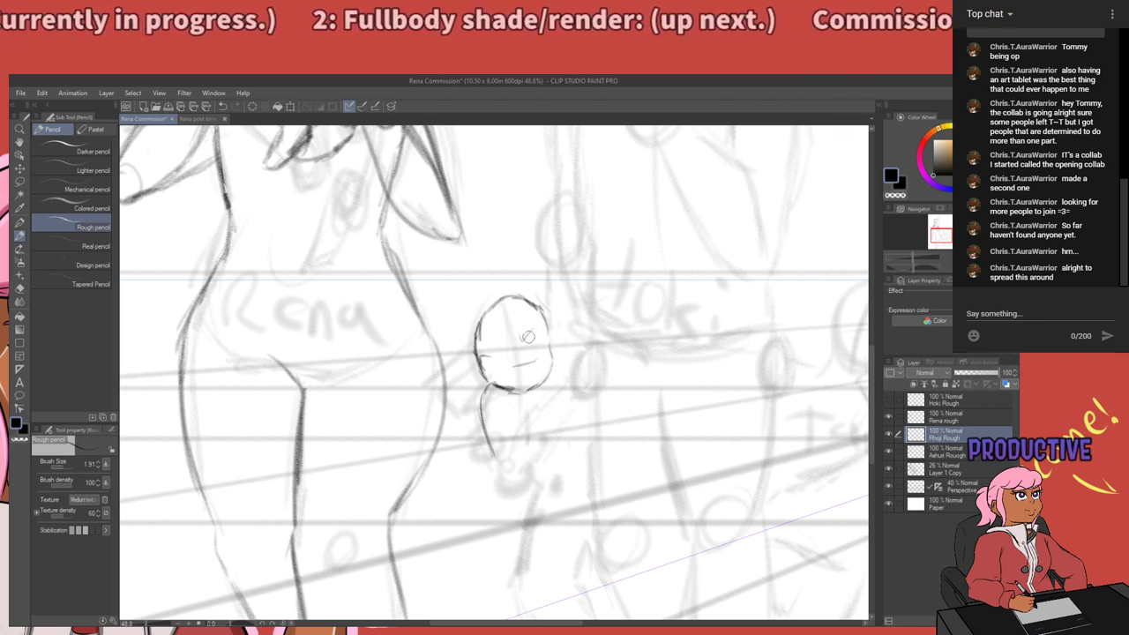
Sketch simple slanted eye marks and an open smiling mouth on Rhoji's face.
mouse_move(509, 337)
left_mouse_down()
mouse_move(484, 339)
mouse_move(541, 327)
mouse_move(485, 343)
left_mouse_up()
key("ctrl+z")
key("ctrl+z")
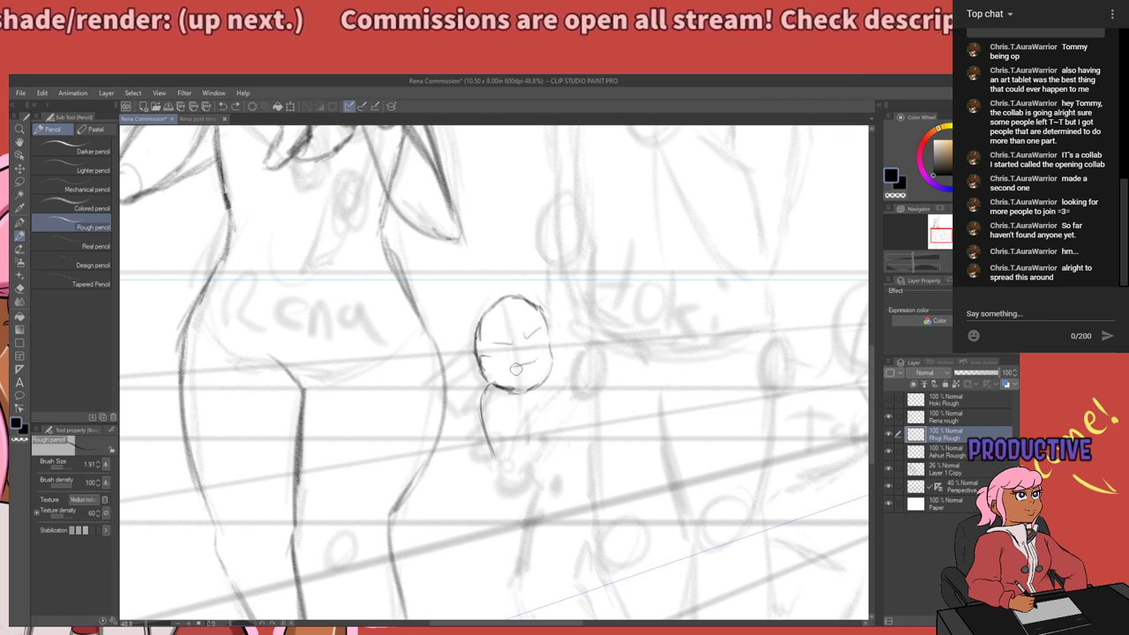
left_click_drag(516, 368, 527, 372)
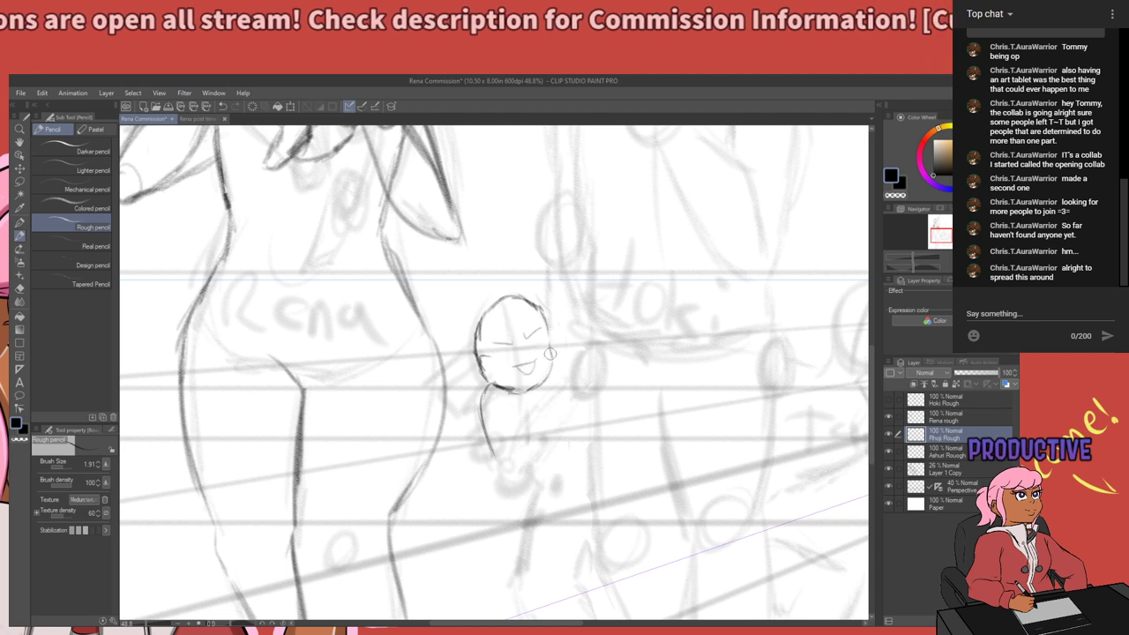
Extend Rhoji's body line on Rena's side and sketch the opposite side so the torso tapers downward to a point.
left_click_drag(589, 399, 526, 361)
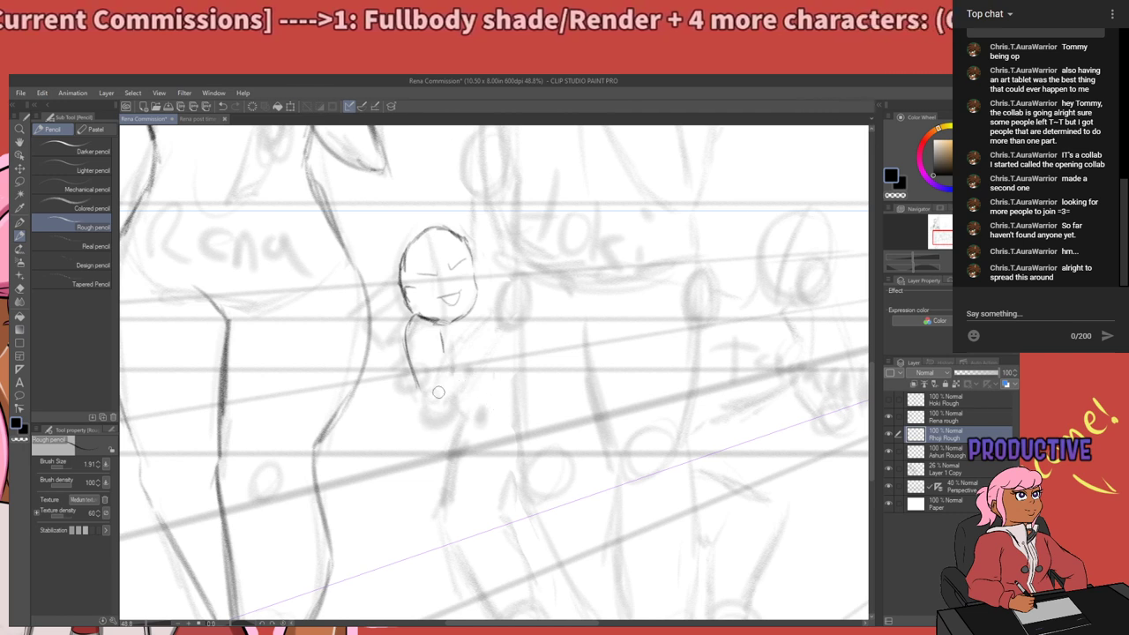
left_click_drag(411, 369, 430, 401)
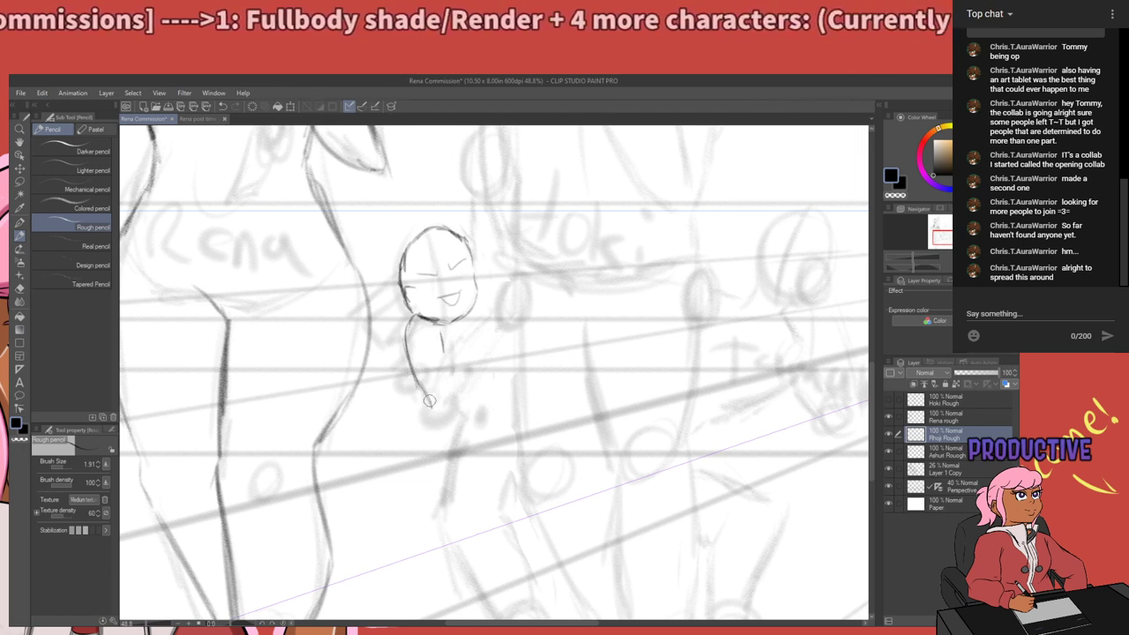
left_click_drag(443, 351, 431, 406)
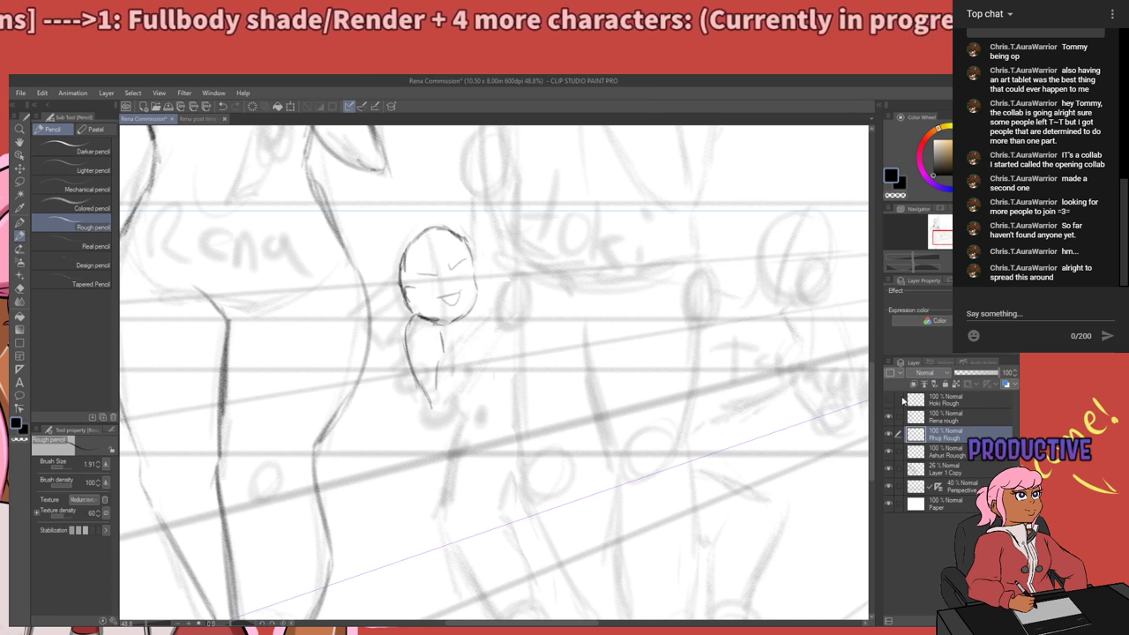
Show the Hoki Rough layer and try a raised arm line from Rhoji's torso toward Hoki's hand.
left_click(888, 399)
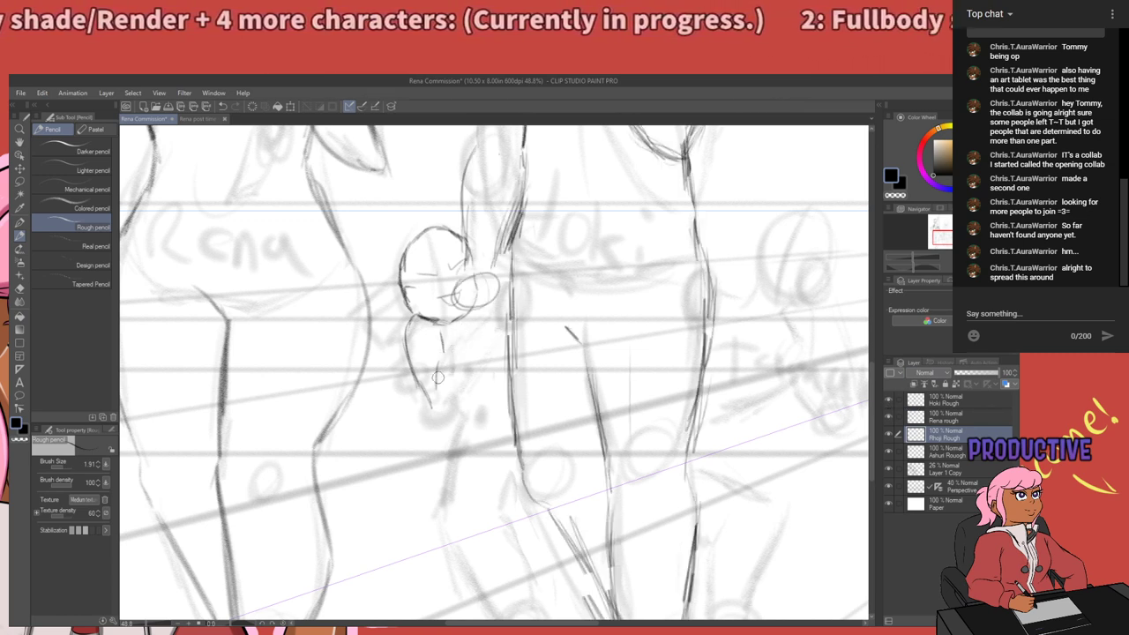
left_click_drag(438, 388, 460, 345)
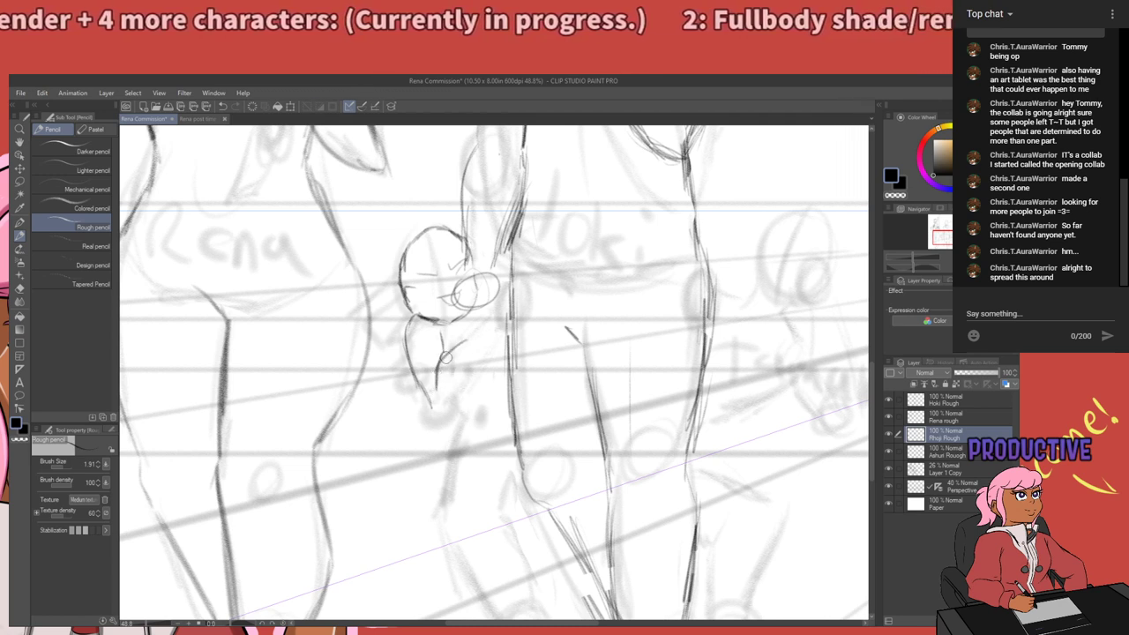
key("ctrl+z")
key("ctrl+z")
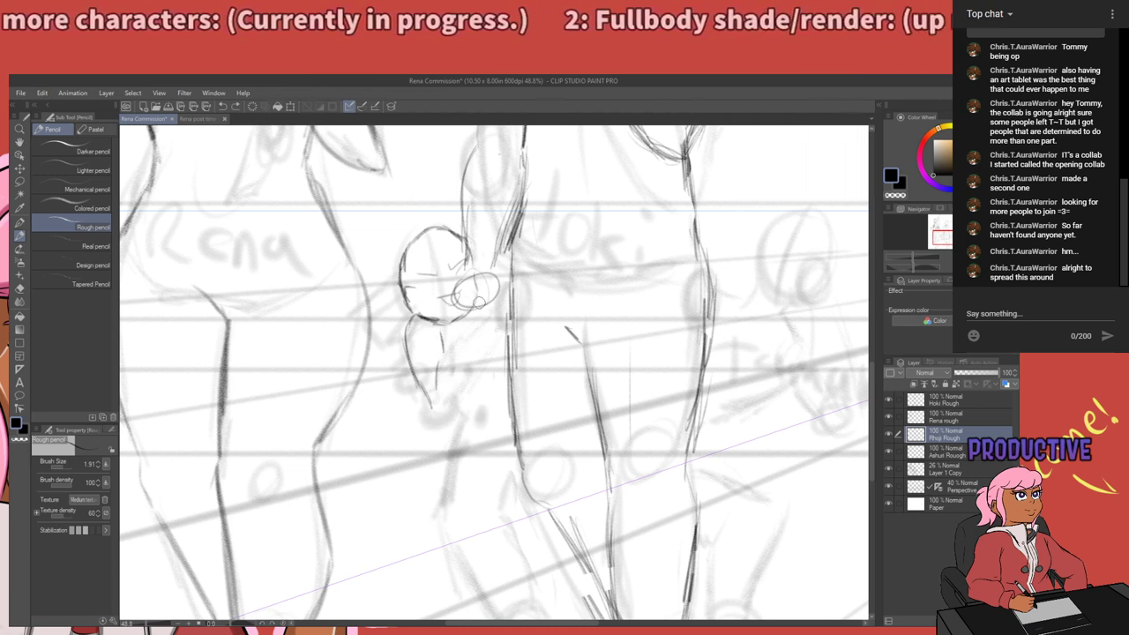
Sketch a round shape for Rhoji's hand overlapping Hoki's hand, undoing the rejected oval attempts.
left_click_drag(460, 298, 484, 291)
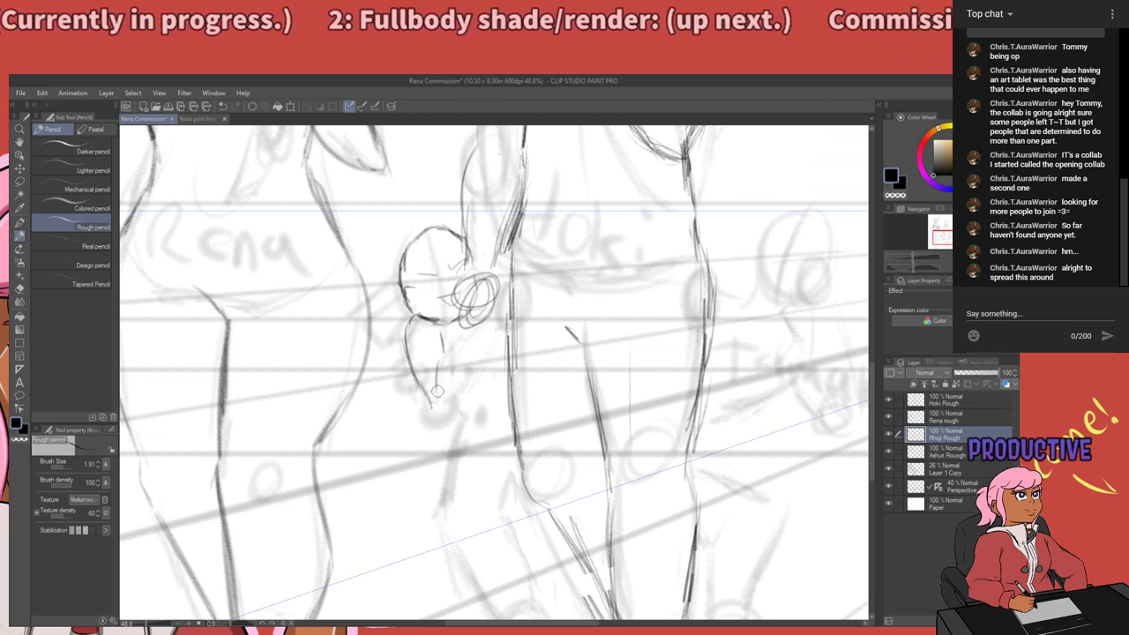
left_click_drag(443, 351, 441, 366)
key("ctrl+z")
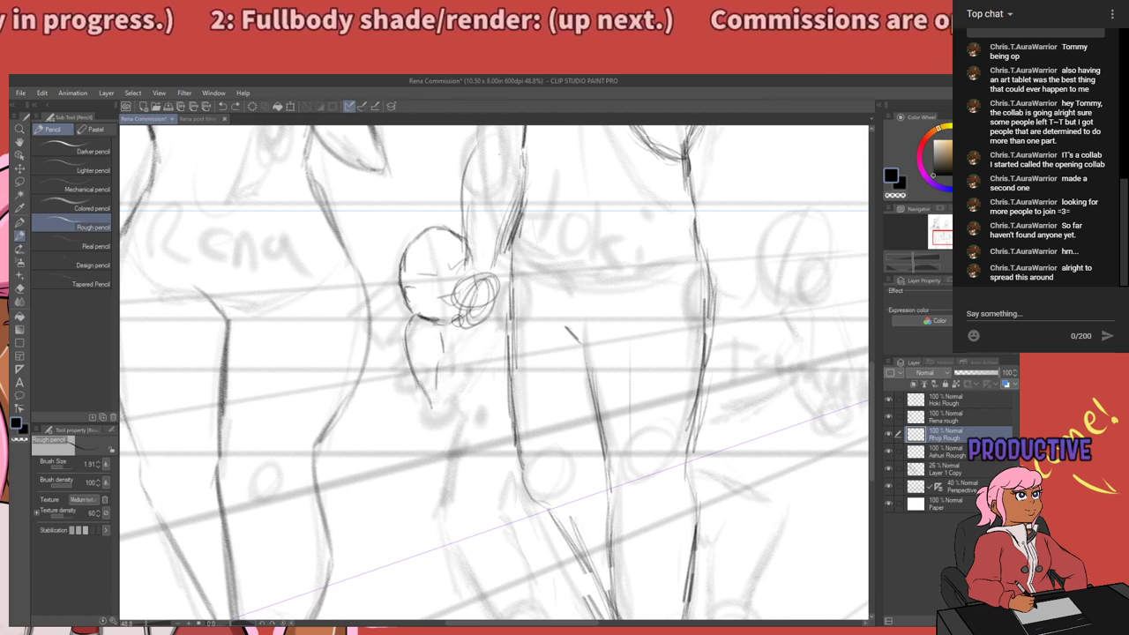
key("ctrl+z")
mouse_move(467, 310)
left_mouse_down()
mouse_move(485, 284)
mouse_move(485, 294)
left_mouse_up()
key("ctrl+z")
key("ctrl+z")
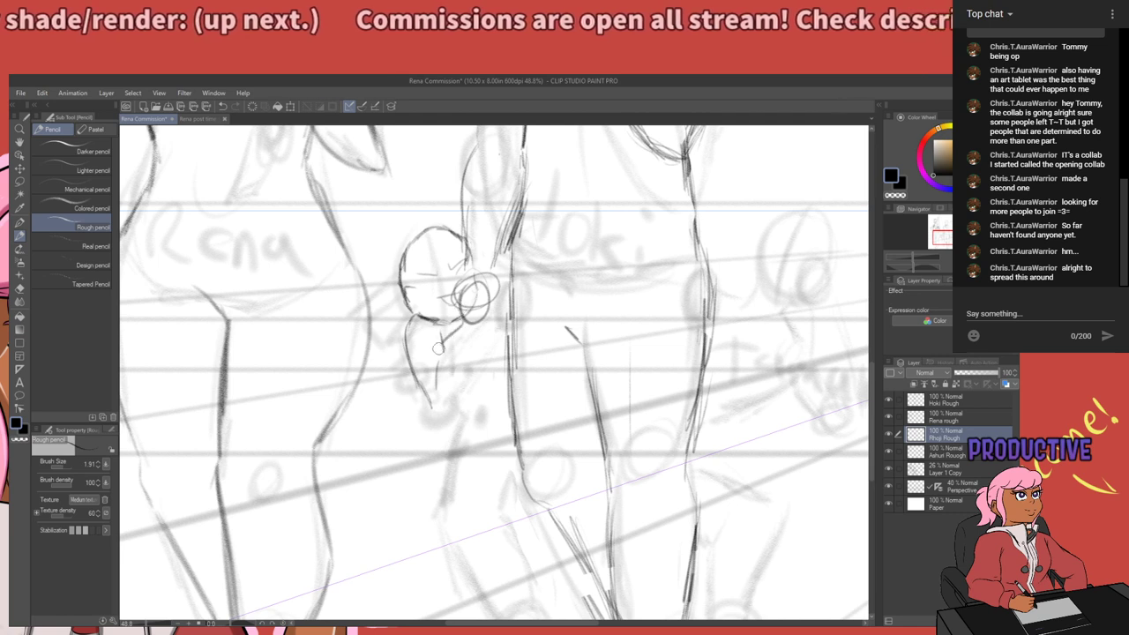
Redraw the underside of Rhoji's raised arm as a curve from the torso's lower tip up toward the hand.
mouse_move(451, 344)
left_mouse_down()
mouse_move(436, 401)
mouse_move(453, 342)
left_mouse_up()
key("ctrl+z")
left_click_drag(436, 393, 458, 343)
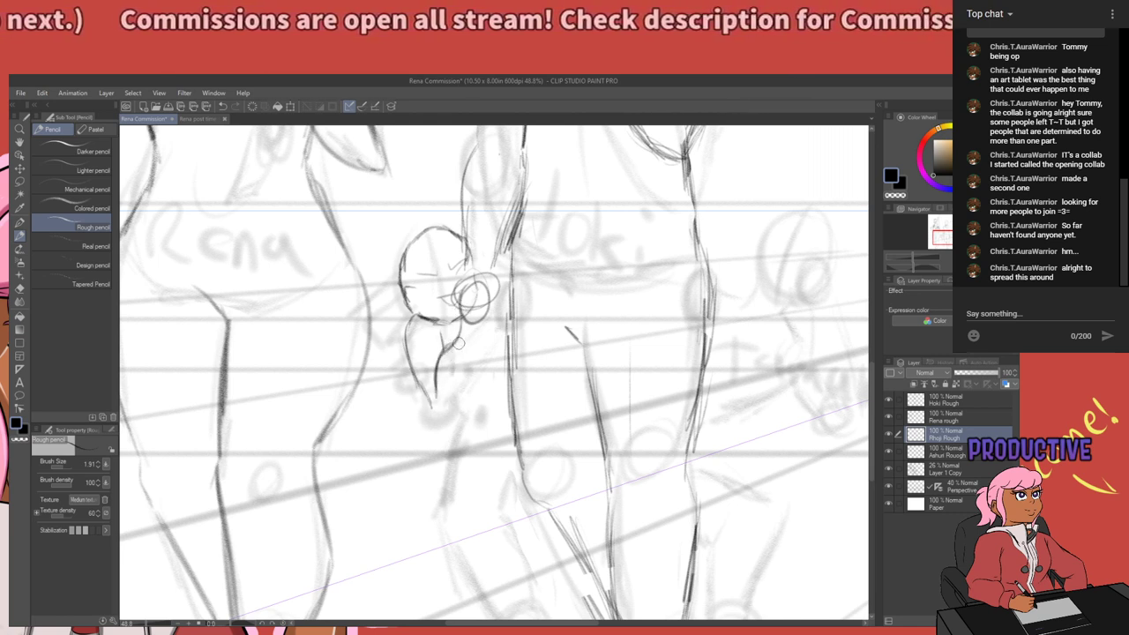
Sketch the small middle figure's bent arm below its head, redrawing the inner curve and closing the outer line at the pointed elbow.
key("ctrl+z")
left_click_drag(436, 388, 454, 342)
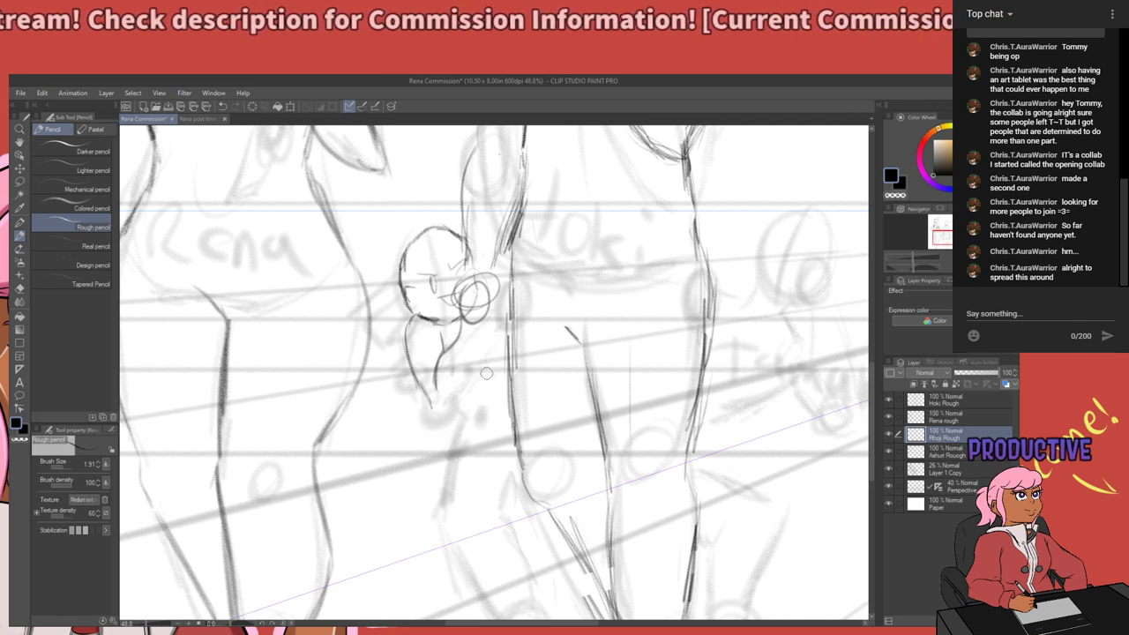
mouse_move(500, 354)
left_mouse_down()
mouse_move(447, 453)
mouse_move(436, 382)
left_mouse_up()
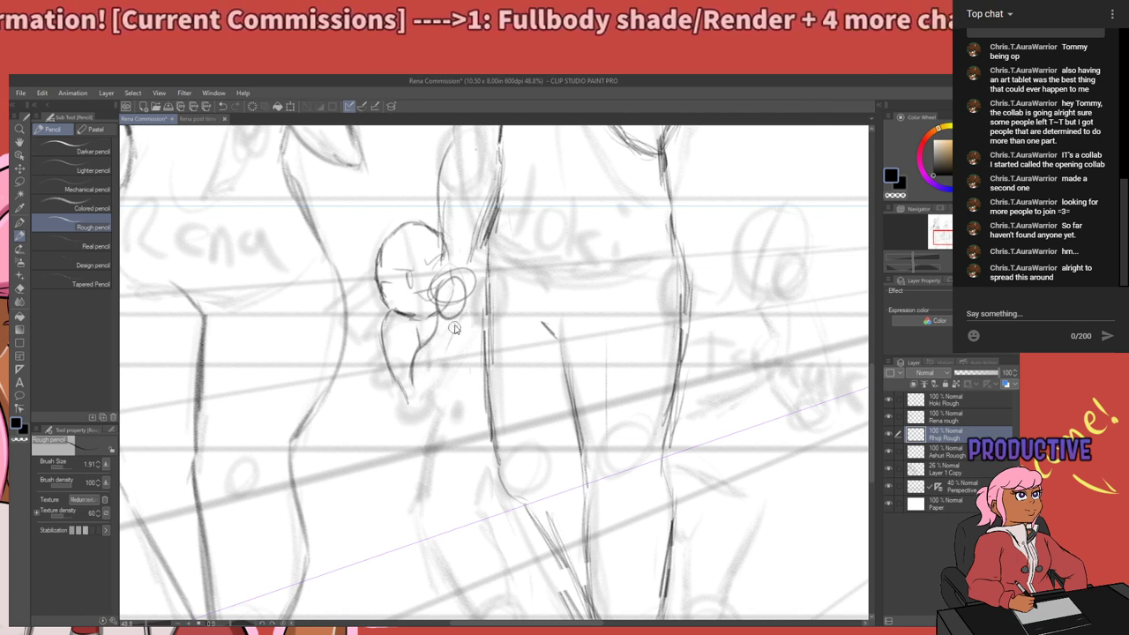
left_click_drag(455, 338, 416, 408)
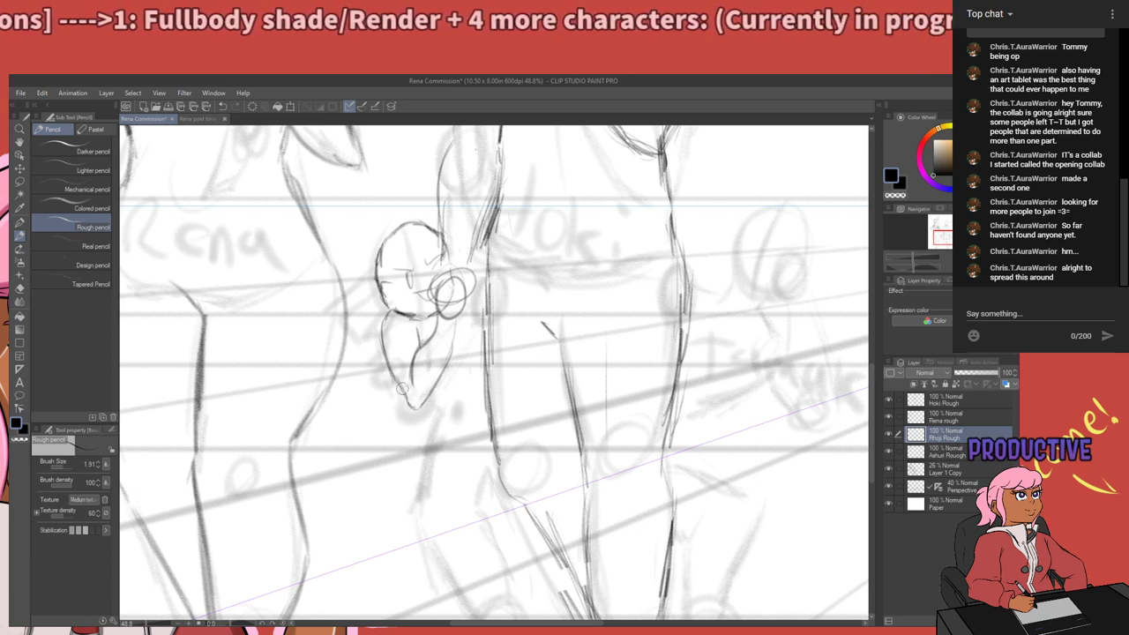
left_click_drag(496, 347, 505, 390)
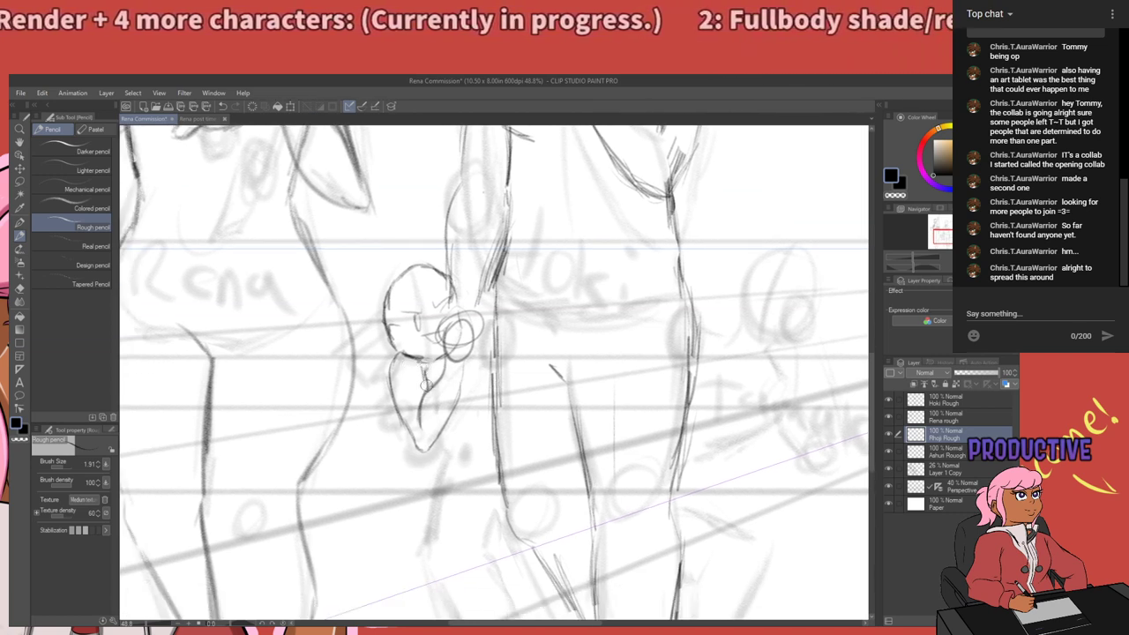
scroll(469, 476, "up", 3)
scroll(476, 450, "down", 2)
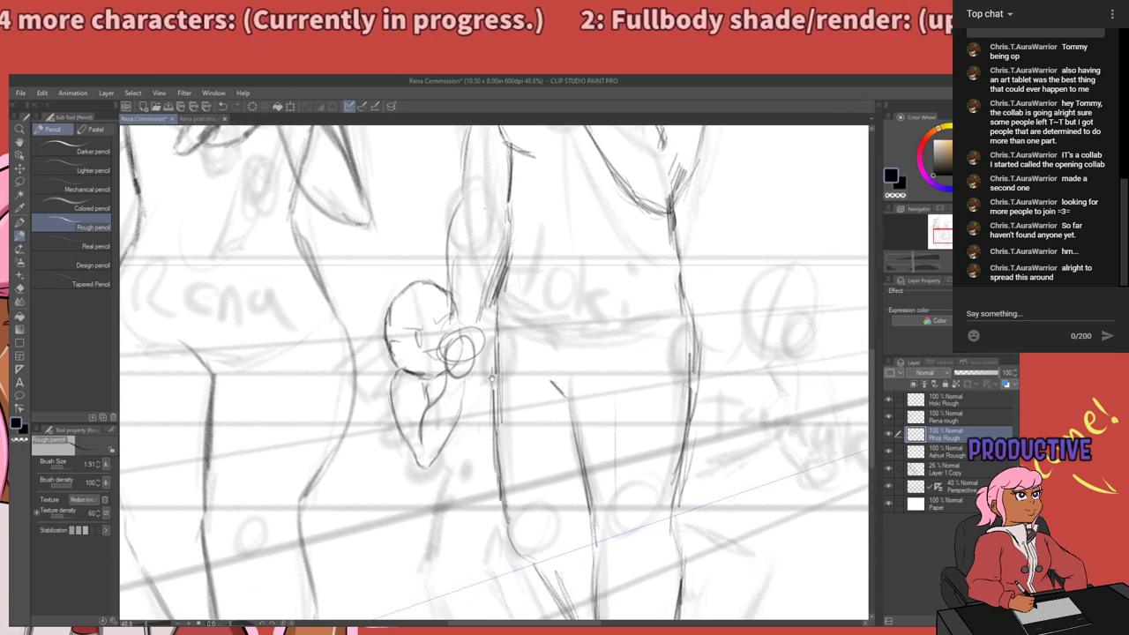
left_click_drag(492, 379, 485, 405)
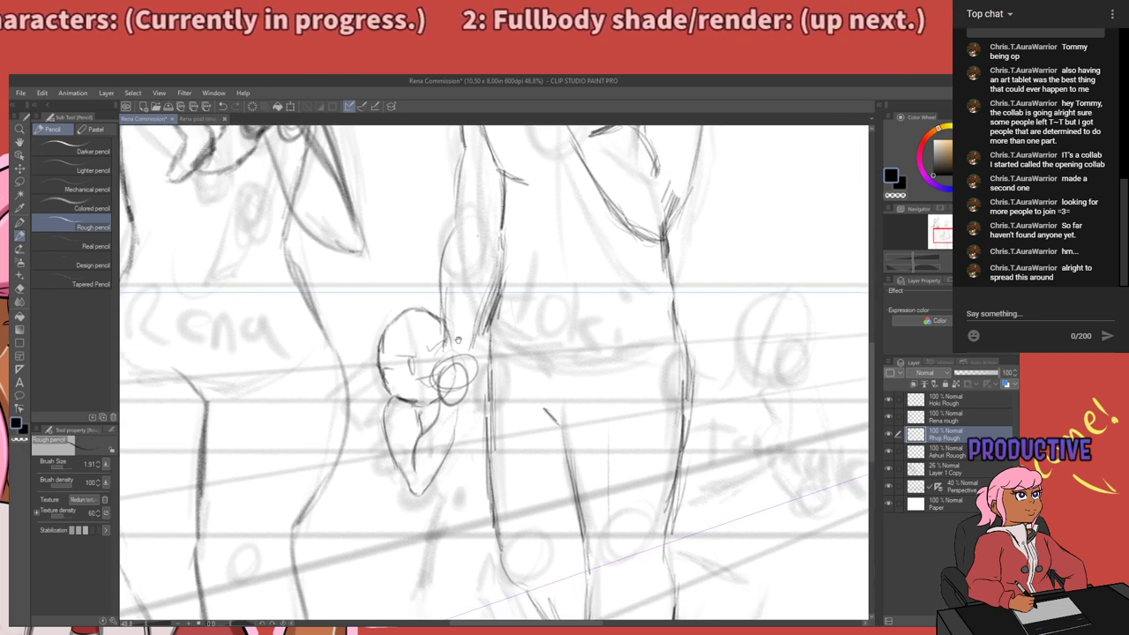
Check the small figure with the Hoki Rough layer temporarily hidden, and sketch a small upright oval above its head for the raised hand.
left_click(889, 400)
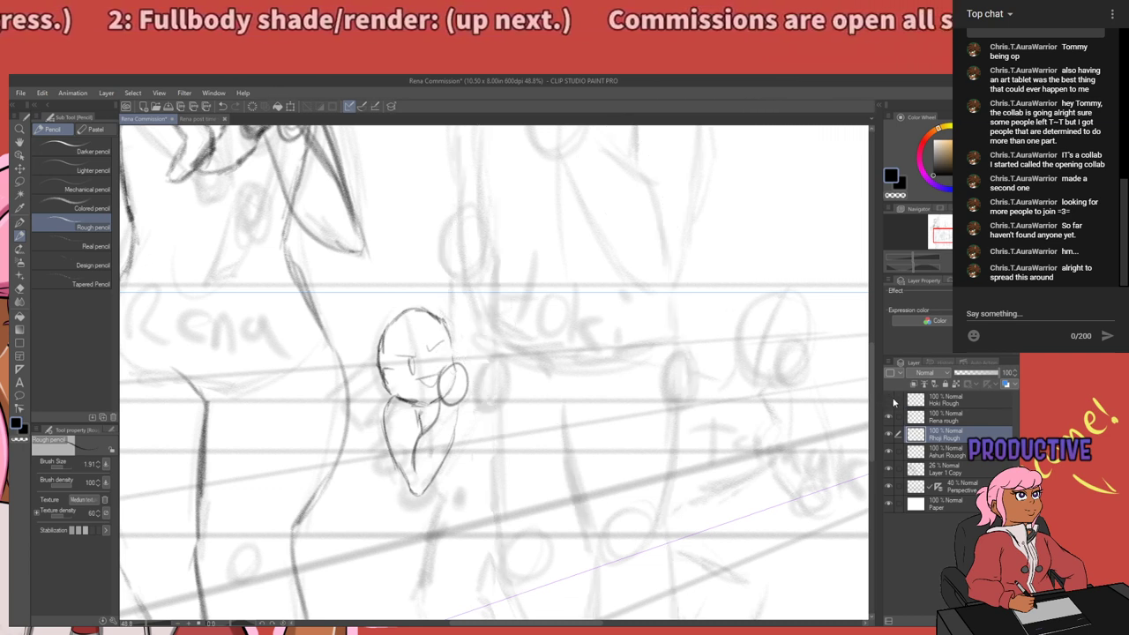
left_click(889, 400)
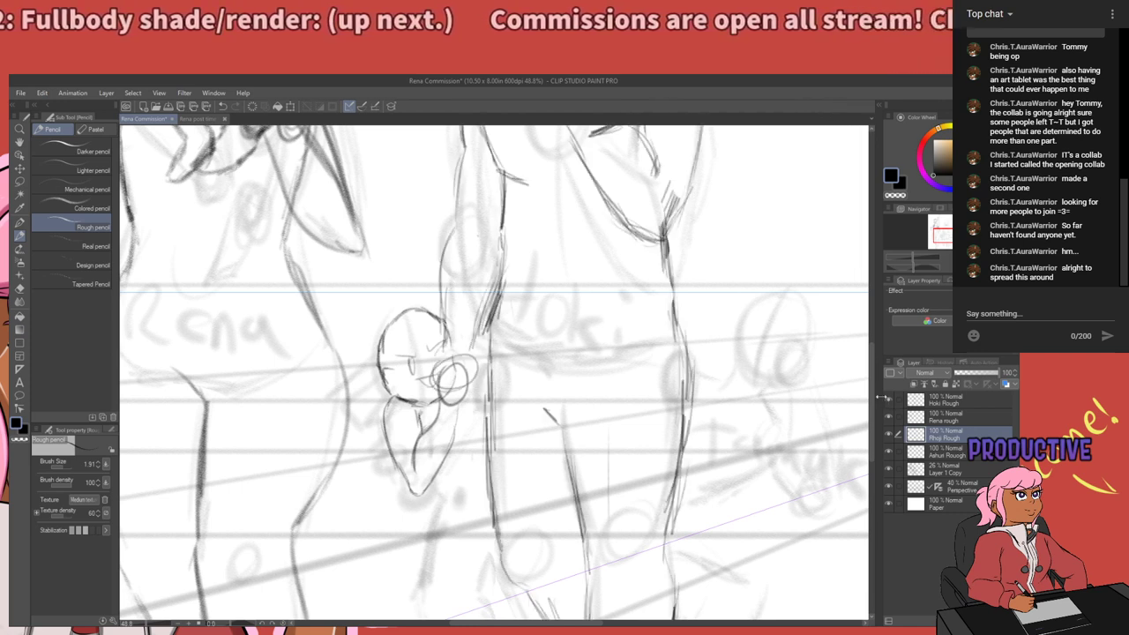
mouse_move(442, 227)
left_mouse_down()
mouse_move(449, 276)
mouse_move(446, 228)
mouse_move(435, 250)
mouse_move(446, 262)
left_mouse_up()
key("ctrl+z")
key("ctrl+z")
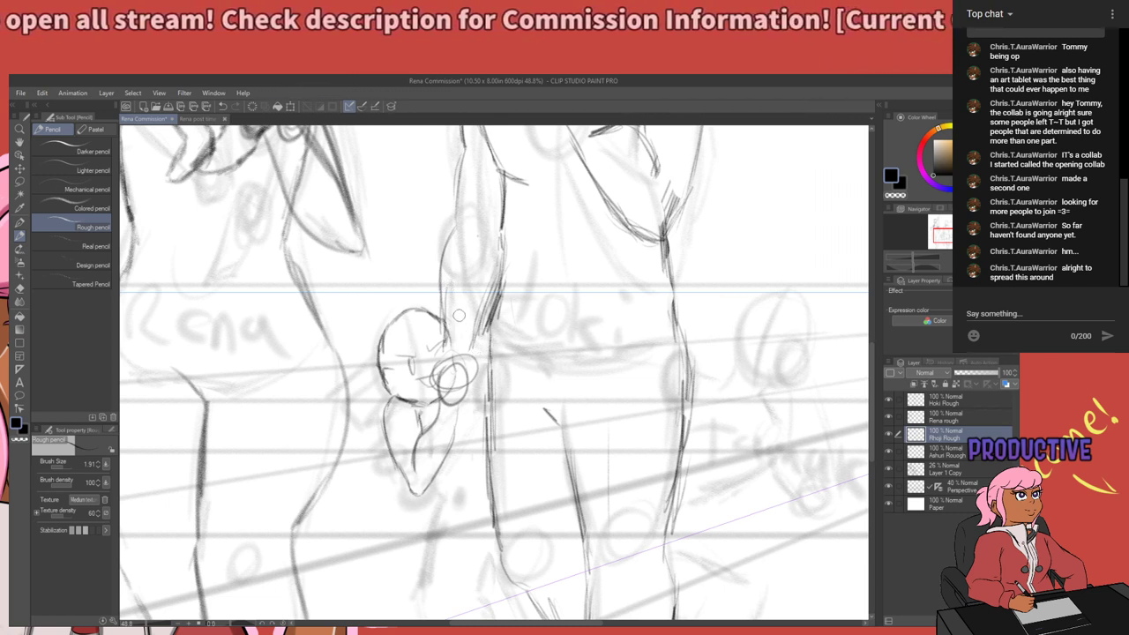
mouse_move(439, 258)
left_mouse_down()
mouse_move(447, 272)
mouse_move(459, 249)
mouse_move(438, 255)
mouse_move(445, 251)
mouse_move(445, 273)
mouse_move(460, 254)
left_mouse_up()
key("ctrl+z")
key("ctrl+z")
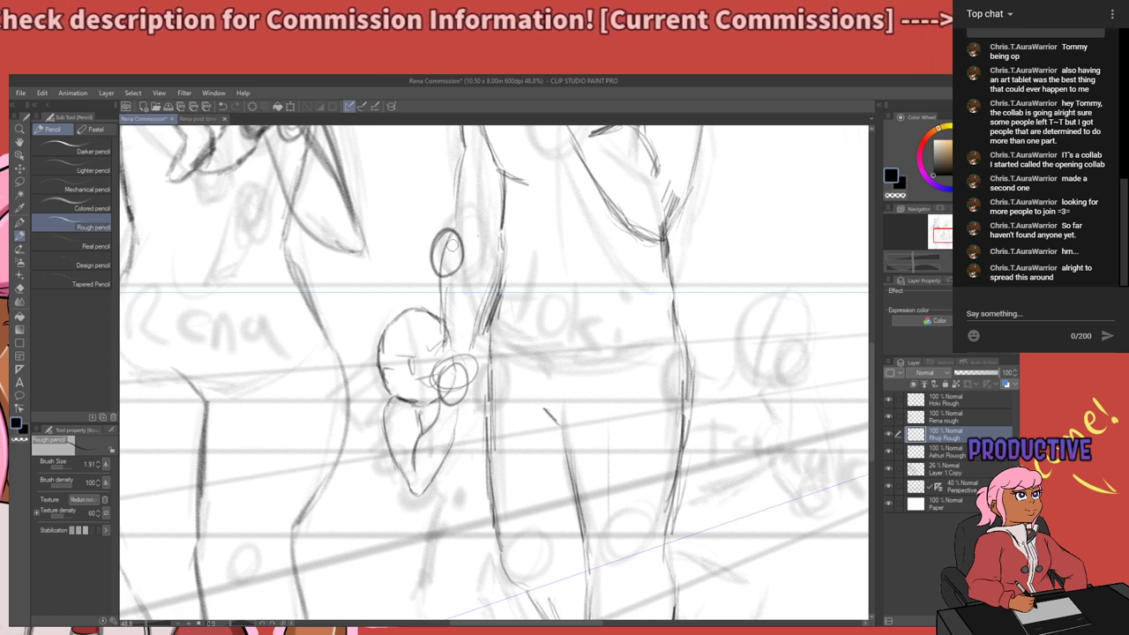
Sketch the small figure's hip and both thigh lines from below the elbow down to the knees.
mouse_move(468, 405)
left_mouse_down()
mouse_move(492, 221)
mouse_move(453, 296)
left_mouse_up()
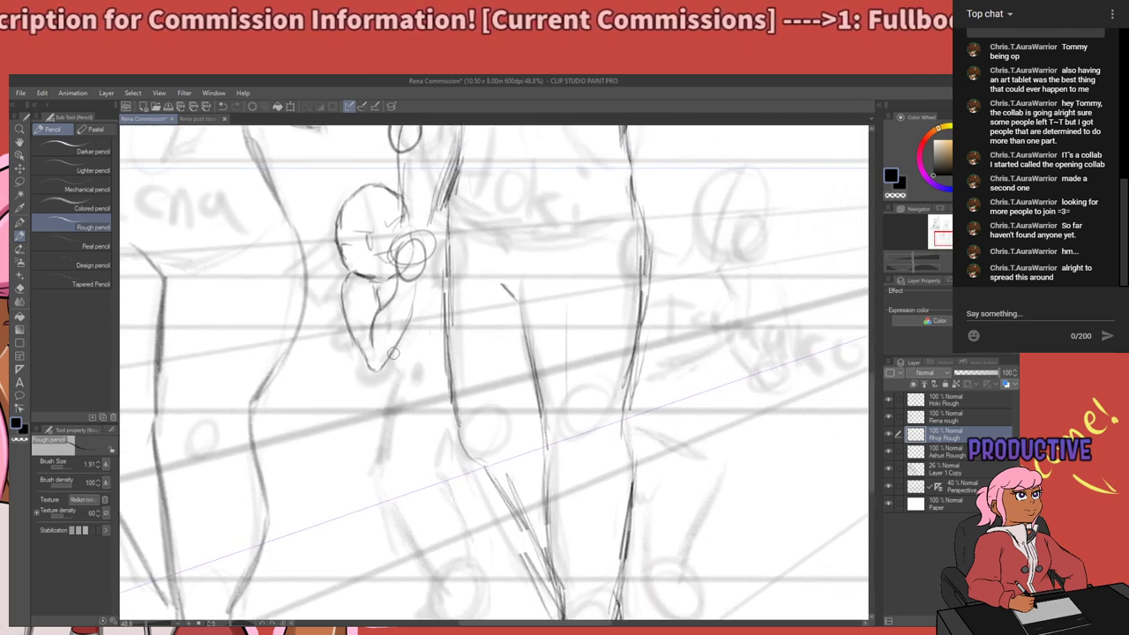
mouse_move(390, 358)
left_mouse_down()
mouse_move(375, 274)
mouse_move(376, 343)
mouse_move(423, 373)
mouse_move(423, 461)
left_mouse_up()
key("ctrl+z")
mouse_move(478, 382)
left_mouse_down()
mouse_move(505, 268)
mouse_move(469, 389)
mouse_move(468, 327)
left_mouse_up()
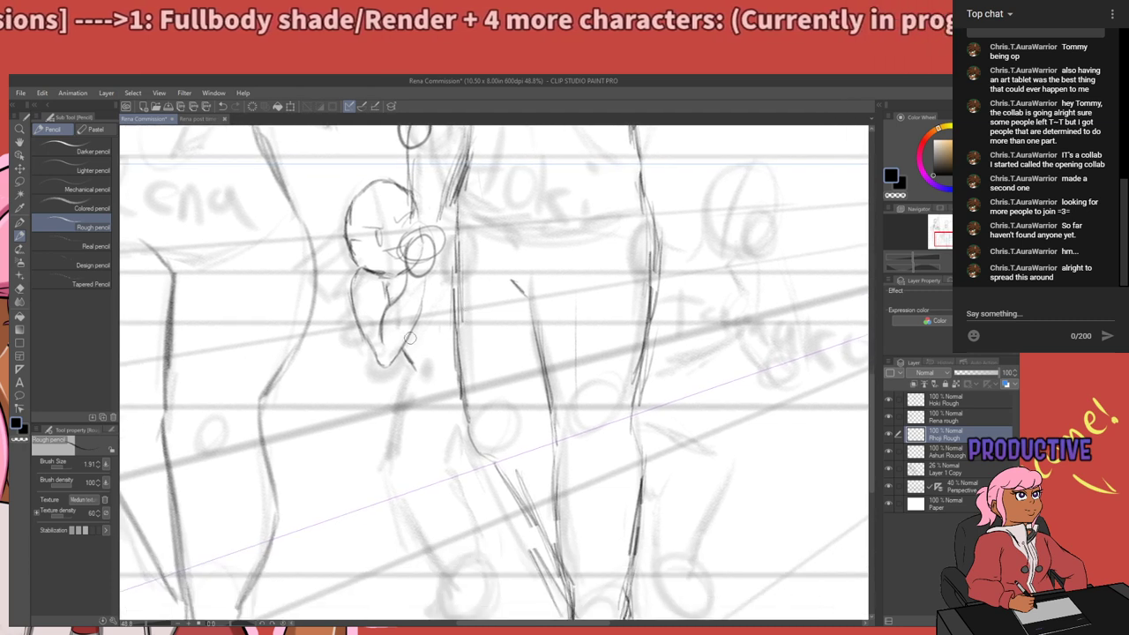
left_click_drag(413, 362, 386, 443)
left_click_drag(400, 403, 390, 443)
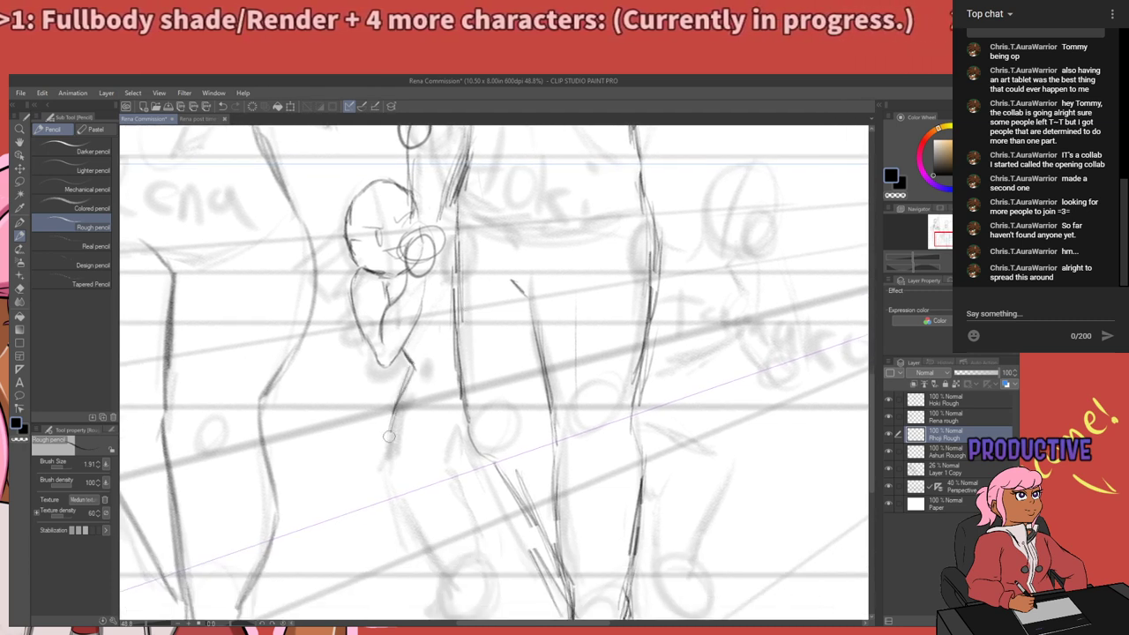
left_click_drag(406, 377, 388, 459)
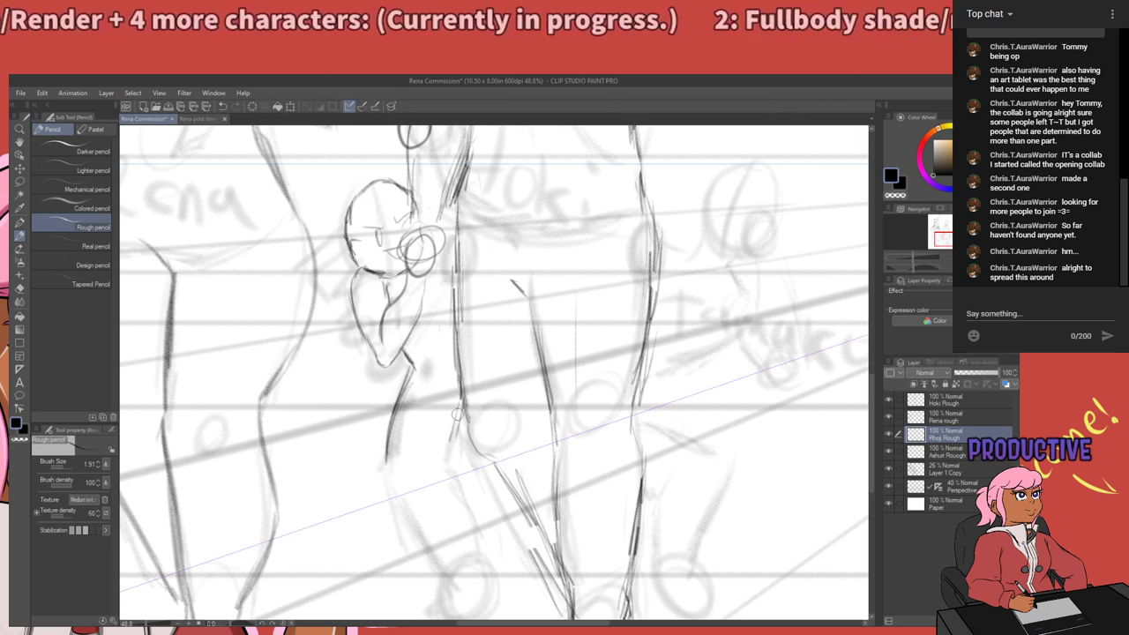
key("ctrl+z")
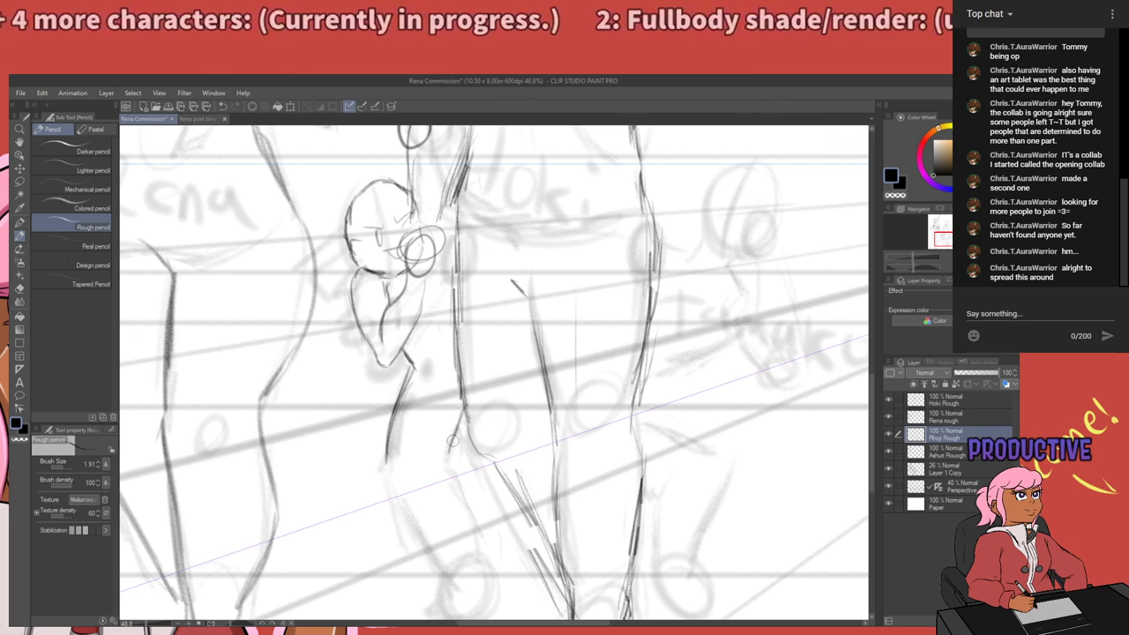
Sketch the small figure's lower leg with front and back contours running from the knee to the ankle circle.
mouse_move(448, 459)
left_mouse_down()
mouse_move(452, 418)
mouse_move(411, 466)
left_mouse_up()
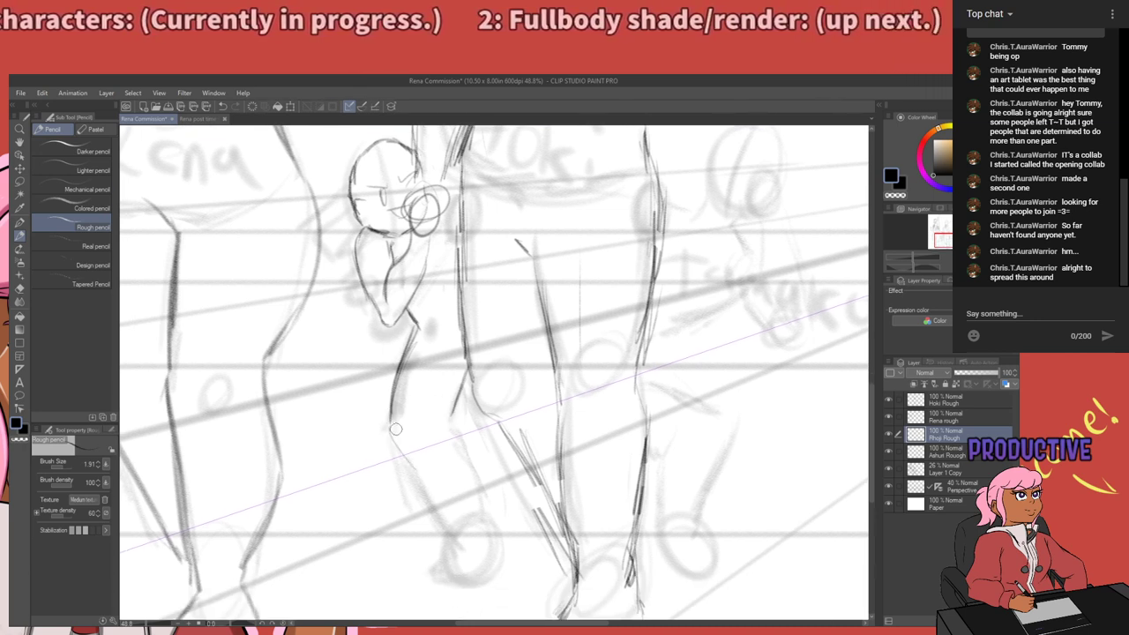
left_click_drag(395, 429, 421, 481)
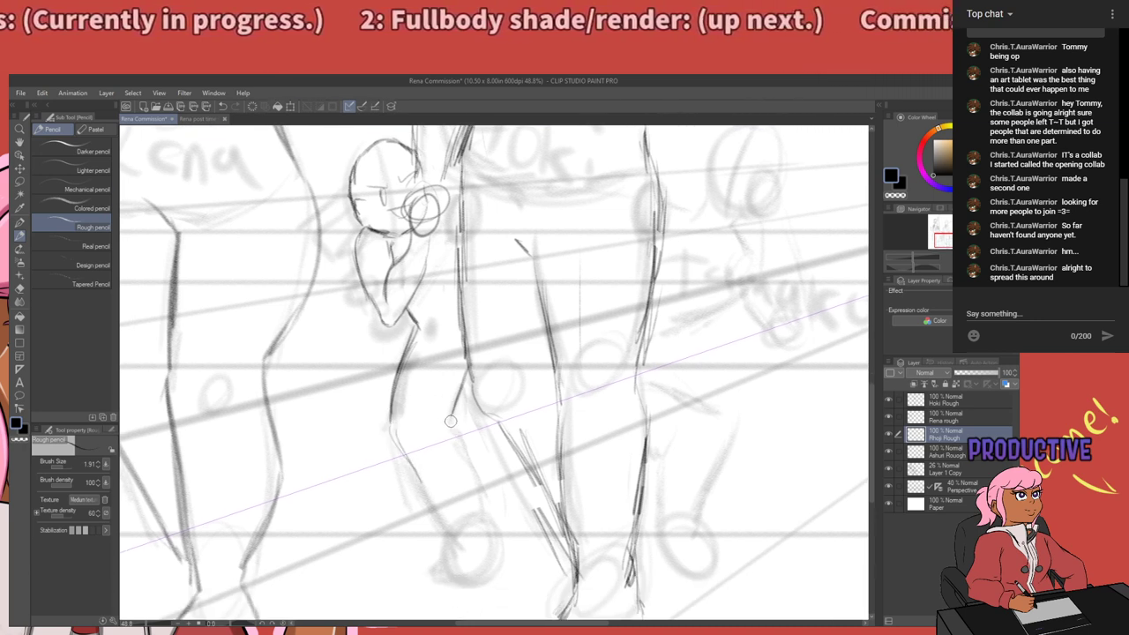
left_click_drag(447, 411, 472, 463)
key("ctrl+z")
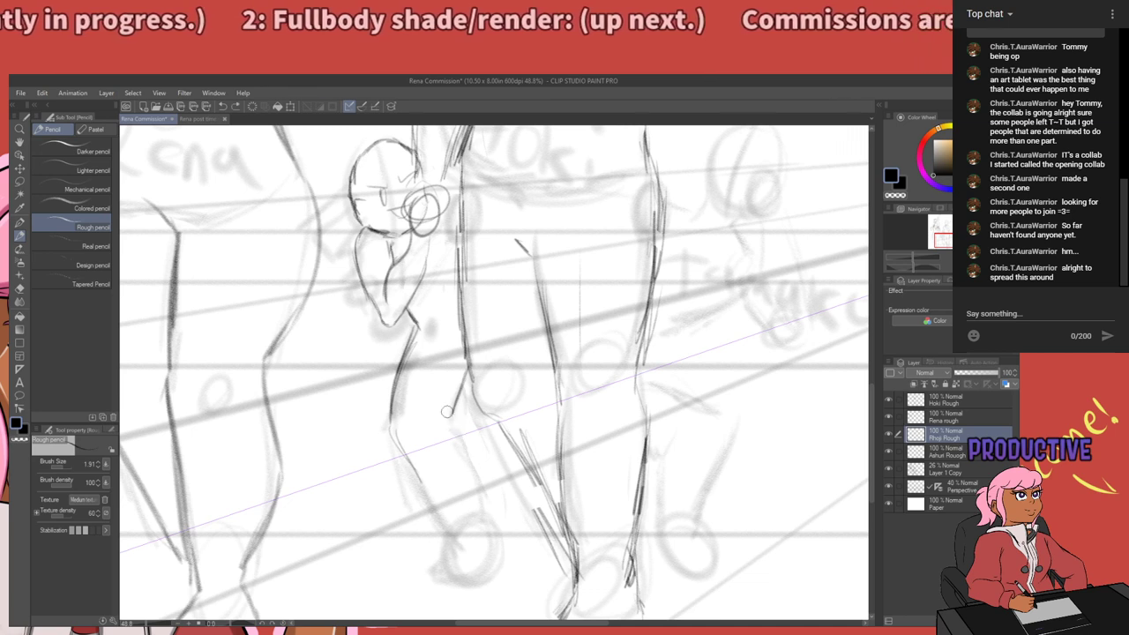
left_click_drag(448, 410, 481, 465)
key("ctrl+z")
left_click_drag(447, 414, 478, 481)
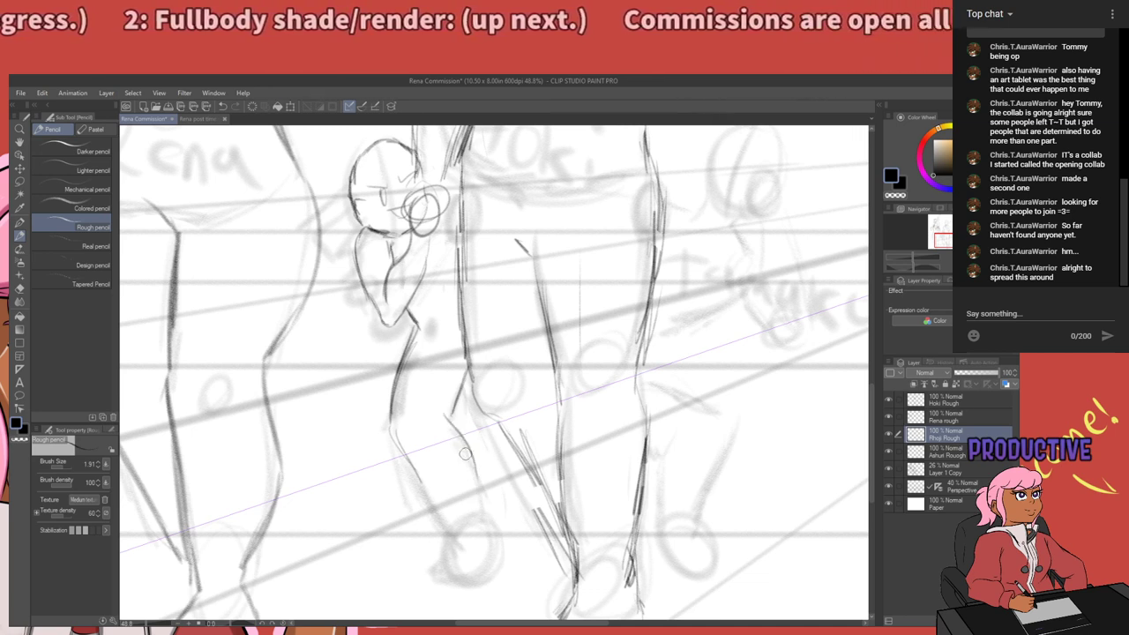
mouse_move(463, 440)
left_mouse_down()
mouse_move(481, 505)
mouse_move(475, 486)
left_mouse_up()
left_click_drag(397, 434, 434, 508)
left_click_drag(411, 464, 431, 498)
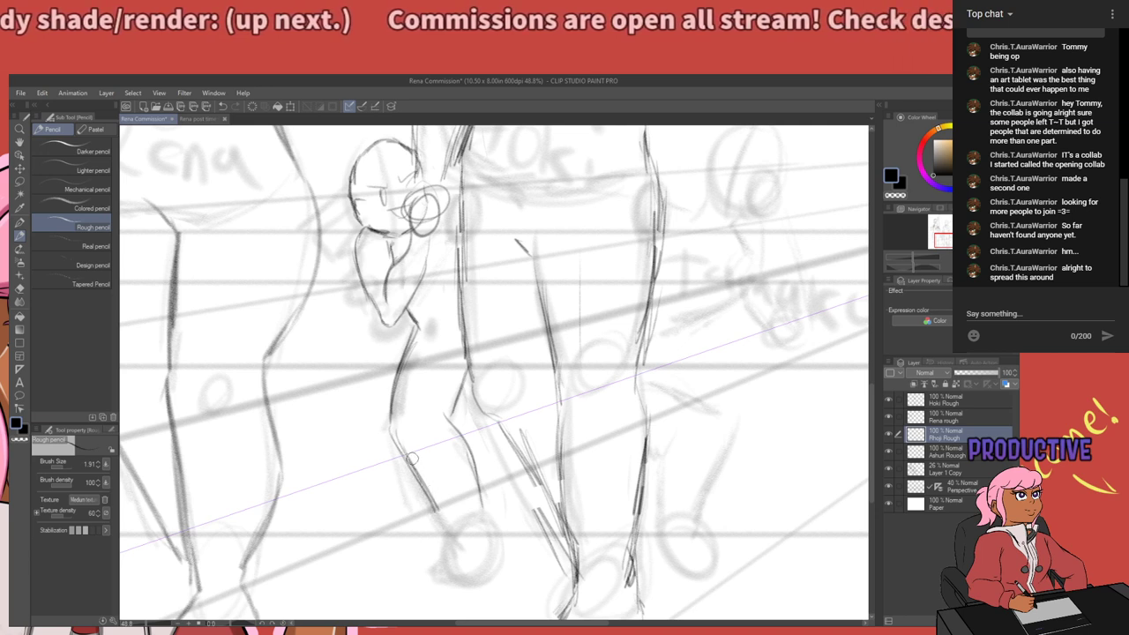
Reinforce the small figure's outer thigh and shin with extra pencil strokes alongside the existing contours.
left_click_drag(448, 389, 488, 533)
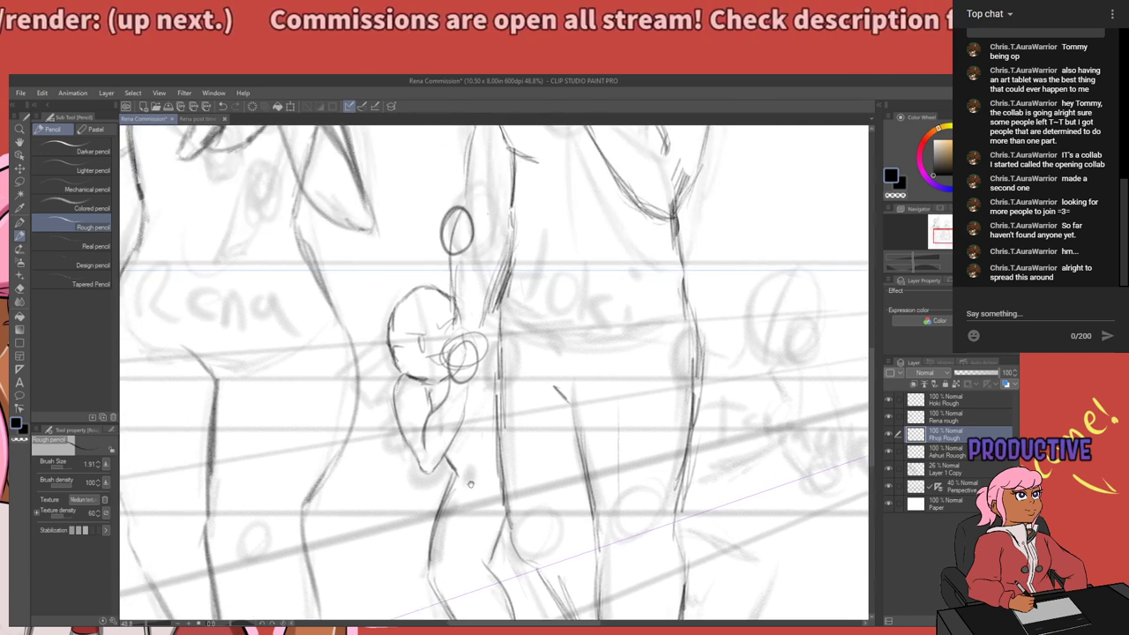
left_click_drag(465, 457, 461, 368)
scroll(455, 379, "down", 2)
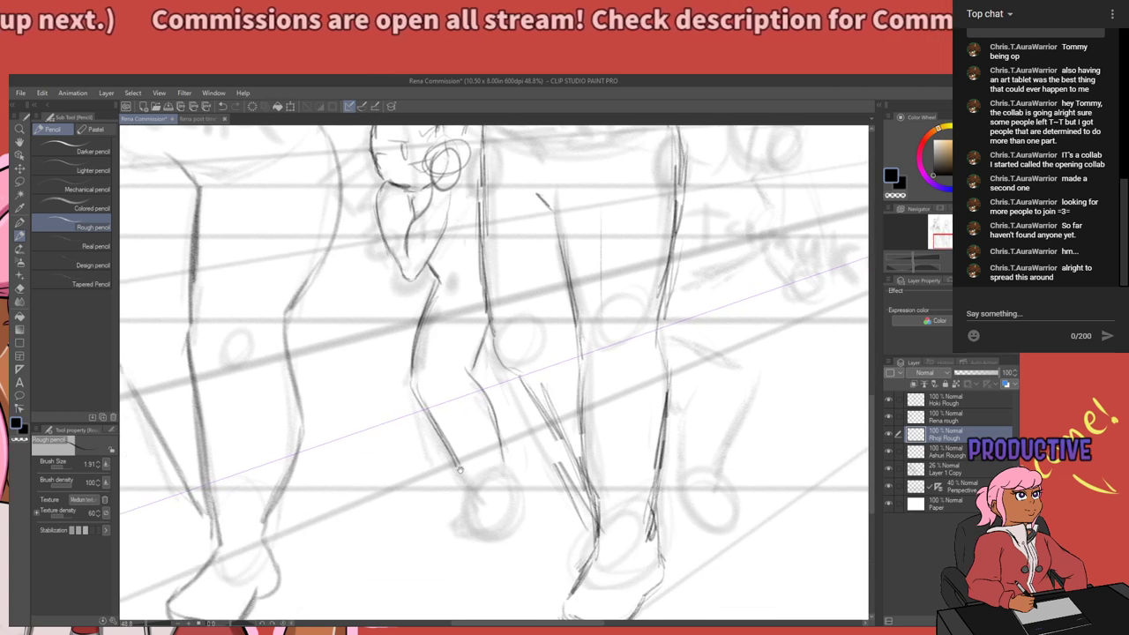
left_click_drag(460, 470, 429, 412)
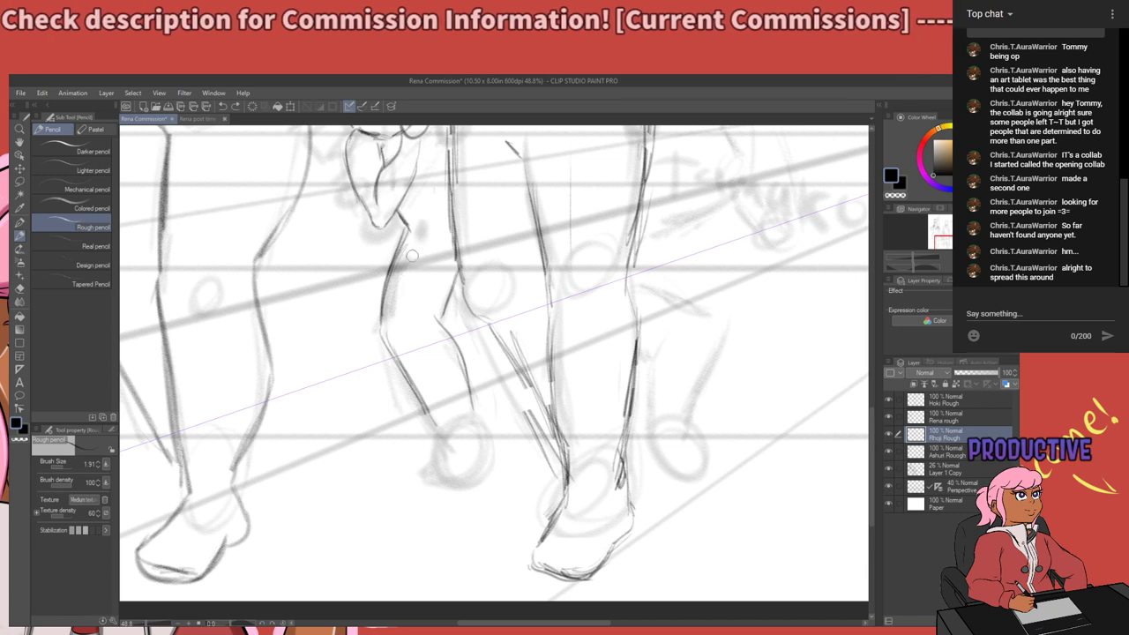
left_click_drag(409, 263, 396, 310)
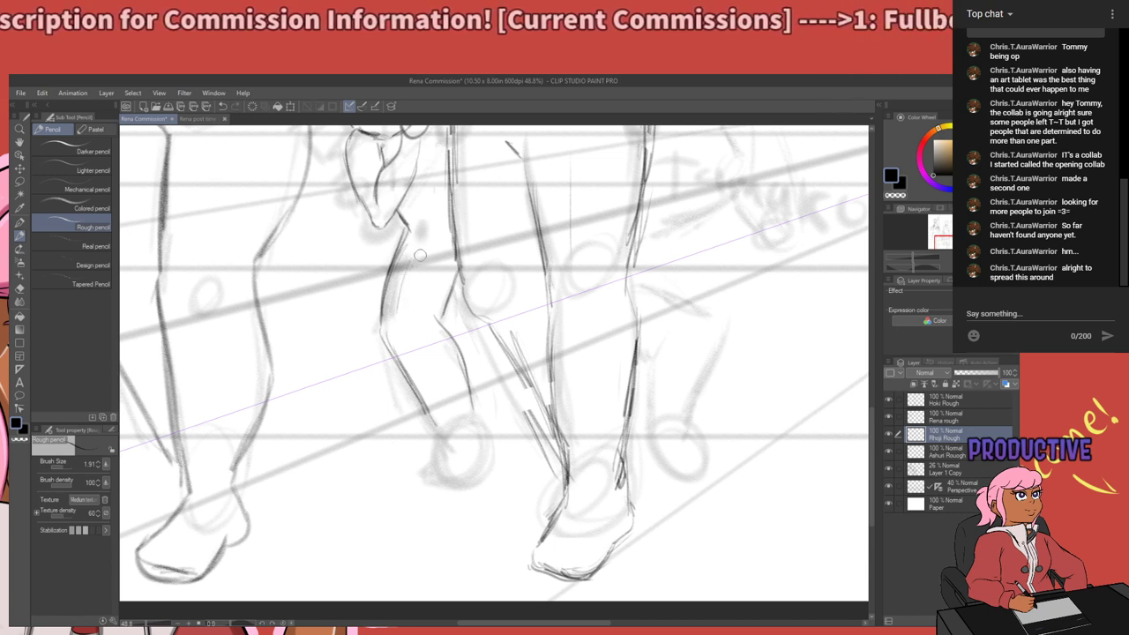
mouse_move(422, 254)
left_mouse_down()
mouse_move(411, 383)
mouse_move(405, 360)
mouse_move(393, 379)
left_mouse_up()
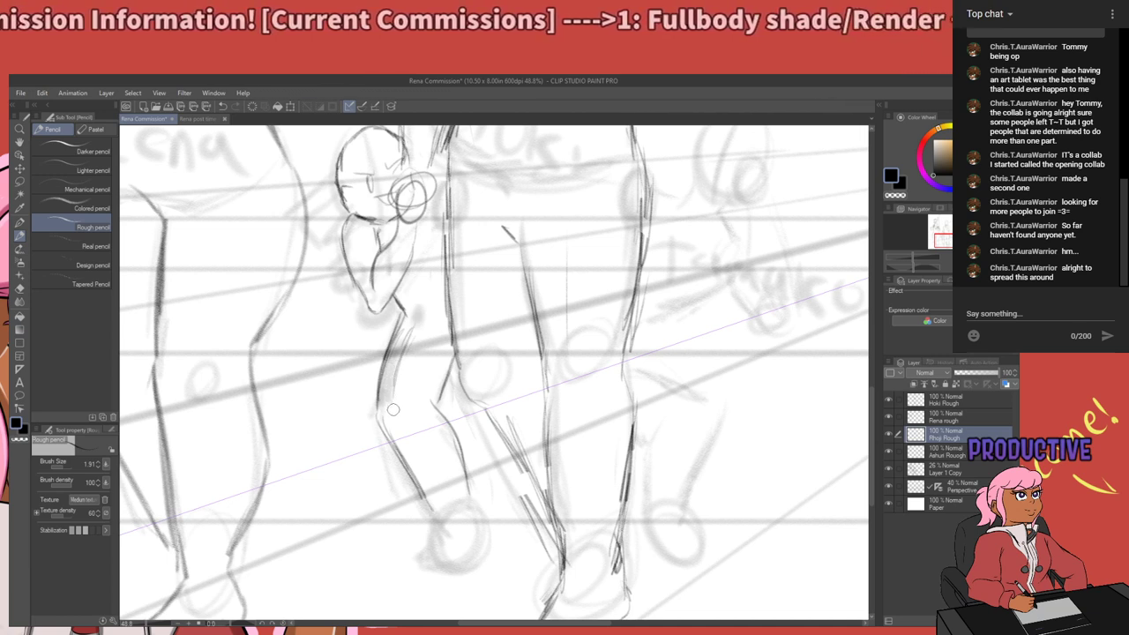
left_click_drag(411, 427, 433, 467)
key("ctrl+z")
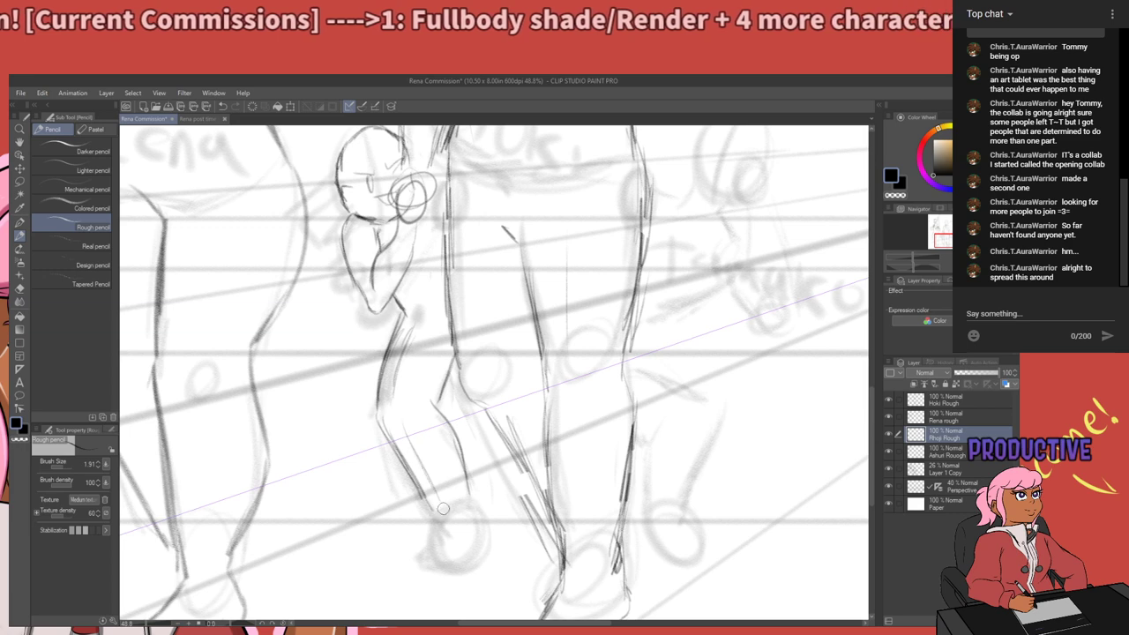
Examine the small figure's proportions against the two standing figures and the perspective guides at several zoom levels.
left_click_drag(463, 371, 453, 399)
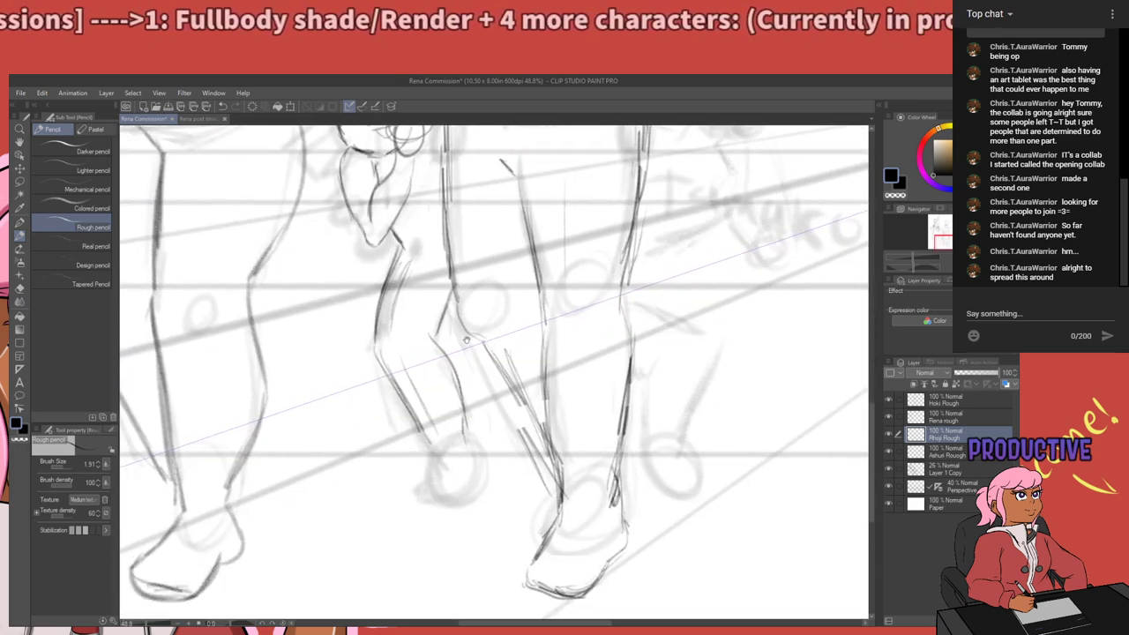
scroll(462, 487, "up", 3)
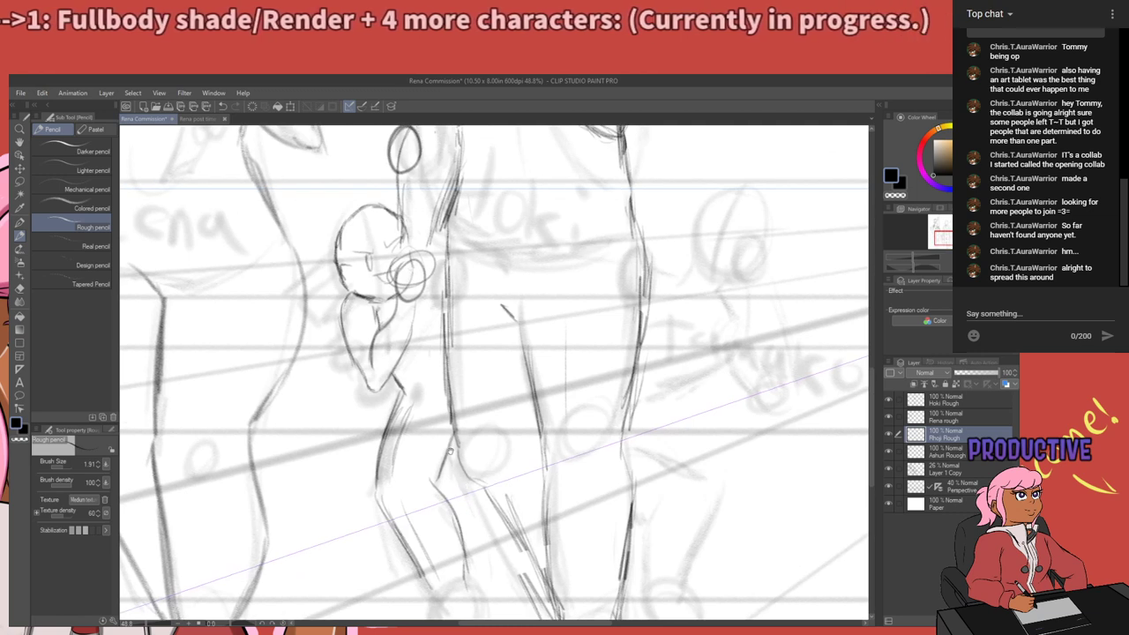
scroll(455, 454, "down", 3)
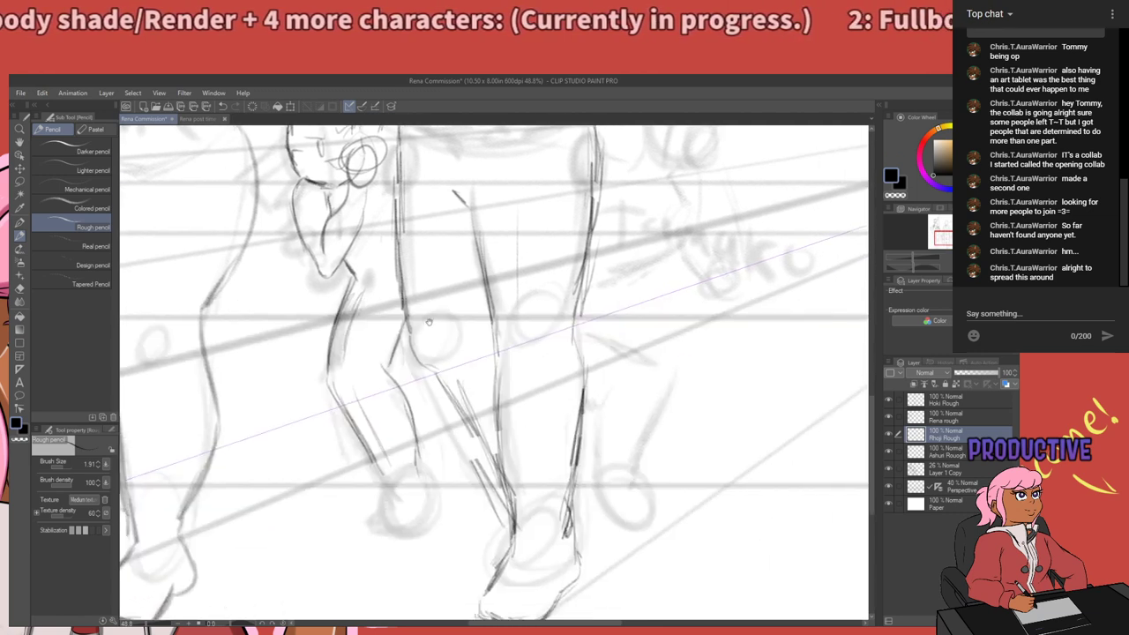
scroll(476, 465, "down", 1)
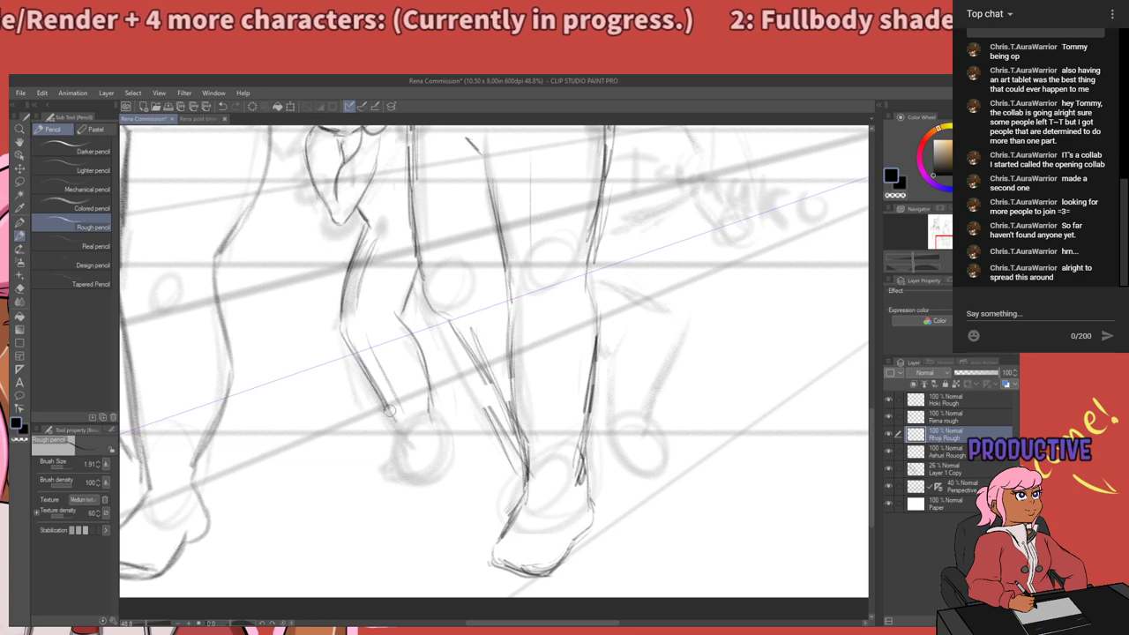
scroll(405, 393, "down", 1)
scroll(405, 394, "down", 3)
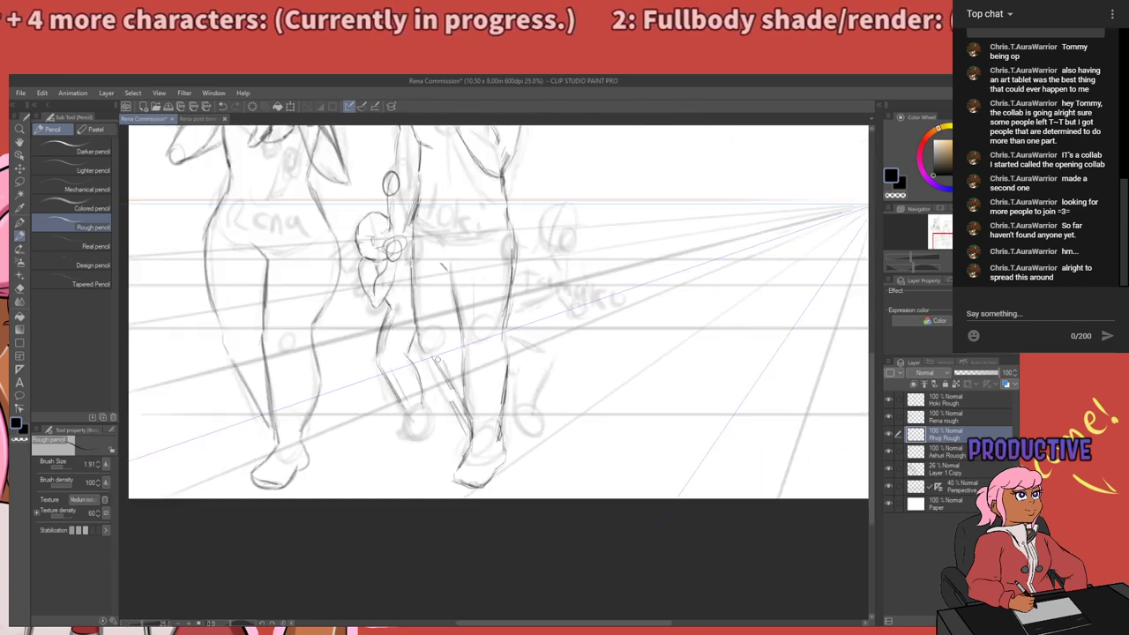
scroll(390, 249, "up", 2)
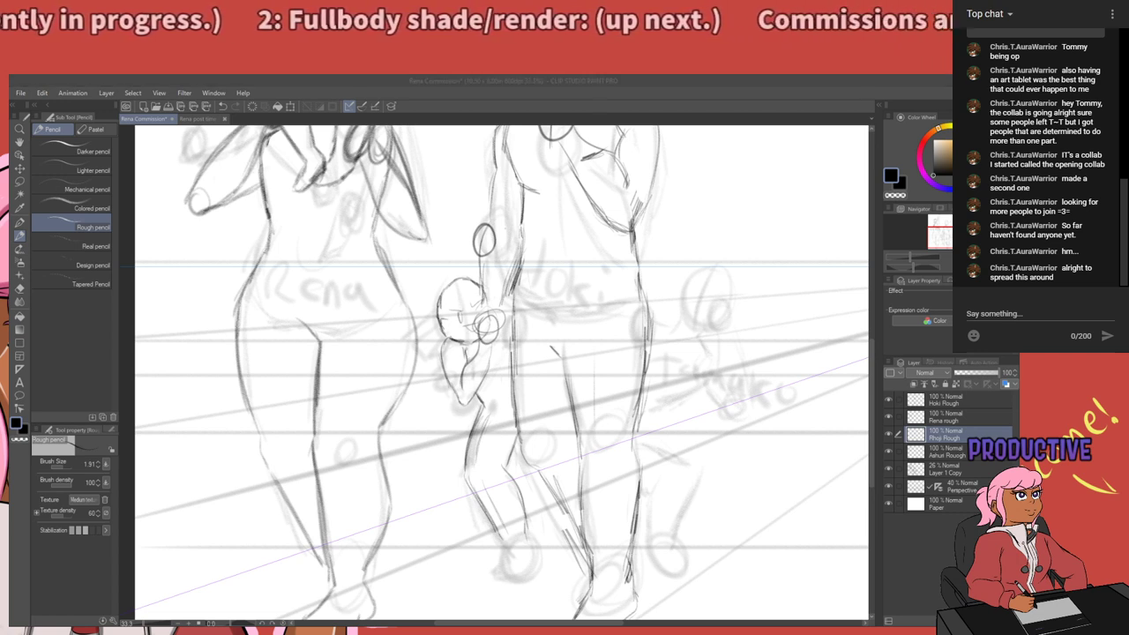
key("ctrl+minus")
key("ctrl+minus")
scroll(484, 362, "up", 3)
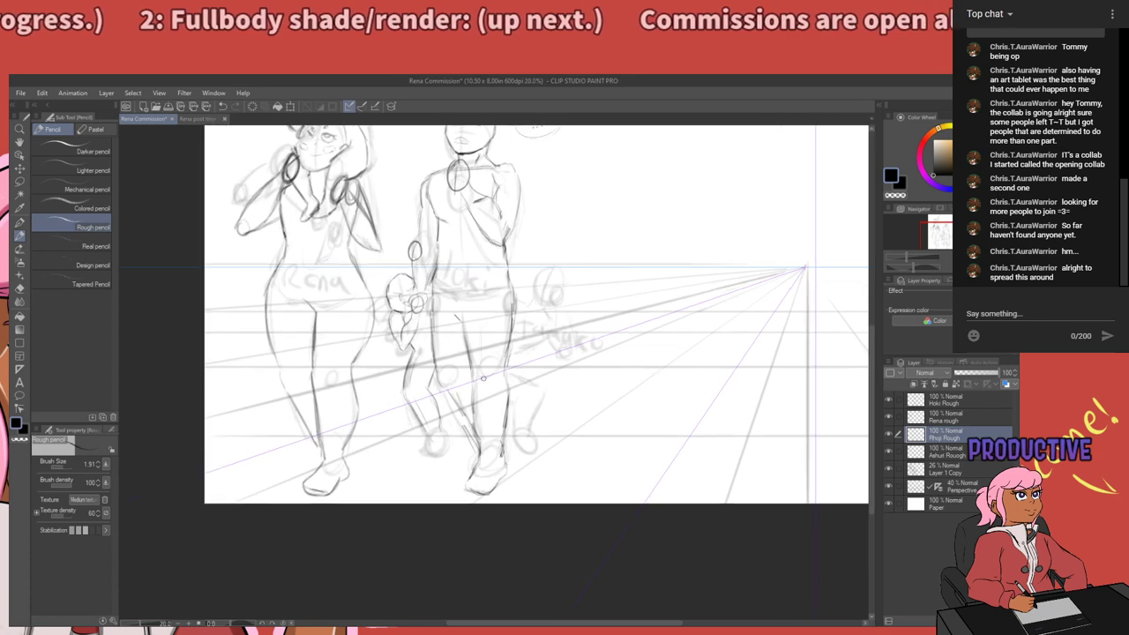
scroll(483, 424, "up", 3)
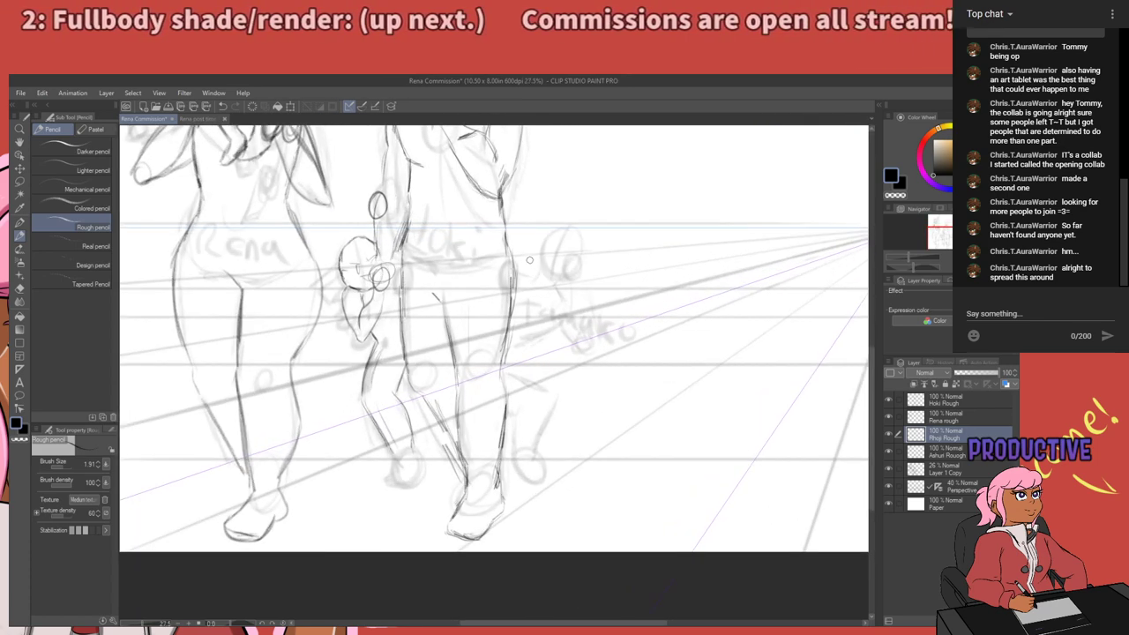
scroll(532, 253, "up", 2)
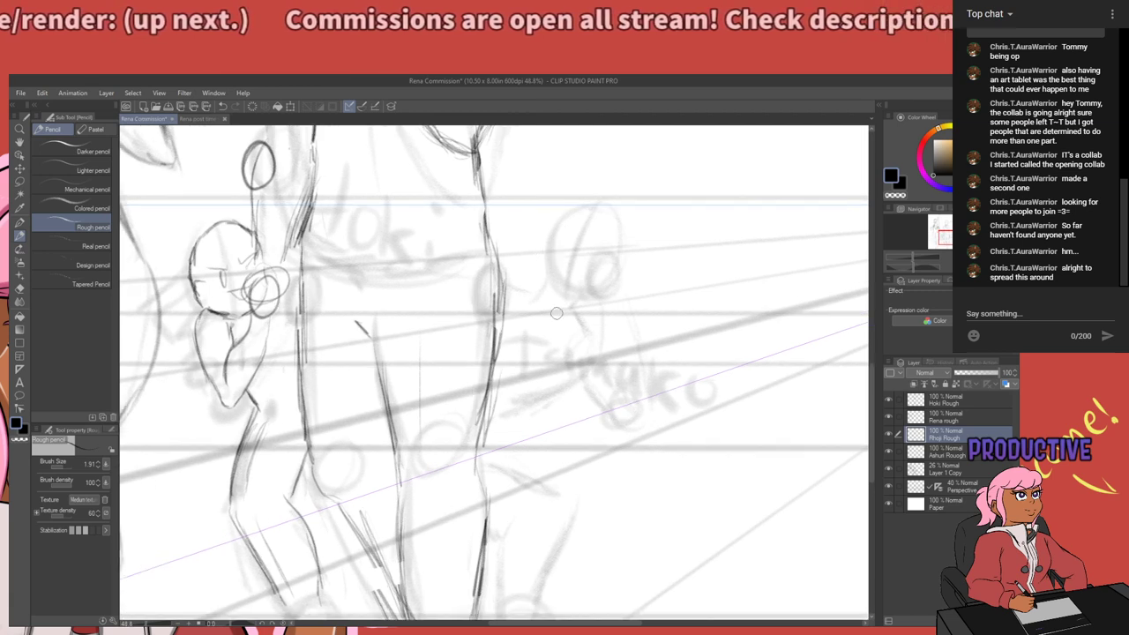
Sketch the small figure's foot below the ankle with the instep, toes, sole and heel over the guide circle.
left_click_drag(459, 415, 519, 351)
left_click_drag(405, 378, 449, 329)
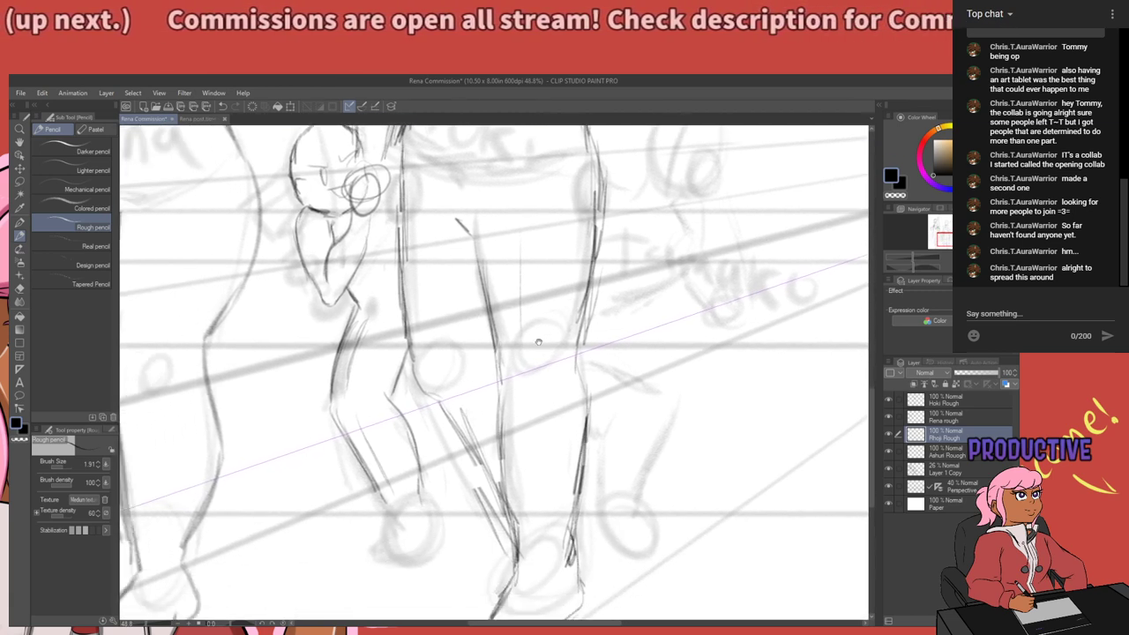
left_click_drag(439, 487, 450, 455)
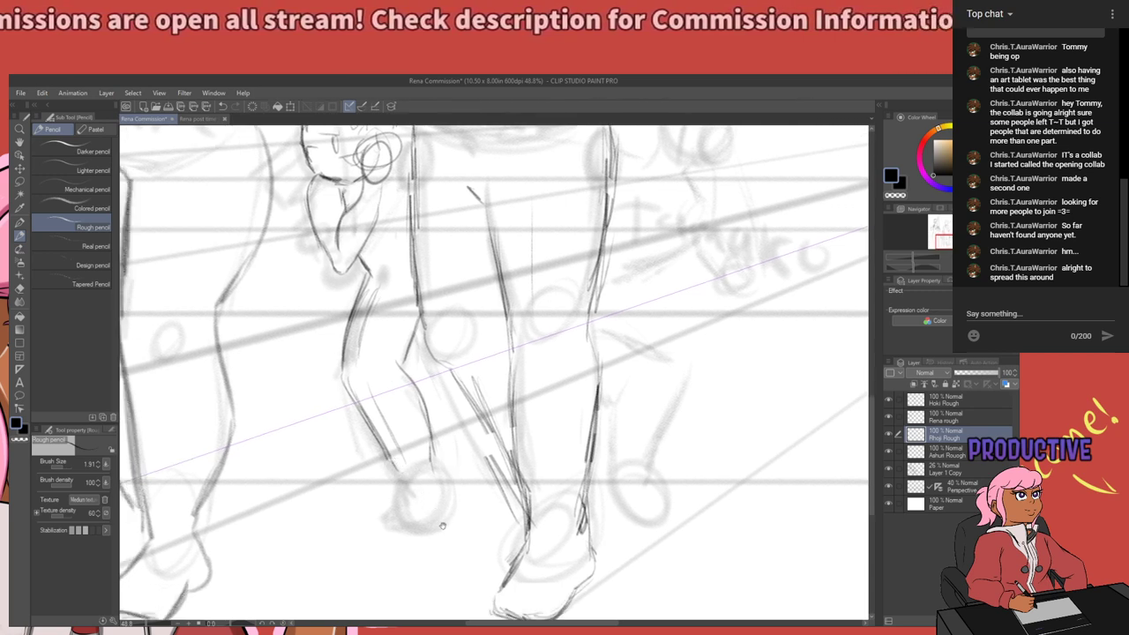
left_click_drag(443, 527, 485, 452)
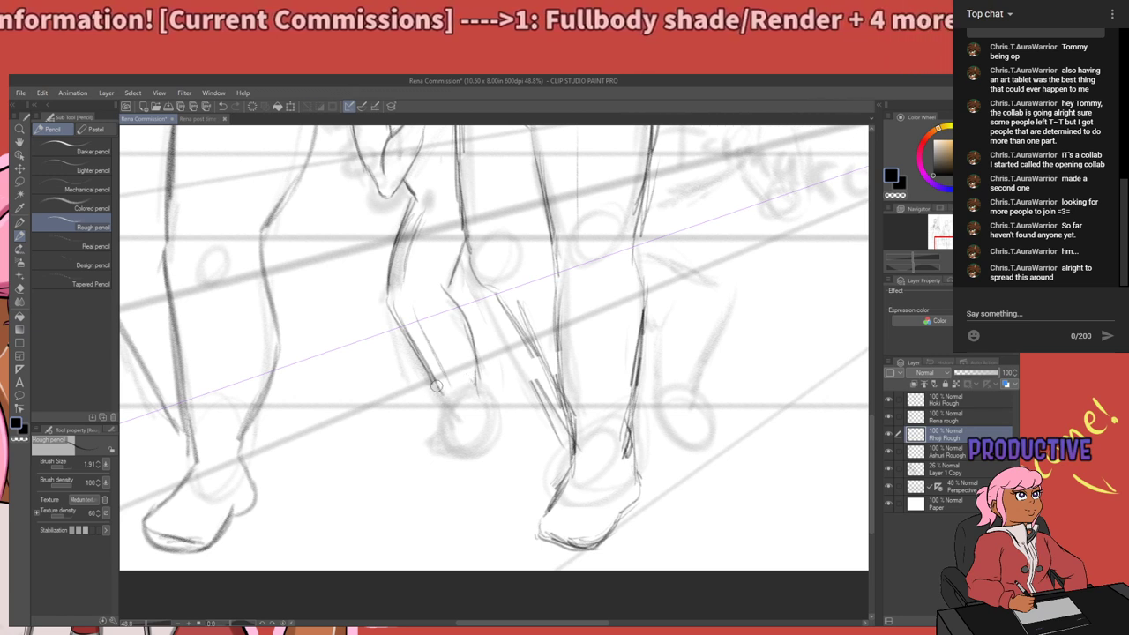
left_click_drag(435, 385, 427, 425)
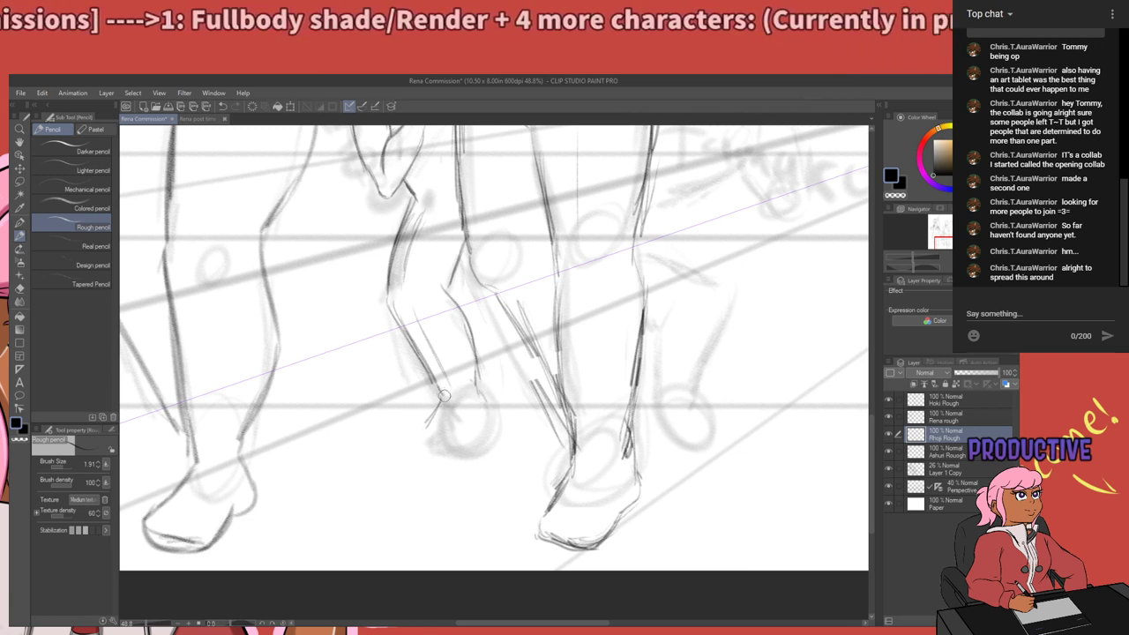
mouse_move(438, 404)
left_mouse_down()
mouse_move(408, 441)
mouse_move(418, 425)
mouse_move(413, 449)
mouse_move(467, 462)
left_mouse_up()
left_click_drag(430, 455, 450, 459)
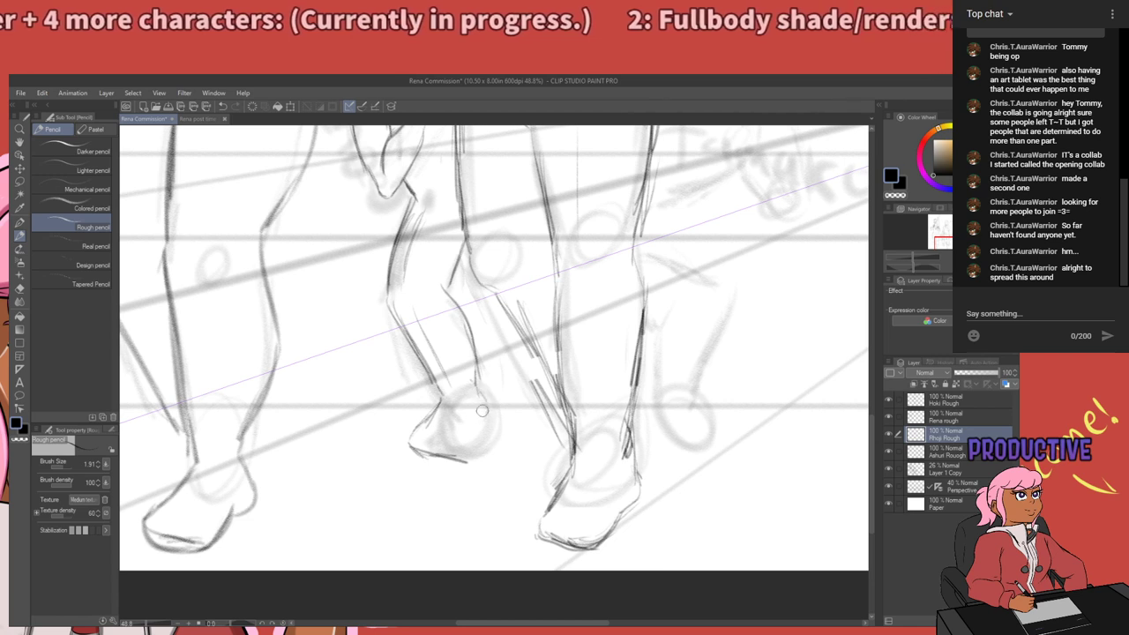
left_click_drag(481, 408, 483, 432)
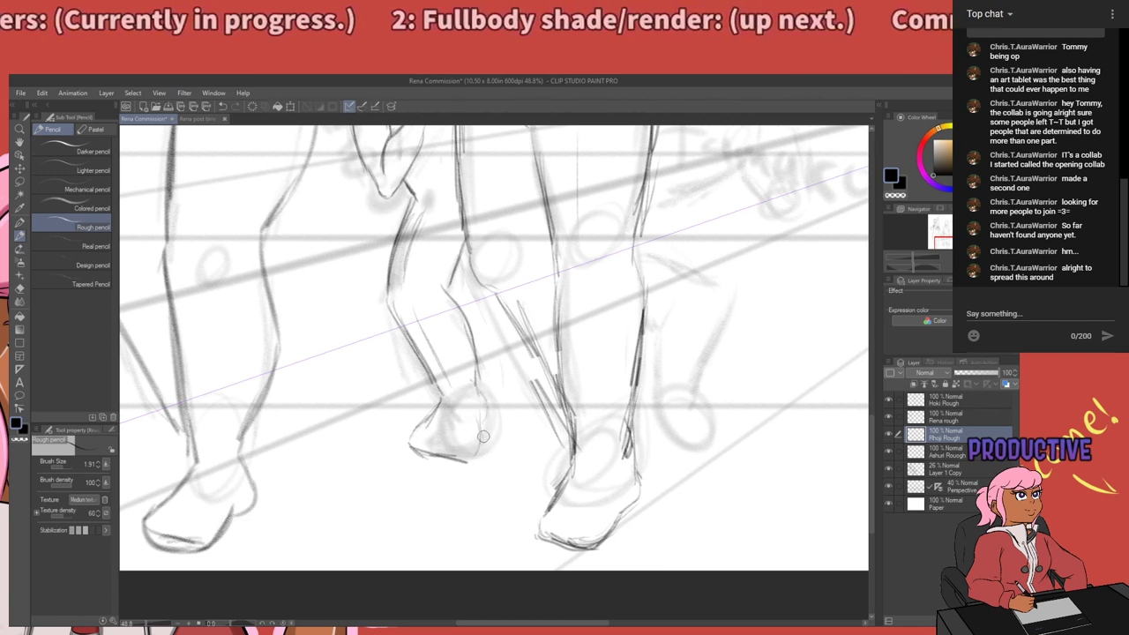
mouse_move(485, 432)
left_mouse_down()
mouse_move(451, 462)
mouse_move(414, 443)
mouse_move(474, 454)
mouse_move(474, 416)
mouse_move(477, 445)
left_mouse_up()
mouse_move(482, 405)
left_mouse_down()
mouse_move(471, 463)
mouse_move(428, 462)
left_mouse_up()
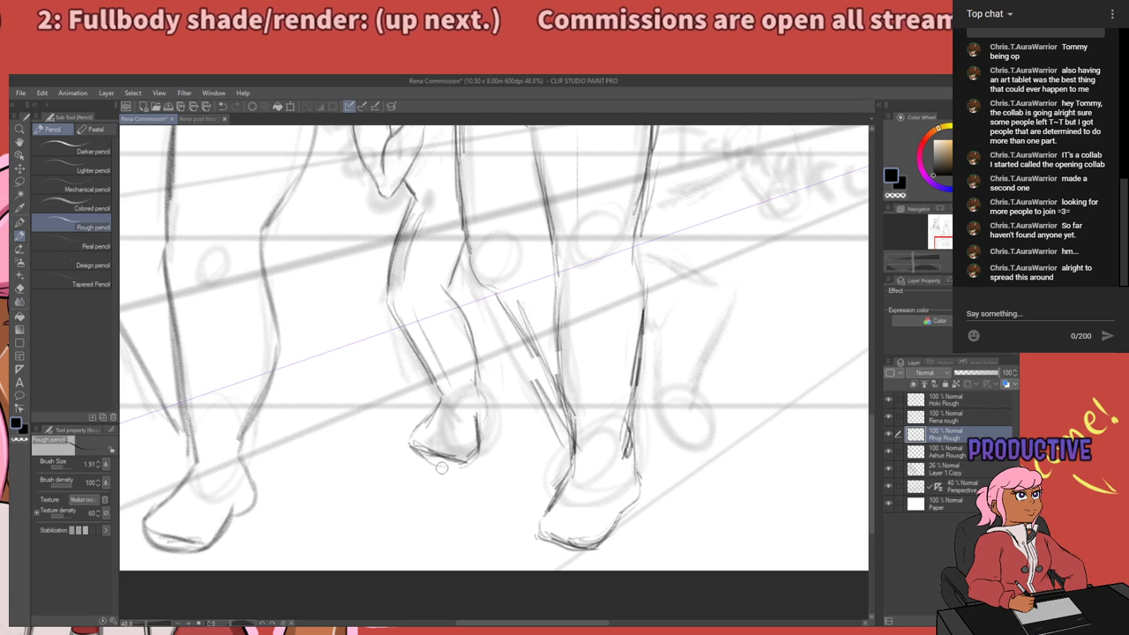
Check the finished foot against the neighbouring figures and save the drawing.
scroll(428, 462, "down", 2)
scroll(432, 427, "up", 2)
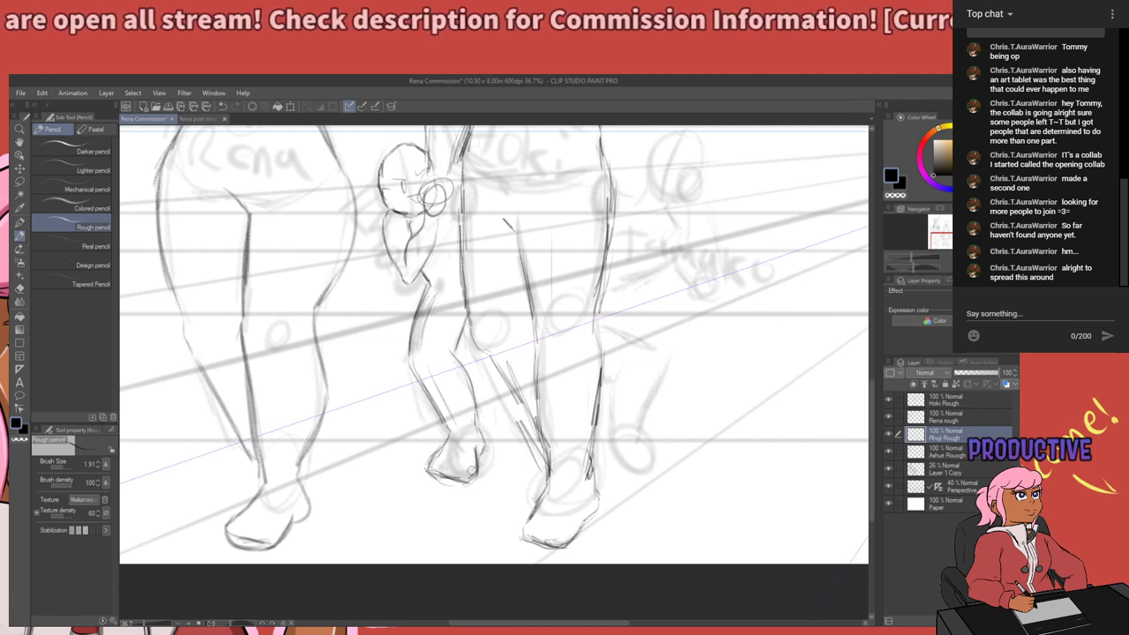
left_click_drag(515, 452, 487, 522)
scroll(486, 522, "up", 2)
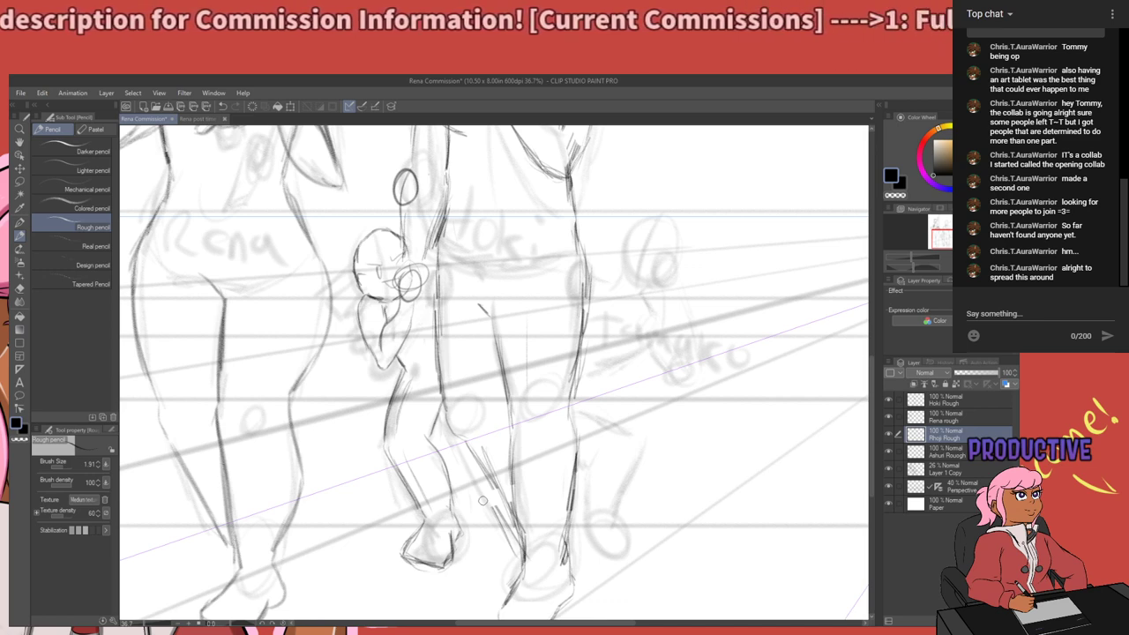
scroll(483, 500, "down", 3)
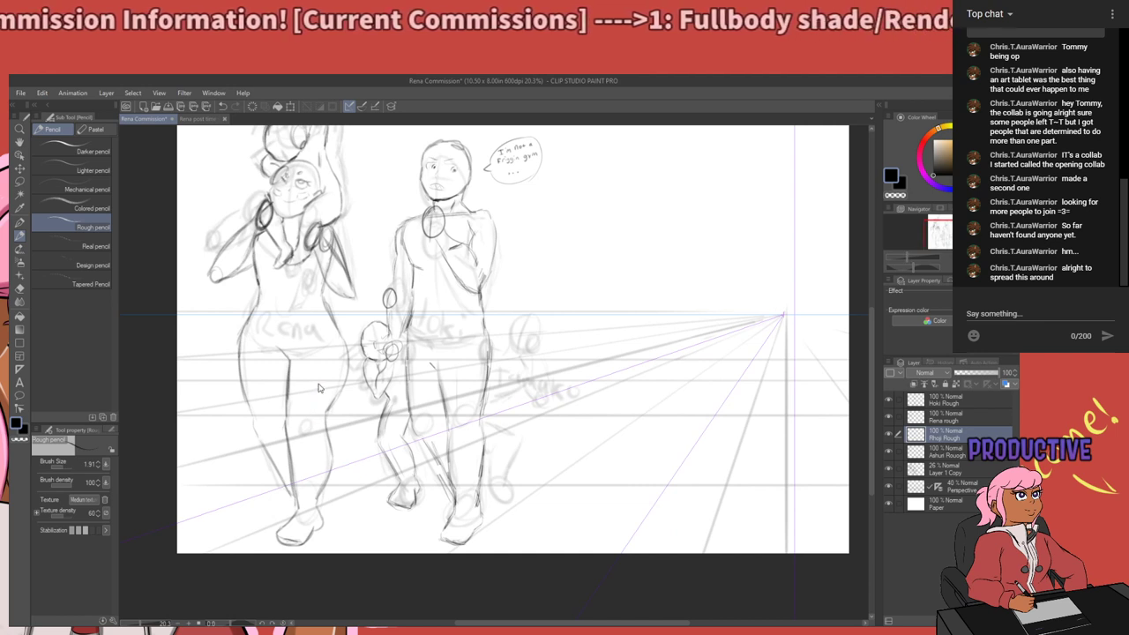
key("ctrl+s")
Examine the proportions and placement of the three sketched figures against the perspective guides and the faint Tamako guide.
scroll(319, 381, "down", 2)
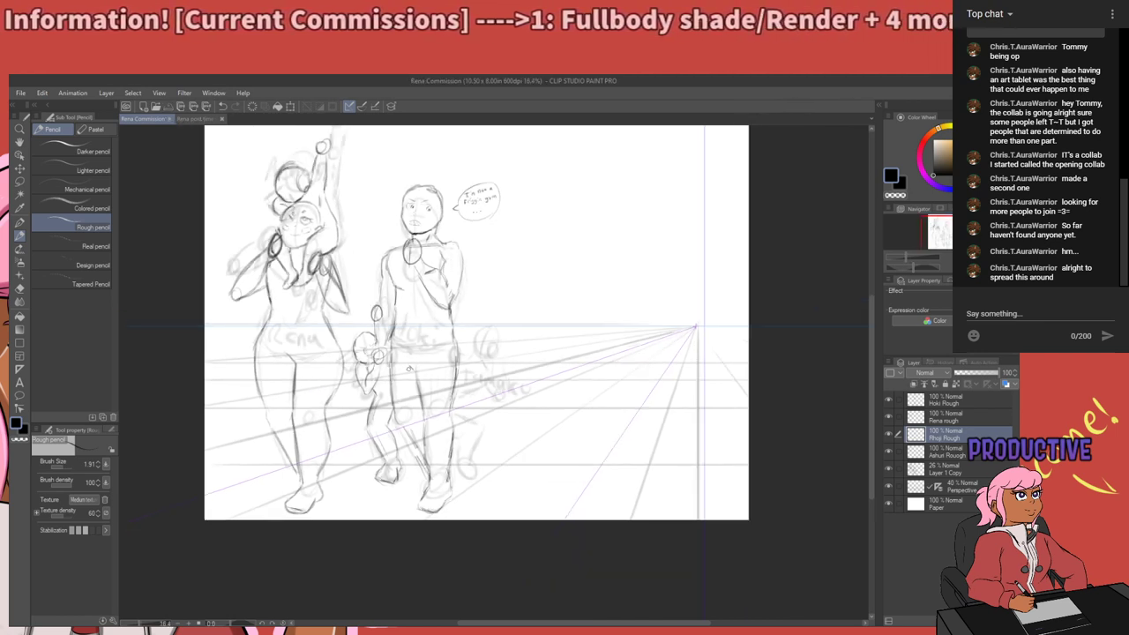
scroll(399, 366, "up", 2)
scroll(398, 366, "up", 1)
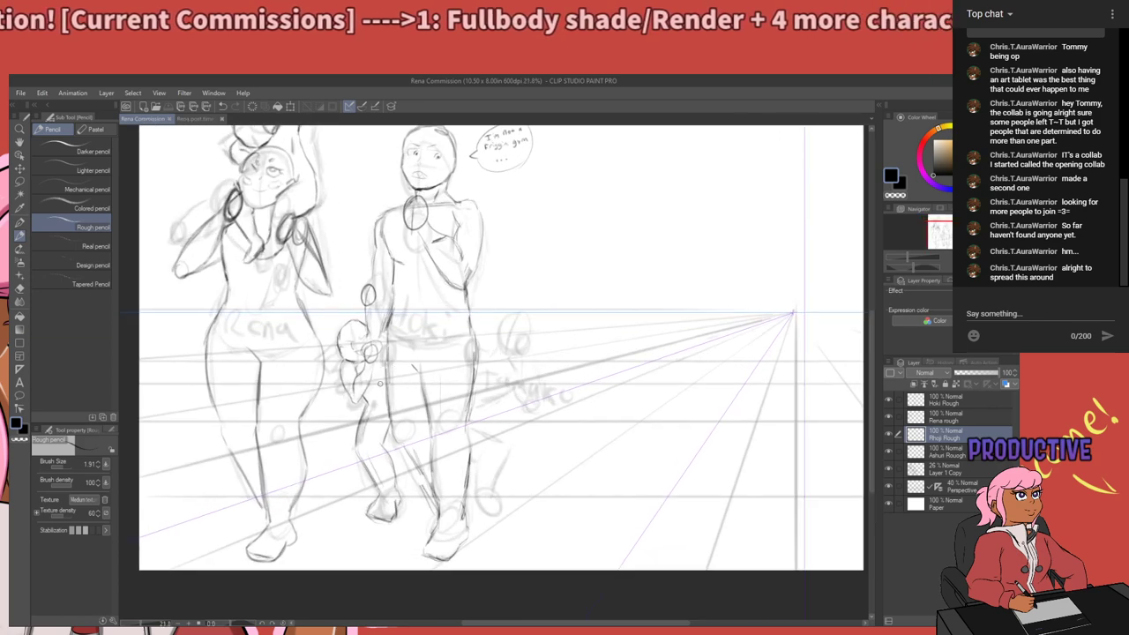
scroll(380, 383, "up", 1)
scroll(379, 383, "up", 1)
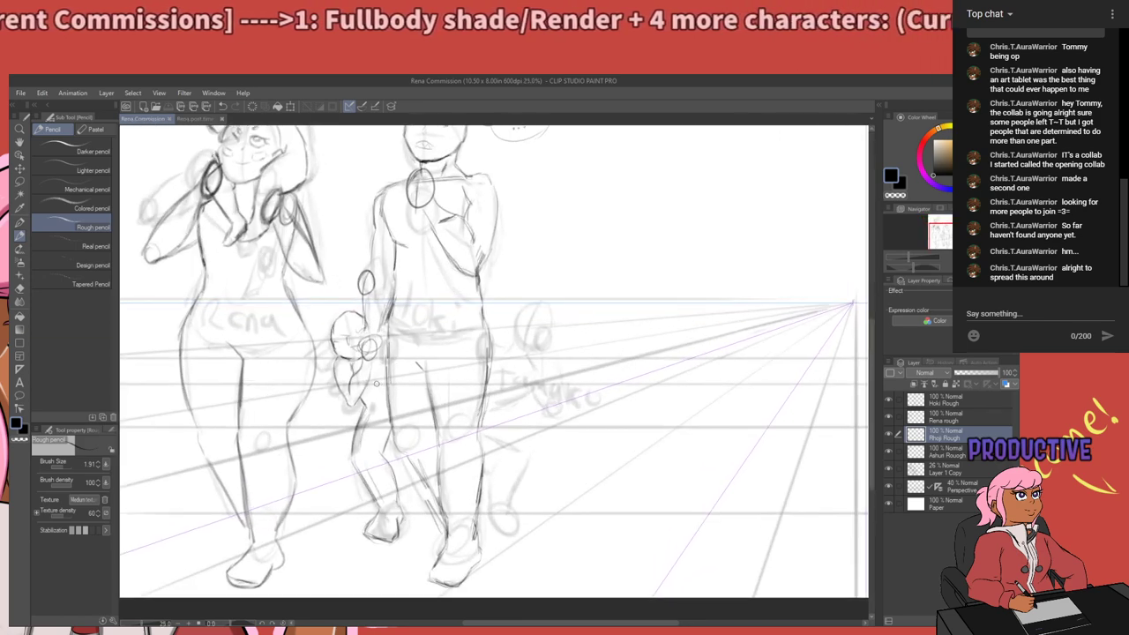
scroll(536, 313, "up", 2)
scroll(535, 313, "down", 2)
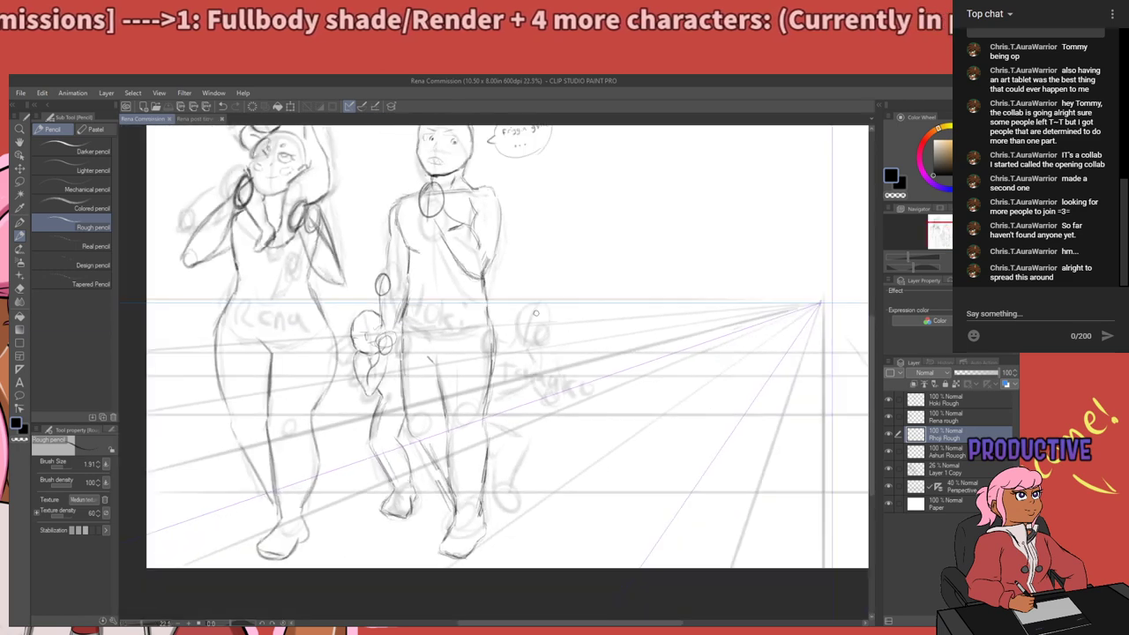
scroll(330, 355, "up", 2)
scroll(330, 355, "up", 2)
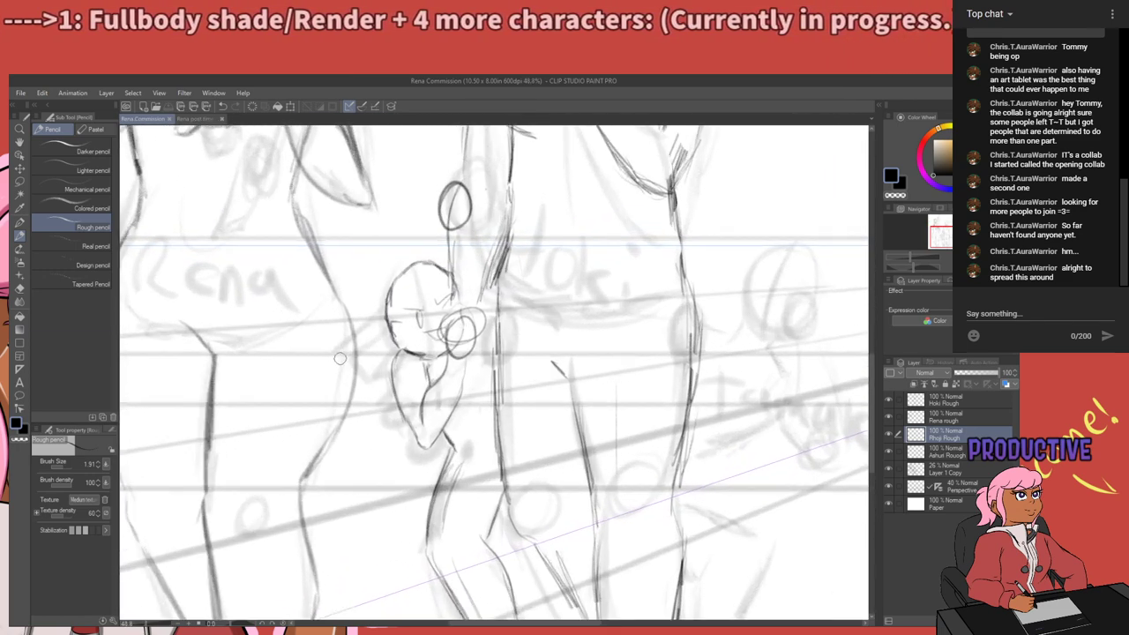
scroll(378, 331, "down", 2)
scroll(378, 332, "down", 1)
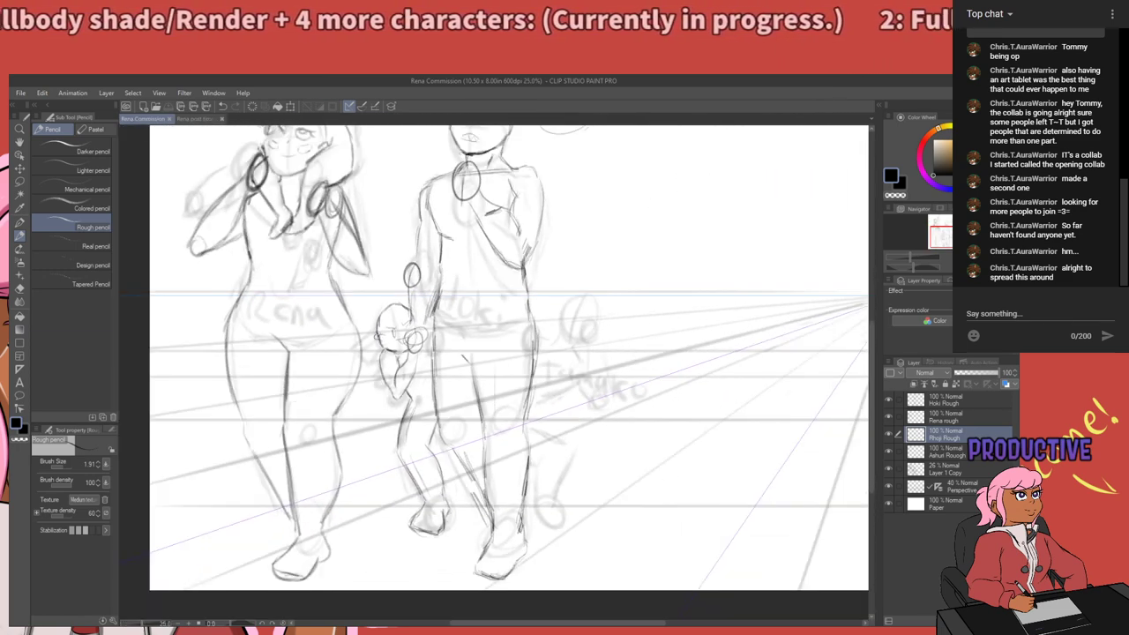
left_click_drag(389, 232, 430, 433)
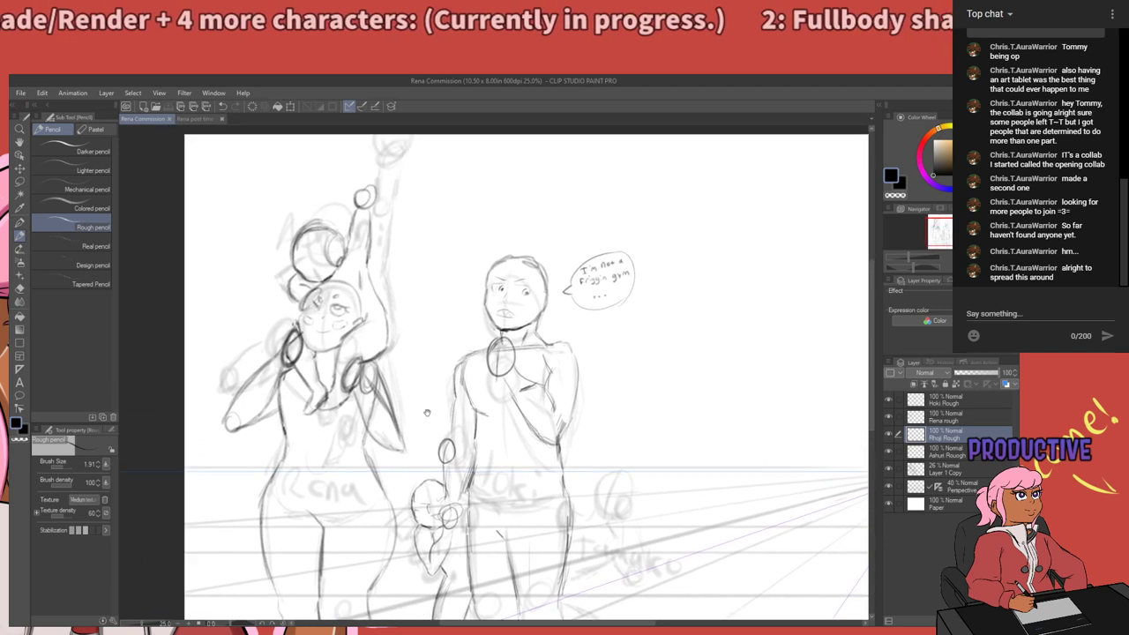
left_click_drag(430, 484, 417, 411)
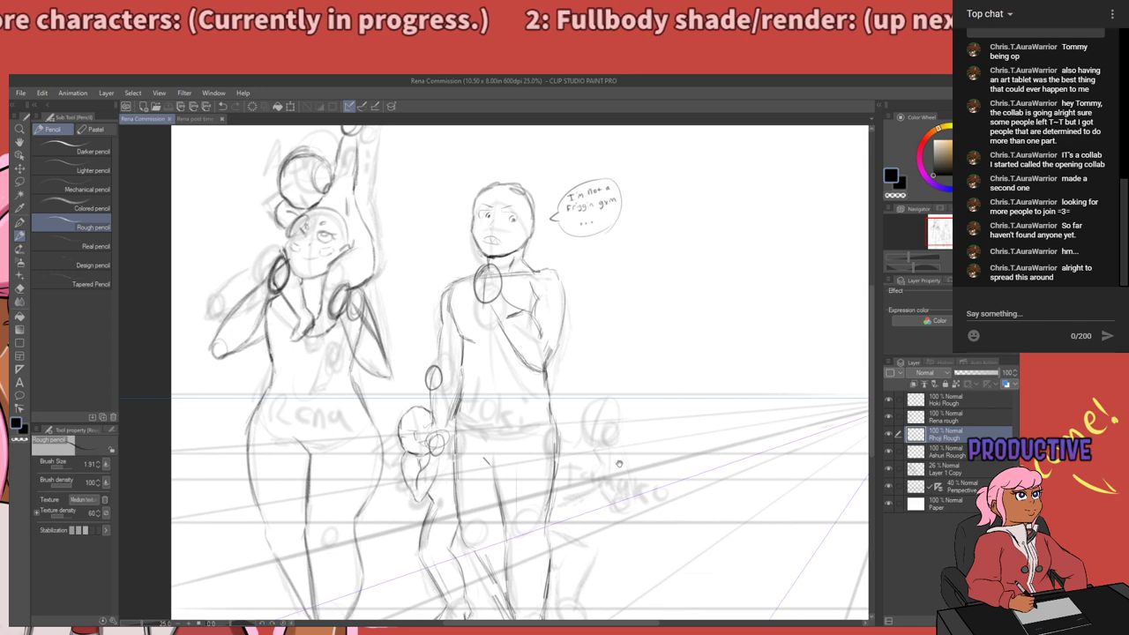
mouse_move(619, 464)
left_mouse_down()
mouse_move(529, 398)
mouse_move(461, 577)
mouse_move(663, 465)
mouse_move(583, 318)
mouse_move(567, 424)
left_mouse_up()
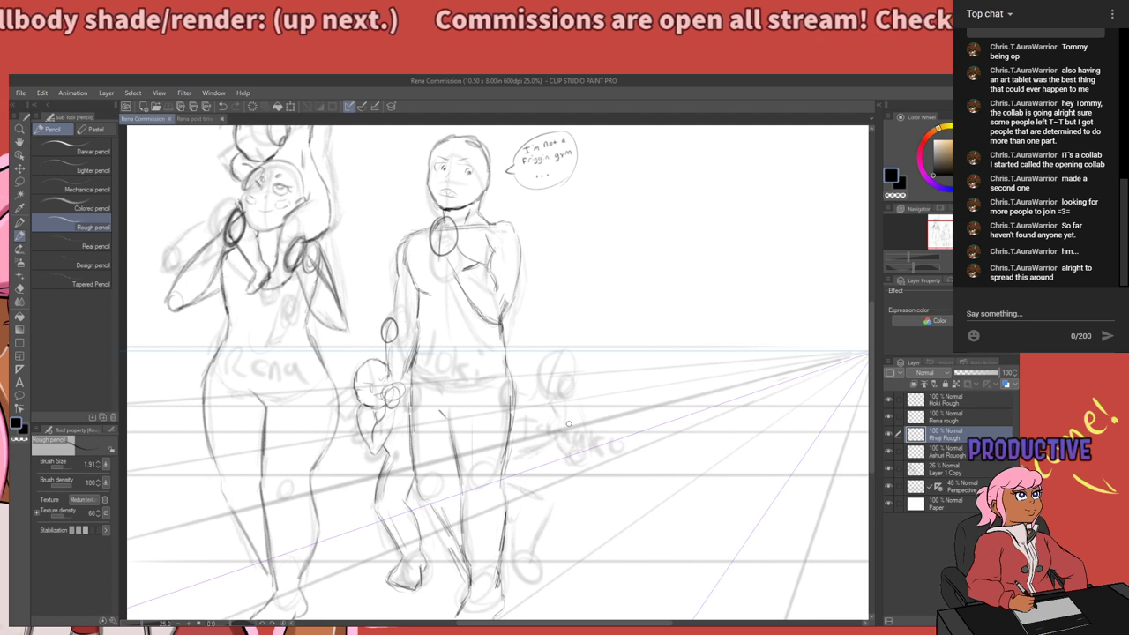
scroll(568, 423, "down", 1)
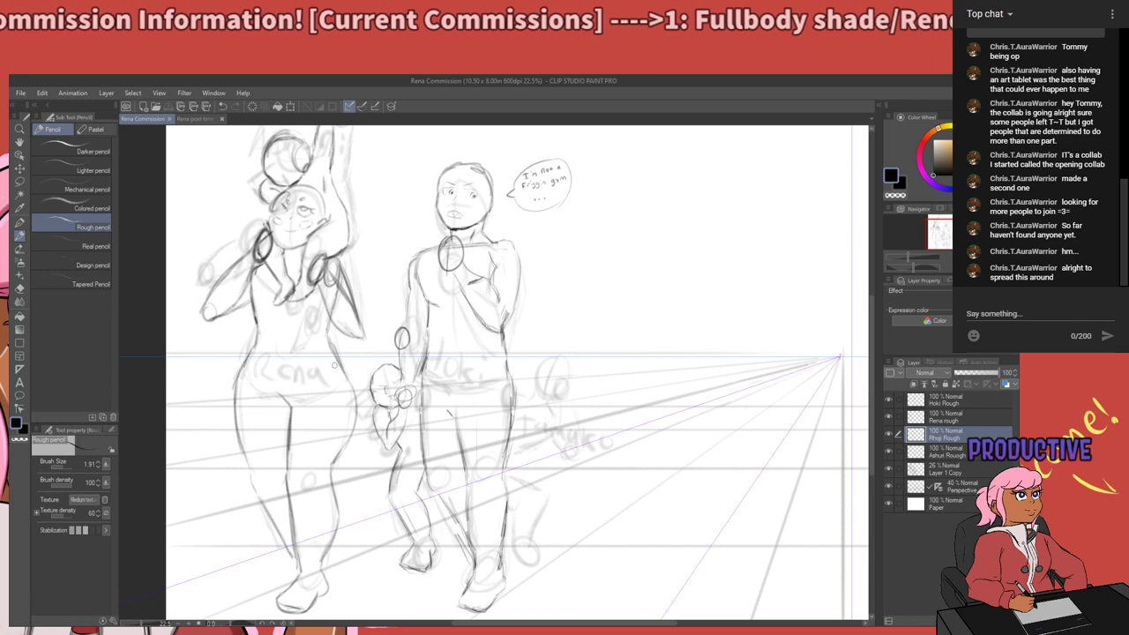
scroll(304, 260, "down", 2)
scroll(399, 483, "up", 3)
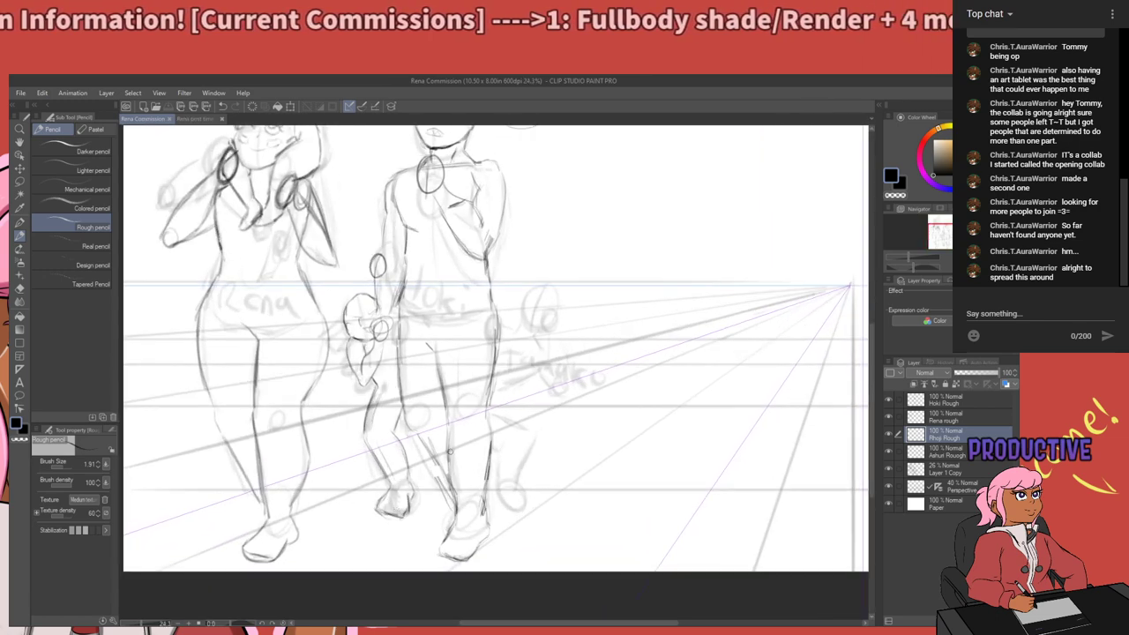
left_click_drag(391, 399, 410, 462)
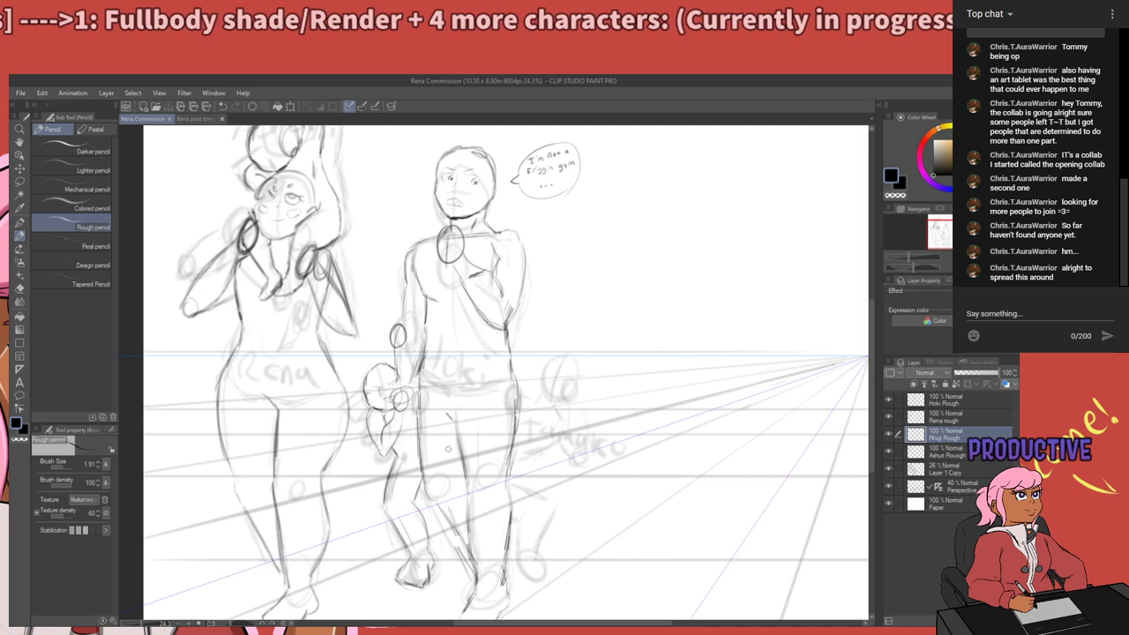
left_click_drag(537, 500, 492, 462)
Add a new layer above the Rhoji Rough layer and name it "Tamako rough".
scroll(520, 330, "up", 4)
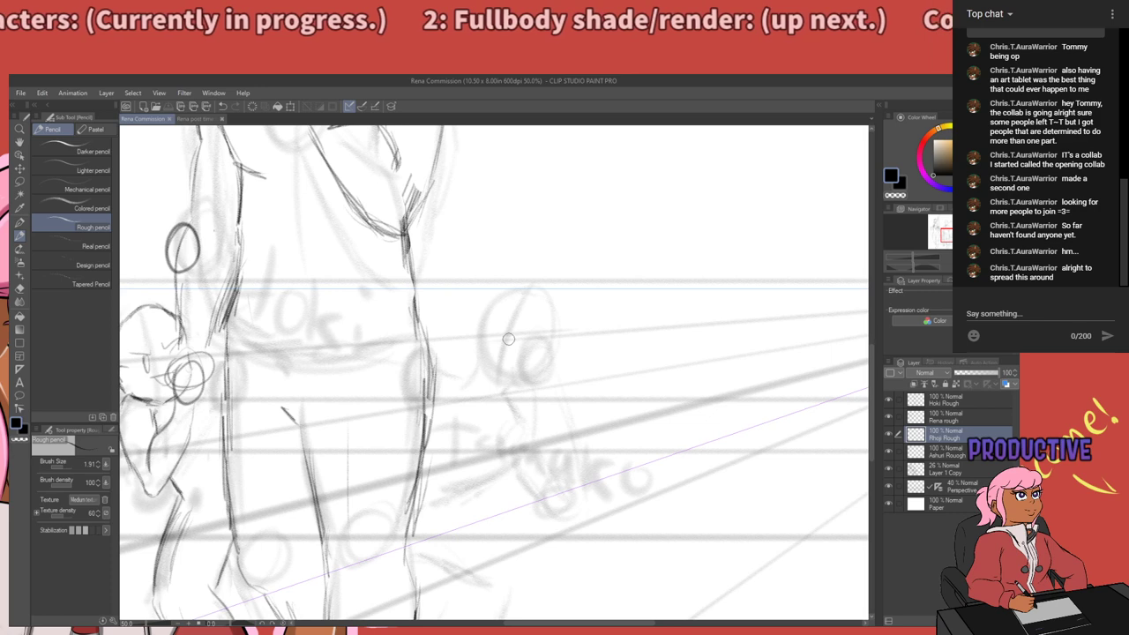
scroll(508, 339, "down", 3)
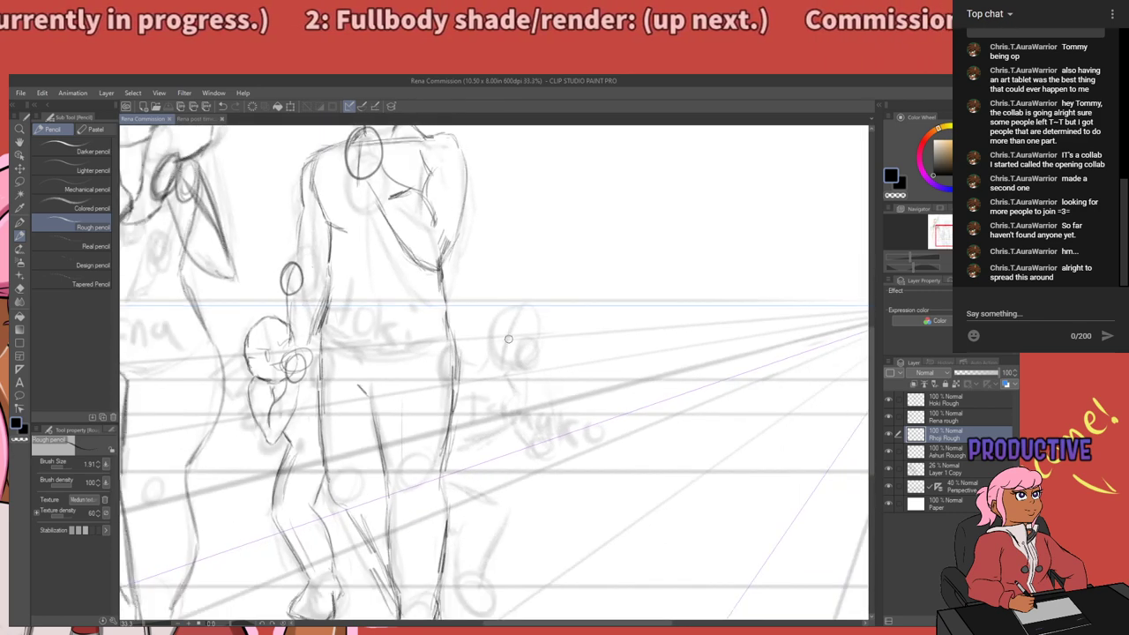
scroll(508, 339, "up", 1)
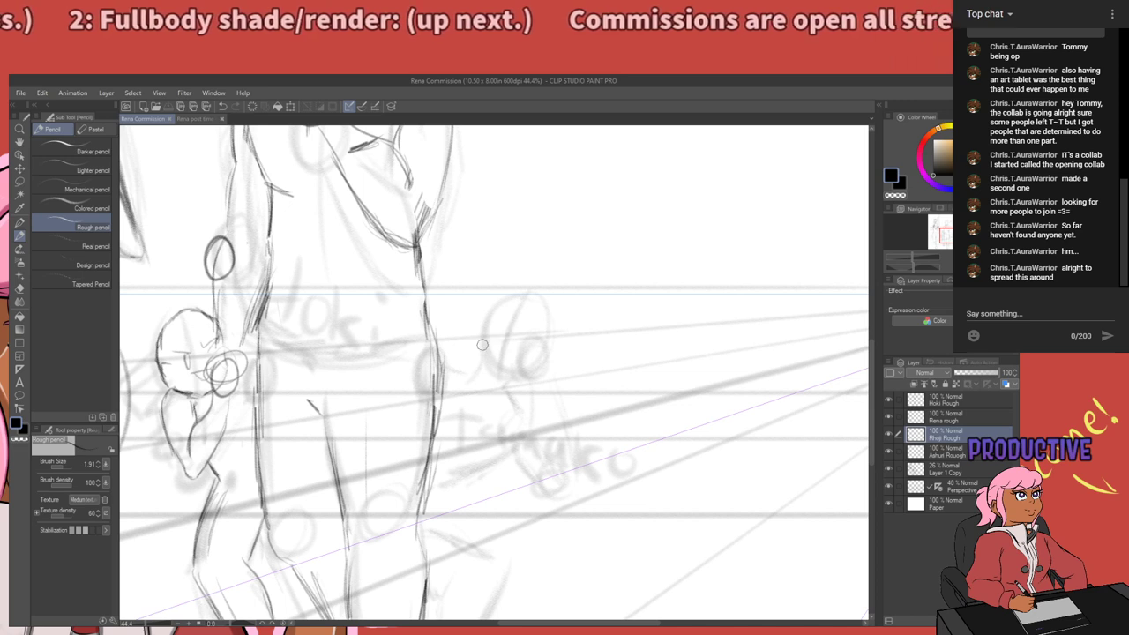
scroll(508, 338, "up", 2)
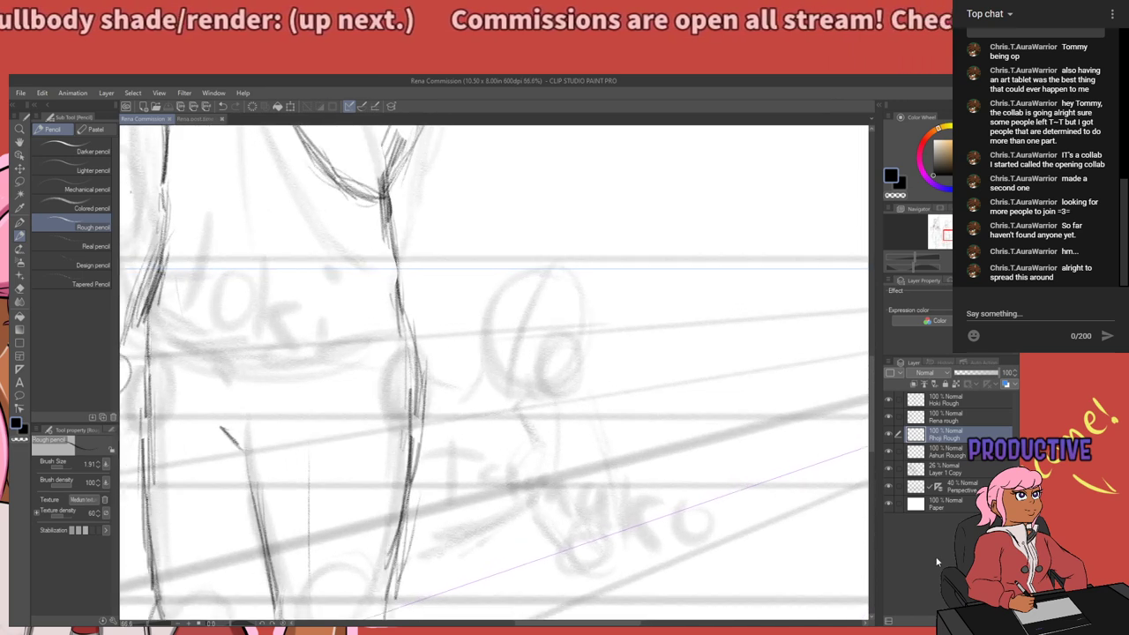
key("ctrl+shift+n")
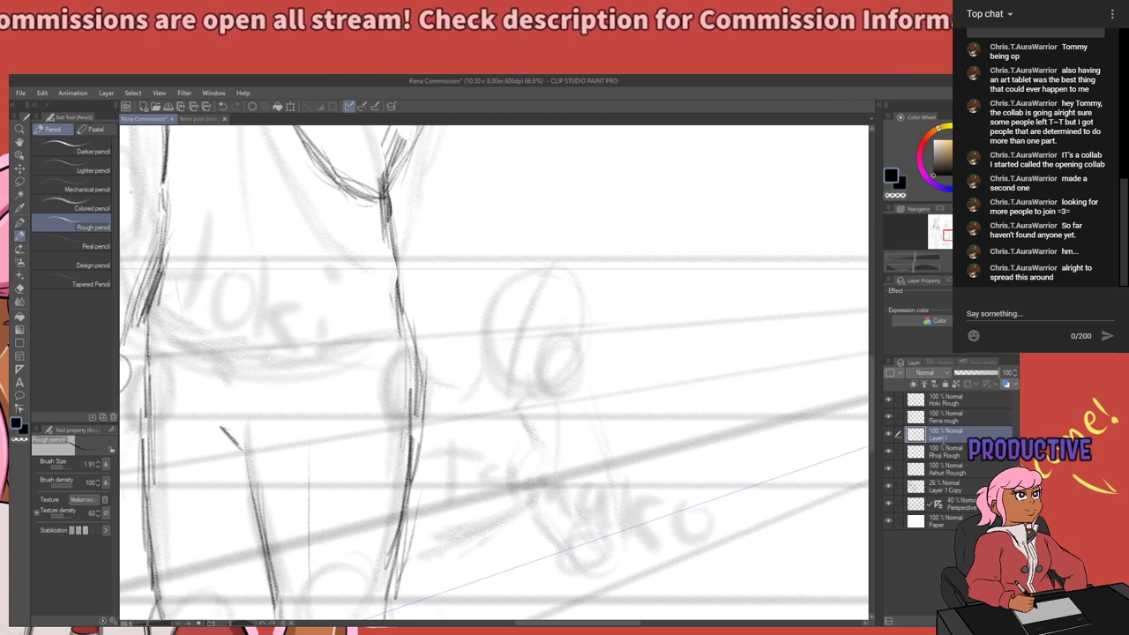
key("Return")
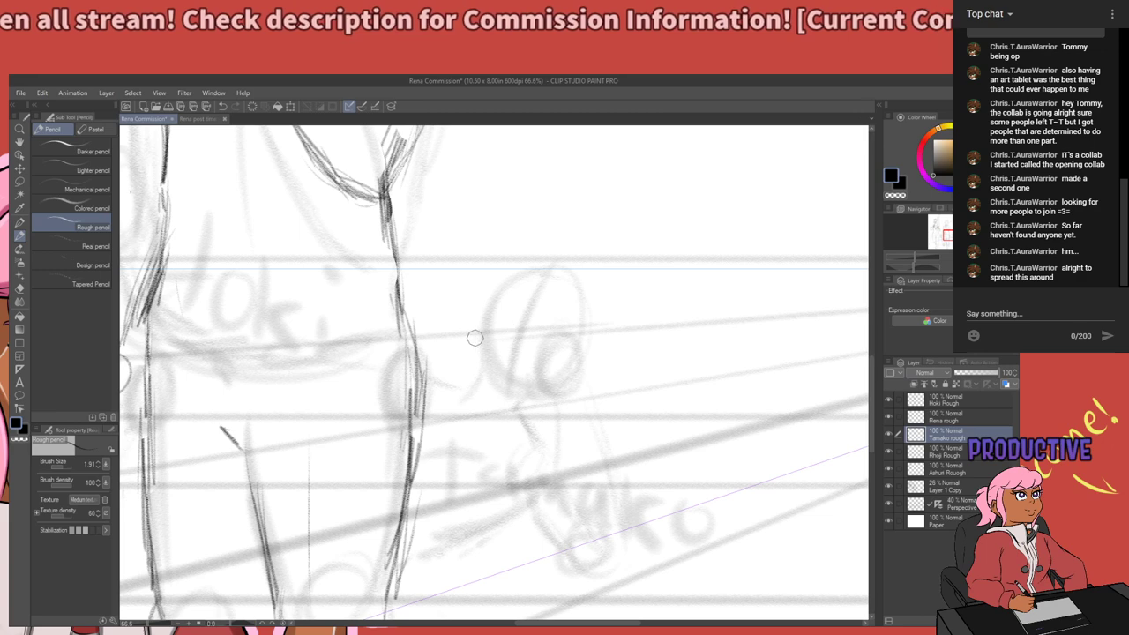
mouse_move(494, 297)
left_mouse_down()
mouse_move(509, 299)
mouse_move(491, 343)
mouse_move(529, 388)
left_mouse_up()
key("ctrl+z")
key("ctrl+z")
mouse_move(495, 335)
left_mouse_down()
mouse_move(503, 372)
mouse_move(526, 388)
left_mouse_up()
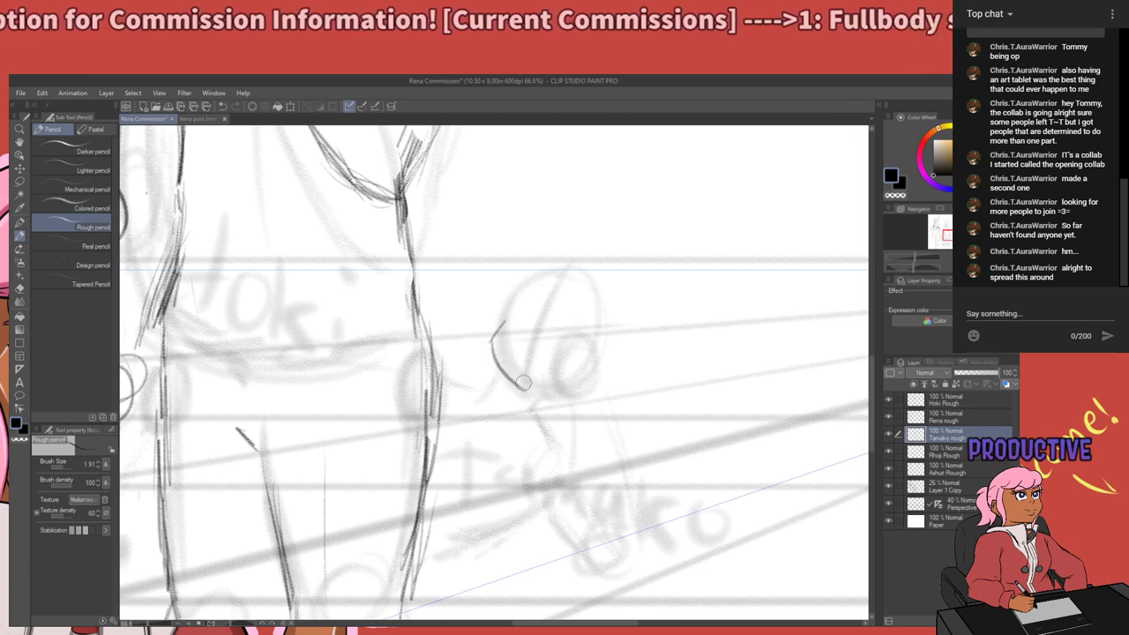
key("ctrl+z")
left_click_drag(505, 321, 520, 281)
key("ctrl+z")
key("ctrl+z")
key("ctrl+z")
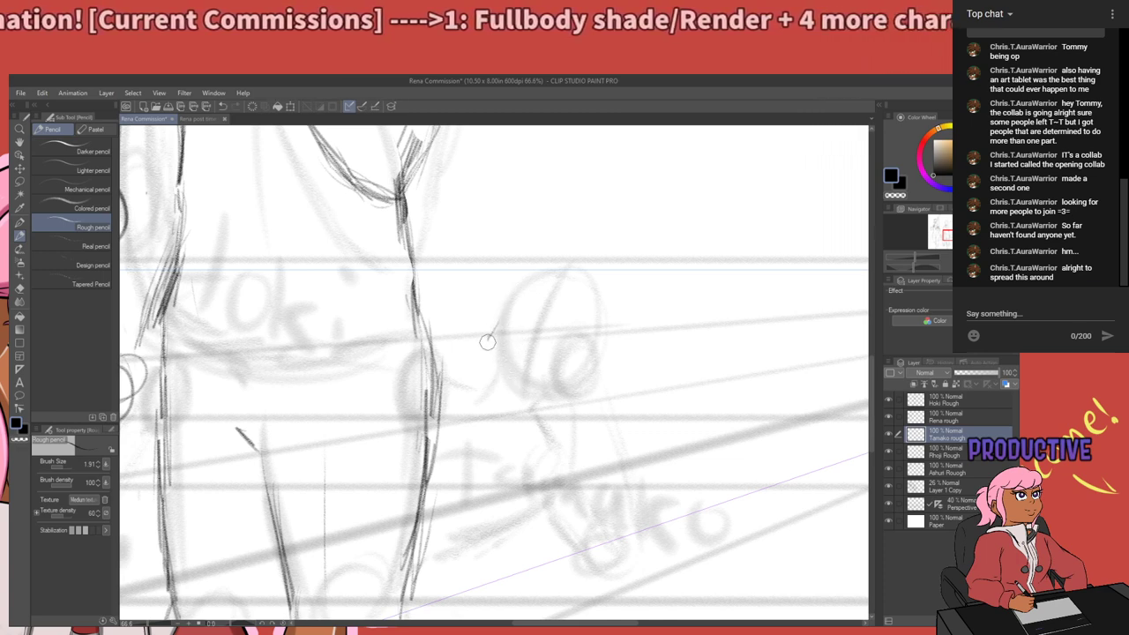
Sketch Tamako's head outline over the faint guide oval beside Hoki's hip, covering the cheek, jaw and crown.
mouse_move(488, 339)
left_mouse_down()
mouse_move(509, 382)
mouse_move(532, 389)
left_mouse_up()
key("ctrl+z")
mouse_move(495, 323)
left_mouse_down()
mouse_move(501, 293)
mouse_move(498, 310)
mouse_move(524, 273)
mouse_move(499, 306)
mouse_move(544, 270)
mouse_move(589, 282)
mouse_move(598, 321)
left_mouse_up()
left_click_drag(589, 279, 599, 317)
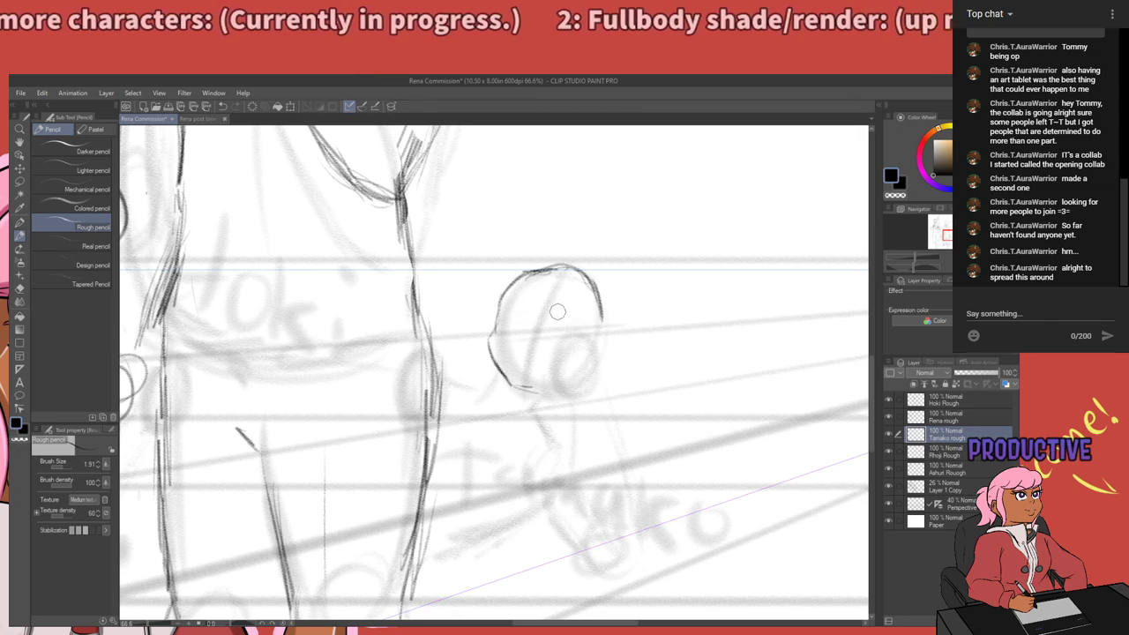
Sketch two angled, angry eyebrows with a short eye line beneath each on Tamako's face.
left_click_drag(540, 321, 515, 299)
key("ctrl+z")
key("ctrl+z")
key("ctrl+z")
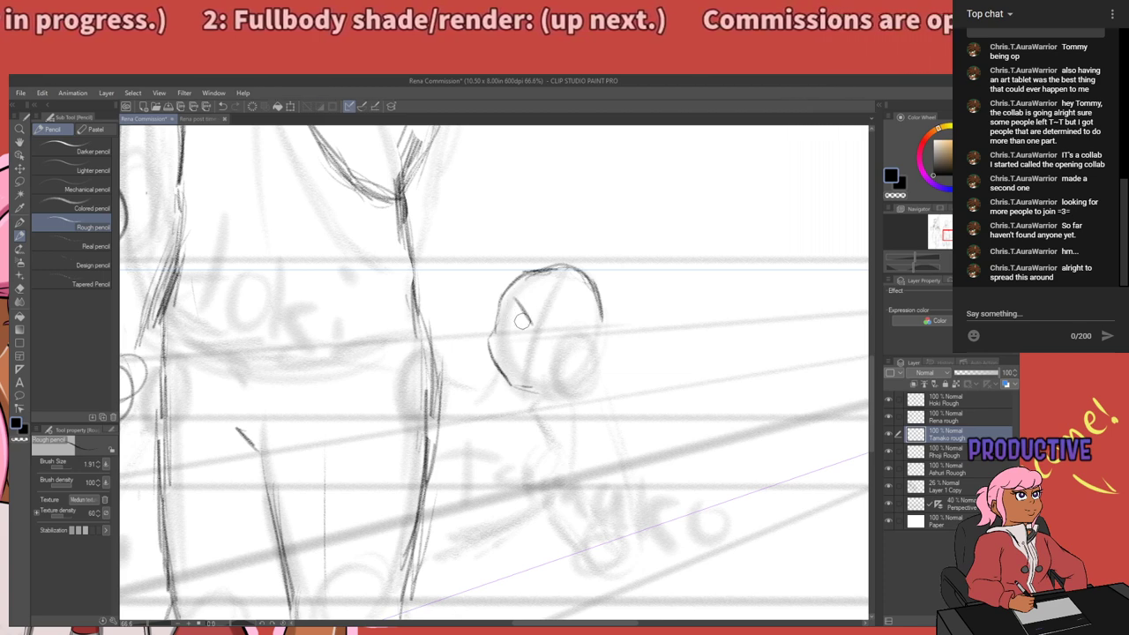
mouse_move(517, 322)
left_mouse_down()
mouse_move(548, 315)
mouse_move(533, 323)
mouse_move(520, 304)
mouse_move(521, 323)
mouse_move(519, 303)
mouse_move(516, 319)
mouse_move(519, 309)
mouse_move(579, 308)
mouse_move(574, 338)
left_mouse_up()
key("ctrl+z")
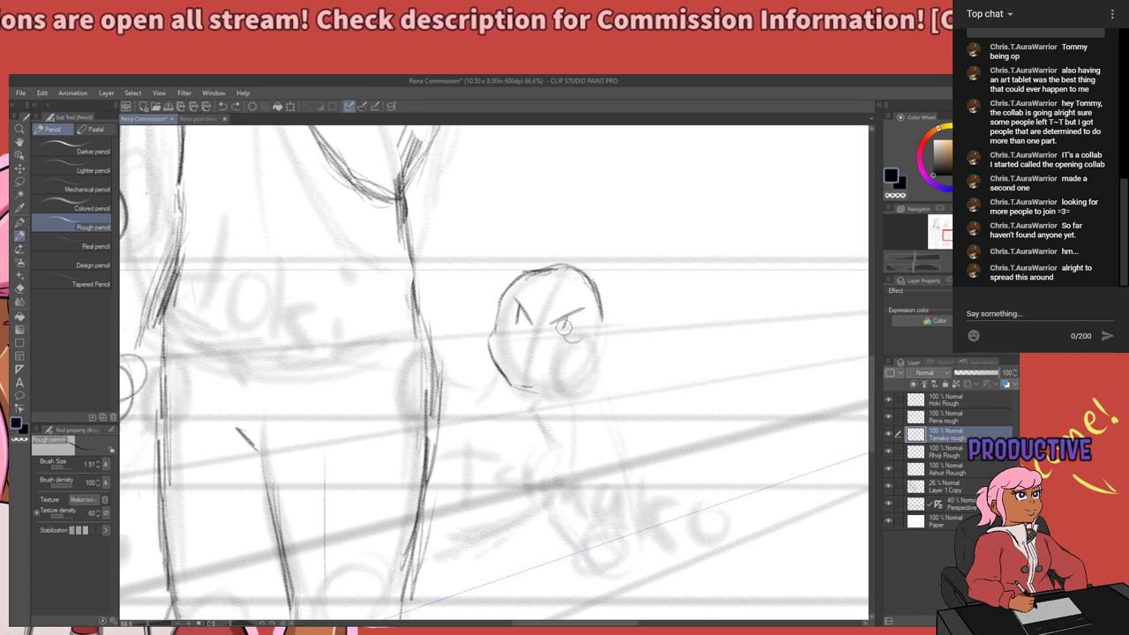
left_click_drag(569, 314, 565, 329)
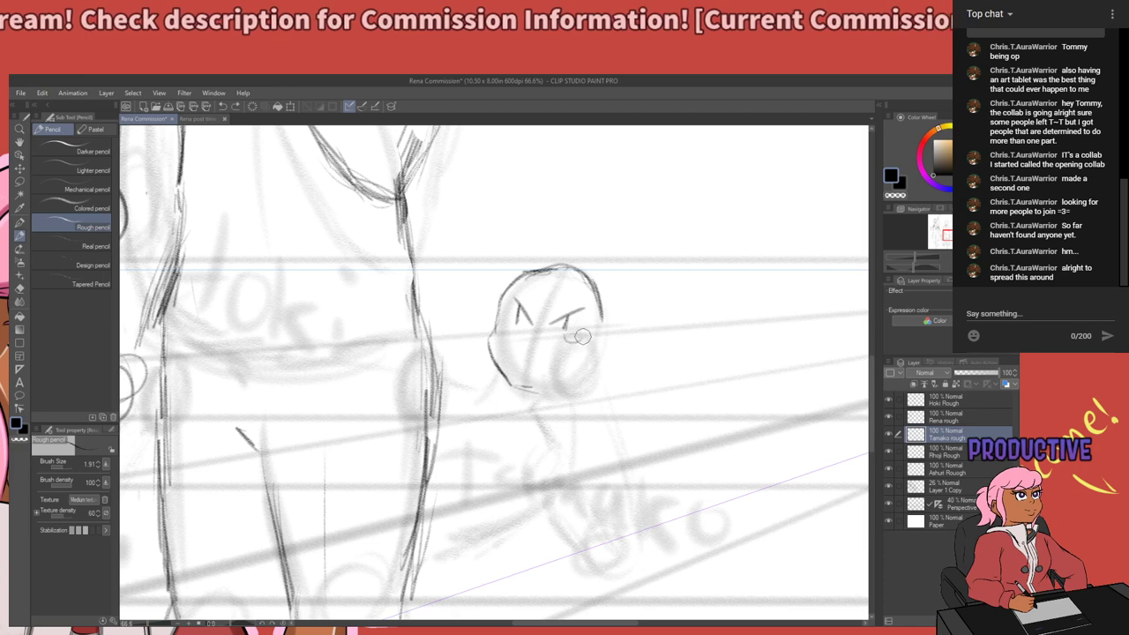
Sketch Tamako's small mouth line with a curved lower lip near the chin.
mouse_move(508, 354)
left_mouse_down()
mouse_move(542, 356)
mouse_move(543, 368)
left_mouse_up()
key("ctrl+z")
key("ctrl+z")
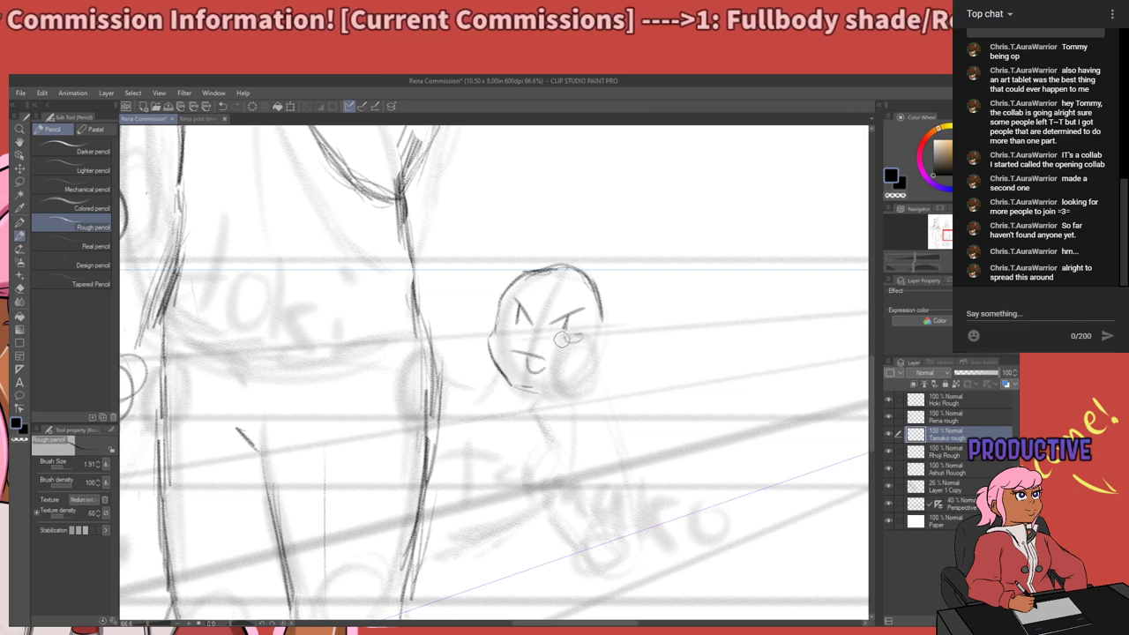
Extend the outline at the back of Tamako's head slightly downward.
mouse_move(490, 454)
left_mouse_down()
mouse_move(616, 307)
mouse_move(551, 448)
mouse_move(532, 459)
left_mouse_up()
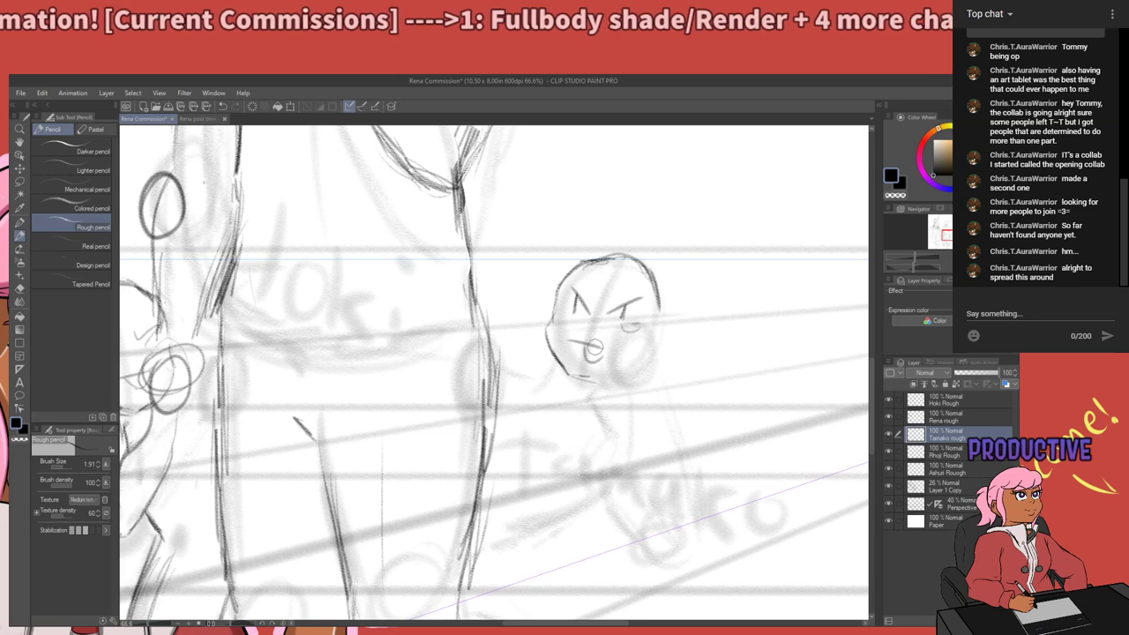
mouse_move(585, 390)
left_mouse_down()
mouse_move(554, 414)
mouse_move(515, 396)
left_mouse_up()
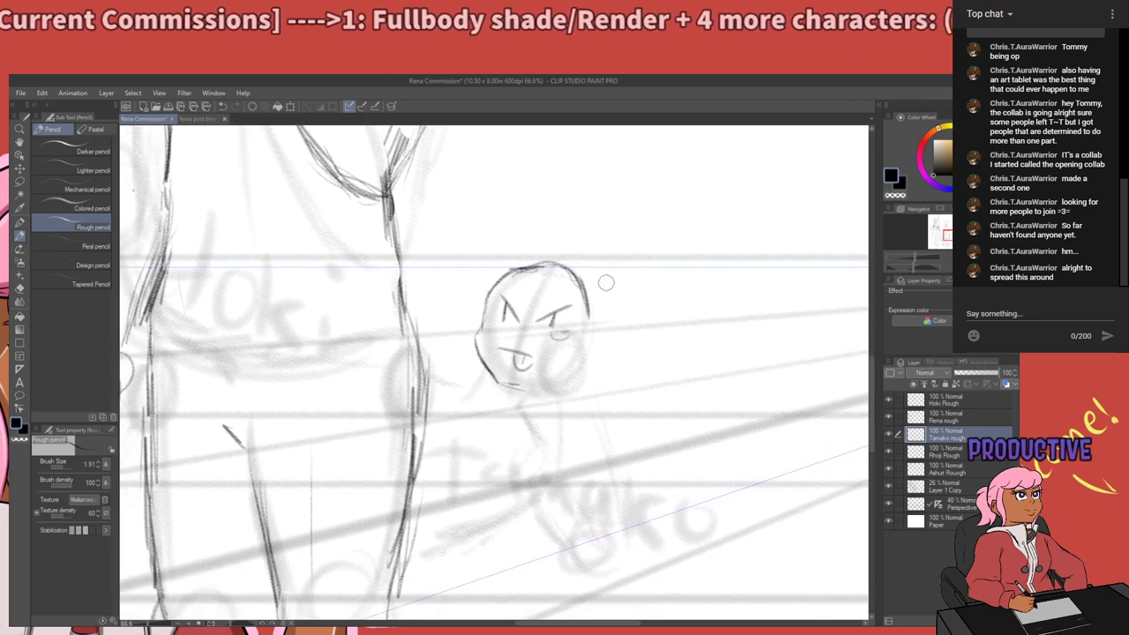
left_click_drag(582, 296, 586, 330)
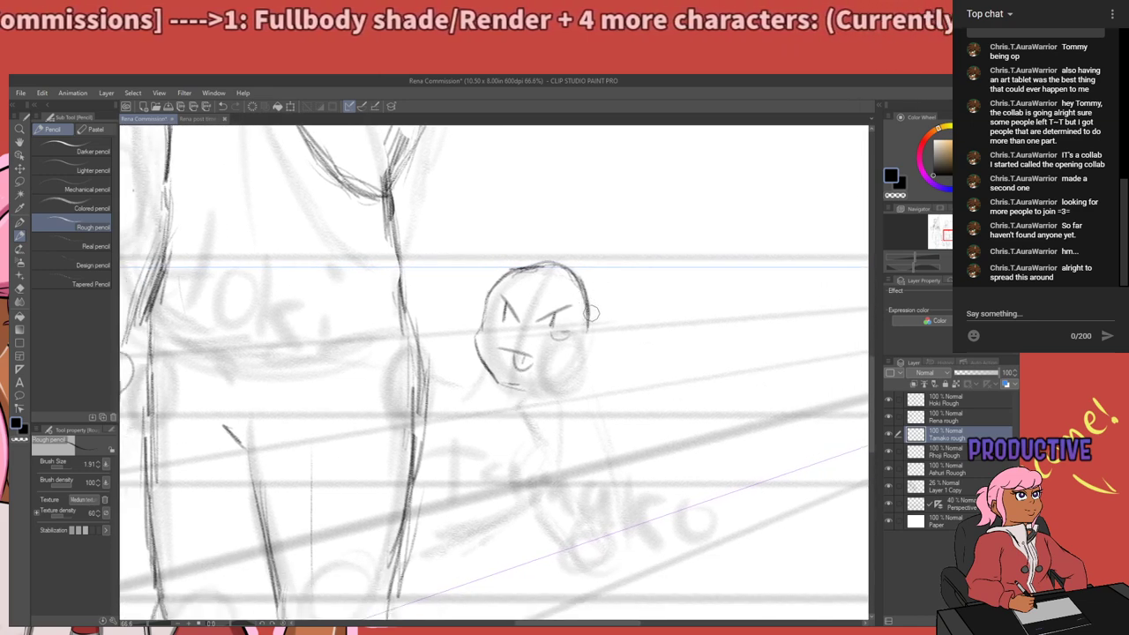
mouse_move(517, 401)
left_mouse_down()
mouse_move(568, 389)
mouse_move(579, 357)
left_mouse_up()
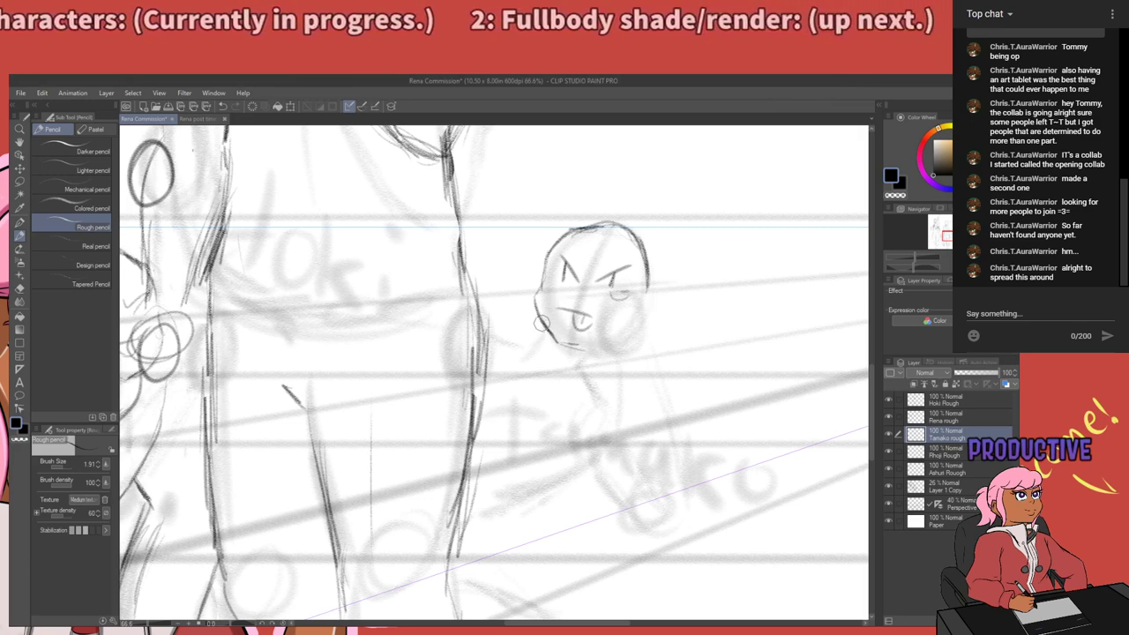
Sketch a short curved line connecting the side of Hoki's hip to Tamako's chin.
left_click_drag(544, 319, 531, 342)
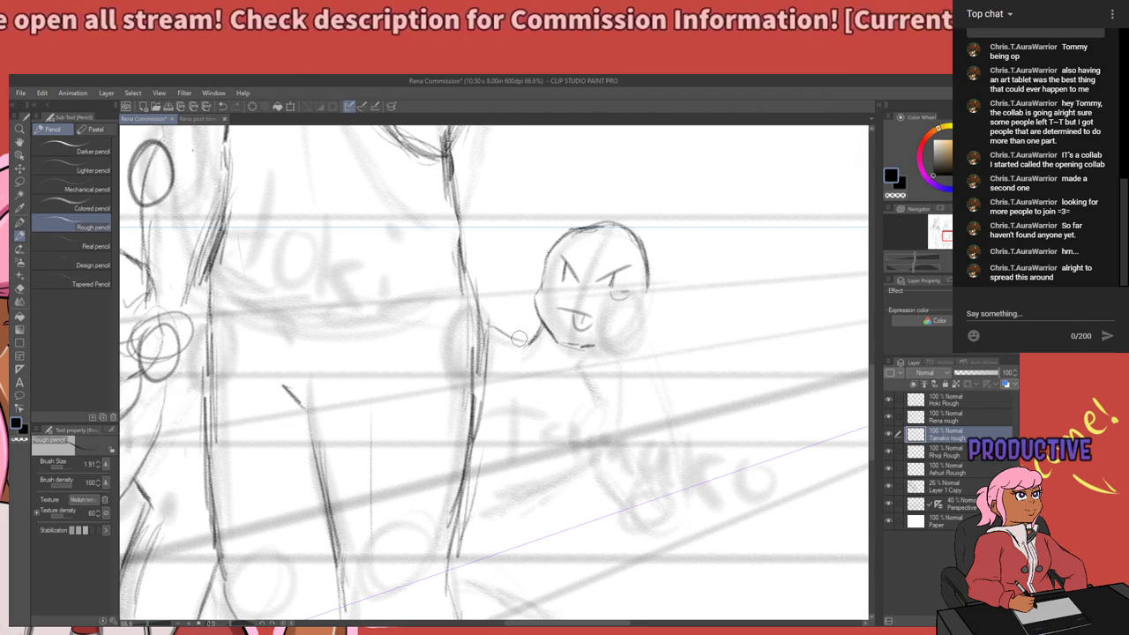
left_click_drag(608, 363, 586, 371)
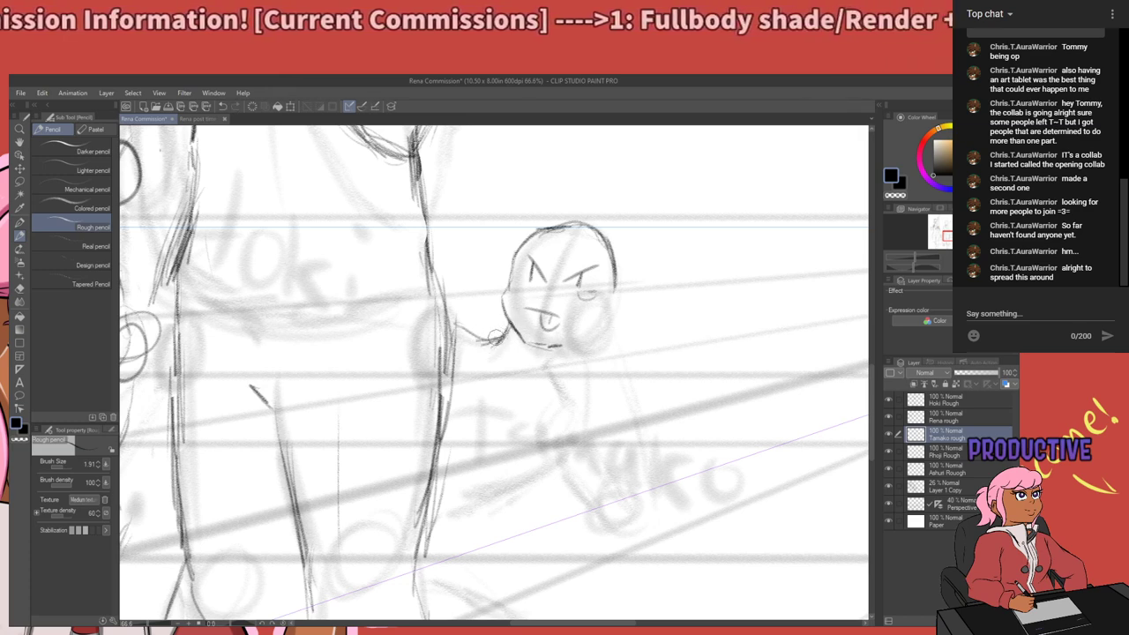
mouse_move(527, 403)
left_mouse_down()
mouse_move(638, 288)
mouse_move(598, 381)
left_mouse_up()
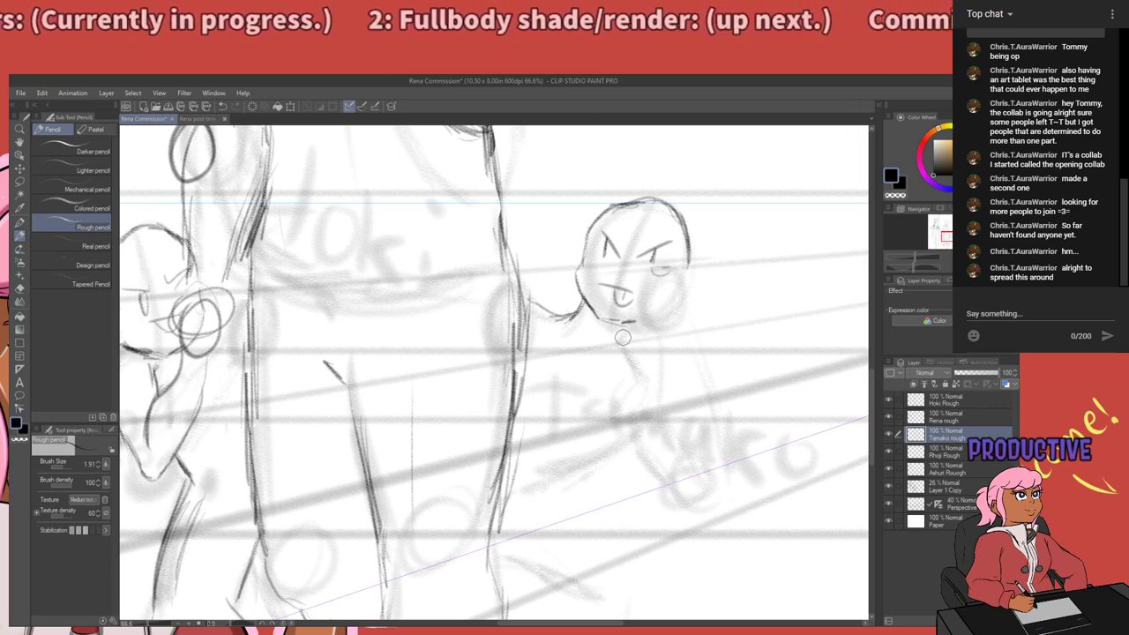
Erase Tamako's head outline and facial features, keeping the curved line beside Hoki's hip.
key("e")
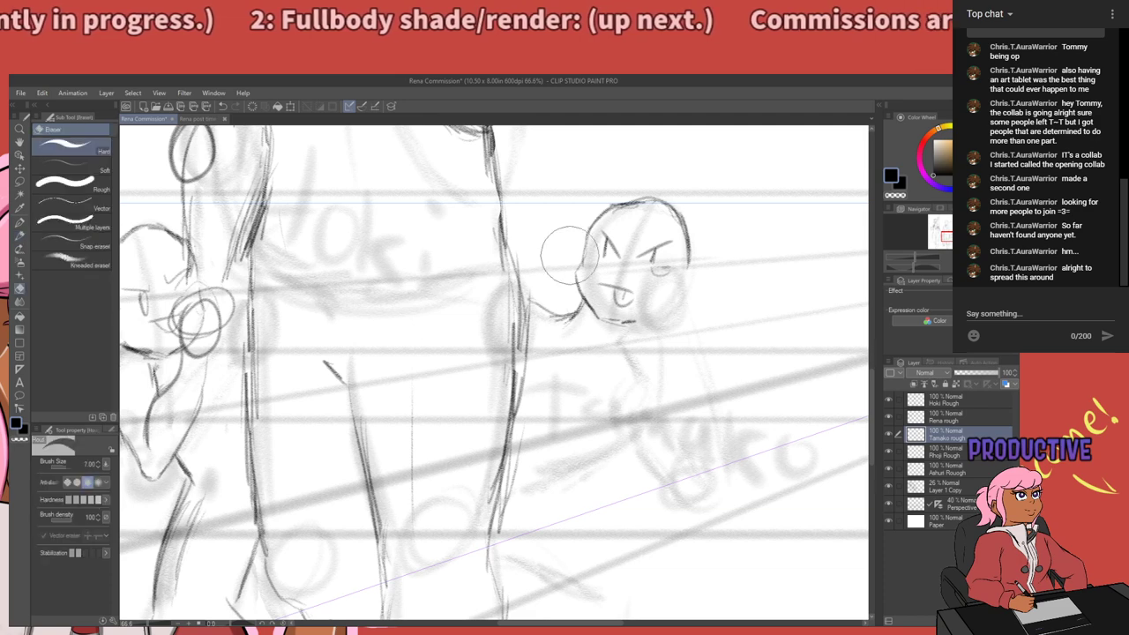
mouse_move(565, 265)
left_mouse_down()
mouse_move(615, 248)
mouse_move(685, 176)
mouse_move(640, 328)
mouse_move(613, 280)
mouse_move(585, 283)
mouse_move(661, 210)
mouse_move(689, 252)
left_mouse_up()
key("p")
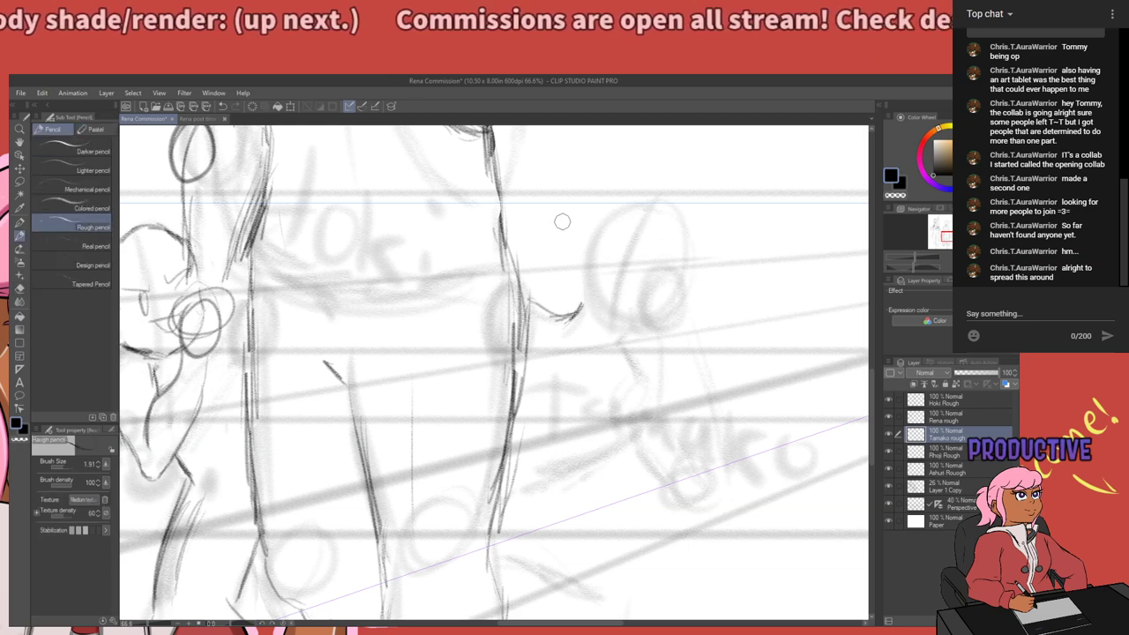
Try several new contour strokes for Tamako's head over the faint guide oval, undoing them.
mouse_move(651, 201)
left_mouse_down()
mouse_move(595, 297)
mouse_move(606, 325)
left_mouse_up()
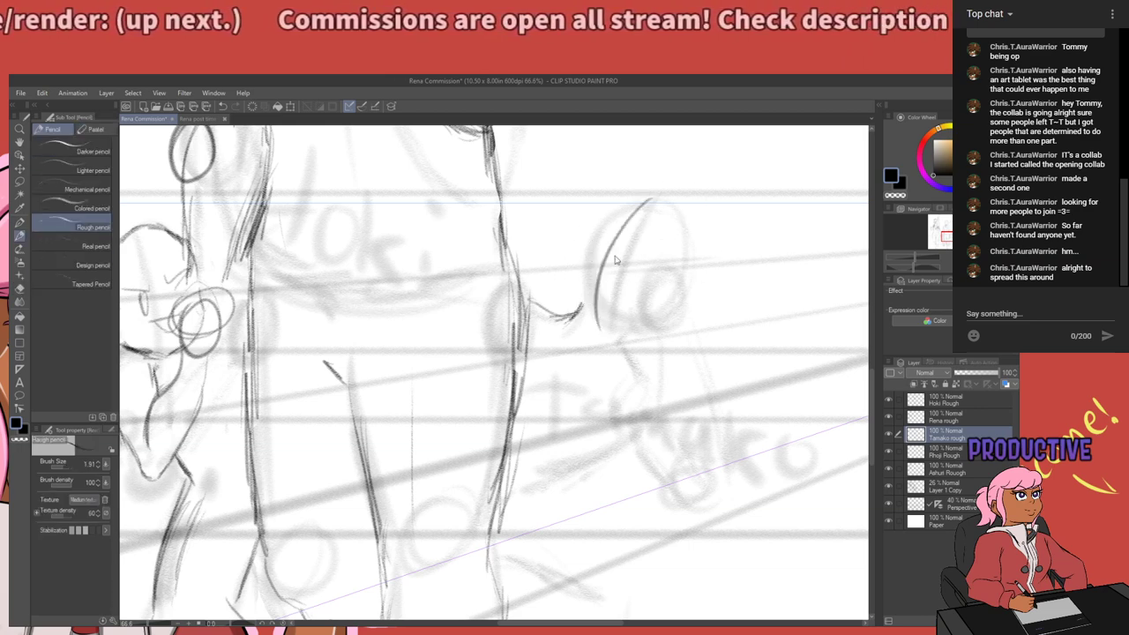
key("ctrl+z")
left_click_drag(590, 253, 584, 268)
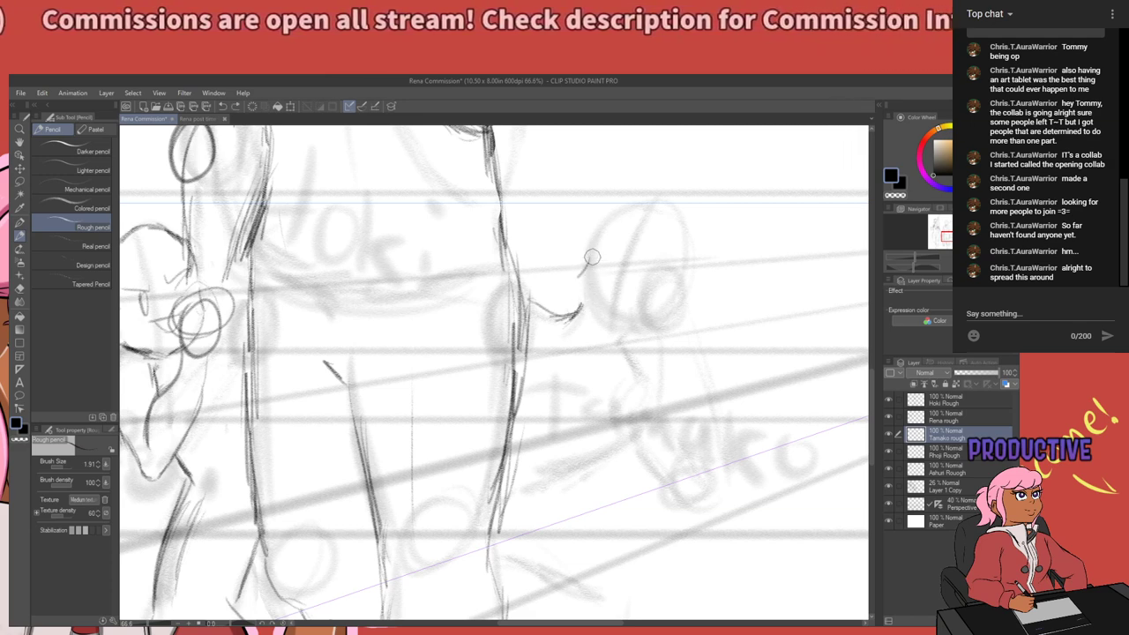
key("ctrl+z")
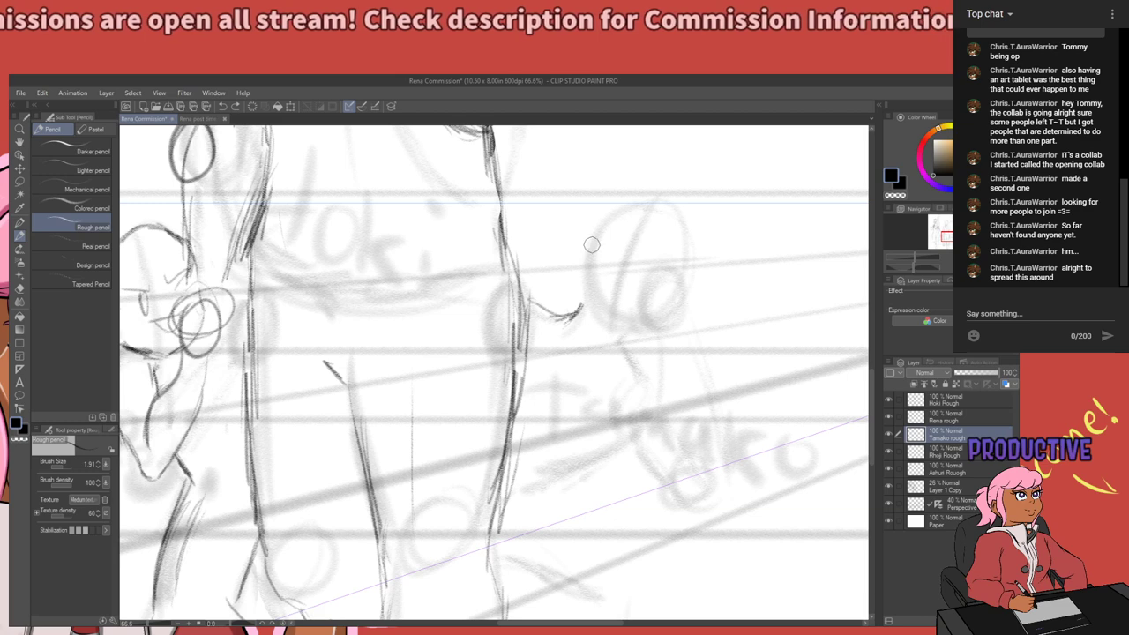
mouse_move(592, 244)
left_mouse_down()
mouse_move(581, 306)
mouse_move(626, 319)
left_mouse_up()
key("ctrl+z")
key("ctrl+z")
key("ctrl+z")
key("ctrl+z")
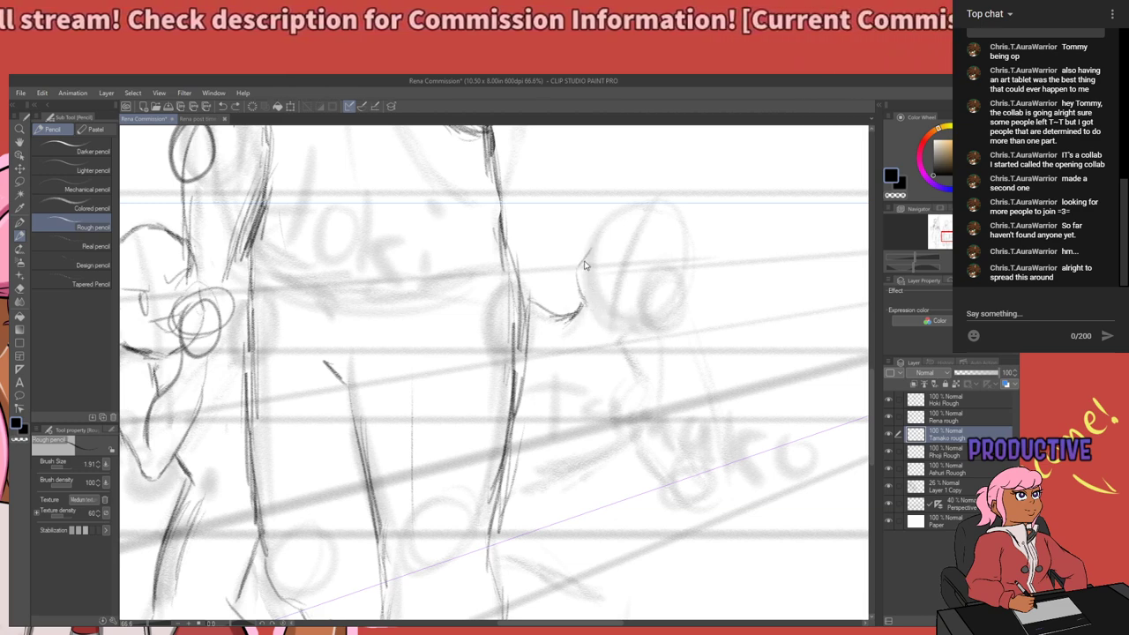
Redraw Tamako's head outline with a three-quarter face profile, rounded crown, back of the head and jaw line.
mouse_move(582, 264)
left_mouse_down()
mouse_move(570, 286)
mouse_move(581, 303)
left_mouse_up()
key("ctrl+z")
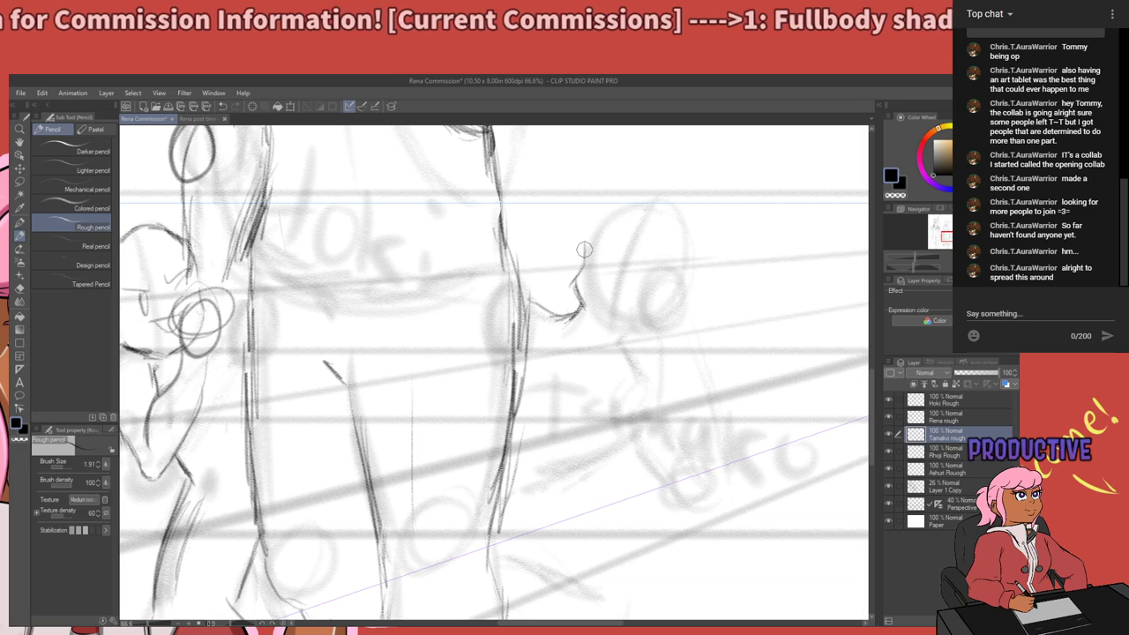
mouse_move(583, 258)
left_mouse_down()
mouse_move(604, 218)
mouse_move(588, 239)
mouse_move(638, 212)
mouse_move(668, 242)
mouse_move(670, 229)
mouse_move(677, 269)
left_mouse_up()
left_click_drag(580, 295, 624, 319)
key("ctrl+z")
key("ctrl+z")
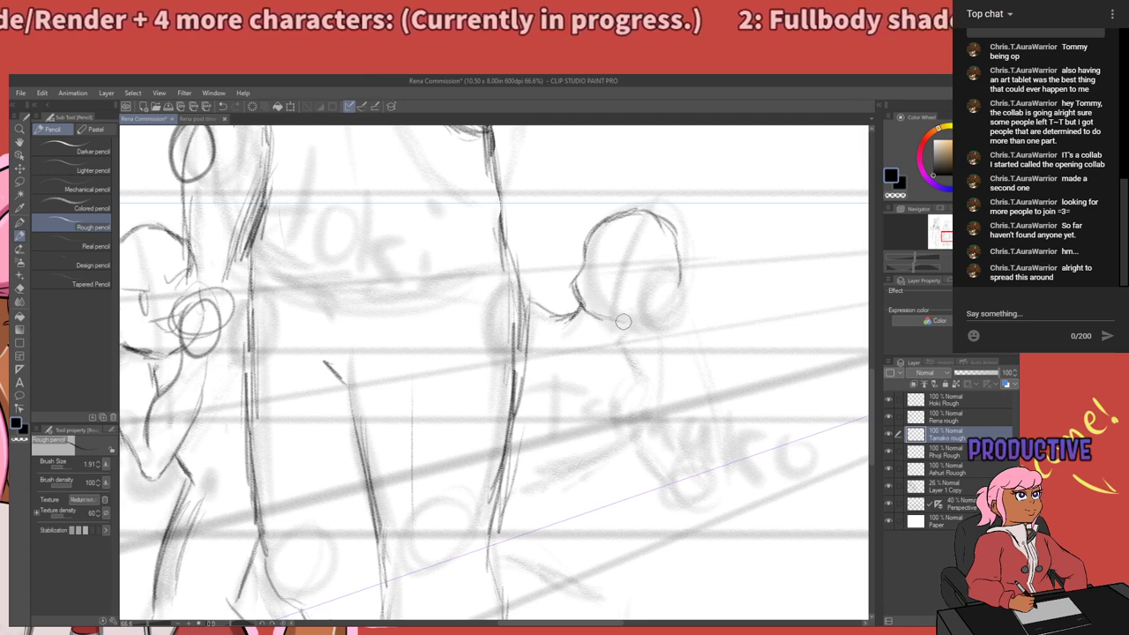
Lasso Tamako's head, scale it up to about 106%, rotate it about 0.4 degrees, and deselect it.
key("m")
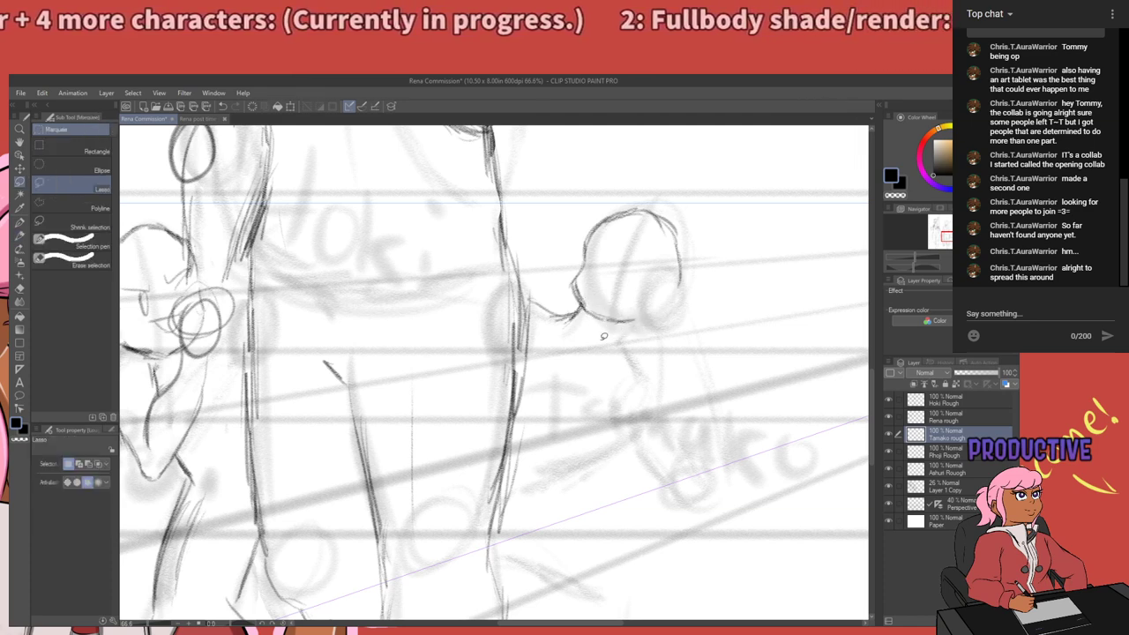
left_click_drag(676, 210, 600, 323)
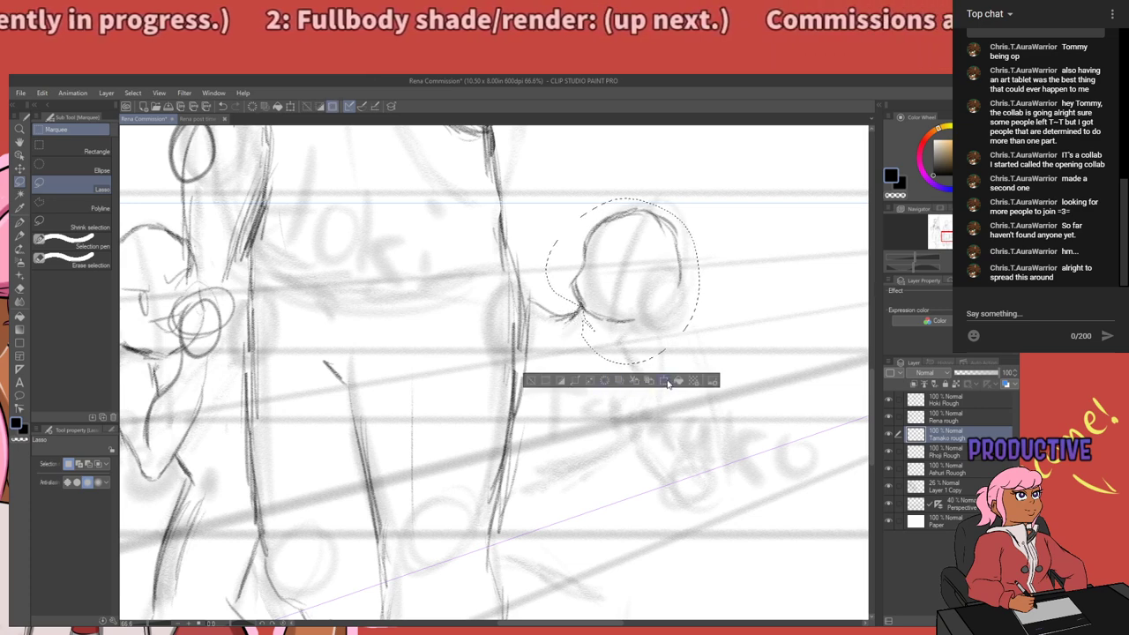
left_click(678, 381)
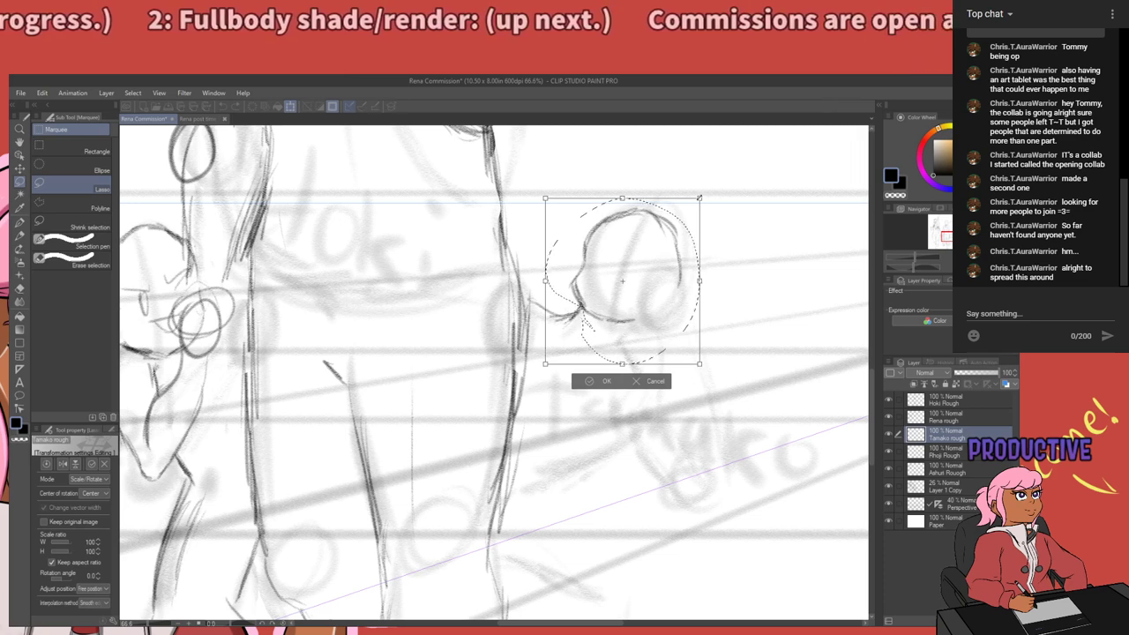
left_click_drag(698, 198, 709, 187)
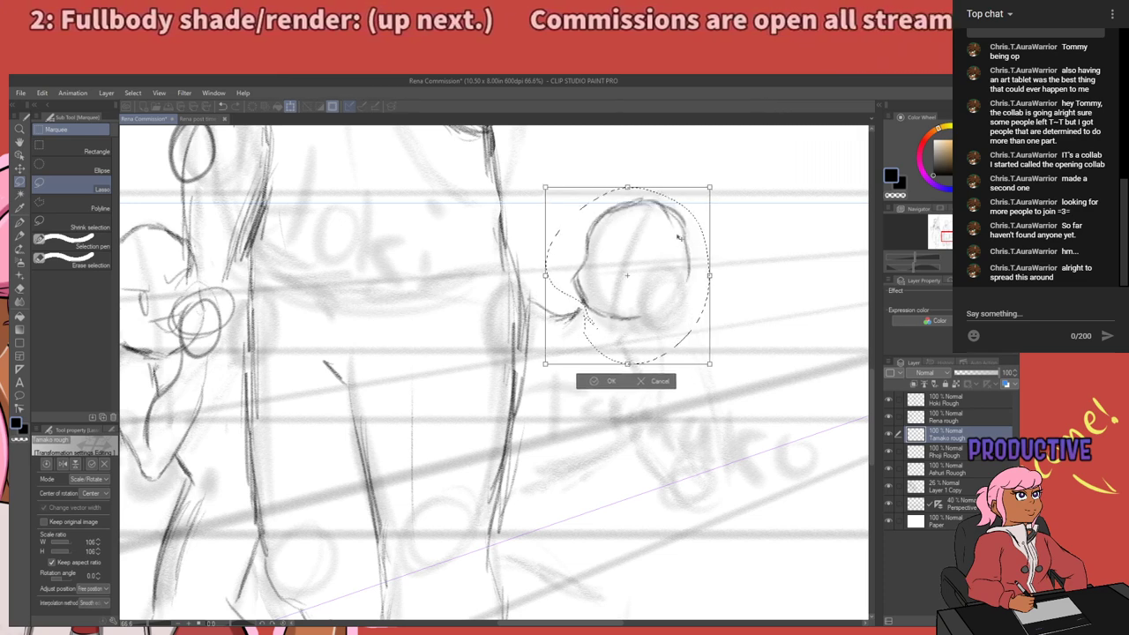
left_click_drag(686, 230, 732, 247)
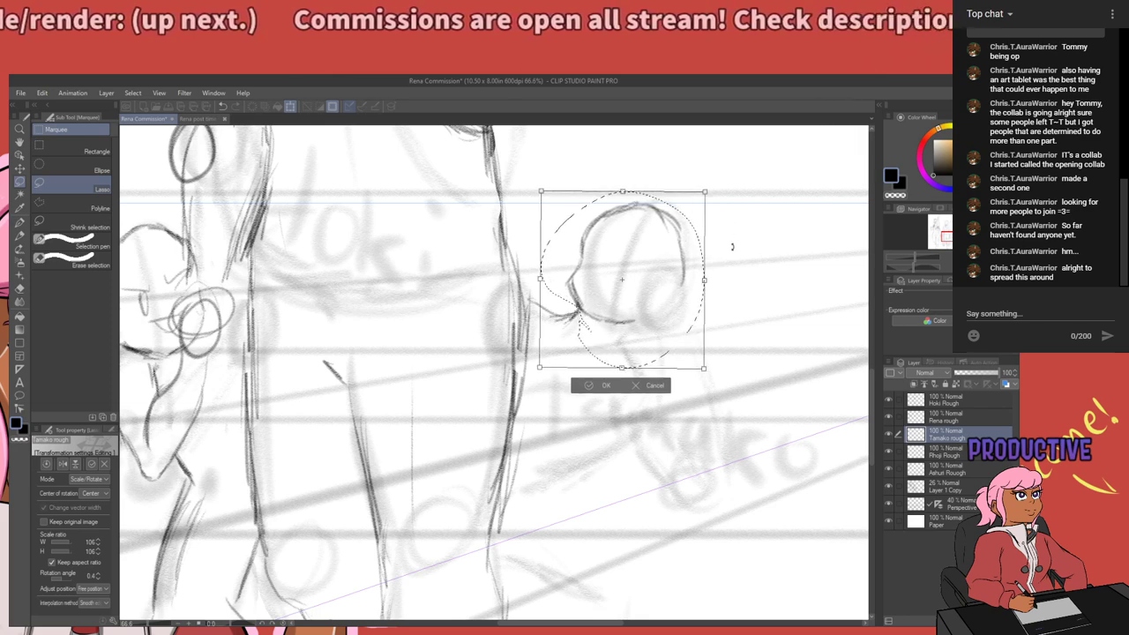
left_click(604, 383)
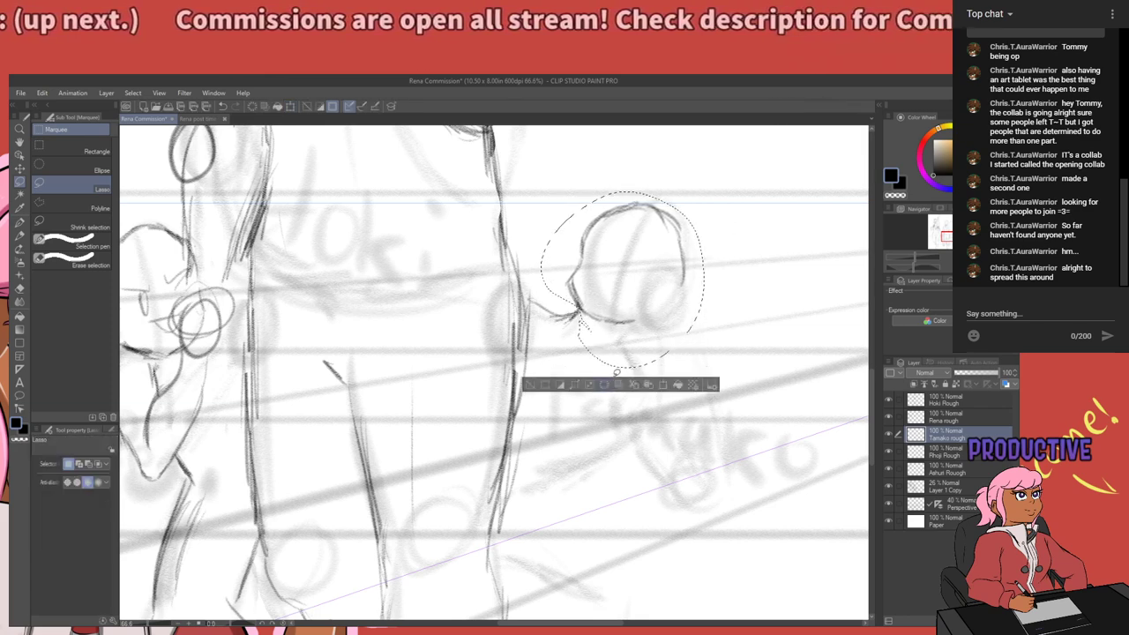
left_click(724, 340)
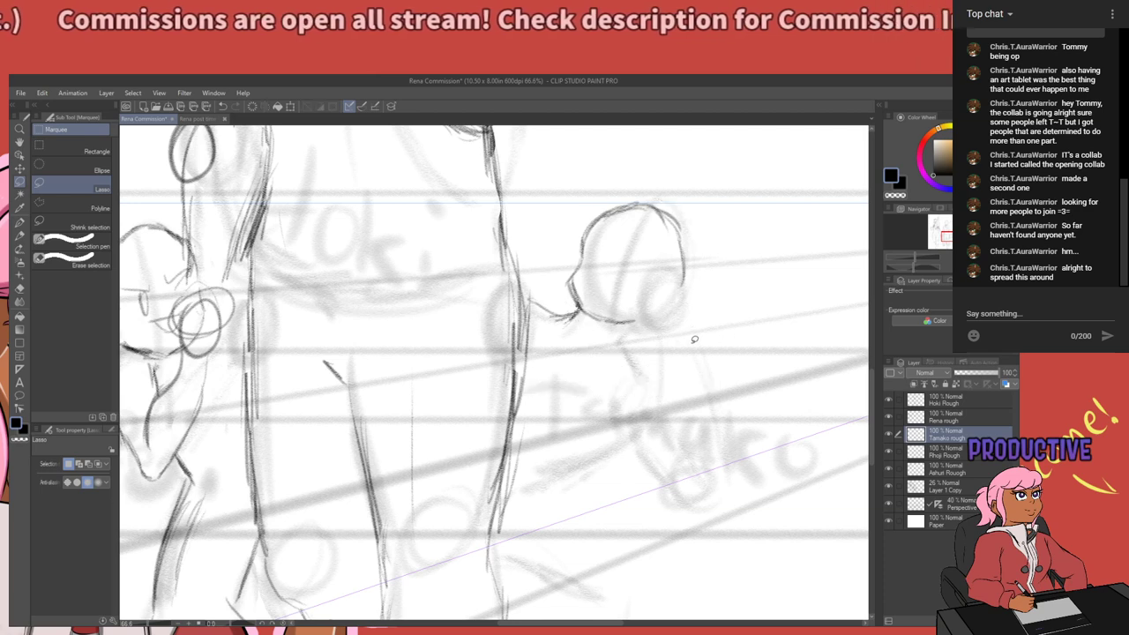
Sketch two angled, angry eyebrows on Tamako's redrawn face with the Rough pencil.
key("p")
key("p")
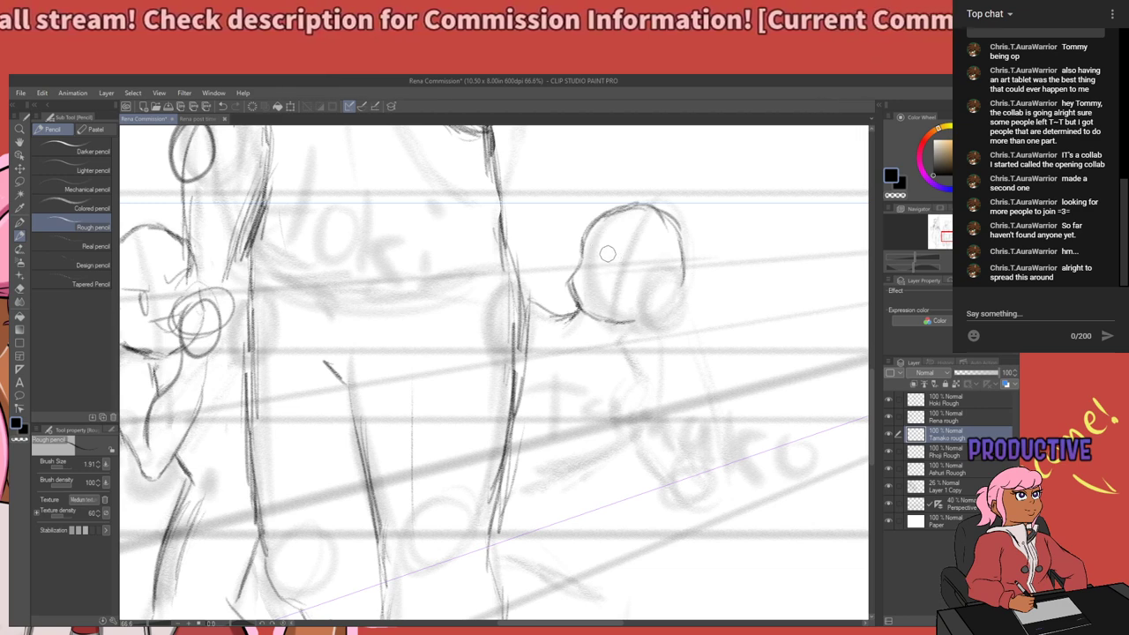
mouse_move(608, 256)
left_mouse_down()
mouse_move(591, 243)
mouse_move(596, 255)
mouse_move(658, 250)
left_mouse_up()
key("ctrl+z")
key("ctrl+z")
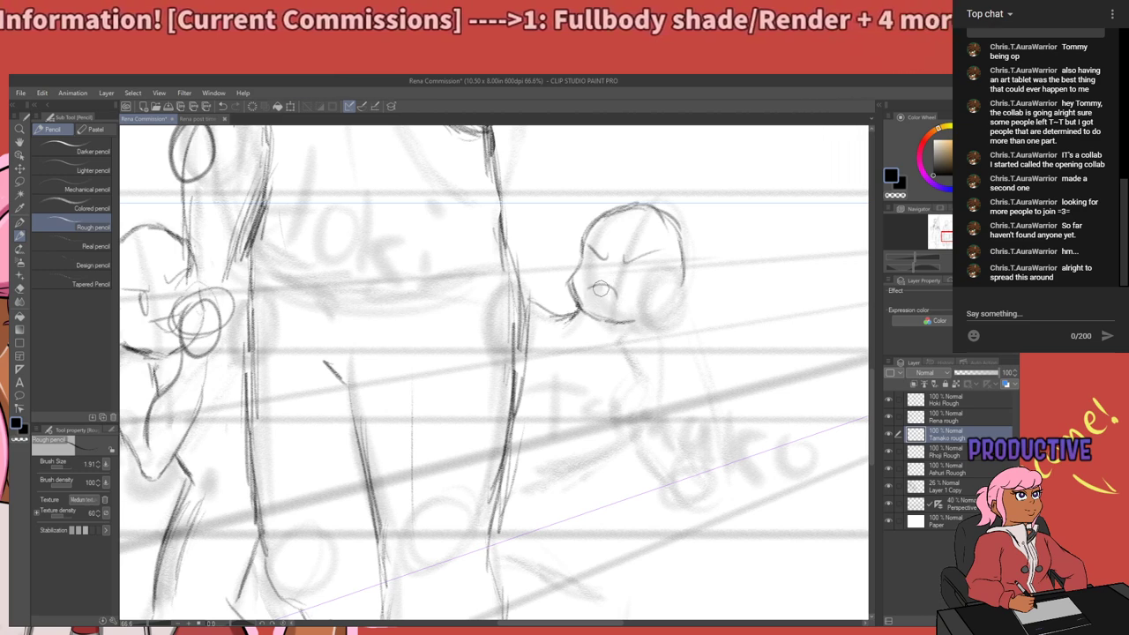
Sketch Tamako's frowning mouth with a rounded lower lip, and add short eye lines beneath the eyebrows.
mouse_move(600, 289)
left_mouse_down()
mouse_move(619, 287)
mouse_move(610, 295)
left_mouse_up()
key("ctrl+z")
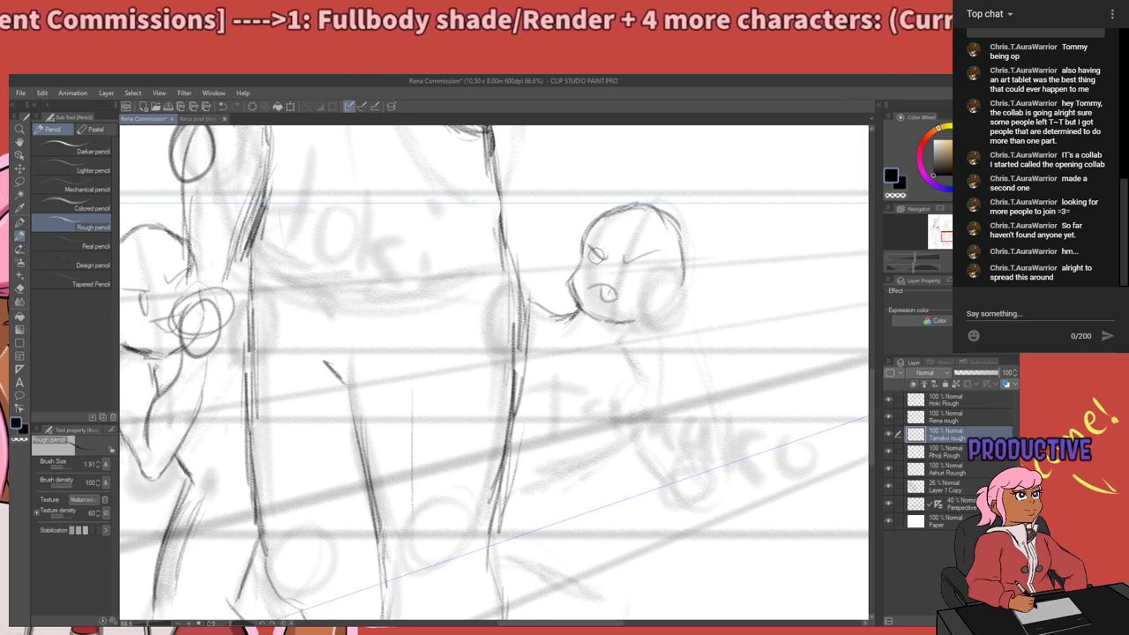
left_click_drag(623, 254, 635, 257)
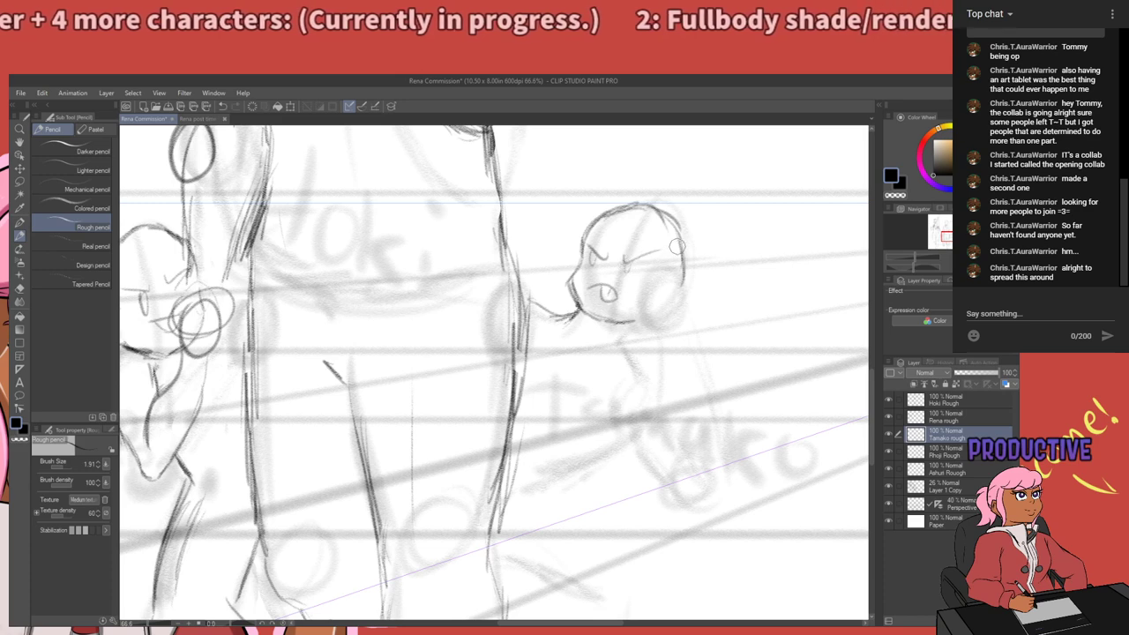
Sketch a small oval near the back of Tamako's jaw, extend the head's back contour, and add a short neck line.
mouse_move(635, 338)
left_mouse_down()
mouse_move(635, 415)
mouse_move(750, 305)
mouse_move(585, 320)
left_mouse_up()
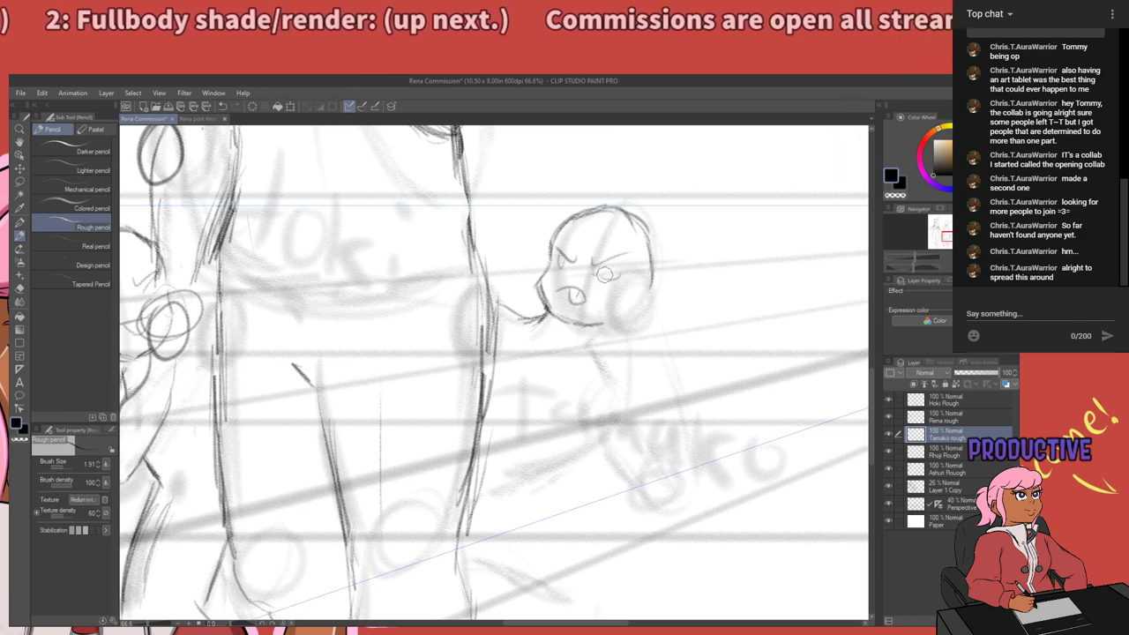
mouse_move(624, 290)
left_mouse_down()
mouse_move(605, 292)
mouse_move(624, 284)
mouse_move(608, 304)
left_mouse_up()
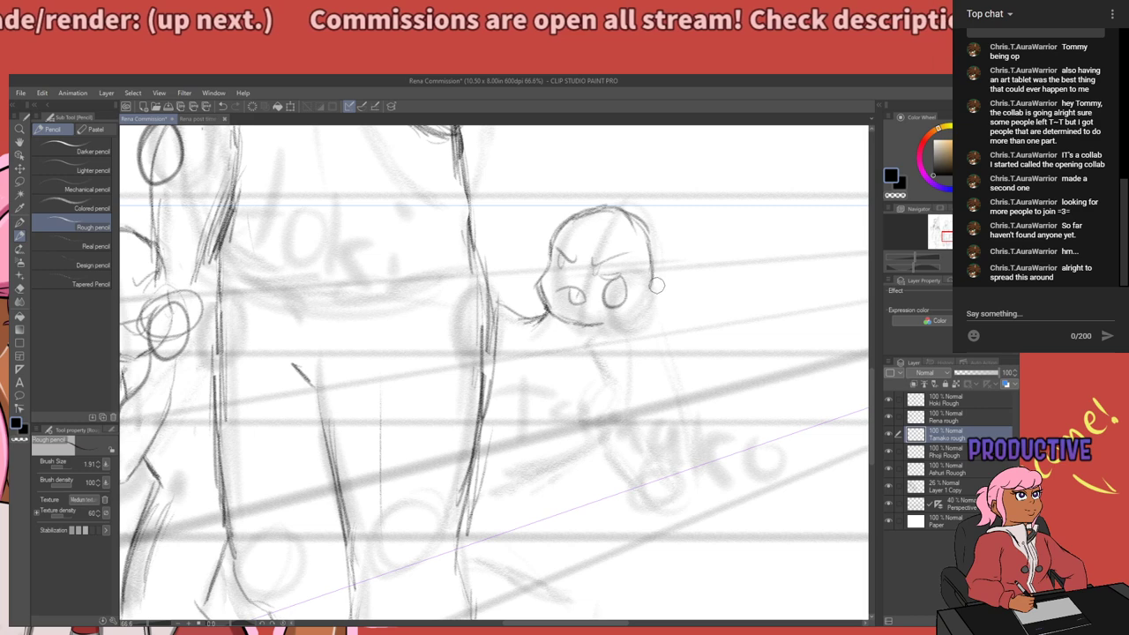
mouse_move(652, 262)
left_mouse_down()
mouse_move(637, 305)
mouse_move(585, 325)
mouse_move(607, 312)
mouse_move(597, 319)
left_mouse_up()
key("e")
key("p")
key("p")
key("ctrl+z")
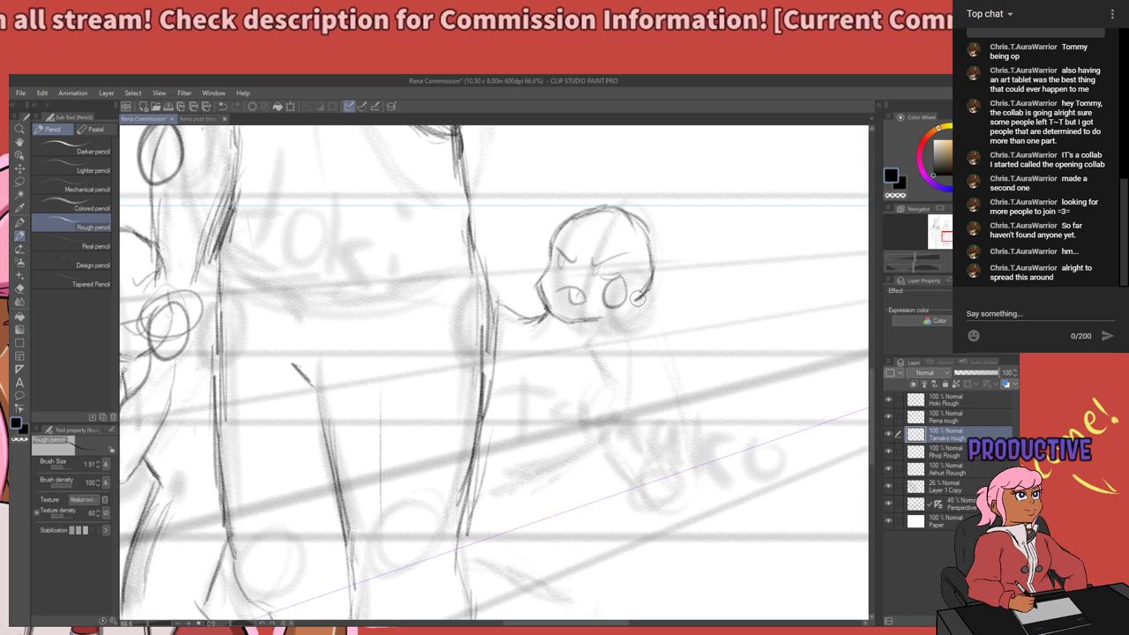
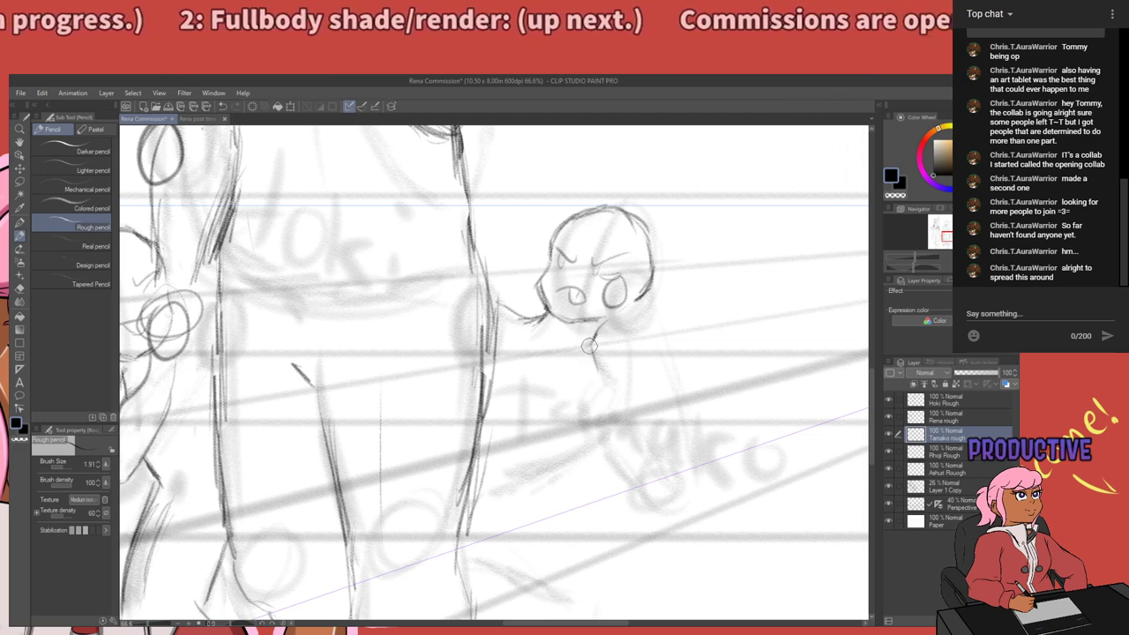
Sketch Tamako's body contour from below the neck, curving down and back toward Hoki's thigh.
mouse_move(589, 346)
left_mouse_down()
mouse_move(607, 382)
mouse_move(564, 424)
mouse_move(600, 395)
mouse_move(603, 381)
mouse_move(560, 424)
left_mouse_up()
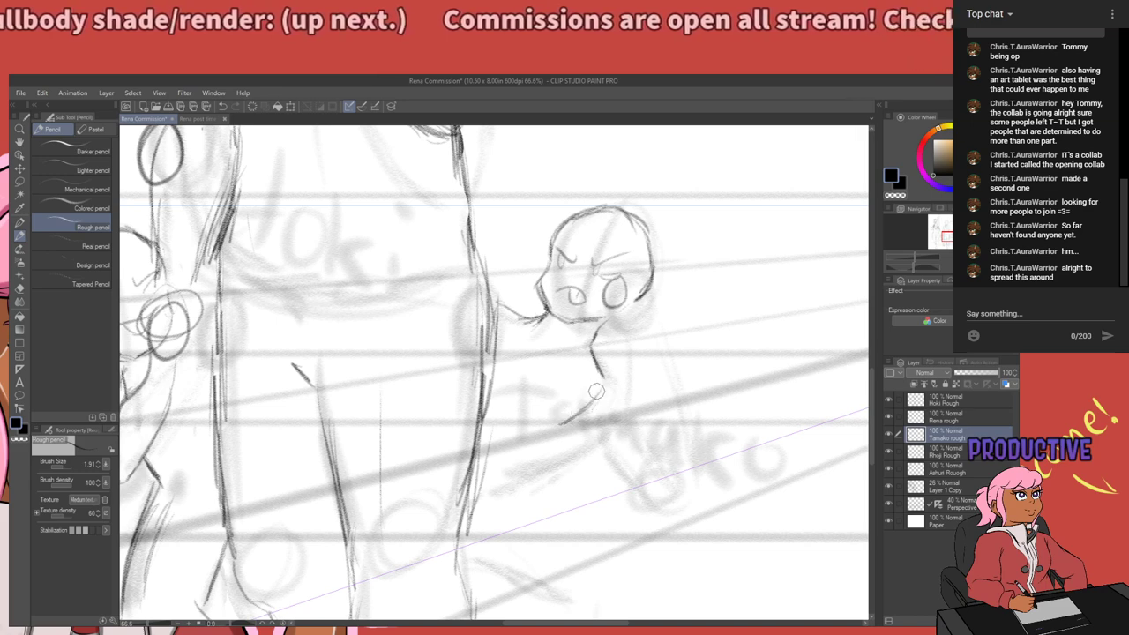
mouse_move(602, 374)
left_mouse_down()
mouse_move(579, 411)
mouse_move(530, 429)
left_mouse_up()
mouse_move(561, 424)
left_mouse_down()
mouse_move(597, 513)
mouse_move(712, 303)
mouse_move(672, 338)
mouse_move(642, 431)
mouse_move(654, 430)
mouse_move(584, 420)
mouse_move(616, 443)
mouse_move(624, 505)
mouse_move(671, 476)
mouse_move(715, 399)
mouse_move(593, 463)
mouse_move(643, 403)
left_mouse_up()
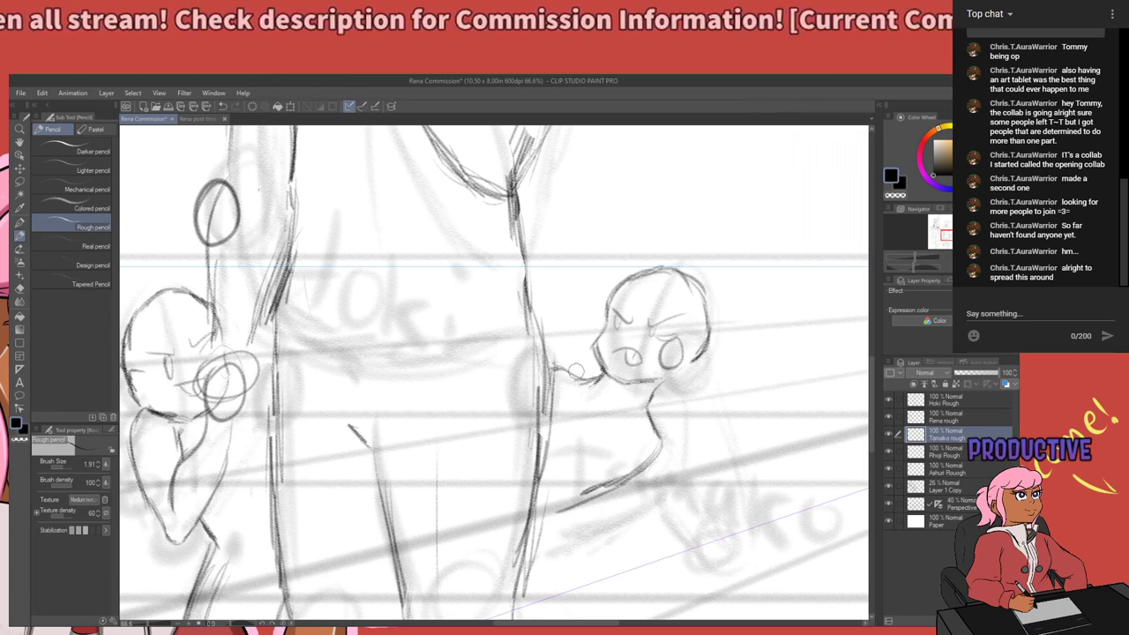
Sketch a small upright oval on the edge of Hoki's hip, above the curved line leading to Tamako's chin.
mouse_move(531, 296)
left_mouse_down()
mouse_move(534, 342)
mouse_move(545, 309)
left_mouse_up()
key("ctrl+z")
key("ctrl+z")
left_click_drag(591, 440, 522, 345)
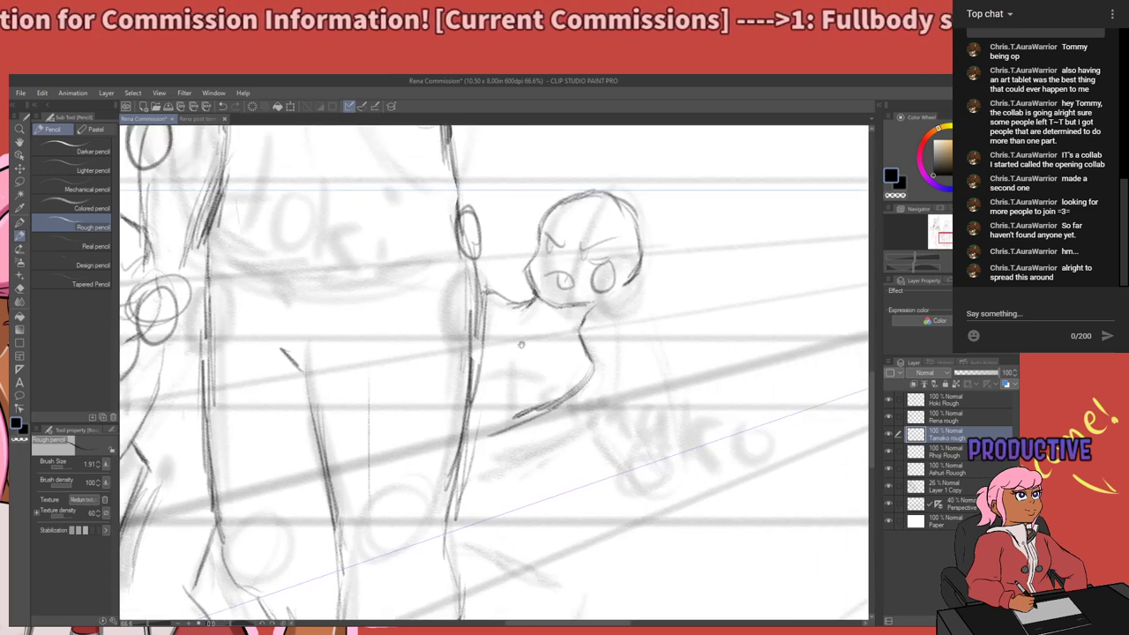
Draw a larger circle over the back of Tamako's jaw and erase the small oval inside it.
mouse_move(612, 267)
left_mouse_down()
mouse_move(626, 300)
mouse_move(614, 305)
mouse_move(596, 269)
mouse_move(589, 289)
mouse_move(641, 285)
mouse_move(588, 280)
mouse_move(605, 310)
mouse_move(626, 262)
left_mouse_up()
key("ctrl+z")
key("ctrl+z")
key("ctrl+z")
key("ctrl+z")
mouse_move(628, 309)
left_mouse_down()
mouse_move(587, 336)
mouse_move(600, 327)
left_mouse_up()
key("e")
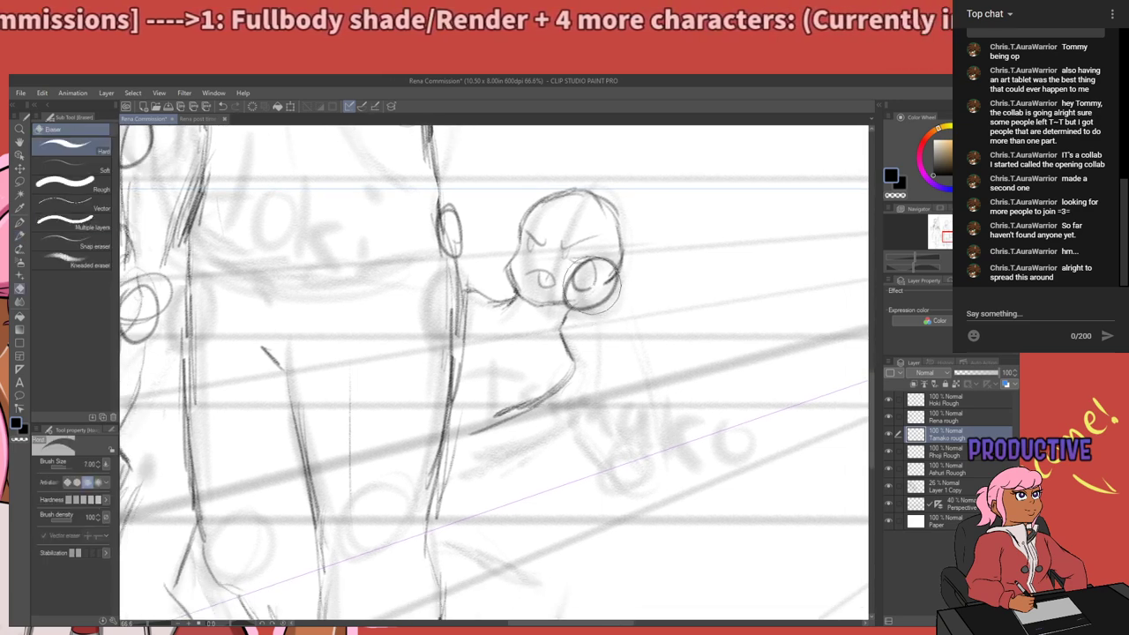
key("p")
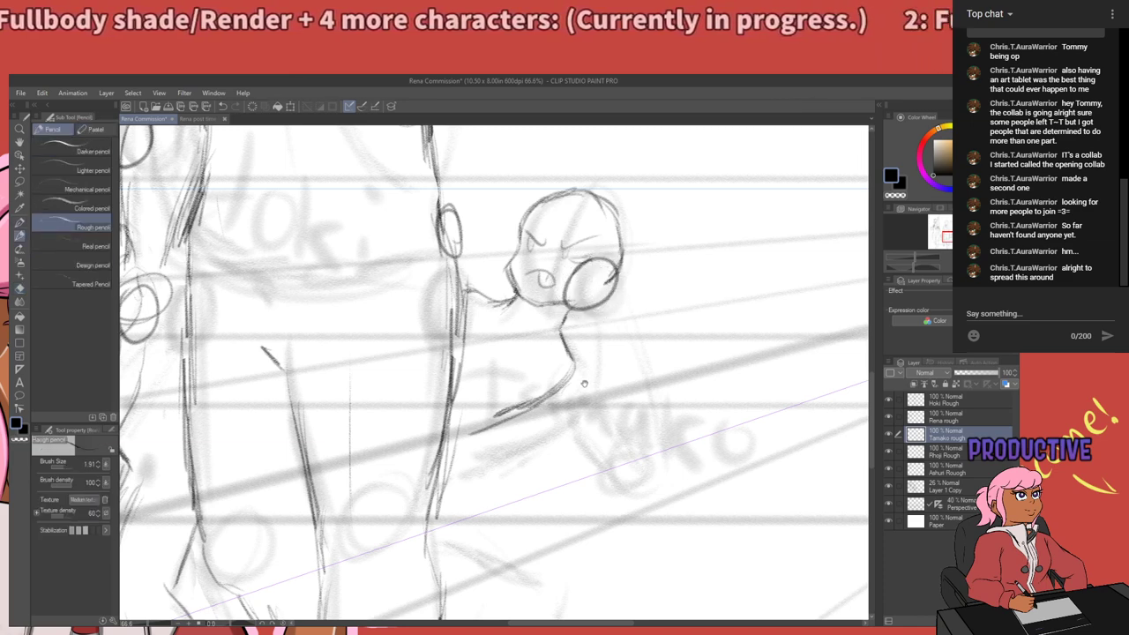
Sketch Tamako's hanging arm as two long contours running from the circle at her jaw down to a small oval.
mouse_move(583, 384)
left_mouse_down()
mouse_move(601, 349)
mouse_move(573, 376)
left_mouse_up()
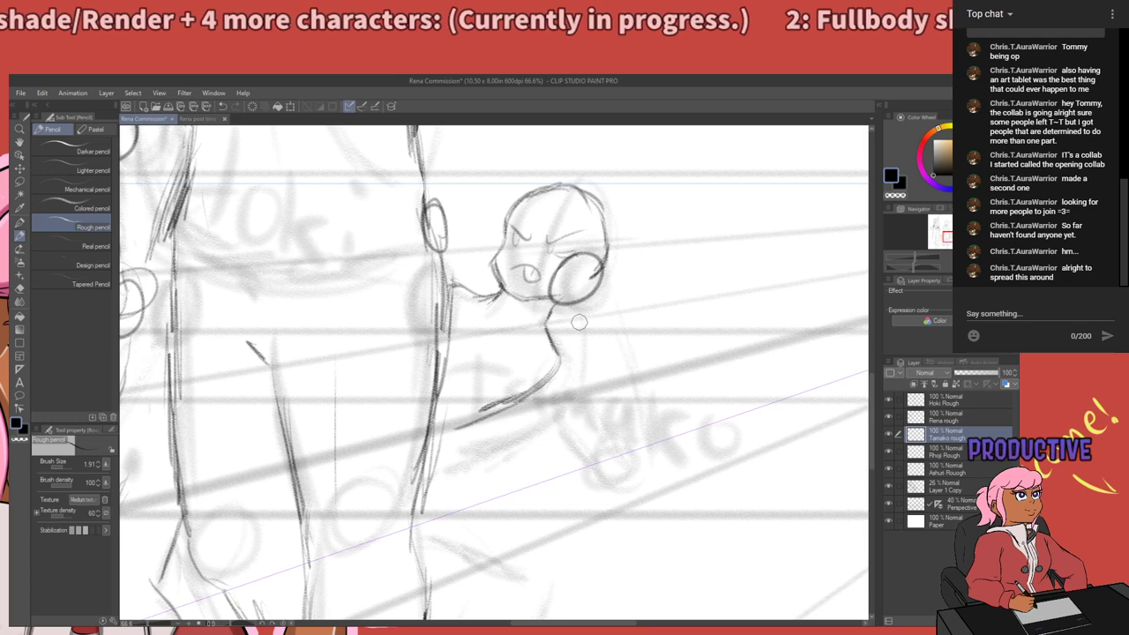
left_click_drag(570, 435, 584, 431)
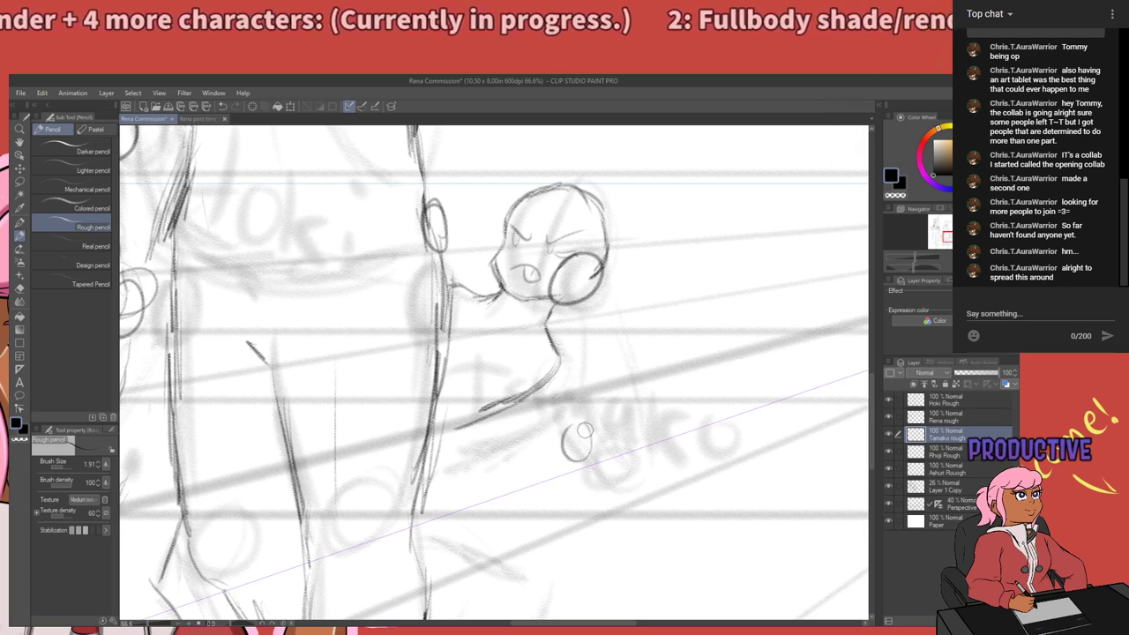
left_click_drag(567, 309, 547, 395)
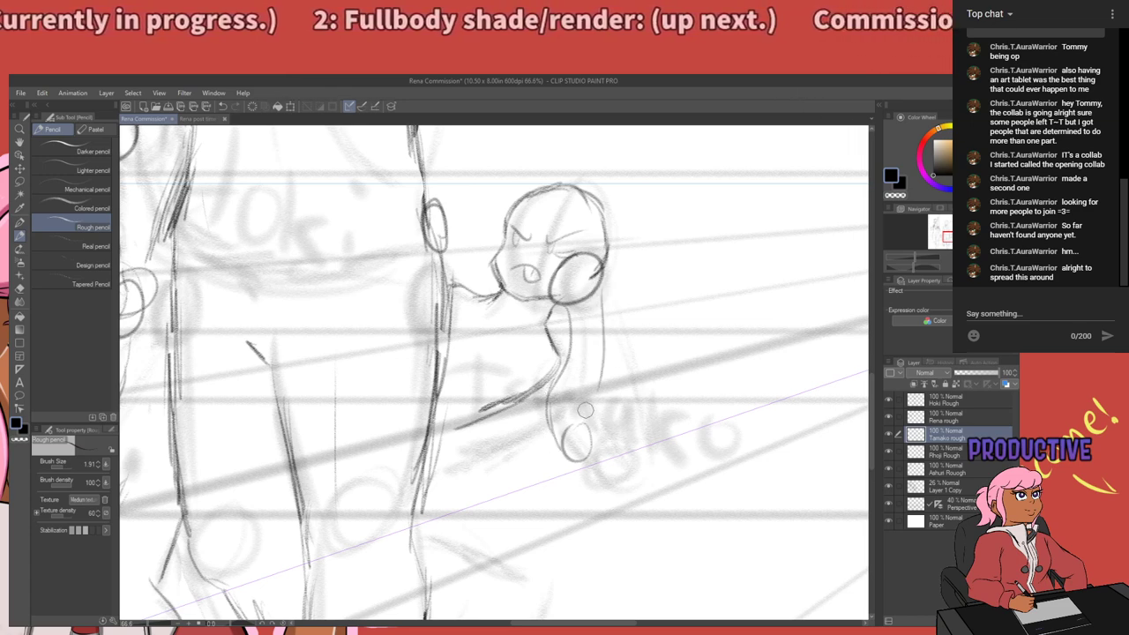
mouse_move(606, 288)
left_mouse_down()
mouse_move(606, 372)
mouse_move(606, 363)
mouse_move(584, 441)
left_mouse_up()
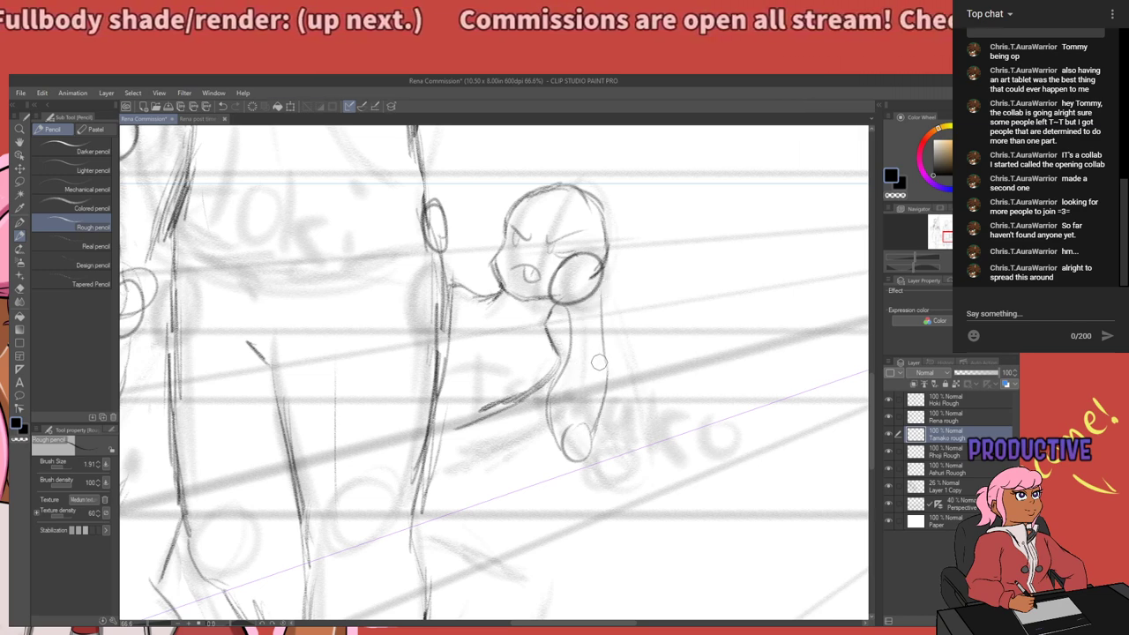
Lasso Tamako's hanging arm, move it slightly up toward the circle at her jaw, and deselect it.
key("m")
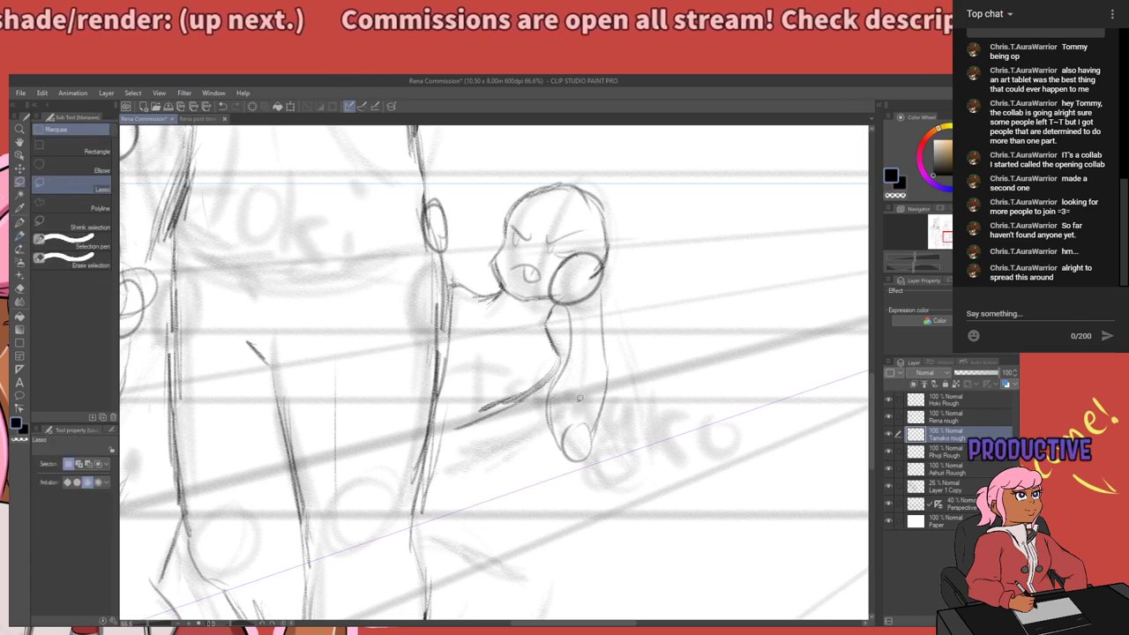
mouse_move(549, 461)
left_mouse_down()
mouse_move(551, 407)
mouse_move(549, 461)
left_mouse_up()
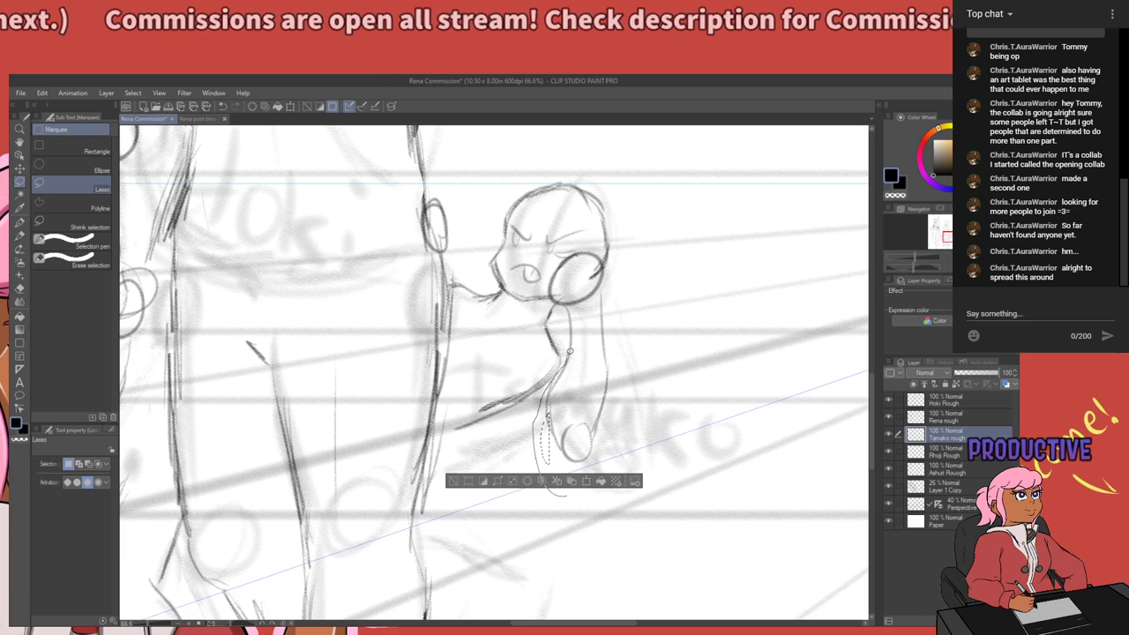
mouse_move(567, 328)
left_mouse_down()
mouse_move(578, 314)
mouse_move(590, 483)
mouse_move(539, 437)
left_mouse_up()
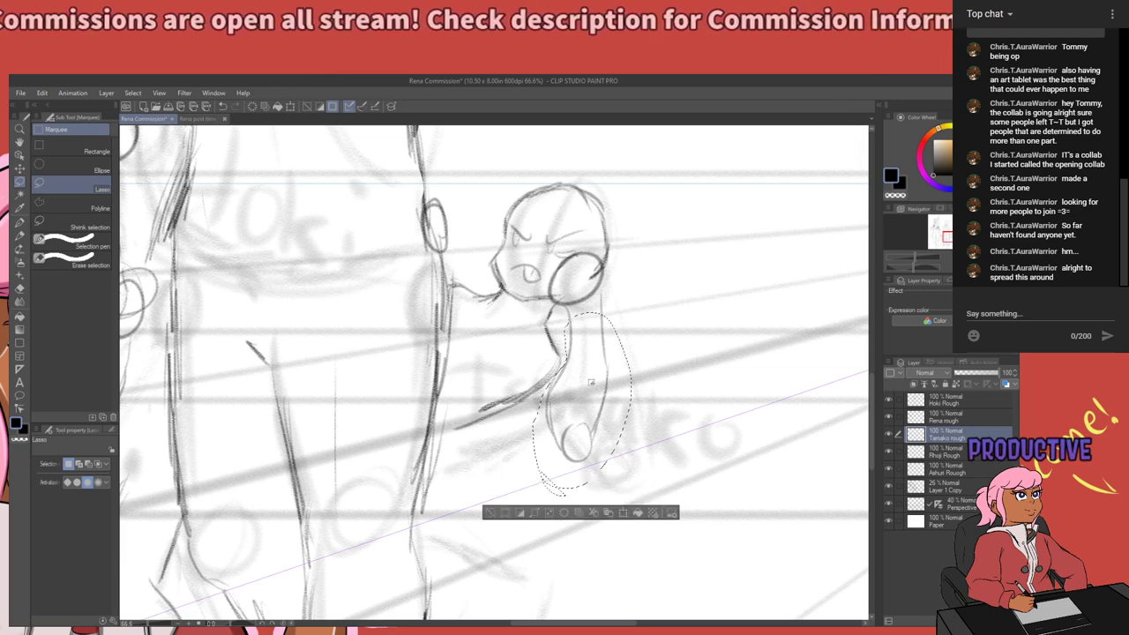
left_click_drag(608, 372, 609, 360)
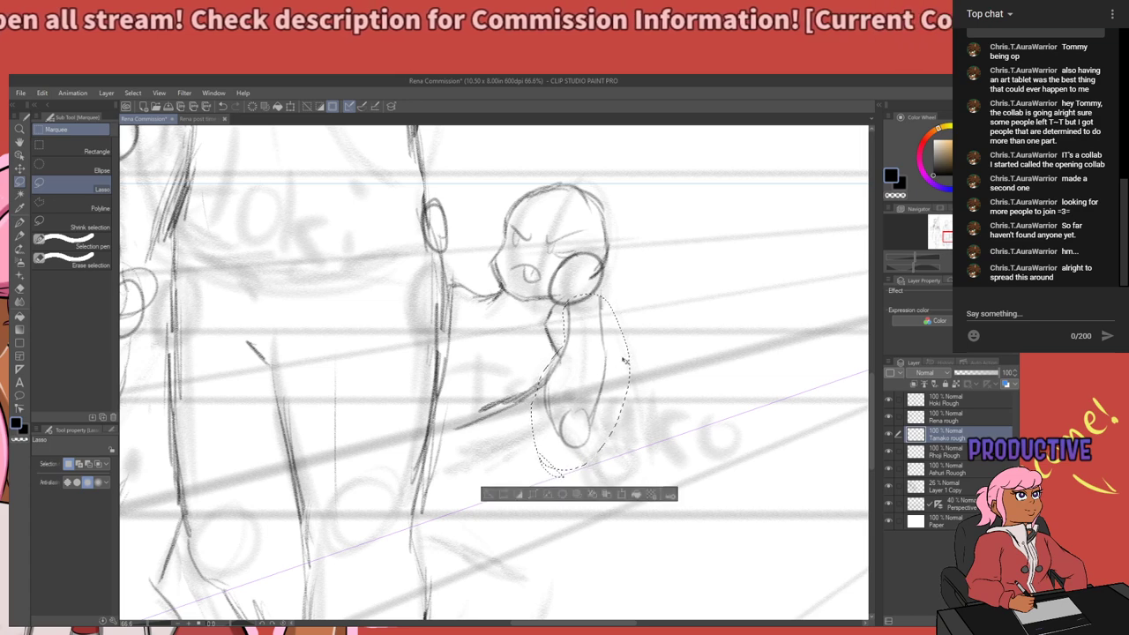
left_click(607, 381)
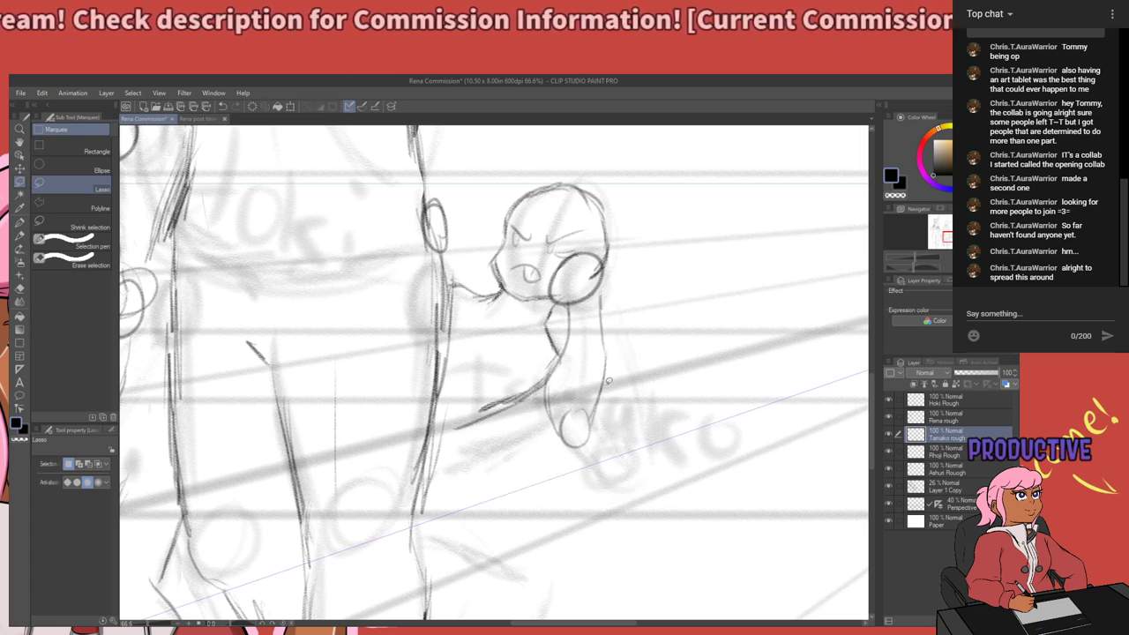
Lasso Tamako's head, torso and arm together, move them lower along Hoki's thigh, and deselect them.
key("p")
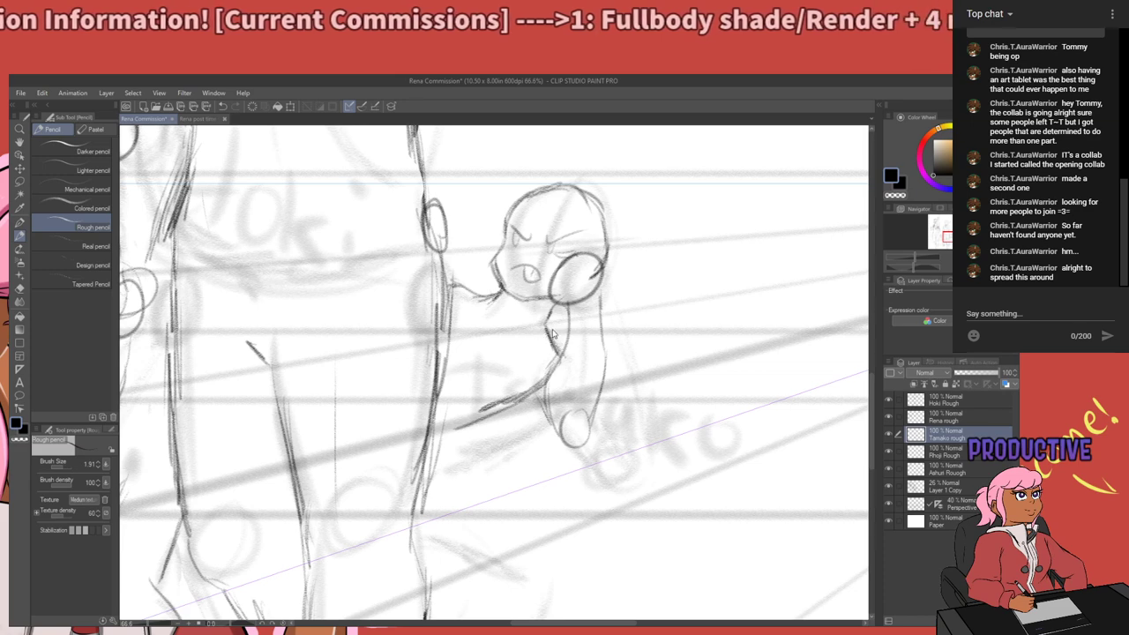
left_click_drag(566, 383, 656, 327)
left_click_drag(626, 369, 698, 297)
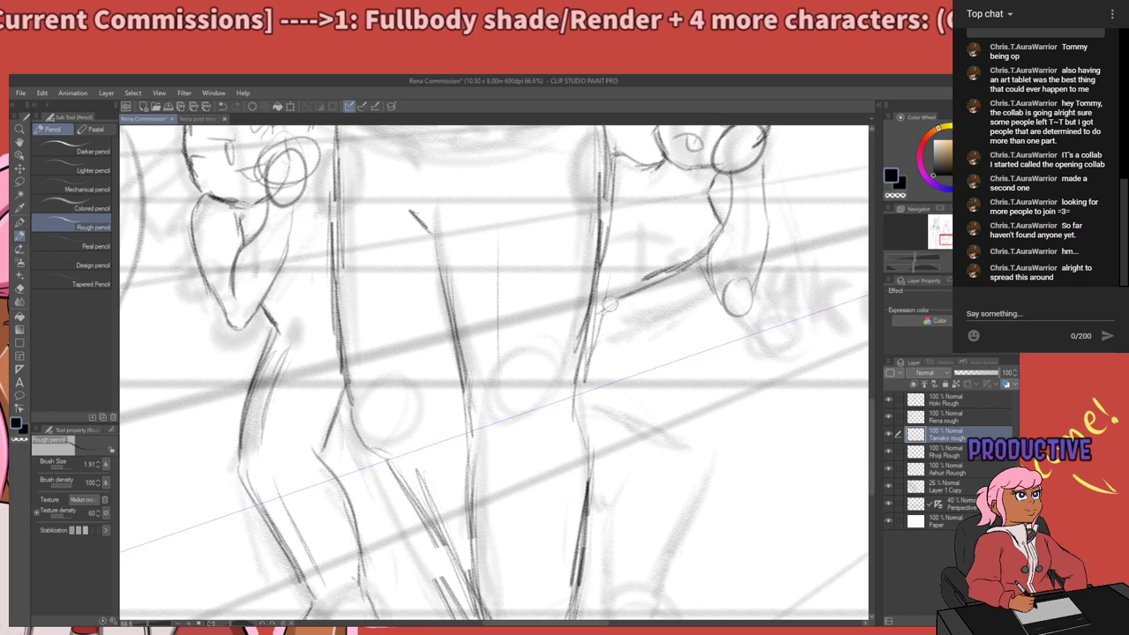
mouse_move(676, 329)
left_mouse_down()
mouse_move(520, 252)
mouse_move(636, 294)
mouse_move(595, 420)
mouse_move(644, 257)
mouse_move(616, 357)
left_mouse_up()
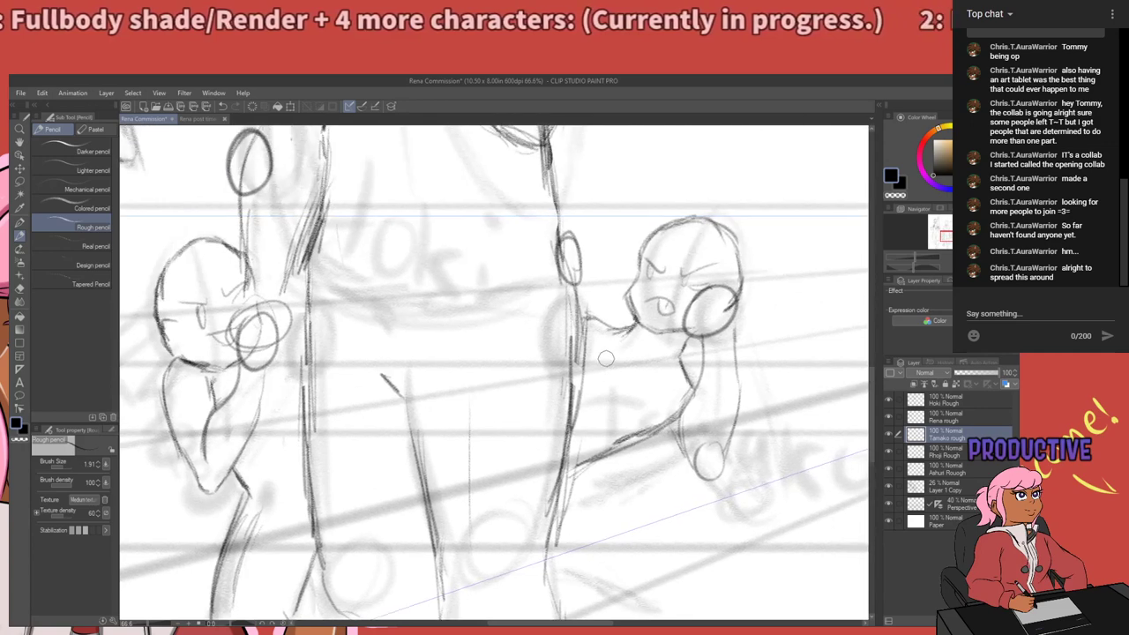
key("m")
left_click_drag(677, 244, 578, 249)
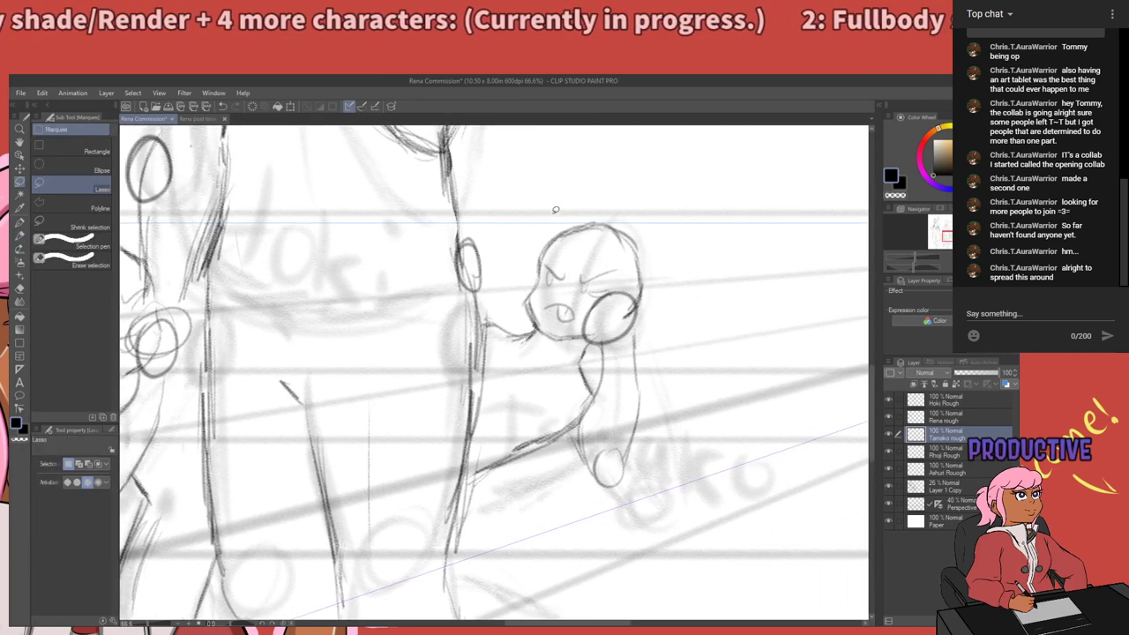
mouse_move(579, 196)
left_mouse_down()
mouse_move(692, 363)
mouse_move(616, 485)
mouse_move(512, 517)
mouse_move(478, 503)
left_mouse_up()
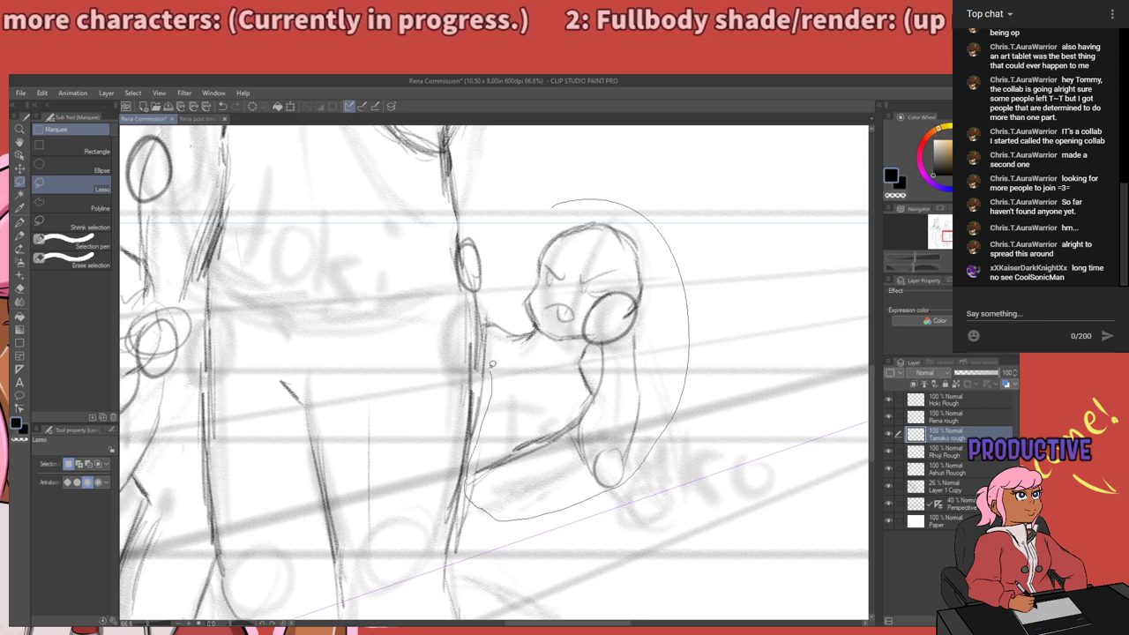
left_click_drag(478, 344, 554, 208)
left_click_drag(536, 379, 594, 234)
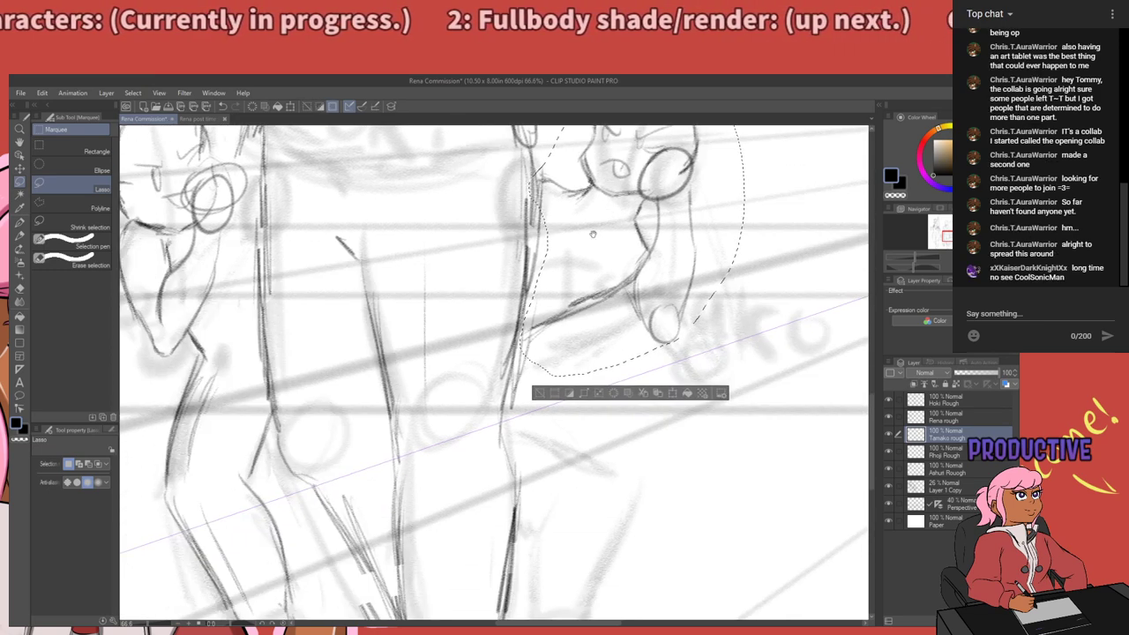
left_click_drag(577, 325, 570, 367)
left_click(727, 325)
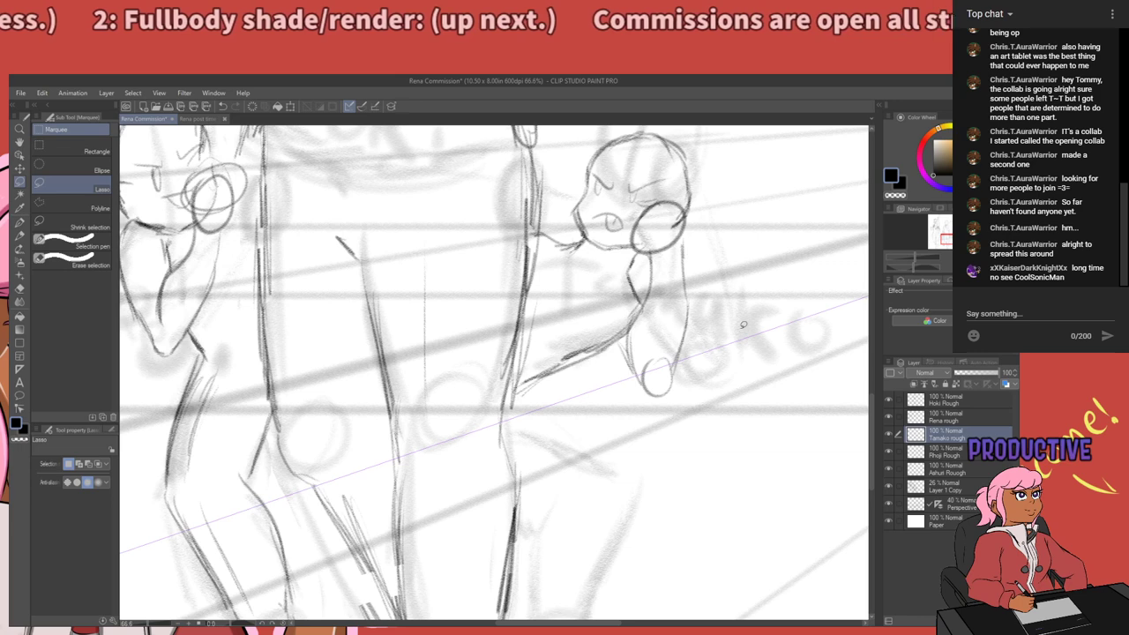
Sketch the top of Tamako's bent thigh out from Hoki's leg to the knee, and the shin contour down toward the ankle.
scroll(615, 415, "down", 5)
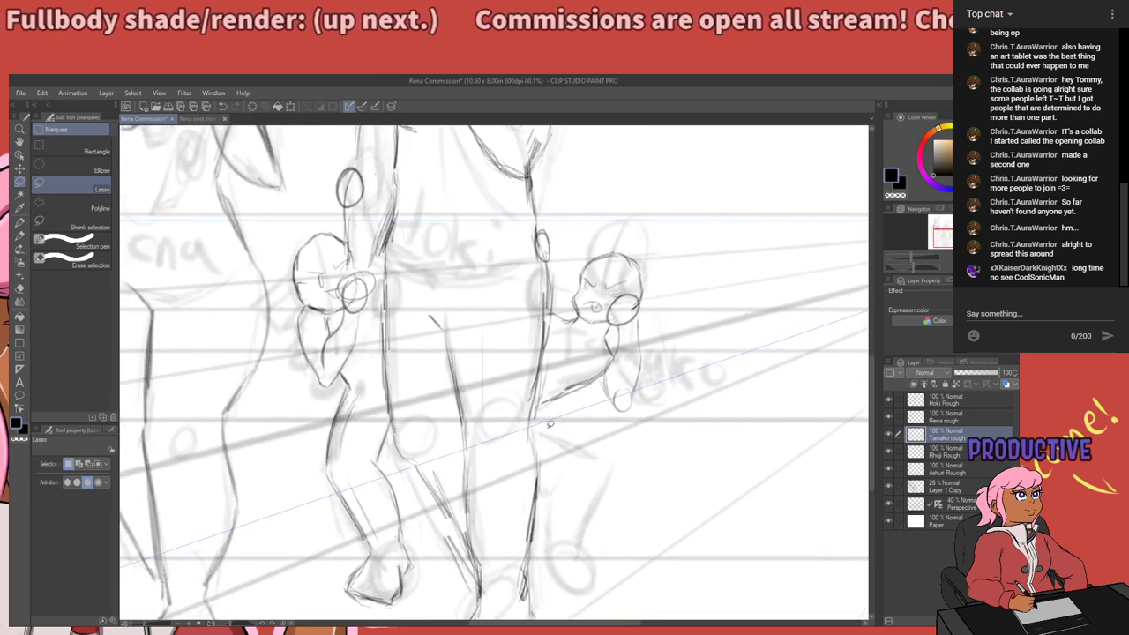
scroll(565, 436, "up", 1)
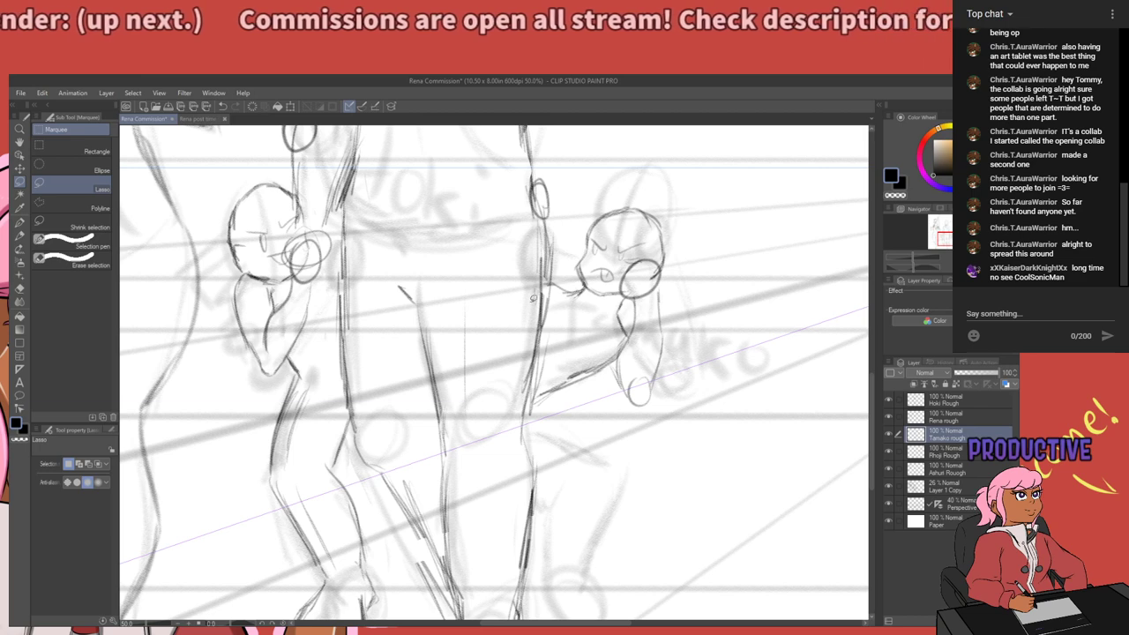
scroll(532, 299, "down", 3)
scroll(572, 408, "up", 4)
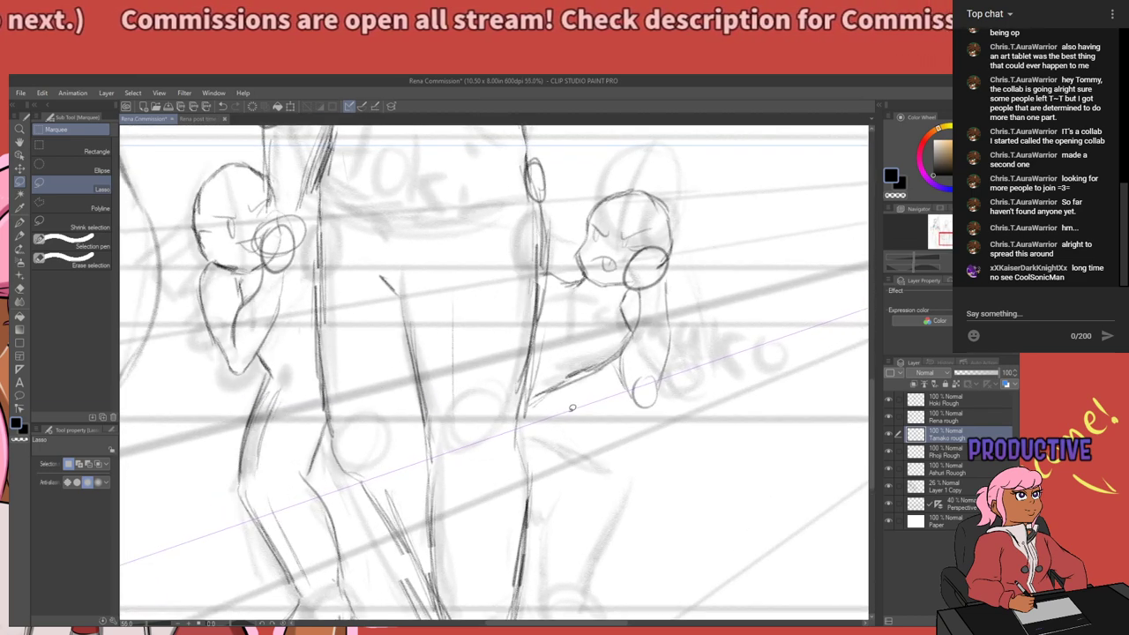
key("o")
key("p")
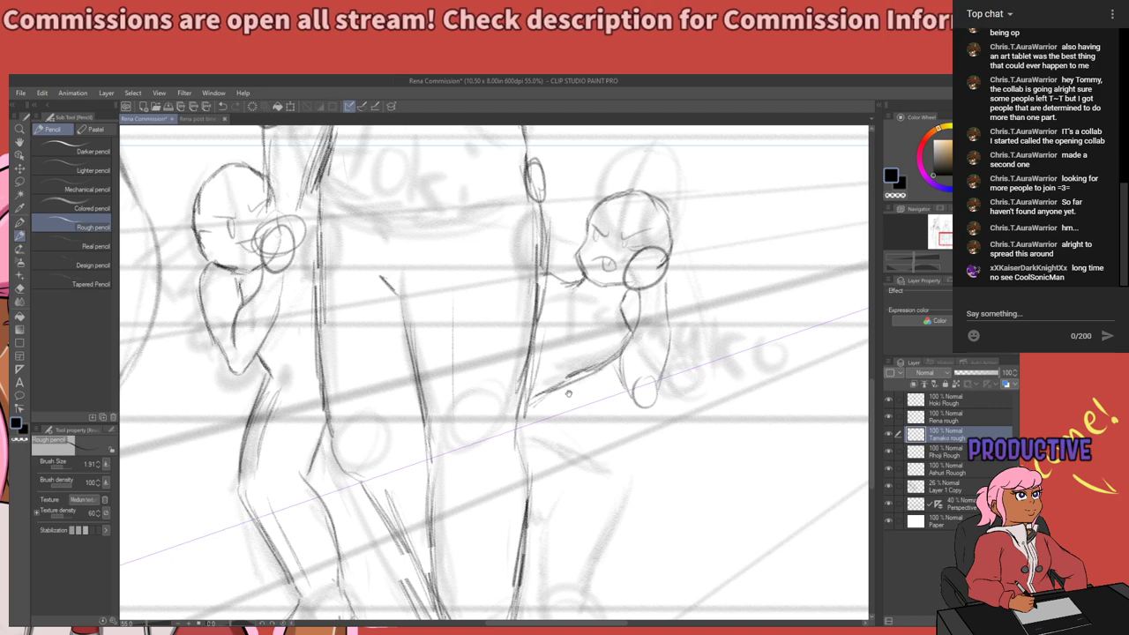
left_click_drag(535, 425, 601, 474)
key("ctrl+z")
left_click_drag(531, 426, 615, 472)
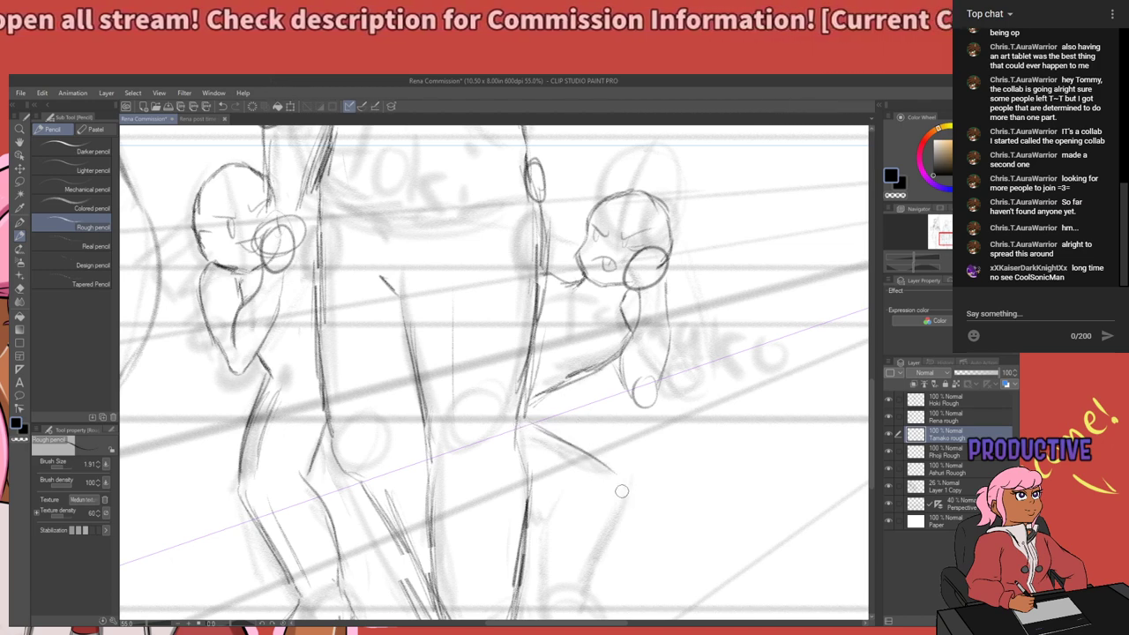
mouse_move(532, 425)
left_mouse_down()
mouse_move(628, 485)
mouse_move(595, 565)
left_mouse_up()
mouse_move(632, 509)
left_mouse_down()
mouse_move(641, 433)
mouse_move(597, 513)
mouse_move(593, 504)
left_mouse_up()
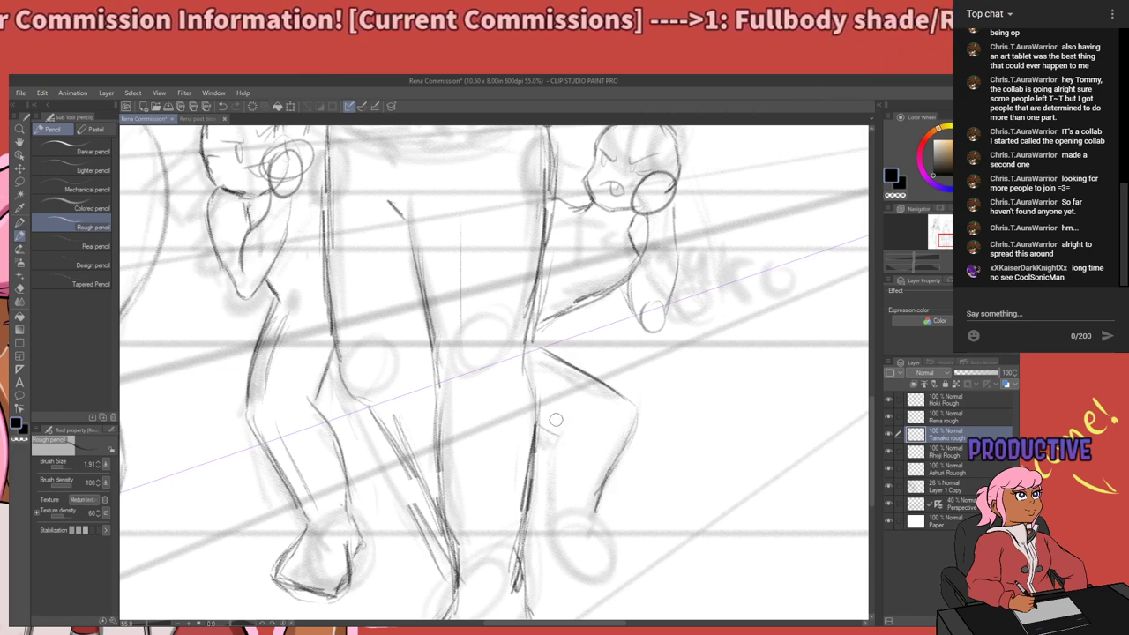
Sketch the underside of Tamako's bent thigh and the calf contour down to the guide circle for her foot.
left_click_drag(578, 401, 558, 439)
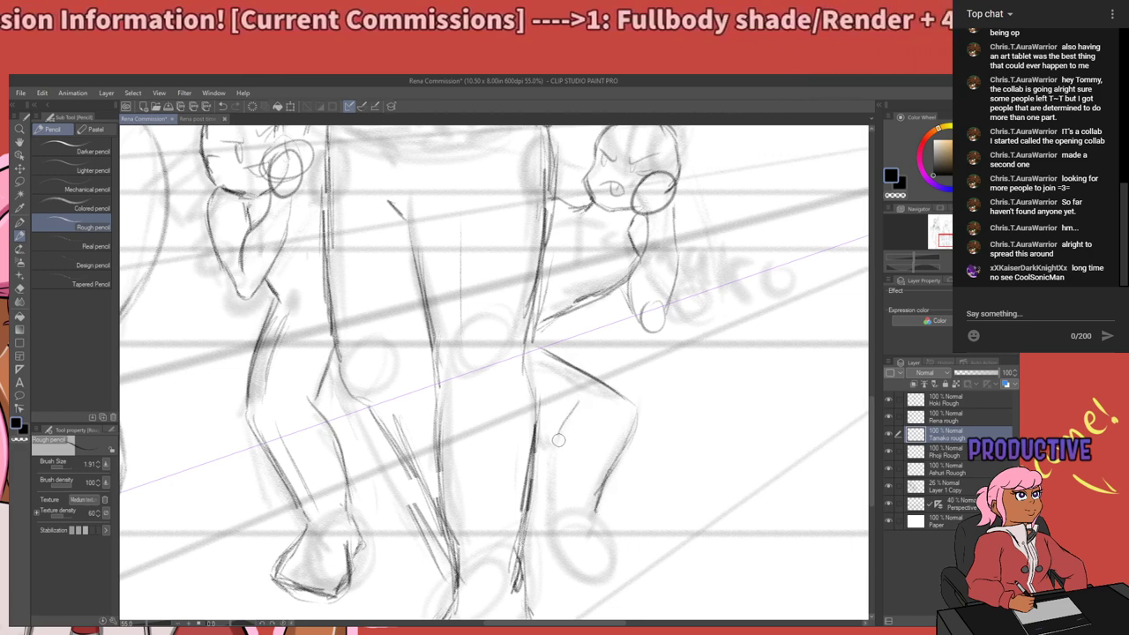
mouse_move(578, 399)
left_mouse_down()
mouse_move(547, 475)
mouse_move(564, 439)
mouse_move(564, 512)
left_mouse_up()
left_click_drag(553, 467, 564, 505)
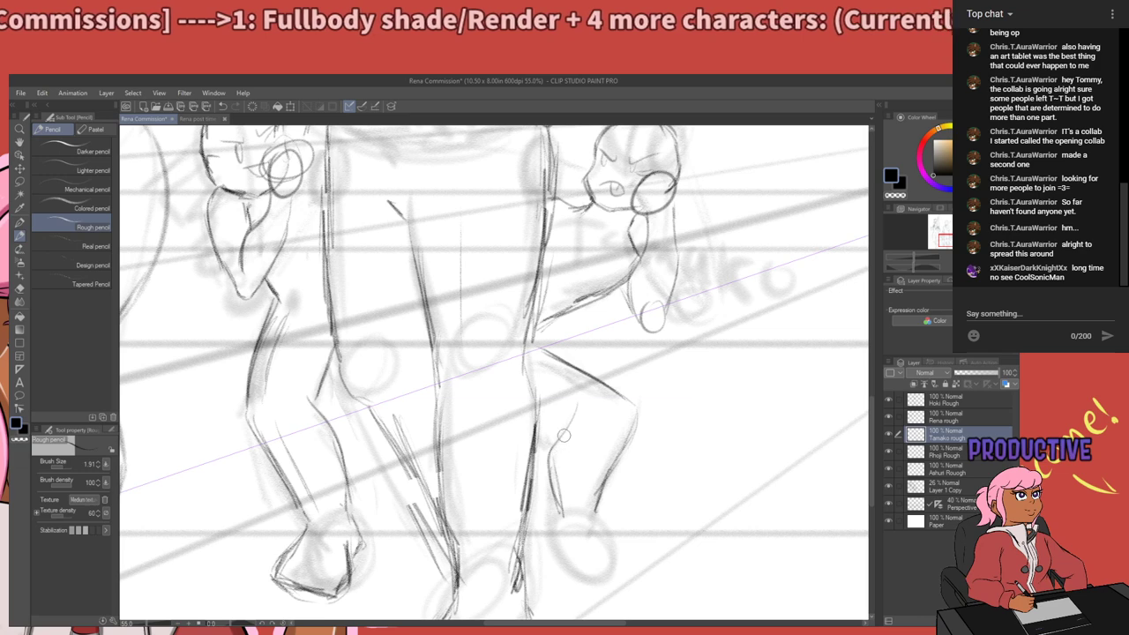
mouse_move(577, 401)
left_mouse_down()
mouse_move(547, 459)
mouse_move(563, 514)
left_mouse_up()
left_click_drag(555, 471, 565, 513)
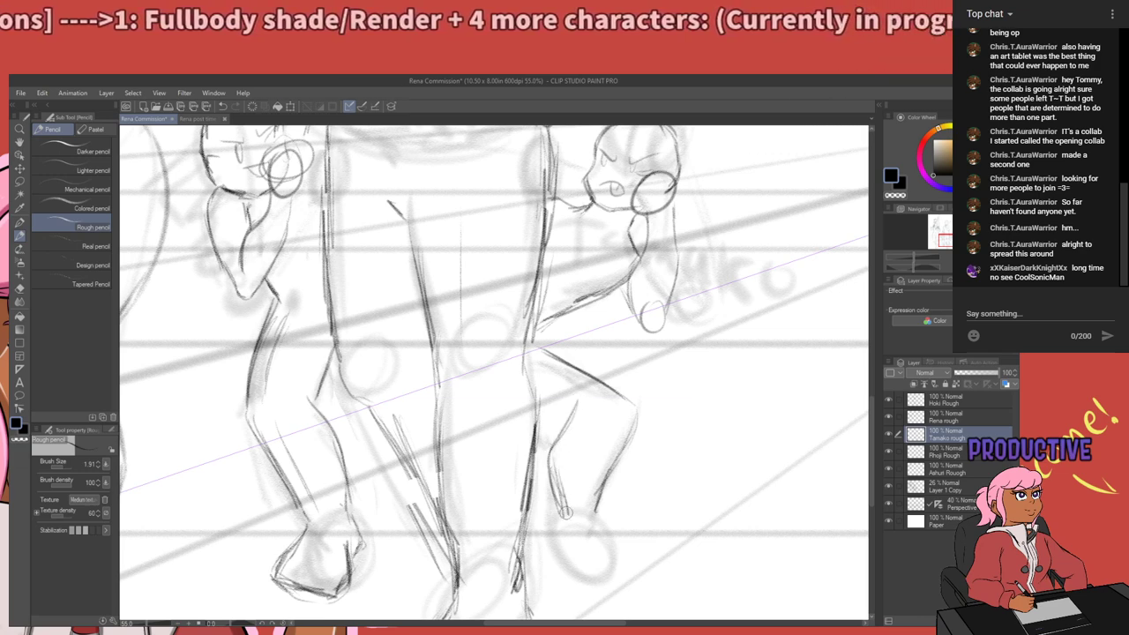
left_click_drag(558, 472, 562, 514)
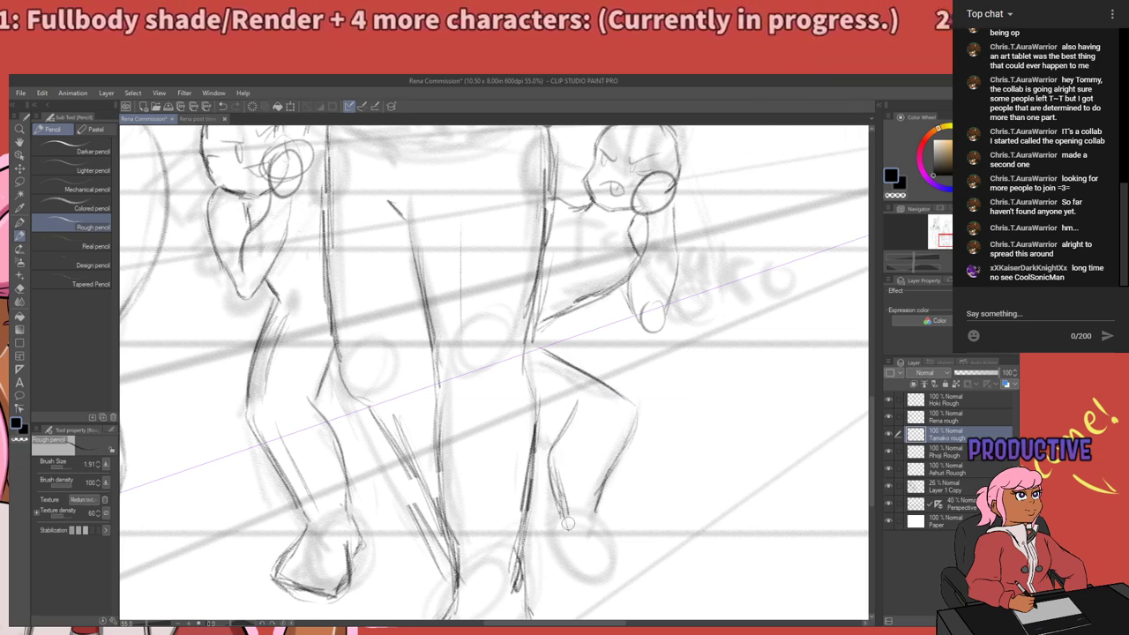
Redraw Tamako's shin line from the knee to the ankle and add a short line joining the back of her knee to Hoki's leg.
left_click_drag(620, 420, 586, 516)
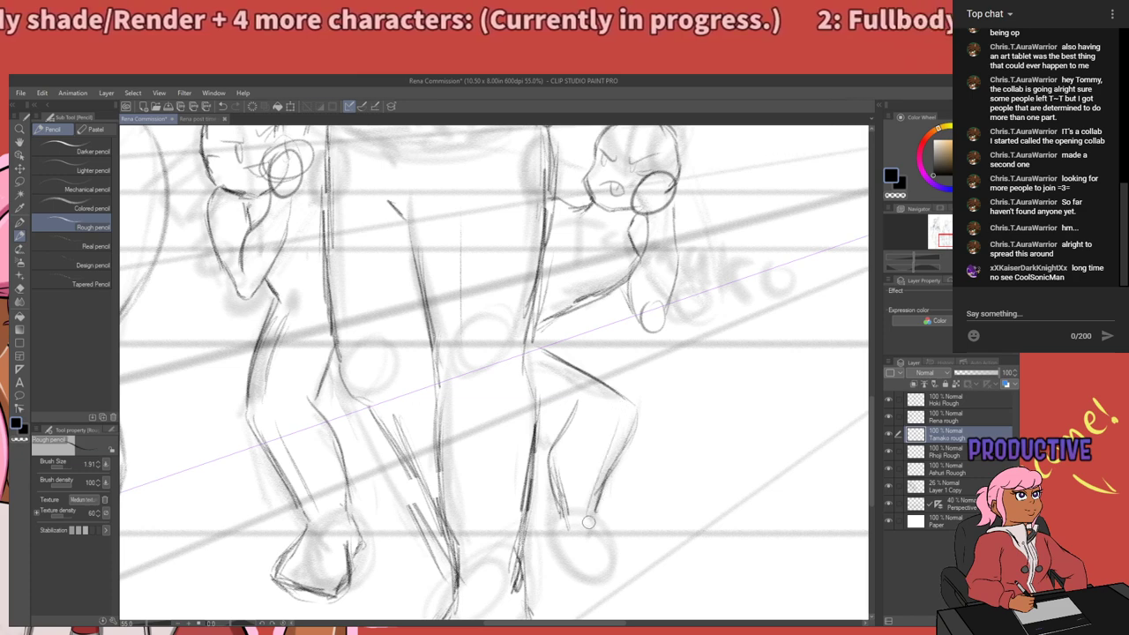
key("ctrl+z")
left_click_drag(623, 420, 583, 518)
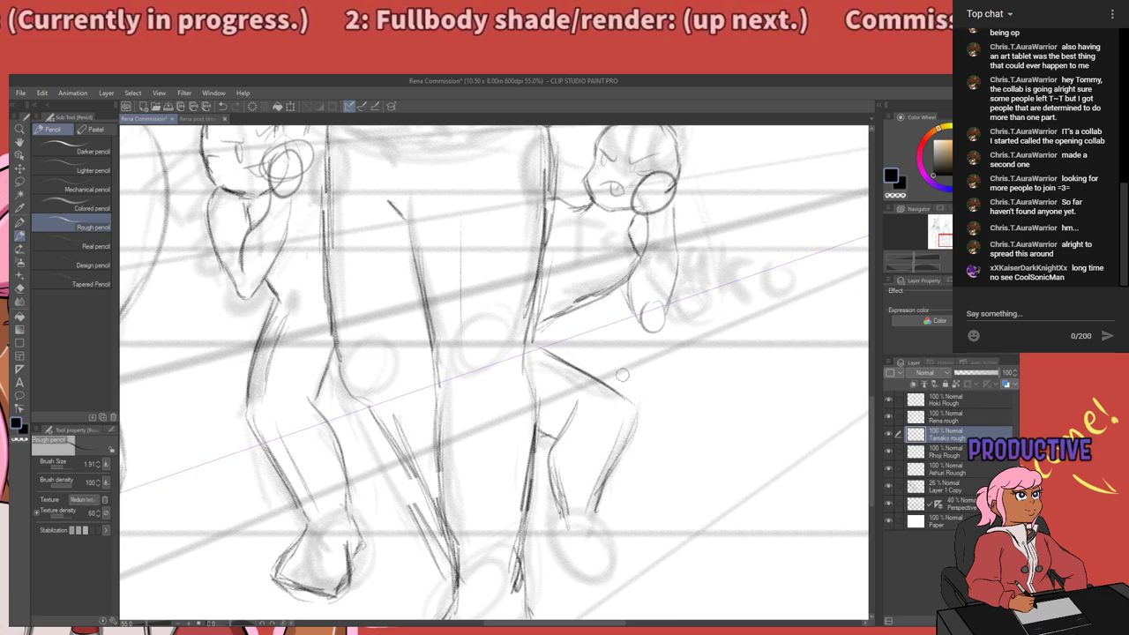
Save the drawing and check Tamako's pose and proportions against Hoki and the neighbouring figures.
mouse_move(623, 375)
left_mouse_down()
mouse_move(618, 459)
mouse_move(635, 351)
mouse_move(624, 434)
left_mouse_up()
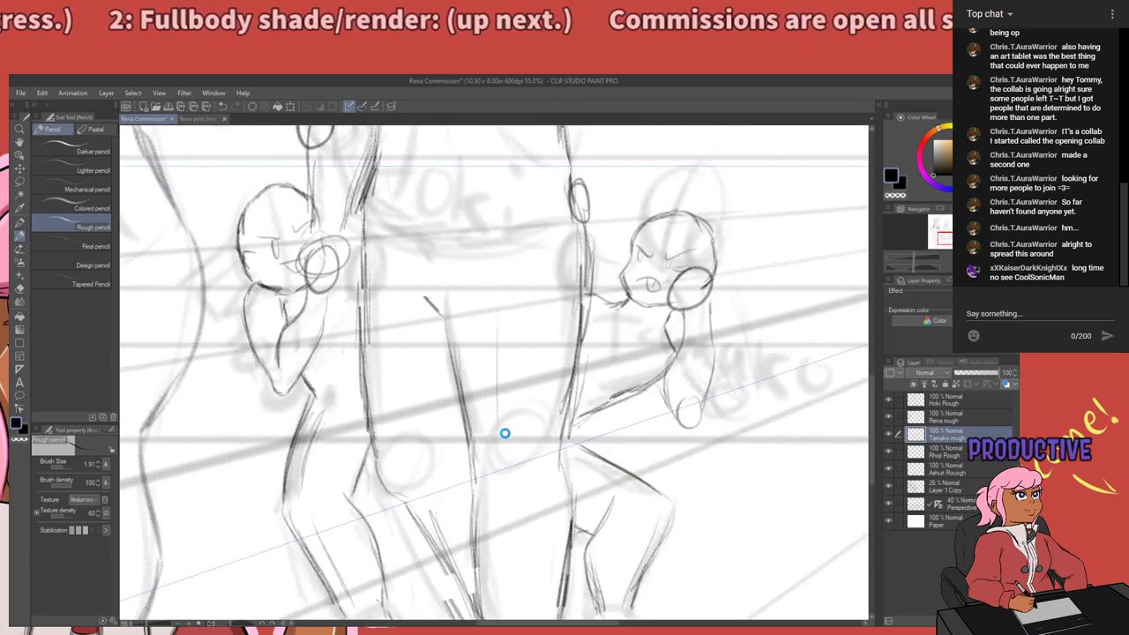
scroll(445, 338, "down", 3)
scroll(513, 401, "up", 1)
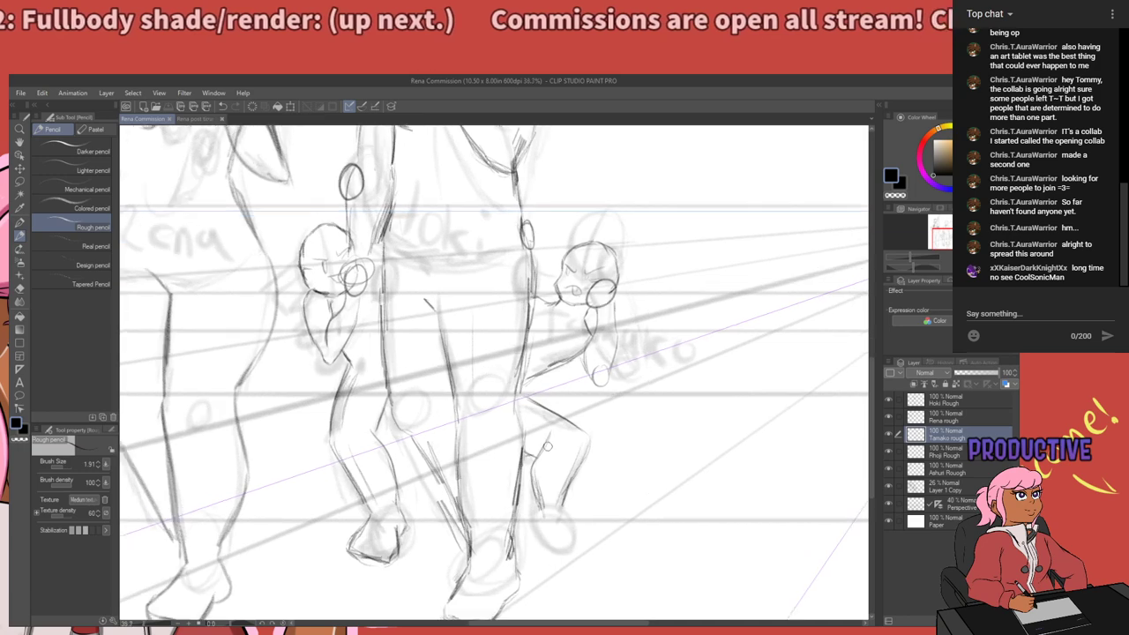
scroll(547, 448, "up", 2)
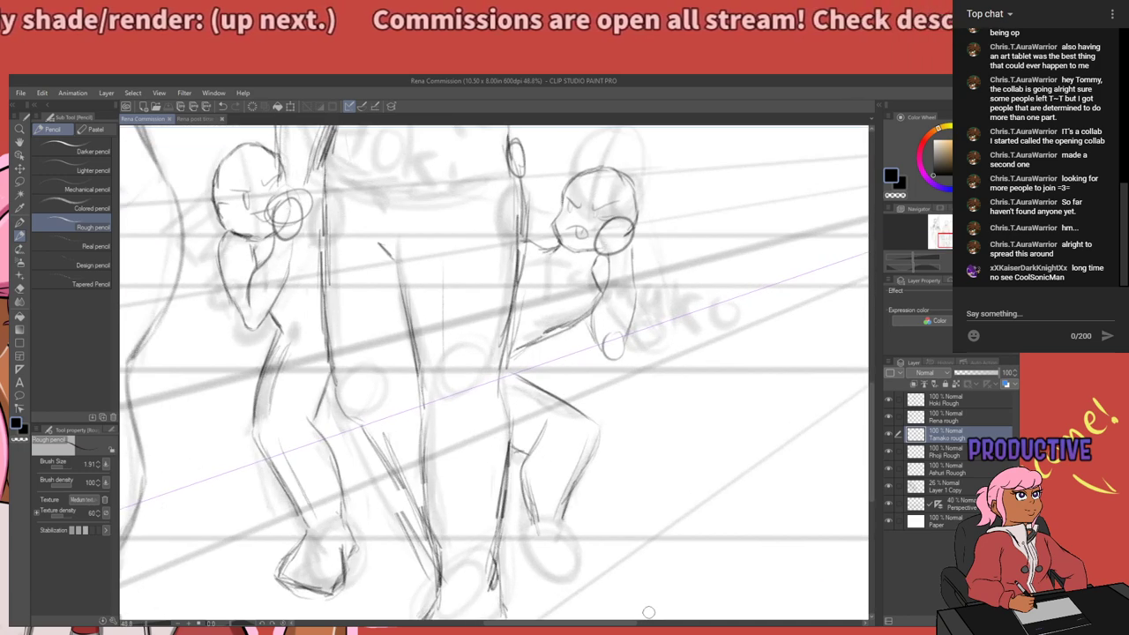
scroll(564, 525, "down", 1)
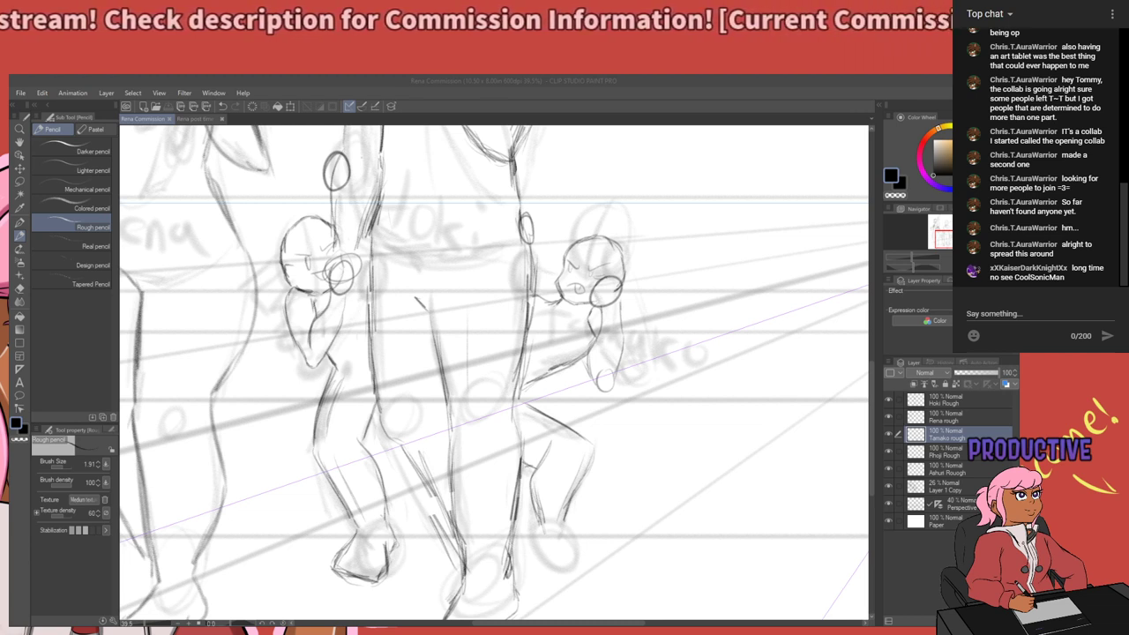
scroll(327, 424, "down", 5)
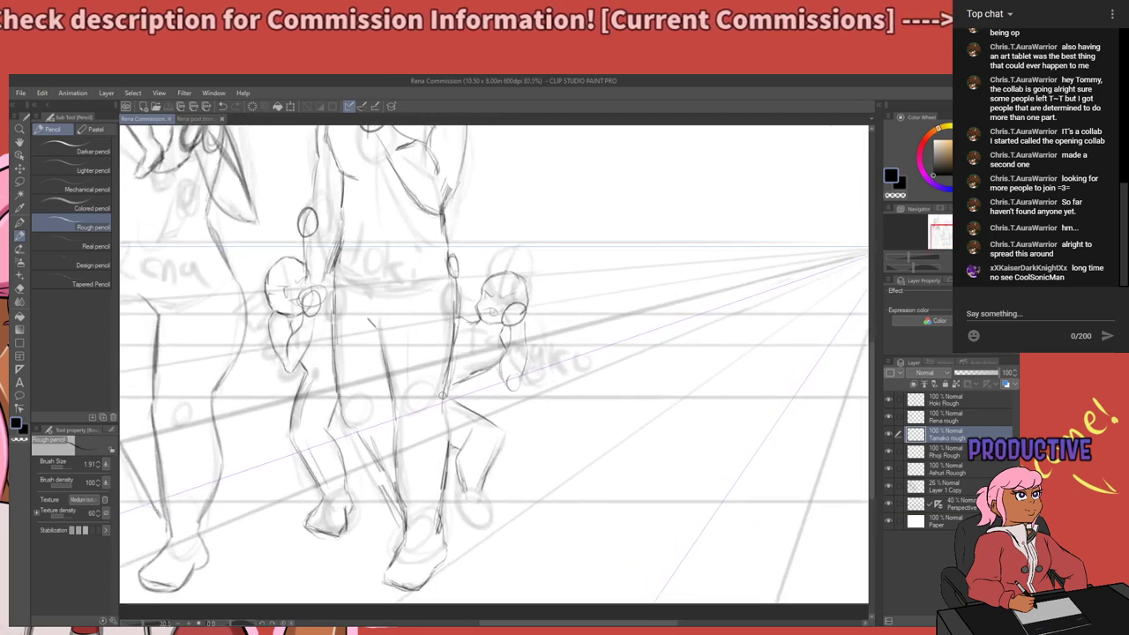
scroll(425, 404, "up", 3)
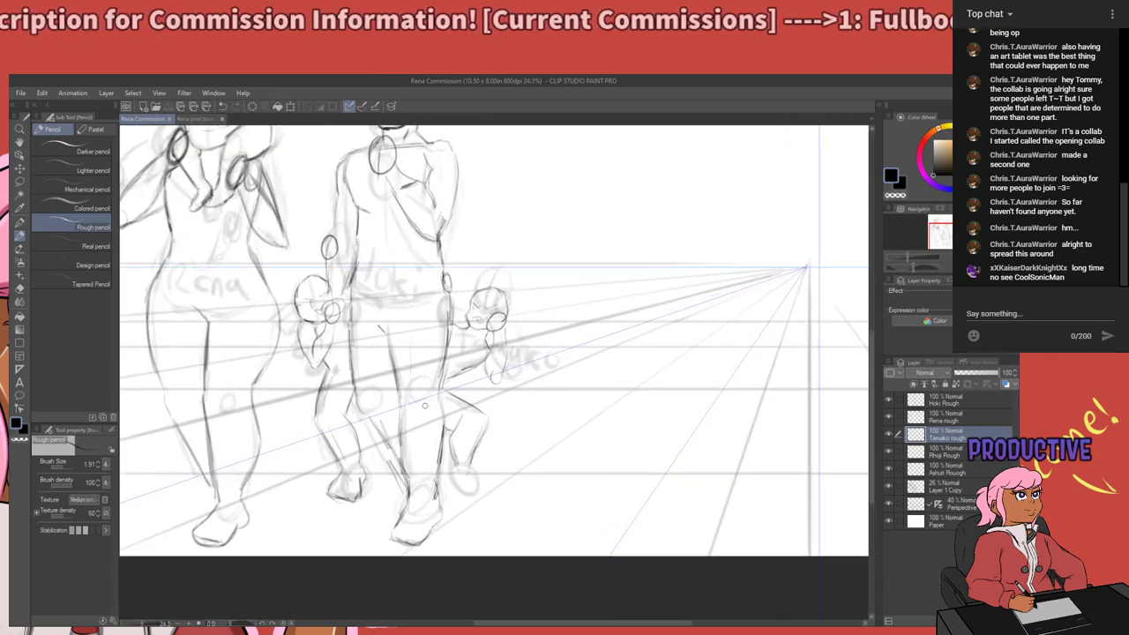
scroll(516, 497, "up", 3)
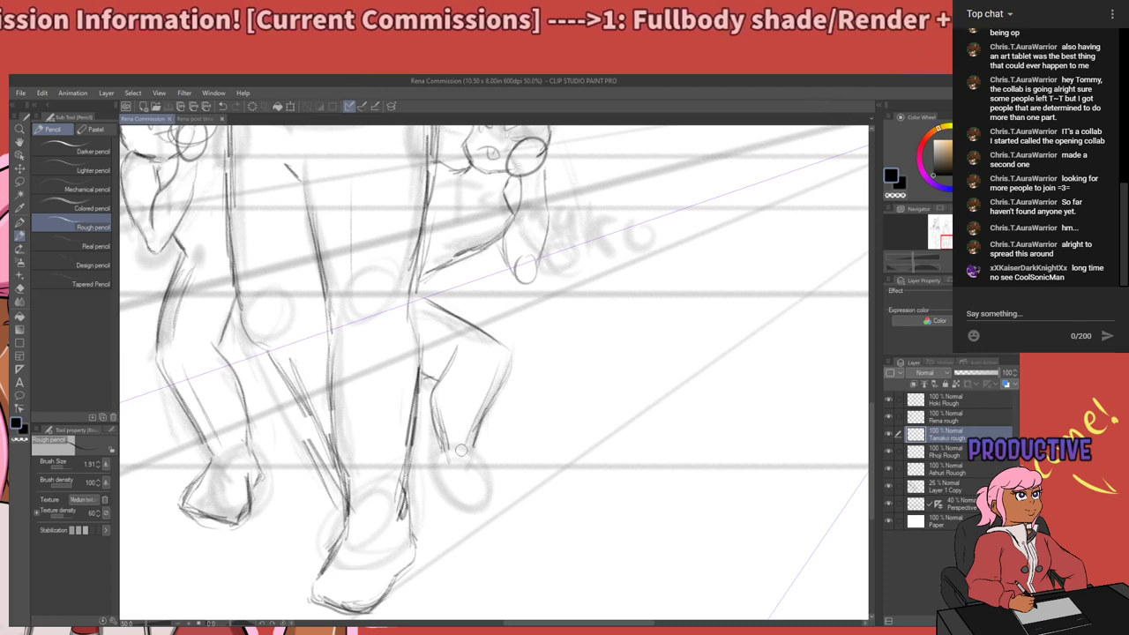
mouse_move(485, 445)
left_mouse_down()
mouse_move(558, 448)
mouse_move(553, 461)
mouse_move(508, 464)
left_mouse_up()
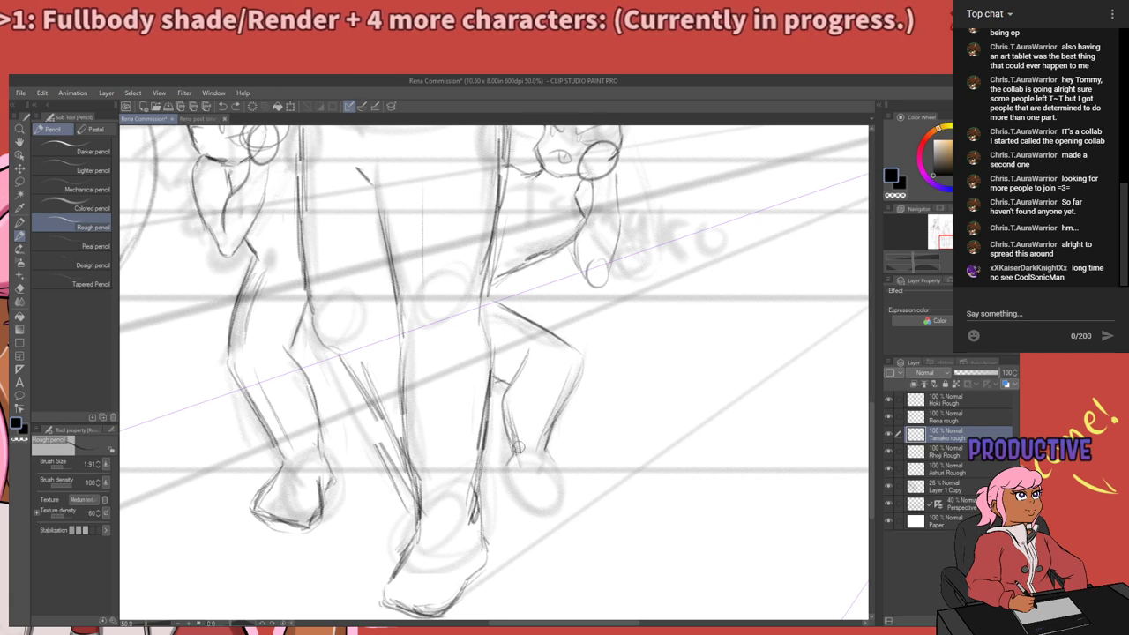
mouse_move(585, 459)
left_mouse_down()
mouse_move(519, 454)
mouse_move(595, 468)
left_mouse_up()
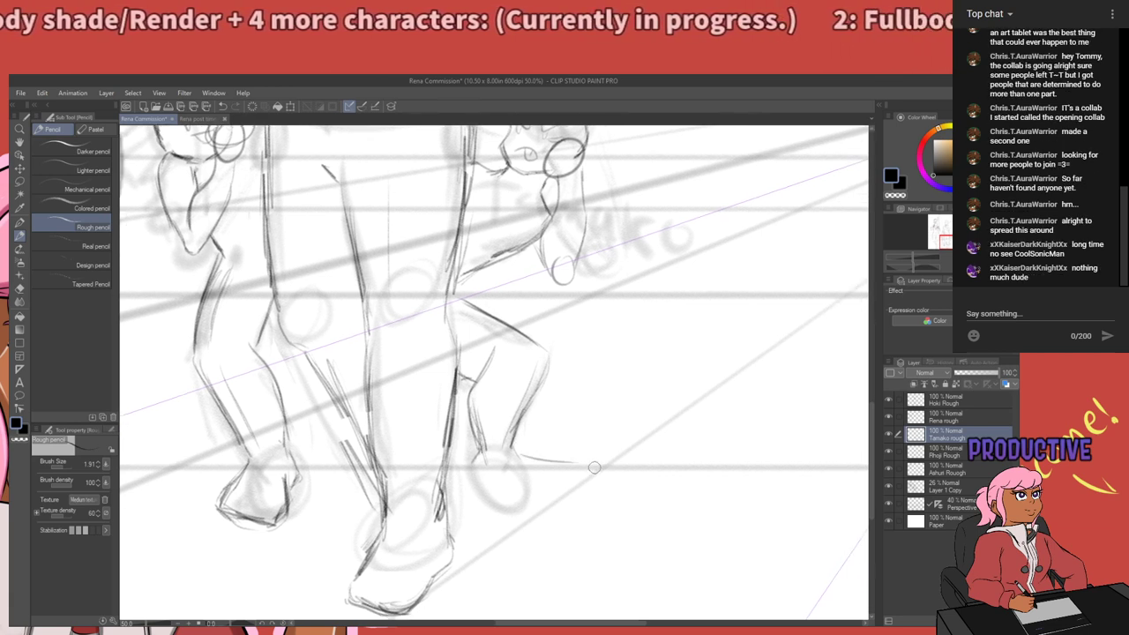
key("ctrl+z")
left_click_drag(517, 455, 564, 468)
key("ctrl+z")
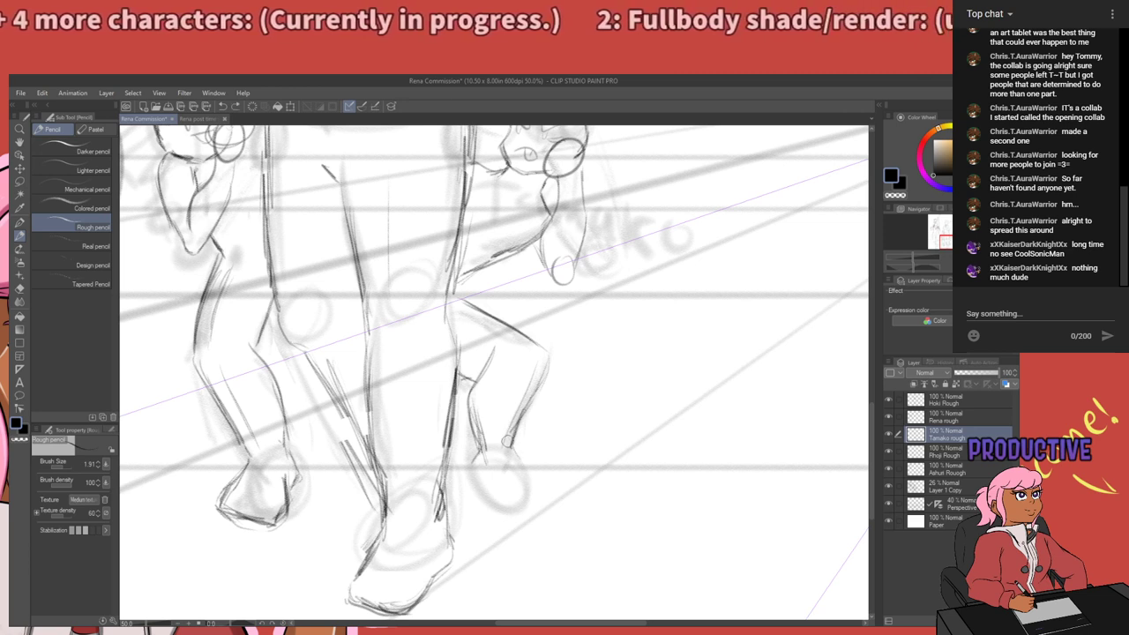
Sketch Tamako's foot over its guide circle, with a sloping instep from the ankle, a sole line and the toe end.
left_click_drag(507, 441, 551, 494)
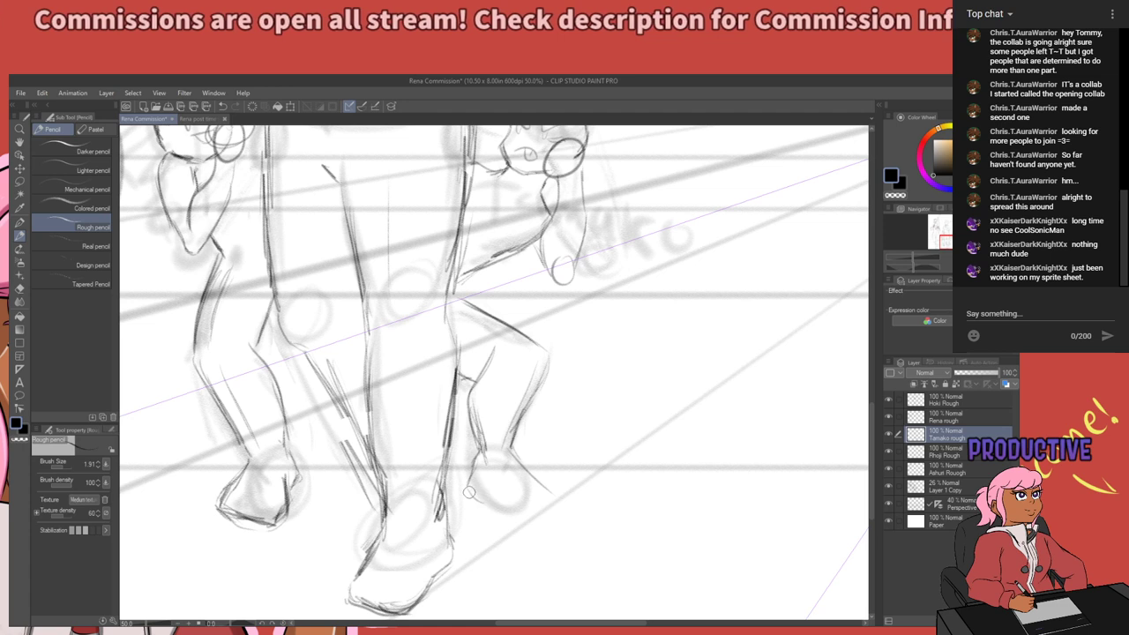
left_click_drag(488, 500, 517, 508)
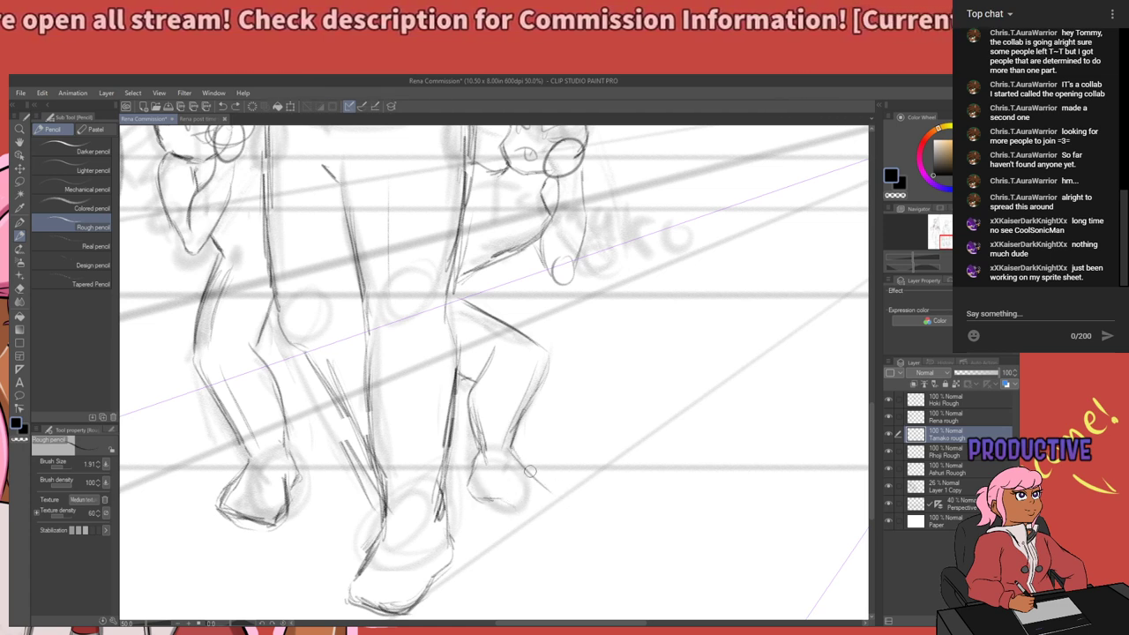
mouse_move(544, 483)
left_mouse_down()
mouse_move(558, 511)
mouse_move(564, 503)
mouse_move(532, 517)
mouse_move(549, 513)
mouse_move(491, 495)
mouse_move(525, 521)
mouse_move(567, 504)
left_mouse_up()
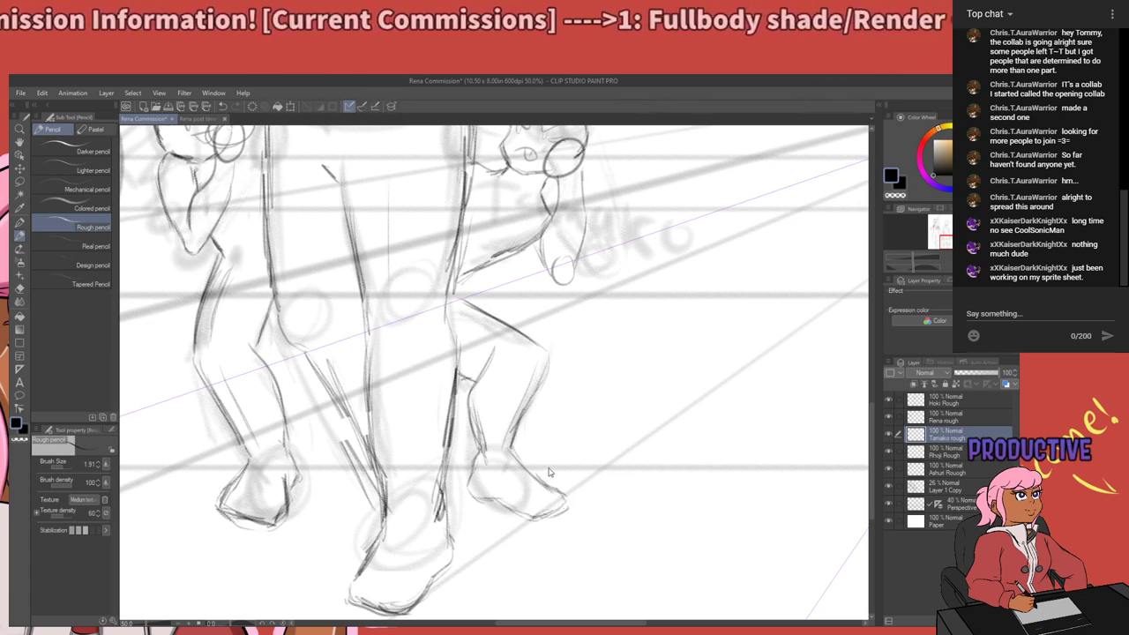
Hide the faint guide layer, Layer 1 Copy, and check the rough figures together without it.
scroll(504, 474, "down", 4)
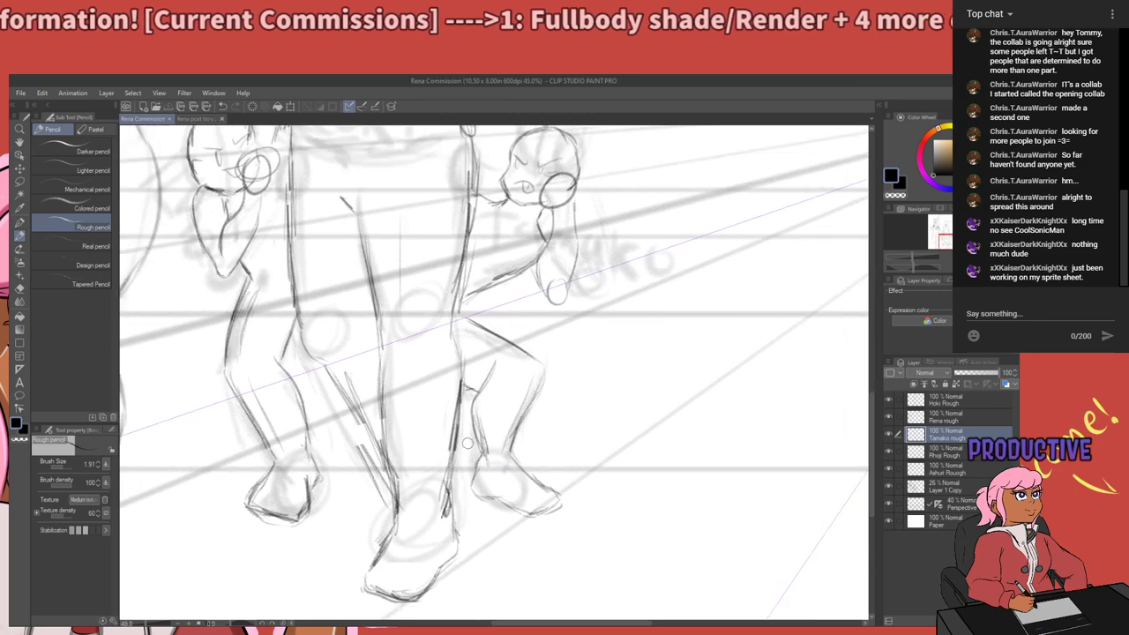
scroll(243, 336, "down", 2)
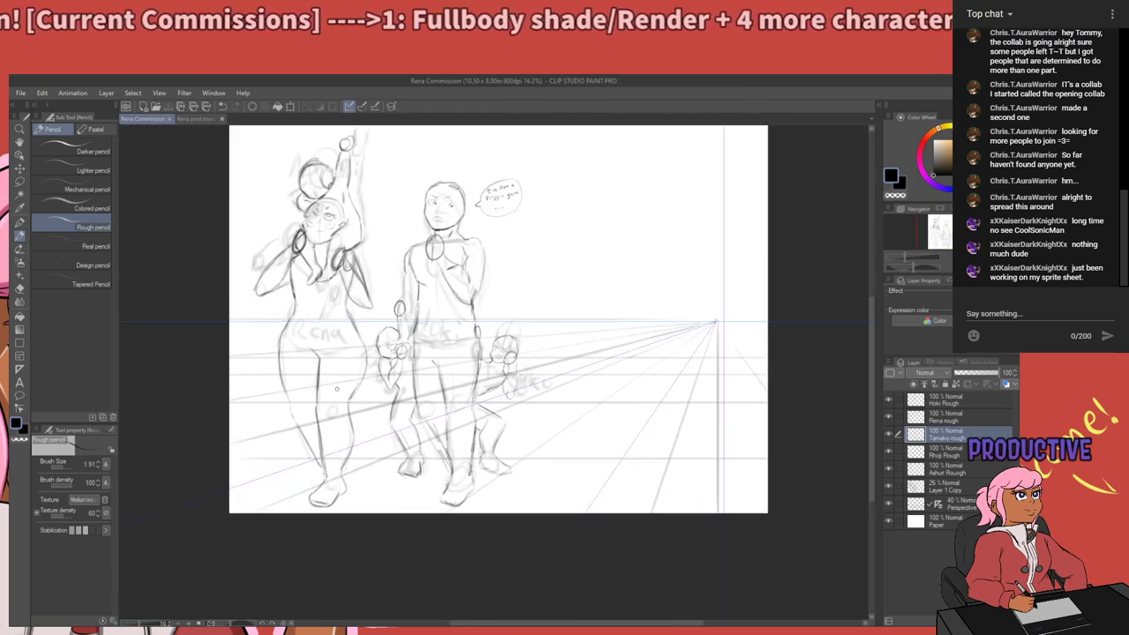
scroll(243, 335, "up", 1)
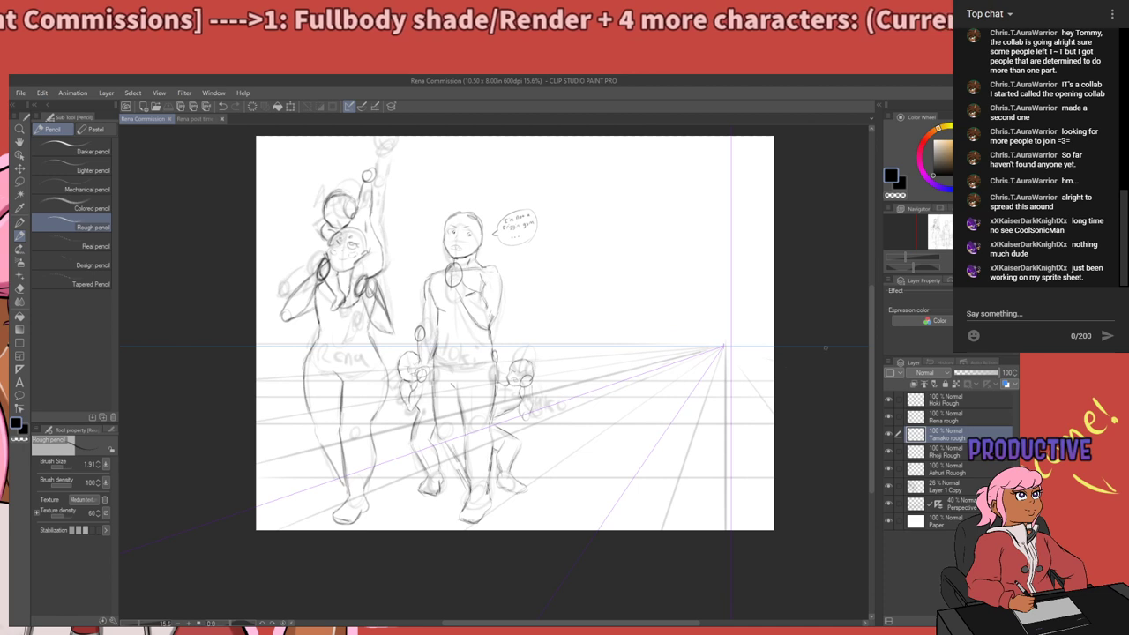
left_click(891, 492)
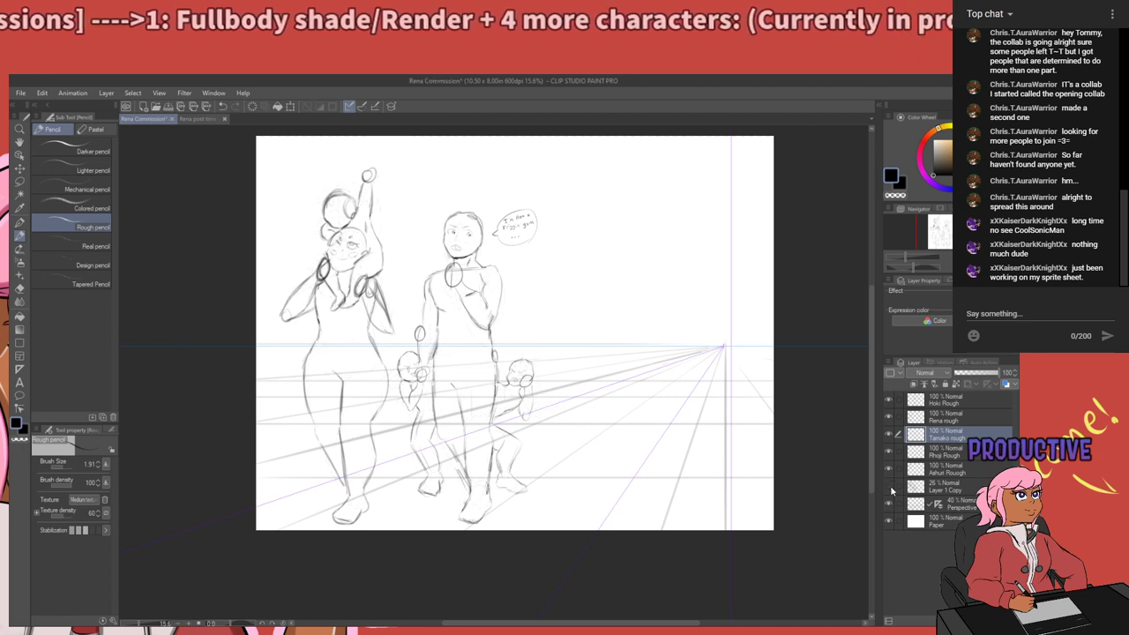
scroll(385, 383, "up", 3)
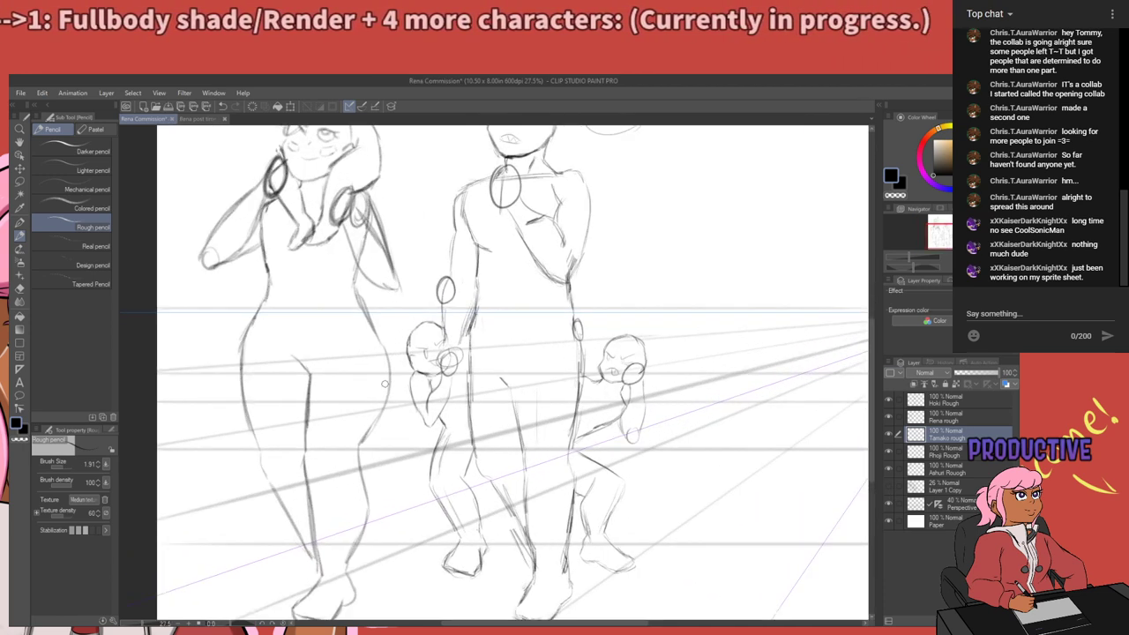
scroll(395, 379, "down", 2)
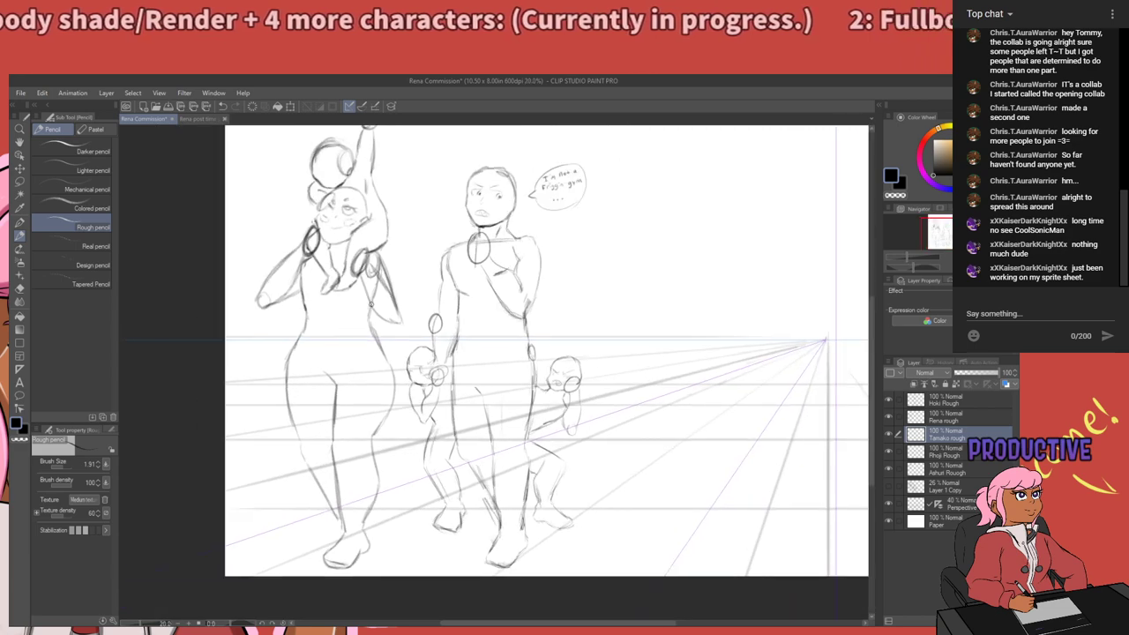
scroll(371, 305, "down", 2)
scroll(356, 226, "up", 3)
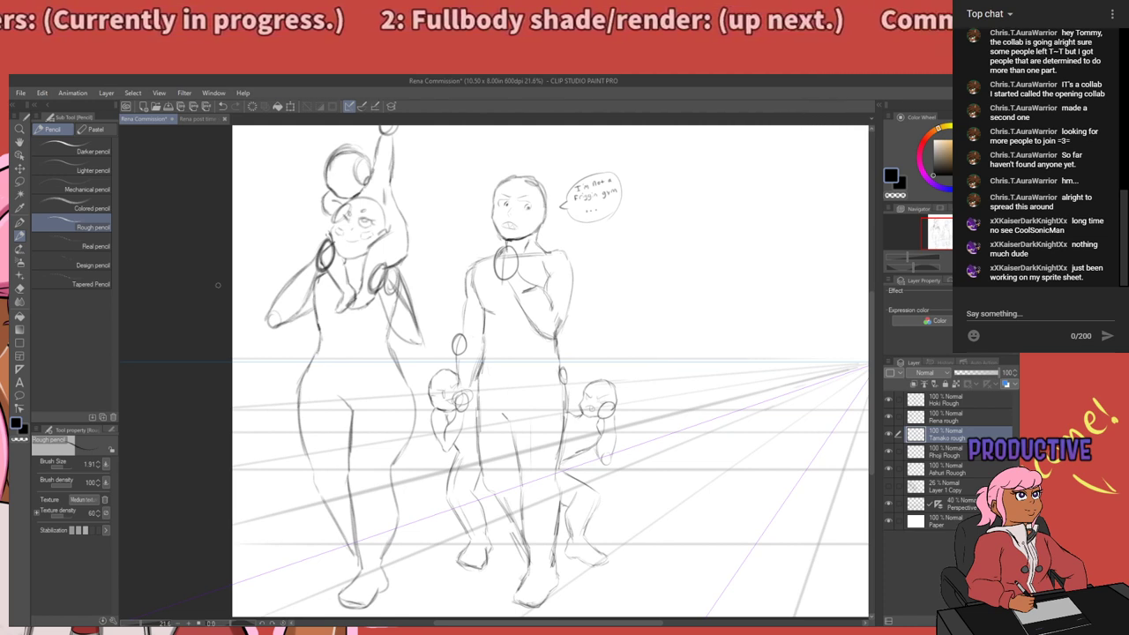
scroll(409, 225, "up", 2)
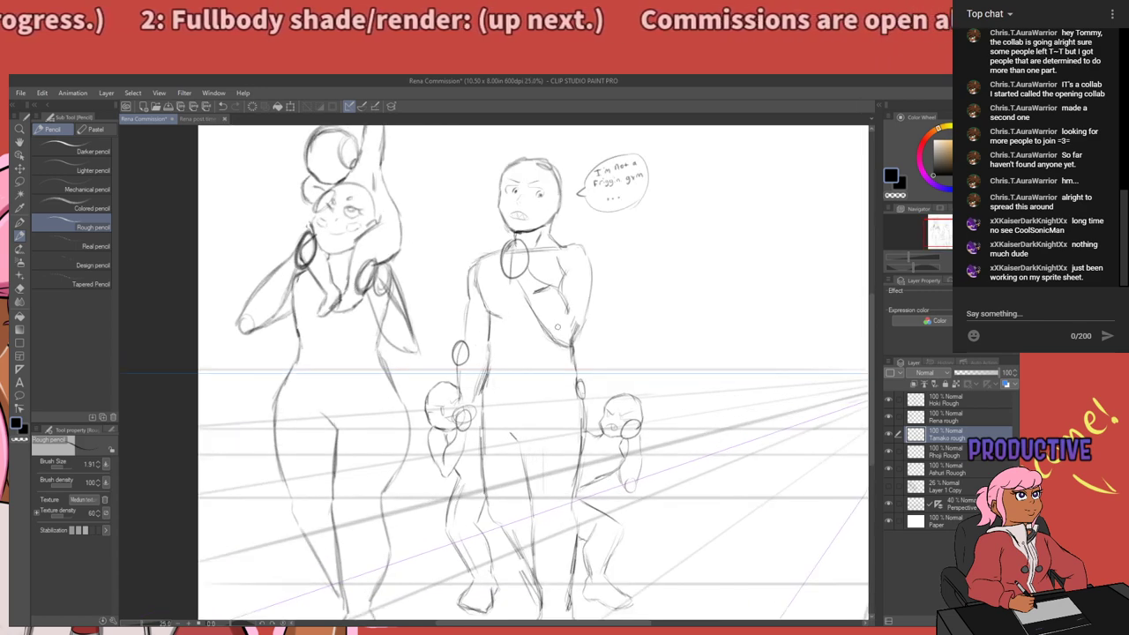
scroll(556, 326, "up", 2)
left_click_drag(496, 264, 498, 289)
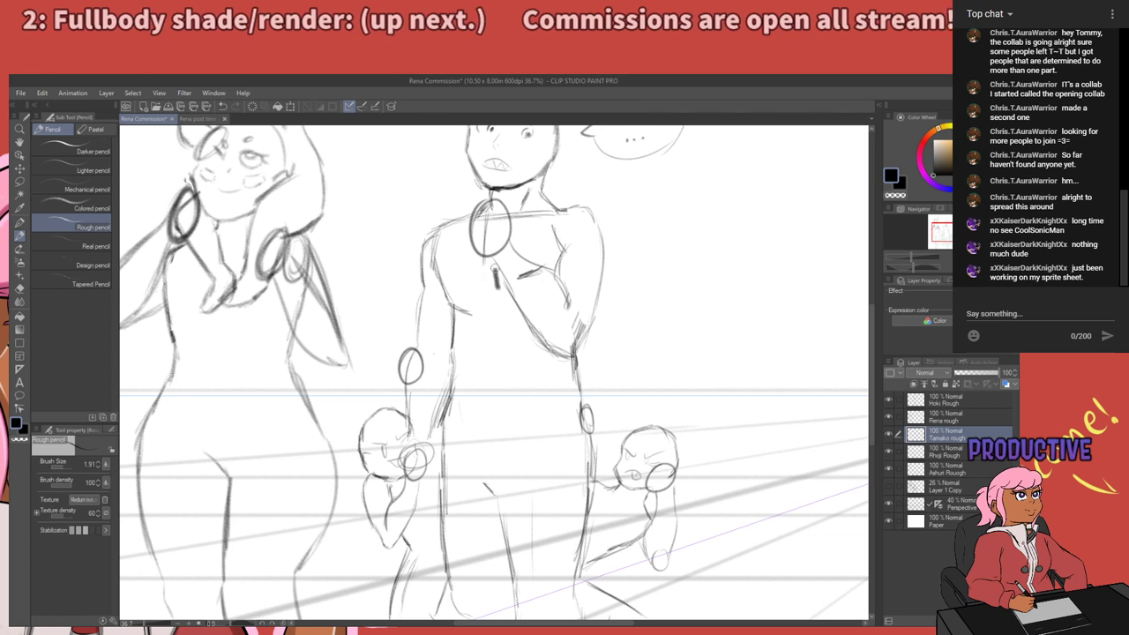
mouse_move(547, 254)
left_mouse_down()
mouse_move(479, 301)
mouse_move(531, 252)
left_mouse_up()
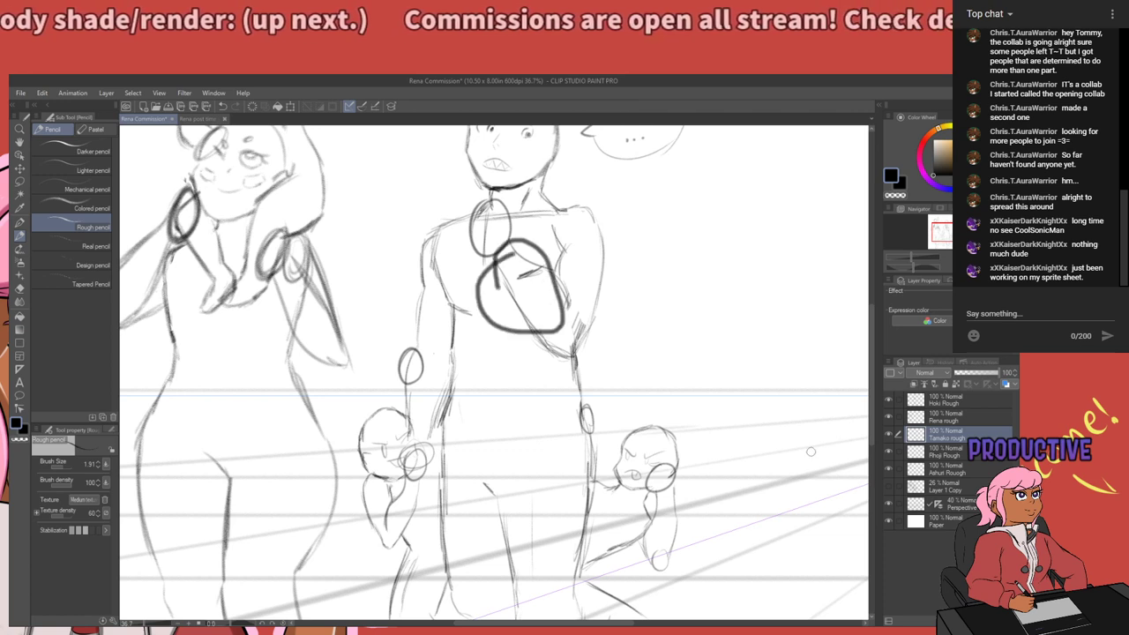
left_click(887, 487)
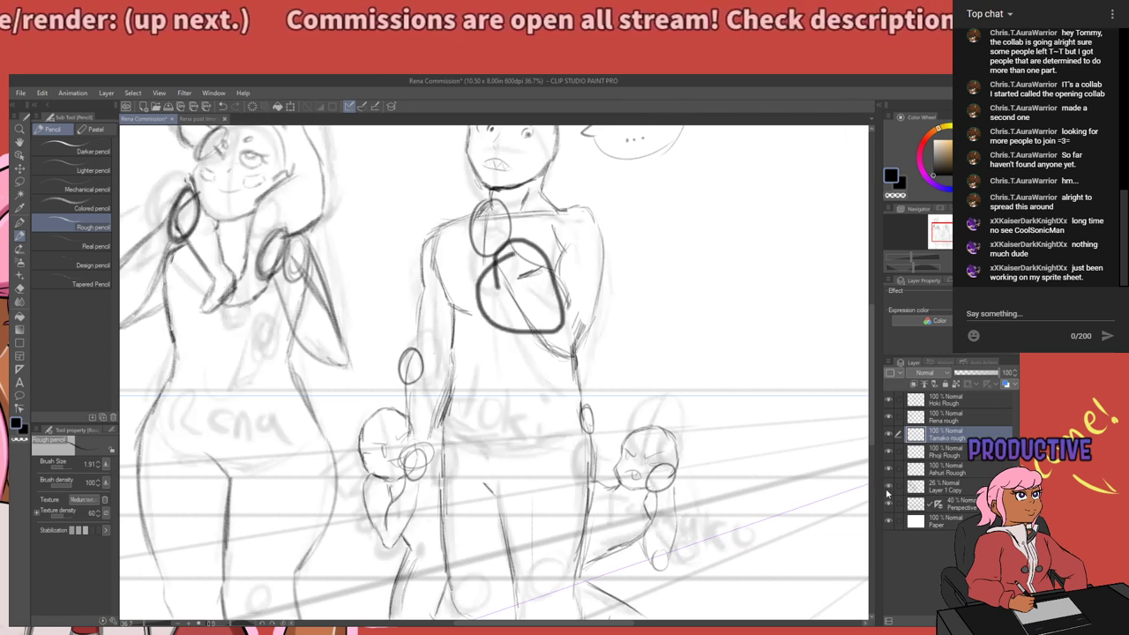
left_click(888, 491)
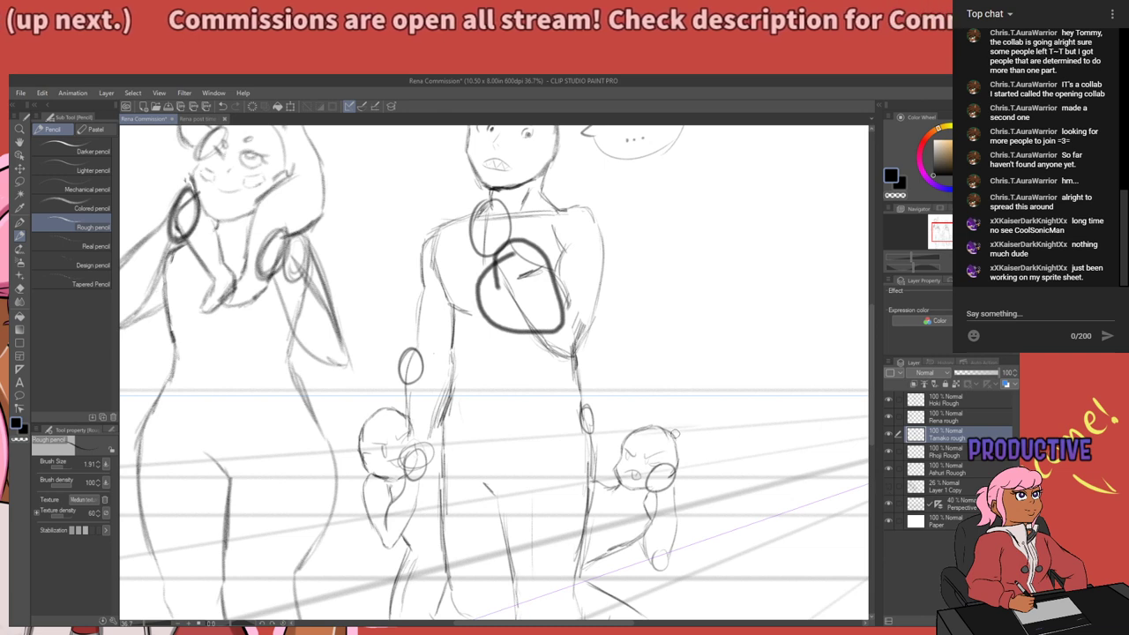
key("ctrl+z")
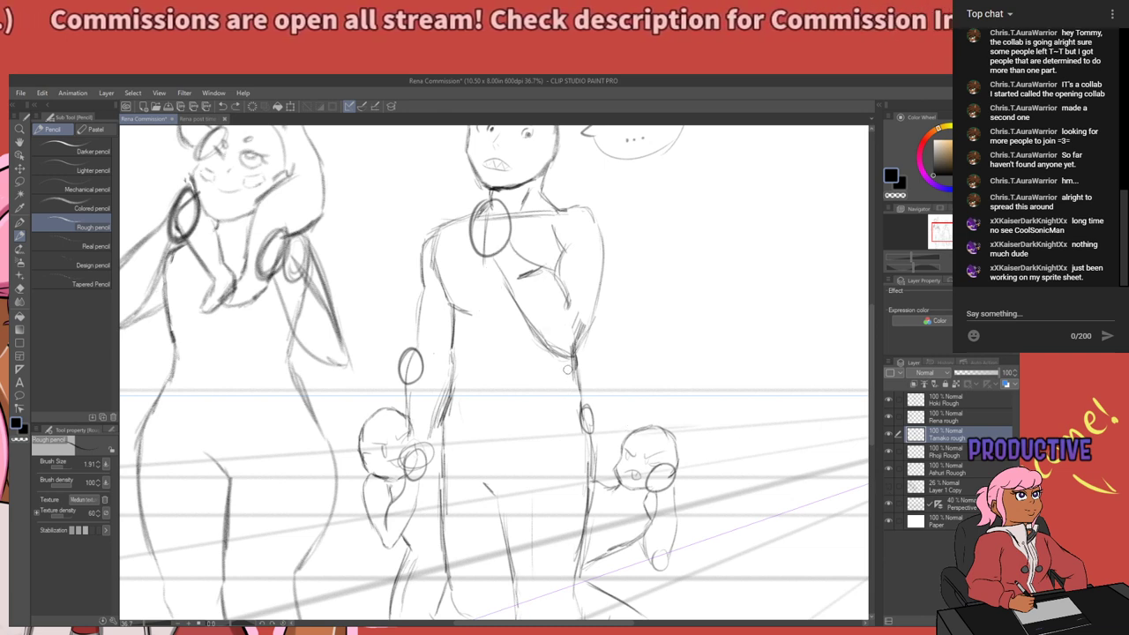
Erase the stray dark stroke along Hoki's raised forearm on the Hoki Rough layer with the hard eraser.
left_click_drag(502, 346, 459, 319)
scroll(458, 319, "up", 1)
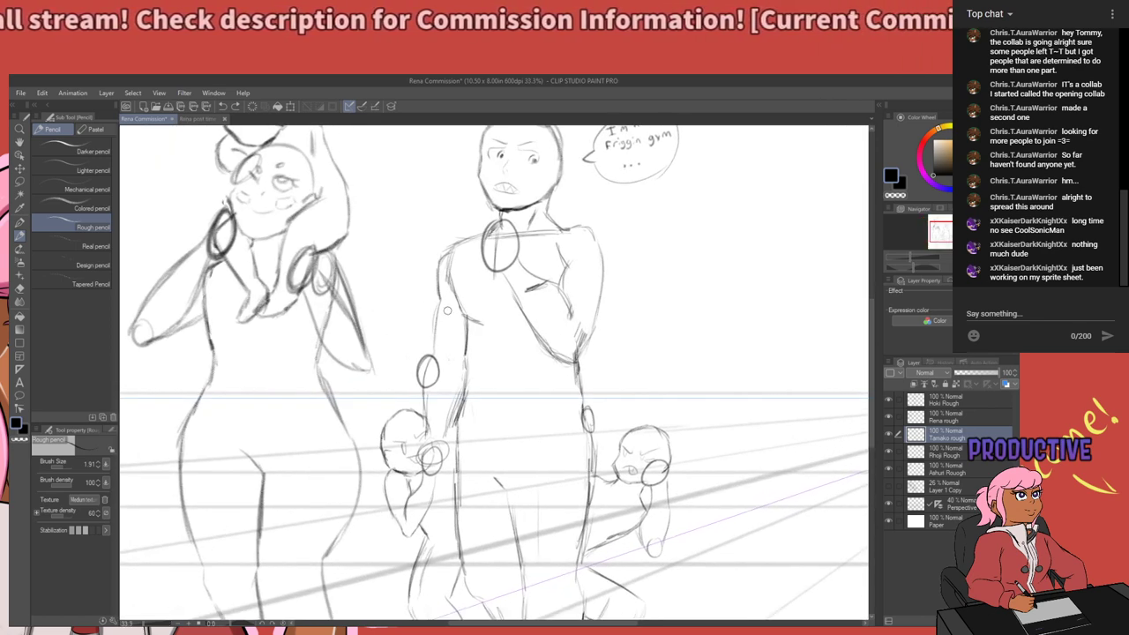
scroll(554, 253, "up", 2)
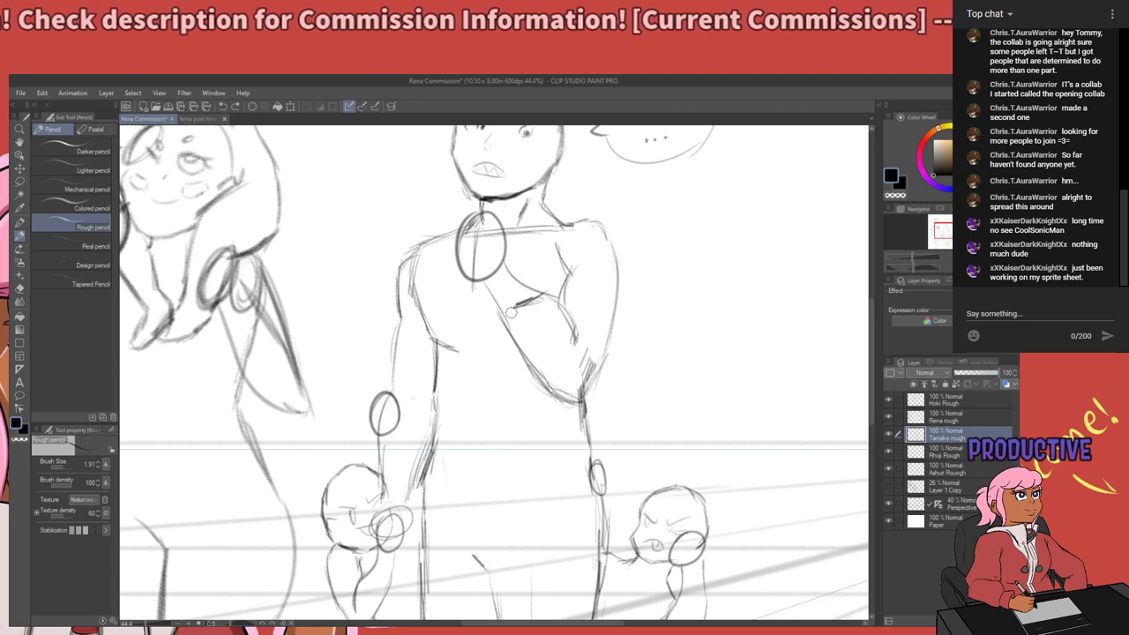
key("e")
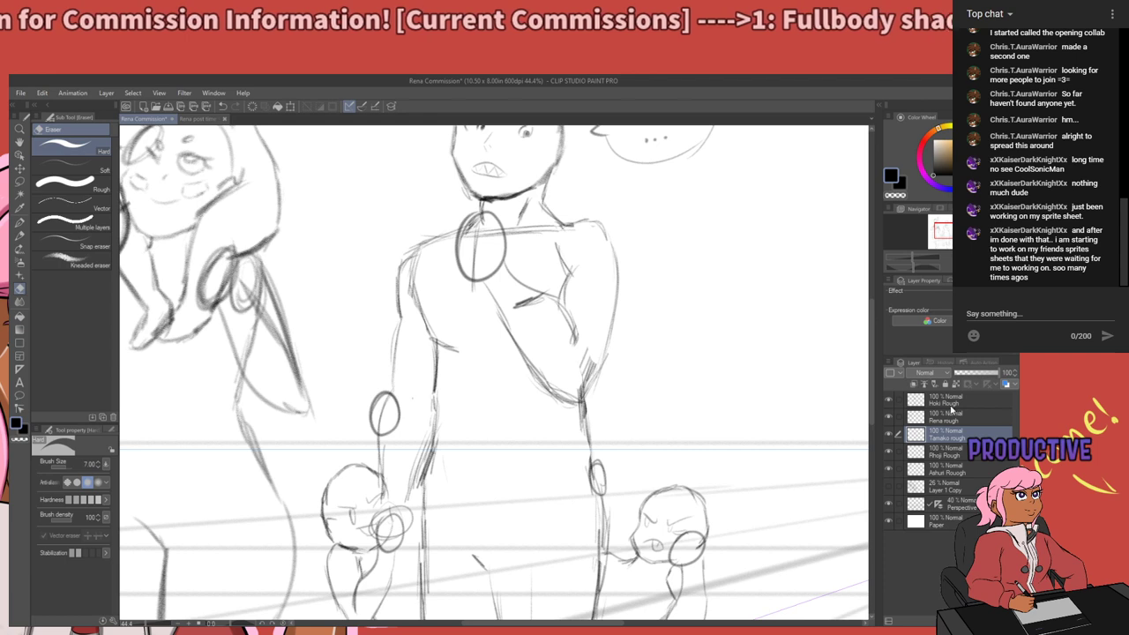
left_click(950, 404)
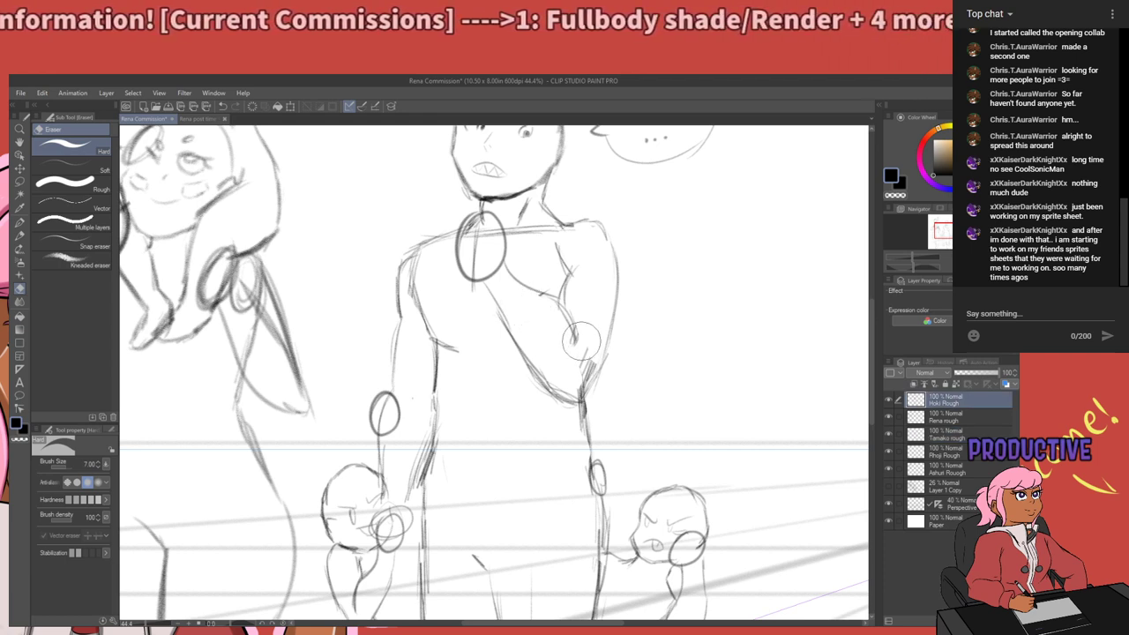
scroll(581, 341, "down", 2)
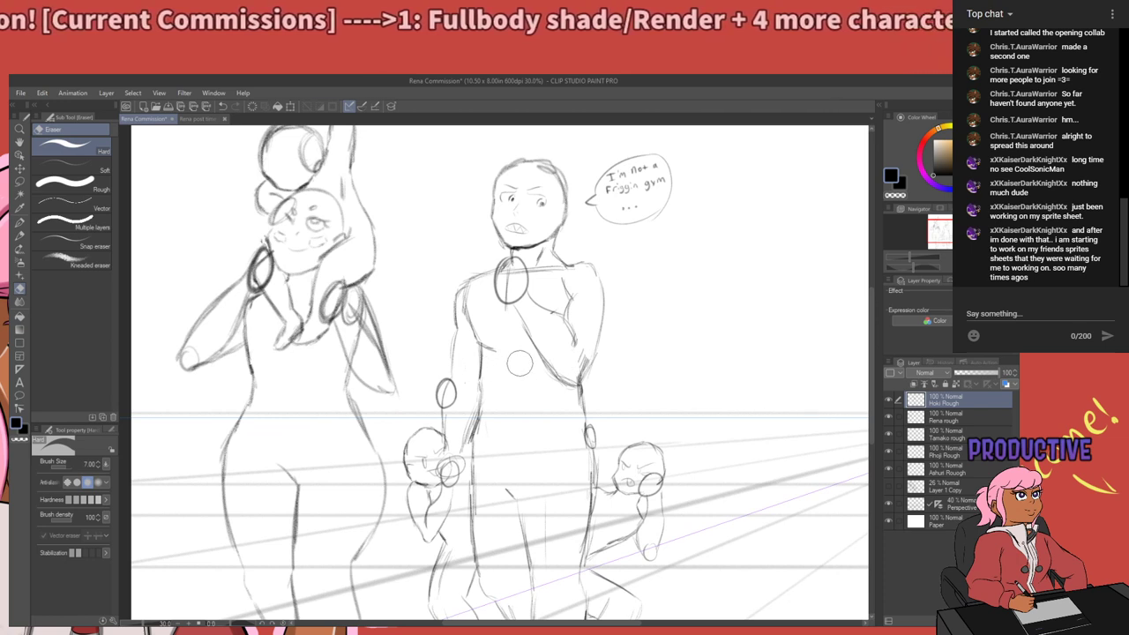
Switch back to the Rough pencil and save the drawing.
key("p")
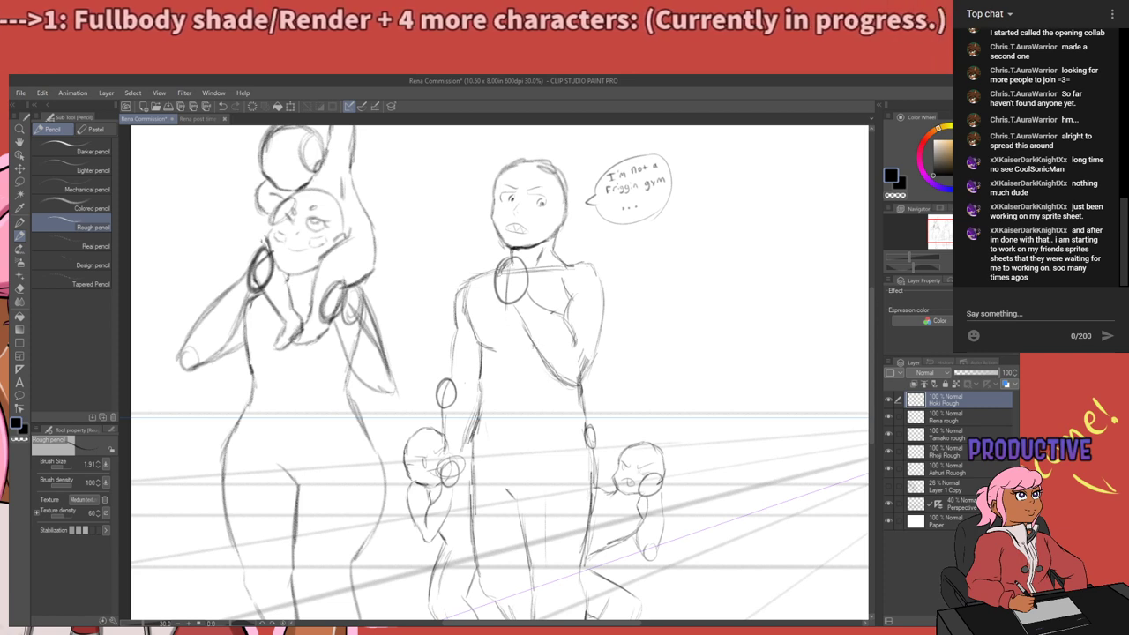
mouse_move(532, 396)
left_mouse_down()
mouse_move(518, 475)
mouse_move(538, 377)
left_mouse_up()
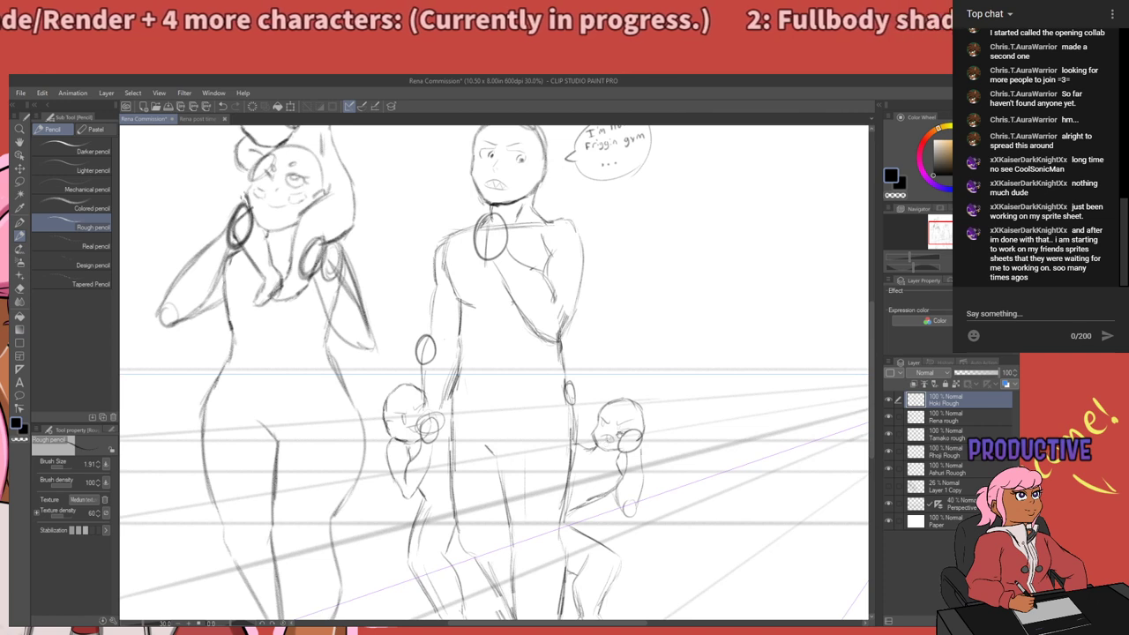
mouse_move(628, 435)
left_mouse_down()
mouse_move(535, 480)
mouse_move(621, 464)
left_mouse_up()
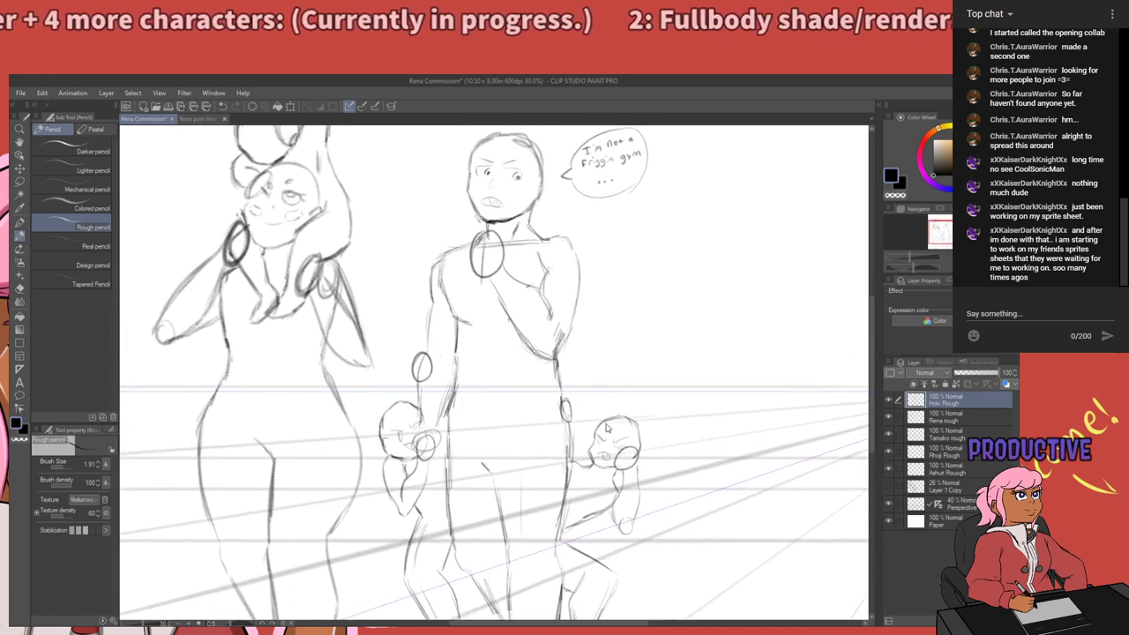
key("ctrl+s")
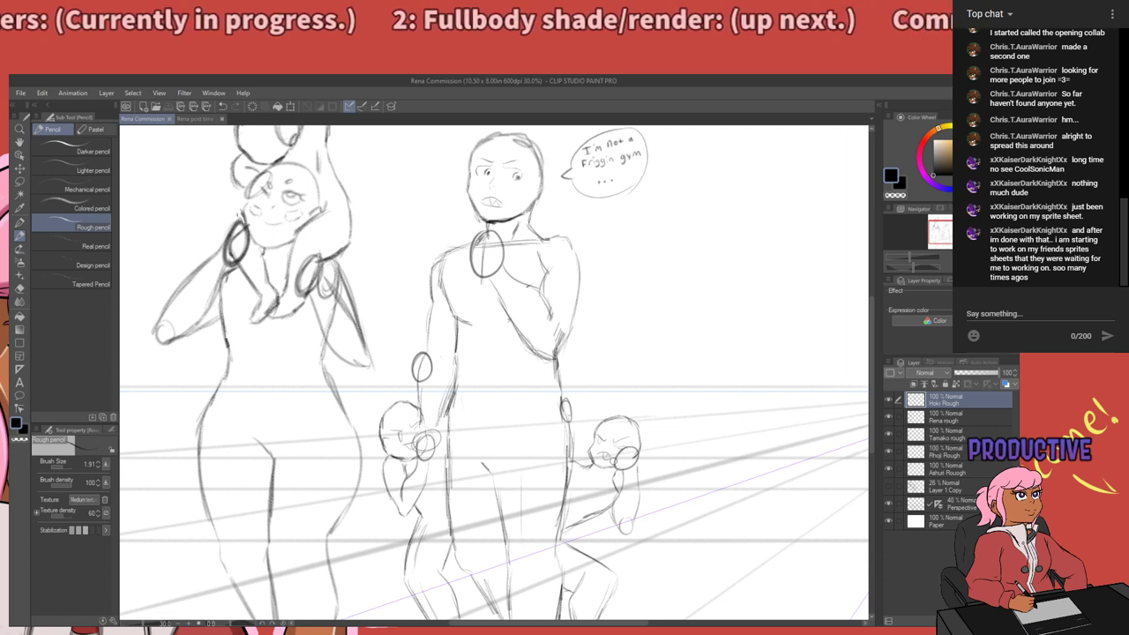
Examine the whole composition, comparing the poses, proportions and spacing of the rough figures and the empty area beside them.
key("ctrl+minus")
key("ctrl+minus")
key("ctrl+minus")
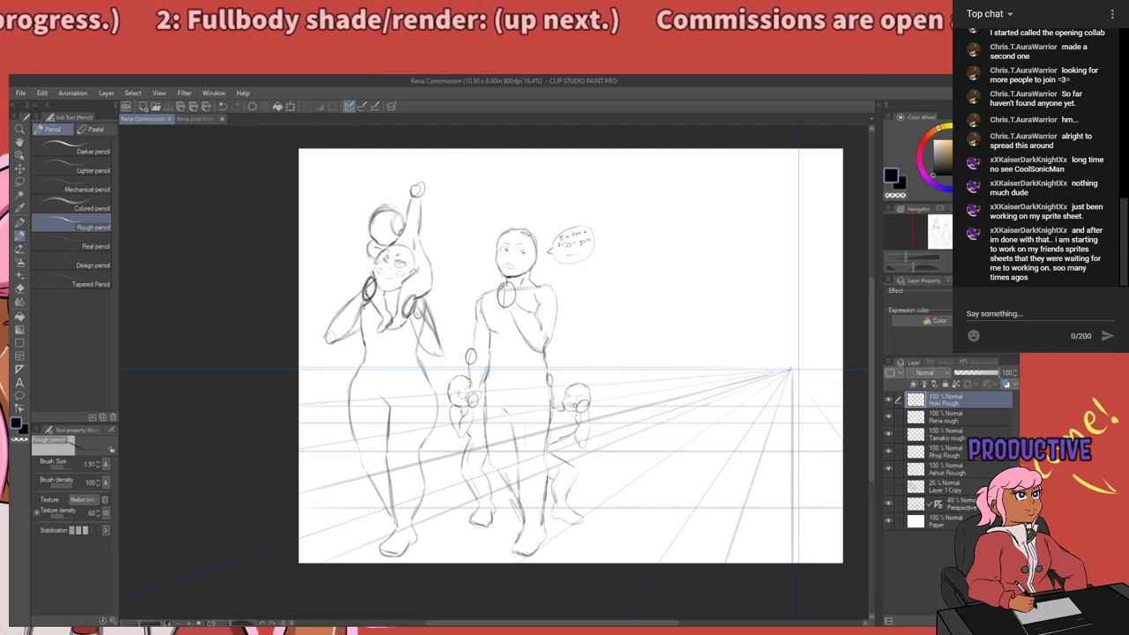
scroll(459, 459, "up", 2)
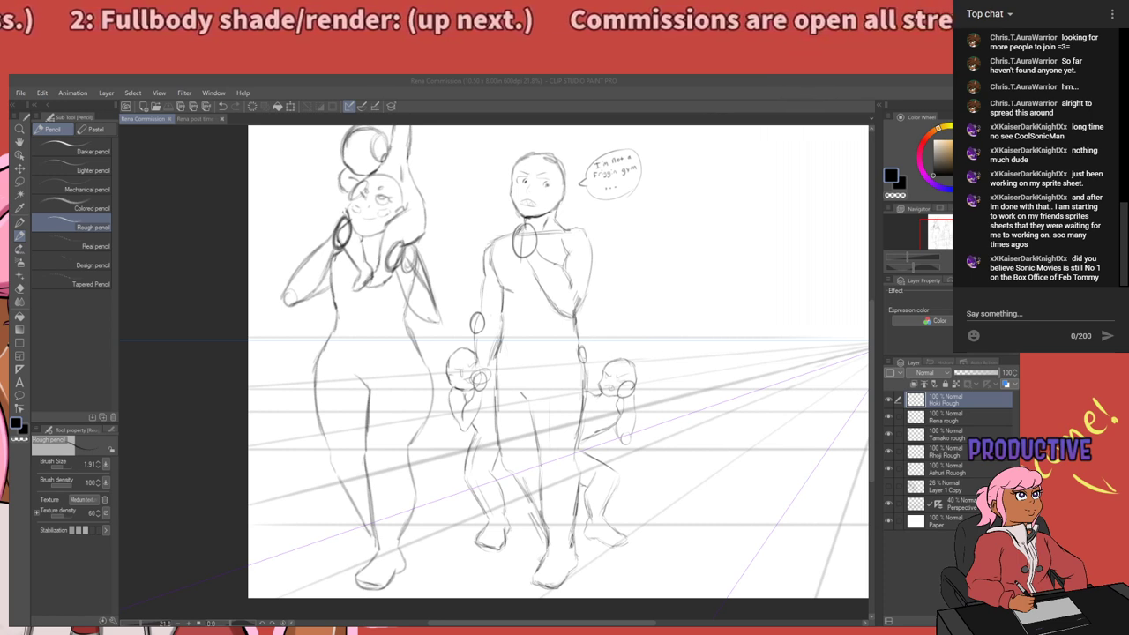
scroll(362, 446, "down", 4)
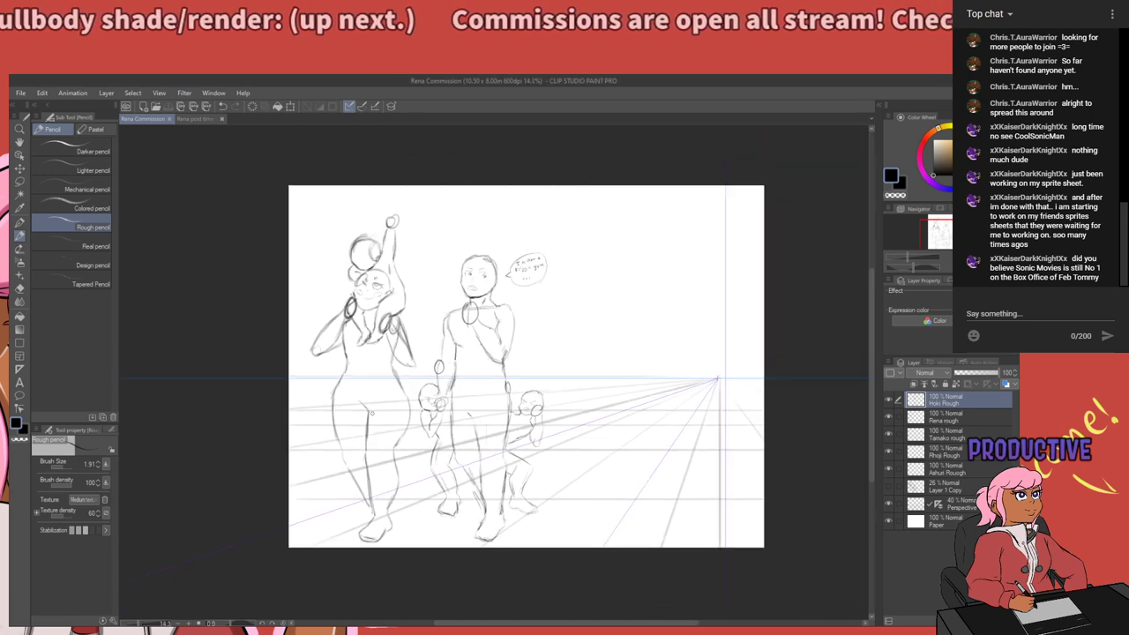
scroll(474, 308, "up", 2)
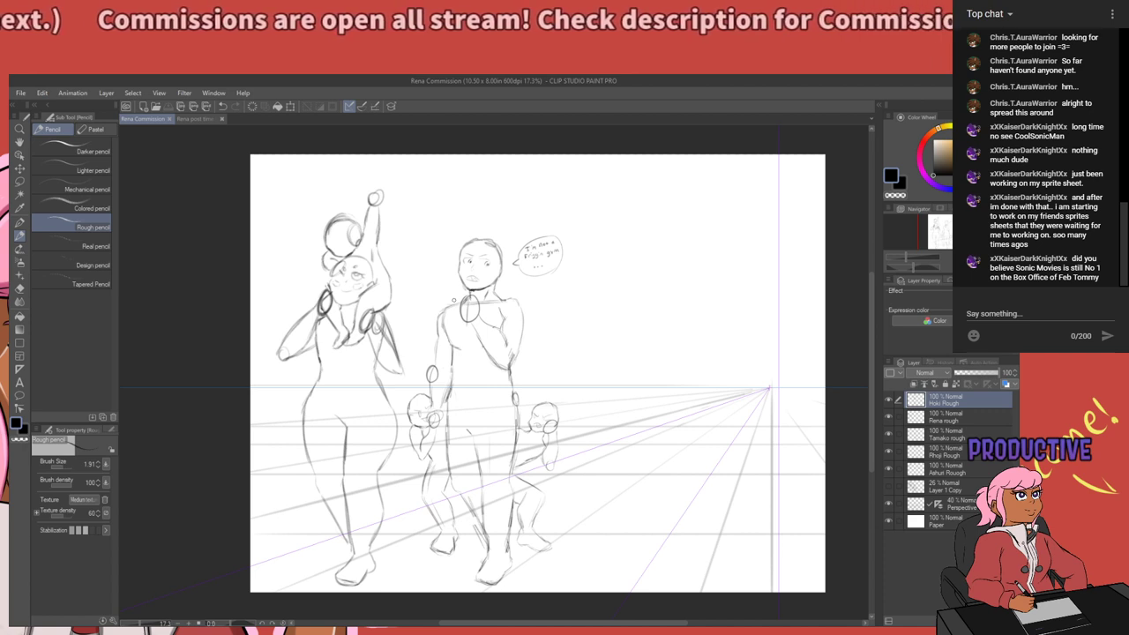
scroll(250, 336, "up", 2)
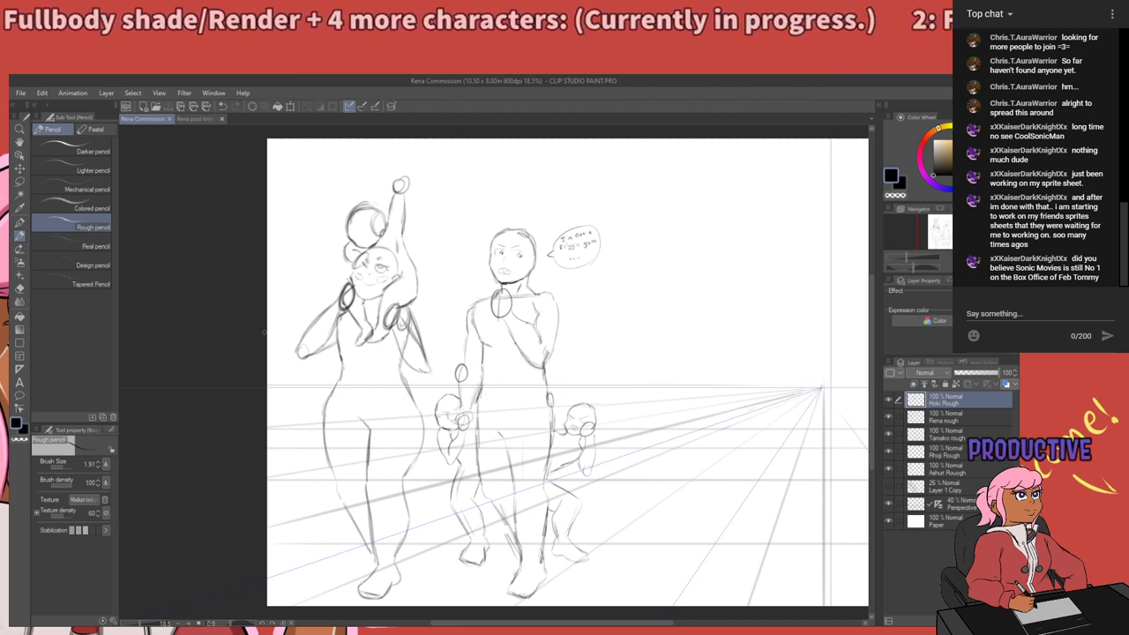
scroll(274, 245, "down", 2)
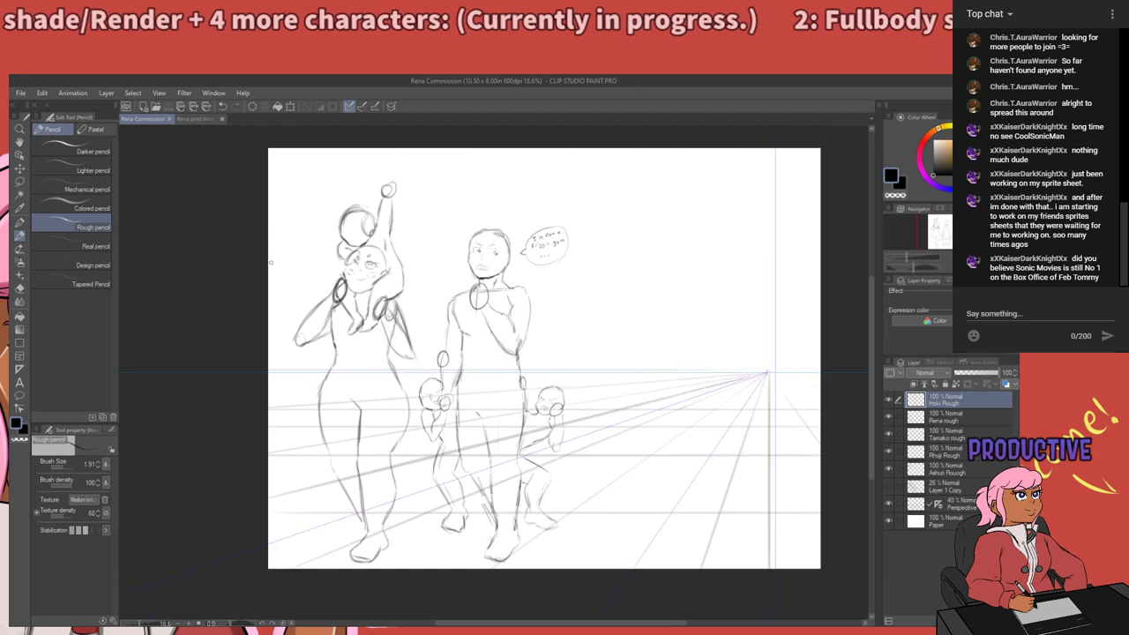
scroll(497, 303, "up", 2)
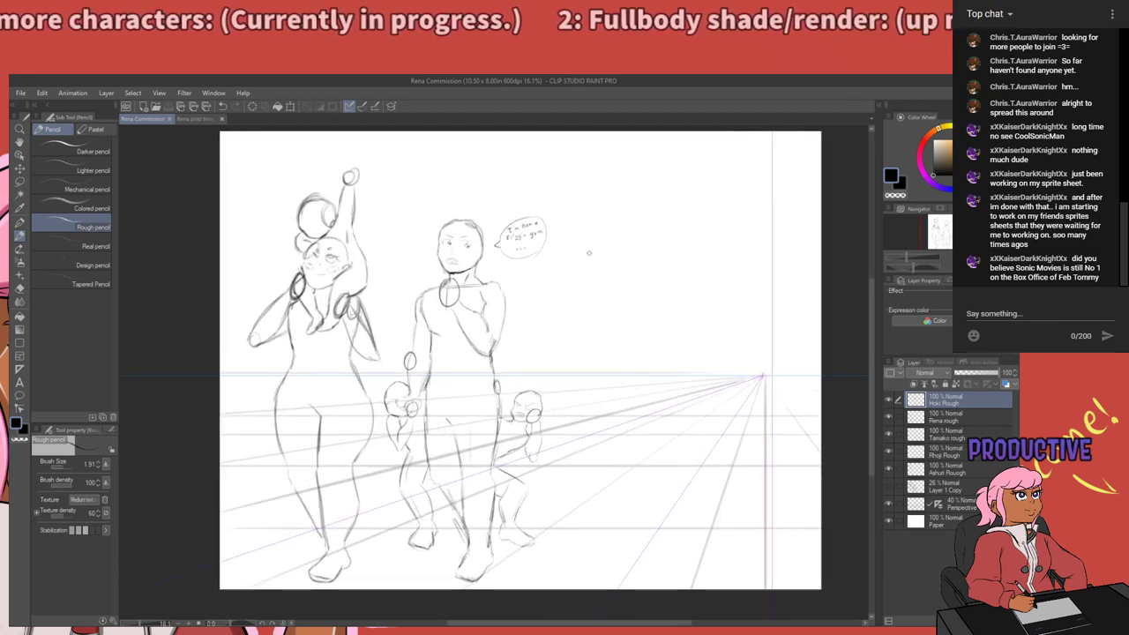
Inspect the rough figures from full view down to Hoki's face, checking facial details and overall body proportions.
scroll(567, 345, "down", 1)
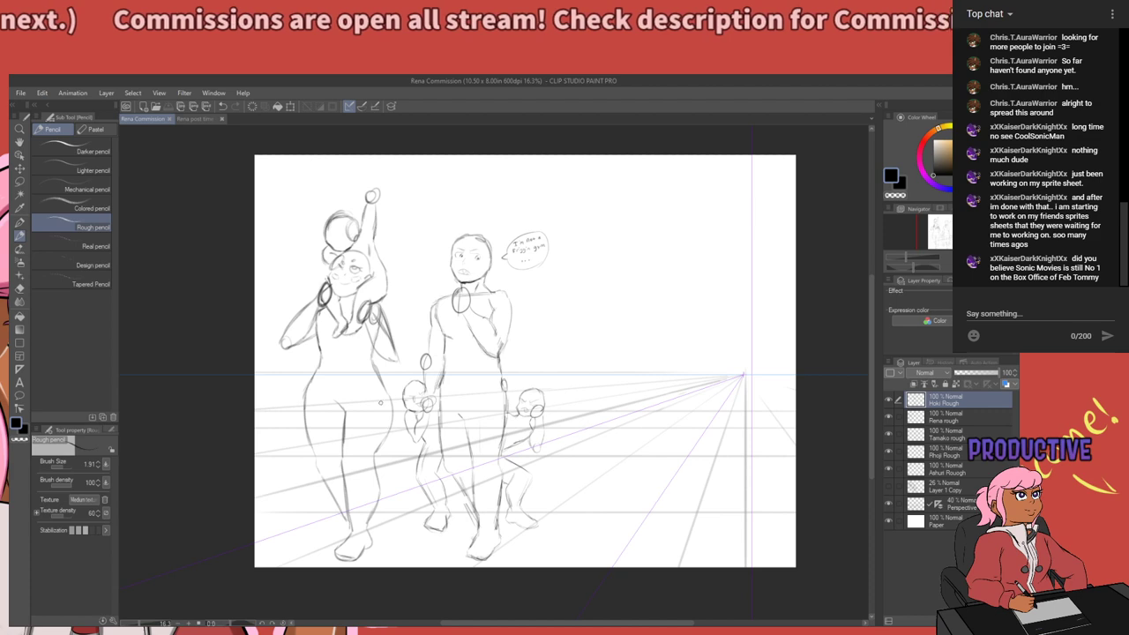
scroll(302, 379, "down", 3)
scroll(278, 424, "up", 4)
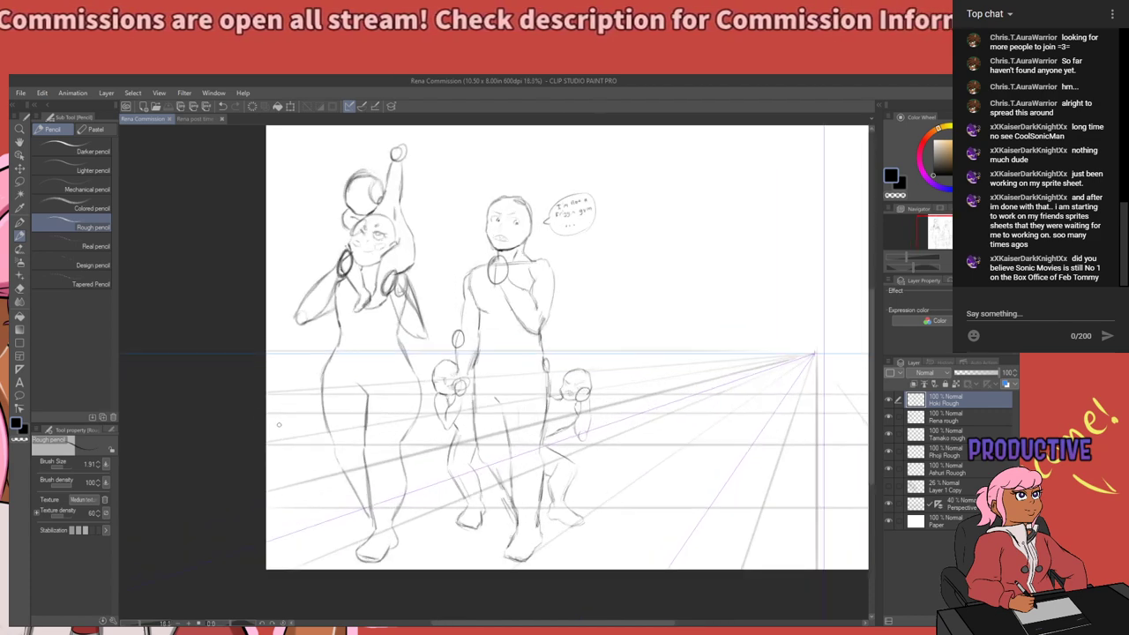
scroll(280, 426, "up", 4)
scroll(406, 375, "down", 5)
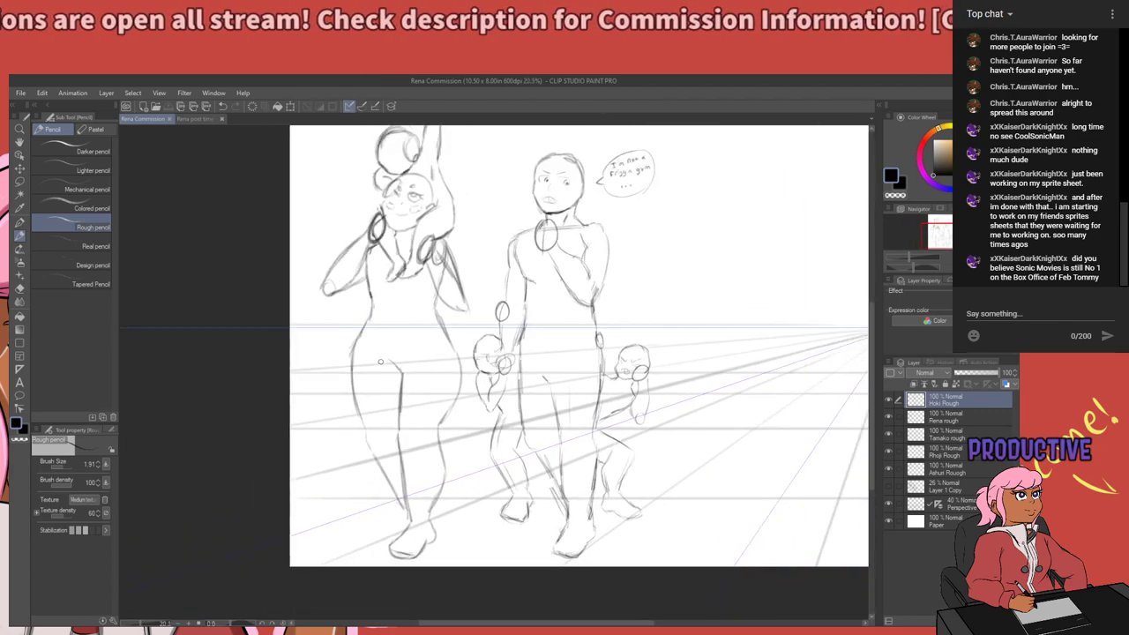
scroll(509, 246, "up", 3)
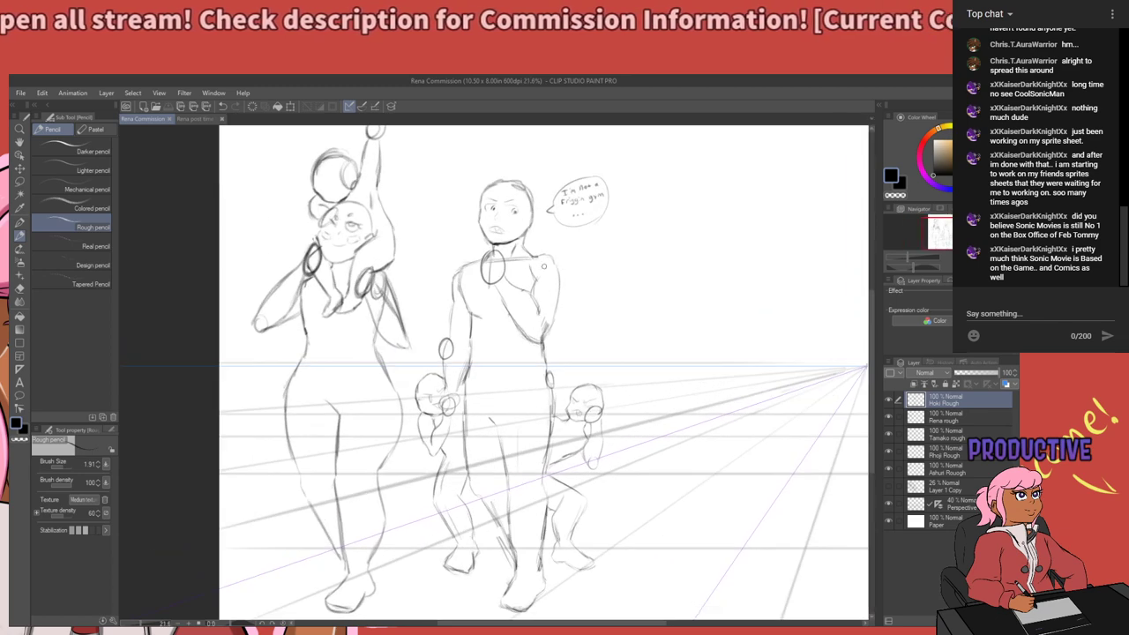
scroll(344, 255, "down", 2)
scroll(290, 179, "up", 5)
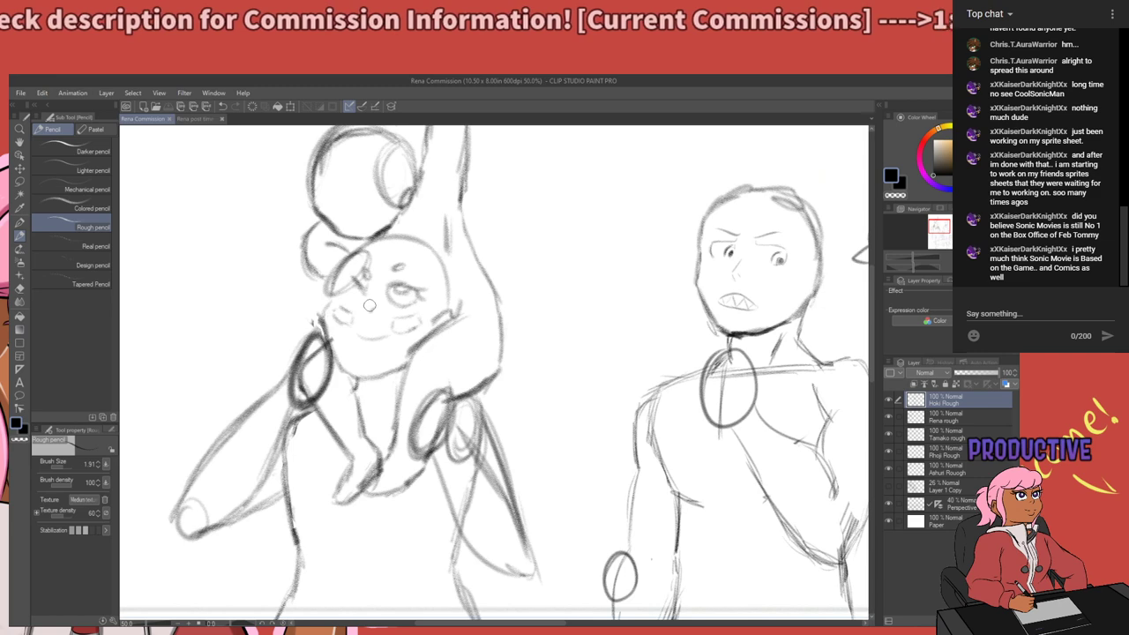
scroll(370, 306, "up", 5)
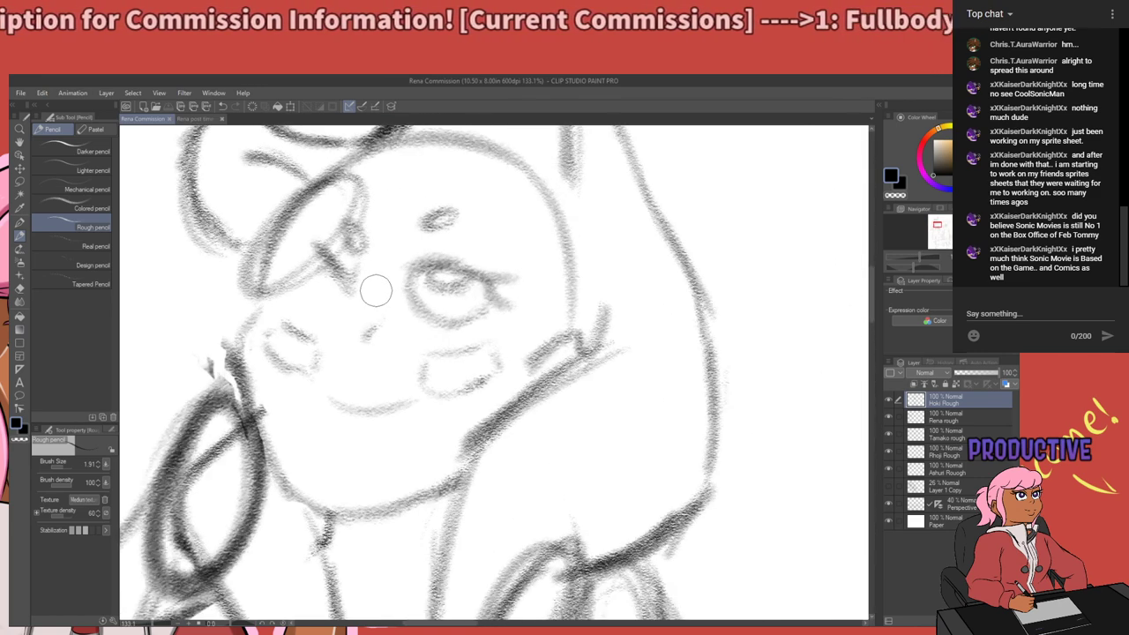
scroll(375, 290, "down", 8)
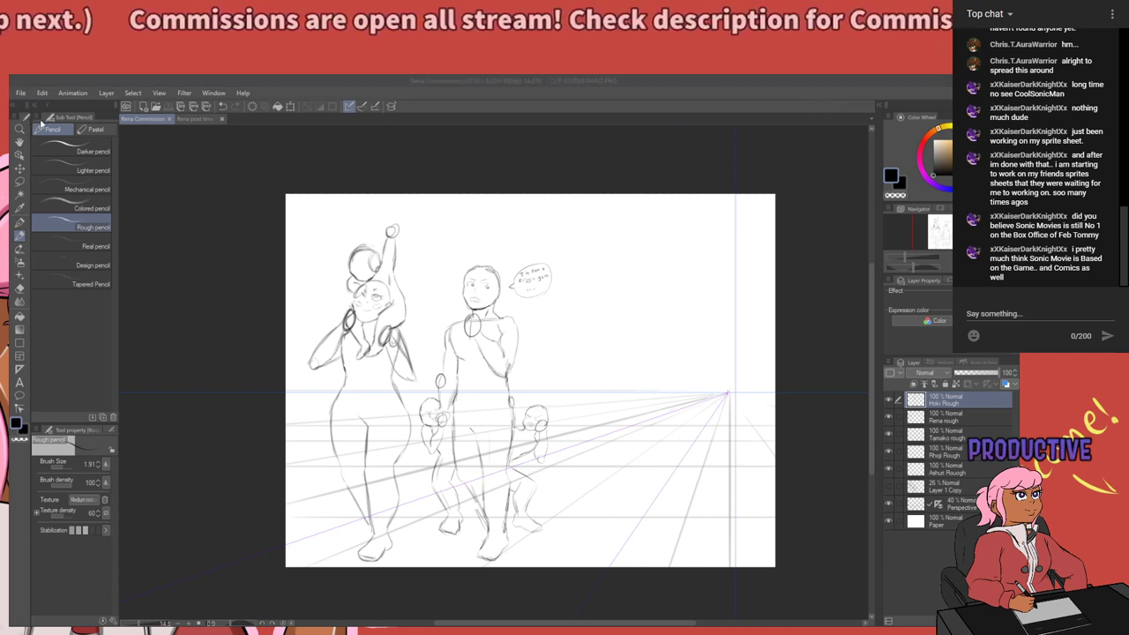
Paste the yellow cat character reference image into a new blank 10.50 x 8.00 in, 600 dpi illustration.
left_click(524, 164)
scroll(480, 182, "down", 1)
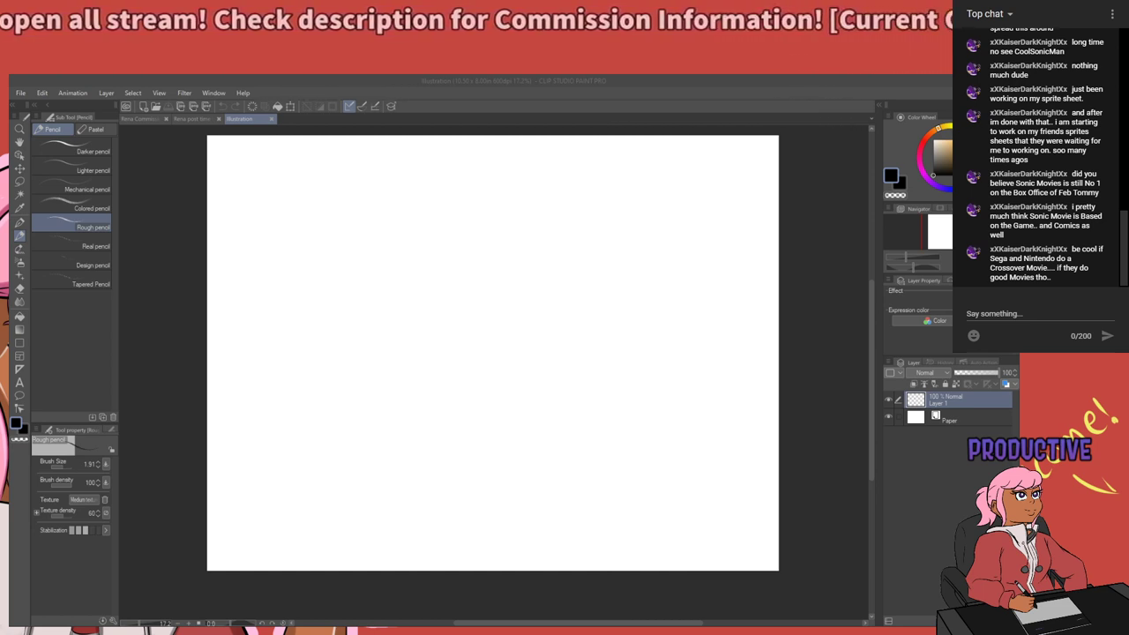
key("ctrl+v")
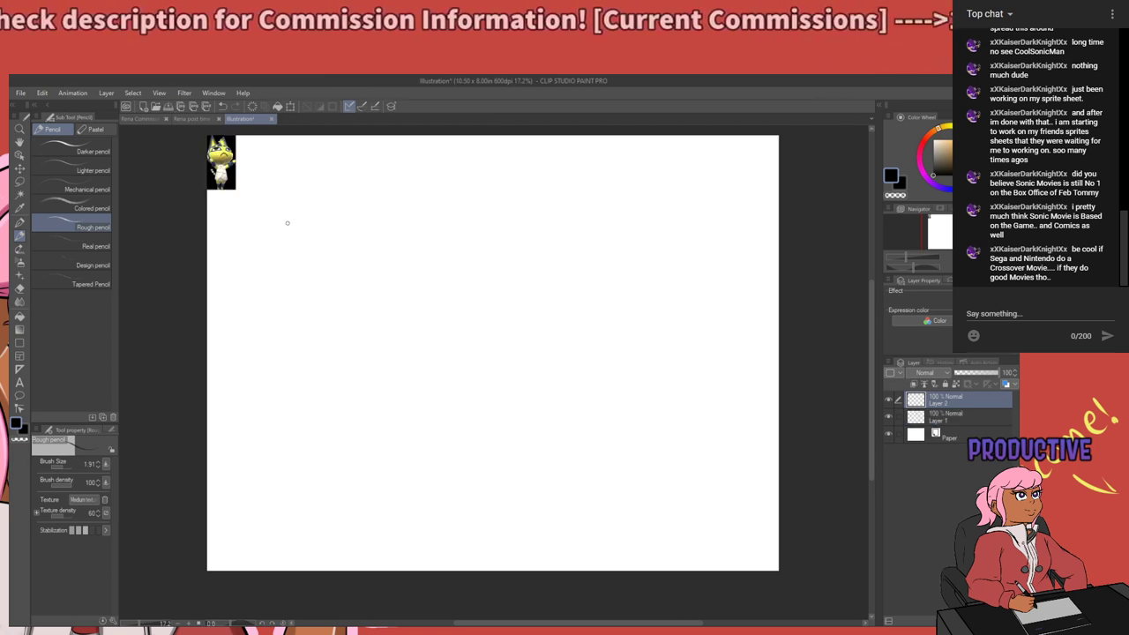
Lasso the pasted cat reference, move it inward from the canvas corner, scale it to 263%, and deselect it.
key("m")
mouse_move(274, 216)
left_mouse_down()
mouse_move(234, 215)
mouse_move(199, 138)
mouse_move(278, 173)
mouse_move(261, 271)
left_mouse_up()
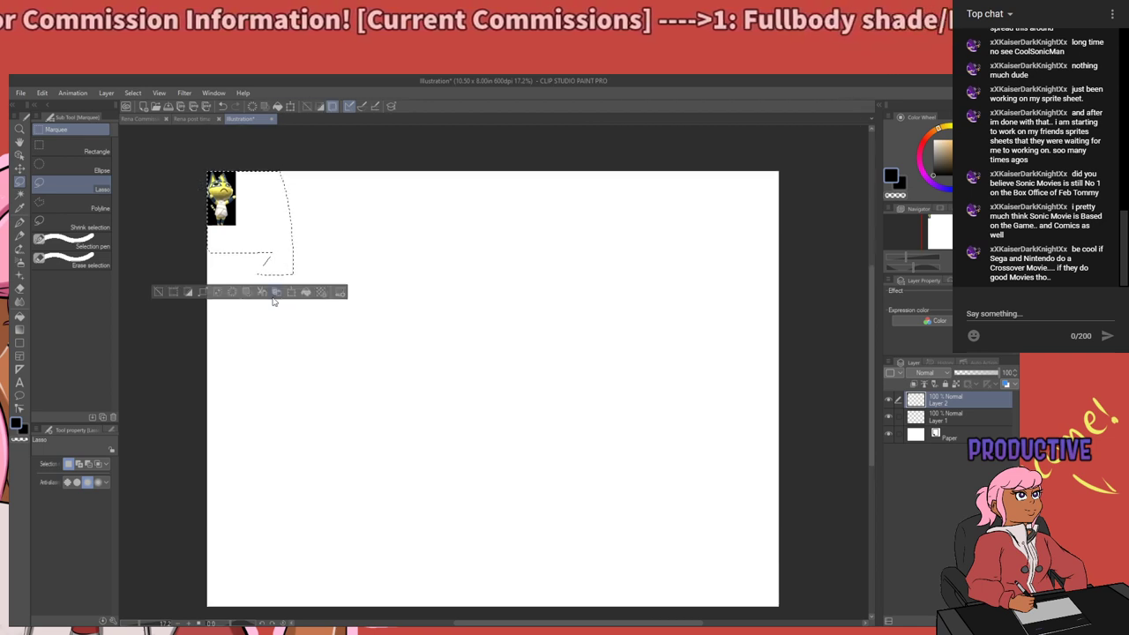
left_click_drag(235, 219, 357, 335)
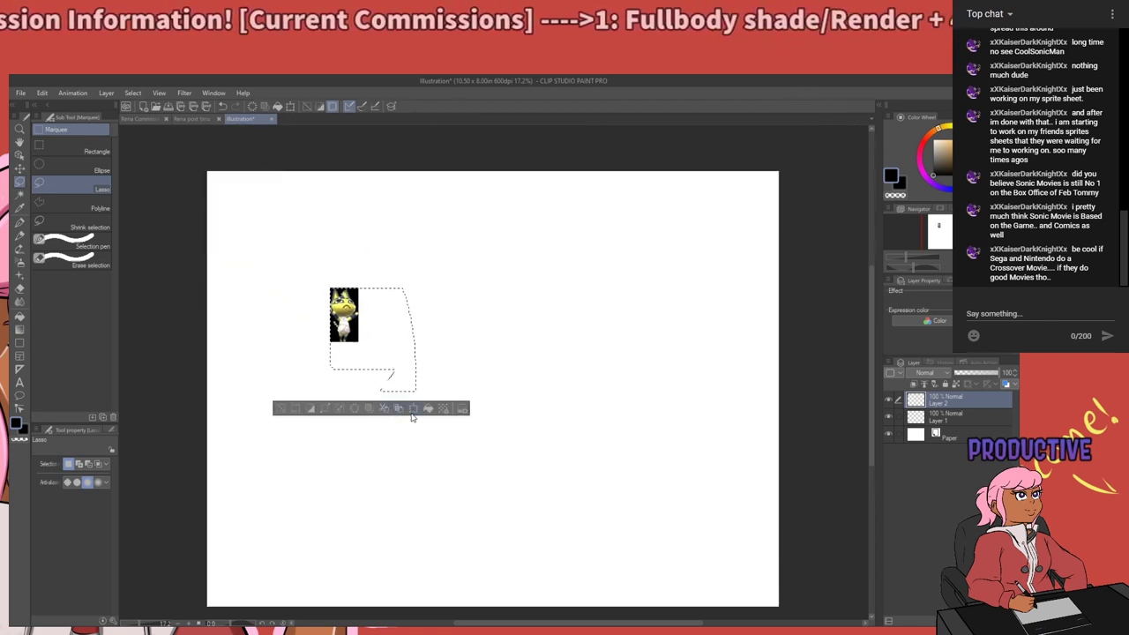
left_click(413, 408)
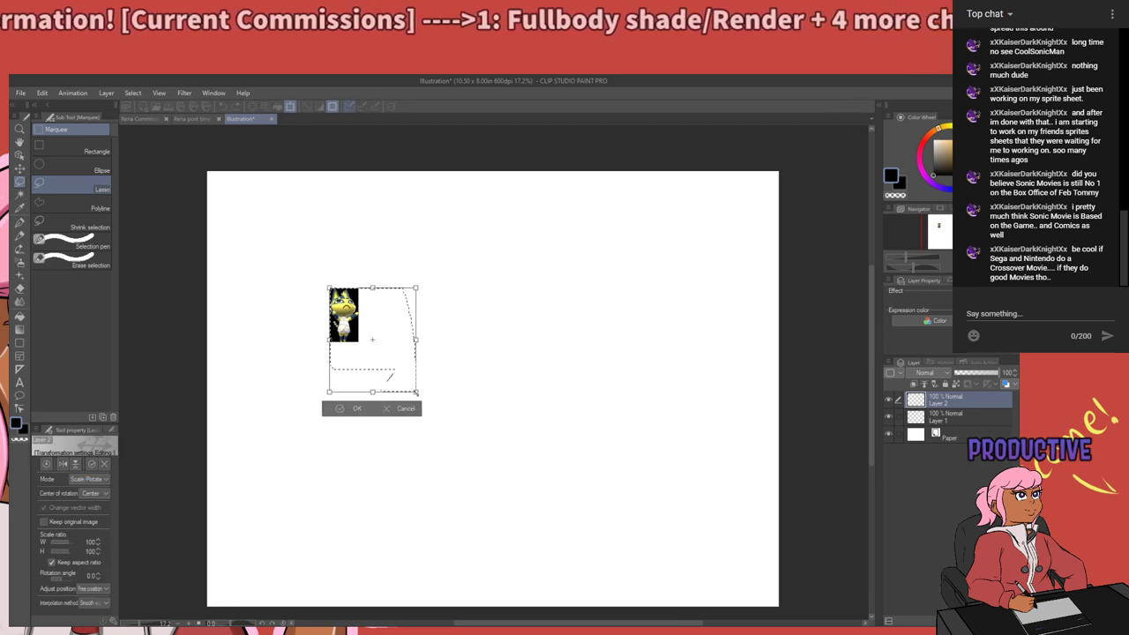
left_click_drag(497, 442, 635, 561)
left_click_drag(429, 338, 359, 307)
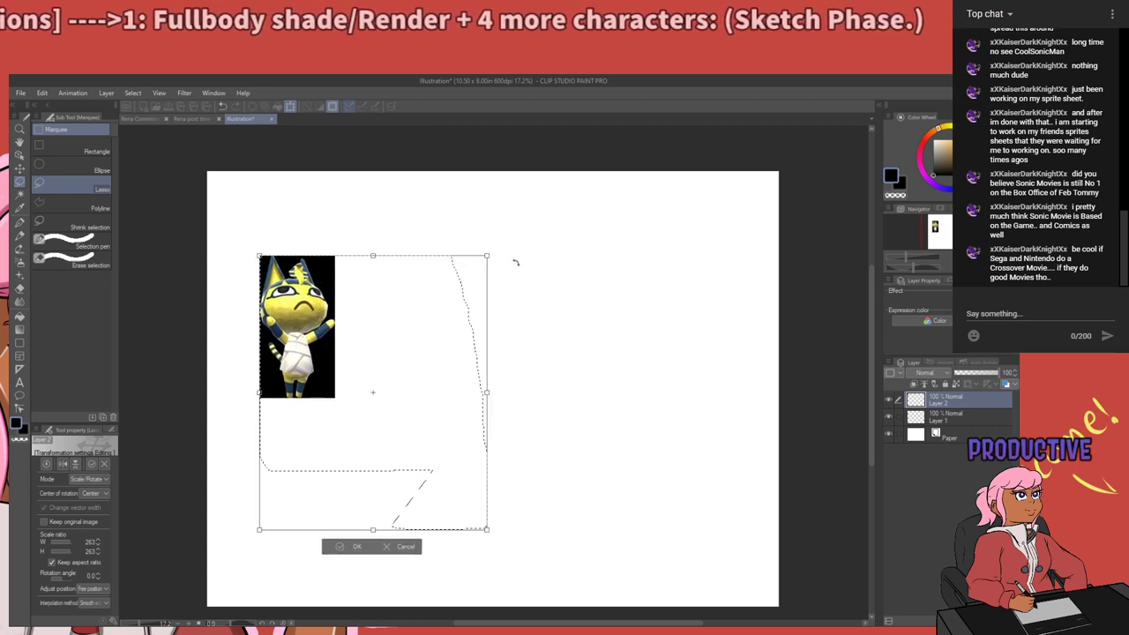
key("Return")
key("ctrl+d")
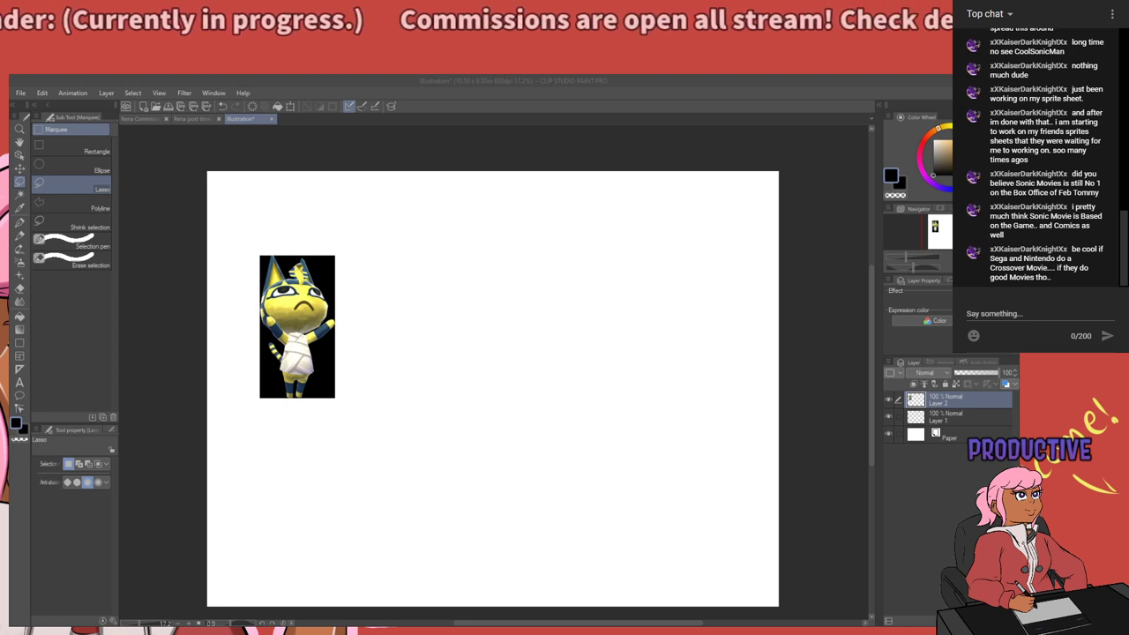
scroll(396, 538, "up", 2)
scroll(418, 396, "down", 2)
scroll(400, 396, "up", 2)
scroll(411, 401, "down", 1)
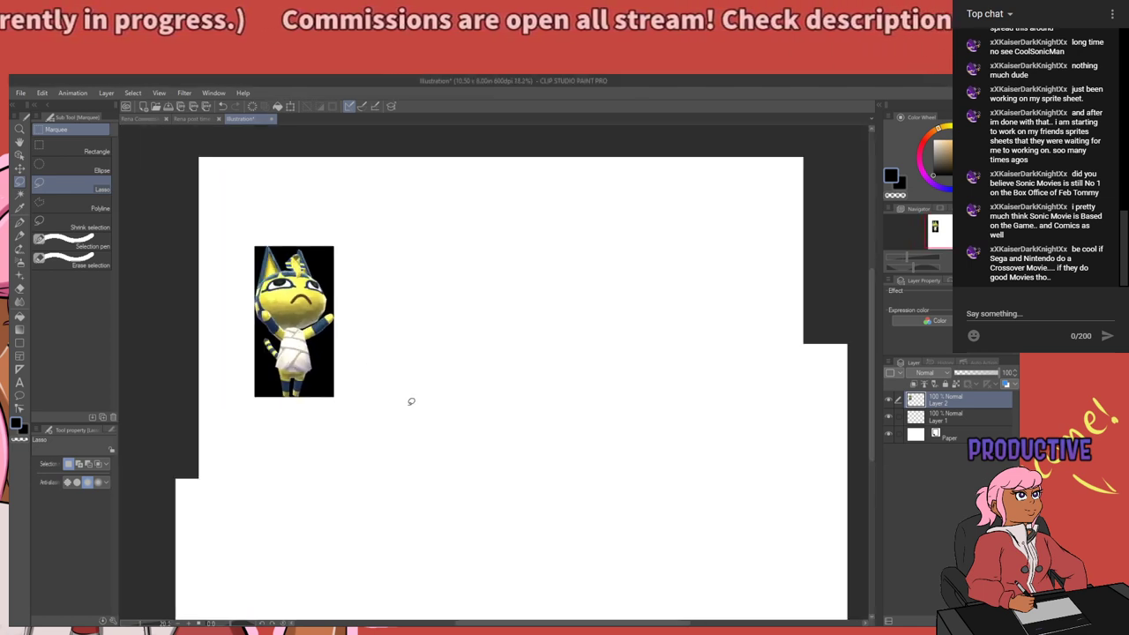
scroll(411, 402, "down", 1)
scroll(597, 396, "up", 2)
scroll(599, 396, "down", 1)
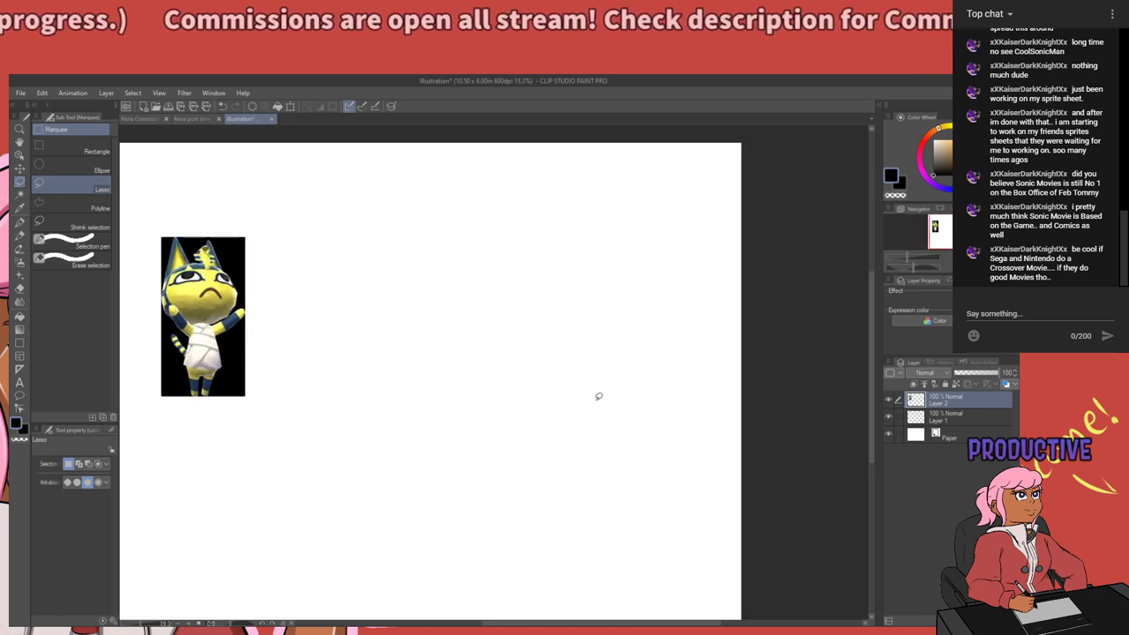
scroll(397, 416, "down", 1)
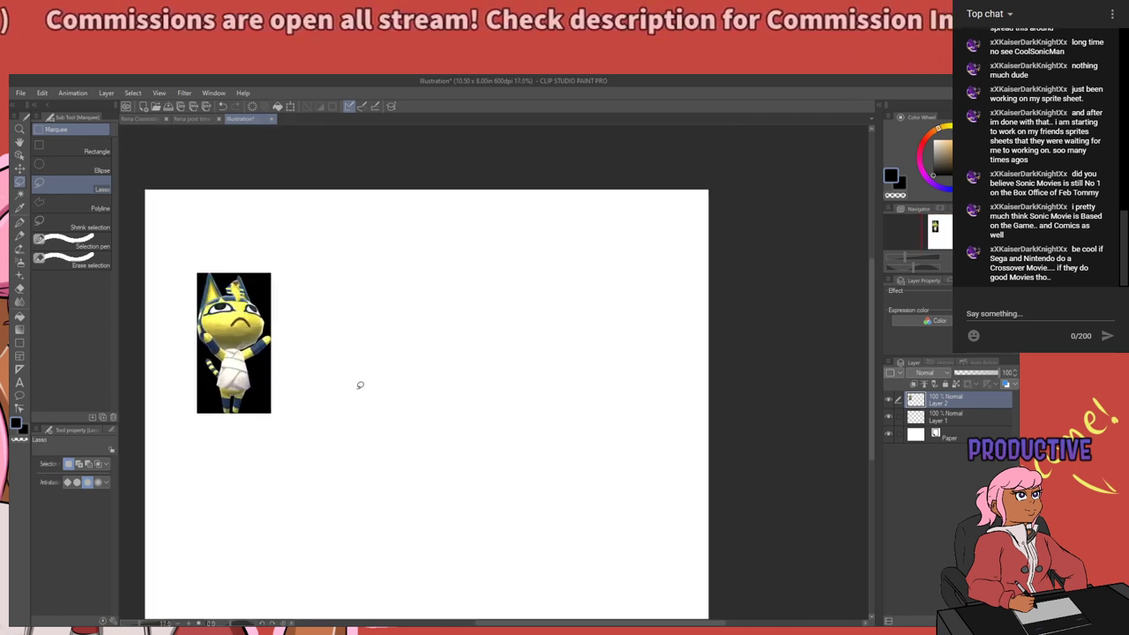
Lasso the enlarged cat reference, move it closer to the canvas's upper-left corner, and clear the selection.
mouse_move(170, 263)
left_mouse_down()
mouse_move(264, 221)
mouse_move(220, 486)
mouse_move(196, 156)
left_mouse_up()
left_click_drag(272, 379, 238, 341)
key("ctrl+d")
scroll(360, 291, "down", 2)
scroll(188, 341, "up", 4)
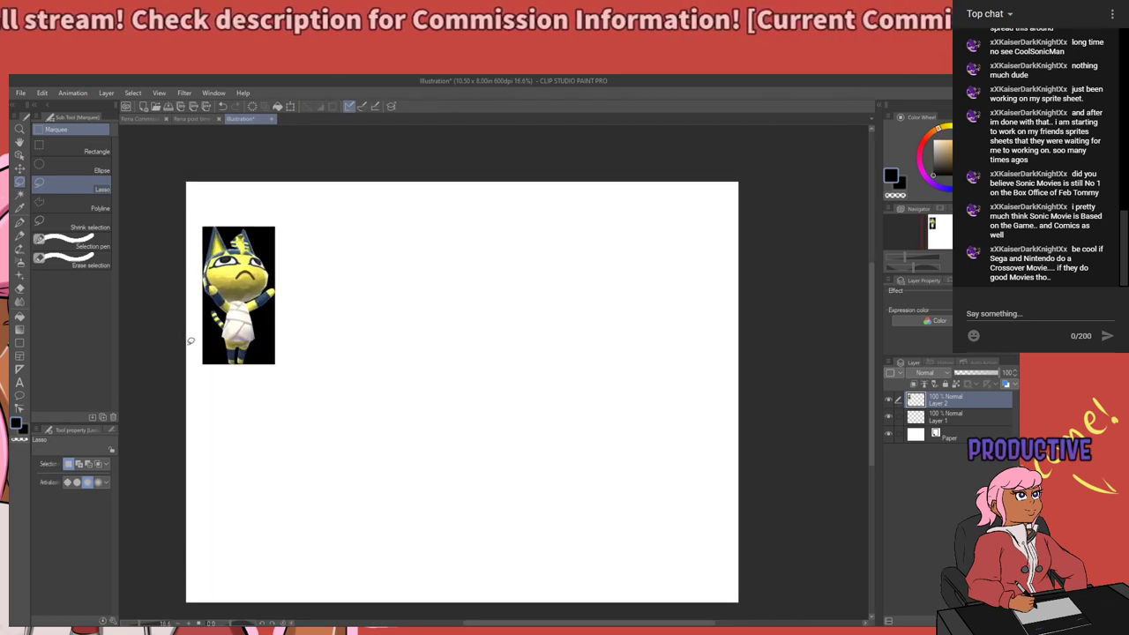
Make Layer 1 the active layer beneath the reference image and switch to the Rough pencil.
left_click(938, 421)
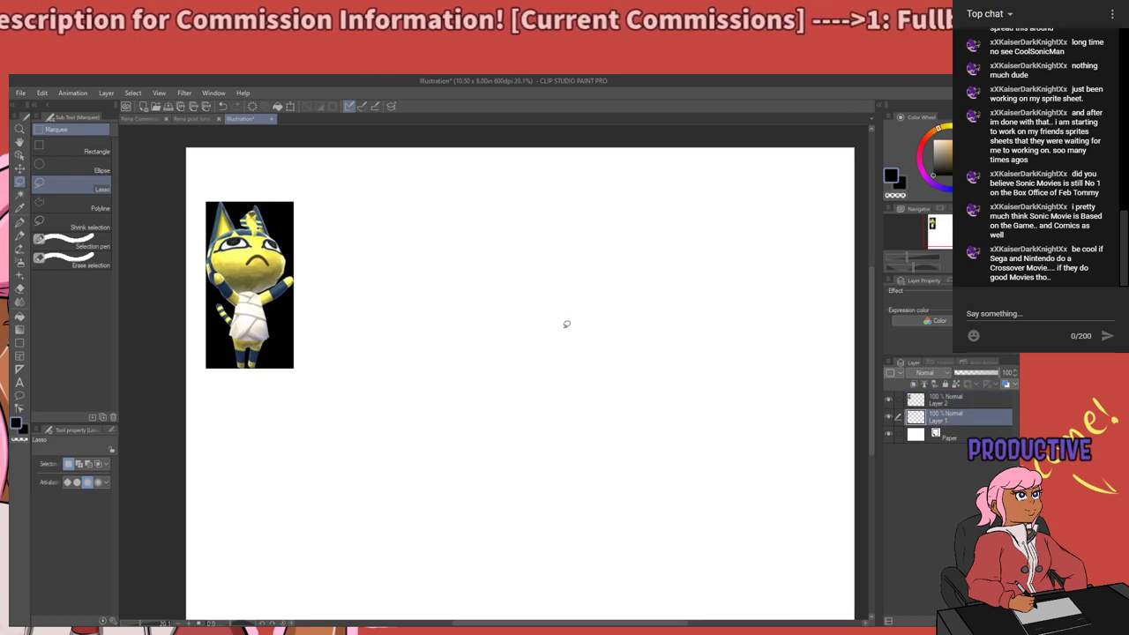
key("p")
key("p")
mouse_move(448, 328)
left_mouse_down()
mouse_move(512, 389)
mouse_move(574, 319)
left_mouse_up()
key("ctrl+z")
mouse_move(447, 410)
left_mouse_down()
mouse_move(510, 439)
mouse_move(498, 457)
mouse_move(498, 390)
mouse_move(488, 459)
mouse_move(507, 416)
left_mouse_up()
key("ctrl+z")
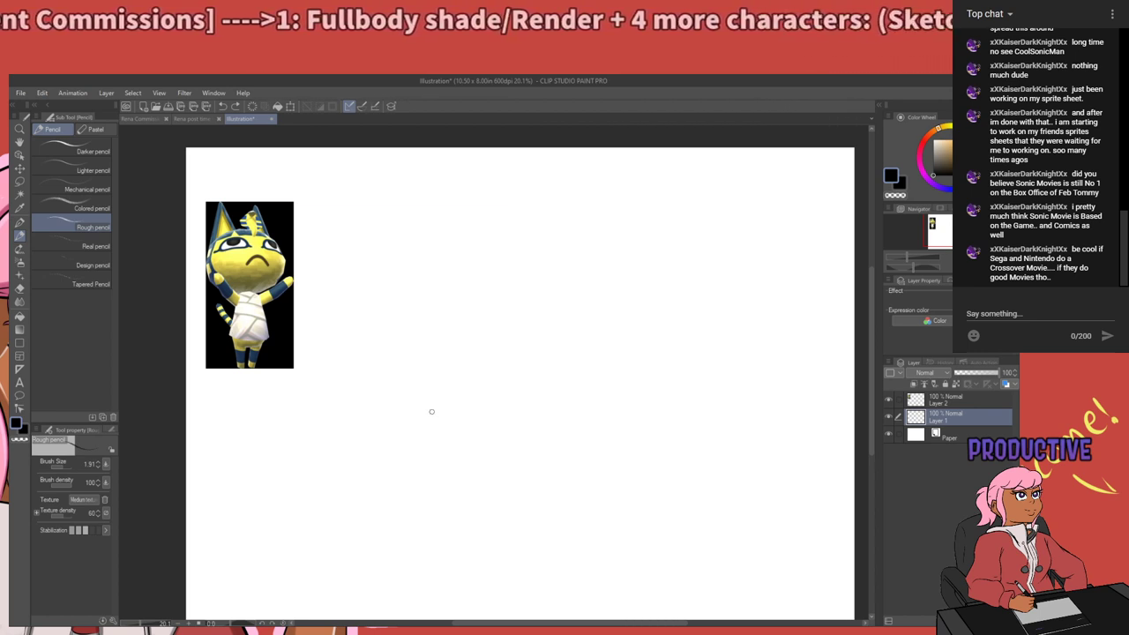
scroll(441, 412, "down", 1)
scroll(567, 424, "up", 2)
scroll(447, 404, "down", 2)
scroll(608, 410, "up", 1)
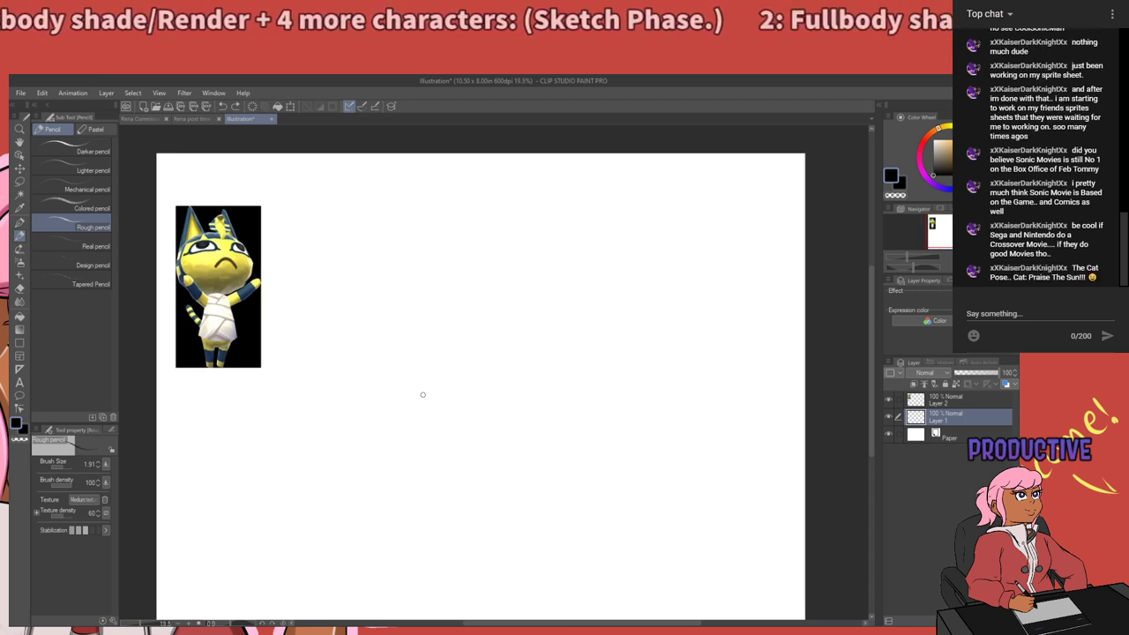
scroll(422, 395, "down", 1)
scroll(520, 478, "up", 1)
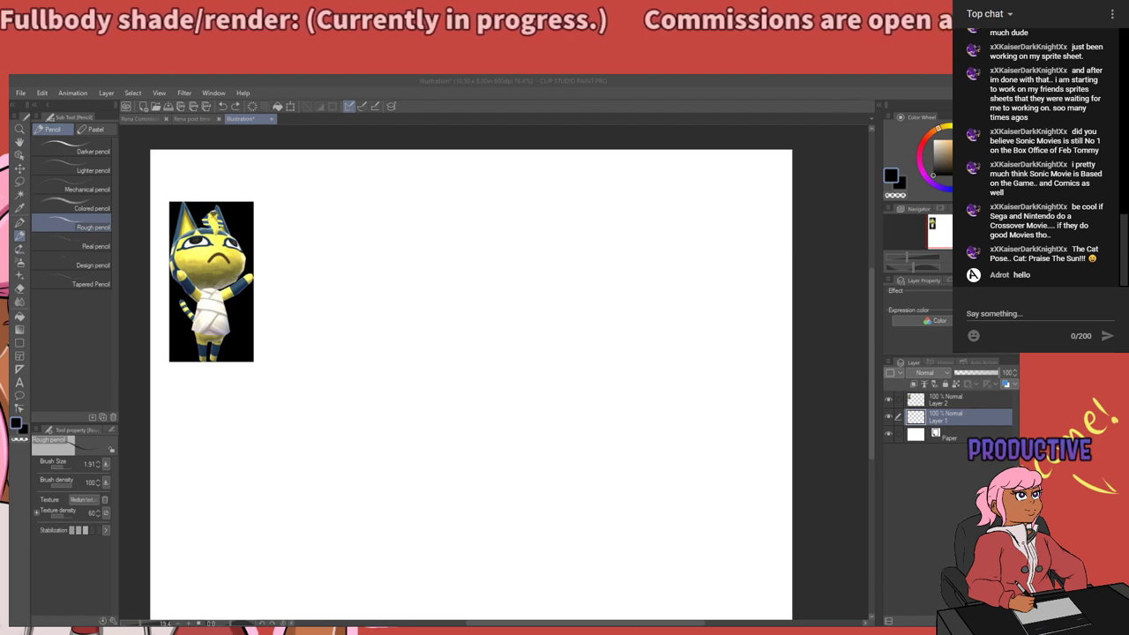
scroll(358, 328, "down", 2)
scroll(404, 443, "up", 2)
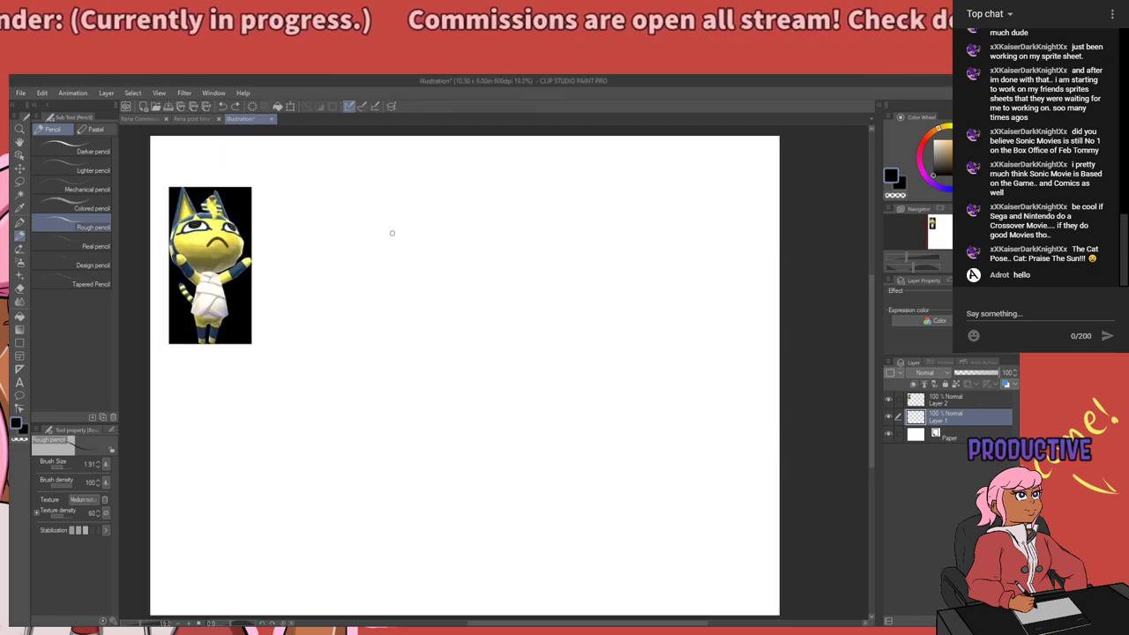
left_click_drag(405, 222, 546, 210)
key("ctrl+z")
key("ctrl+z")
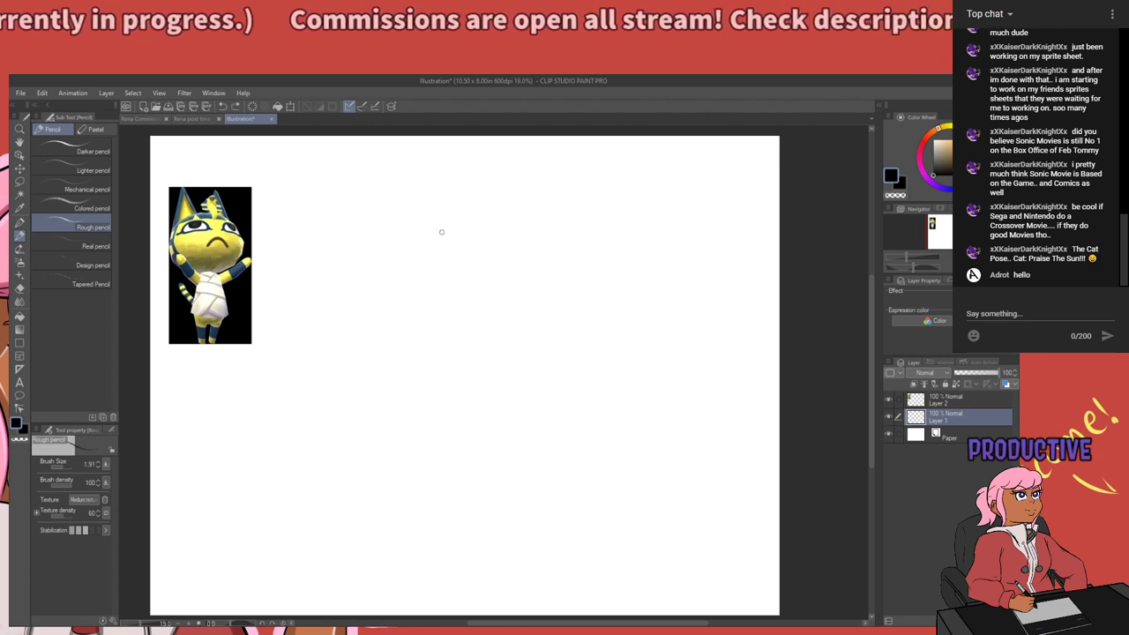
Sketch a small rough circle near the canvas's upper middle, with a short horizontal guide line beneath it.
left_click_drag(453, 363, 466, 358)
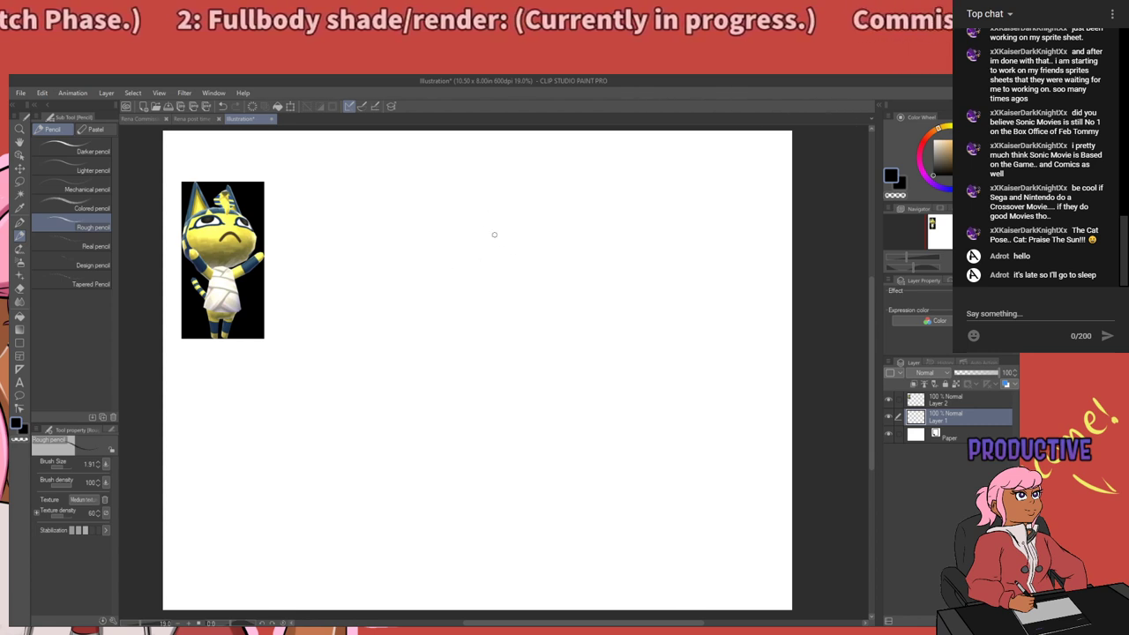
left_click_drag(494, 234, 504, 224)
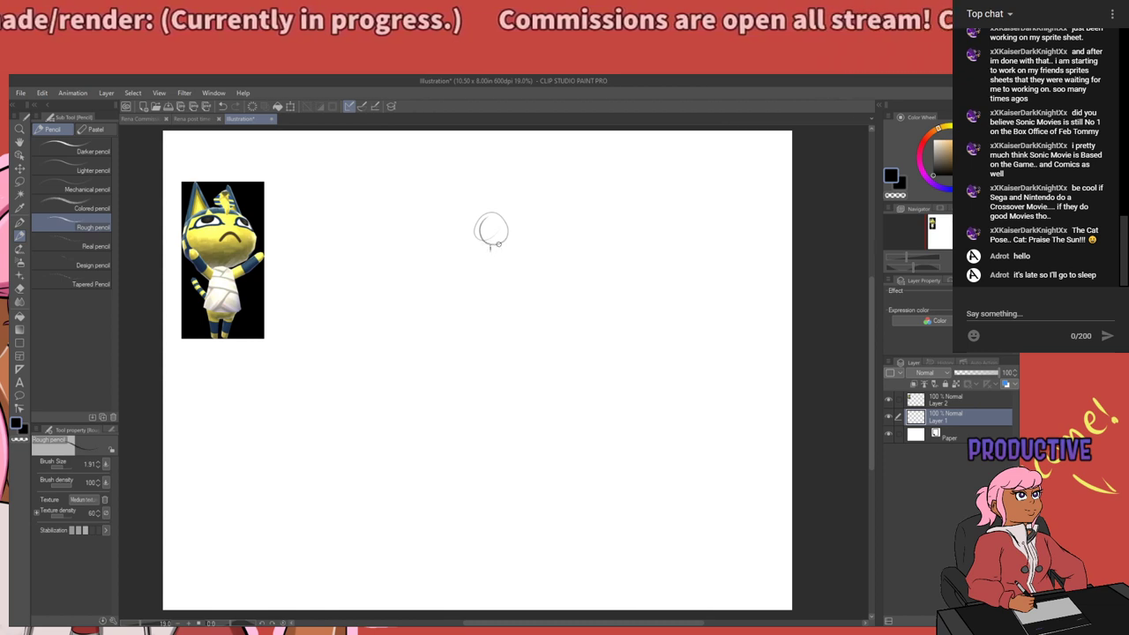
left_click_drag(490, 252, 478, 252)
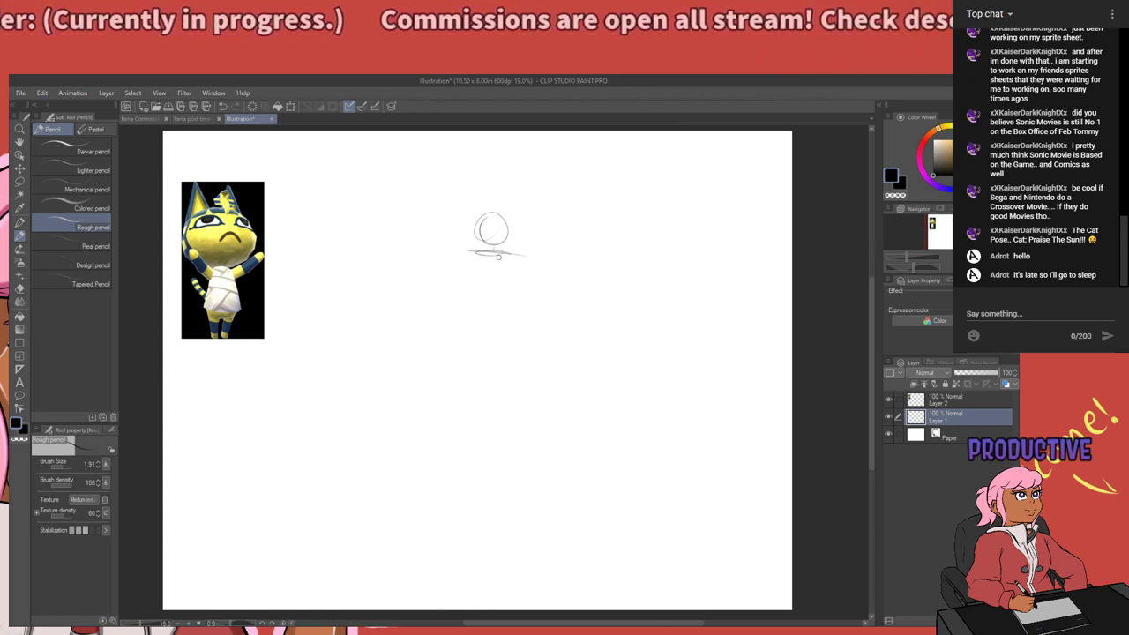
key("ctrl+z")
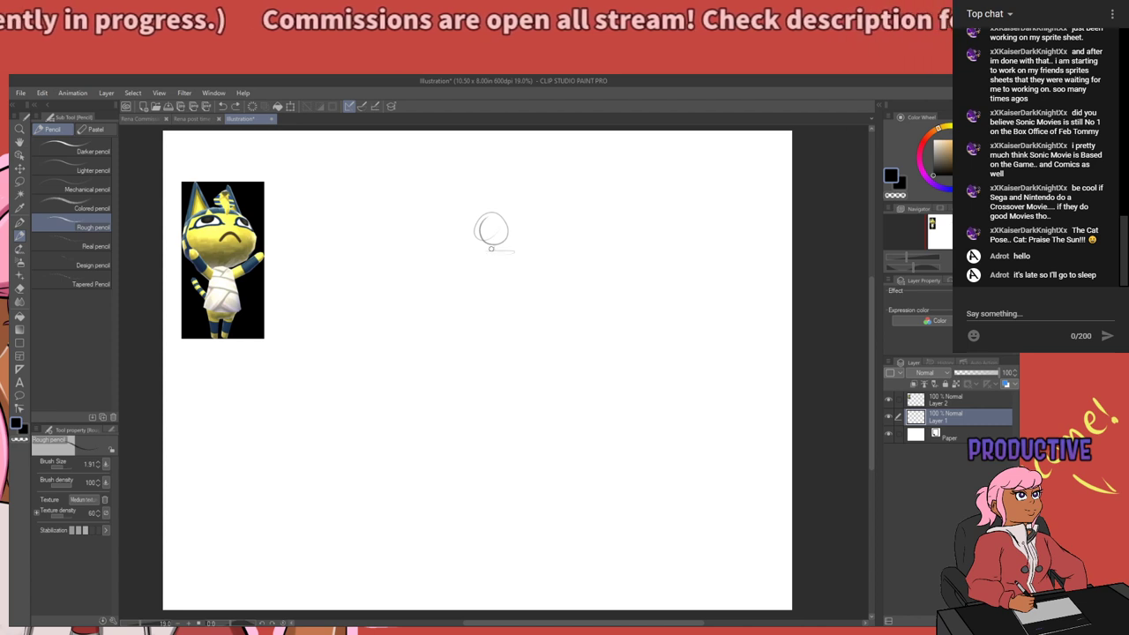
left_click_drag(476, 251, 505, 251)
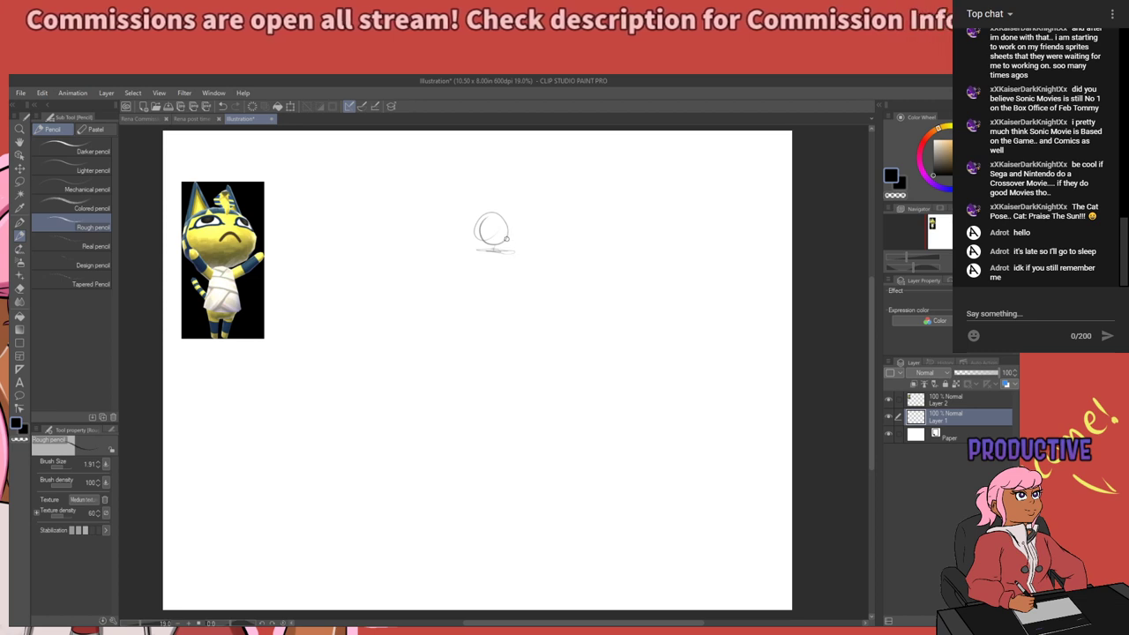
mouse_move(485, 233)
left_mouse_down()
mouse_move(499, 213)
mouse_move(489, 224)
mouse_move(510, 223)
mouse_move(496, 212)
left_mouse_up()
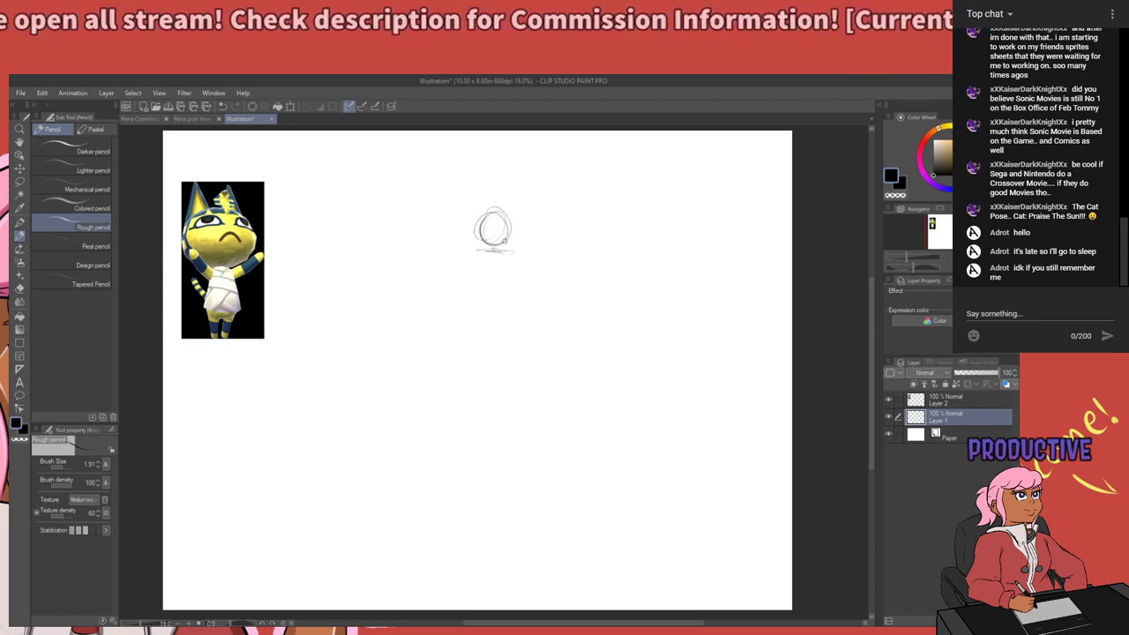
Lasso the sketched circle, rotate it about 18.7° clockwise with a slight shift right, deselect, and return to the Rough pencil.
key("m")
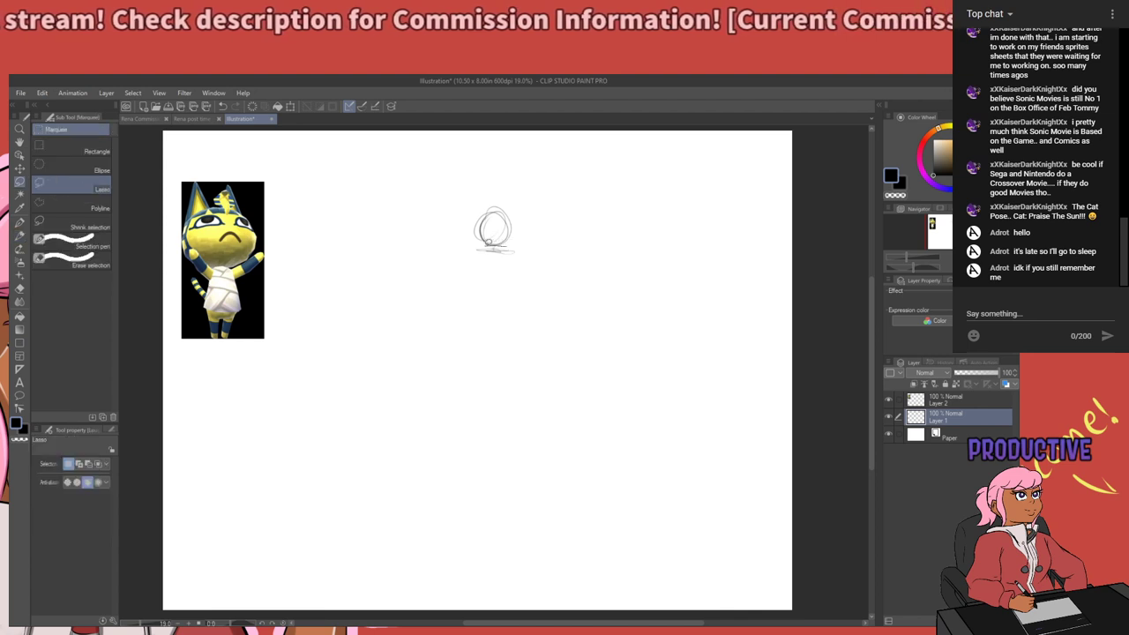
left_click_drag(530, 212, 520, 238)
left_click(540, 263)
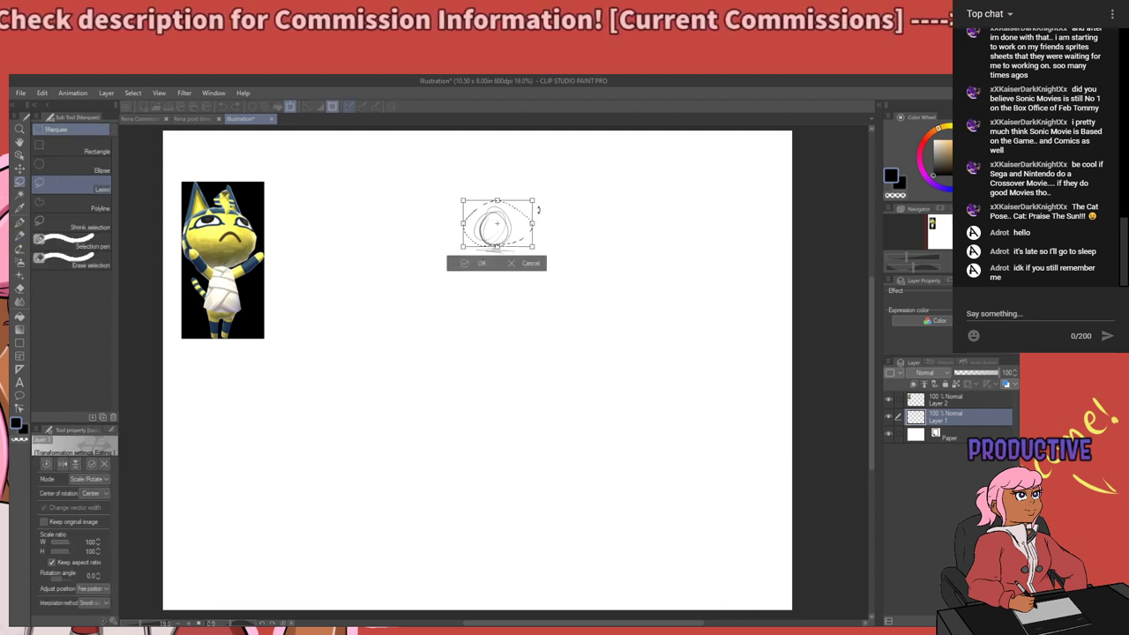
key("ctrl+z")
left_click_drag(539, 209, 519, 244)
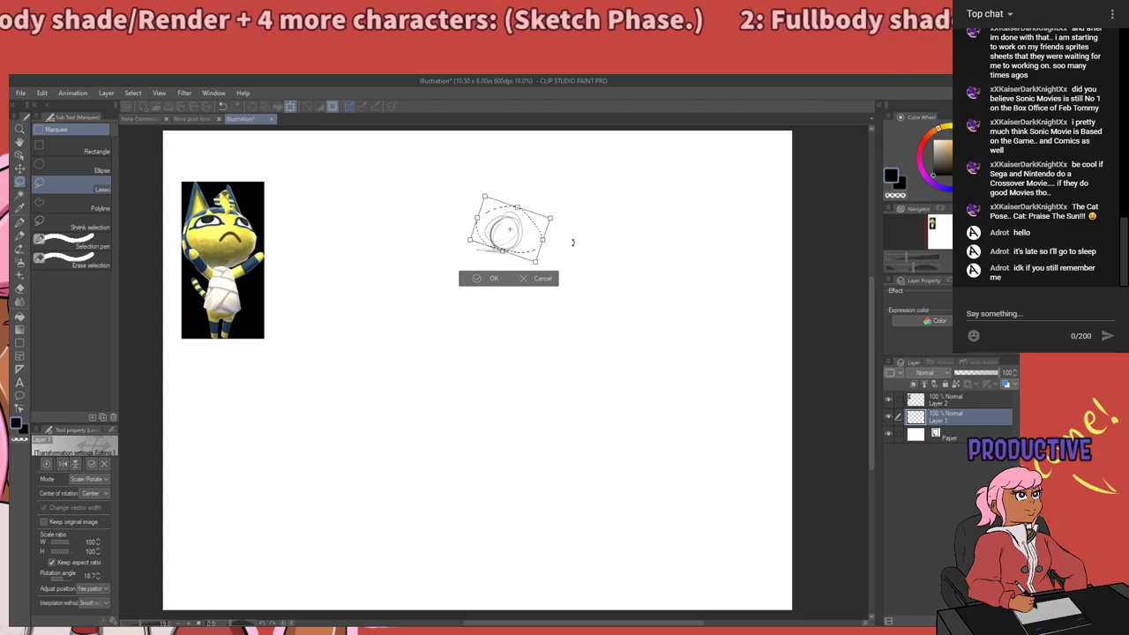
key("Return")
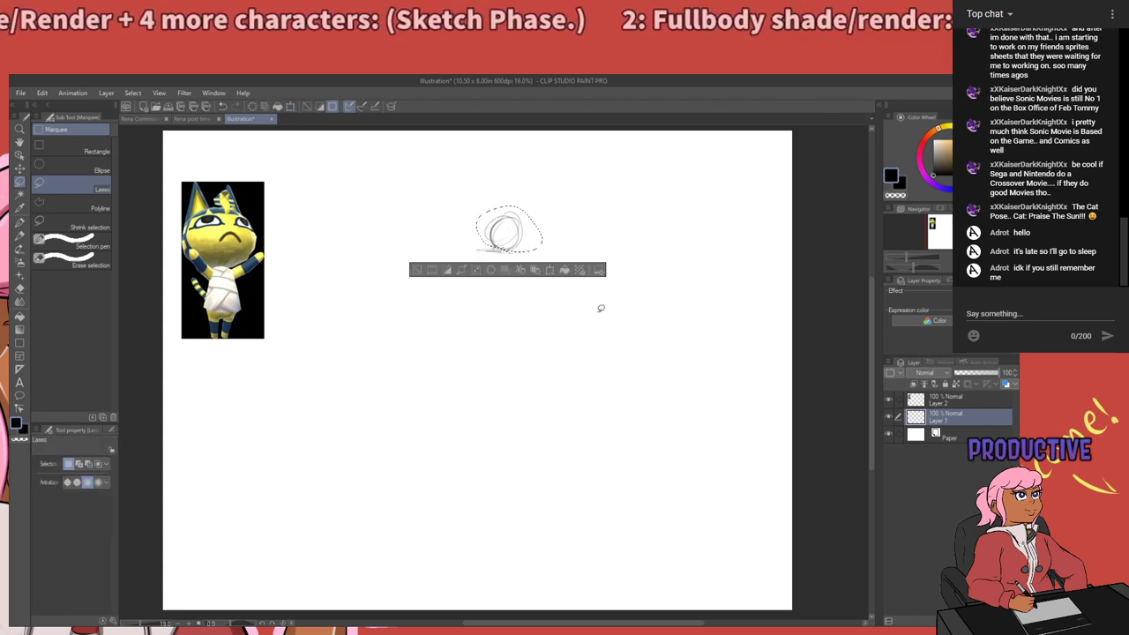
key("ctrl+d")
key("p")
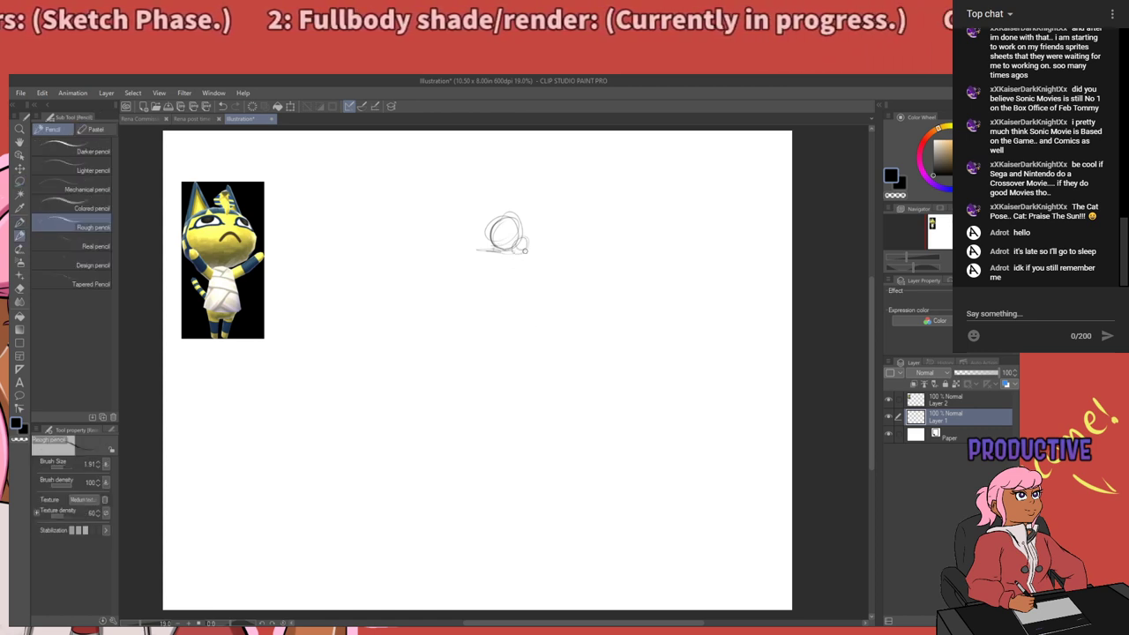
Sketch two slanted upper-arm lines running down from the small circle beside the head.
left_click_drag(527, 259, 528, 287)
key("ctrl+z")
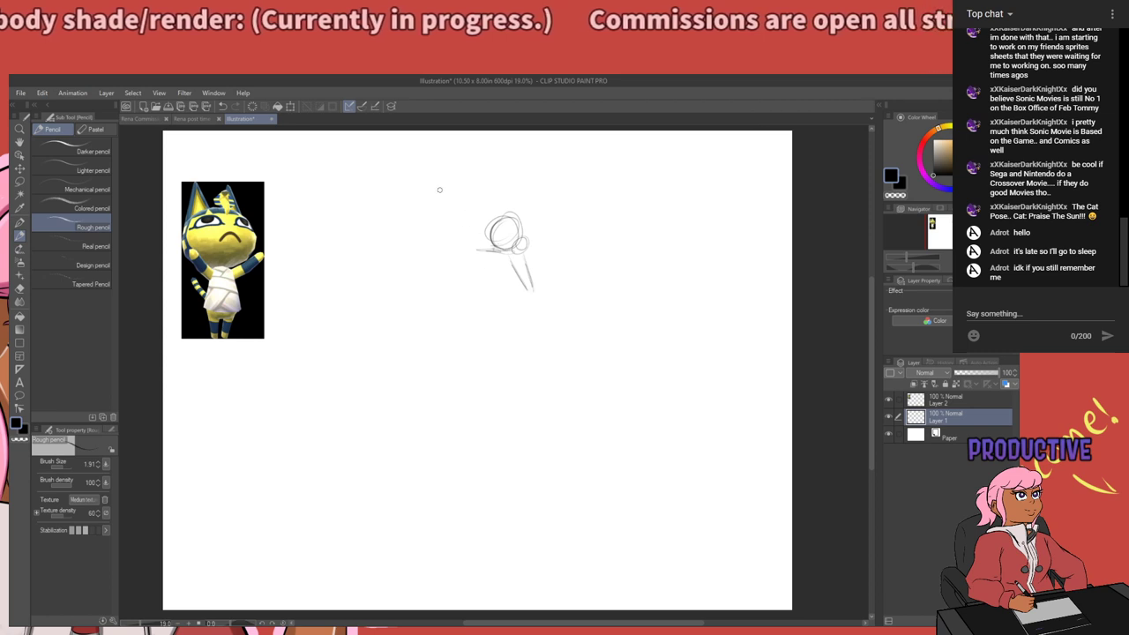
left_click_drag(444, 188, 560, 200)
key("ctrl+z")
key("ctrl+z")
key("ctrl+z")
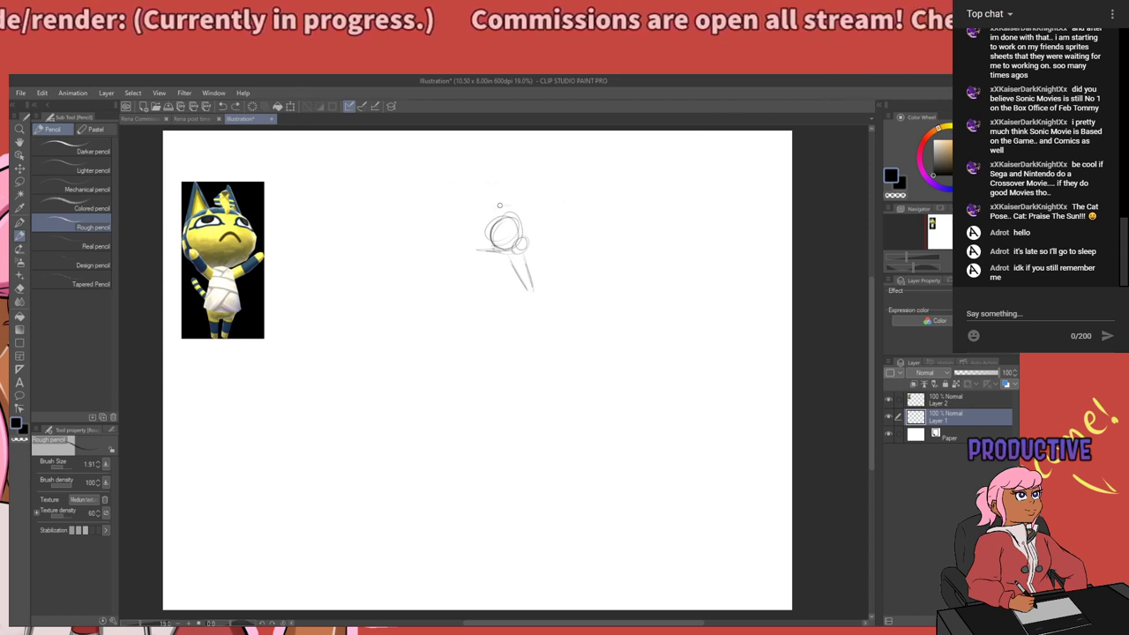
Sketch the throne backrest's slightly curved top edge above the head and its vertical left side.
left_click_drag(423, 217, 540, 211)
key("ctrl+z")
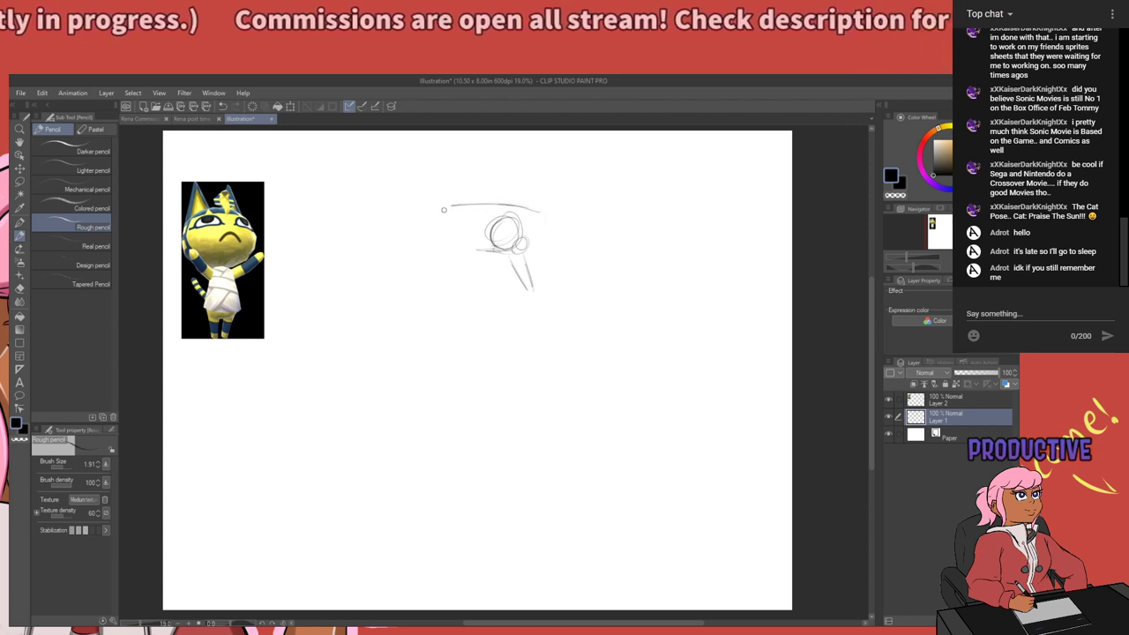
left_click_drag(443, 212, 439, 294)
key("ctrl+z")
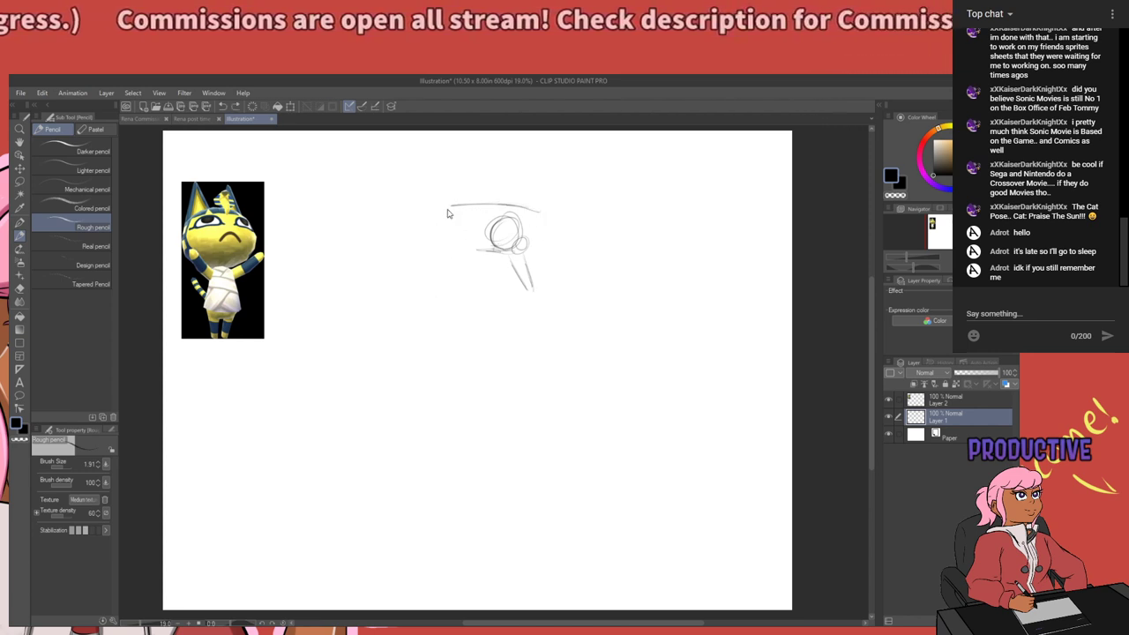
mouse_move(457, 204)
left_mouse_down()
mouse_move(430, 270)
mouse_move(433, 240)
mouse_move(424, 289)
left_mouse_up()
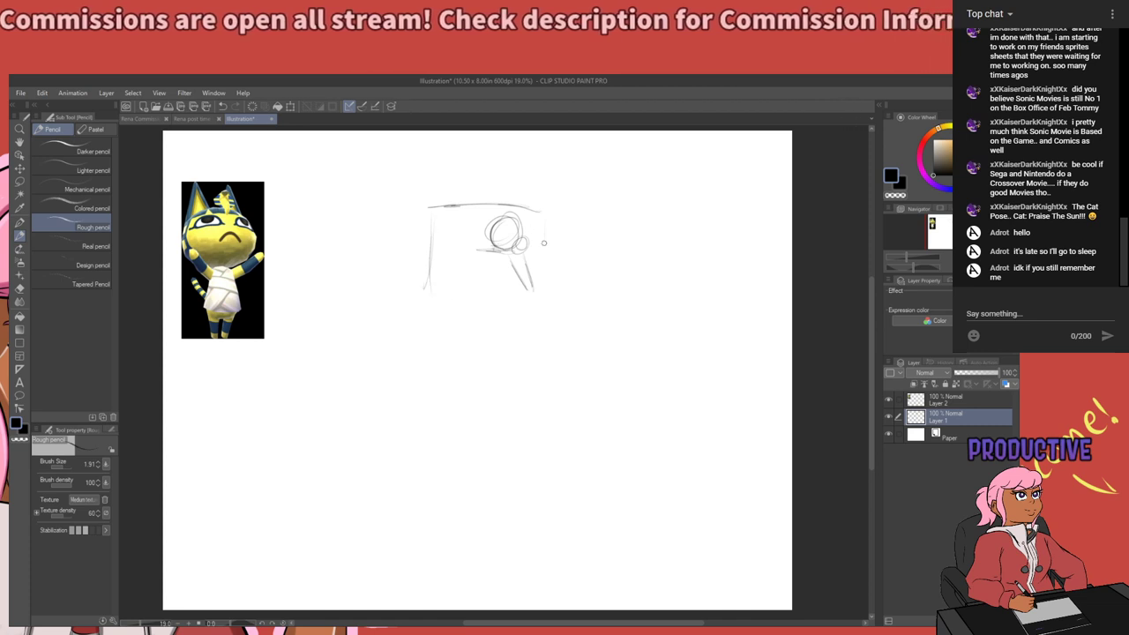
Sketch the backrest's right side and the vertical armrest supports on both sides of the throne.
mouse_move(542, 220)
left_mouse_down()
mouse_move(541, 302)
mouse_move(513, 292)
mouse_move(537, 291)
mouse_move(531, 305)
mouse_move(536, 295)
mouse_move(523, 294)
mouse_move(524, 352)
left_mouse_up()
key("ctrl+z")
left_click_drag(542, 302, 542, 376)
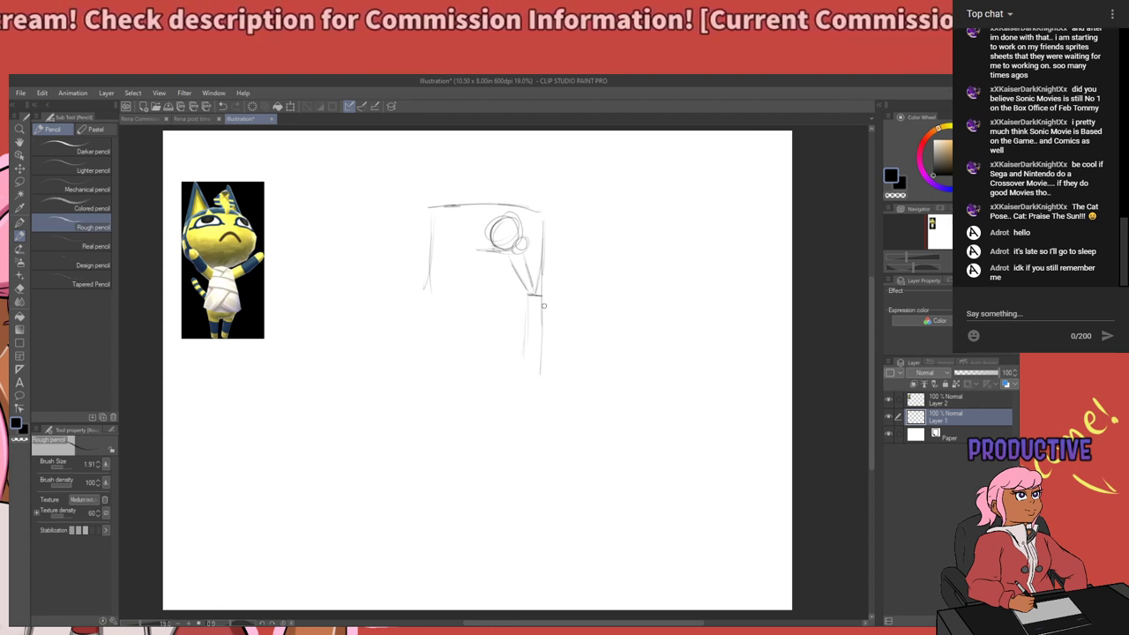
left_click_drag(544, 325, 542, 376)
mouse_move(428, 279)
left_mouse_down()
mouse_move(448, 285)
mouse_move(429, 305)
mouse_move(431, 379)
left_mouse_up()
left_click_drag(444, 293, 440, 365)
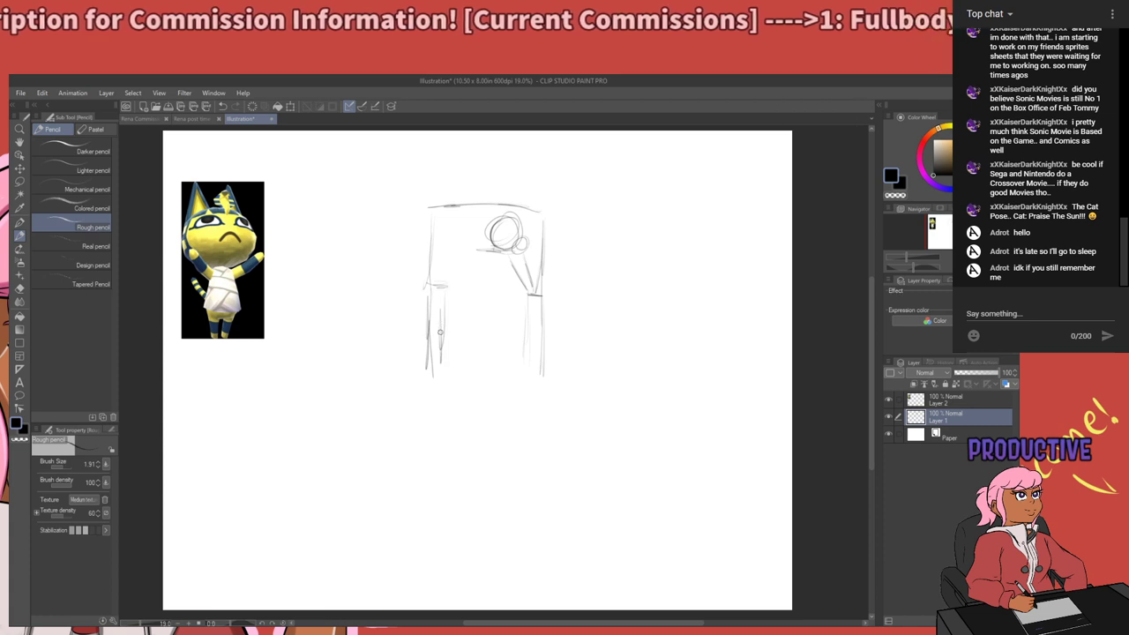
left_click_drag(441, 314, 439, 385)
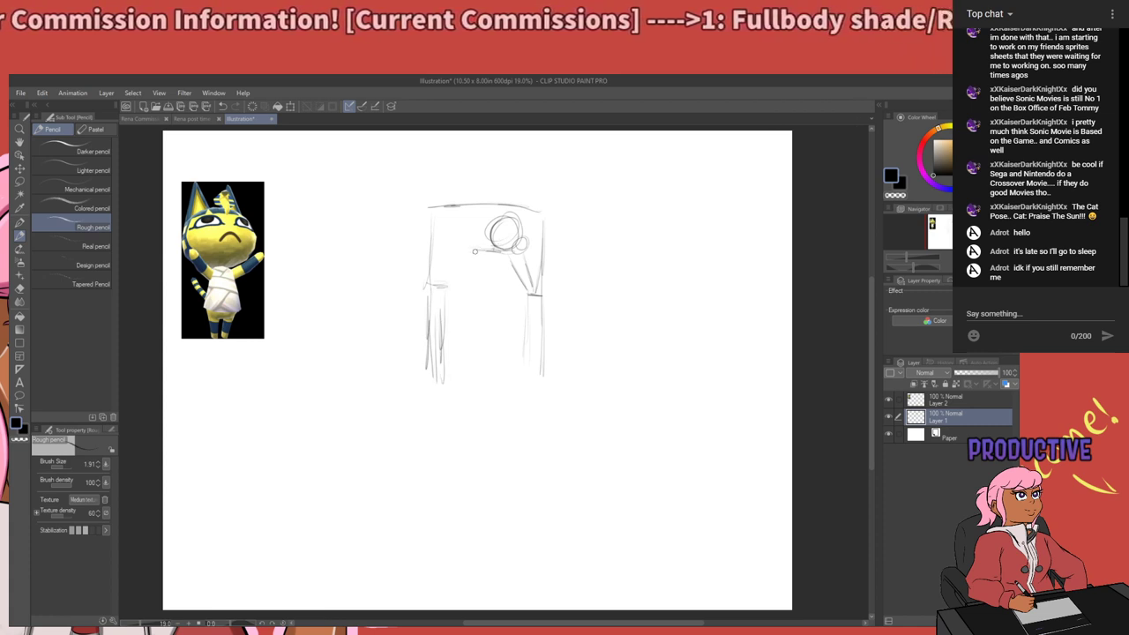
Sketch the arm bending down to the left armrest, the torso side, the lap ovals and the right leg lines.
left_click_drag(474, 250, 459, 274)
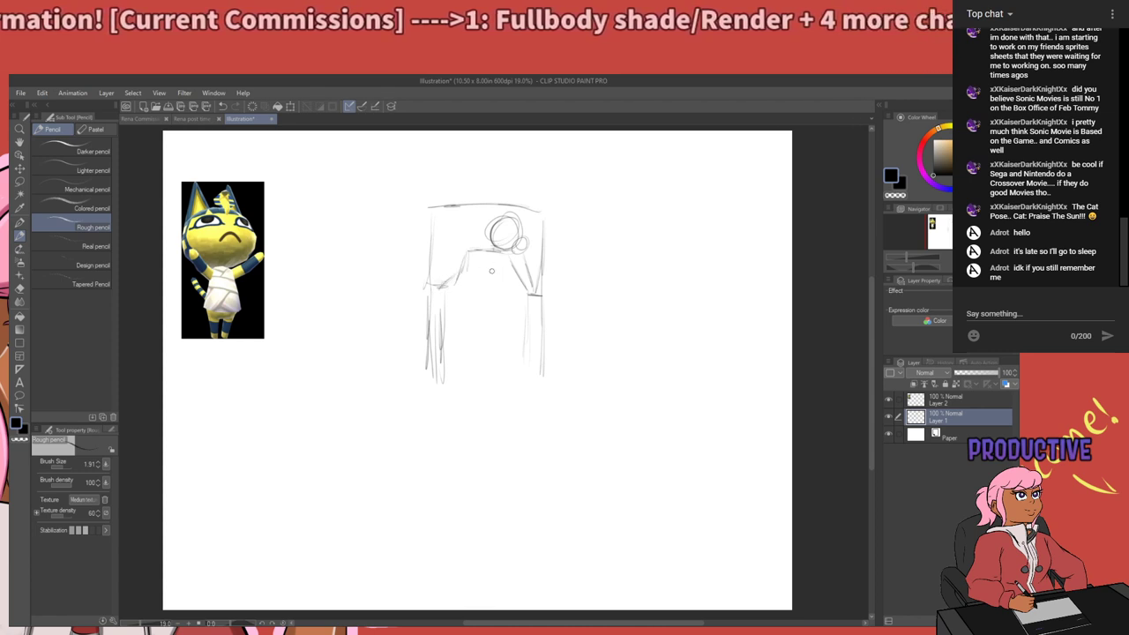
mouse_move(459, 276)
left_mouse_down()
mouse_move(481, 308)
mouse_move(499, 304)
left_mouse_up()
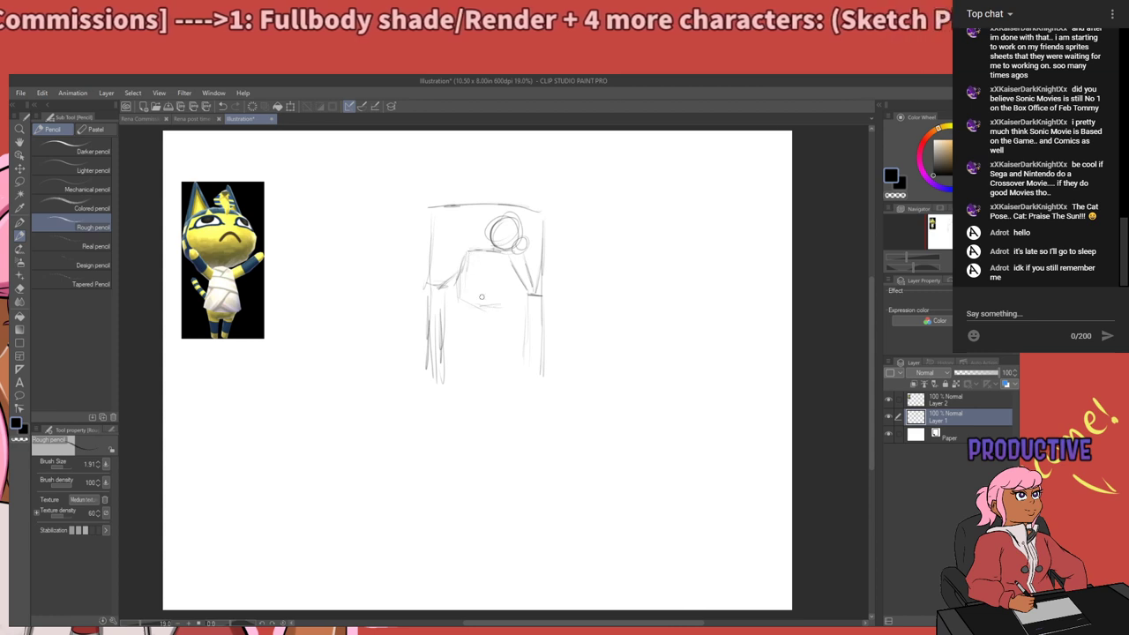
mouse_move(464, 300)
left_mouse_down()
mouse_move(493, 311)
mouse_move(480, 302)
mouse_move(509, 302)
mouse_move(464, 301)
mouse_move(506, 293)
mouse_move(526, 394)
left_mouse_up()
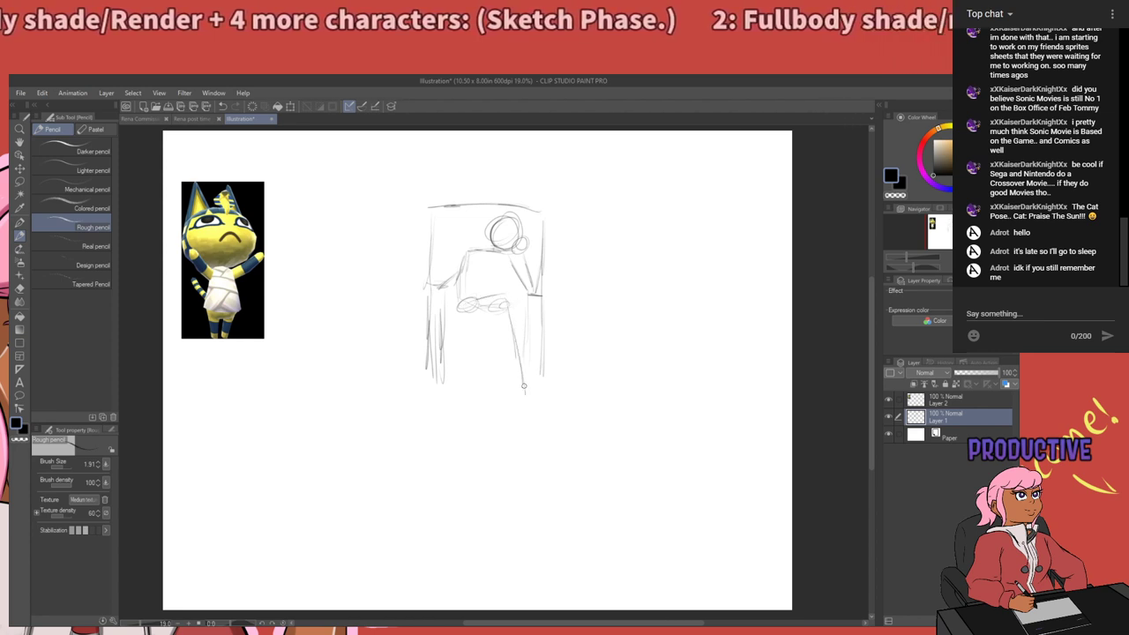
key("ctrl+z")
key("ctrl+z")
key("ctrl+z")
left_click_drag(467, 303, 517, 302)
left_click_drag(515, 307, 526, 371)
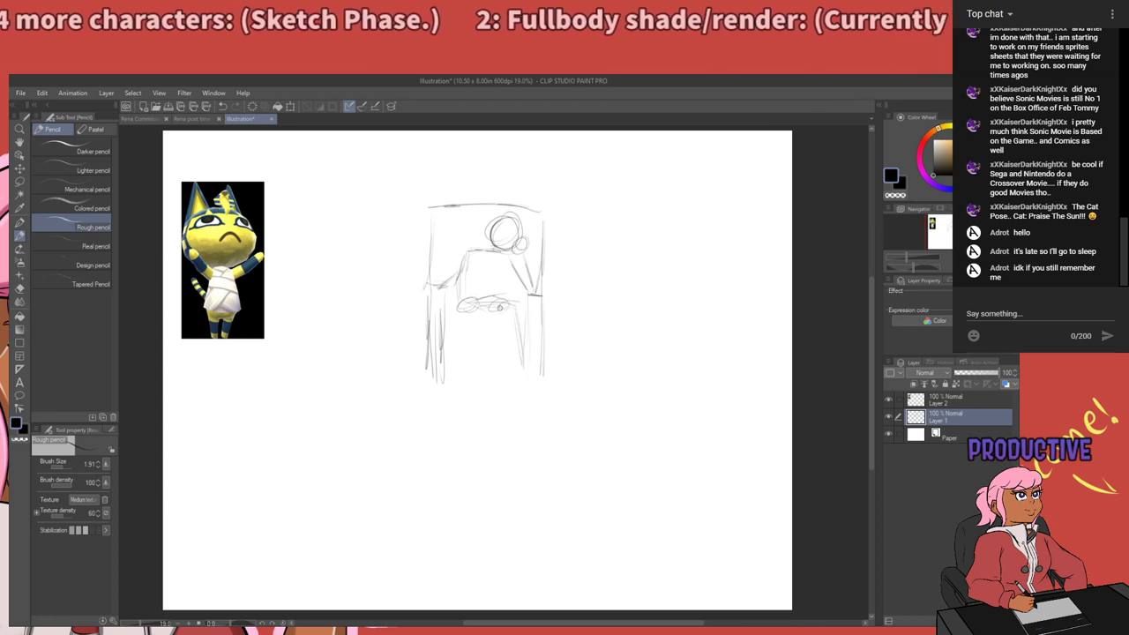
Rough in the lower legs and throne base, then add a large curve and diagonal line right of the throne.
mouse_move(475, 319)
left_mouse_down()
mouse_move(481, 311)
mouse_move(480, 387)
left_mouse_up()
key("ctrl+z")
mouse_move(489, 325)
left_mouse_down()
mouse_move(483, 369)
mouse_move(429, 386)
mouse_move(544, 389)
left_mouse_up()
mouse_move(548, 351)
left_mouse_down()
mouse_move(541, 399)
mouse_move(536, 389)
left_mouse_up()
mouse_move(606, 328)
left_mouse_down()
mouse_move(442, 337)
mouse_move(576, 341)
left_mouse_up()
mouse_move(535, 272)
left_mouse_down()
mouse_move(496, 343)
mouse_move(534, 397)
left_mouse_up()
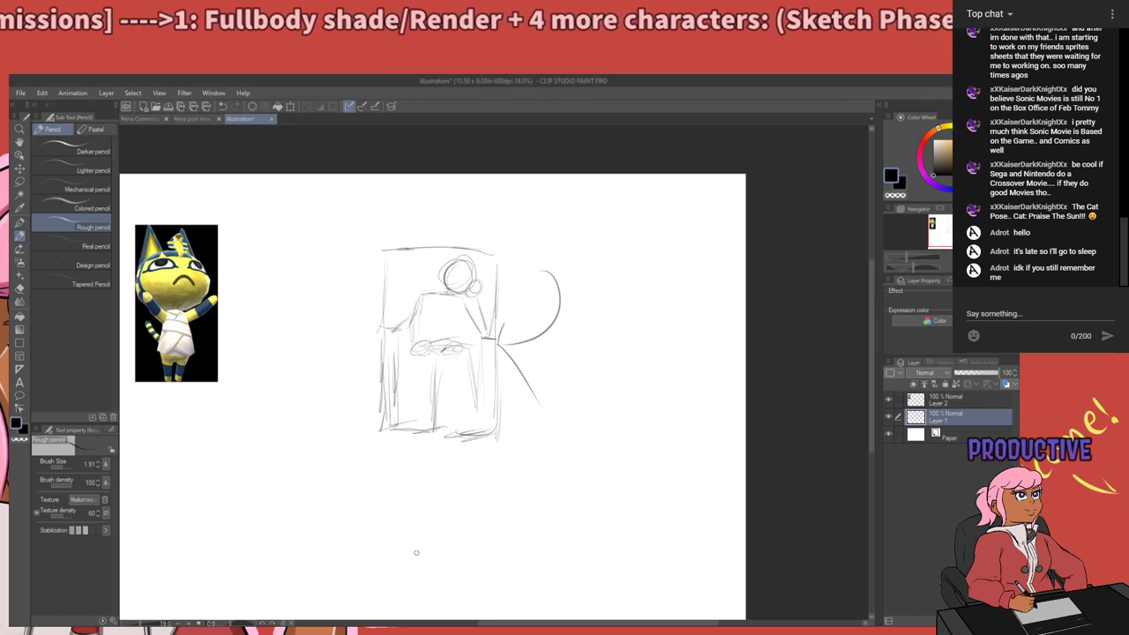
Paste the throne room reference image onto its own layer, enlarge it and move it down behind the cat reference.
key("ctrl+v")
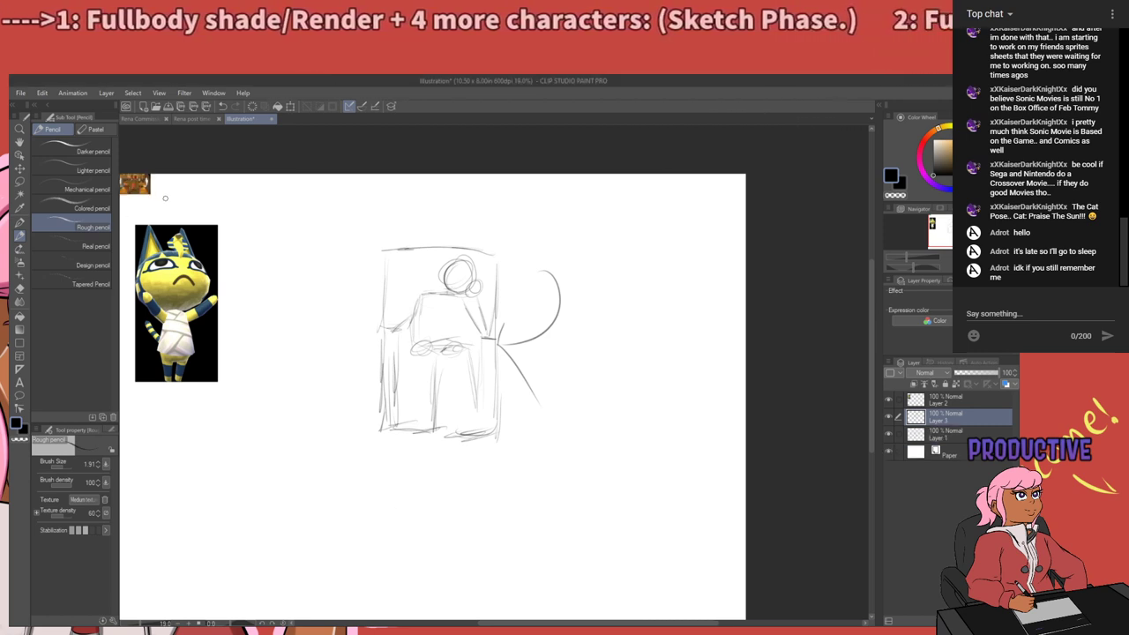
key("m")
mouse_move(175, 202)
left_mouse_down()
mouse_move(107, 202)
mouse_move(202, 162)
mouse_move(308, 152)
mouse_move(300, 188)
mouse_move(283, 197)
mouse_move(323, 235)
mouse_move(315, 228)
mouse_move(351, 241)
mouse_move(470, 409)
mouse_move(729, 512)
left_mouse_up()
key("ctrl+t")
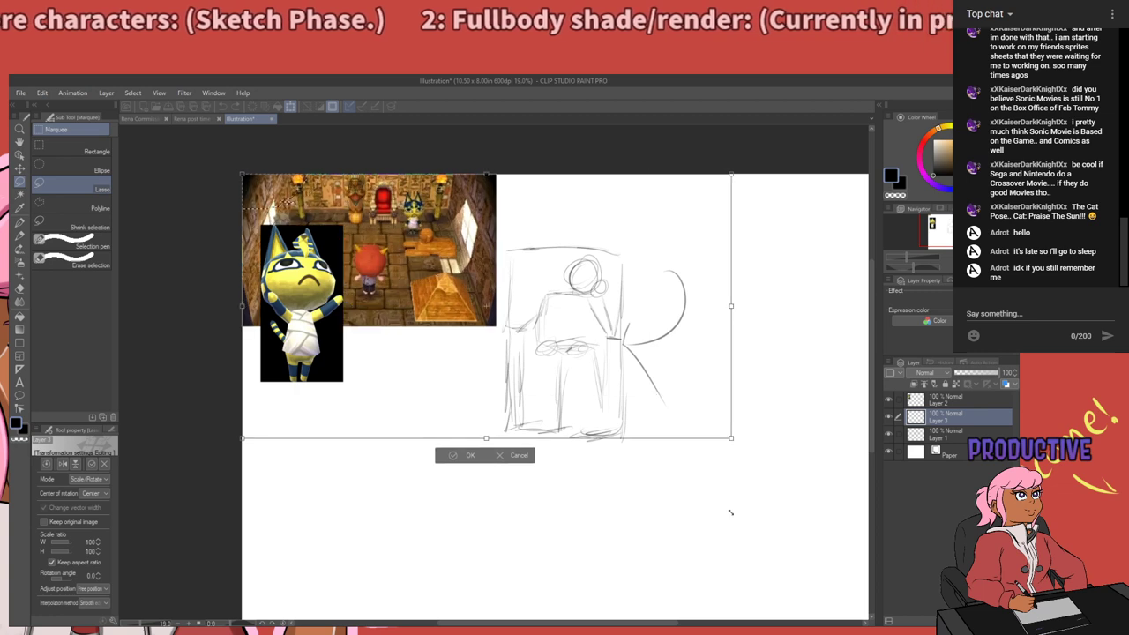
left_click_drag(442, 291, 429, 358)
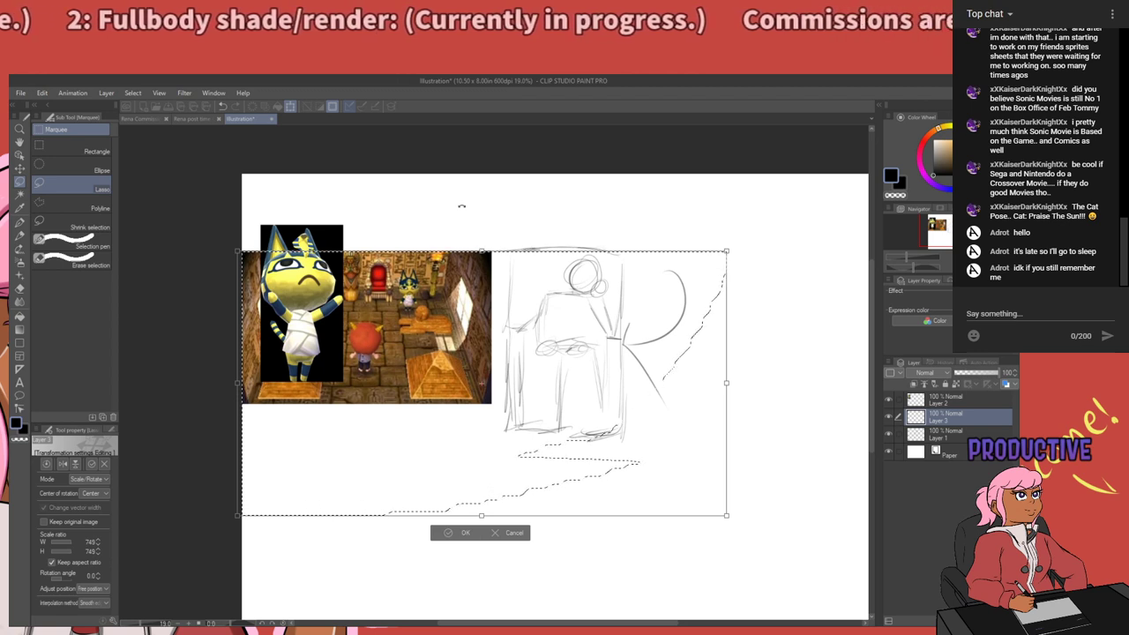
key("Return")
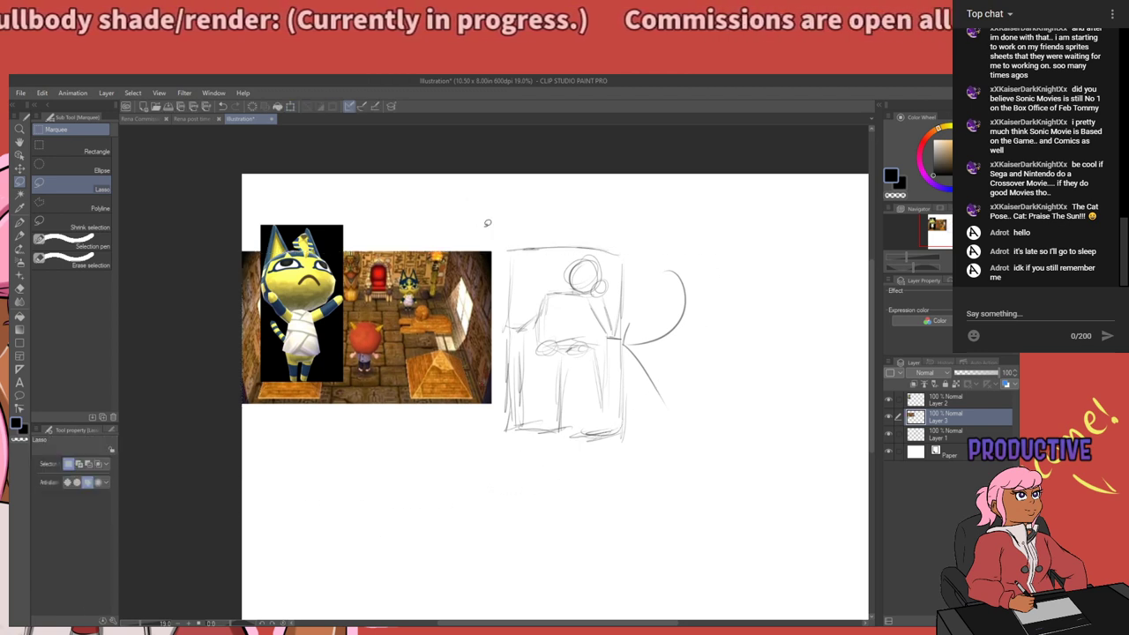
Crop the room reference down to the red throne by deleting the surrounding areas with rectangular selections, and deselect.
scroll(470, 226, "down", 1)
scroll(470, 225, "up", 1)
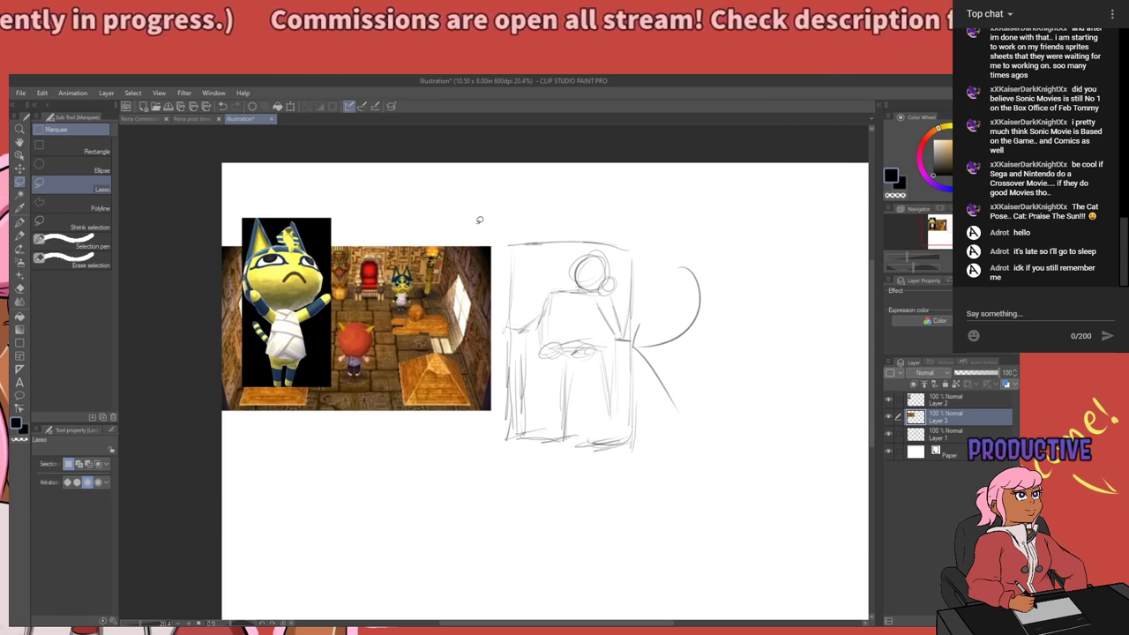
left_click(72, 148)
left_click_drag(504, 215, 390, 481)
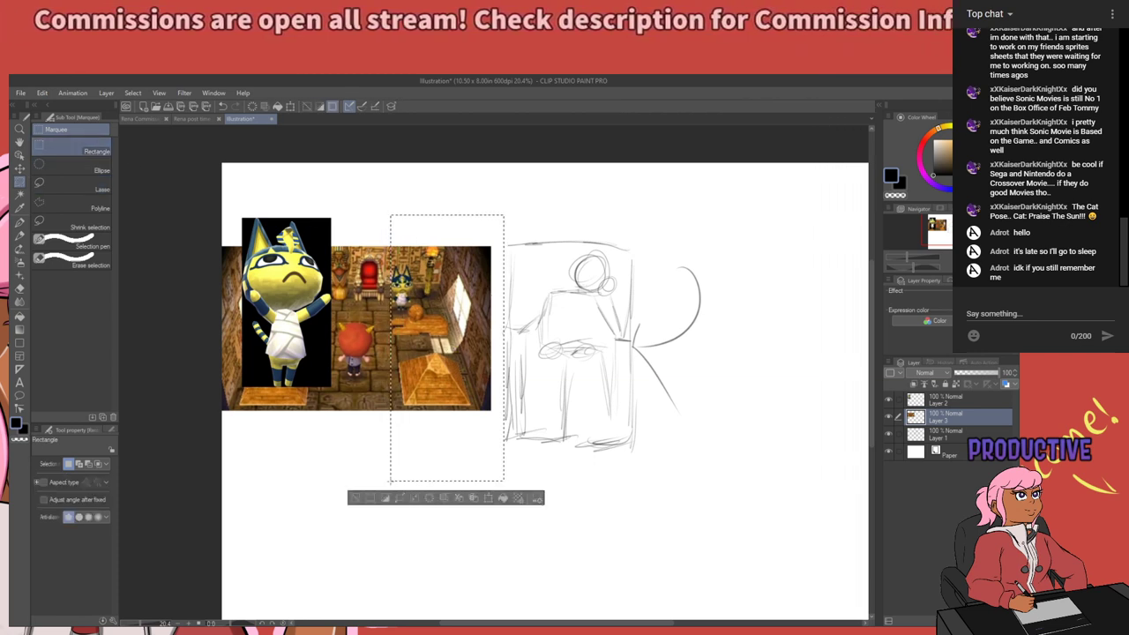
key("Delete")
left_click_drag(454, 532, 209, 305)
key("Delete")
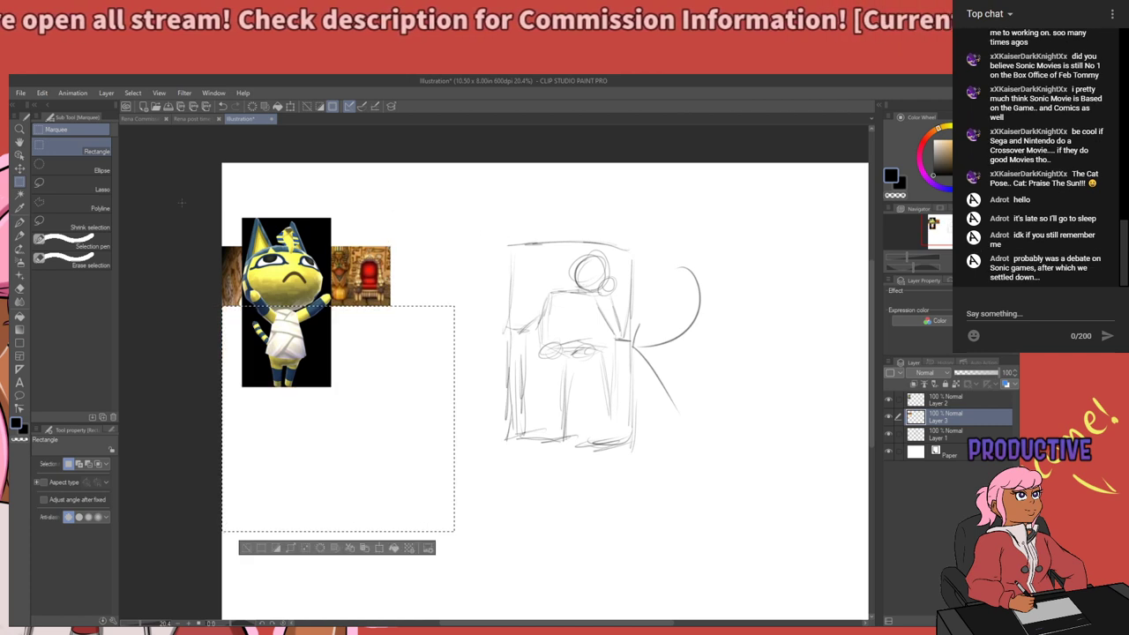
left_click_drag(181, 207, 351, 383)
key("ctrl+d")
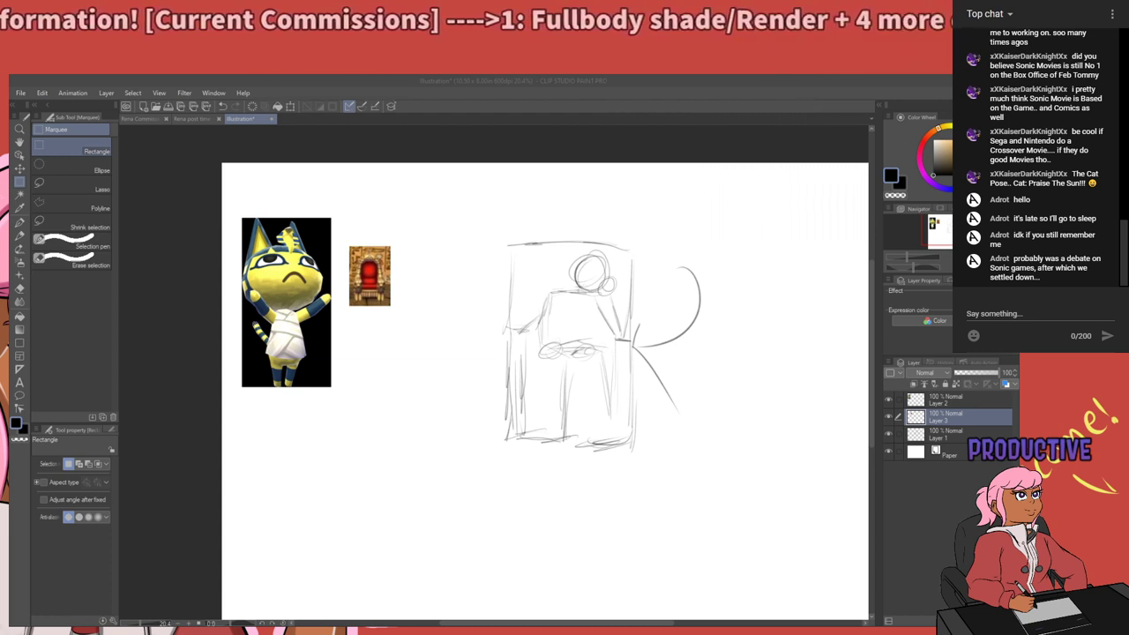
Examine the cat and throne references up close and compare them with the rough seated sketch.
scroll(380, 308, "down", 1)
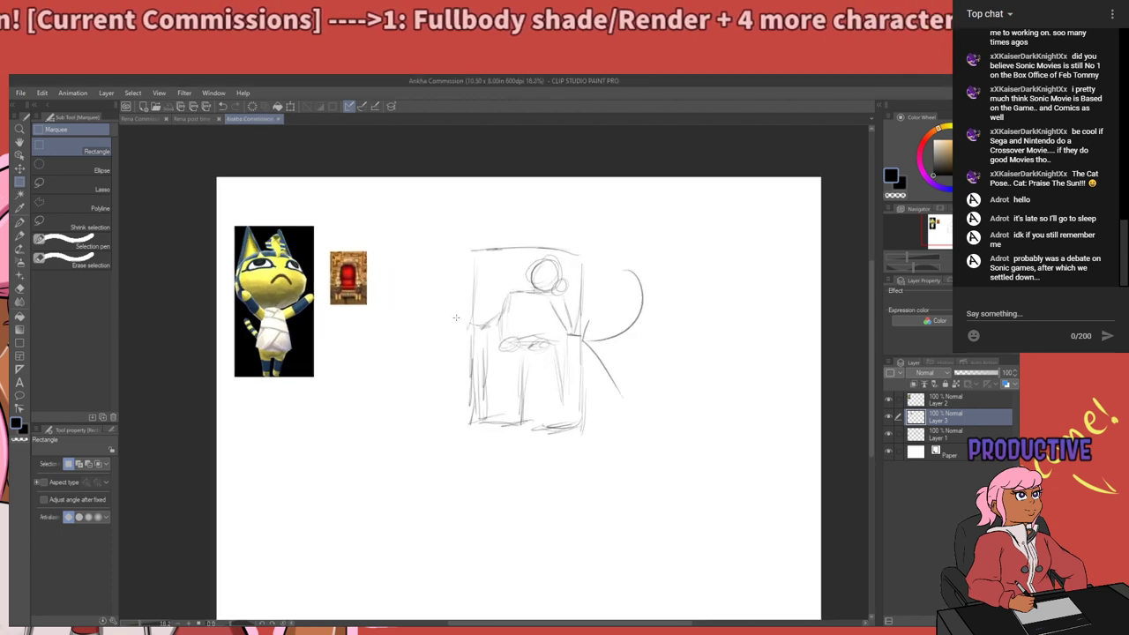
scroll(439, 313, "up", 2)
scroll(444, 319, "down", 2)
scroll(442, 319, "up", 1)
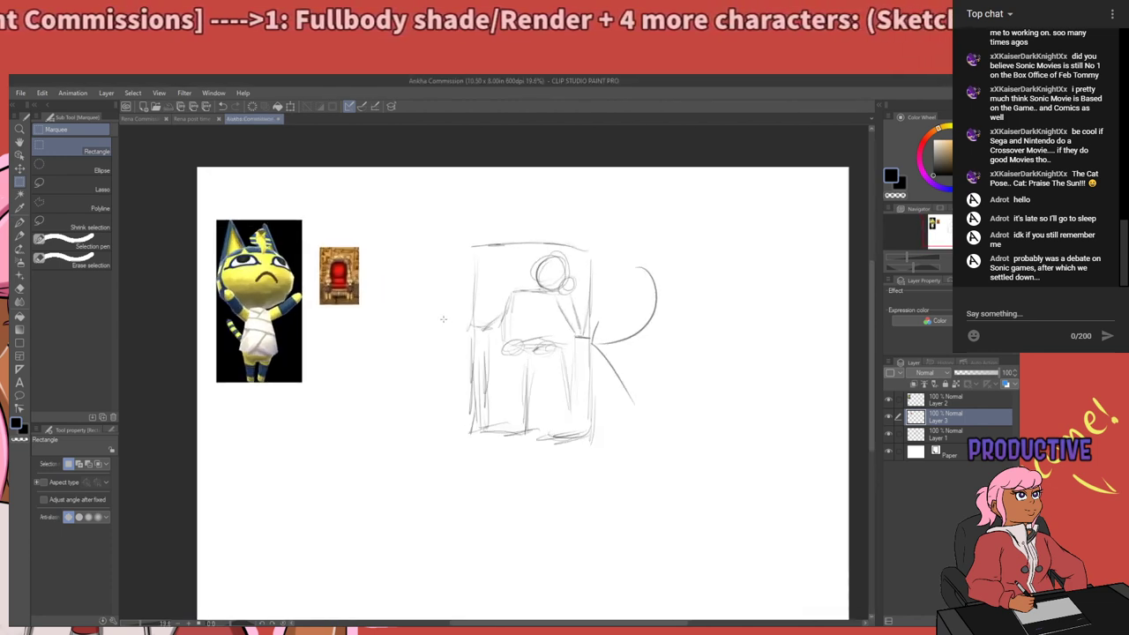
scroll(442, 319, "up", 5)
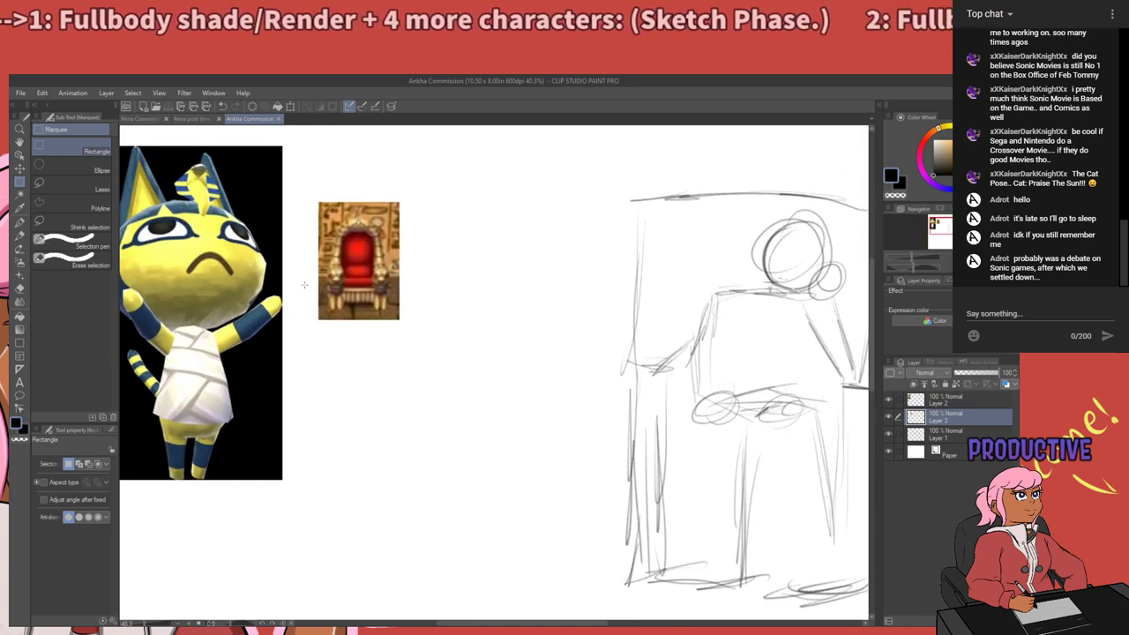
scroll(304, 284, "down", 3)
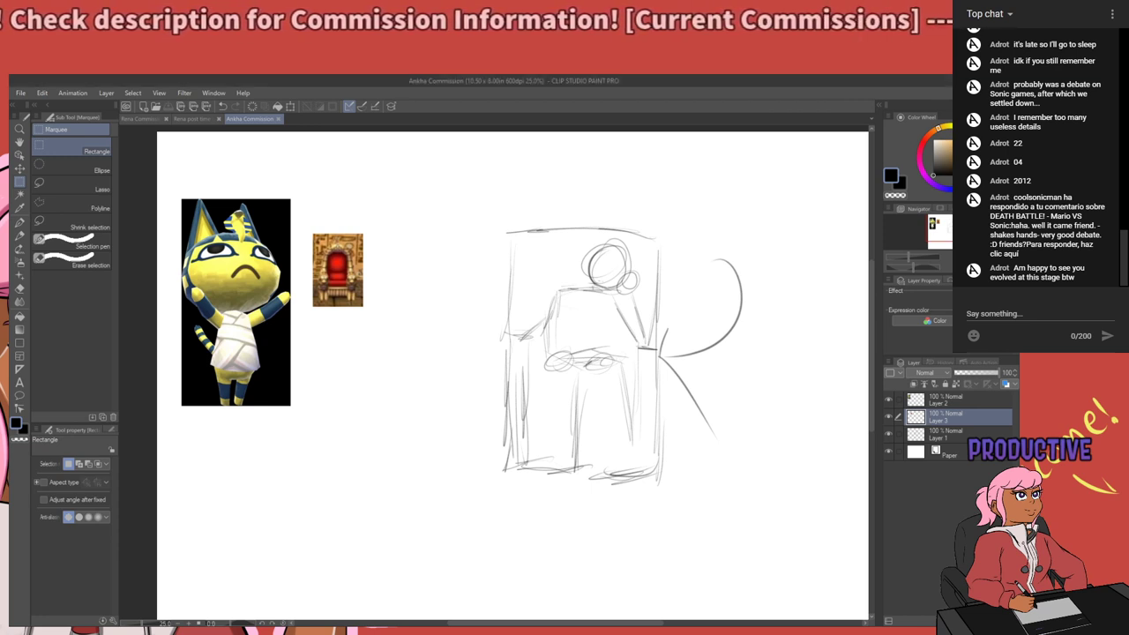
scroll(332, 335, "down", 5)
scroll(556, 375, "up", 2)
scroll(545, 365, "up", 2)
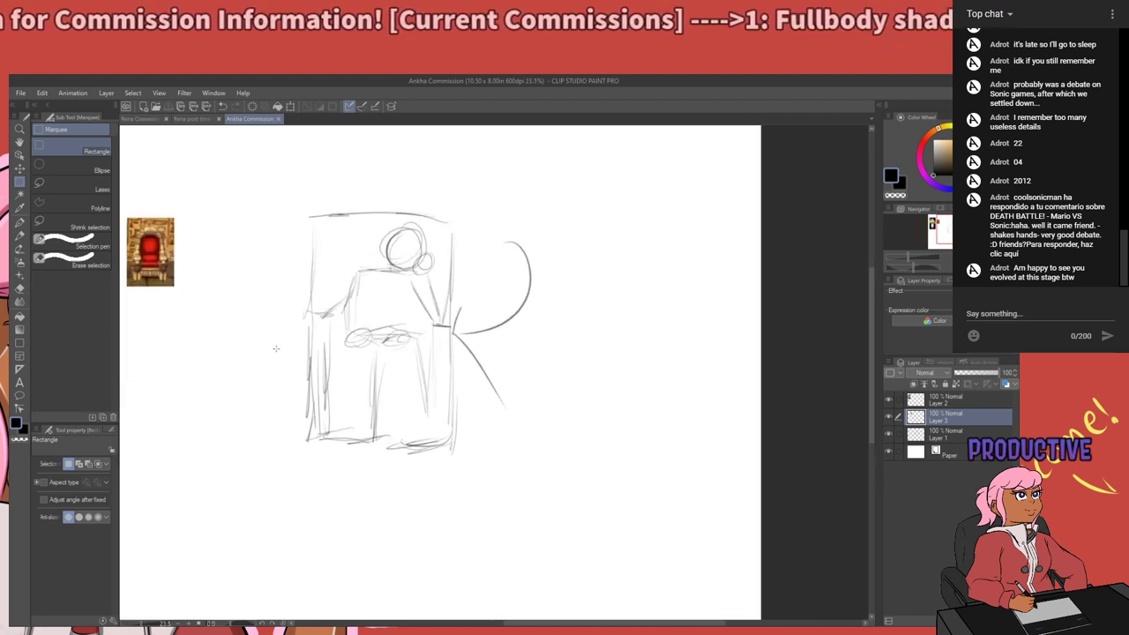
scroll(276, 348, "down", 3)
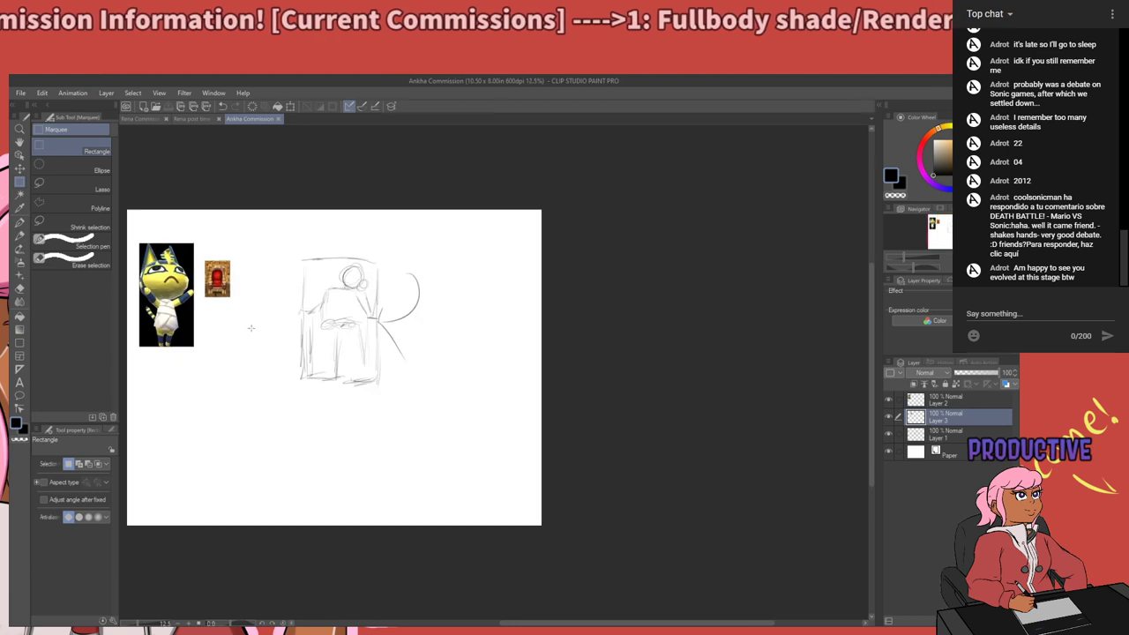
scroll(276, 348, "up", 1)
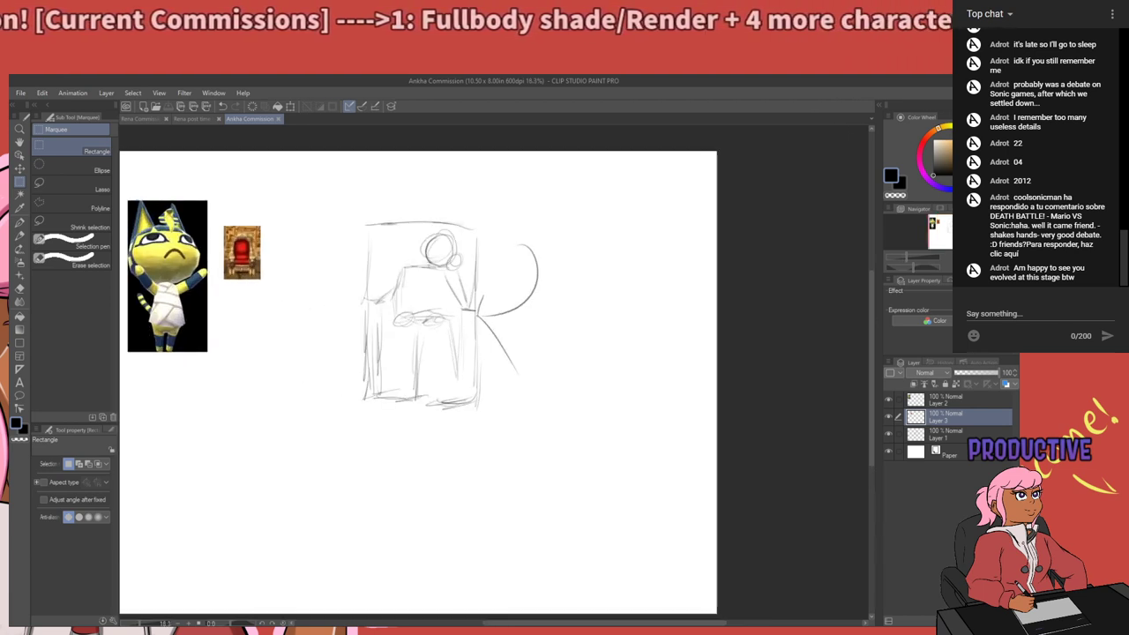
Enlarge the rough sketch on Layer 1 to about 220%, position it to fill the canvas beside the references, and deselect.
left_click_drag(197, 224, 302, 322)
key("ctrl+d")
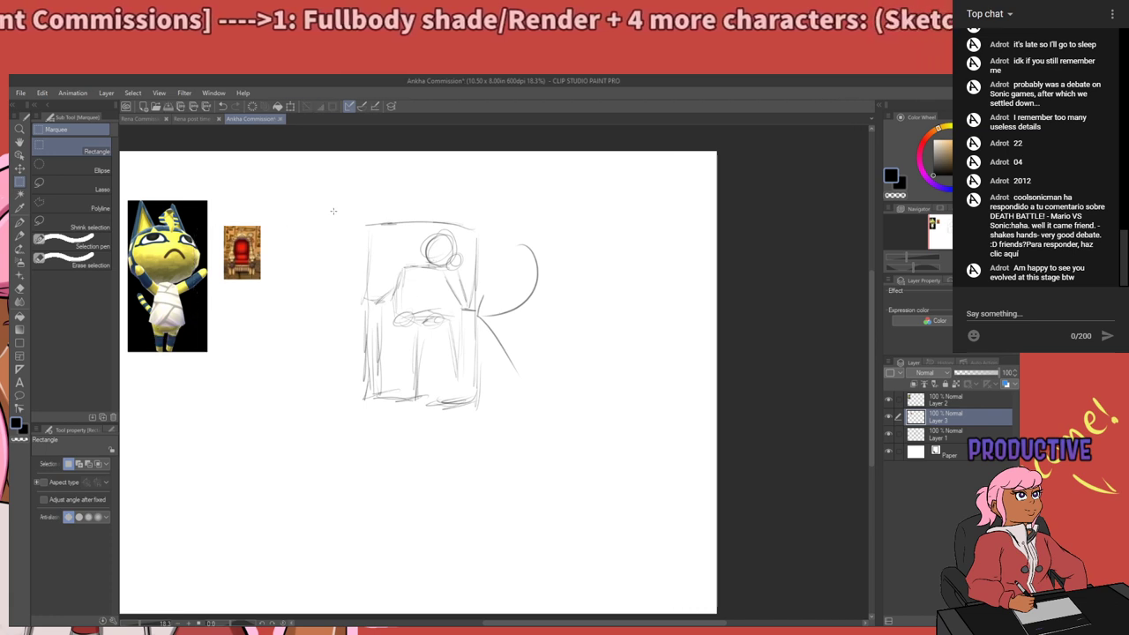
mouse_move(327, 204)
left_mouse_down()
mouse_move(436, 439)
mouse_move(549, 442)
left_mouse_up()
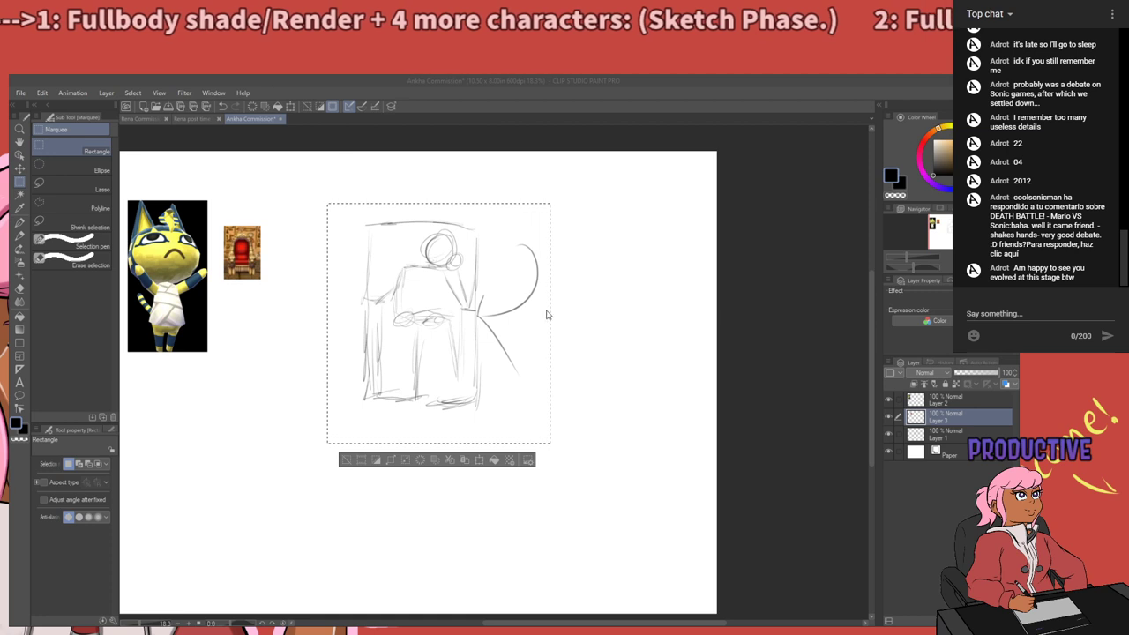
key("alt+bracketleft")
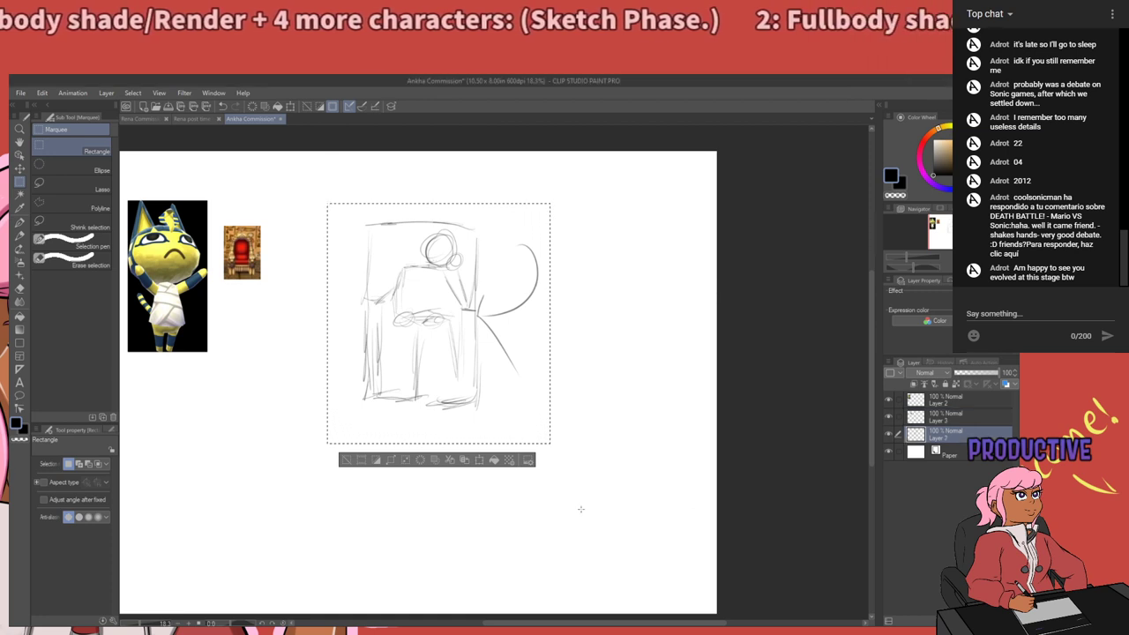
key("ctrl+t")
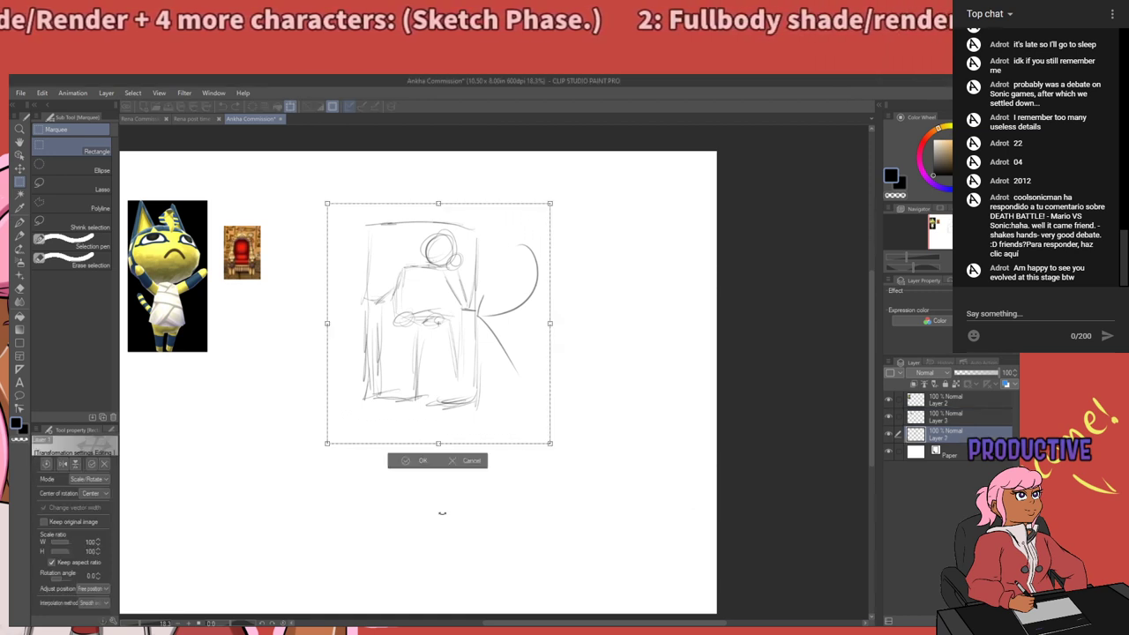
left_click_drag(550, 443, 686, 589)
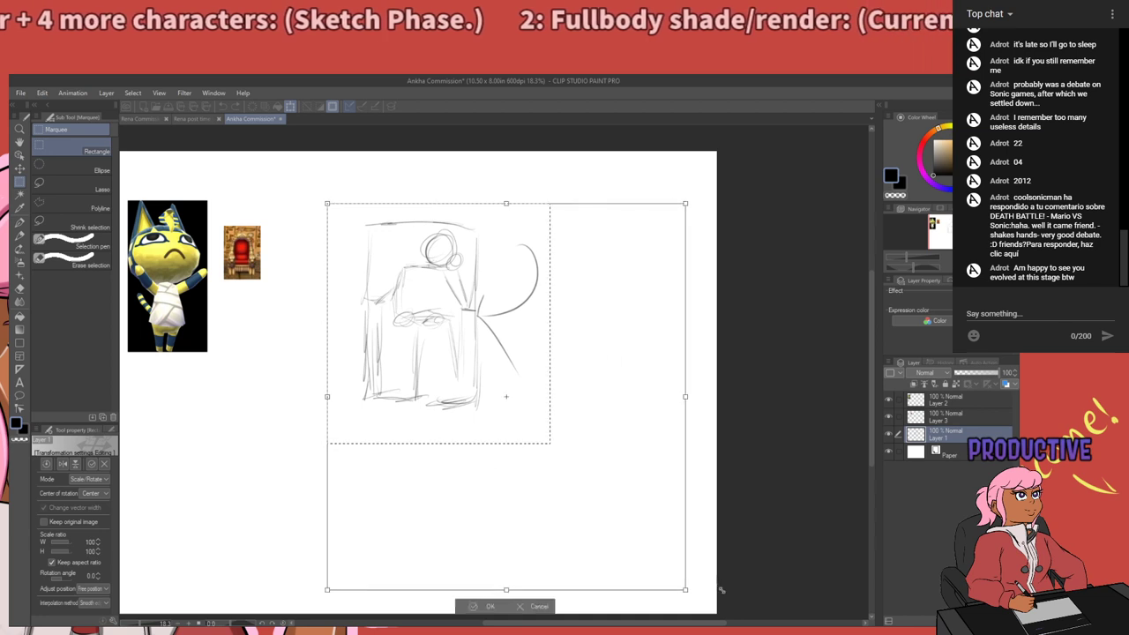
key("ctrl+minus")
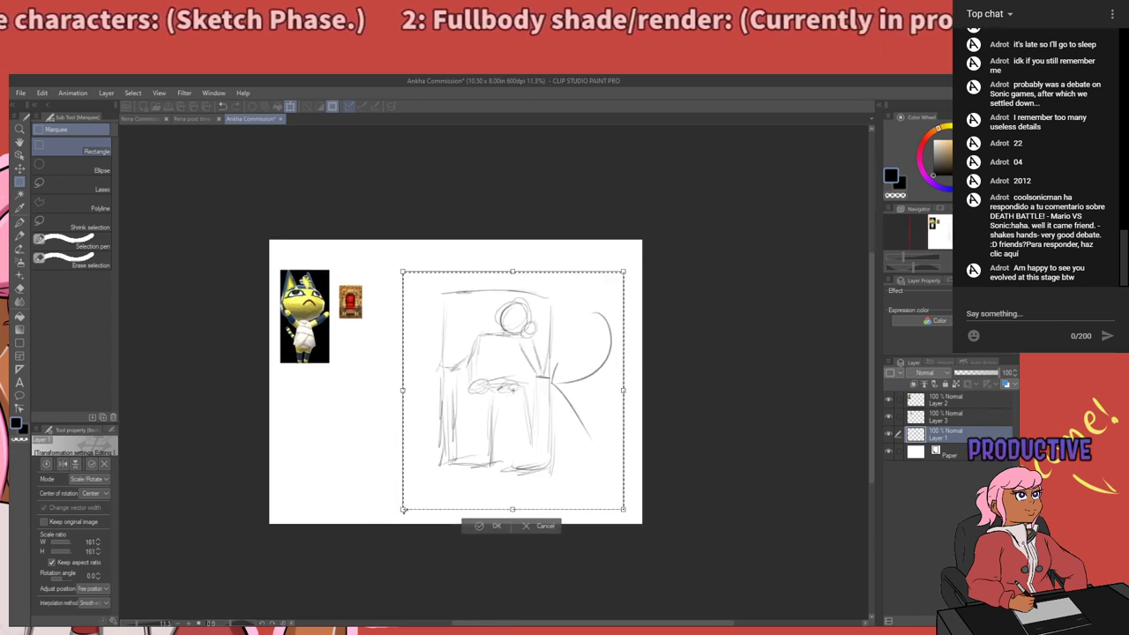
mouse_move(408, 511)
left_mouse_down()
mouse_move(346, 580)
mouse_move(348, 568)
left_mouse_up()
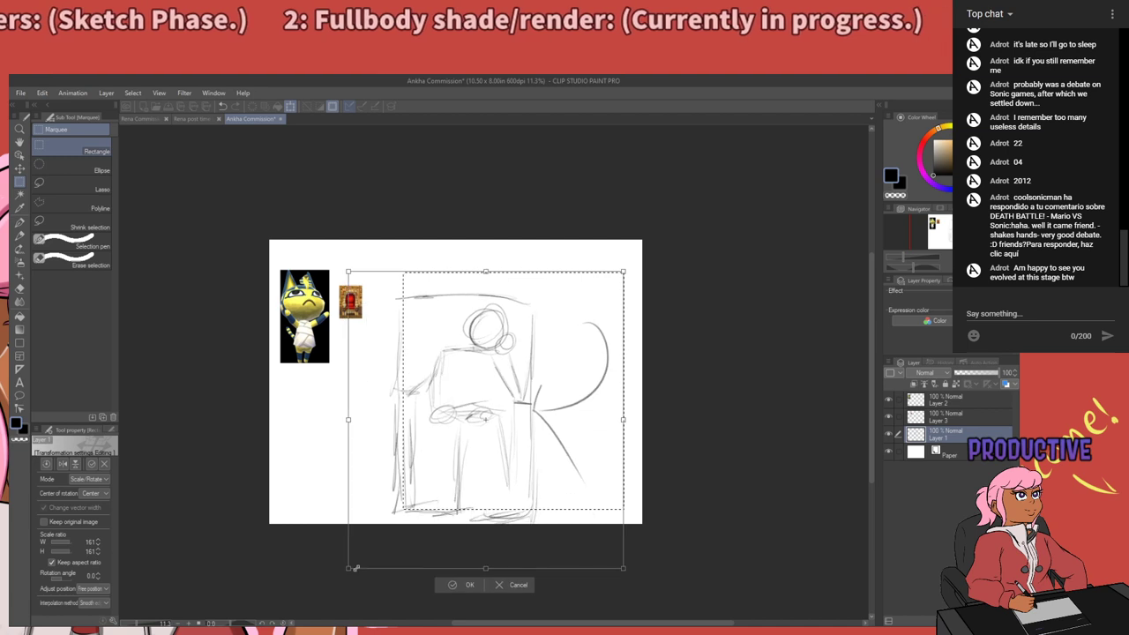
left_click_drag(347, 270, 291, 230)
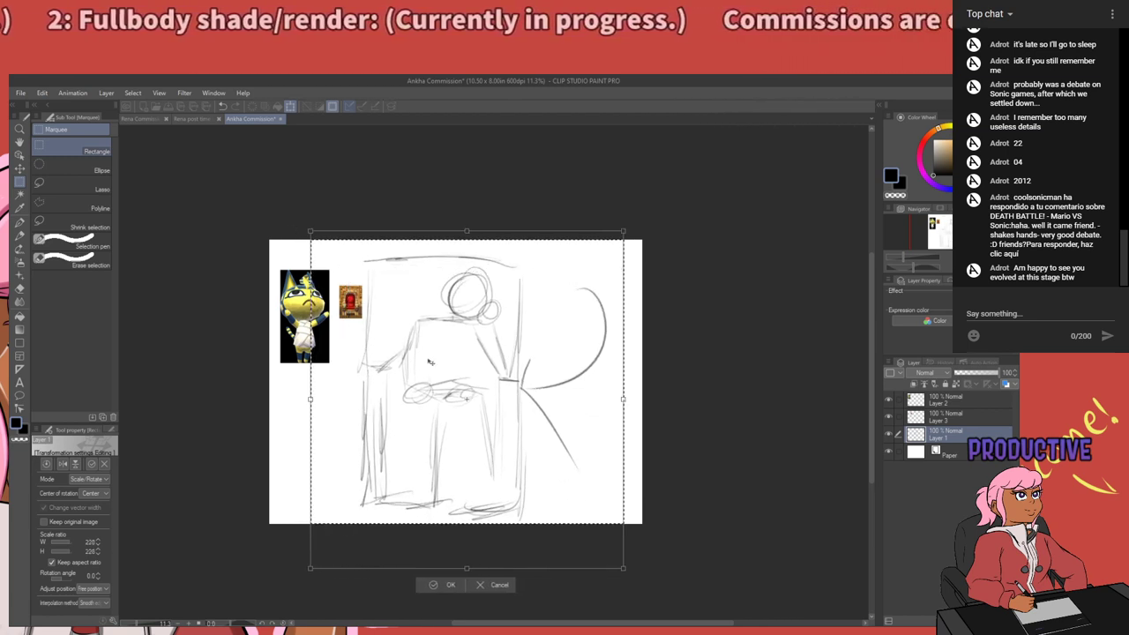
mouse_move(438, 370)
left_mouse_down()
mouse_move(466, 372)
mouse_move(459, 364)
left_mouse_up()
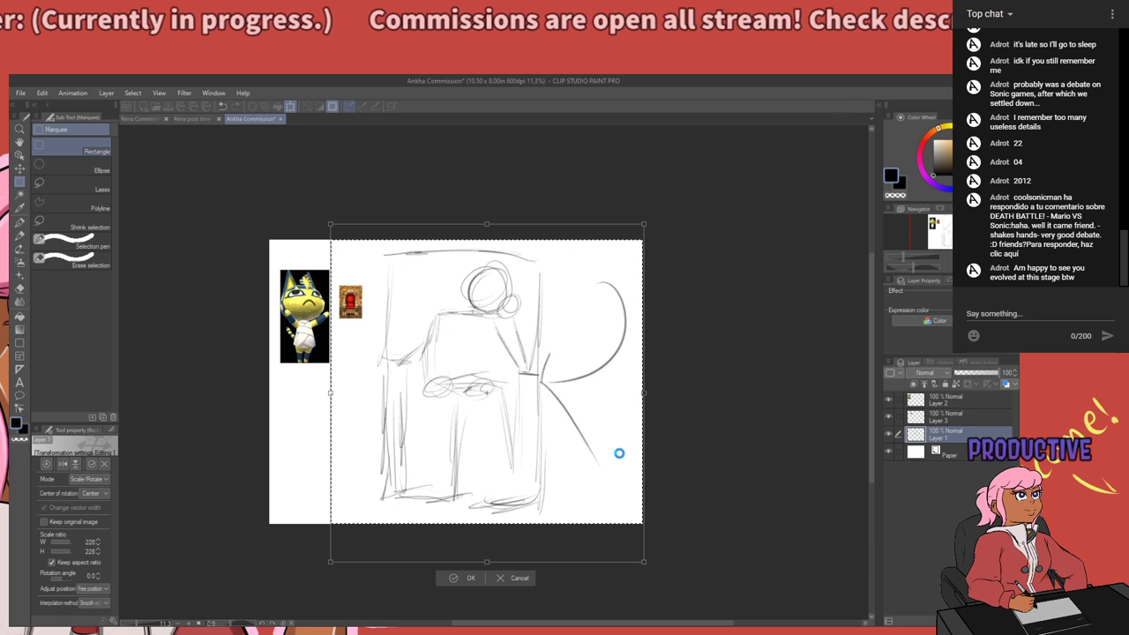
key("Return")
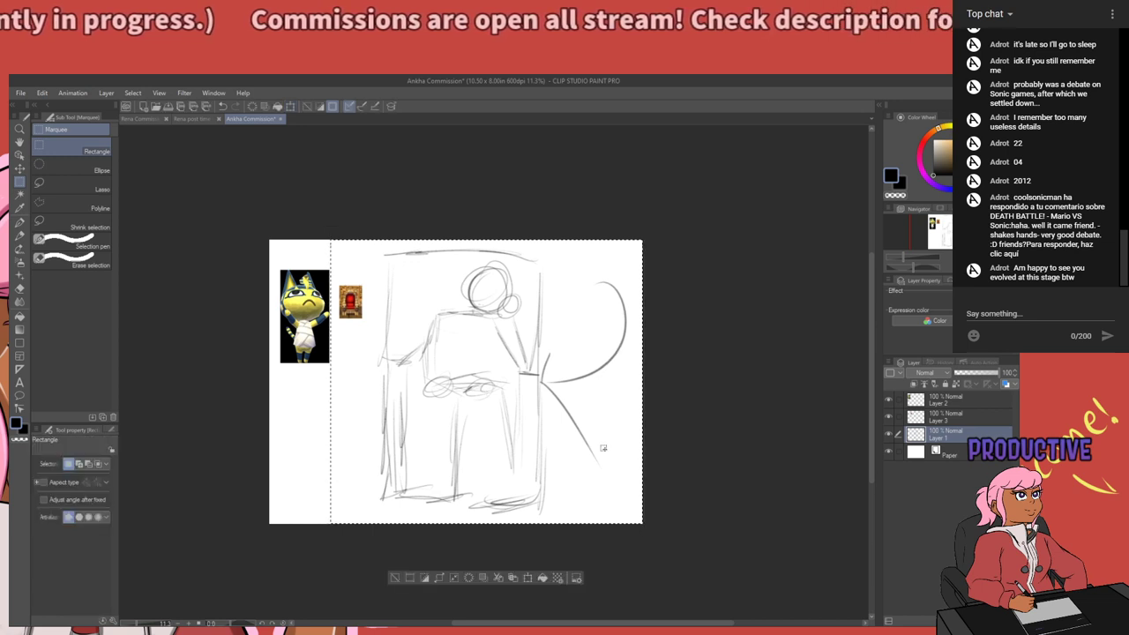
key("ctrl+d")
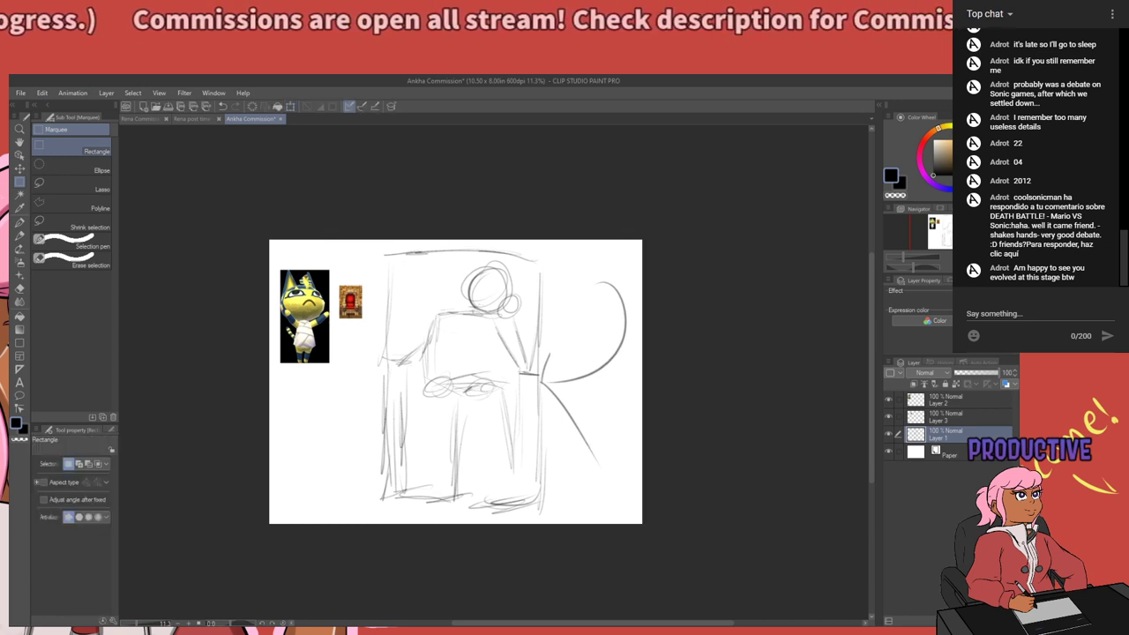
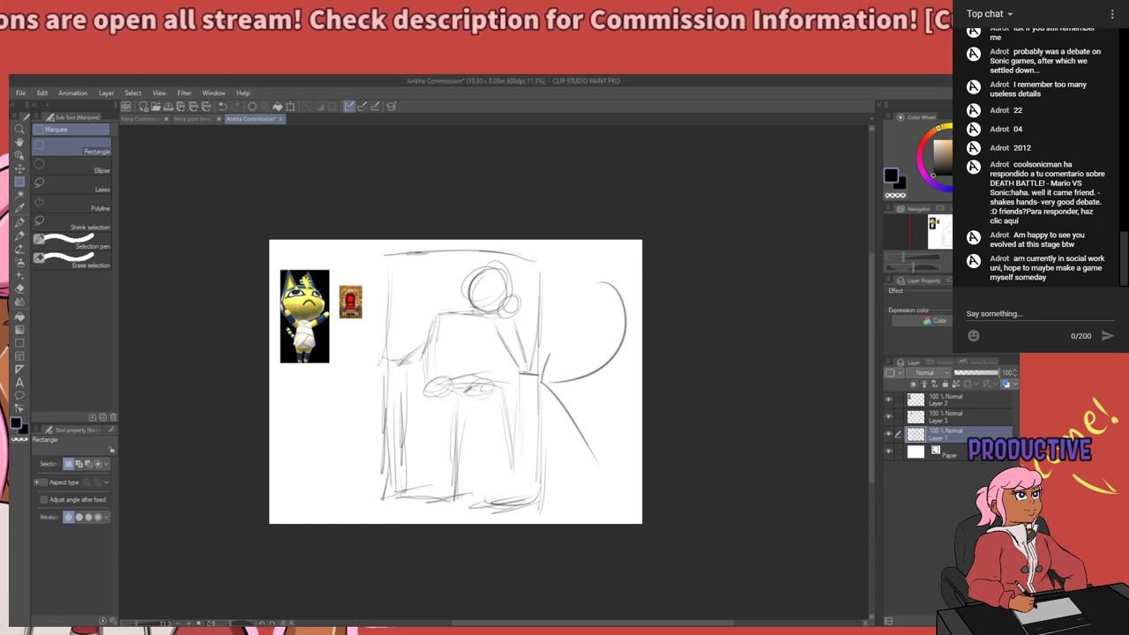
Lower the opacity of Layer 1 to 24% and add a new raster layer above it for the refined sketch.
scroll(427, 448, "up", 2)
left_click(974, 374)
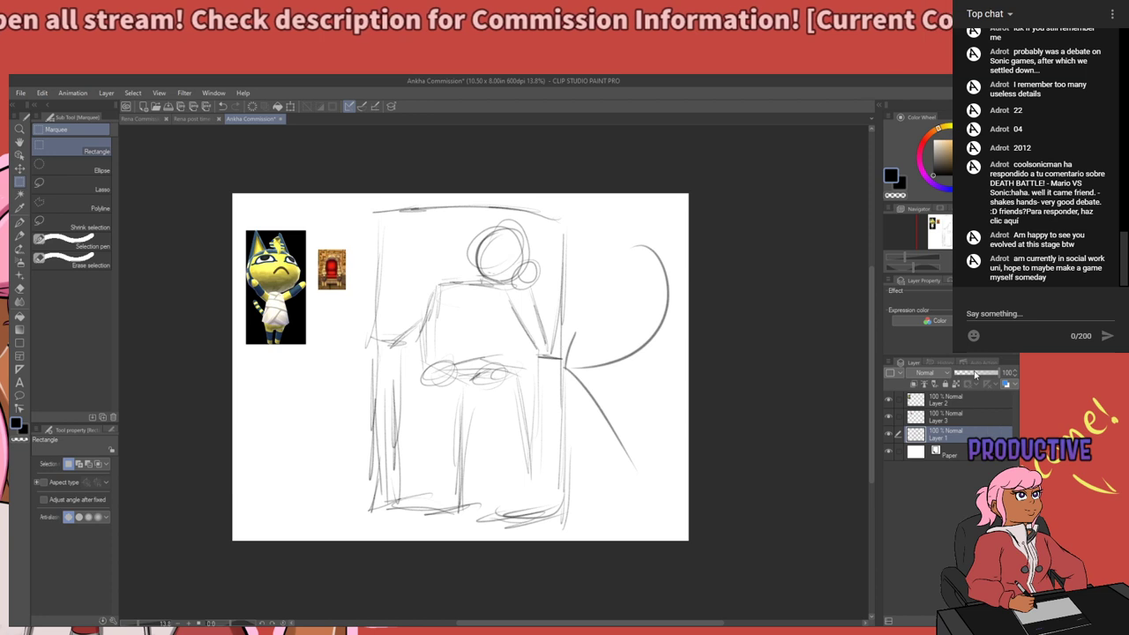
left_click_drag(974, 374, 964, 374)
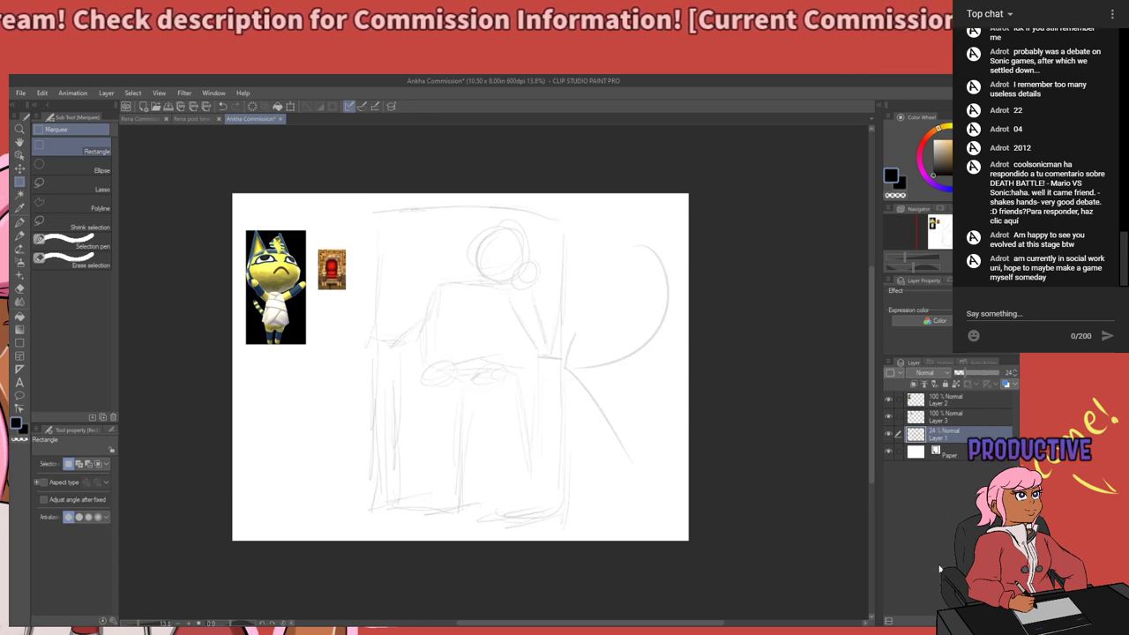
left_click(914, 384)
scroll(366, 196, "down", 1)
scroll(411, 282, "up", 3)
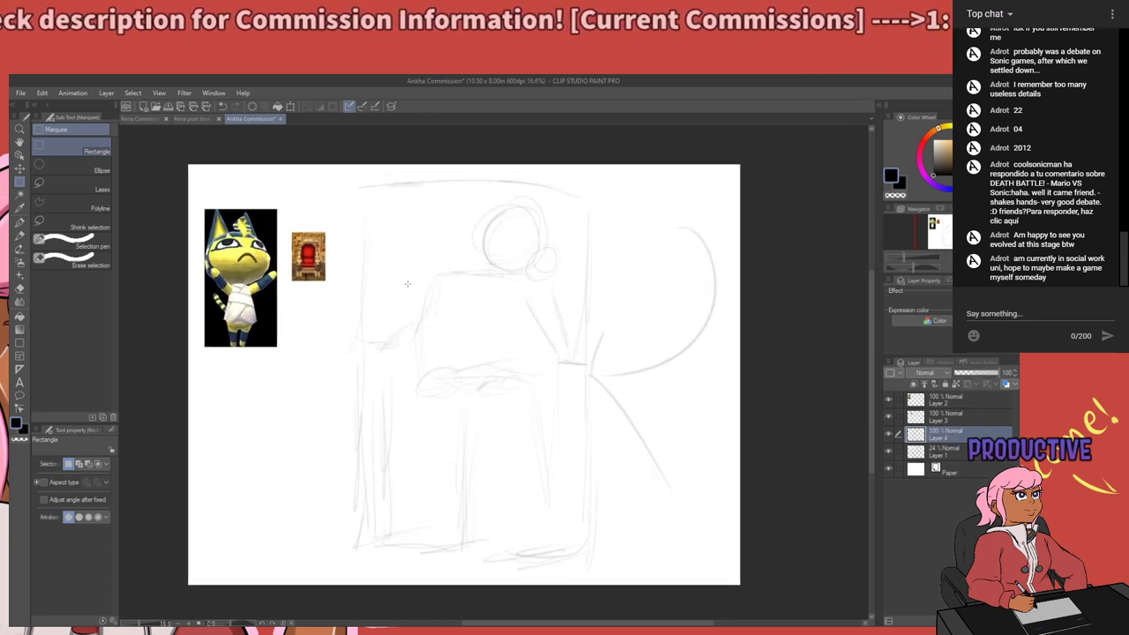
With the Rough pencil, draw a curved vertical centre line and a crossing eye line over the head circle.
scroll(416, 381, "down", 2)
scroll(418, 386, "down", 1)
scroll(485, 284, "up", 3)
scroll(397, 324, "down", 1)
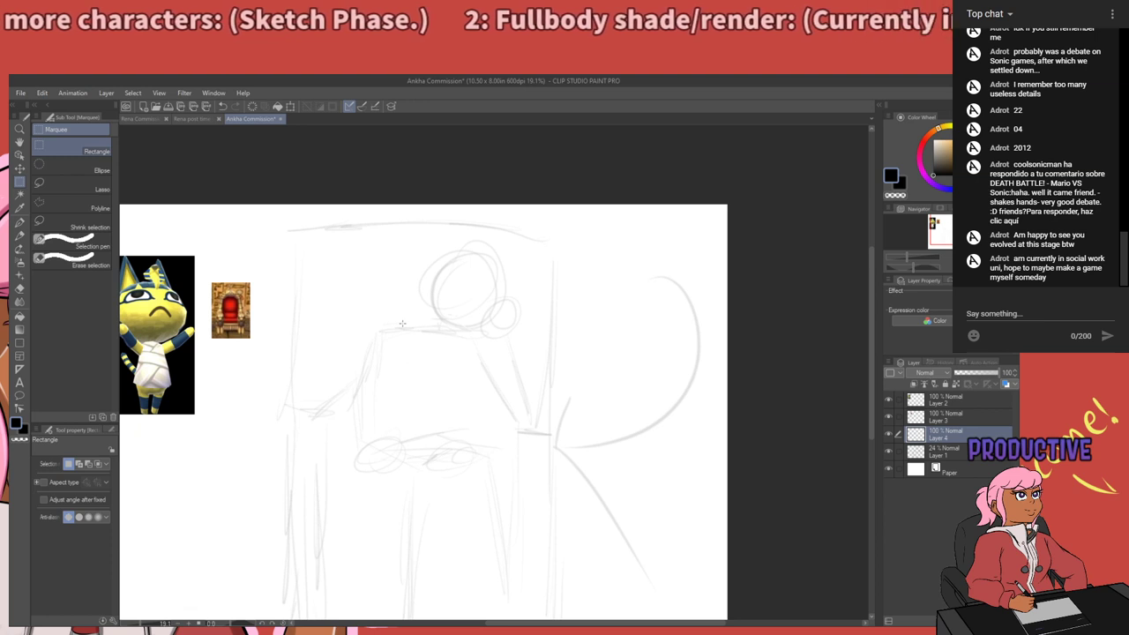
scroll(402, 323, "up", 3)
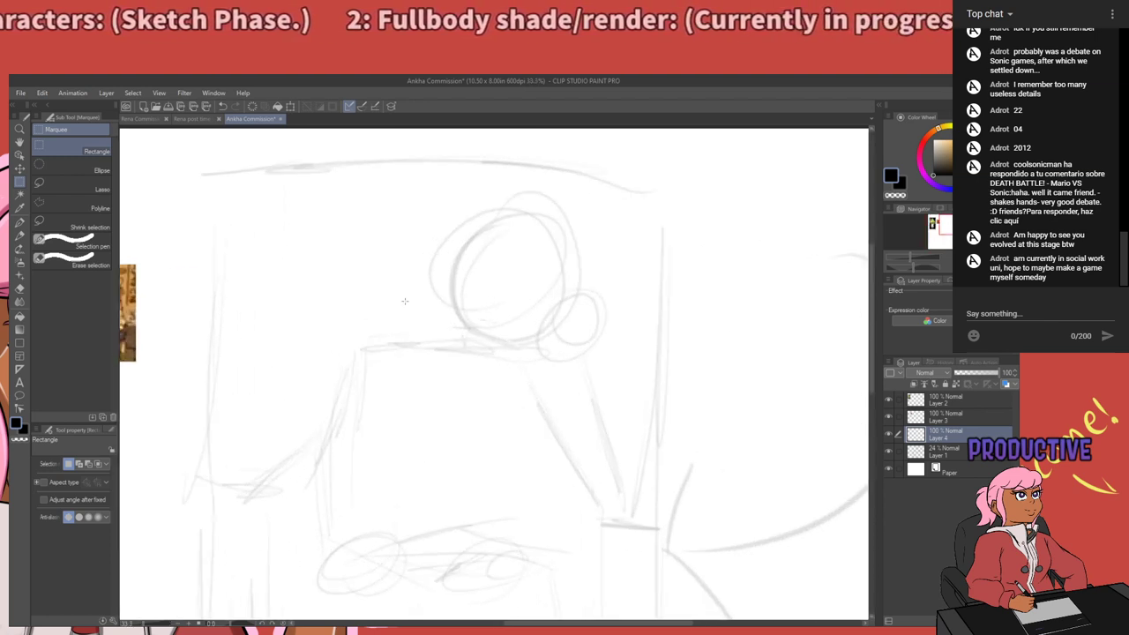
key("o")
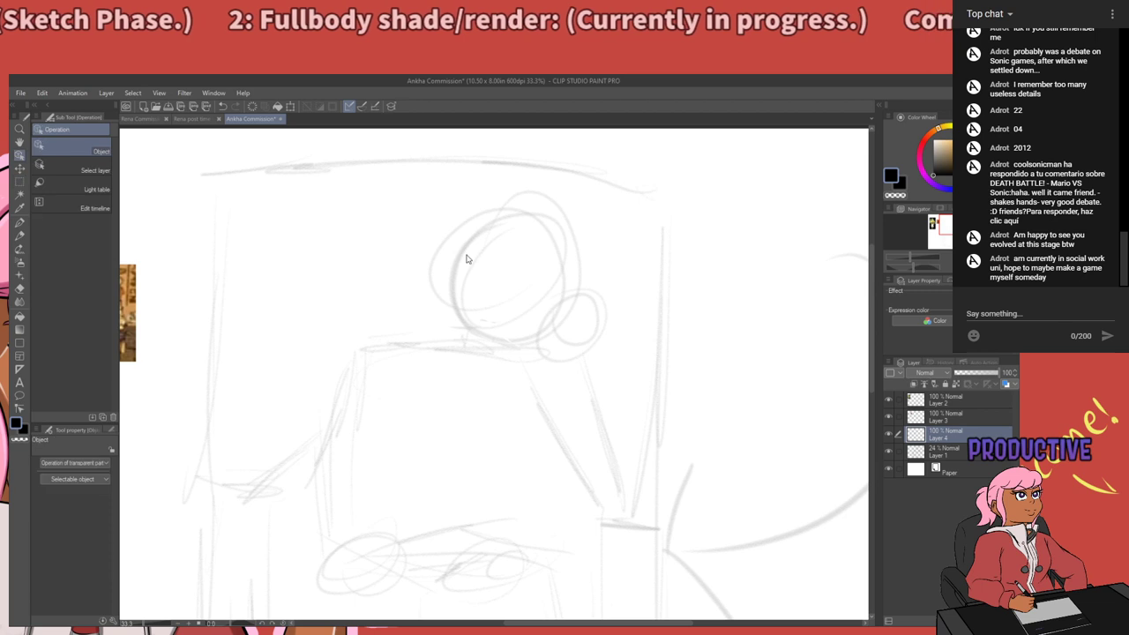
key("p")
key("p")
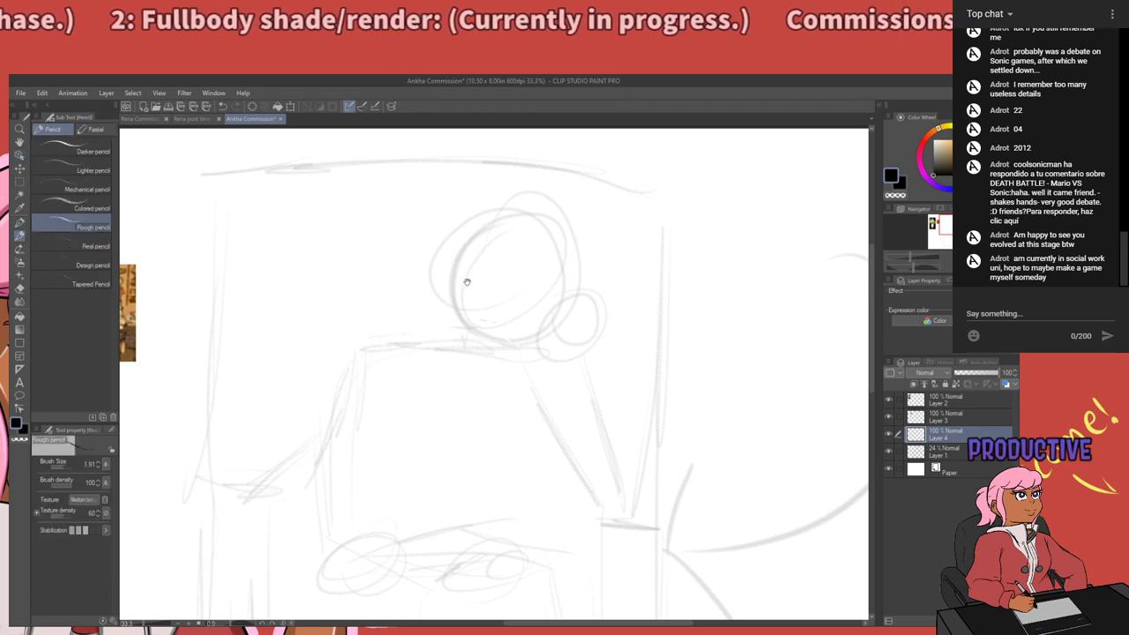
scroll(466, 282, "up", 1)
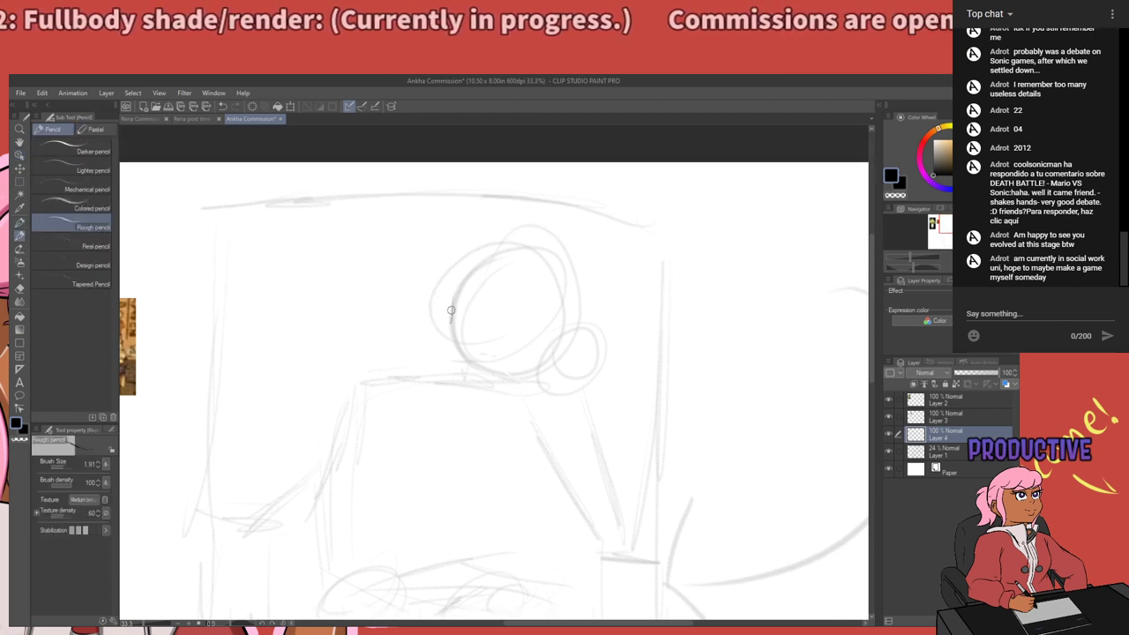
left_click_drag(450, 303, 442, 339)
key("ctrl+z")
key("ctrl+z")
key("ctrl+z")
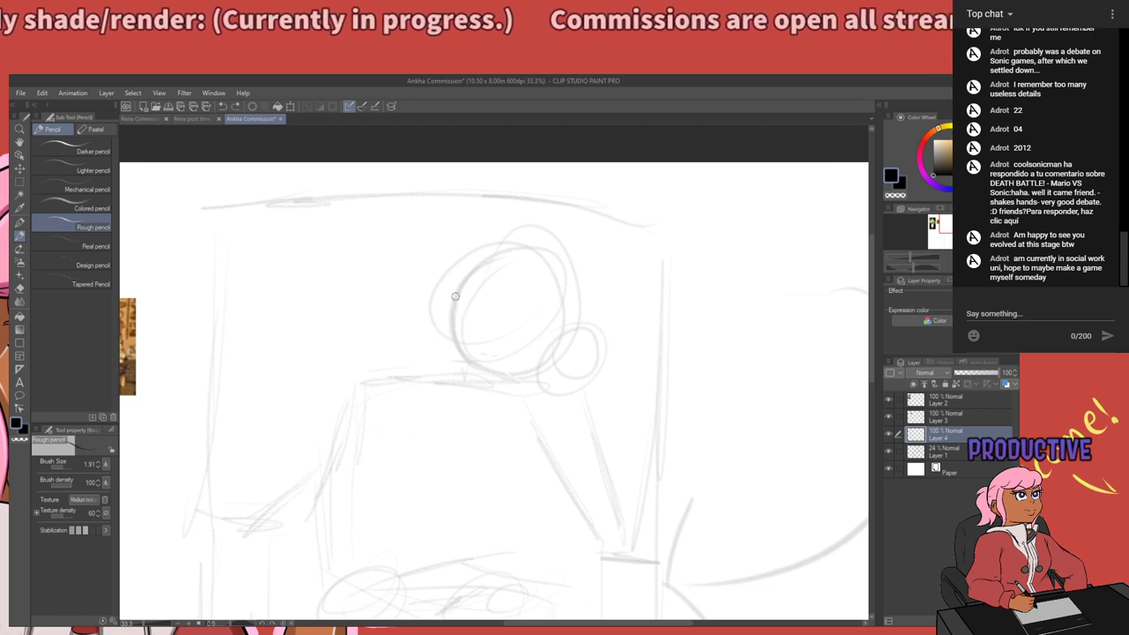
left_click_drag(541, 231, 474, 395)
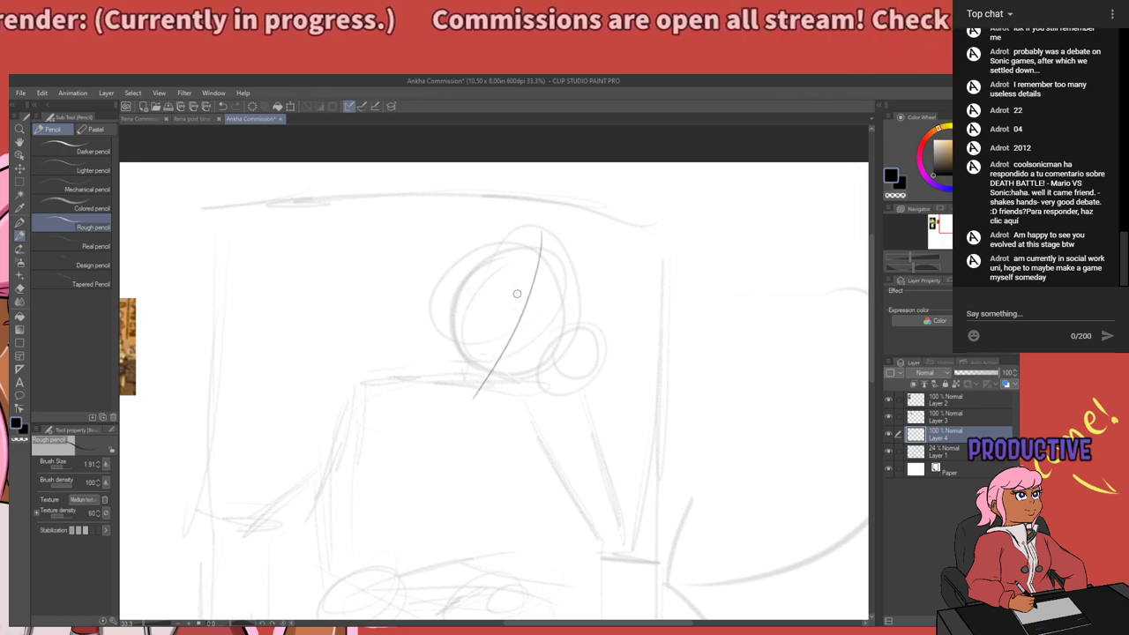
left_click_drag(457, 295, 589, 354)
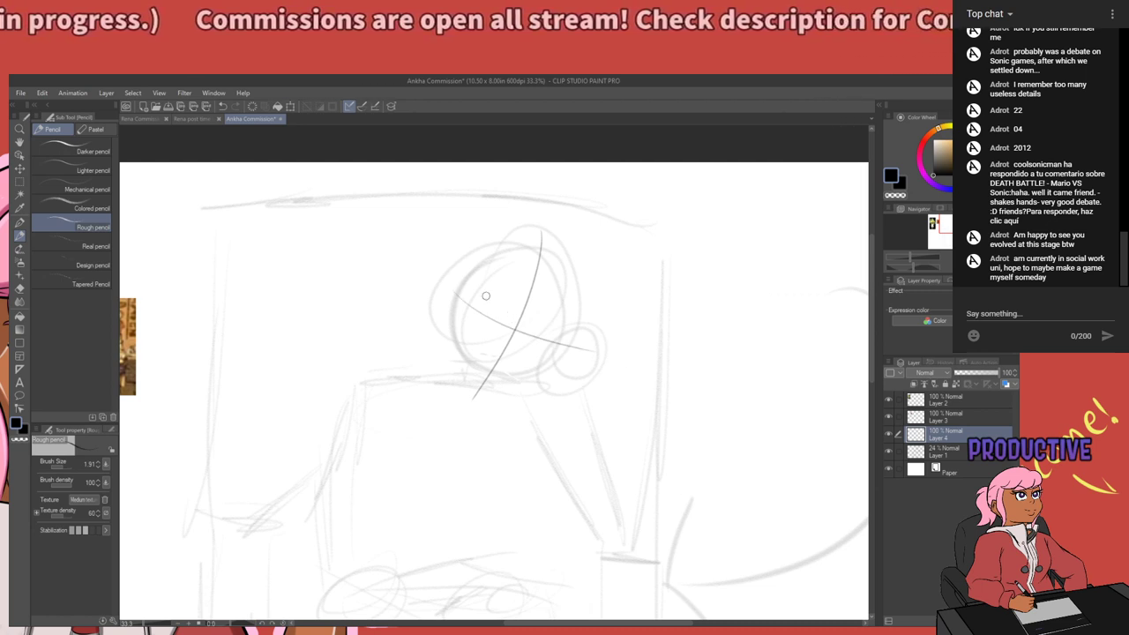
Try outlining the head along the left cheek, chin and crown around the guidelines, and undo those strokes.
left_click_drag(456, 288, 451, 309)
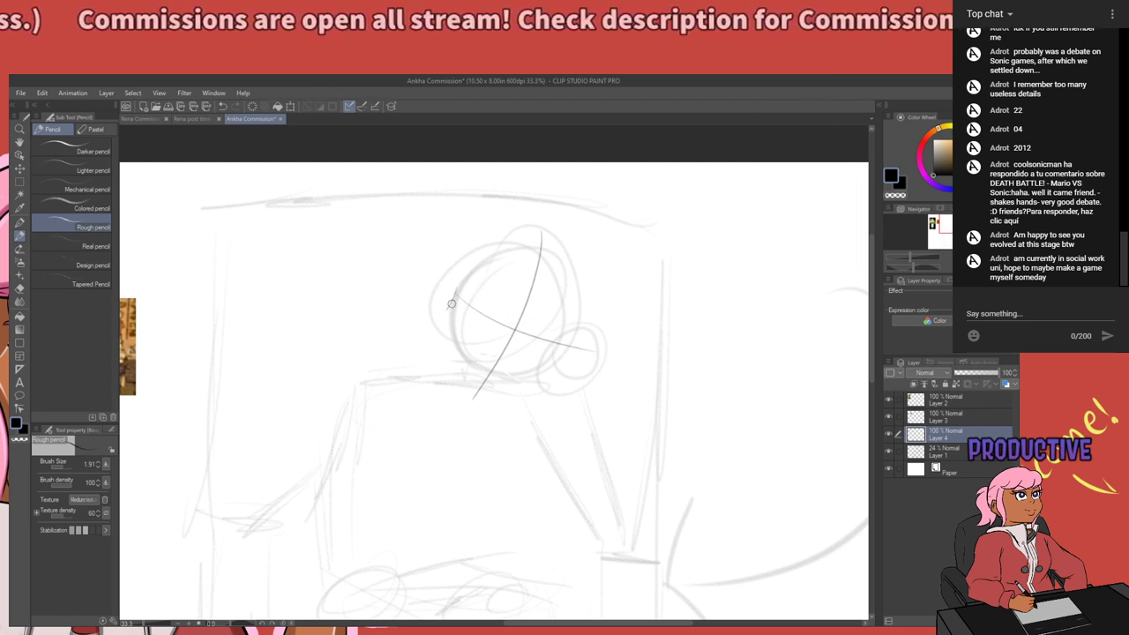
key("ctrl+z")
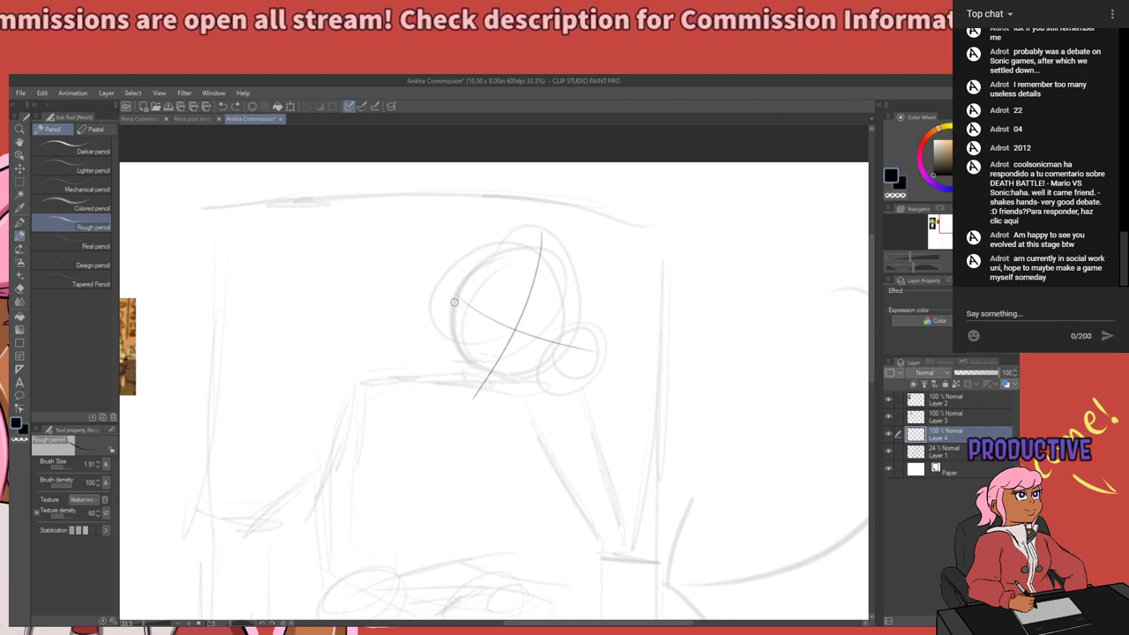
mouse_move(454, 296)
left_mouse_down()
mouse_move(452, 350)
mouse_move(443, 333)
mouse_move(454, 362)
mouse_move(444, 342)
mouse_move(505, 384)
left_mouse_up()
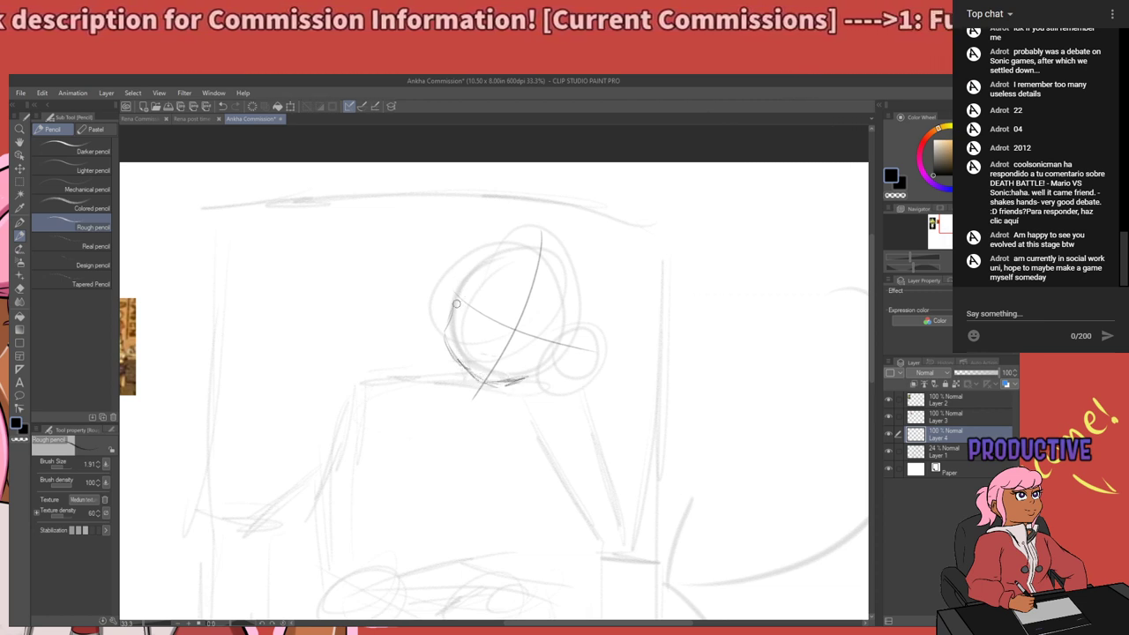
mouse_move(458, 283)
left_mouse_down()
mouse_move(452, 304)
mouse_move(463, 270)
mouse_move(491, 255)
left_mouse_up()
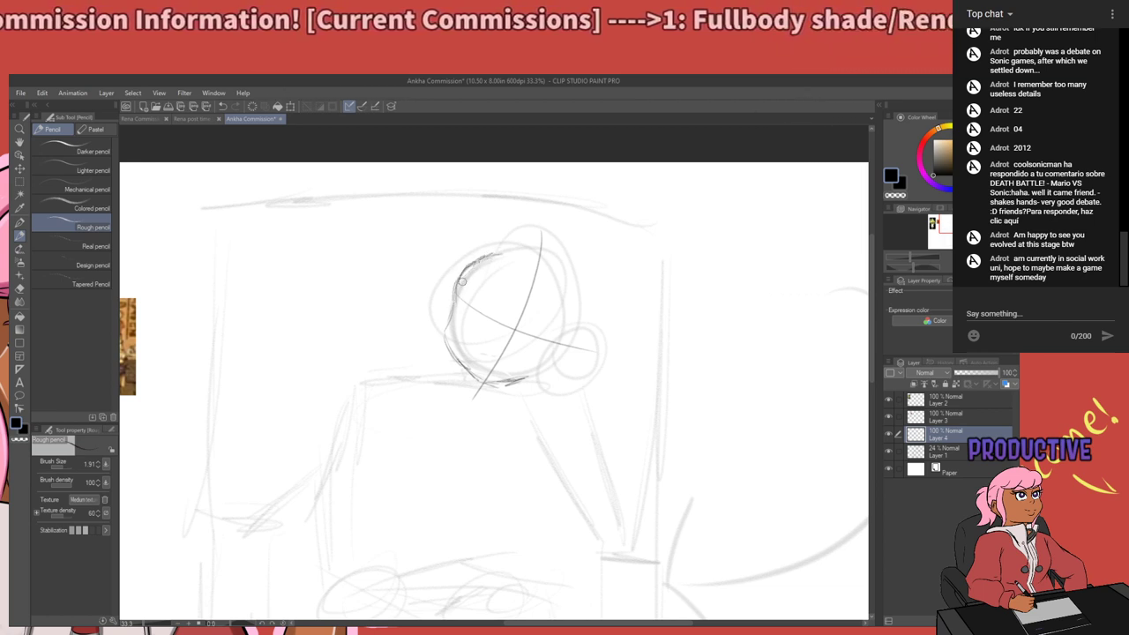
key("ctrl+z")
mouse_move(452, 302)
left_mouse_down()
mouse_move(468, 257)
mouse_move(518, 245)
mouse_move(530, 247)
mouse_move(504, 249)
mouse_move(529, 248)
mouse_move(501, 263)
mouse_move(550, 257)
mouse_move(575, 308)
mouse_move(574, 293)
left_mouse_up()
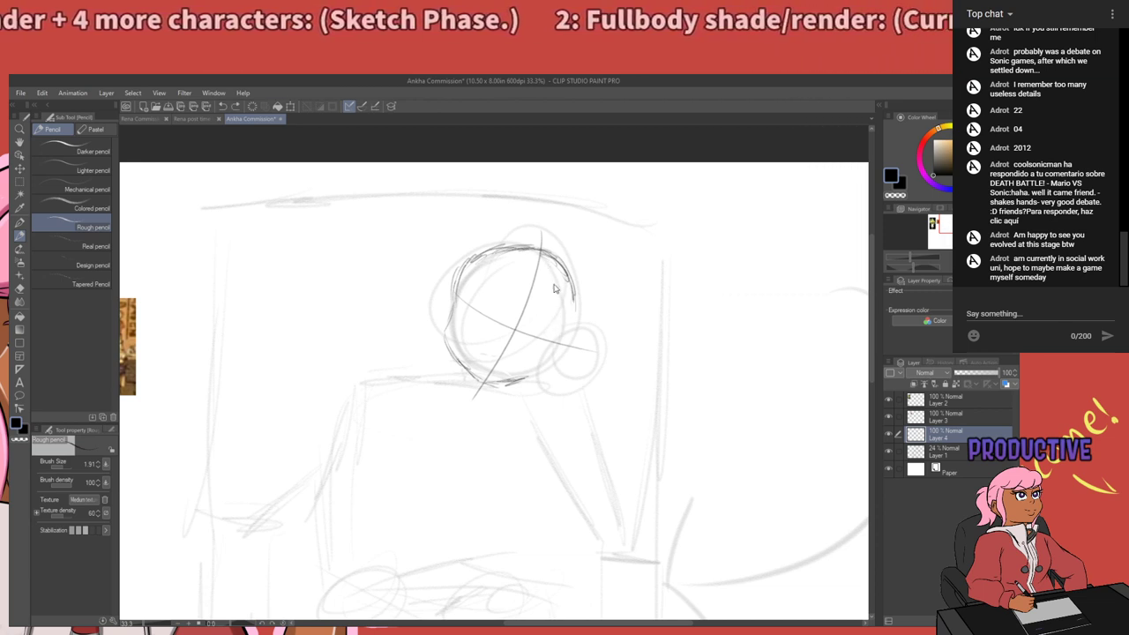
key("ctrl+z")
key("ctrl+z")
key("ctrl+z")
key("ctrl+z")
key("ctrl+z")
key("ctrl+z")
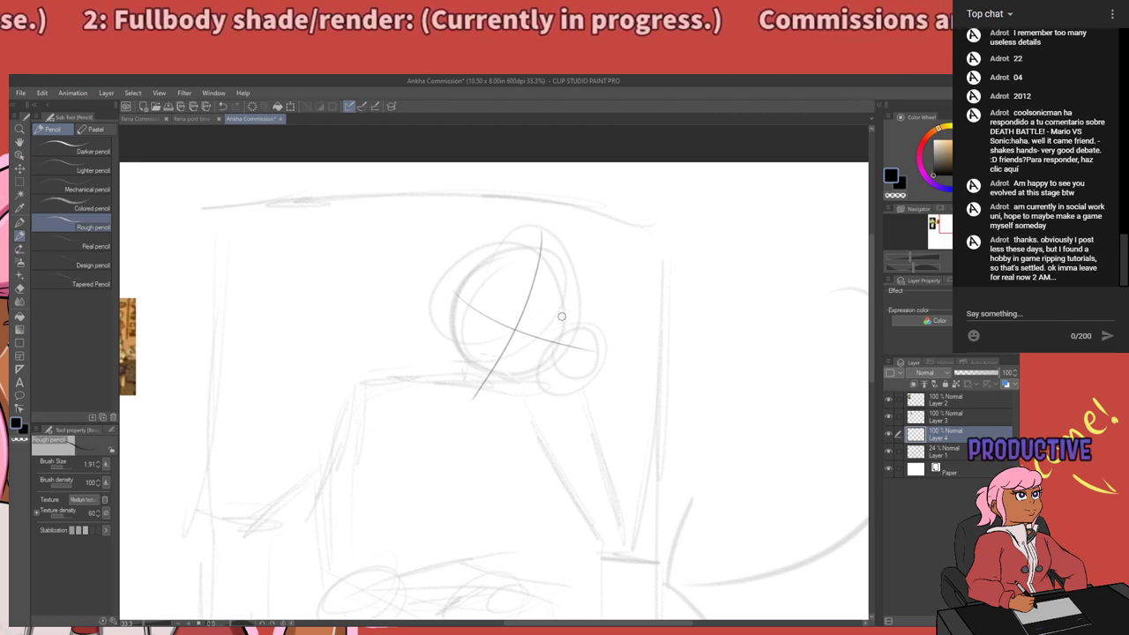
mouse_move(565, 317)
left_mouse_down()
mouse_move(528, 358)
mouse_move(582, 314)
left_mouse_up()
key("ctrl+z")
key("ctrl+z")
key("ctrl+z")
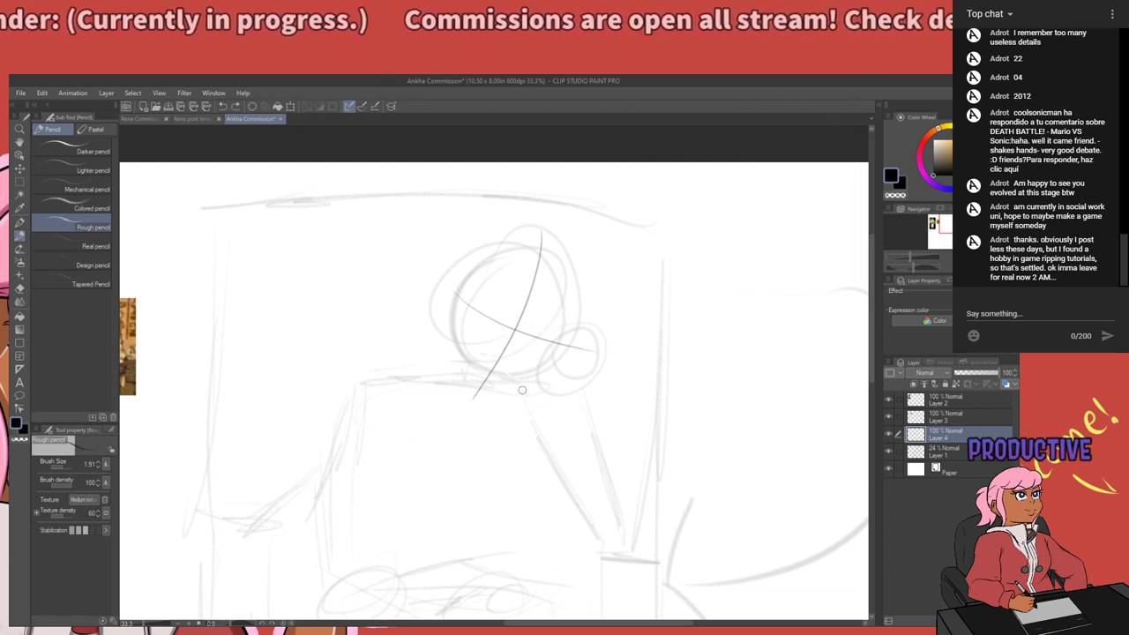
mouse_move(537, 371)
left_mouse_down()
mouse_move(517, 379)
mouse_move(484, 367)
left_mouse_up()
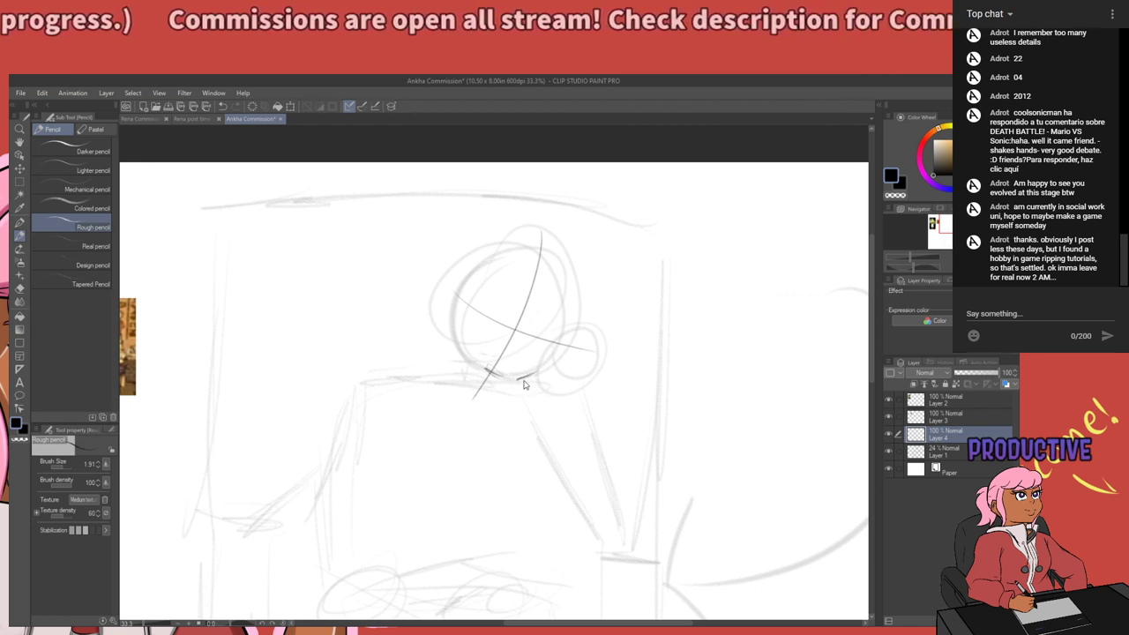
key("ctrl+z")
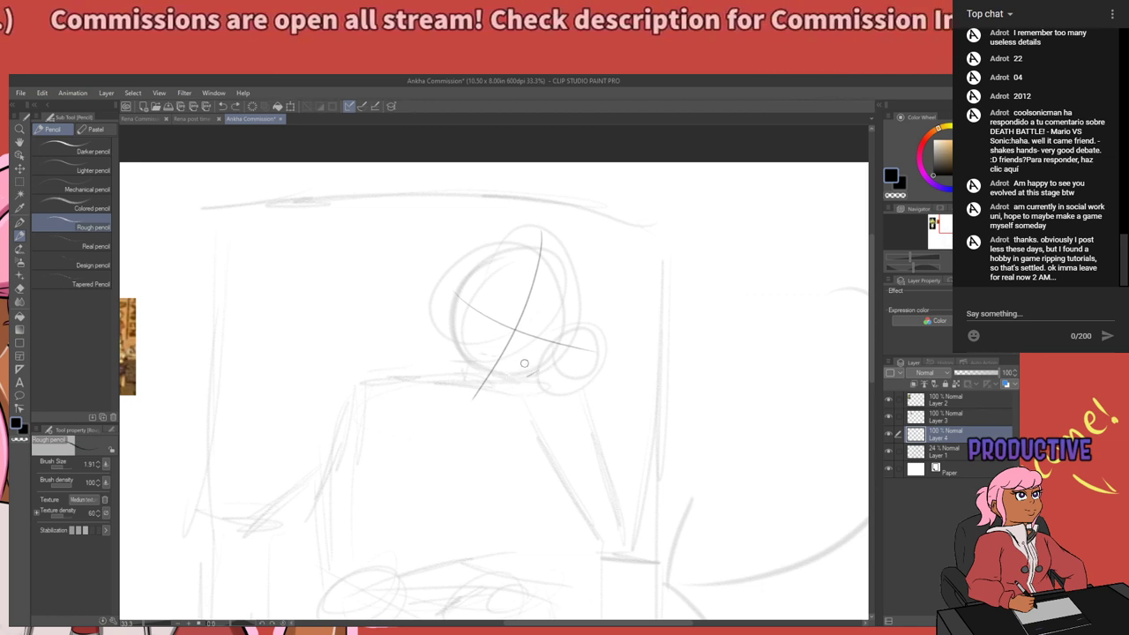
With the Rough pencil, sketch the lower head outline from the left cheek through the chin to the right cheek.
mouse_move(570, 342)
left_mouse_down()
mouse_move(589, 330)
mouse_move(549, 361)
mouse_move(517, 367)
mouse_move(479, 332)
left_mouse_up()
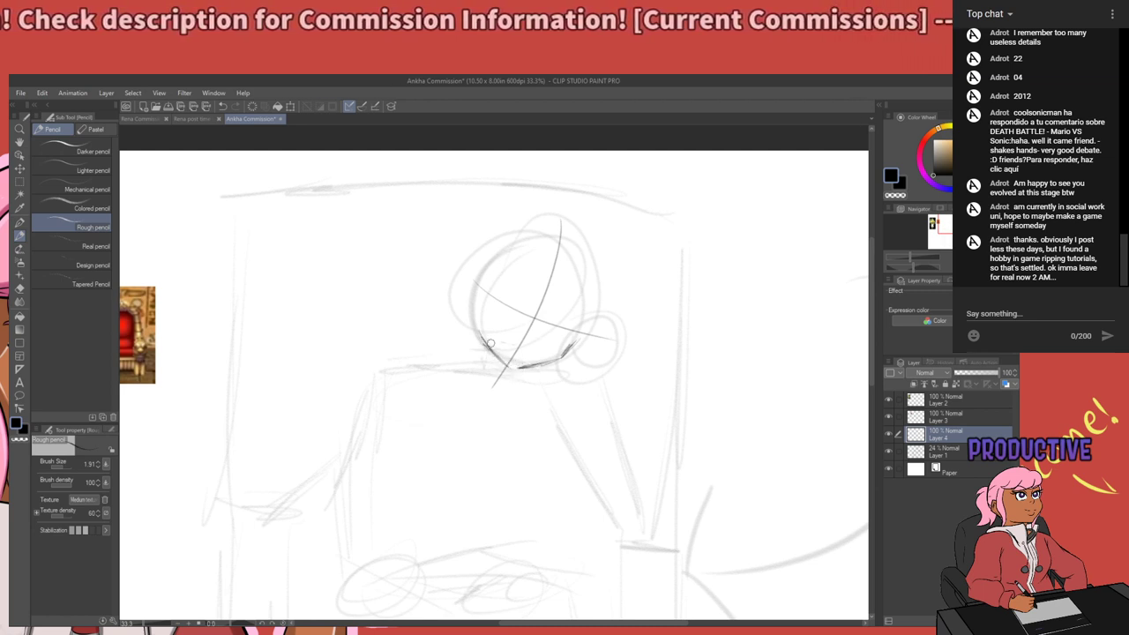
mouse_move(578, 336)
left_mouse_down()
mouse_move(596, 319)
mouse_move(593, 260)
mouse_move(573, 237)
left_mouse_up()
key("ctrl+z")
key("ctrl+z")
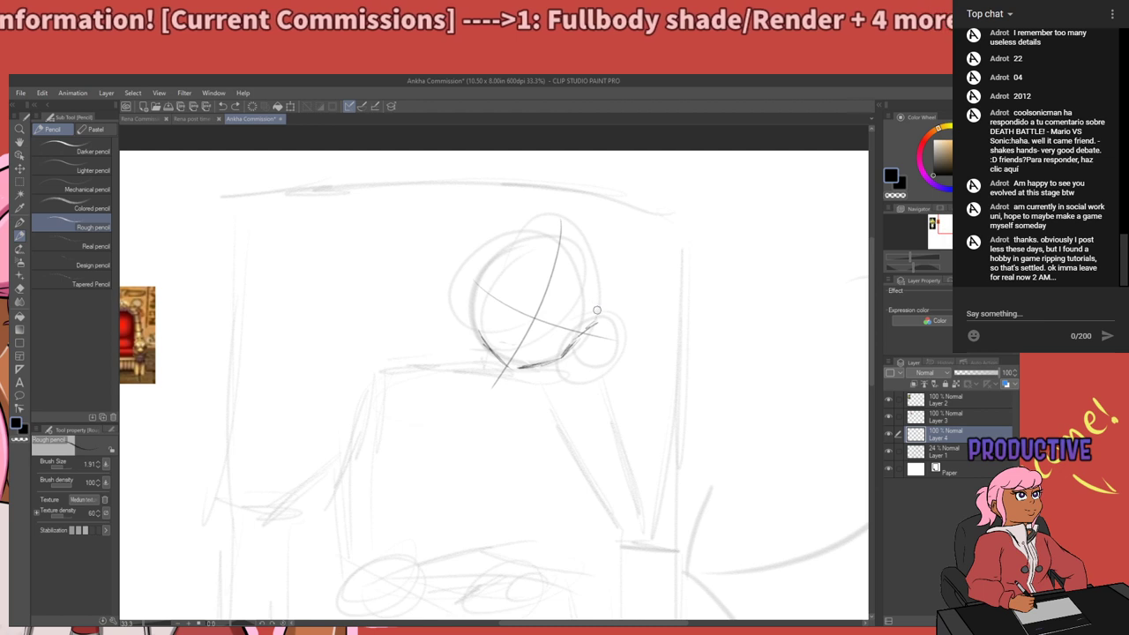
left_click_drag(597, 304, 591, 277)
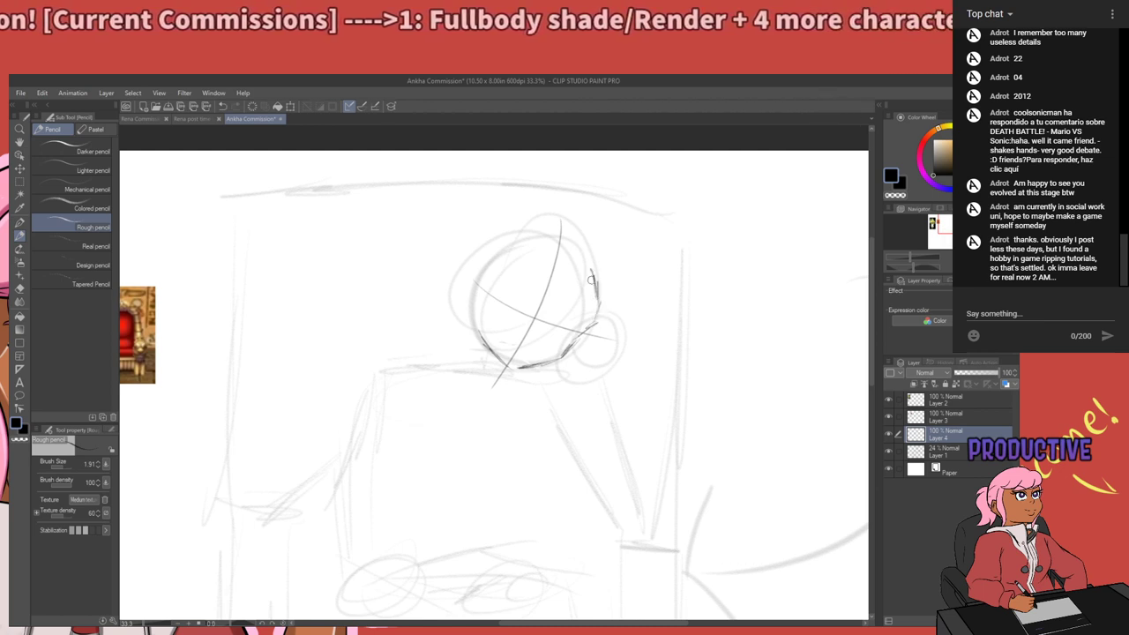
key("ctrl+z")
Sketch the head's right side, rounded crown and left temple to close the outline around the guidelines.
mouse_move(596, 321)
left_mouse_down()
mouse_move(588, 270)
mouse_move(590, 284)
mouse_move(563, 241)
mouse_move(571, 248)
mouse_move(524, 234)
mouse_move(487, 266)
mouse_move(502, 242)
mouse_move(479, 265)
mouse_move(479, 274)
mouse_move(490, 253)
mouse_move(473, 297)
mouse_move(481, 259)
left_mouse_up()
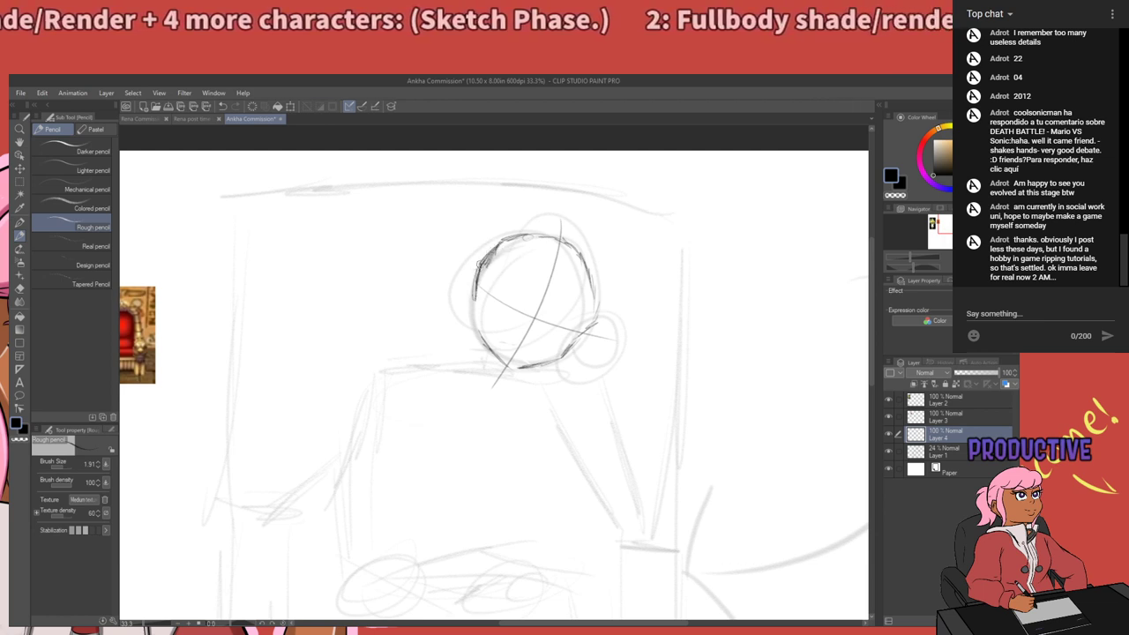
key("ctrl+z")
key("ctrl+z")
key("ctrl+z")
key("ctrl+z")
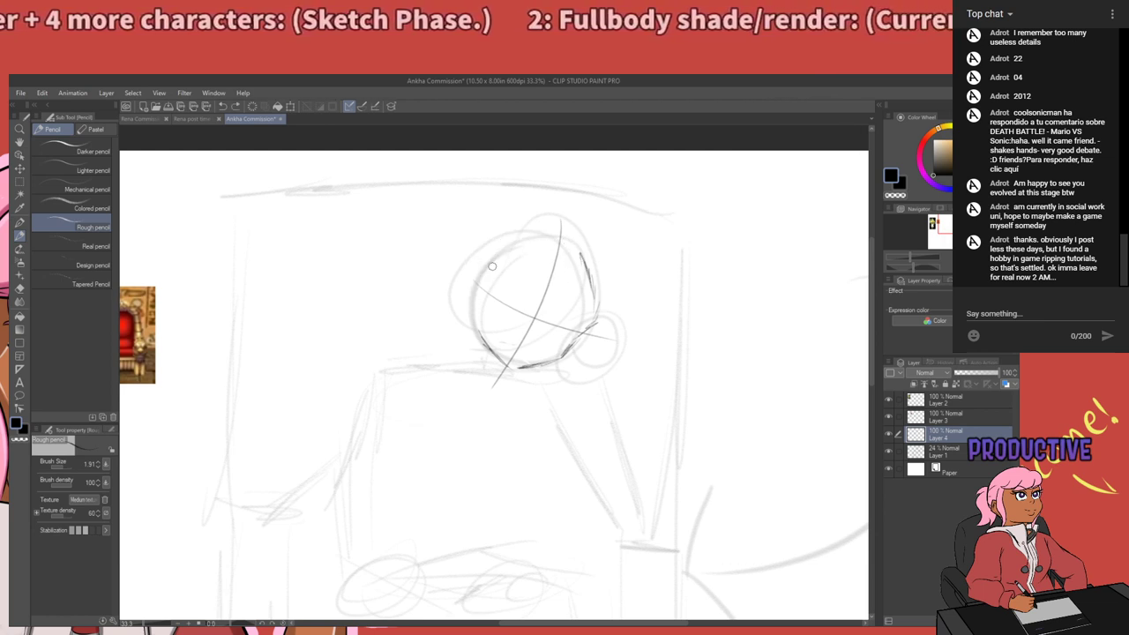
mouse_move(478, 278)
left_mouse_down()
mouse_move(492, 245)
mouse_move(546, 226)
mouse_move(594, 257)
mouse_move(593, 324)
mouse_move(606, 285)
mouse_move(598, 264)
mouse_move(604, 287)
mouse_move(600, 273)
mouse_move(591, 319)
left_mouse_up()
key("ctrl+z")
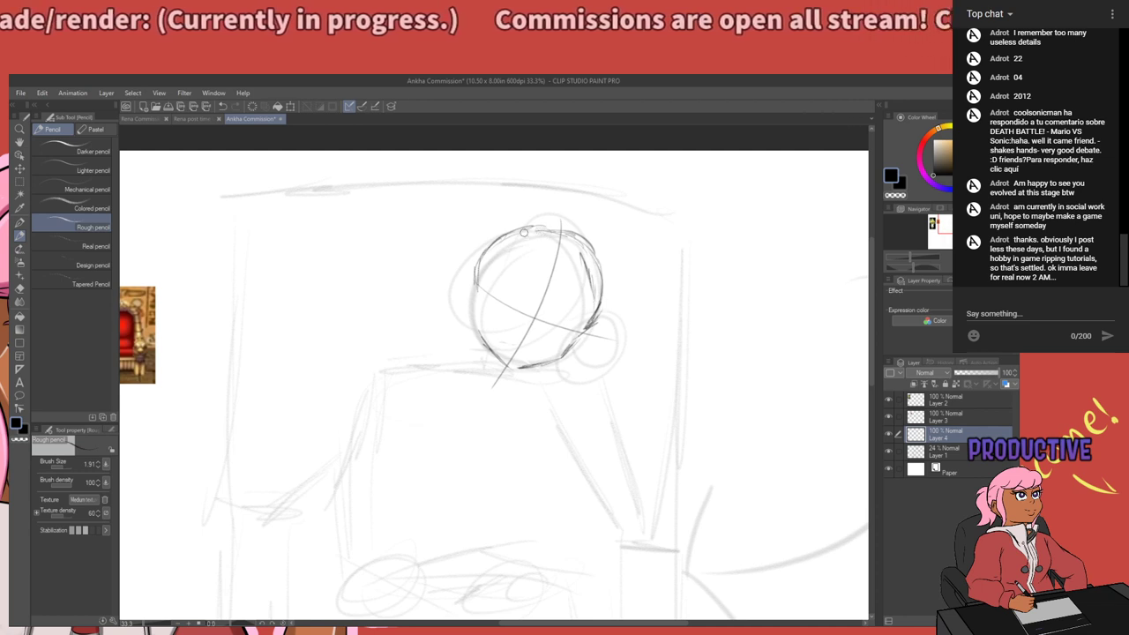
mouse_move(524, 233)
left_mouse_down()
mouse_move(581, 239)
mouse_move(590, 263)
left_mouse_up()
Reinforce the head outline along the left temple, crown and right cheek with darker pencil strokes.
key("e")
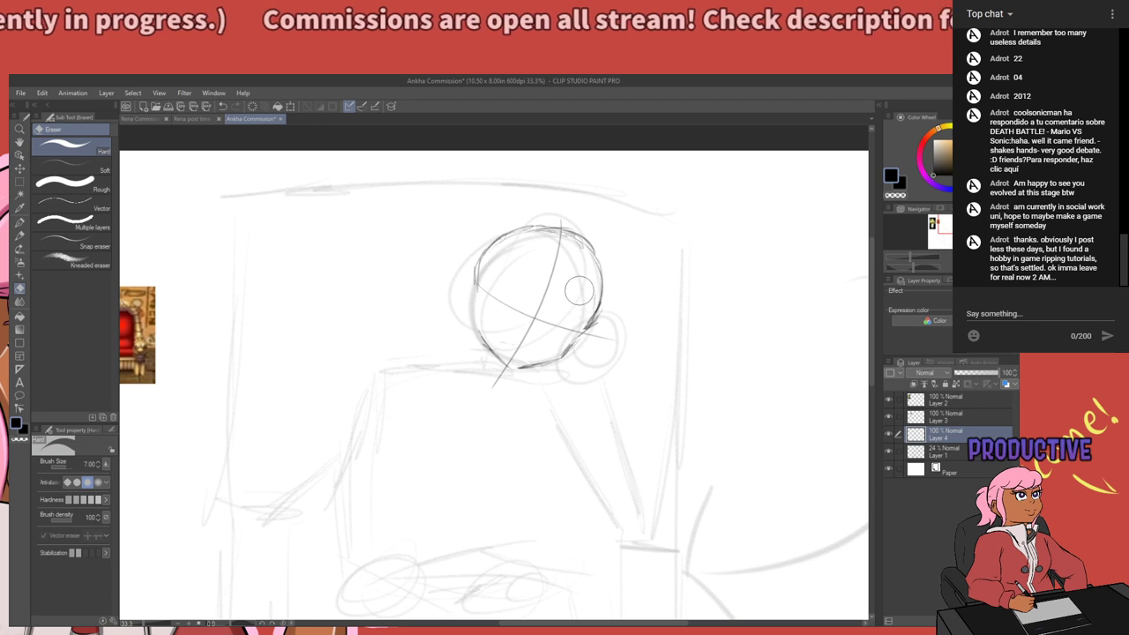
key("p")
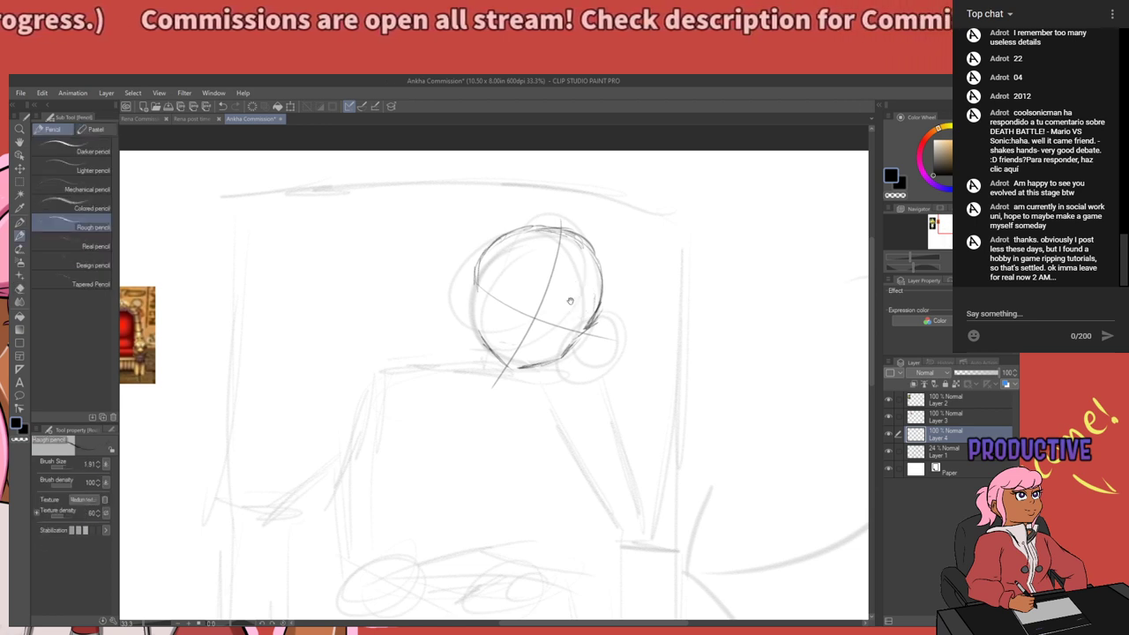
mouse_move(570, 301)
left_mouse_down()
mouse_move(581, 332)
mouse_move(625, 276)
left_mouse_up()
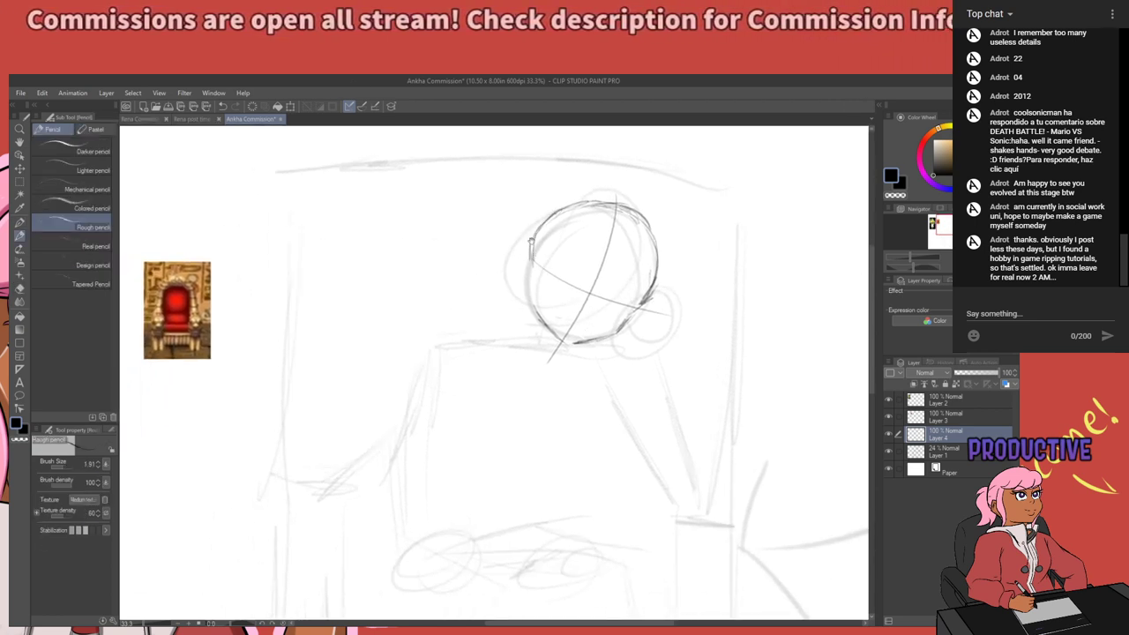
left_click_drag(548, 277, 514, 297)
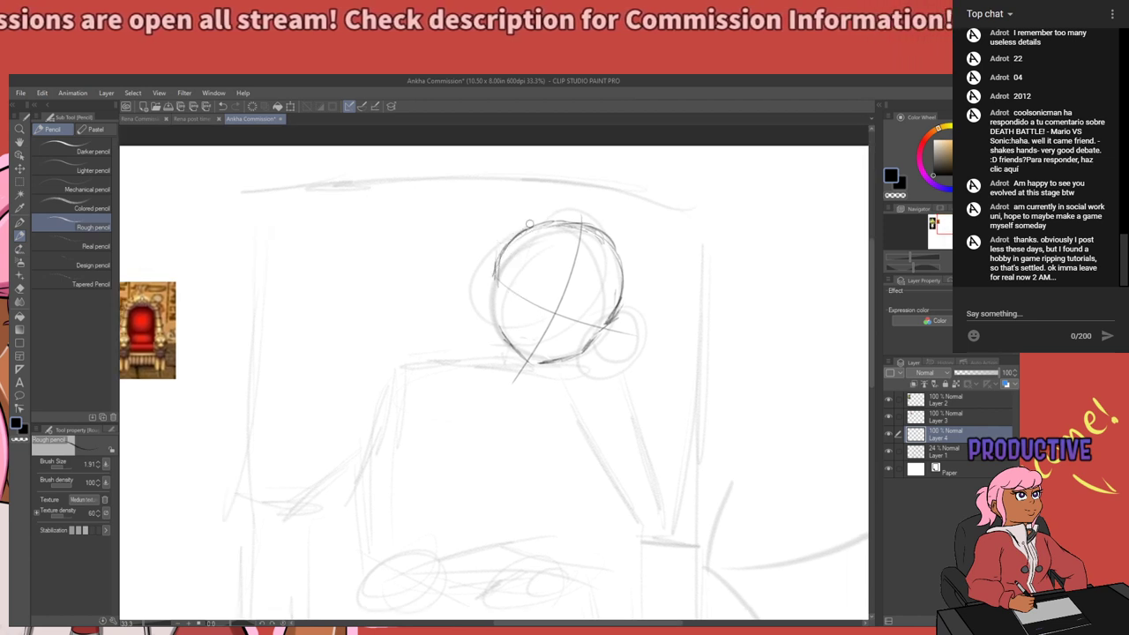
mouse_move(628, 314)
left_mouse_down()
mouse_move(605, 292)
mouse_move(603, 307)
left_mouse_up()
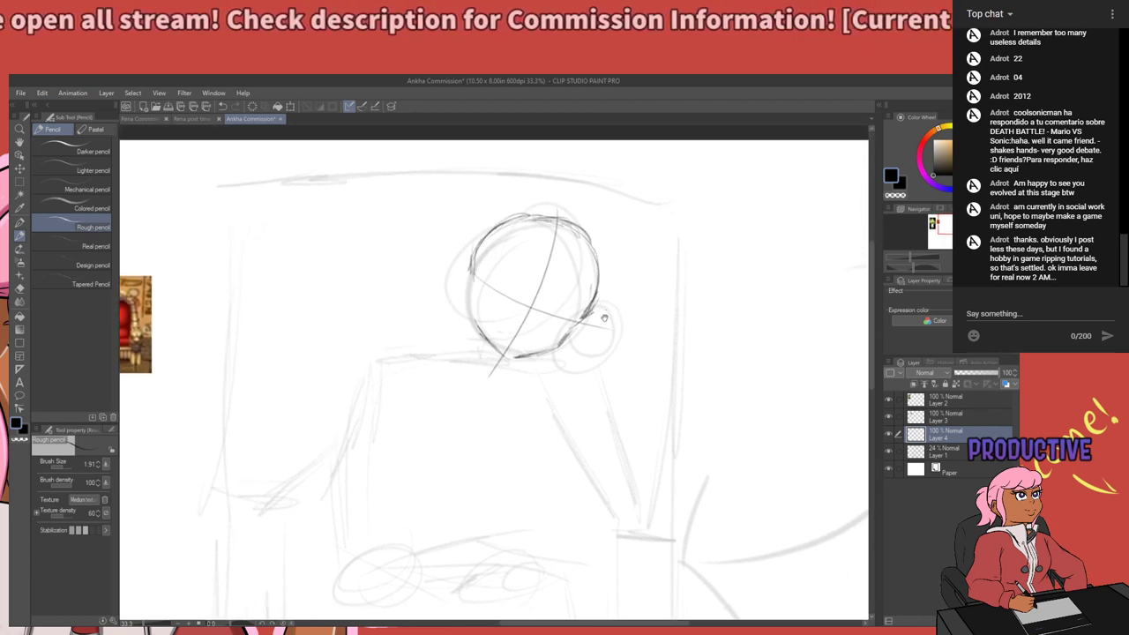
mouse_move(499, 417)
left_mouse_down()
mouse_move(517, 403)
mouse_move(511, 421)
left_mouse_up()
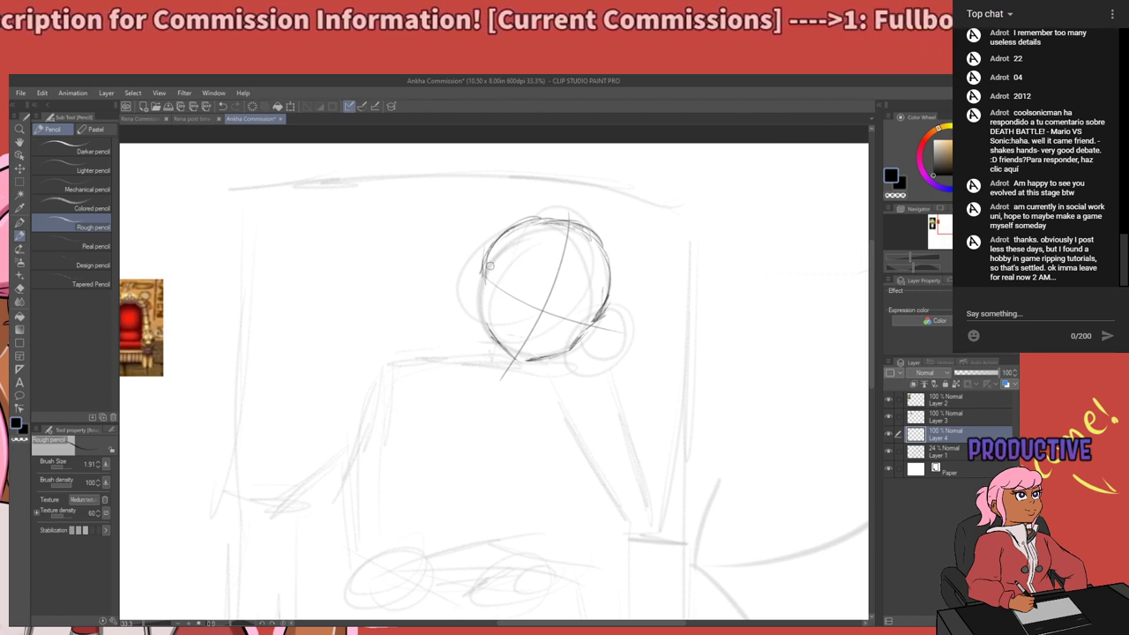
Sketch the left neck line and the shoulder slope, curving over into the start of the upper arm.
left_click_drag(513, 318, 516, 339)
mouse_move(490, 285)
left_mouse_down()
mouse_move(512, 219)
mouse_move(561, 195)
mouse_move(493, 230)
mouse_move(491, 323)
mouse_move(498, 301)
mouse_move(494, 322)
mouse_move(532, 332)
mouse_move(499, 307)
mouse_move(495, 316)
mouse_move(547, 332)
mouse_move(532, 399)
mouse_move(514, 409)
mouse_move(532, 347)
left_mouse_up()
key("ctrl+z")
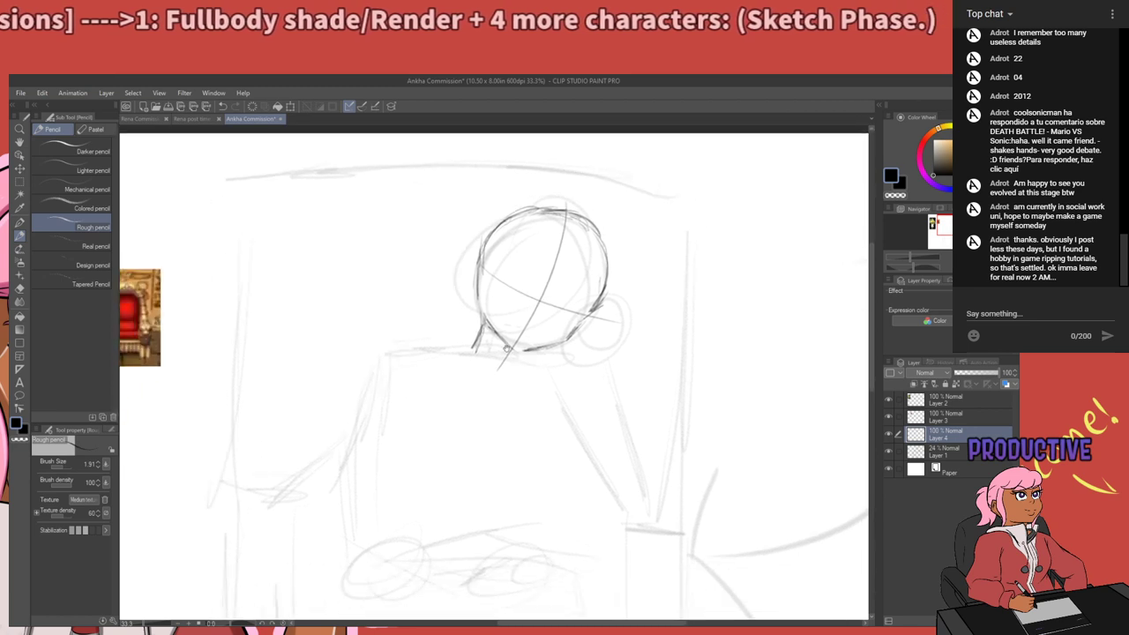
mouse_move(398, 390)
left_mouse_down()
mouse_move(542, 315)
mouse_move(593, 412)
mouse_move(448, 416)
mouse_move(514, 327)
mouse_move(482, 335)
mouse_move(477, 368)
left_mouse_up()
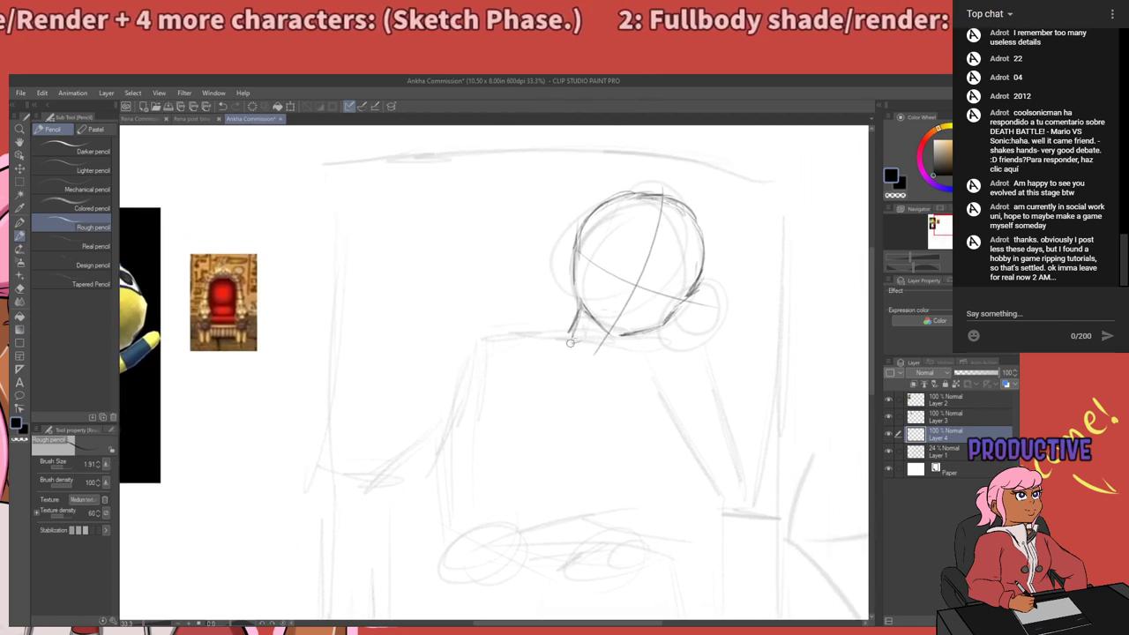
left_click_drag(582, 335, 539, 330)
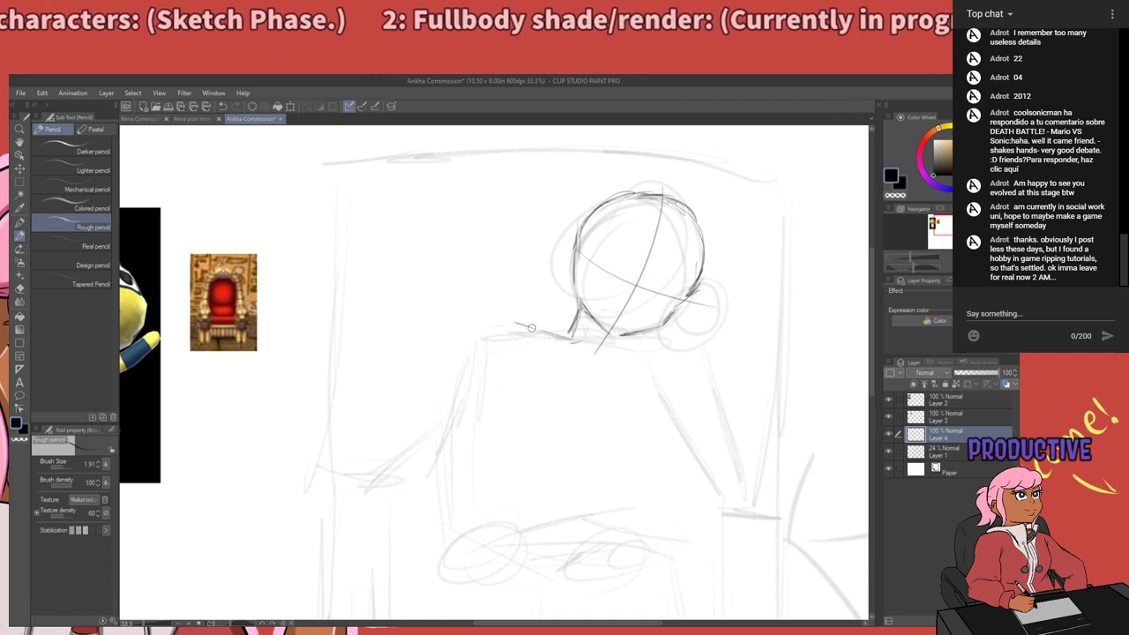
mouse_move(485, 327)
left_mouse_down()
mouse_move(471, 365)
mouse_move(519, 322)
mouse_move(544, 335)
mouse_move(520, 324)
left_mouse_up()
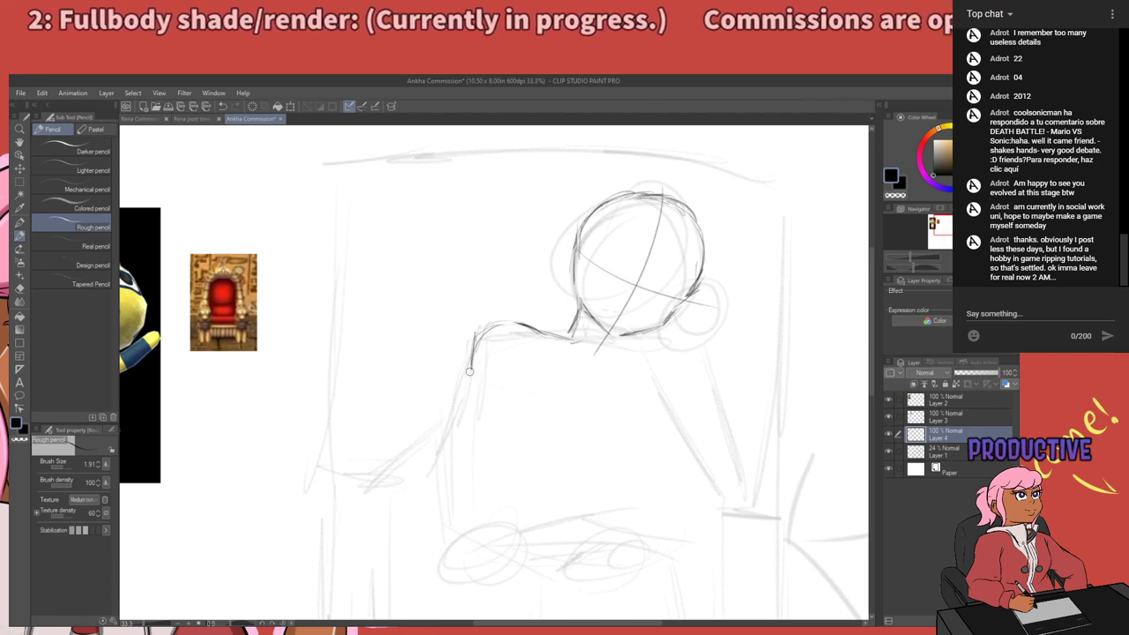
Sketch a small tilted oval under the right side of the jaw for the hand supporting the head.
left_click_drag(557, 365, 444, 373)
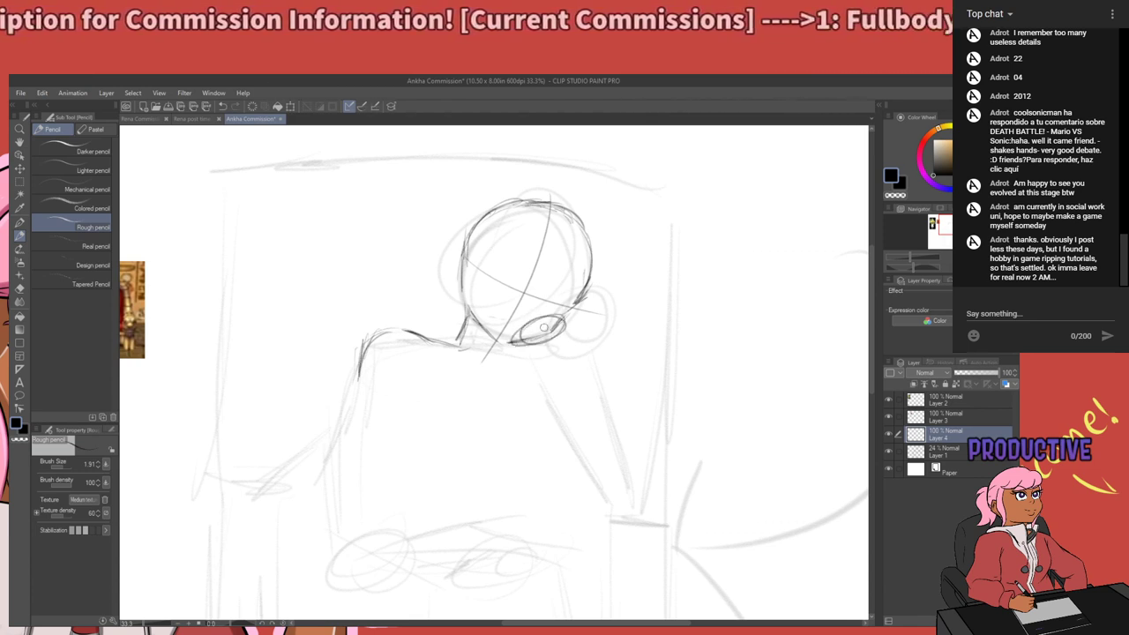
mouse_move(526, 323)
left_mouse_down()
mouse_move(556, 333)
mouse_move(528, 334)
mouse_move(549, 344)
mouse_move(523, 334)
mouse_move(520, 349)
mouse_move(539, 329)
left_mouse_up()
key("ctrl+z")
key("ctrl+z")
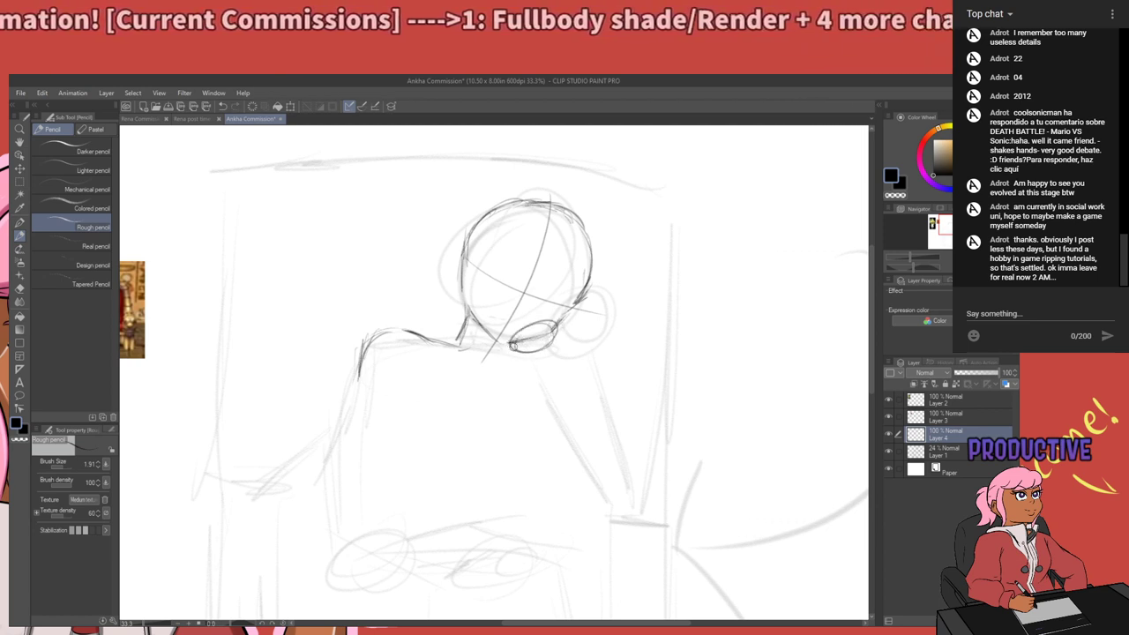
mouse_move(514, 341)
left_mouse_down()
mouse_move(556, 334)
mouse_move(543, 344)
left_mouse_up()
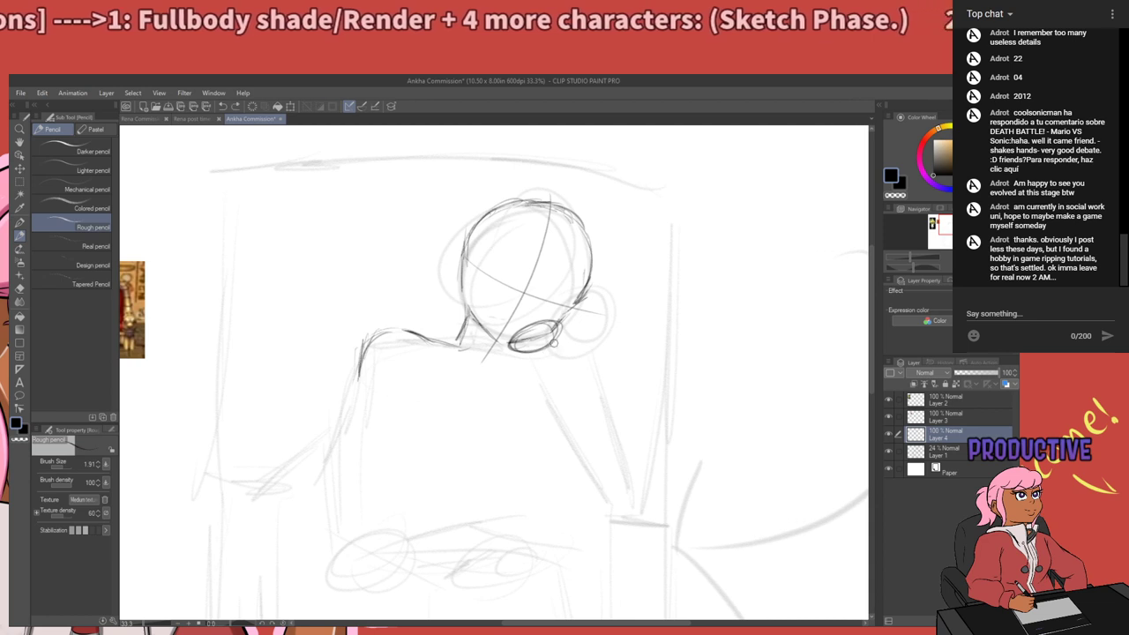
Try short strokes for the wrist and outer forearm edge below the supporting hand, and undo them.
left_click_drag(553, 344, 566, 382)
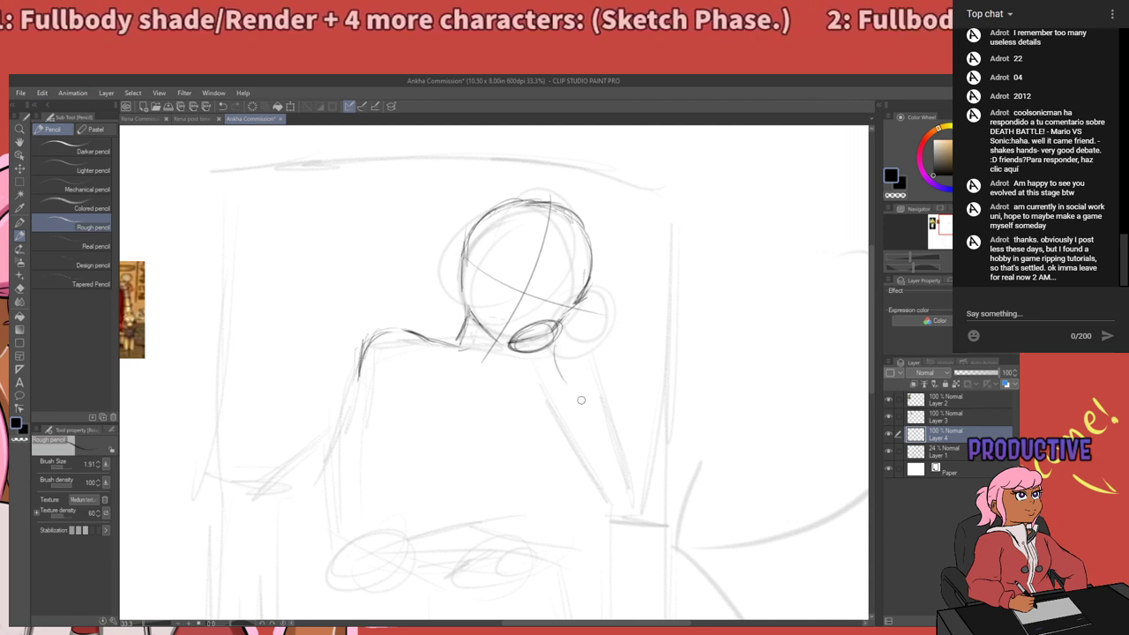
key("ctrl+z")
left_click_drag(554, 339, 566, 379)
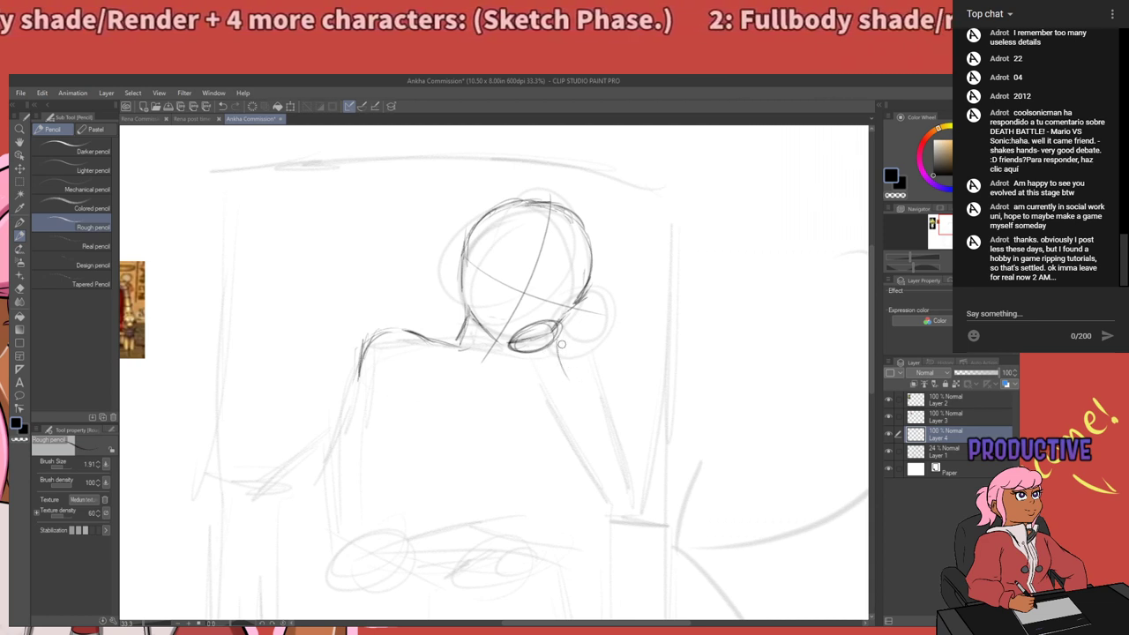
key("ctrl+z")
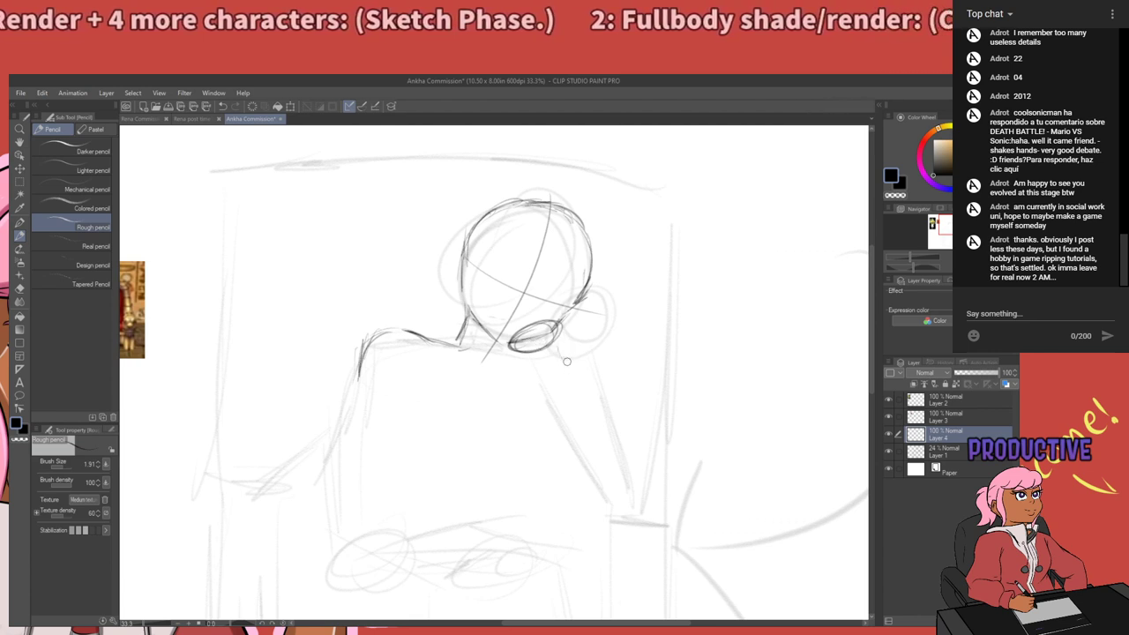
left_click_drag(557, 342, 592, 403)
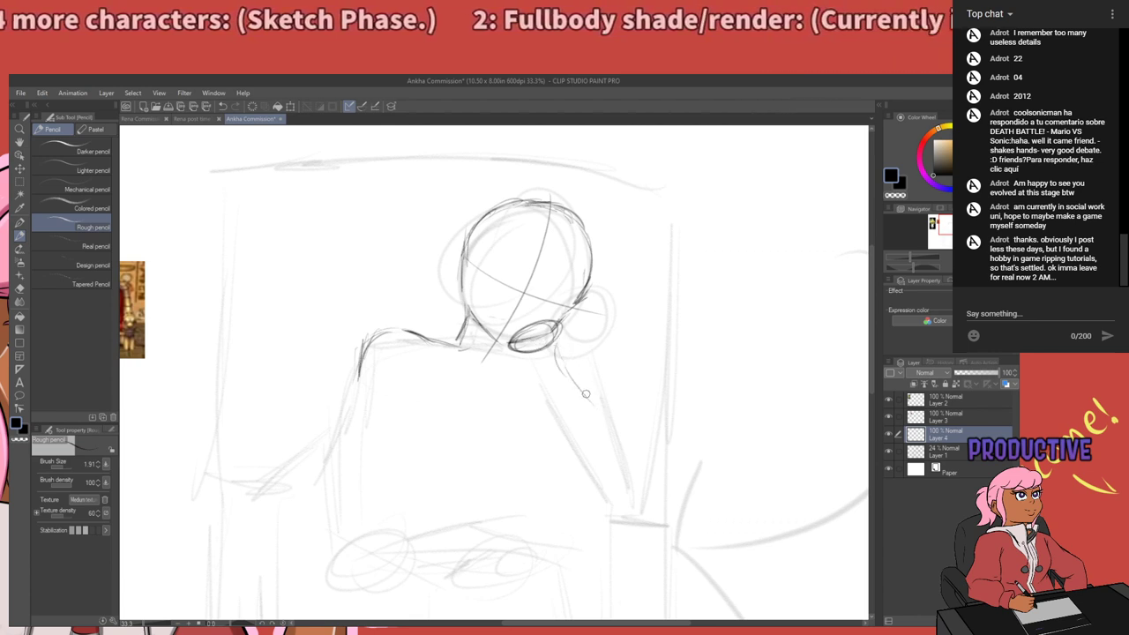
key("ctrl+z")
key("ctrl+z")
Sketch the outer edge of the supporting forearm, curving from the wrist down to the elbow on the armrest.
left_click_drag(556, 340, 603, 426)
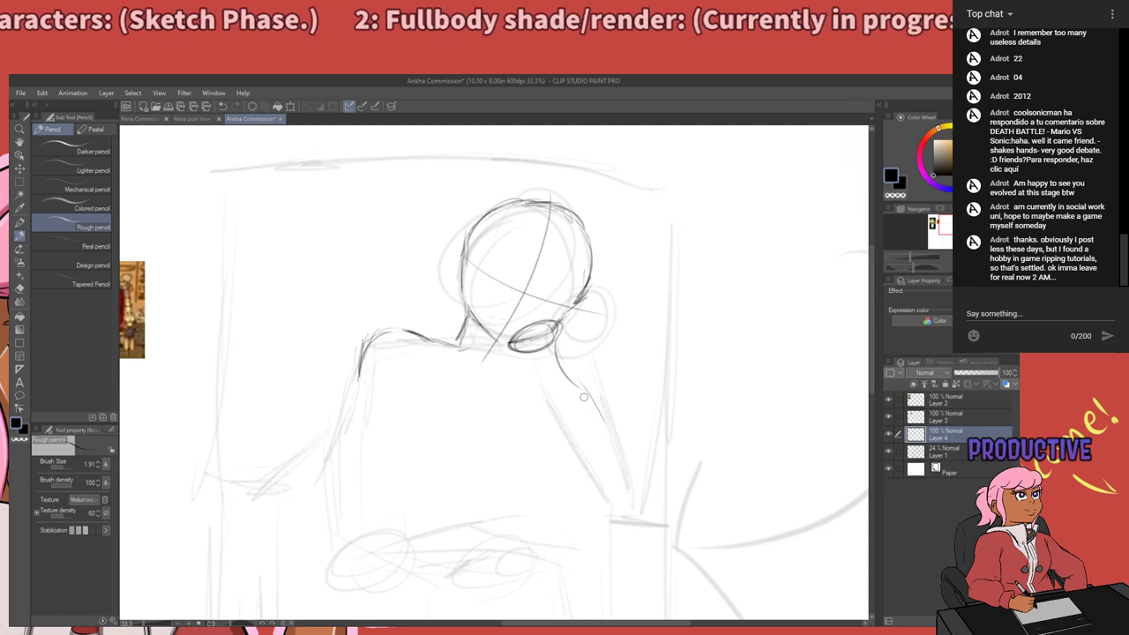
key("ctrl+z")
left_click_drag(566, 374, 630, 441)
key("ctrl+z")
left_click_drag(567, 375, 624, 469)
left_click_drag(617, 427, 625, 506)
left_click_drag(626, 446, 630, 490)
key("ctrl+z")
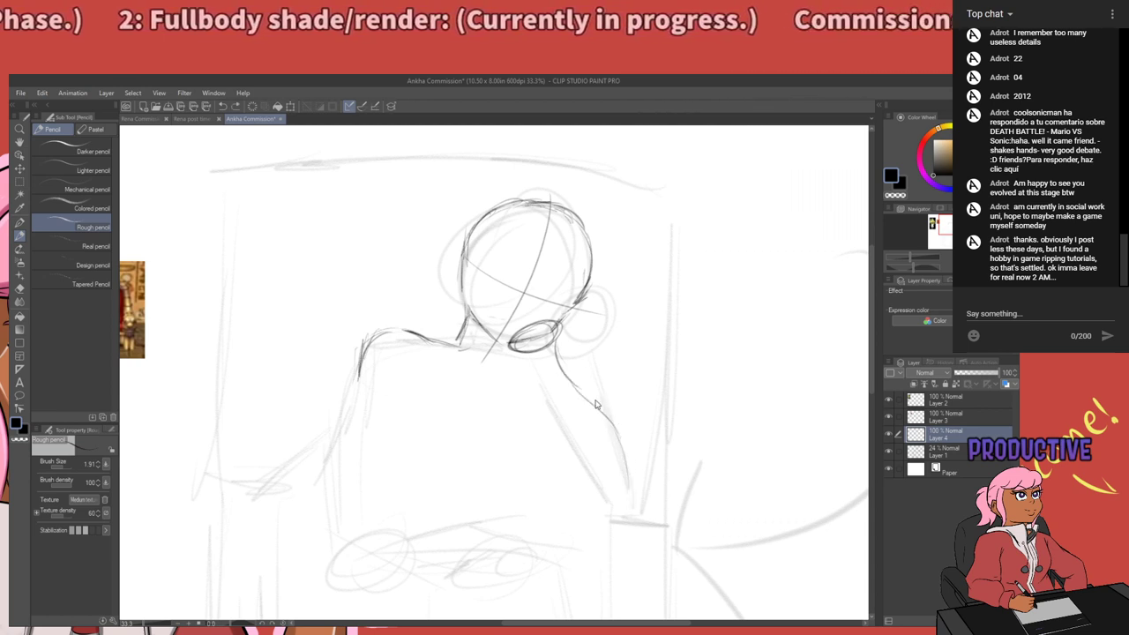
left_click_drag(583, 390, 628, 470)
left_click_drag(616, 425, 631, 499)
left_click_drag(627, 450, 634, 478)
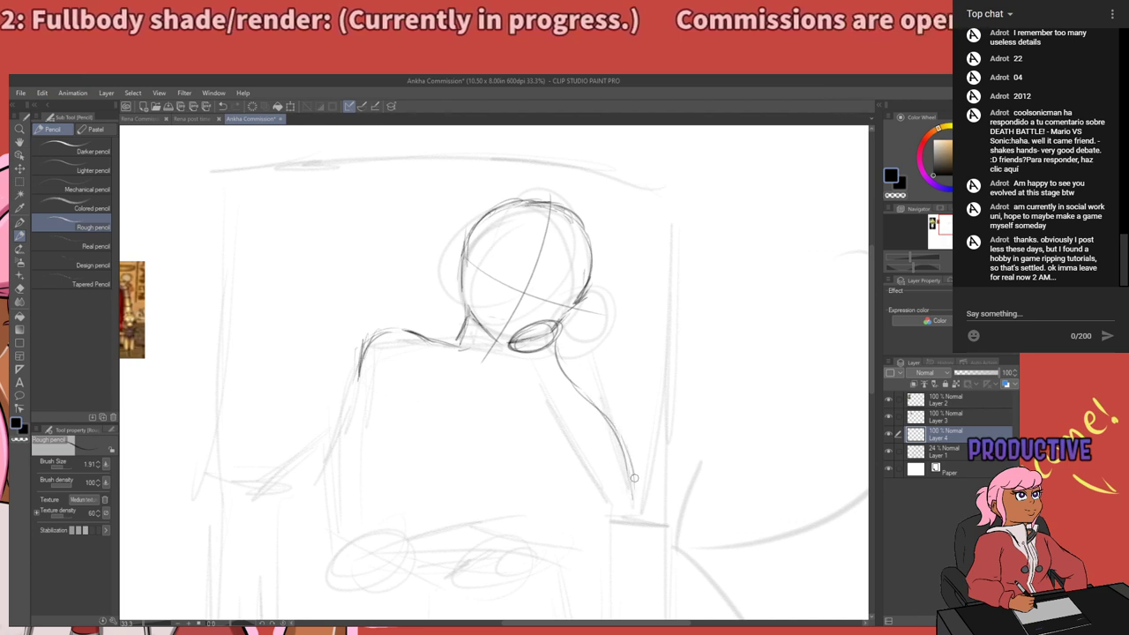
Sketch the forearm's inner edge from the hand to the elbow and reinforce the outer edge near the elbow.
left_click_drag(523, 353, 584, 484)
left_click_drag(538, 399, 605, 509)
left_click_drag(569, 453, 599, 500)
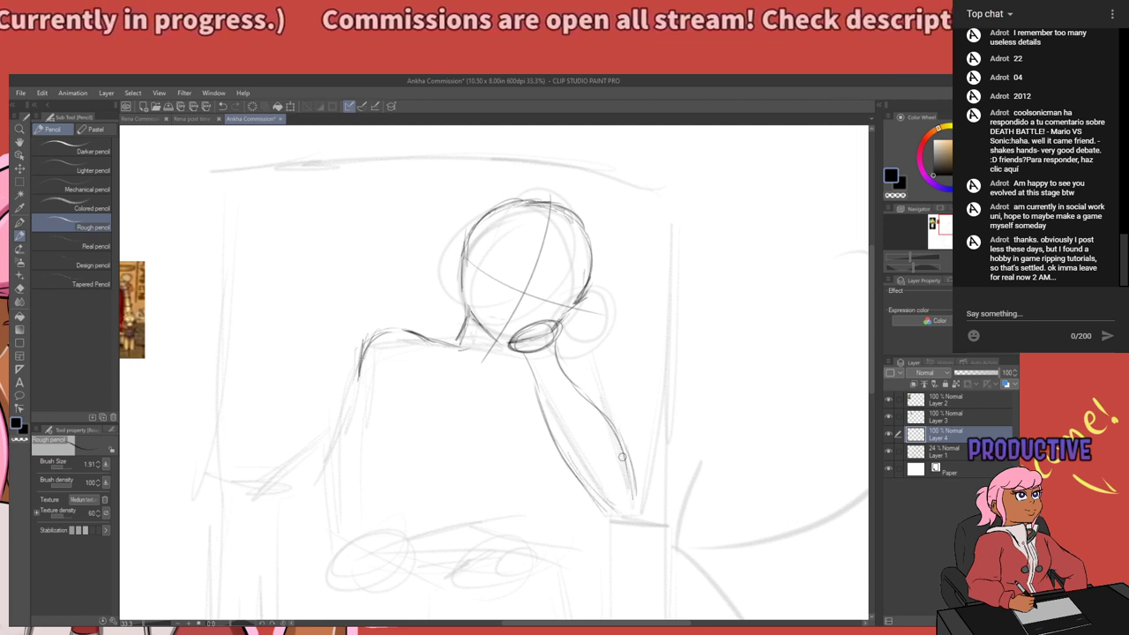
left_click_drag(619, 432, 639, 498)
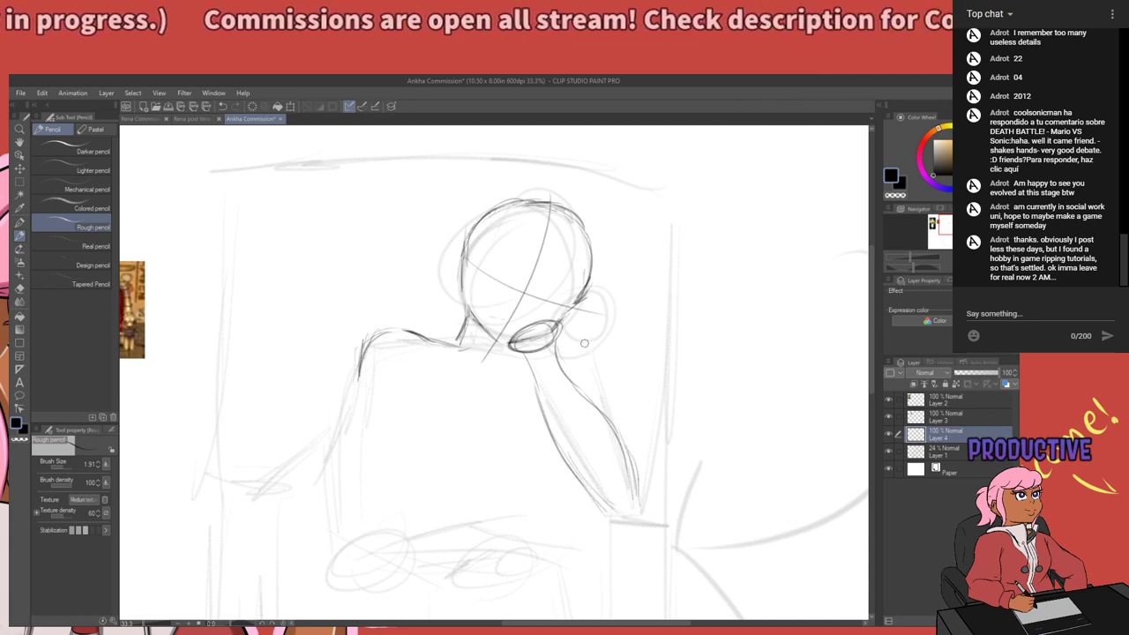
left_click_drag(581, 362, 605, 388)
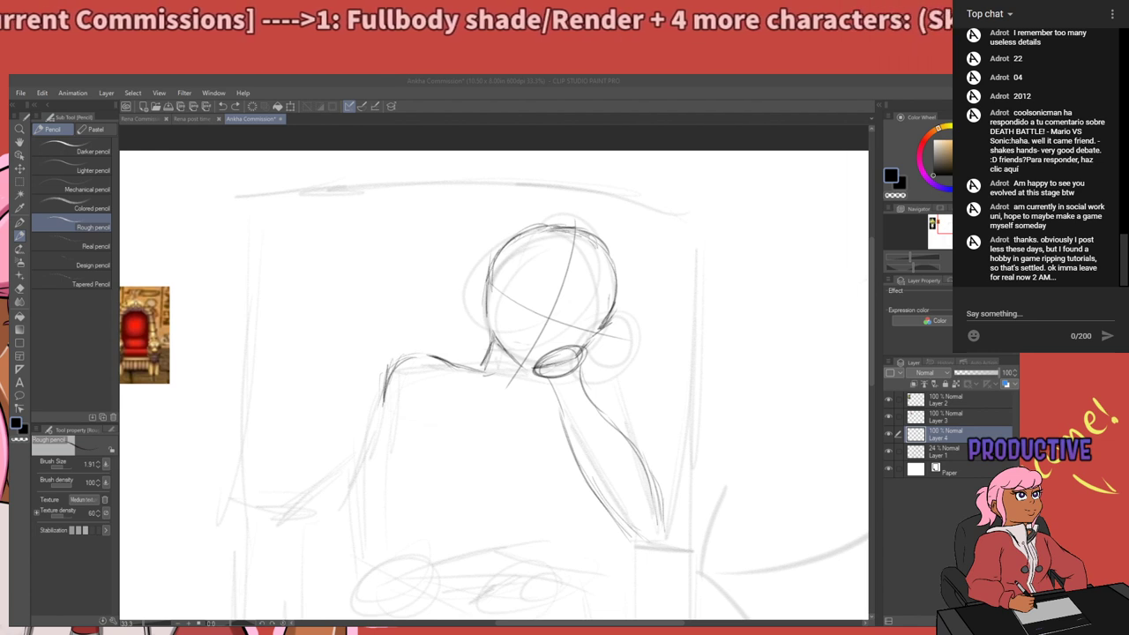
Try redrawing the hand and the outer wrist line below it, and undo those strokes.
scroll(381, 384, "down", 3)
scroll(456, 384, "up", 3)
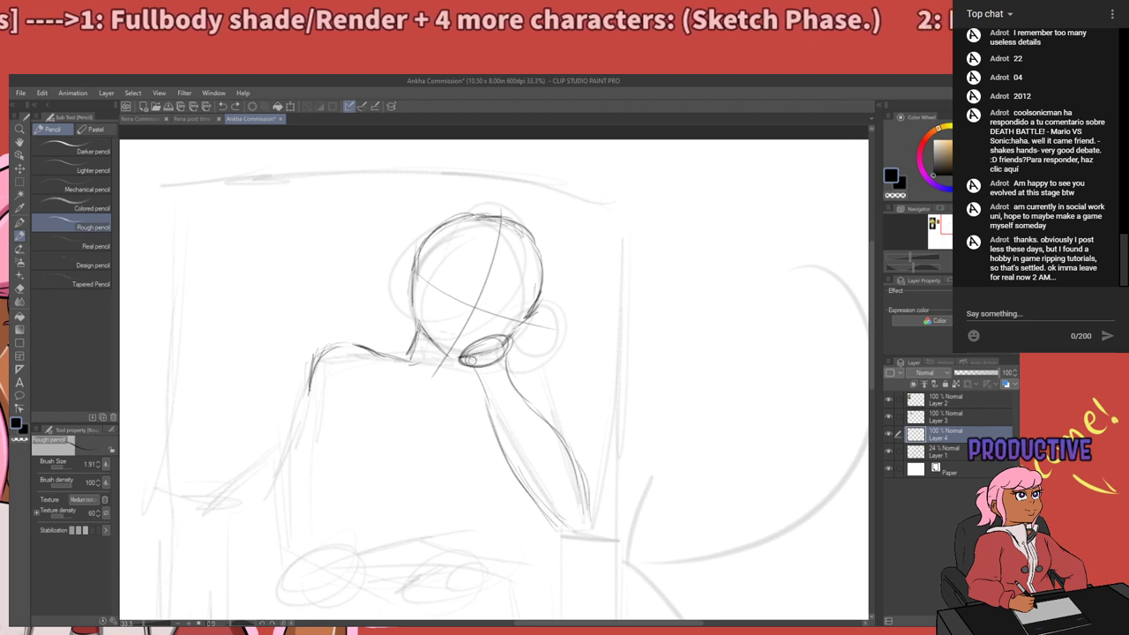
mouse_move(469, 360)
left_mouse_down()
mouse_move(538, 365)
mouse_move(509, 359)
mouse_move(544, 355)
mouse_move(543, 412)
left_mouse_up()
key("ctrl+z")
key("ctrl+z")
key("ctrl+z")
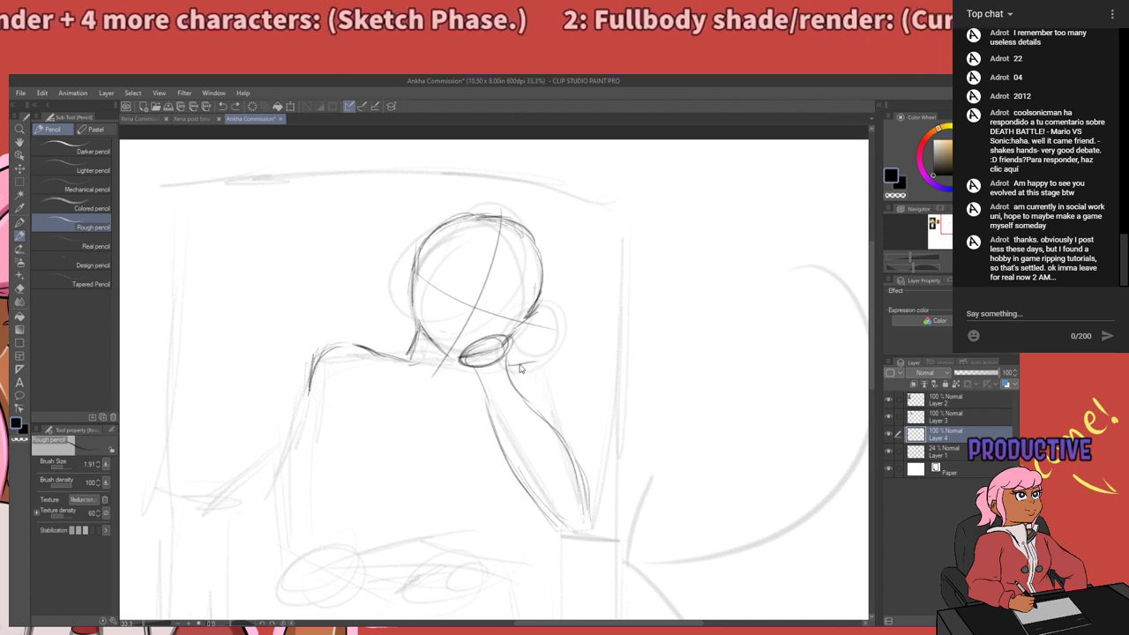
key("ctrl+z")
left_click_drag(509, 365, 542, 410)
key("ctrl+z")
mouse_move(508, 365)
left_mouse_down()
mouse_move(550, 389)
mouse_move(535, 378)
mouse_move(554, 415)
mouse_move(546, 386)
mouse_move(543, 421)
mouse_move(558, 423)
left_mouse_up()
key("ctrl+z")
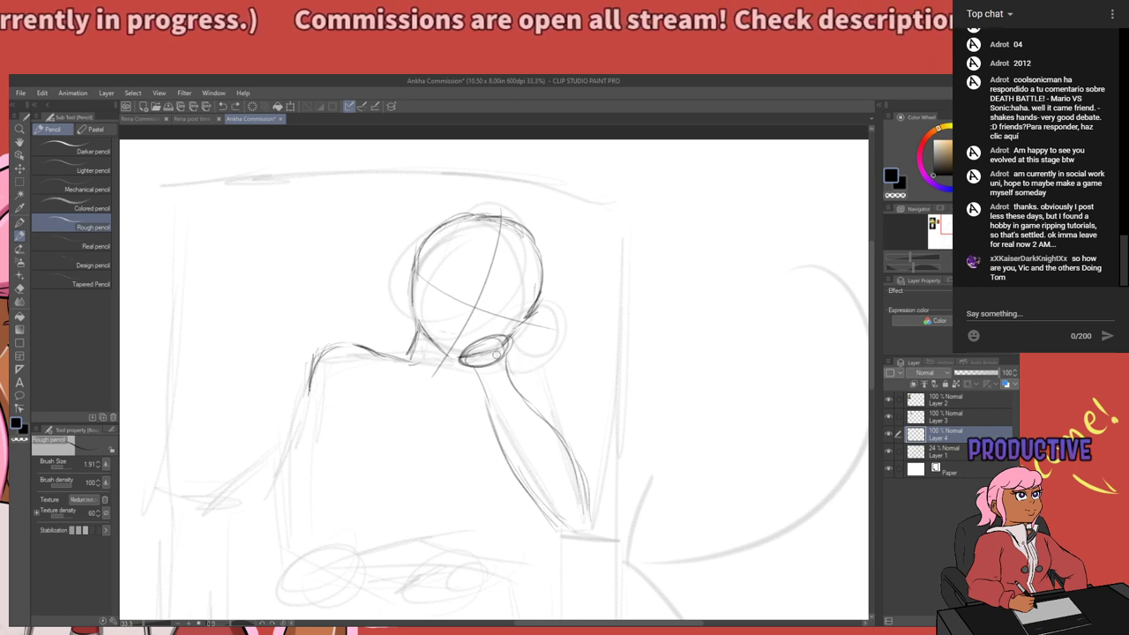
Select the outer part of the left shoulder line with a rectangular marquee, move it slightly toward the neck, and deselect.
key("m")
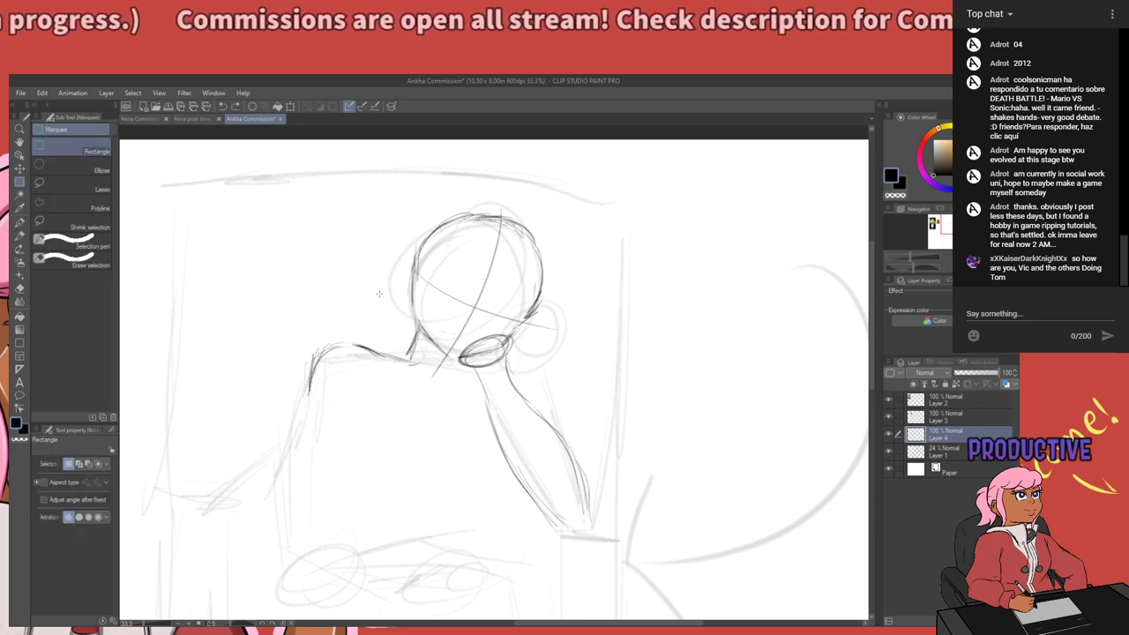
left_click_drag(364, 395, 444, 372)
left_click_drag(346, 342, 382, 359)
mouse_move(344, 416)
left_mouse_down()
mouse_move(451, 300)
mouse_move(460, 332)
left_mouse_up()
key("ctrl+d")
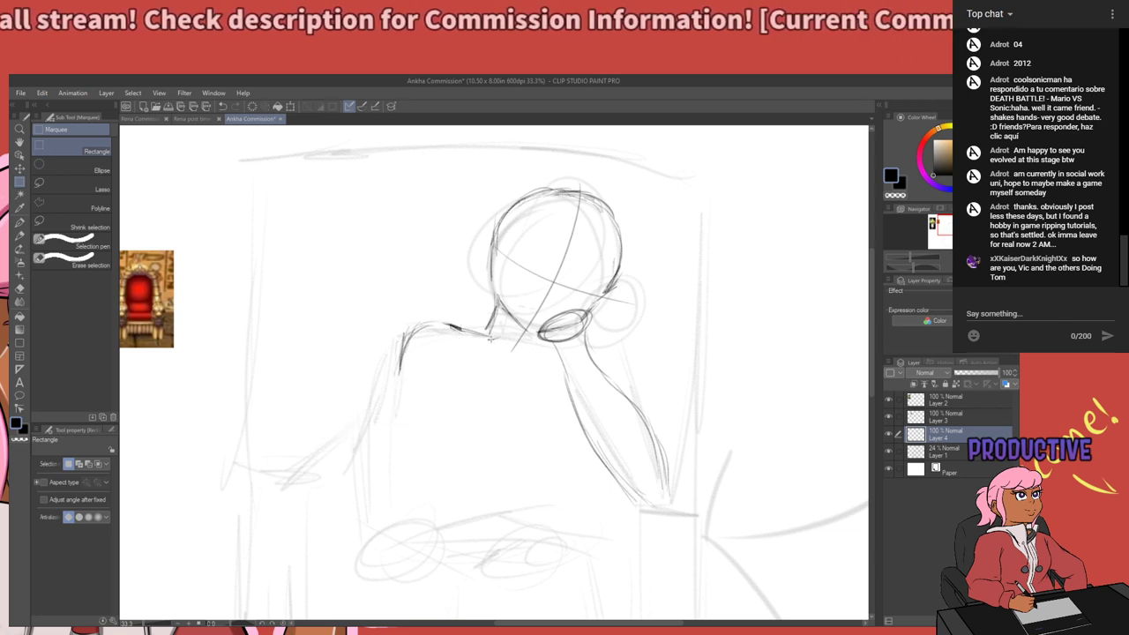
key("p")
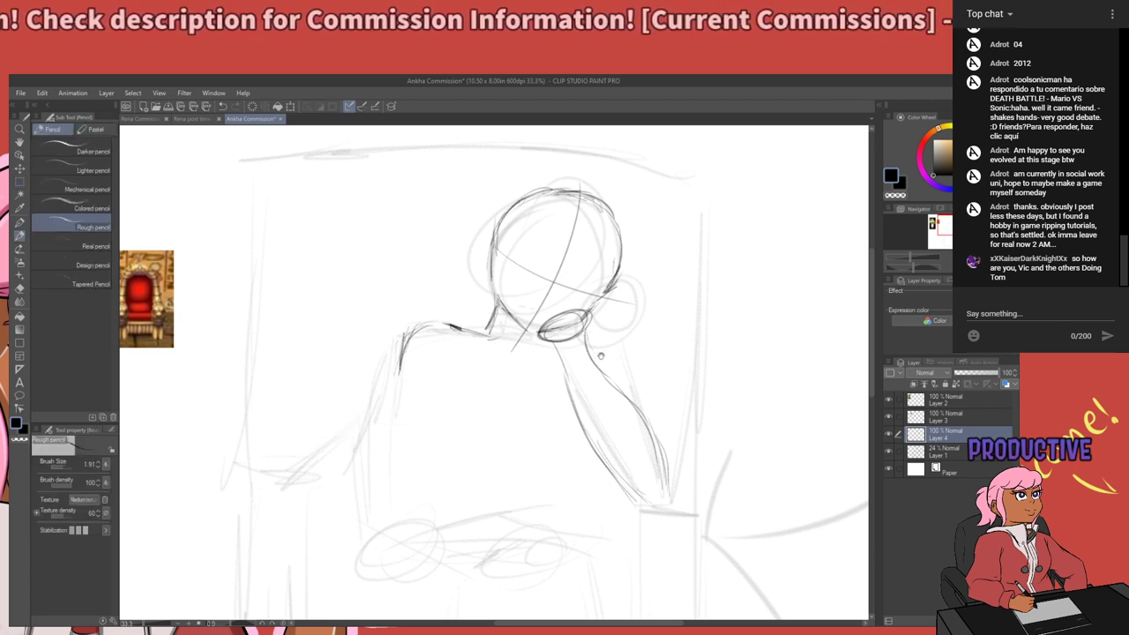
Sketch the far shoulder and the upper arm's outer edge behind the supporting forearm.
left_click_drag(595, 359, 579, 363)
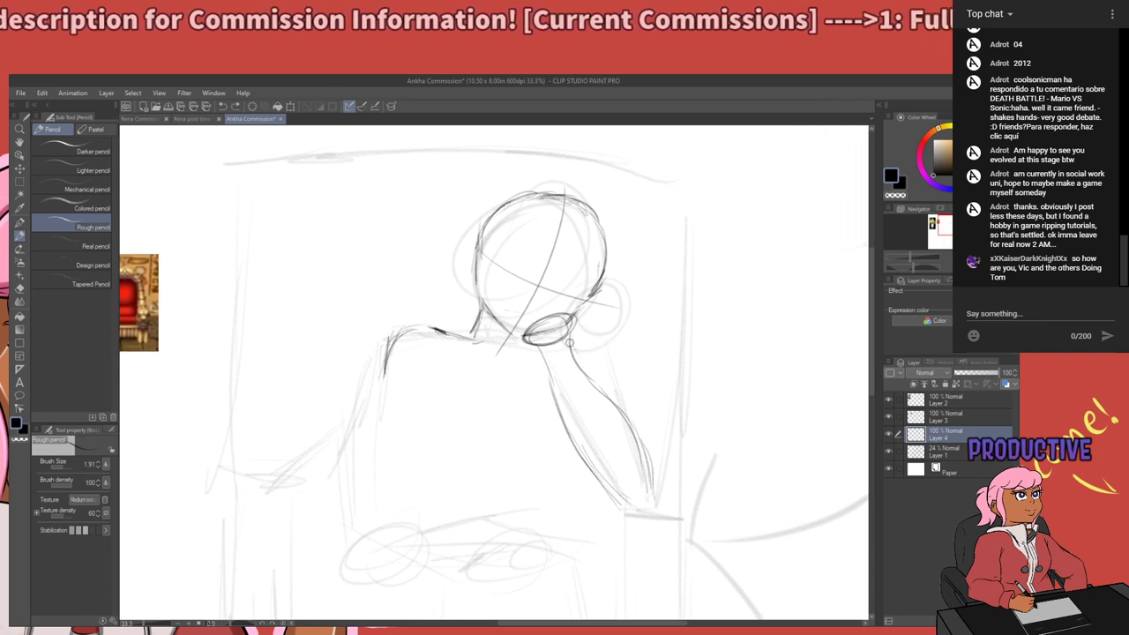
mouse_move(572, 340)
left_mouse_down()
mouse_move(605, 336)
mouse_move(621, 405)
left_mouse_up()
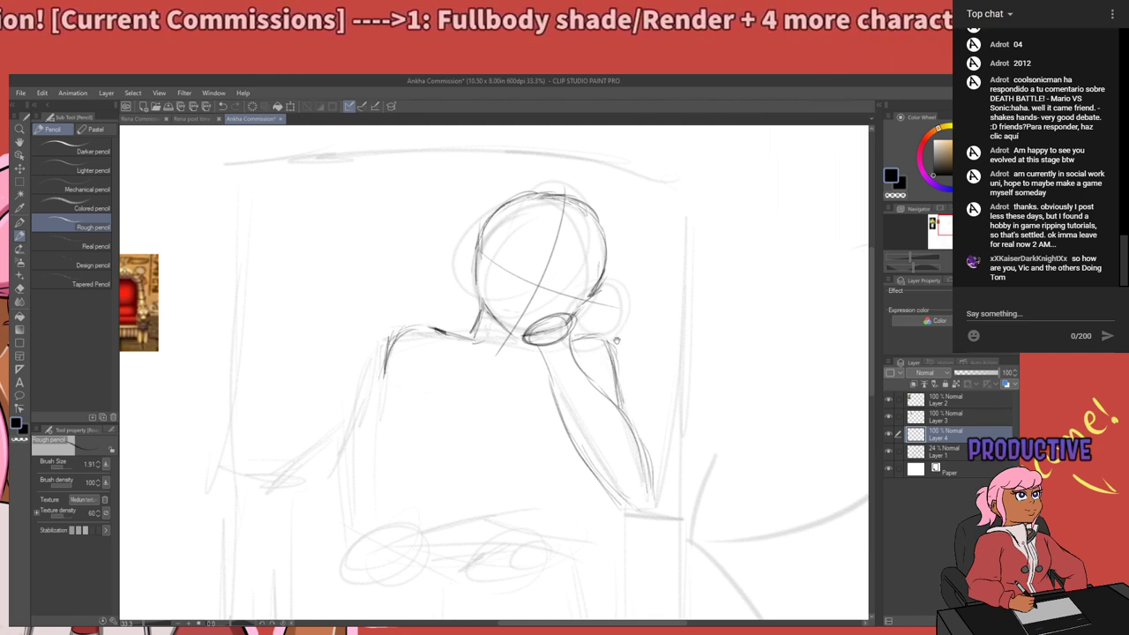
left_click_drag(577, 358, 553, 525)
left_click_drag(583, 446, 639, 276)
scroll(529, 423, "down", 2)
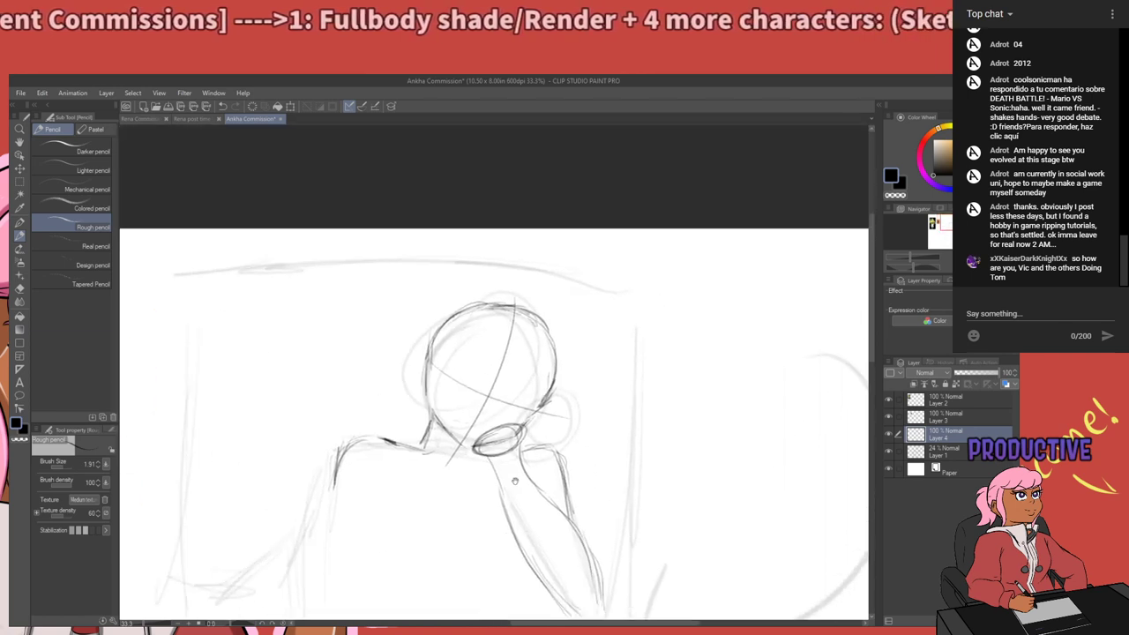
scroll(475, 500, "up", 2)
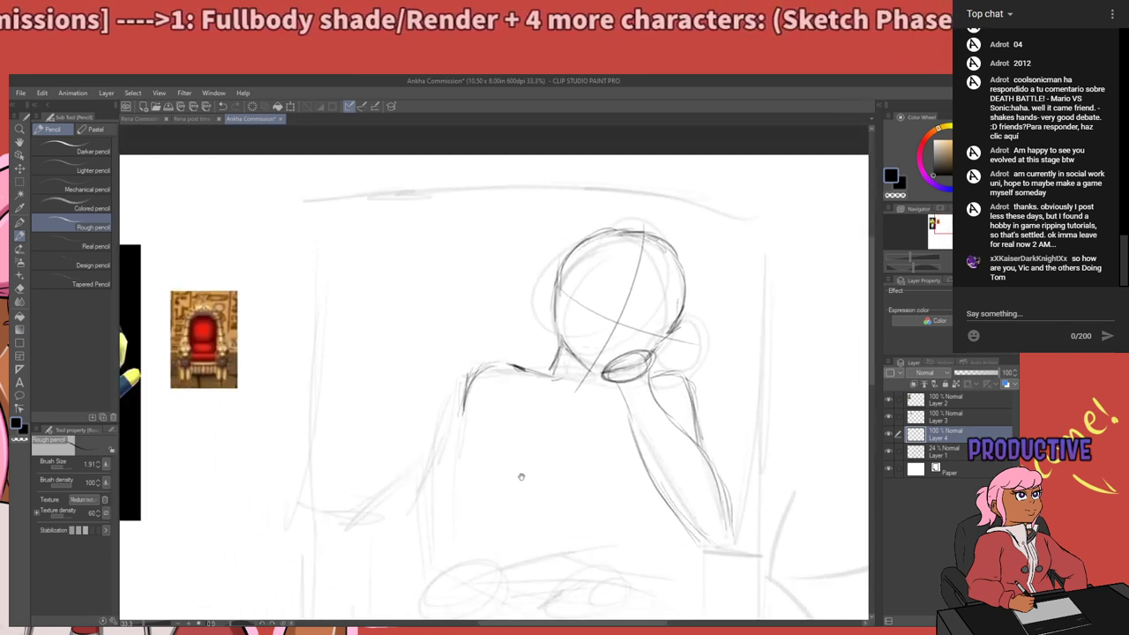
left_click_drag(533, 472, 536, 489)
Sketch the torso's left side, running from the left shoulder down toward the waist with overlapping strokes.
left_click_drag(474, 397, 465, 439)
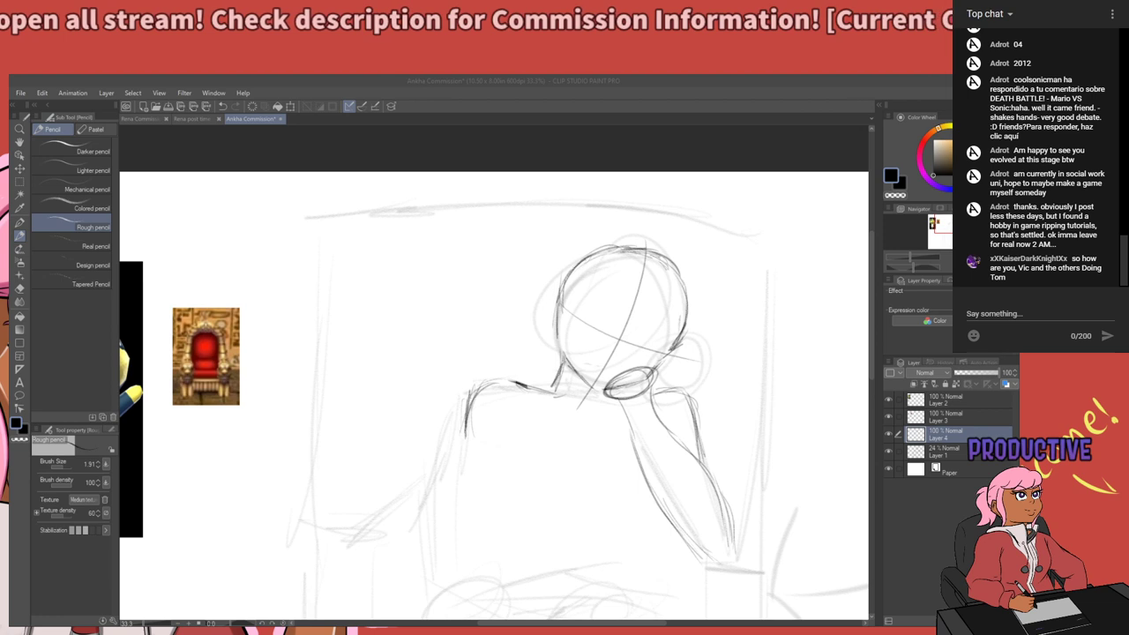
scroll(423, 308, "down", 3)
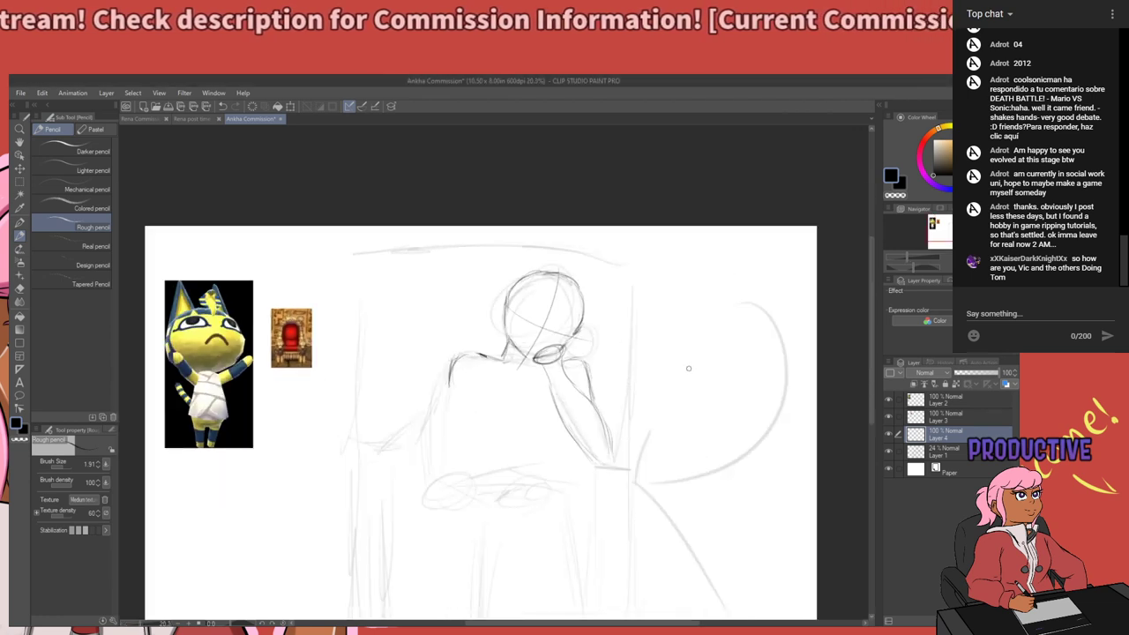
scroll(585, 335, "down", 1)
scroll(594, 369, "up", 2)
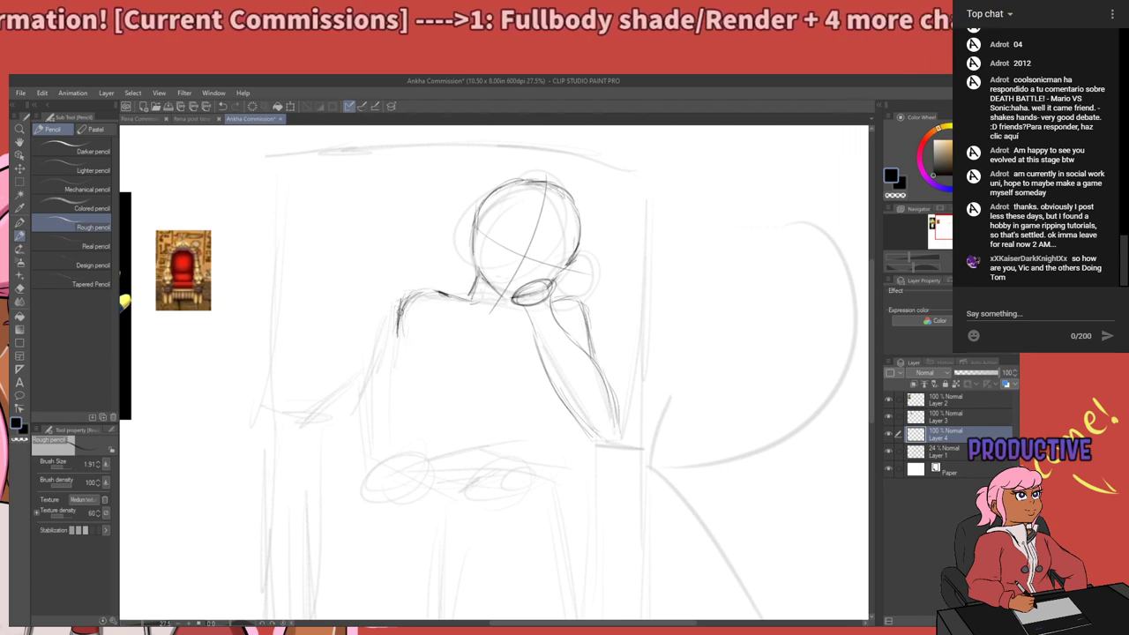
left_click_drag(402, 310, 404, 381)
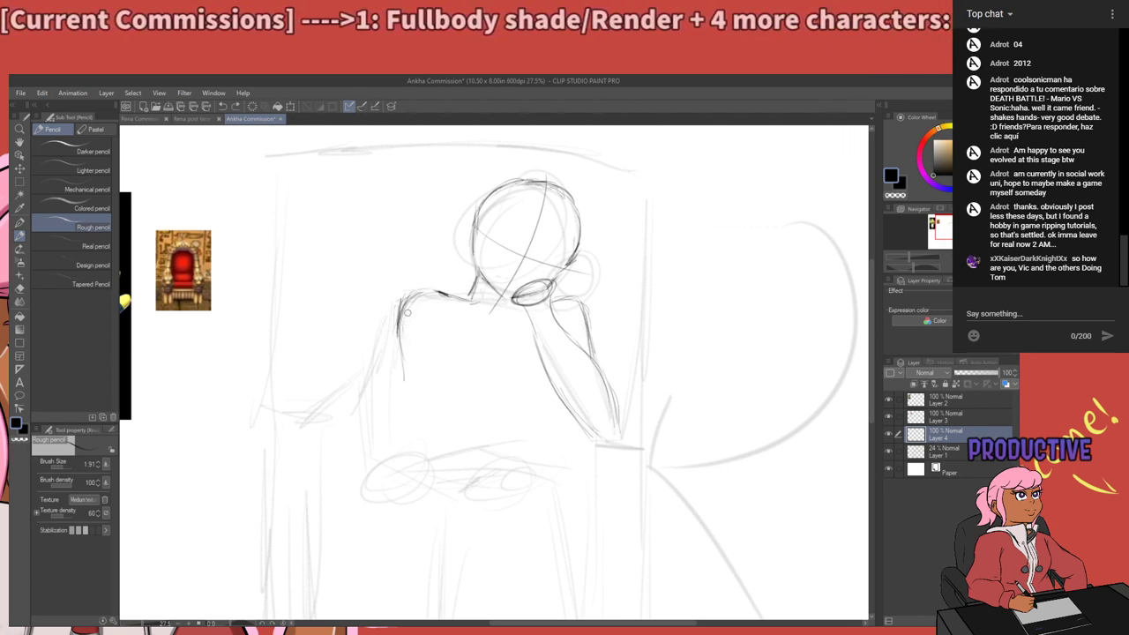
left_click_drag(407, 313, 411, 391)
key("ctrl+z")
left_click_drag(402, 328, 416, 402)
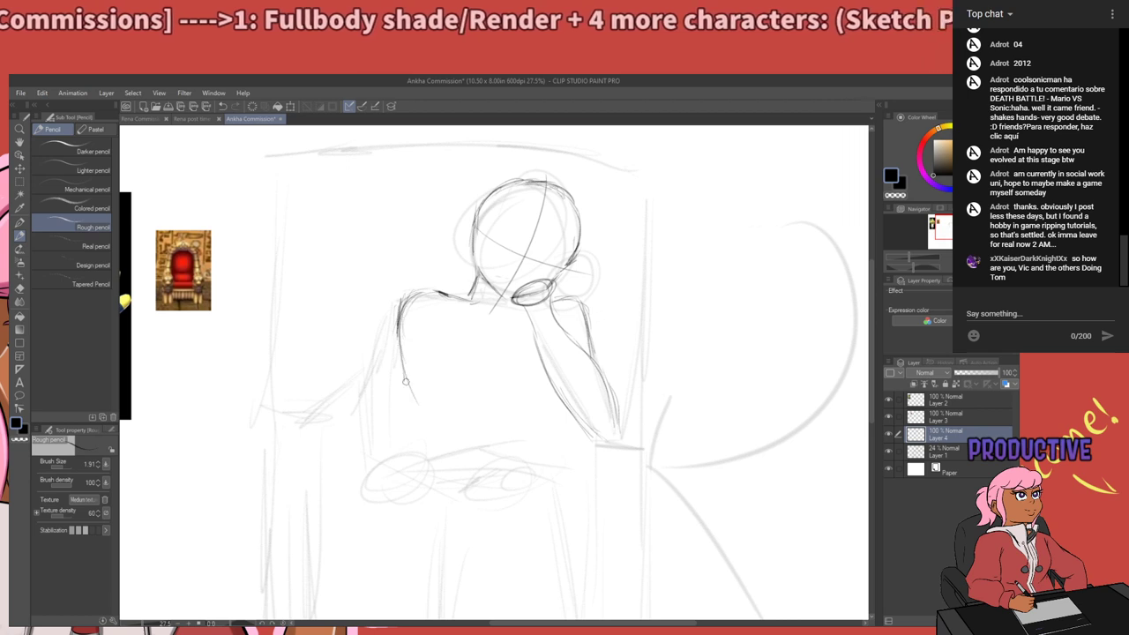
left_click_drag(402, 363, 407, 396)
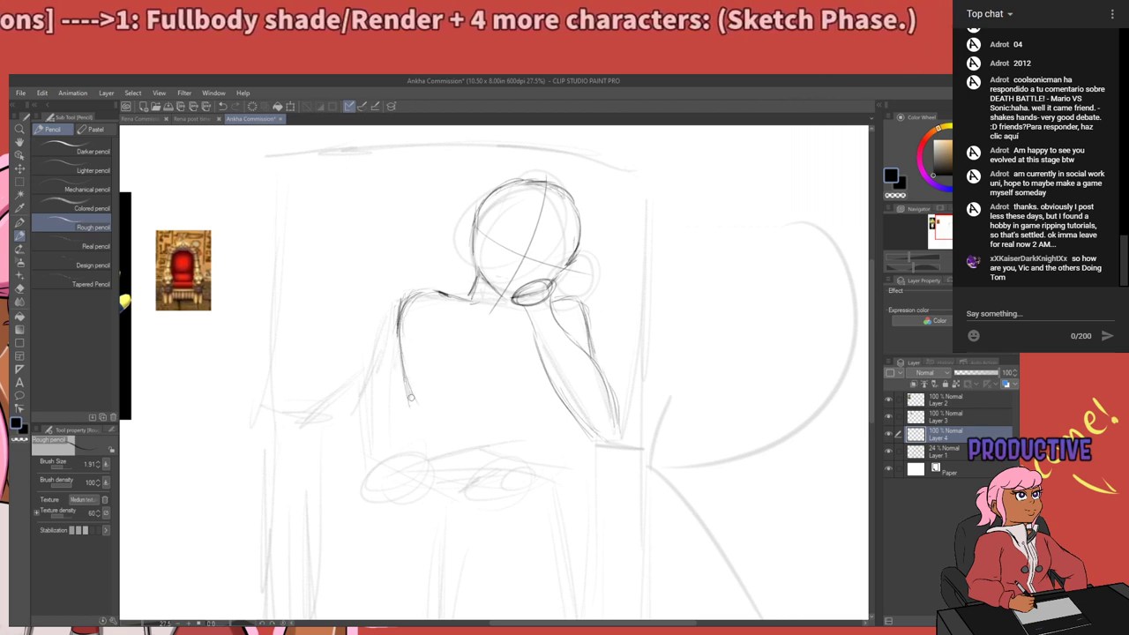
Extend the torso's left side inward to the waist and start the hip line below it.
left_click_drag(413, 412, 399, 445)
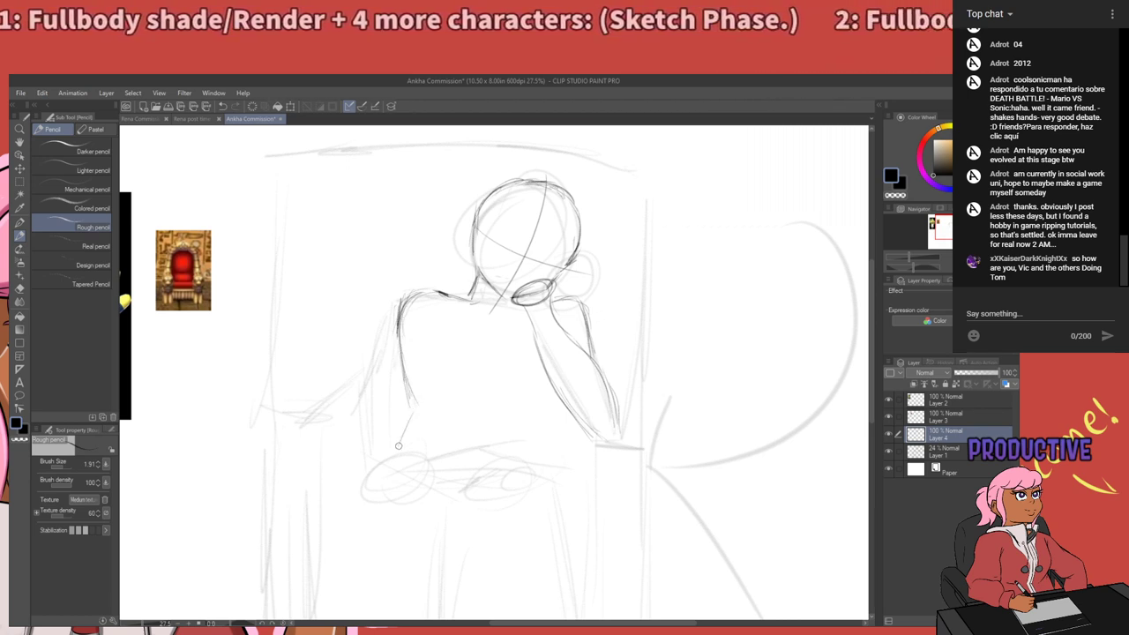
key("ctrl+z")
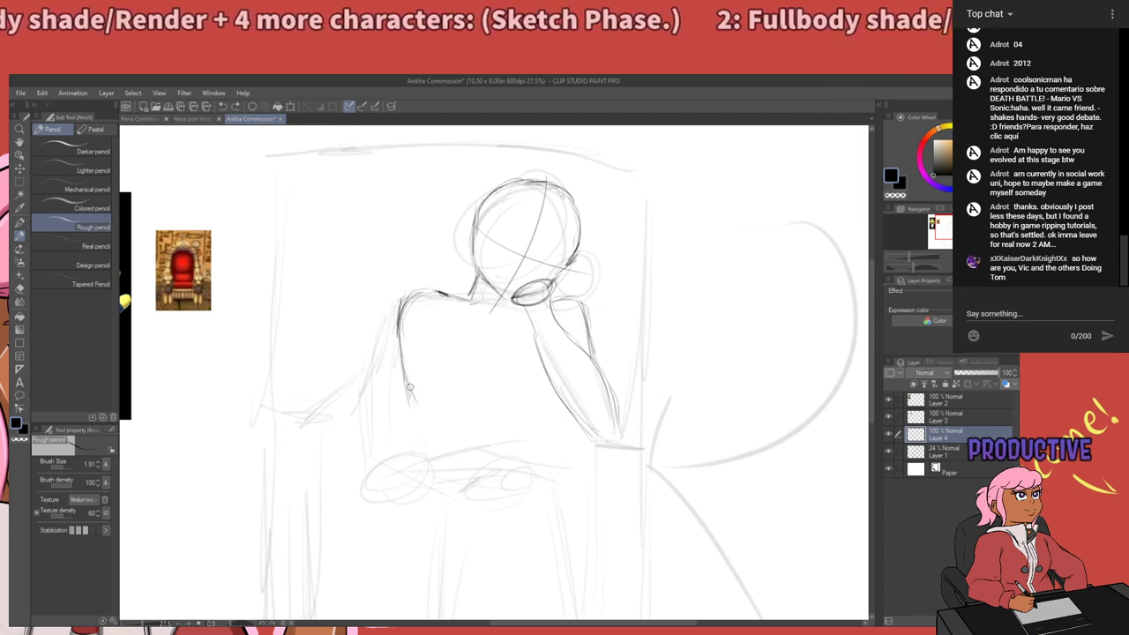
left_click_drag(409, 386, 415, 427)
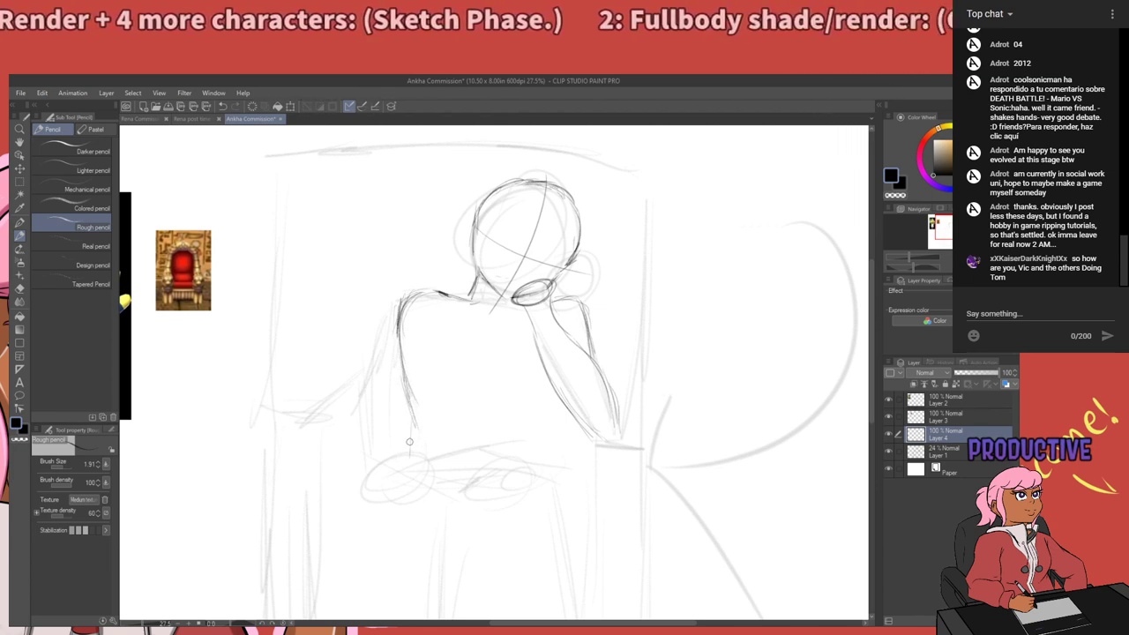
mouse_move(419, 421)
left_mouse_down()
mouse_move(474, 303)
mouse_move(455, 373)
mouse_move(396, 416)
mouse_move(401, 406)
left_mouse_up()
key("ctrl+z")
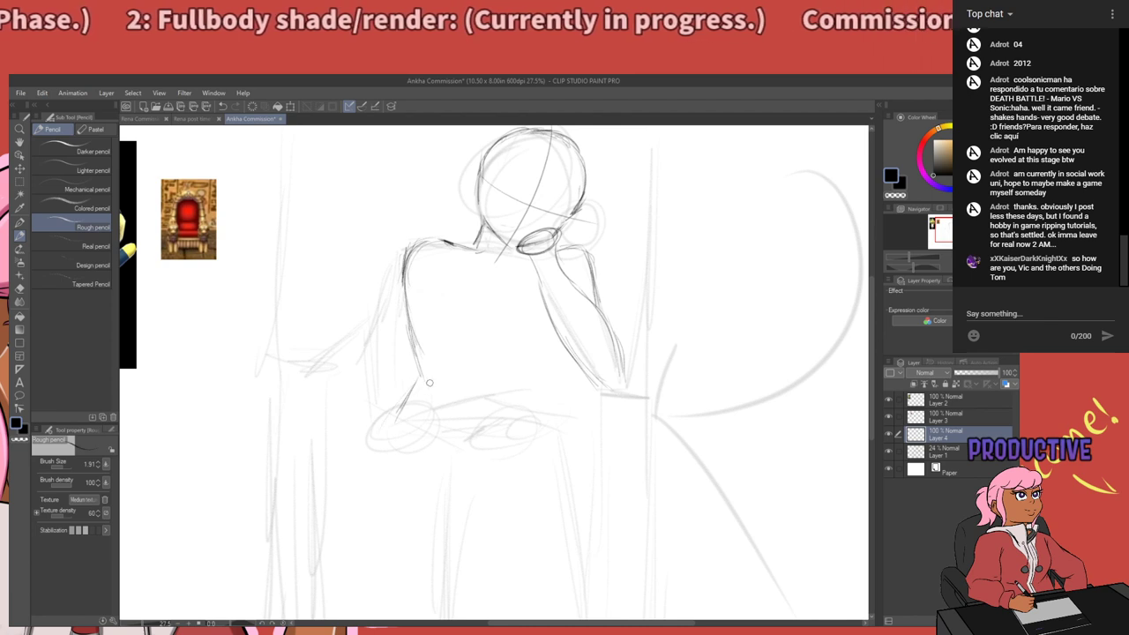
mouse_move(425, 398)
left_mouse_down()
mouse_move(386, 508)
mouse_move(476, 320)
mouse_move(442, 395)
left_mouse_up()
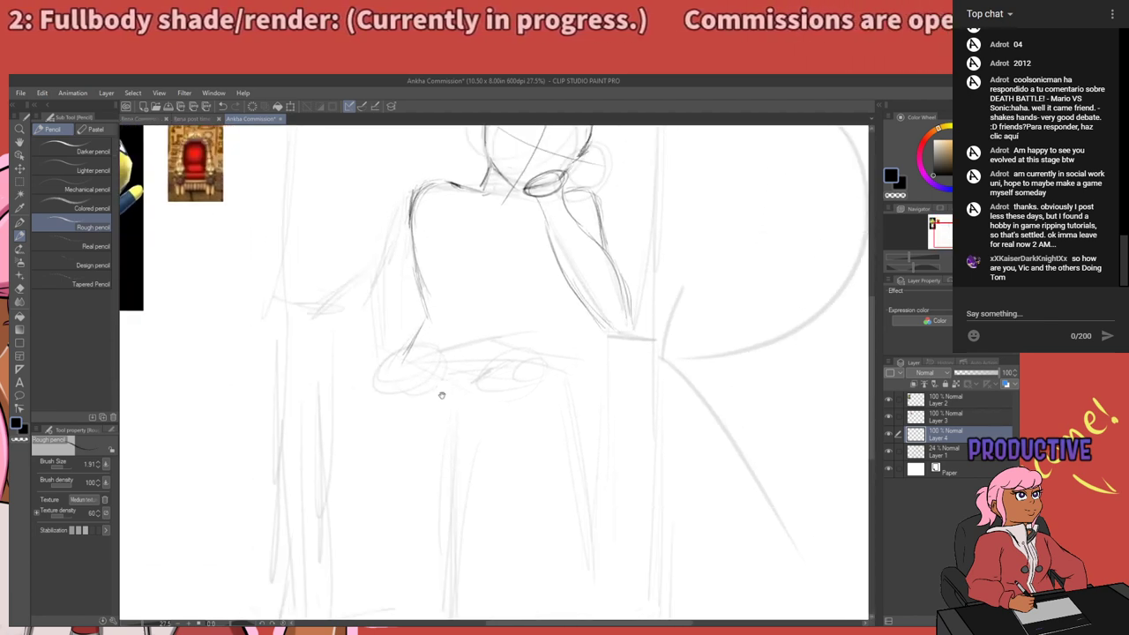
Try reinforcing the left hip line slanting outward from the waist, and undo those strokes.
left_click_drag(416, 335, 392, 379)
left_click_drag(413, 339, 396, 385)
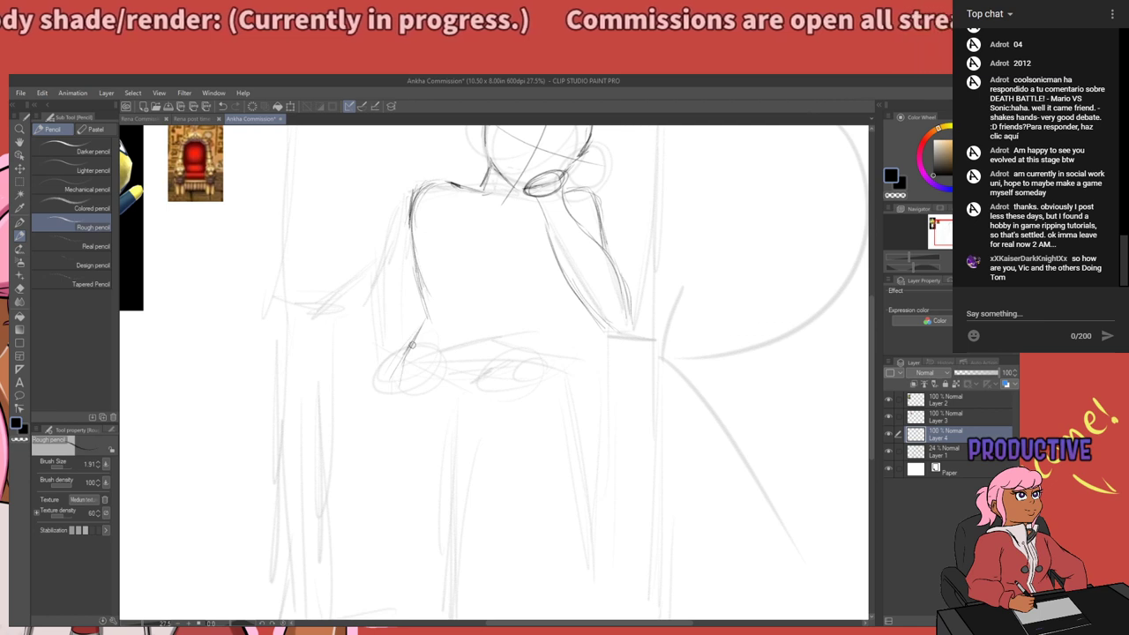
key("ctrl+z")
key("ctrl+z")
key("ctrl+z")
key("ctrl+z")
key("ctrl+z")
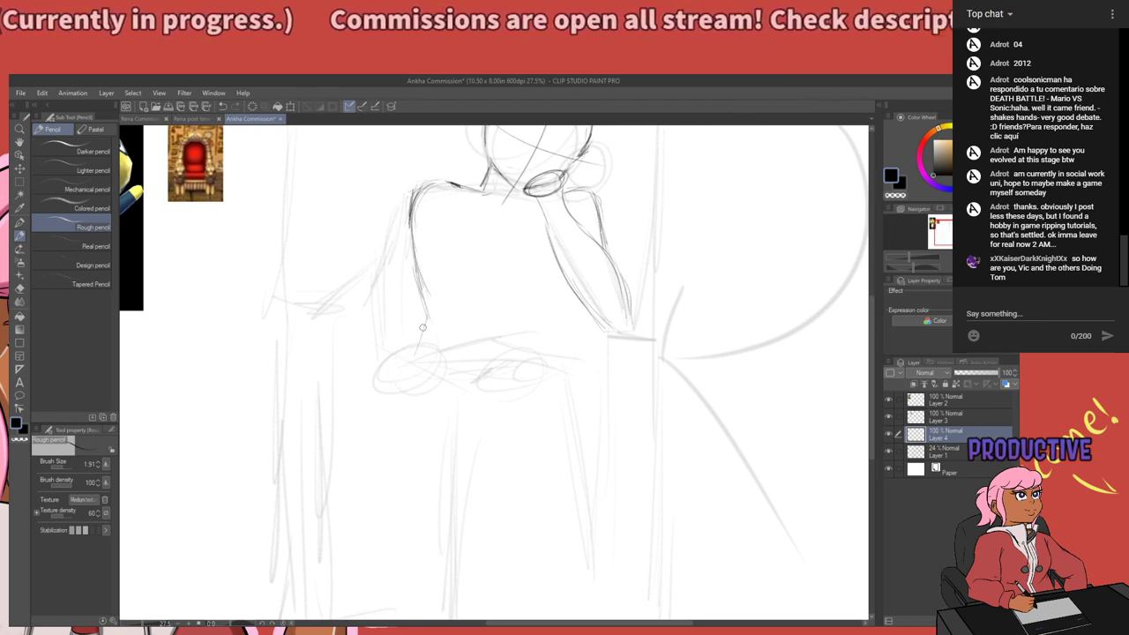
Sketch the left hip curving out and under from the waist, and the right waist and hip edge below the forearm.
mouse_move(425, 326)
left_mouse_down()
mouse_move(392, 412)
mouse_move(450, 453)
left_mouse_up()
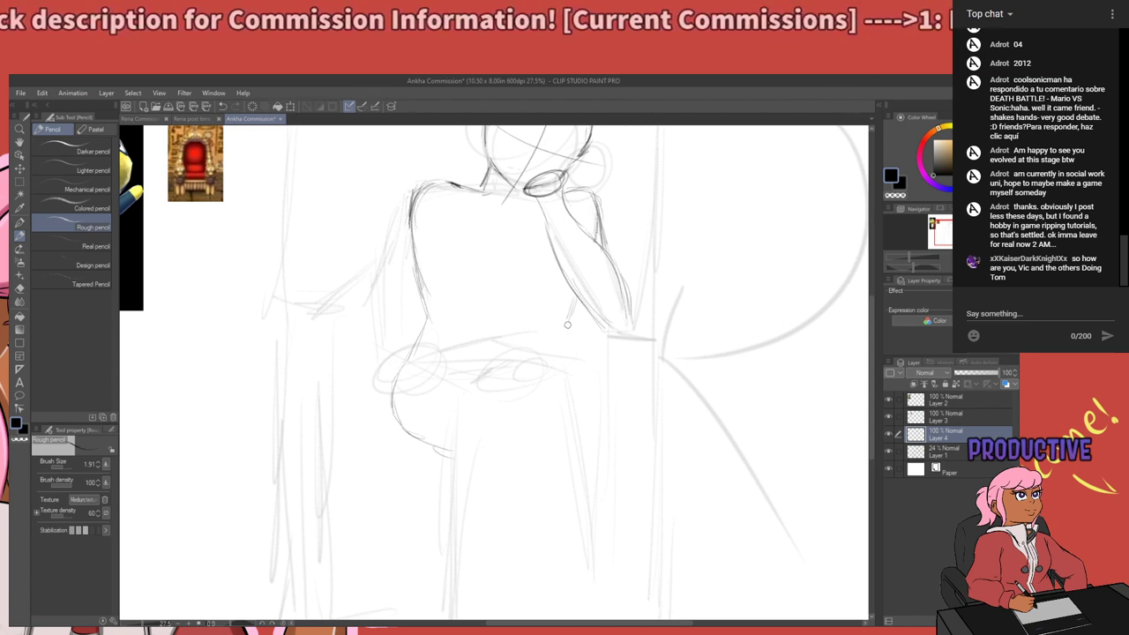
left_click_drag(569, 325, 586, 380)
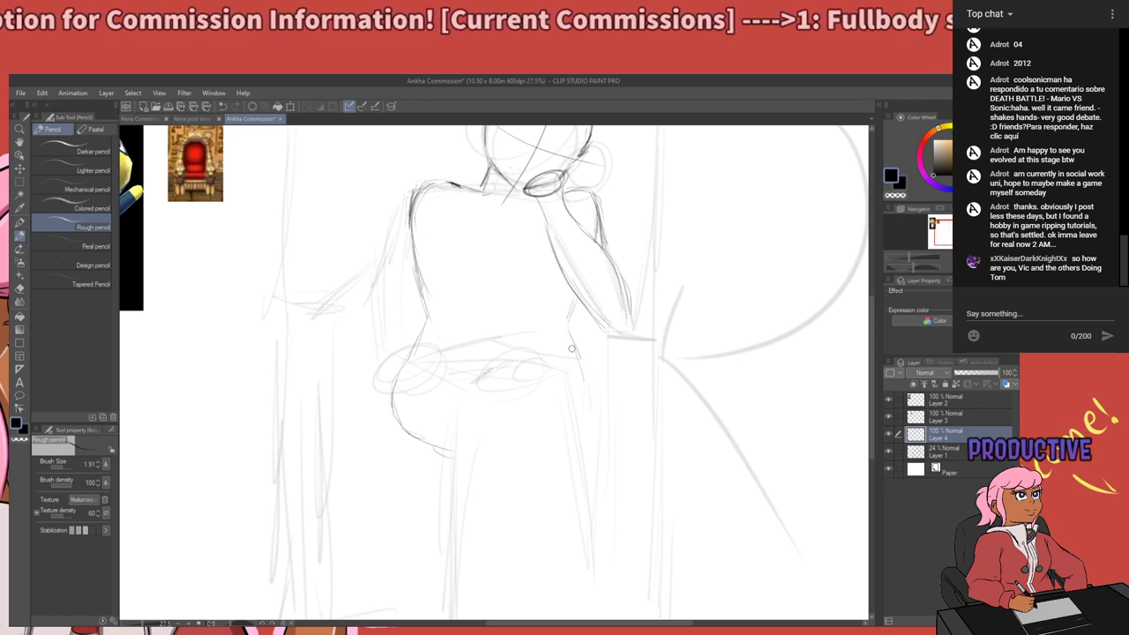
mouse_move(567, 420)
left_mouse_down()
mouse_move(450, 442)
mouse_move(385, 412)
left_mouse_up()
left_click_drag(388, 416, 479, 441)
key("ctrl+z")
key("ctrl+z")
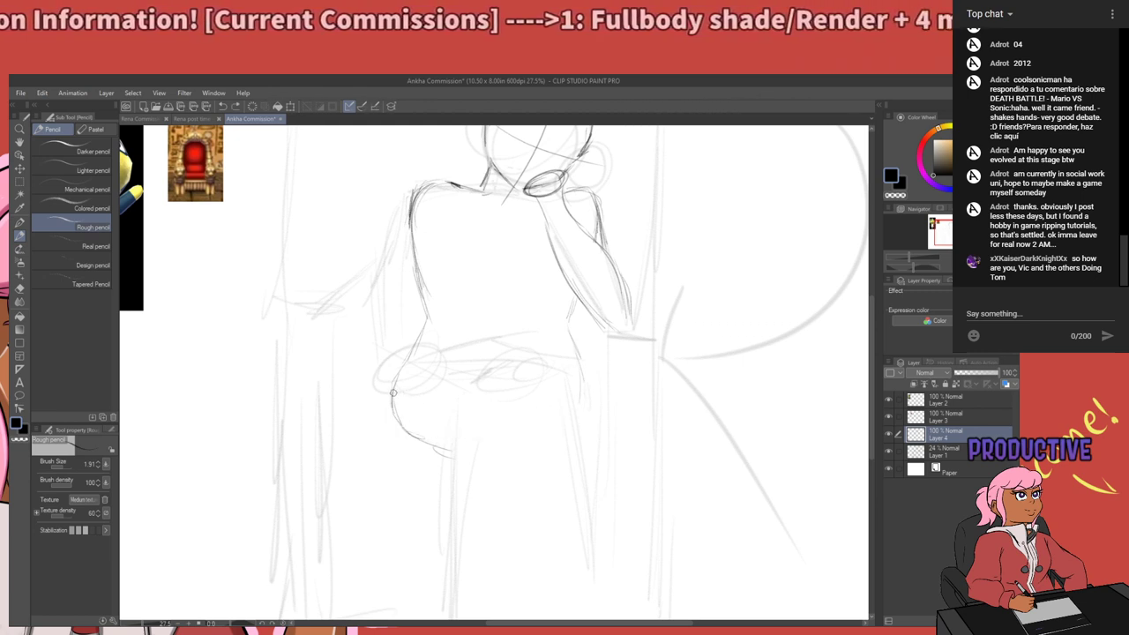
Close the hip shape with a curved lower edge joining the left and right sides, and round the right hip.
mouse_move(395, 392)
left_mouse_down()
mouse_move(450, 438)
mouse_move(499, 435)
left_mouse_up()
mouse_move(586, 374)
left_mouse_down()
mouse_move(549, 432)
mouse_move(470, 446)
left_mouse_up()
left_click_drag(535, 389, 445, 566)
left_click_drag(461, 491, 502, 498)
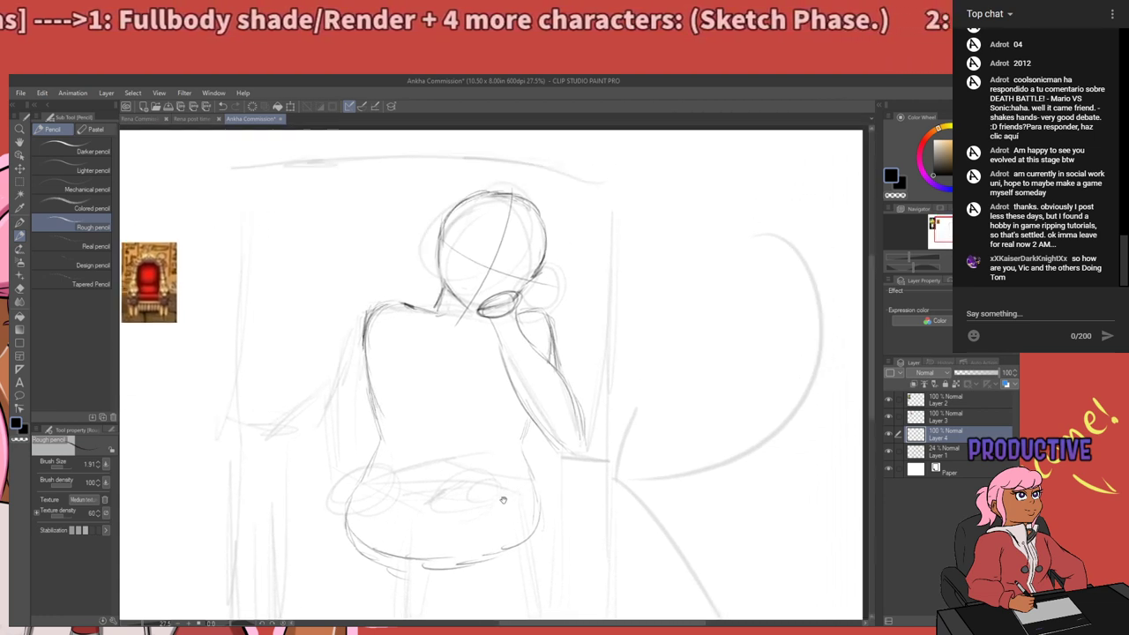
left_click_drag(534, 447, 570, 421)
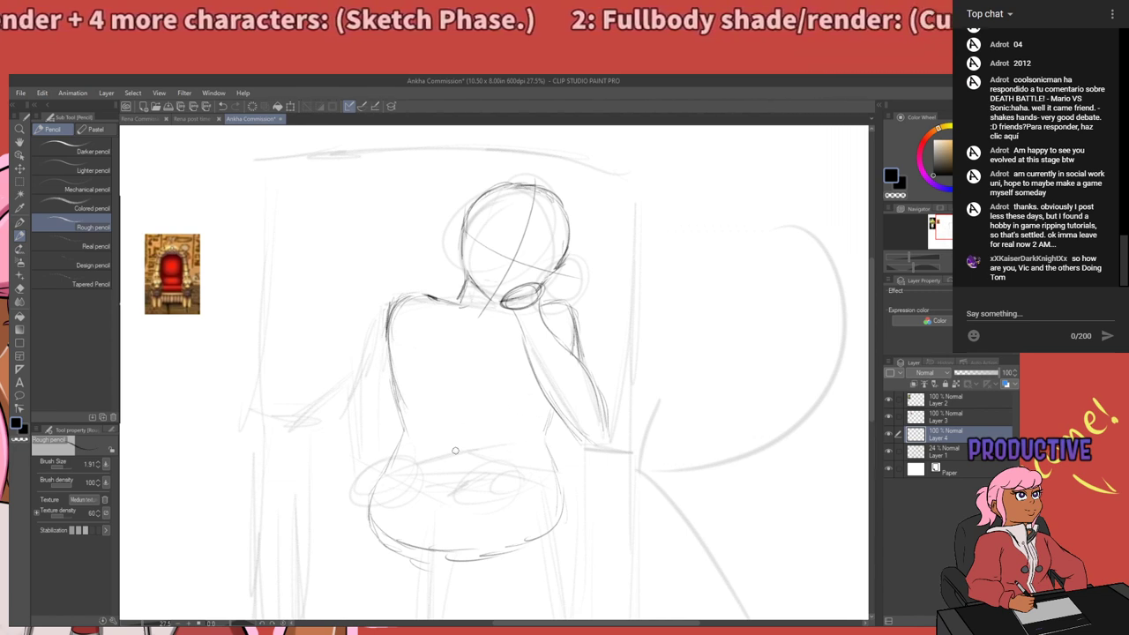
Select the left shoulder, torso side and left hip with a rectangular marquee, shift them slightly inward, and deselect.
key("m")
left_click_drag(426, 572, 430, 525)
mouse_move(312, 277)
left_mouse_down()
mouse_move(385, 562)
mouse_move(439, 567)
mouse_move(427, 549)
left_mouse_up()
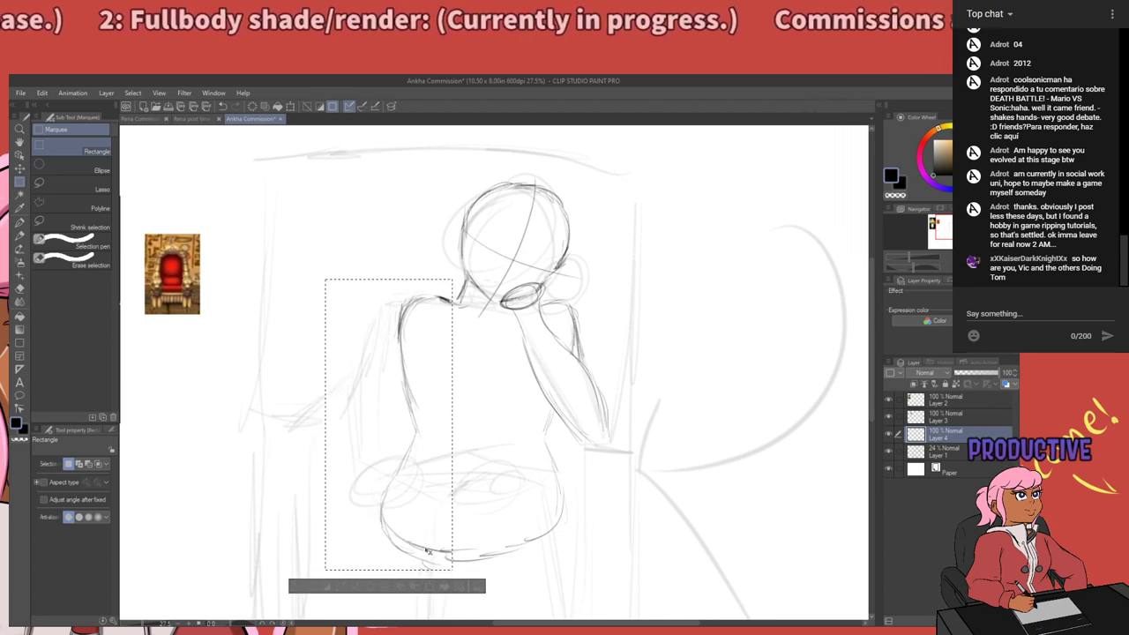
left_click(506, 482)
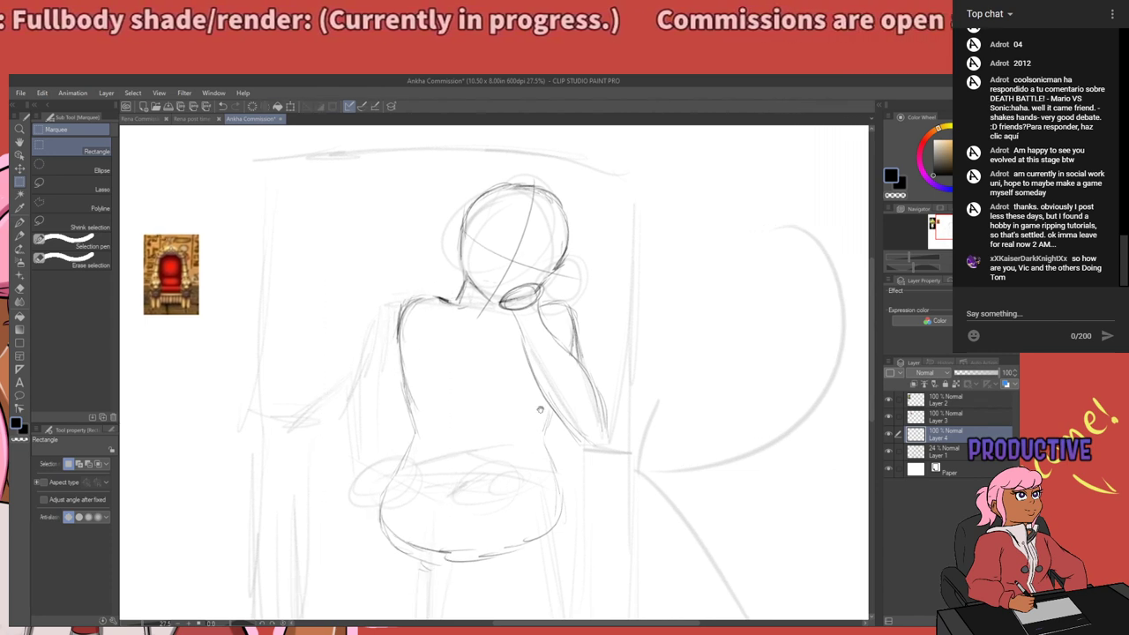
Select the whole figure sketch with a rectangular marquee, move it slightly up and to the left, and deselect.
left_click_drag(519, 434, 489, 458)
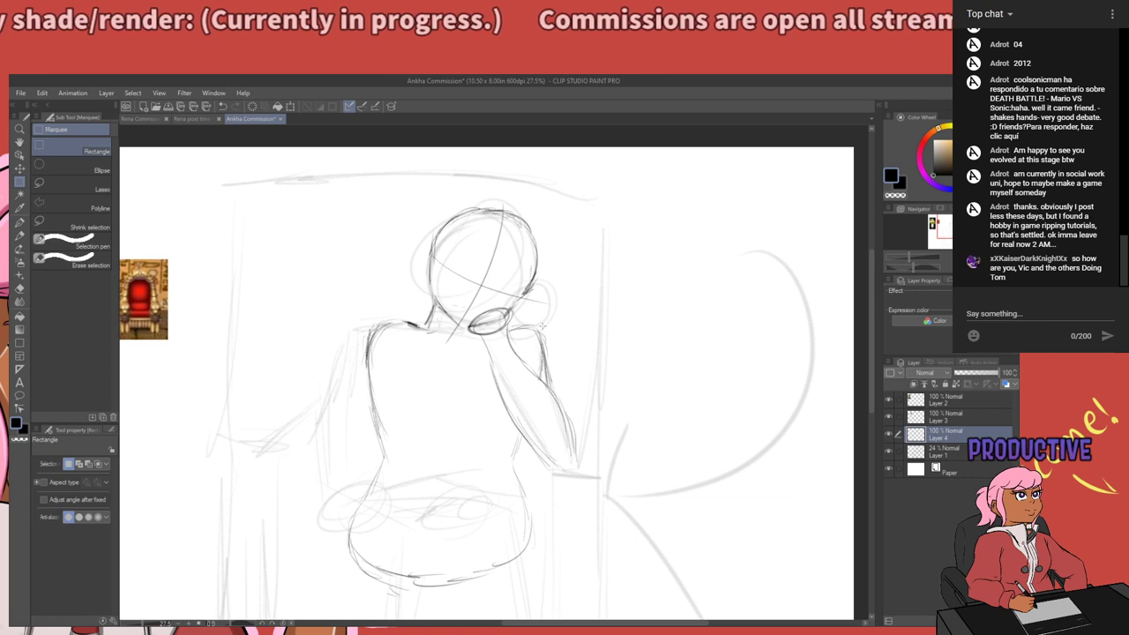
key("p")
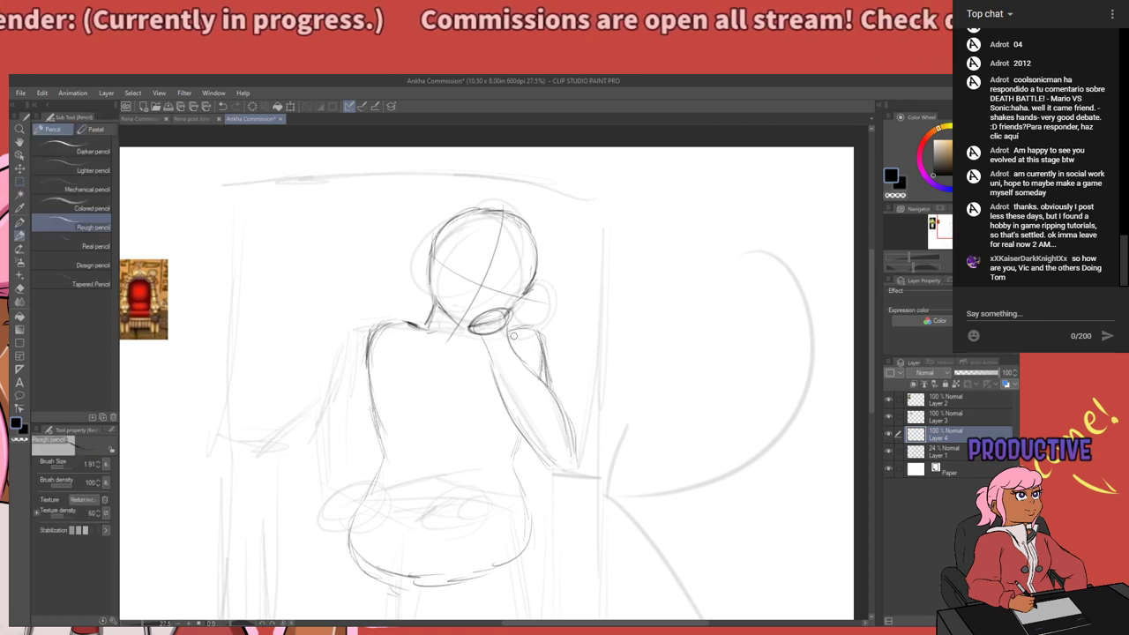
left_click_drag(427, 465, 451, 452)
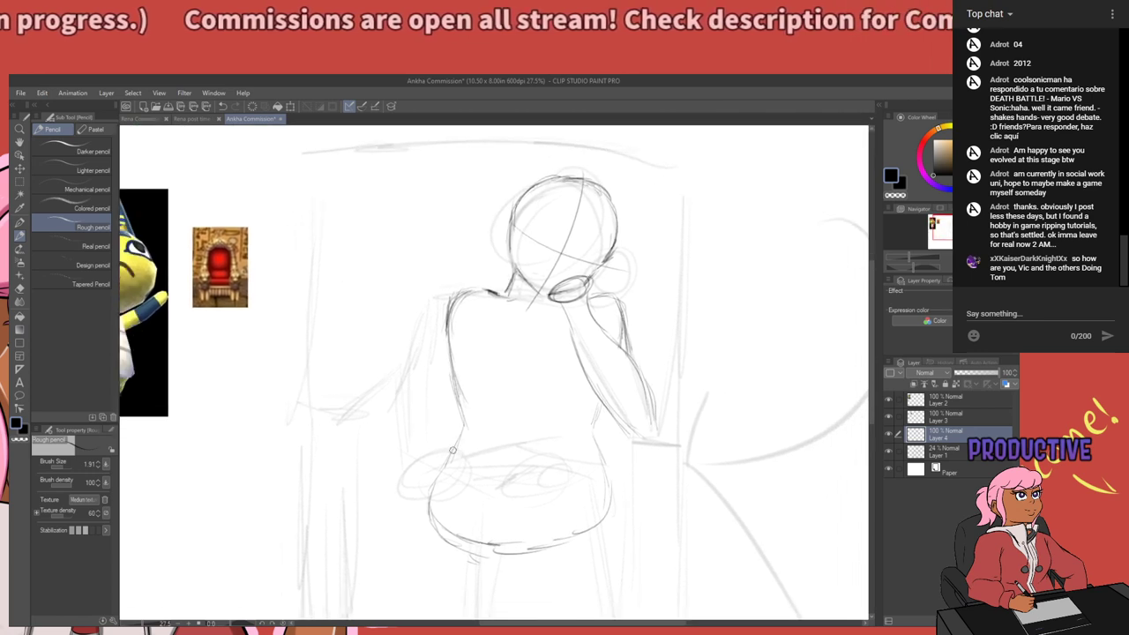
key("m")
mouse_move(304, 141)
left_mouse_down()
mouse_move(560, 538)
mouse_move(674, 577)
left_mouse_up()
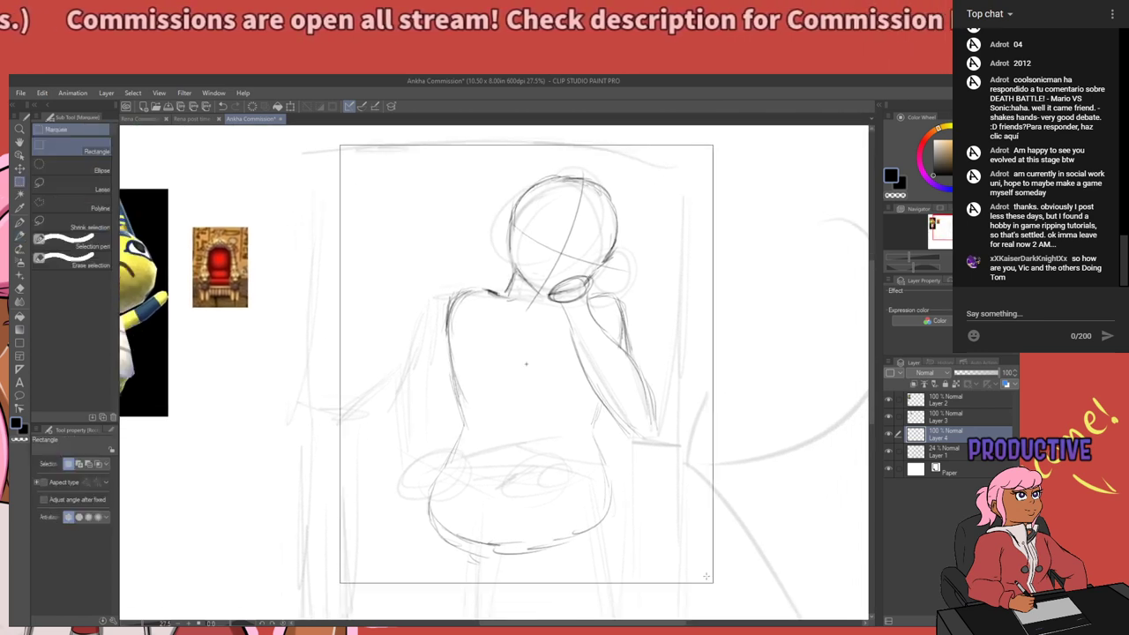
left_click_drag(561, 373, 593, 385)
mouse_move(593, 384)
left_mouse_down()
mouse_move(538, 380)
mouse_move(558, 383)
mouse_move(560, 366)
left_mouse_up()
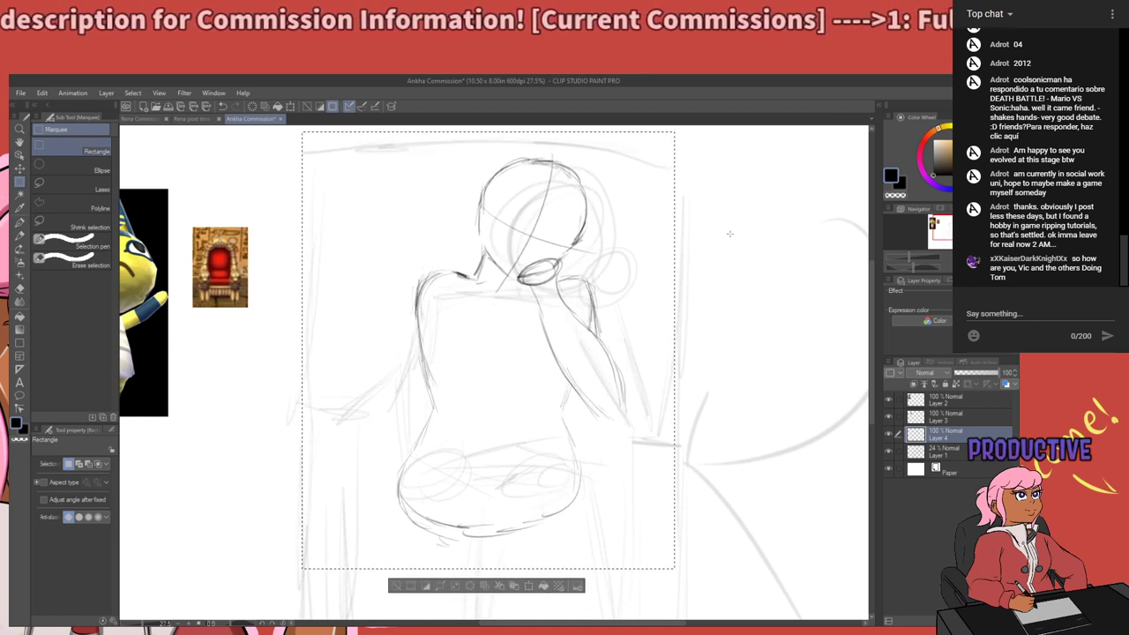
left_click(727, 235)
Sketch an arched ribcage contour across the lower torso with the Rough pencil.
left_click_drag(540, 329, 528, 365)
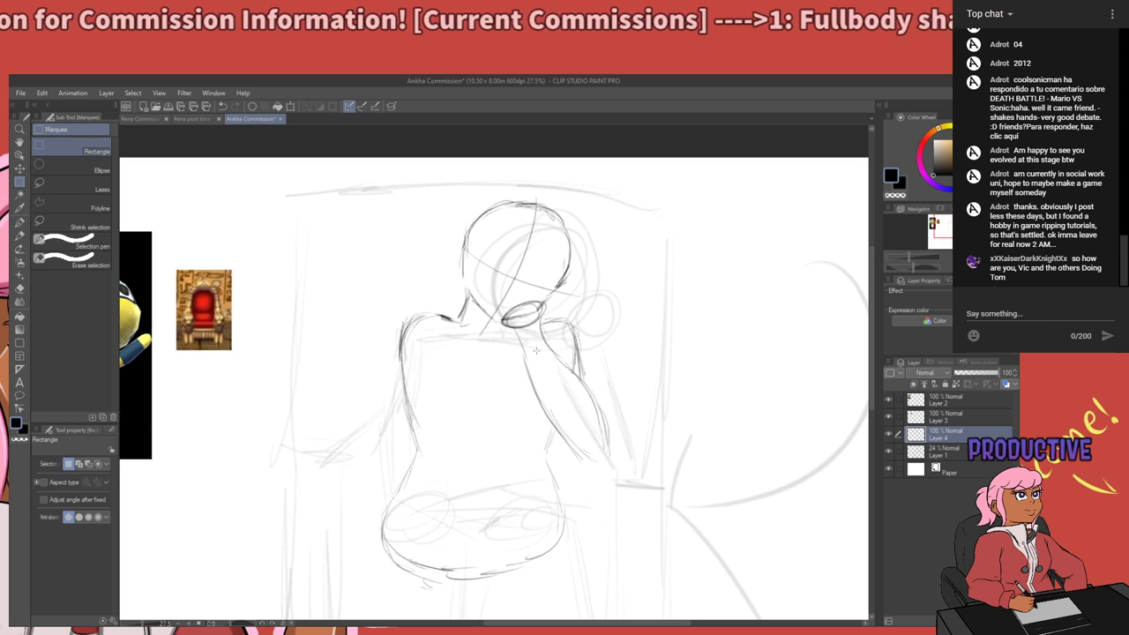
key("p")
left_click_drag(541, 378, 514, 453)
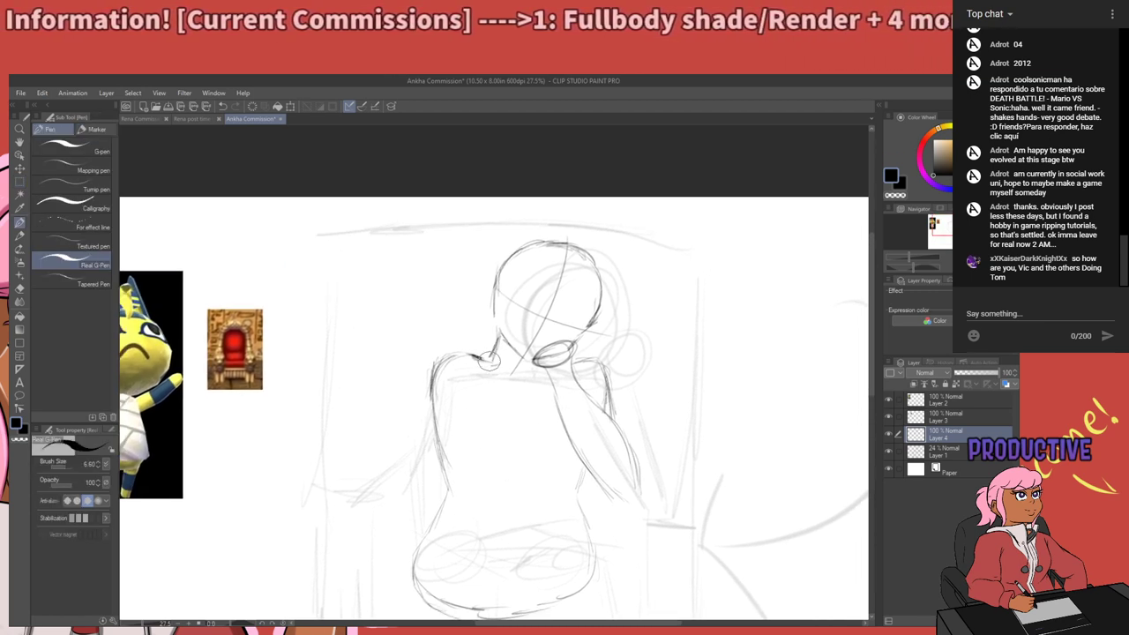
key("p")
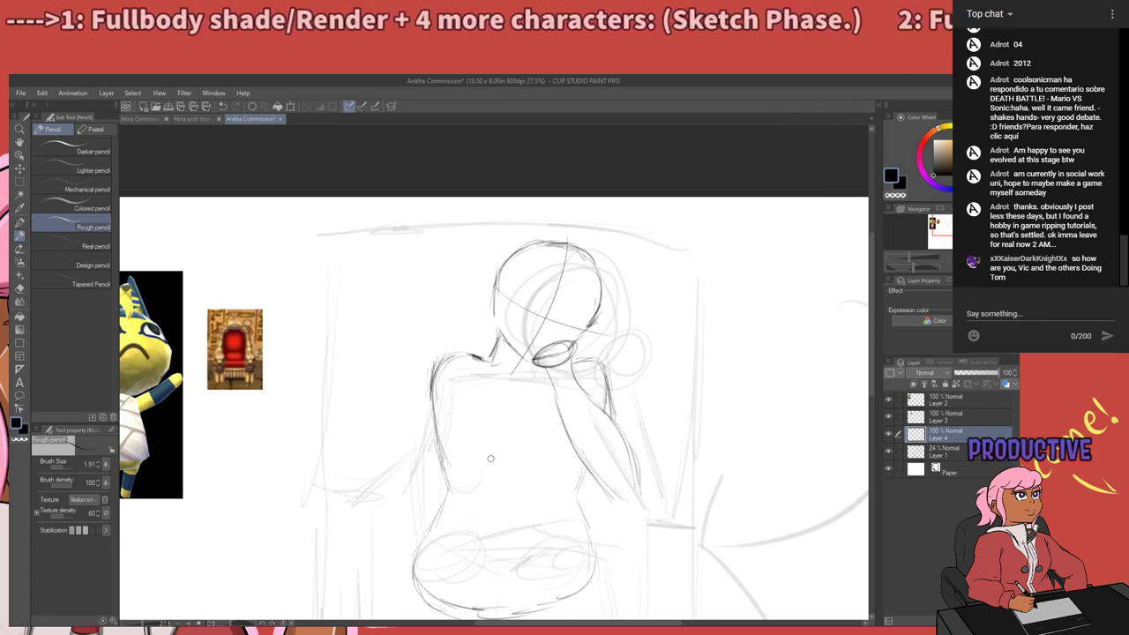
mouse_move(479, 467)
left_mouse_down()
mouse_move(506, 427)
mouse_move(530, 448)
left_mouse_up()
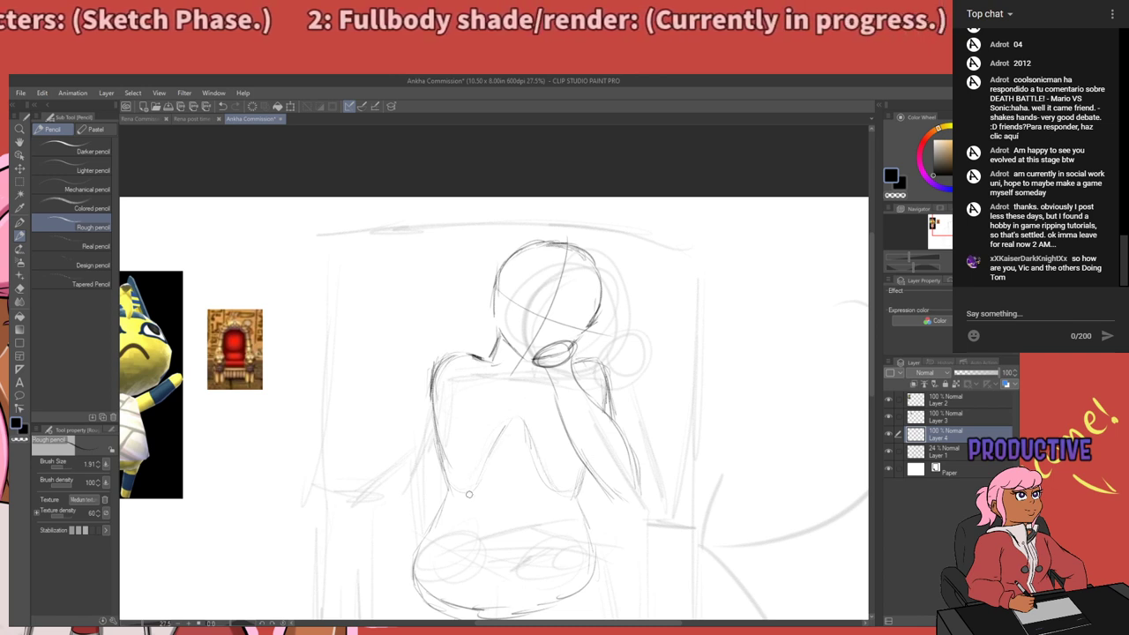
mouse_move(508, 490)
left_mouse_down()
mouse_move(449, 569)
mouse_move(514, 473)
left_mouse_up()
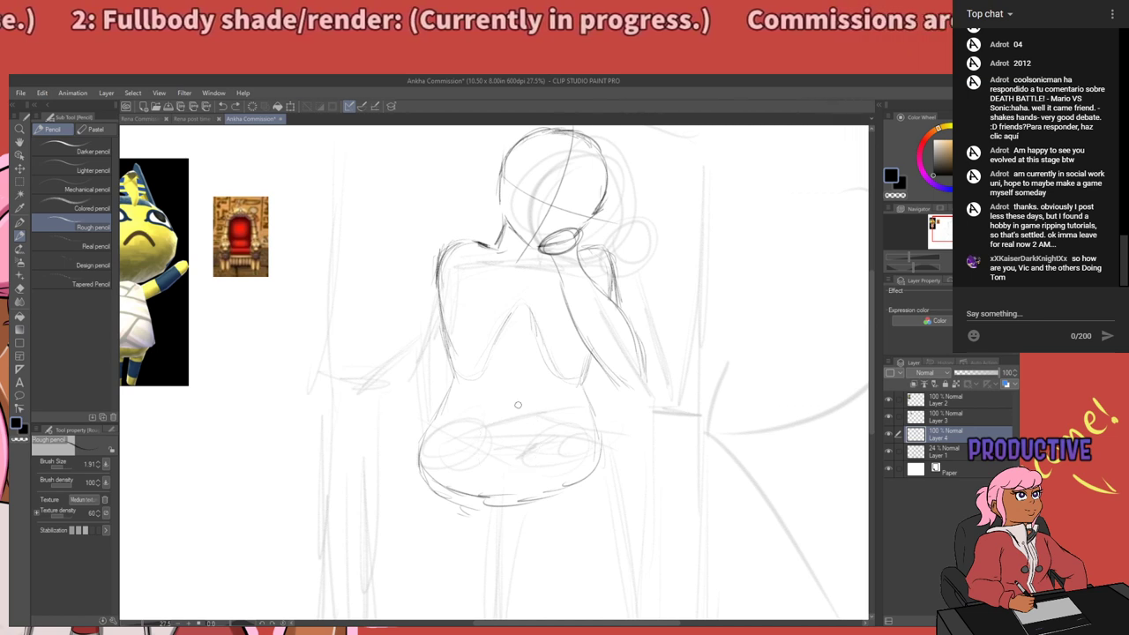
Erase the ribcage contour and the lower torso side lines with the Hard eraser, and return to the Rough pencil.
key("e")
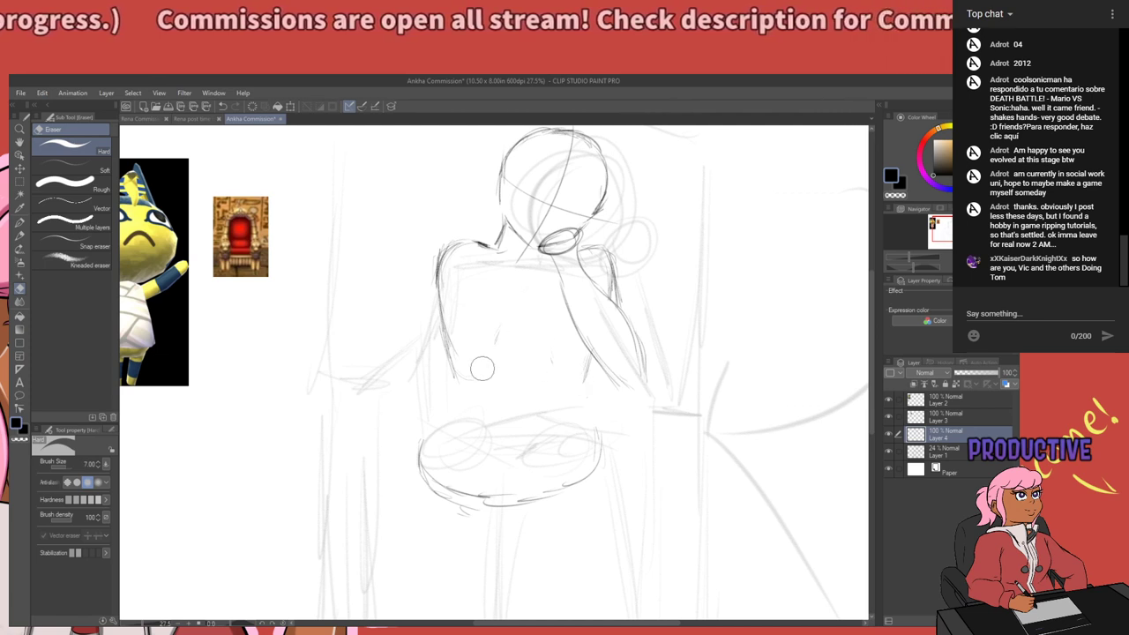
left_click_drag(456, 381, 450, 360)
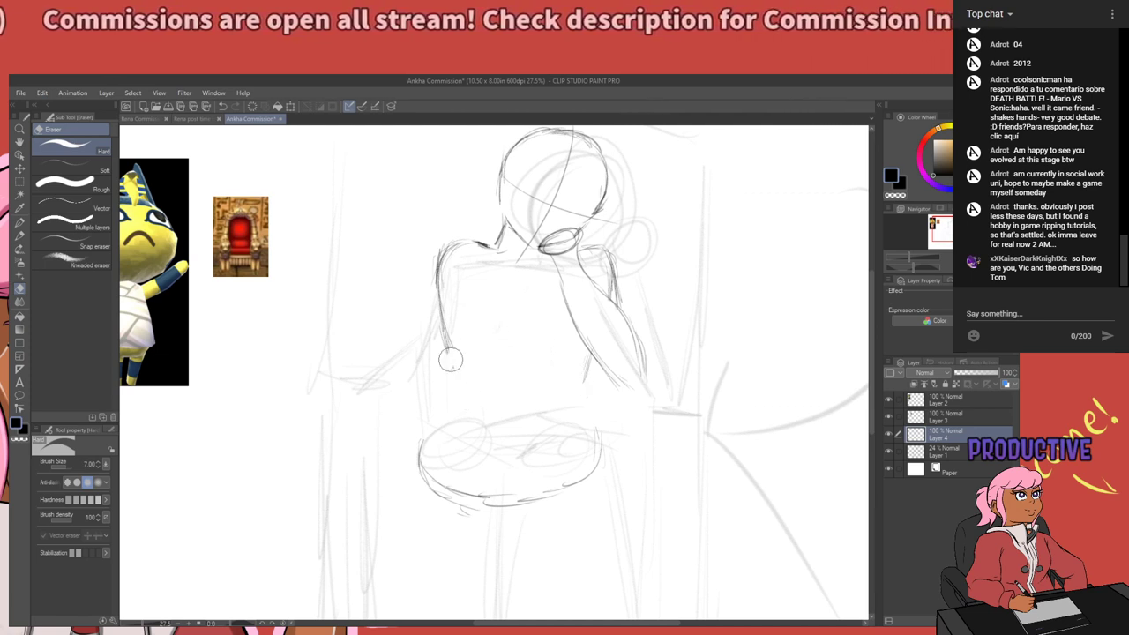
left_click_drag(574, 384, 585, 365)
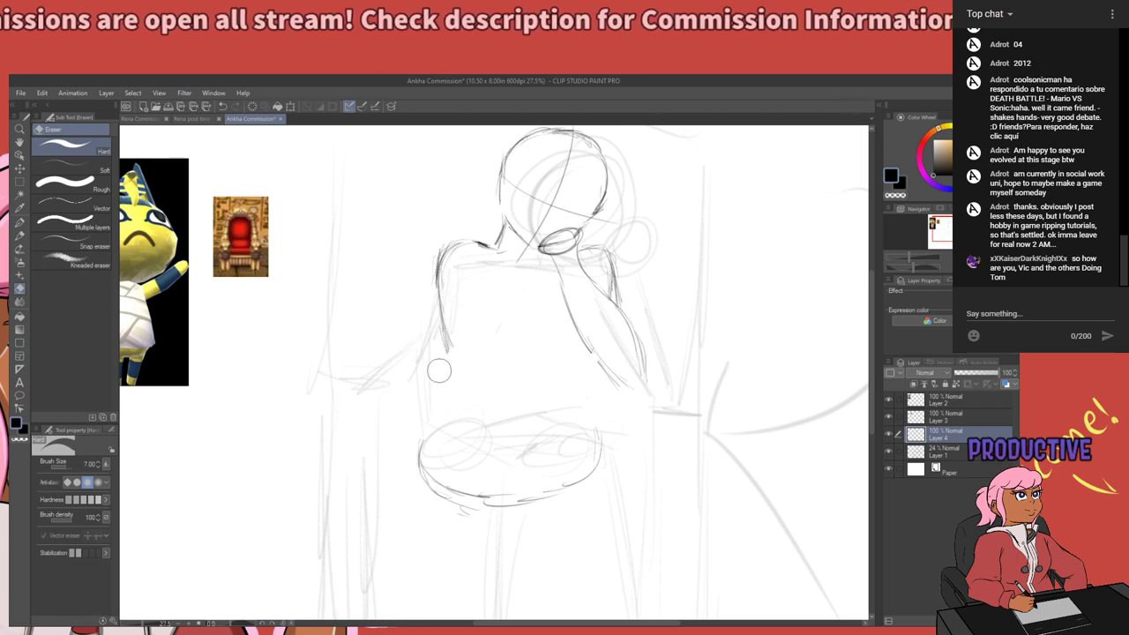
key("p")
key("p")
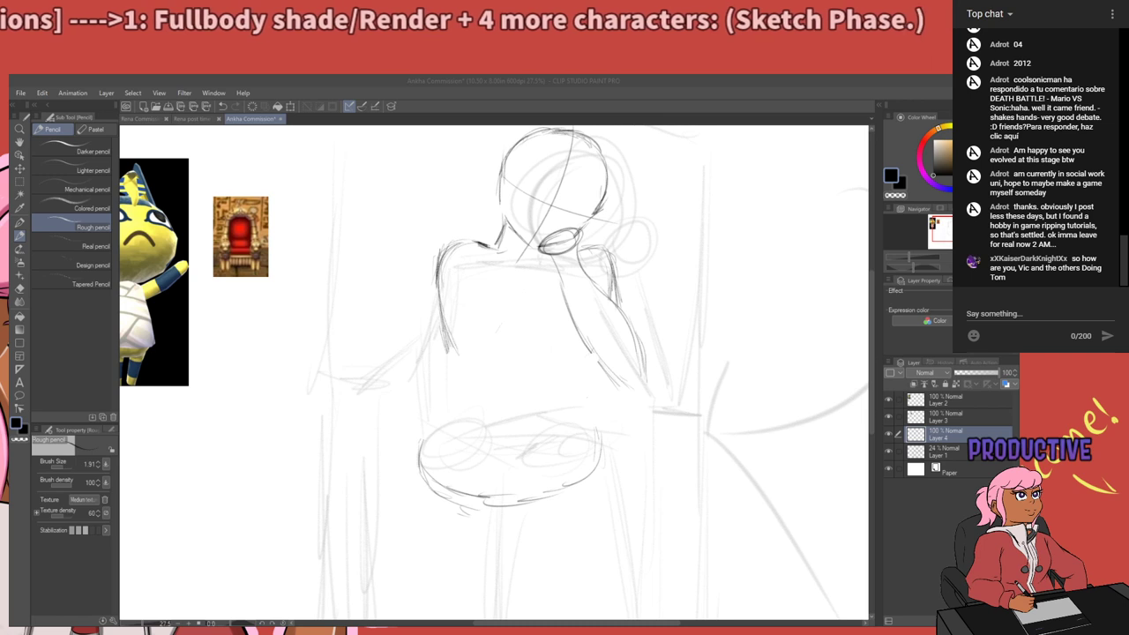
Erase the curved lower edge and right side of the hip shape, and return to the Rough pencil.
scroll(393, 437, "down", 2)
scroll(421, 447, "up", 1)
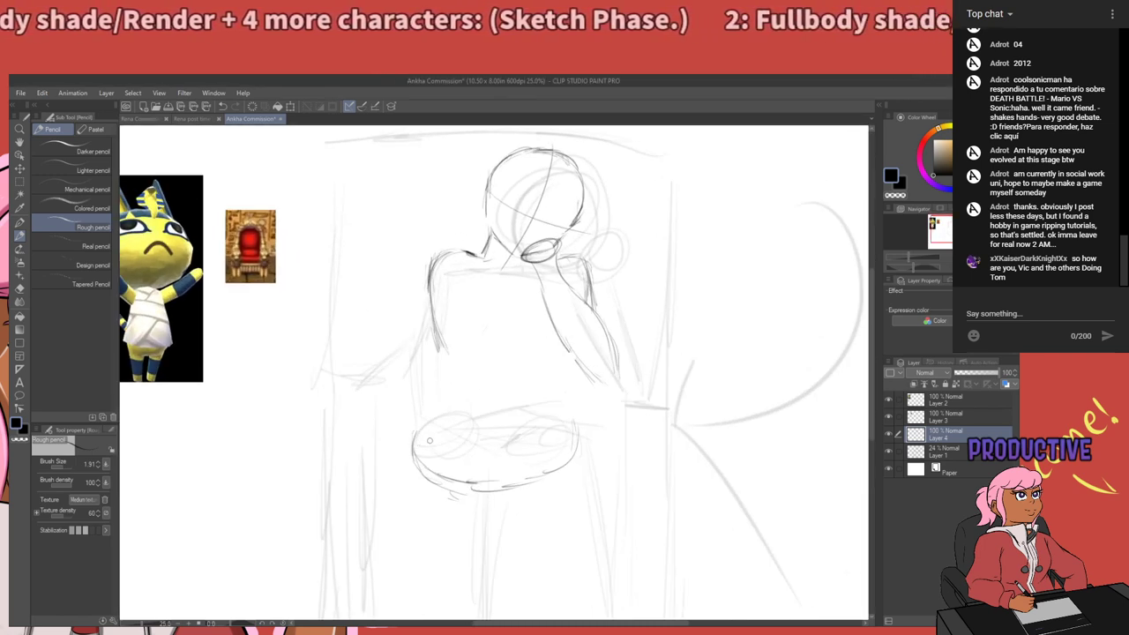
key("e")
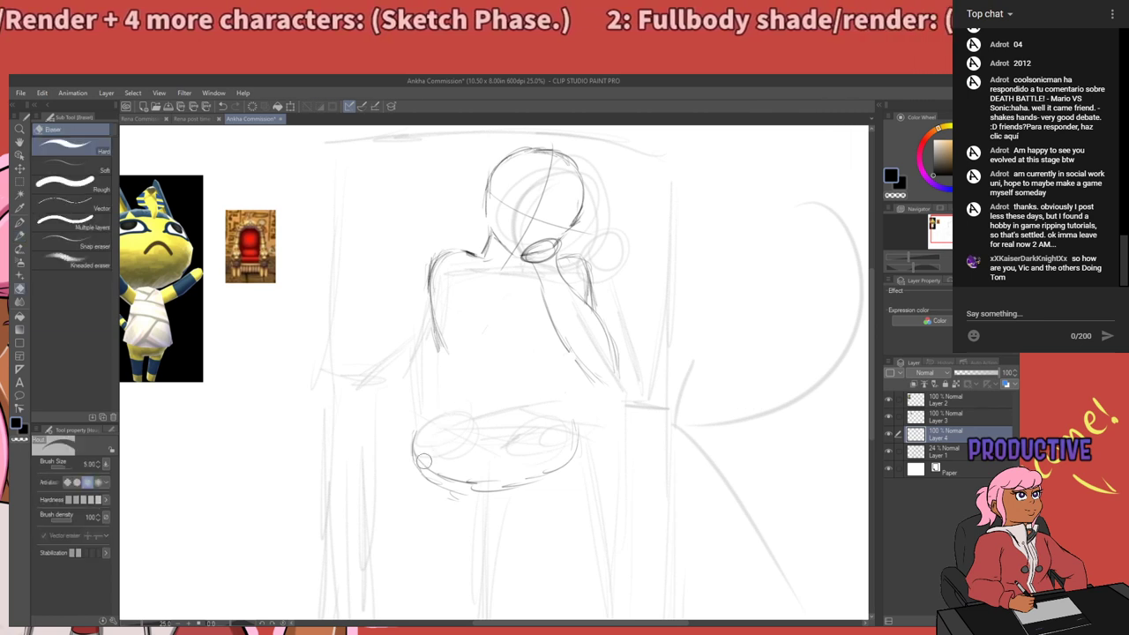
mouse_move(421, 477)
left_mouse_down()
mouse_move(438, 449)
mouse_move(413, 466)
mouse_move(510, 476)
mouse_move(569, 465)
mouse_move(474, 490)
mouse_move(424, 482)
mouse_move(489, 456)
left_mouse_up()
key("p")
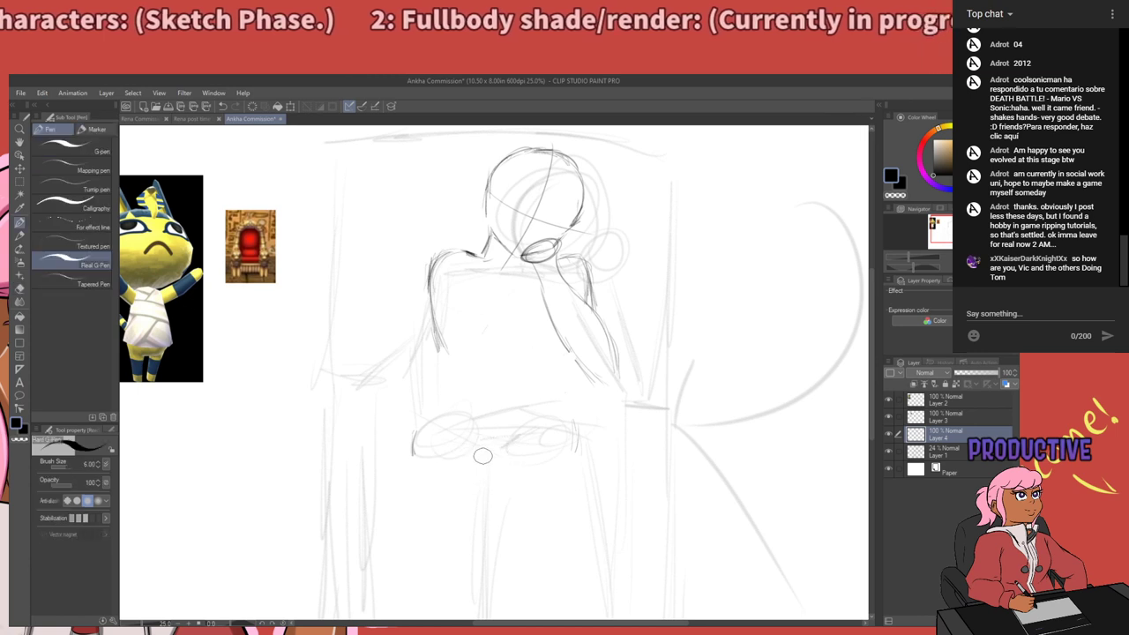
key("p")
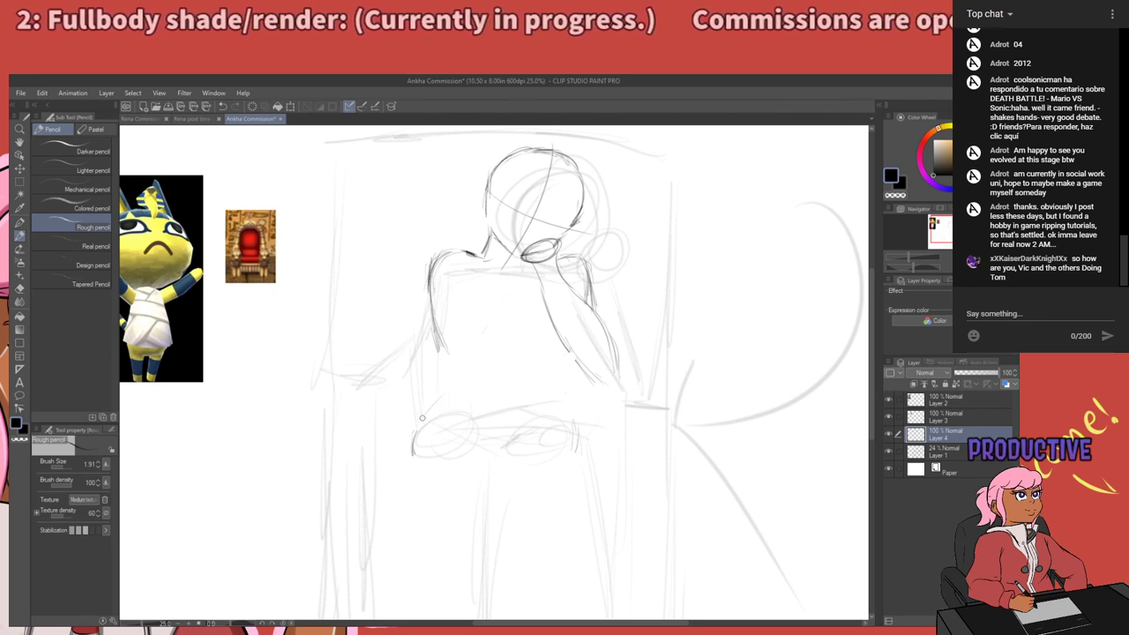
Try to sketch a raised thigh line slanting across the hips with a knee circle at its right end.
left_click_drag(435, 402, 538, 375)
mouse_move(450, 390)
left_mouse_down()
mouse_move(427, 397)
mouse_move(522, 371)
mouse_move(560, 402)
left_mouse_up()
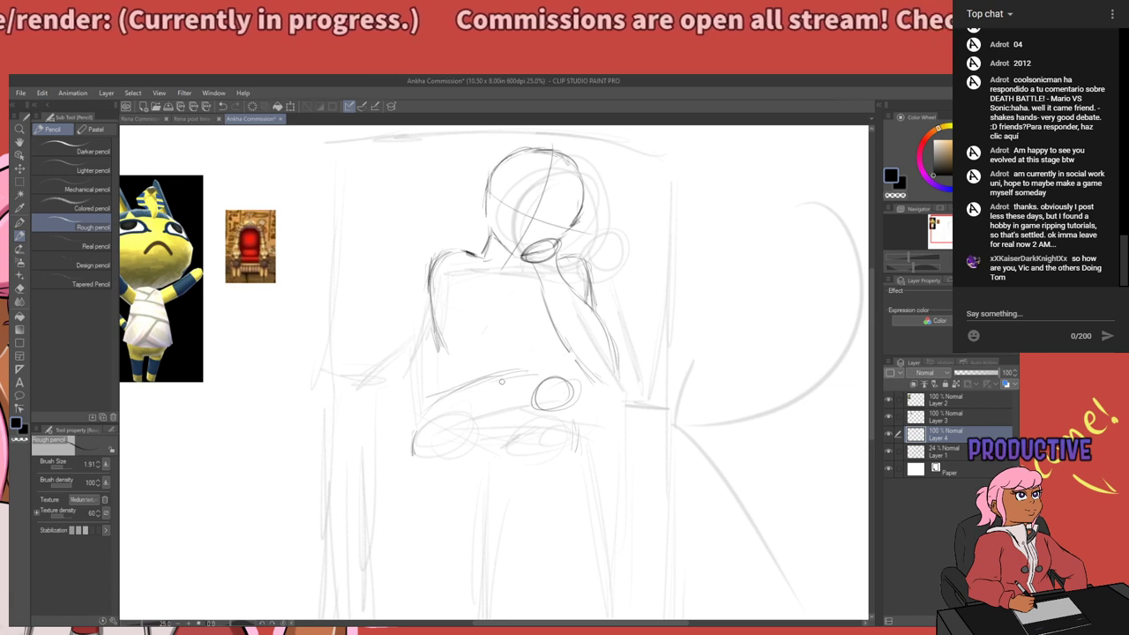
mouse_move(502, 379)
left_mouse_down()
mouse_move(562, 371)
mouse_move(447, 396)
left_mouse_up()
mouse_move(459, 395)
left_mouse_down()
mouse_move(410, 423)
mouse_move(524, 369)
mouse_move(466, 383)
mouse_move(547, 364)
left_mouse_up()
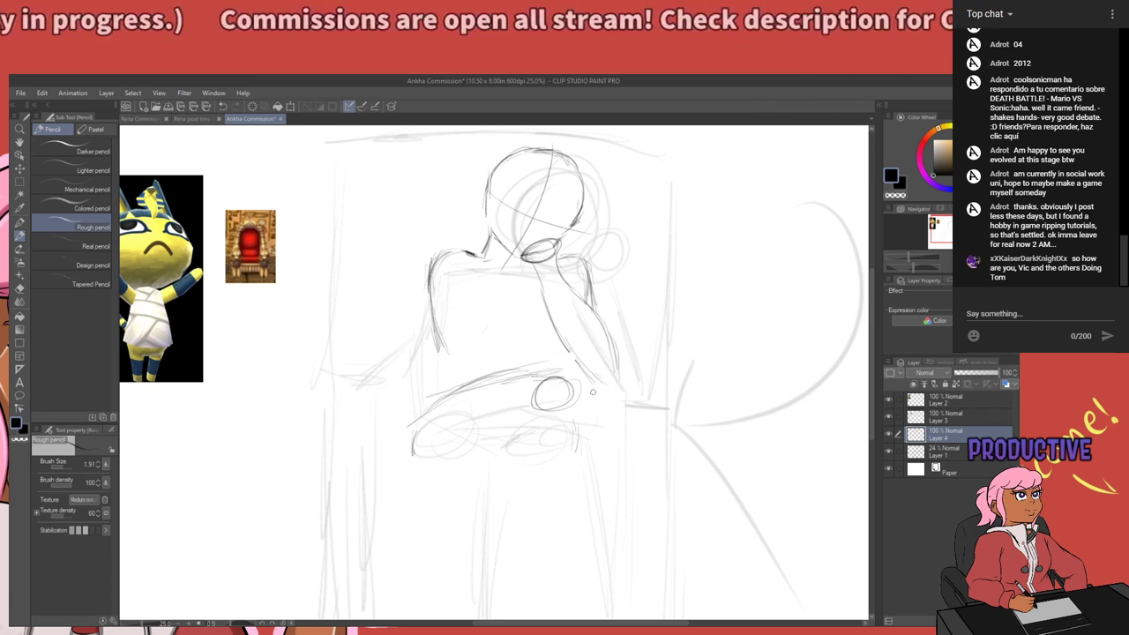
left_click_drag(577, 428, 600, 343)
left_click_drag(628, 392, 570, 405)
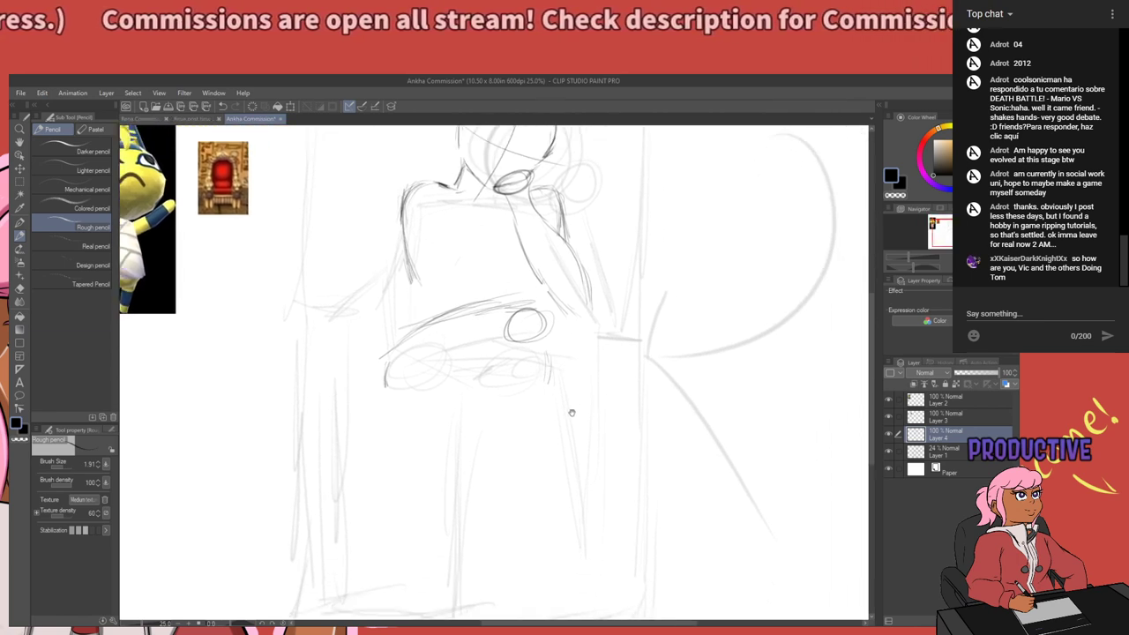
key("ctrl+z")
key("ctrl+z")
key("ctrl+z")
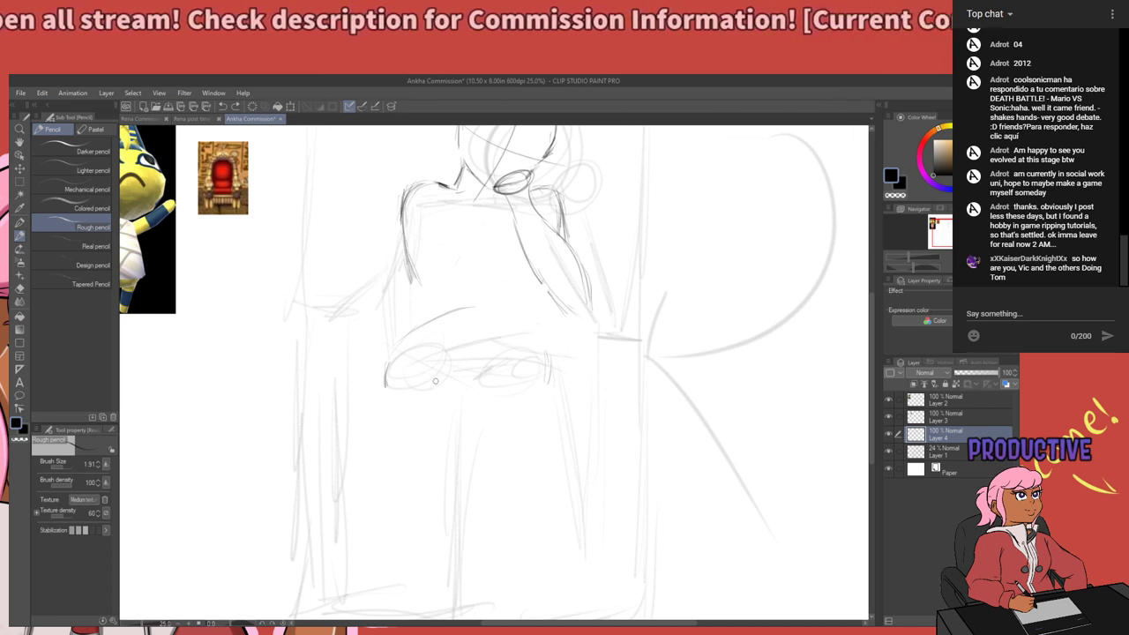
Sketch a thigh curve arching up from the left hip and a small knee circle below it.
mouse_move(448, 368)
left_mouse_down()
mouse_move(428, 398)
mouse_move(453, 399)
mouse_move(441, 373)
left_mouse_up()
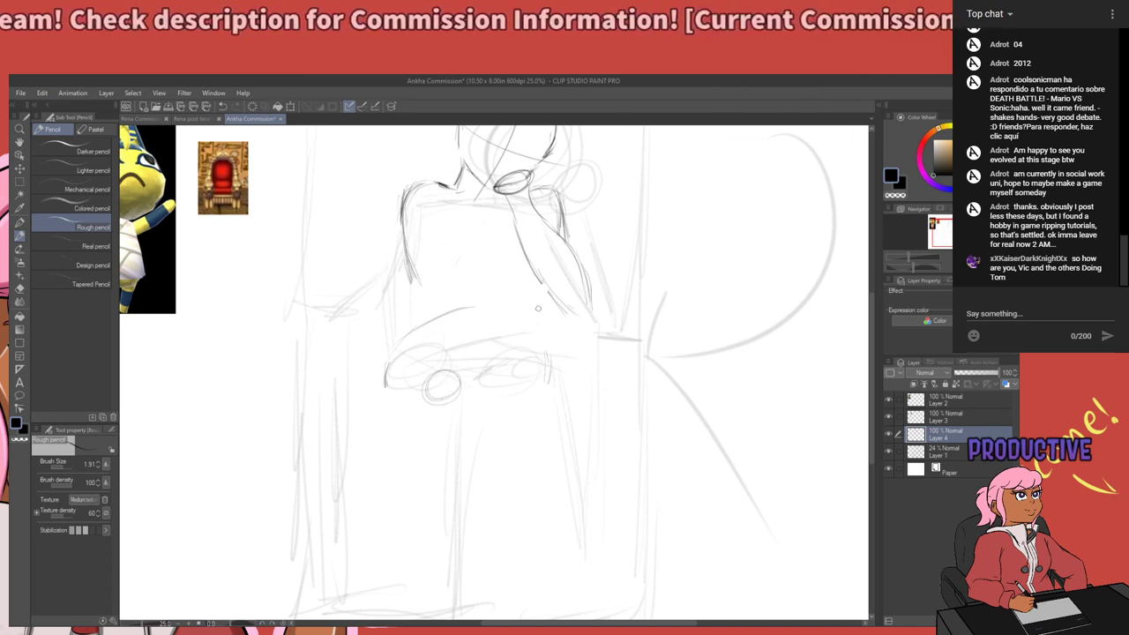
Try to sketch a small knee circle and the upper and lower contours of the thigh across the seated figure's lap.
mouse_move(517, 317)
left_mouse_down()
mouse_move(501, 342)
mouse_move(514, 329)
left_mouse_up()
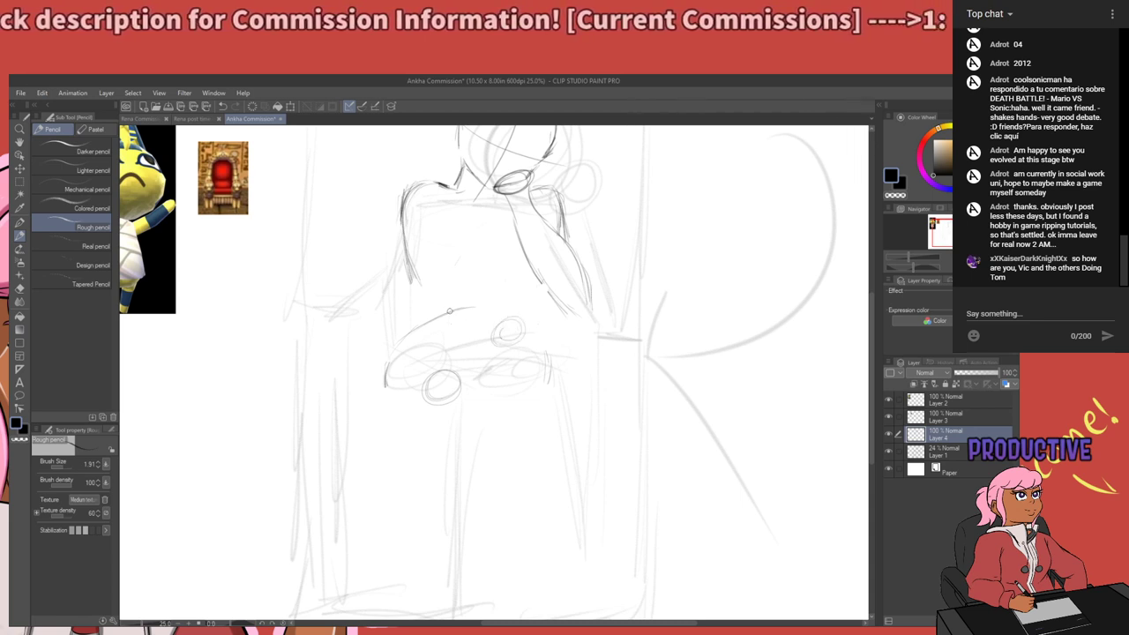
mouse_move(449, 310)
left_mouse_down()
mouse_move(441, 321)
mouse_move(511, 307)
left_mouse_up()
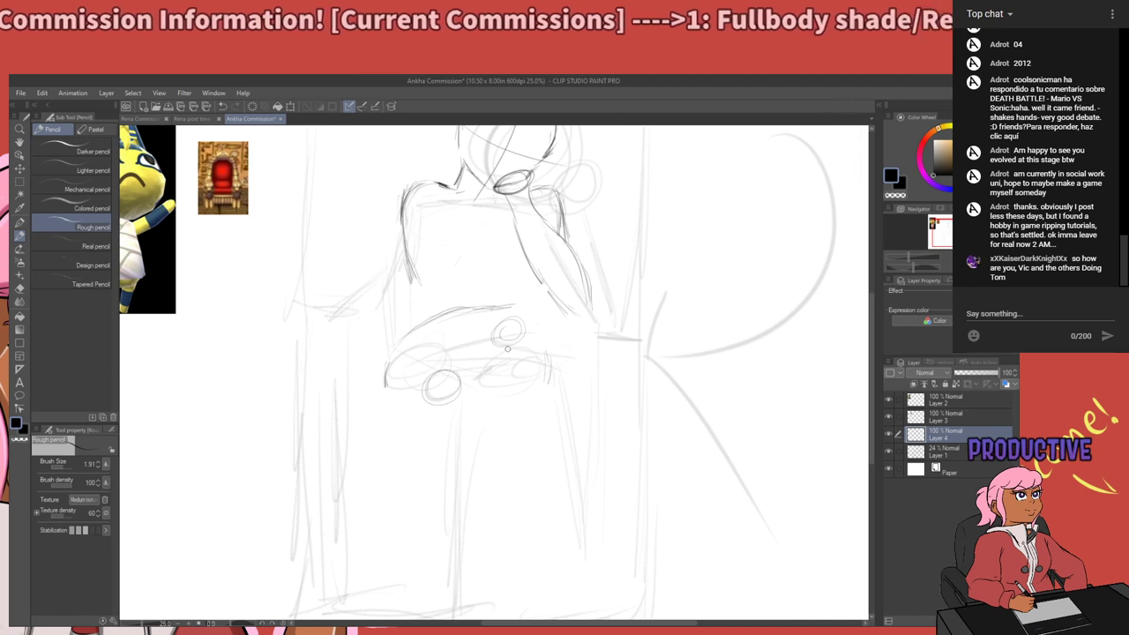
left_click_drag(499, 351, 462, 369)
left_click_drag(494, 358, 450, 374)
left_click_drag(496, 353, 449, 378)
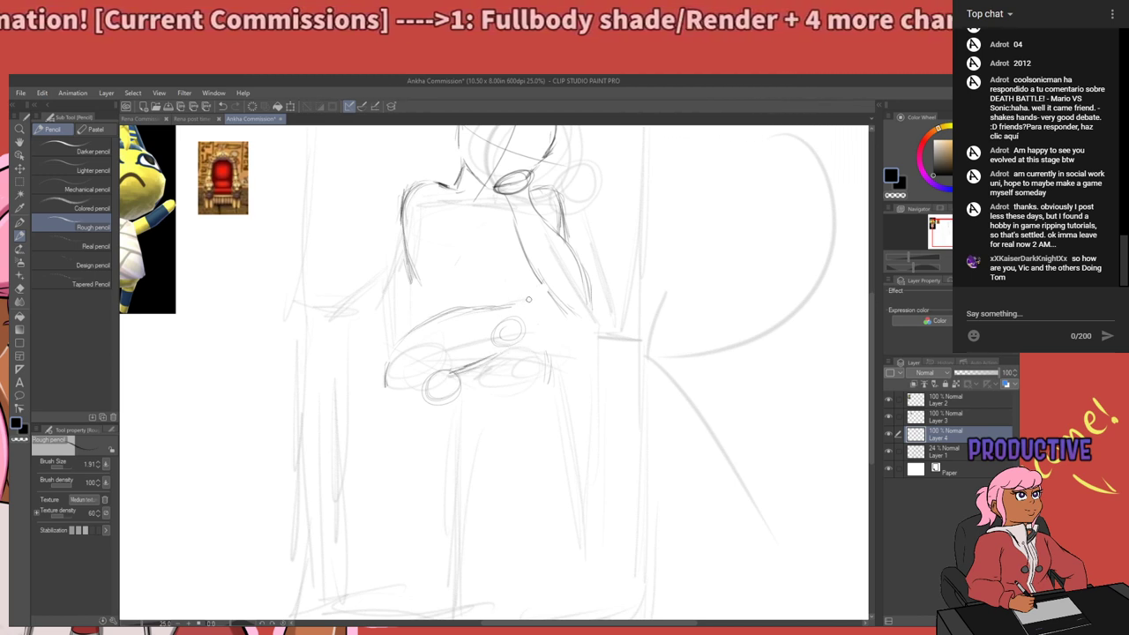
left_click_drag(469, 310, 512, 302)
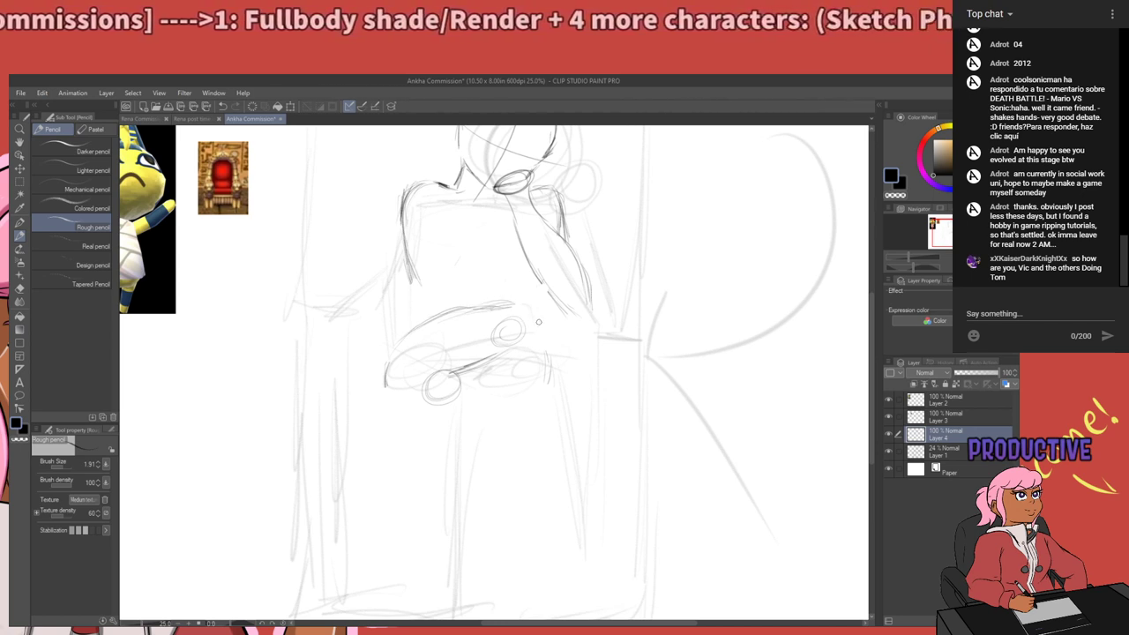
left_click_drag(528, 307, 536, 327)
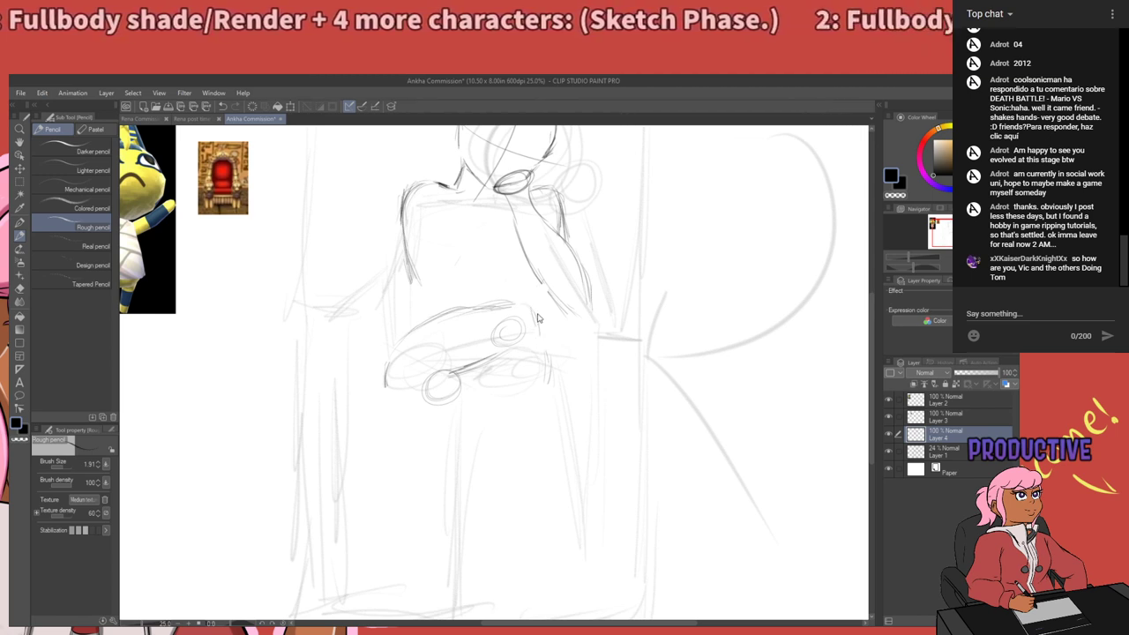
Try to sketch the lower leg's inner contour as a curve running diagonally down from the knee circle.
left_click_drag(488, 336, 579, 452)
key("ctrl+z")
key("ctrl+z")
key("ctrl+z")
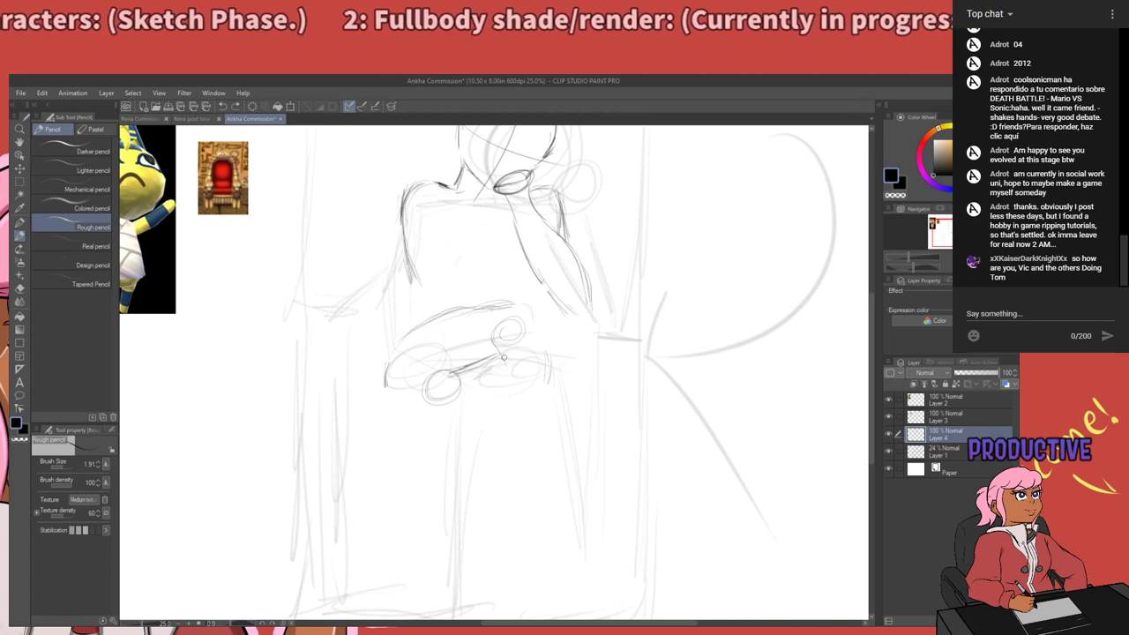
mouse_move(504, 354)
left_mouse_down()
mouse_move(527, 408)
mouse_move(578, 454)
left_mouse_up()
left_click_drag(511, 383, 579, 460)
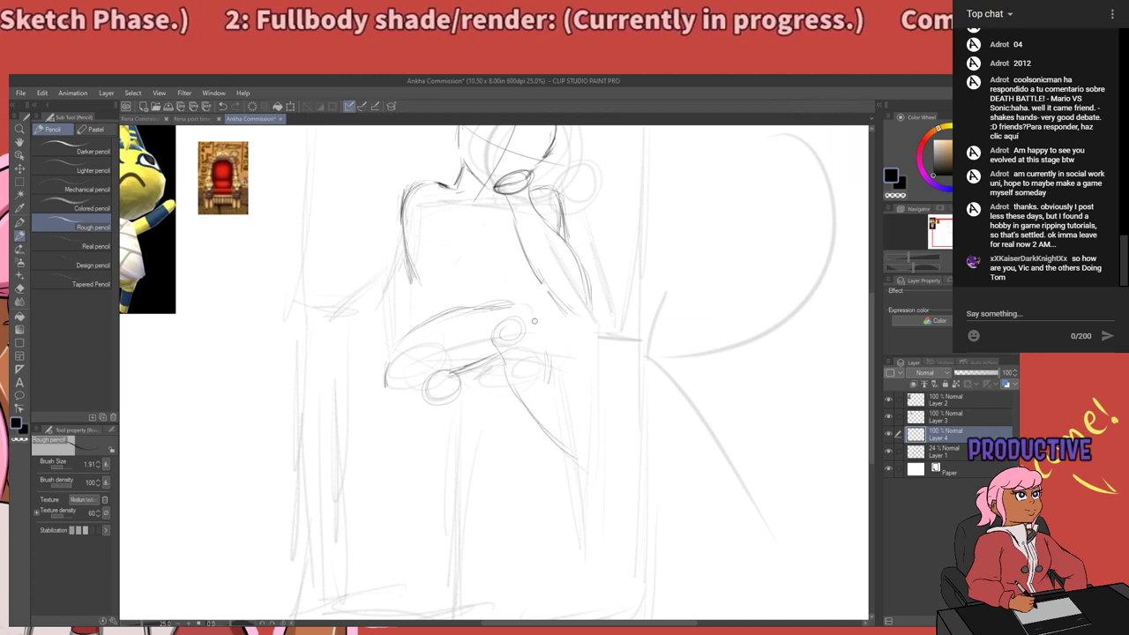
Try to sketch the lower leg's outer contour down to the ankle and erase the dark mark at the thigh's outer end.
left_click_drag(538, 324, 572, 381)
key("ctrl+z")
left_click_drag(540, 325, 593, 415)
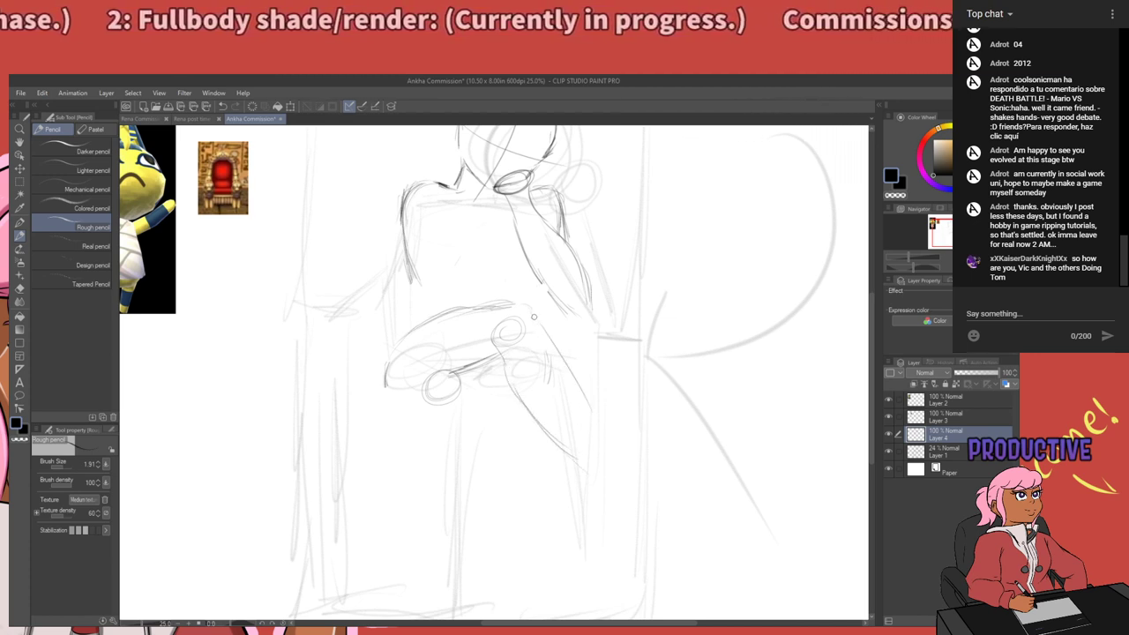
left_click_drag(538, 323, 598, 444)
left_click_drag(576, 373, 592, 439)
left_click_drag(583, 395, 602, 457)
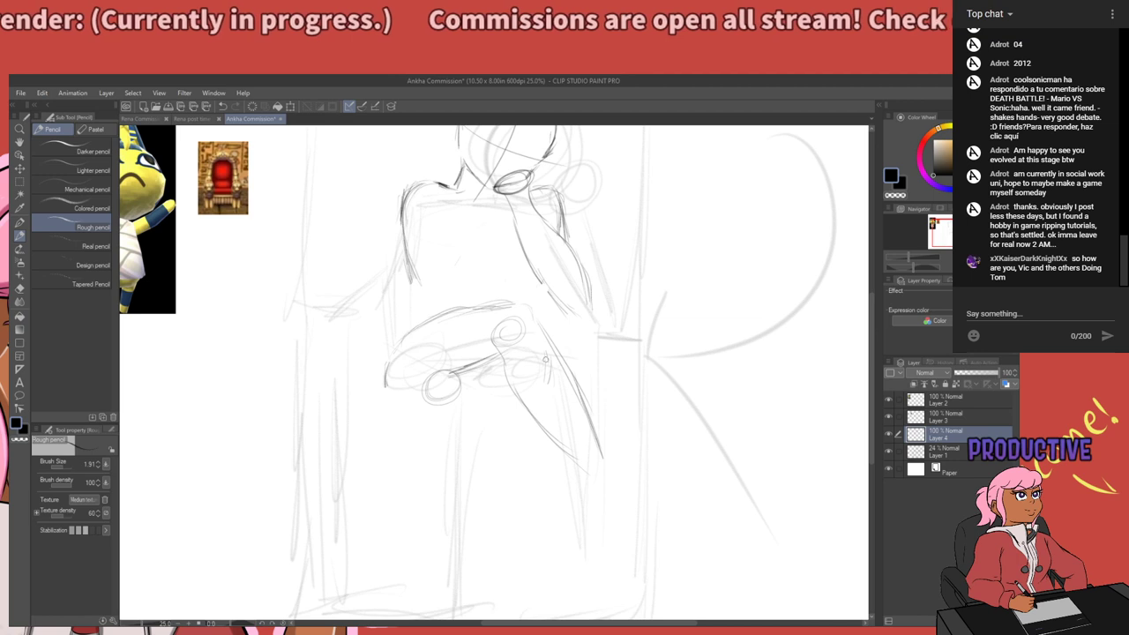
mouse_move(538, 320)
left_mouse_down()
mouse_move(585, 417)
mouse_move(589, 483)
left_mouse_up()
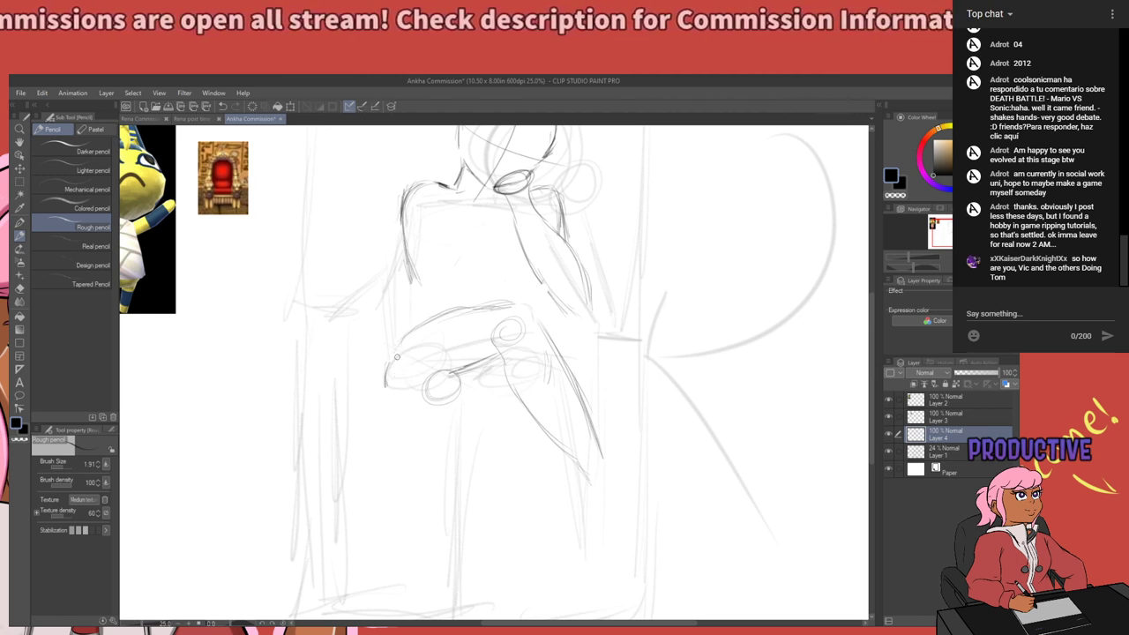
key("e")
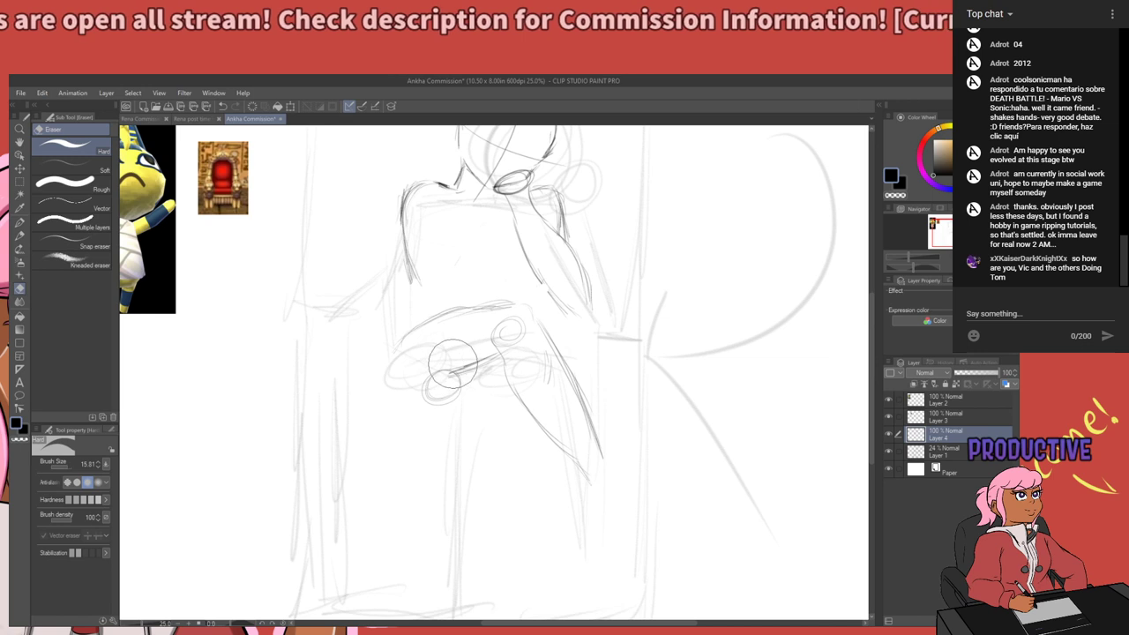
key("p")
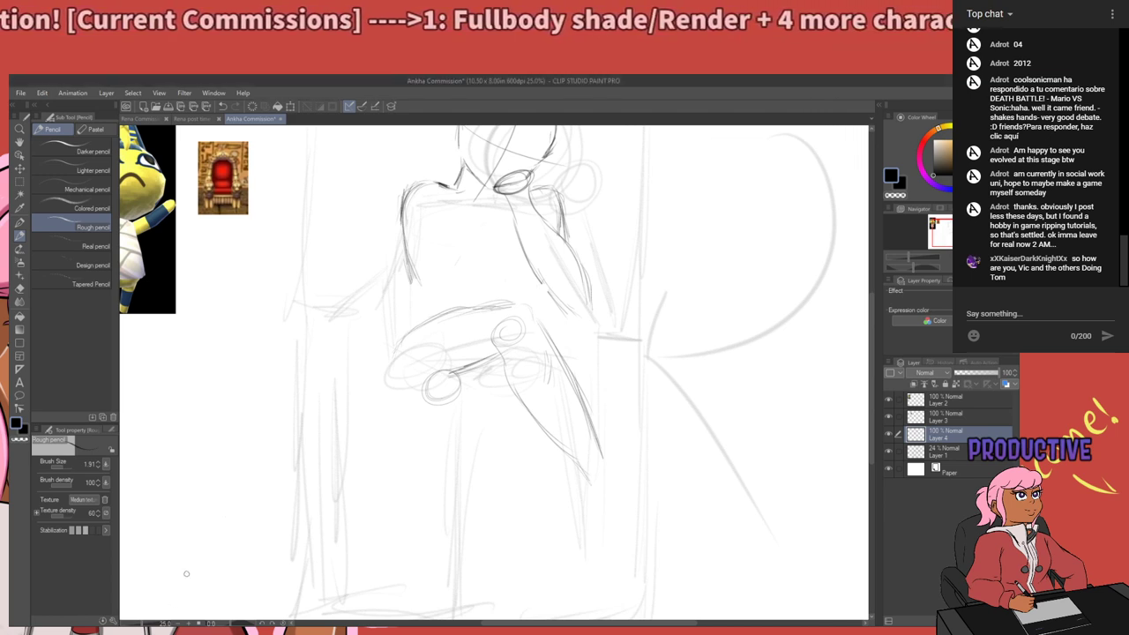
Undo the thigh, knee and lower-leg strokes, including the lower oval, back to the faint guide sketch of the lap.
key("ctrl+z")
key("ctrl+z")
key("ctrl+z")
key("ctrl+z")
key("ctrl+z")
key("ctrl+z")
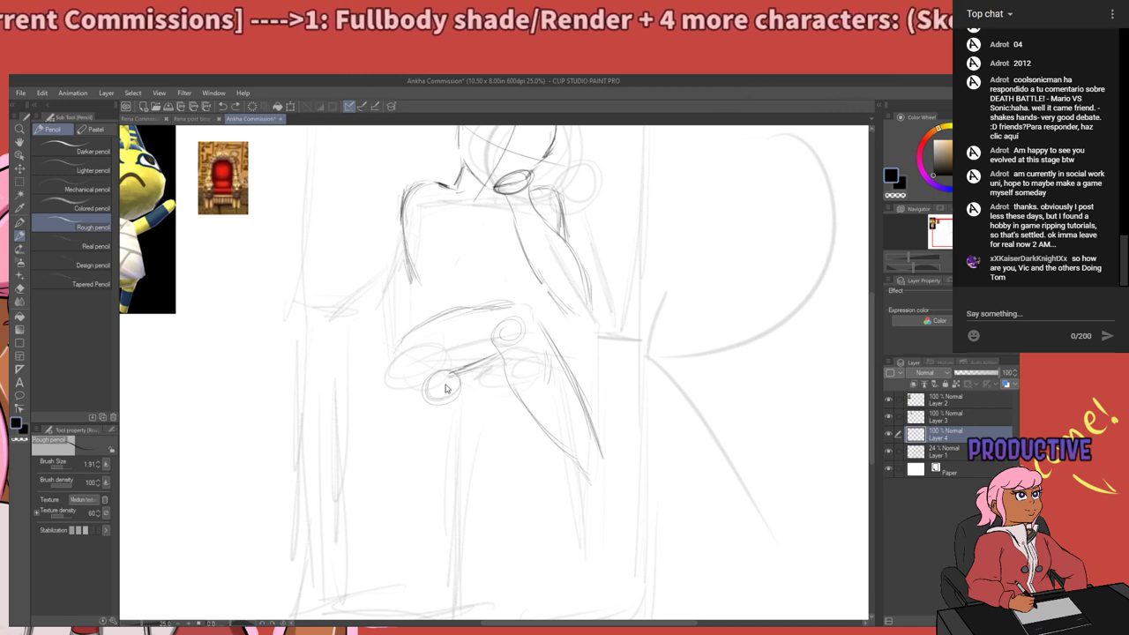
key("ctrl+z")
key("ctrl+z")
key("ctrl+z")
key("ctrl+z")
key("ctrl+z")
key("ctrl+z")
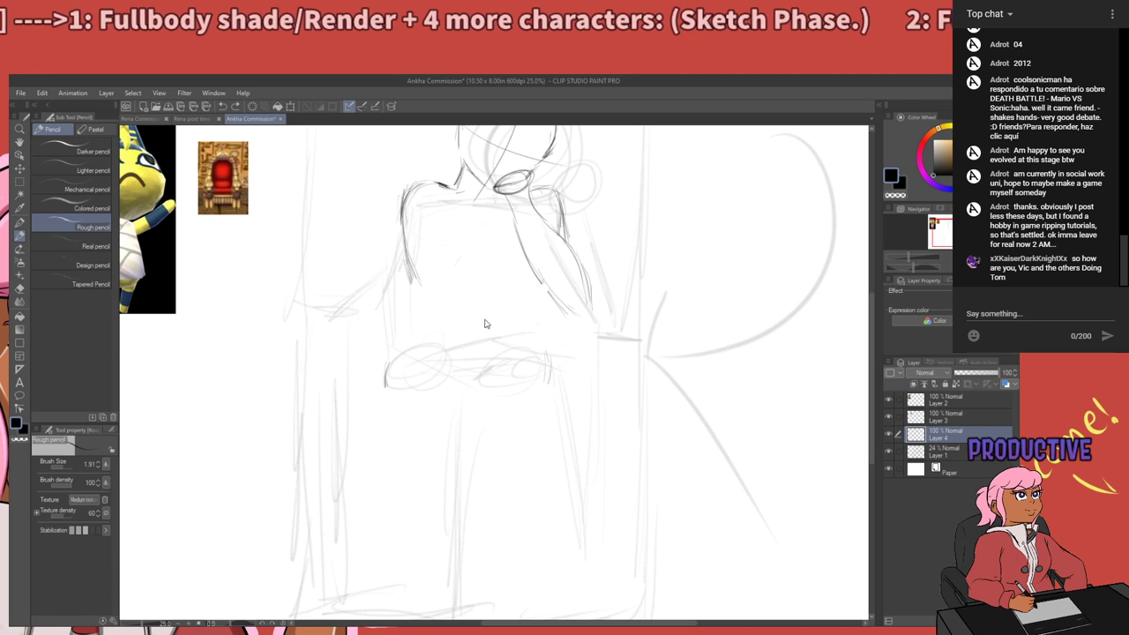
key("ctrl+y")
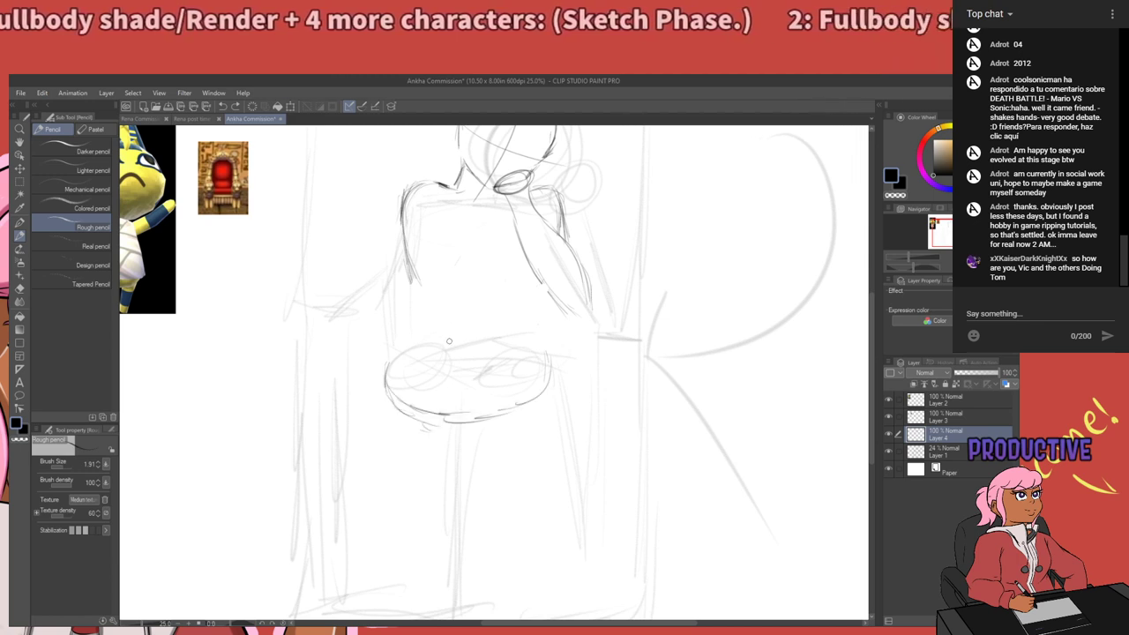
key("ctrl+z")
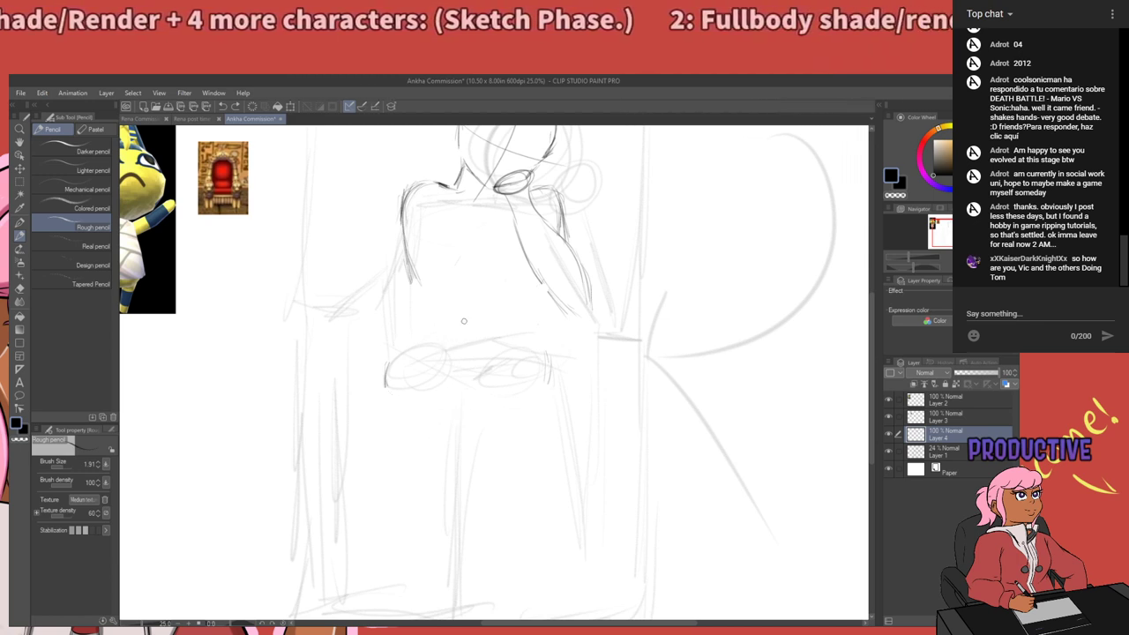
Sketch two small knee circles above the lap guides, with a thigh contour arching over them and curving around the upper knee.
mouse_move(463, 321)
left_mouse_down()
mouse_move(441, 337)
mouse_move(506, 299)
left_mouse_up()
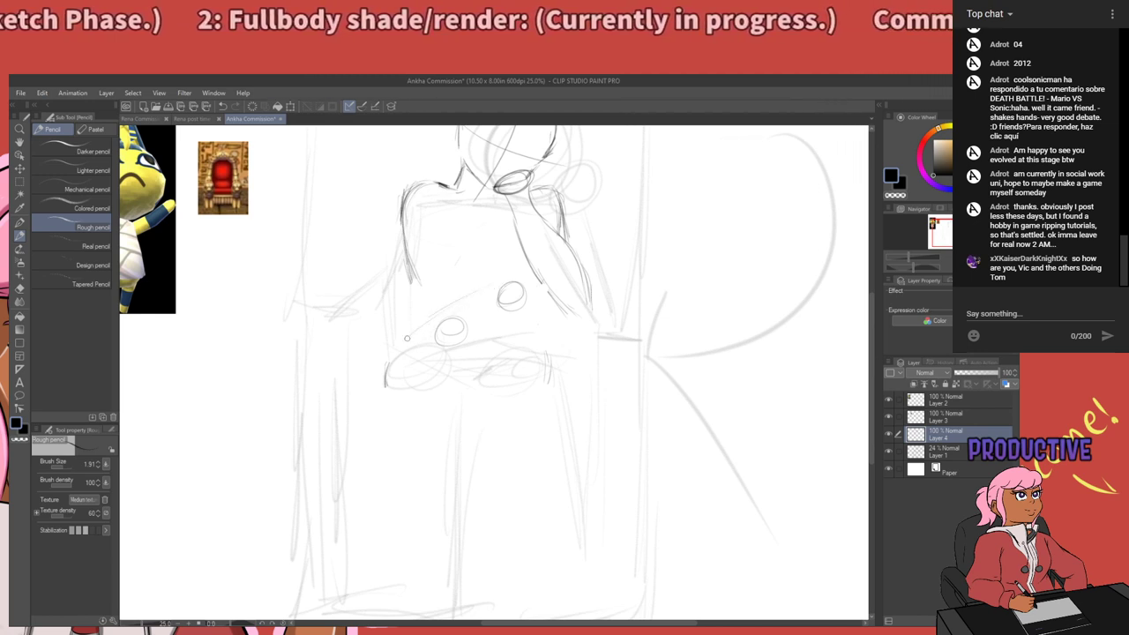
mouse_move(445, 314)
left_mouse_down()
mouse_move(478, 285)
mouse_move(486, 287)
mouse_move(446, 318)
mouse_move(508, 277)
left_mouse_up()
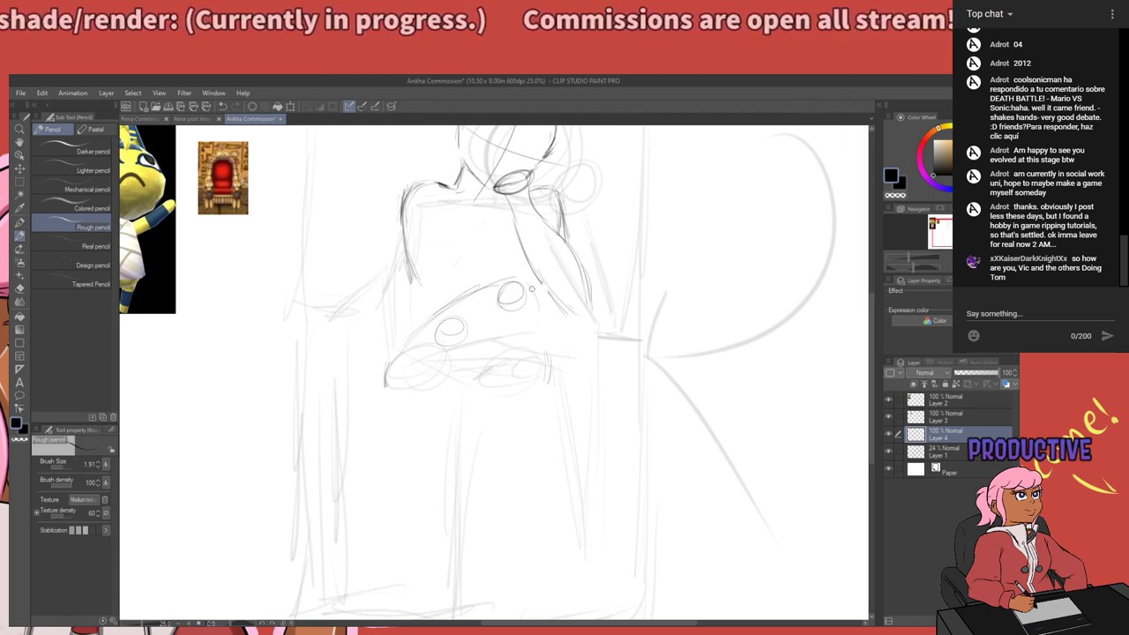
left_click_drag(528, 287, 537, 314)
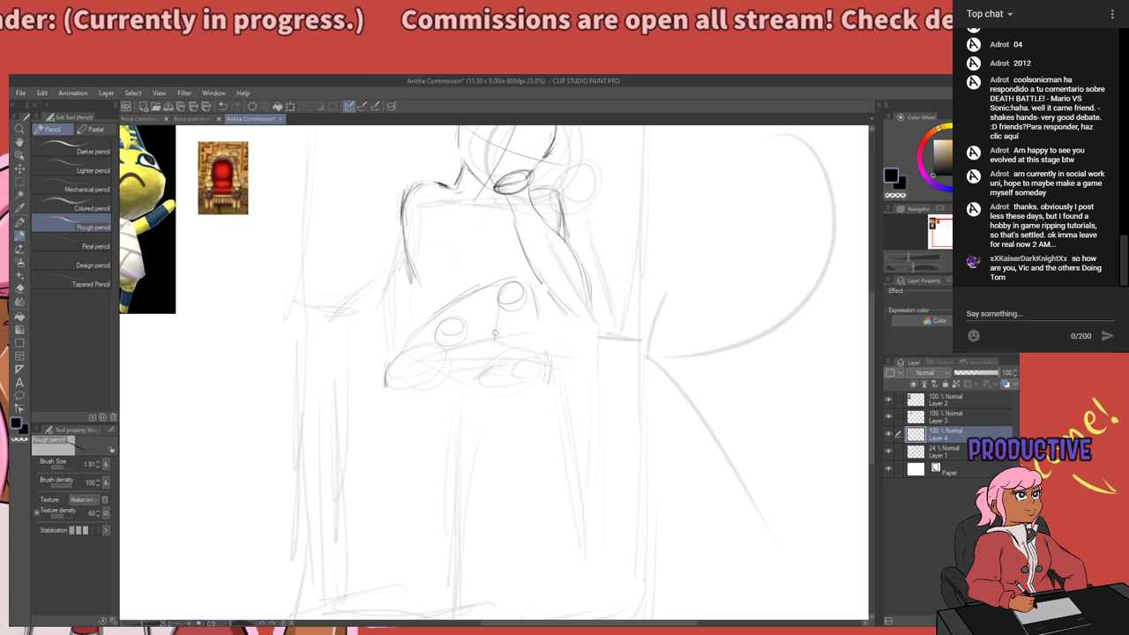
Sketch the crossed leg's inner contour from beneath the upper knee circle, curving down and outward toward the ankle.
left_click_drag(497, 301, 526, 426)
key("ctrl+z")
key("ctrl+z")
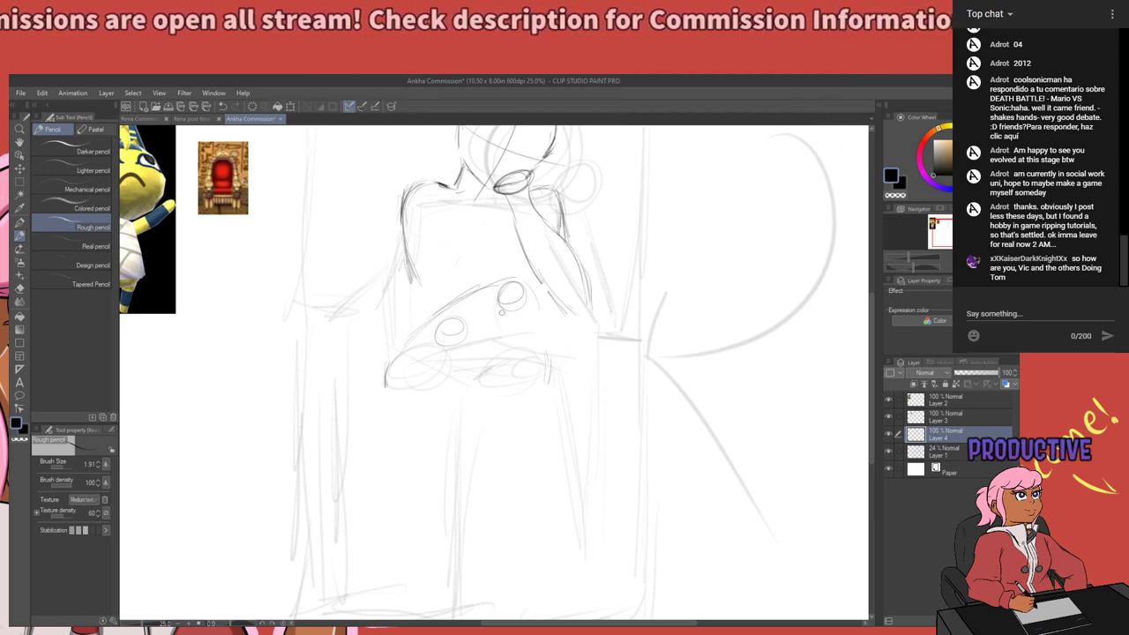
mouse_move(498, 303)
left_mouse_down()
mouse_move(498, 352)
mouse_move(500, 330)
mouse_move(532, 433)
left_mouse_up()
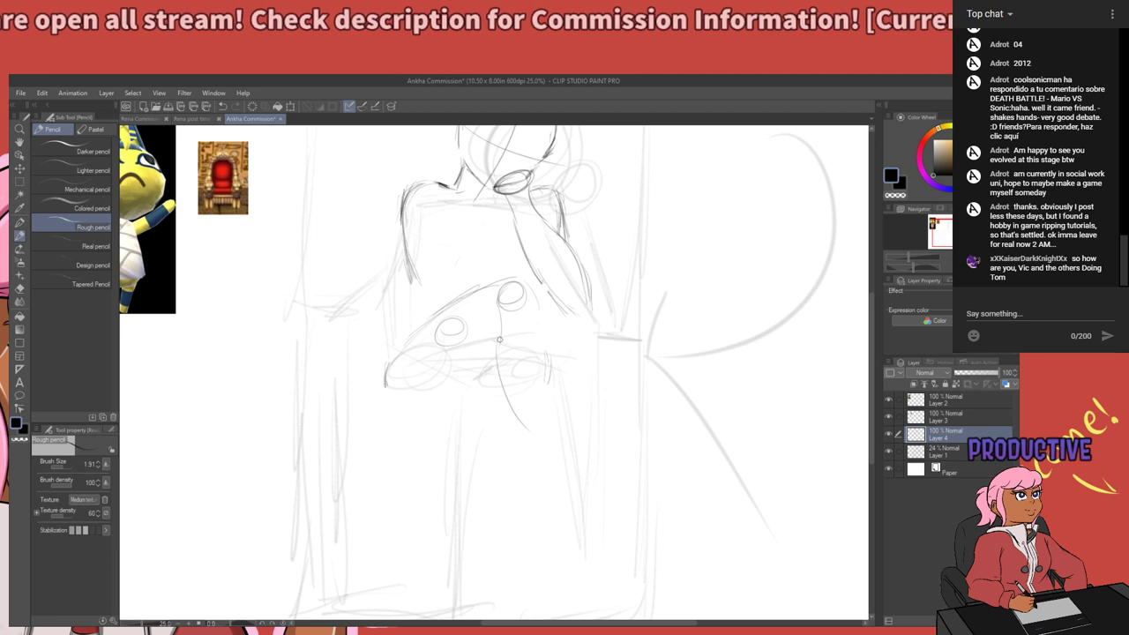
left_click_drag(500, 340, 542, 453)
key("ctrl+z")
key("ctrl+z")
mouse_move(499, 339)
left_mouse_down()
mouse_move(493, 368)
mouse_move(495, 357)
mouse_move(511, 405)
mouse_move(556, 454)
left_mouse_up()
left_click_drag(508, 397, 561, 462)
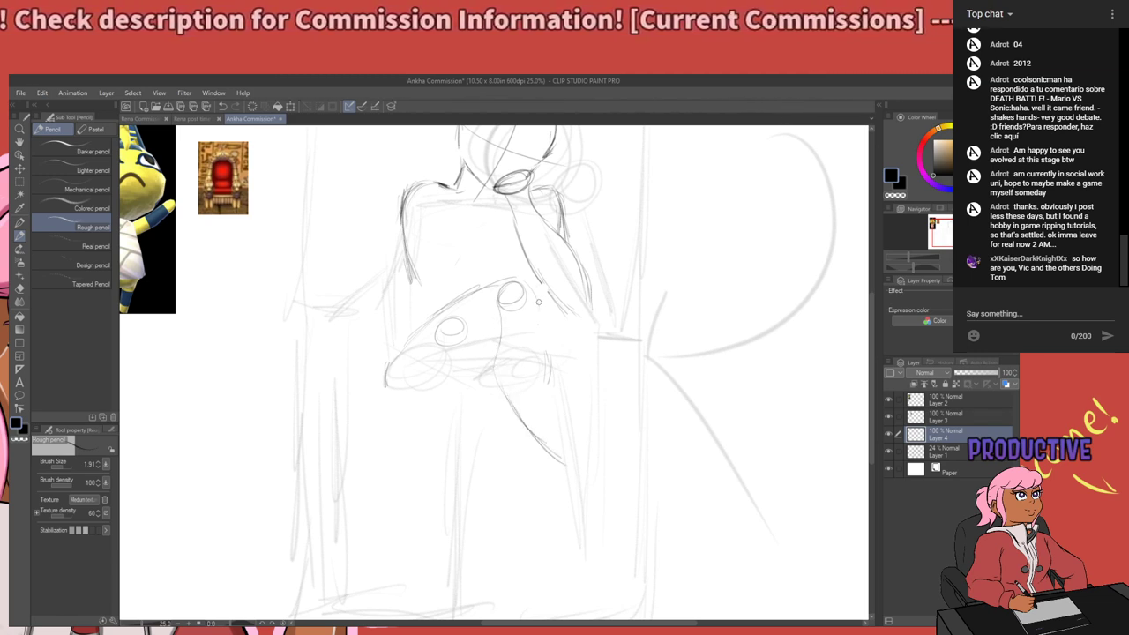
Sketch the crossed leg's outer contour from the upper knee down toward the ankle, redoing strokes that miss the shape.
left_click_drag(541, 307, 574, 404)
key("ctrl+z")
key("ctrl+z")
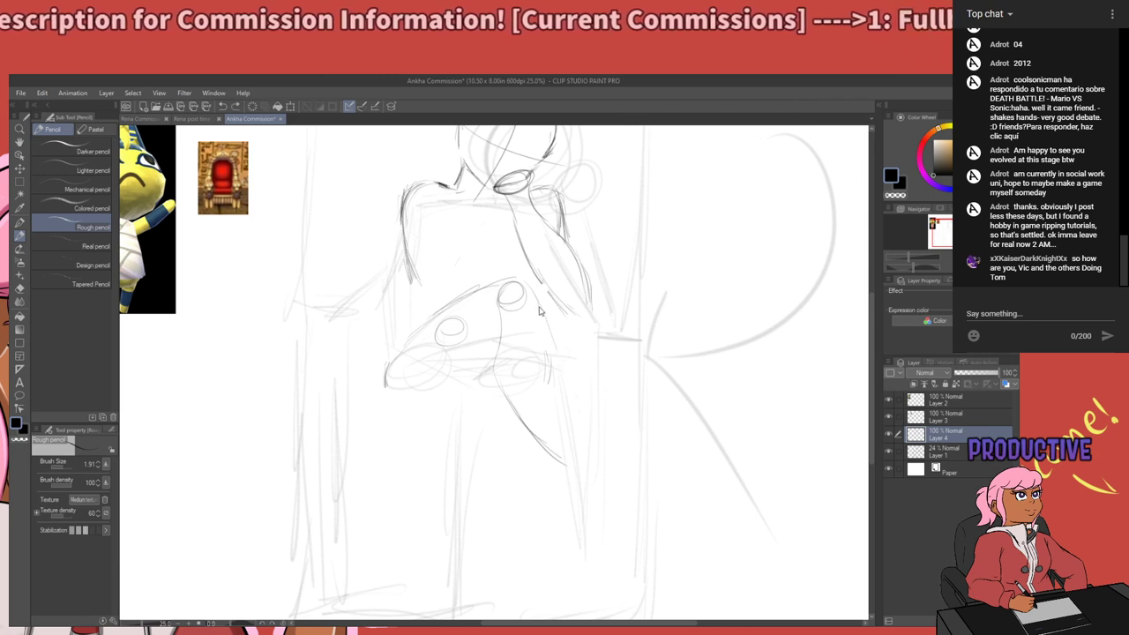
left_click_drag(544, 319, 576, 451)
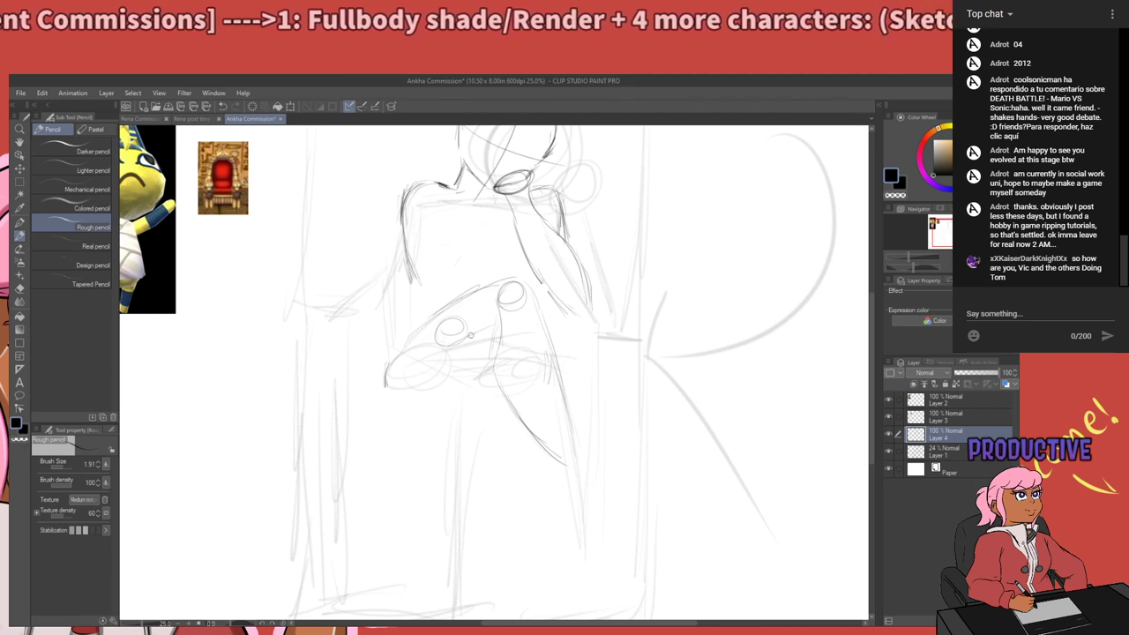
key("ctrl+z")
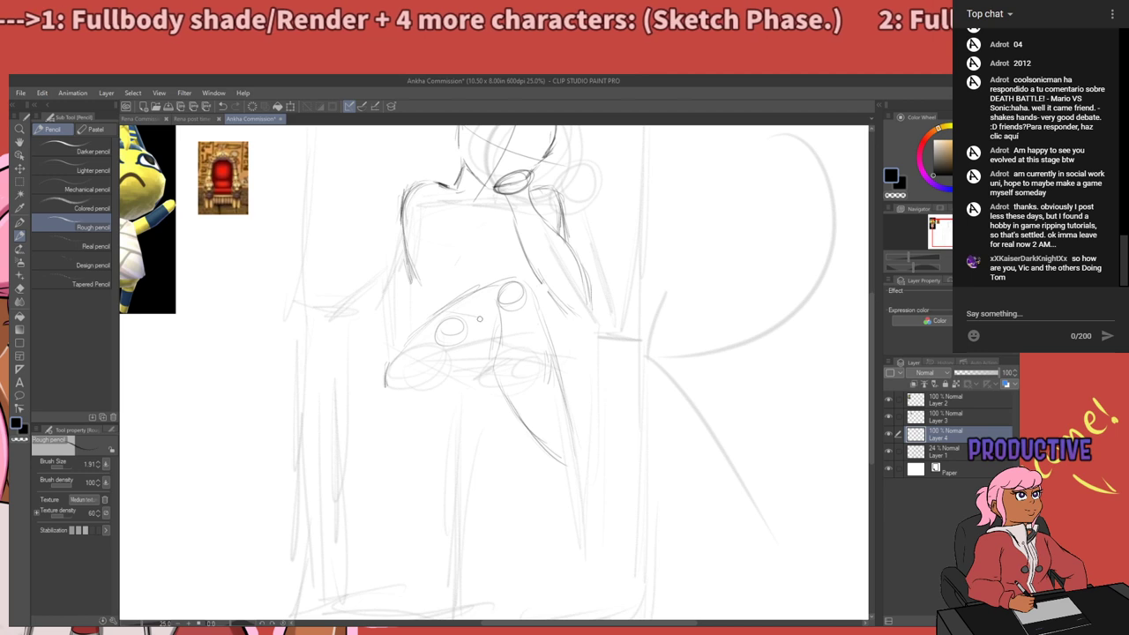
Erase the calf line's overlapping top and sketch the second leg's upper edge and knee contours around the lower knee circle.
key("e")
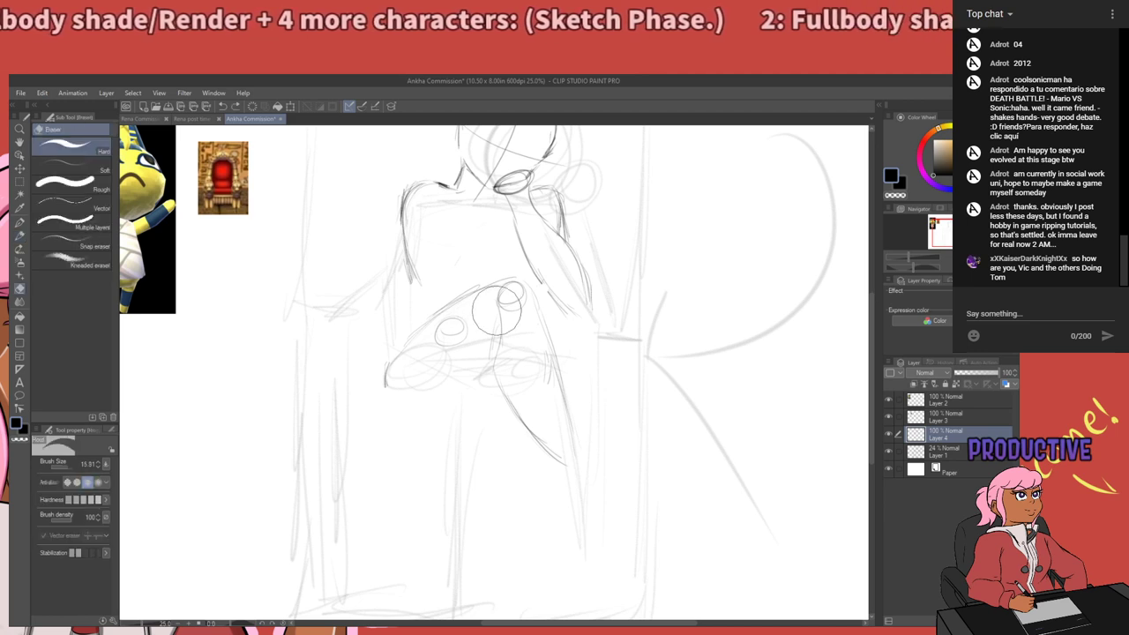
key("p")
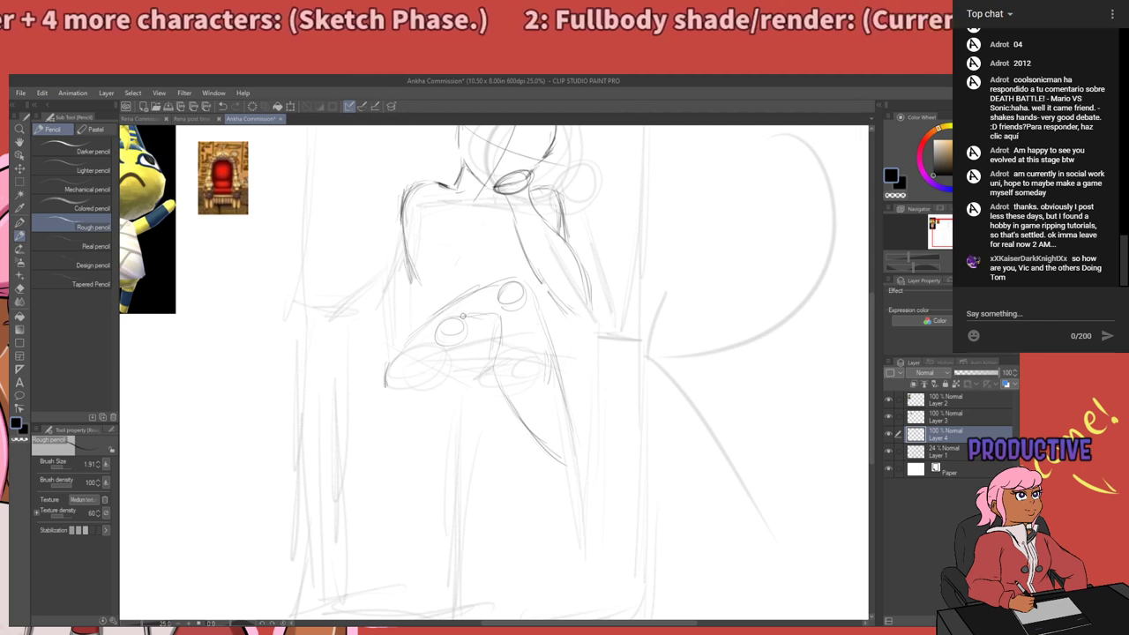
left_click_drag(496, 320, 453, 319)
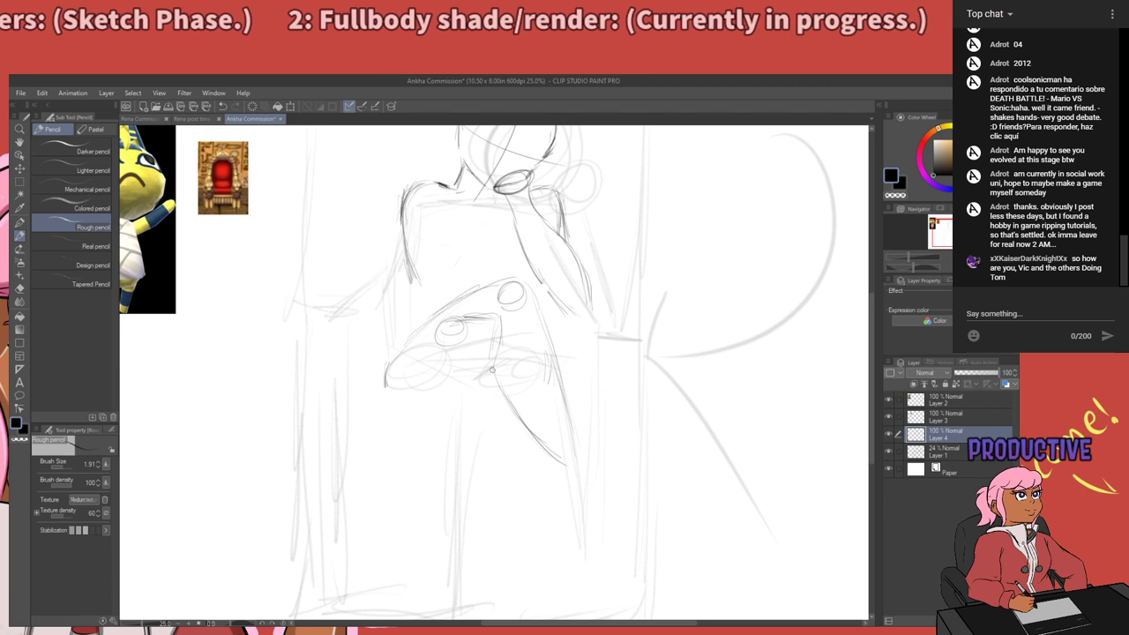
mouse_move(506, 324)
left_mouse_down()
mouse_move(439, 428)
mouse_move(518, 337)
left_mouse_up()
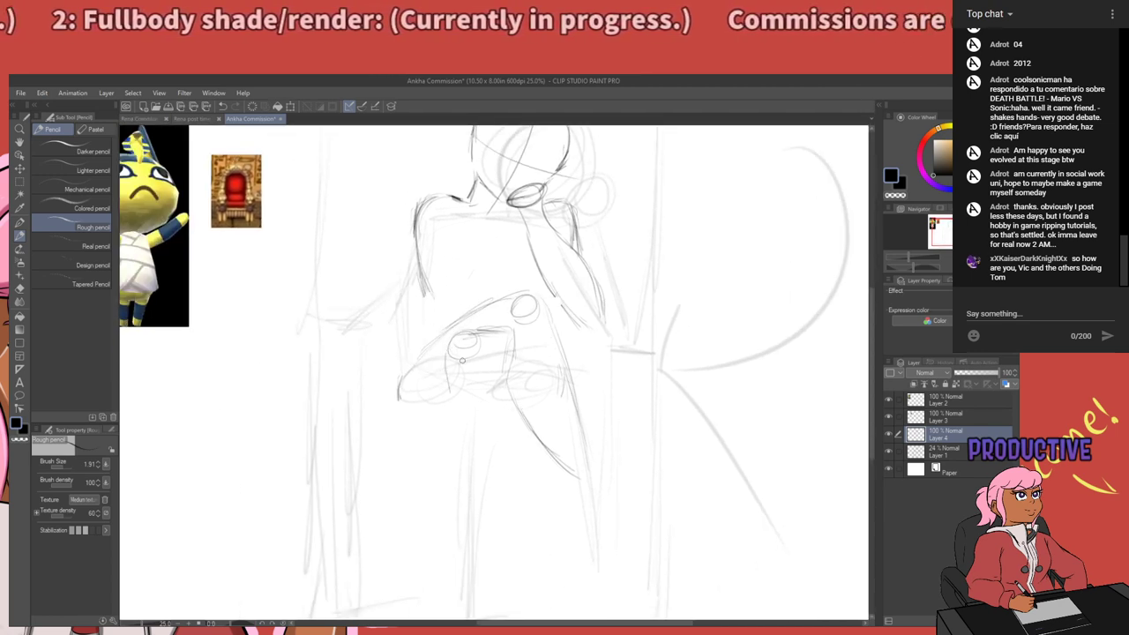
left_click_drag(481, 343, 486, 399)
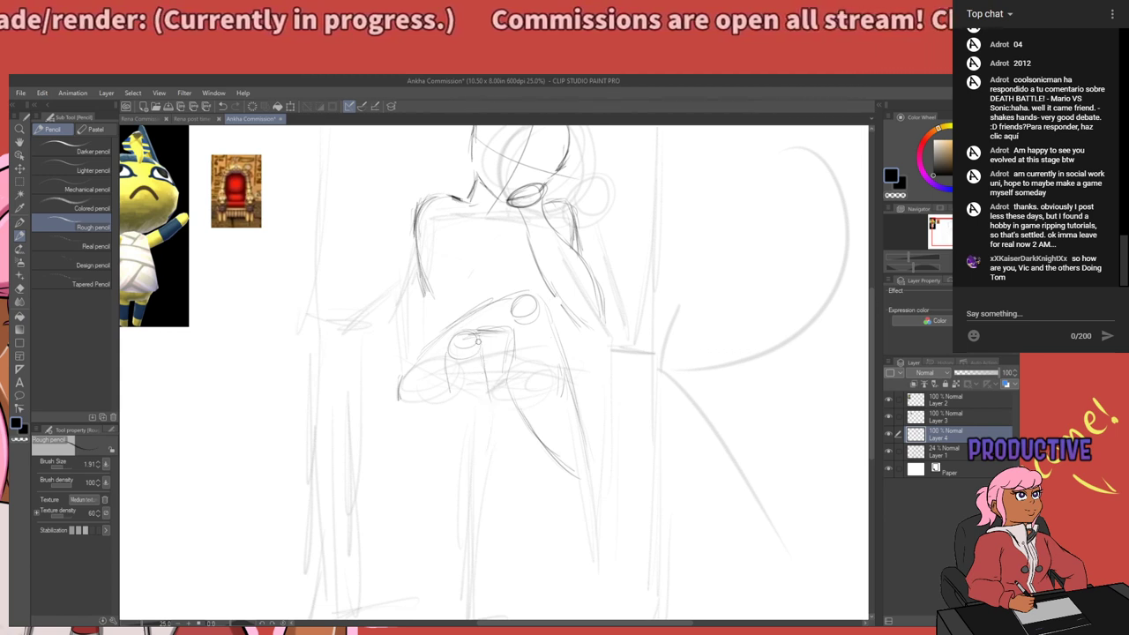
Sketch both sides of the second leg's shin, running down from the lower knee and tapering toward the ankle.
mouse_move(494, 393)
left_mouse_down()
mouse_move(488, 454)
mouse_move(461, 517)
left_mouse_up()
left_click_drag(441, 379, 437, 439)
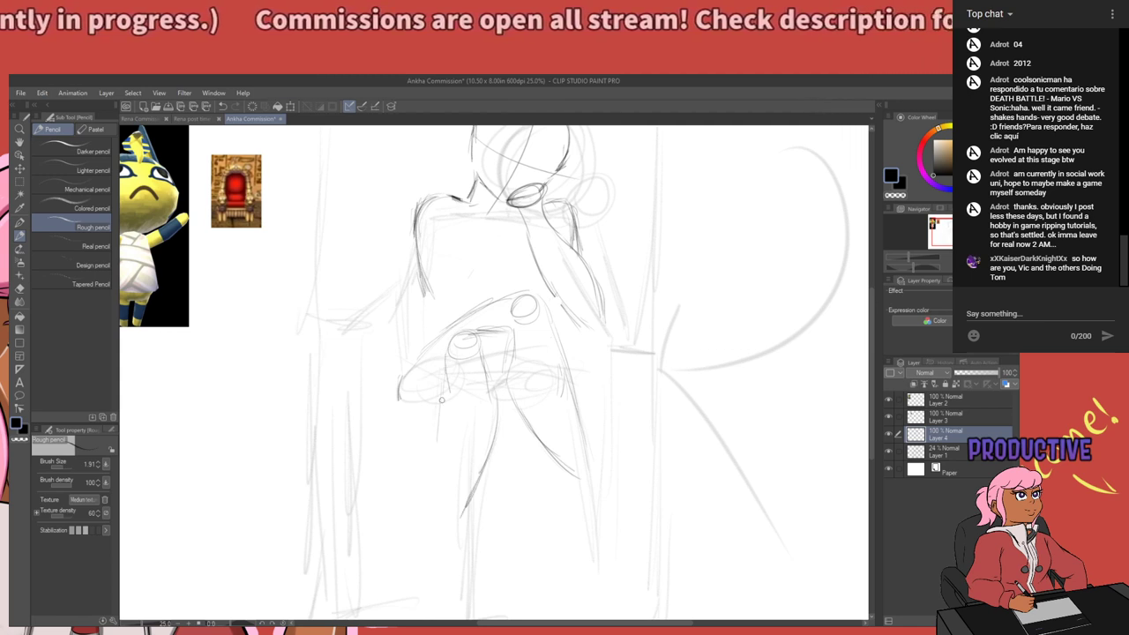
left_click_drag(444, 397, 438, 467)
mouse_move(446, 395)
left_mouse_down()
mouse_move(431, 488)
mouse_move(446, 372)
mouse_move(437, 428)
left_mouse_up()
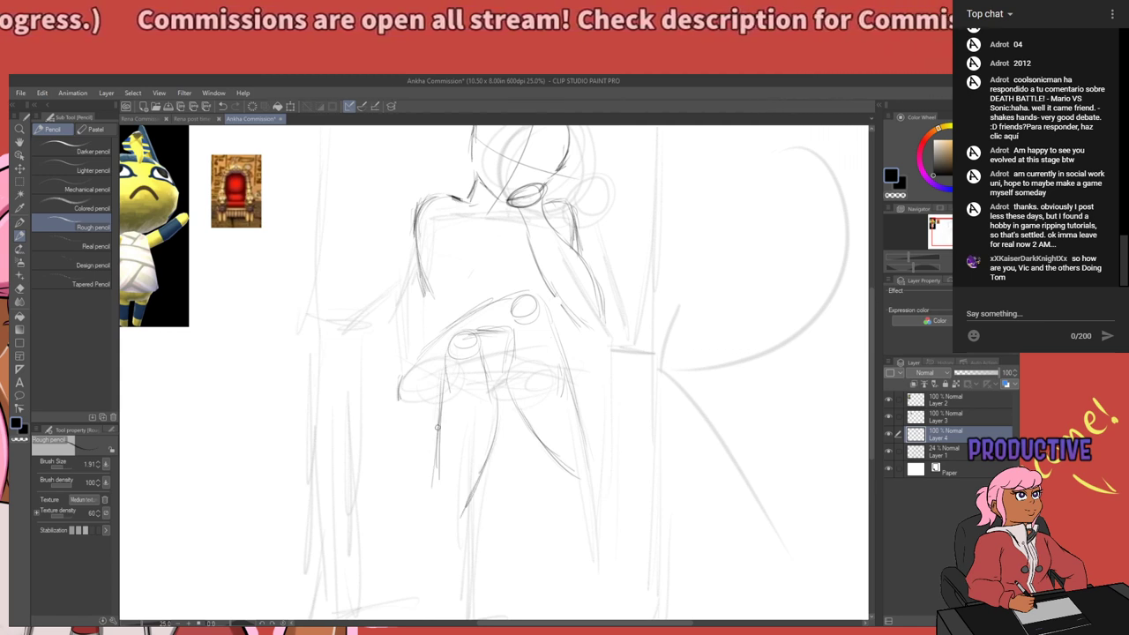
left_click_drag(443, 364, 430, 452)
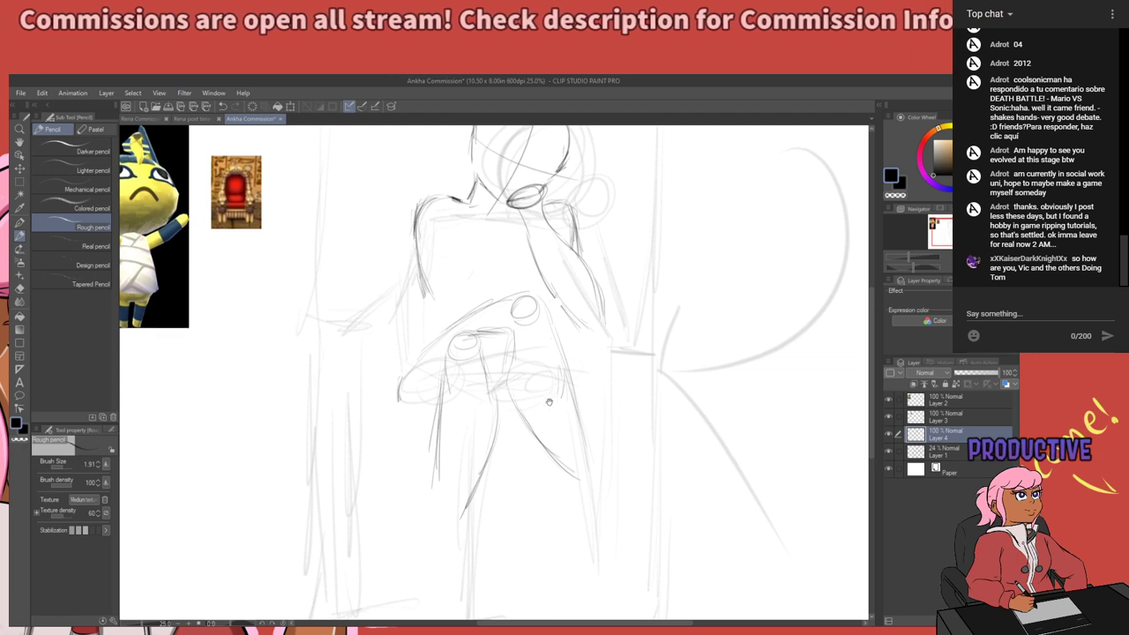
Reinforce the contours between the two knees and erase the outer end of the thigh line near the hip.
mouse_move(549, 401)
left_mouse_down()
mouse_move(529, 413)
mouse_move(534, 375)
left_mouse_up()
left_click_drag(502, 303, 479, 410)
left_click_drag(483, 362, 479, 410)
left_click_drag(483, 431, 484, 415)
scroll(484, 414, "down", 3)
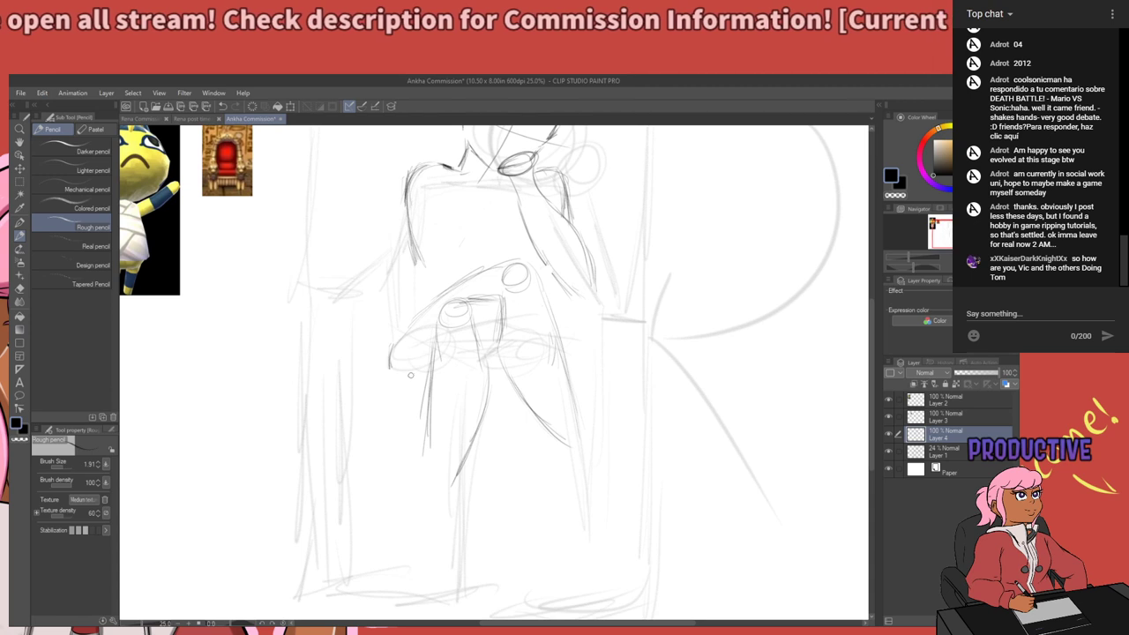
key("e")
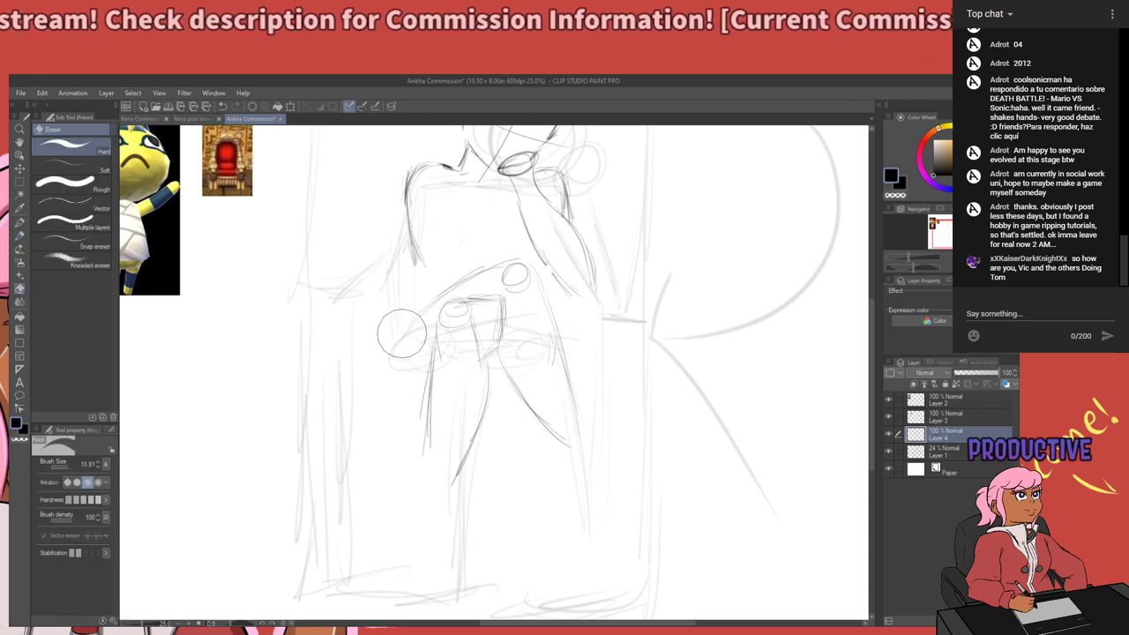
Sketch the hip's lower curve beneath the outer thigh and the short underside contour between the two legs with the Rough pencil.
key("p")
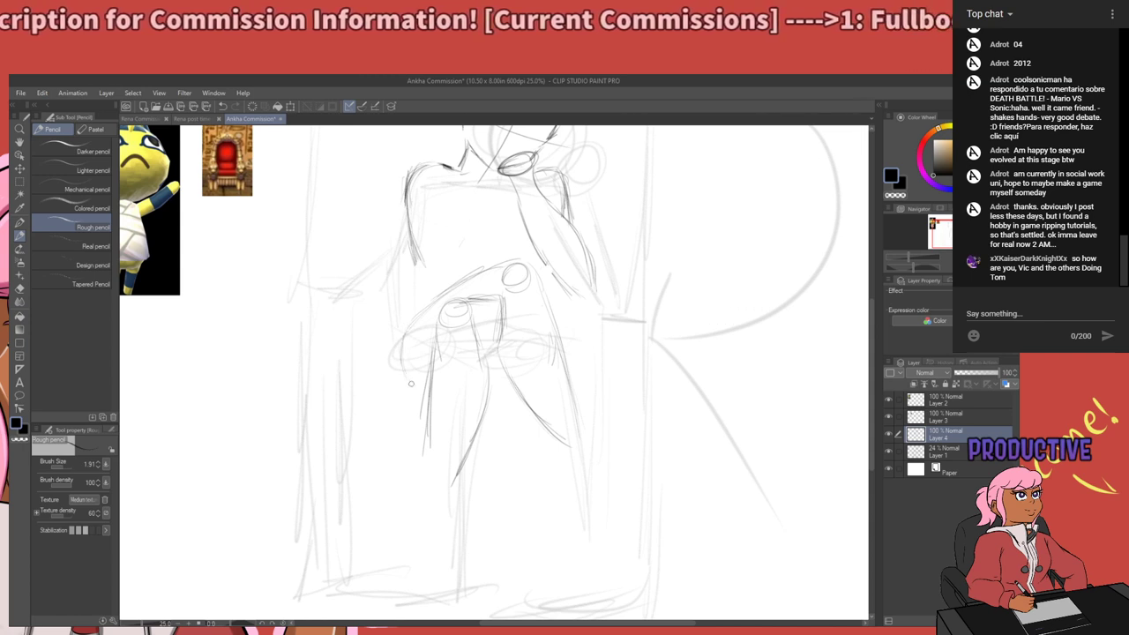
left_click_drag(405, 370, 425, 389)
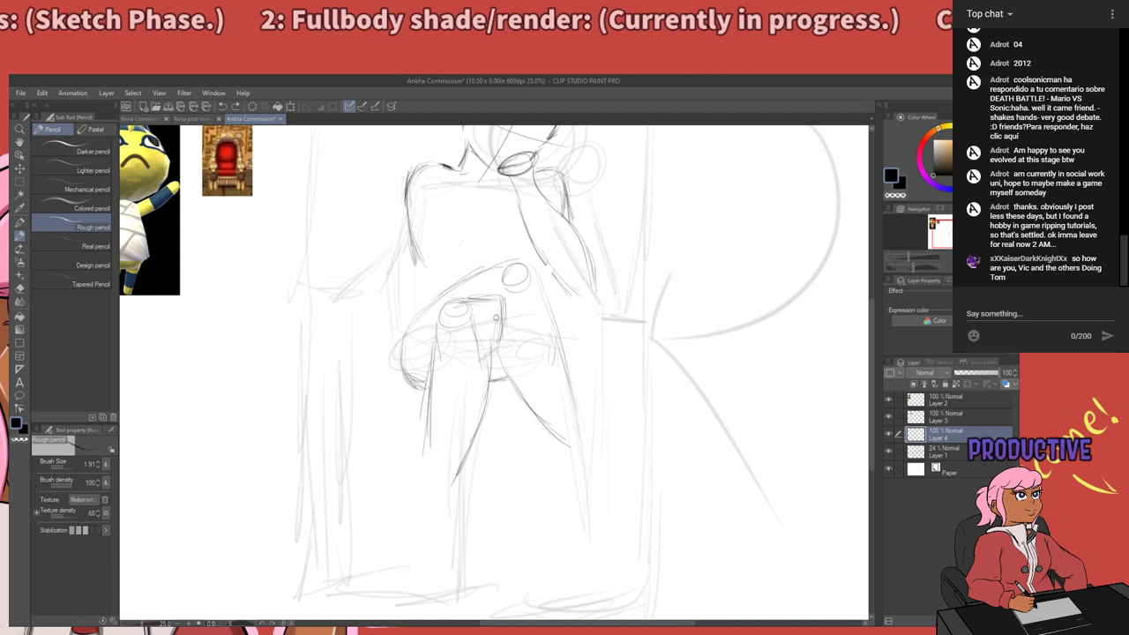
left_click_drag(495, 314, 491, 386)
key("ctrl+z")
left_click_drag(496, 318, 485, 385)
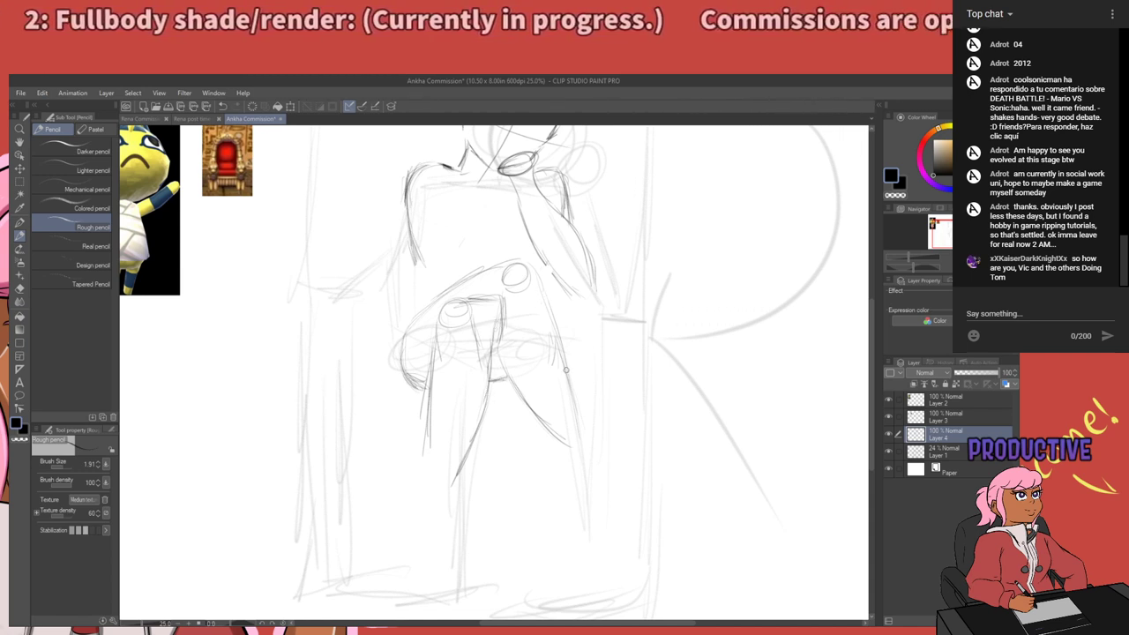
Sketch the crossed leg's outer shin edge and reinforce the calf and shin contours of both legs toward the ankles.
left_click_drag(563, 360, 583, 439)
left_click_drag(568, 383, 575, 416)
left_click_drag(586, 313, 582, 474)
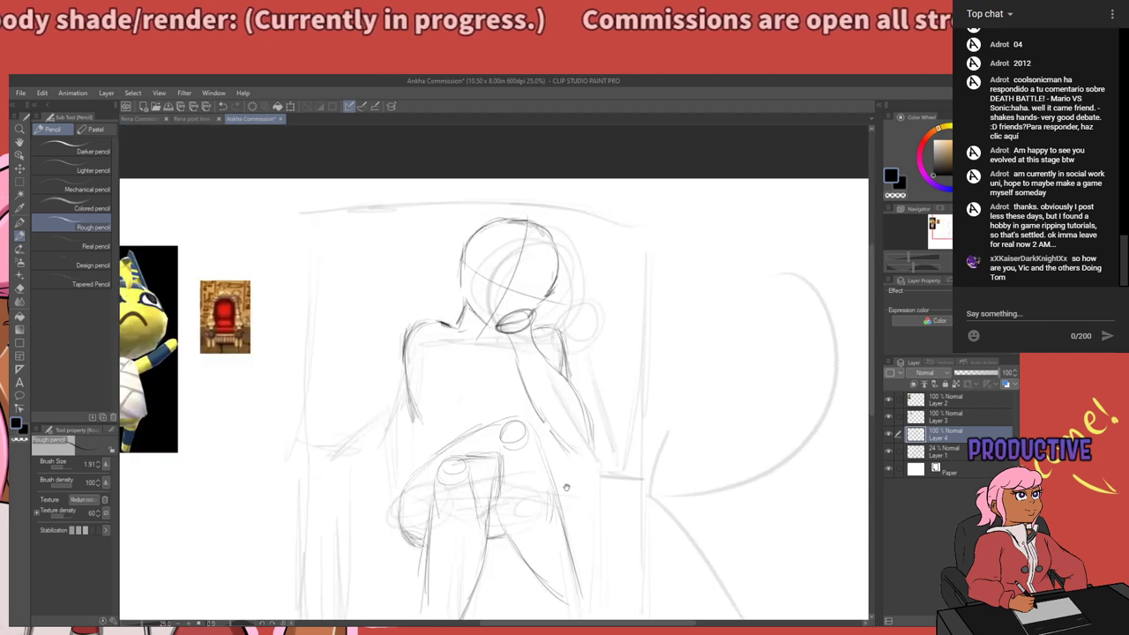
scroll(567, 487, "down", 3)
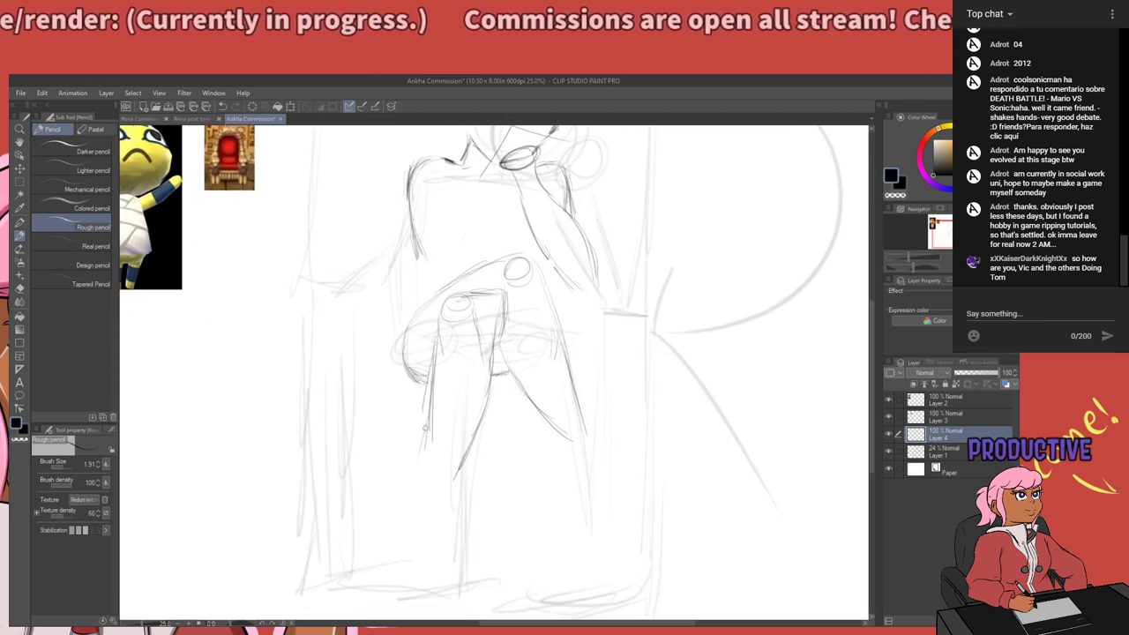
mouse_move(430, 424)
left_mouse_down()
mouse_move(419, 461)
mouse_move(447, 490)
left_mouse_up()
left_click_drag(506, 355, 547, 432)
mouse_move(570, 378)
left_mouse_down()
mouse_move(592, 434)
mouse_move(552, 421)
mouse_move(572, 448)
left_mouse_up()
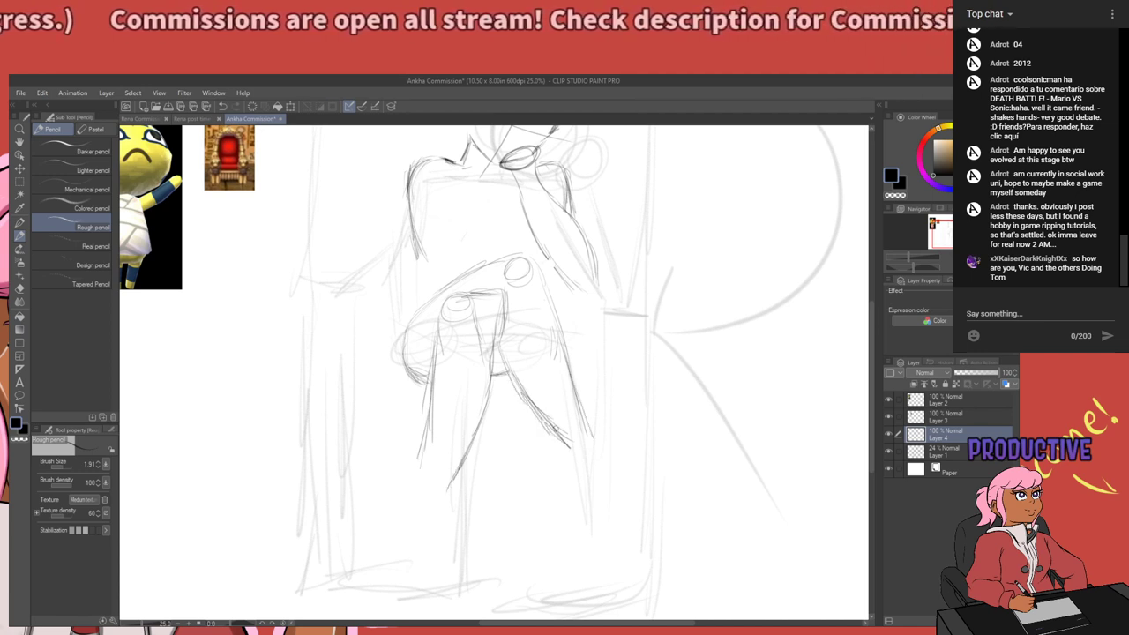
left_click_drag(574, 345, 587, 509)
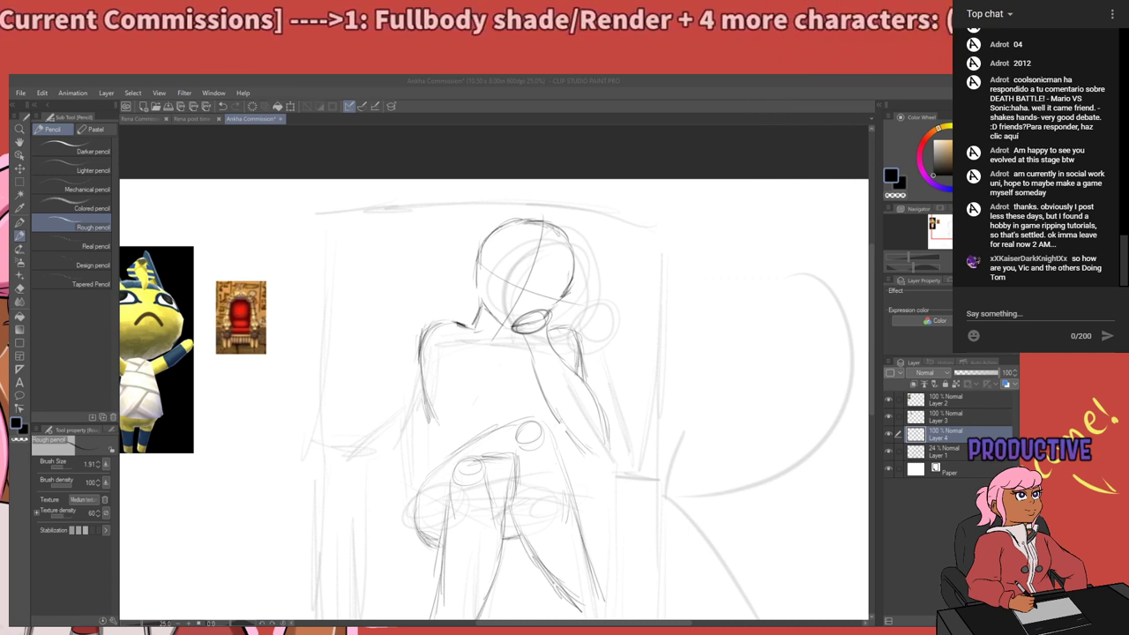
Sketch the waist and hip contour from the upper arm down to the outer thigh, erasing and redrawing the waist section.
scroll(427, 477, "down", 2)
scroll(427, 477, "up", 3)
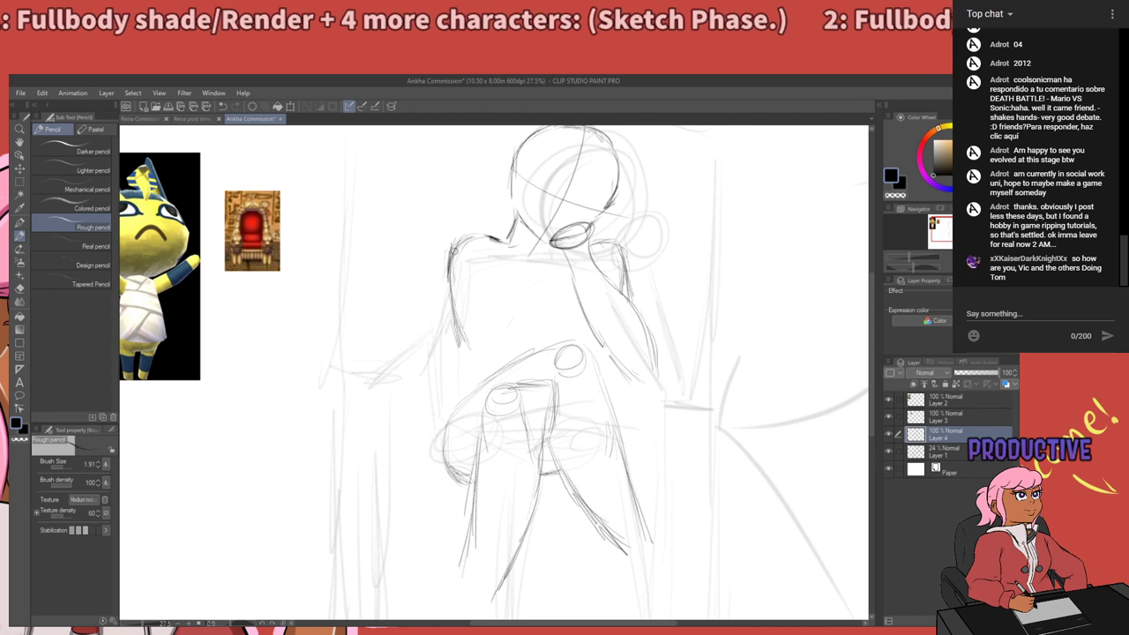
left_click_drag(453, 275, 465, 352)
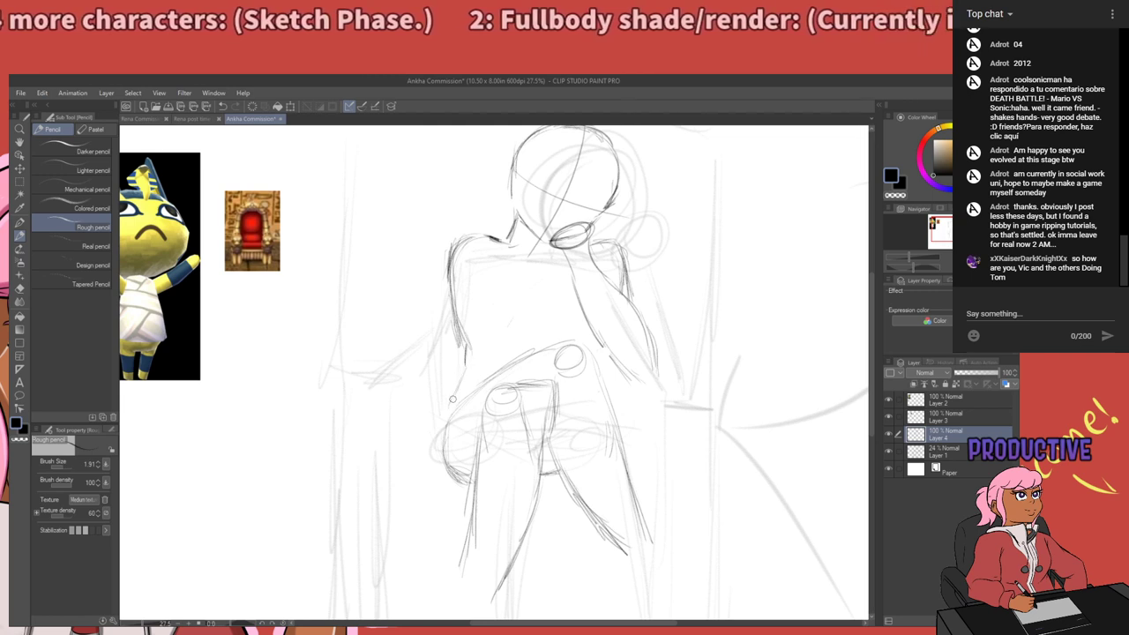
left_click_drag(458, 378, 442, 428)
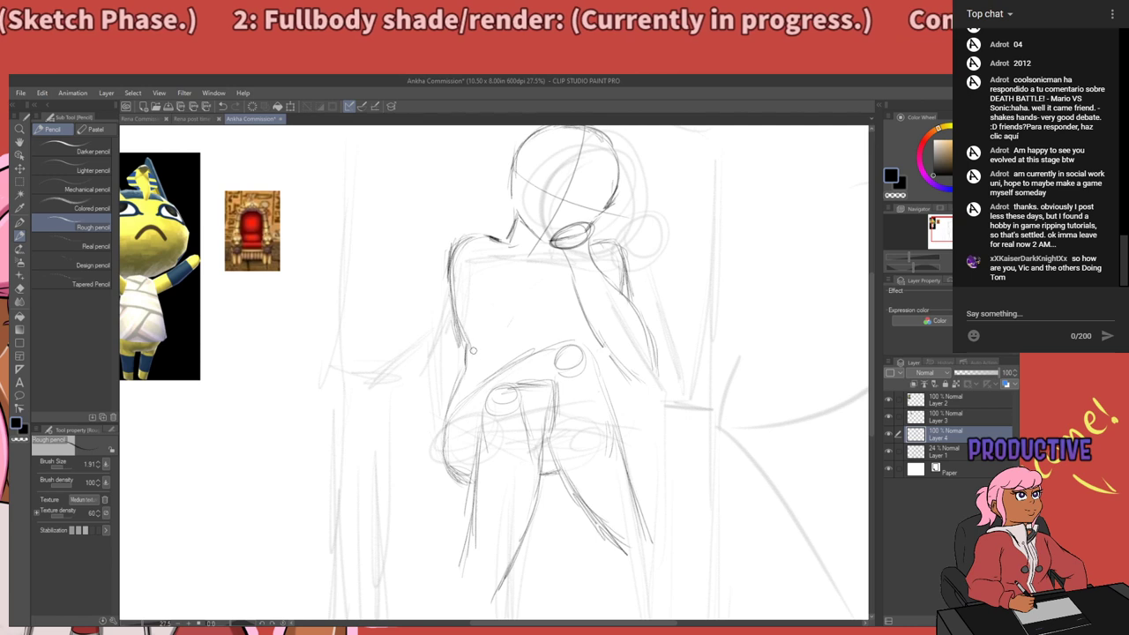
key("e")
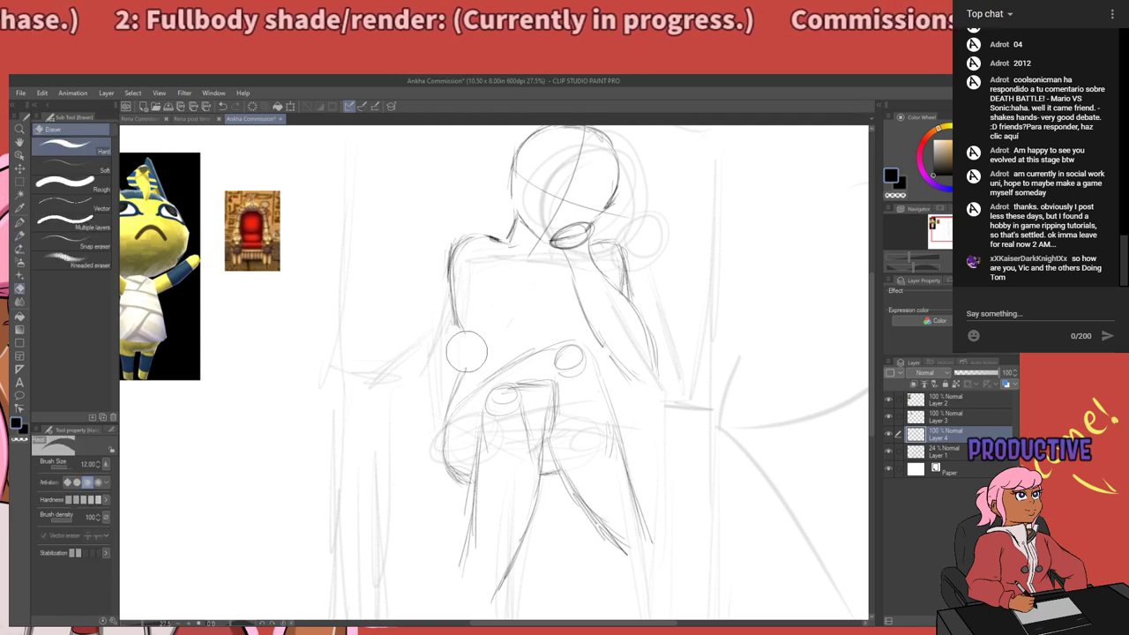
key("o")
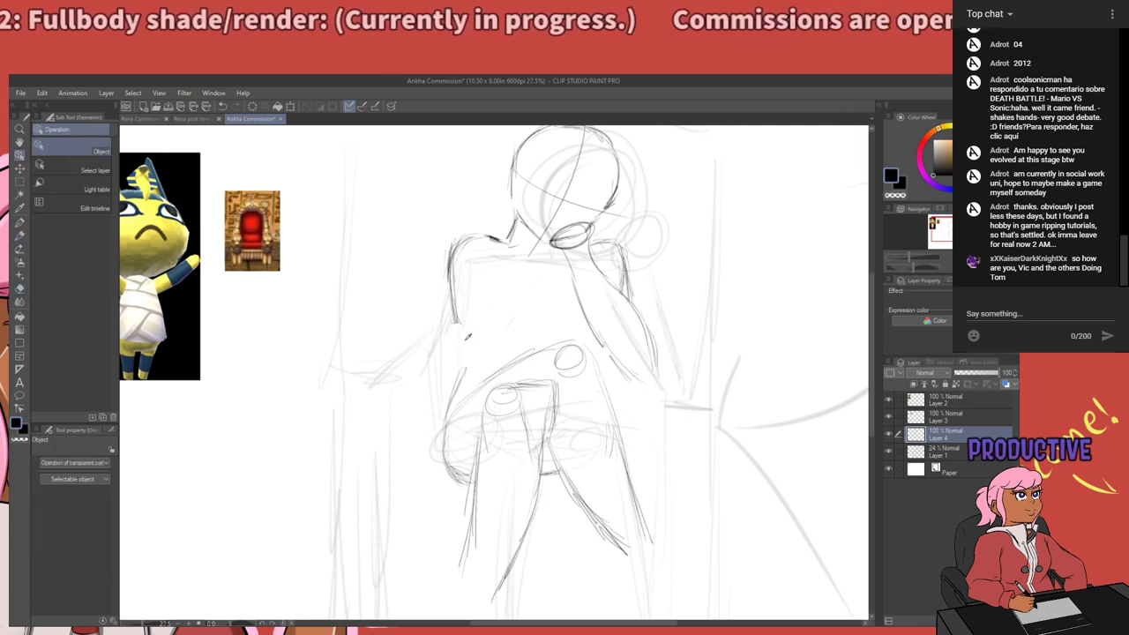
key("p")
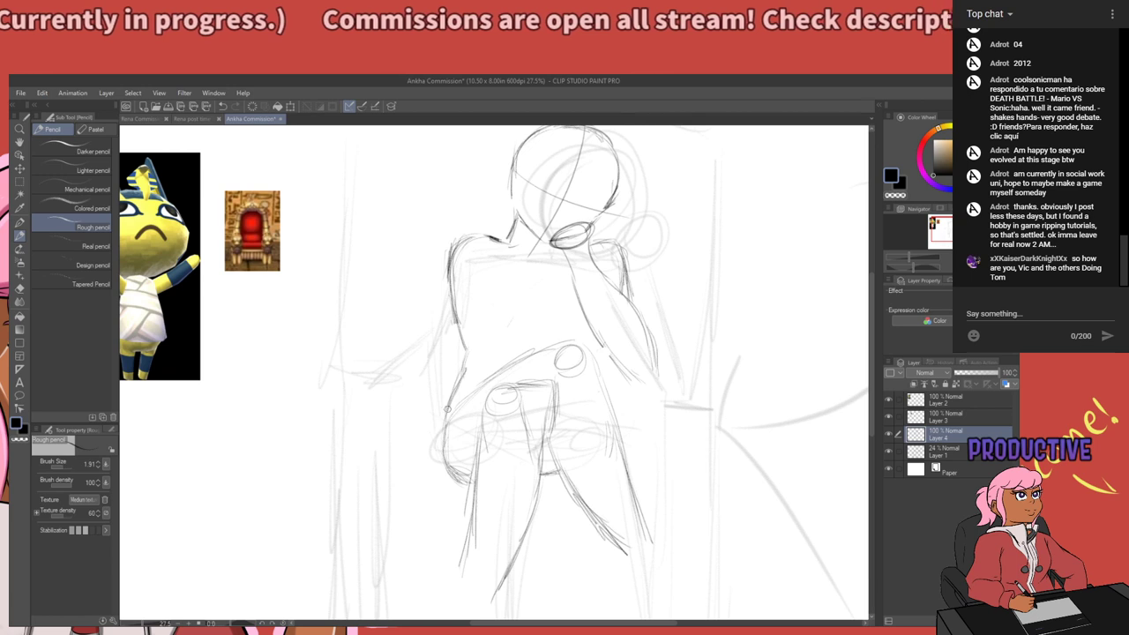
Add a short waist contour beside the bent arm, and erase and redraw the shoulder outline of the chin-supporting arm.
left_click_drag(629, 353, 569, 393)
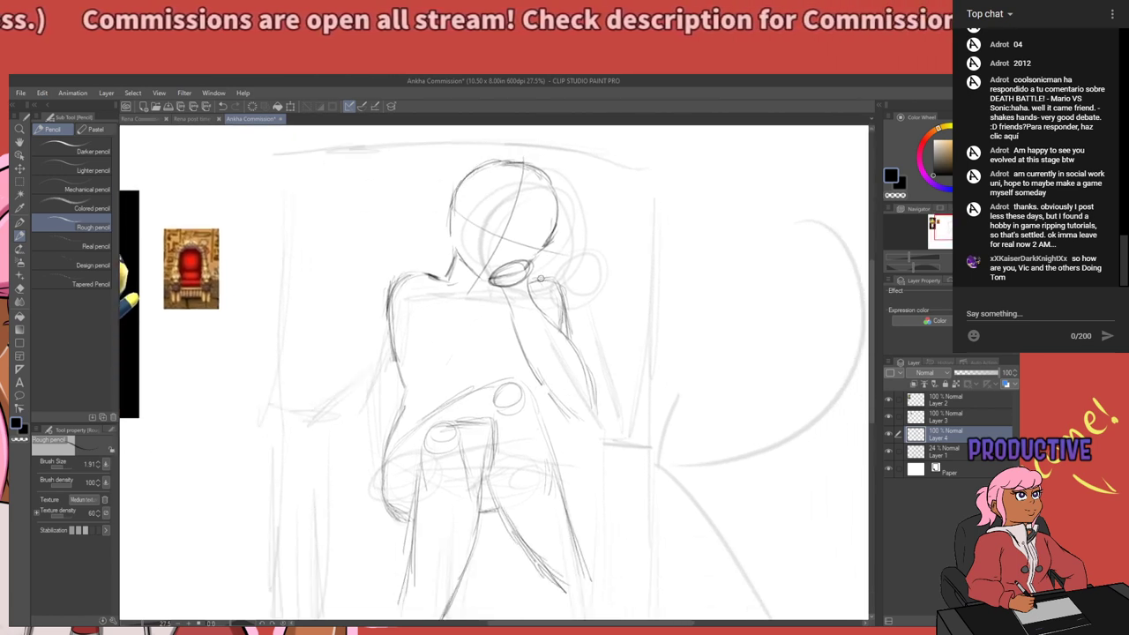
mouse_move(541, 278)
left_mouse_down()
mouse_move(532, 280)
mouse_move(548, 282)
left_mouse_up()
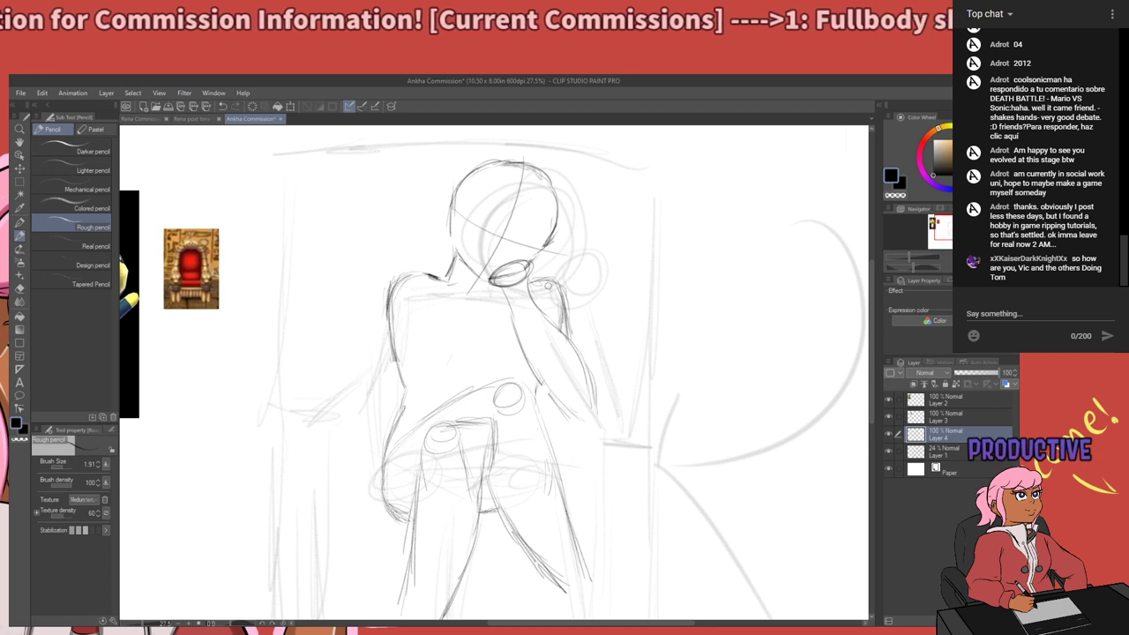
key("e")
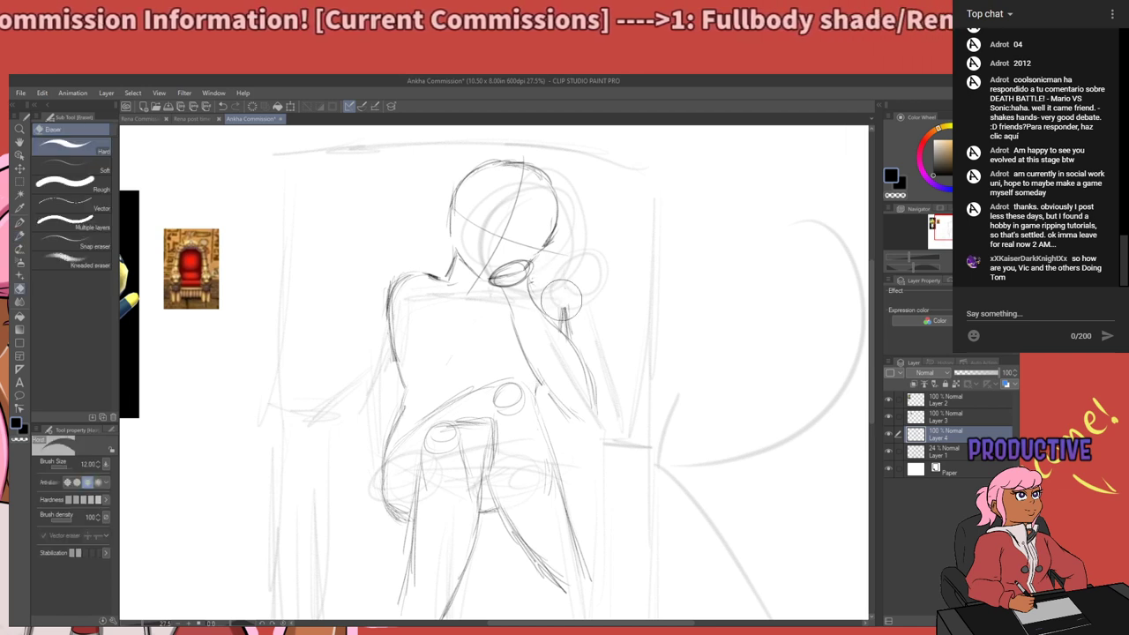
key("p")
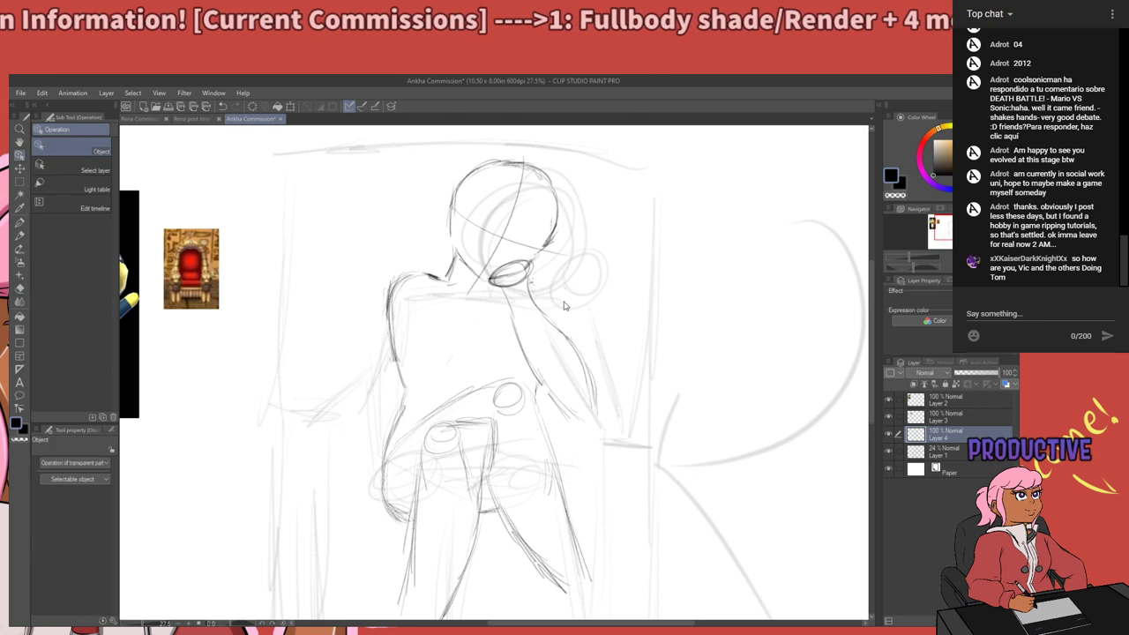
key("p")
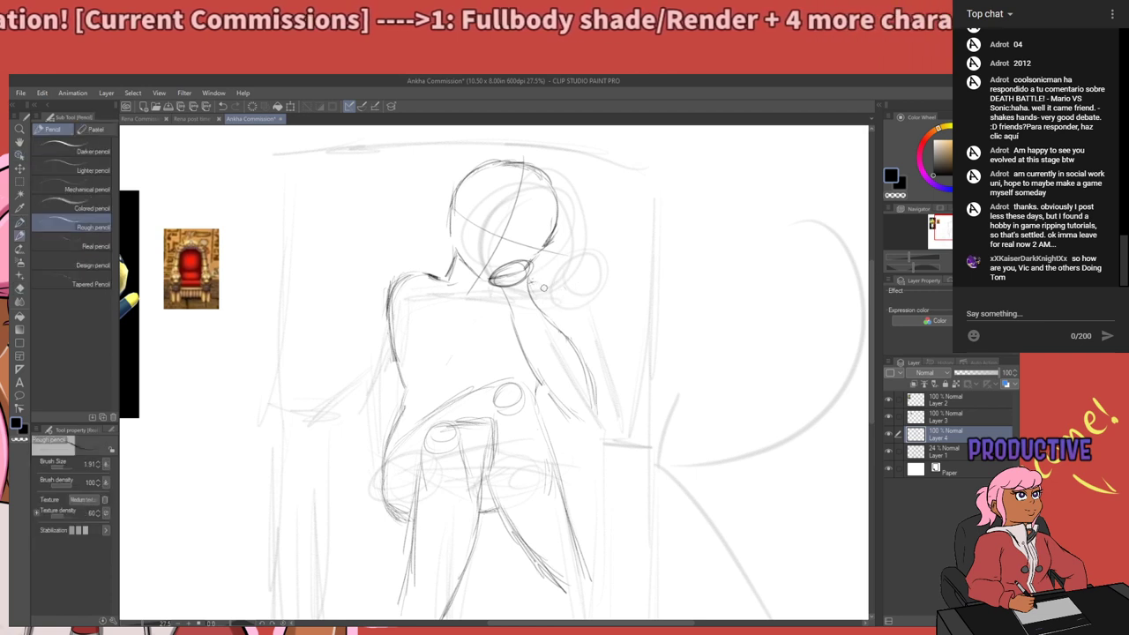
left_click_drag(536, 280, 569, 333)
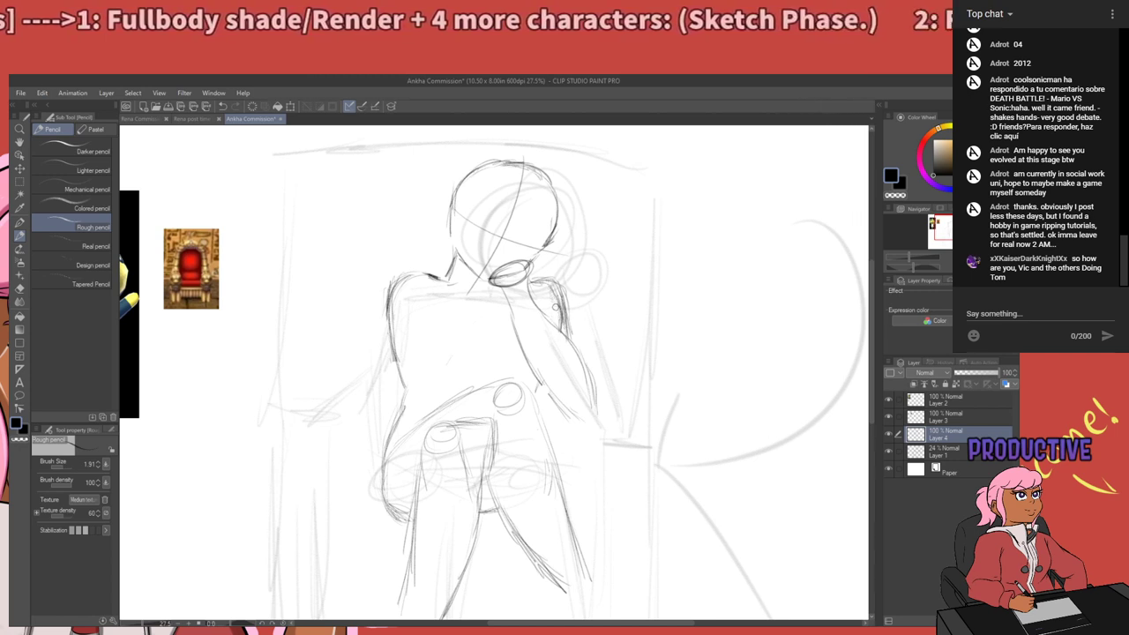
key("e")
left_click_drag(551, 278, 570, 329)
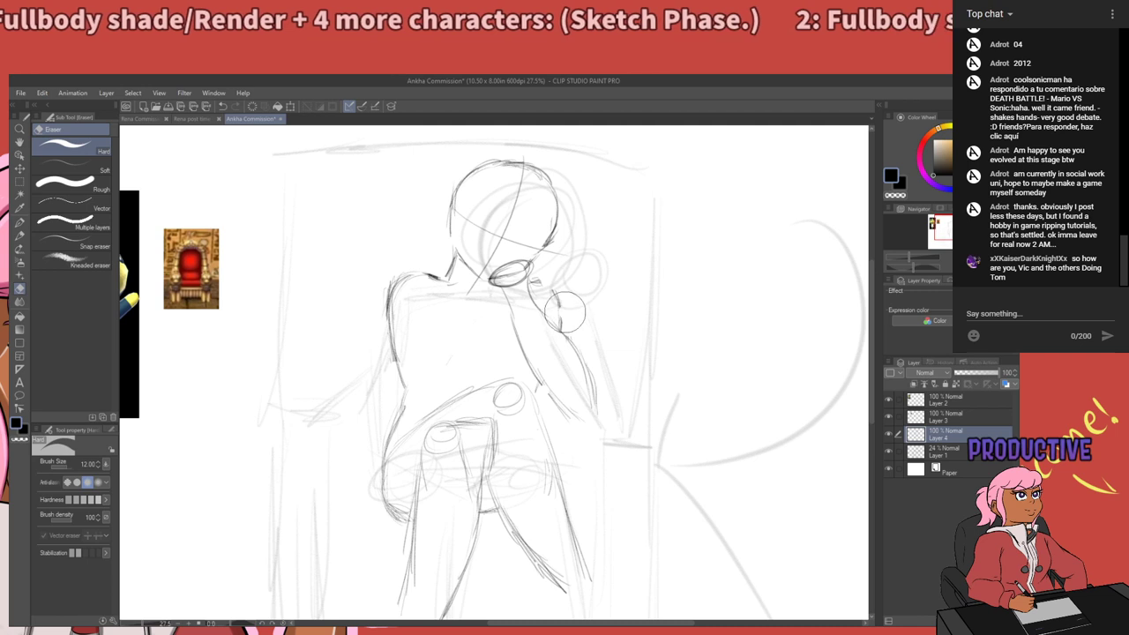
key("p")
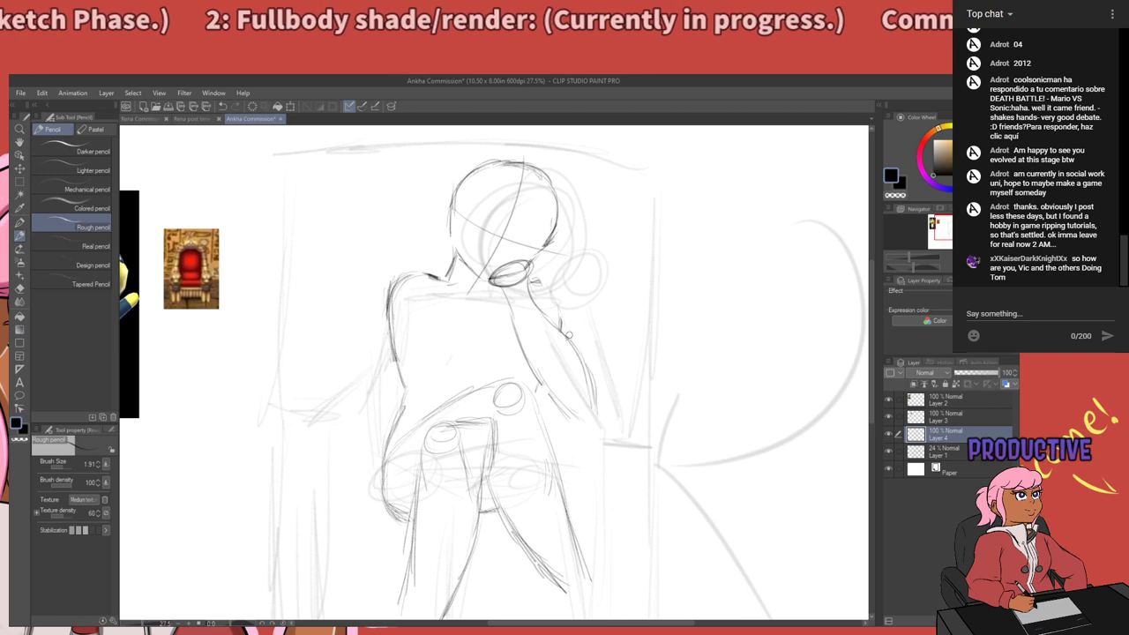
left_click_drag(541, 281, 568, 334)
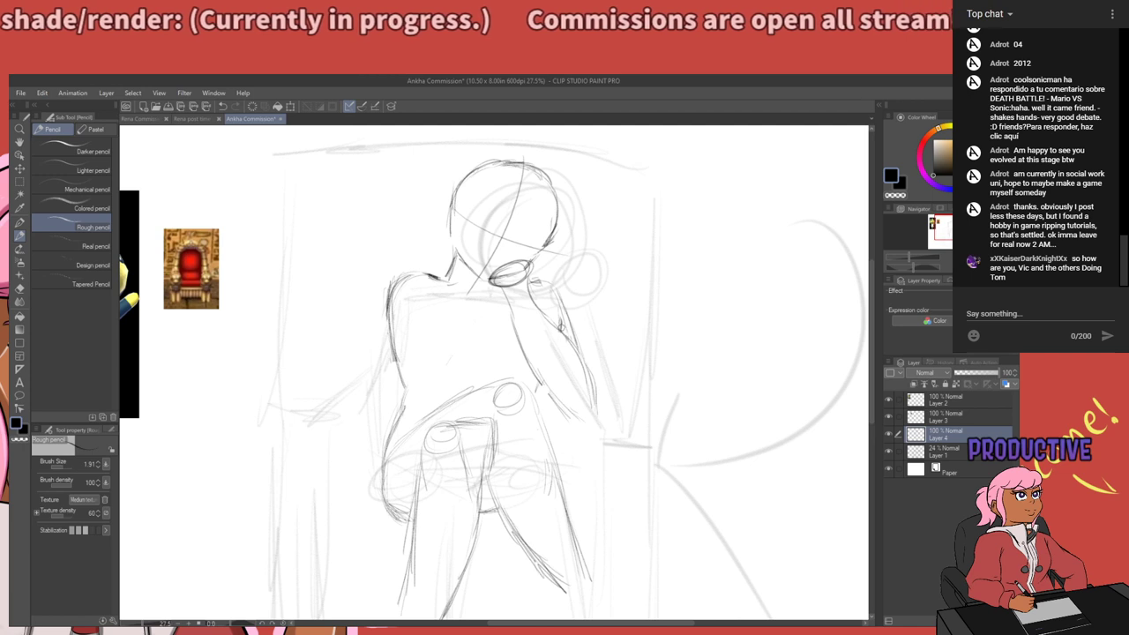
key("e")
mouse_move(541, 333)
left_mouse_down()
mouse_move(529, 333)
mouse_move(561, 319)
left_mouse_up()
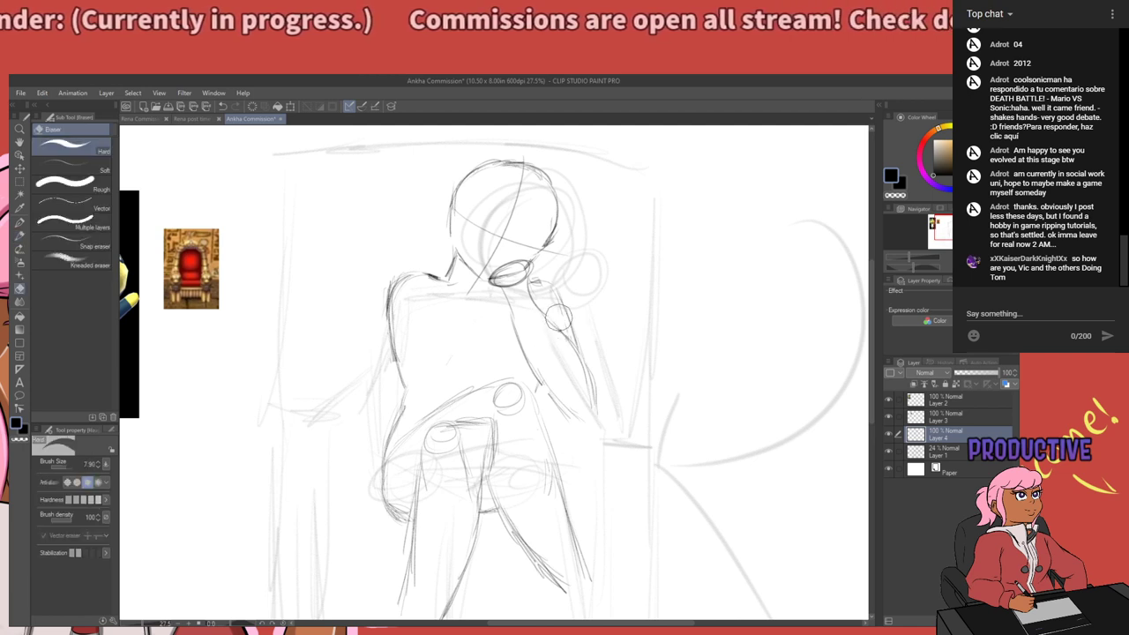
key("p")
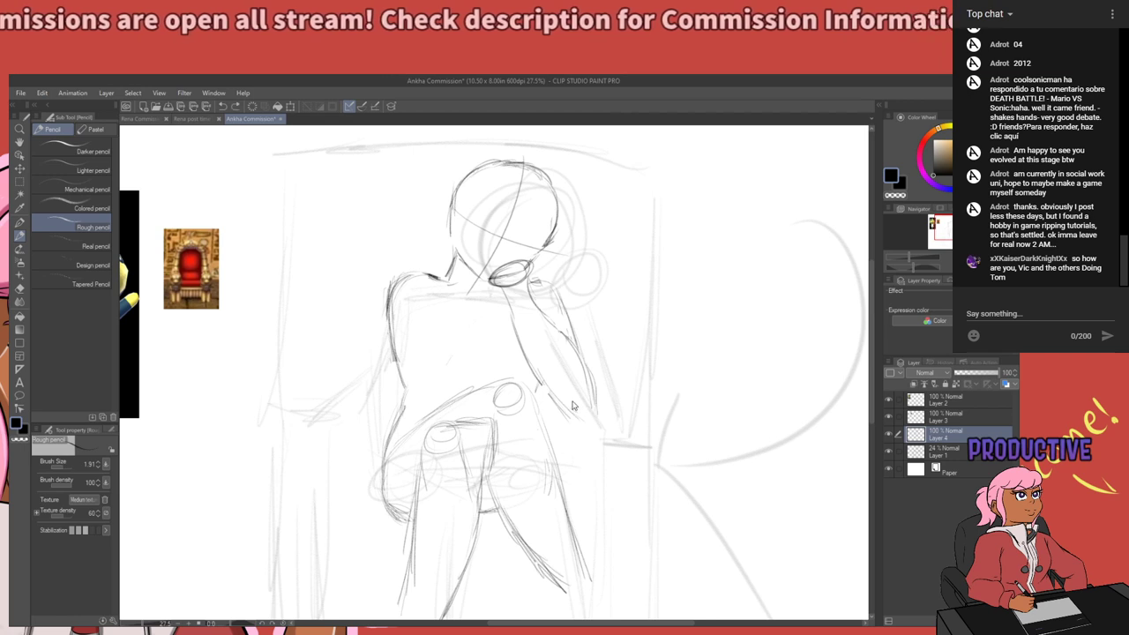
key("ctrl+z")
key("ctrl+z")
key("ctrl+z")
key("ctrl+y")
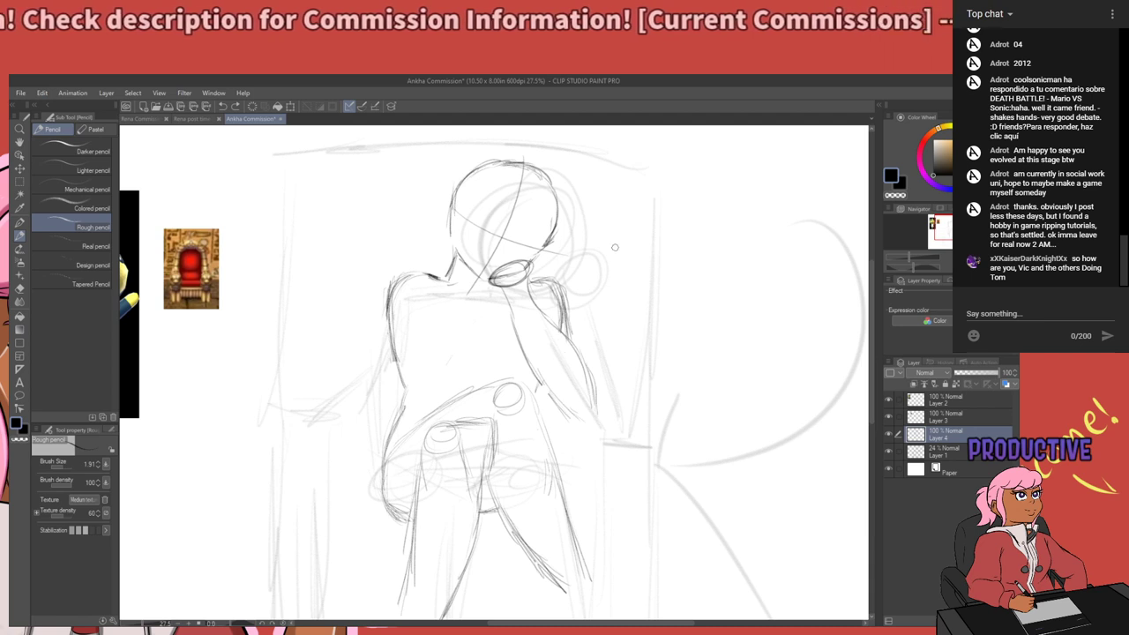
Erase both shin contours of the second leg below the lower knee circle.
scroll(557, 331, "down", 4)
scroll(590, 305, "up", 2)
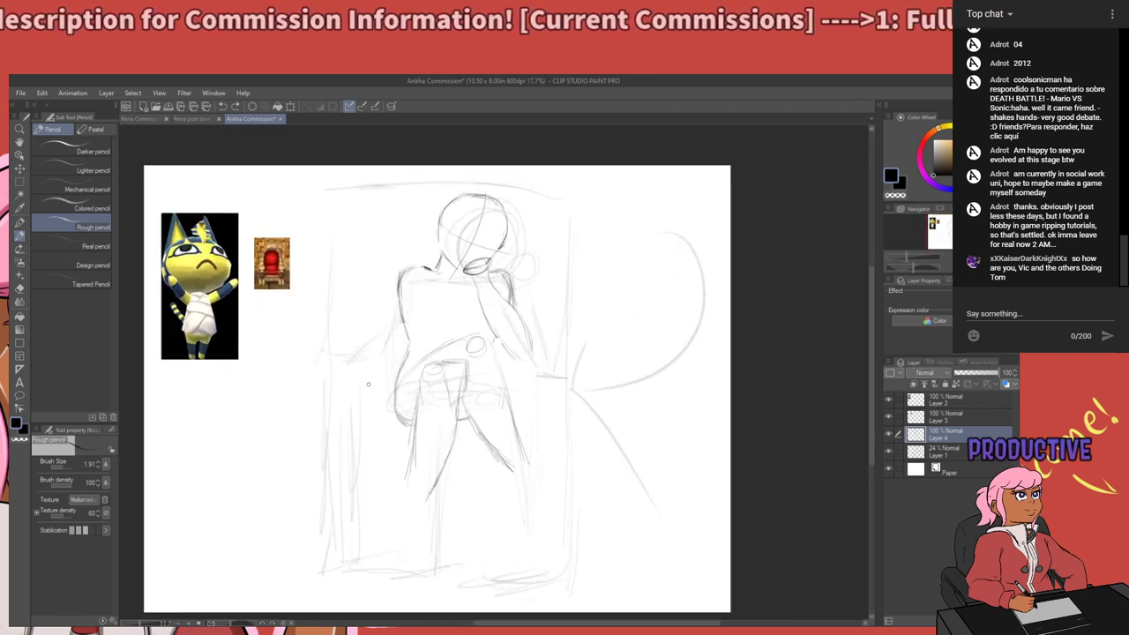
scroll(441, 271, "up", 1)
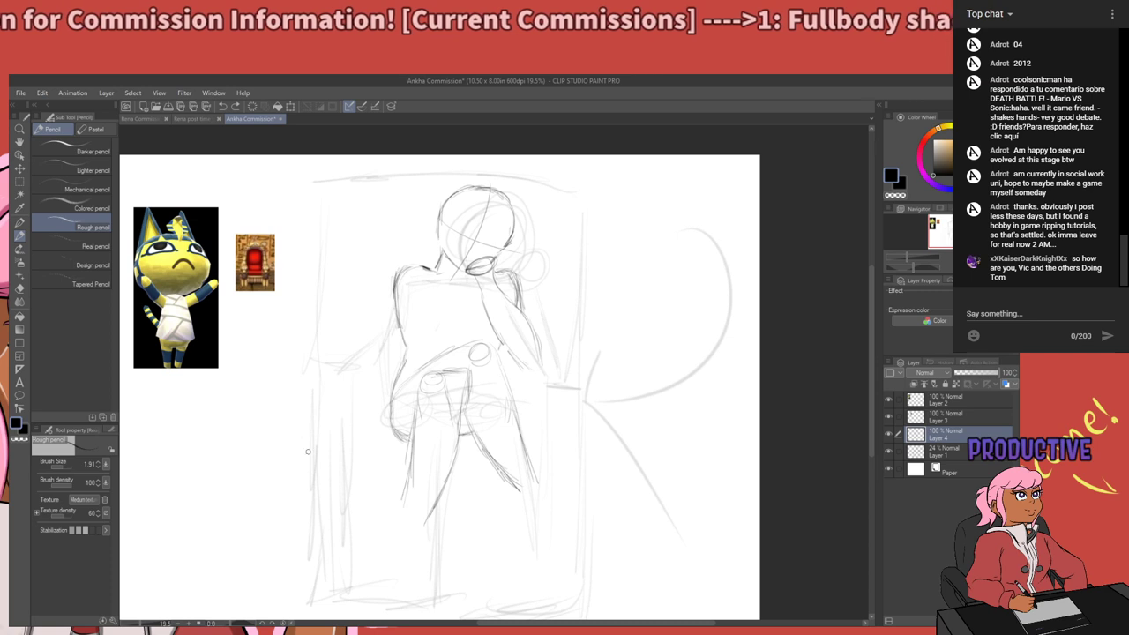
scroll(380, 360, "down", 1)
scroll(396, 421, "up", 2)
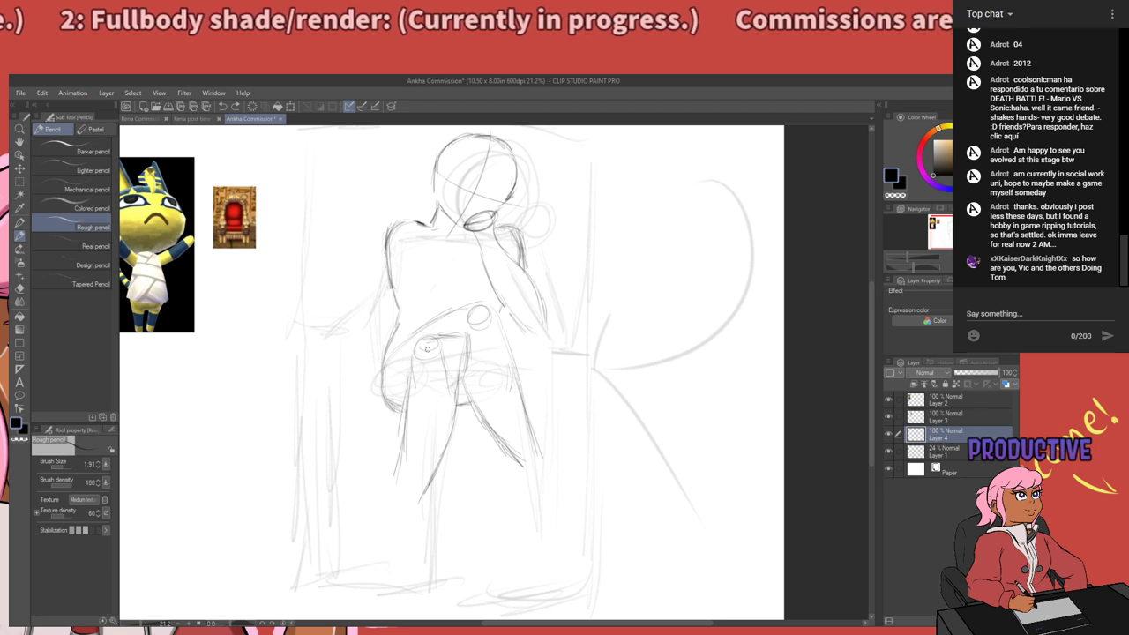
left_click_drag(415, 356, 405, 439)
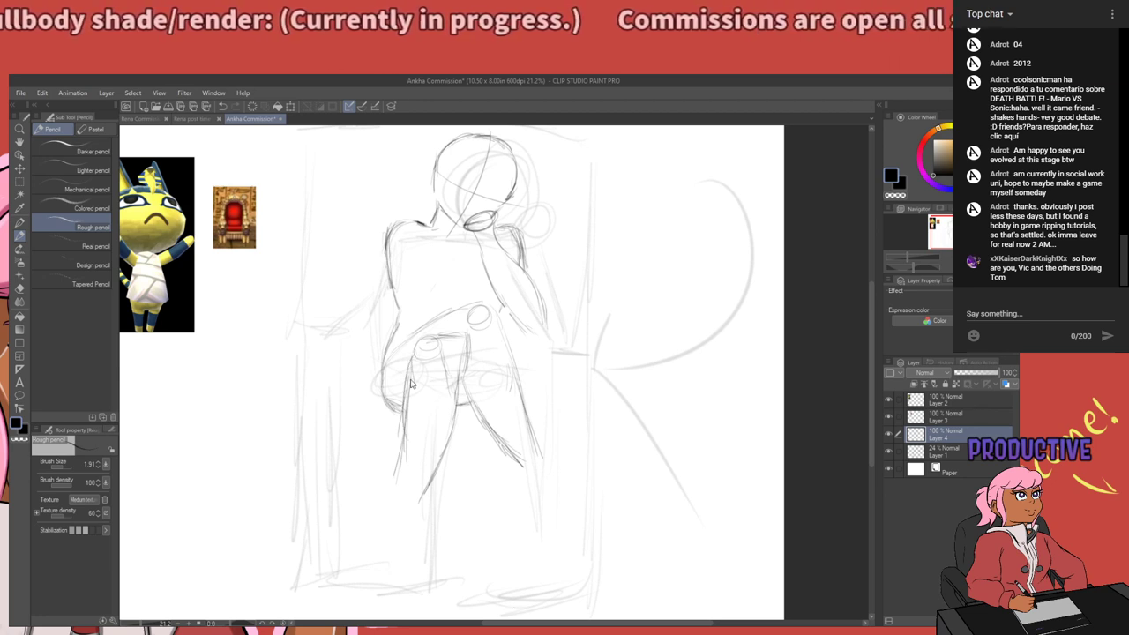
key("ctrl+z")
key("e")
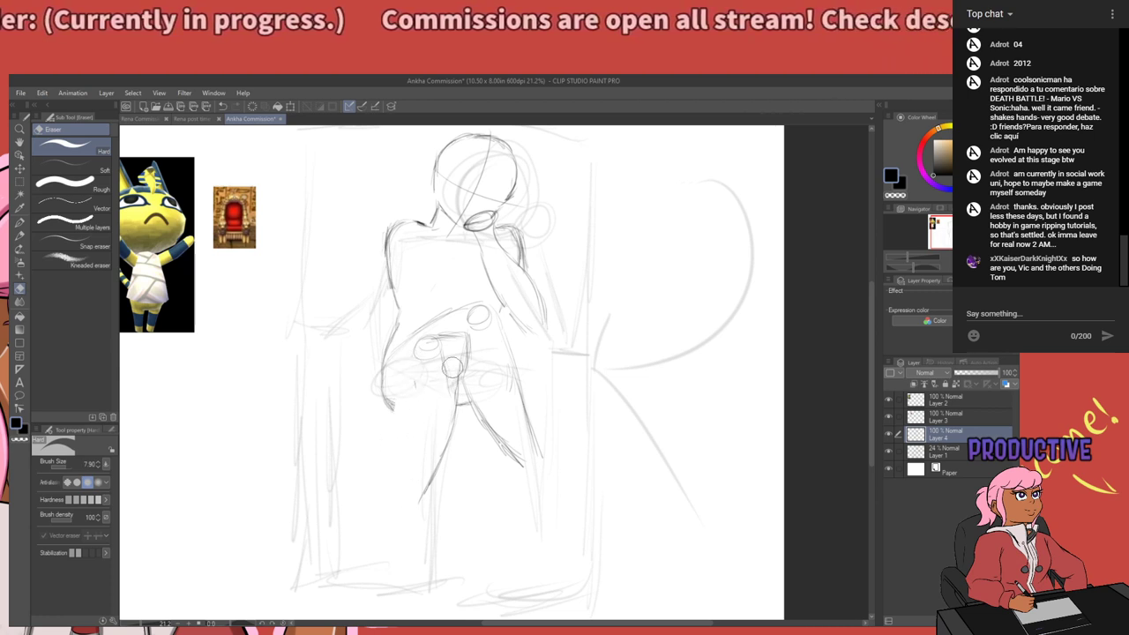
left_click_drag(454, 371, 421, 512)
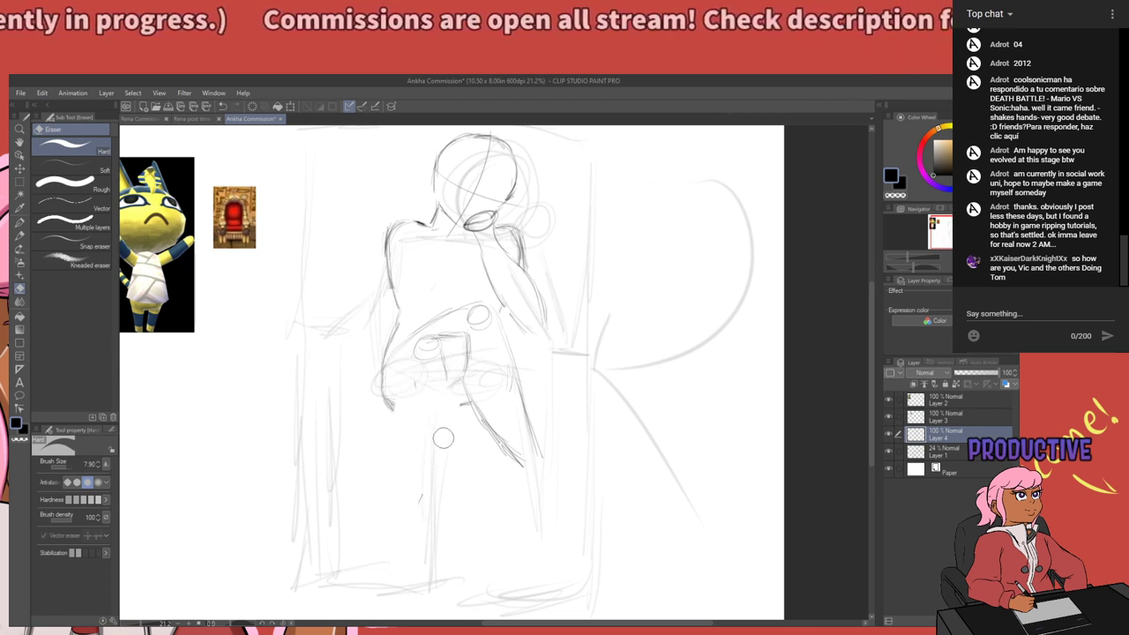
Redraw both shin contours of the upright leg with the rough pencil, running from the knee down to the ankle.
key("p")
key("p")
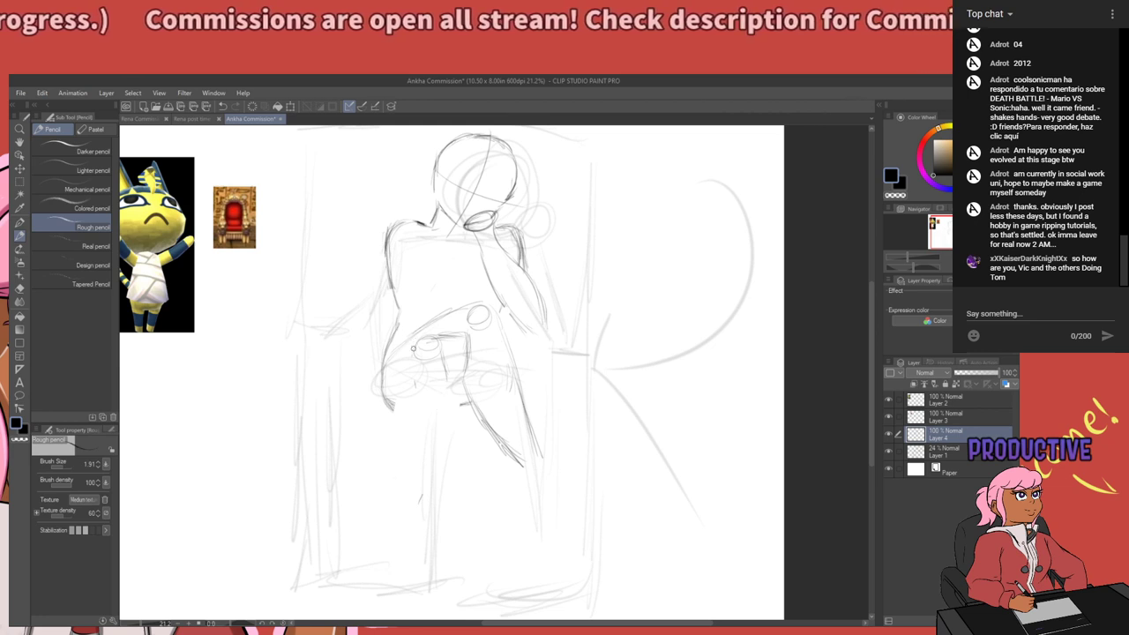
mouse_move(416, 346)
left_mouse_down()
mouse_move(449, 344)
mouse_move(461, 393)
mouse_move(453, 373)
mouse_move(445, 479)
left_mouse_up()
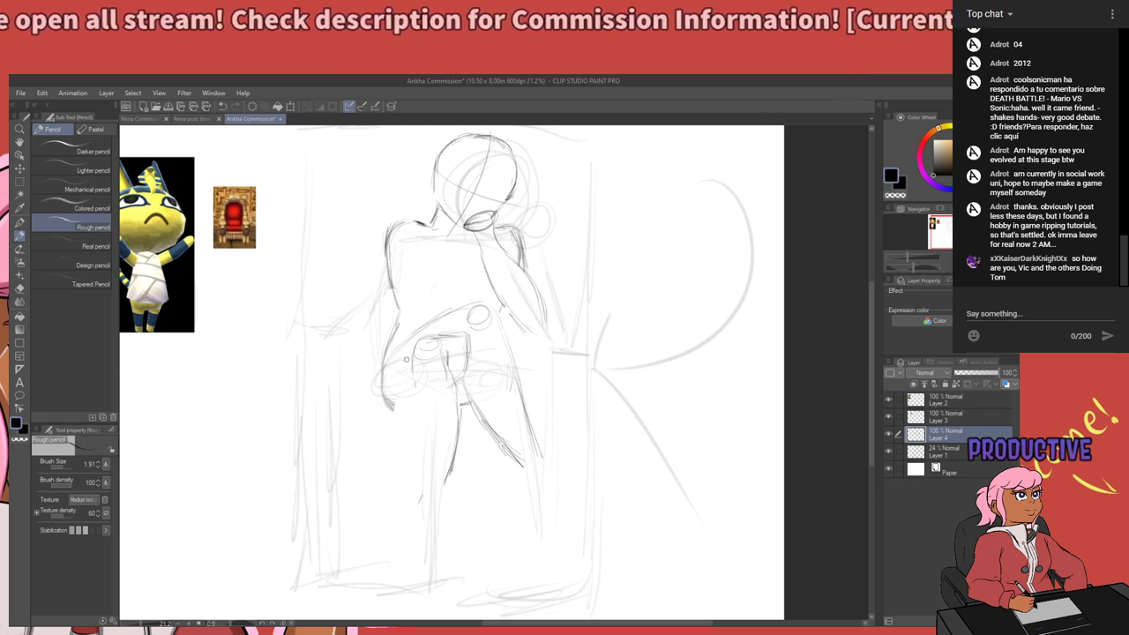
mouse_move(412, 366)
left_mouse_down()
mouse_move(407, 475)
mouse_move(403, 449)
left_mouse_up()
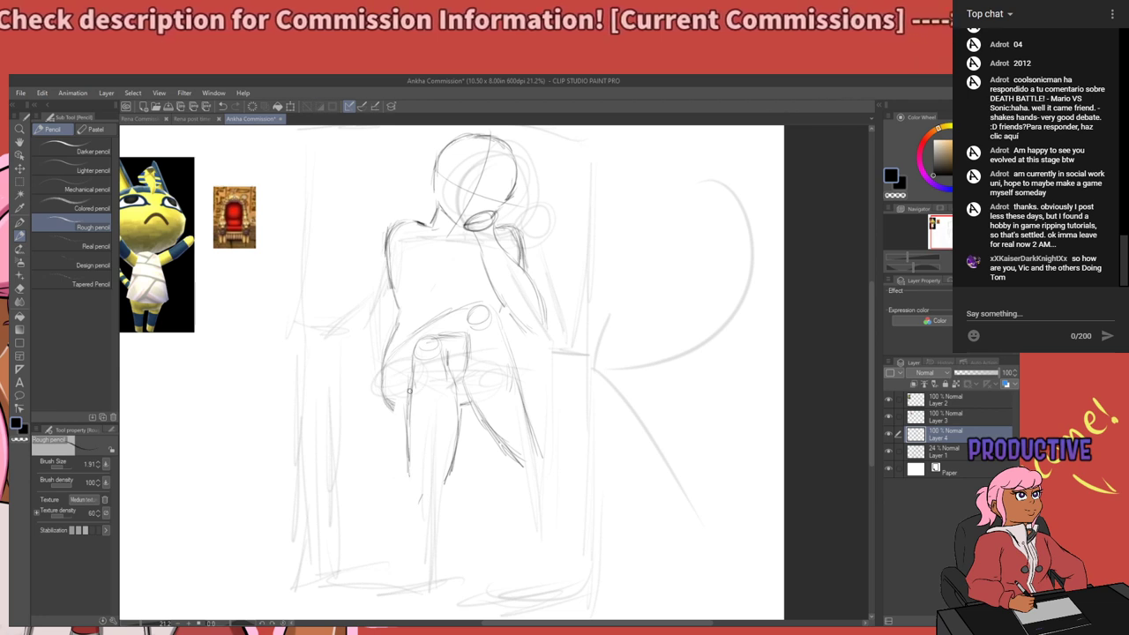
left_click_drag(408, 389, 413, 515)
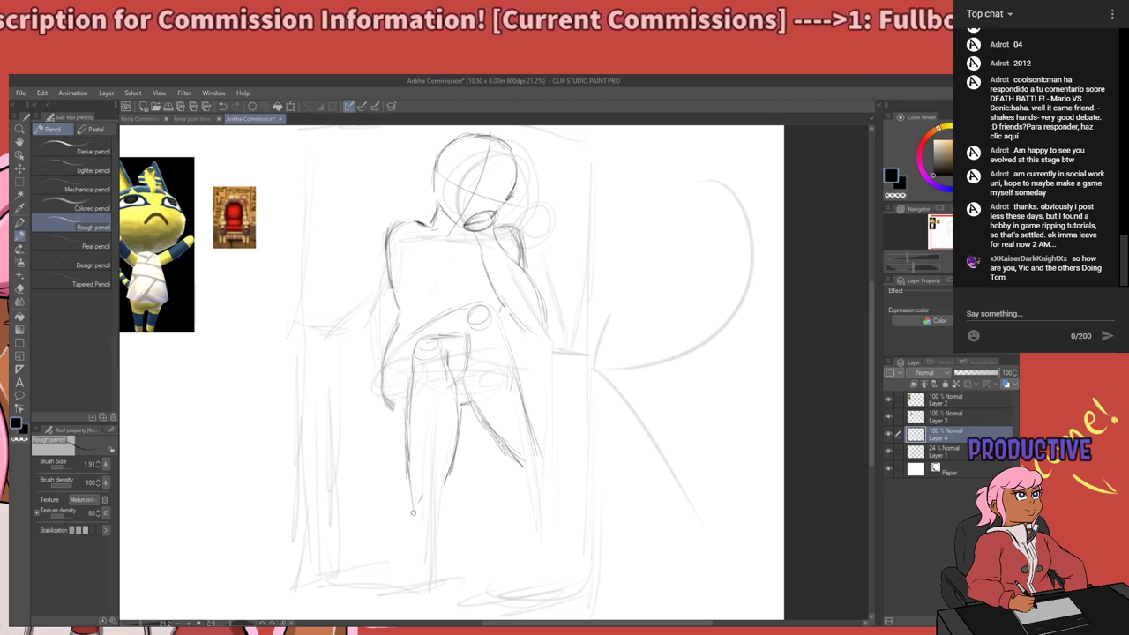
left_click_drag(408, 461, 407, 503)
left_click_drag(453, 453, 444, 491)
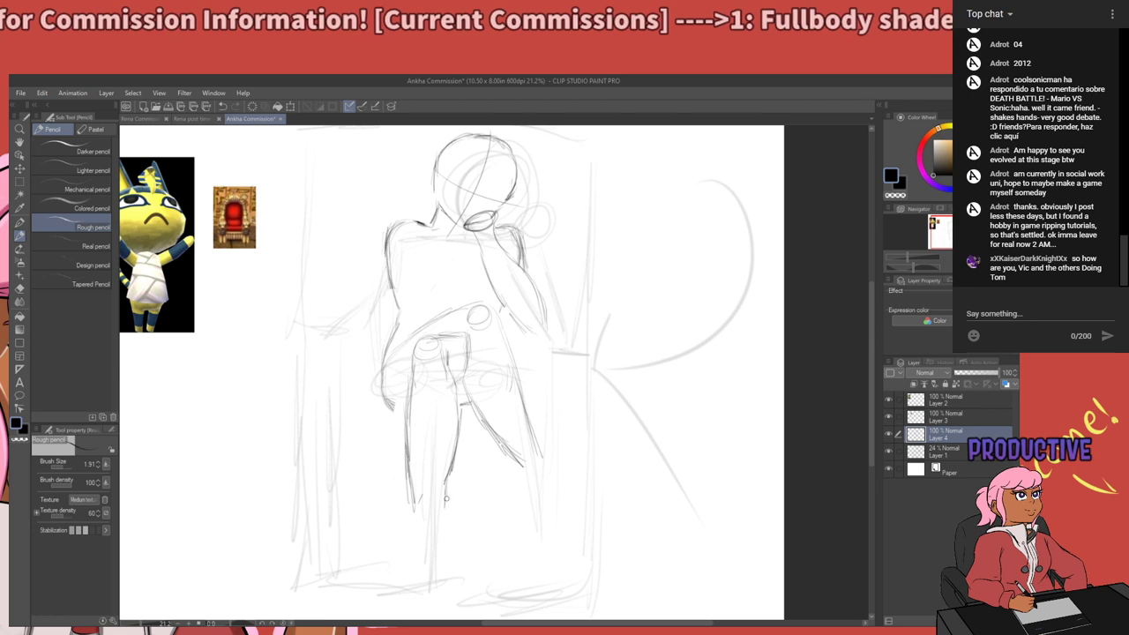
mouse_move(465, 415)
left_mouse_down()
mouse_move(469, 452)
mouse_move(482, 425)
left_mouse_up()
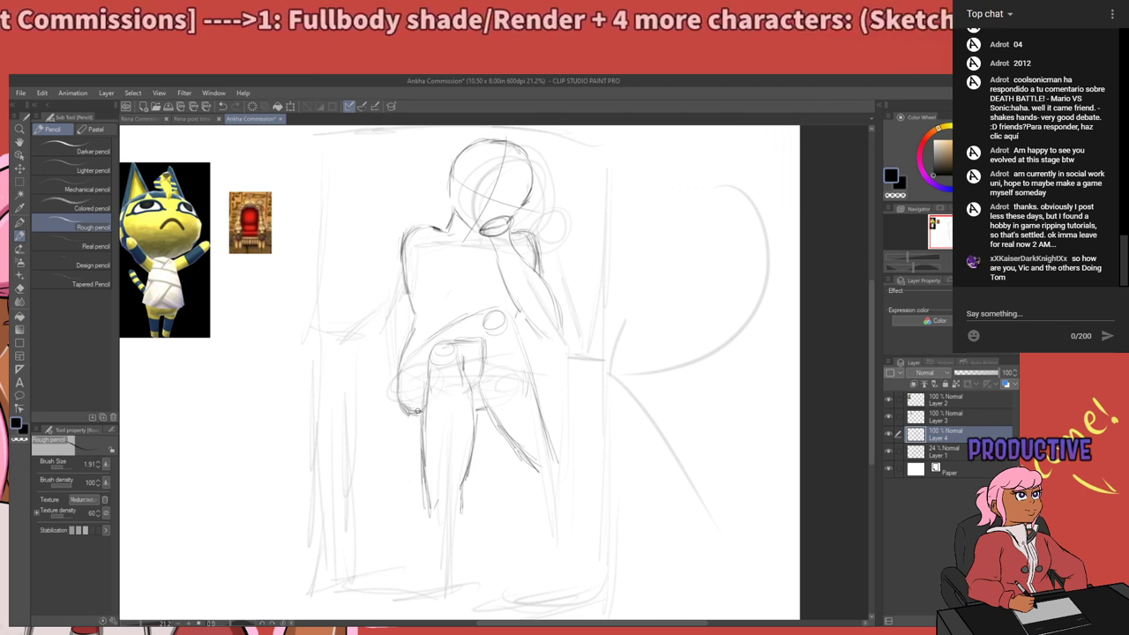
Add a short contour under the crossed thigh beside the calf, and clean up and redraw the short line above the knee.
left_click_drag(442, 501, 472, 346)
left_click_drag(499, 393, 491, 444)
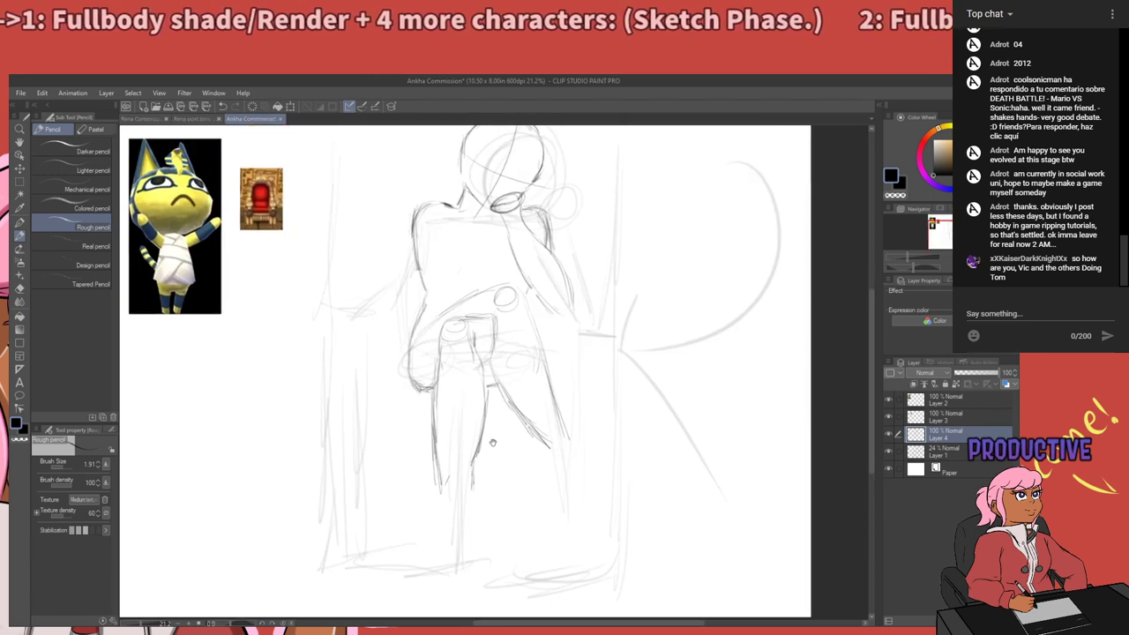
left_click_drag(496, 396, 495, 427)
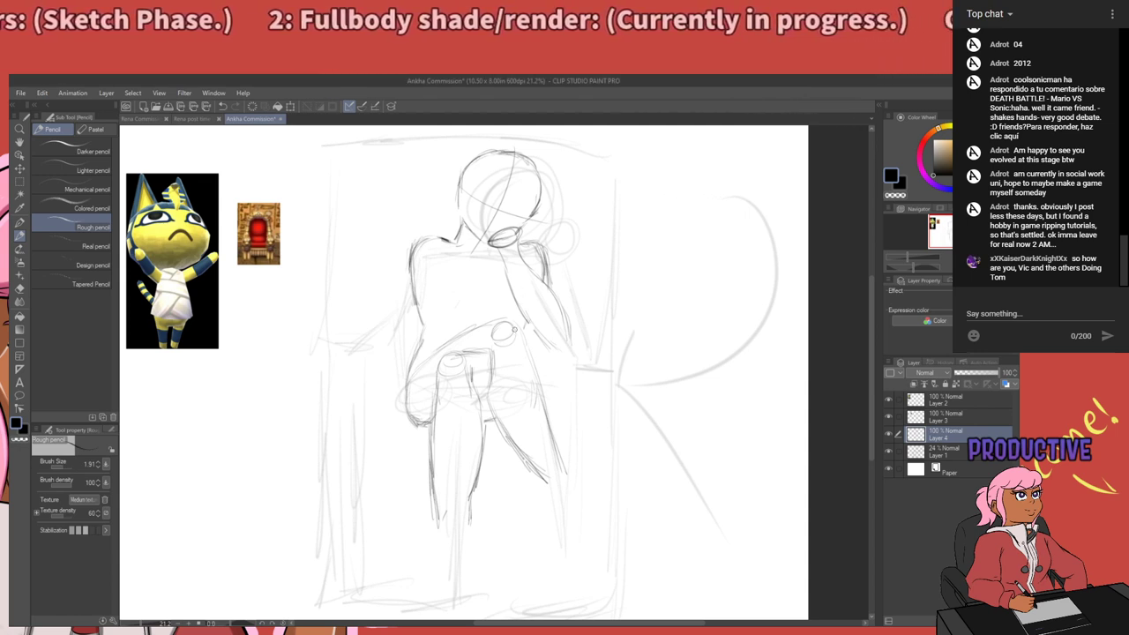
key("e")
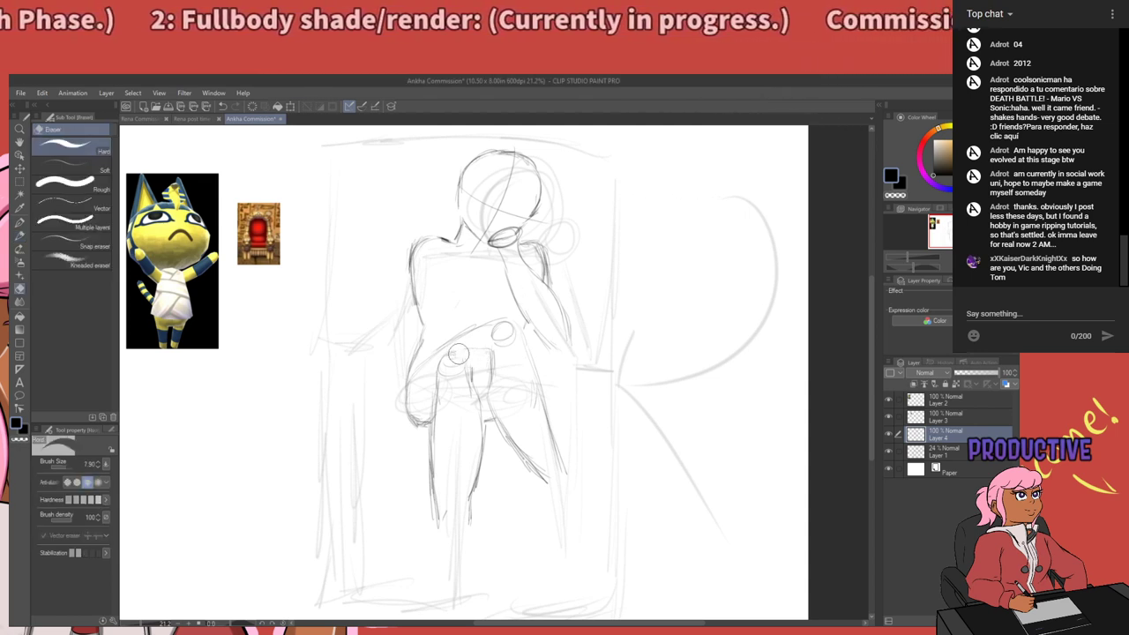
key("p")
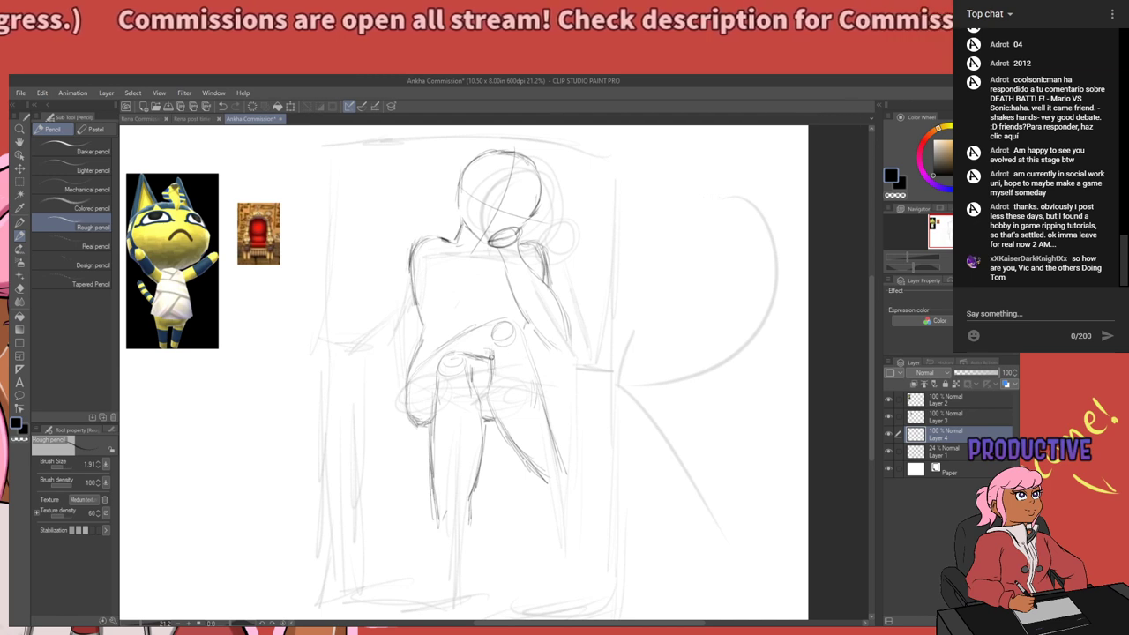
key("e")
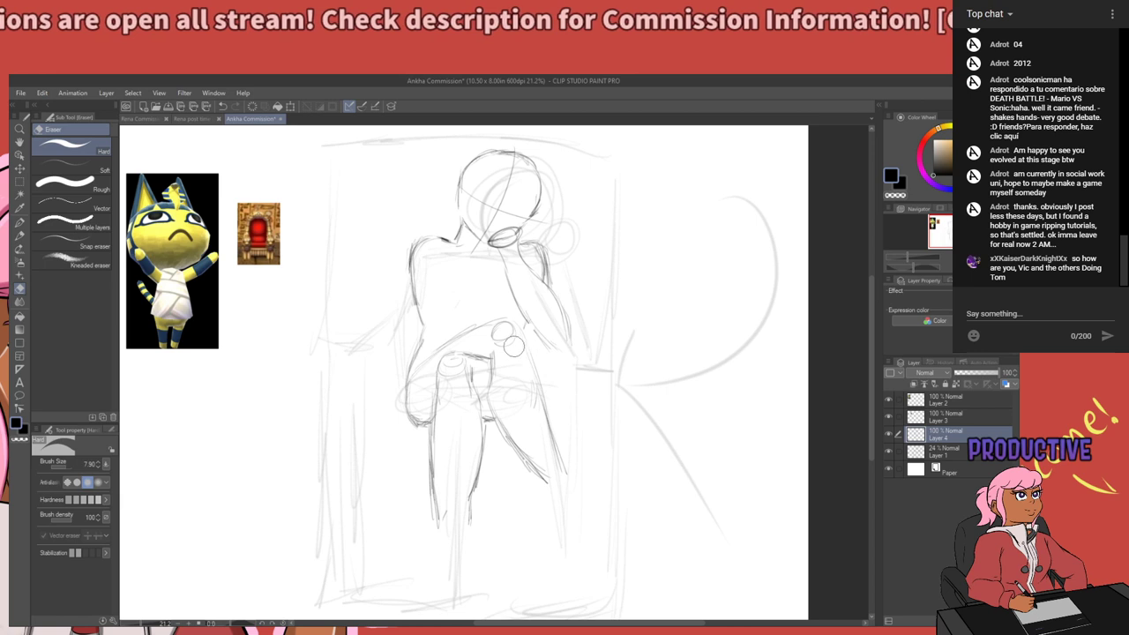
key("p")
key("p")
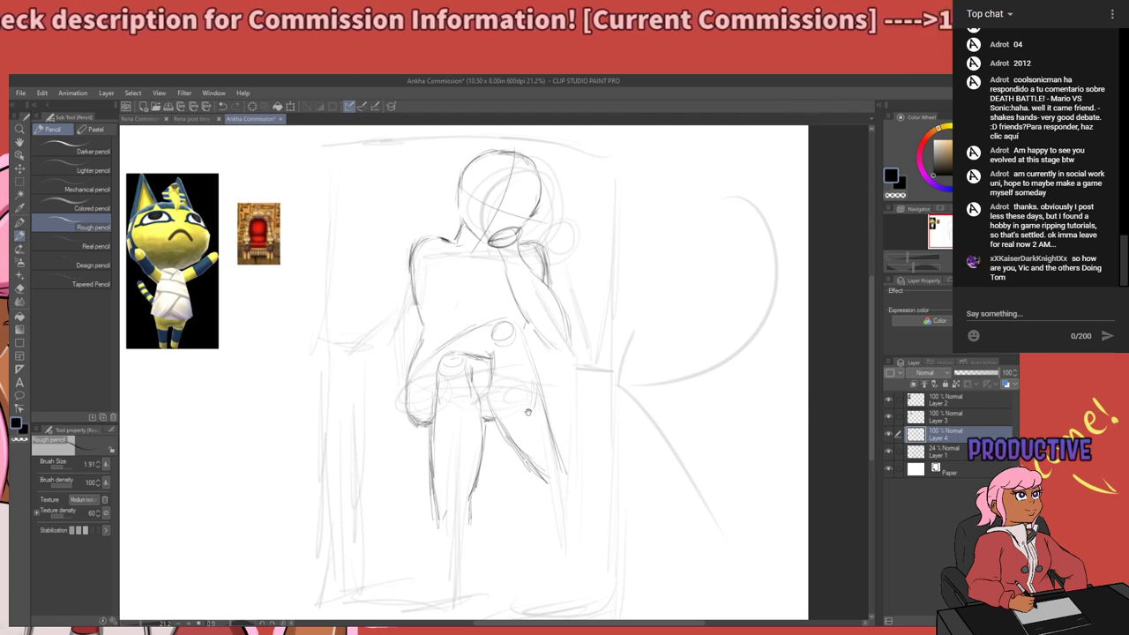
Extend the upright leg's contours through the ankle and sketch its front-facing foot with a reinforced sole line.
mouse_move(528, 408)
left_mouse_down()
mouse_move(499, 477)
mouse_move(486, 441)
left_mouse_up()
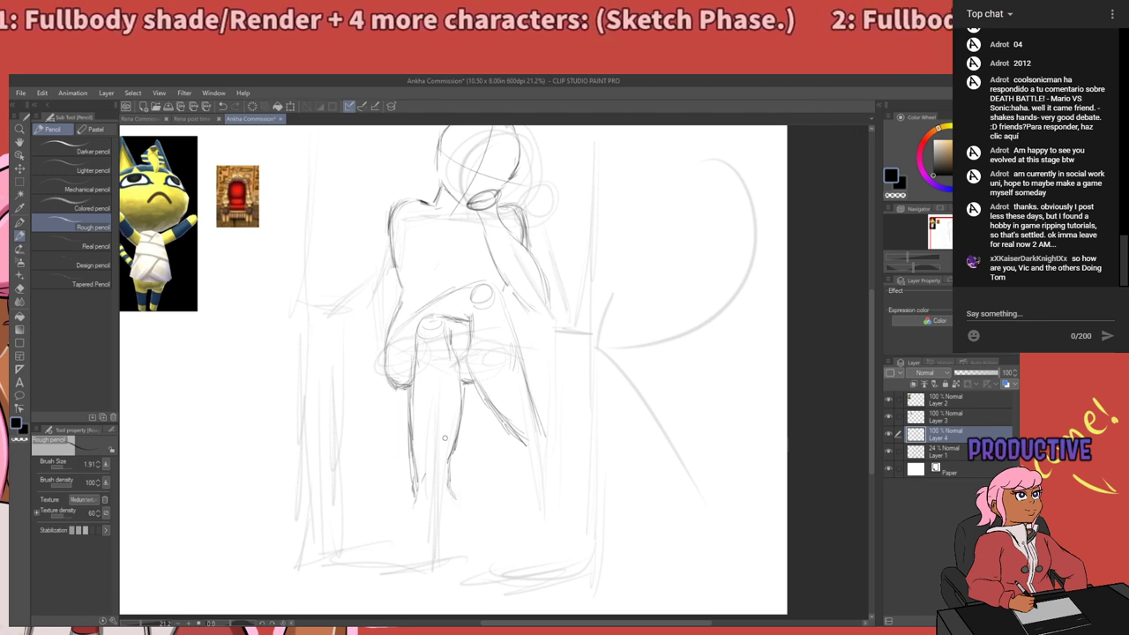
mouse_move(453, 496)
left_mouse_down()
mouse_move(453, 520)
mouse_move(423, 491)
mouse_move(416, 518)
left_mouse_up()
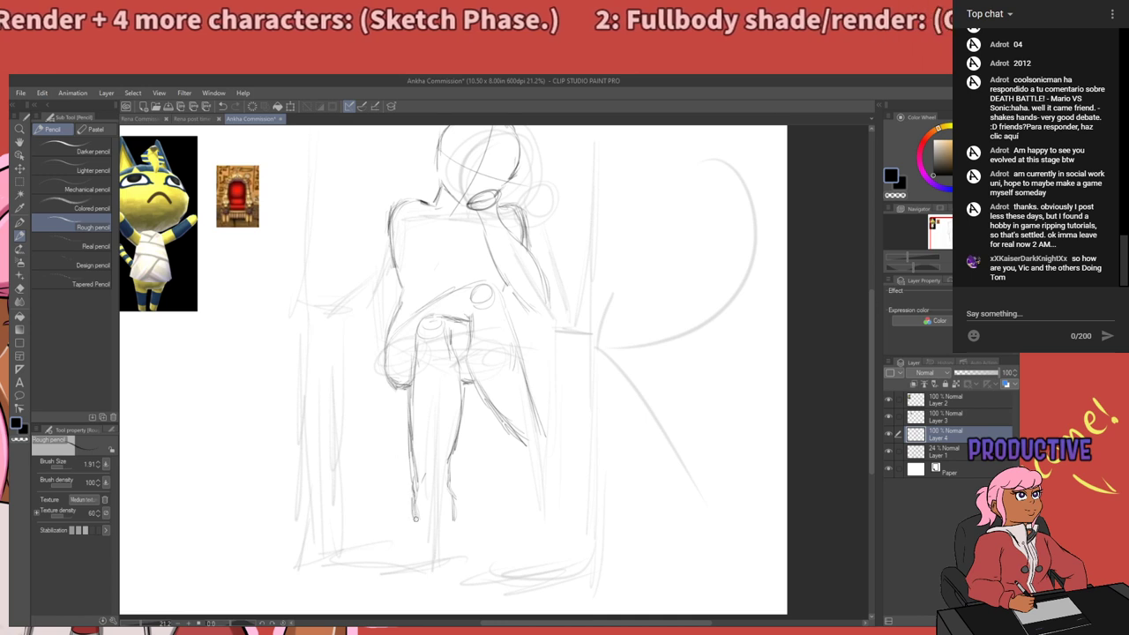
left_click_drag(457, 461, 467, 420)
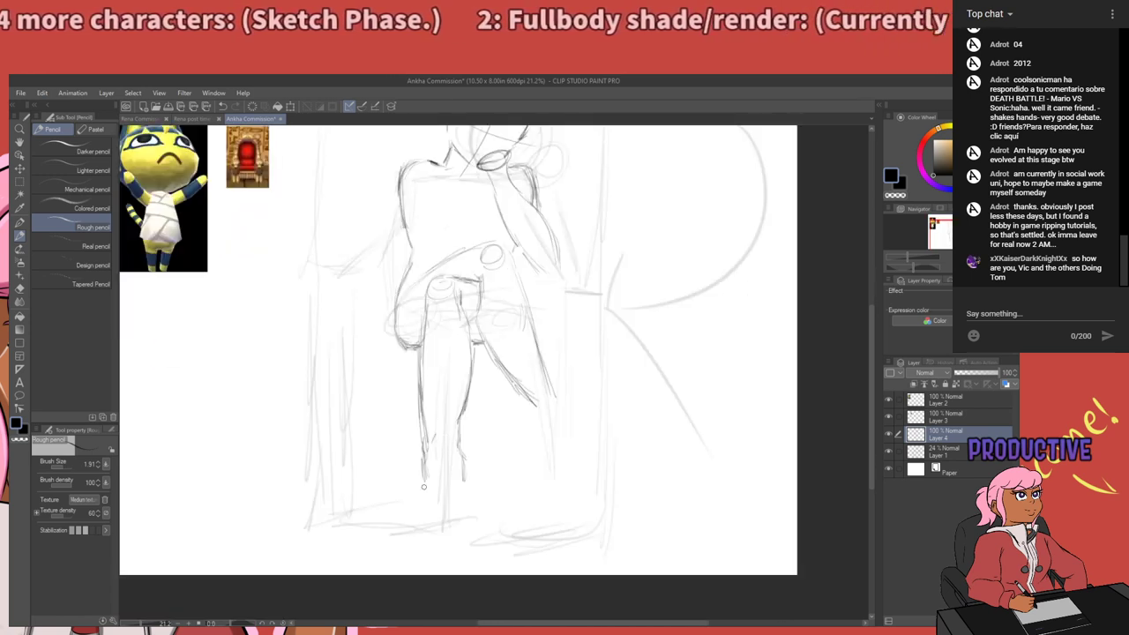
mouse_move(421, 484)
left_mouse_down()
mouse_move(416, 501)
mouse_move(440, 509)
left_mouse_up()
mouse_move(466, 462)
left_mouse_down()
mouse_move(462, 510)
mouse_move(427, 510)
left_mouse_up()
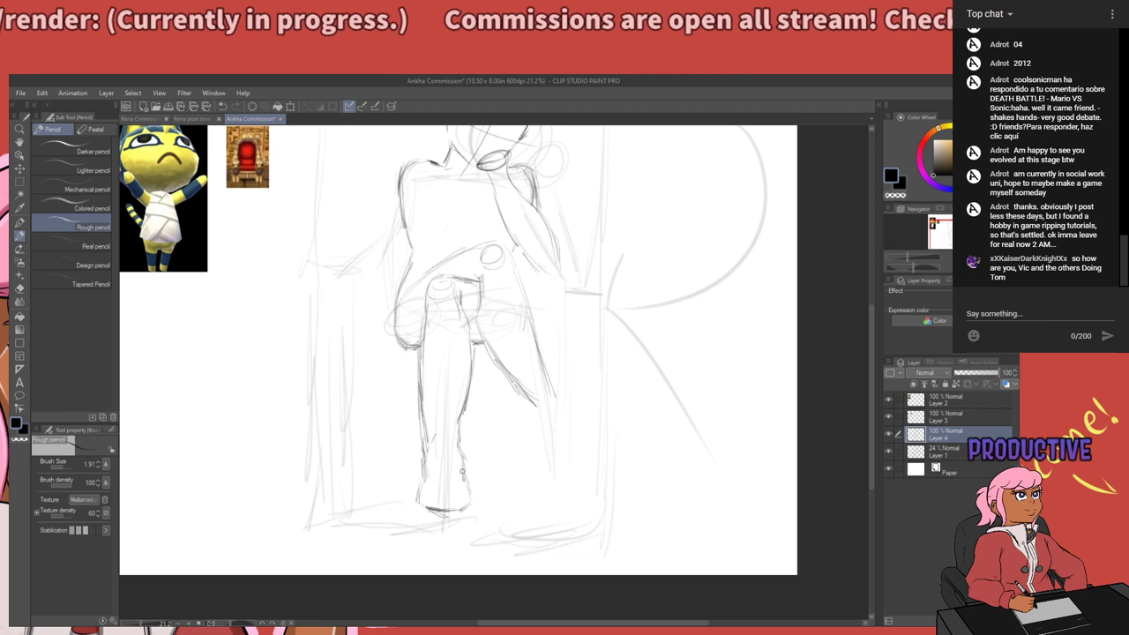
mouse_move(462, 471)
left_mouse_down()
mouse_move(471, 510)
mouse_move(416, 508)
mouse_move(420, 481)
mouse_move(420, 499)
left_mouse_up()
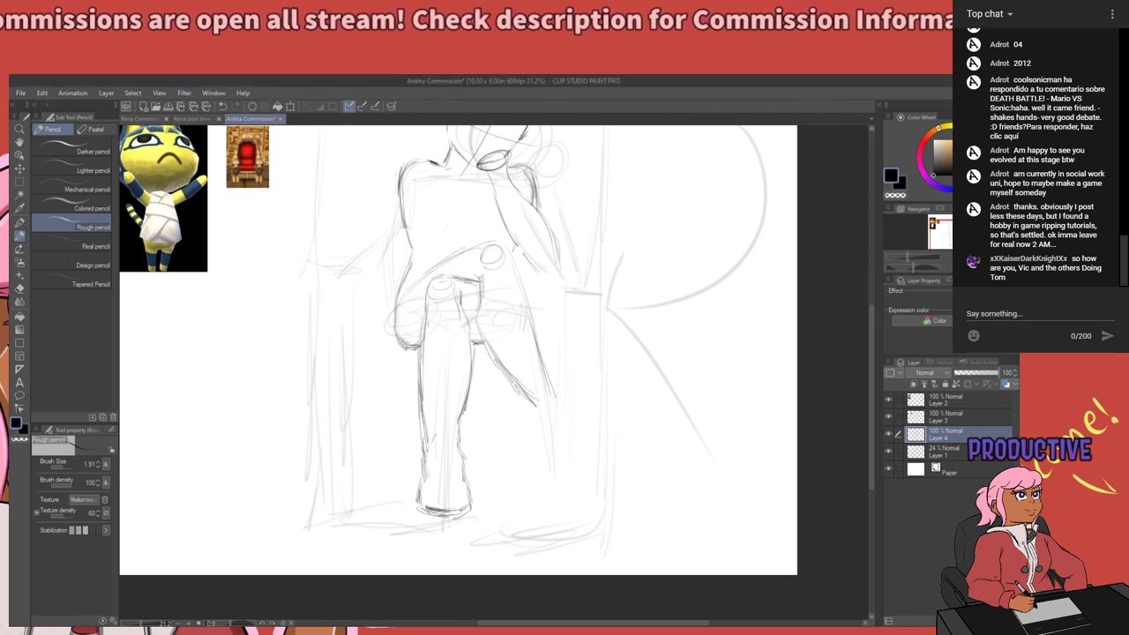
Reinforce the crossed leg's lower shin and sketch its ankle, heel and outstretched pointed foot, undoing and redrawing the instep line.
left_click_drag(486, 449, 437, 455)
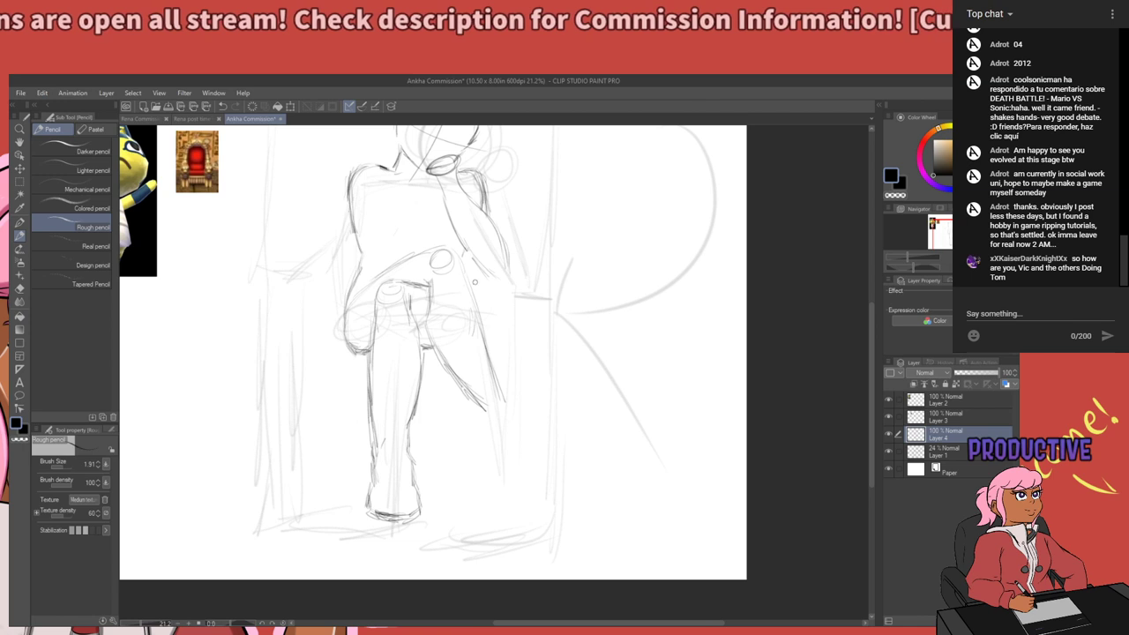
mouse_move(427, 326)
left_mouse_down()
mouse_move(432, 356)
mouse_move(483, 413)
left_mouse_up()
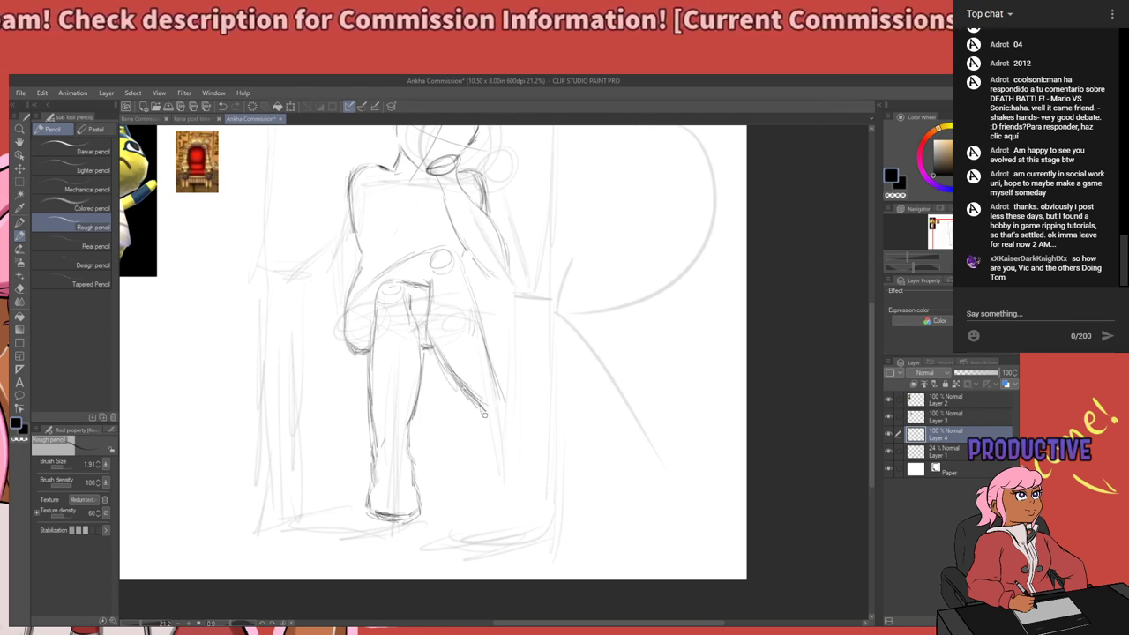
key("ctrl+z")
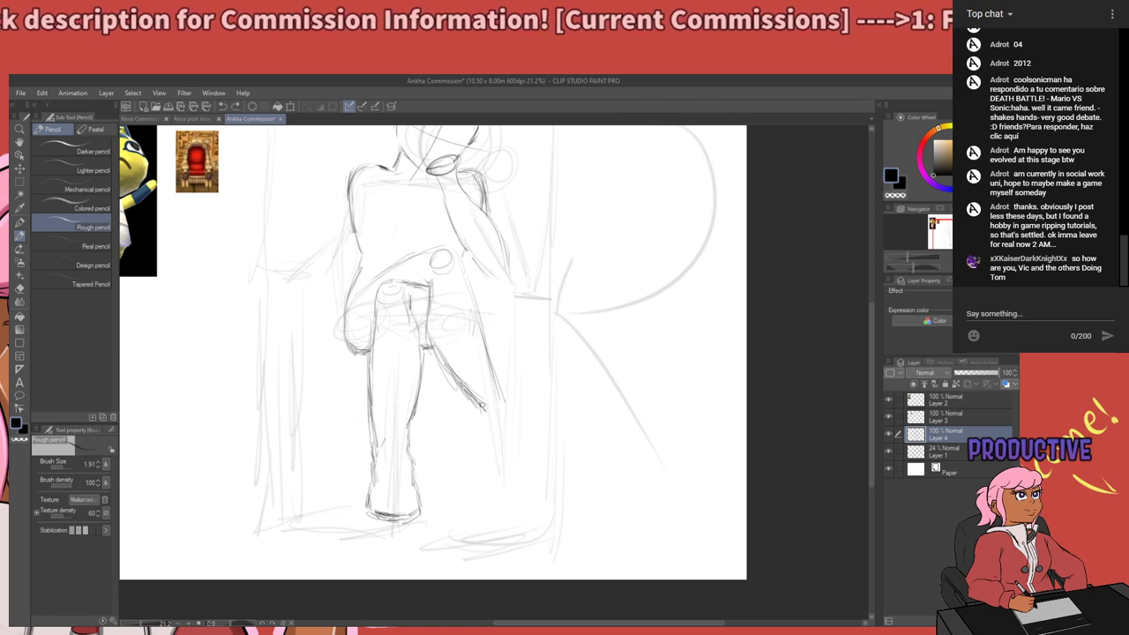
mouse_move(482, 407)
left_mouse_down()
mouse_move(511, 393)
mouse_move(547, 410)
left_mouse_up()
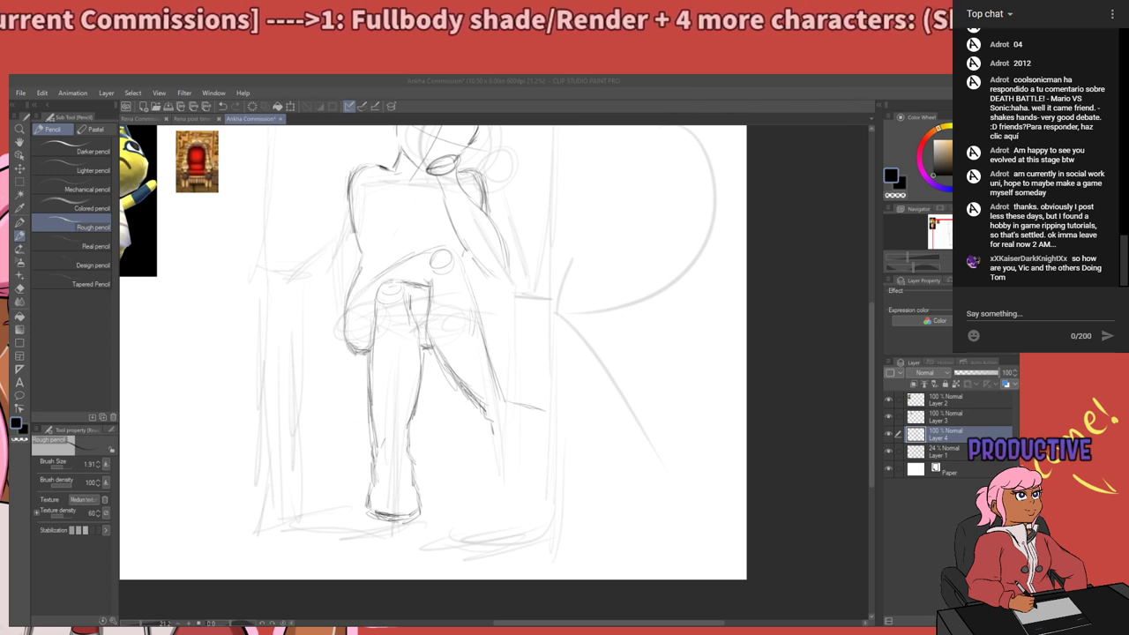
left_click(339, 547)
key("ctrl+z")
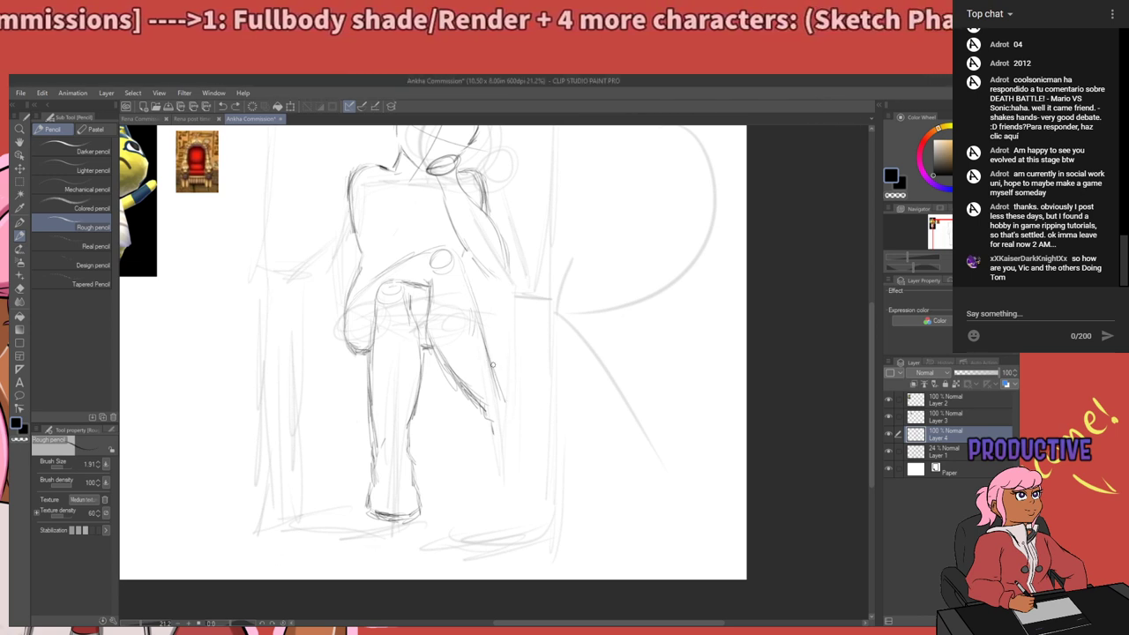
mouse_move(529, 412)
left_mouse_down()
mouse_move(545, 421)
mouse_move(506, 443)
mouse_move(557, 422)
left_mouse_up()
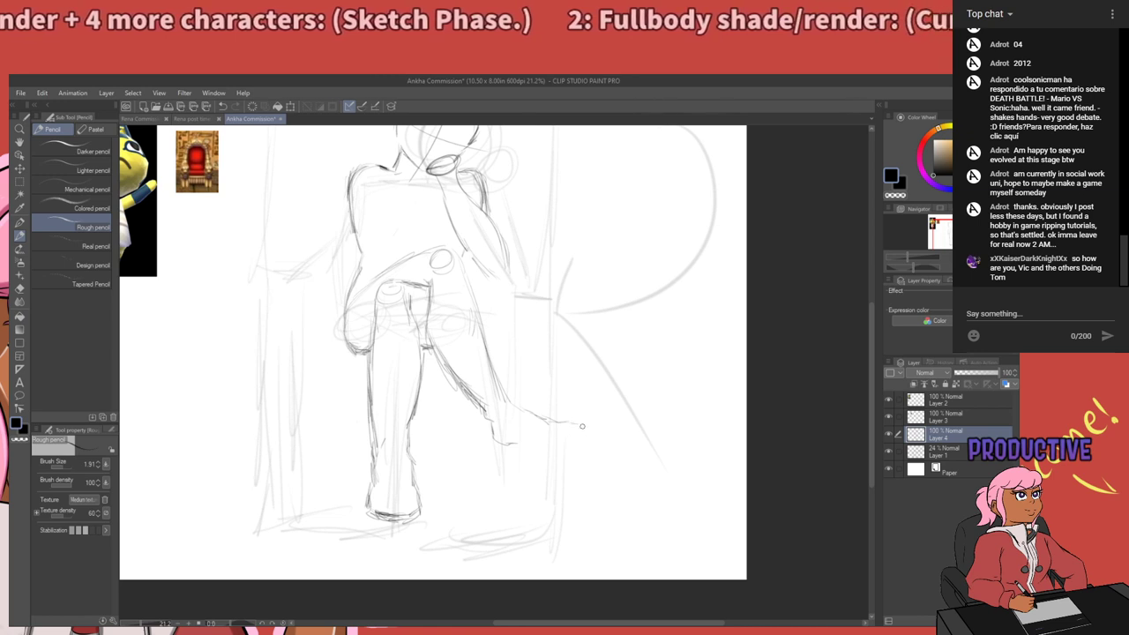
left_click_drag(578, 434, 553, 451)
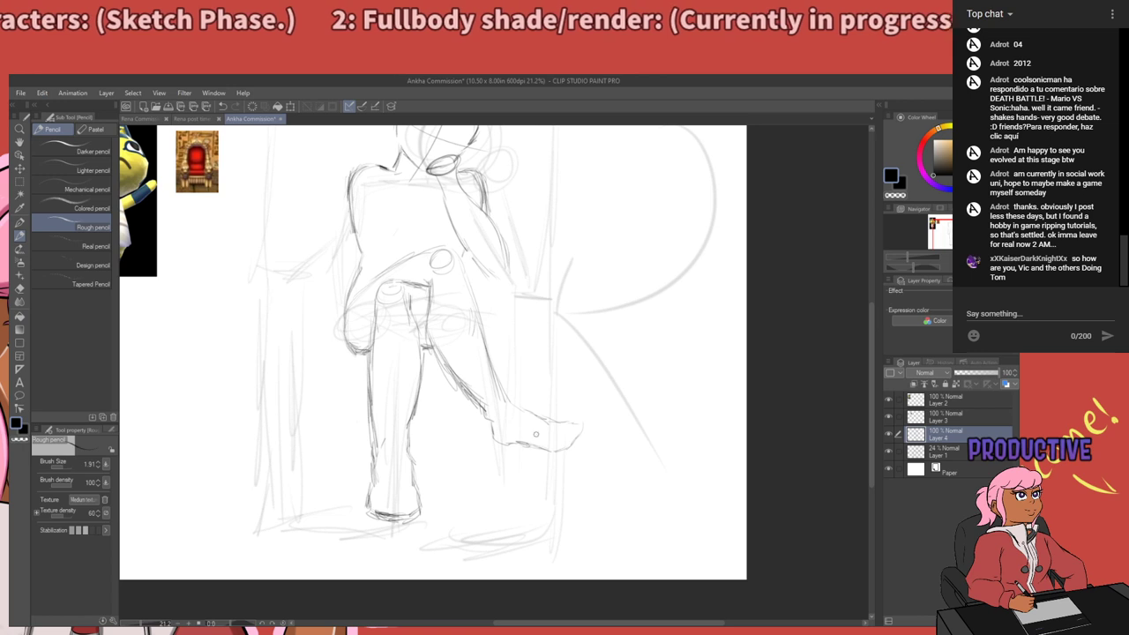
Reinforce the torso's outer contour from the shoulder to the hip and add the opposite waist and hip contour beside the bent arm.
left_click_drag(535, 293, 585, 437)
left_click_drag(570, 379, 614, 345)
scroll(615, 344, "up", 2)
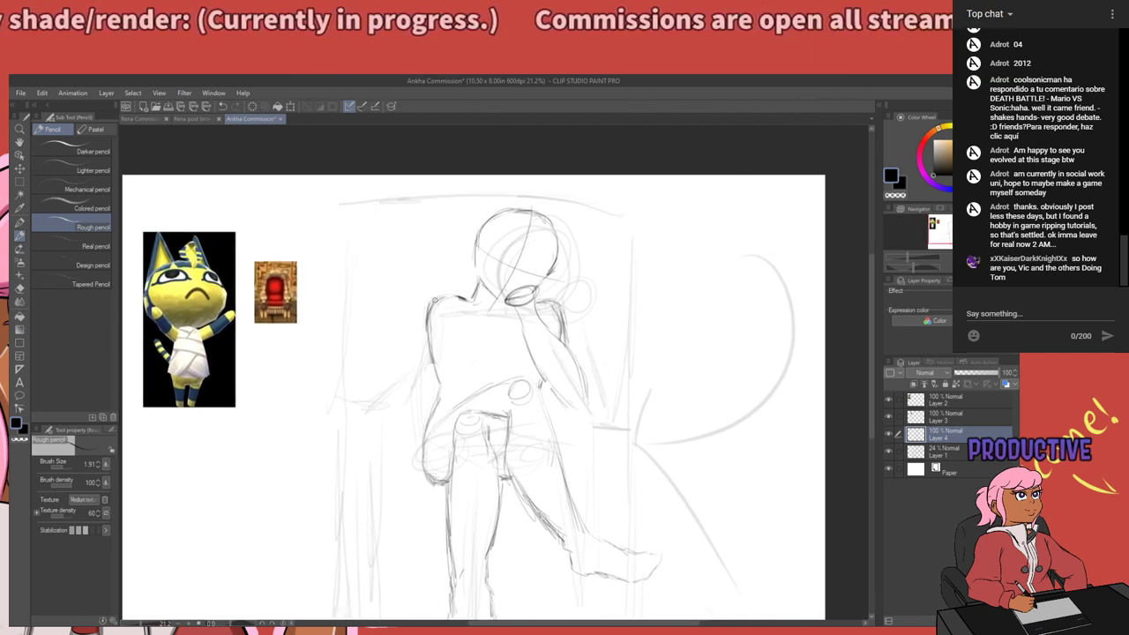
left_click_drag(435, 300, 433, 404)
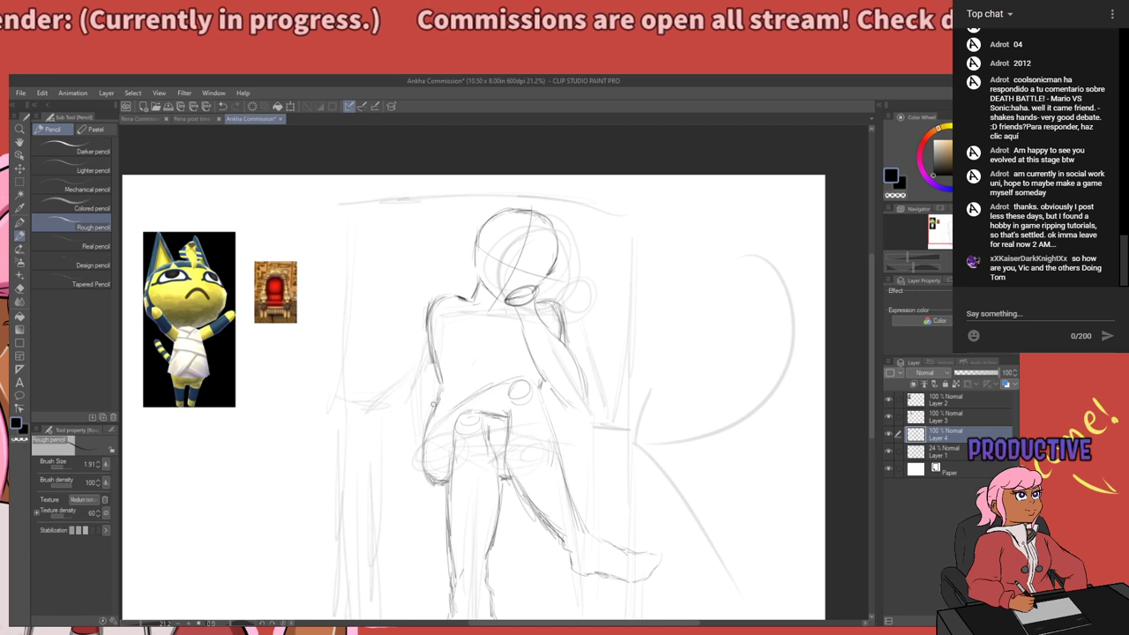
mouse_move(562, 338)
left_mouse_down()
mouse_move(552, 417)
mouse_move(582, 283)
mouse_move(591, 349)
mouse_move(572, 407)
left_mouse_up()
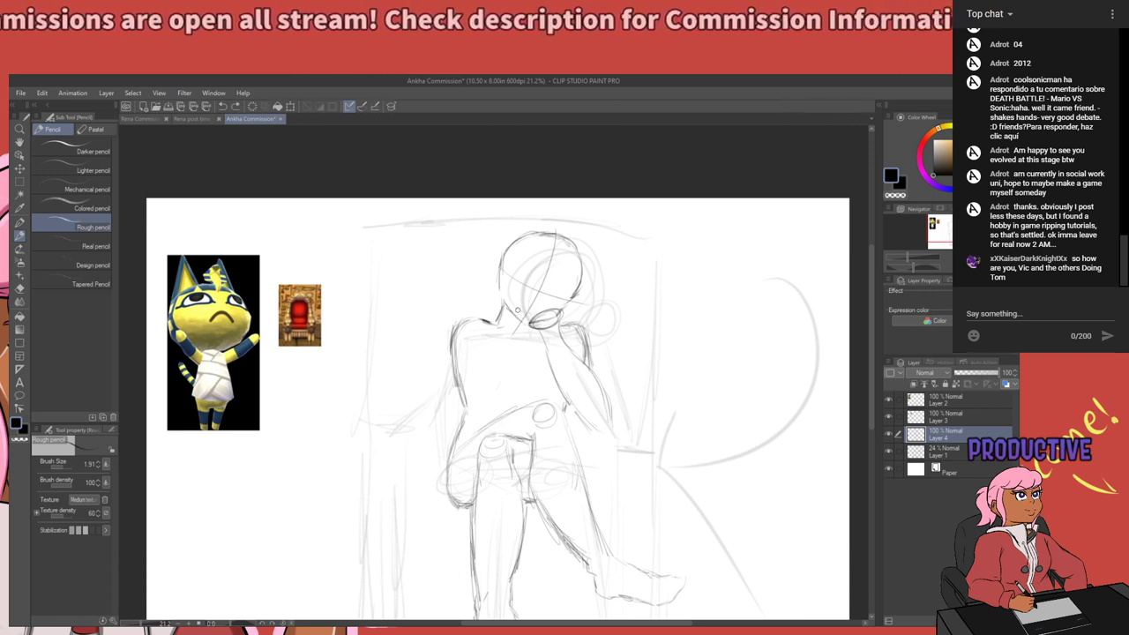
mouse_move(586, 387)
left_mouse_down()
mouse_move(572, 442)
mouse_move(579, 437)
left_mouse_up()
Sketch two tall pointed cat ears on top of the head circle.
scroll(561, 375, "up", 3)
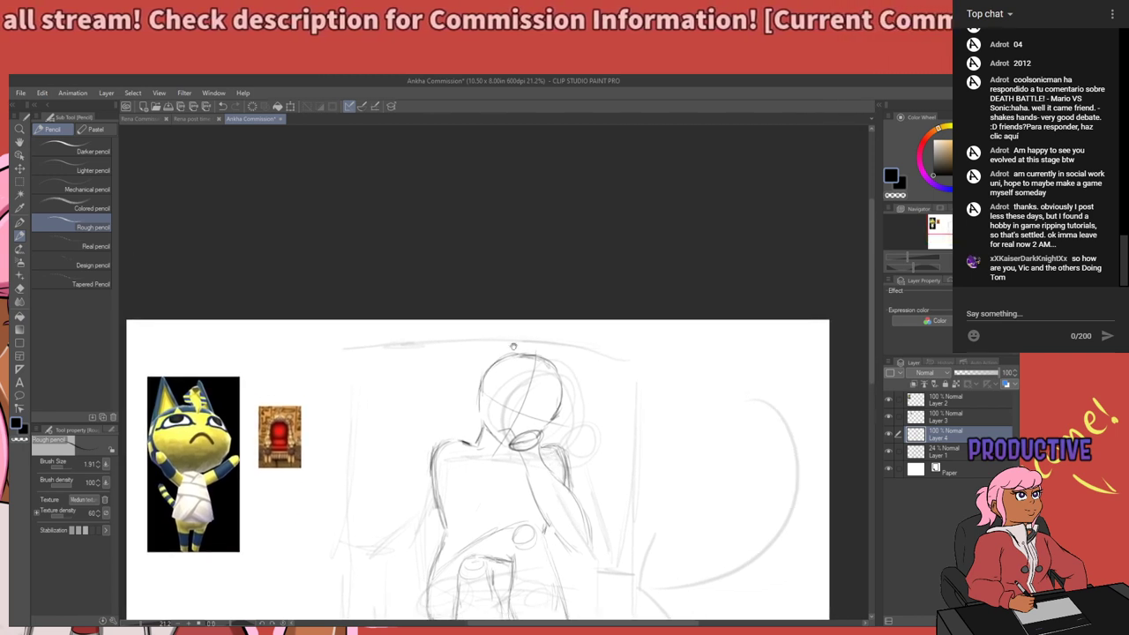
scroll(547, 371, "down", 1)
mouse_move(479, 355)
left_mouse_down()
mouse_move(525, 301)
mouse_move(527, 334)
mouse_move(532, 300)
left_mouse_up()
mouse_move(543, 342)
left_mouse_down()
mouse_move(576, 314)
mouse_move(561, 383)
left_mouse_up()
mouse_move(581, 322)
left_mouse_down()
mouse_move(565, 382)
mouse_move(611, 327)
mouse_move(569, 407)
mouse_move(582, 361)
left_mouse_up()
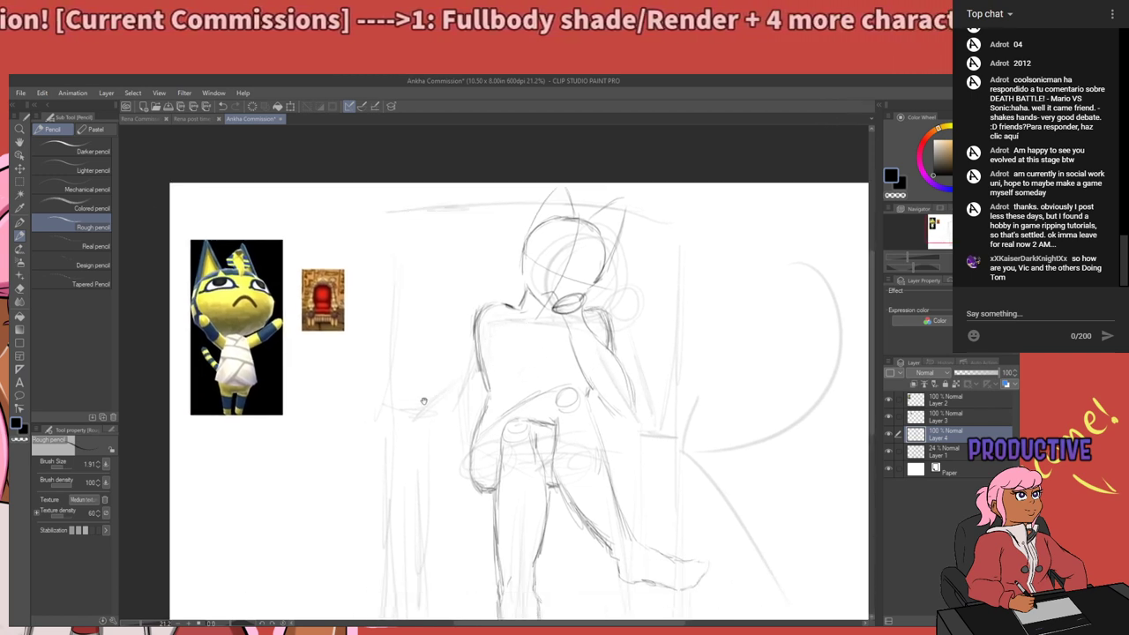
Sketch the arm resting on the throne with a hand oval, elbow circle, upper-arm and forearm contours, undoing the first upper-arm attempt.
mouse_move(411, 404)
left_mouse_down()
mouse_move(441, 397)
mouse_move(429, 393)
mouse_move(464, 372)
left_mouse_up()
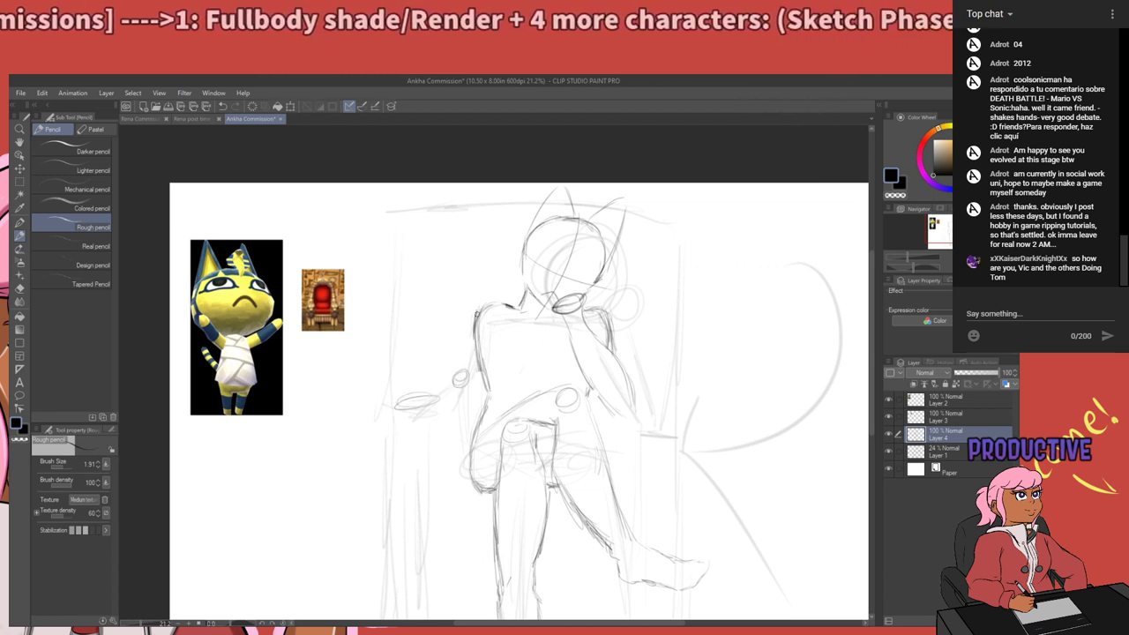
mouse_move(474, 314)
left_mouse_down()
mouse_move(460, 376)
mouse_move(483, 374)
mouse_move(479, 359)
mouse_move(476, 387)
left_mouse_up()
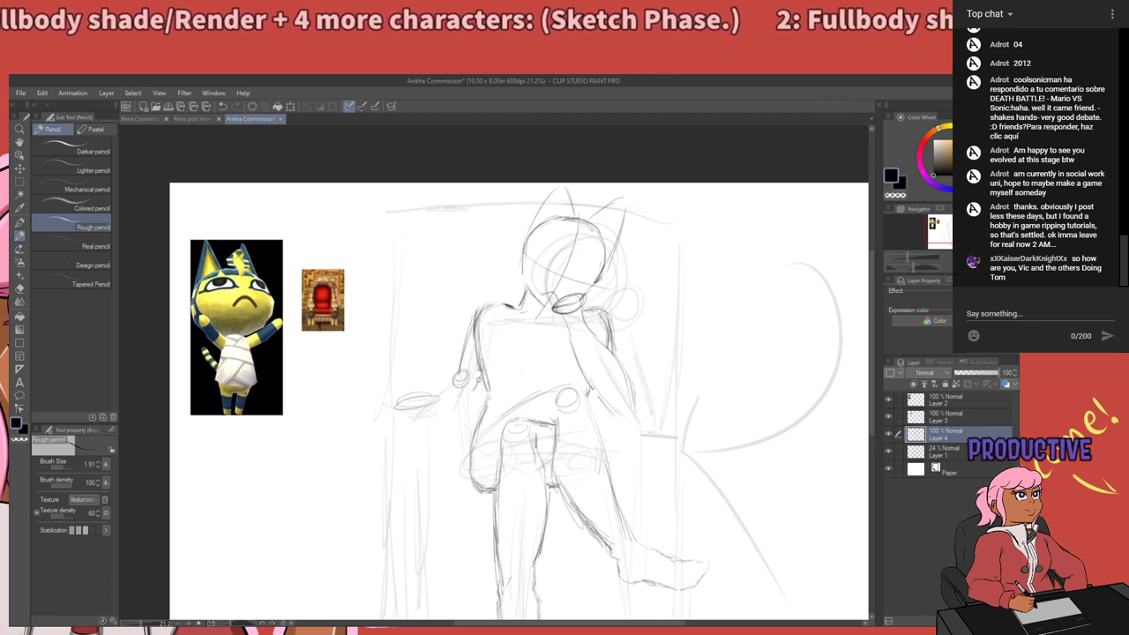
key("ctrl+z")
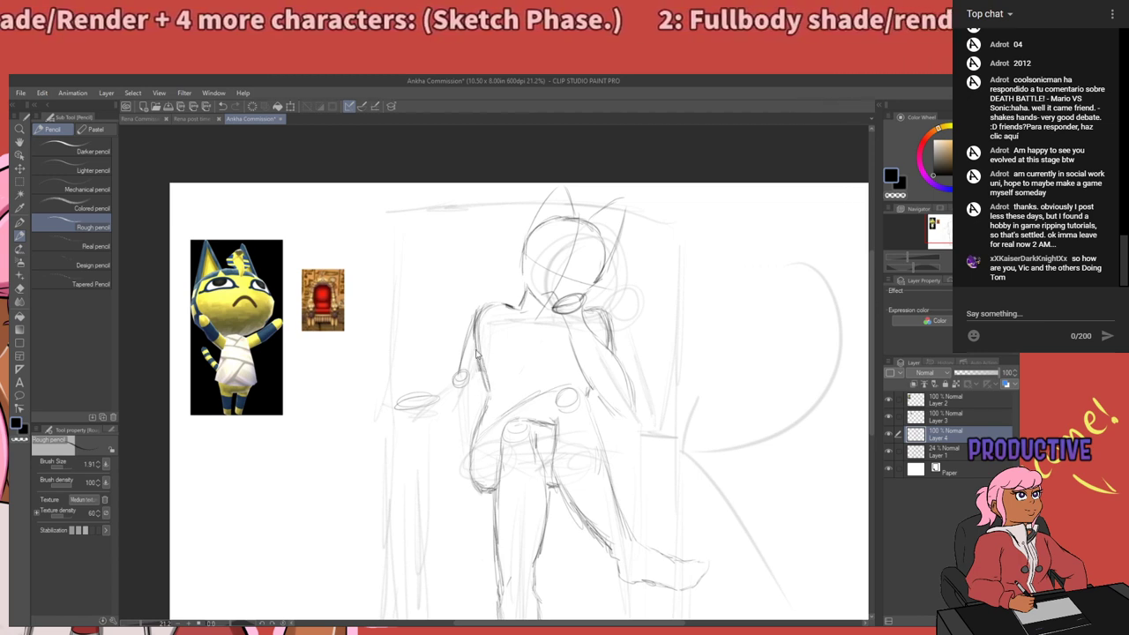
key("ctrl+z")
key("ctrl+z")
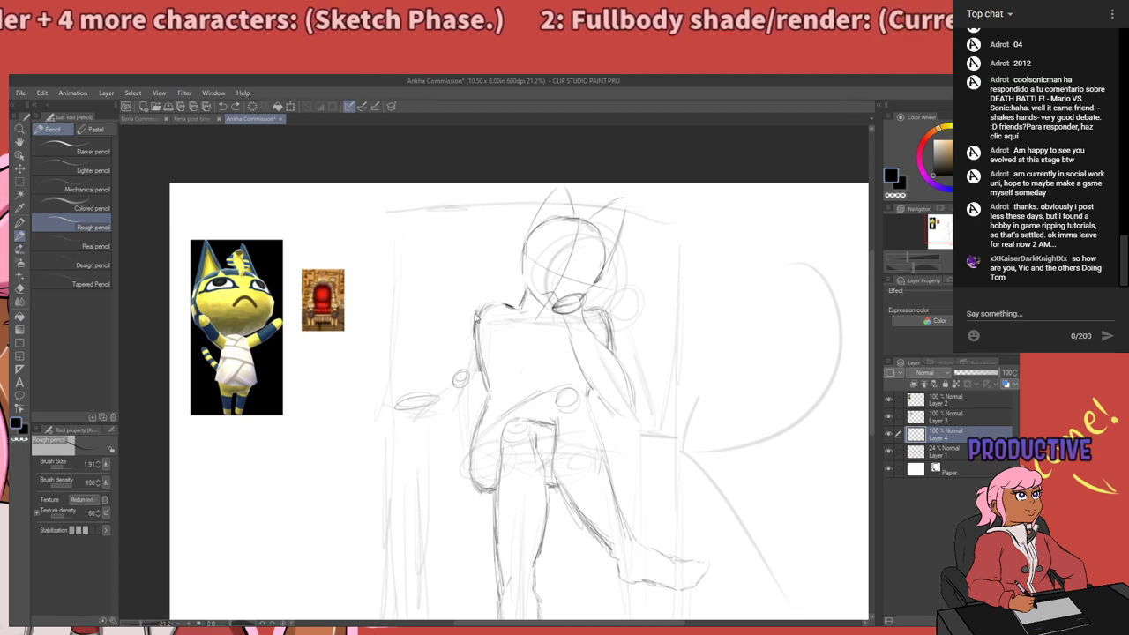
left_click_drag(474, 319, 449, 364)
left_click_drag(469, 326, 452, 366)
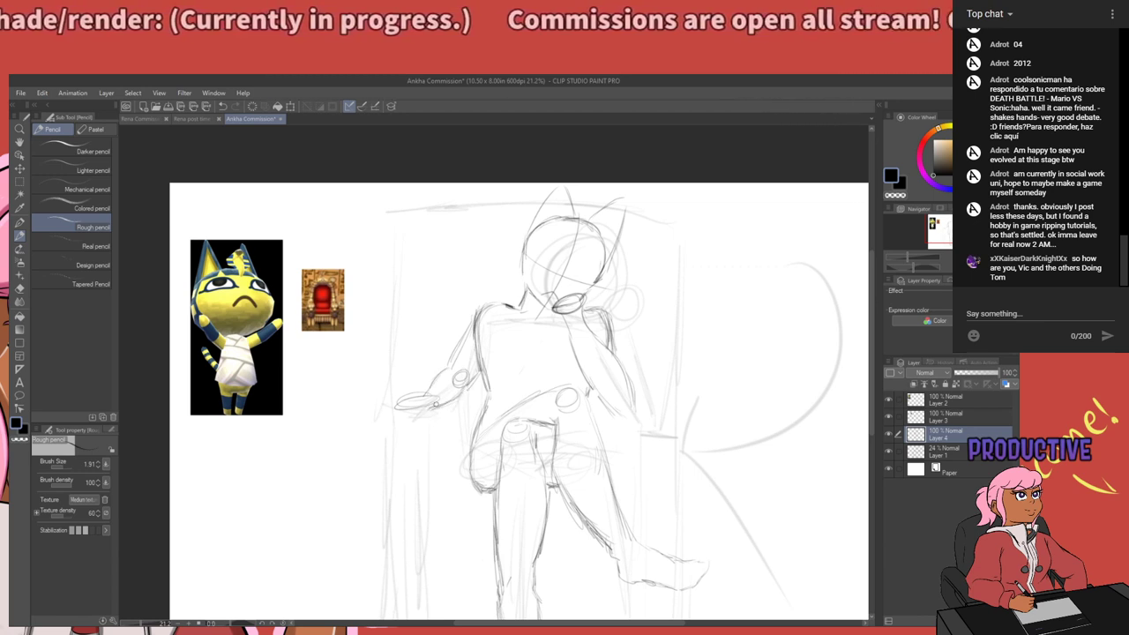
mouse_move(607, 369)
left_mouse_down()
mouse_move(489, 481)
mouse_move(488, 452)
mouse_move(550, 360)
mouse_move(525, 388)
mouse_move(556, 432)
left_mouse_up()
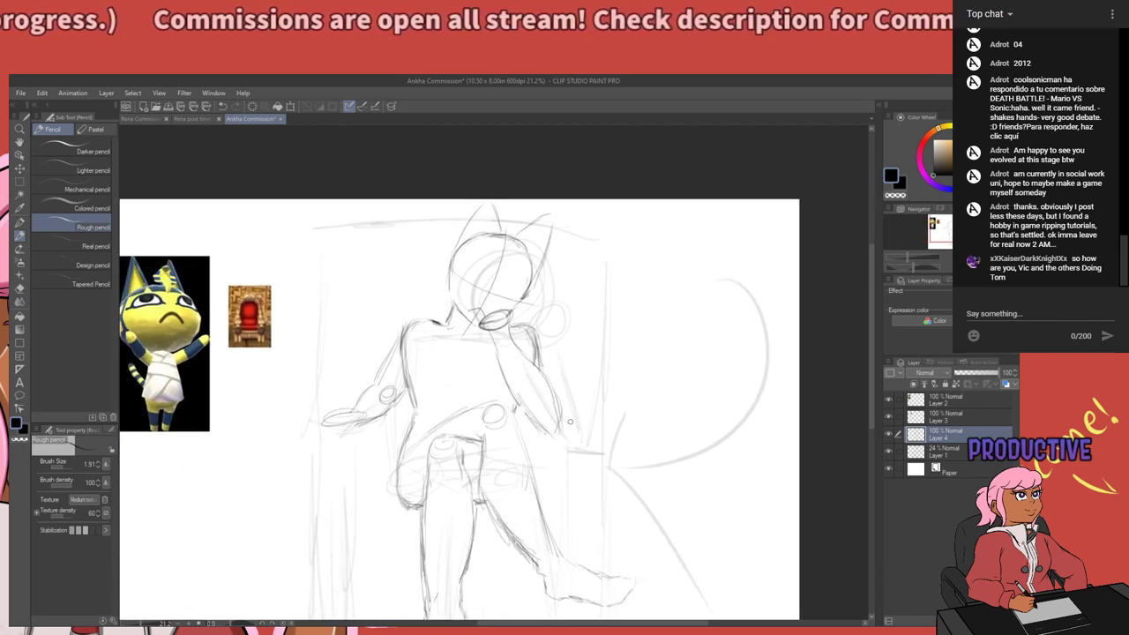
Try a straight horizontal guide line across the seated figure at armrest height, and undo it.
mouse_move(314, 429)
left_mouse_down()
mouse_move(626, 442)
mouse_move(611, 426)
left_mouse_up()
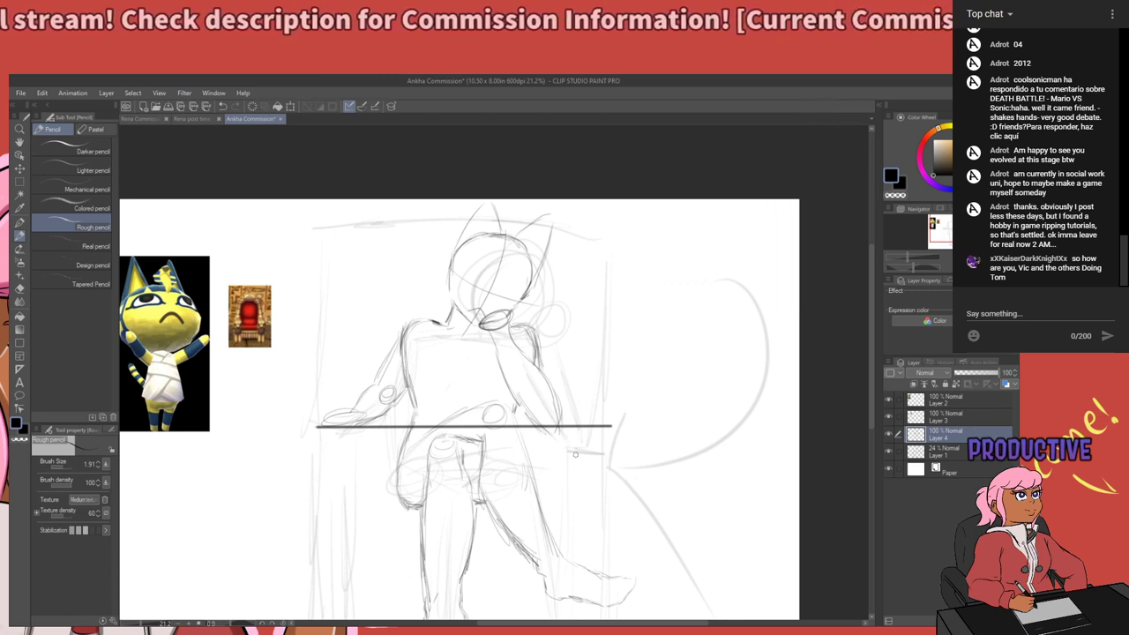
key("ctrl+z")
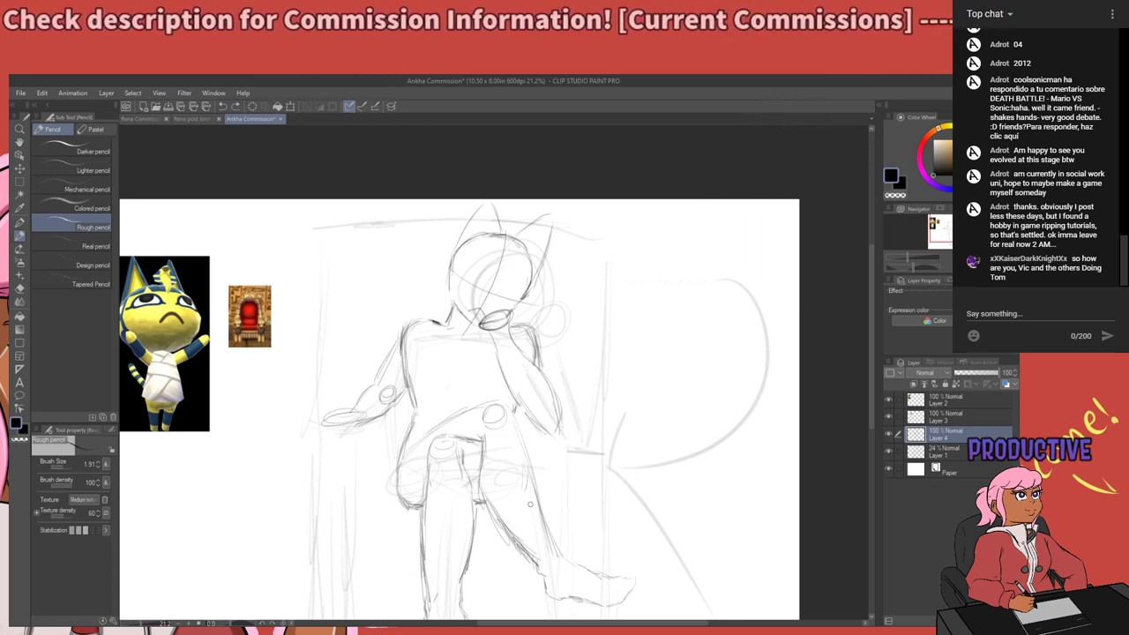
Save the Ankha Commission drawing with the full seated sketch in view.
left_click_drag(557, 441, 618, 402)
scroll(685, 309, "down", 4)
scroll(427, 416, "up", 1)
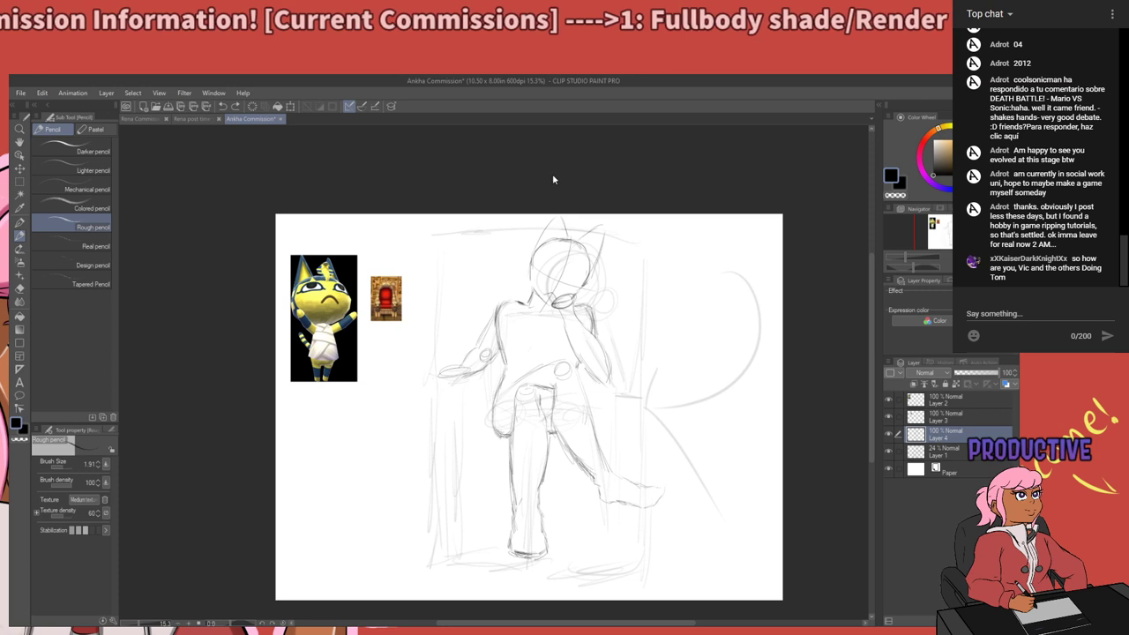
key("ctrl+s")
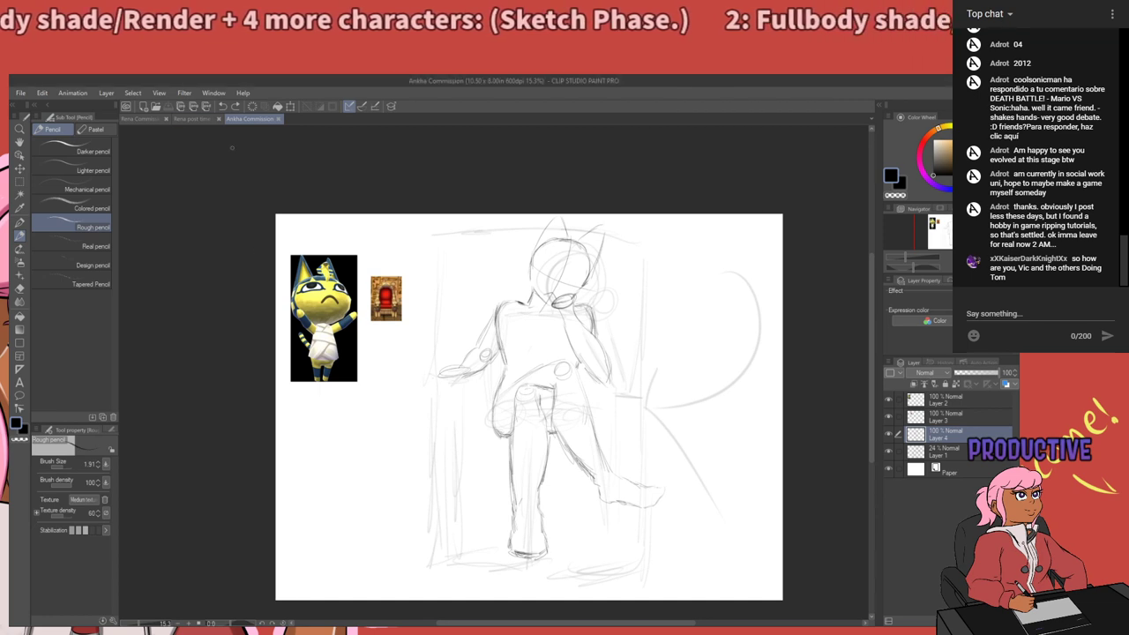
Bring up the Rena Commission drawing and look over its group sketch and perspective guides.
left_click(189, 119)
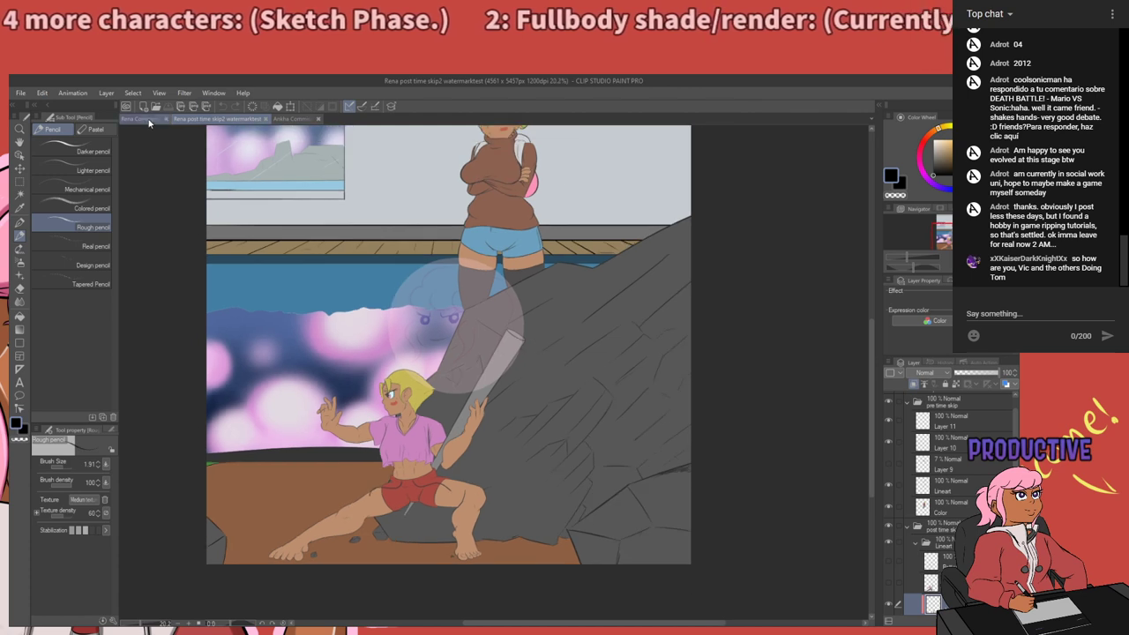
left_click(146, 118)
scroll(258, 376, "up", 1)
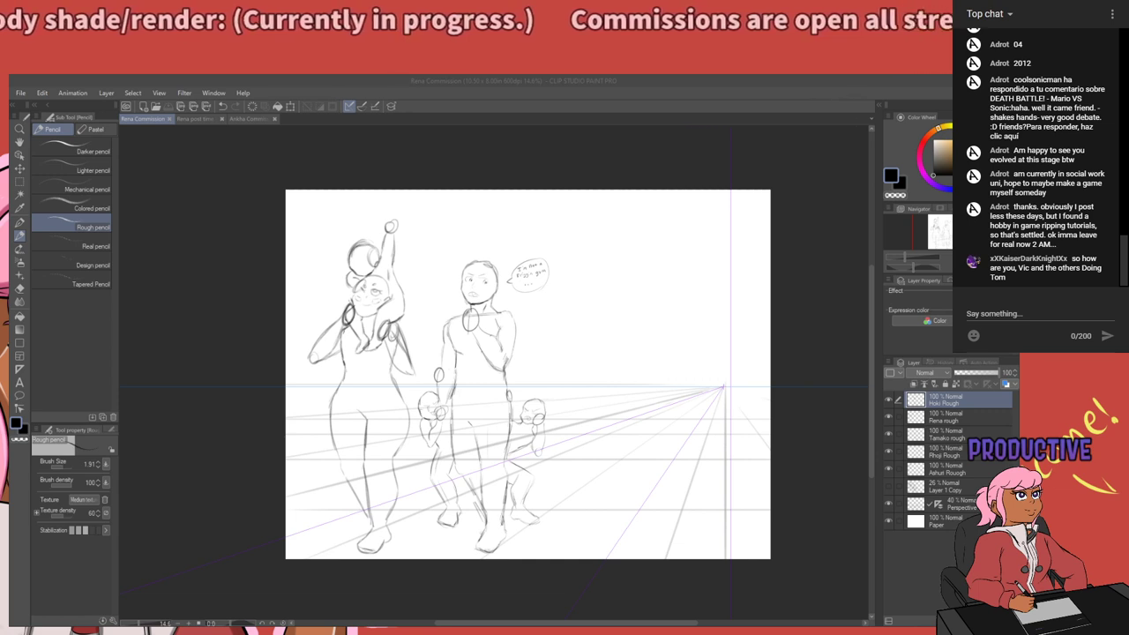
left_click(902, 610)
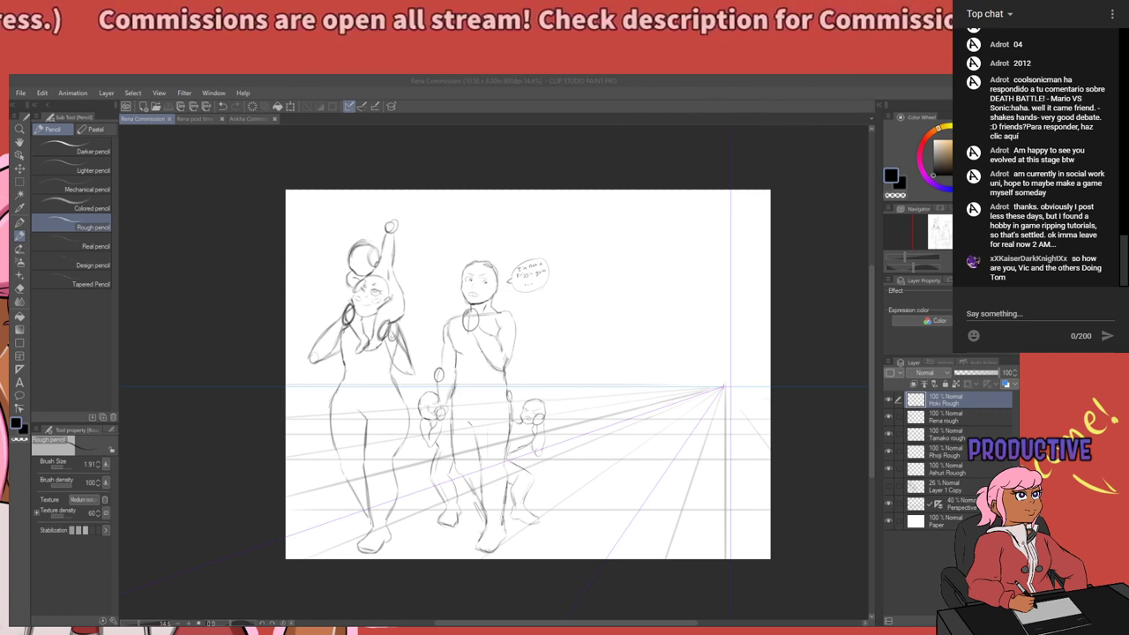
key("alt+Tab")
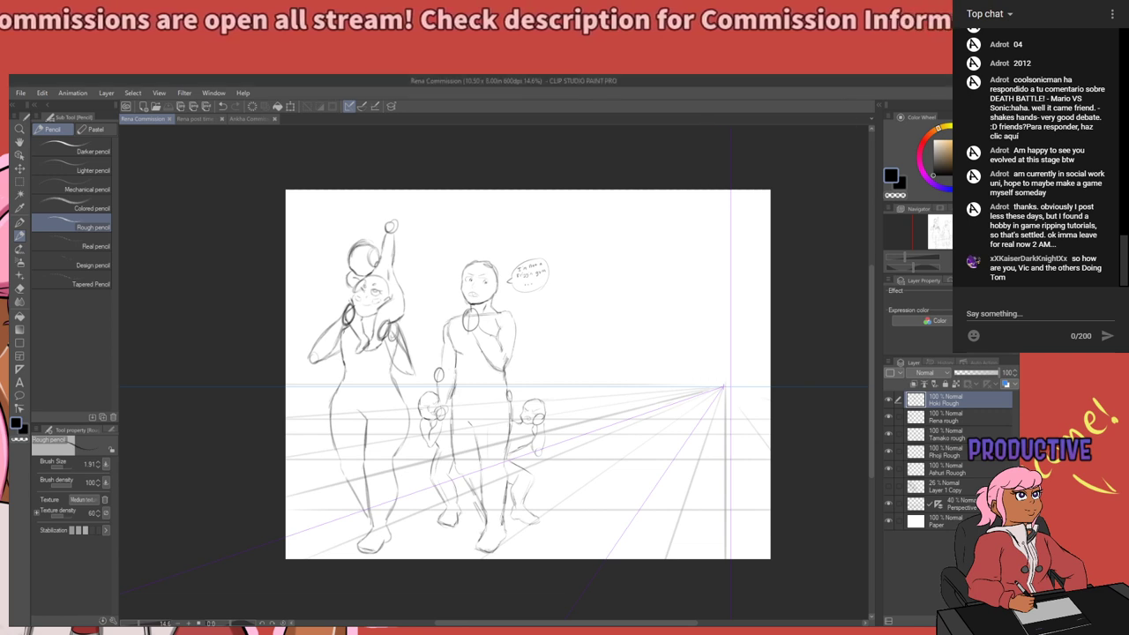
key("alt+Tab")
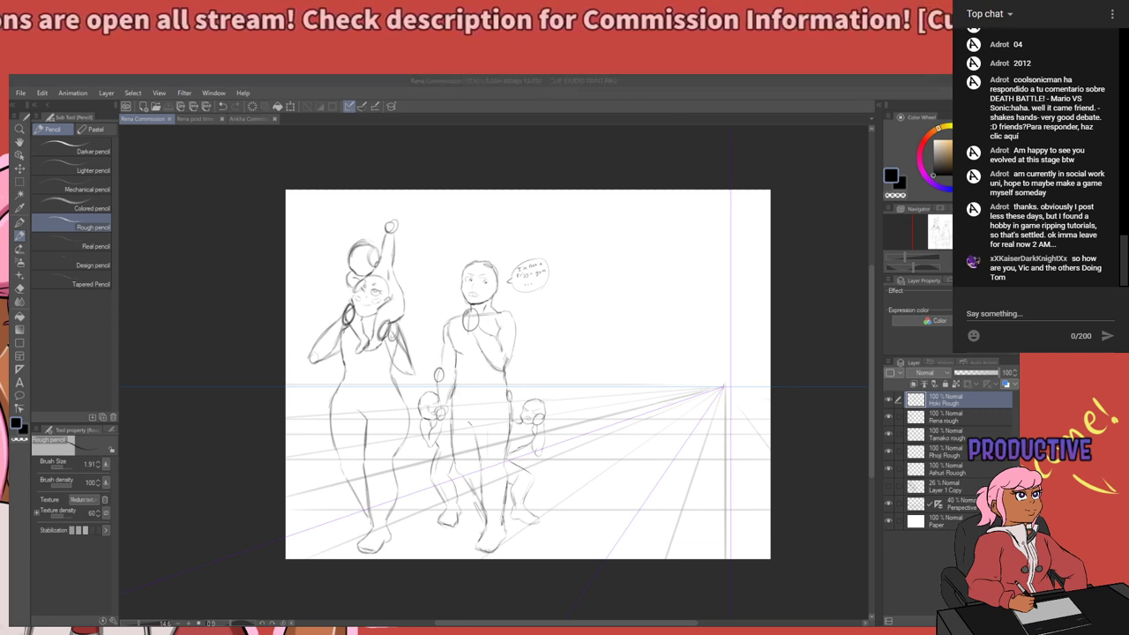
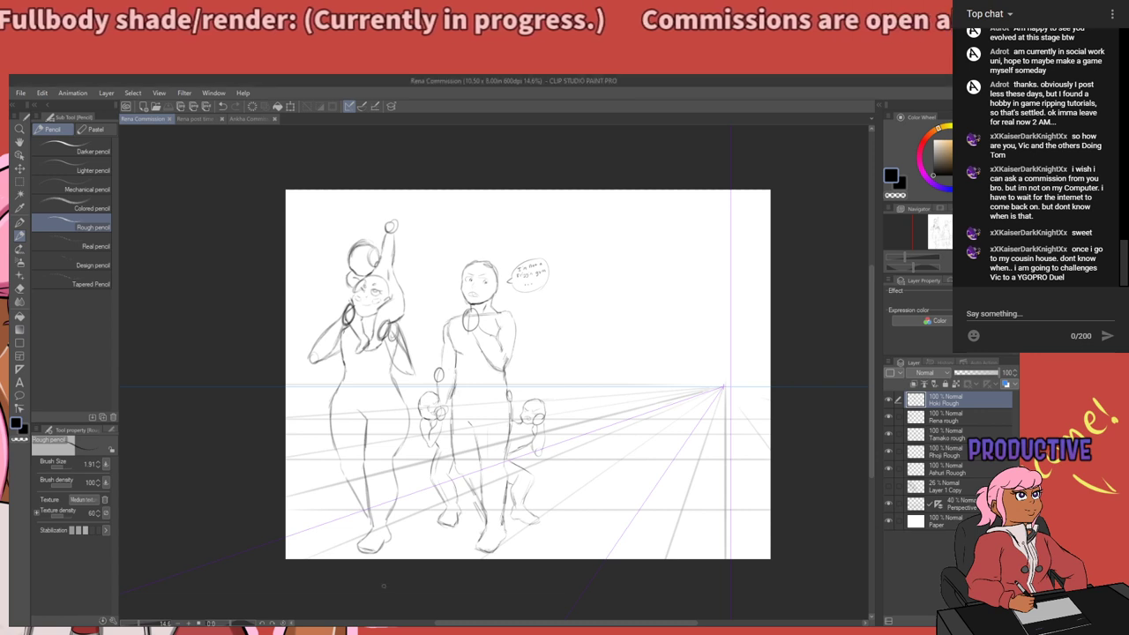
Return to the Ankha Commission drawing and rename Layer 4, which holds the pose sketch, as Ankha Rough.
left_click(245, 119)
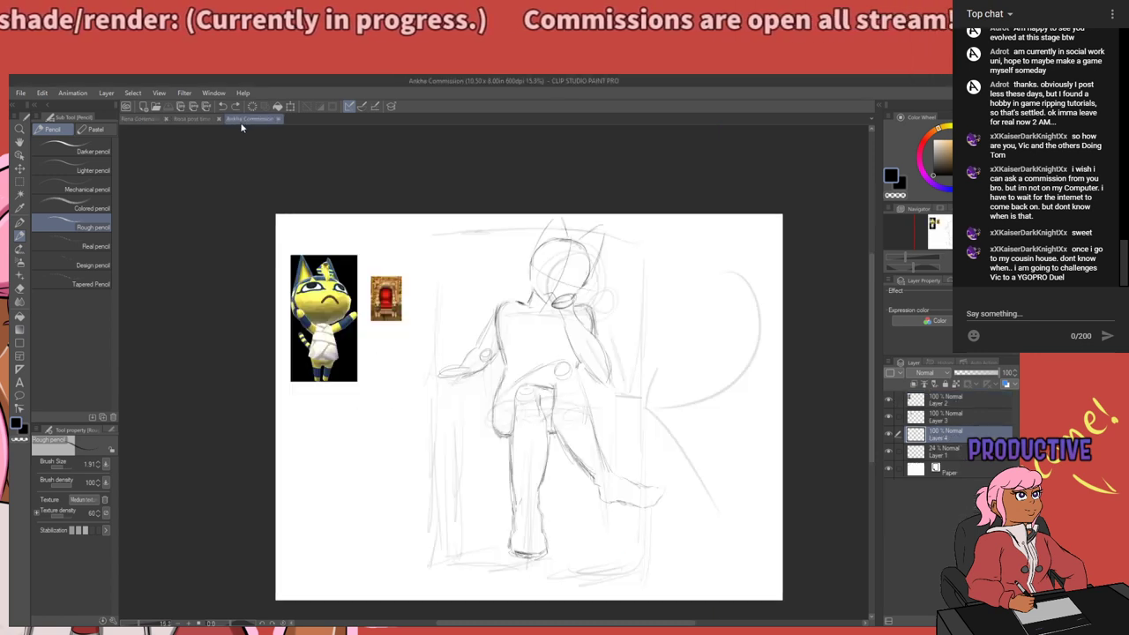
scroll(221, 269, "down", 2)
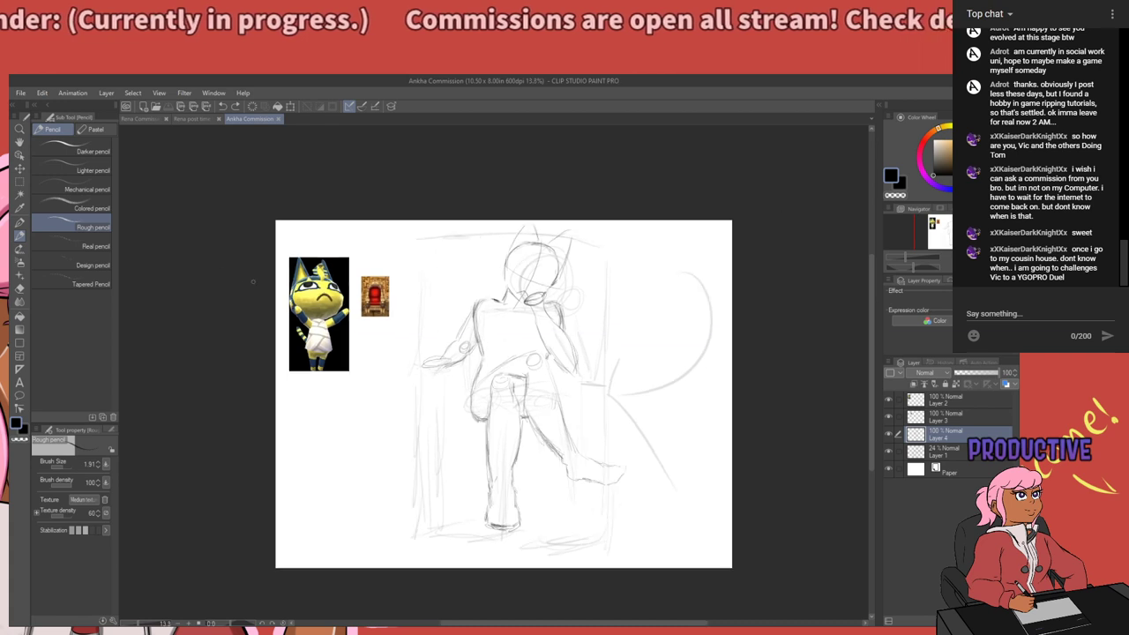
scroll(580, 375, "up", 2)
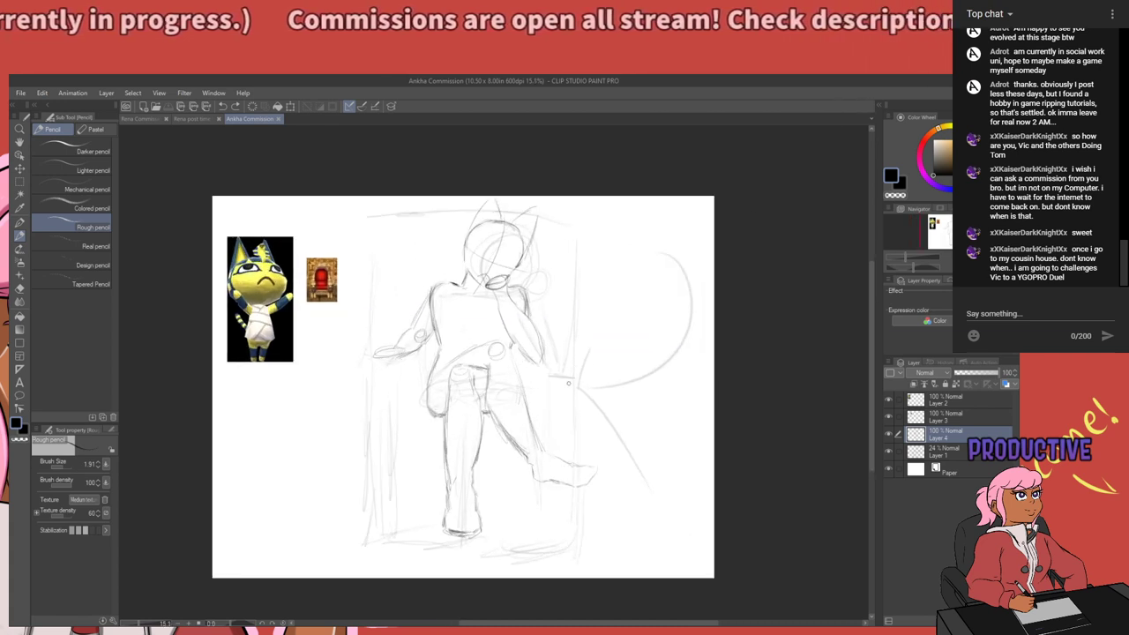
scroll(600, 399, "down", 1)
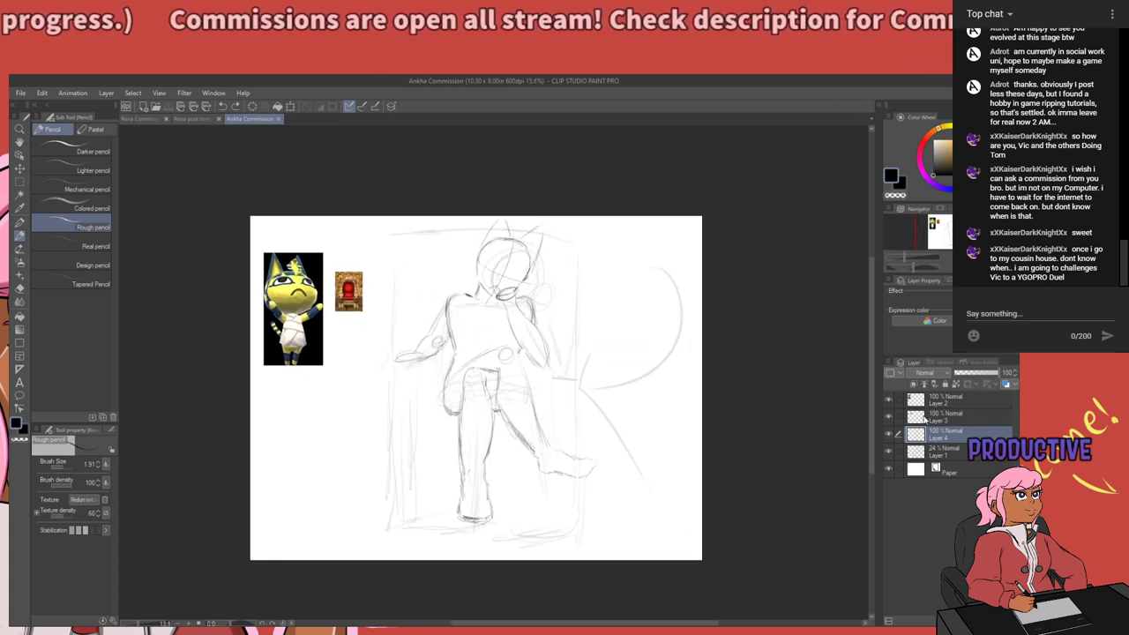
left_click(887, 436)
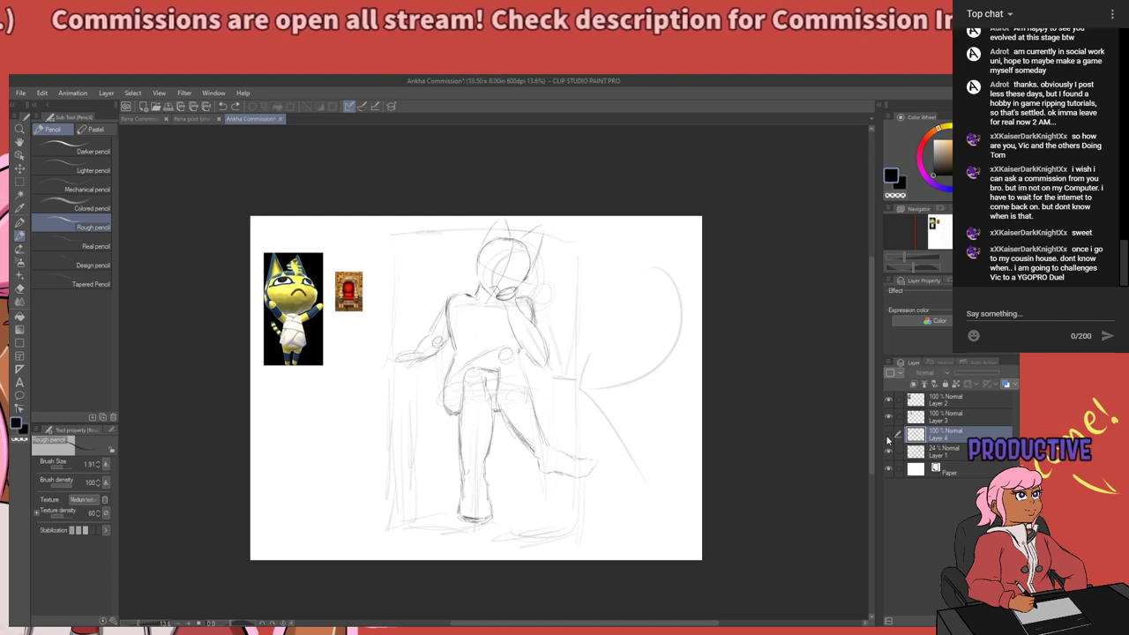
left_click(888, 436)
left_click(888, 435)
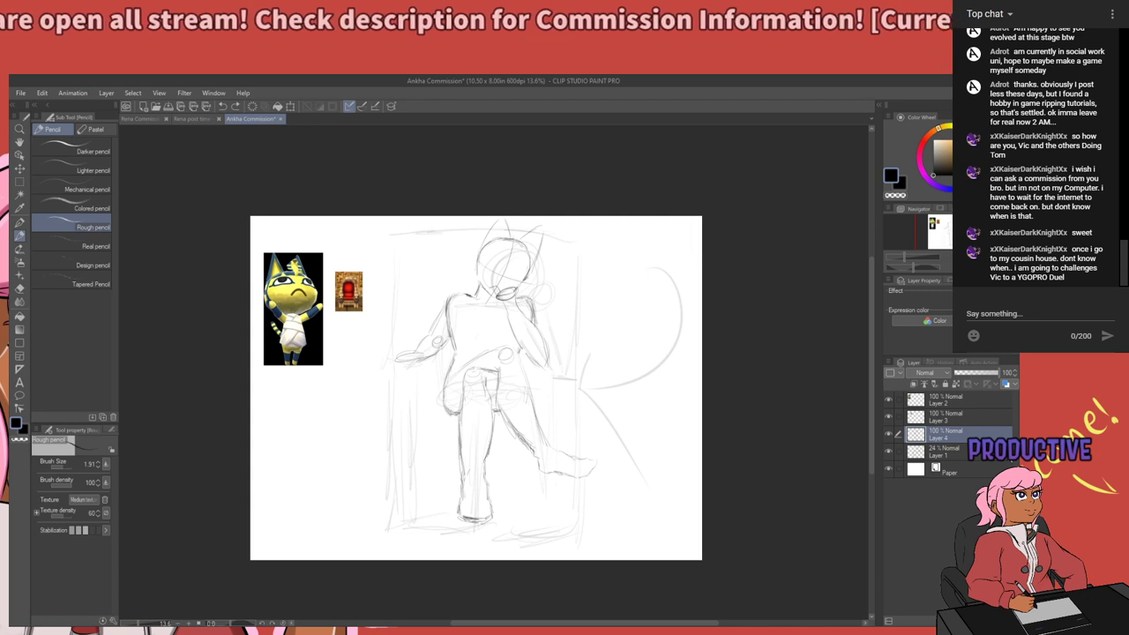
type("Ankha Rough")
key("Return")
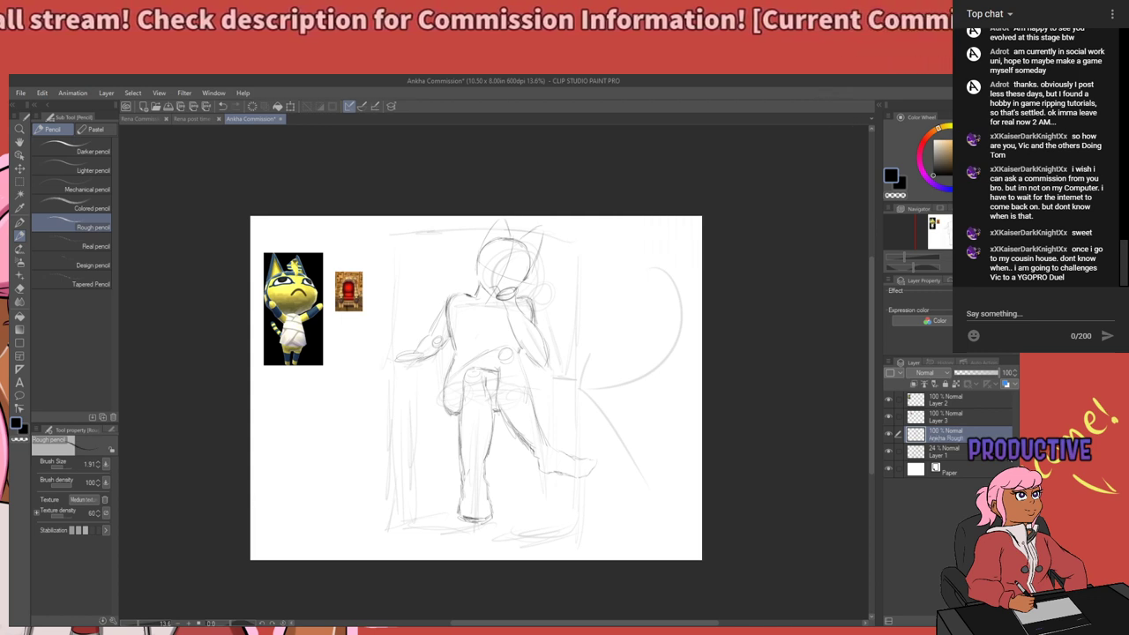
Create a layer folder named References above Layer 2.
left_click(948, 418)
left_click(953, 398)
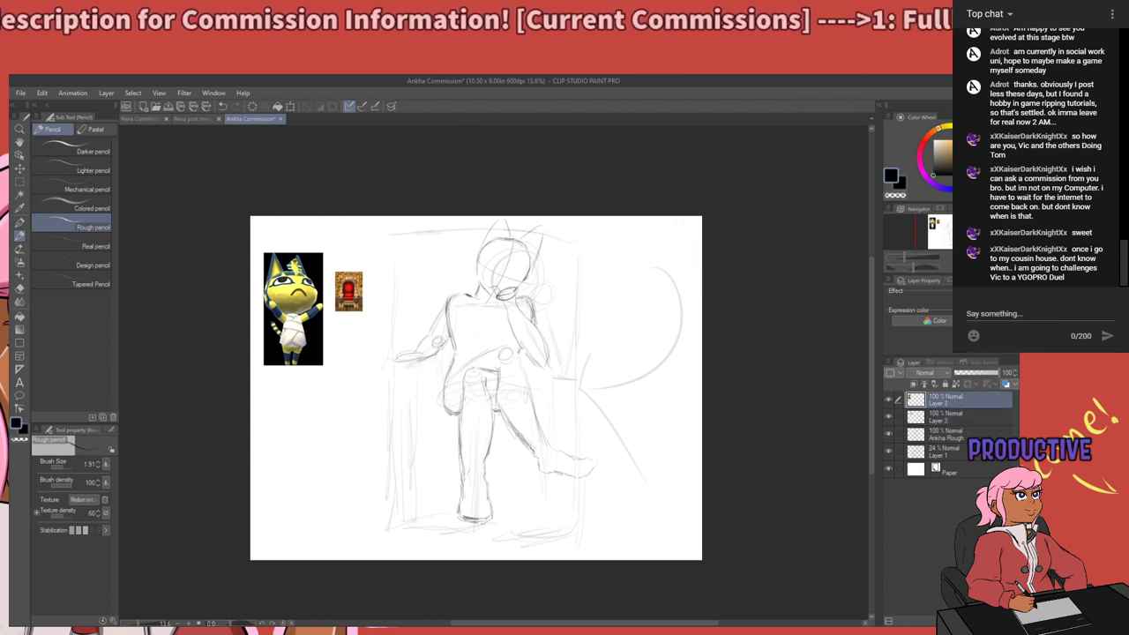
key("ctrl+g")
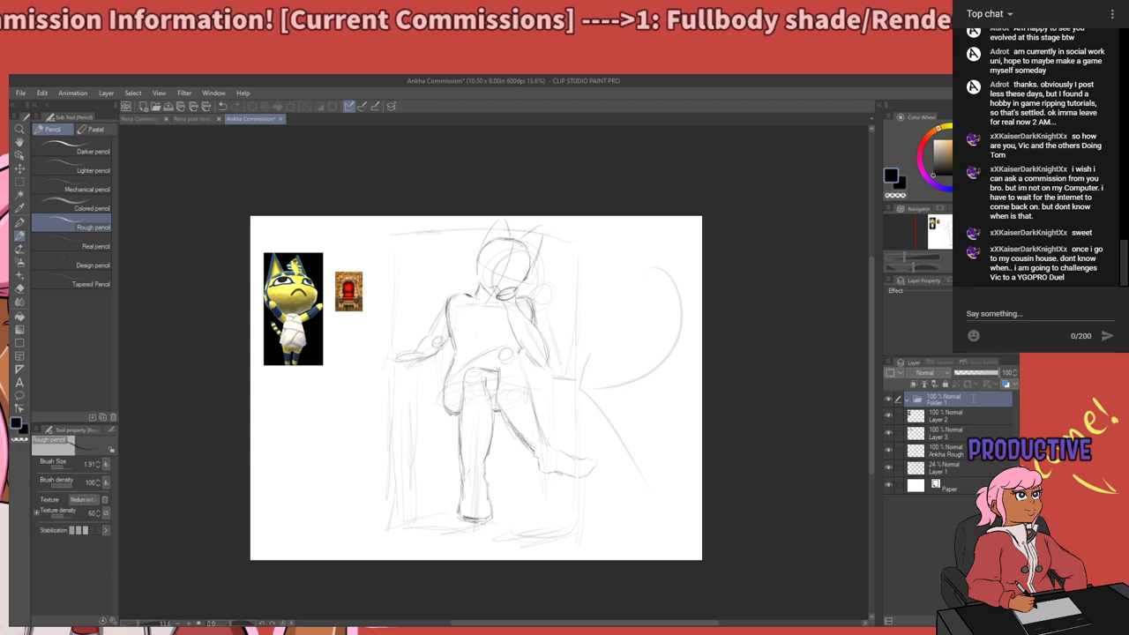
key("Return")
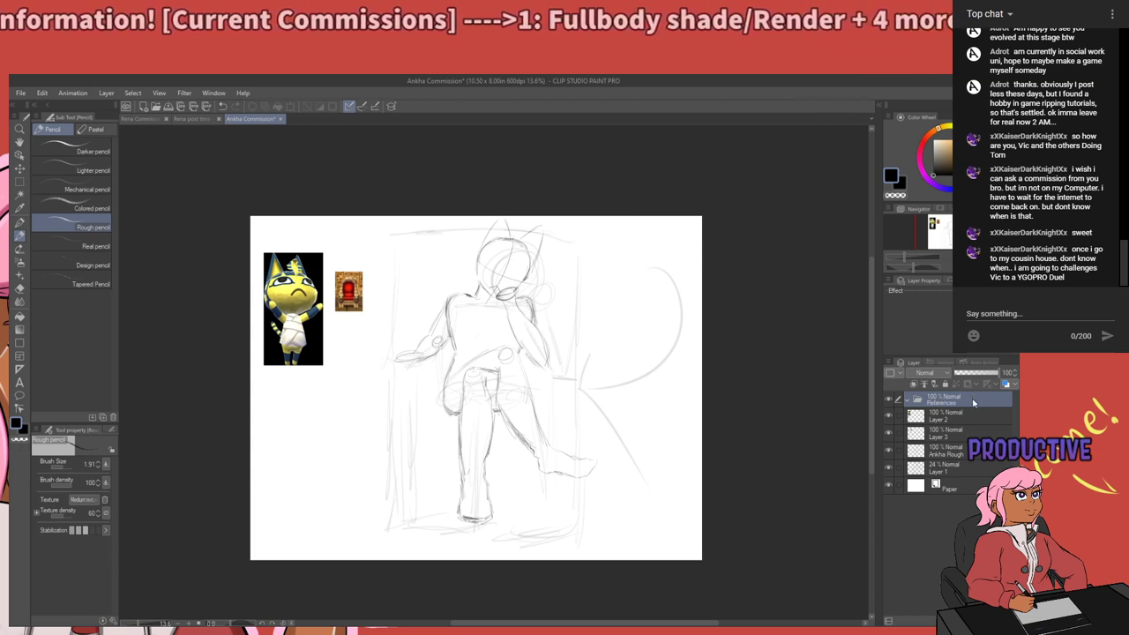
Move Layer 2 and Layer 3 into the References folder and collapse it.
left_click(950, 421)
left_click(947, 432, "shift")
left_click_drag(945, 420, 945, 410)
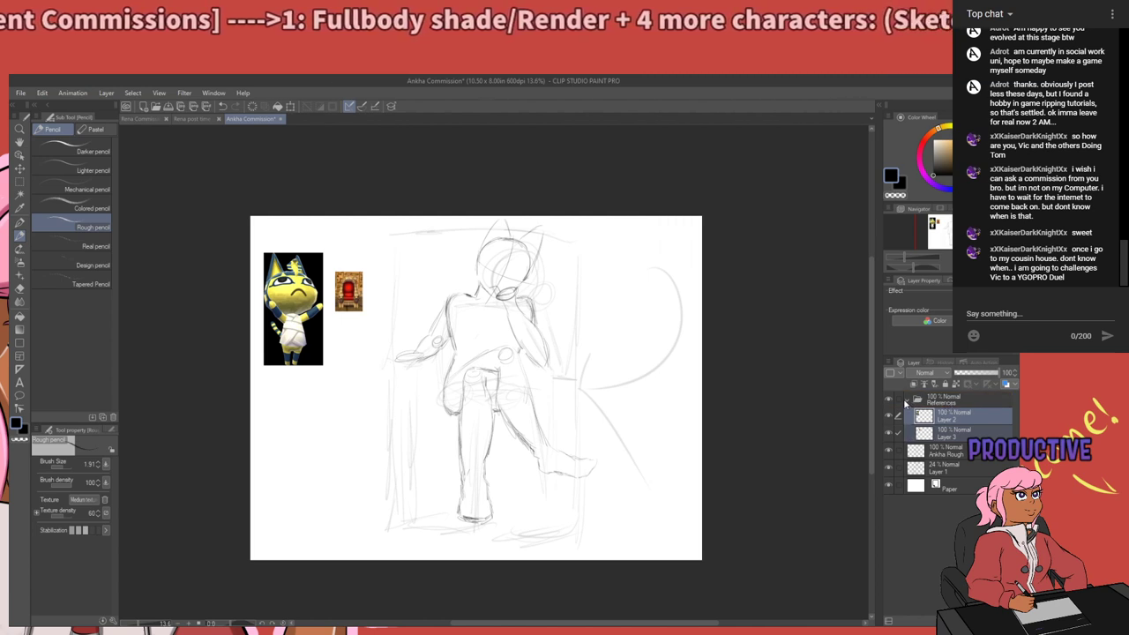
left_click(909, 400)
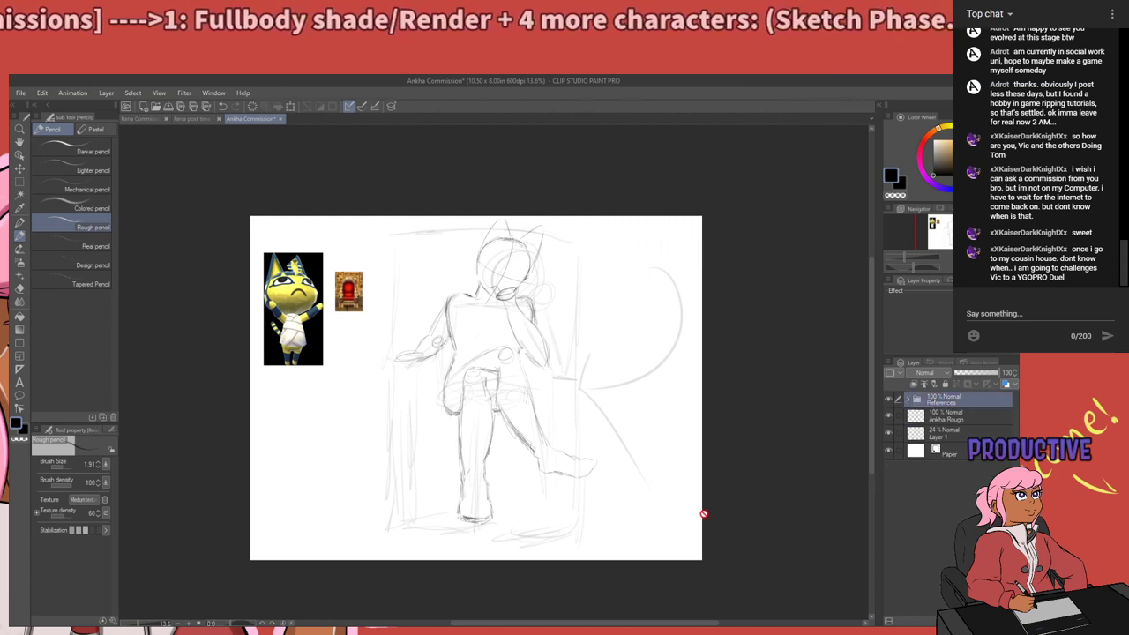
Switch to the Rena Commission drawing, paste the blonde character reference, and move it to the empty floor beside the sketched figures.
left_click(149, 124)
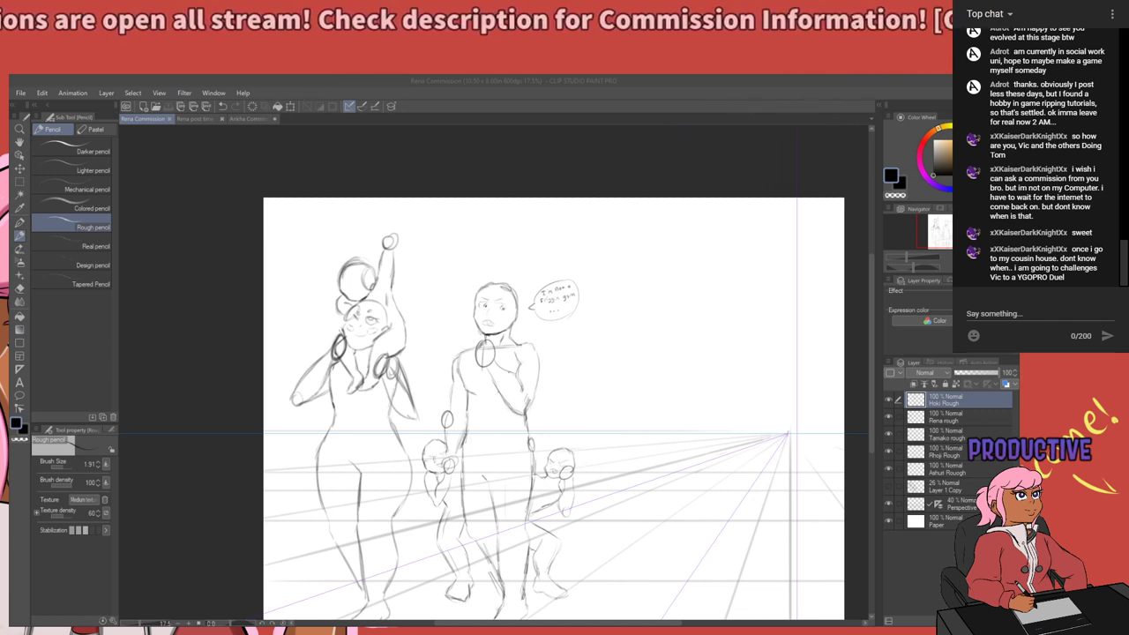
left_click(412, 507)
key("ctrl+shift+n")
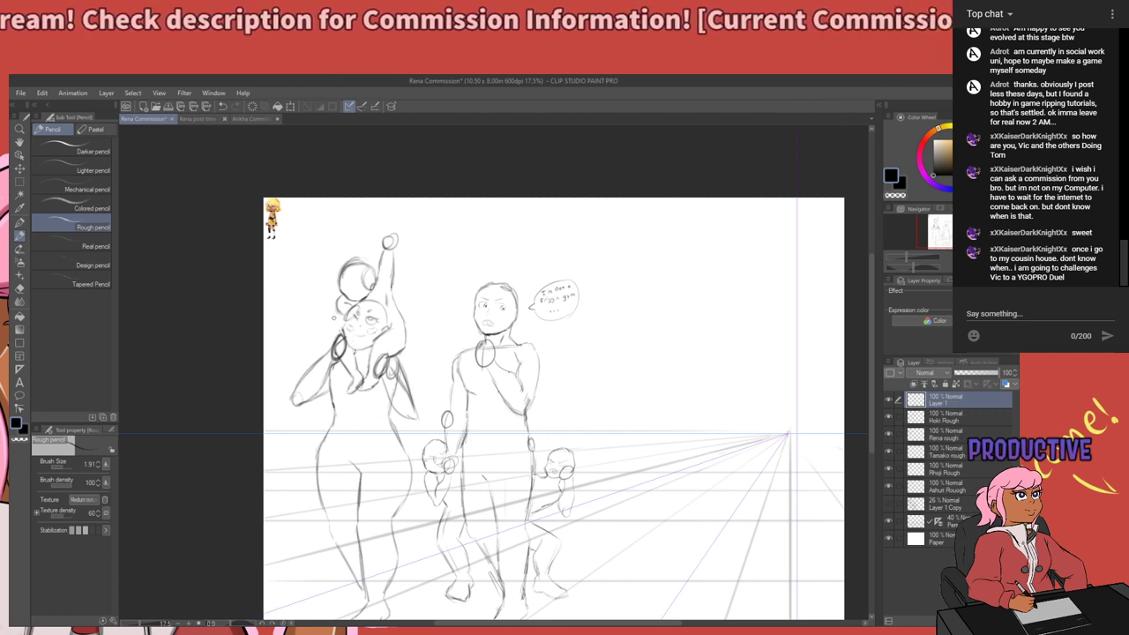
key("m")
mouse_move(300, 270)
left_mouse_down()
mouse_move(263, 195)
mouse_move(604, 386)
mouse_move(627, 545)
left_mouse_up()
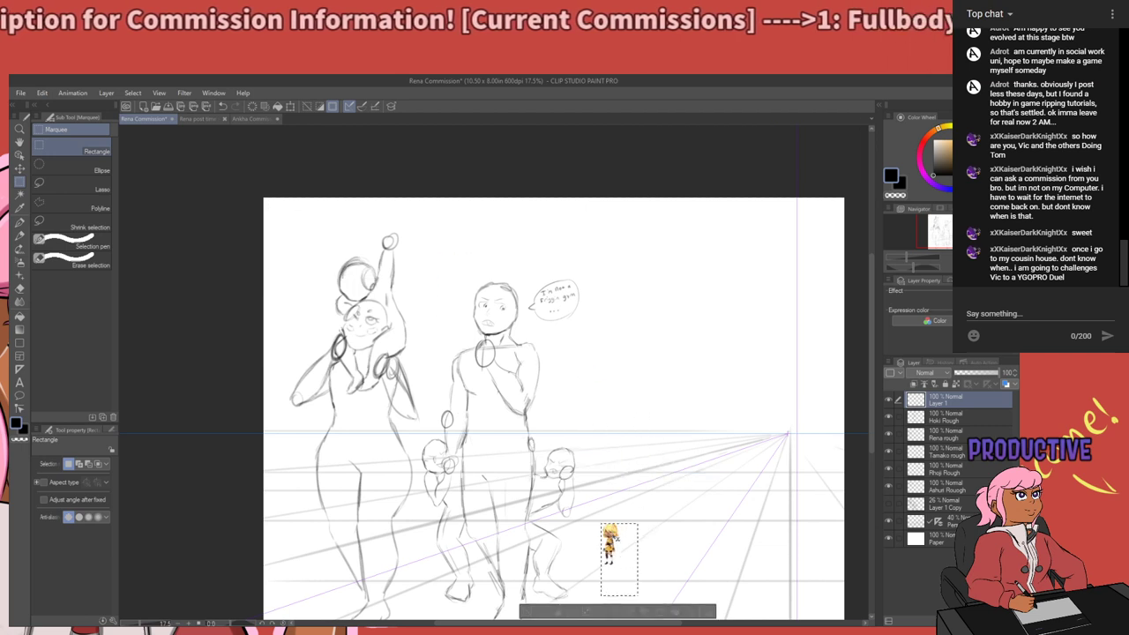
Scale the blonde reference to 396%, place it next to the small crouching figure, and clear the selection.
left_click(664, 611)
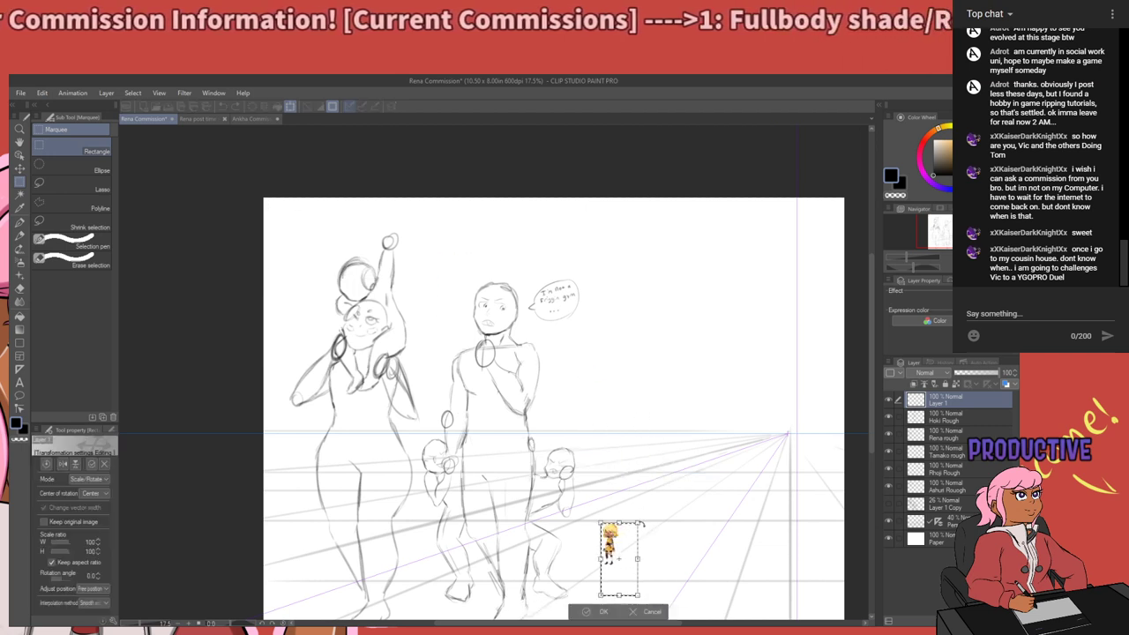
left_click_drag(670, 489, 807, 308)
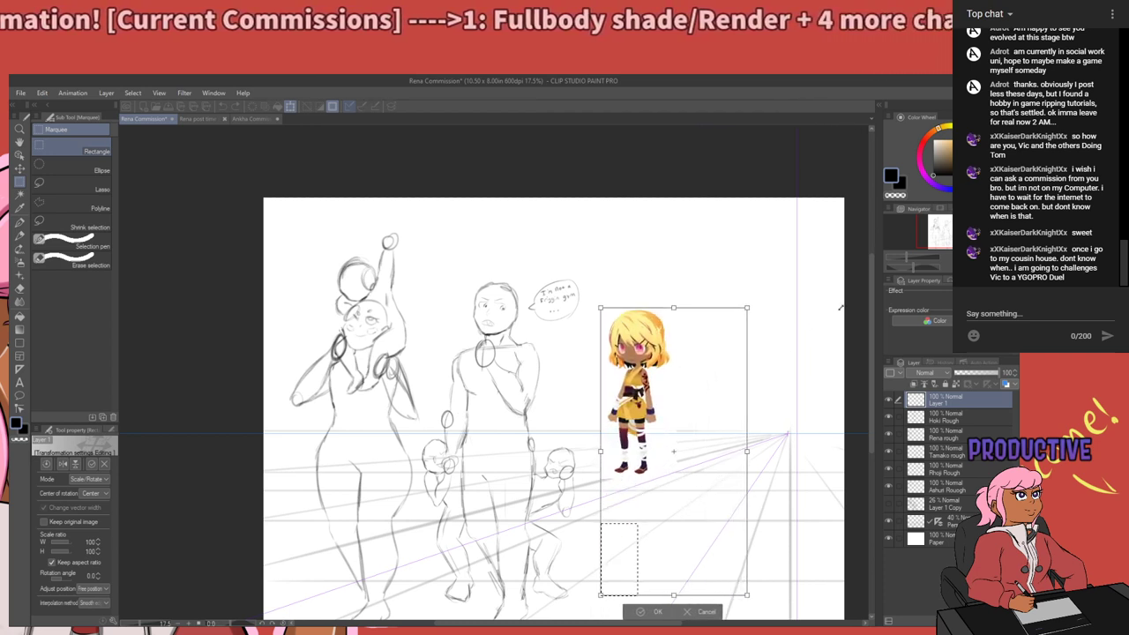
left_click_drag(673, 451, 666, 580)
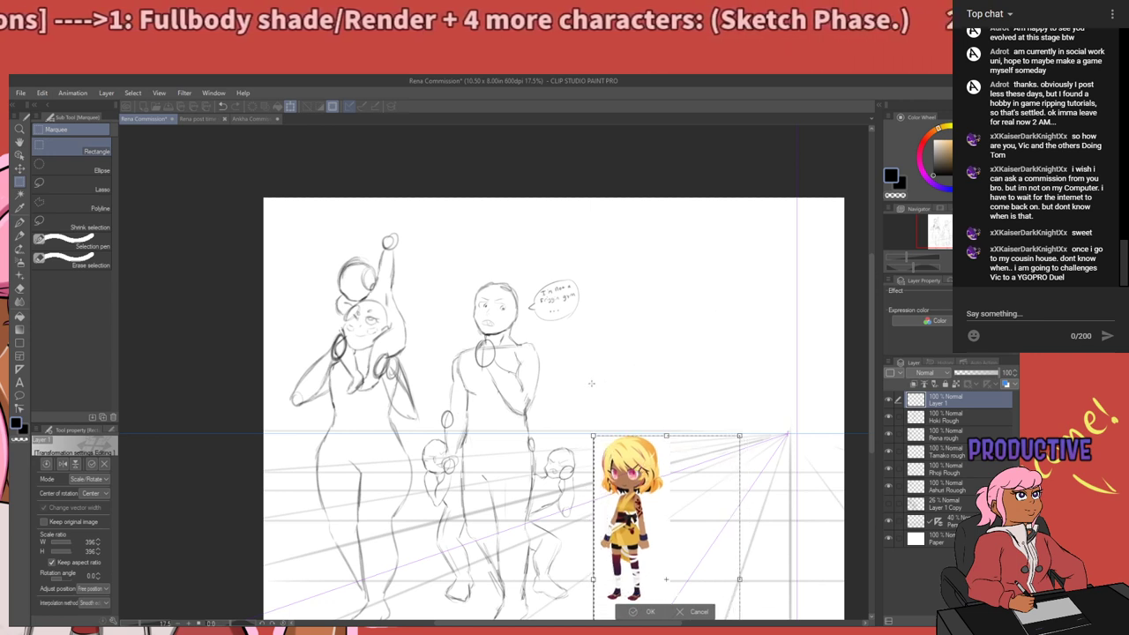
key("Return")
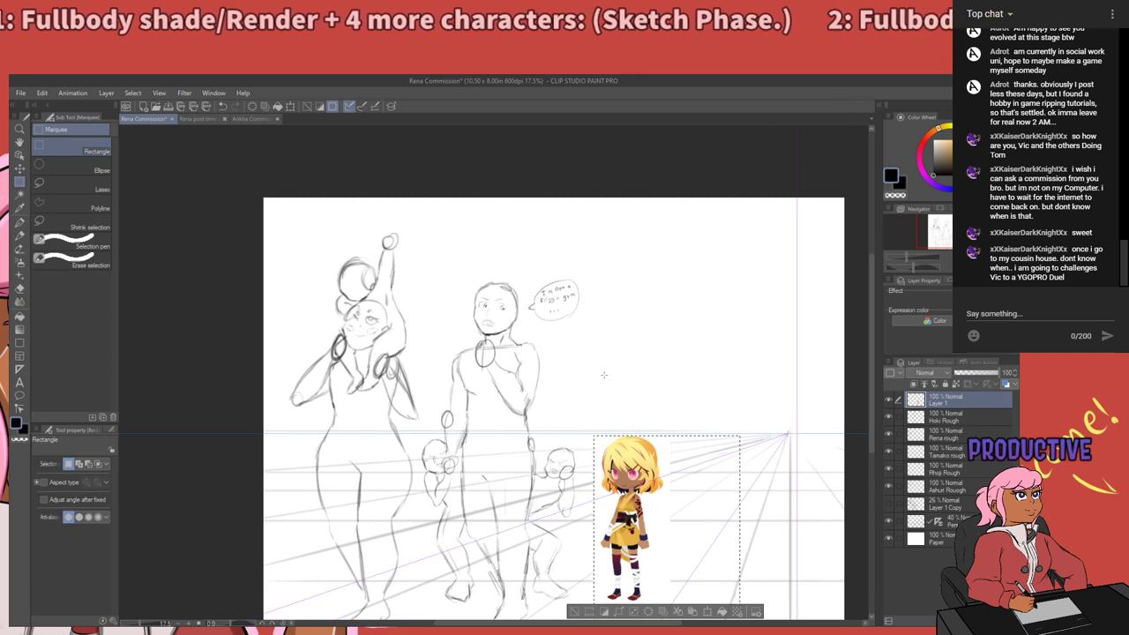
key("ctrl+d")
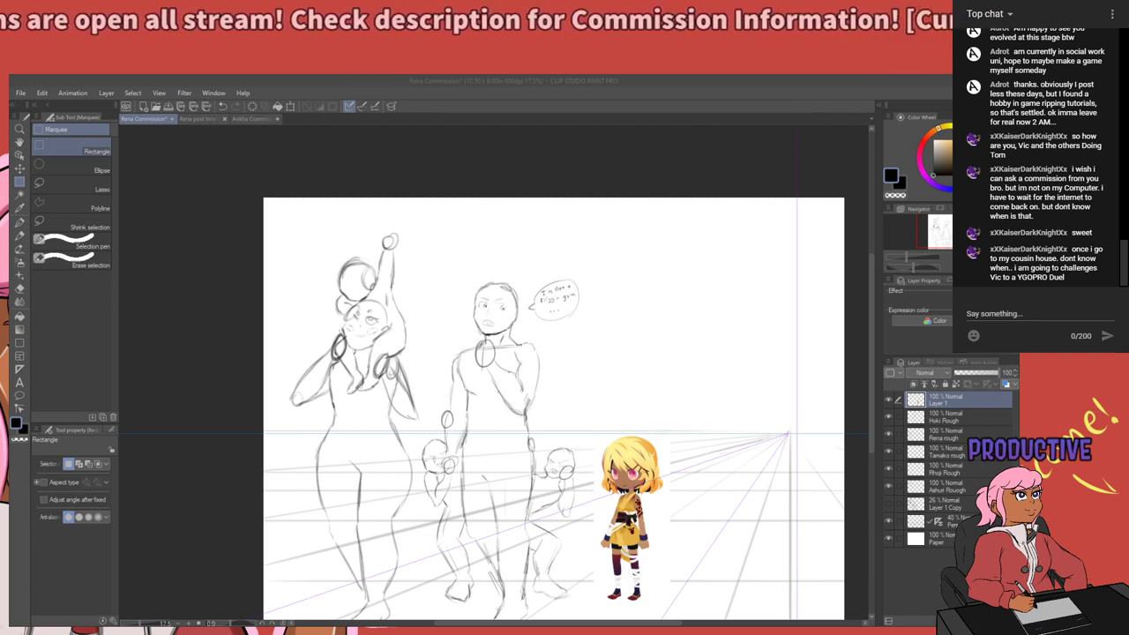
Paste the dark-haired boy reference, move it onto the group sketch, and enlarge it to 406%.
key("ctrl+v")
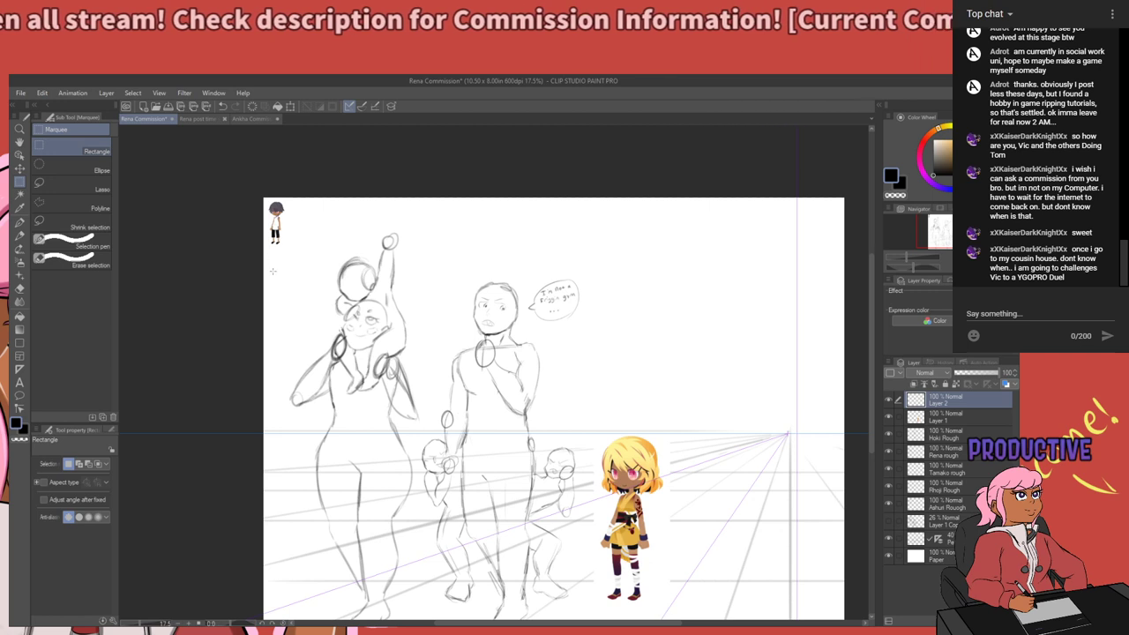
left_click_drag(282, 219, 523, 532)
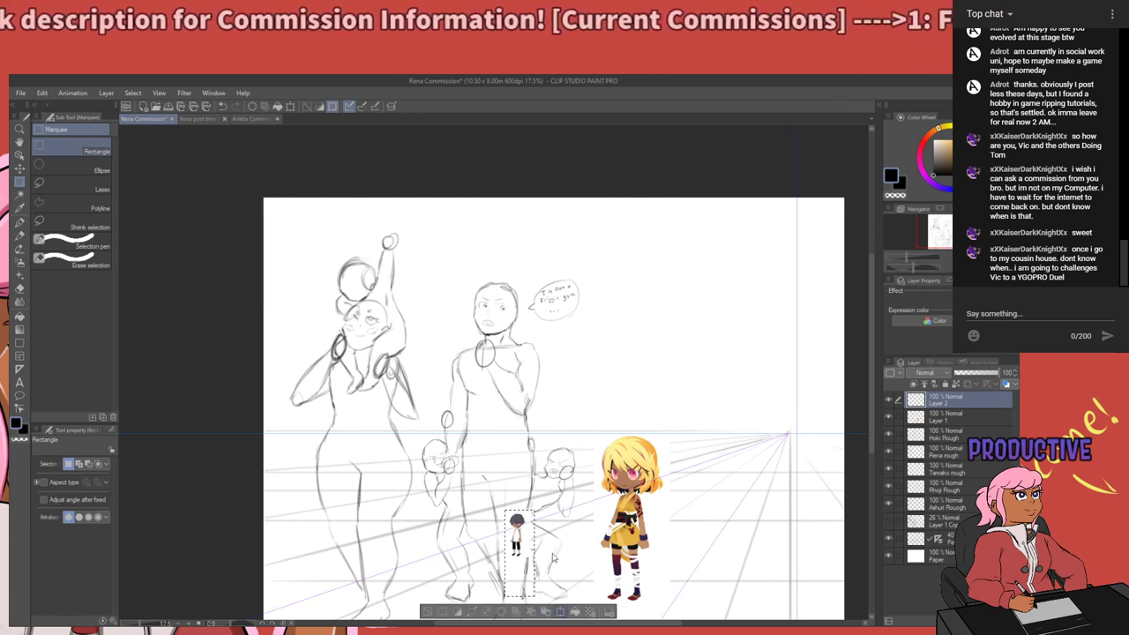
key("ctrl+t")
left_click_drag(535, 509, 769, 245)
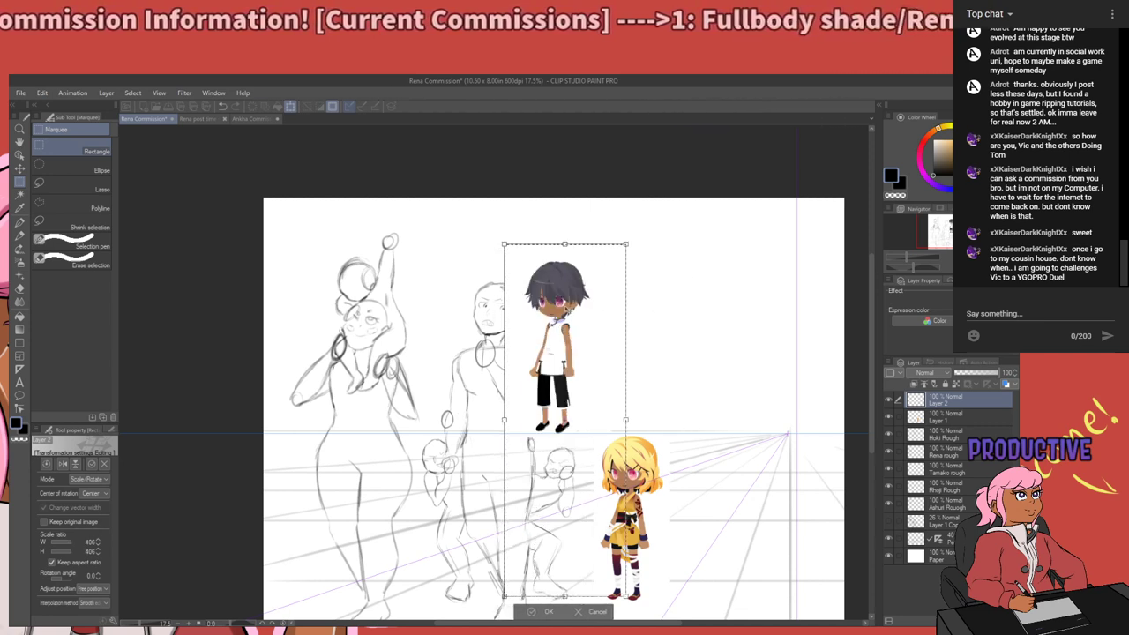
Flip the boy reference horizontally and place it over the legs of the tall figure carrying the child.
mouse_move(568, 310)
left_mouse_down()
mouse_move(559, 487)
mouse_move(571, 469)
mouse_move(426, 481)
mouse_move(431, 469)
mouse_move(364, 465)
left_mouse_up()
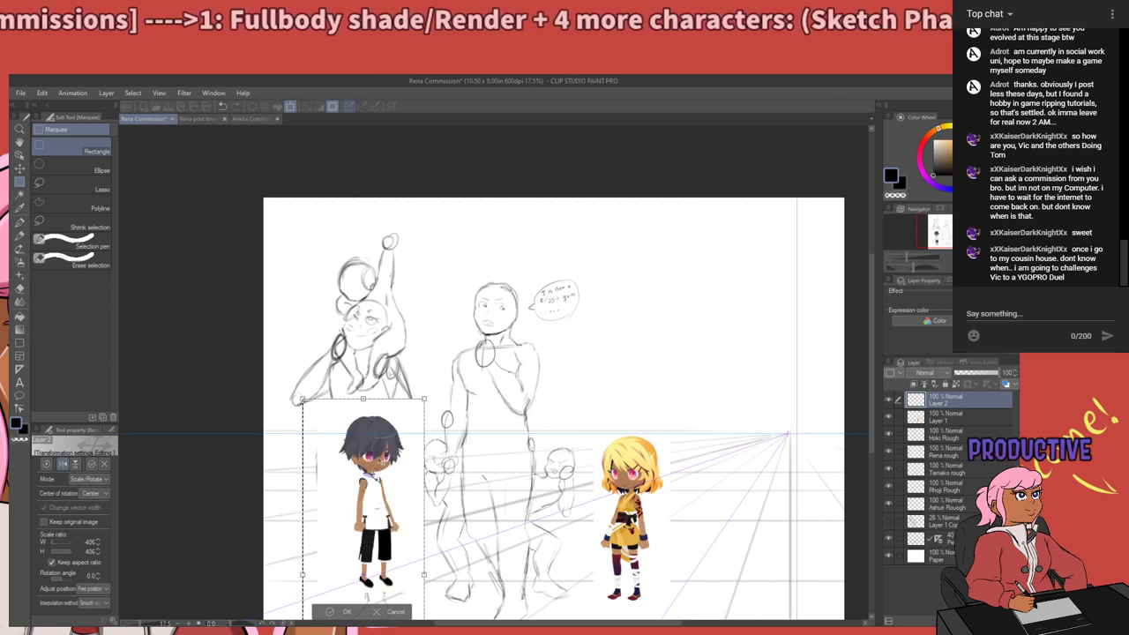
mouse_move(373, 459)
left_mouse_down()
mouse_move(401, 462)
mouse_move(362, 462)
mouse_move(360, 474)
left_mouse_up()
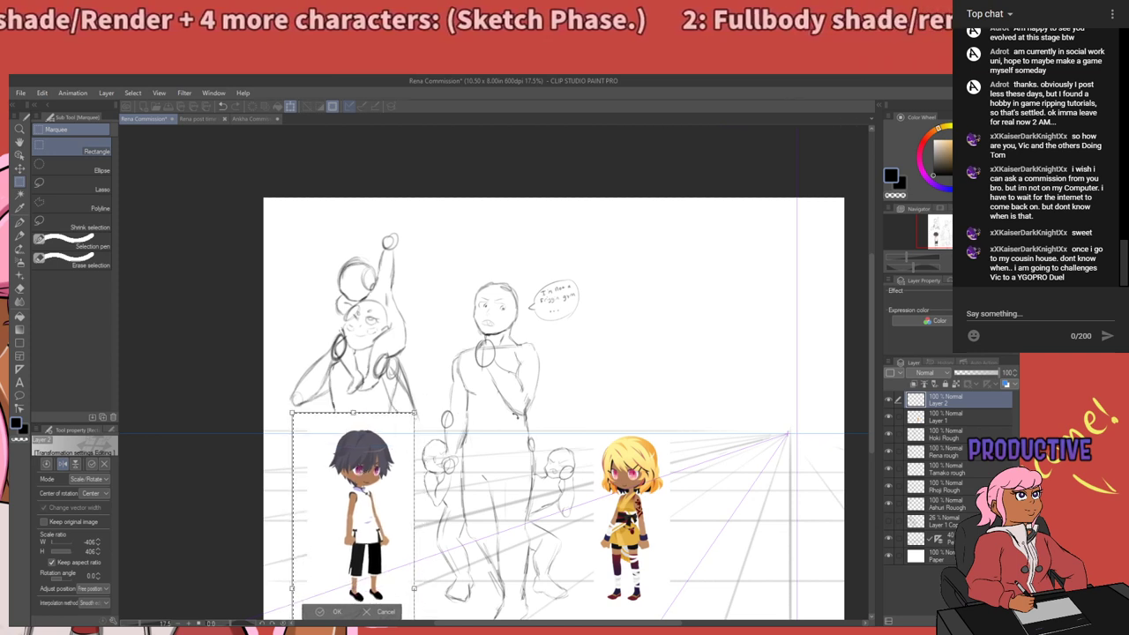
left_click(326, 614)
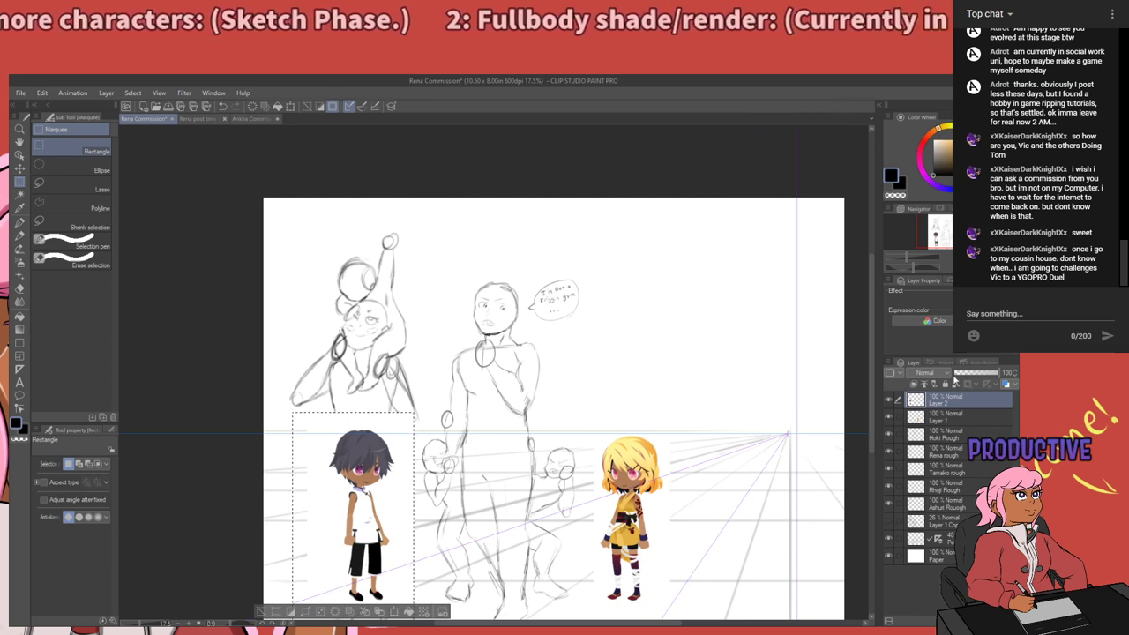
Lower the opacity of the boy reference on Layer 2 to 58%.
left_click(979, 373)
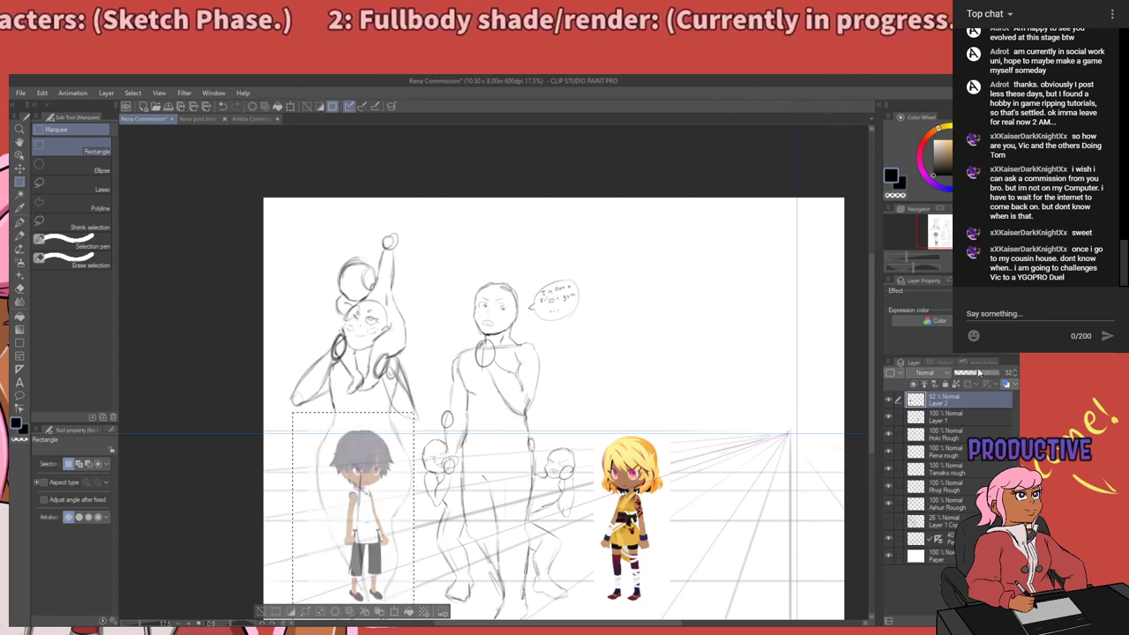
left_click(984, 372)
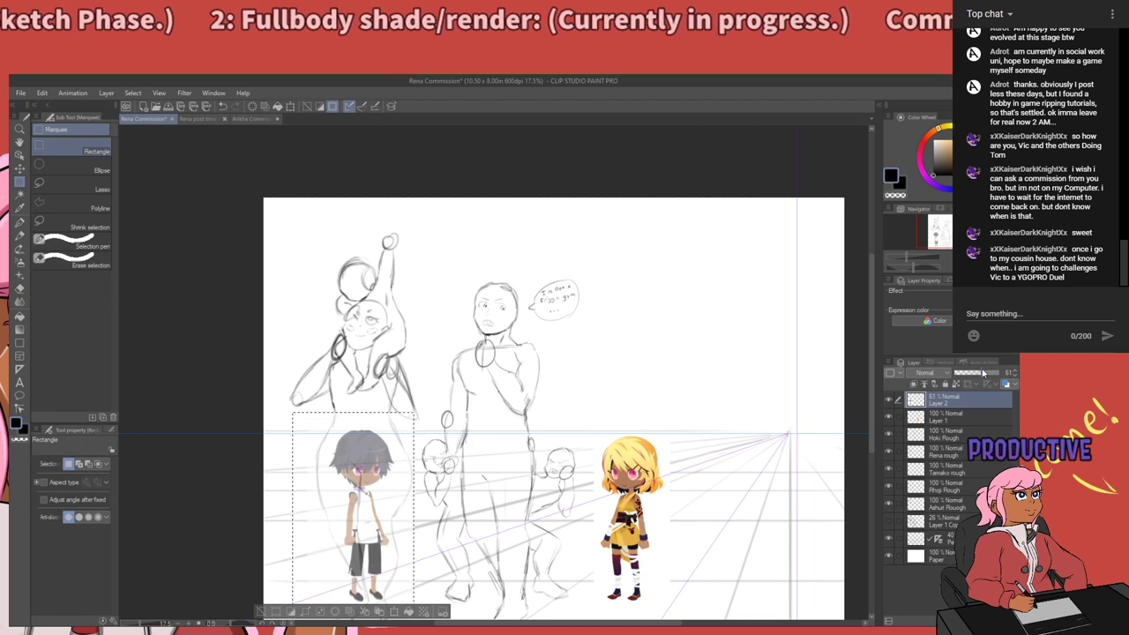
left_click_drag(983, 373, 992, 373)
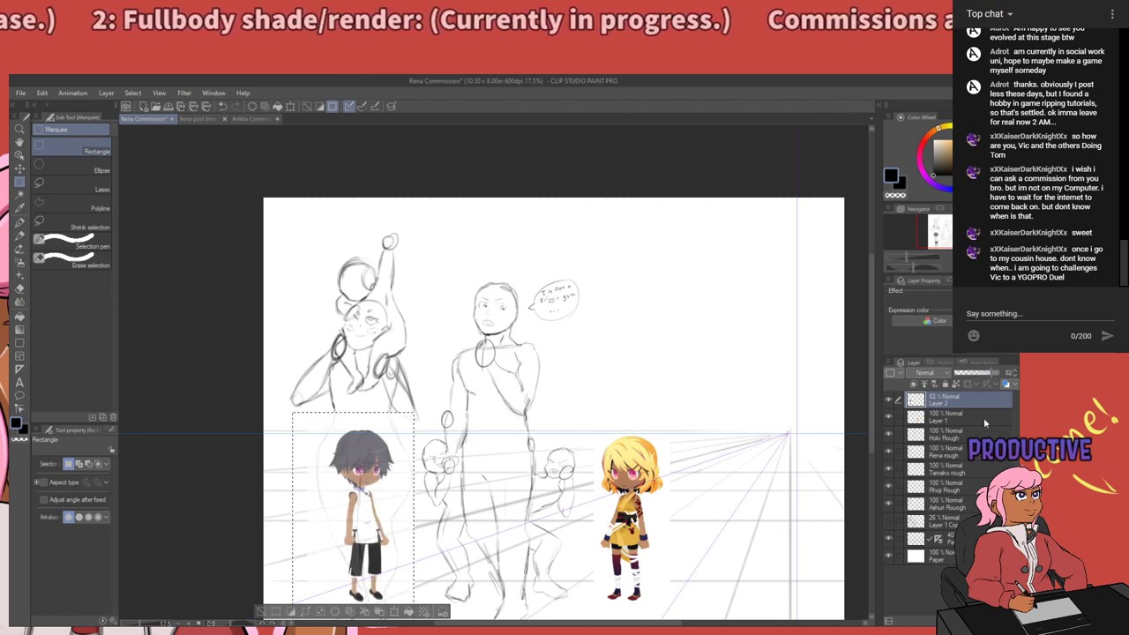
left_click(978, 373)
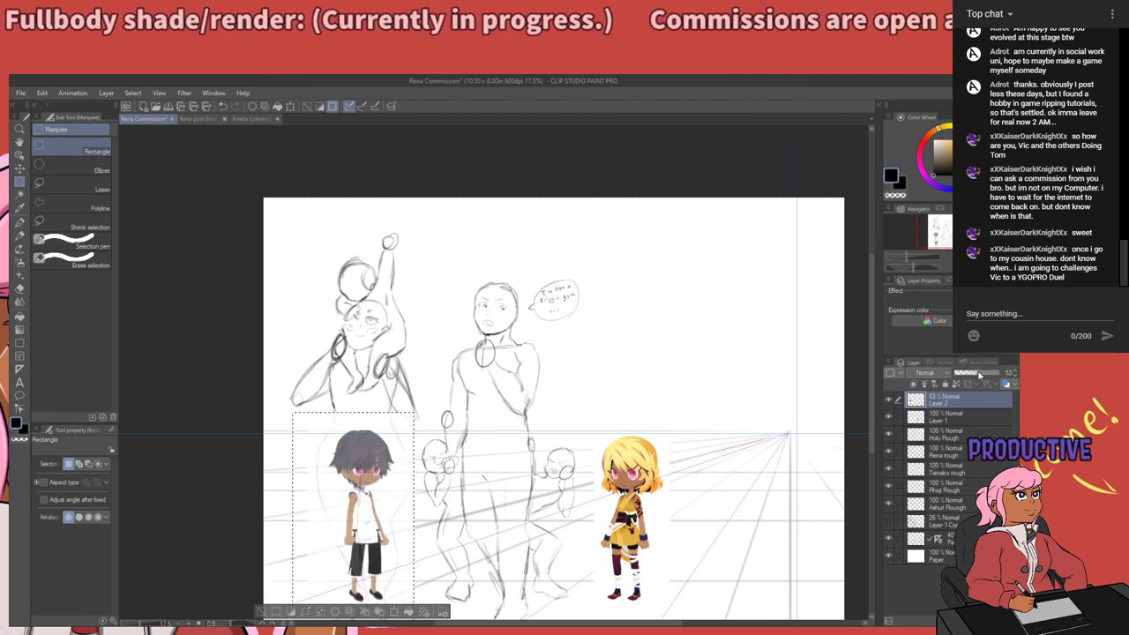
left_click(980, 373)
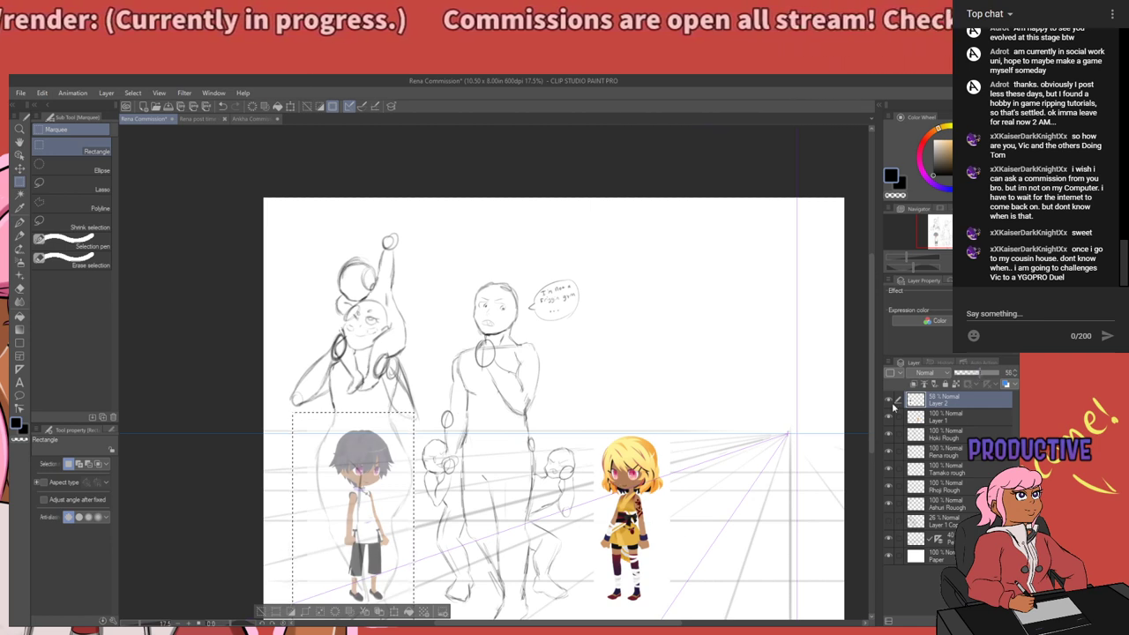
Lower the blonde reference on Layer 1 to 52% opacity, clear the selection, and save the drawing.
left_click(958, 416)
left_click(978, 374)
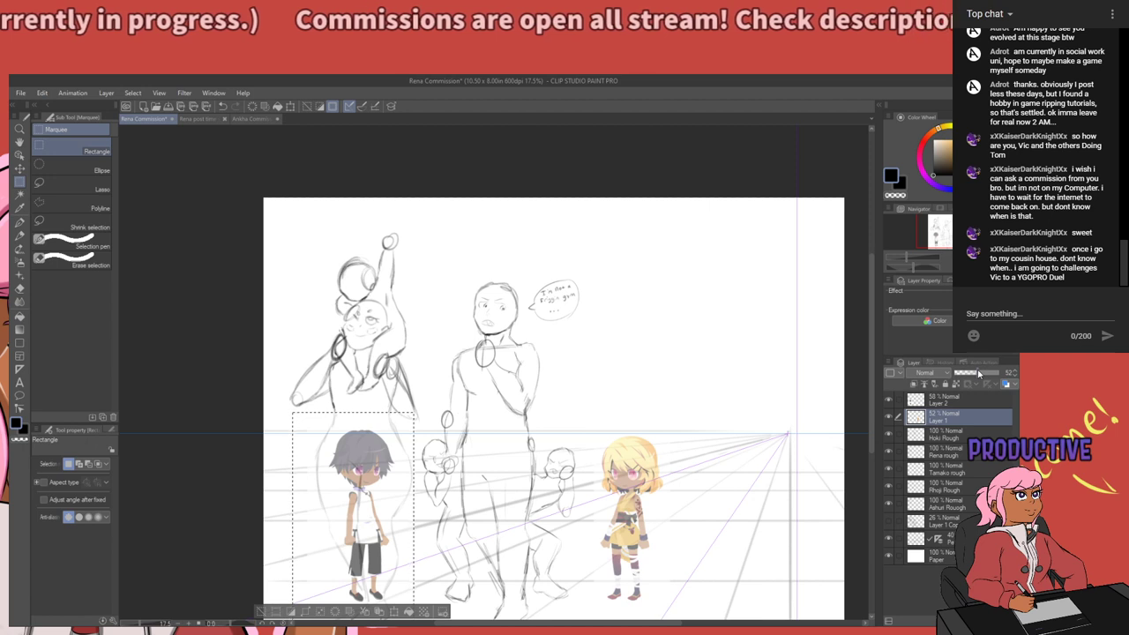
left_click(604, 357)
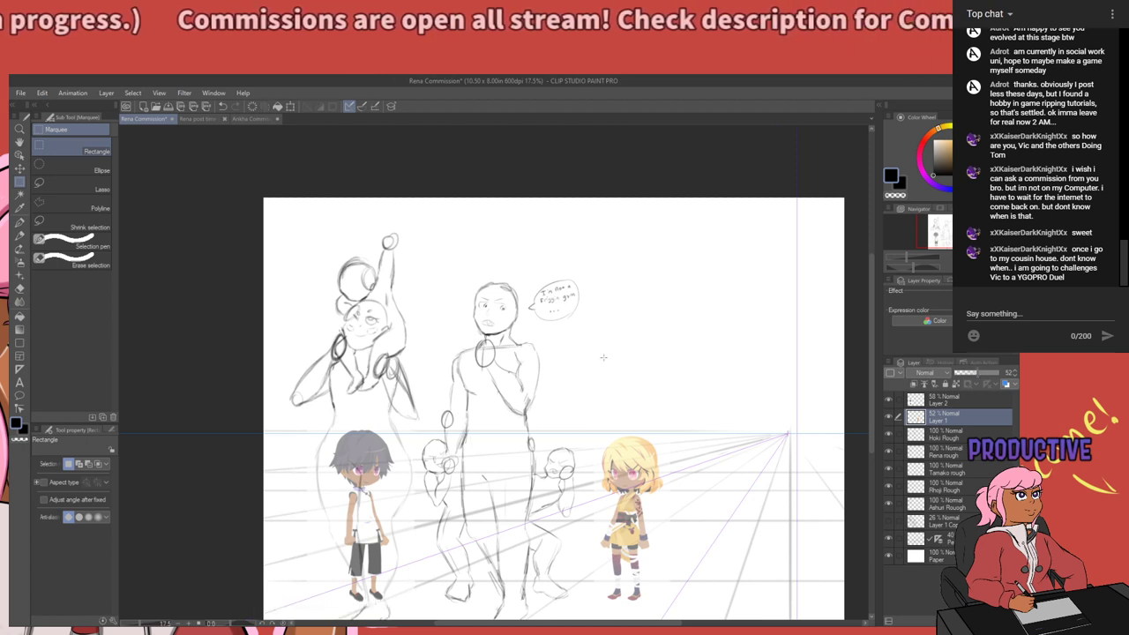
scroll(342, 335, "down", 1)
scroll(437, 479, "up", 3)
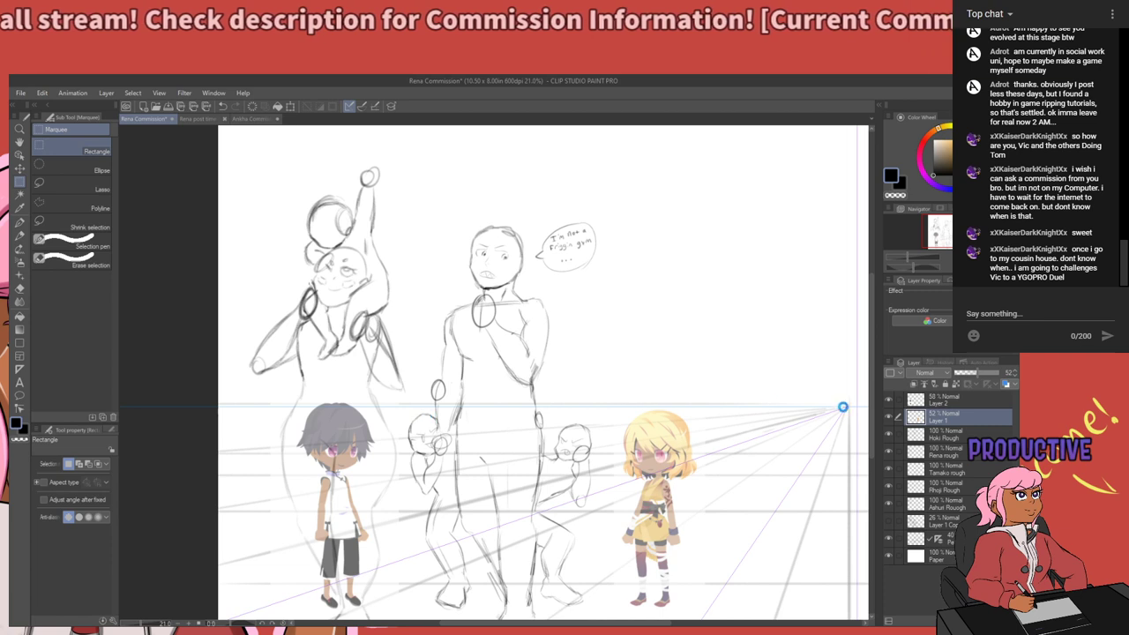
key("ctrl+s")
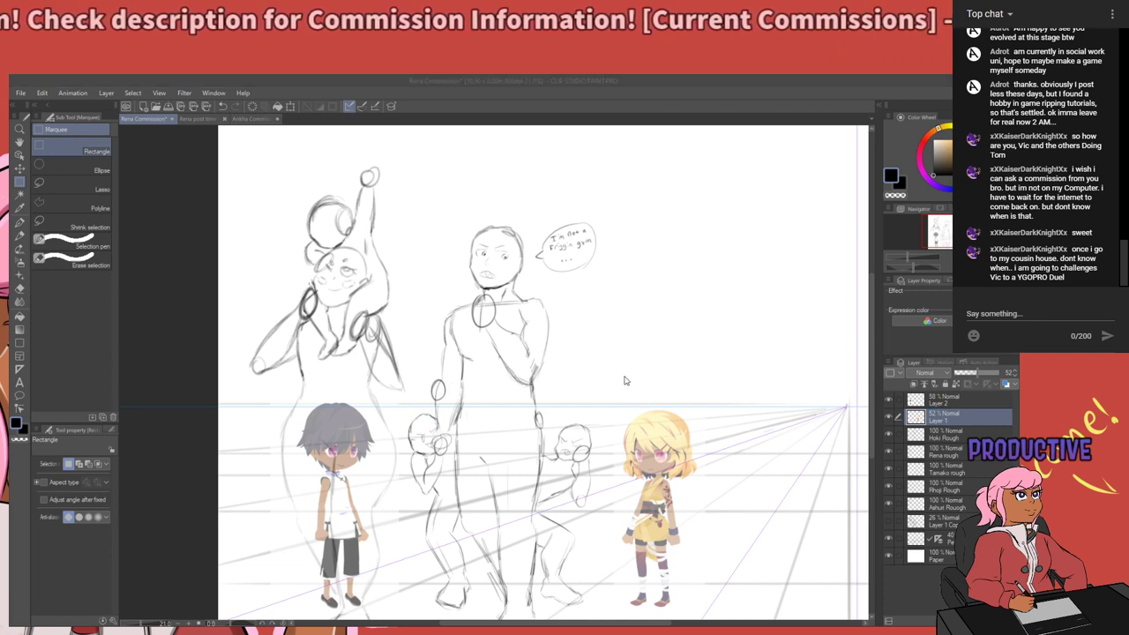
Look over the Rena post time skip2 drawing of the blonde character in front of the rock.
left_click(189, 120)
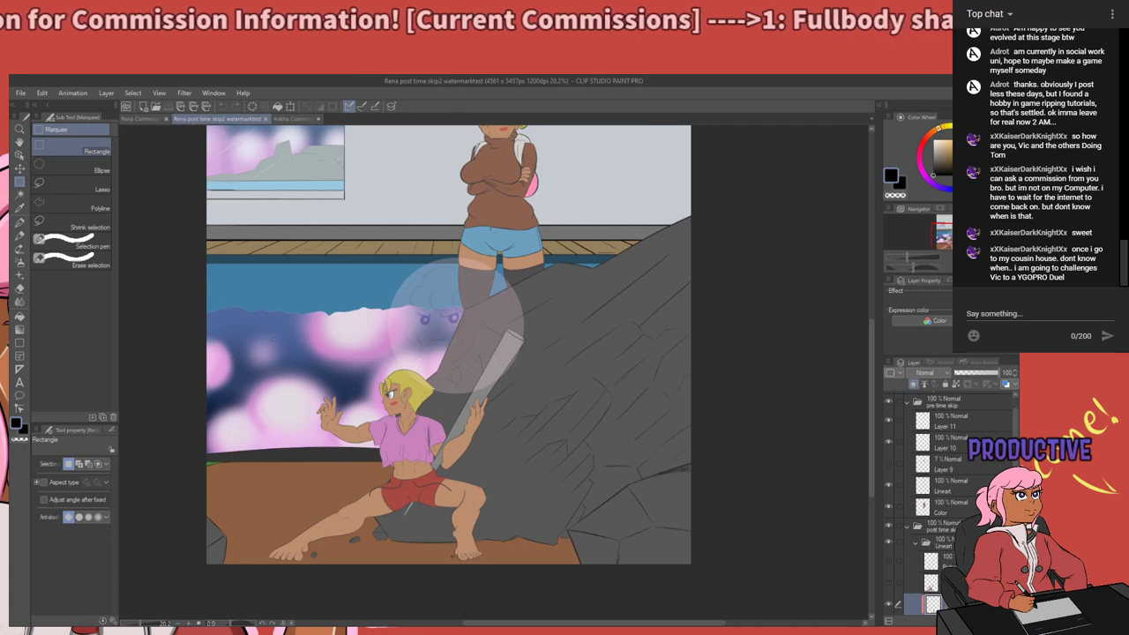
scroll(497, 413, "up", 1)
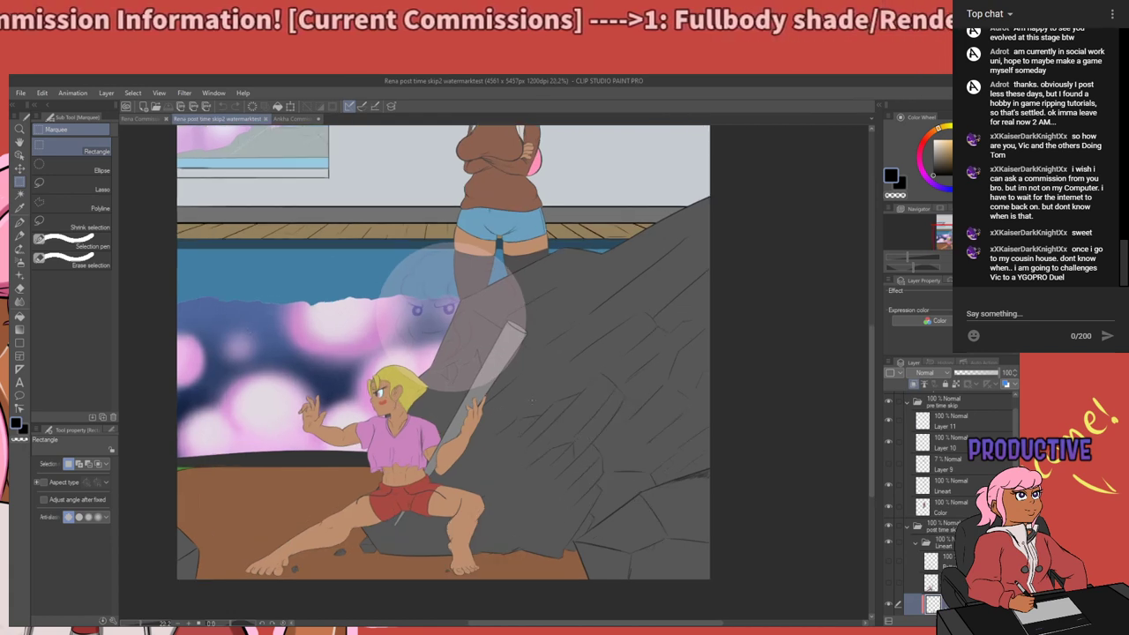
scroll(499, 410, "down", 2)
scroll(247, 404, "up", 3)
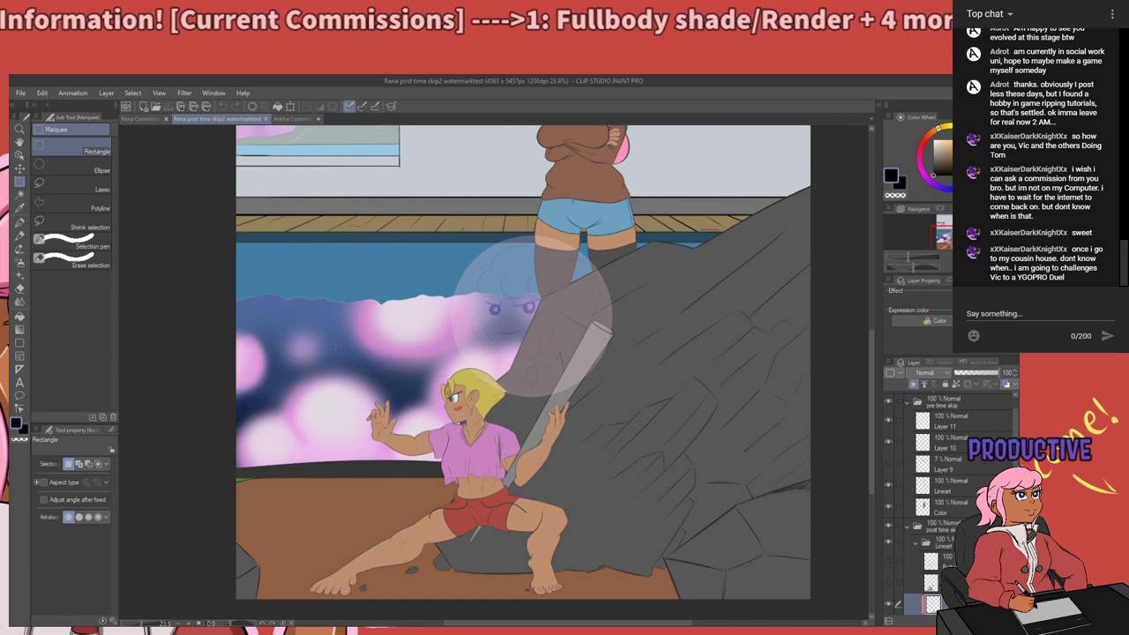
Return to the Rena Commission drawing, paste the spiky-haired character reference, and enlarge it to 615%.
left_click(147, 119)
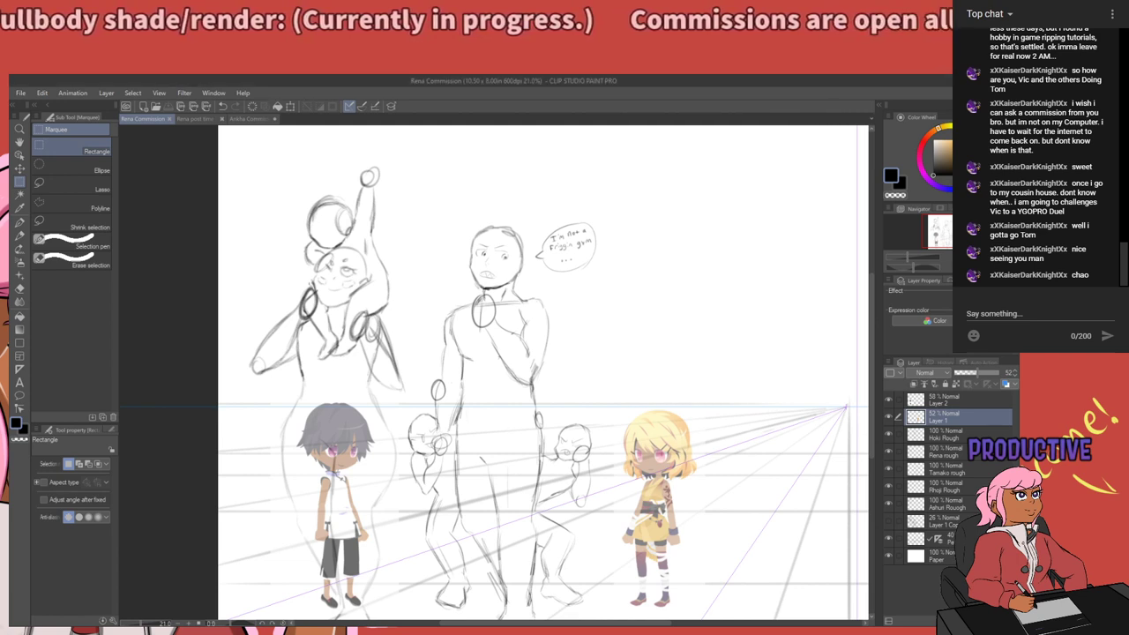
key("ctrl+v")
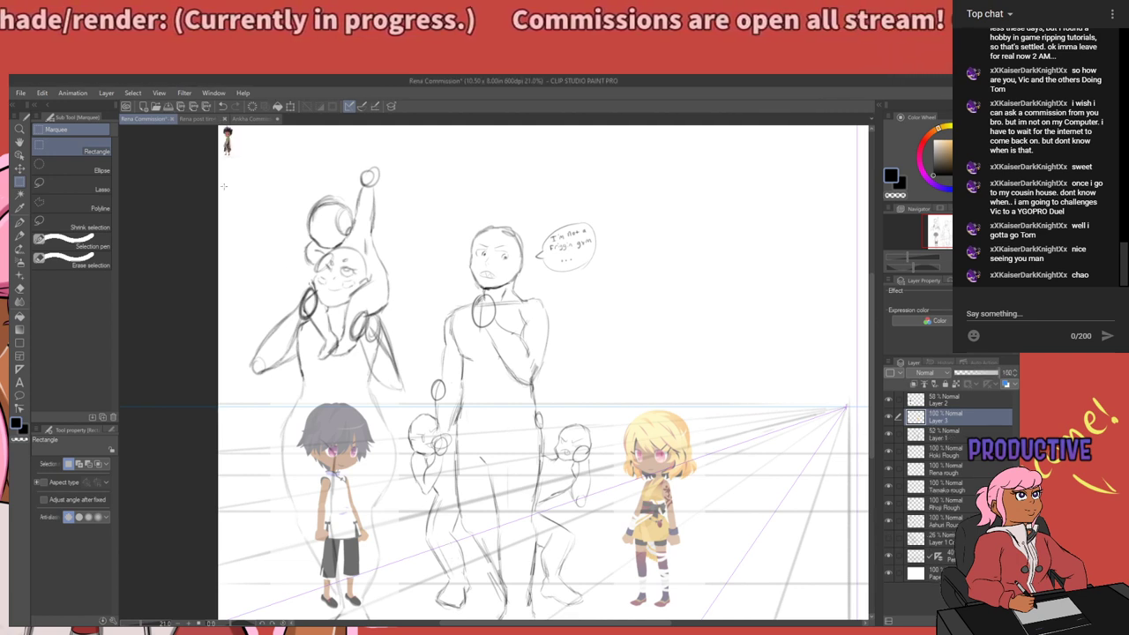
left_click_drag(269, 167, 217, 122)
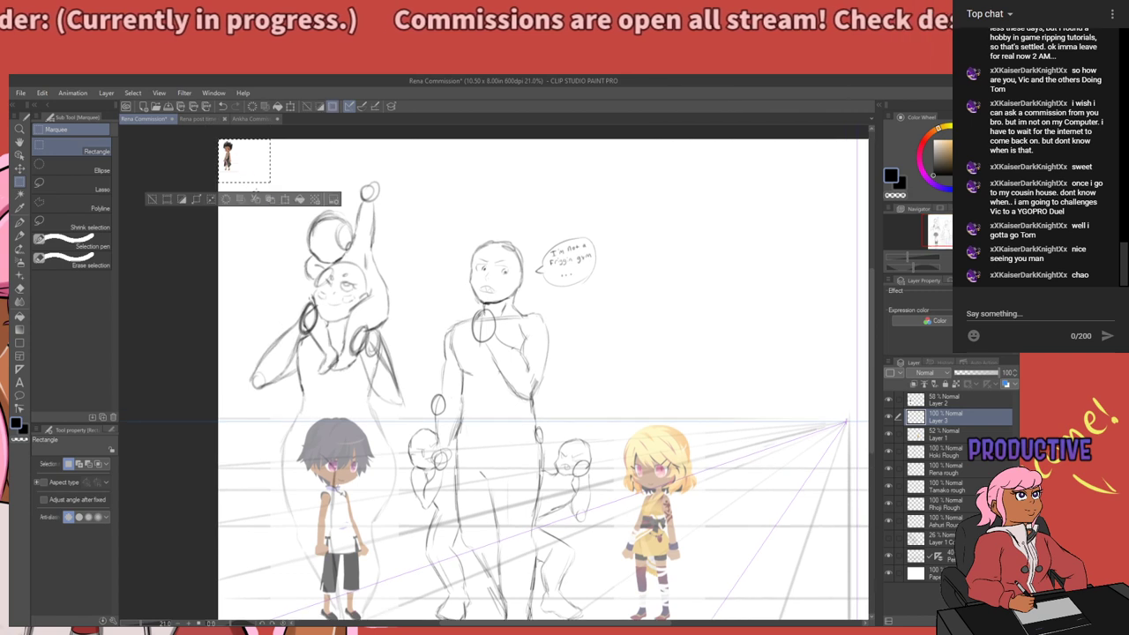
left_click(284, 201)
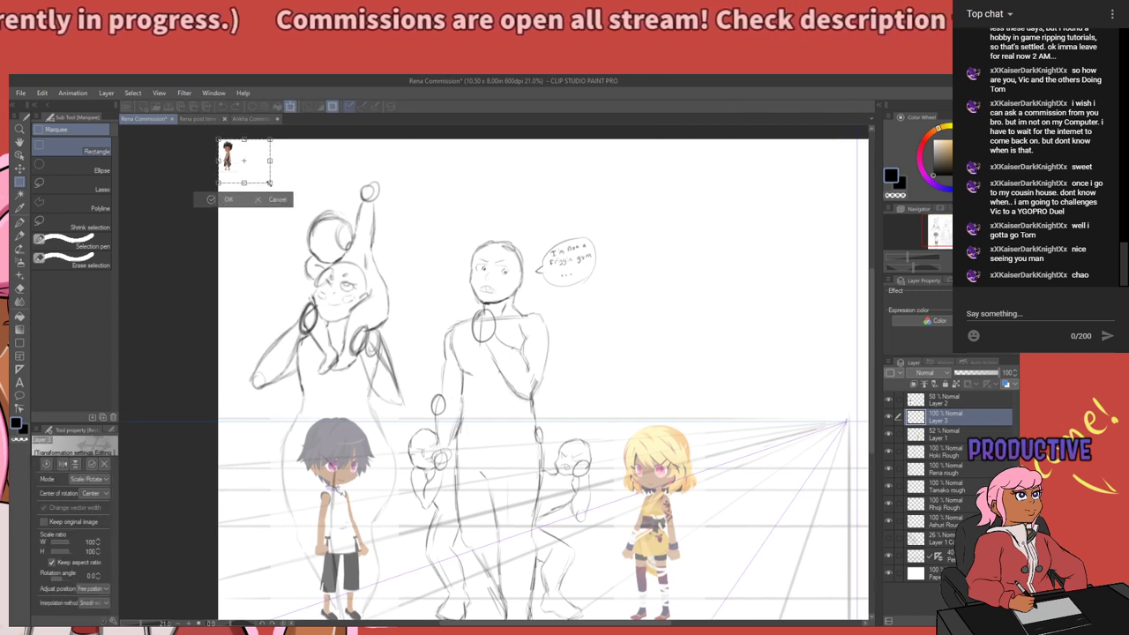
left_click_drag(269, 183, 538, 484)
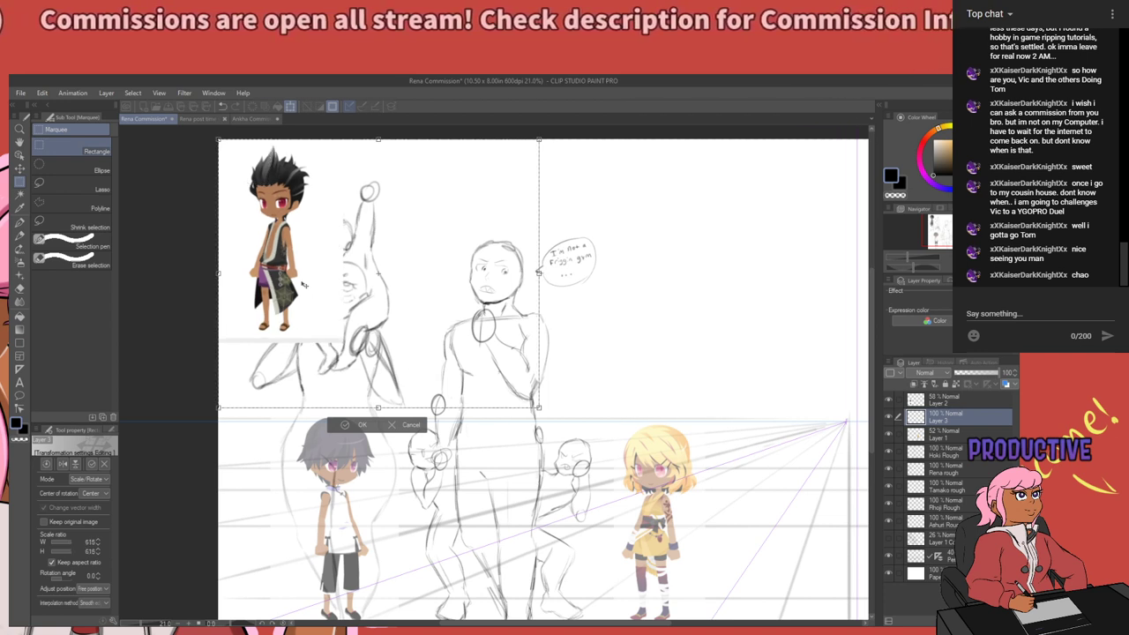
Scale the spiky-haired reference to 746%, place it above the blonde reference, and clear the selection.
left_click_drag(304, 285, 665, 359)
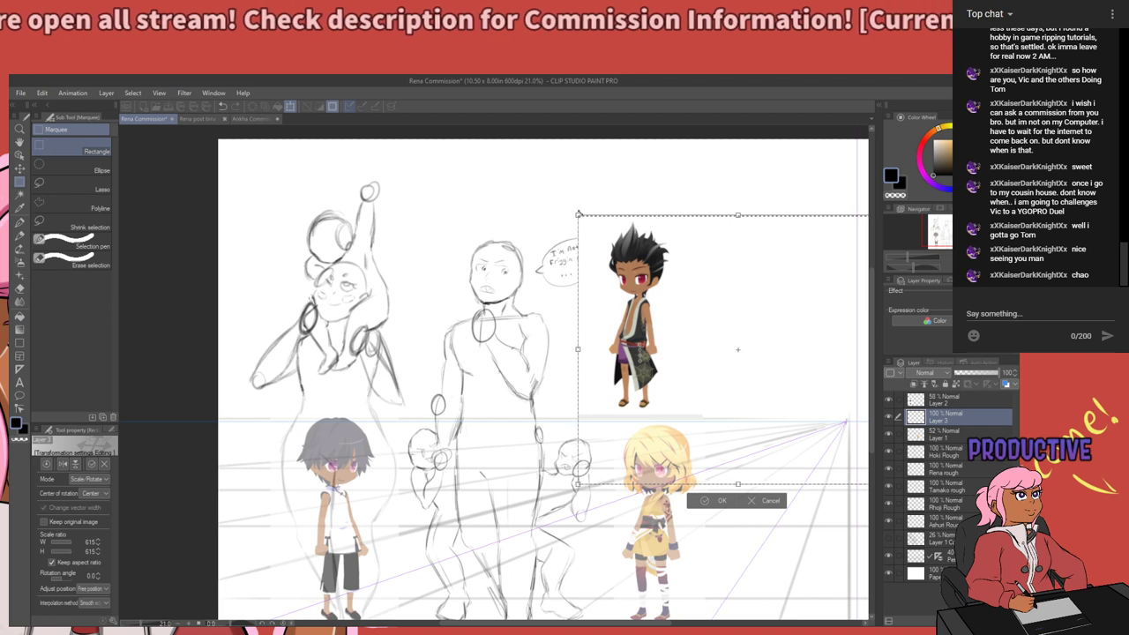
left_click_drag(578, 215, 510, 159)
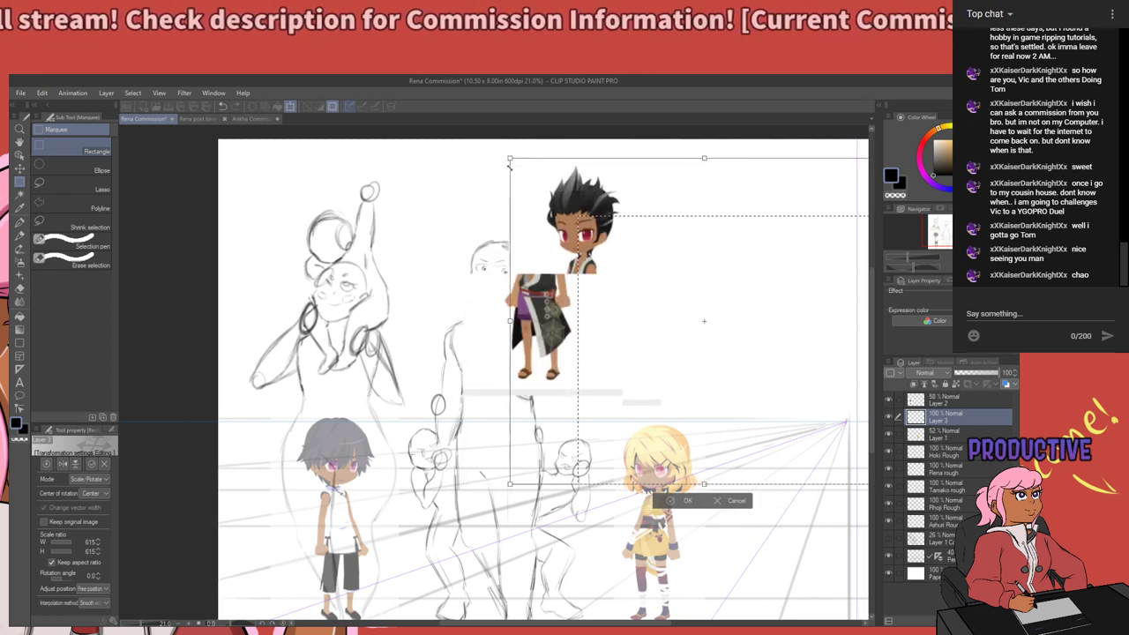
left_click_drag(584, 242, 682, 276)
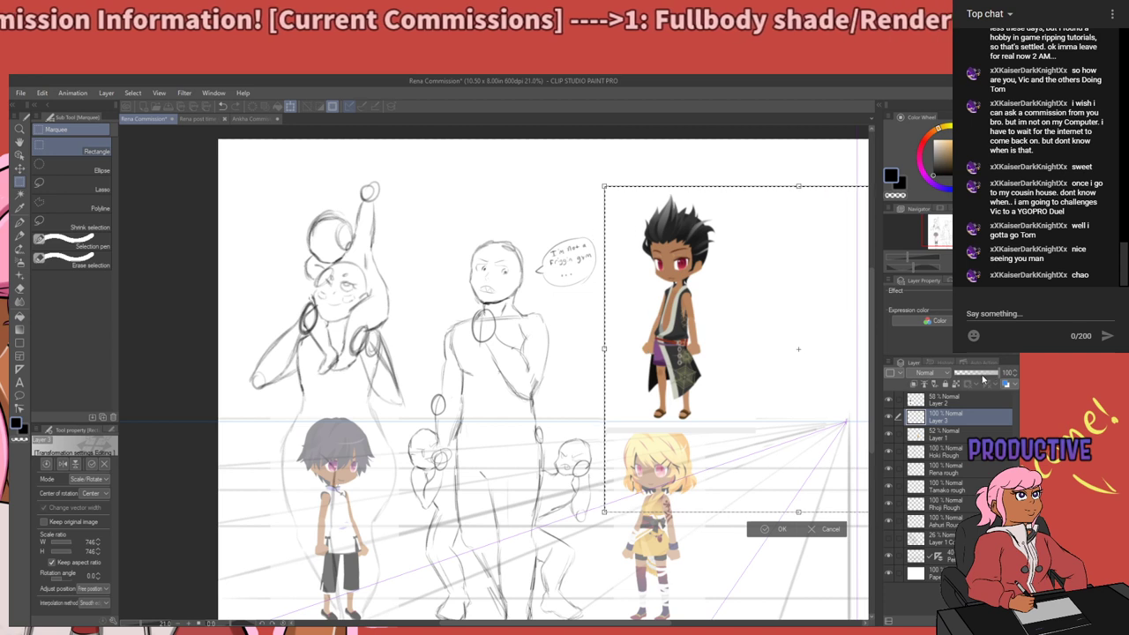
key("Return")
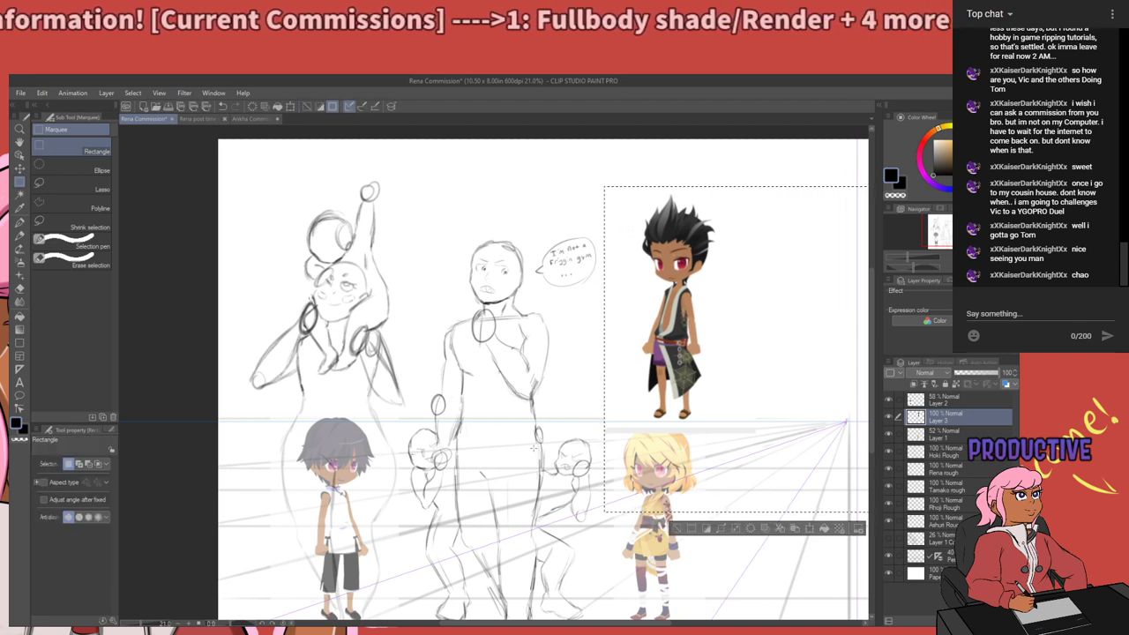
key("ctrl+d")
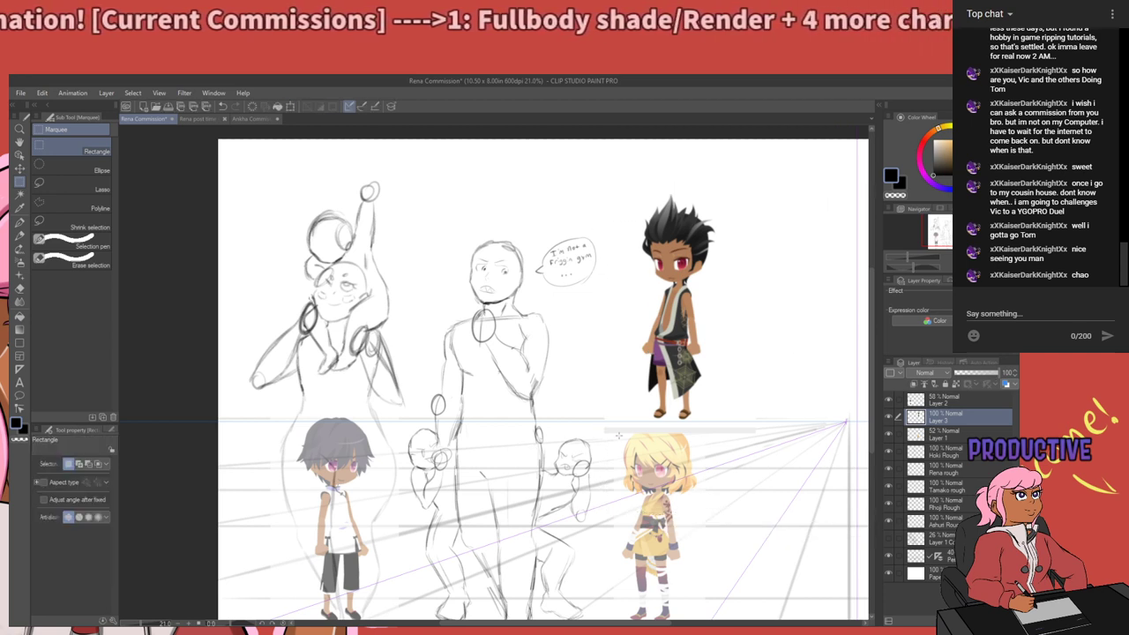
Lower the opacity of the spiky-haired reference on Layer 3 to 59%.
left_click(984, 375)
left_click_drag(984, 376, 983, 376)
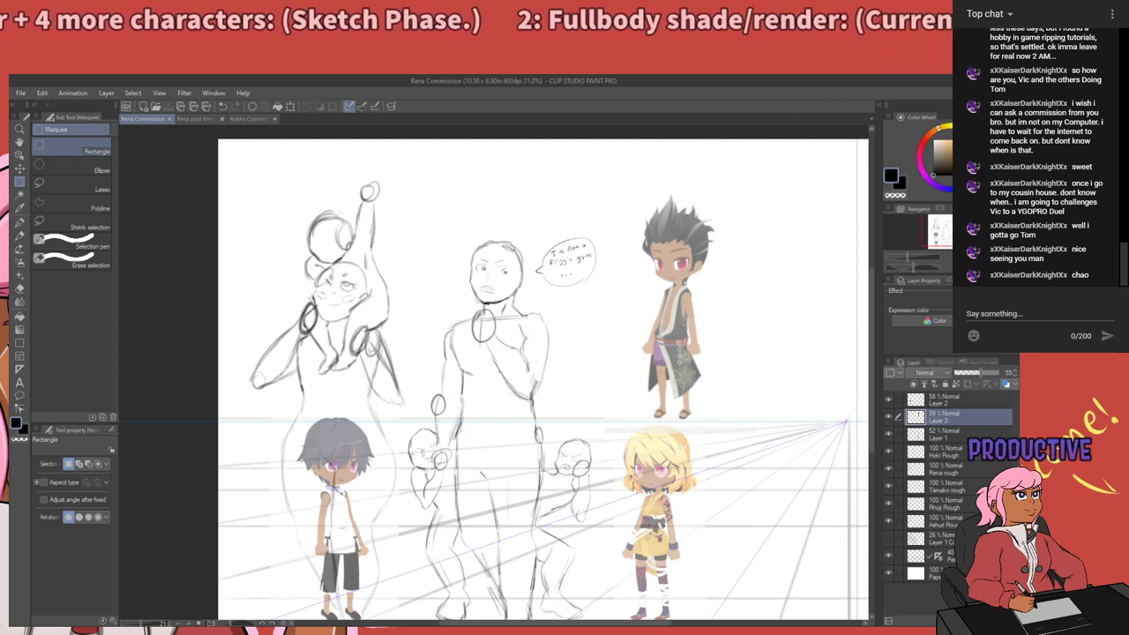
Create a layer folder named References above Layer 2 in the Rena Commission drawing.
left_click(944, 404)
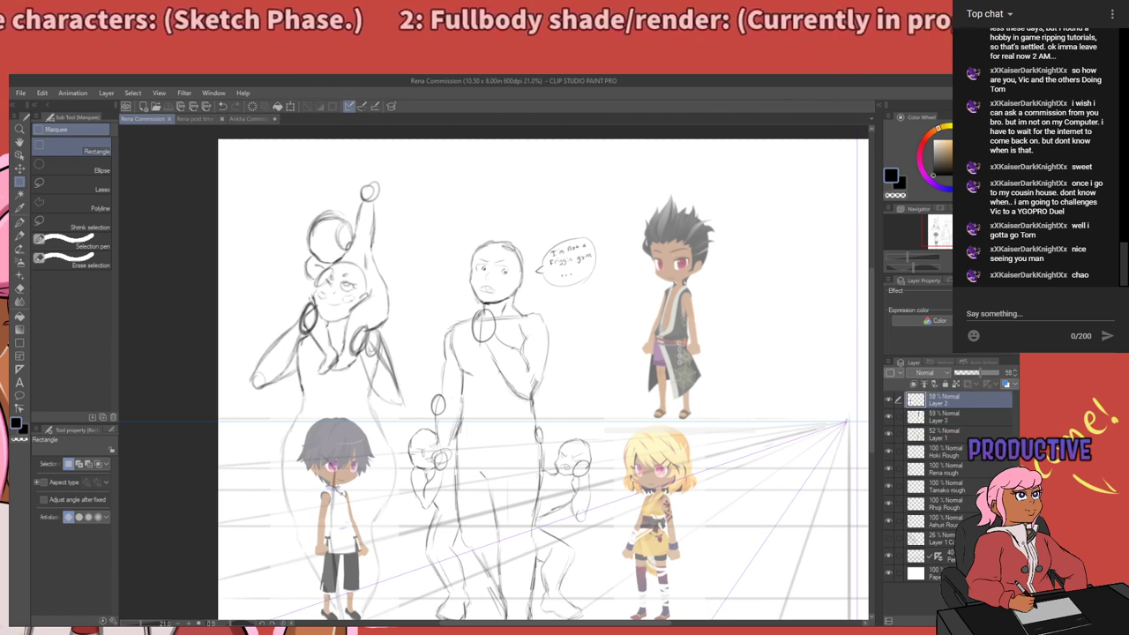
key("ctrl+g")
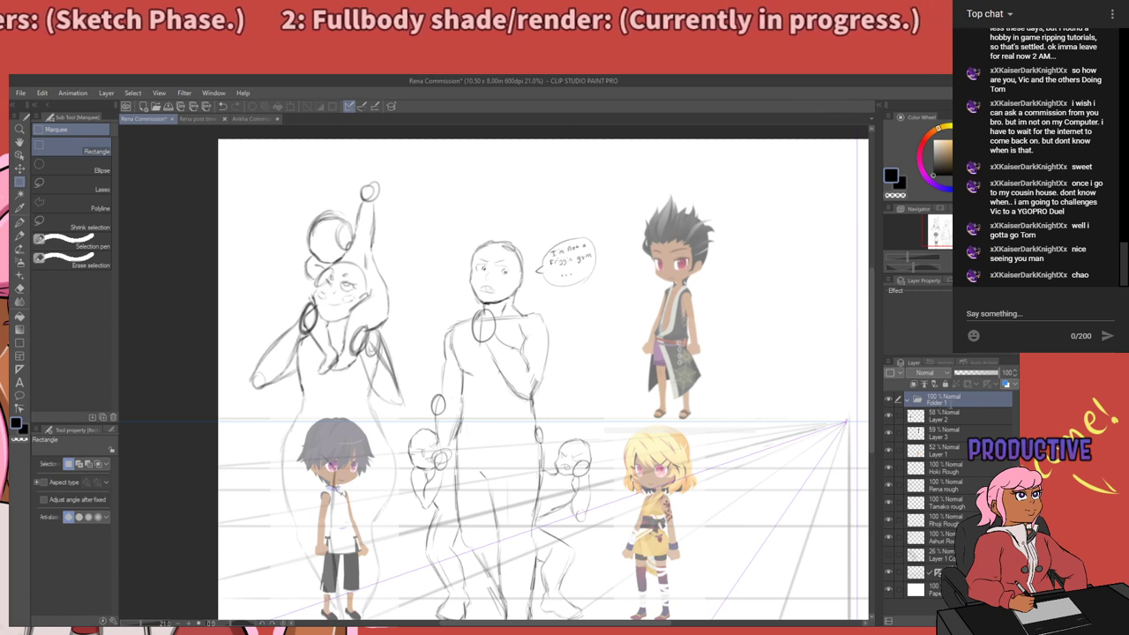
type("References")
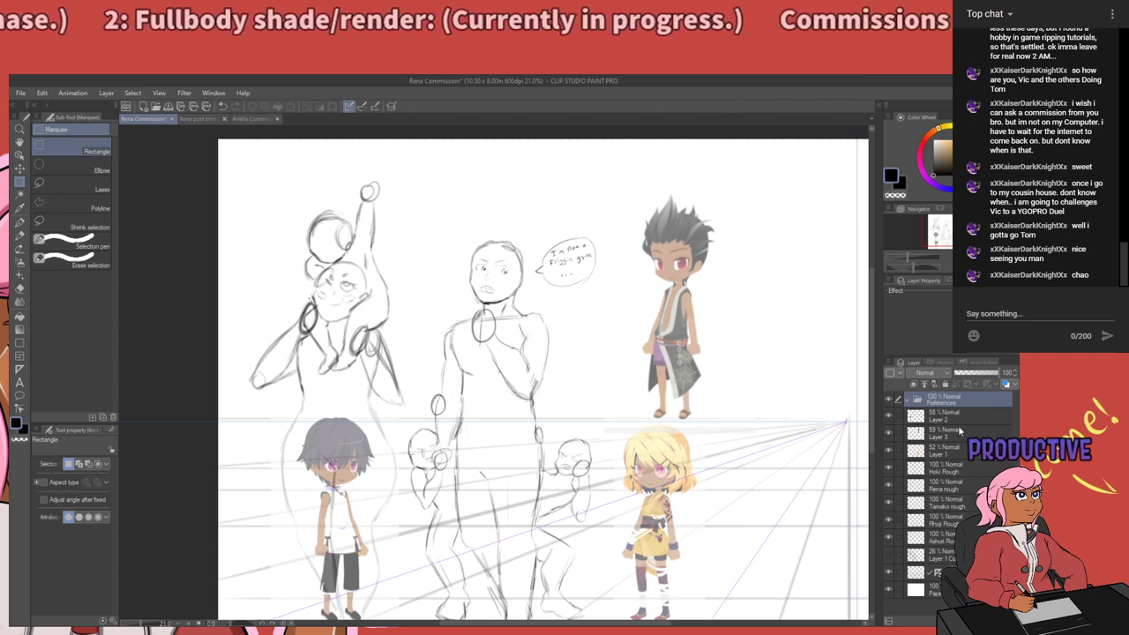
Move Layer 2, Layer 3 and Layer 1 into the References folder and collapse it.
left_click(952, 421)
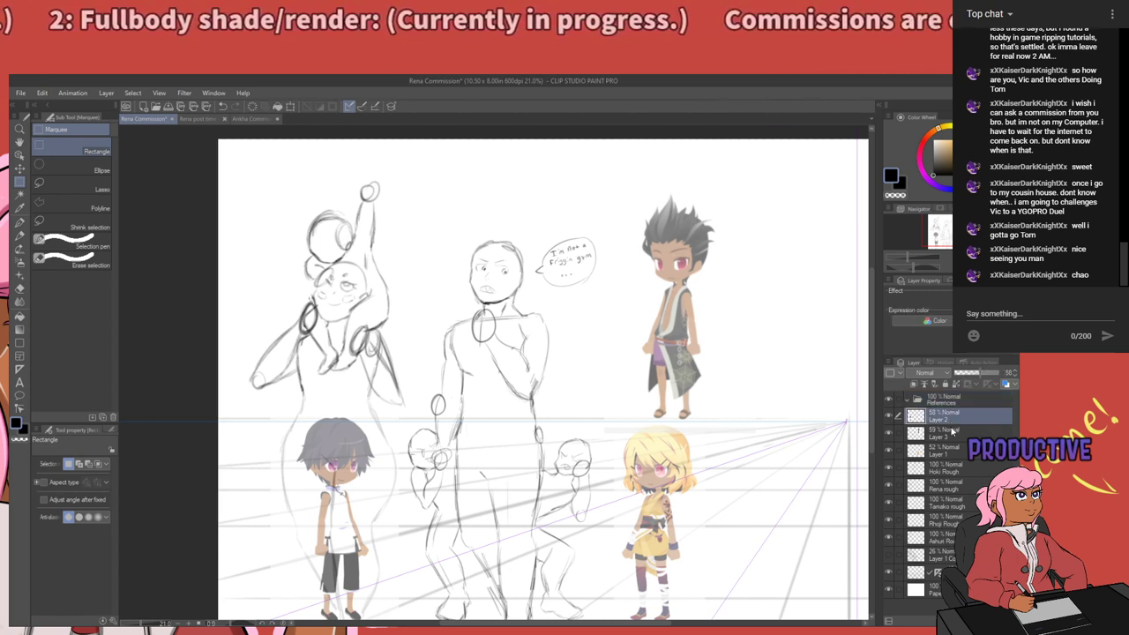
left_click(951, 432, "ctrl")
left_click(949, 449, "ctrl")
left_click_drag(937, 412, 912, 402)
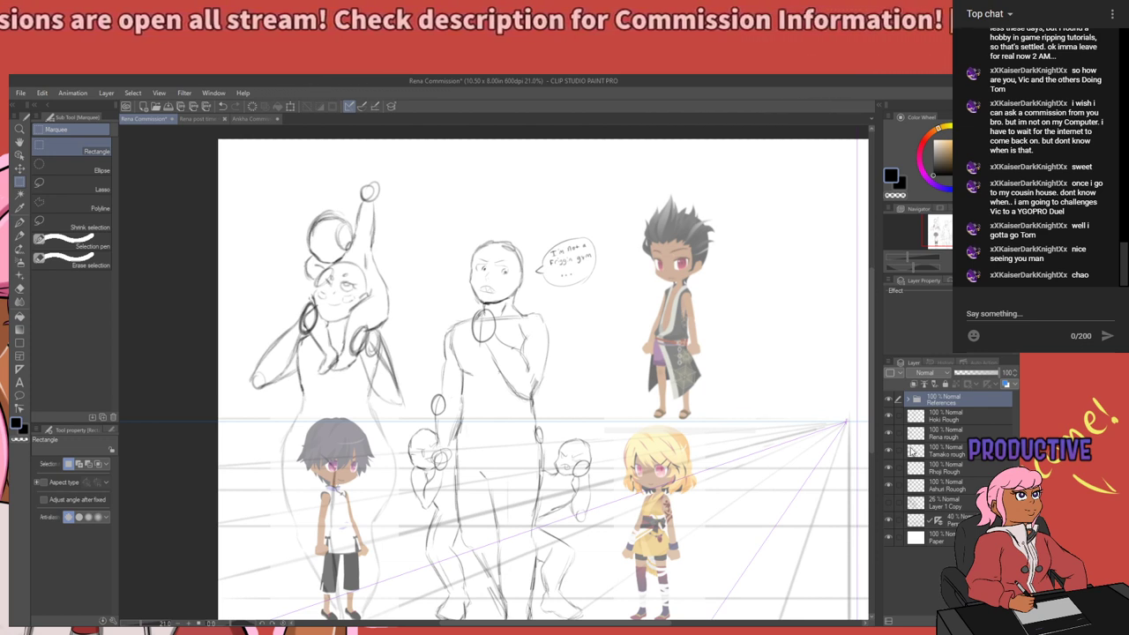
scroll(617, 389, "up", 1)
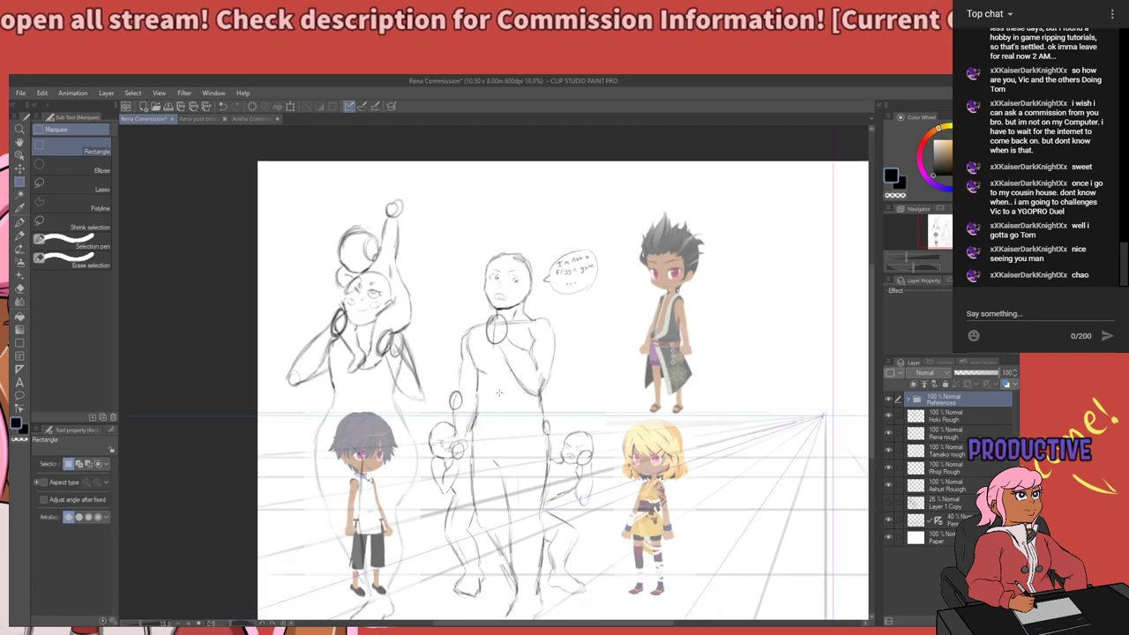
Examine the group sketch beside the character references, and inspect the small child carried by the tall figure up close.
scroll(500, 397, "down", 1)
scroll(499, 397, "up", 2)
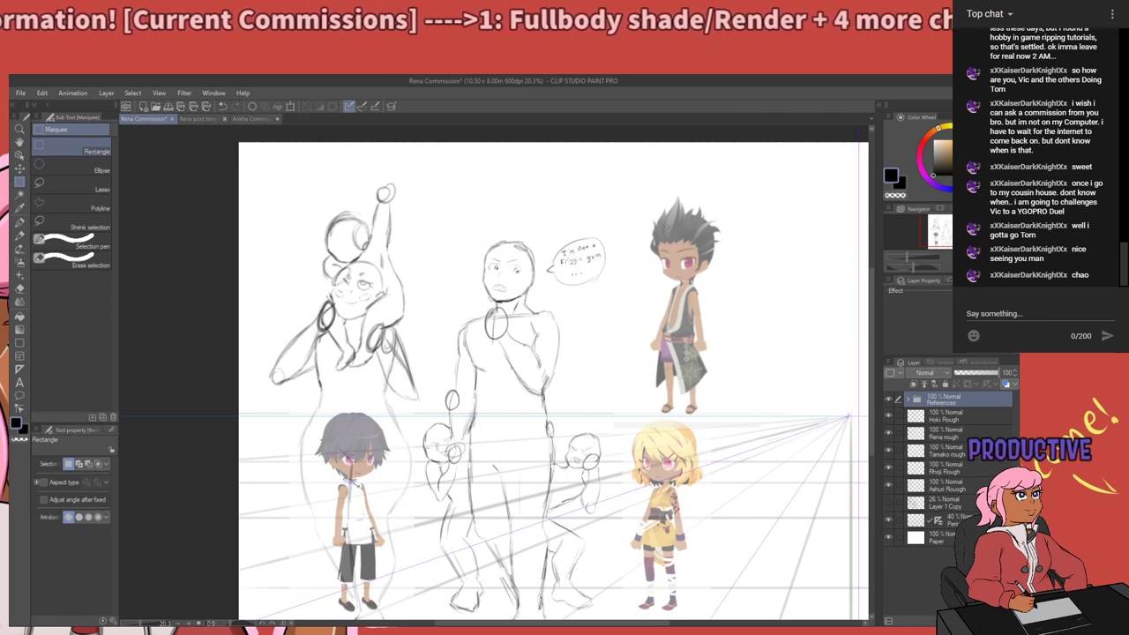
left_click_drag(349, 282, 305, 305)
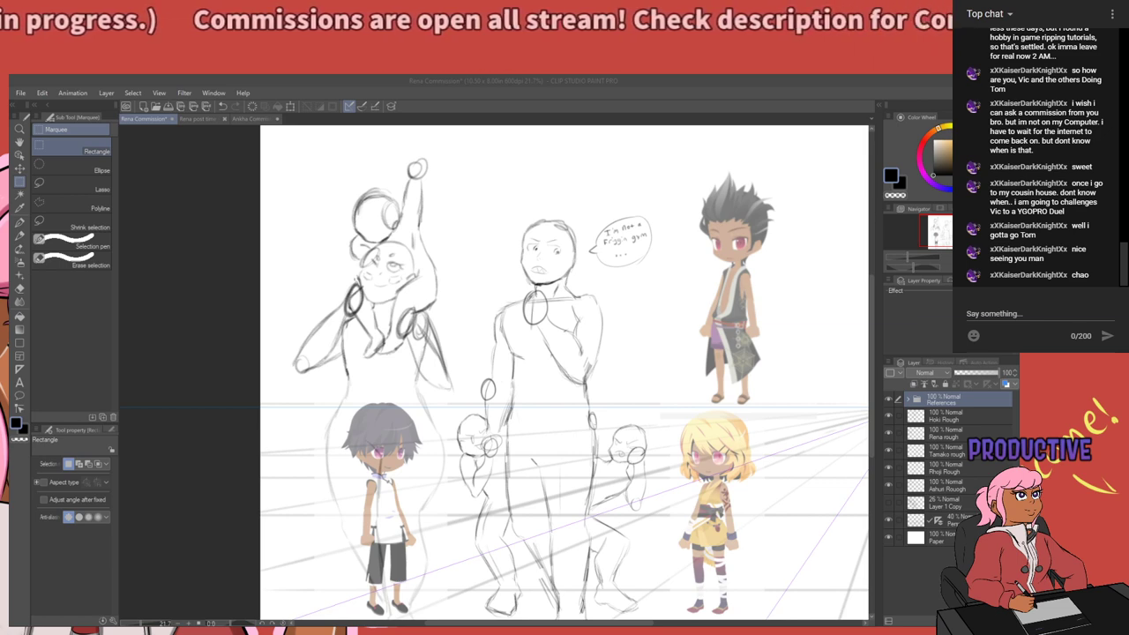
scroll(351, 366, "down", 2)
scroll(346, 277, "up", 2)
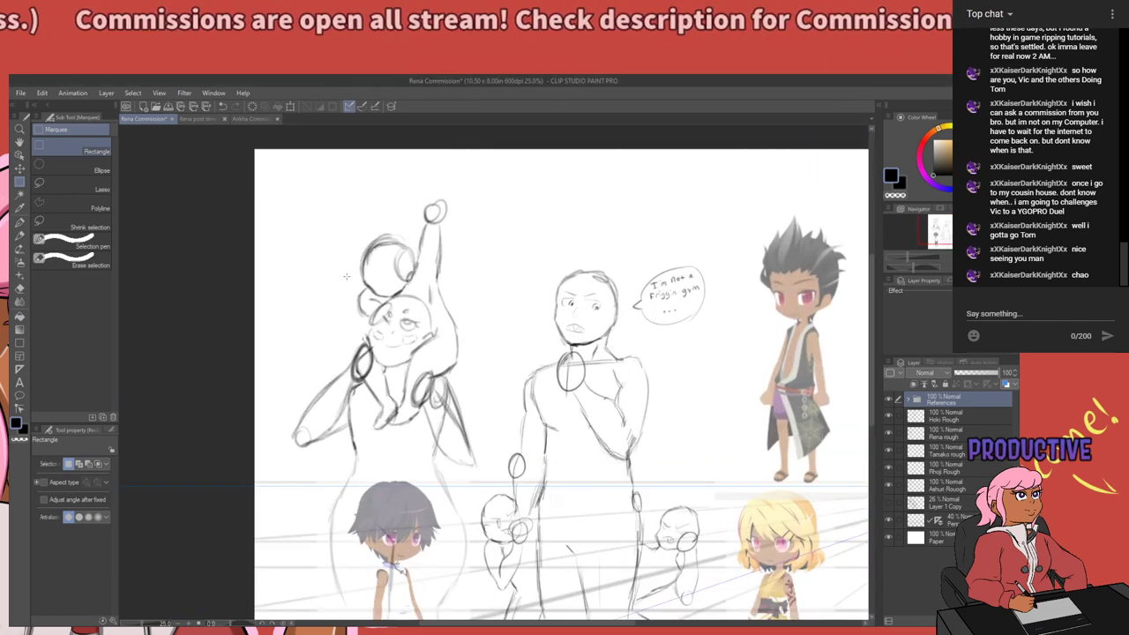
scroll(346, 276, "up", 5)
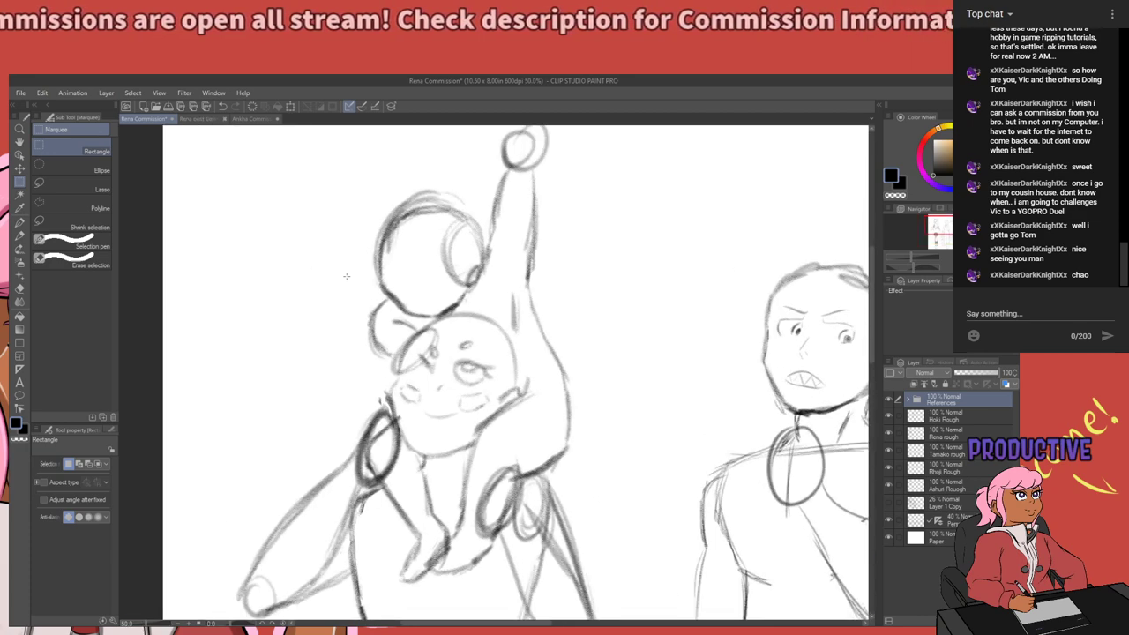
scroll(345, 276, "down", 4)
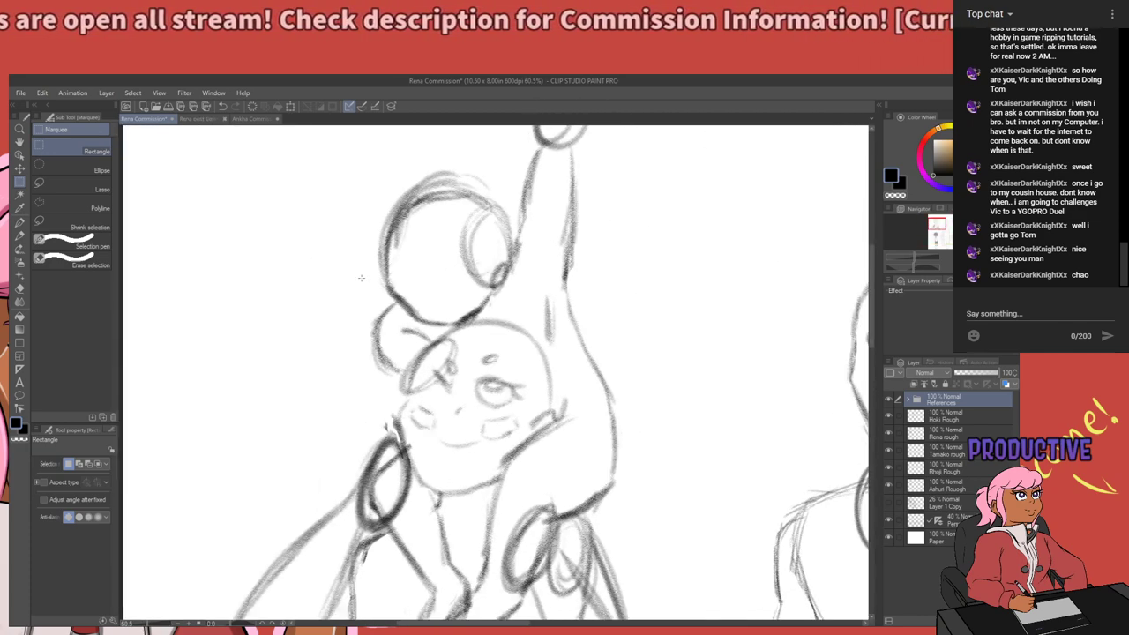
scroll(360, 278, "down", 1)
scroll(382, 267, "up", 2)
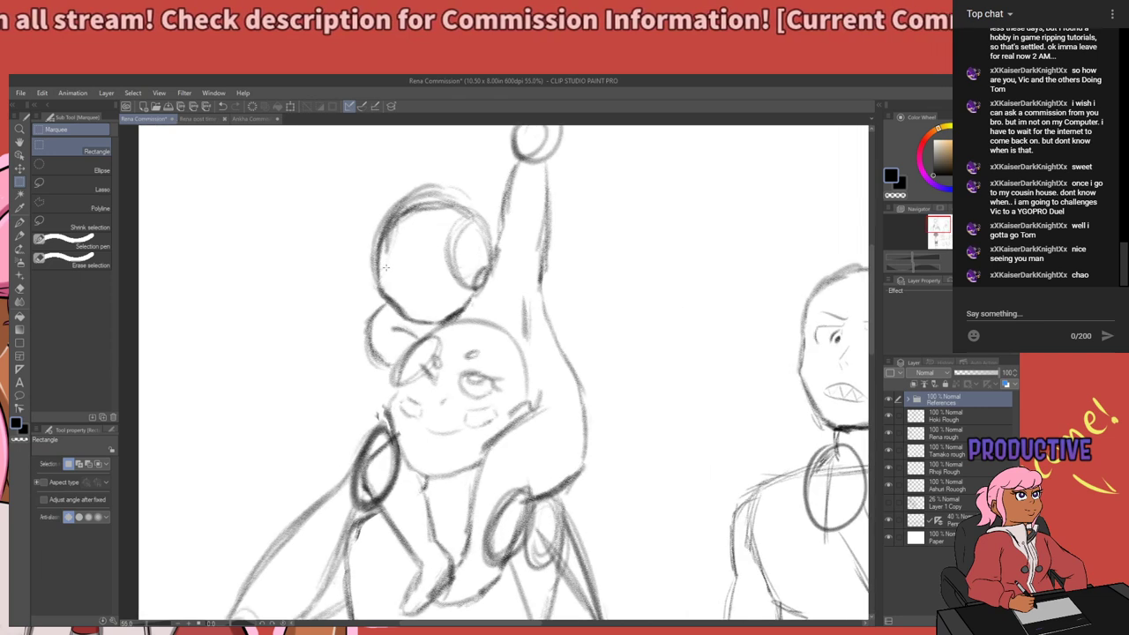
scroll(382, 267, "down", 2)
scroll(382, 268, "up", 1)
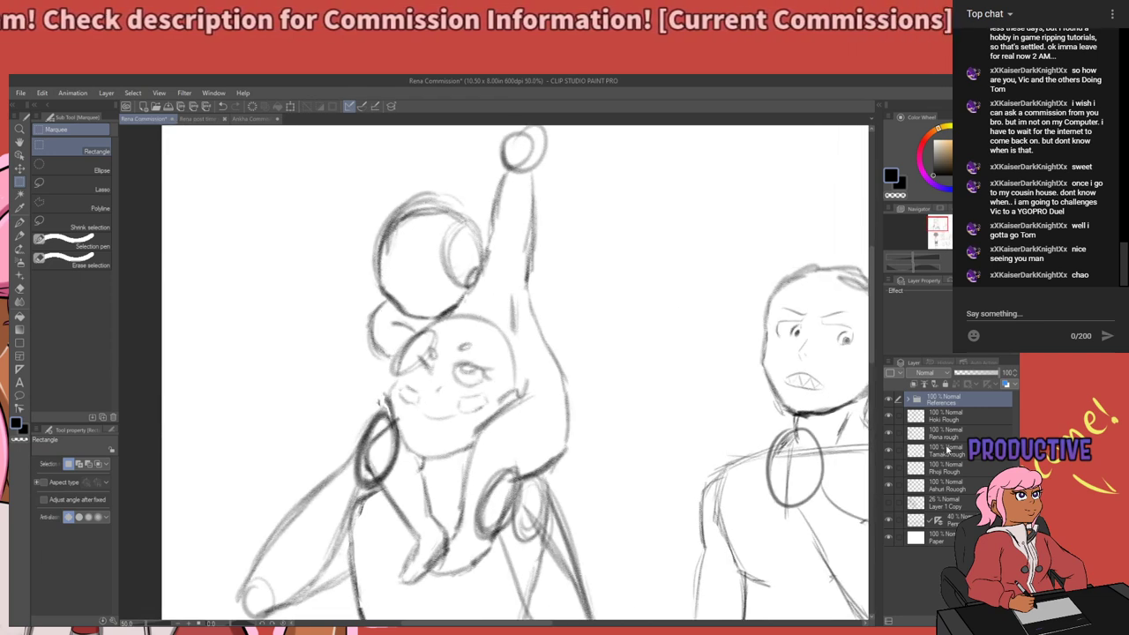
Add a new raster layer above Hoki Rough and a layer folder named Roughs directly beneath the new layer.
left_click(948, 450)
left_click(949, 433)
left_click(949, 415)
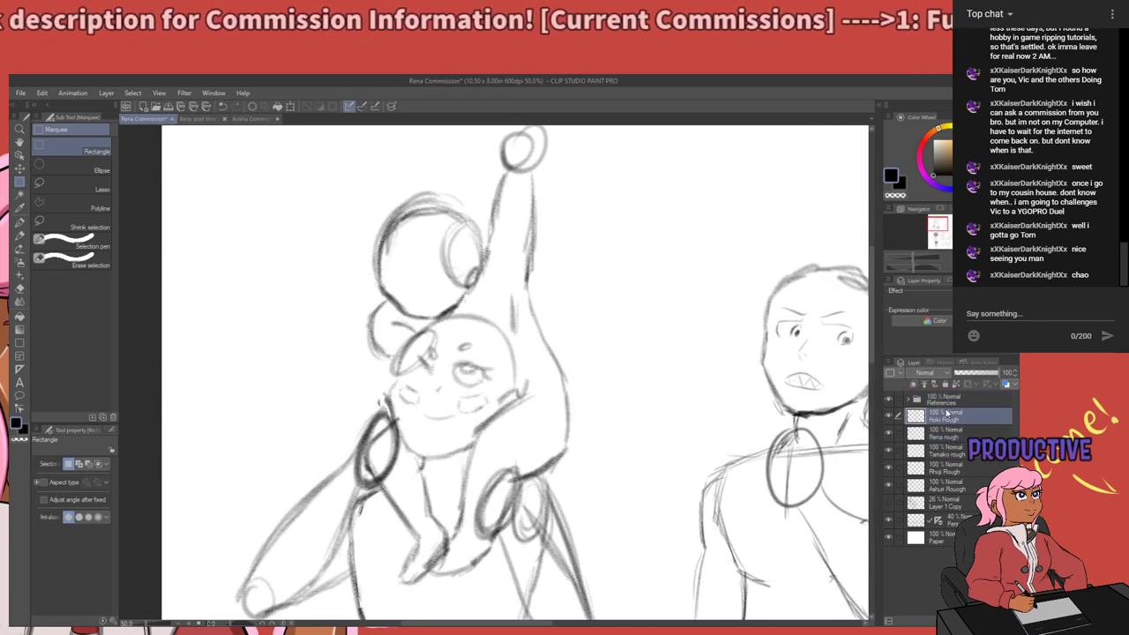
left_click(942, 620)
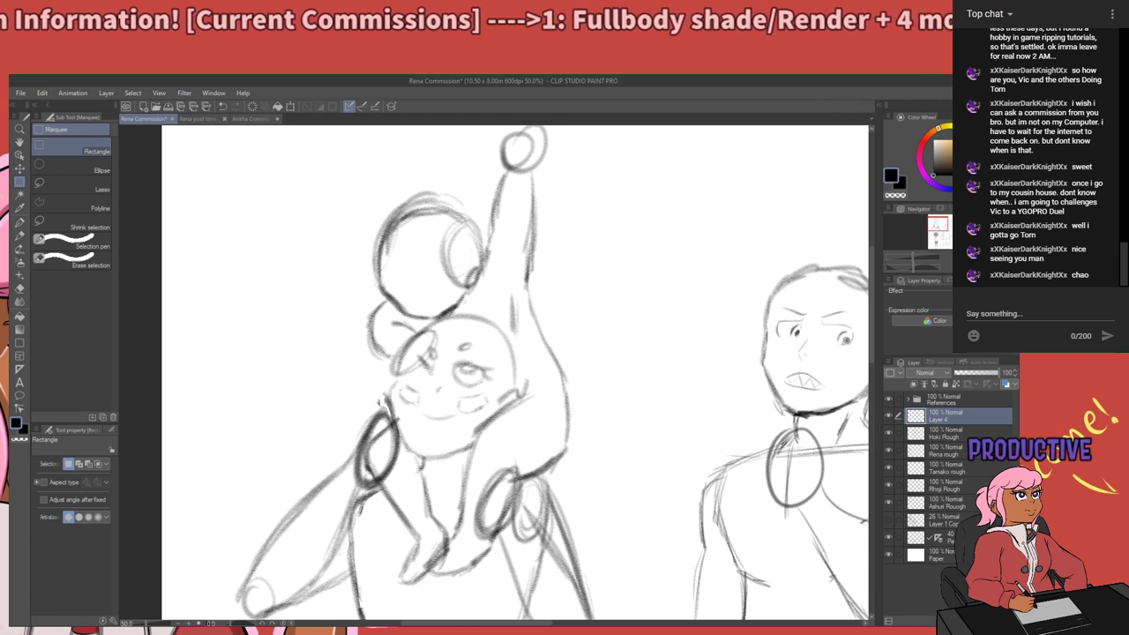
left_click(965, 620)
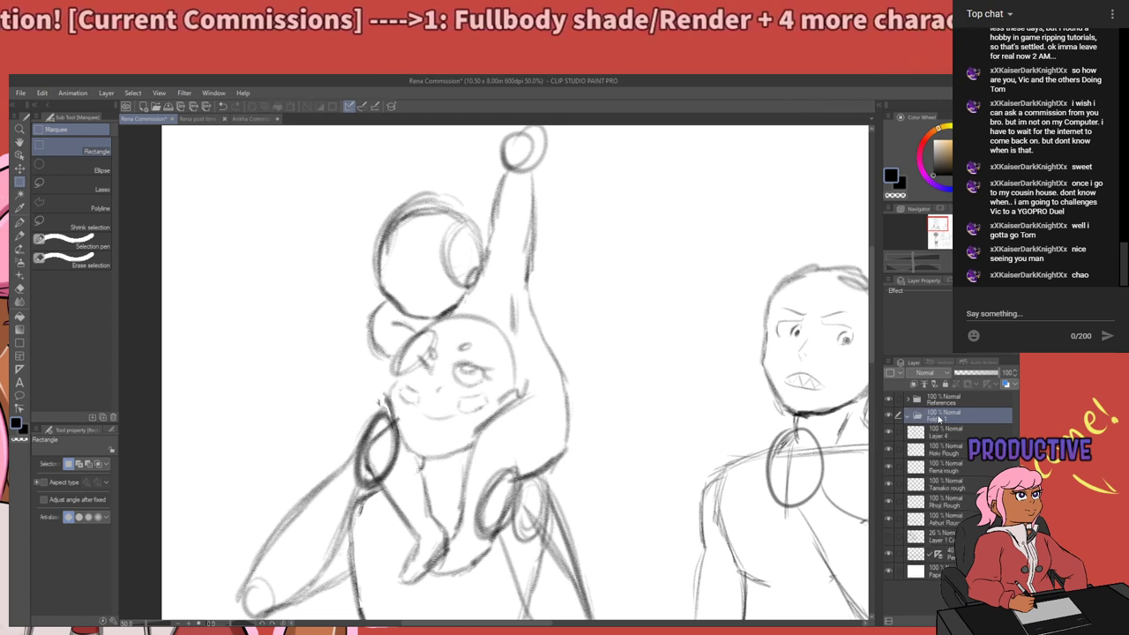
left_click_drag(940, 421, 944, 447)
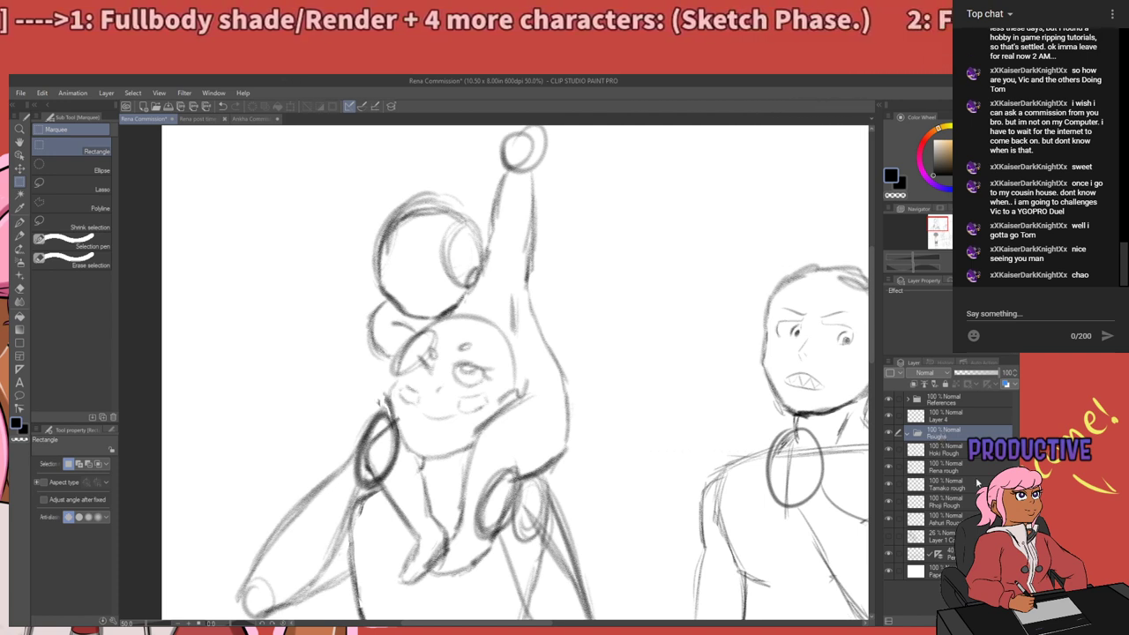
Move the Hoki, Rena, Tamako, Rhoji and Ashuri rough layers into the Roughs folder and collapse it.
left_click(957, 450)
left_click(957, 468, "ctrl")
left_click(956, 485, "ctrl")
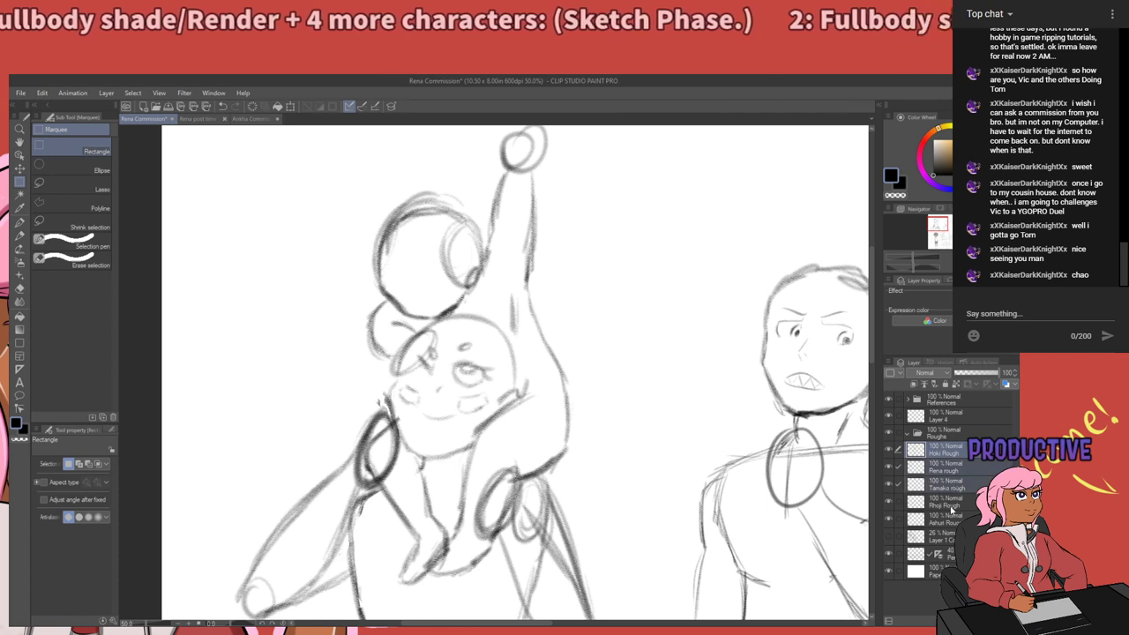
left_click(953, 506, "ctrl")
left_click(950, 522, "ctrl")
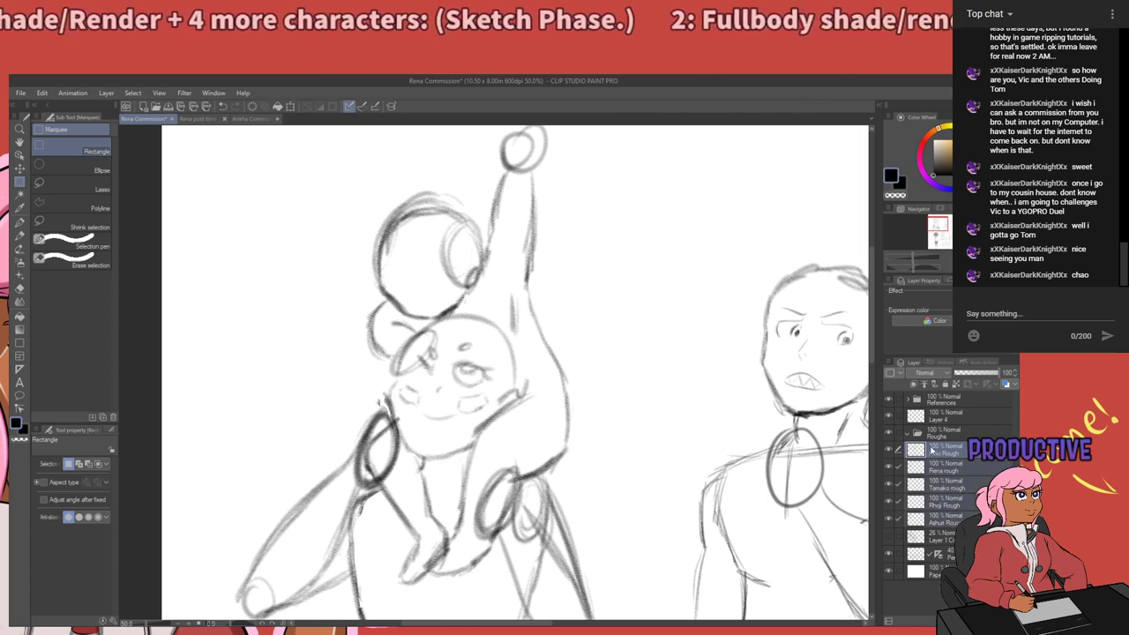
left_click_drag(932, 448, 928, 435)
left_click(907, 434)
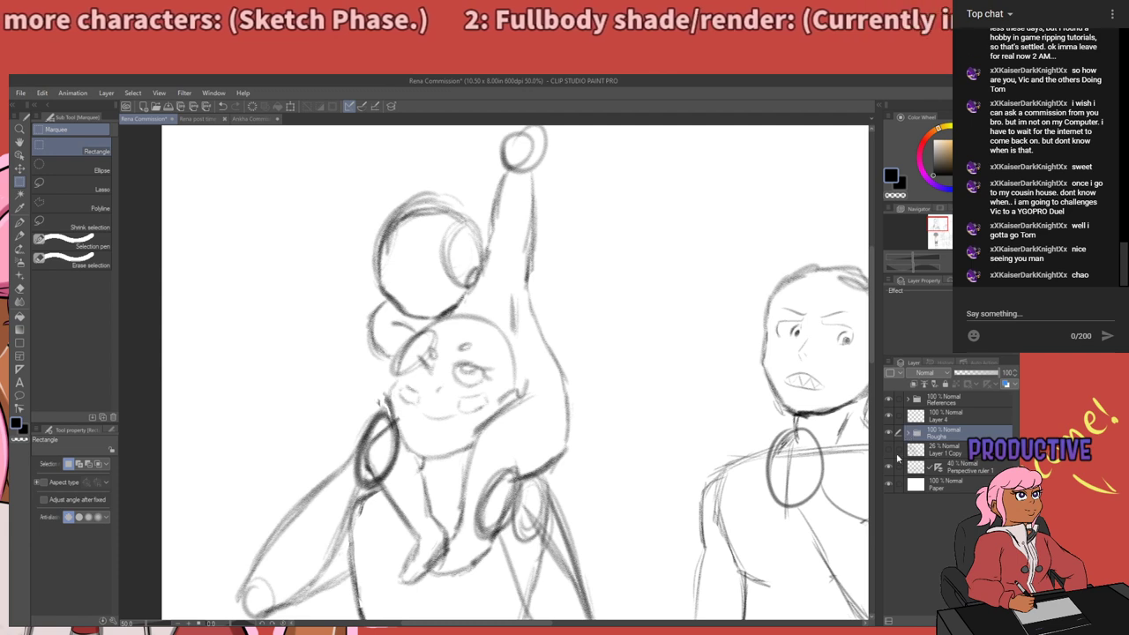
Check the contents of the hidden Layer 1 Copy and rename that layer "a big mess".
left_click(889, 451)
left_click(889, 450)
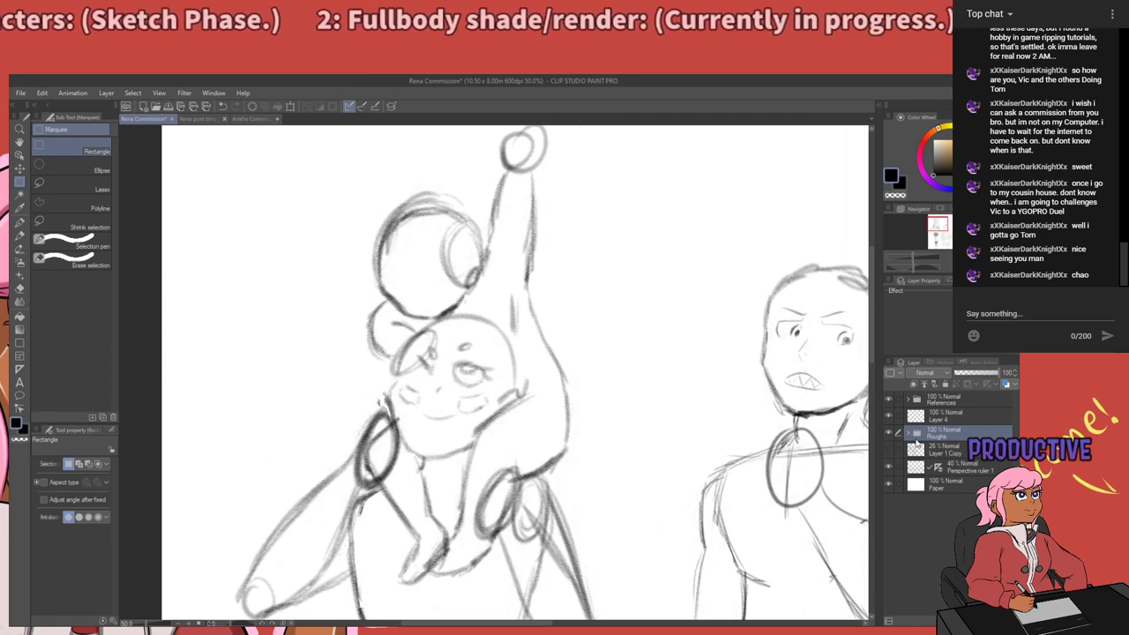
left_click(956, 453)
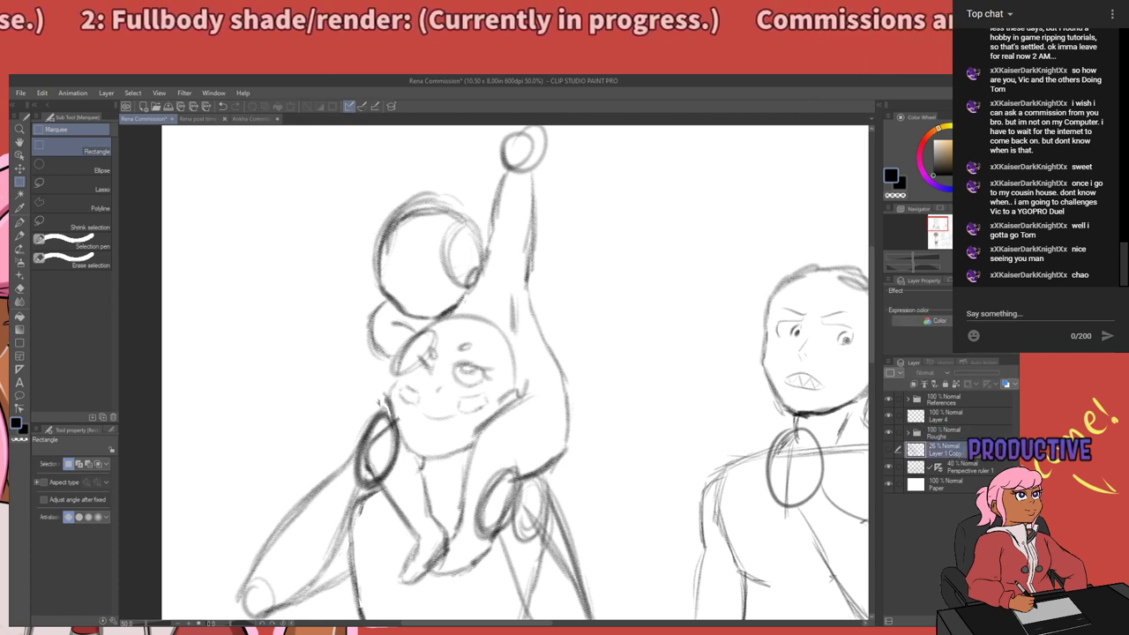
double_click(956, 453)
type("a big mess")
key("Return")
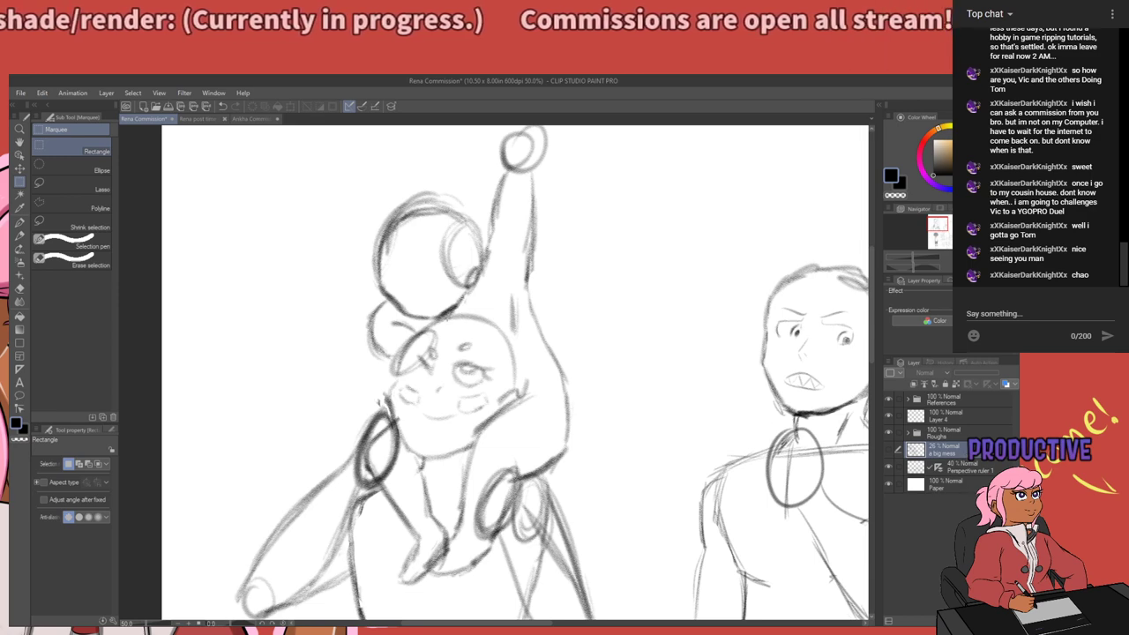
Review the whole composition with its references, and inspect the blank head above the smiling child's face up close.
scroll(447, 317, "down", 3)
scroll(385, 224, "up", 5)
scroll(387, 228, "down", 4)
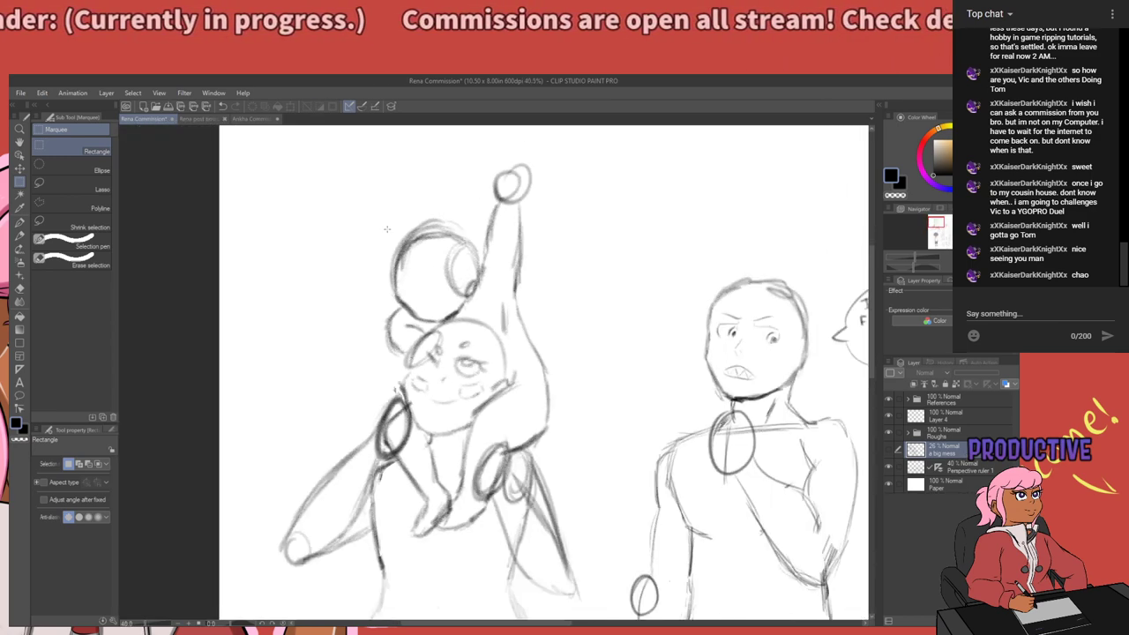
scroll(386, 229, "down", 2)
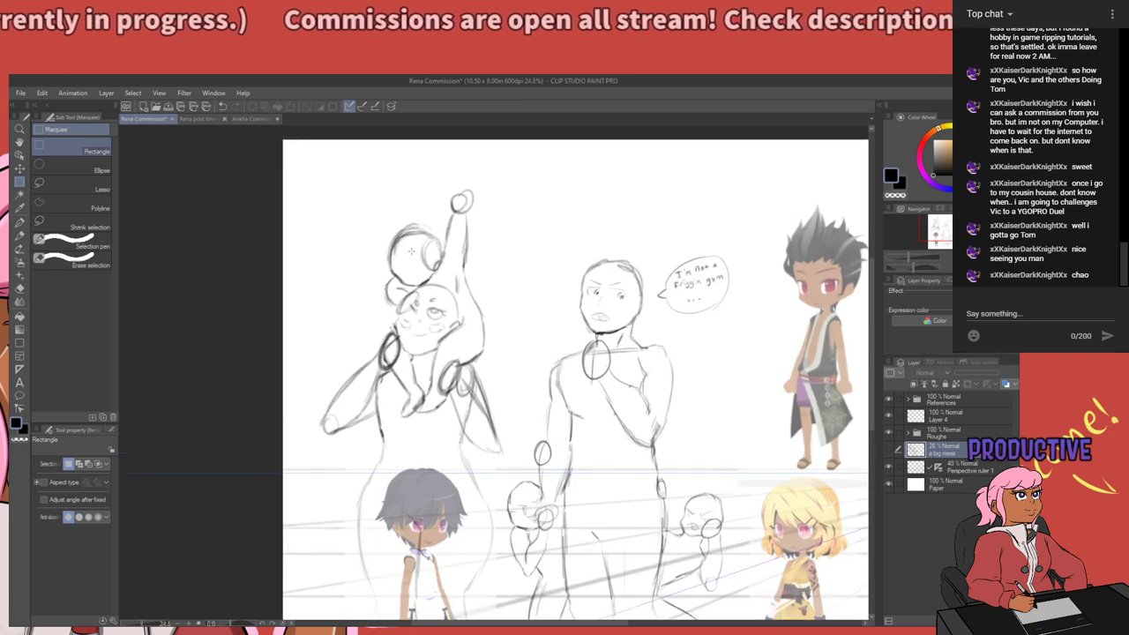
scroll(410, 251, "down", 1)
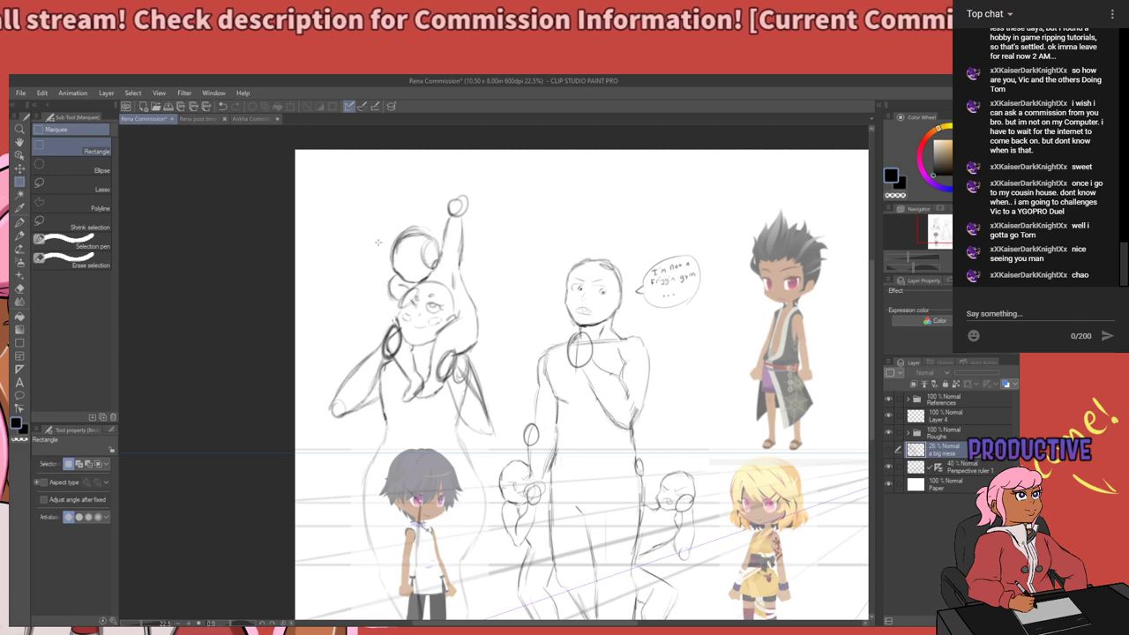
scroll(378, 241, "up", 2)
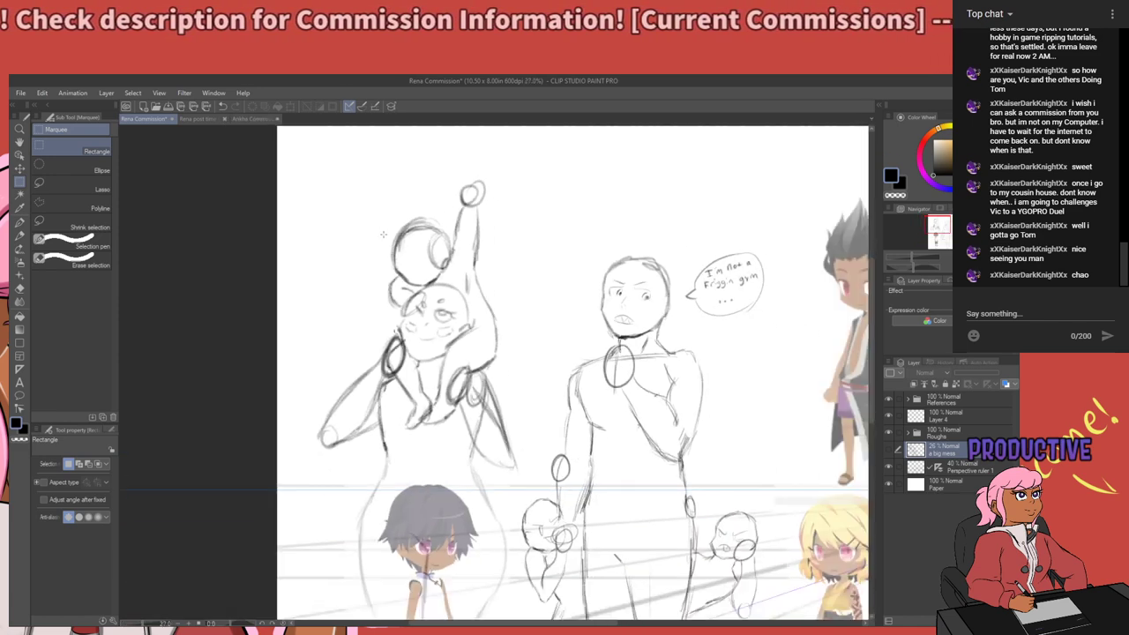
scroll(383, 234, "down", 2)
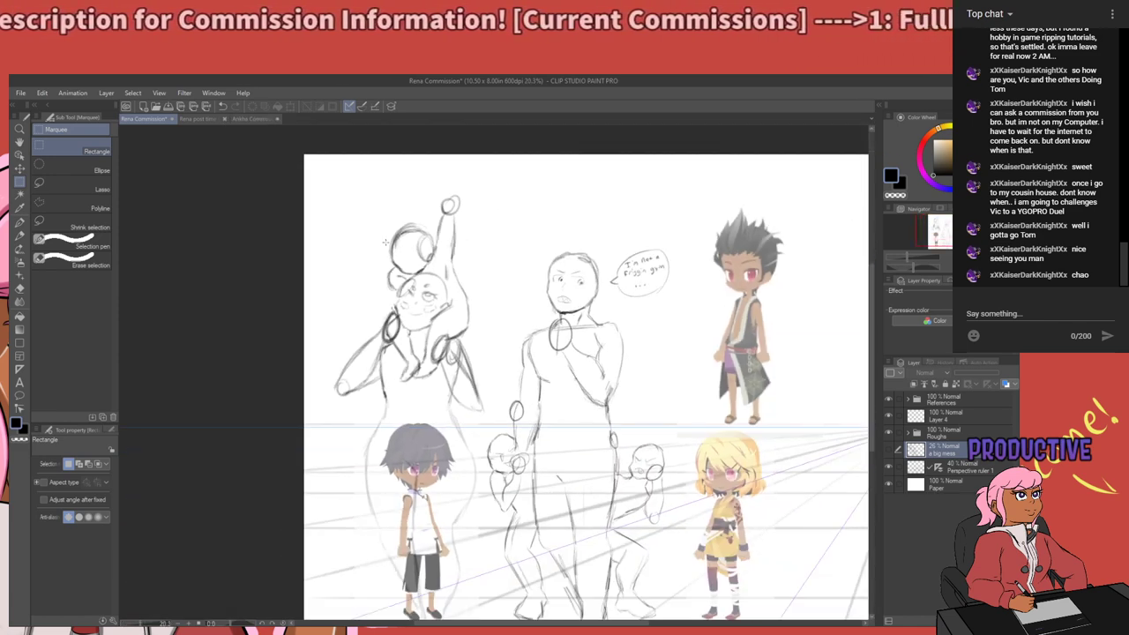
scroll(385, 241, "up", 8)
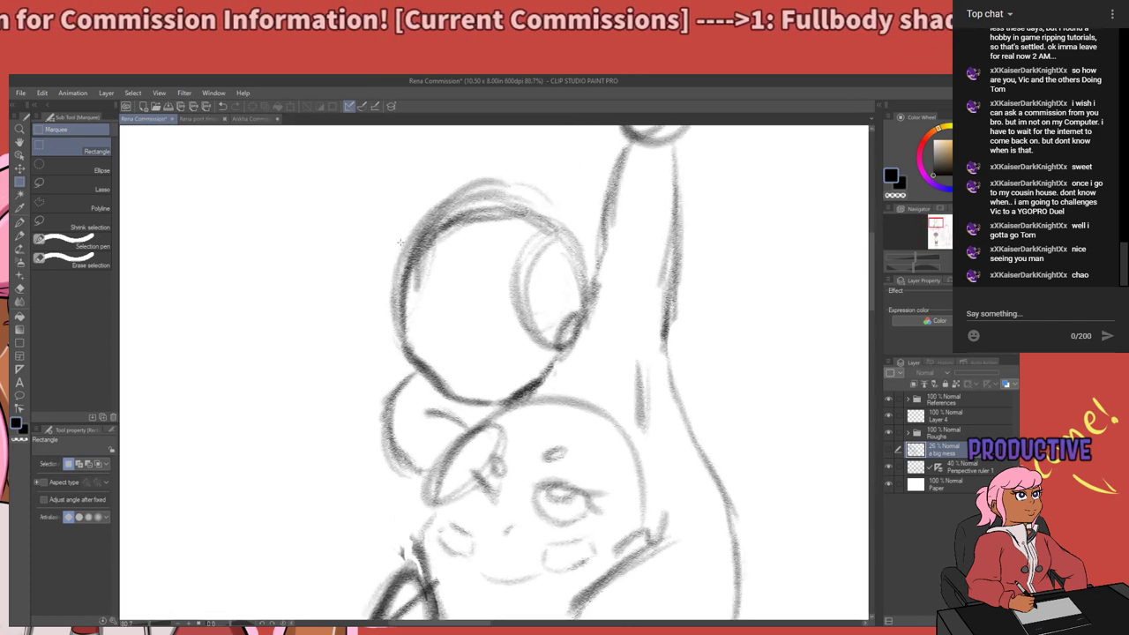
scroll(399, 242, "up", 1)
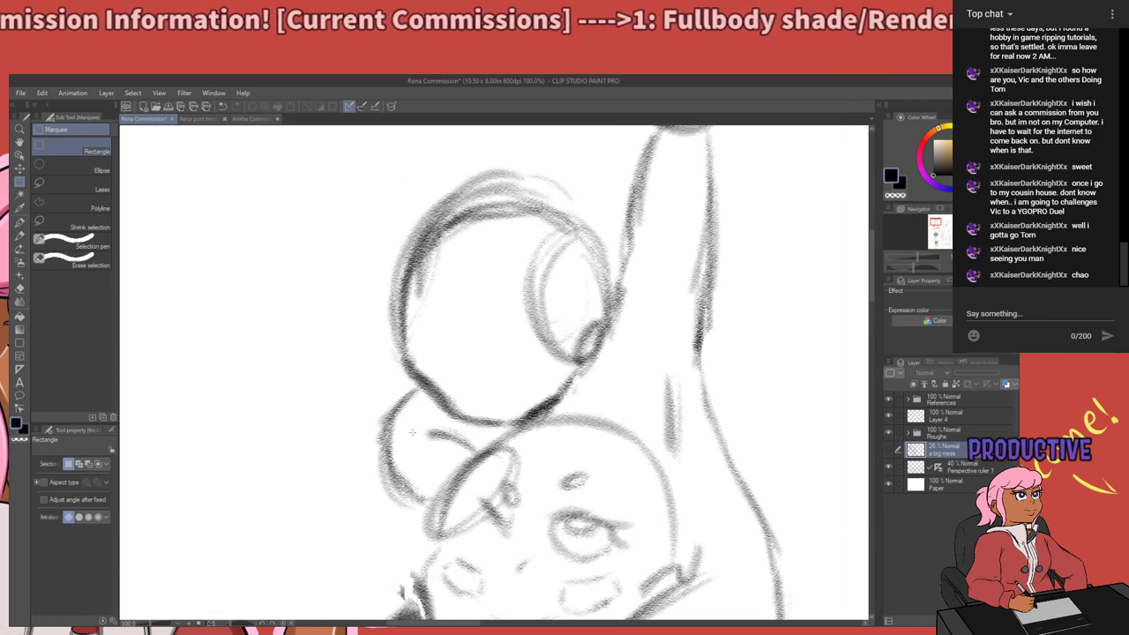
left_click_drag(456, 382, 461, 379)
left_click(528, 343)
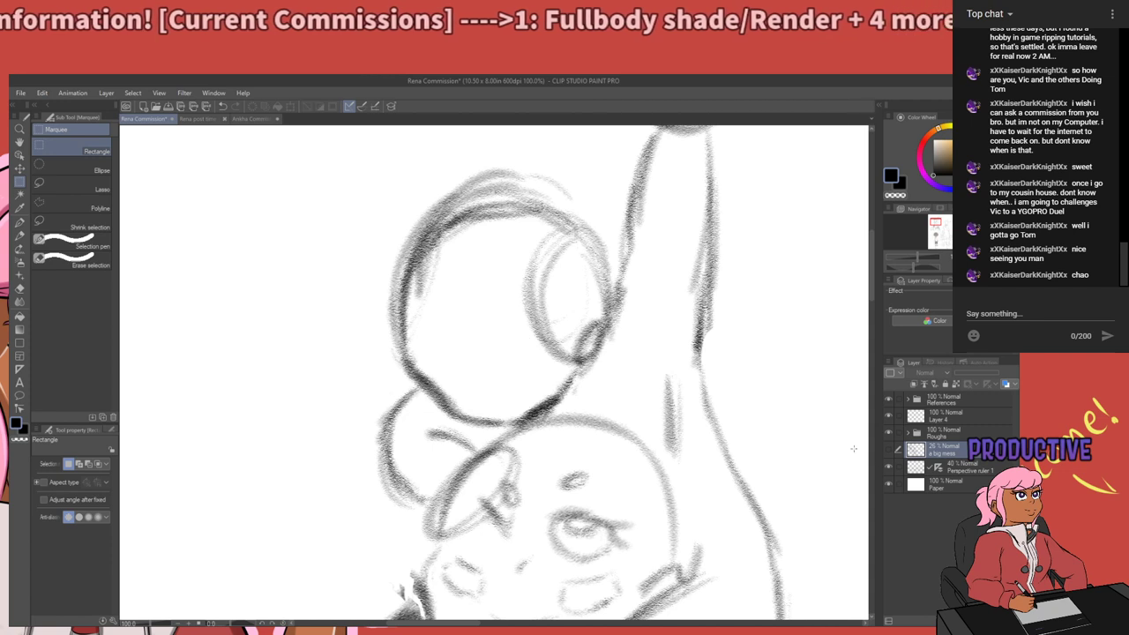
On Layer 4, sketch the larger, half-lidded eye and a nose dot on the blank head with the Rough pencil.
left_click(949, 415)
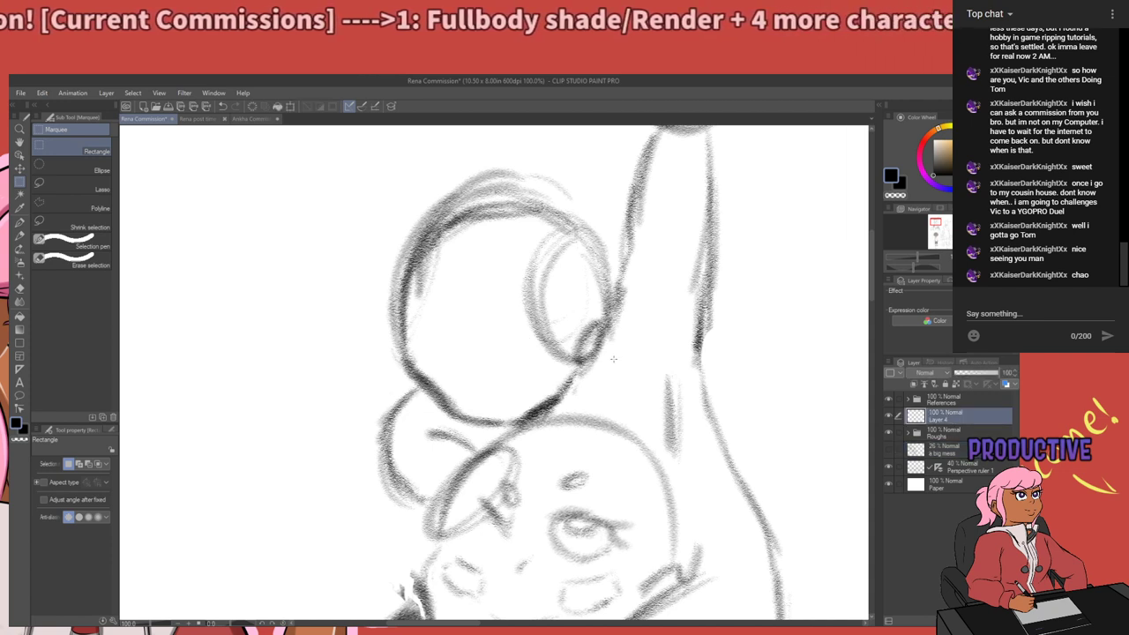
key("p")
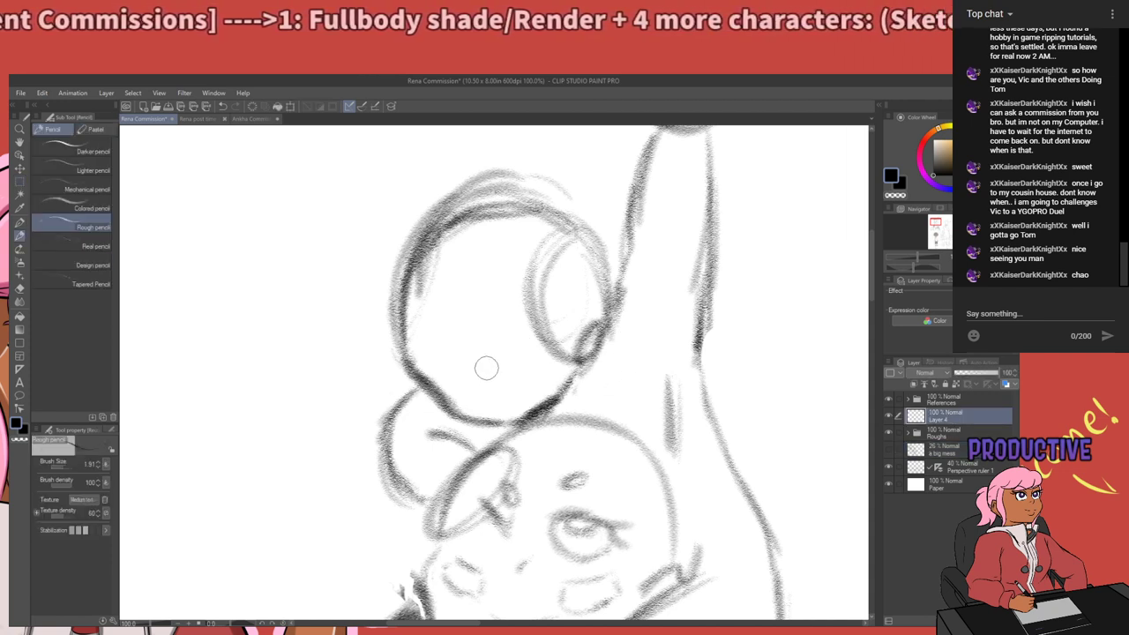
mouse_move(485, 387)
left_mouse_down()
mouse_move(528, 344)
mouse_move(513, 375)
mouse_move(534, 353)
left_mouse_up()
key("ctrl+z")
key("ctrl+z")
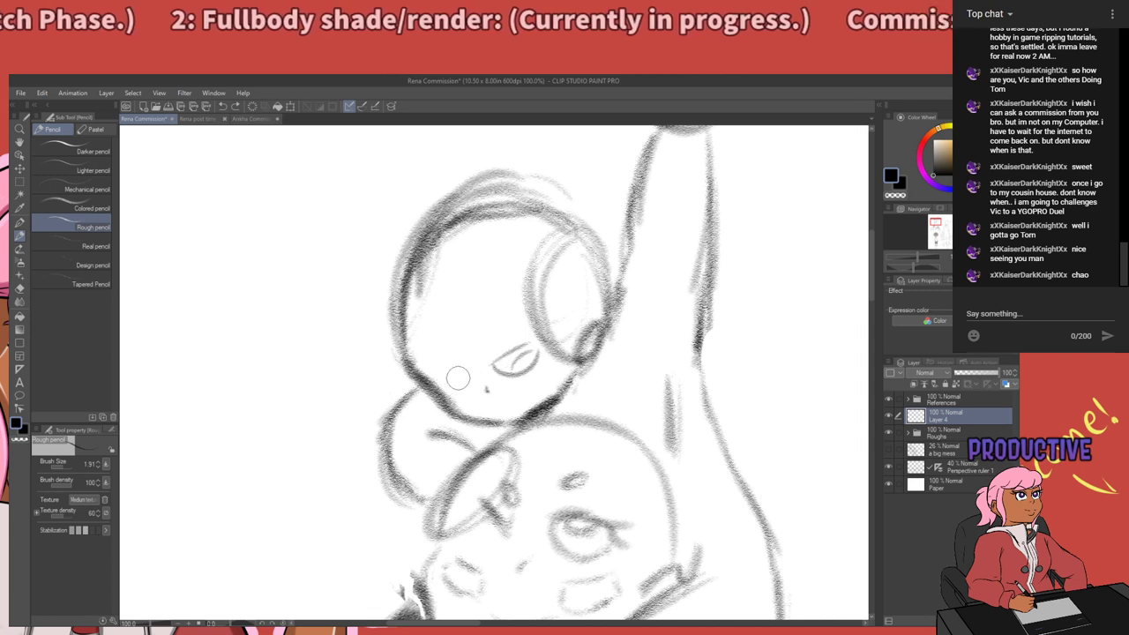
Sketch the smaller far eye near the edge of the same head, redoing strokes until it lines up with the first eye.
mouse_move(467, 379)
left_mouse_down()
mouse_move(444, 391)
mouse_move(479, 378)
mouse_move(453, 383)
left_mouse_up()
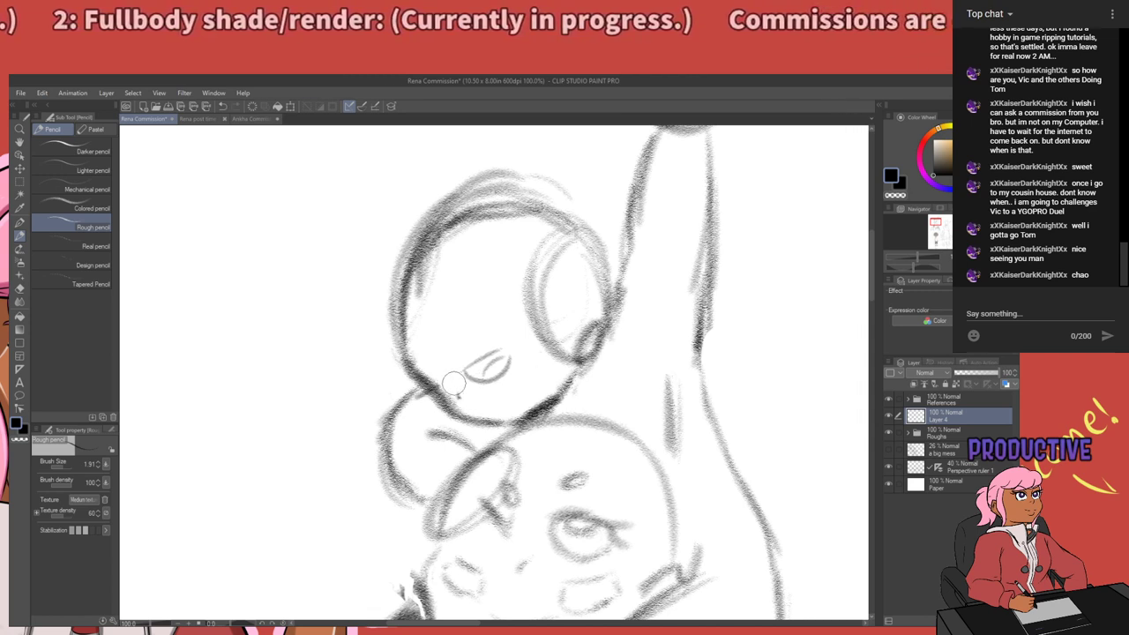
key("ctrl+z")
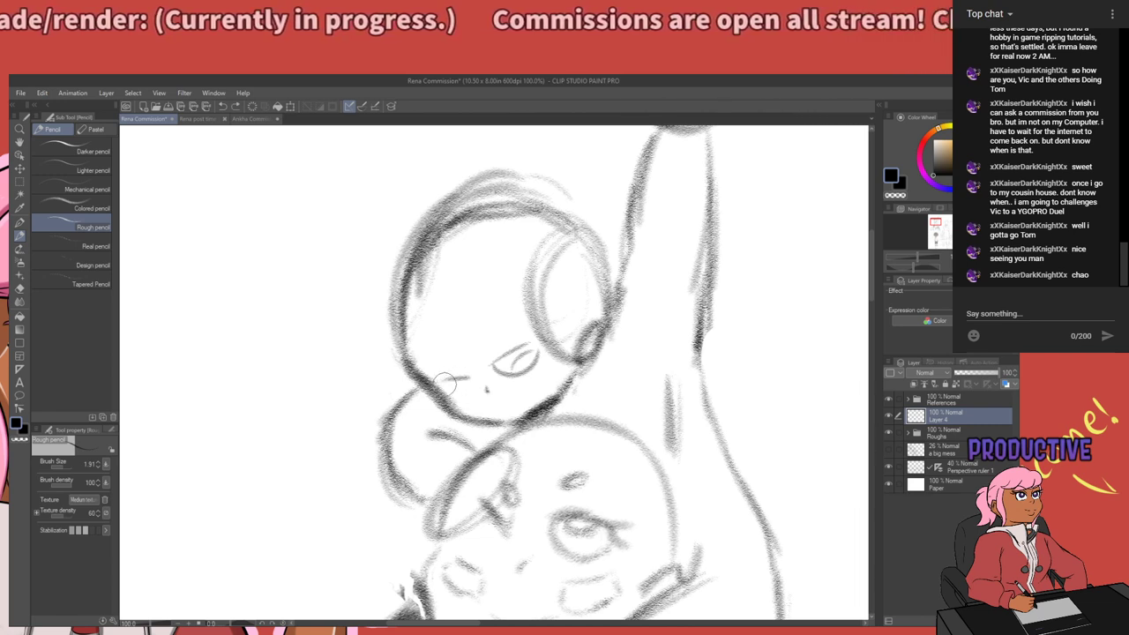
mouse_move(445, 384)
left_mouse_down()
mouse_move(476, 391)
mouse_move(462, 372)
mouse_move(473, 359)
mouse_move(473, 391)
left_mouse_up()
key("ctrl+z")
key("ctrl+z")
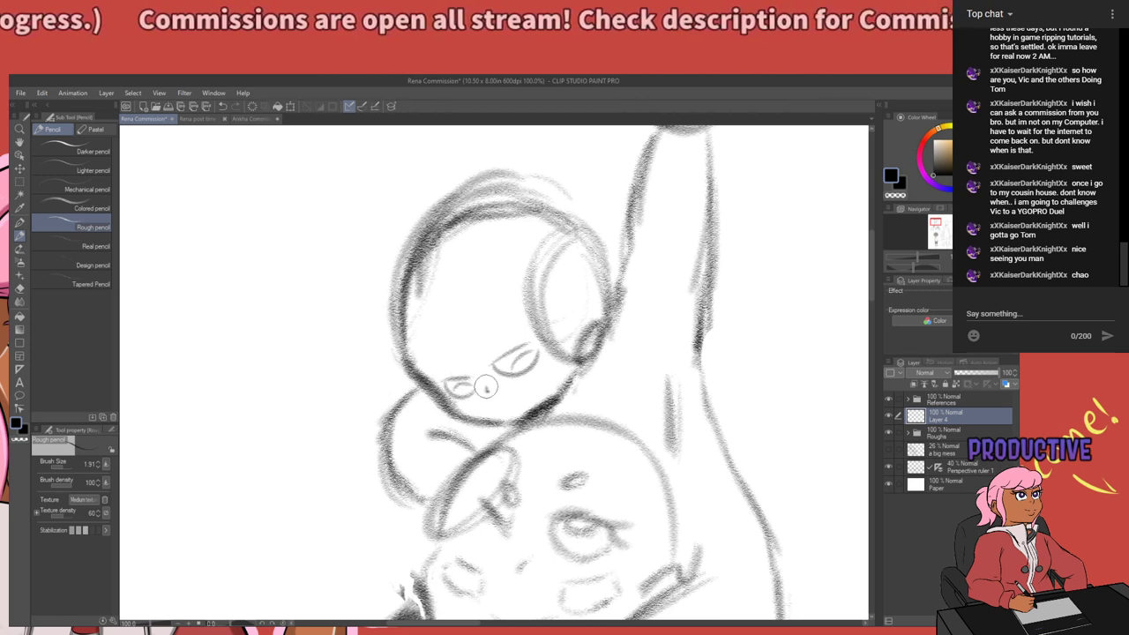
Sketch a downturned mouth beneath the nose and angry slanted brows above both eyes.
mouse_move(518, 390)
left_mouse_down()
mouse_move(515, 419)
mouse_move(501, 400)
mouse_move(531, 395)
left_mouse_up()
key("ctrl+z")
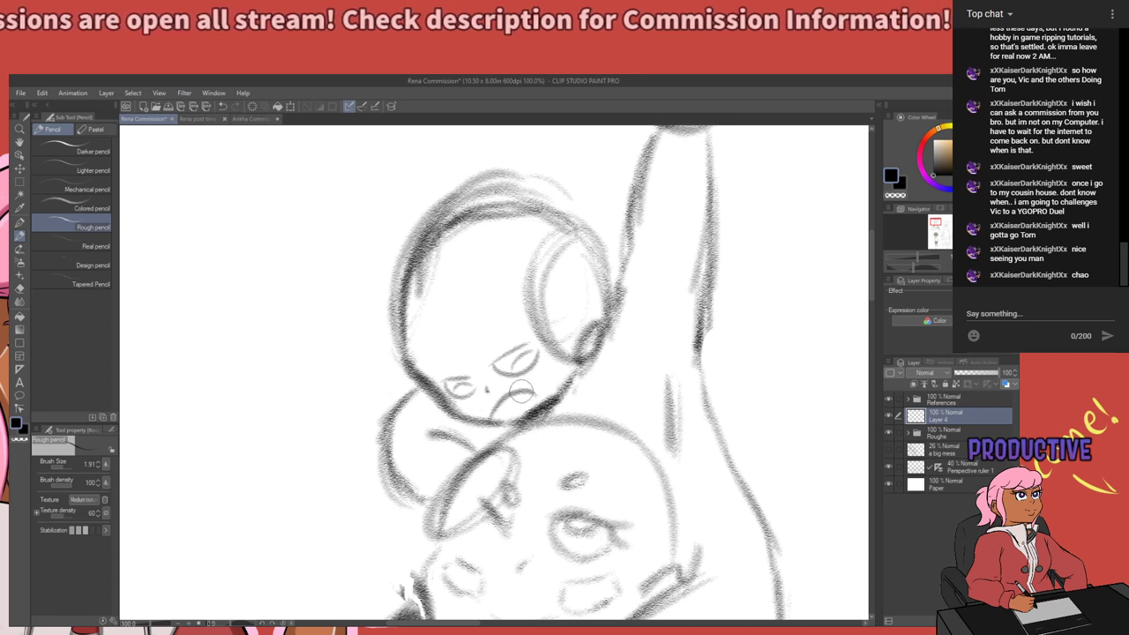
scroll(556, 436, "down", 1)
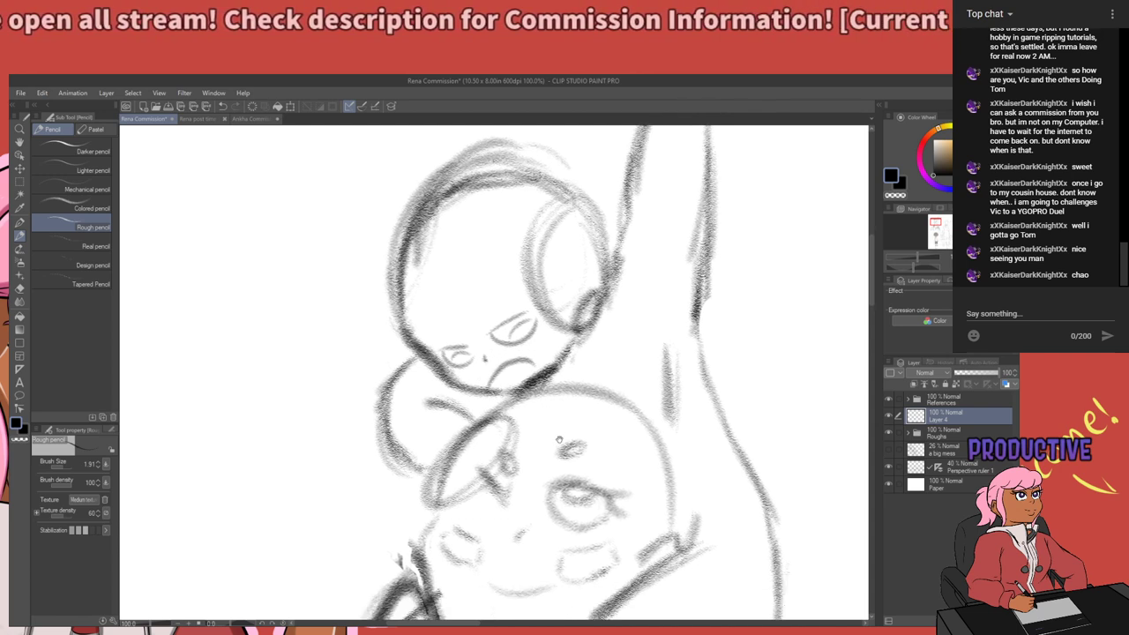
left_click_drag(559, 439, 586, 456)
left_click_drag(507, 344, 532, 309)
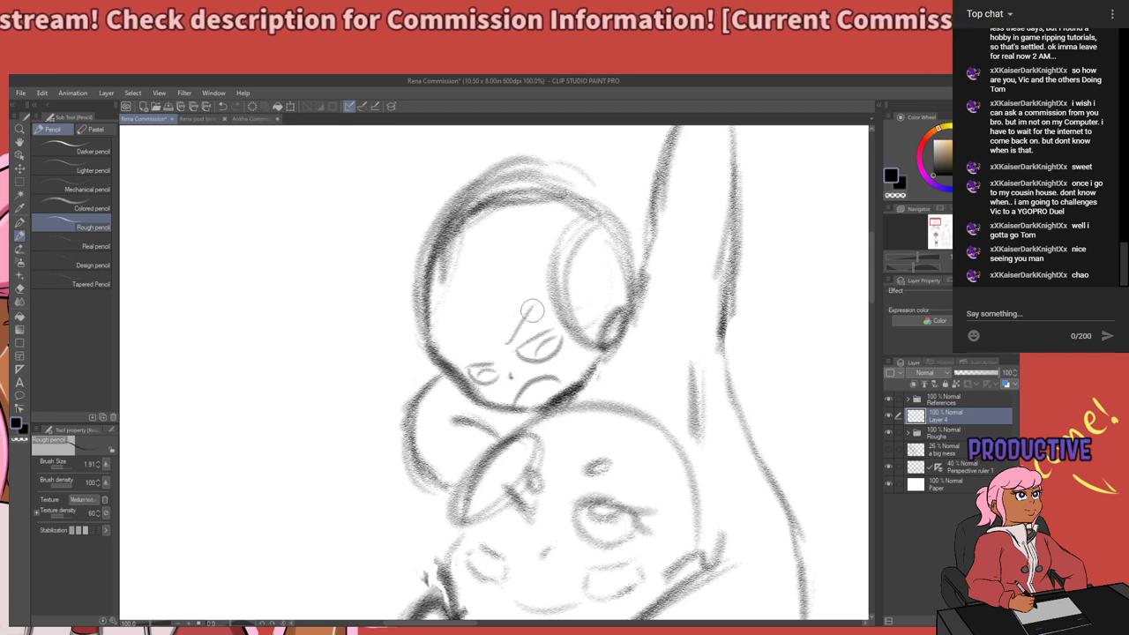
left_click_drag(495, 344, 462, 350)
left_click_drag(533, 349, 569, 333)
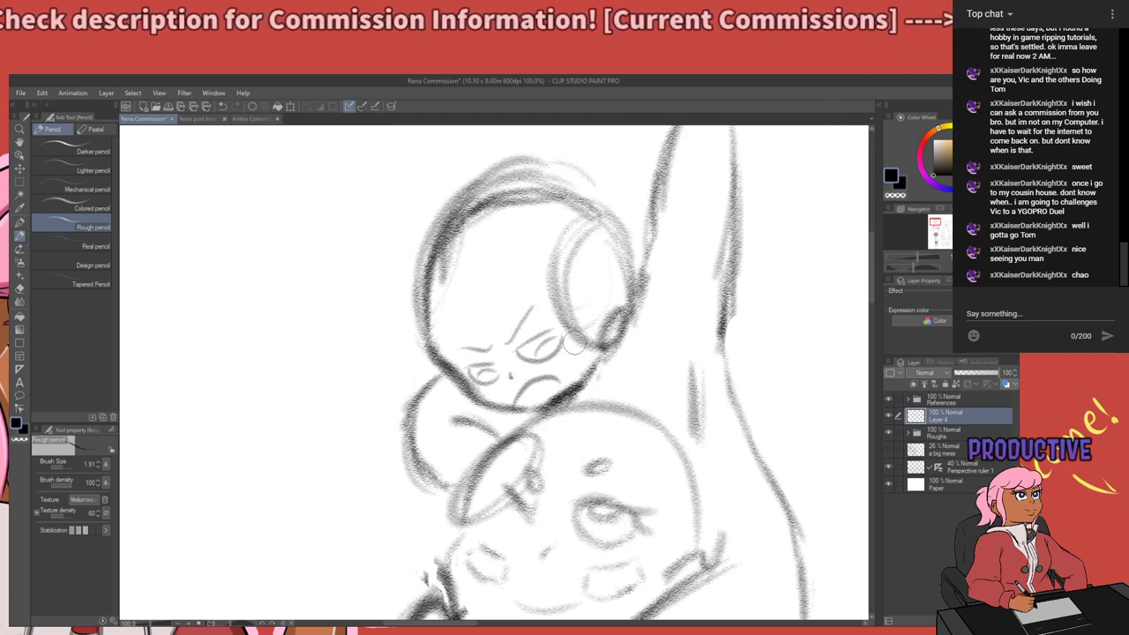
Draw small dark pupils glancing sideways inside both eyes of the frowning face with the Rough pencil.
mouse_move(606, 386)
left_mouse_down()
mouse_move(551, 457)
mouse_move(530, 429)
mouse_move(561, 283)
mouse_move(559, 405)
mouse_move(587, 432)
left_mouse_up()
mouse_move(503, 504)
left_mouse_down()
mouse_move(550, 369)
mouse_move(538, 515)
mouse_move(553, 482)
left_mouse_up()
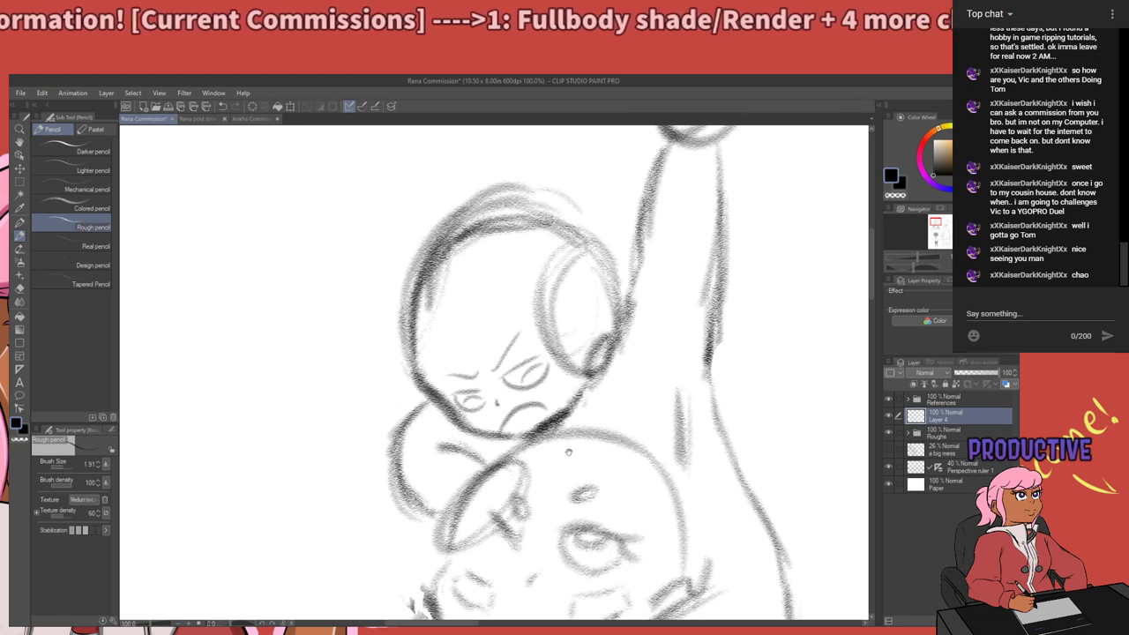
left_click_drag(568, 459, 572, 463)
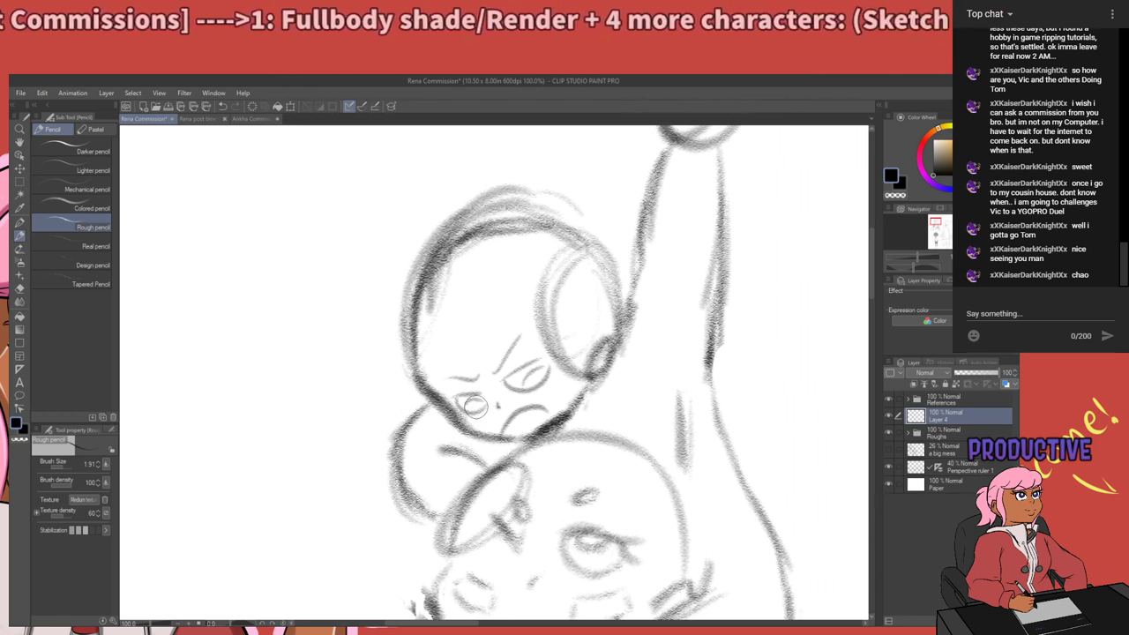
left_click_drag(475, 405, 476, 410)
left_click_drag(544, 386, 535, 381)
key("ctrl+z")
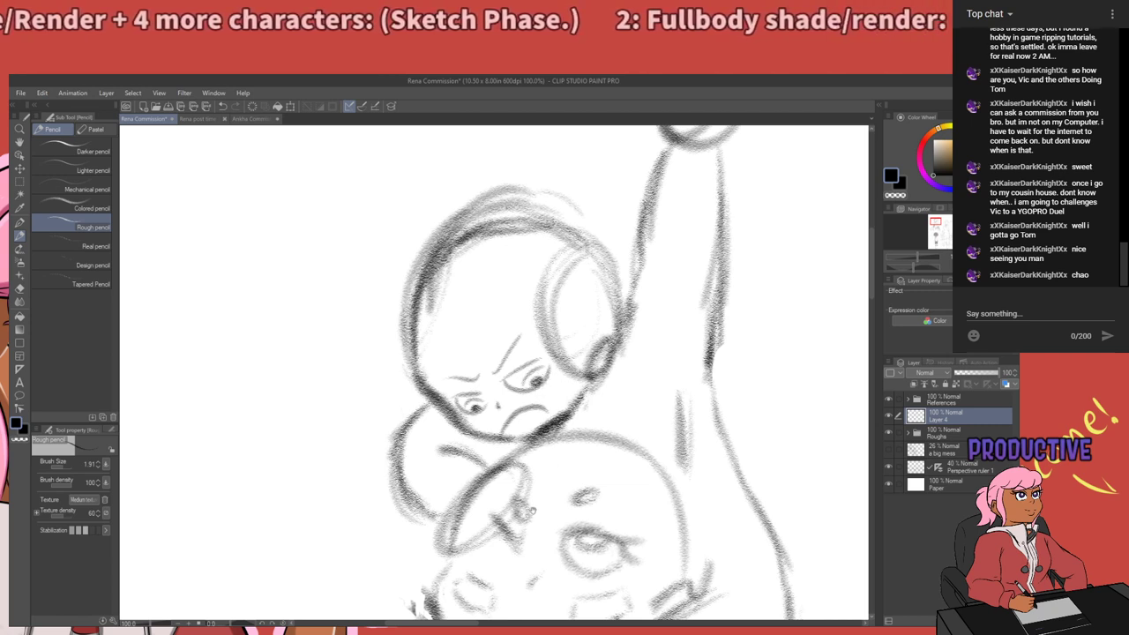
Try extra strokes around the frowning character's downturned mouth.
left_click_drag(533, 511, 479, 341)
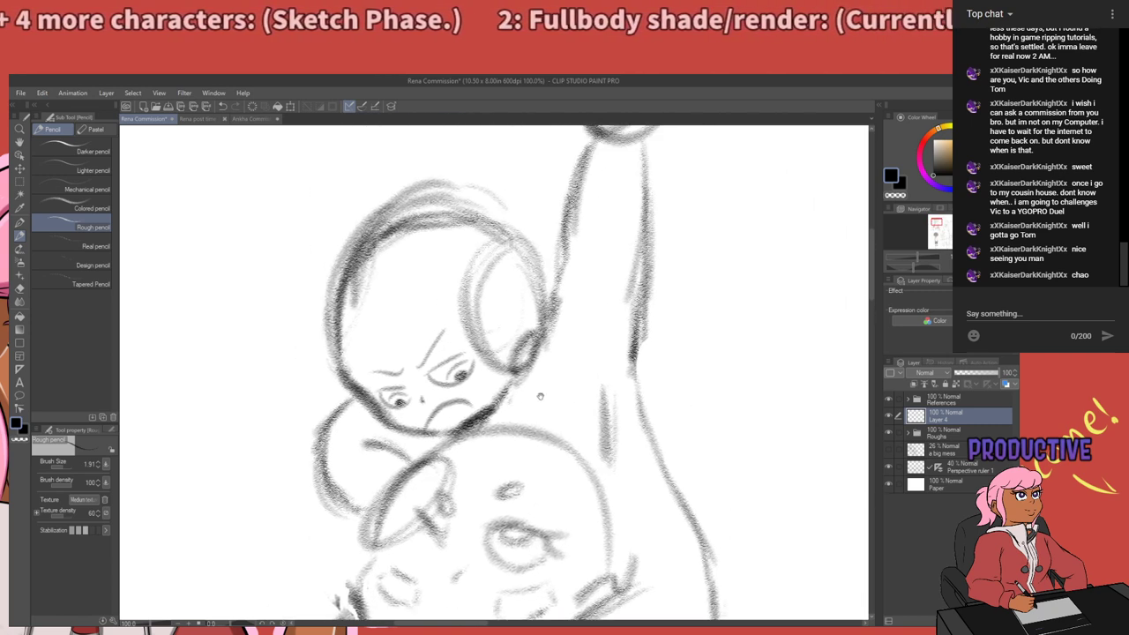
left_click_drag(541, 396, 557, 472)
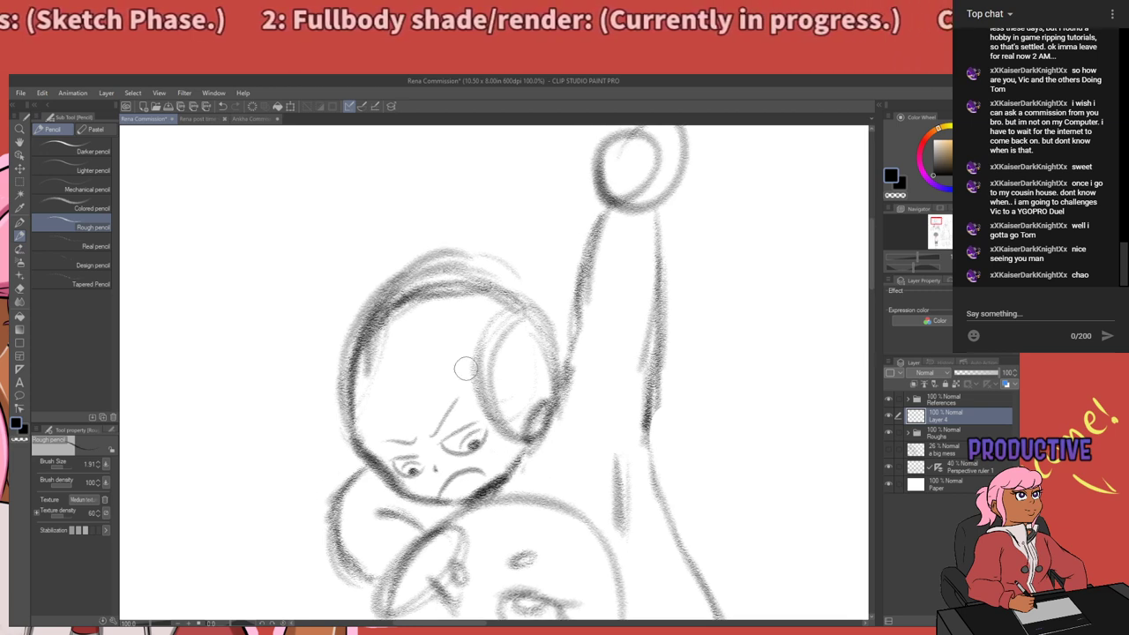
scroll(452, 348, "down", 4)
scroll(445, 388, "up", 3)
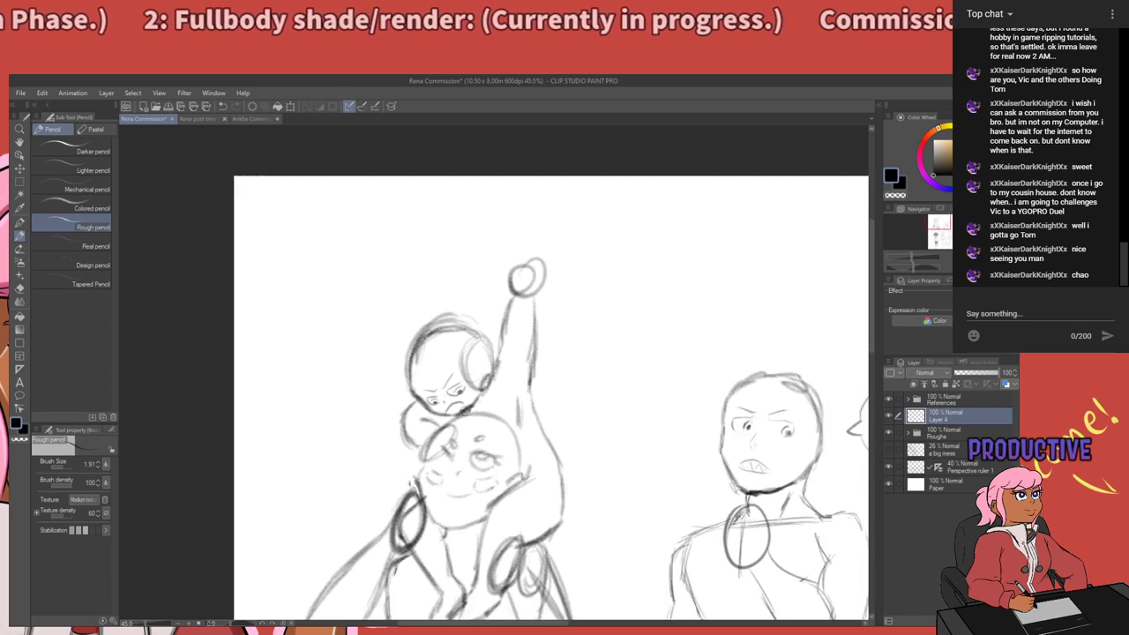
scroll(465, 402, "up", 3)
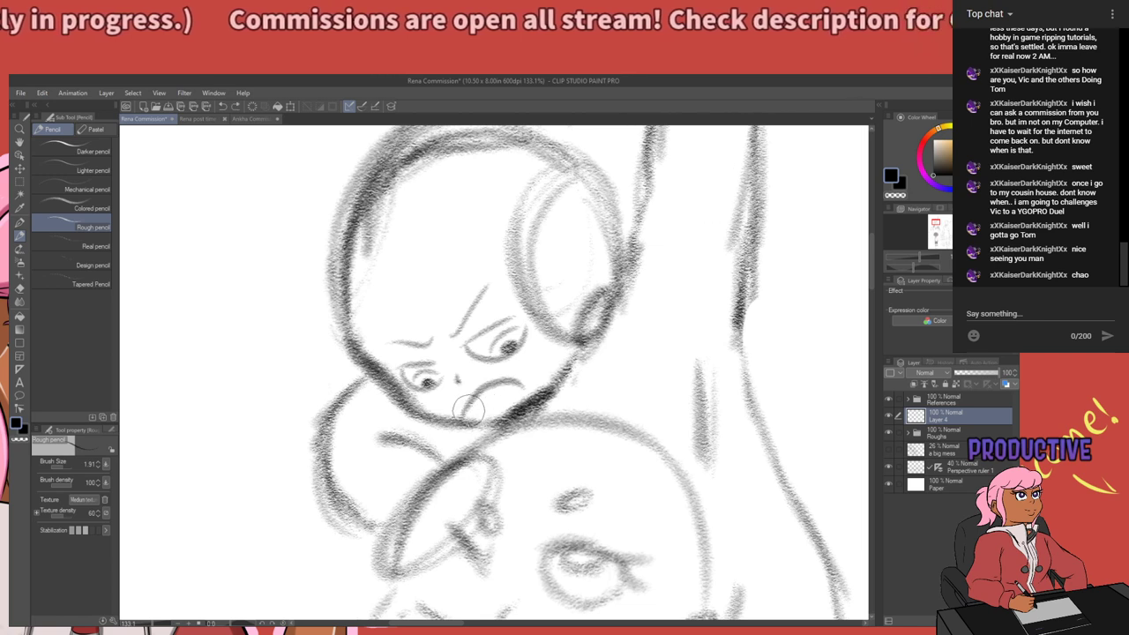
mouse_move(481, 403)
left_mouse_down()
mouse_move(478, 415)
mouse_move(514, 382)
mouse_move(512, 403)
left_mouse_up()
key("ctrl+z")
key("ctrl+z")
key("ctrl+z")
key("ctrl+z")
key("ctrl+z")
key("ctrl+z")
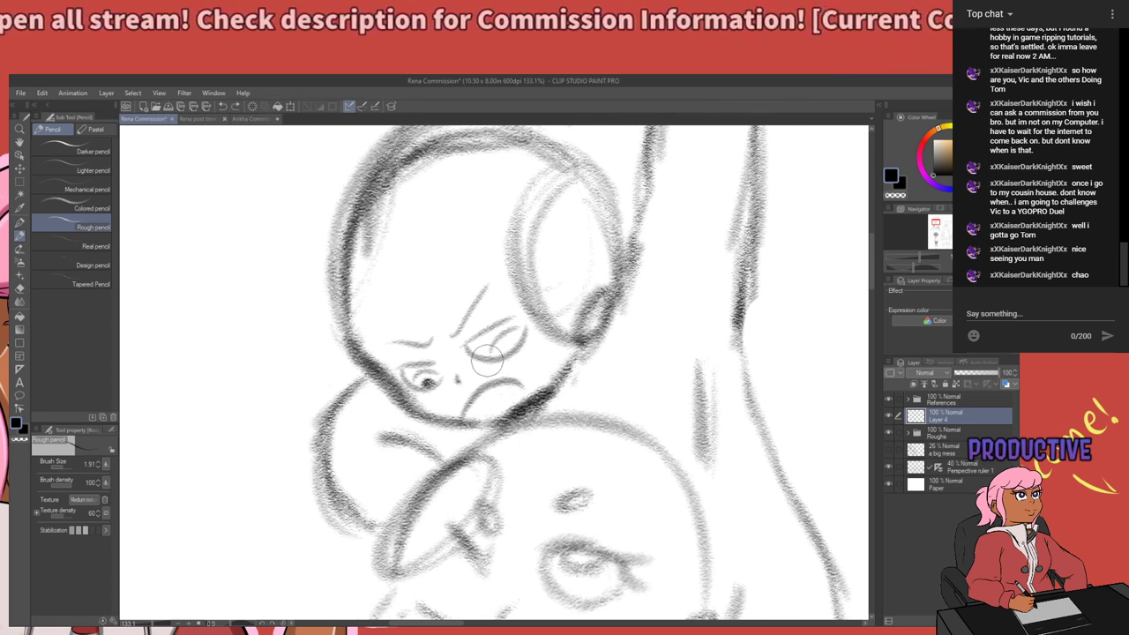
key("ctrl+y")
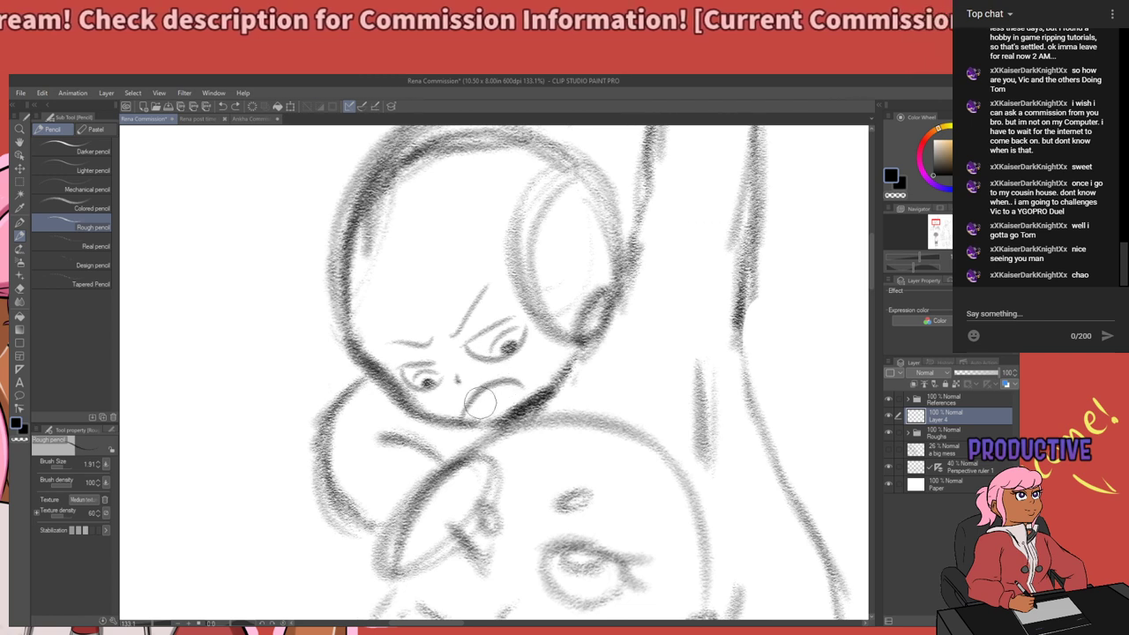
mouse_move(468, 408)
left_mouse_down()
mouse_move(530, 385)
mouse_move(541, 396)
mouse_move(471, 406)
mouse_move(525, 386)
mouse_move(521, 430)
mouse_move(470, 411)
mouse_move(507, 392)
mouse_move(508, 404)
mouse_move(517, 370)
mouse_move(530, 417)
left_mouse_up()
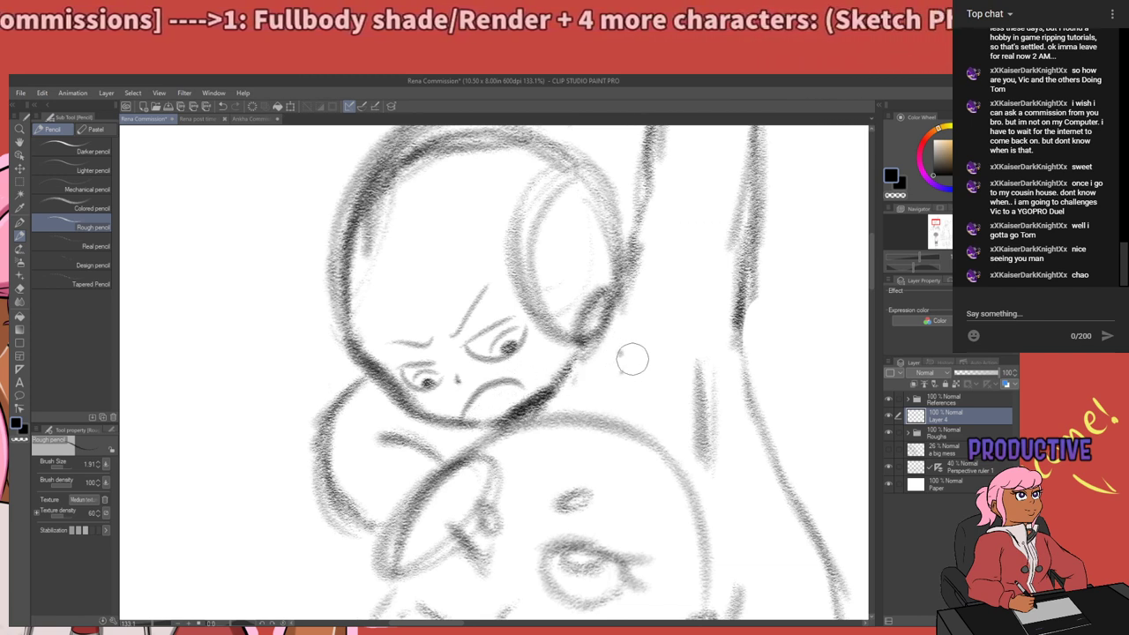
mouse_move(596, 363)
left_mouse_down()
mouse_move(642, 365)
mouse_move(635, 351)
mouse_move(673, 365)
left_mouse_up()
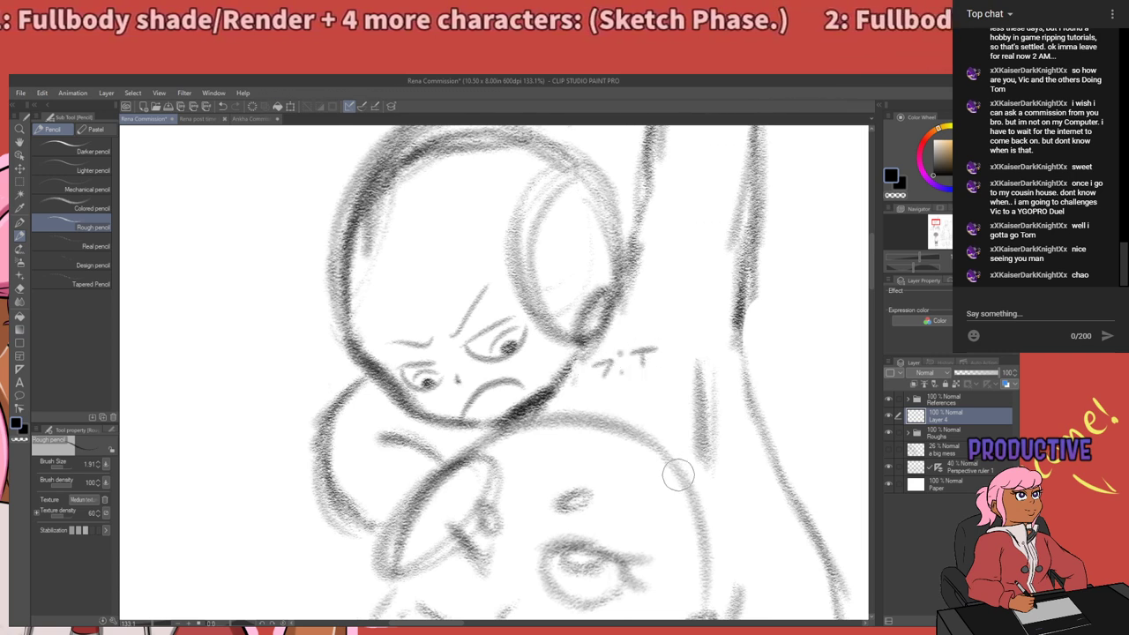
key("ctrl+z")
key("ctrl+z")
key("ctrl+z")
key("ctrl+z")
key("ctrl+z")
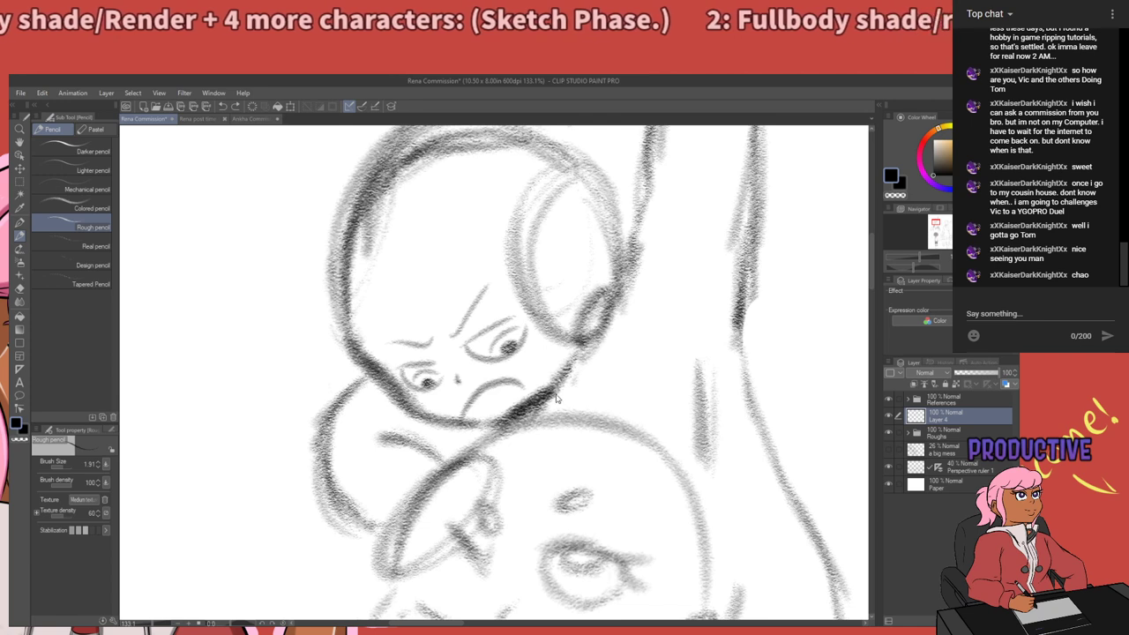
Examine the frowning face up close and from farther out, alongside the raised arm and the smiling face below.
left_click_drag(559, 388, 643, 464)
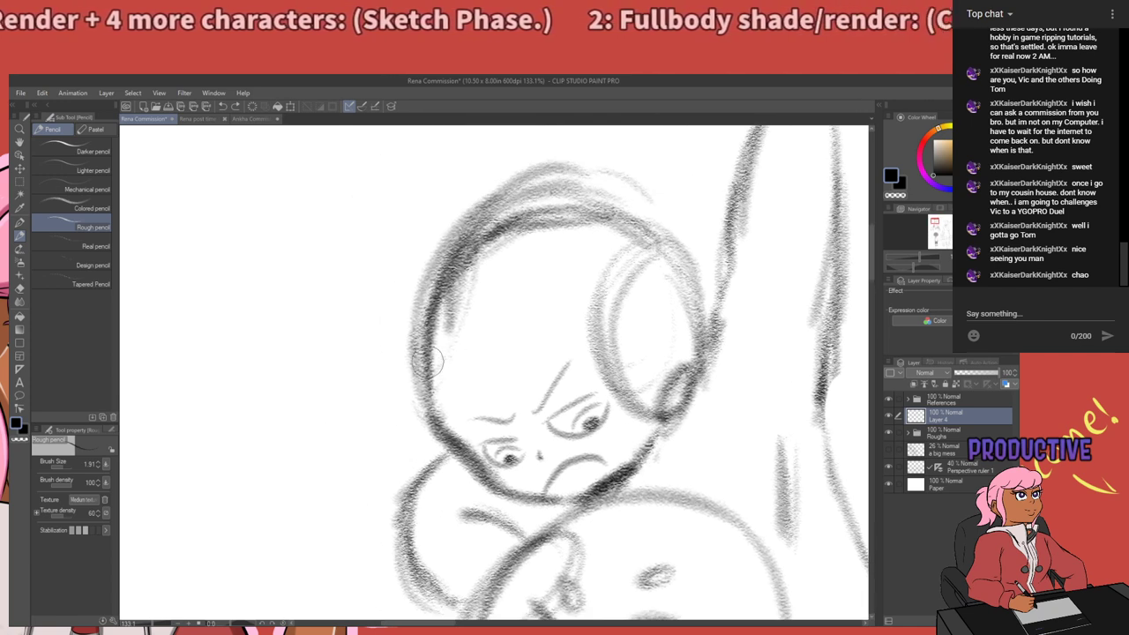
left_click_drag(429, 374, 442, 400)
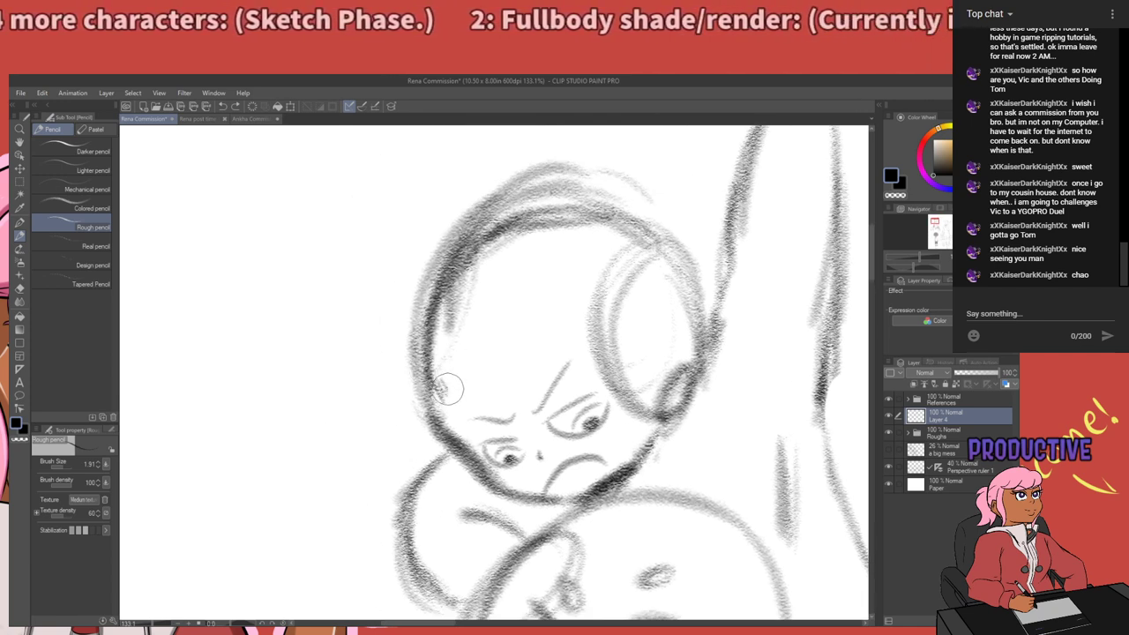
left_click_drag(630, 499, 539, 406)
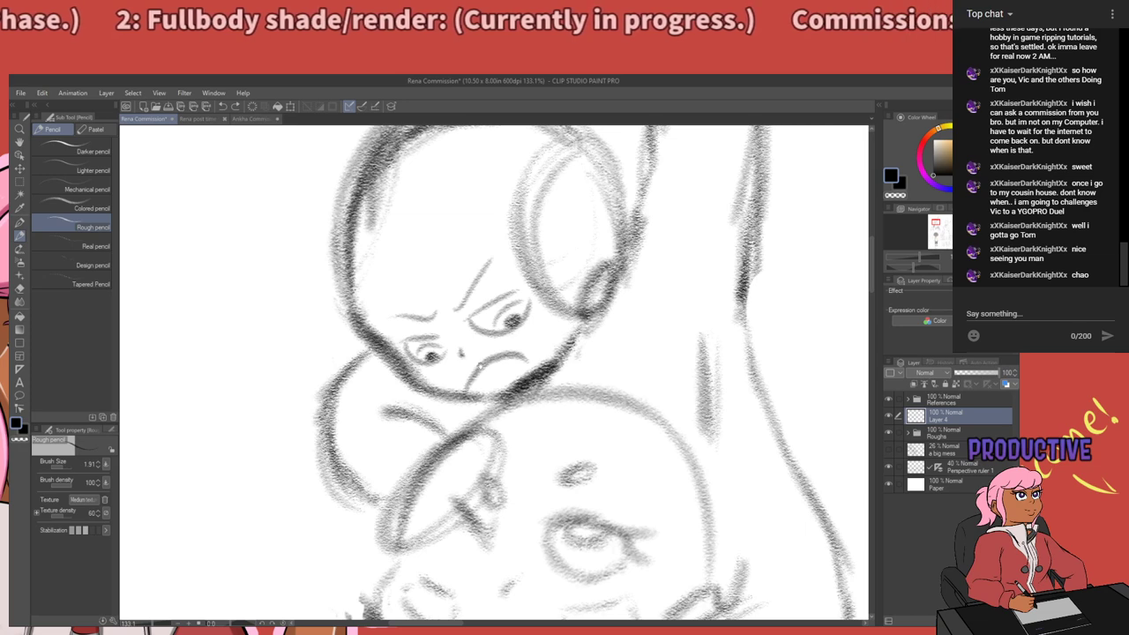
left_click_drag(485, 377, 513, 457)
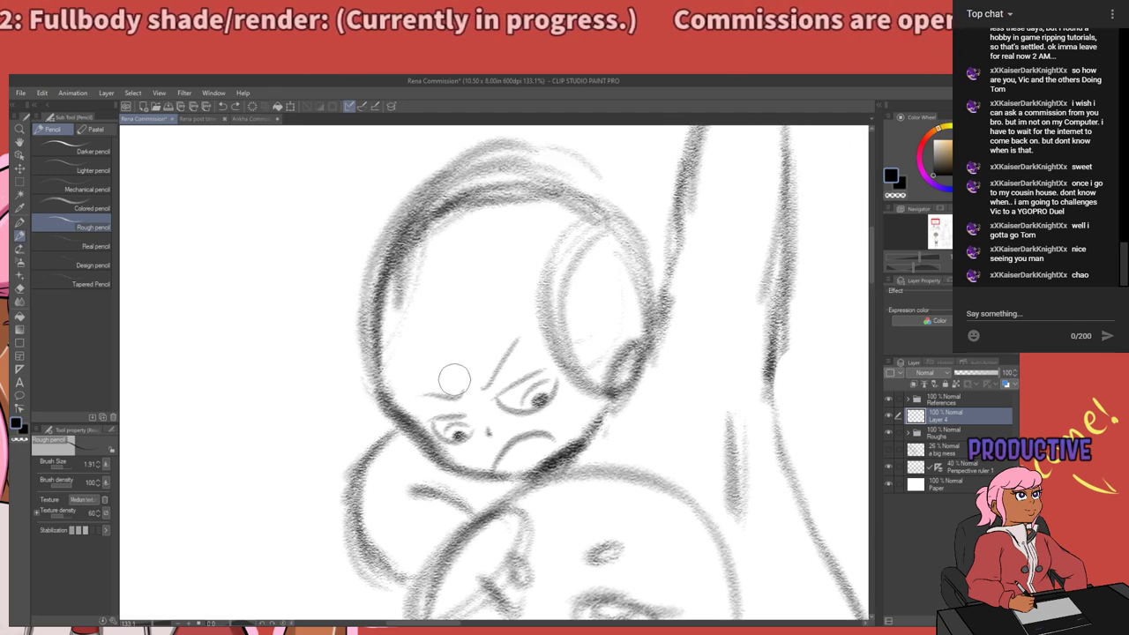
scroll(433, 428, "down", 4)
scroll(417, 422, "down", 5)
scroll(424, 453, "up", 3)
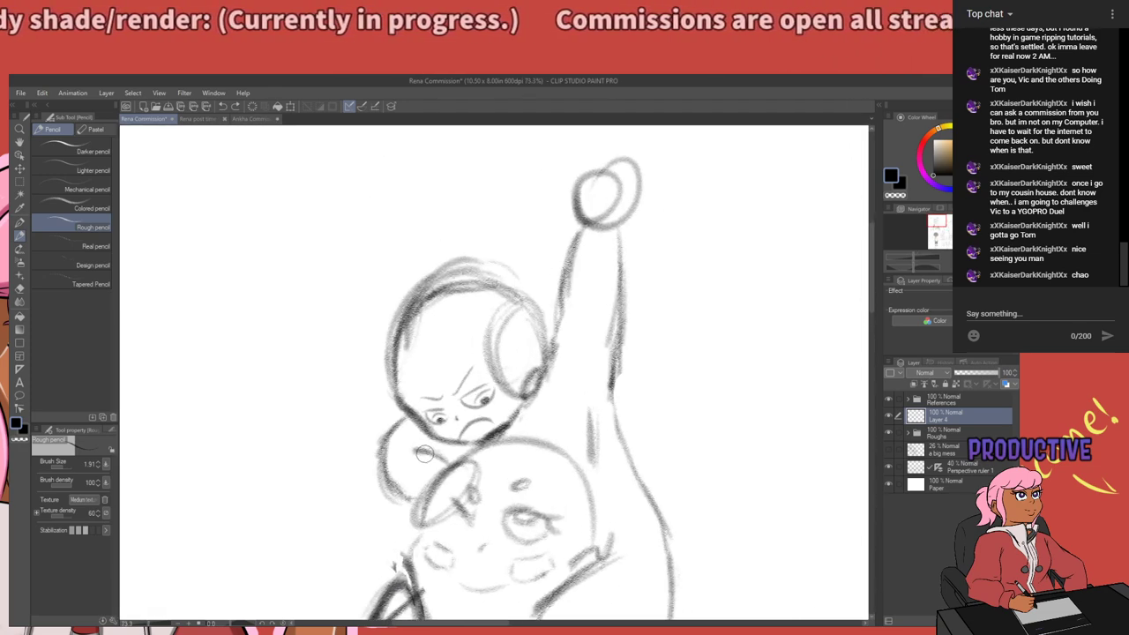
scroll(424, 452, "up", 1)
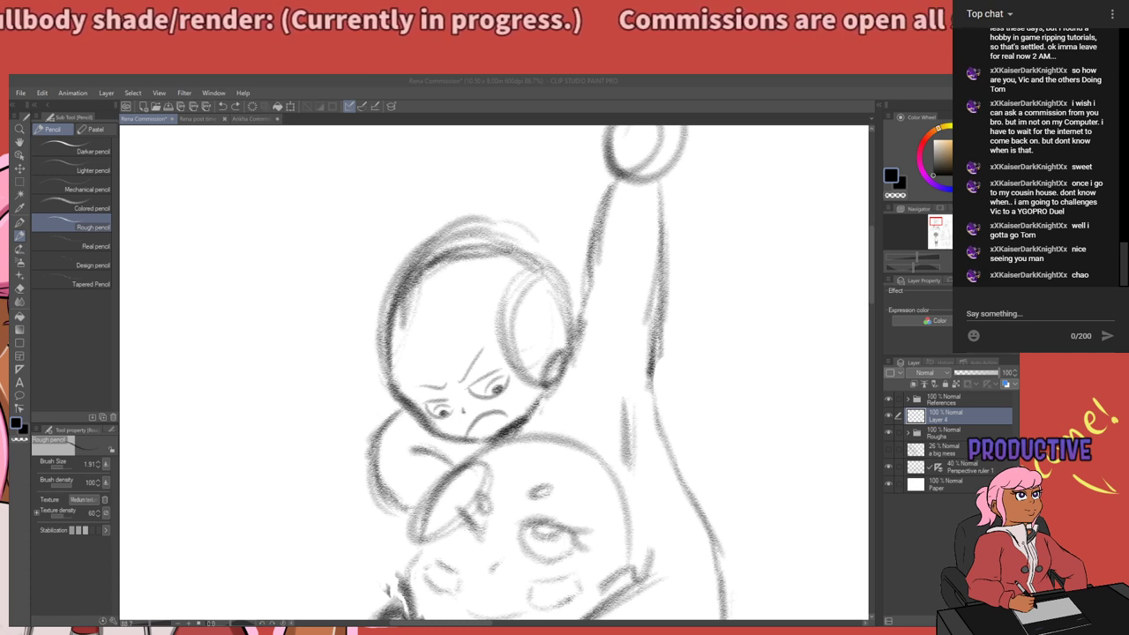
scroll(315, 405, "down", 5)
scroll(371, 401, "up", 3)
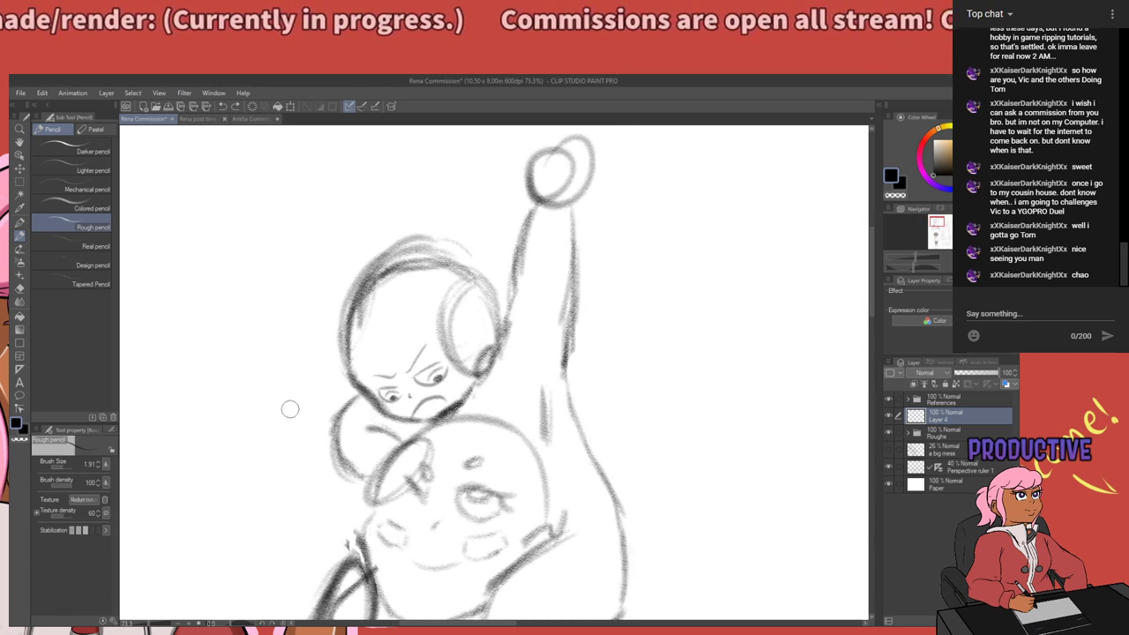
scroll(290, 408, "down", 3)
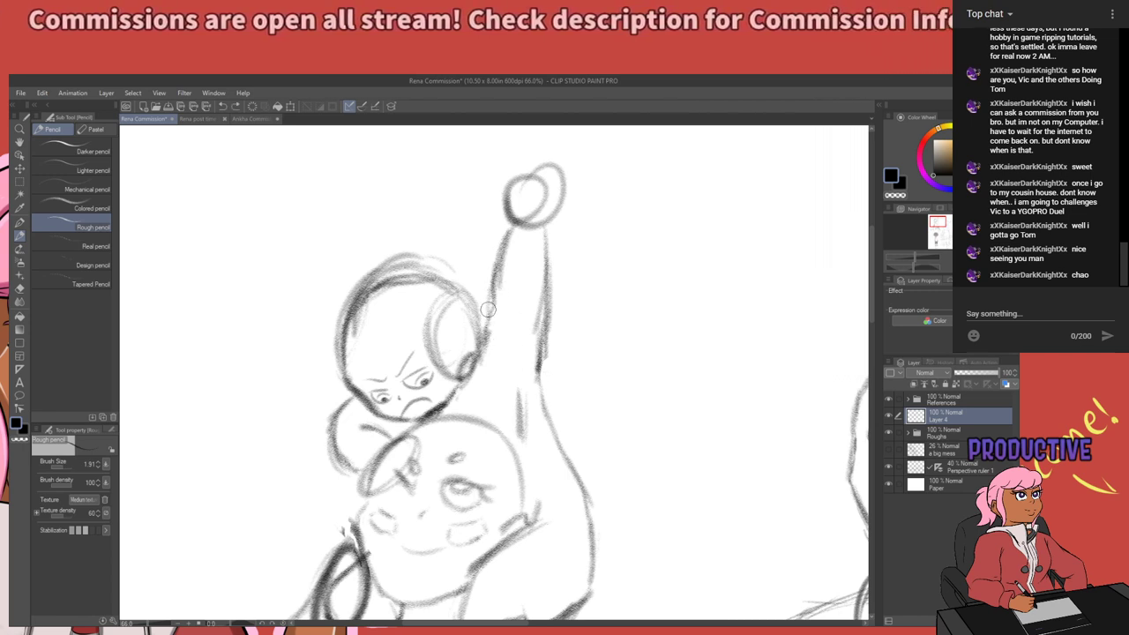
Sketch a curved sleeve edge across the raised arm at the shoulder and short clothing lines beside the frowning character's chin.
left_click_drag(487, 310, 542, 370)
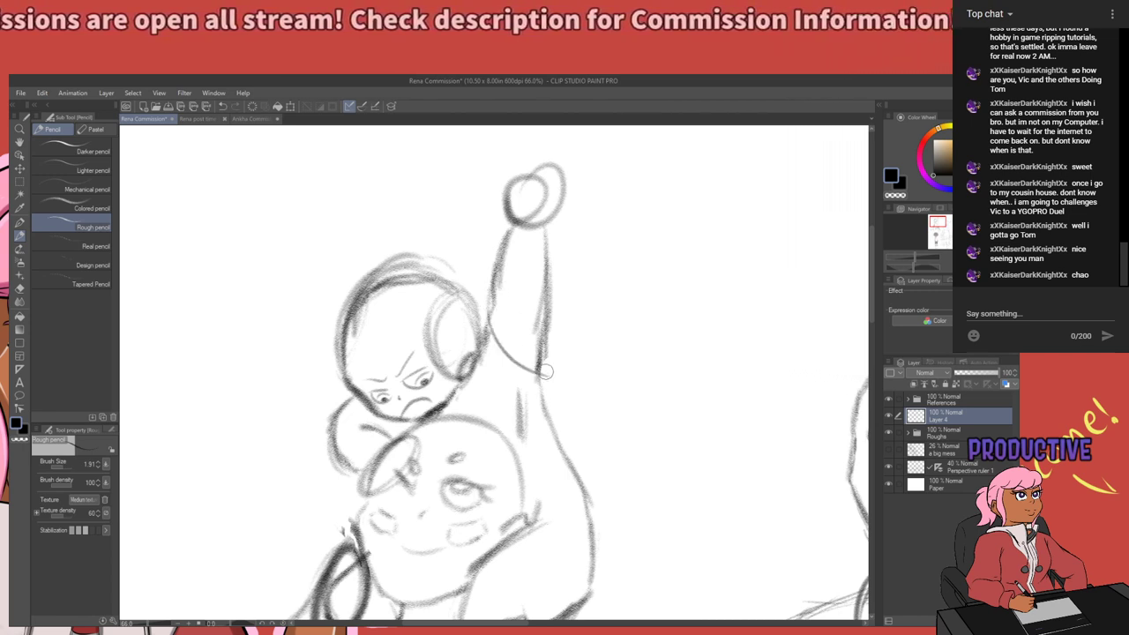
key("ctrl+z")
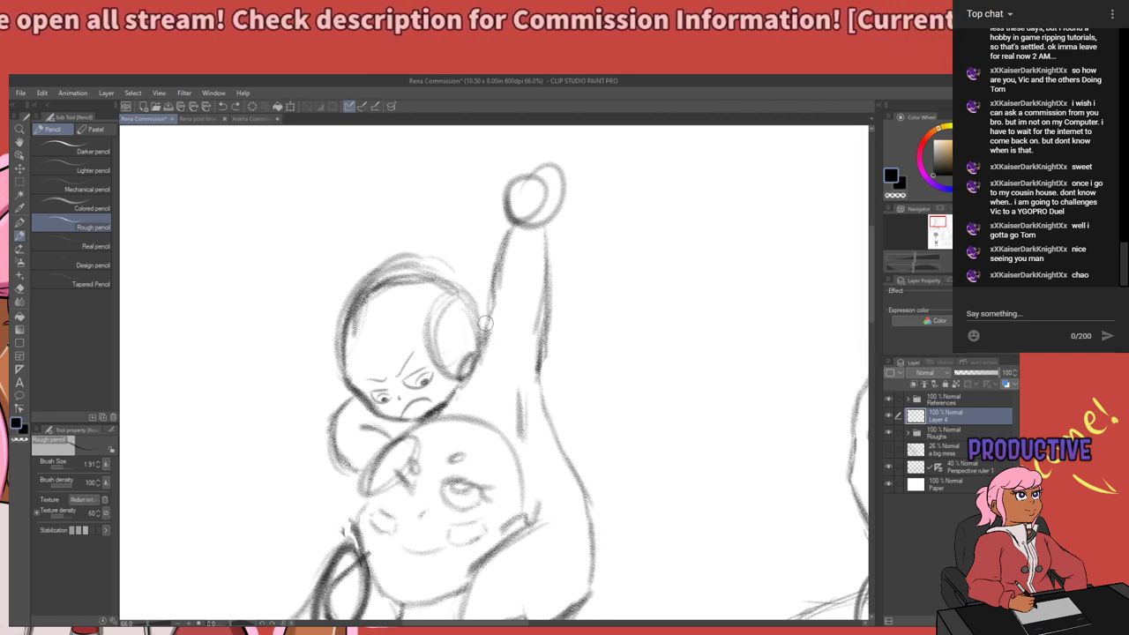
left_click_drag(484, 323, 539, 375)
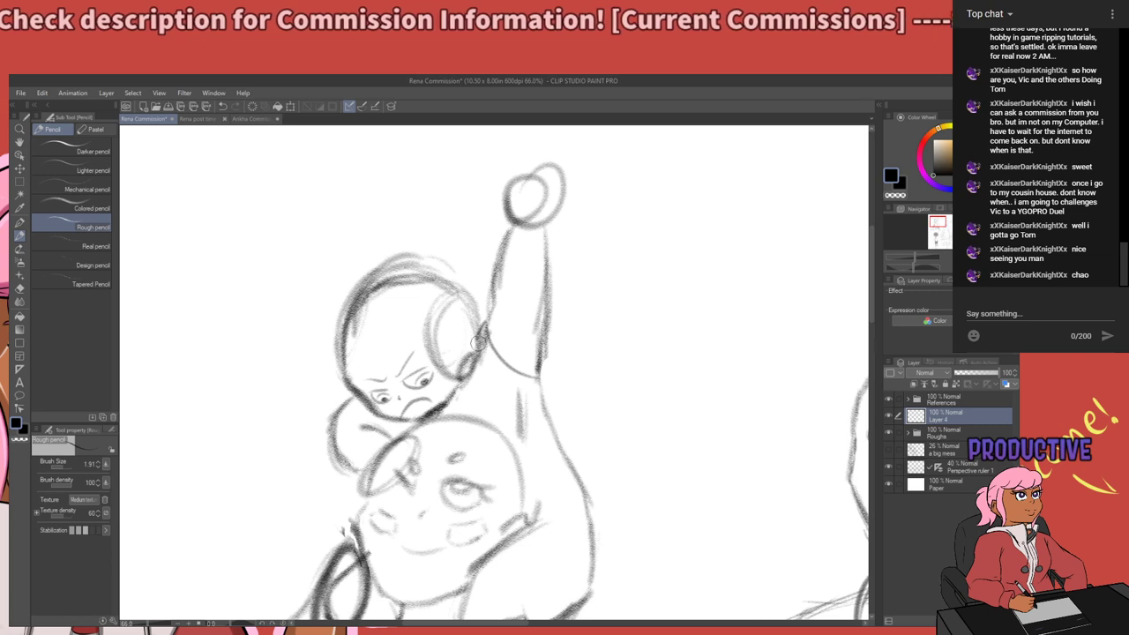
left_click_drag(479, 342, 489, 404)
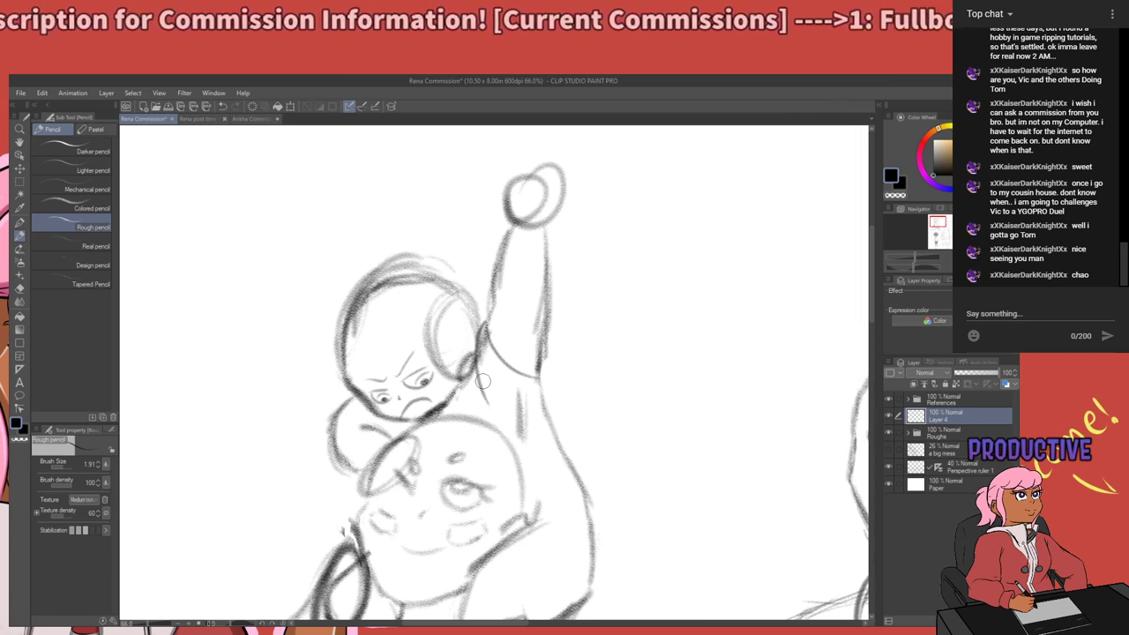
key("ctrl+z")
left_click_drag(475, 342, 476, 409)
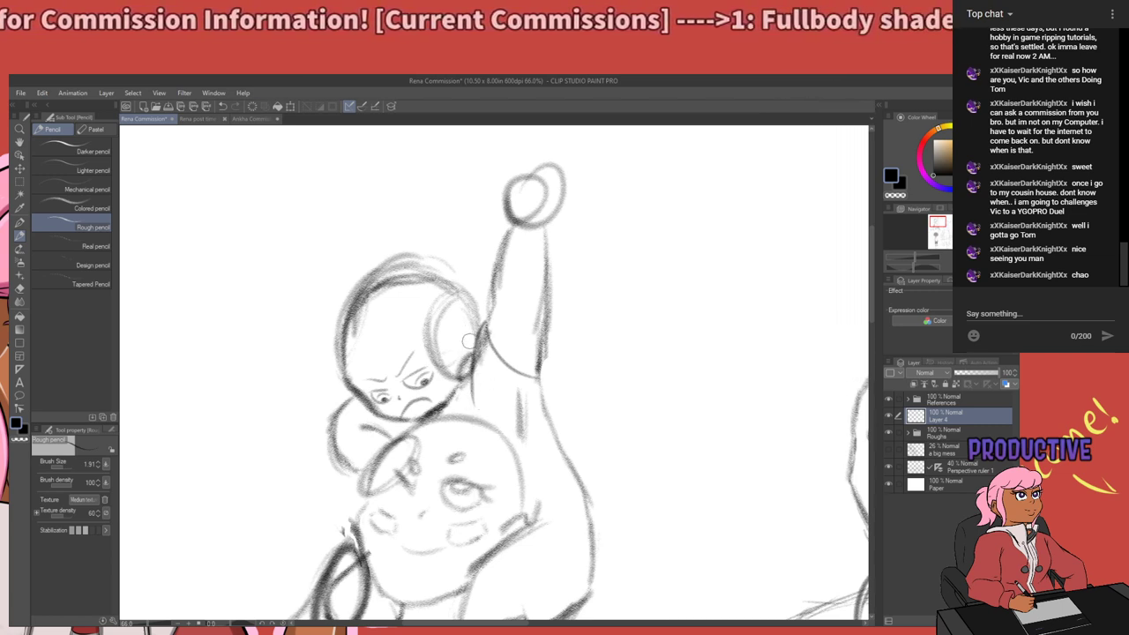
left_click_drag(468, 341, 461, 406)
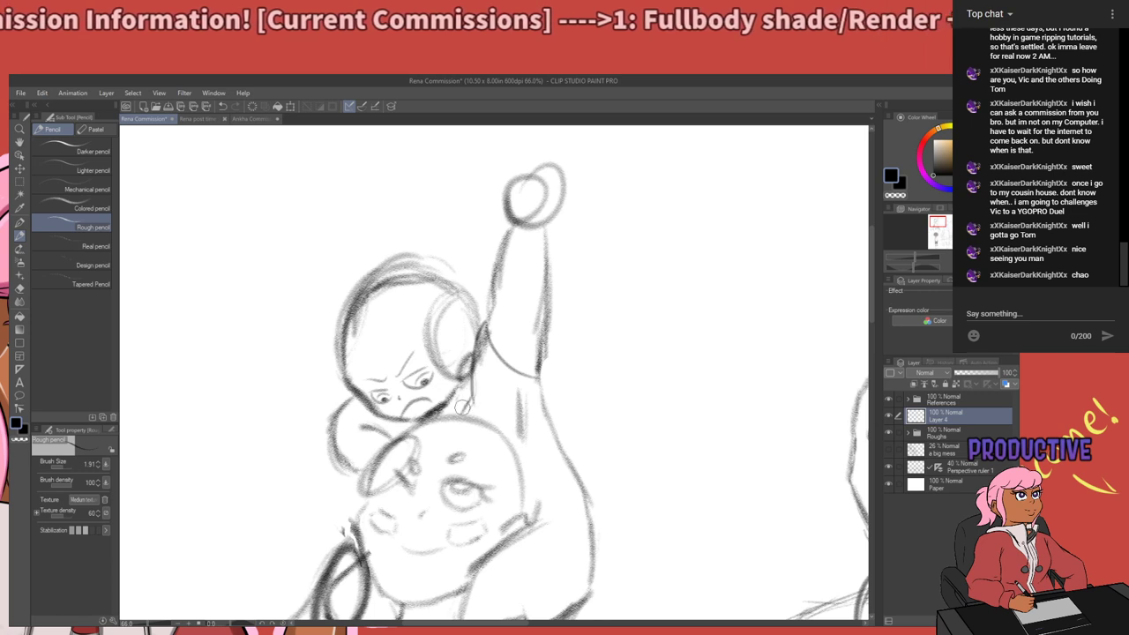
Sketch a clothing line down the outer side of the torso below the raised arm.
left_click_drag(530, 394, 491, 341)
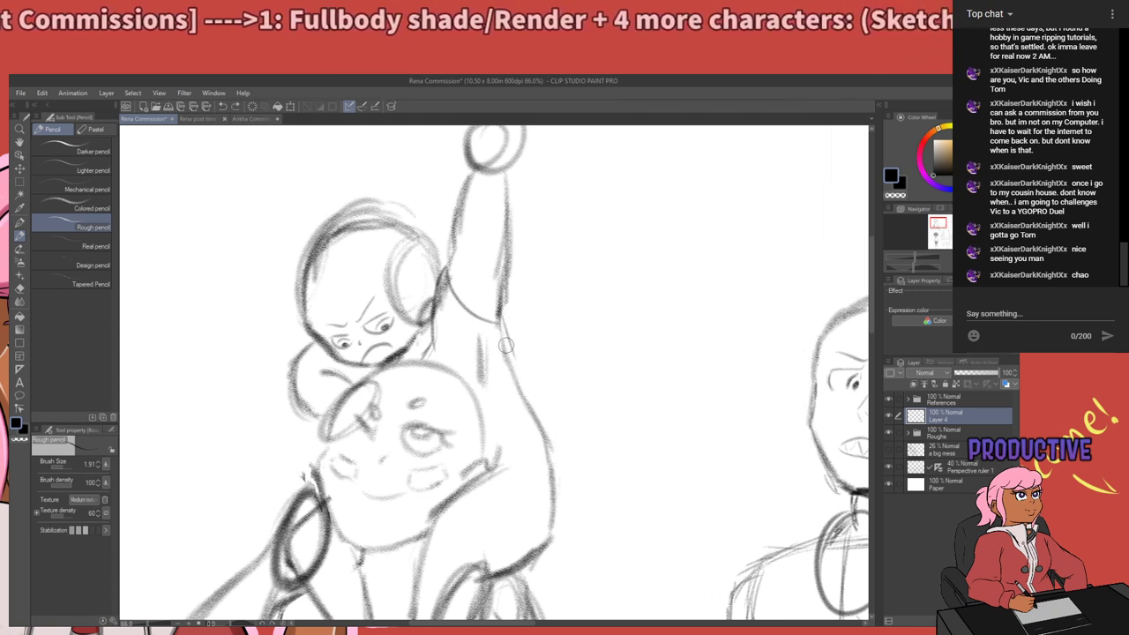
left_click_drag(511, 358, 519, 454)
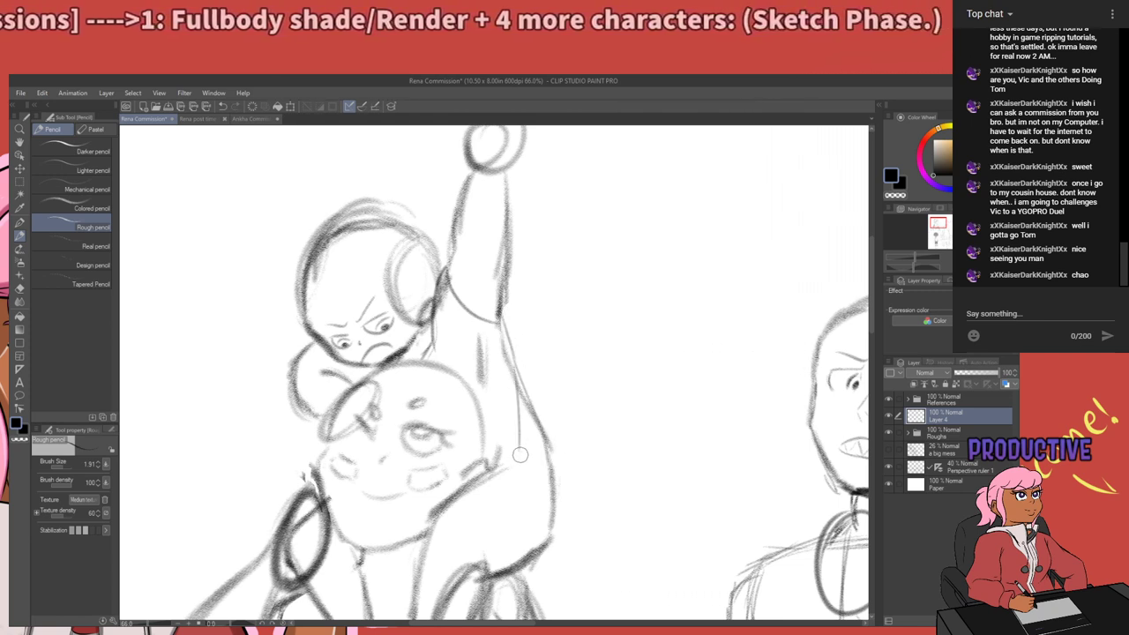
key("ctrl+z")
mouse_move(508, 374)
left_mouse_down()
mouse_move(515, 363)
mouse_move(525, 417)
left_mouse_up()
Sketch a band of two parallel curved lines across the rounded body form beside the smiling face's chin.
mouse_move(535, 379)
left_mouse_down()
mouse_move(536, 304)
mouse_move(499, 445)
mouse_move(490, 307)
left_mouse_up()
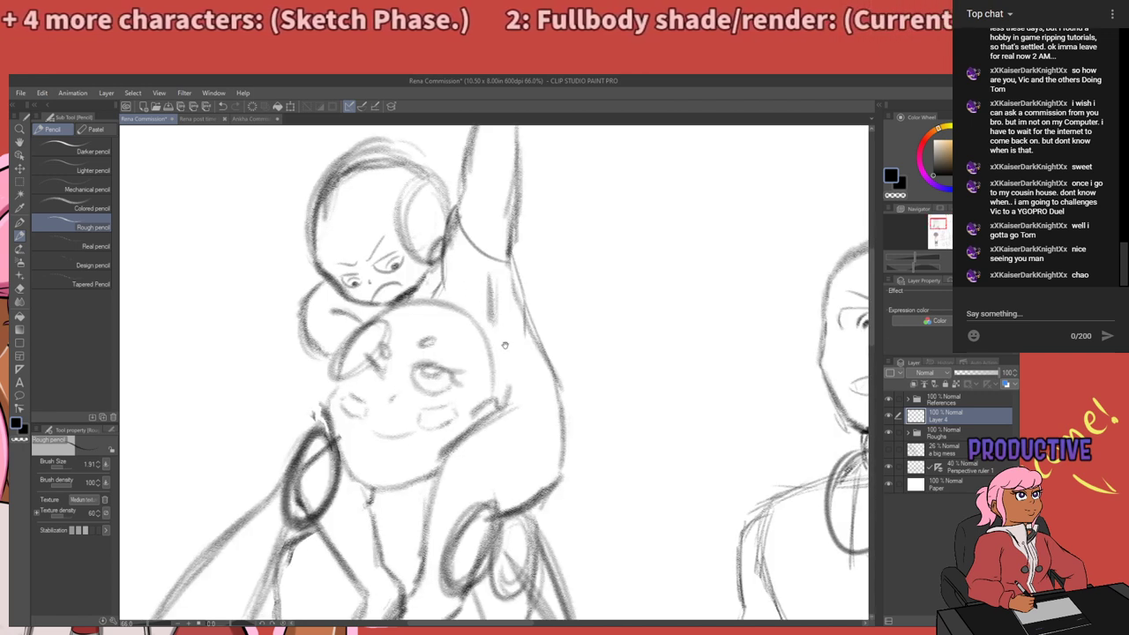
left_click_drag(504, 426, 523, 365)
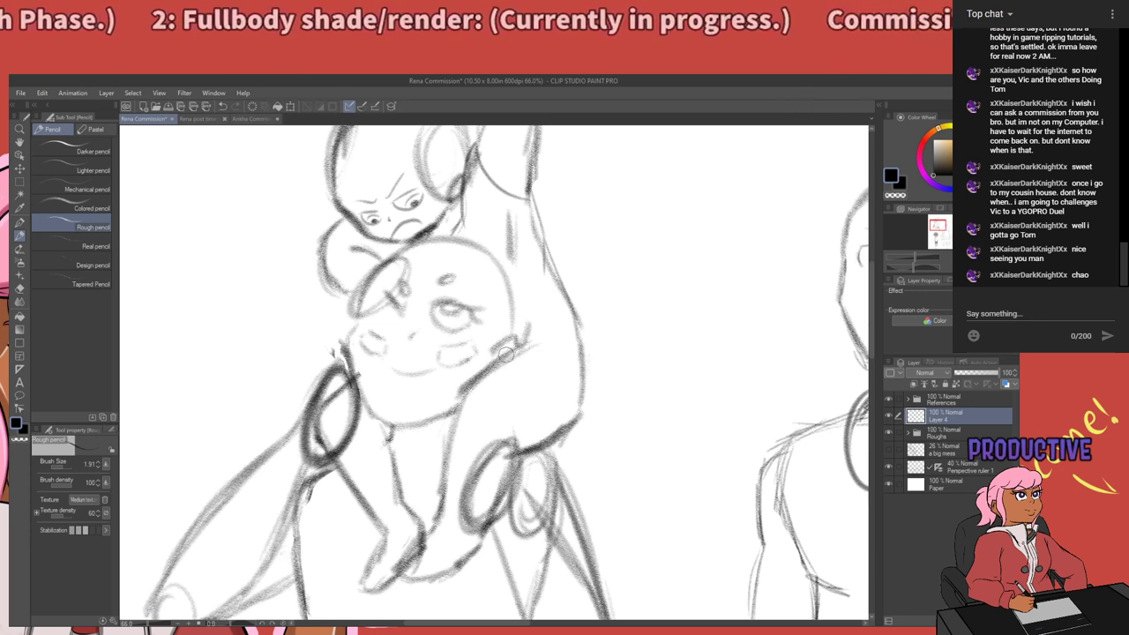
left_click_drag(511, 357, 541, 418)
key("ctrl+z")
left_click_drag(516, 358, 551, 424)
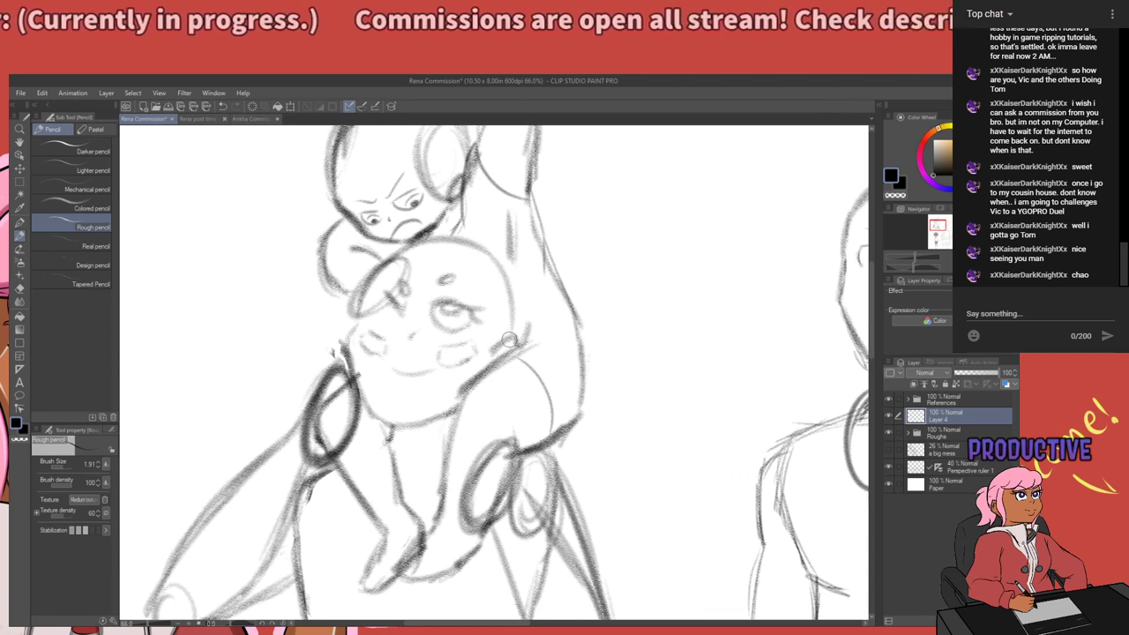
mouse_move(509, 340)
left_mouse_down()
mouse_move(511, 341)
mouse_move(502, 350)
mouse_move(536, 347)
mouse_move(566, 412)
left_mouse_up()
left_click_drag(548, 365, 569, 435)
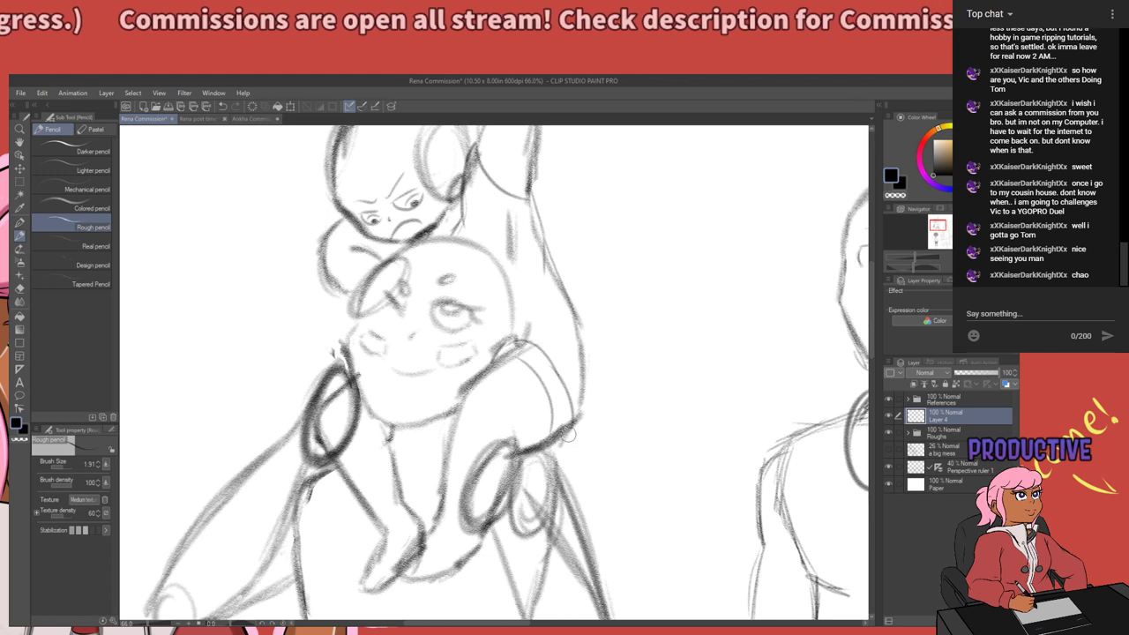
left_click_drag(547, 371, 559, 428)
left_click_drag(543, 351, 553, 414)
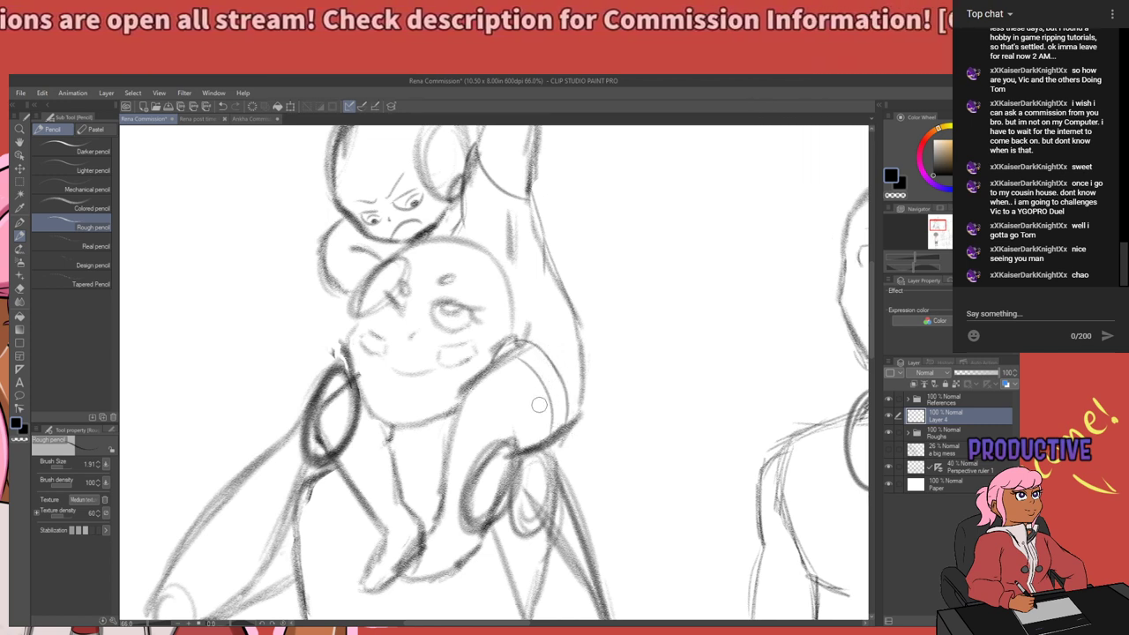
mouse_move(530, 365)
left_mouse_down()
mouse_move(554, 478)
mouse_move(560, 456)
mouse_move(569, 460)
left_mouse_up()
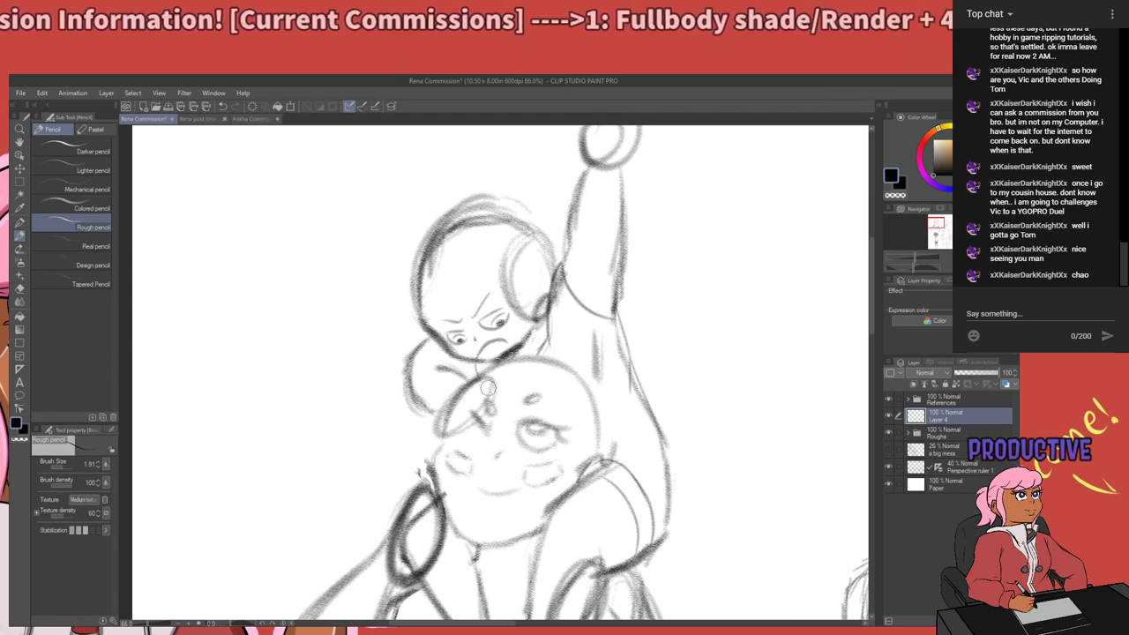
left_click_drag(515, 392, 526, 437)
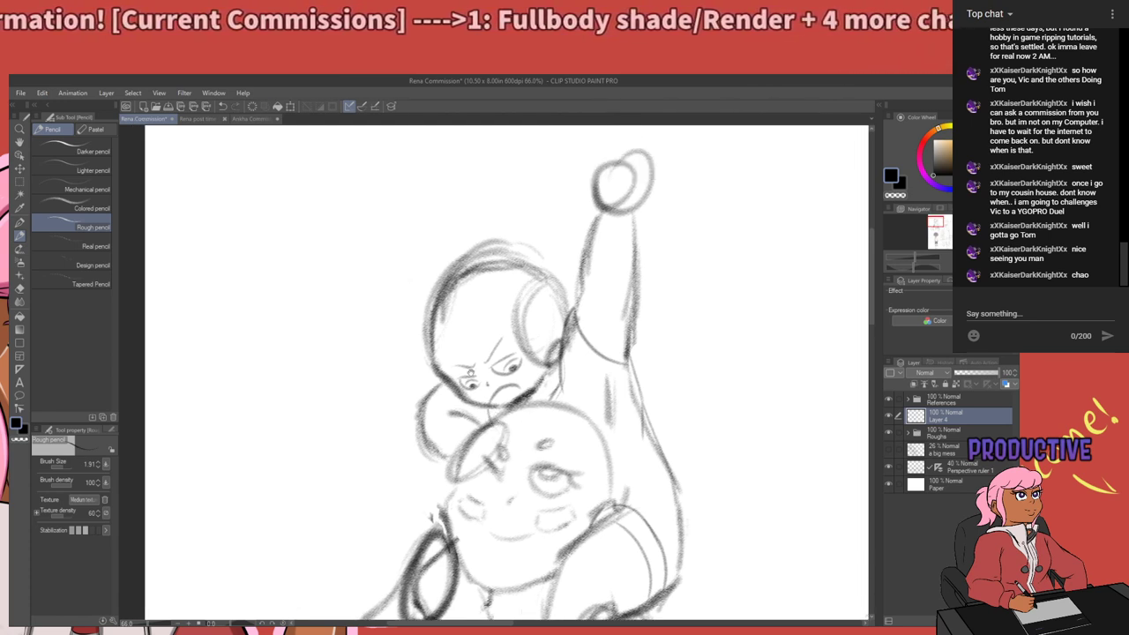
Sketch short hair tuft strokes along the outer side of the frowning character's head, just above the cheek.
left_click_drag(481, 376, 496, 393)
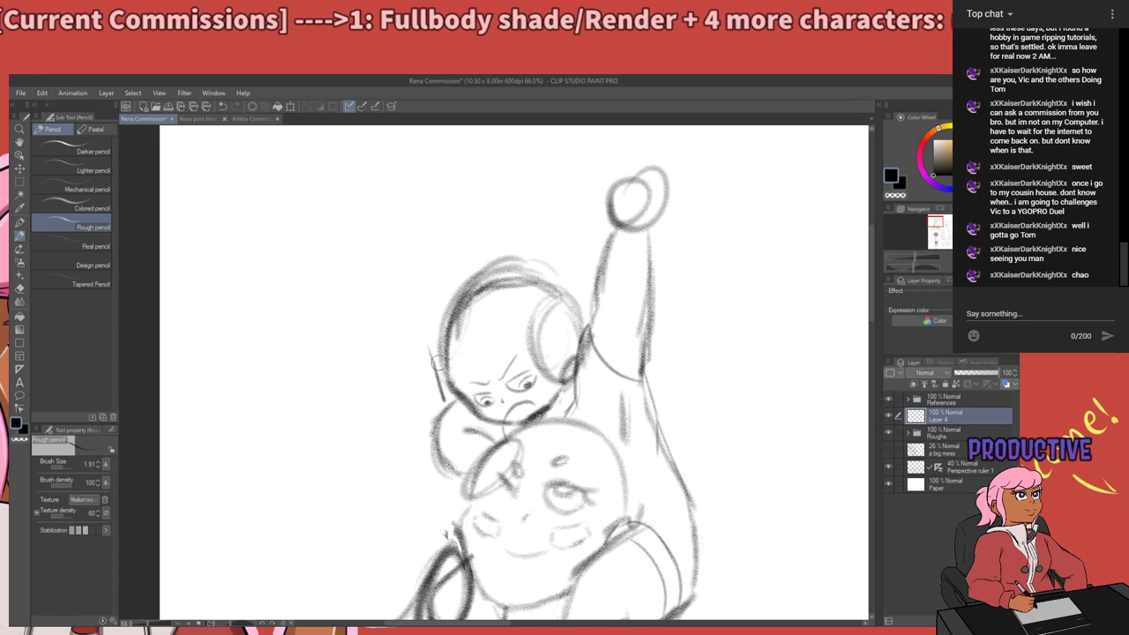
left_click_drag(425, 353, 438, 376)
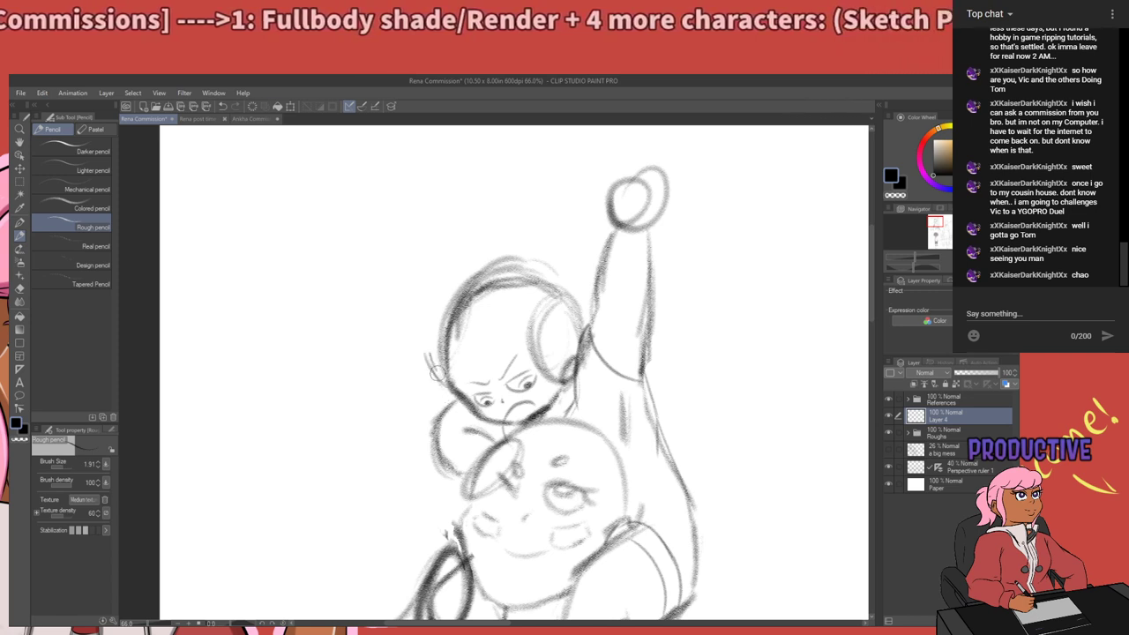
mouse_move(439, 332)
left_mouse_down()
mouse_move(432, 362)
mouse_move(446, 280)
mouse_move(456, 291)
mouse_move(476, 265)
mouse_move(483, 275)
mouse_move(510, 235)
mouse_move(501, 264)
left_mouse_up()
key("ctrl+z")
key("ctrl+z")
key("ctrl+z")
key("ctrl+z")
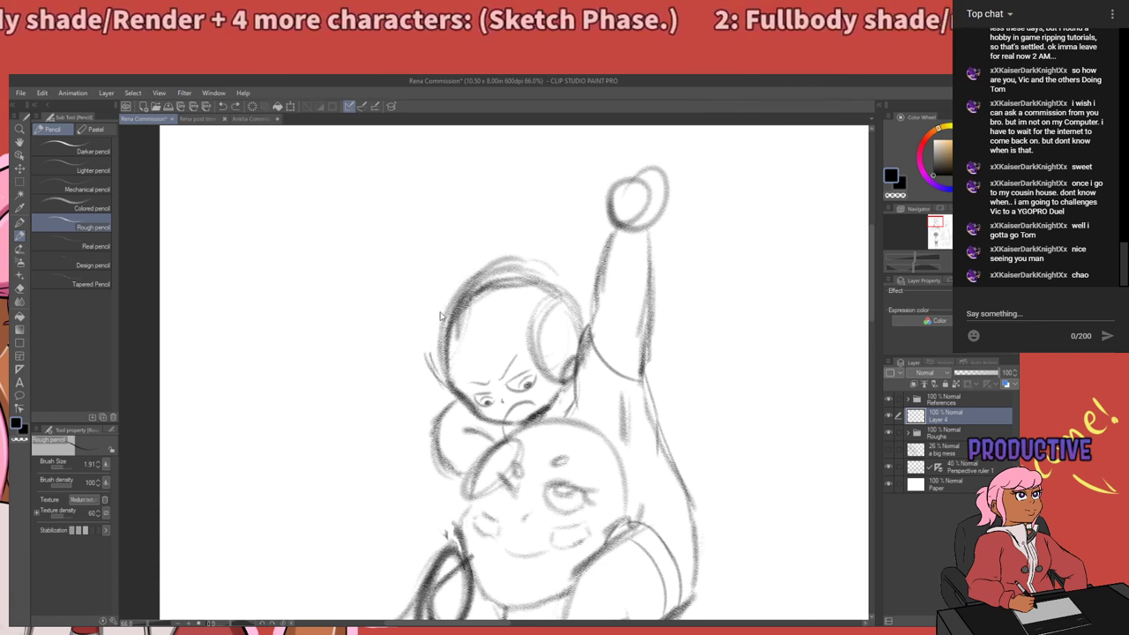
Sketch jagged hair spikes up the side of the frowning character's head and over the crown toward the ear.
mouse_move(434, 369)
left_mouse_down()
mouse_move(434, 313)
mouse_move(436, 341)
mouse_move(461, 270)
mouse_move(532, 241)
left_mouse_up()
key("ctrl+z")
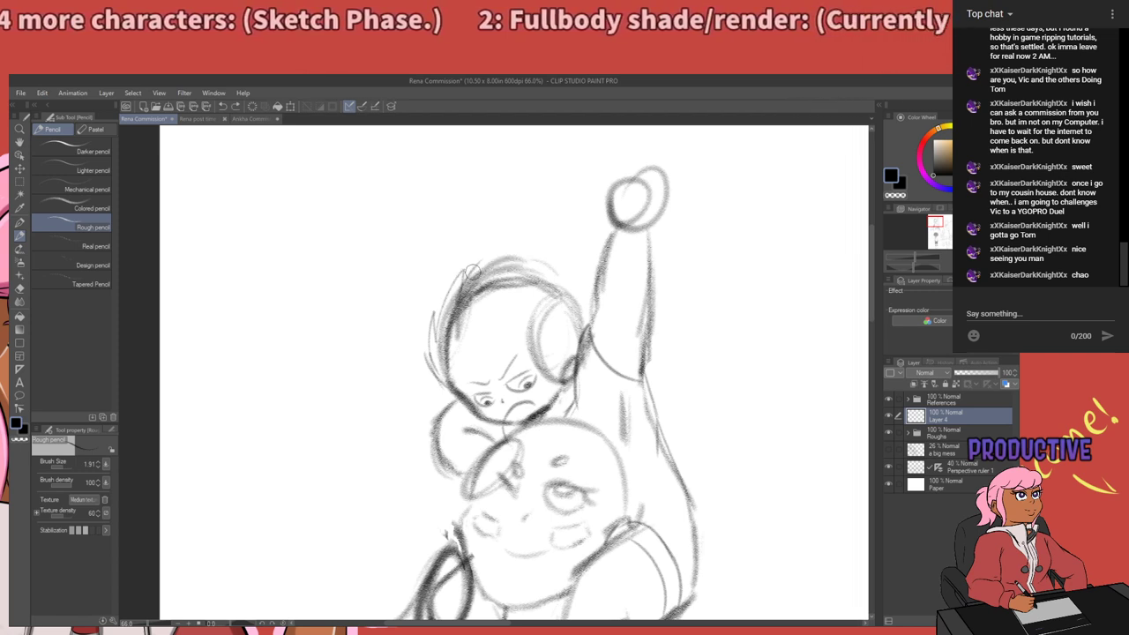
left_click_drag(475, 274, 519, 249)
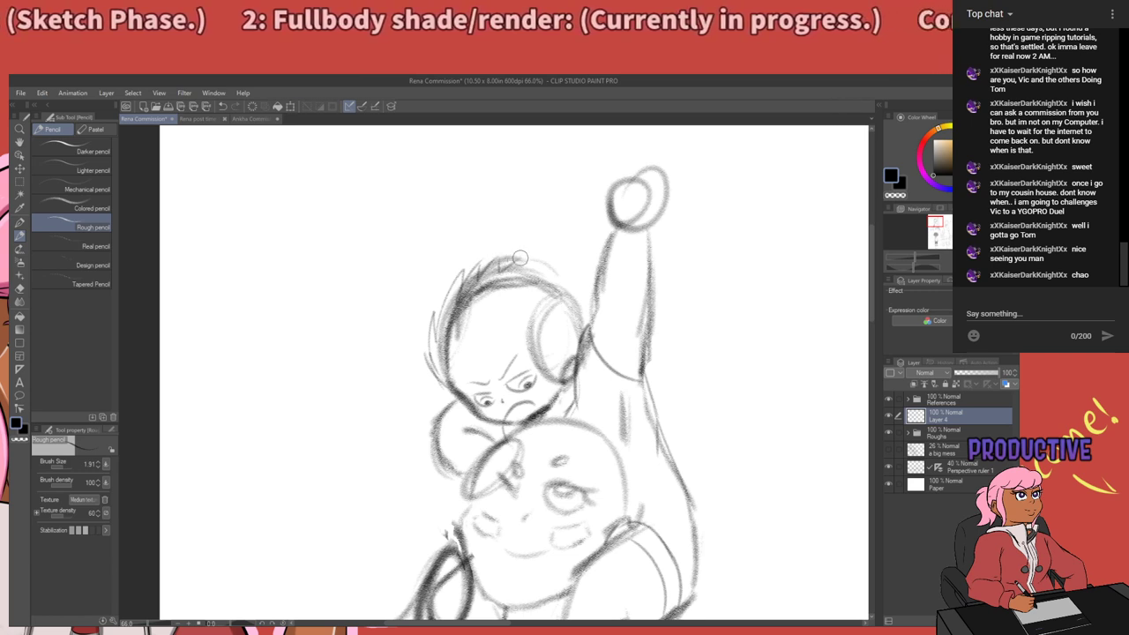
mouse_move(520, 262)
left_mouse_down()
mouse_move(551, 266)
mouse_move(586, 337)
left_mouse_up()
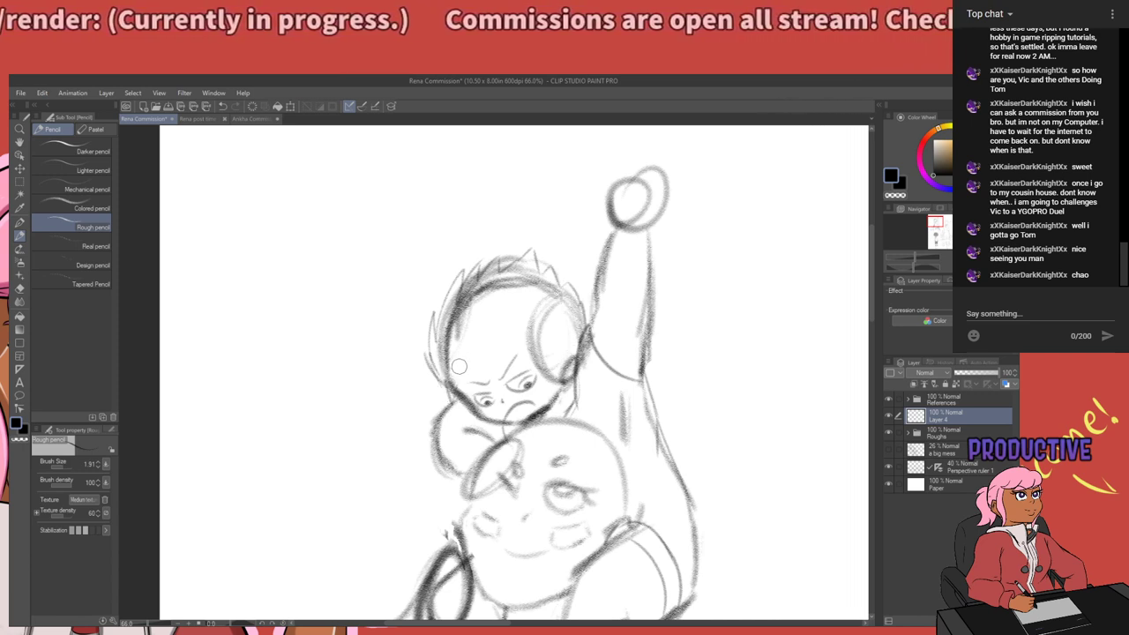
Sketch a hairline of short strokes across the frowning character's forehead and an inner contour inside the ear.
left_click_drag(499, 400, 501, 355)
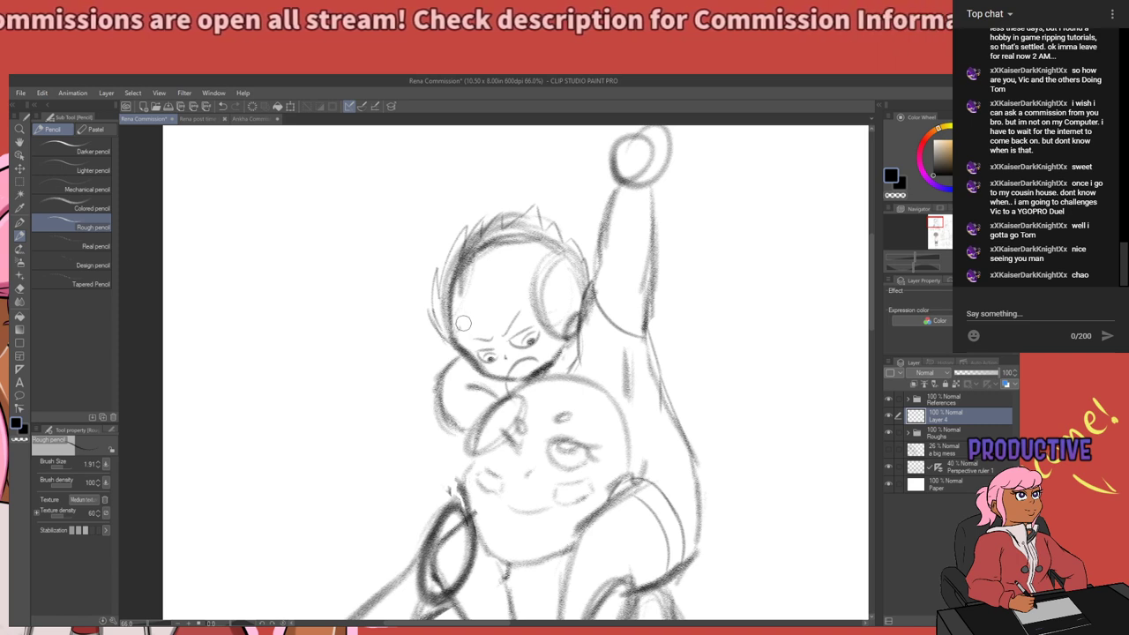
key("e")
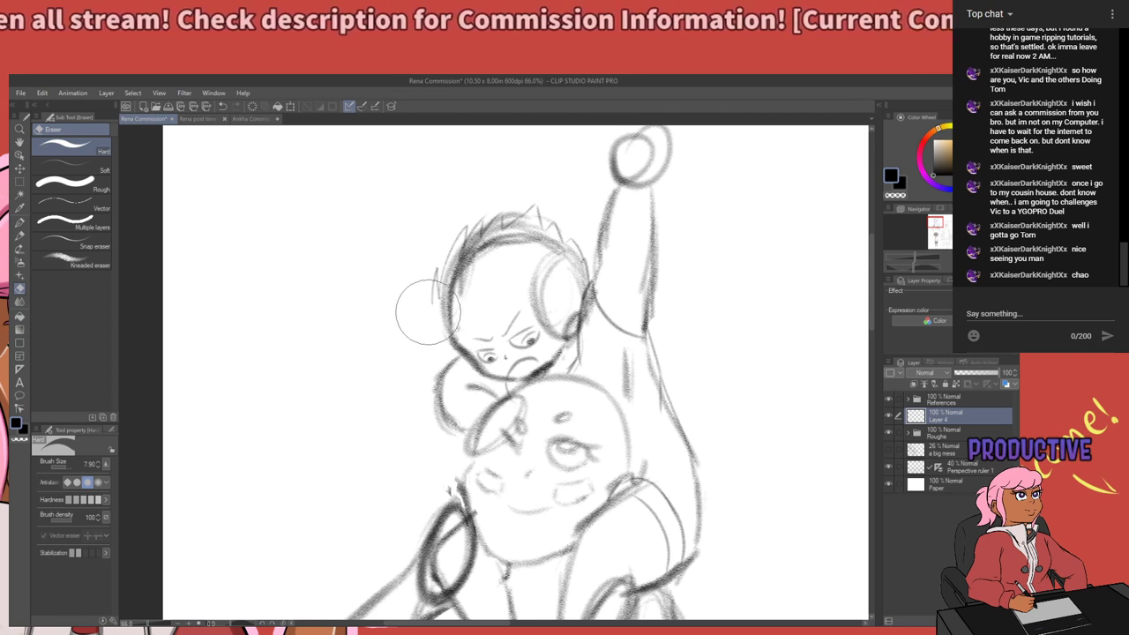
key("p")
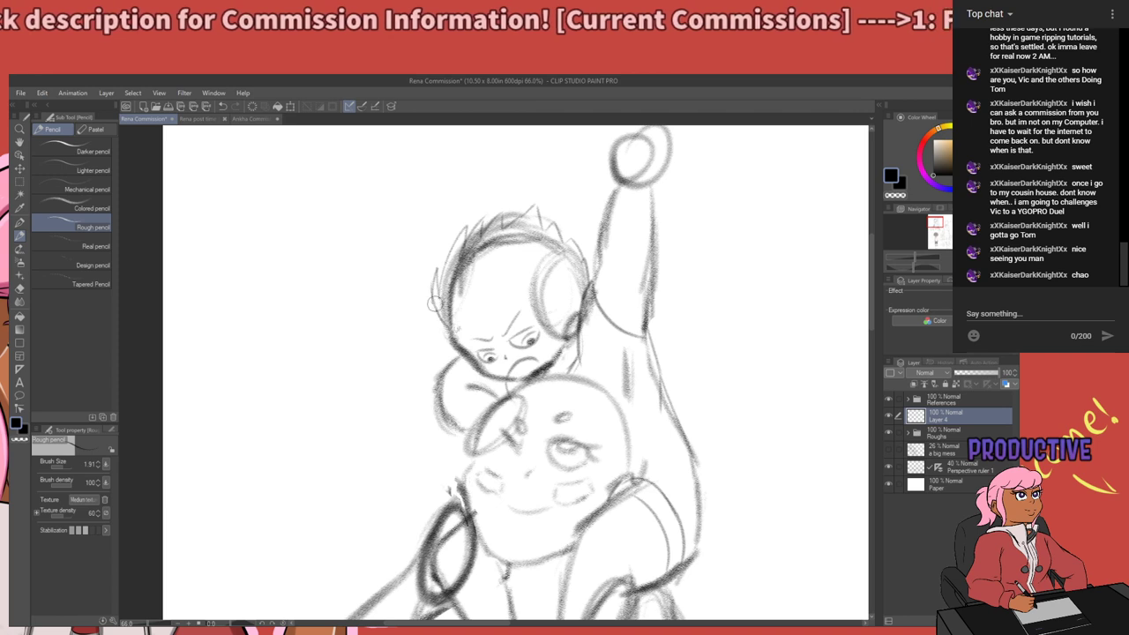
mouse_move(434, 304)
left_mouse_down()
mouse_move(440, 275)
mouse_move(451, 326)
mouse_move(438, 296)
mouse_move(446, 267)
mouse_move(455, 328)
mouse_move(439, 322)
mouse_move(438, 302)
left_mouse_up()
key("ctrl+z")
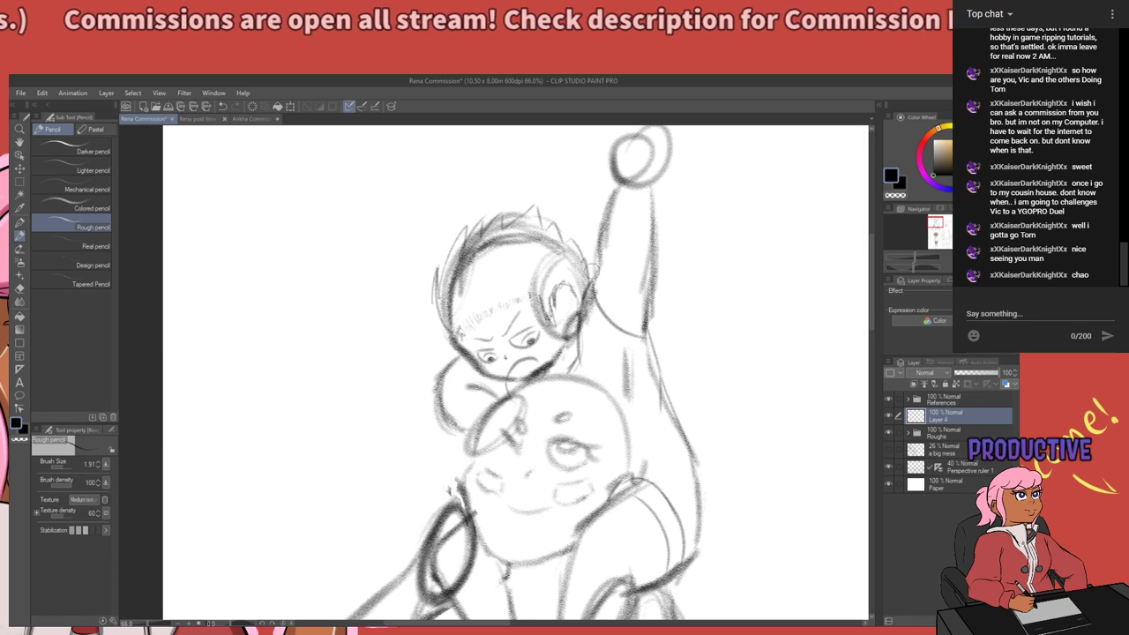
Sketch curved cuff lines across the carried character's two lower legs, just above the feet.
mouse_move(540, 420)
left_mouse_down()
mouse_move(521, 445)
mouse_move(586, 290)
mouse_move(623, 311)
mouse_move(494, 365)
left_mouse_up()
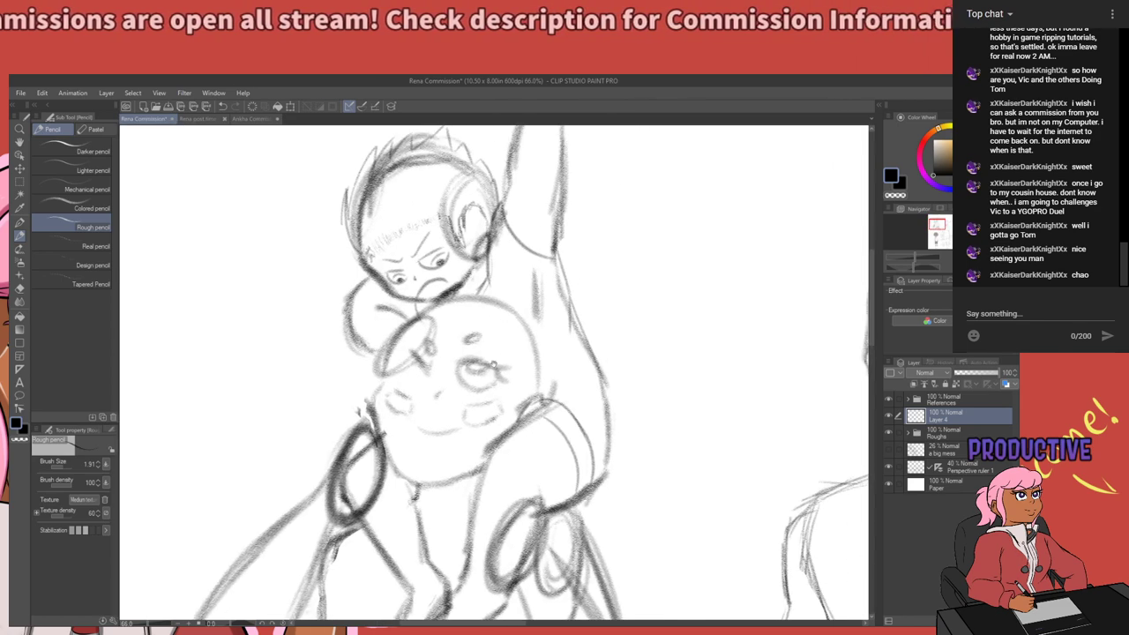
mouse_move(566, 305)
left_mouse_down()
mouse_move(536, 435)
mouse_move(556, 289)
left_mouse_up()
mouse_move(514, 373)
left_mouse_down()
mouse_move(521, 282)
mouse_move(550, 362)
left_mouse_up()
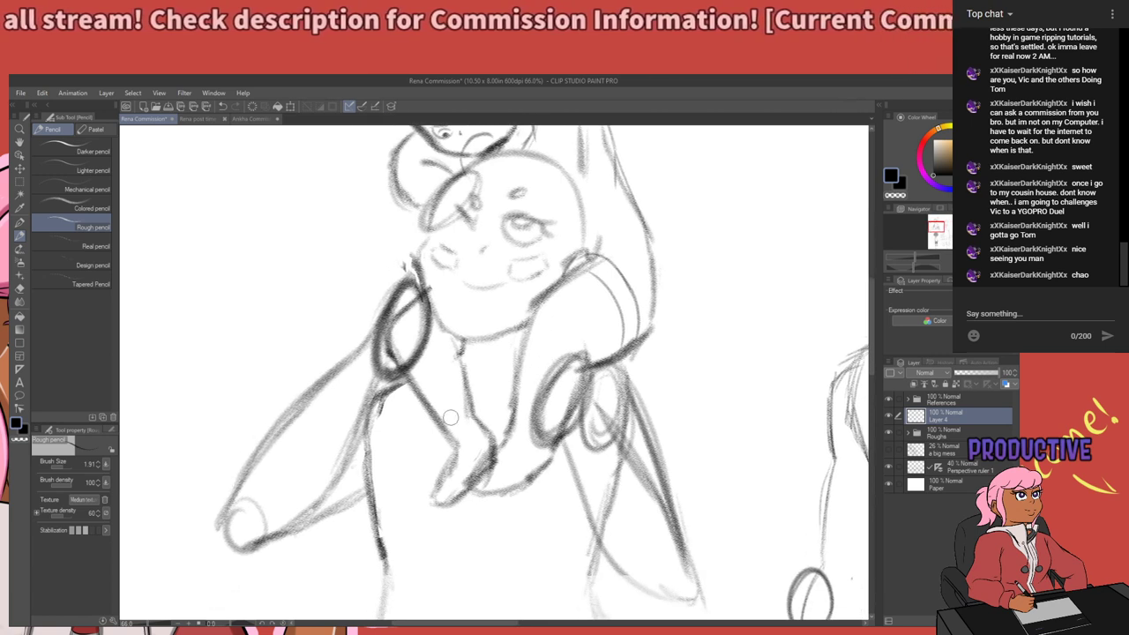
mouse_move(436, 412)
left_mouse_down()
mouse_move(472, 408)
mouse_move(465, 392)
mouse_move(482, 398)
left_mouse_up()
key("ctrl+z")
key("ctrl+z")
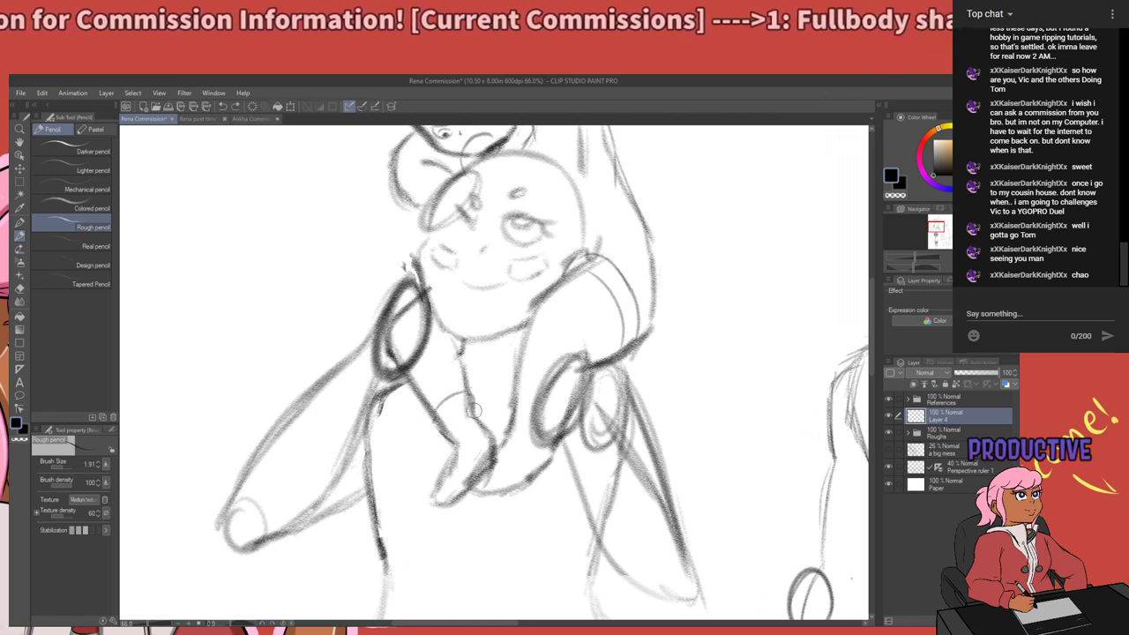
mouse_move(434, 426)
left_mouse_down()
mouse_move(483, 419)
mouse_move(439, 423)
mouse_move(491, 414)
mouse_move(434, 426)
mouse_move(478, 401)
mouse_move(552, 429)
mouse_move(506, 406)
mouse_move(503, 429)
mouse_move(553, 458)
left_mouse_up()
key("ctrl+z")
key("ctrl+z")
key("ctrl+z")
Expand the Roughs folder and make its lowest rough layer active, with the Hard eraser selected.
left_click_drag(600, 148, 596, 387)
left_click(573, 291, "ctrl+alt")
left_click(605, 324, "ctrl+alt")
left_click(415, 374, "ctrl+alt")
scroll(557, 342, "up", 2)
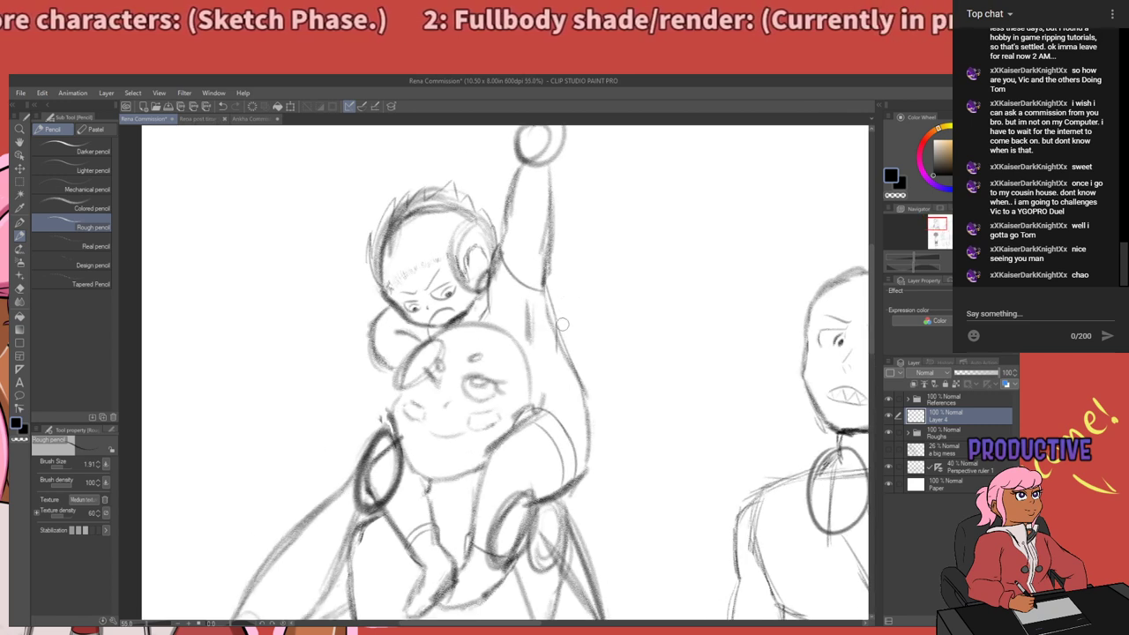
key("e")
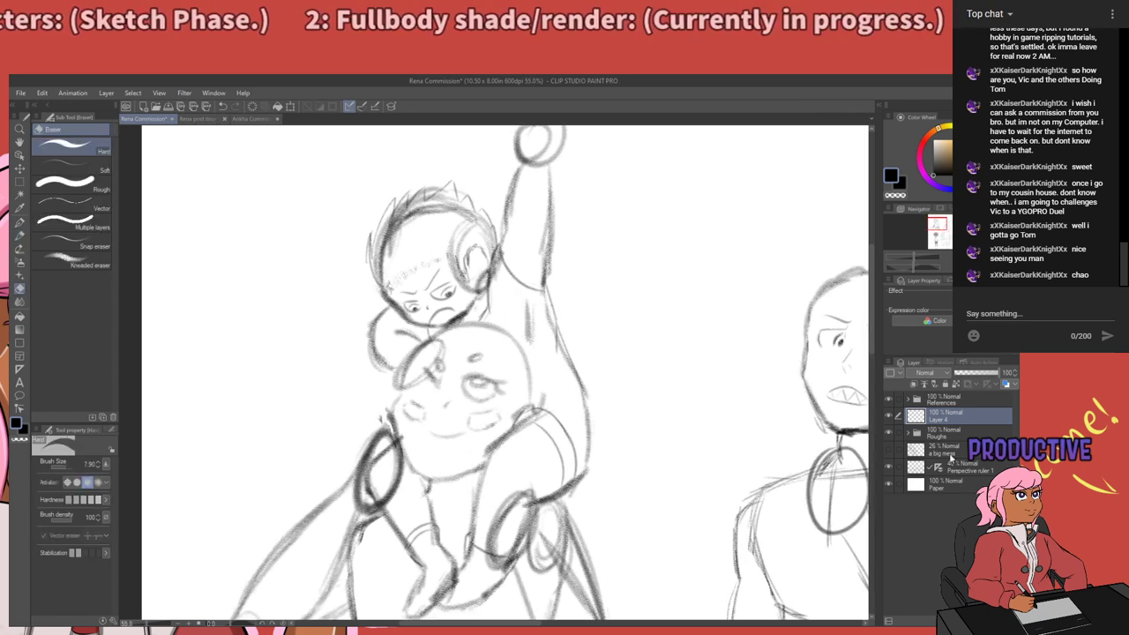
left_click(913, 434)
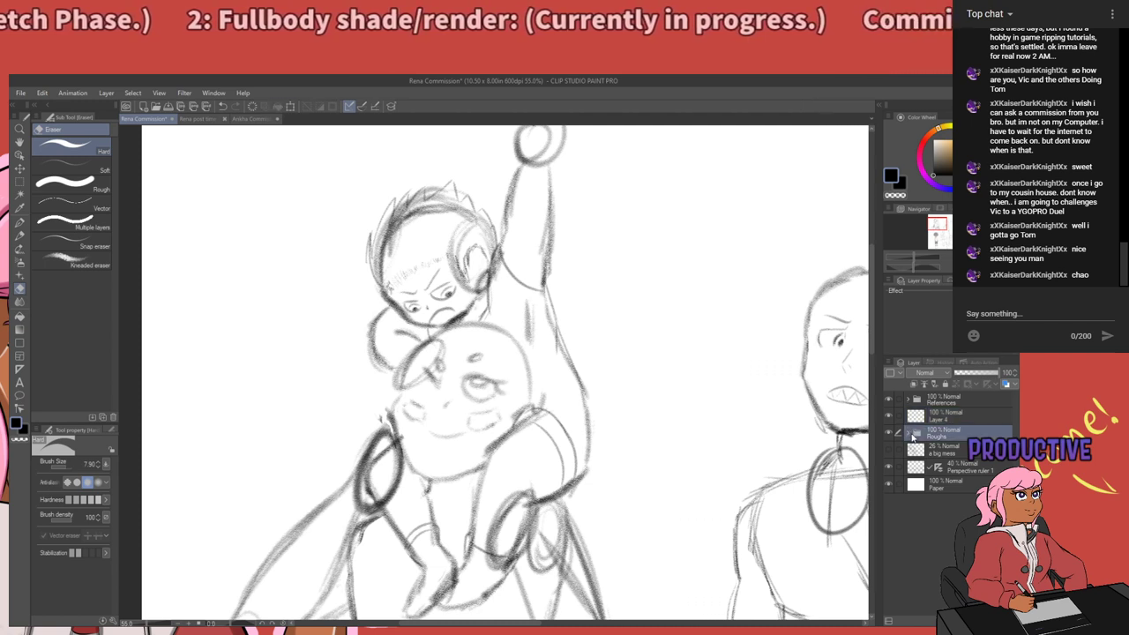
left_click(914, 434)
left_click(943, 521)
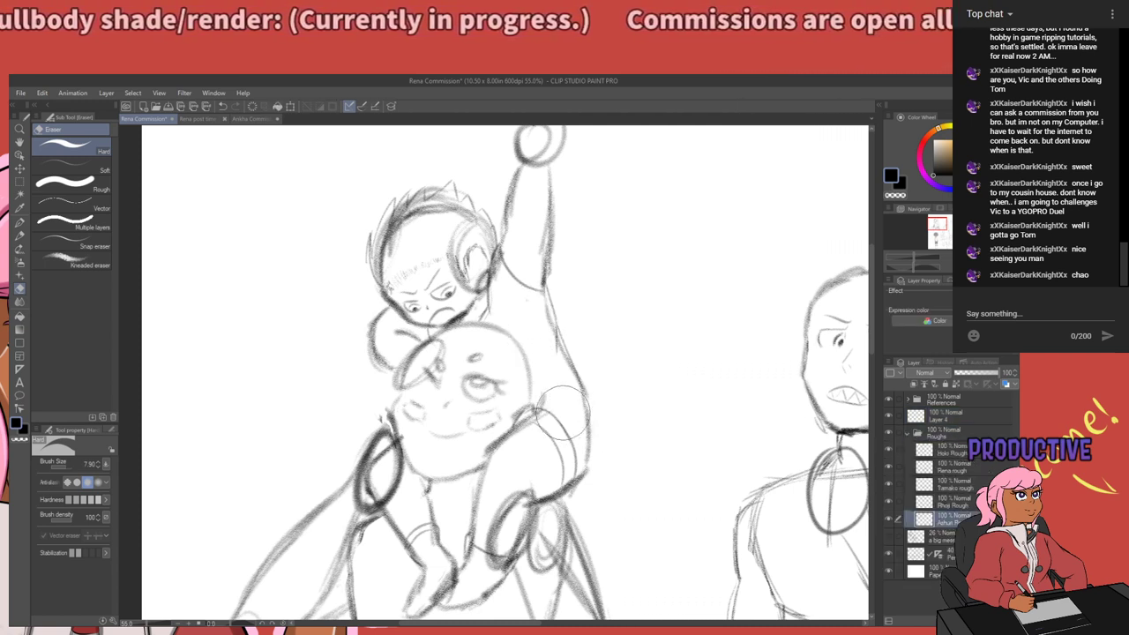
key("minus")
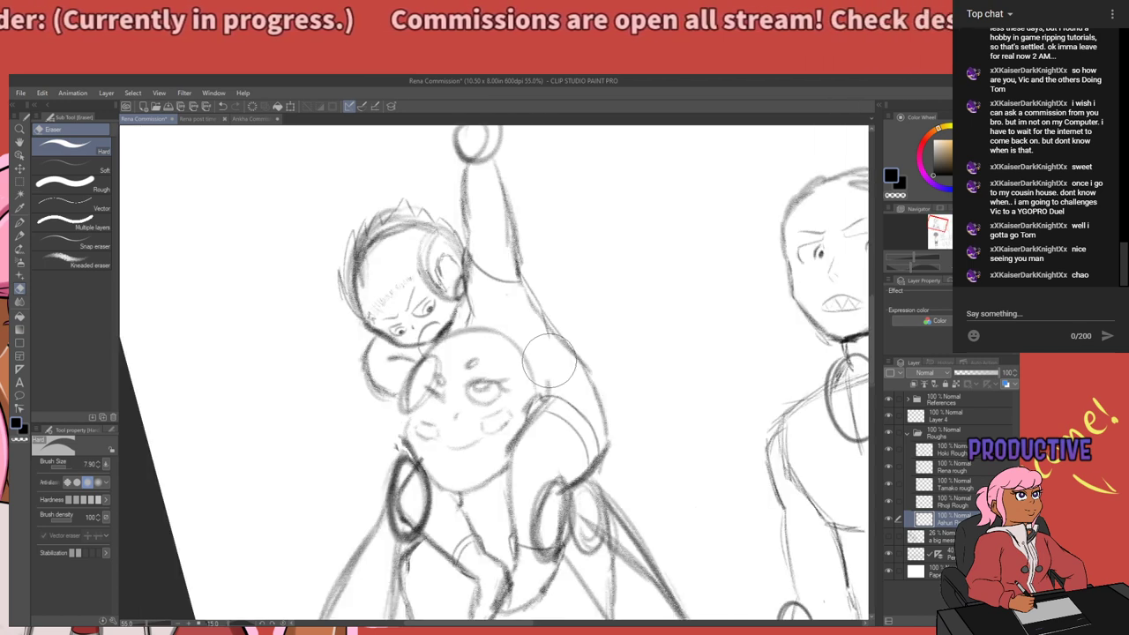
key("Delete")
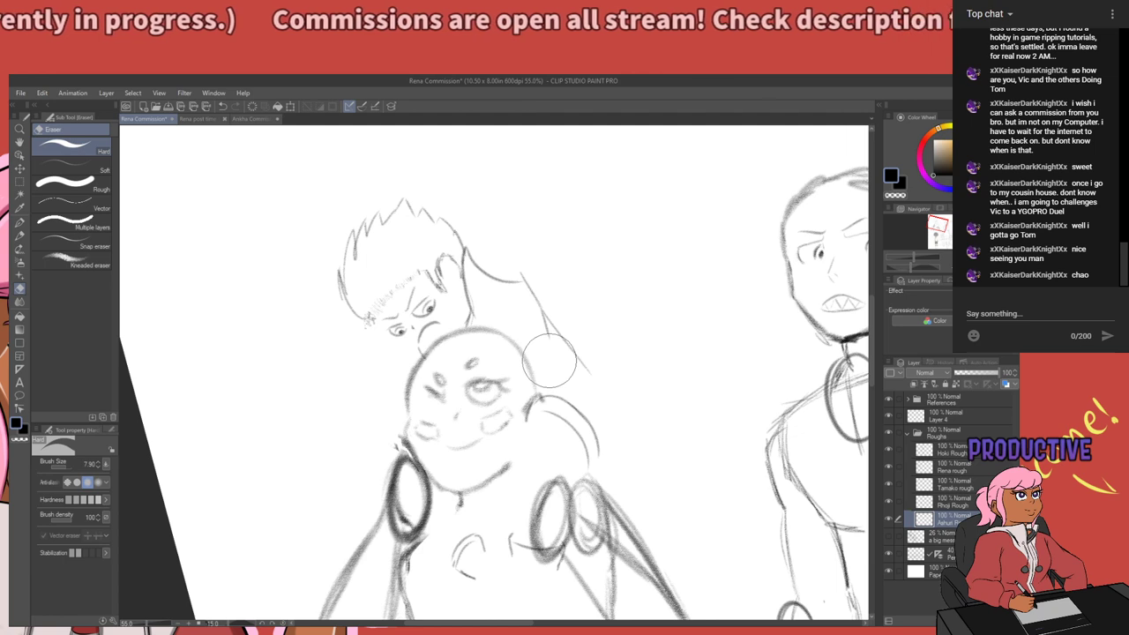
key("ctrl+z")
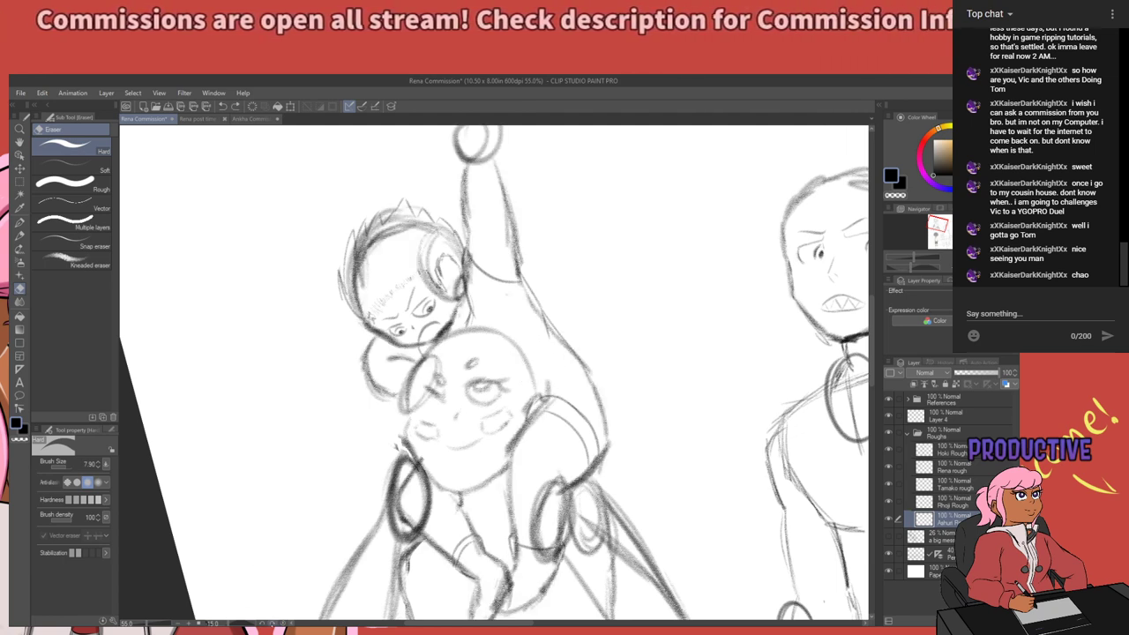
left_click(272, 623)
Examine the frowning character's eyes, hairline and ear up close and against the surrounding figures.
scroll(390, 299, "down", 3)
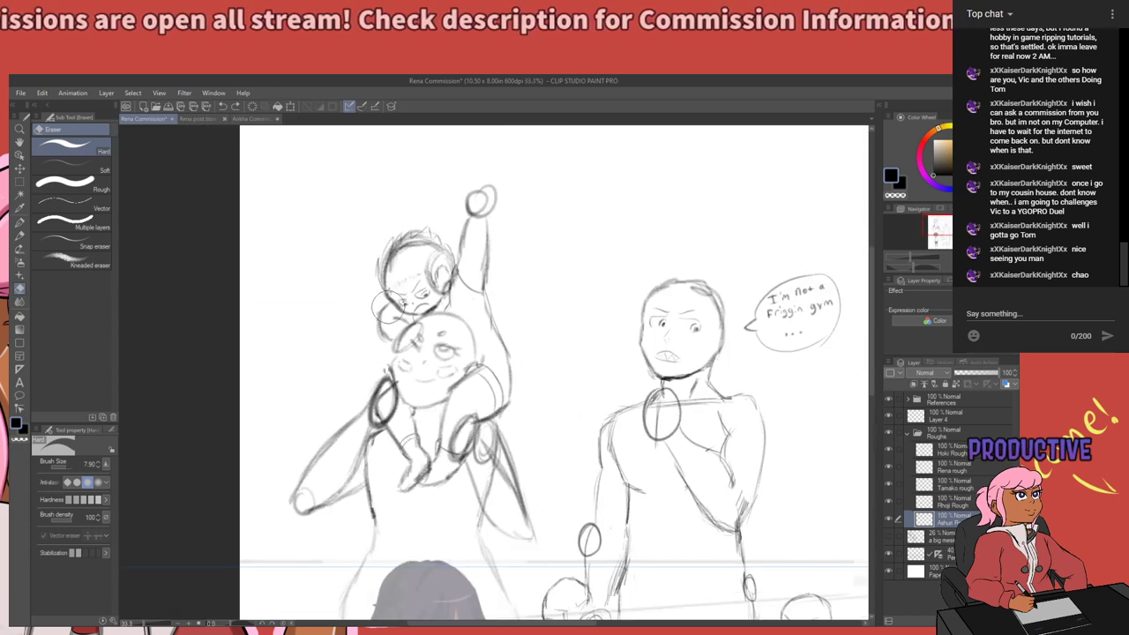
scroll(390, 307, "up", 3)
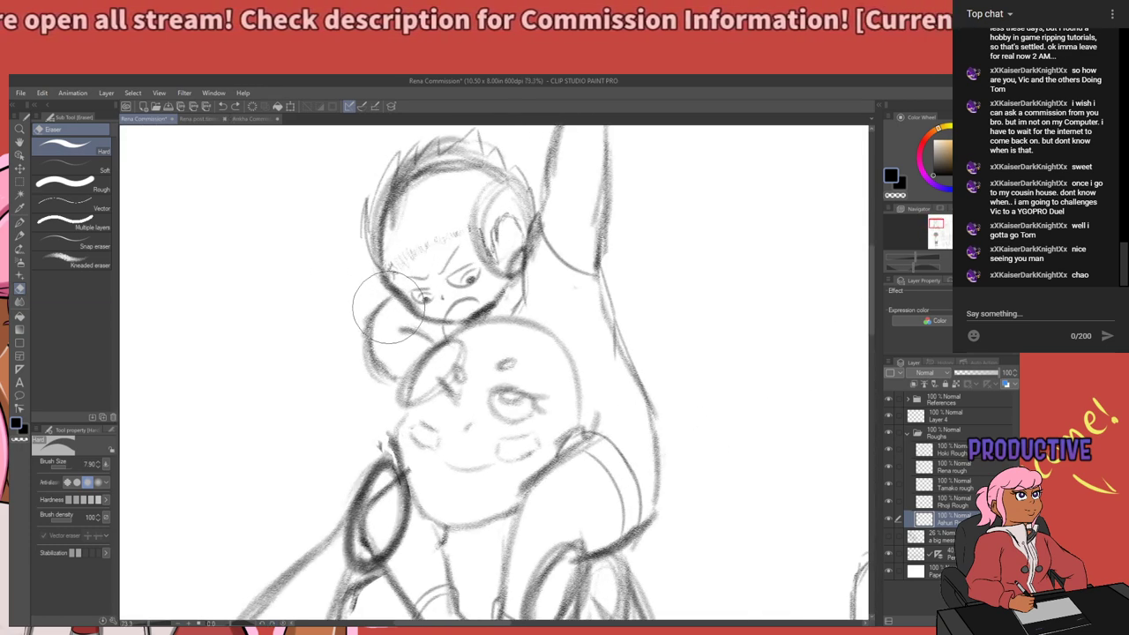
scroll(390, 307, "down", 3)
scroll(394, 315, "up", 2)
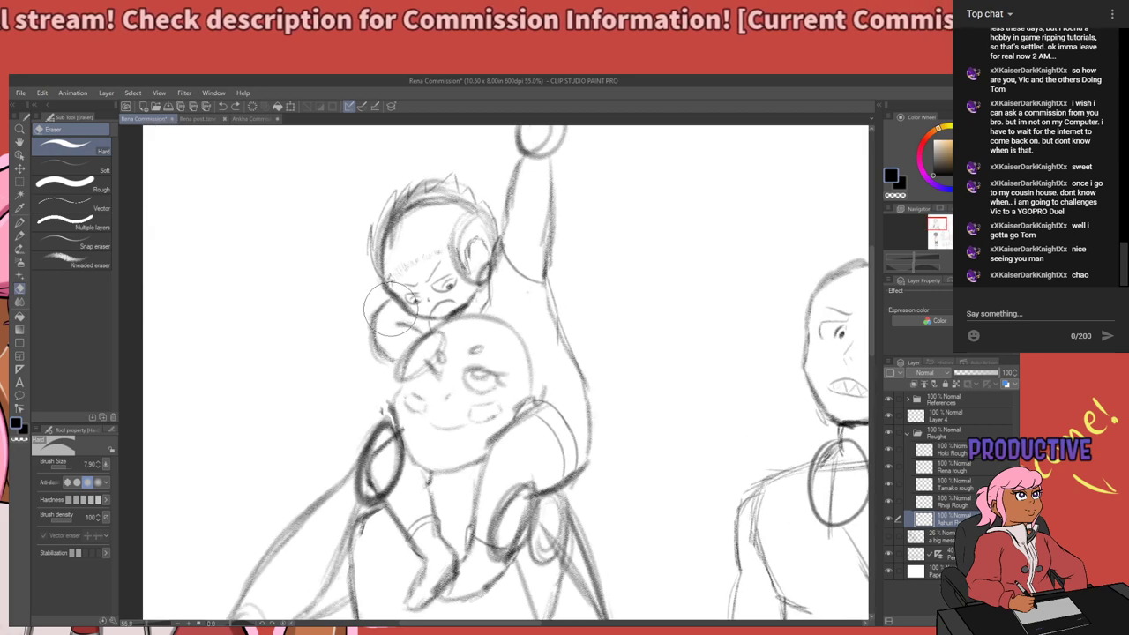
scroll(310, 393, "down", 2)
scroll(311, 329, "up", 3)
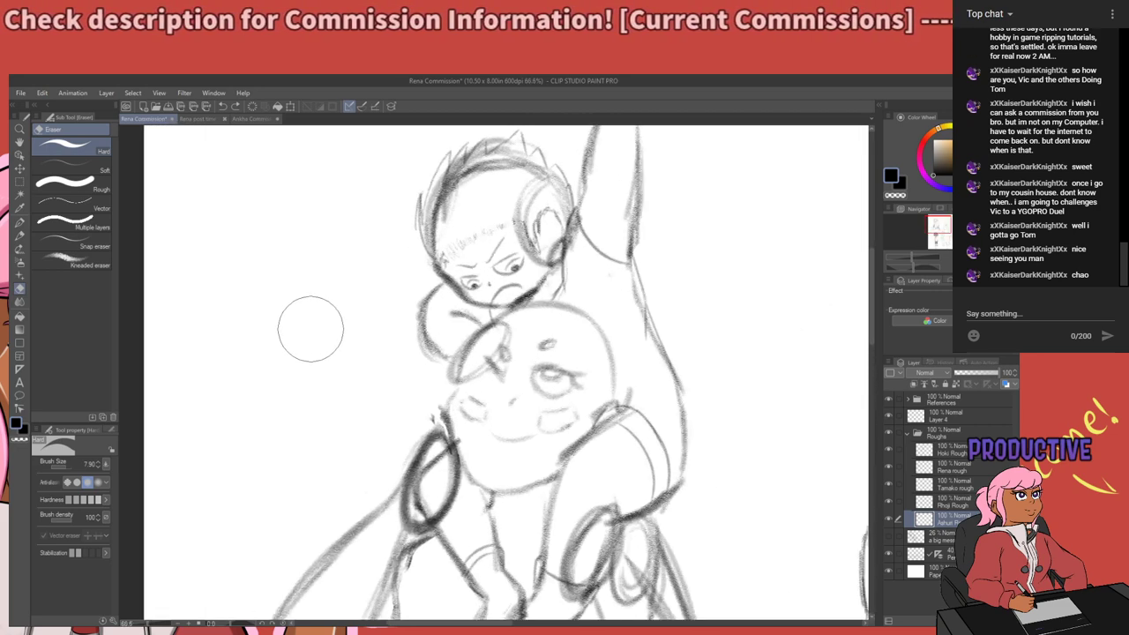
scroll(494, 269, "up", 5)
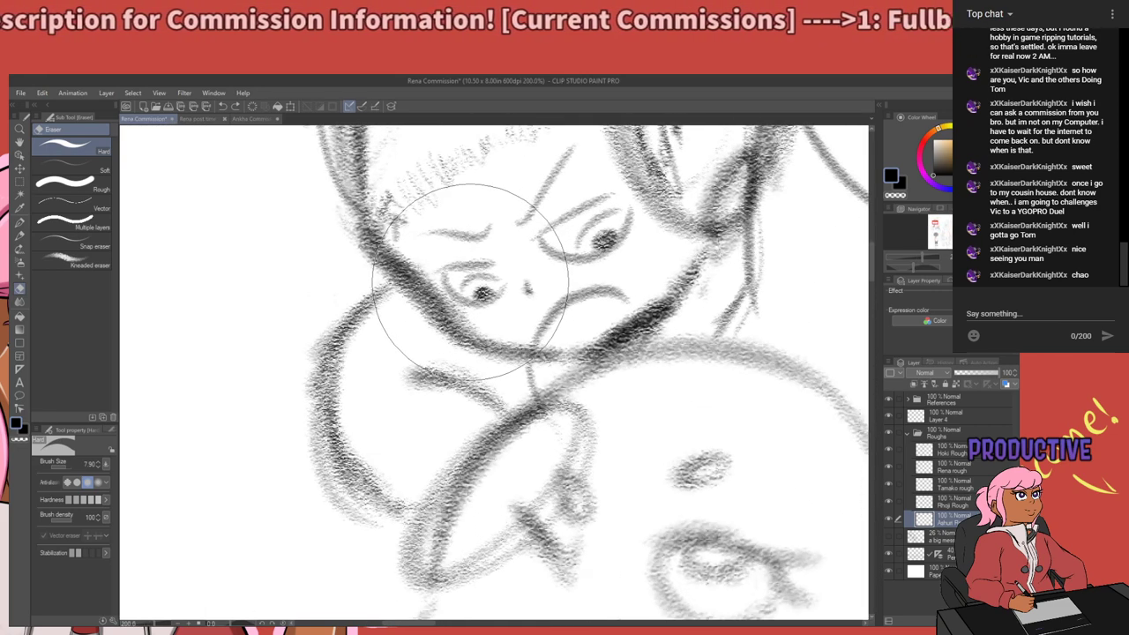
scroll(470, 281, "up", 3)
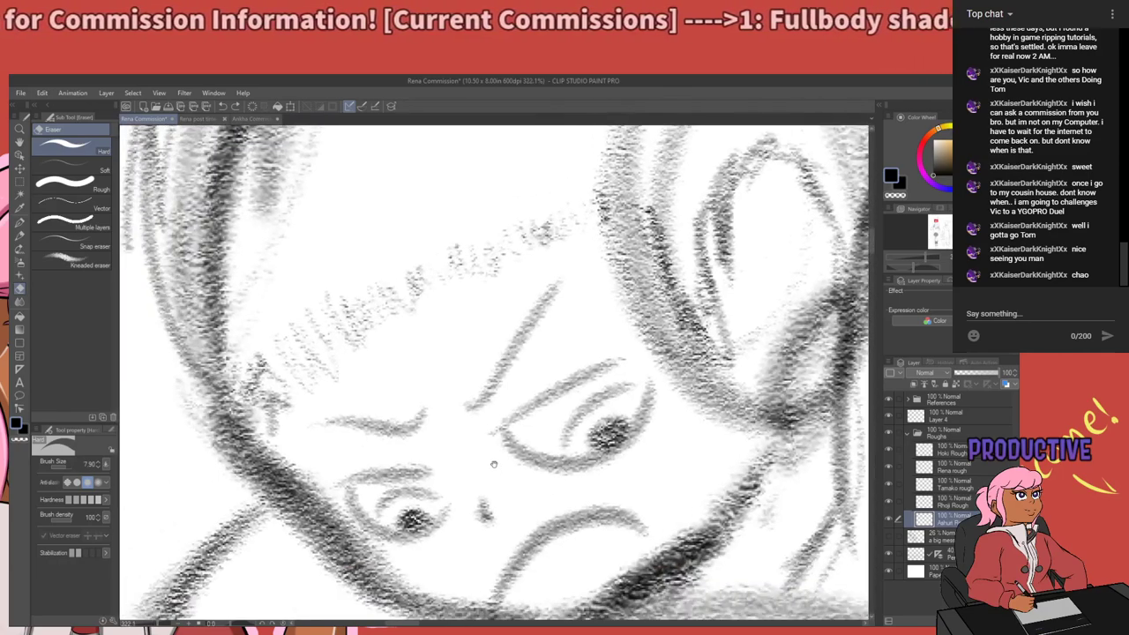
scroll(422, 453, "down", 5)
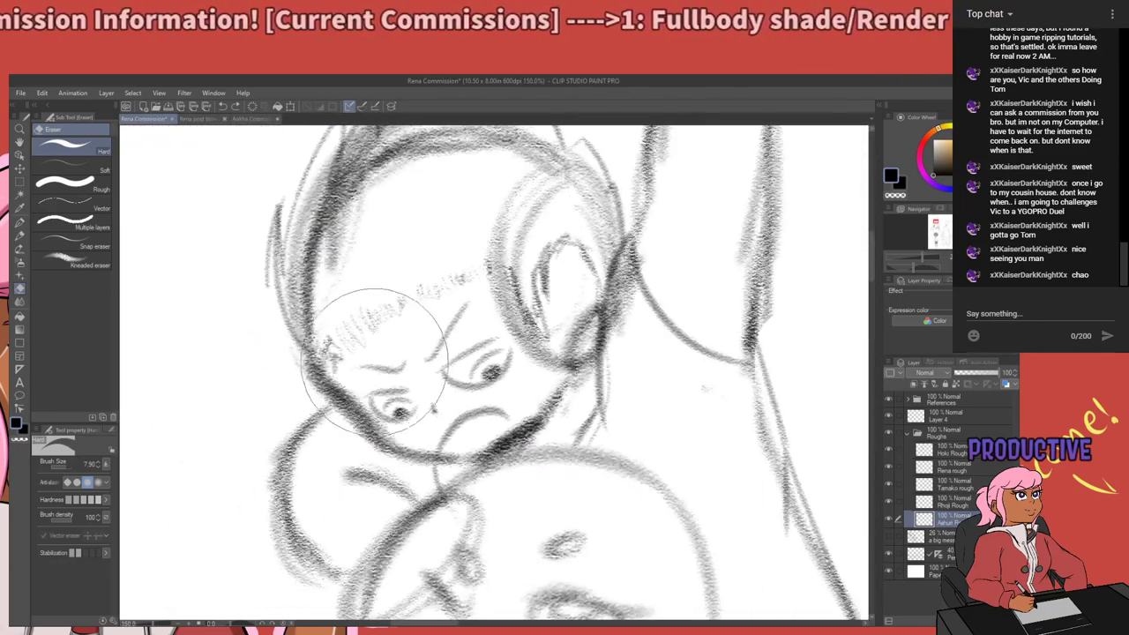
scroll(368, 359, "down", 2)
scroll(401, 467, "up", 2)
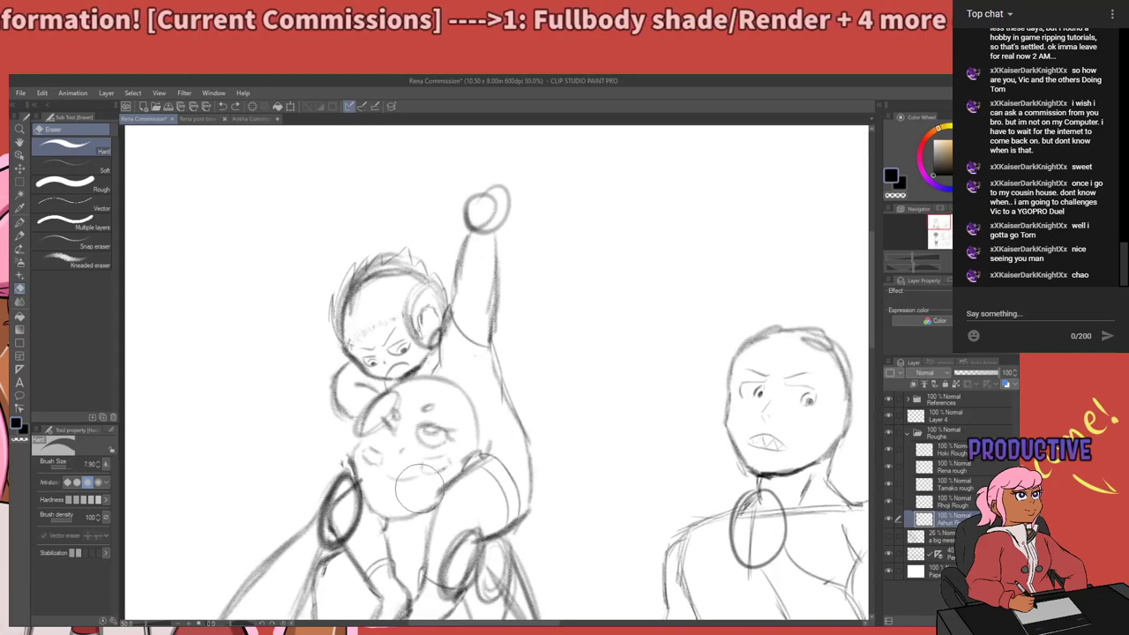
scroll(401, 468, "down", 3)
scroll(272, 393, "up", 1)
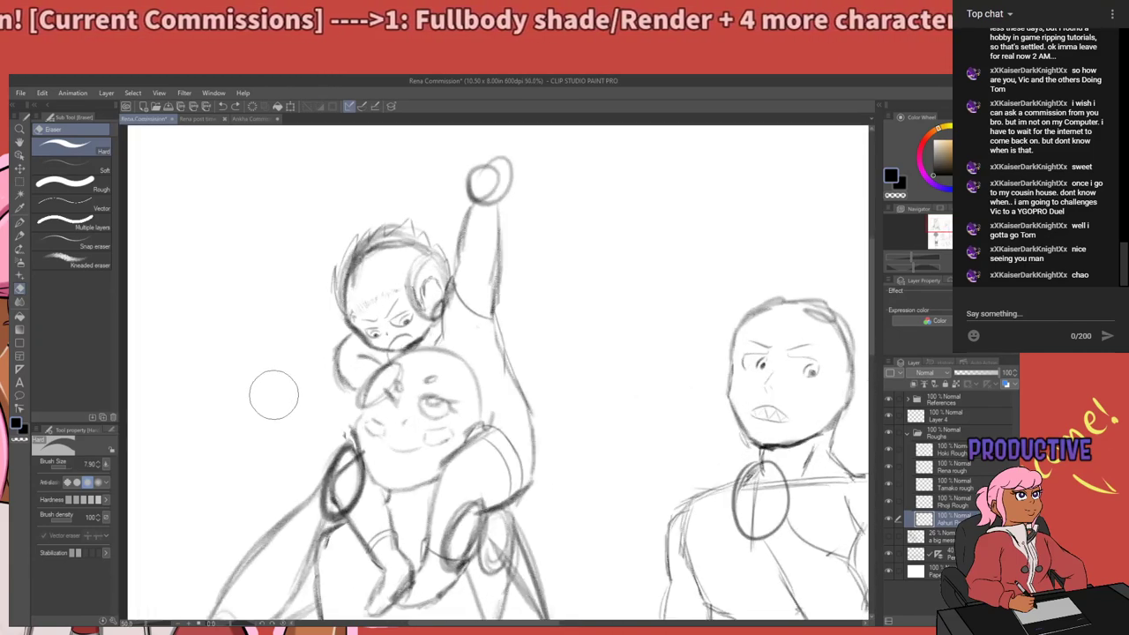
scroll(281, 378, "up", 4)
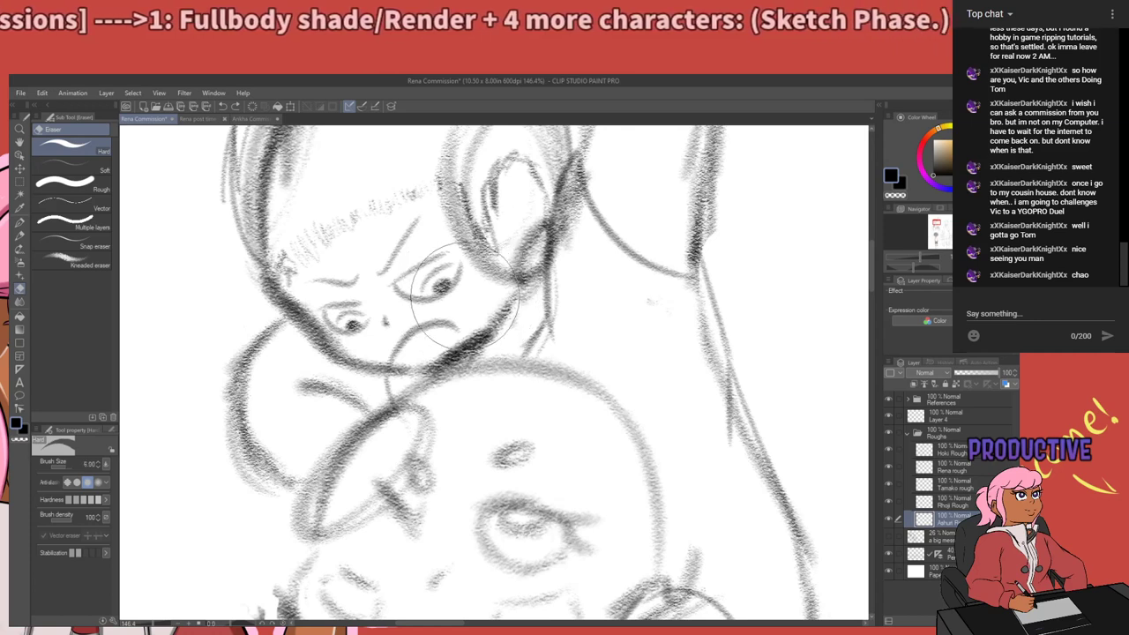
Try to thicken and extend the upper lash lines of the frowning character's eyes with the Rough pencil.
key("p")
key("p")
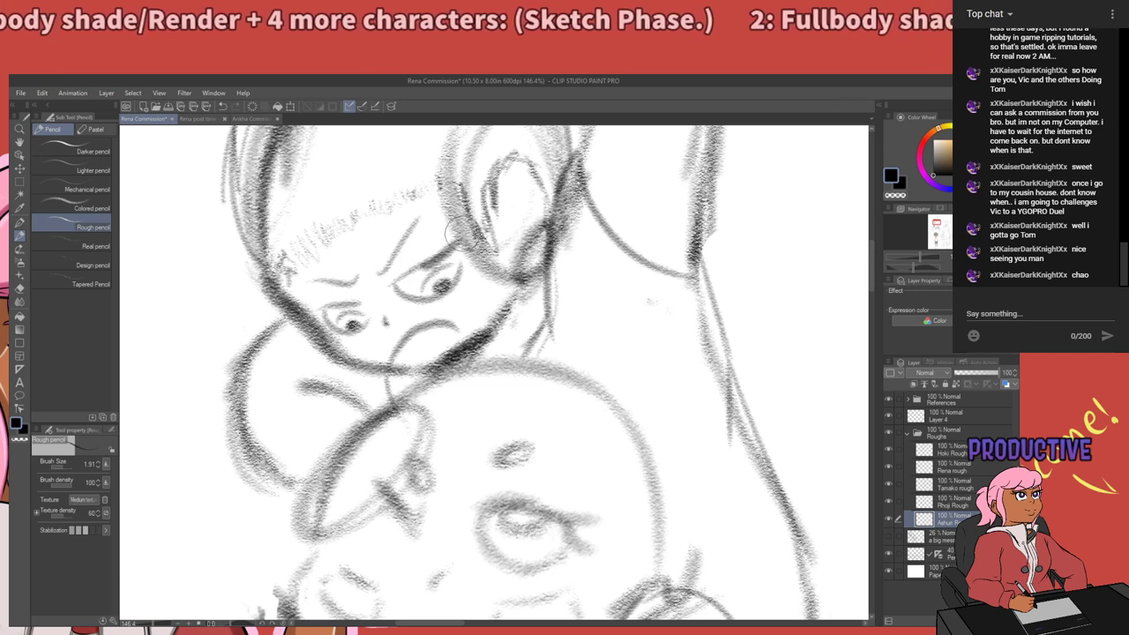
left_click_drag(423, 263, 482, 240)
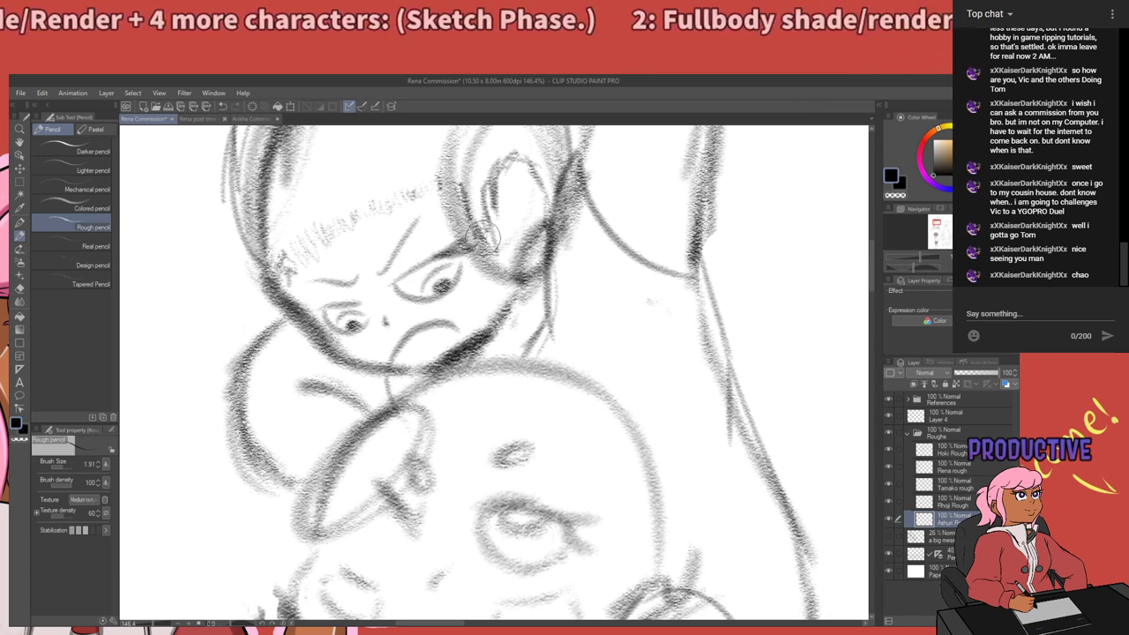
left_click_drag(342, 305, 306, 309)
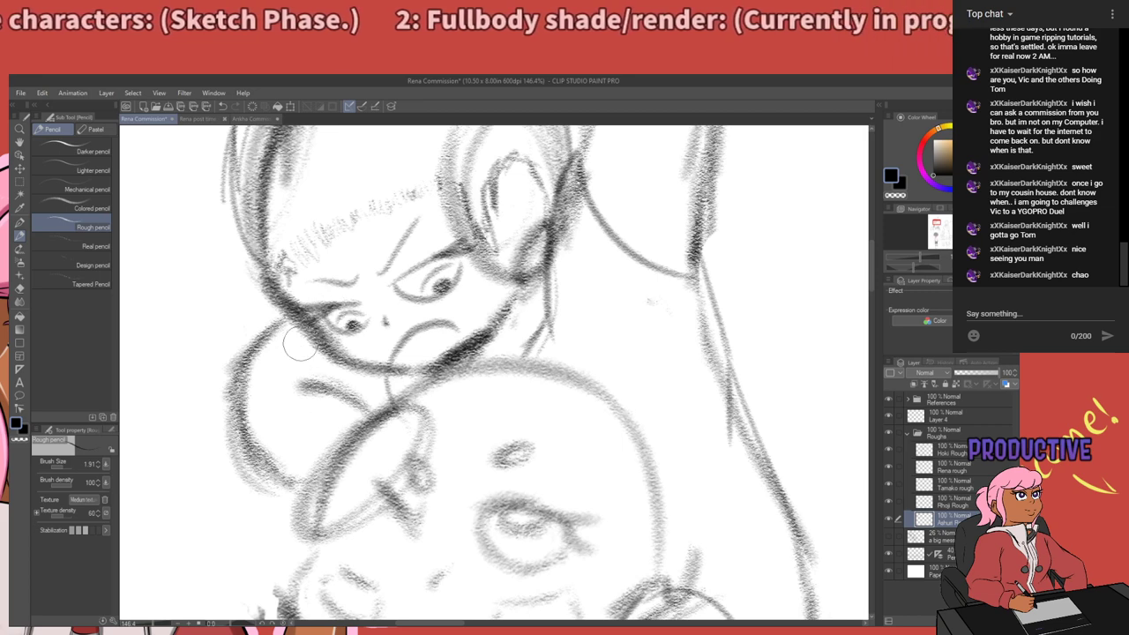
scroll(306, 355, "down", 1)
scroll(305, 355, "down", 2)
scroll(214, 331, "down", 3)
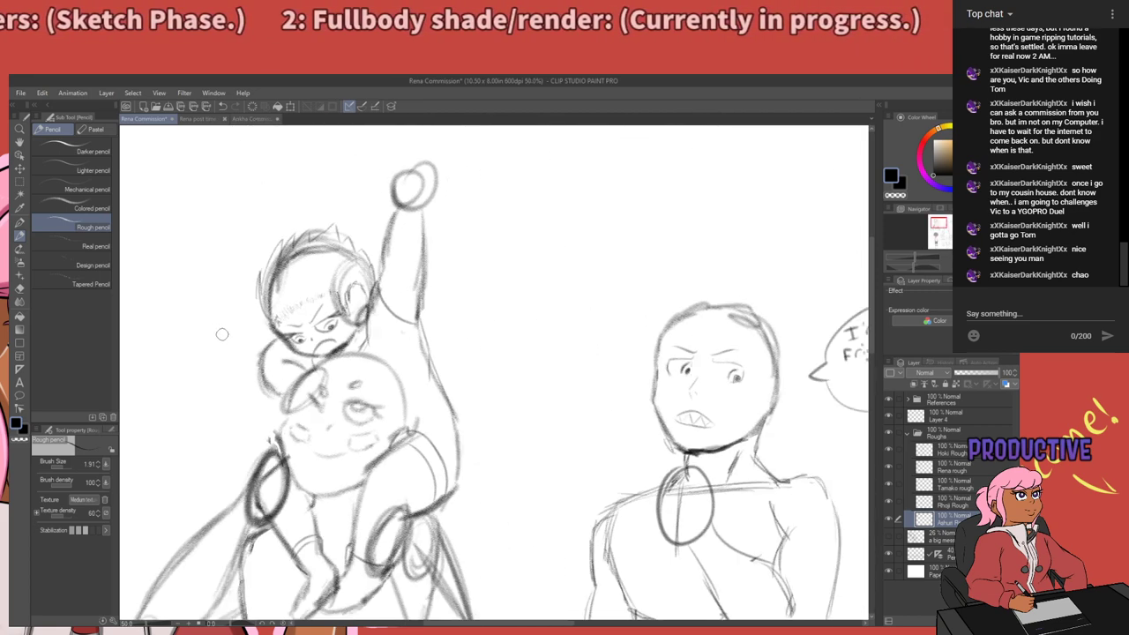
scroll(221, 329, "up", 5)
scroll(239, 356, "up", 2)
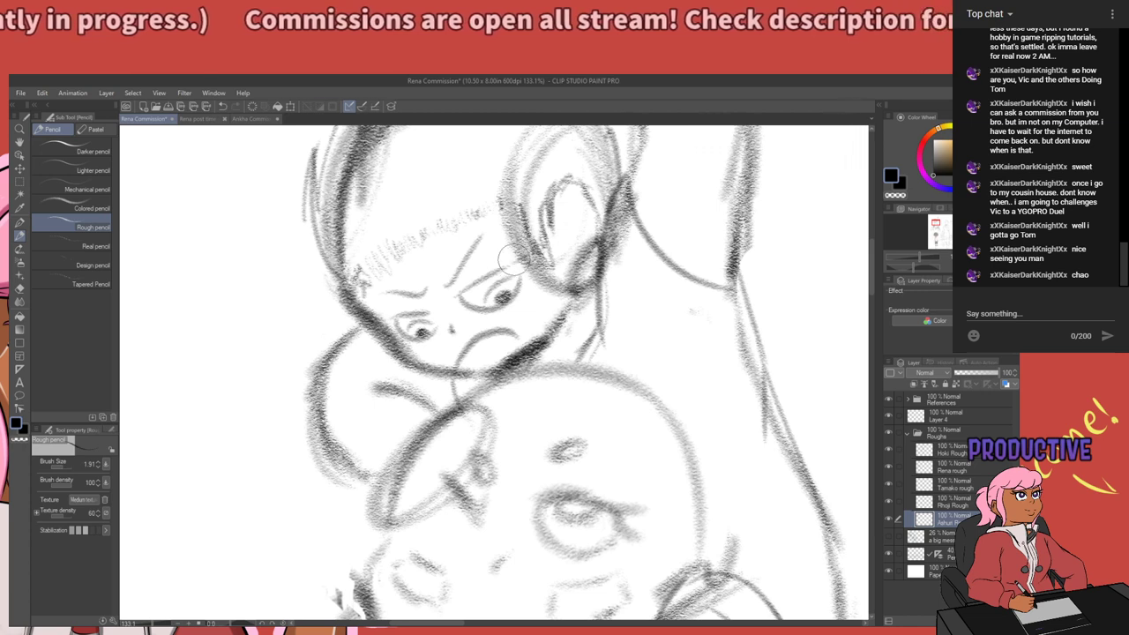
Add outer lash strokes and short marks beneath both of the frowning character's eyes with the Rough pencil.
left_click_drag(511, 263, 549, 229)
left_click_drag(515, 264, 560, 262)
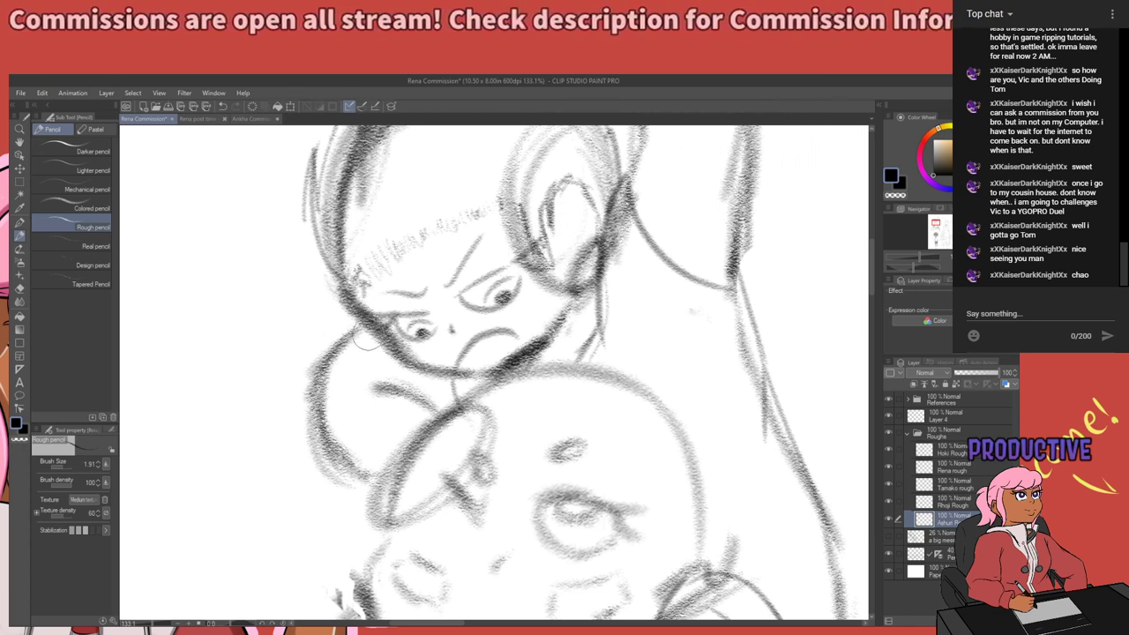
scroll(370, 273, "down", 3)
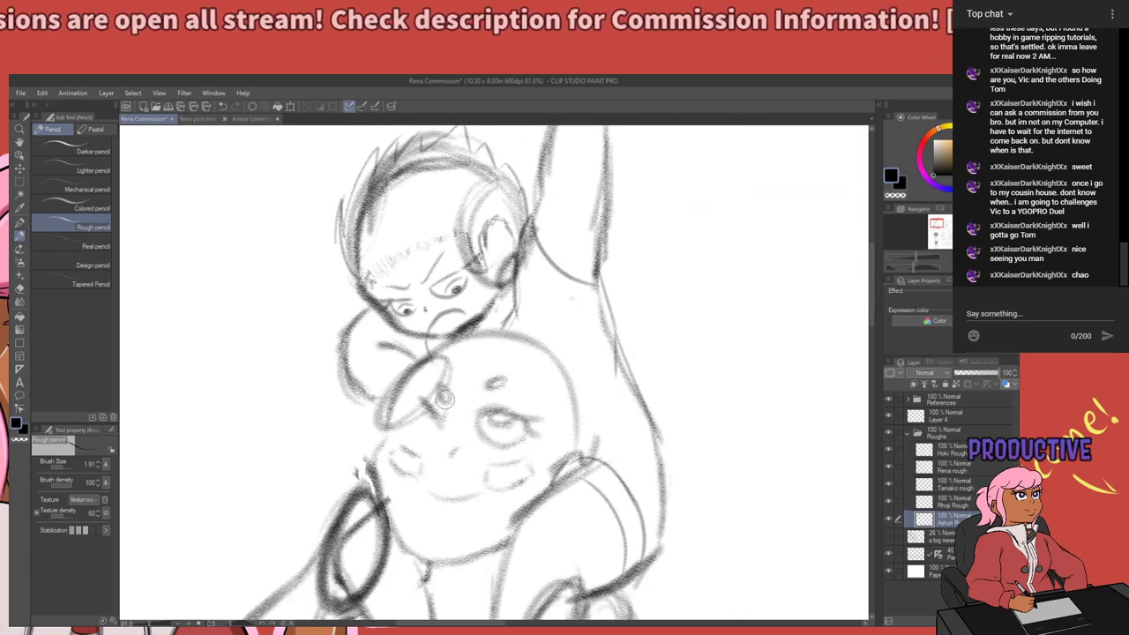
scroll(414, 291, "down", 2)
scroll(432, 318, "up", 3)
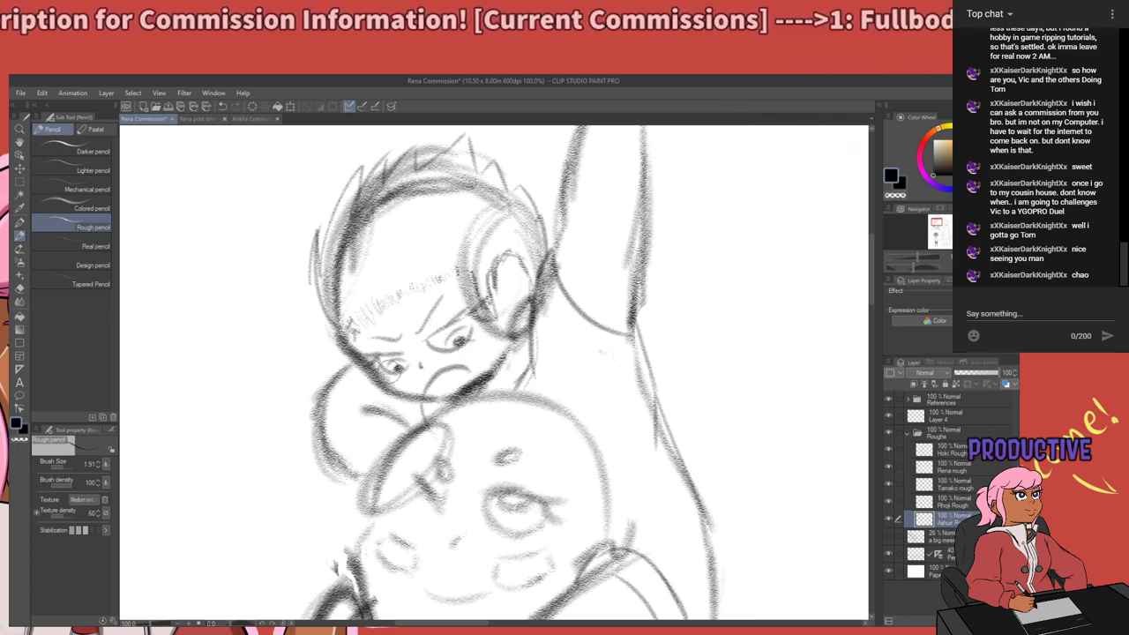
mouse_move(483, 368)
left_mouse_down()
mouse_move(439, 375)
mouse_move(448, 366)
left_mouse_up()
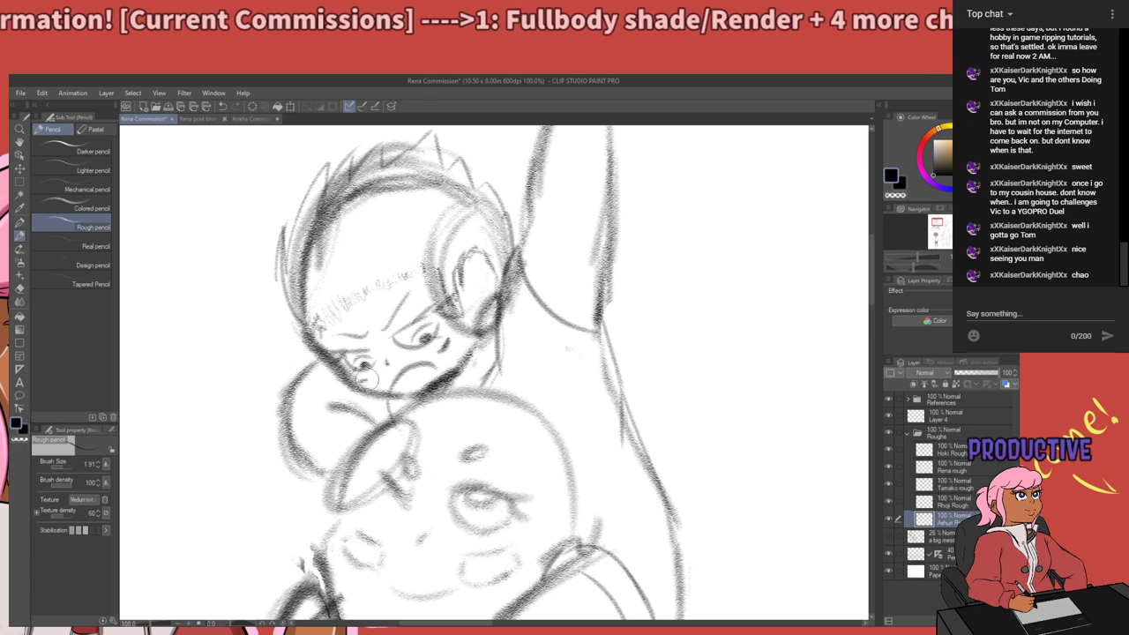
left_click_drag(403, 507, 466, 410)
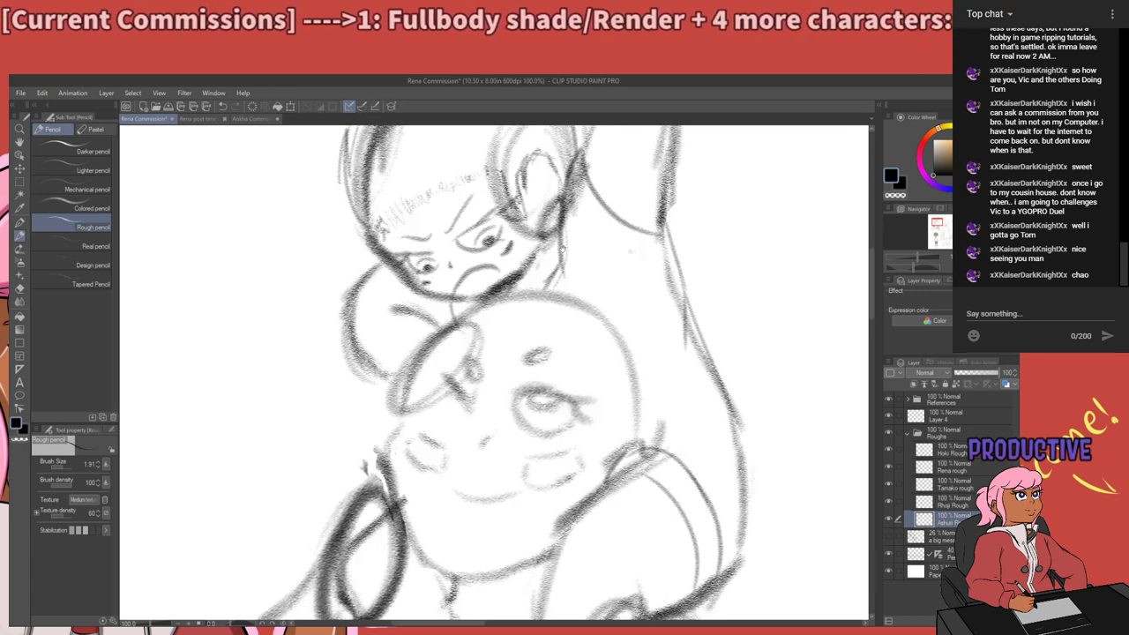
left_click_drag(596, 183, 547, 336)
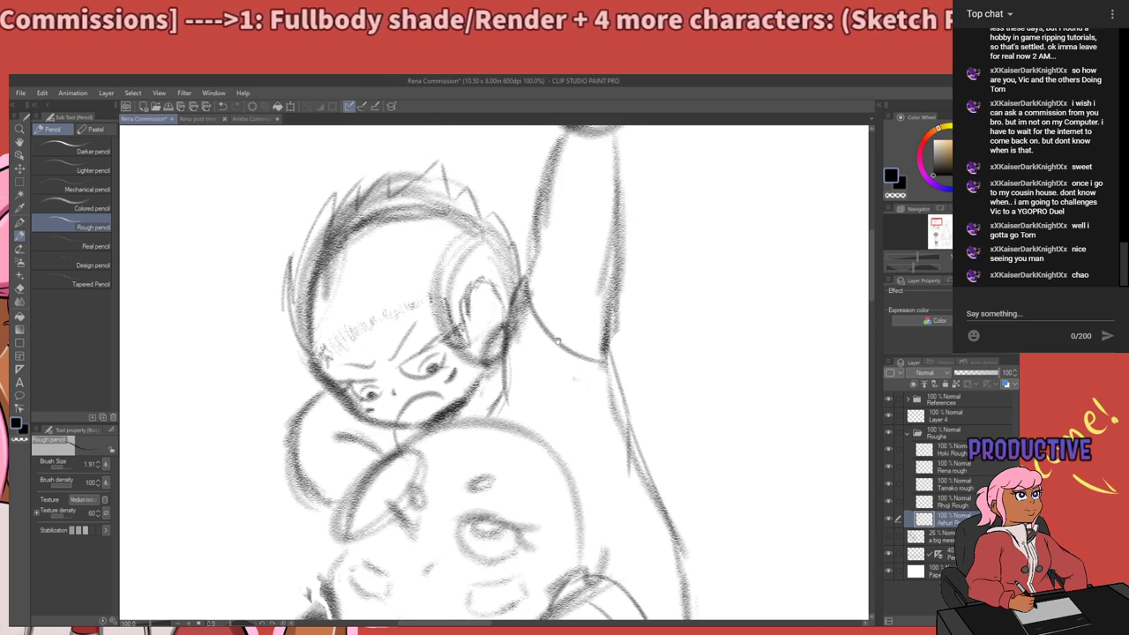
Examine the frowning character's face and raised arm against the neighbouring roughs and the colored character references.
scroll(556, 345, "down", 5)
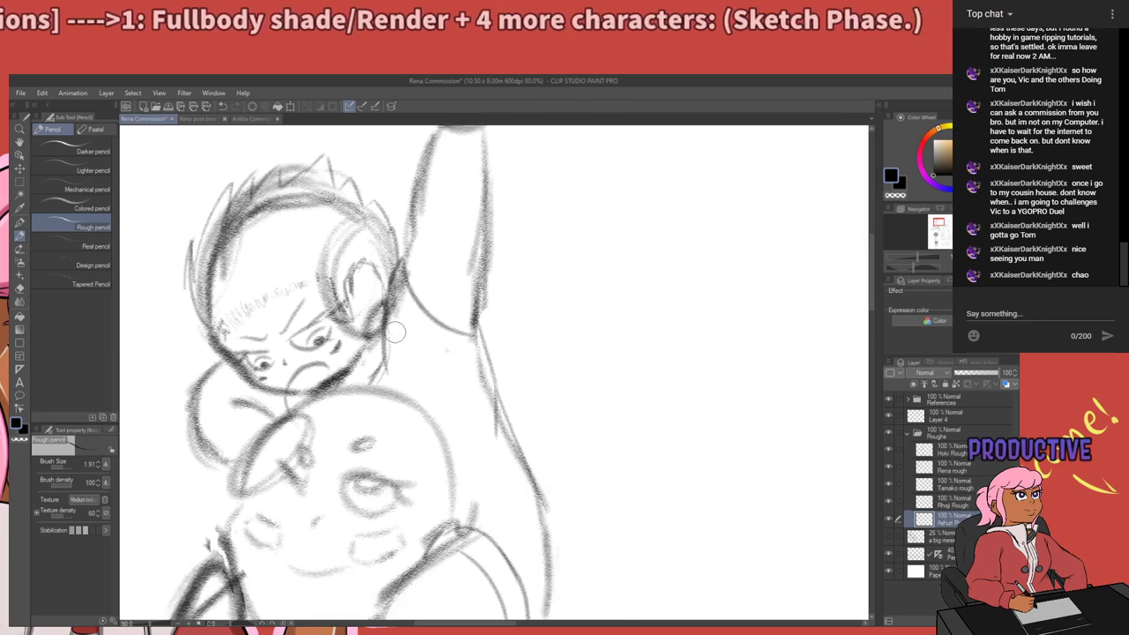
scroll(413, 402, "down", 2)
scroll(291, 308, "up", 3)
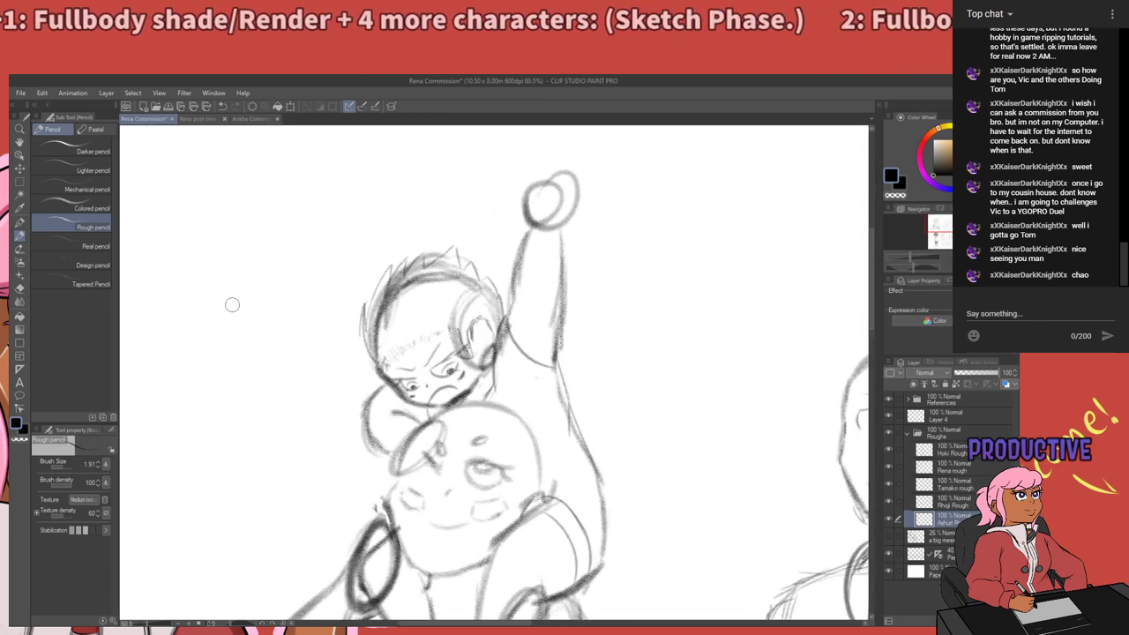
scroll(406, 265, "down", 3)
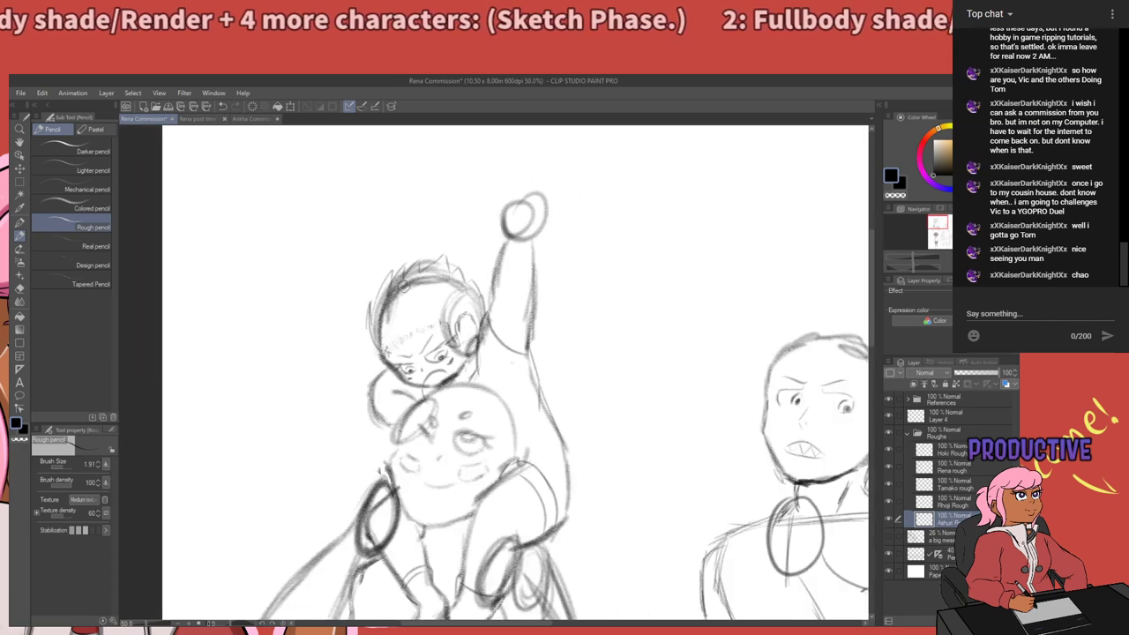
left_click_drag(431, 470, 420, 345)
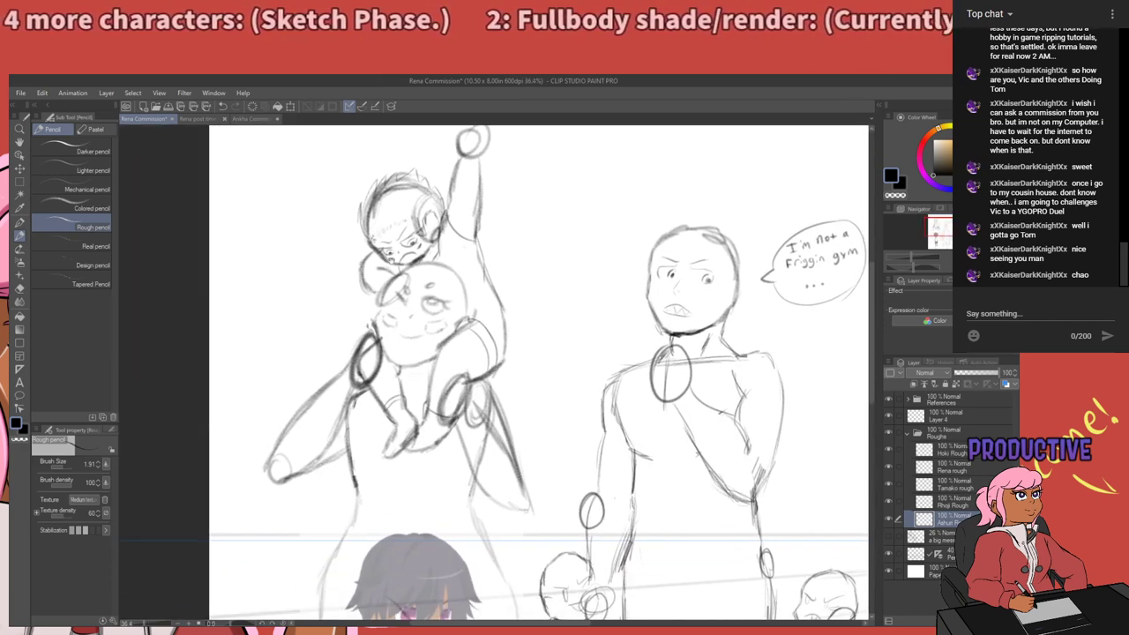
scroll(391, 260, "up", 2)
scroll(388, 221, "down", 2)
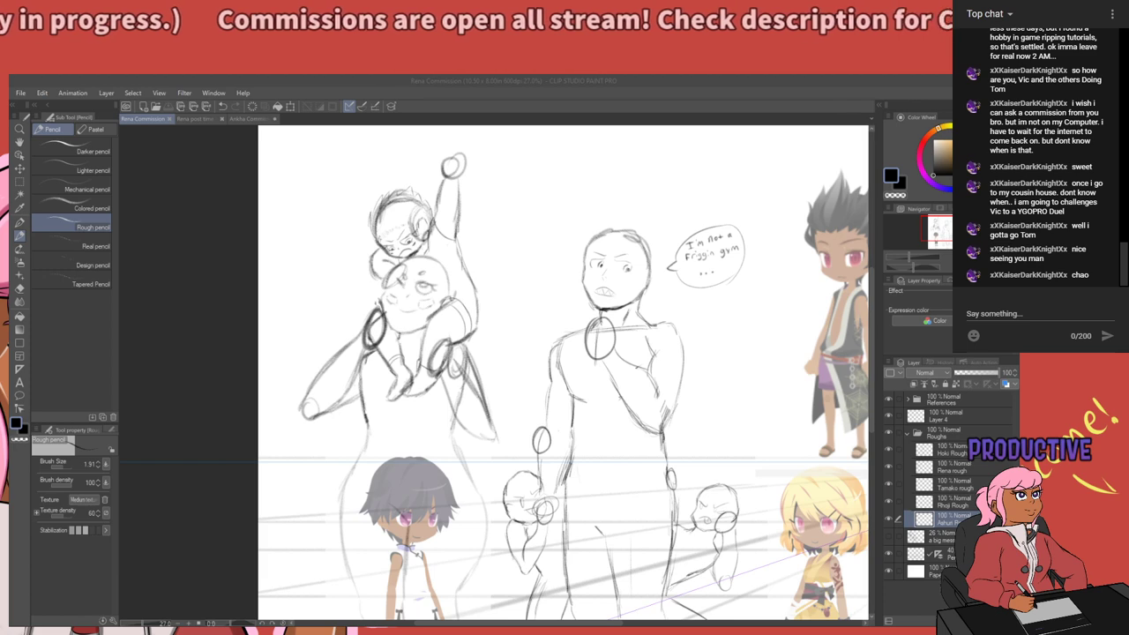
scroll(304, 351, "down", 1)
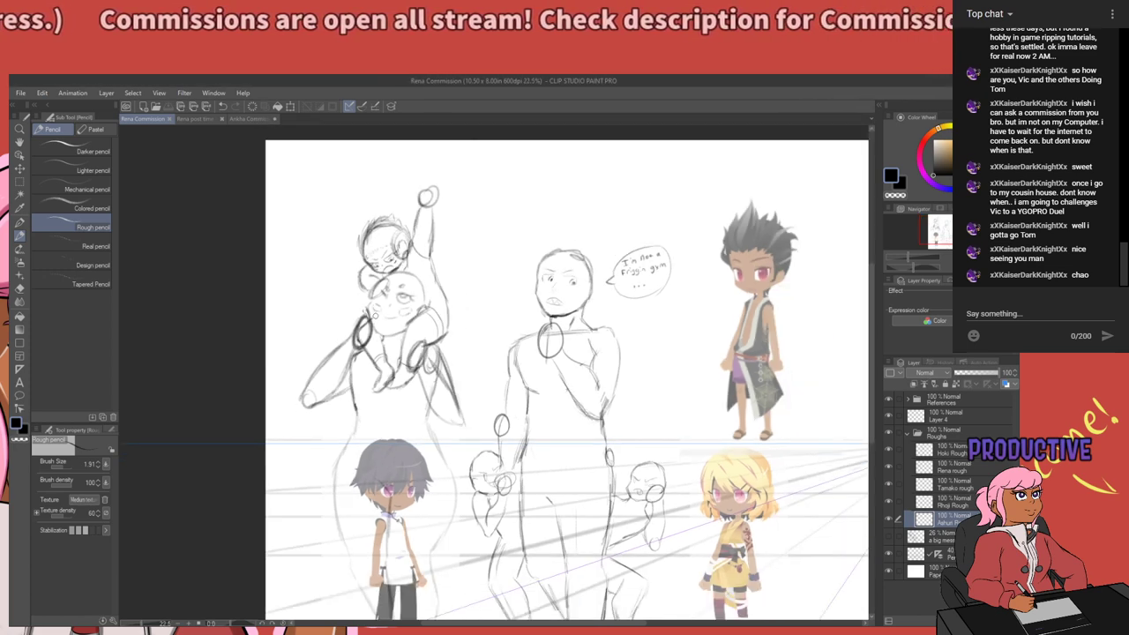
scroll(371, 230, "up", 2)
scroll(363, 212, "up", 2)
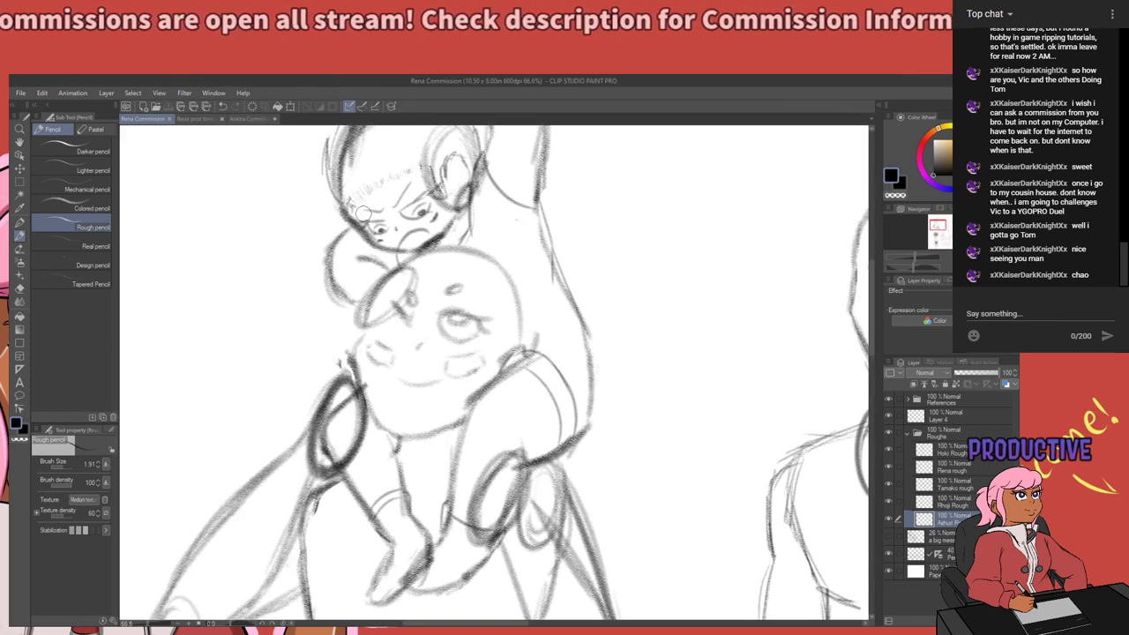
scroll(362, 214, "down", 2)
scroll(360, 263, "up", 1)
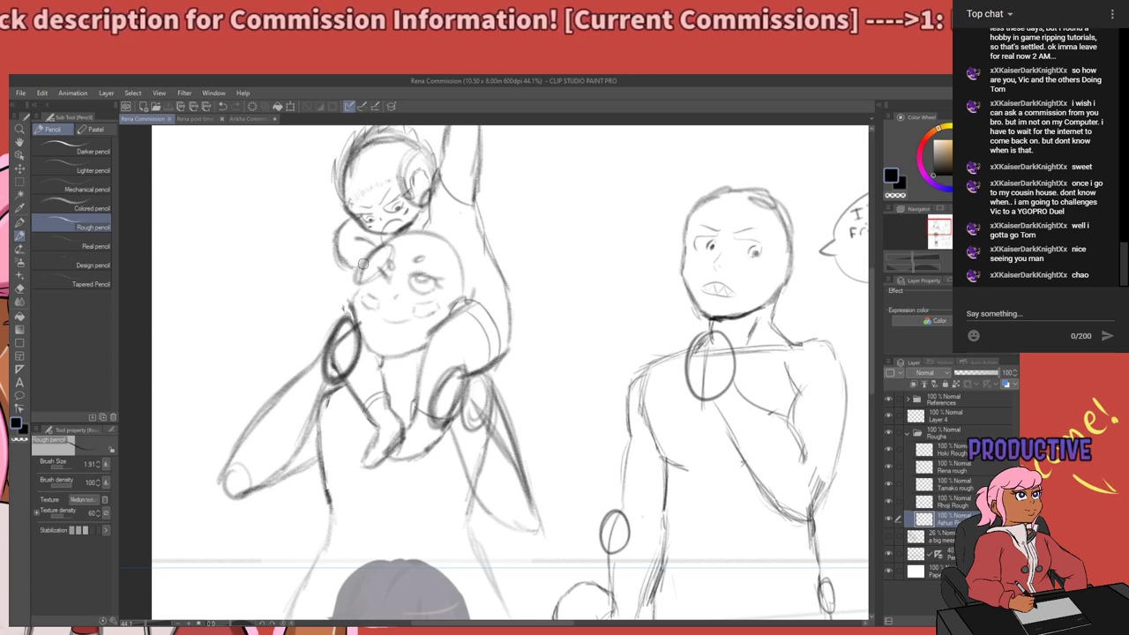
scroll(402, 221, "up", 1)
scroll(418, 189, "down", 2)
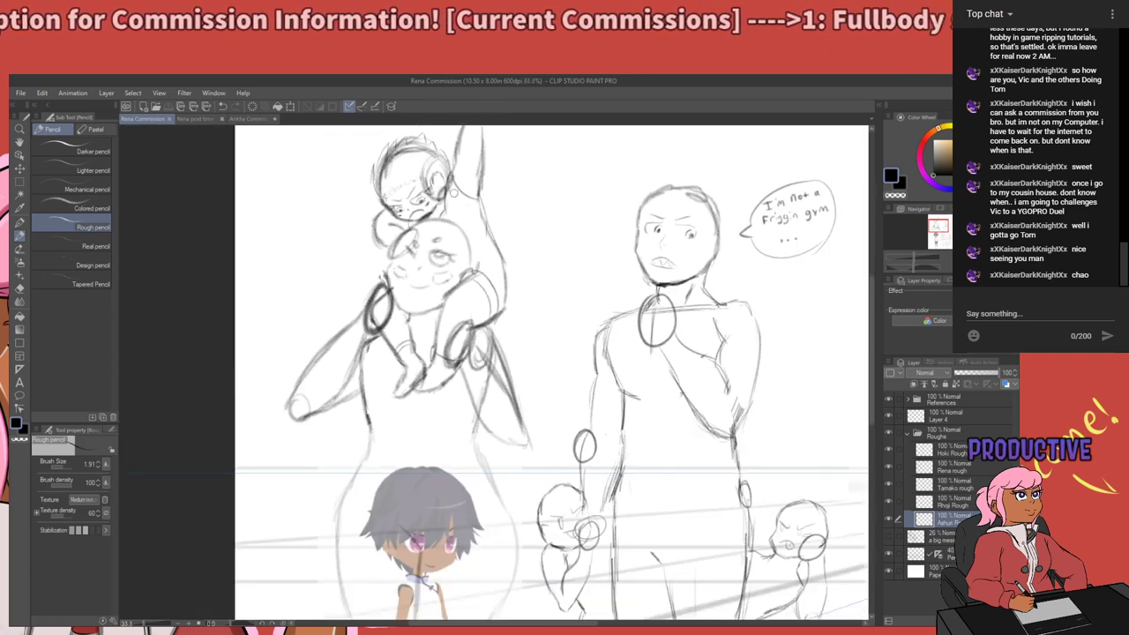
On Layer 4, erase the curve under the frowning character's raised arm and sketch a garment line down the torso with the Rough pencil.
scroll(465, 169, "up", 1)
key("e")
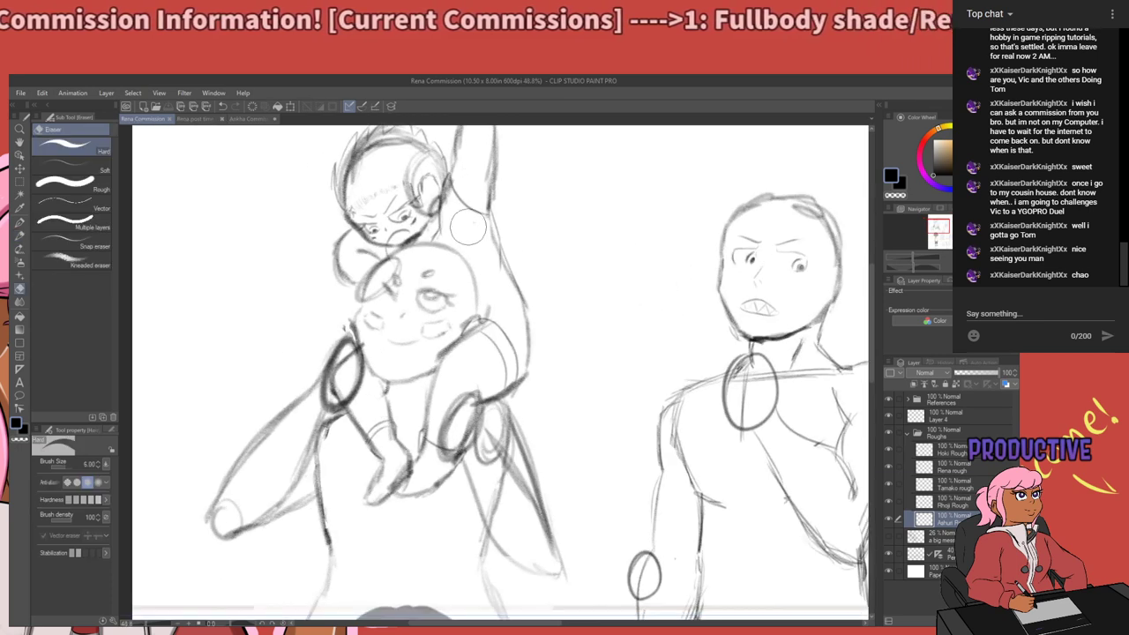
left_click(959, 417)
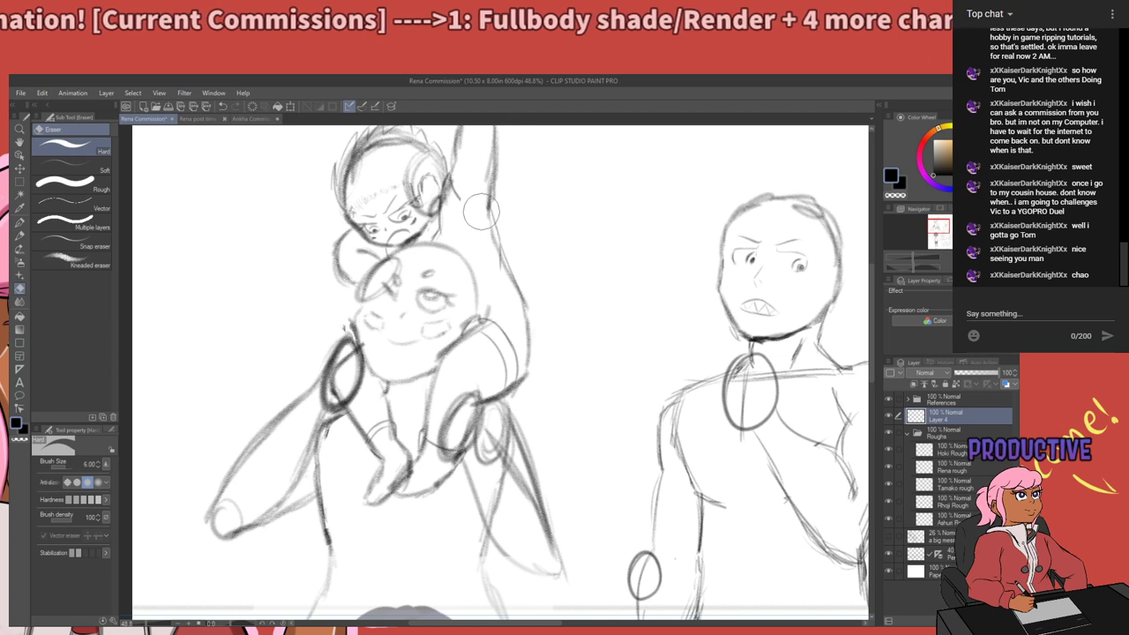
key("p")
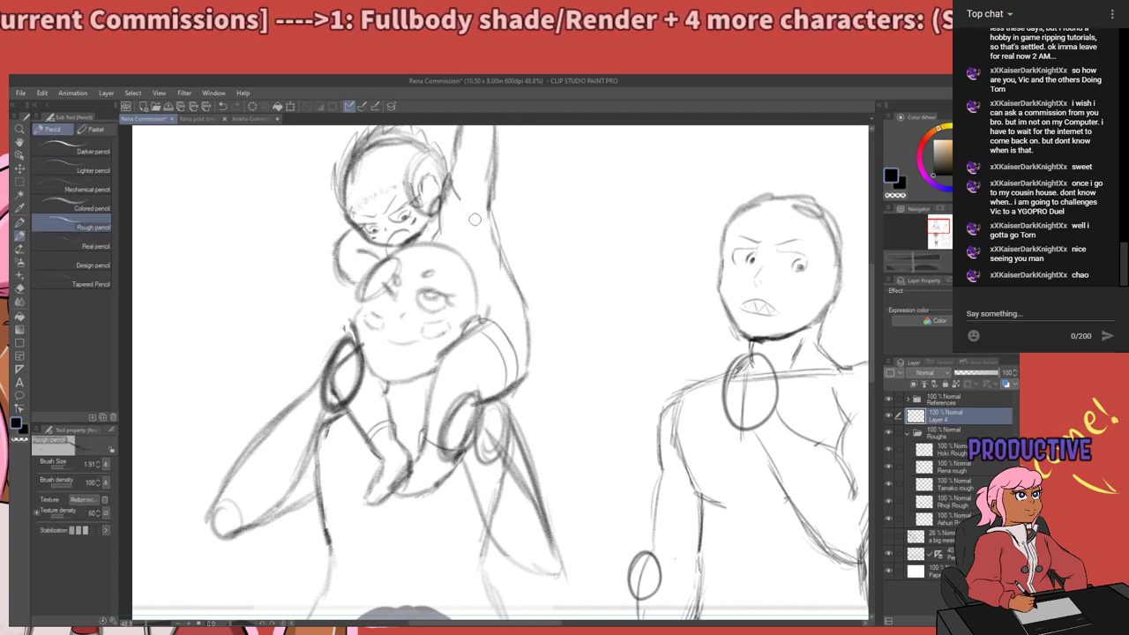
mouse_move(449, 179)
left_mouse_down()
mouse_move(492, 251)
mouse_move(490, 207)
mouse_move(499, 232)
left_mouse_up()
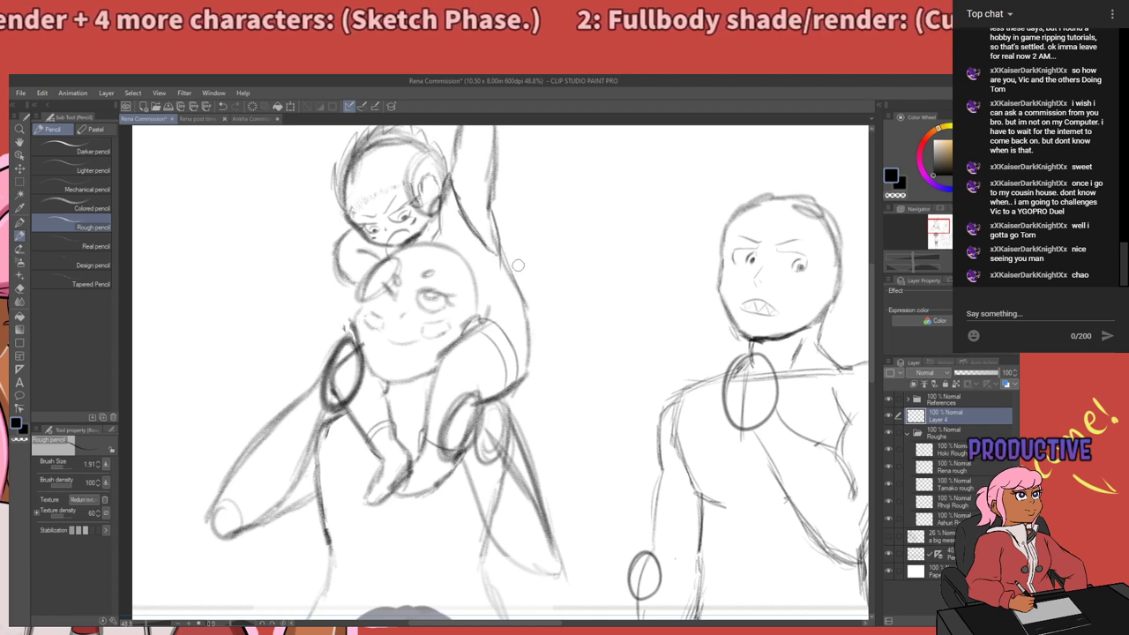
left_click_drag(521, 241, 538, 353)
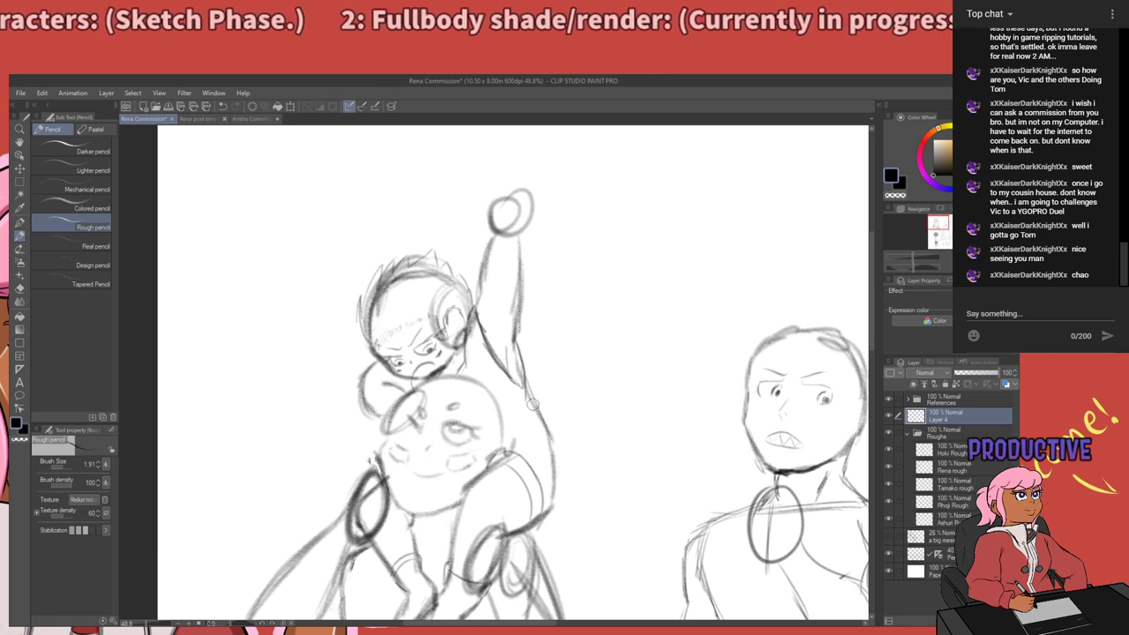
mouse_move(546, 361)
left_mouse_down()
mouse_move(555, 407)
mouse_move(525, 300)
left_mouse_up()
left_click_drag(536, 344, 534, 326)
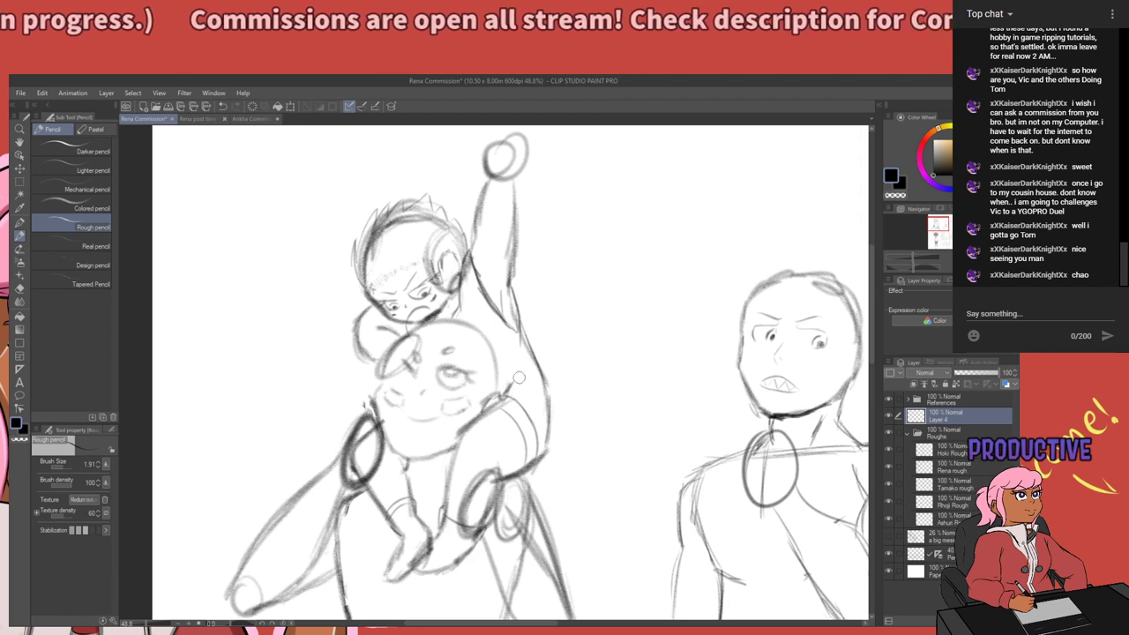
left_click_drag(517, 424, 558, 308)
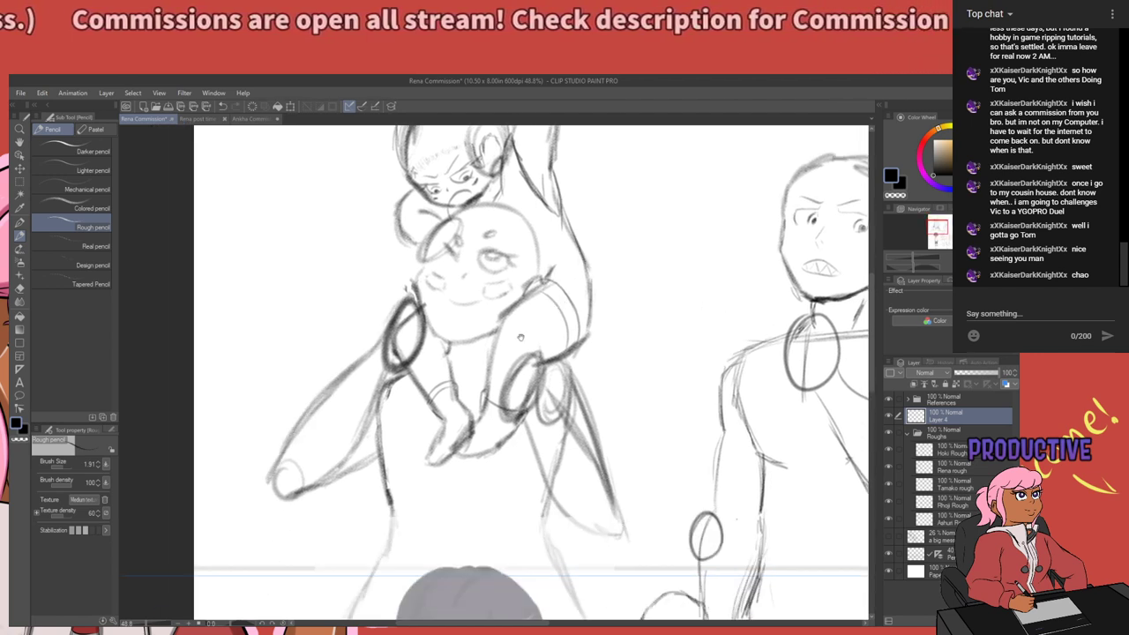
left_click_drag(497, 347, 530, 402)
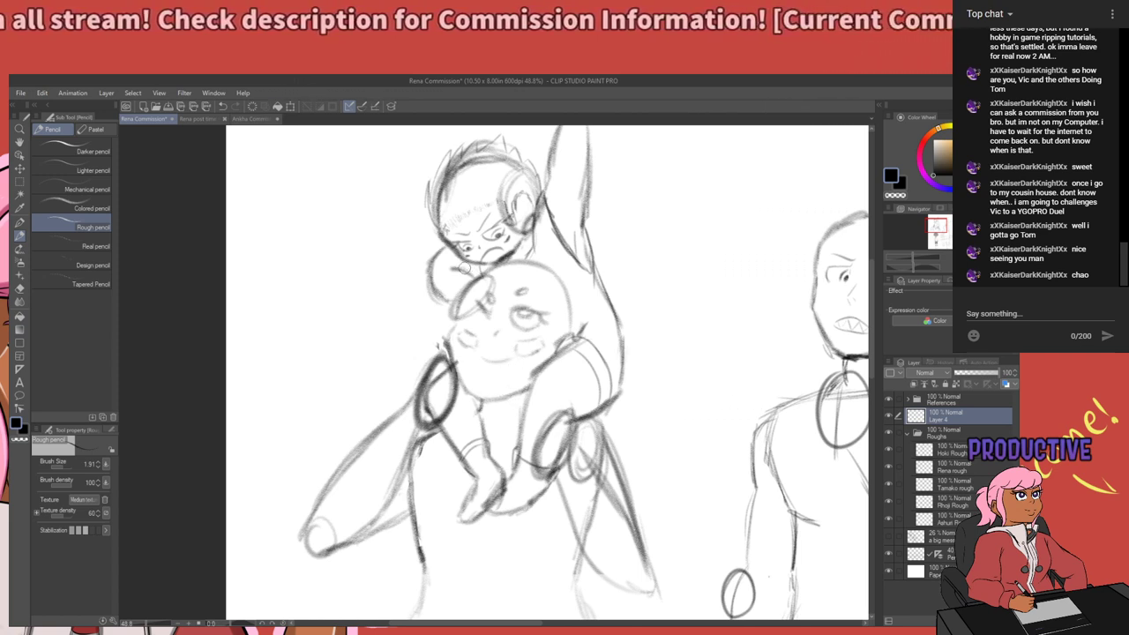
Review the new torso line at several view scales against the standing figure, the small side figures and the colored references.
scroll(352, 285, "down", 3)
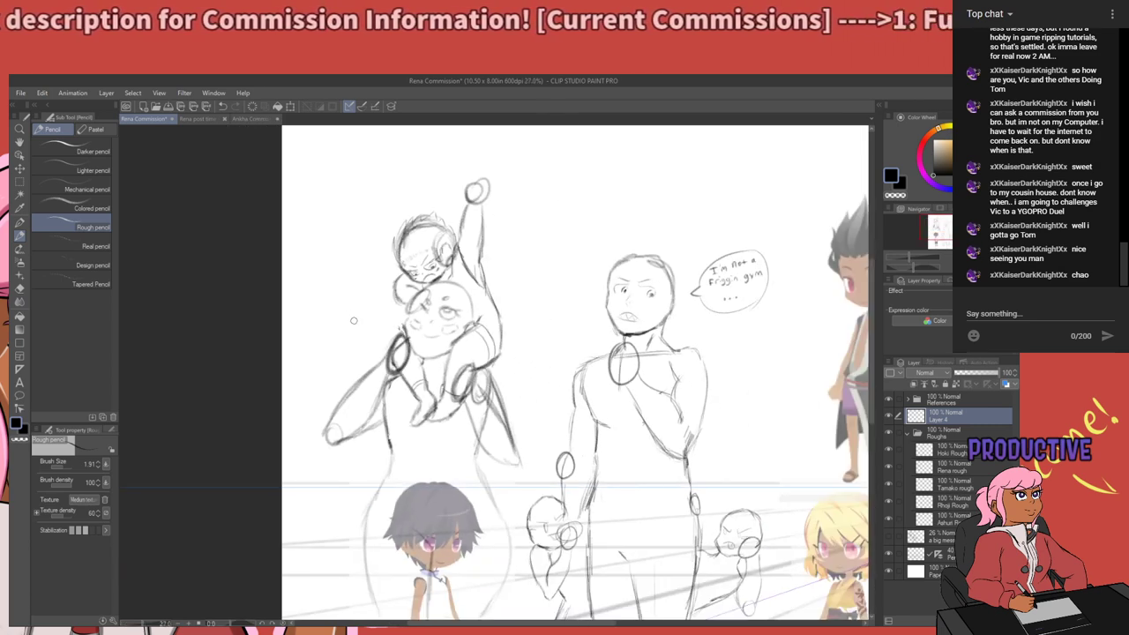
scroll(356, 321, "up", 1)
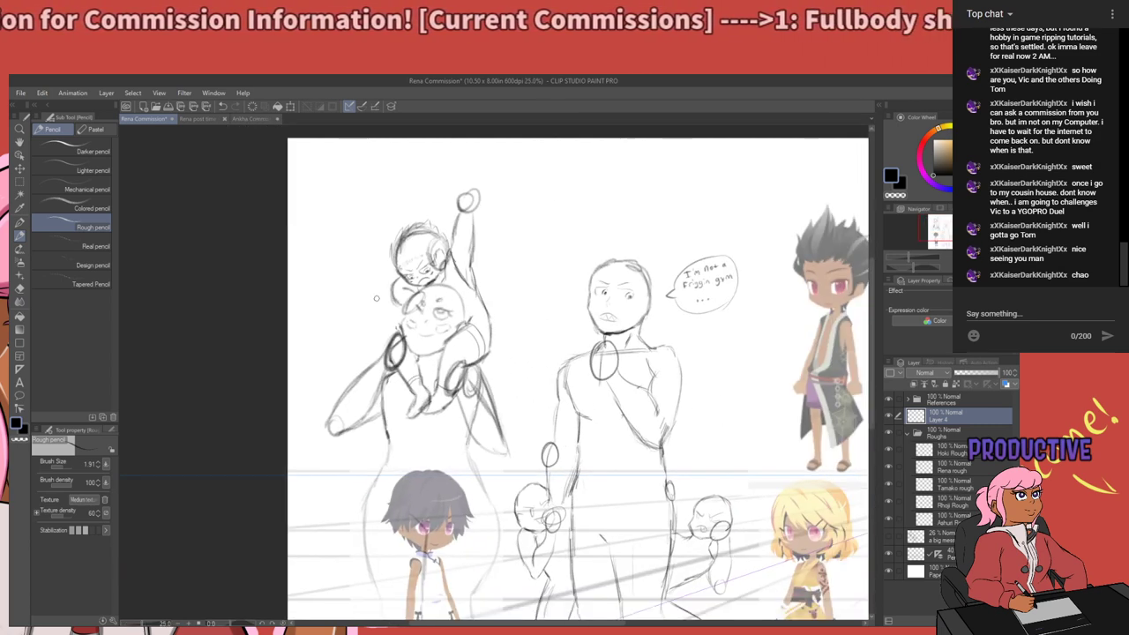
scroll(466, 335, "up", 1)
scroll(327, 227, "up", 2)
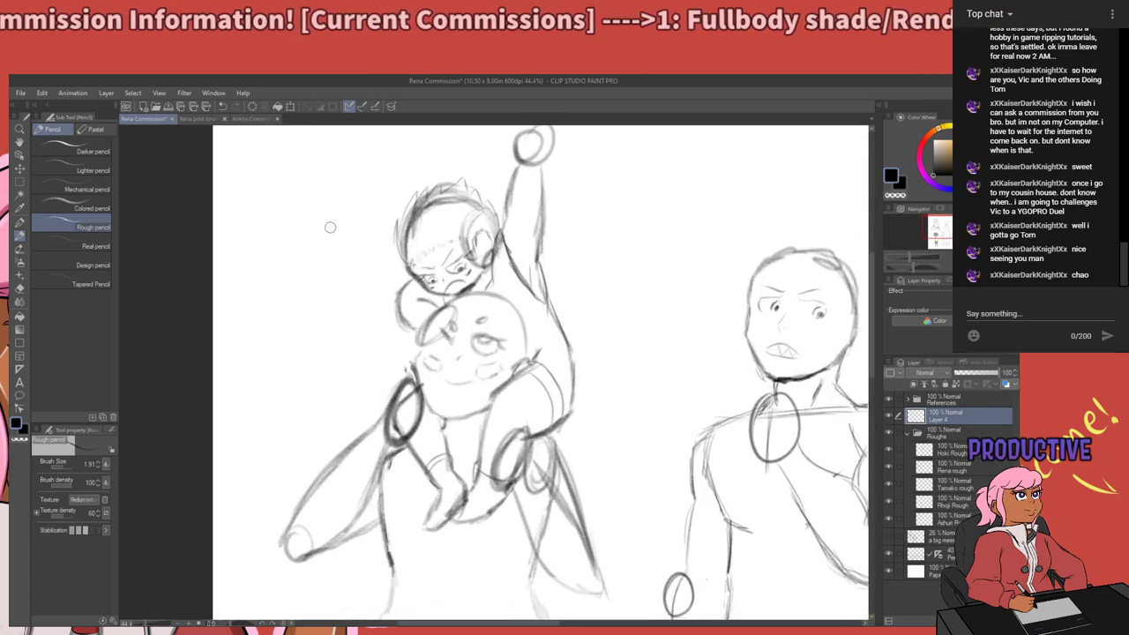
scroll(329, 338, "down", 4)
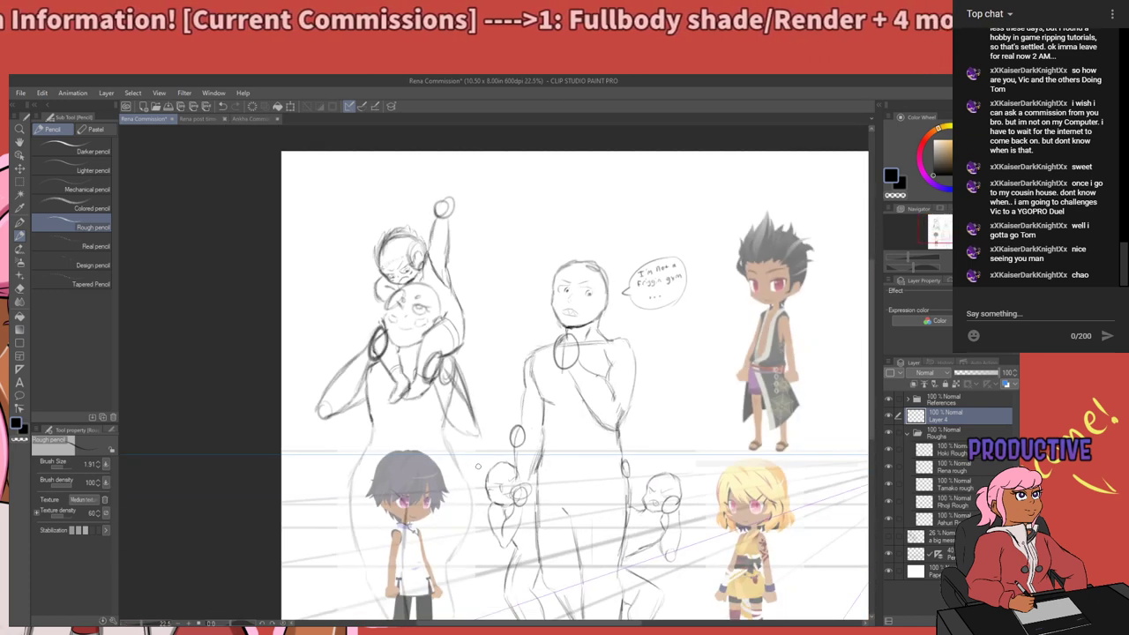
scroll(479, 467, "up", 1)
scroll(583, 261, "up", 1)
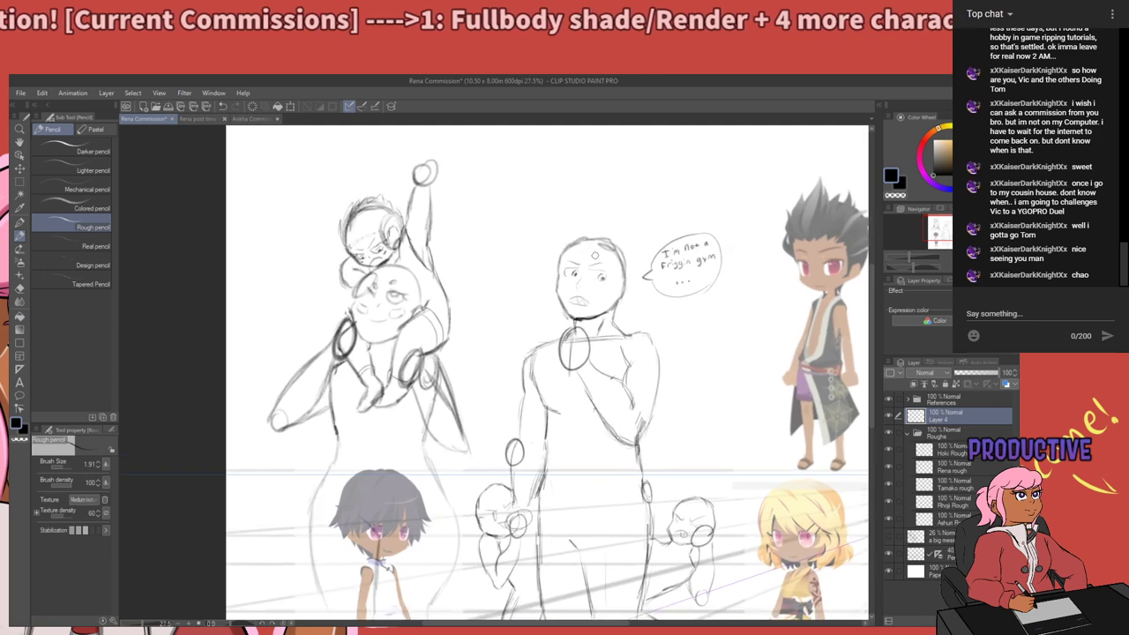
scroll(311, 427, "down", 1)
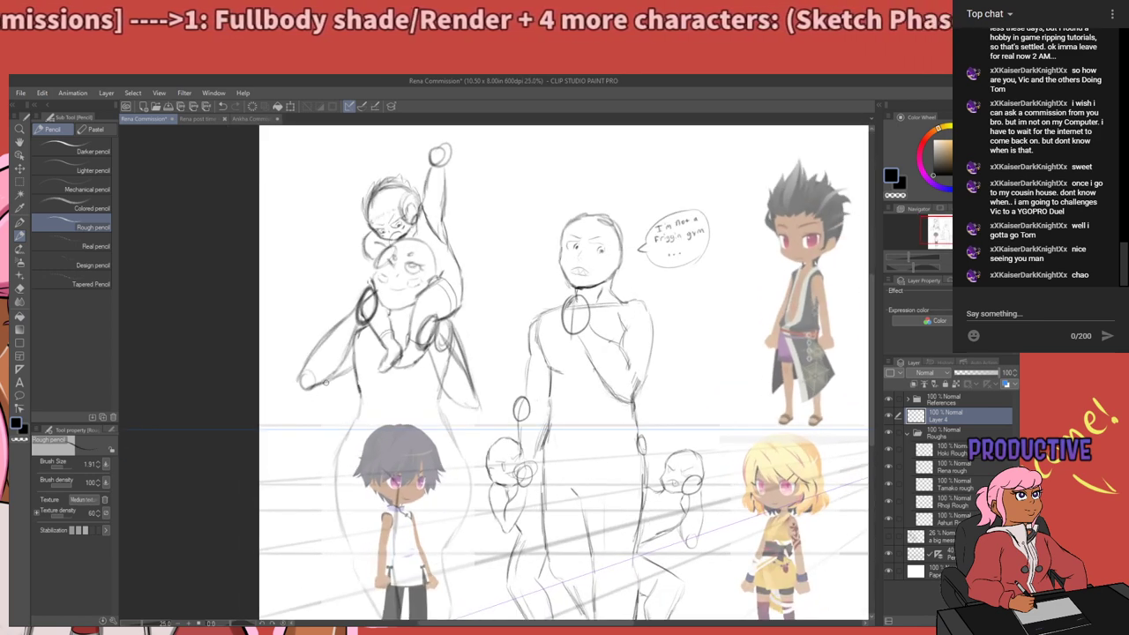
scroll(326, 381, "up", 1)
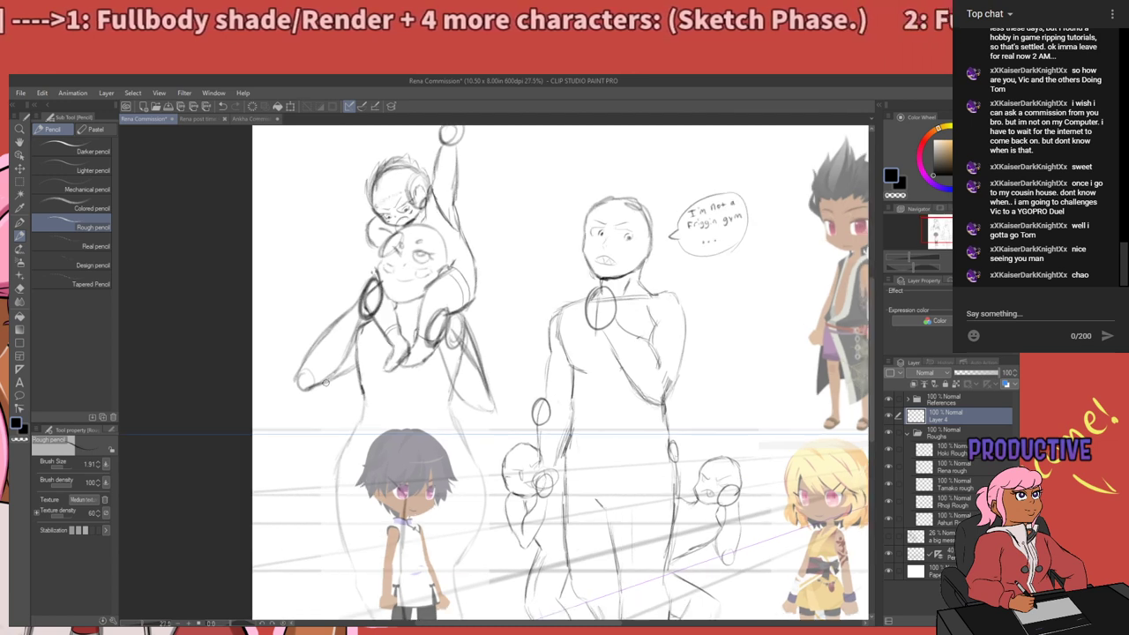
scroll(397, 341, "down", 1)
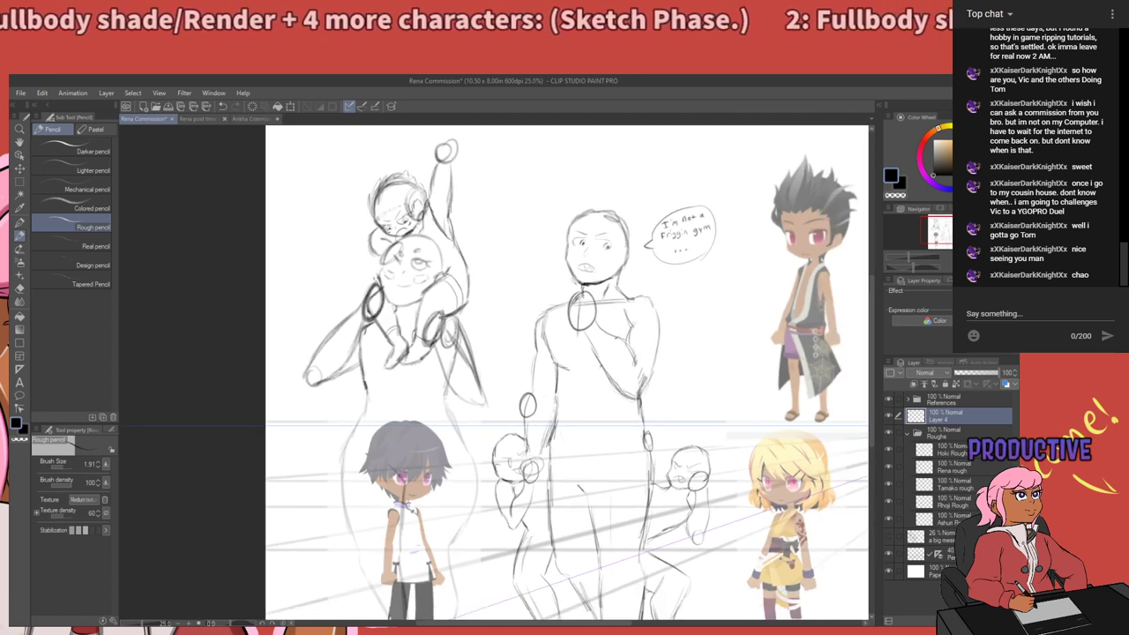
scroll(442, 317, "up", 1)
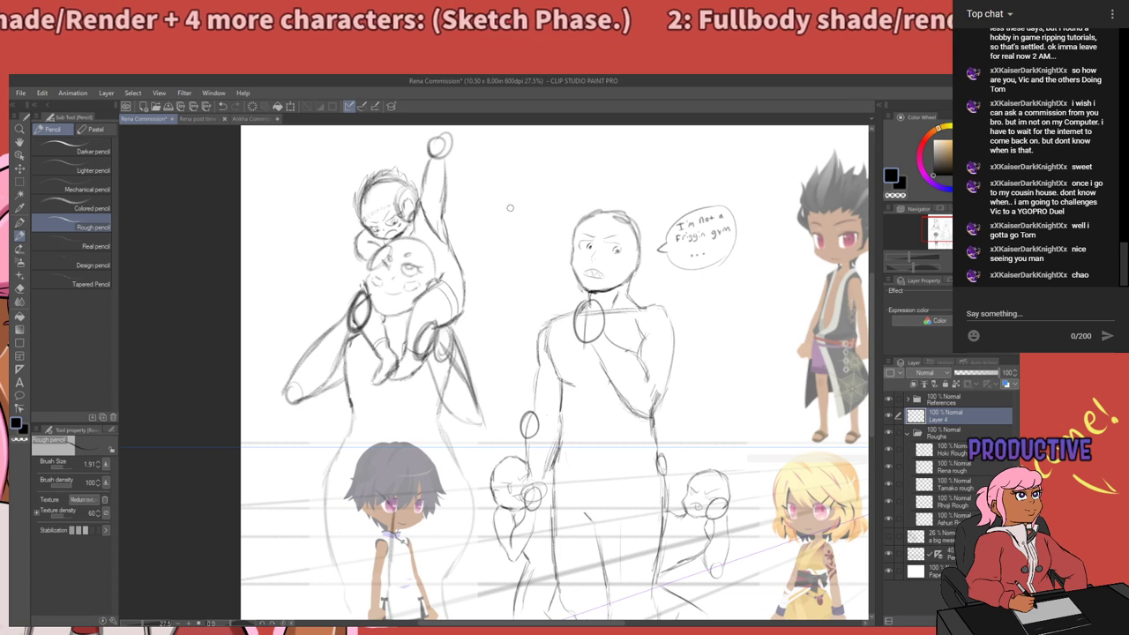
scroll(510, 207, "up", 1)
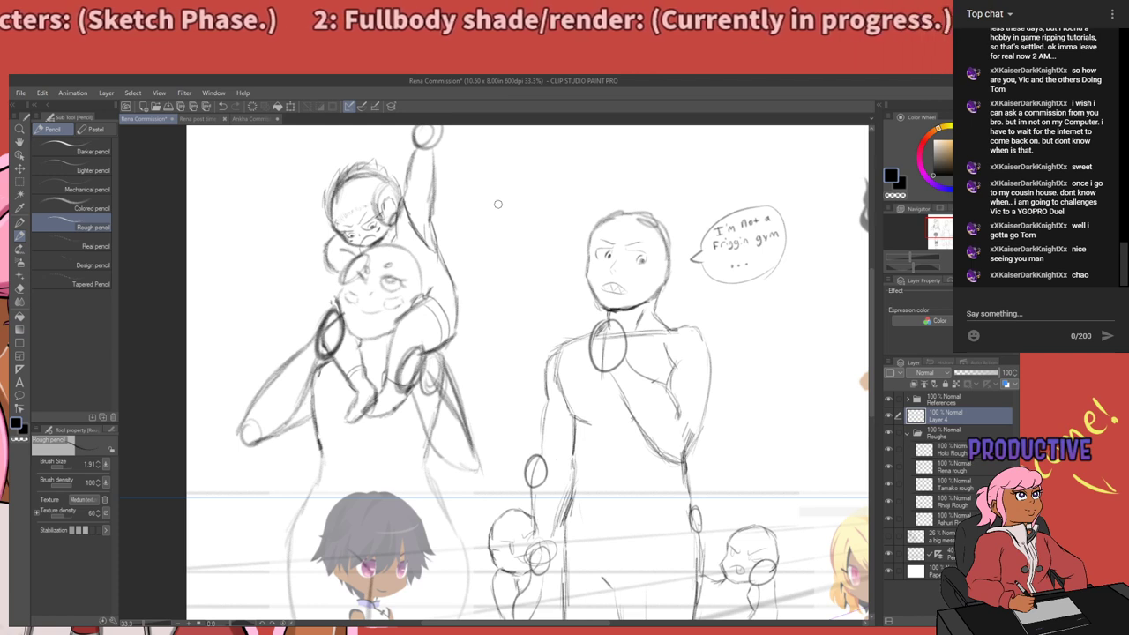
scroll(496, 199, "down", 2)
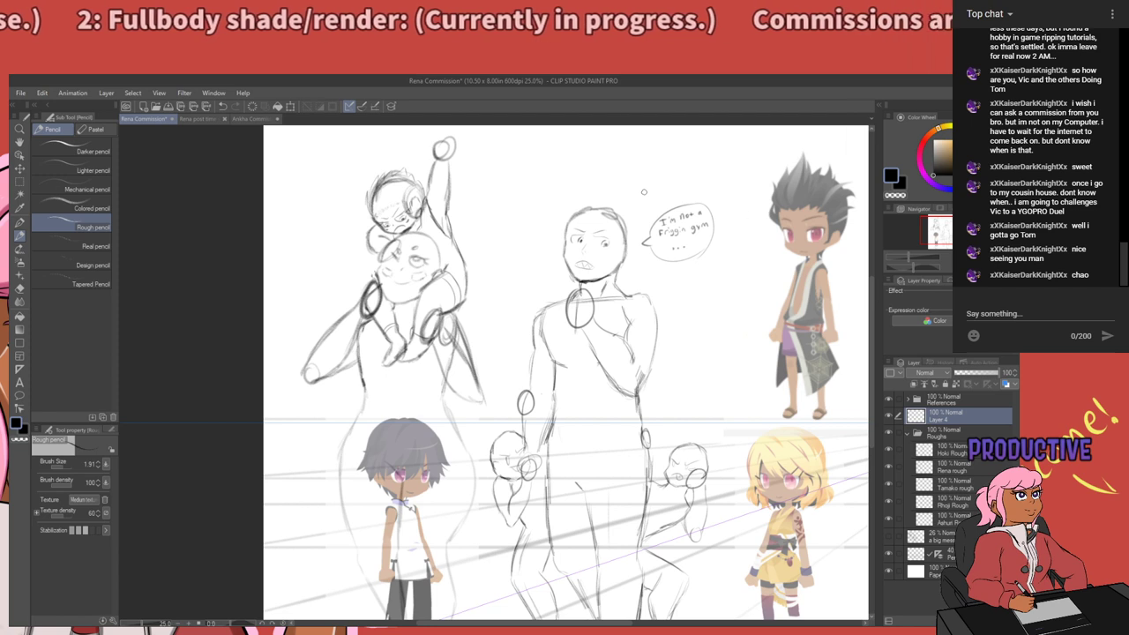
scroll(644, 191, "up", 1)
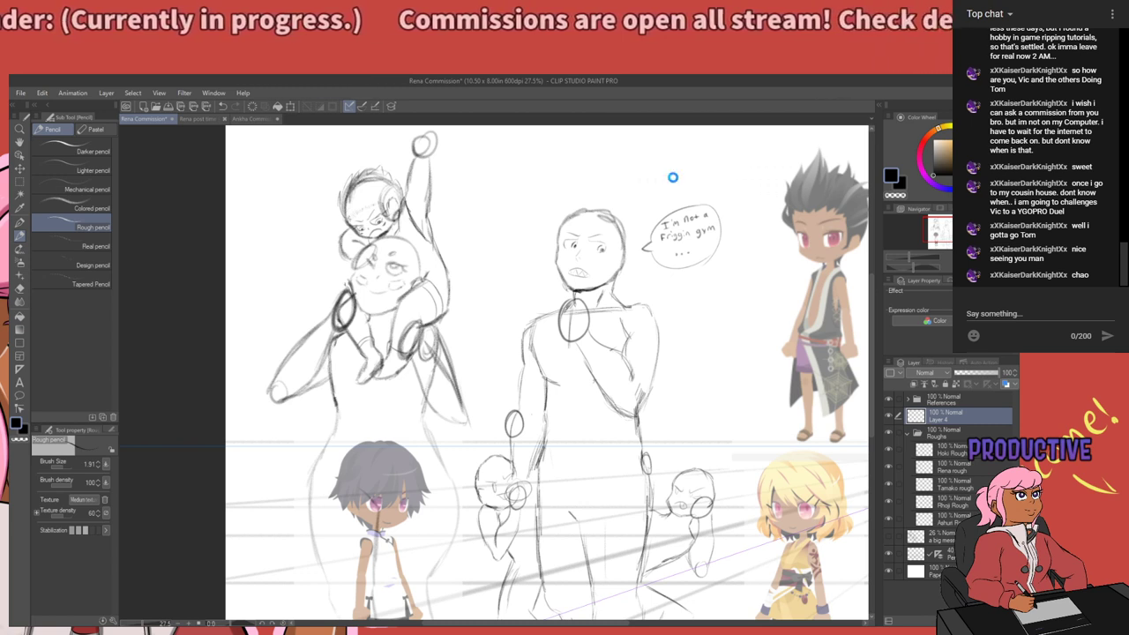
Save the Rena Commission illustration.
key("ctrl+s")
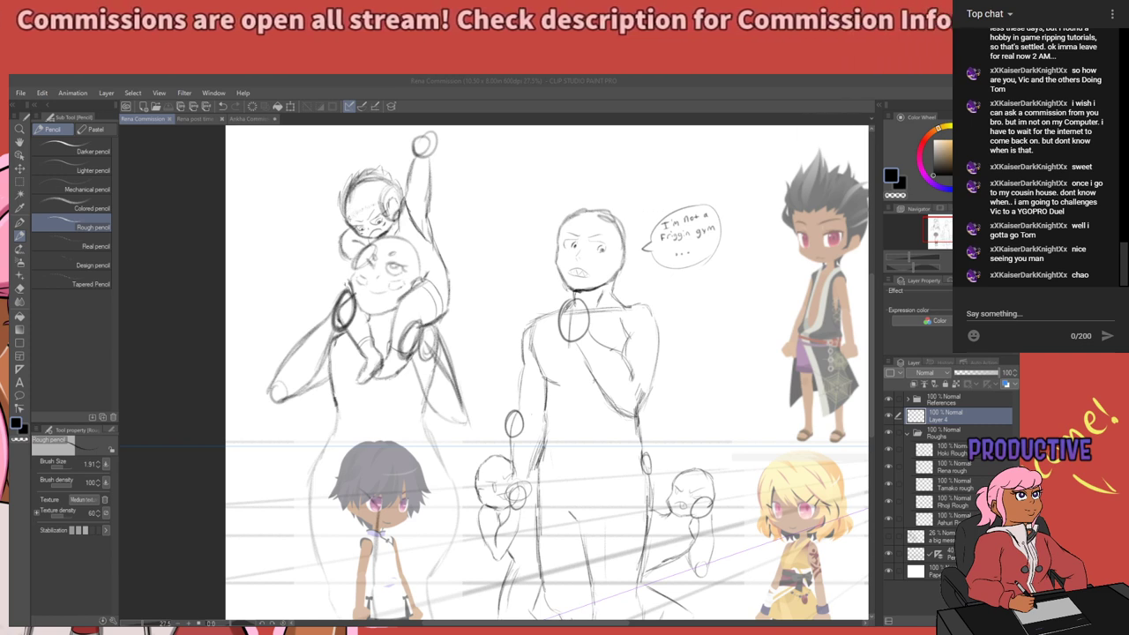
Hide and reshow the last layer in the Roughs folder to examine which lines of the frowning character belong to it.
scroll(326, 243, "down", 2)
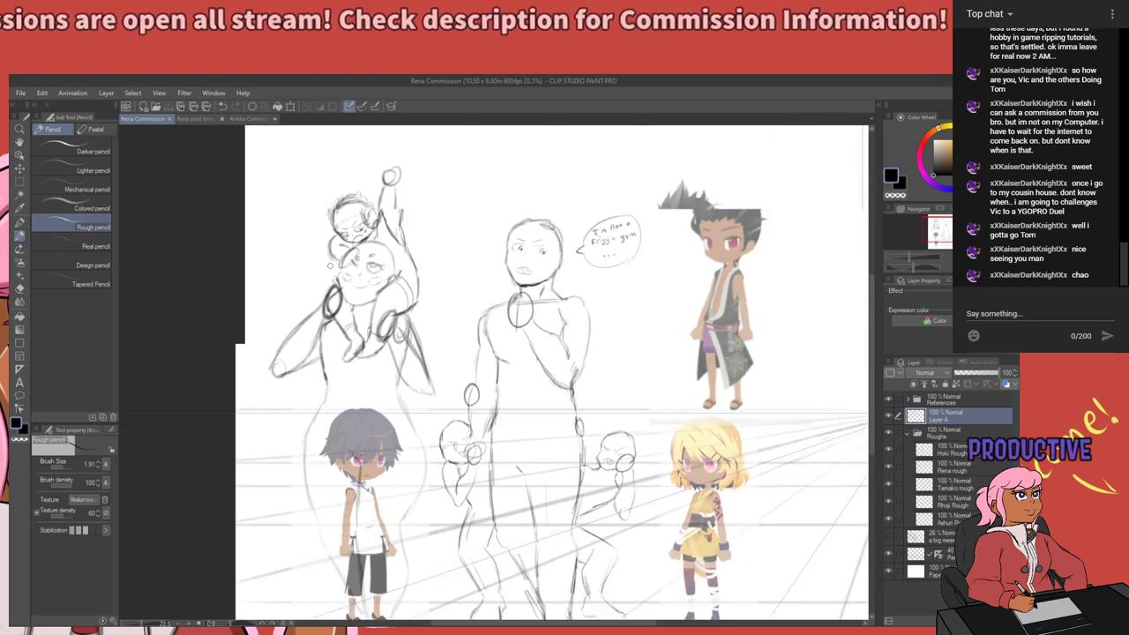
scroll(317, 238, "up", 3)
scroll(325, 231, "up", 4)
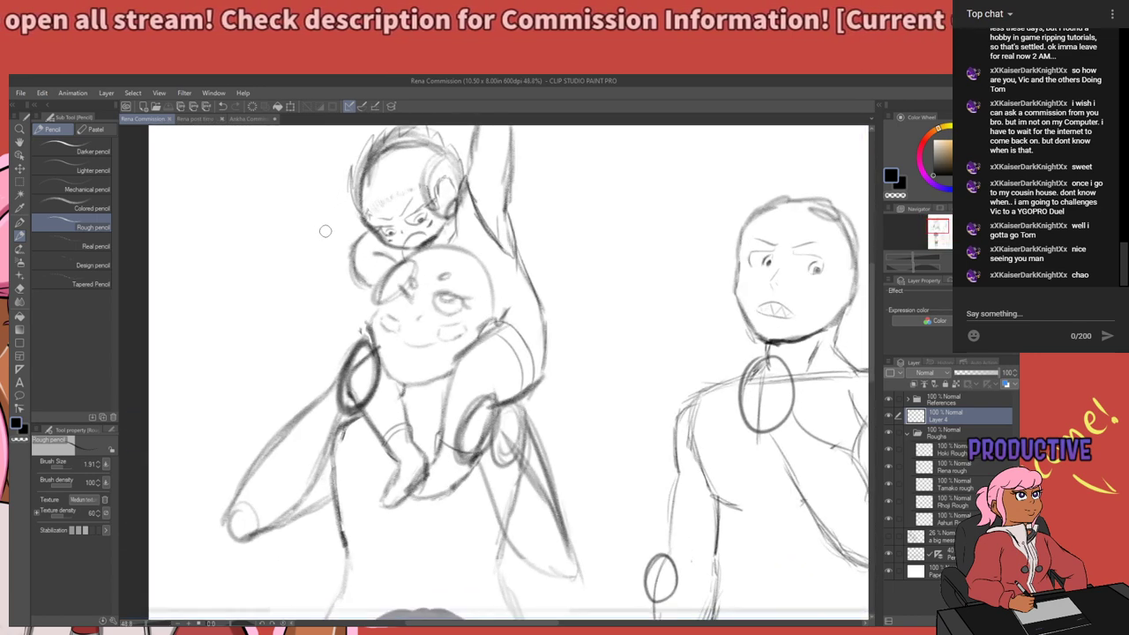
scroll(325, 230, "down", 2)
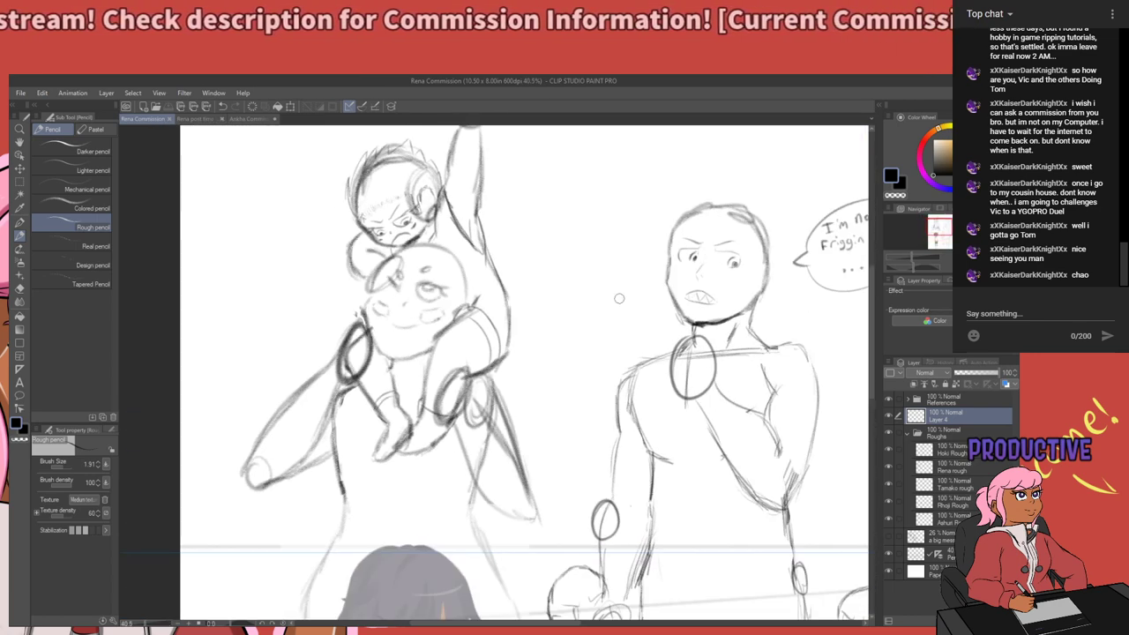
left_click(887, 517)
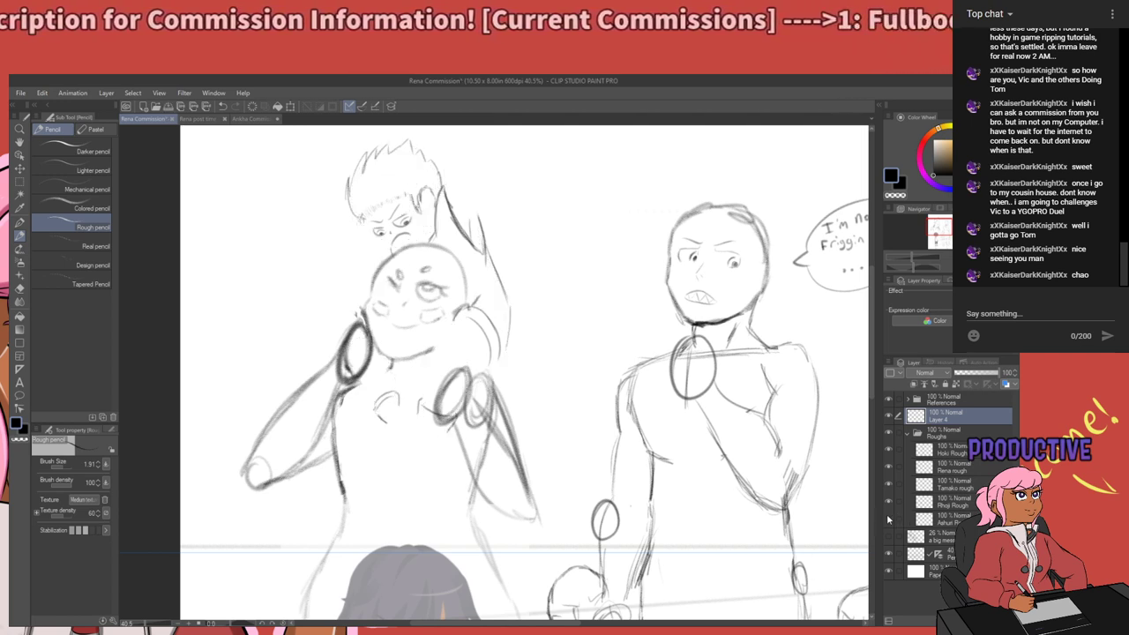
left_click(887, 513)
left_click(887, 513)
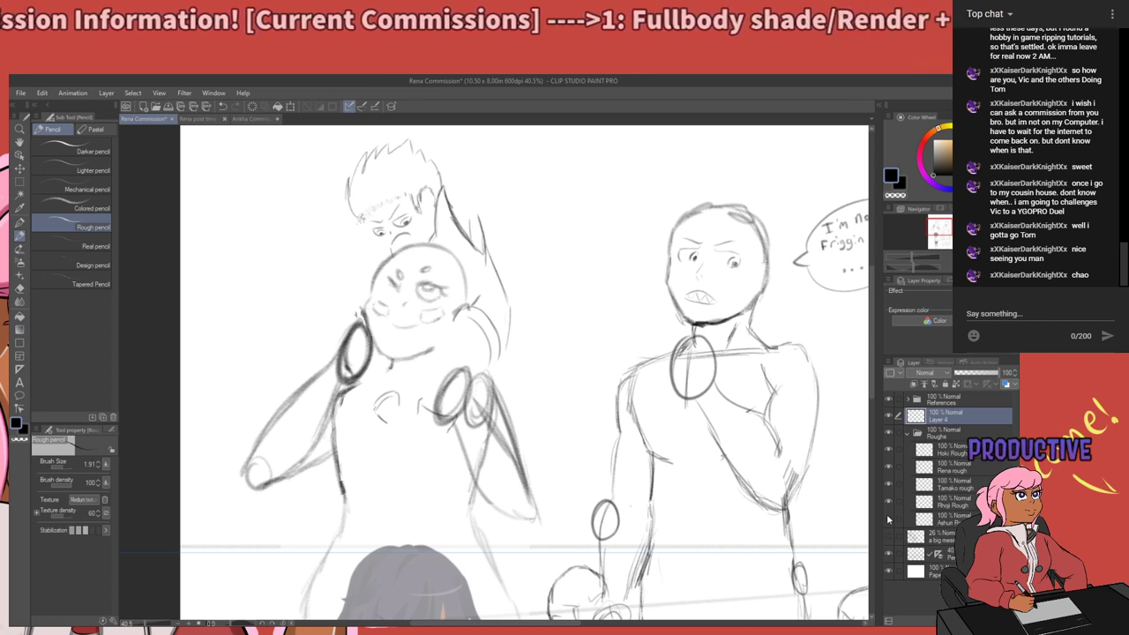
left_click(888, 519)
left_click(887, 519)
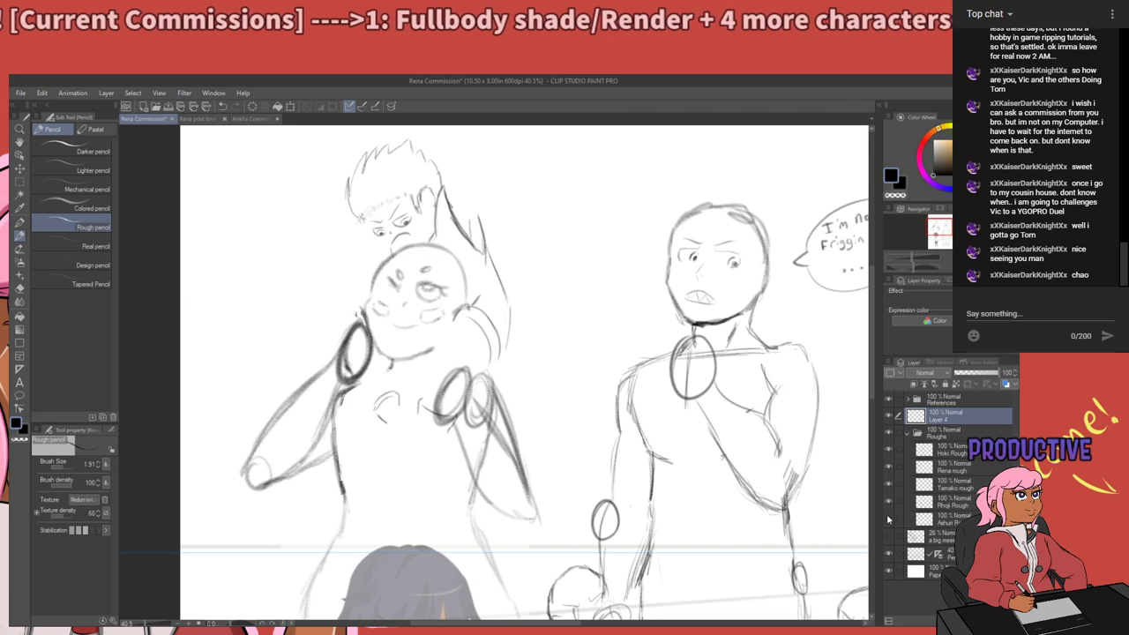
left_click(886, 513)
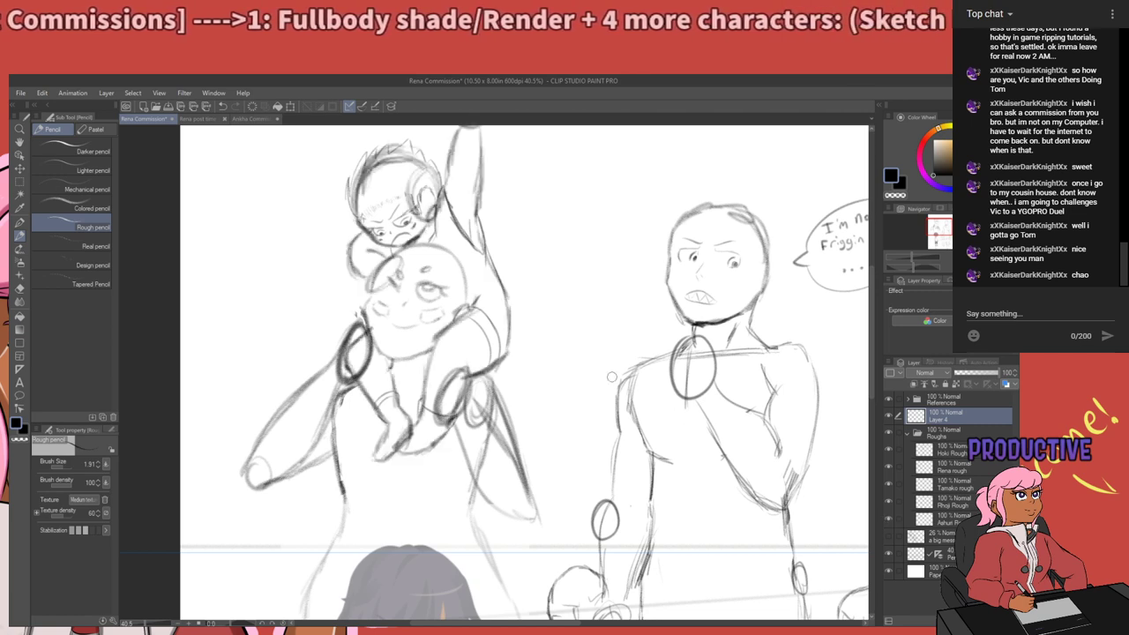
Review the frowning and smiling pair at several scales against the standing figure and the colored references.
scroll(296, 330, "down", 3)
scroll(415, 247, "up", 2)
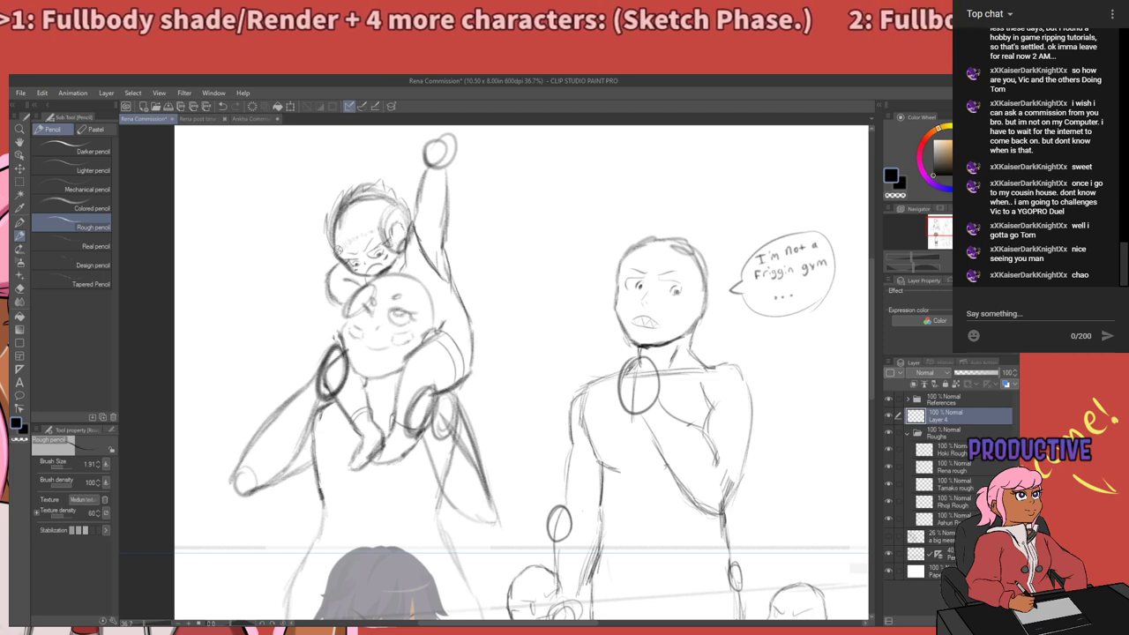
scroll(307, 265, "down", 2)
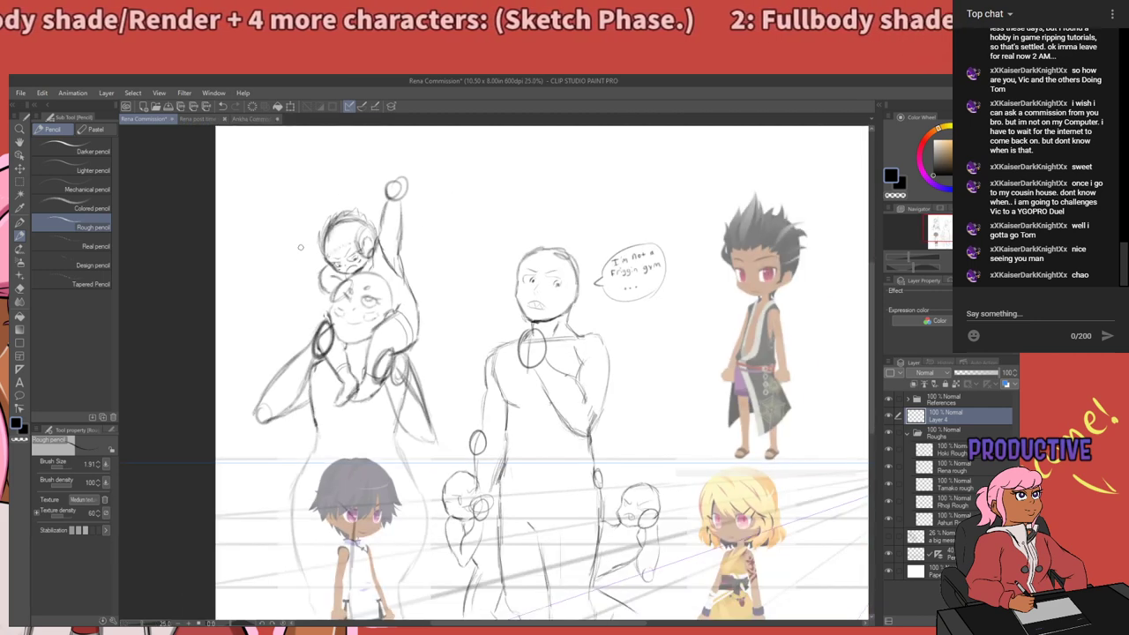
scroll(301, 244, "up", 1)
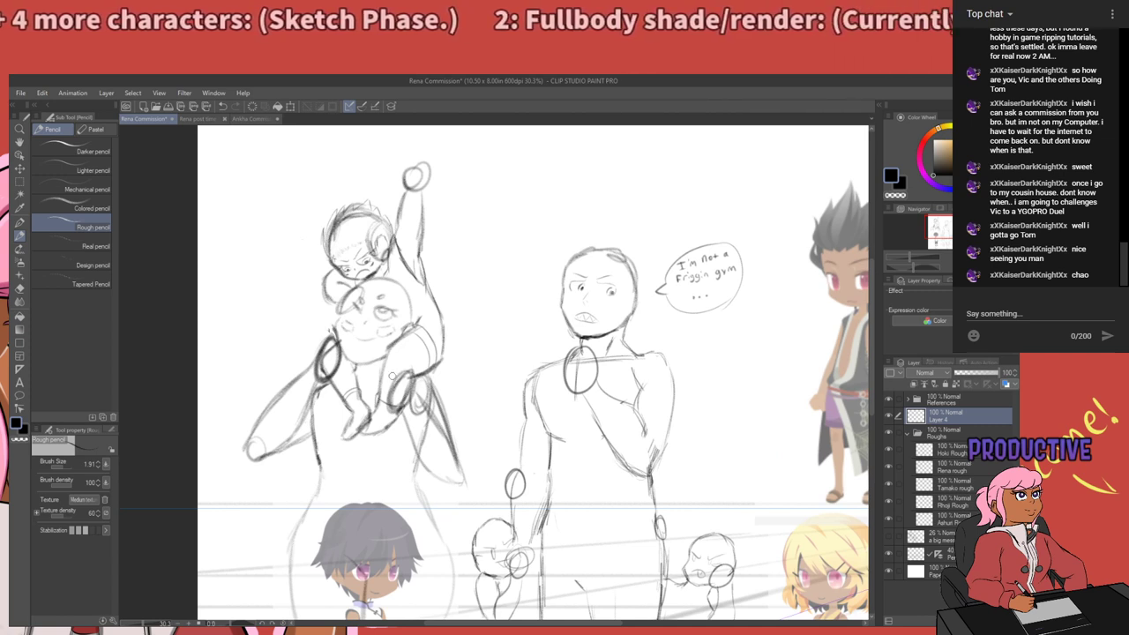
scroll(390, 370, "up", 1)
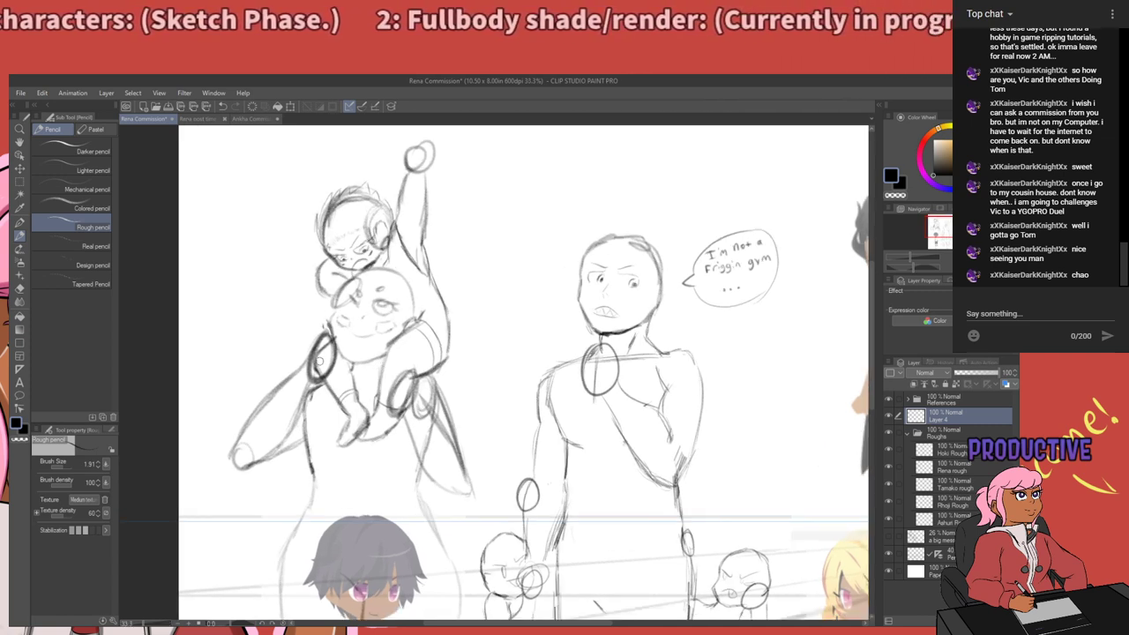
scroll(317, 360, "up", 4)
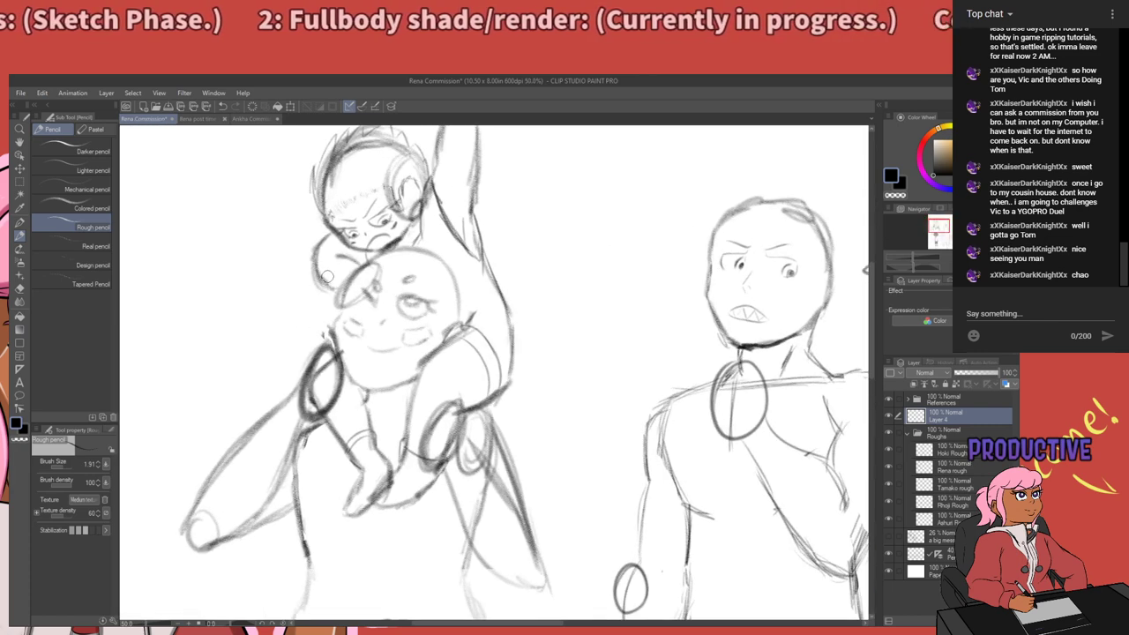
scroll(327, 276, "up", 1)
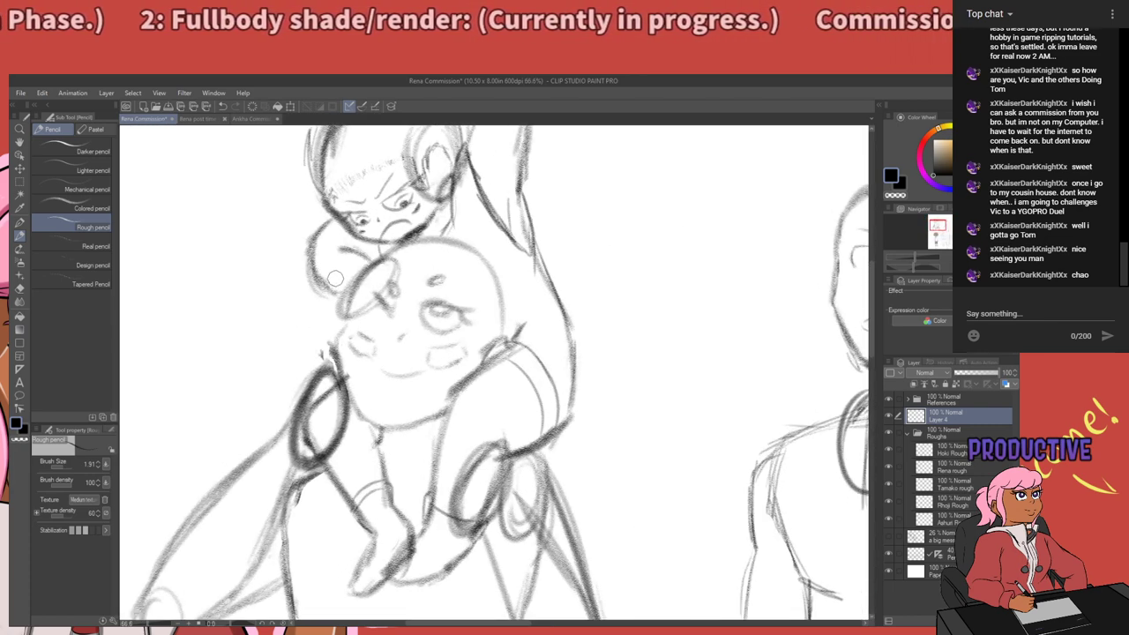
scroll(339, 279, "down", 3)
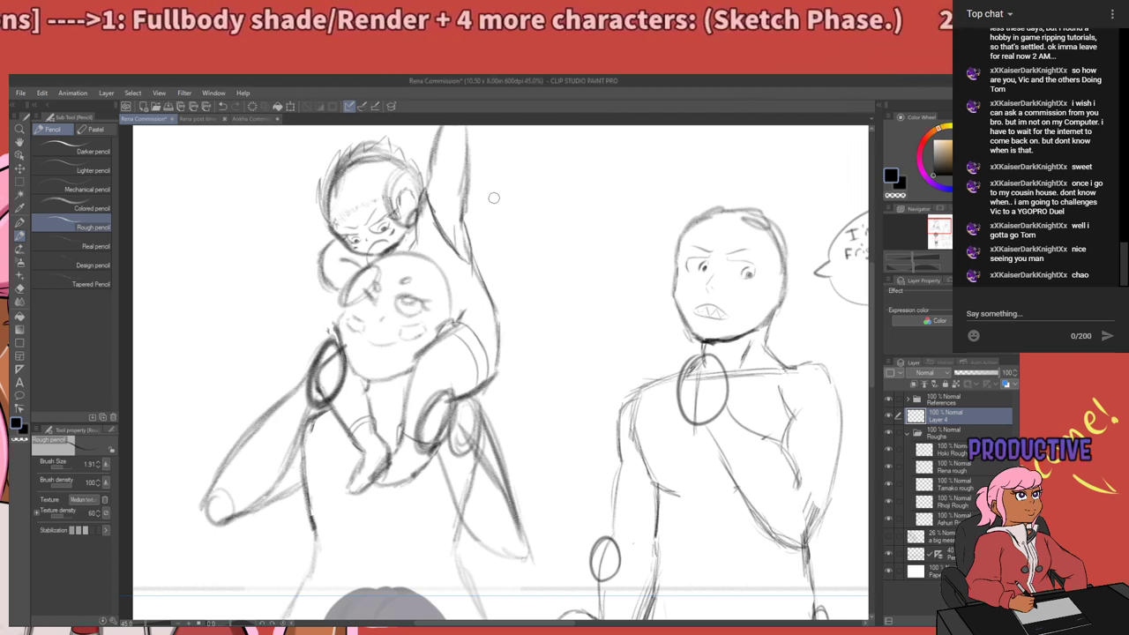
Handwrite a "One Sec" note between the paired characters and the standing figure, and undo the lettering.
mouse_move(534, 198)
left_mouse_down()
mouse_move(507, 228)
mouse_move(534, 199)
mouse_move(568, 236)
mouse_move(588, 238)
left_mouse_up()
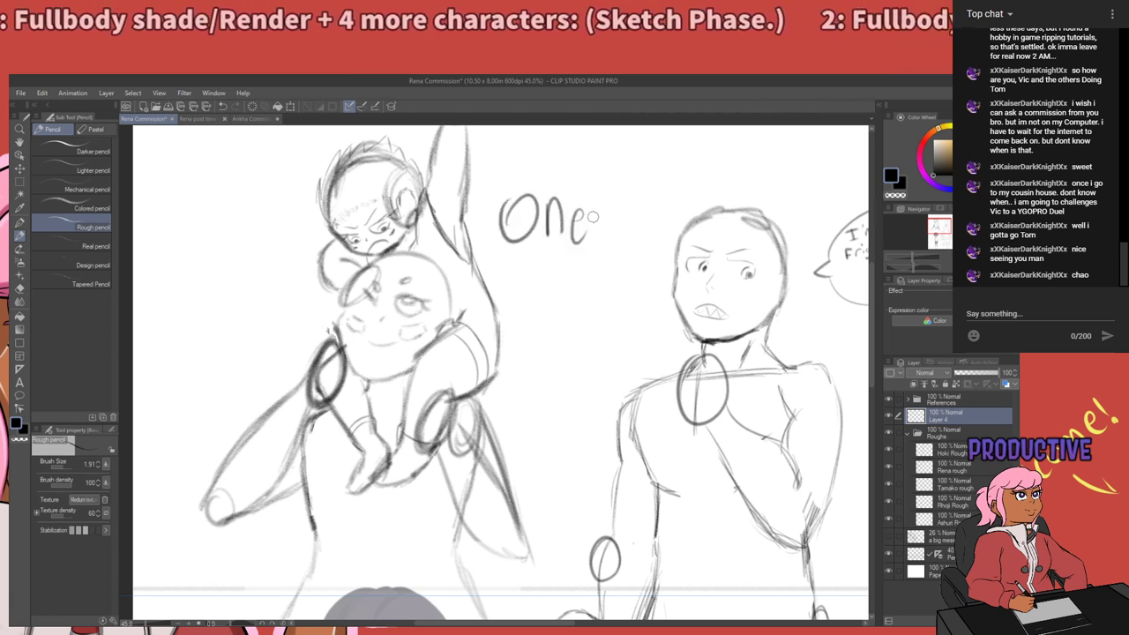
mouse_move(547, 275)
left_mouse_down()
mouse_move(536, 303)
mouse_move(571, 308)
mouse_move(607, 309)
left_mouse_up()
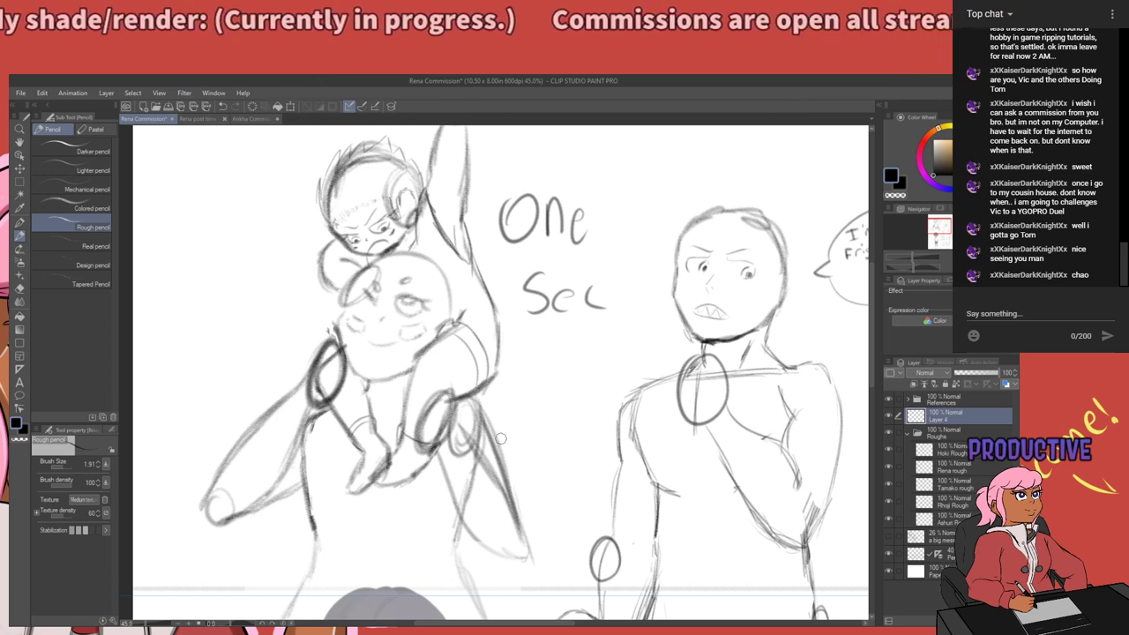
key("ctrl+z")
key("ctrl+z")
key("ctrl+z")
key("ctrl+z")
key("ctrl+z")
key("ctrl+z")
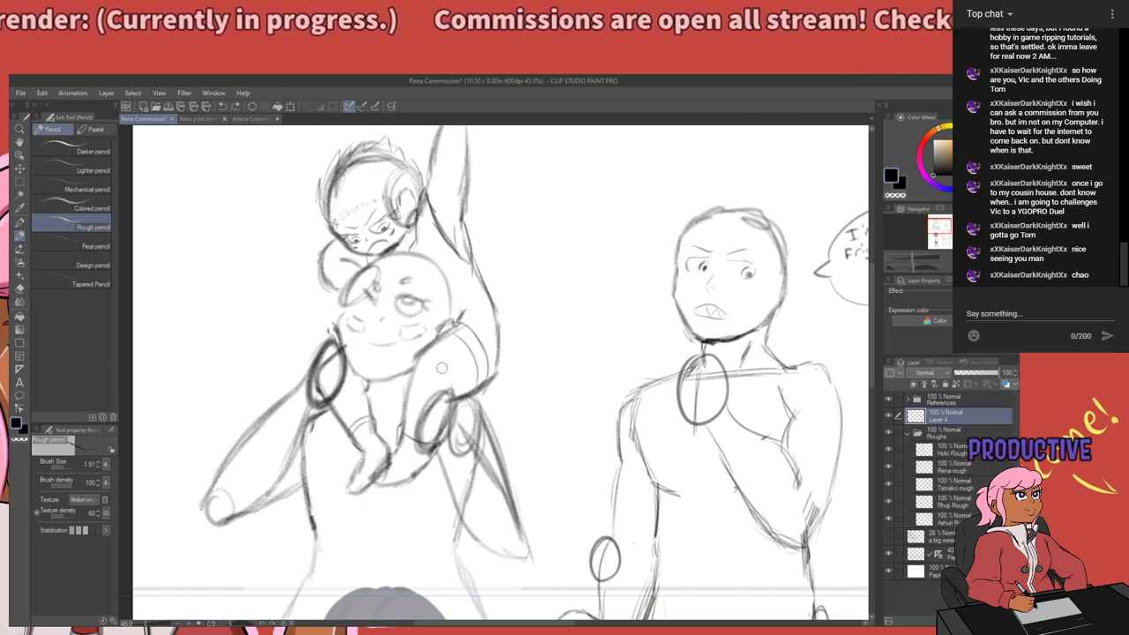
Make the Rena rough layer active for work on the smiling figure's torso.
scroll(306, 304, "up", 3)
scroll(306, 304, "down", 5)
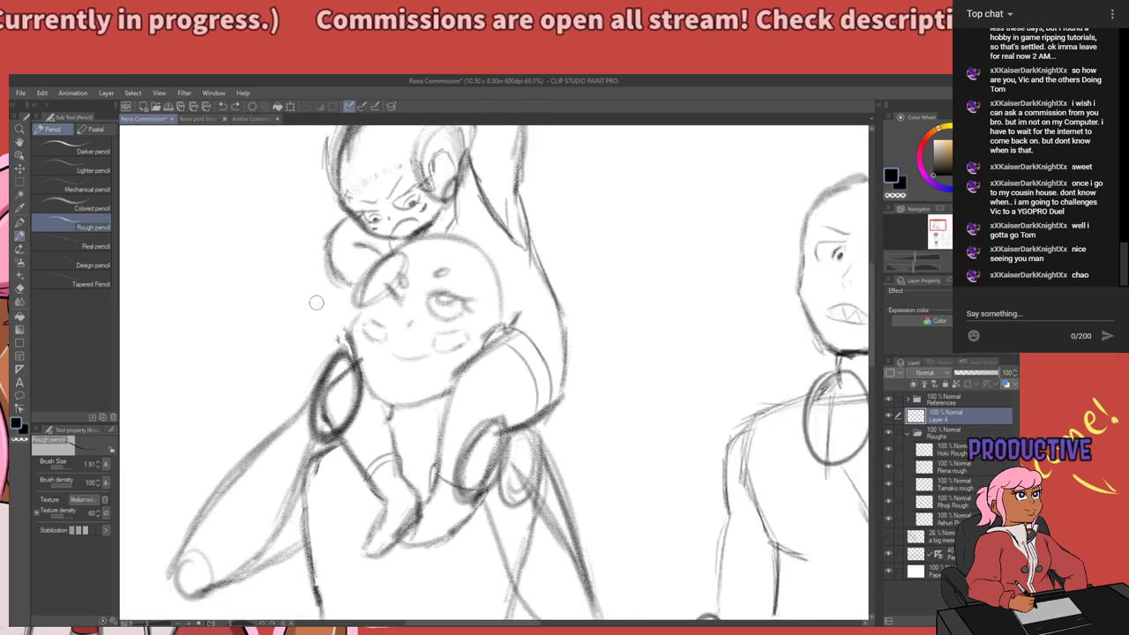
scroll(373, 405, "down", 1)
left_click_drag(370, 446, 448, 337)
scroll(448, 333, "up", 1)
scroll(447, 333, "up", 2)
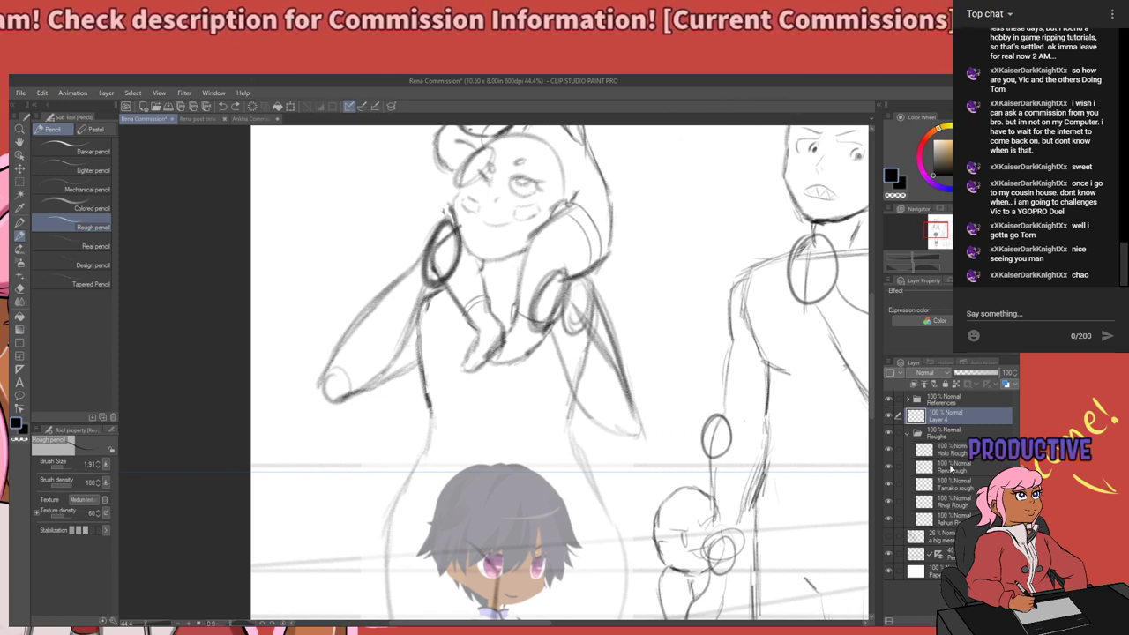
left_click(955, 468)
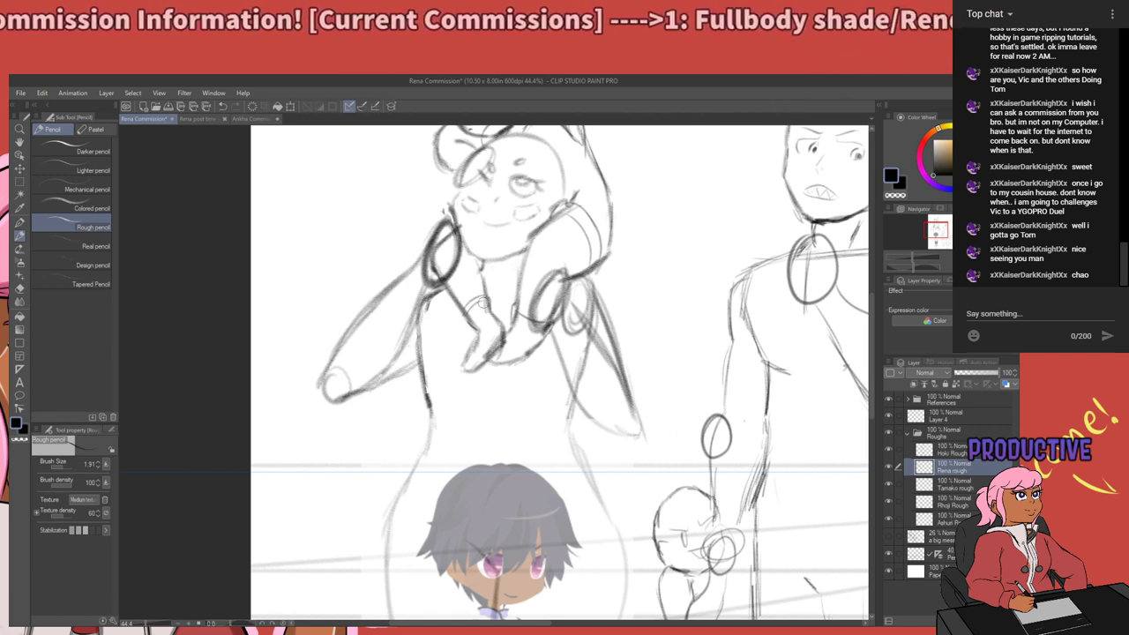
Try a curved line across the smiling figure's upper chest with the Rough pencil, undo it and redraw it slightly higher.
left_click_drag(421, 337, 479, 317)
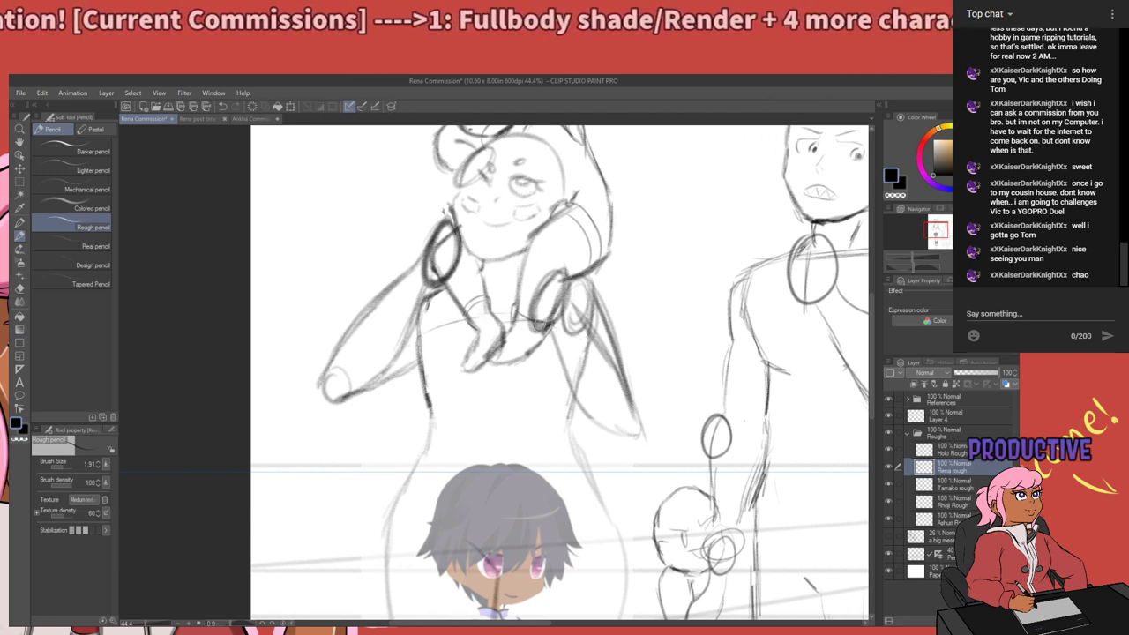
mouse_move(527, 319)
left_mouse_down()
mouse_move(469, 317)
mouse_move(432, 326)
mouse_move(526, 321)
mouse_move(422, 333)
left_mouse_up()
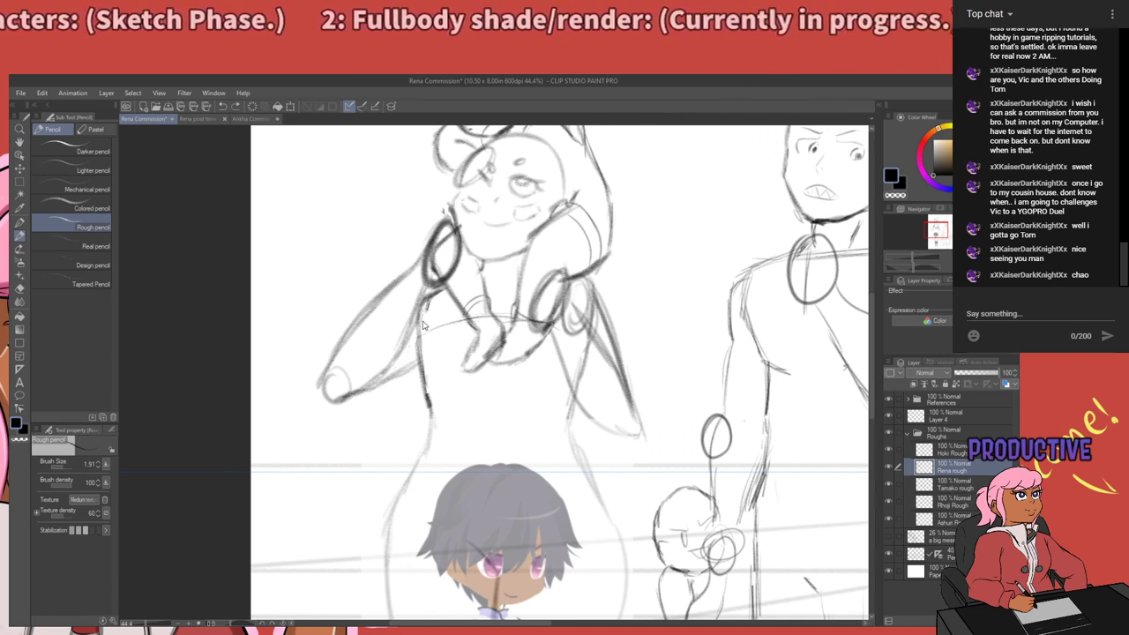
key("ctrl+z")
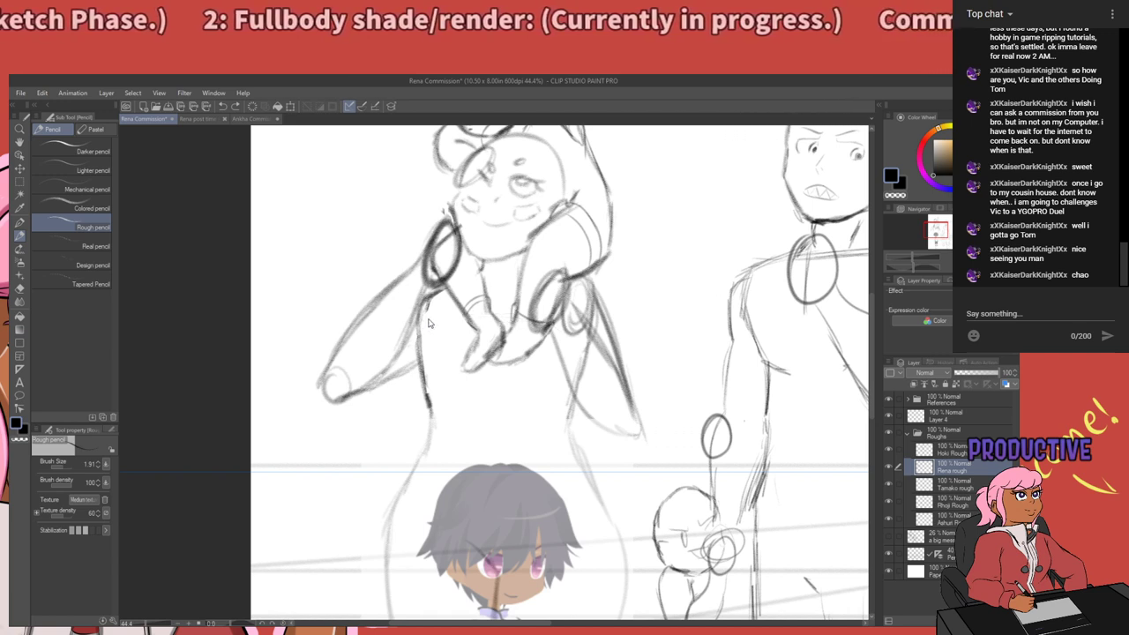
mouse_move(422, 324)
left_mouse_down()
mouse_move(561, 337)
mouse_move(533, 333)
mouse_move(548, 320)
mouse_move(465, 319)
left_mouse_up()
left_click_drag(553, 320, 464, 309)
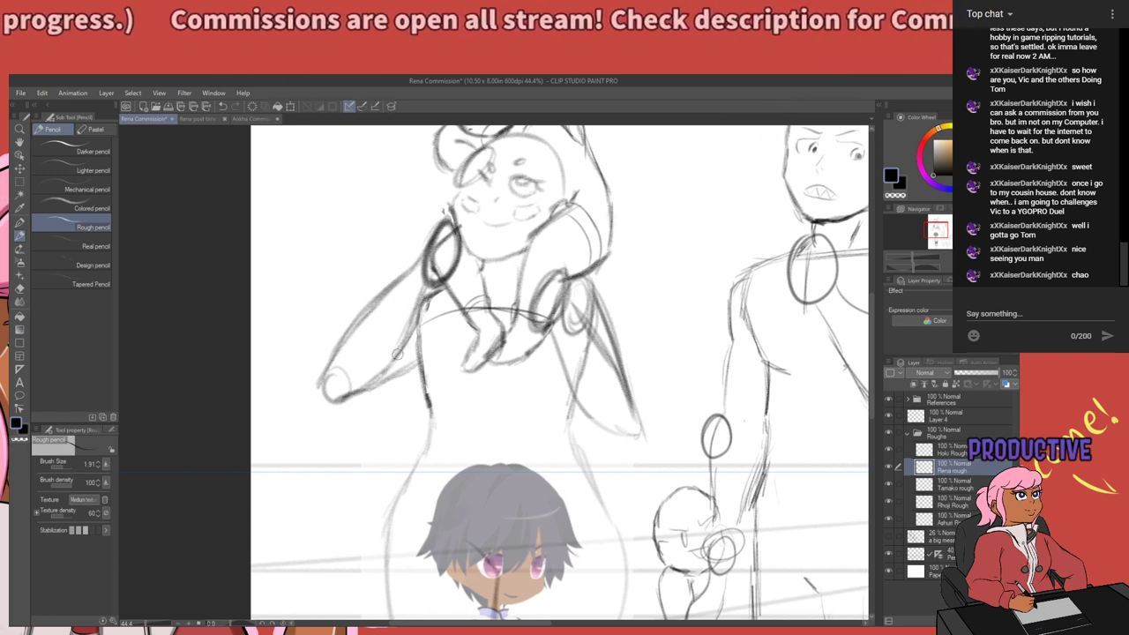
Try a rounded curve on the smiling figure's chest below the clasped hands, and undo its strokes.
mouse_move(388, 377)
left_mouse_down()
mouse_move(429, 418)
mouse_move(465, 396)
left_mouse_up()
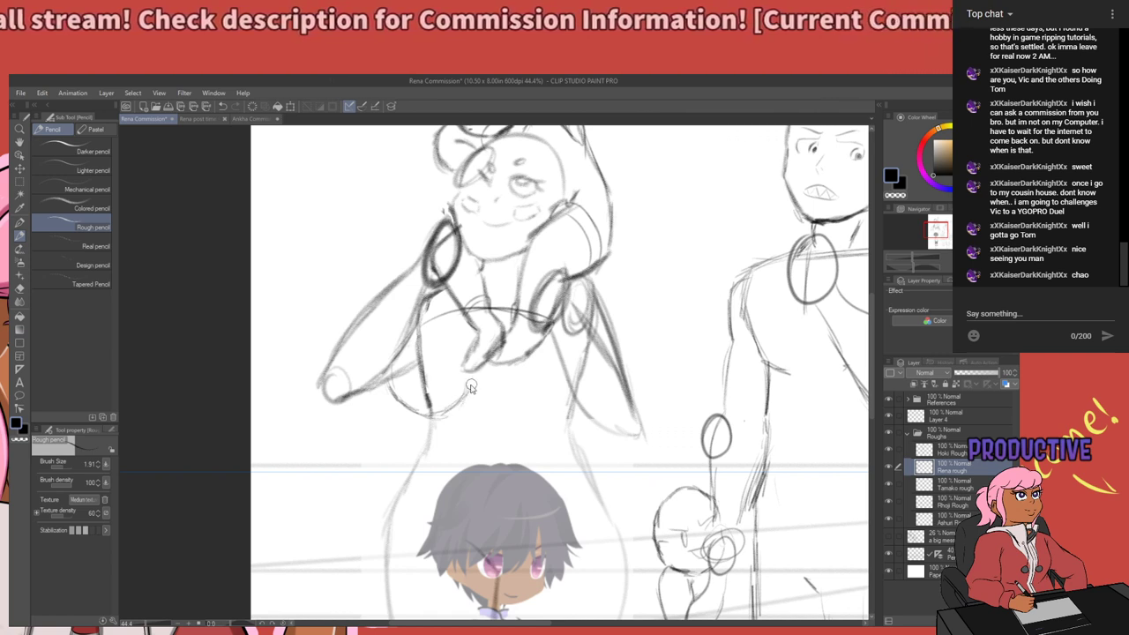
key("ctrl+z")
key("ctrl+z")
key("ctrl+z")
key("ctrl+z")
key("ctrl+z")
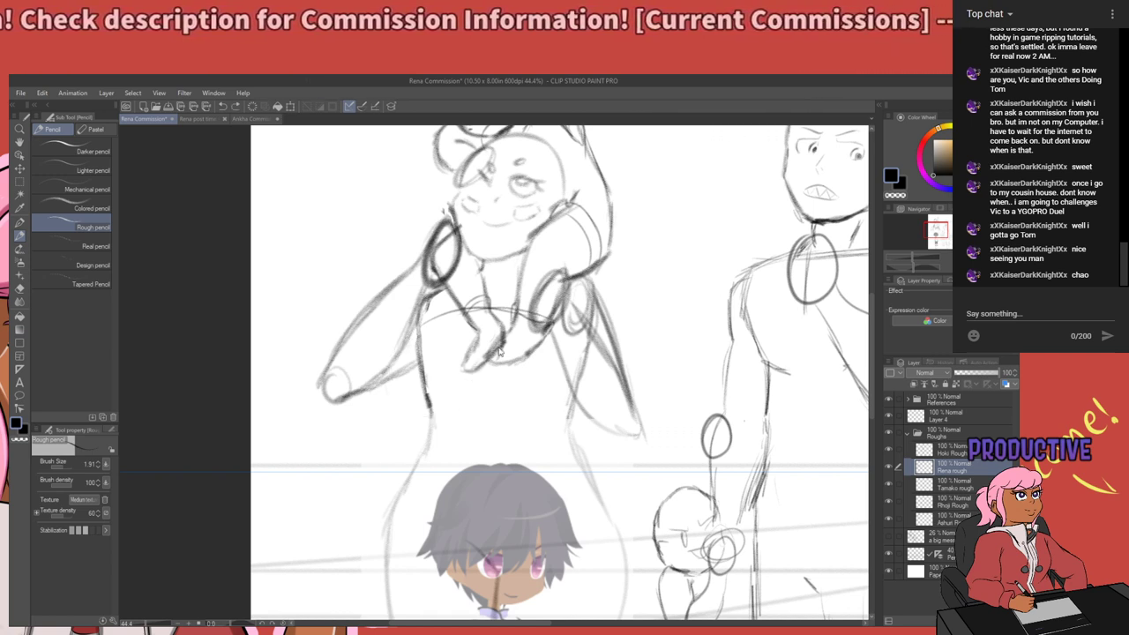
Go over the left torso contour of the smiling figure from the armpit to the waist with the Rough pencil.
scroll(536, 397, "down", 1)
key("ctrl+plus")
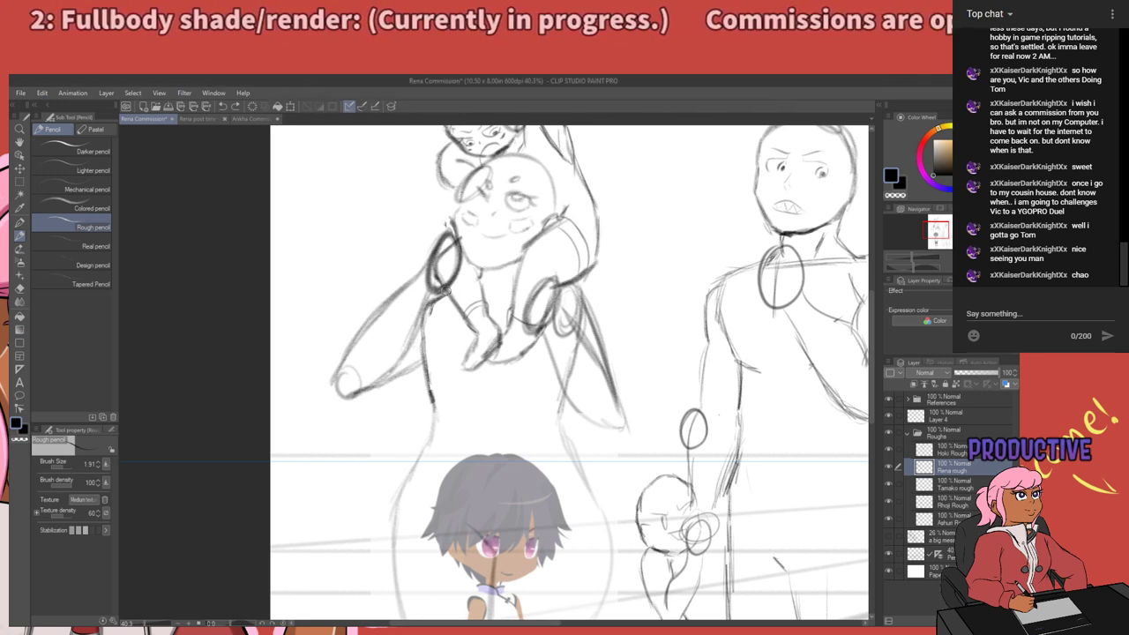
mouse_move(431, 303)
left_mouse_down()
mouse_move(425, 370)
mouse_move(450, 399)
left_mouse_up()
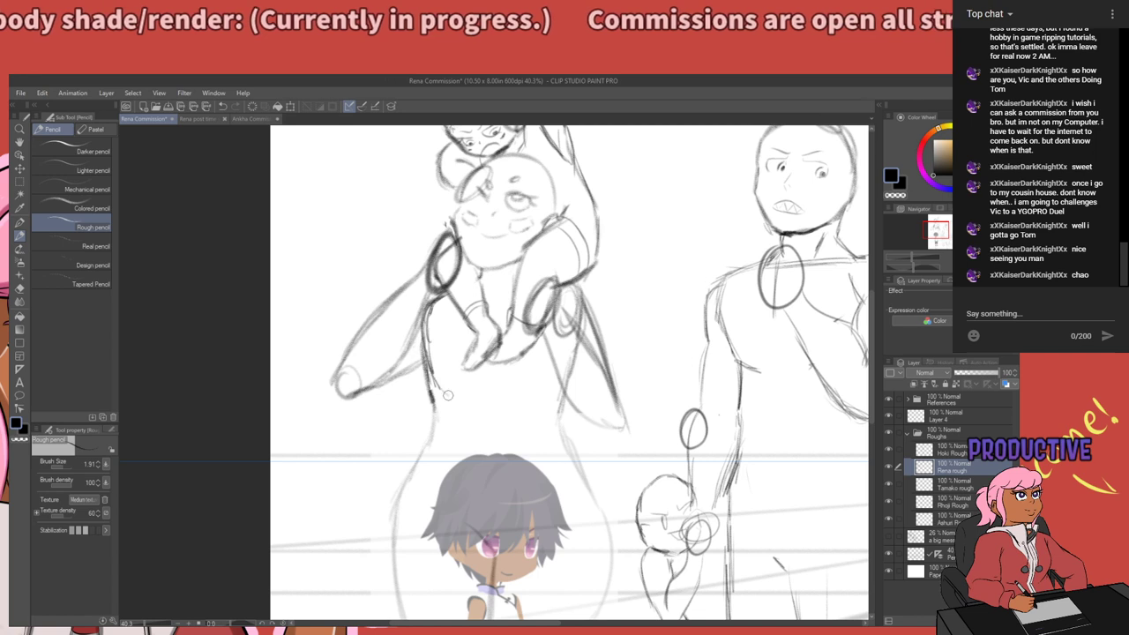
mouse_move(425, 362)
left_mouse_down()
mouse_move(441, 399)
mouse_move(432, 374)
left_mouse_up()
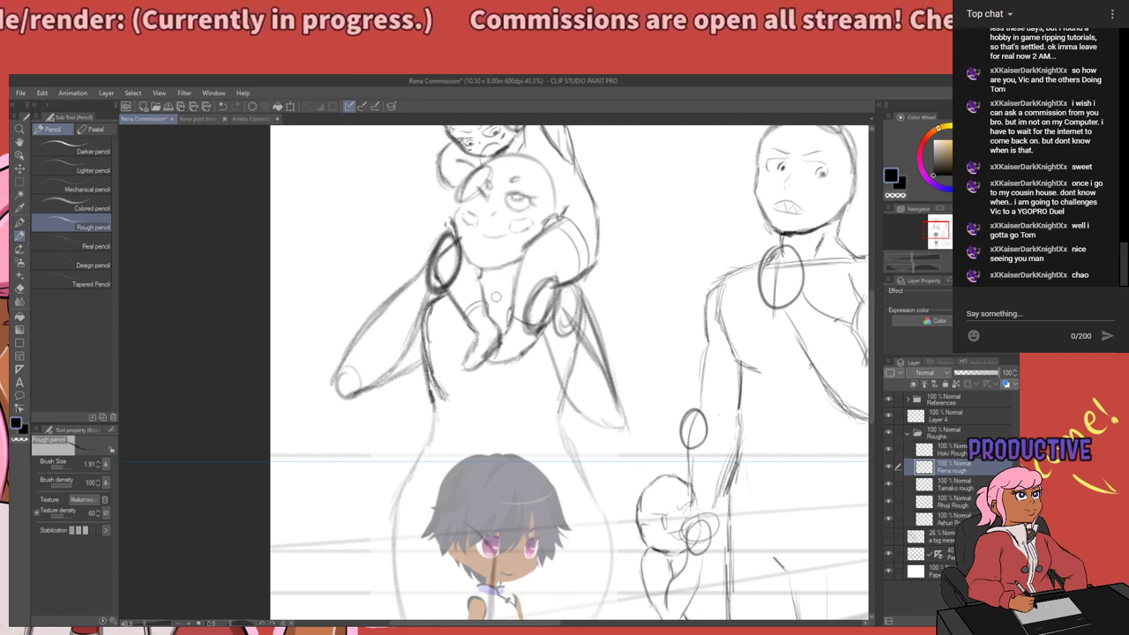
Sketch a vertical center line down the smiling figure's torso, from below the chin to the waist, with the Rough pencil.
left_click_drag(487, 303, 483, 367)
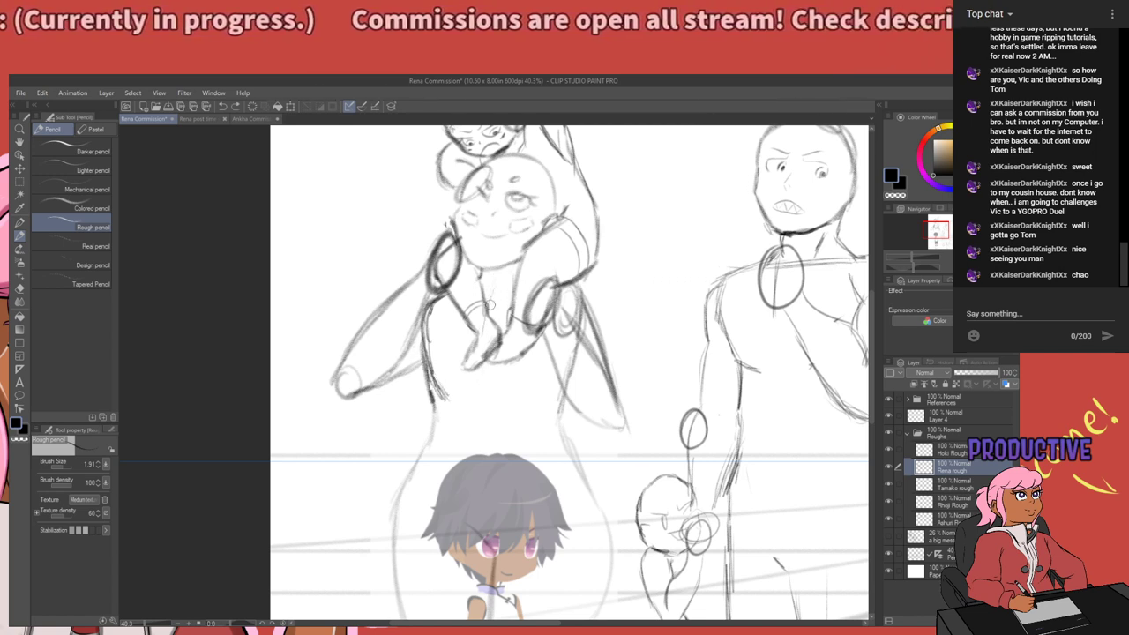
left_click_drag(487, 295, 475, 395)
left_click_drag(479, 343, 473, 417)
left_click_drag(485, 309, 473, 388)
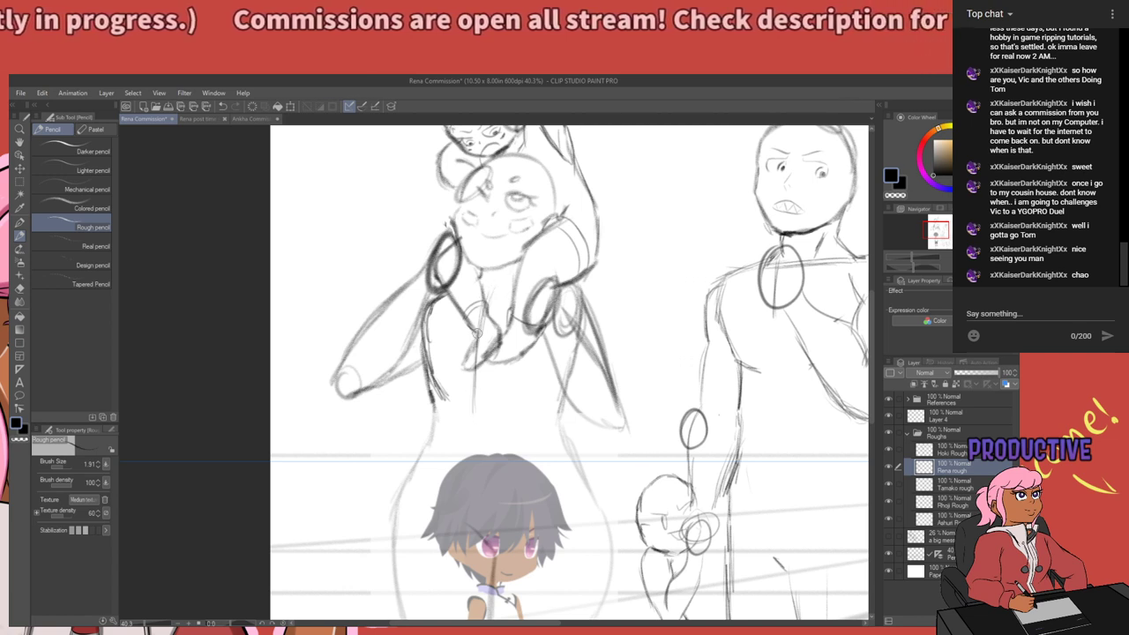
left_click_drag(479, 333, 471, 413)
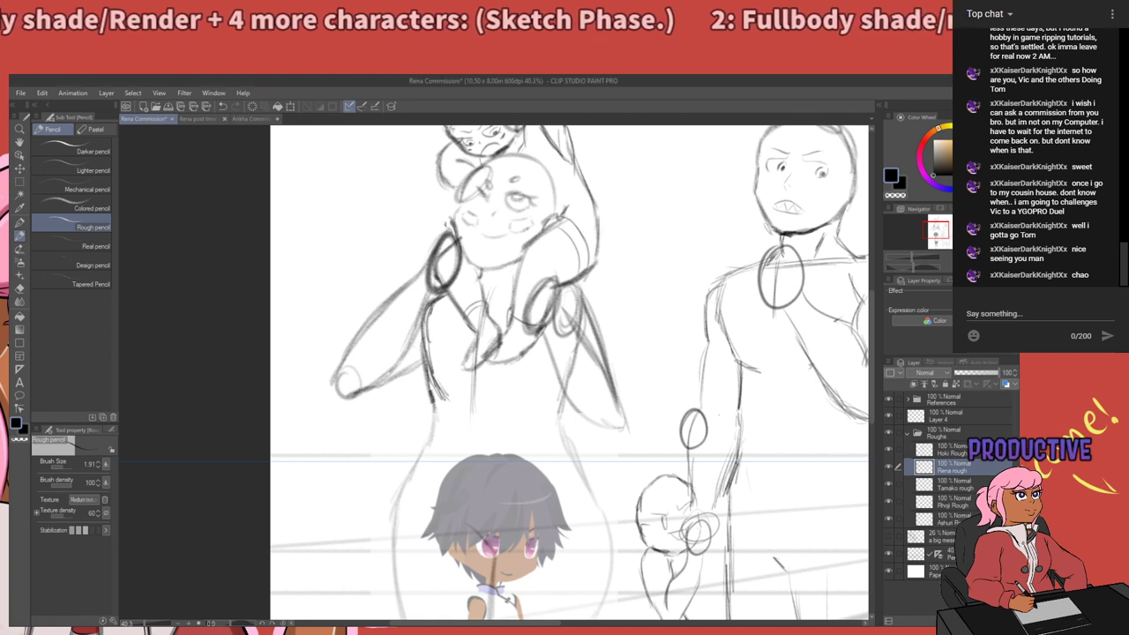
Erase the smiling figure's left torso contour between the armpit and waist on Rena rough, and return to the Rough pencil.
key("e")
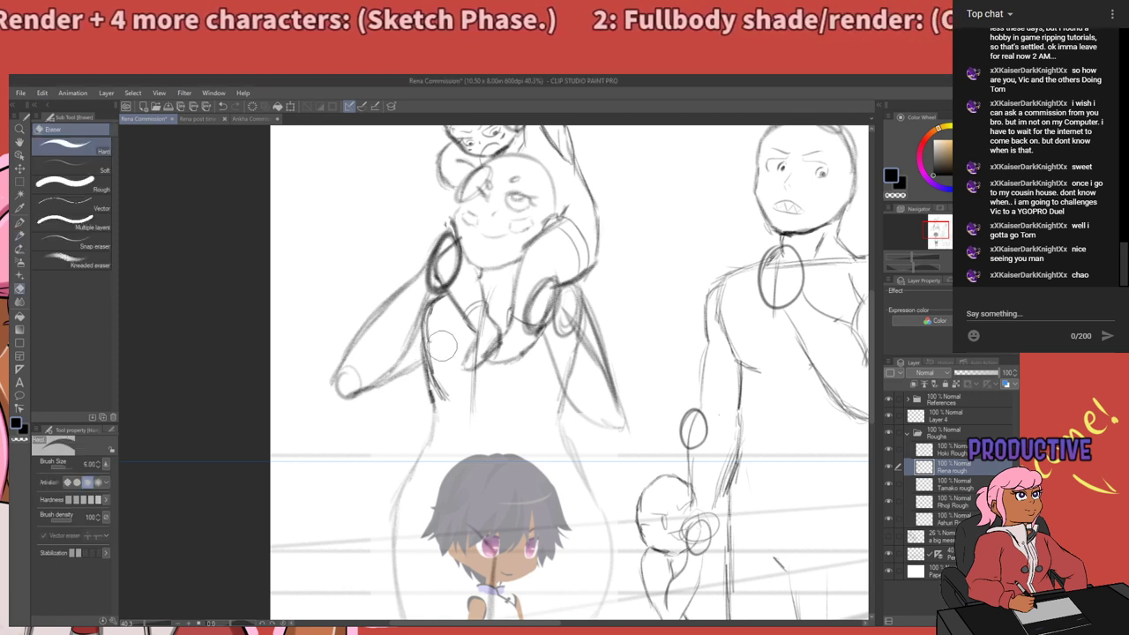
mouse_move(431, 324)
left_mouse_down()
mouse_move(426, 376)
mouse_move(440, 353)
mouse_move(431, 332)
mouse_move(427, 351)
mouse_move(439, 351)
mouse_move(438, 383)
mouse_move(449, 386)
mouse_move(442, 328)
left_mouse_up()
key("p")
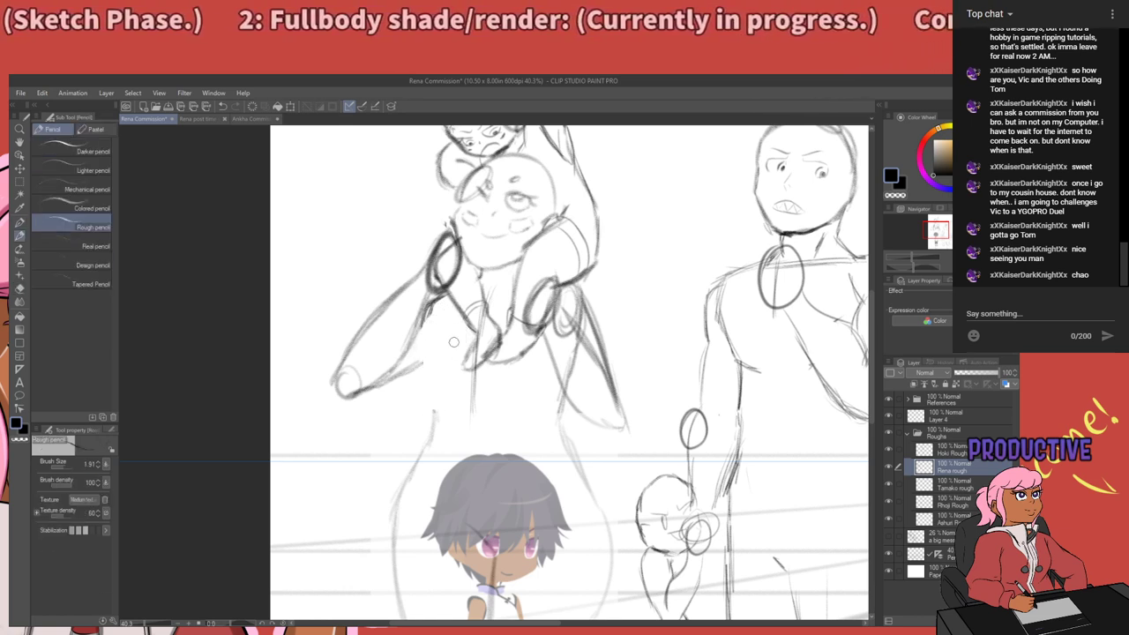
Sketch the smiling figure's rounded ribcage outline from armpit to armpit, with a curve across the upper chest, using the Rough pencil.
mouse_move(432, 301)
left_mouse_down()
mouse_move(427, 383)
mouse_move(475, 405)
mouse_move(436, 385)
mouse_move(460, 402)
mouse_move(433, 397)
mouse_move(507, 405)
left_mouse_up()
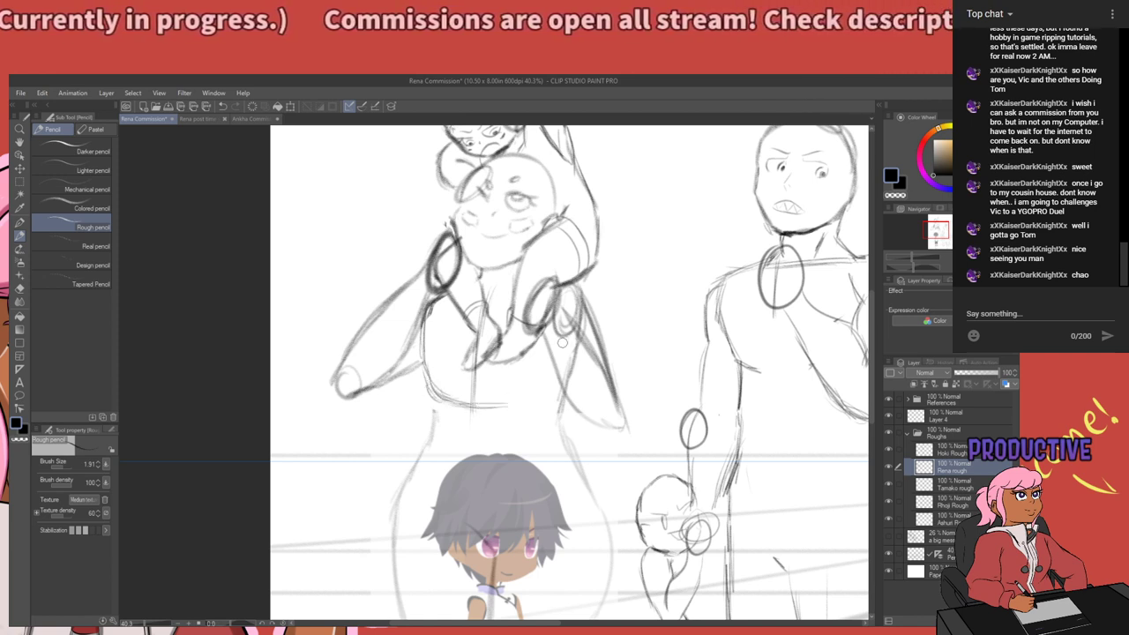
mouse_move(575, 328)
left_mouse_down()
mouse_move(555, 387)
mouse_move(499, 408)
mouse_move(518, 407)
mouse_move(422, 396)
left_mouse_up()
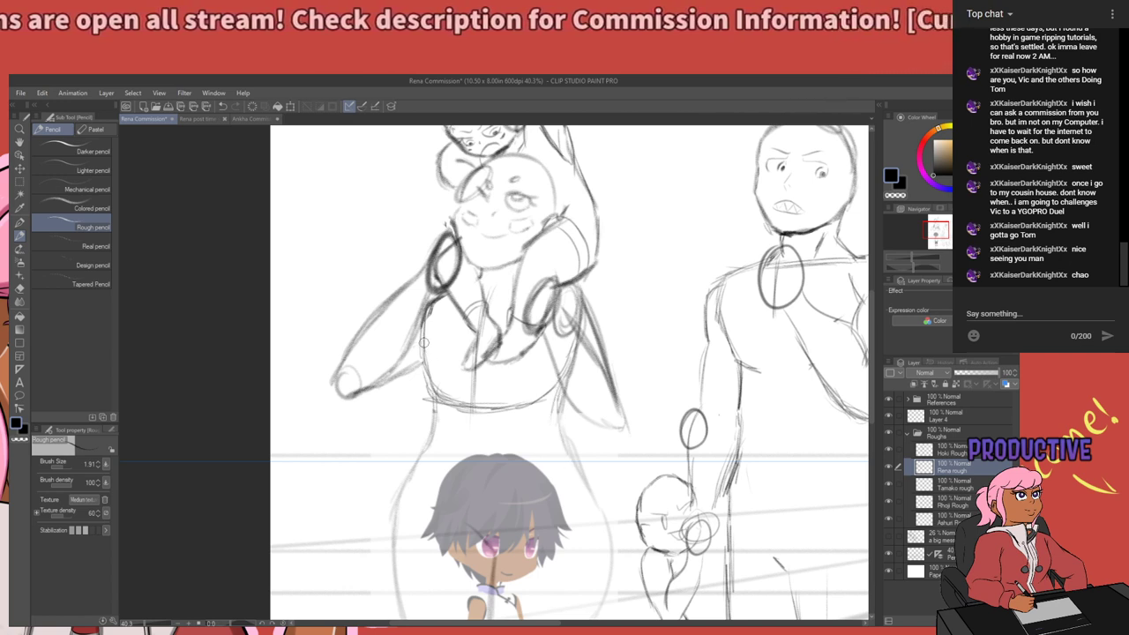
left_click_drag(427, 342, 555, 328)
key("ctrl+z")
left_click_drag(427, 338, 545, 327)
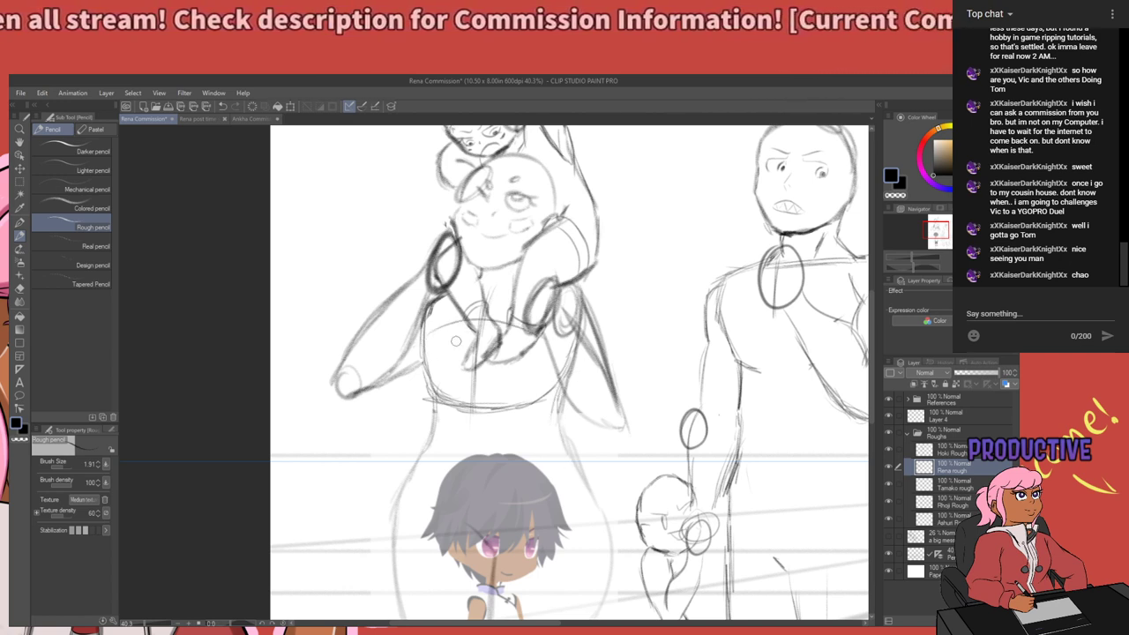
Try a circular bust shape on the left half of the smiling figure's chest, and undo its strokes.
mouse_move(424, 344)
left_mouse_down()
mouse_move(509, 323)
mouse_move(468, 388)
mouse_move(420, 370)
mouse_move(468, 336)
left_mouse_up()
mouse_move(458, 411)
left_mouse_down()
mouse_move(424, 360)
mouse_move(459, 369)
mouse_move(408, 375)
left_mouse_up()
key("ctrl+z")
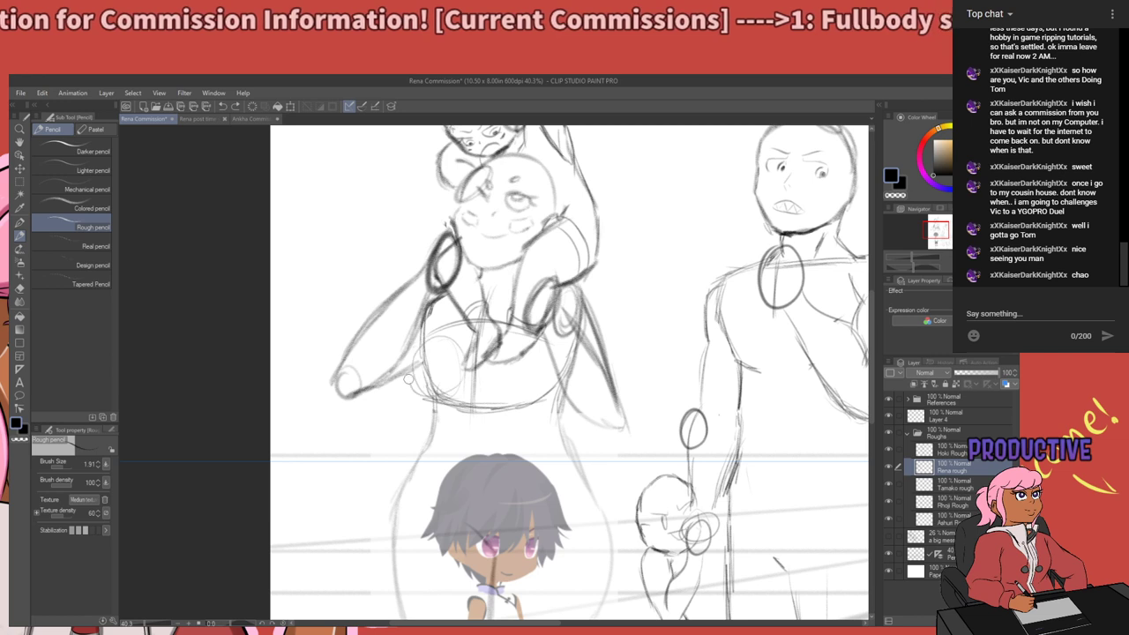
key("ctrl+z")
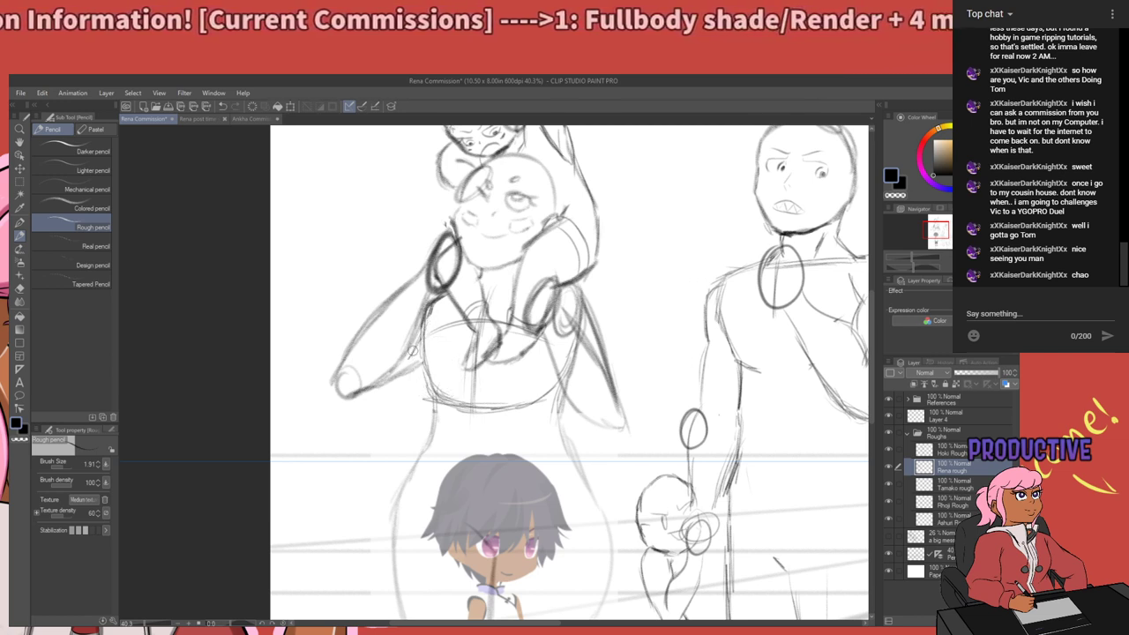
Sketch the outer and inner curves of the smiling figure's left bust shape over the ribcage outline, undoing the extra upper stroke.
mouse_move(404, 367)
left_mouse_down()
mouse_move(407, 396)
mouse_move(431, 406)
left_mouse_up()
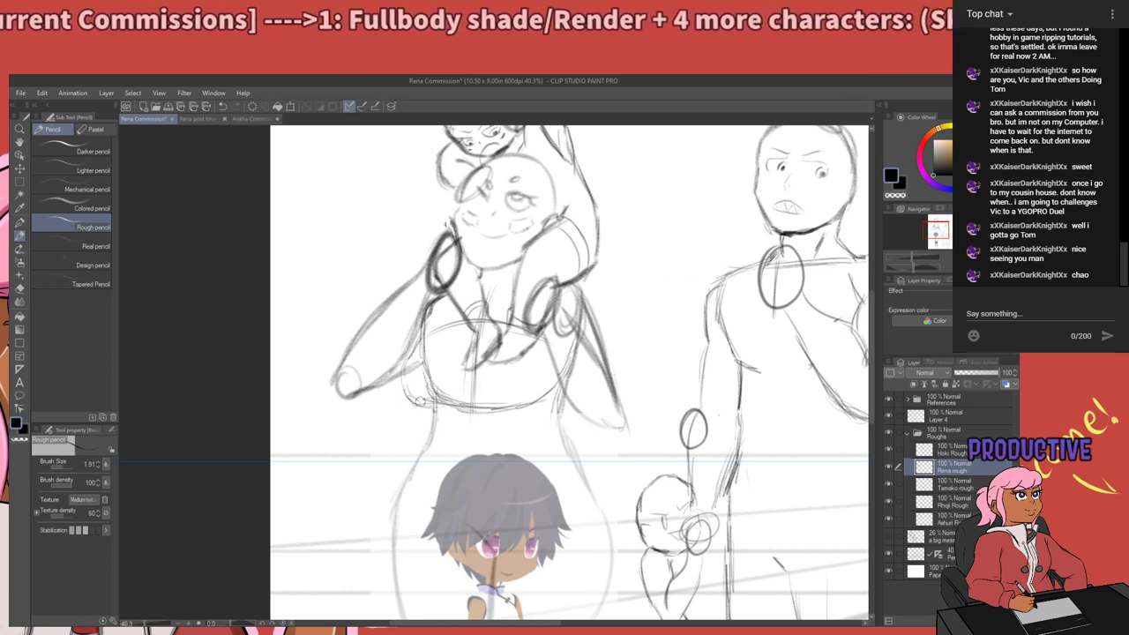
mouse_move(476, 347)
left_mouse_down()
mouse_move(476, 382)
mouse_move(477, 345)
mouse_move(459, 410)
mouse_move(471, 337)
mouse_move(468, 372)
left_mouse_up()
mouse_move(430, 329)
left_mouse_down()
mouse_move(402, 395)
mouse_move(406, 373)
mouse_move(427, 411)
mouse_move(440, 404)
mouse_move(410, 368)
left_mouse_up()
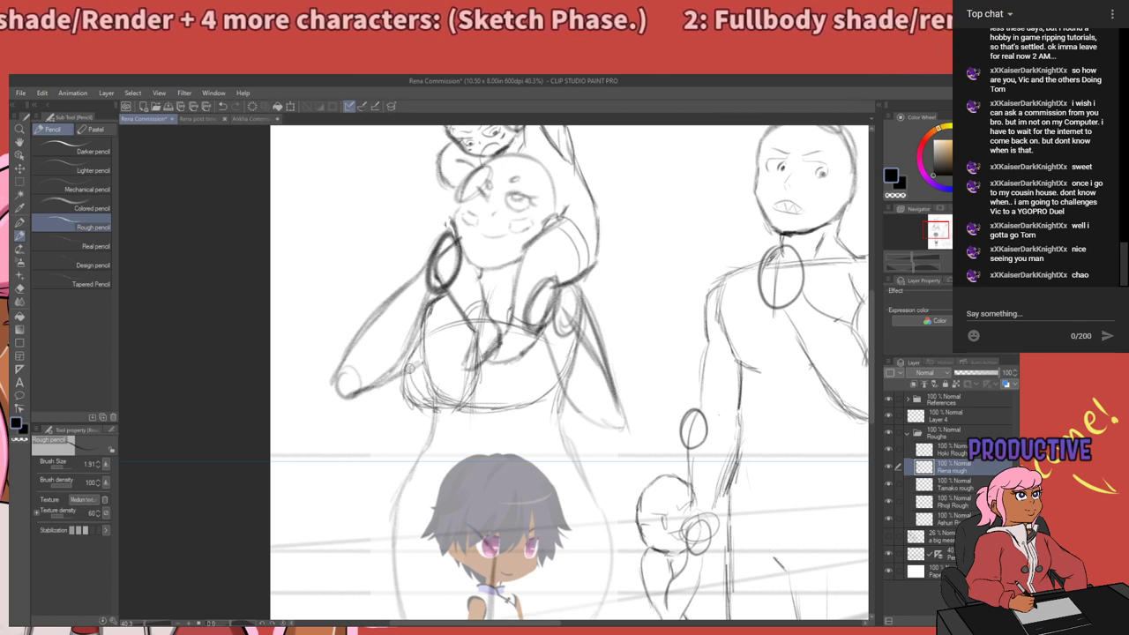
mouse_move(426, 327)
left_mouse_down()
mouse_move(413, 354)
mouse_move(429, 313)
mouse_move(409, 356)
mouse_move(475, 402)
mouse_move(524, 360)
mouse_move(564, 360)
mouse_move(505, 370)
mouse_move(493, 413)
mouse_move(538, 361)
mouse_move(514, 349)
mouse_move(486, 374)
left_mouse_up()
key("ctrl+z")
key("ctrl+z")
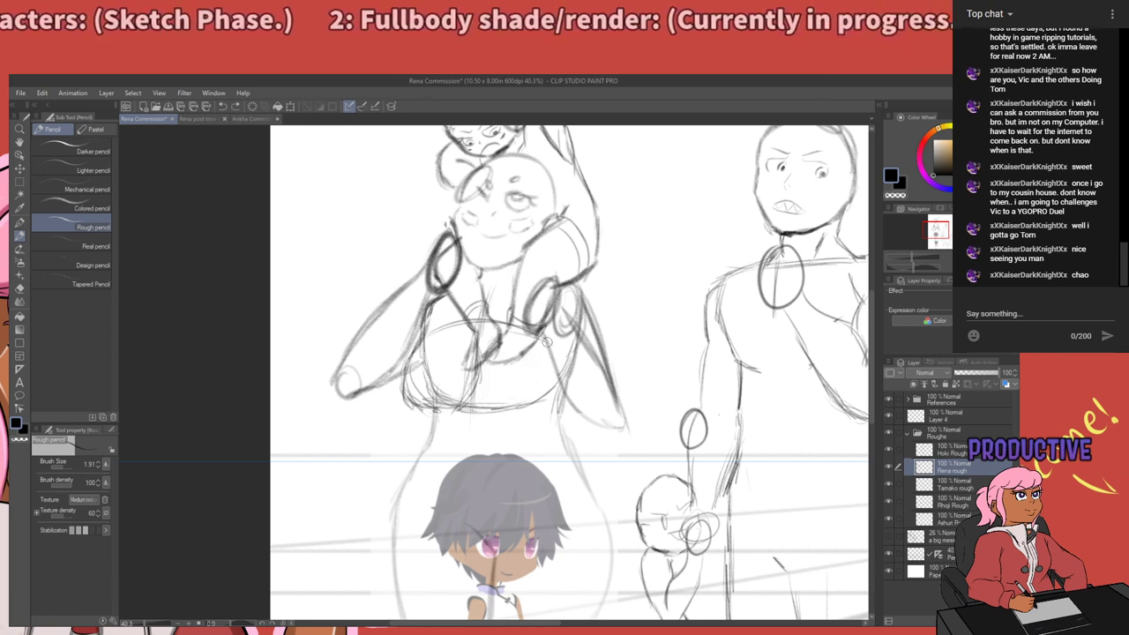
Try a curve on the right half of the smiling figure's chest, and undo it together with the latest left bust strokes.
left_click_drag(546, 340, 538, 332)
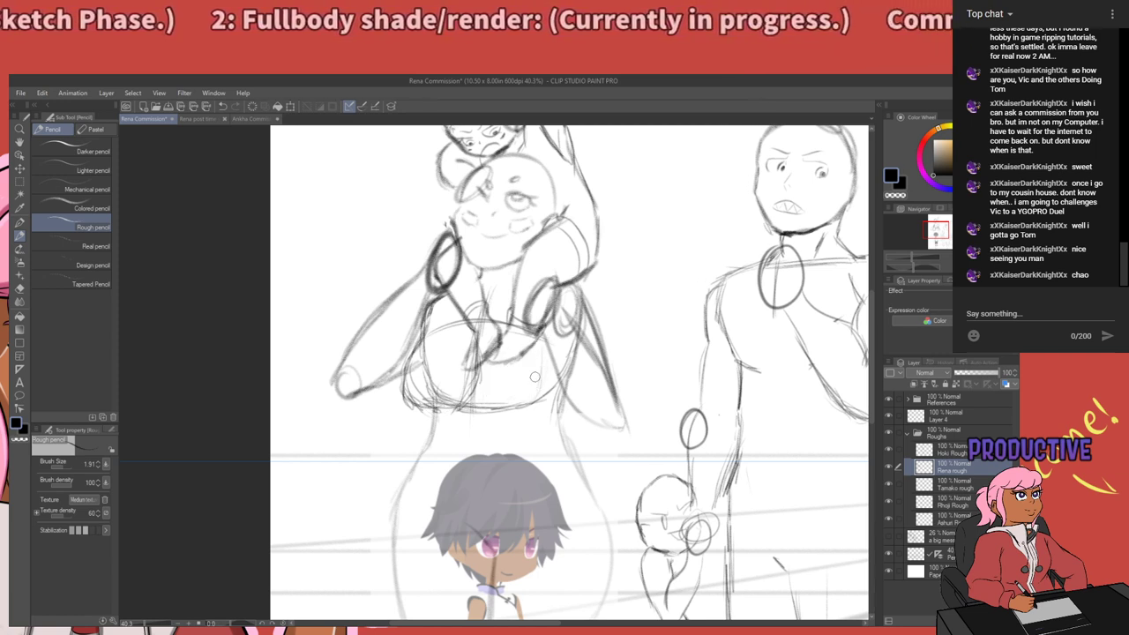
key("ctrl+z")
key("ctrl+z")
key("ctrl+z")
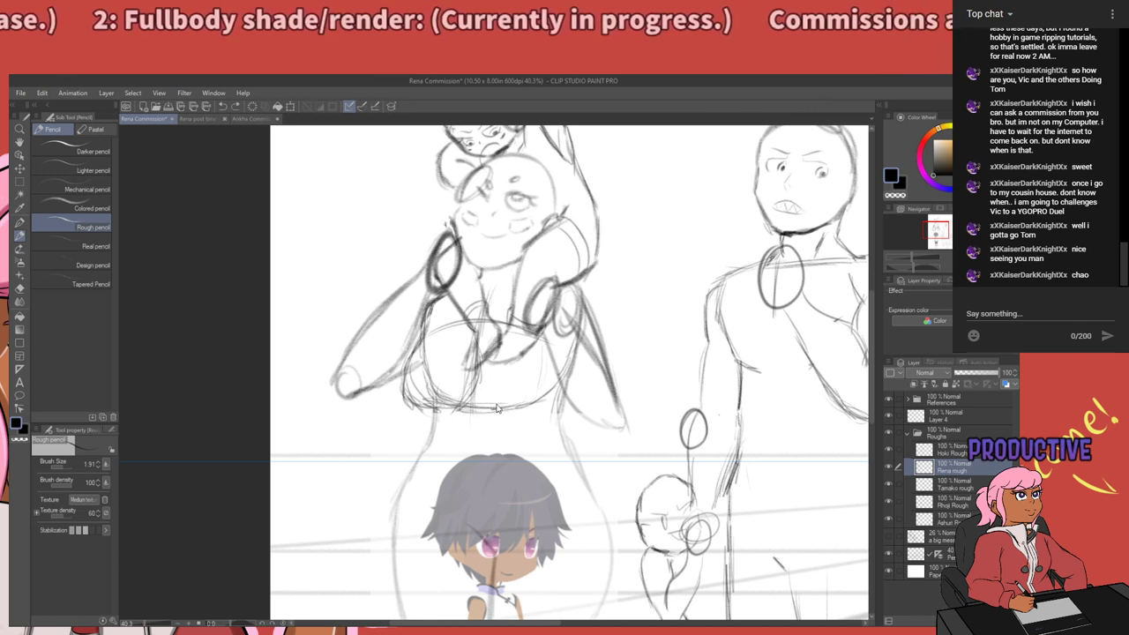
key("ctrl+z")
key("ctrl+z")
key("ctrl+z")
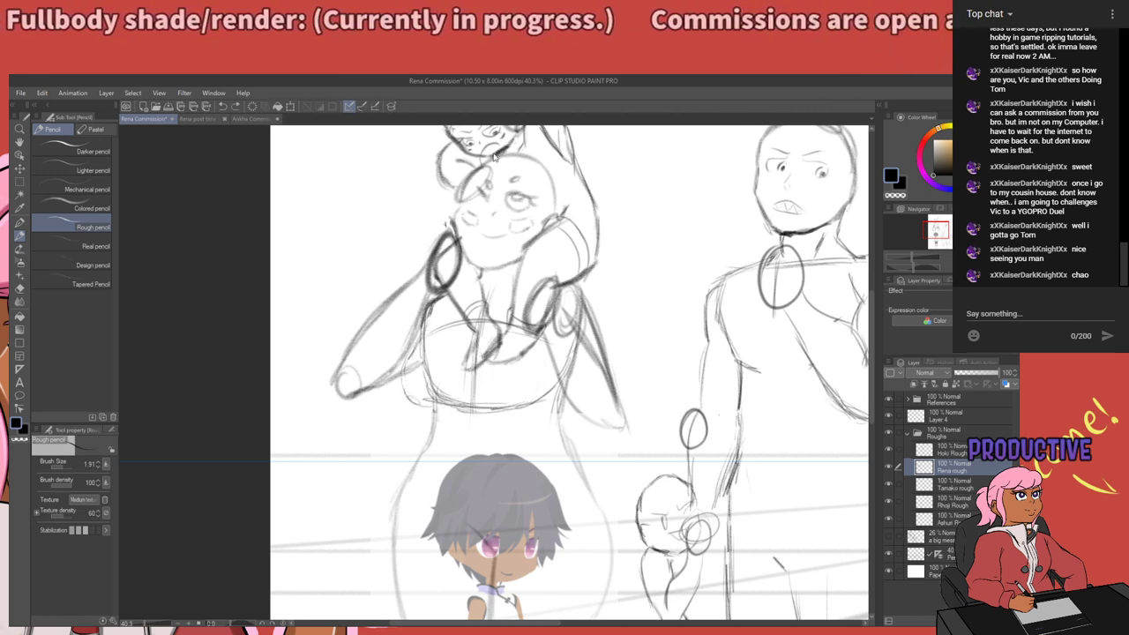